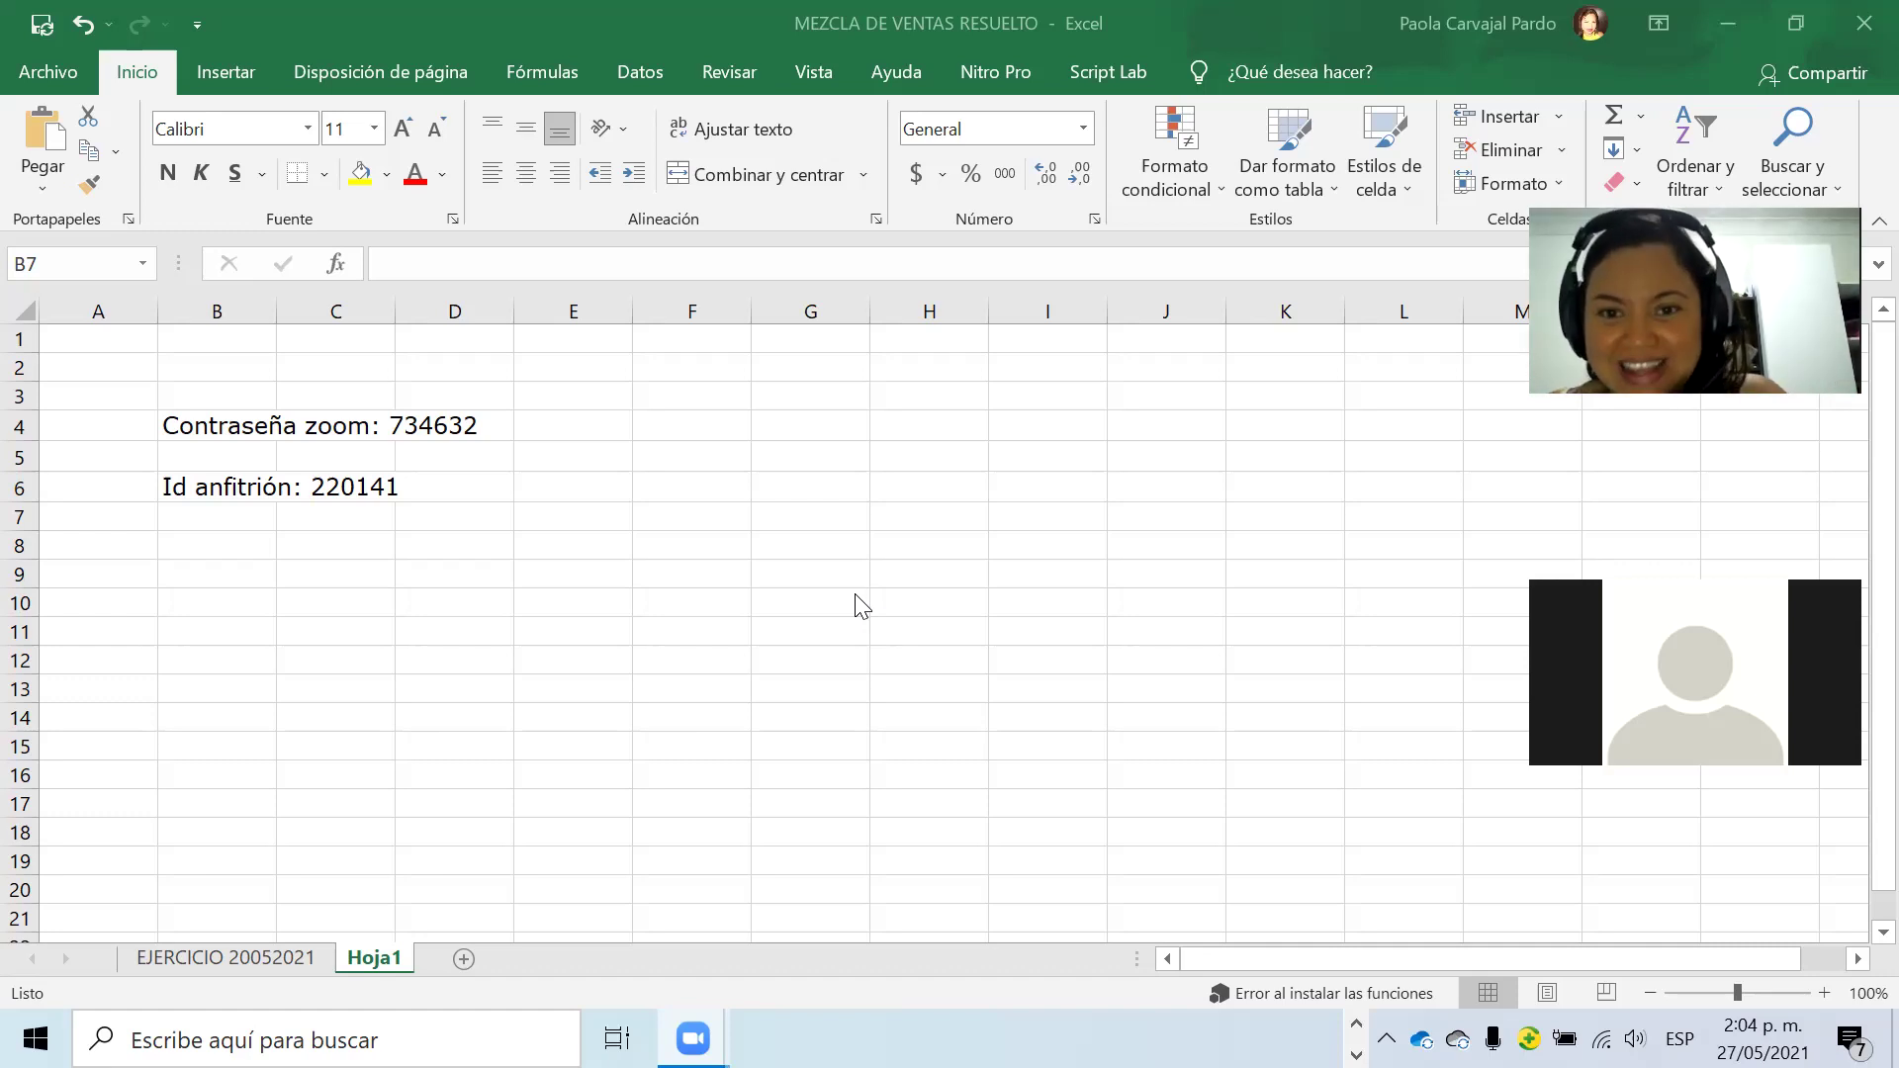
Bring up the Windows task switcher over the MEZCLA DE VENTAS RESUELTO workbook.
{"action": "key", "text": "alt+Tab"}
{"action": "key", "text": "alt+Tab"}
{"action": "key", "text": "alt+Tab"}
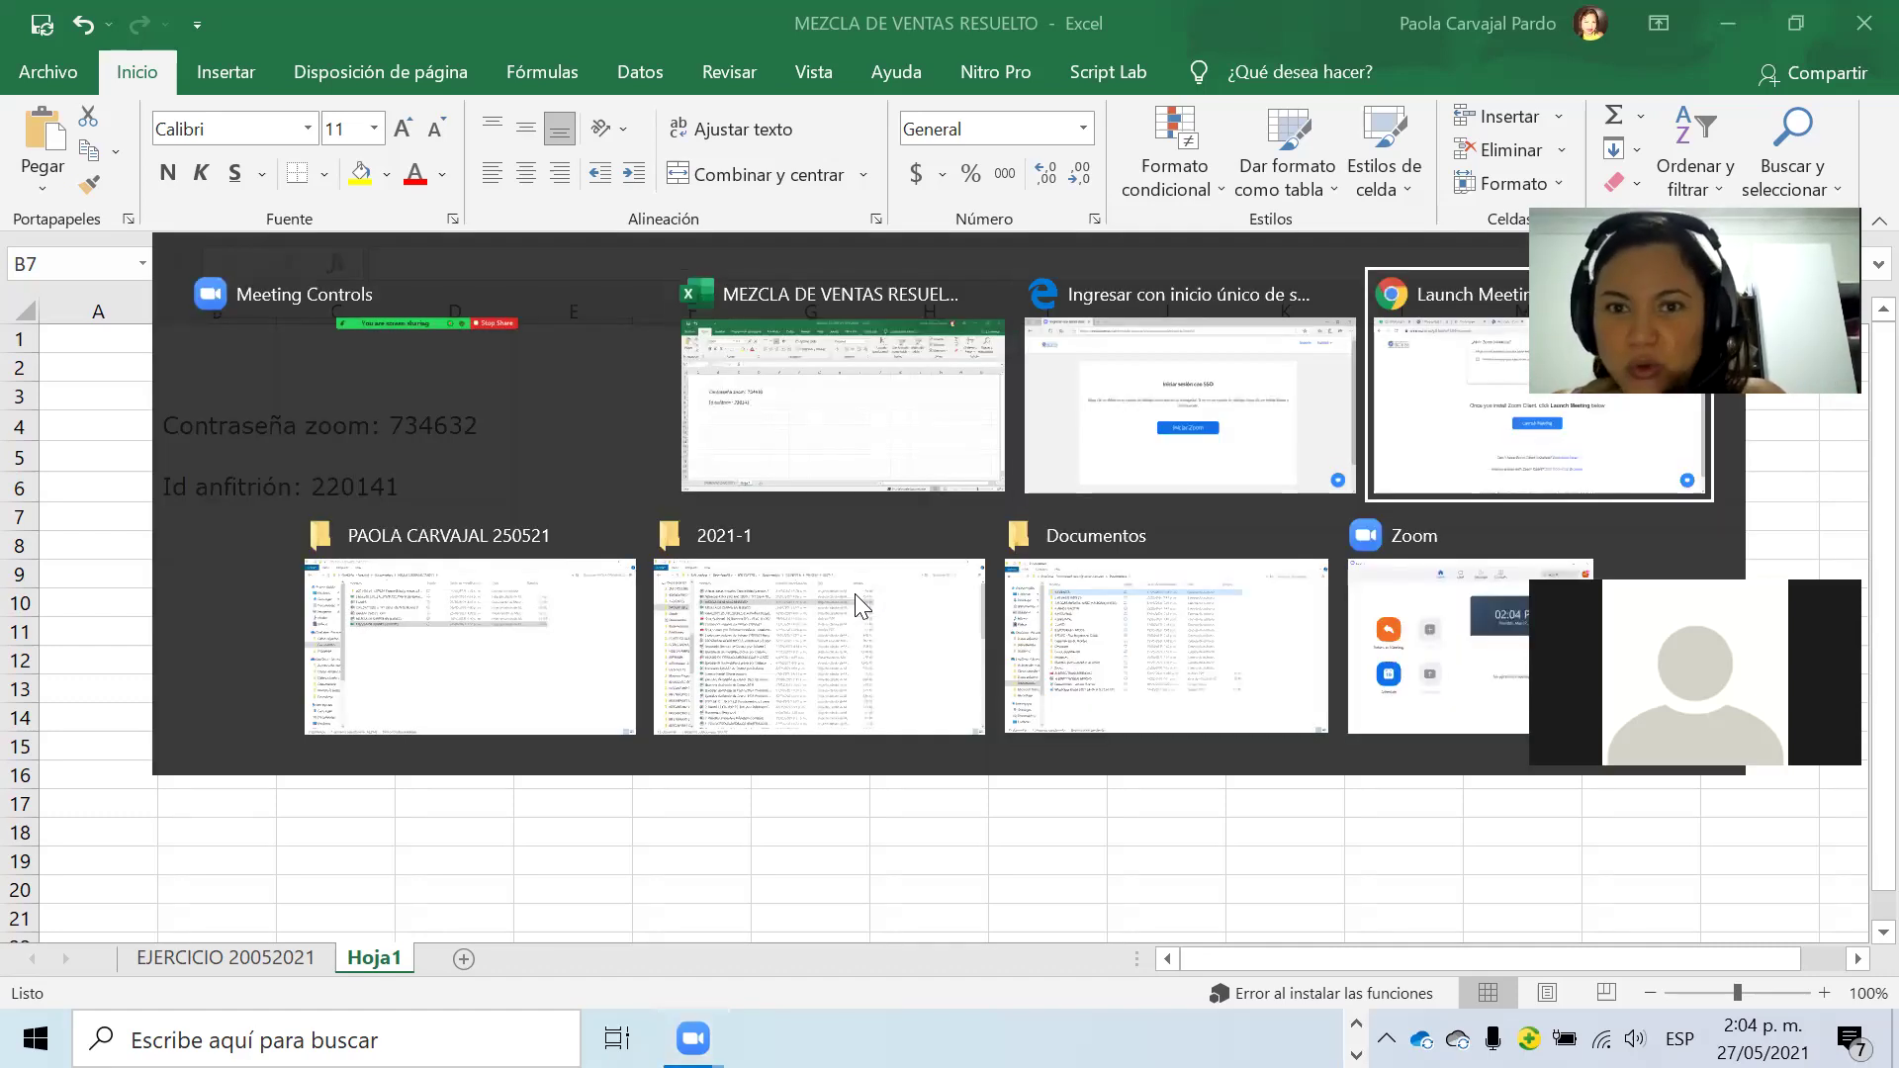
Find the Estudiantes Contay Costos group by searching 'estu' and scroll up to the shared file.
{"action": "left_click", "coordinate": [115, 40]}
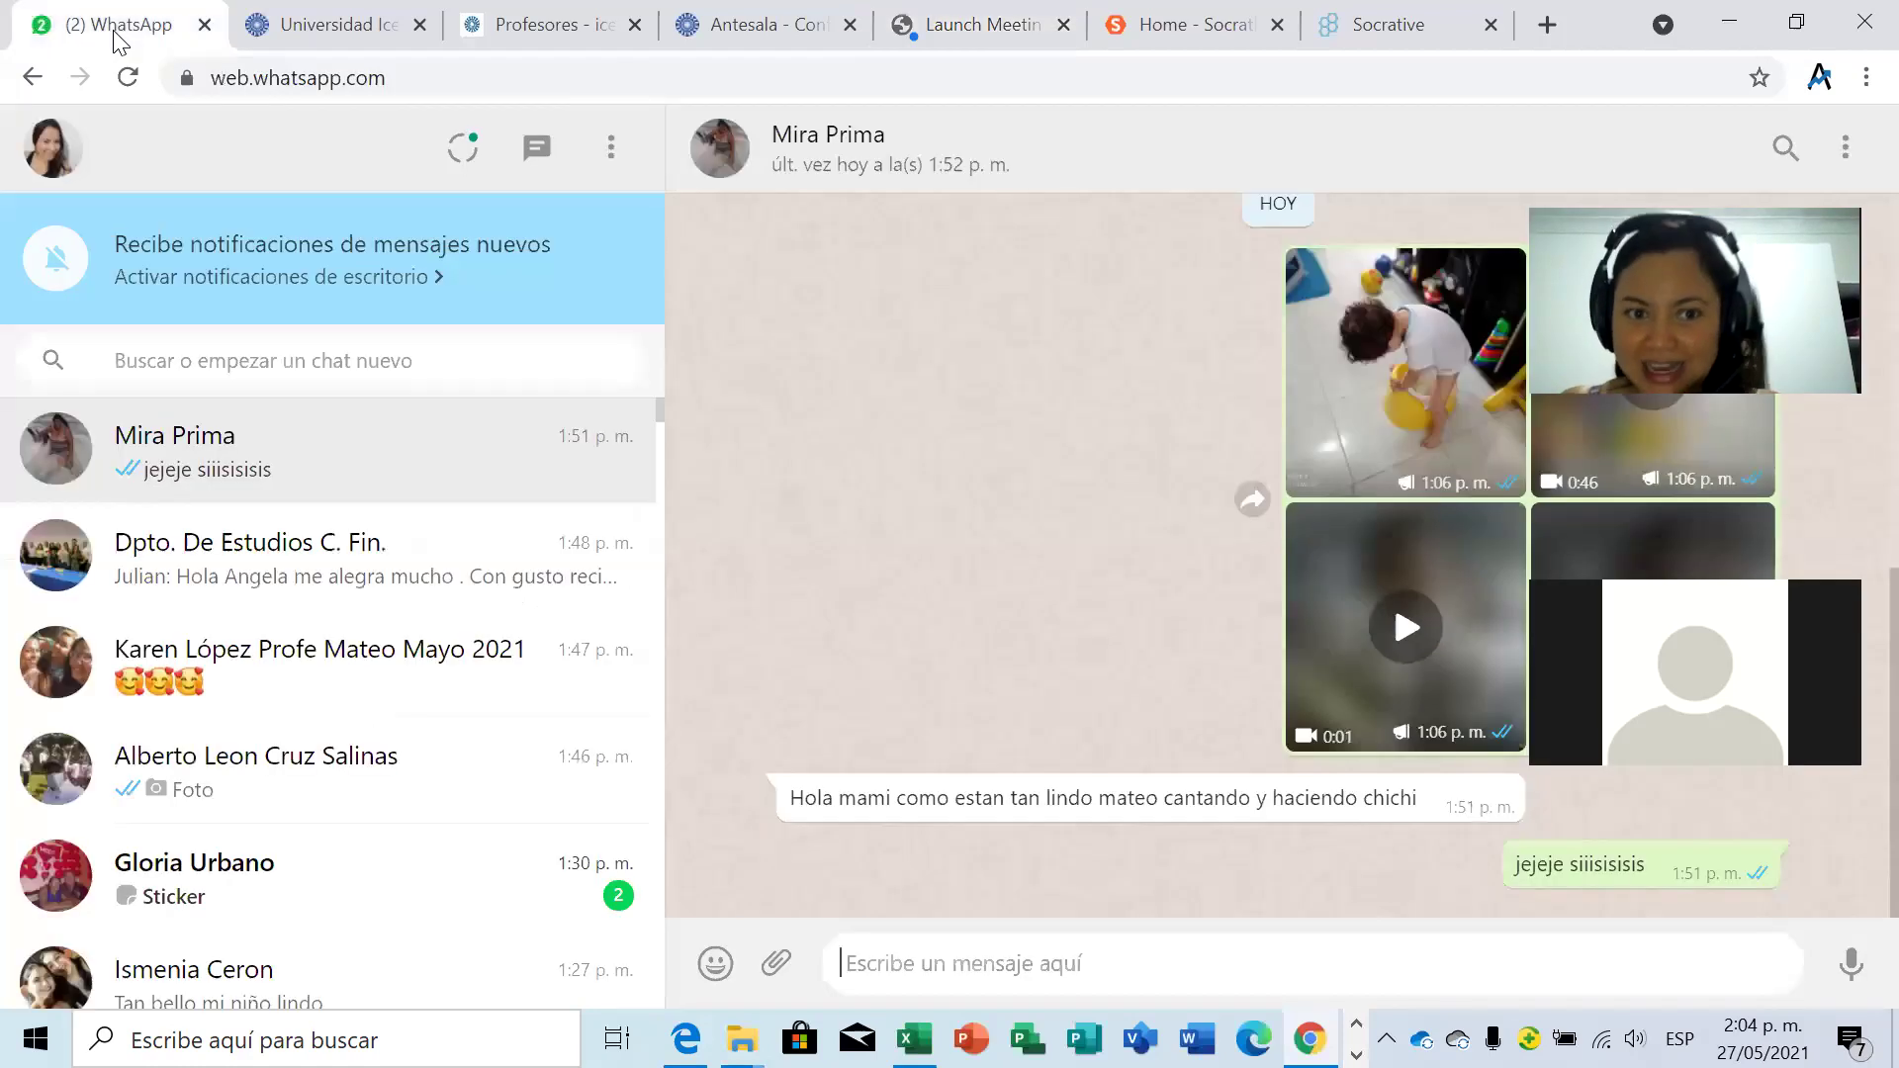
{"action": "left_click", "coordinate": [320, 359]}
{"action": "type", "text": "es"}
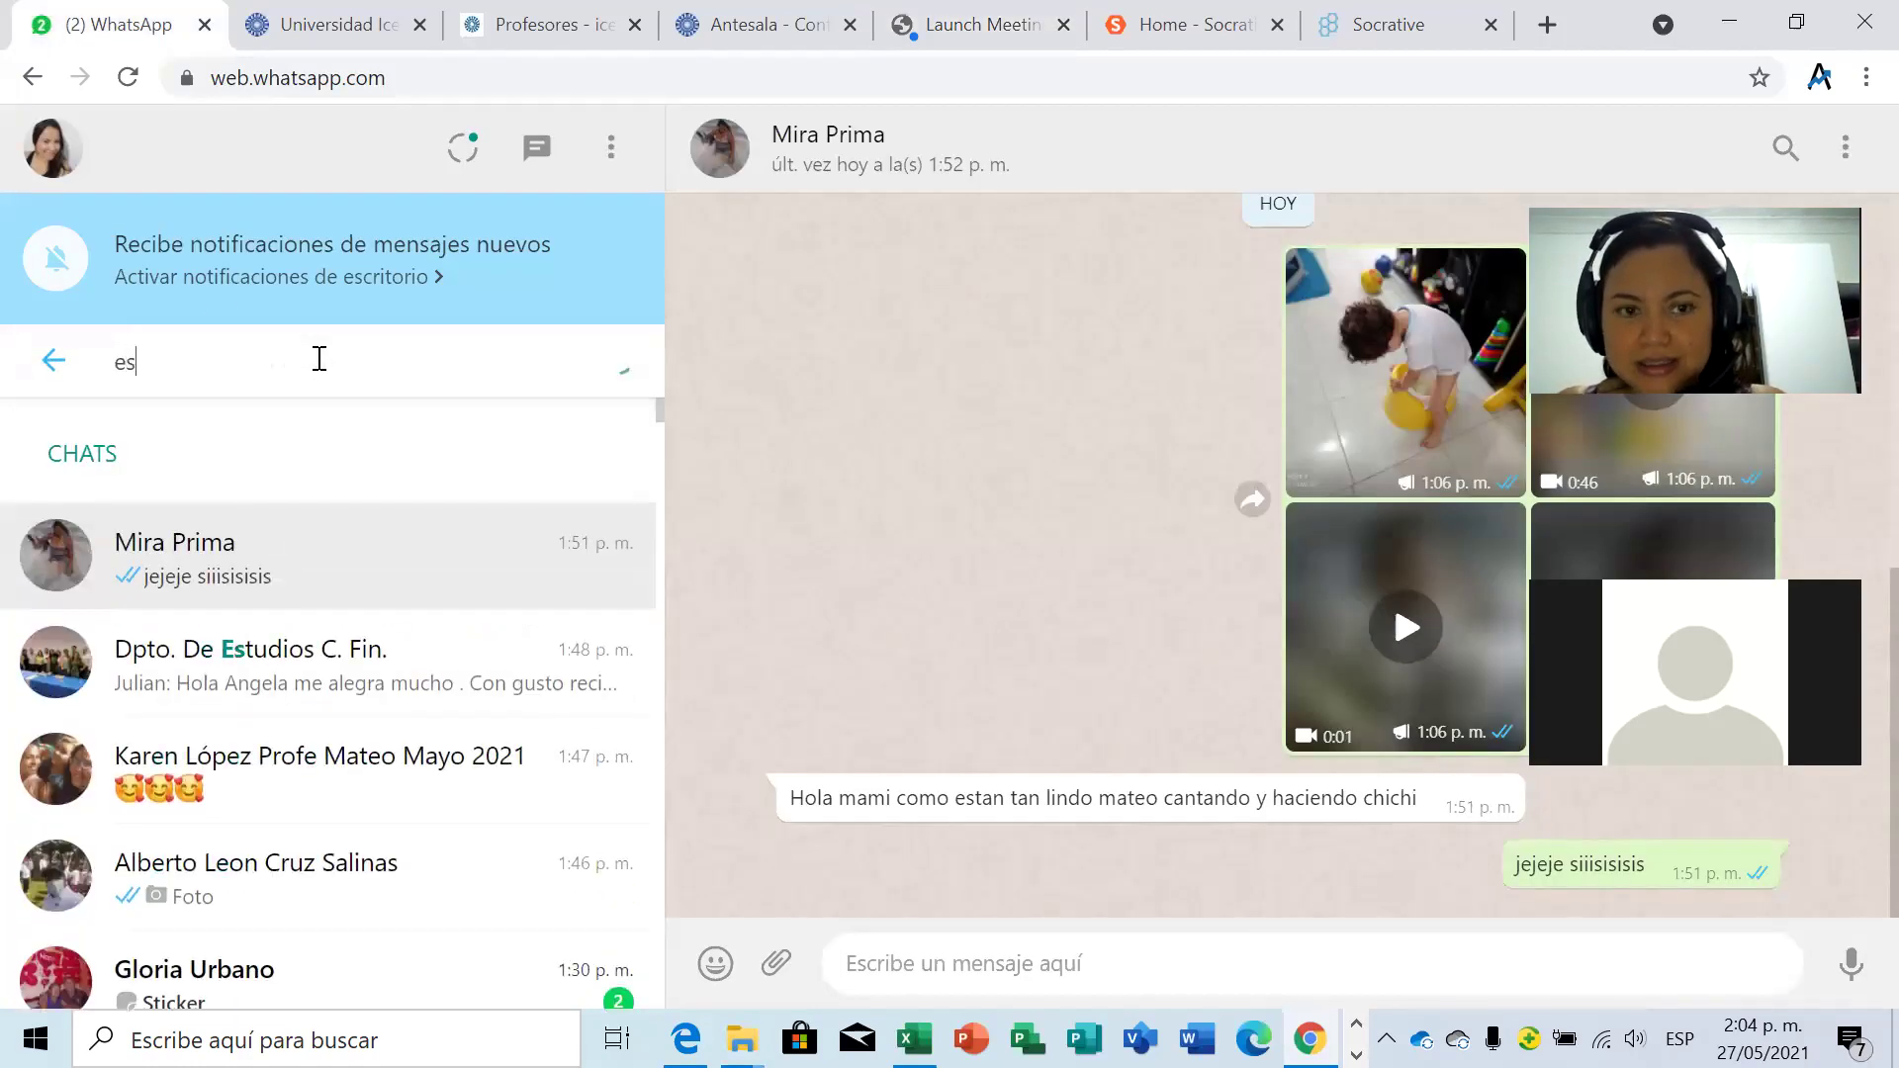
{"action": "type", "text": "tu"}
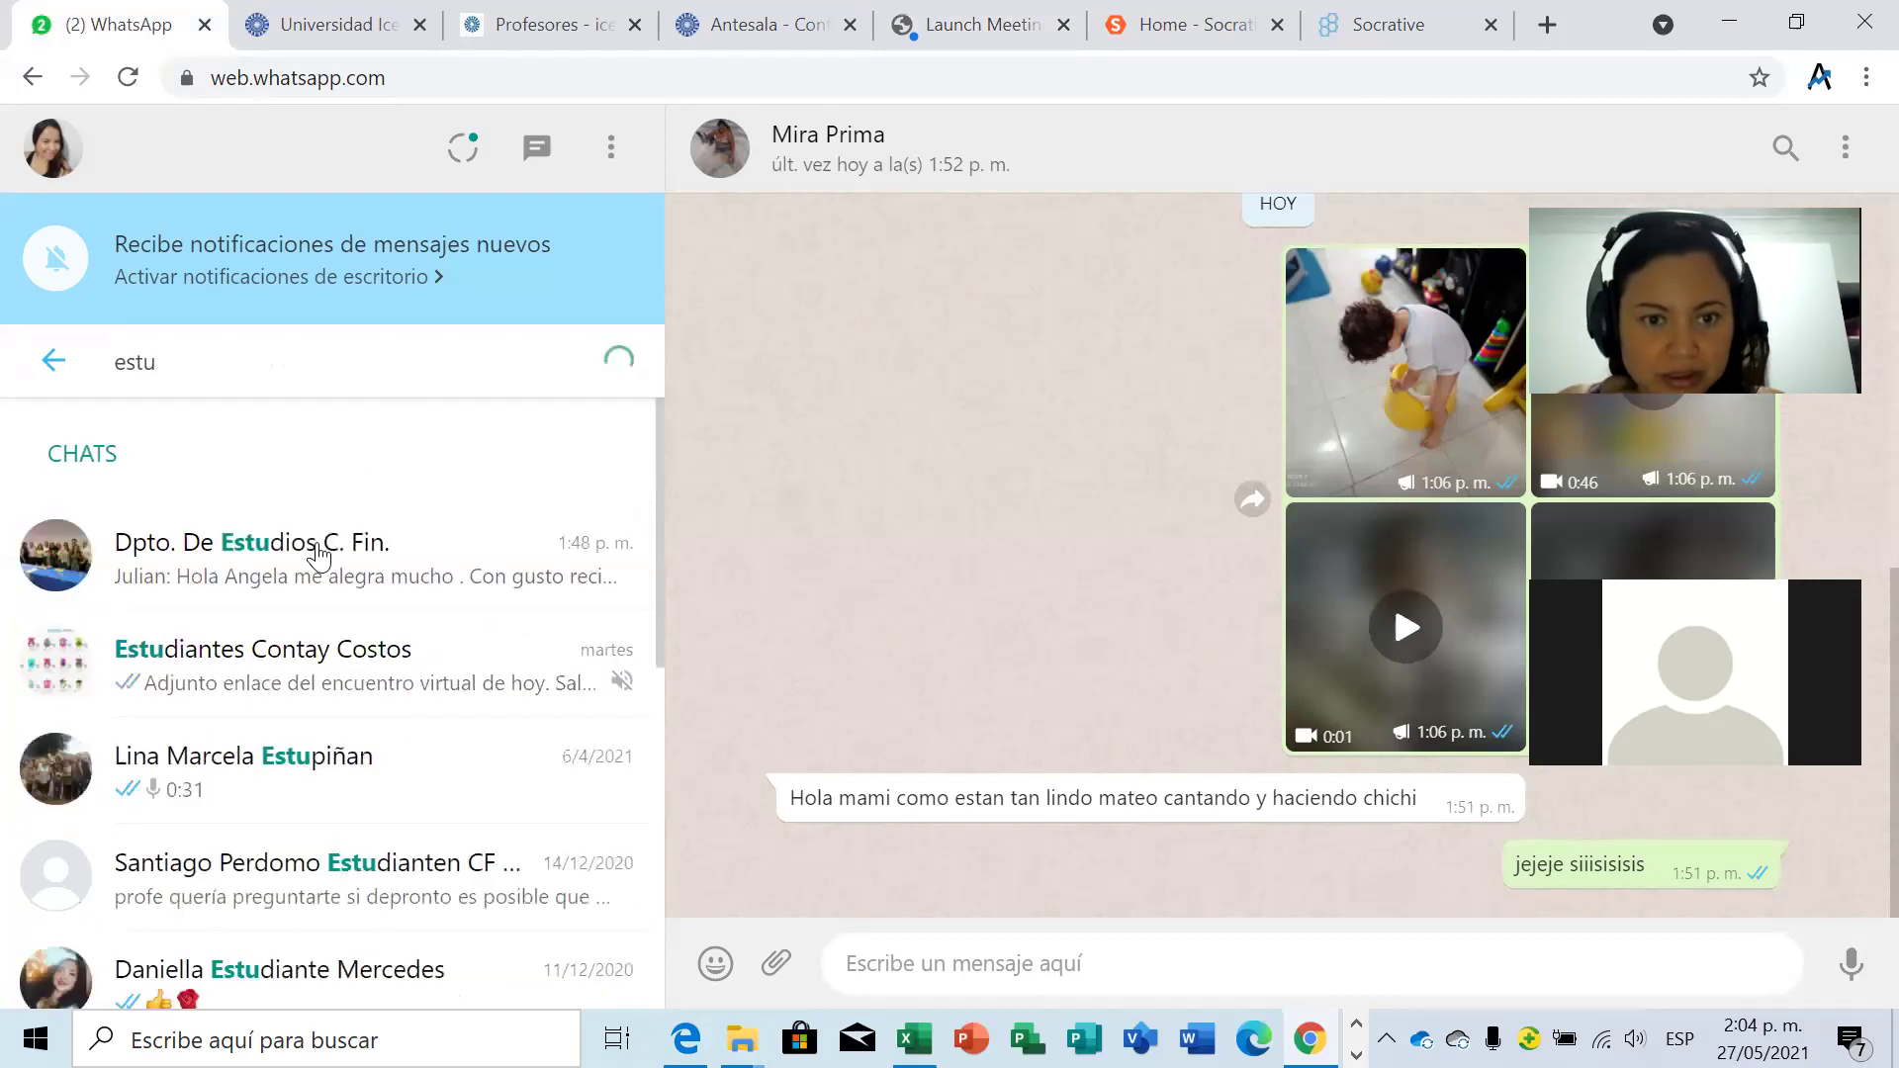
{"action": "left_click", "coordinate": [314, 655]}
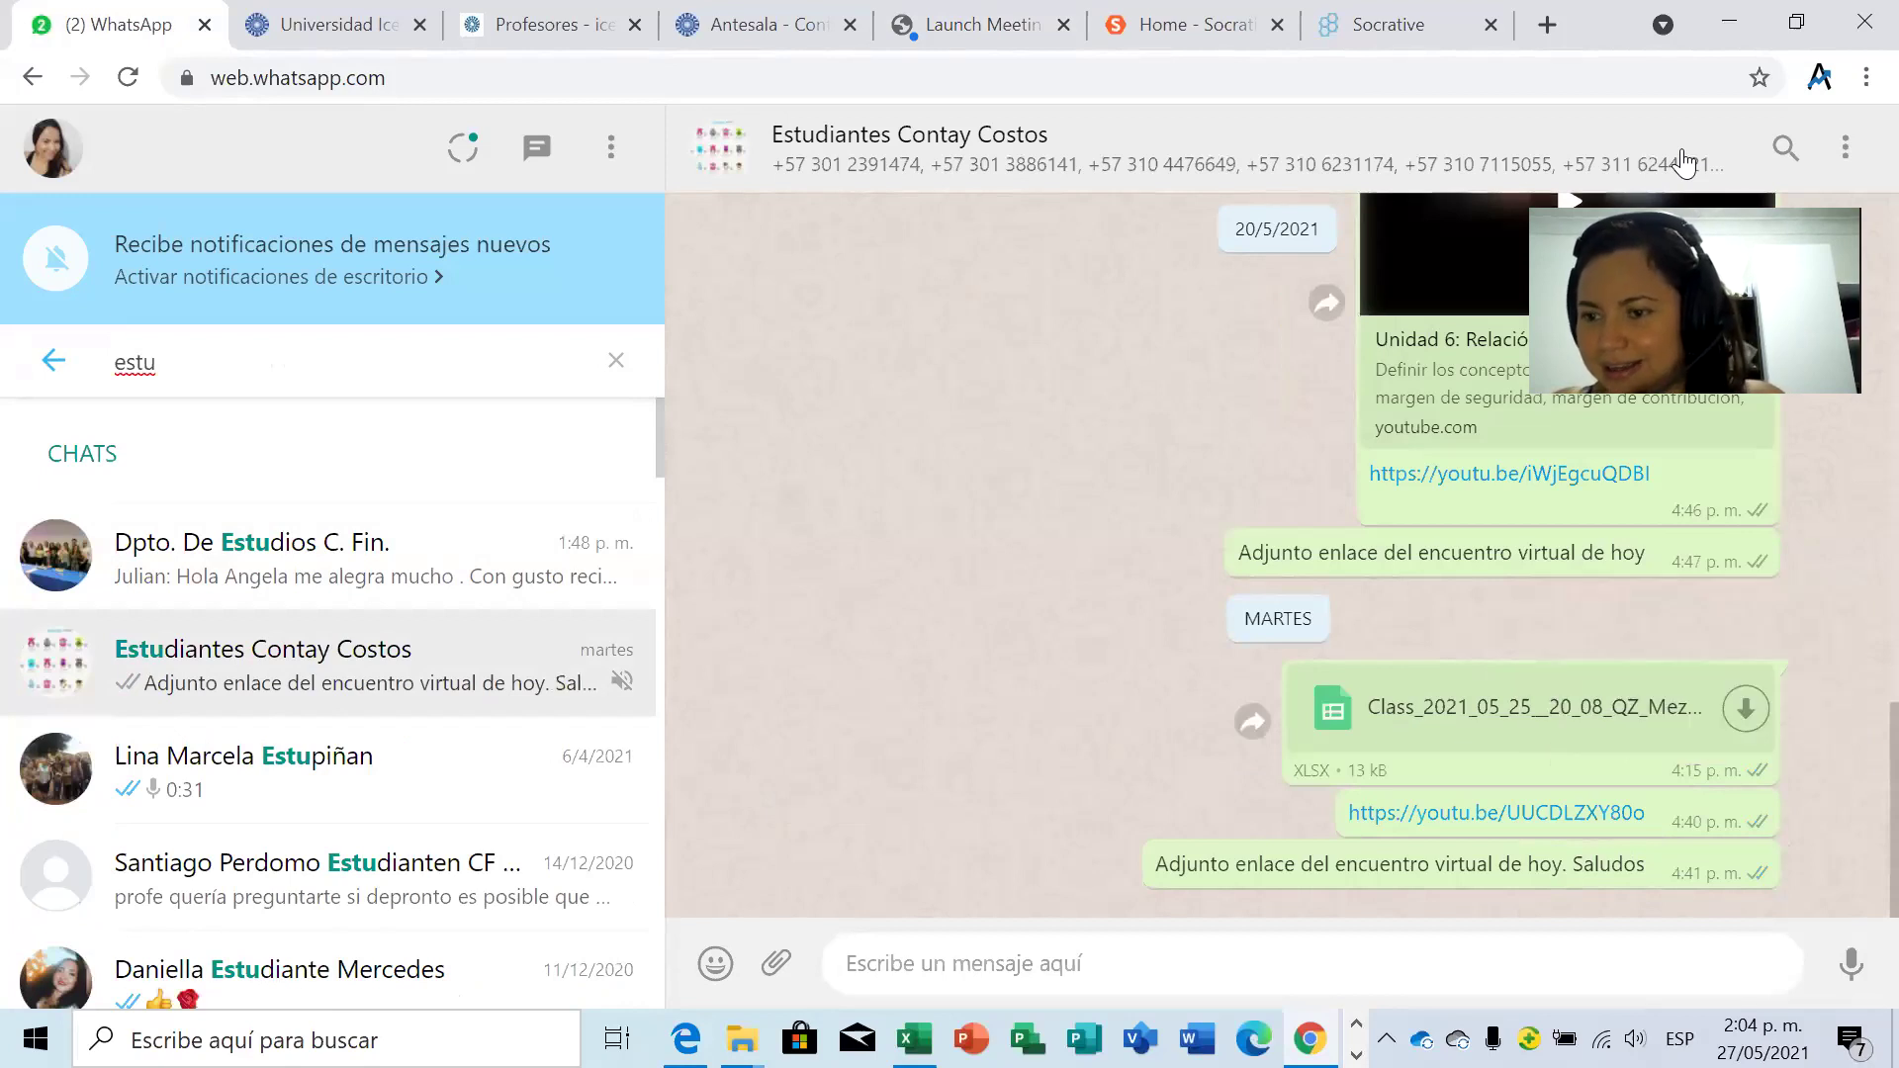
{"action": "scroll", "coordinate": [1858, 648], "scroll_direction": "up", "scroll_amount": 3}
{"action": "scroll", "coordinate": [1858, 648], "scroll_direction": "up", "scroll_amount": 10}
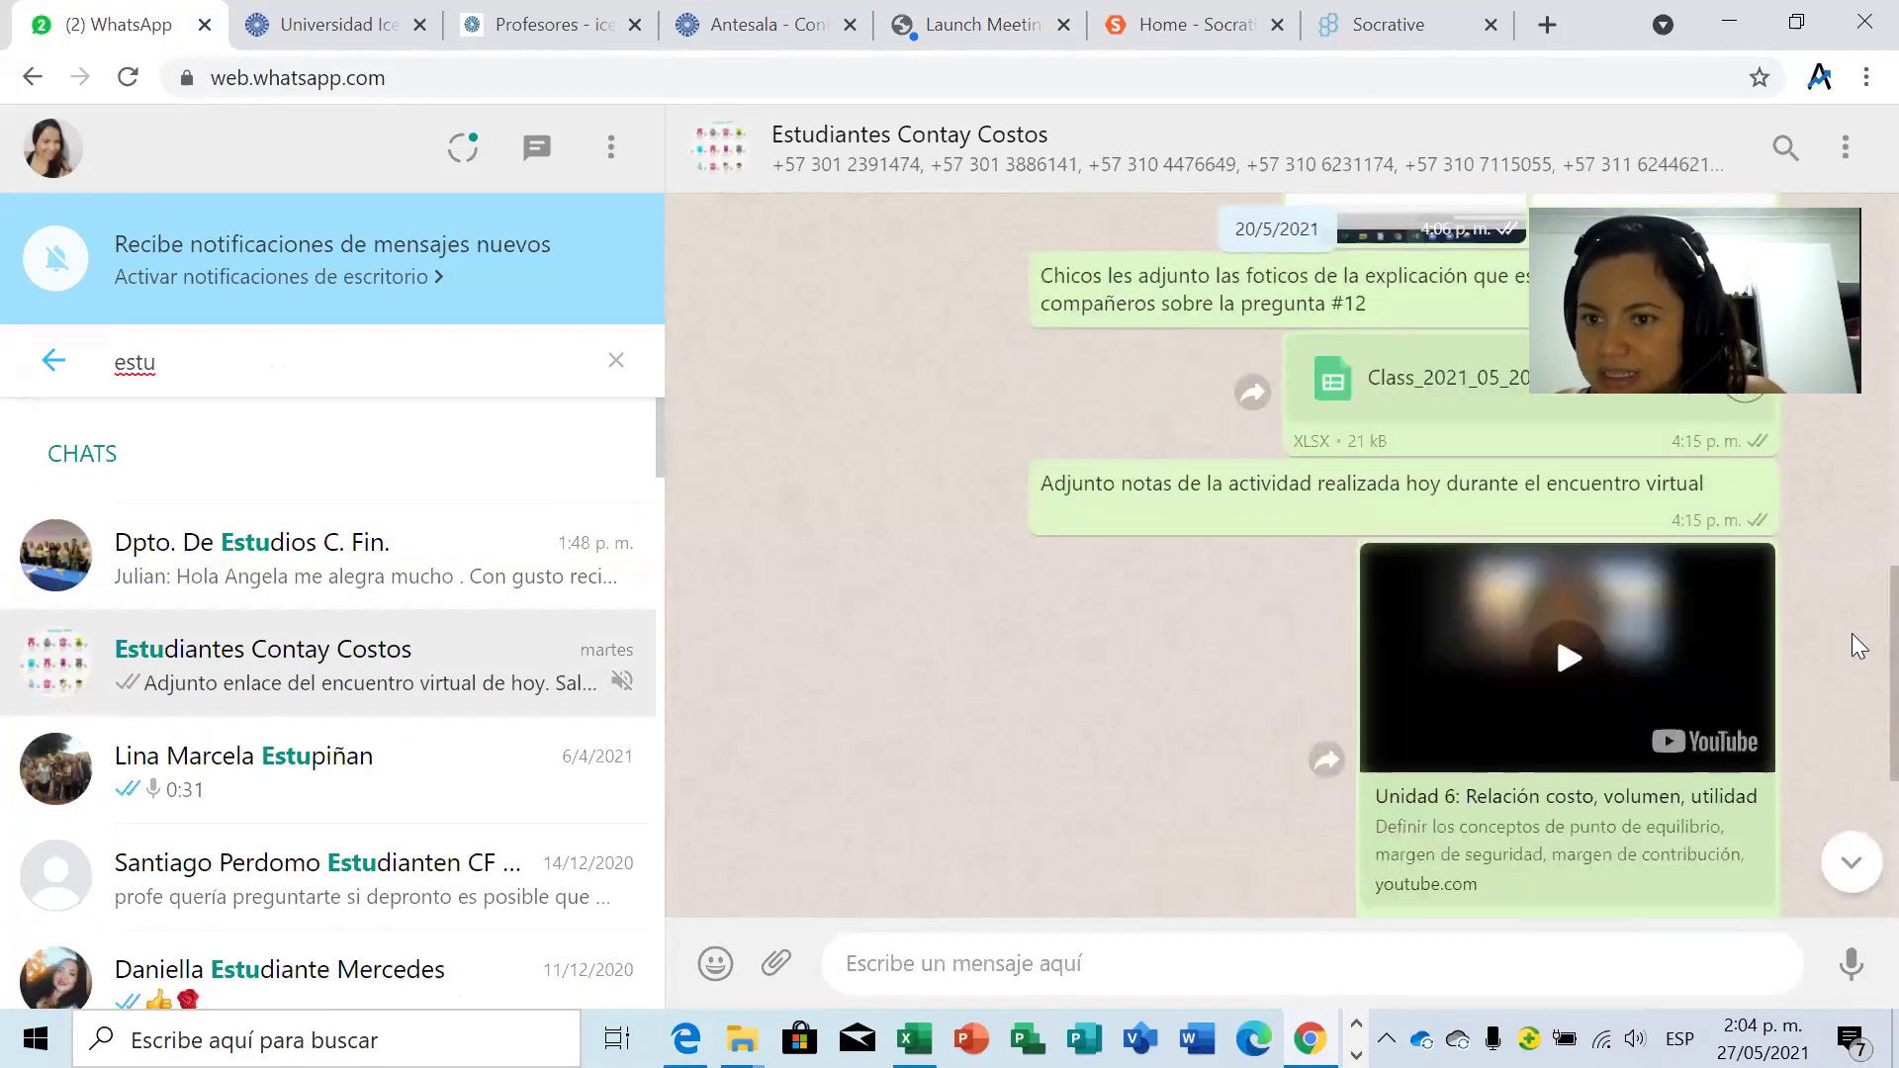
{"action": "scroll", "coordinate": [1861, 297], "scroll_direction": "up", "scroll_amount": 5}
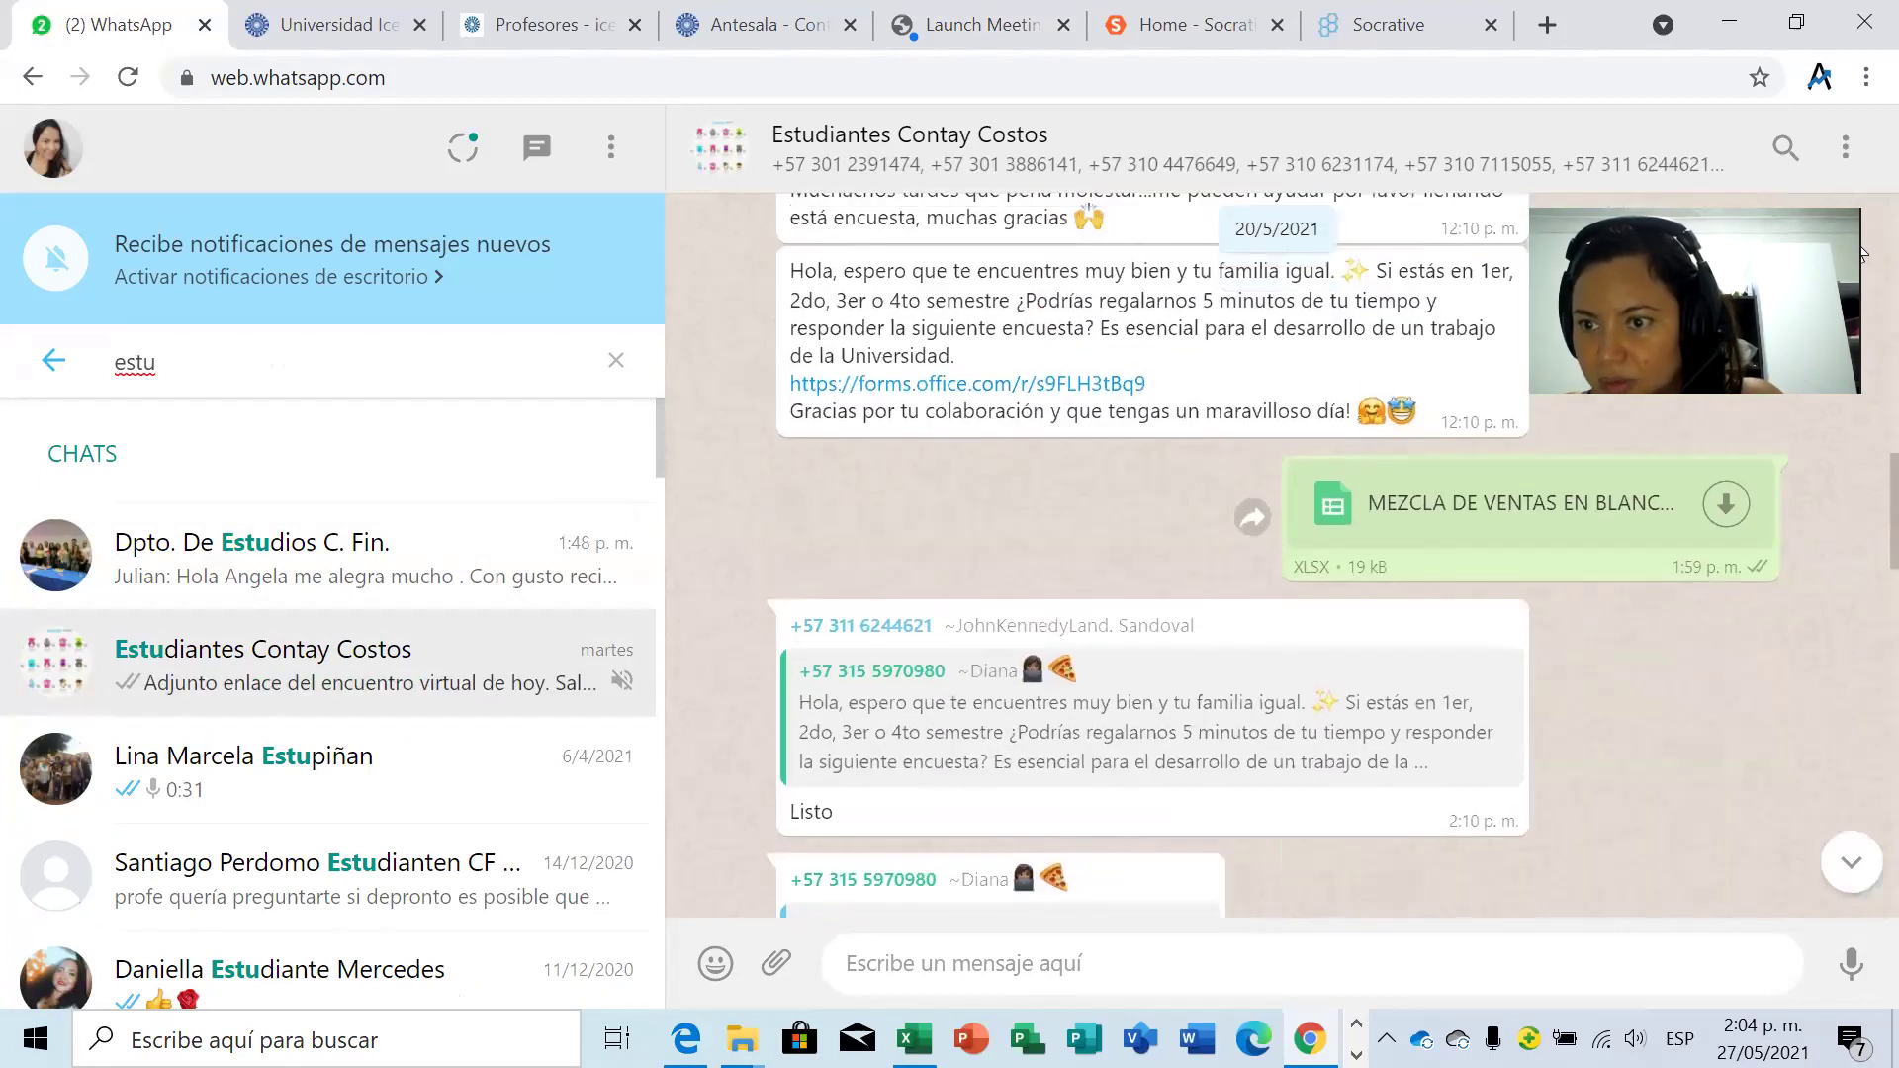
Reply 'Descargar este excel' to the MEZCLA DE VENTAS EN BLANCO.xlsx message.
{"action": "left_click", "coordinate": [1769, 485]}
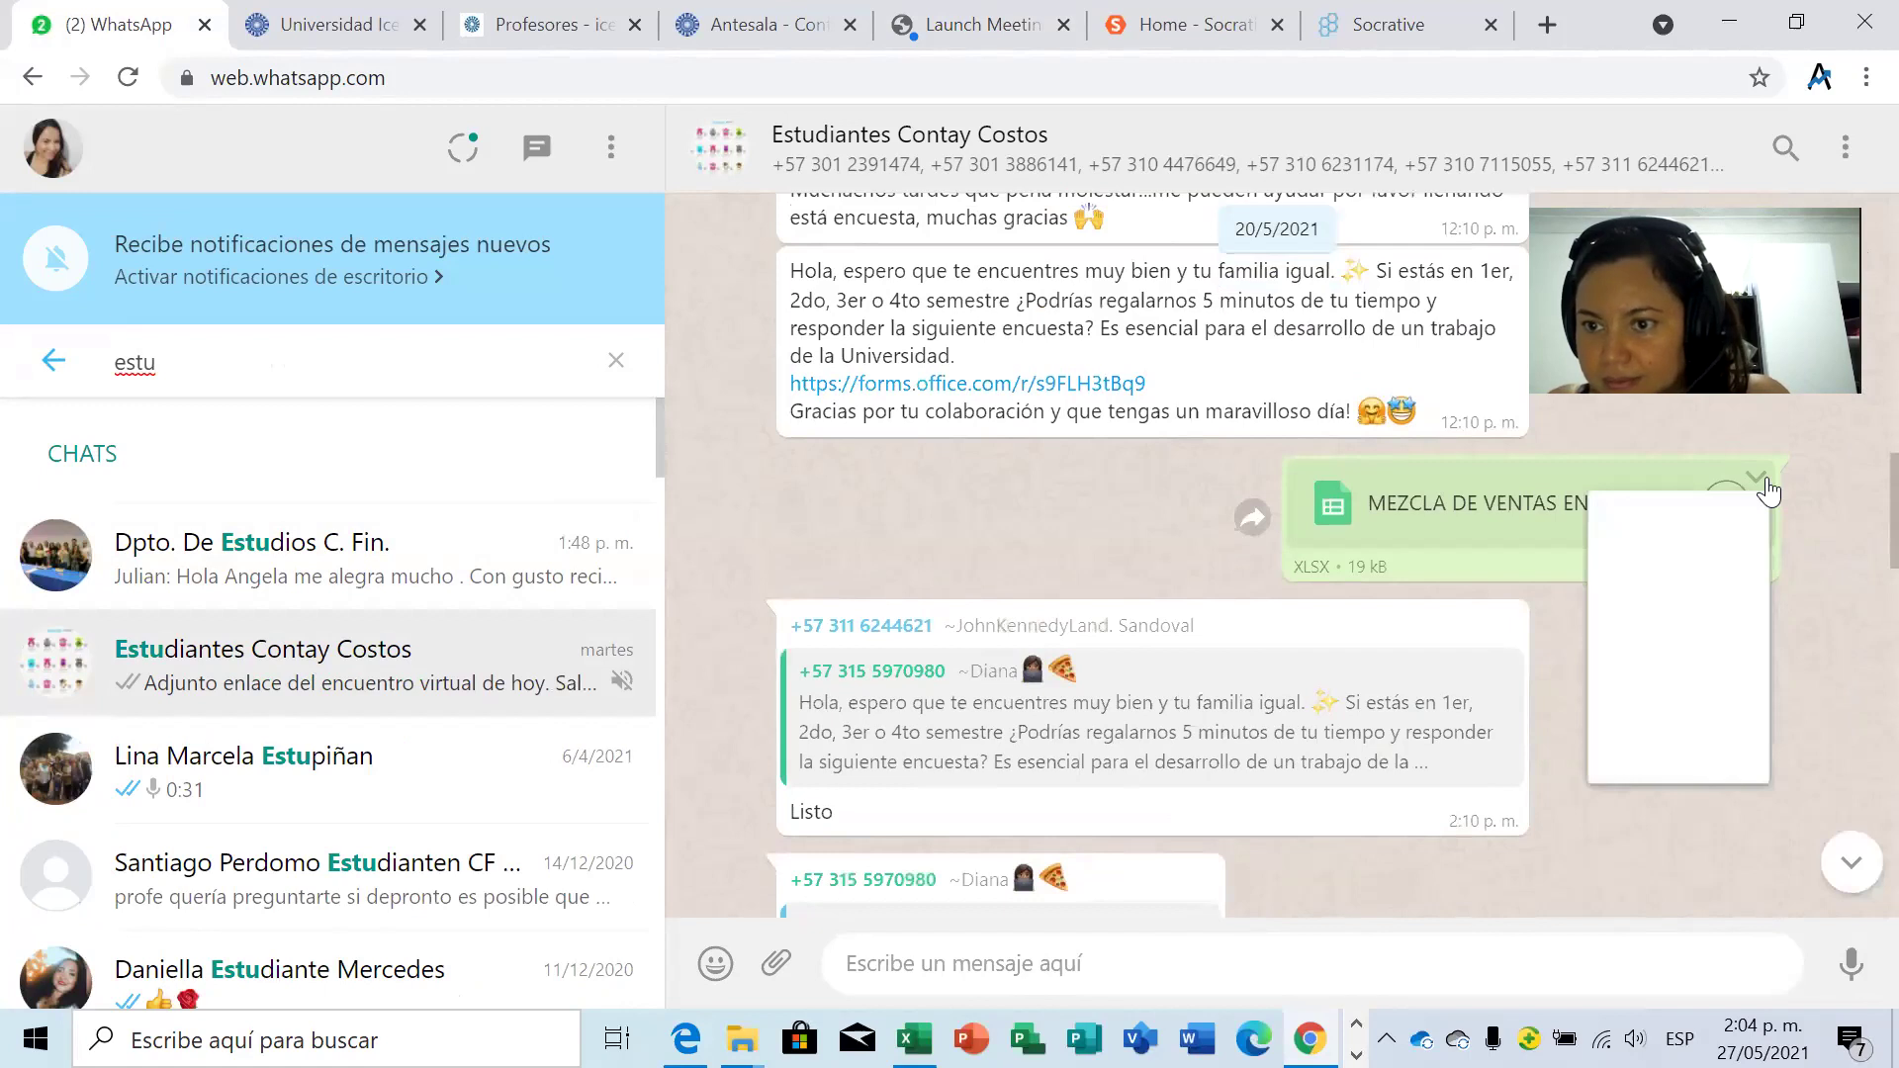
{"action": "left_click", "coordinate": [1686, 594]}
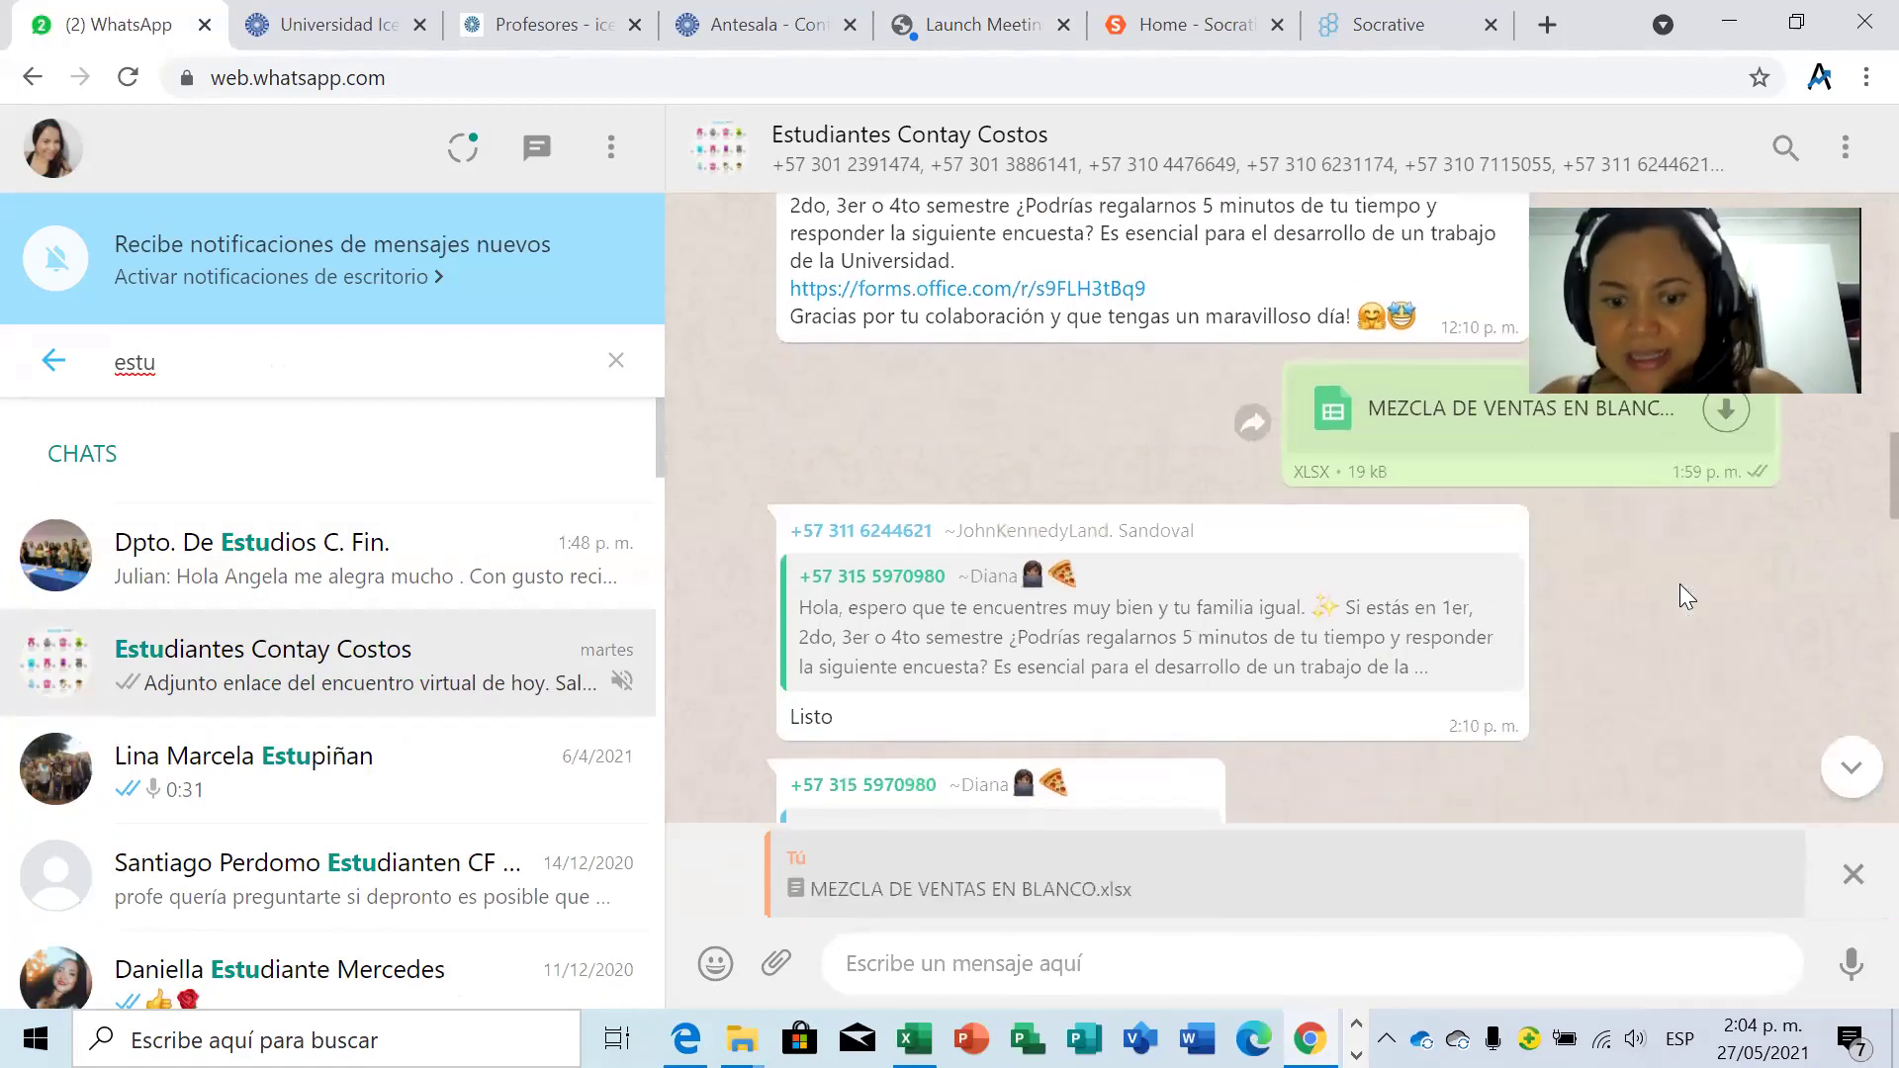
{"action": "type", "text": "Descart"}
{"action": "key", "text": "BackSpace"}
{"action": "type", "text": "gar este excel"}
{"action": "key", "text": "Return"}
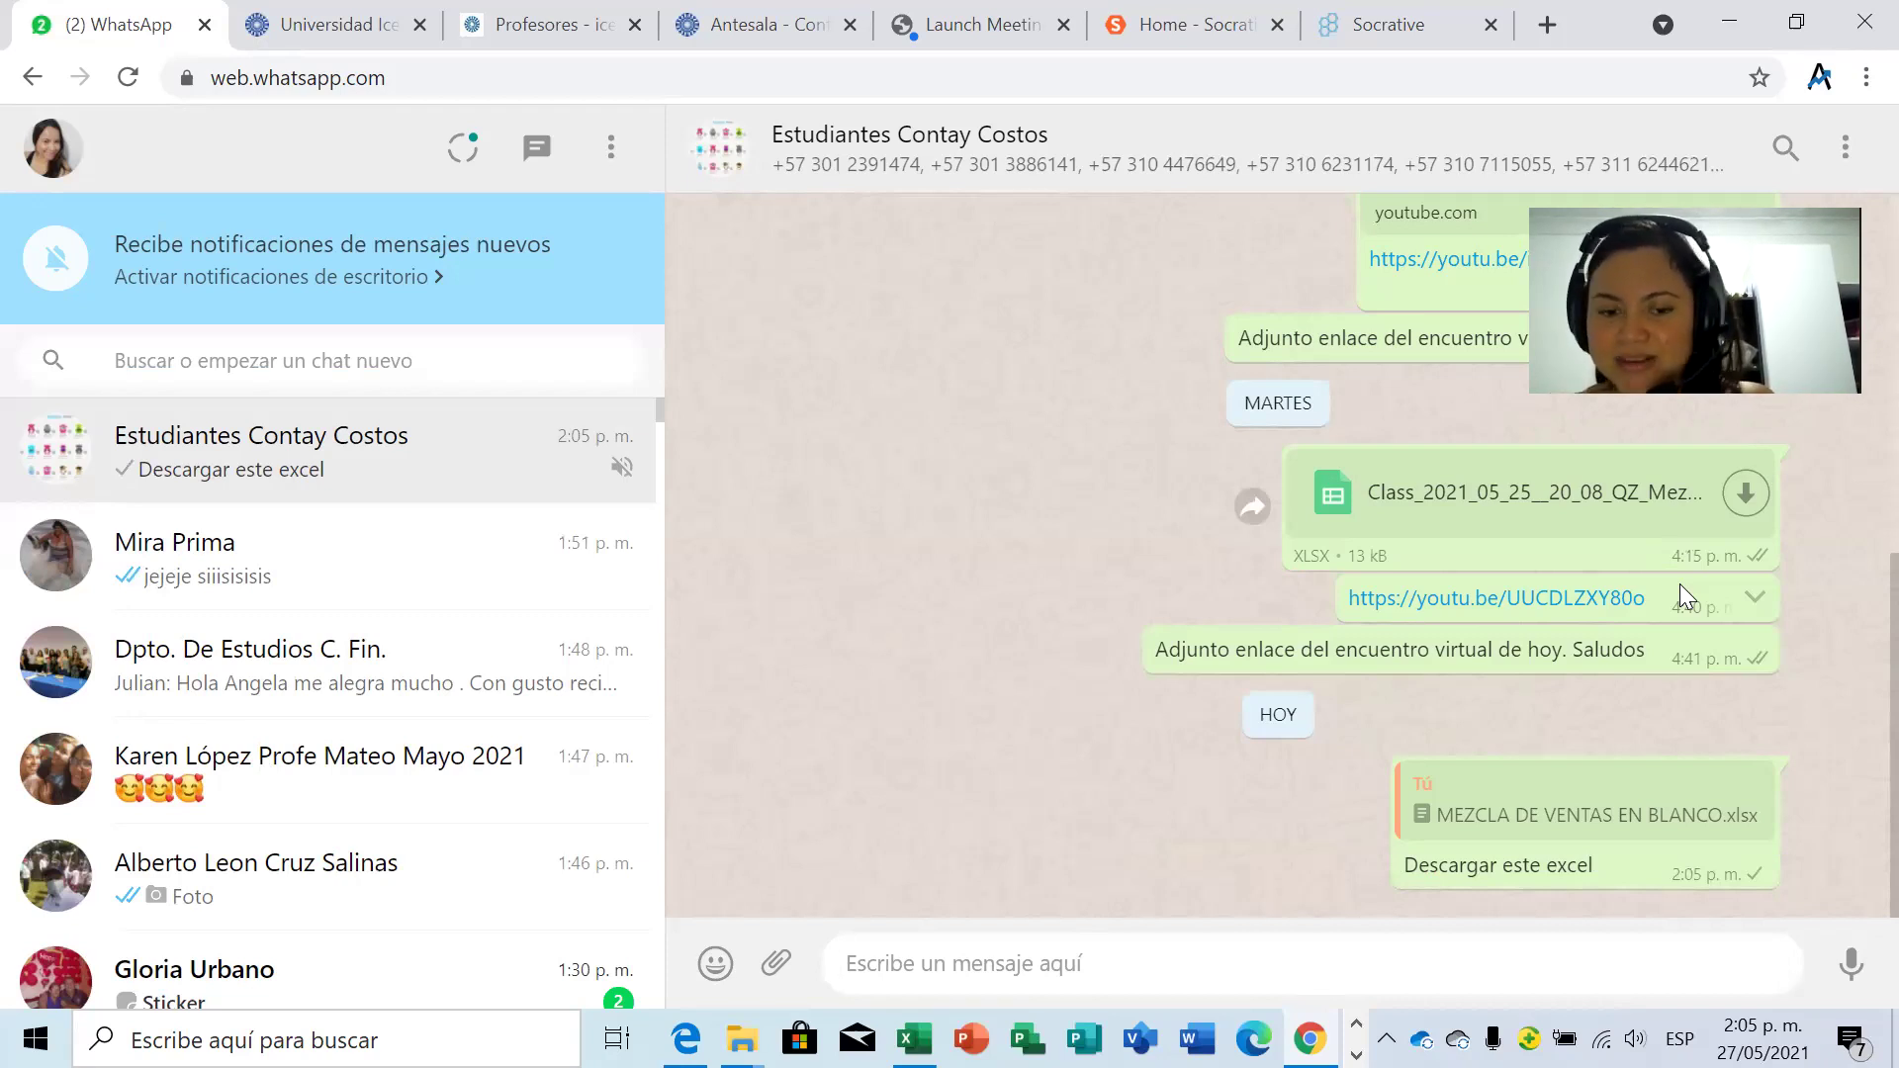
{"action": "key", "text": "alt+Tab"}
Open the MEZCLA DE VENTAS EN BLANCO workbook from its folder in File Explorer.
{"action": "key", "text": "Tab"}
{"action": "key", "text": "Tab"}
{"action": "key", "text": "Tab"}
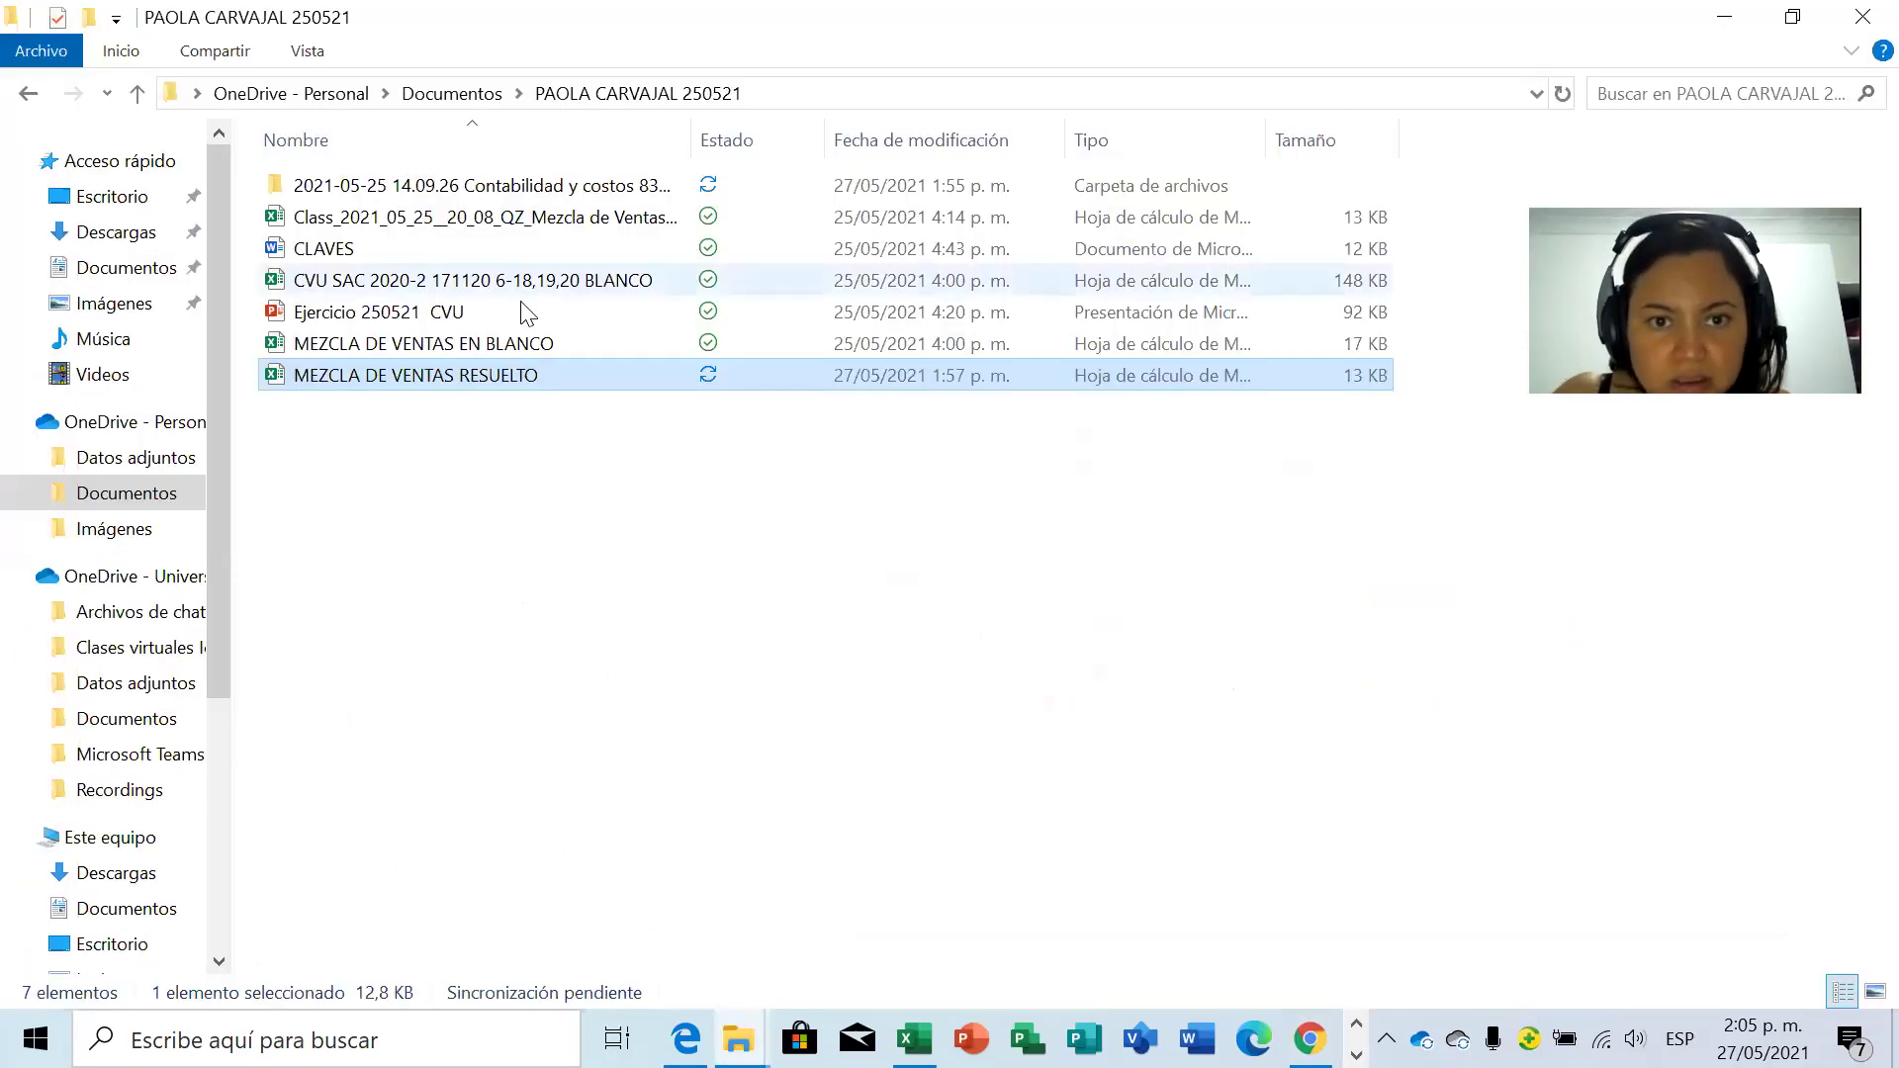
{"action": "double_click", "coordinate": [483, 341]}
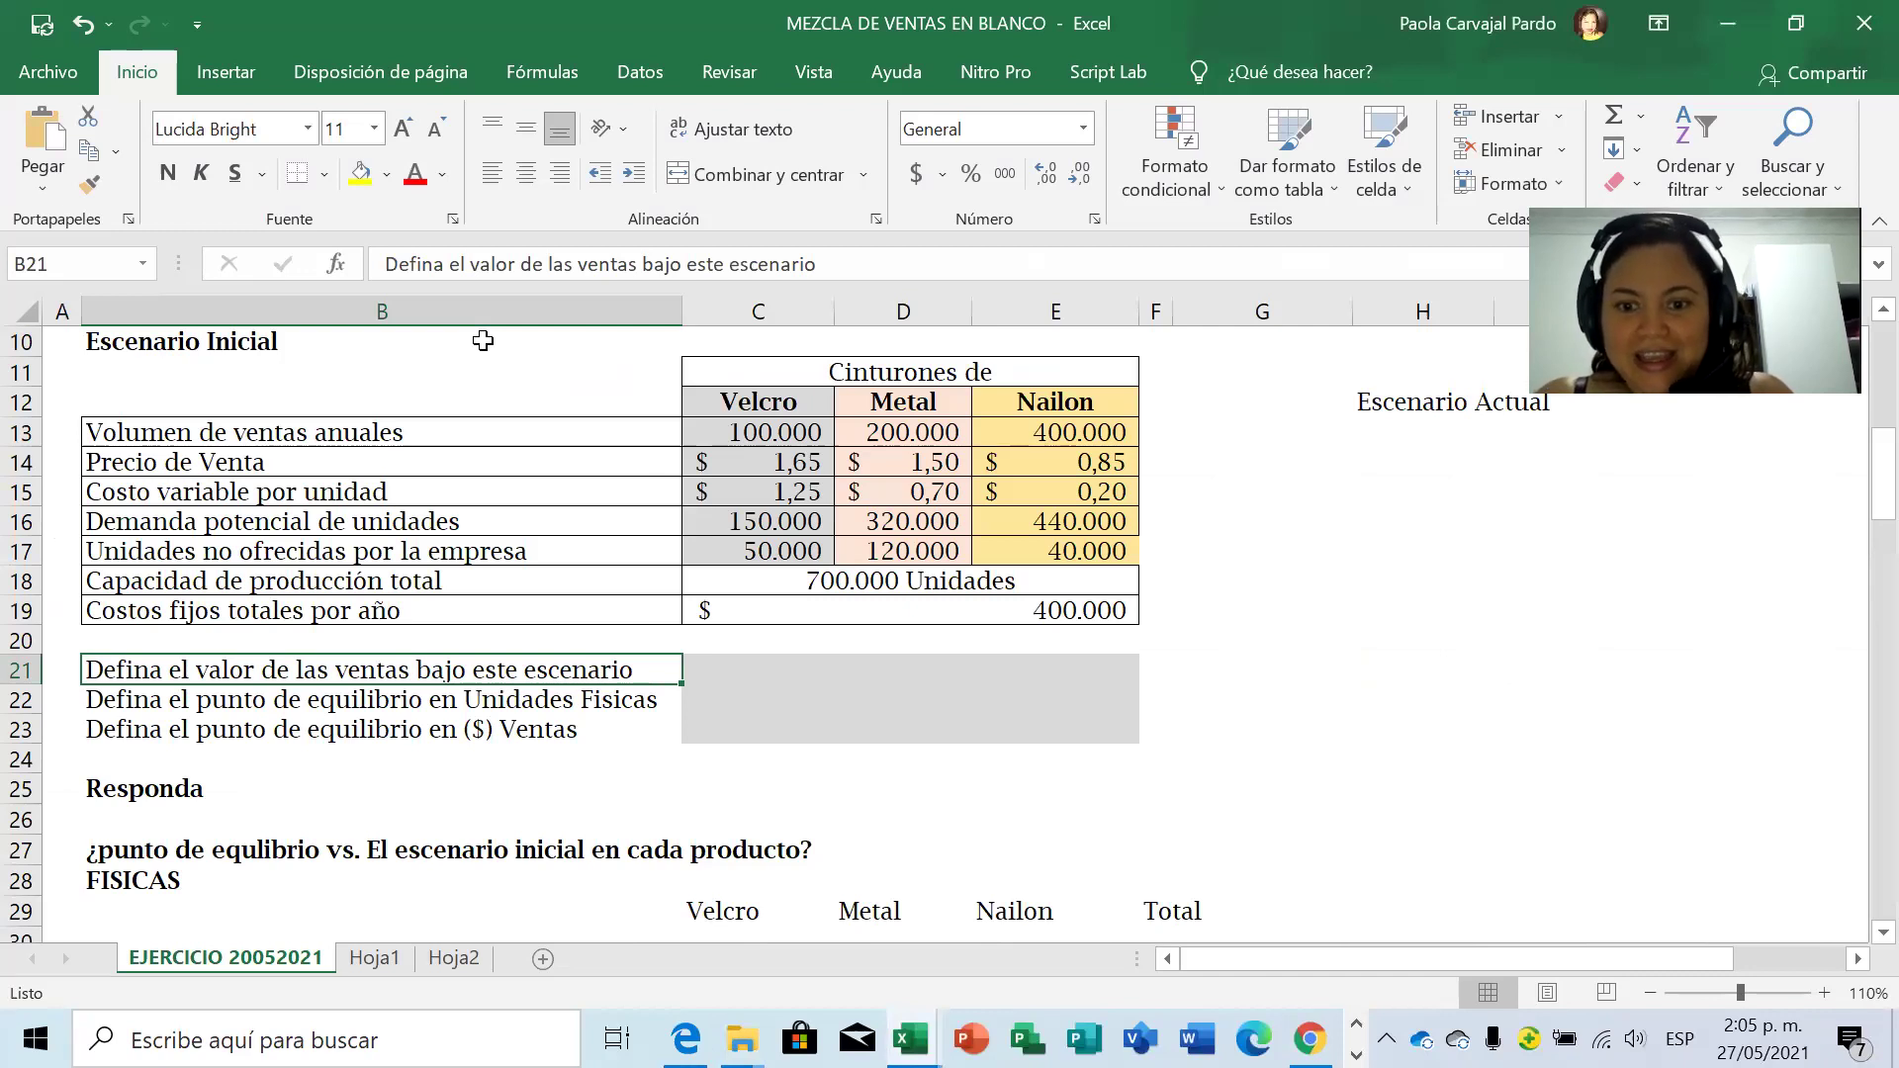
{"action": "left_click", "coordinate": [280, 429]}
{"action": "key", "text": "Up"}
{"action": "key", "text": "Up"}
{"action": "key", "text": "Up"}
{"action": "key", "text": "Up"}
{"action": "key", "text": "Up"}
{"action": "key", "text": "Up"}
{"action": "key", "text": "Up"}
{"action": "key", "text": "Up"}
{"action": "key", "text": "Up"}
{"action": "key", "text": "Up"}
{"action": "key", "text": "Up"}
{"action": "key", "text": "Up"}
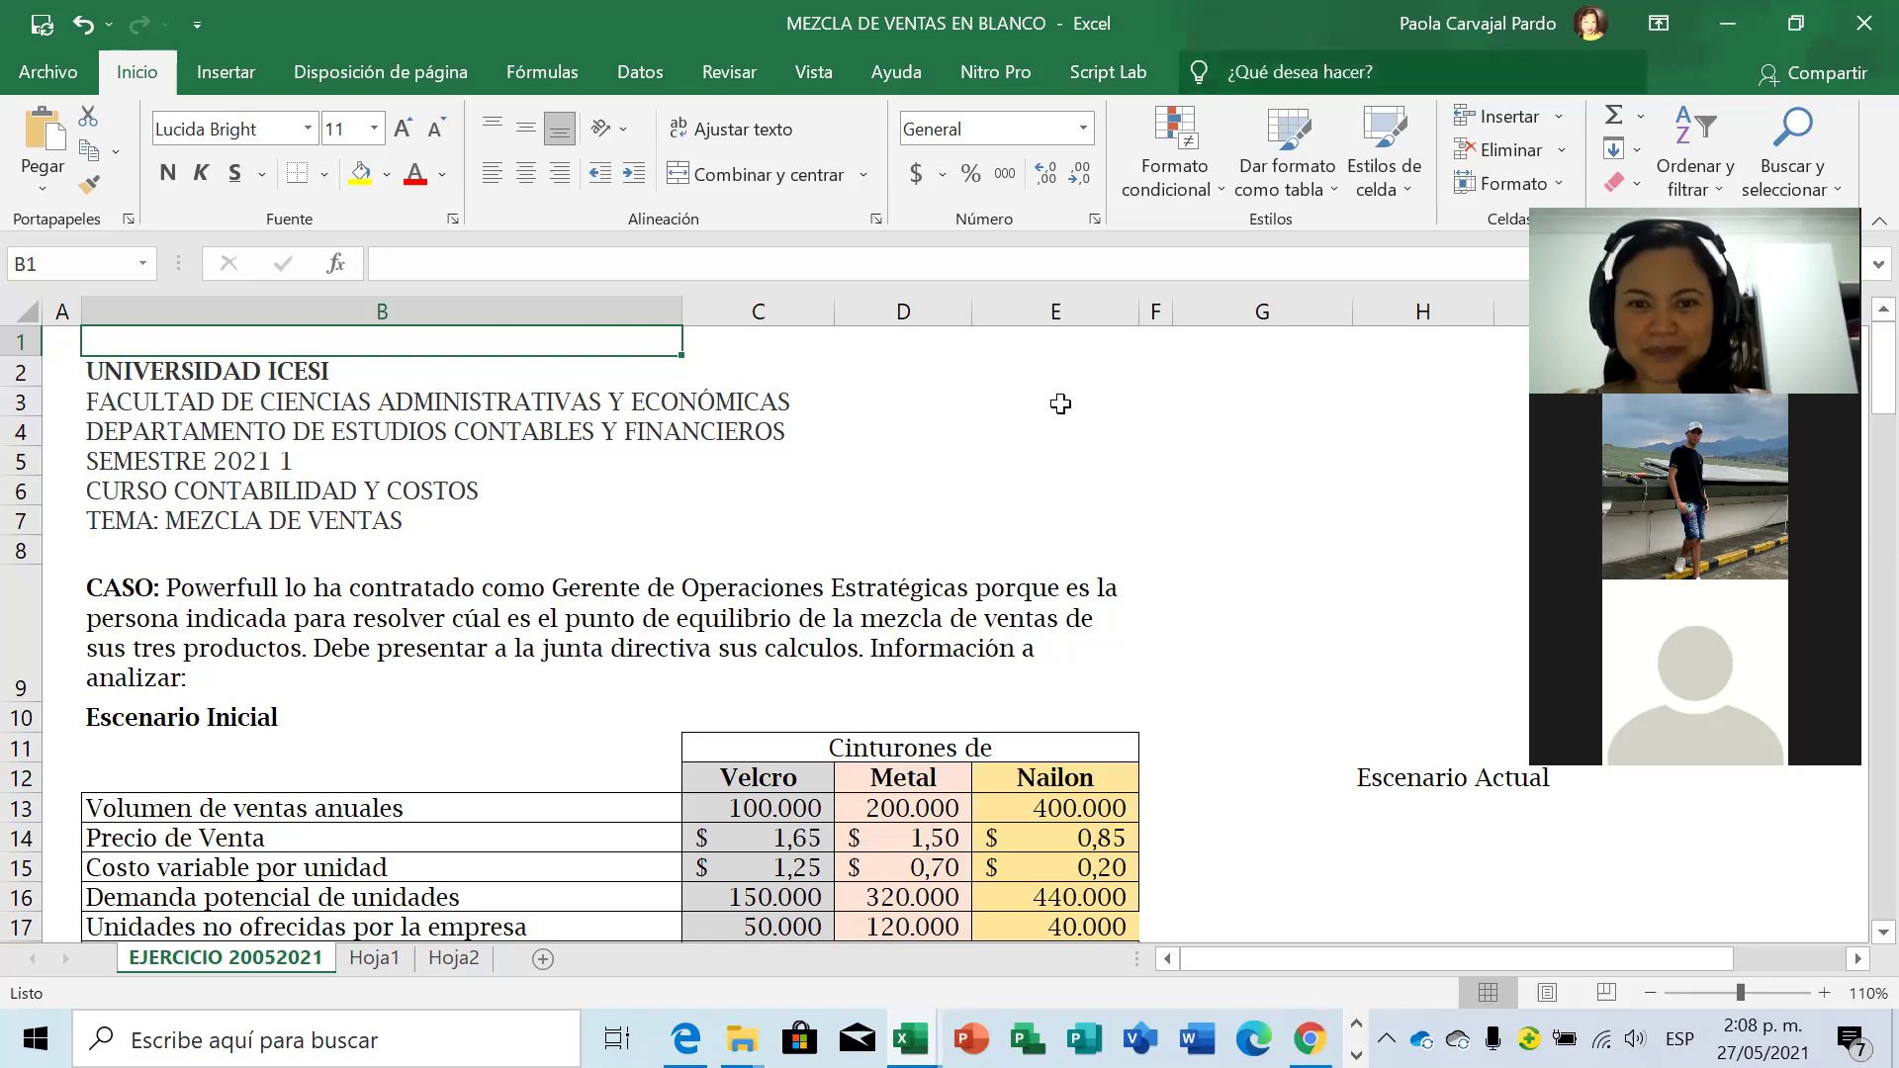
{"action": "left_click", "coordinate": [561, 572]}
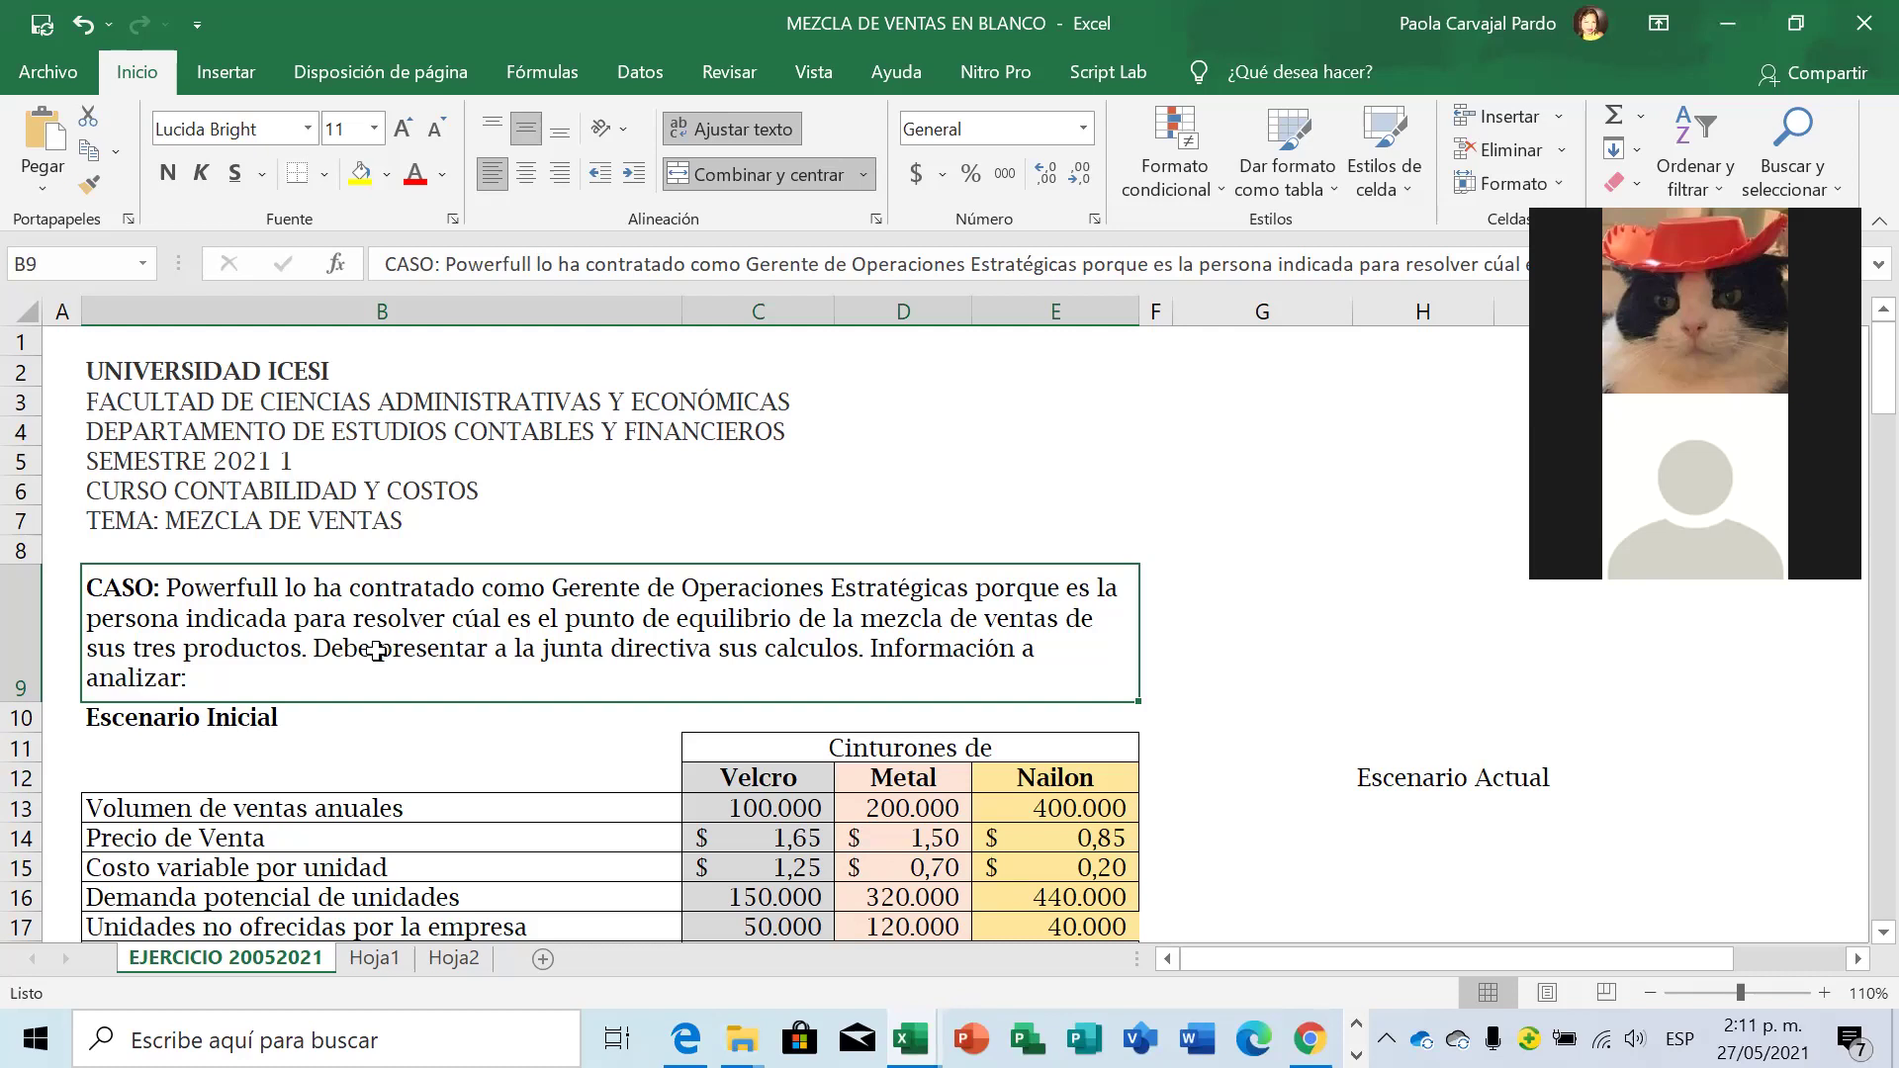
{"action": "key", "text": "Down"}
{"action": "key", "text": "Down"}
{"action": "key", "text": "Down"}
{"action": "key", "text": "Down"}
{"action": "key", "text": "Down"}
{"action": "key", "text": "Down"}
{"action": "key", "text": "Down"}
{"action": "key", "text": "Down"}
{"action": "key", "text": "Down"}
{"action": "key", "text": "Down"}
{"action": "key", "text": "Down"}
{"action": "key", "text": "Down"}
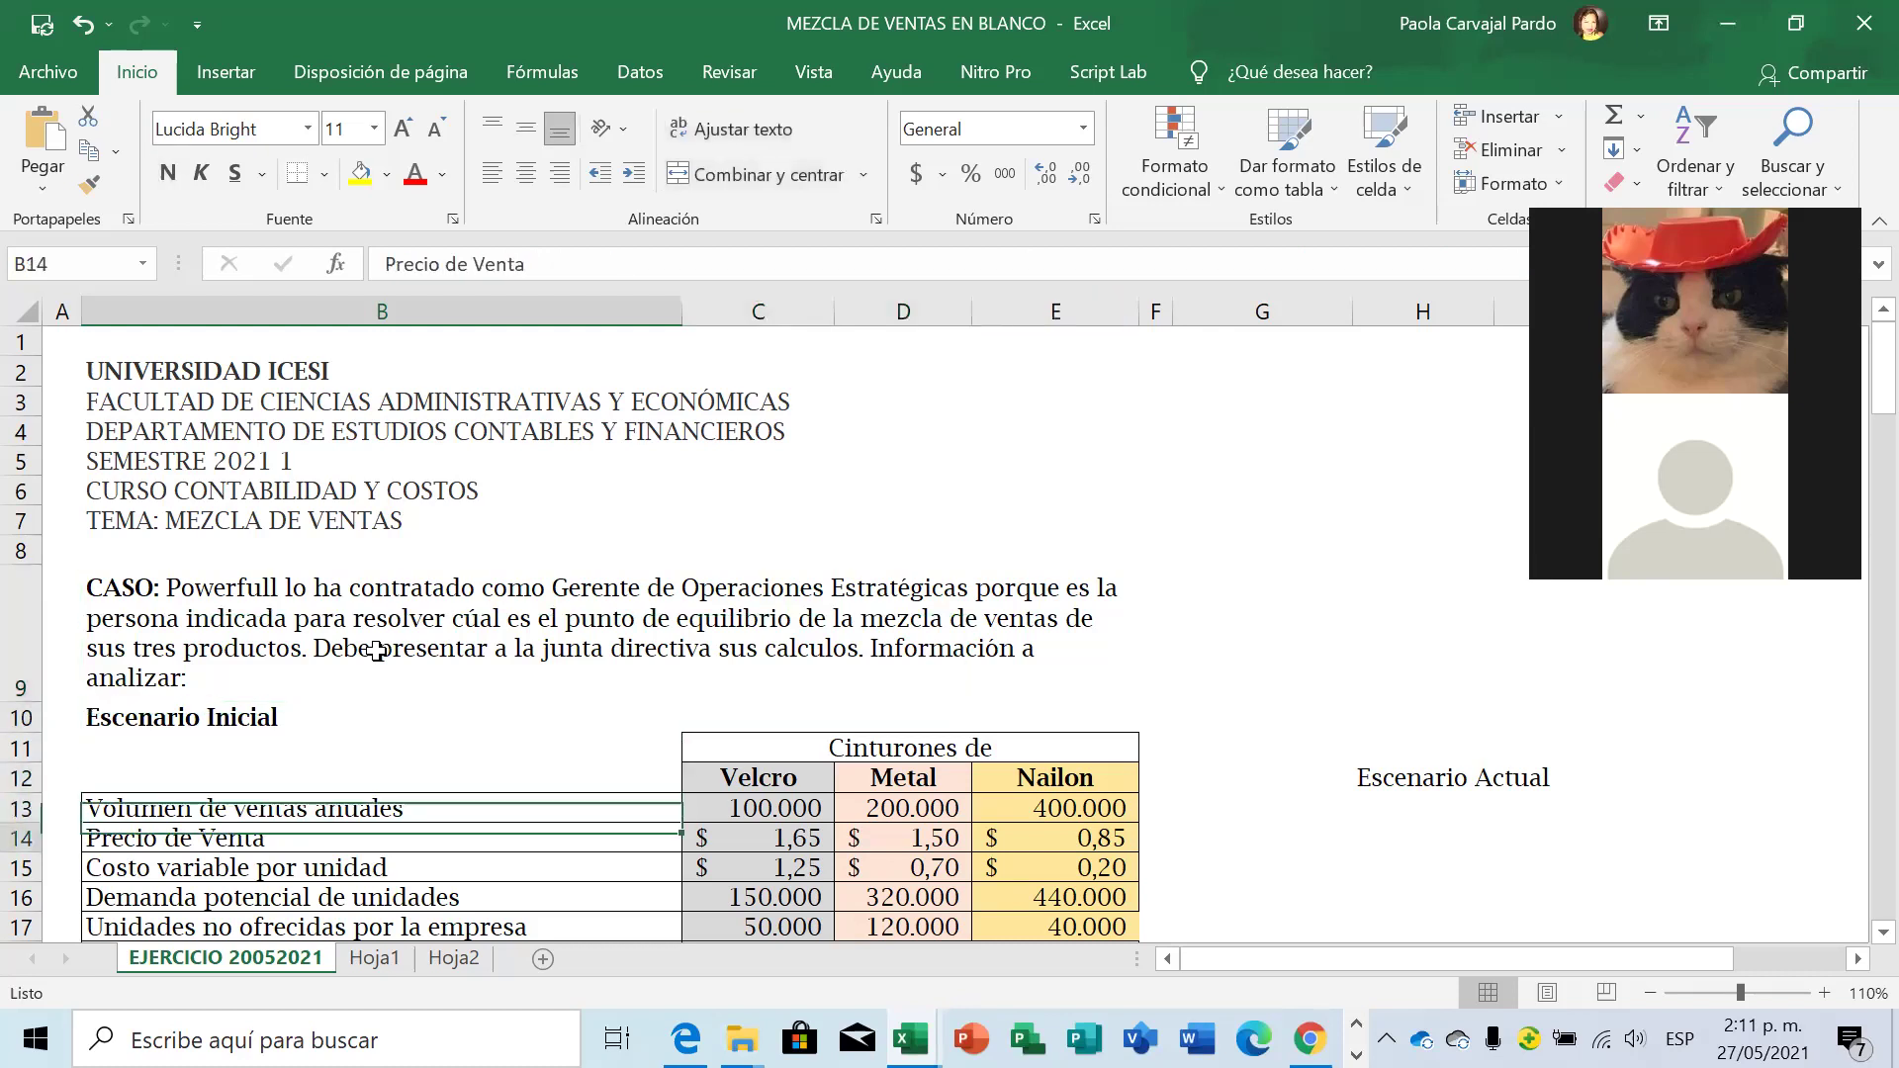
{"action": "key", "text": "Down"}
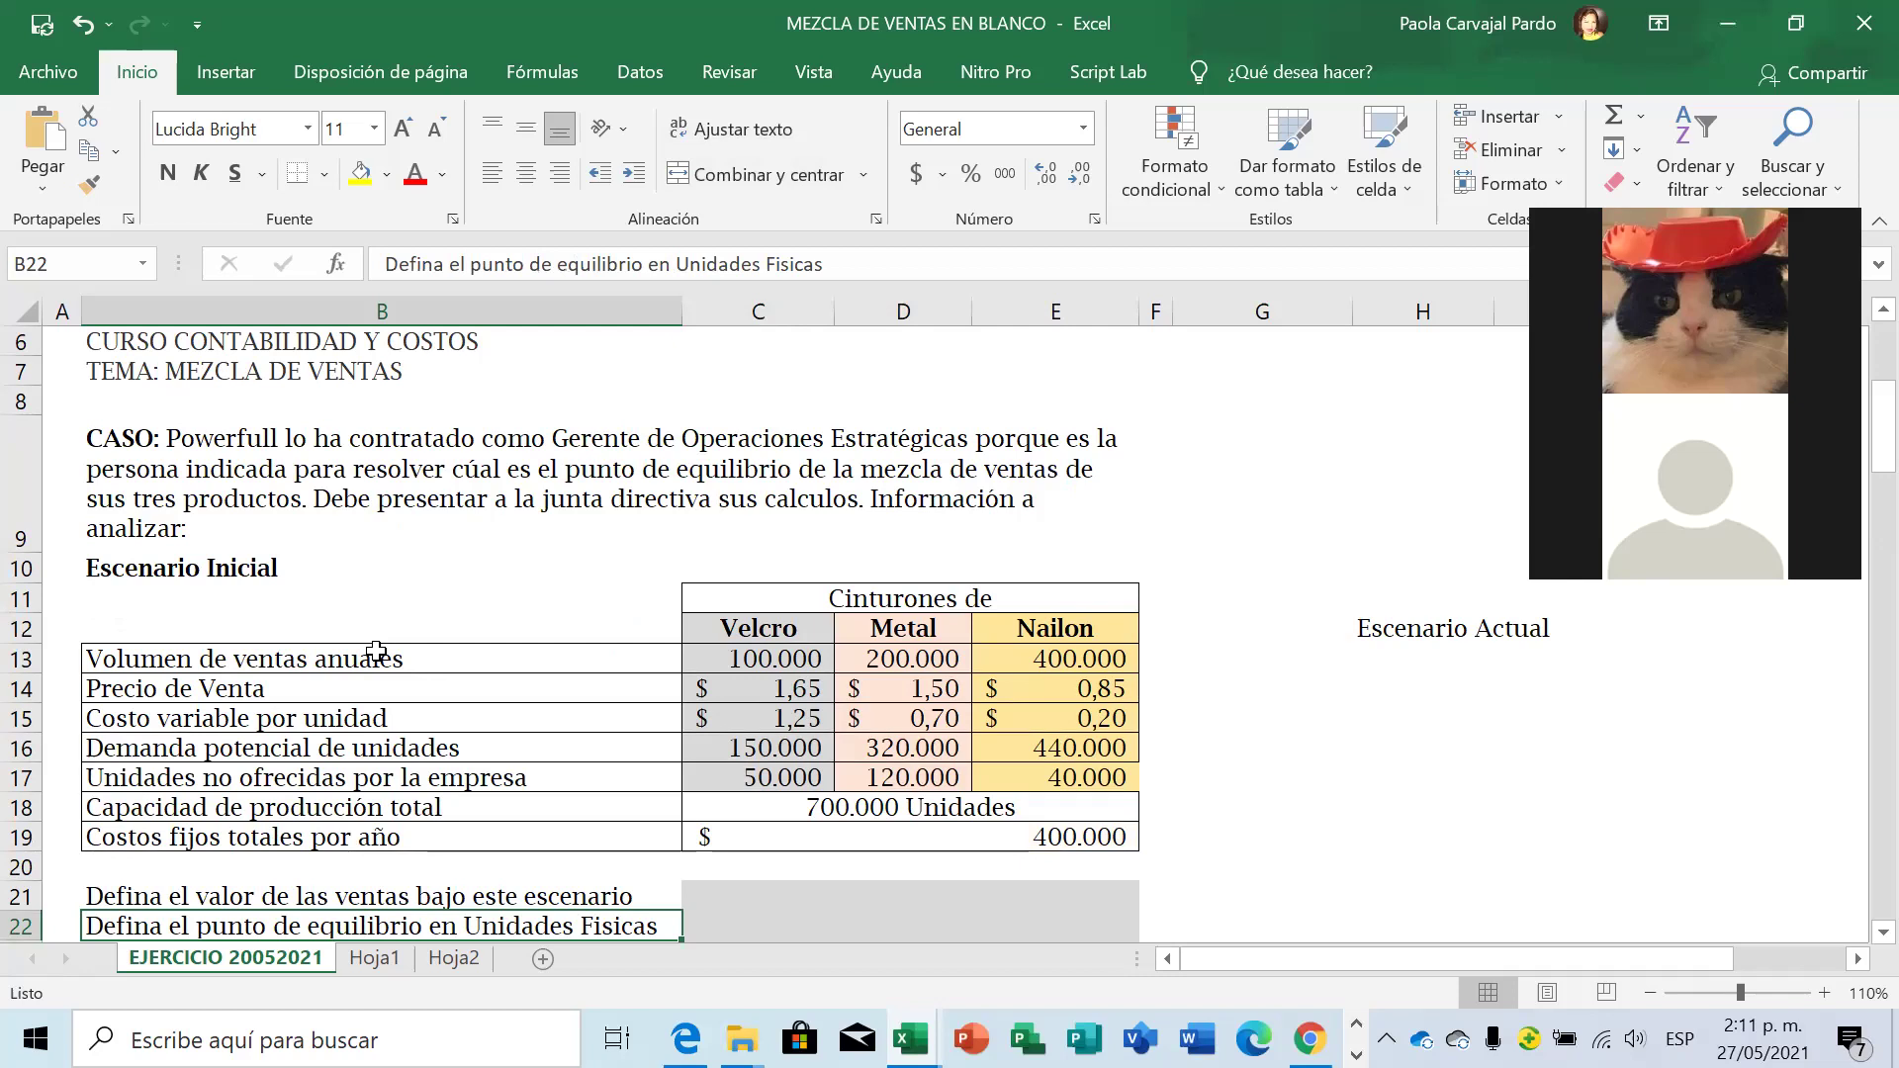
{"action": "left_click", "coordinate": [699, 671]}
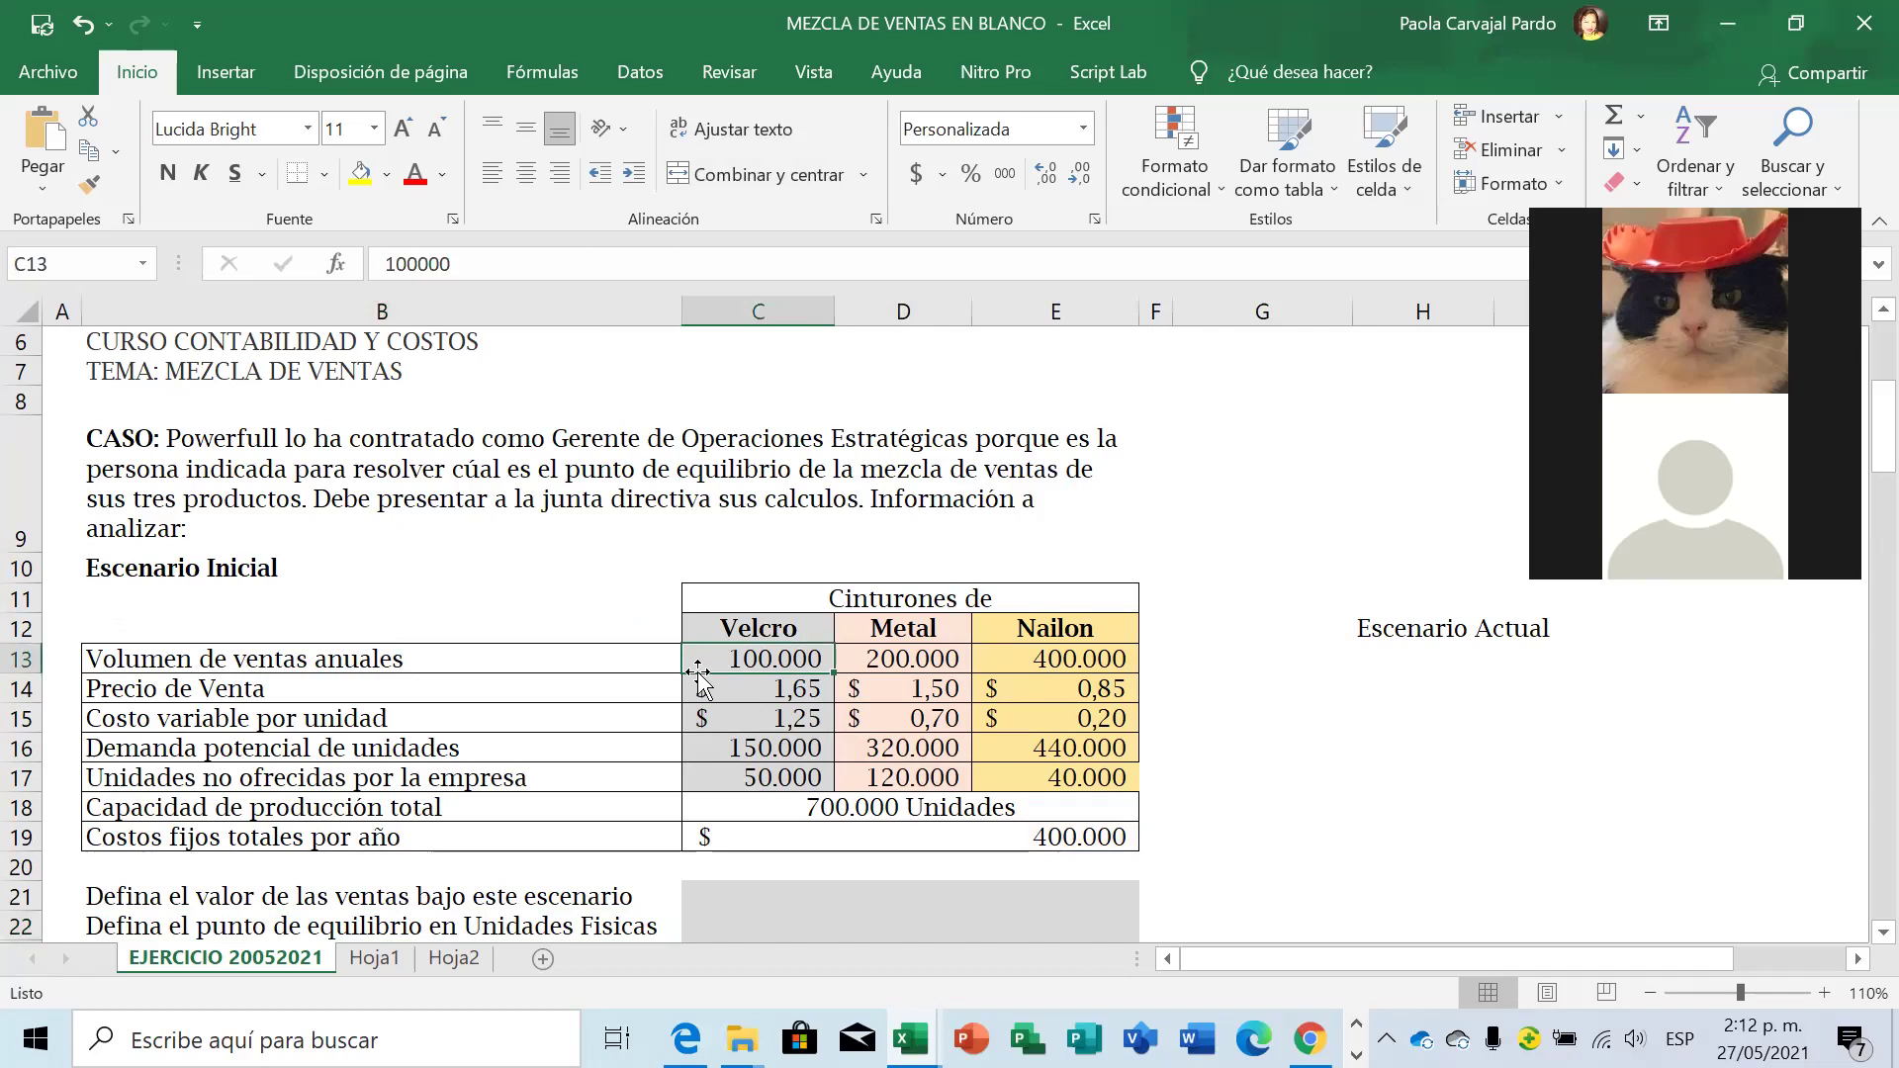
{"action": "key", "text": "Right"}
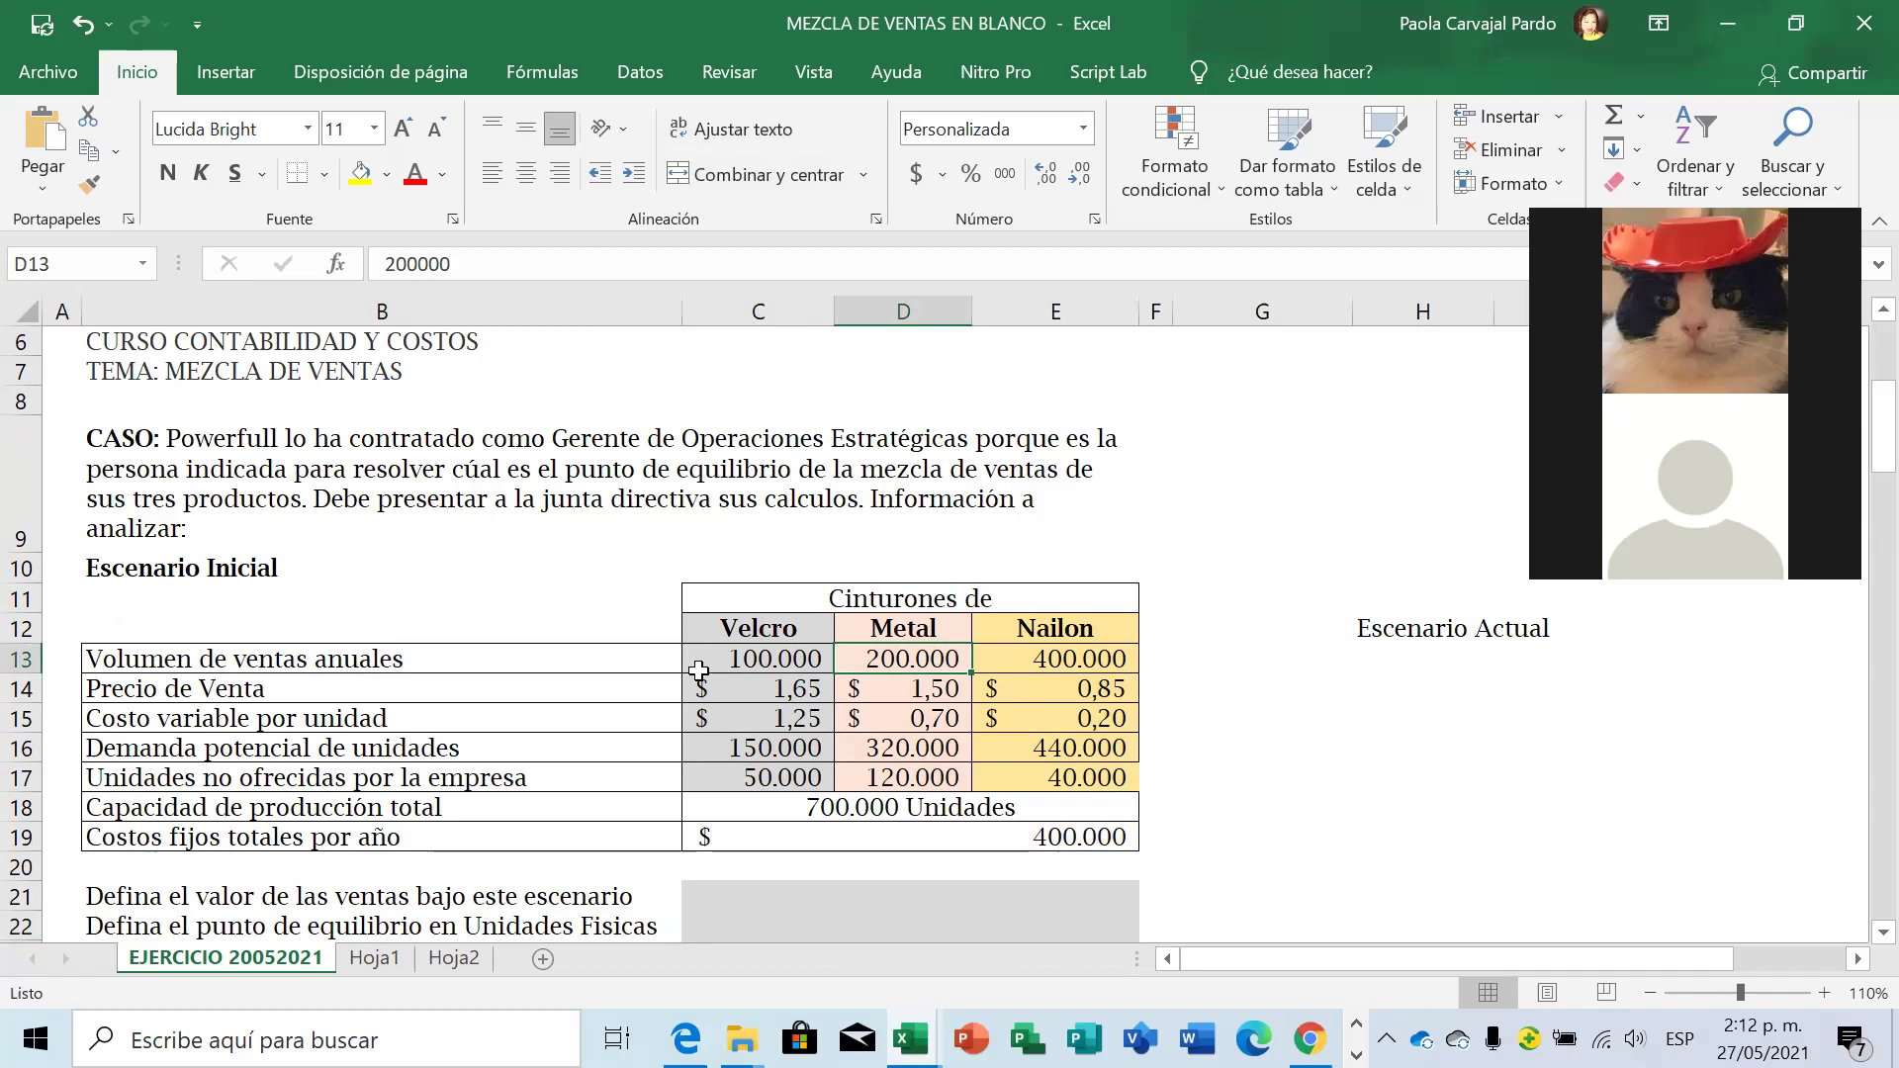
{"action": "key", "text": "Right"}
{"action": "key", "text": "Right"}
{"action": "key", "text": "Right"}
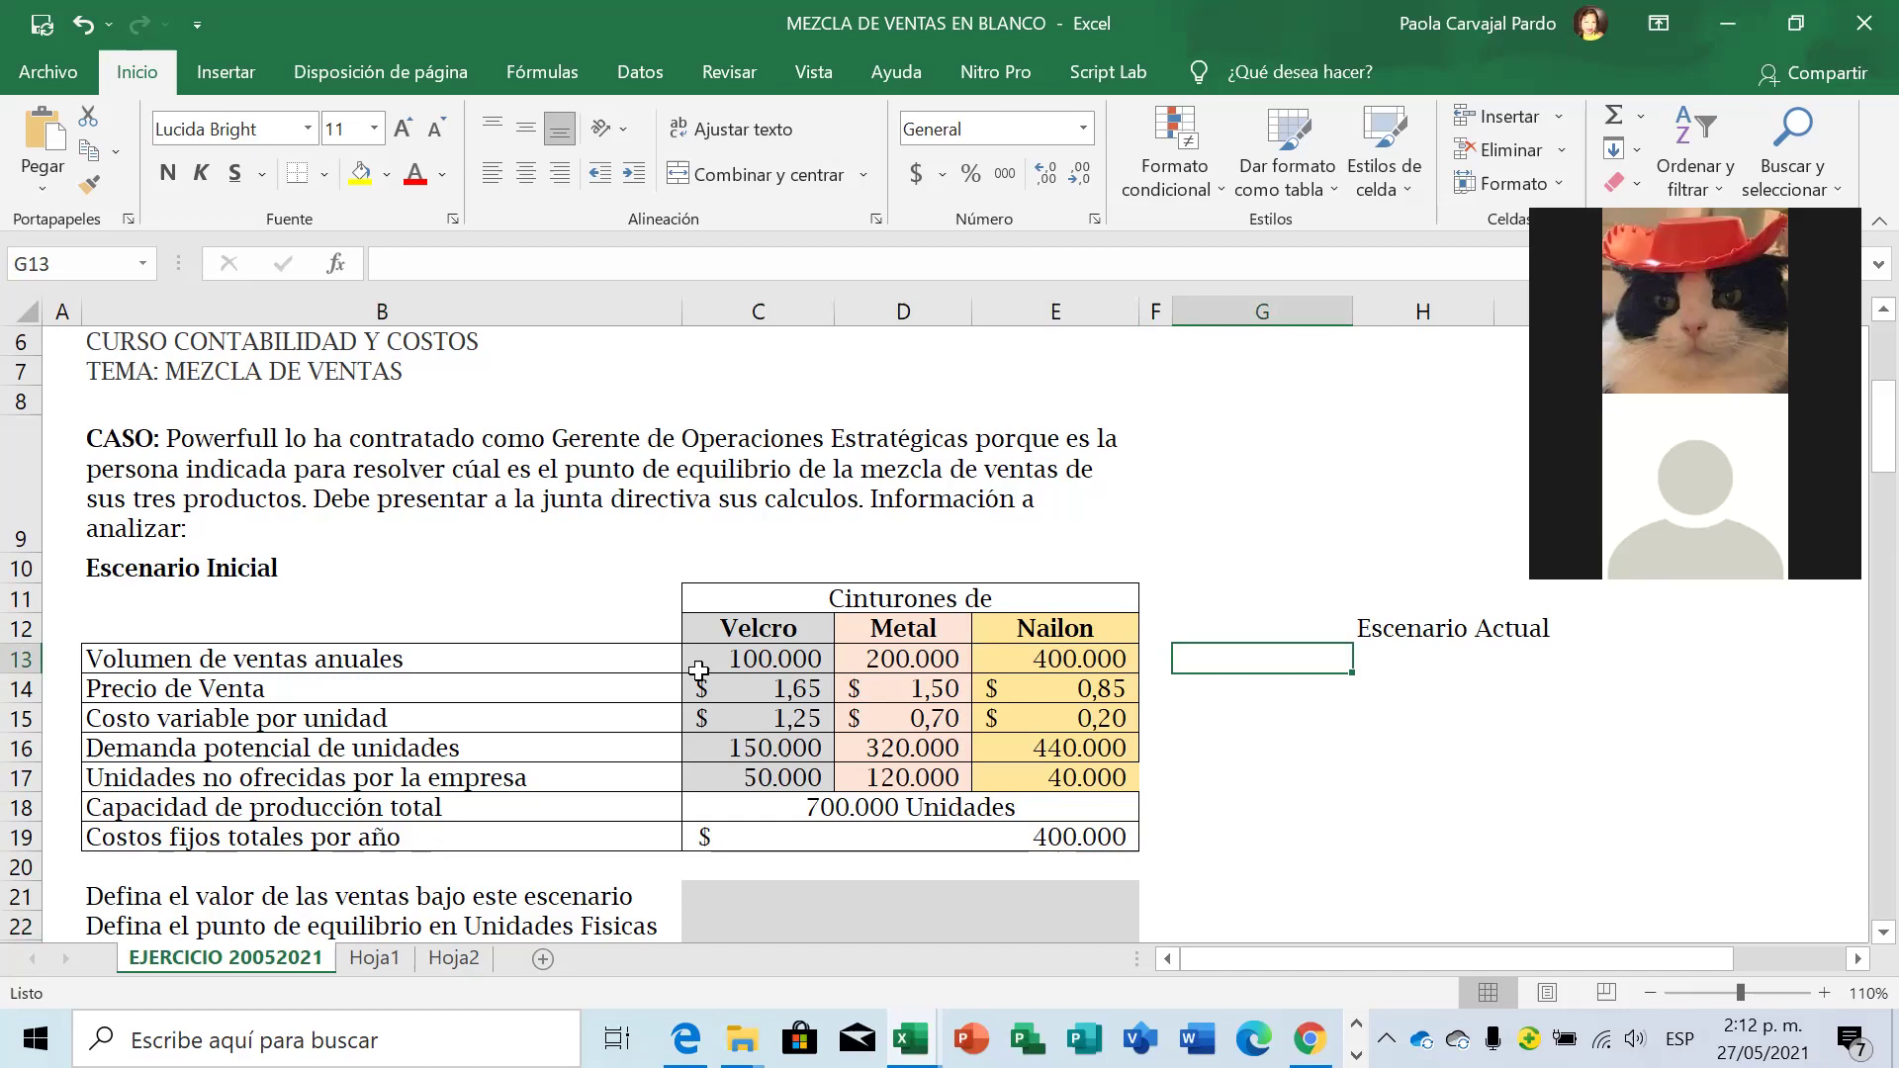
{"action": "type", "text": "+"}
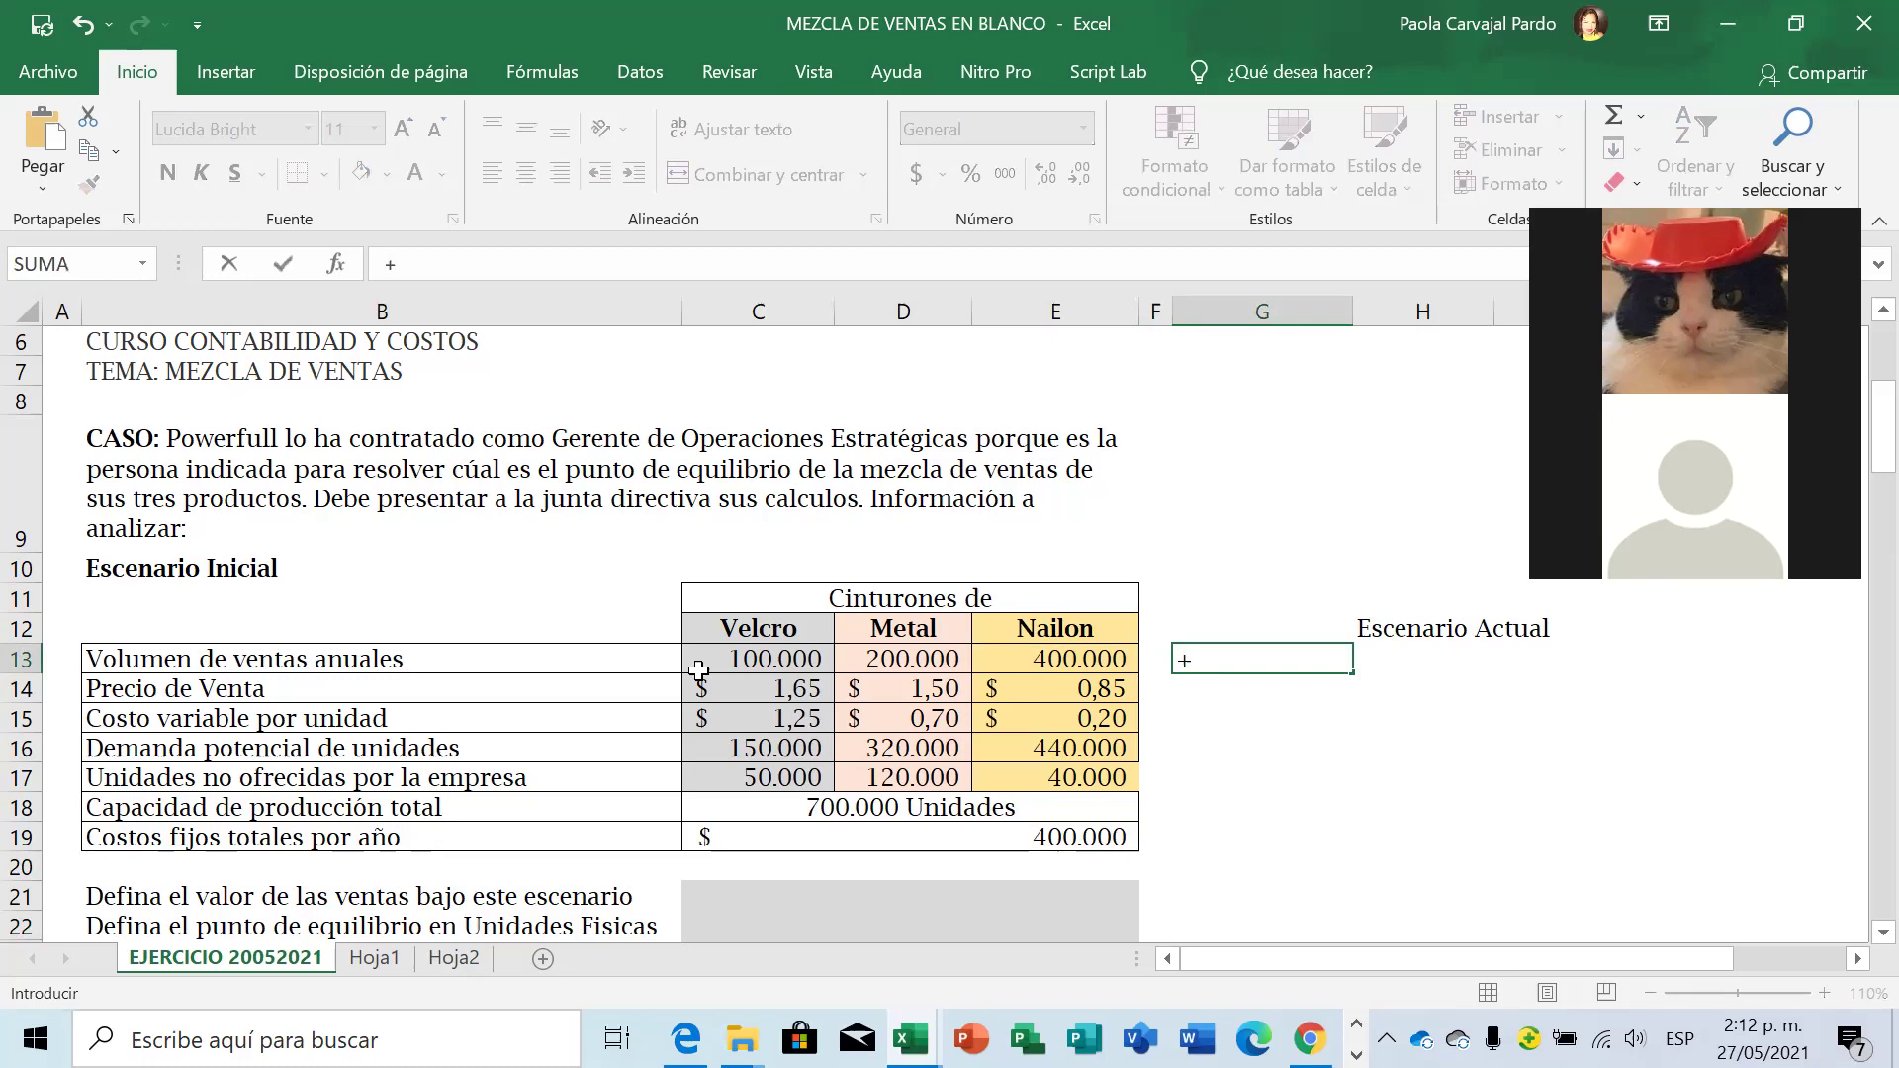
{"action": "type", "text": "su"}
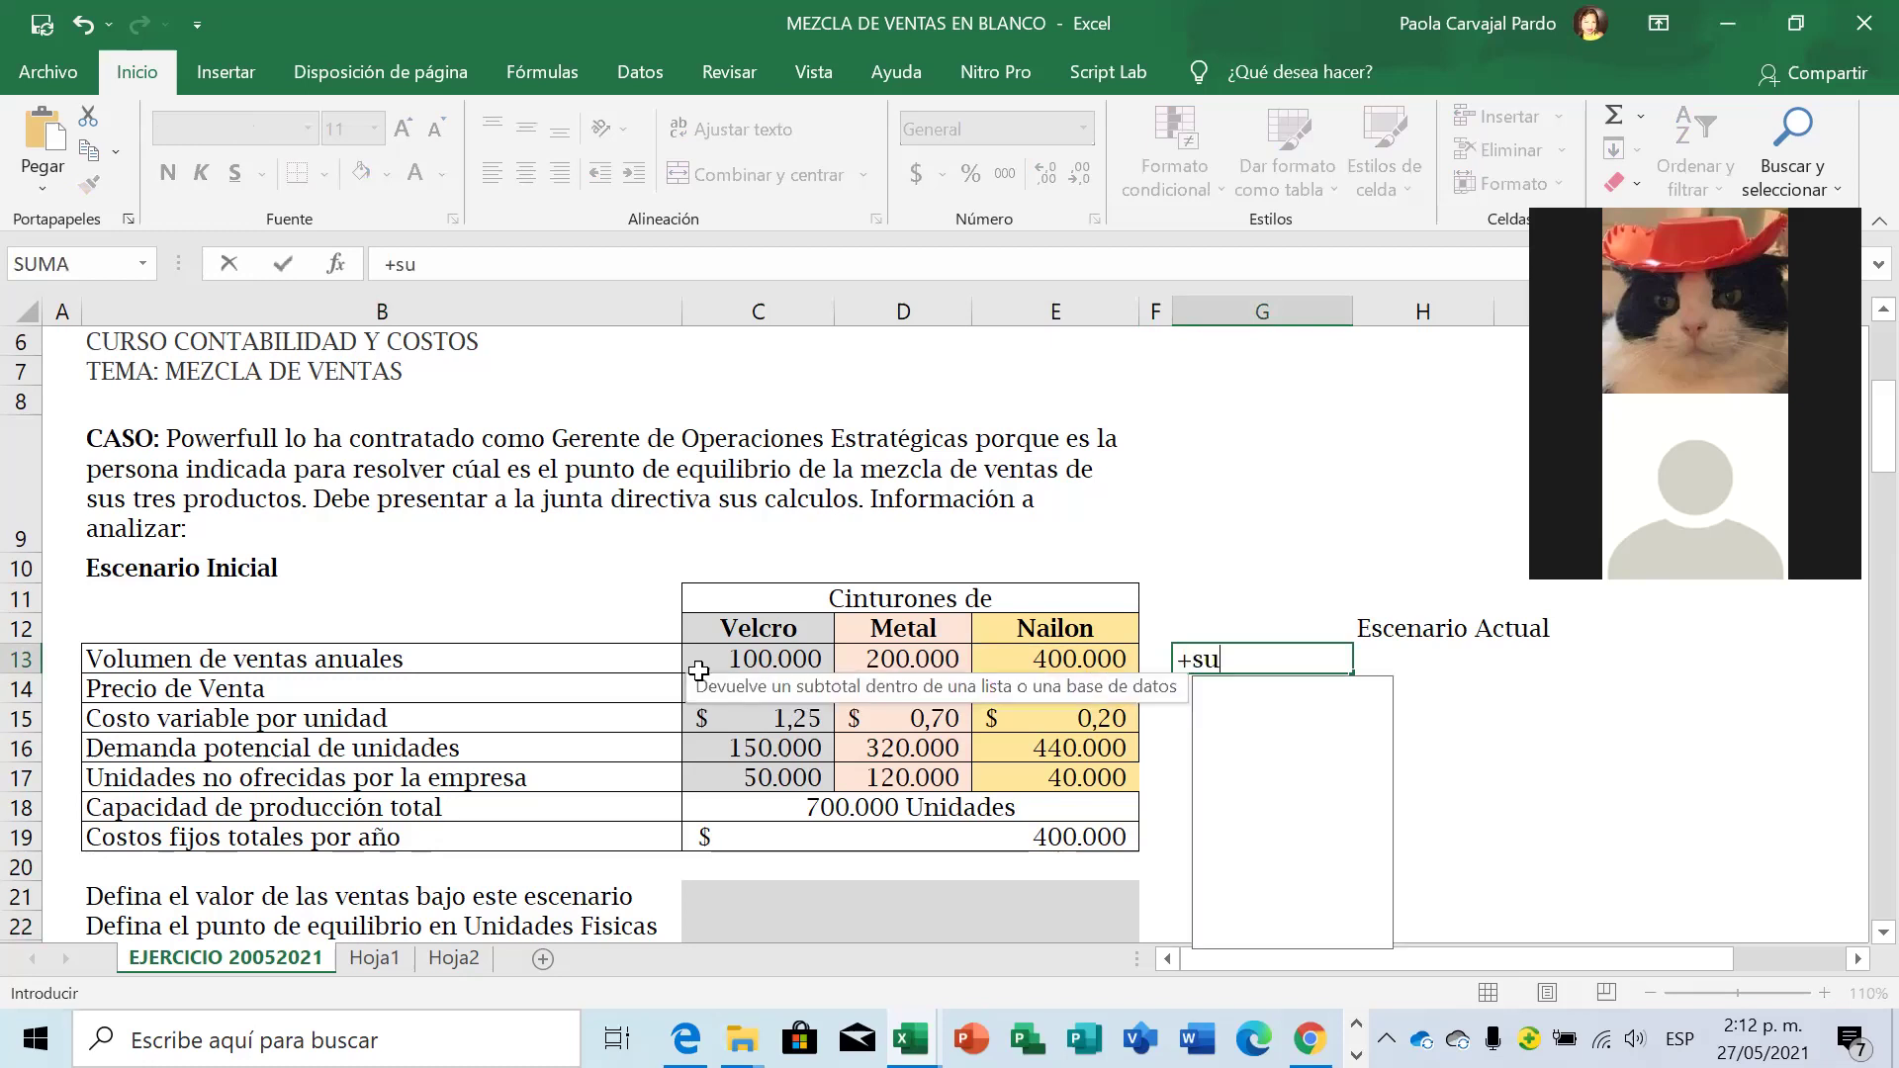
{"action": "type", "text": "ma("}
Sum the belt volumes in G13 with =SUMA(C13:E13) for 700.000, labelled 'Unidades' in H13.
{"action": "left_click", "coordinate": [759, 659]}
{"action": "key", "text": "shift+Right"}
{"action": "key", "text": "shift+Right"}
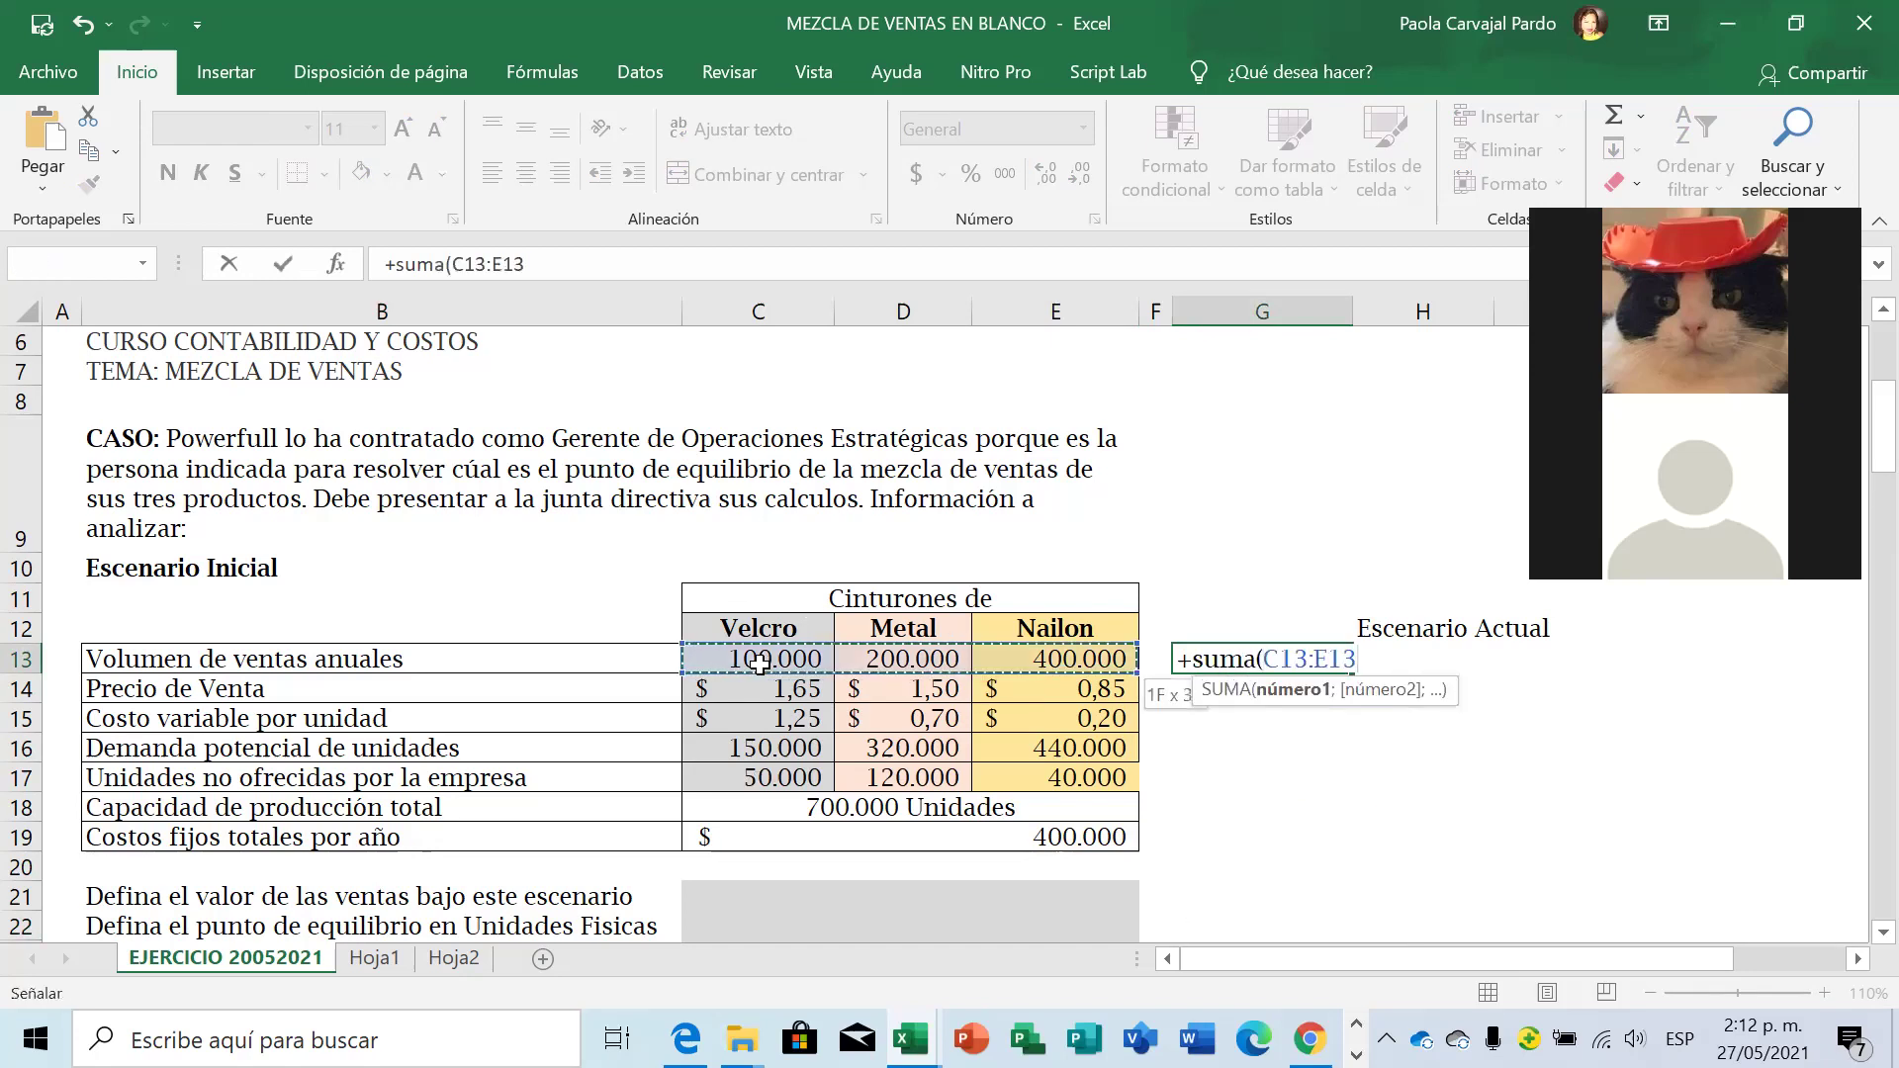
{"action": "key", "text": "Return"}
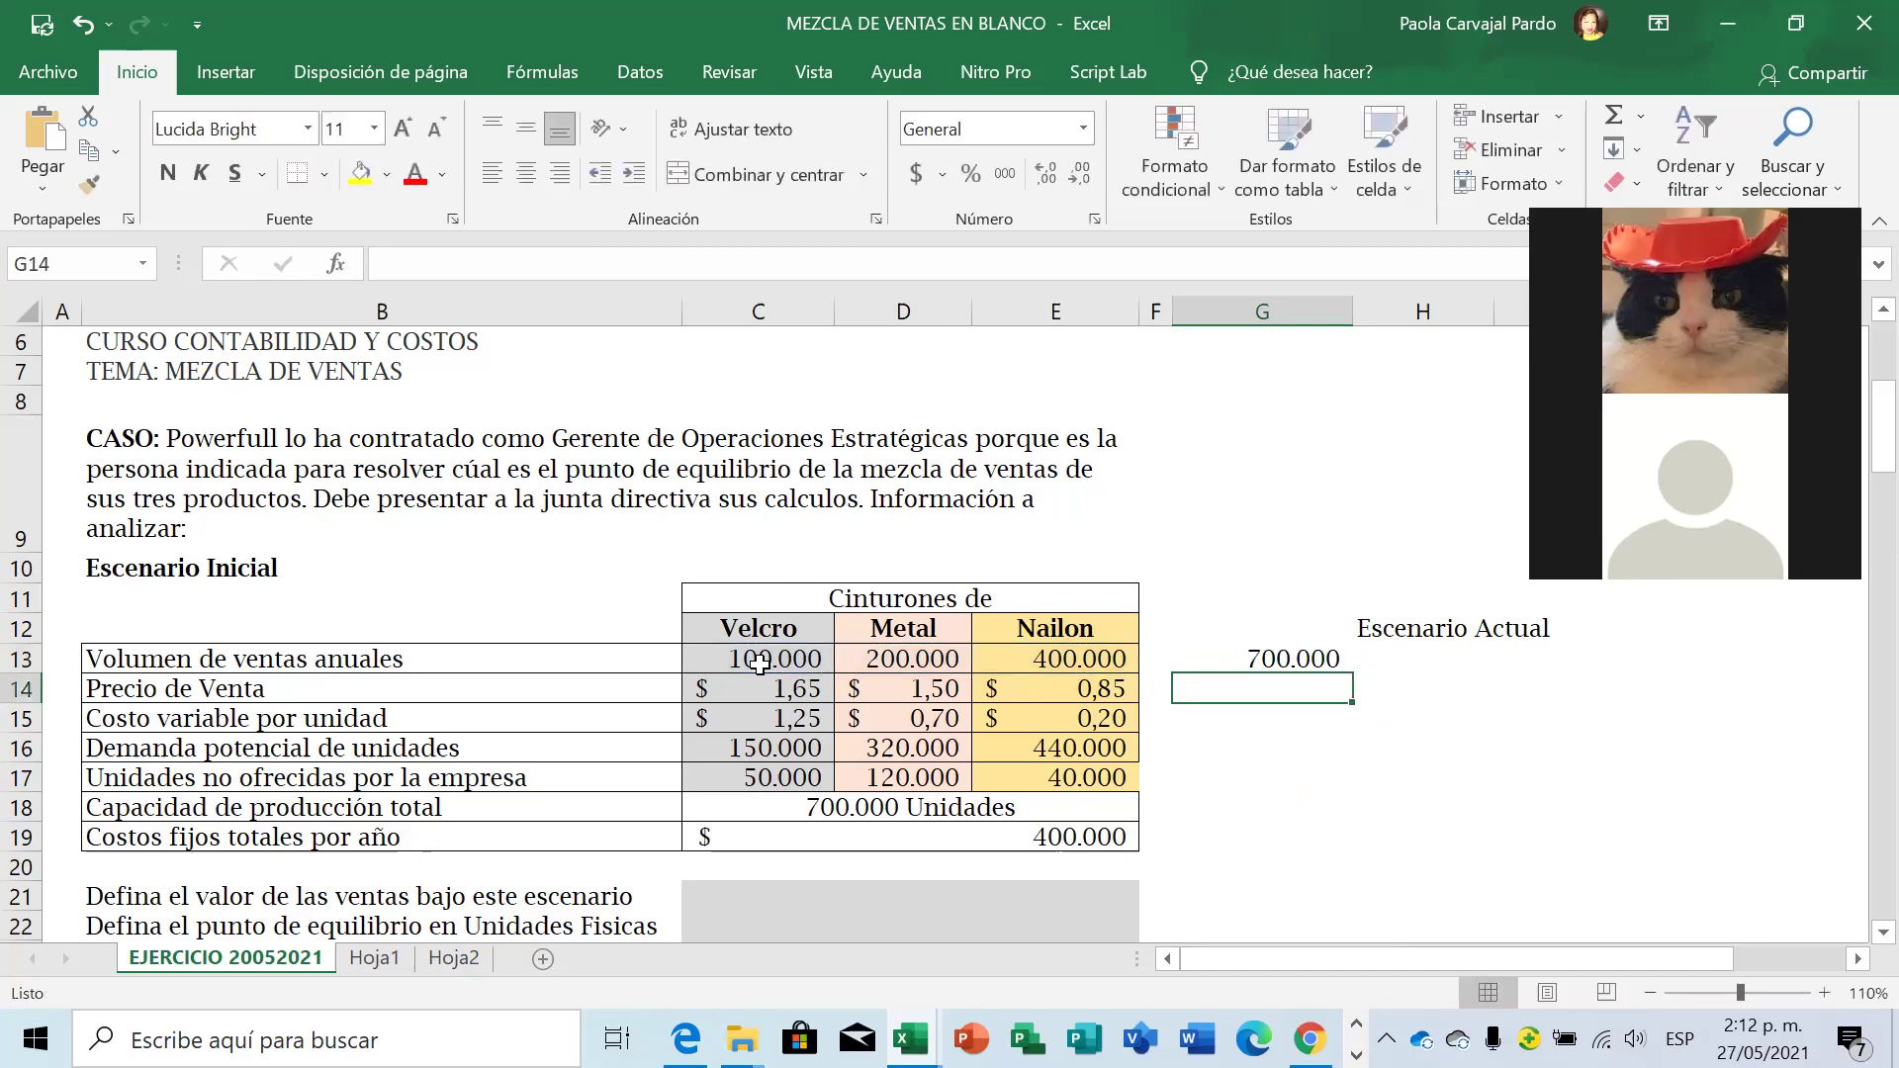
{"action": "key", "text": "Up"}
{"action": "key", "text": "Right"}
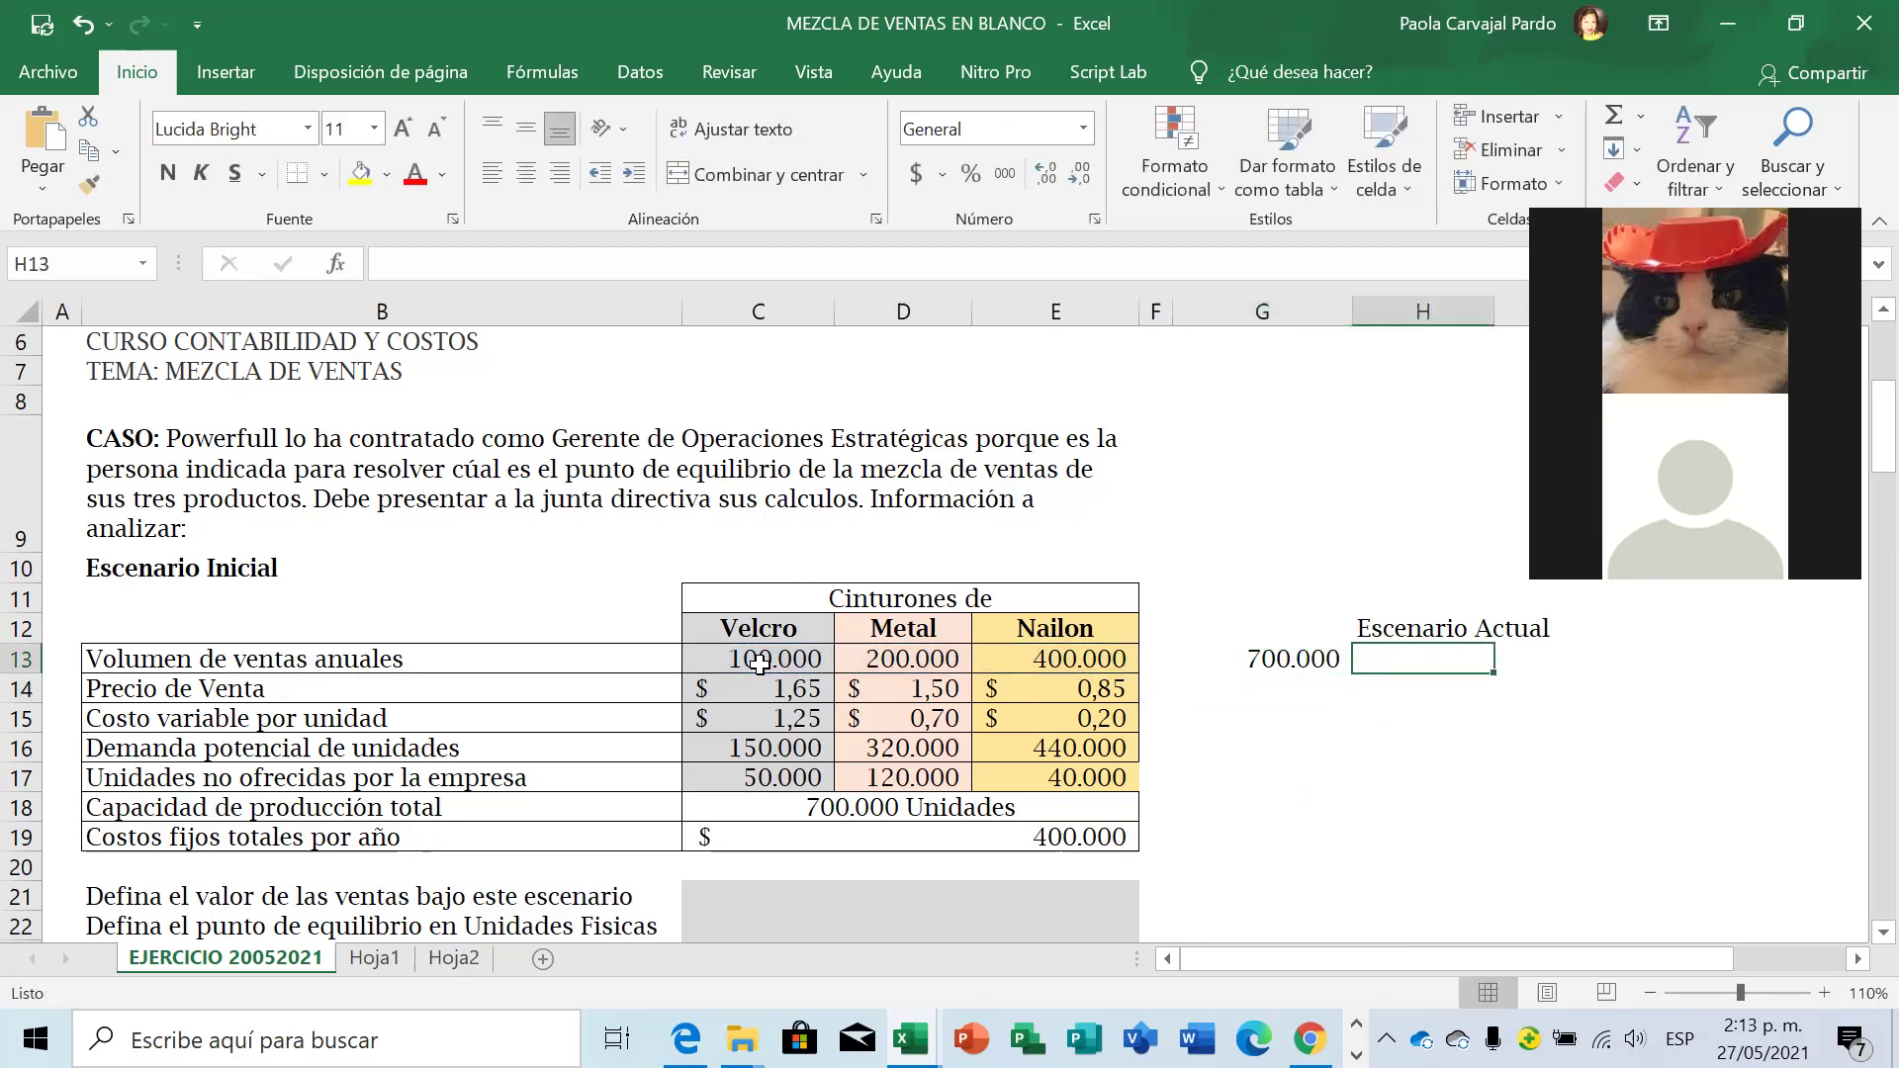
{"action": "type", "text": "Unidades"}
{"action": "key", "text": "Return"}
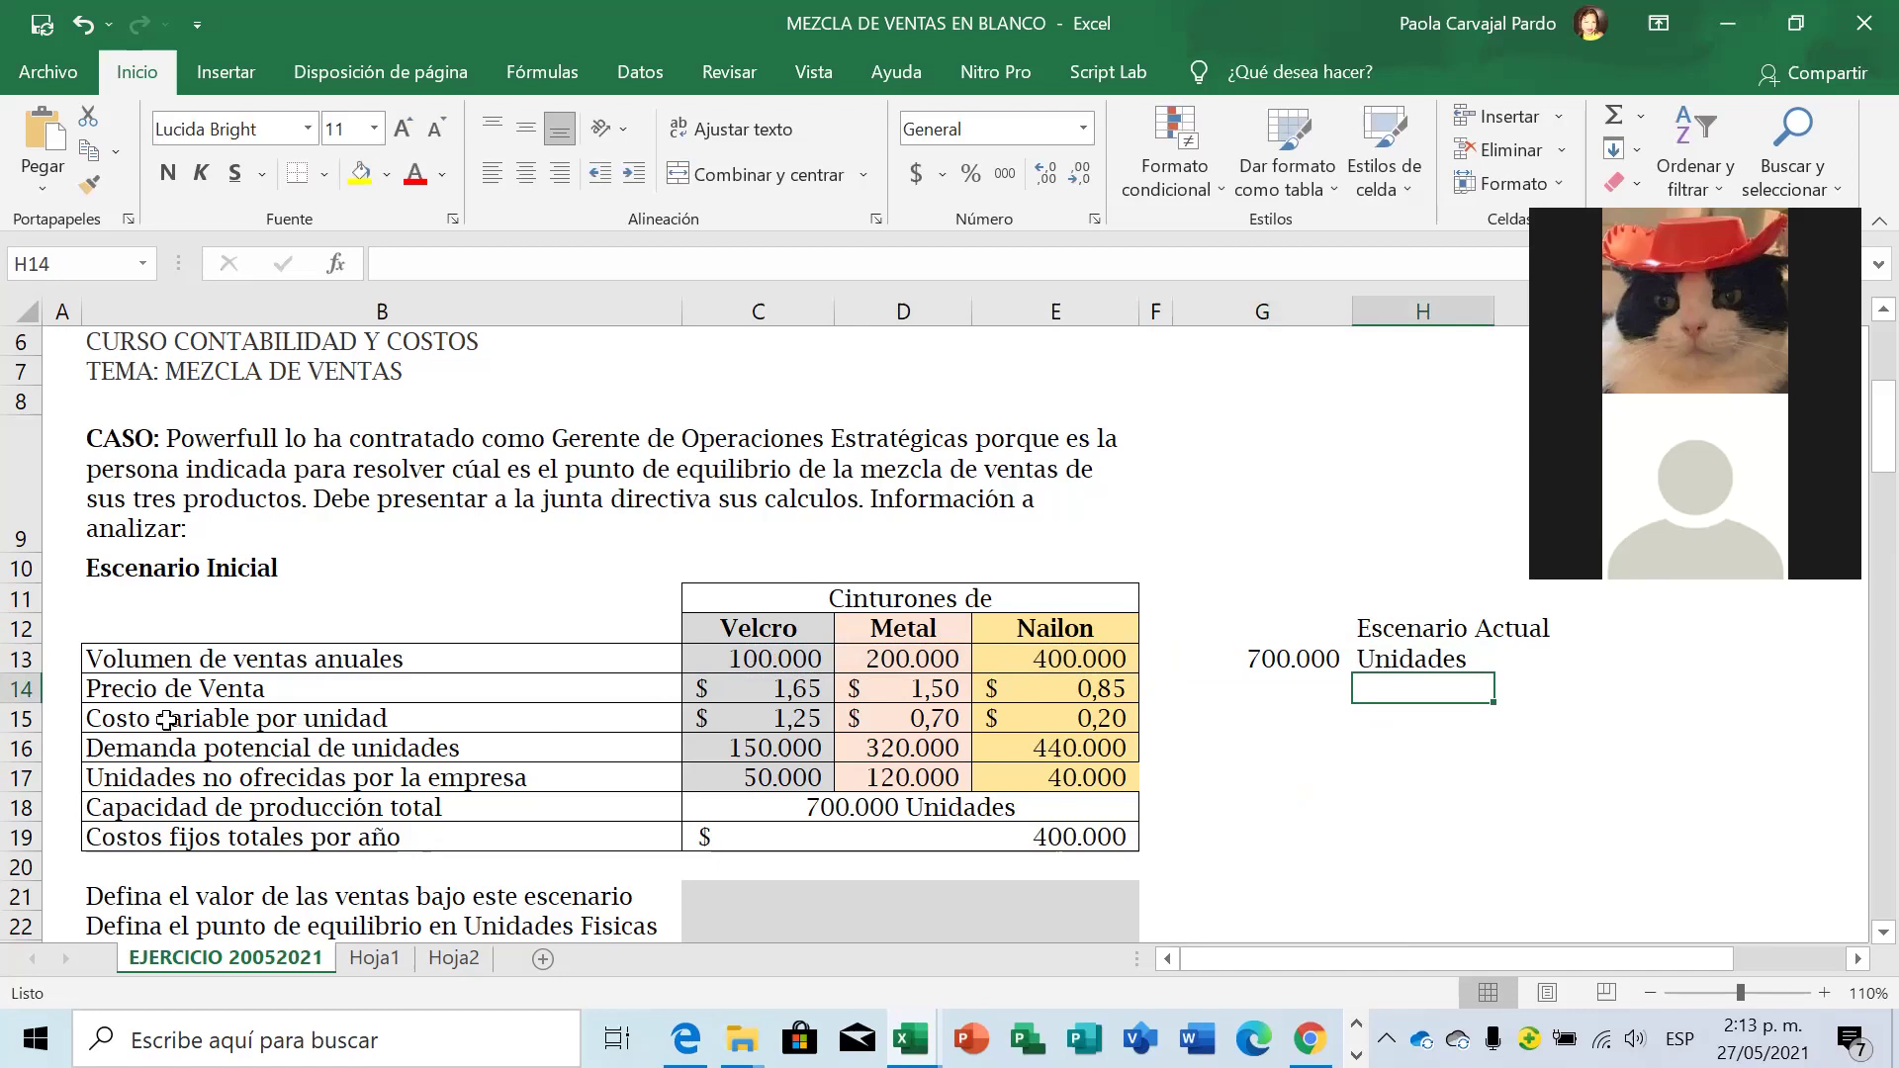
Insert a blank row 15 above the variable cost row and fill it light grey.
{"action": "left_click", "coordinate": [20, 718]}
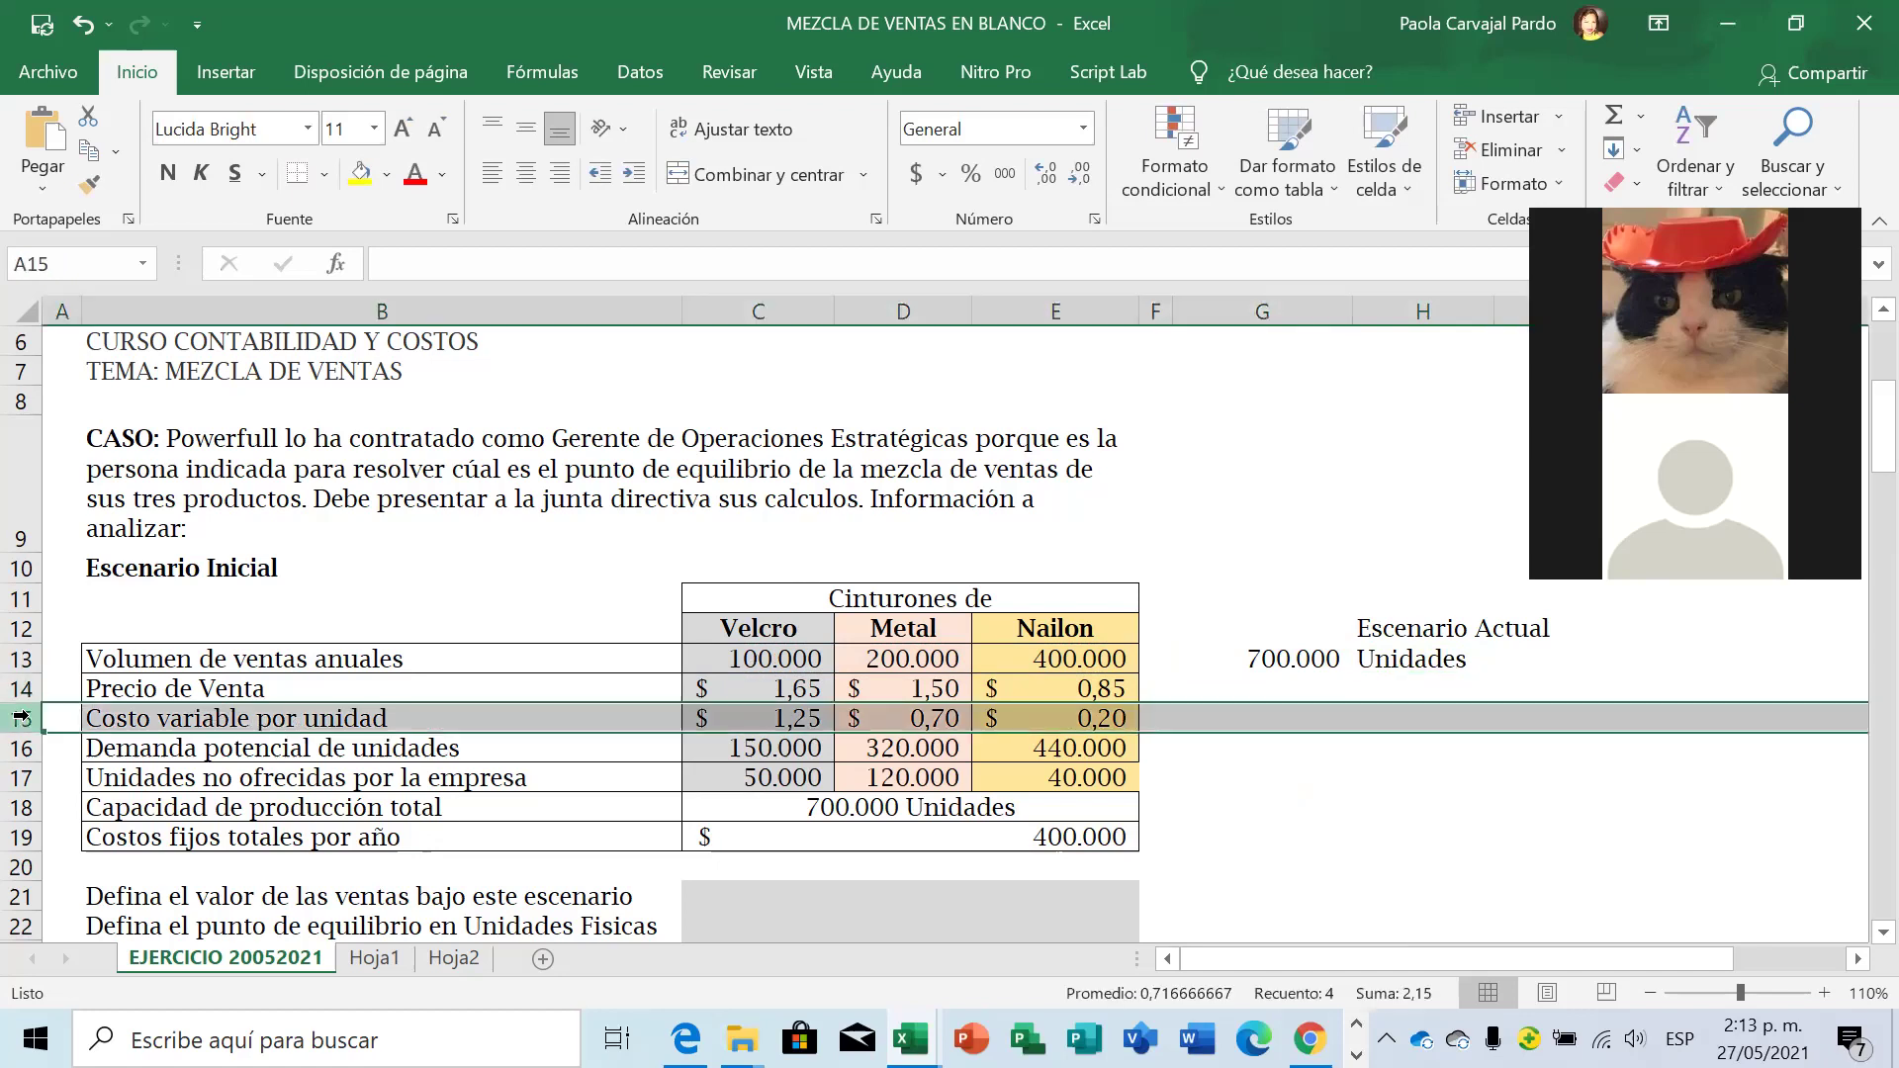
{"action": "key", "text": "ctrl+plus"}
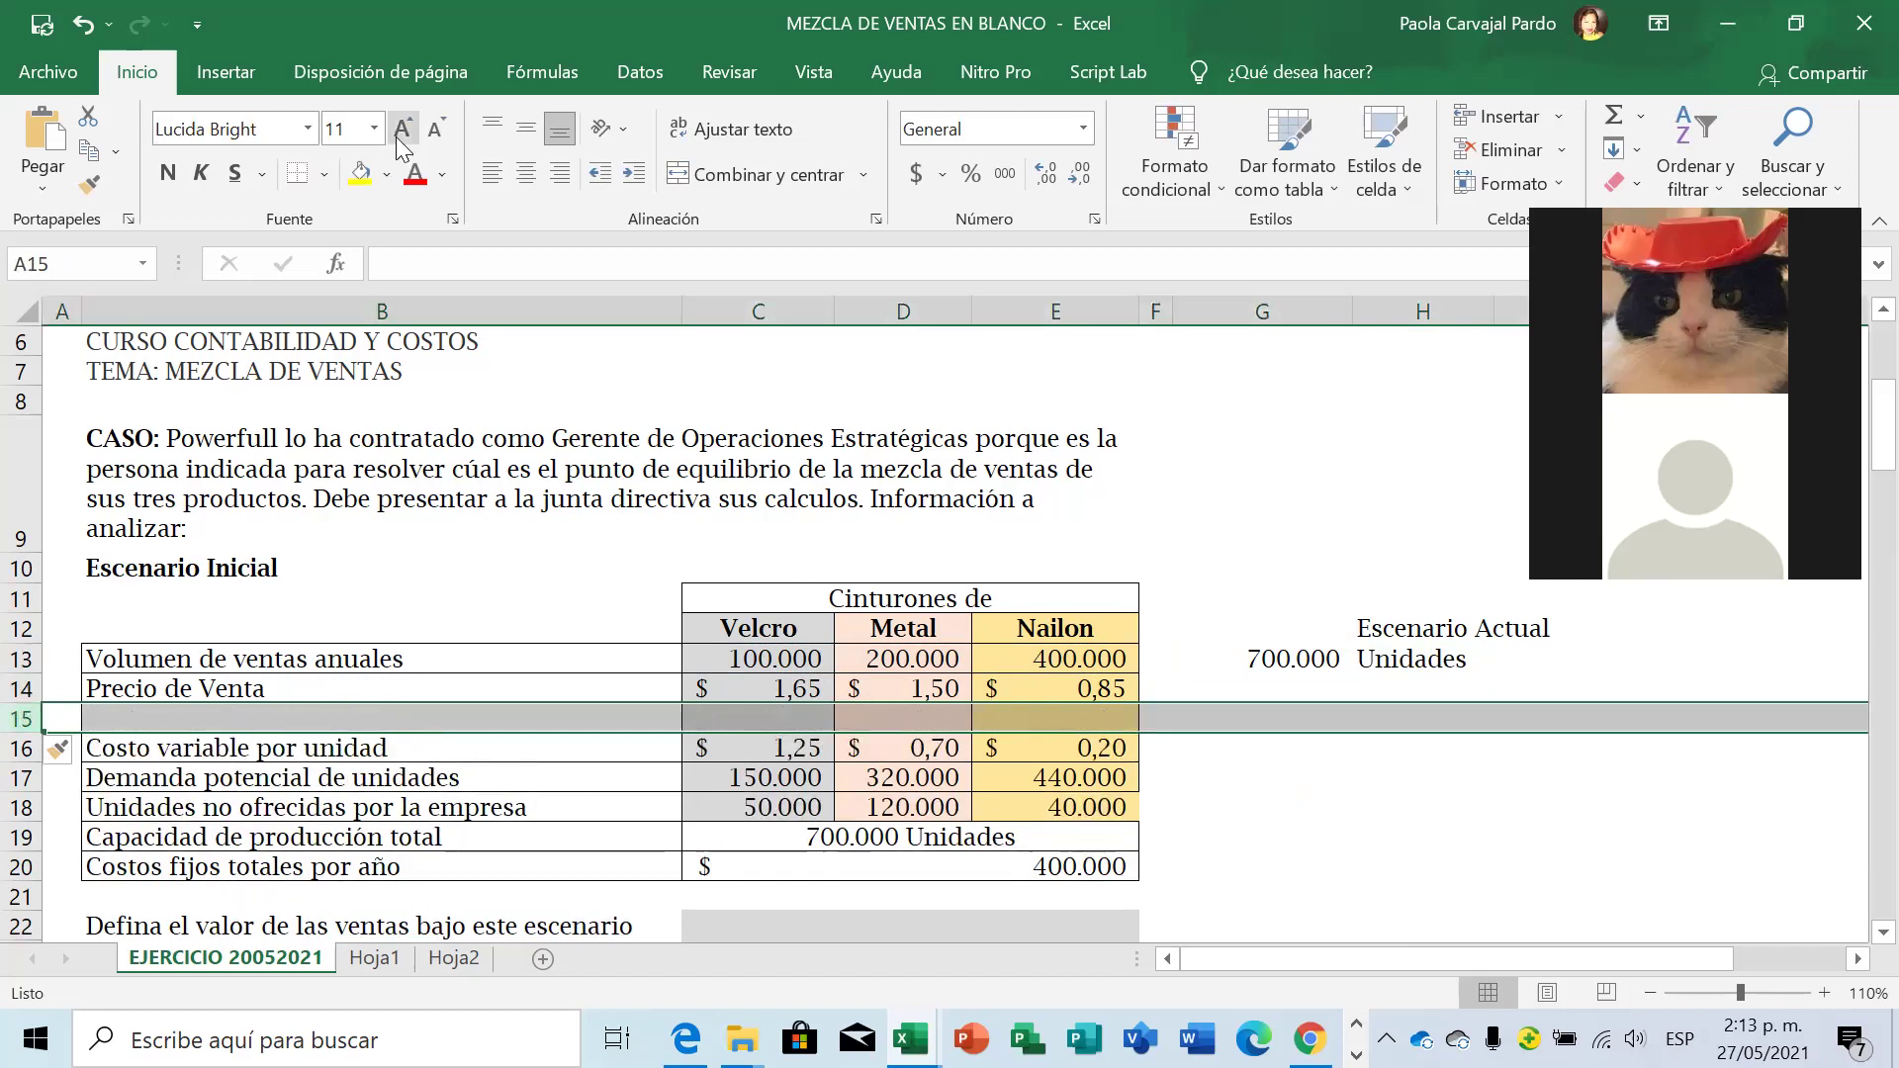
{"action": "left_click", "coordinate": [387, 186]}
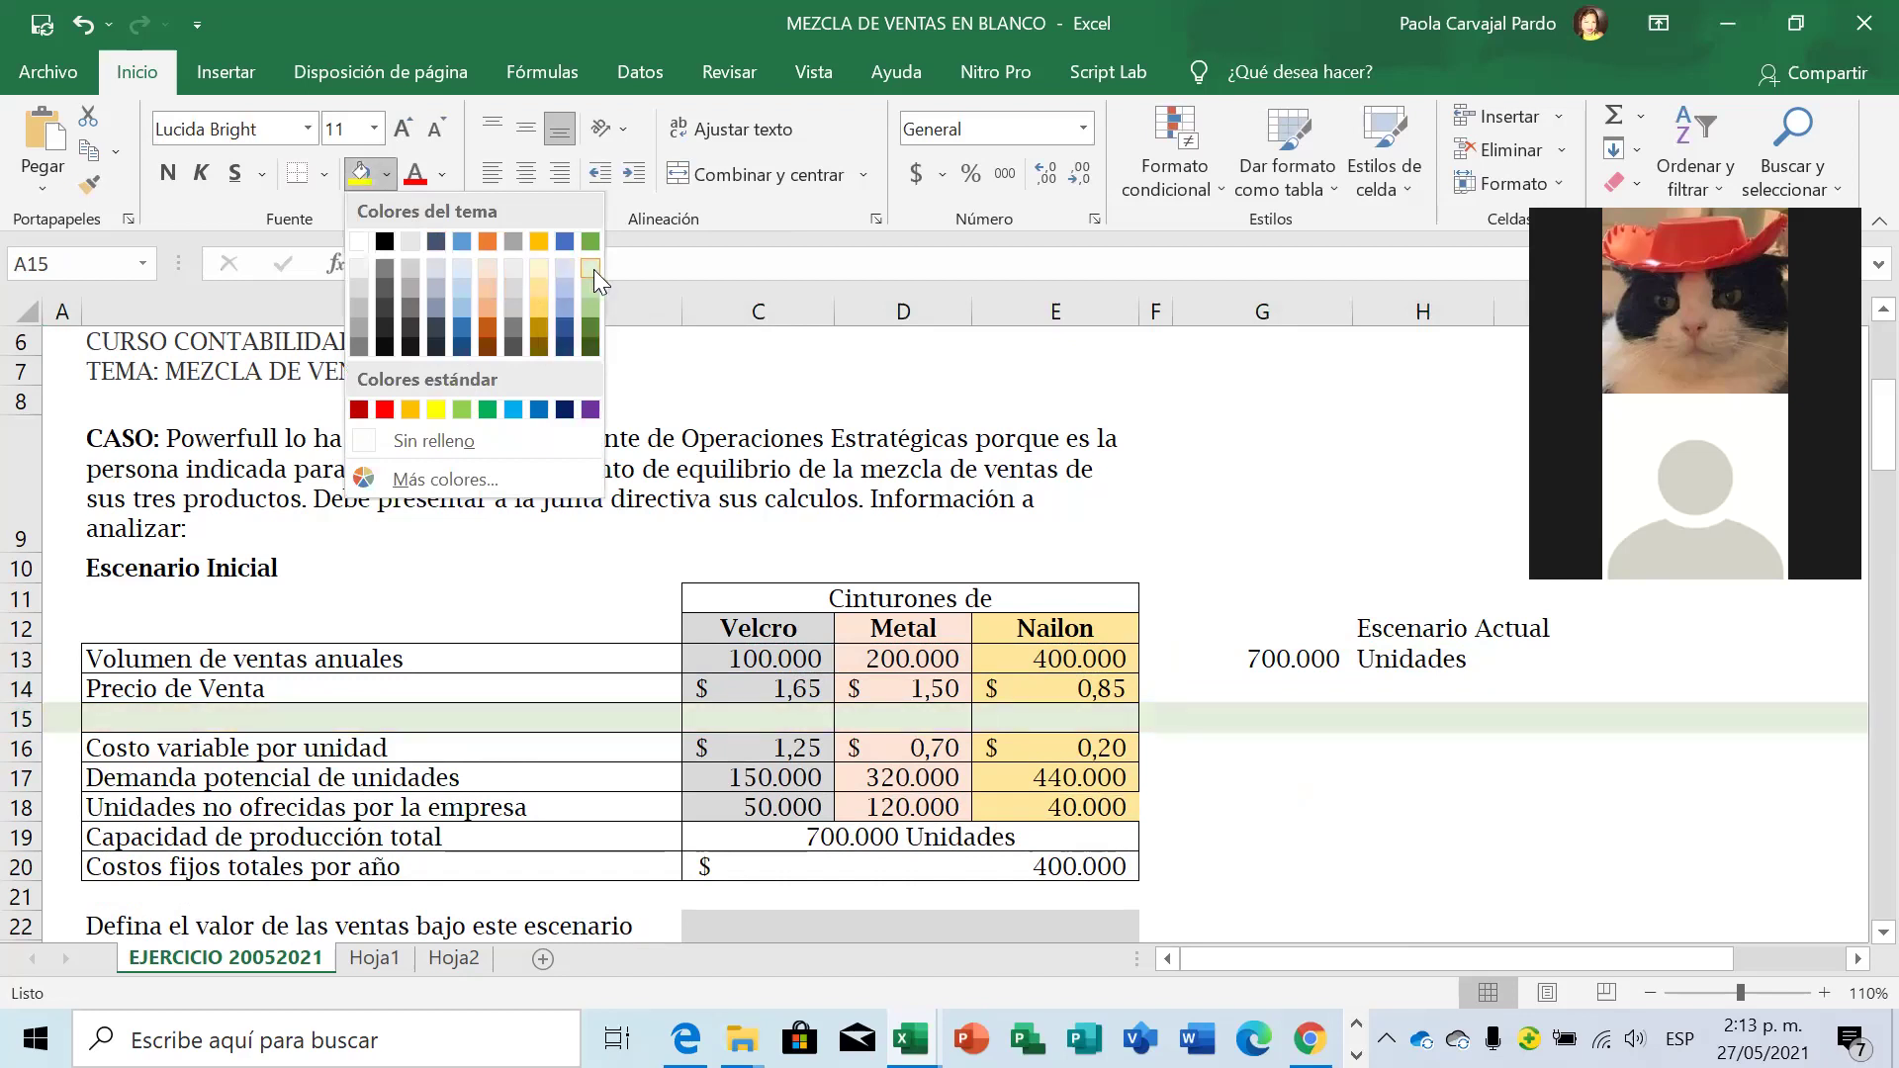
{"action": "left_click", "coordinate": [364, 291]}
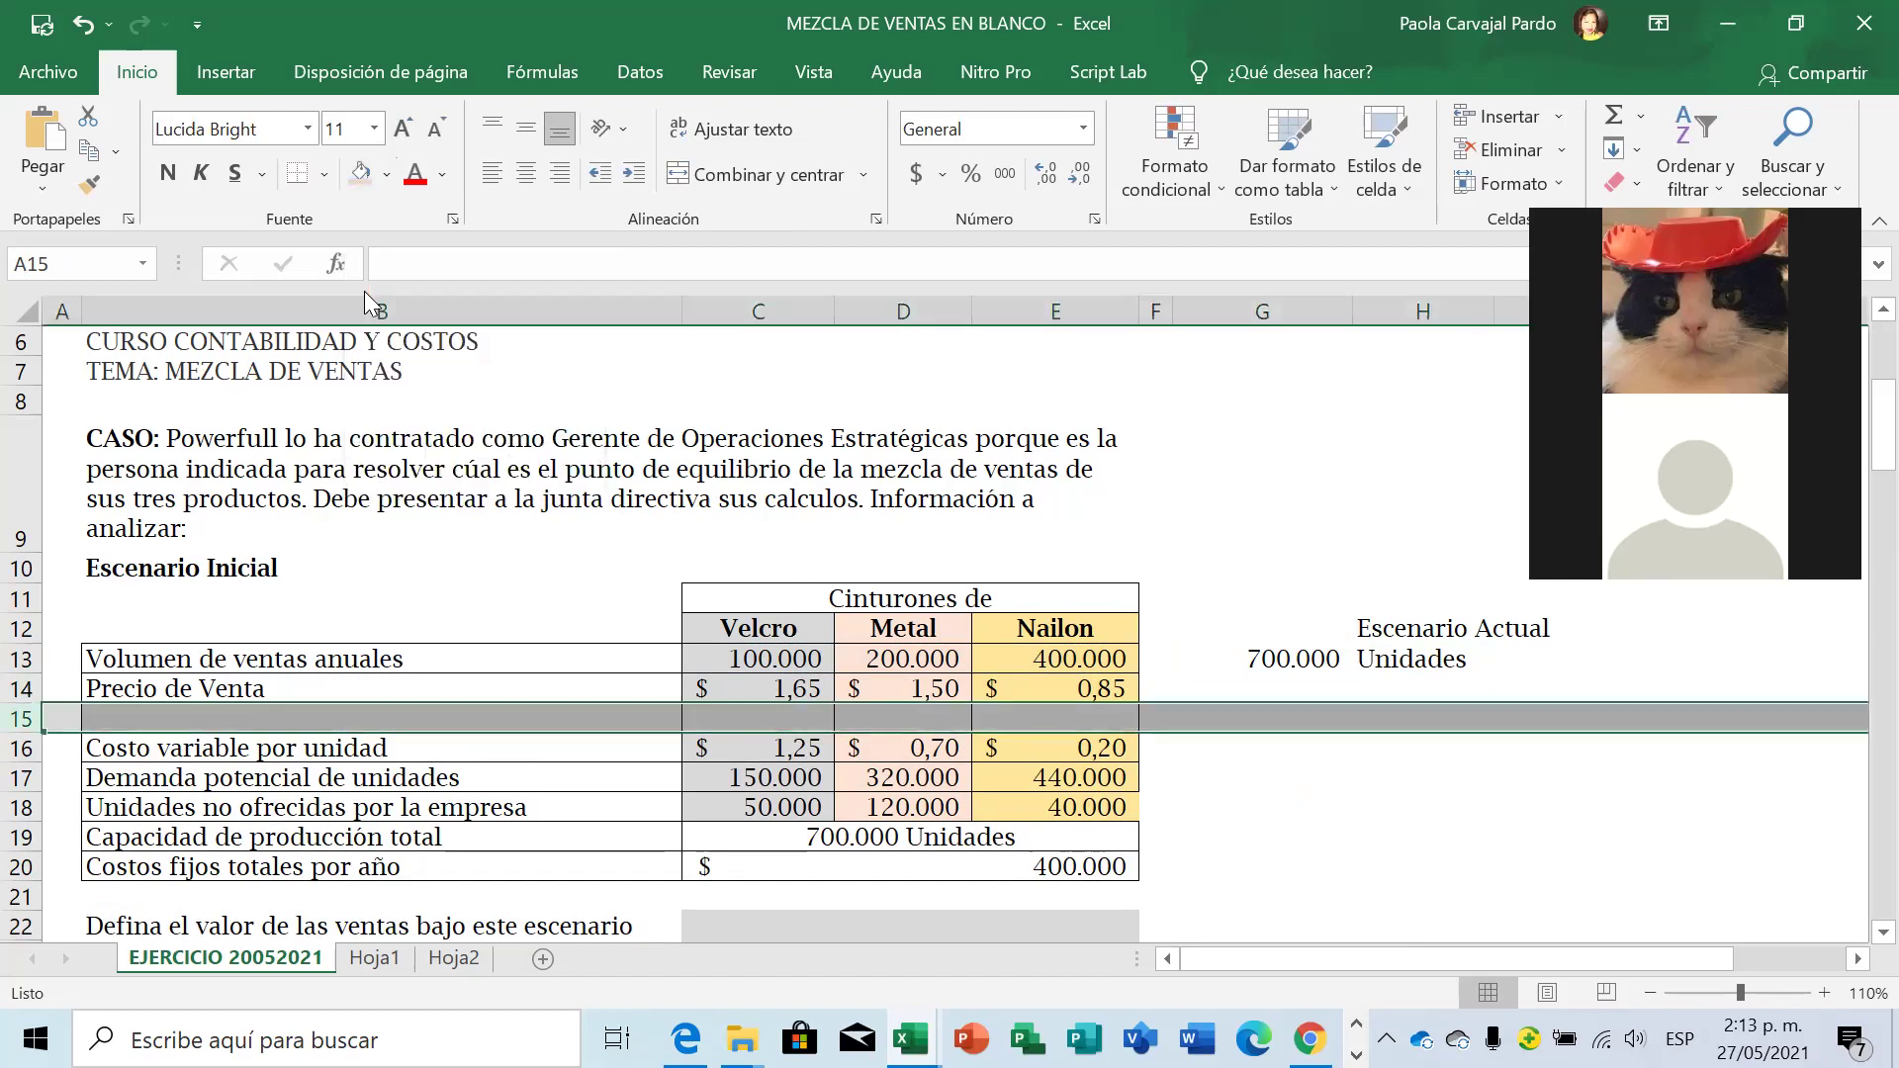
{"action": "key", "text": "Down"}
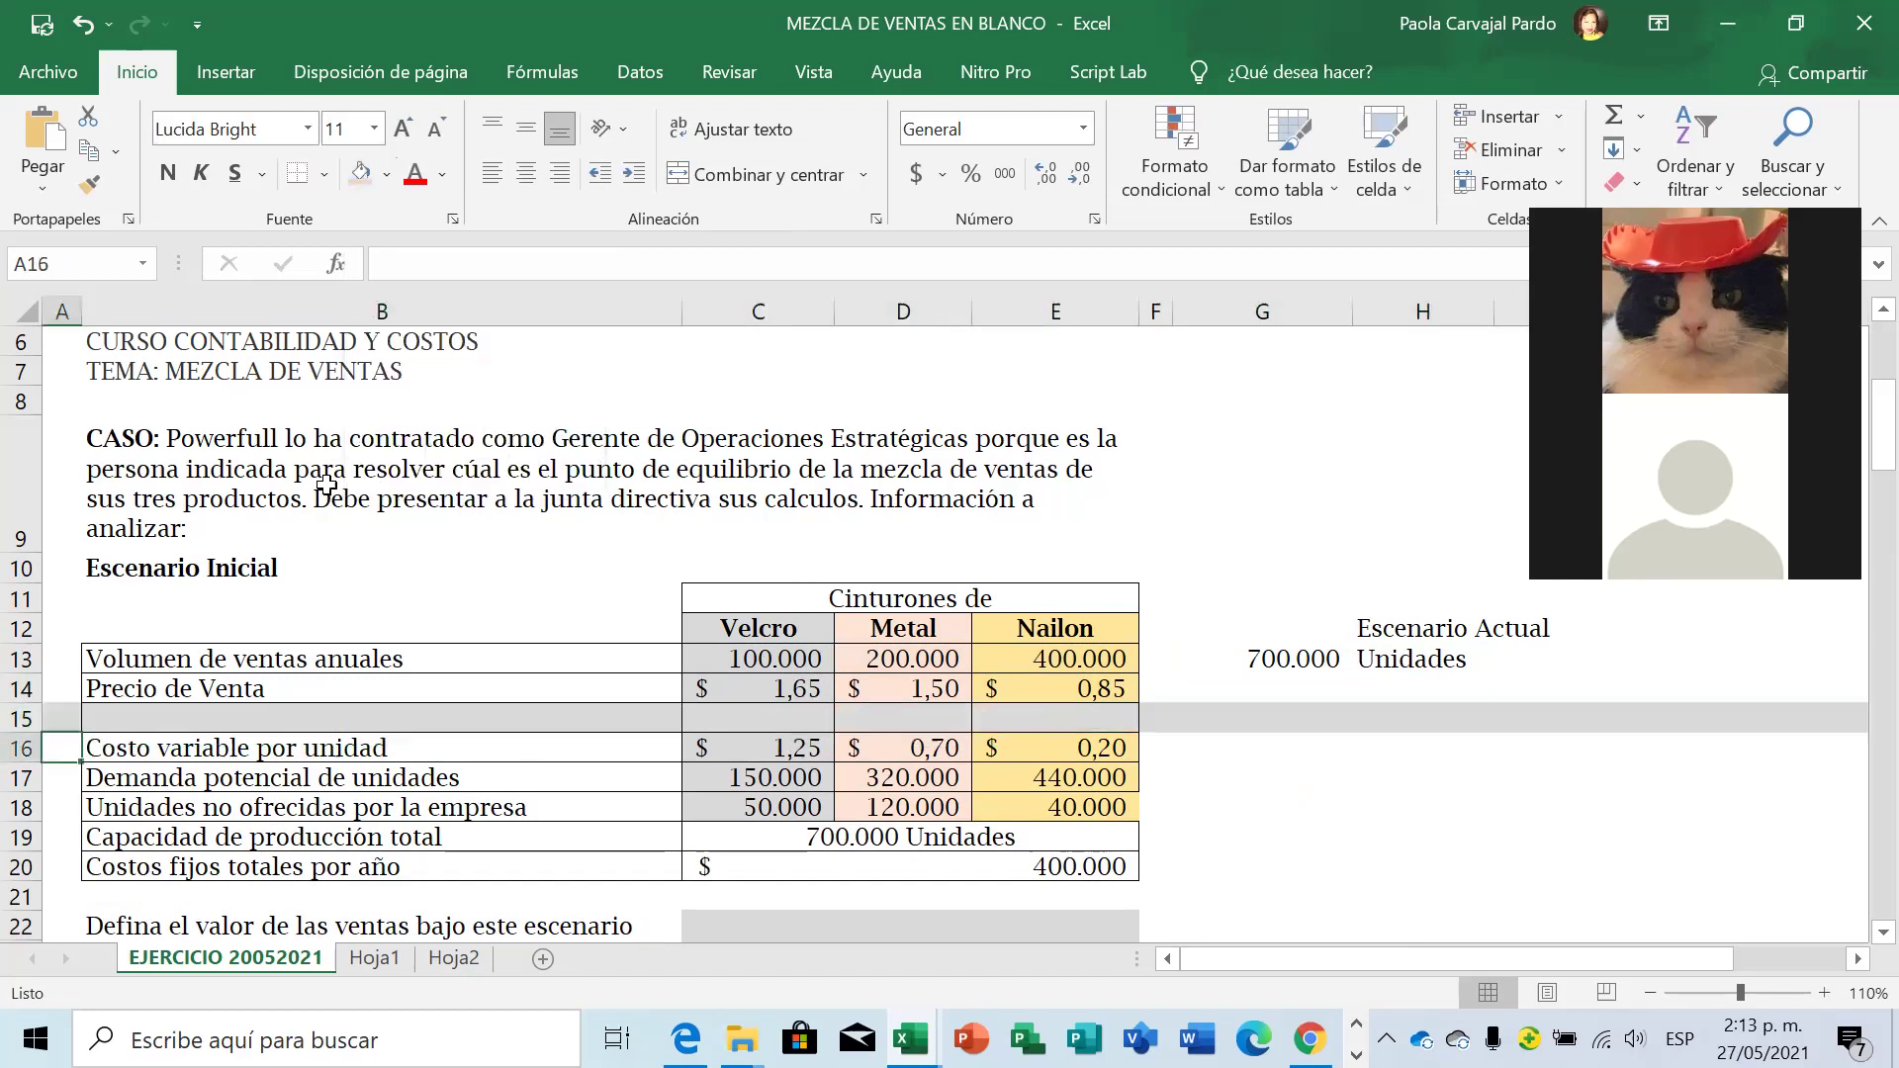
{"action": "left_click", "coordinate": [22, 716]}
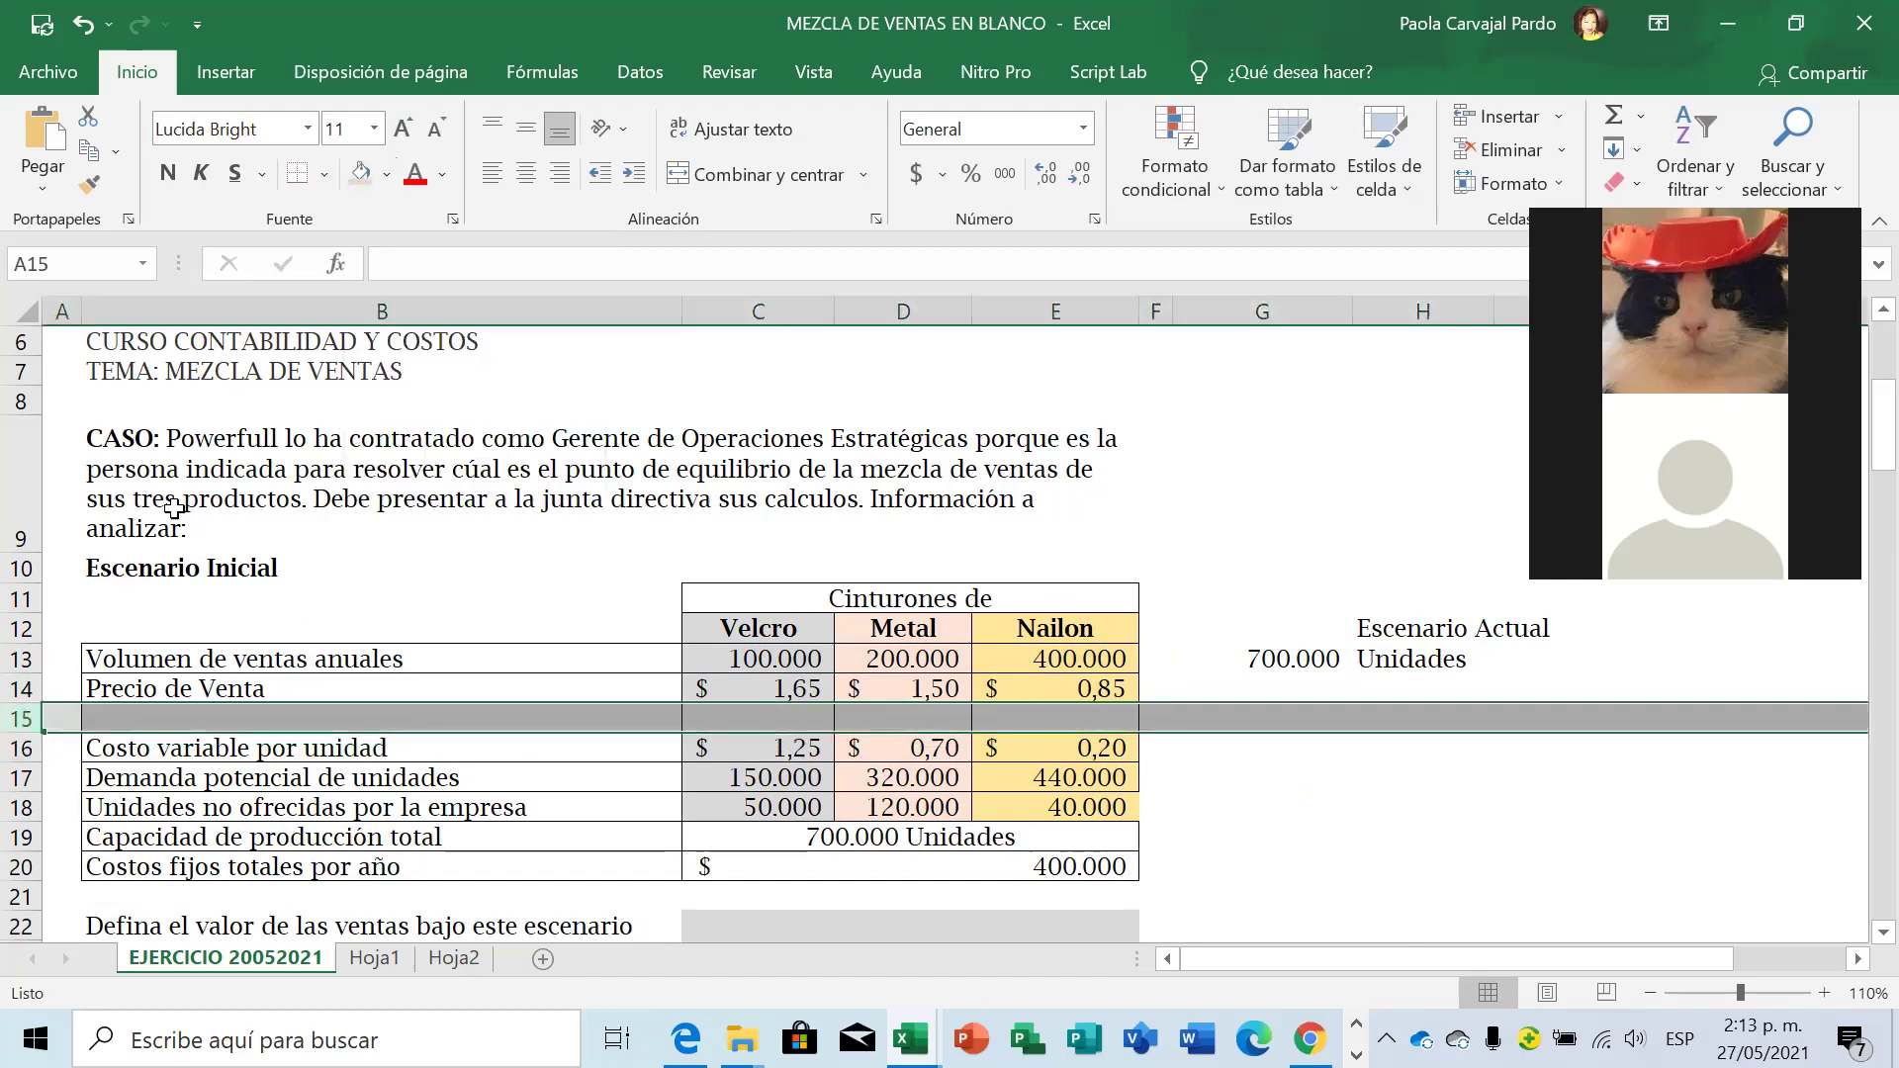
{"action": "left_click", "coordinate": [385, 182]}
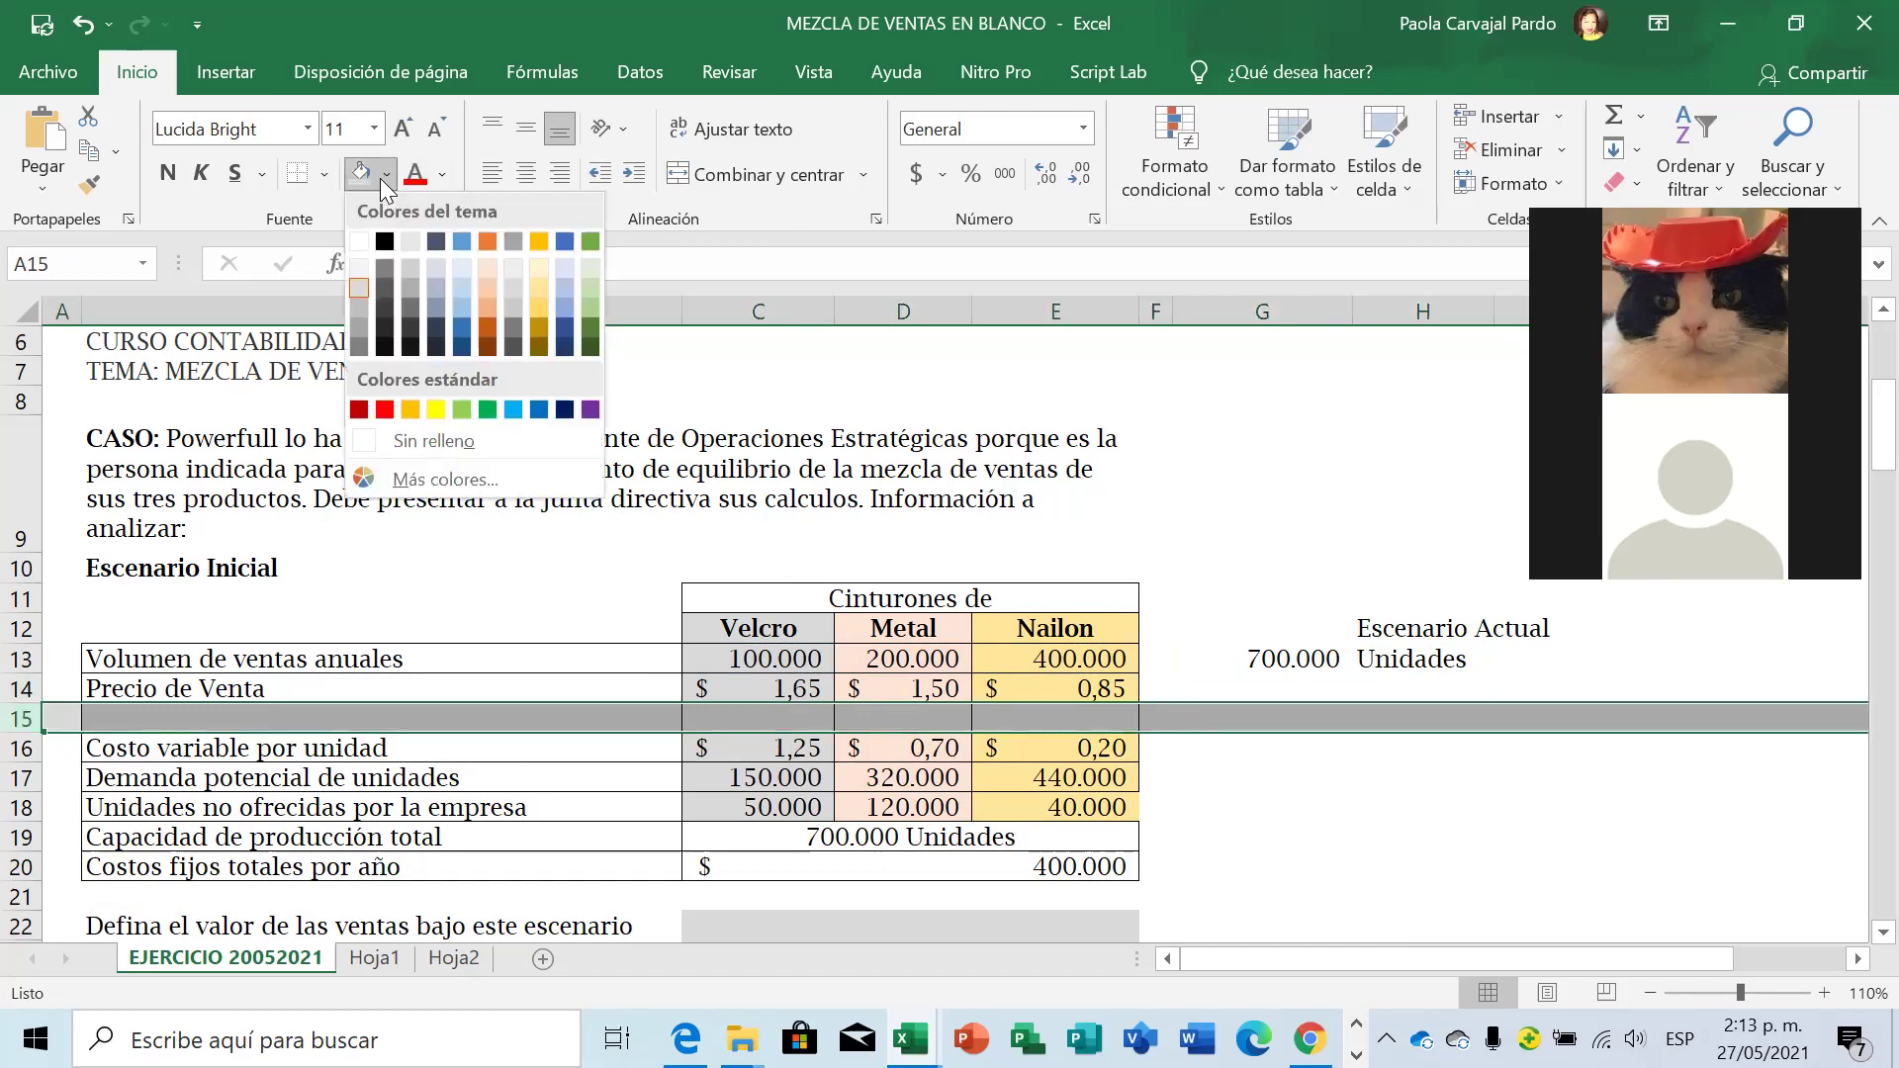
{"action": "left_click", "coordinate": [358, 267]}
{"action": "left_click", "coordinate": [738, 590]}
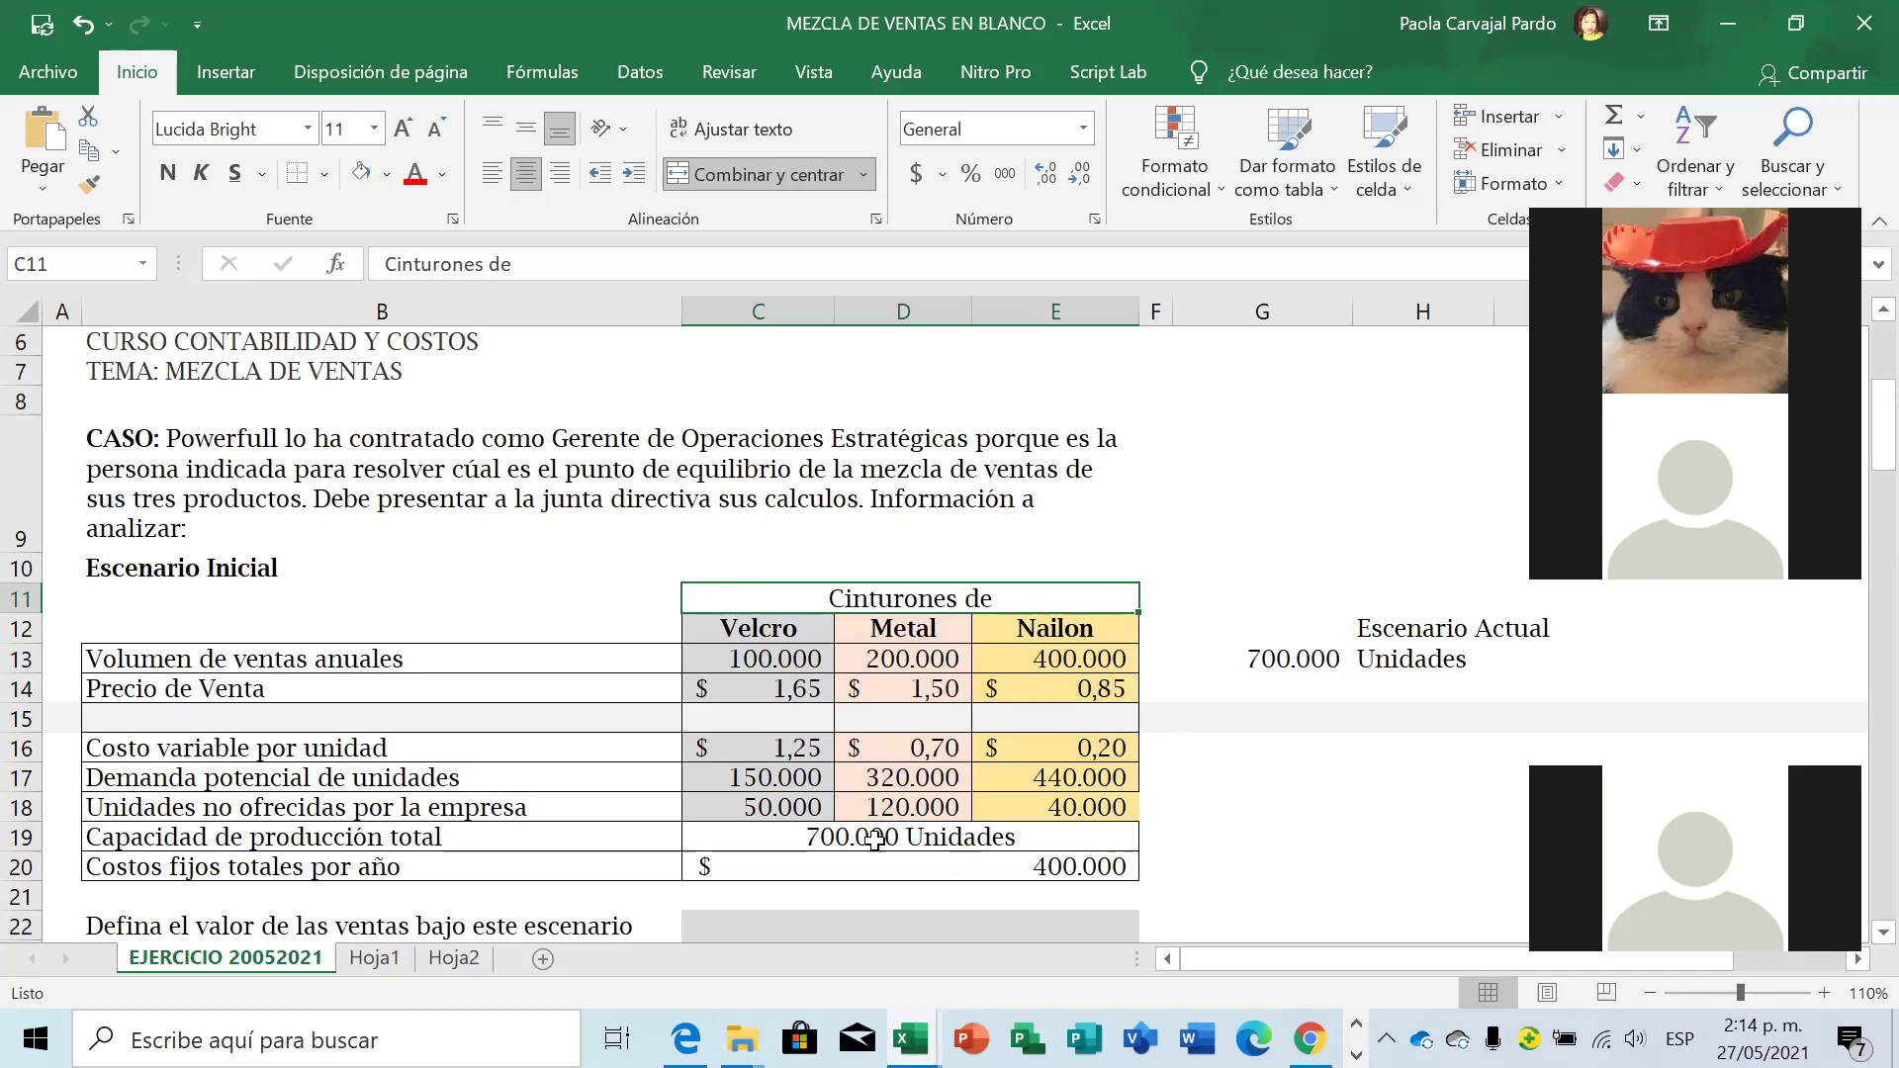
Begin a '+' formula in G15, under the 700.000 units total.
{"action": "left_click", "coordinate": [1292, 715]}
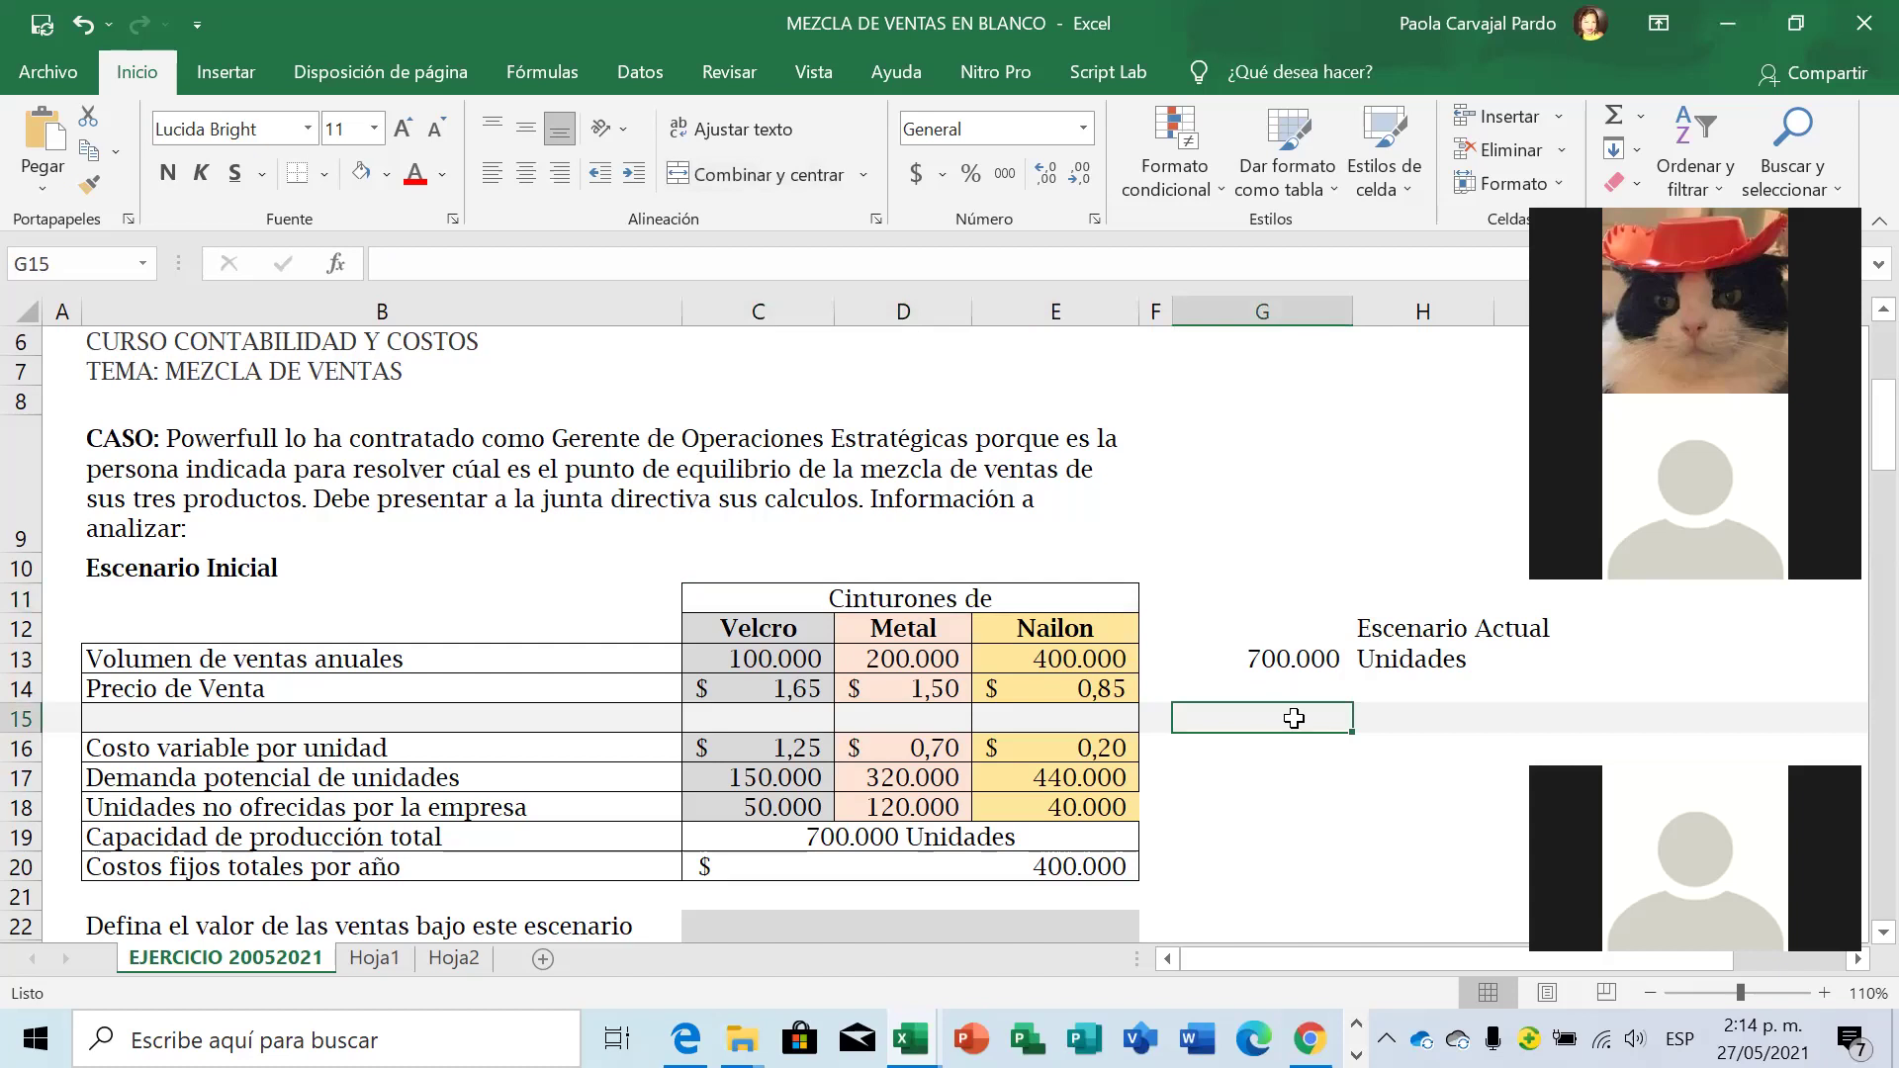
{"action": "type", "text": "+"}
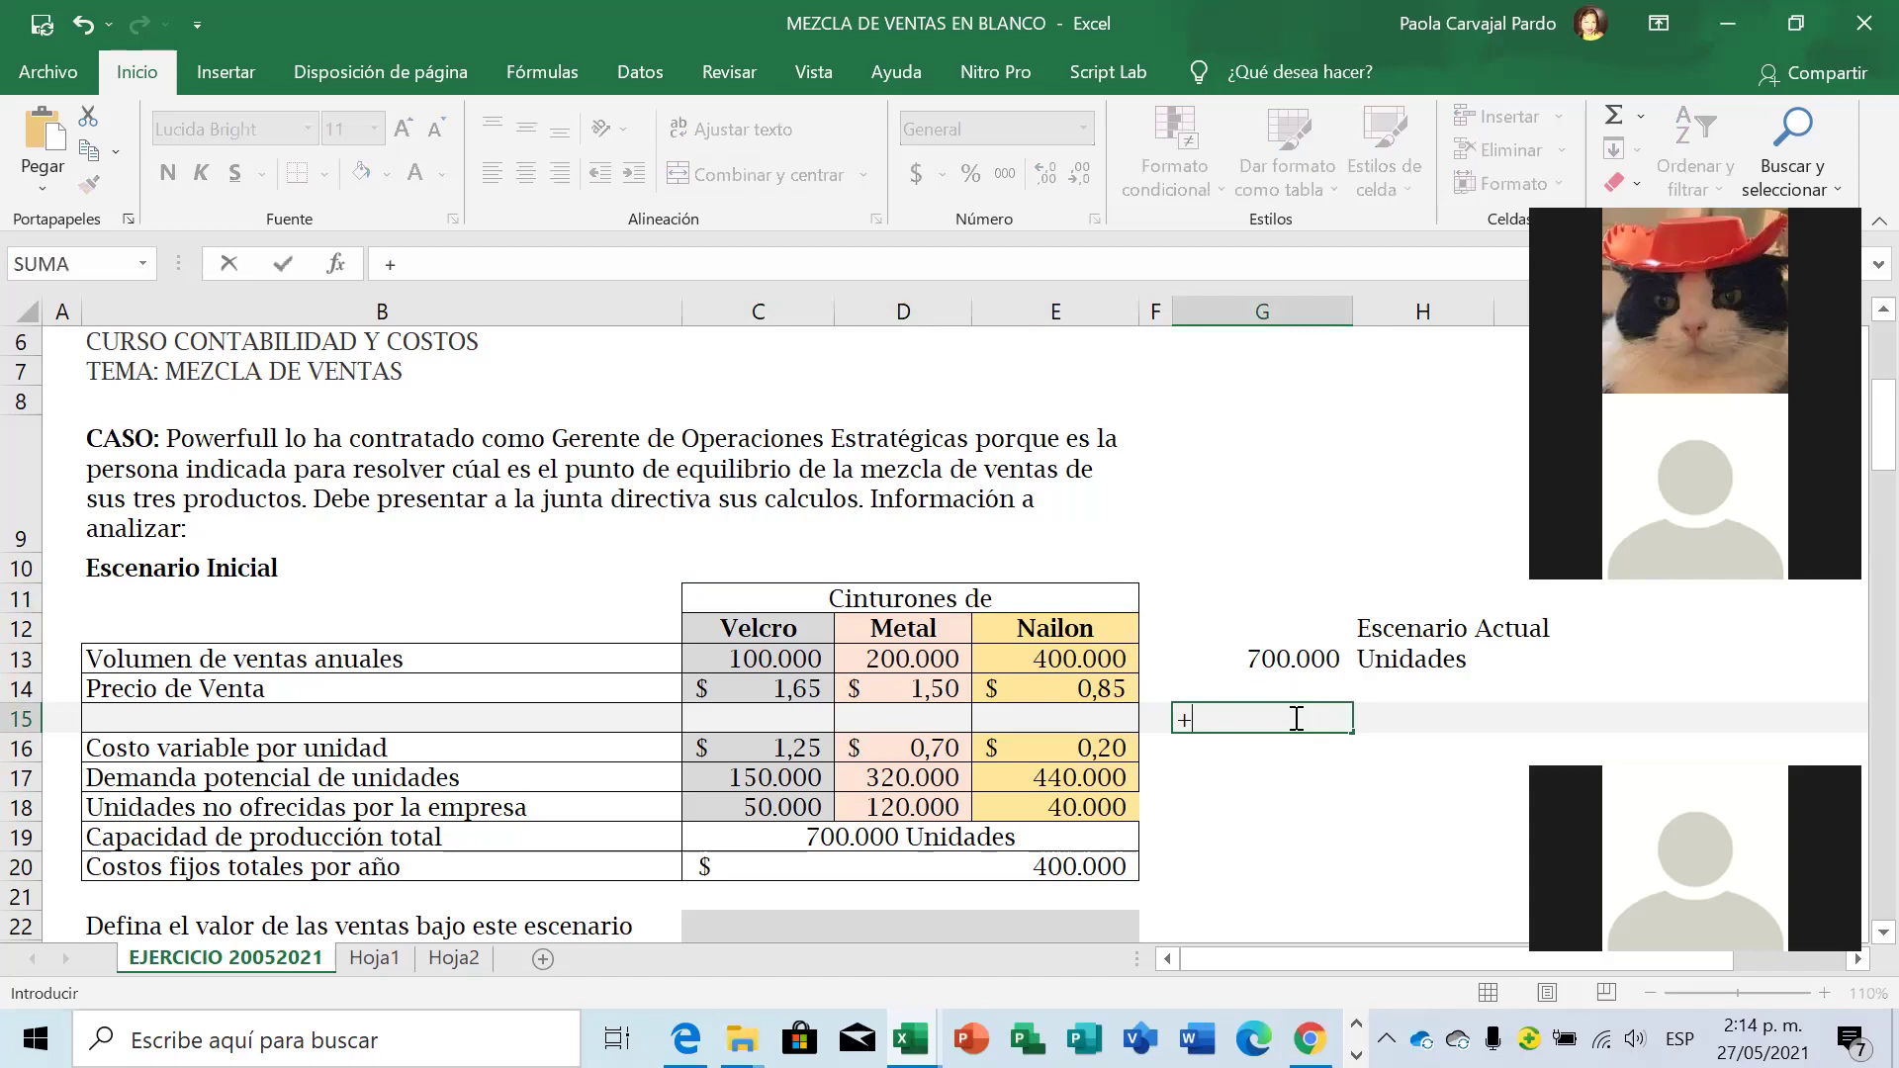
{"action": "left_click", "coordinate": [1290, 659]}
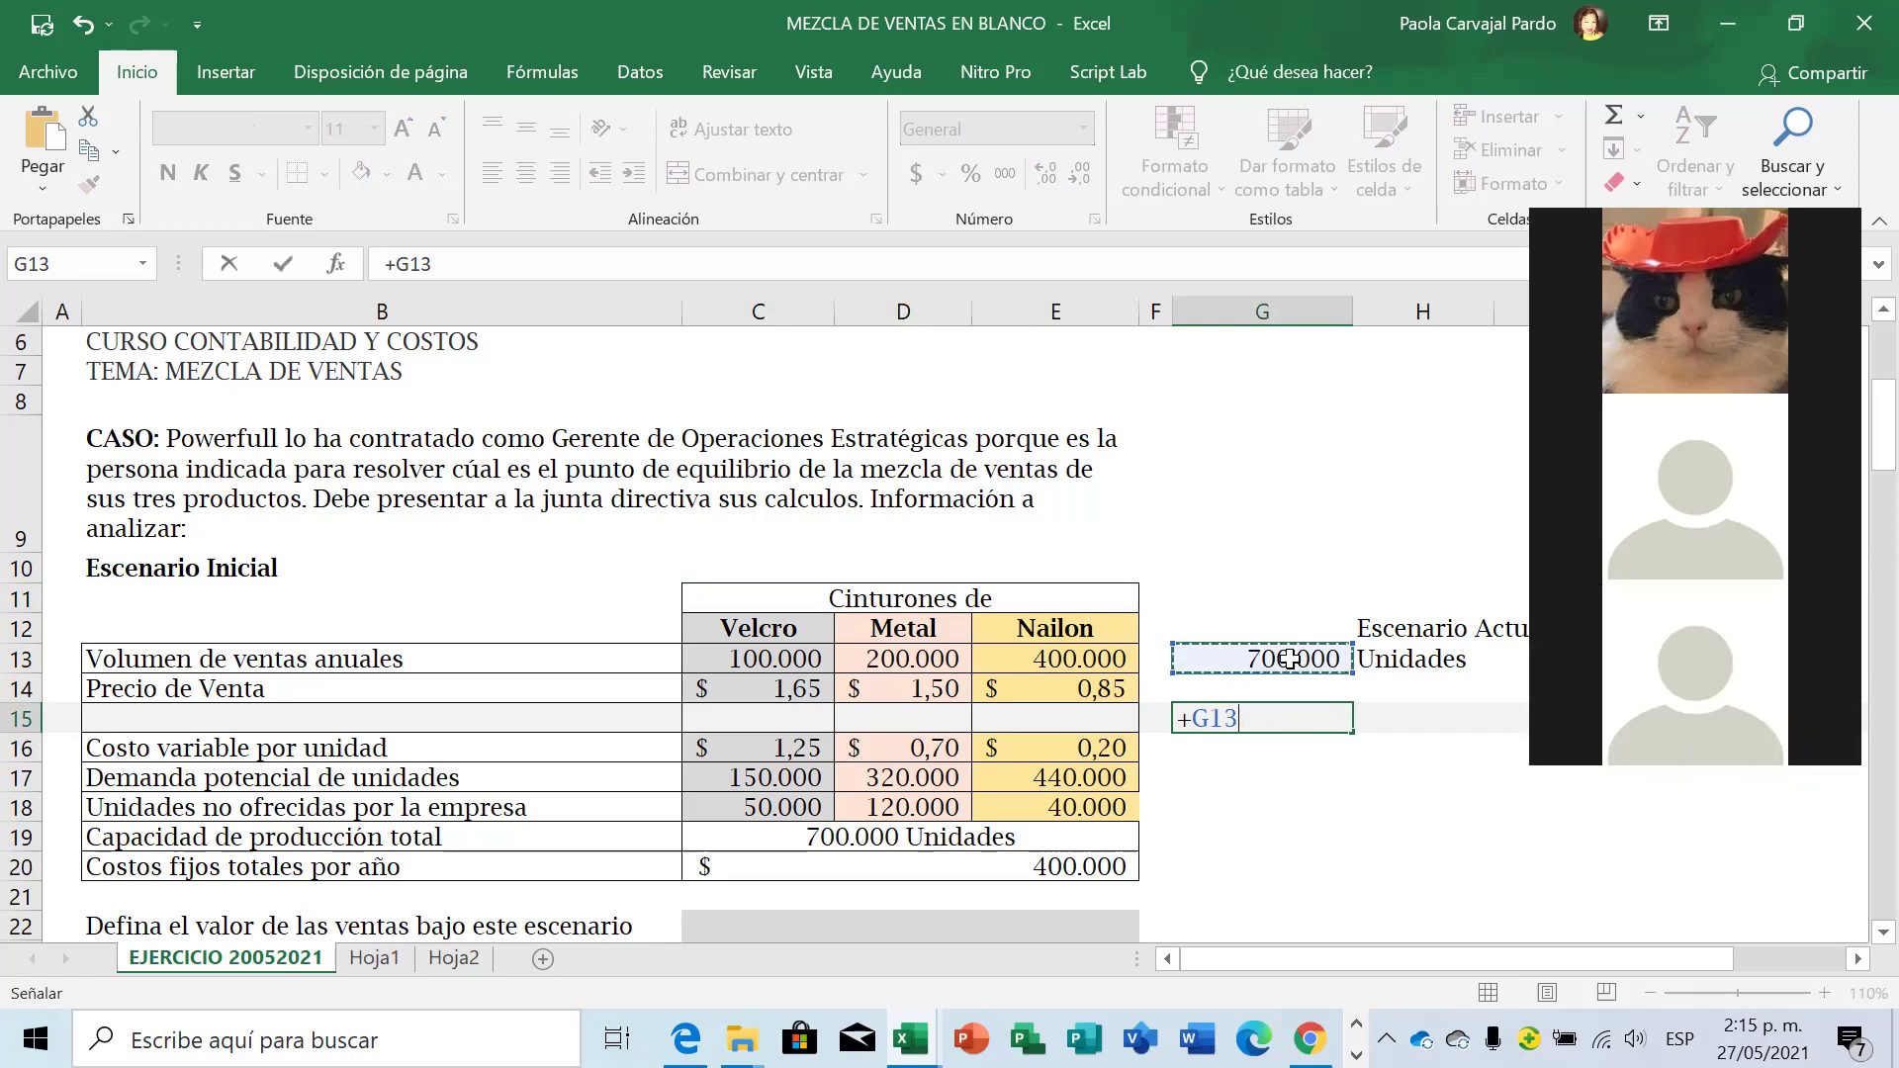
{"action": "type", "text": "*("}
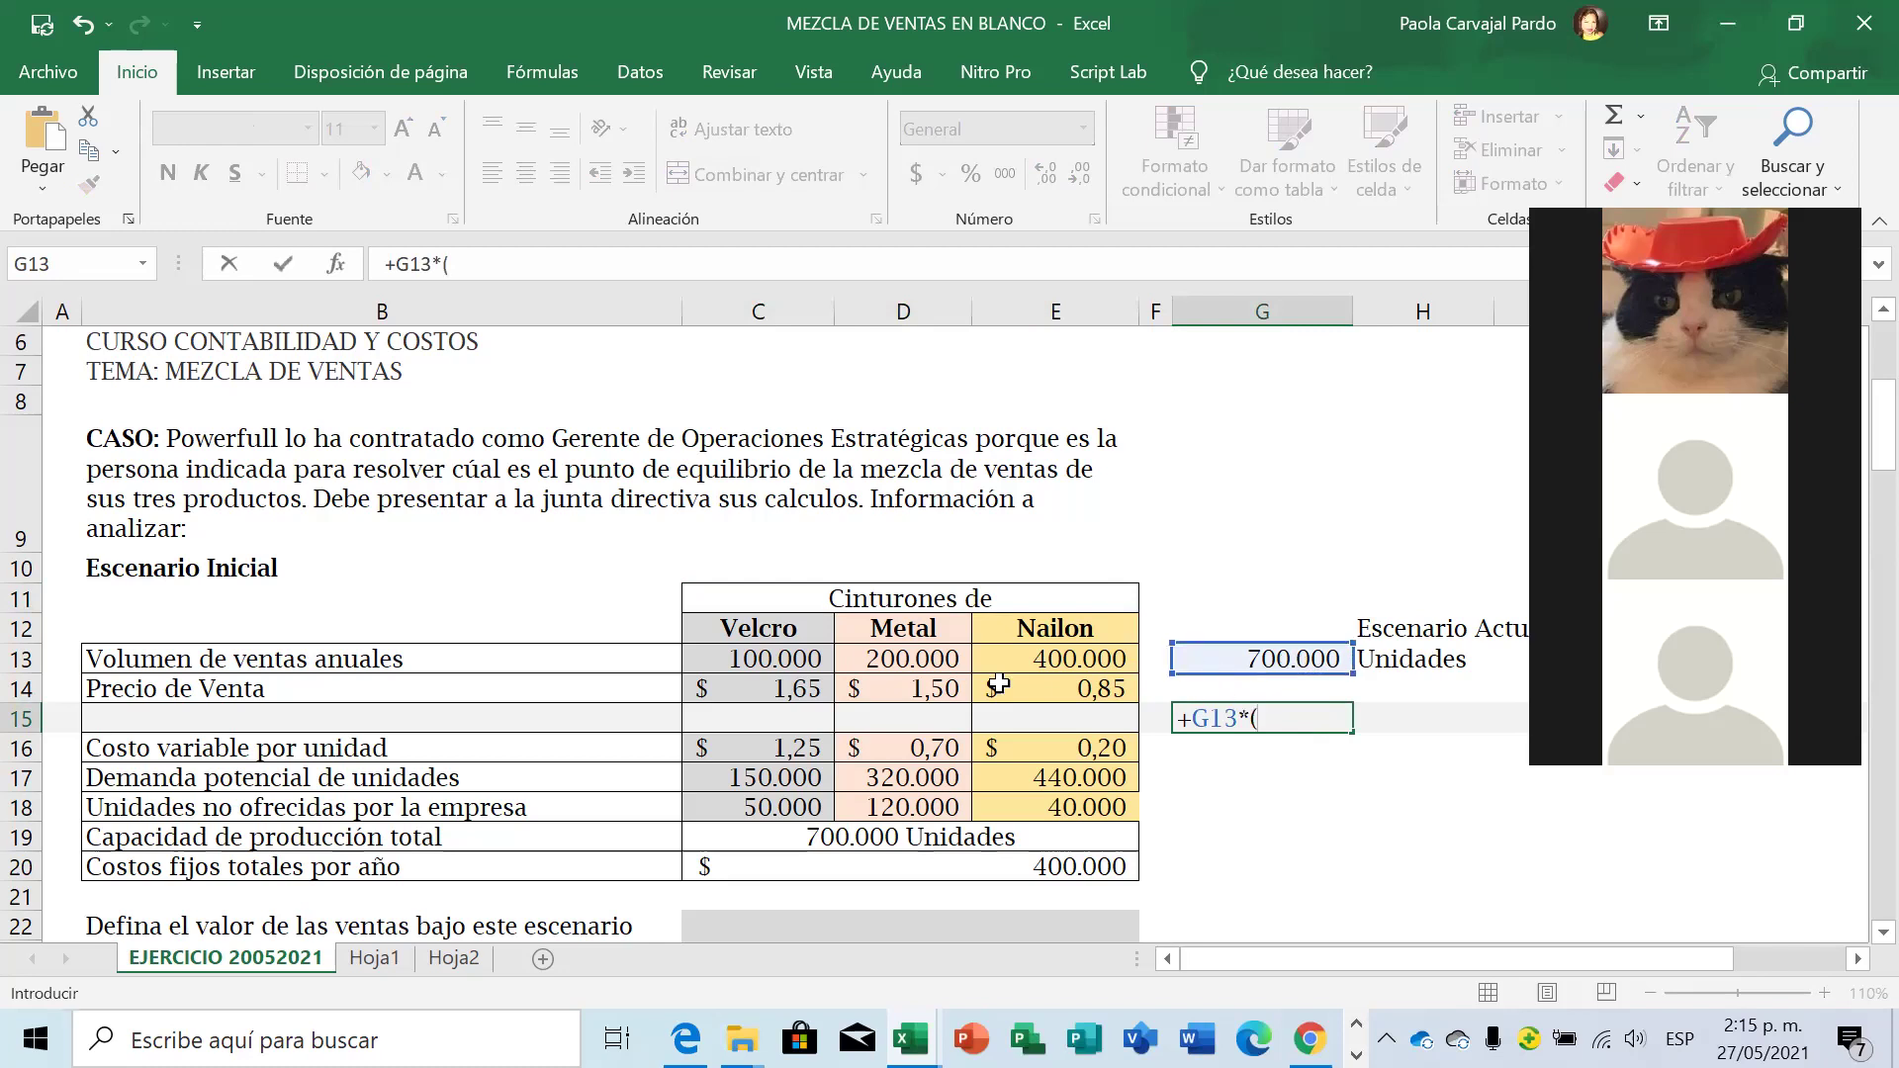
{"action": "left_click", "coordinate": [807, 697]}
{"action": "type", "text": "+"}
{"action": "left_click", "coordinate": [904, 683]}
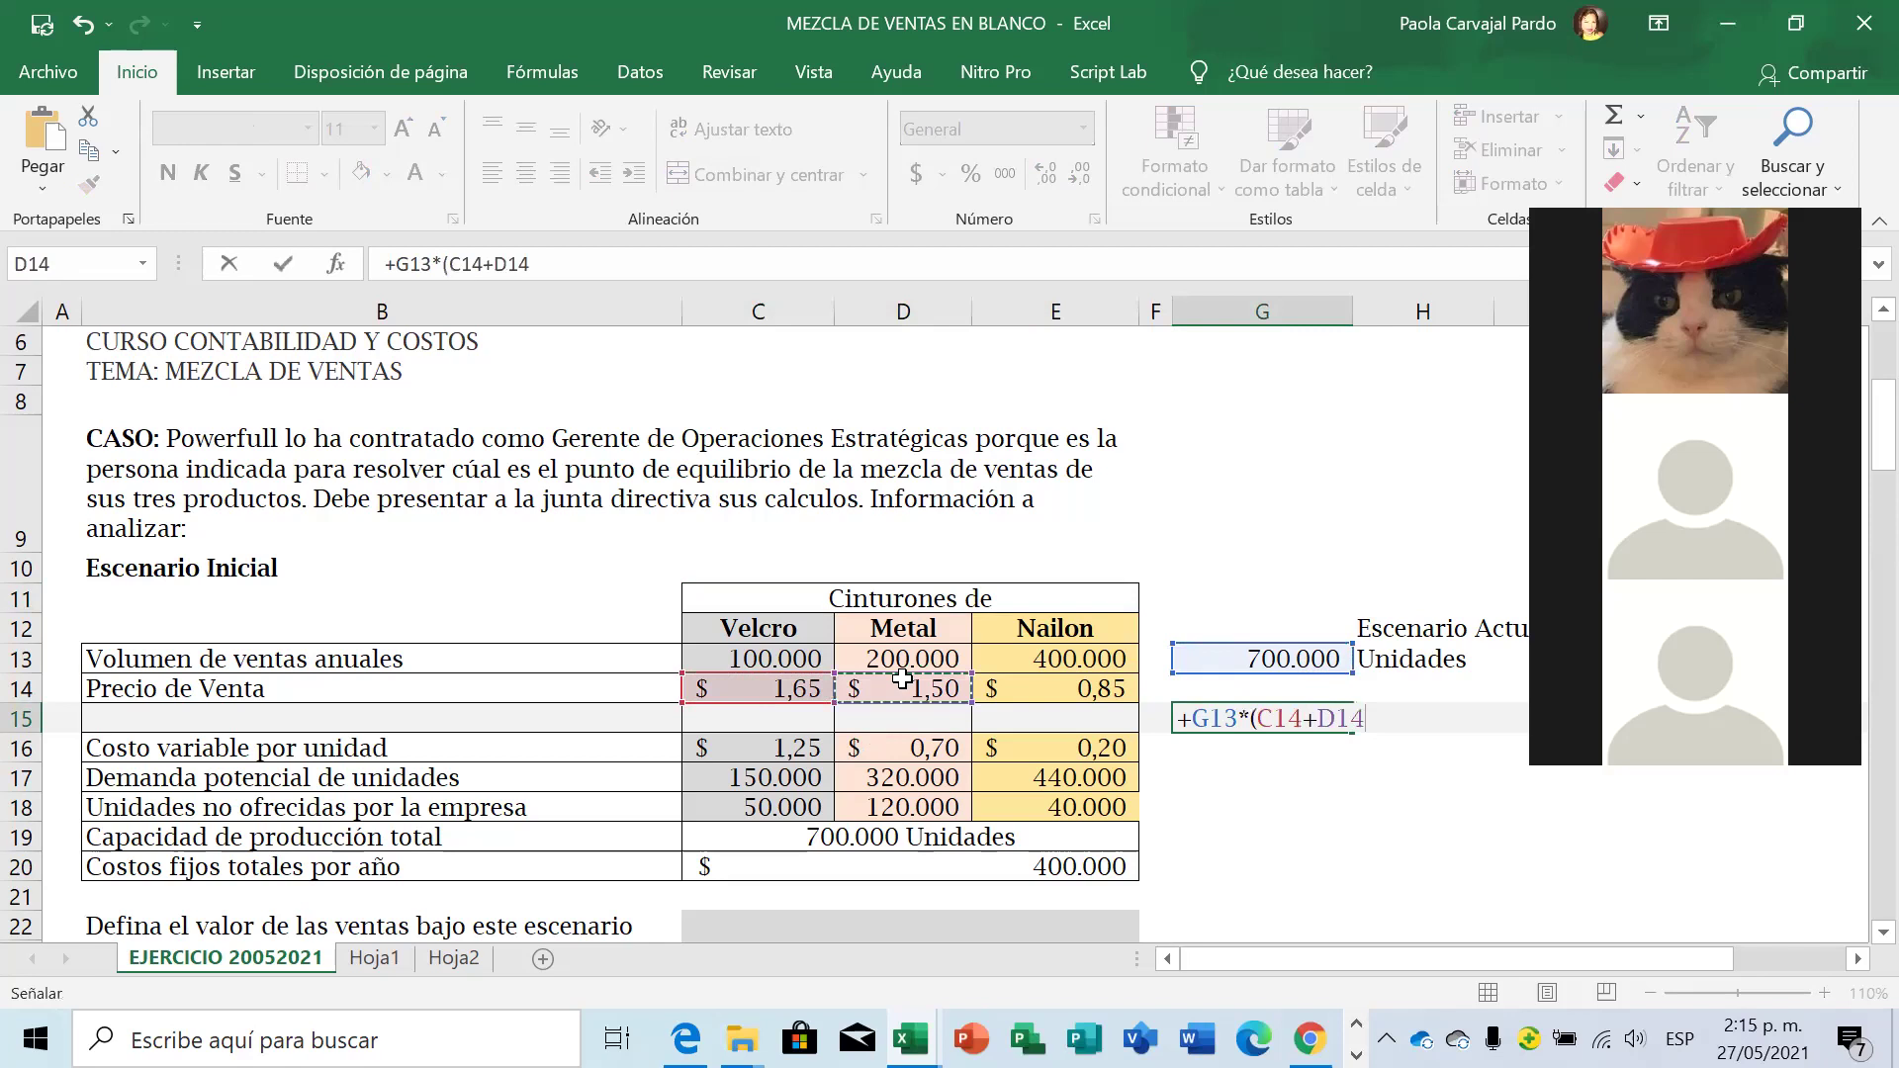
{"action": "type", "text": "+"}
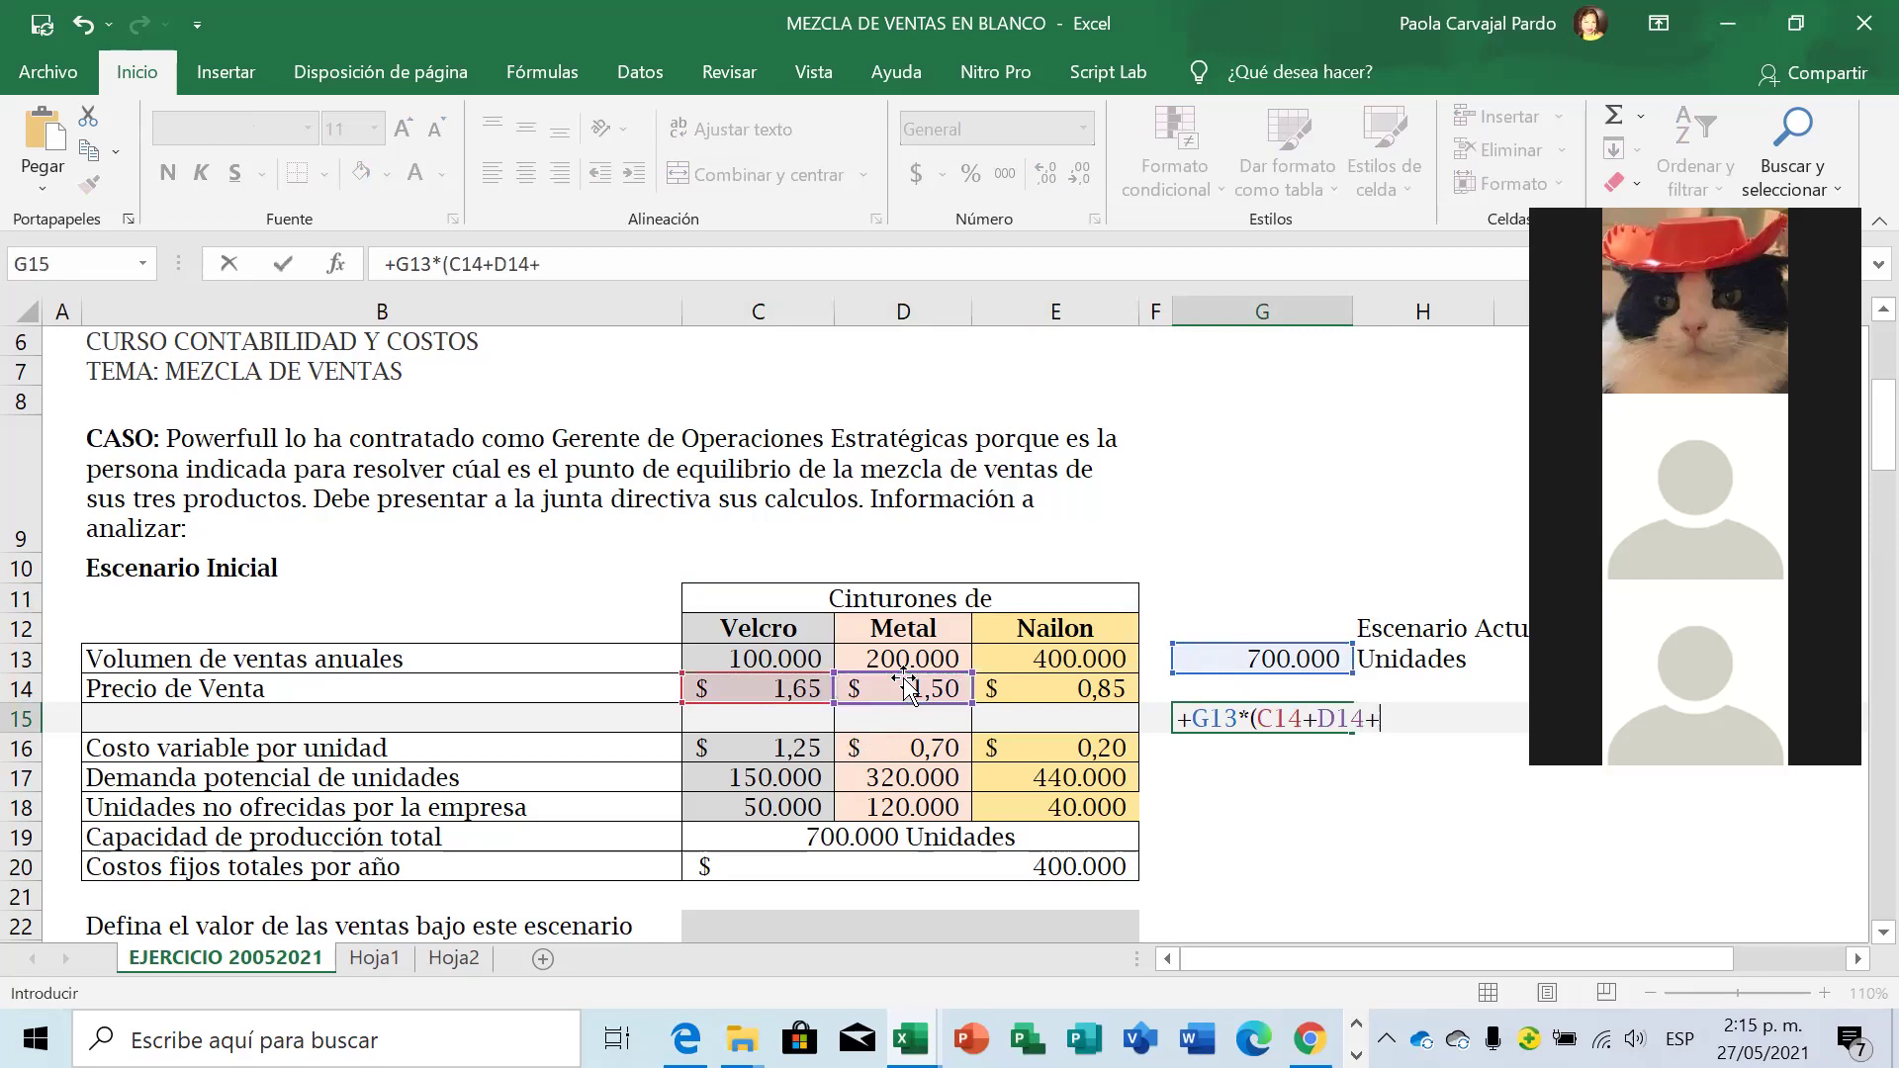
{"action": "left_click", "coordinate": [1019, 689]}
{"action": "type", "text": ")"}
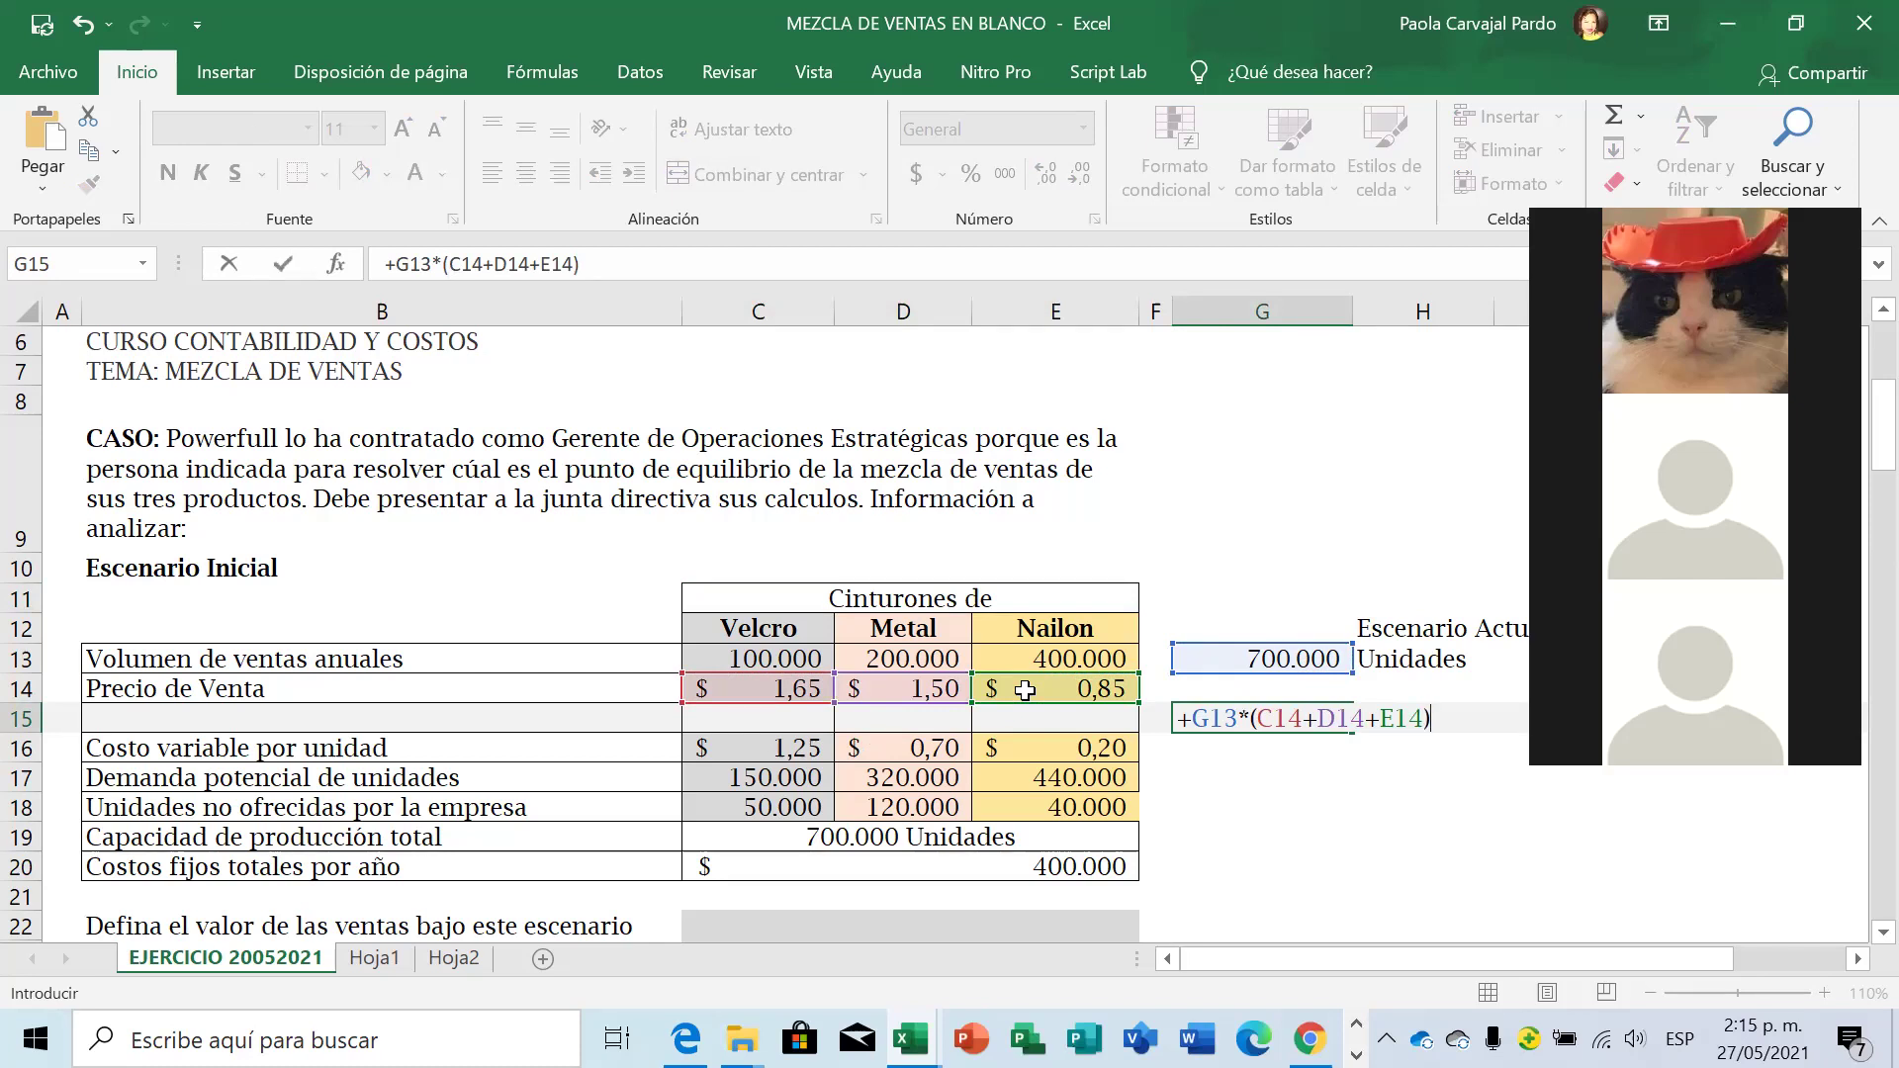
{"action": "key", "text": "Return"}
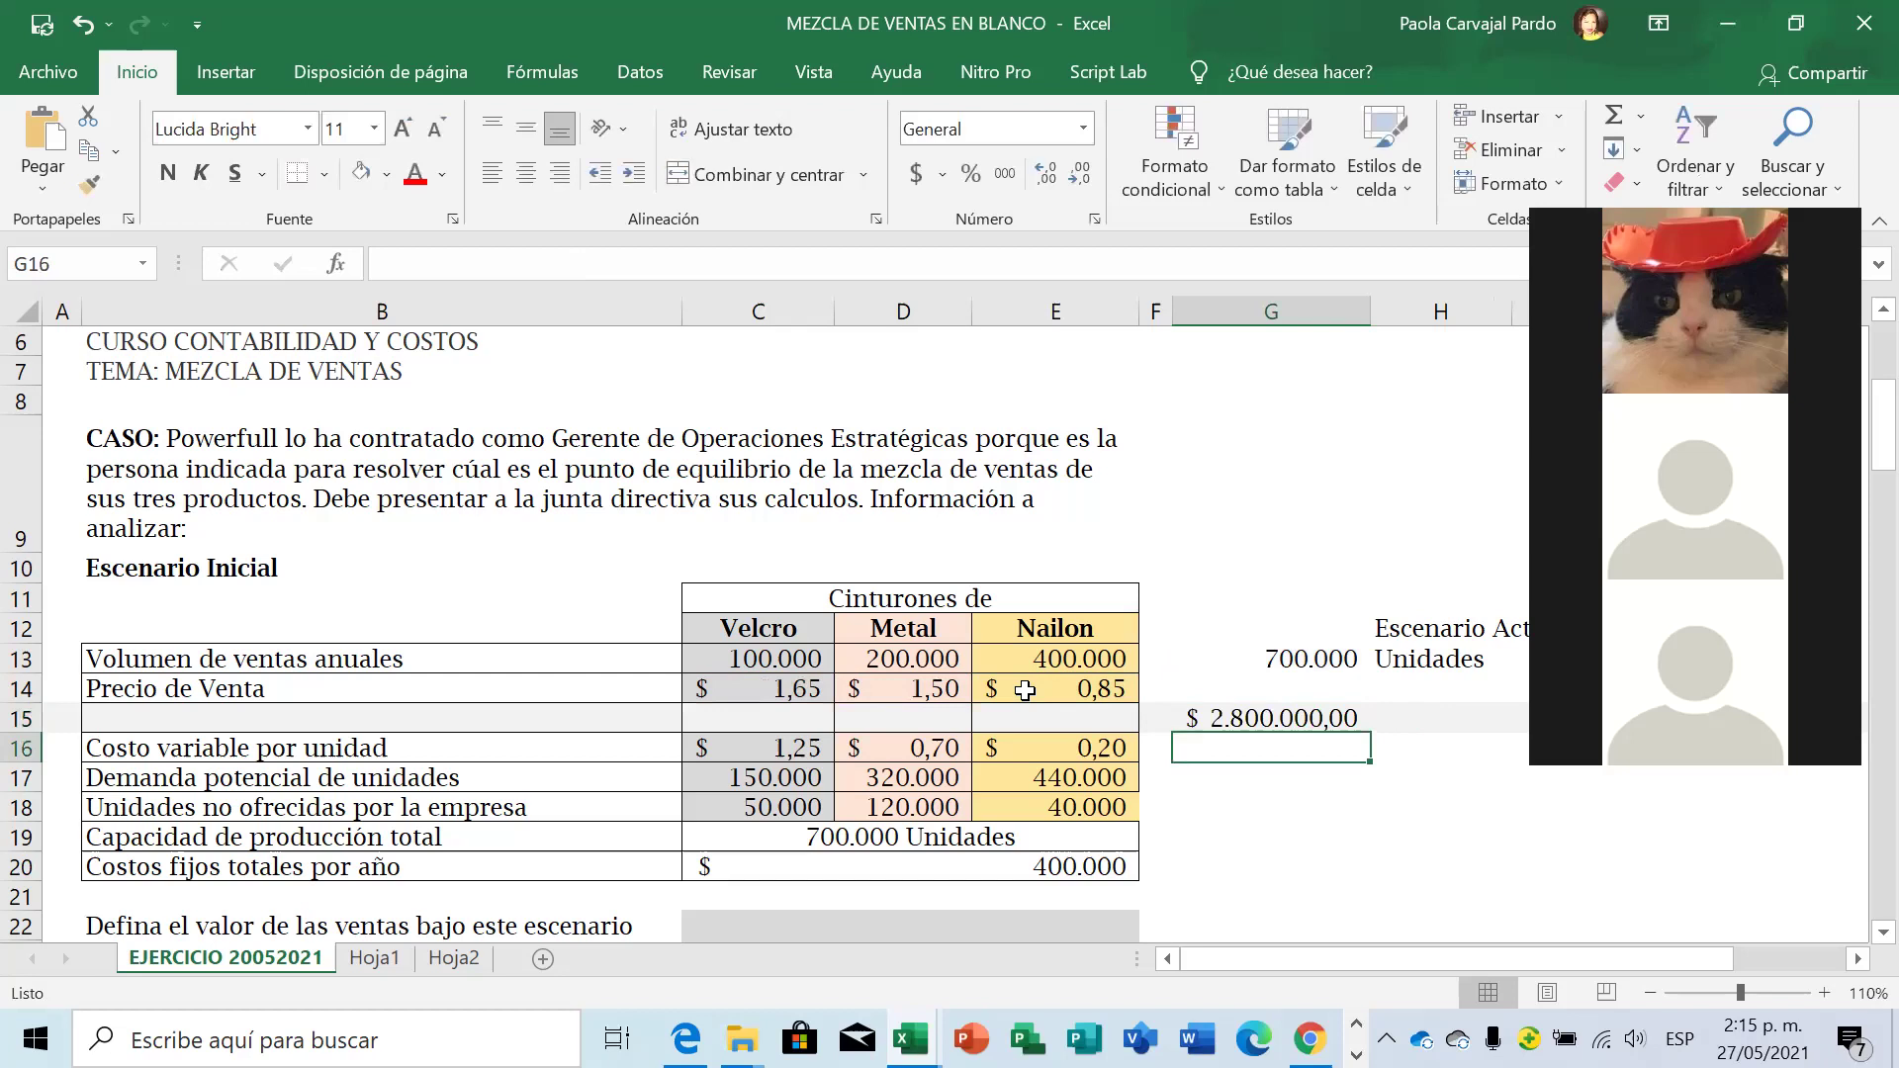
{"action": "key", "text": "Up"}
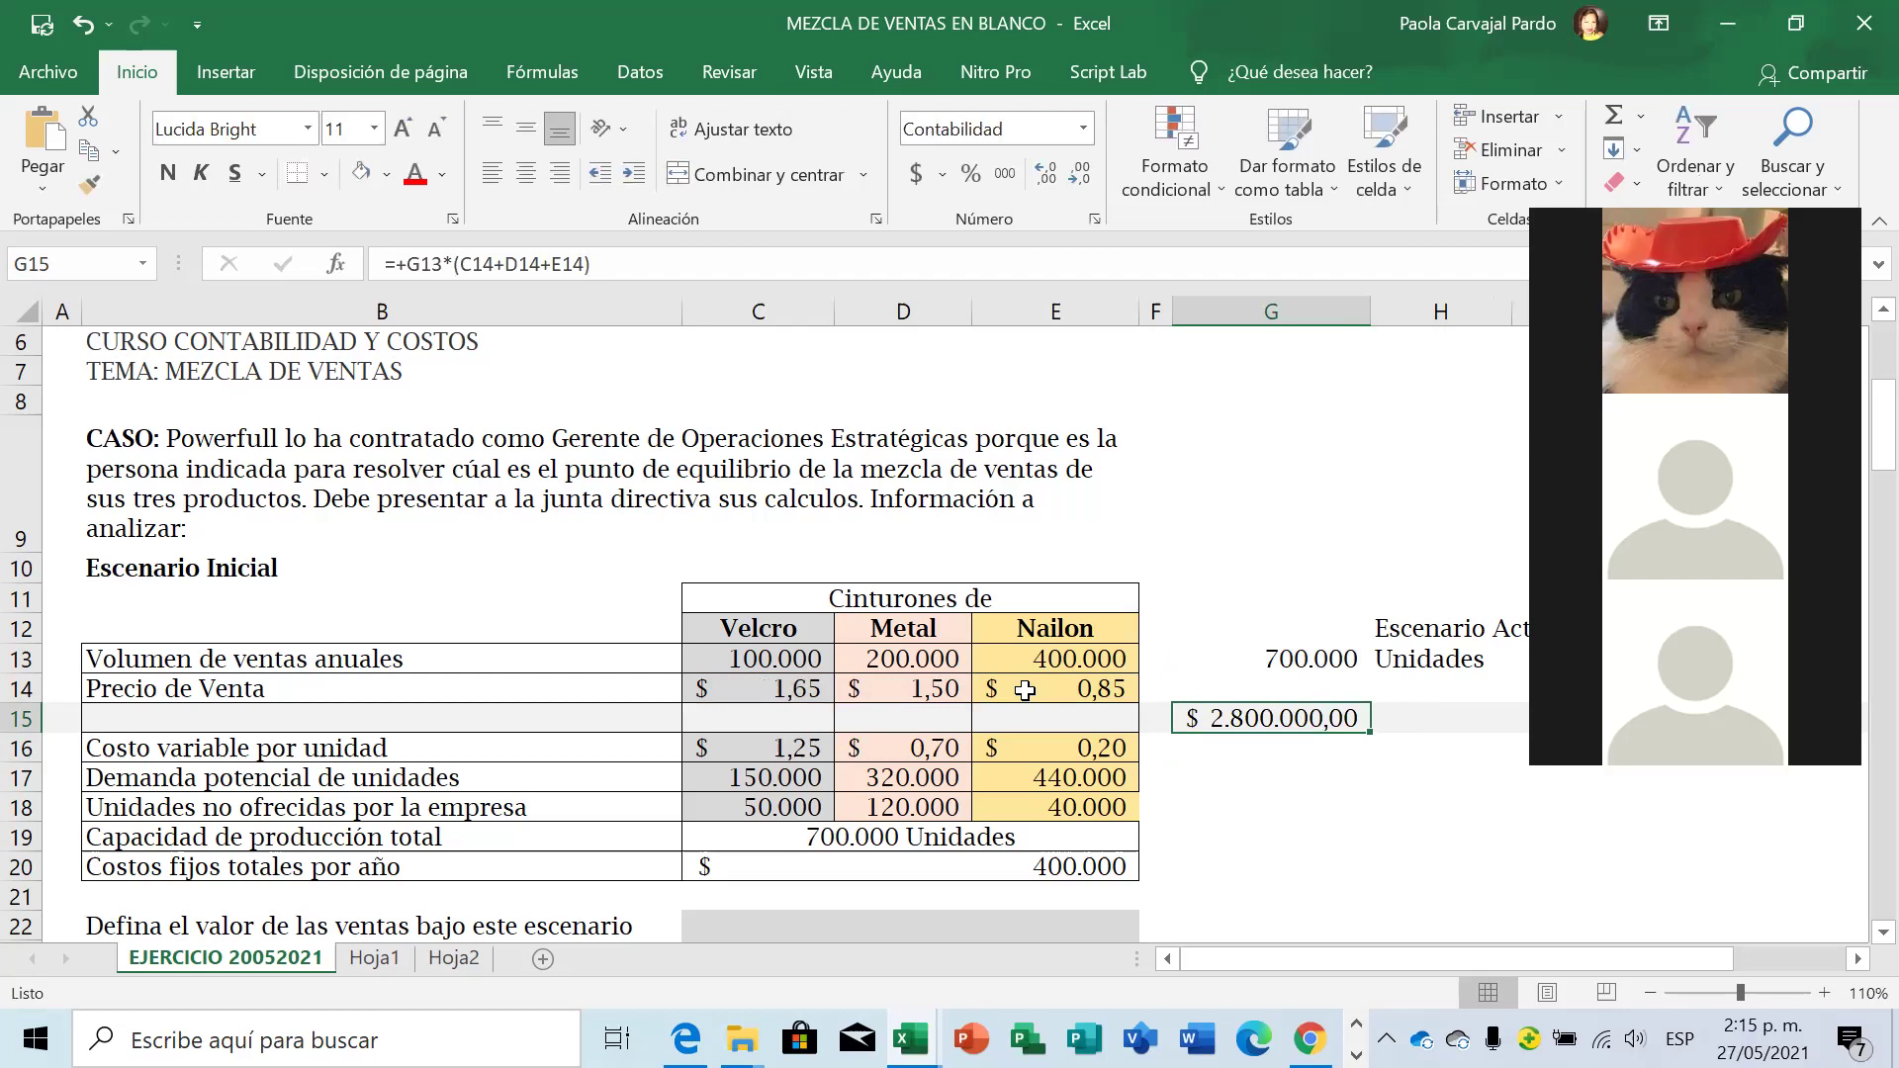
{"action": "key", "text": "Delete"}
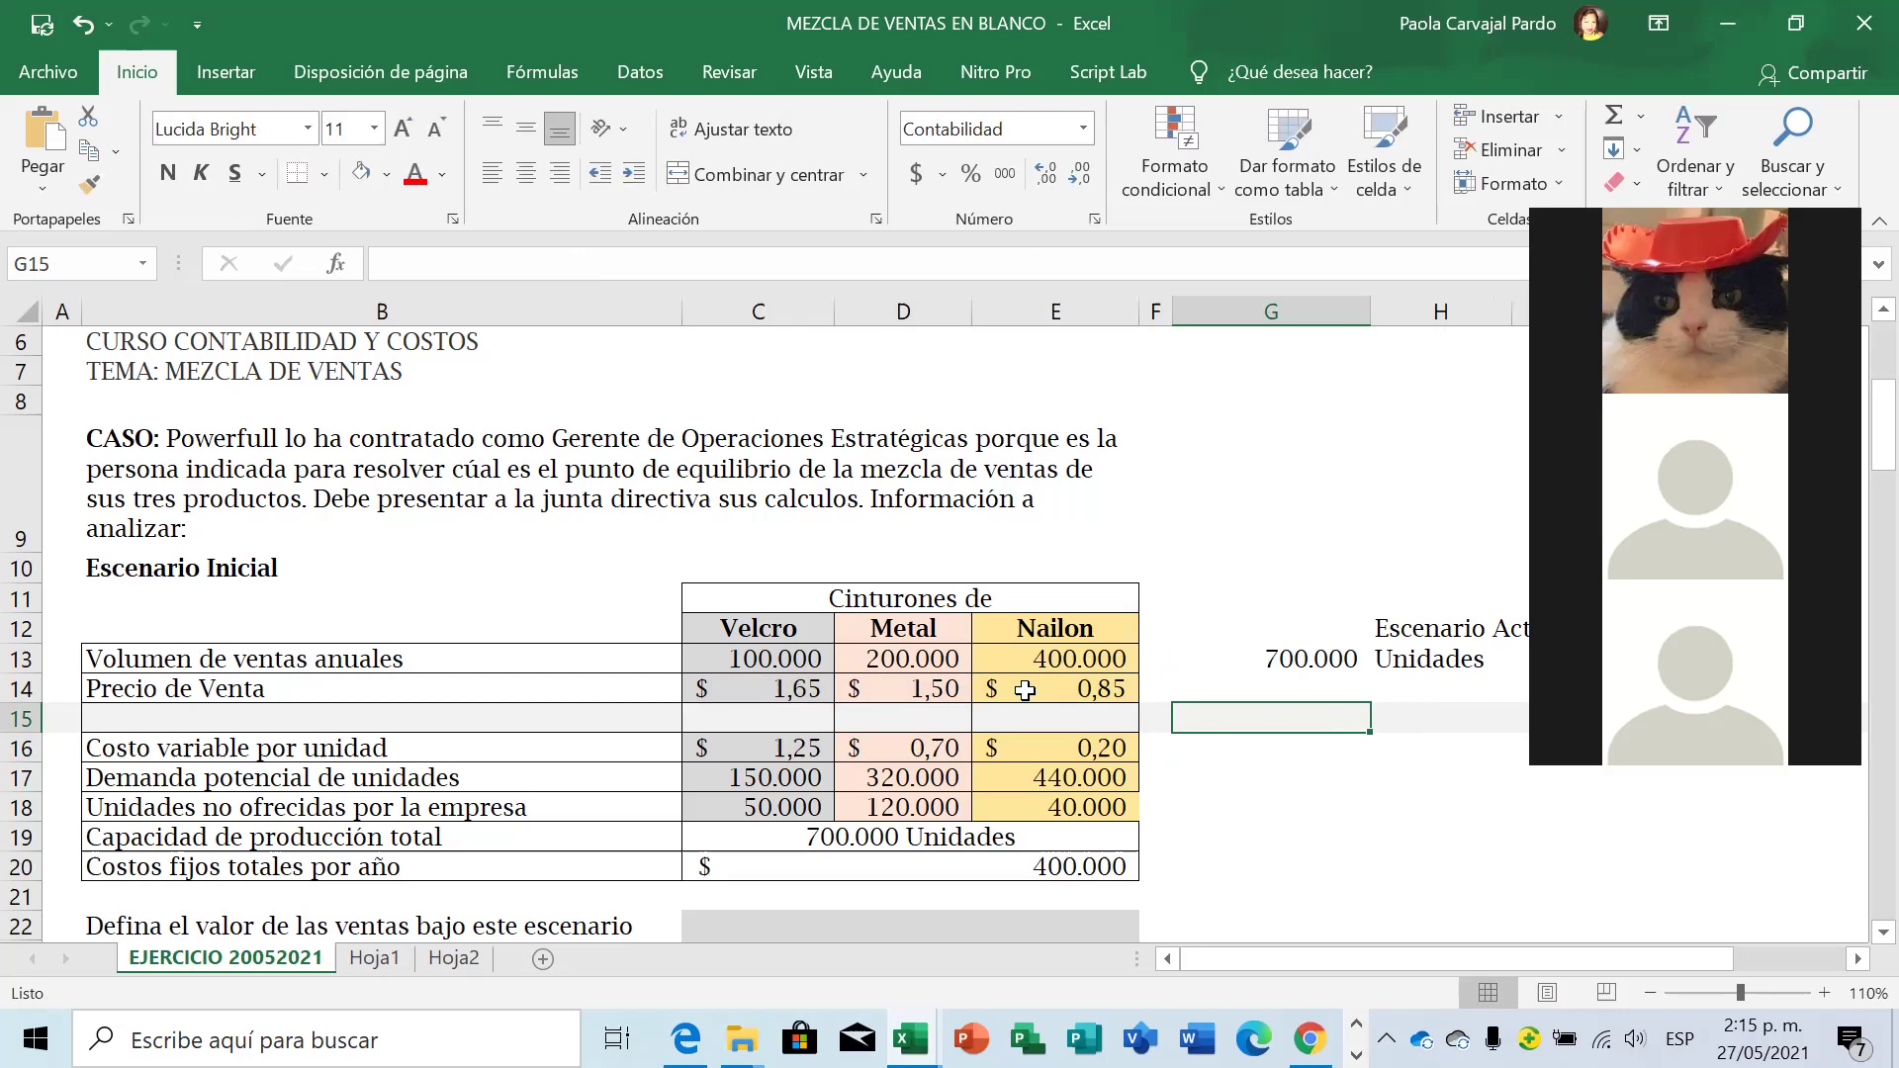
Enter the Velcro sales formula =+C13*C14 in C15.
{"action": "key", "text": "Left"}
{"action": "key", "text": "Left"}
{"action": "key", "text": "Left"}
{"action": "key", "text": "Left"}
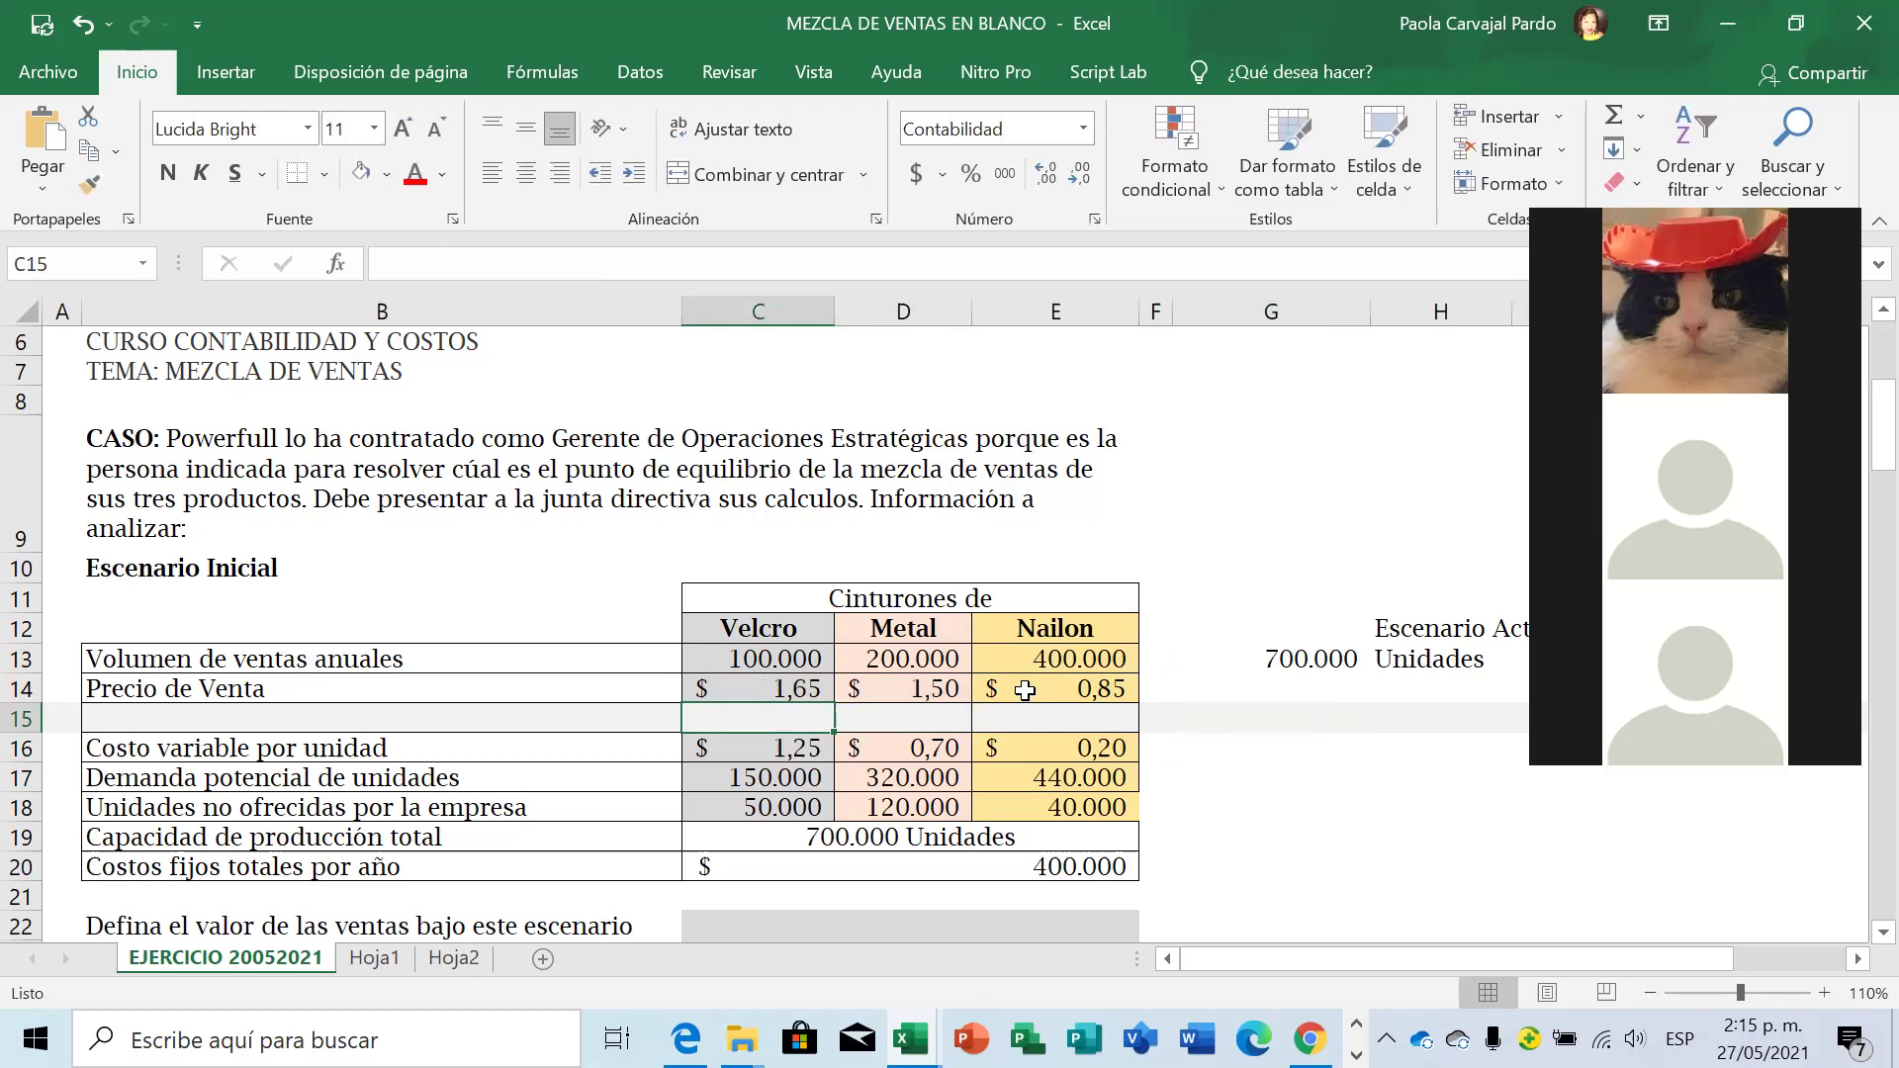
{"action": "type", "text": "+"}
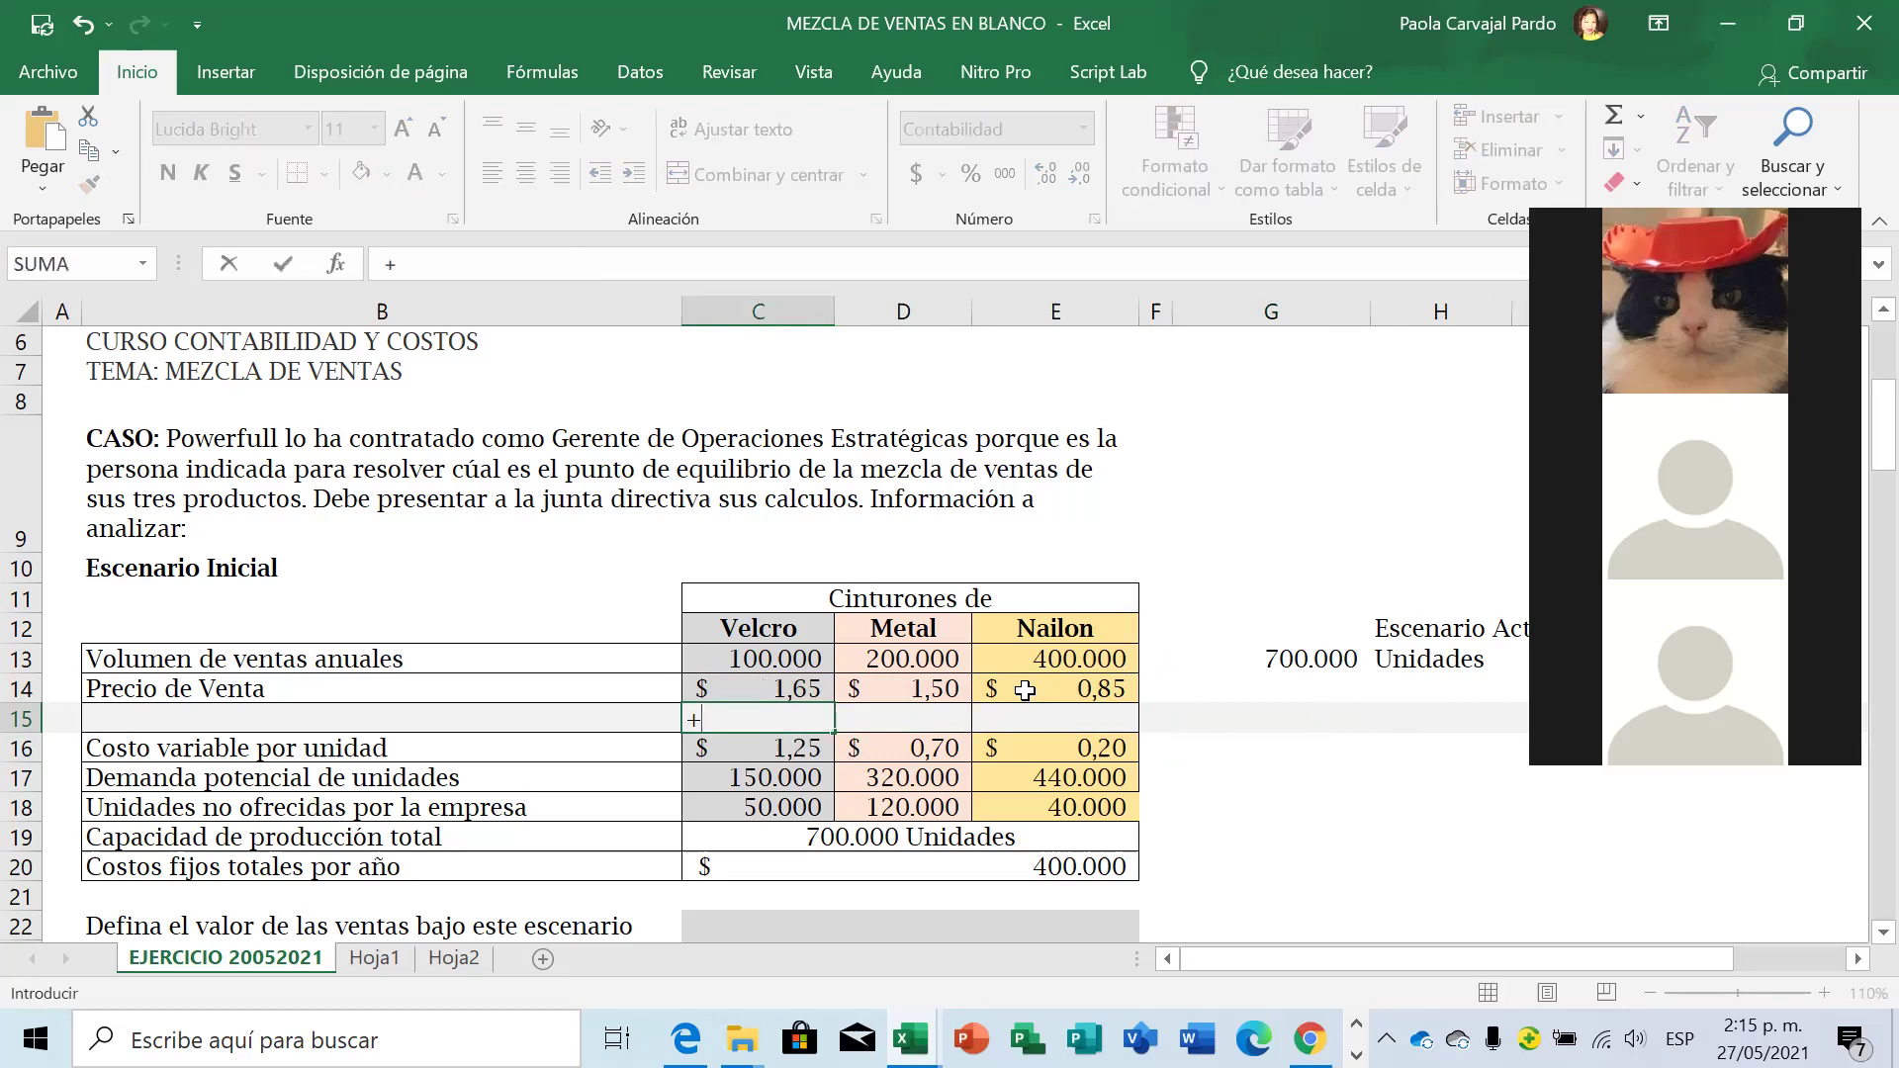
{"action": "left_click", "coordinate": [784, 658]}
{"action": "type", "text": "*"}
{"action": "key", "text": "Up"}
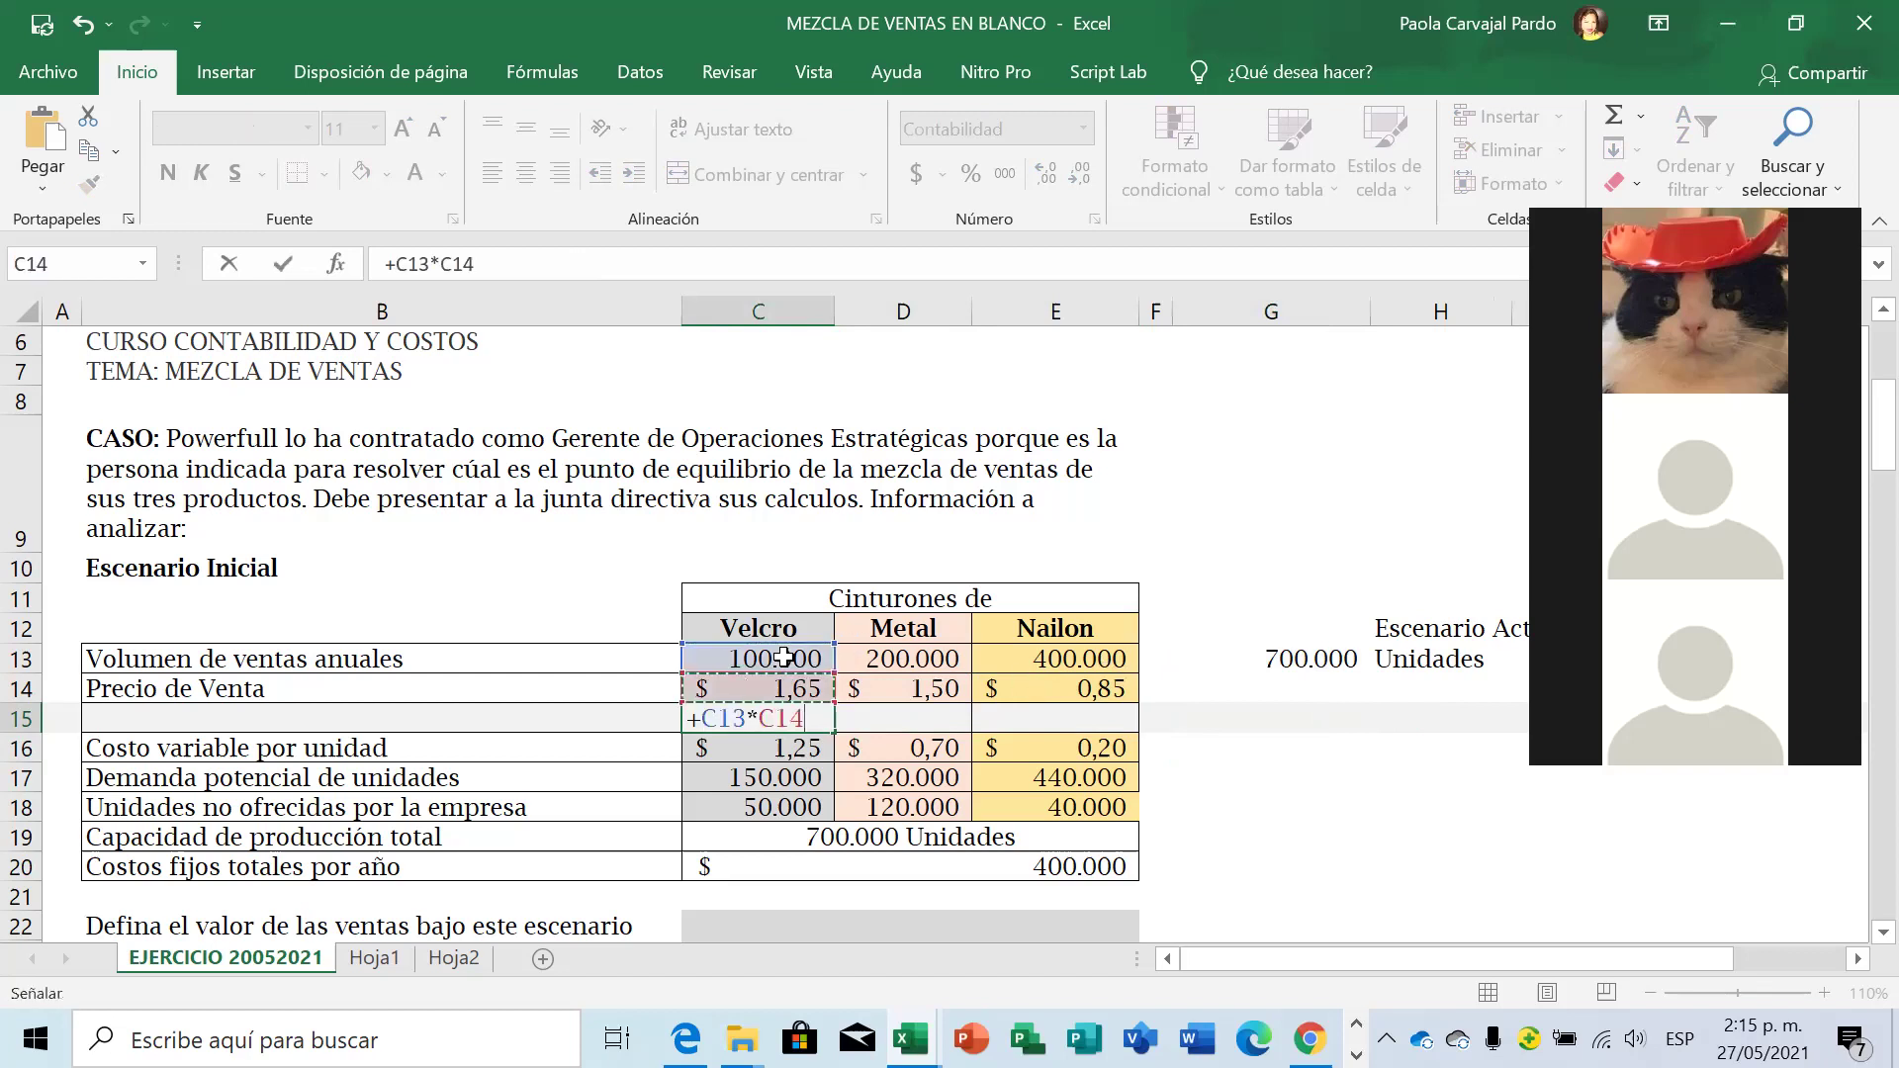
{"action": "key", "text": "Return"}
Remove decimals from the sales figure, copy it to Metal and Nailon, and autofit column D.
{"action": "key", "text": "Up"}
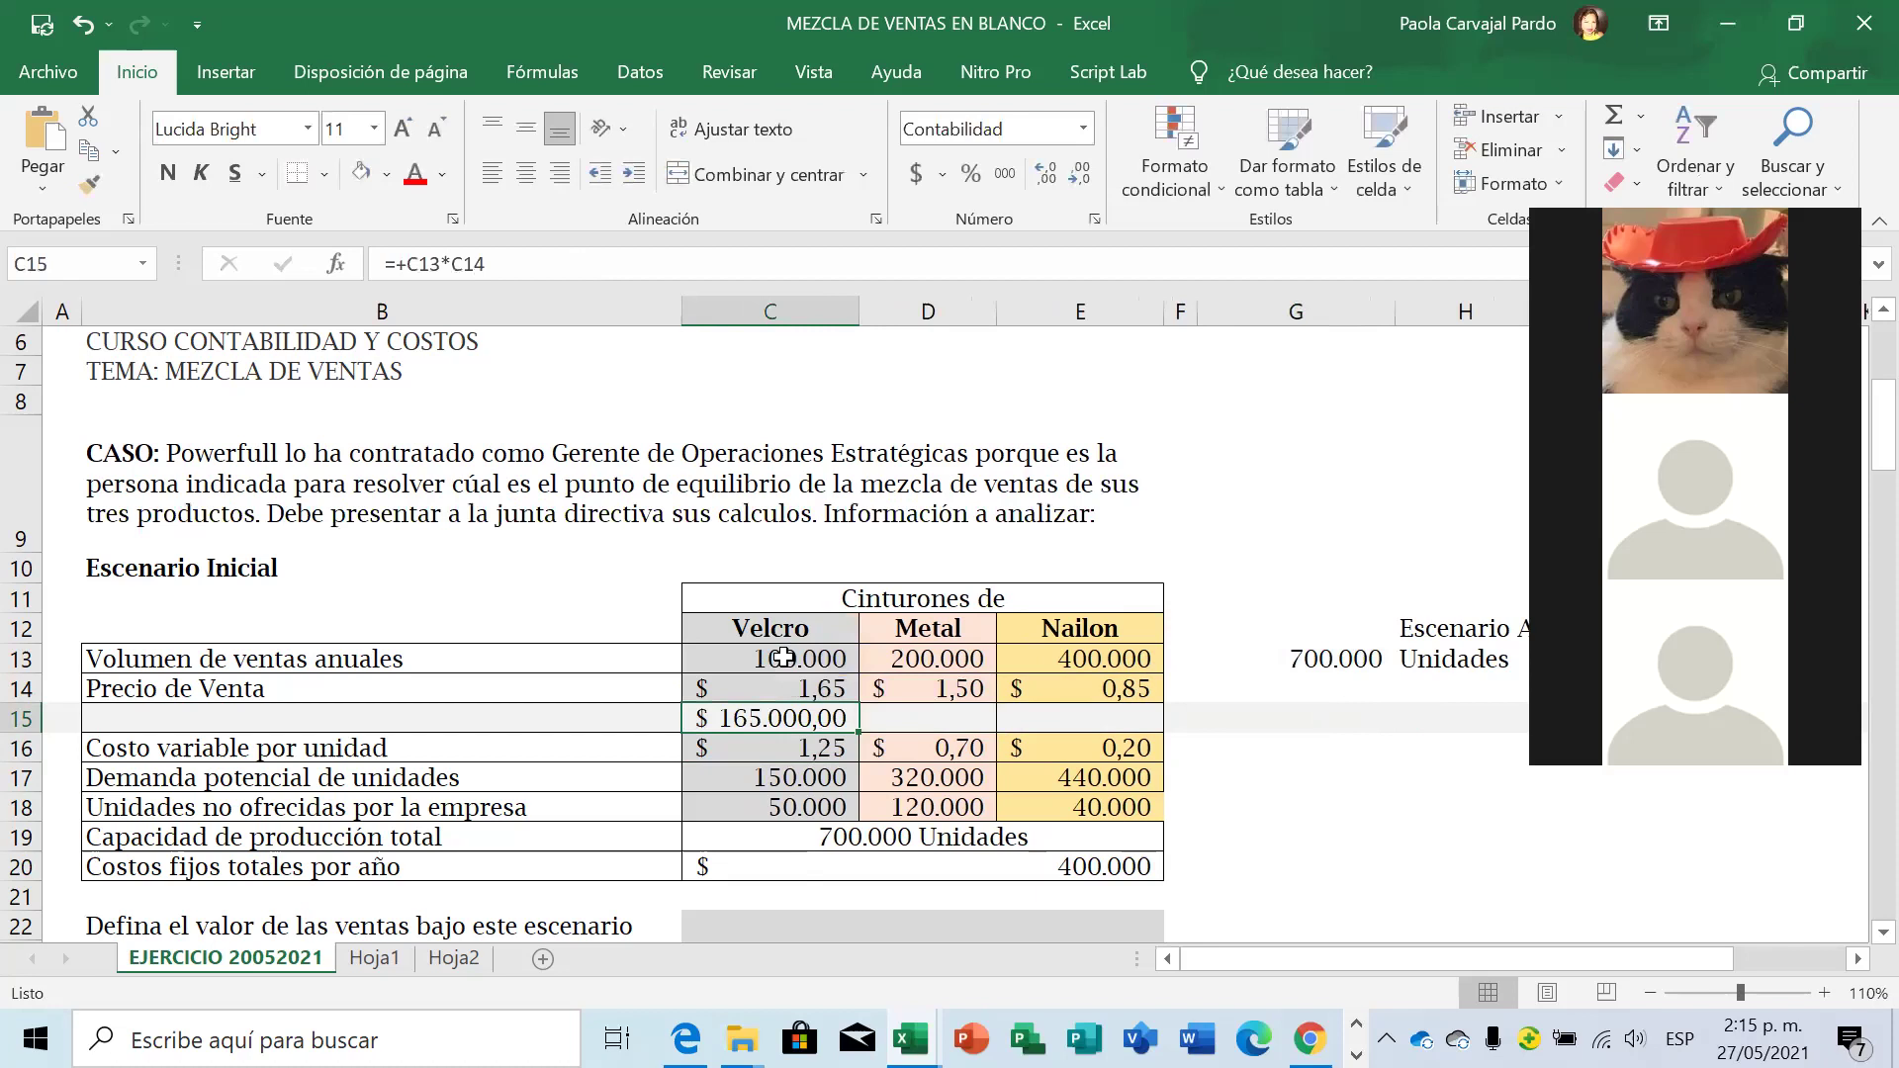
{"action": "left_click", "coordinate": [1075, 174]}
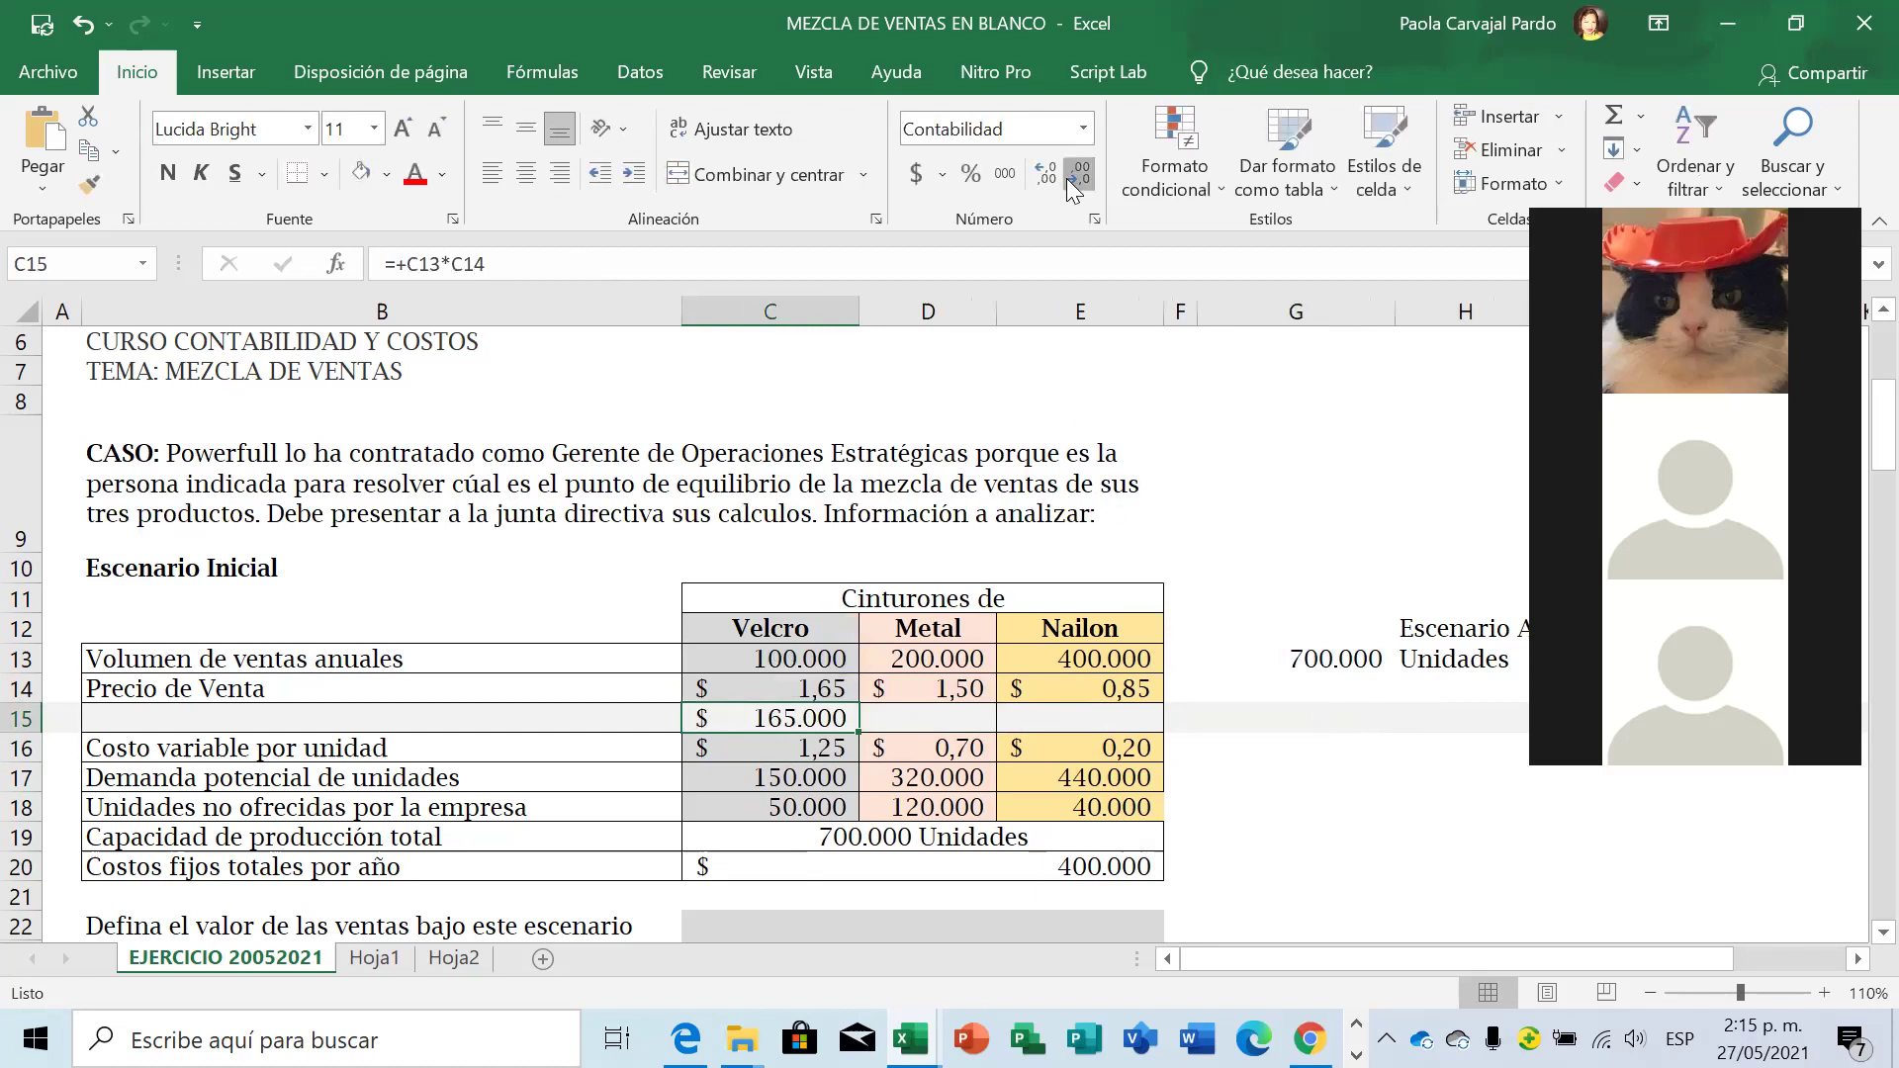
{"action": "key", "text": "ctrl+c"}
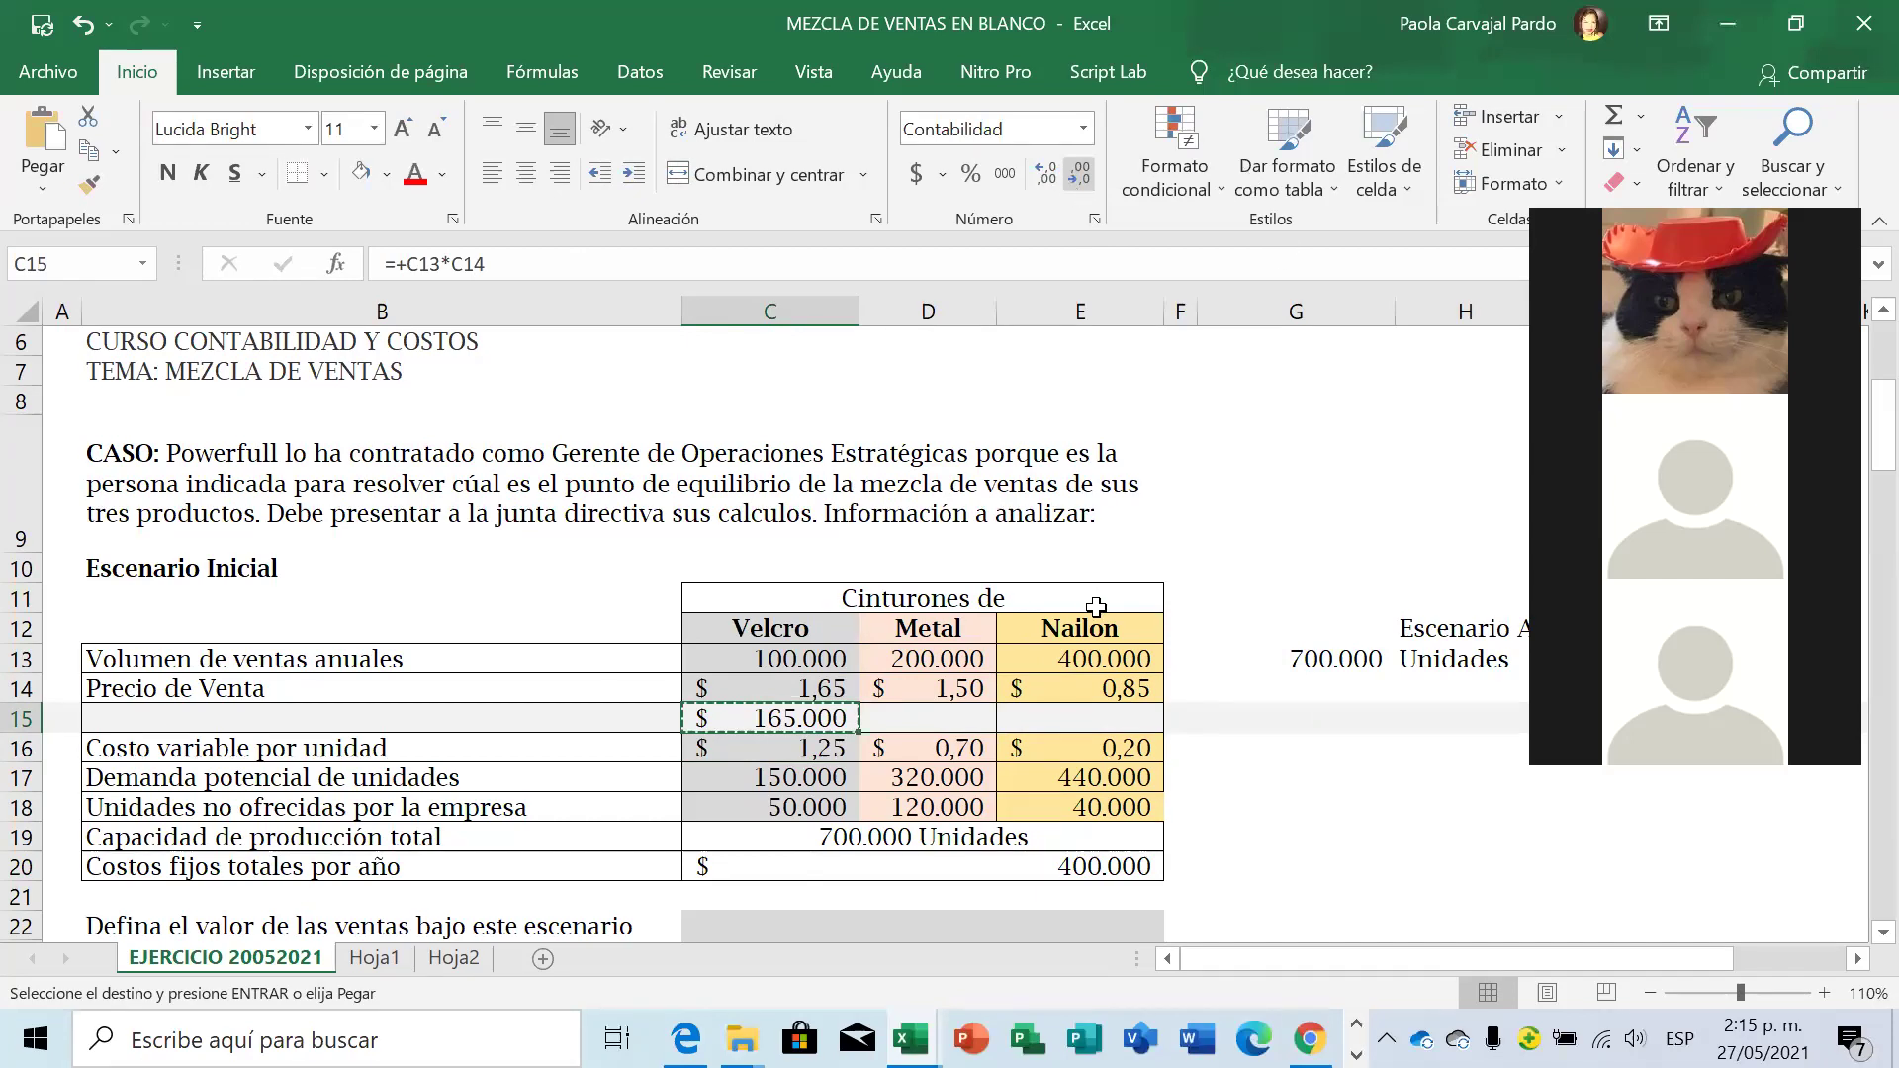
{"action": "double_click", "coordinate": [996, 306]}
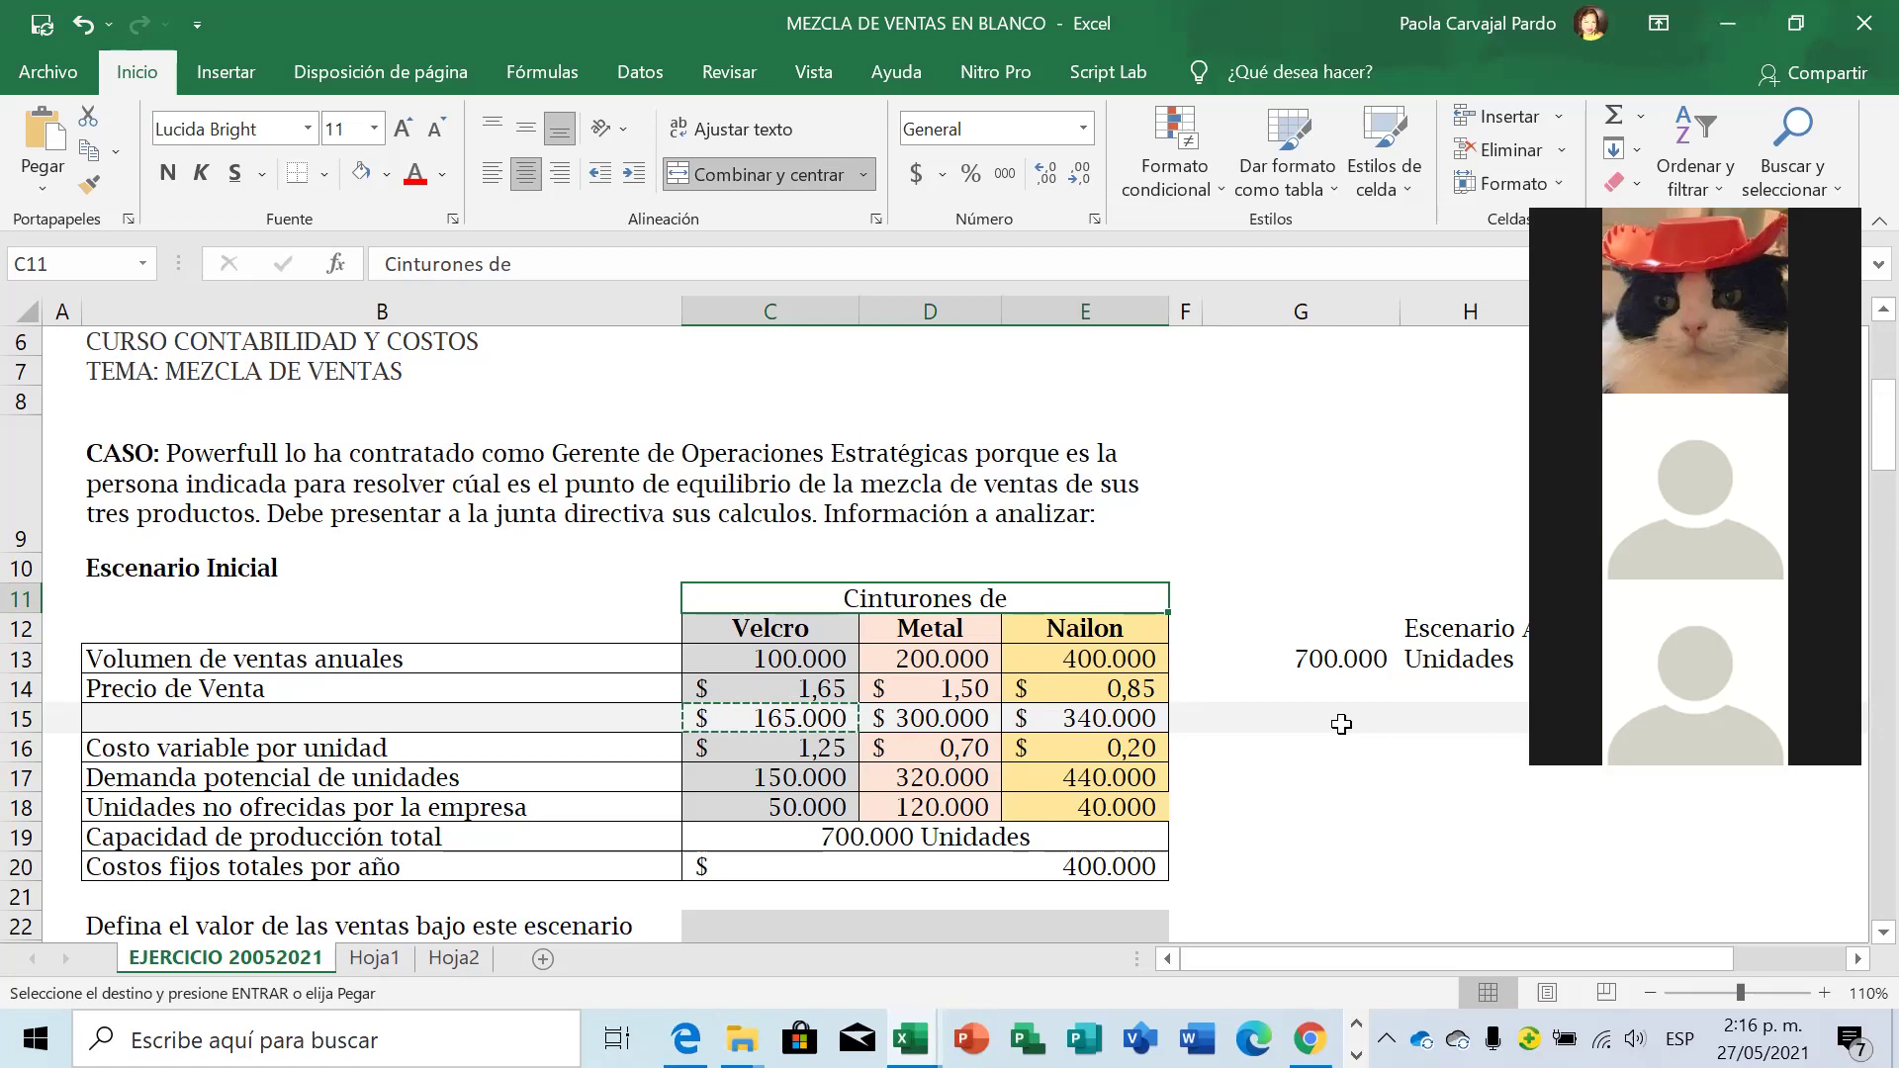
Enter the formula +(G13)*(C14+D14+E14) in G15.
{"action": "left_click", "coordinate": [1341, 725]}
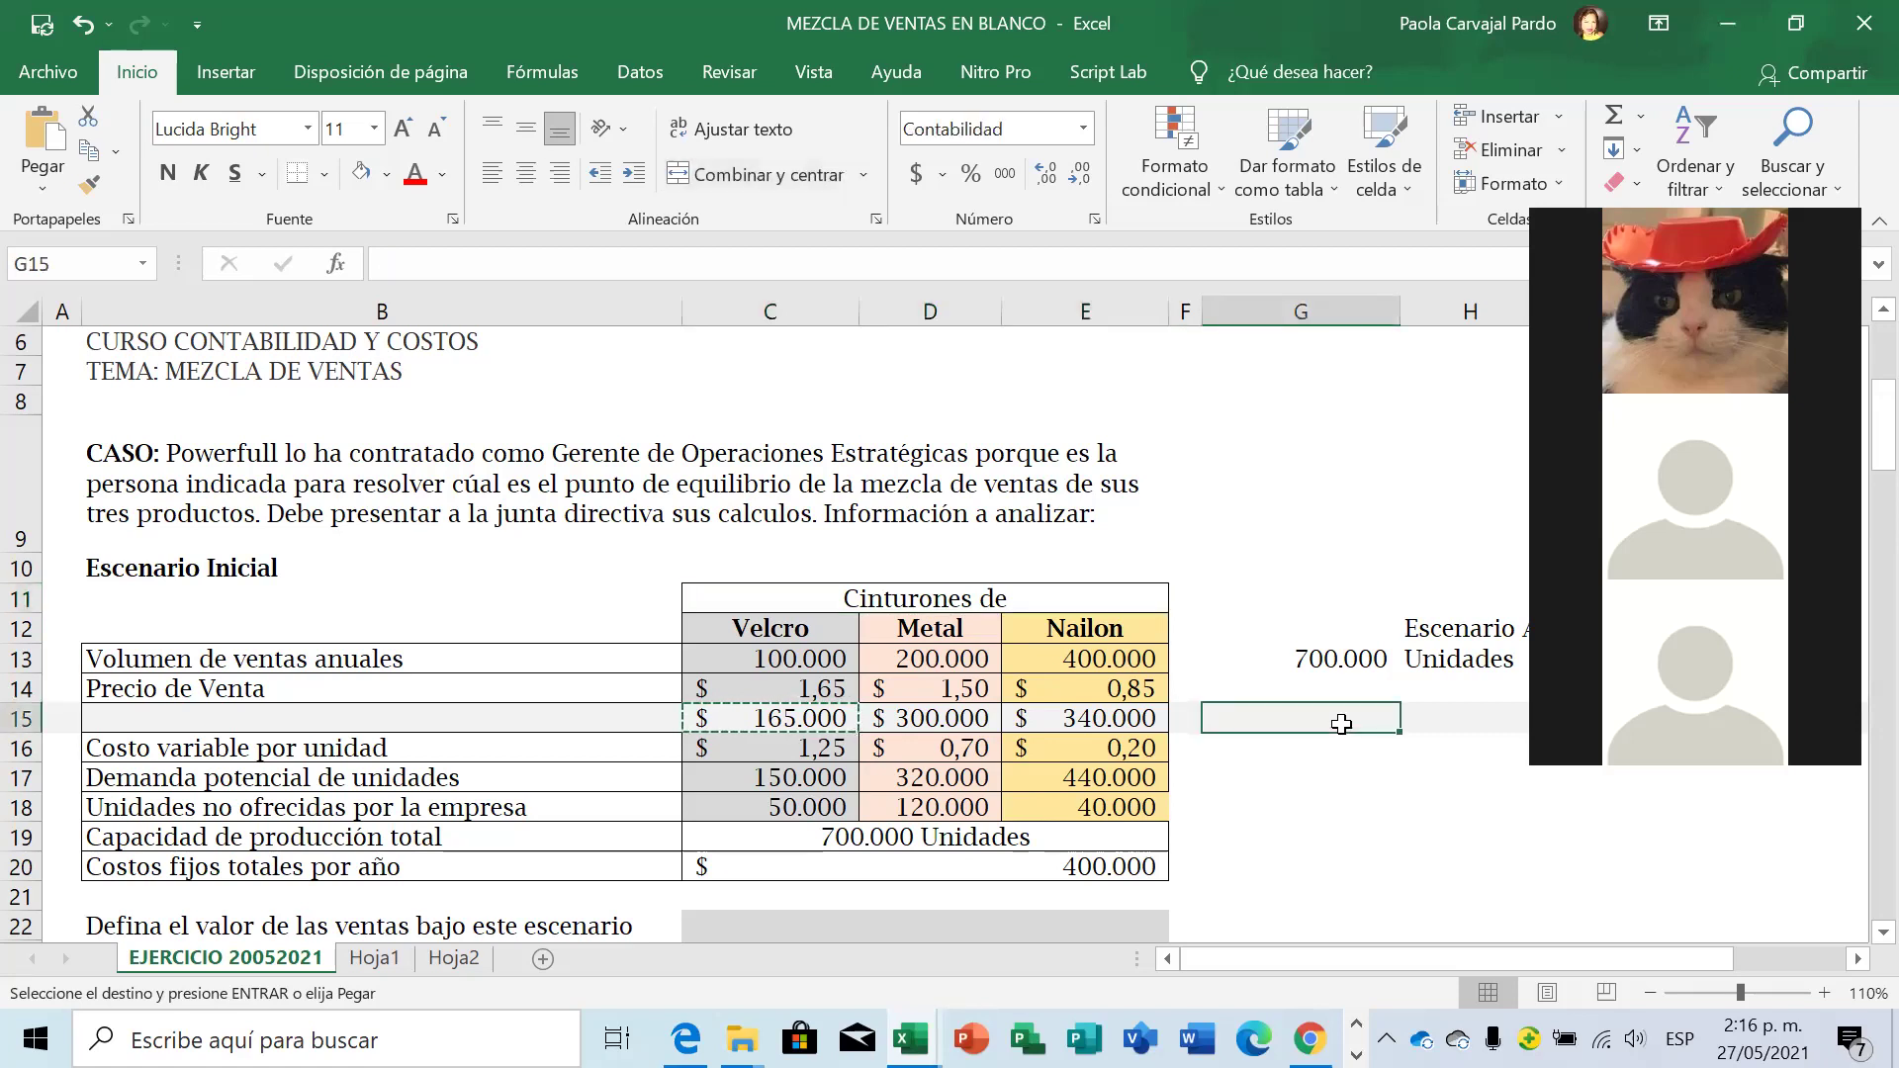
{"action": "type", "text": "+("}
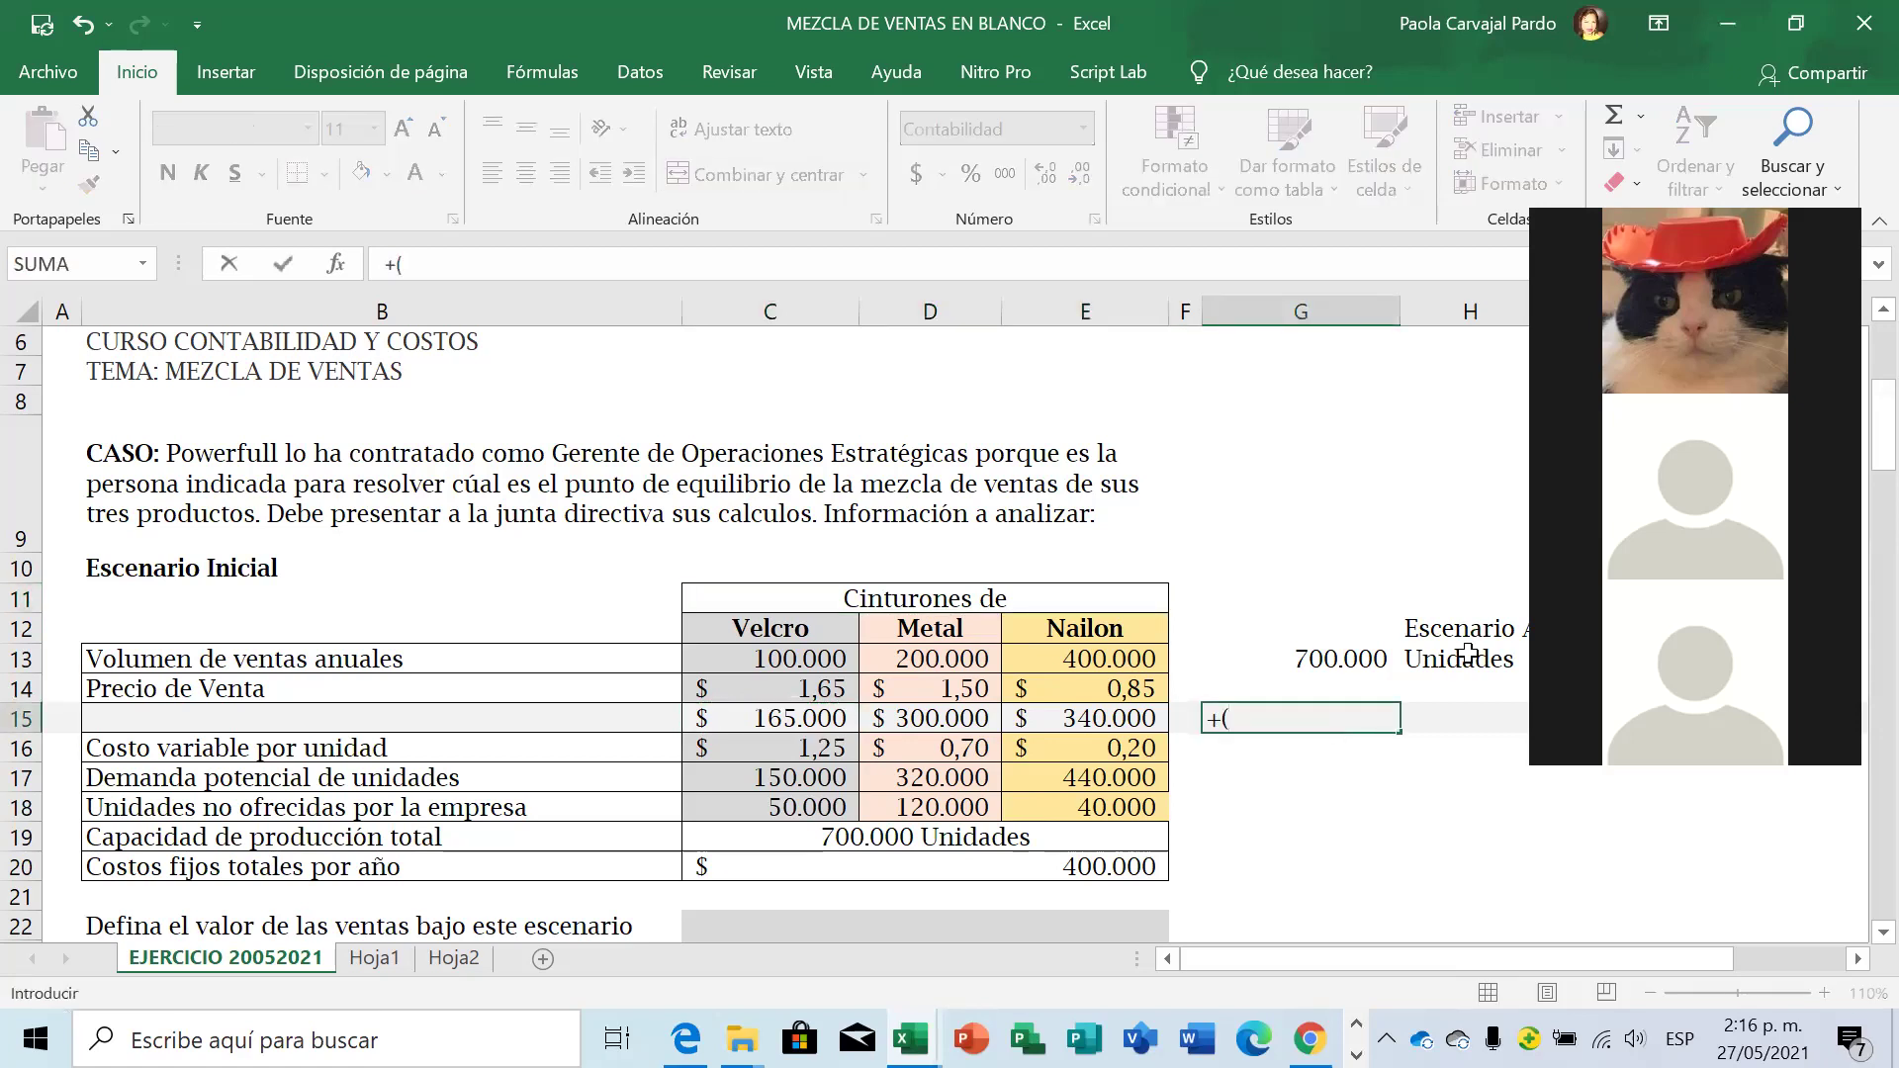
{"action": "left_click", "coordinate": [1347, 663]}
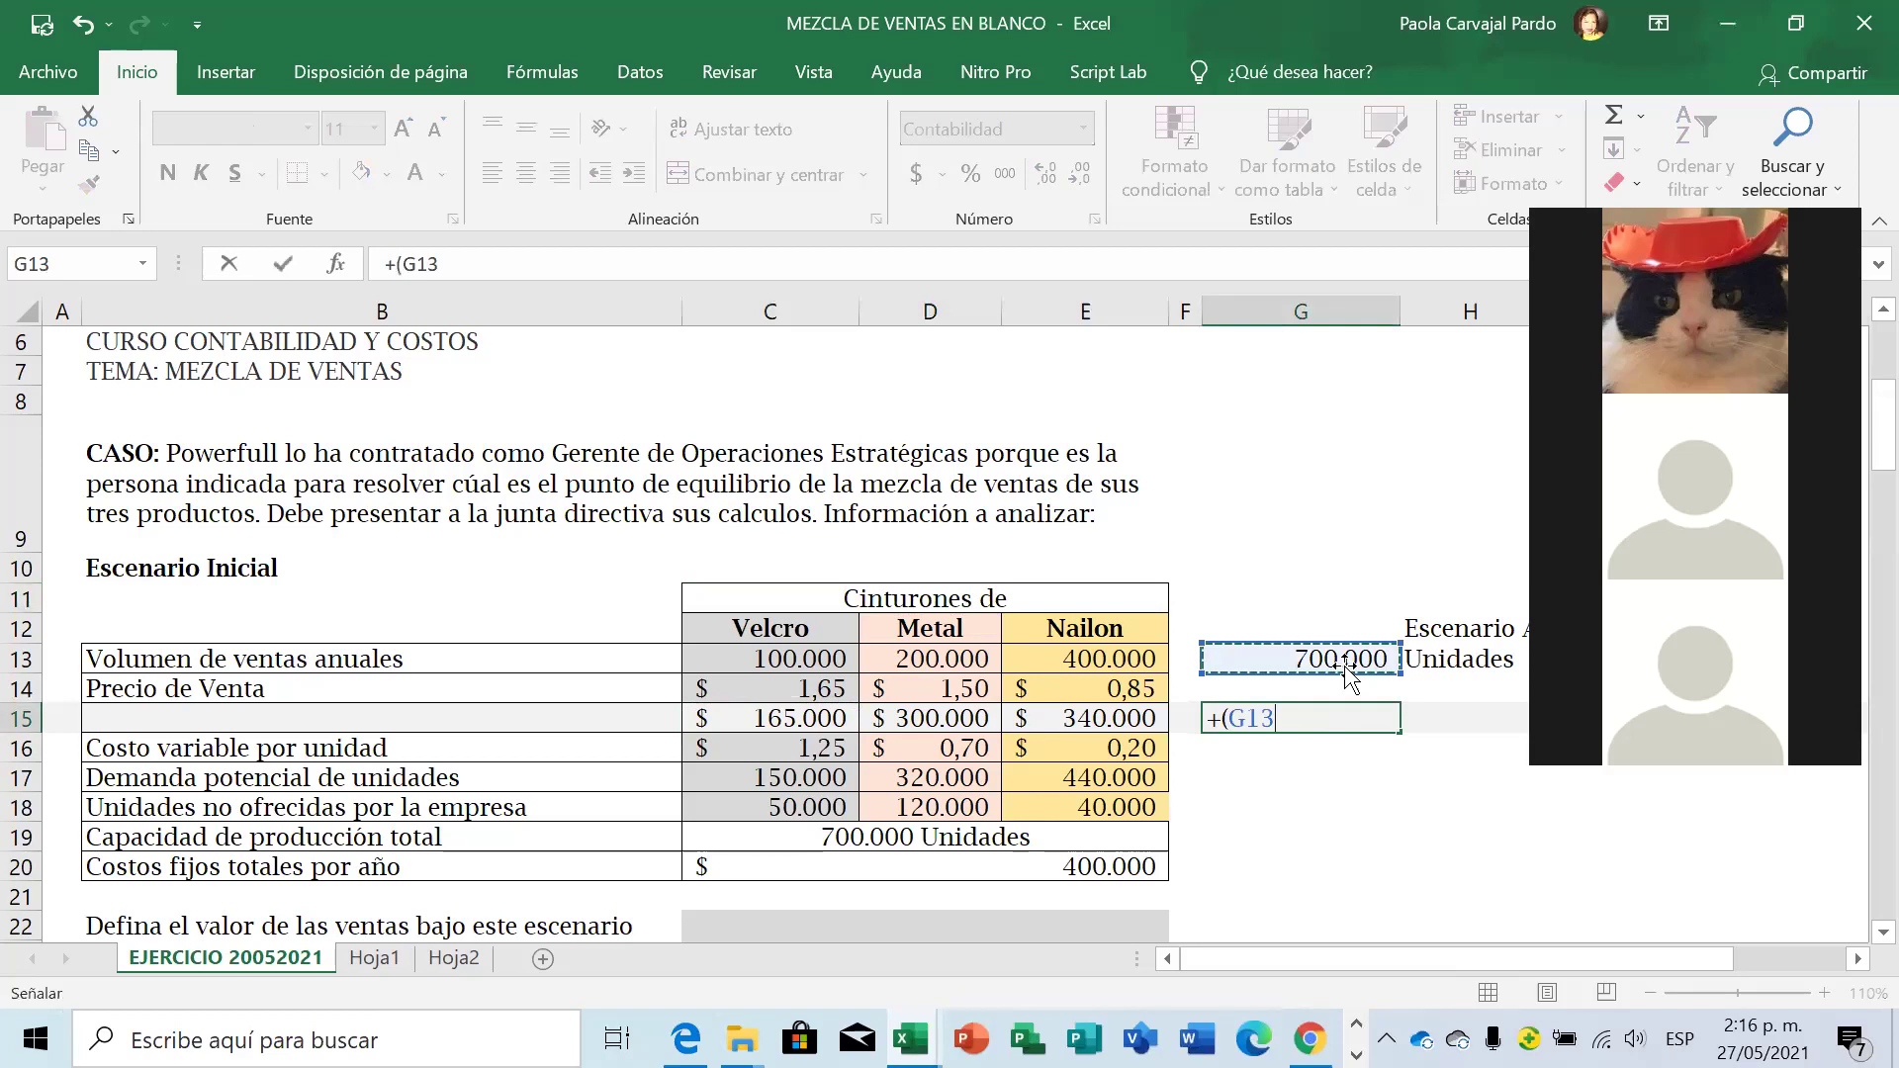
{"action": "type", "text": ")*"}
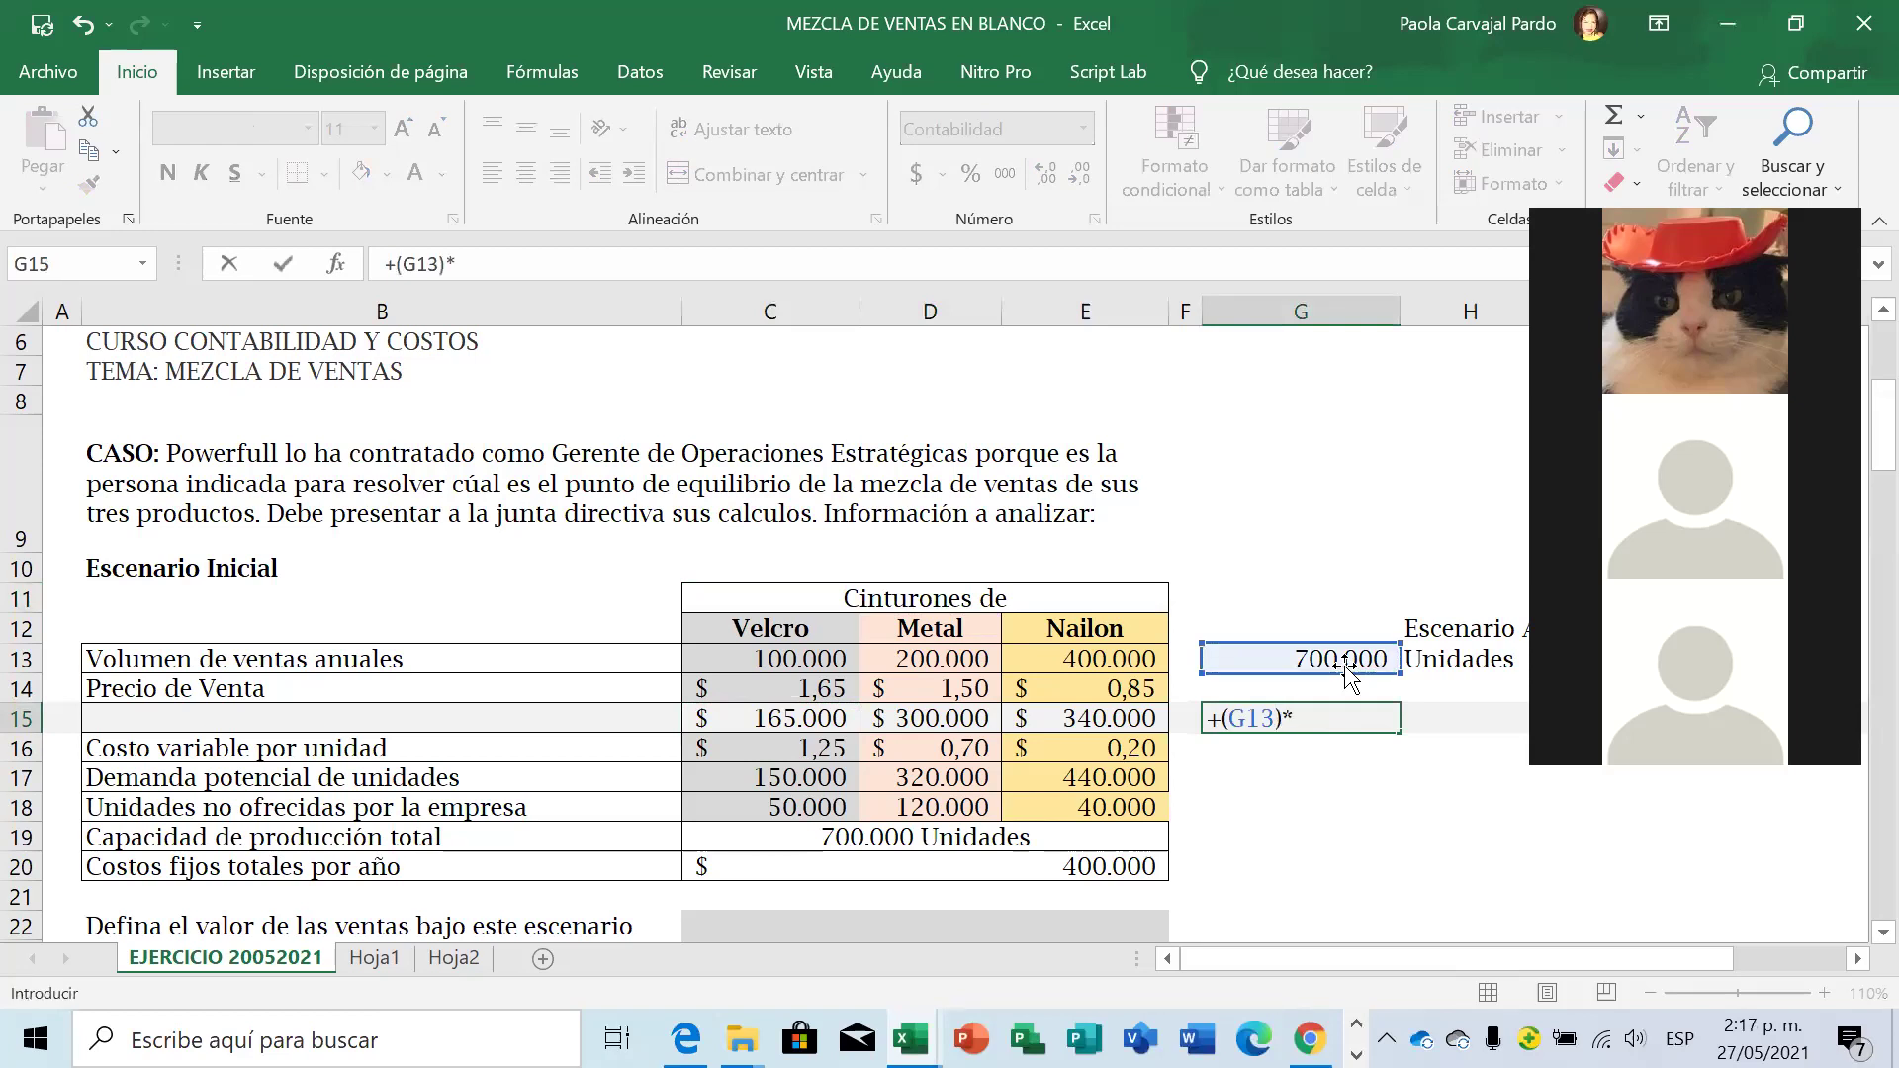
{"action": "type", "text": "("}
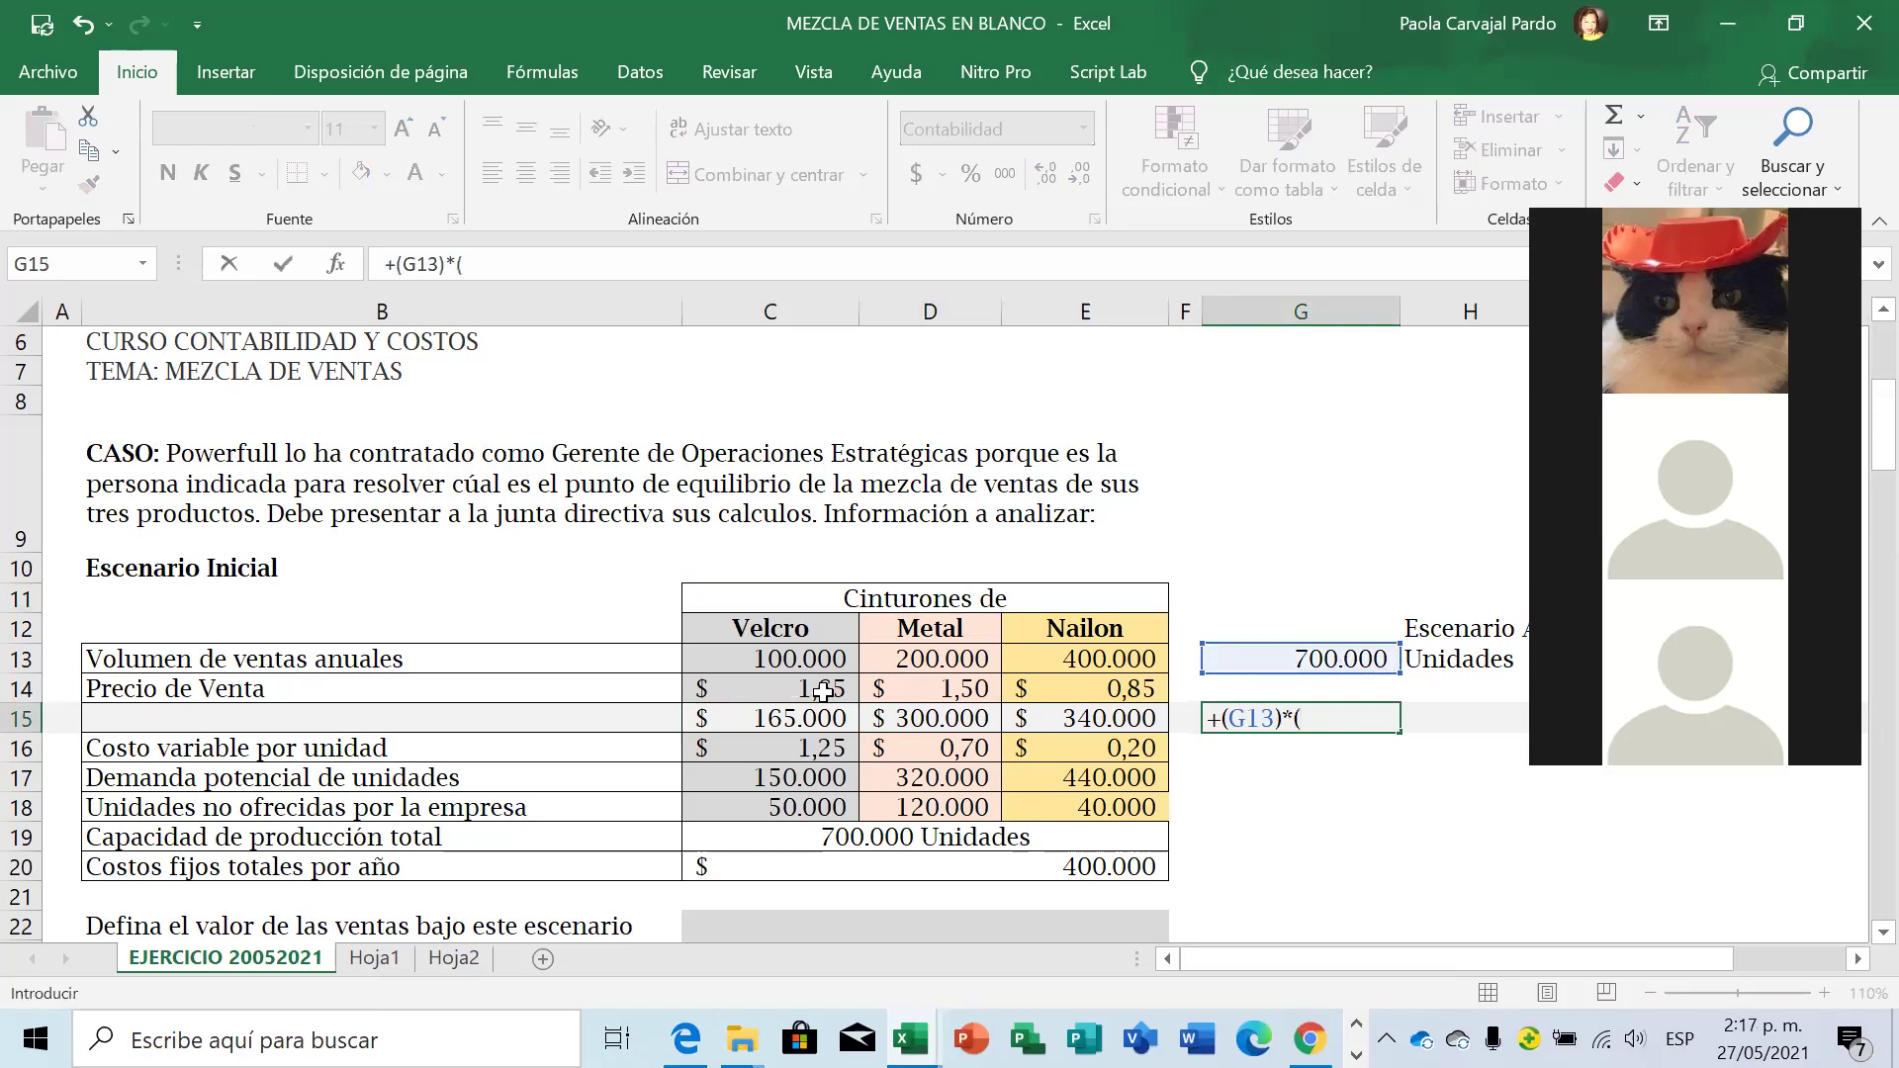
{"action": "left_click", "coordinate": [823, 693]}
{"action": "type", "text": "+"}
{"action": "left_click", "coordinate": [894, 692]}
{"action": "type", "text": "+D14+"}
{"action": "left_click", "coordinate": [1073, 689]}
{"action": "type", "text": ")"}
{"action": "key", "text": "Return"}
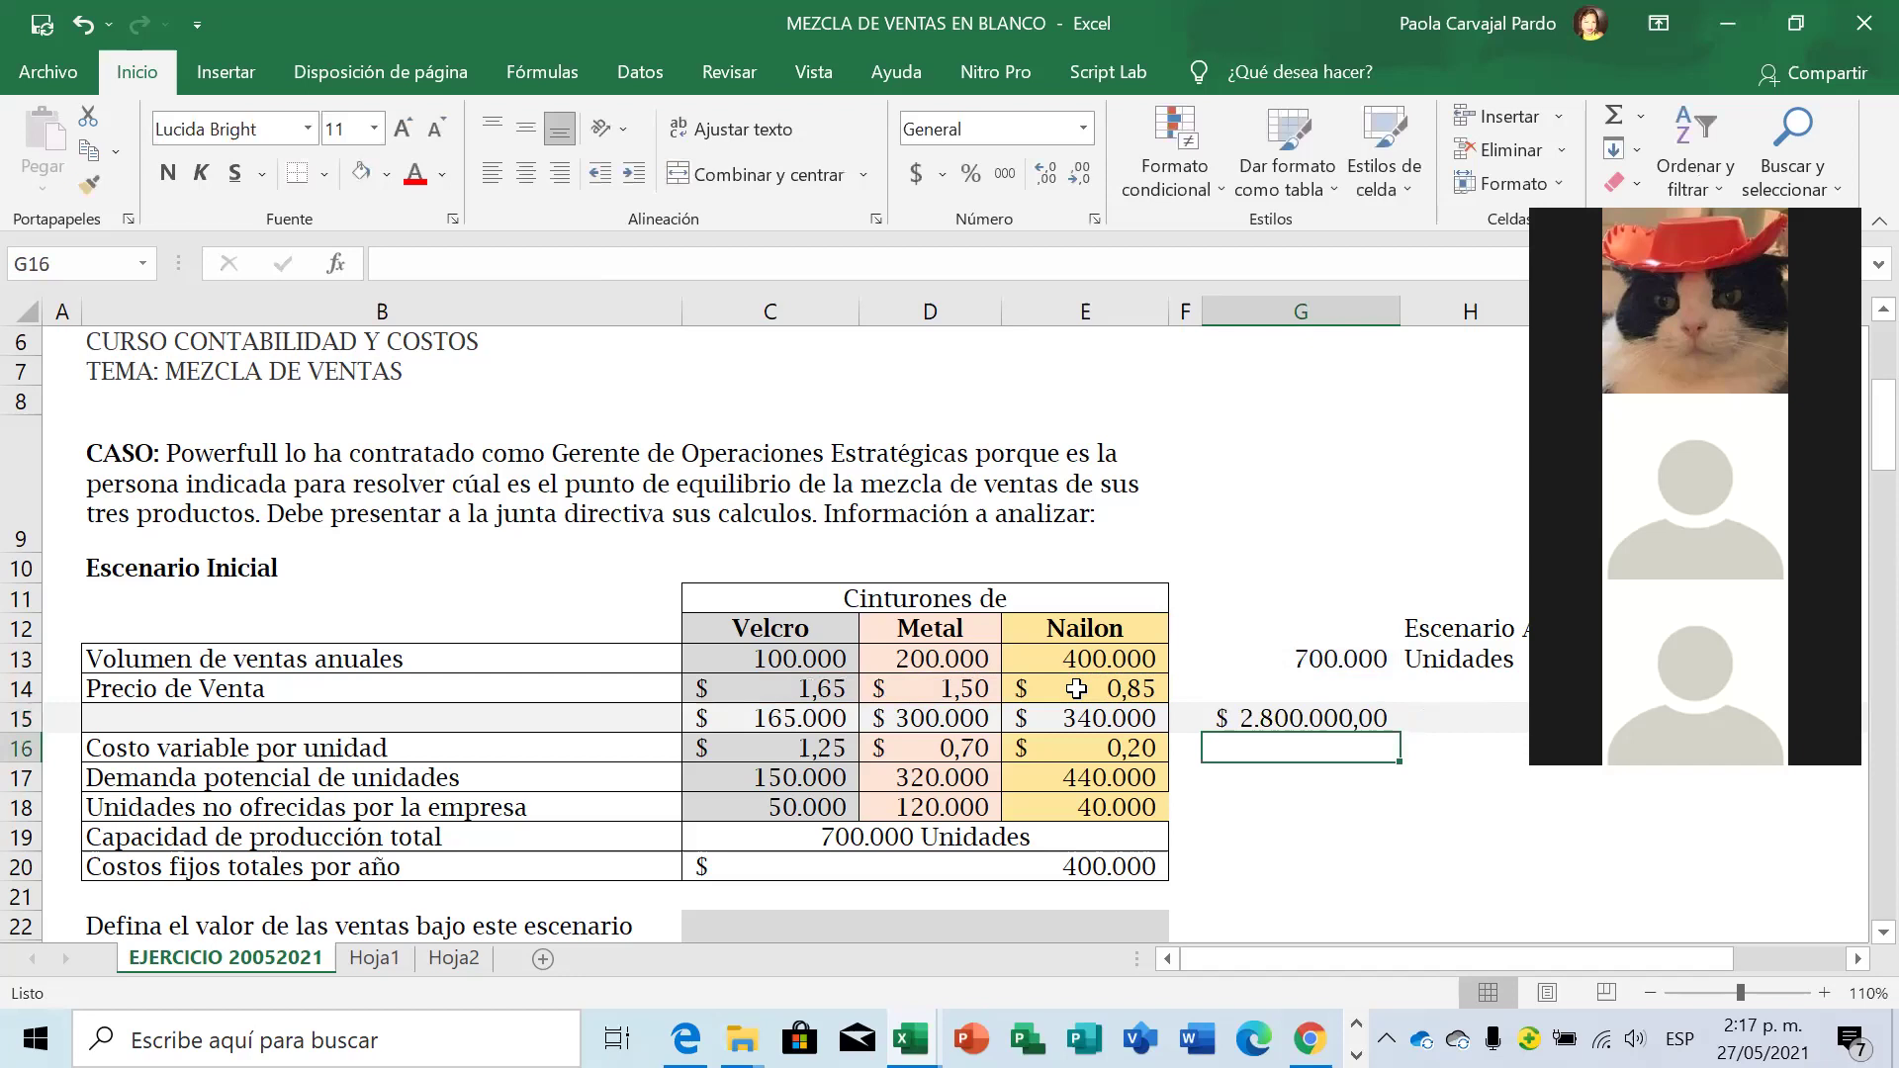
Move that formula to H15 and AutoSum G15 as =SUMA(C15:E15), giving $ 805.000.
{"action": "key", "text": "Up"}
{"action": "key", "text": "ctrl+c"}
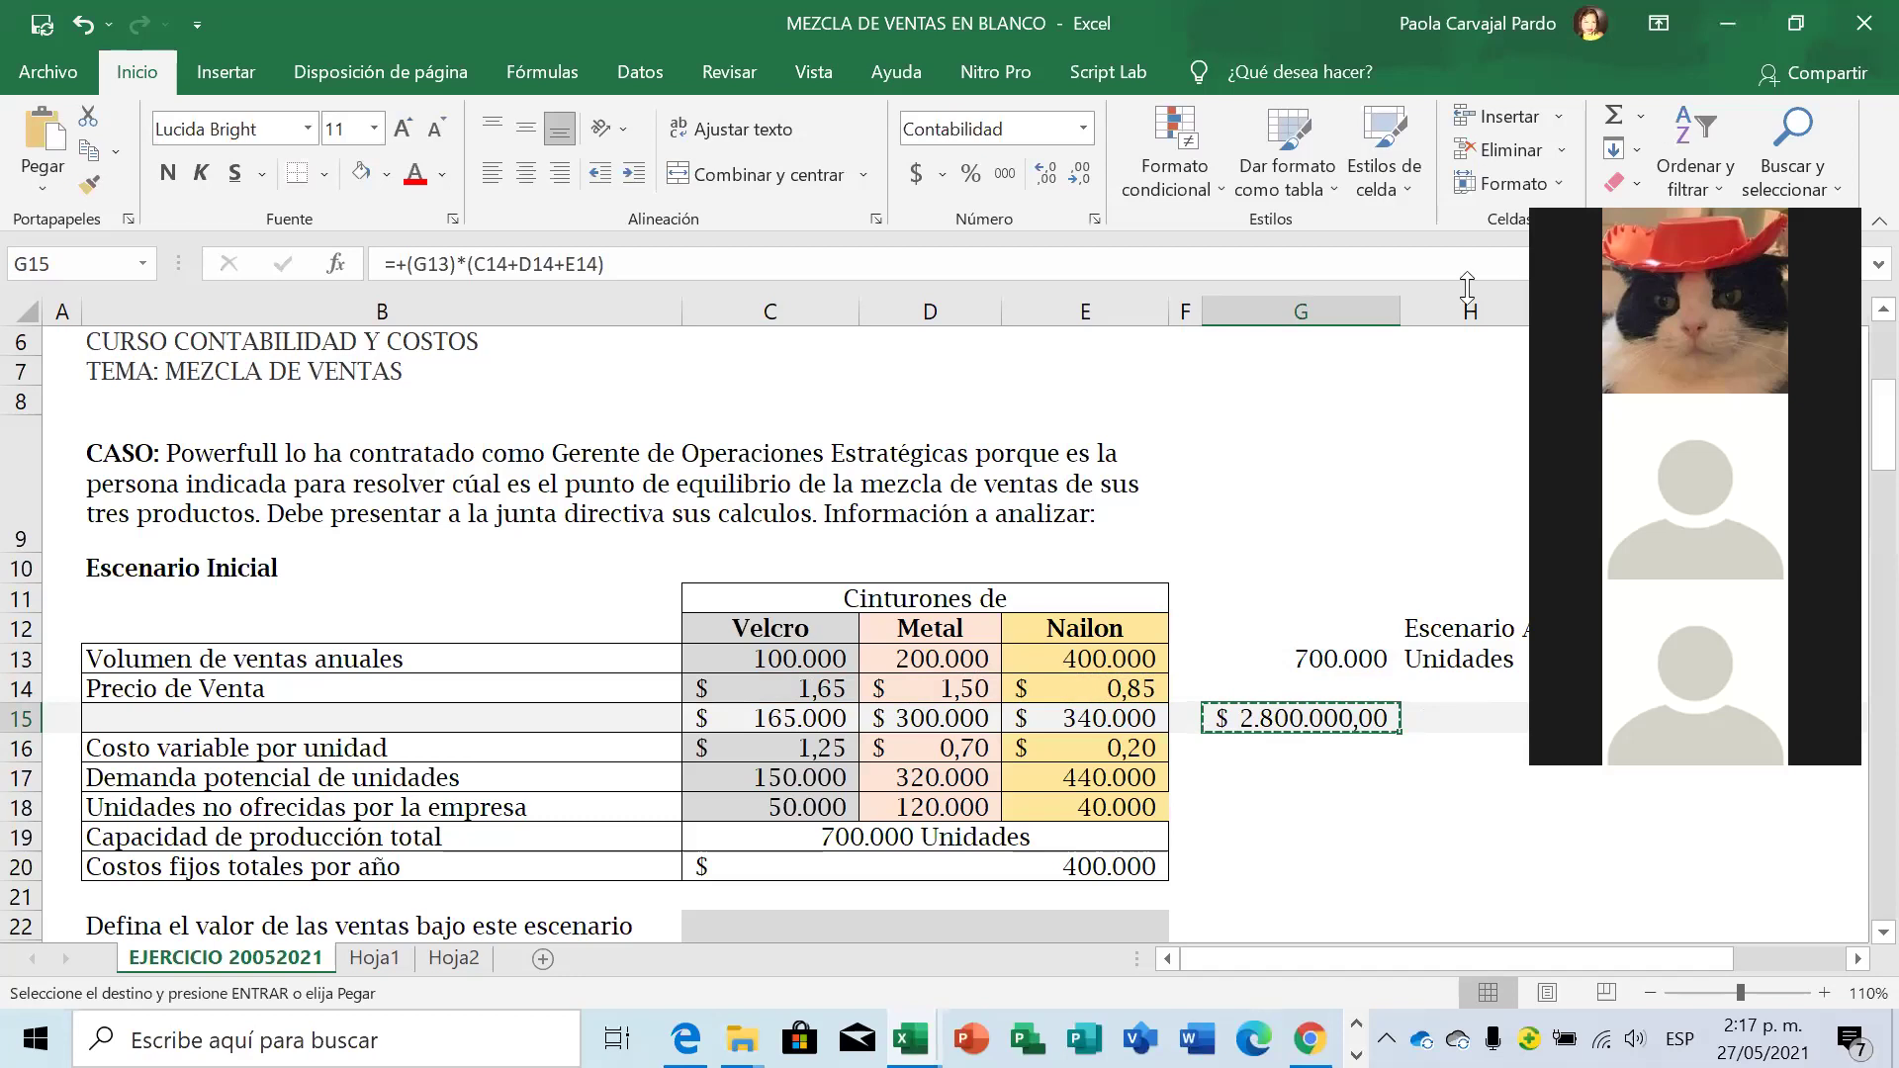
{"action": "key", "text": "ctrl+z"}
{"action": "key", "text": "alt+equal"}
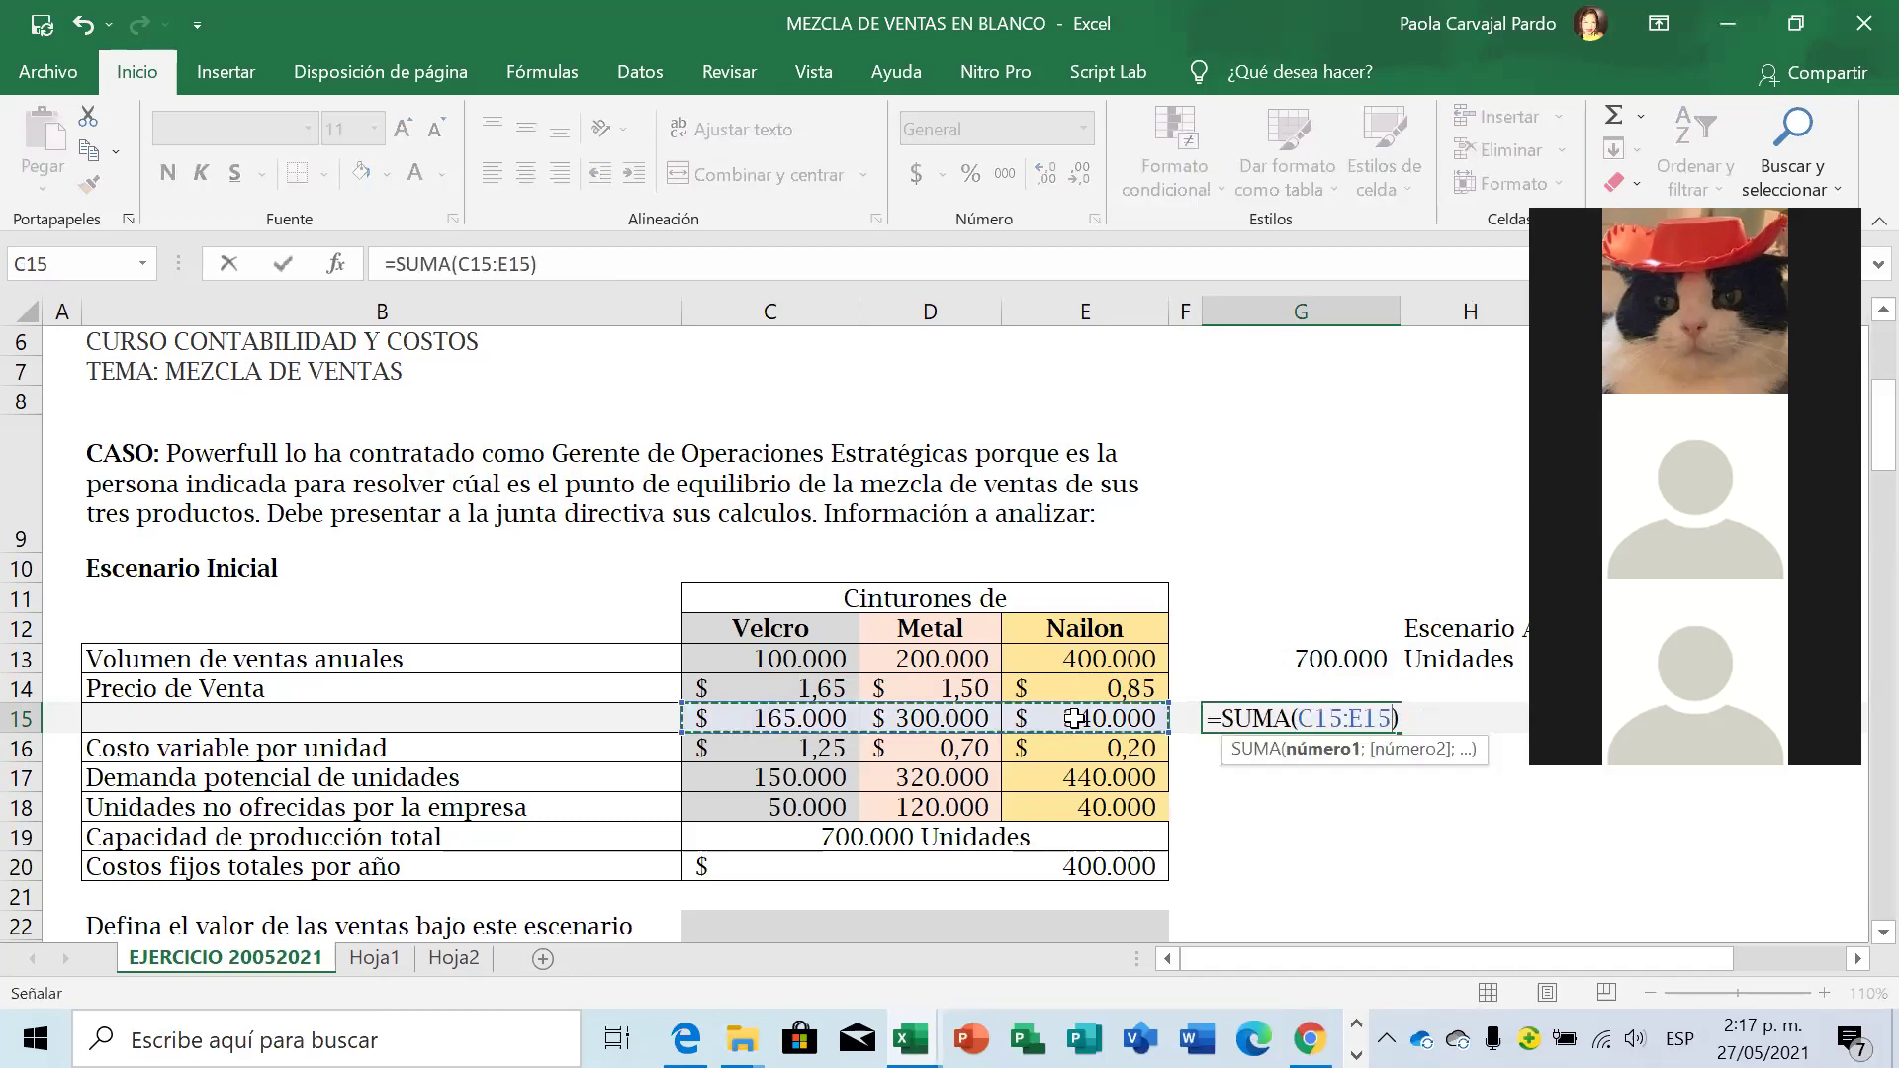
{"action": "key", "text": "Return"}
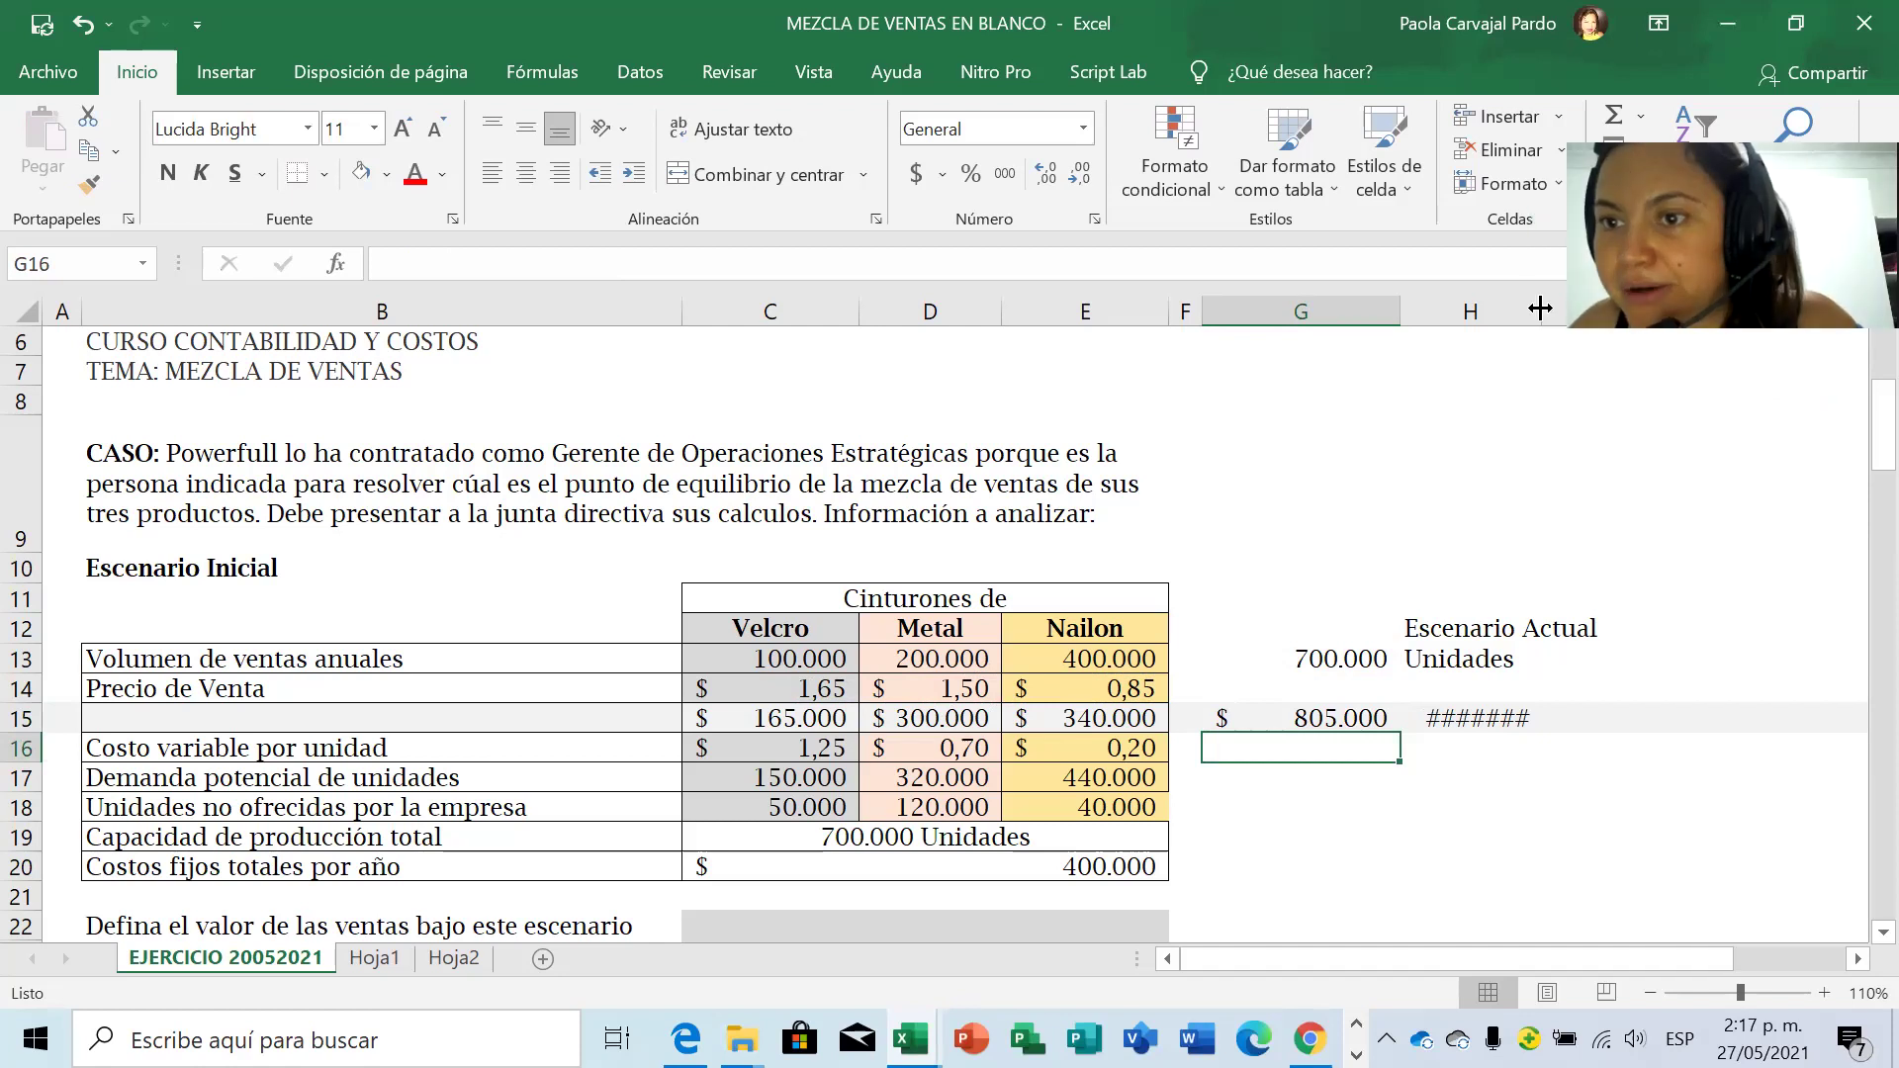
Relocate the $ 2.800.000 price formula from H15 to I15 and autofit column I.
{"action": "left_click_drag", "start_coordinate": [1539, 309], "coordinate": [1602, 308]}
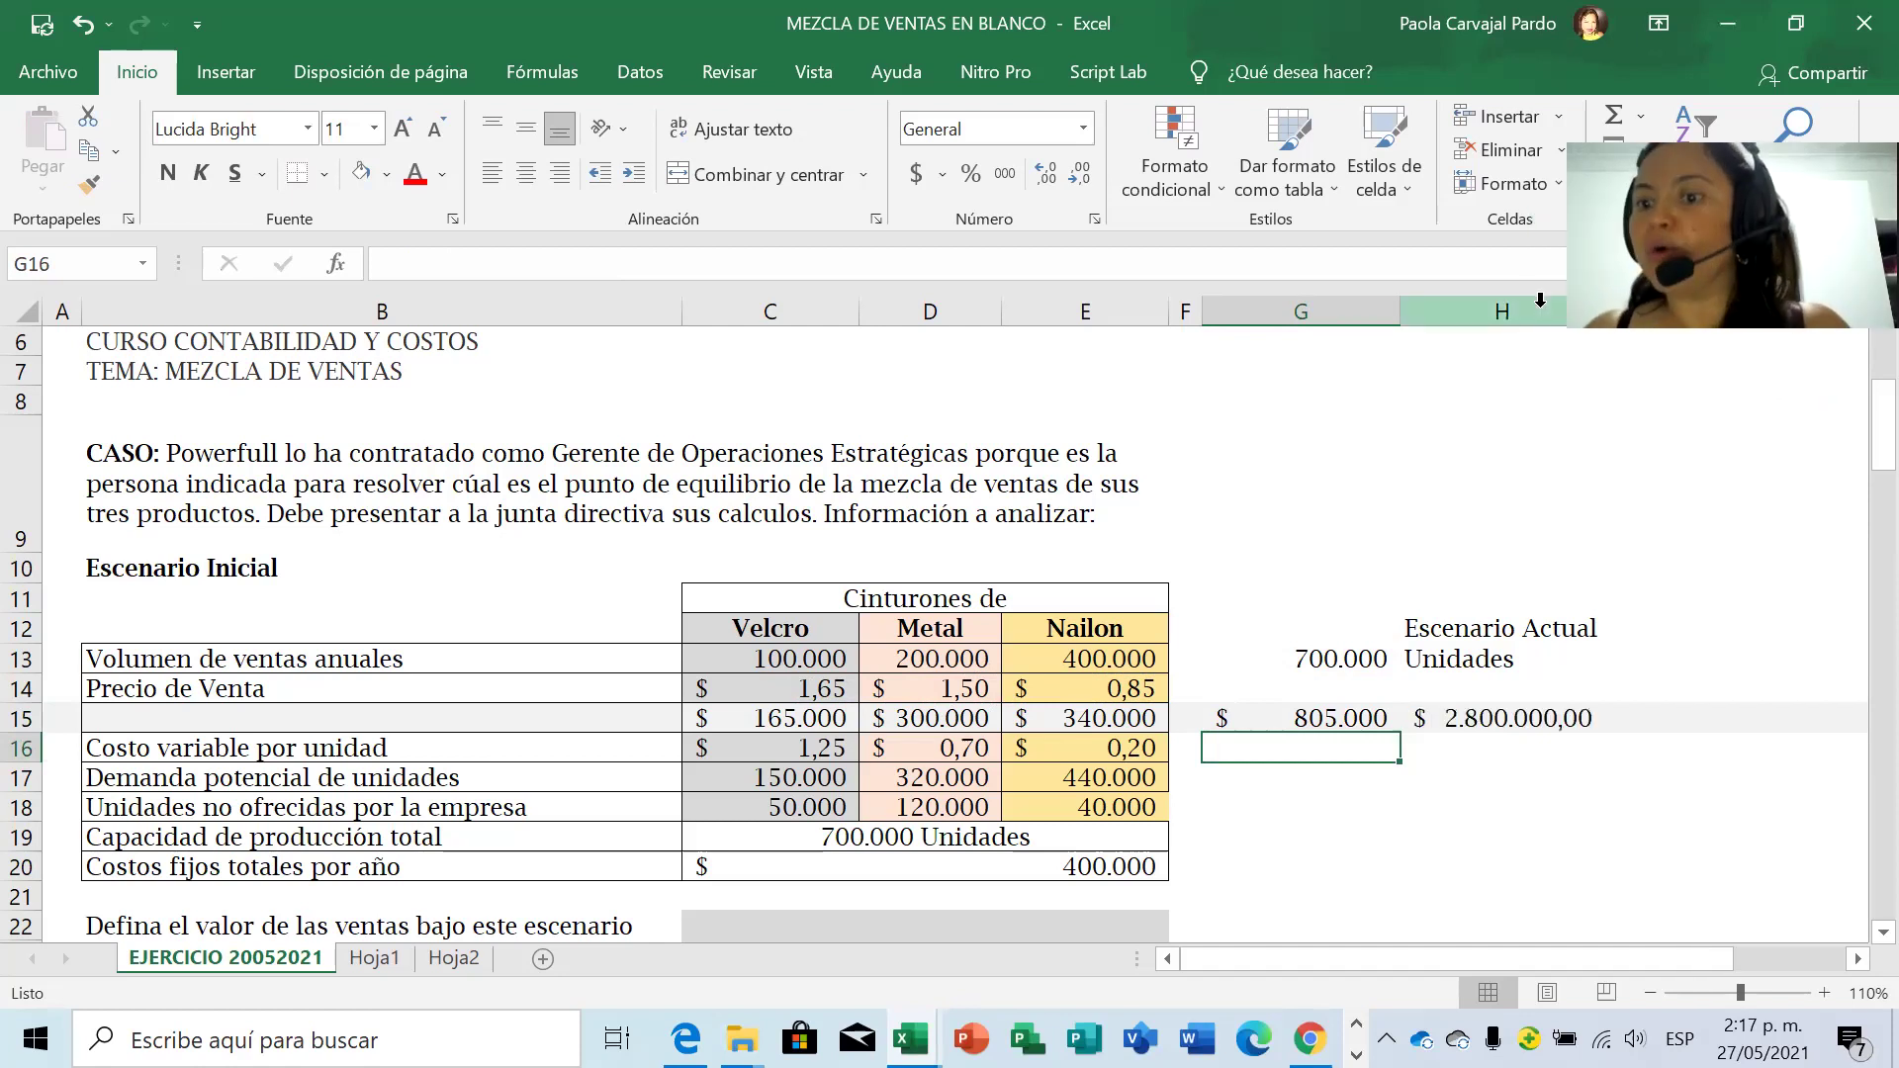
{"action": "left_click", "coordinate": [1470, 708]}
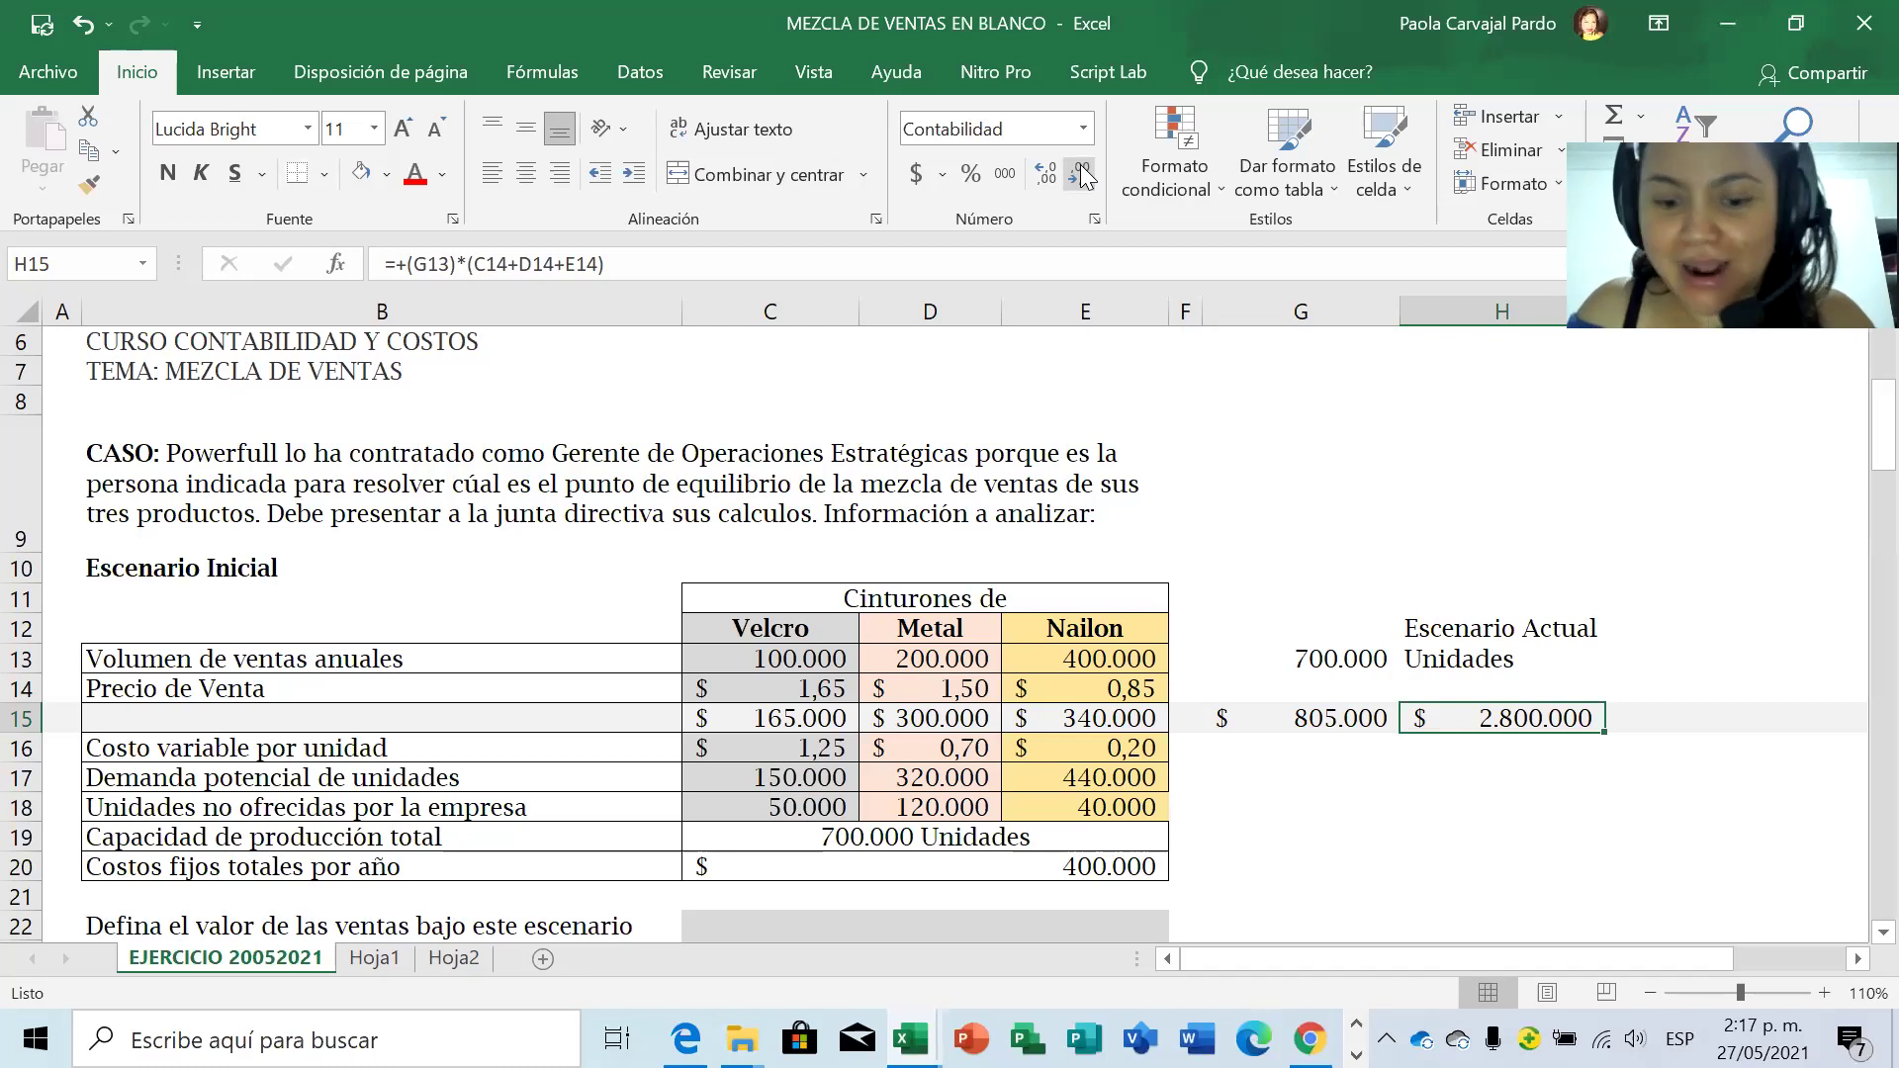
{"action": "key", "text": "ctrl+x"}
{"action": "key", "text": "Right"}
{"action": "key", "text": "ctrl+v"}
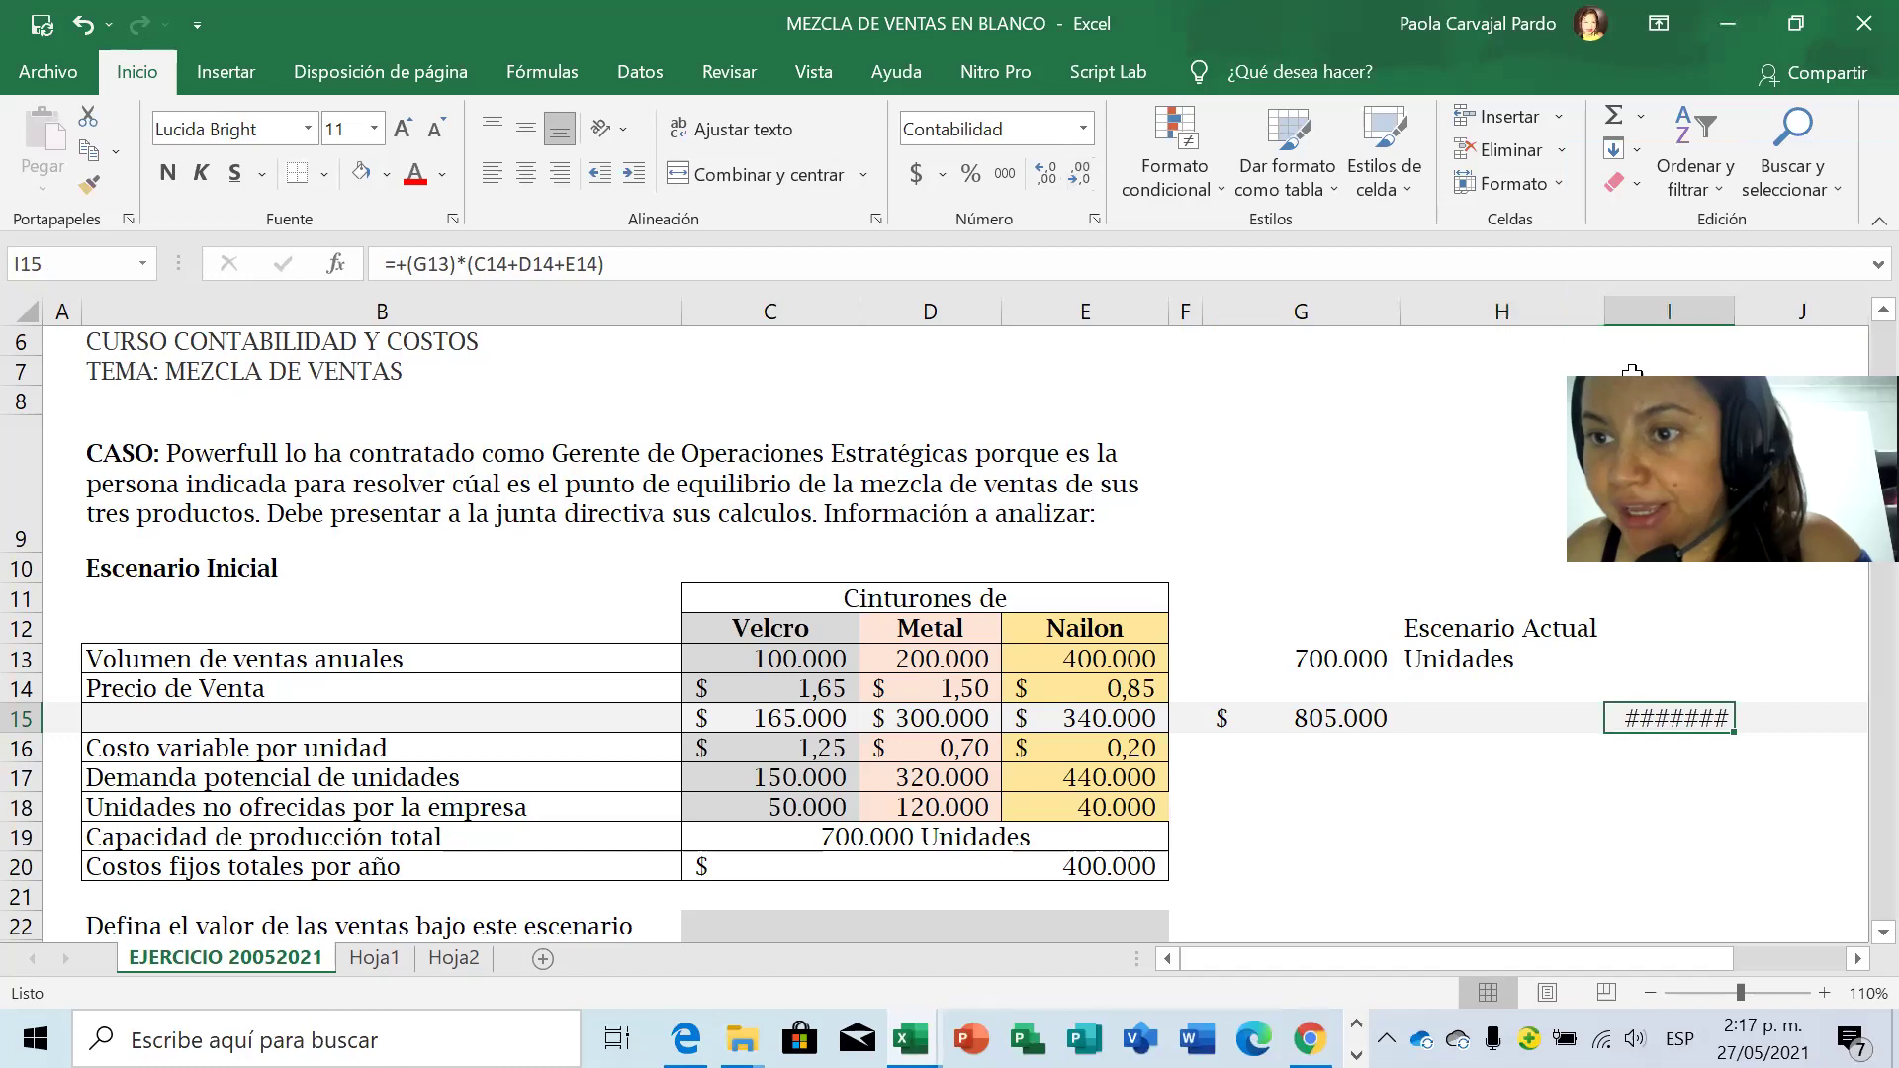
{"action": "left_click_drag", "start_coordinate": [1589, 310], "coordinate": [1485, 309]}
{"action": "double_click", "coordinate": [1615, 311]}
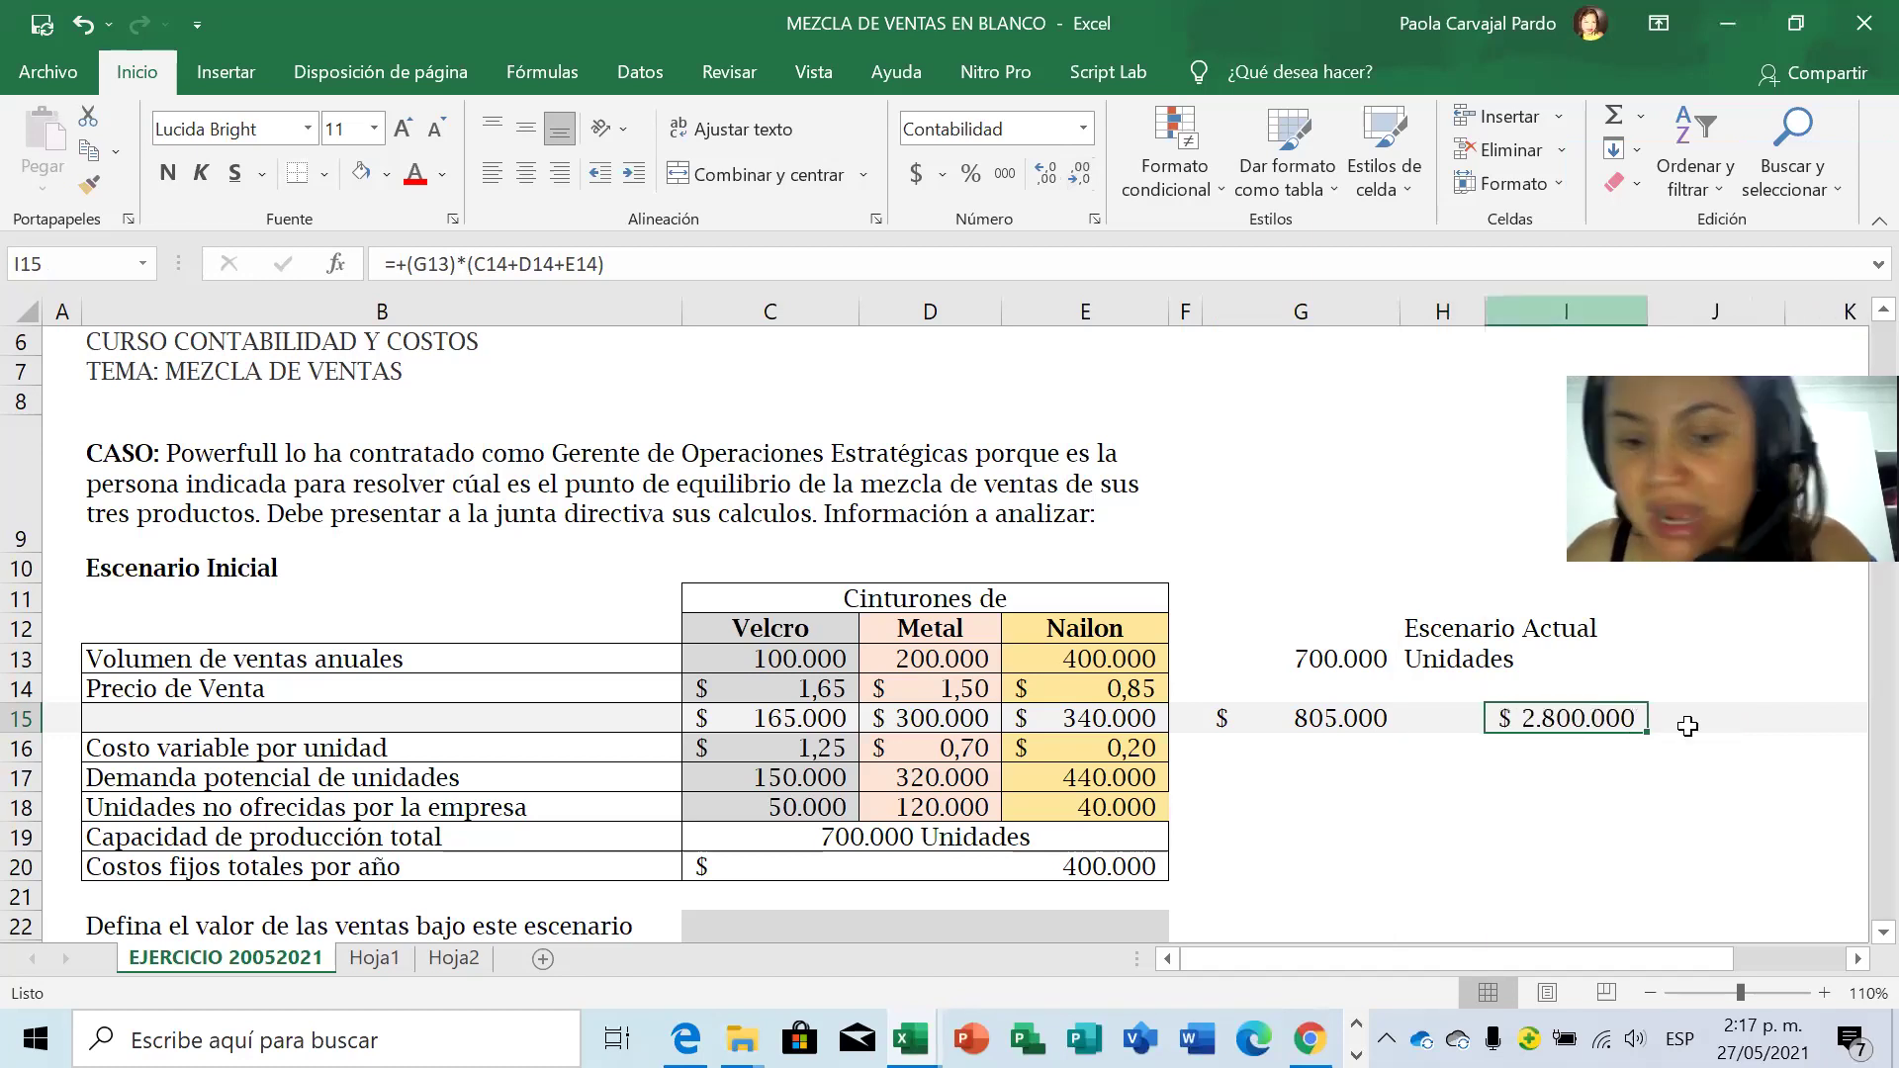
{"action": "left_click", "coordinate": [1687, 727]}
Write the note 'Ha que corregir la Formula de I1' in J15, then select G13.
{"action": "type", "text": "Ha qe c"}
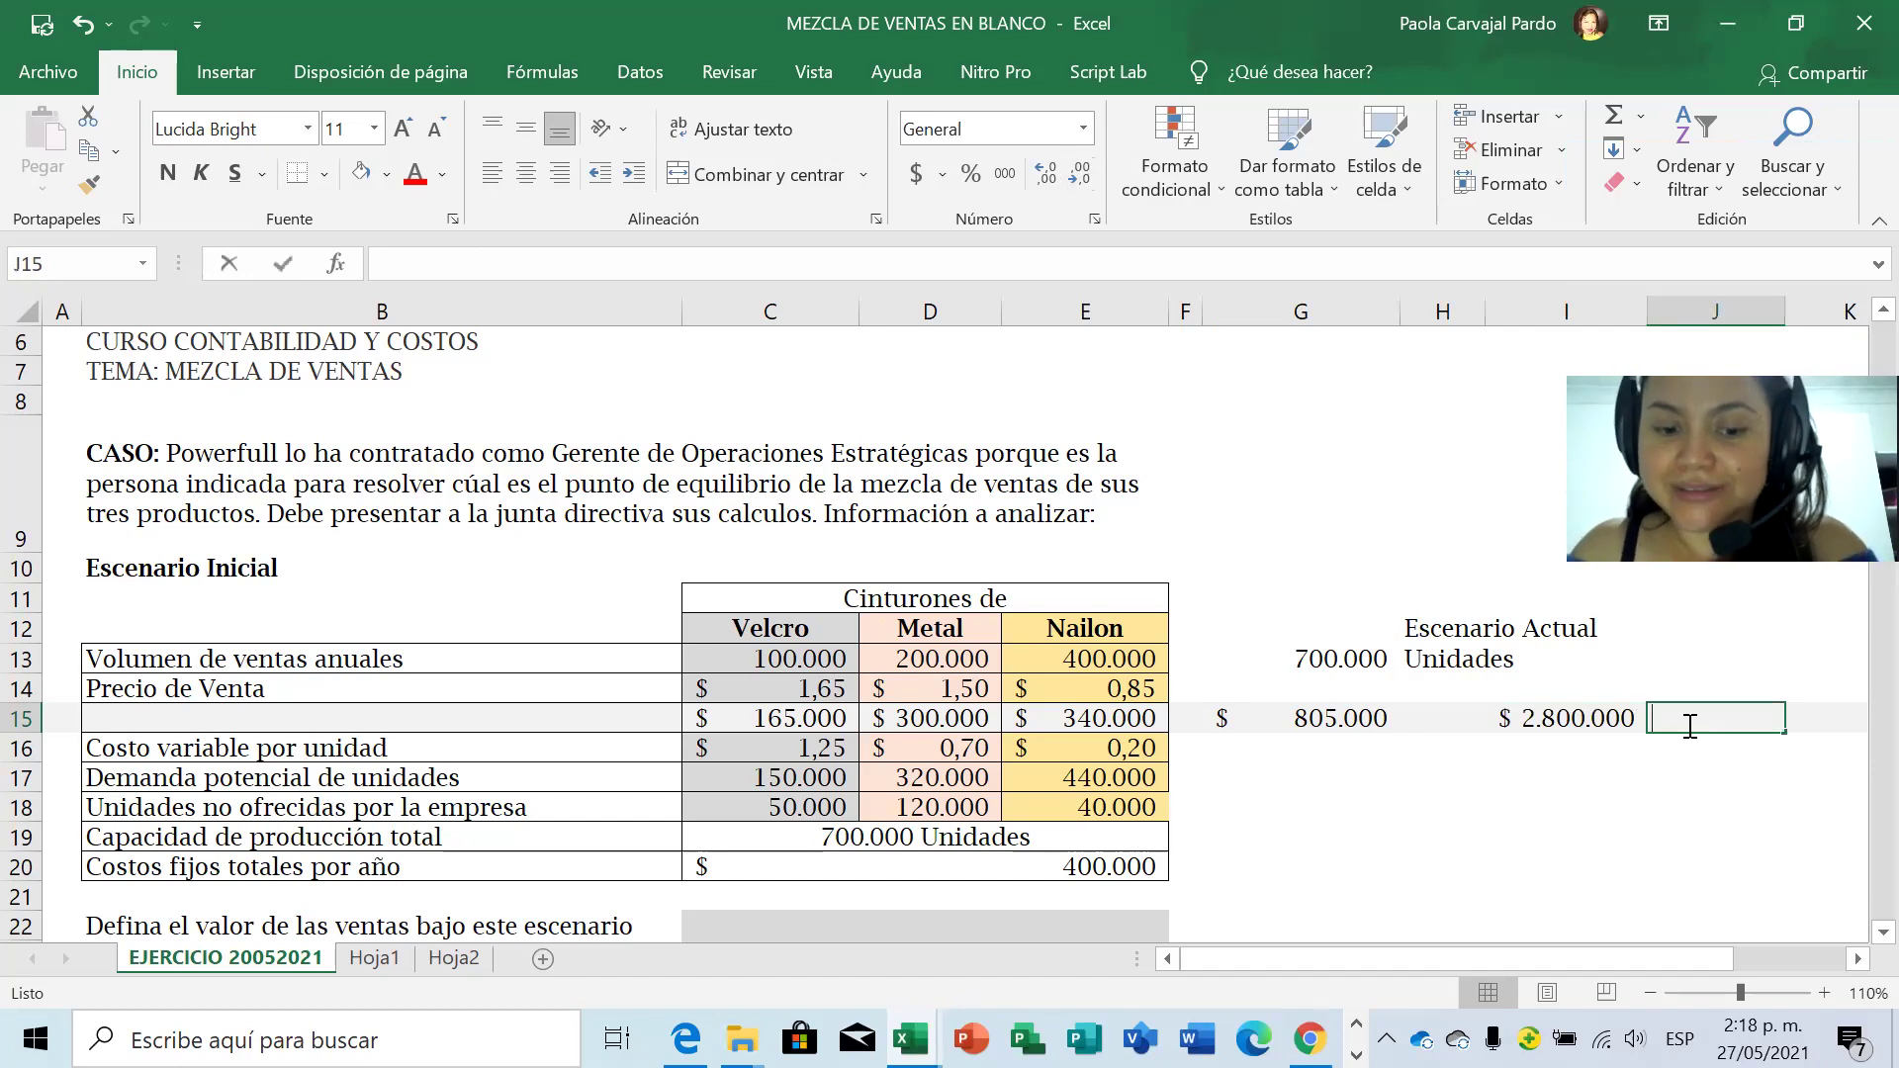
{"action": "type", "text": "o"}
{"action": "key", "text": "BackSpace"}
{"action": "key", "text": "BackSpace"}
{"action": "key", "text": "BackSpace"}
{"action": "key", "text": "BackSpace"}
{"action": "type", "text": "ue c"}
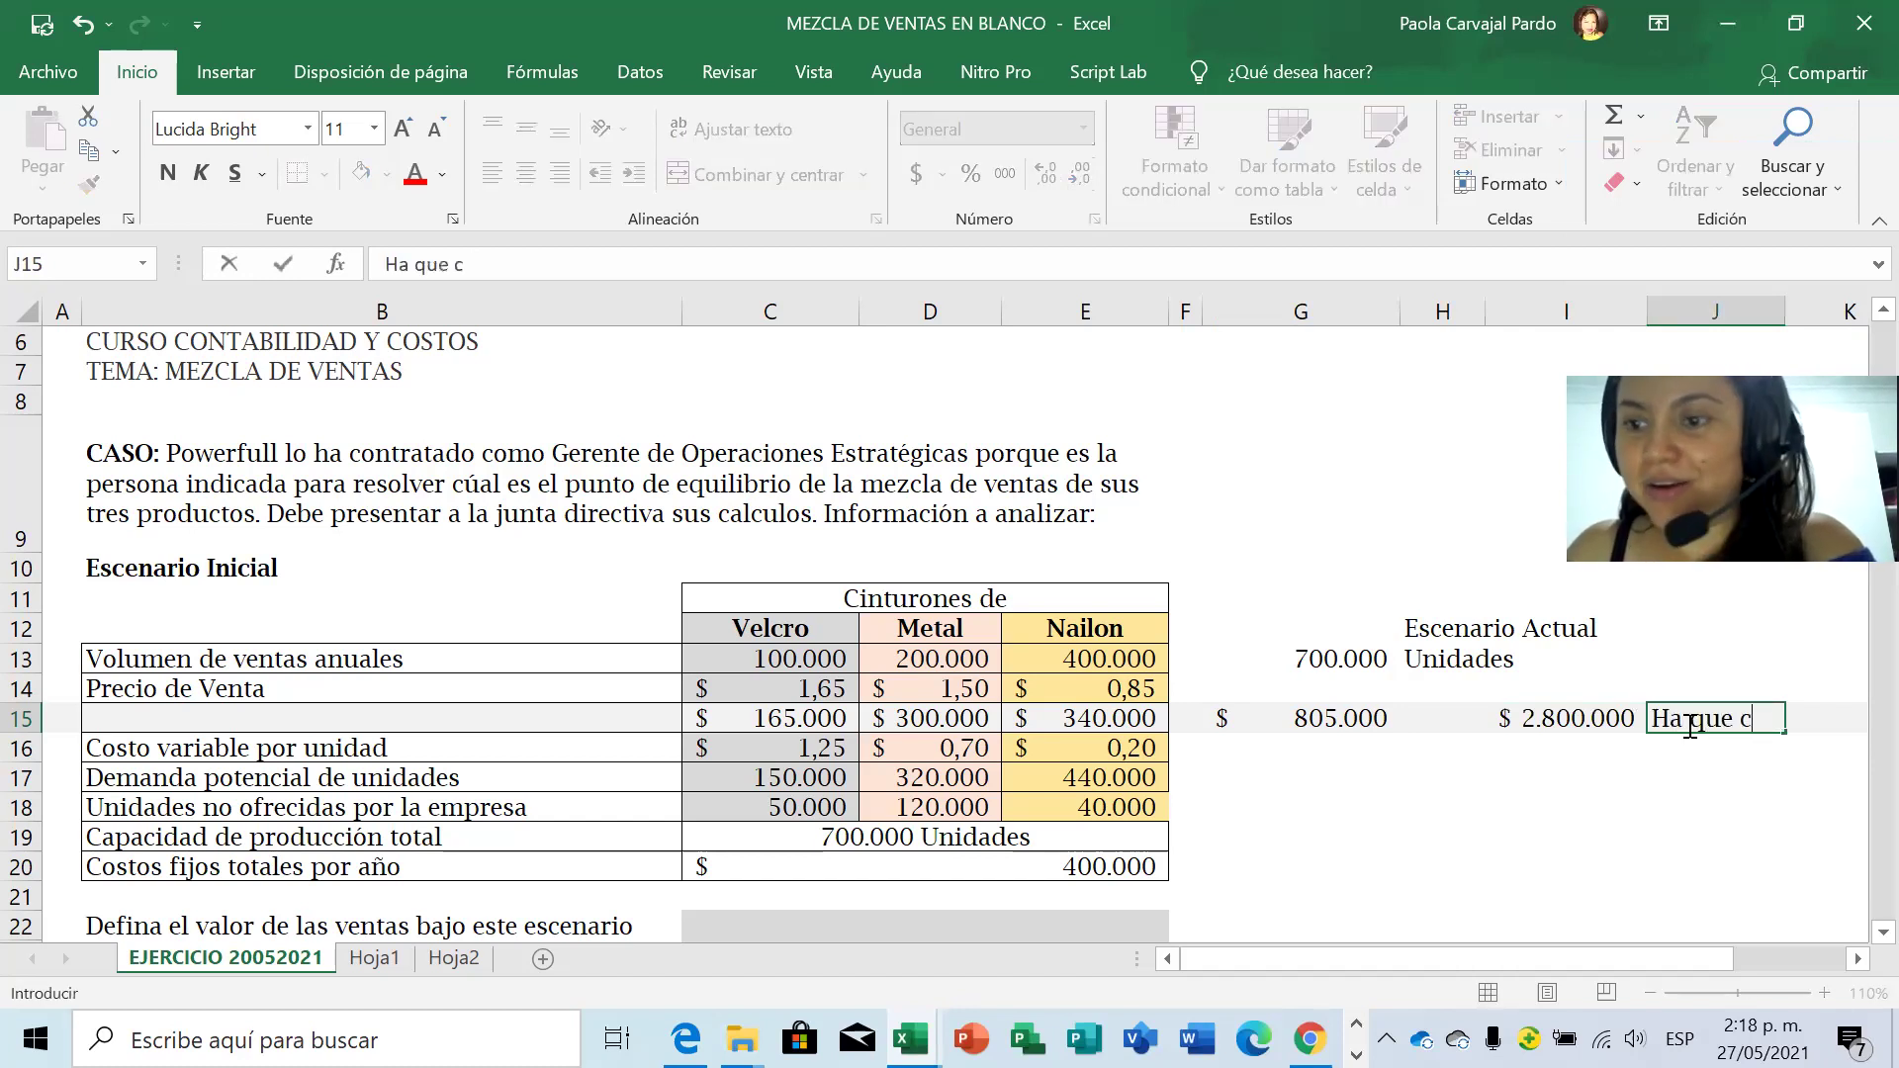
{"action": "type", "text": "orregir la "}
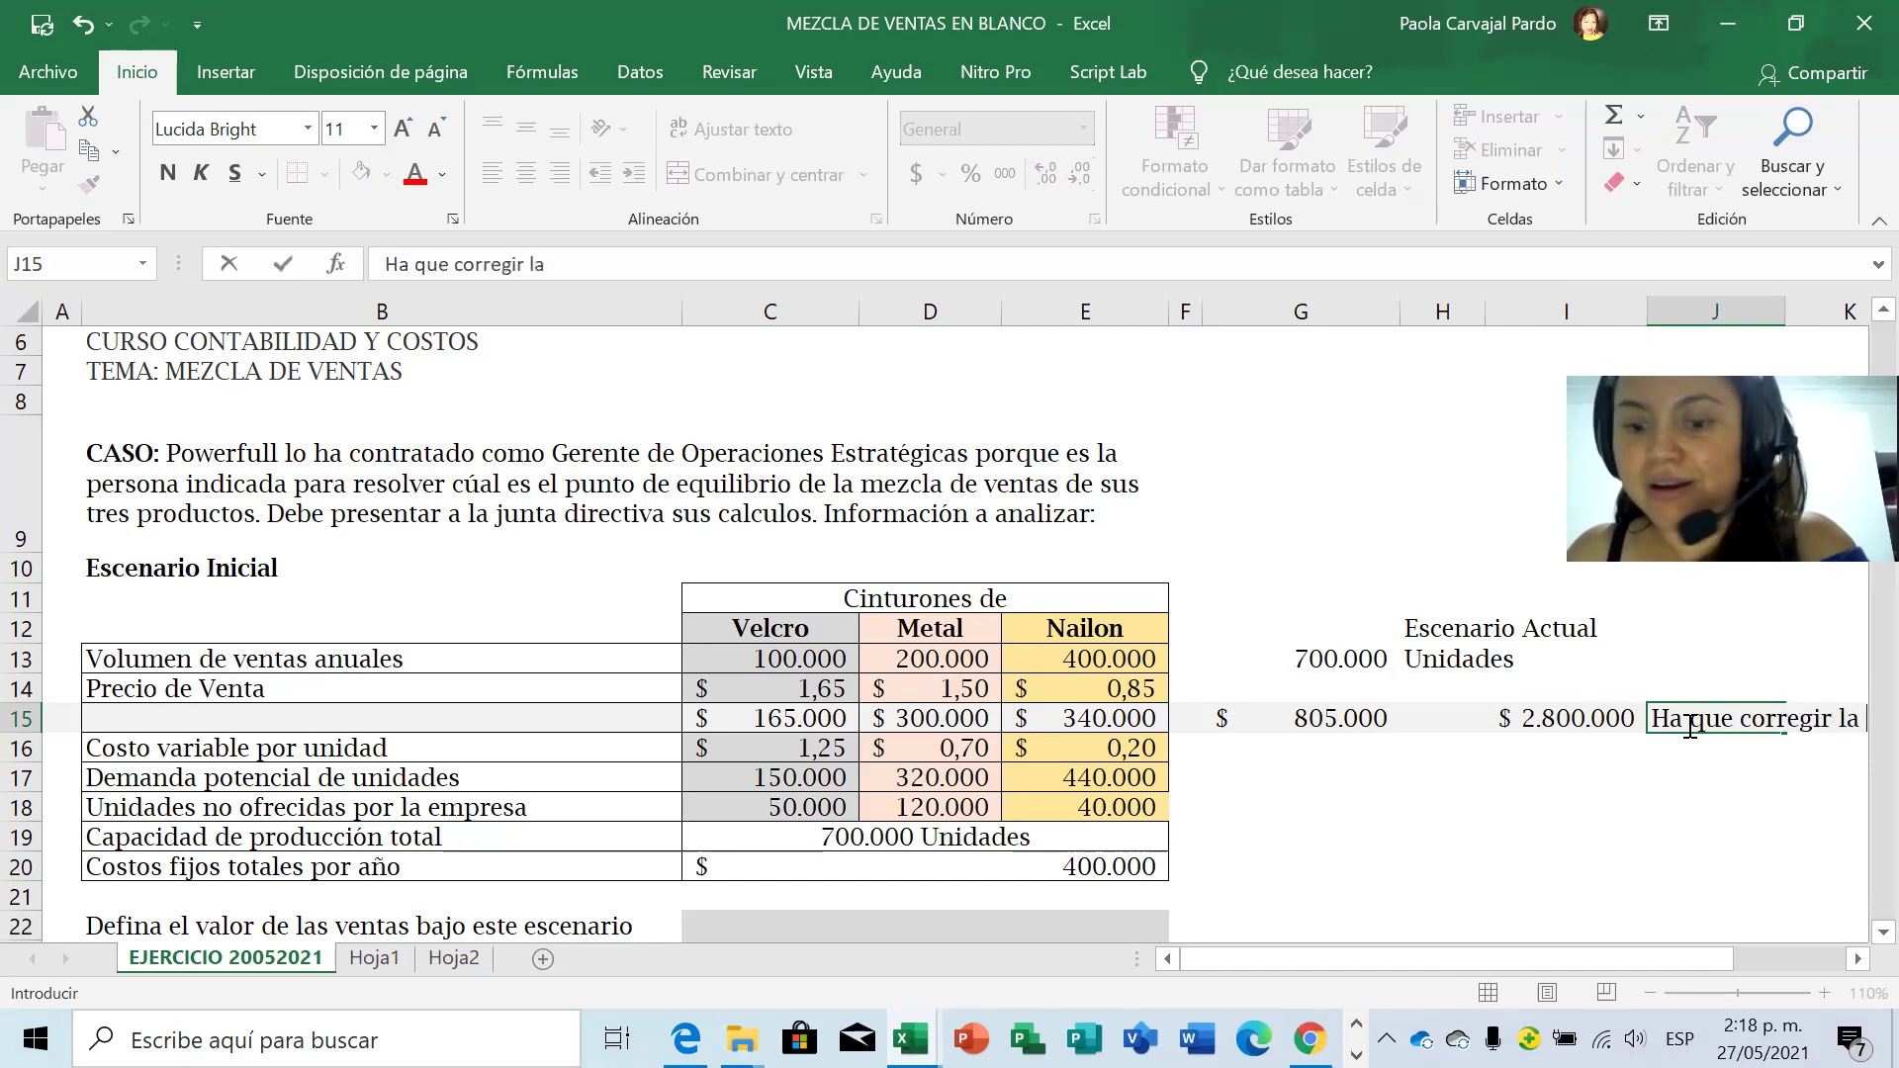
{"action": "type", "text": "Formula d"}
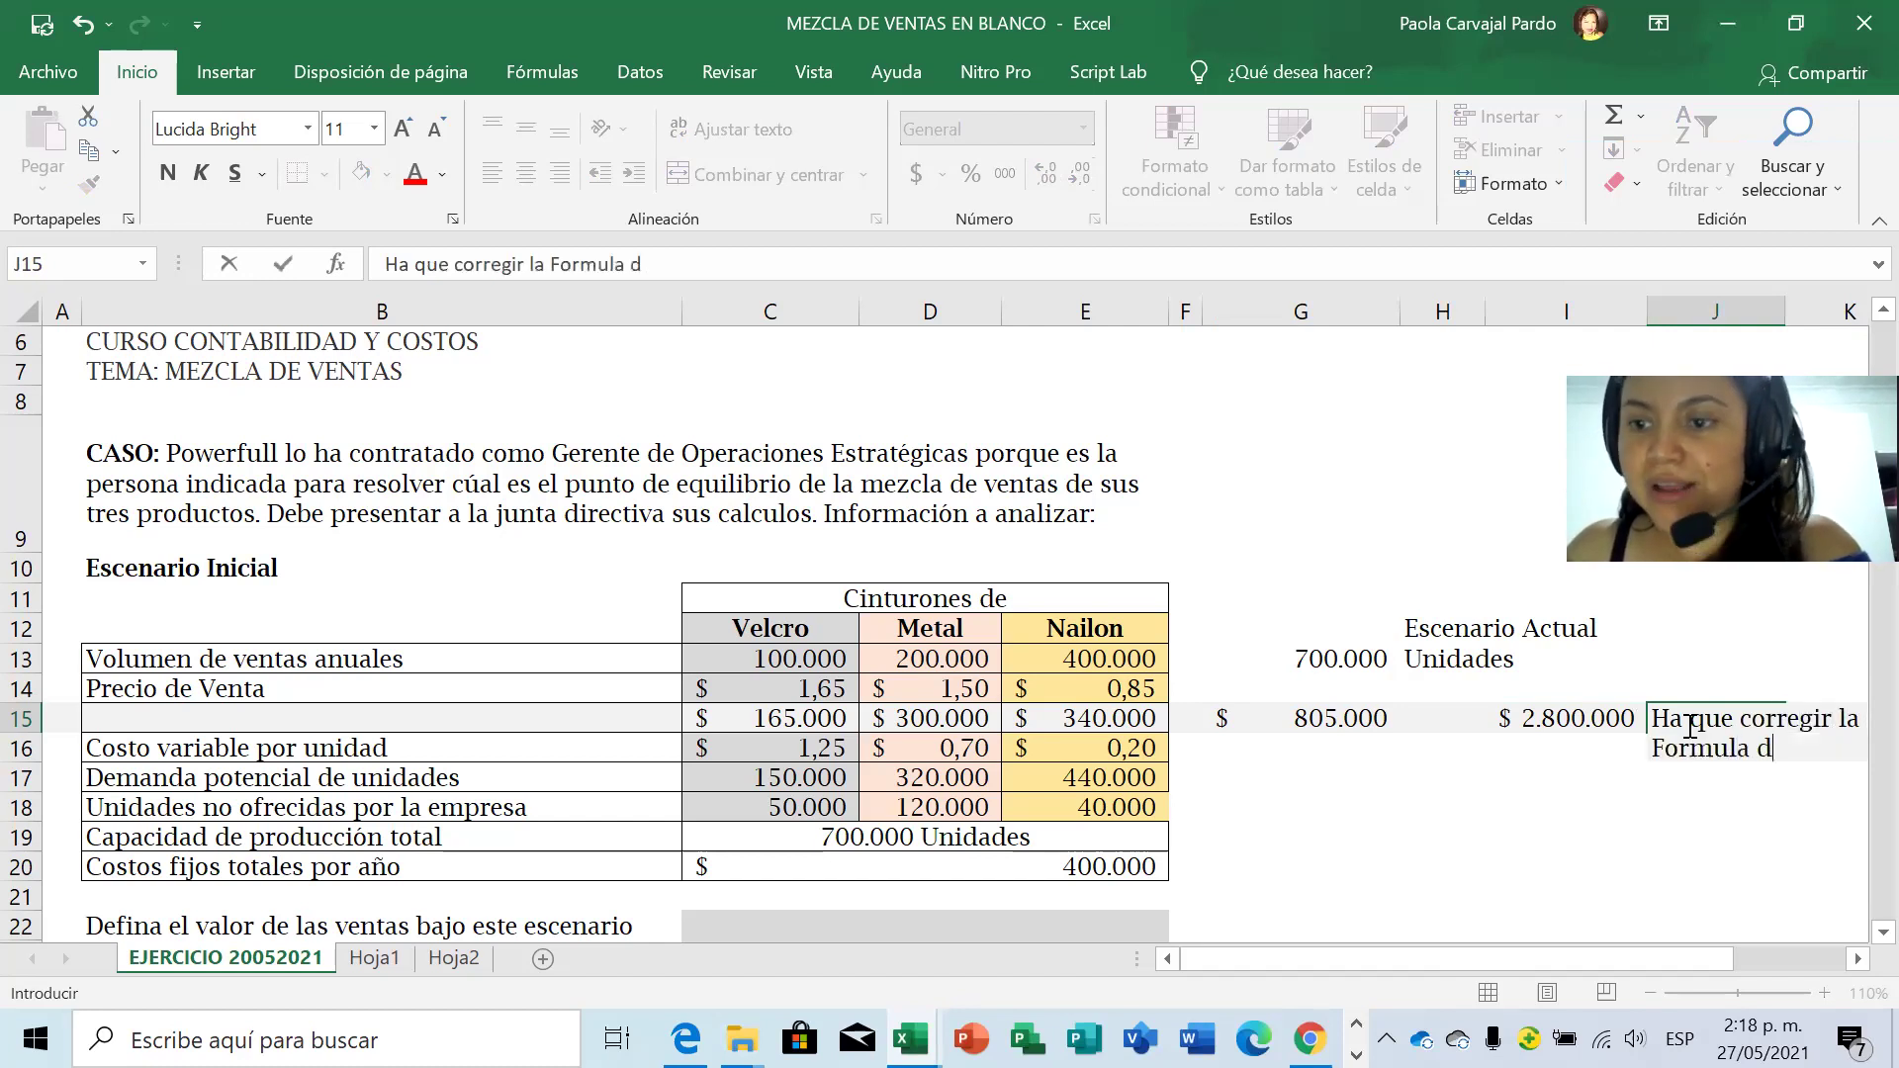
{"action": "type", "text": "e I1"}
{"action": "key", "text": "Return"}
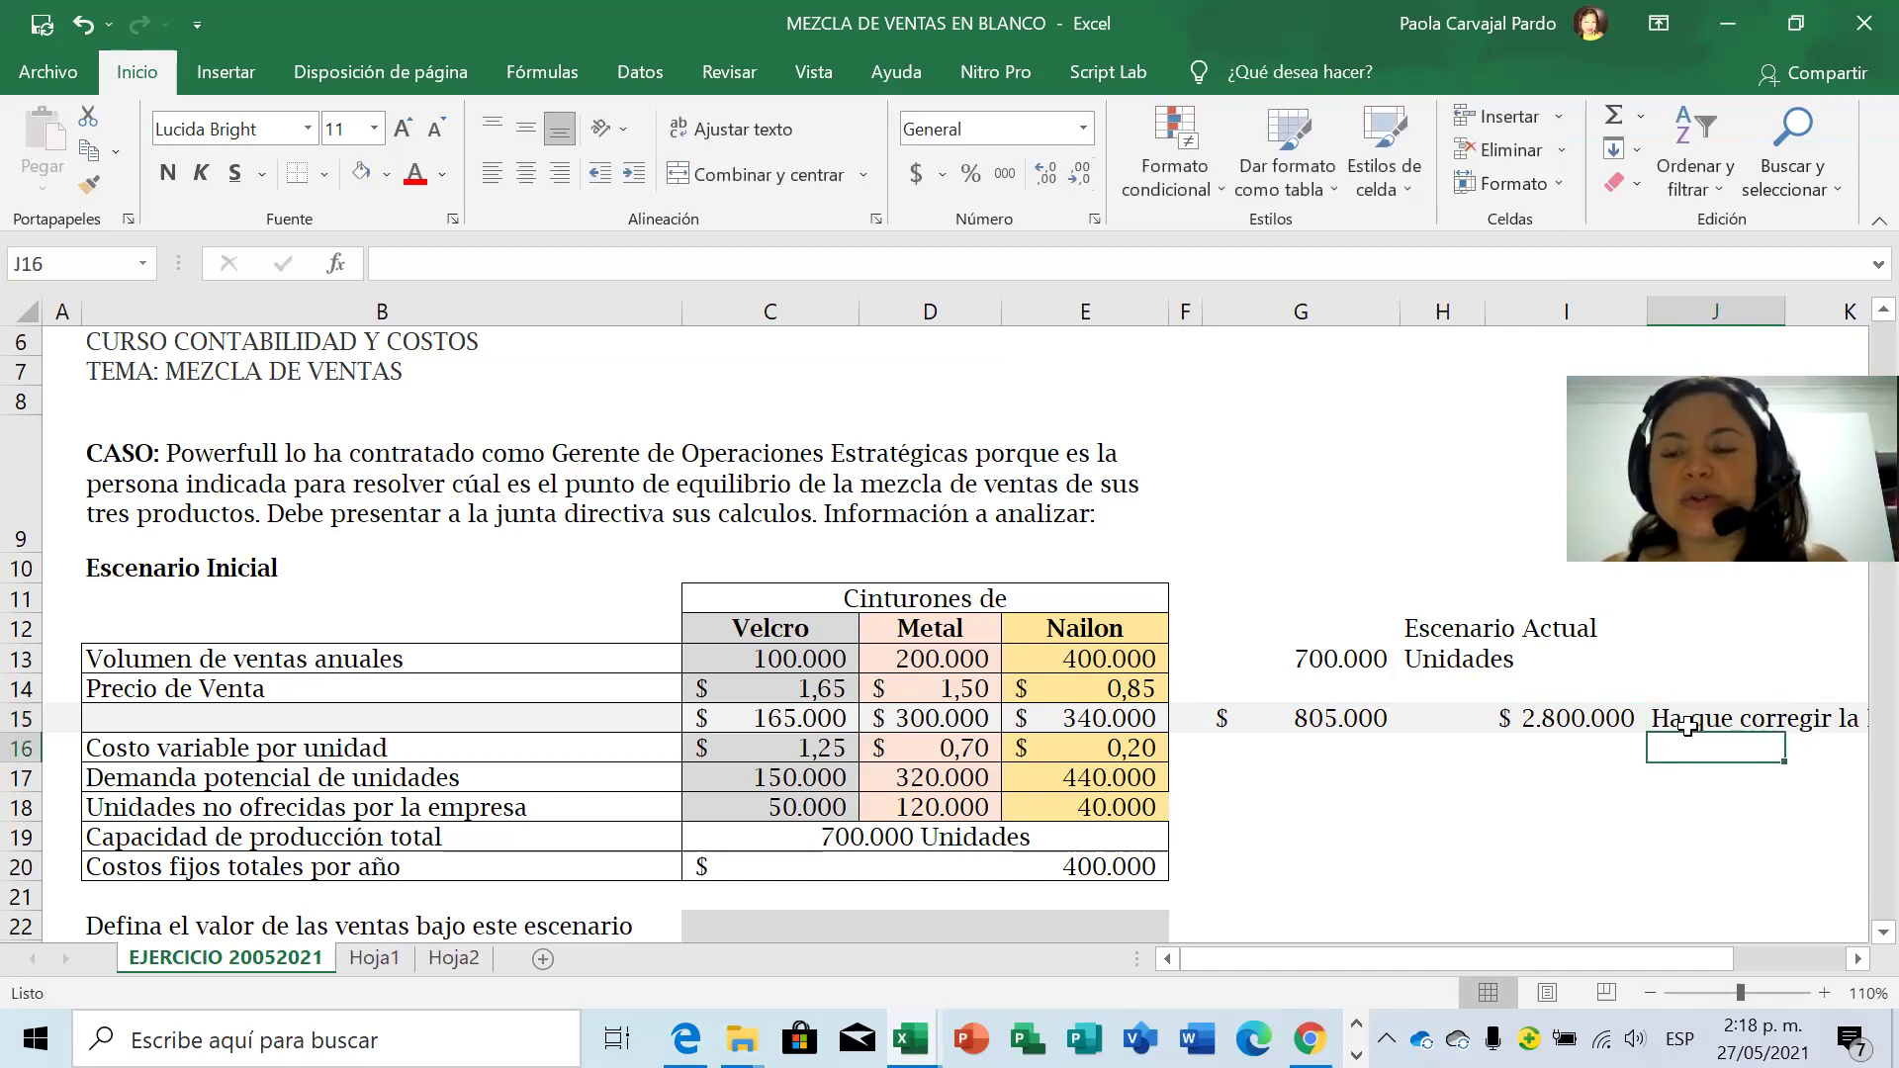
{"action": "left_click", "coordinate": [1345, 664]}
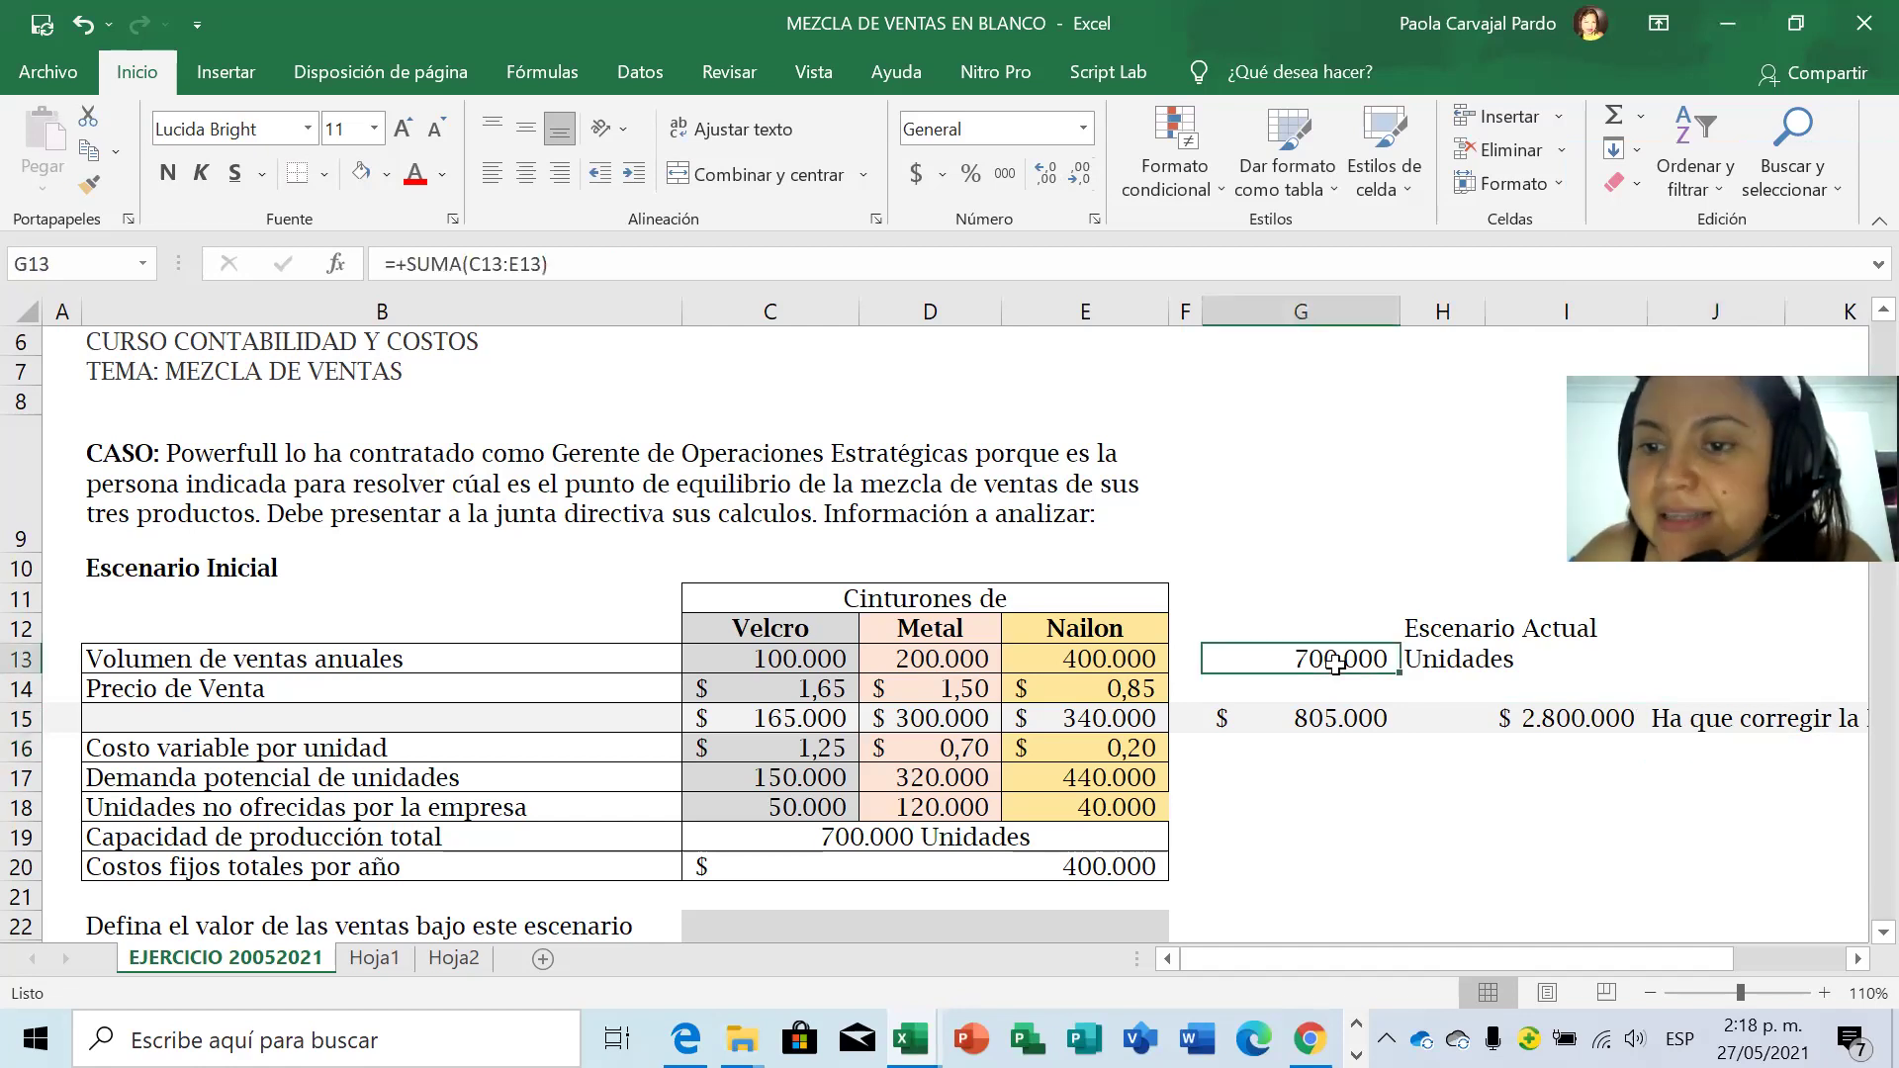
{"action": "left_click", "coordinate": [320, 173]}
Give the 700.000 total in G13 and the $ 805.000 total in G15 a top and double bottom border.
{"action": "left_click", "coordinate": [293, 698]}
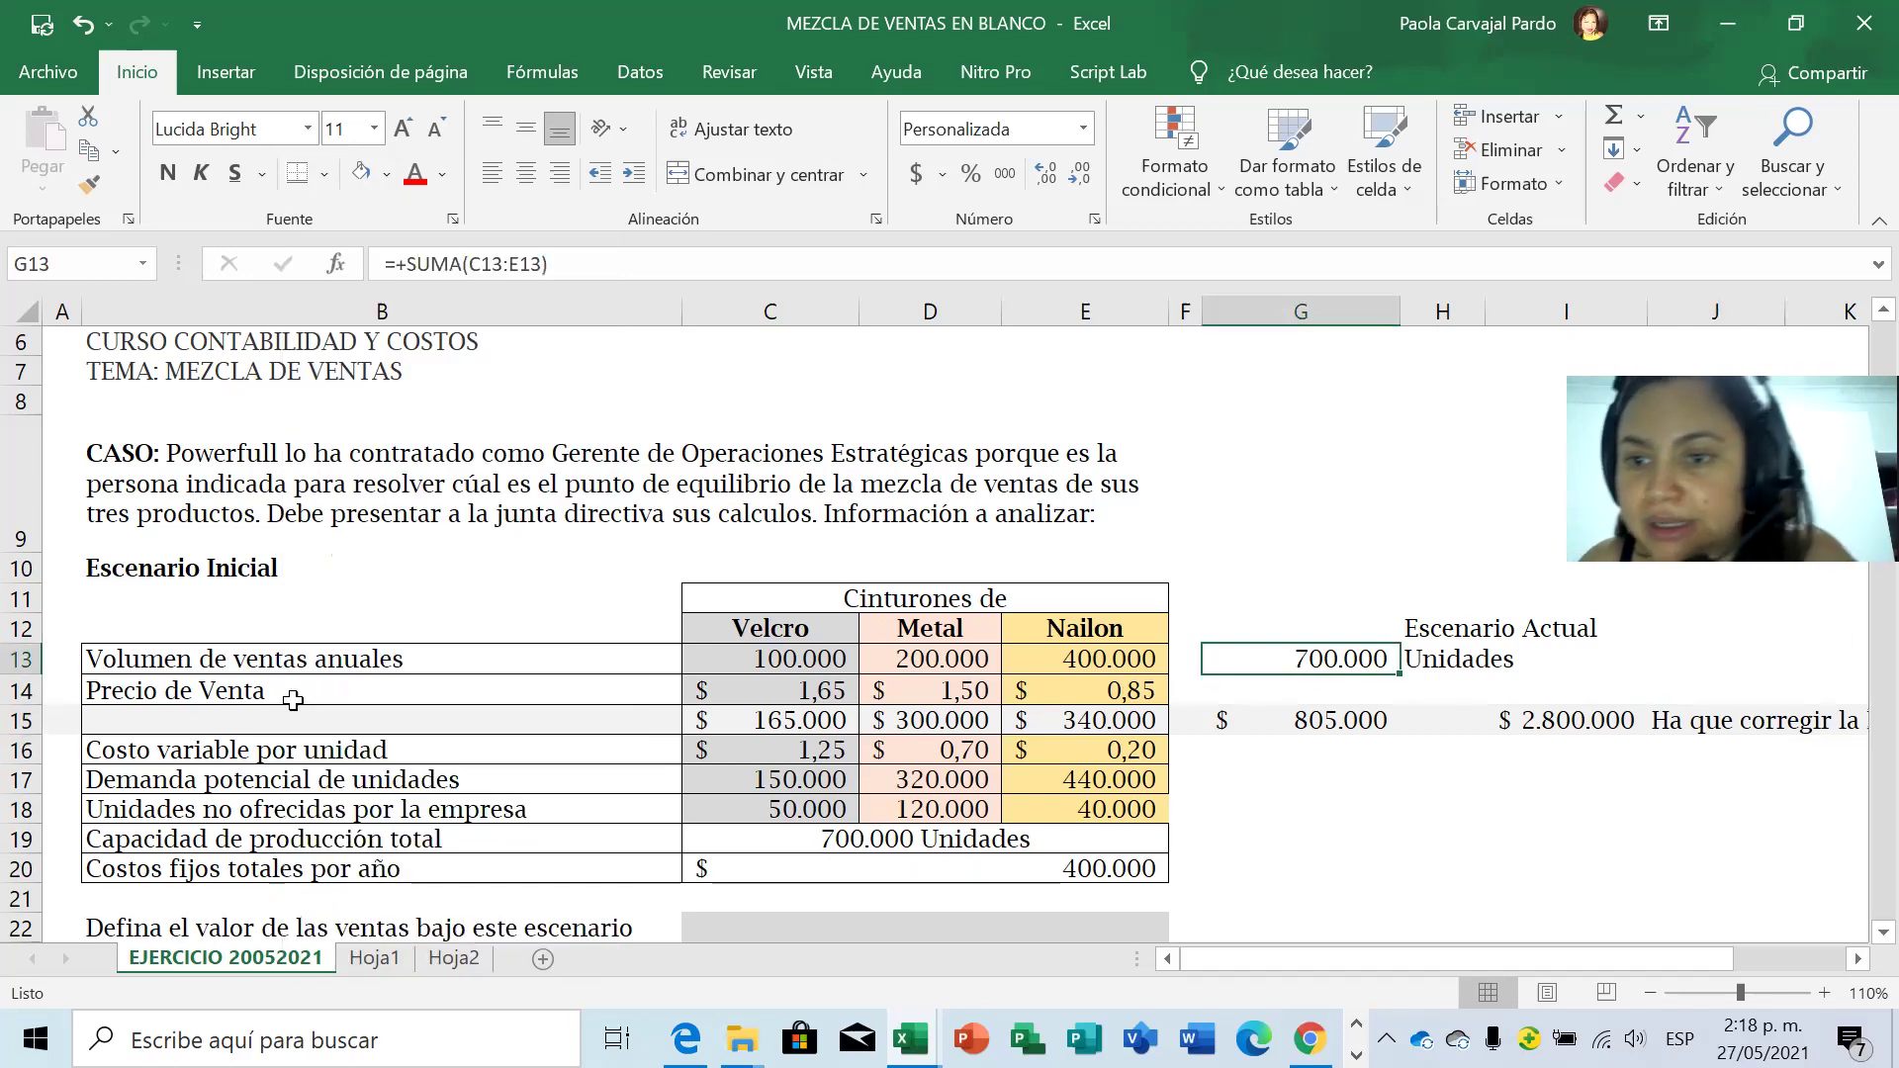
{"action": "key", "text": "Down"}
{"action": "key", "text": "Down"}
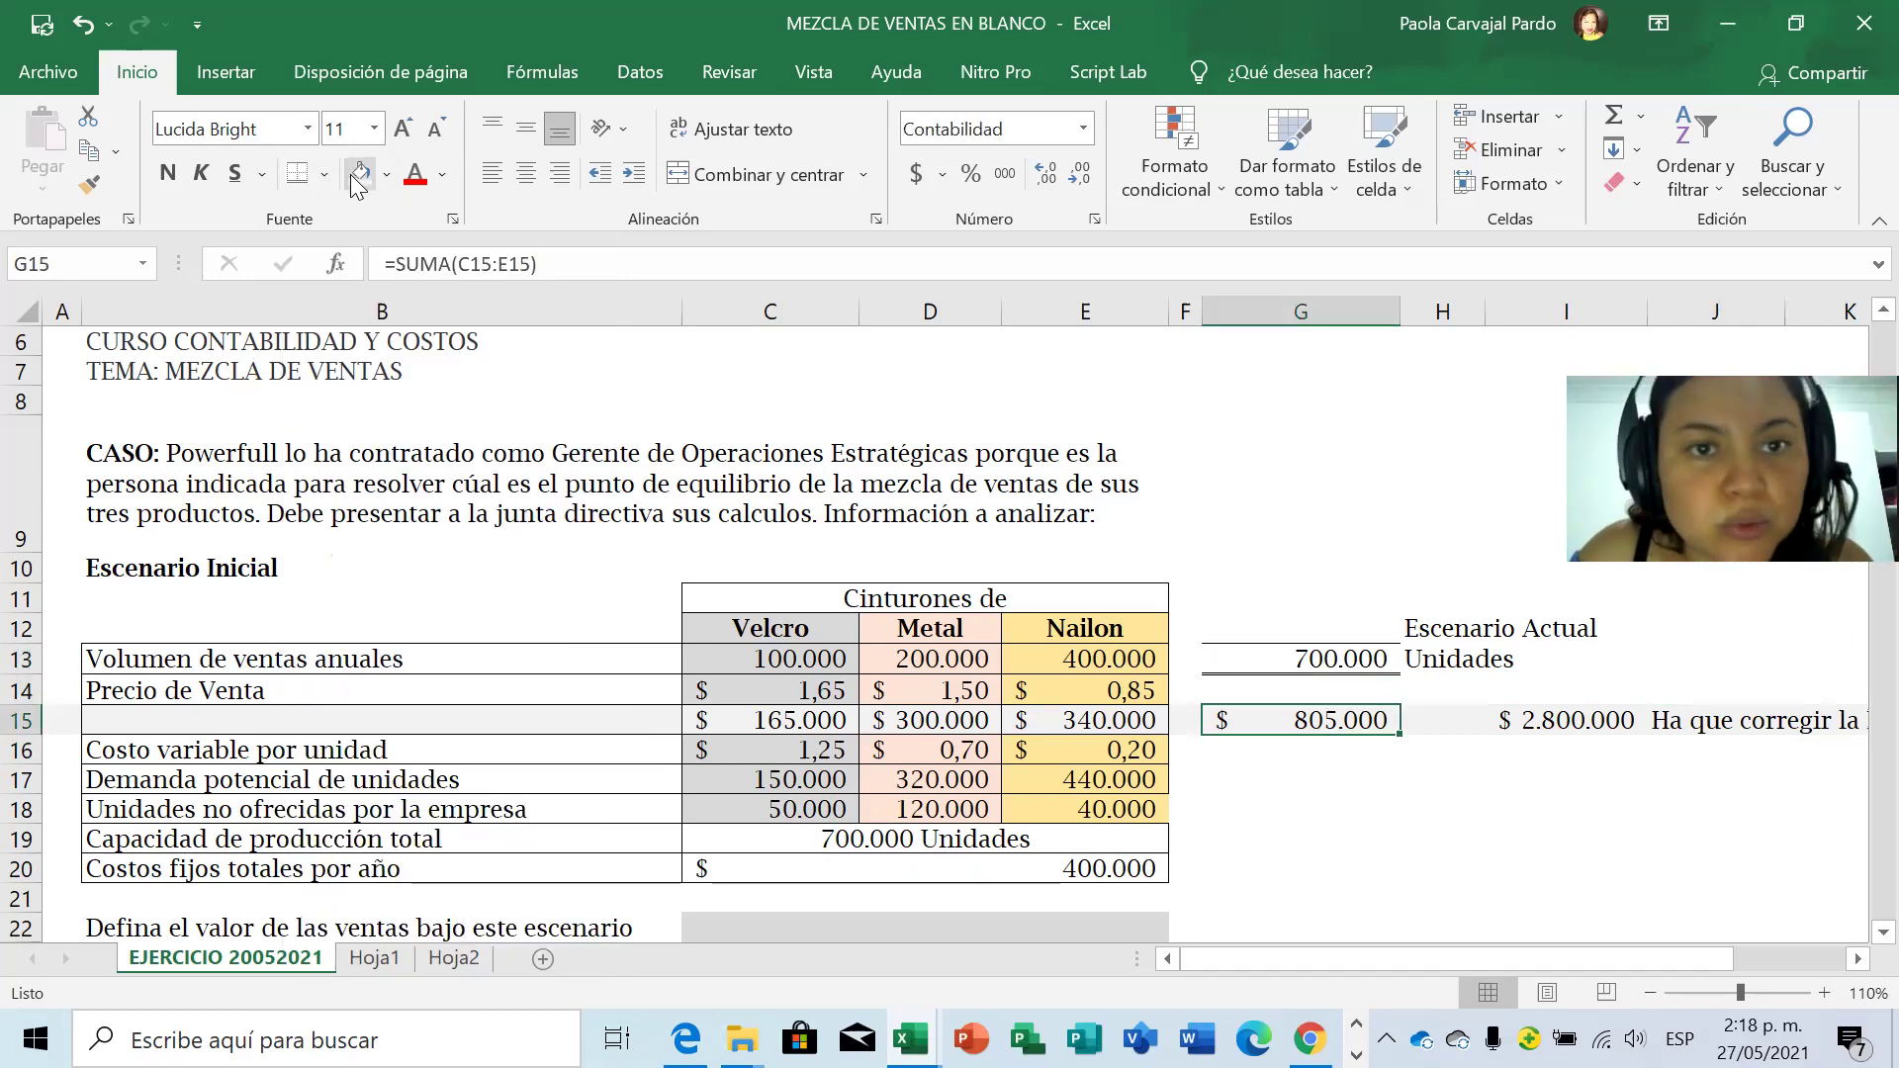
{"action": "left_click", "coordinate": [298, 175]}
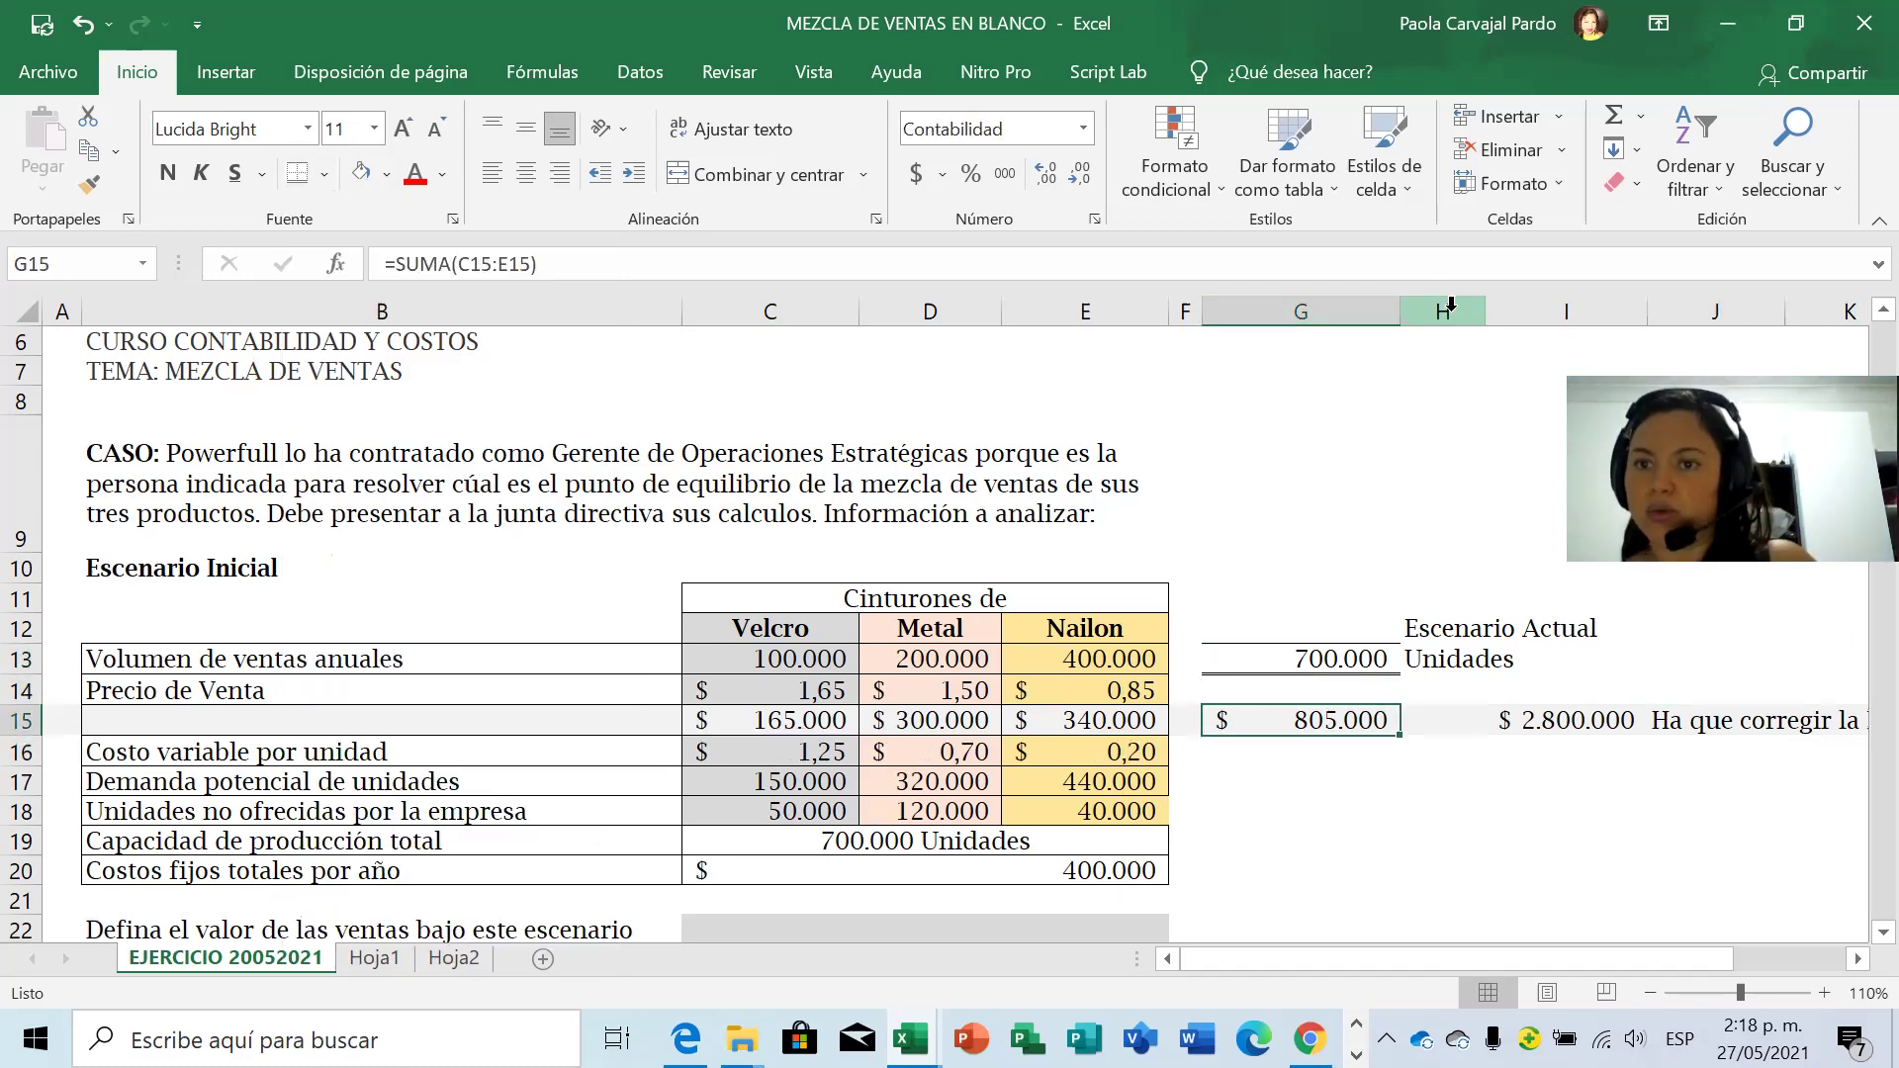
Autofit column G to its values and widen column H.
{"action": "double_click", "coordinate": [1399, 302]}
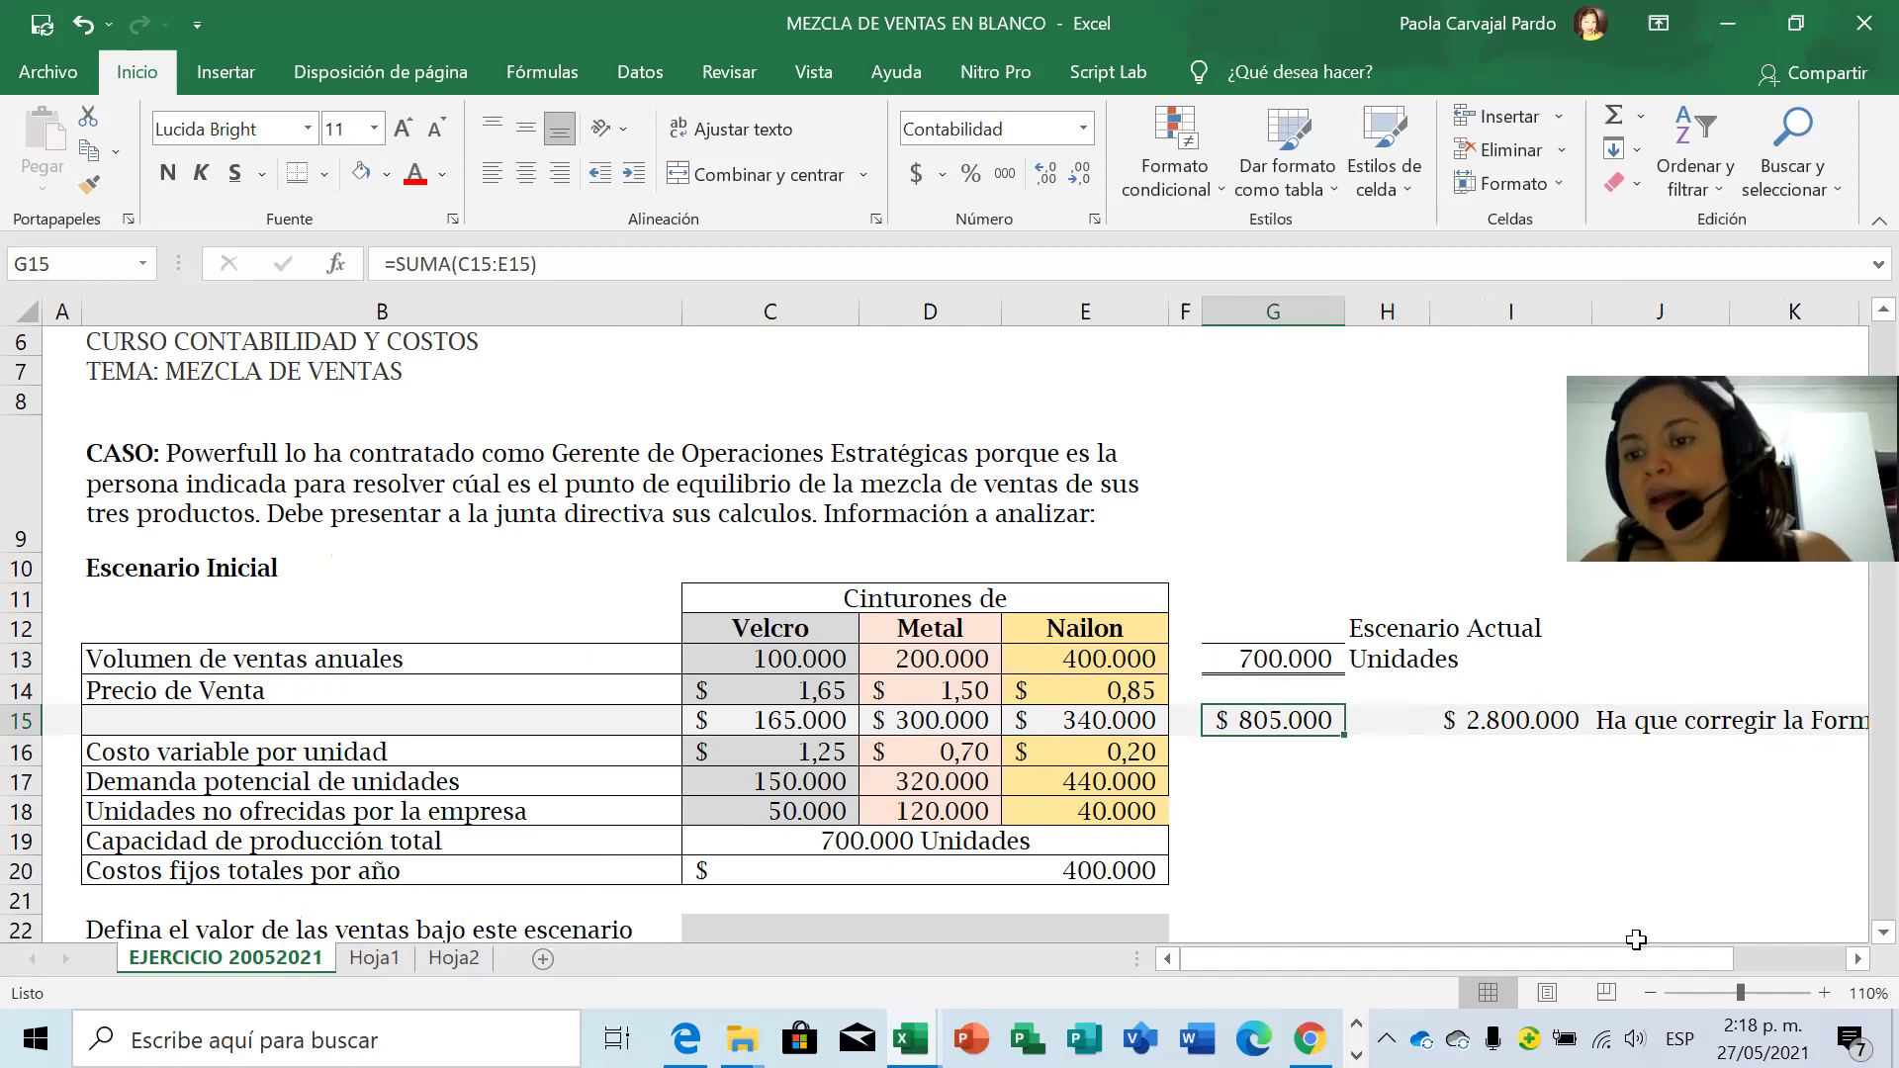
{"action": "left_click", "coordinate": [1421, 807]}
{"action": "left_click_drag", "start_coordinate": [1423, 304], "coordinate": [1508, 304]}
Label the sales total 'Pesos' in H15.
{"action": "key", "text": "Up"}
{"action": "key", "text": "Up"}
{"action": "key", "text": "Up"}
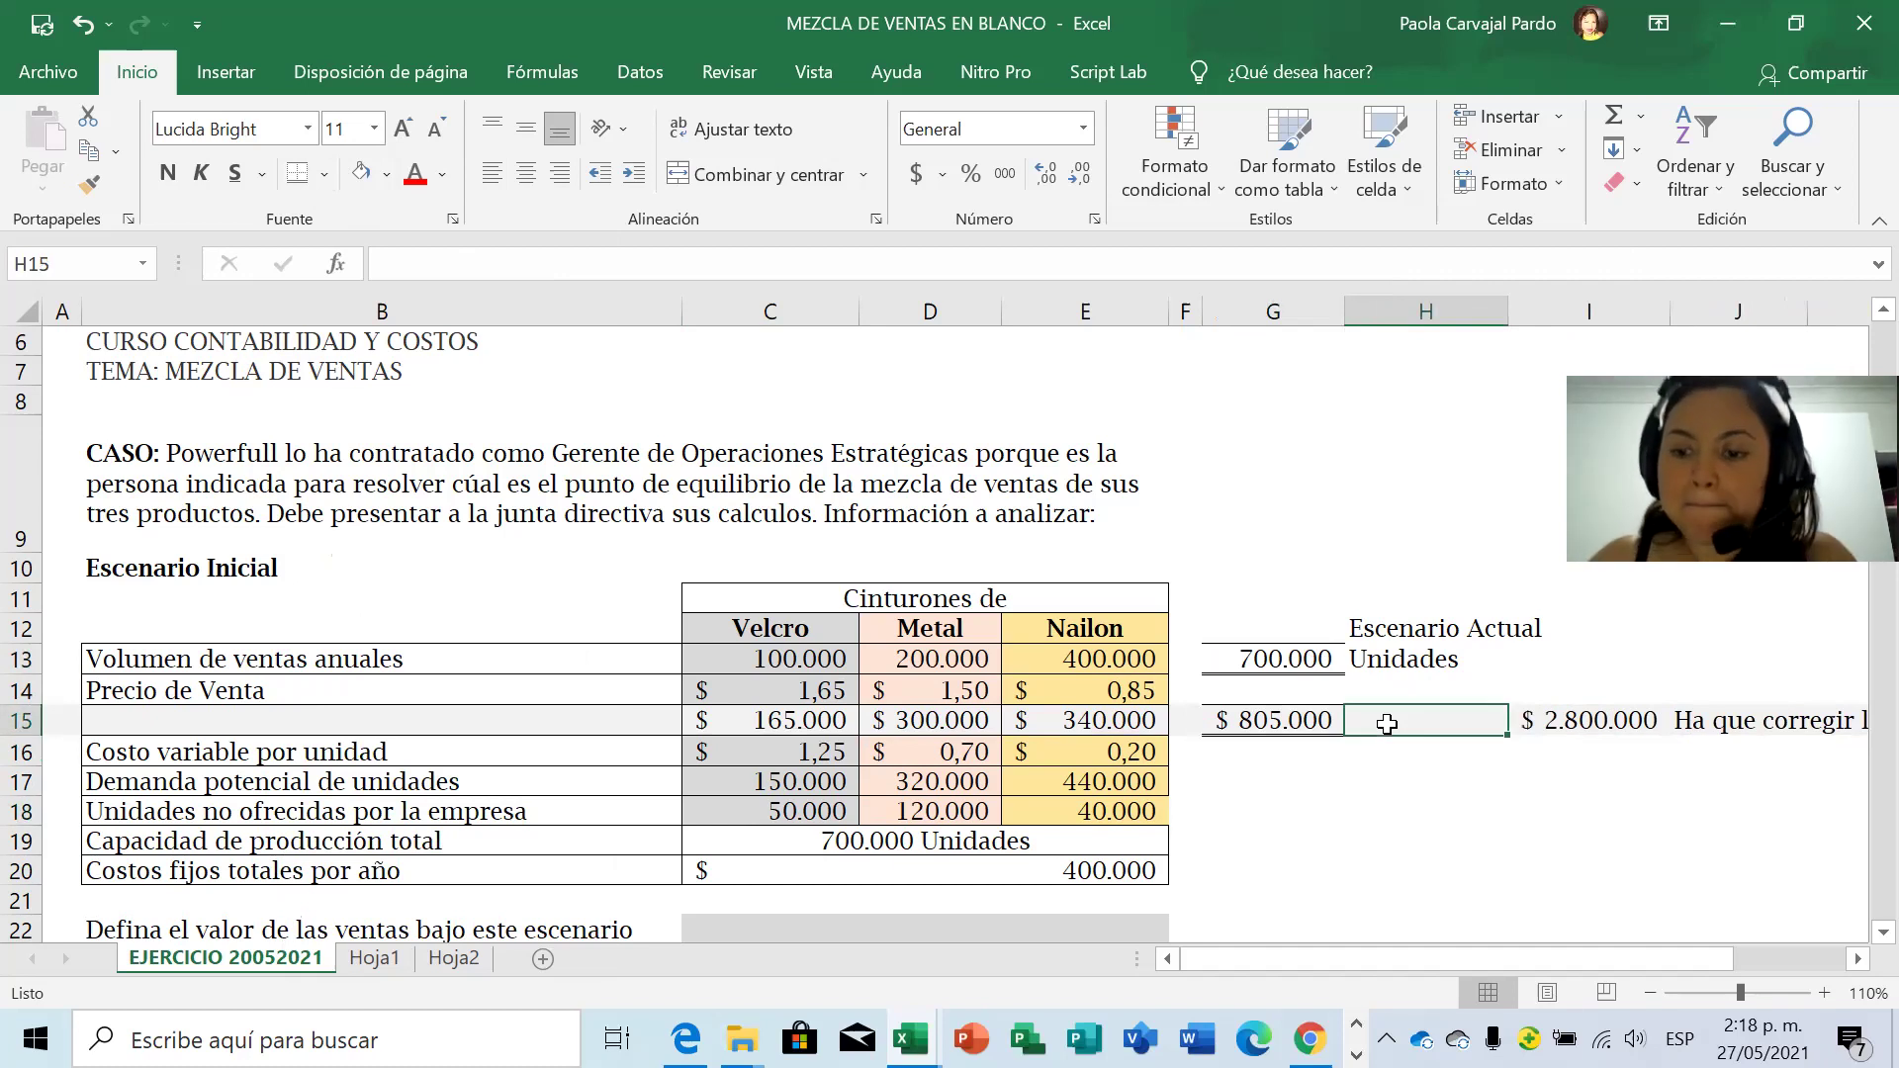
{"action": "type", "text": "P"}
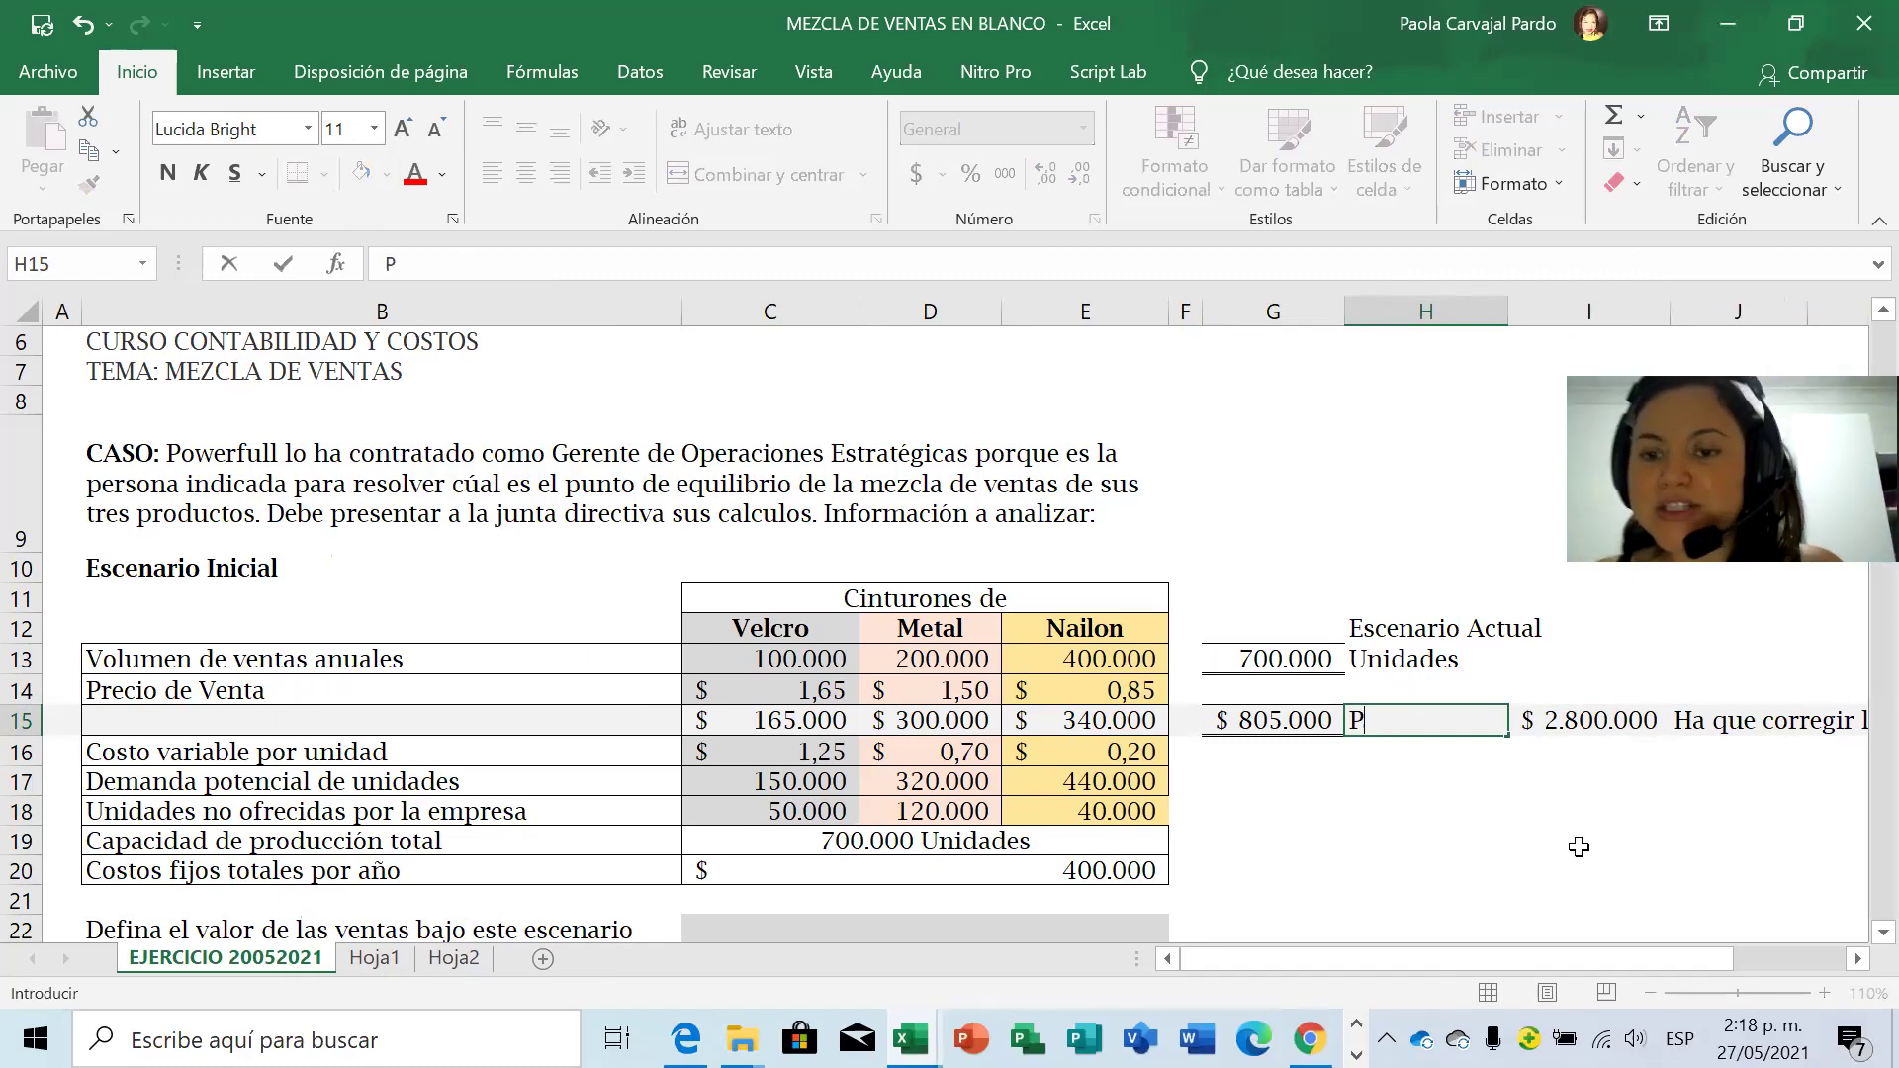
{"action": "type", "text": "esos"}
{"action": "key", "text": "Return"}
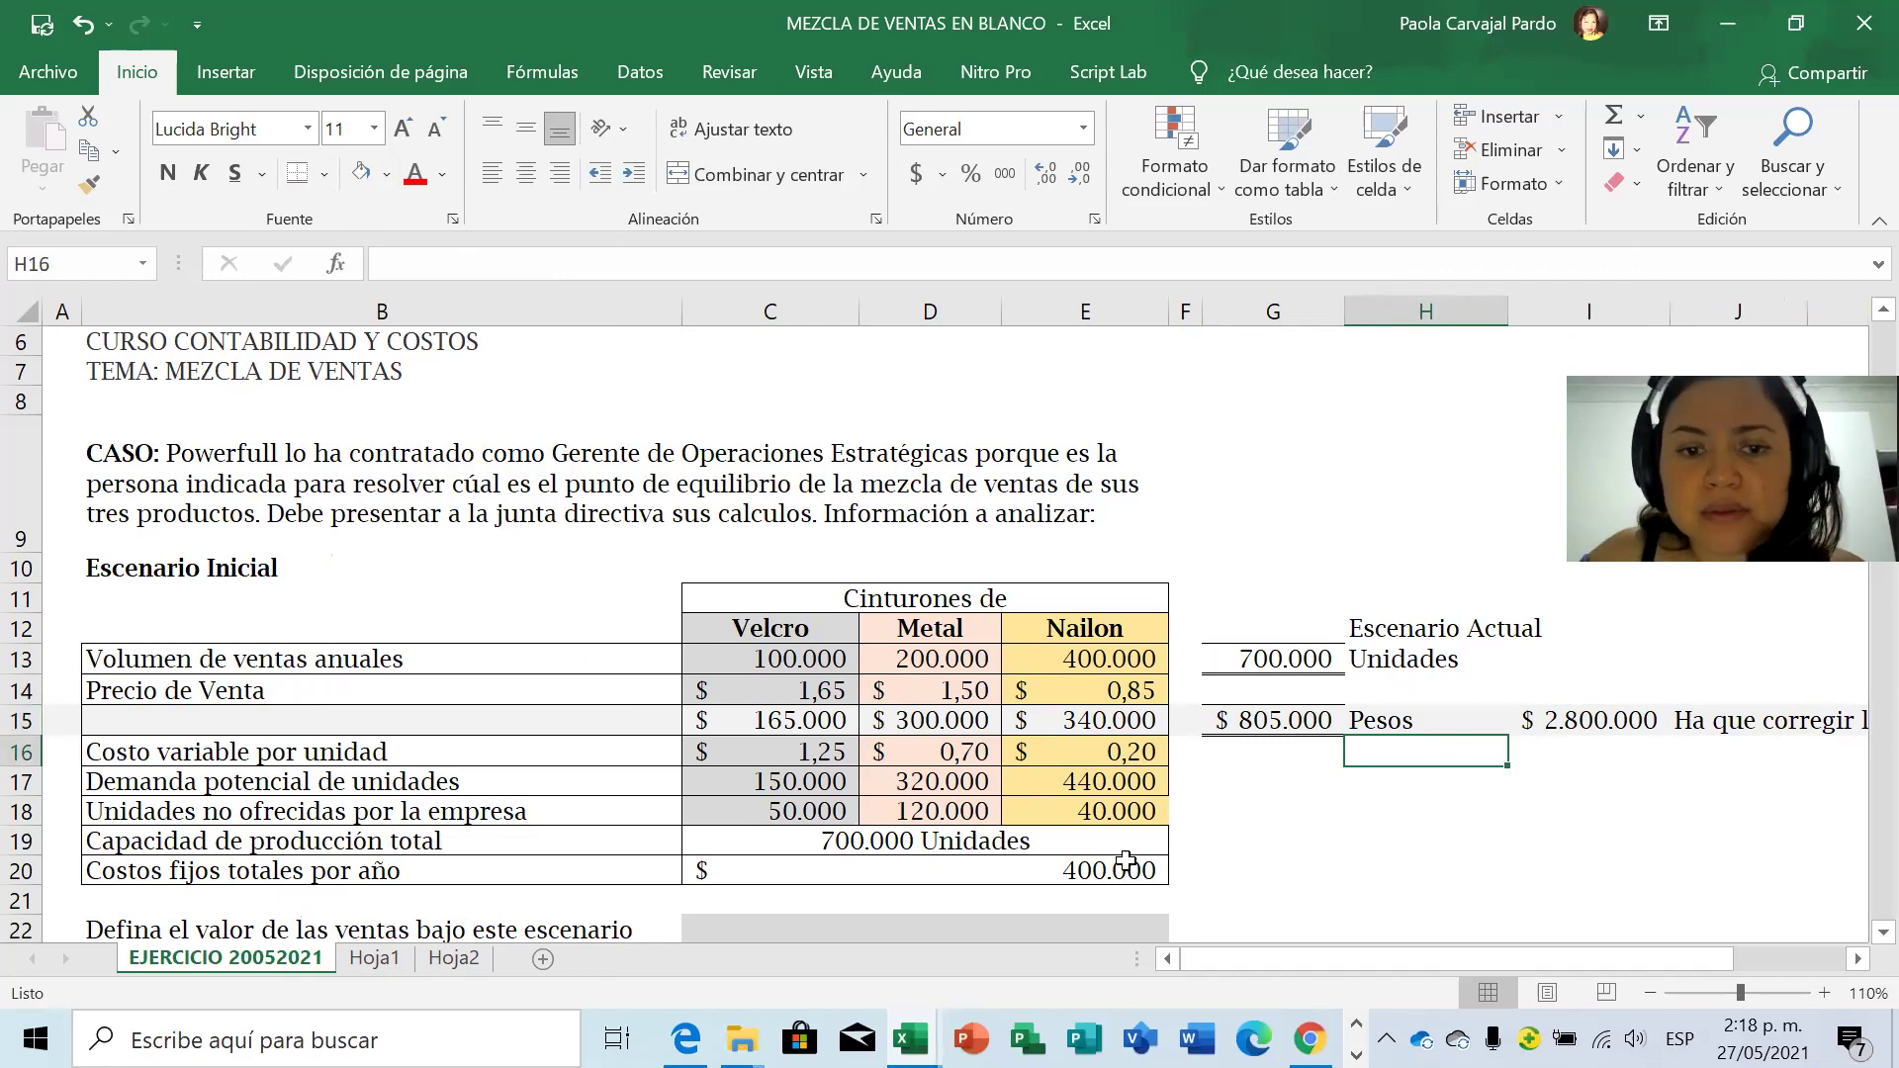
{"action": "left_click", "coordinate": [320, 720]}
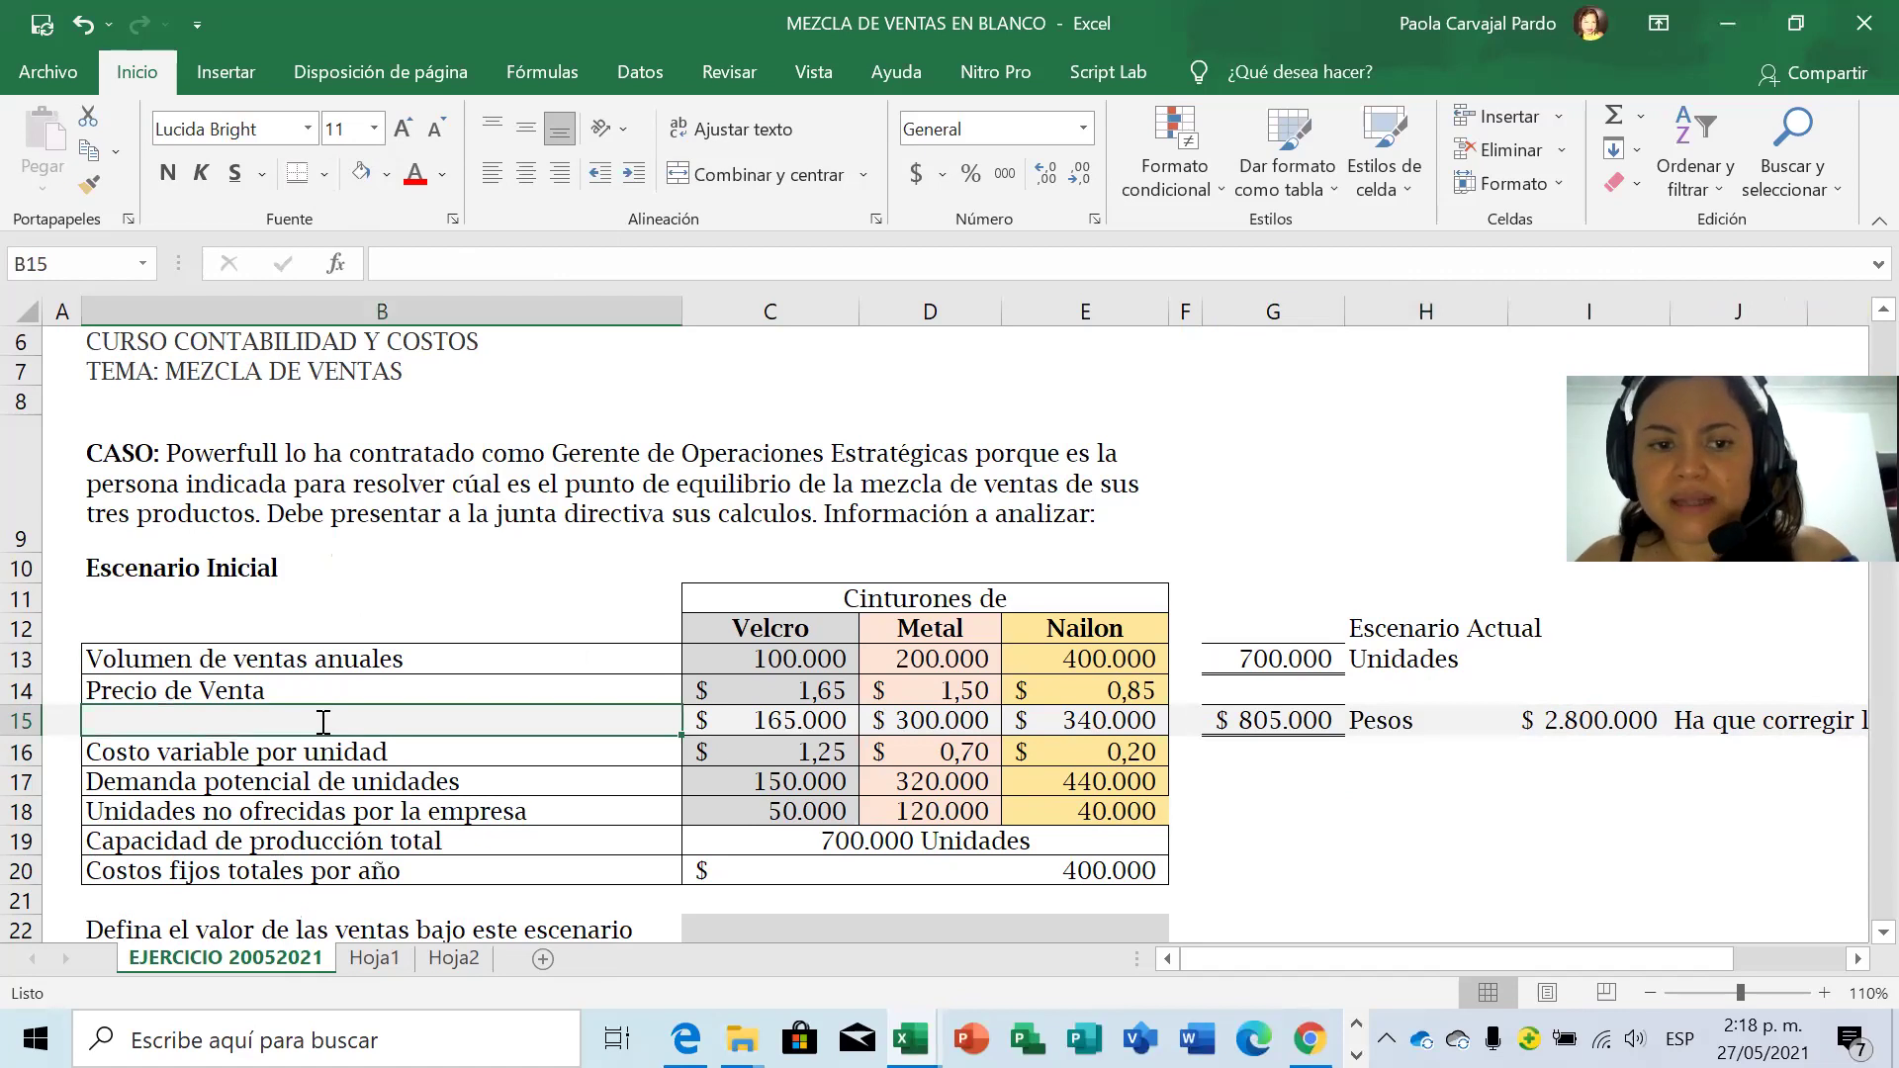
Label B15 'Ventas anuales Escenario 1' and insert a blank row 17 below Costo variable por unidad.
{"action": "type", "text": "Ventas anu"}
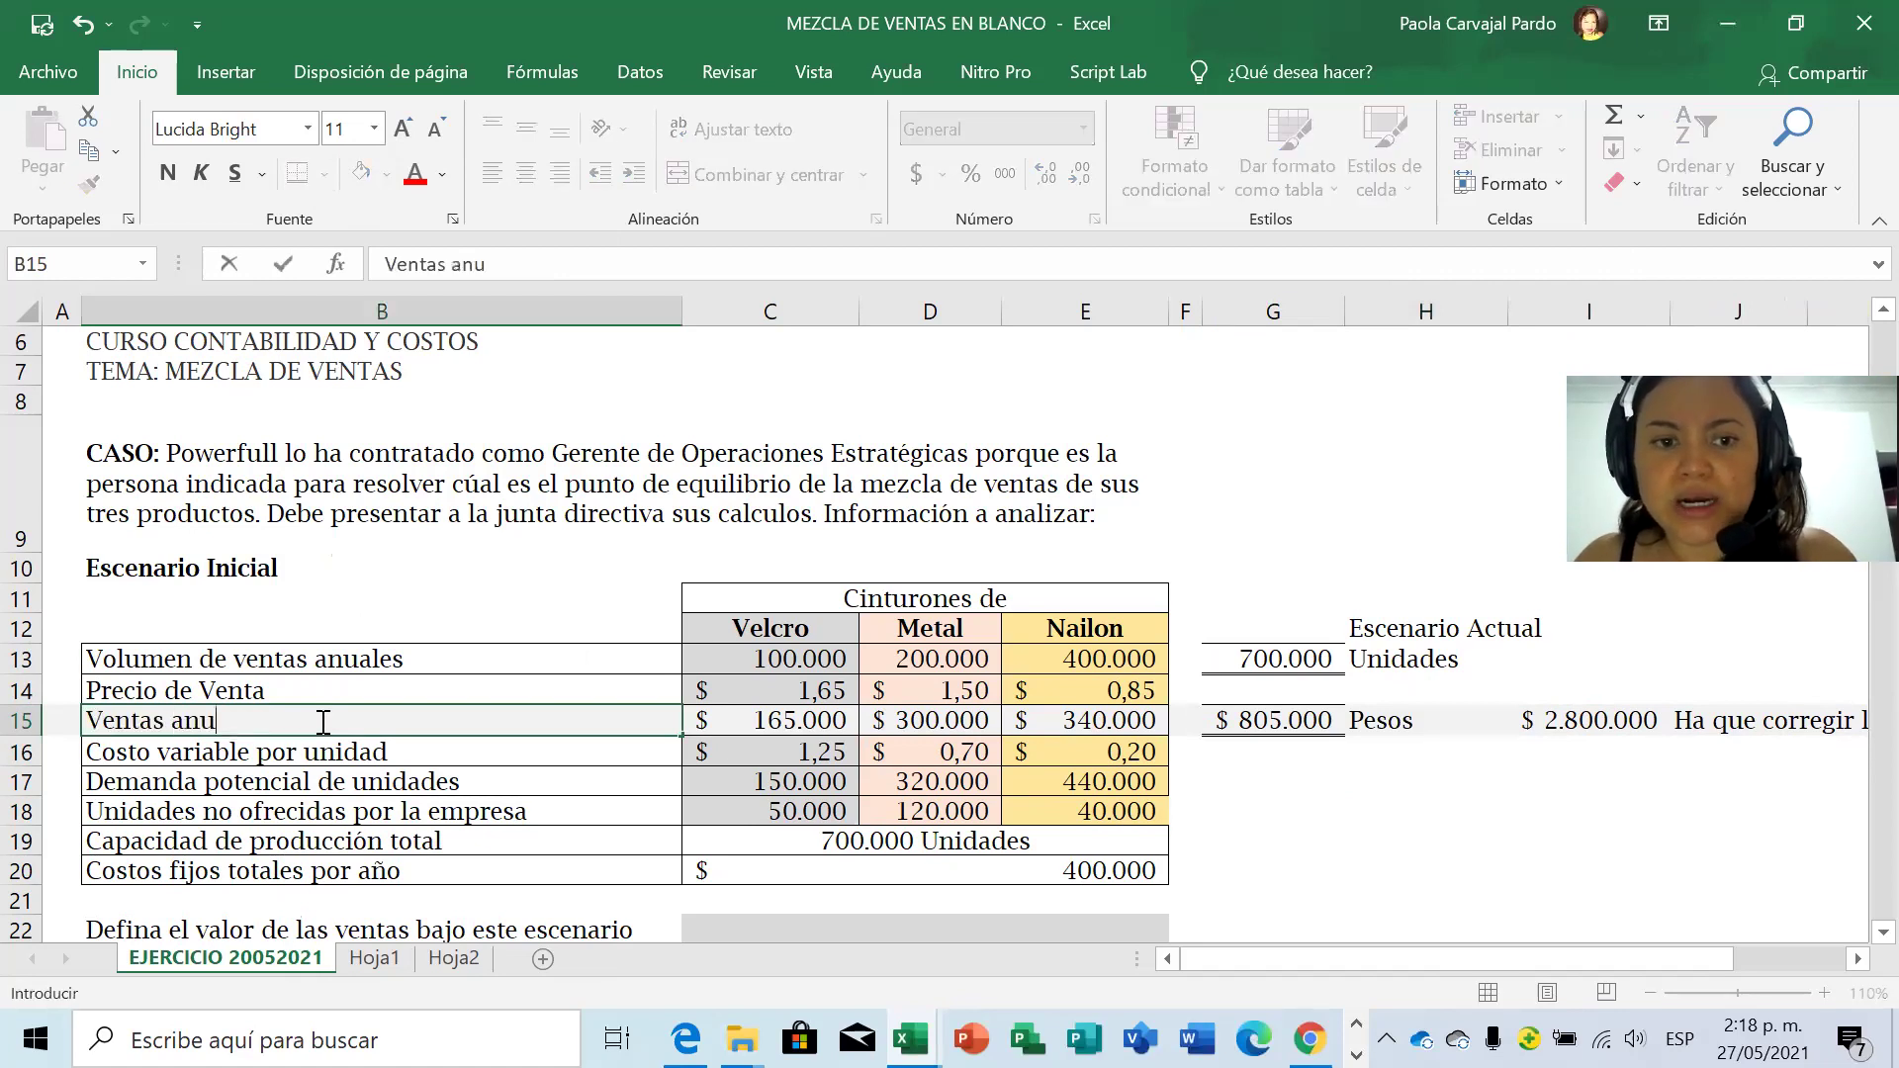
{"action": "type", "text": "ales Escenario "}
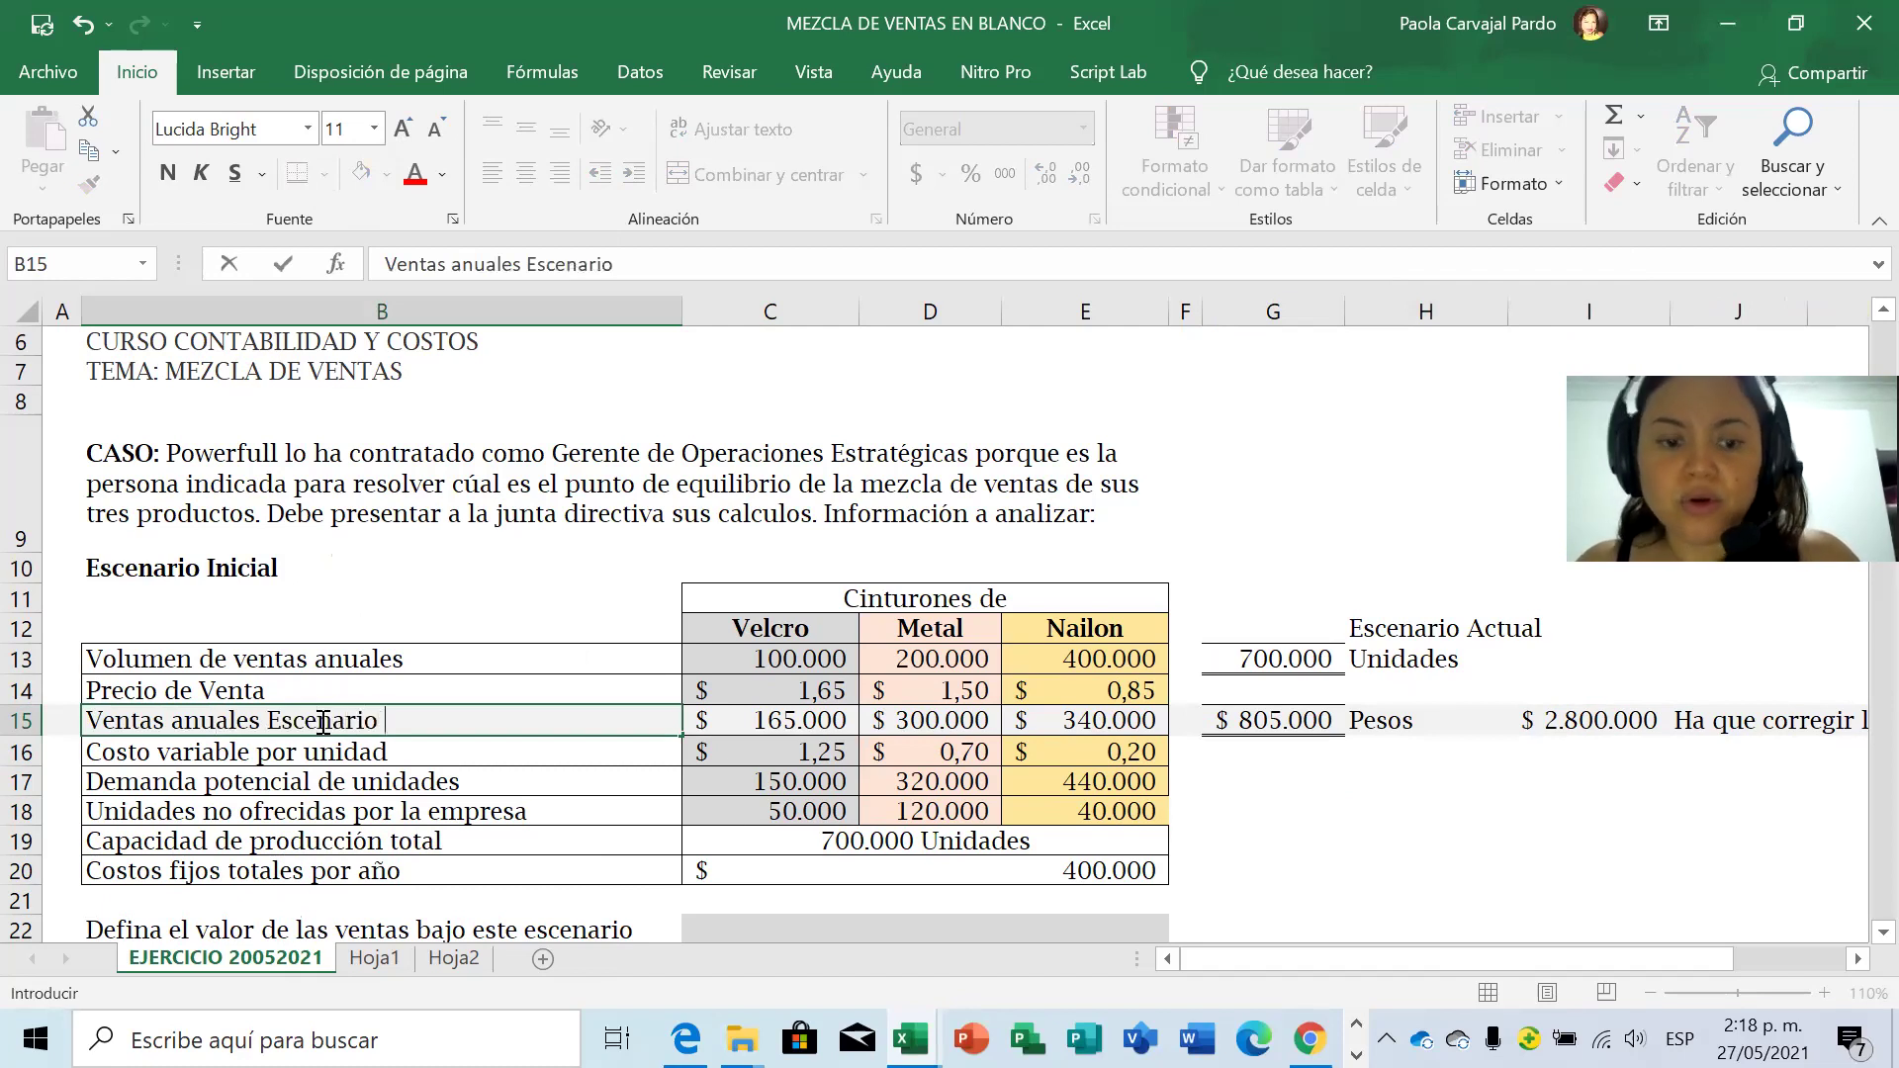
{"action": "type", "text": "1"}
{"action": "key", "text": "Return"}
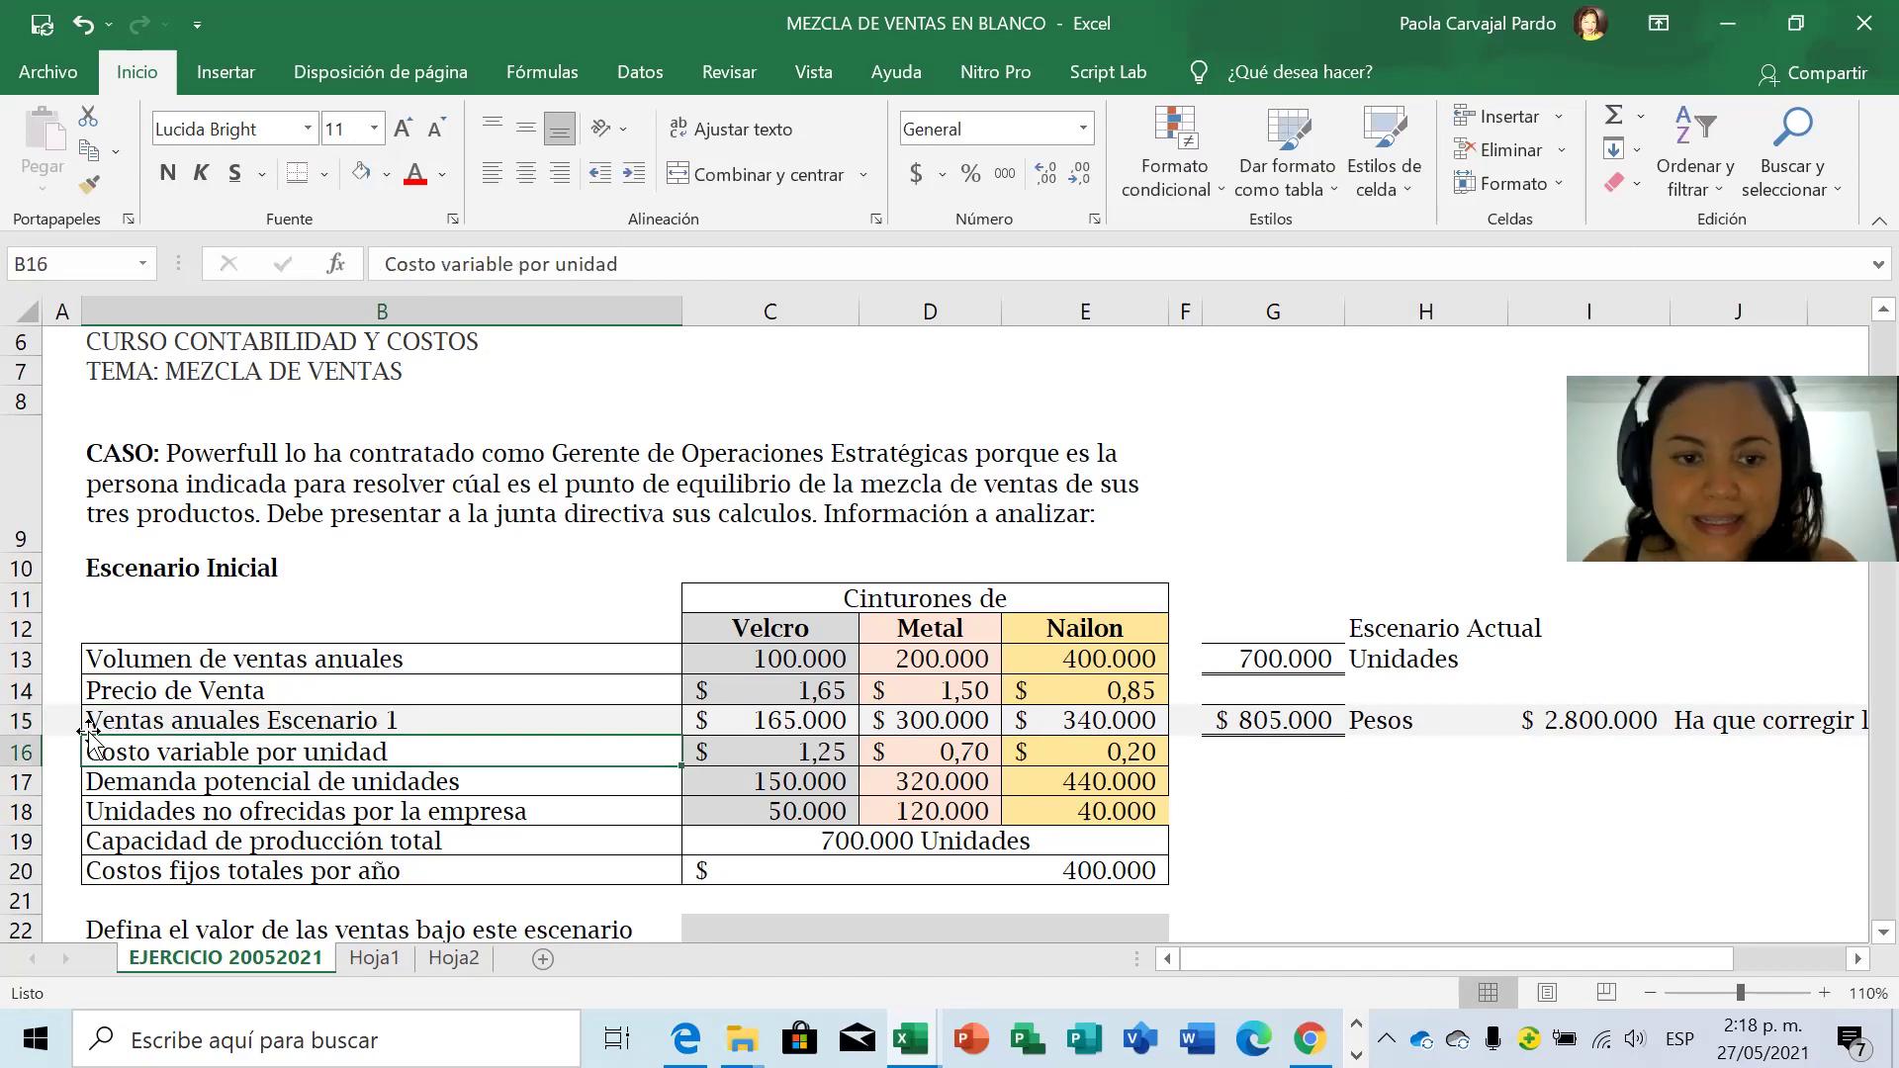
{"action": "left_click", "coordinate": [20, 753]}
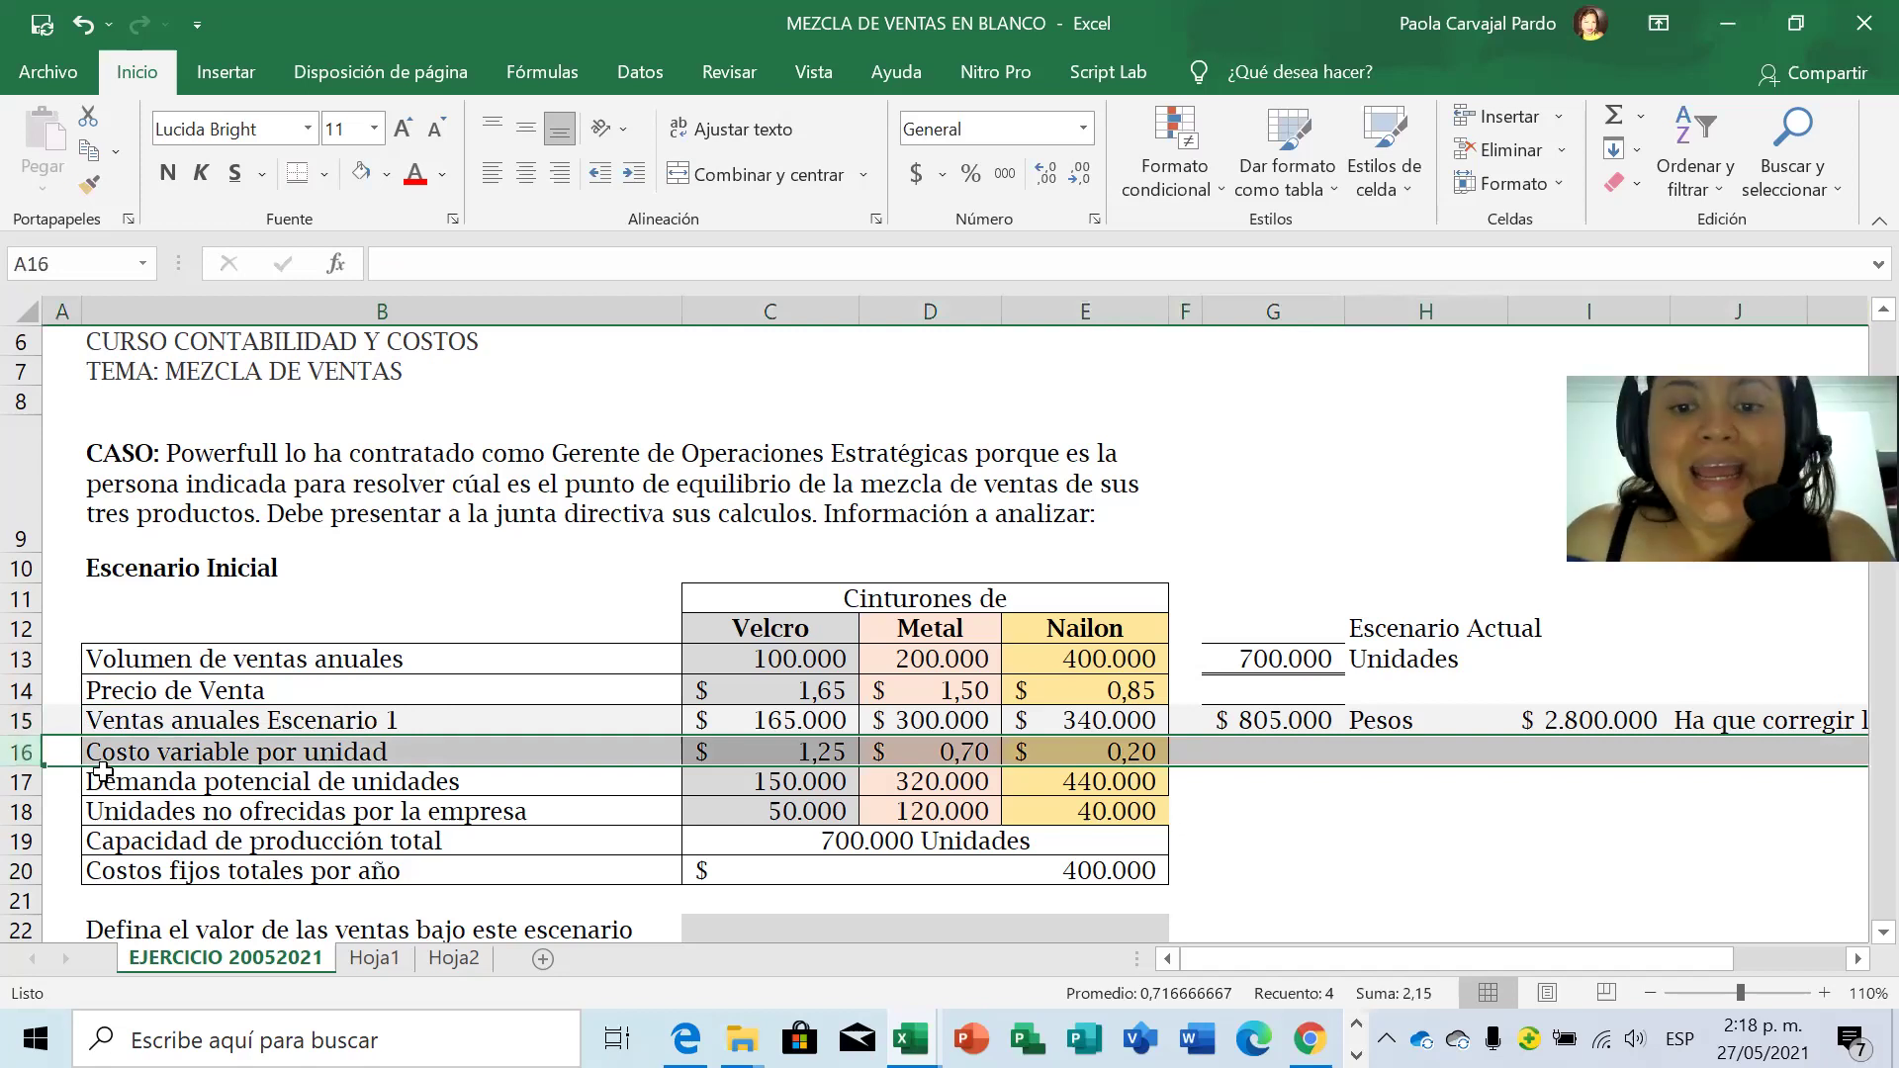
{"action": "left_click", "coordinate": [20, 782]}
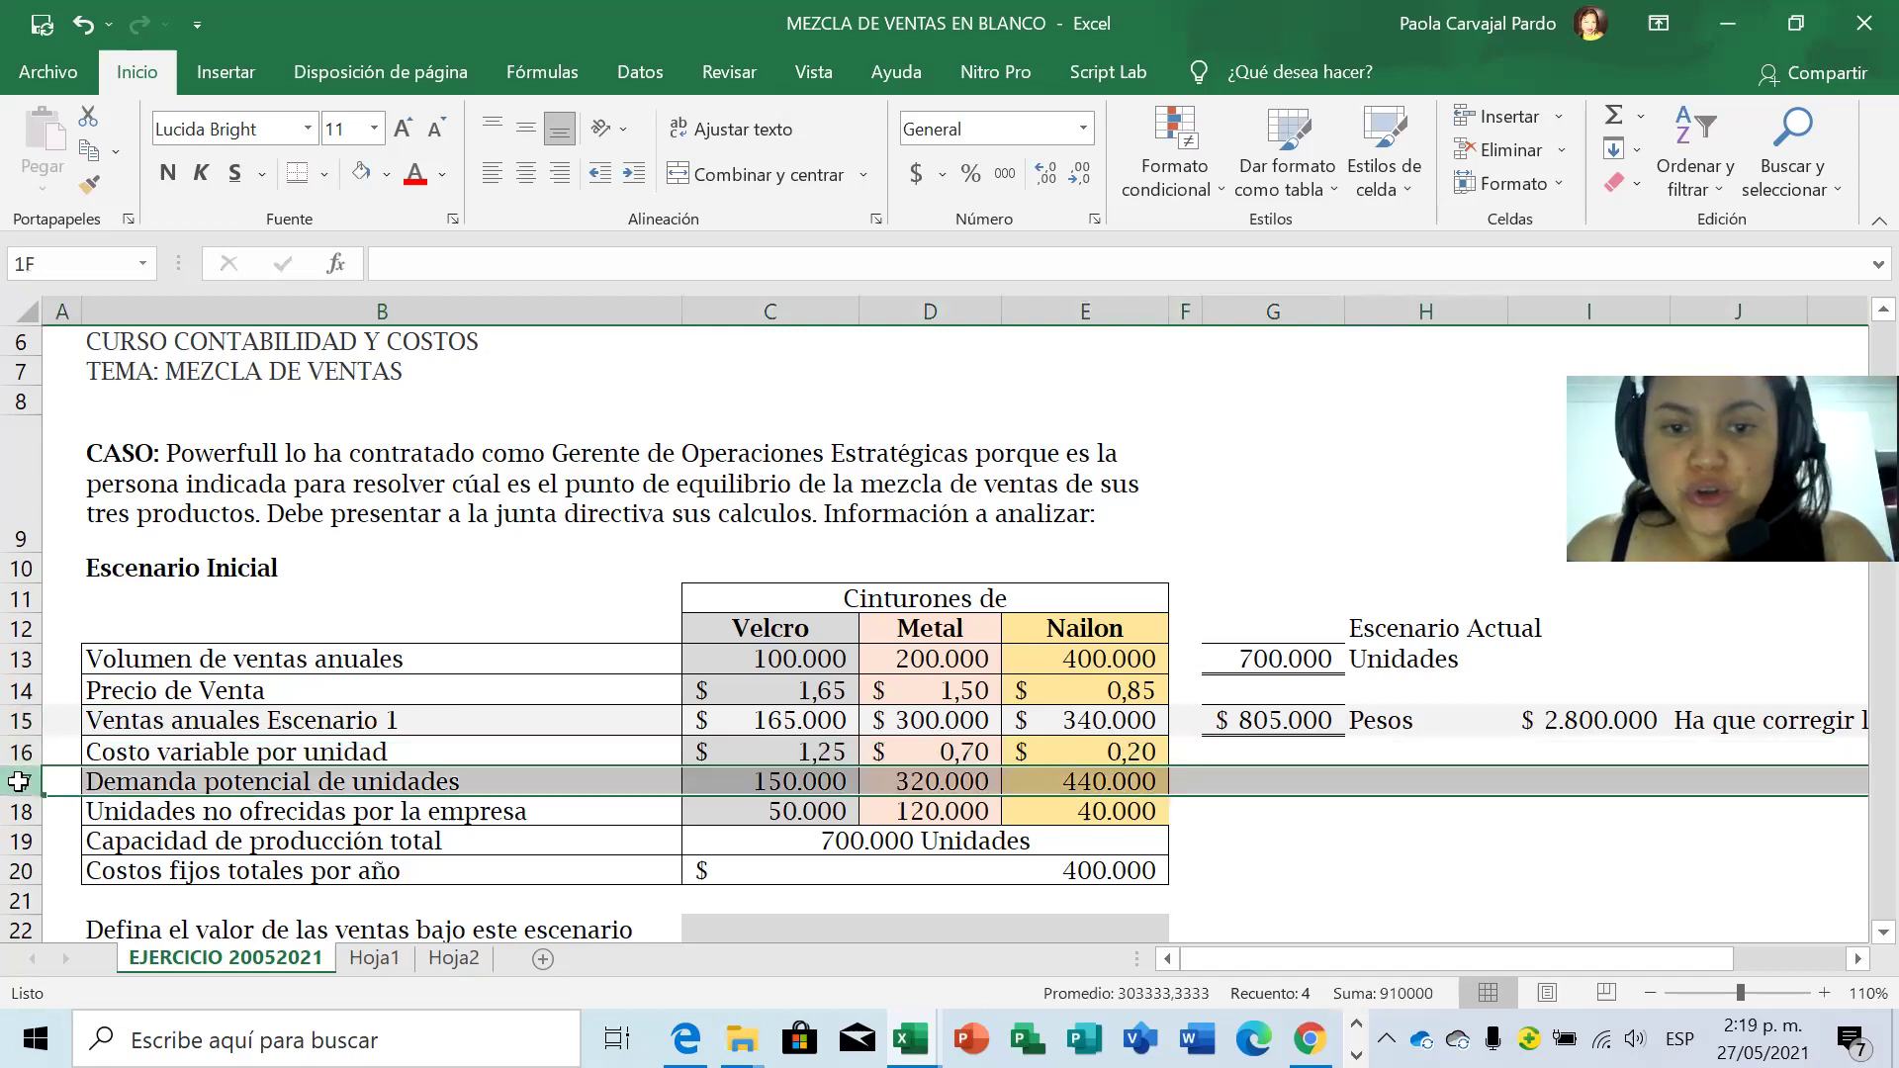
{"action": "key", "text": "ctrl+plus"}
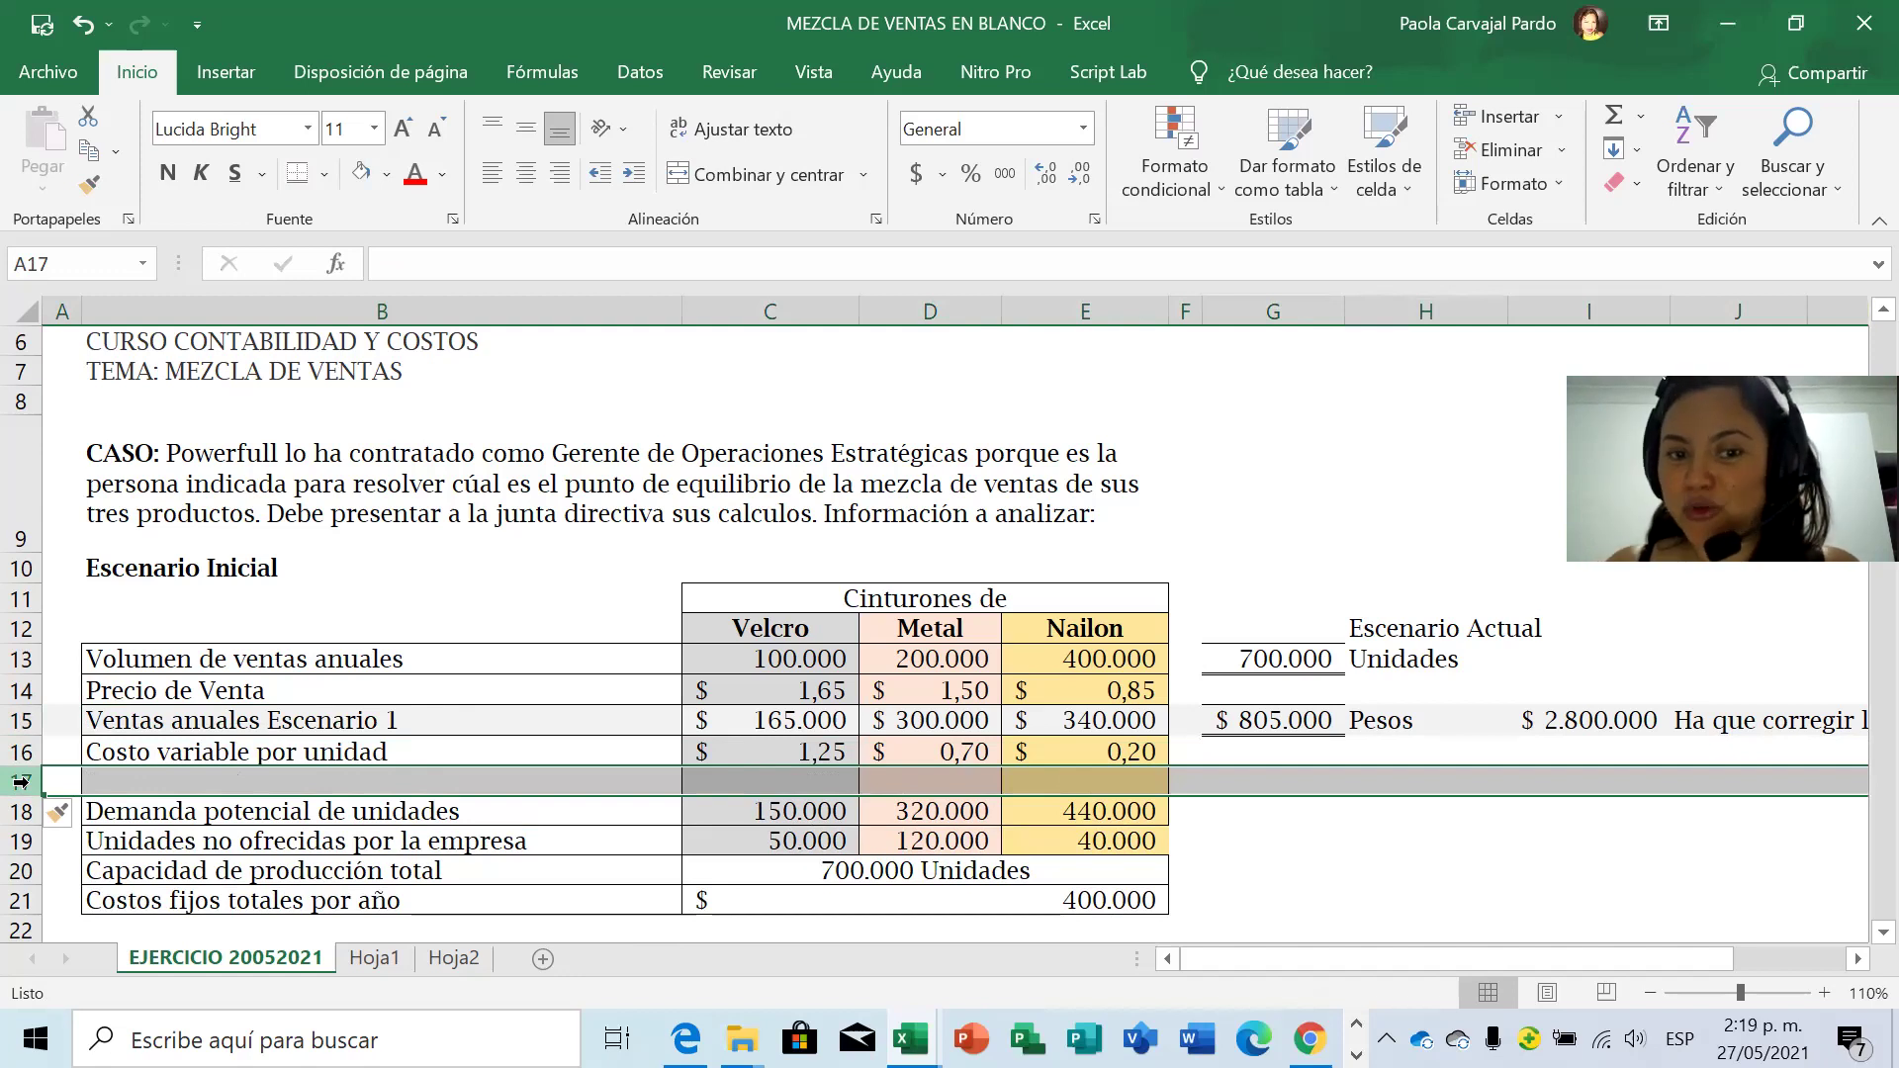
Enter the label 'Costo variable total del Escenario 1' in B17.
{"action": "key", "text": "Right"}
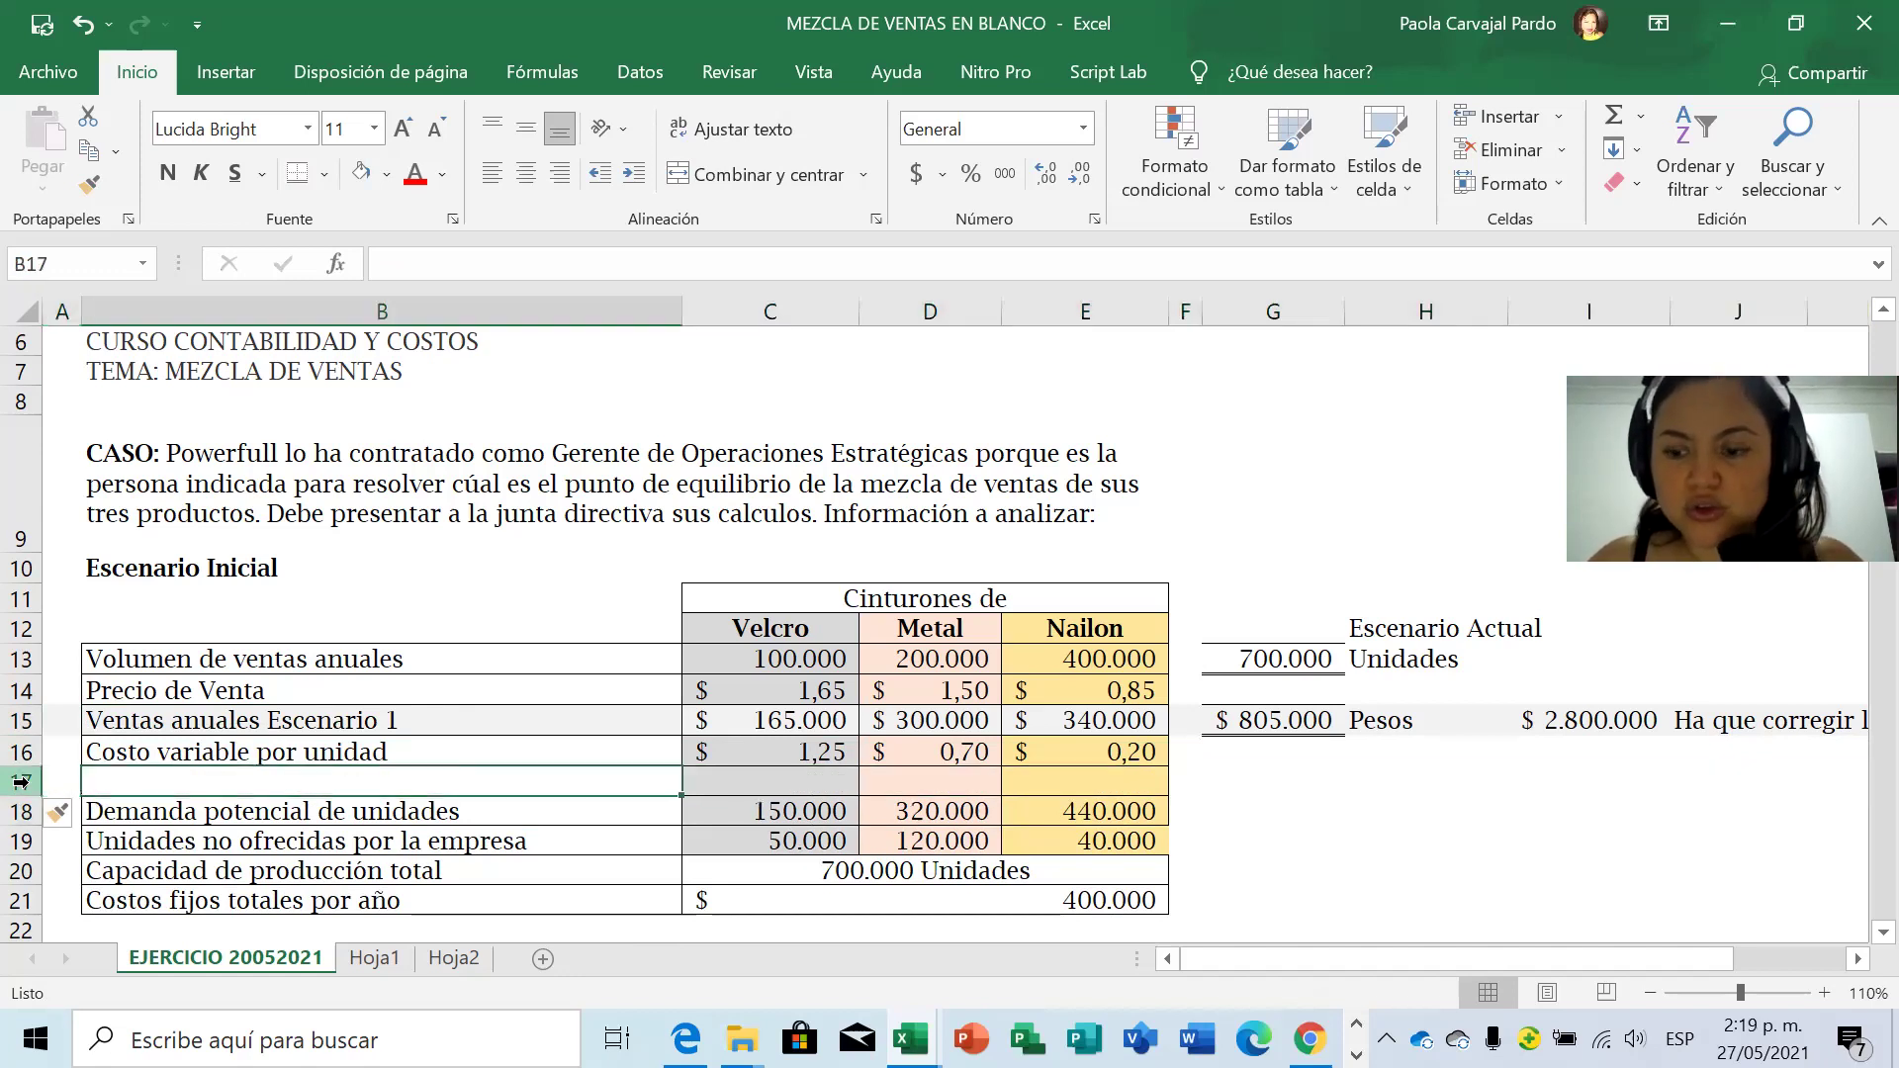
{"action": "type", "text": "Costo"}
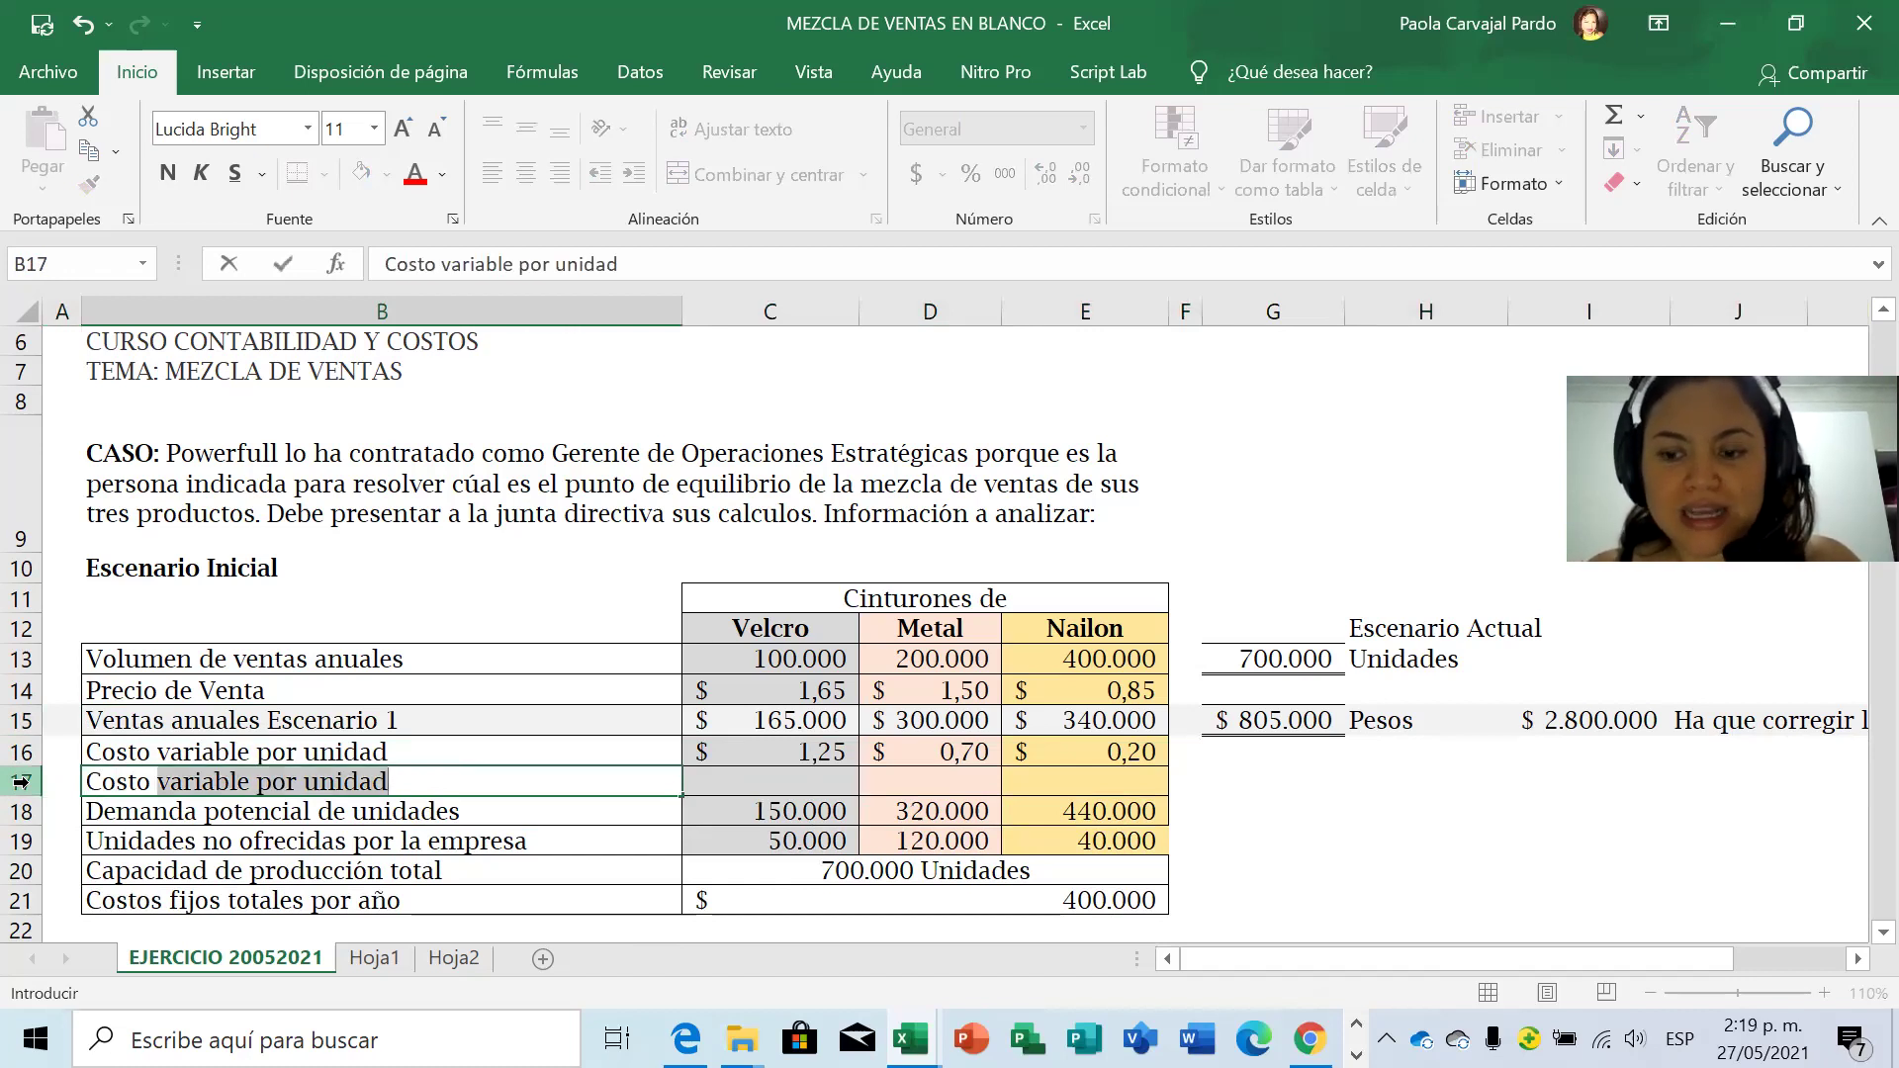
{"action": "key", "text": "Return"}
{"action": "key", "text": "Up"}
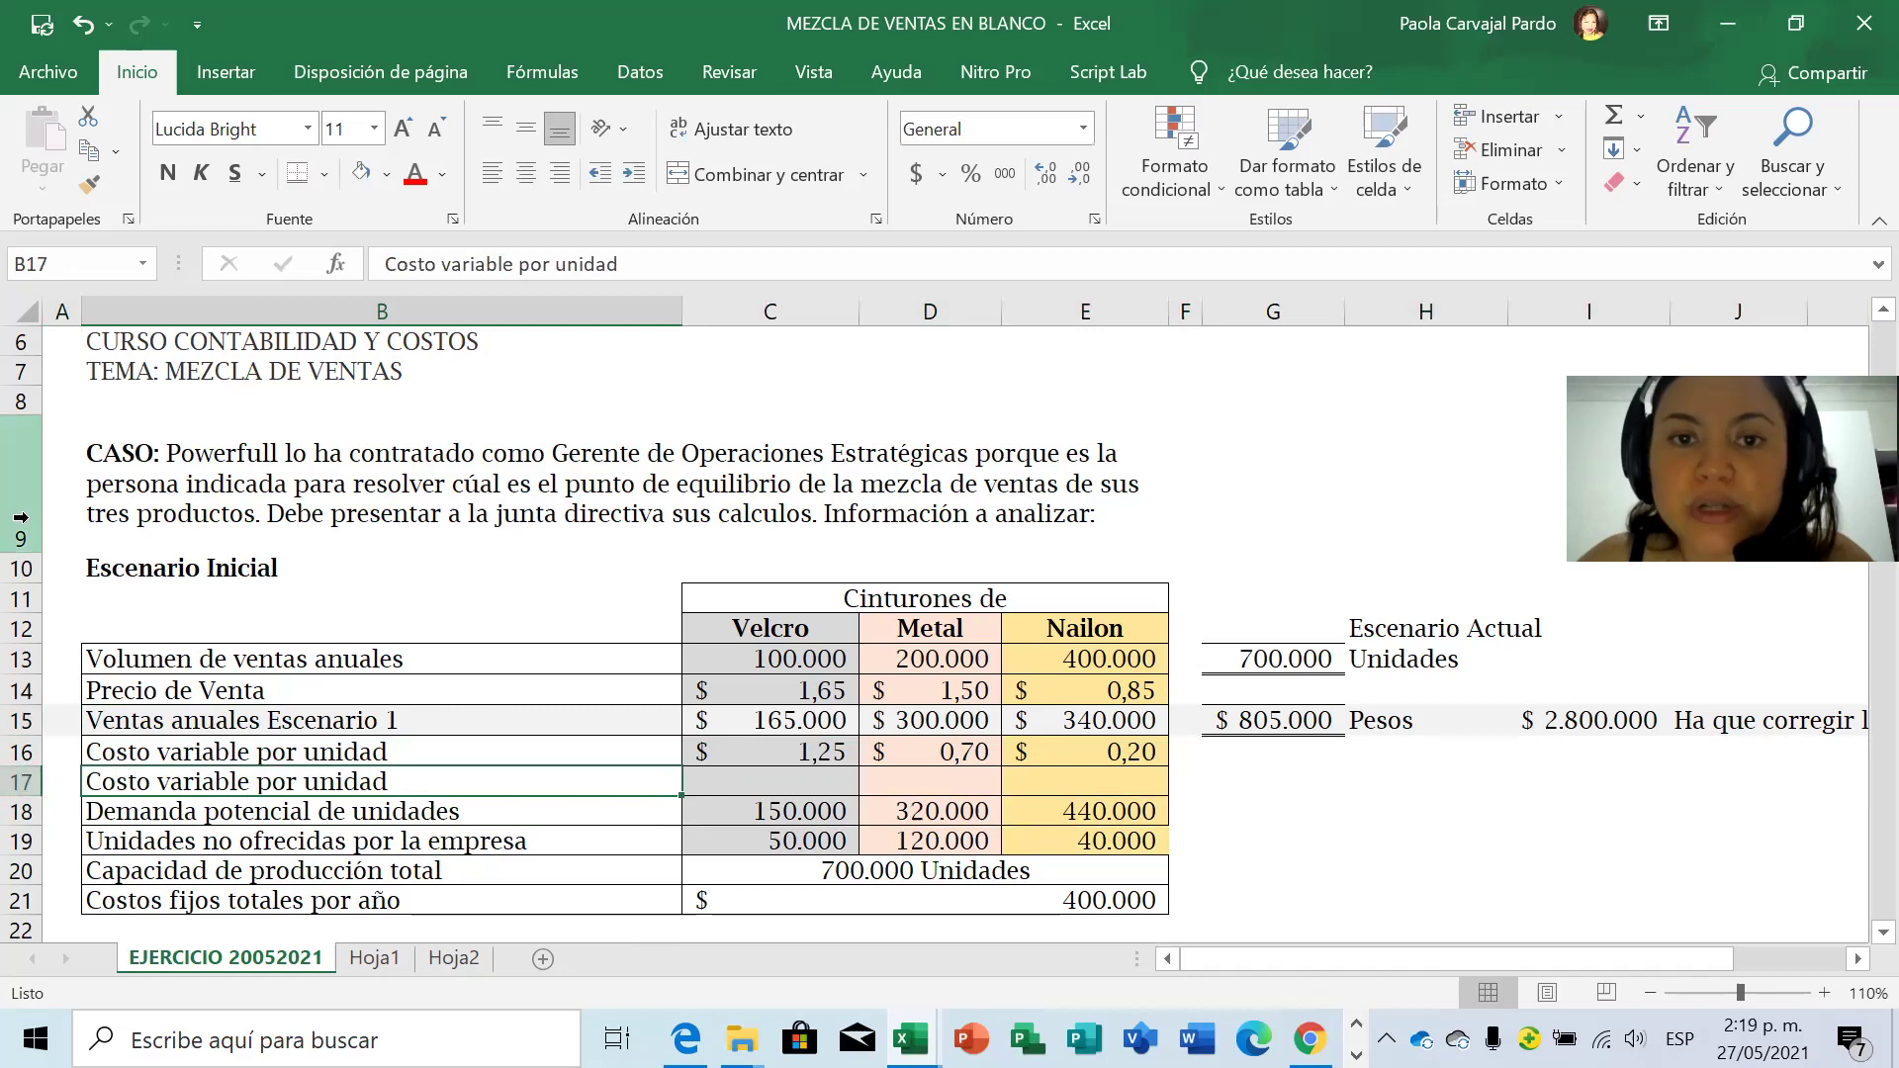
{"action": "left_click_drag", "start_coordinate": [529, 267], "coordinate": [1009, 277]}
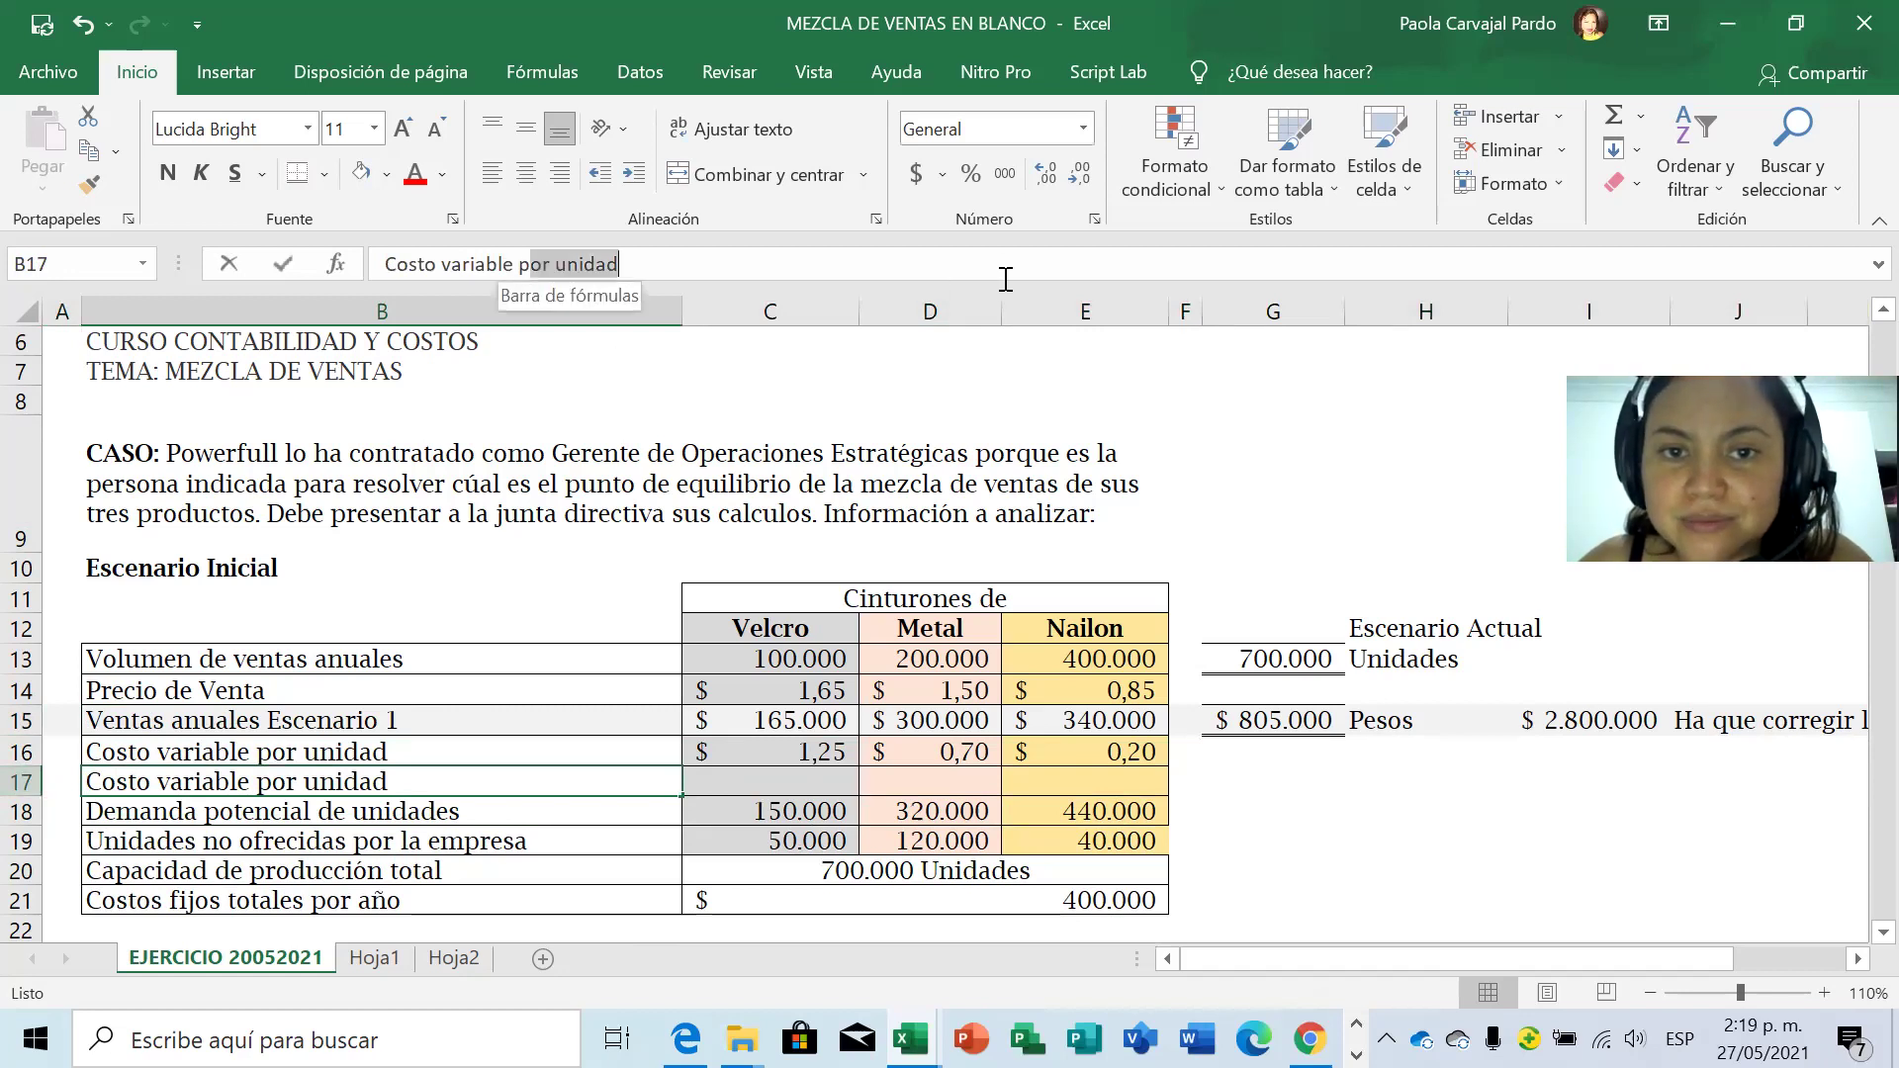
{"action": "key", "text": "BackSpace"}
{"action": "key", "text": "BackSpace"}
{"action": "type", "text": "t"}
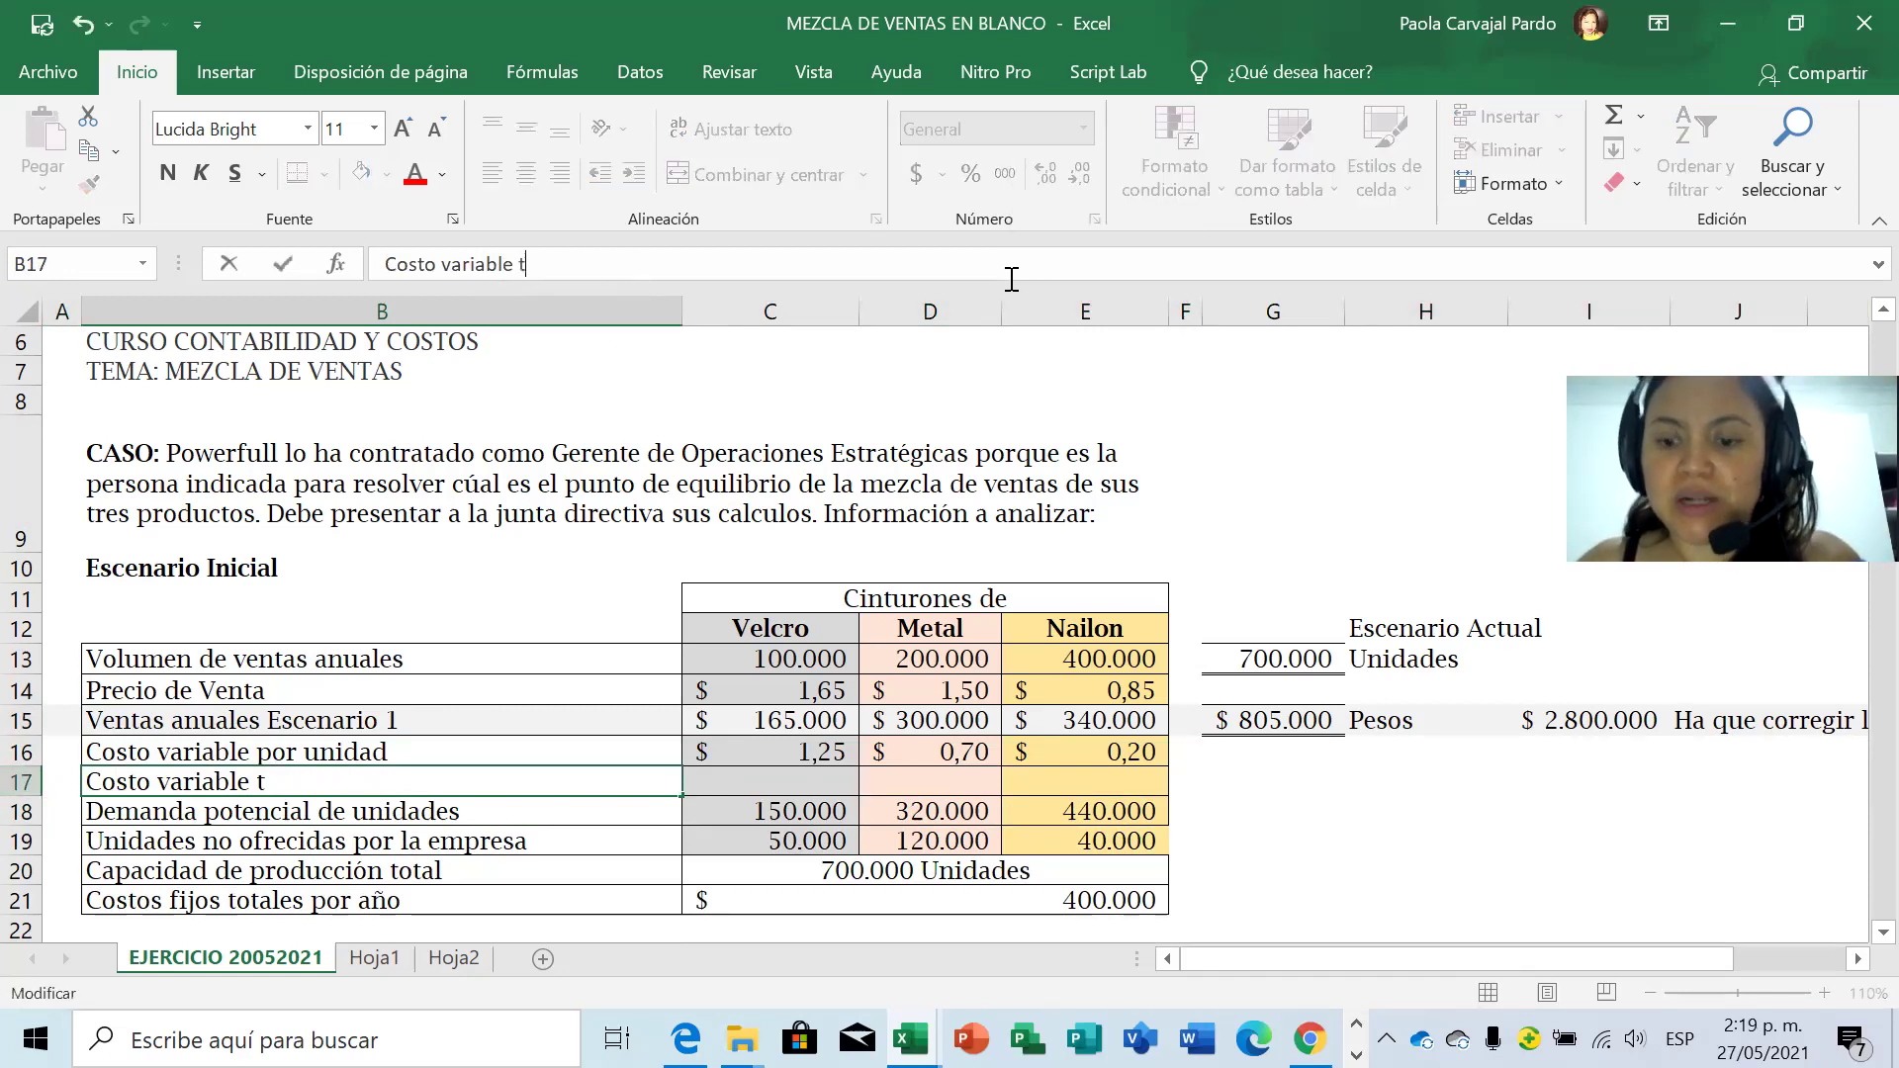
{"action": "type", "text": "otal del "}
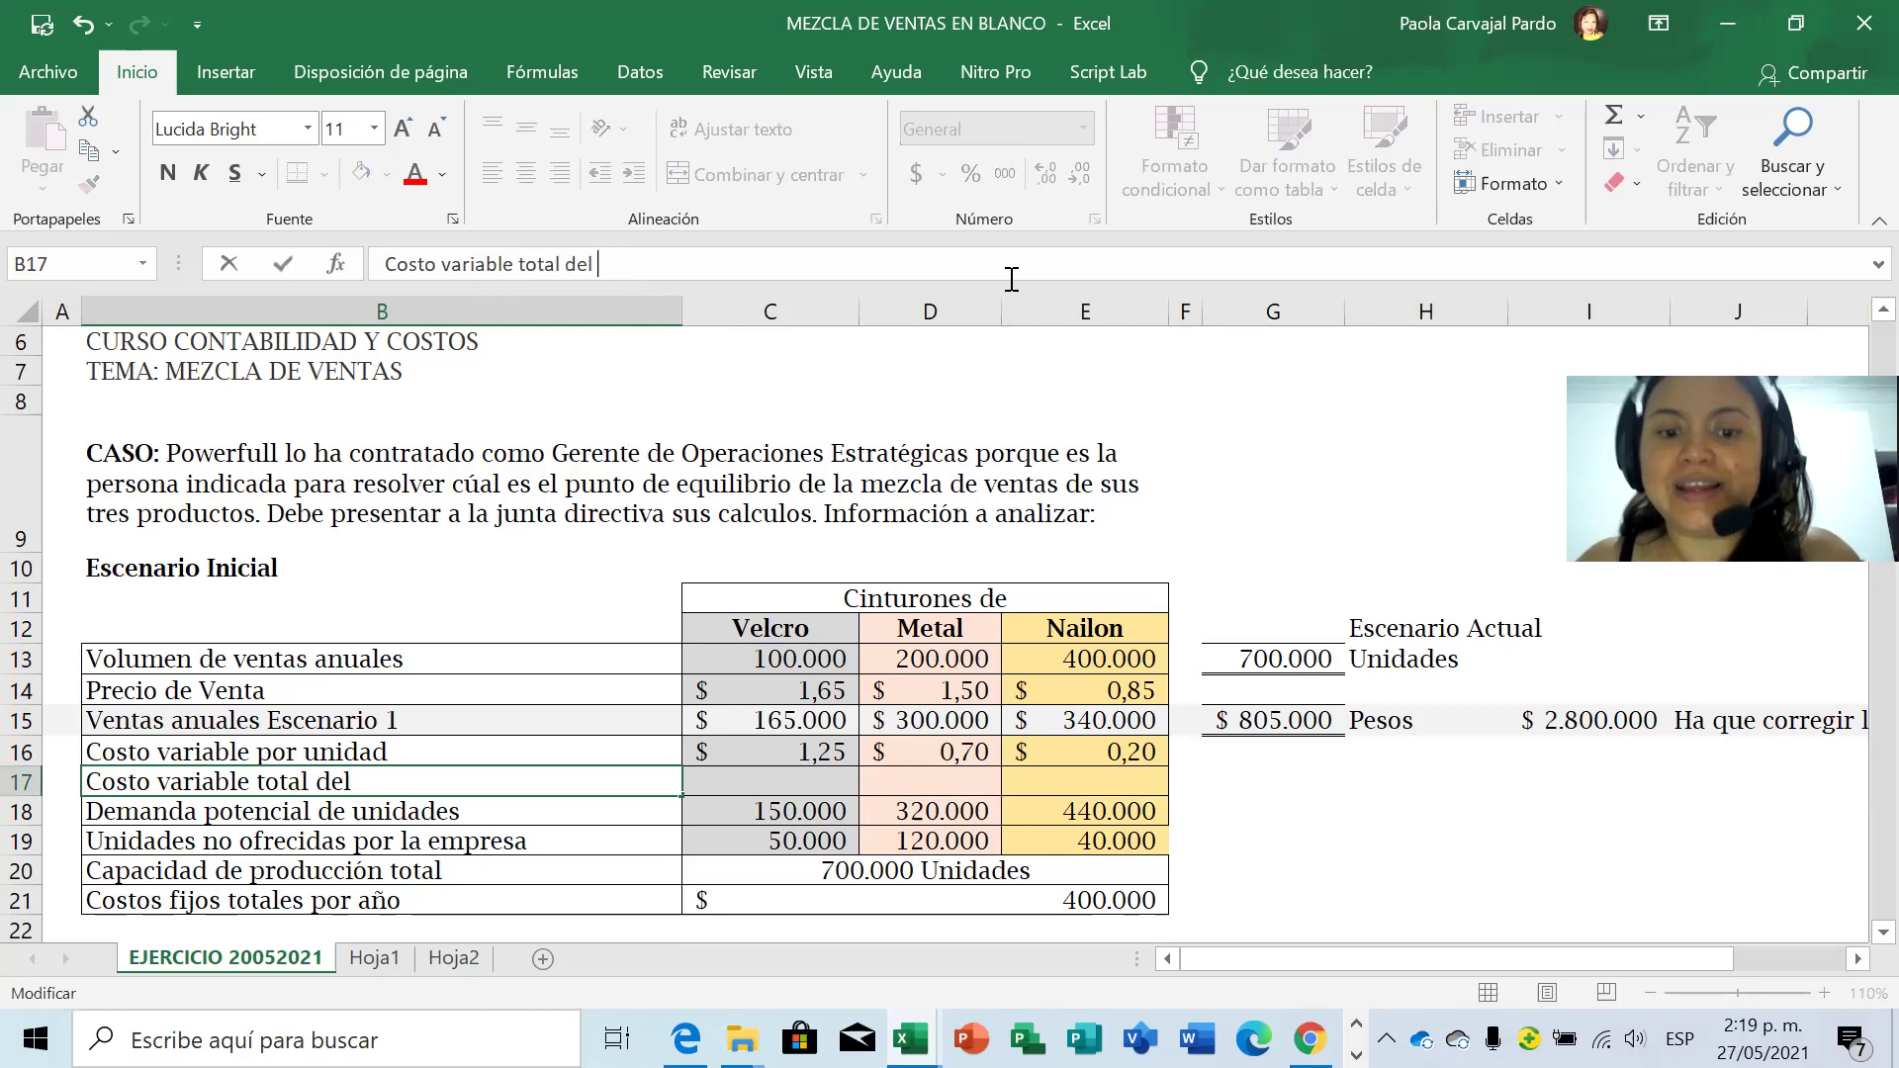
{"action": "type", "text": "Escenario"}
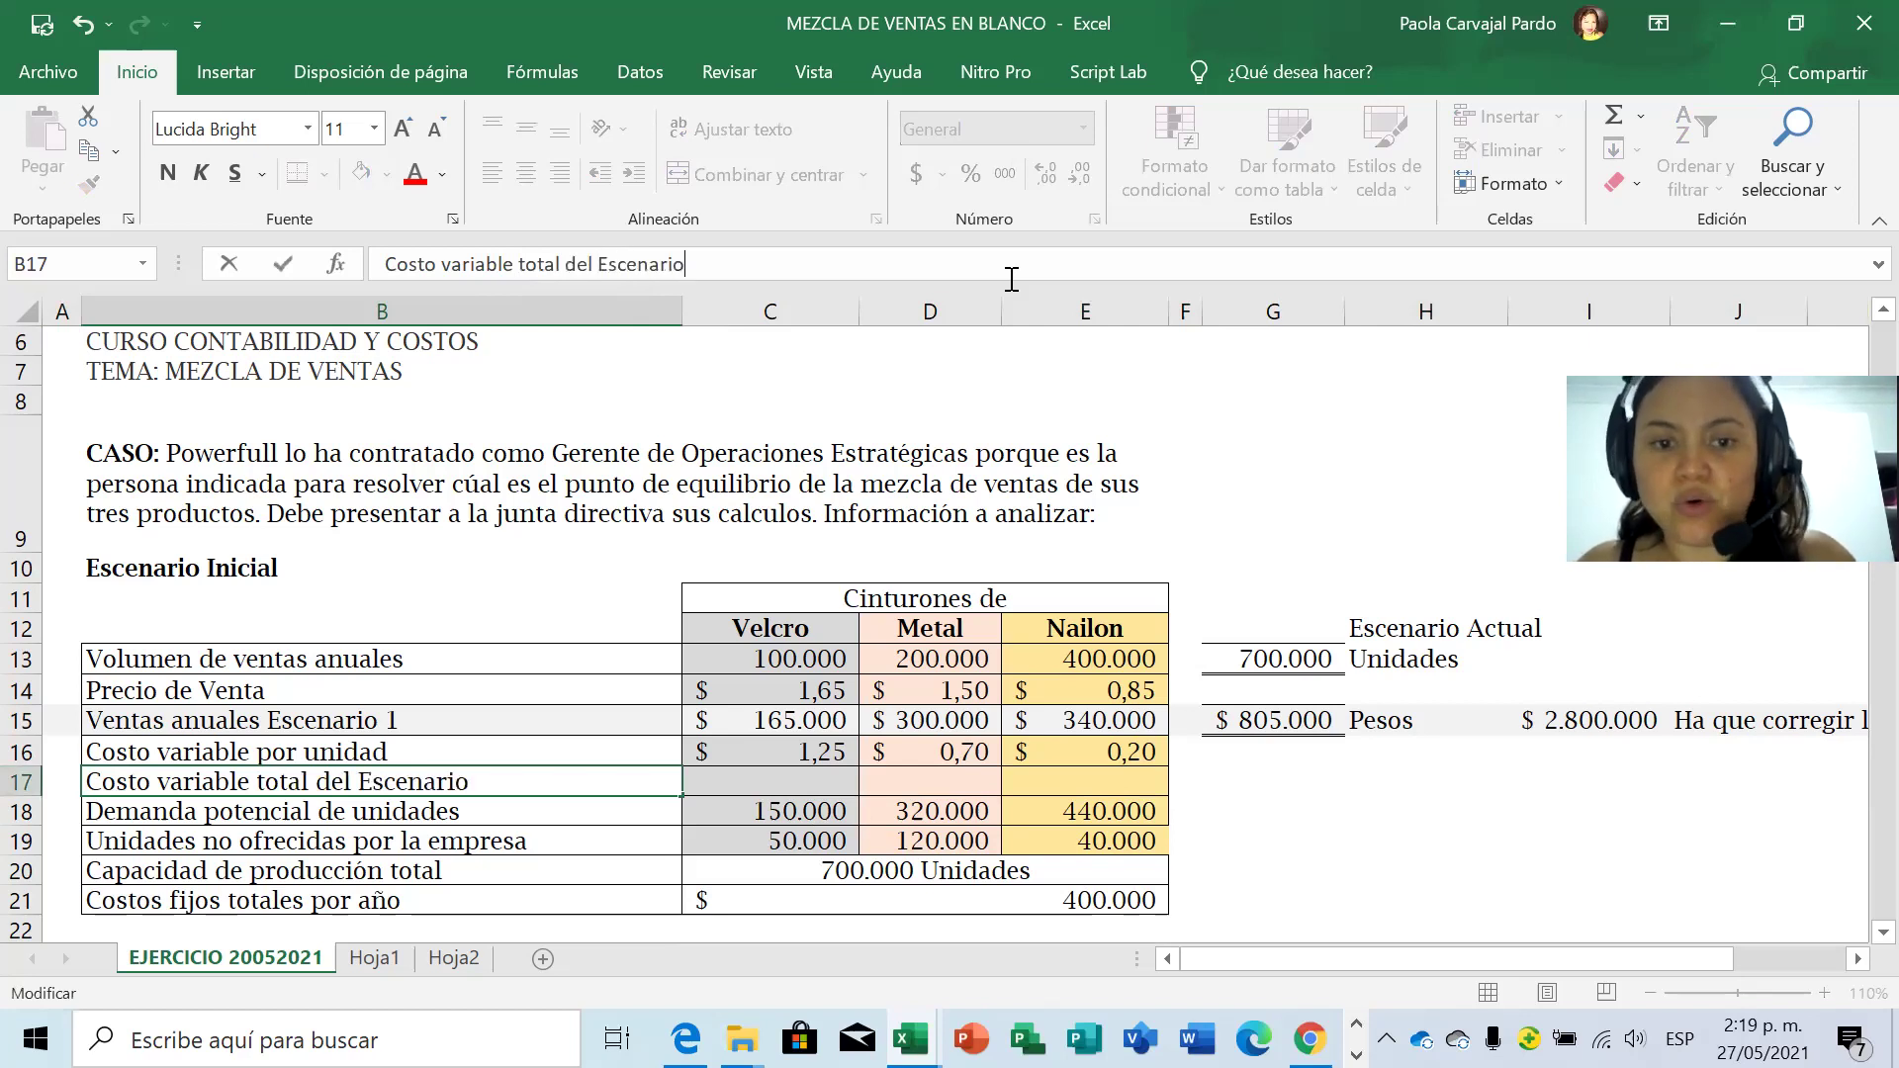
{"action": "type", "text": " 1"}
{"action": "key", "text": "Return"}
Make the B17 label red bold italic and copy that formatting onto B15.
{"action": "key", "text": "Up"}
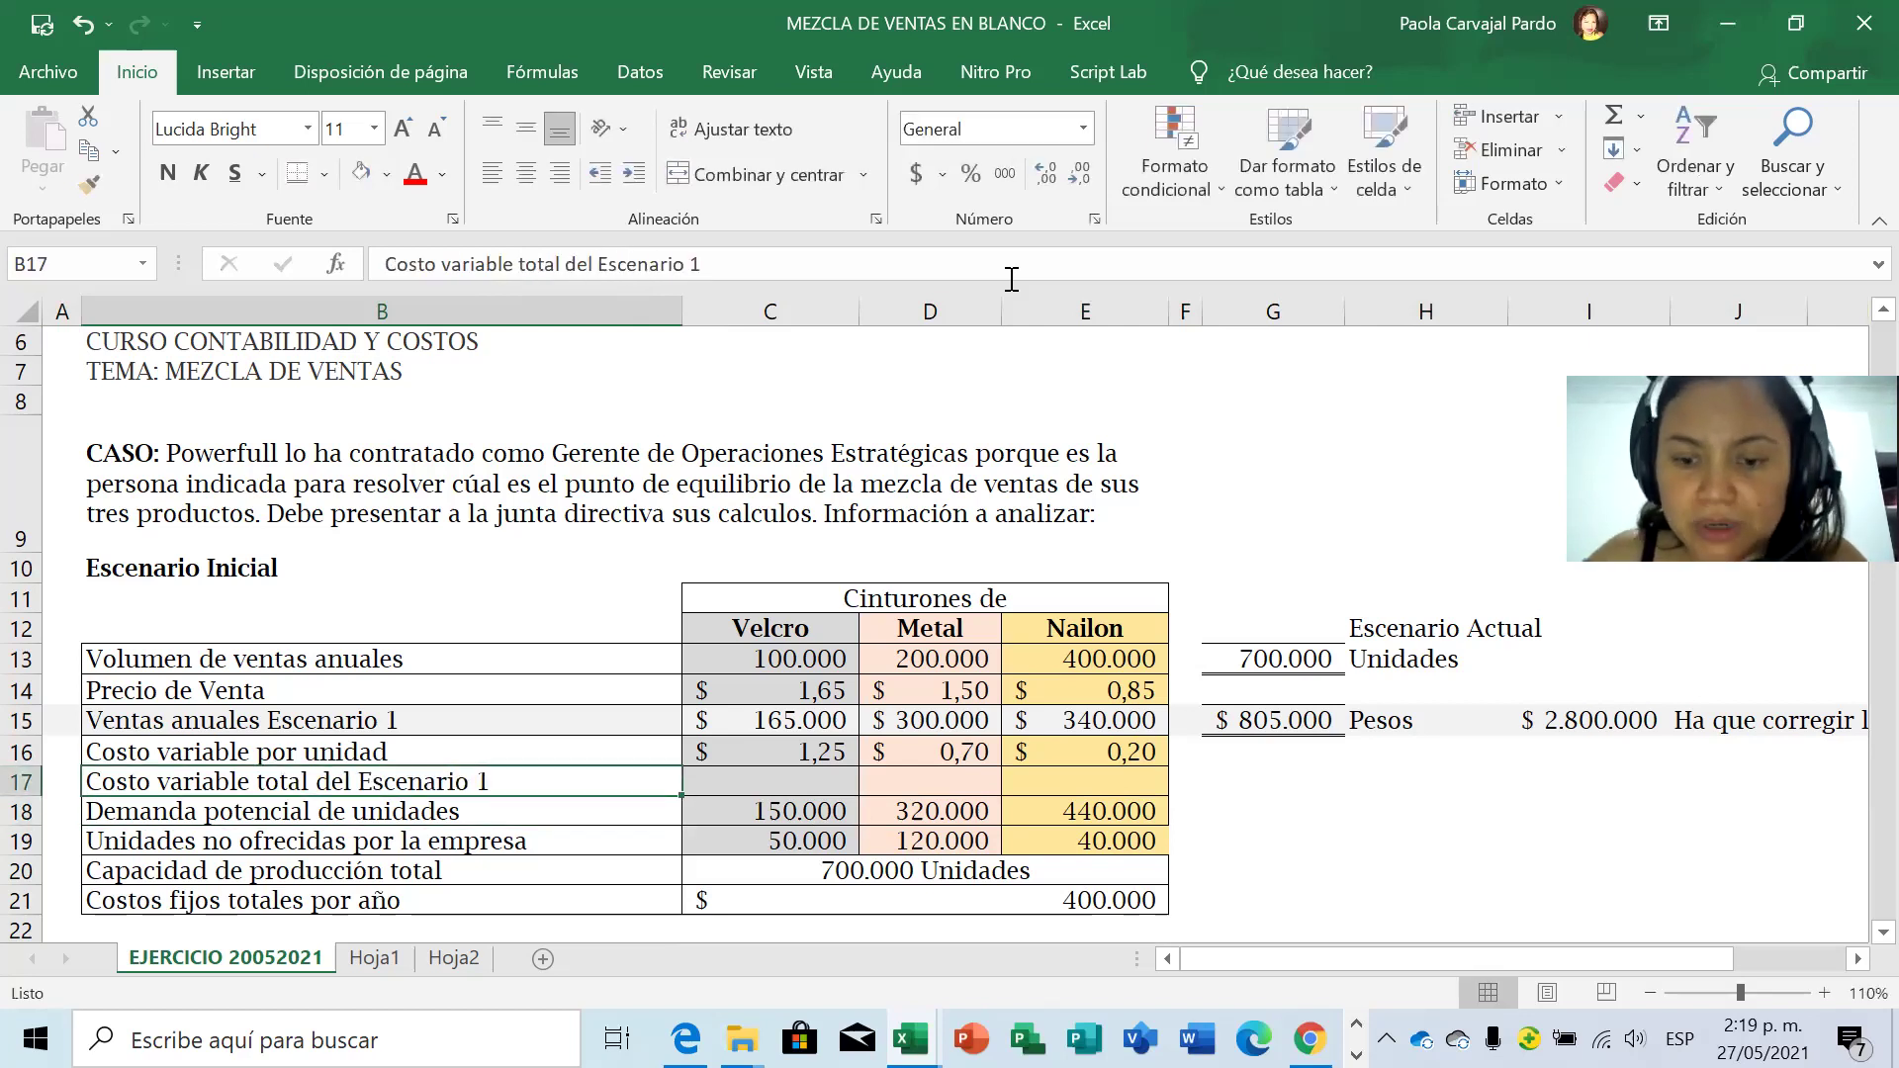
{"action": "key", "text": "ctrl+n"}
{"action": "left_click", "coordinate": [201, 173]}
{"action": "left_click", "coordinate": [413, 175]}
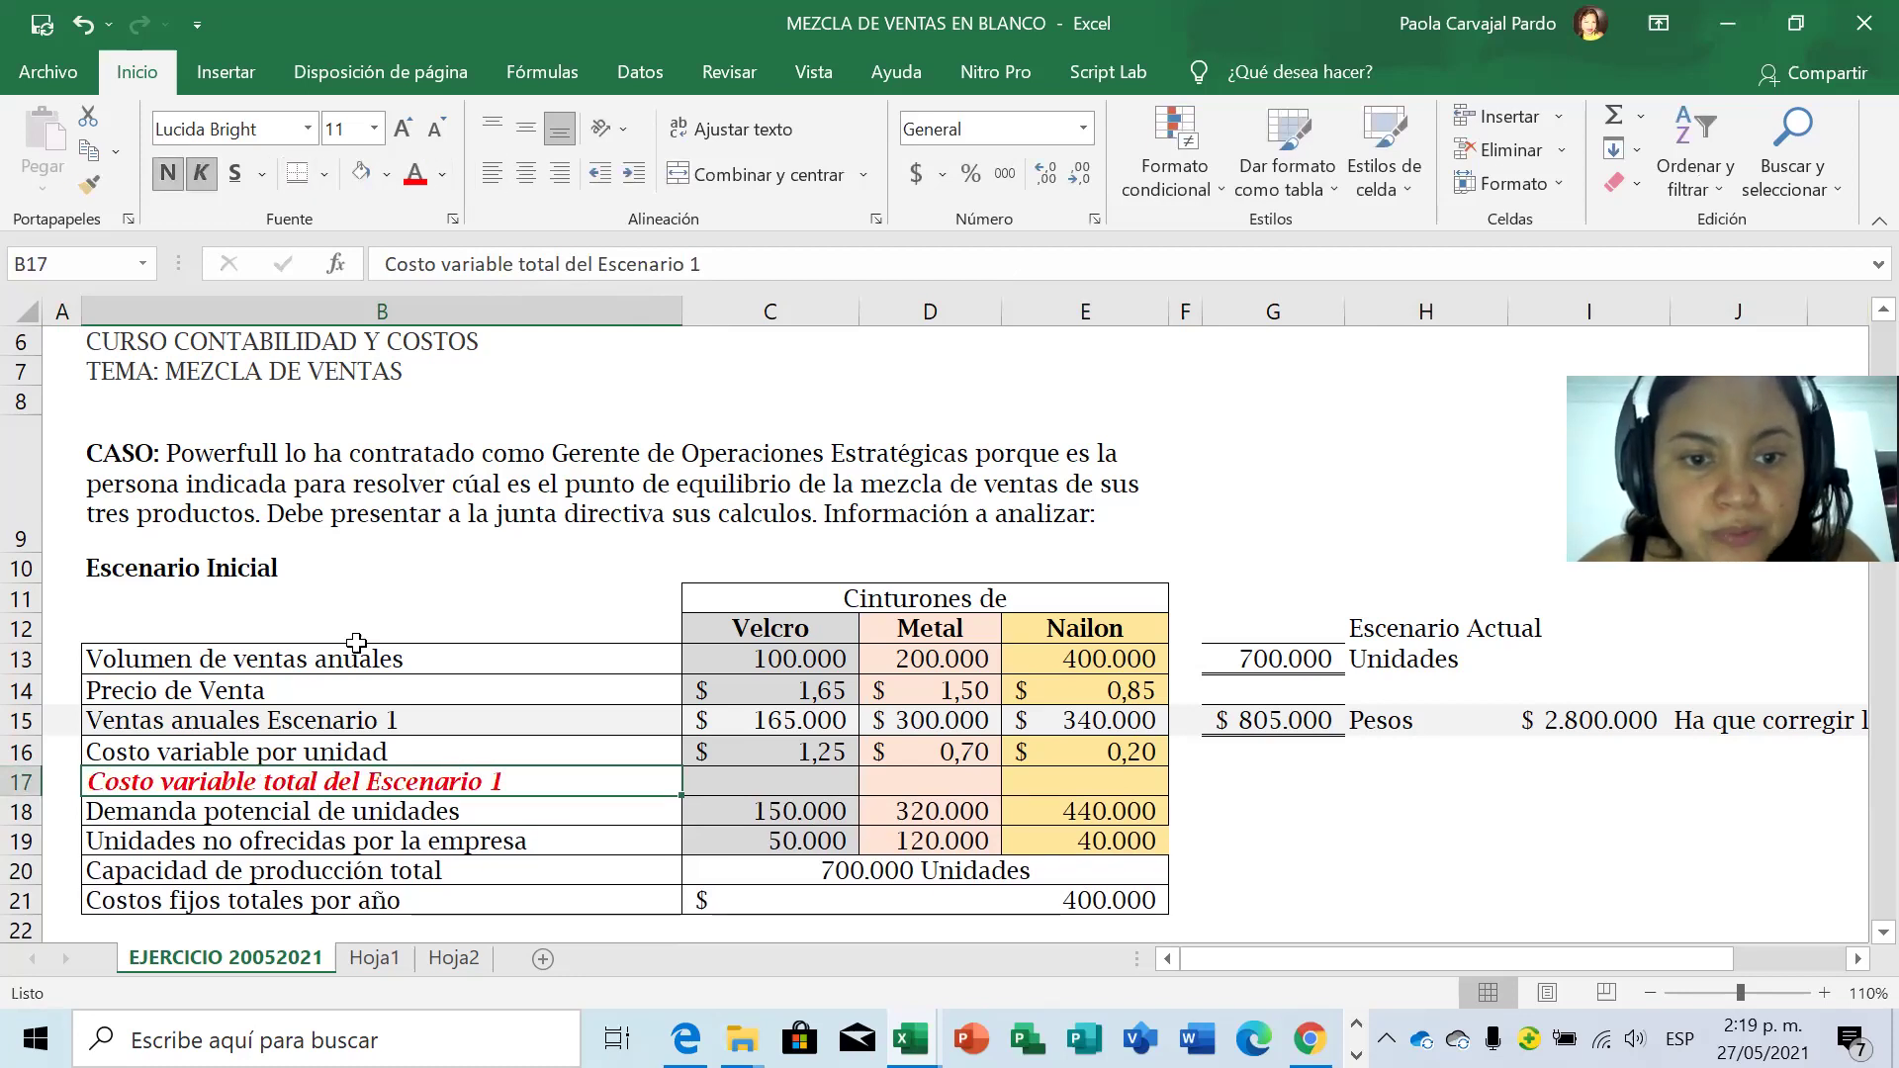
{"action": "left_click", "coordinate": [88, 185]}
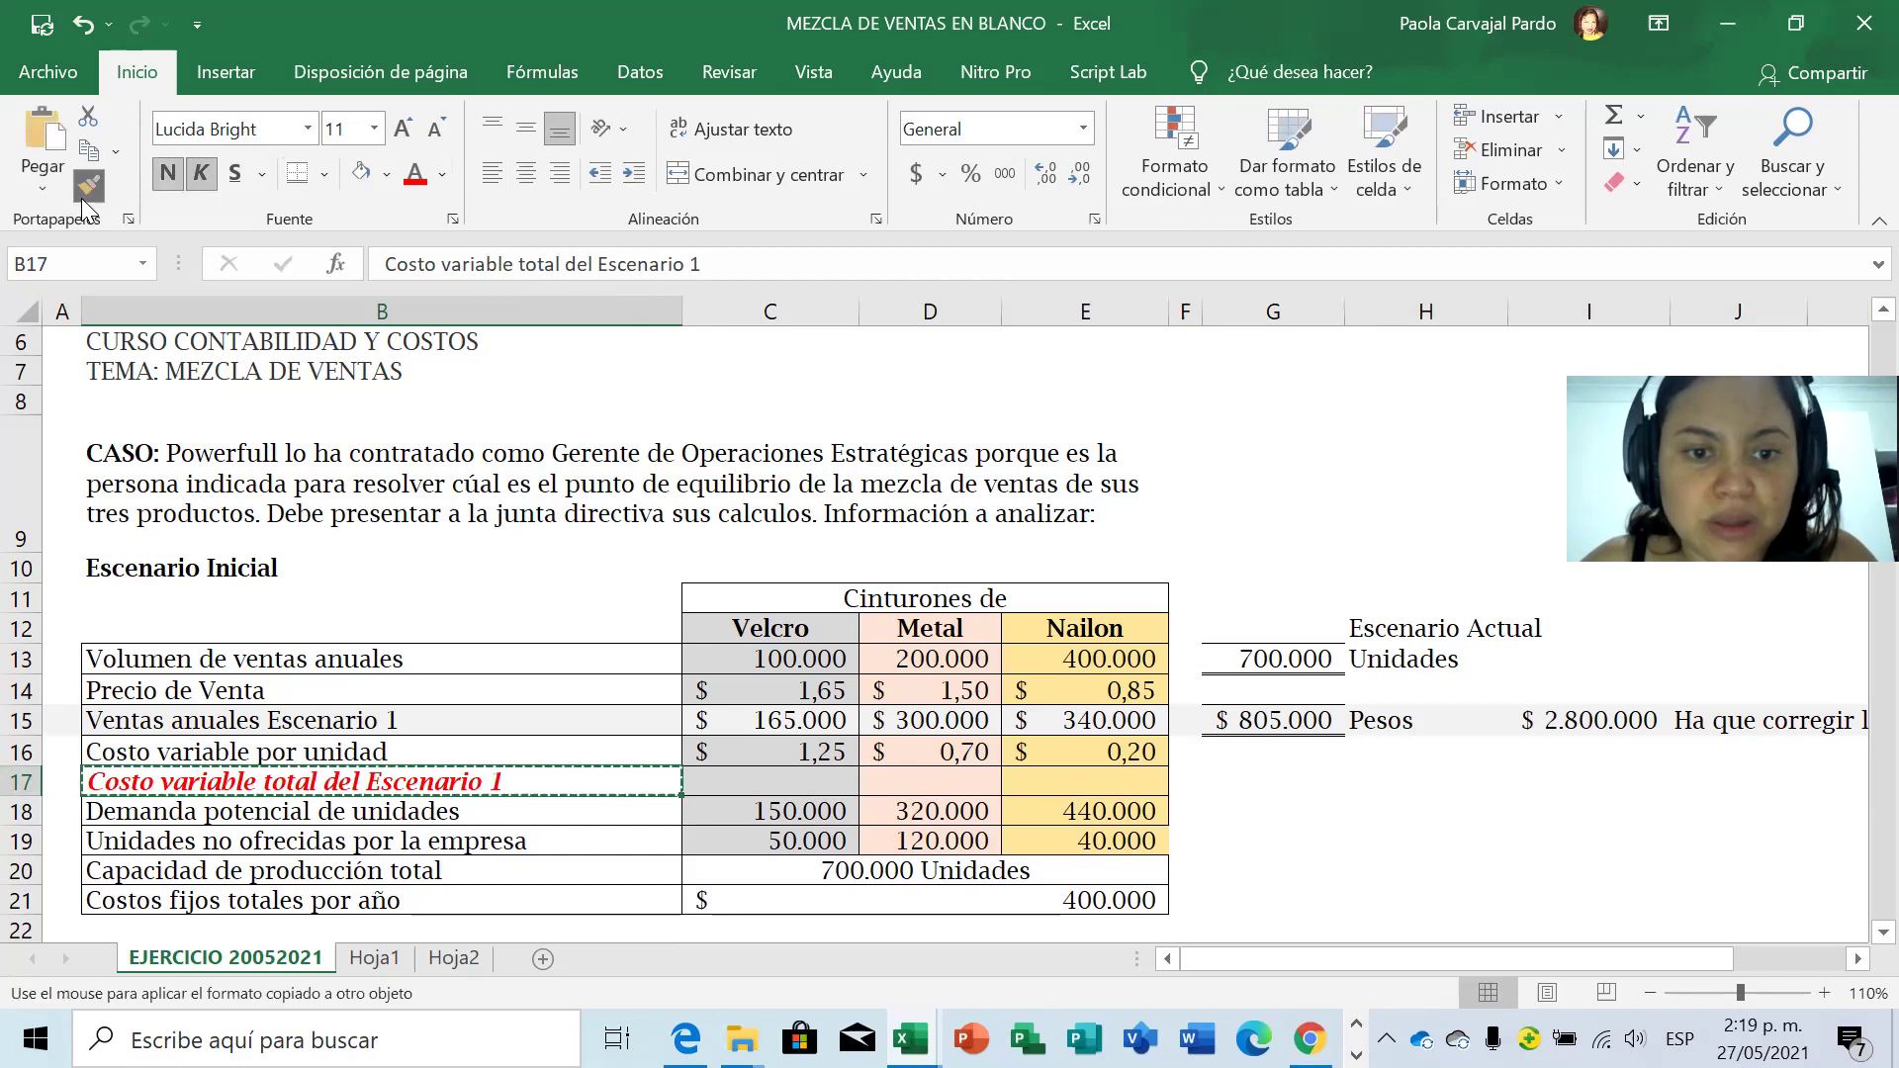
{"action": "left_click", "coordinate": [226, 725]}
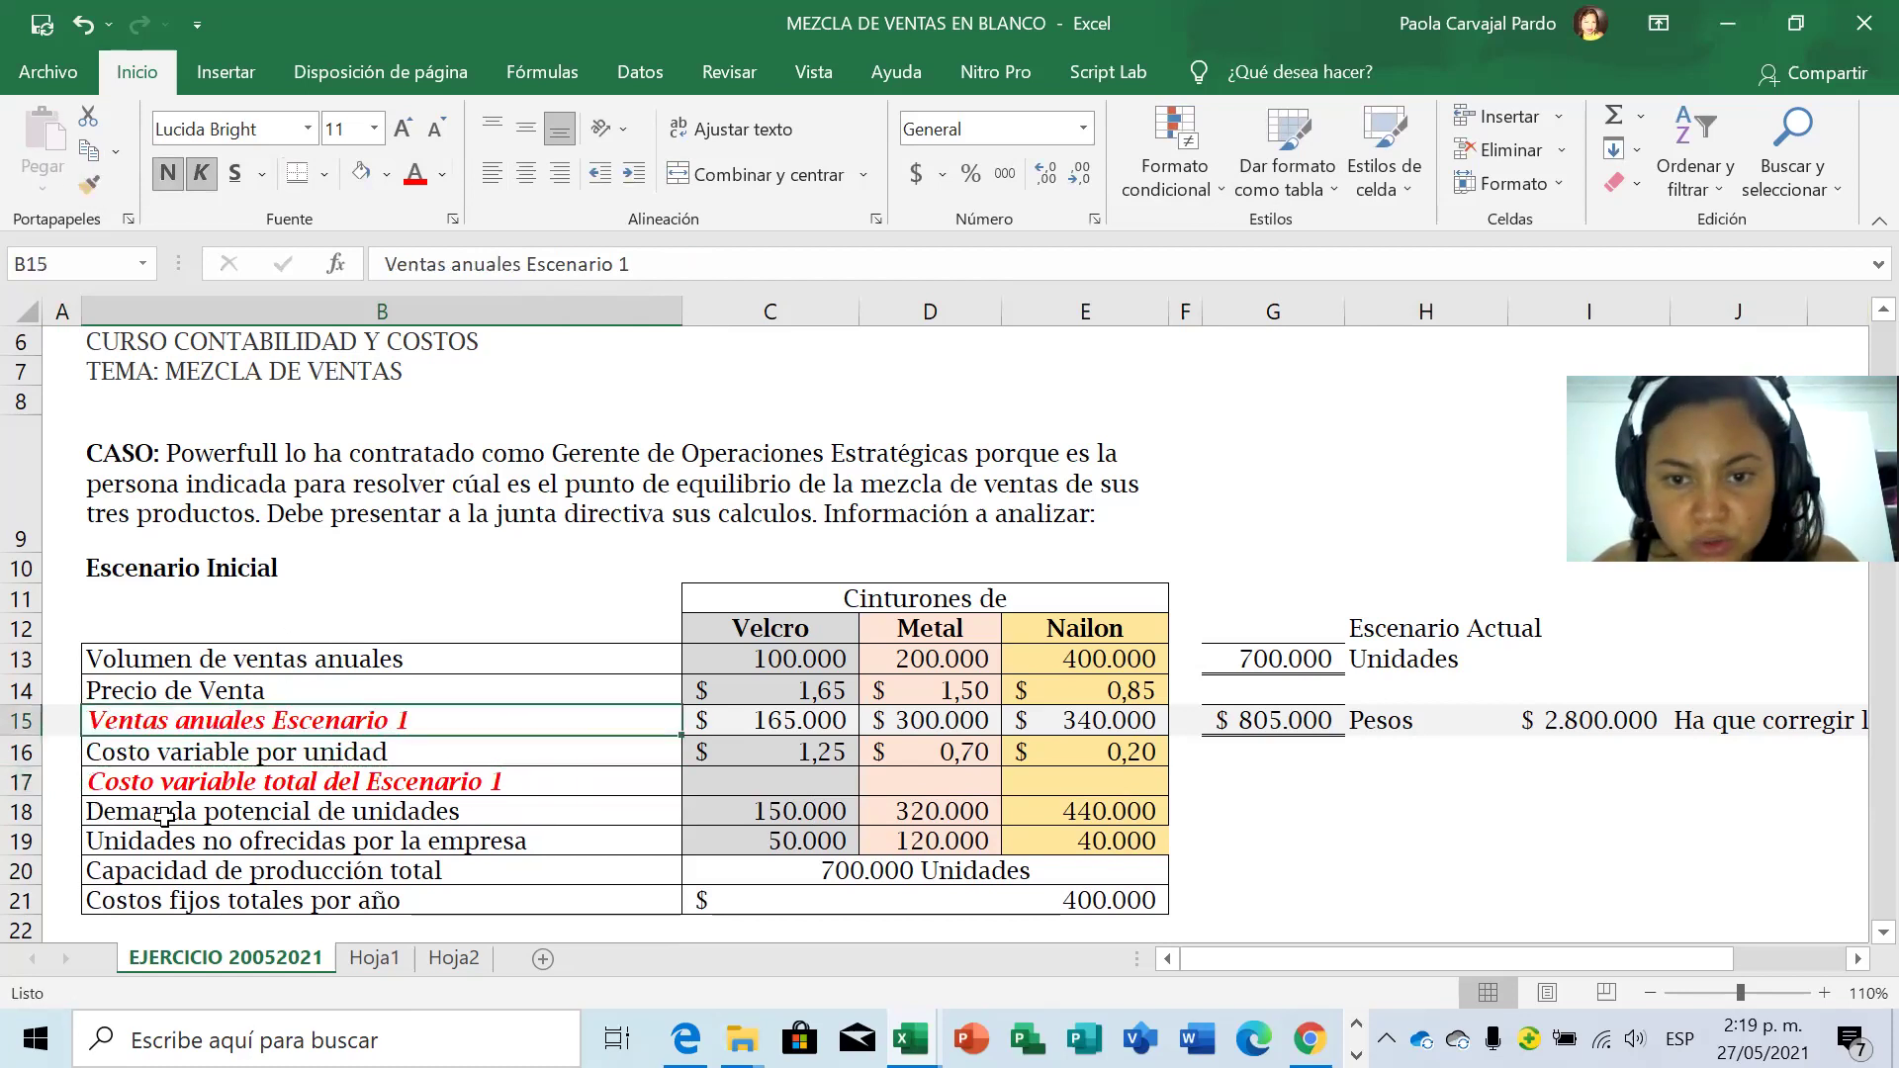
Give row 17 a light fill colour.
{"action": "left_click", "coordinate": [21, 782]}
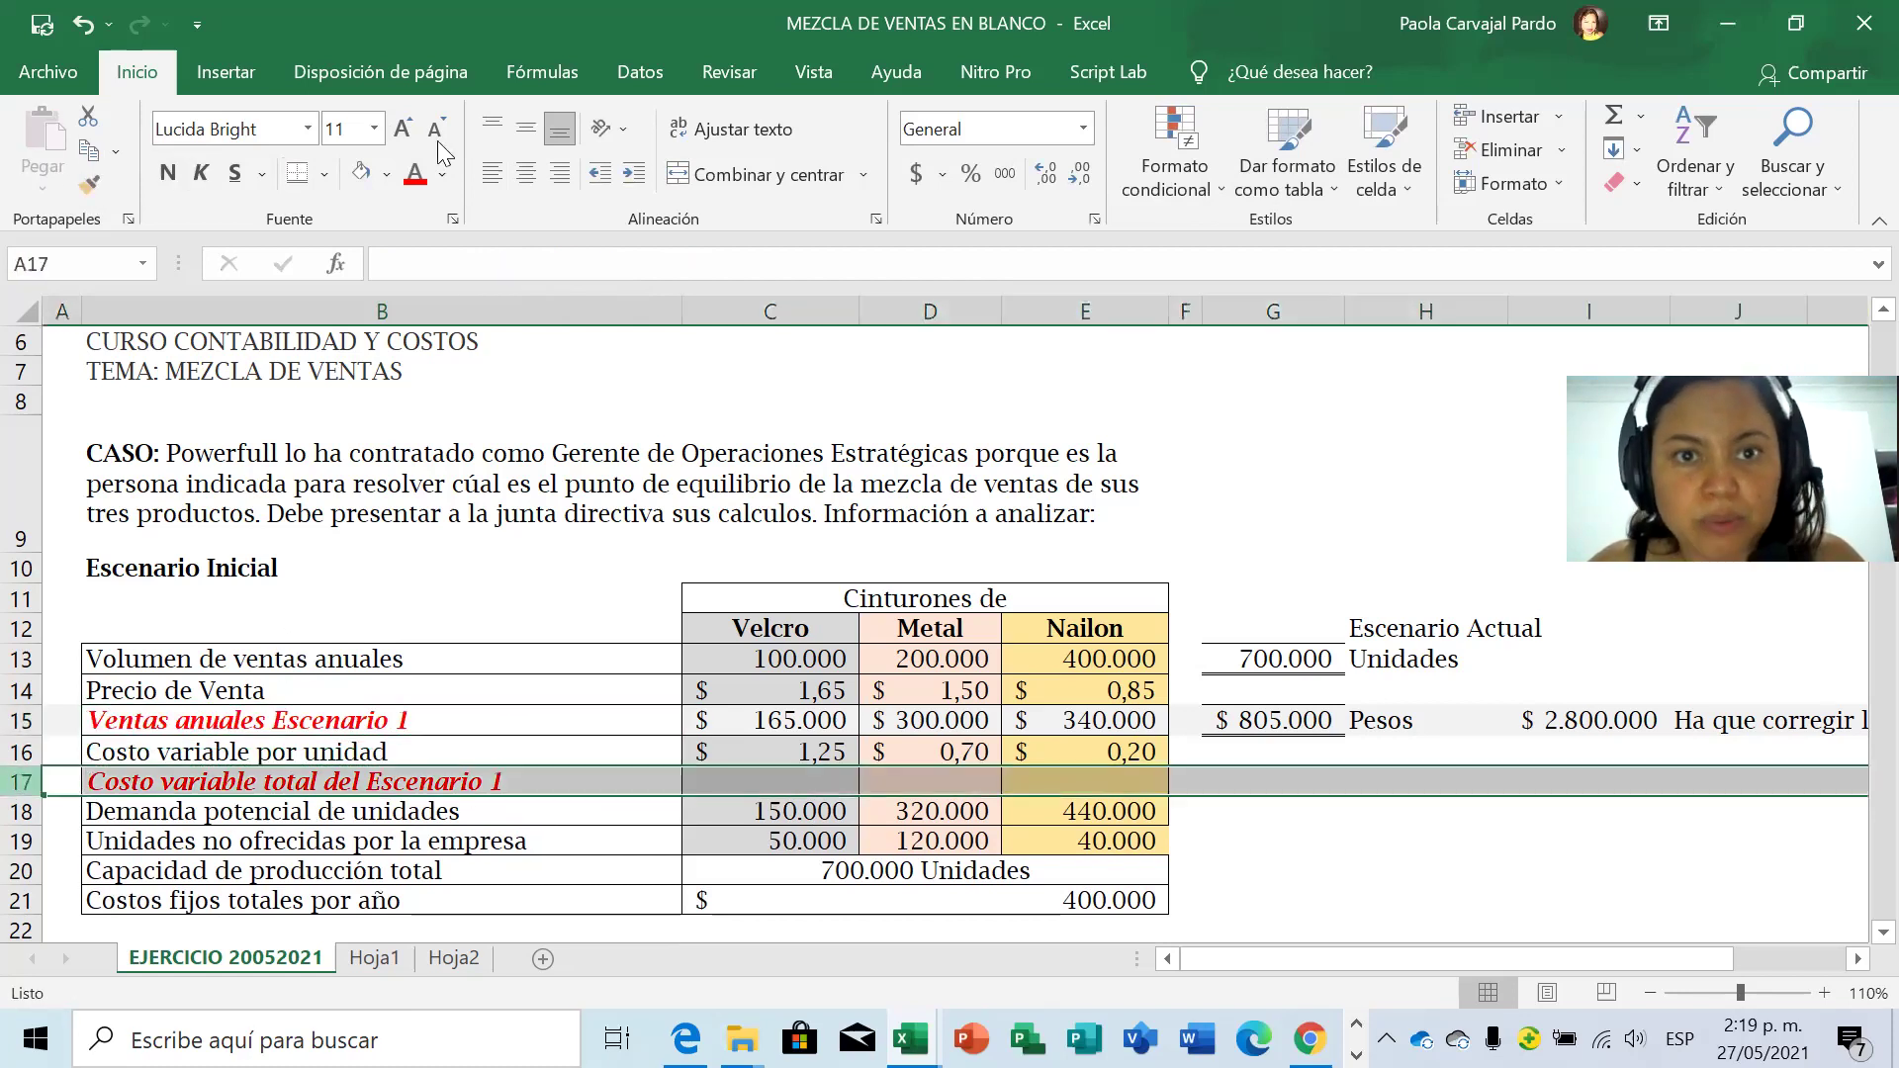
{"action": "left_click", "coordinate": [354, 184]}
{"action": "left_click", "coordinate": [469, 619]}
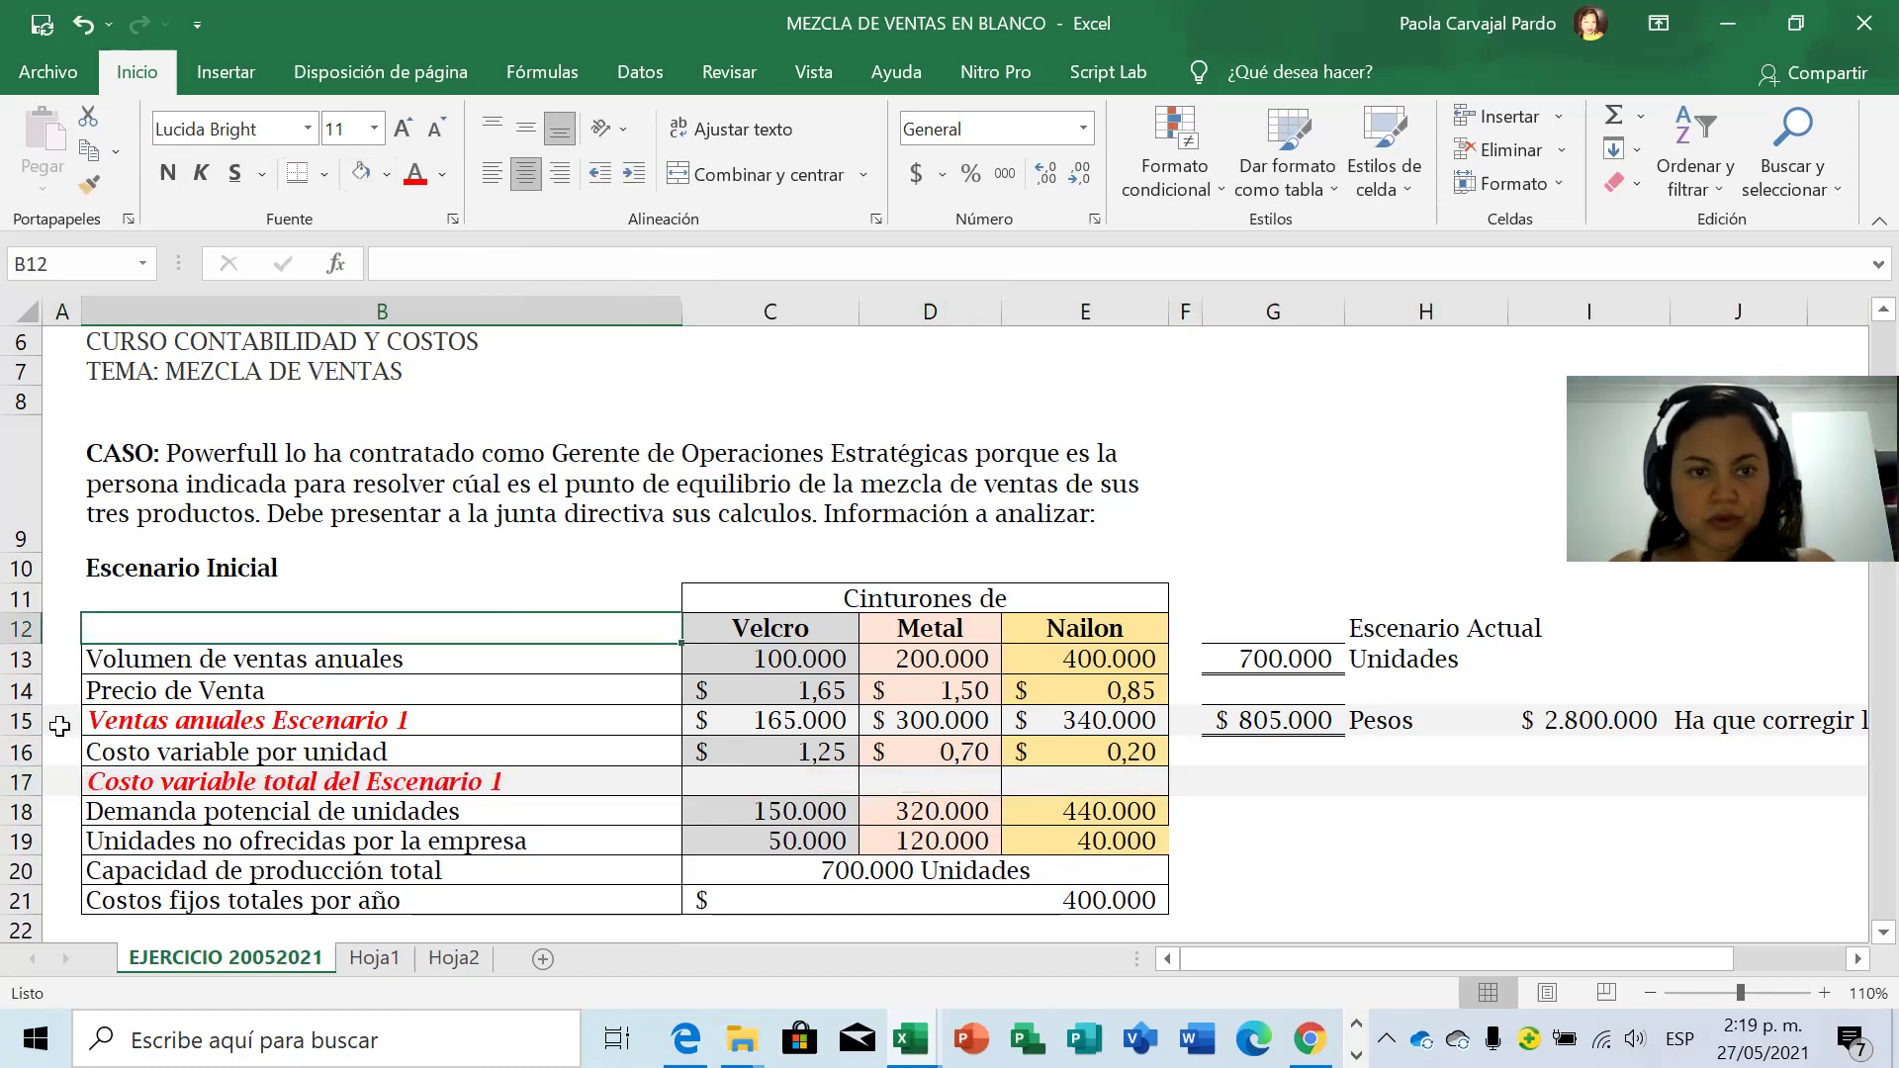
{"action": "left_click", "coordinate": [12, 719]}
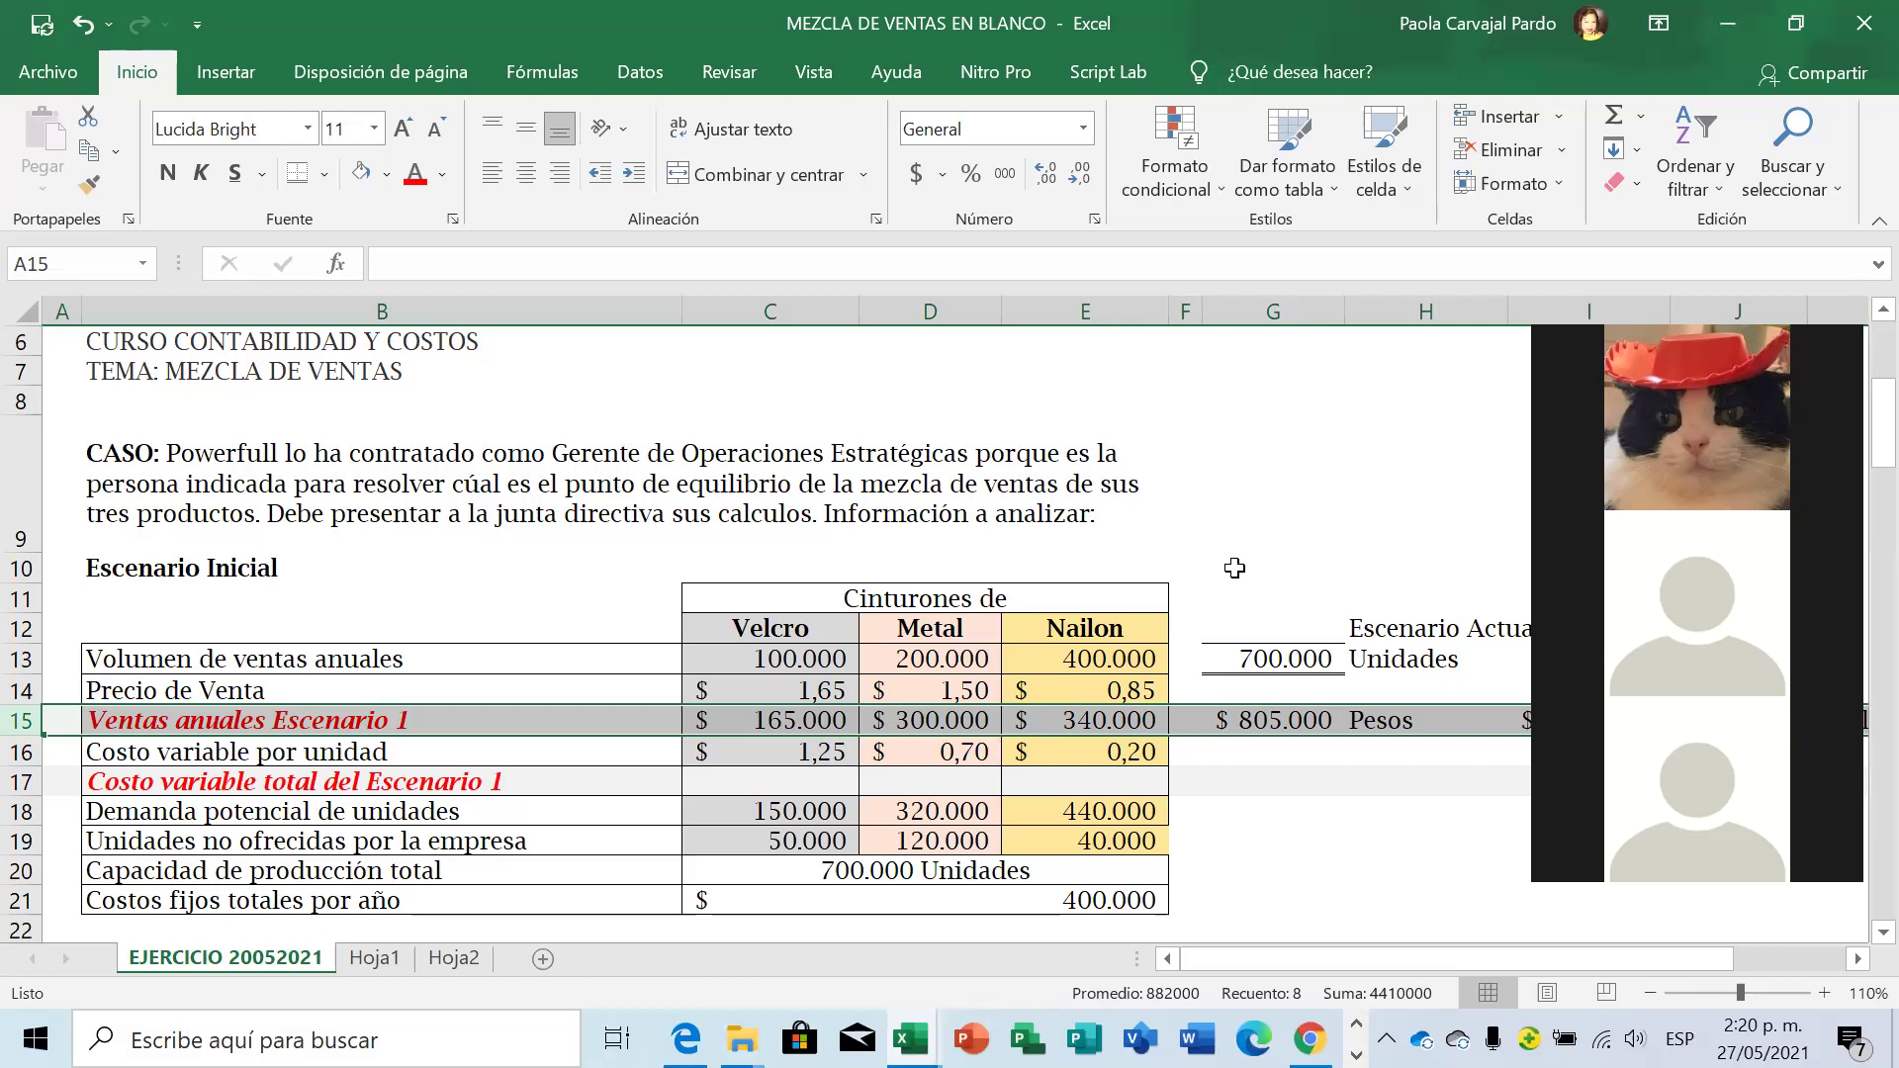
{"action": "left_click", "coordinate": [813, 781]}
{"action": "type", "text": "+C16*"}
{"action": "key", "text": "Up"}
Compute total variable cost =+C16*C13 in C17 without decimals and copy it to D17:E17.
{"action": "type", "text": "*"}
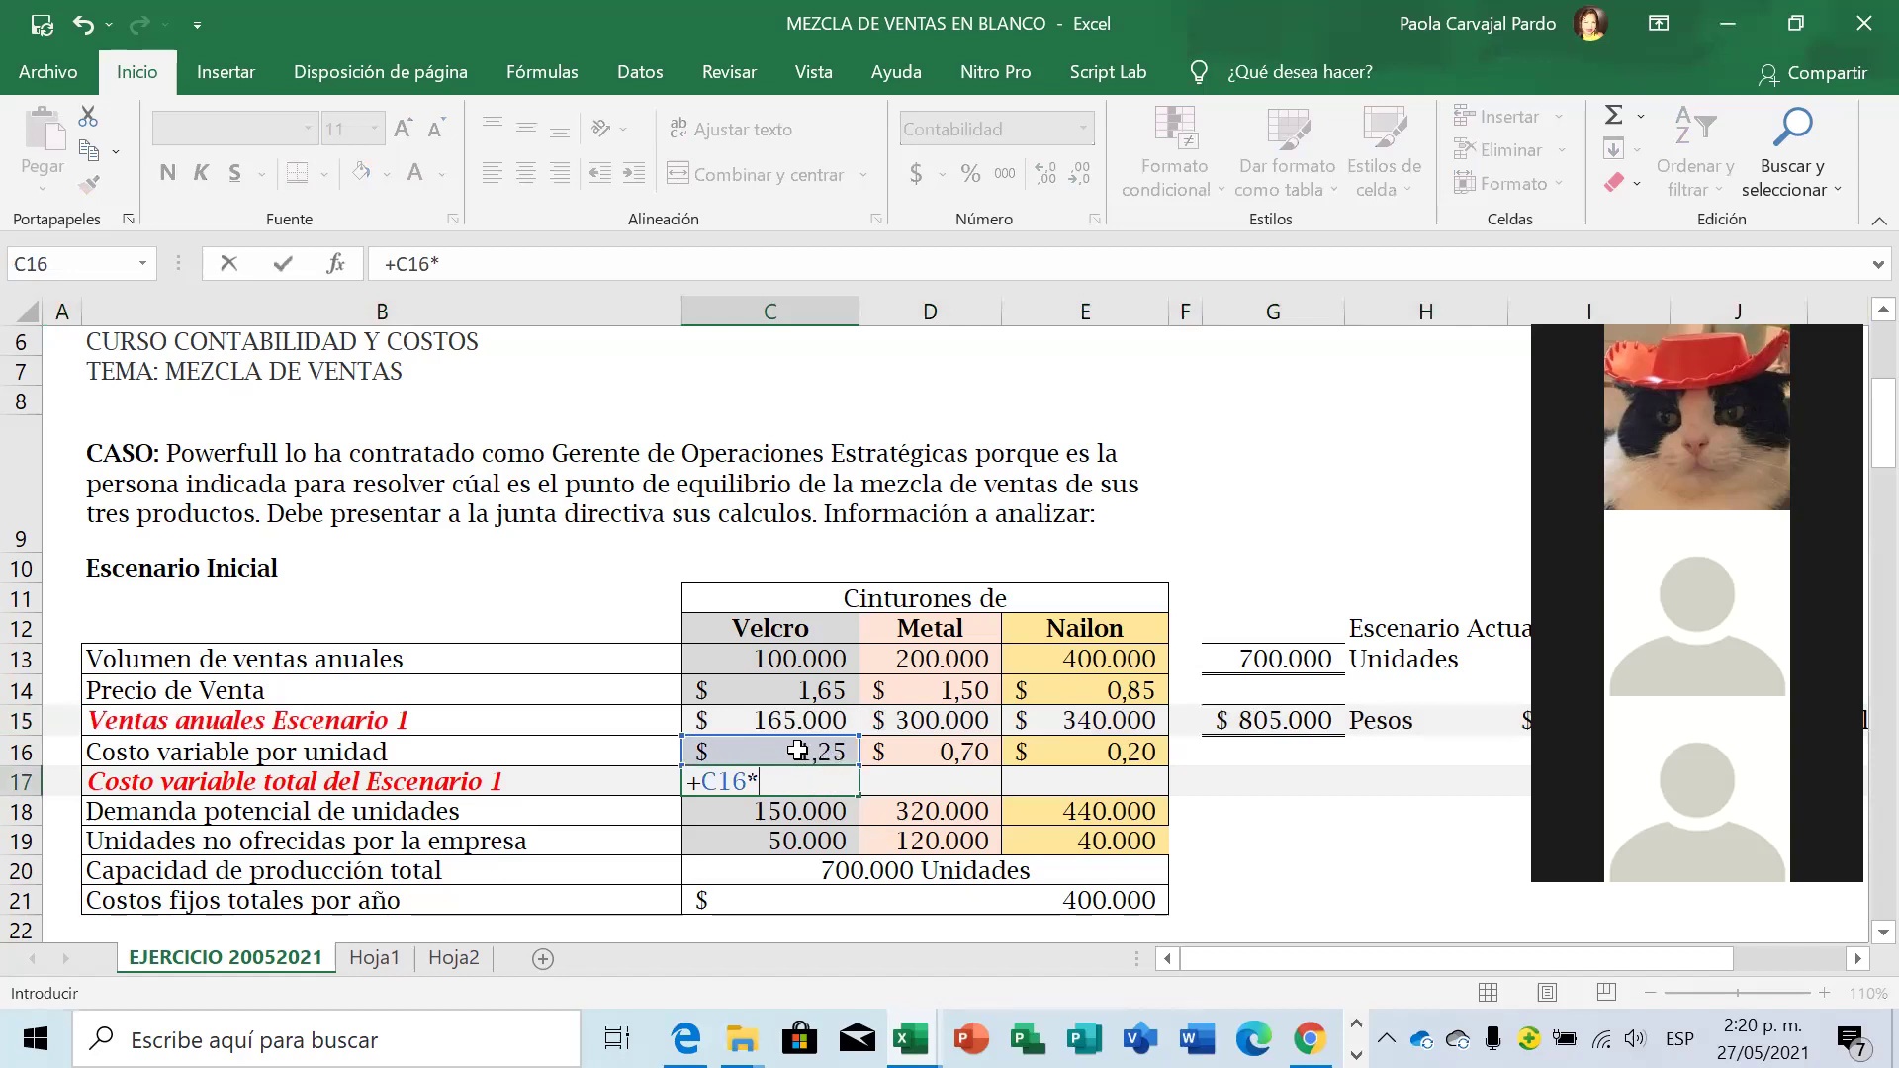
{"action": "left_click", "coordinate": [776, 661]}
{"action": "key", "text": "Return"}
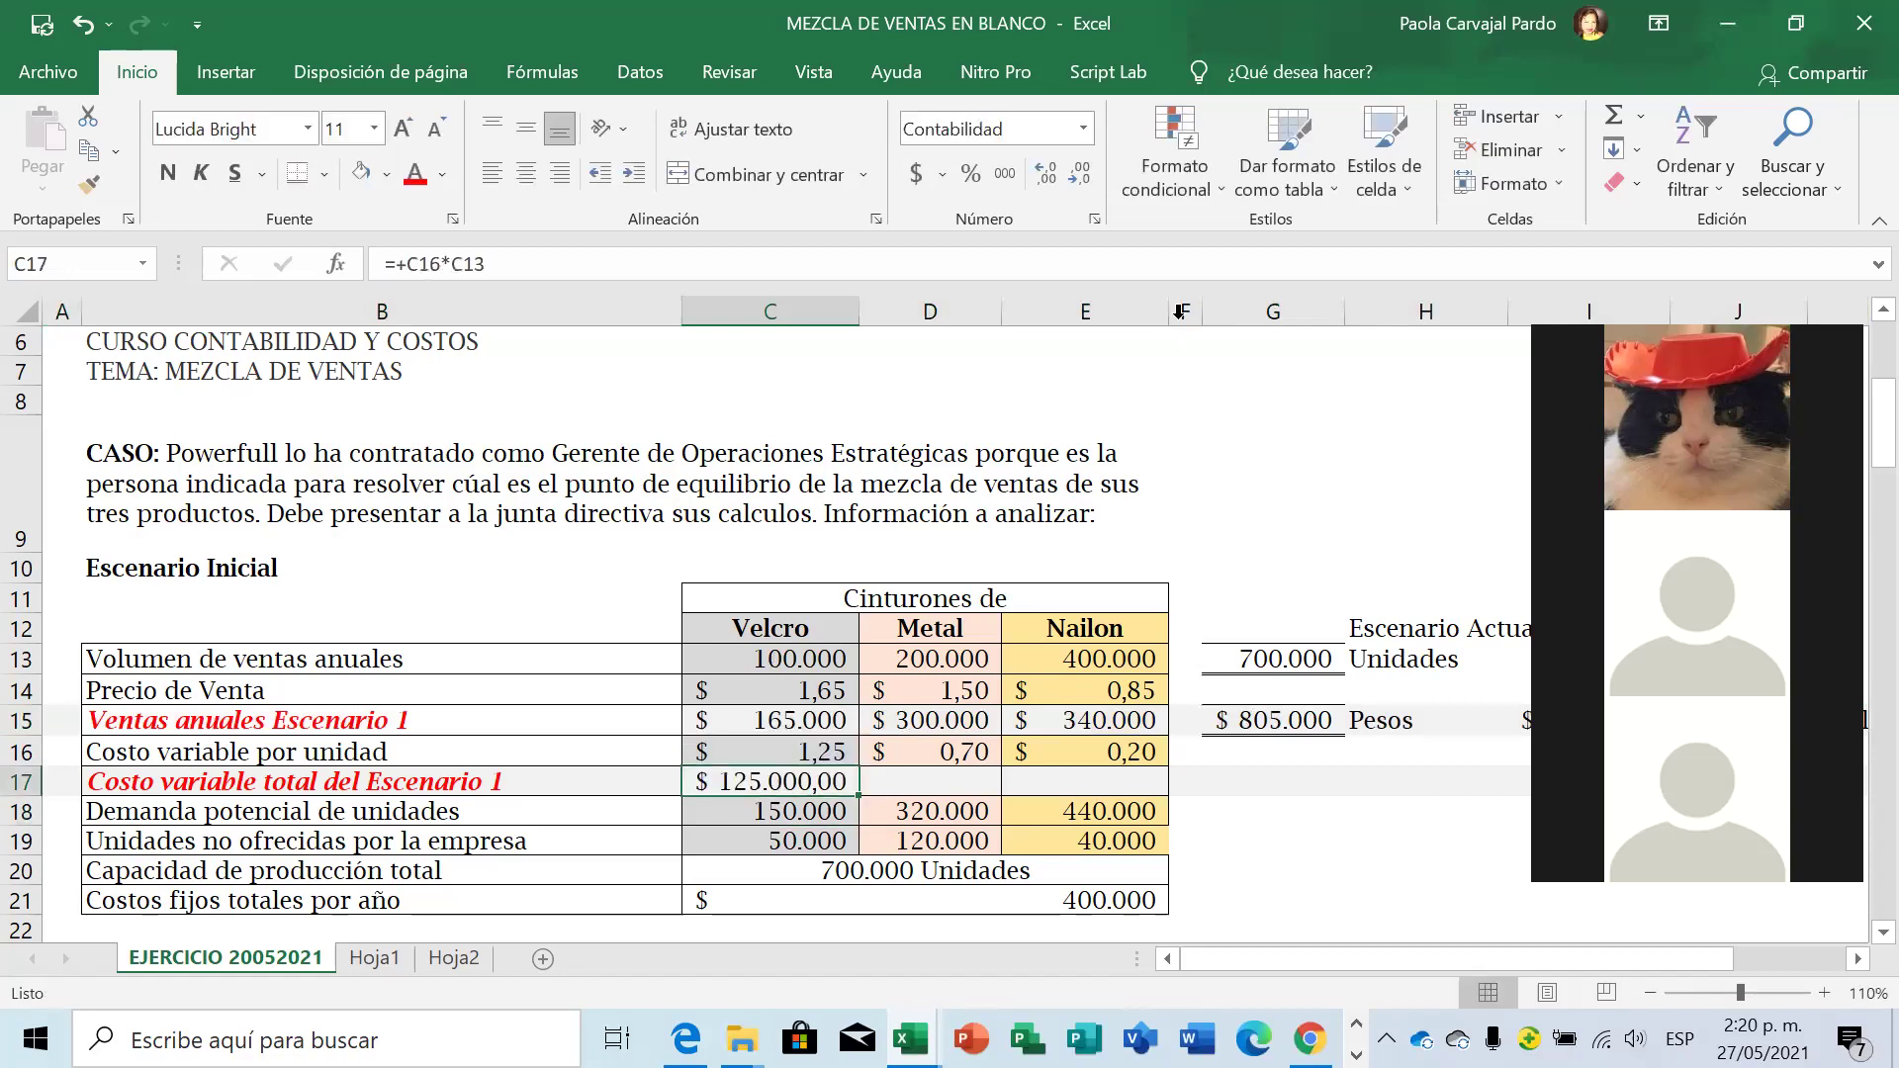
{"action": "double_click", "coordinate": [1079, 181]}
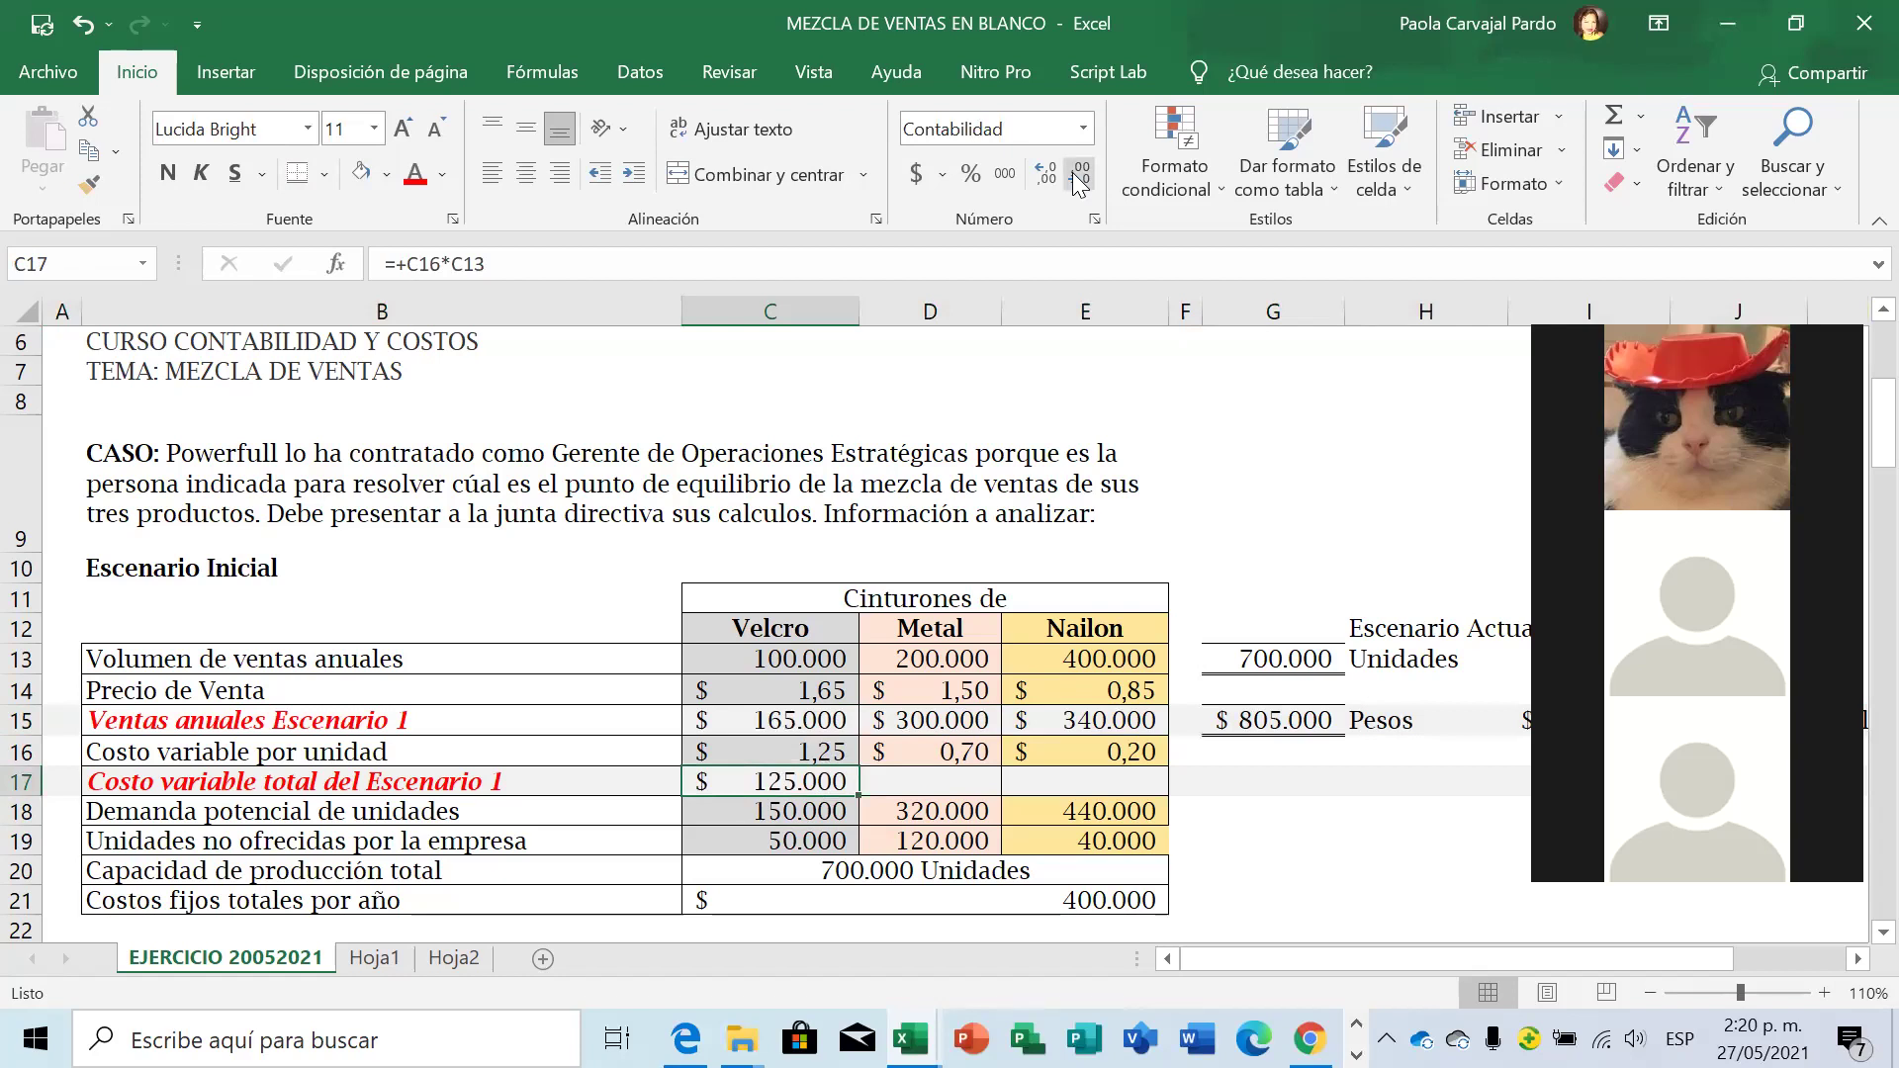
{"action": "key", "text": "ctrl+c"}
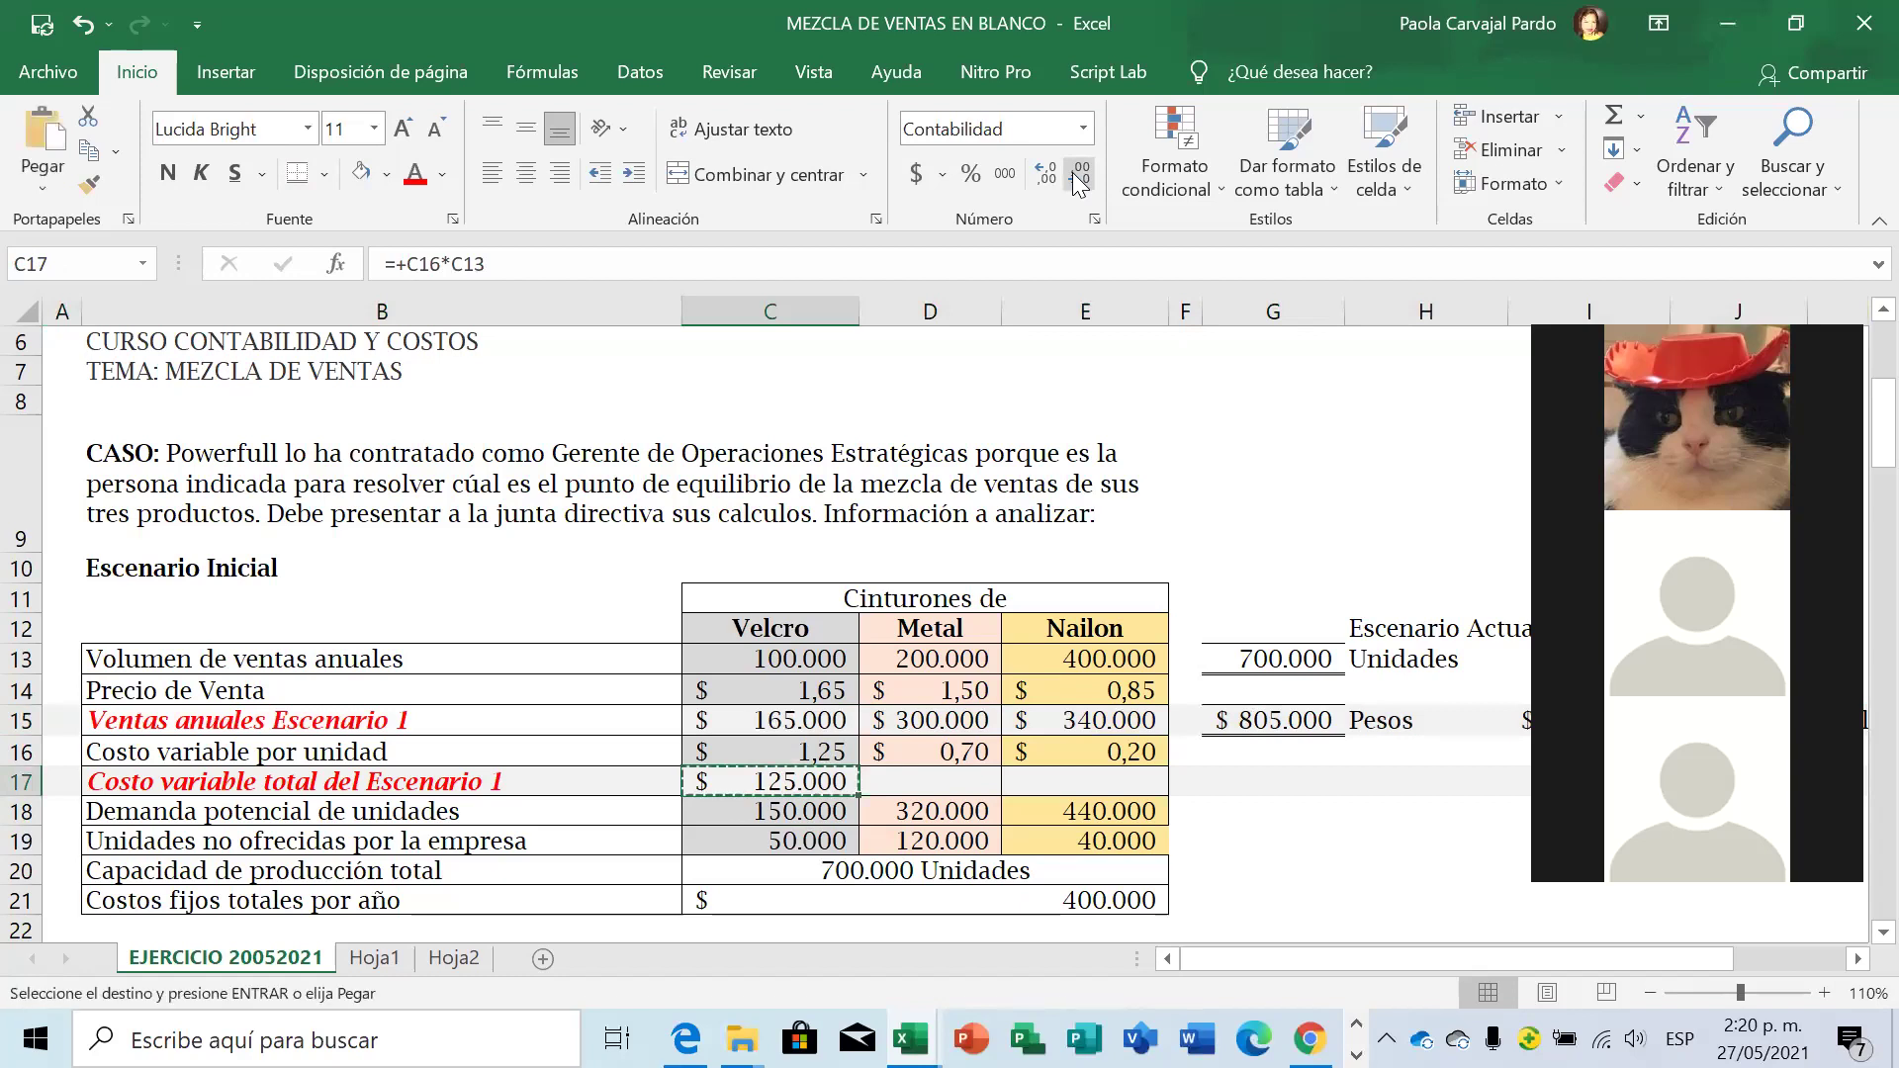
{"action": "key", "text": "Right"}
{"action": "key", "text": "shift+Right"}
{"action": "key", "text": "ctrl+v"}
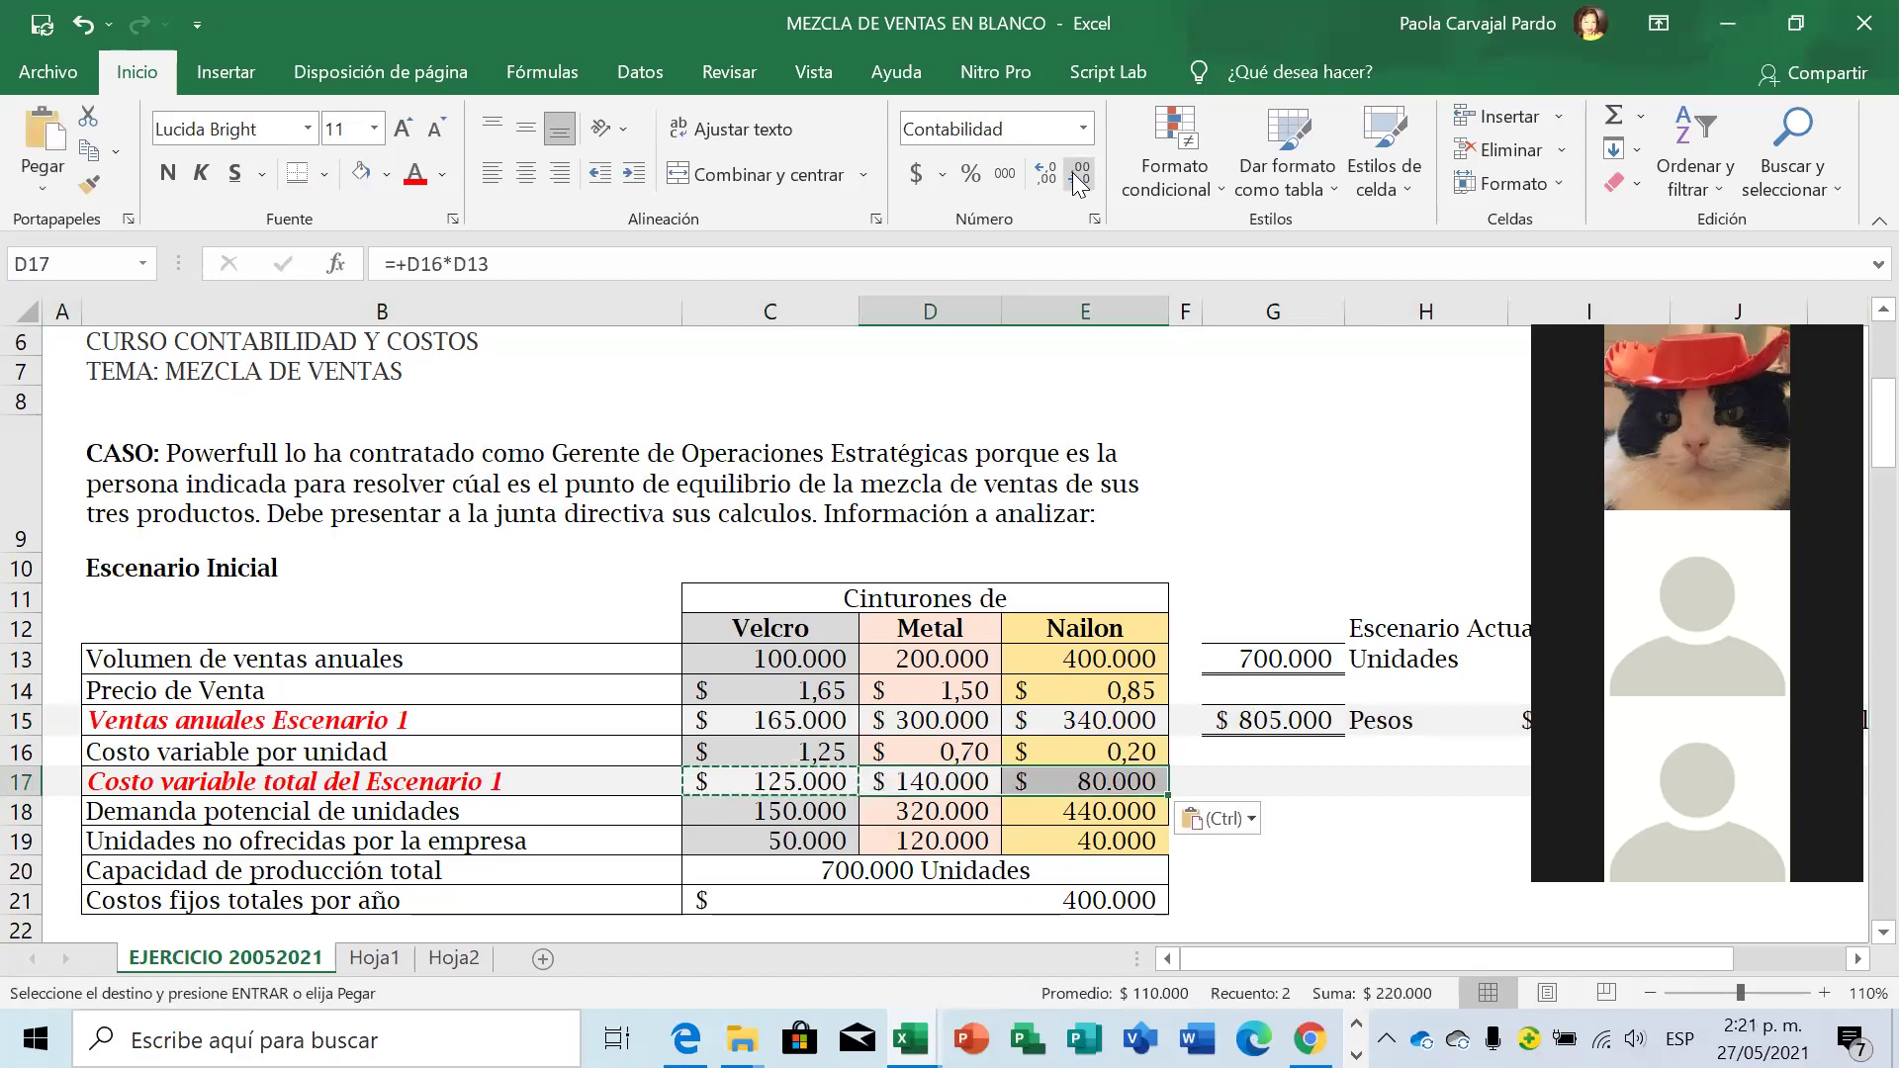
Copy G15's SUMA formula into G17 to total variable costs as $ 345.000.
{"action": "key", "text": "Up"}
{"action": "key", "text": "Up"}
{"action": "key", "text": "Right"}
{"action": "key", "text": "Right"}
{"action": "key", "text": "Right"}
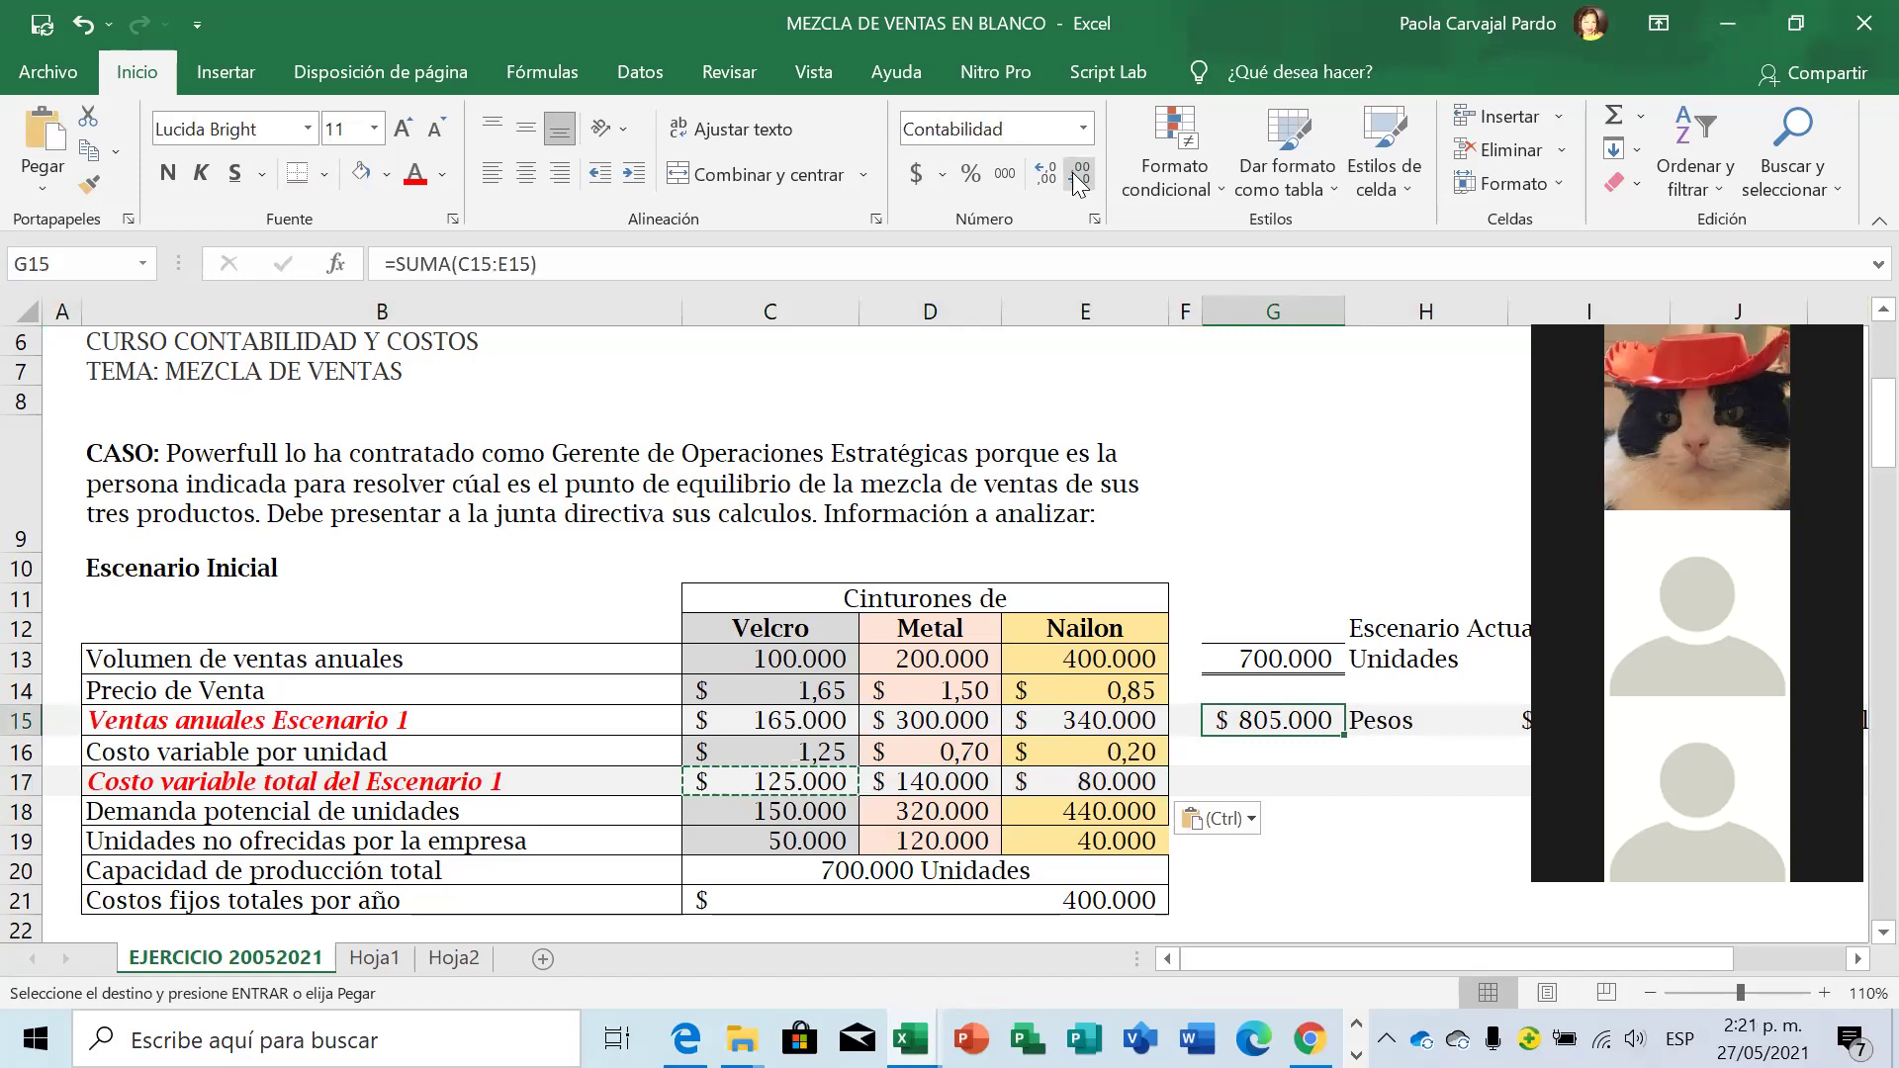
{"action": "key", "text": "ctrl+c"}
{"action": "key", "text": "Down"}
{"action": "key", "text": "Down"}
{"action": "key", "text": "ctrl+v"}
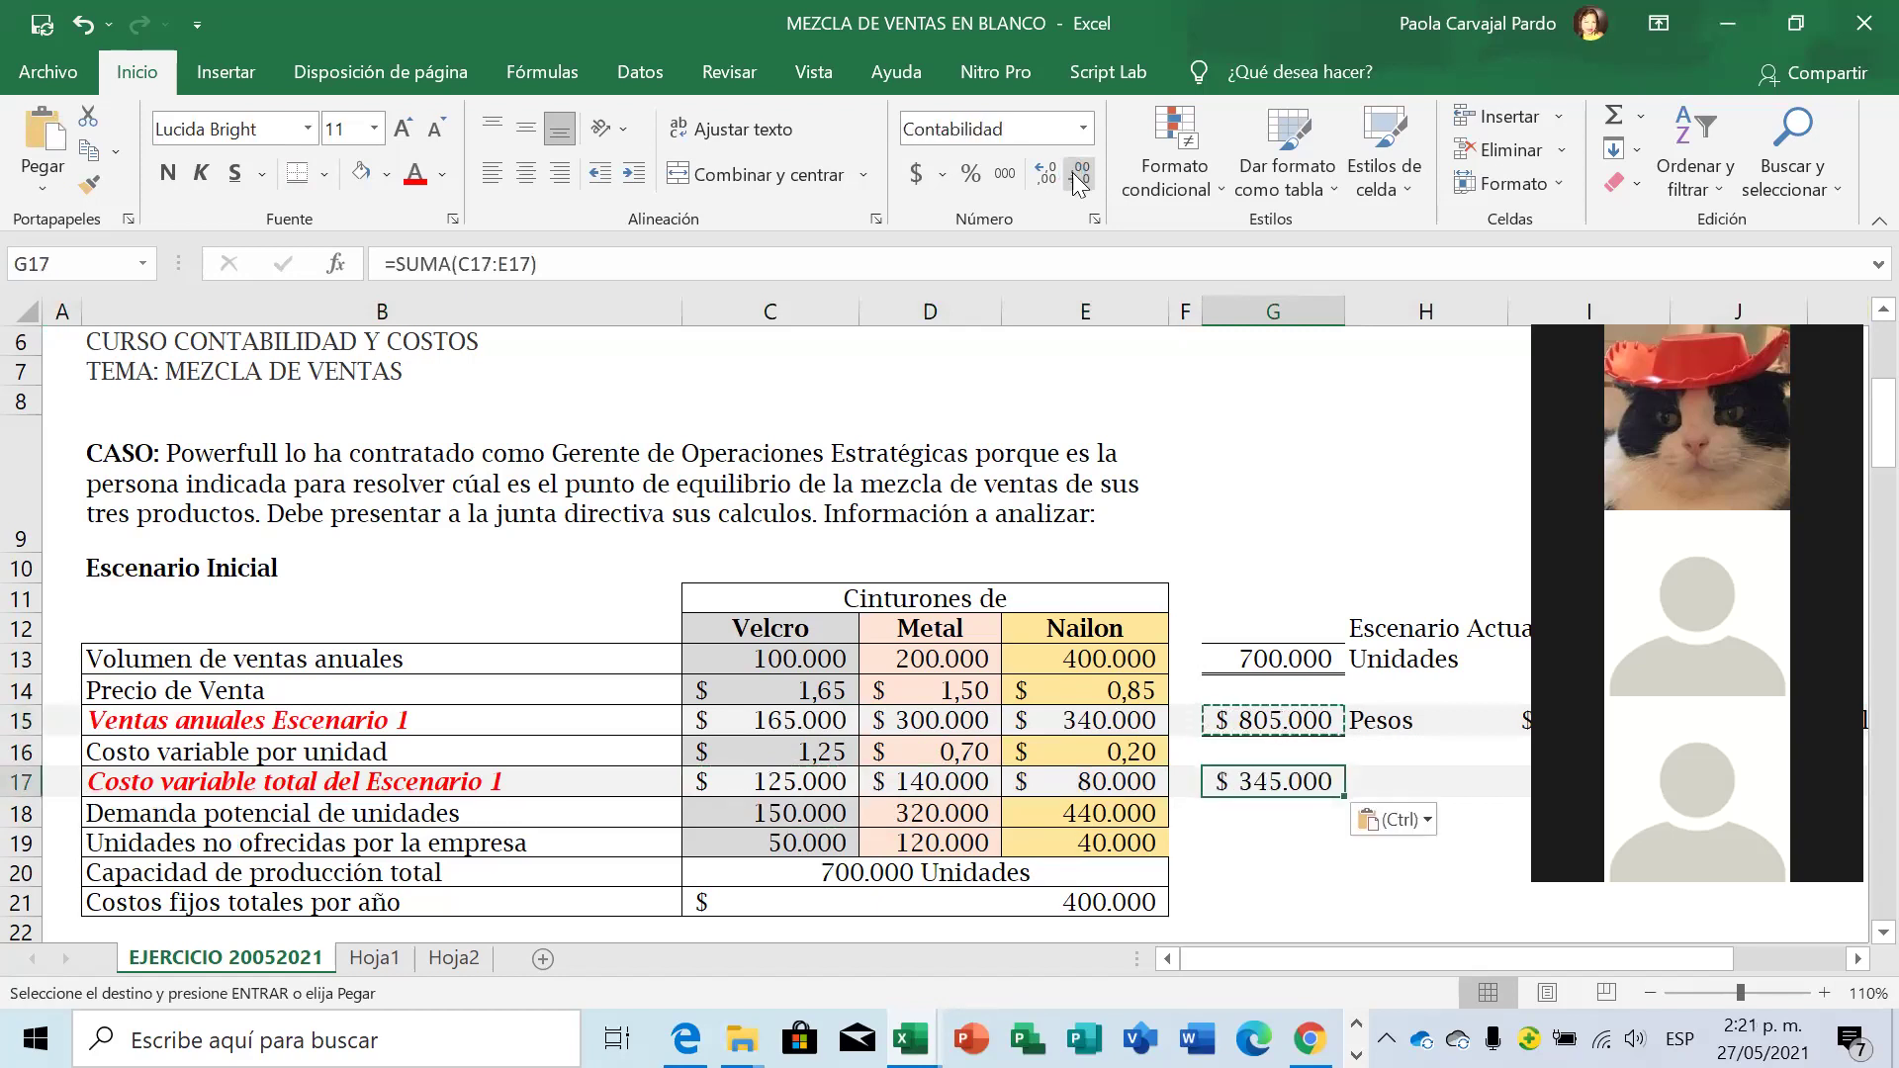
{"action": "key", "text": "Down"}
{"action": "key", "text": "Down"}
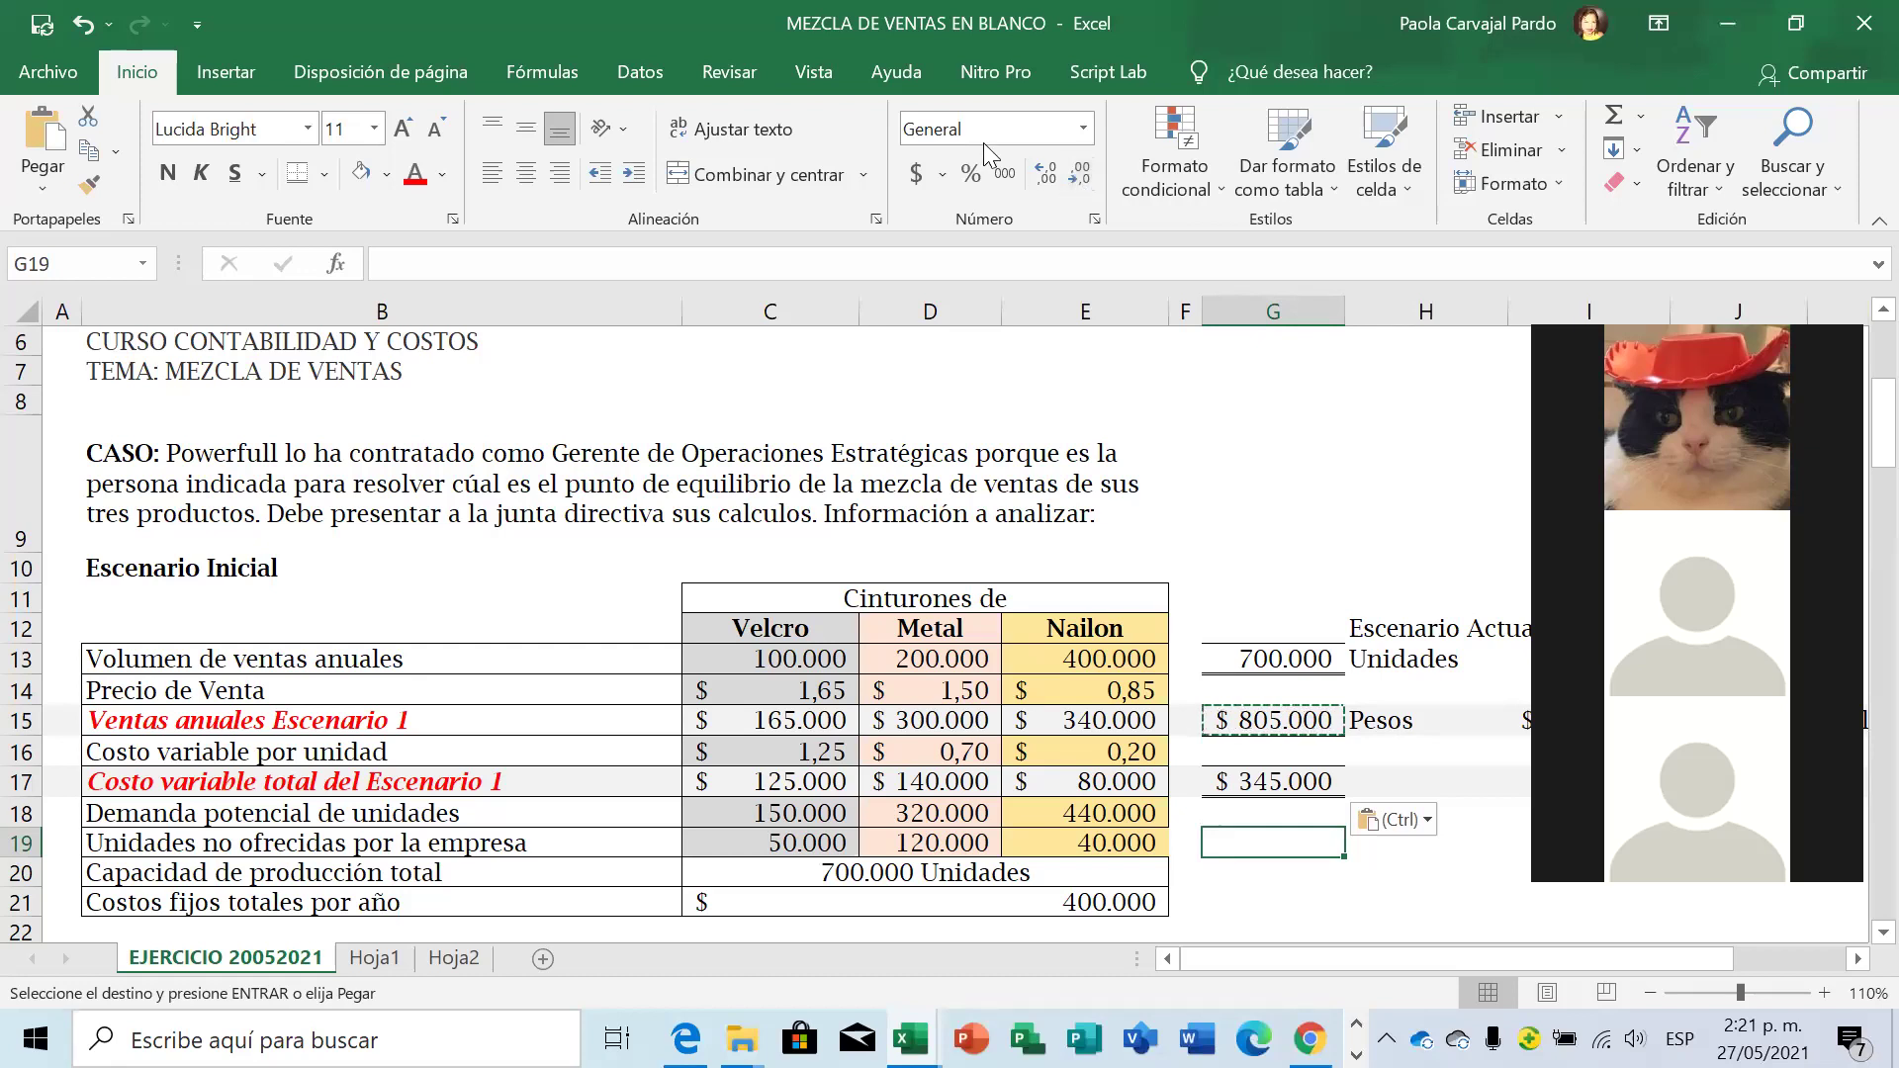
{"action": "left_click", "coordinate": [902, 806]}
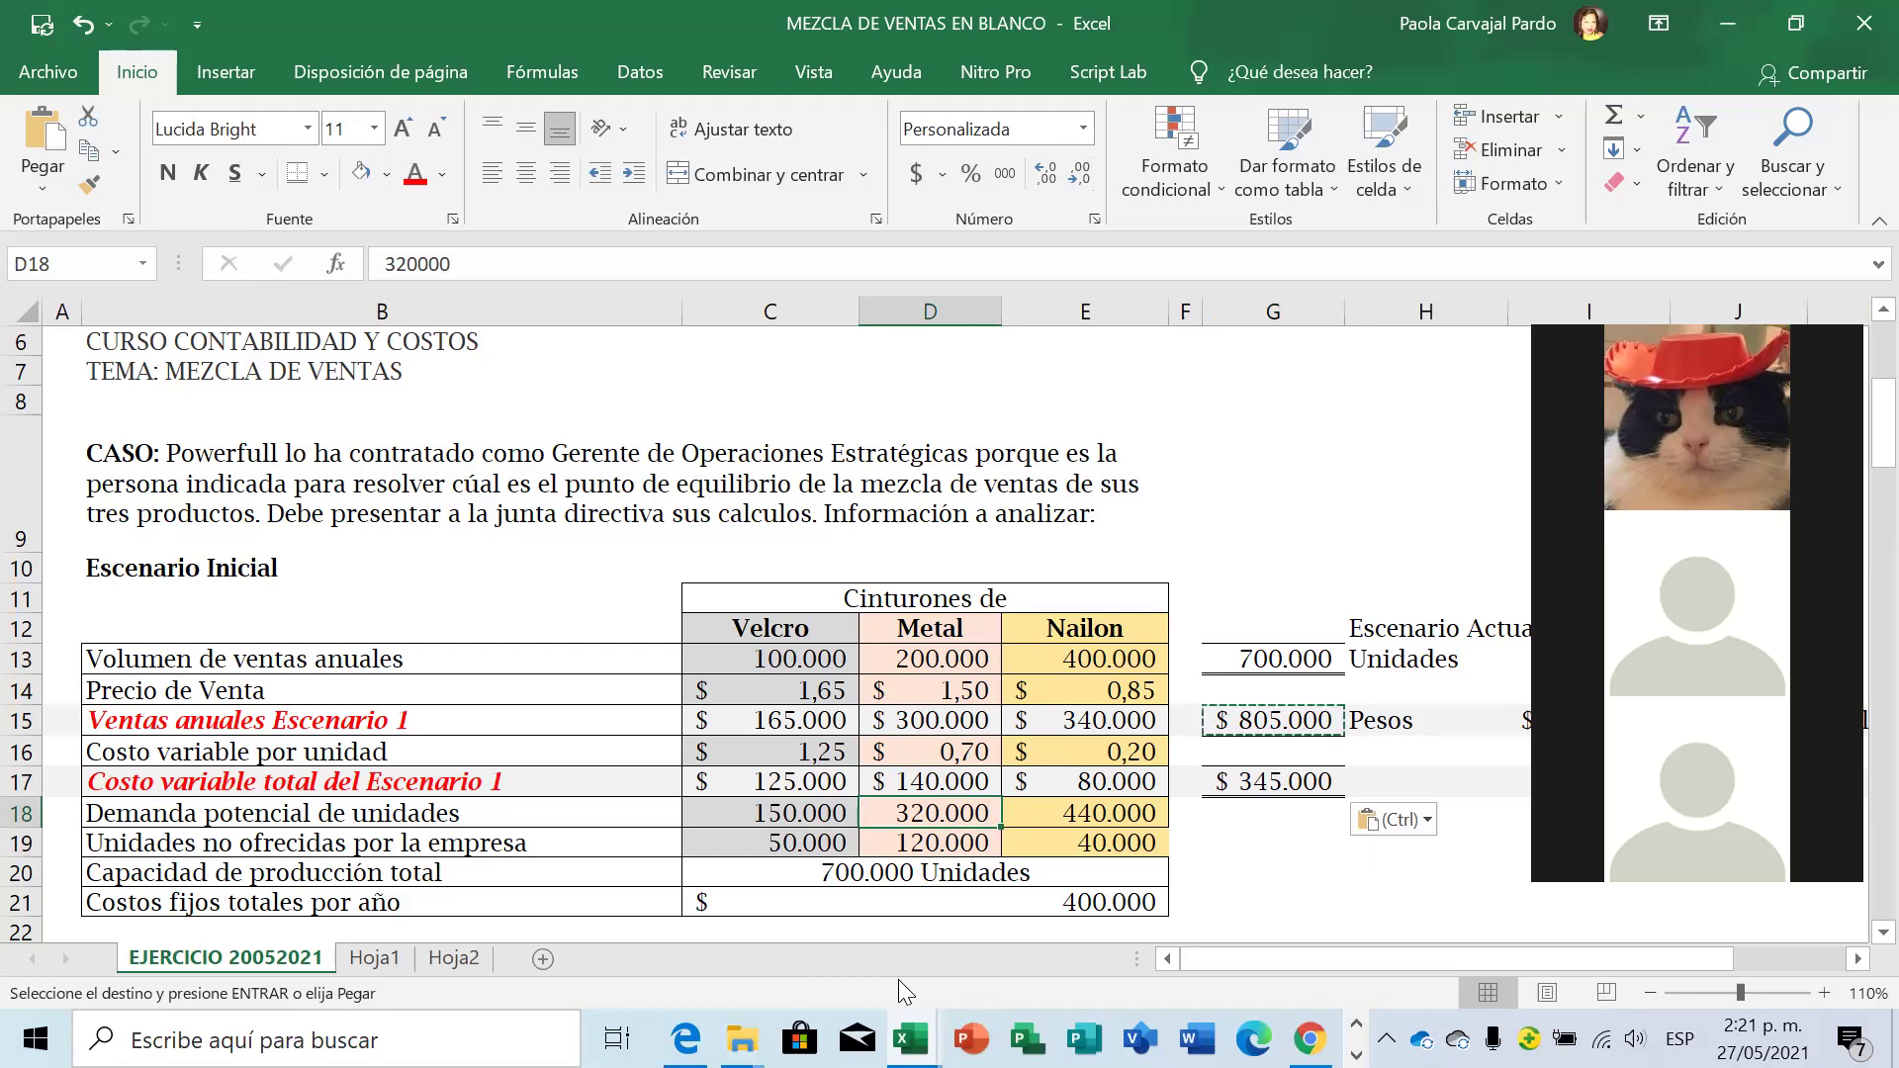
{"action": "left_click", "coordinate": [817, 651]}
{"action": "key", "text": "Right"}
{"action": "key", "text": "Right"}
{"action": "key", "text": "Left"}
{"action": "key", "text": "Left"}
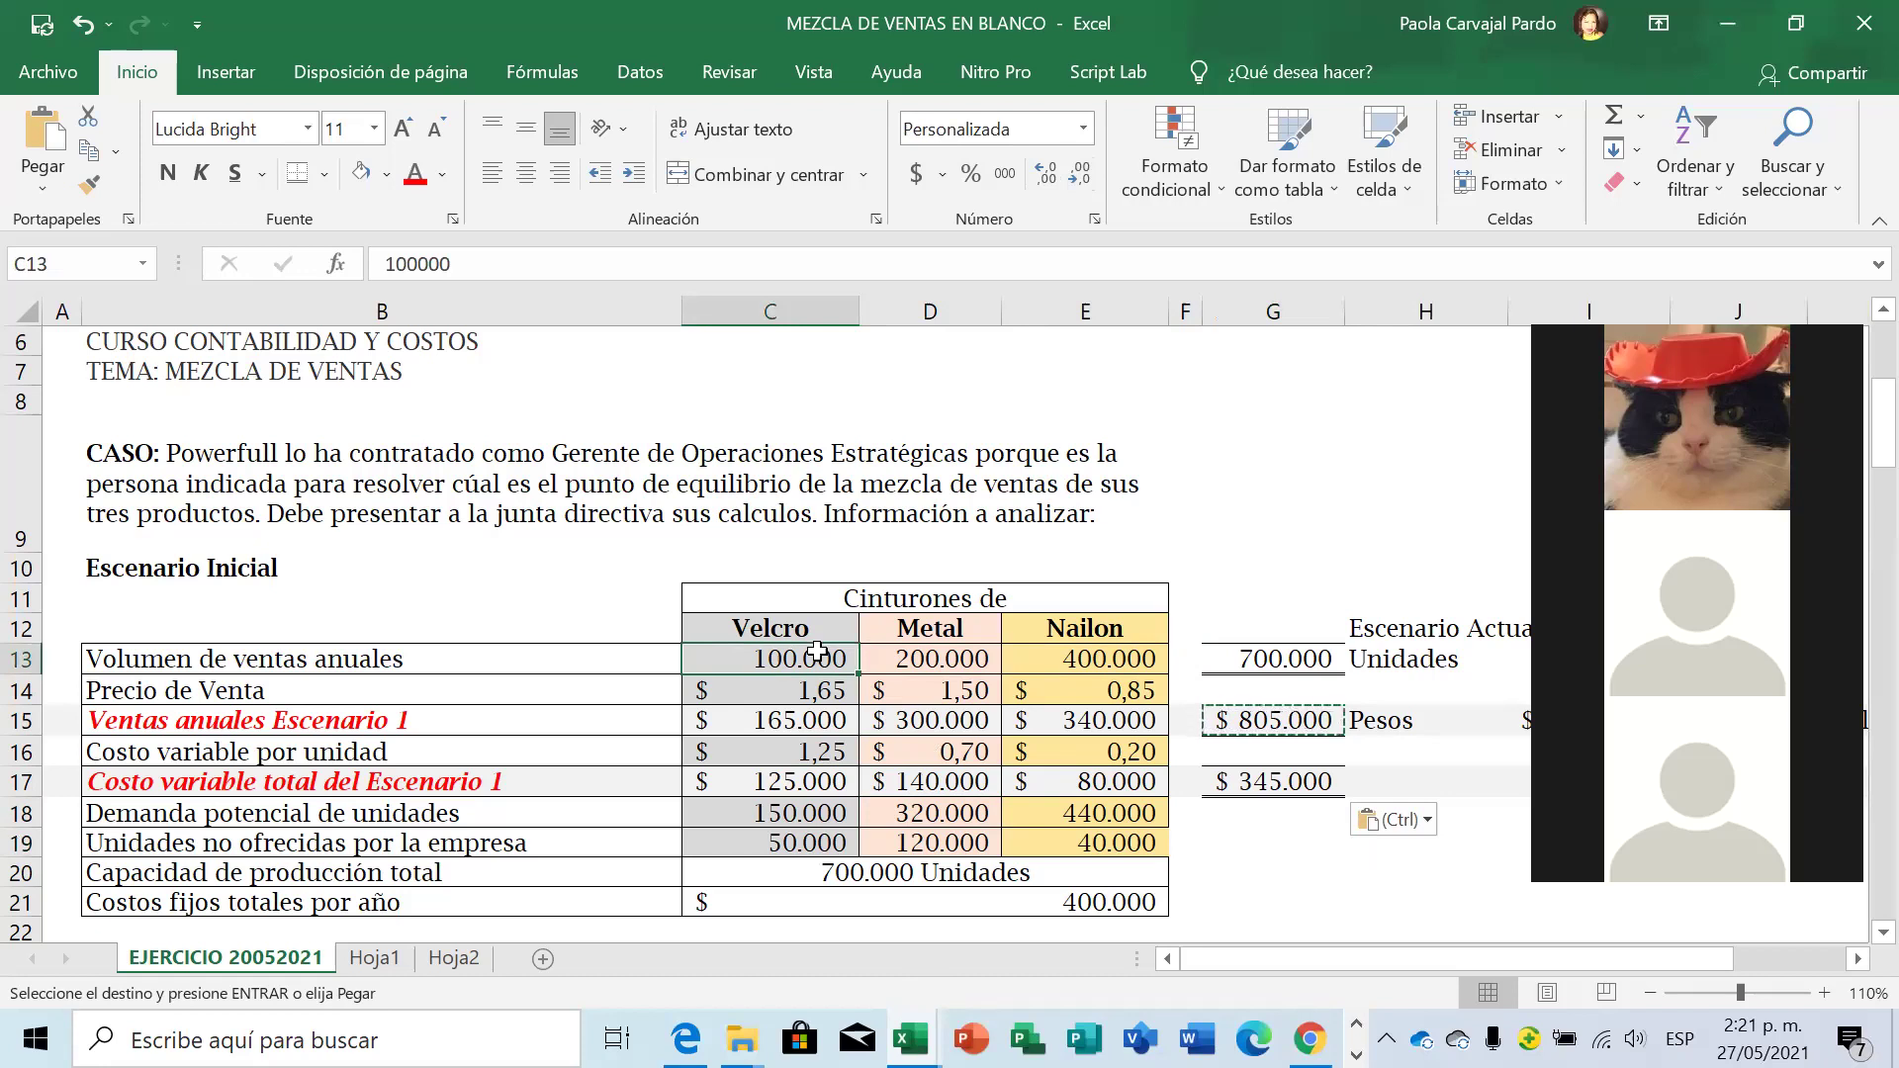
{"action": "left_click", "coordinate": [797, 847]}
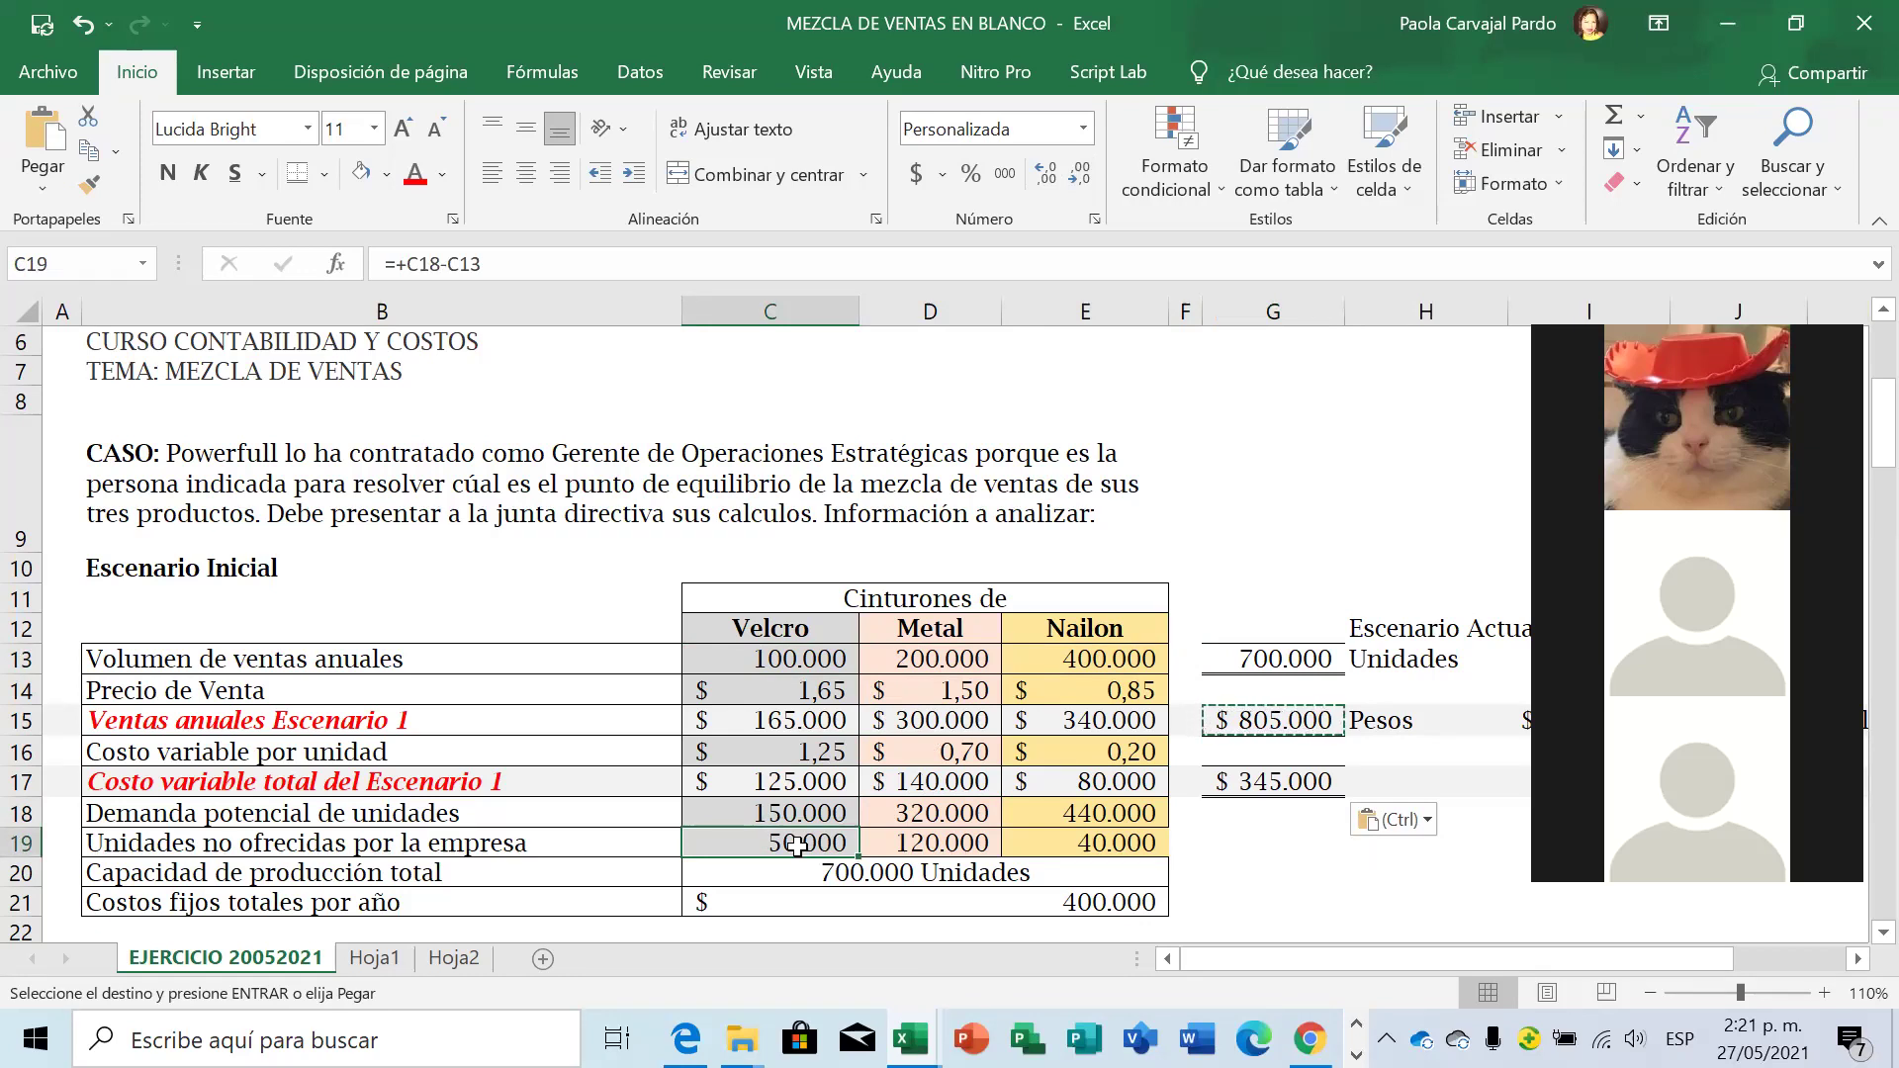
{"action": "mouse_move", "coordinate": [737, 1039]}
{"action": "left_click", "coordinate": [21, 872]}
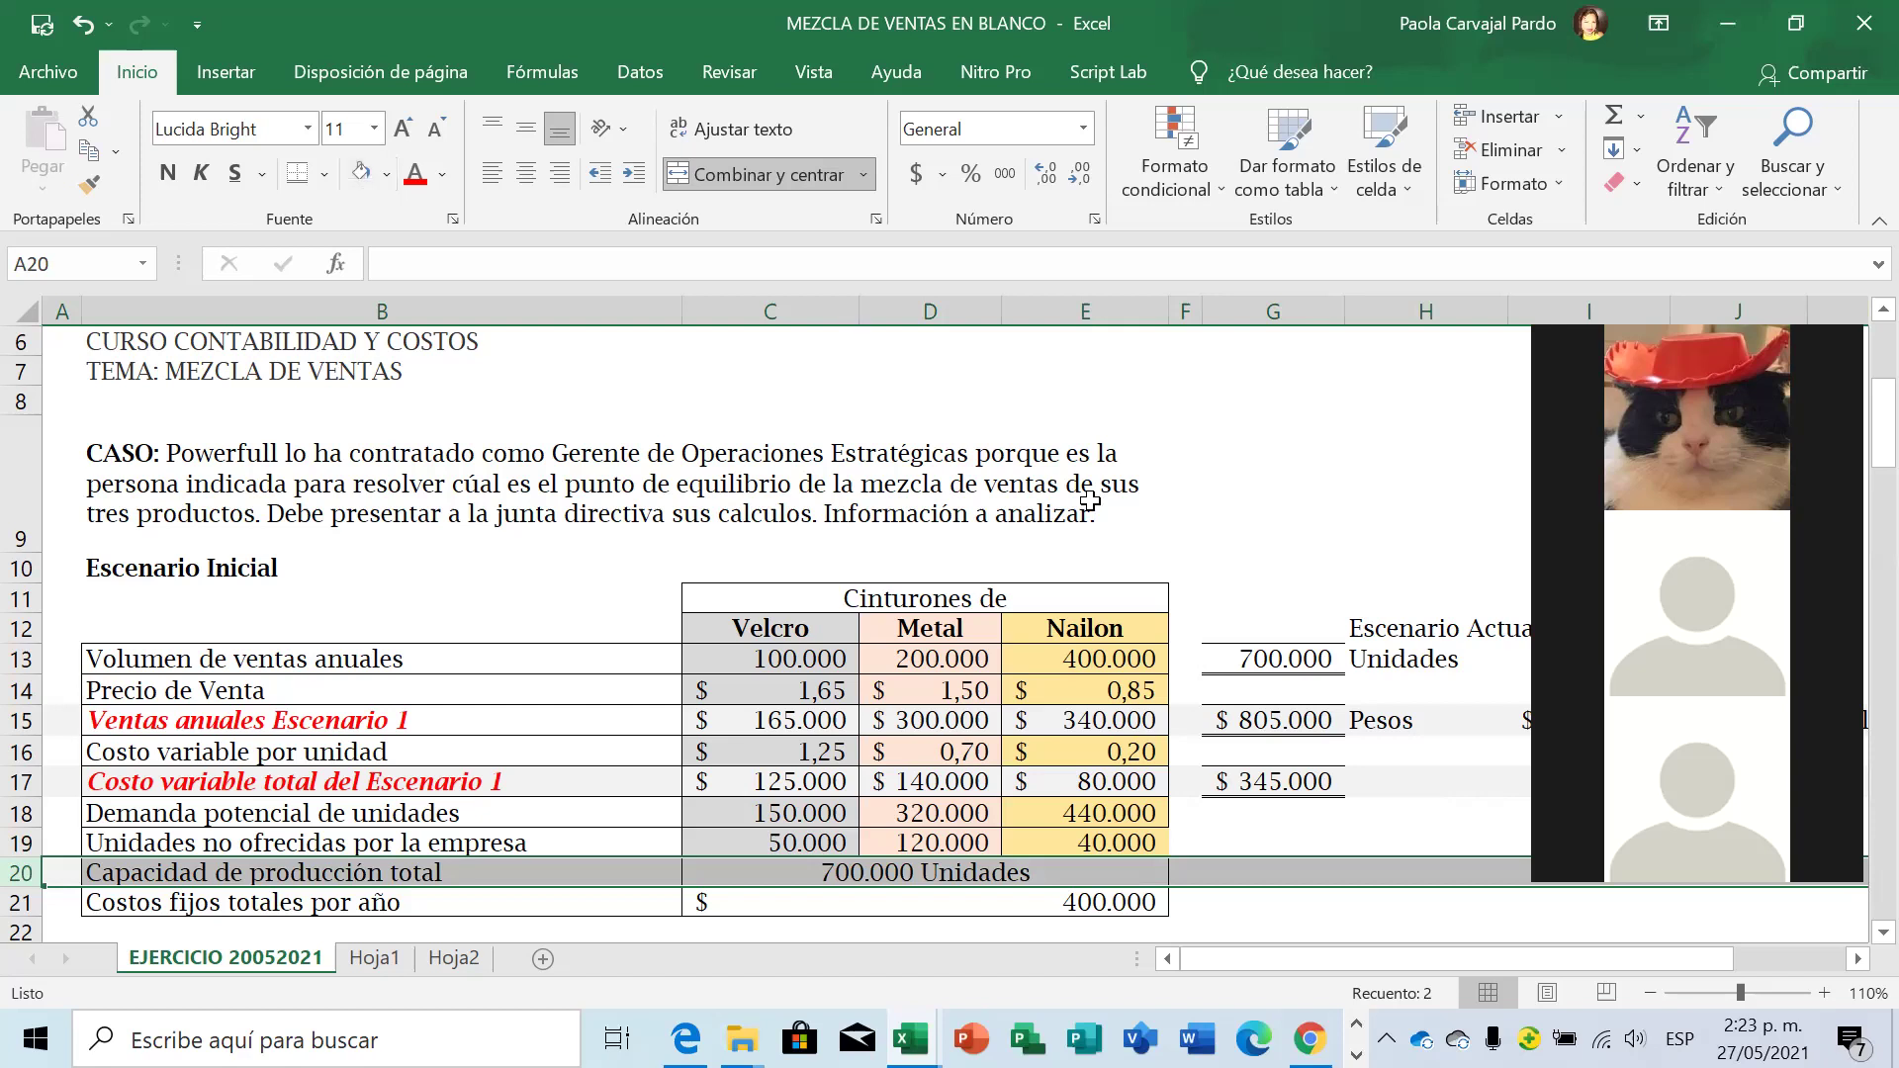
Link G21 to the $ 400.000 fixed costs in C21 and add a bottom border.
{"action": "left_click", "coordinate": [1292, 905]}
{"action": "type", "text": "="}
{"action": "key", "text": "Left"}
{"action": "key", "text": "Left"}
{"action": "key", "text": "Return"}
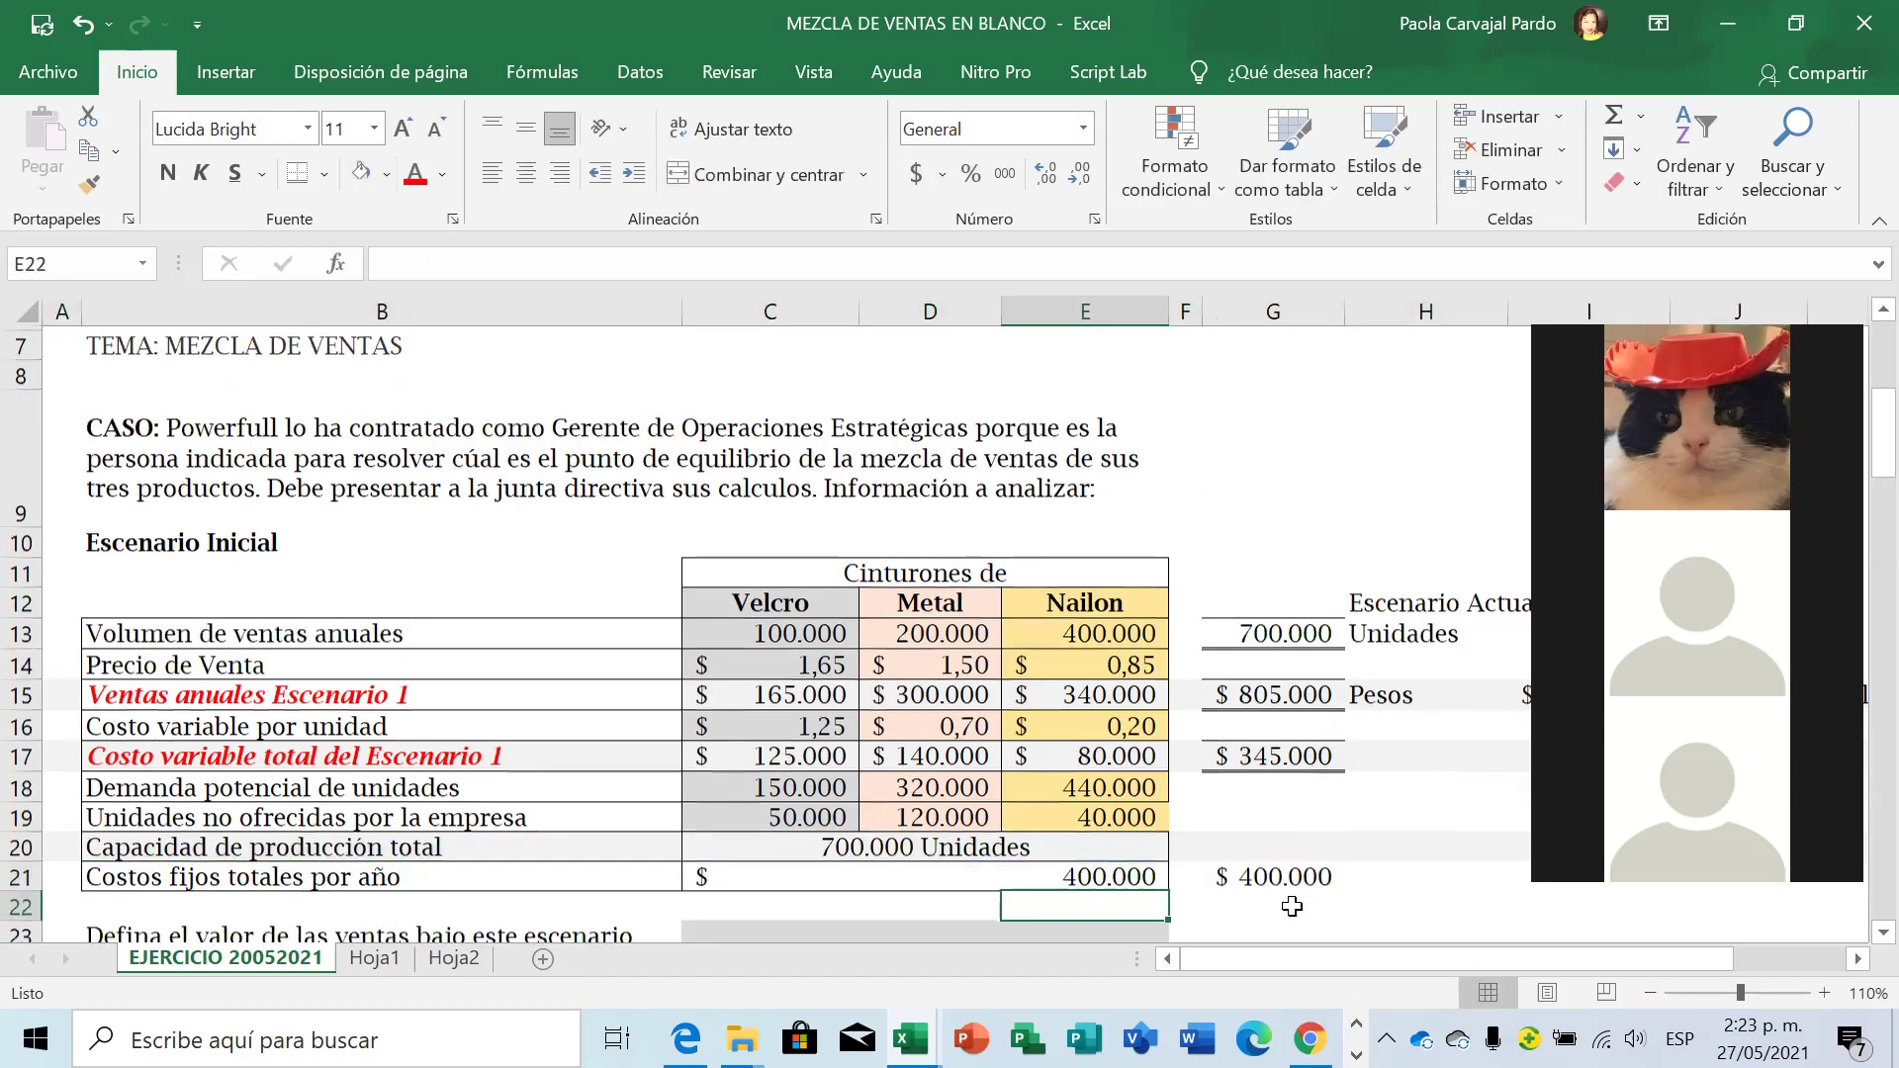
{"action": "left_click", "coordinate": [1292, 887]}
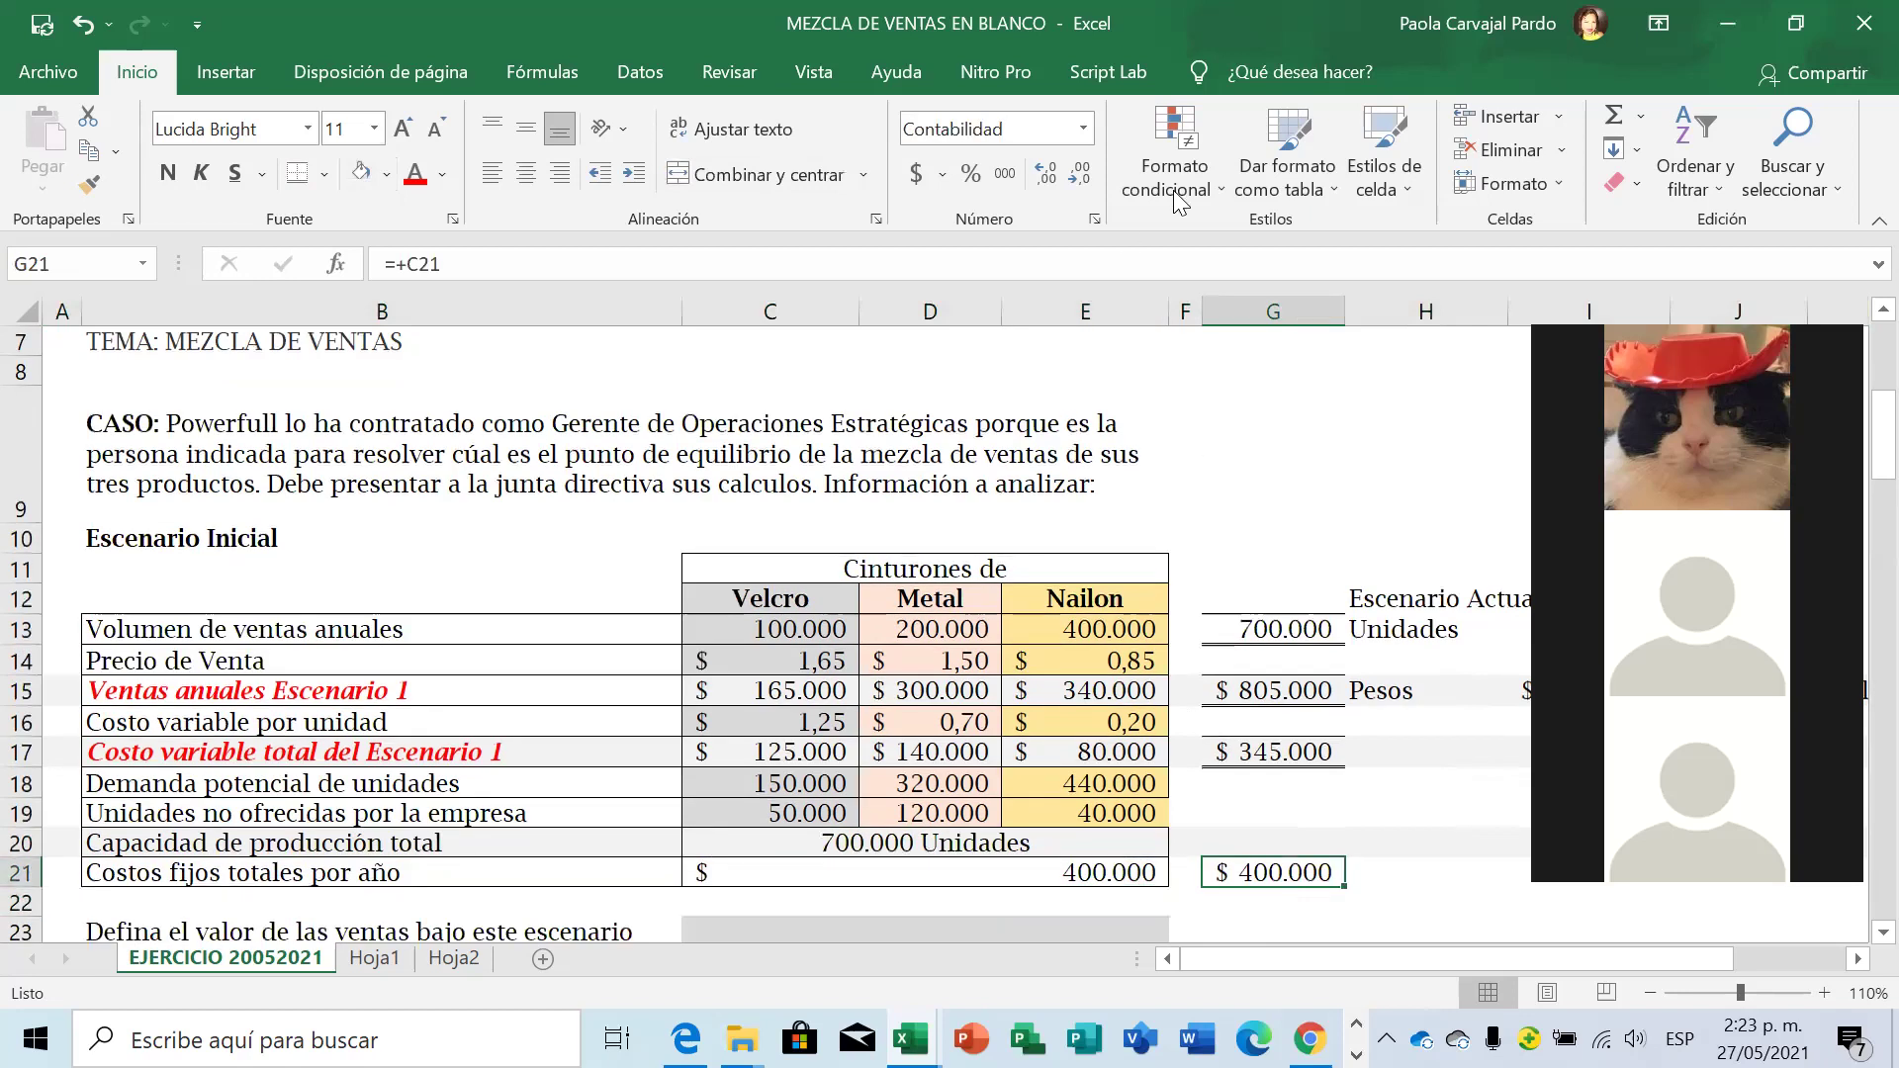
{"action": "left_click", "coordinate": [297, 176]}
{"action": "key", "text": "Return"}
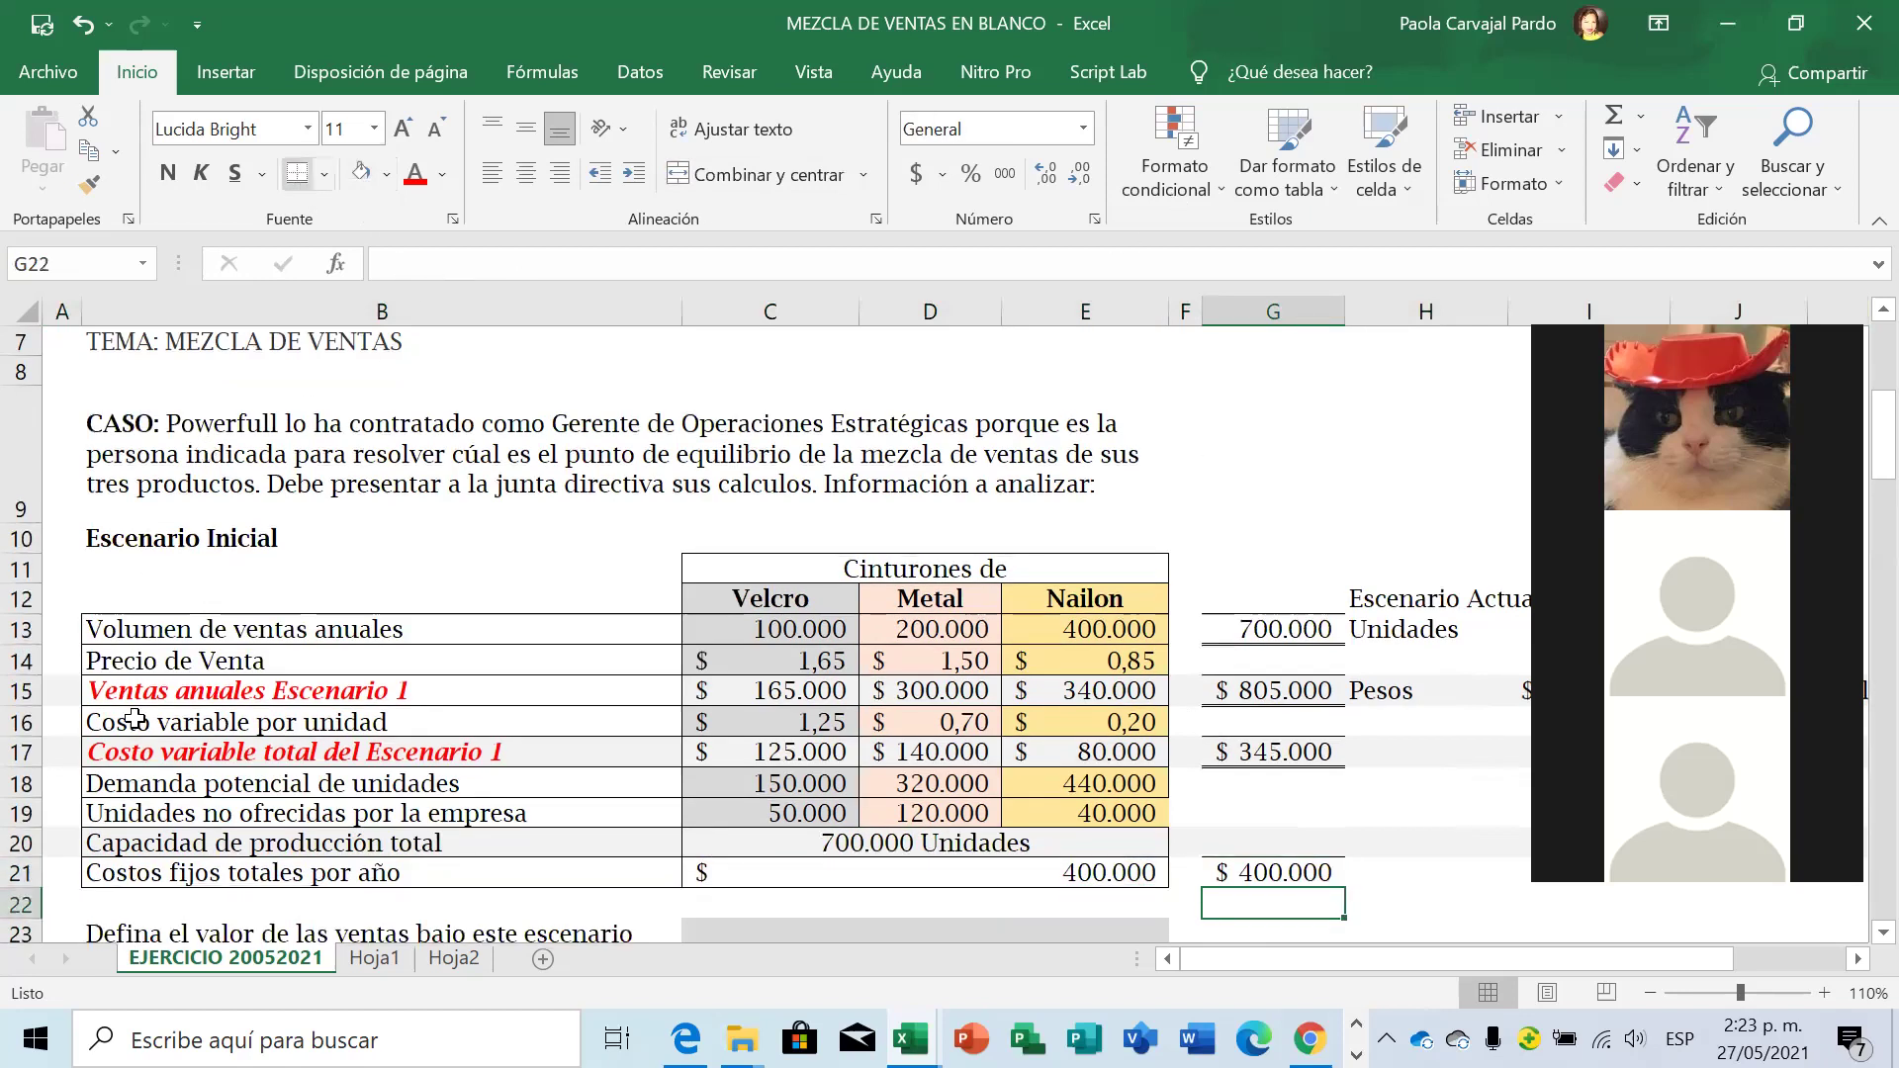
Insert two blank rows at row 23 above the Defina questions.
{"action": "left_click", "coordinate": [106, 819]}
{"action": "key", "text": "Down"}
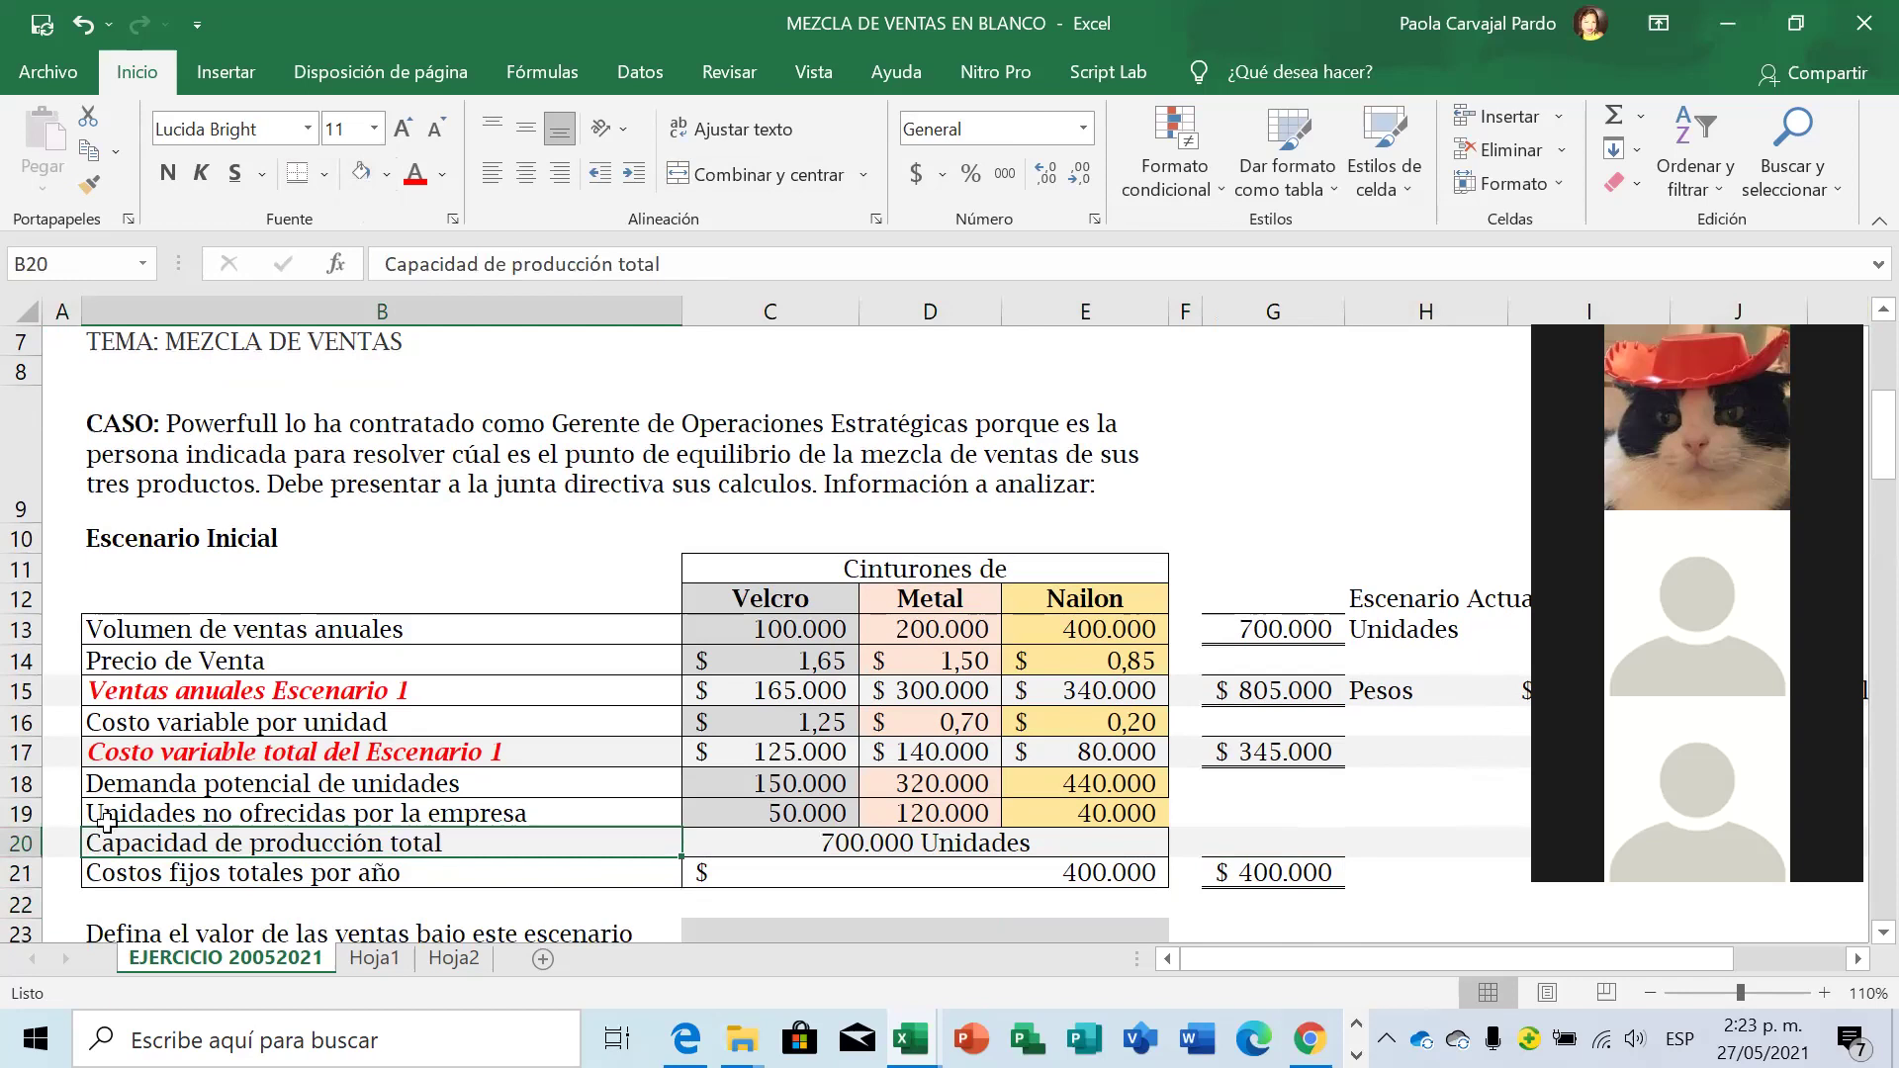
{"action": "key", "text": "Down"}
{"action": "key", "text": "Down"}
{"action": "key", "text": "Down"}
{"action": "key", "text": "Down"}
{"action": "key", "text": "Down"}
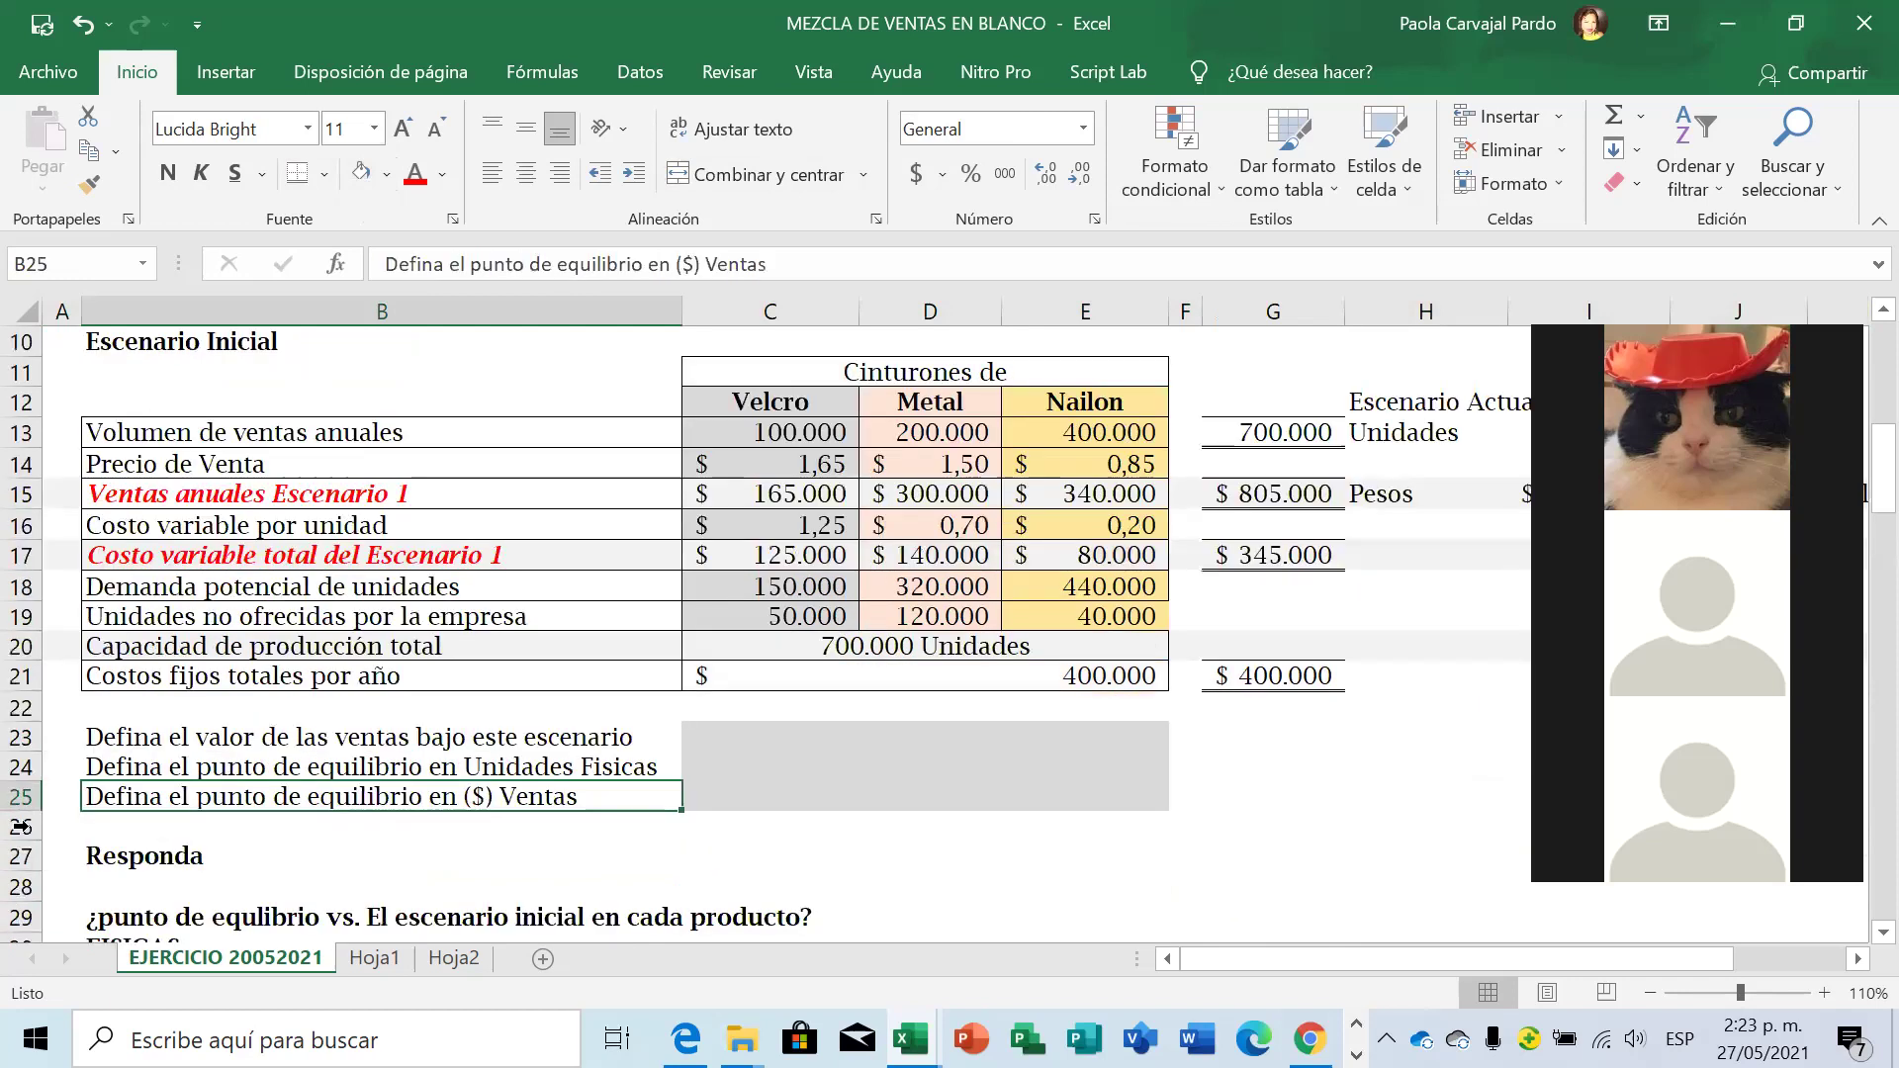
{"action": "left_click", "coordinate": [20, 740]}
{"action": "key", "text": "ctrl+plus"}
{"action": "key", "text": "ctrl+plus"}
{"action": "key", "text": "Right"}
{"action": "key", "text": "Right"}
{"action": "key", "text": "Right"}
{"action": "key", "text": "Right"}
{"action": "key", "text": "Right"}
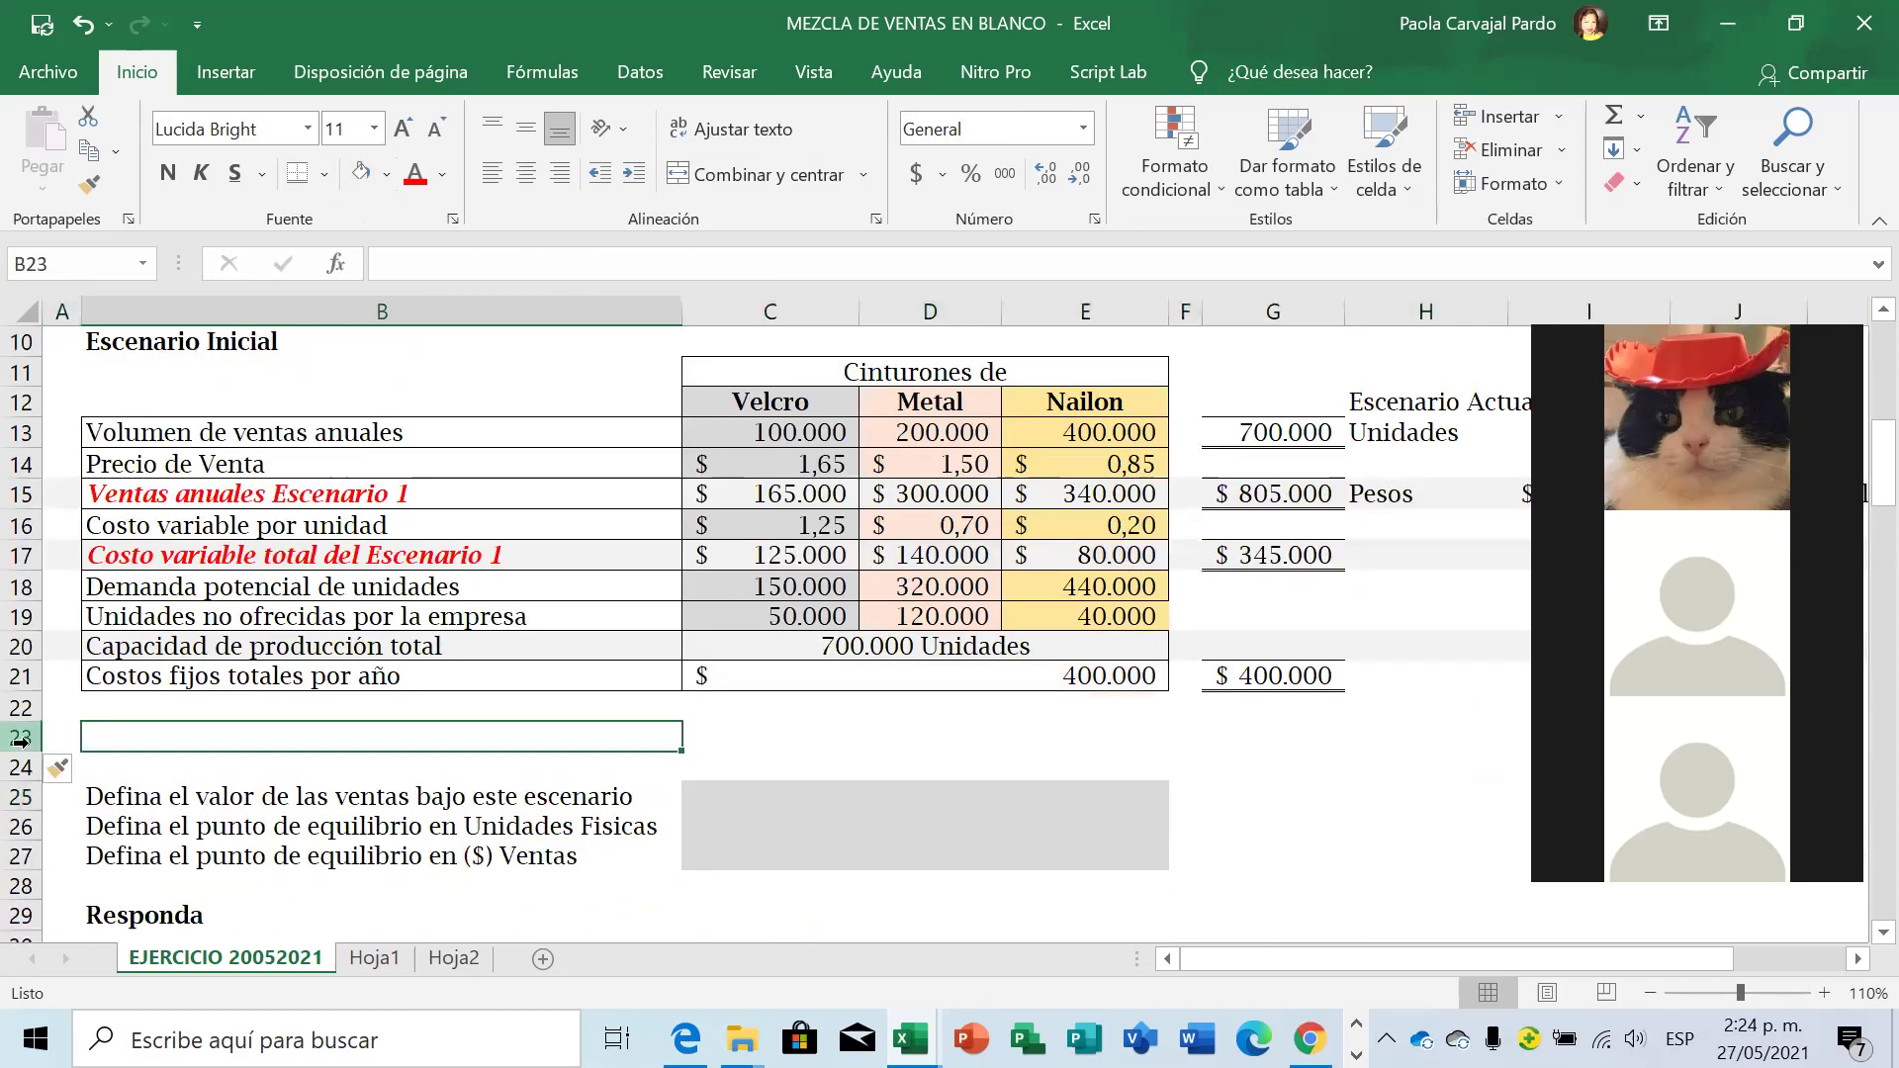
Enter =+G15-G17-G21 in G23, giving a $ 60.000 contribution result.
{"action": "key", "text": "Right"}
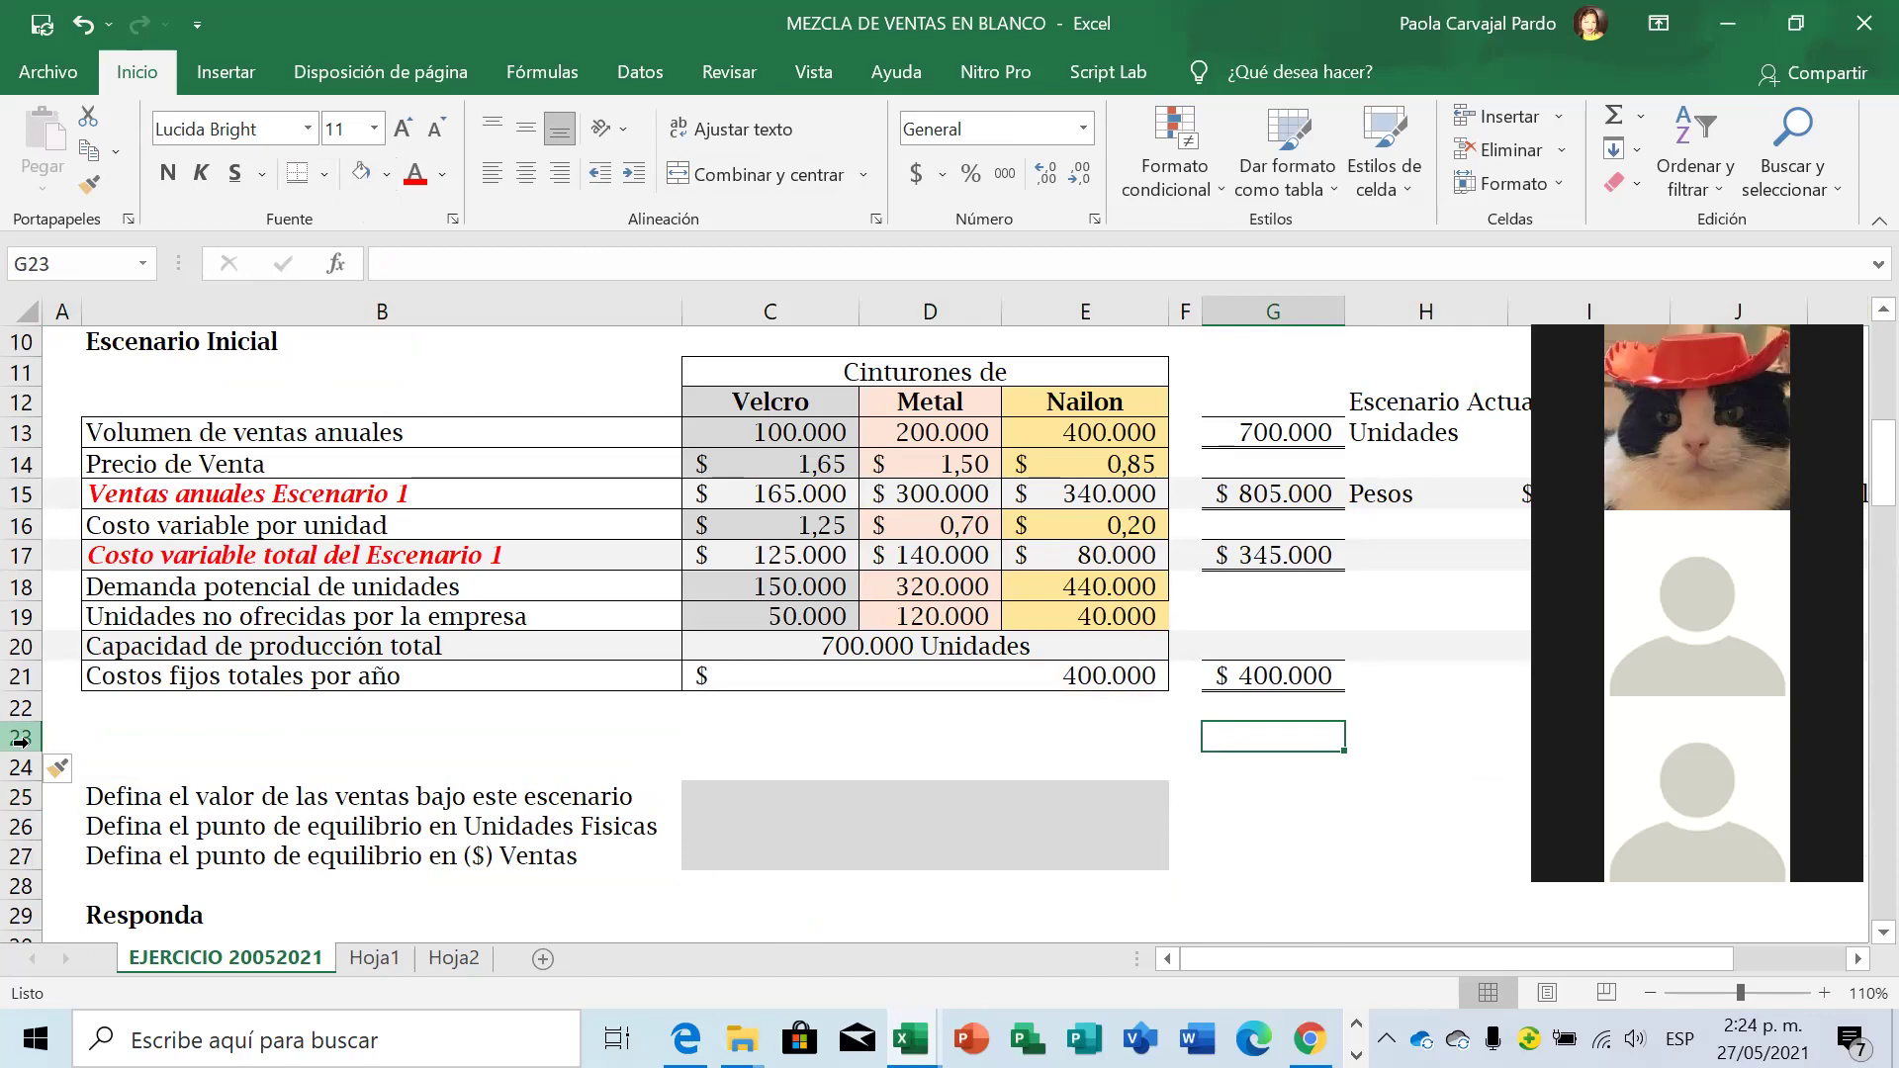
{"action": "left_click", "coordinate": [1241, 502]}
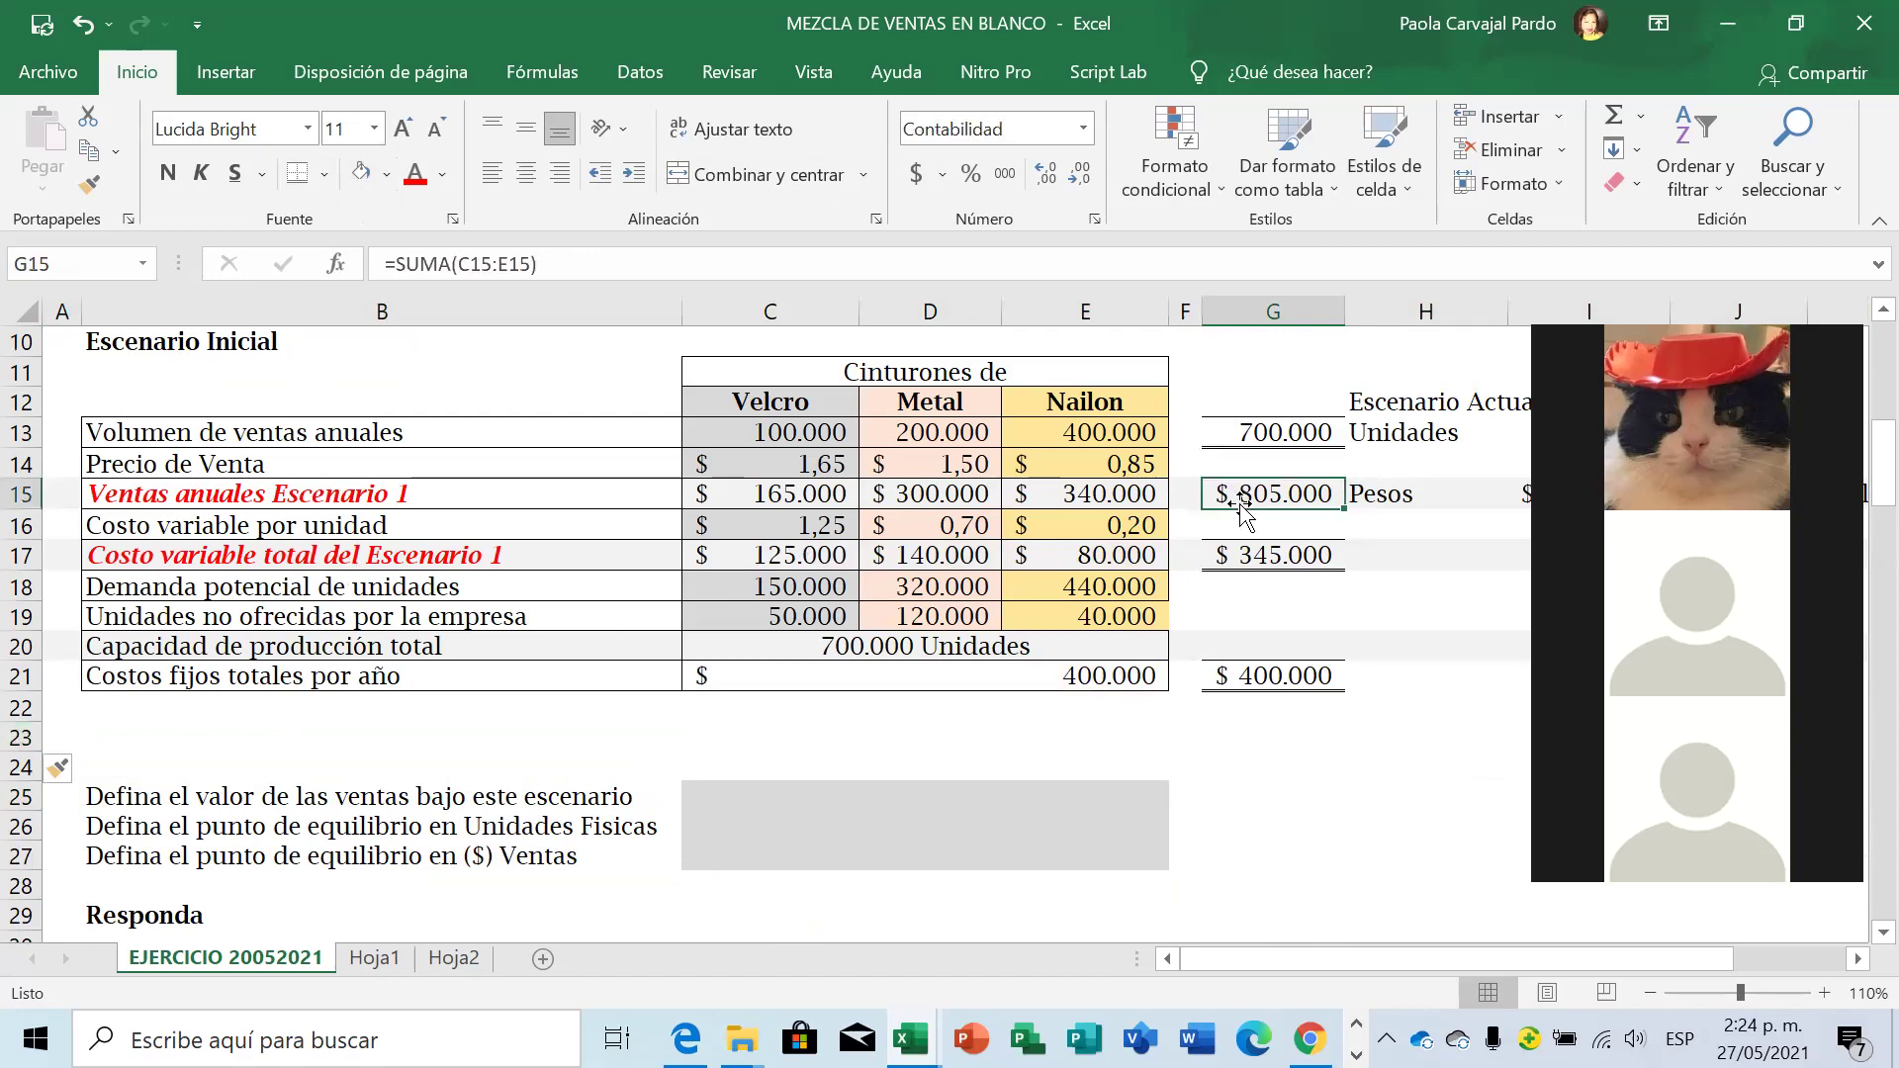
{"action": "left_click", "coordinate": [1270, 568]}
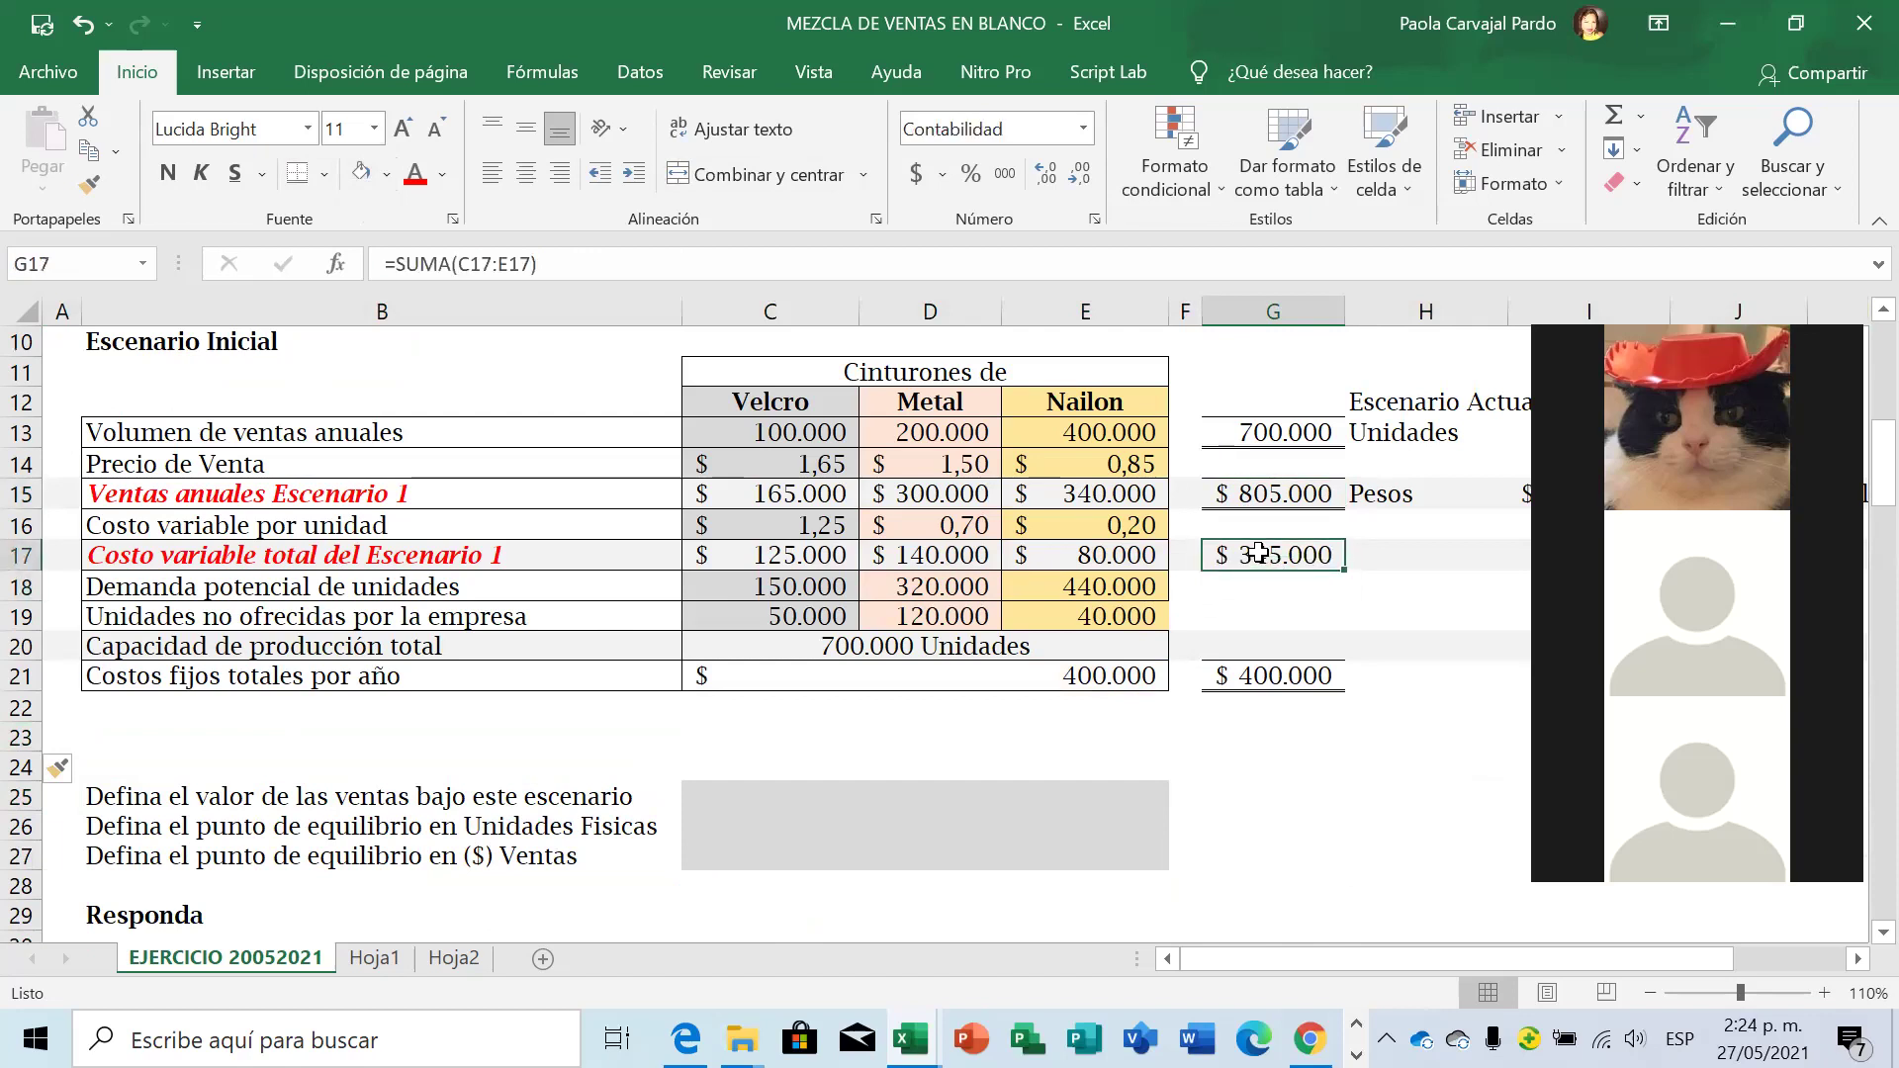
{"action": "left_click", "coordinate": [1260, 731]}
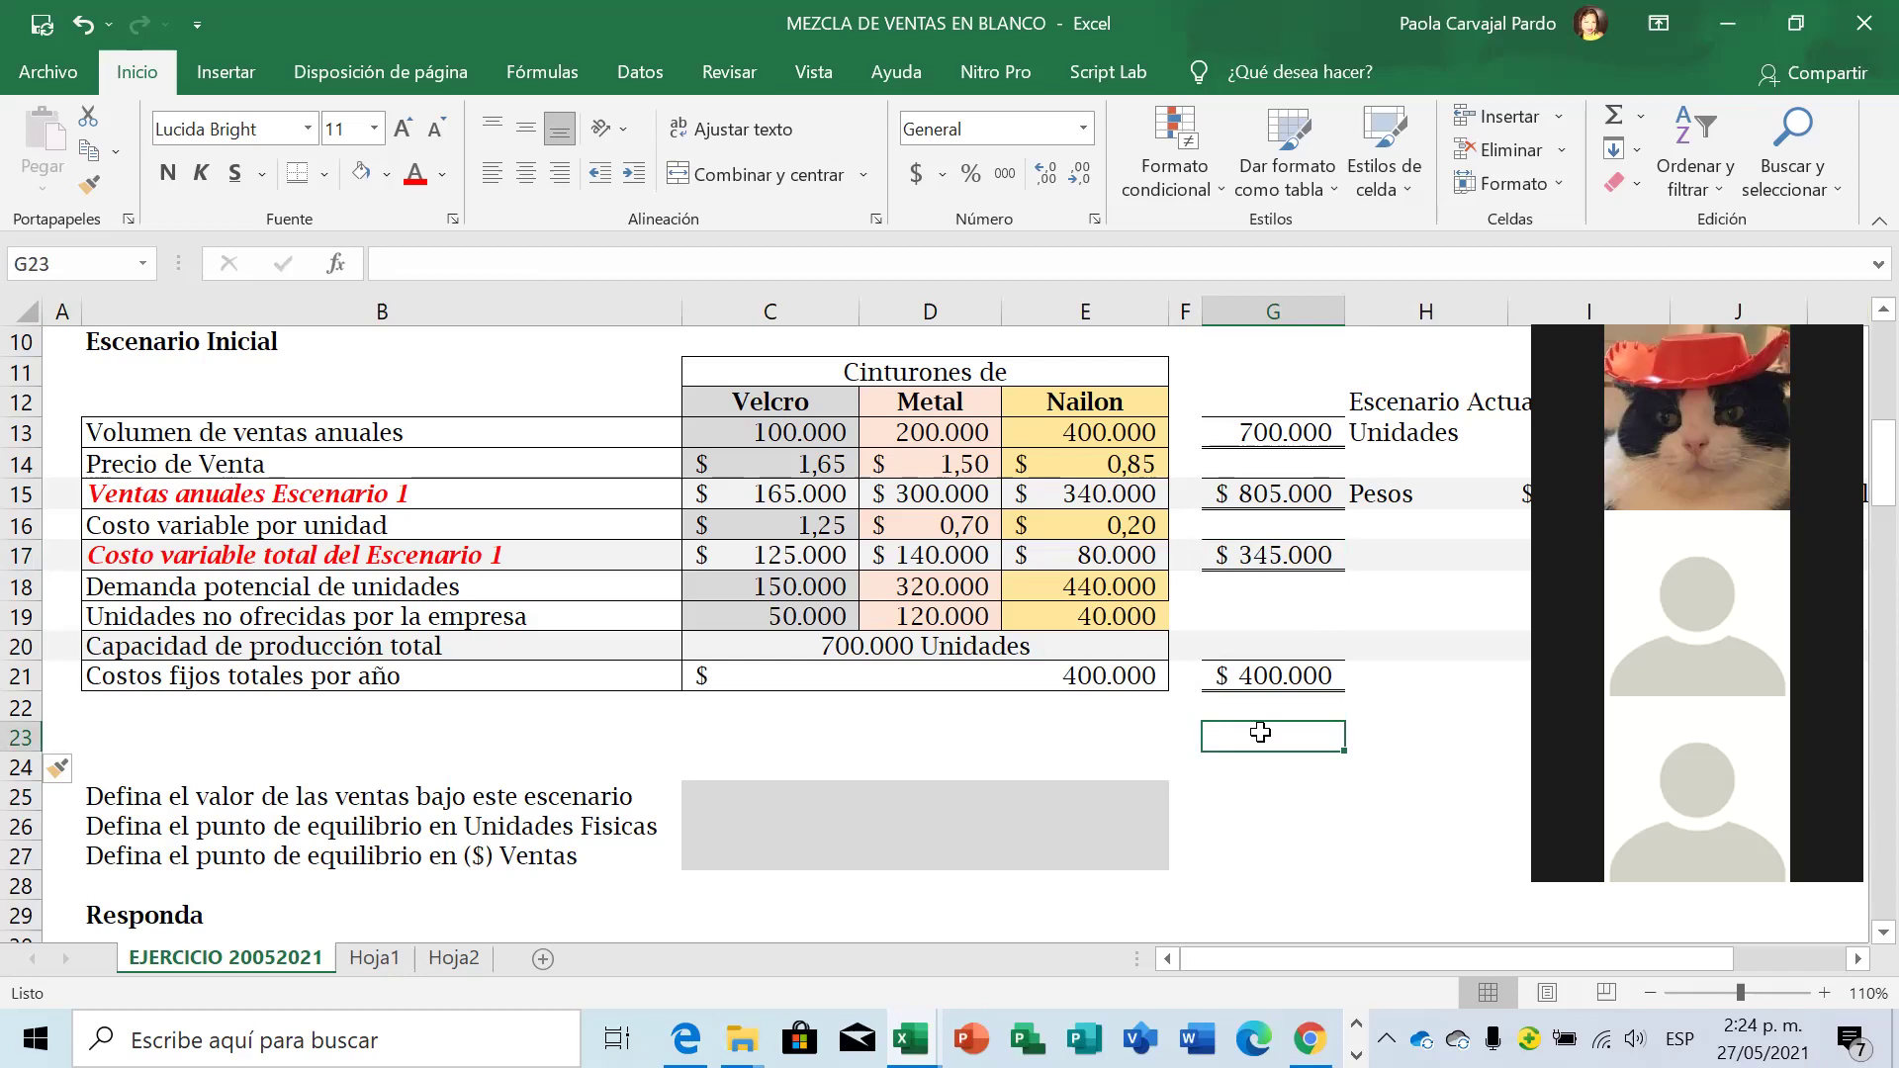
{"action": "type", "text": "+"}
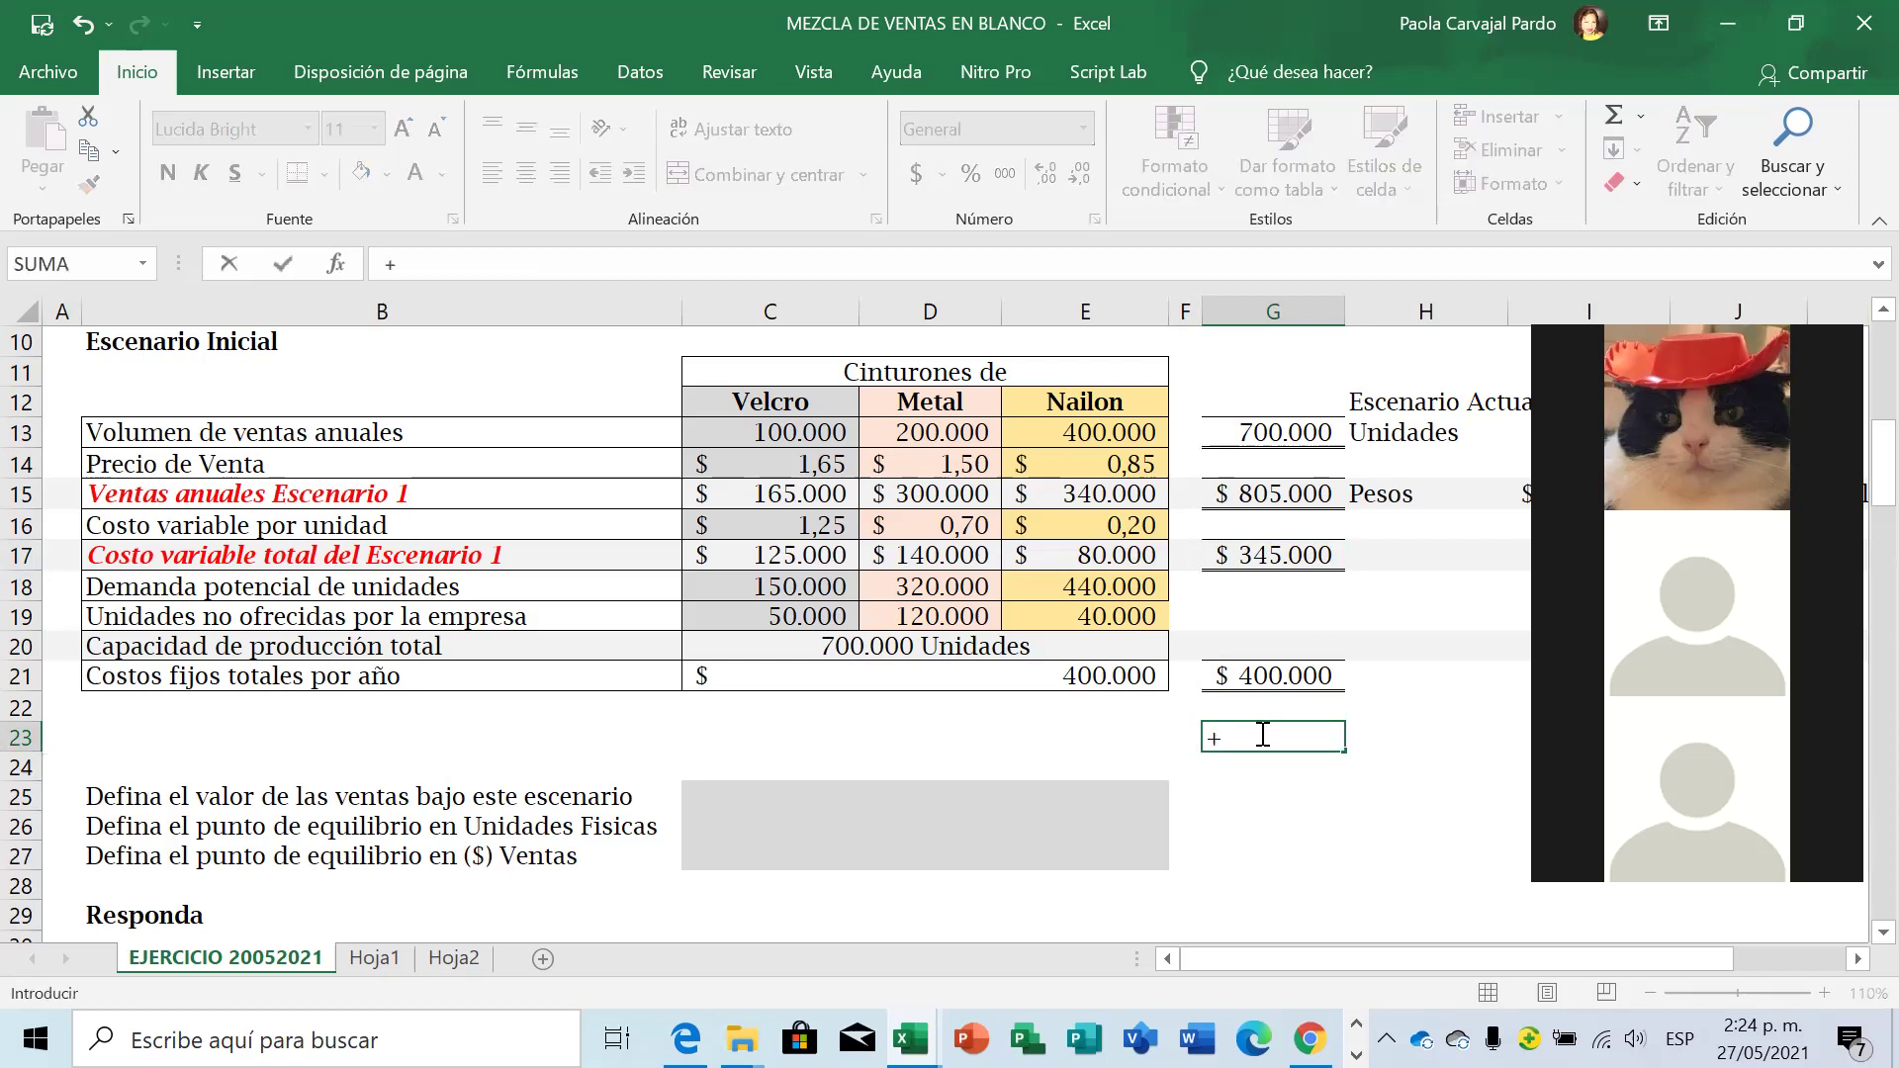
{"action": "left_click", "coordinate": [1294, 504]}
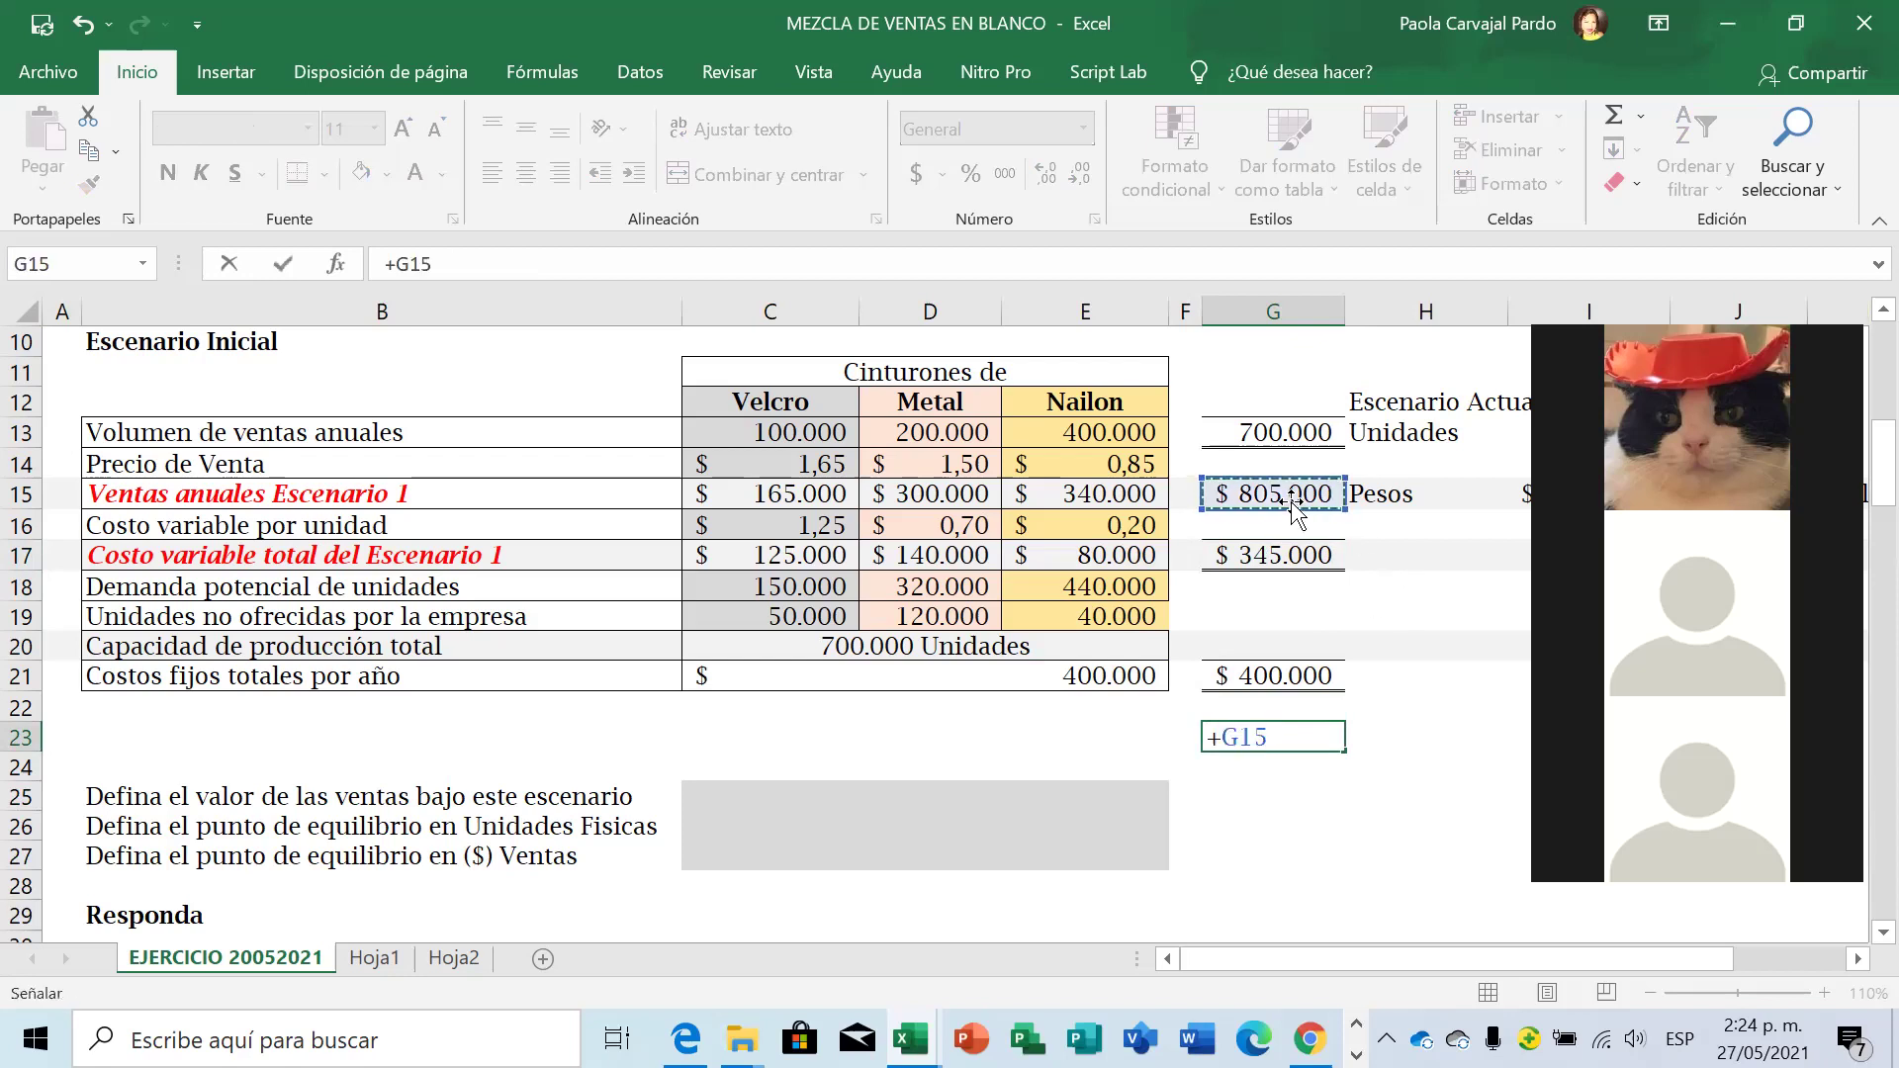
{"action": "type", "text": "-"}
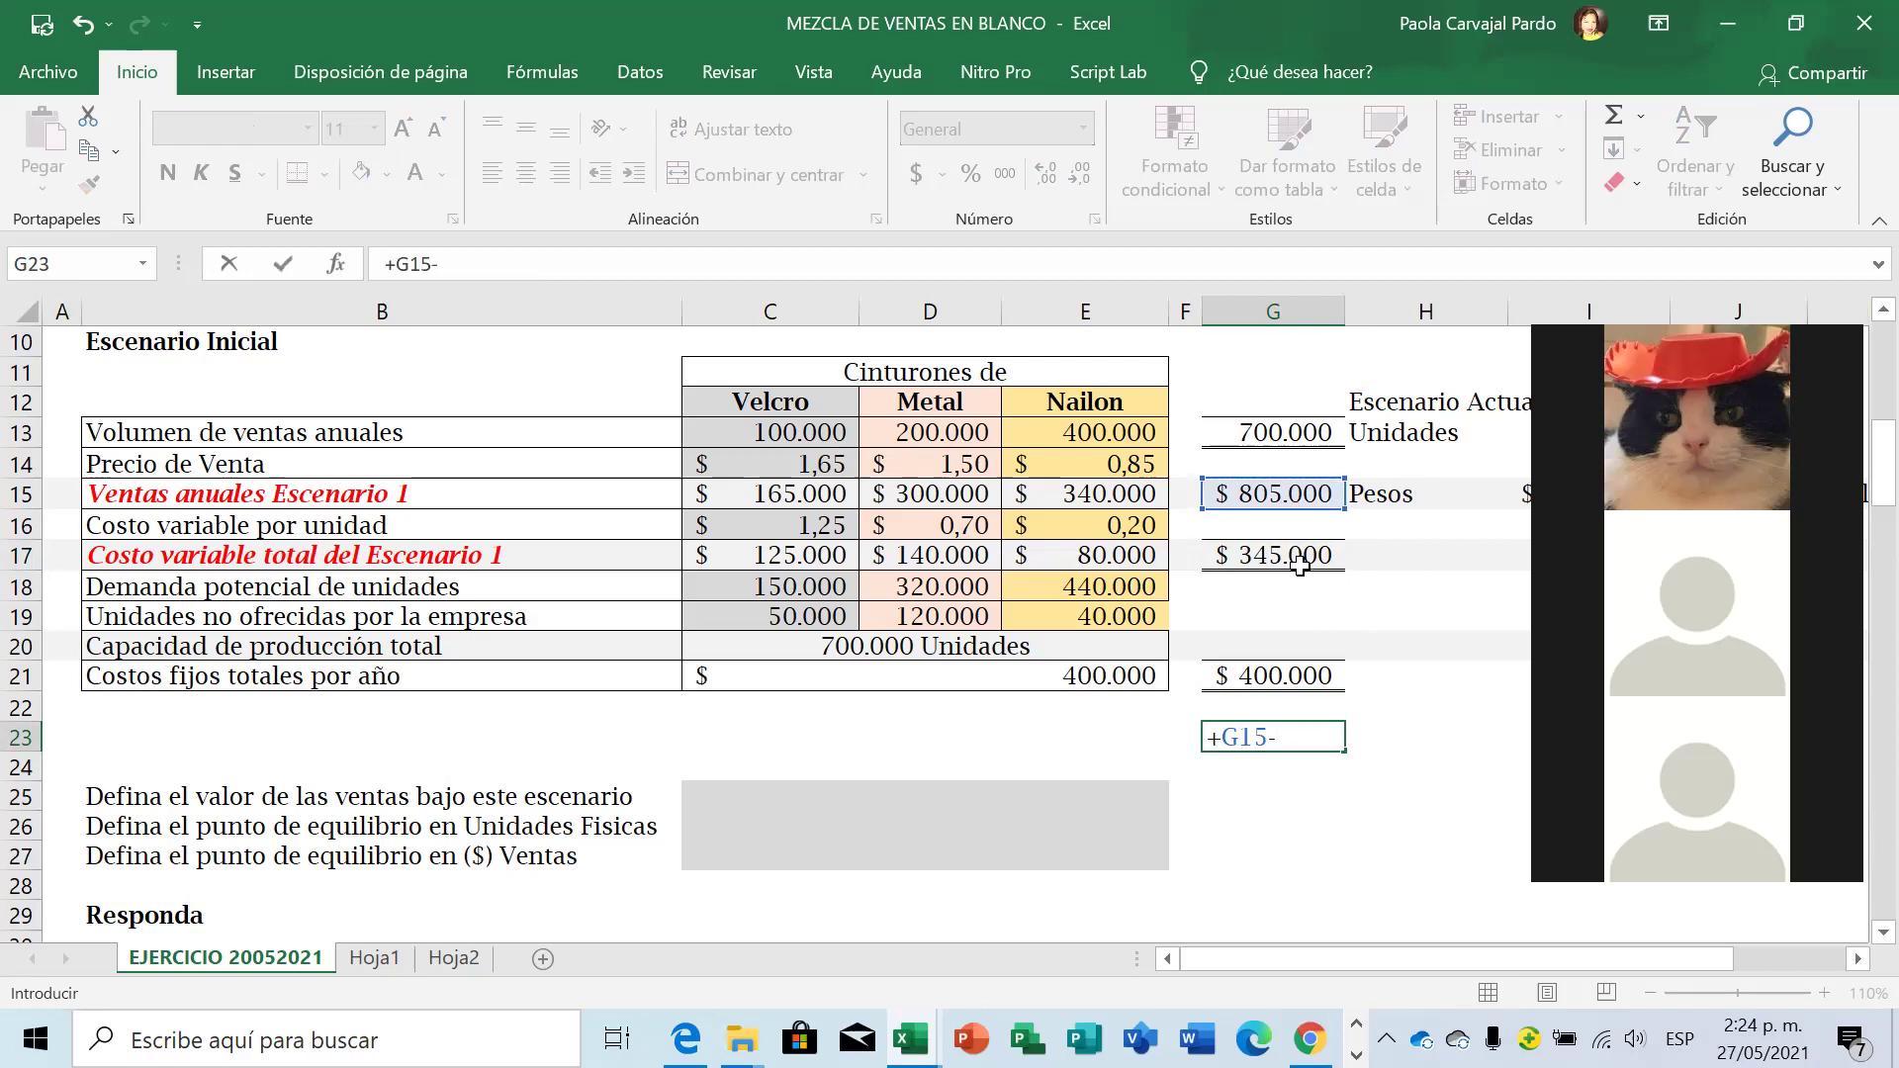
{"action": "left_click", "coordinate": [1298, 561]}
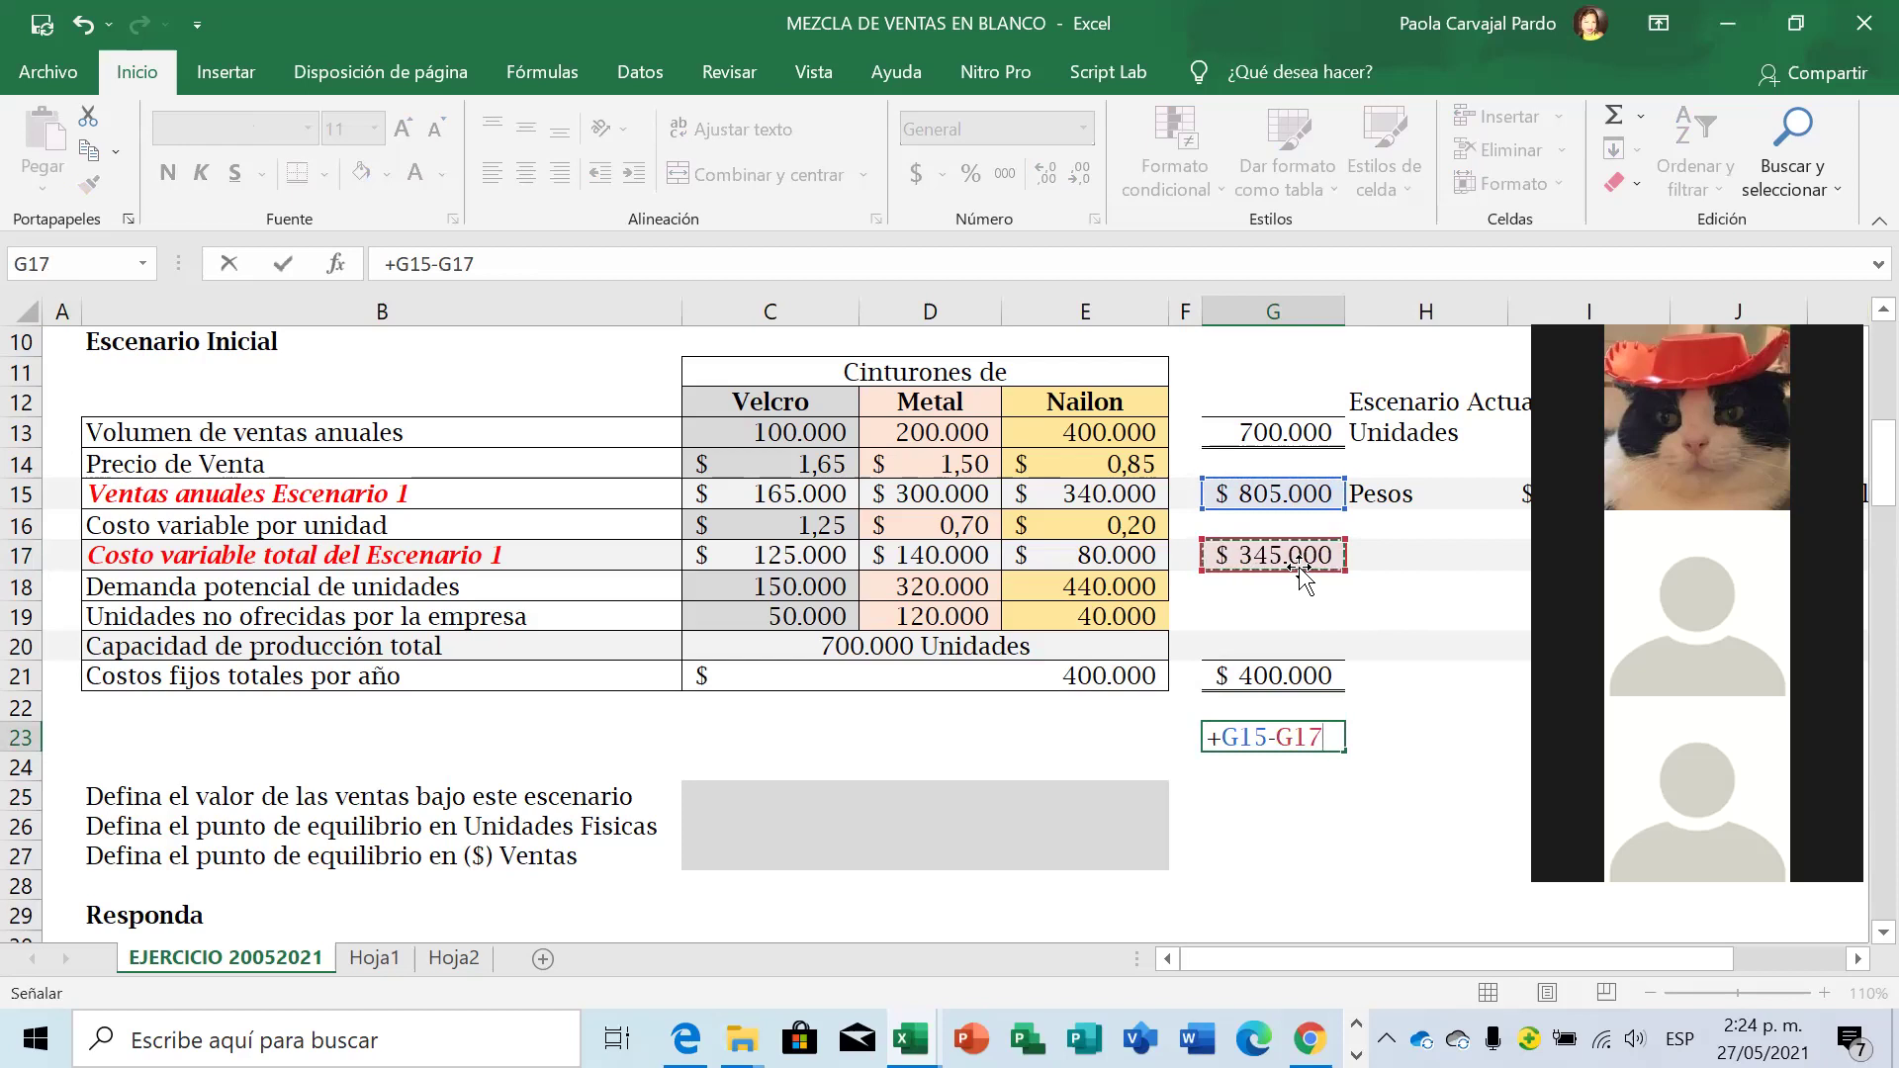
{"action": "type", "text": "-"}
{"action": "left_click", "coordinate": [1279, 683]}
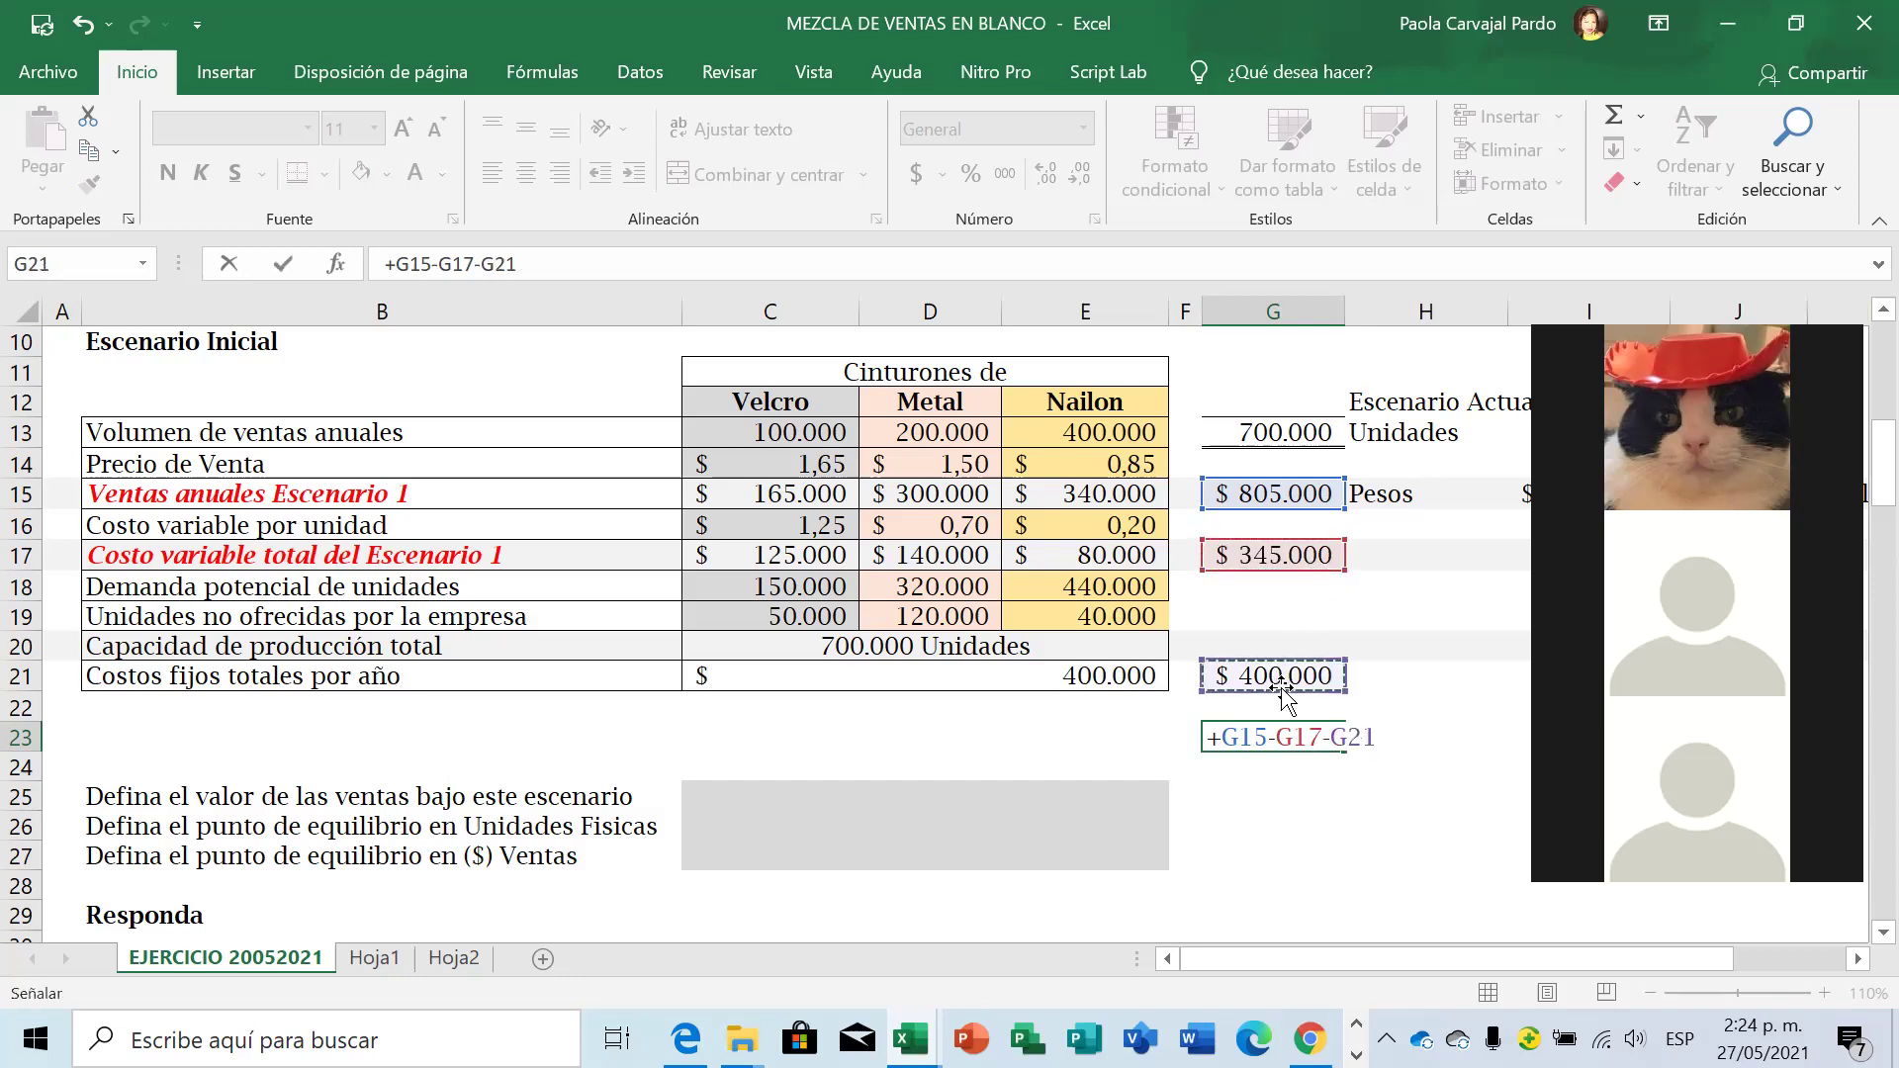
{"action": "key", "text": "Return"}
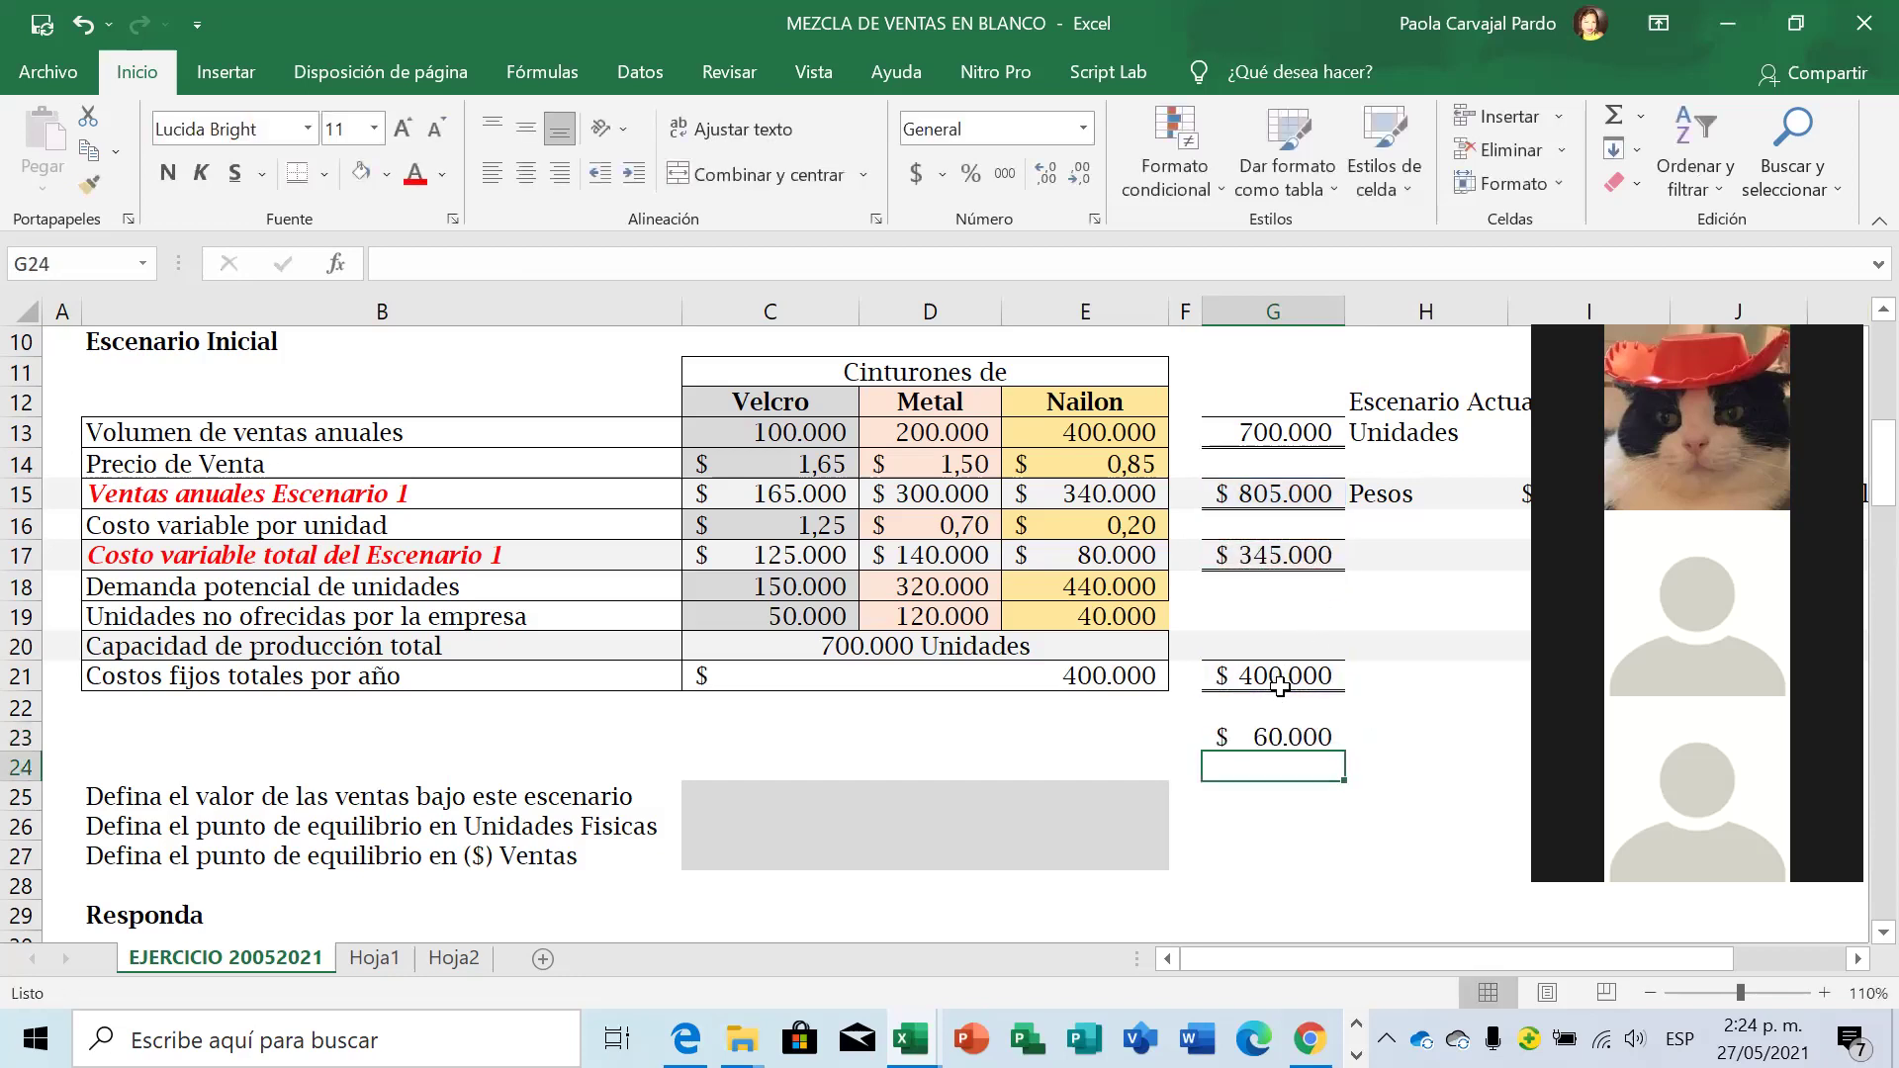
{"action": "key", "text": "Up"}
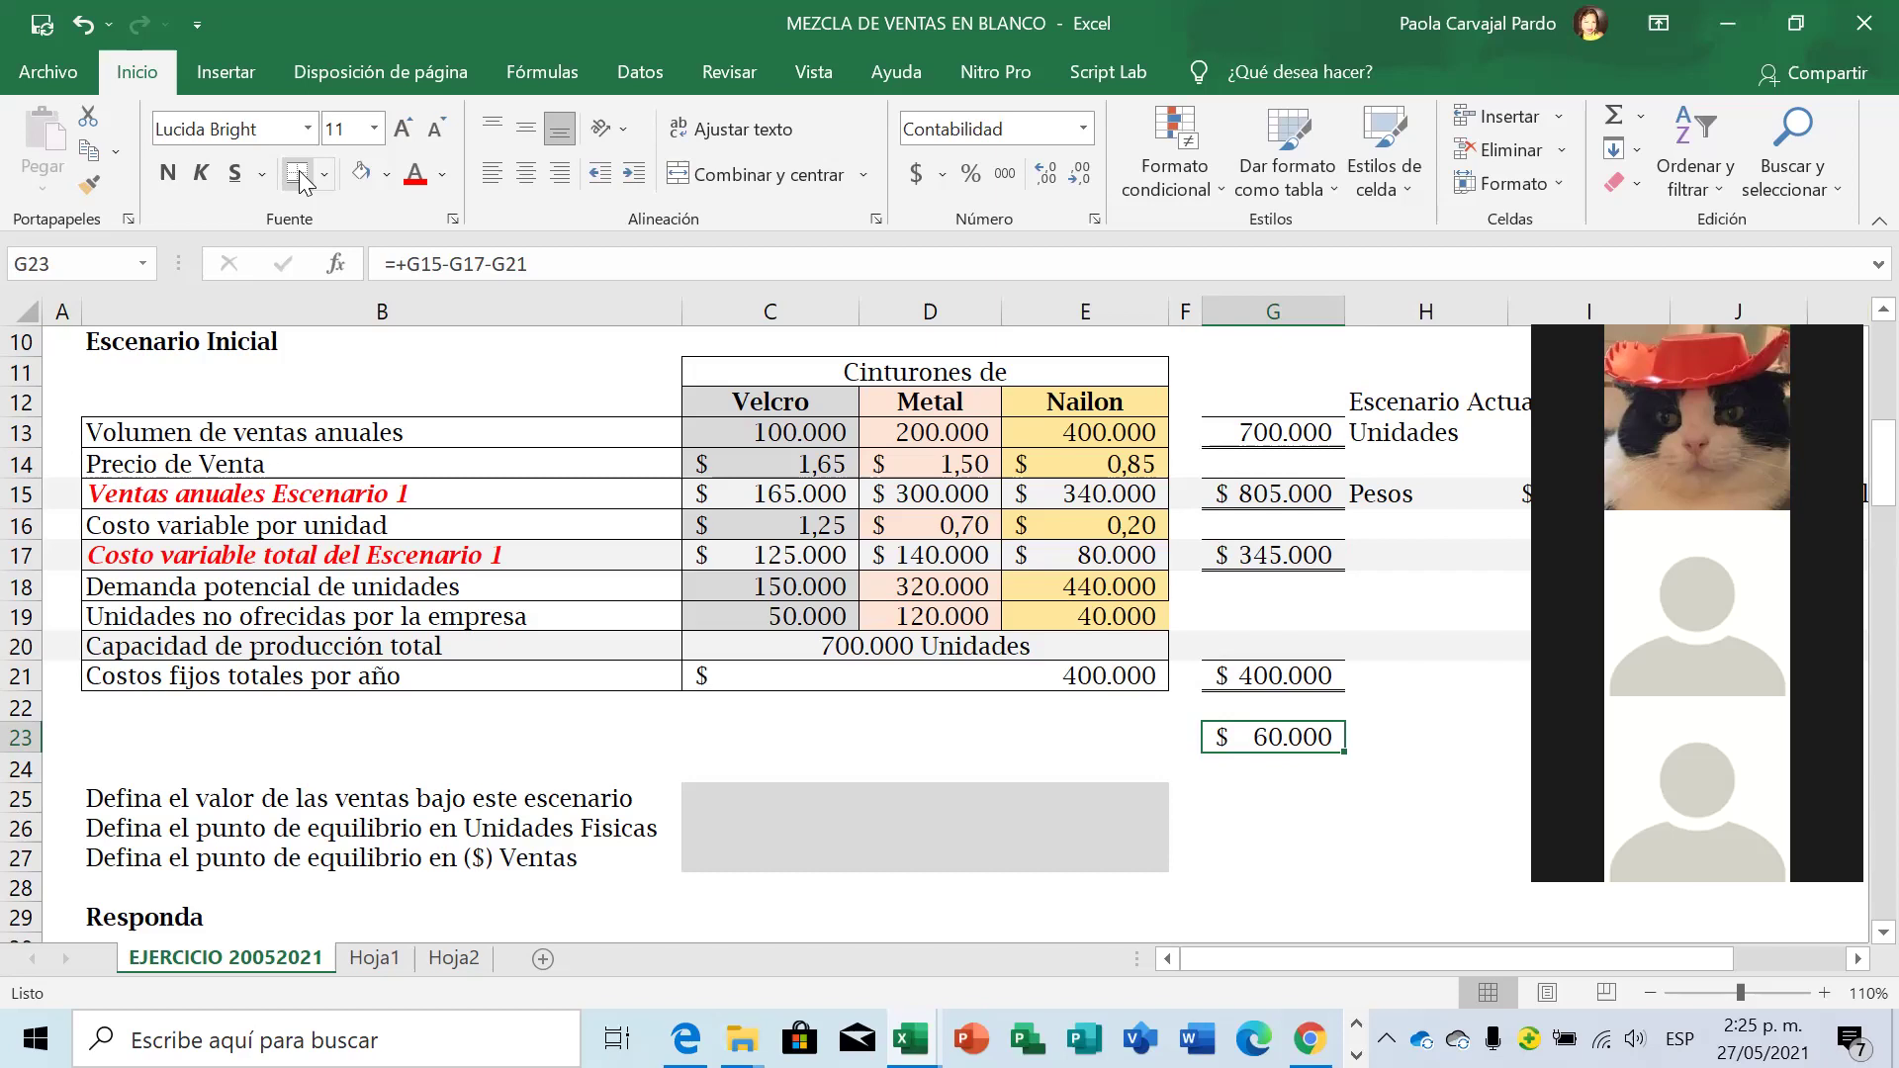
Enter the 700000 capacity in H20, formatted with Comma Style and no decimals.
{"action": "left_click", "coordinate": [1417, 650]}
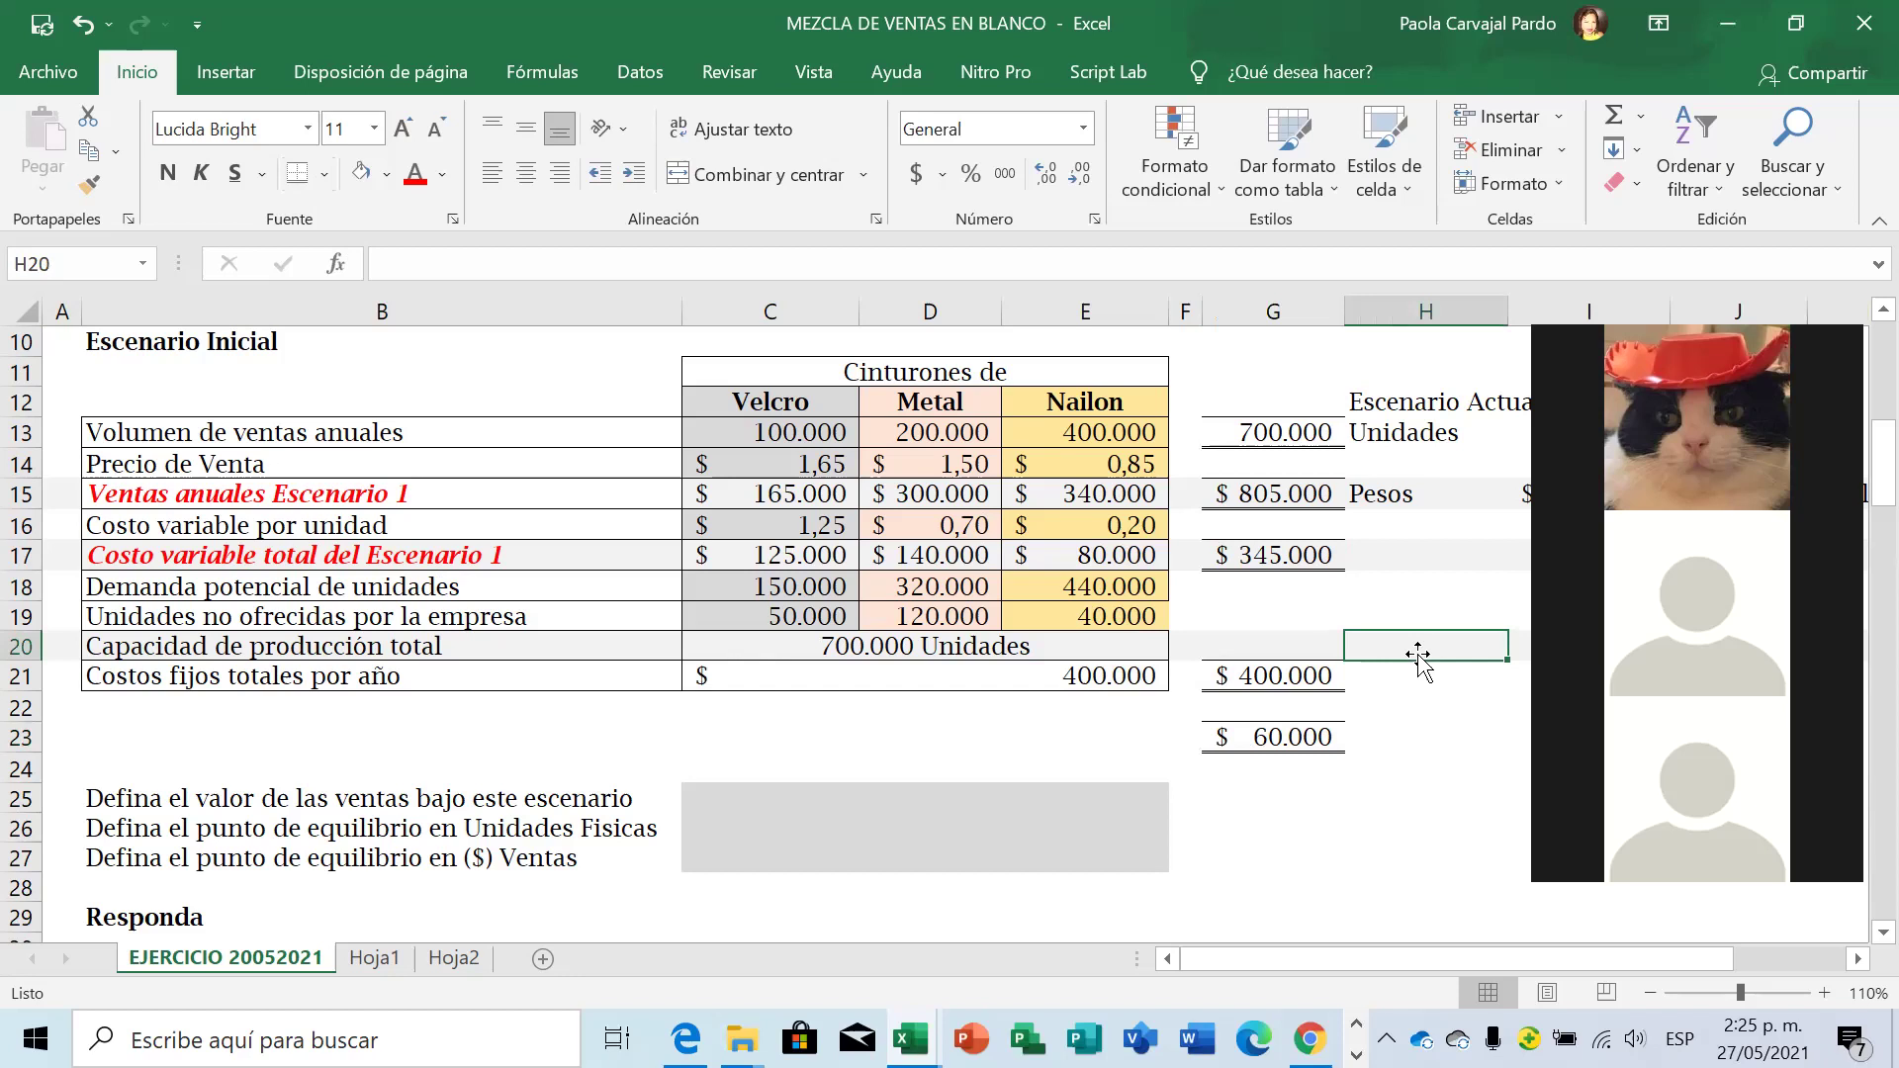
{"action": "type", "text": "+700000"}
{"action": "key", "text": "Return"}
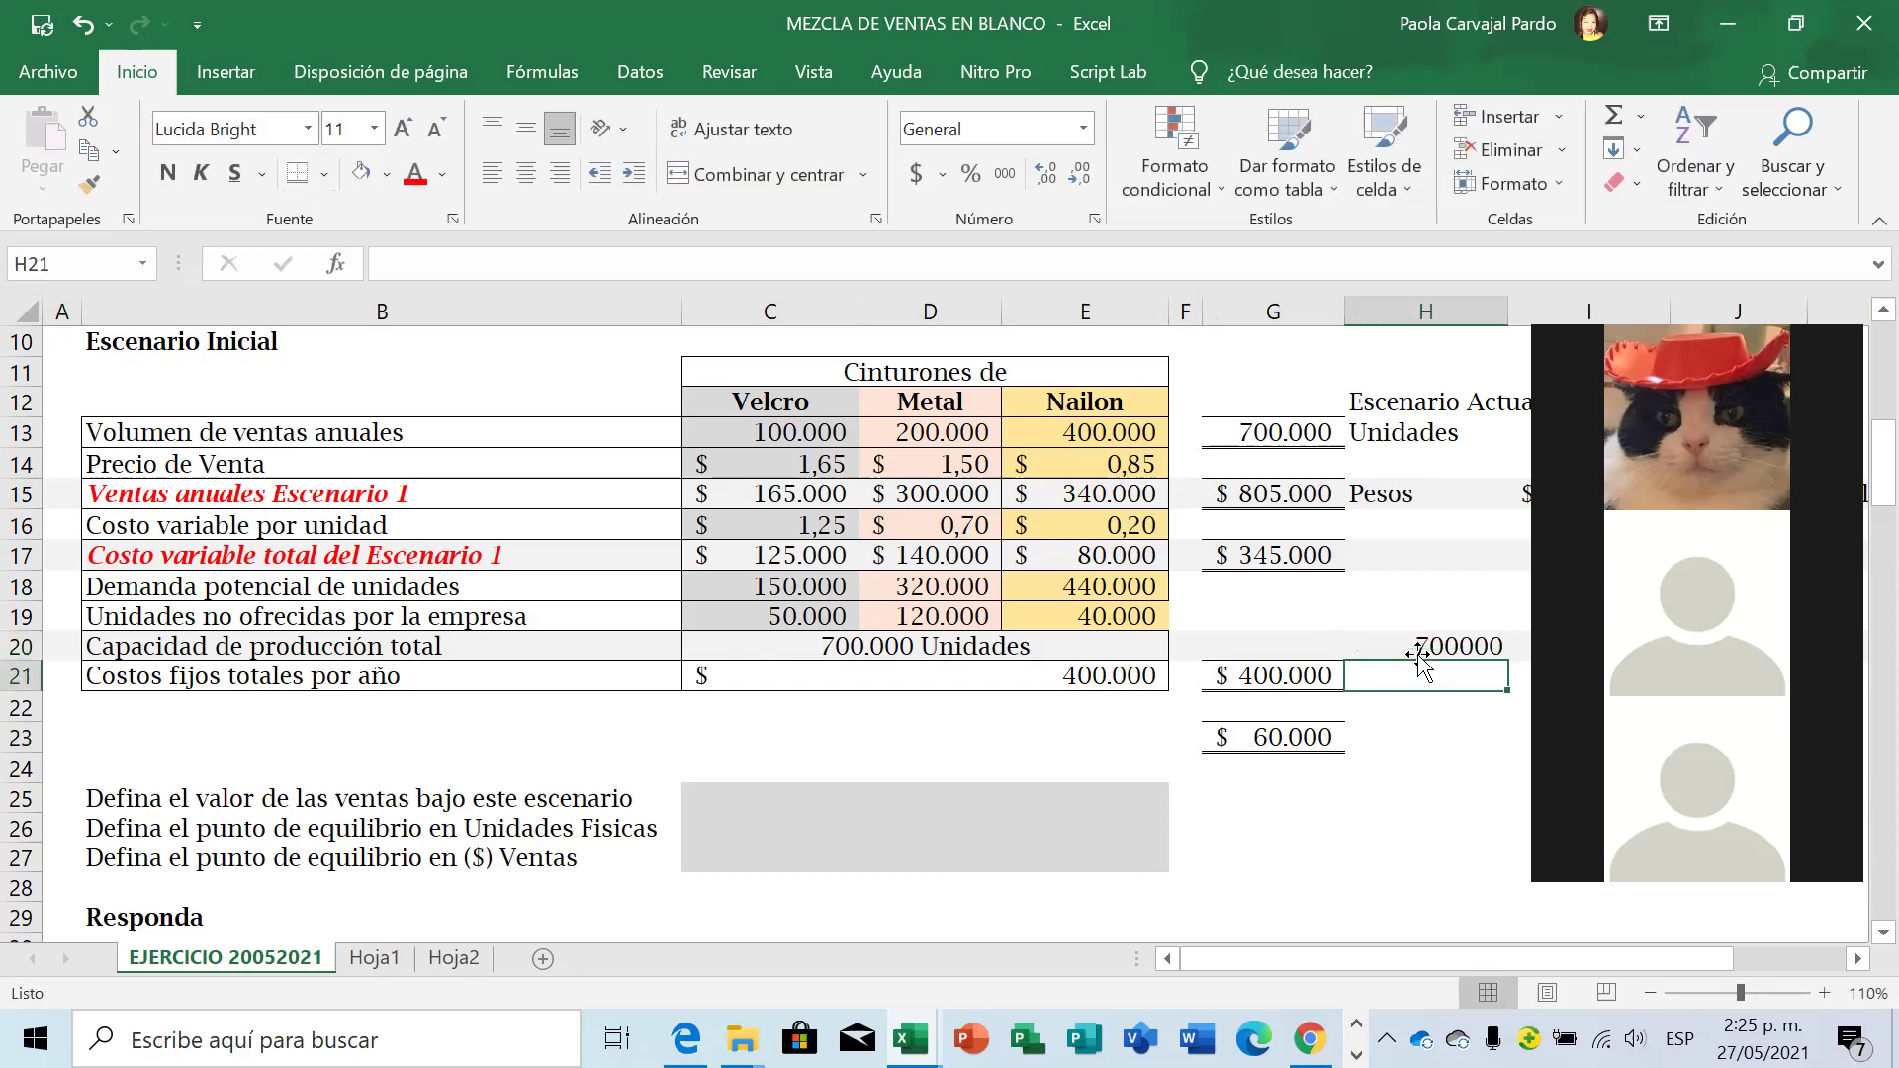
{"action": "left_click", "coordinate": [1439, 646]}
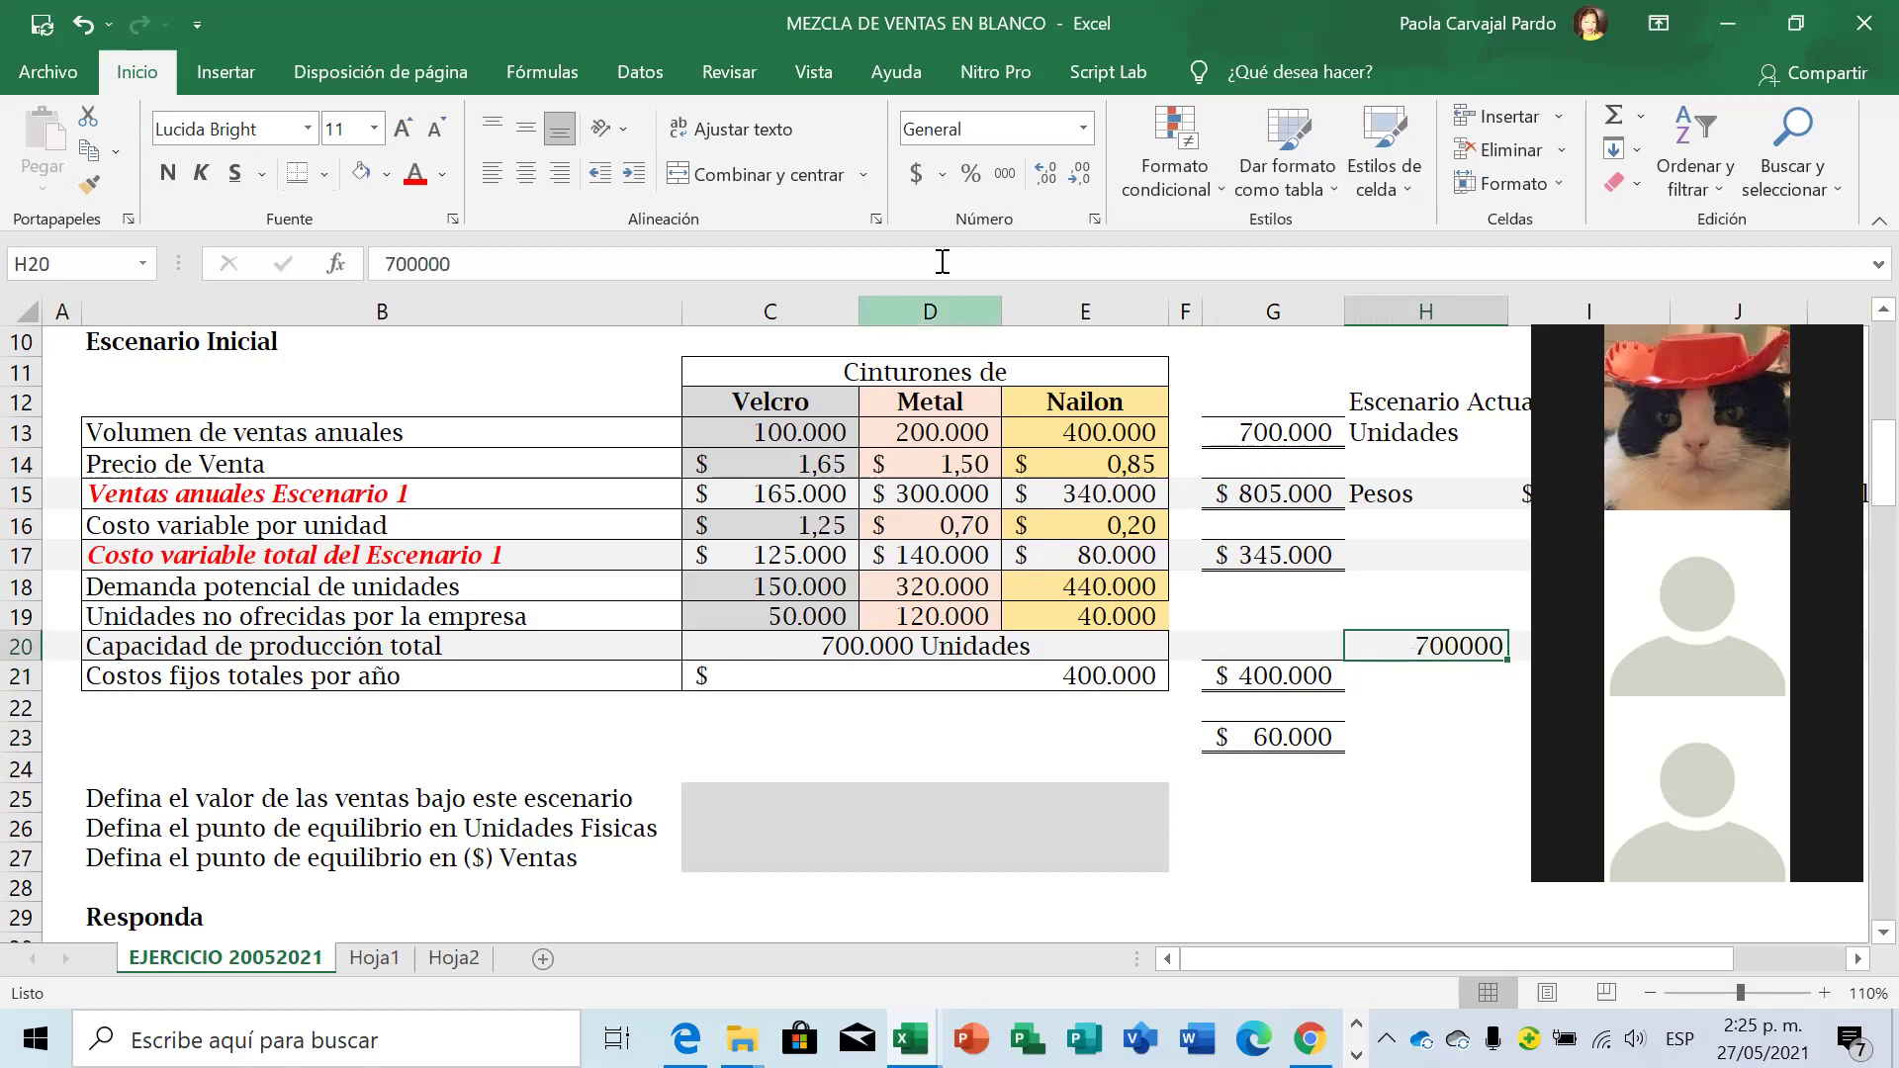
{"action": "left_click", "coordinate": [1006, 175]}
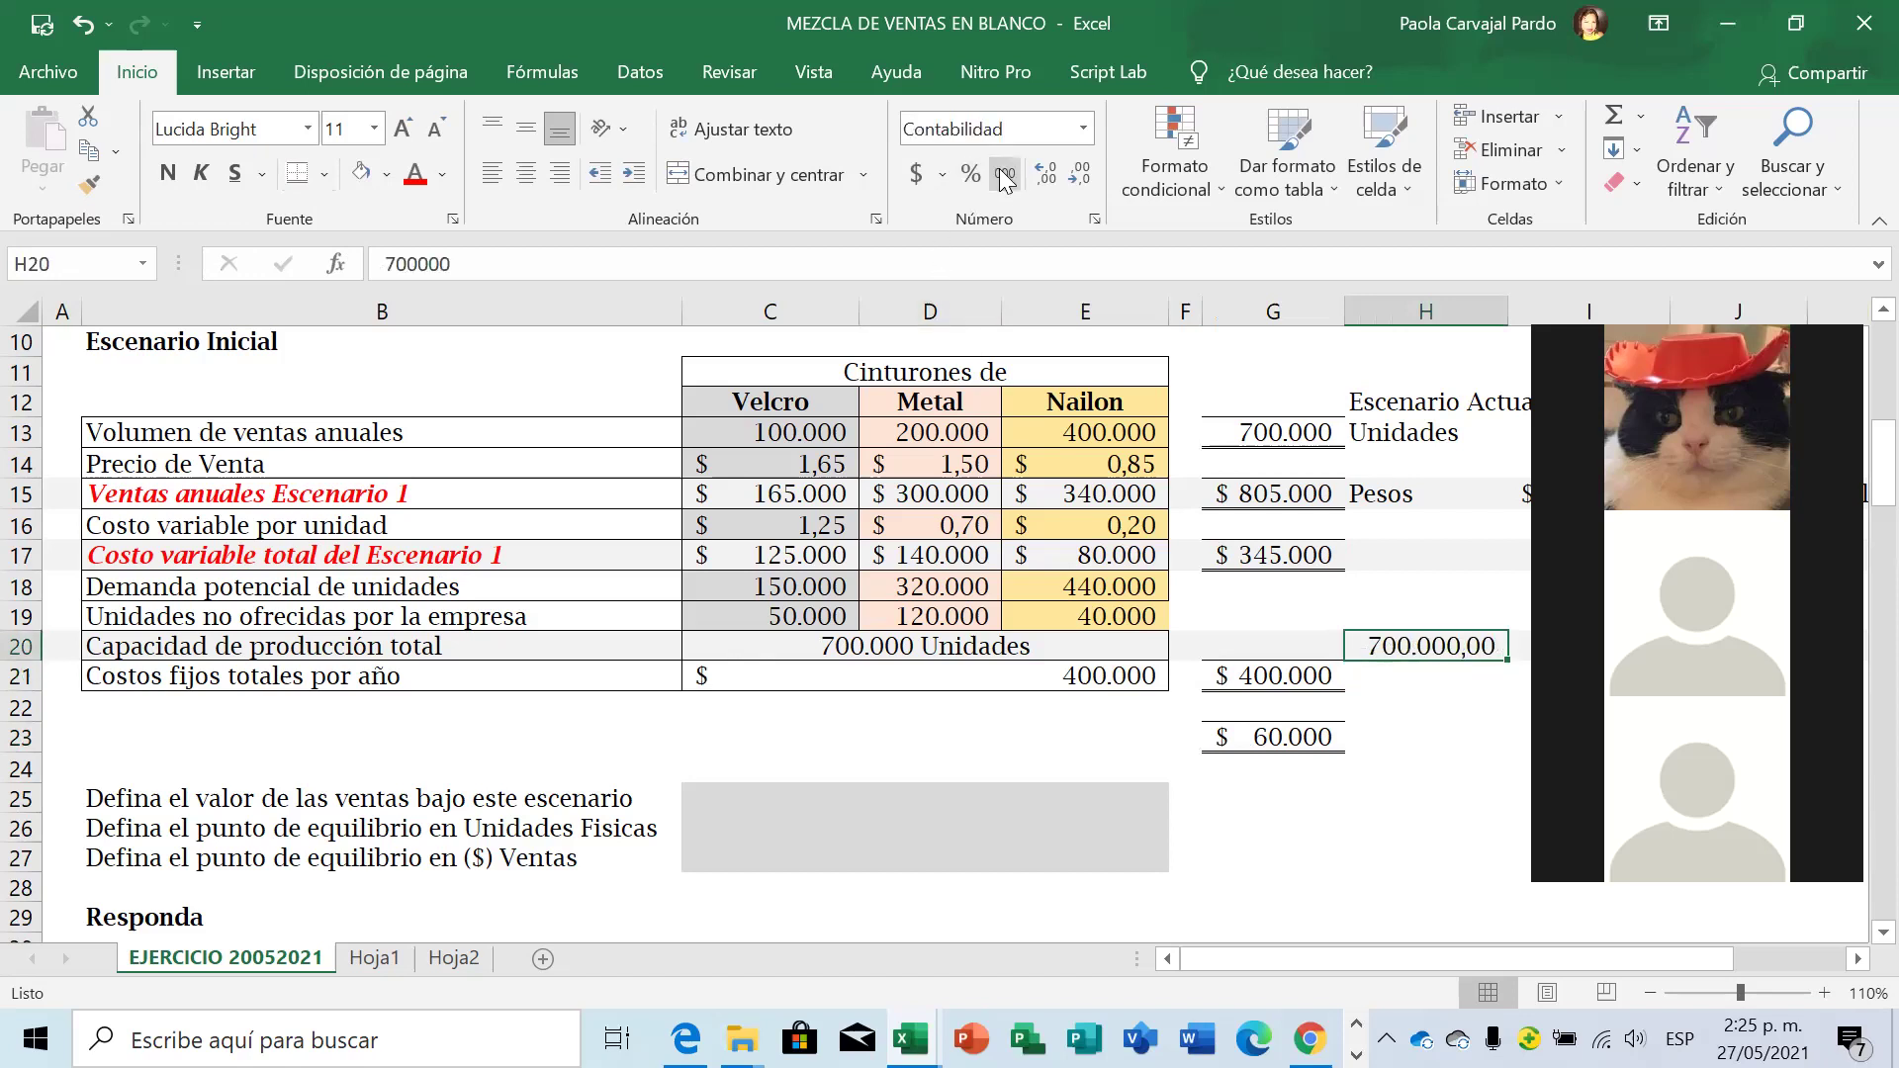
{"action": "left_click", "coordinate": [1079, 179]}
{"action": "left_click", "coordinate": [1079, 178]}
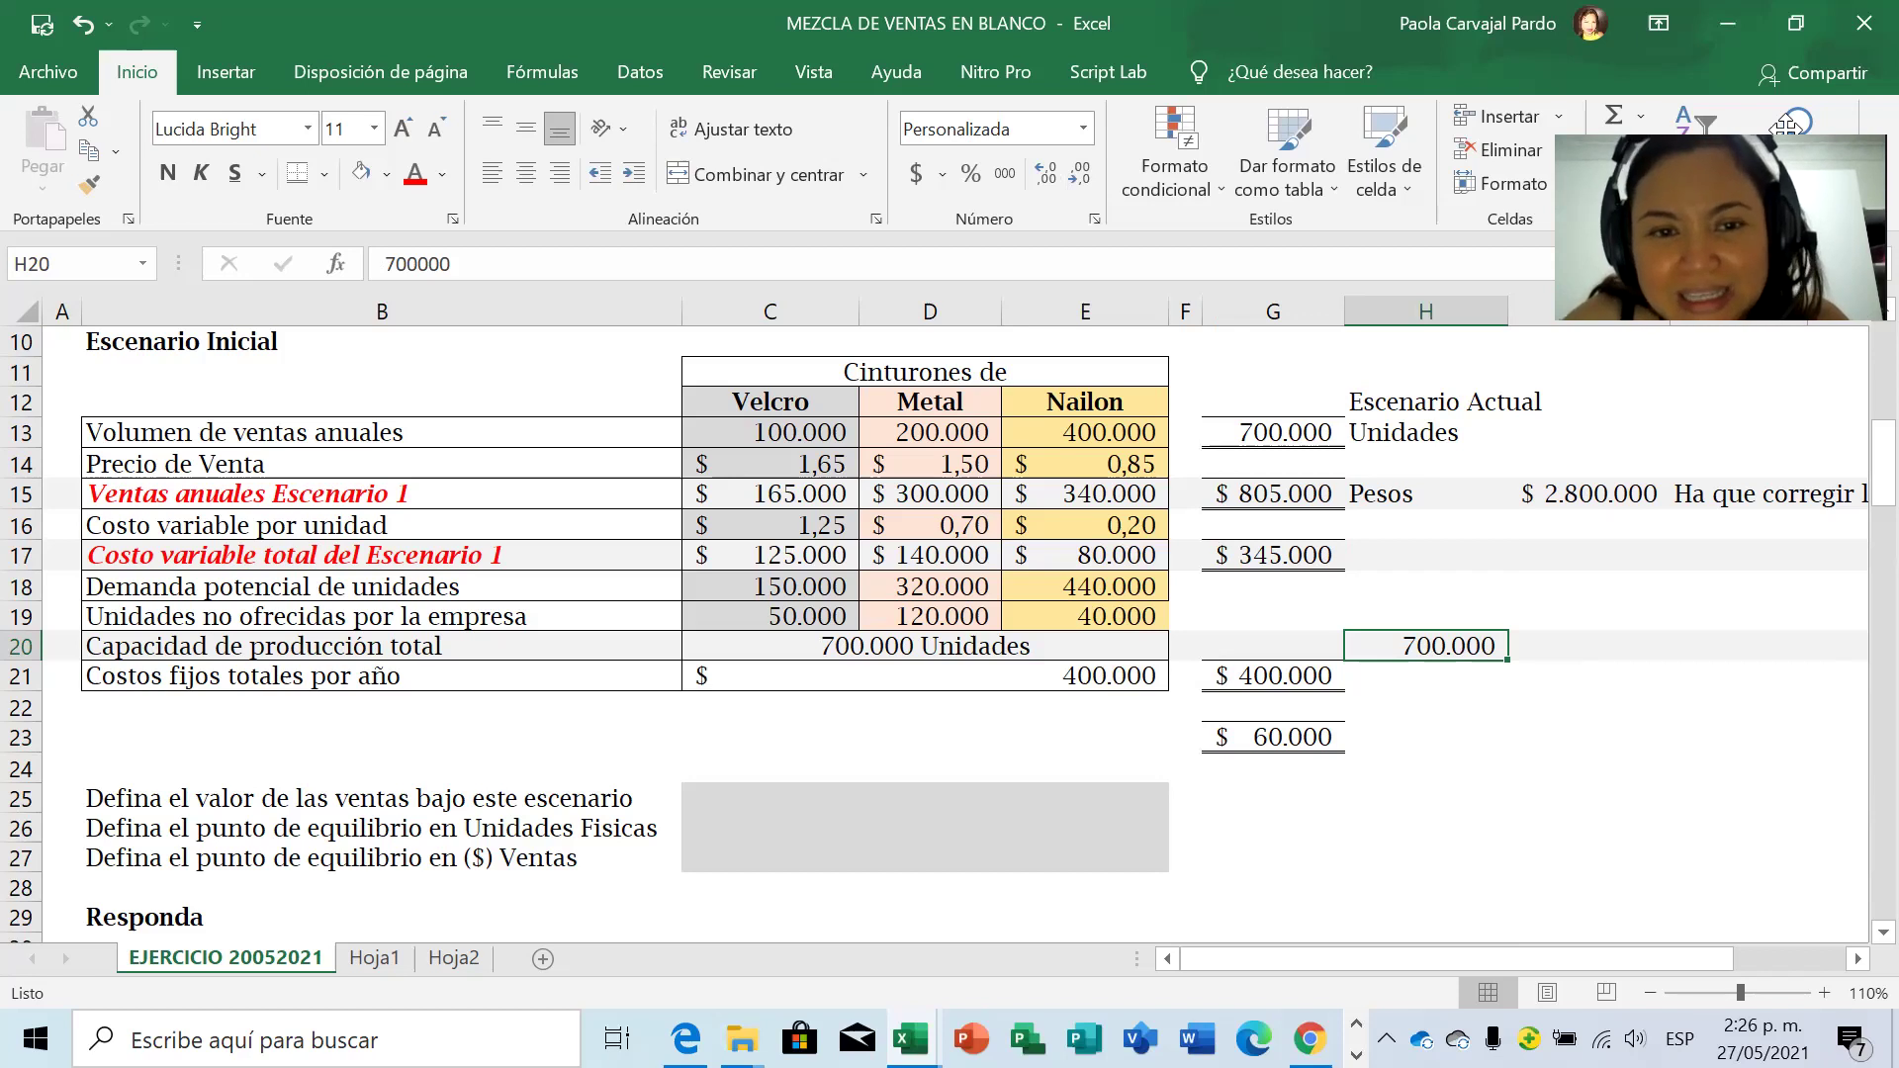
Insert a new row 15 above Ventas anuales with no fill colour.
{"action": "left_click", "coordinate": [21, 493]}
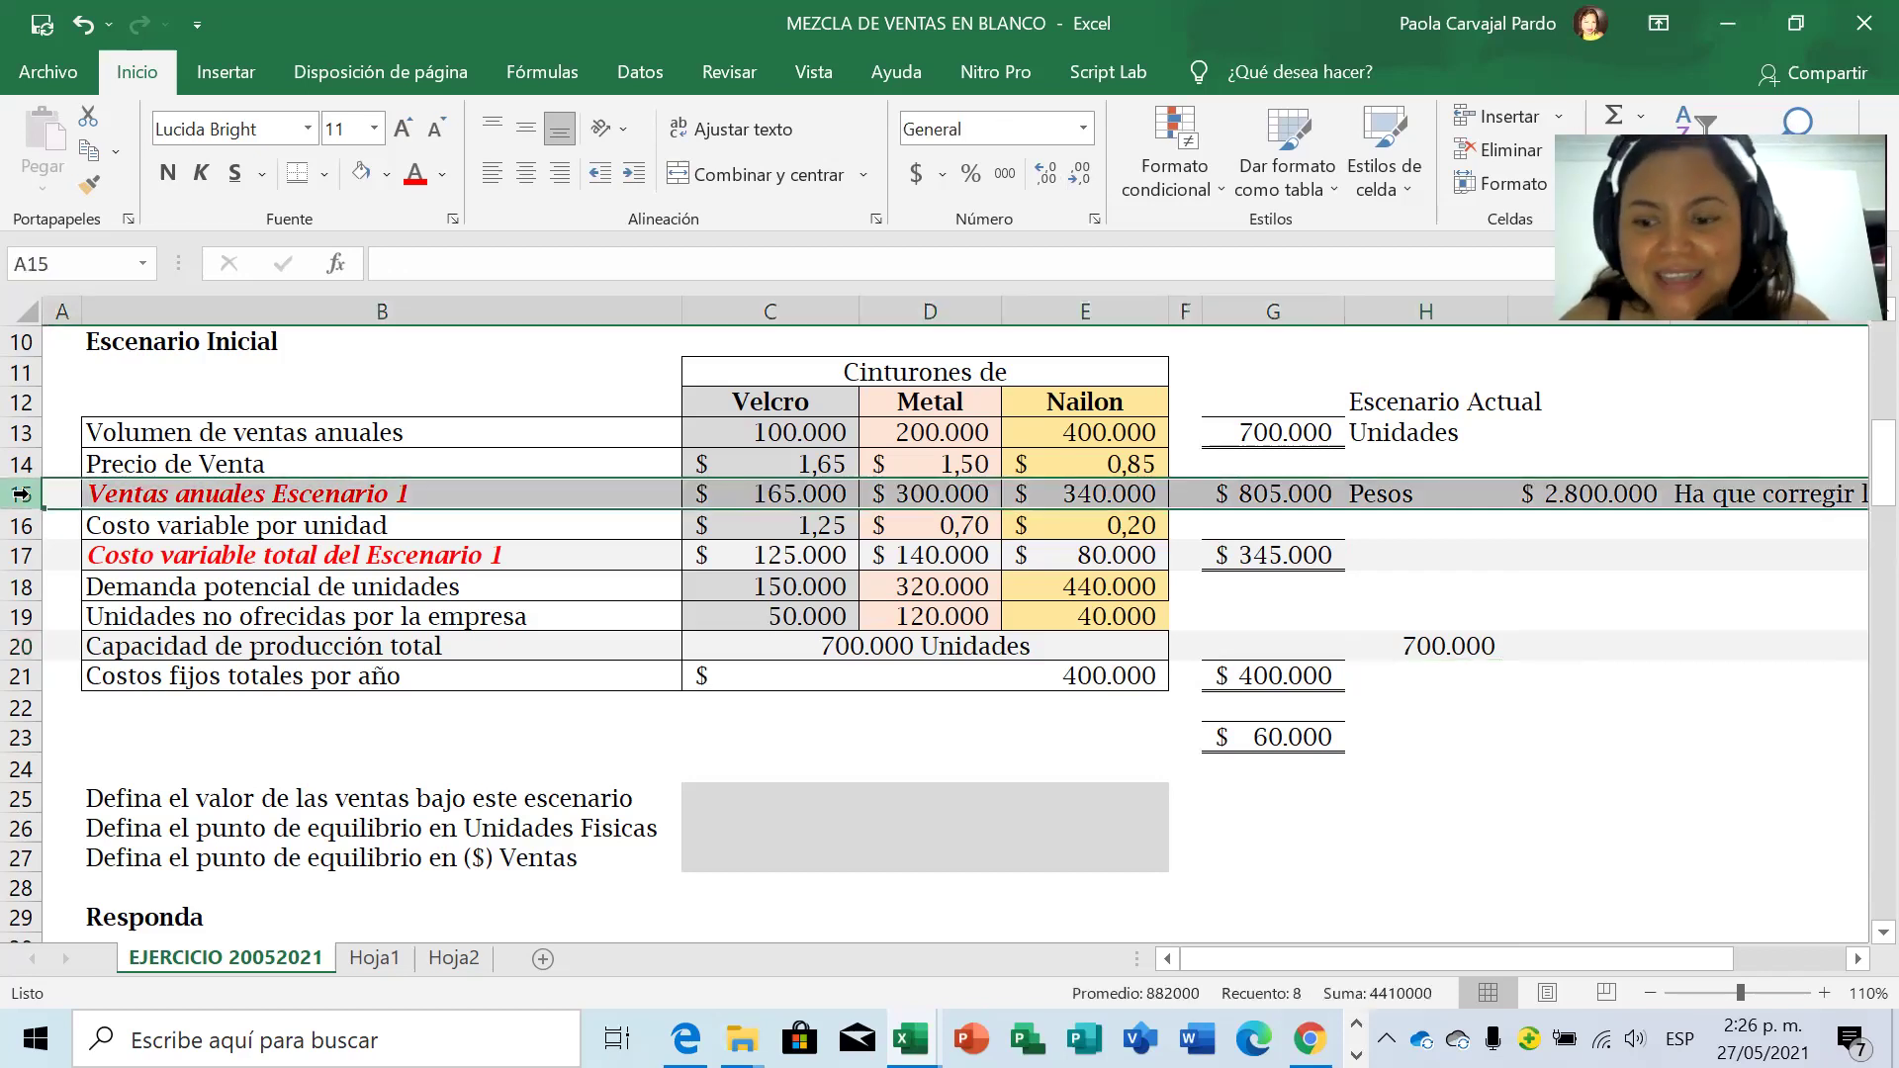
{"action": "key", "text": "ctrl+plus"}
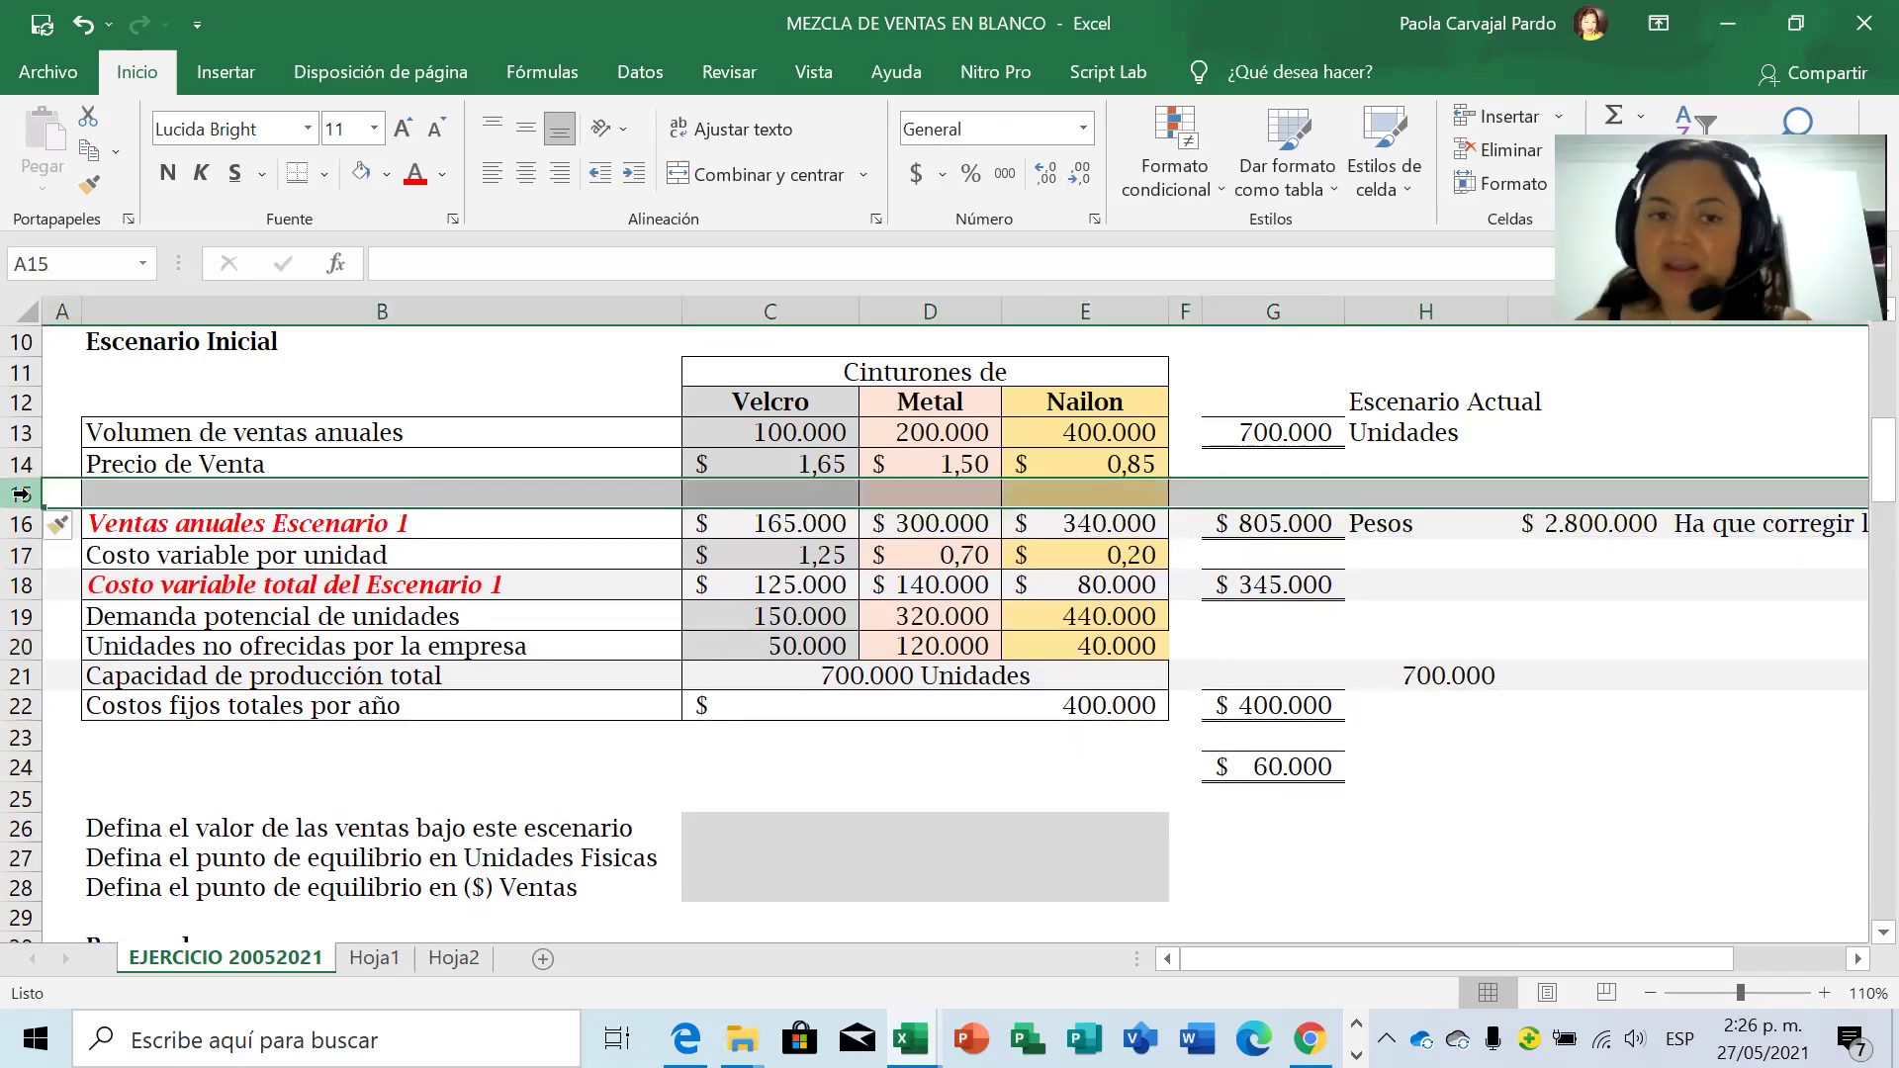
{"action": "left_click", "coordinate": [364, 178]}
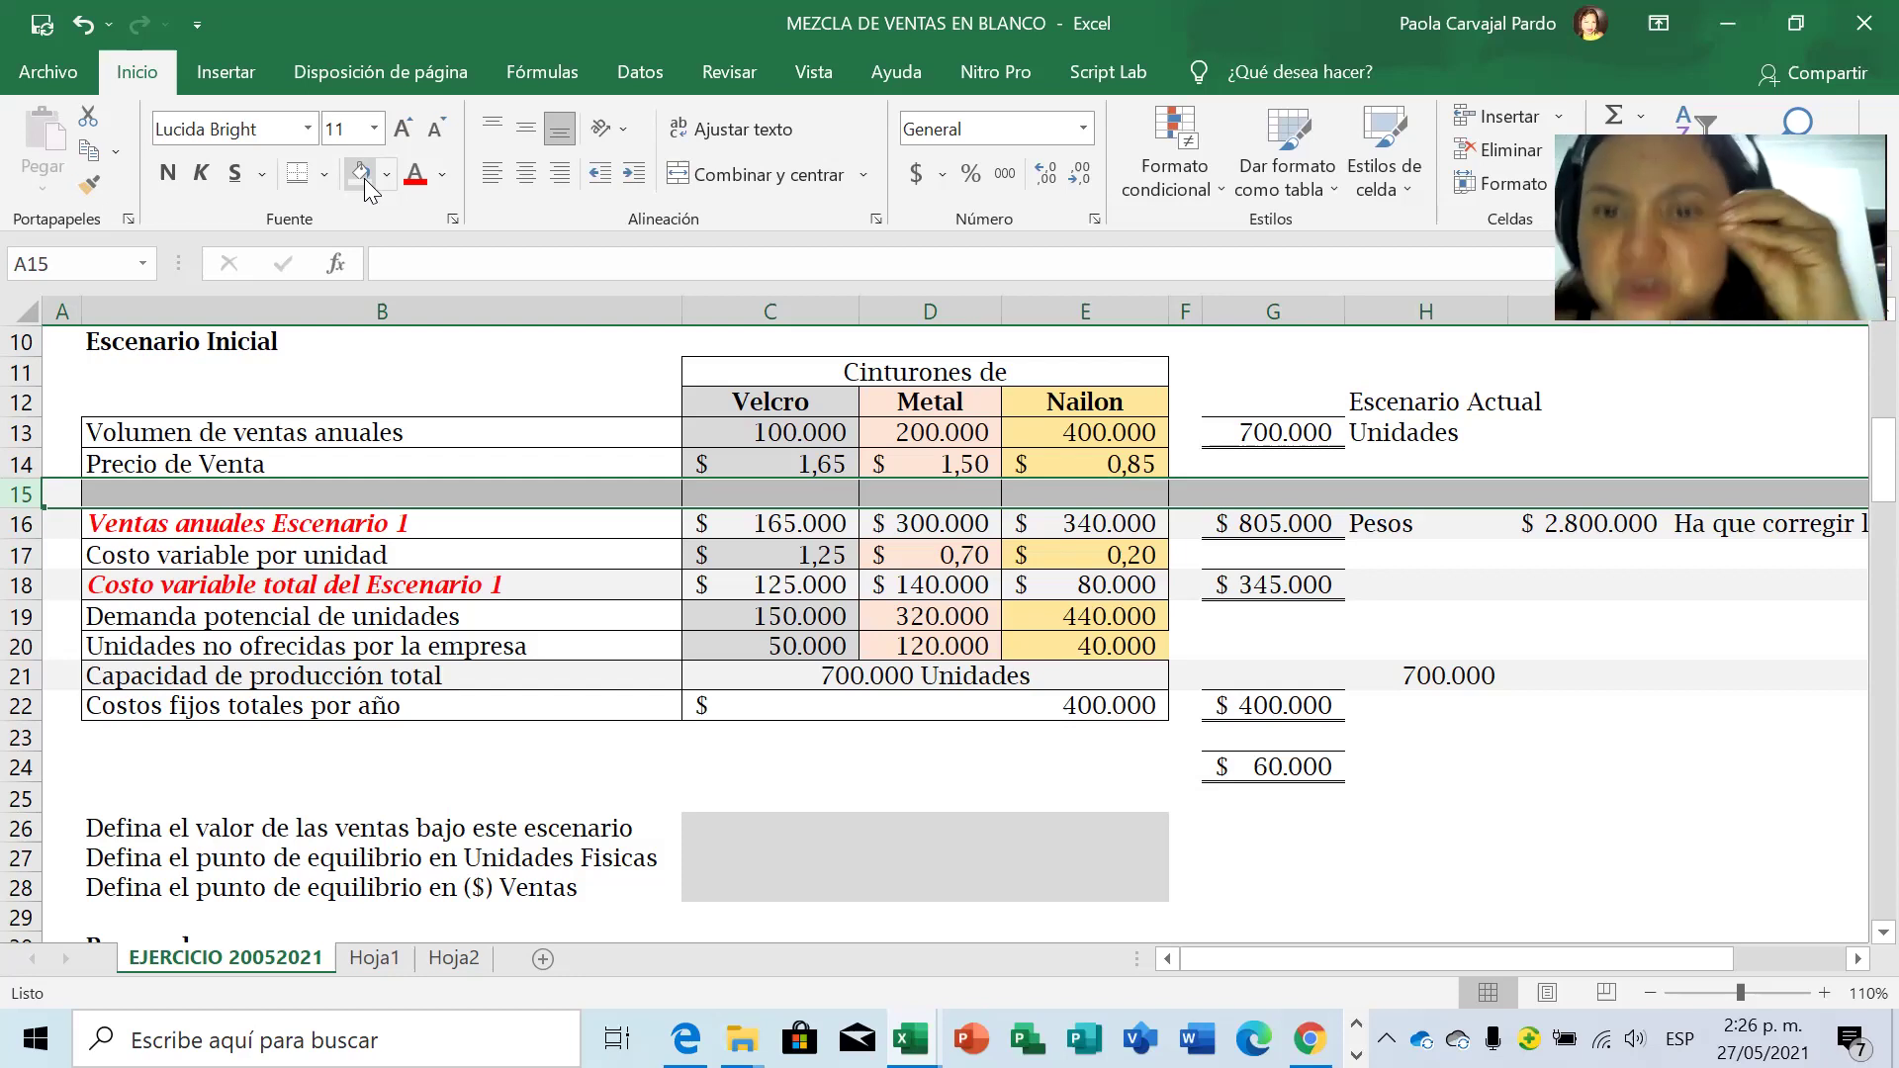
Label B15 'Ponderación del Precio de venta'.
{"action": "left_click", "coordinate": [214, 493]}
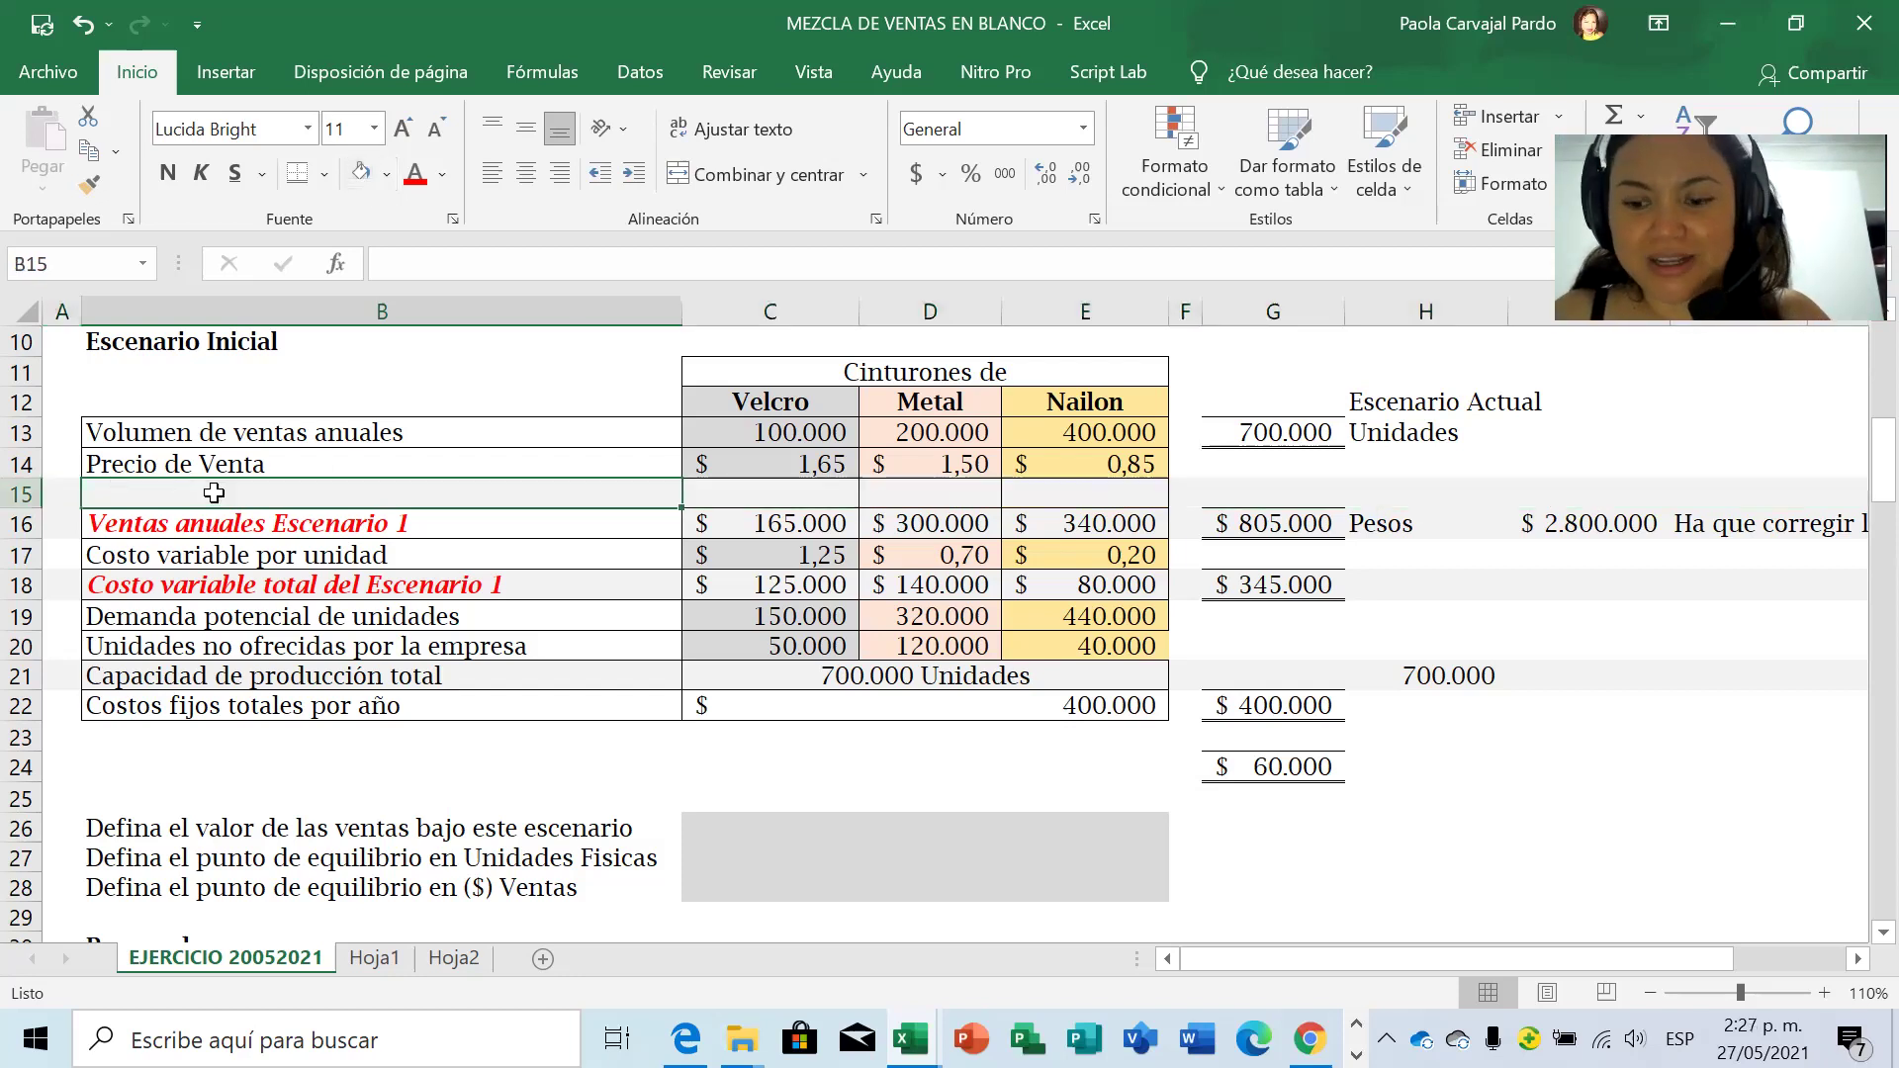
{"action": "type", "text": "Ponderaci"}
{"action": "type", "text": "ón del P"}
{"action": "type", "text": "revi"}
{"action": "key", "text": "BackSpace"}
{"action": "key", "text": "BackSpace"}
{"action": "type", "text": "cio del"}
{"action": "key", "text": "BackSpace"}
{"action": "key", "text": "BackSpace"}
{"action": "type", "text": "venta"}
{"action": "key", "text": "Return"}
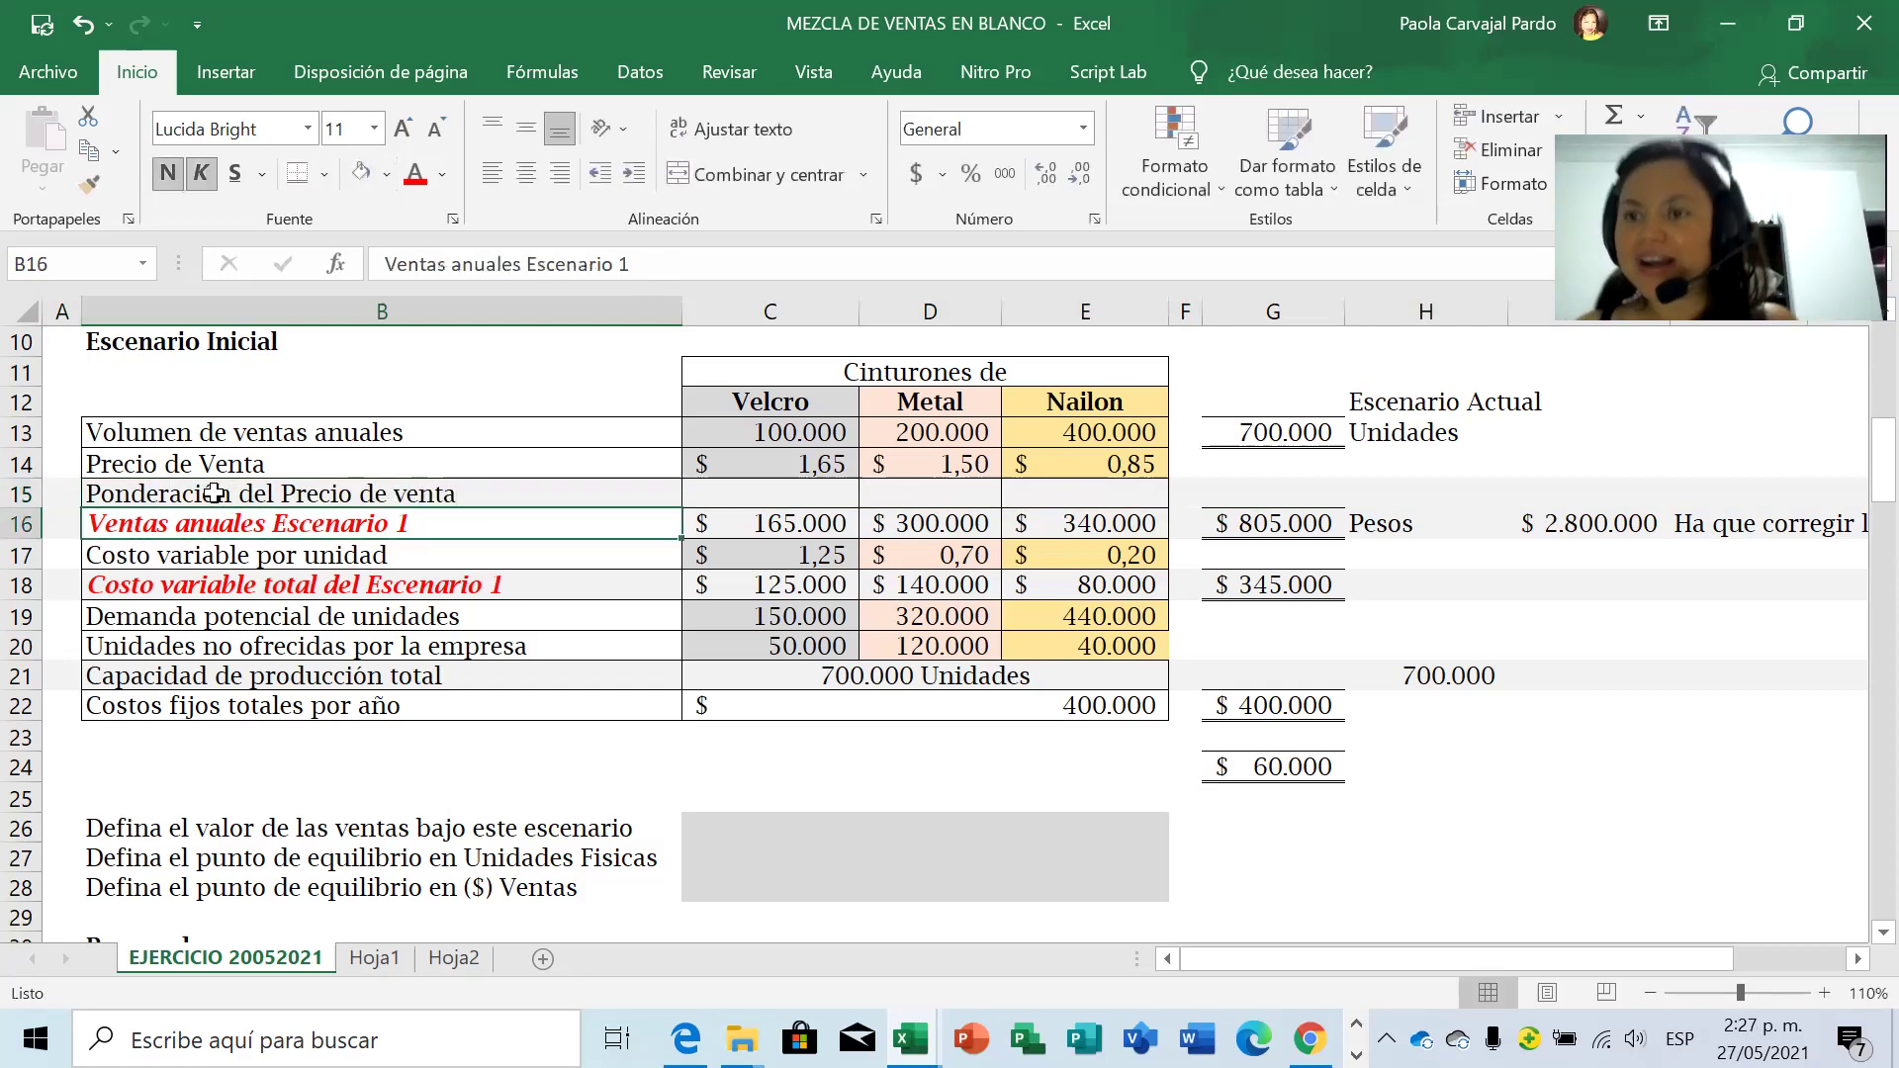
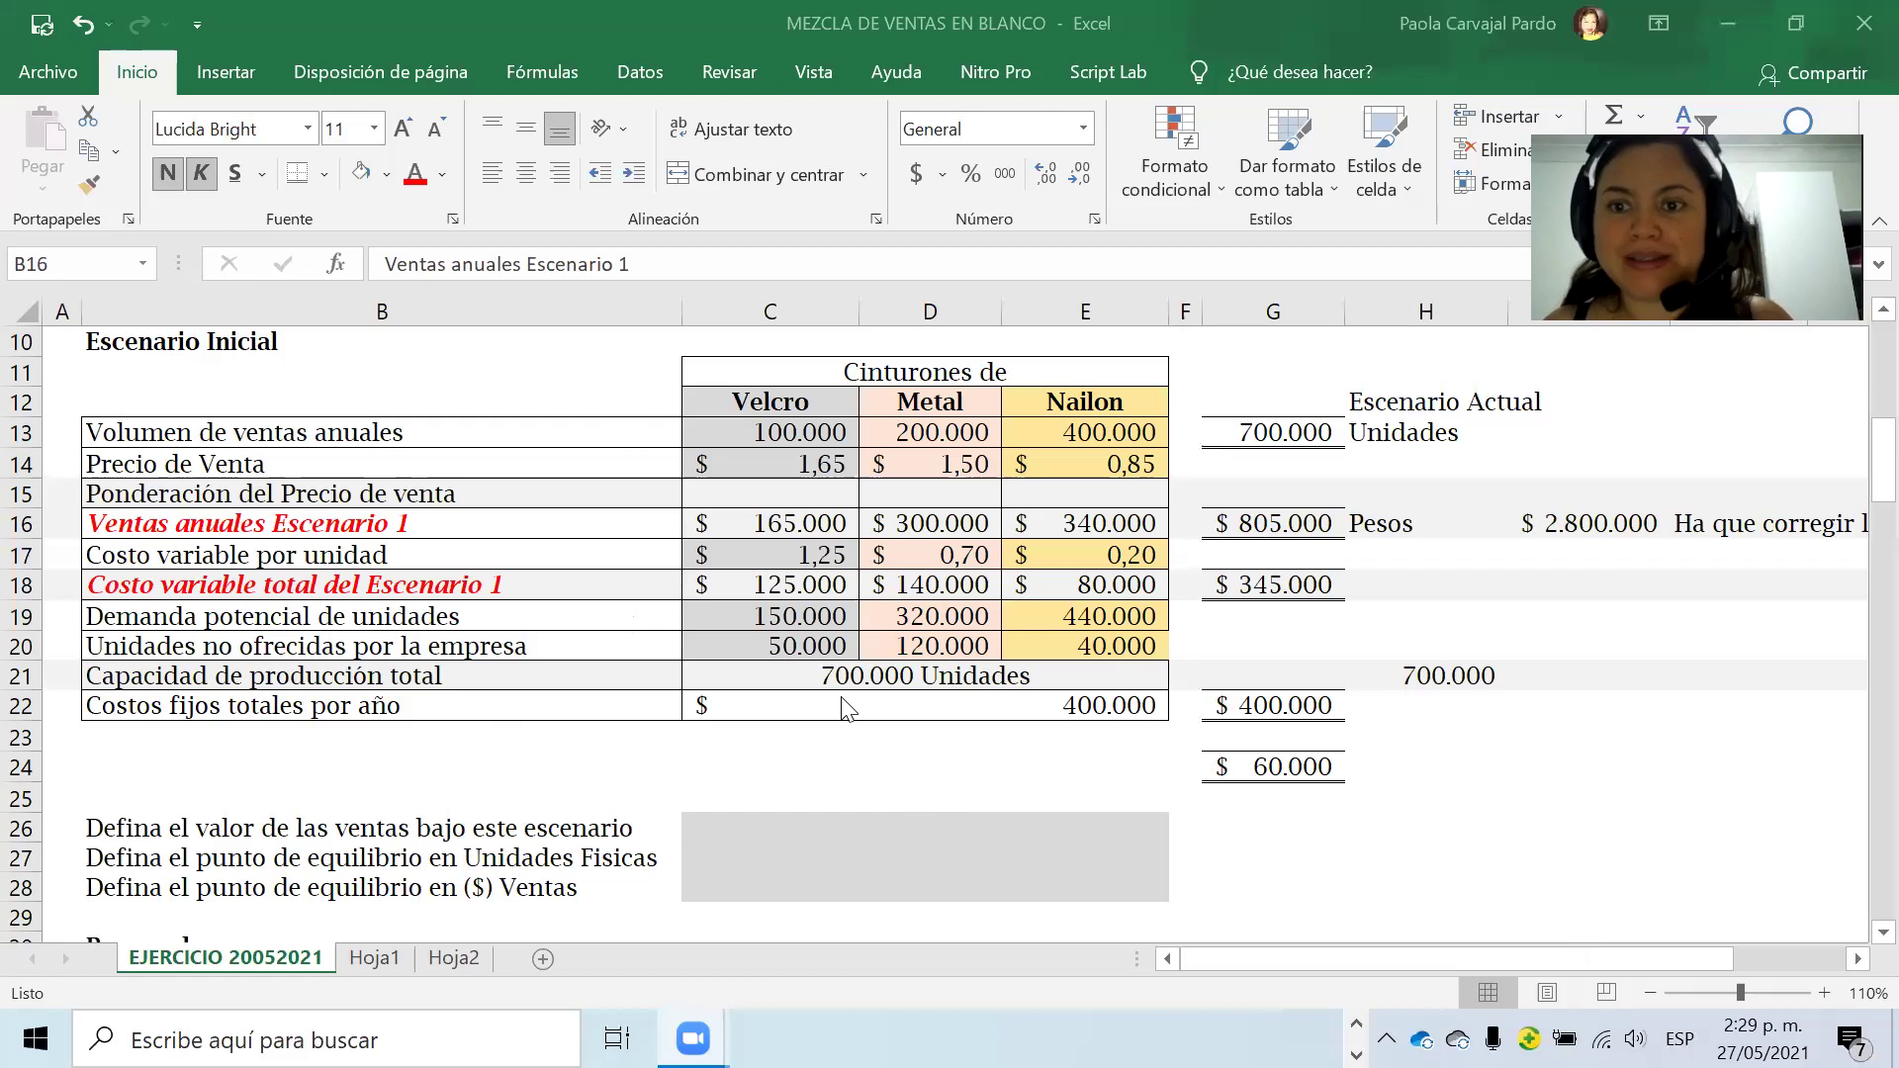
Insert a blank row above Precio de Venta and label it 'Participación en ventas de Cada Producto'.
{"action": "left_click", "coordinate": [21, 464]}
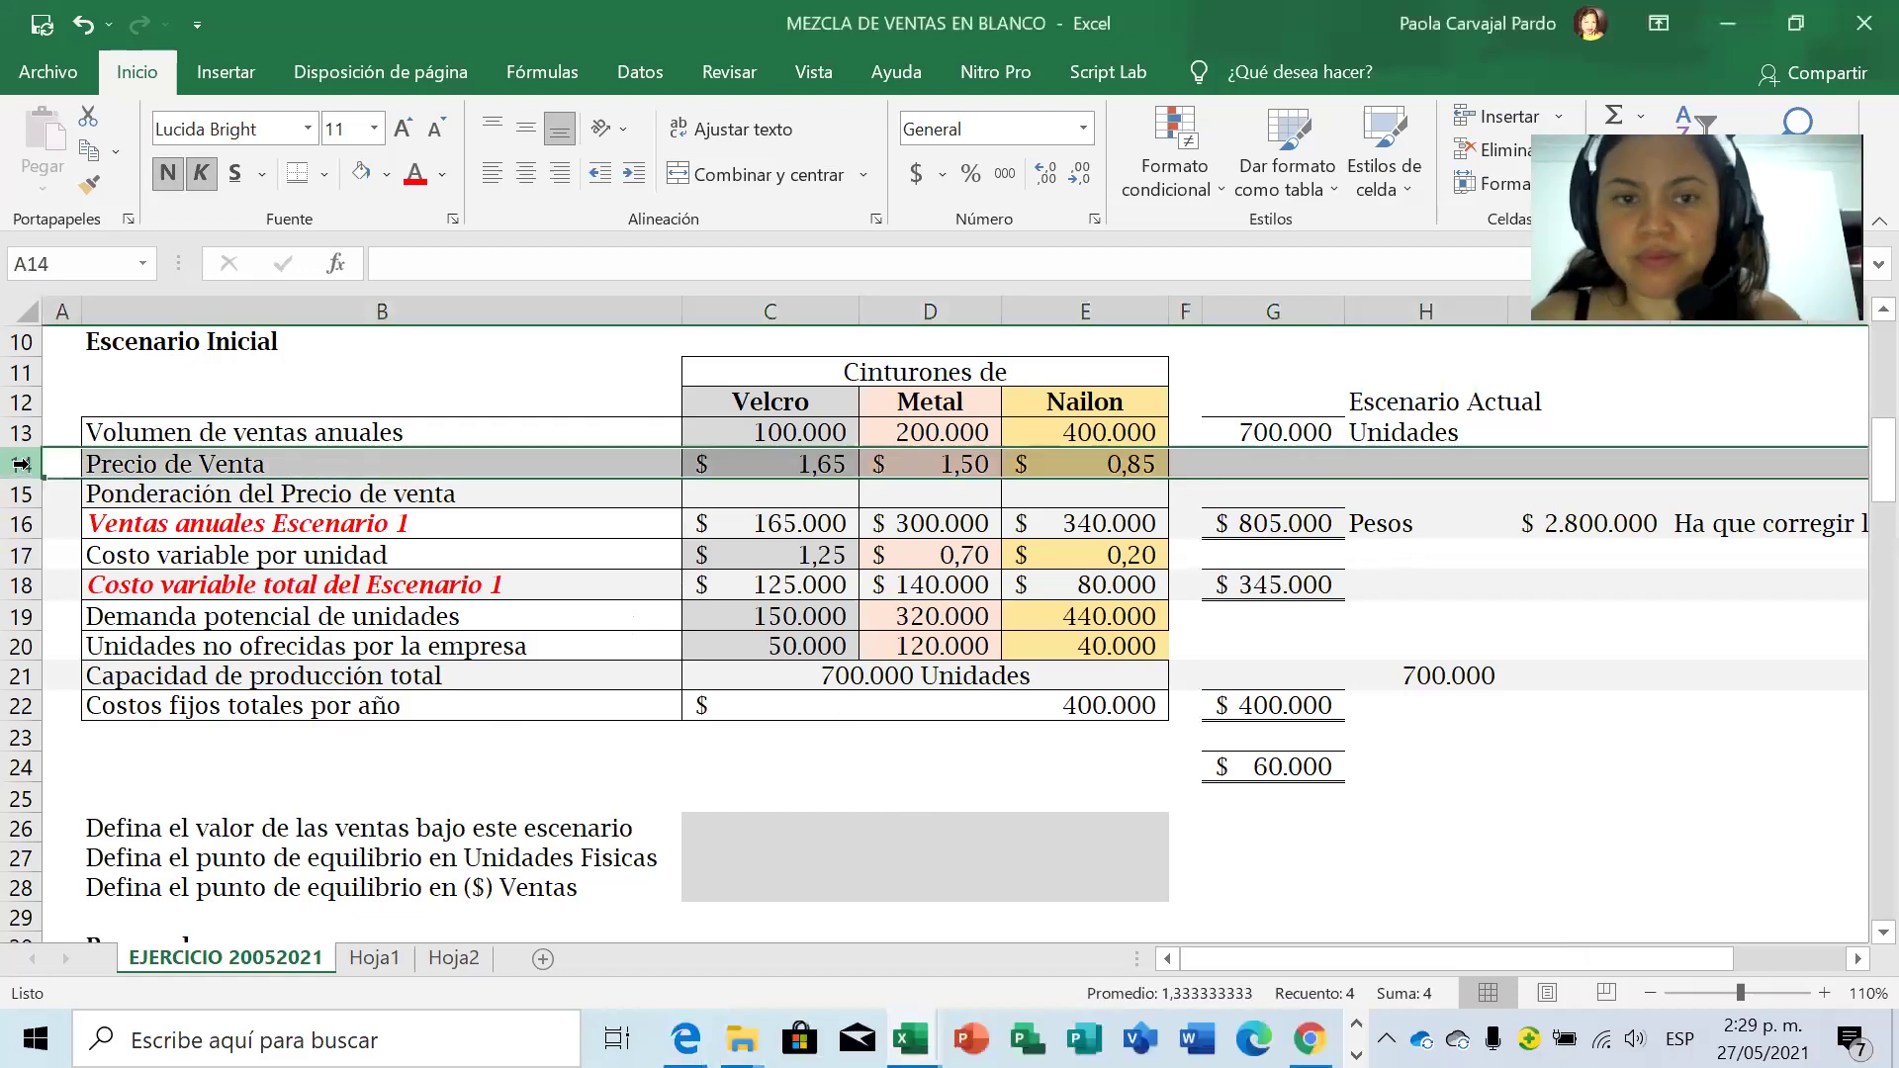
{"action": "key", "text": "ctrl+plus"}
{"action": "key", "text": "Right"}
{"action": "type", "text": "Par"}
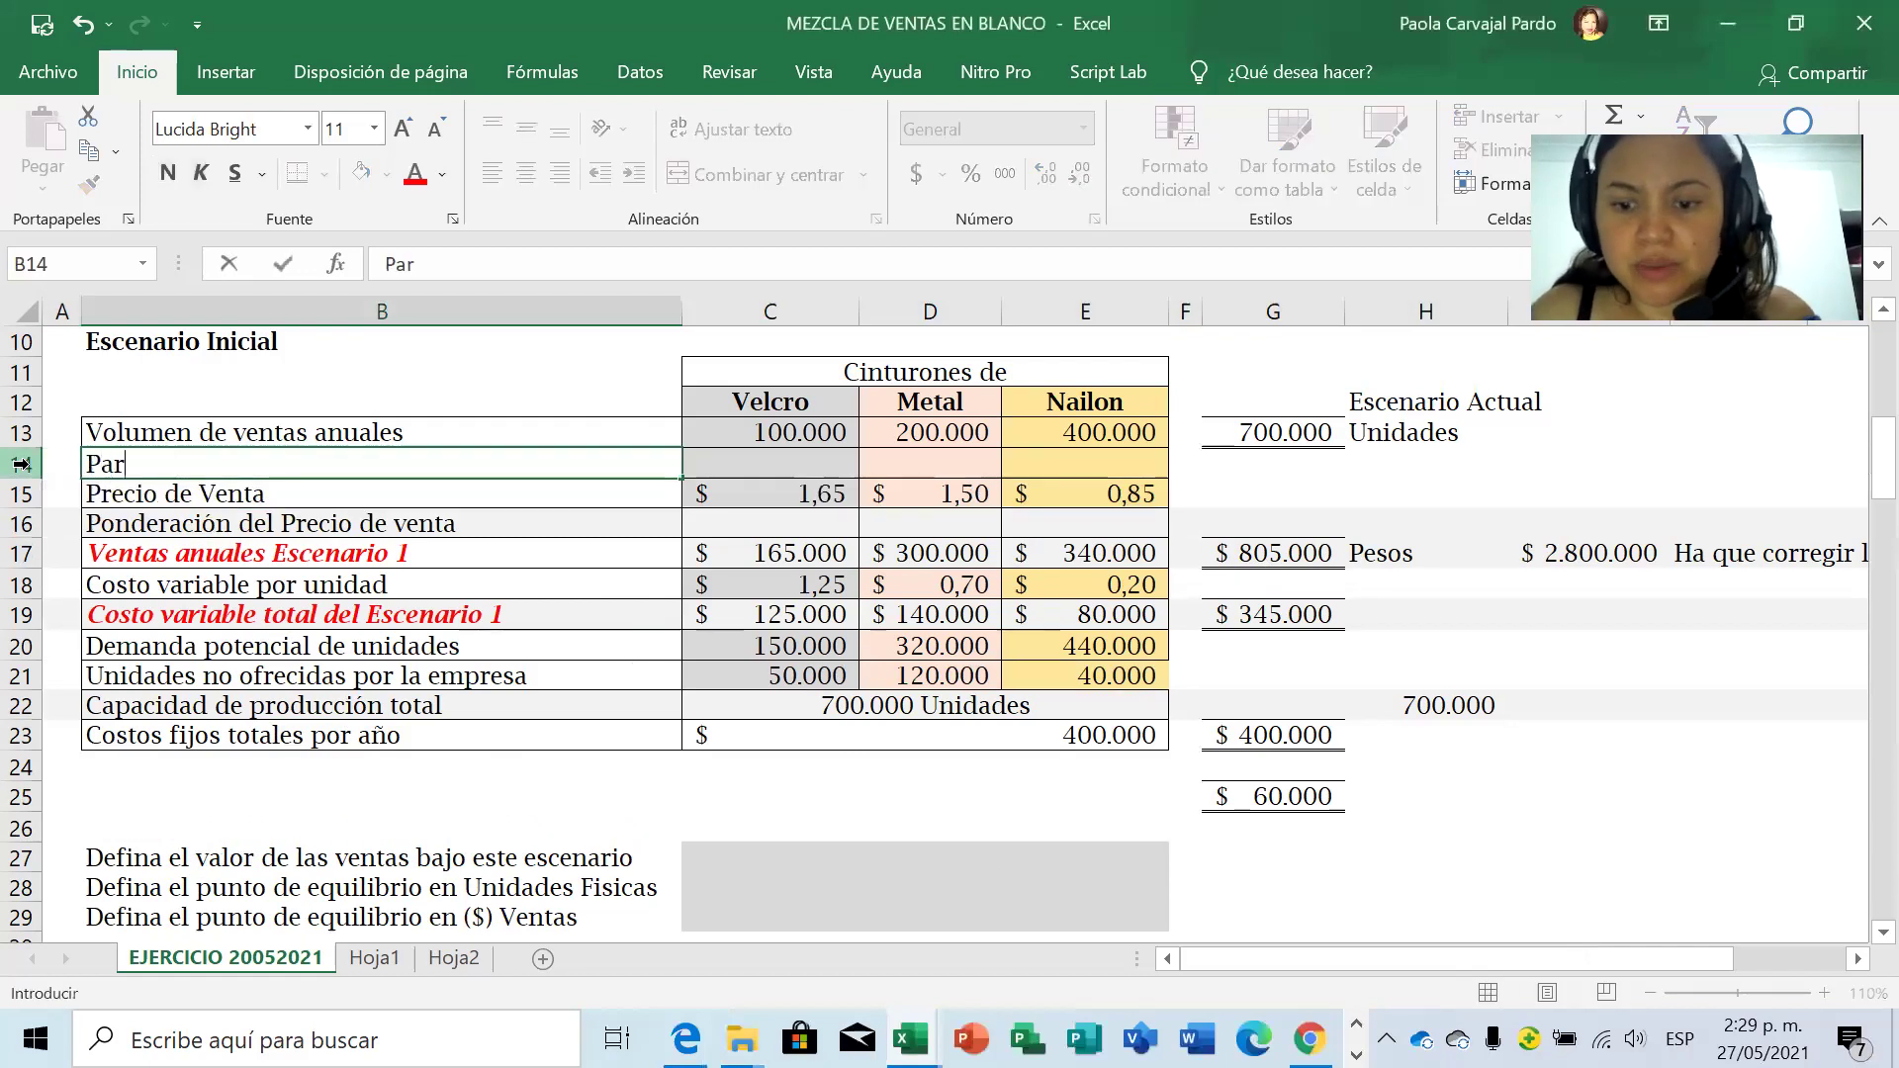
{"action": "type", "text": "ticipación d"}
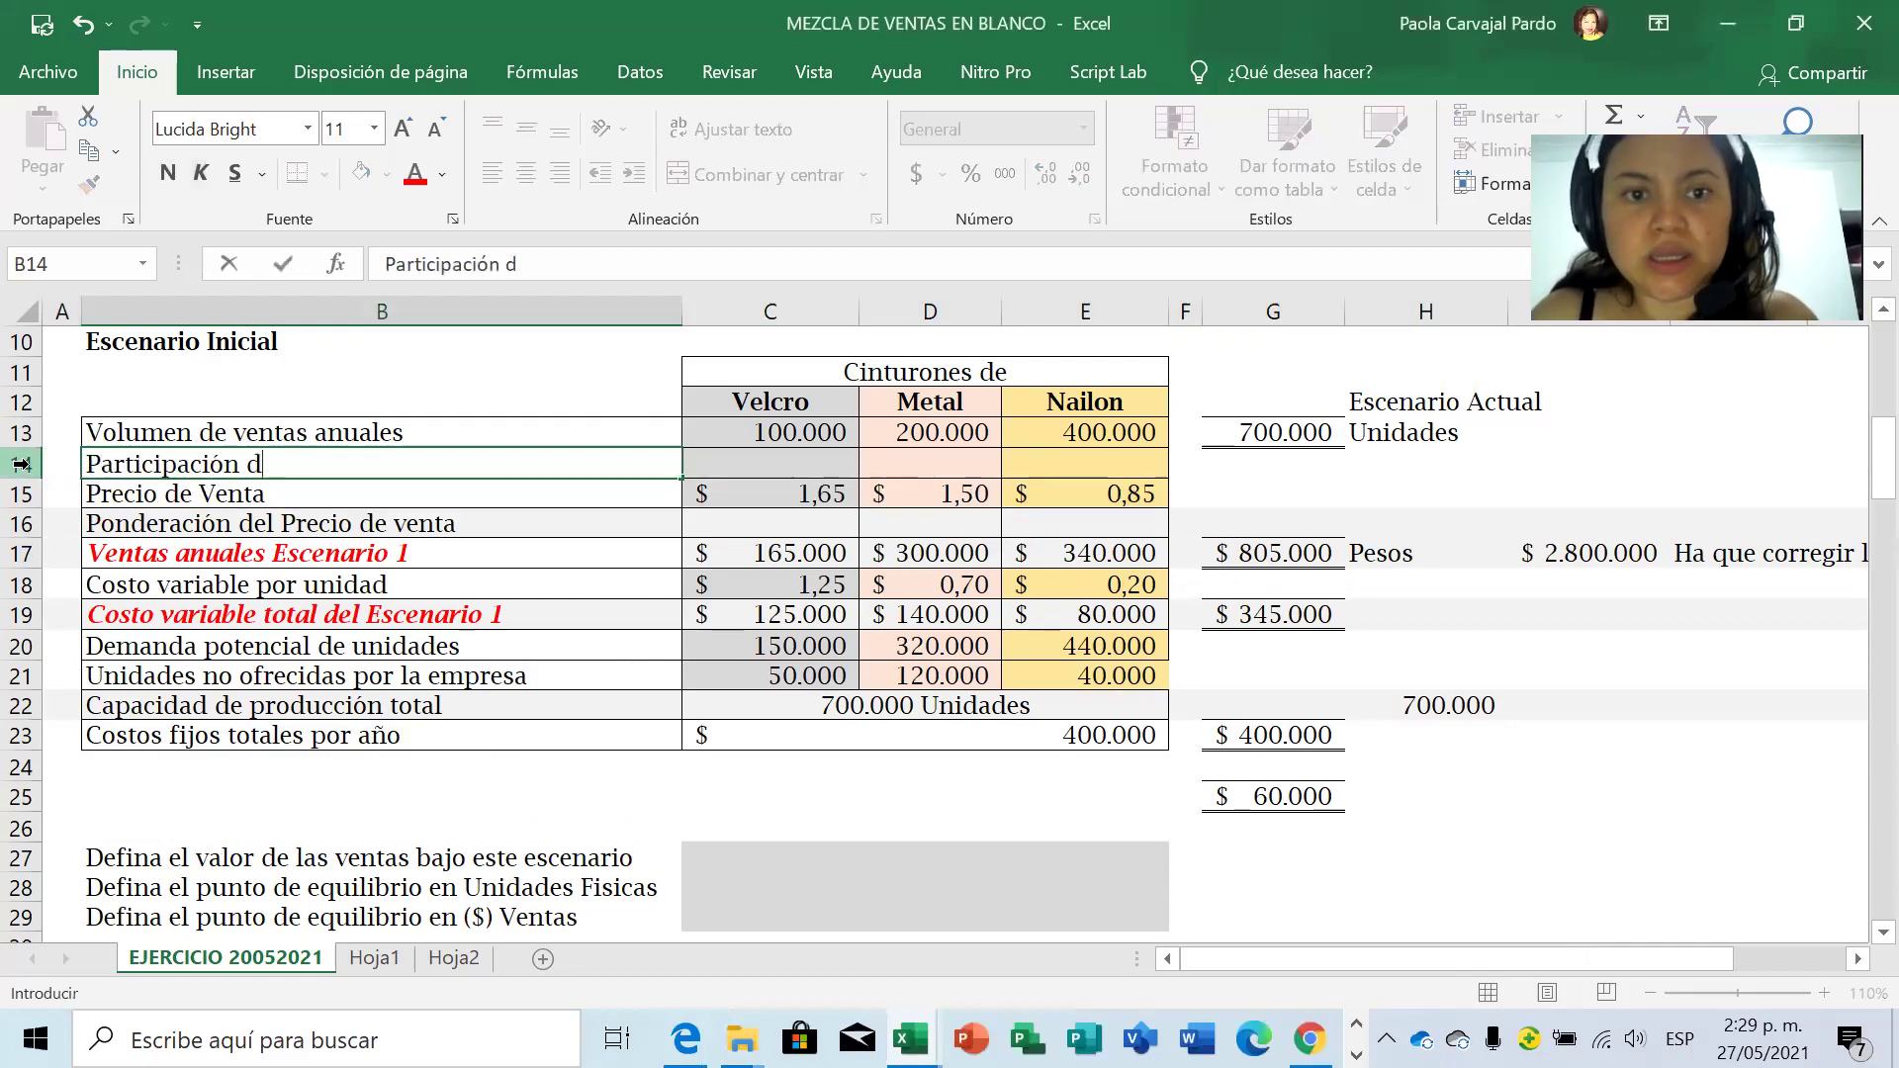
{"action": "key", "text": "BackSpace"}
{"action": "type", "text": "en "}
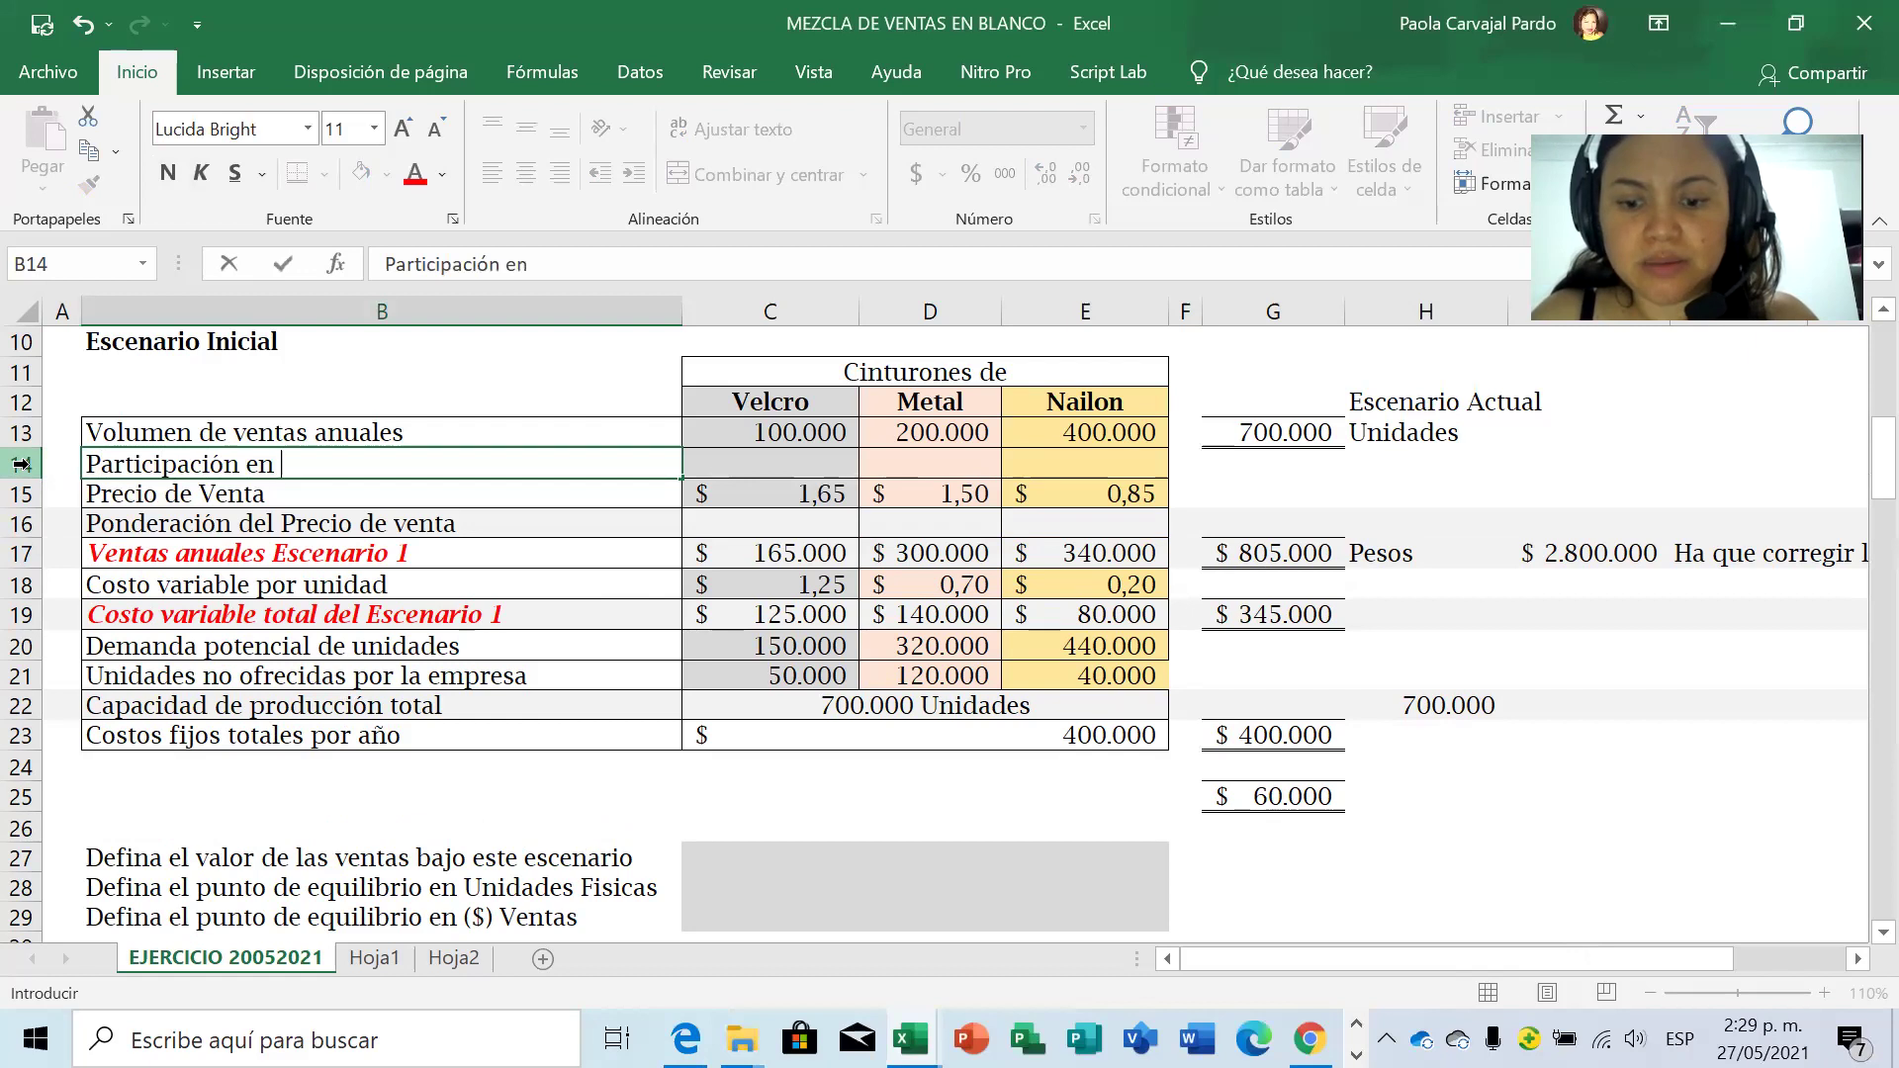
{"action": "type", "text": "ventas de CAd"}
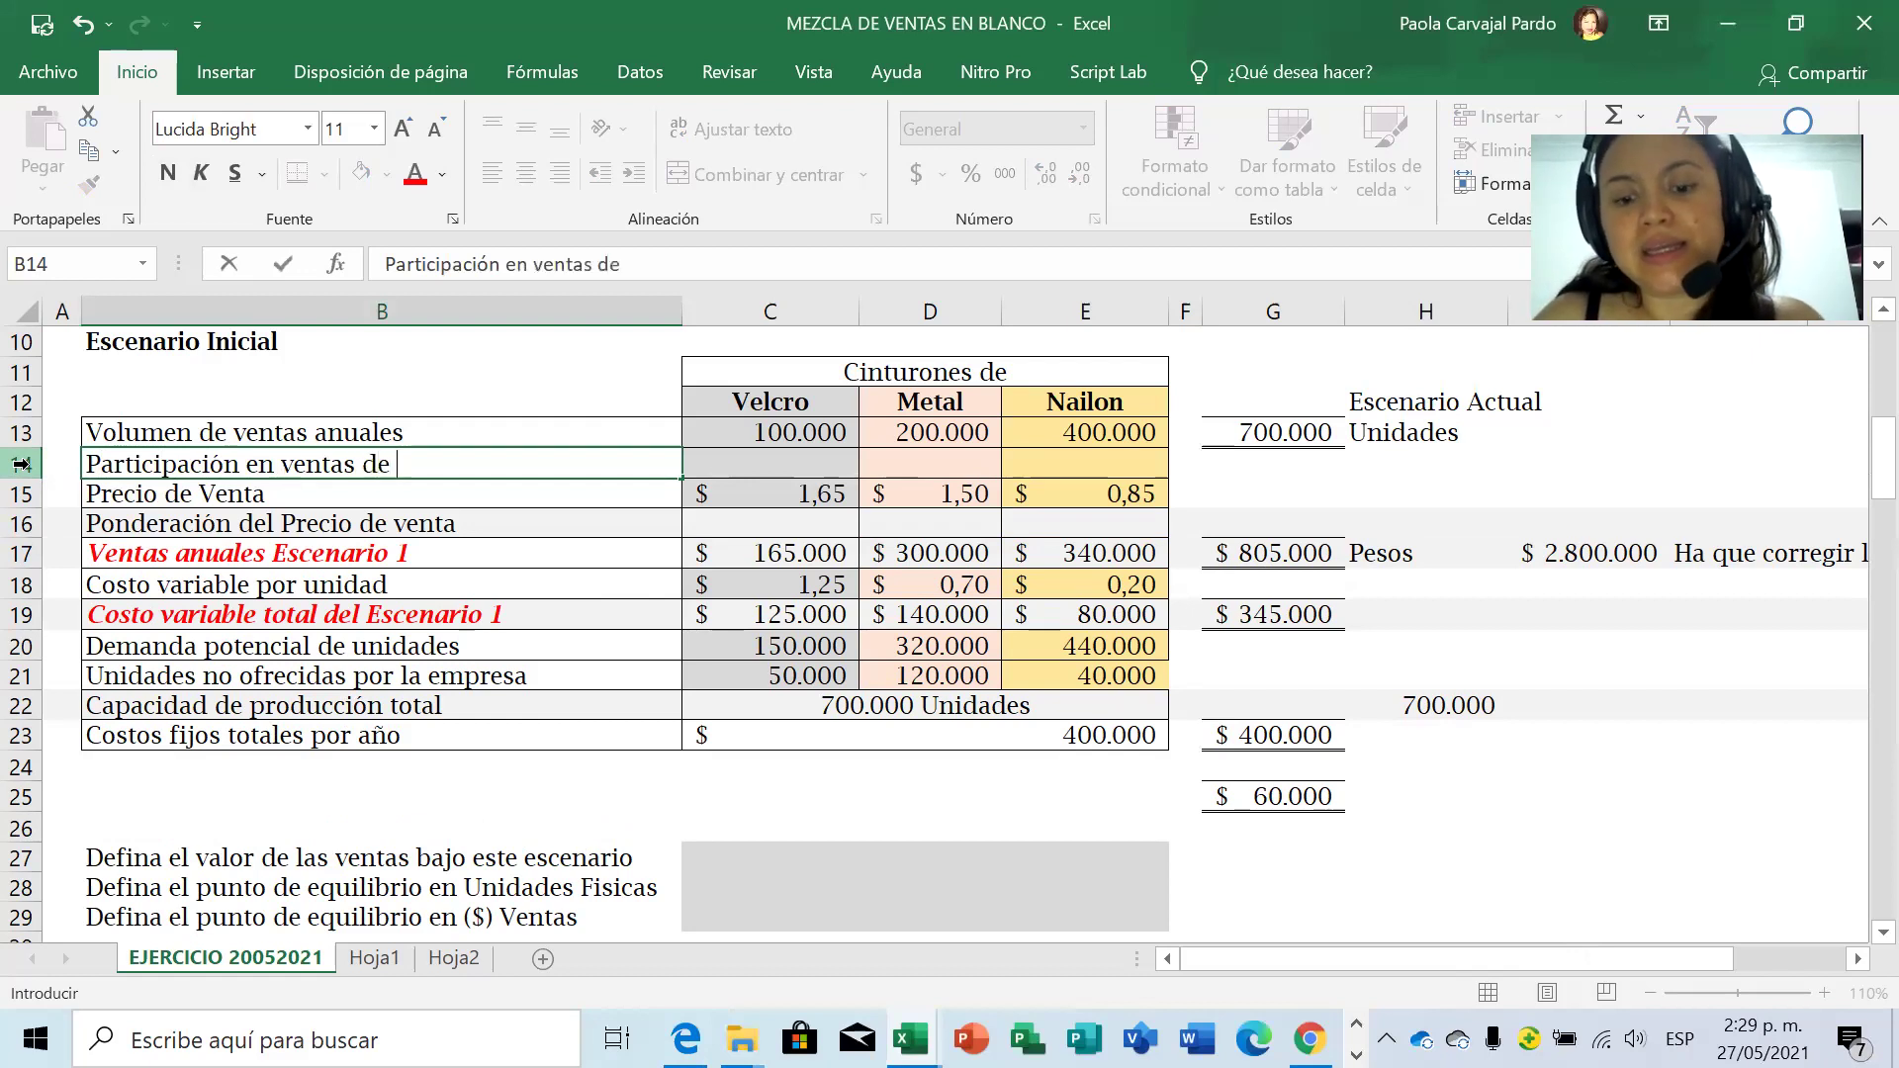
{"action": "key", "text": "BackSpace"}
{"action": "key", "text": "BackSpace"}
{"action": "type", "text": "ada Pro"}
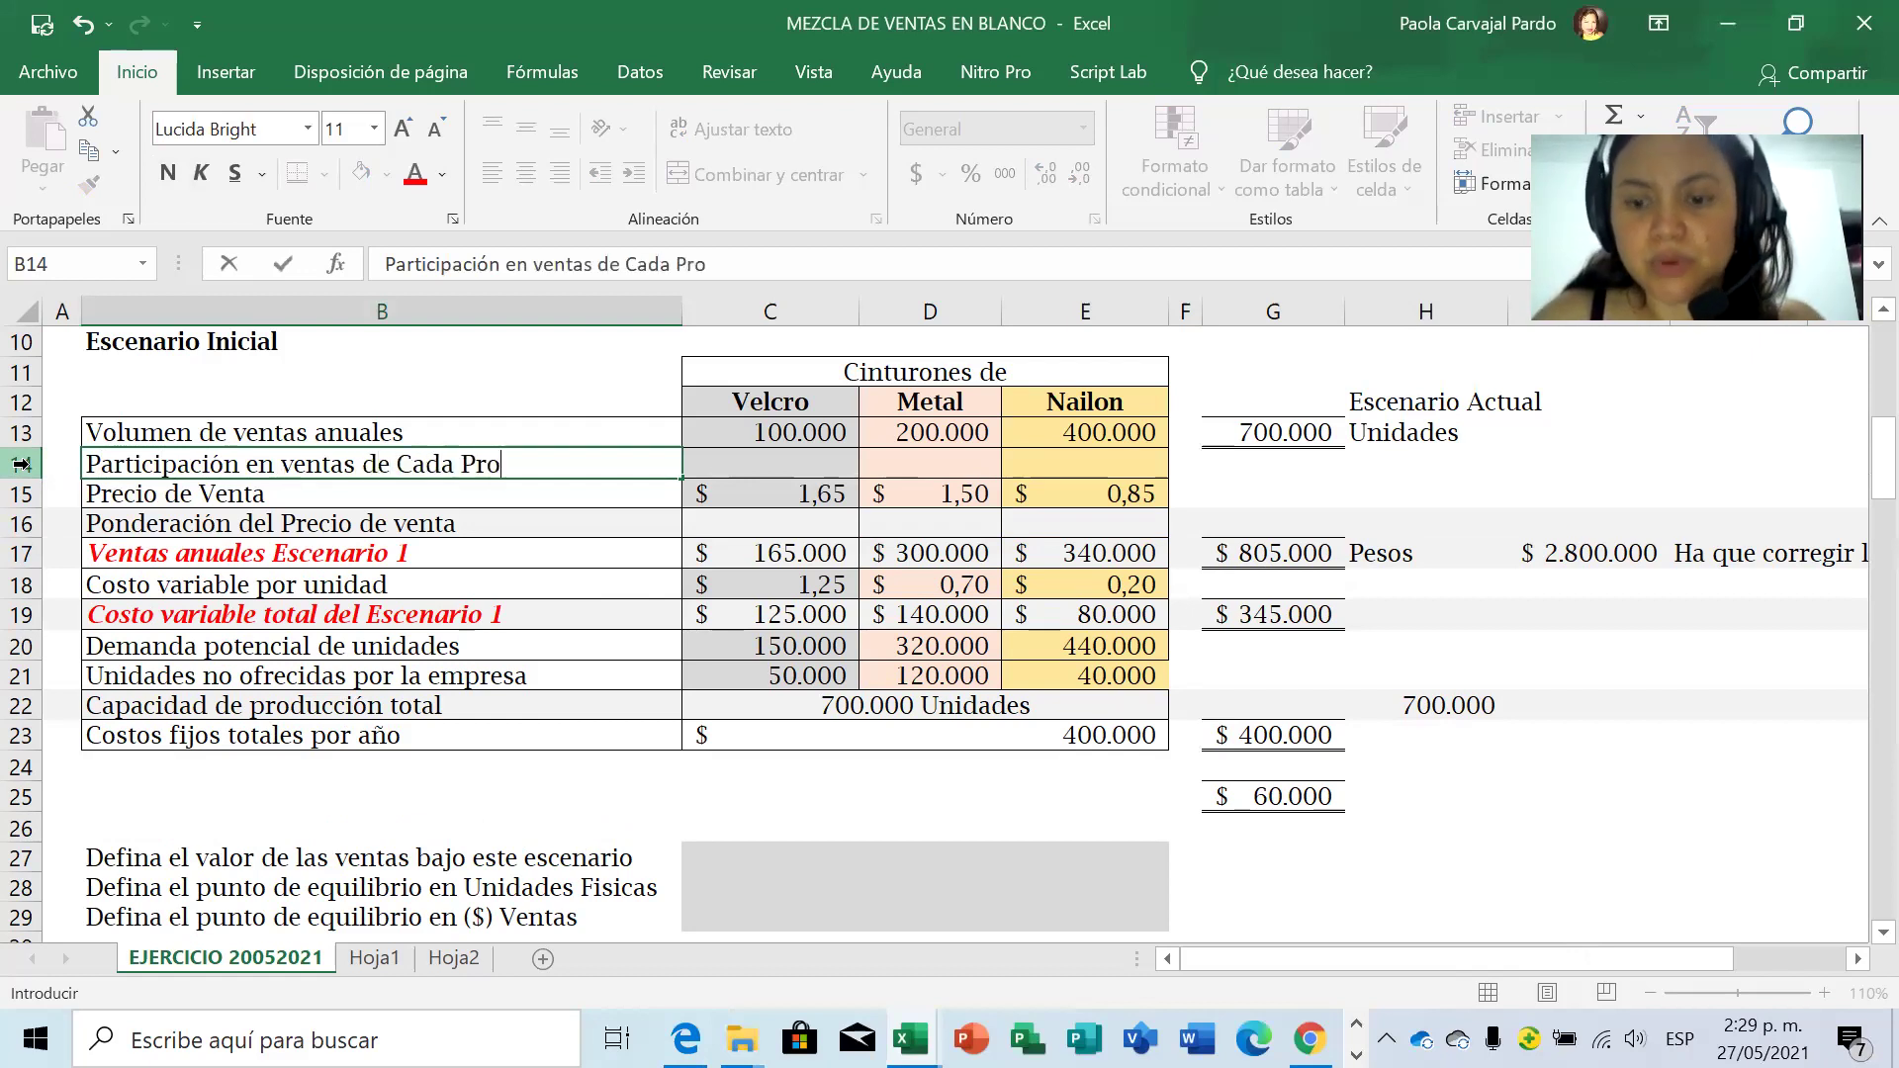
{"action": "type", "text": "ducto"}
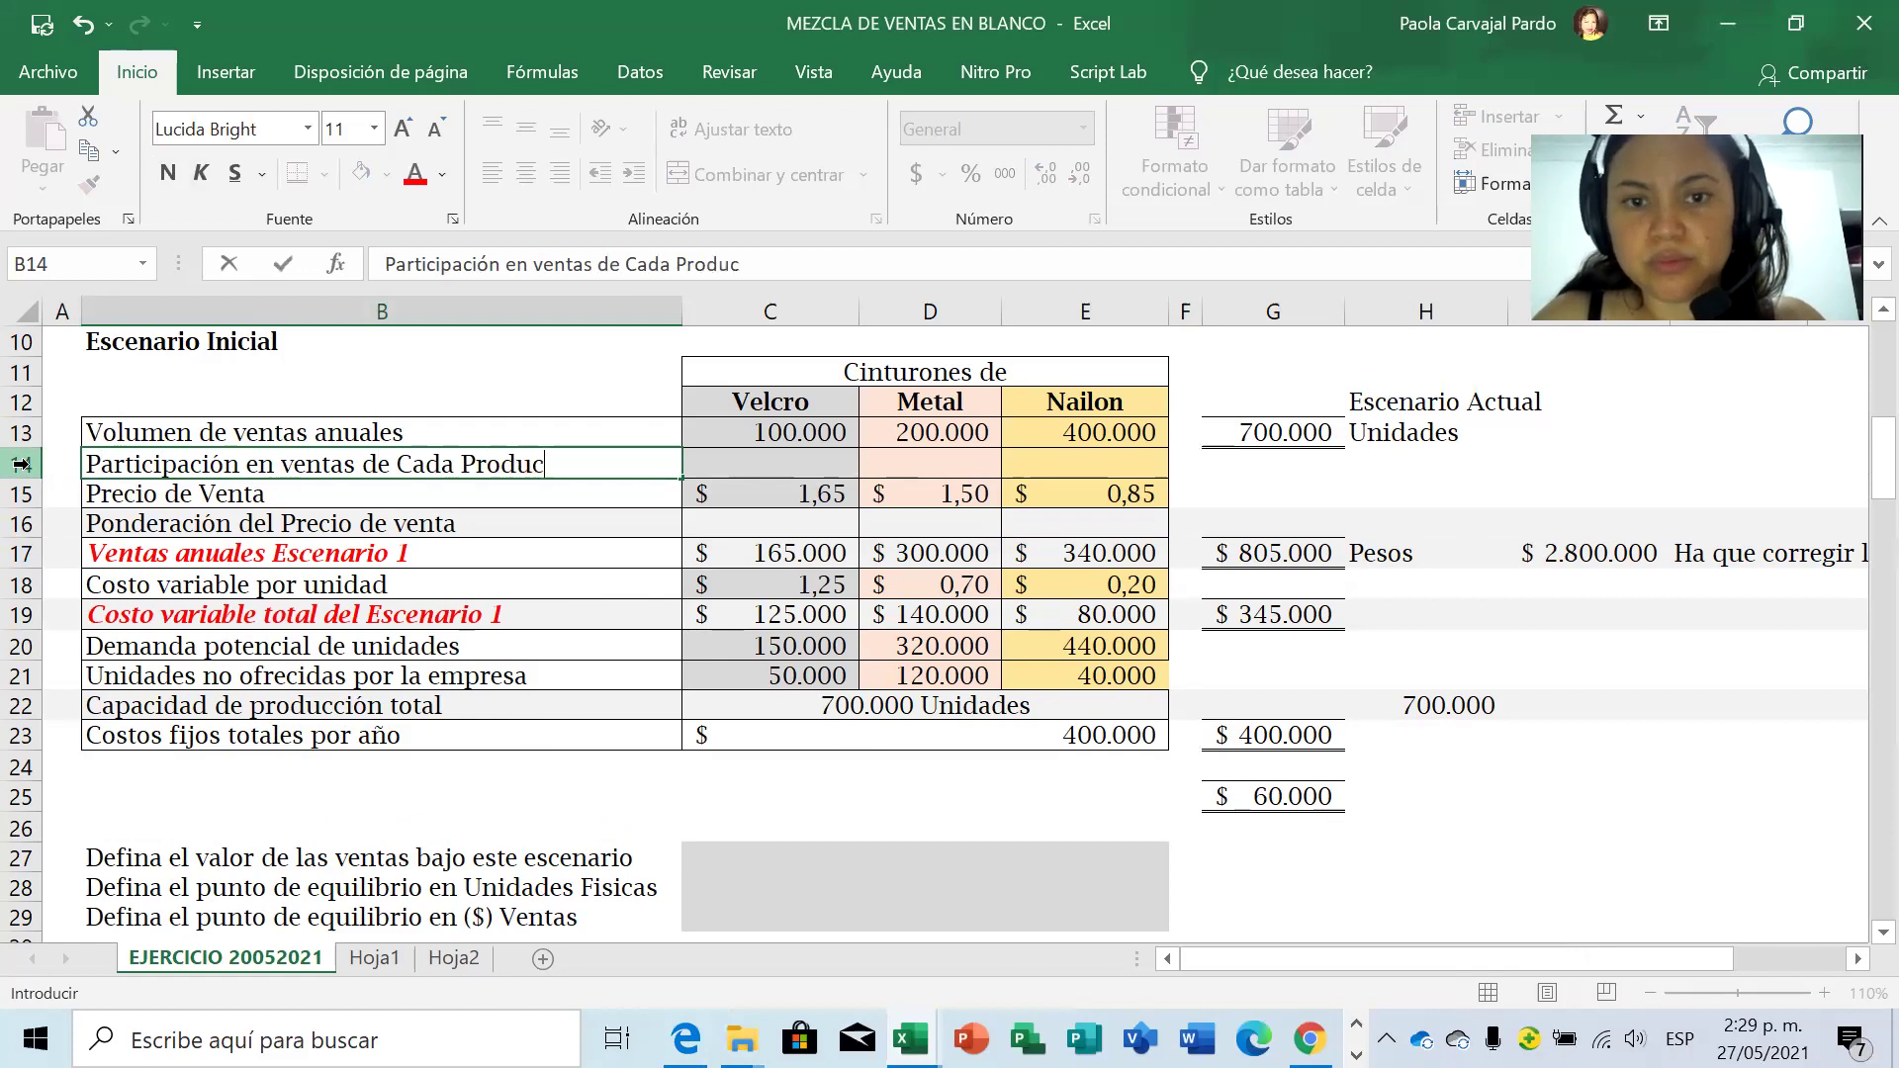
{"action": "key", "text": "Return"}
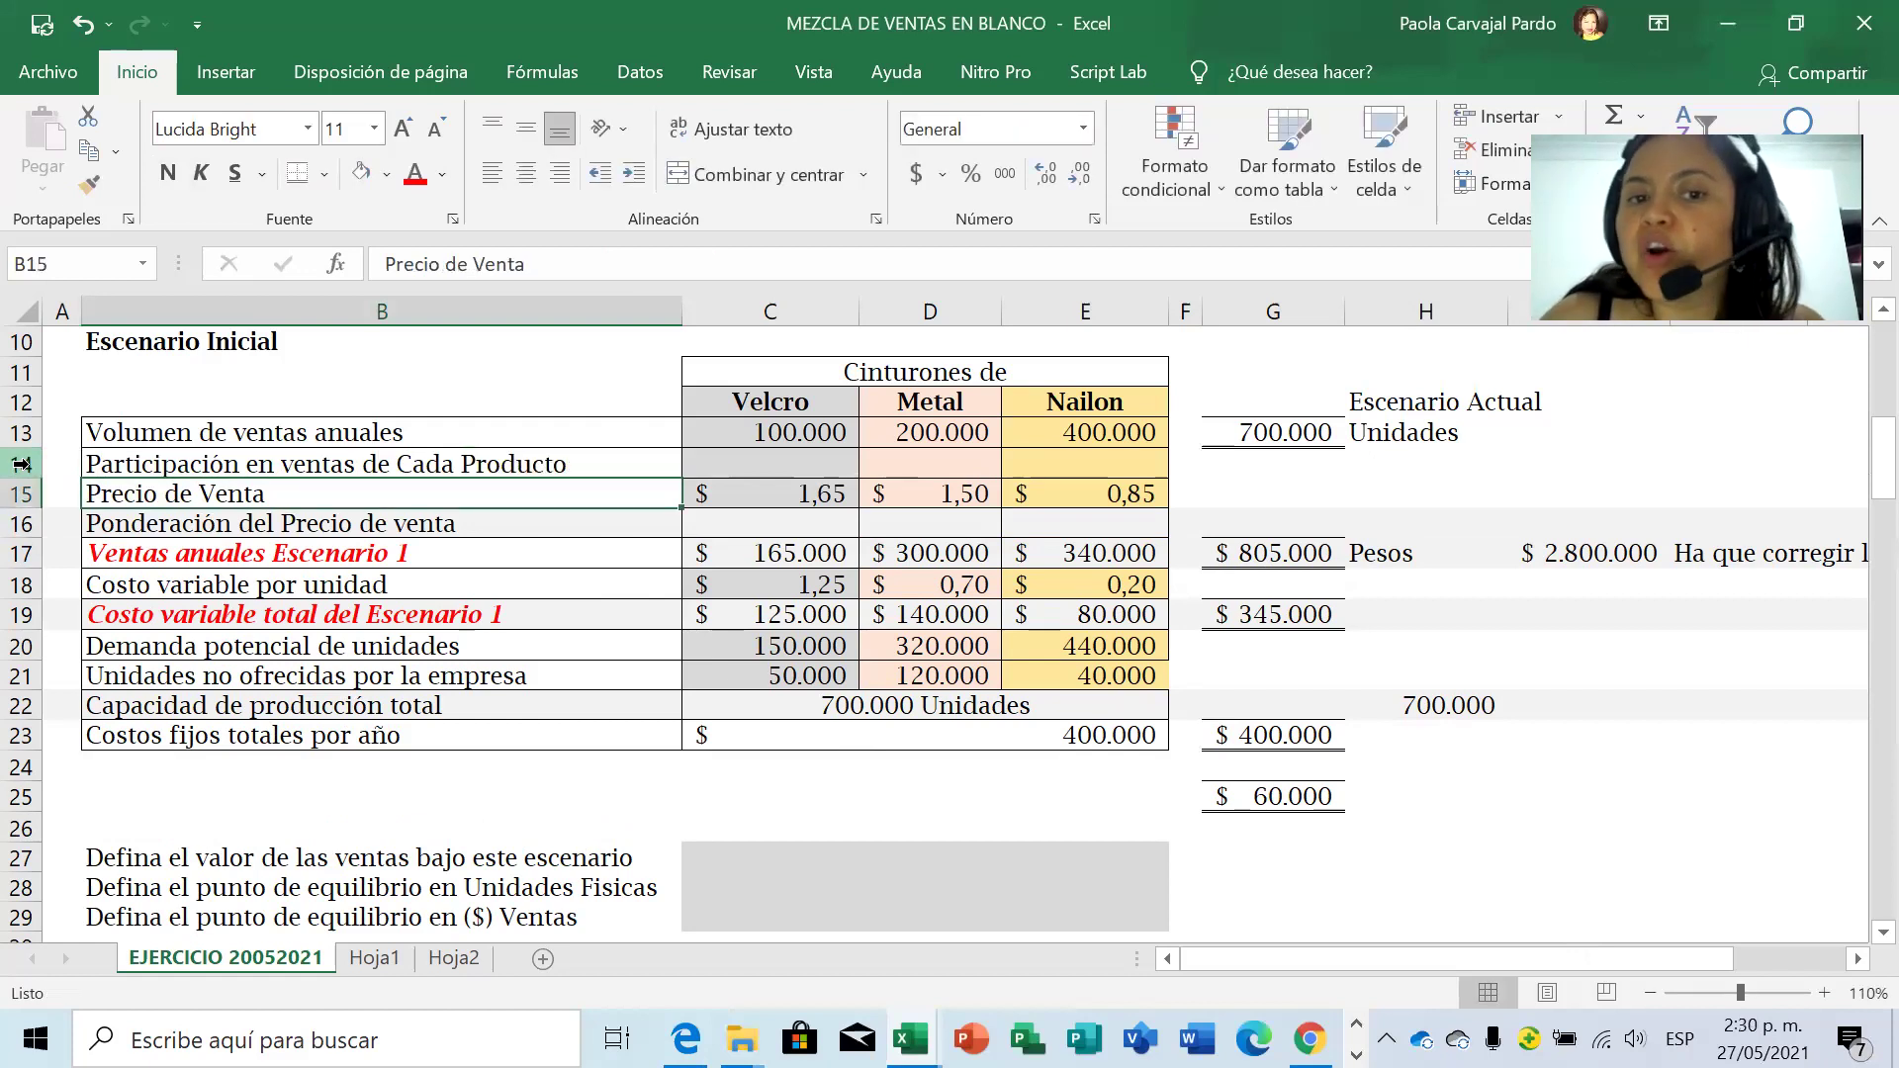
Append 'Escenario 1' to the B14 label, wrap it, and centre row 14 vertically.
{"action": "key", "text": "Up"}
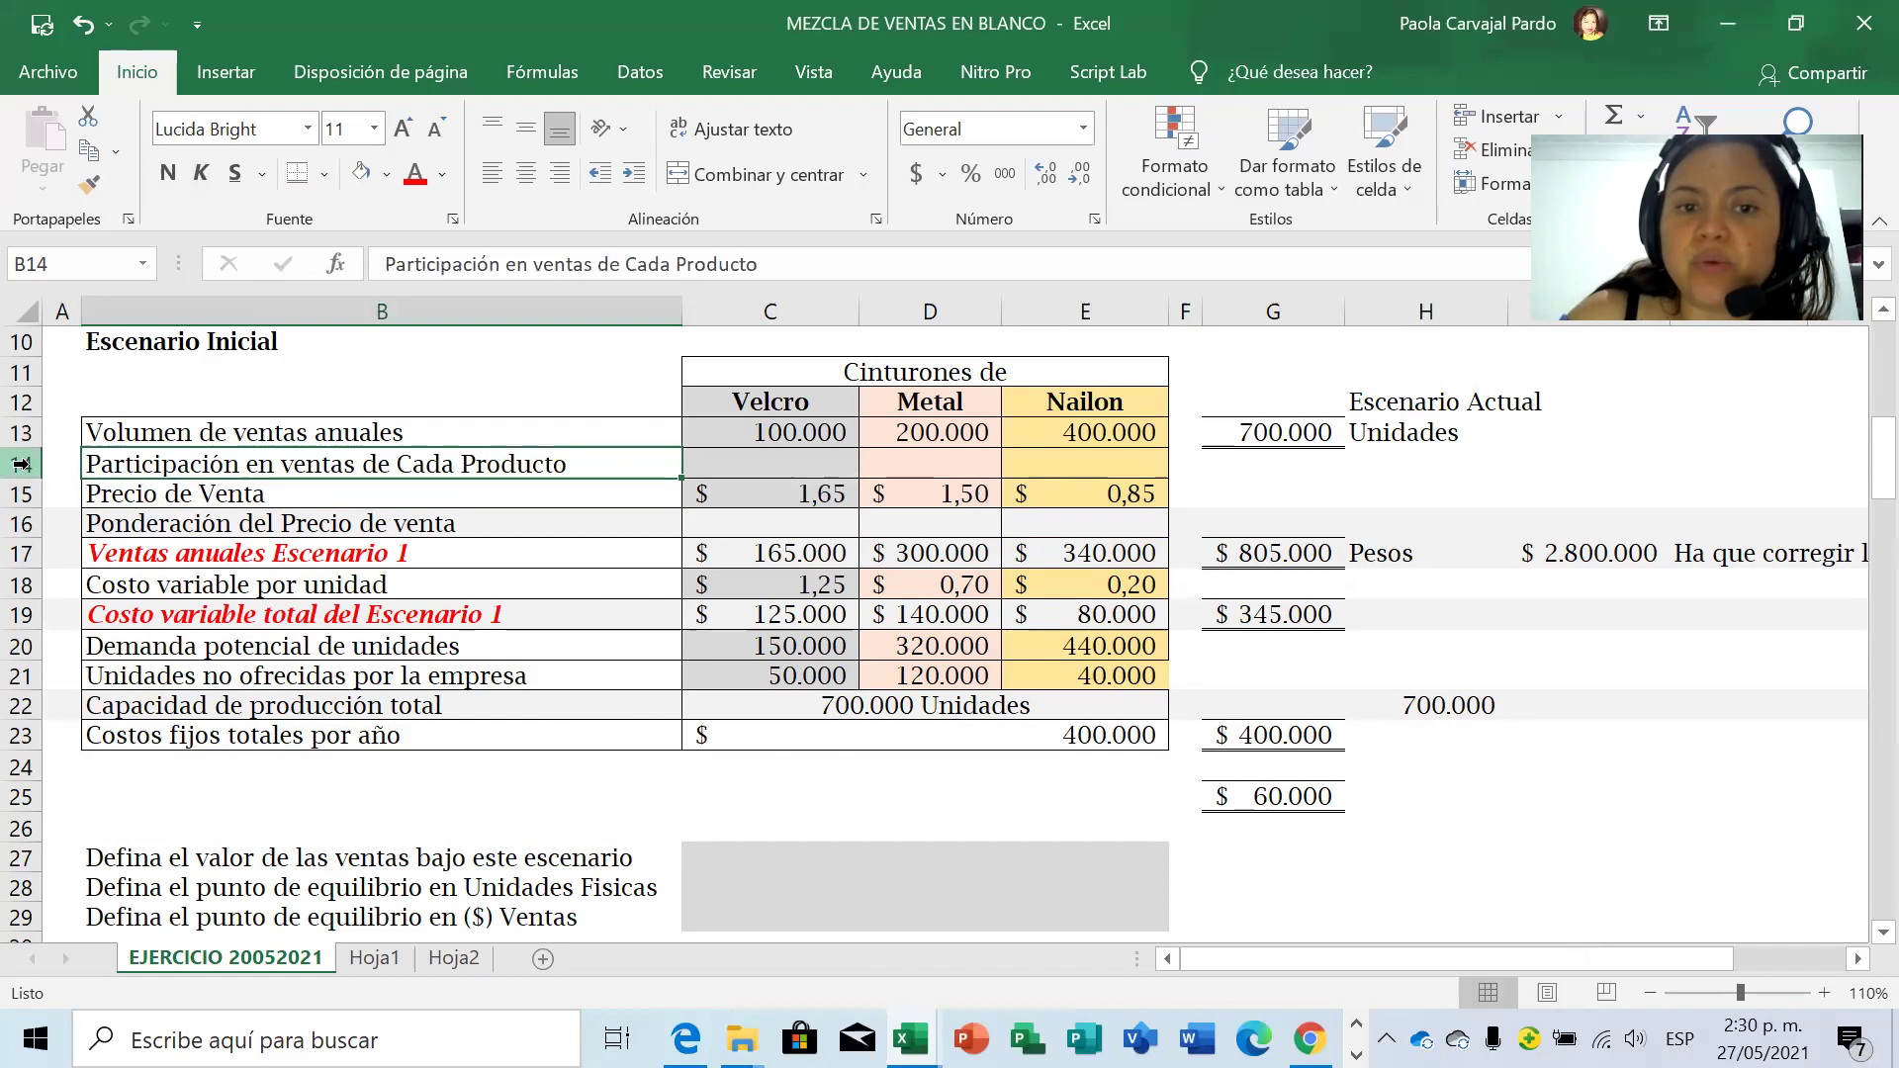
{"action": "left_click", "coordinate": [779, 259]}
{"action": "type", "text": "Escenario "}
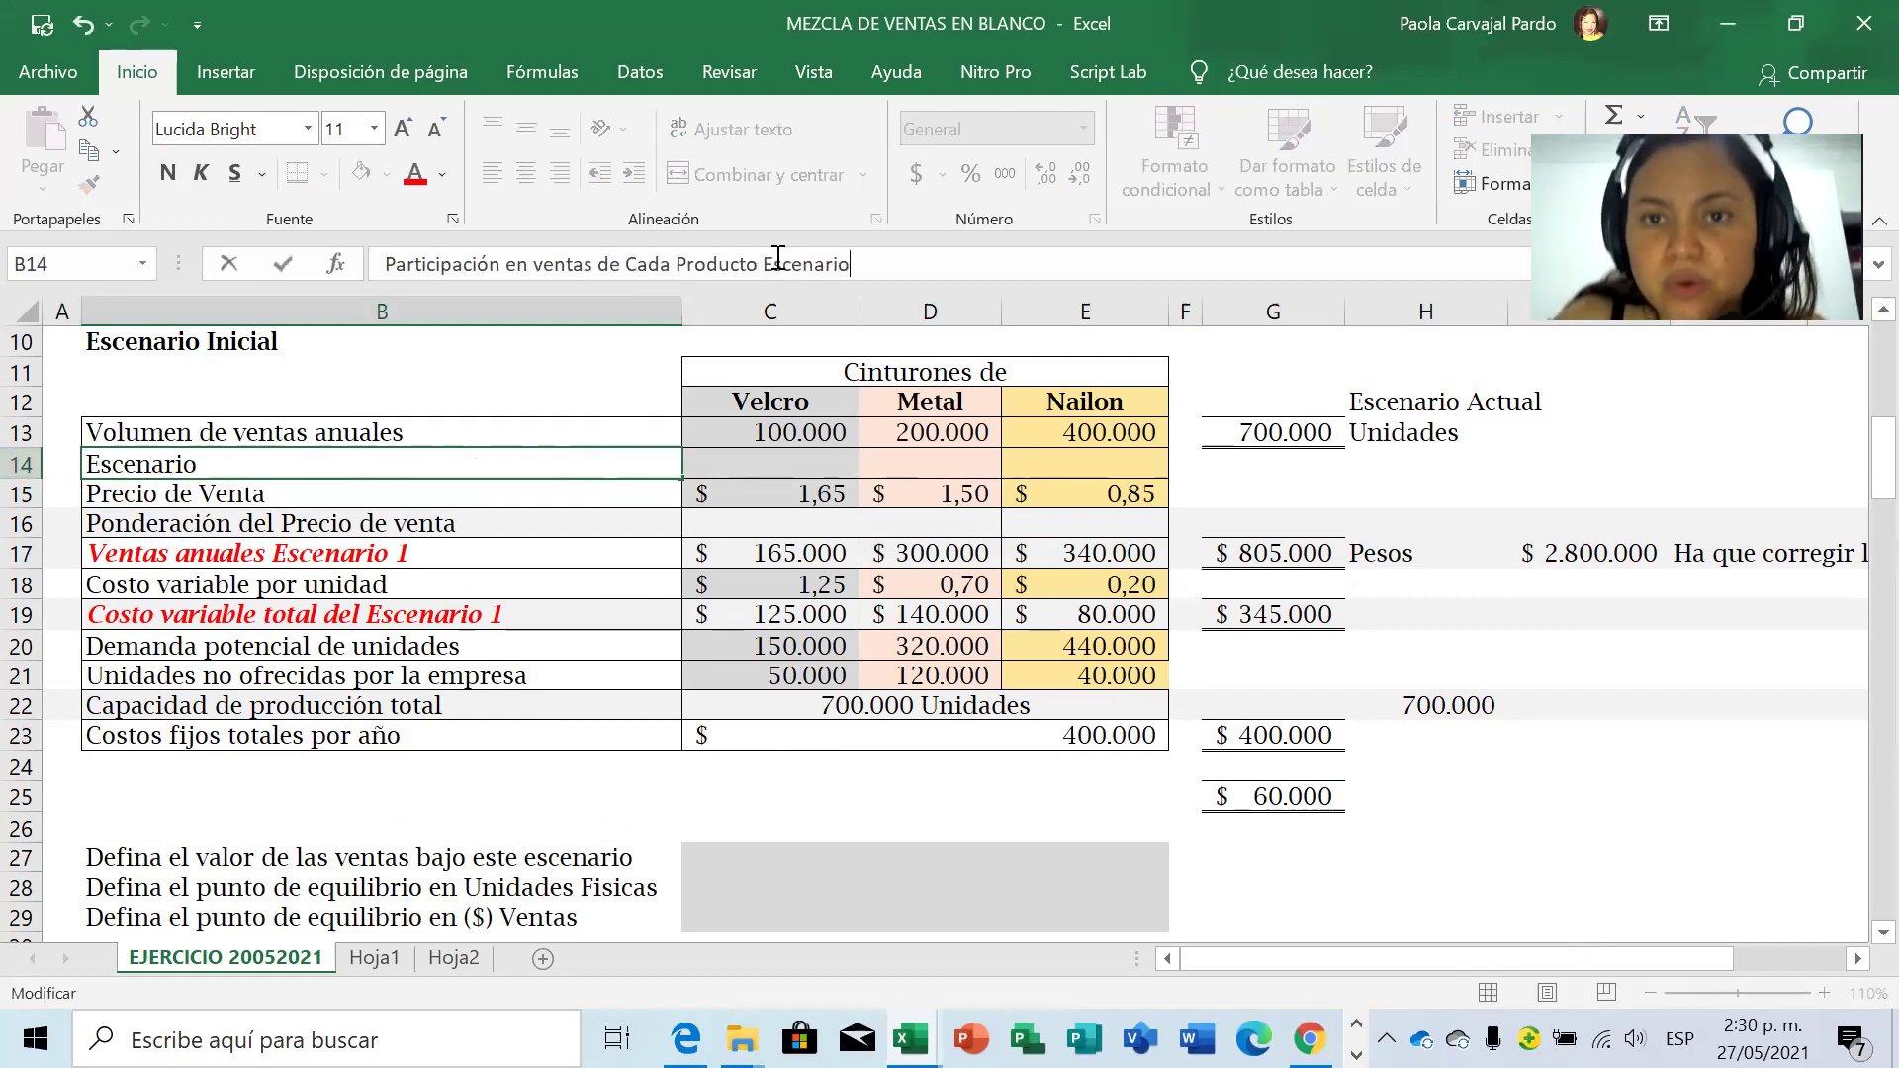
{"action": "type", "text": "1"}
{"action": "key", "text": "Return"}
{"action": "key", "text": "Up"}
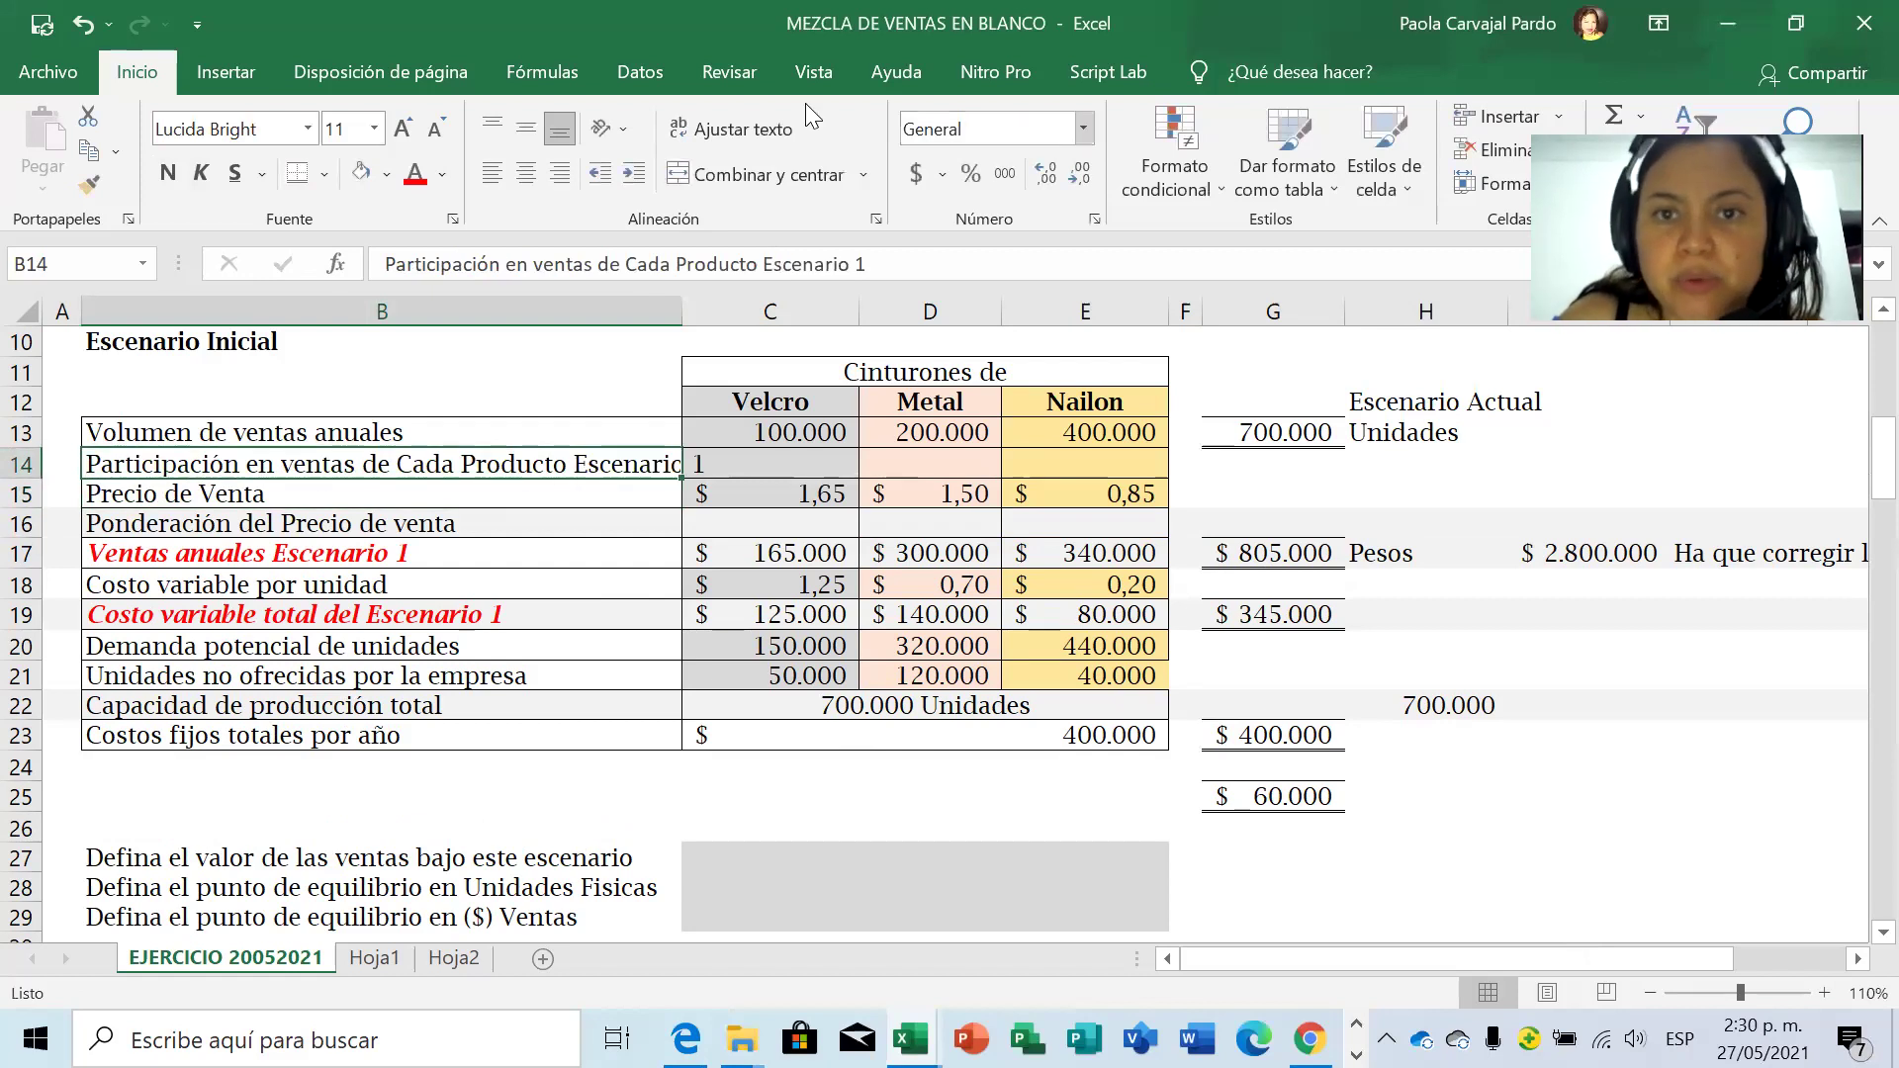
{"action": "left_click", "coordinate": [724, 134]}
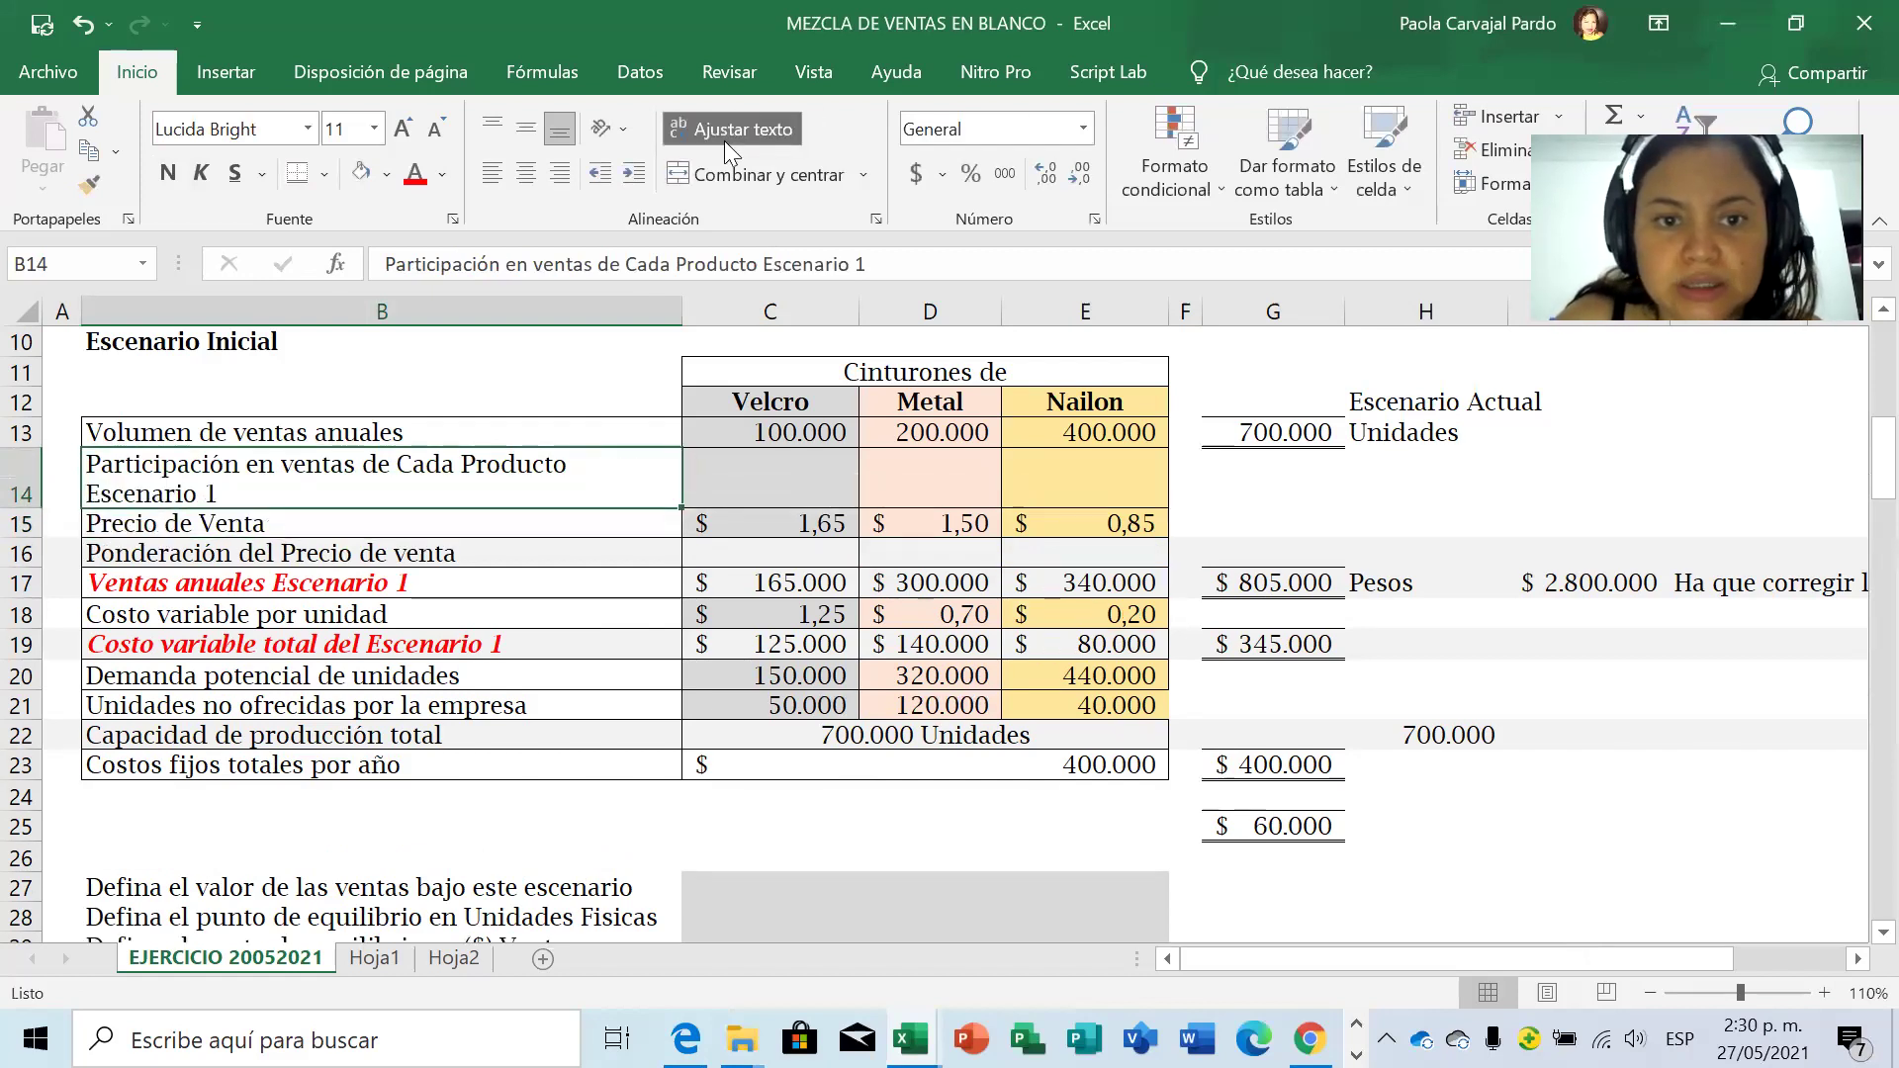
{"action": "left_click", "coordinate": [21, 479]}
{"action": "left_click", "coordinate": [522, 126]}
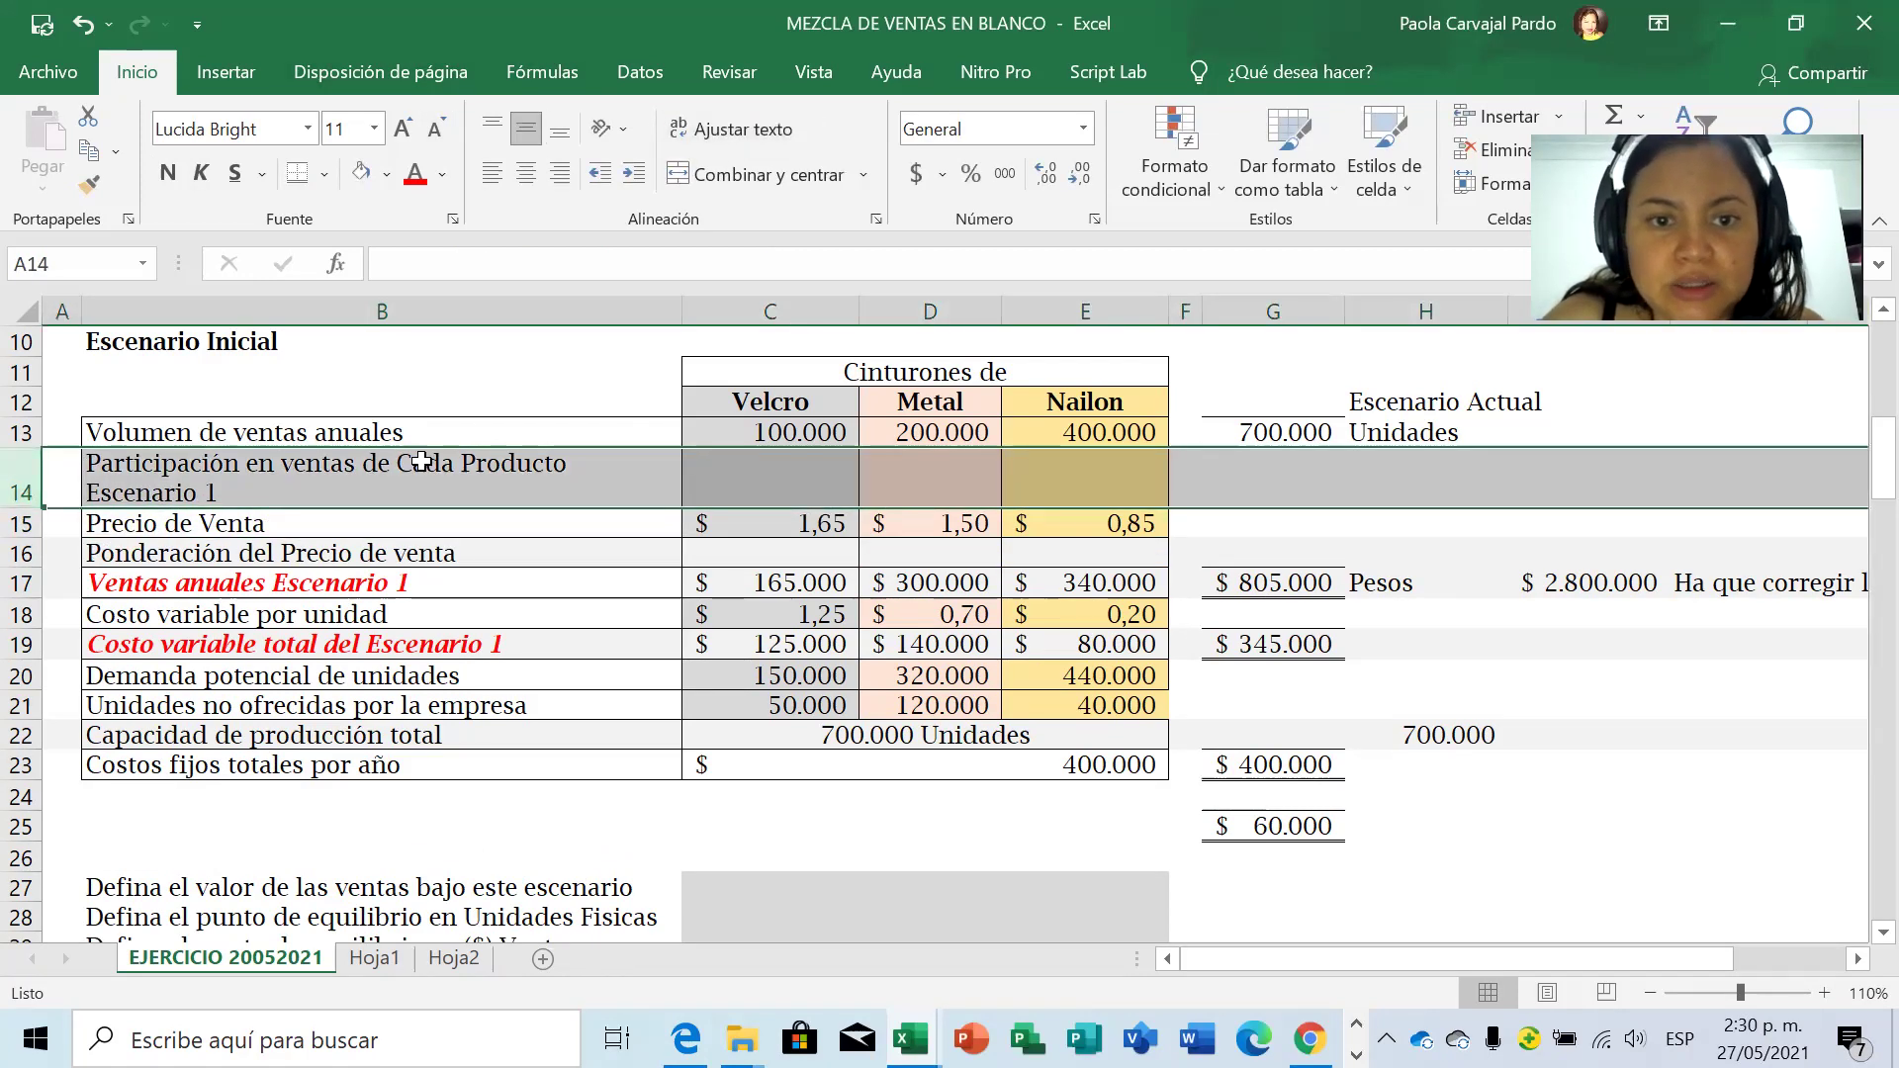
{"action": "left_click", "coordinate": [341, 581]}
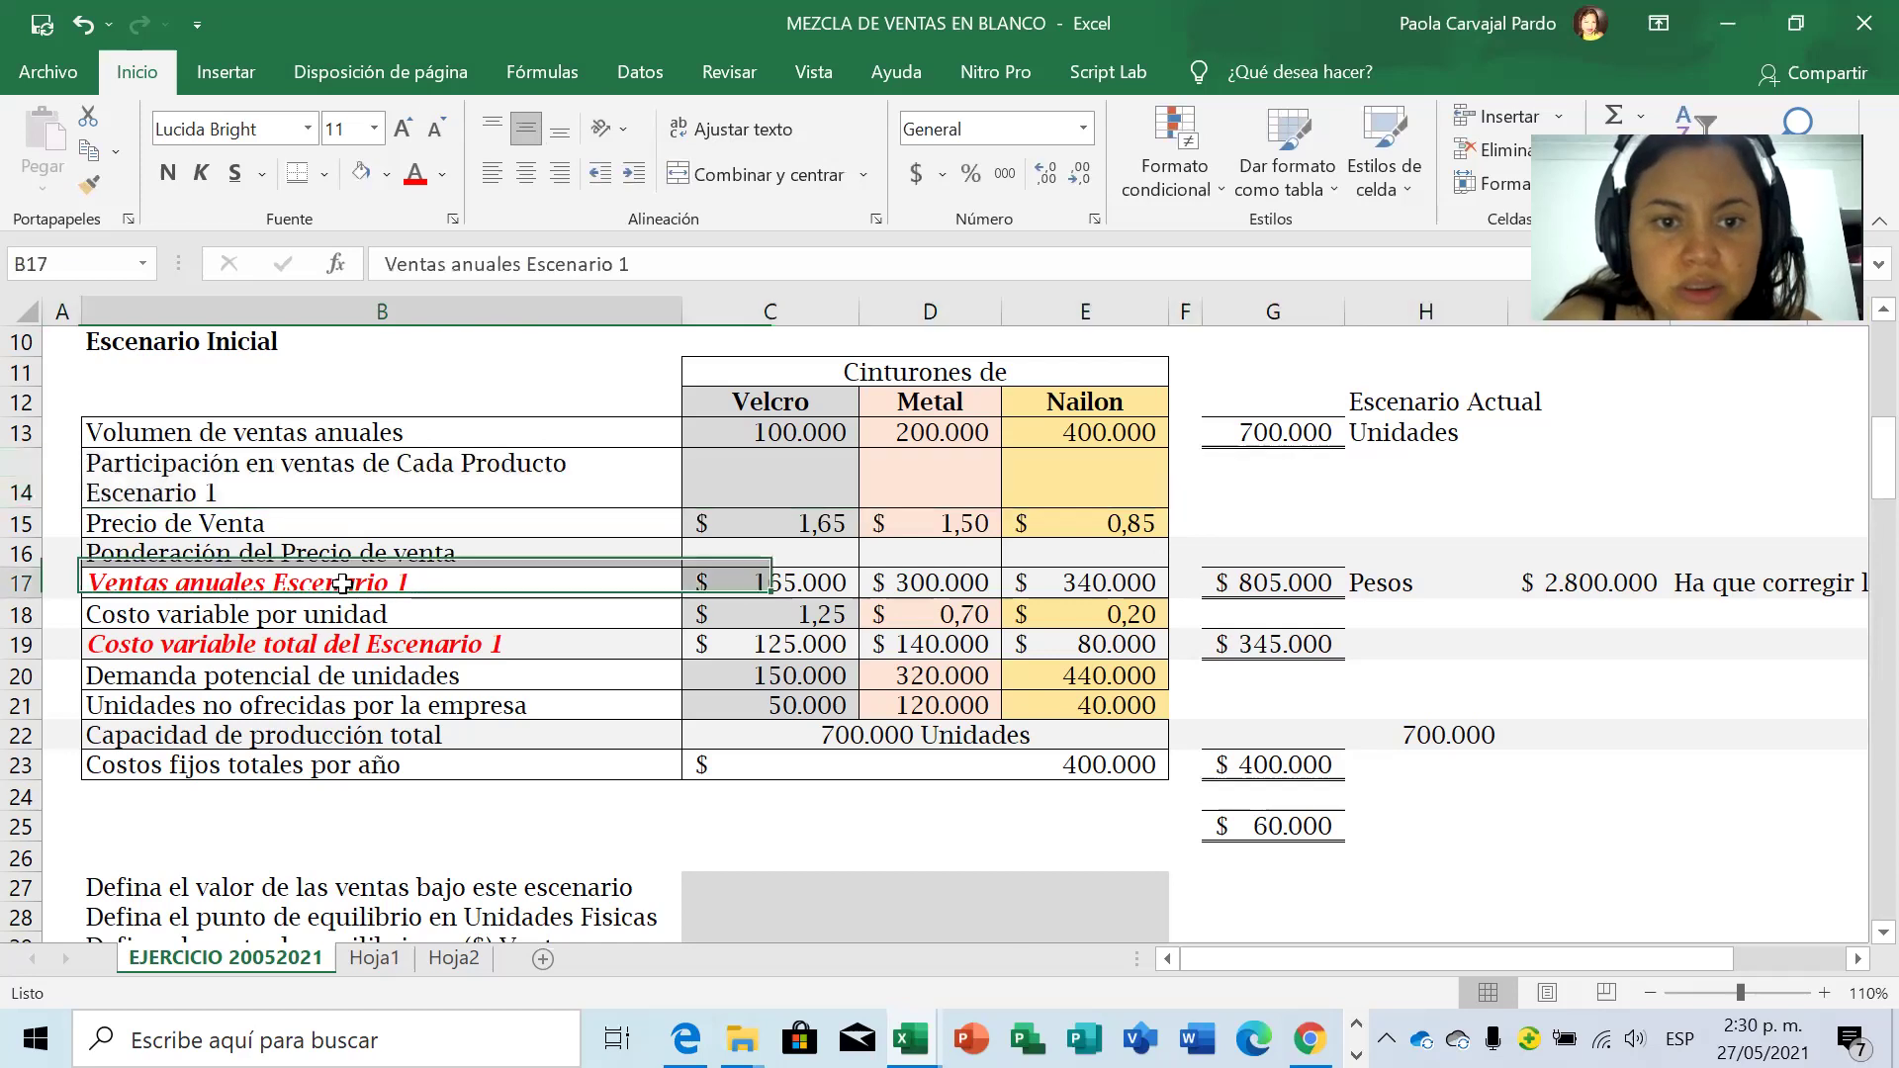
Copy B17's red bold italic format onto B14, fill row 14 grey, and rewrap the label.
{"action": "left_click", "coordinate": [90, 186]}
{"action": "left_click", "coordinate": [282, 472]}
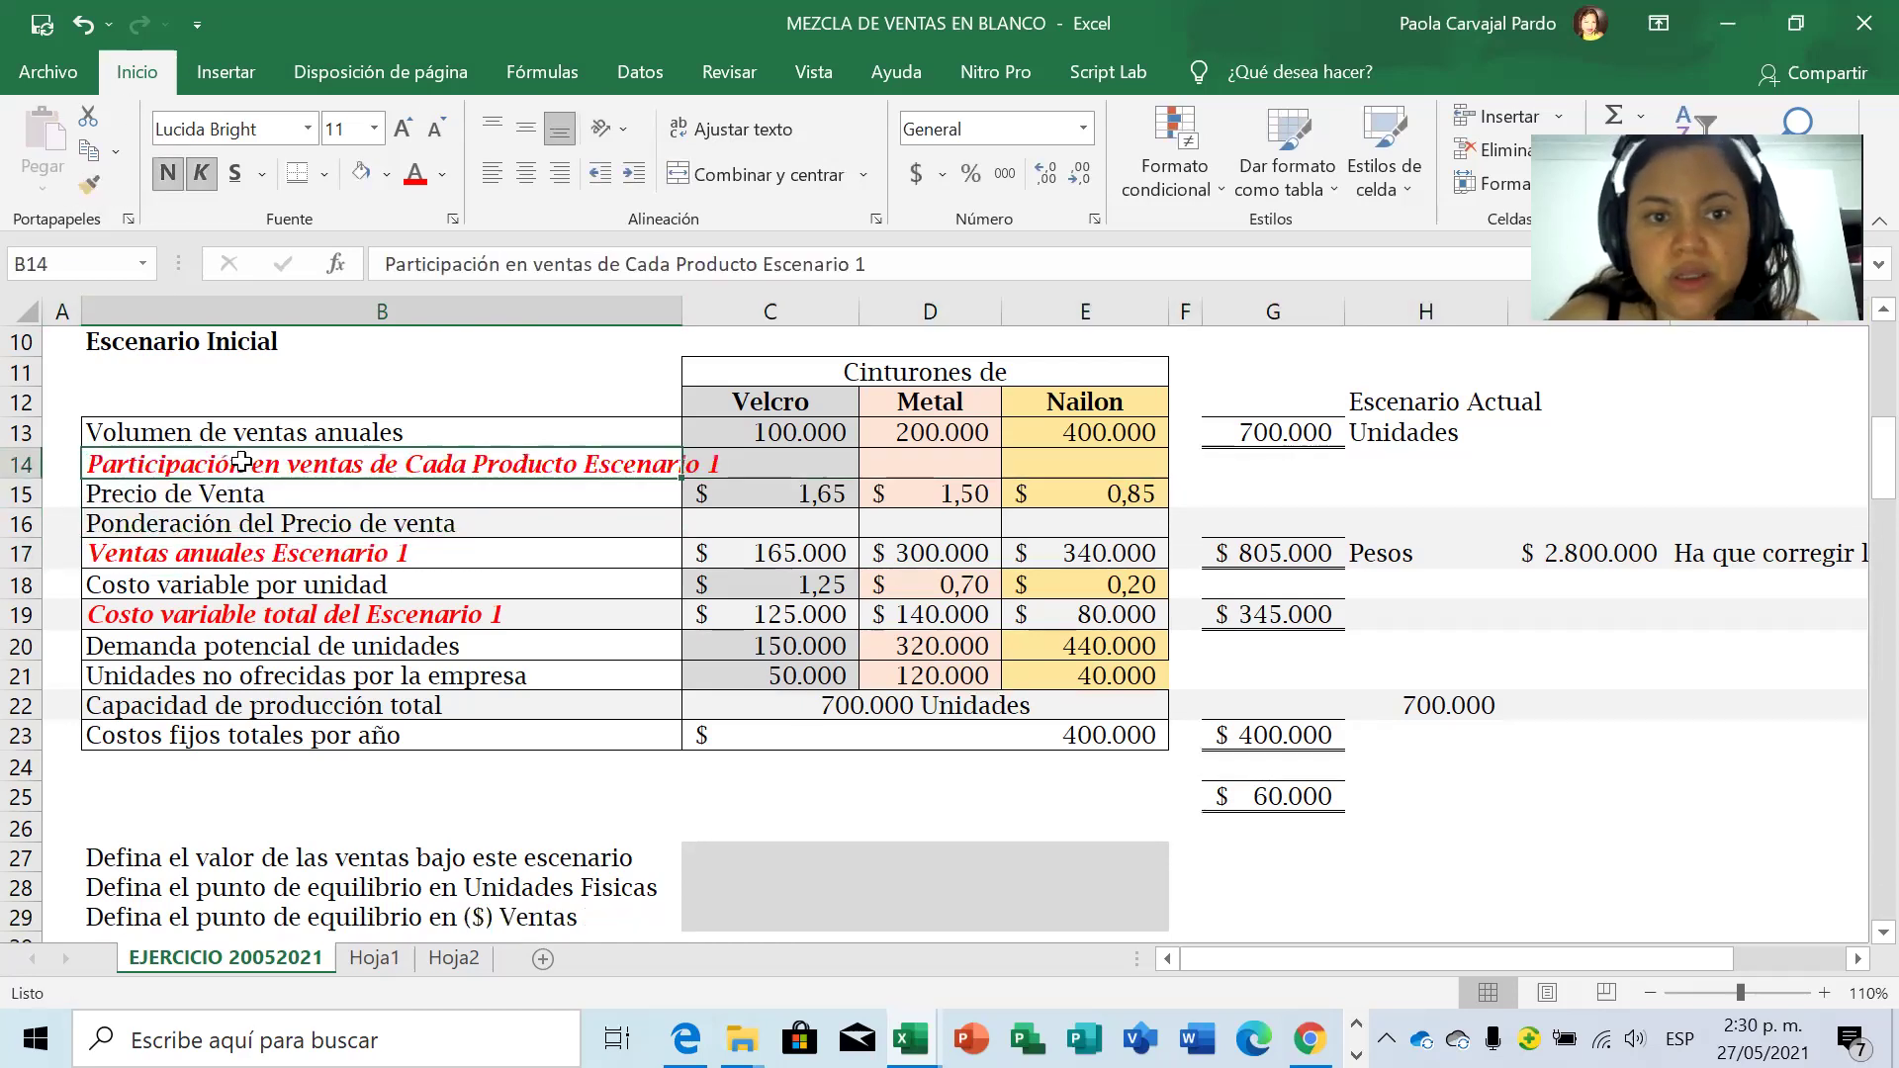
{"action": "left_click", "coordinate": [21, 464]}
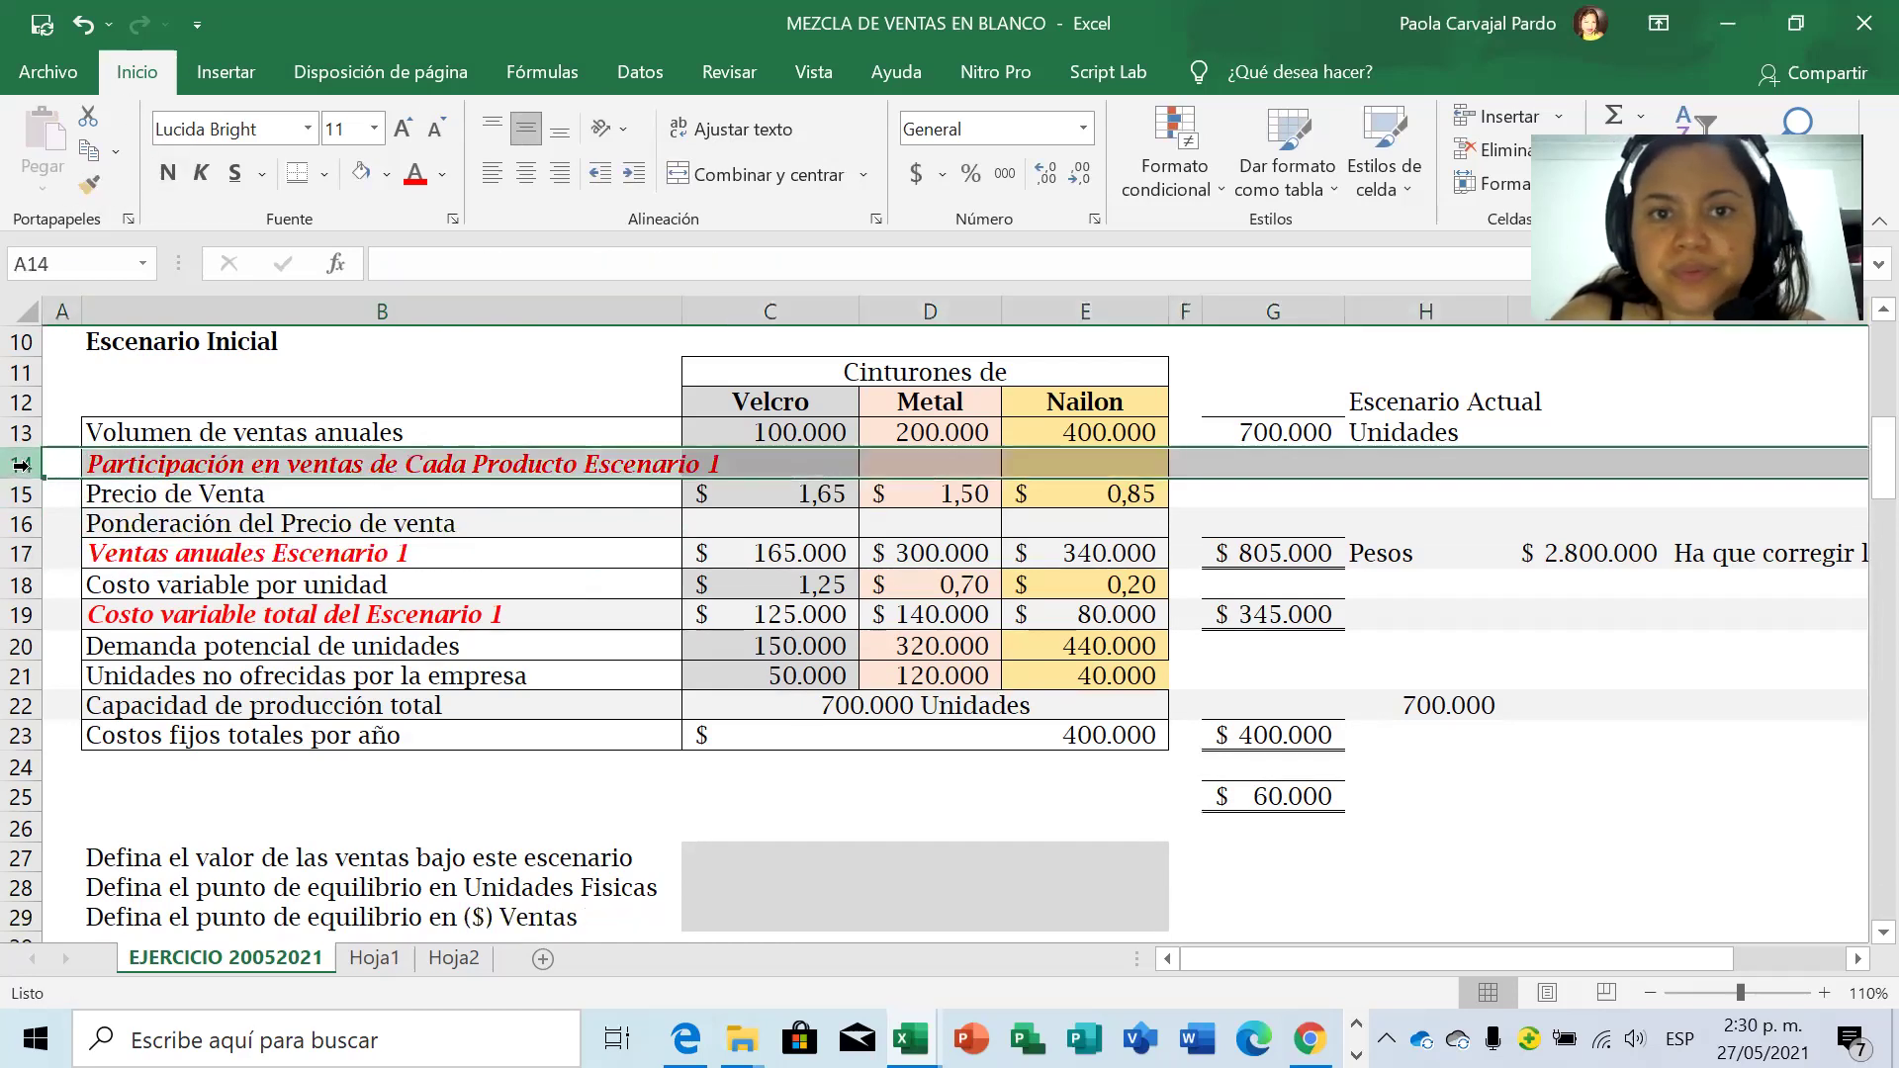
{"action": "left_click", "coordinate": [358, 174]}
{"action": "left_click", "coordinate": [461, 466]}
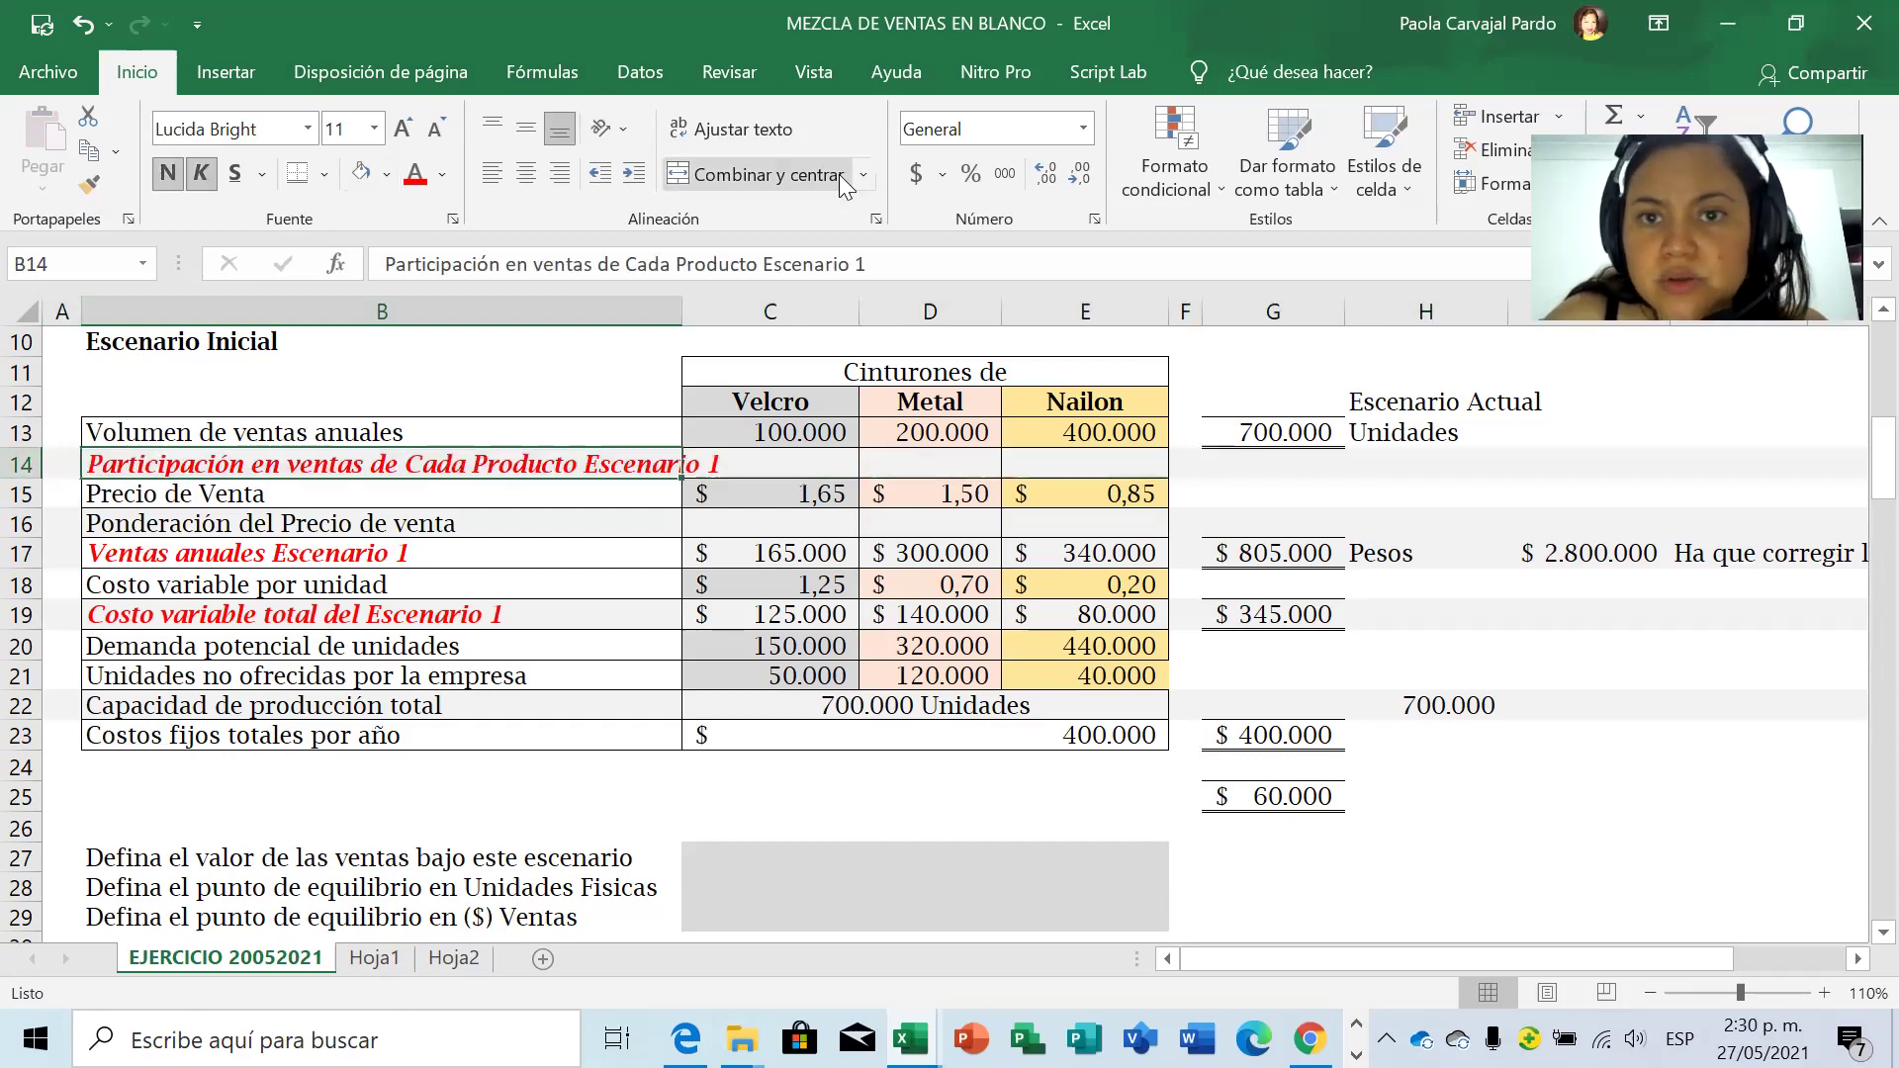
{"action": "left_click", "coordinate": [755, 139]}
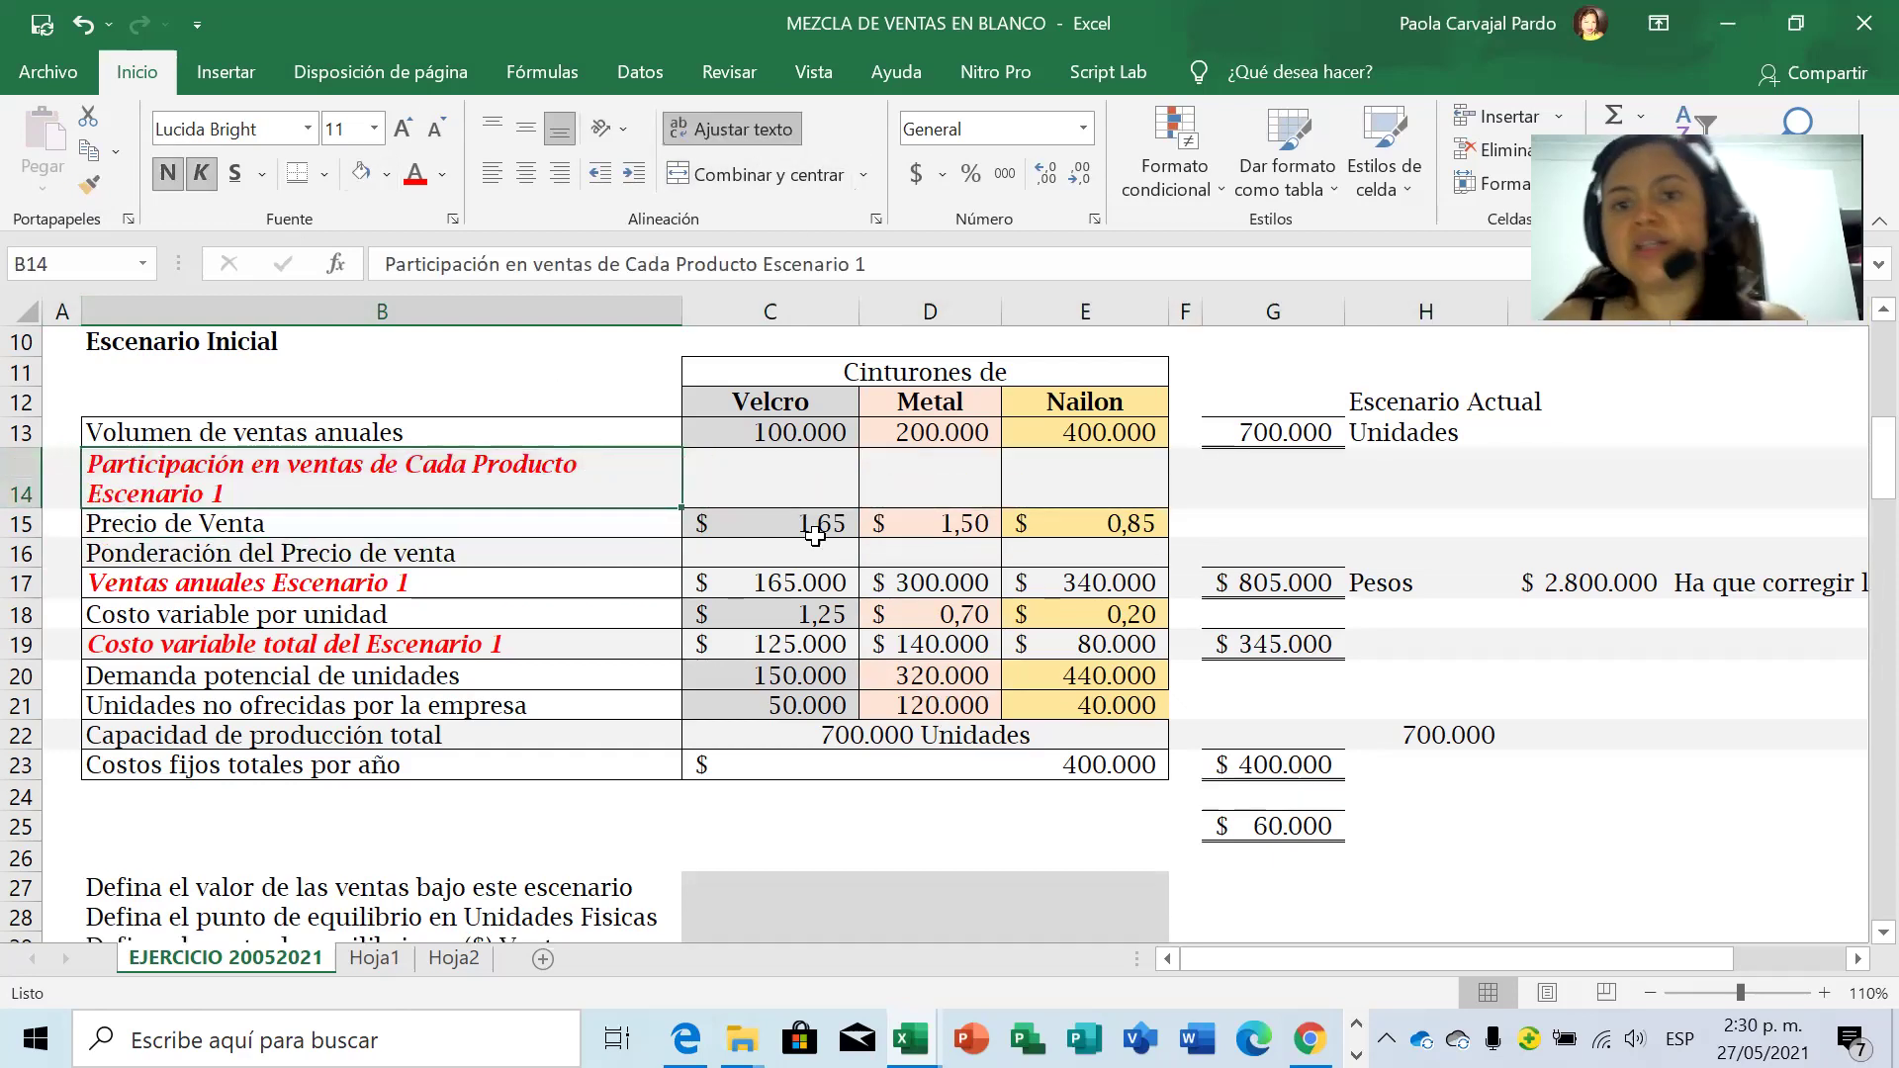
{"action": "left_click", "coordinate": [811, 485]}
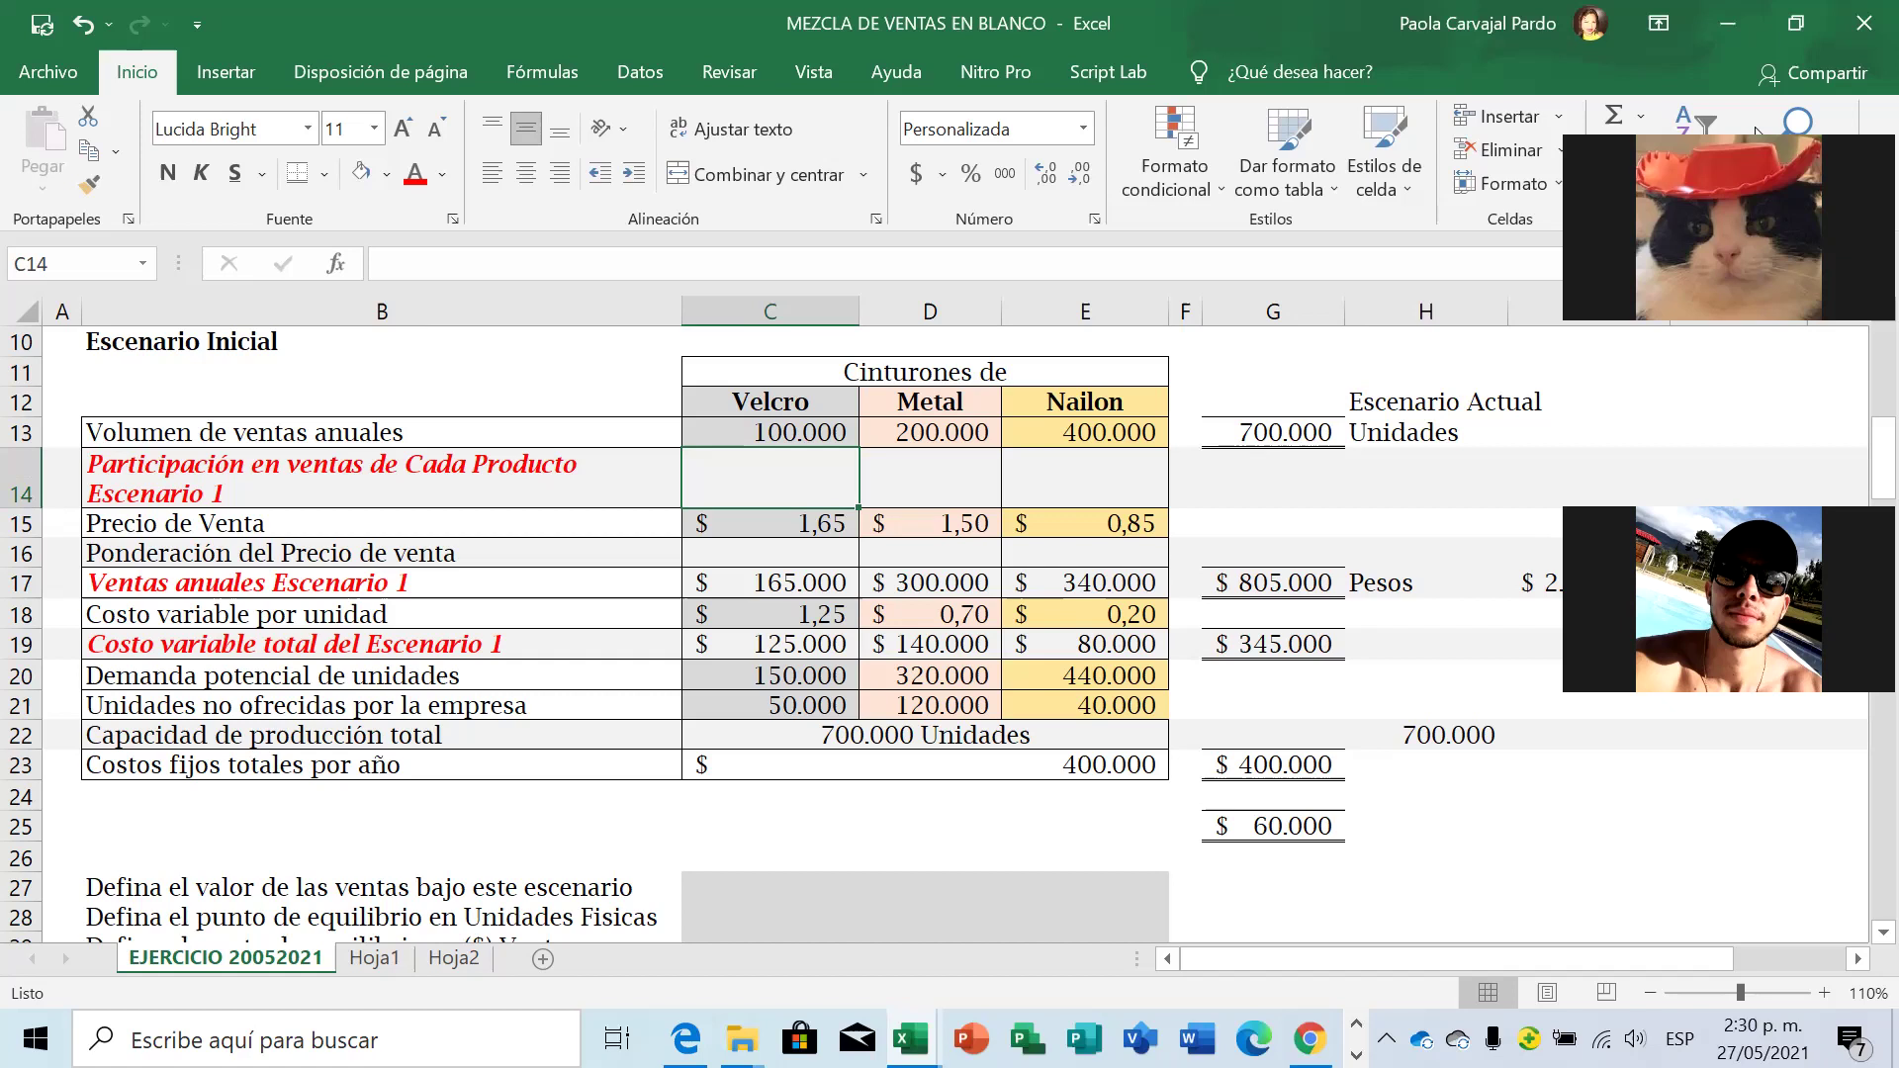
Select Velcro's sales volume in C13 of the solved workbook.
{"action": "left_click", "coordinate": [770, 436]}
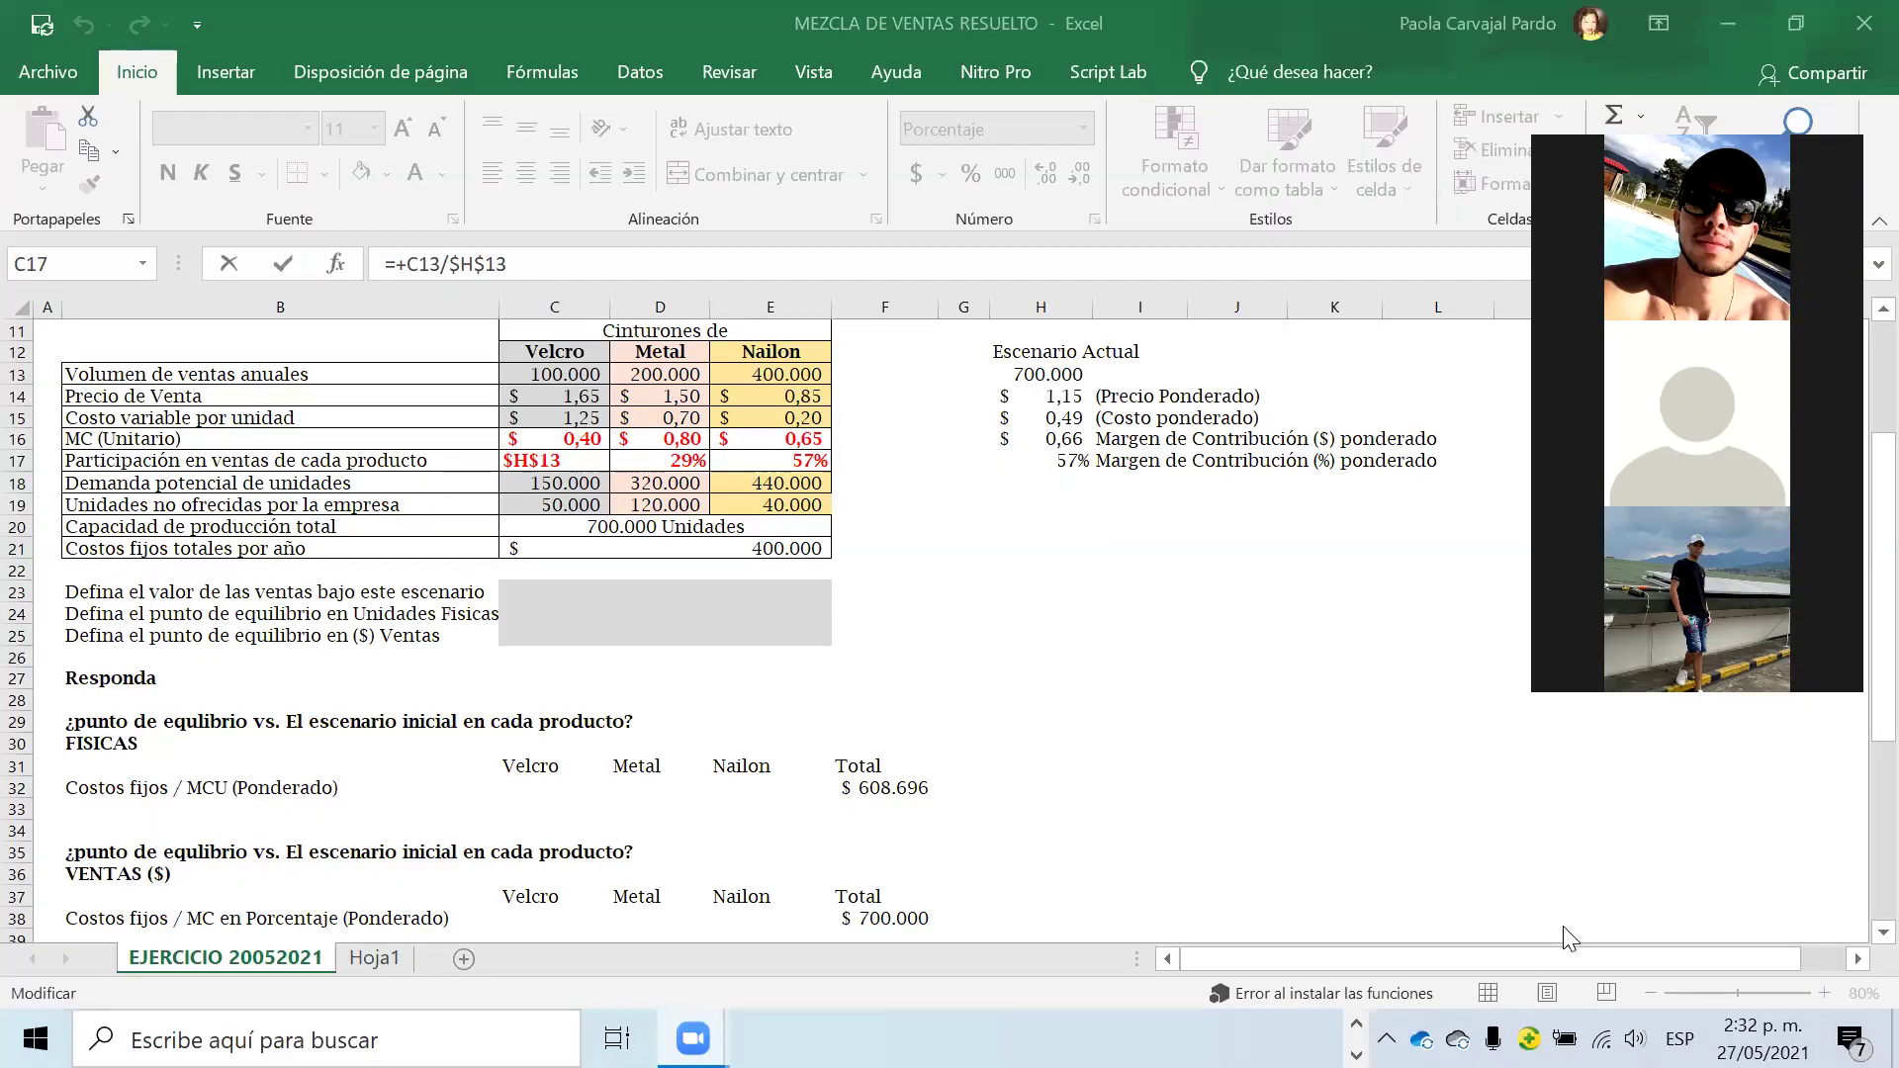
Switch between the workbooks, ending on MEZCLA DE VENTAS EN BLANCO with C14 selected.
{"action": "key", "text": "alt+Tab"}
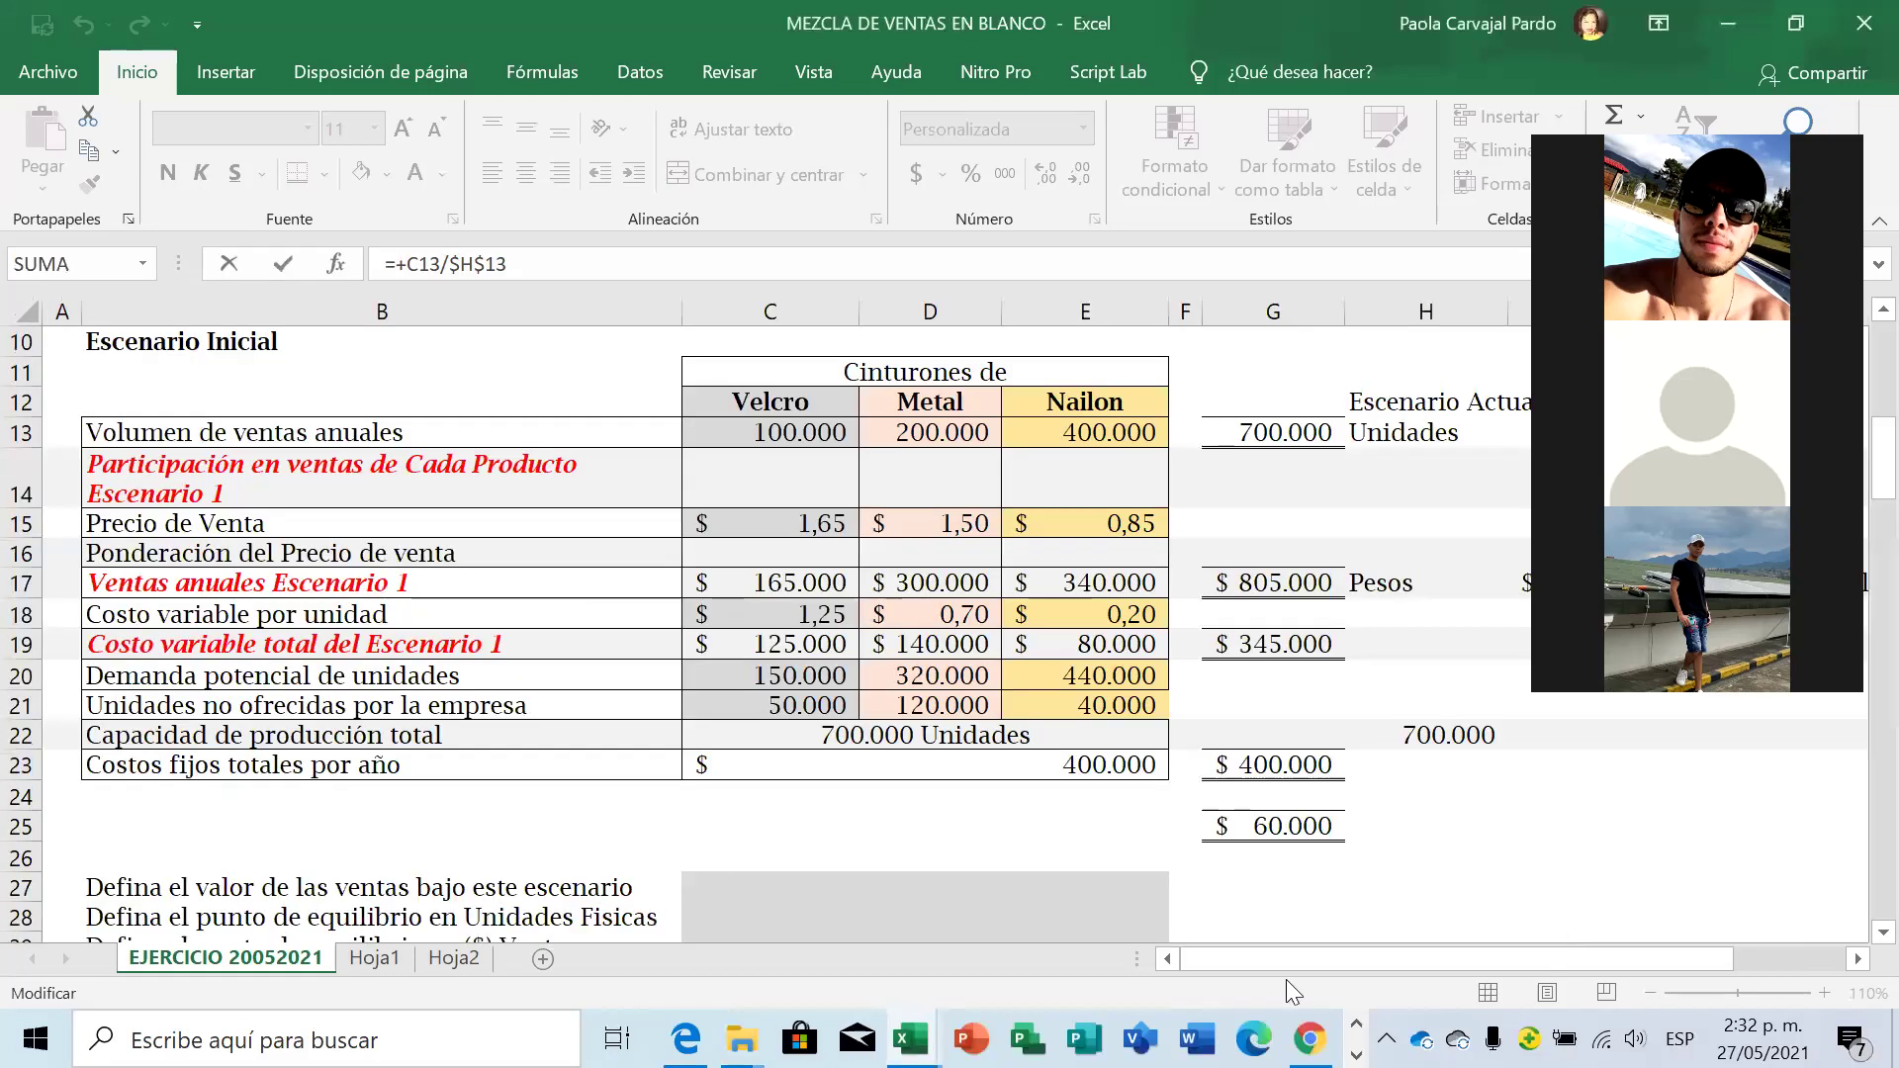
{"action": "key", "text": "alt+Tab"}
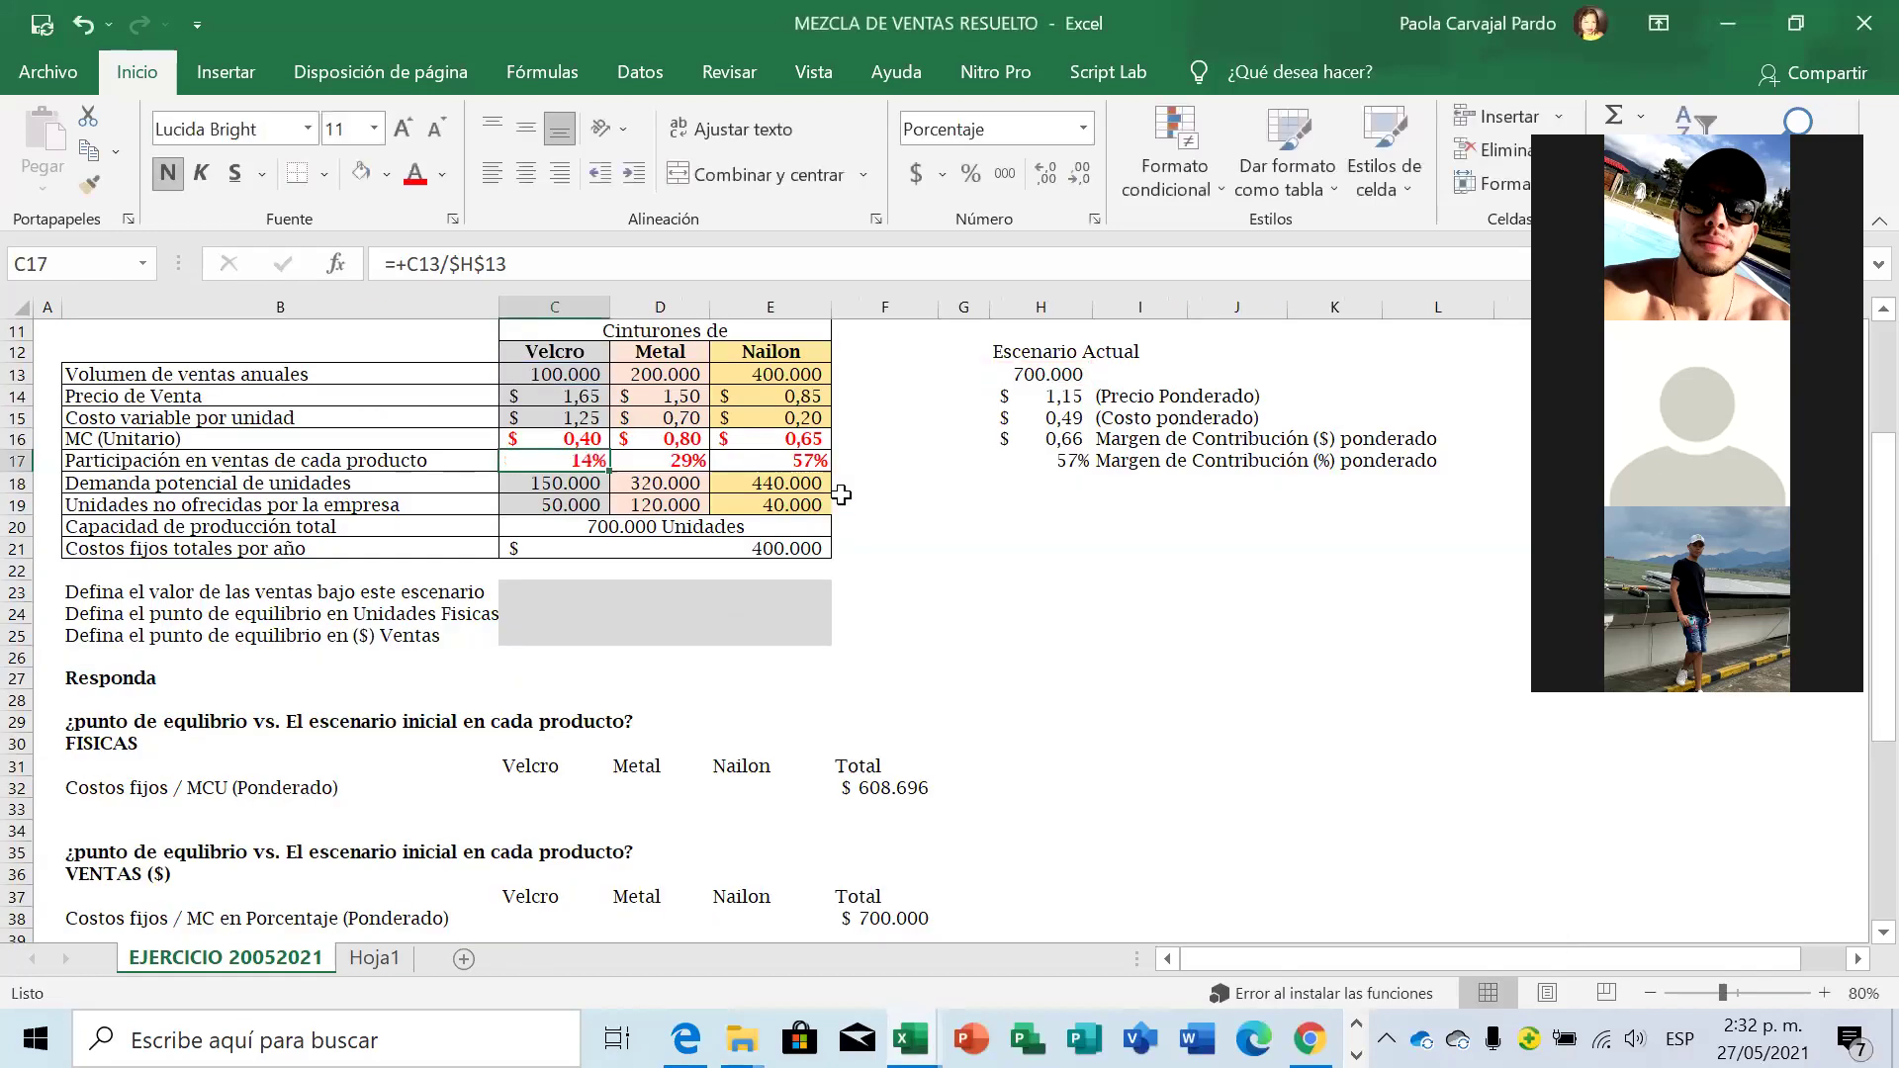
{"action": "key", "text": "alt+Tab"}
{"action": "left_click", "coordinate": [841, 494]}
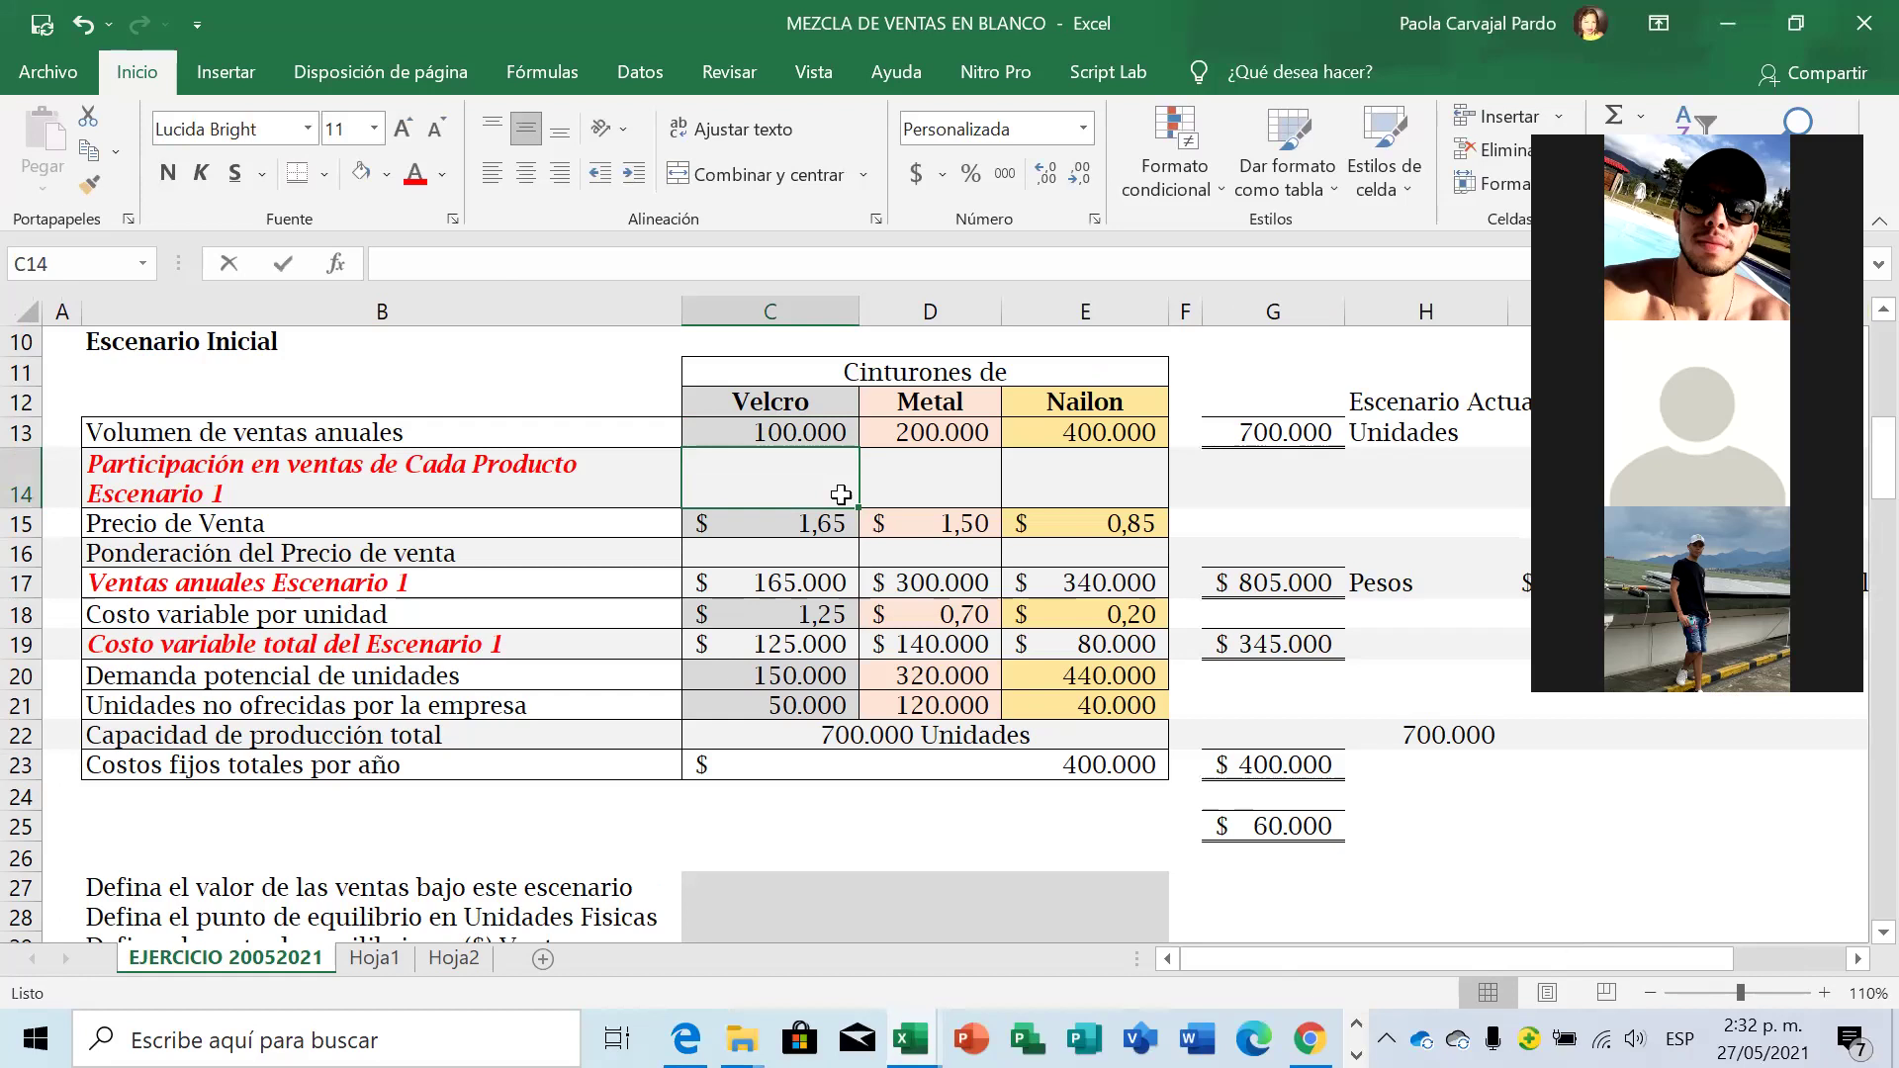
Enter =+C13/$G$13 in C14 and show it as a percentage with one decimal (14,3%).
{"action": "type", "text": "+"}
{"action": "key", "text": "Up"}
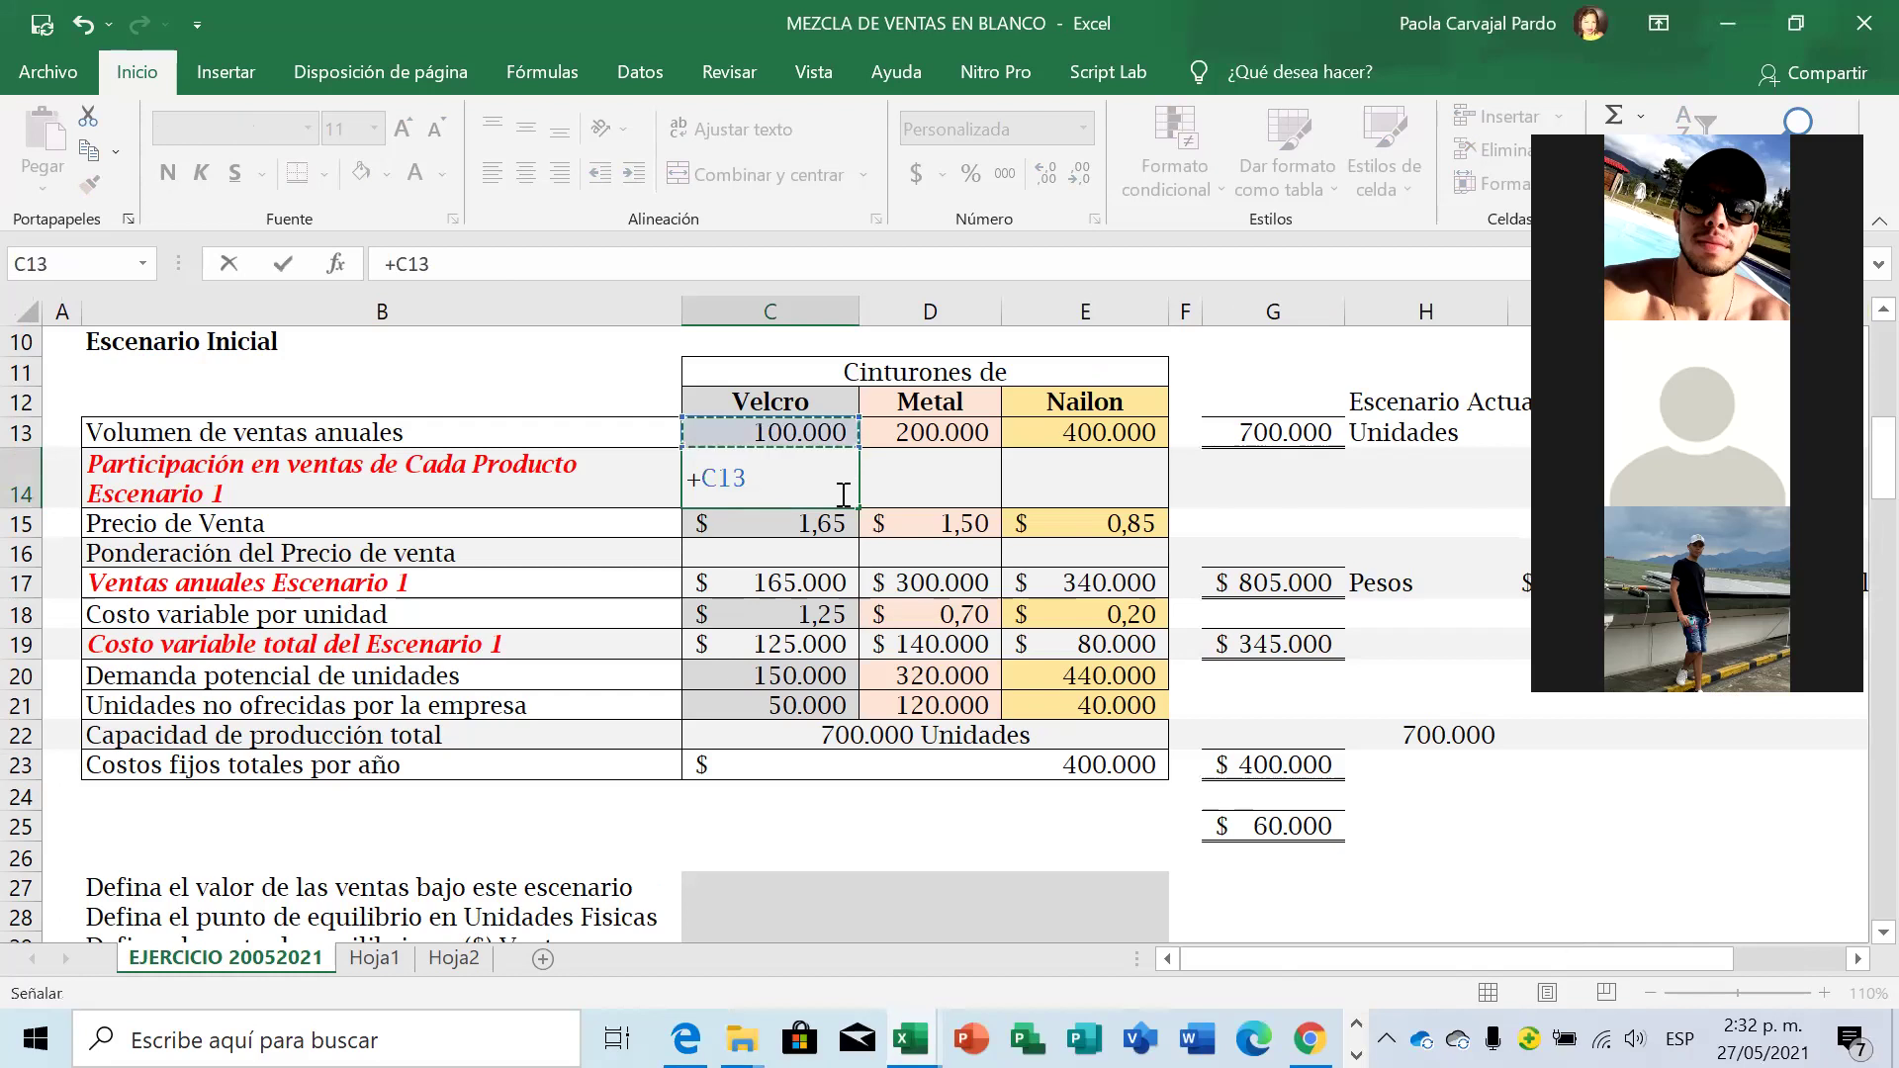
{"action": "type", "text": "/"}
{"action": "left_click", "coordinate": [1282, 432]}
{"action": "left_click", "coordinate": [517, 265]}
{"action": "key", "text": "F4"}
{"action": "key", "text": "Return"}
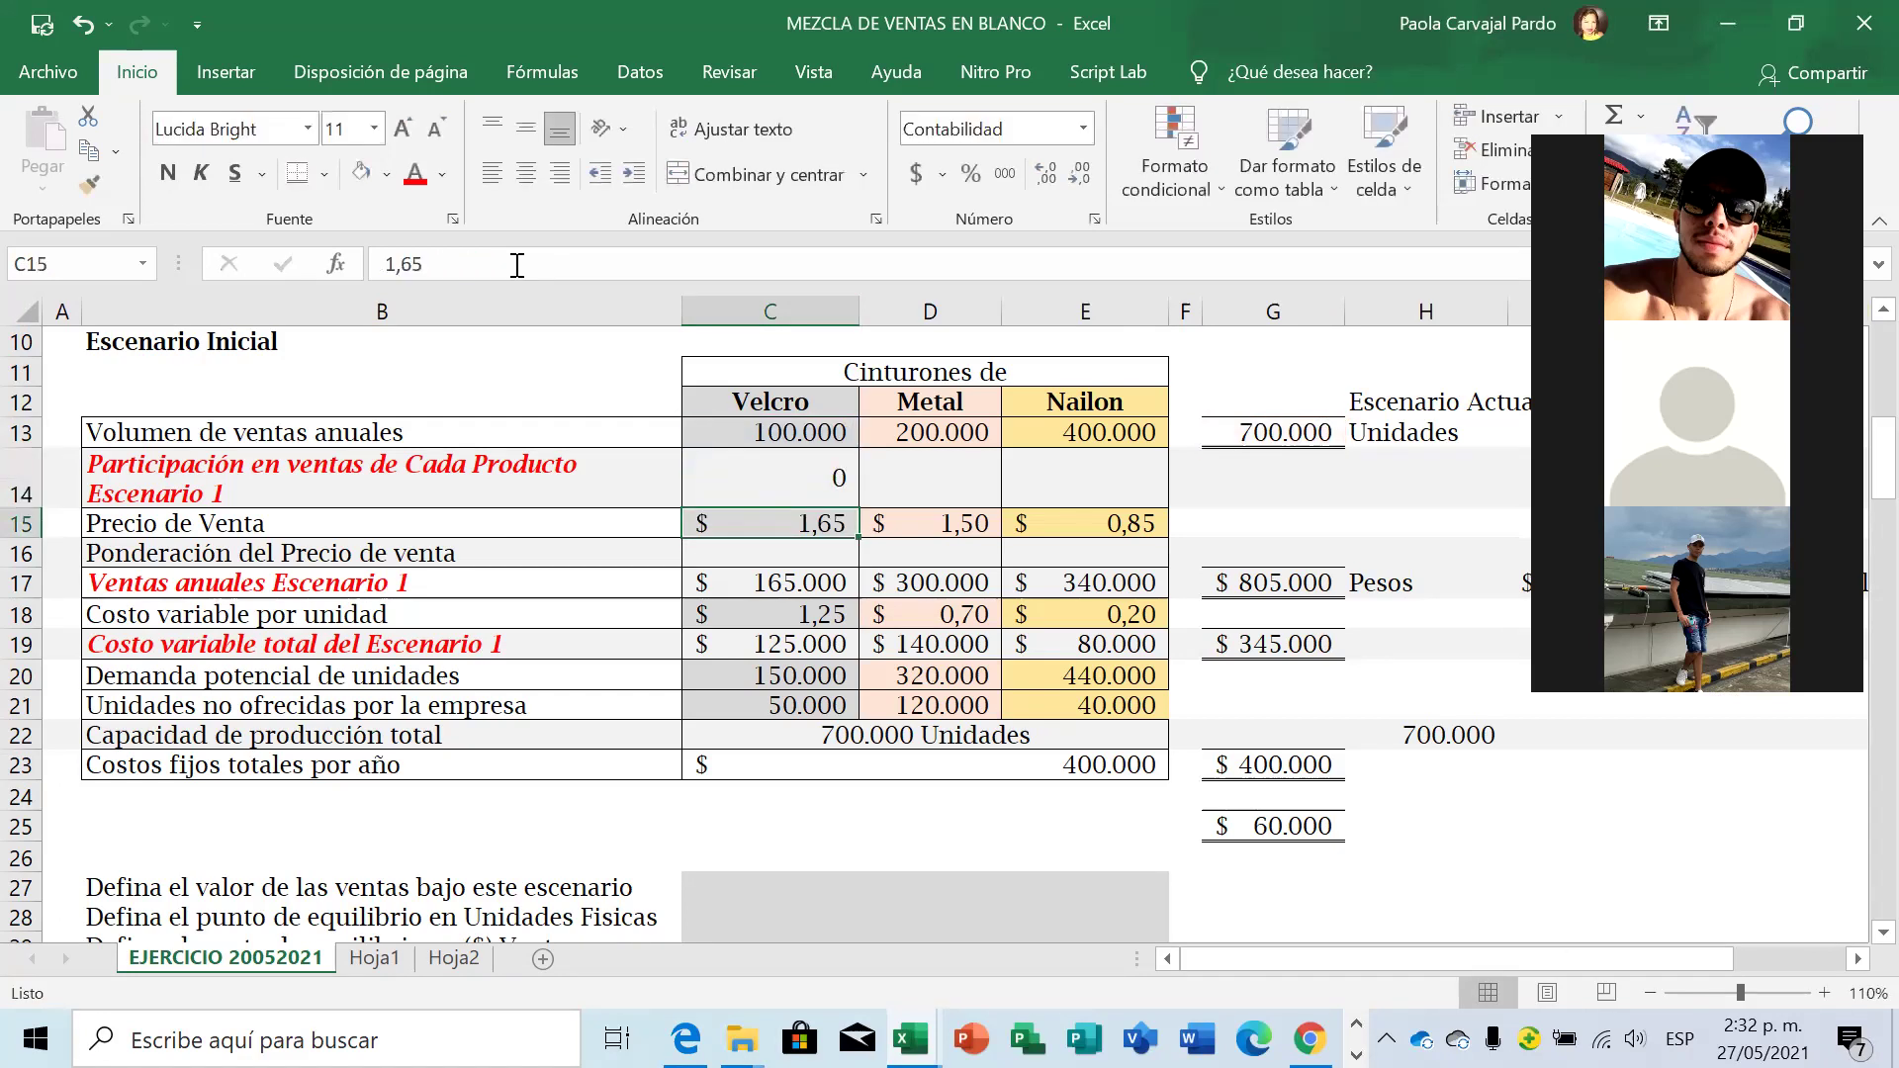
{"action": "key", "text": "Up"}
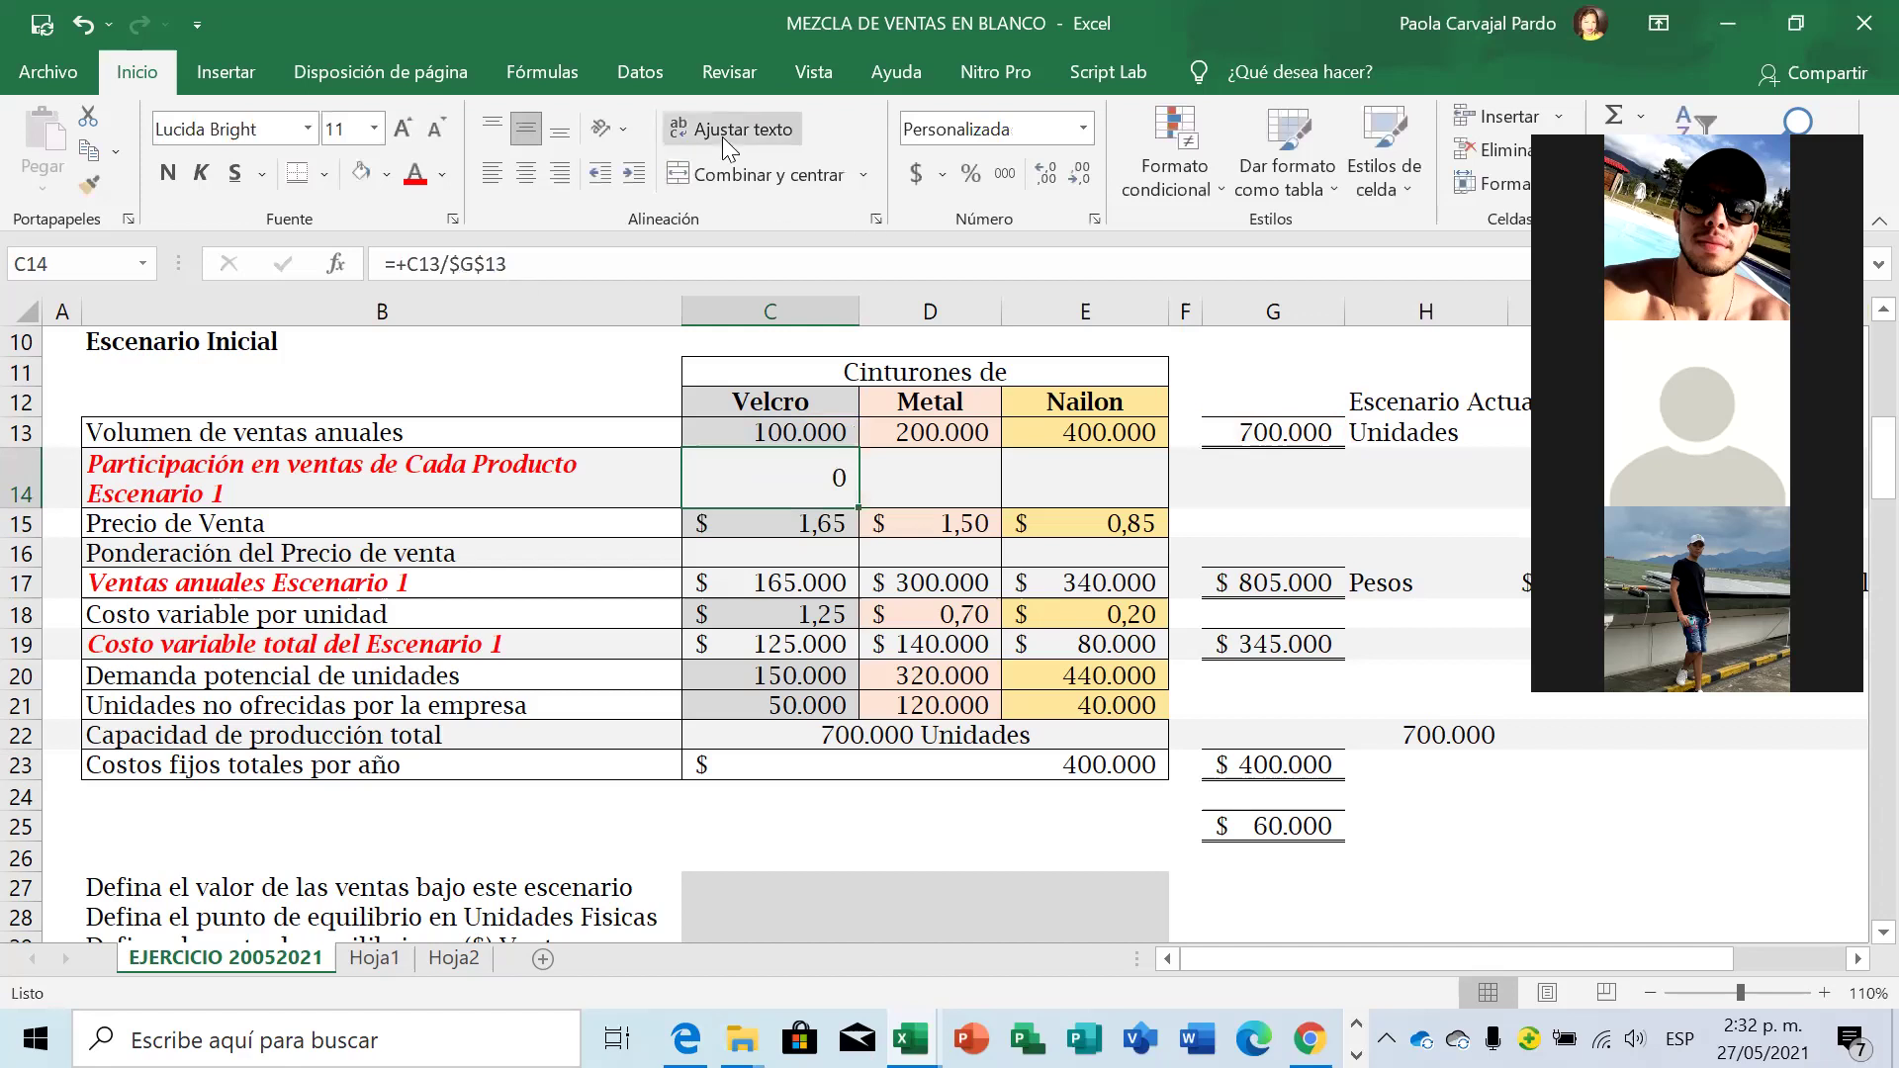
{"action": "left_click", "coordinate": [970, 179]}
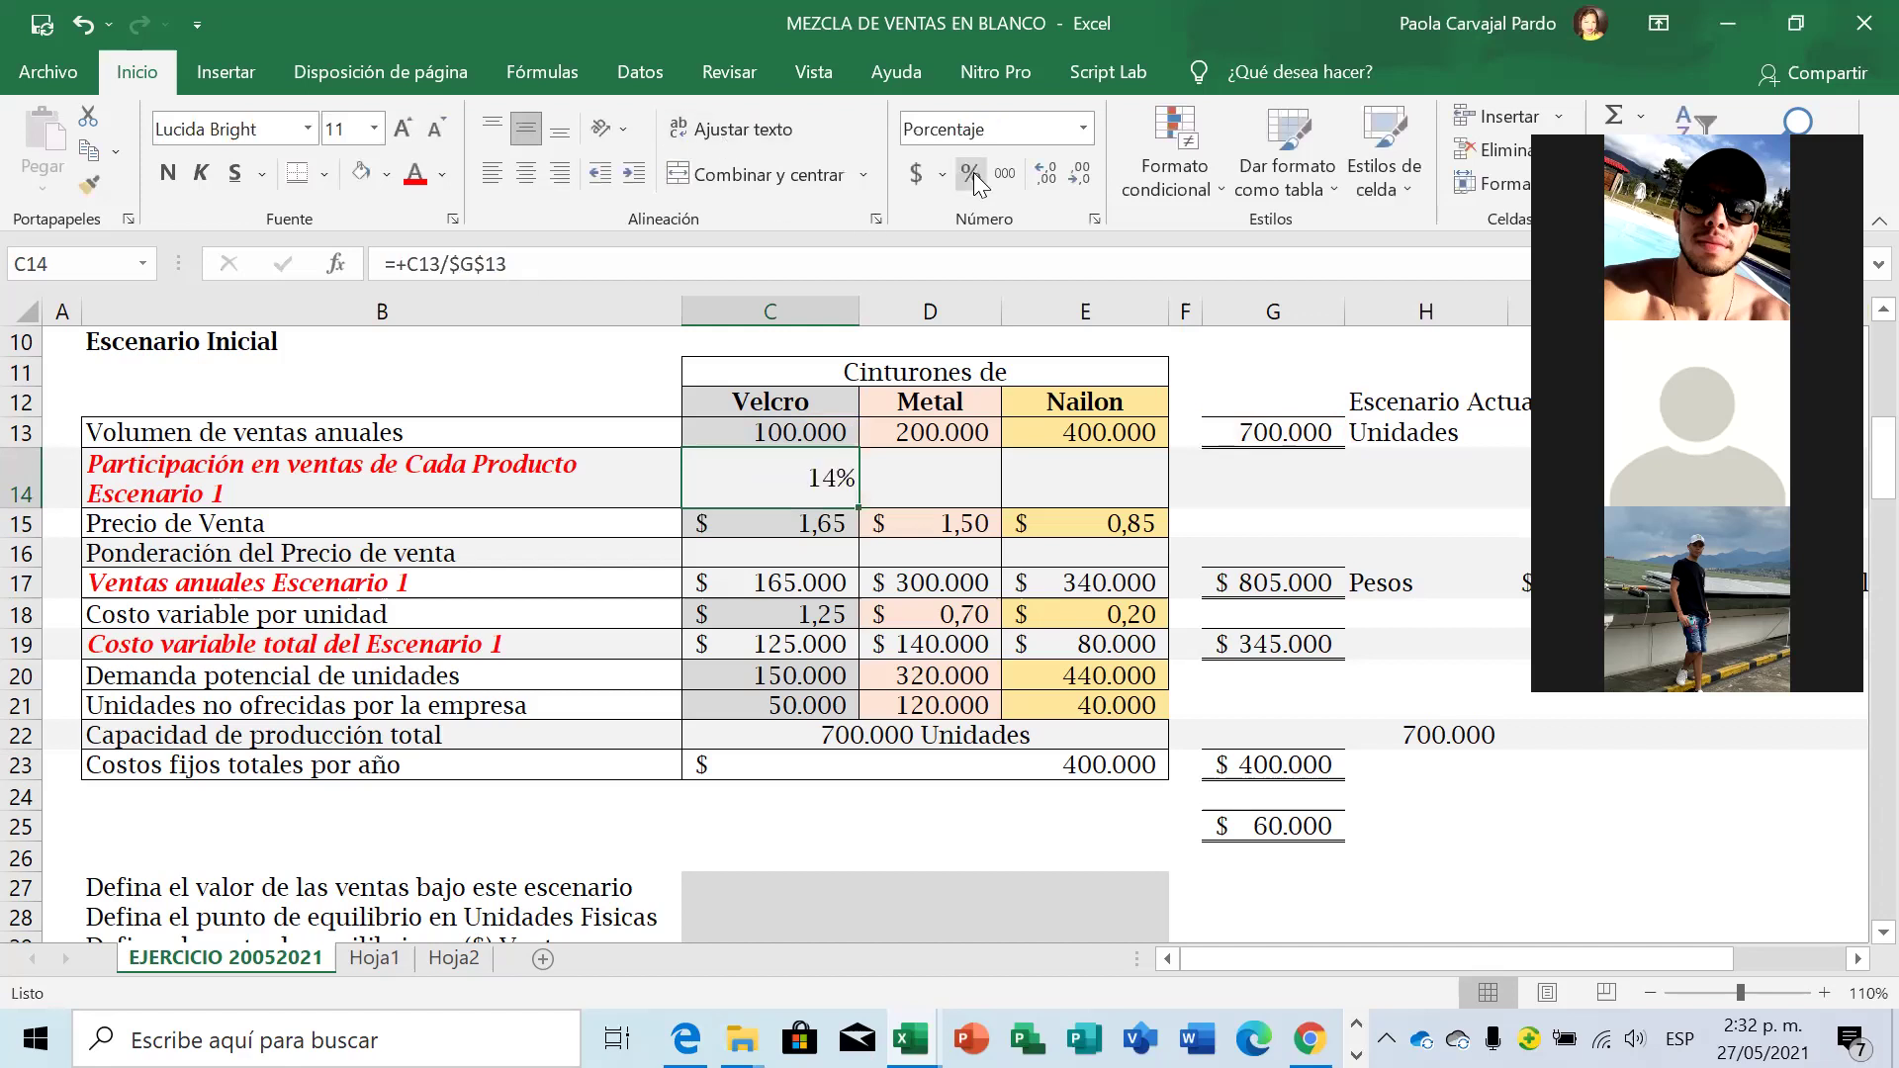
{"action": "left_click", "coordinate": [1046, 180]}
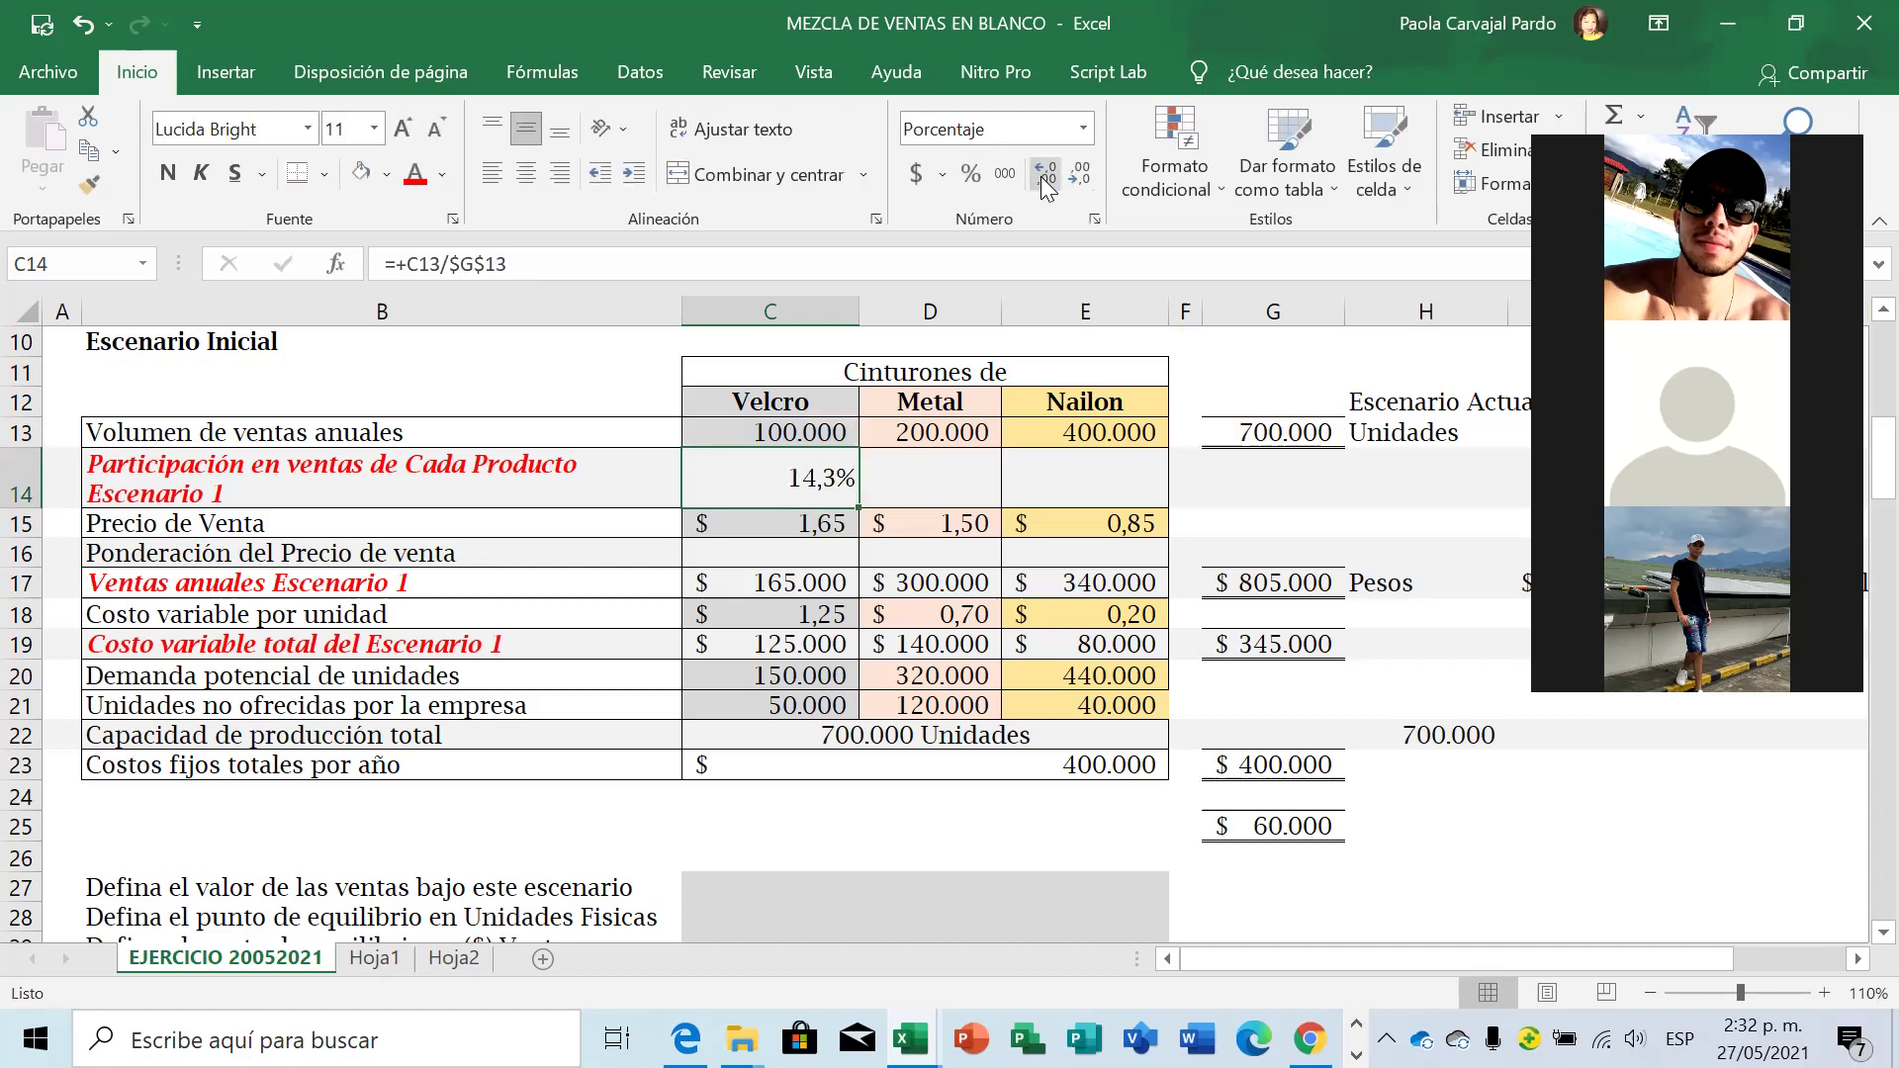
Add '(En cantidades)' to the end of the B14 label.
{"action": "key", "text": "Left"}
{"action": "left_click", "coordinate": [898, 265]}
{"action": "type", "text": "("}
{"action": "type", "text": "n"}
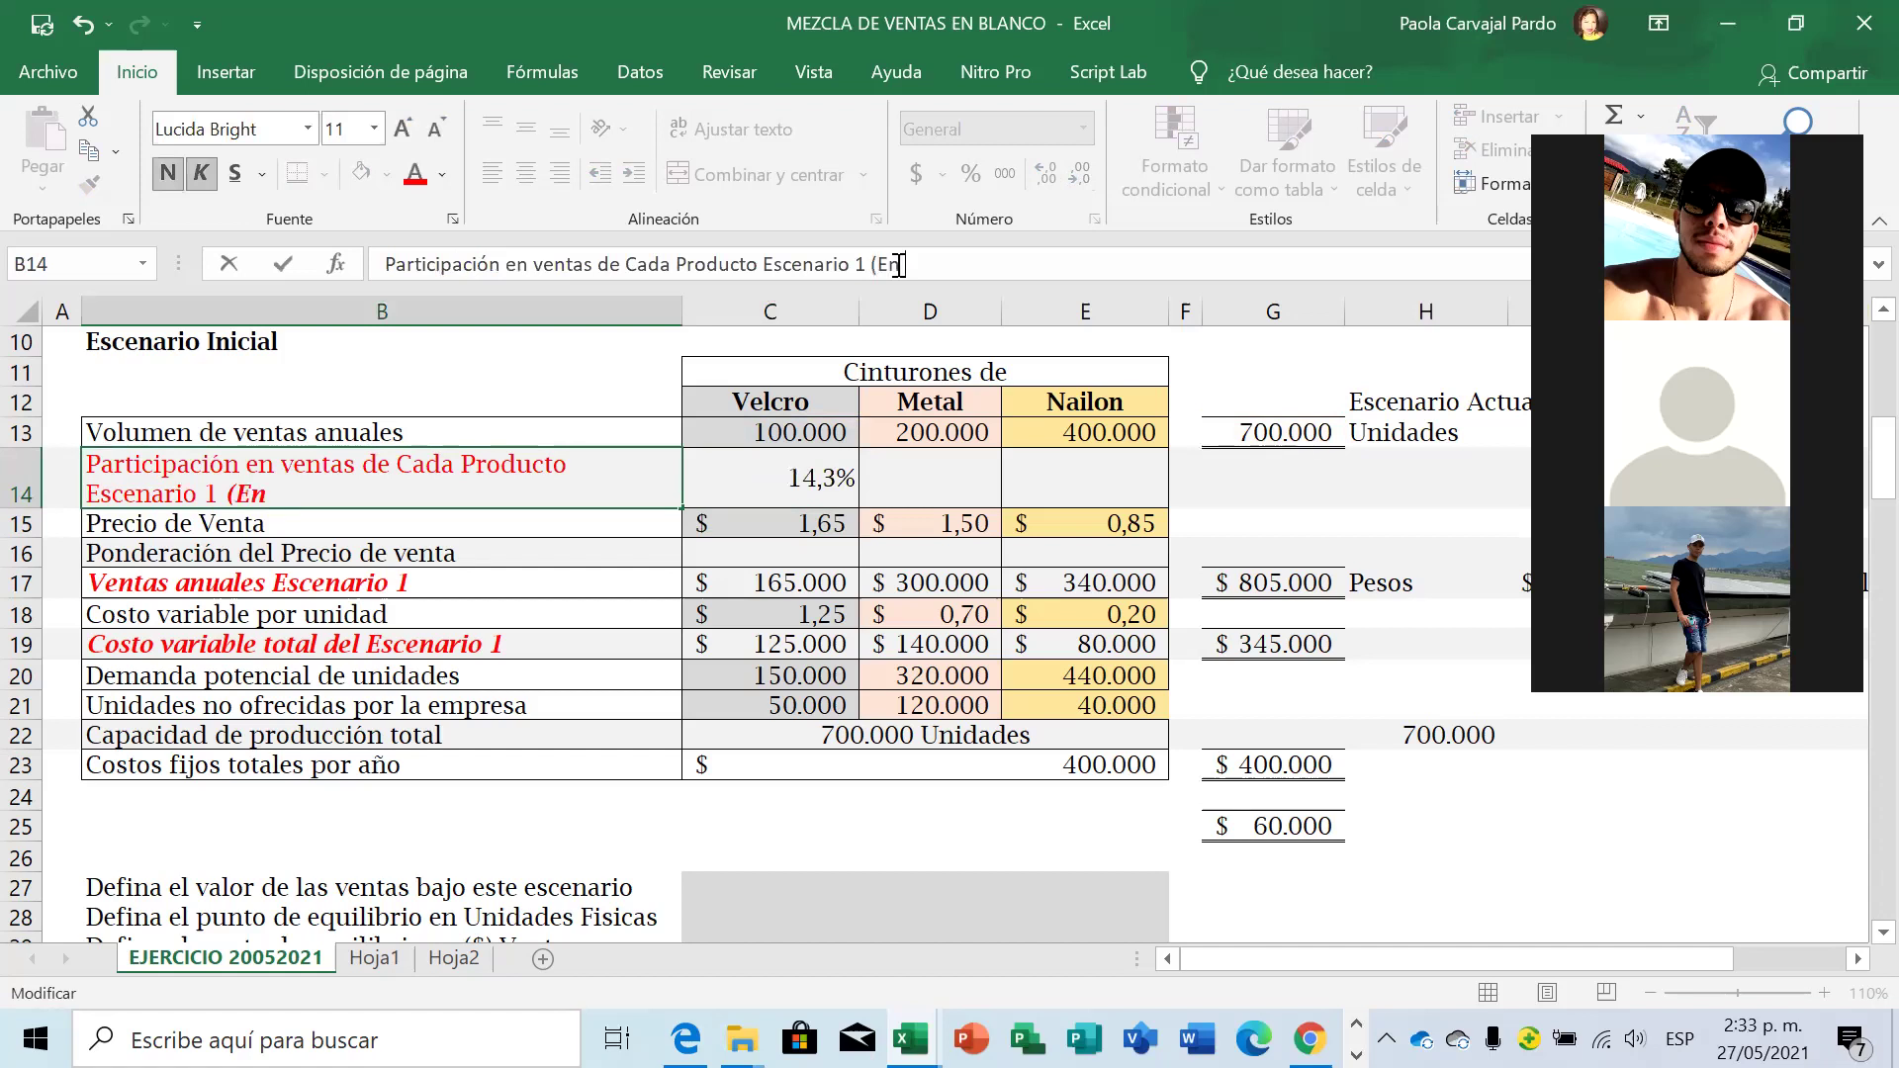
{"action": "type", "text": " cantidades)"}
{"action": "key", "text": "Return"}
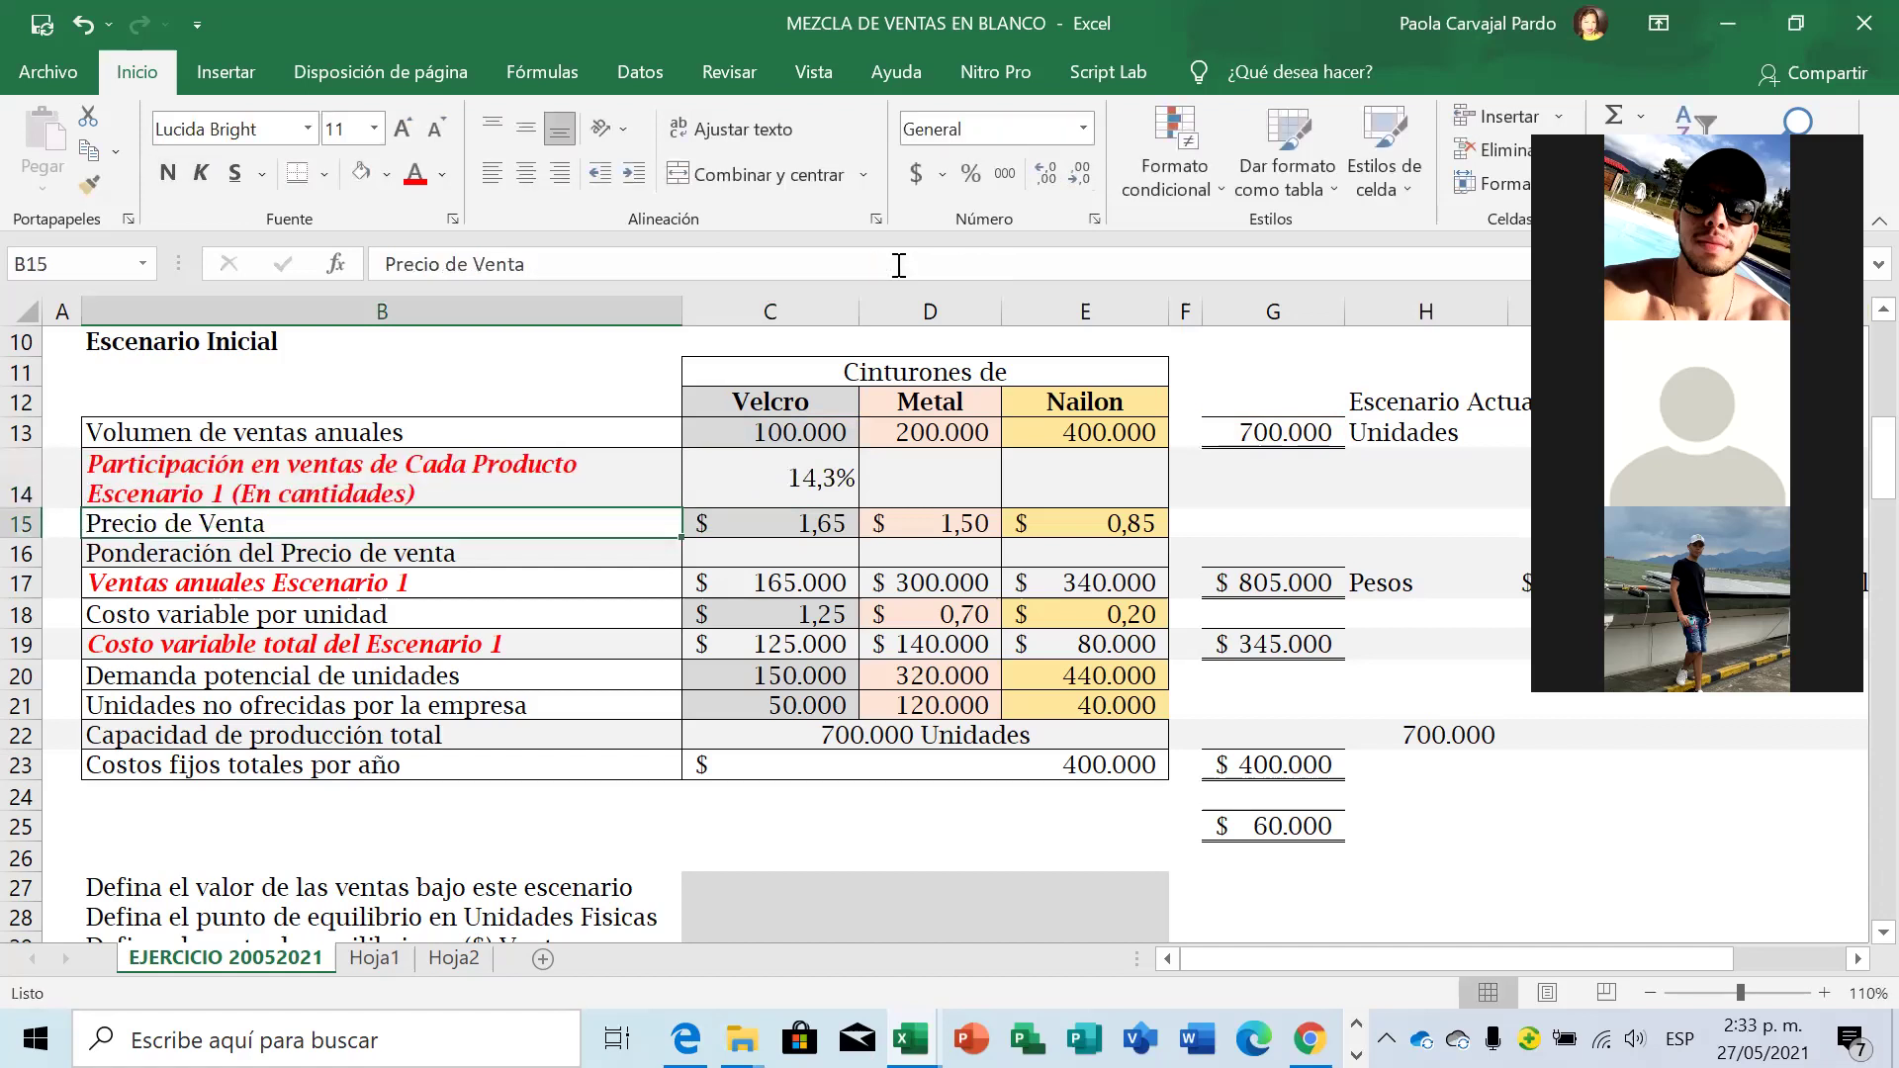
{"action": "key", "text": "Up"}
{"action": "key", "text": "Right"}
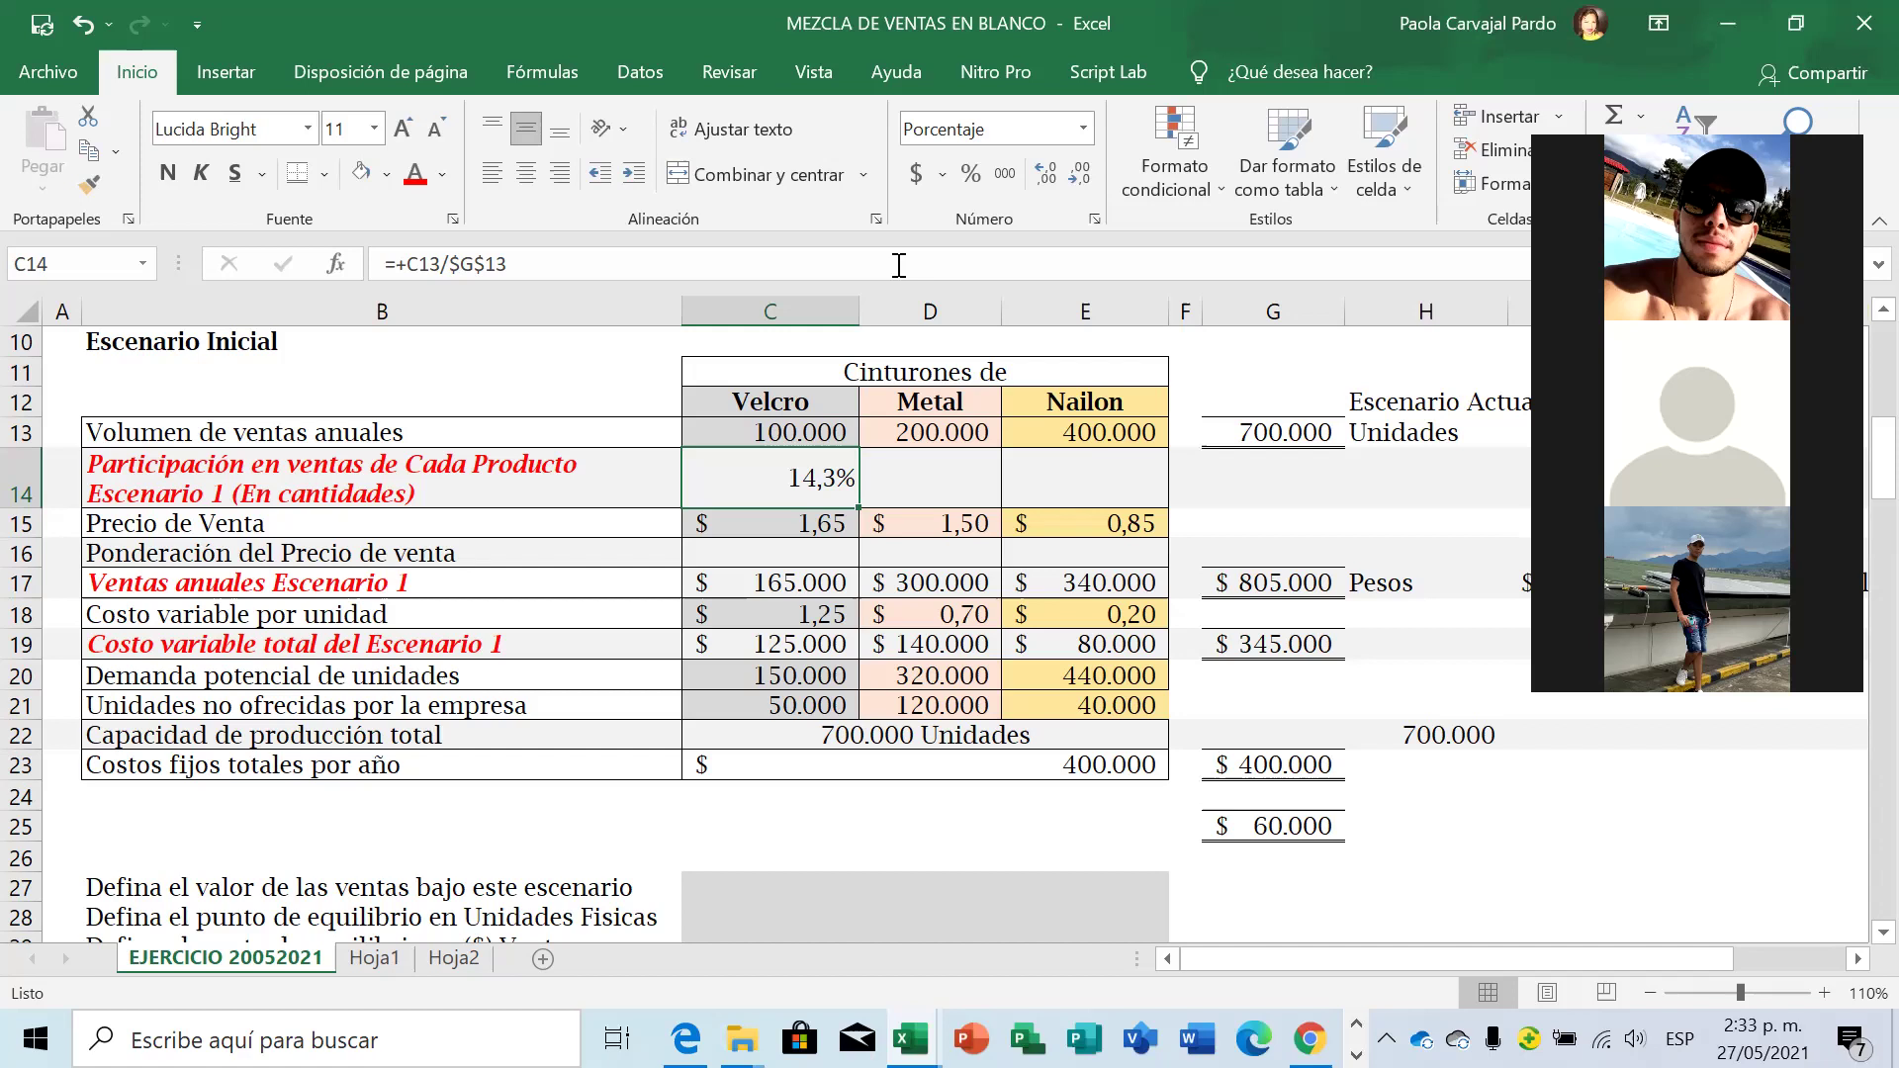
Copy the share formula into D14 and E14, giving Metal 28,6% and Nailon 57,1%.
{"action": "key", "text": "ctrl+c"}
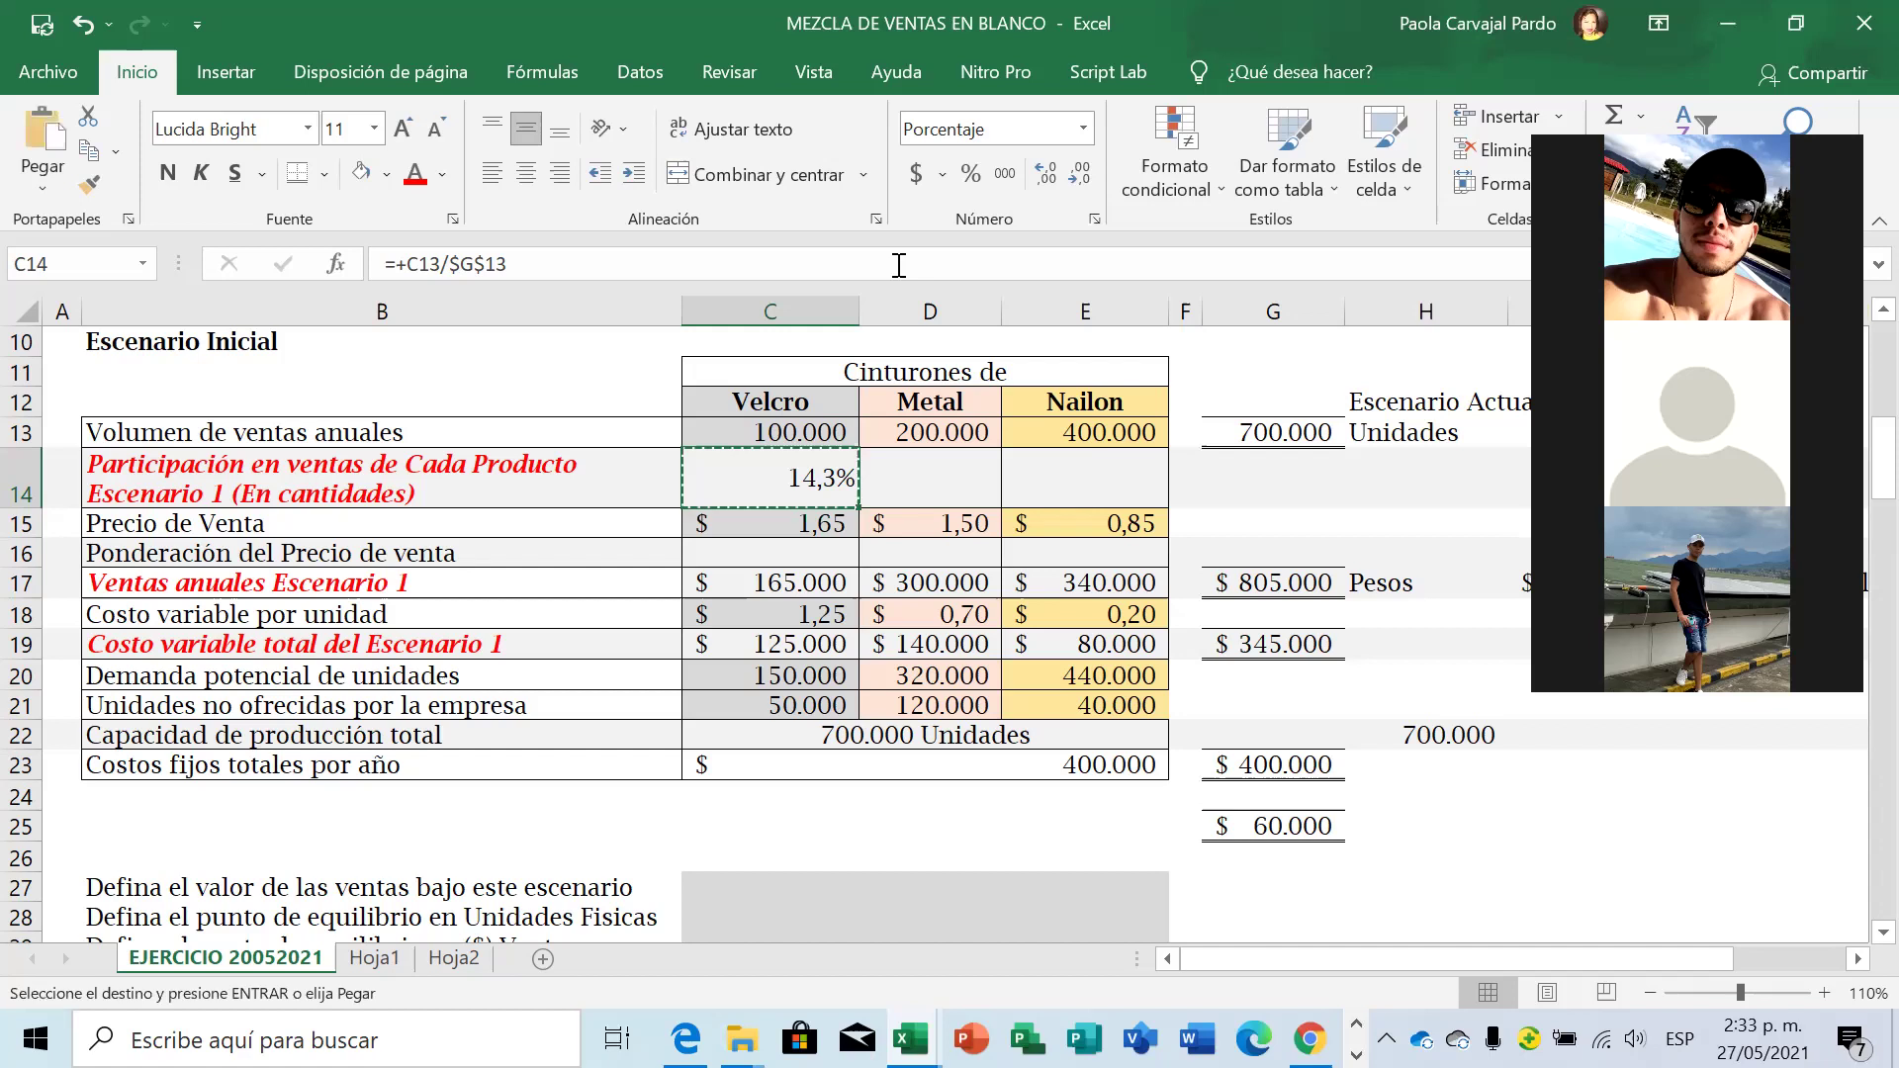
{"action": "key", "text": "Right"}
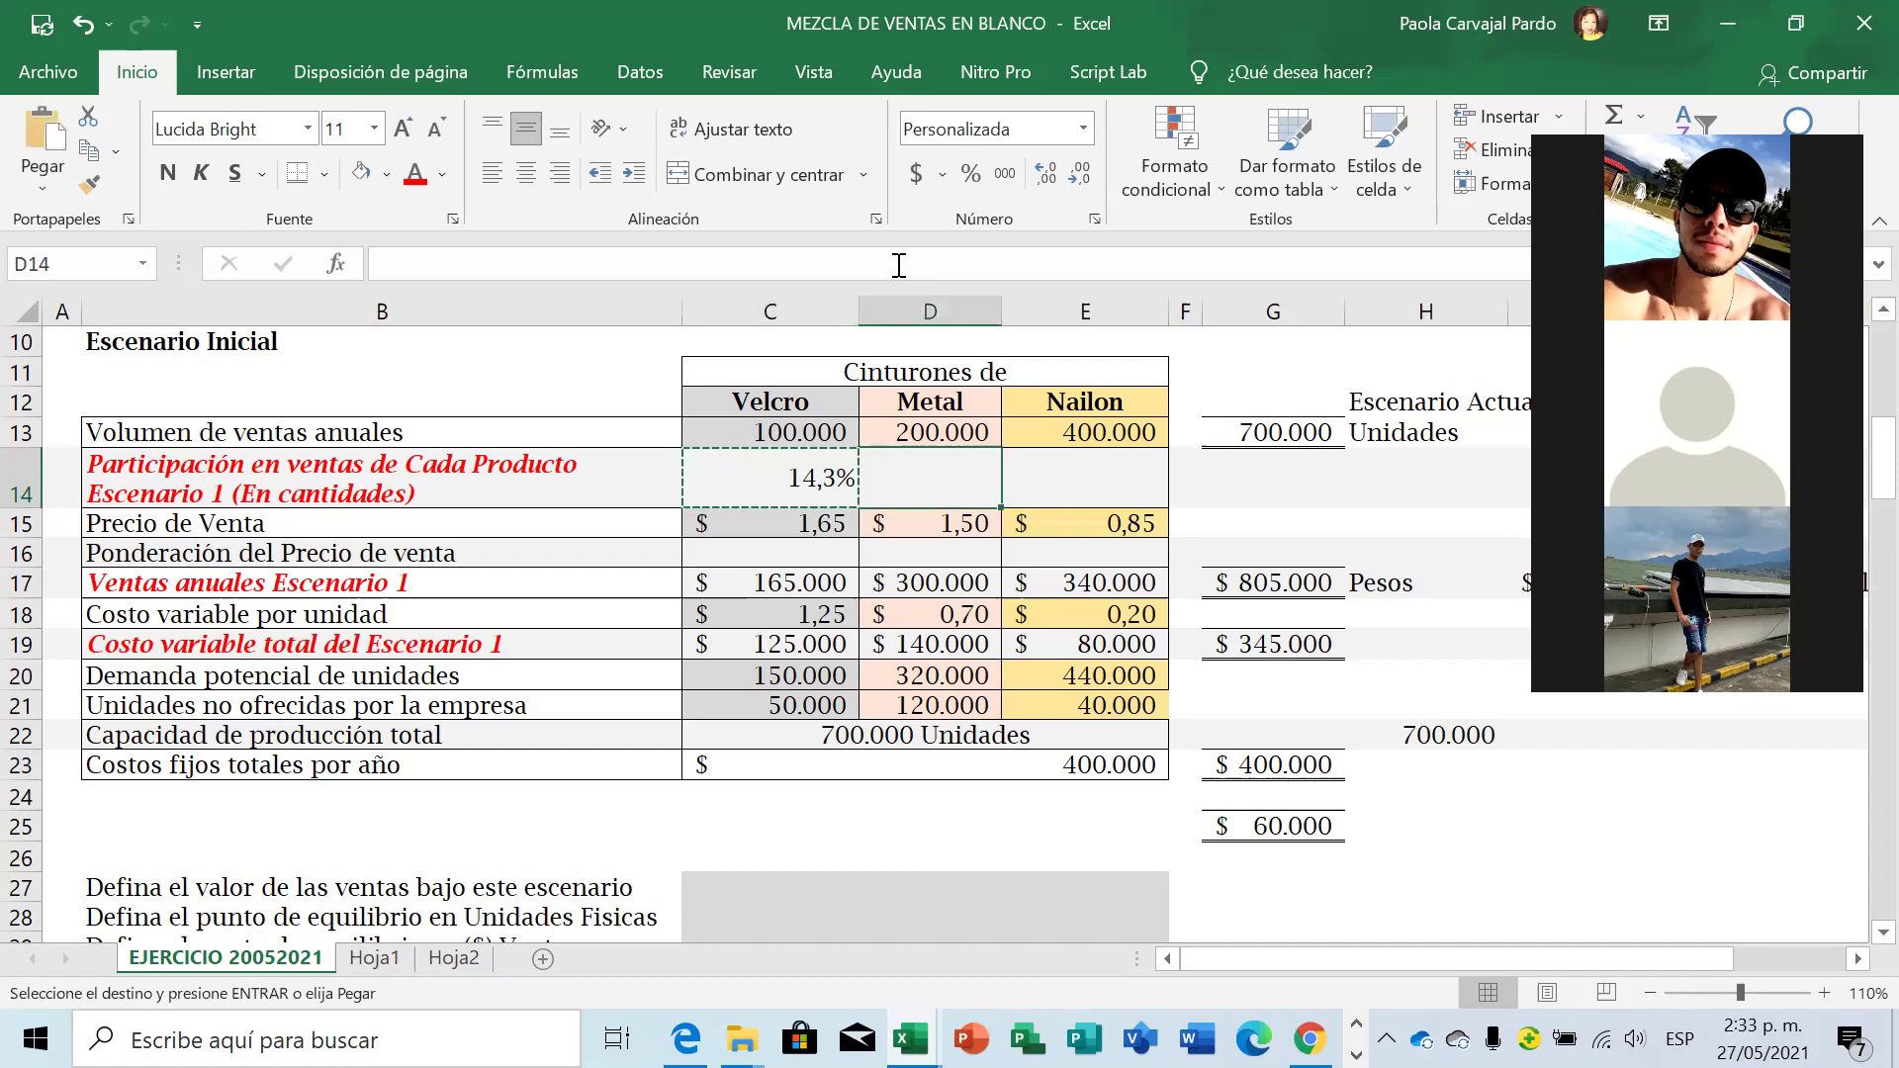
{"action": "key", "text": "ctrl+v"}
{"action": "left_click", "coordinate": [596, 257]}
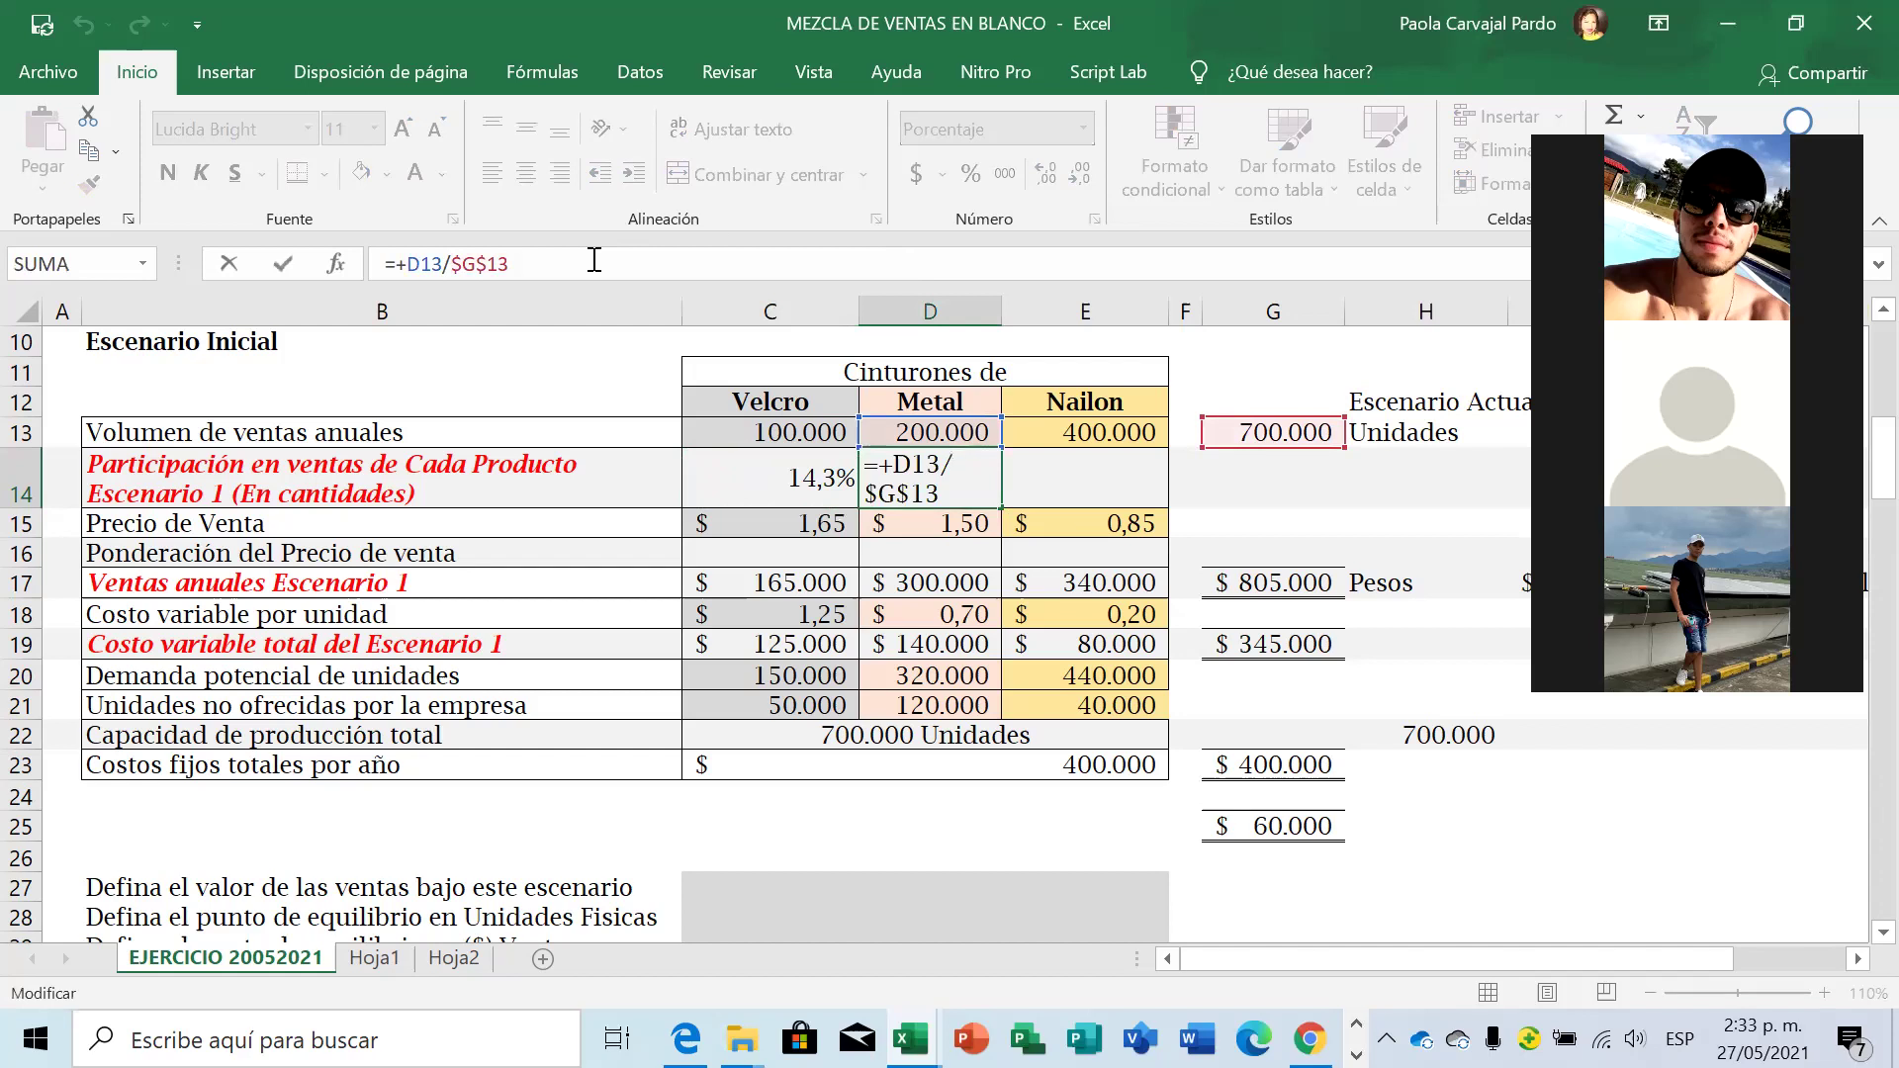
{"action": "key", "text": "Return"}
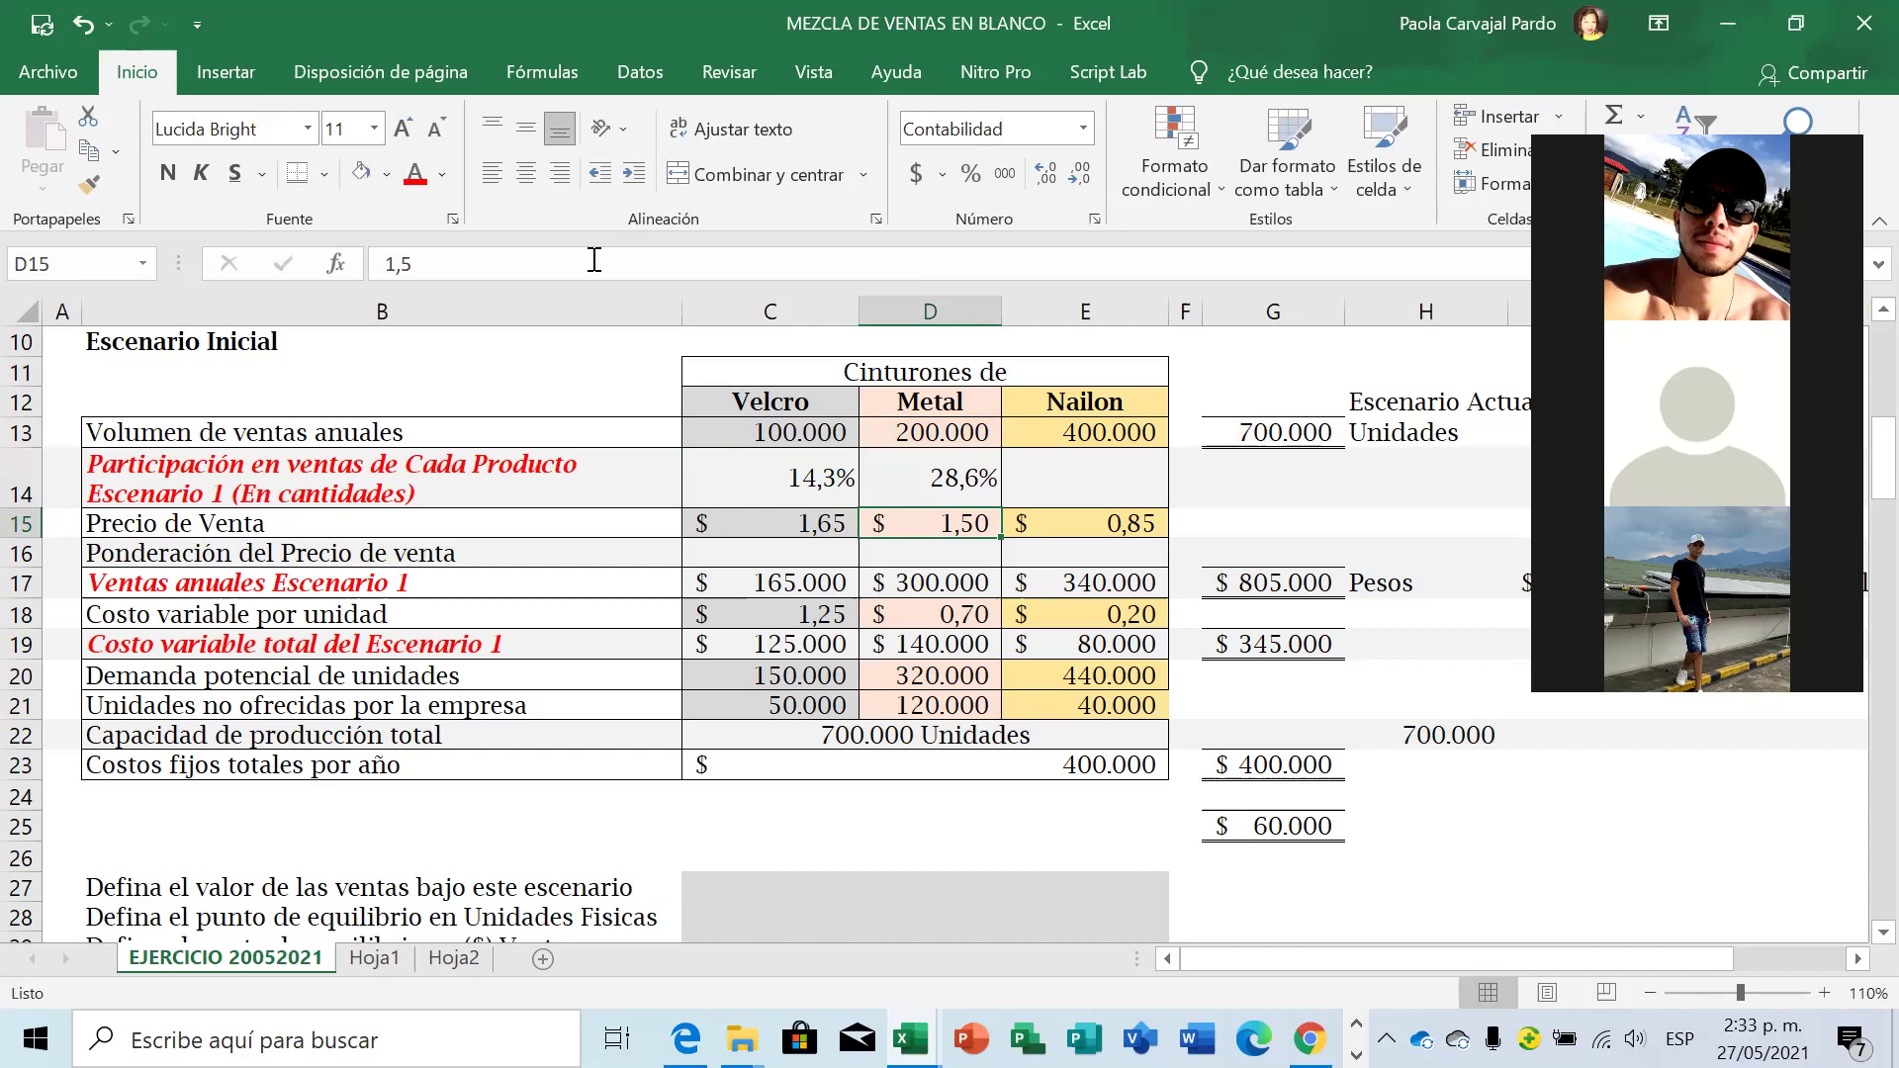
{"action": "left_click", "coordinate": [894, 496]}
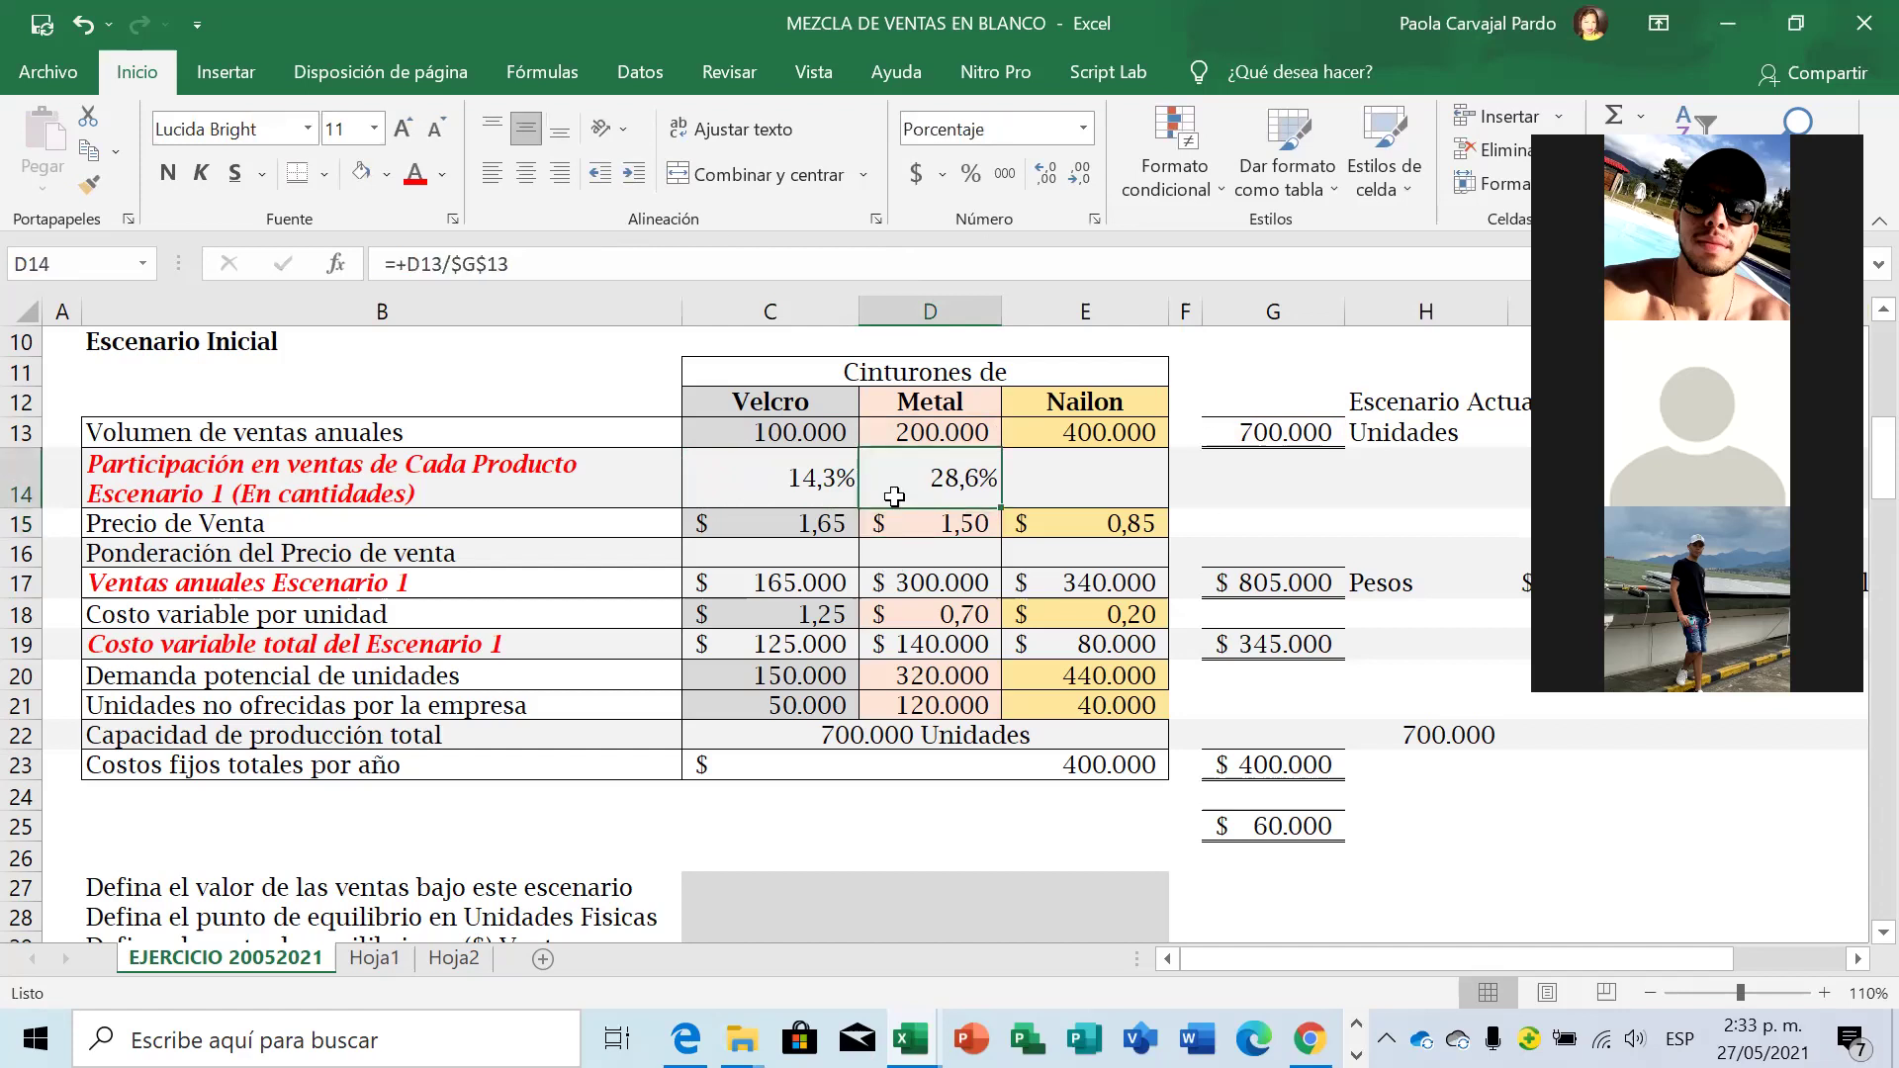
{"action": "key", "text": "ctrl+c"}
{"action": "key", "text": "Right"}
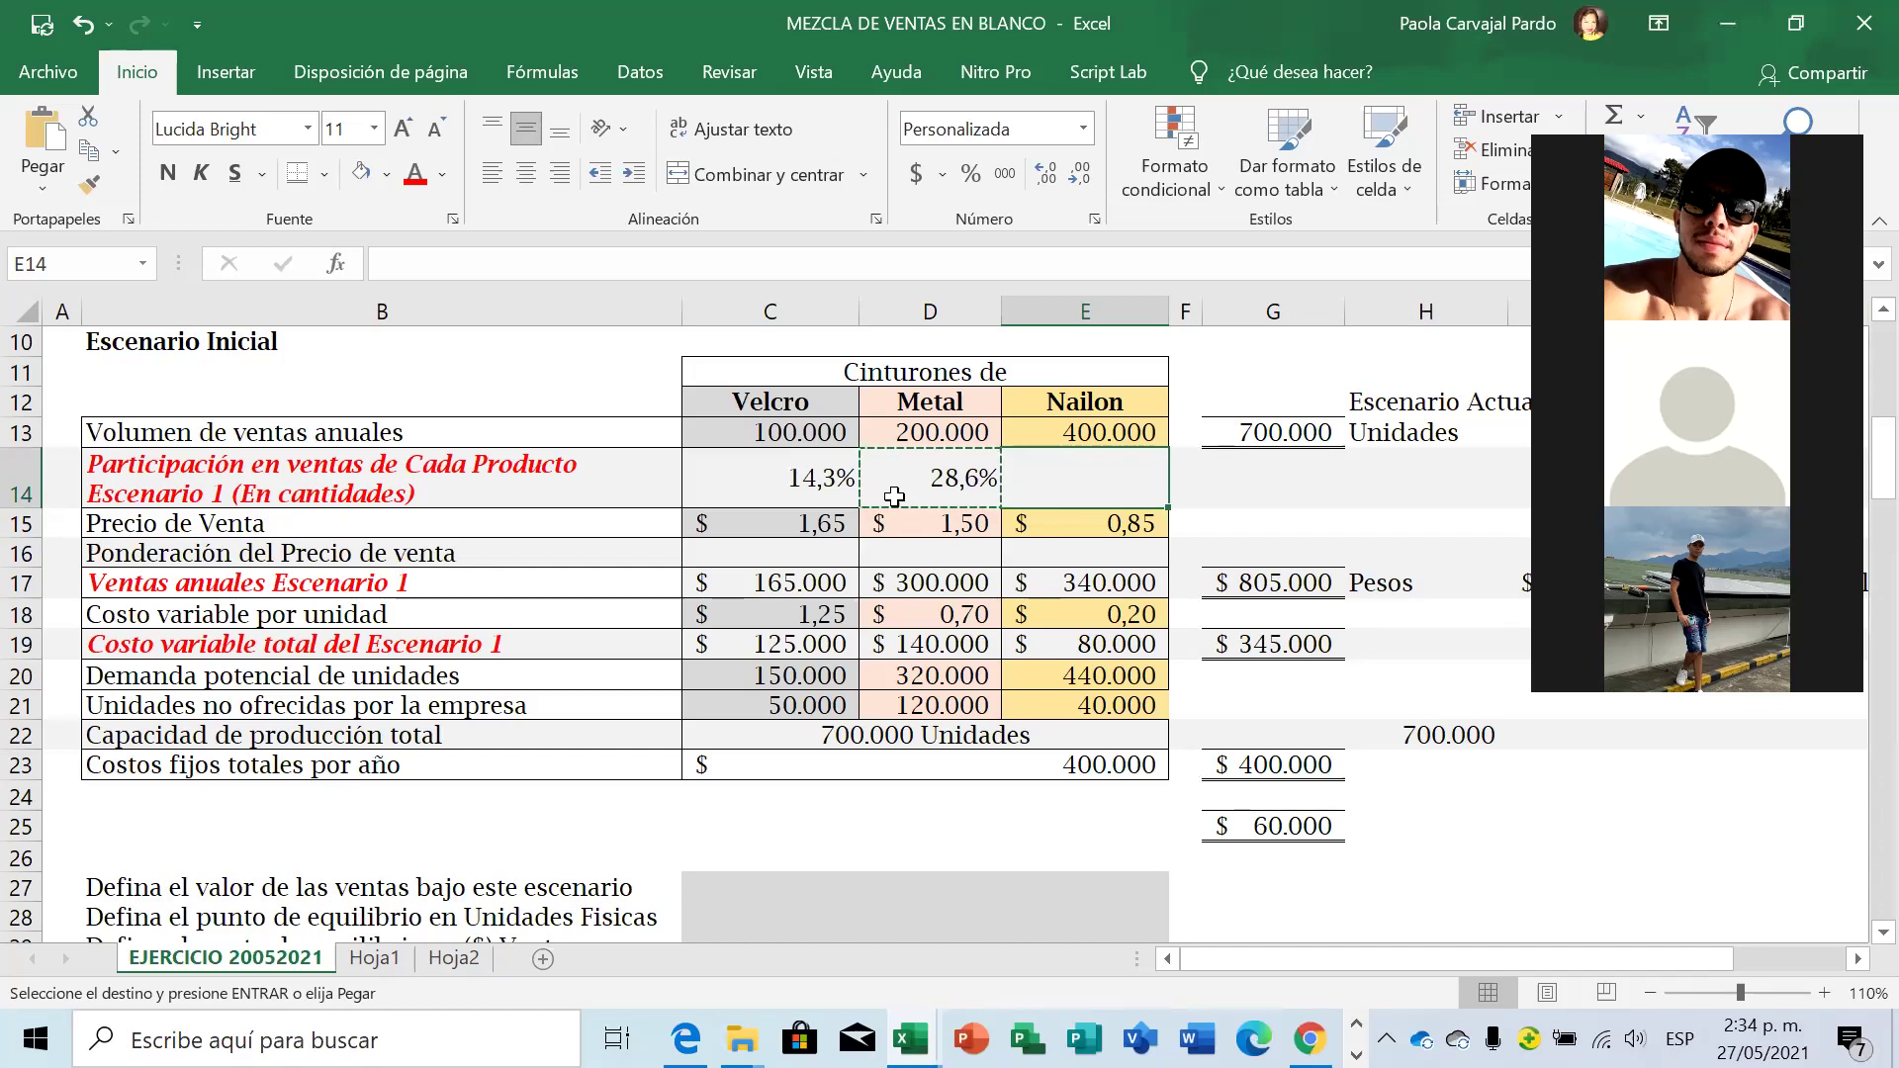
{"action": "key", "text": "ctrl+v"}
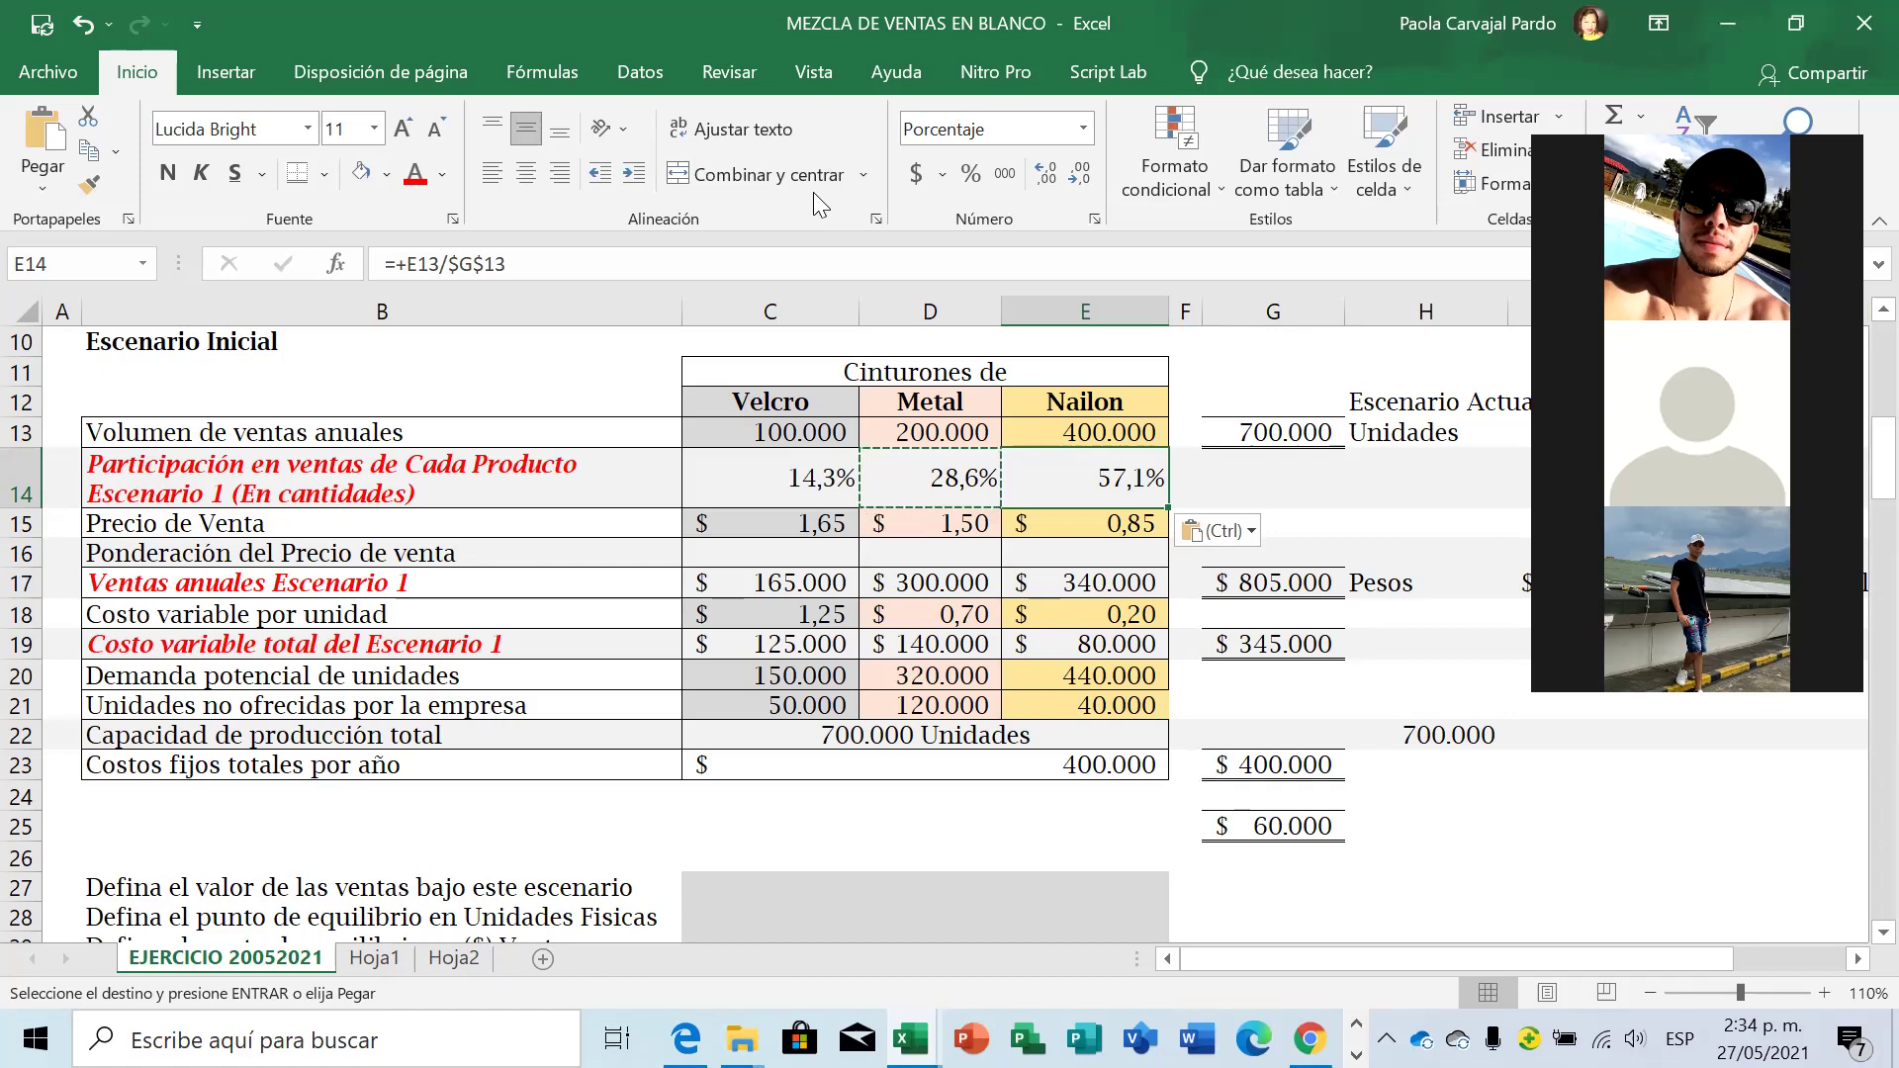
{"action": "key", "text": "Right"}
{"action": "key", "text": "Right"}
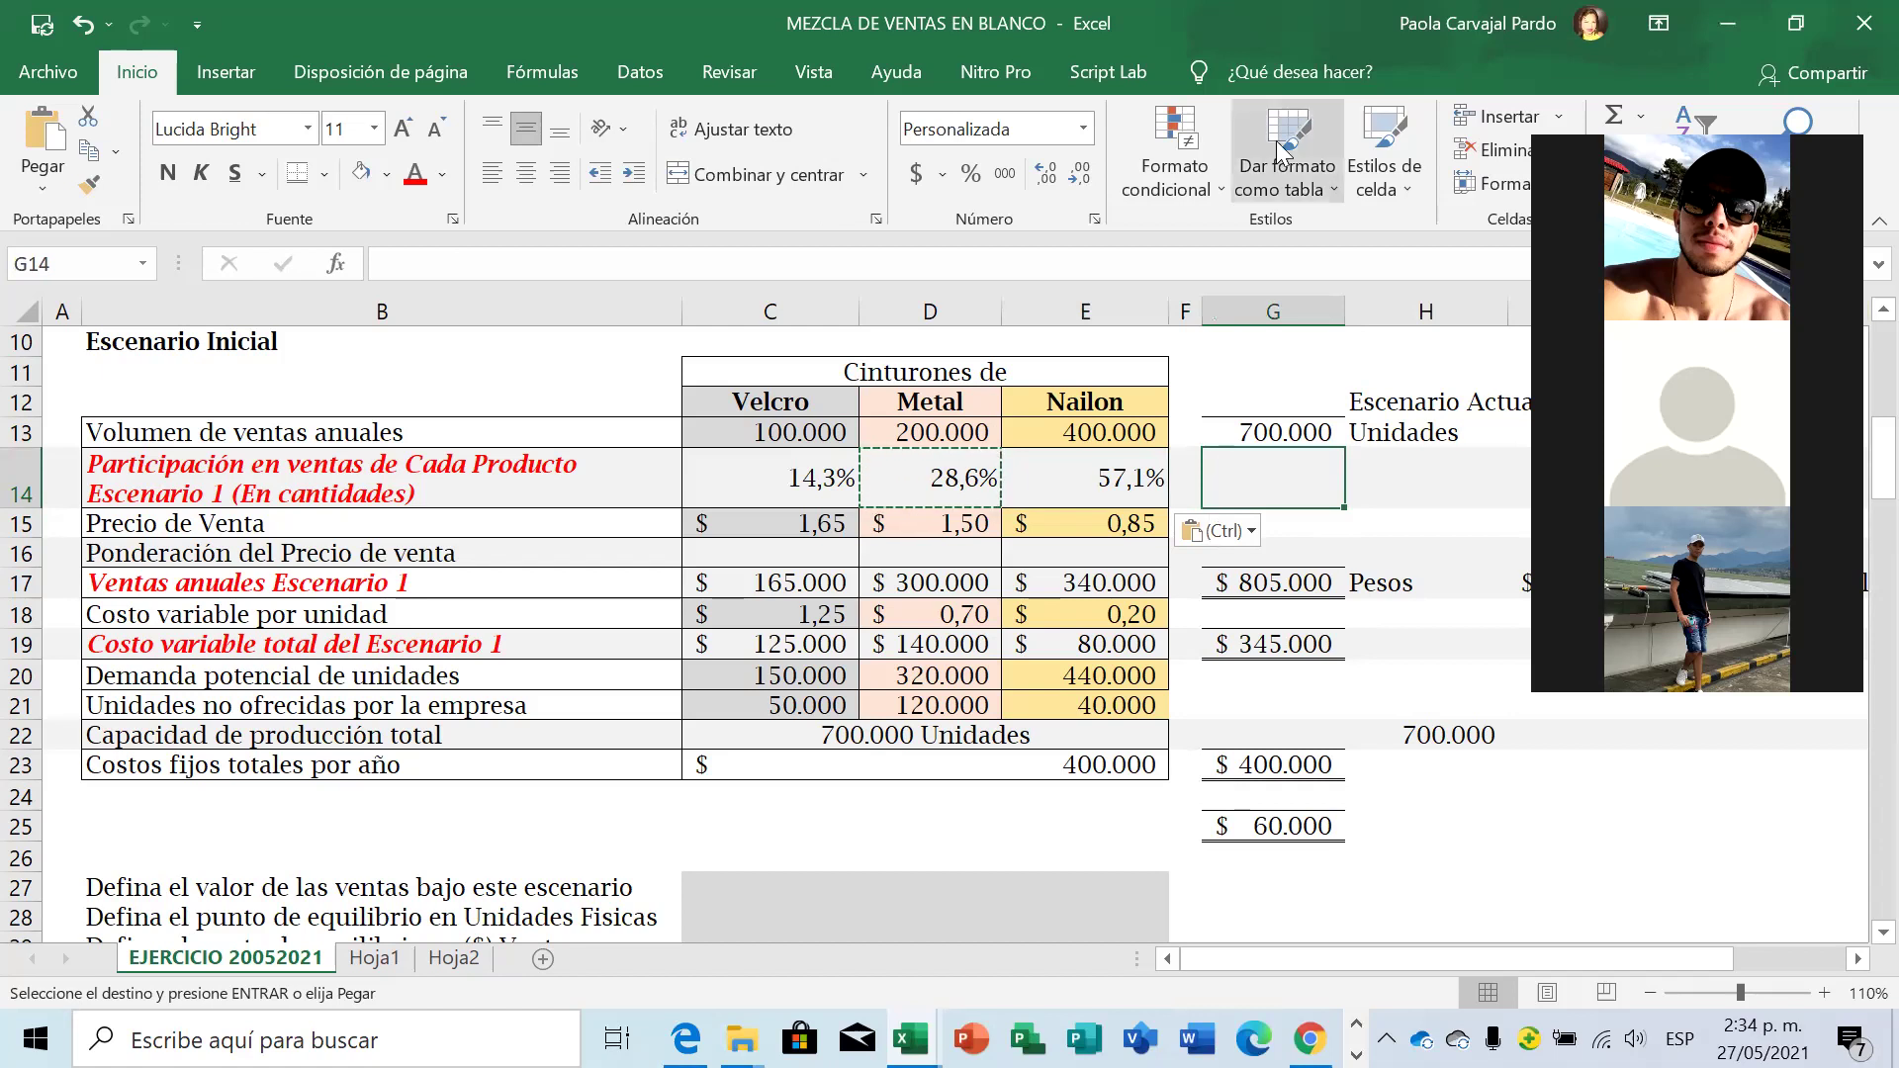
Total the shares in G14 with =SUMA(C14:E14) as 100%, then insert a blank row 15.
{"action": "left_click", "coordinate": [1624, 119]}
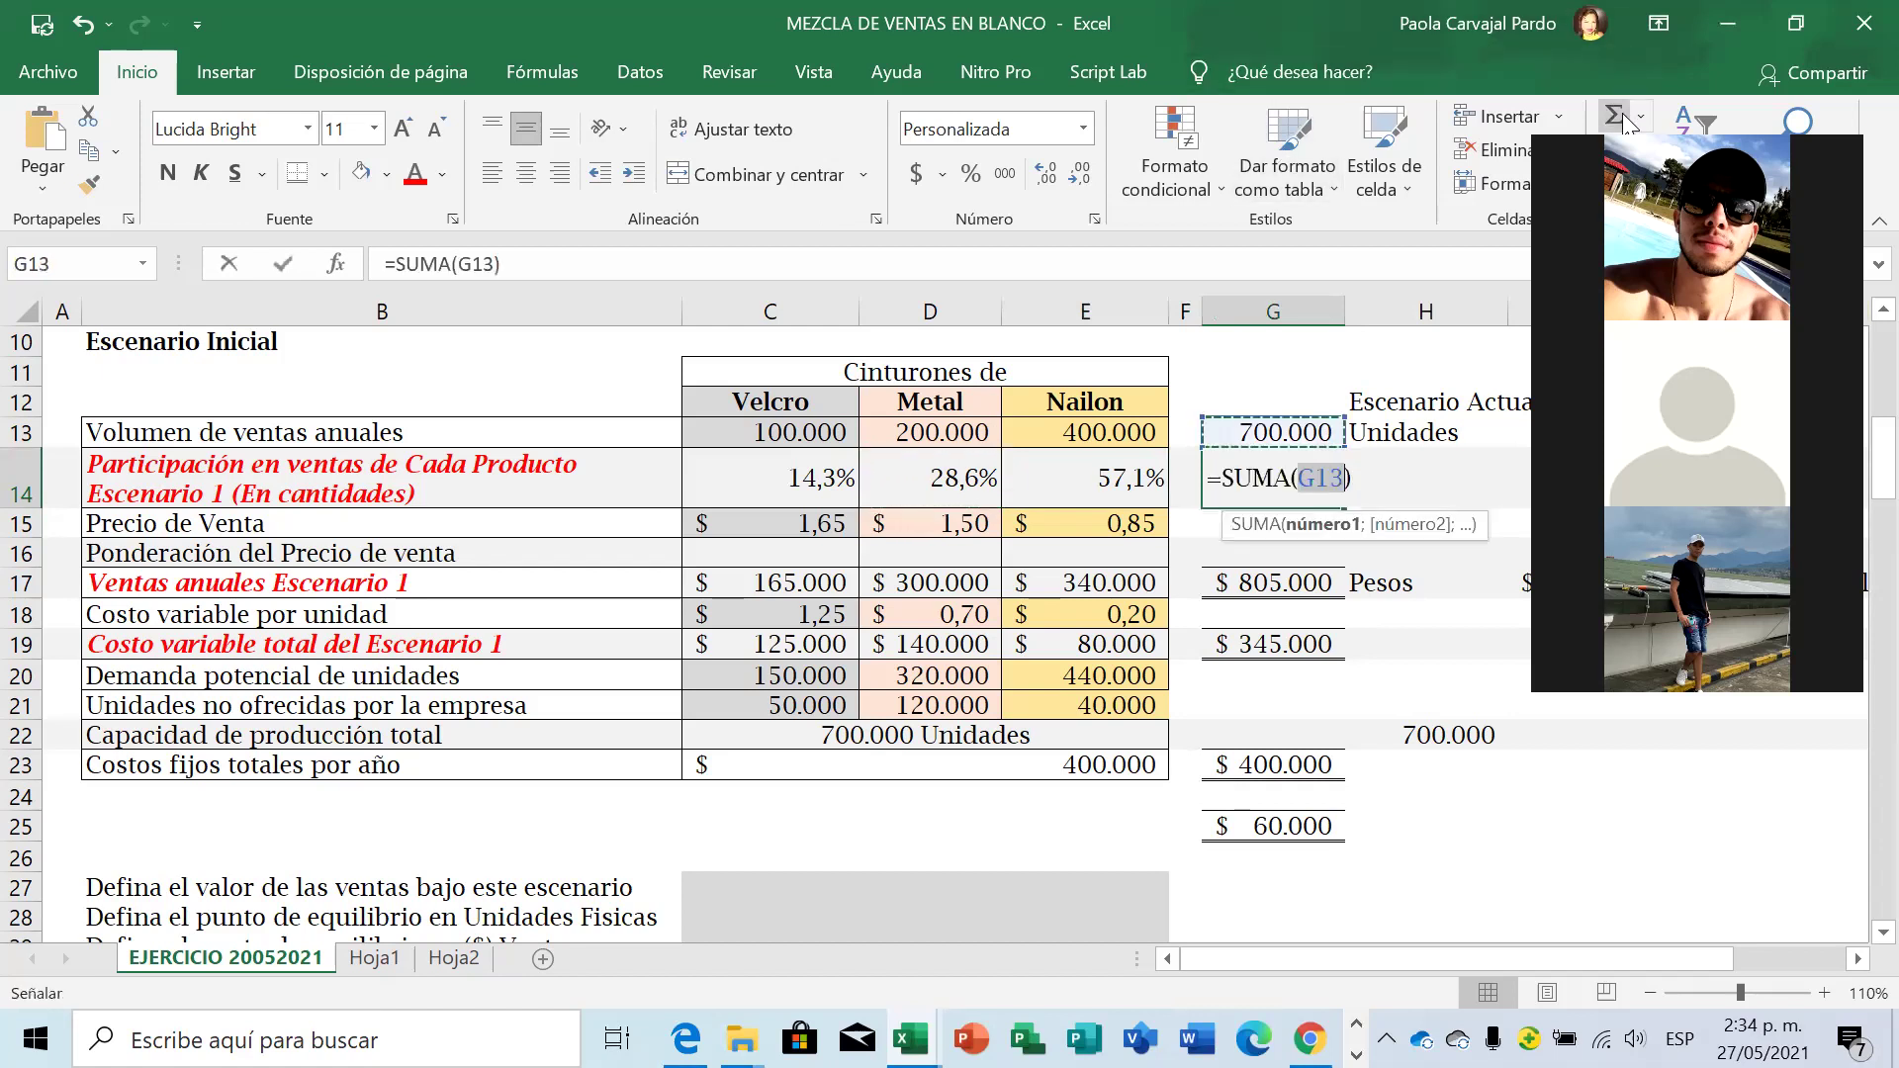
{"action": "left_click", "coordinate": [773, 472]}
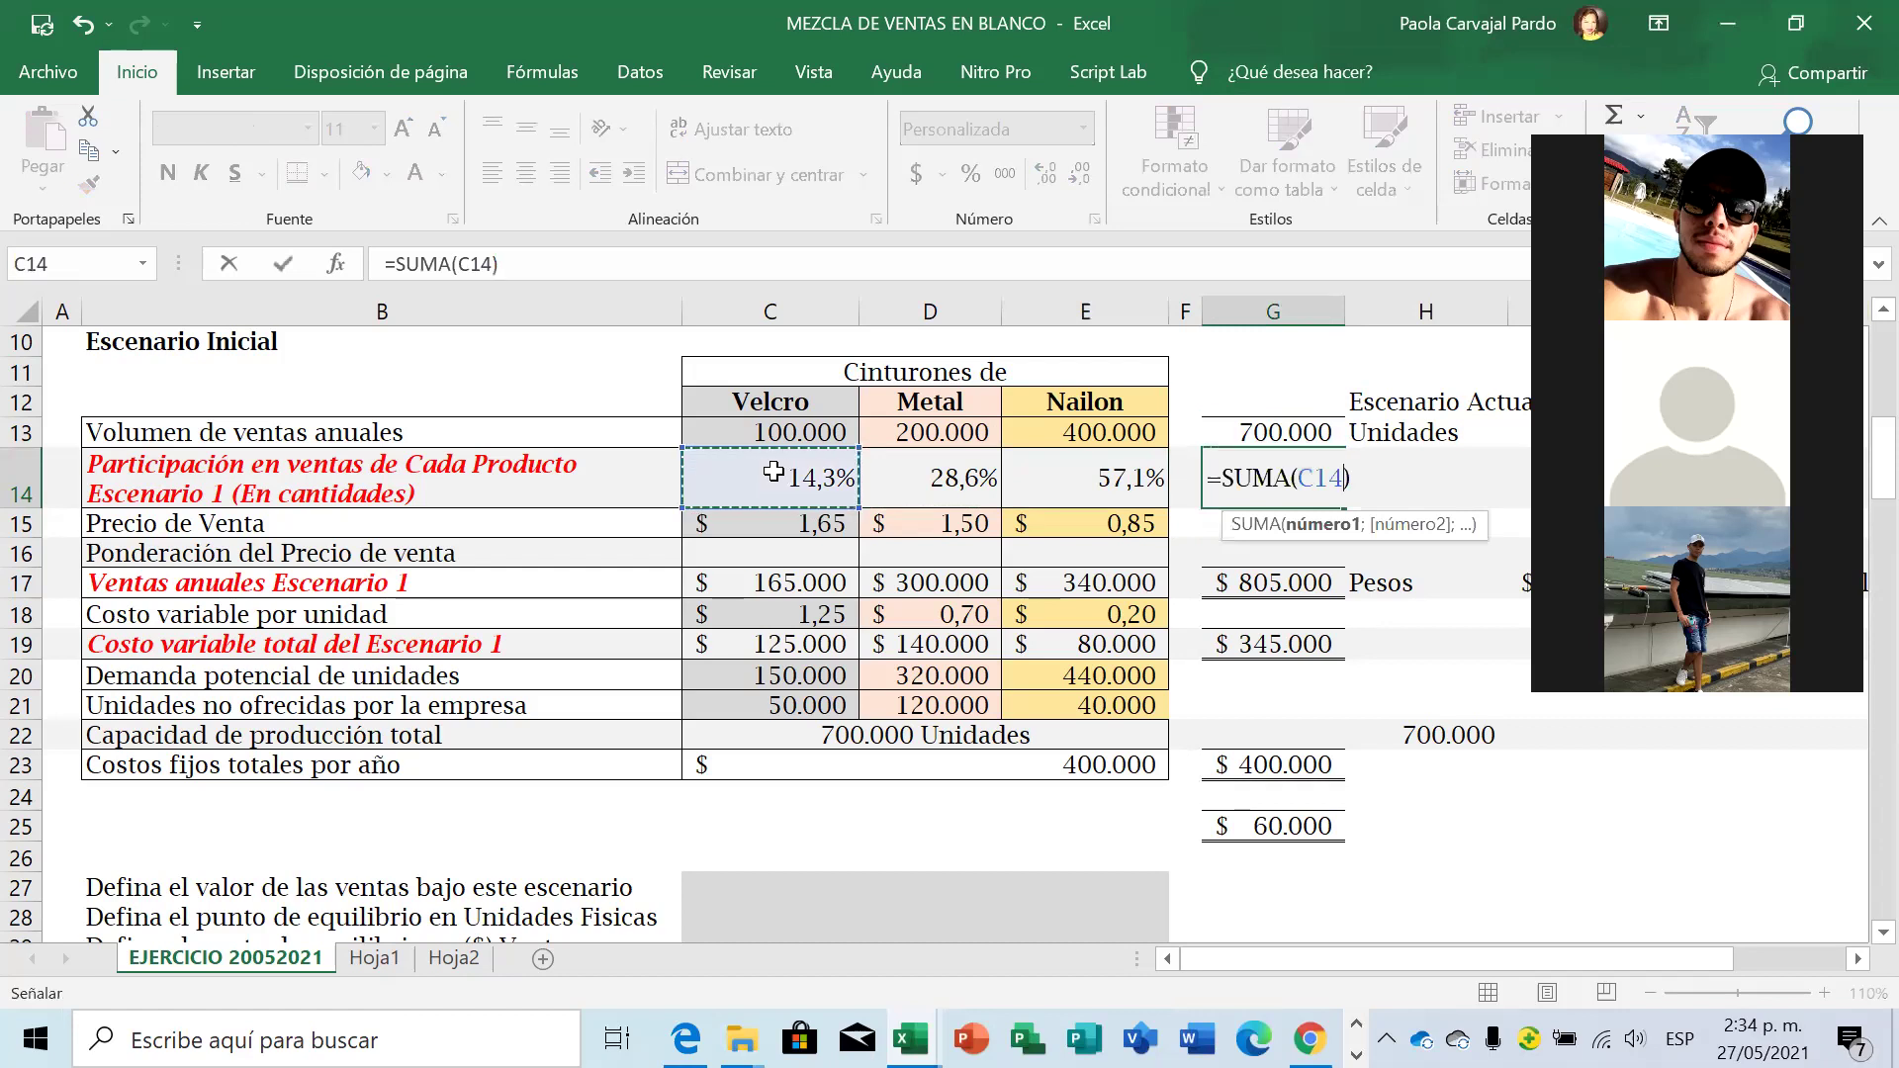
{"action": "key", "text": "shift+Right"}
{"action": "key", "text": "shift+Right"}
{"action": "key", "text": "Return"}
{"action": "key", "text": "Up"}
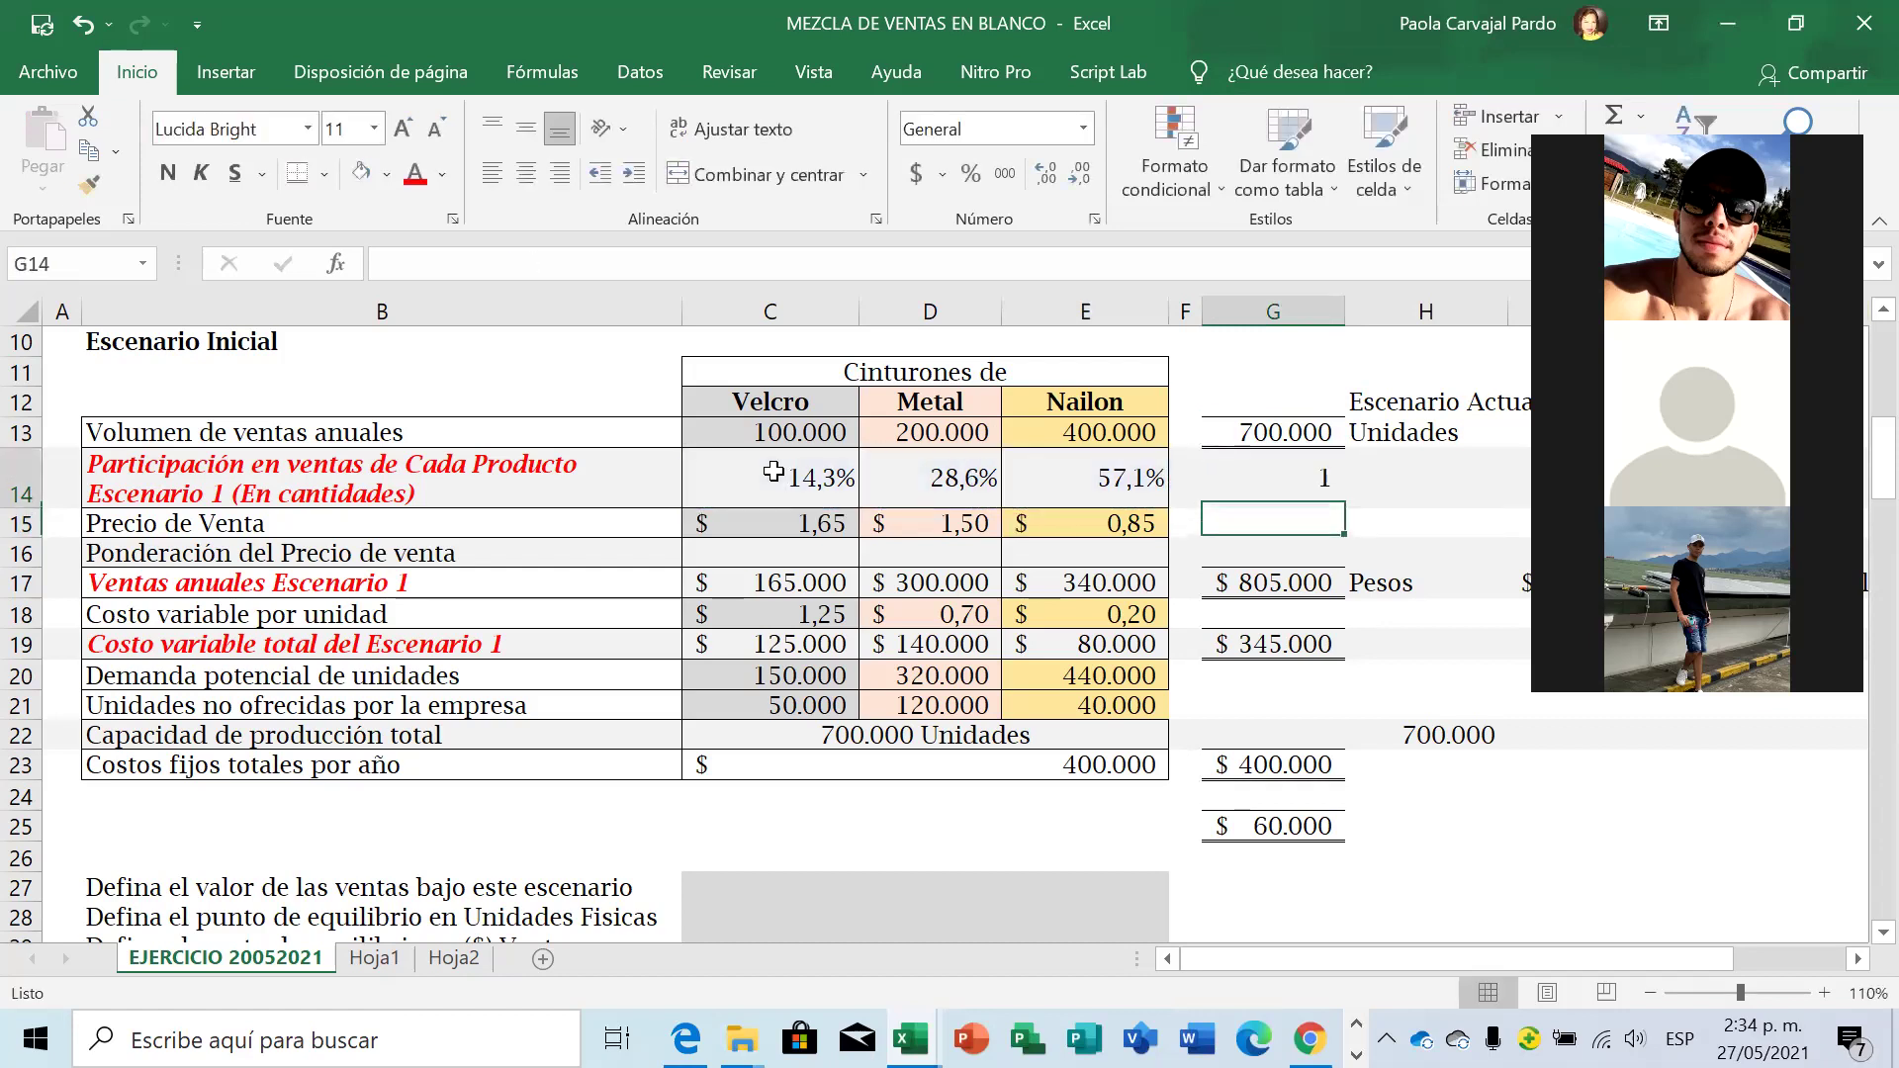
{"action": "left_click", "coordinate": [971, 175]}
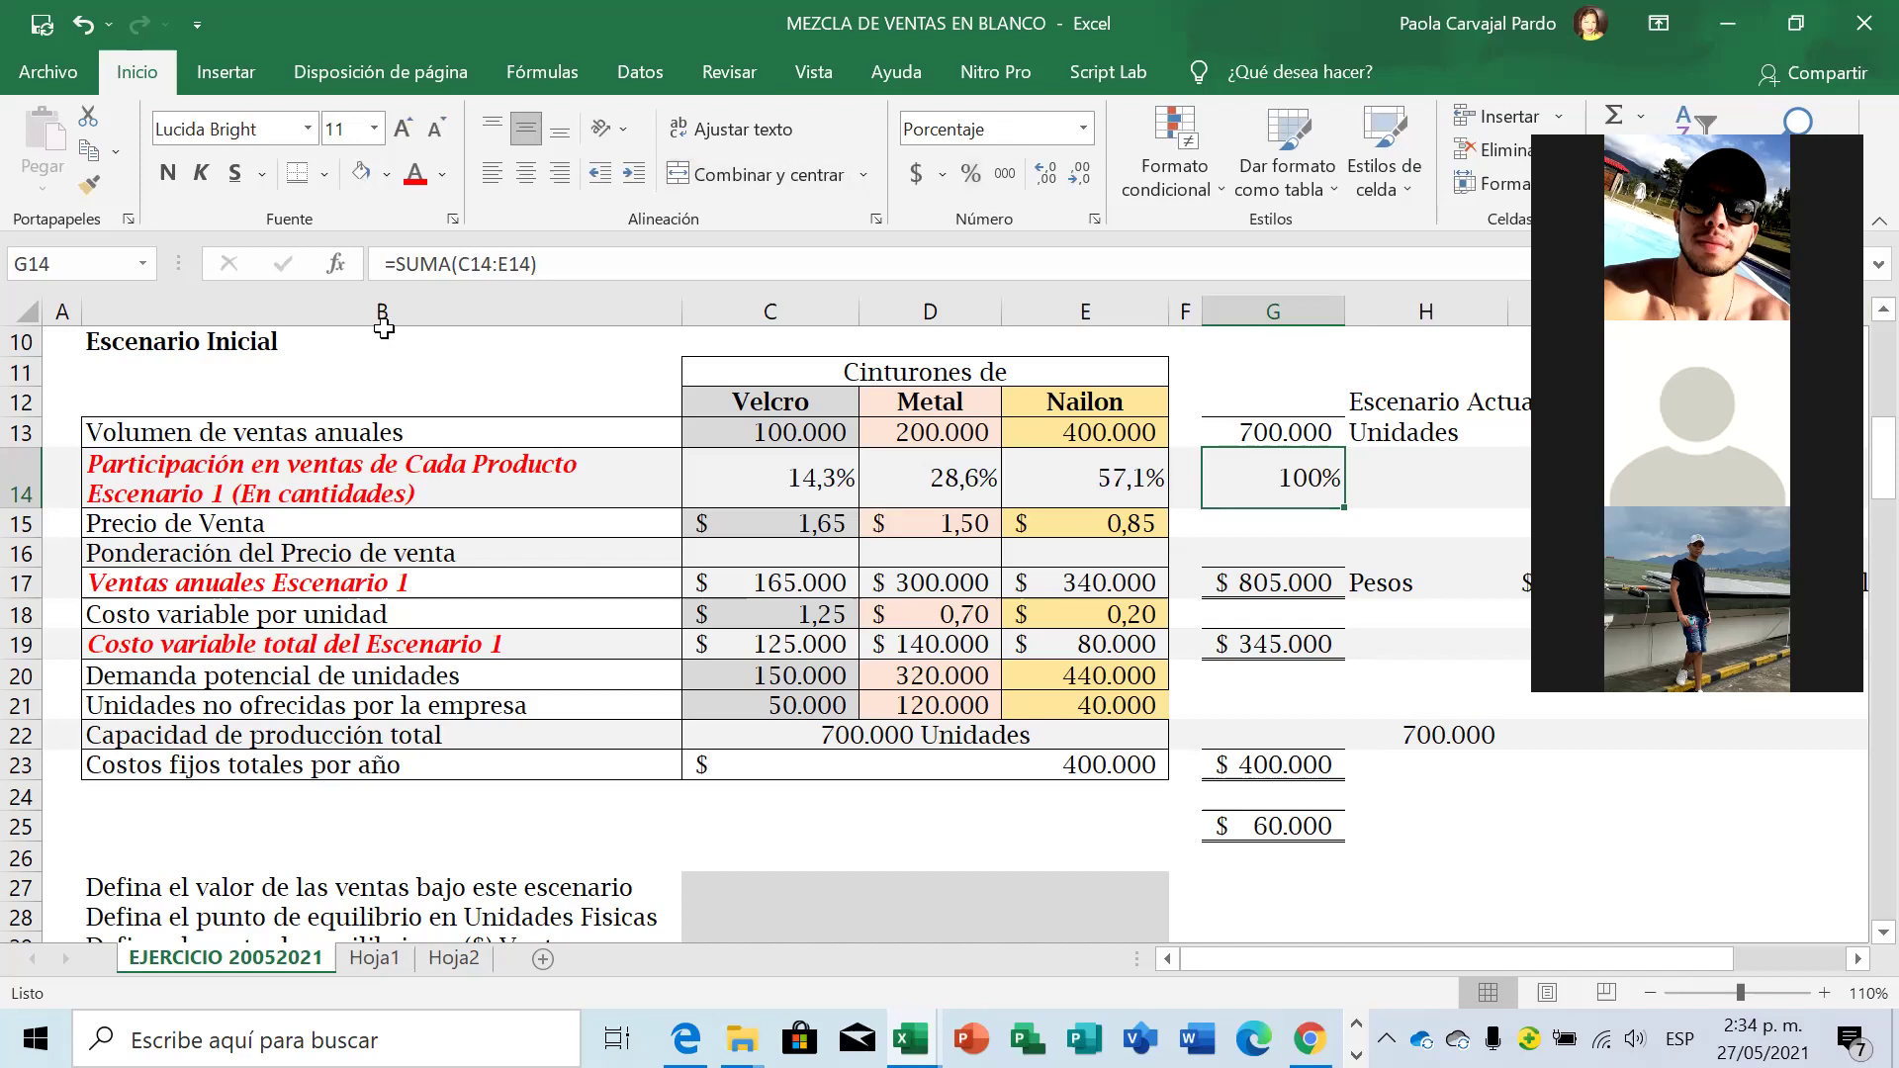
{"action": "left_click", "coordinate": [21, 524]}
{"action": "key", "text": "ctrl+plus"}
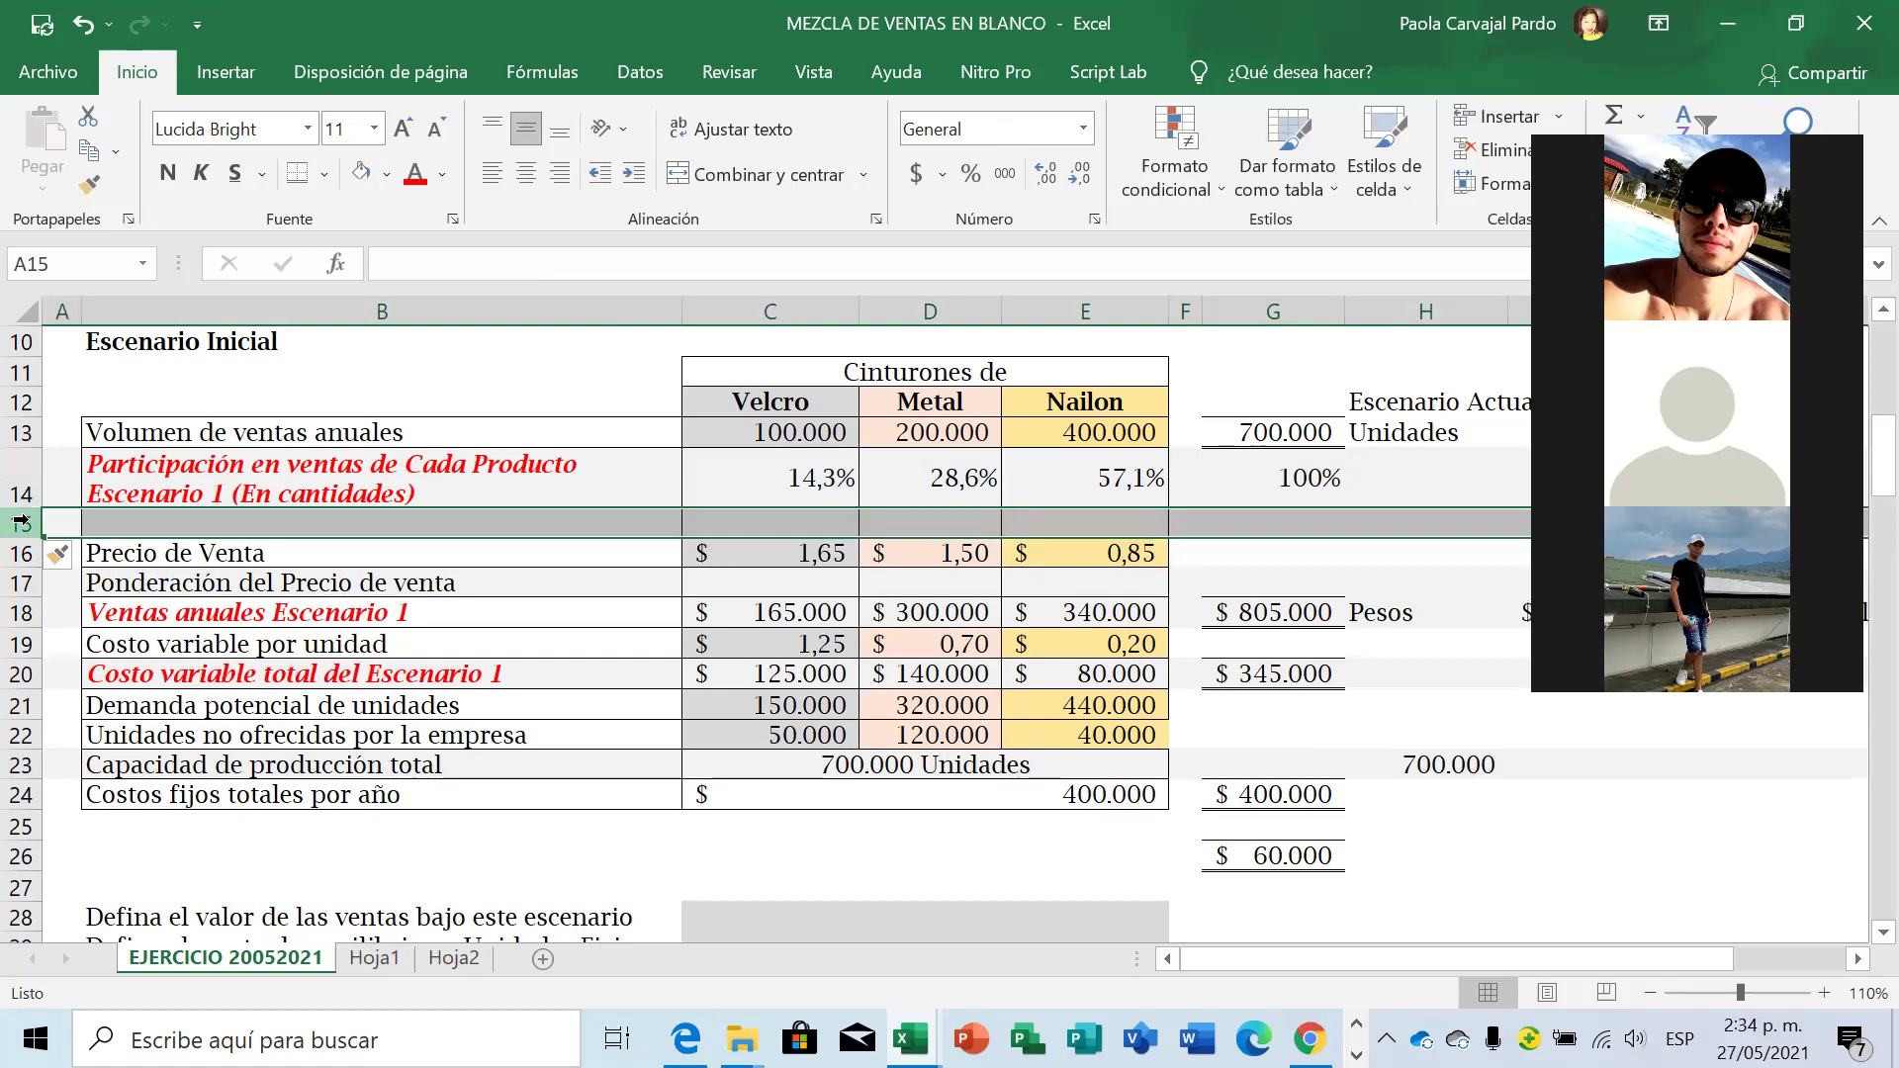
Label row 15 'MC% Ponderado' in B15 and autofit the row height.
{"action": "left_click_drag", "start_coordinate": [29, 537], "coordinate": [30, 555]}
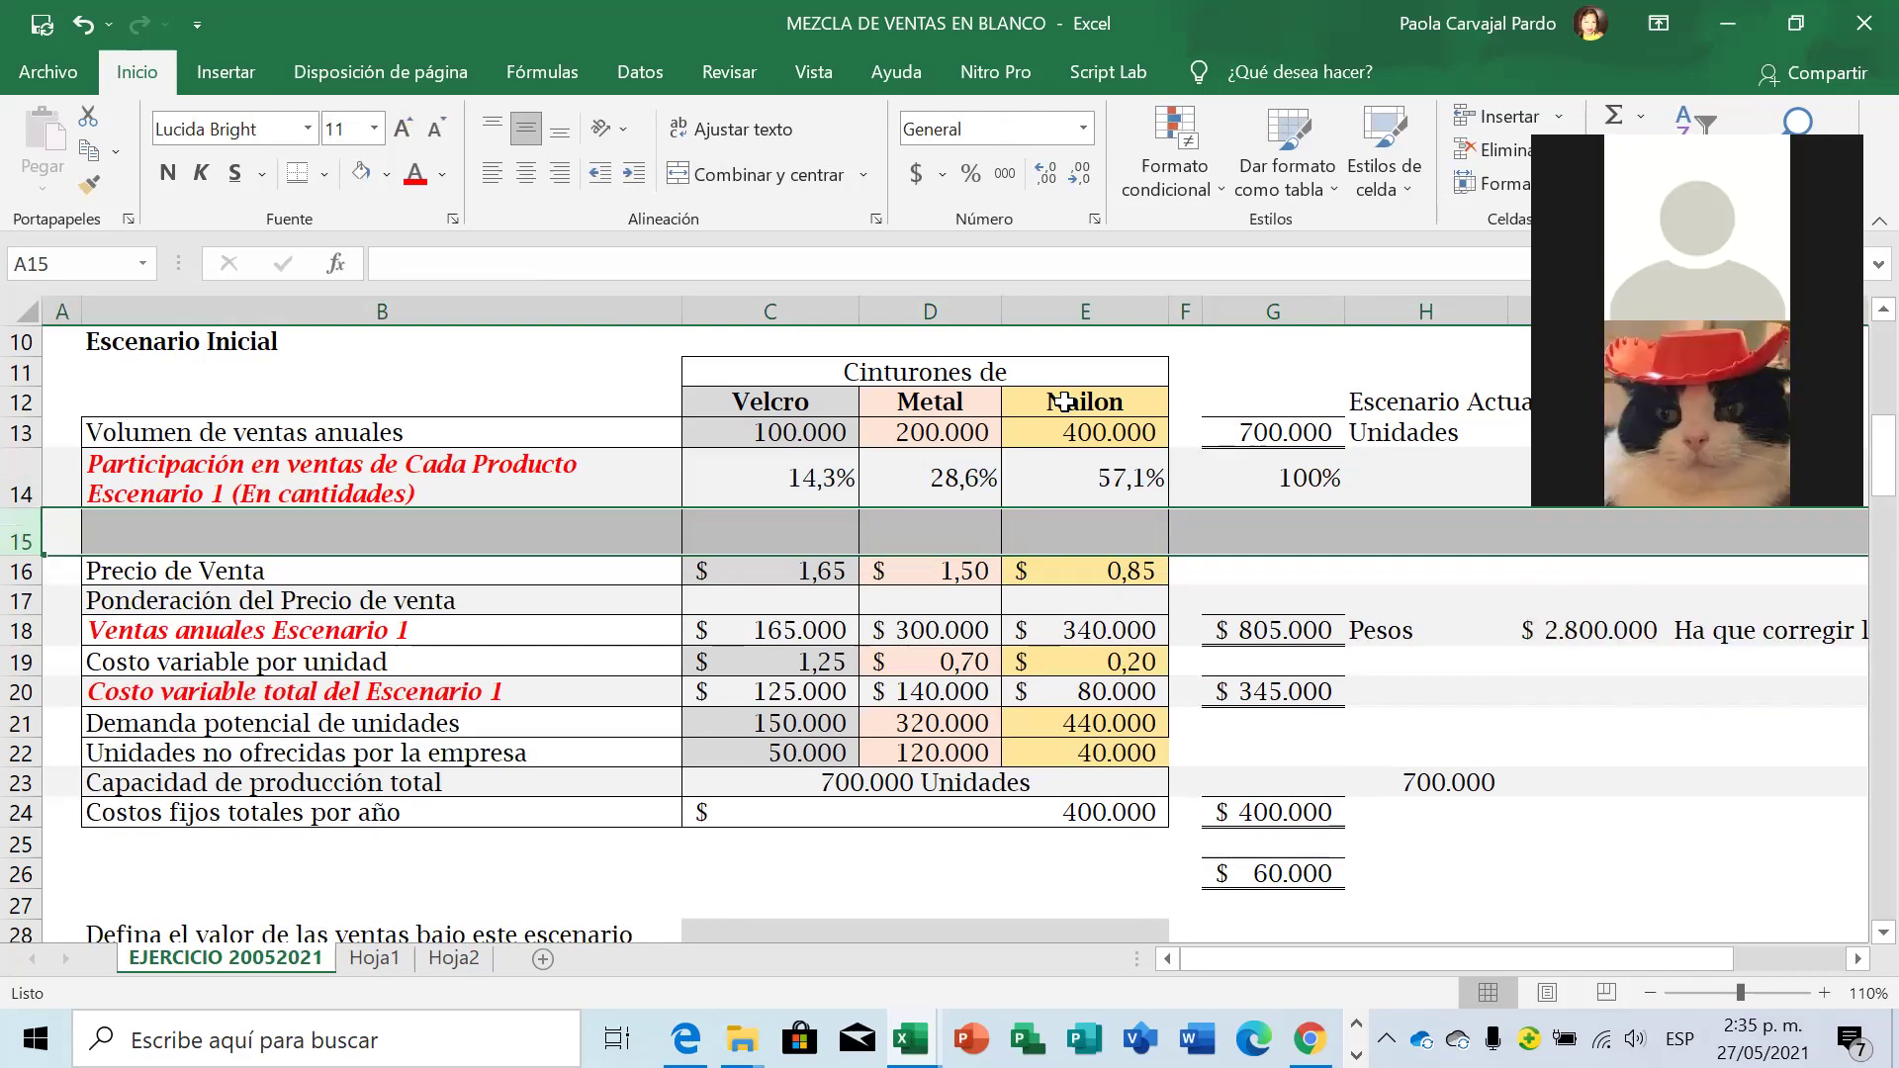
{"action": "left_click", "coordinate": [302, 545]}
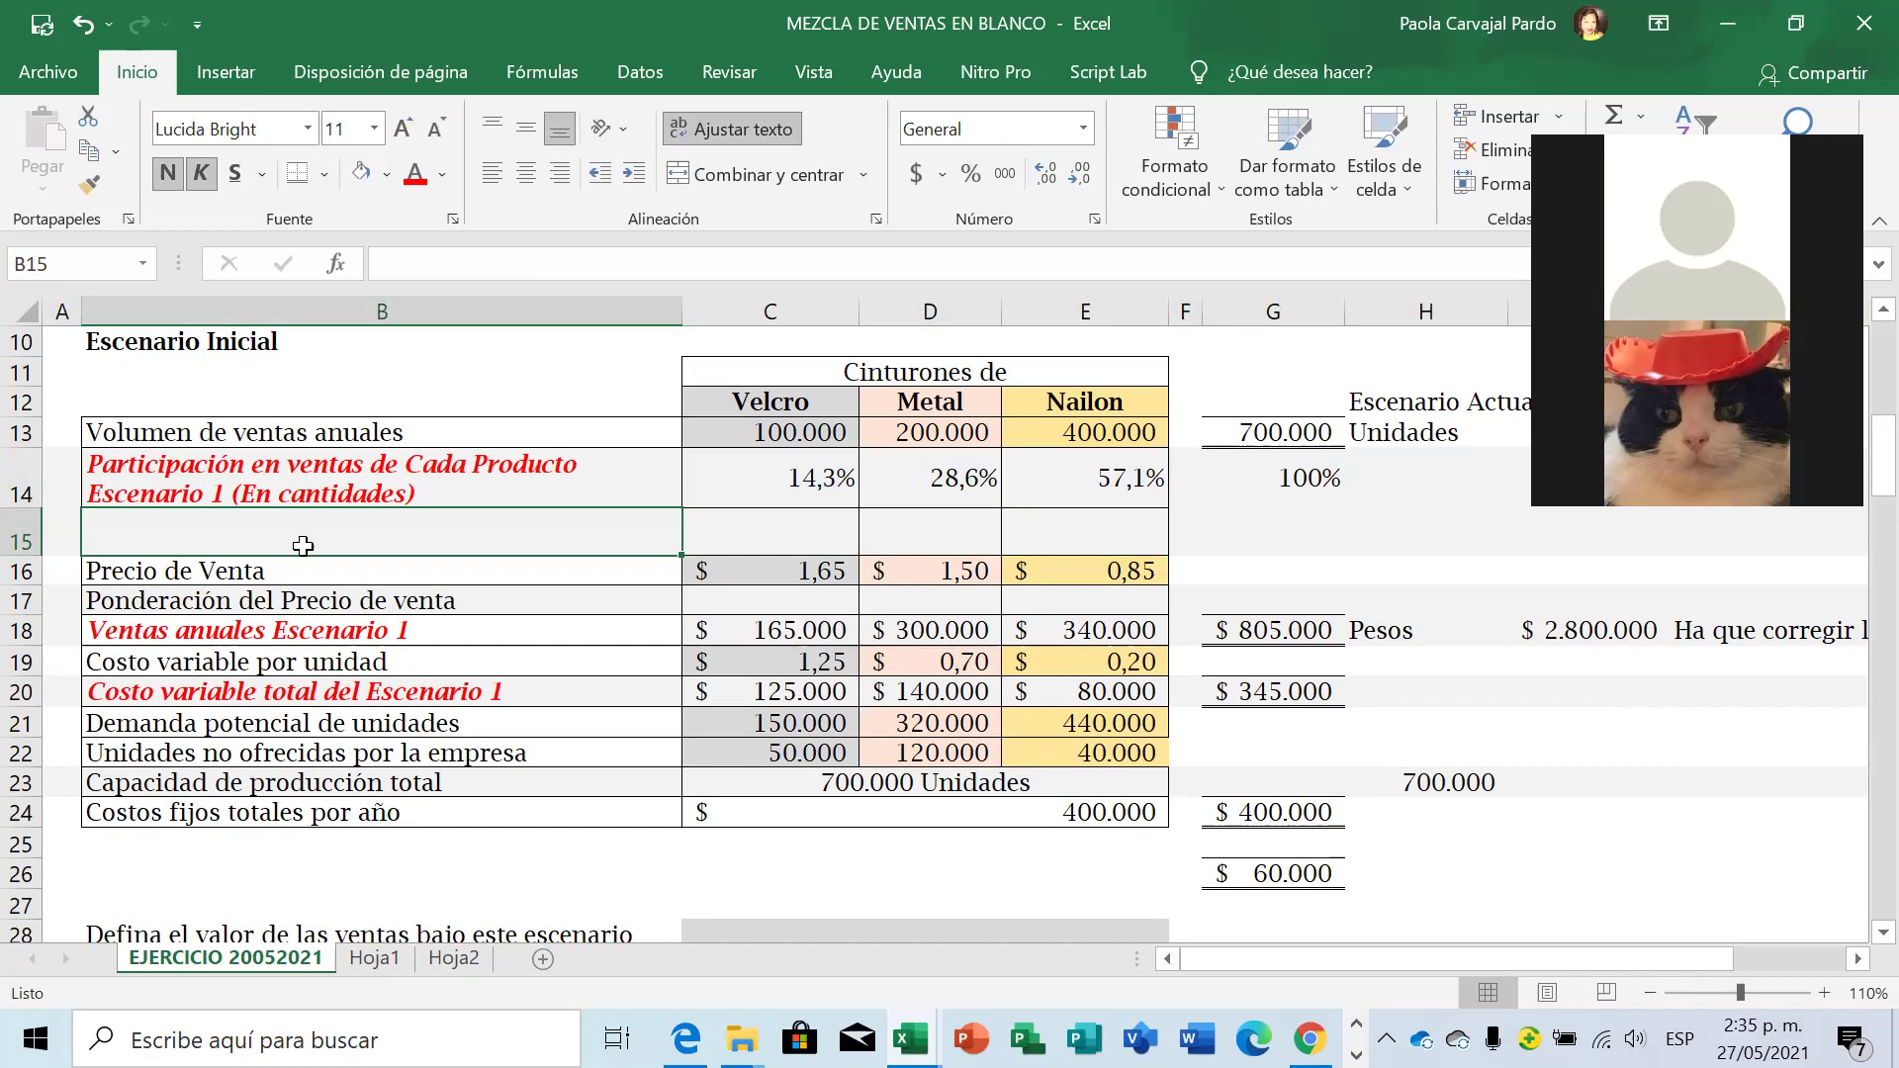
{"action": "type", "text": "MC"}
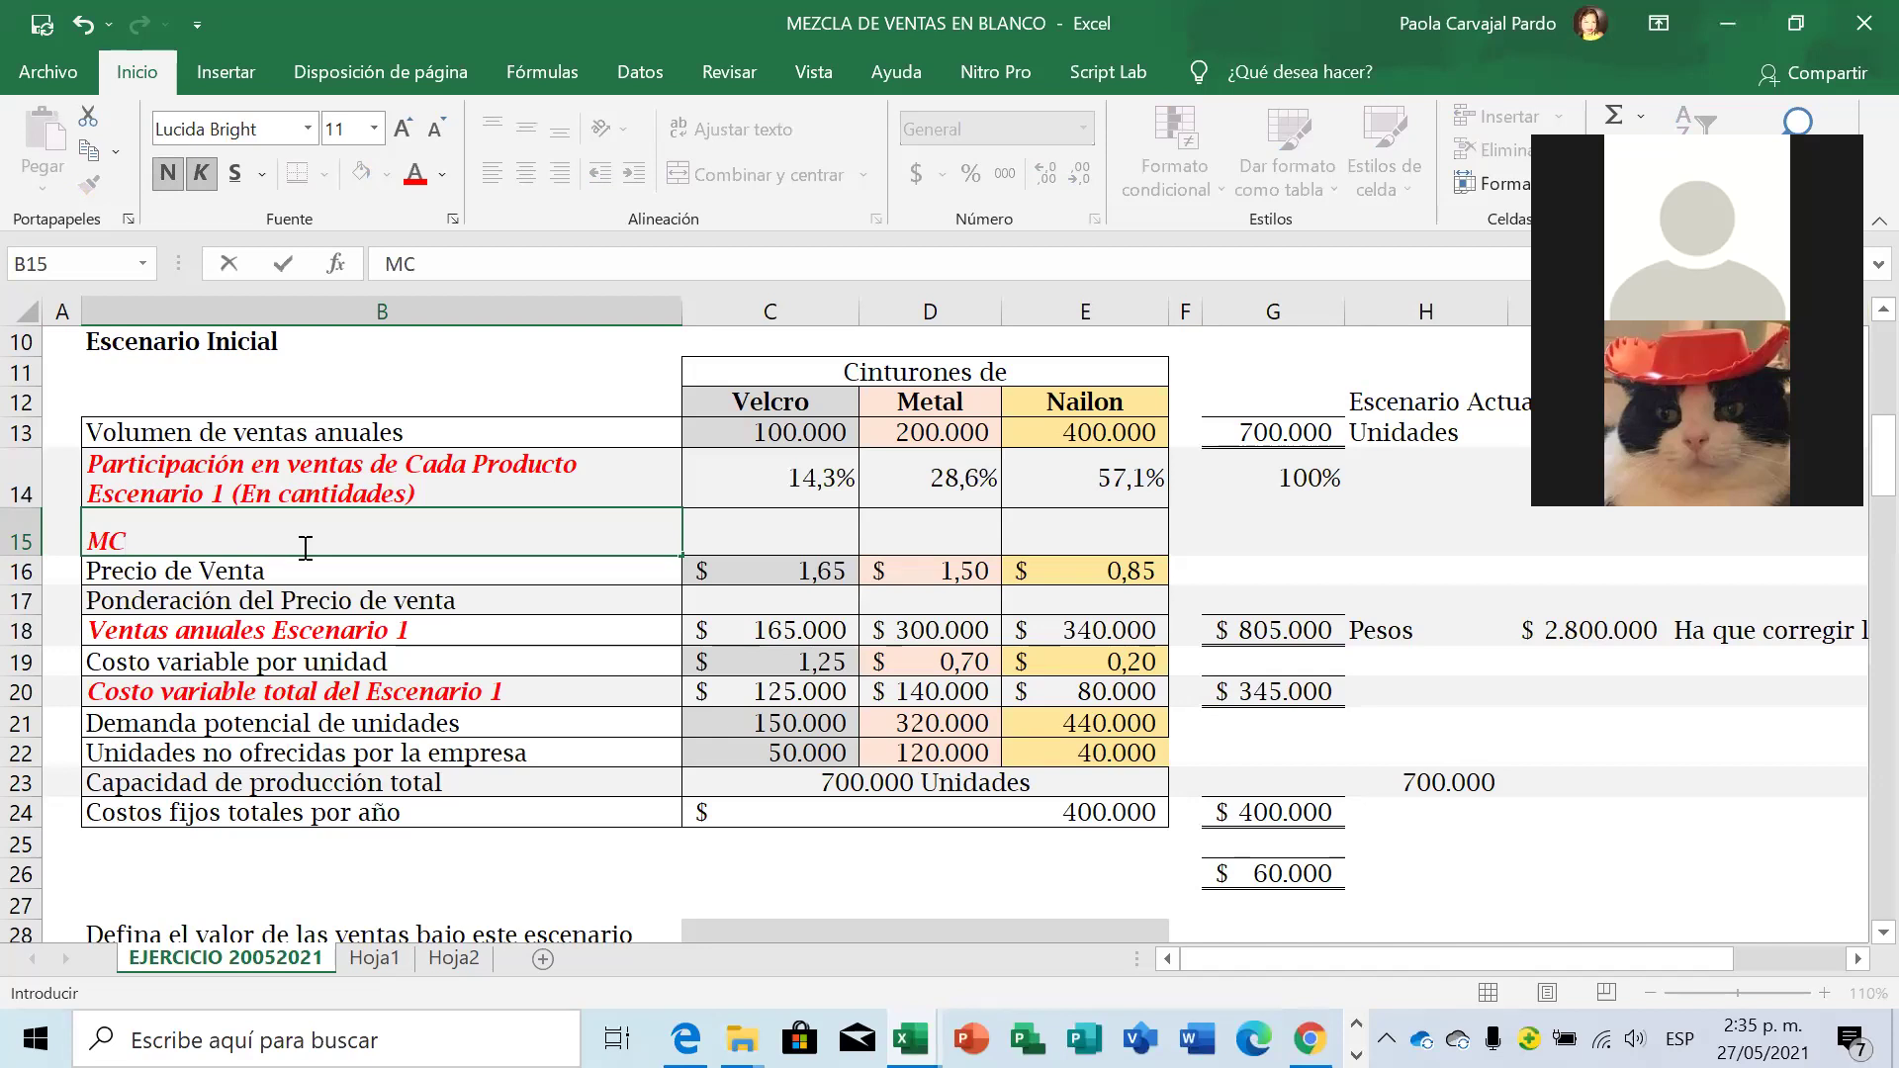
{"action": "type", "text": "% Ponderado"}
{"action": "key", "text": "Return"}
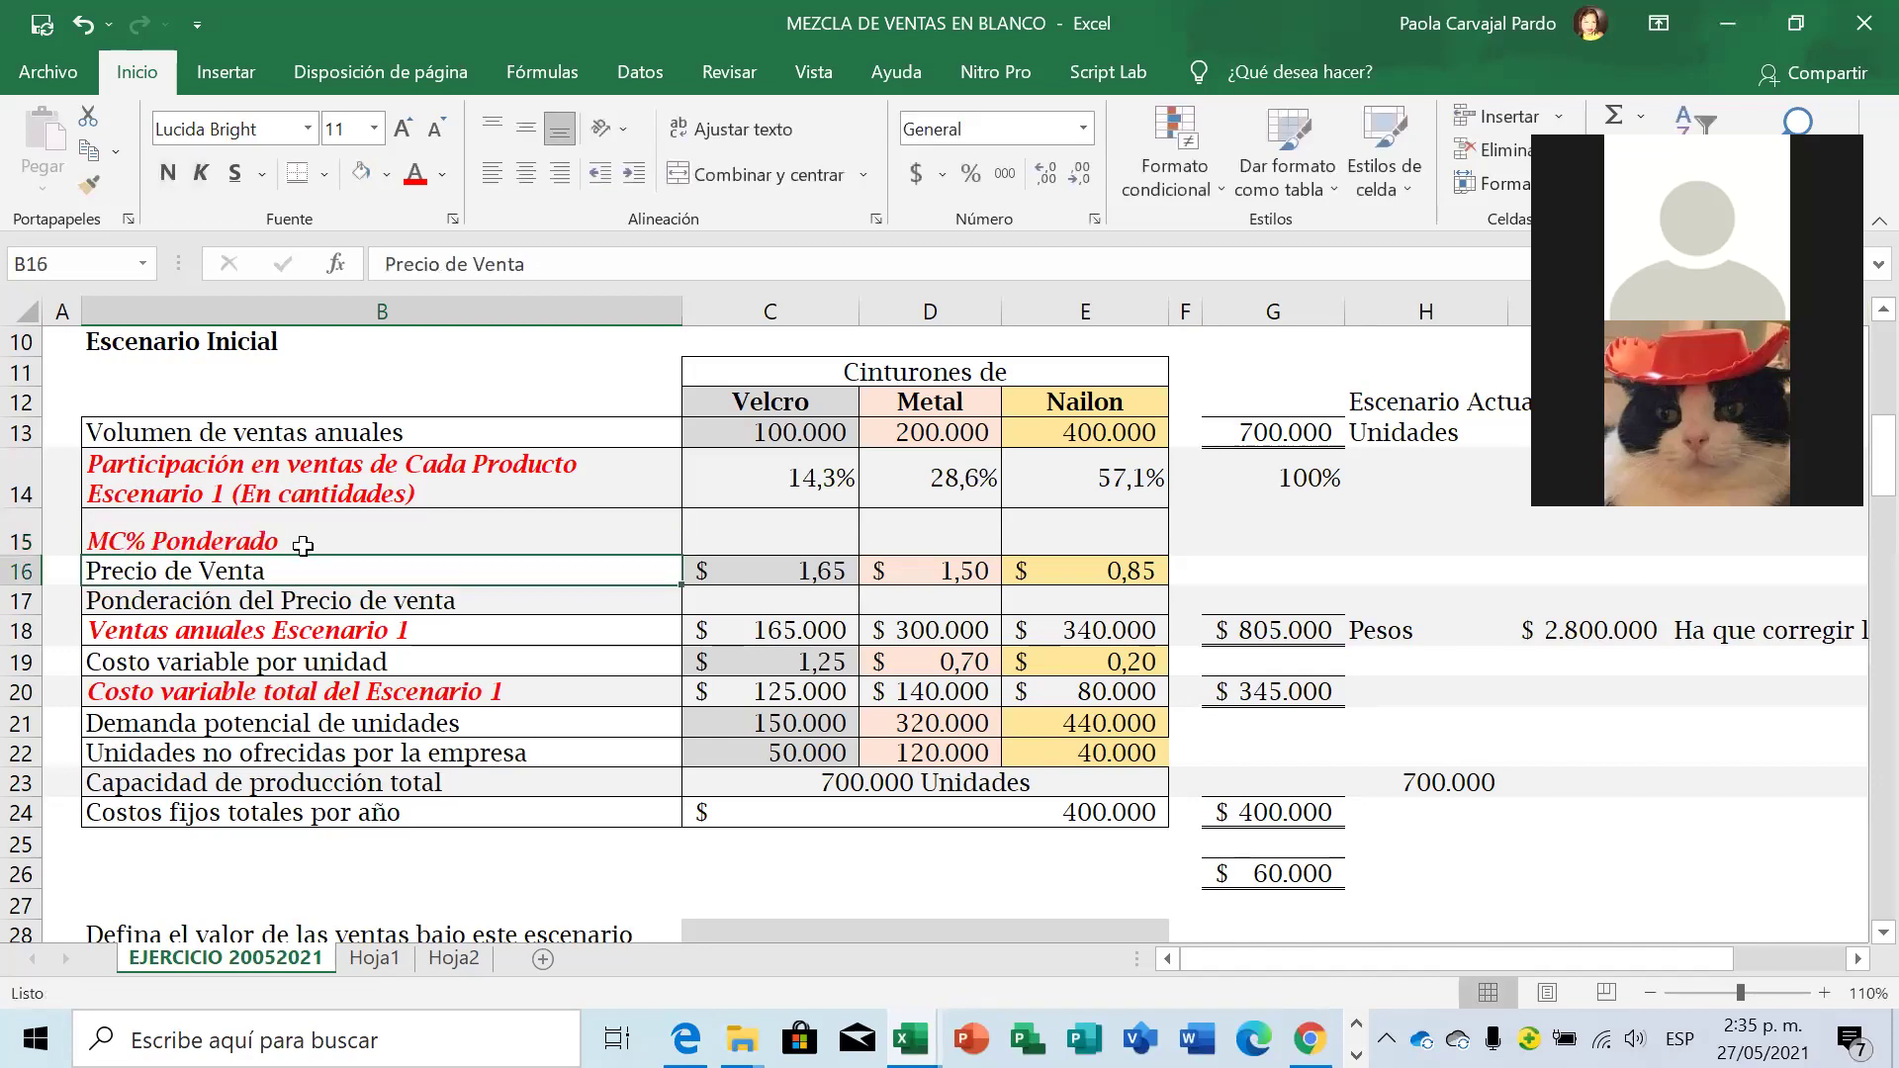
{"action": "left_click", "coordinate": [303, 545]}
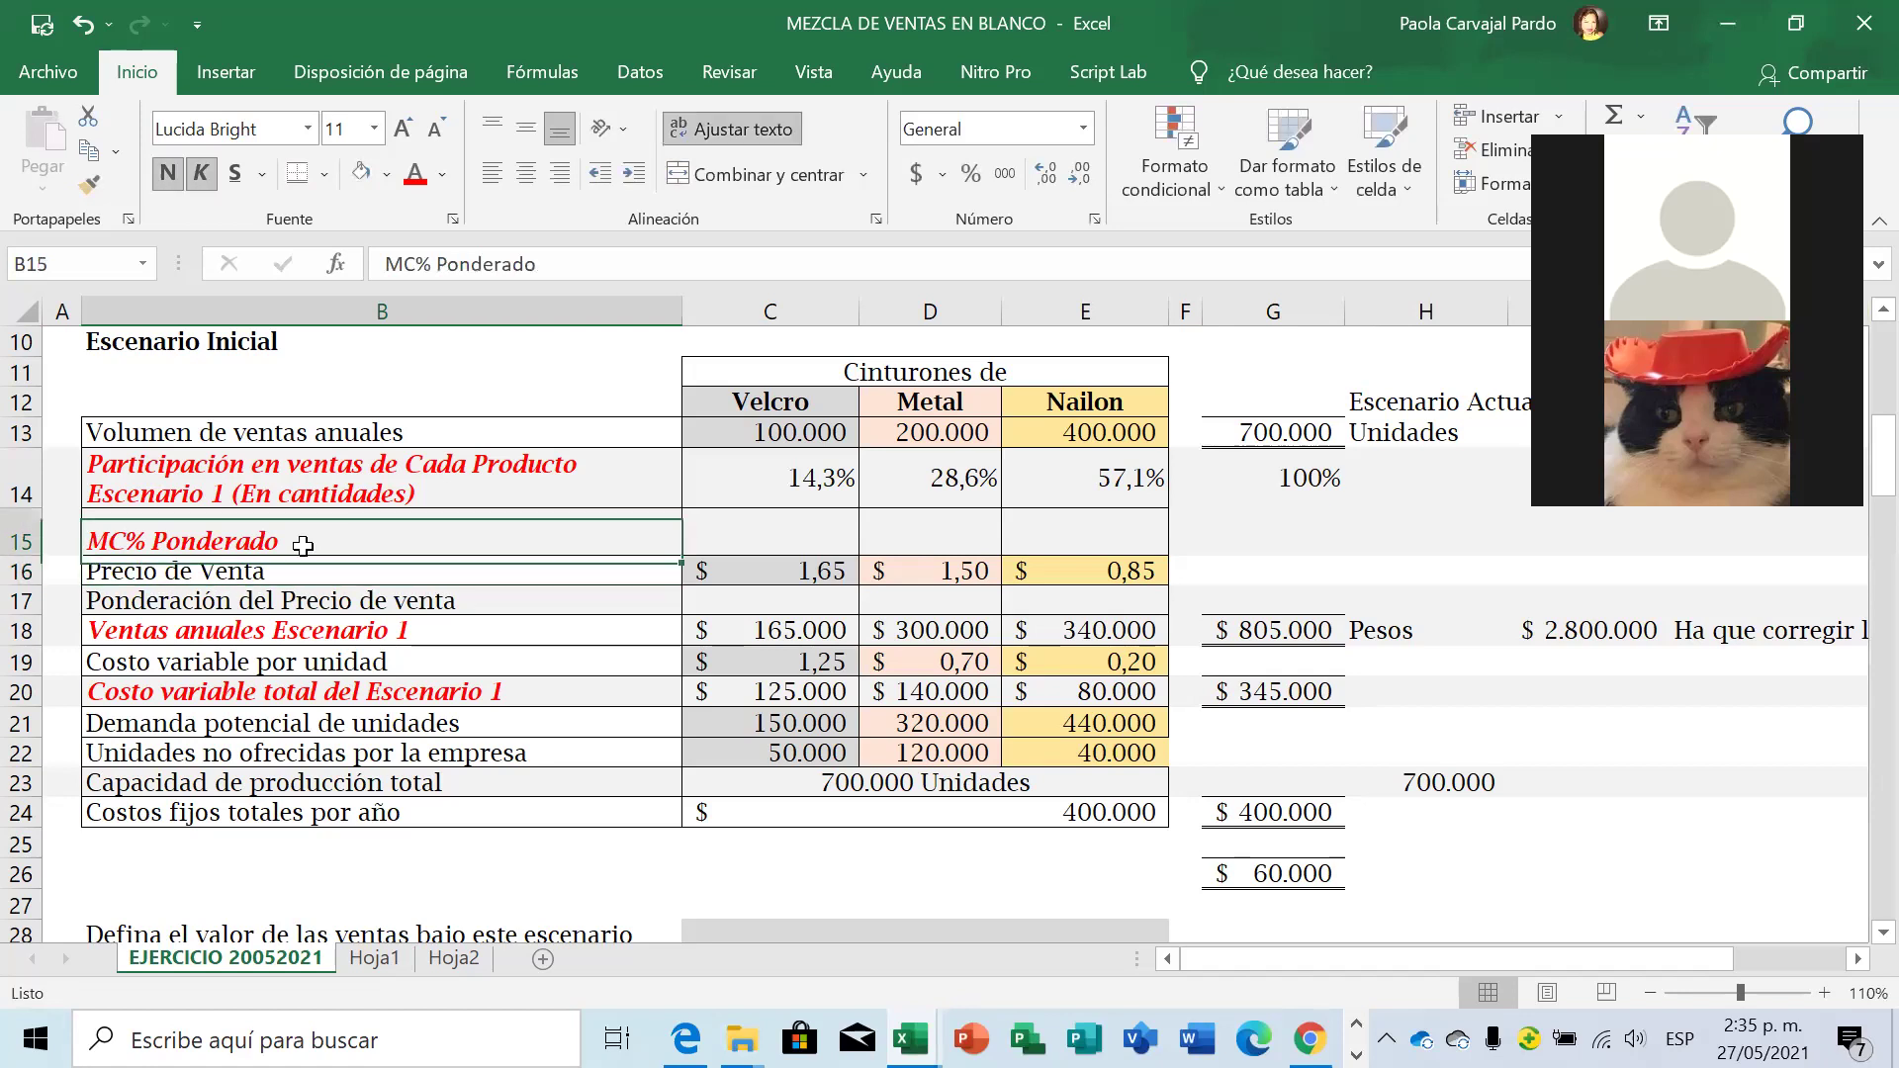
{"action": "double_click", "coordinate": [22, 556]}
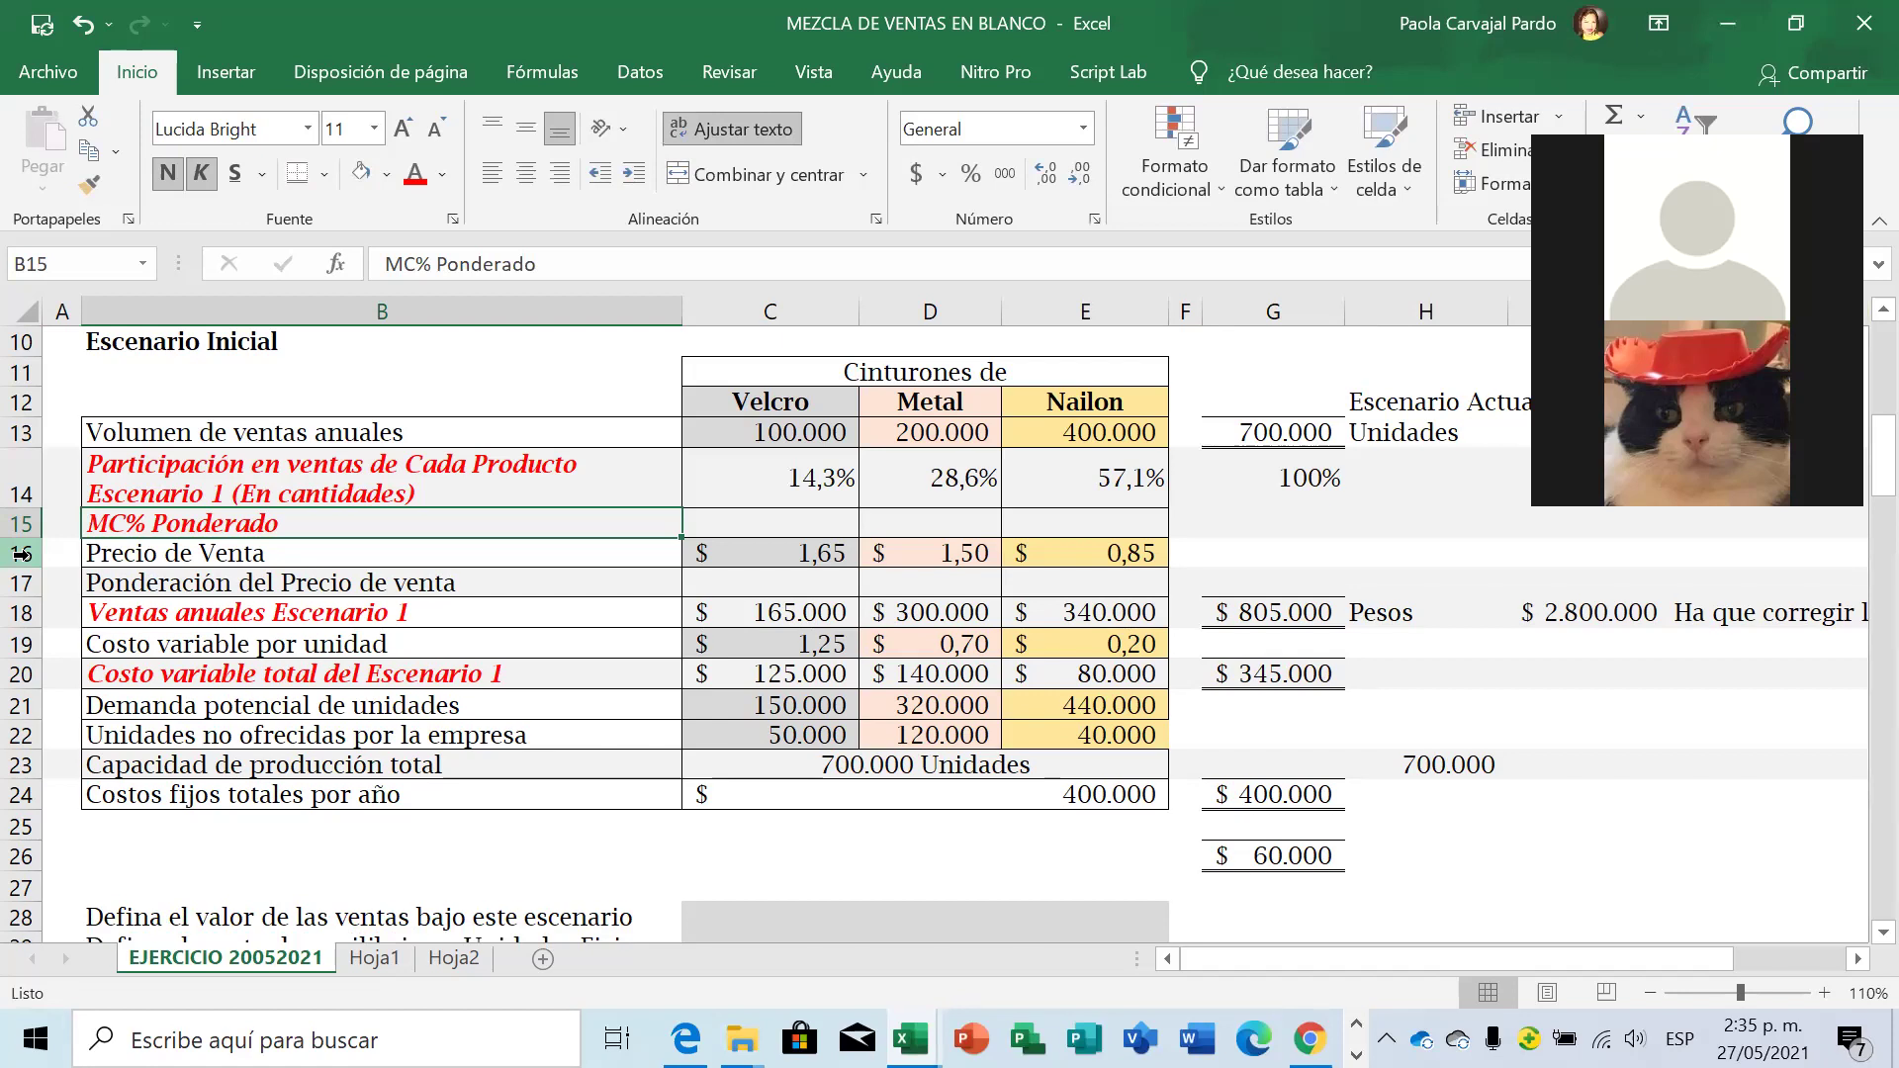
{"action": "left_click", "coordinate": [190, 645]}
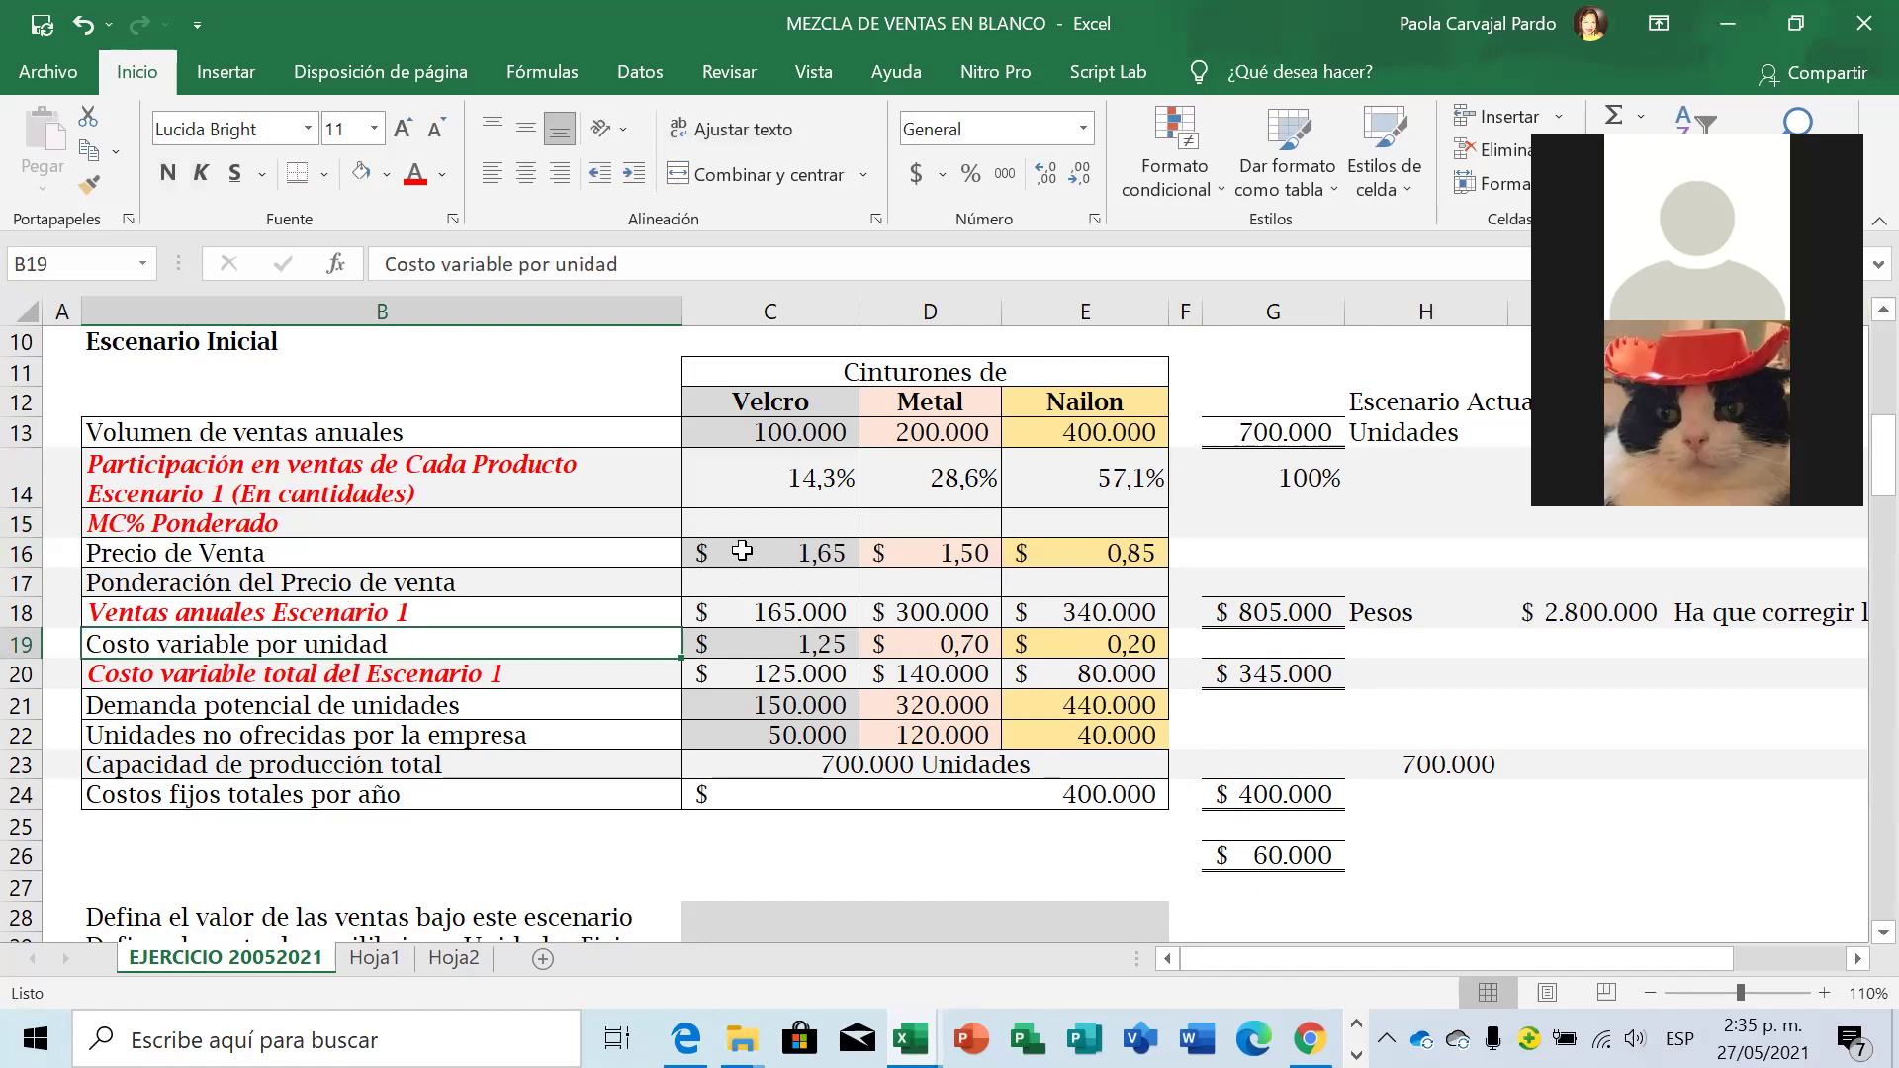
Fill the Precio de Venta and Costo variable por unidad labels light green, then check the Velcro price.
{"action": "left_click", "coordinate": [740, 551]}
{"action": "left_click", "coordinate": [742, 645]}
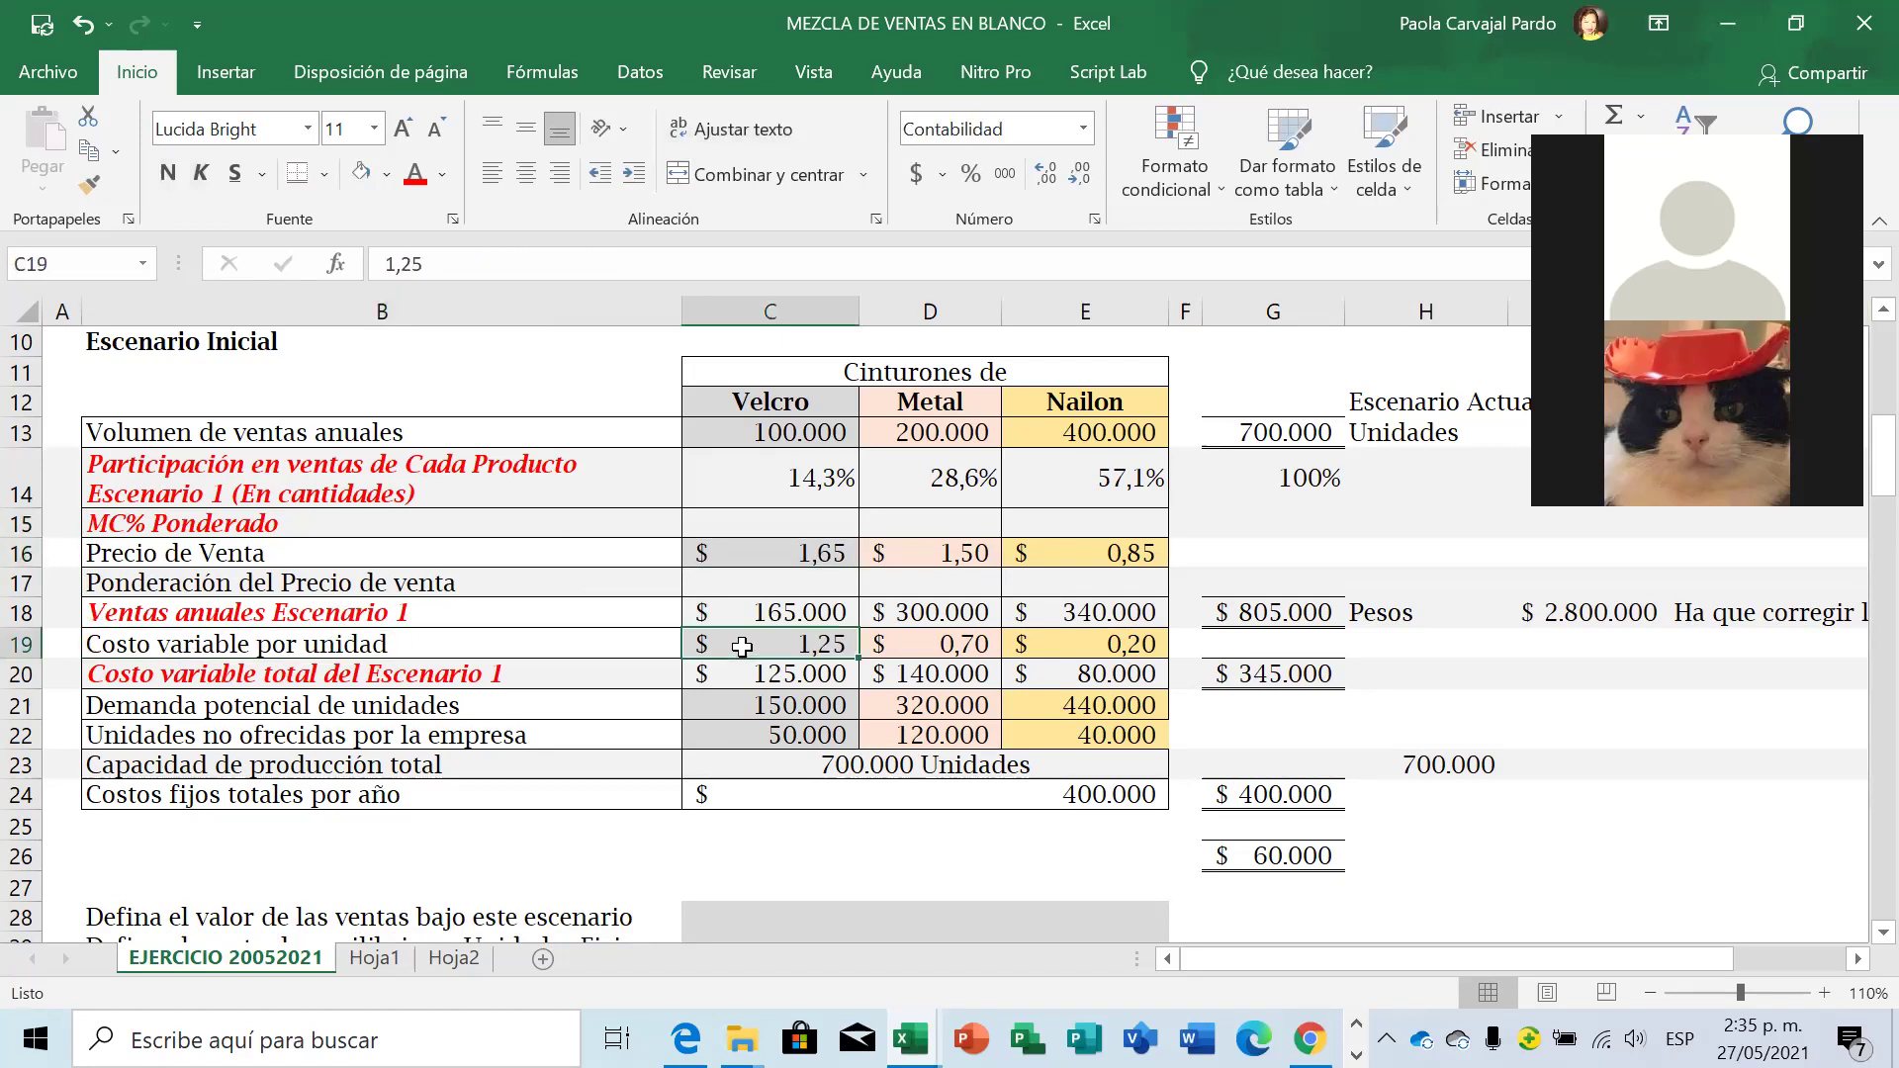
{"action": "left_click", "coordinate": [448, 551]}
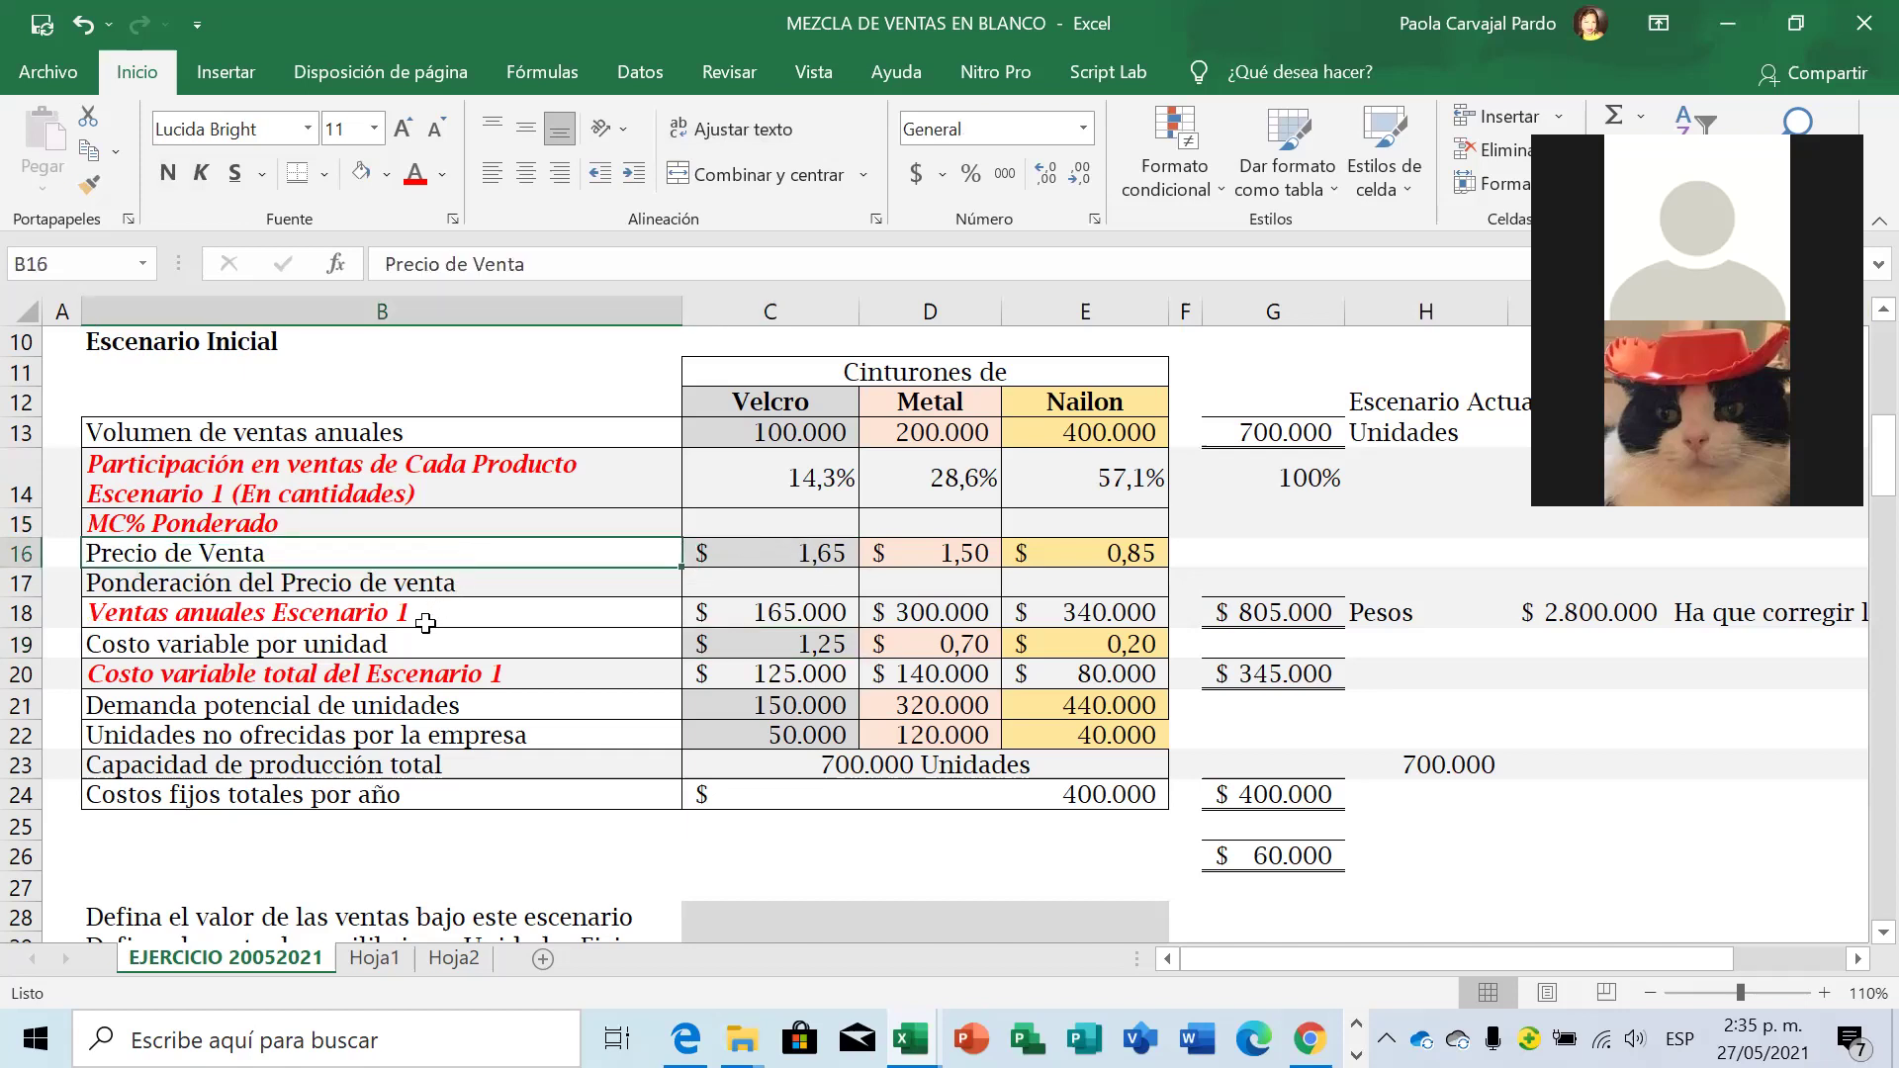
{"action": "left_click", "coordinate": [391, 643], "text": "ctrl"}
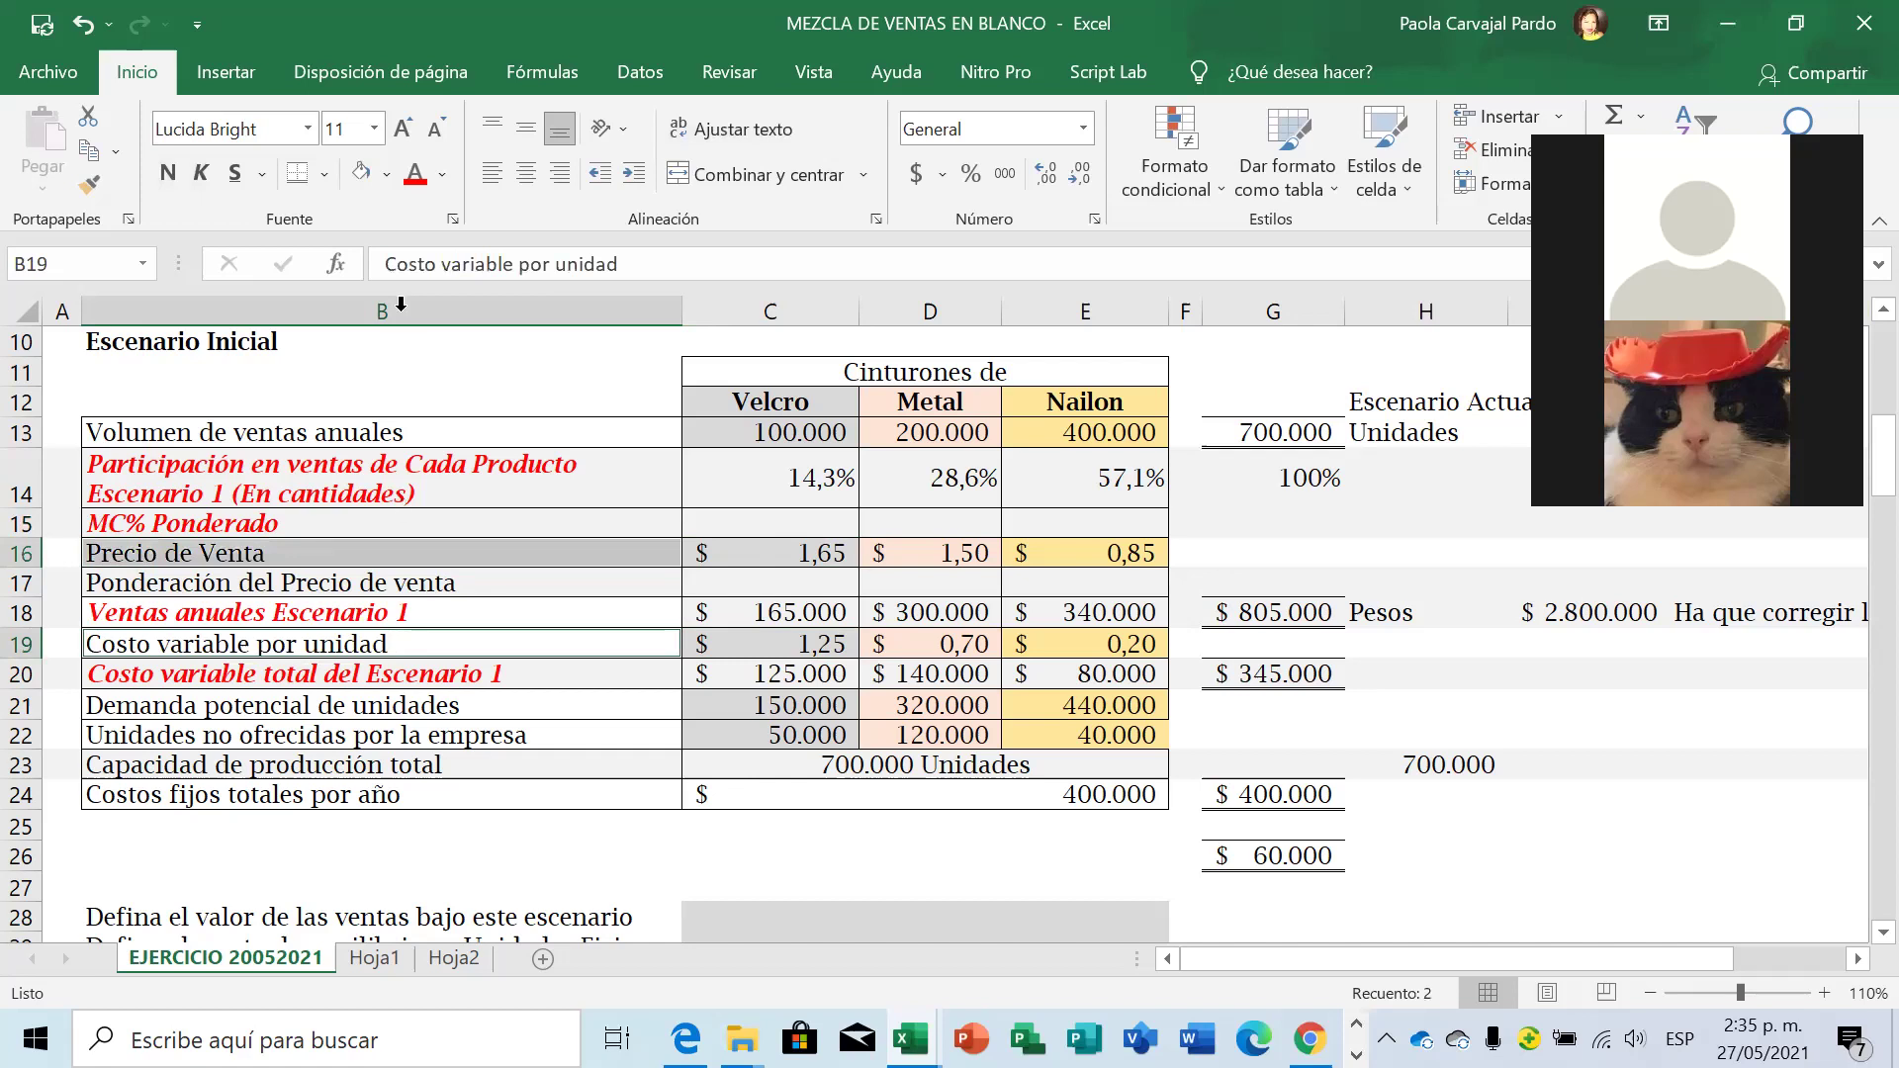
{"action": "left_click", "coordinate": [324, 176]}
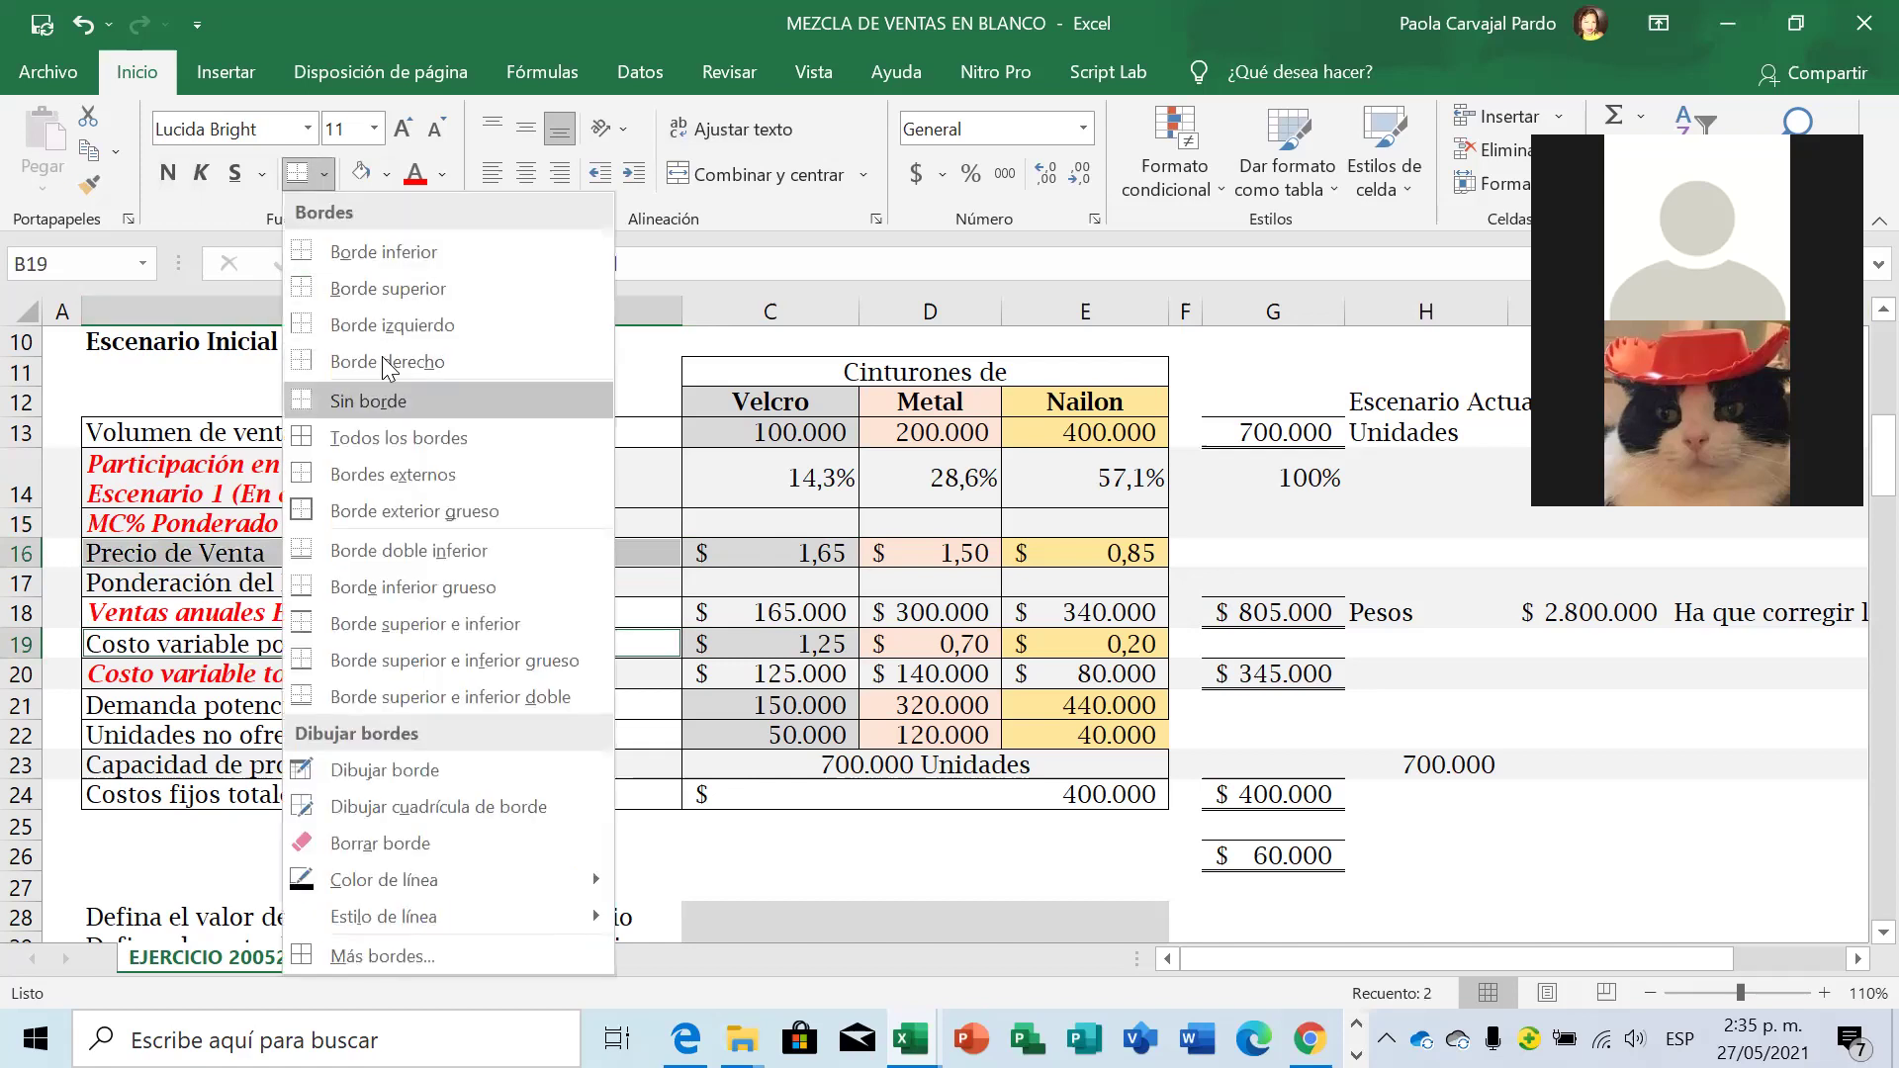
{"action": "left_click", "coordinate": [385, 178]}
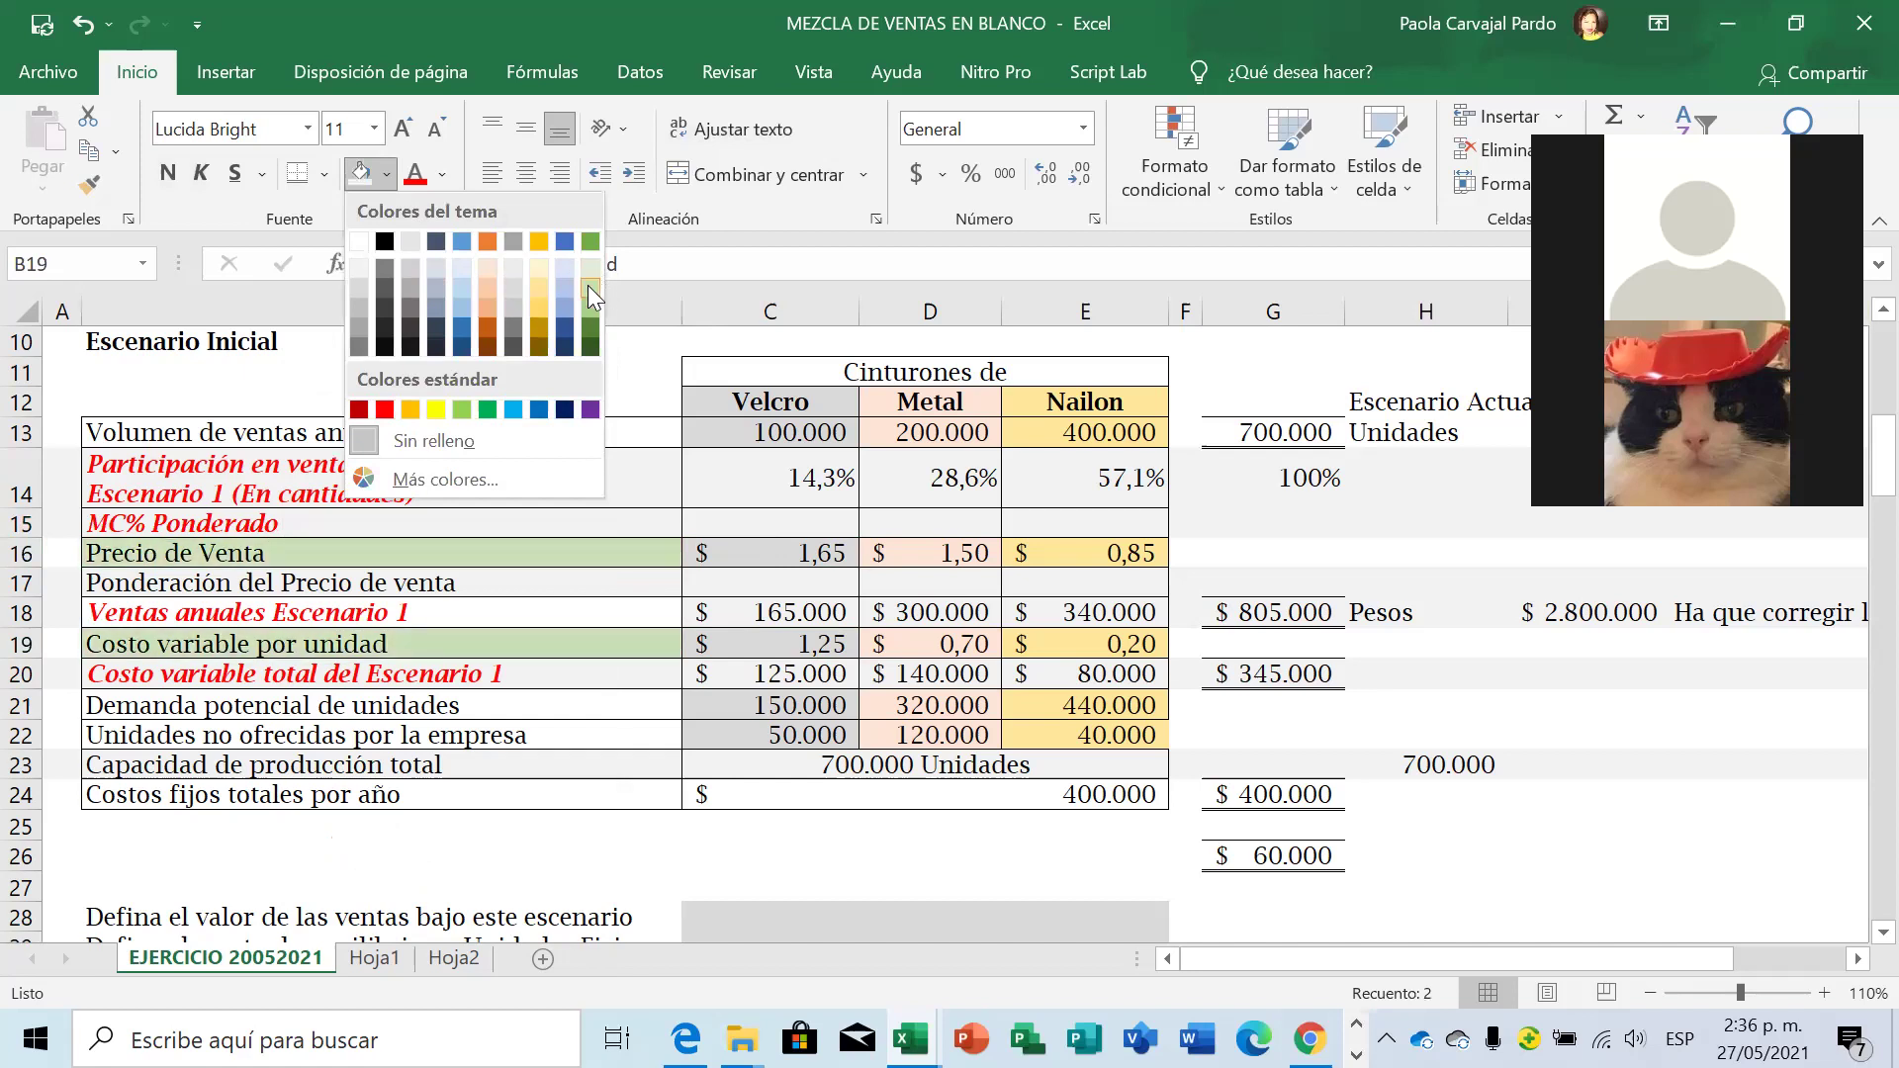
{"action": "left_click", "coordinate": [587, 285]}
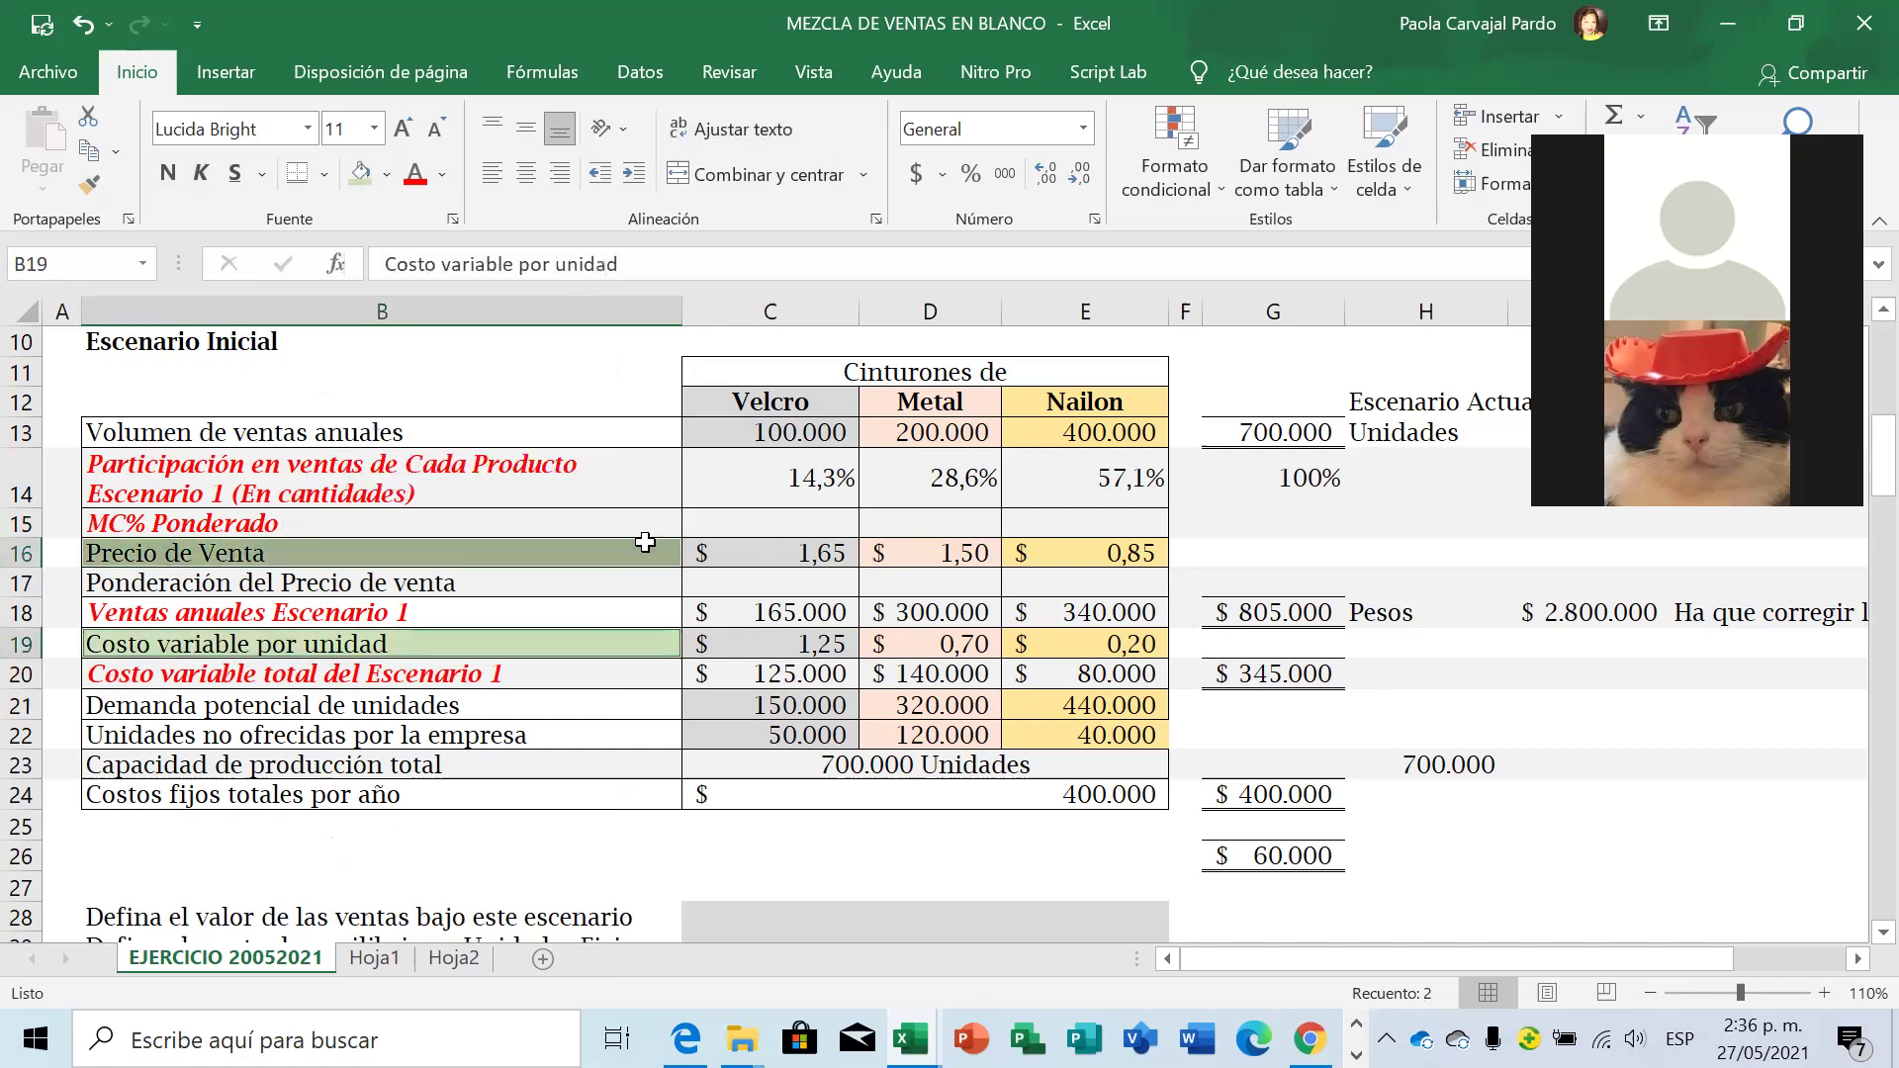
{"action": "left_click", "coordinate": [598, 557]}
{"action": "key", "text": "Right"}
{"action": "key", "text": "Right"}
{"action": "key", "text": "Left"}
{"action": "key", "text": "Left"}
{"action": "key", "text": "Right"}
{"action": "key", "text": "Left"}
{"action": "key", "text": "Left"}
{"action": "key", "text": "Right"}
{"action": "key", "text": "Right"}
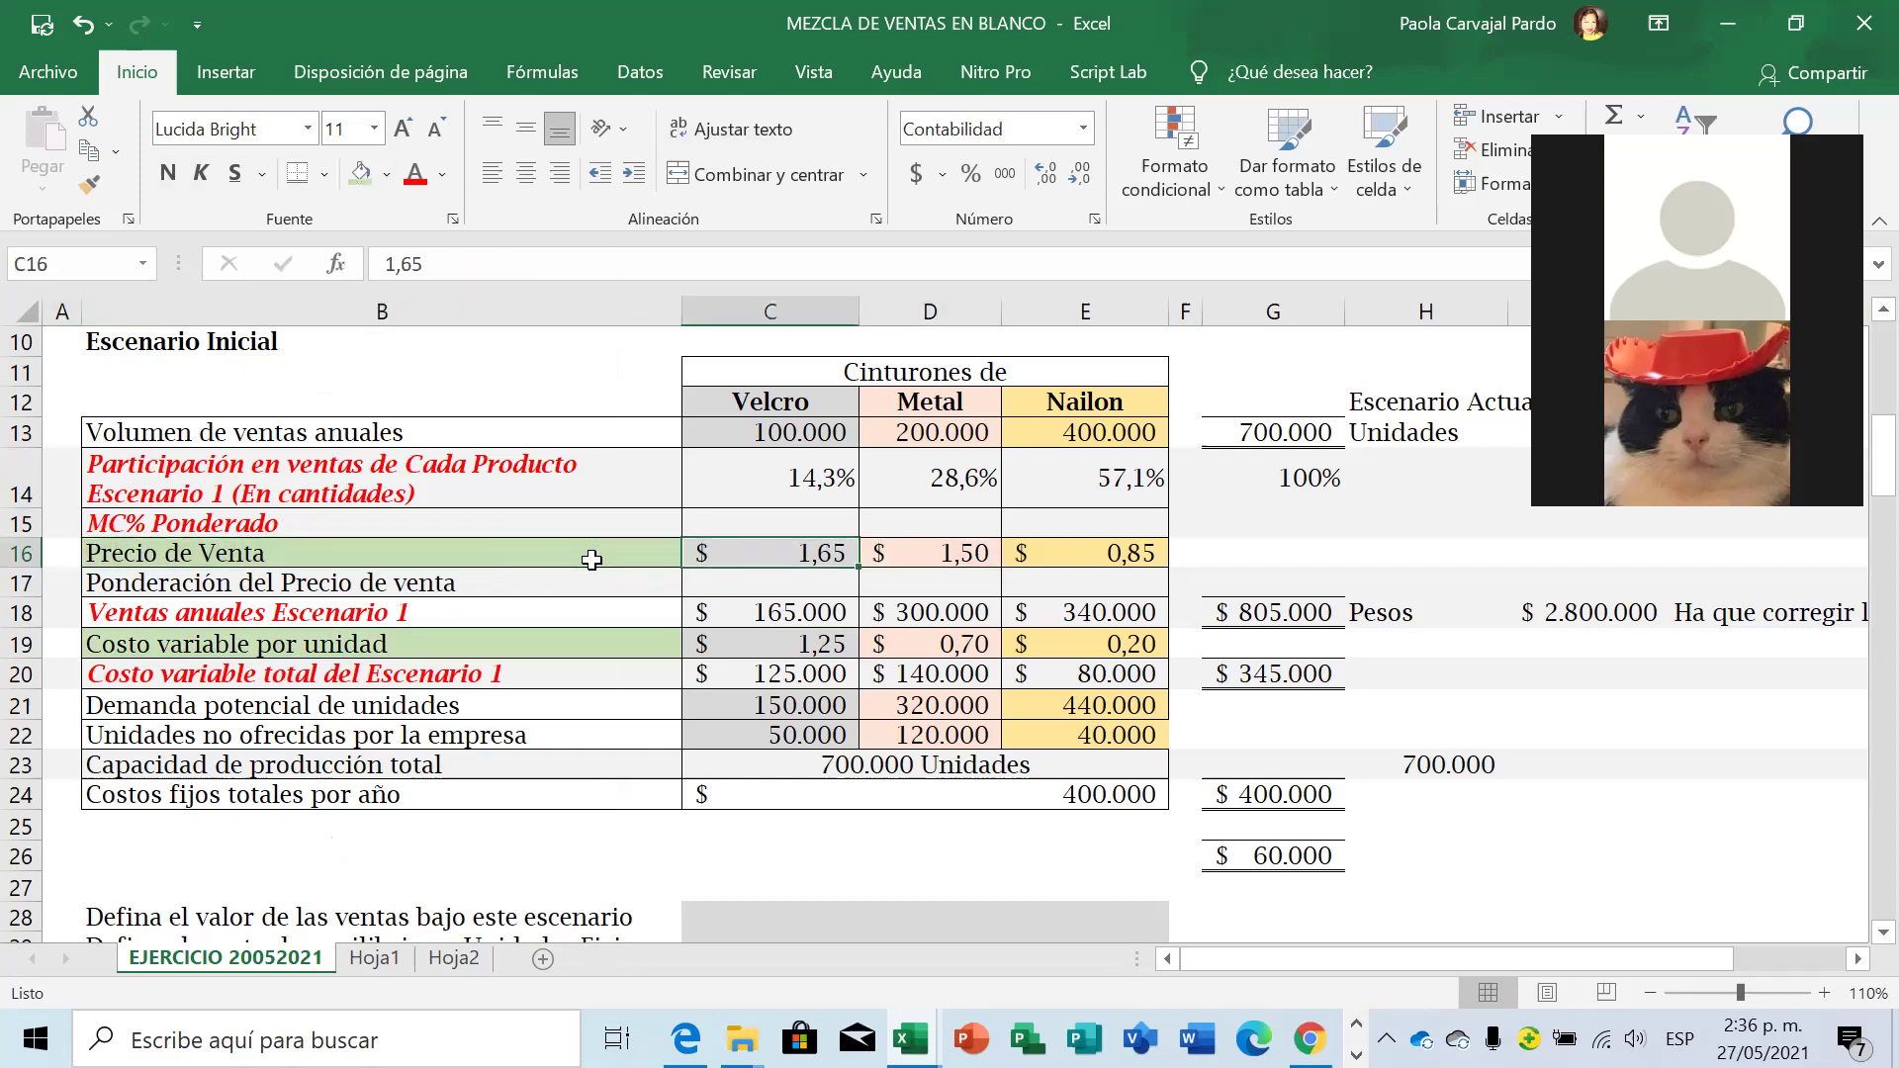
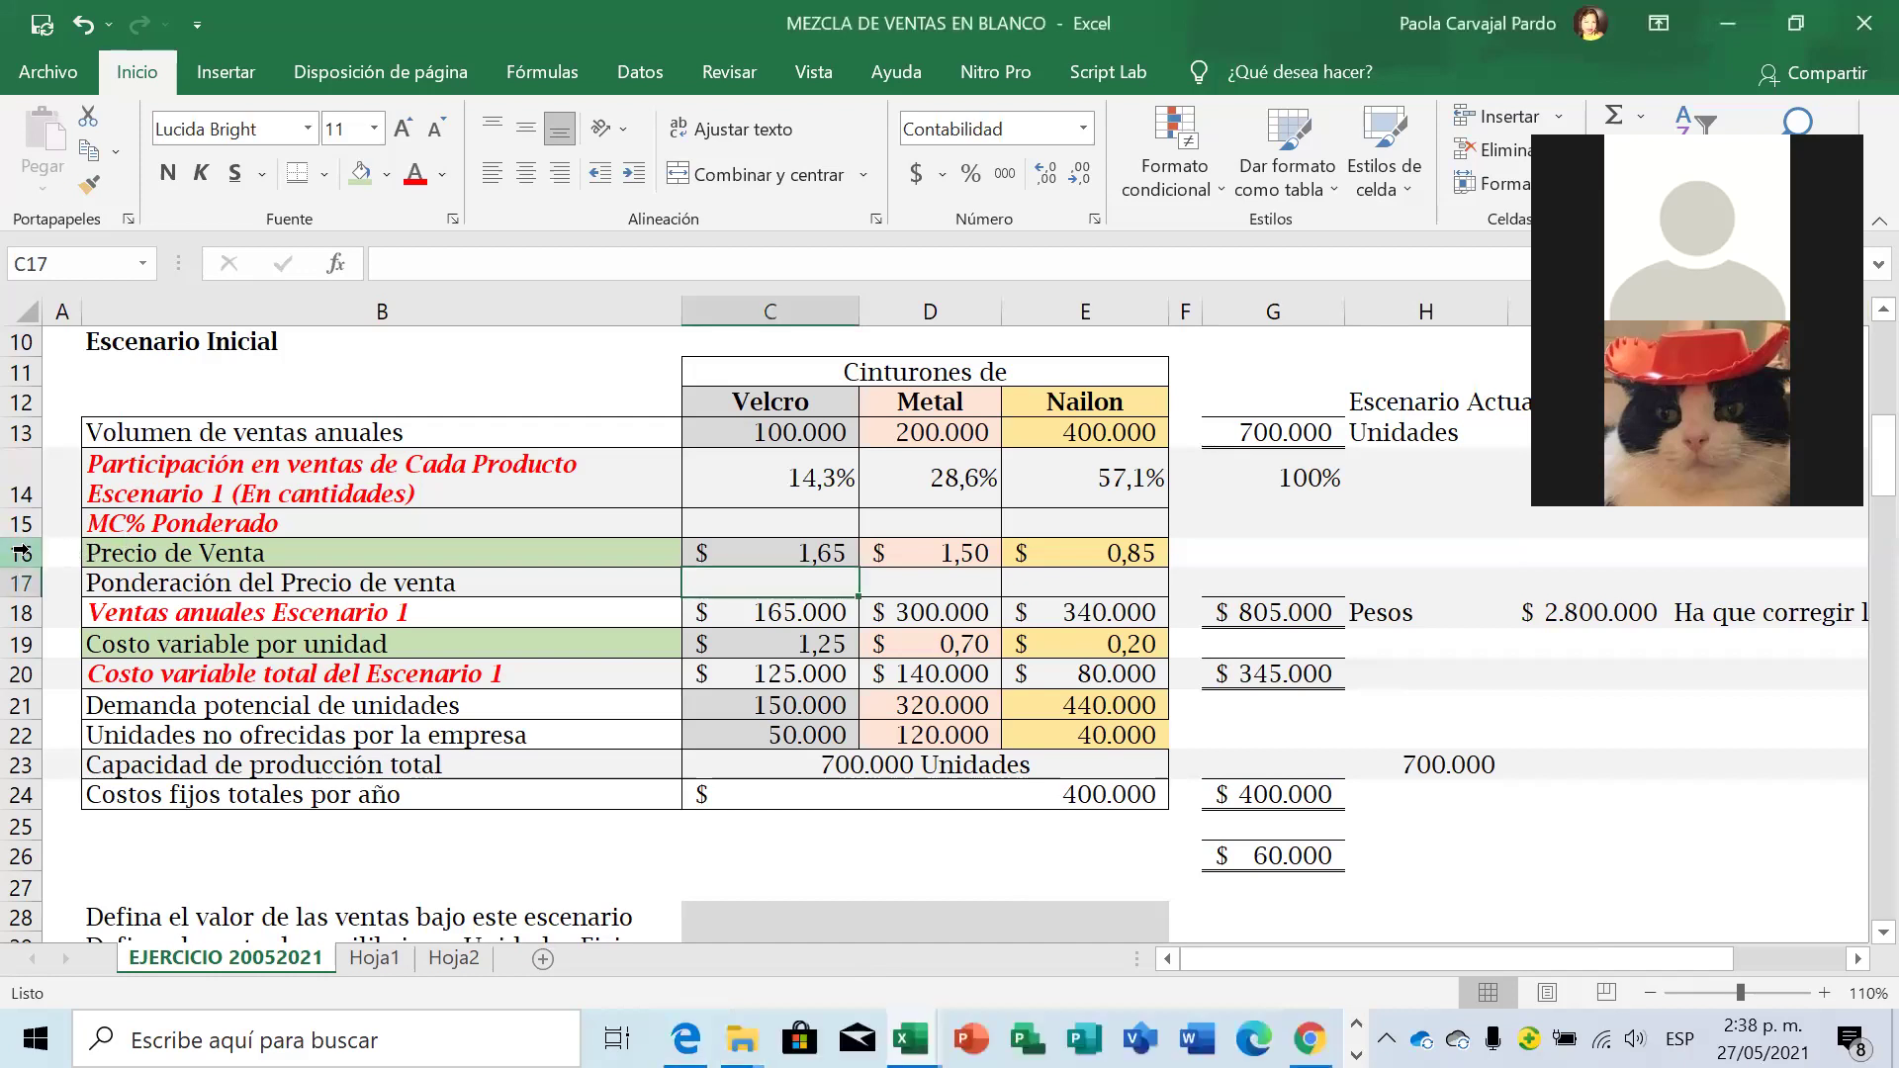
Insert a row above Precio de Venta and label it 'MCU ($) Ponderado' from a copy of the label above.
{"action": "left_click", "coordinate": [22, 552]}
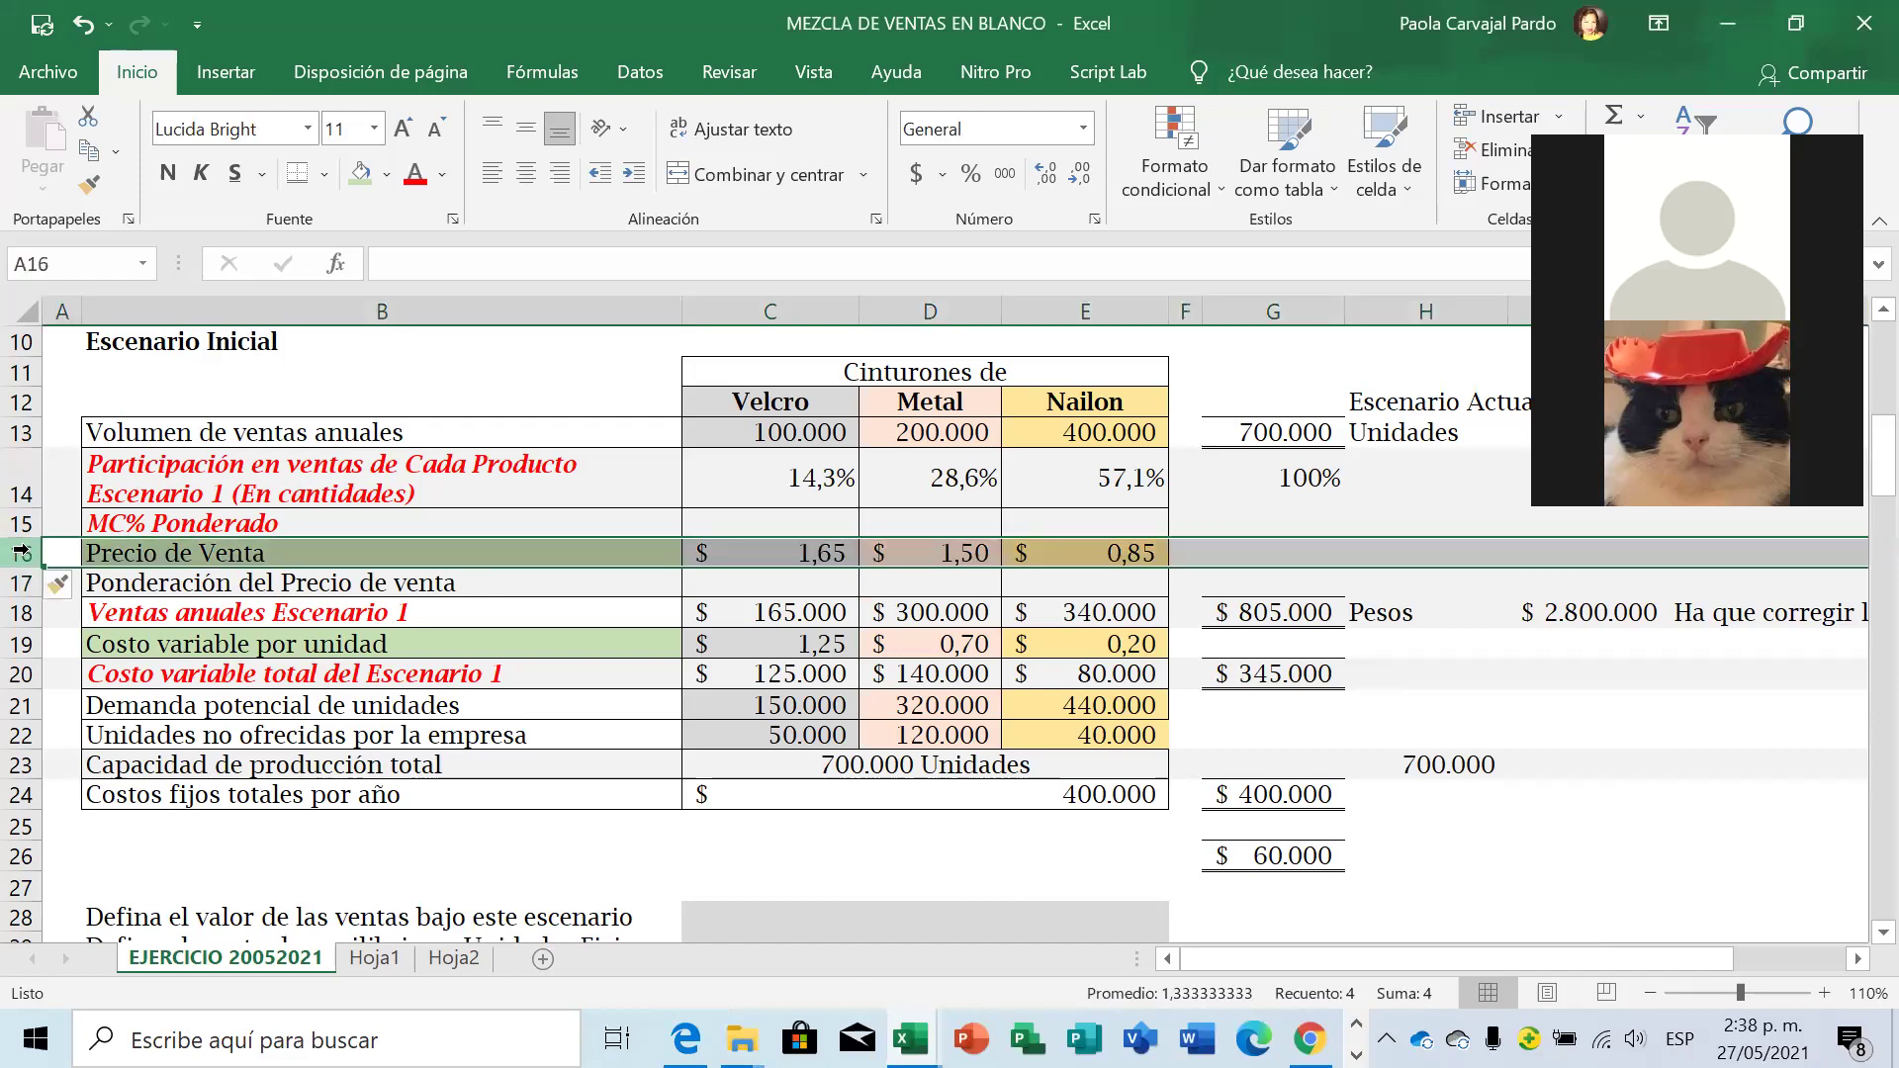
{"action": "key", "text": "ctrl+plus"}
{"action": "left_click", "coordinate": [201, 521]}
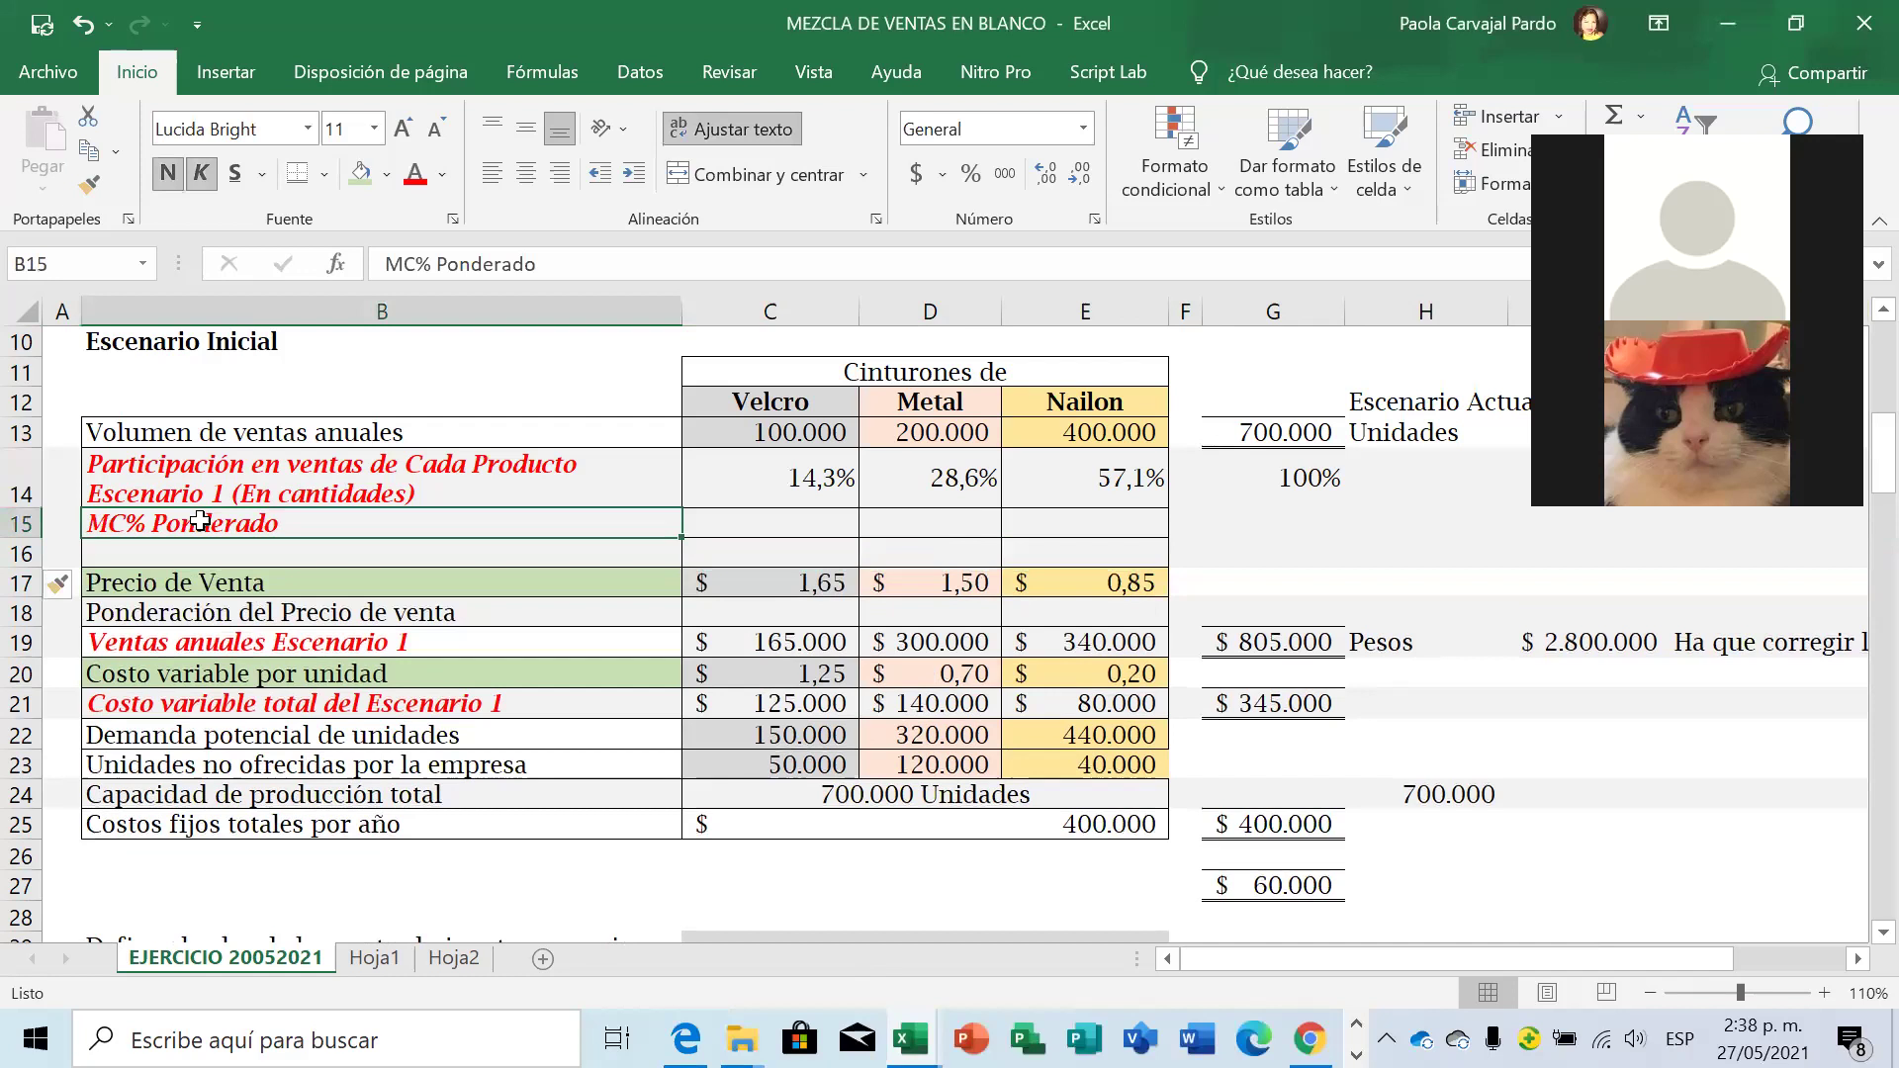
{"action": "key", "text": "ctrl+c"}
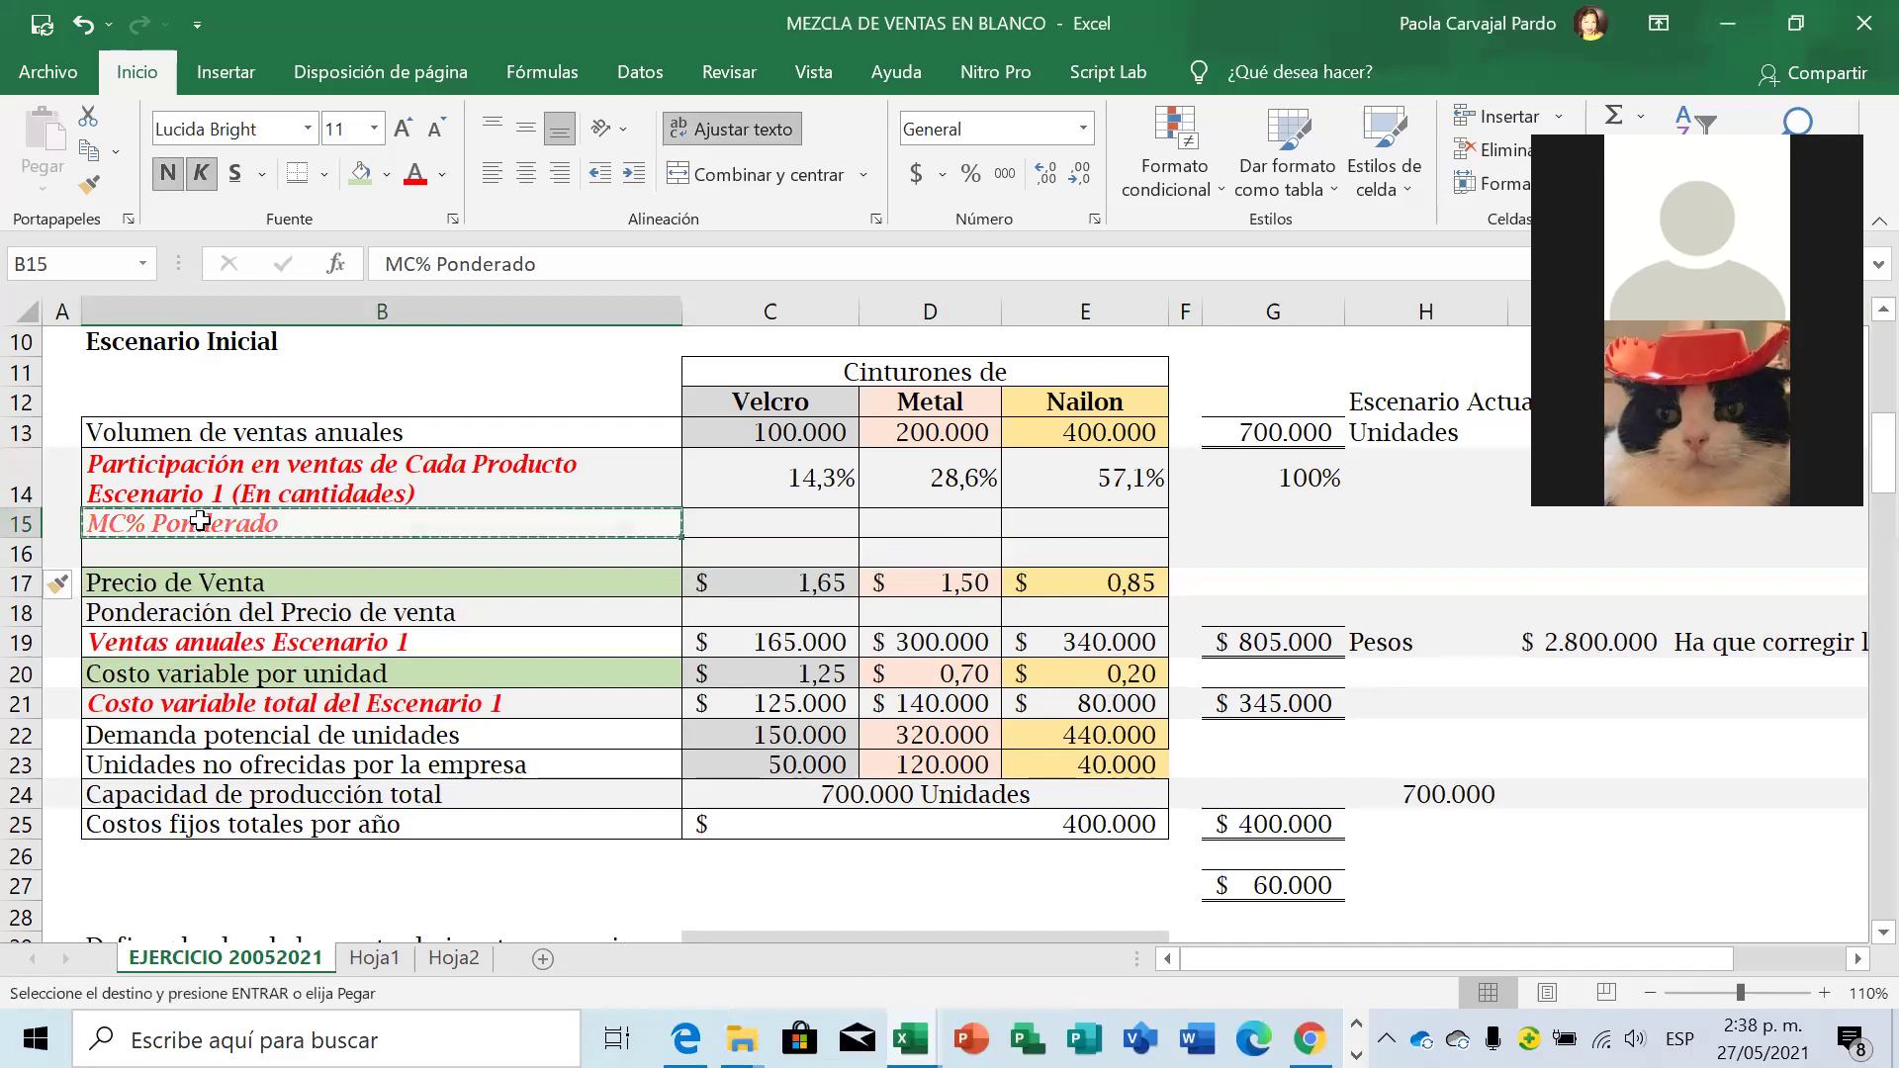
{"action": "key", "text": "Down"}
{"action": "key", "text": "ctrl+v"}
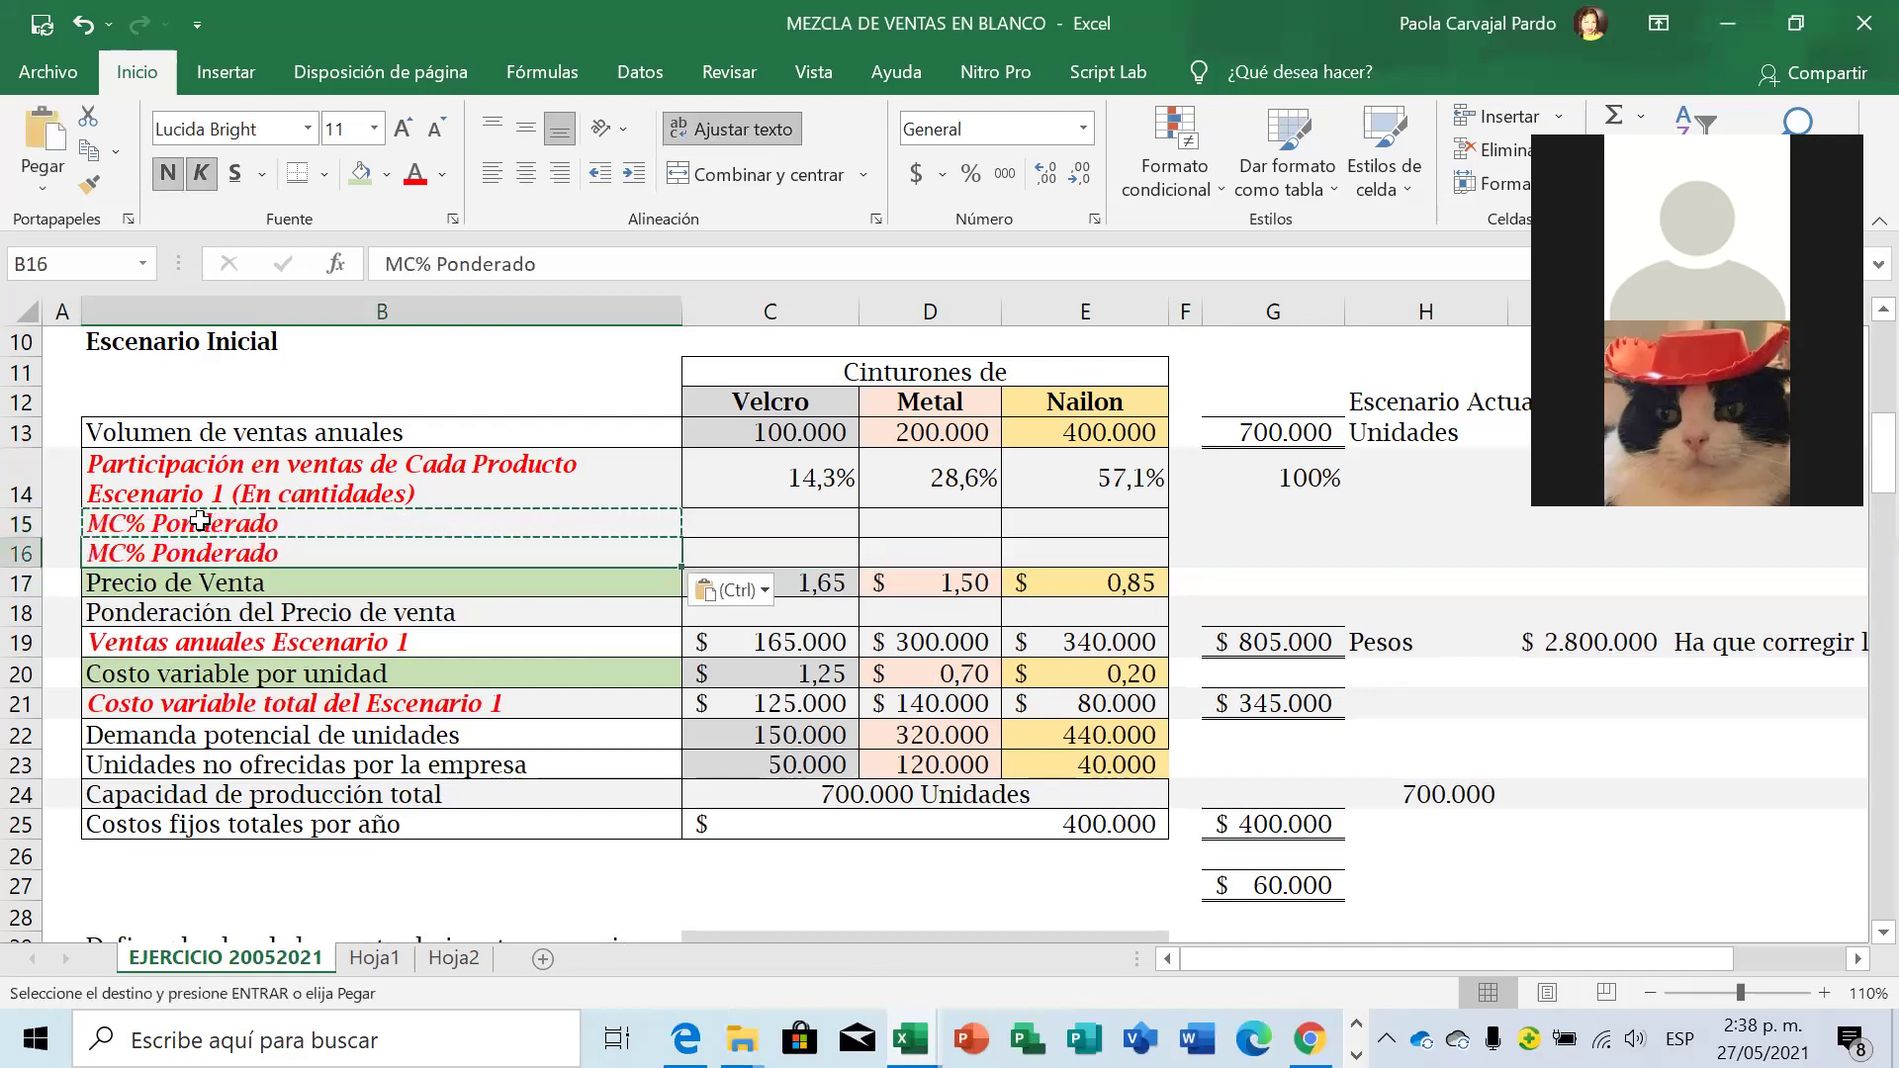
{"action": "left_click", "coordinate": [433, 267]}
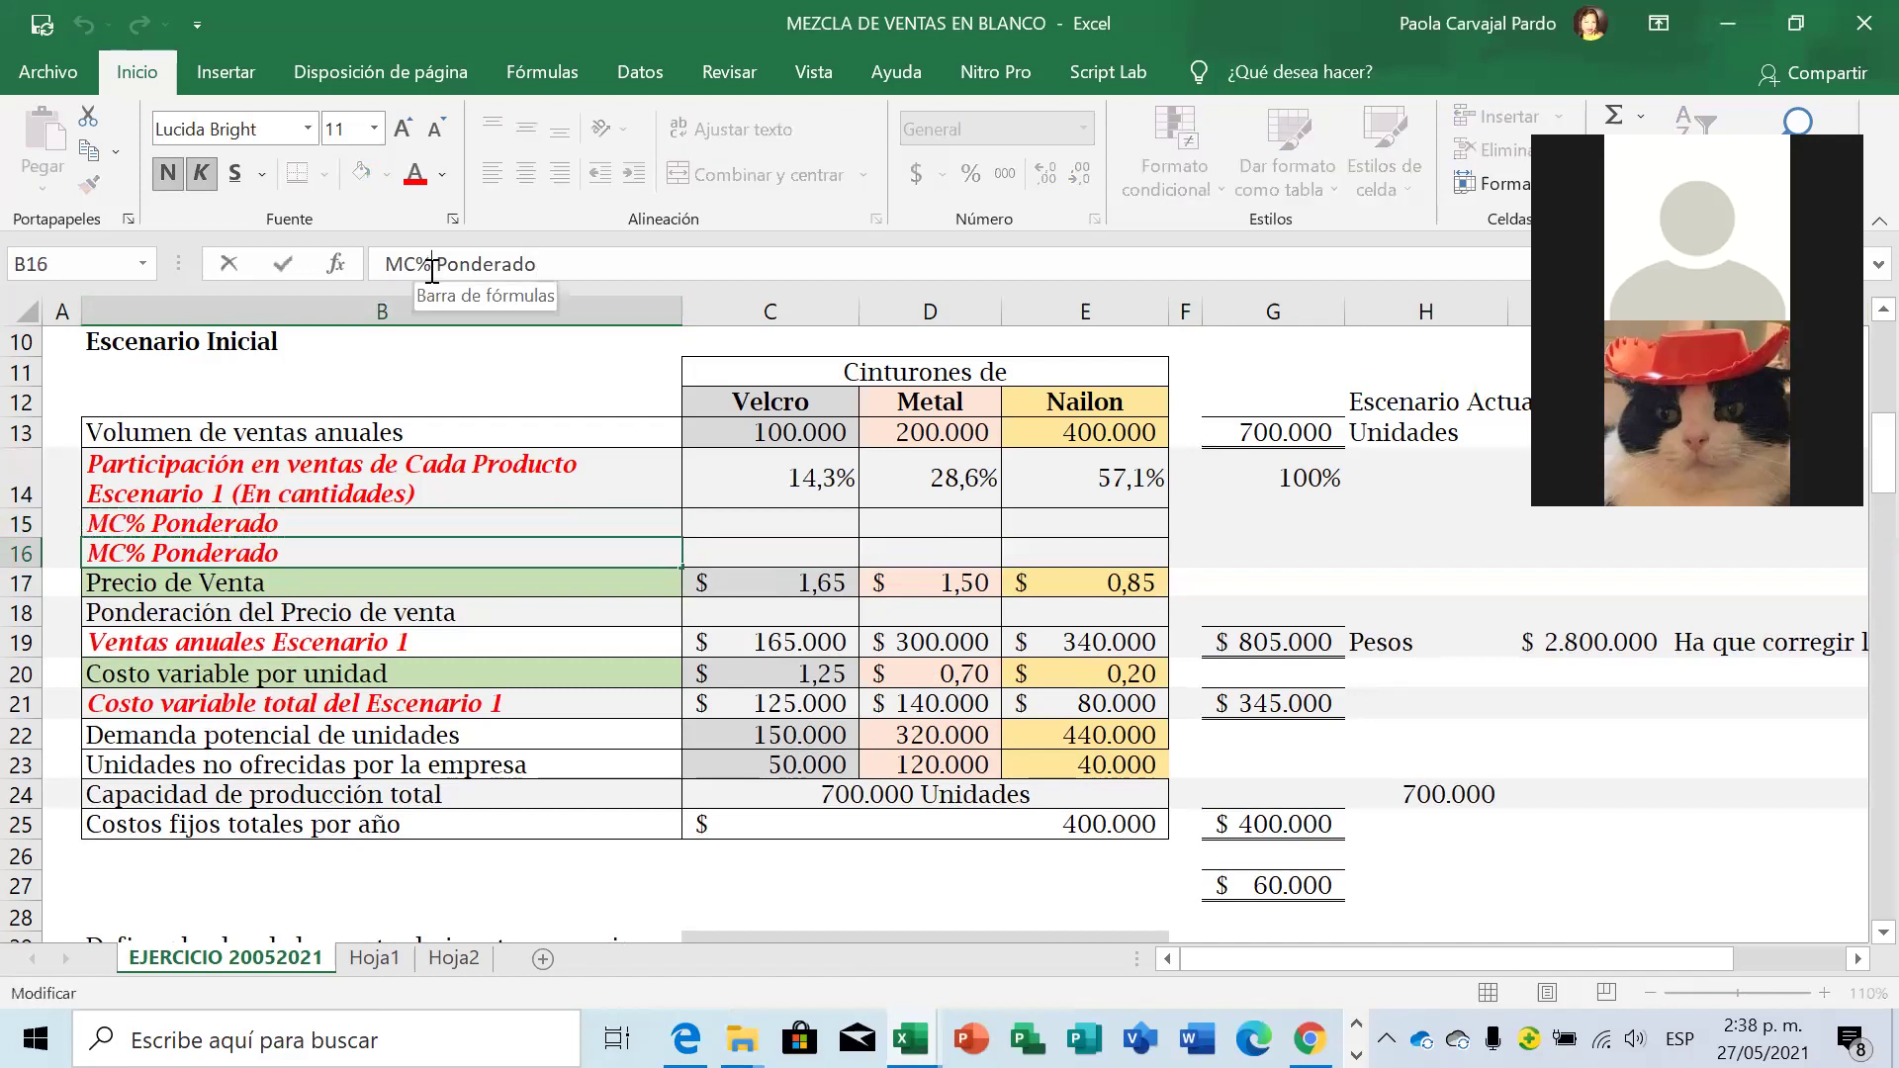
{"action": "key", "text": "BackSpace"}
{"action": "type", "text": "u"}
{"action": "key", "text": "BackSpace"}
{"action": "type", "text": "U"}
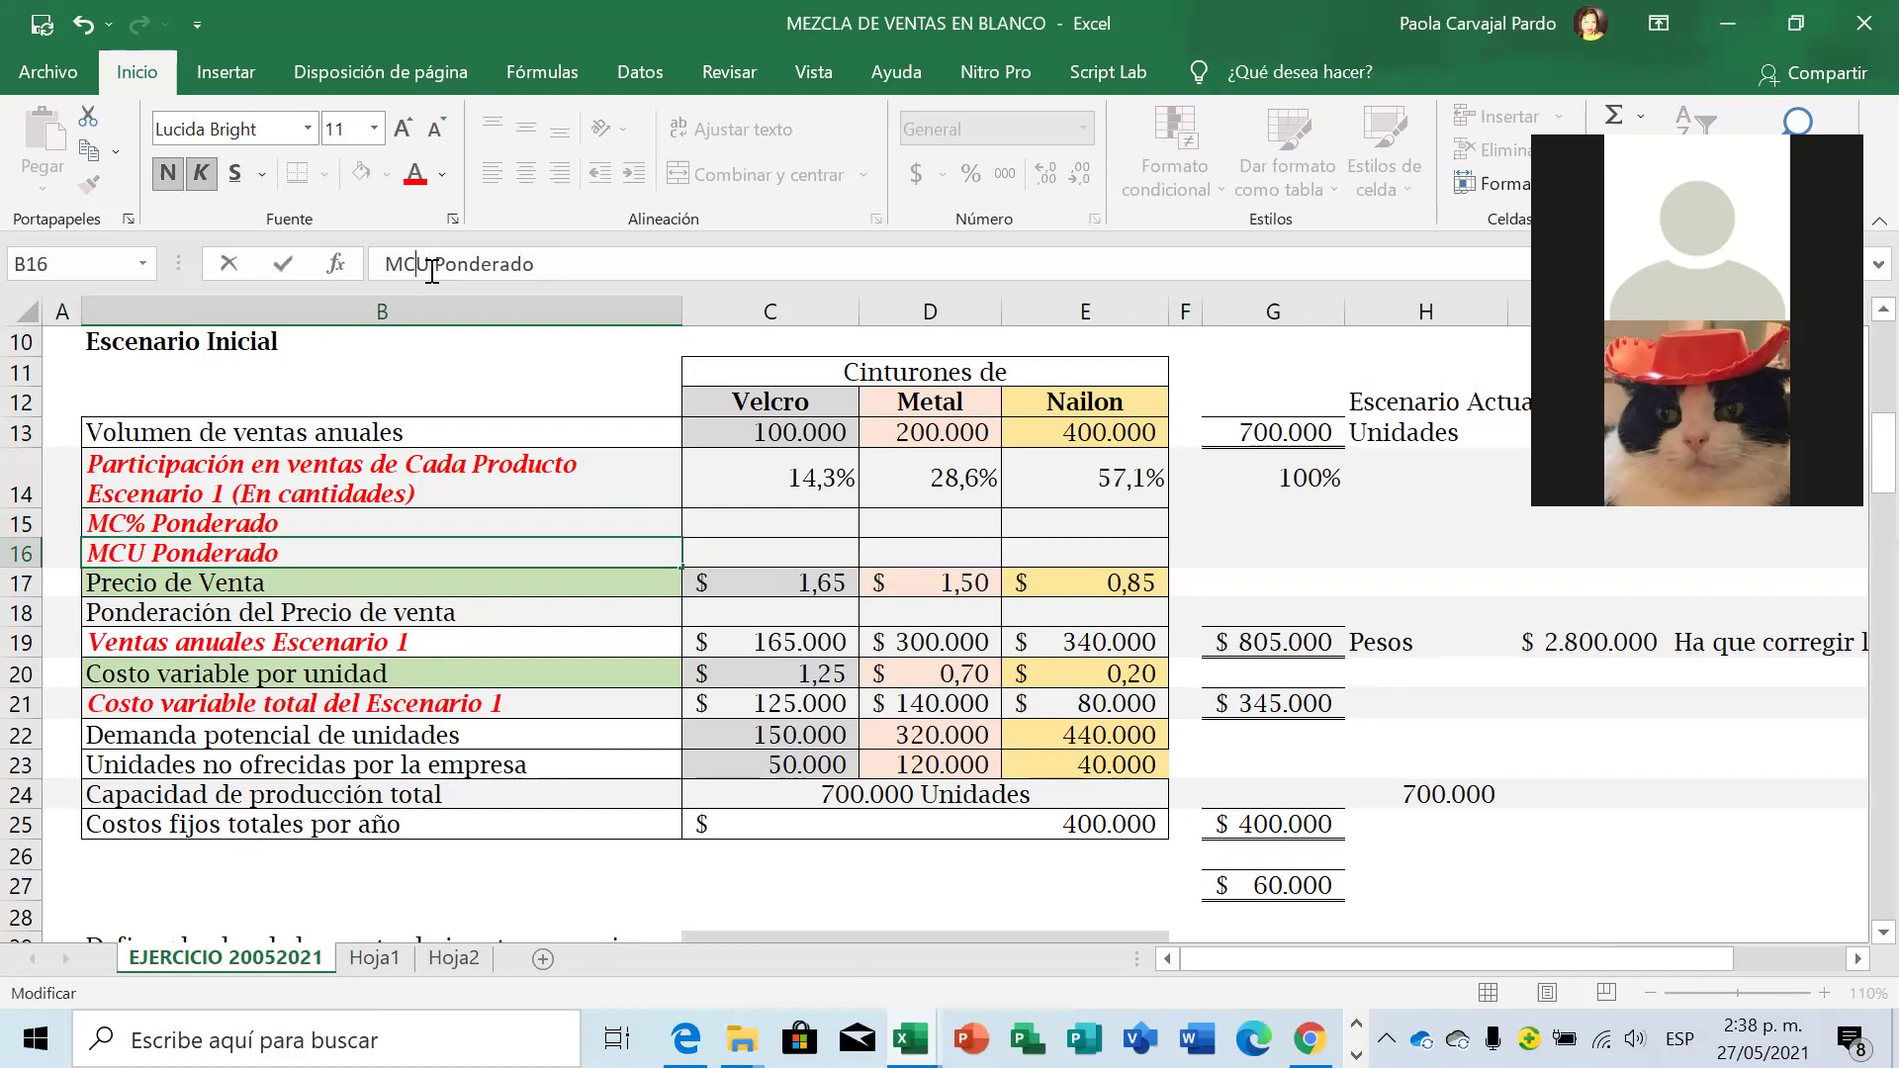
{"action": "type", "text": " ($)"}
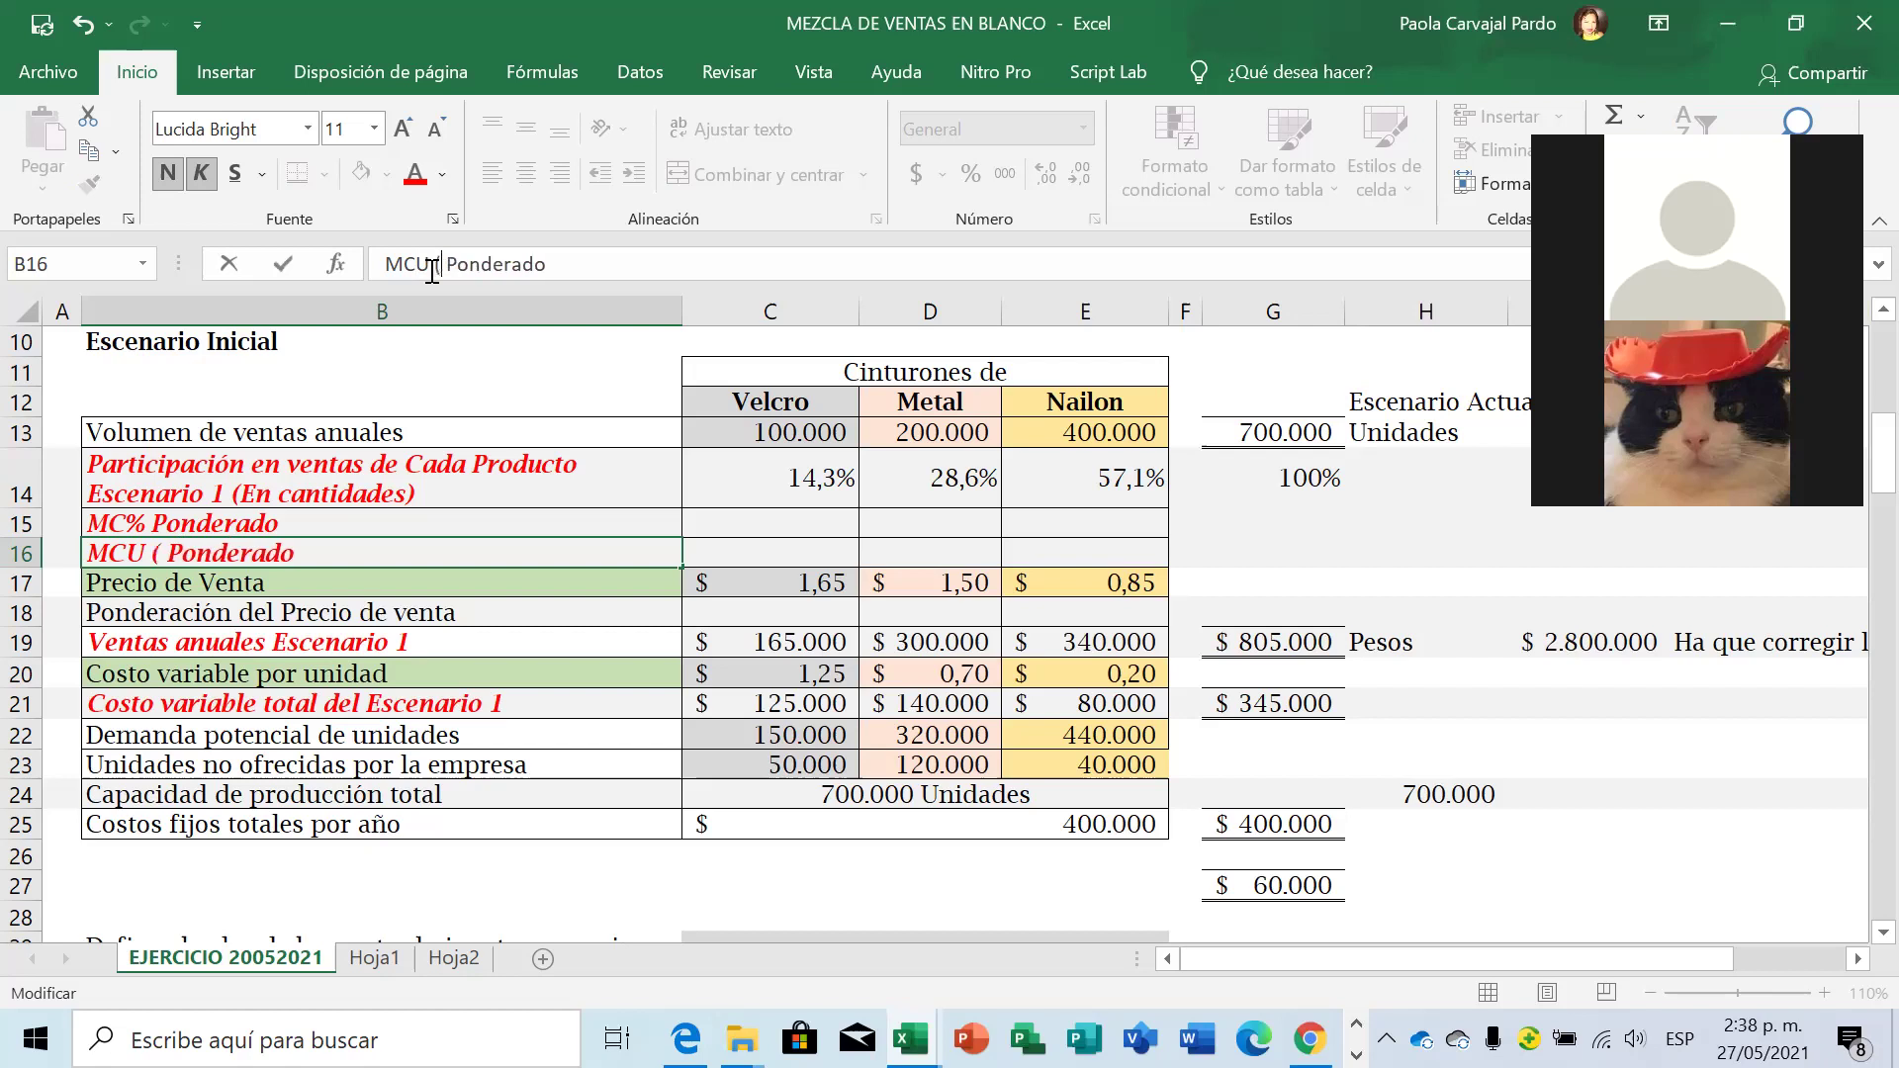
{"action": "key", "text": "Return"}
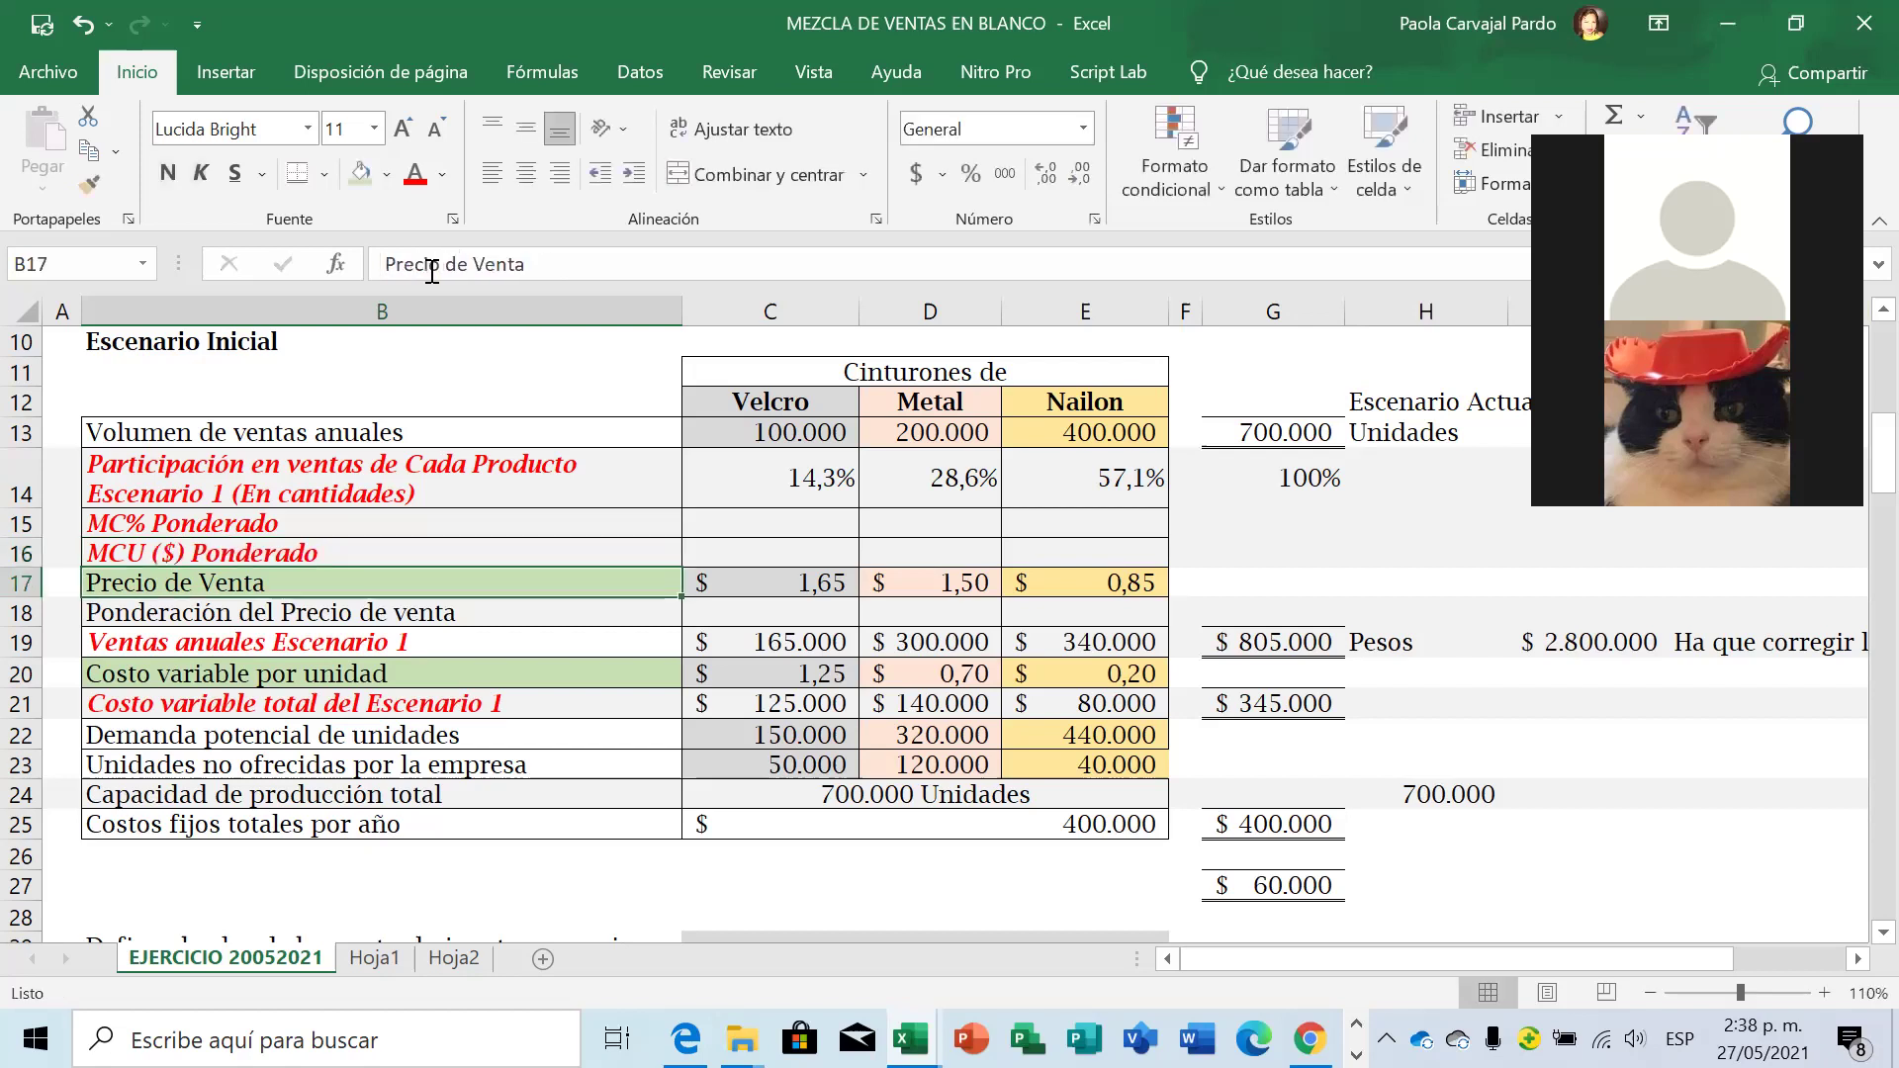
Relabel the row above it from 'MC% Ponderado' to 'MC (%) Ponderado'.
{"action": "key", "text": "Up"}
{"action": "key", "text": "Up"}
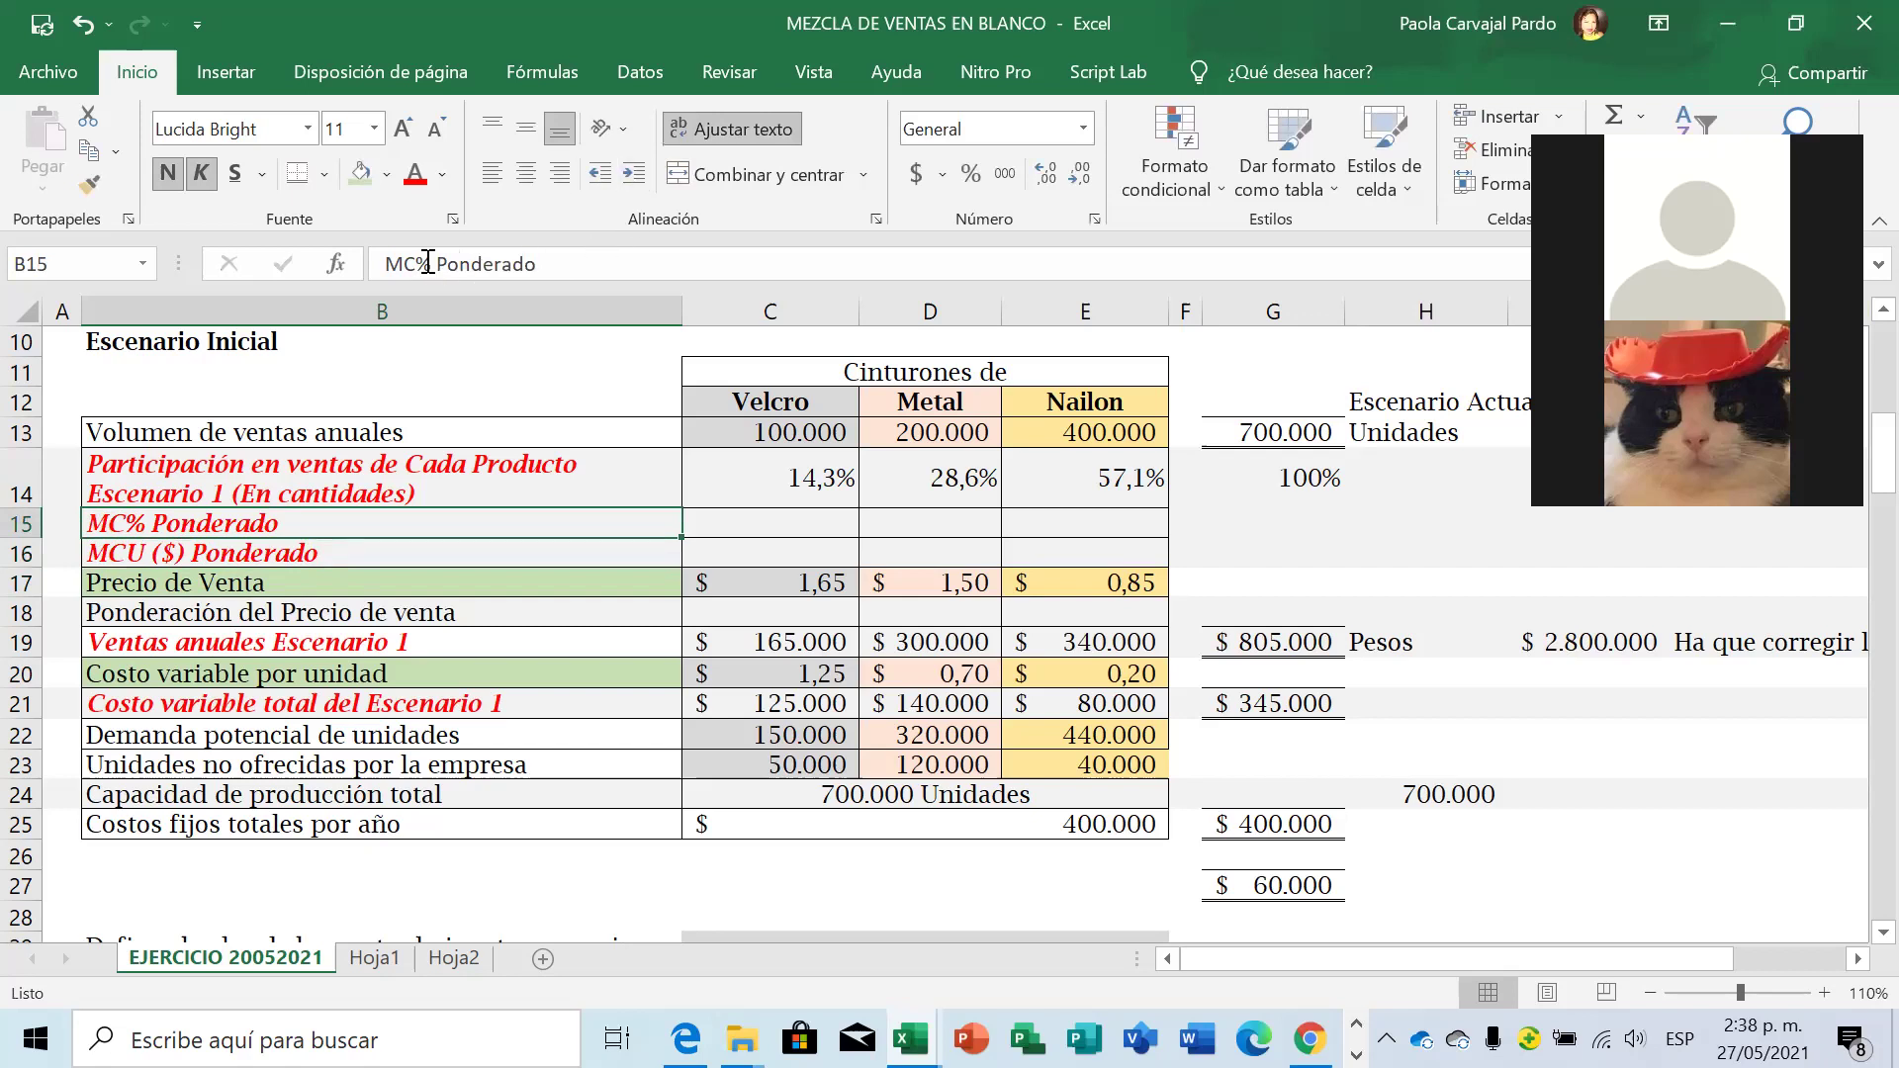
{"action": "left_click", "coordinate": [415, 263]}
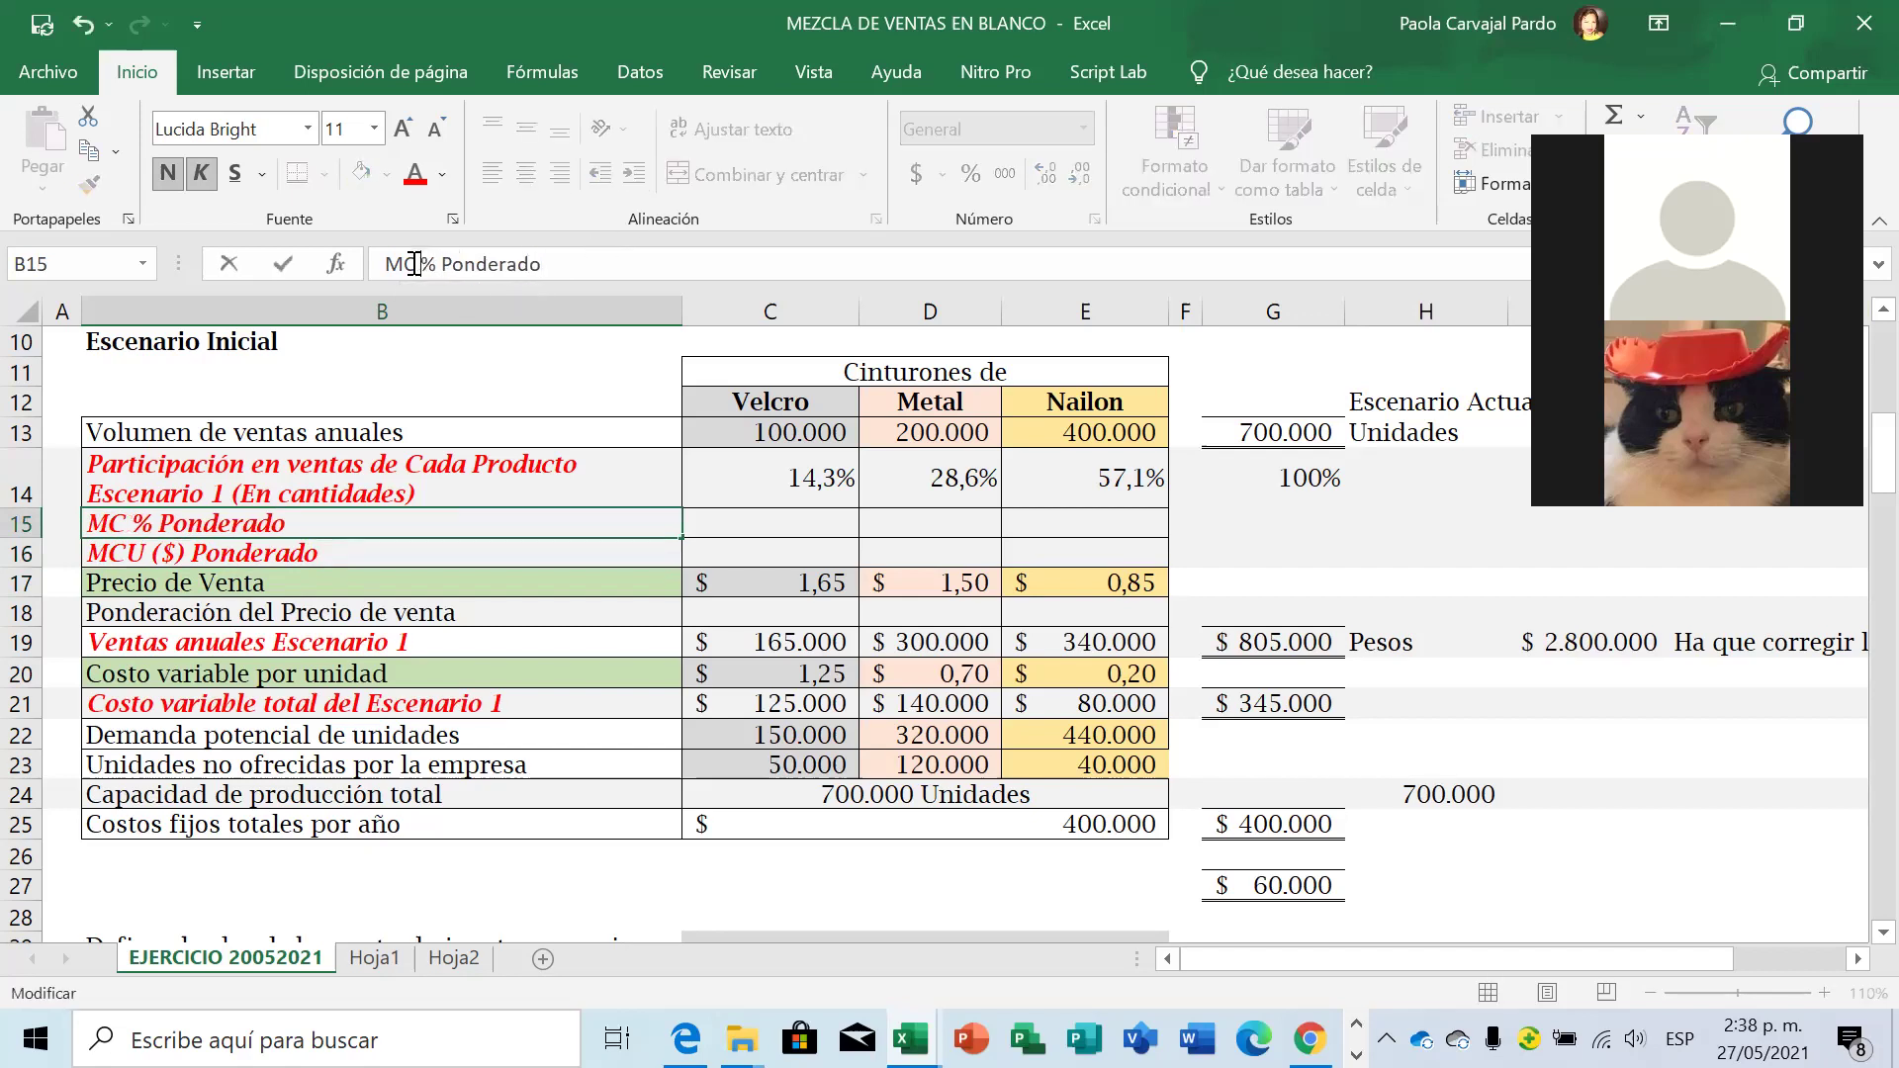
{"action": "type", "text": "("}
{"action": "key", "text": "Right"}
{"action": "type", "text": ")"}
{"action": "key", "text": "Return"}
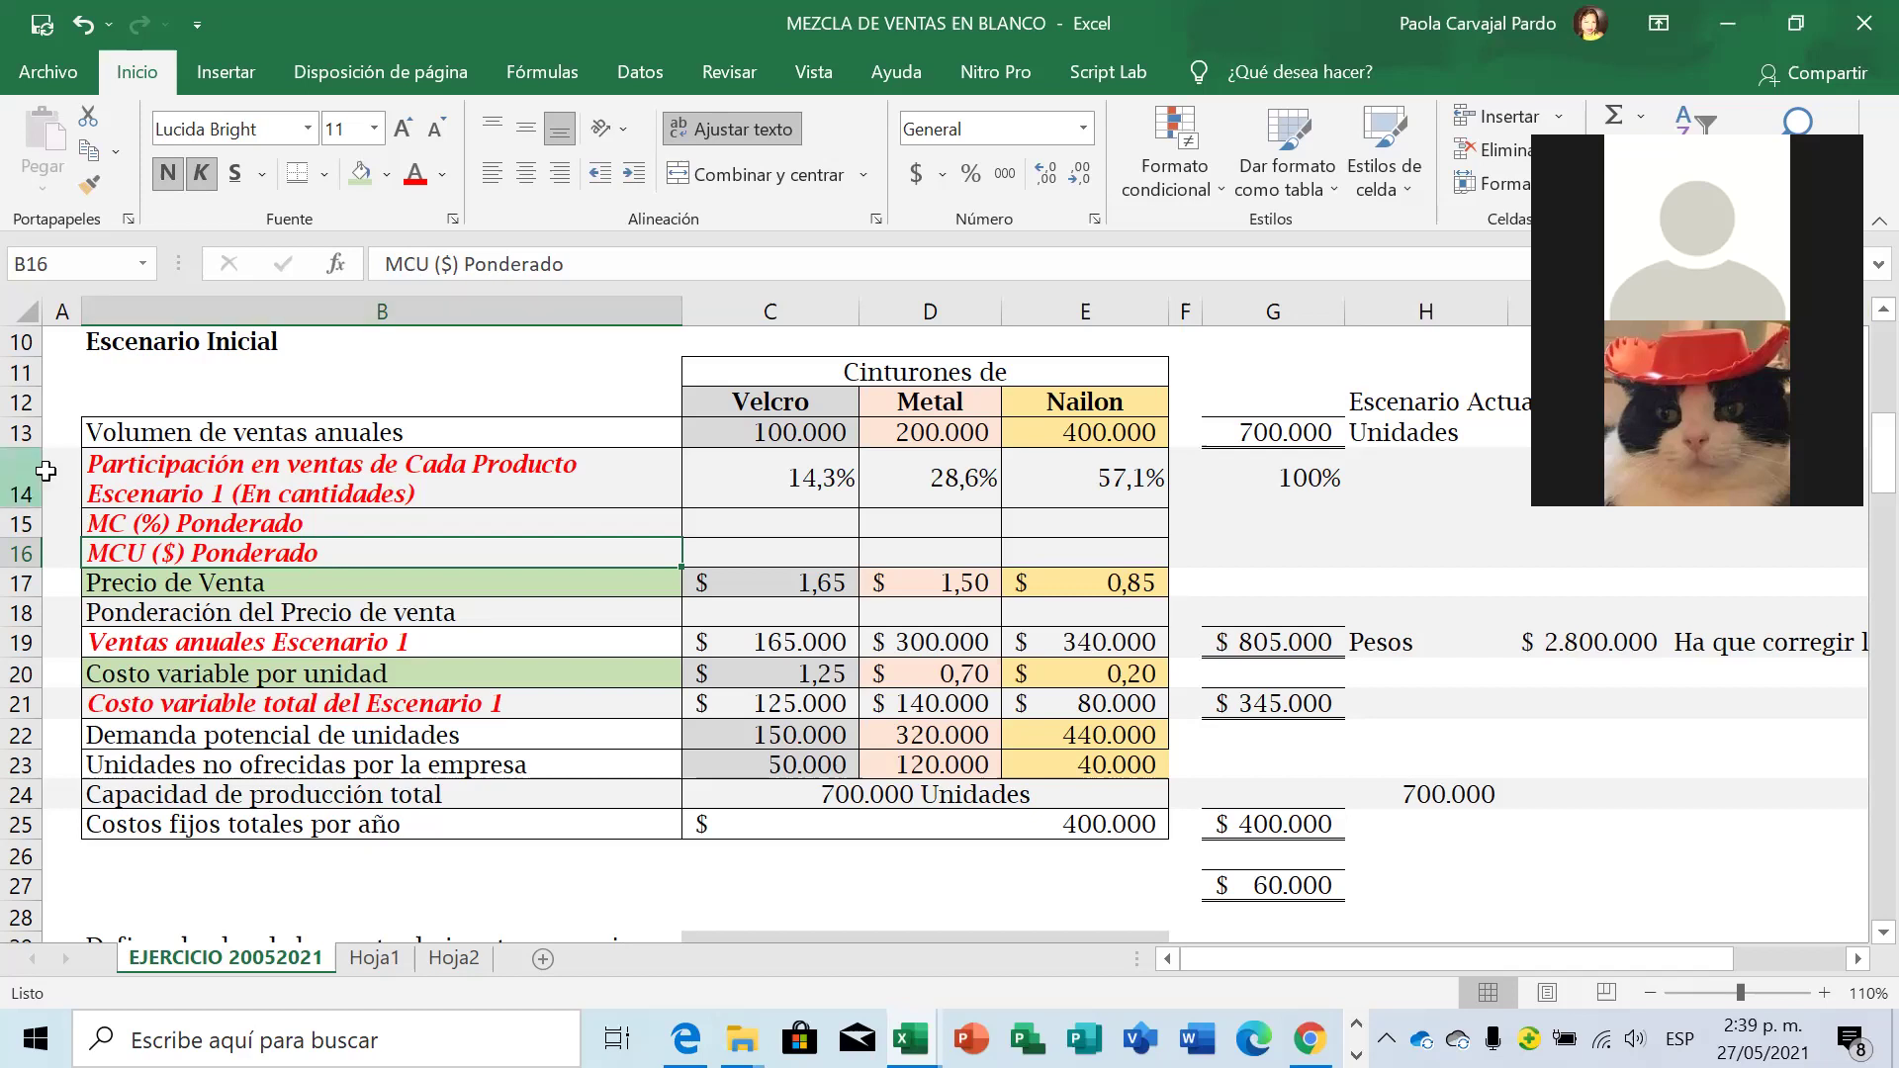
Move the MCU ($) Ponderado row to sit above Demanda potencial de unidades.
{"action": "left_click", "coordinate": [21, 553]}
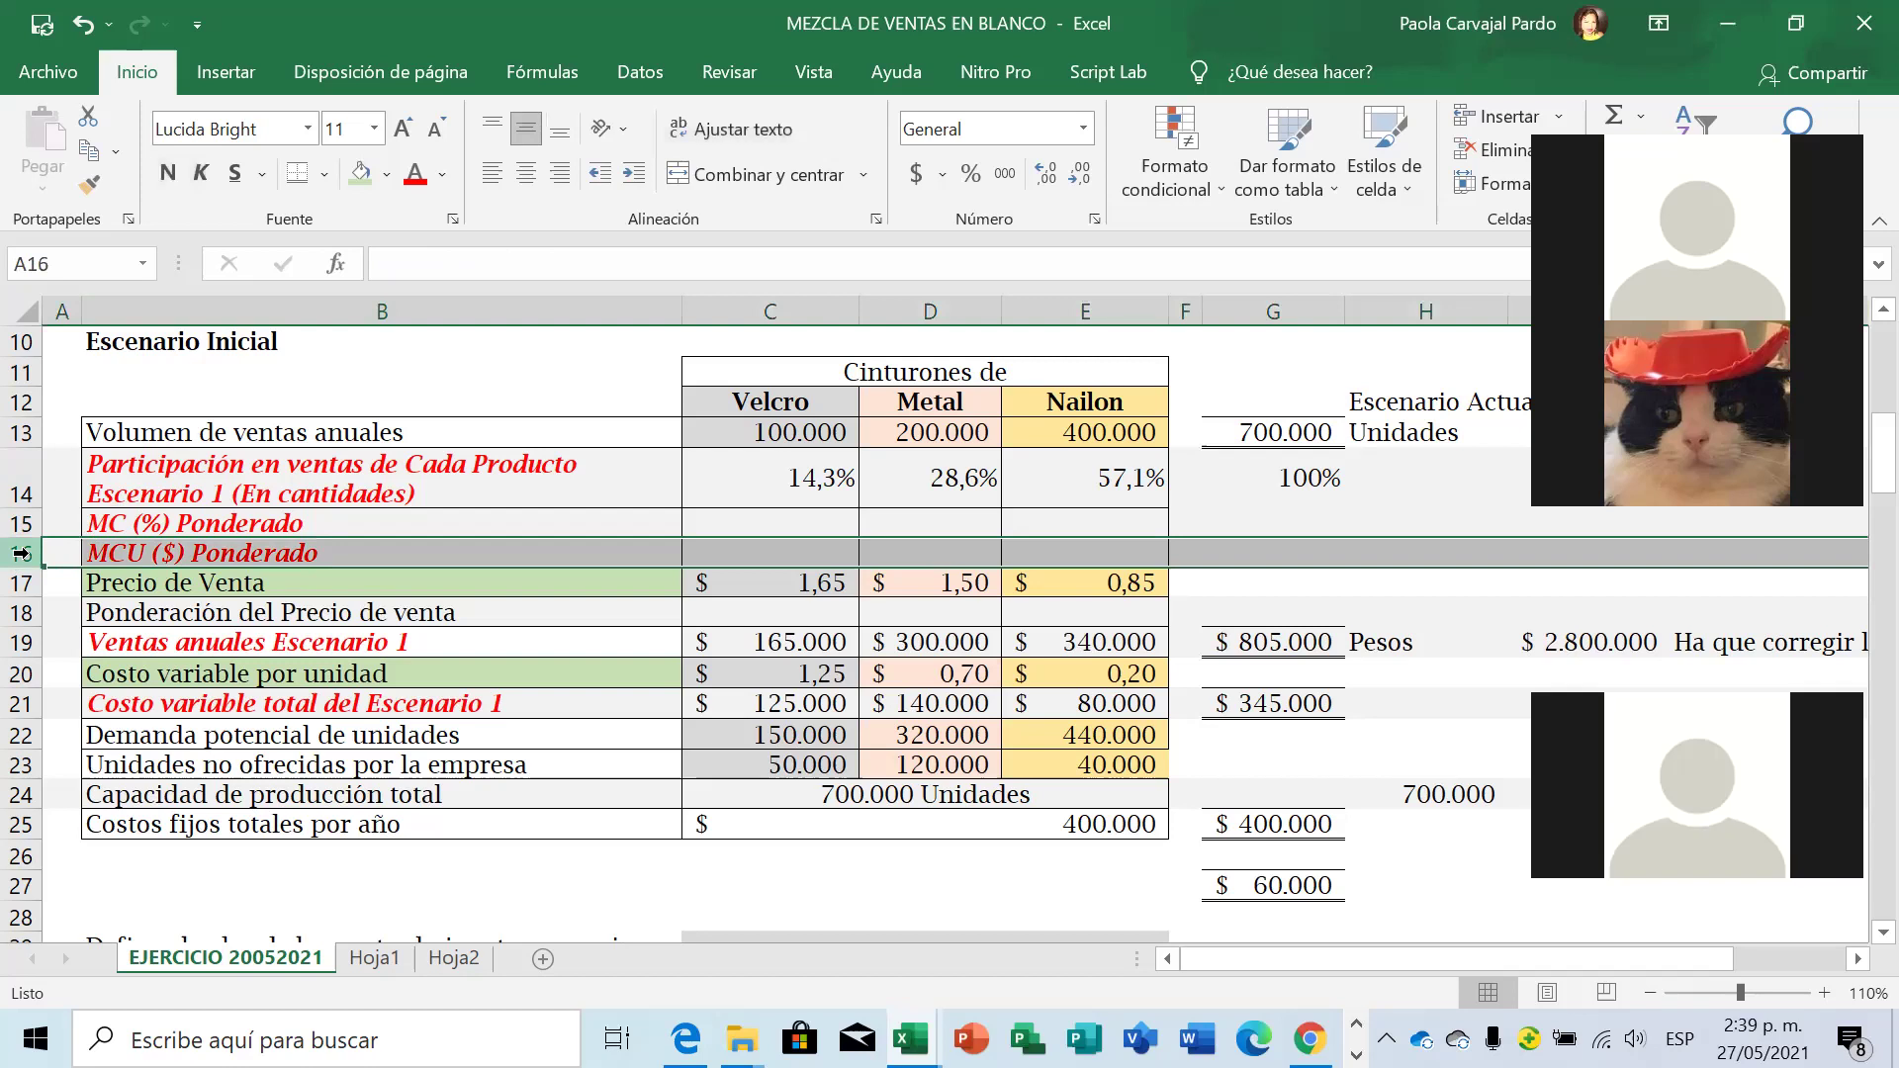
{"action": "key", "text": "ctrl+c"}
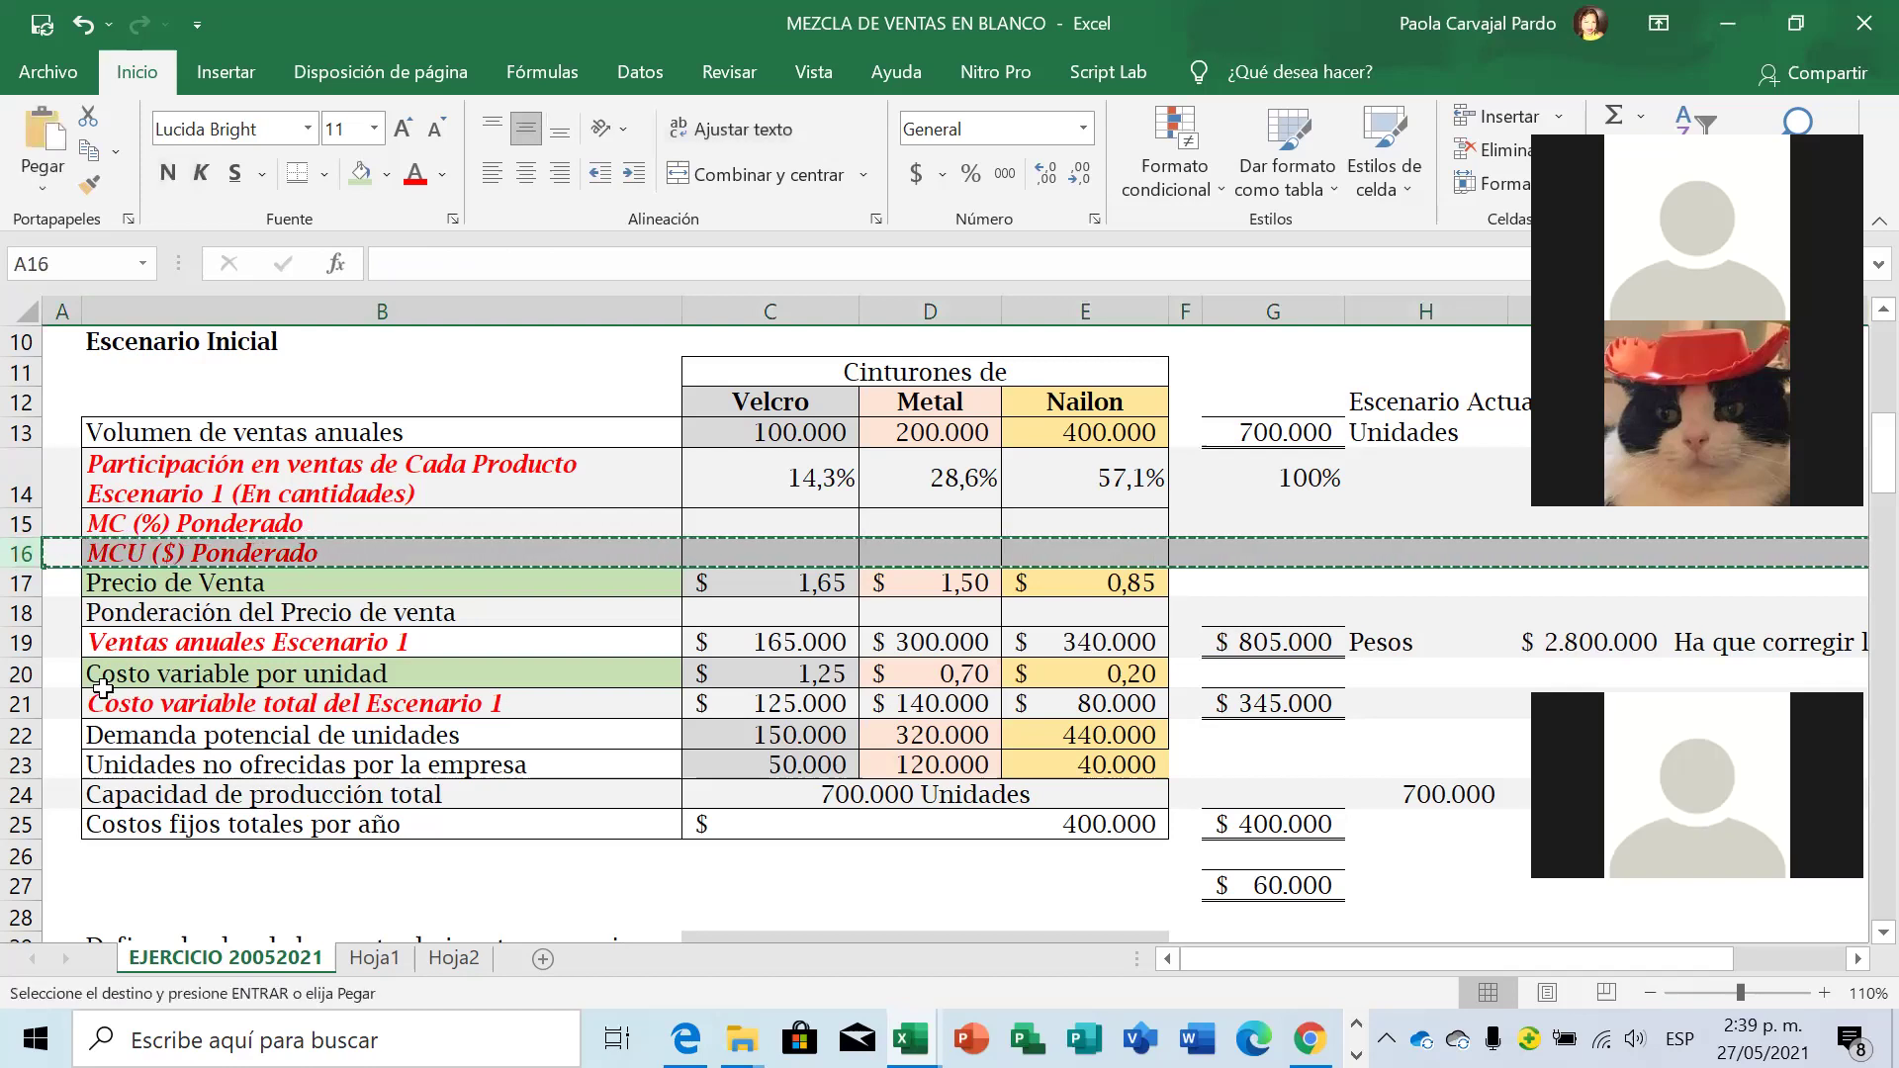
{"action": "left_click", "coordinate": [28, 735]}
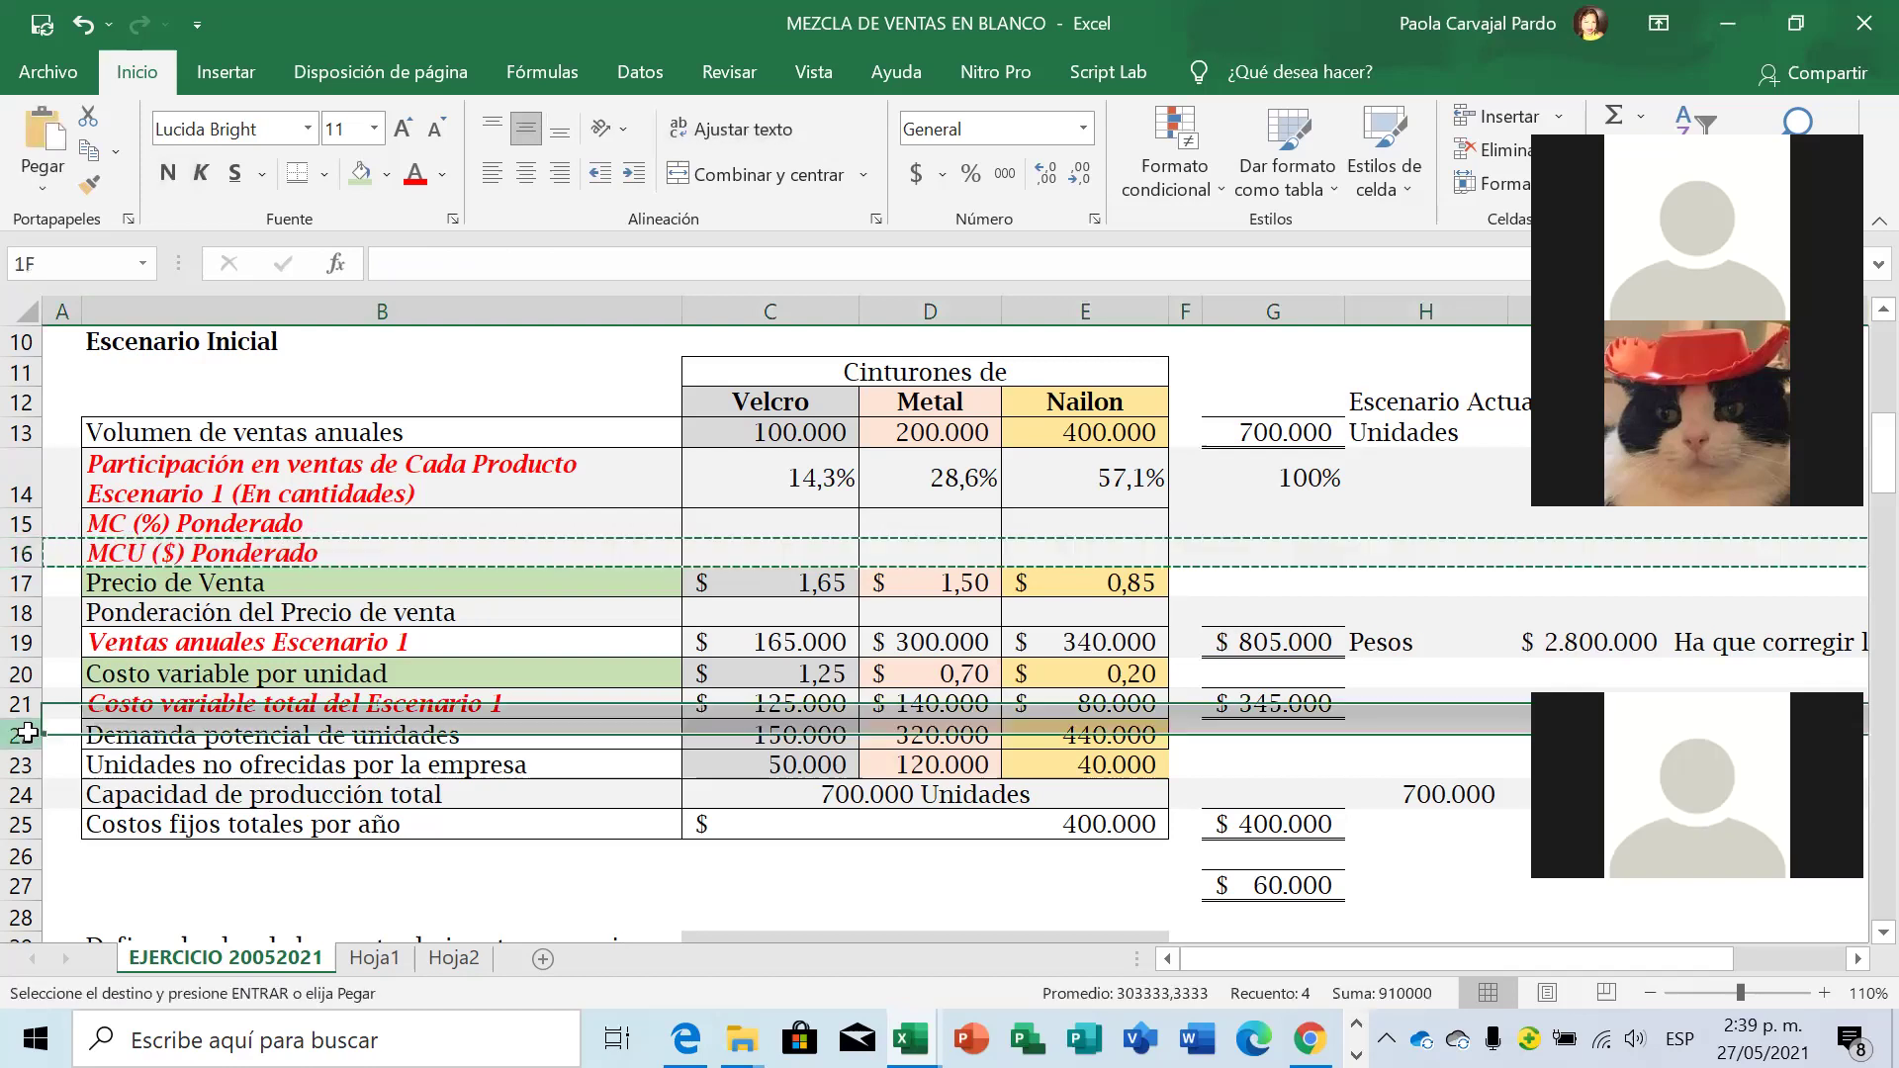
{"action": "right_click", "coordinate": [28, 733]}
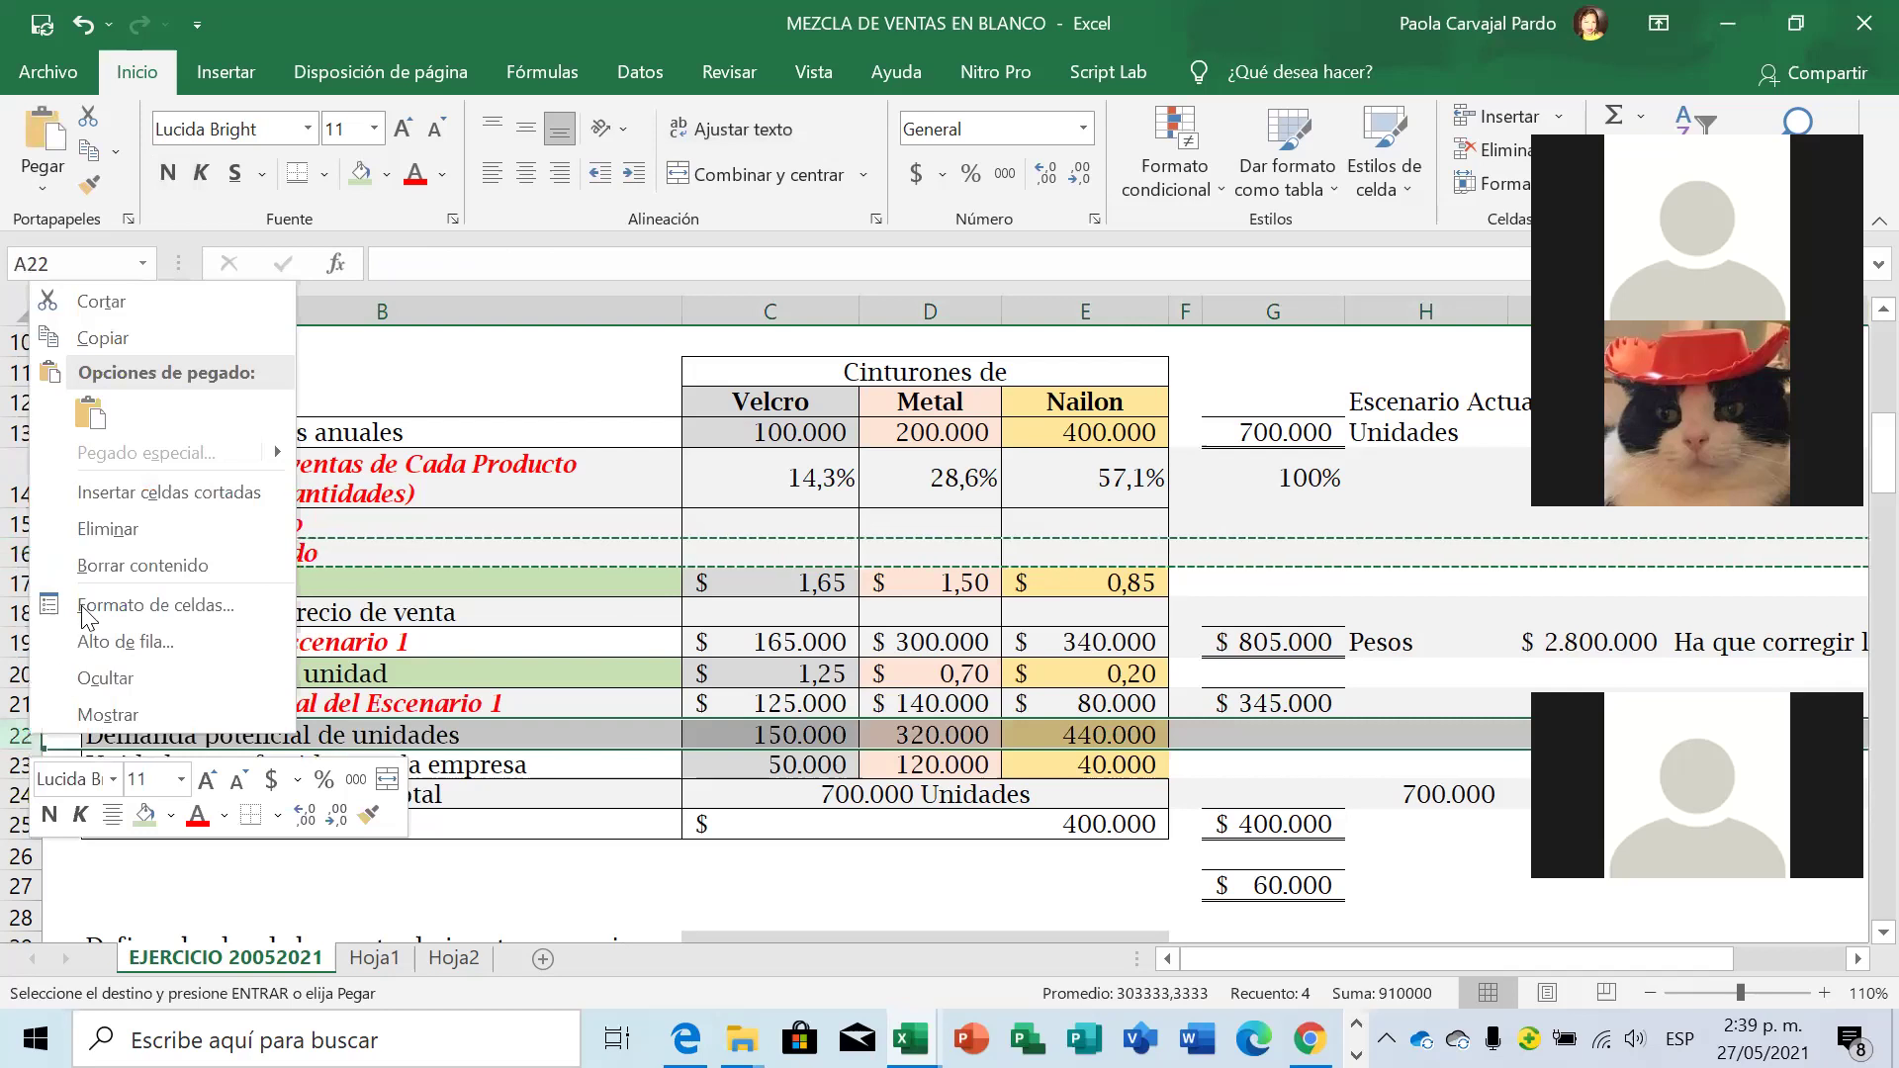
{"action": "left_click", "coordinate": [77, 501]}
Cut the MC (%) Ponderado row and insert it above Demanda potencial de unidades as well.
{"action": "left_click", "coordinate": [21, 524]}
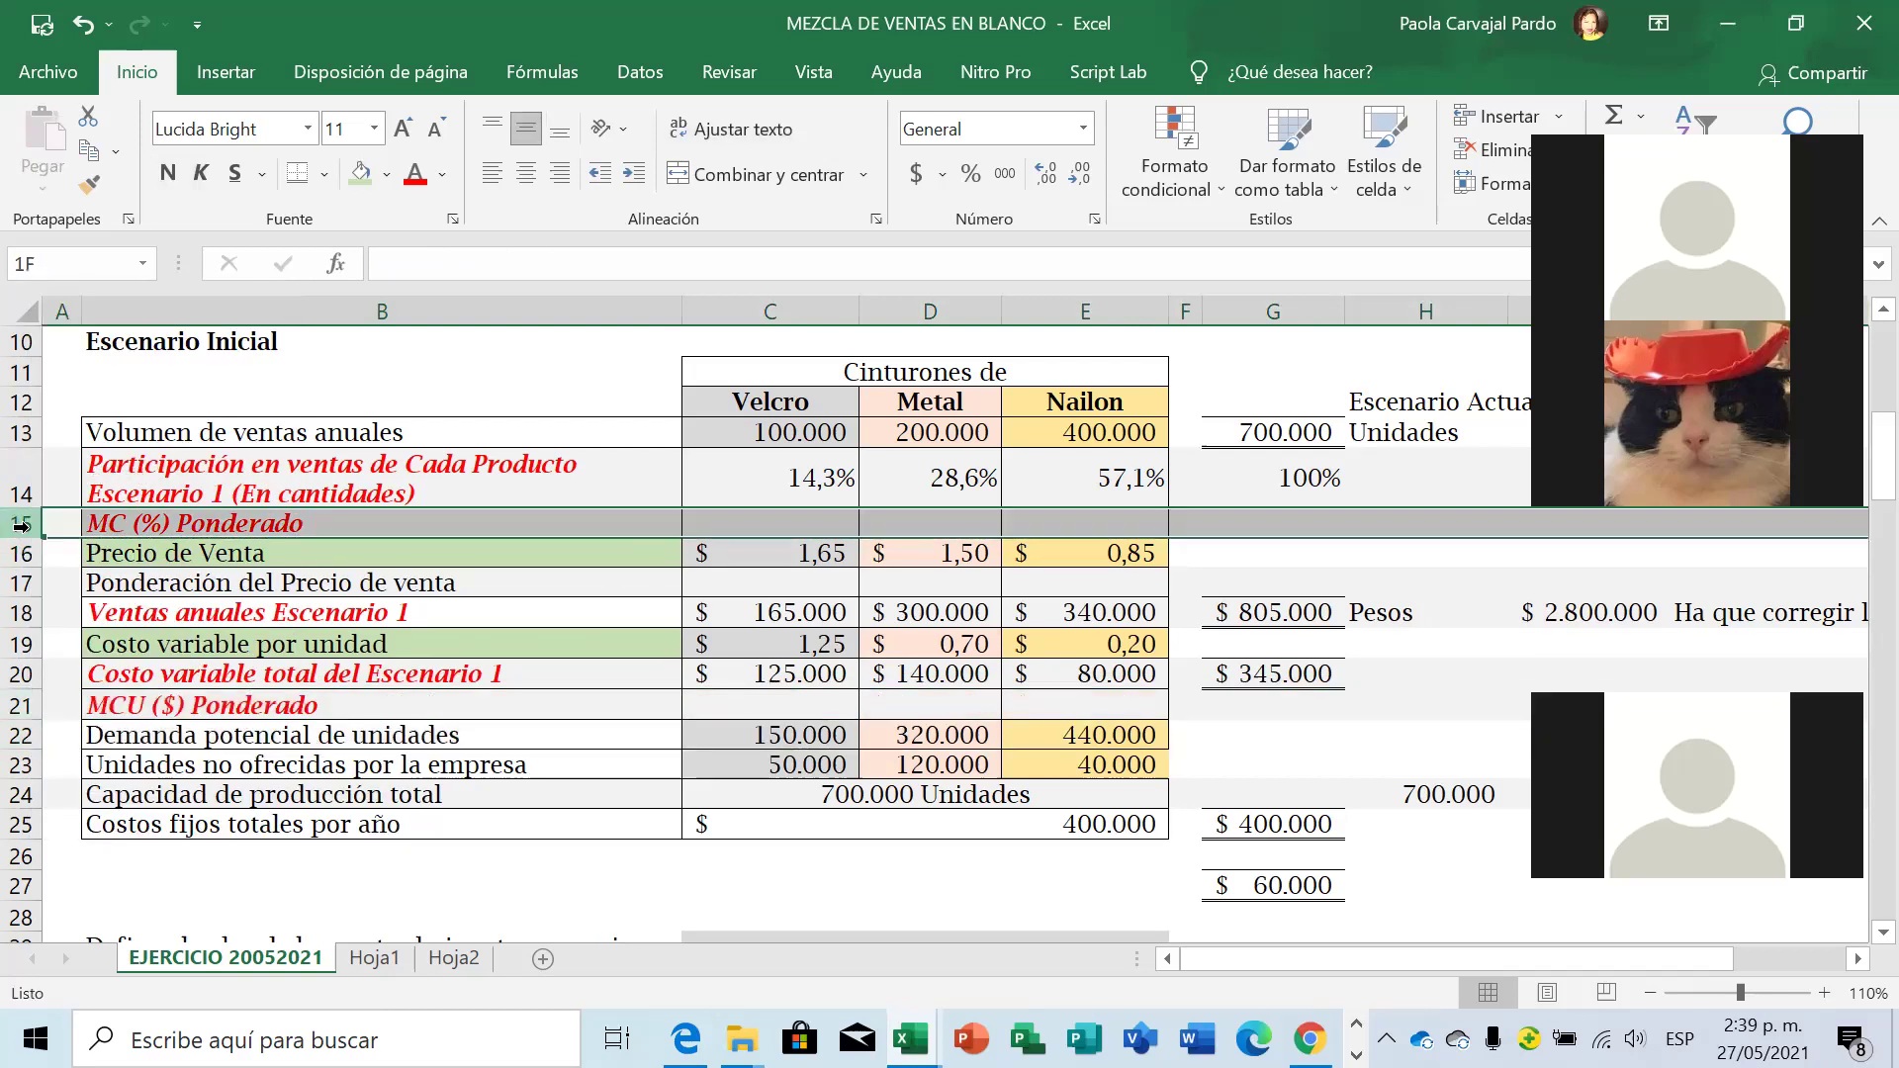
{"action": "key", "text": "ctrl+x"}
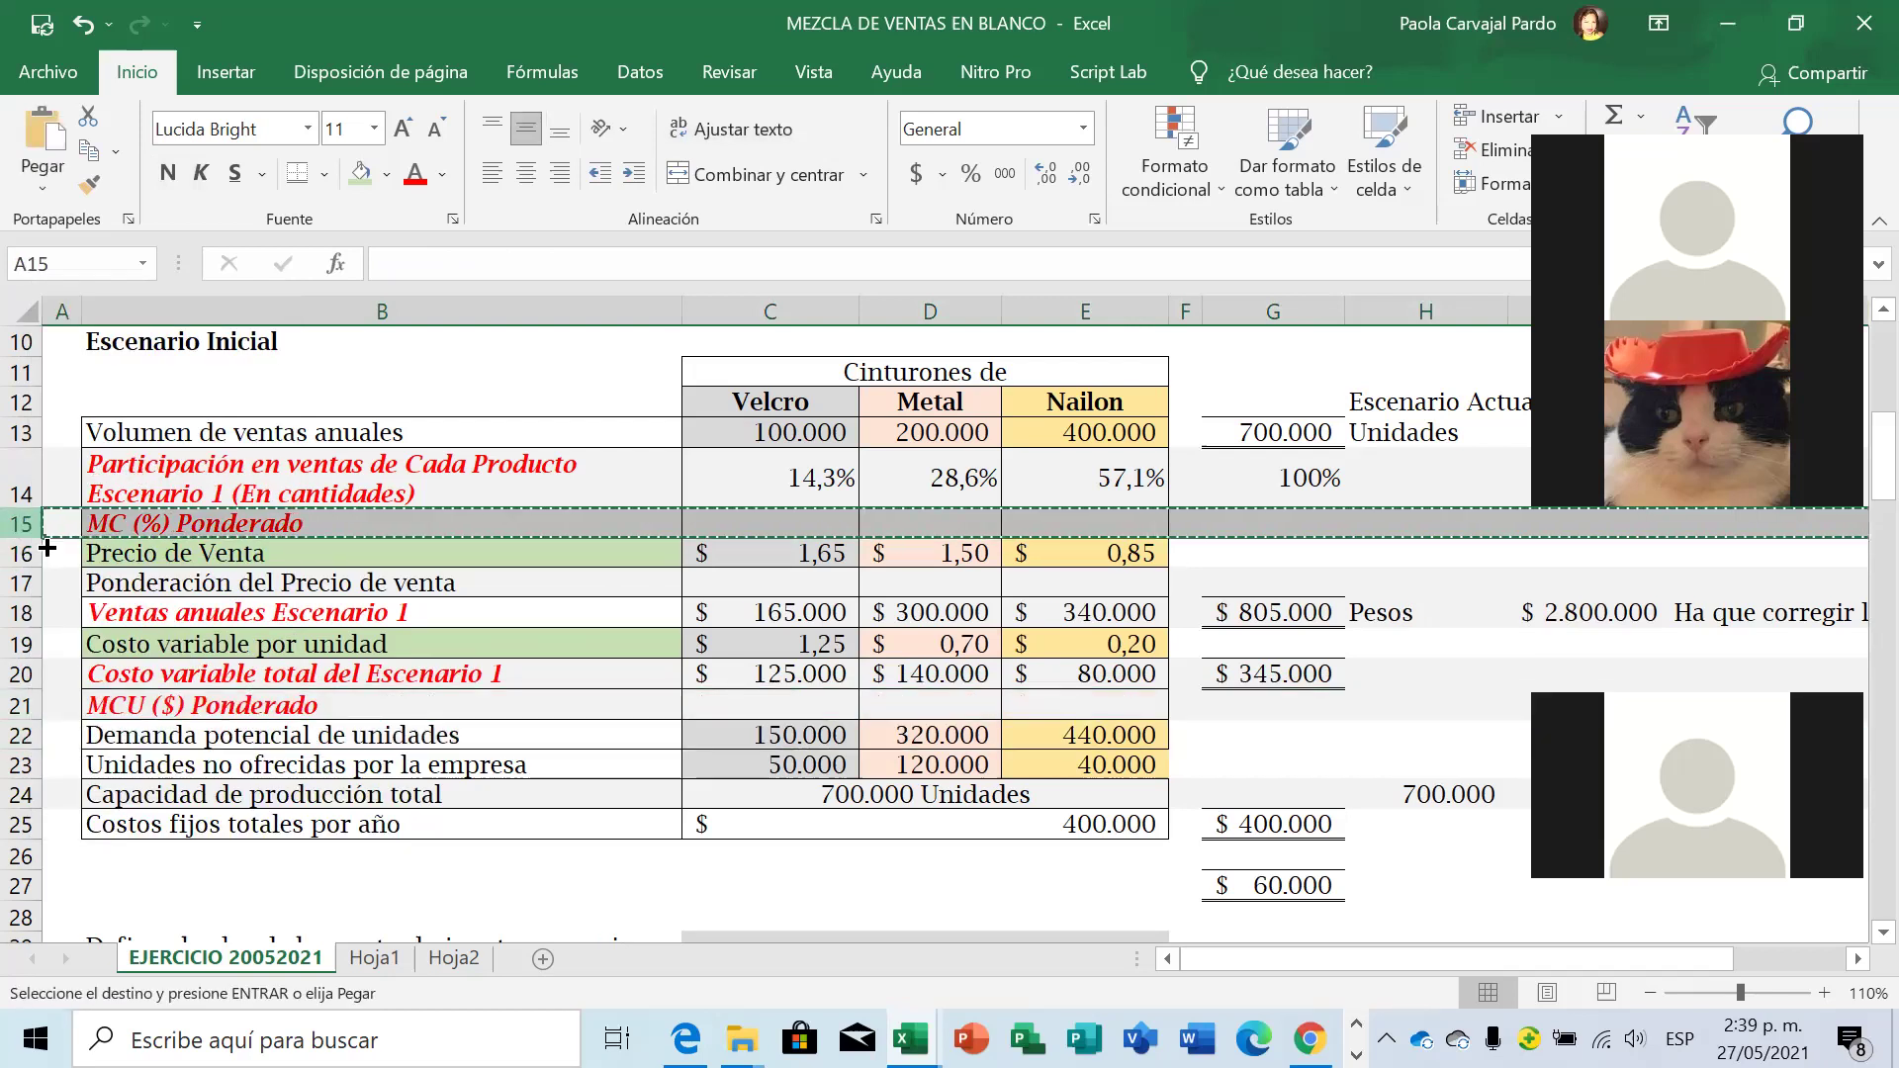
{"action": "left_click", "coordinate": [20, 735]}
{"action": "right_click", "coordinate": [21, 738]}
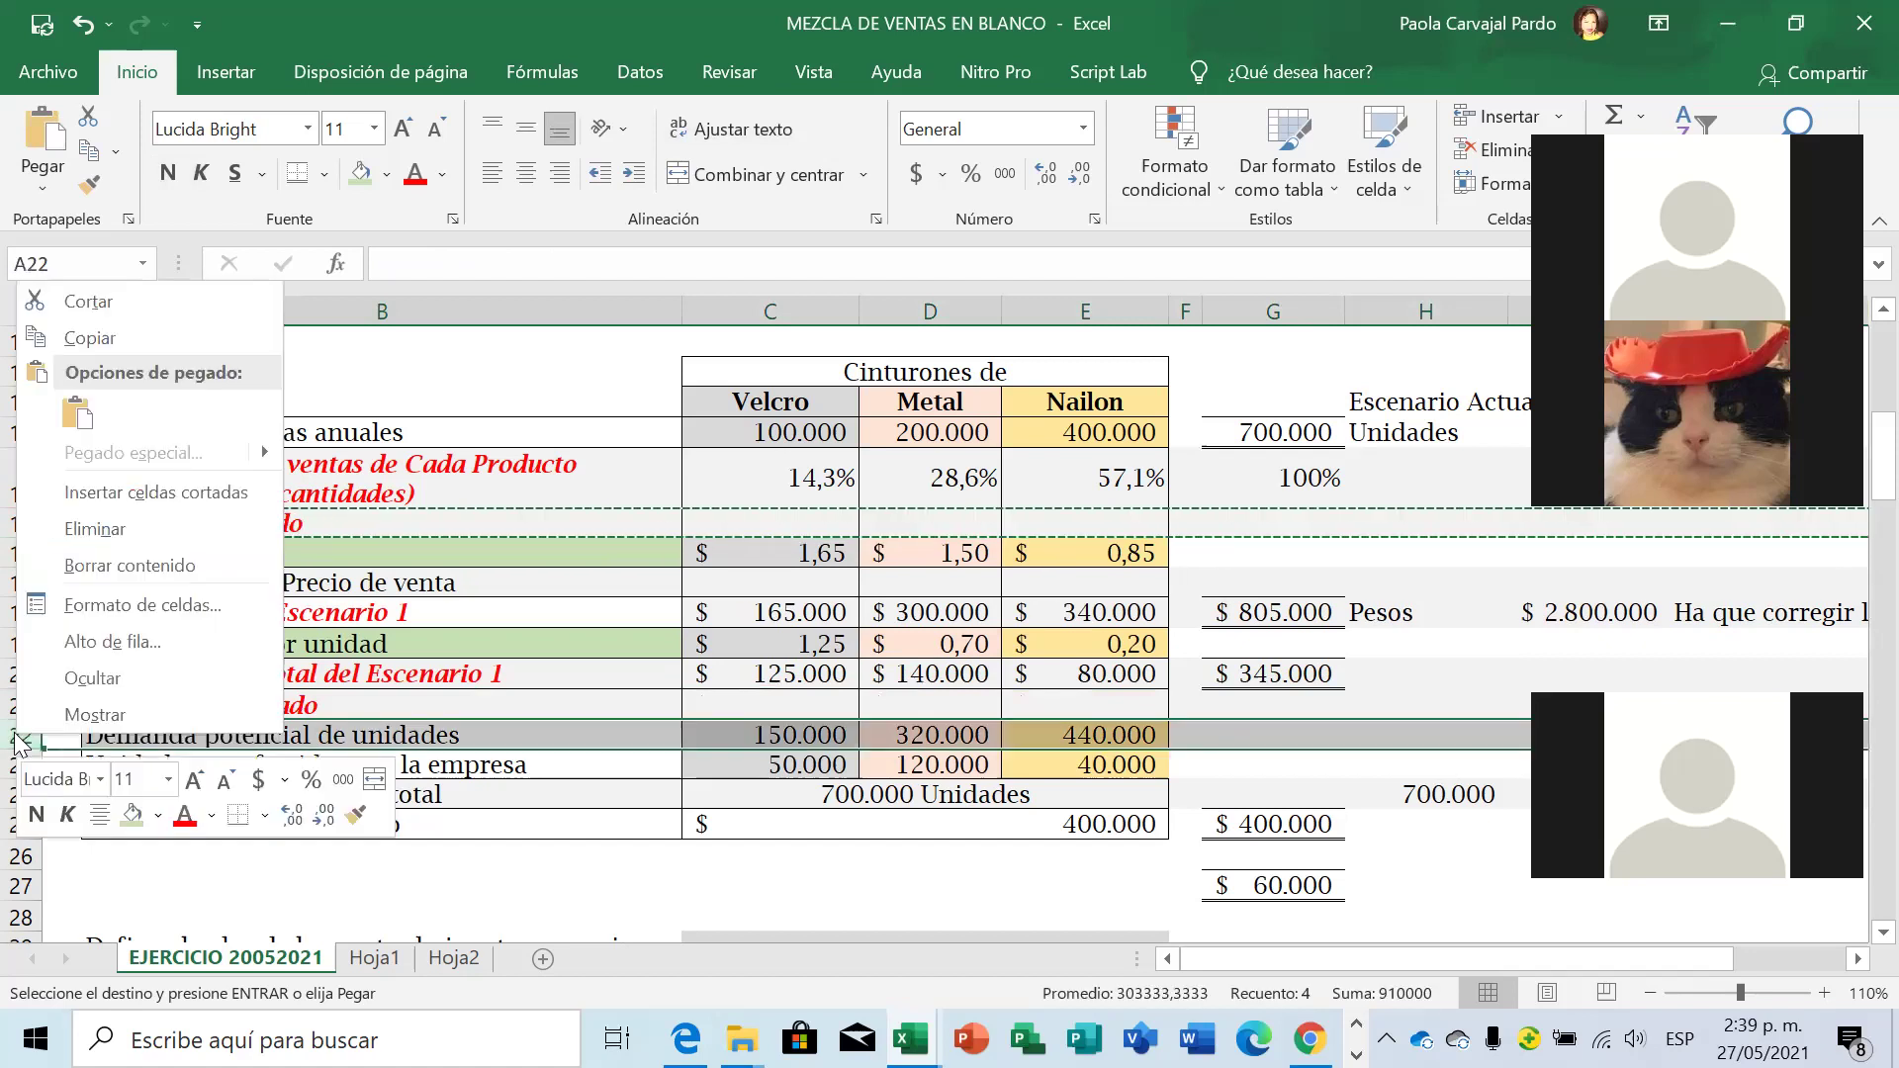
{"action": "left_click", "coordinate": [83, 493]}
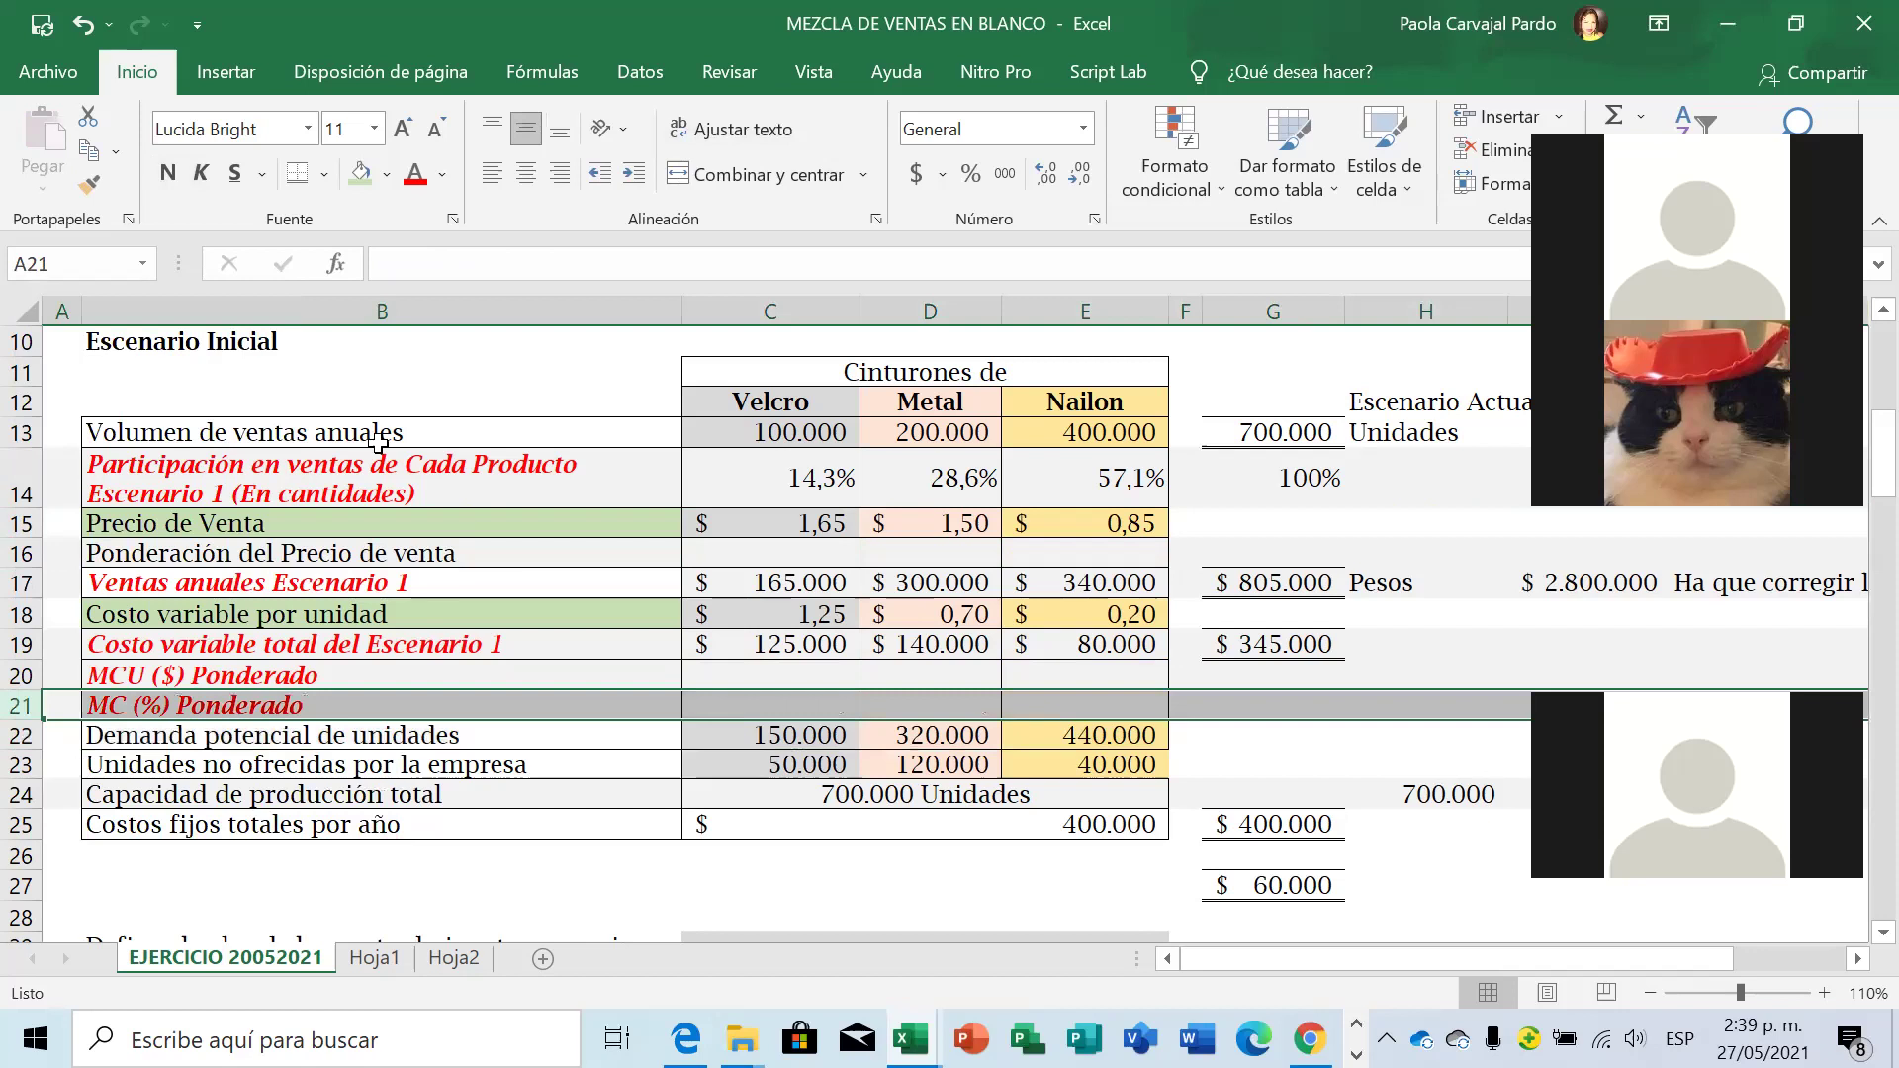
{"action": "left_click", "coordinate": [746, 678]}
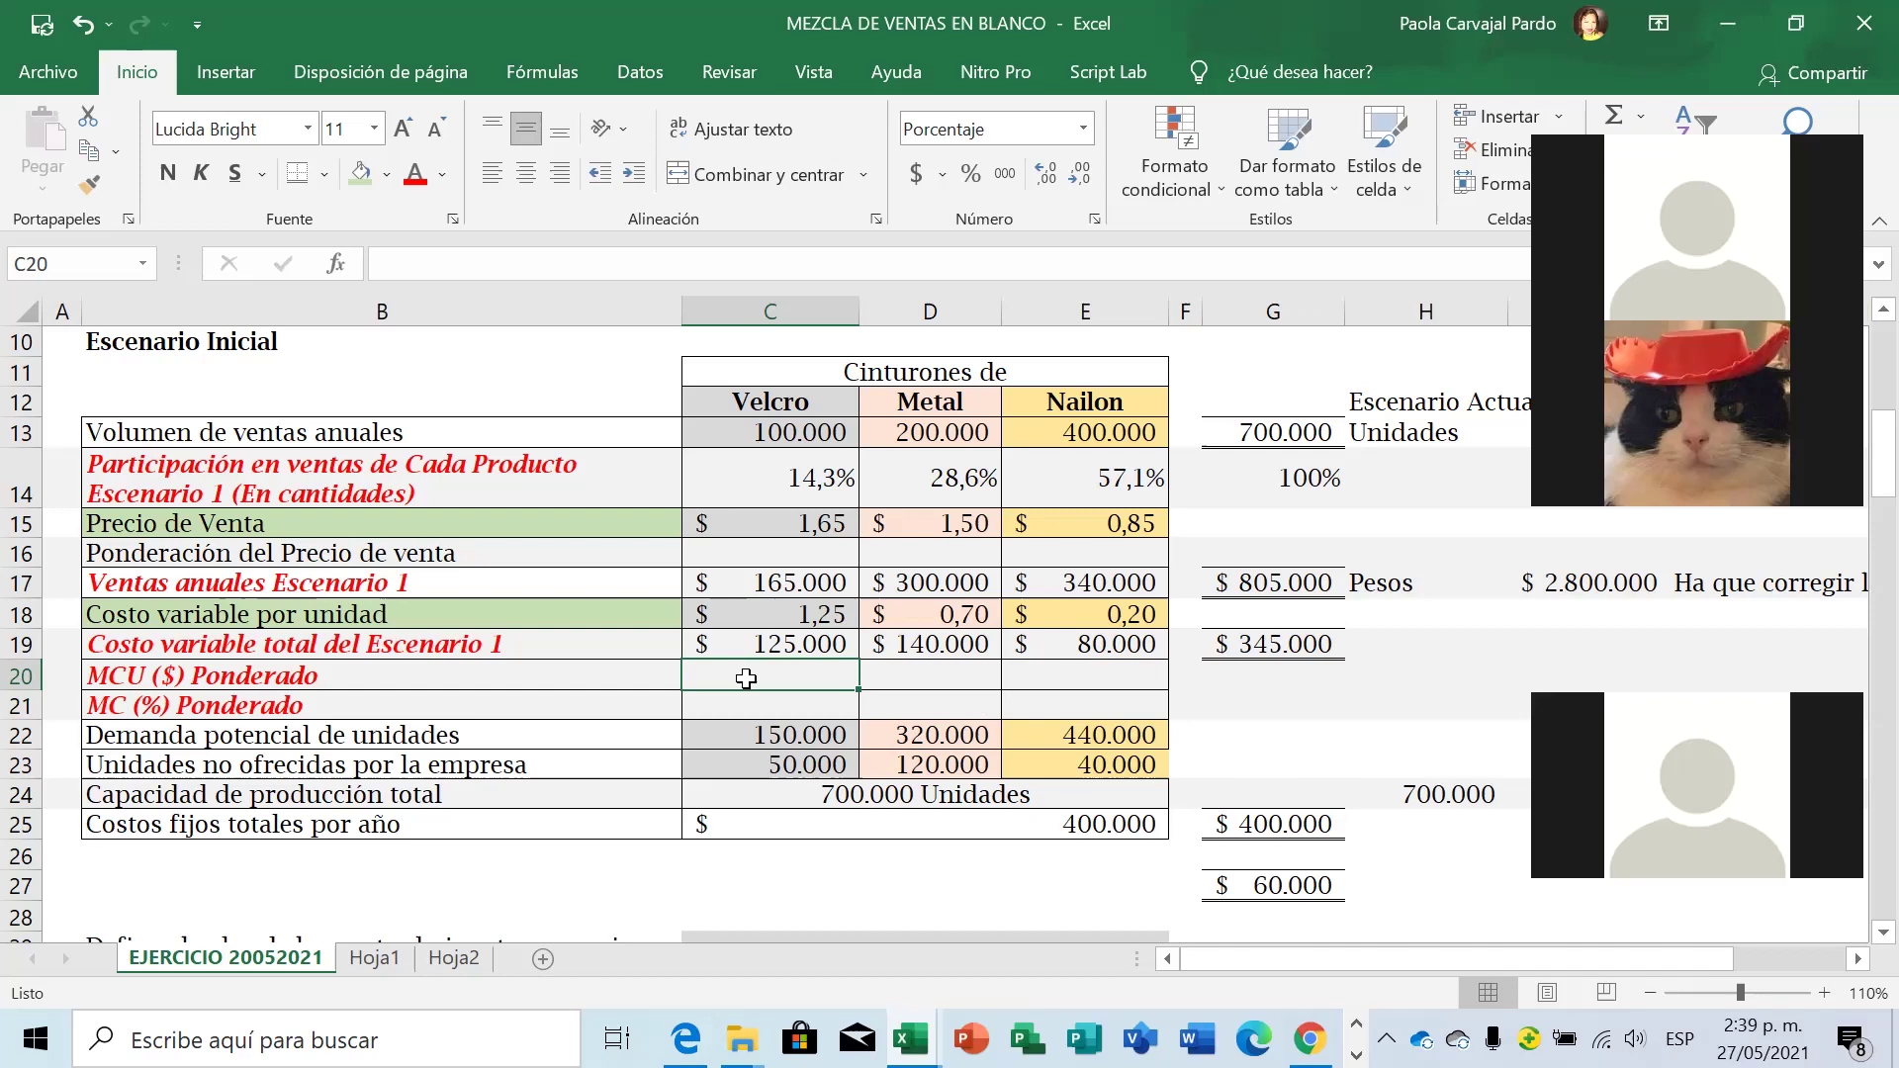
Enter Velcro's unit margin in C20 as sale price C15 minus unit variable cost C18, in accounting format.
{"action": "type", "text": "+"}
{"action": "left_click", "coordinate": [794, 527]}
{"action": "type", "text": "-"}
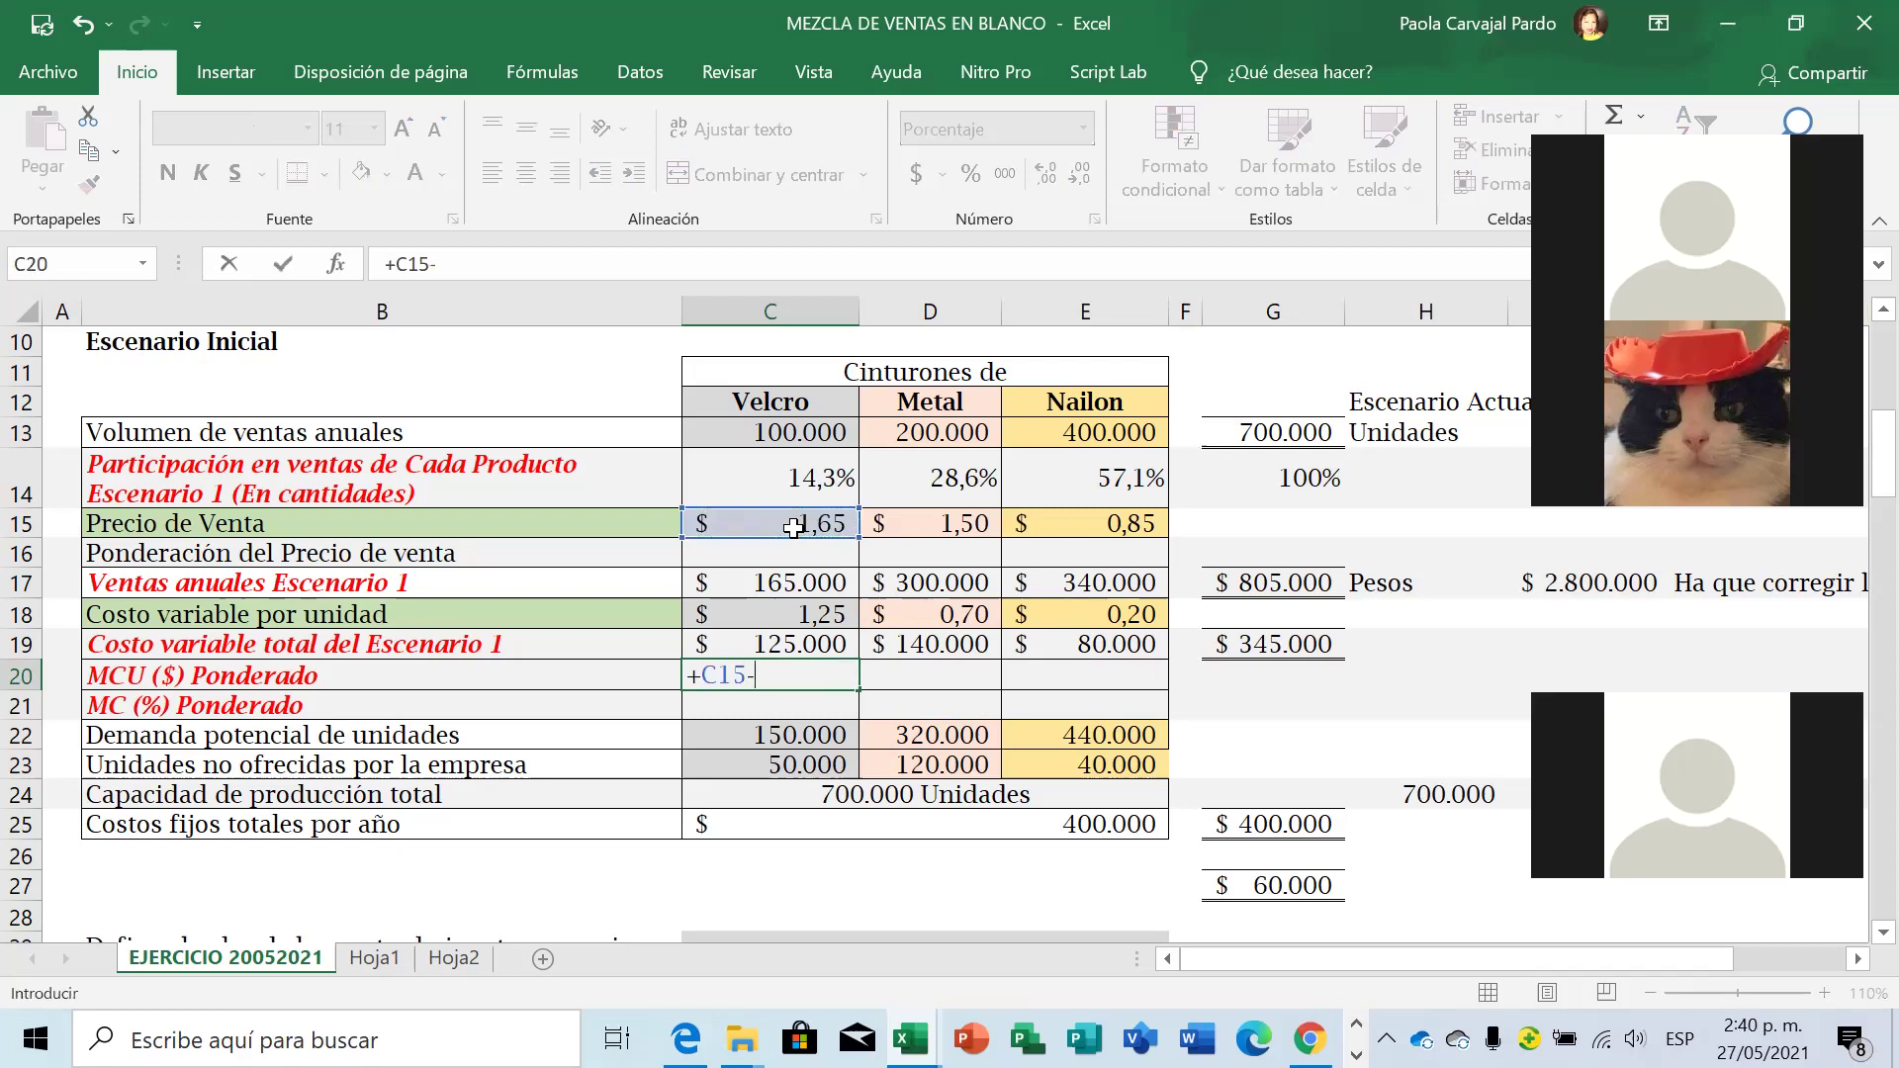
{"action": "left_click", "coordinate": [757, 643]}
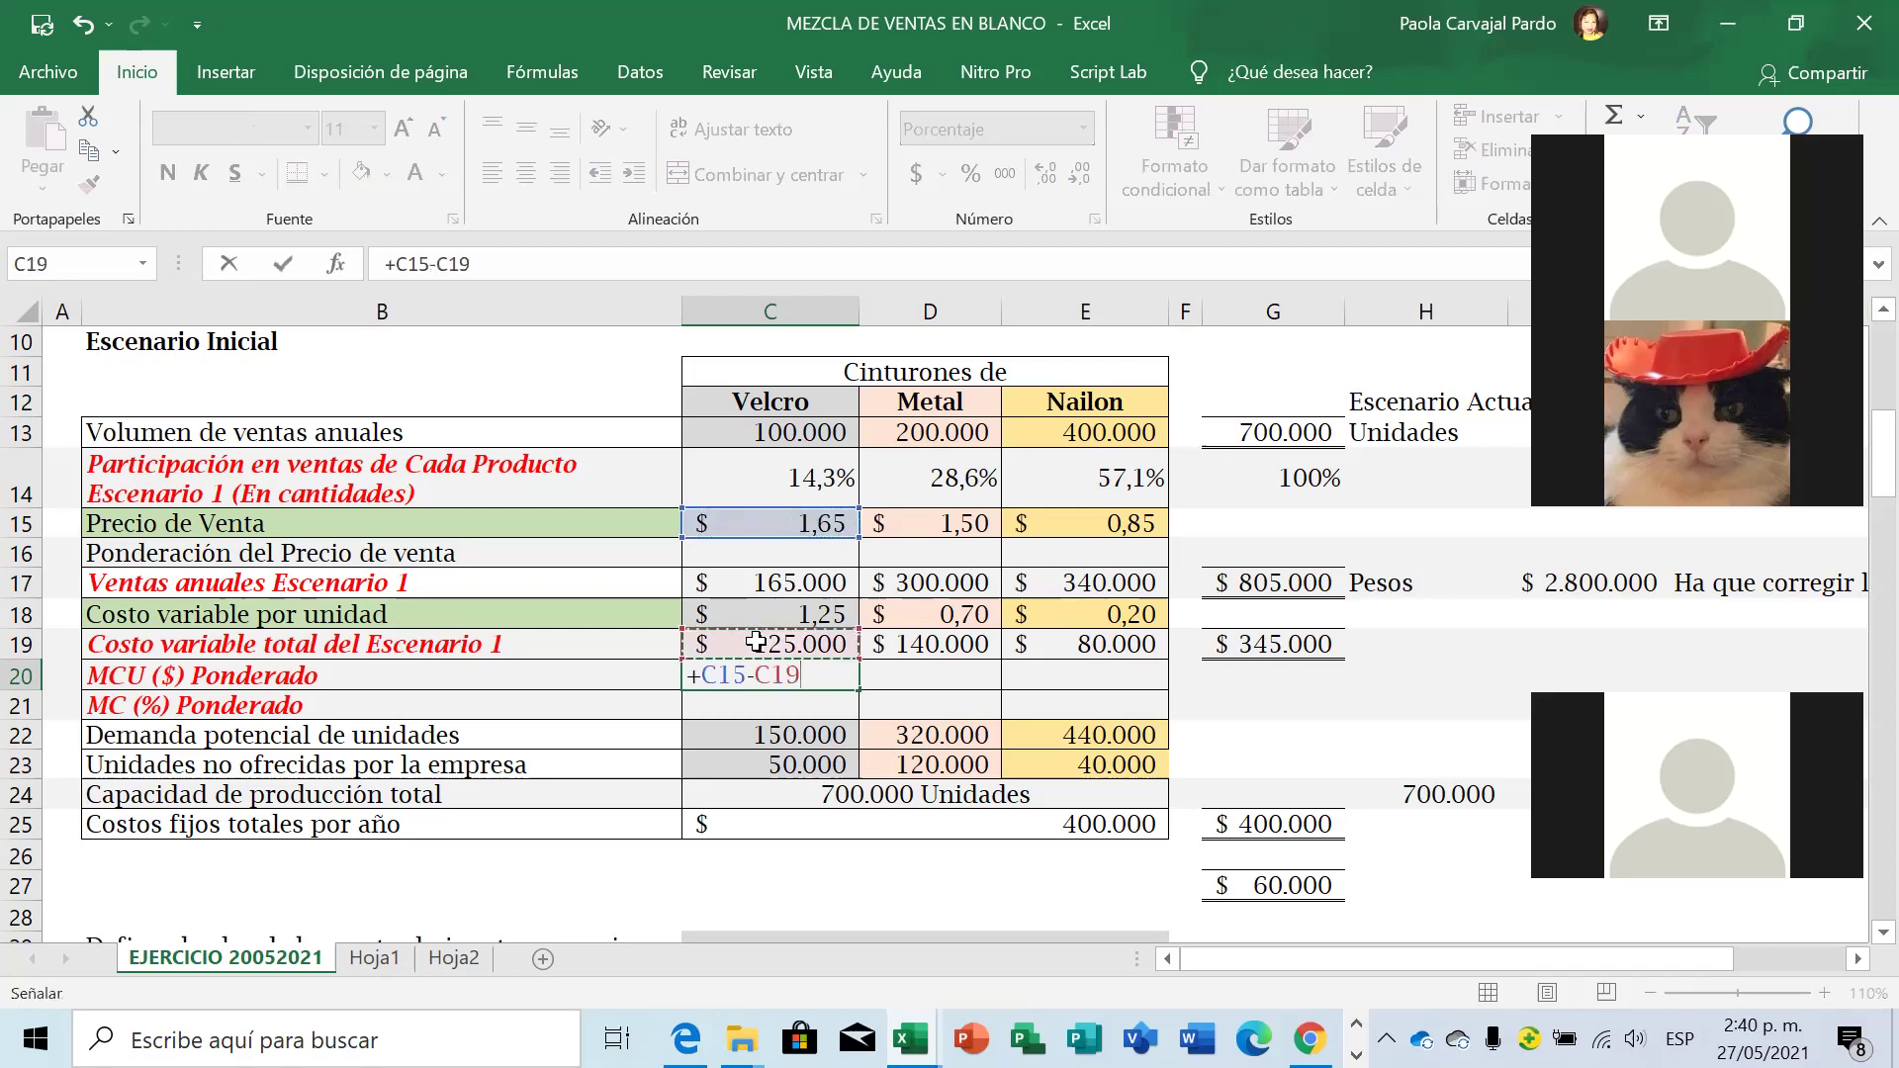
{"action": "key", "text": "Return"}
{"action": "key", "text": "Up"}
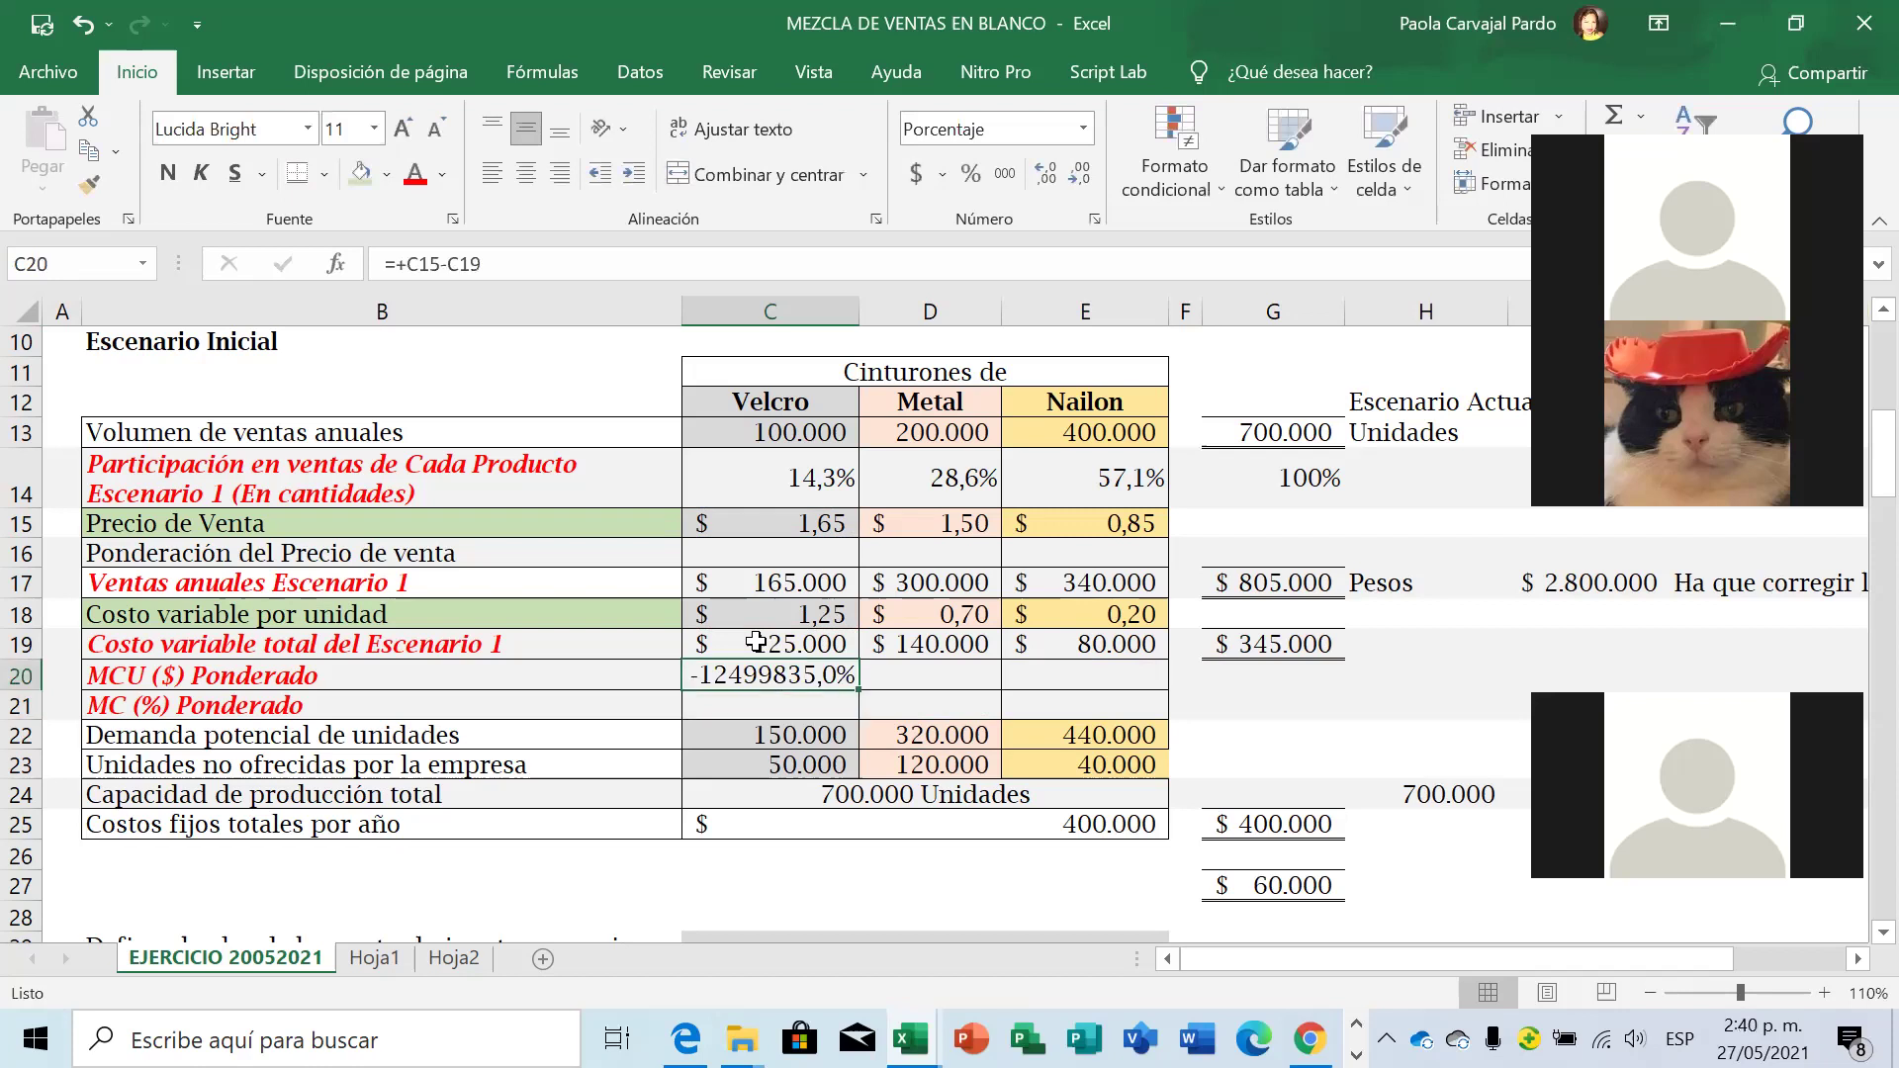
{"action": "left_click", "coordinate": [1005, 175]}
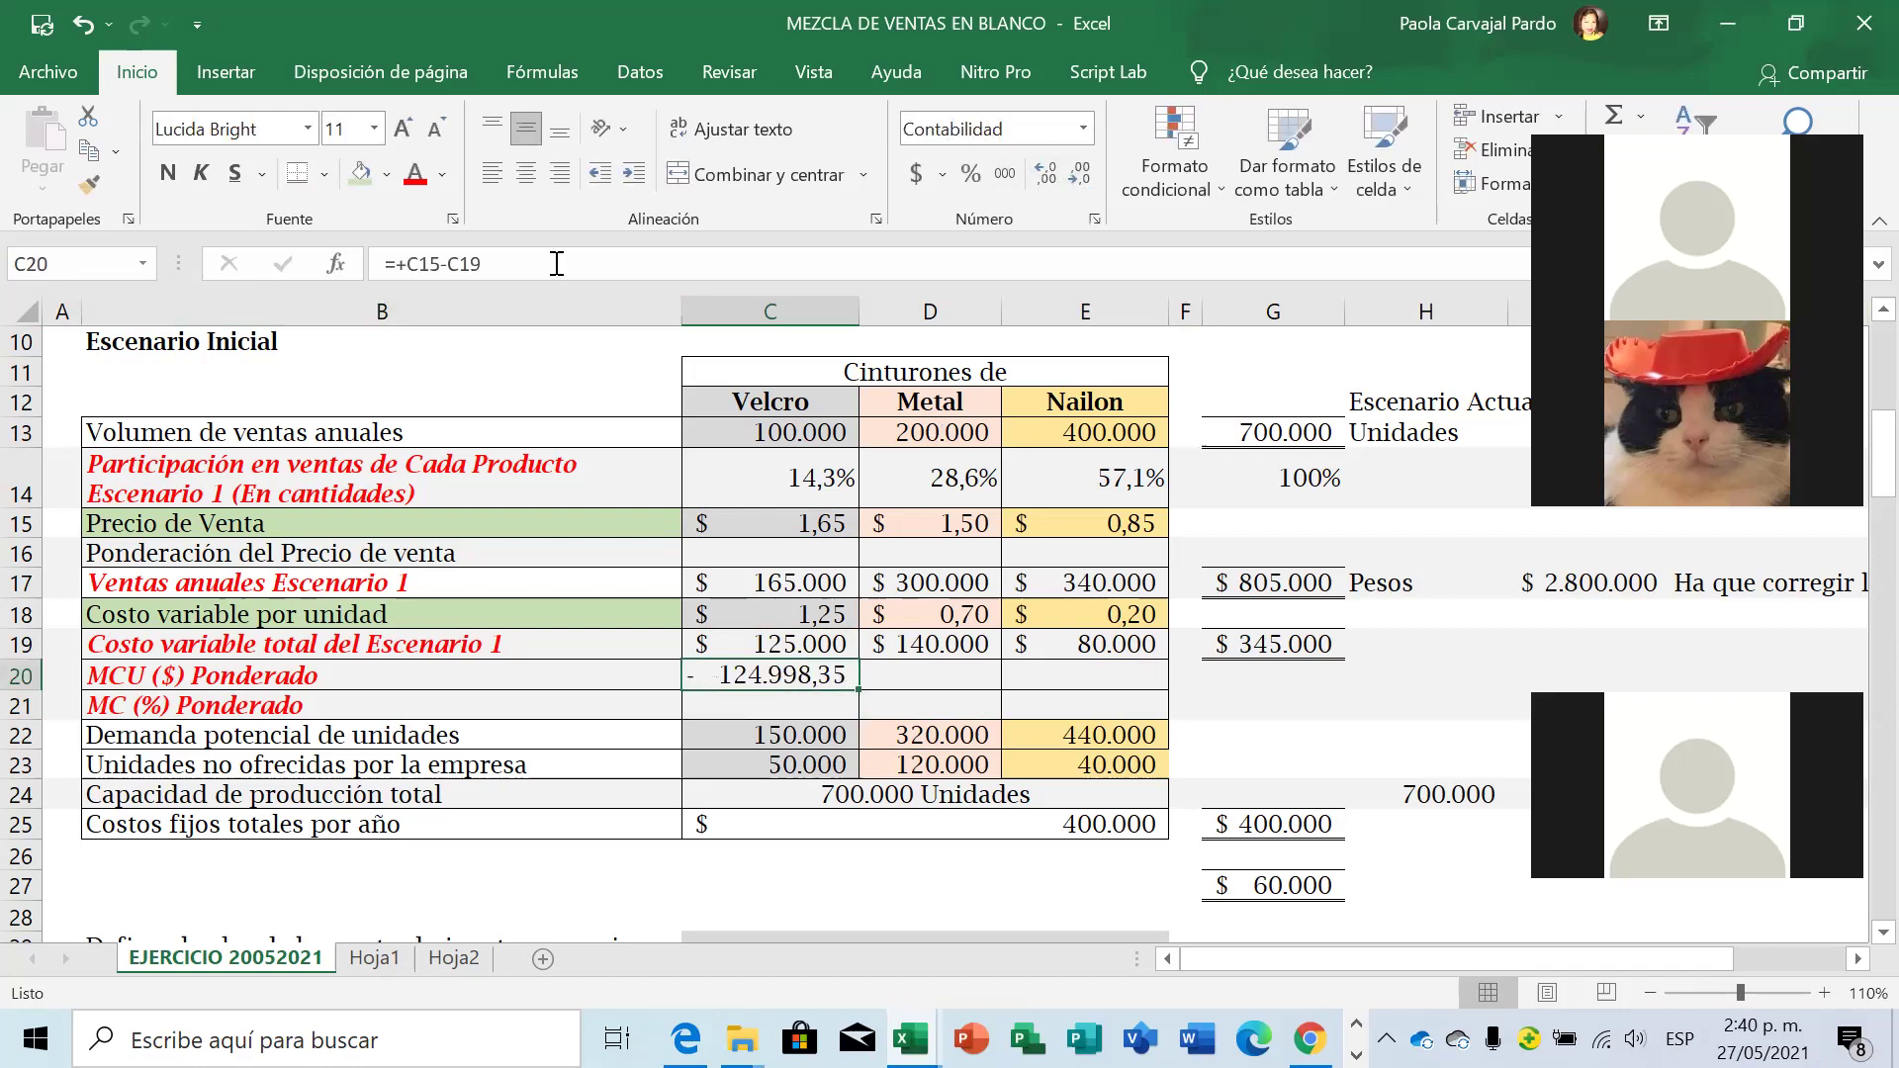
{"action": "key", "text": "F2"}
{"action": "left_click", "coordinate": [760, 607]}
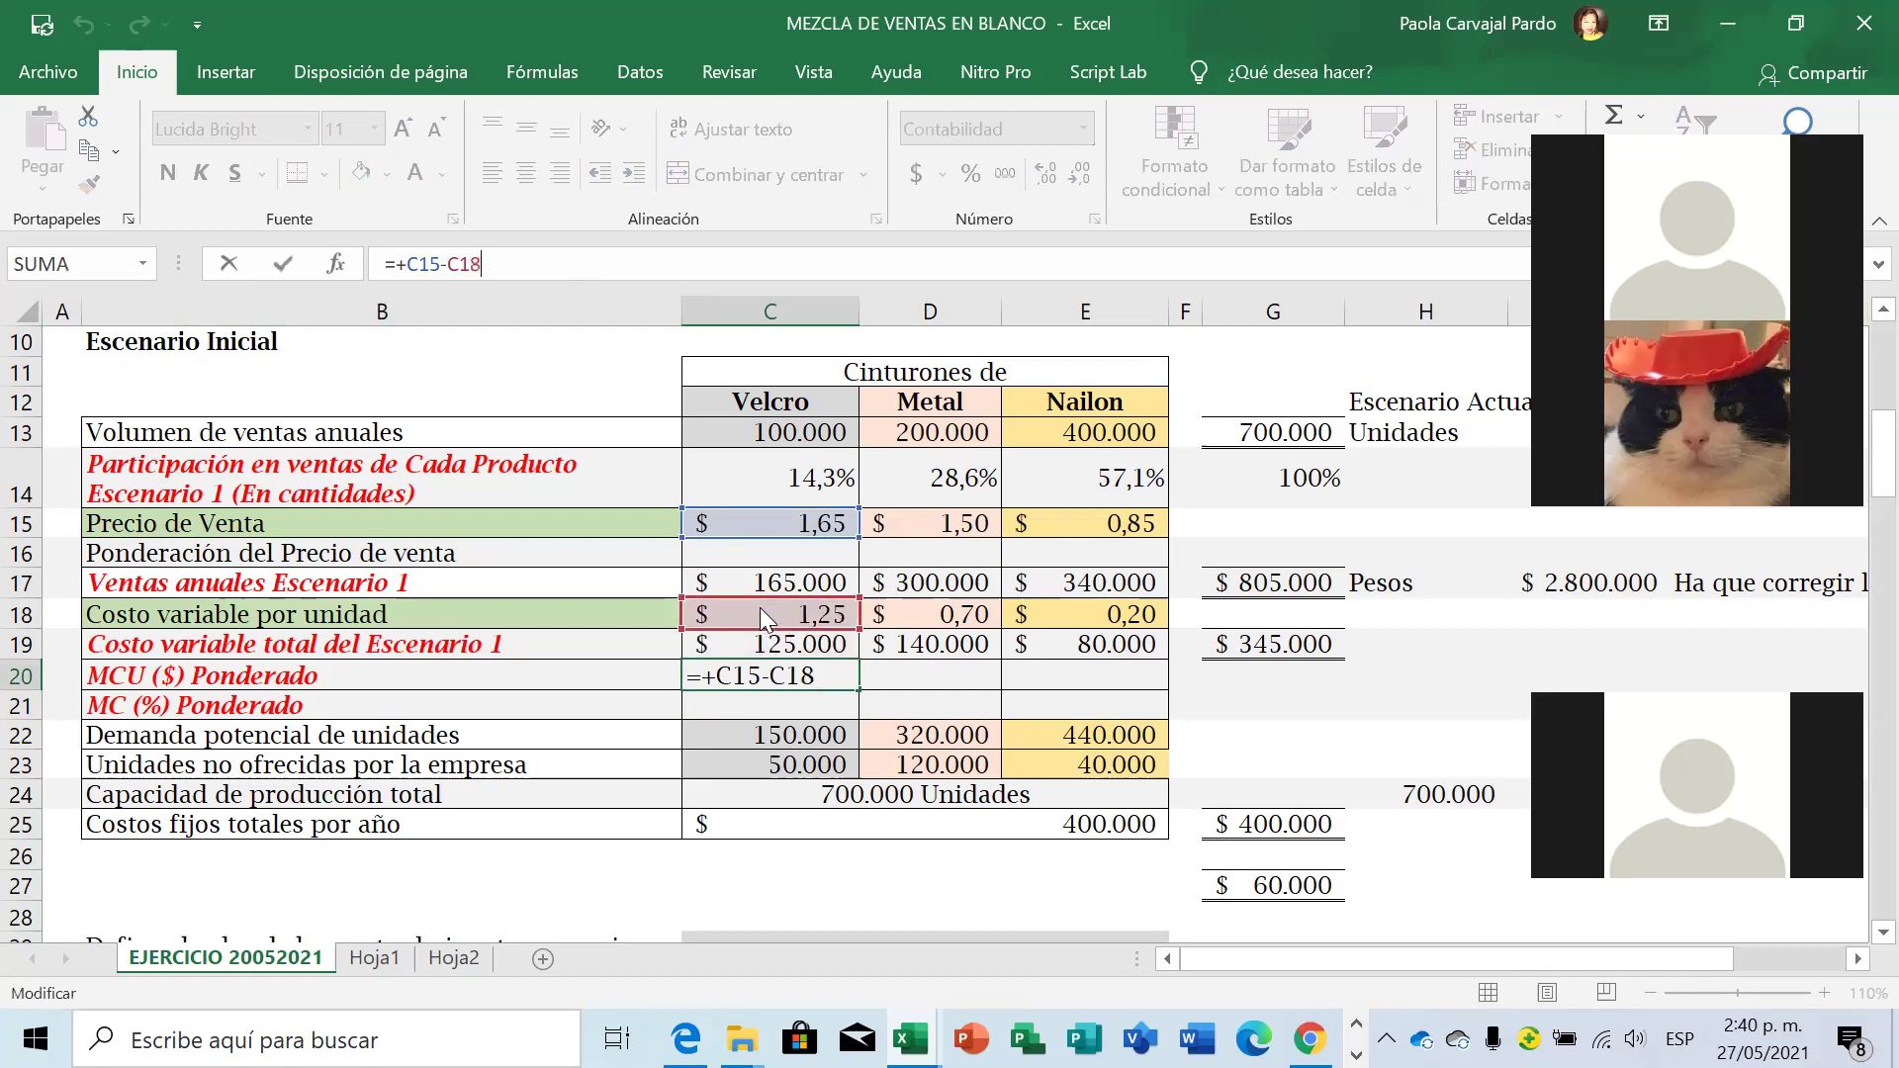
{"action": "key", "text": "Return"}
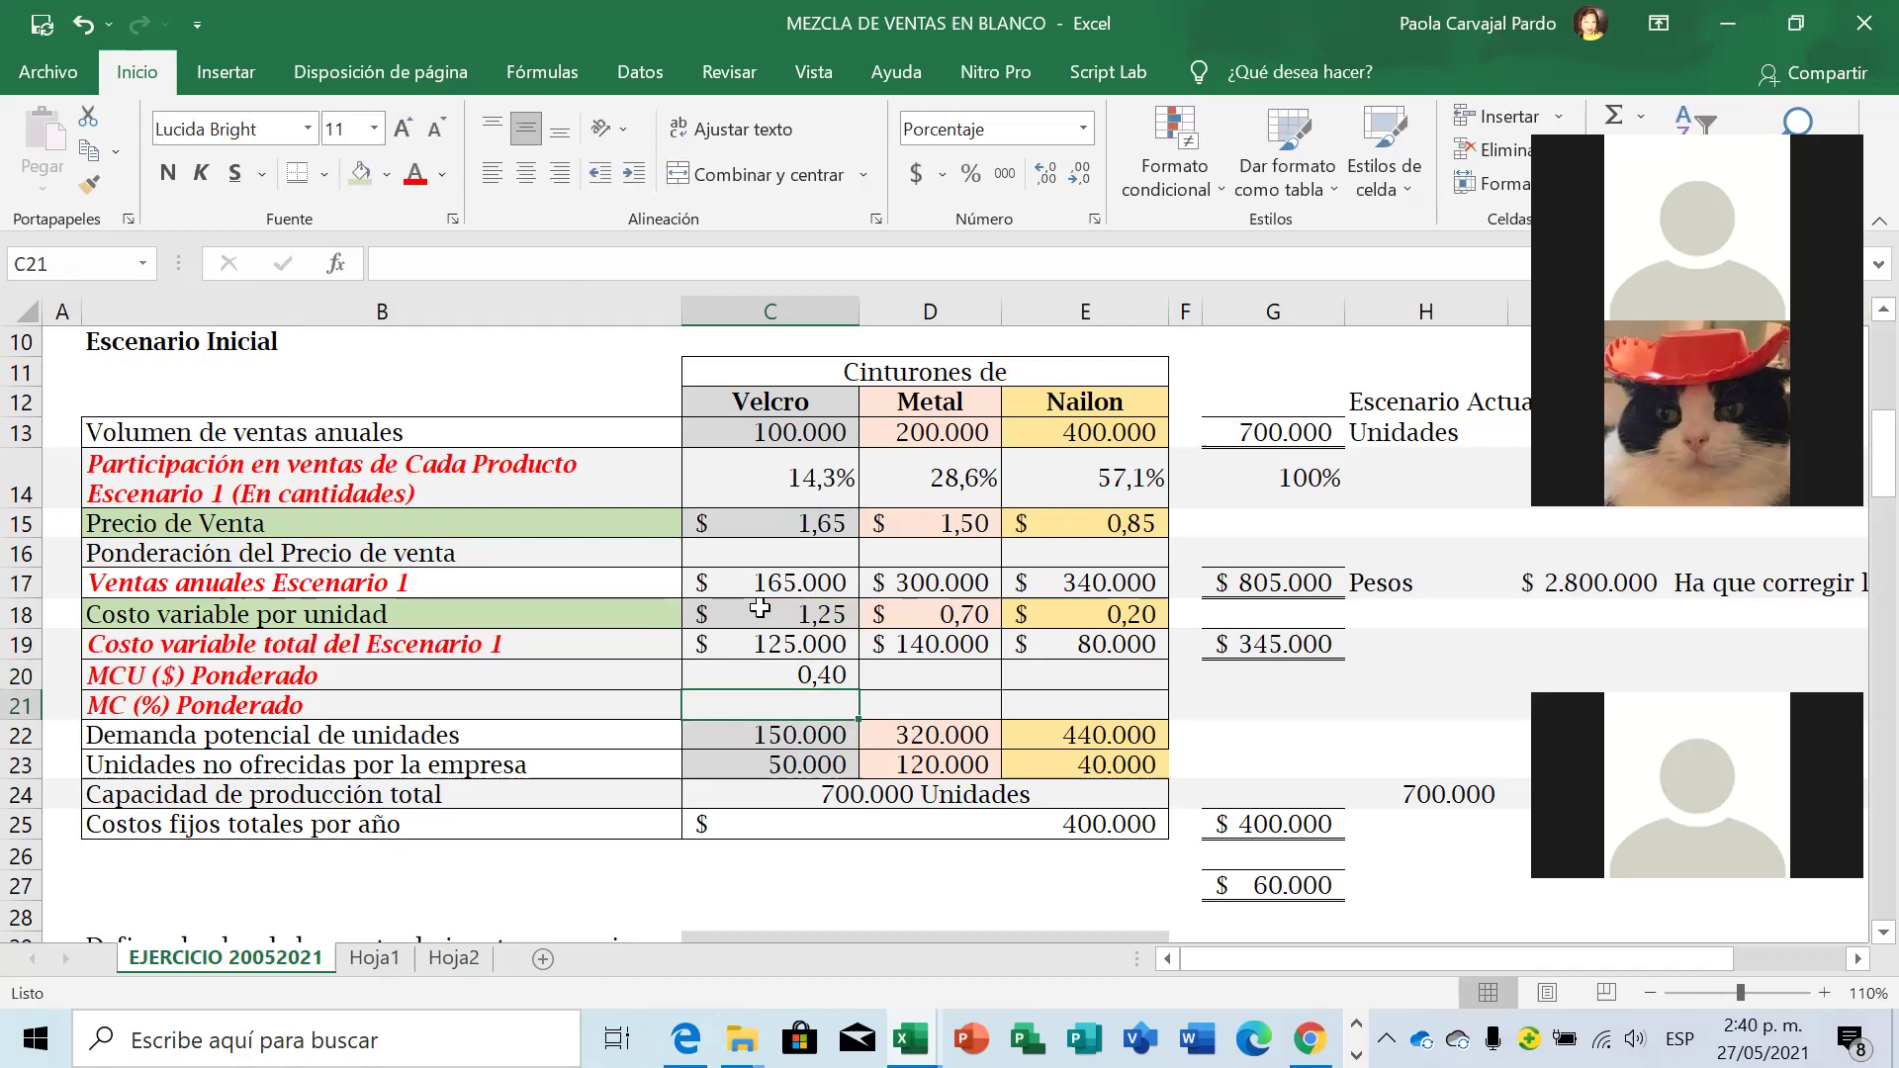
{"action": "key", "text": "Up"}
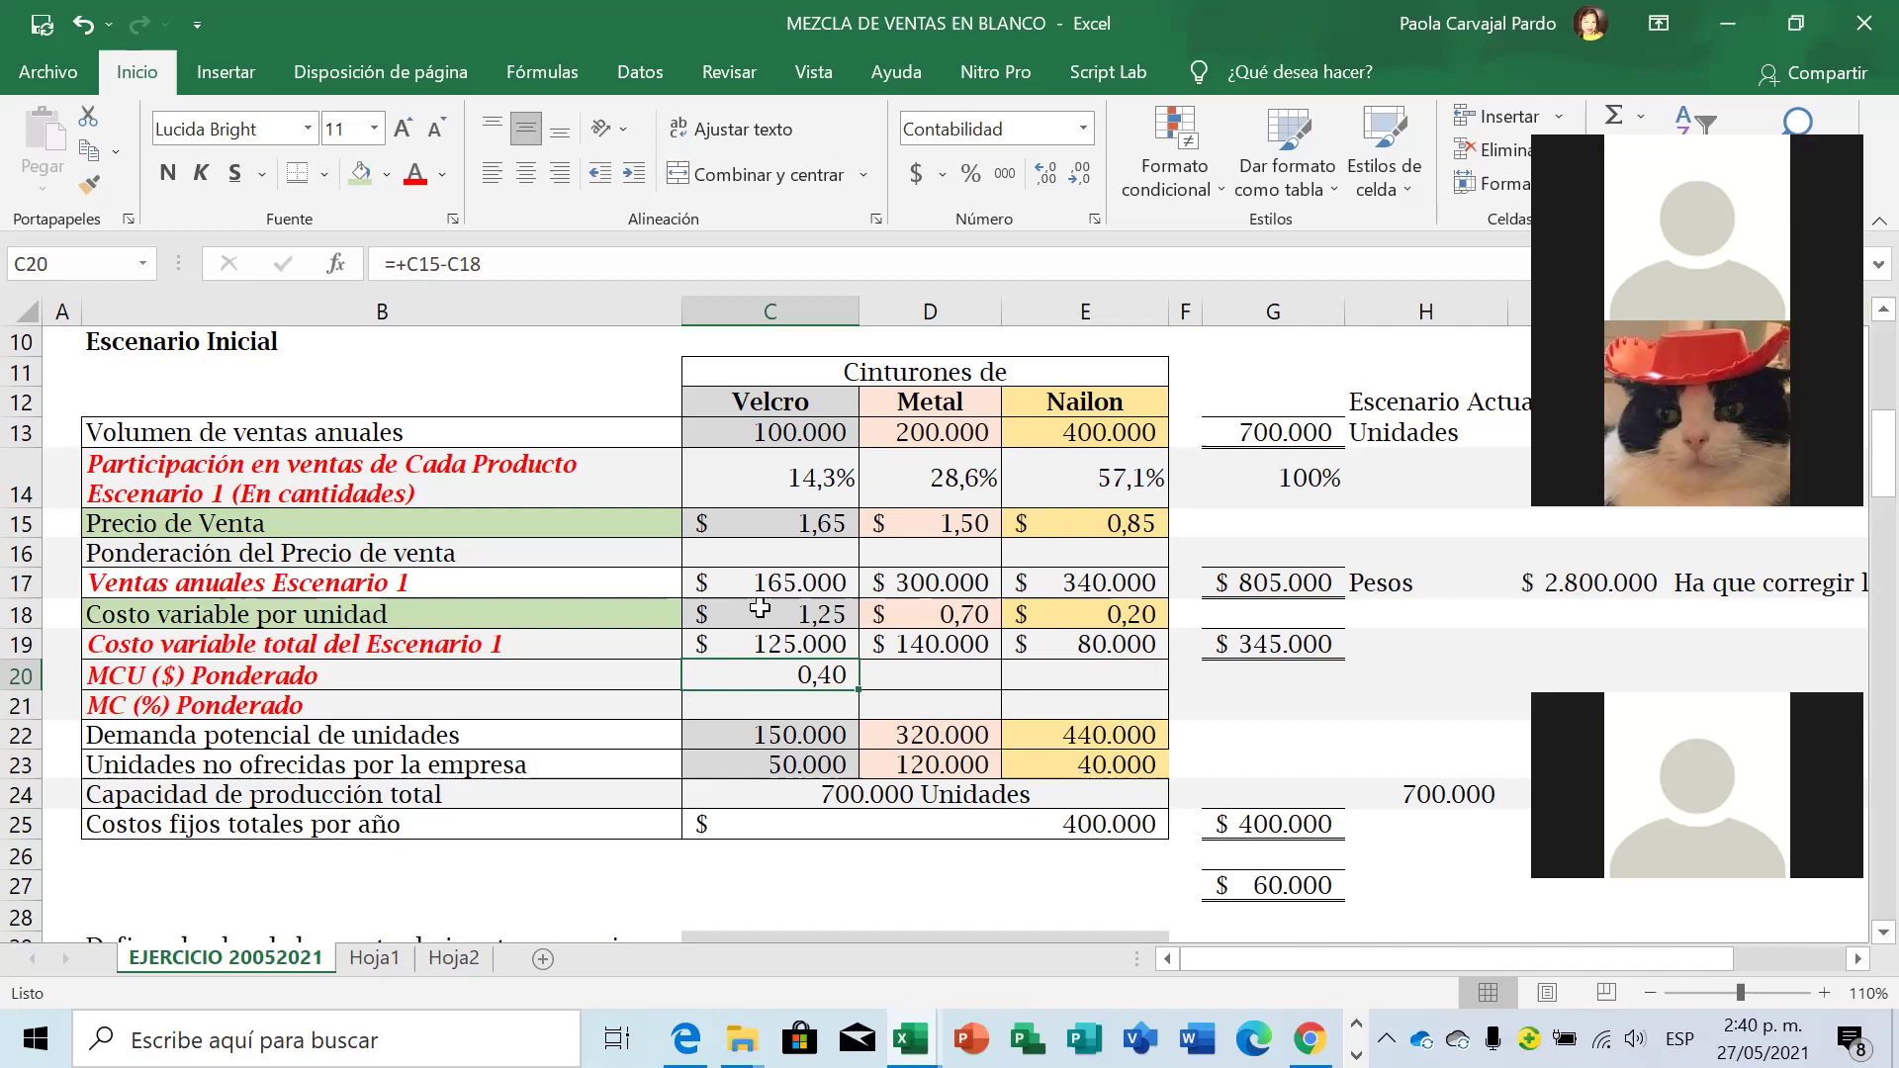
Copy the C20 margin formula to D20 and E20, giving 0,80 for Metal and 0,65 for Nailon.
{"action": "key", "text": "ctrl+c"}
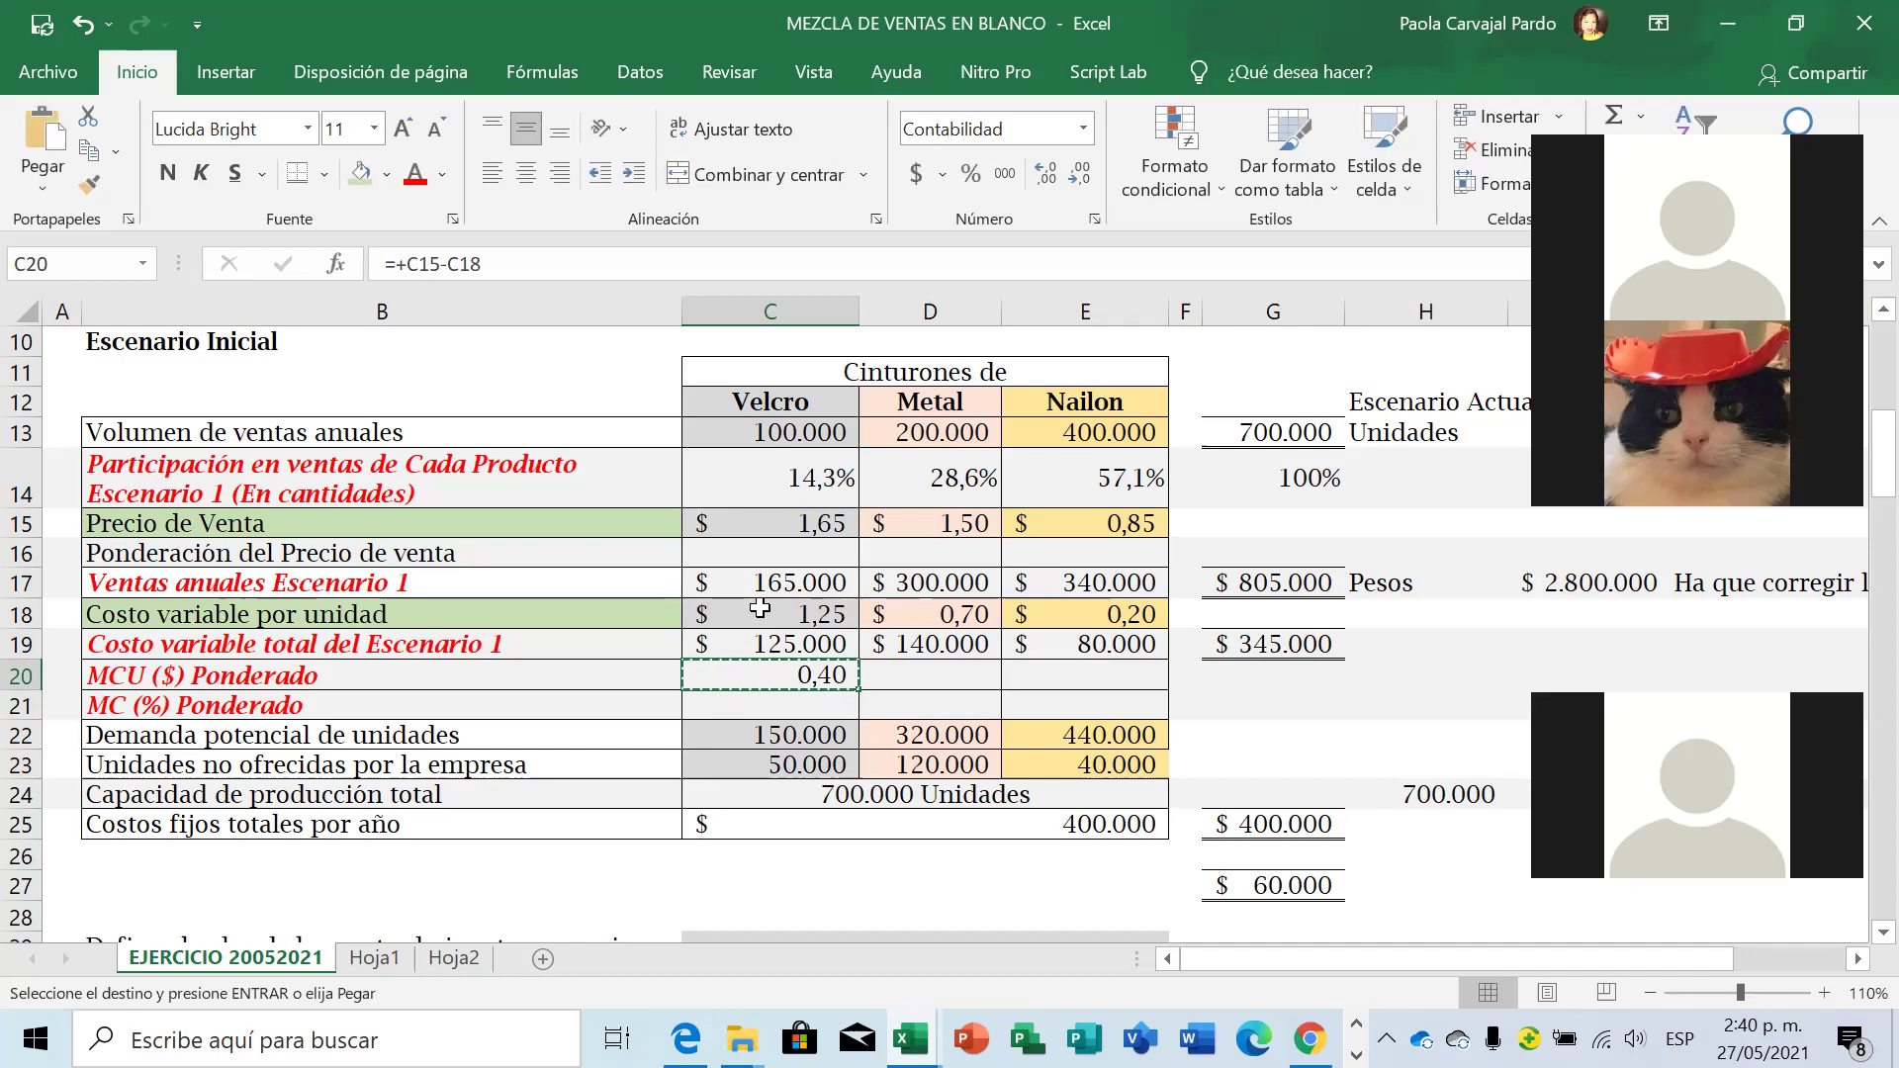
{"action": "key", "text": "Right"}
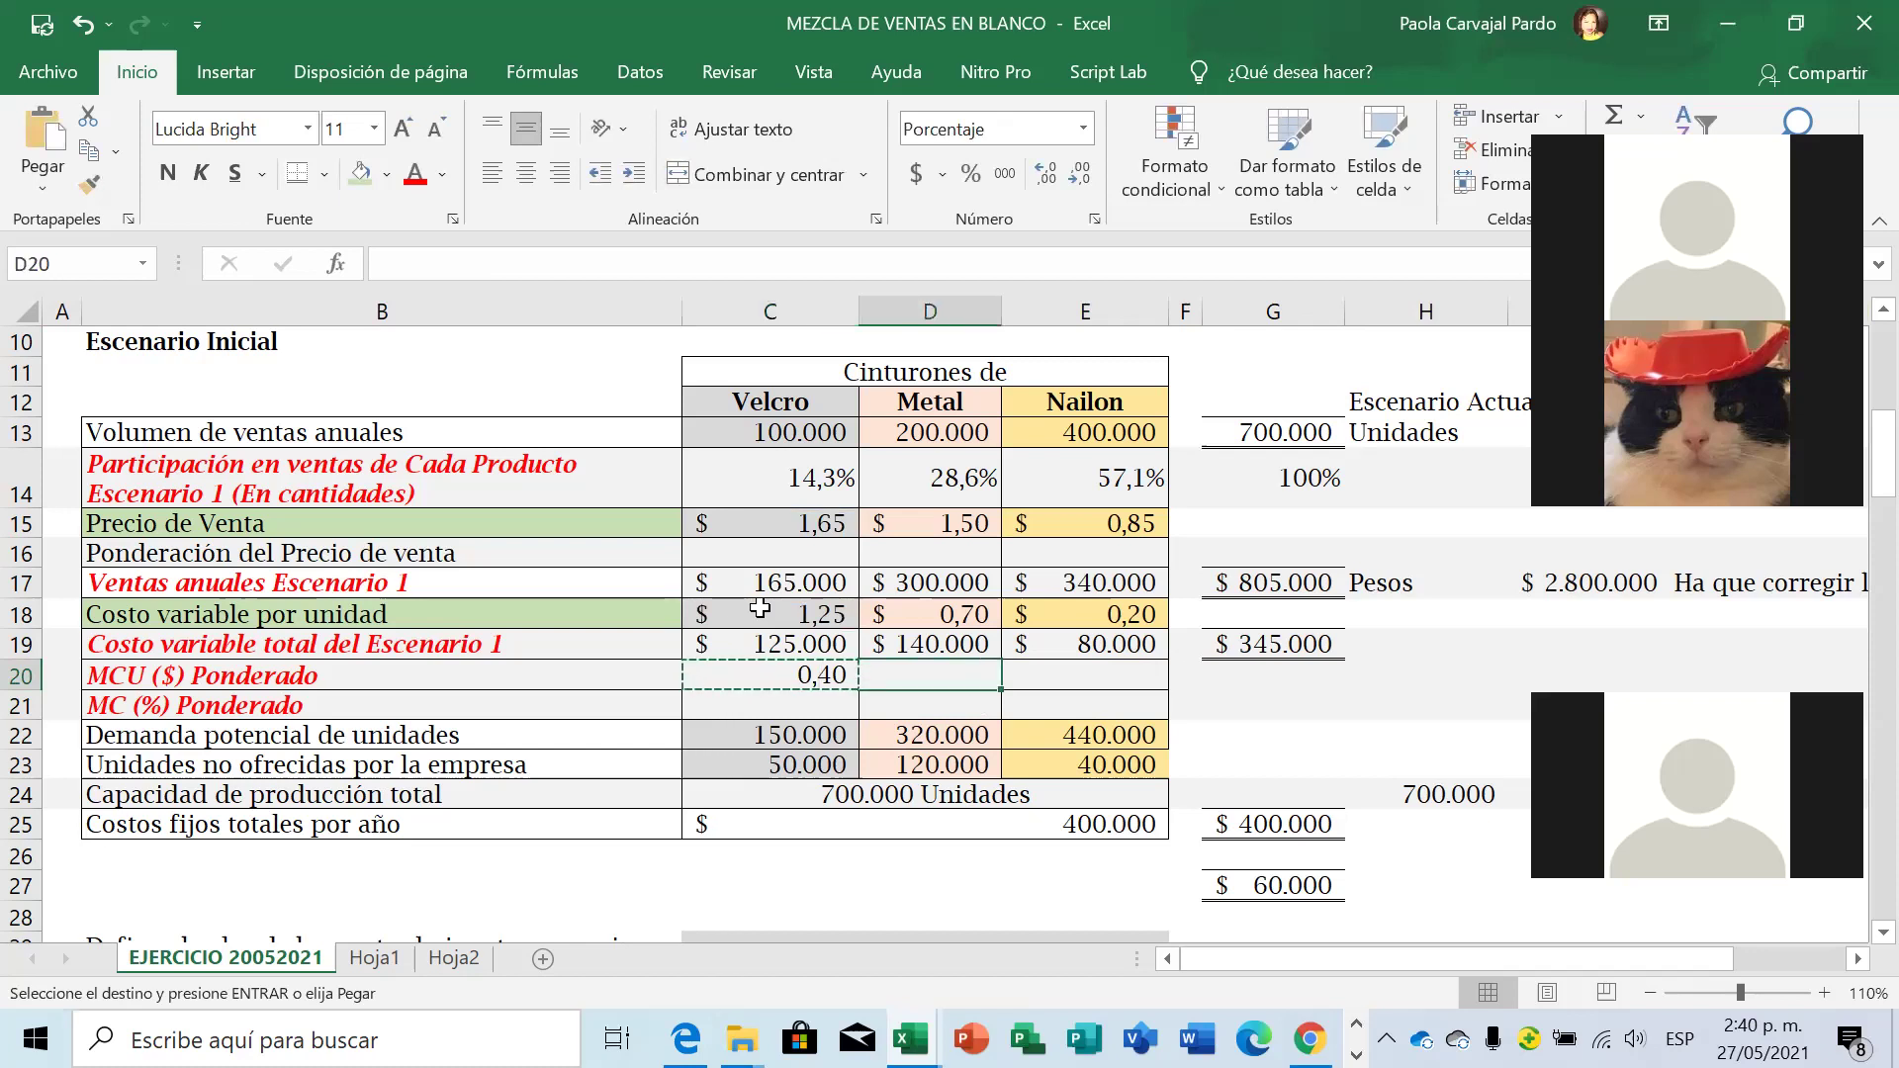
{"action": "key", "text": "ctrl+v"}
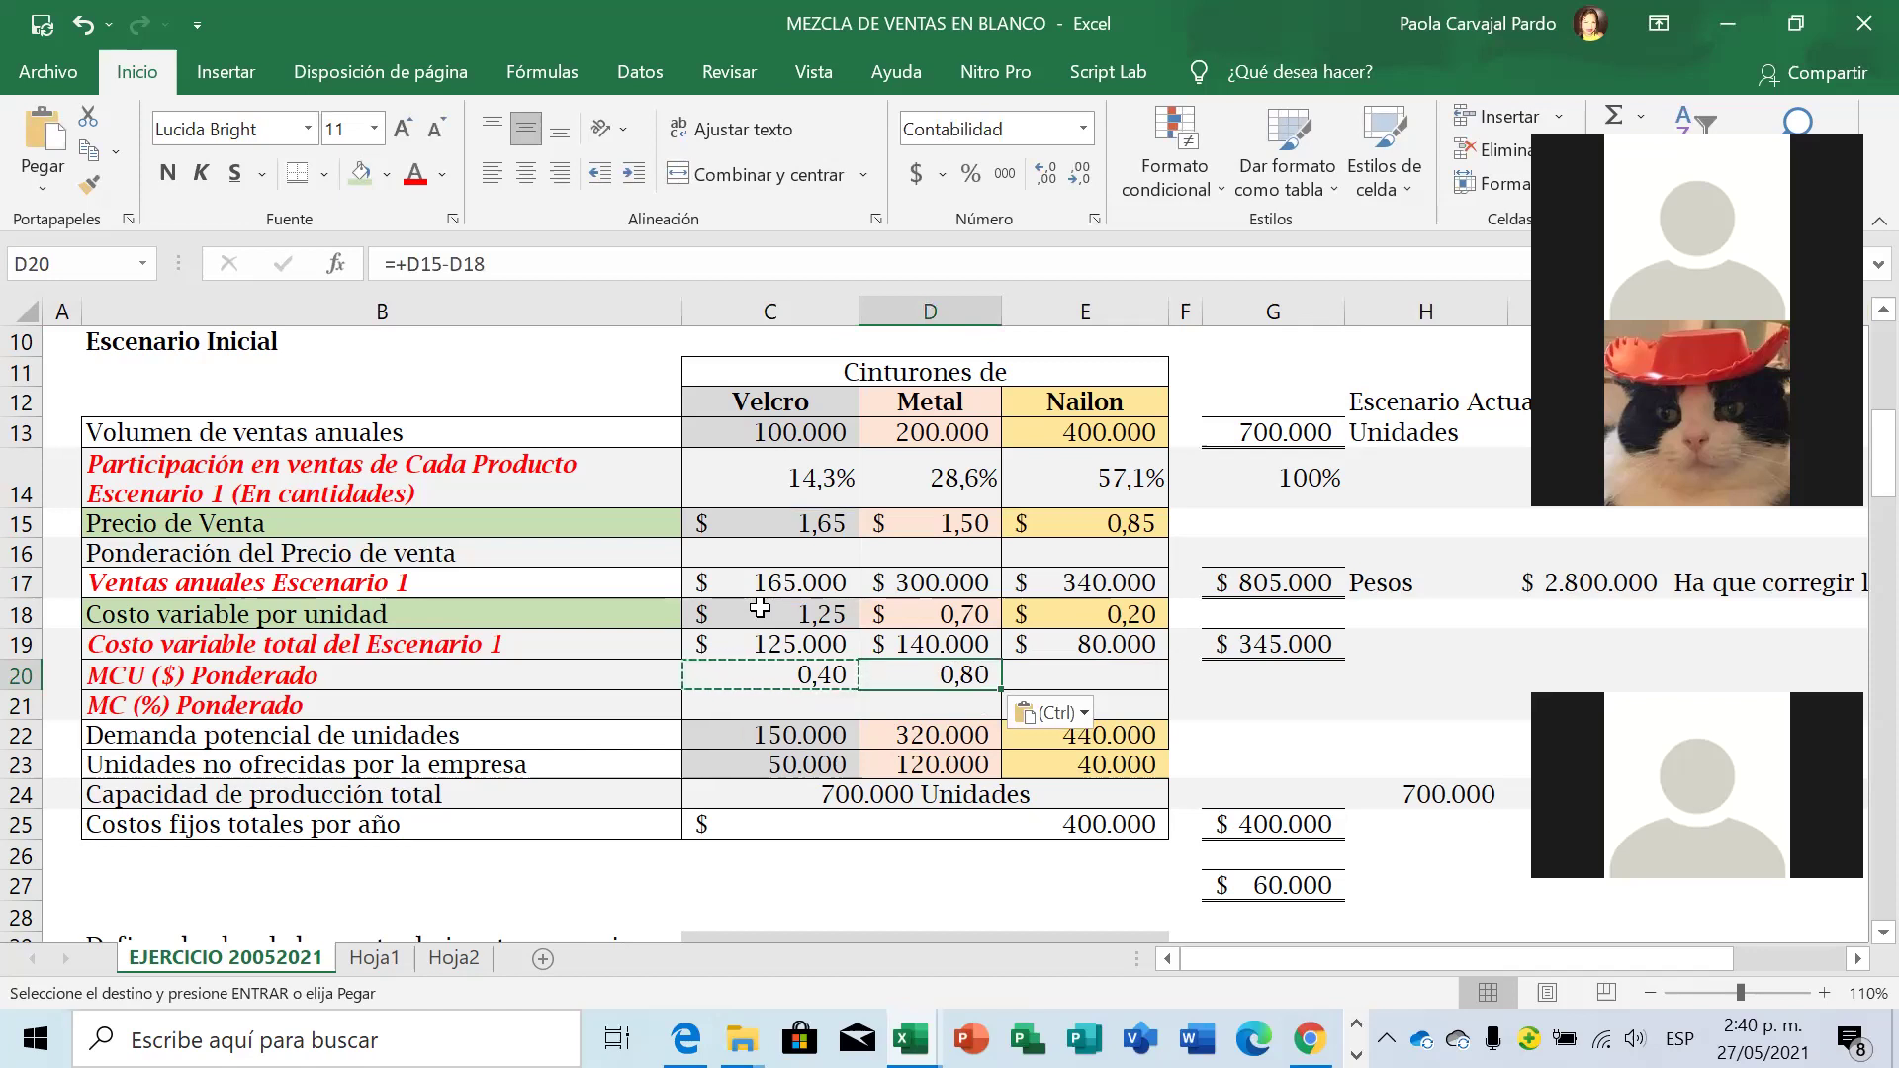
{"action": "key", "text": "Right"}
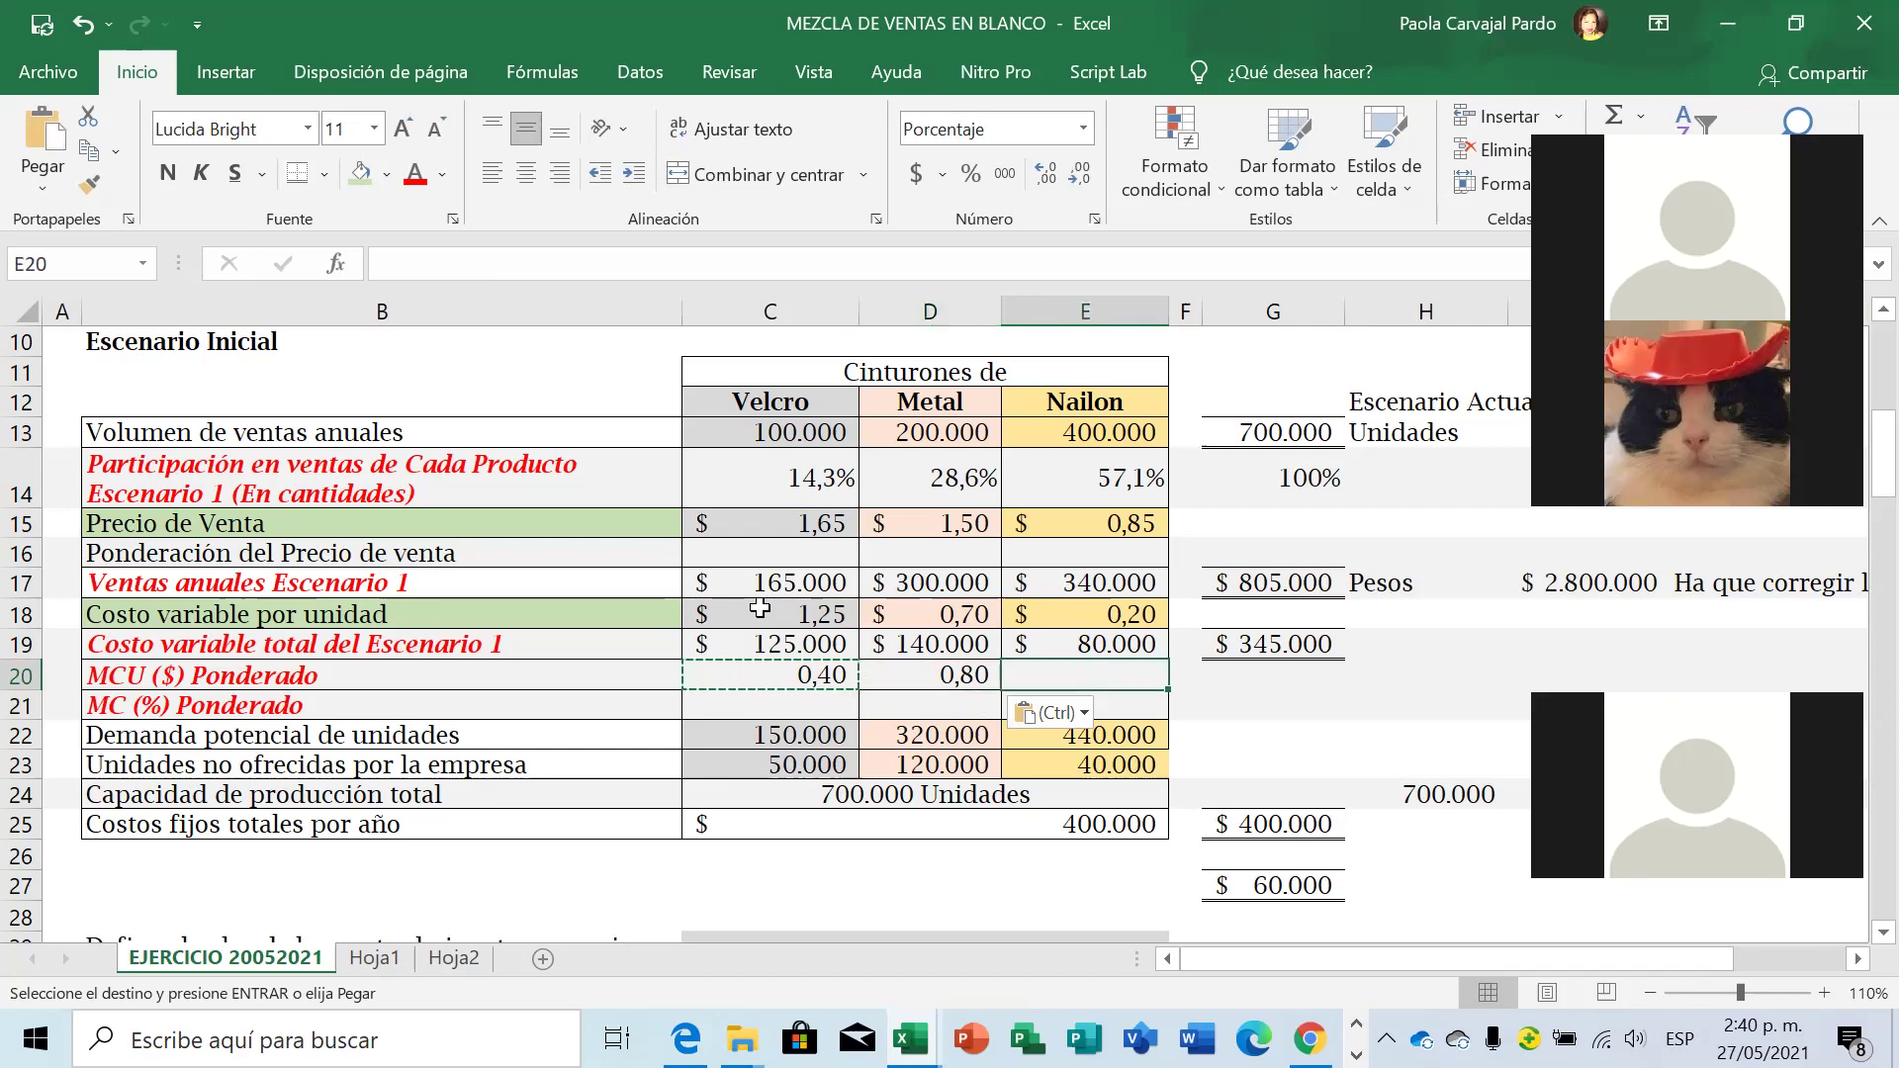
{"action": "key", "text": "ctrl+v"}
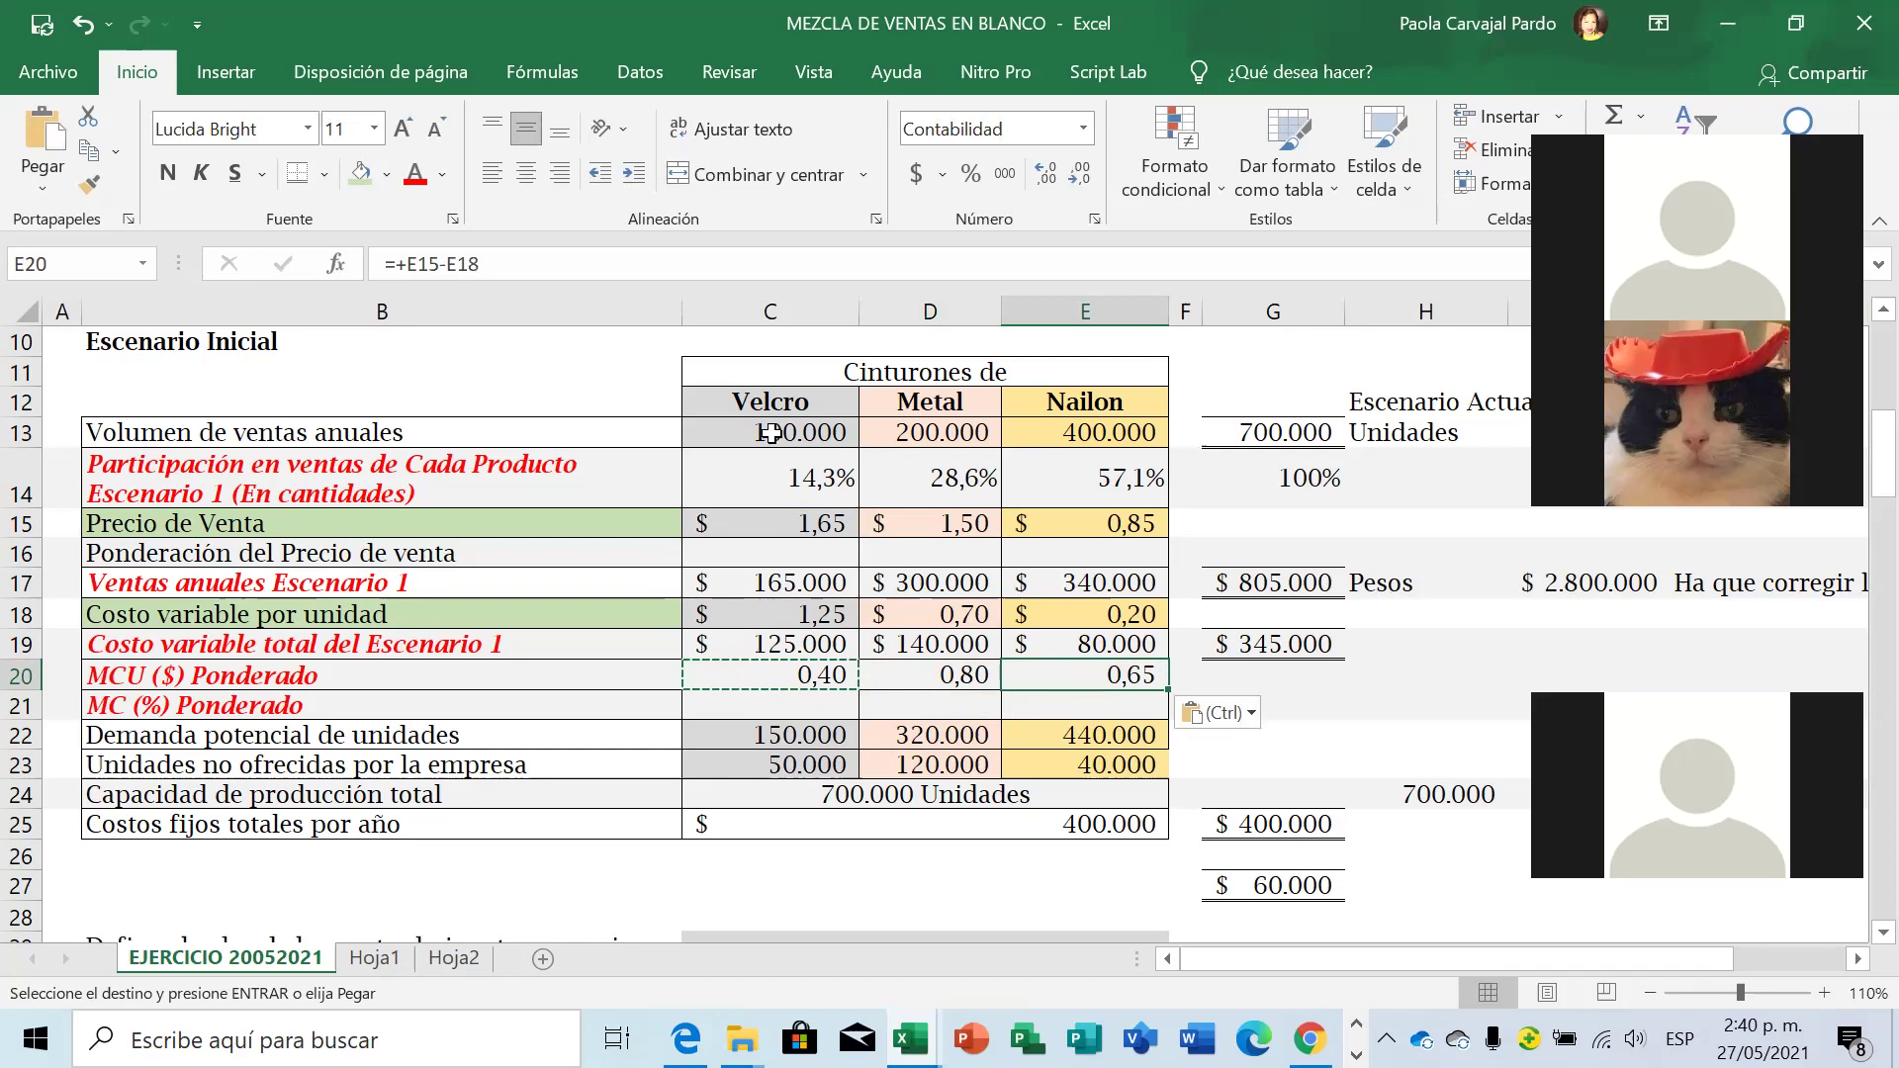
Trace the precedents of the Nailon, Metal and Velcro margin cells E20, D20 and C20.
{"action": "left_click", "coordinate": [542, 85]}
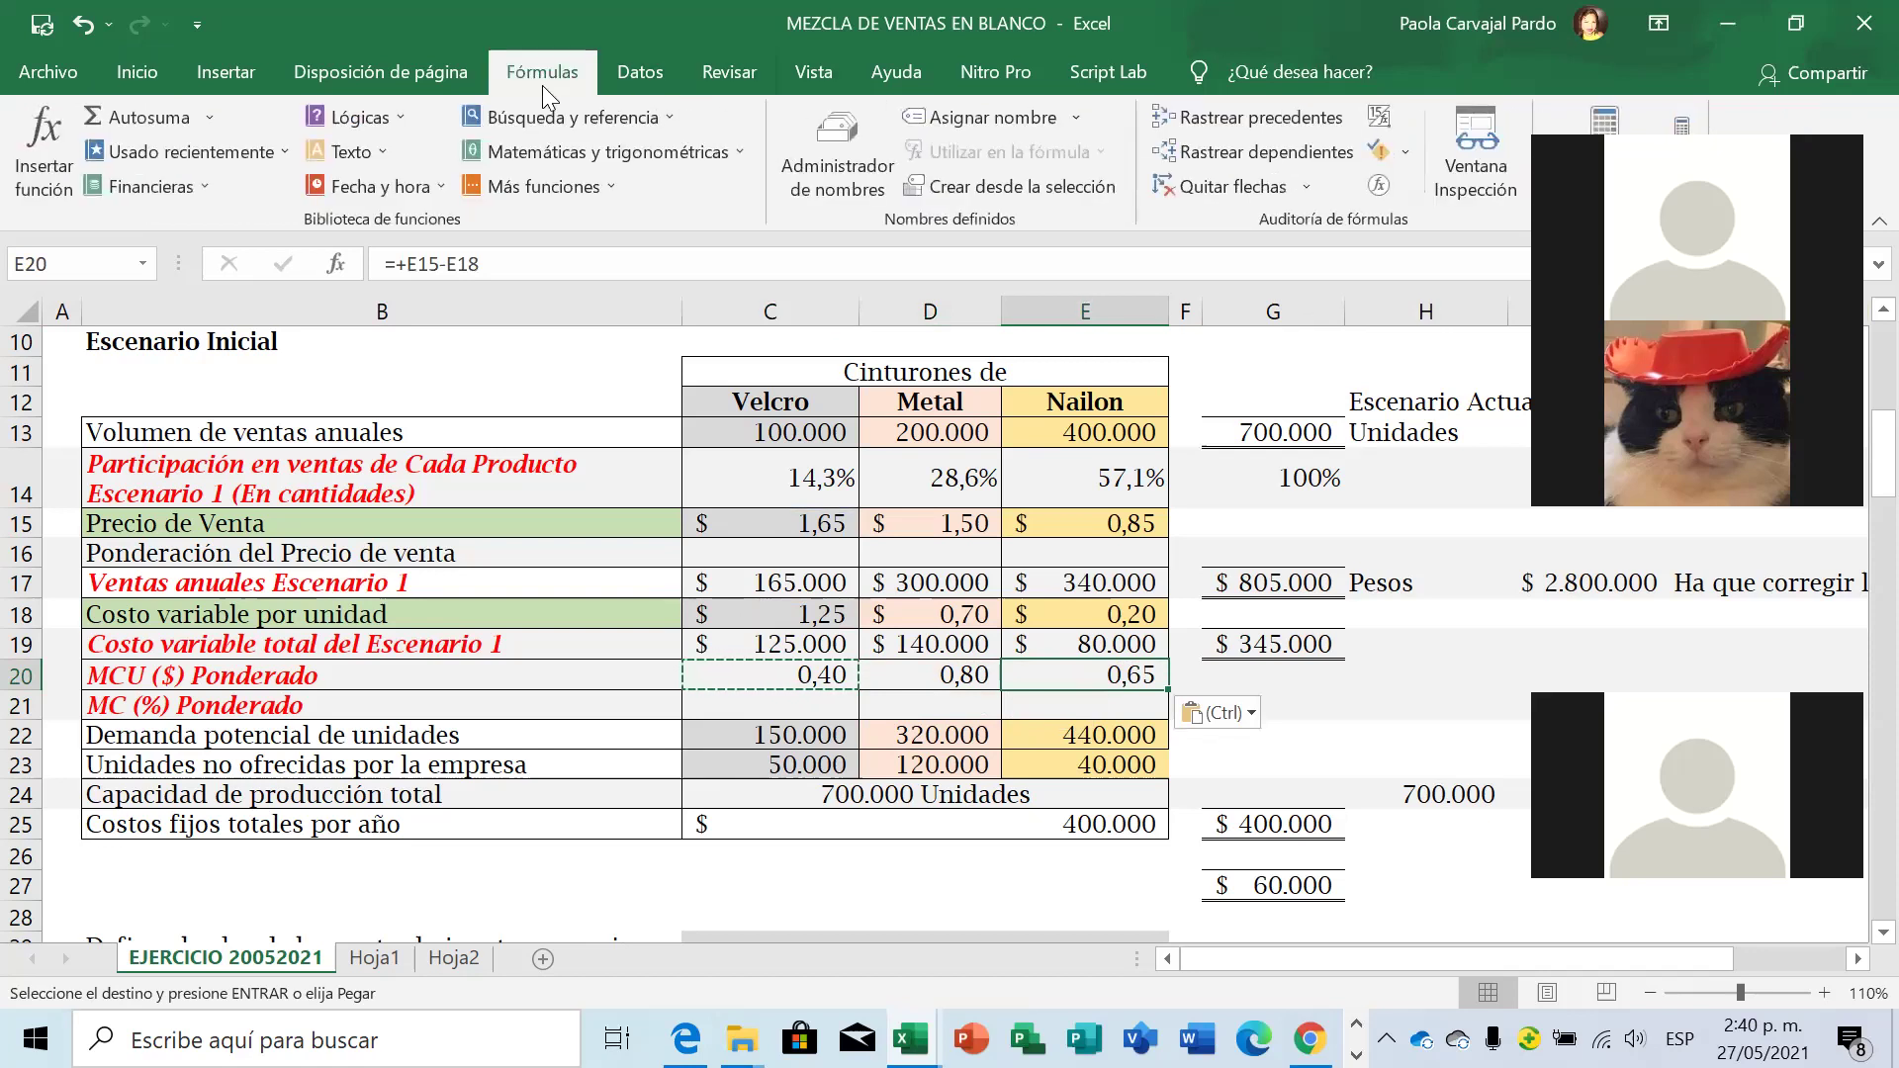
{"action": "left_click", "coordinate": [1286, 116]}
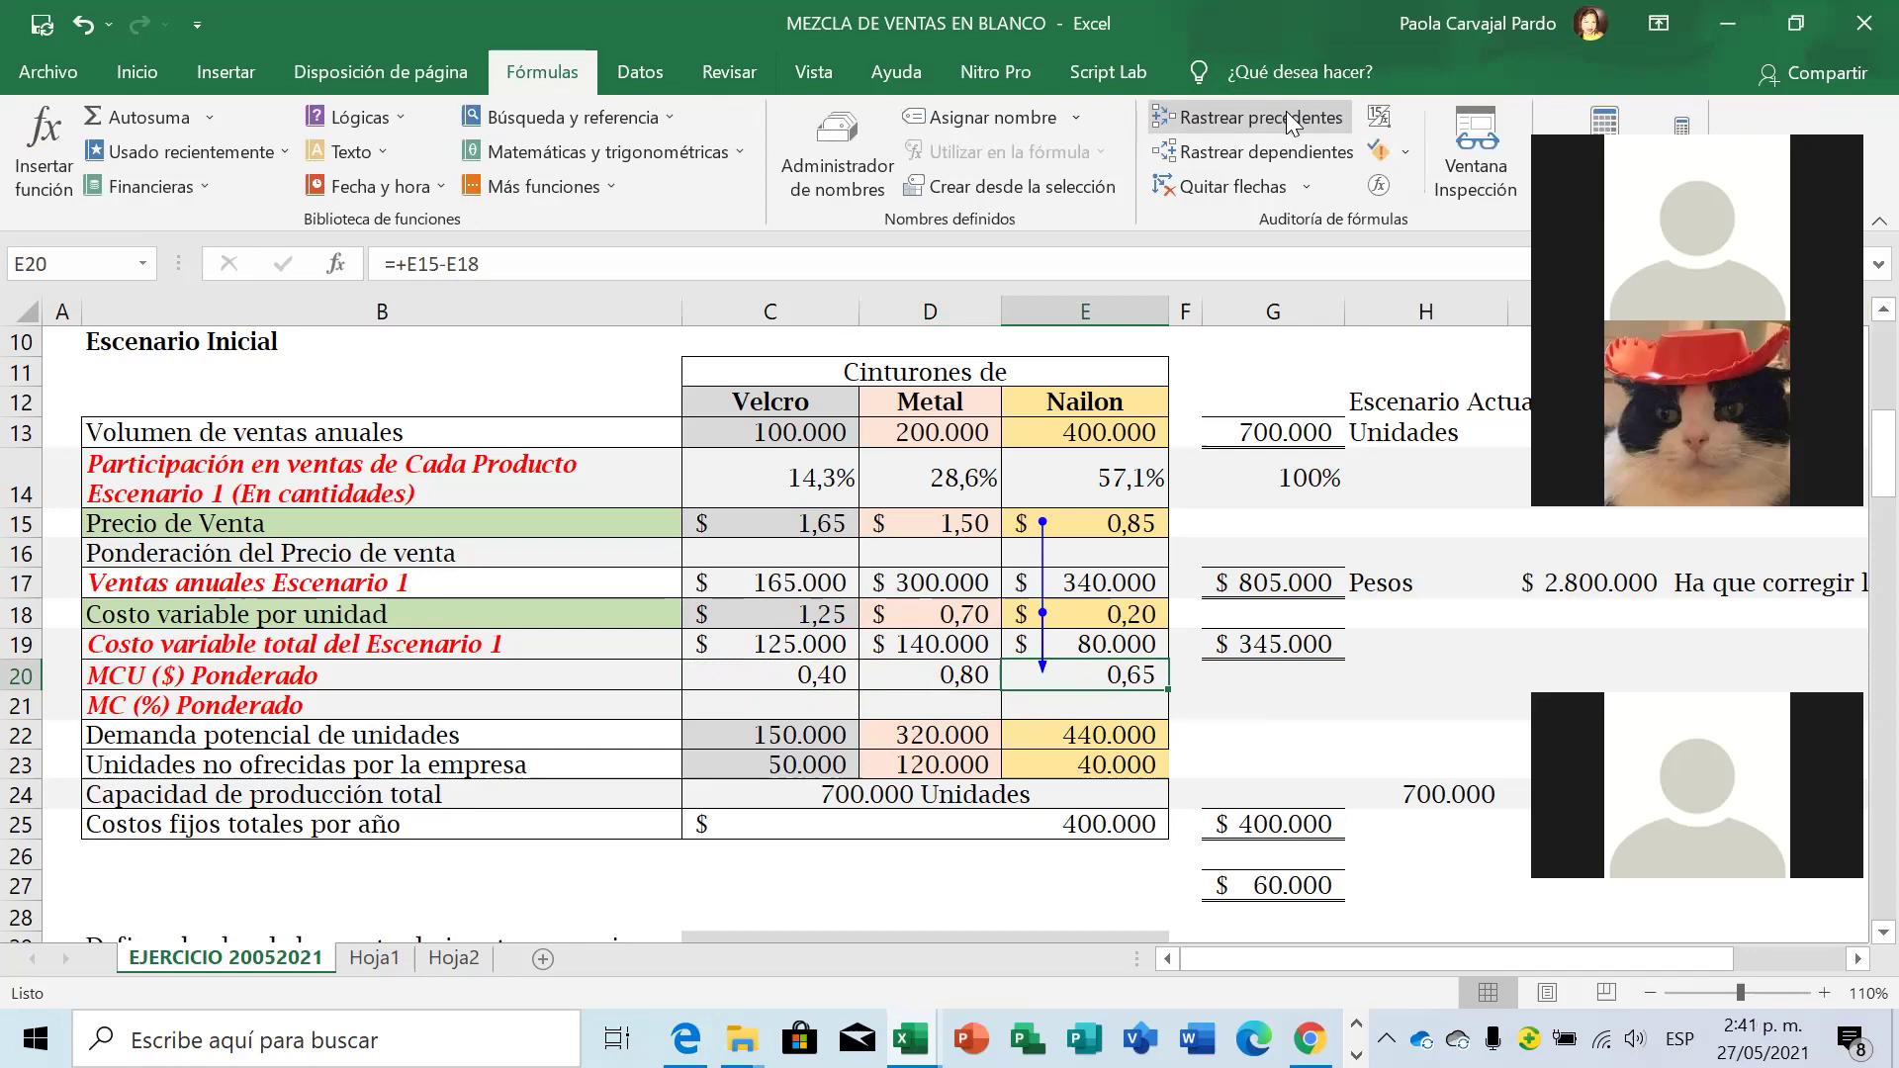
{"action": "key", "text": "Left"}
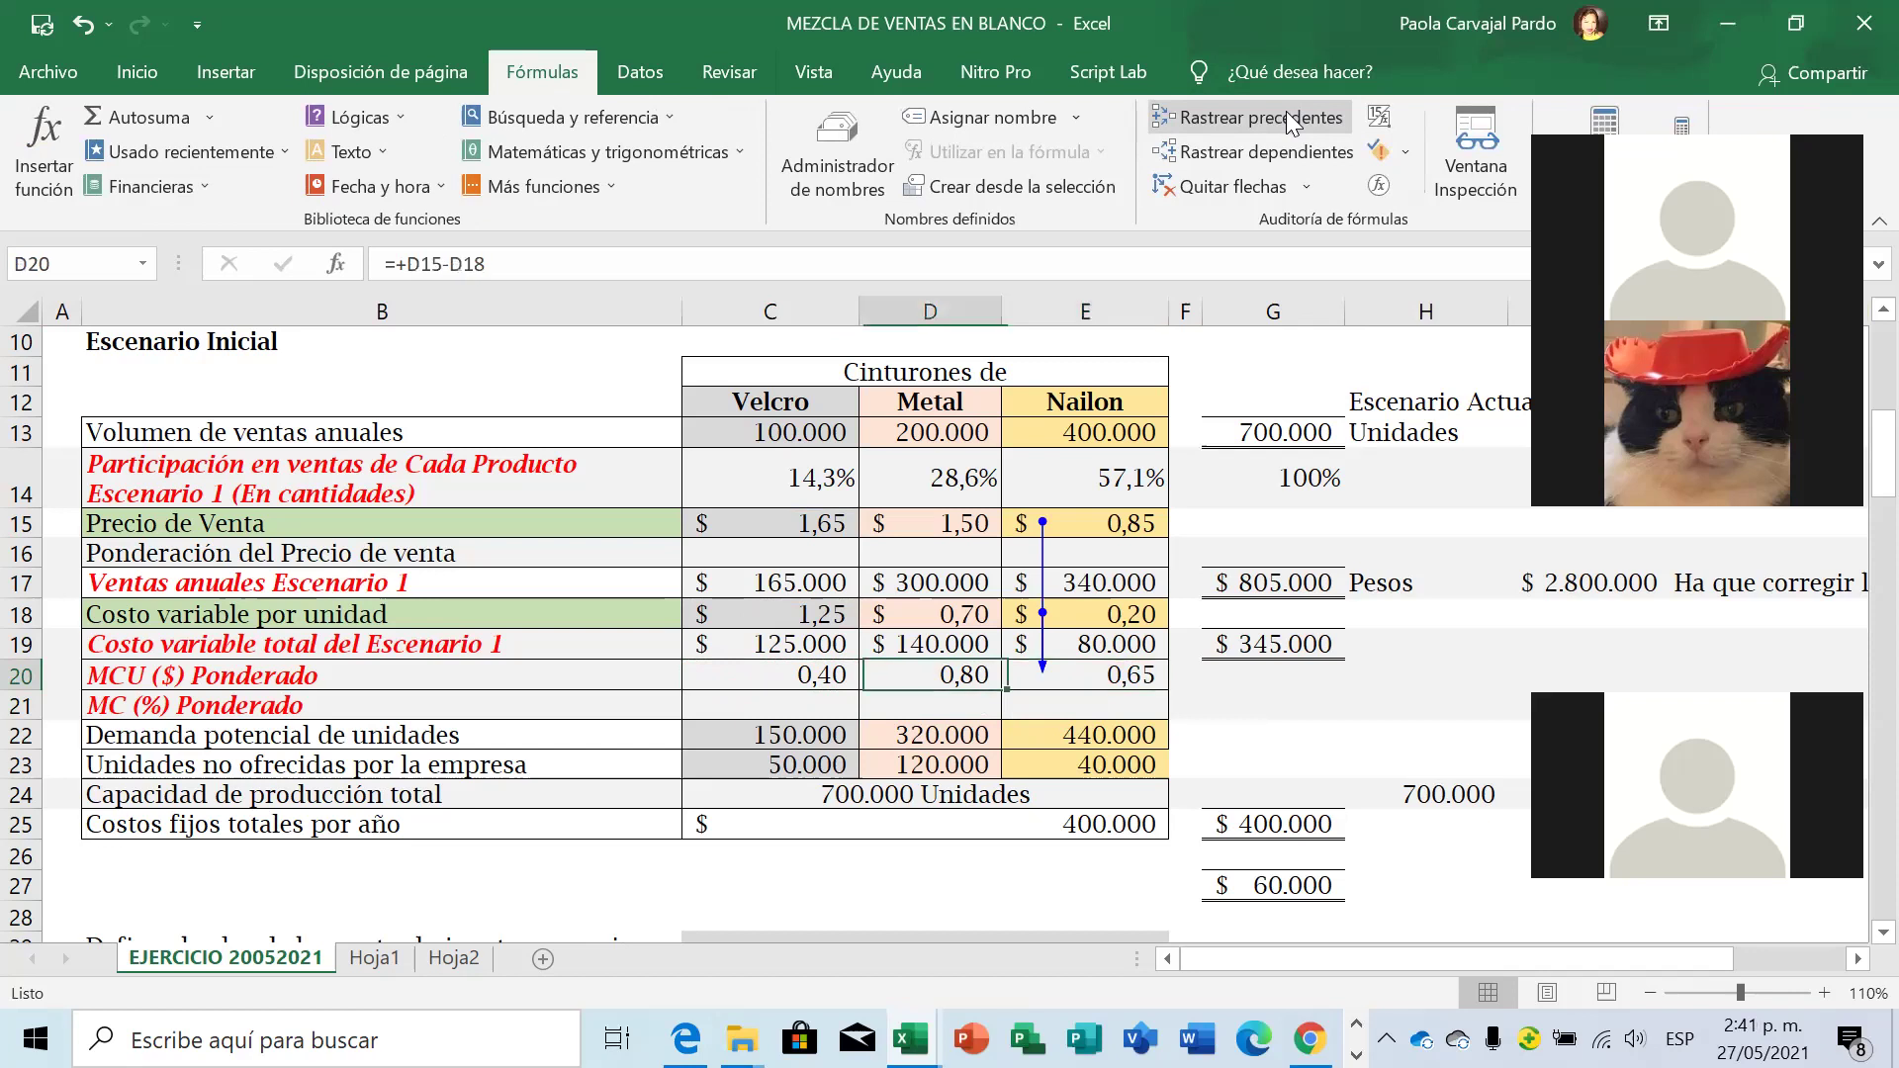
{"action": "left_click", "coordinate": [1258, 117]}
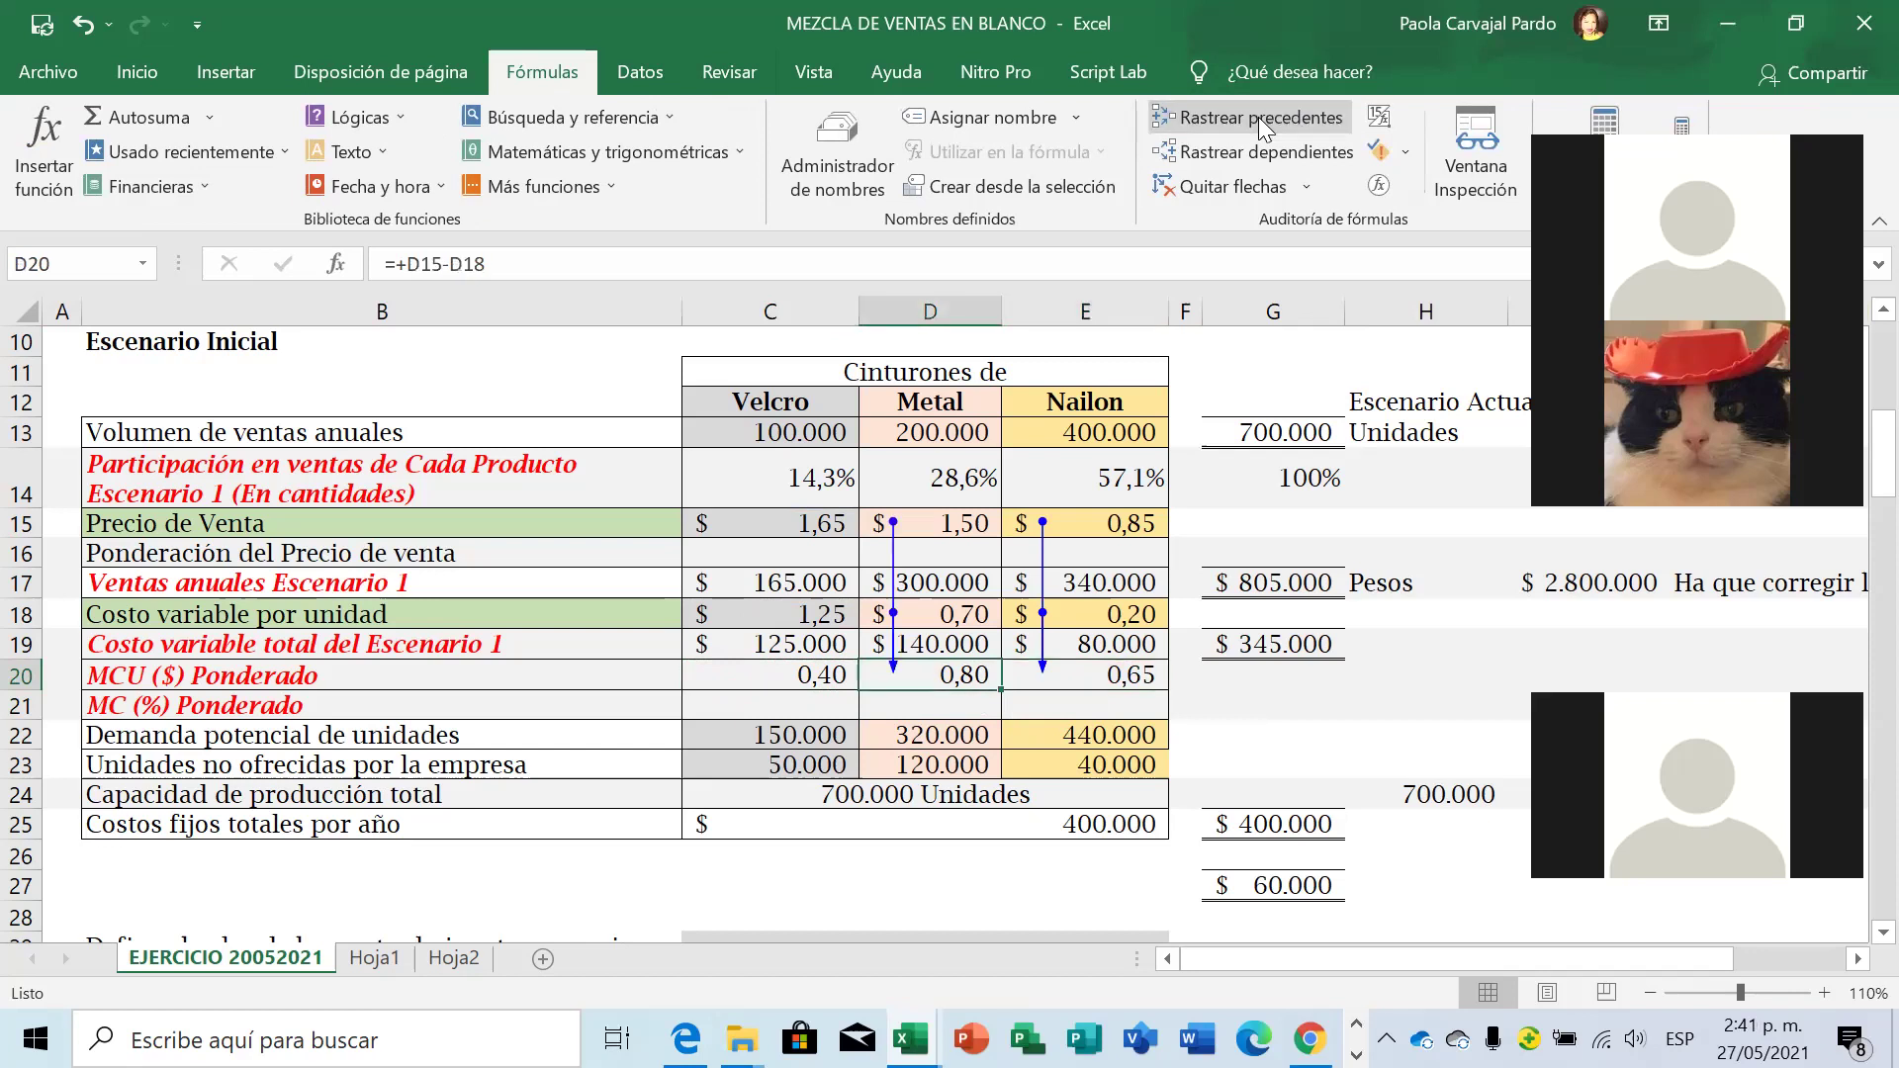
{"action": "key", "text": "Left"}
{"action": "left_click", "coordinate": [1258, 117]}
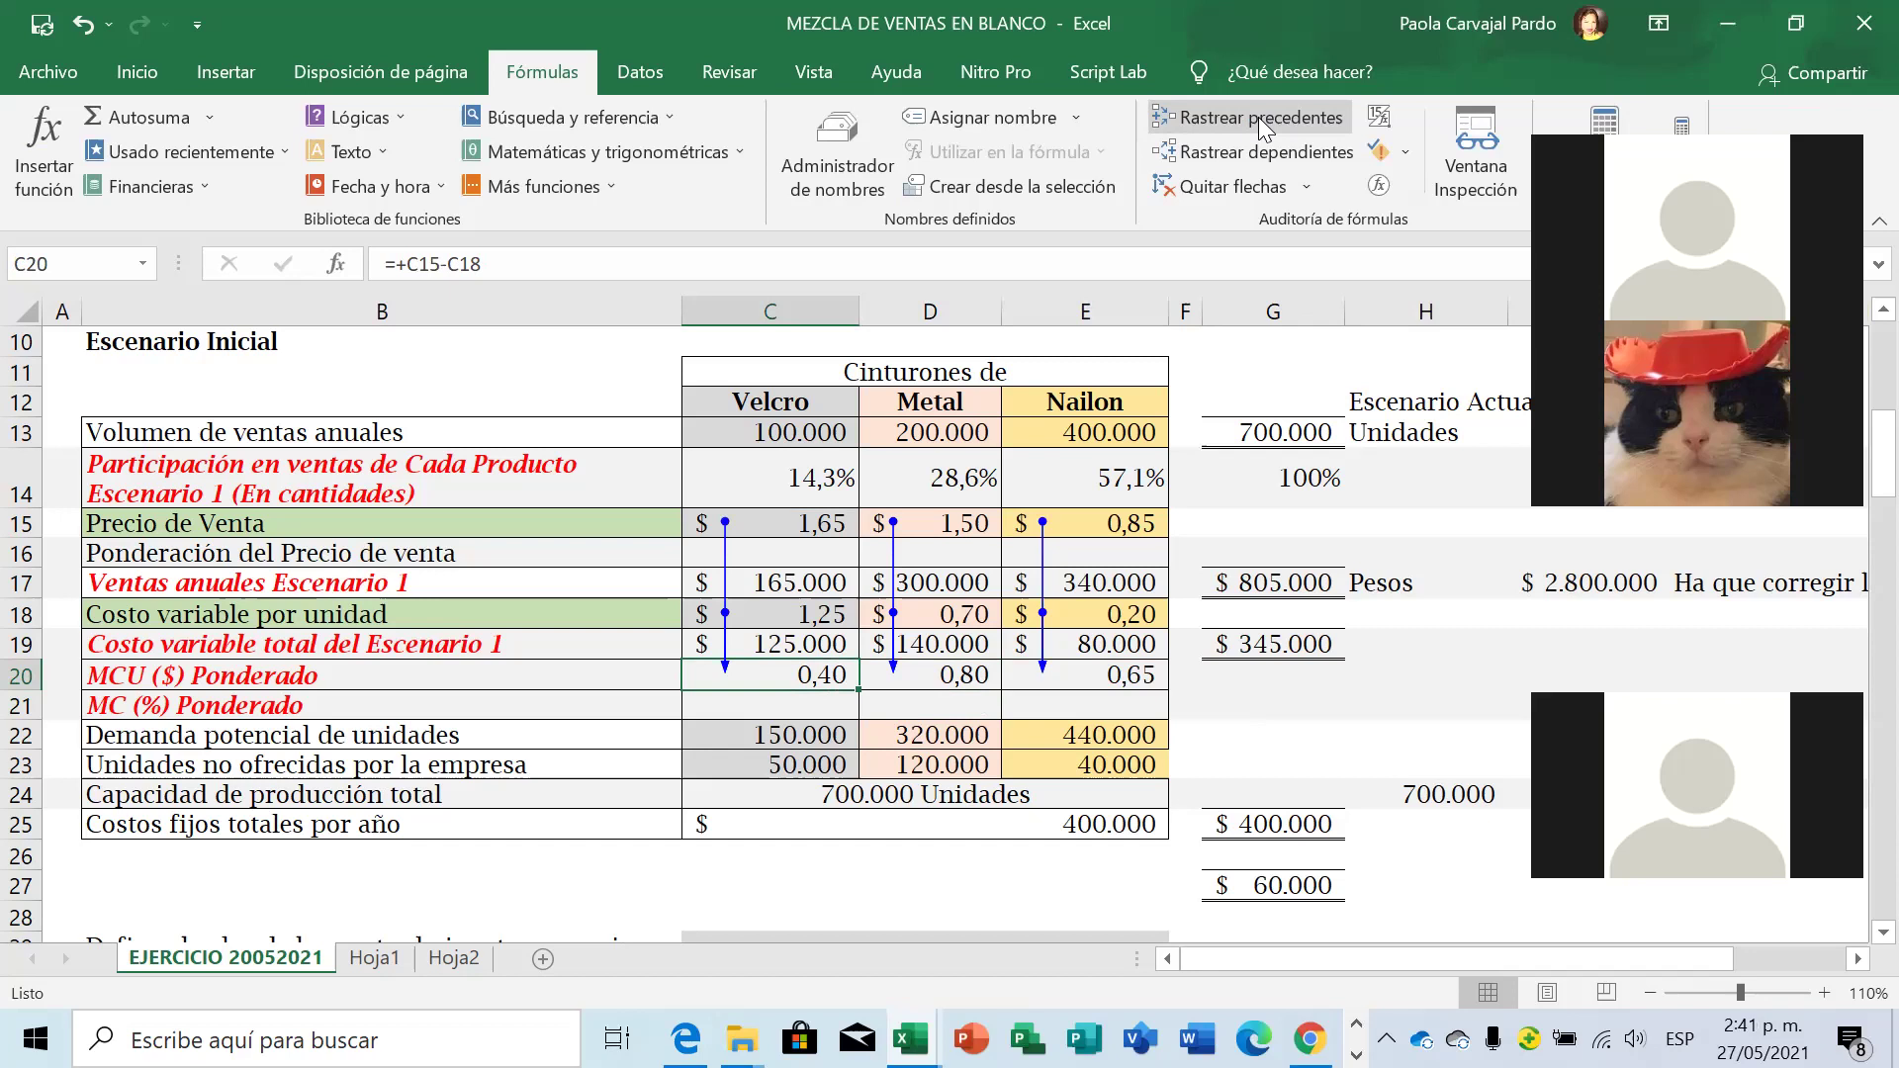
Insert a blank row above the margin row and shrink its height to about 6.
{"action": "left_click", "coordinate": [20, 675]}
{"action": "key", "text": "ctrl+plus"}
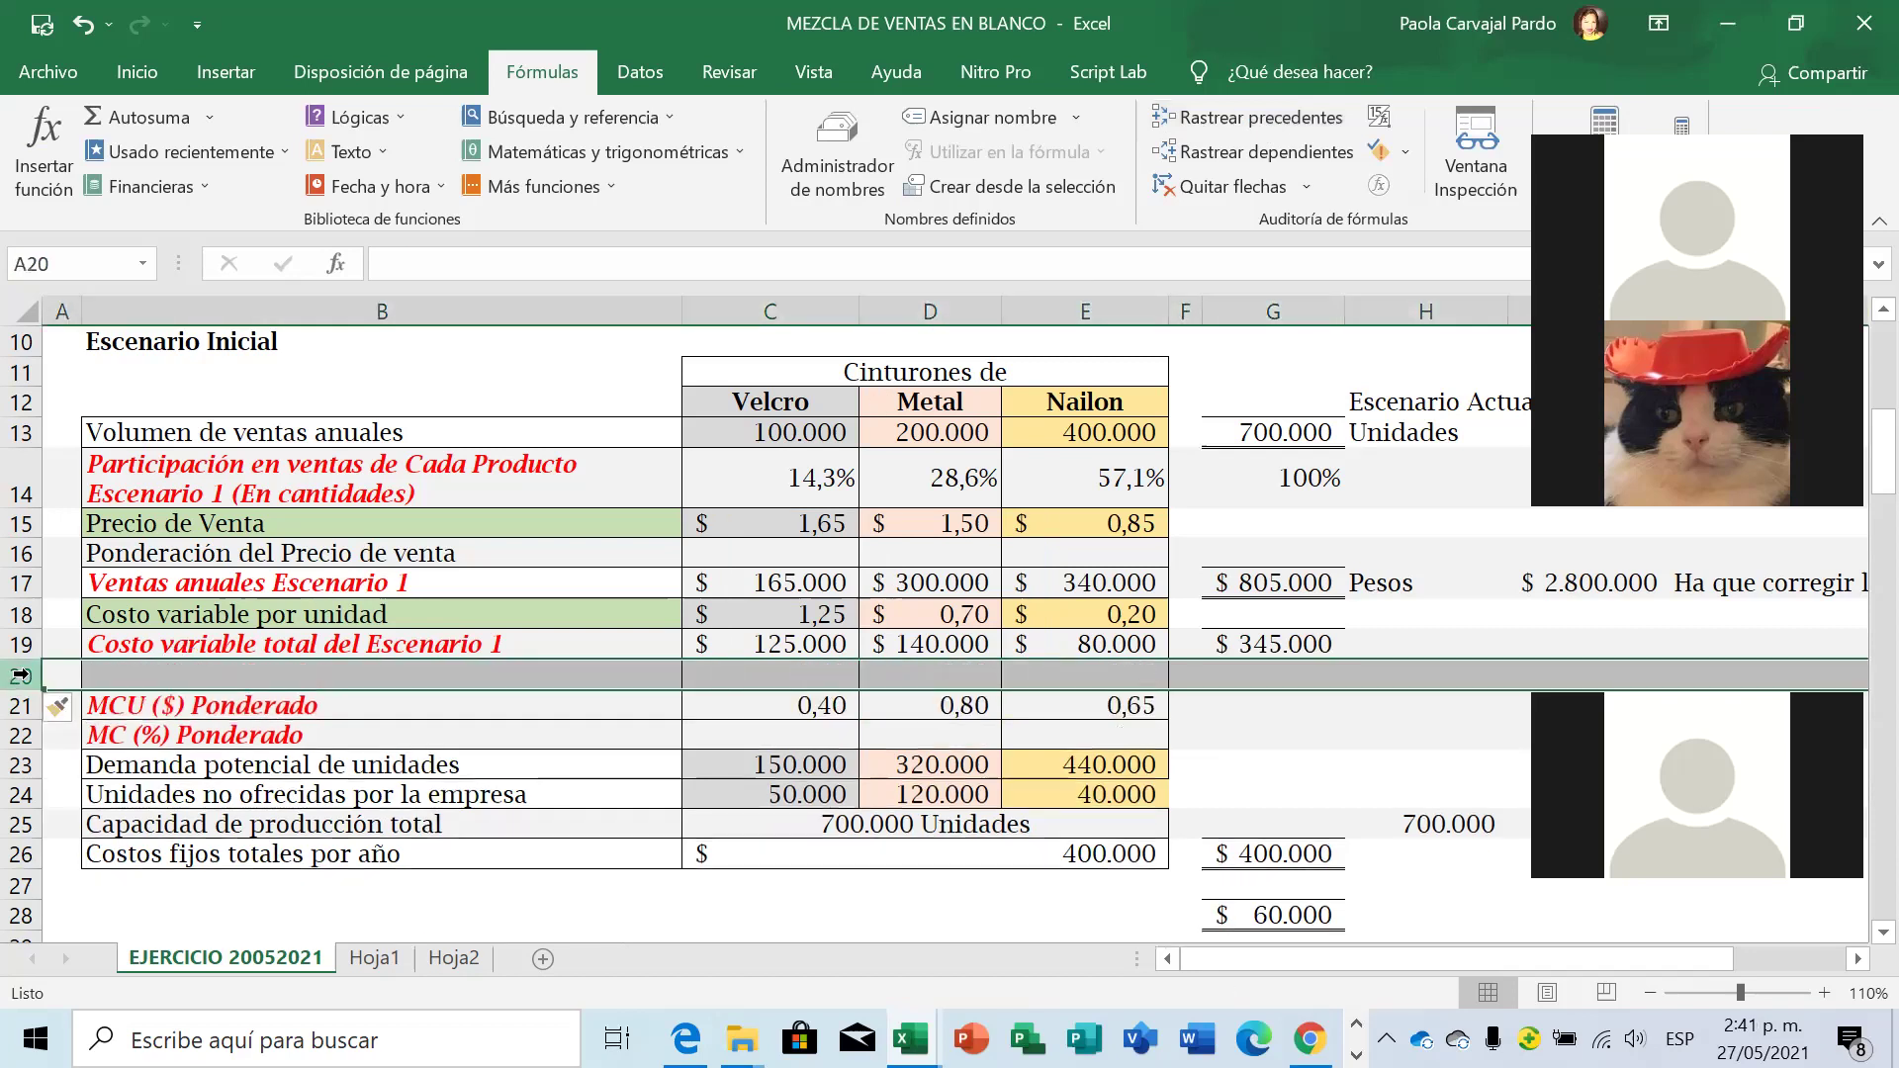
{"action": "left_click_drag", "start_coordinate": [36, 690], "coordinate": [34, 673]}
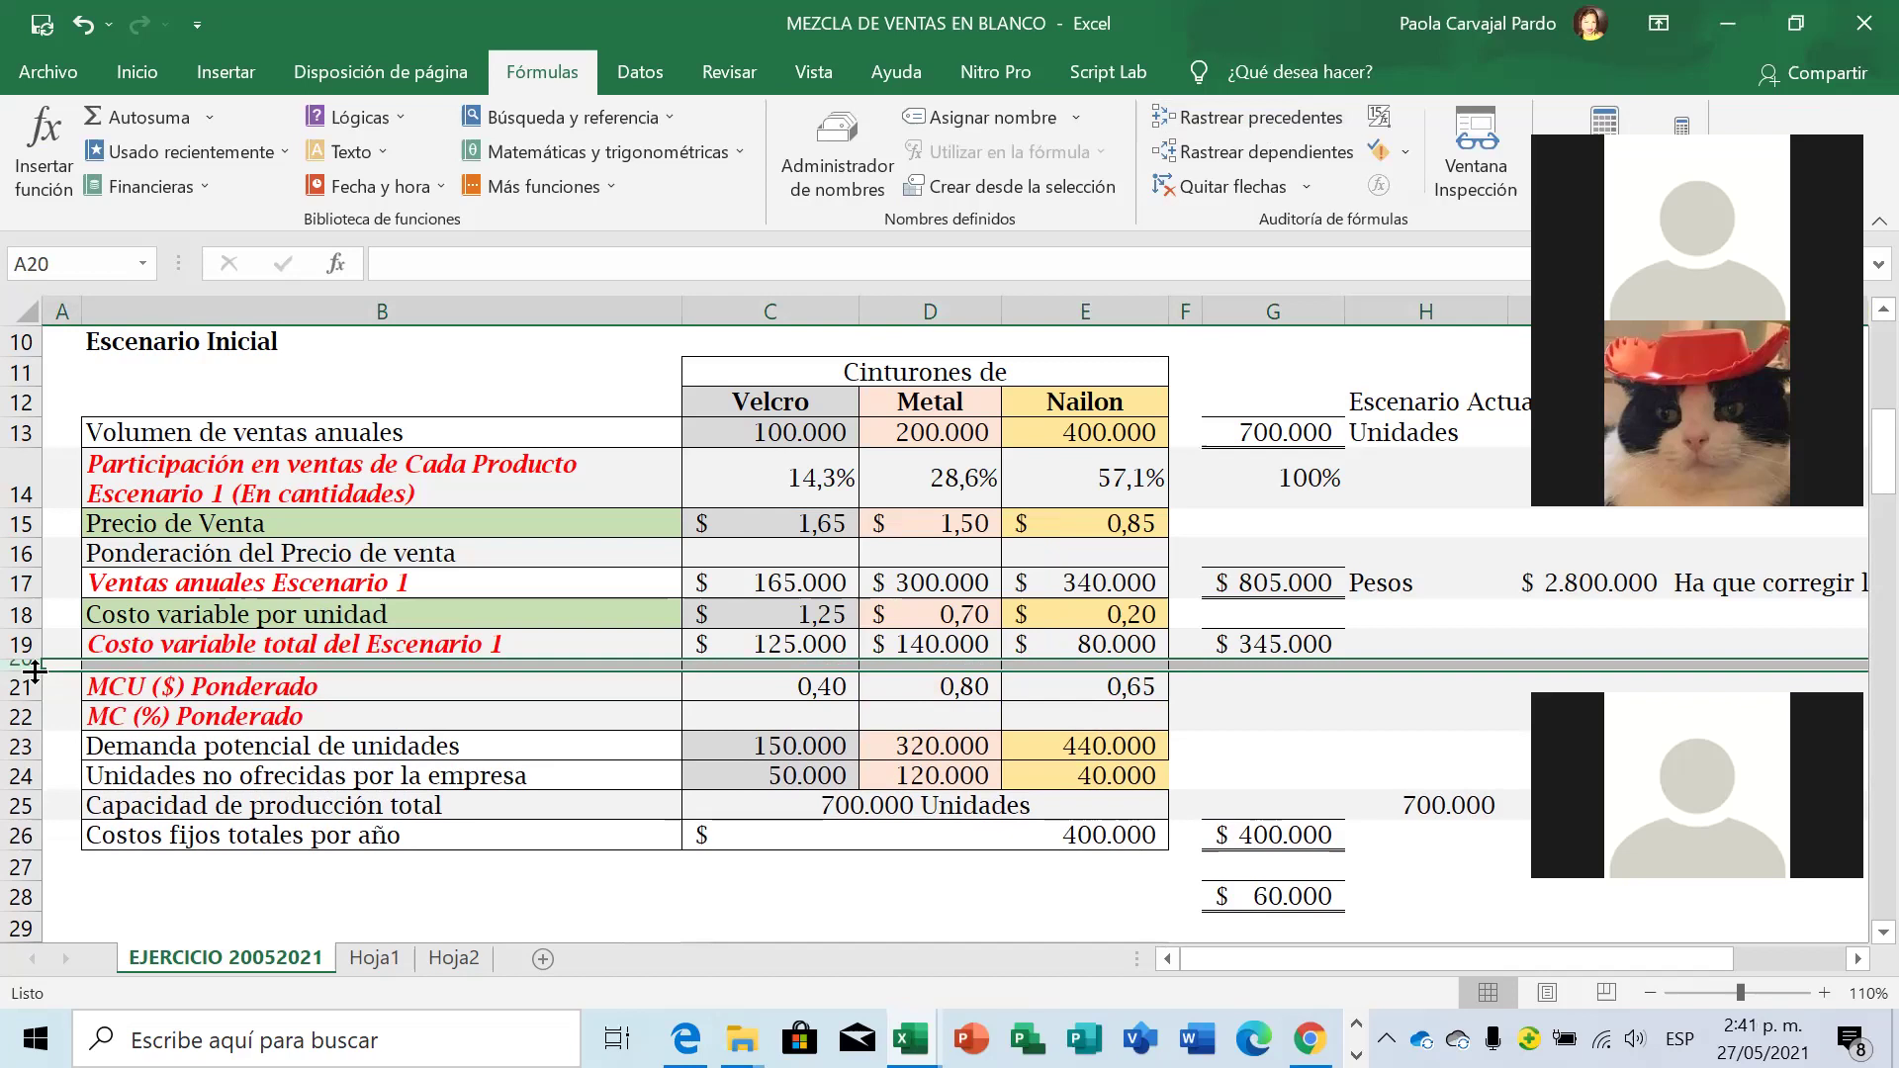
{"action": "left_click", "coordinate": [1274, 692]}
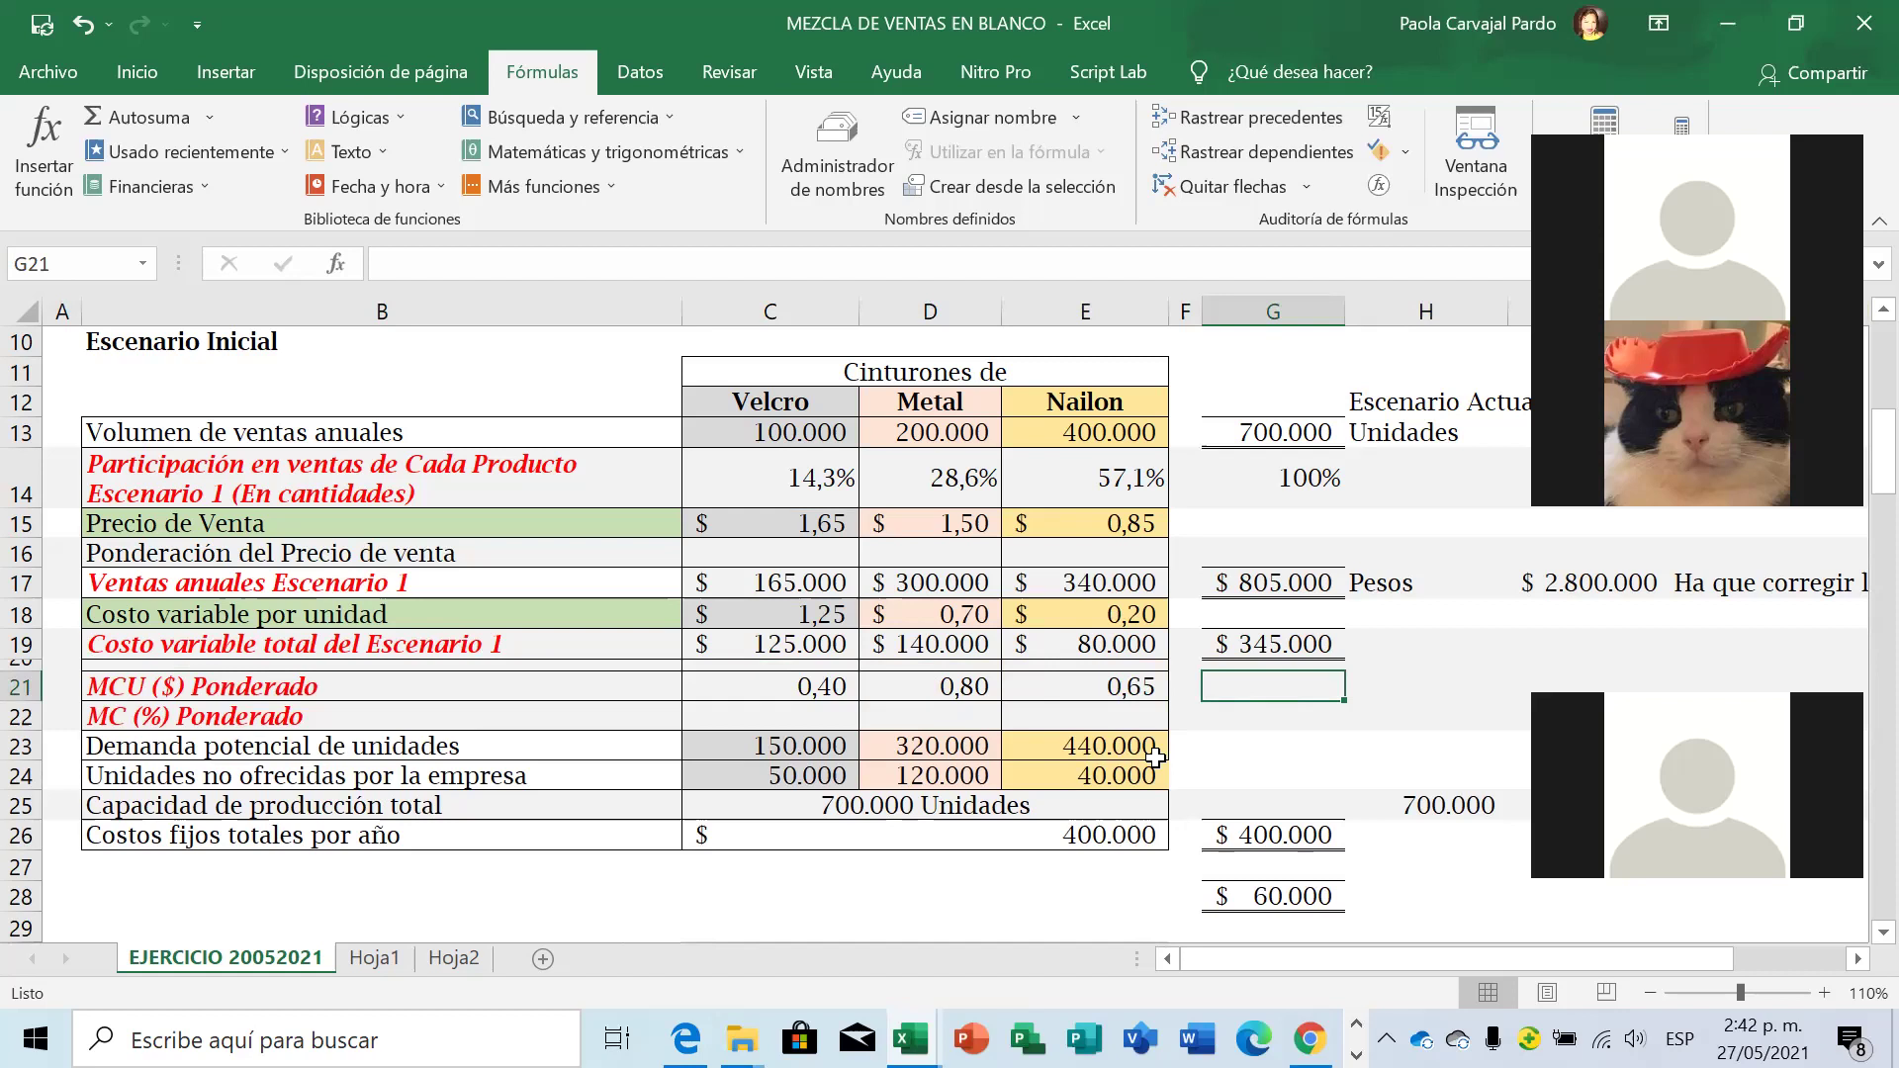
{"action": "type", "text": "+"}
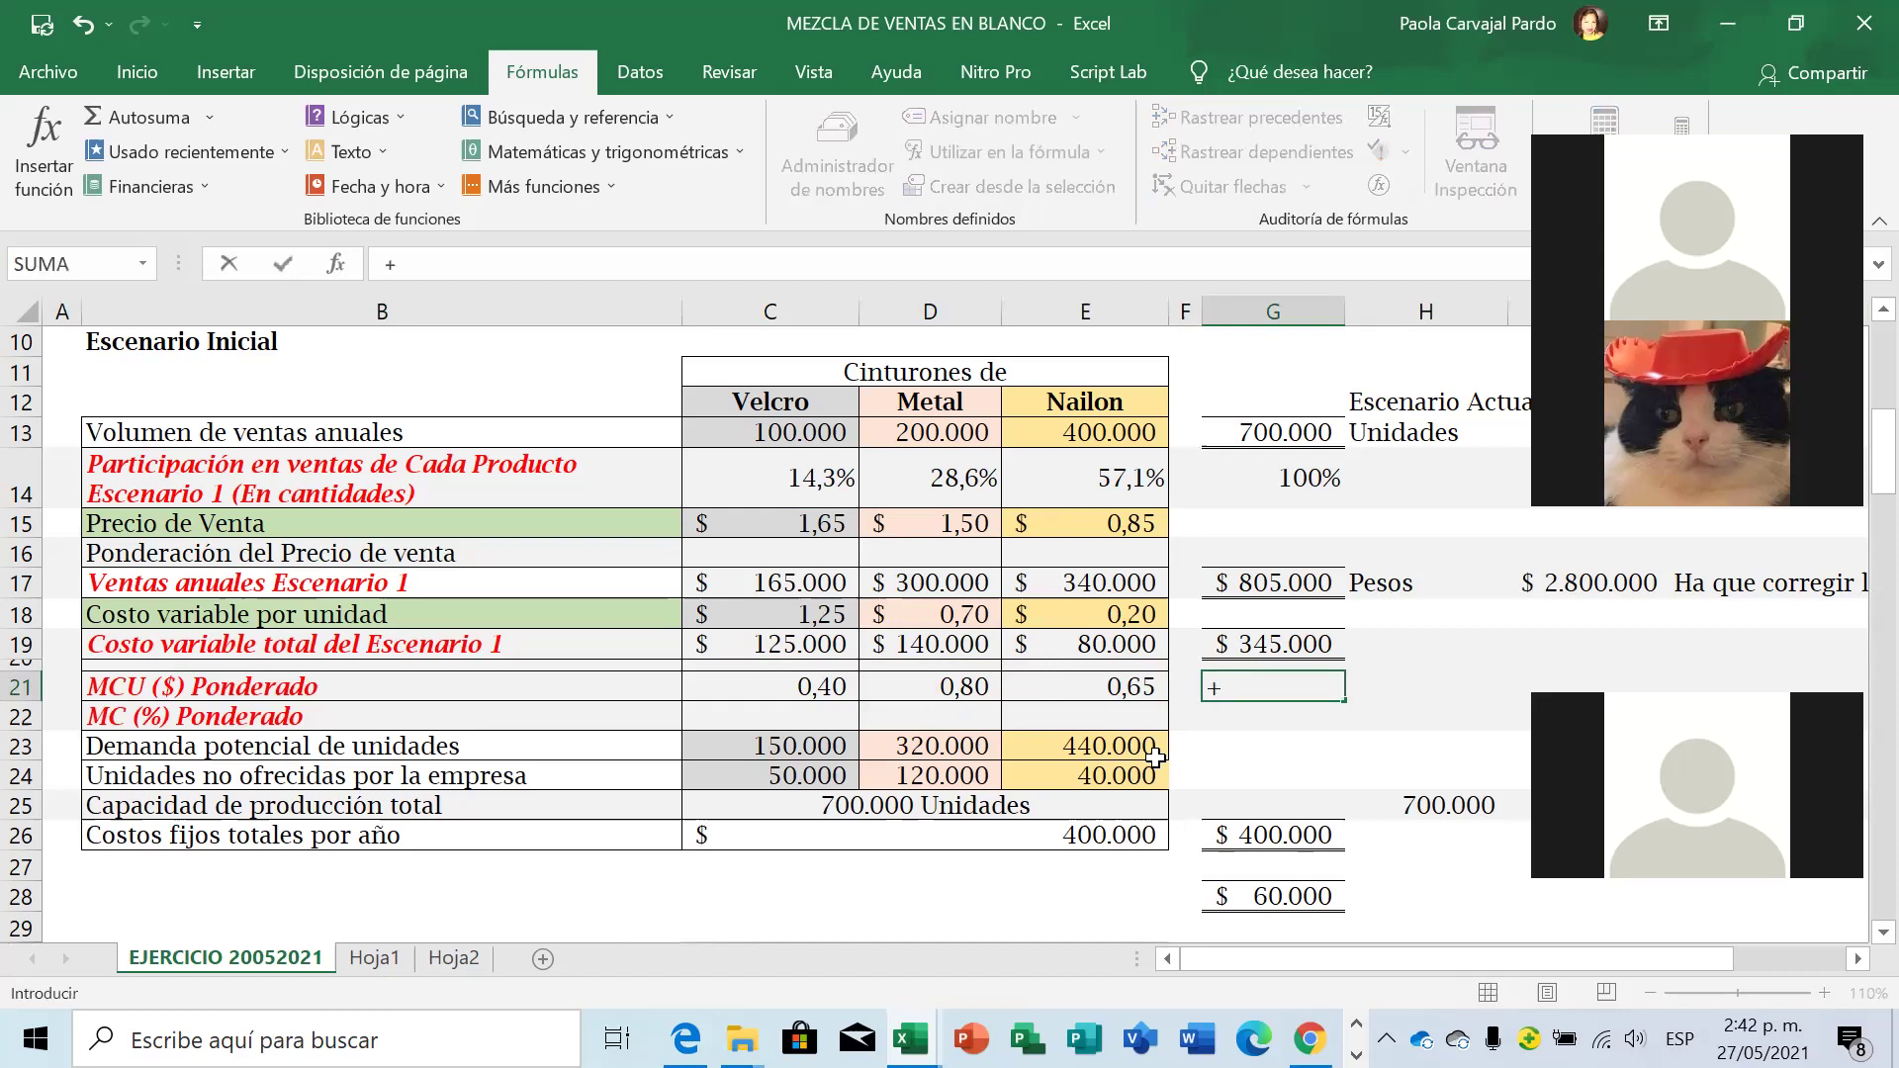
{"action": "type", "text": "pro"}
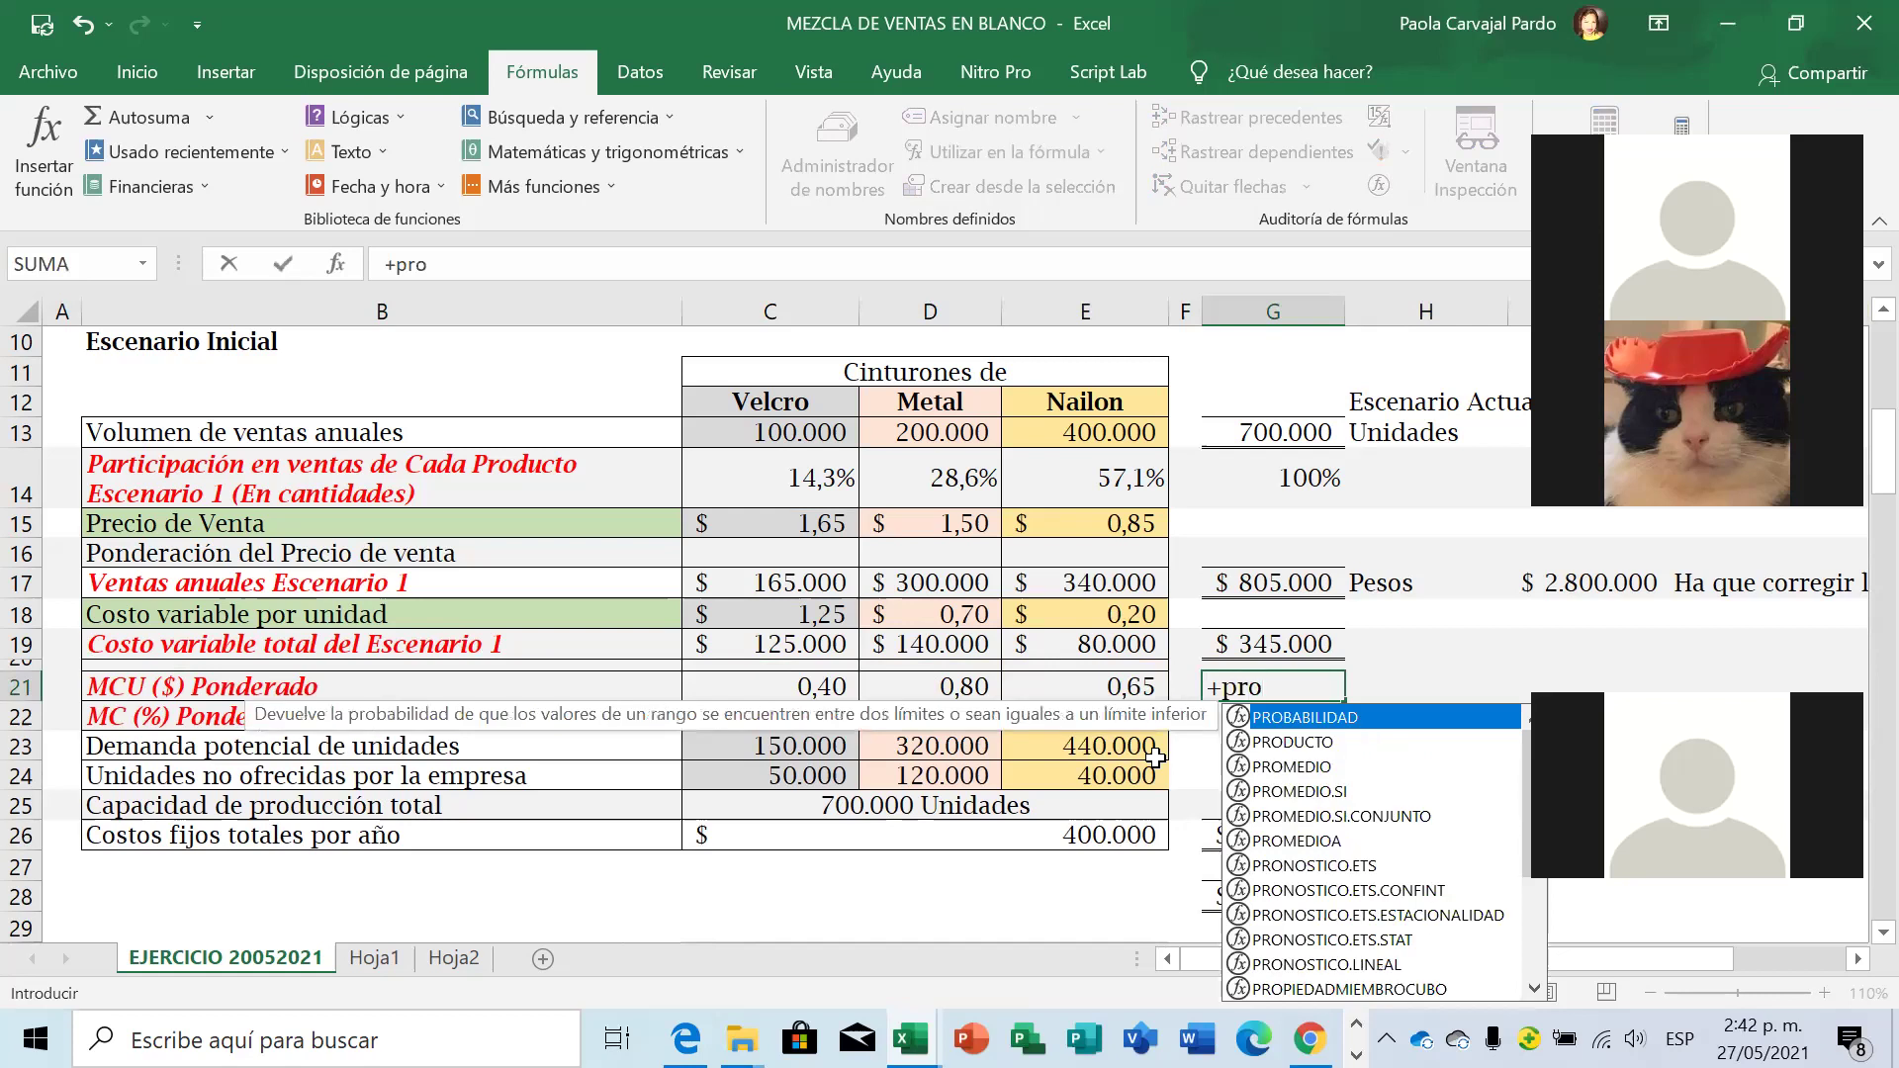
{"action": "double_click", "coordinate": [1321, 765]}
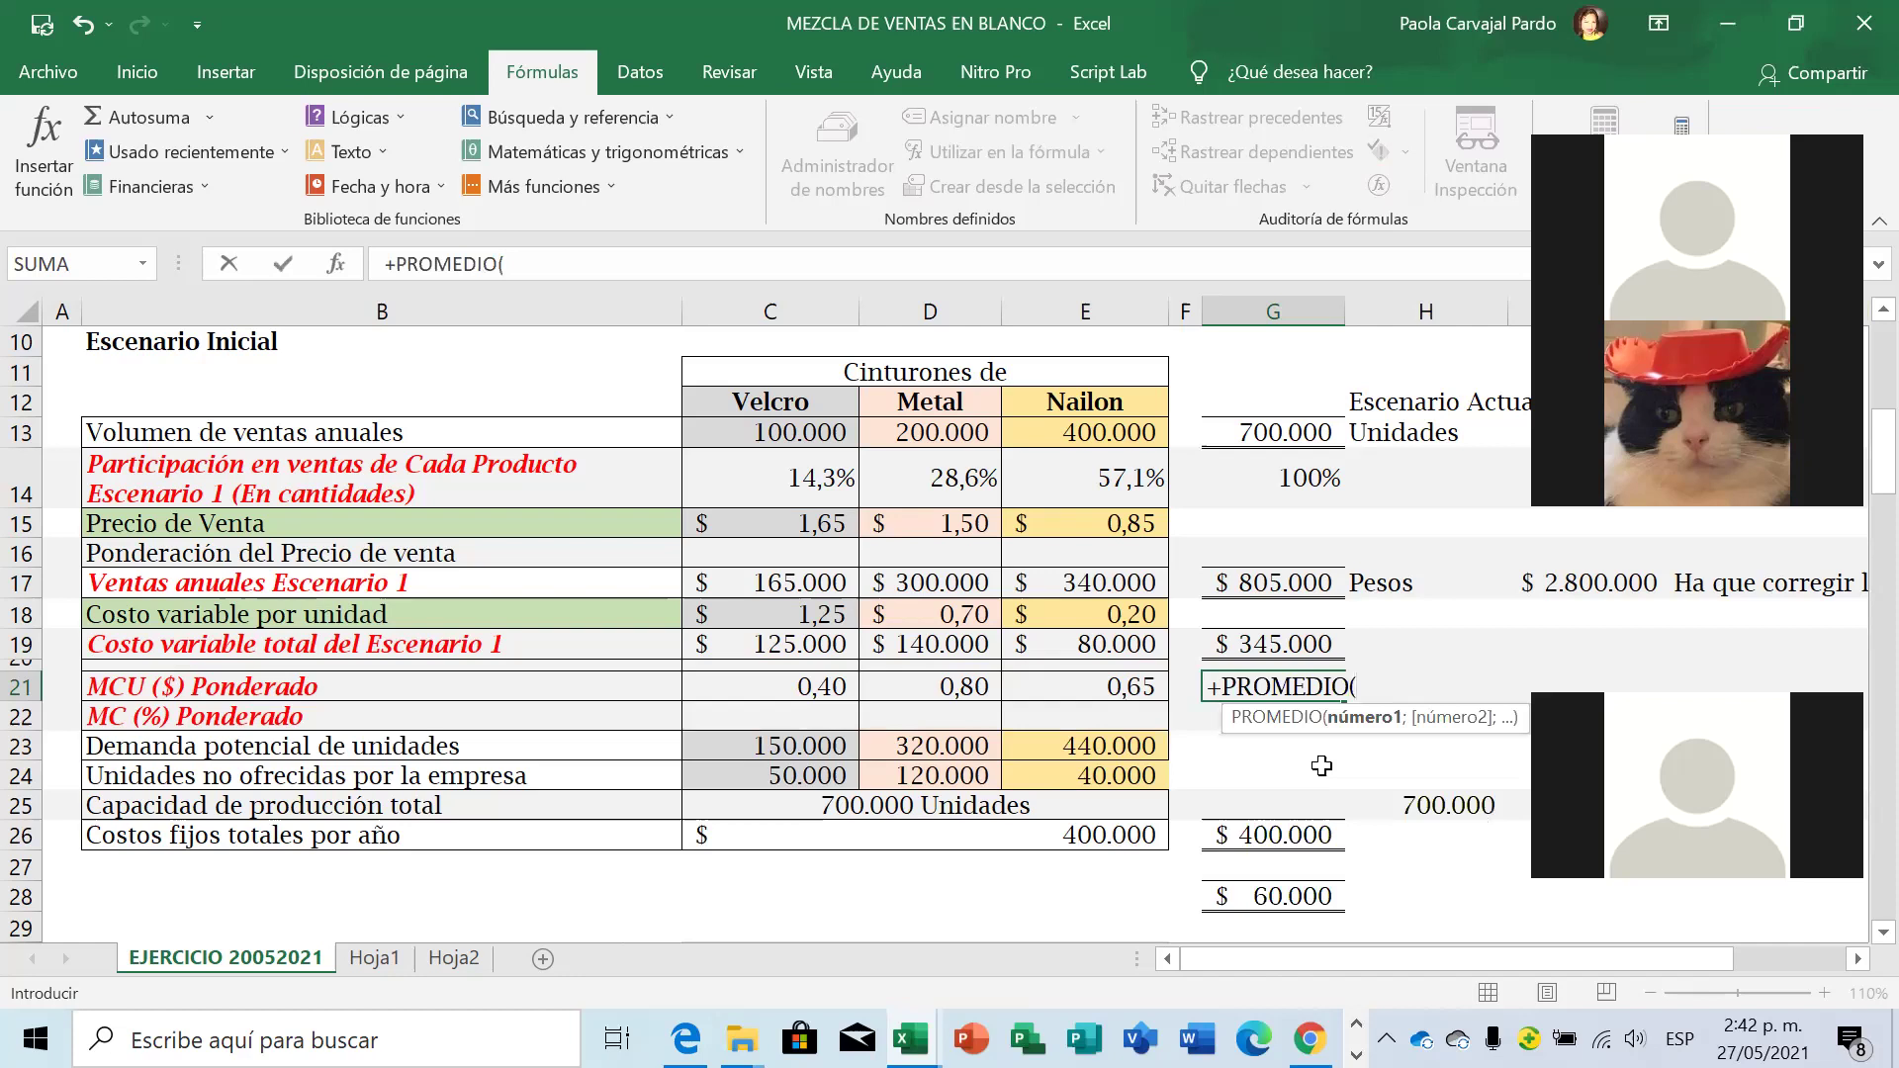
{"action": "left_click_drag", "start_coordinate": [802, 692], "coordinate": [1100, 697]}
{"action": "key", "text": "Return"}
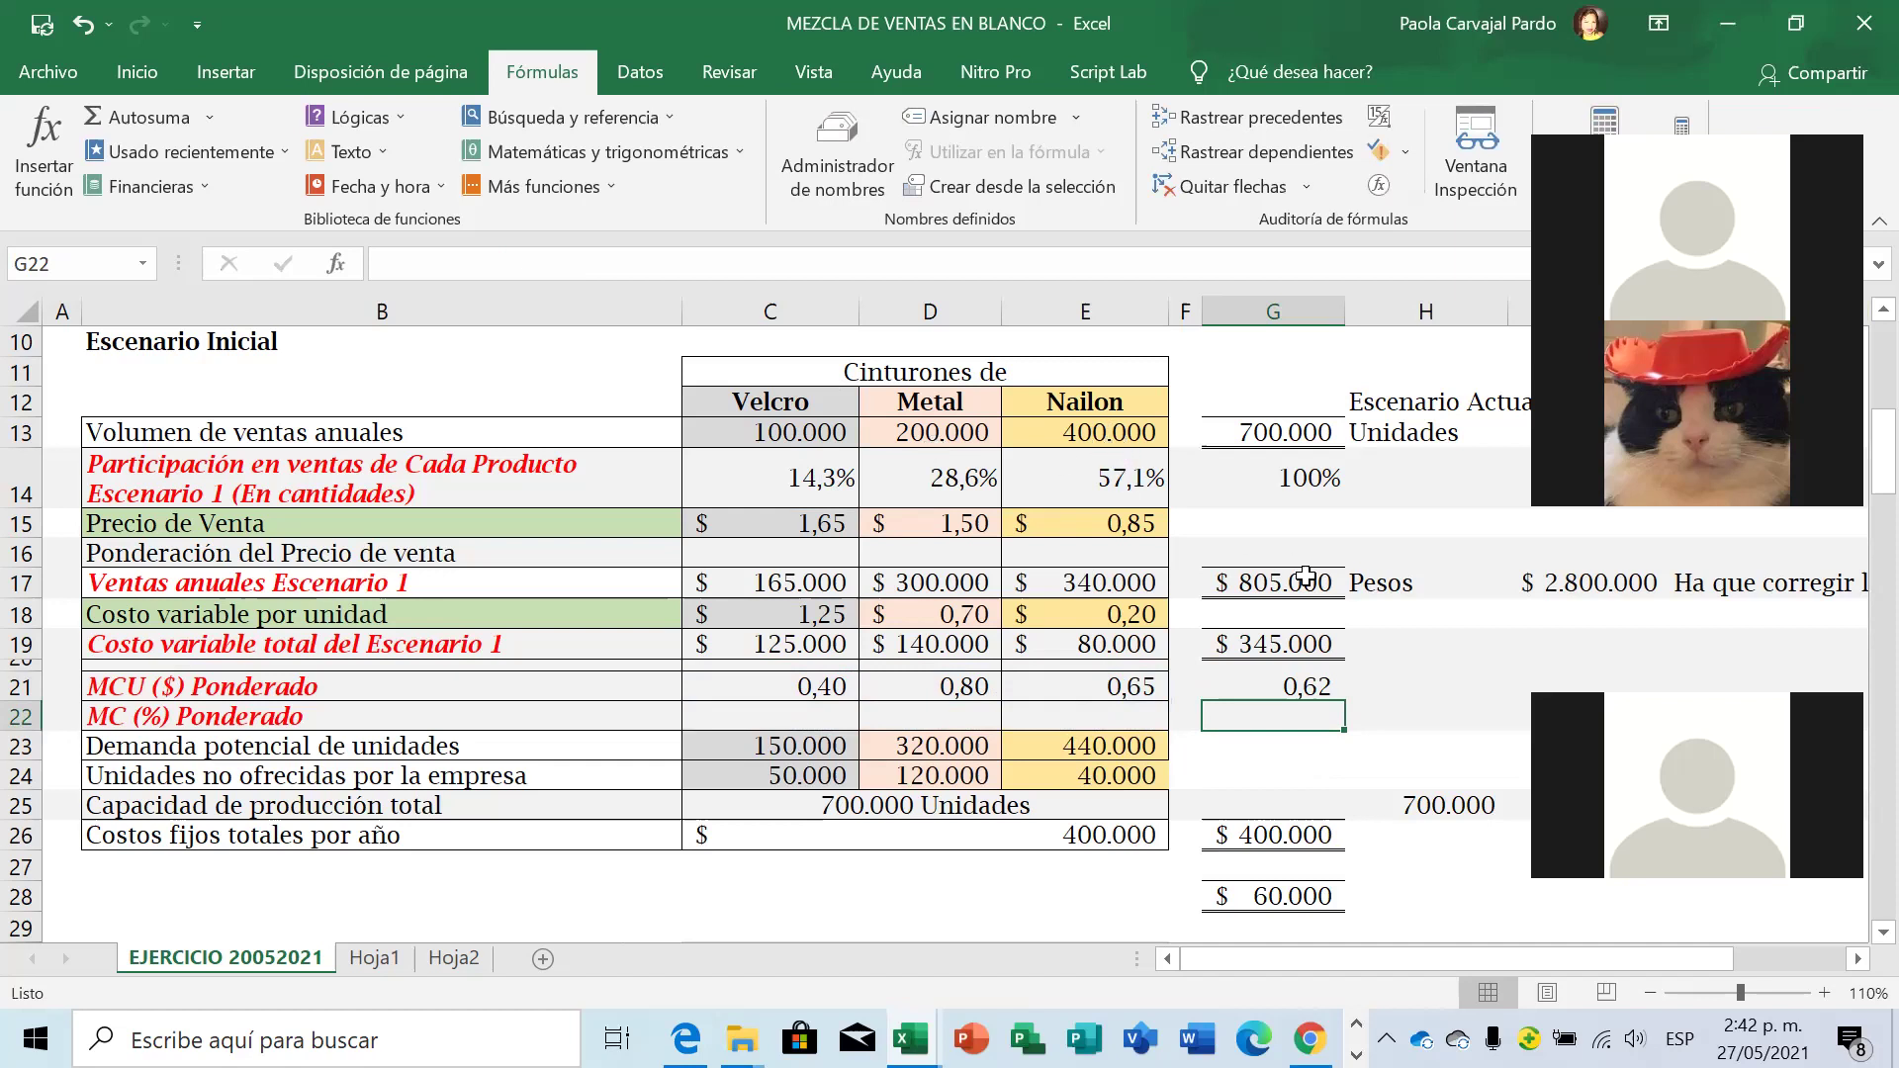
{"action": "key", "text": "Up"}
{"action": "key", "text": "Delete"}
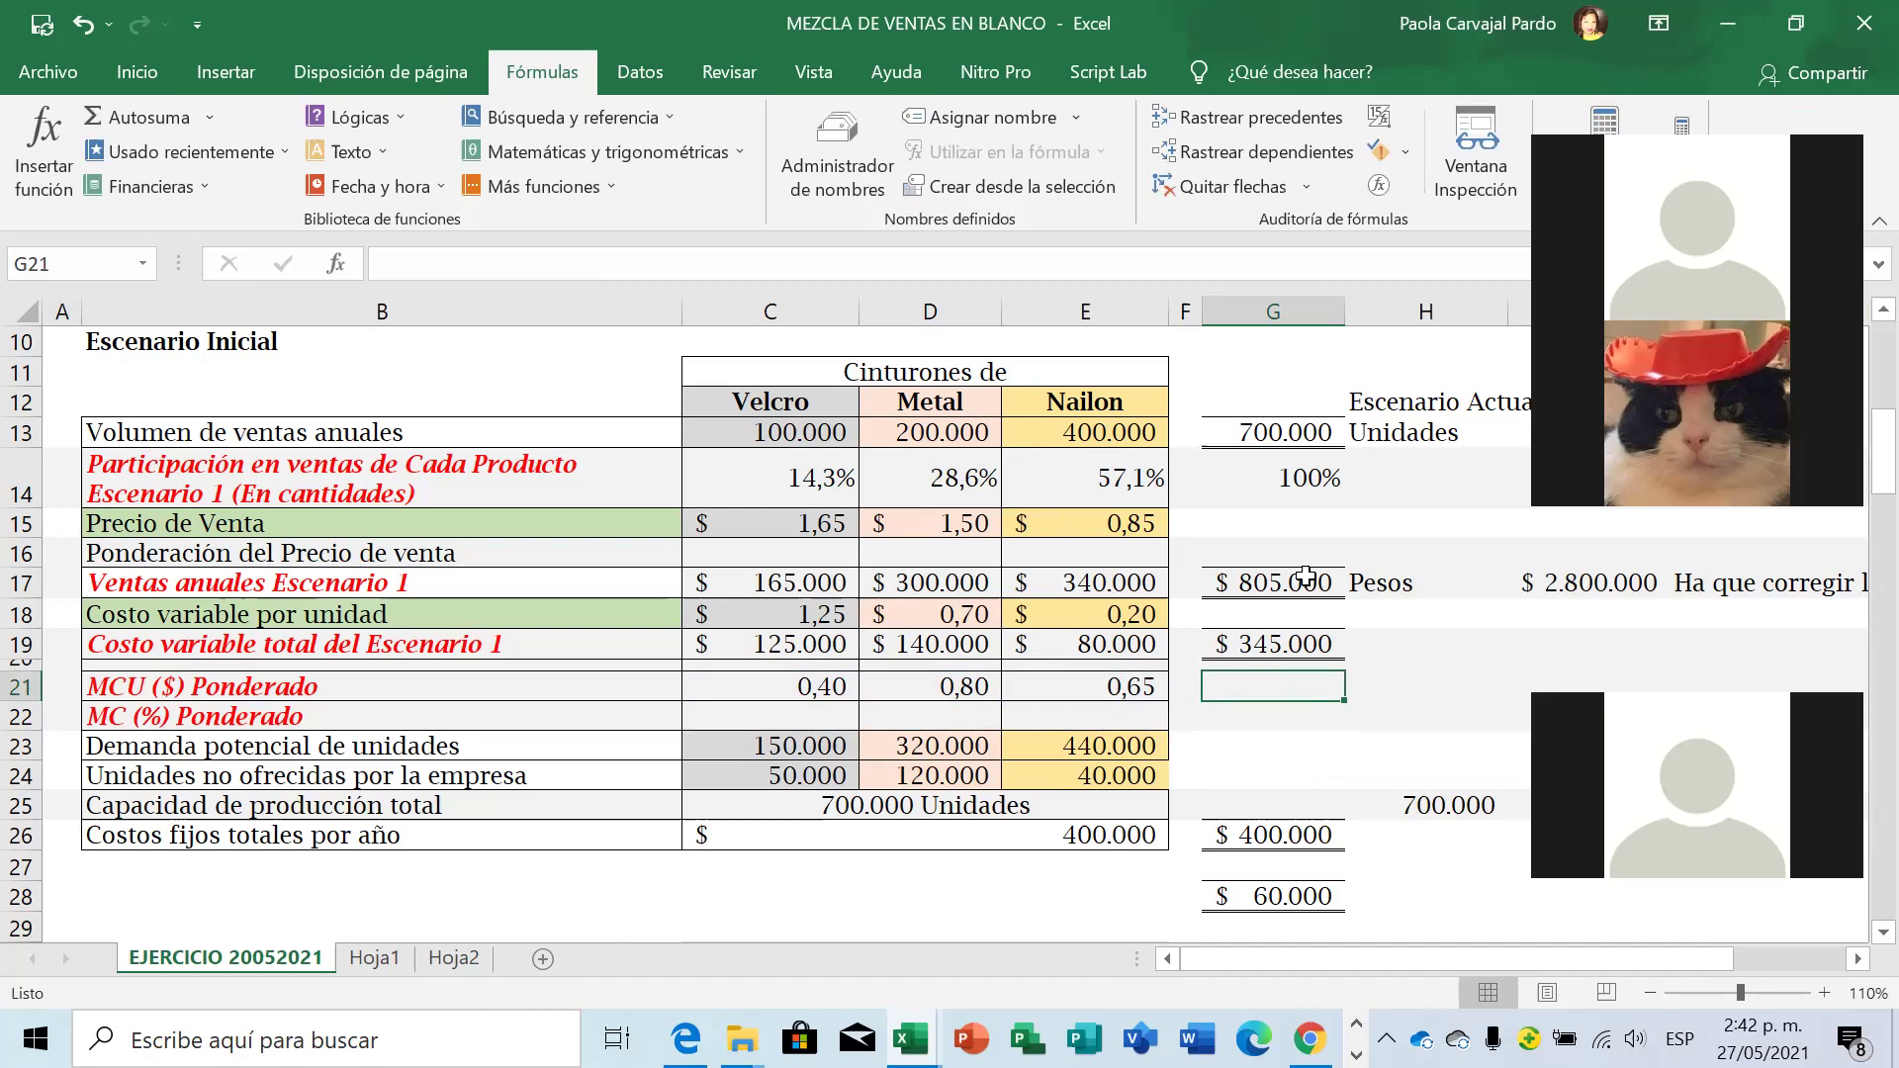
Enter =+(C21*C14)+(D21*D14)+(E21*E14) in G21, giving a weighted unit margin of 0,66.
{"action": "type", "text": "+"}
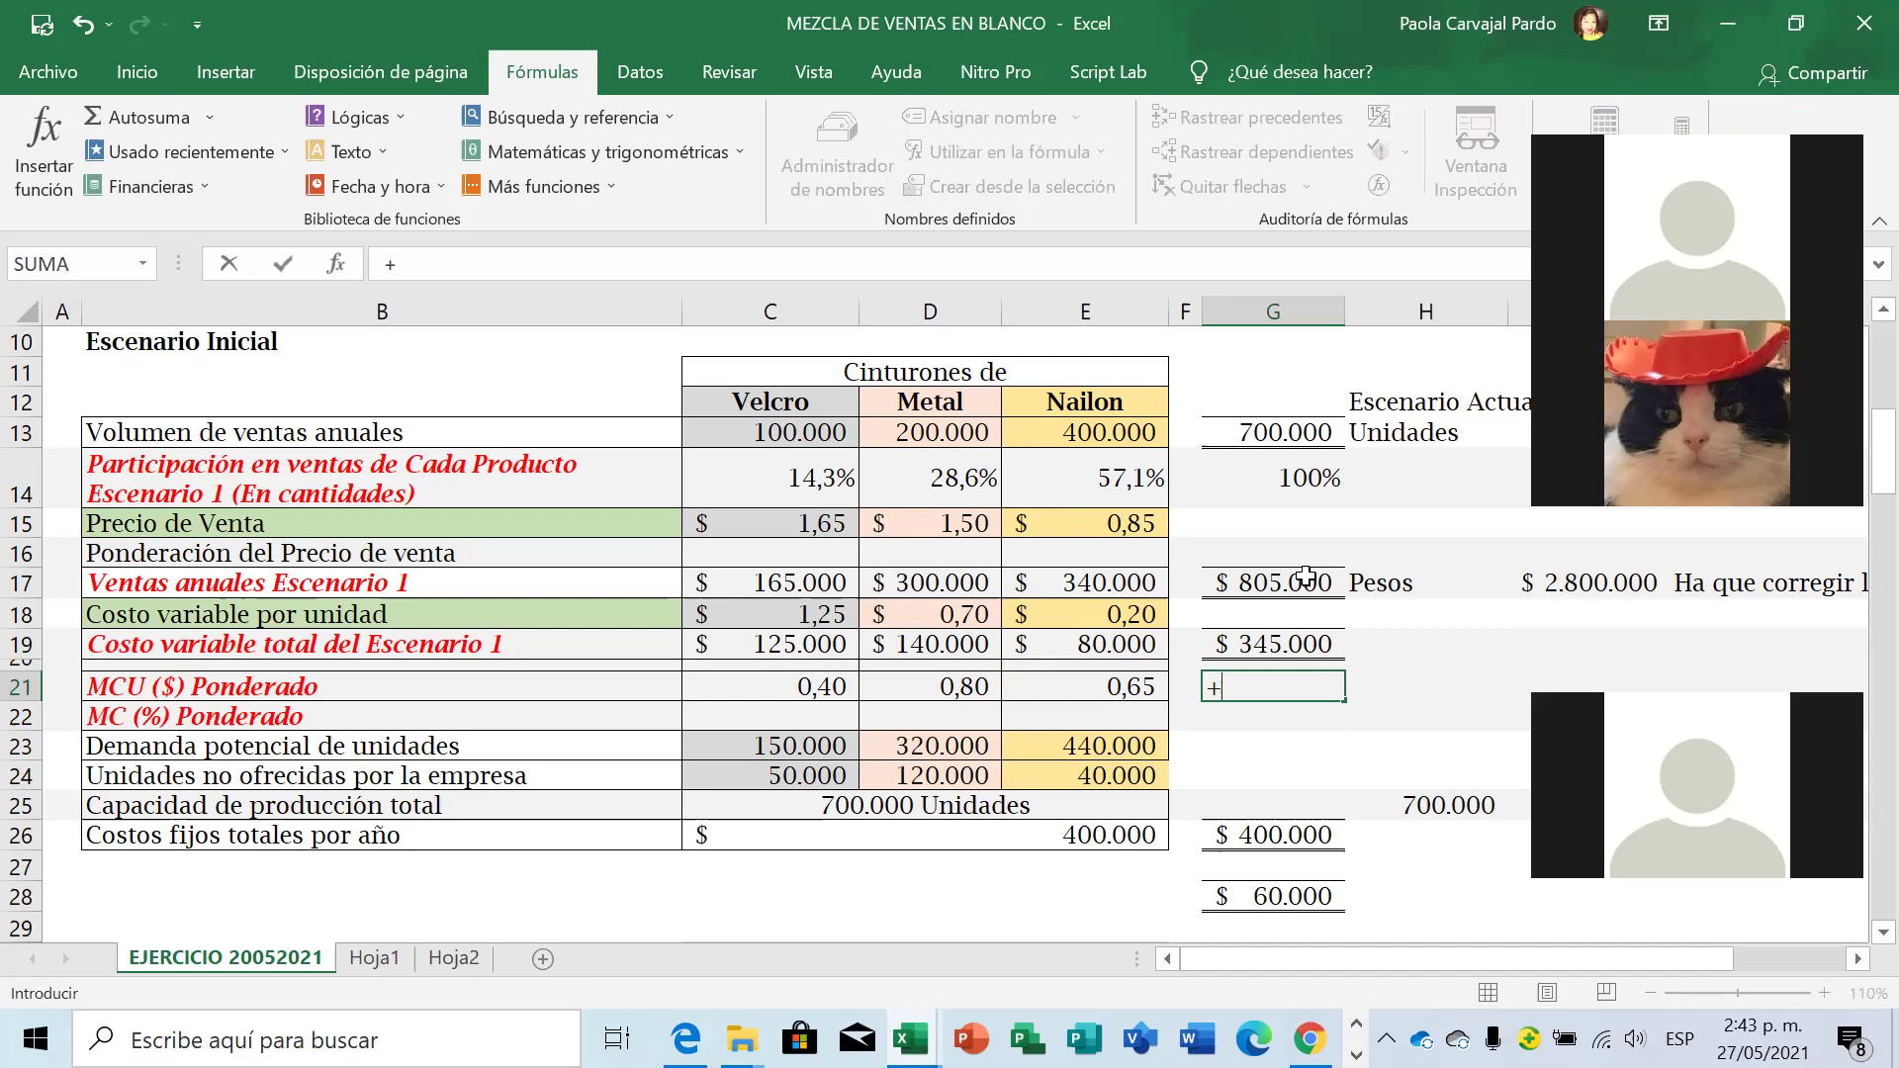
{"action": "type", "text": "("}
{"action": "left_click", "coordinate": [841, 683]}
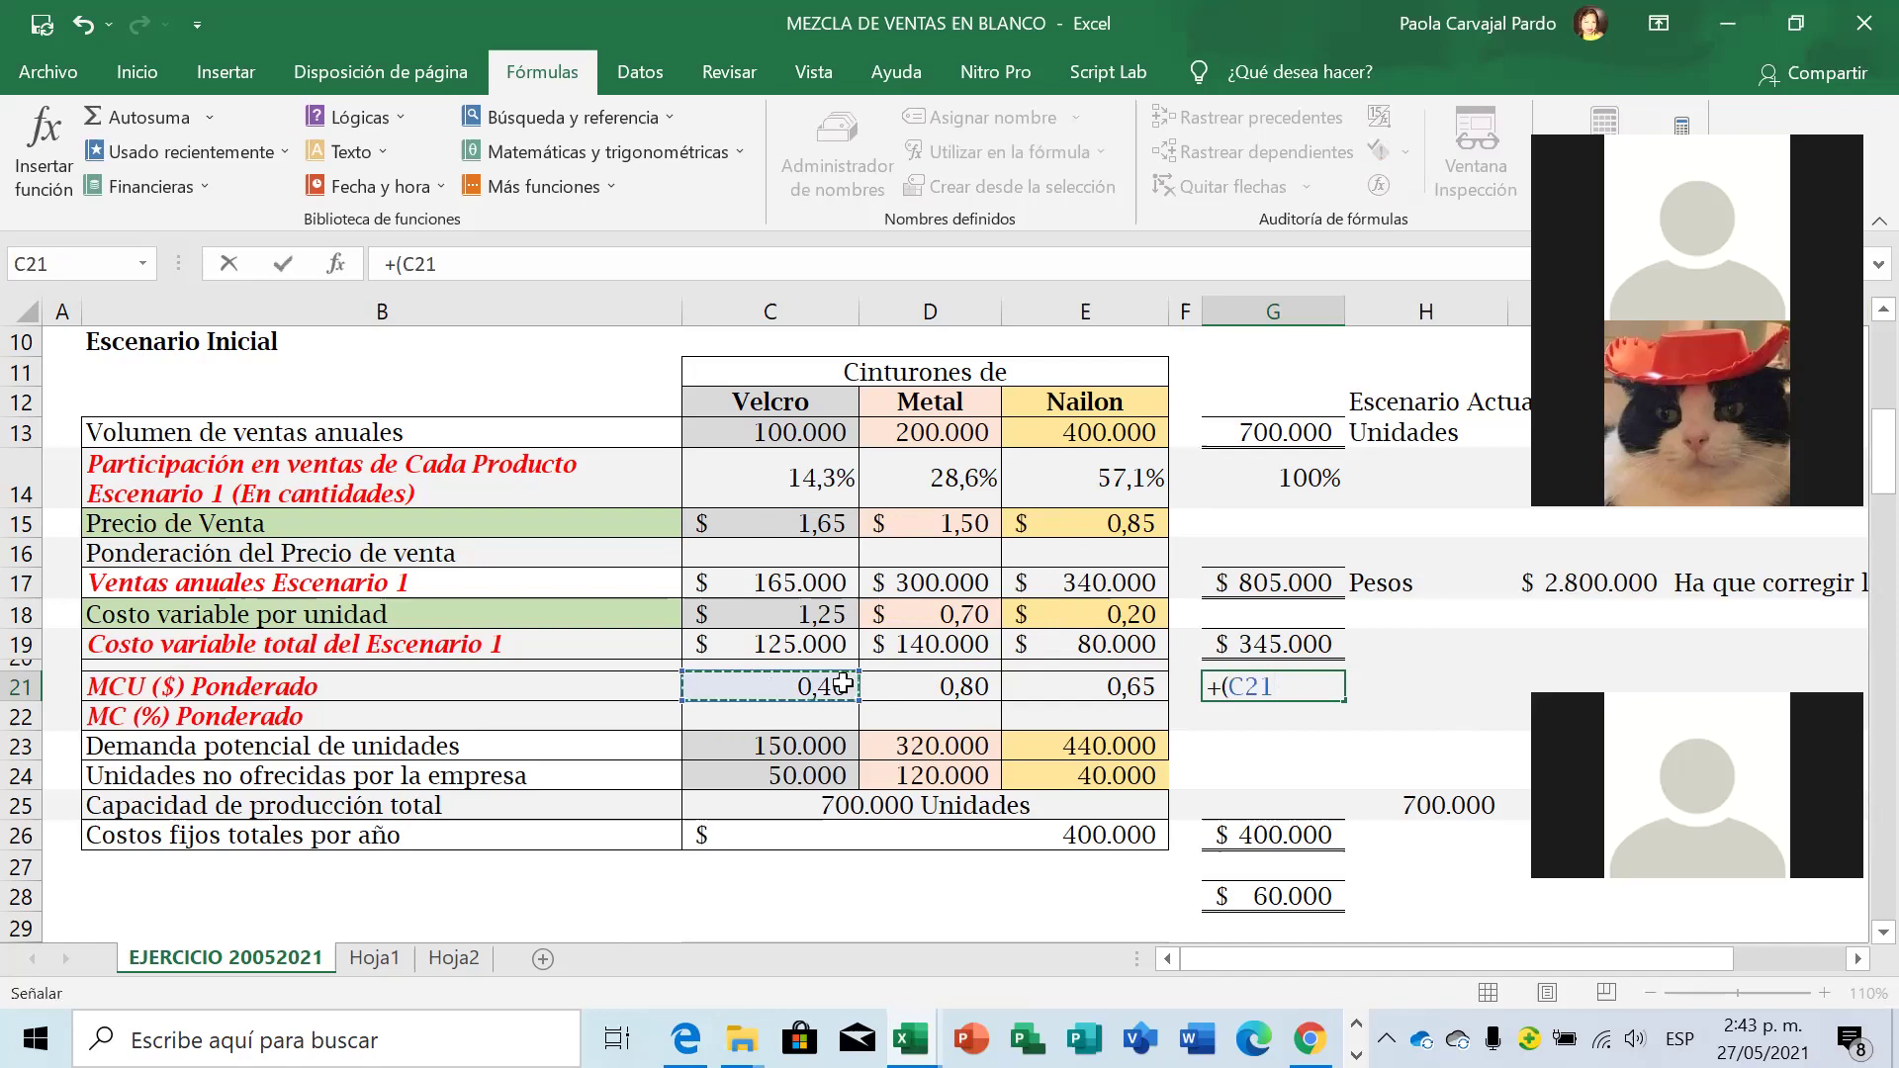
{"action": "type", "text": "*"}
{"action": "left_click", "coordinate": [828, 487]}
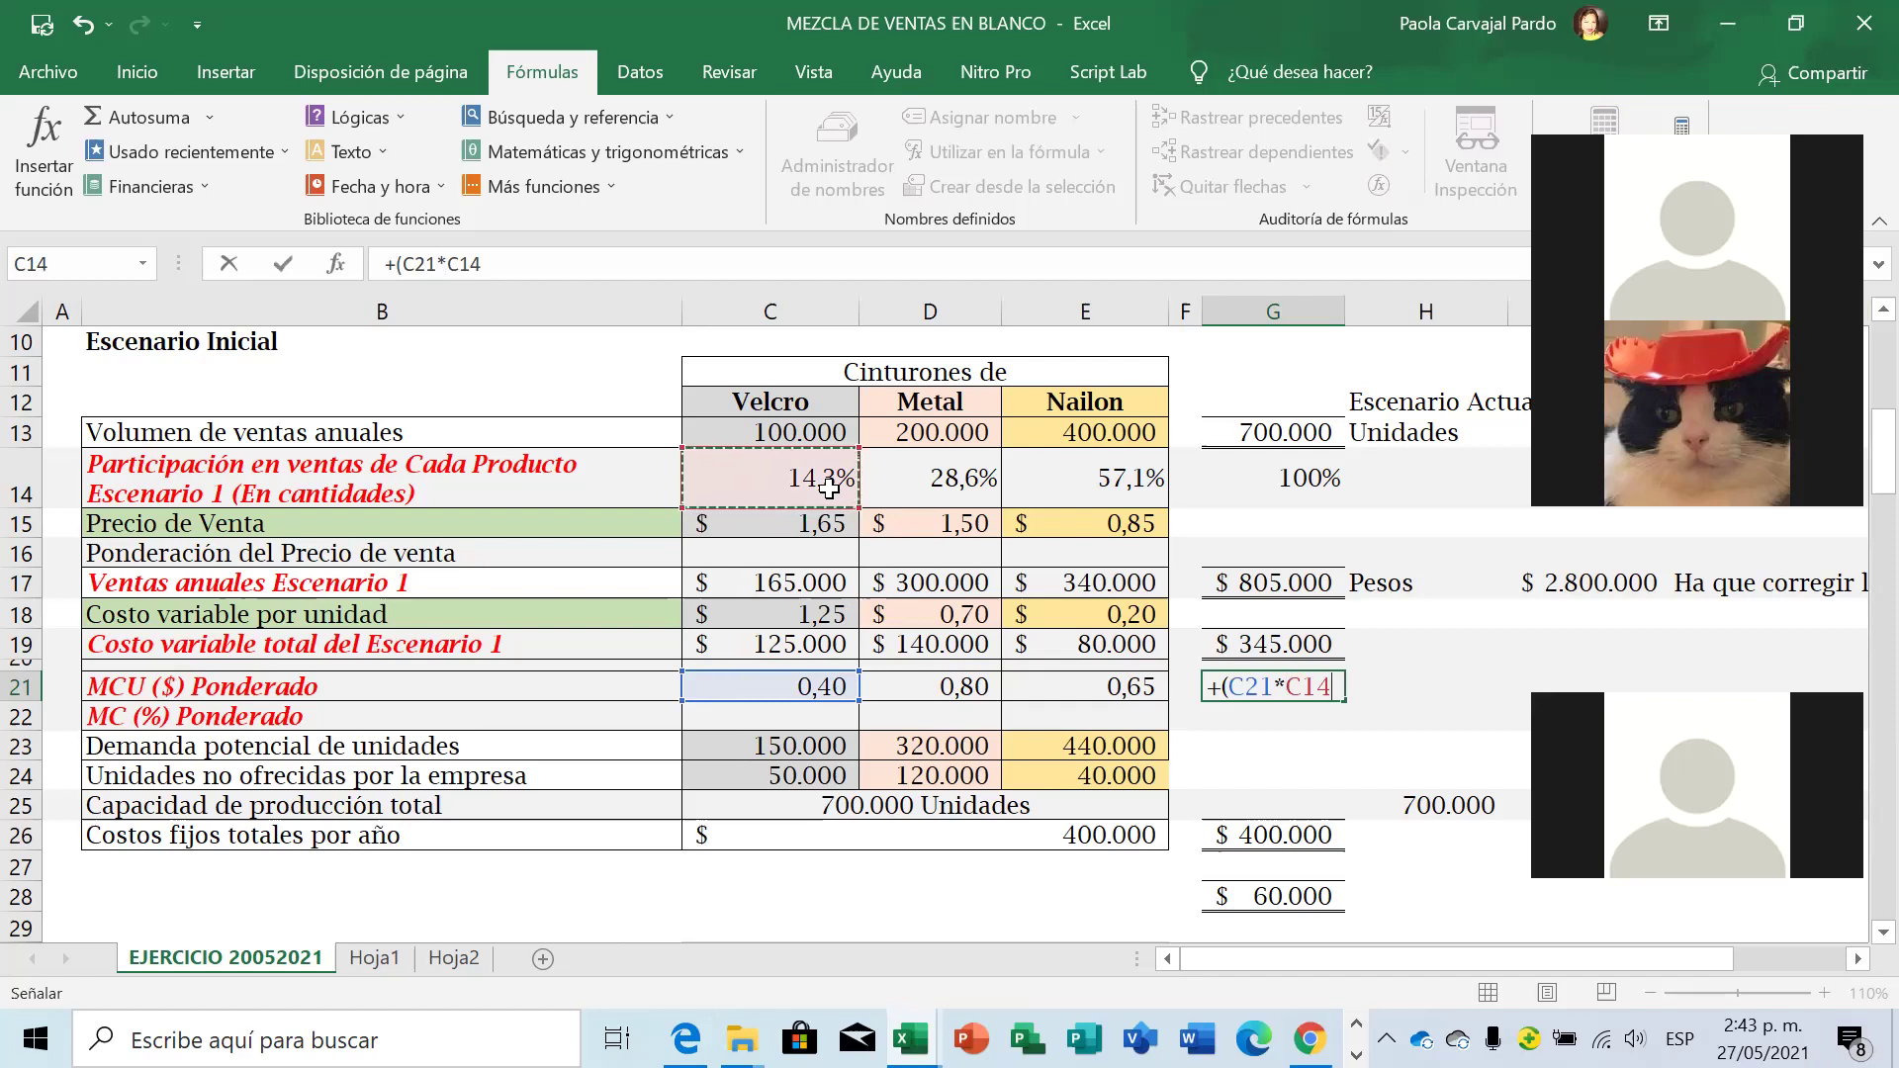
{"action": "type", "text": ")+("}
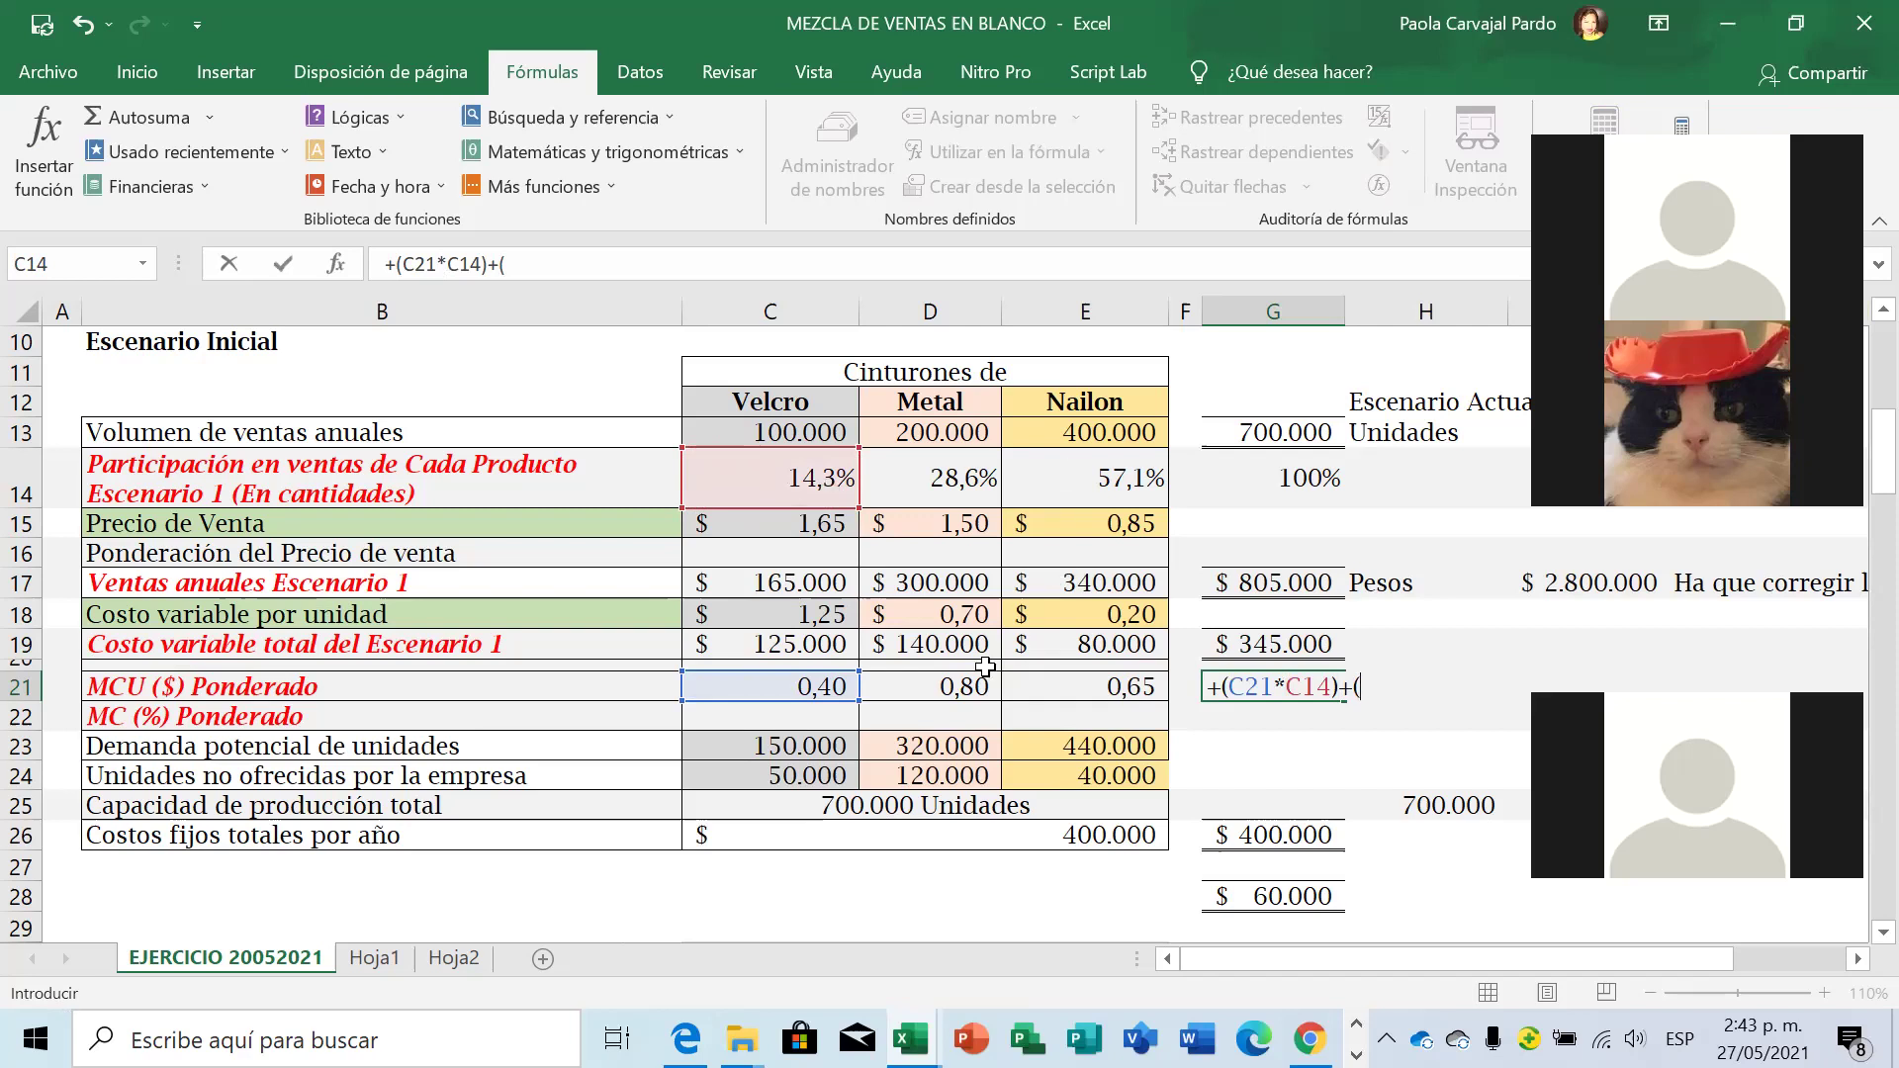
{"action": "left_click", "coordinate": [972, 692]}
{"action": "type", "text": "*"}
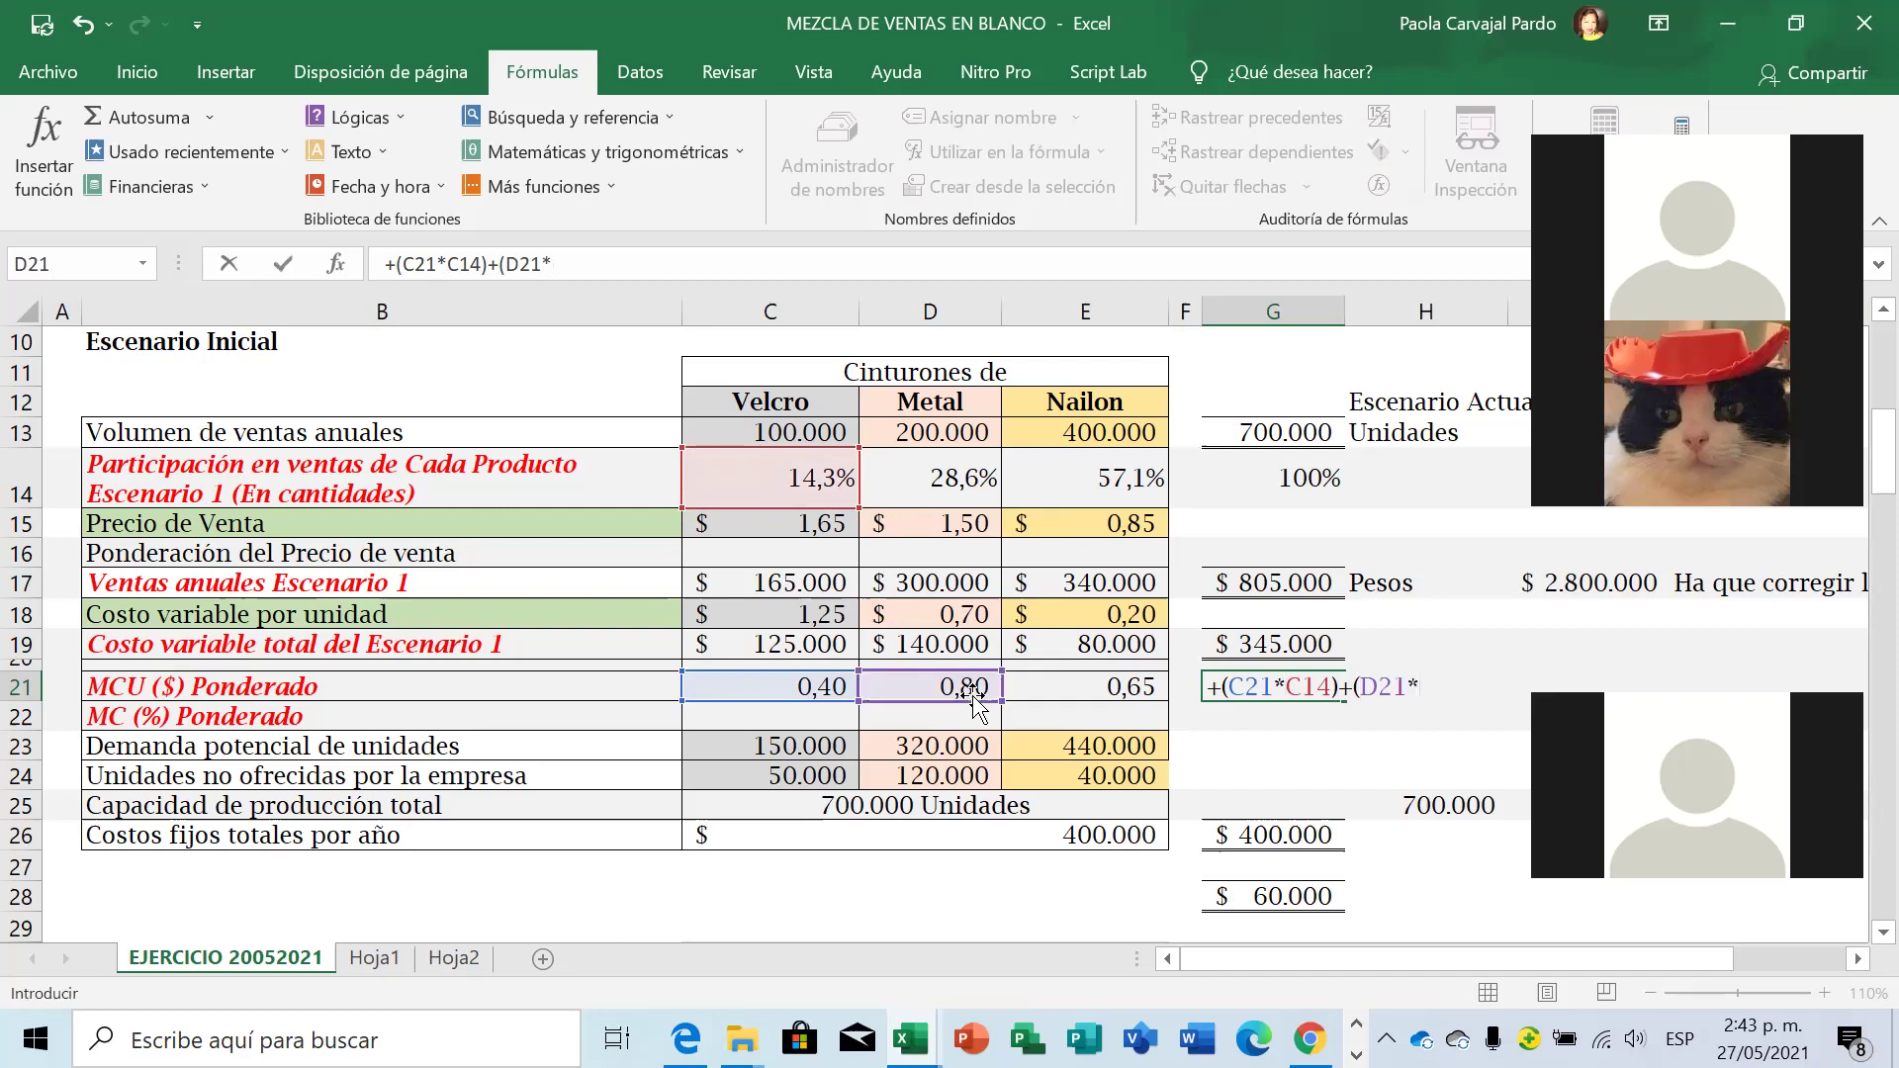
{"action": "left_click", "coordinate": [960, 468]}
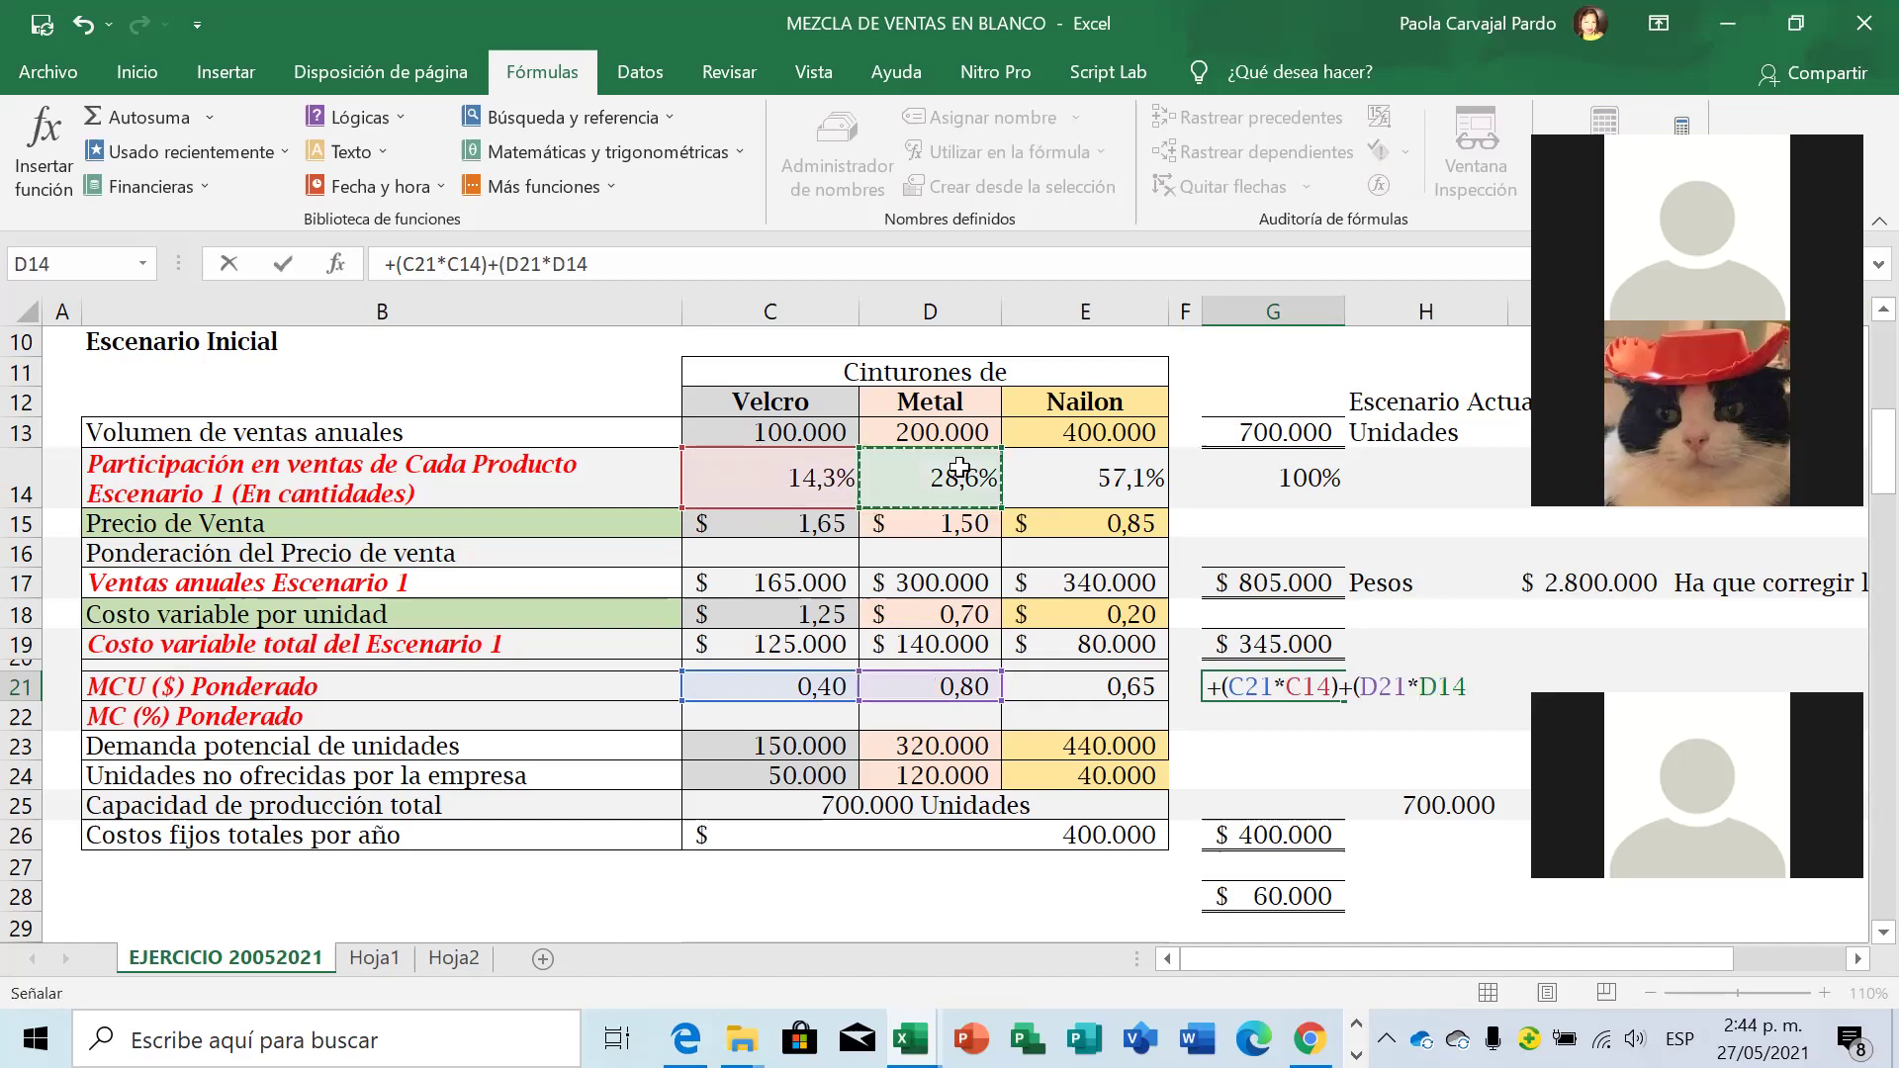
{"action": "type", "text": ")+("}
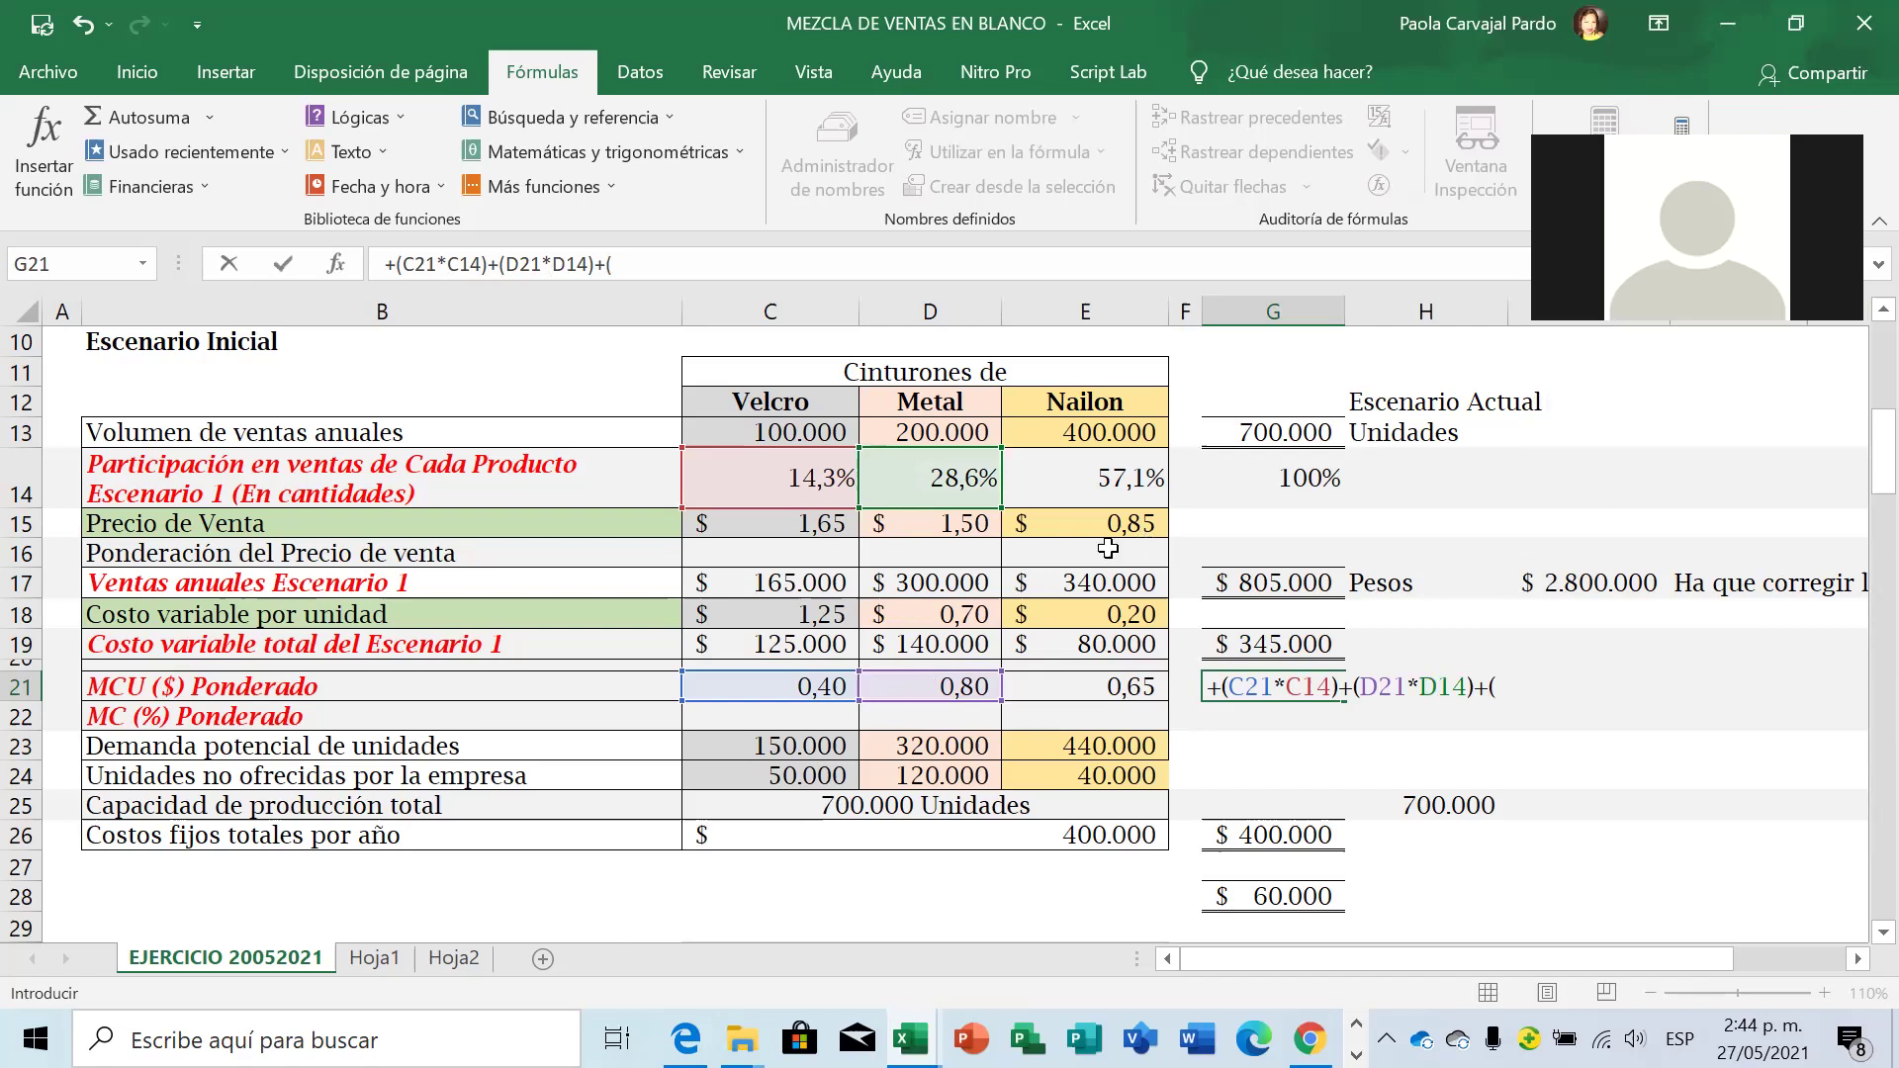
{"action": "left_click", "coordinate": [1093, 689]}
{"action": "type", "text": "*"}
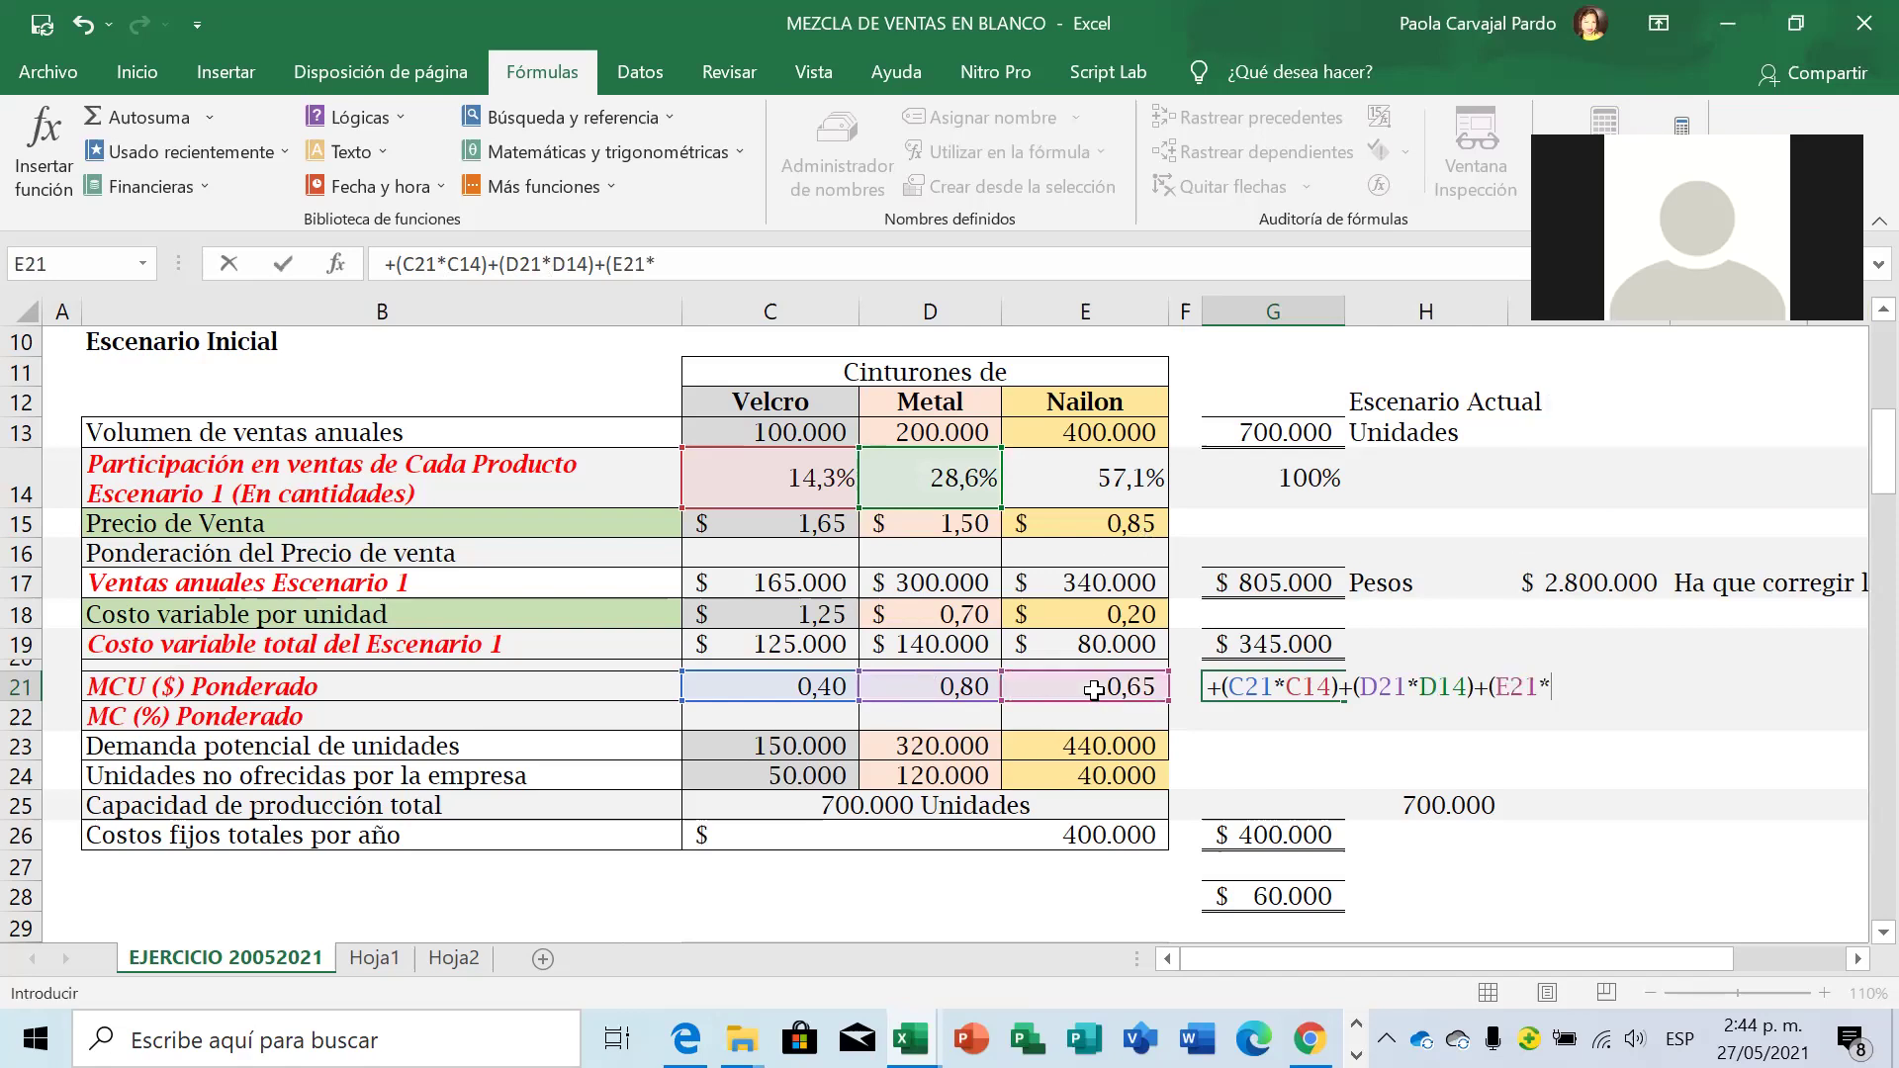
{"action": "left_click", "coordinate": [1090, 468]}
{"action": "type", "text": ")"}
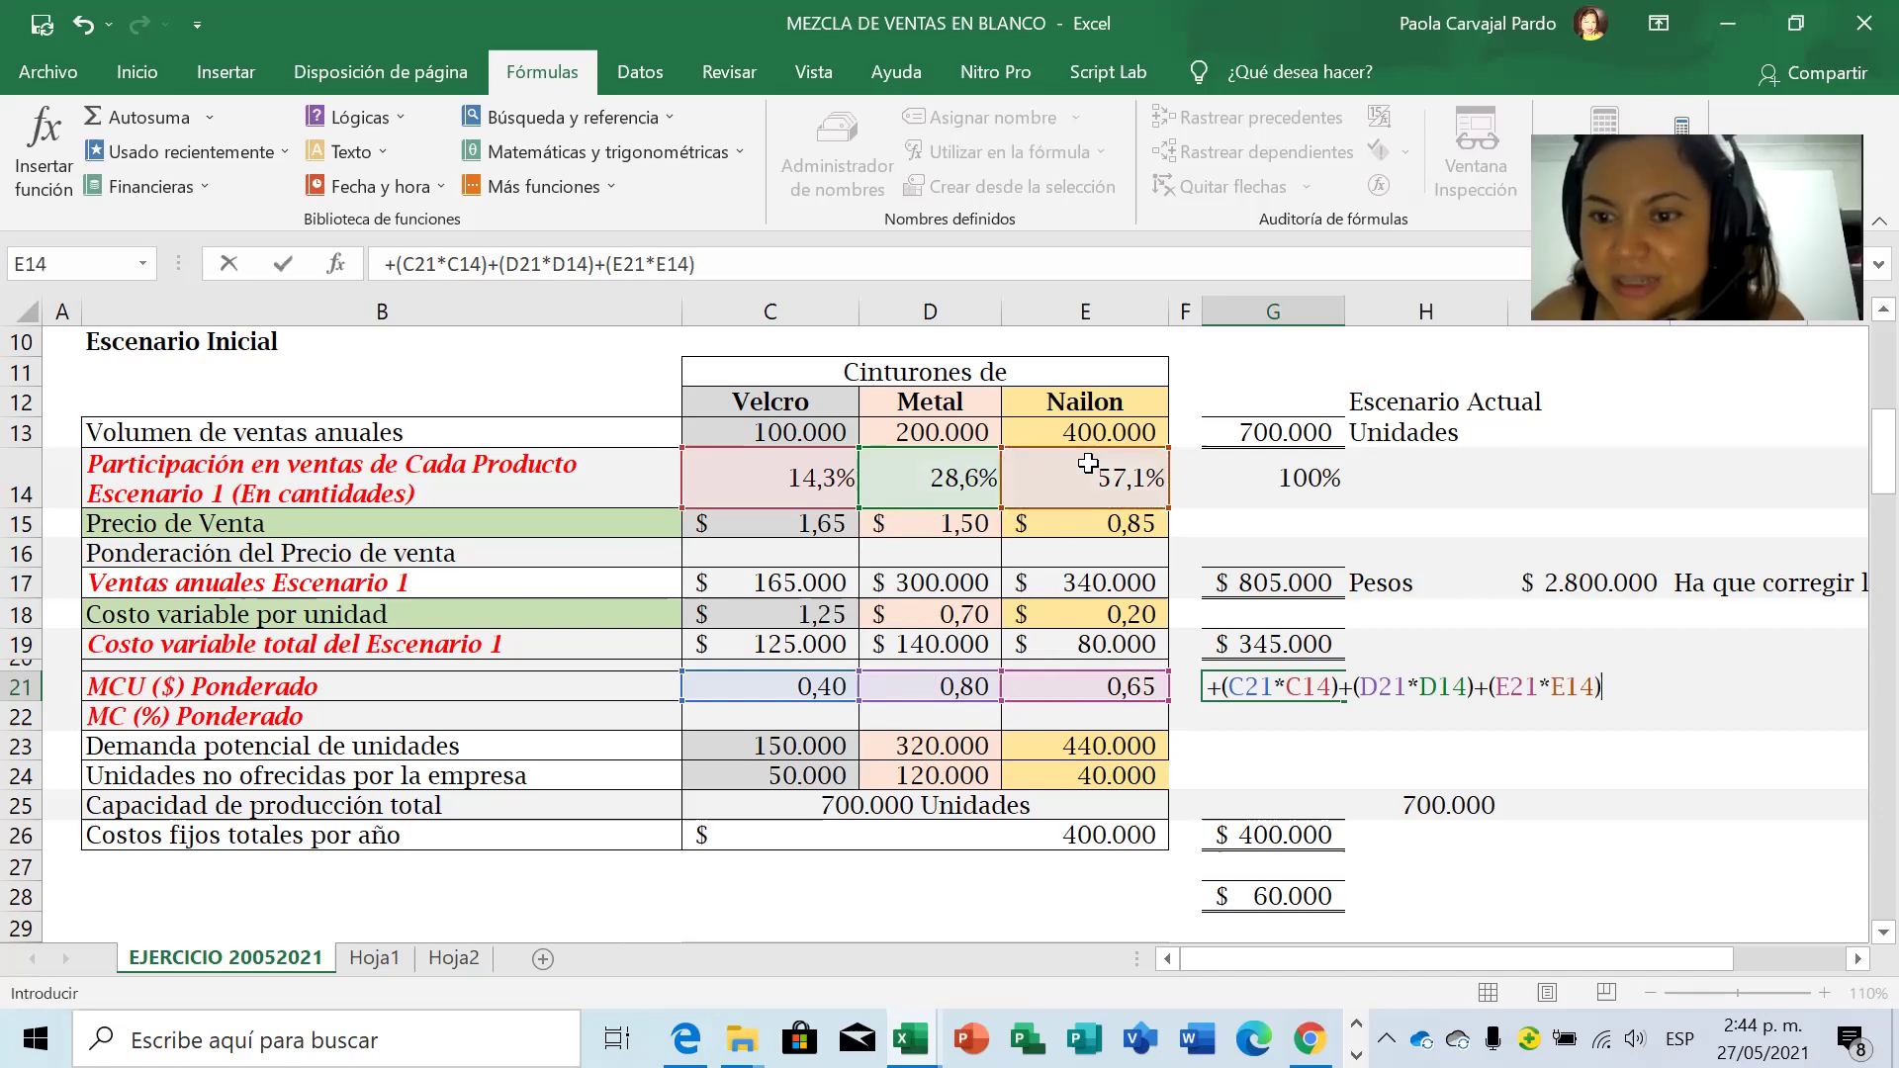
{"action": "key", "text": "Return"}
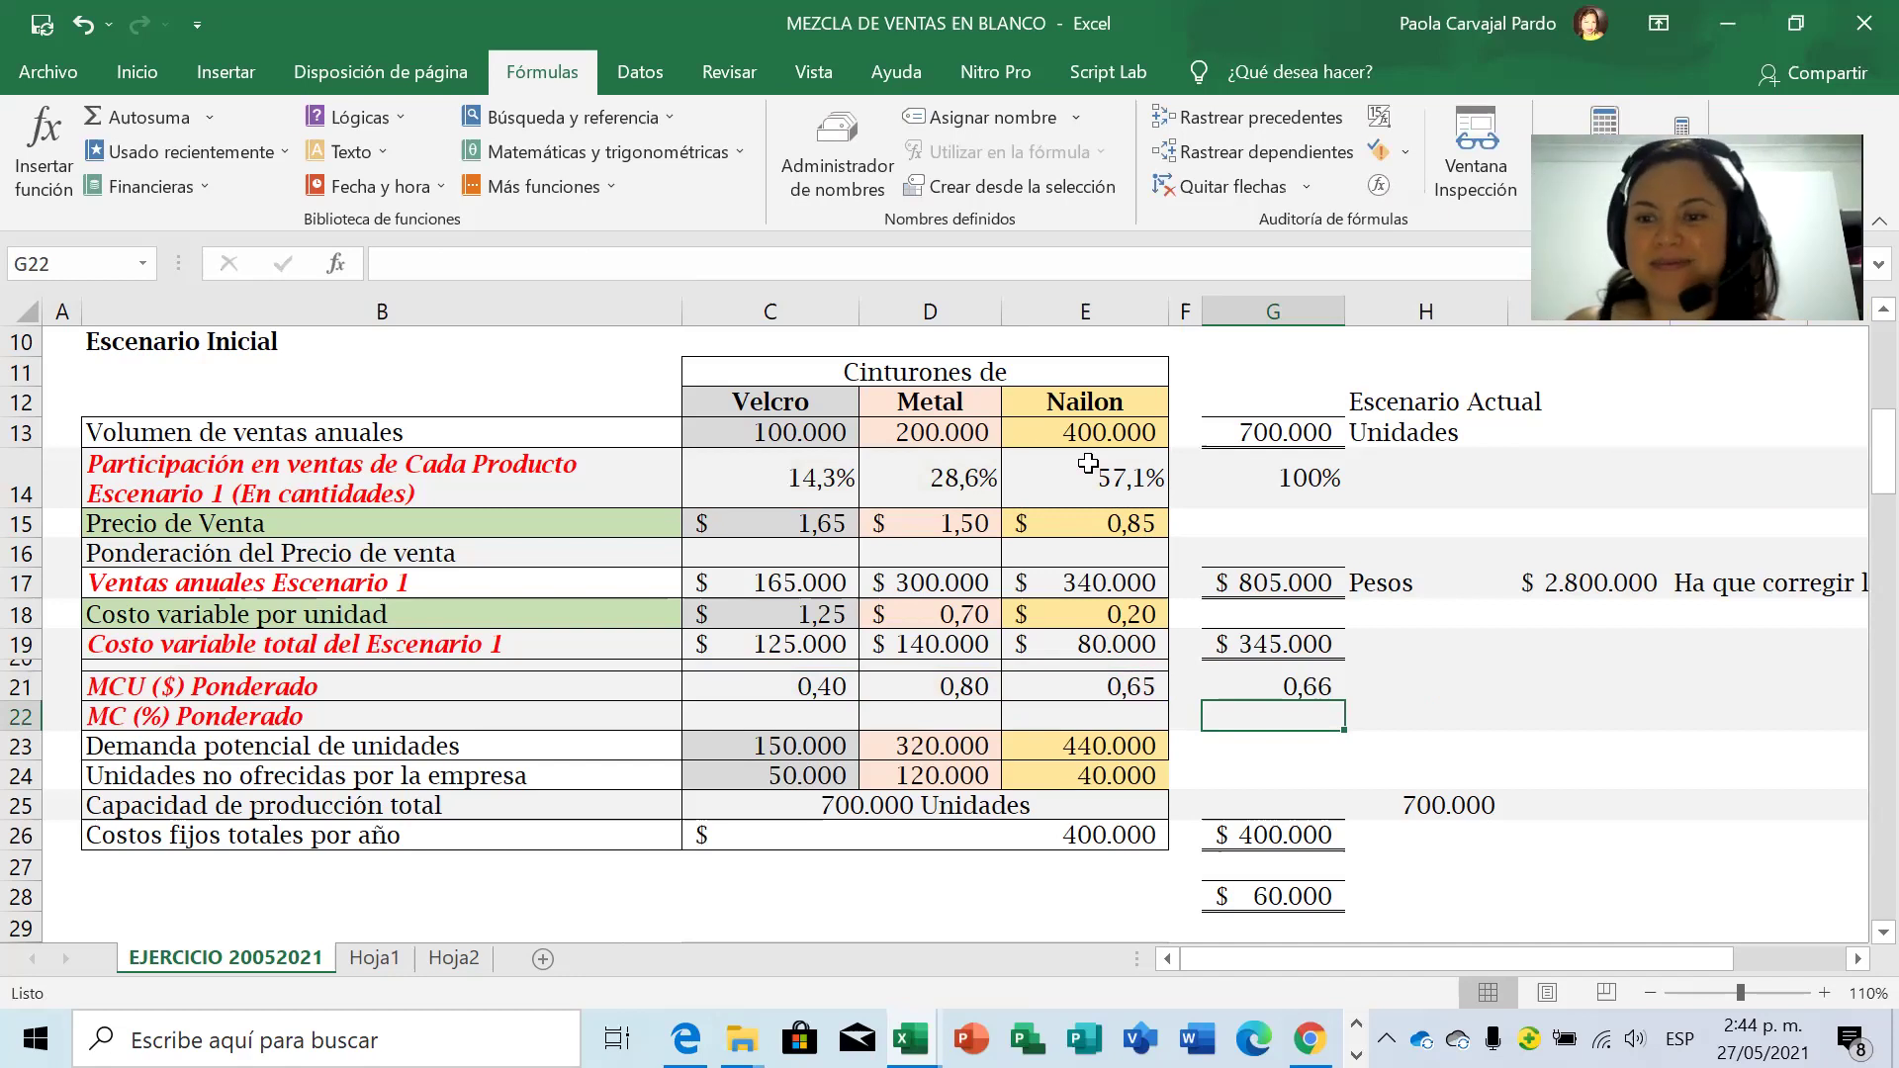
{"action": "key", "text": "Up"}
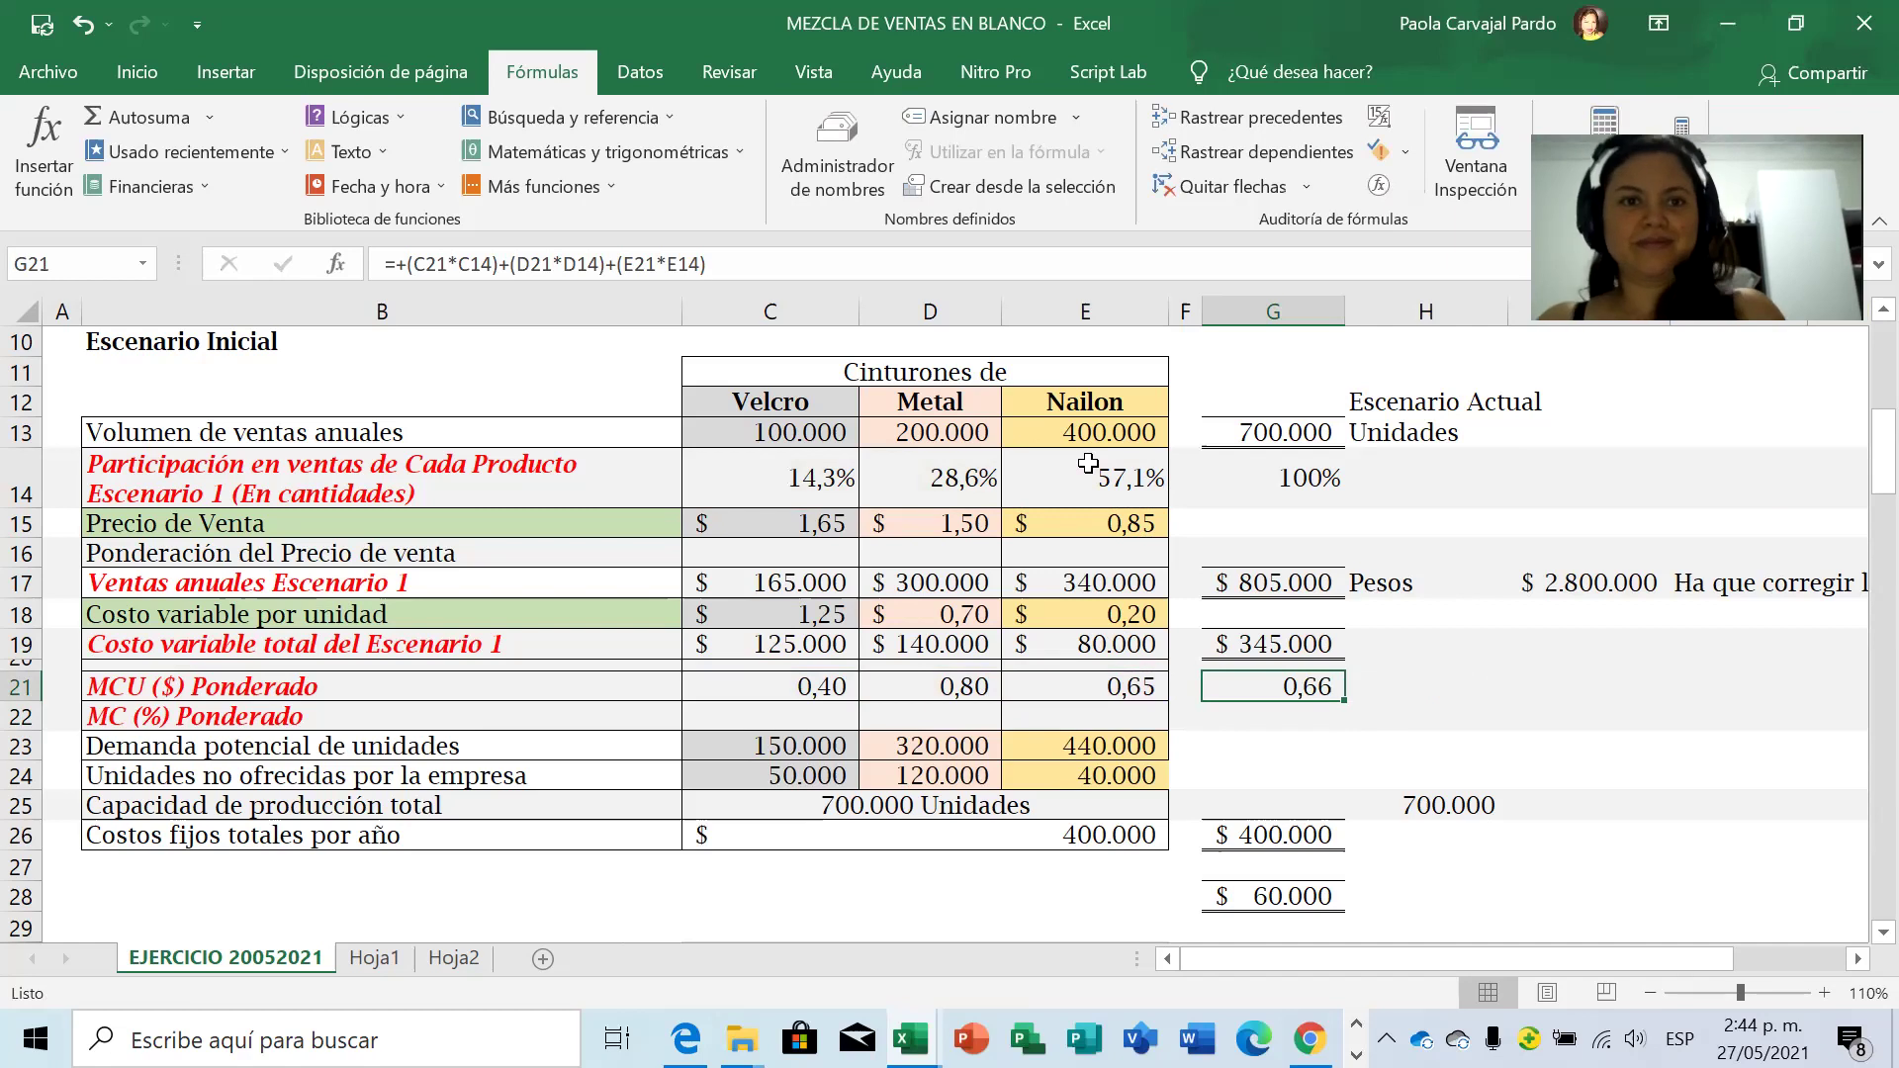
Format G21 with the $ Español (Colombia) accounting format so it reads $ 0,66.
{"action": "left_click", "coordinate": [137, 73]}
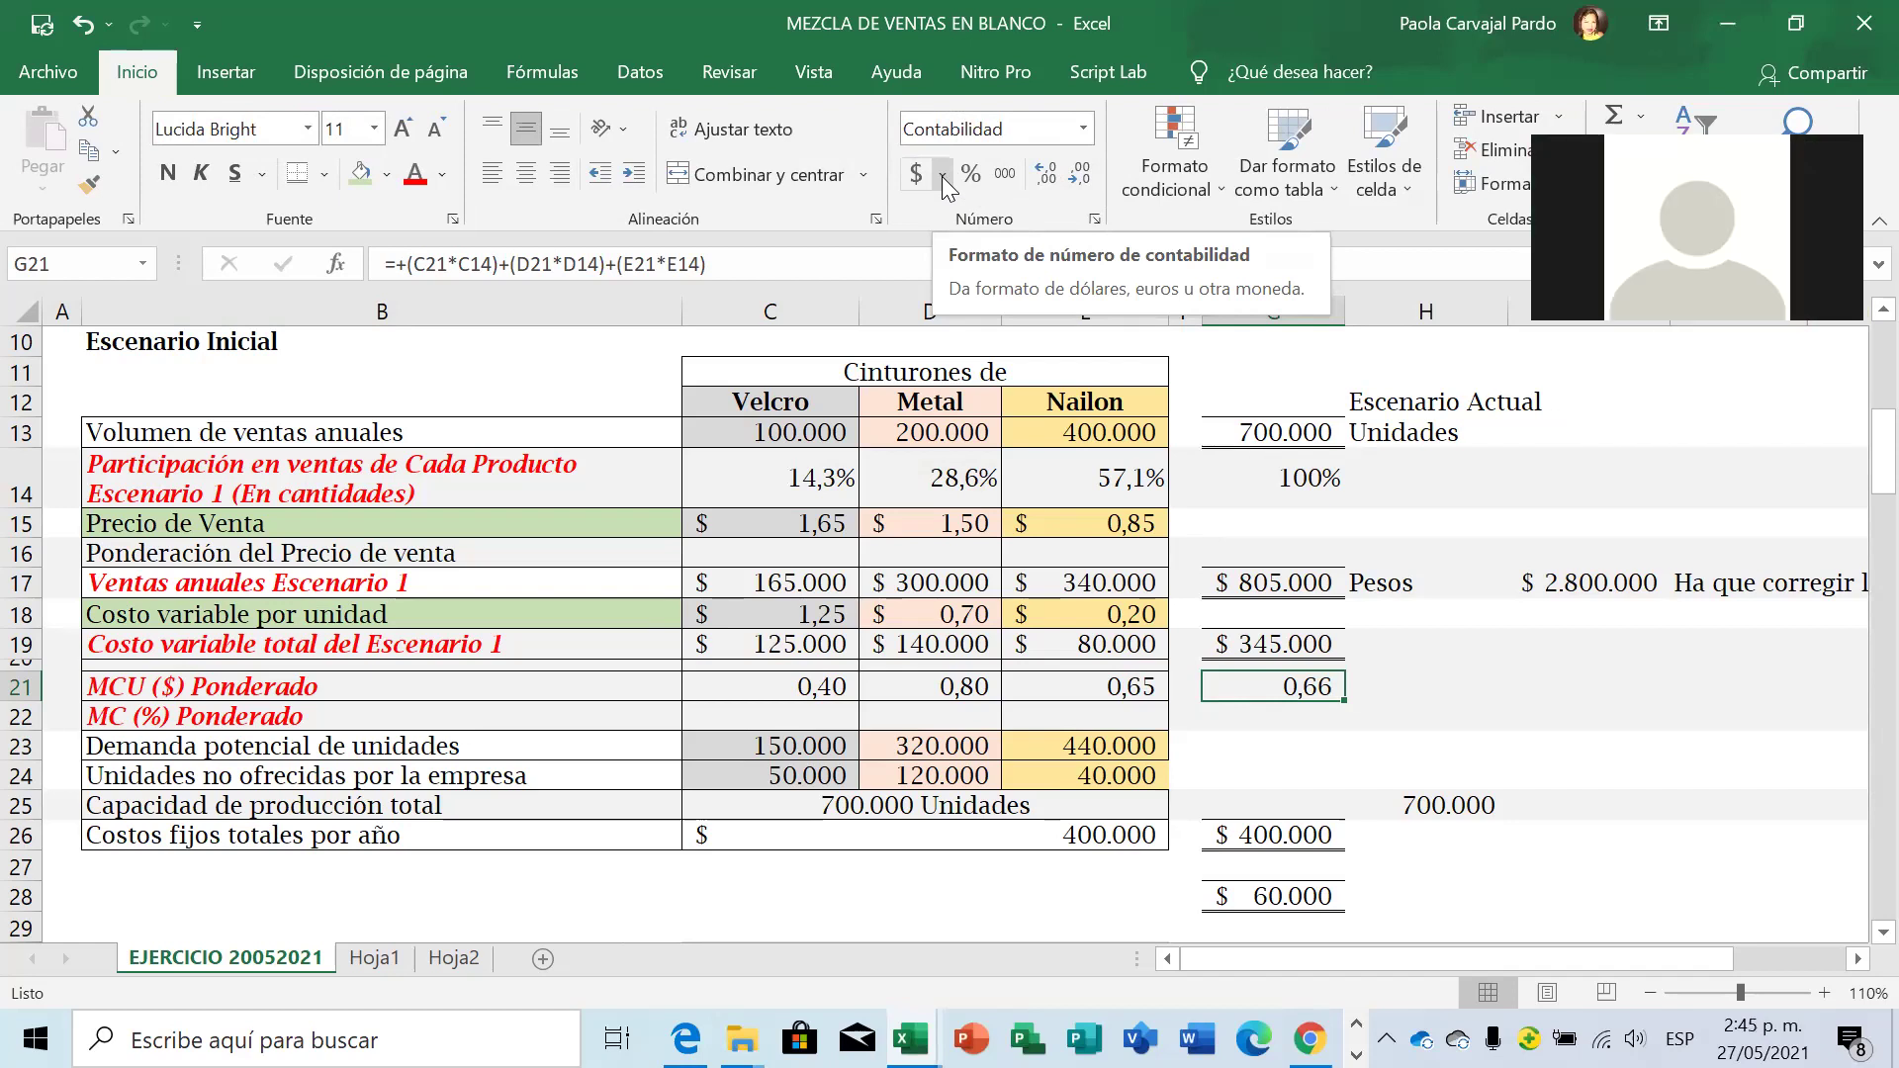
{"action": "left_click", "coordinate": [942, 176]}
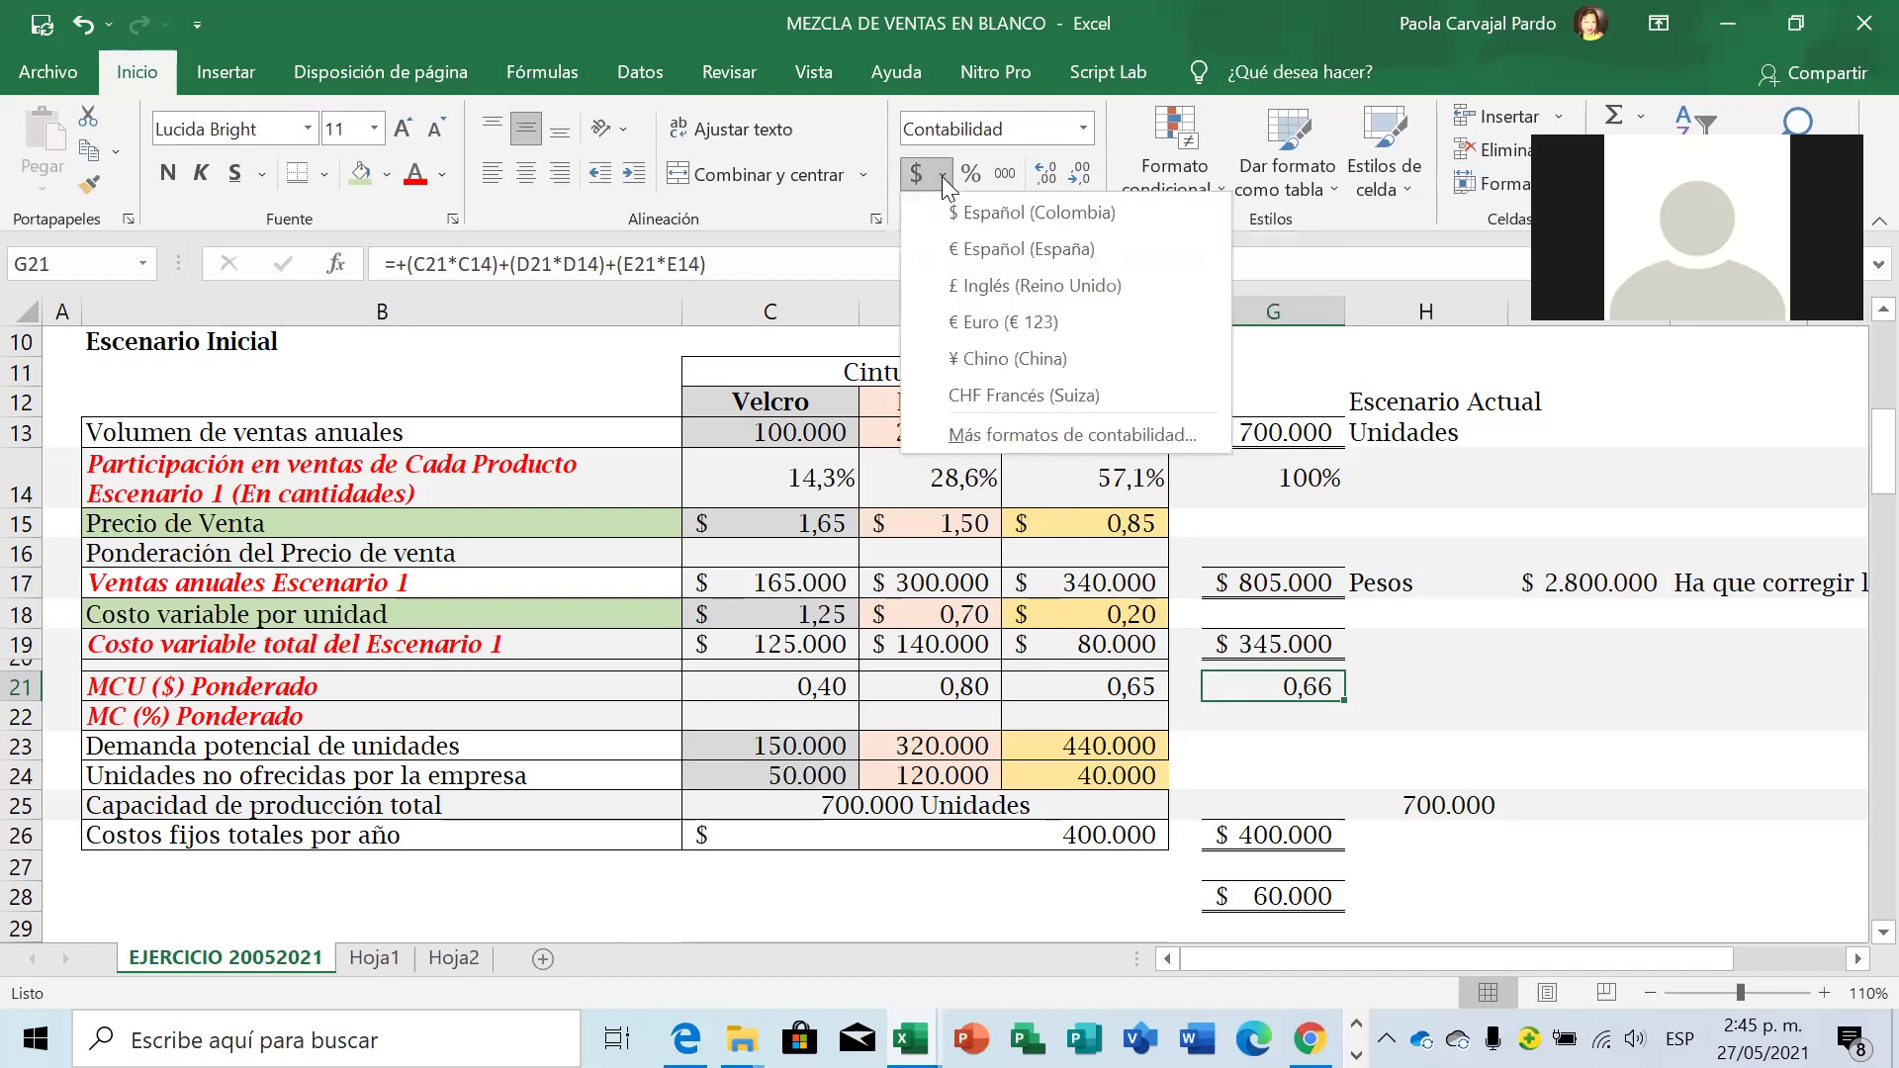
{"action": "left_click", "coordinate": [991, 212]}
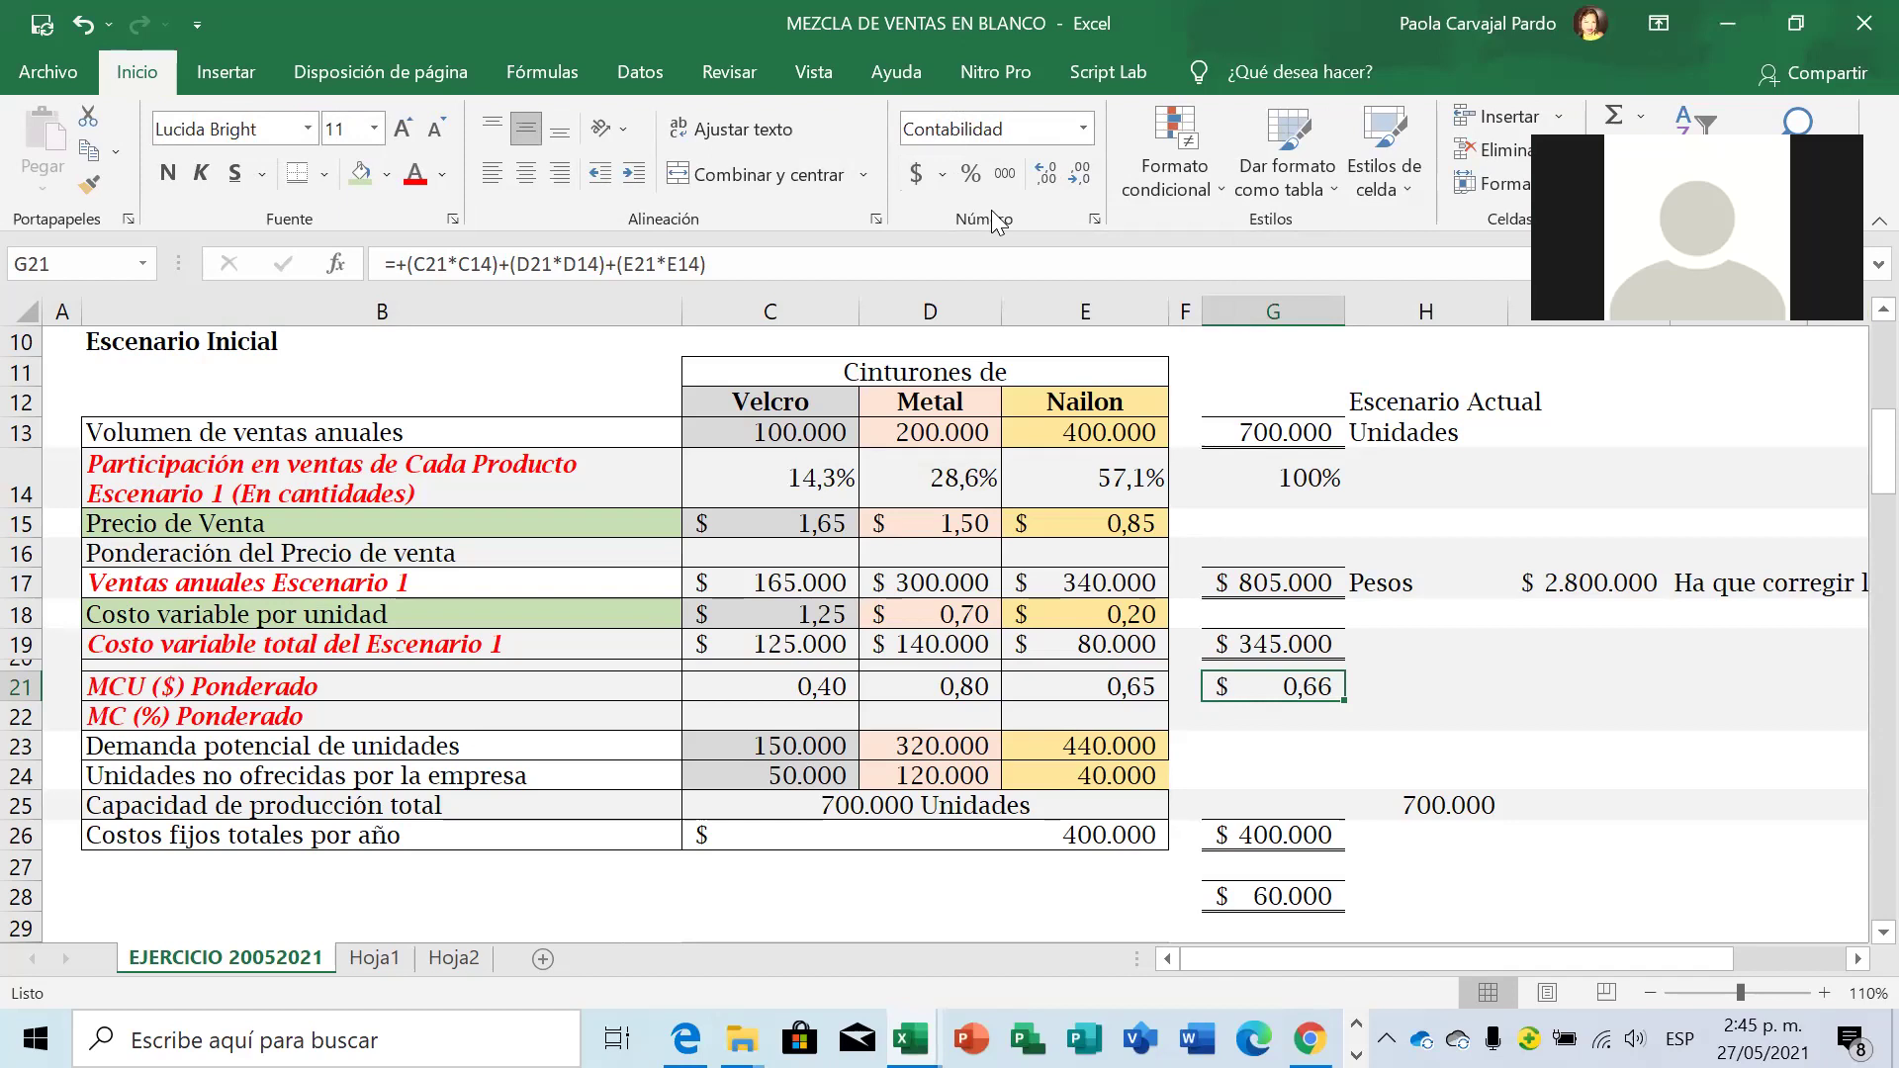
{"action": "key", "text": "Right"}
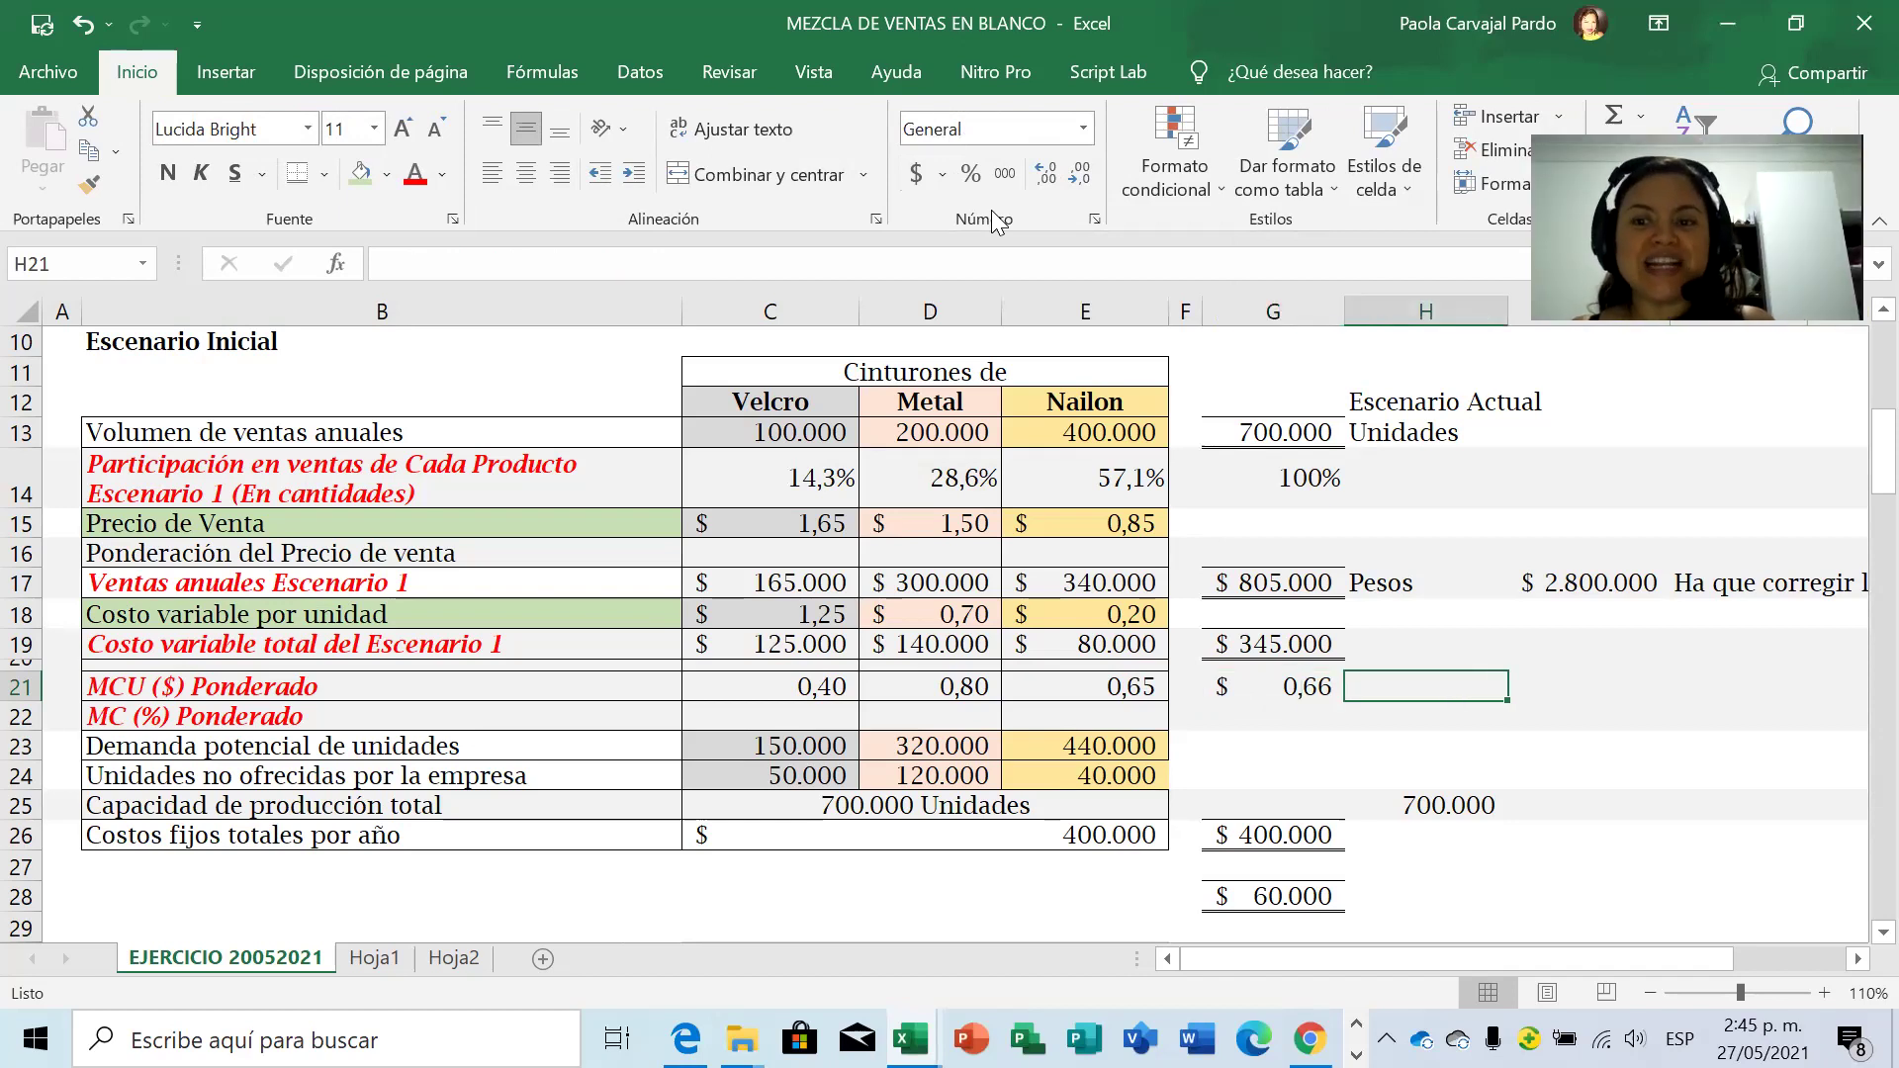
{"action": "key", "text": "Left"}
{"action": "key", "text": "Left"}
{"action": "key", "text": "Left"}
{"action": "key", "text": "Left"}
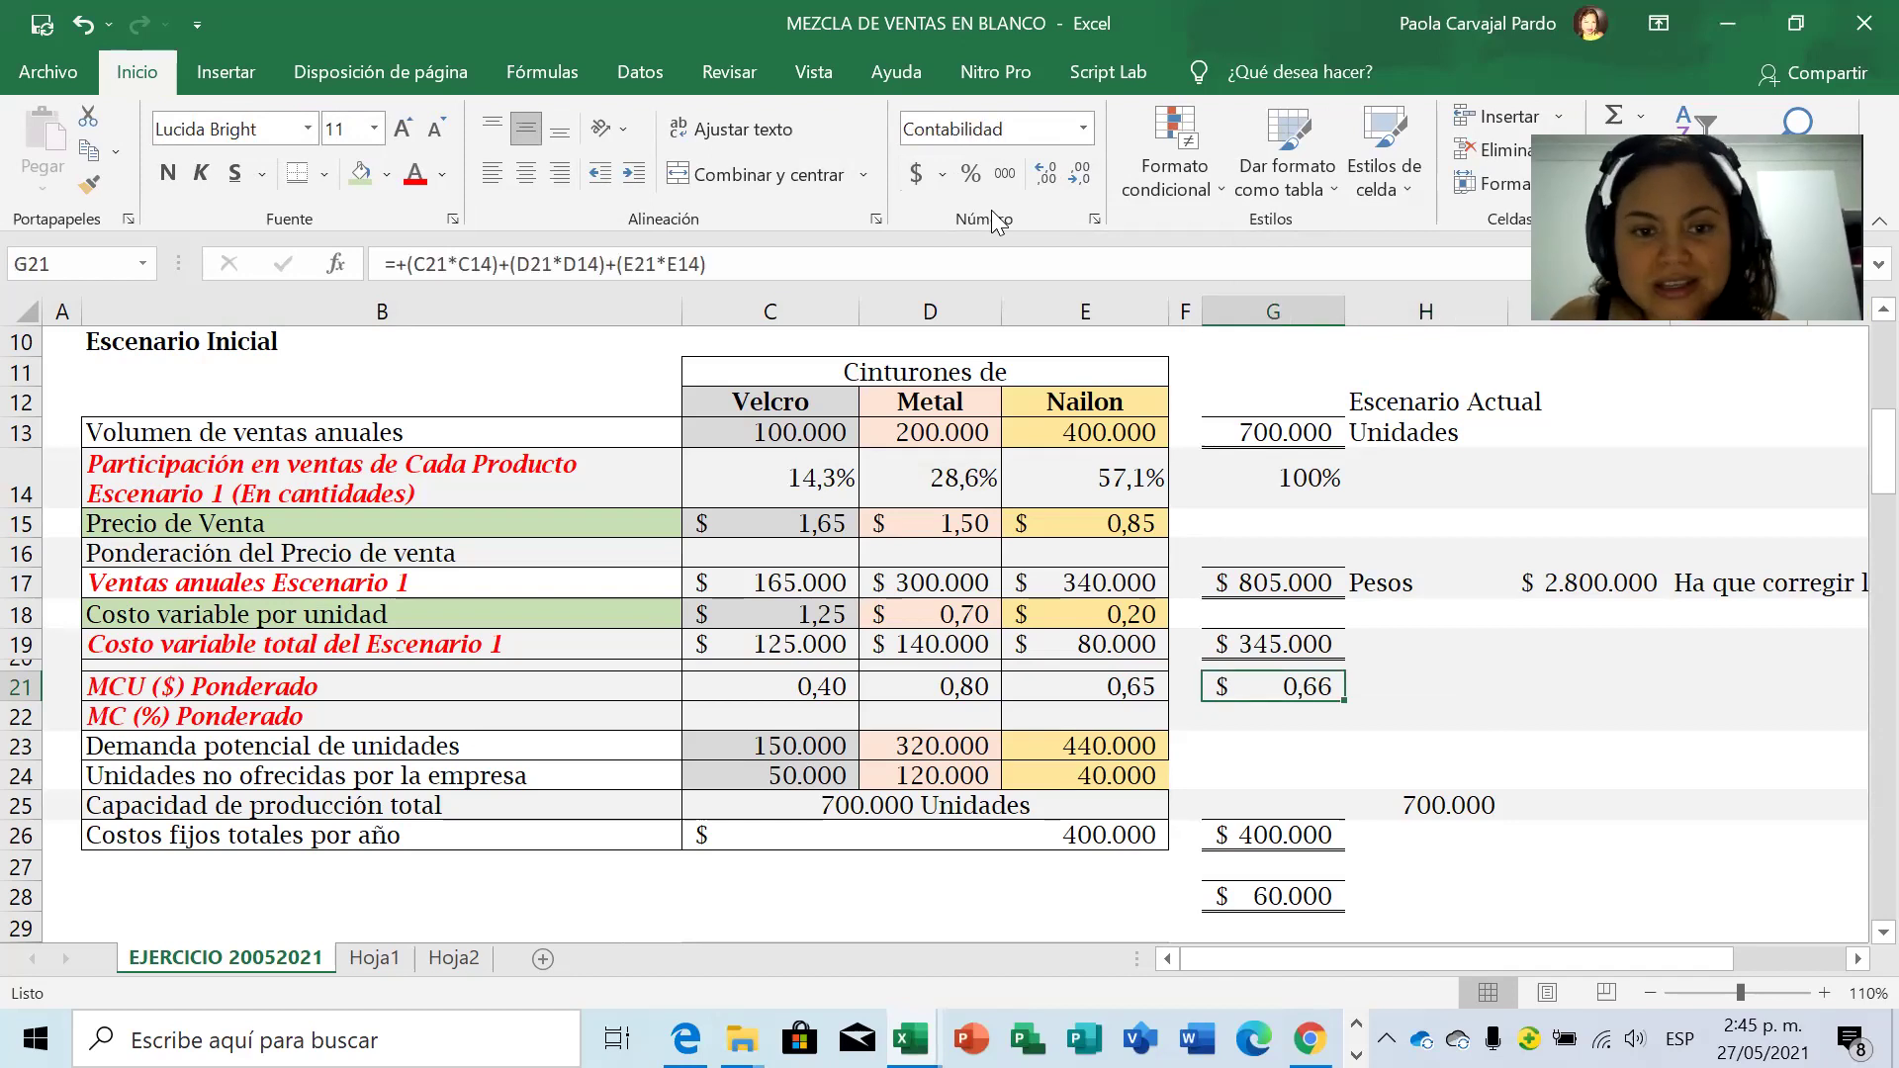
{"action": "left_click", "coordinate": [328, 677]}
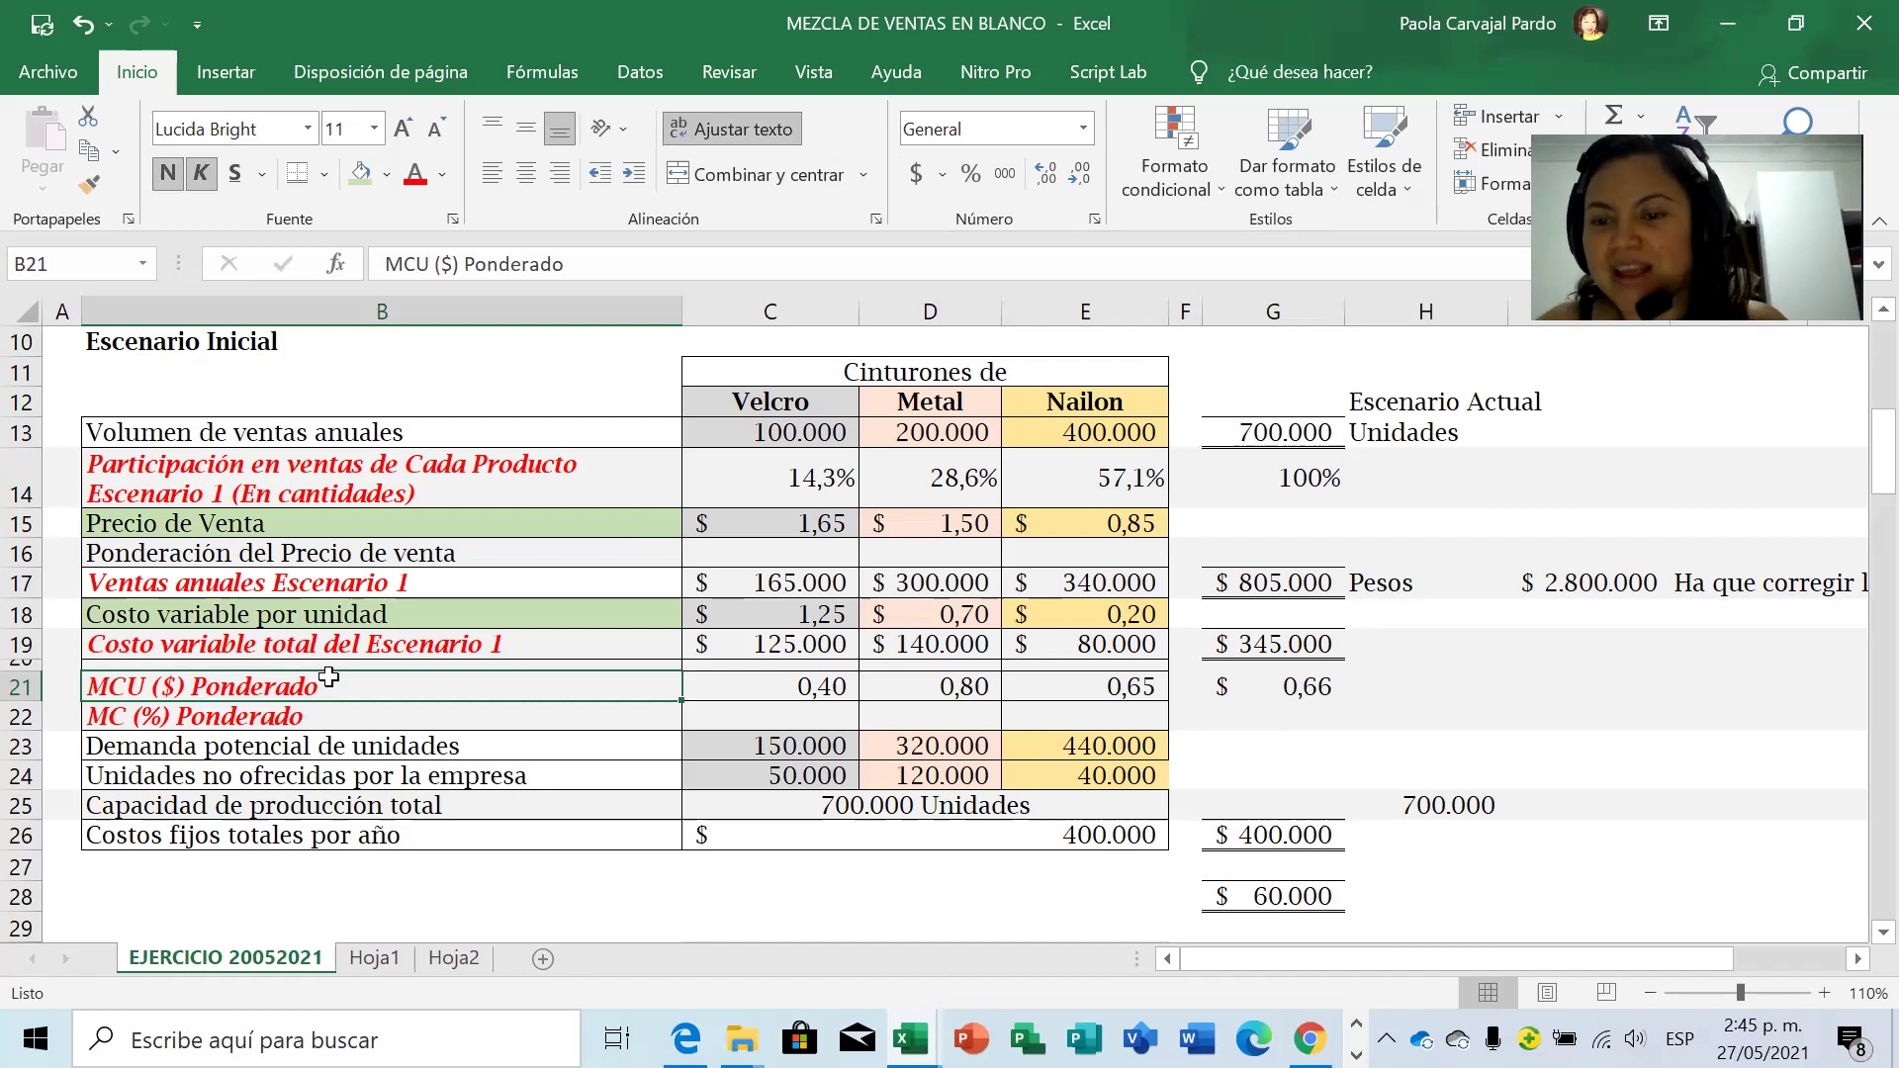
Insert a new column G, move the $ 0,66 weighted margin from H21 into G21, and autofit the column.
{"action": "left_click", "coordinate": [1290, 311]}
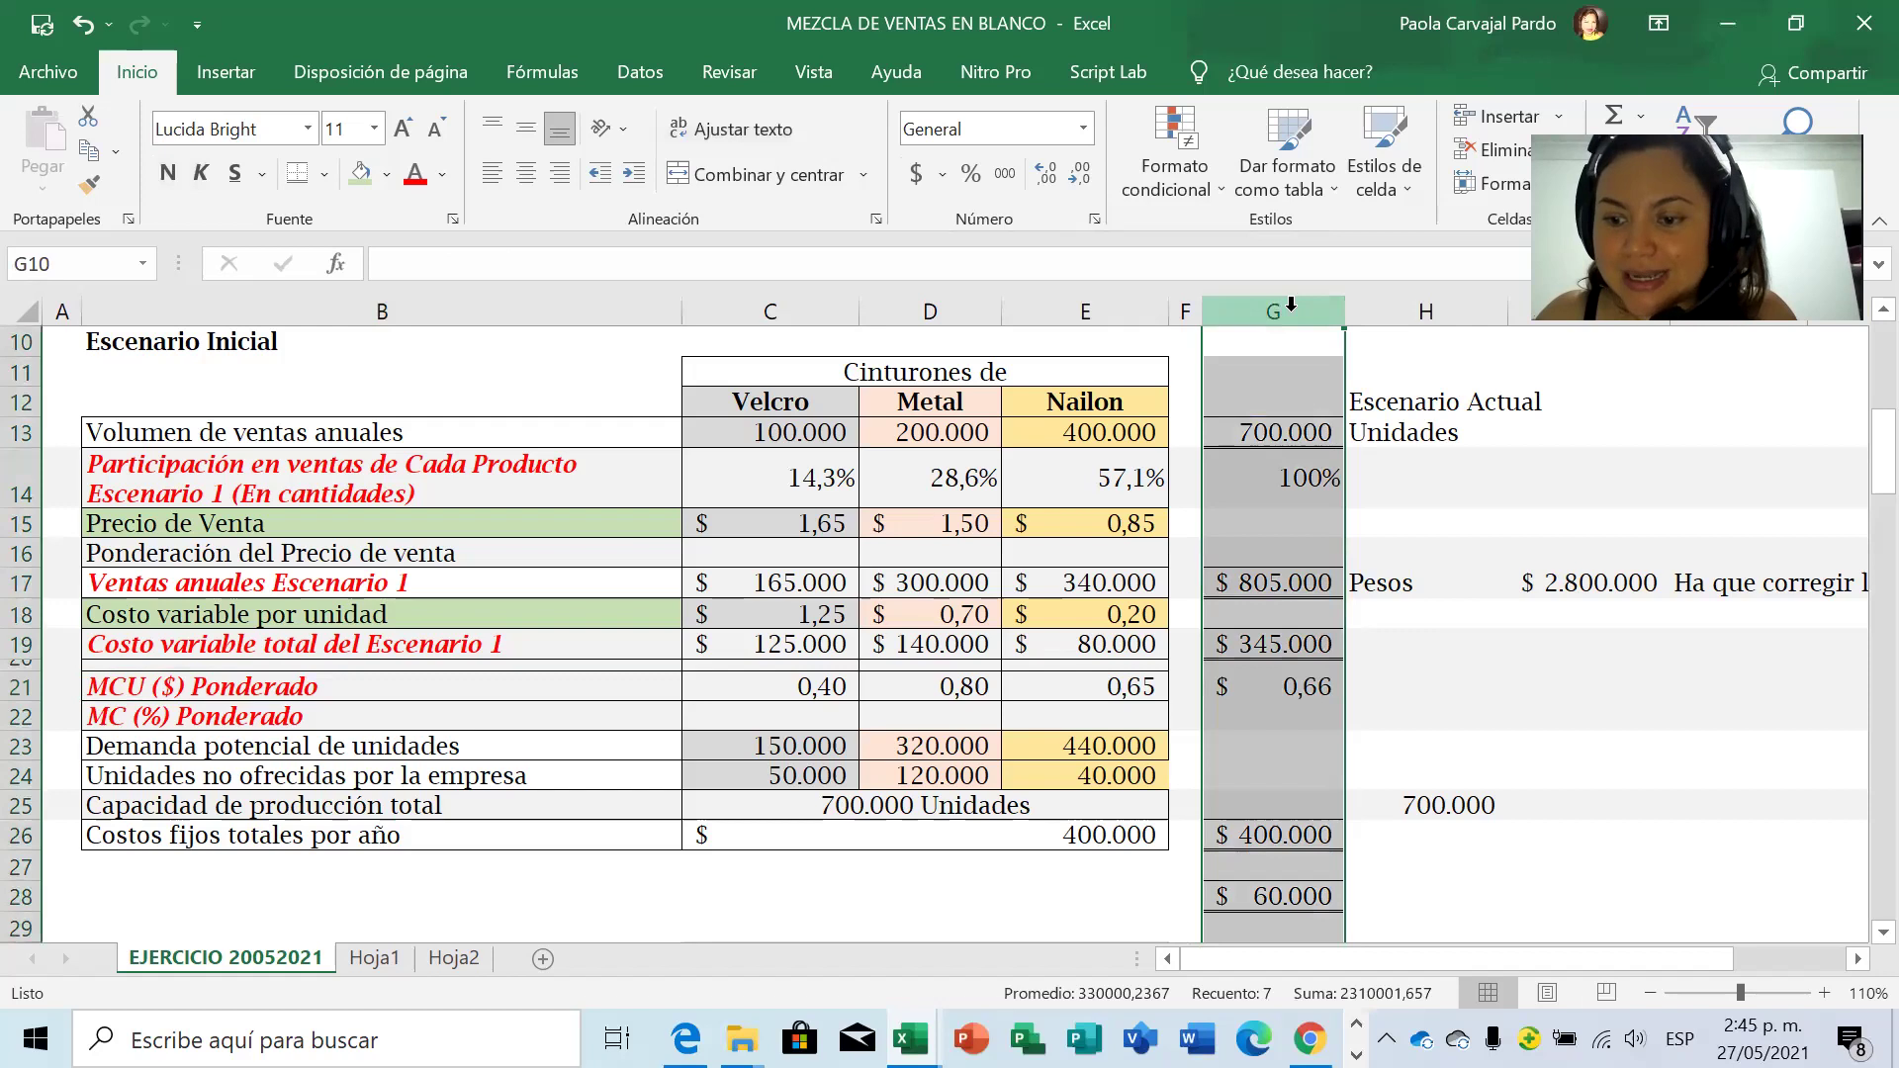
{"action": "key", "text": "ctrl+plus"}
{"action": "left_click_drag", "start_coordinate": [1237, 308], "coordinate": [1289, 309]}
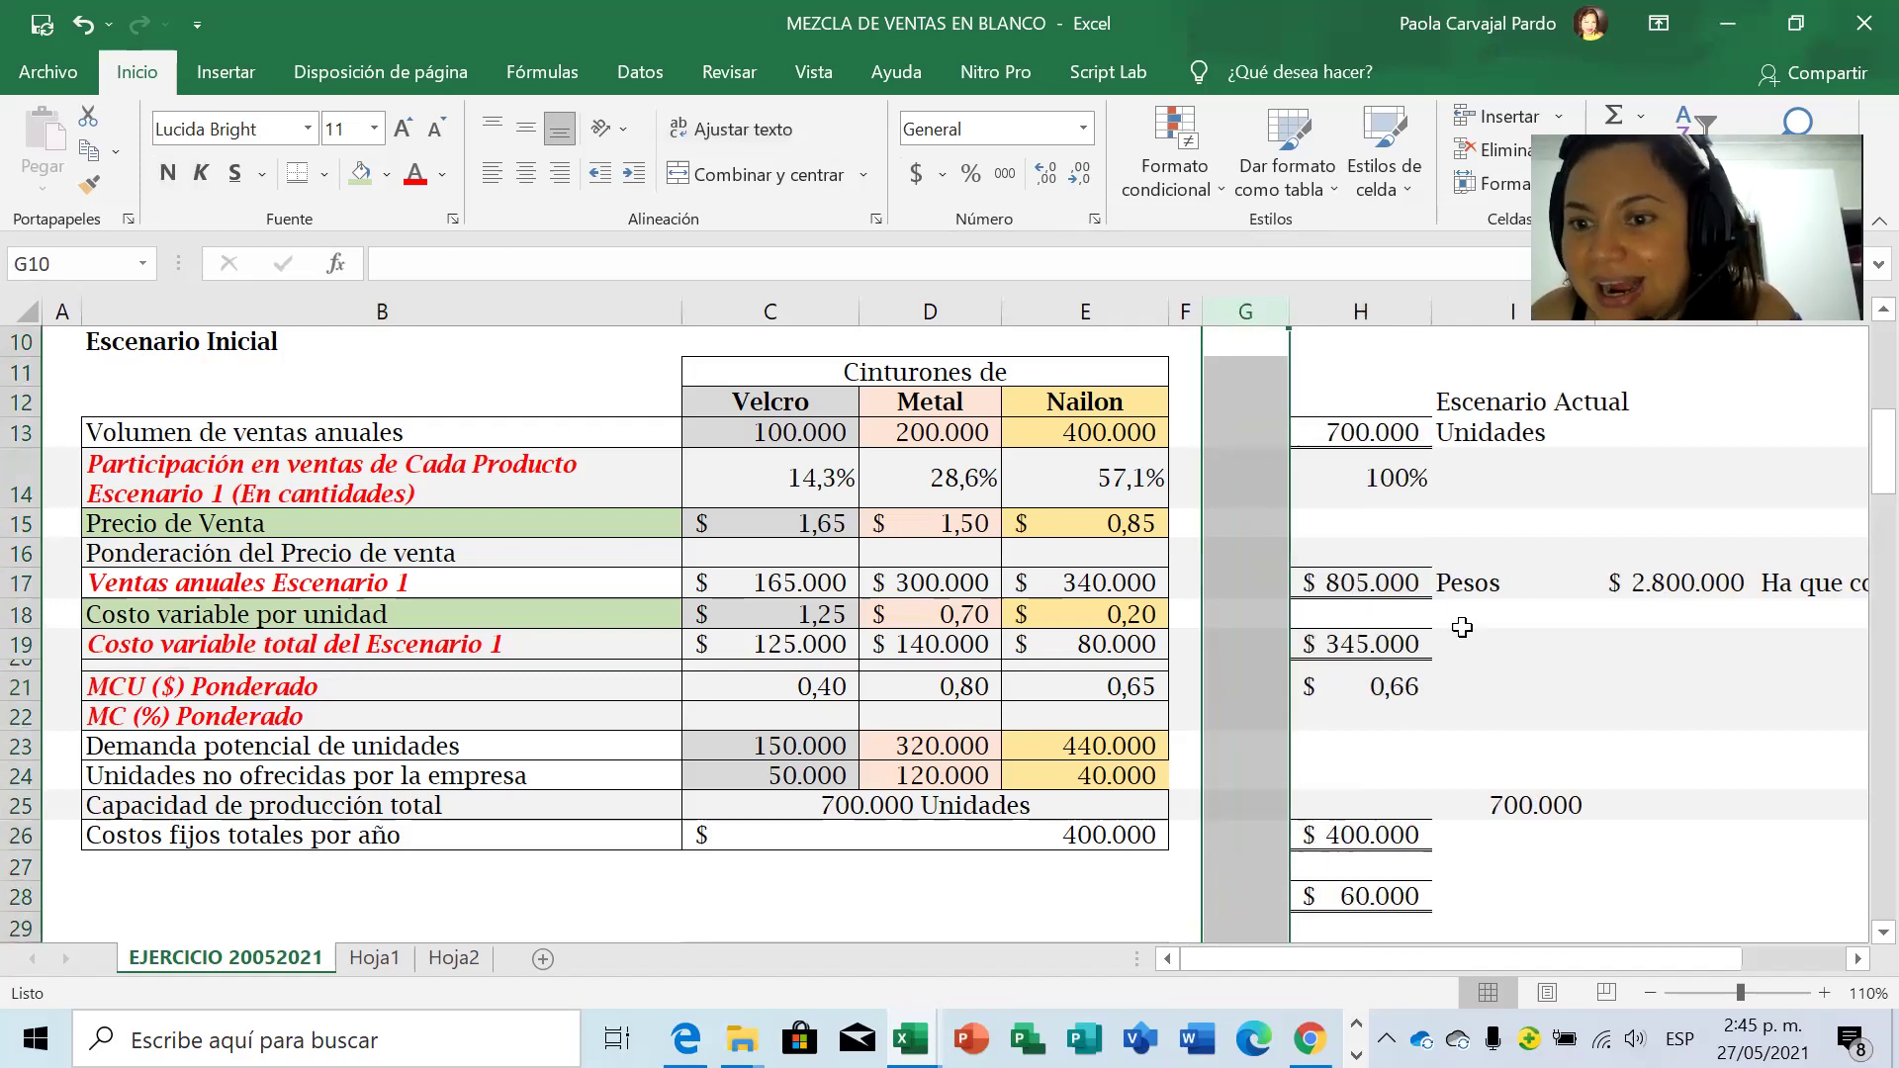
{"action": "left_click", "coordinate": [1383, 686]}
{"action": "key", "text": "ctrl+c"}
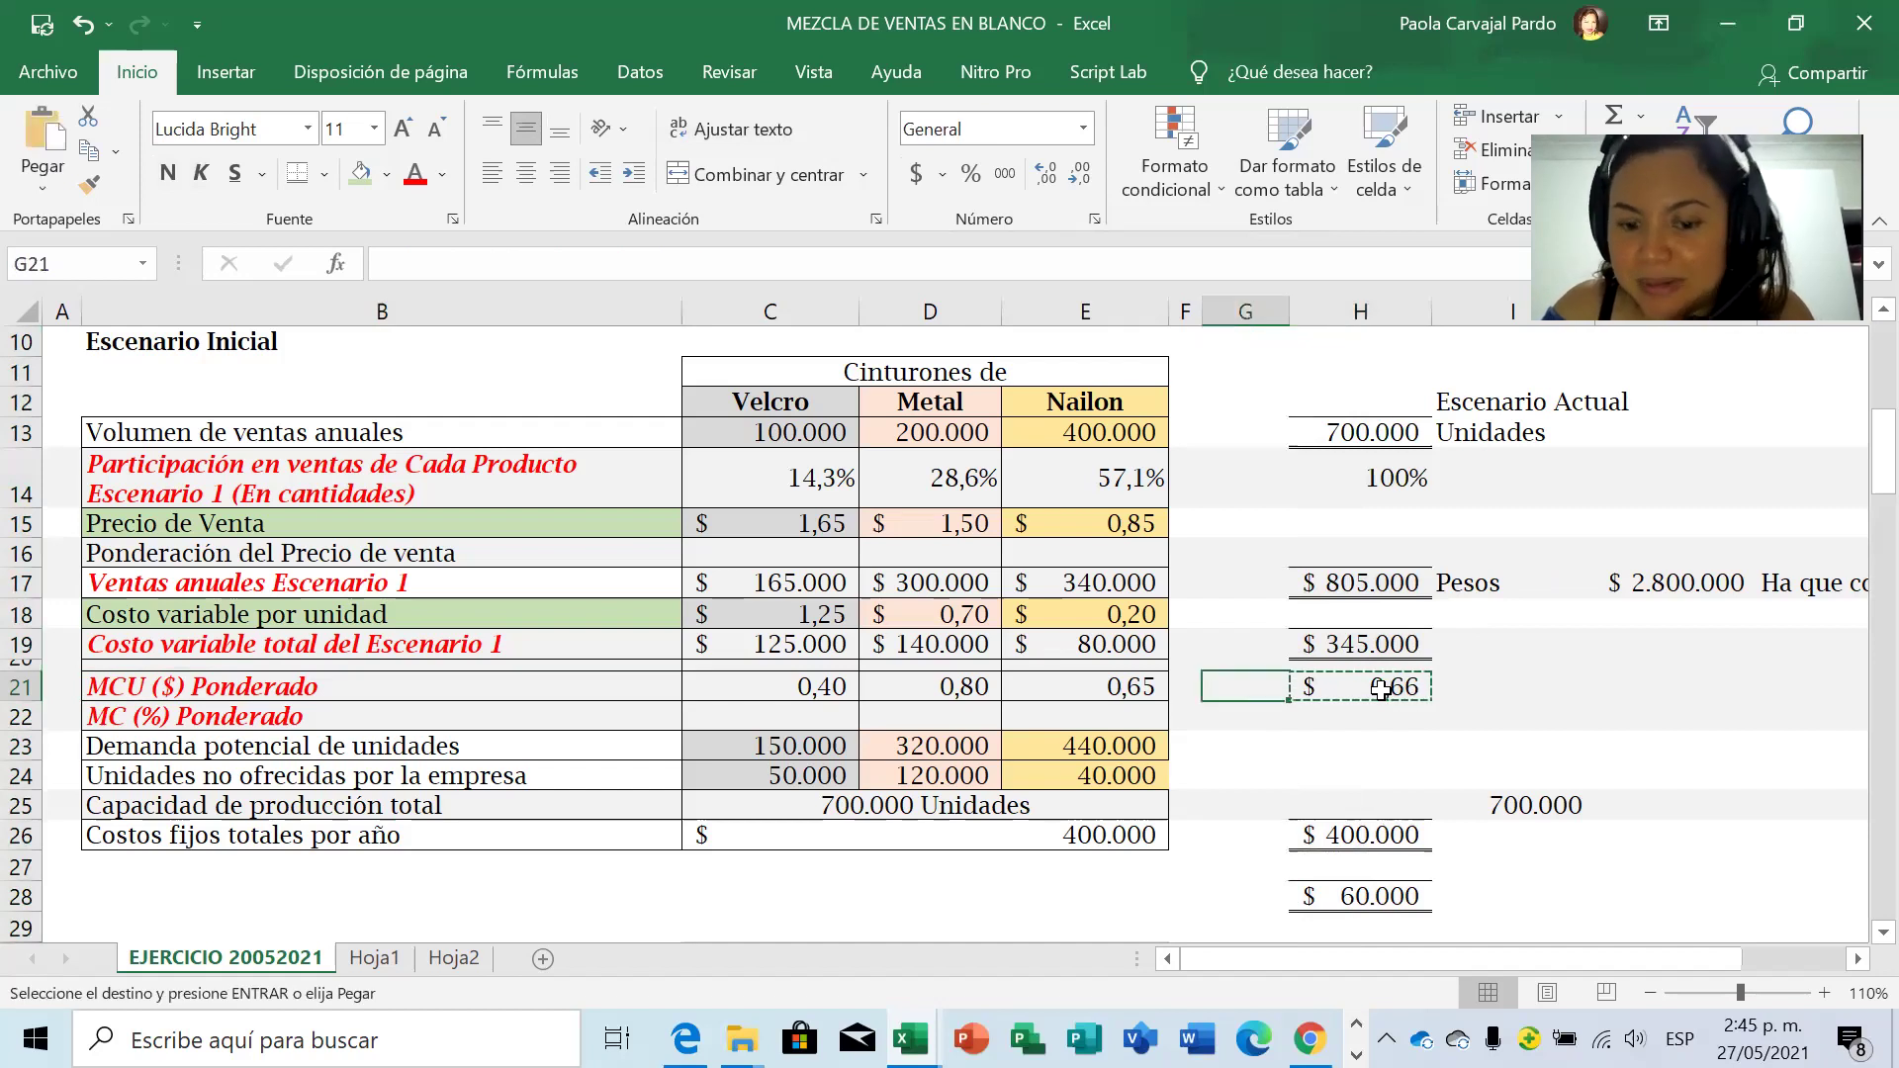
{"action": "key", "text": "Left"}
{"action": "key", "text": "Return"}
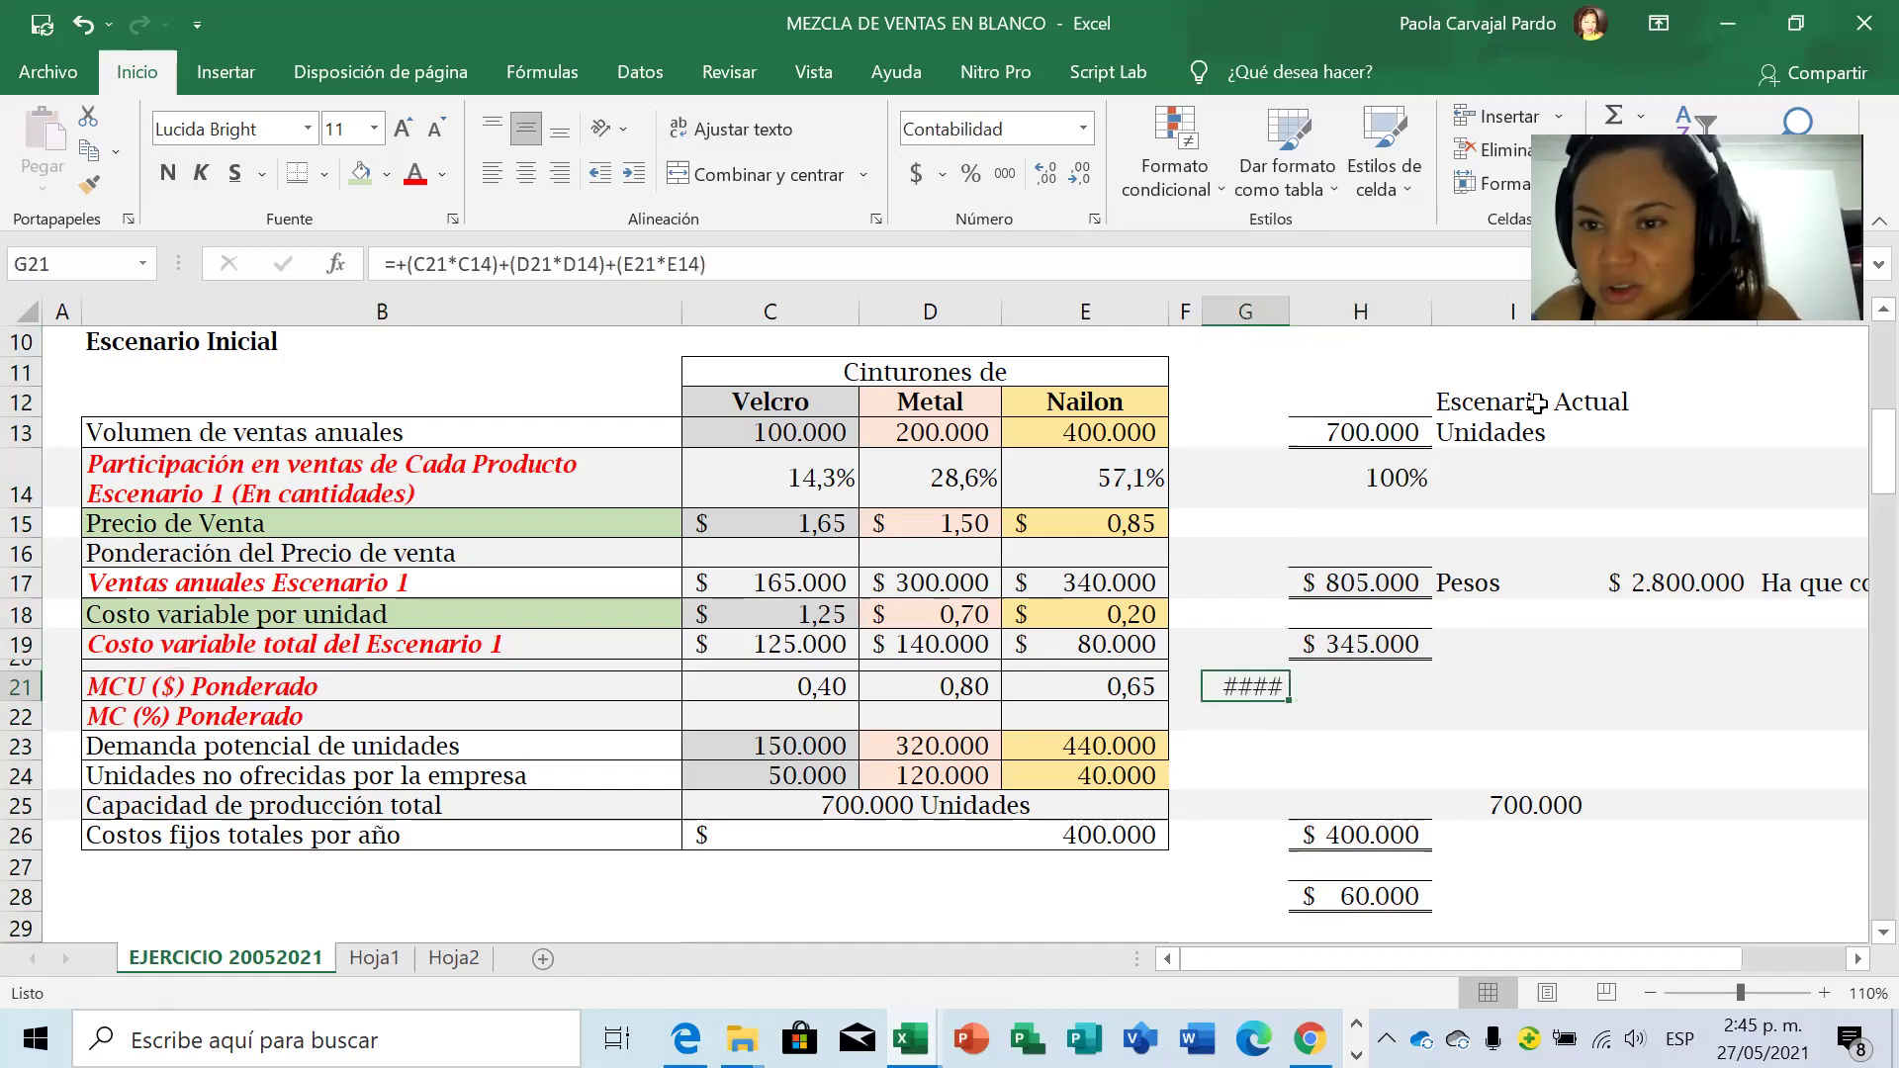
{"action": "double_click", "coordinate": [1290, 309]}
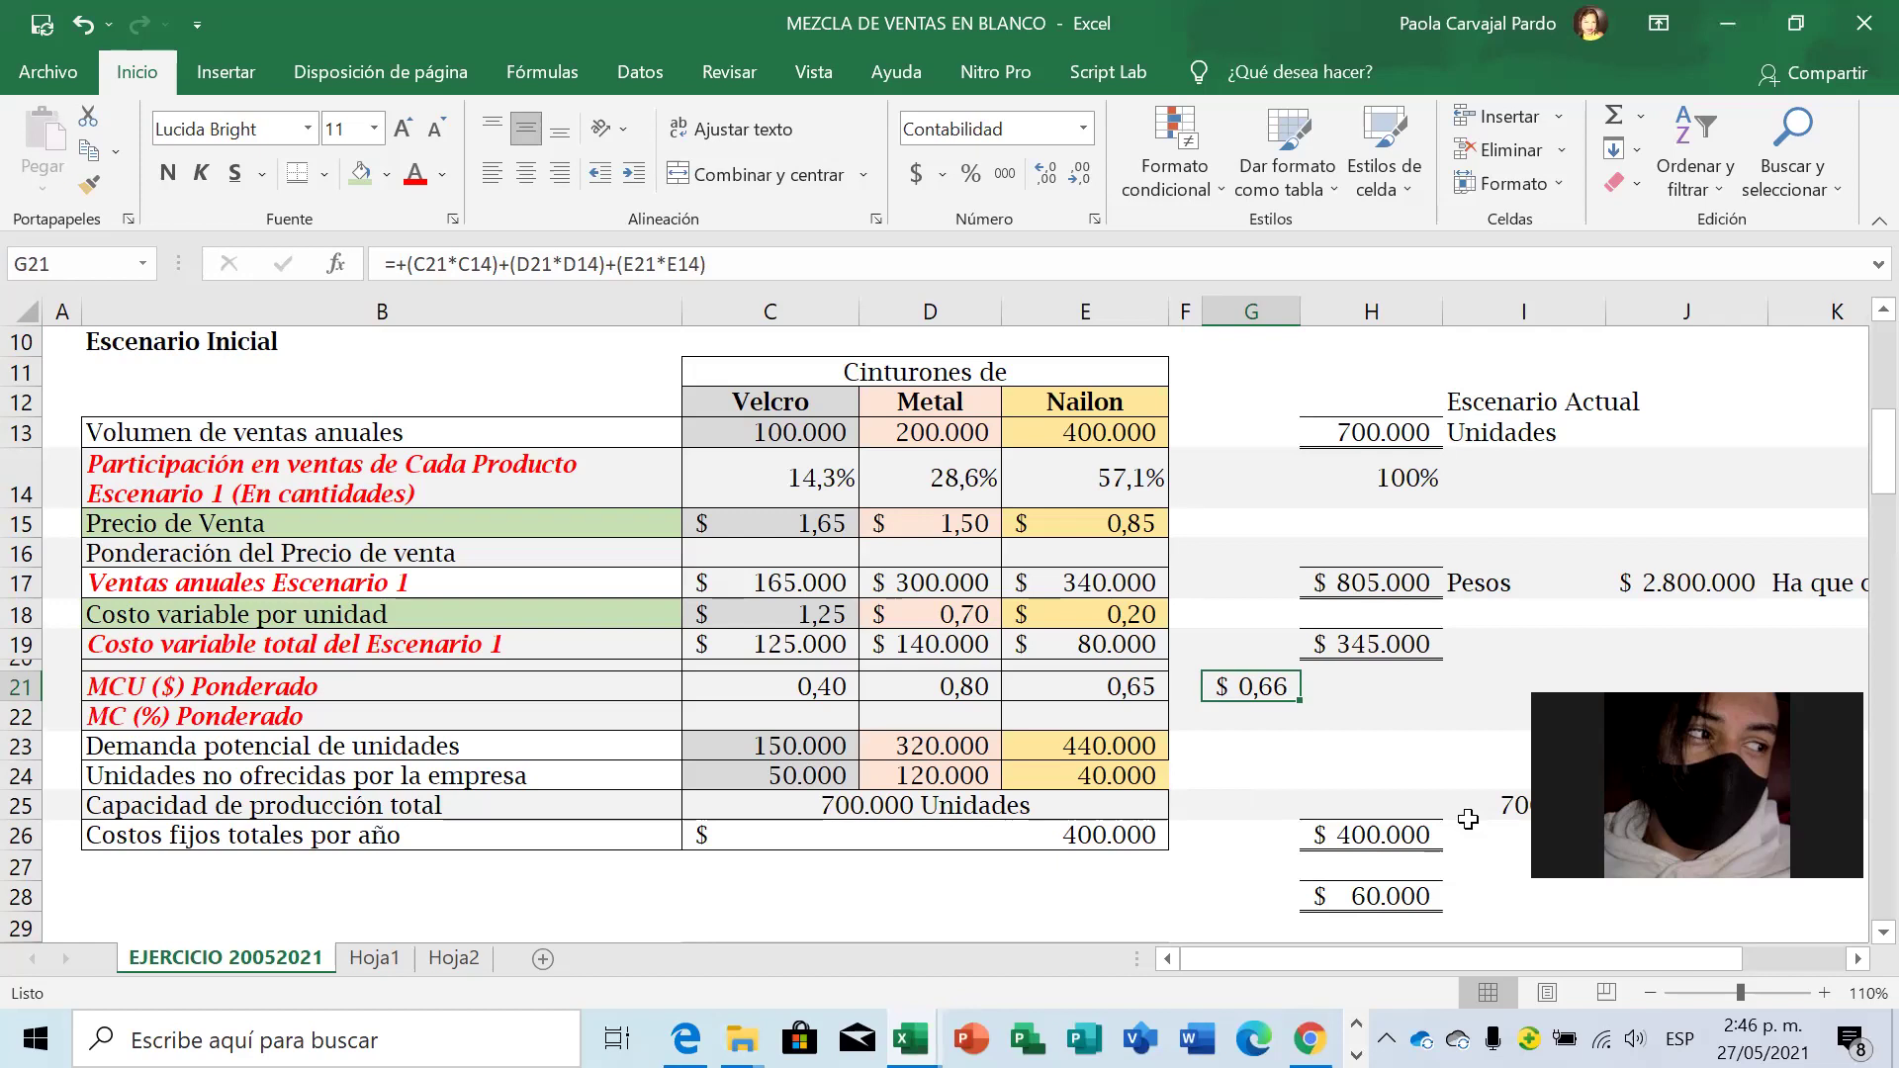
Give cell G15 in the Precio de Venta row a thick outside border.
{"action": "left_click", "coordinate": [1242, 514]}
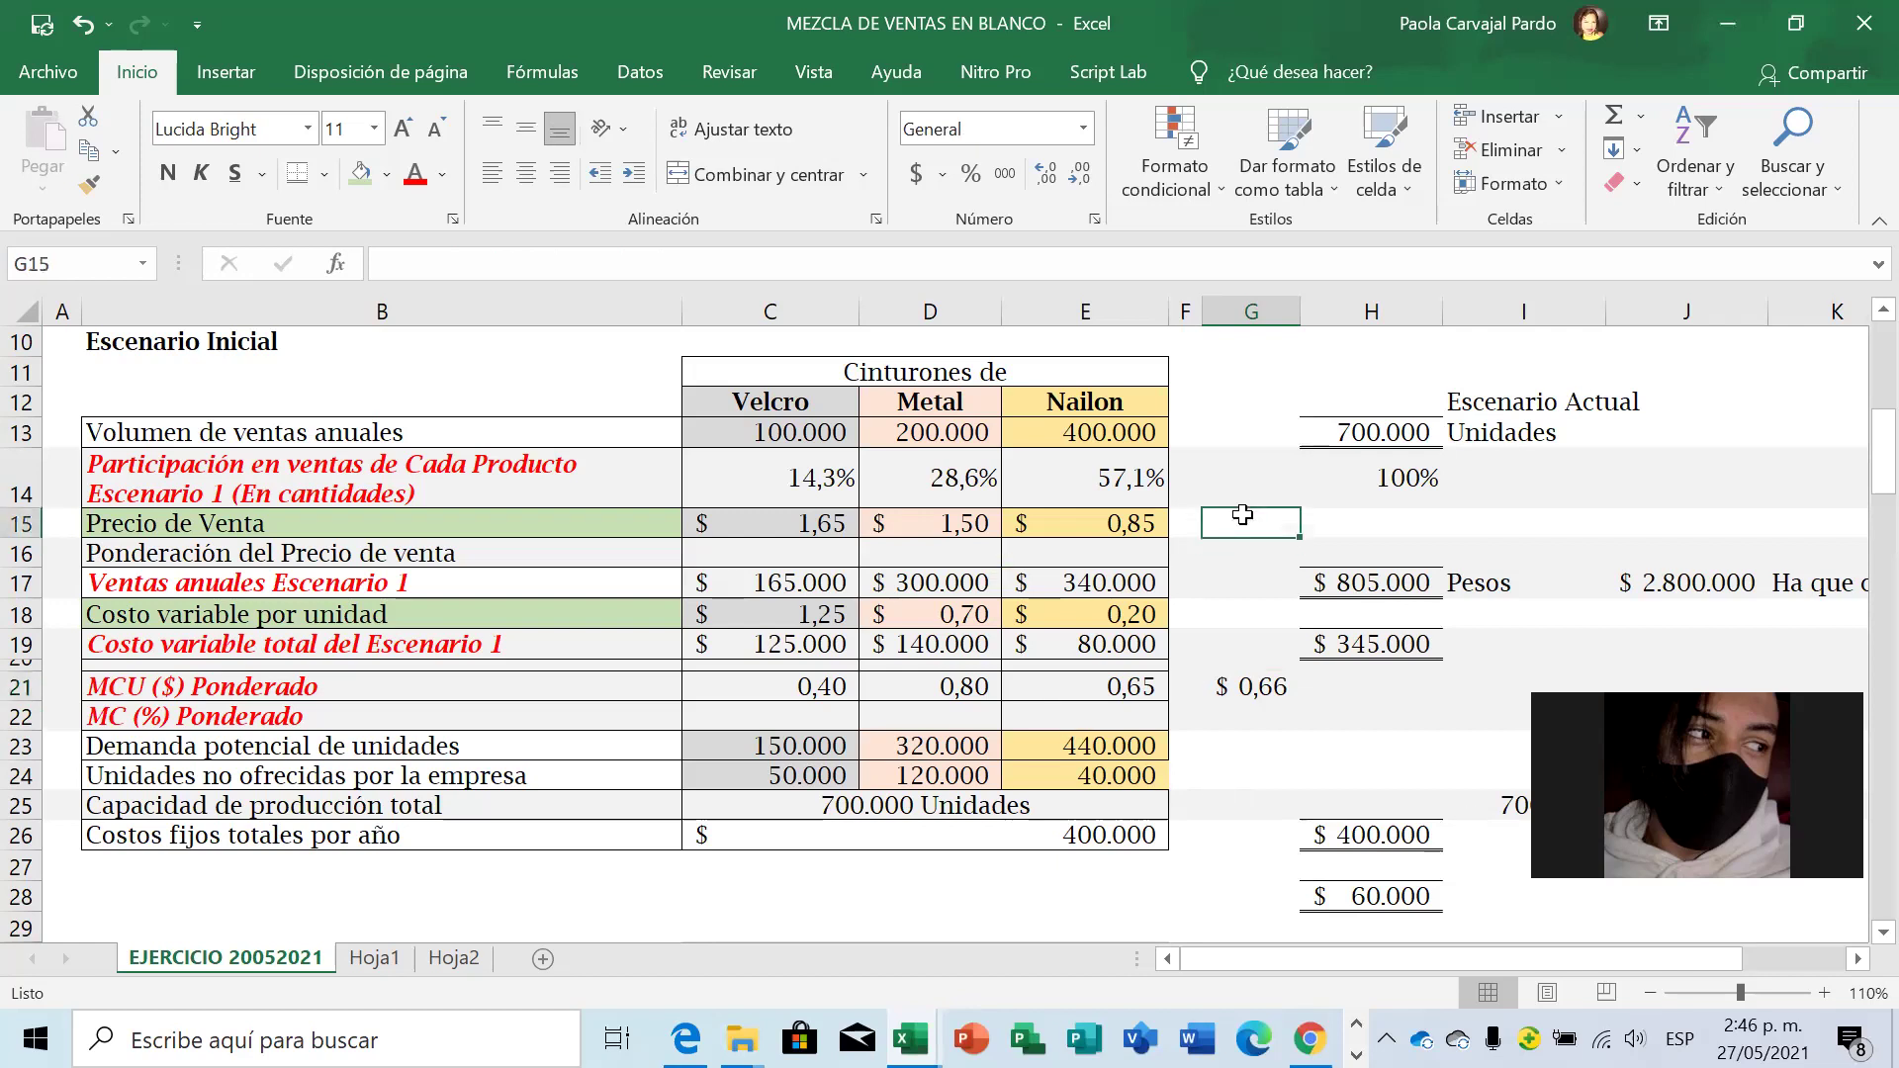
{"action": "left_click", "coordinate": [322, 176]}
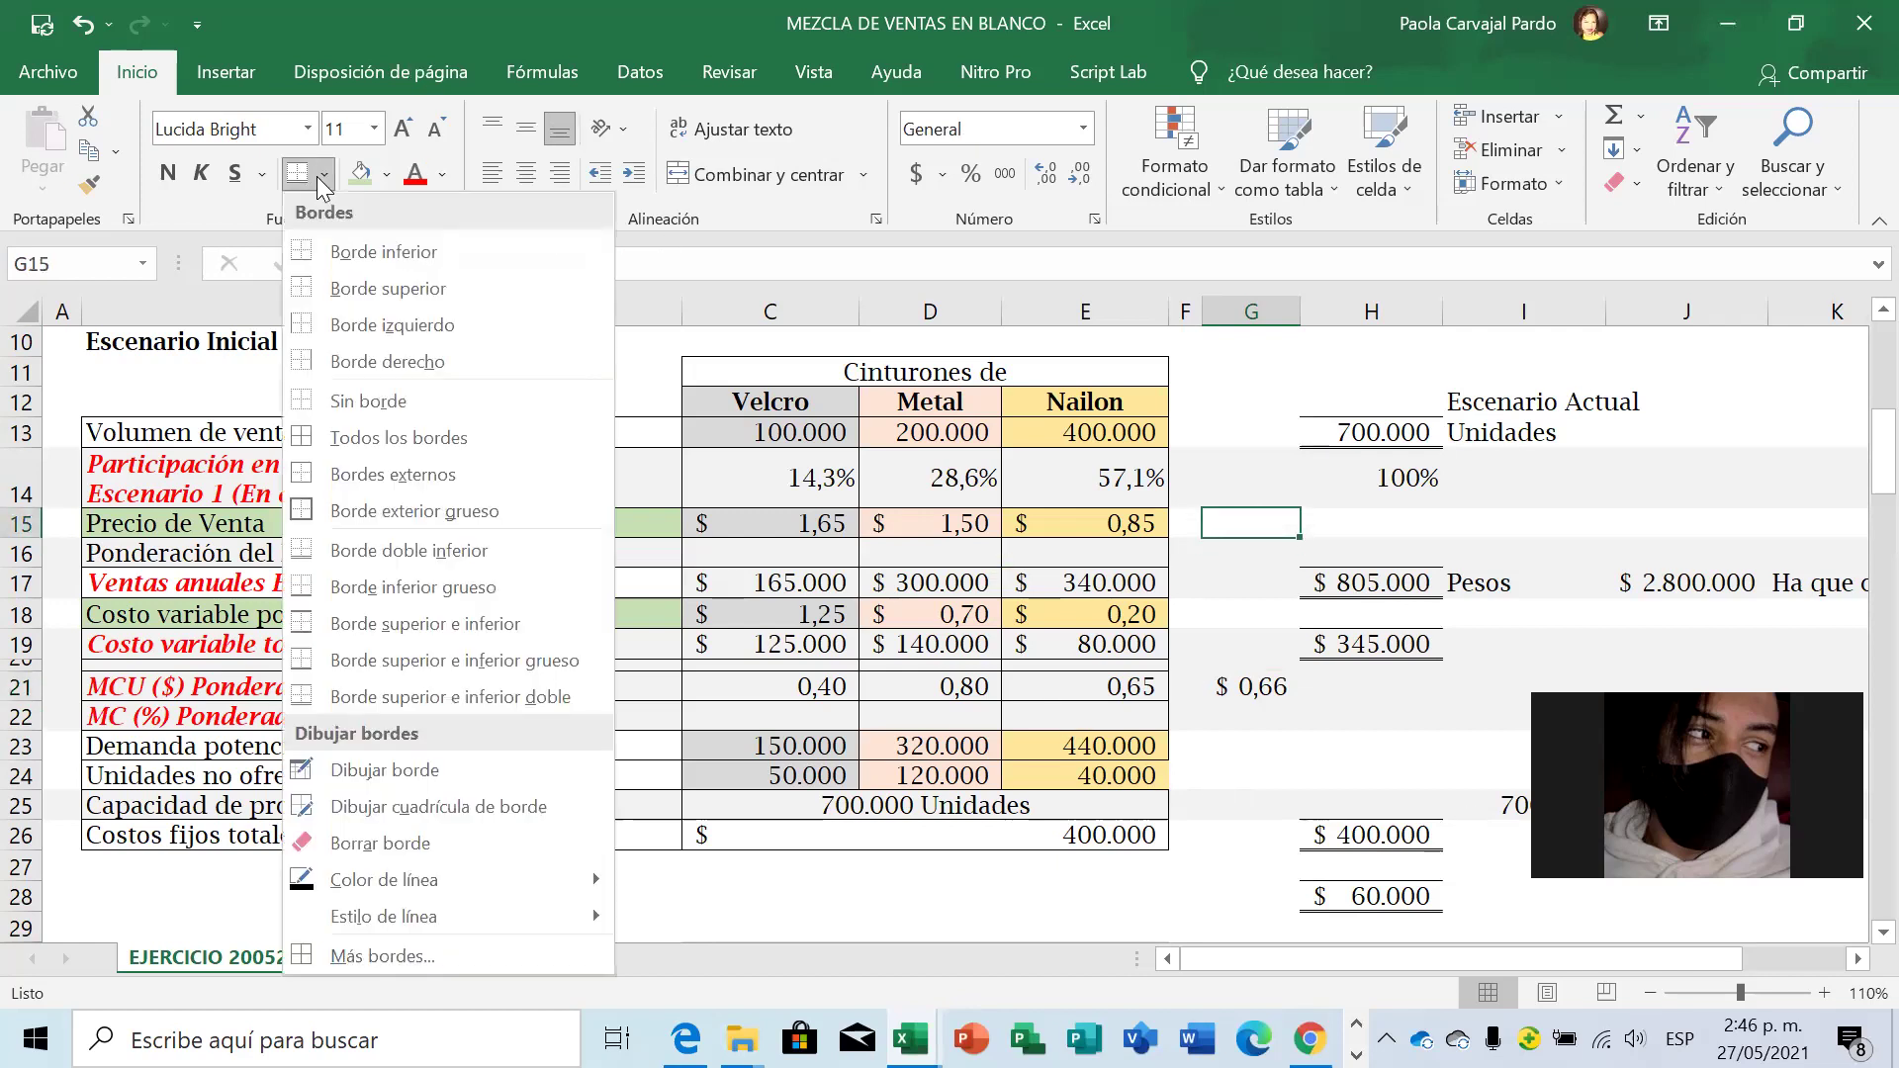
{"action": "left_click", "coordinate": [306, 512]}
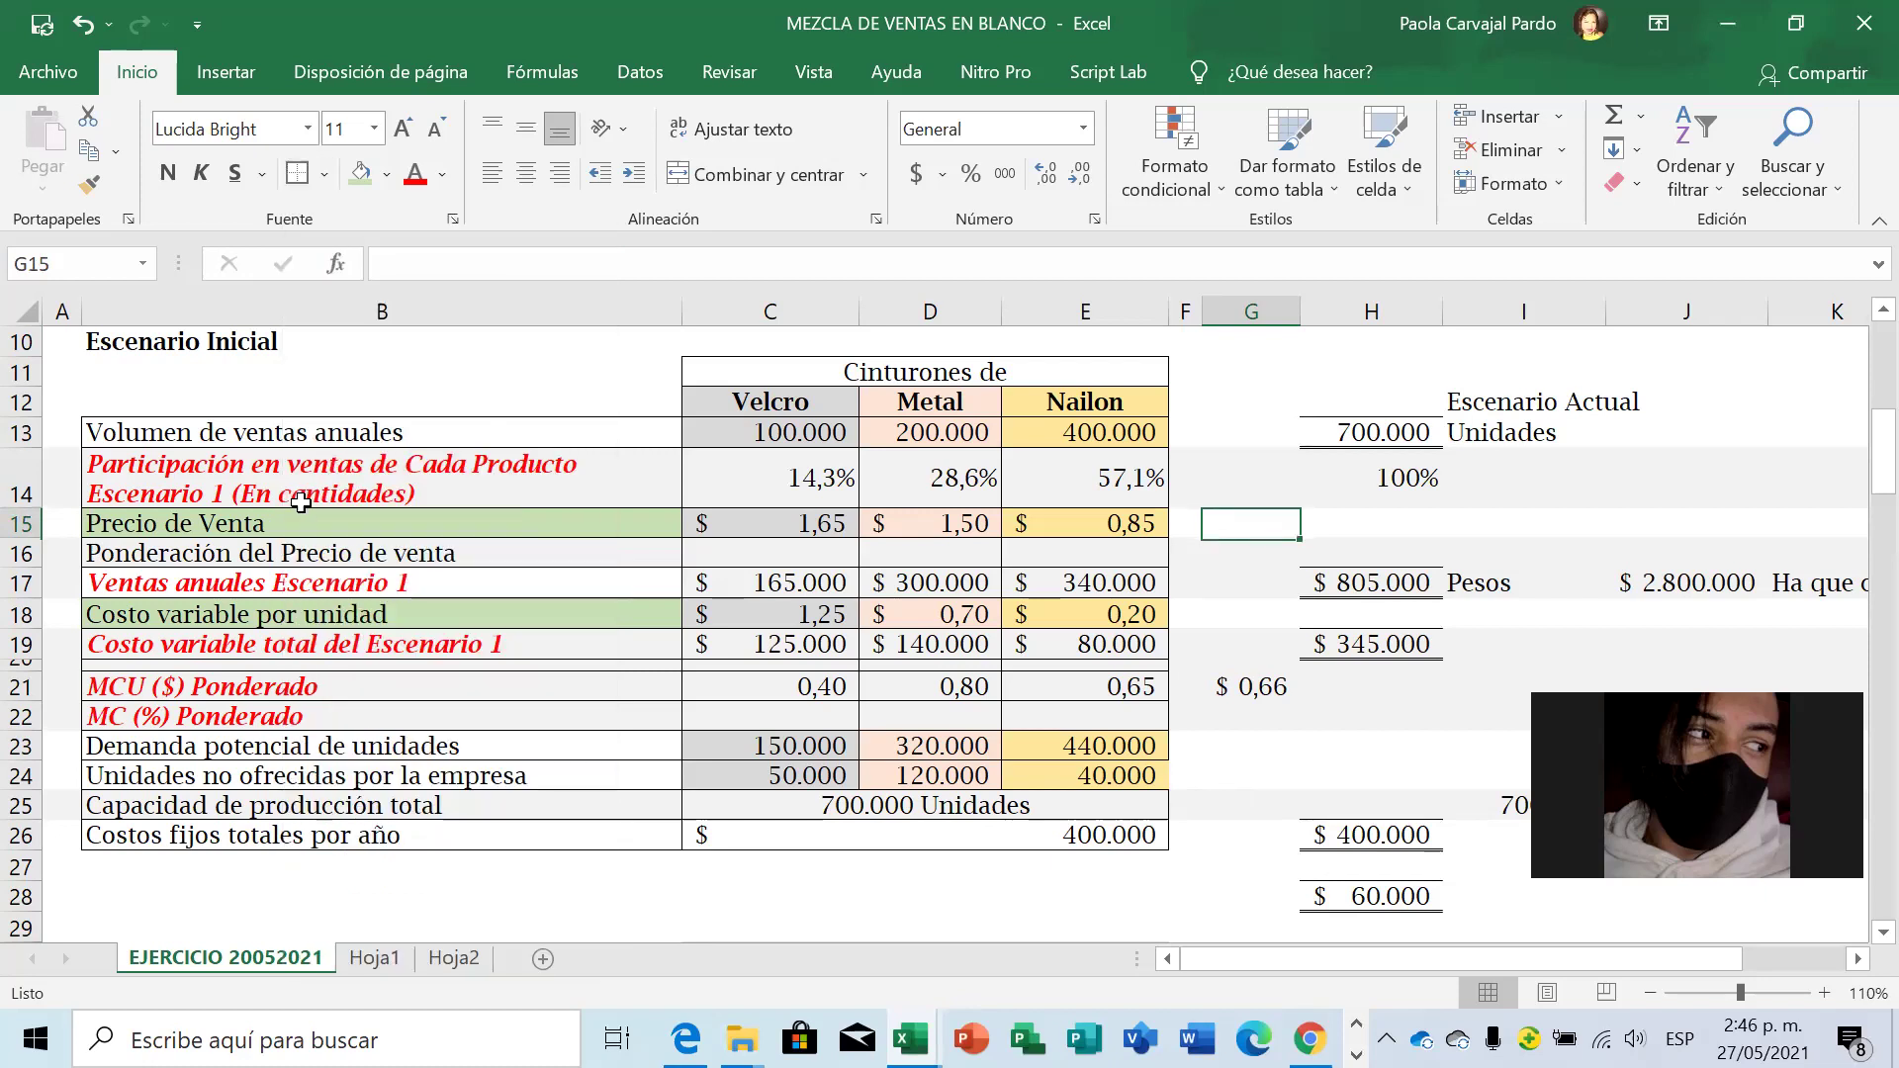
{"action": "key", "text": "Left"}
{"action": "key", "text": "Left"}
{"action": "key", "text": "Left"}
{"action": "key", "text": "Left"}
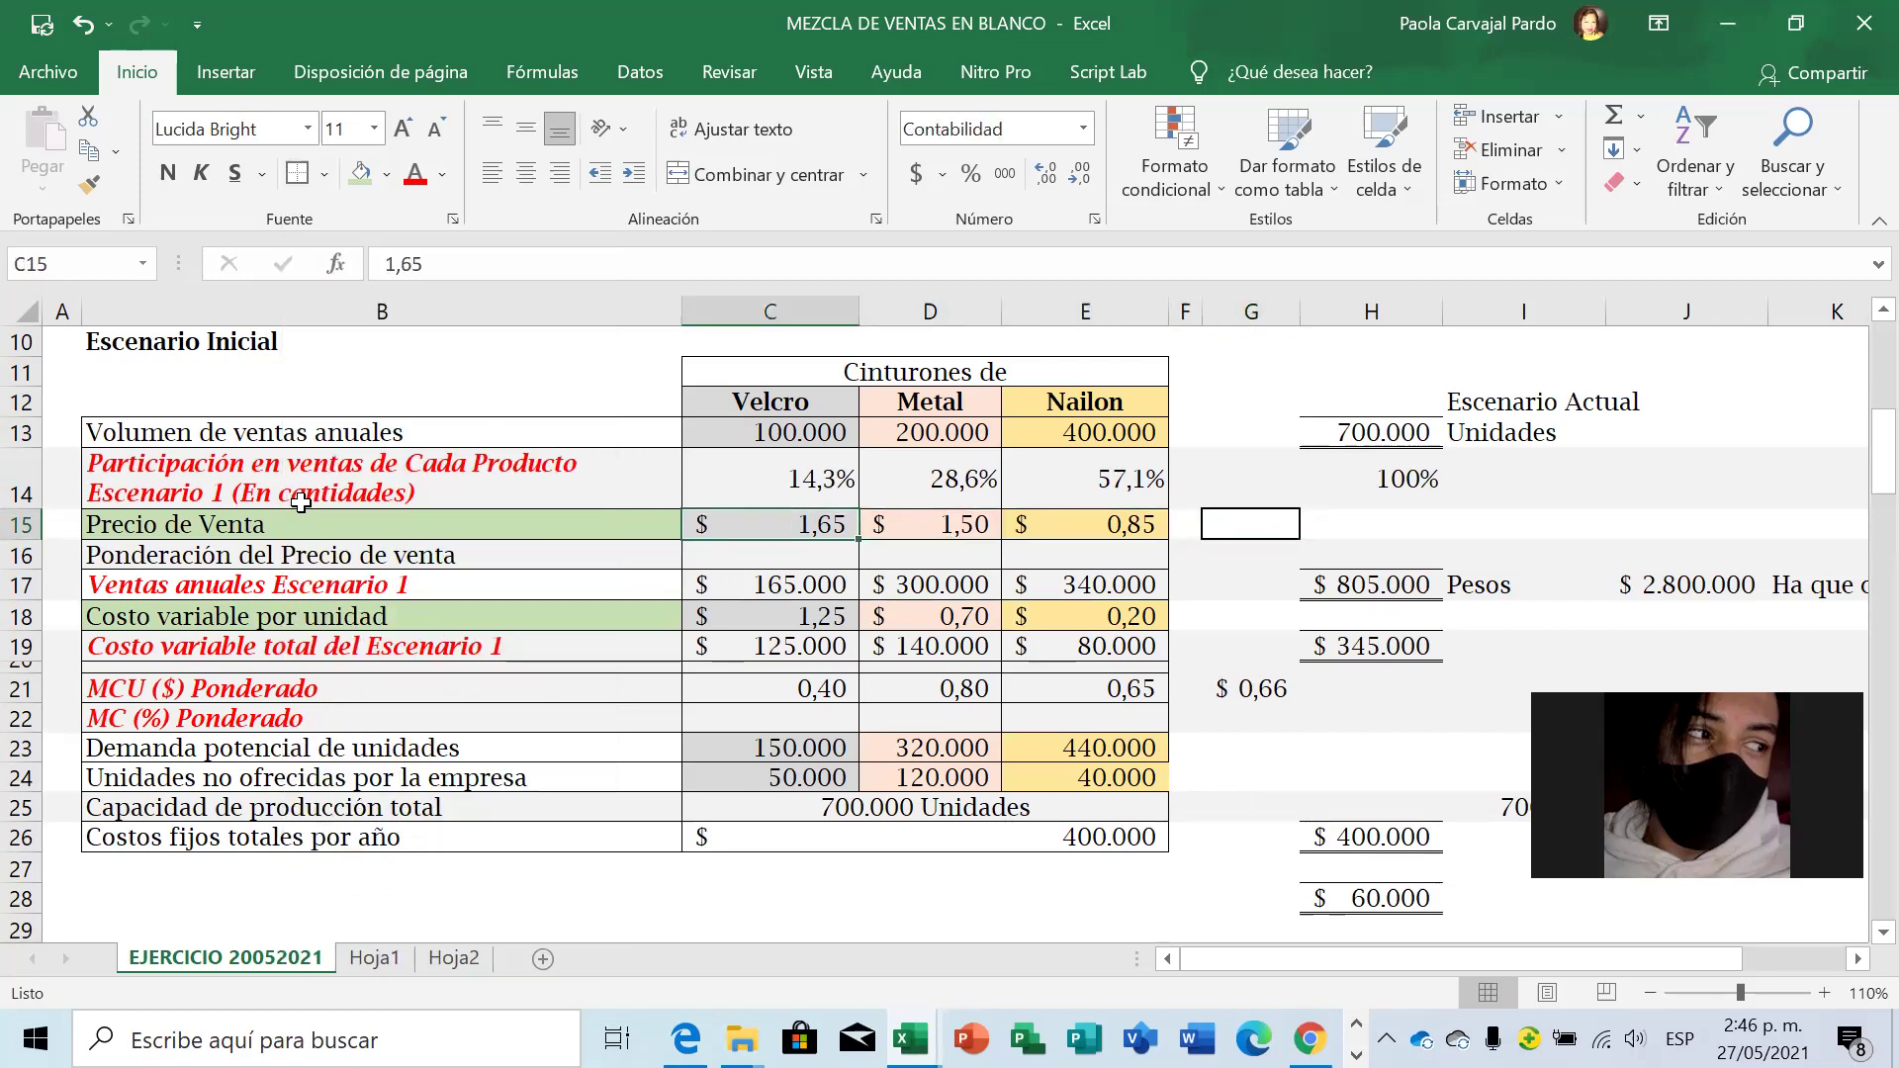
{"action": "key", "text": "Right"}
{"action": "key", "text": "Right"}
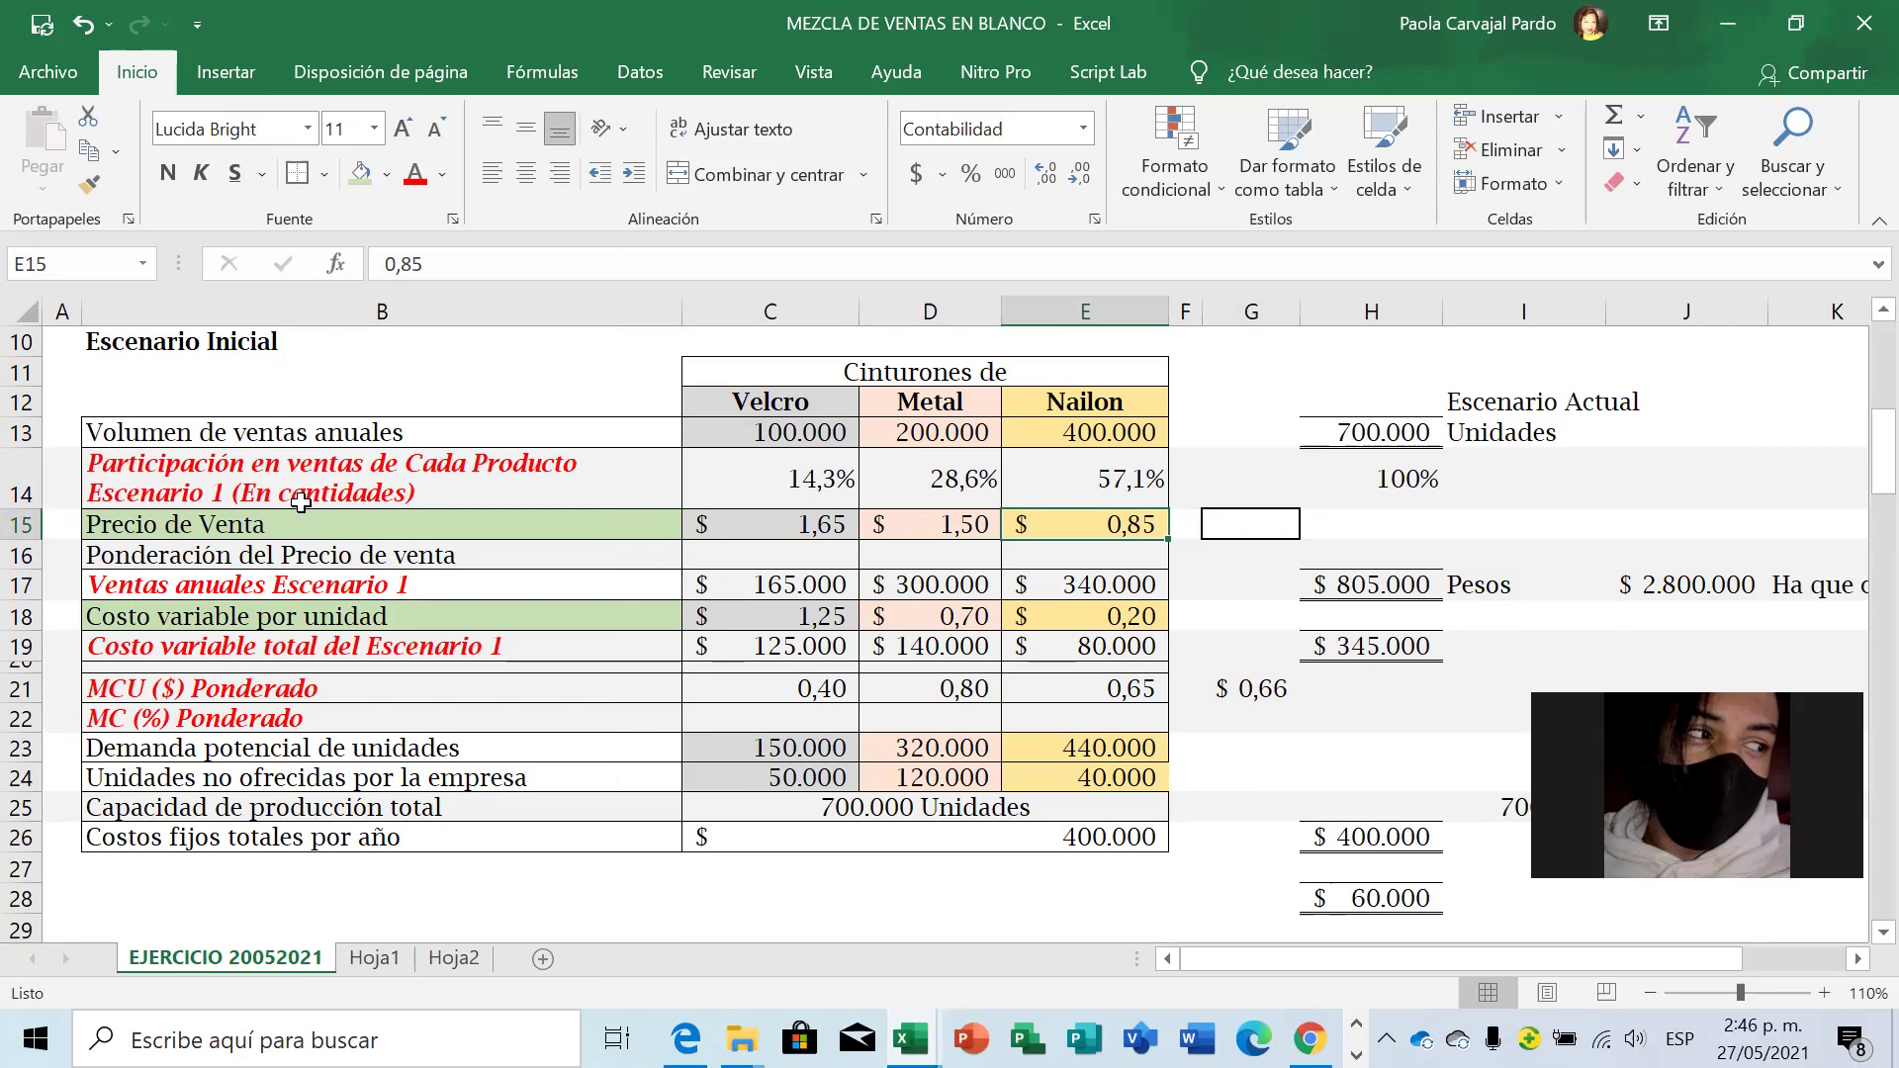
{"action": "type", "text": "+"}
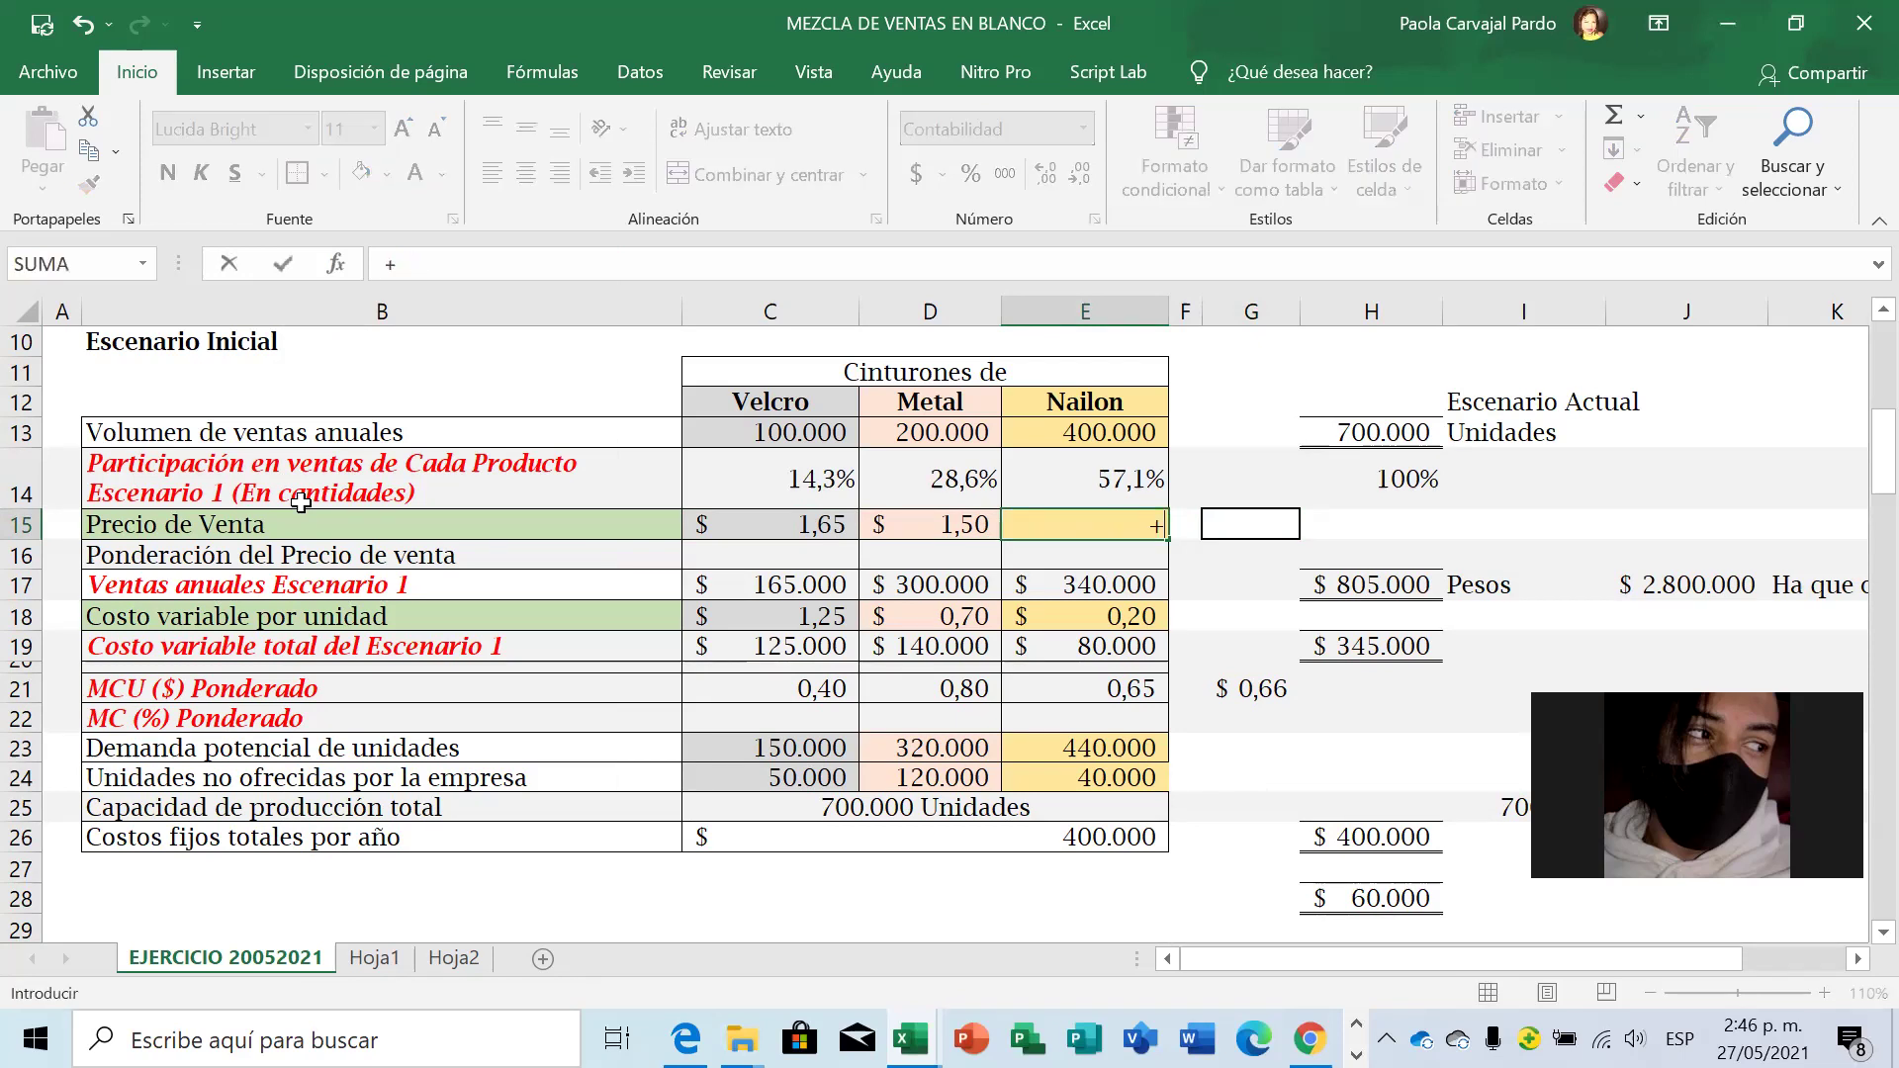
{"action": "key", "text": "BackSpace"}
{"action": "key", "text": "Return"}
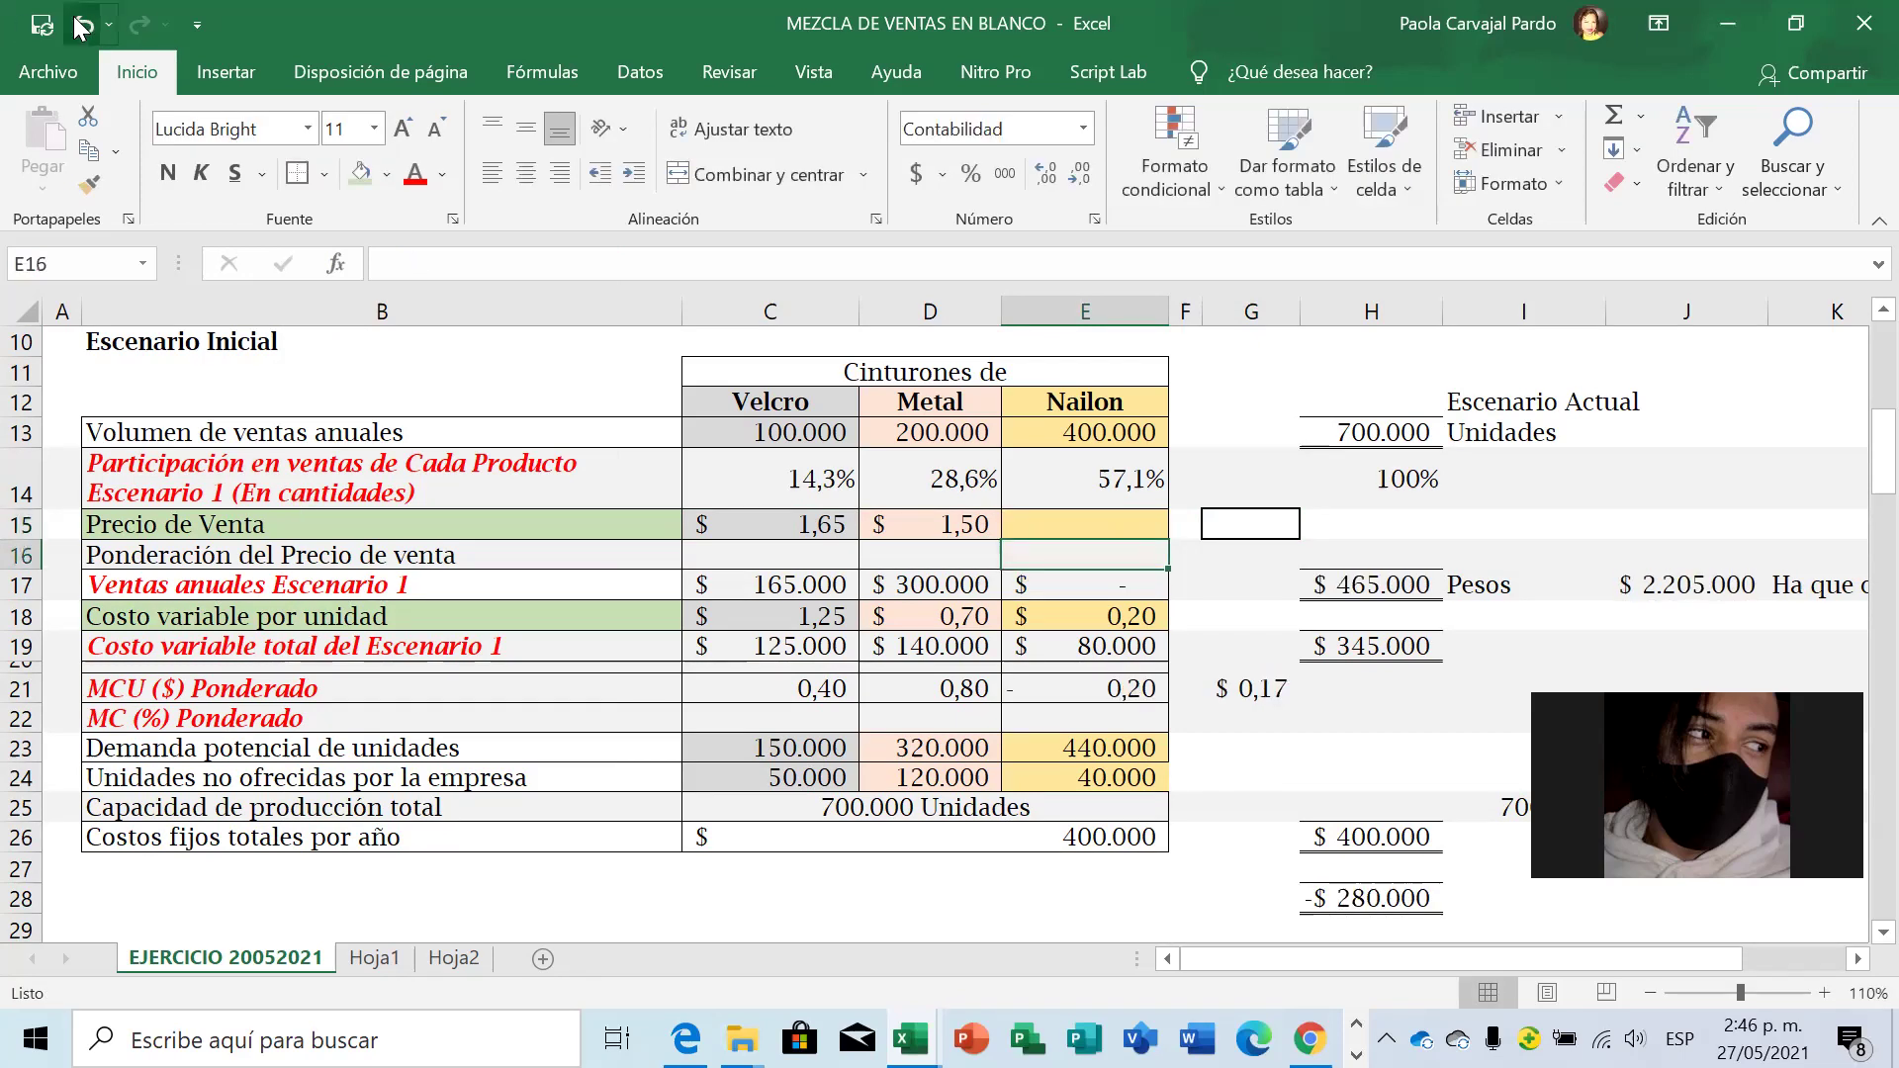
{"action": "left_click", "coordinate": [79, 26]}
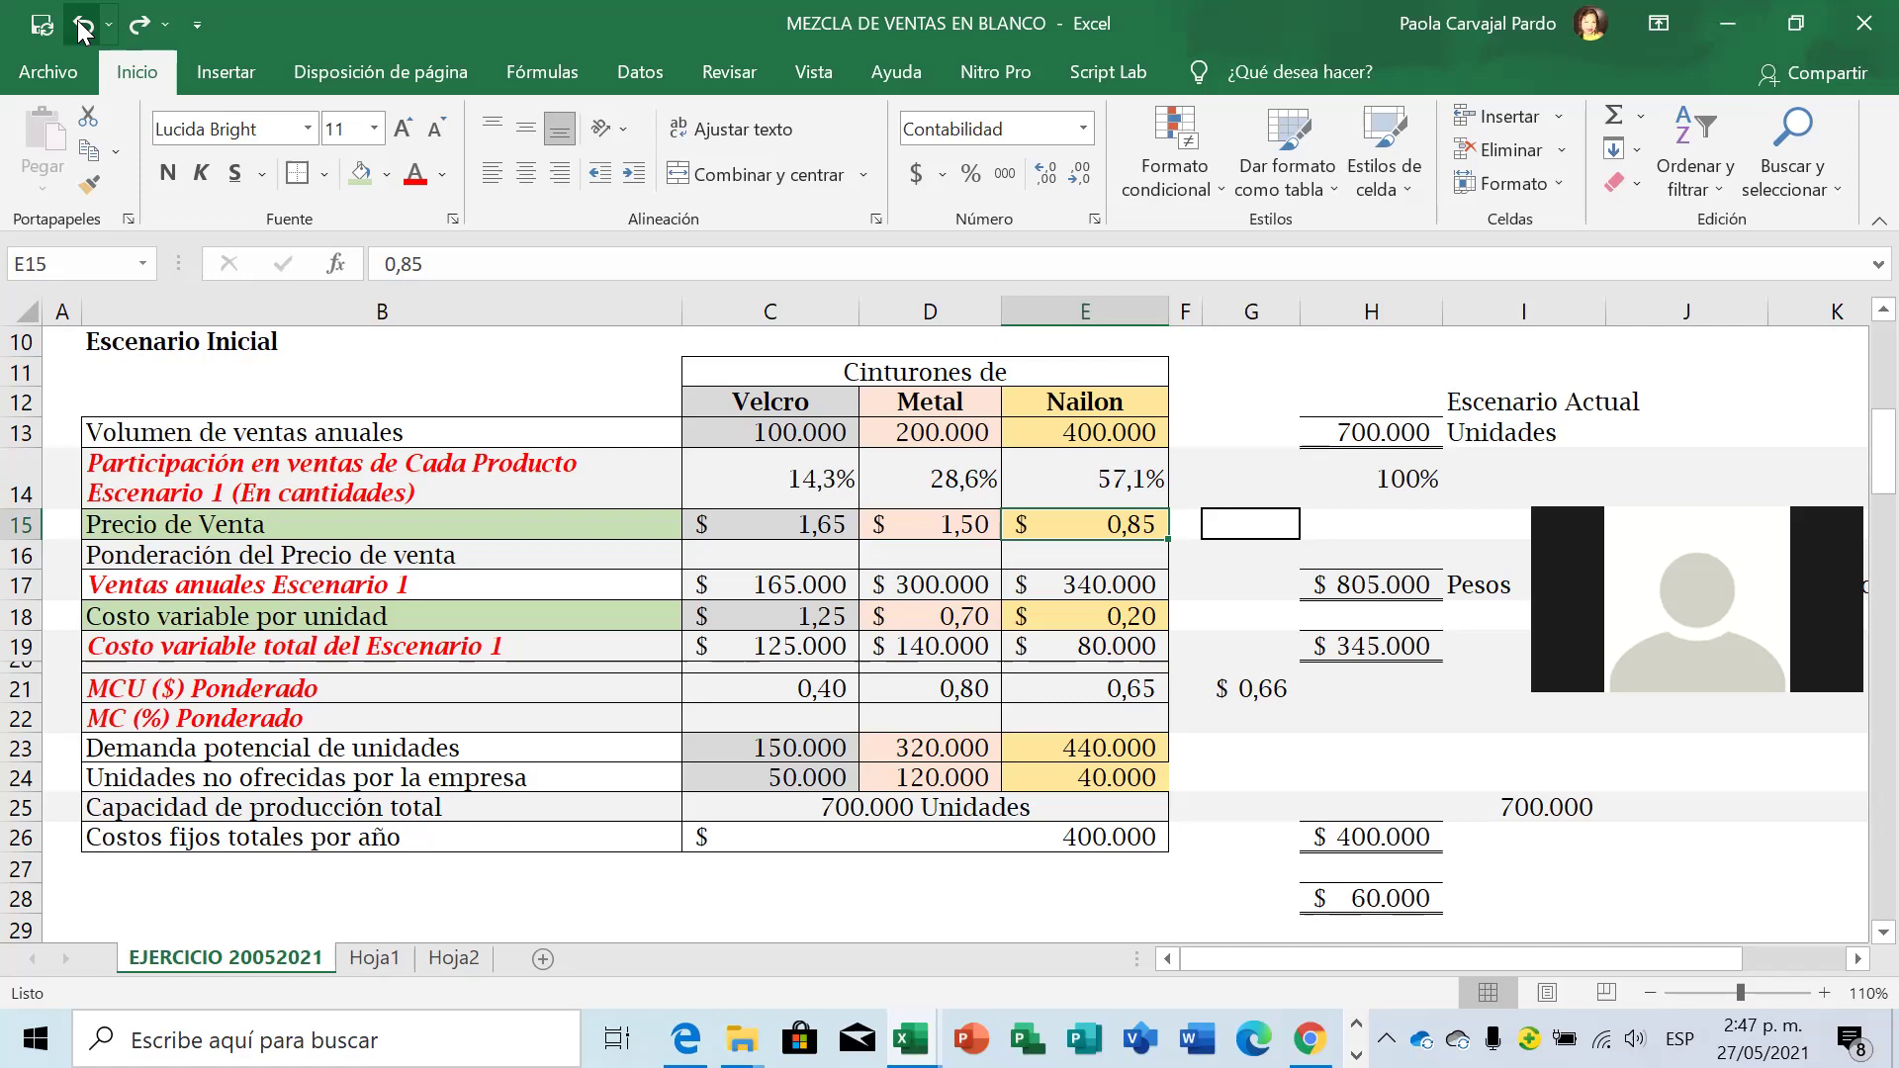
{"action": "type", "text": "+"}
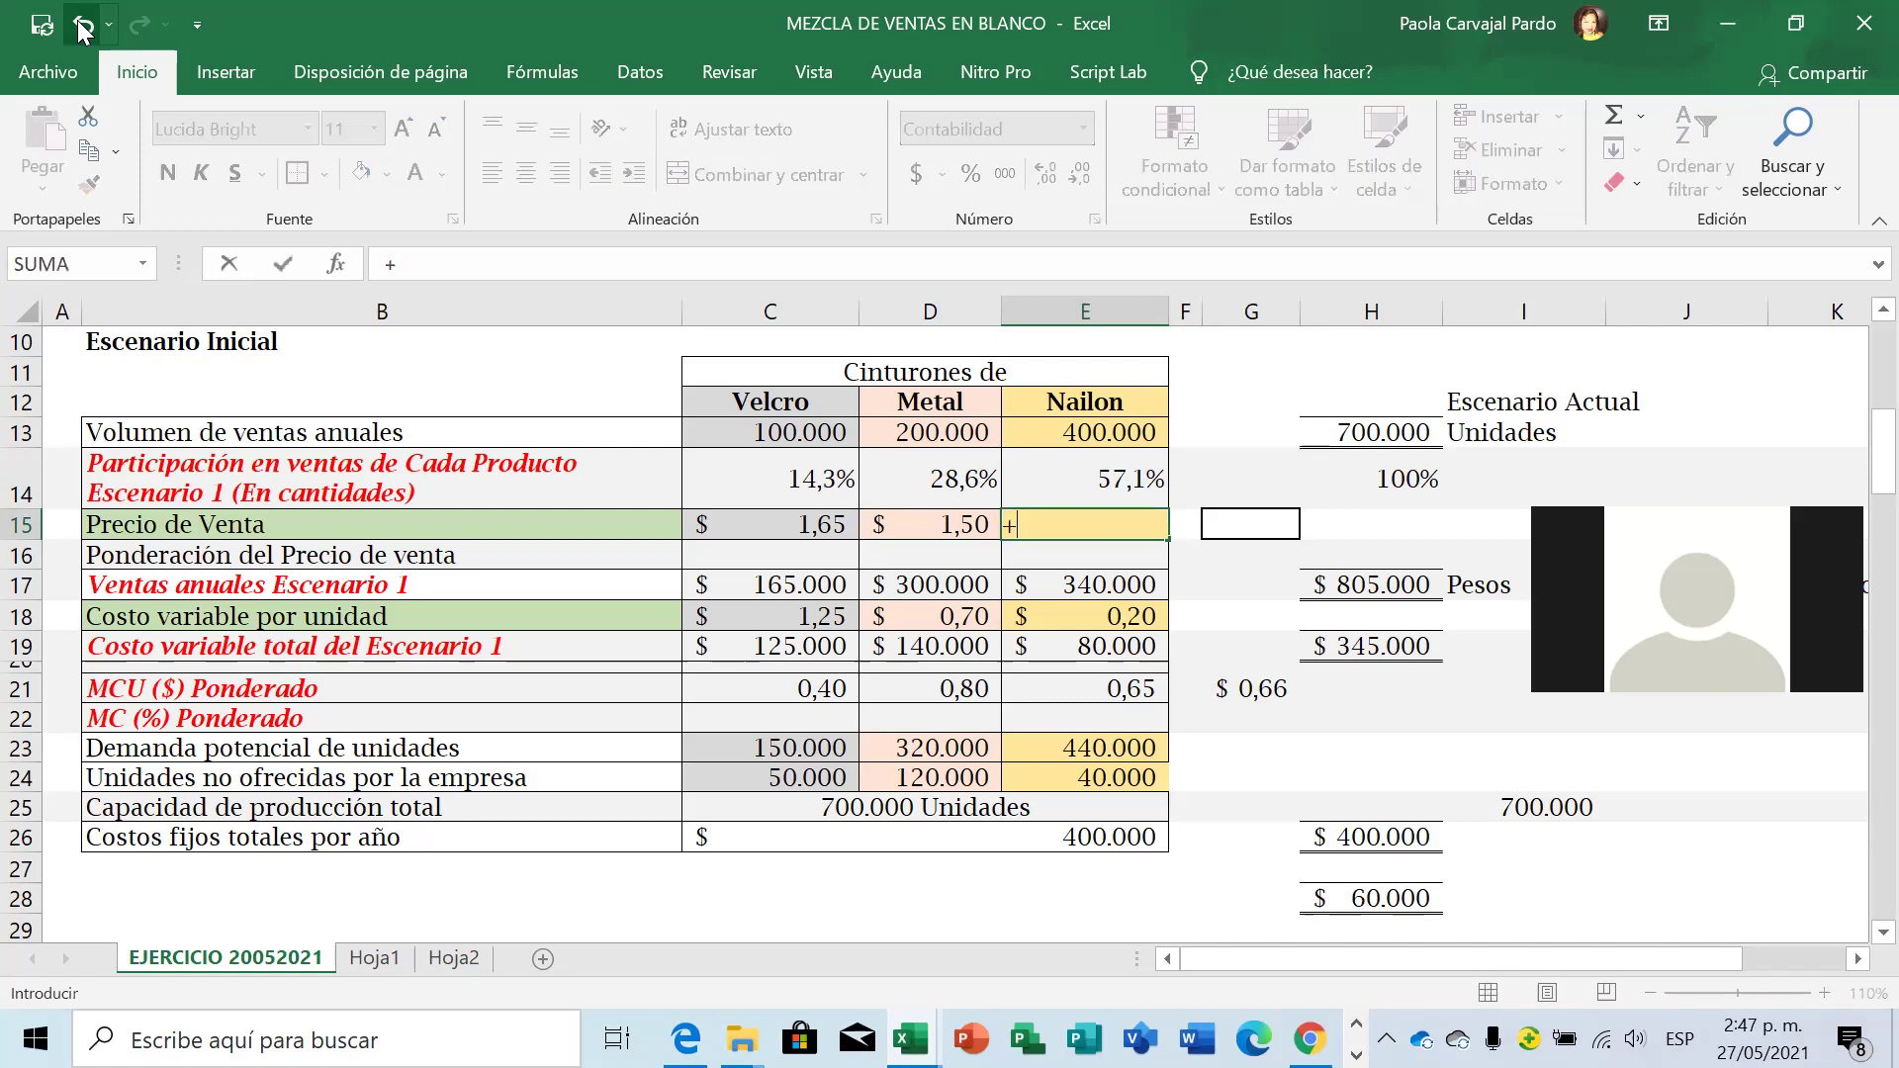
{"action": "key", "text": "Return"}
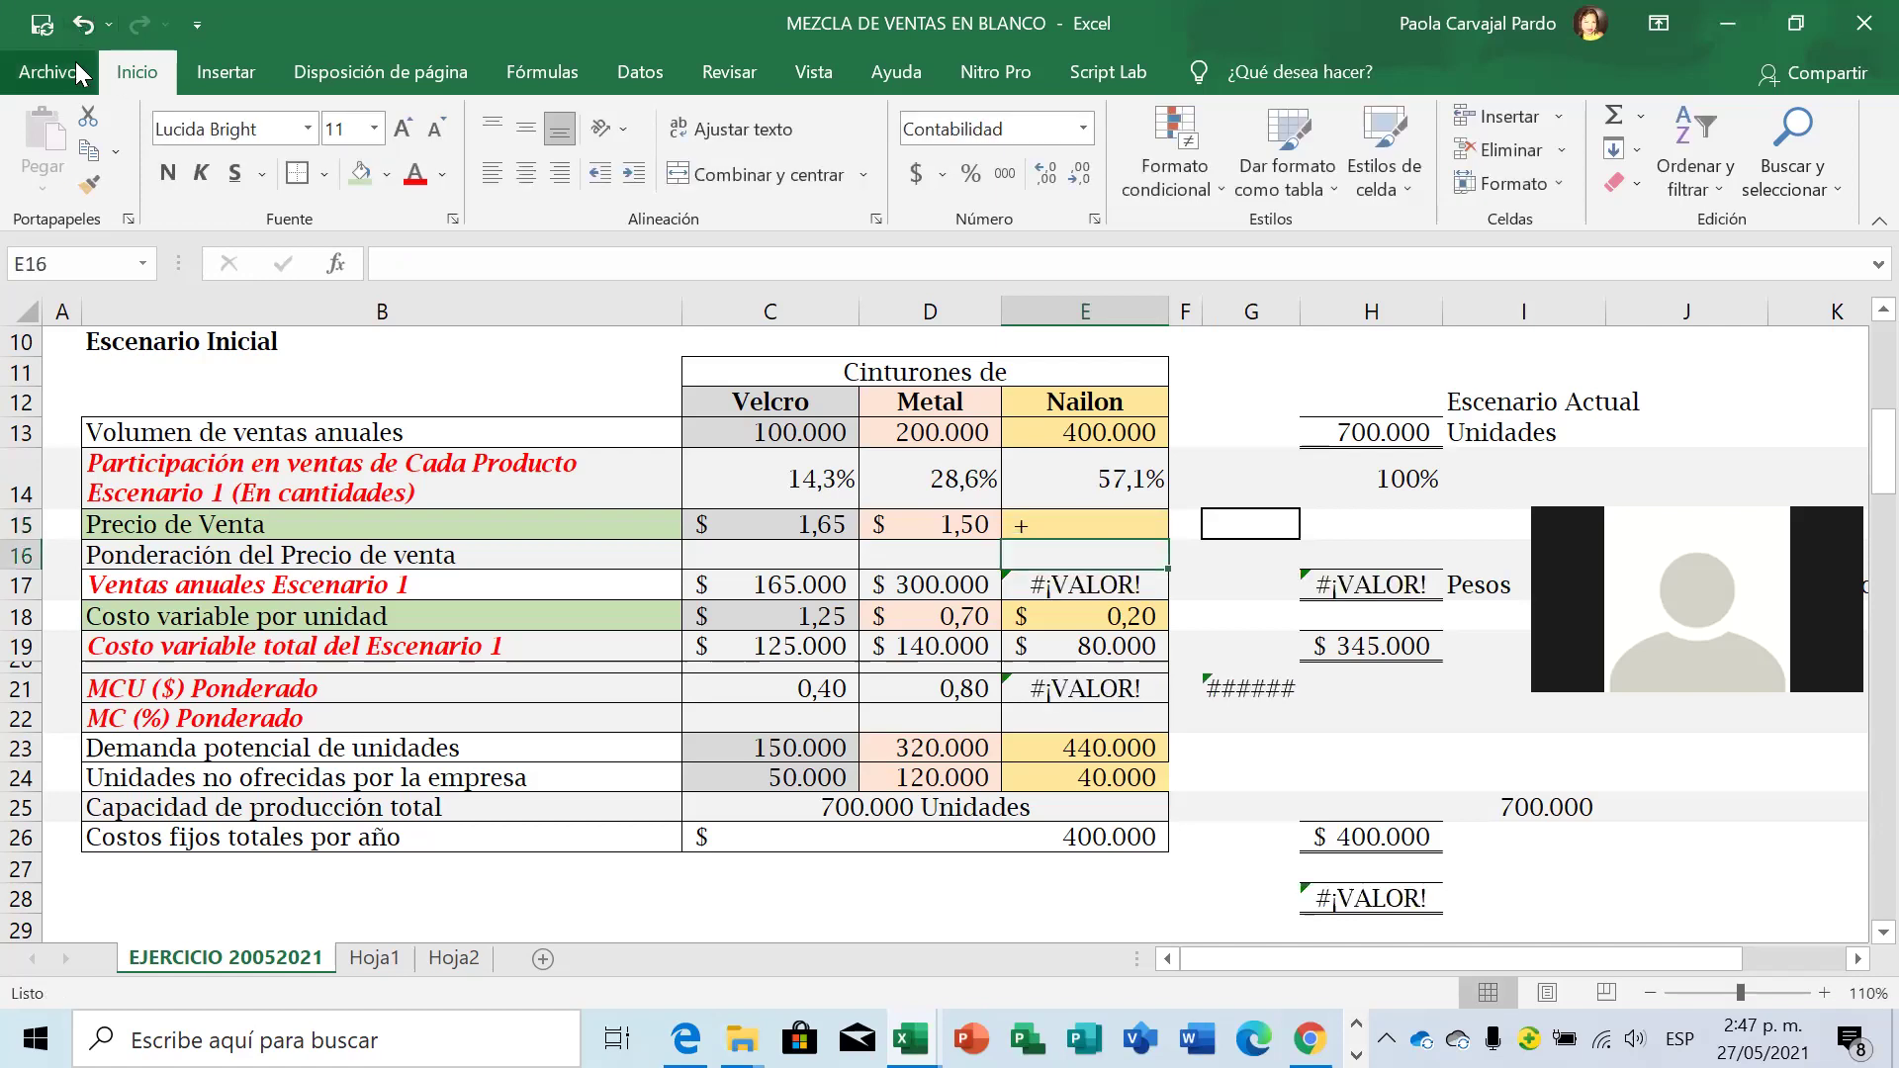
{"action": "left_click", "coordinate": [83, 28]}
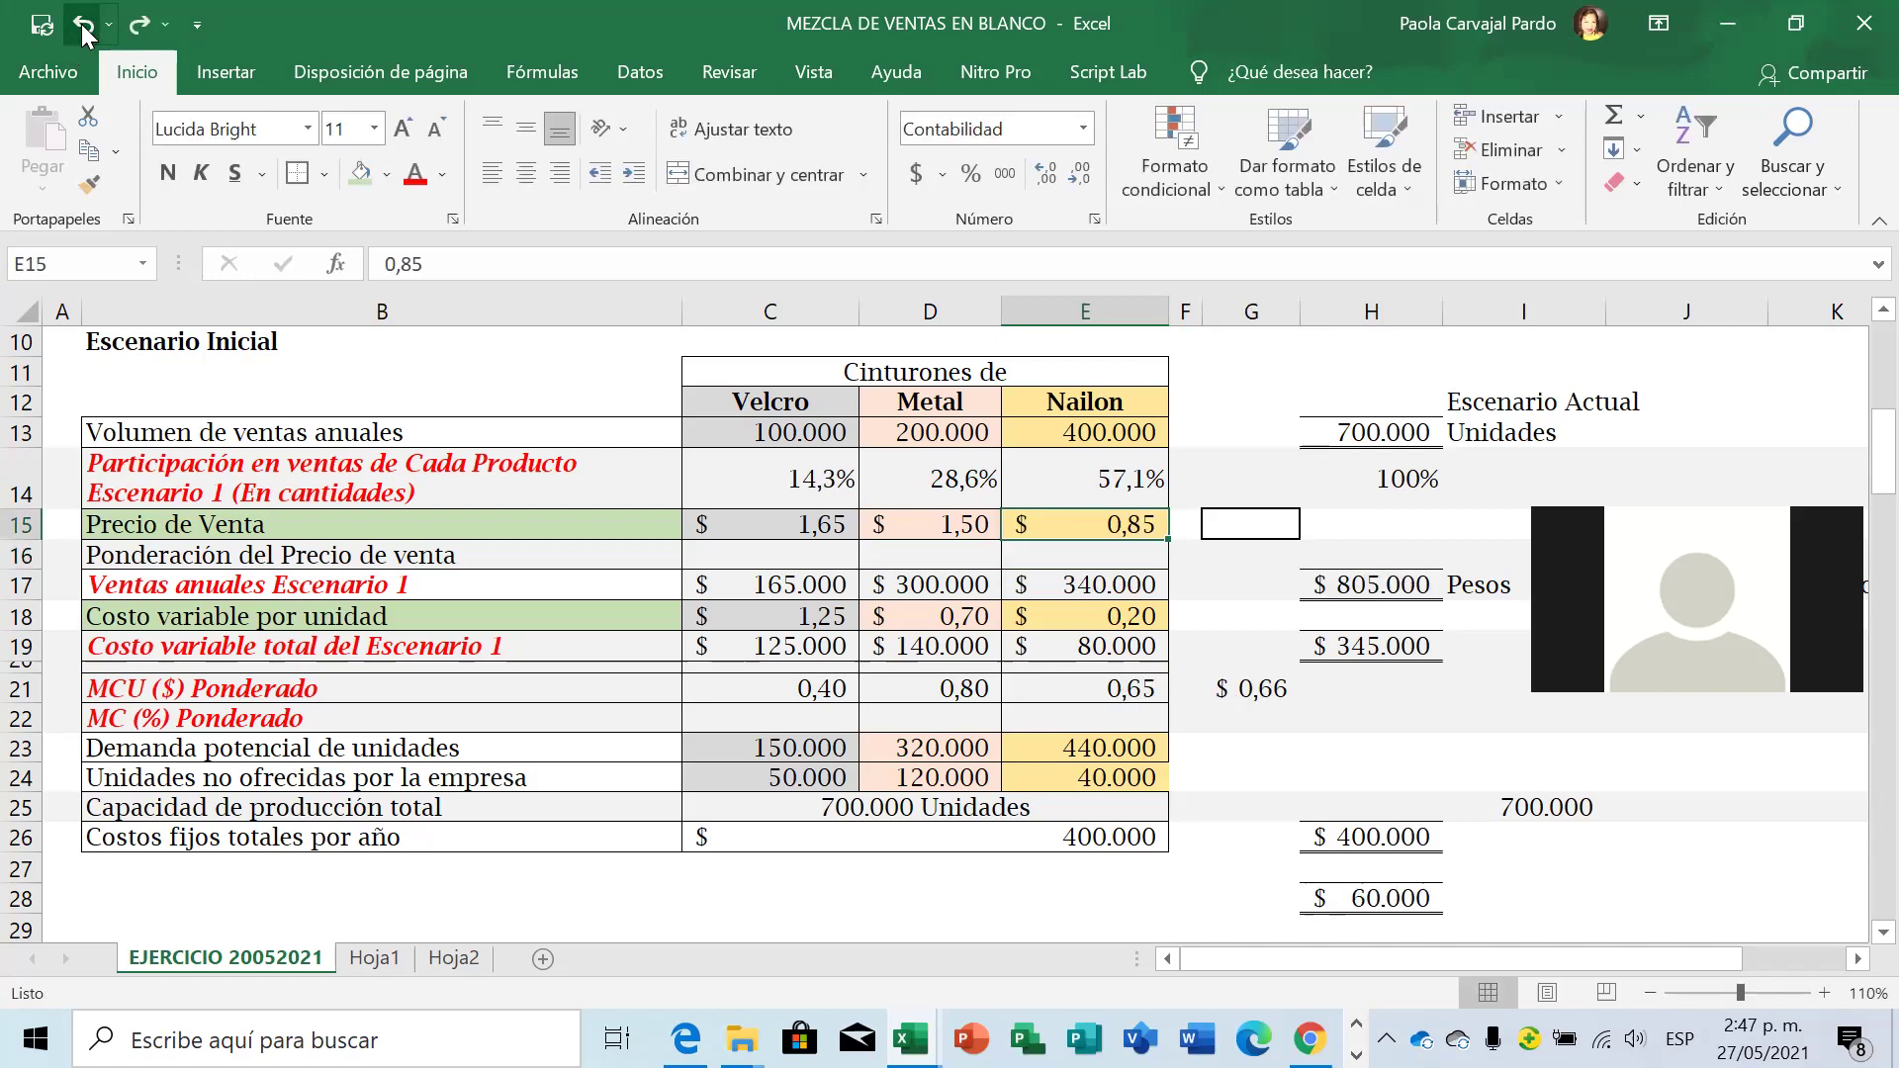
{"action": "type", "text": "+"}
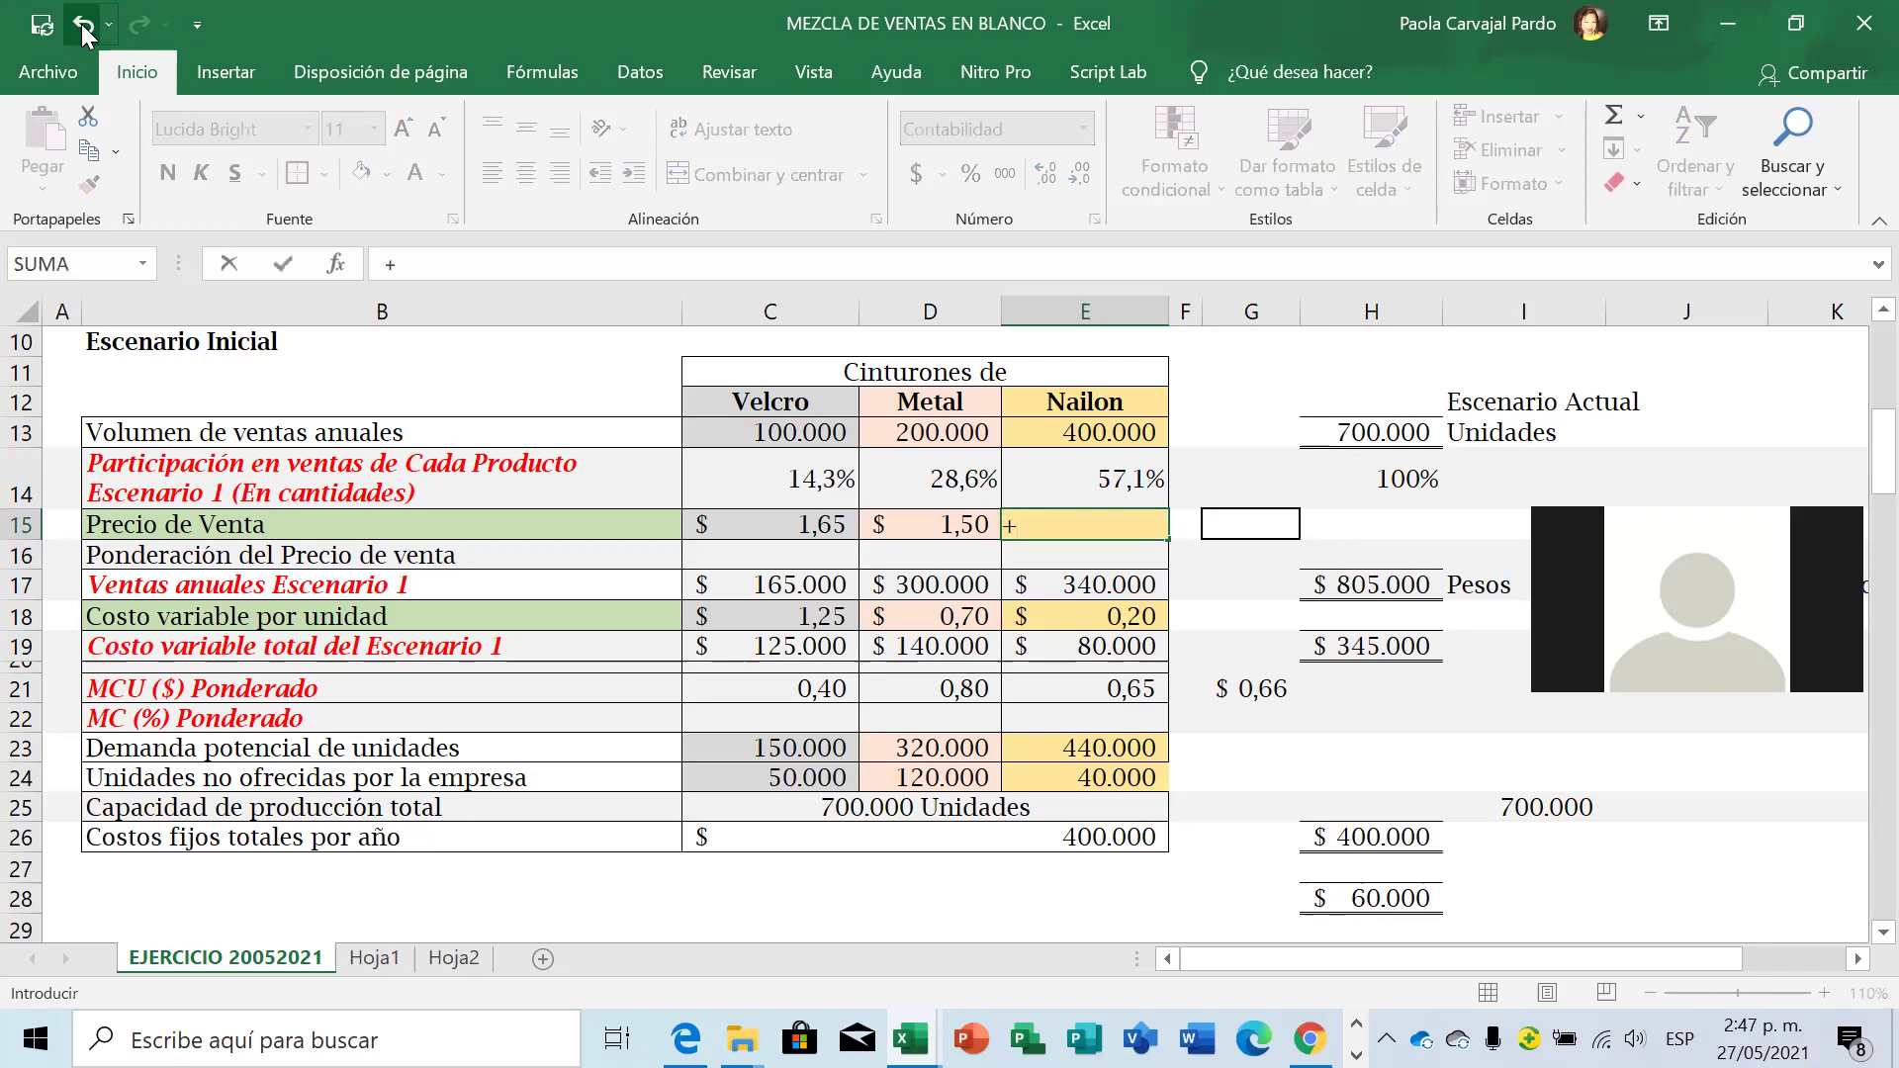
{"action": "key", "text": "Return"}
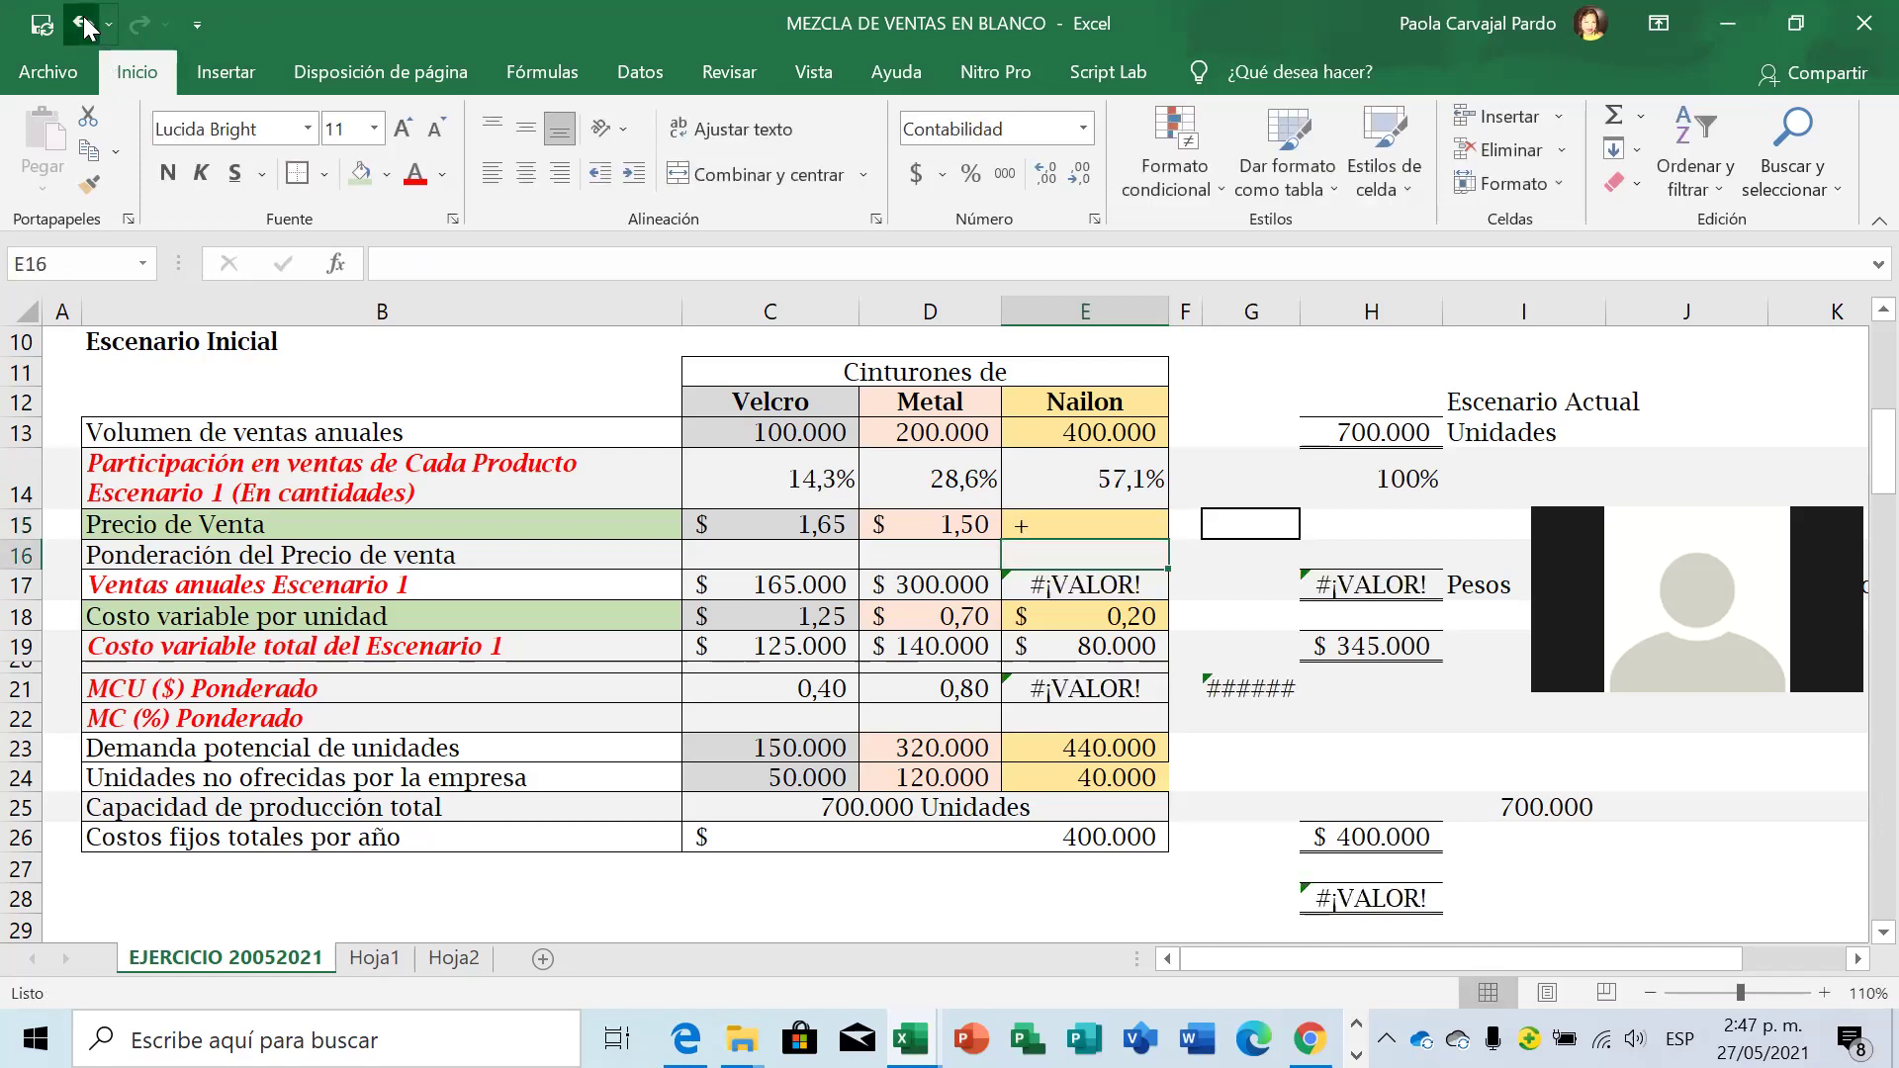
{"action": "left_click", "coordinate": [83, 16]}
{"action": "left_click", "coordinate": [1254, 524]}
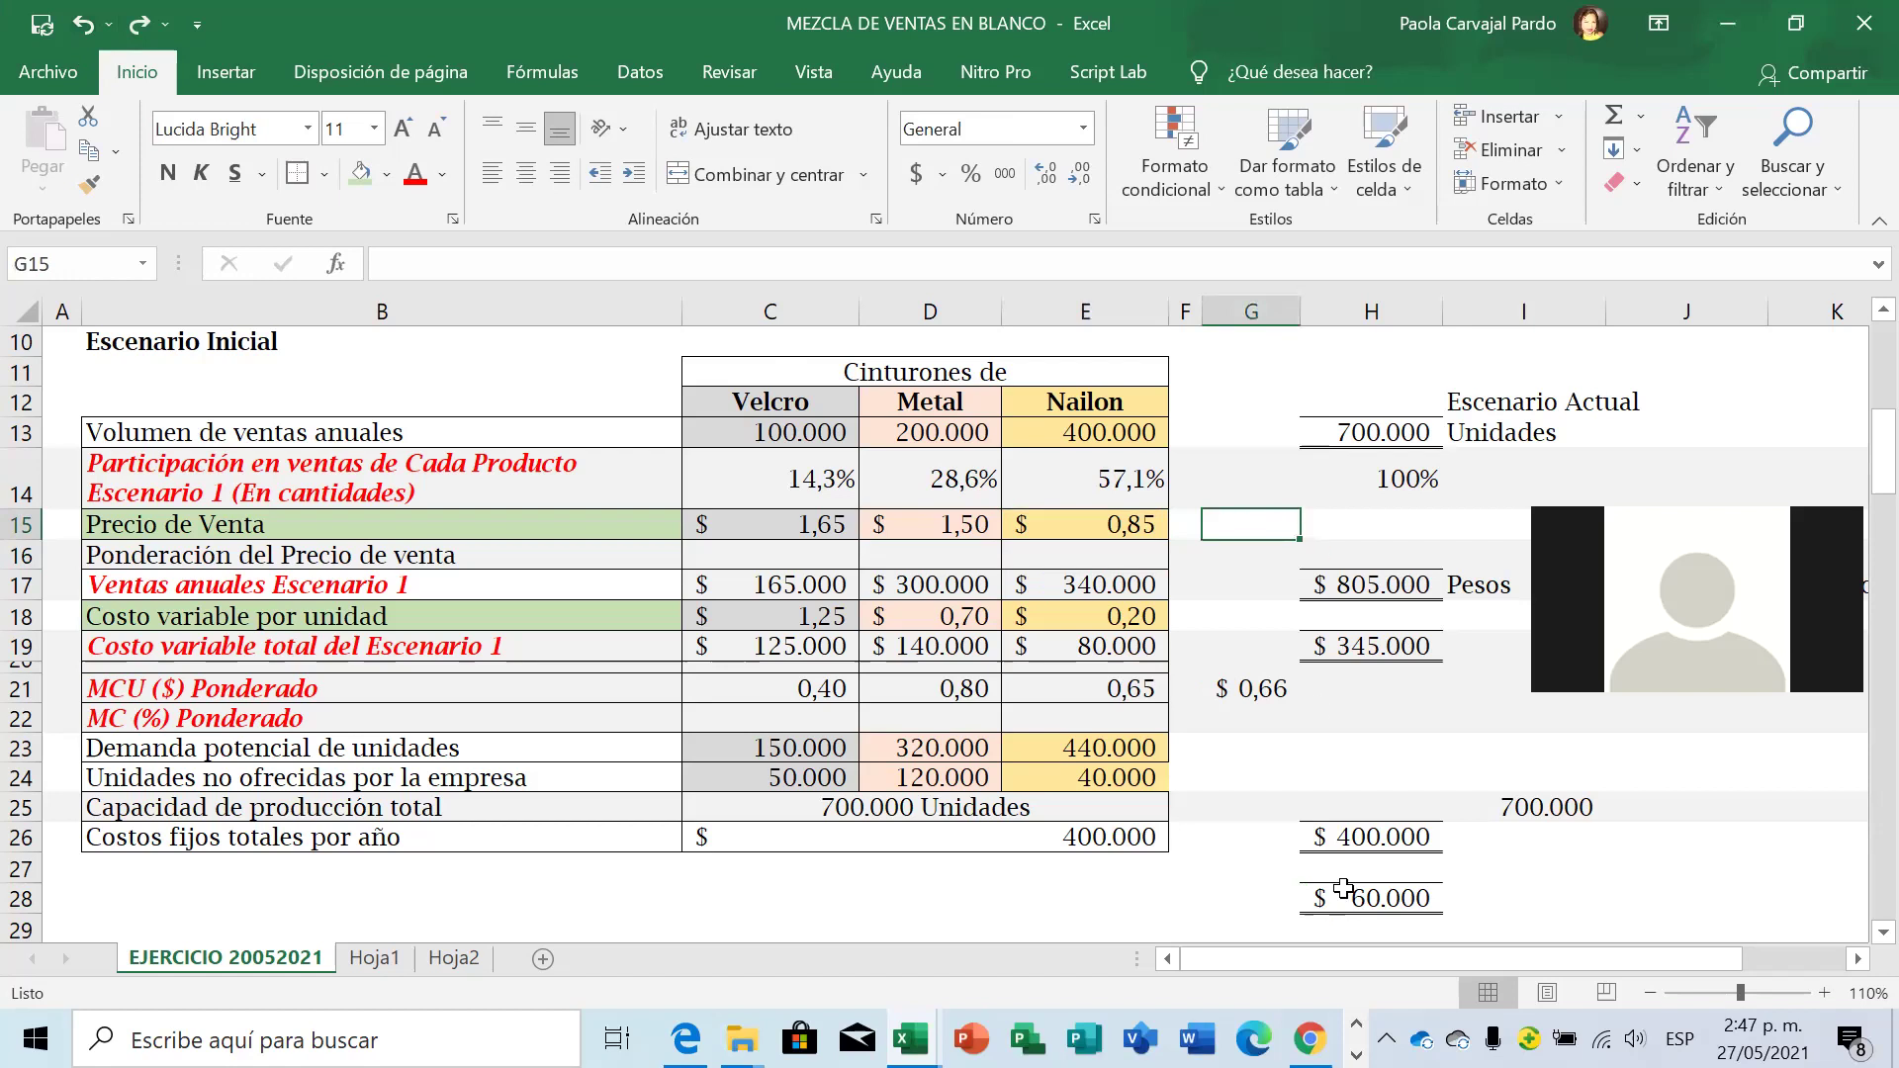
{"action": "type", "text": "+("}
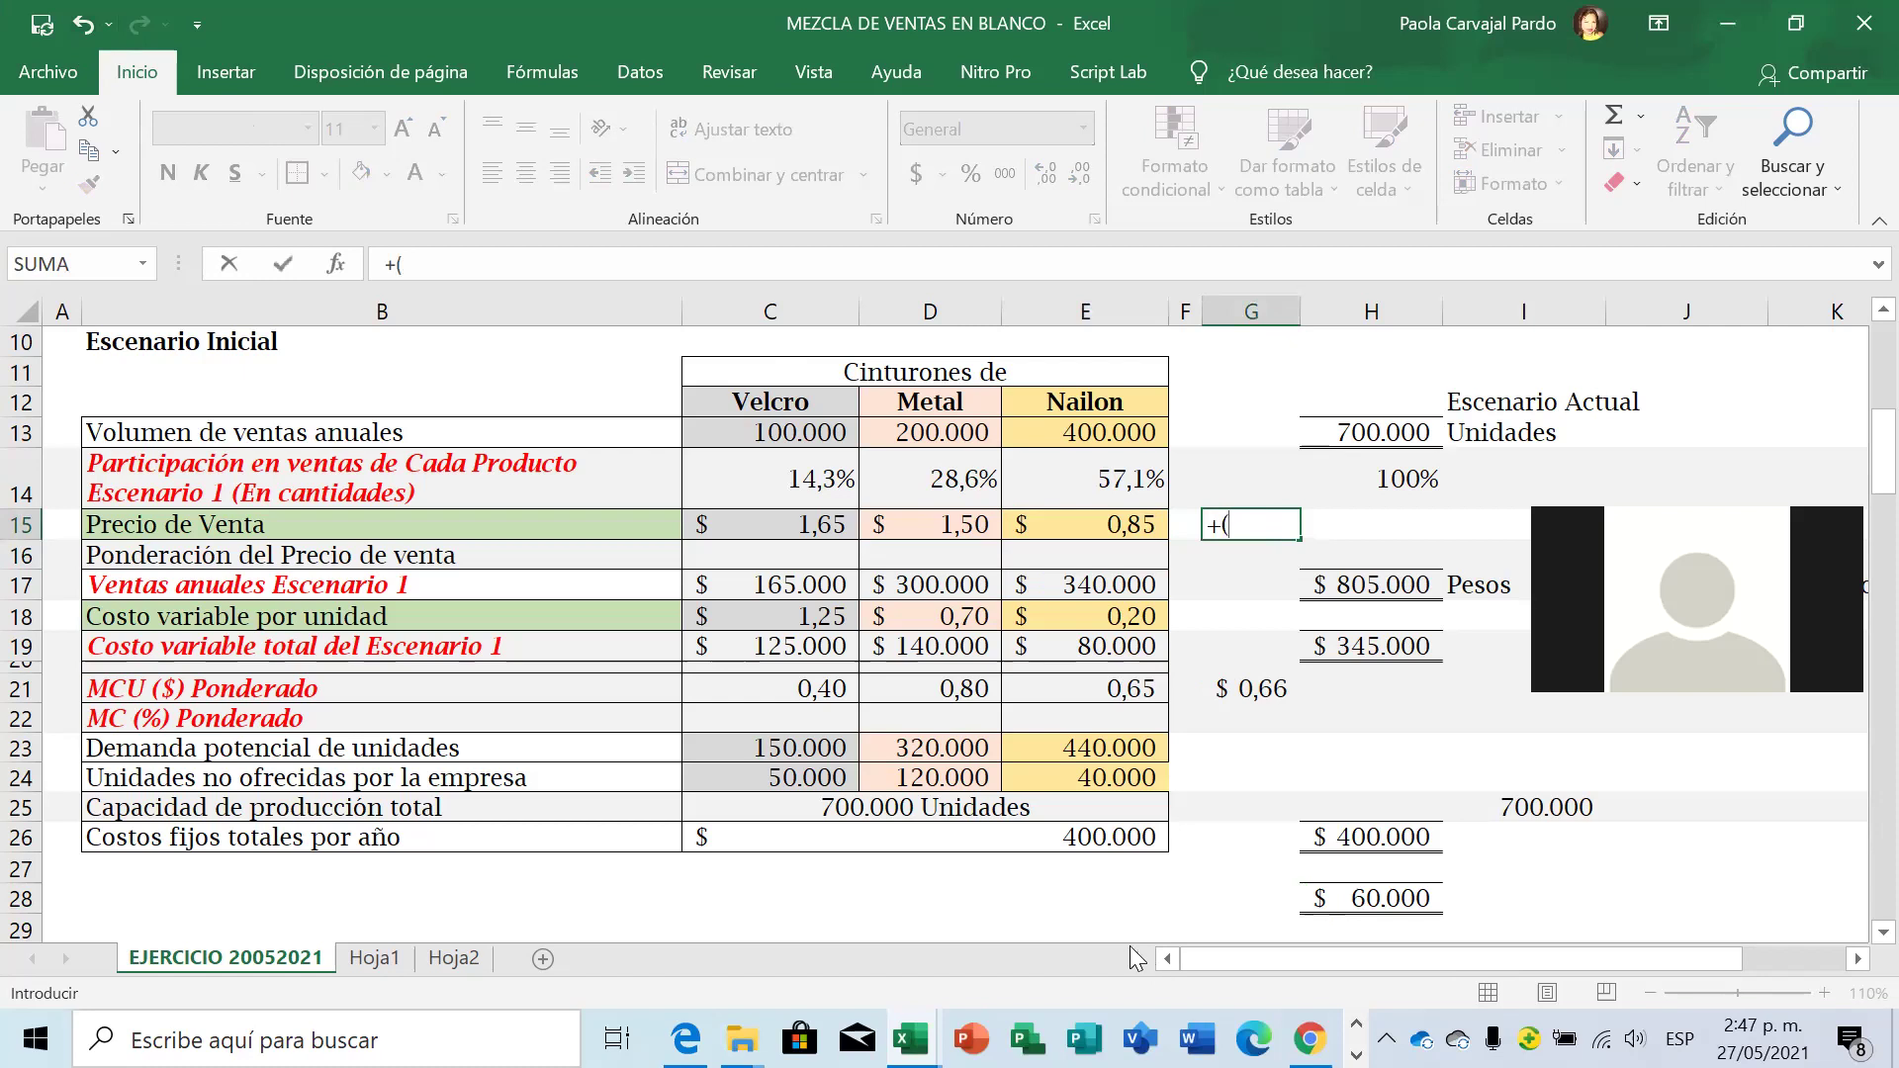
Complete G15 as =+(C15*C14)+(D15*D14)+(E15*E14), giving a weighted sale price of $ 1,15.
{"action": "left_click", "coordinate": [809, 524]}
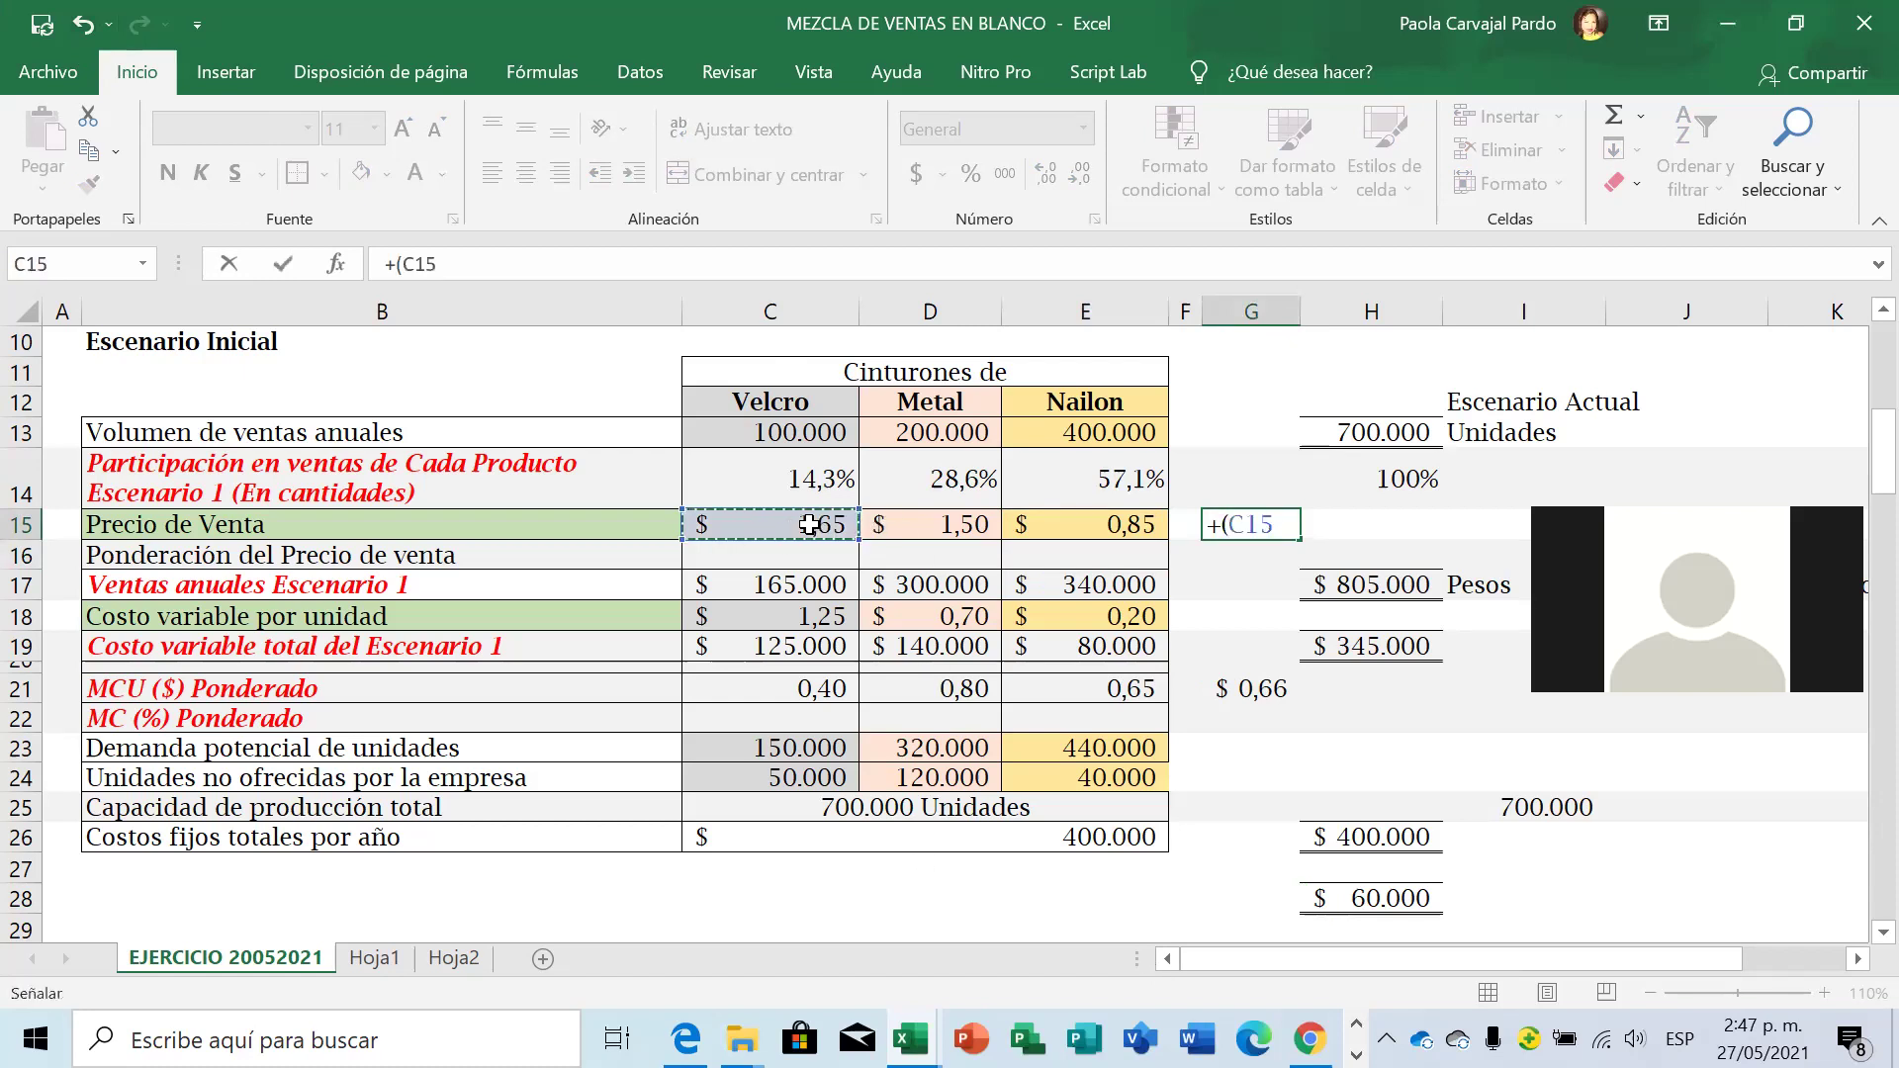
{"action": "type", "text": "*"}
{"action": "left_click", "coordinate": [797, 477]}
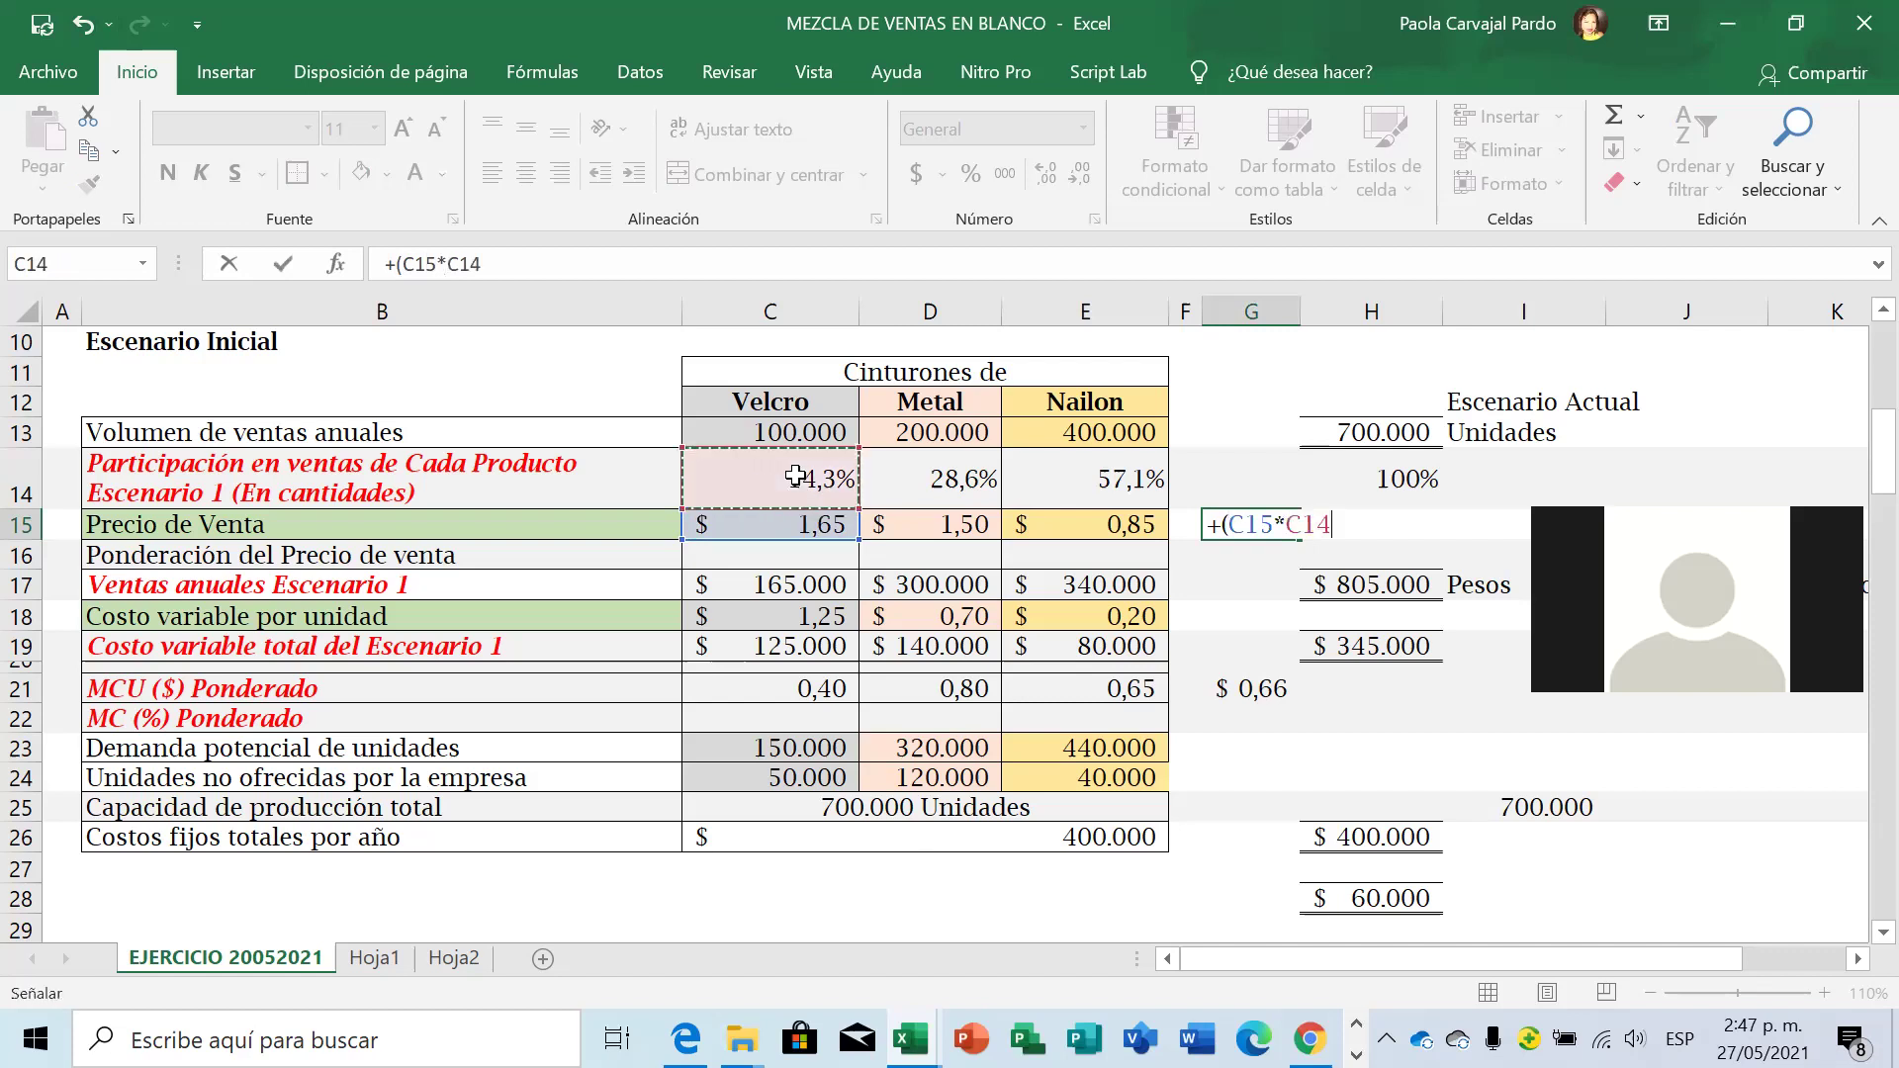
{"action": "type", "text": ")+(D15*"}
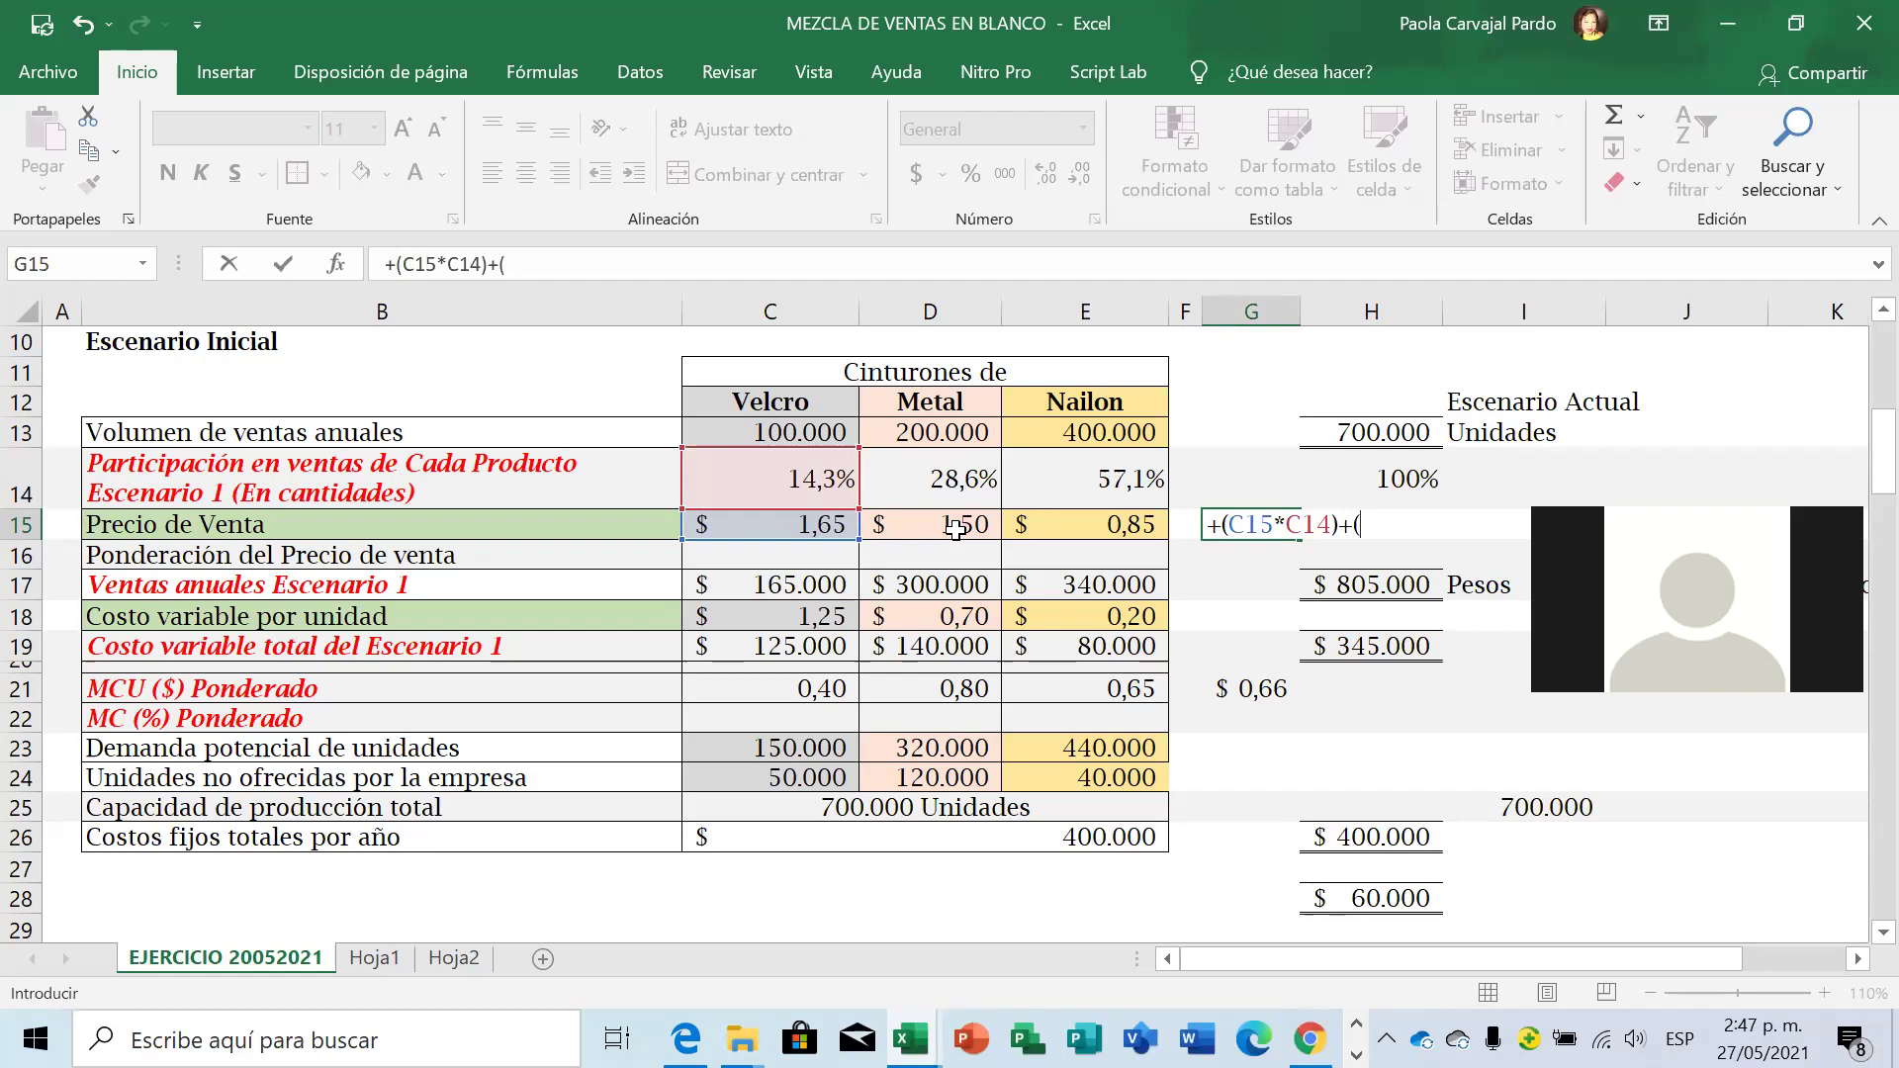
{"action": "left_click", "coordinate": [956, 529]}
{"action": "type", "text": "*"}
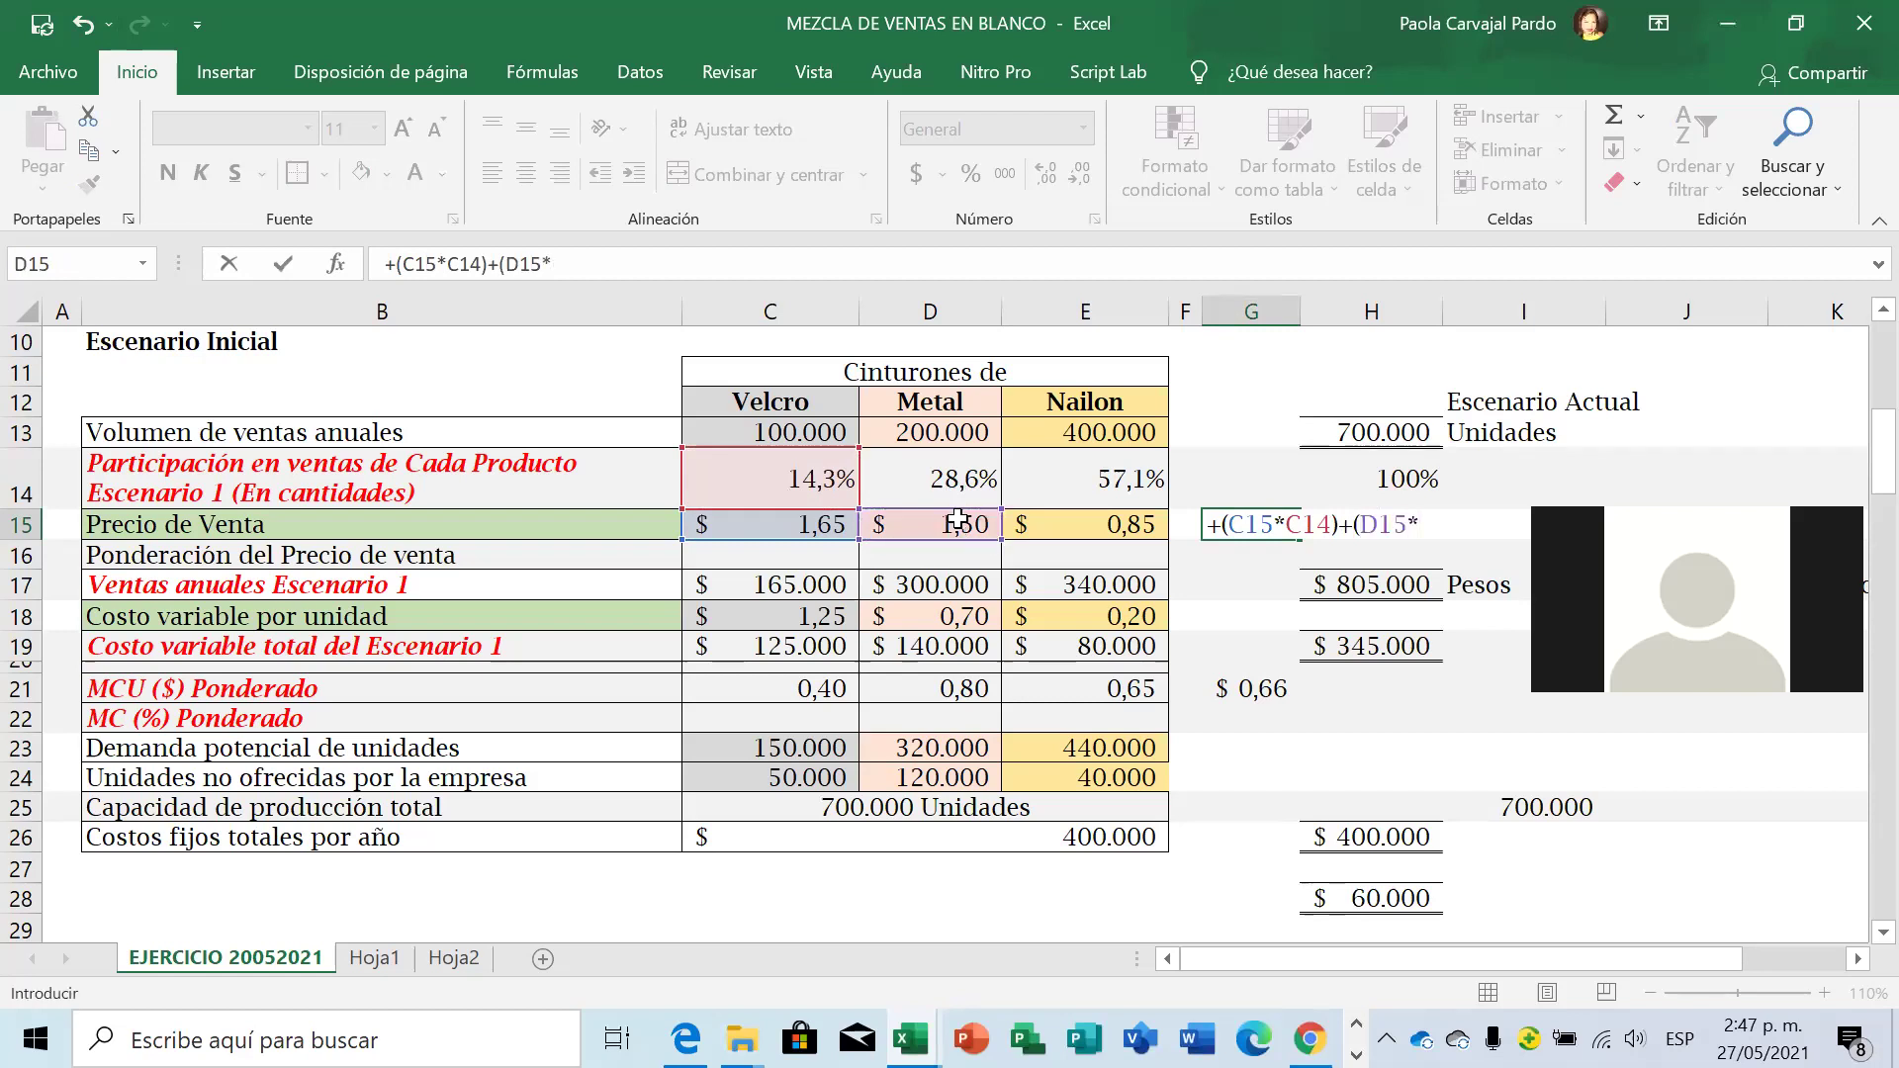
{"action": "left_click", "coordinate": [944, 483]}
{"action": "type", "text": ")+("}
{"action": "left_click", "coordinate": [1142, 531]}
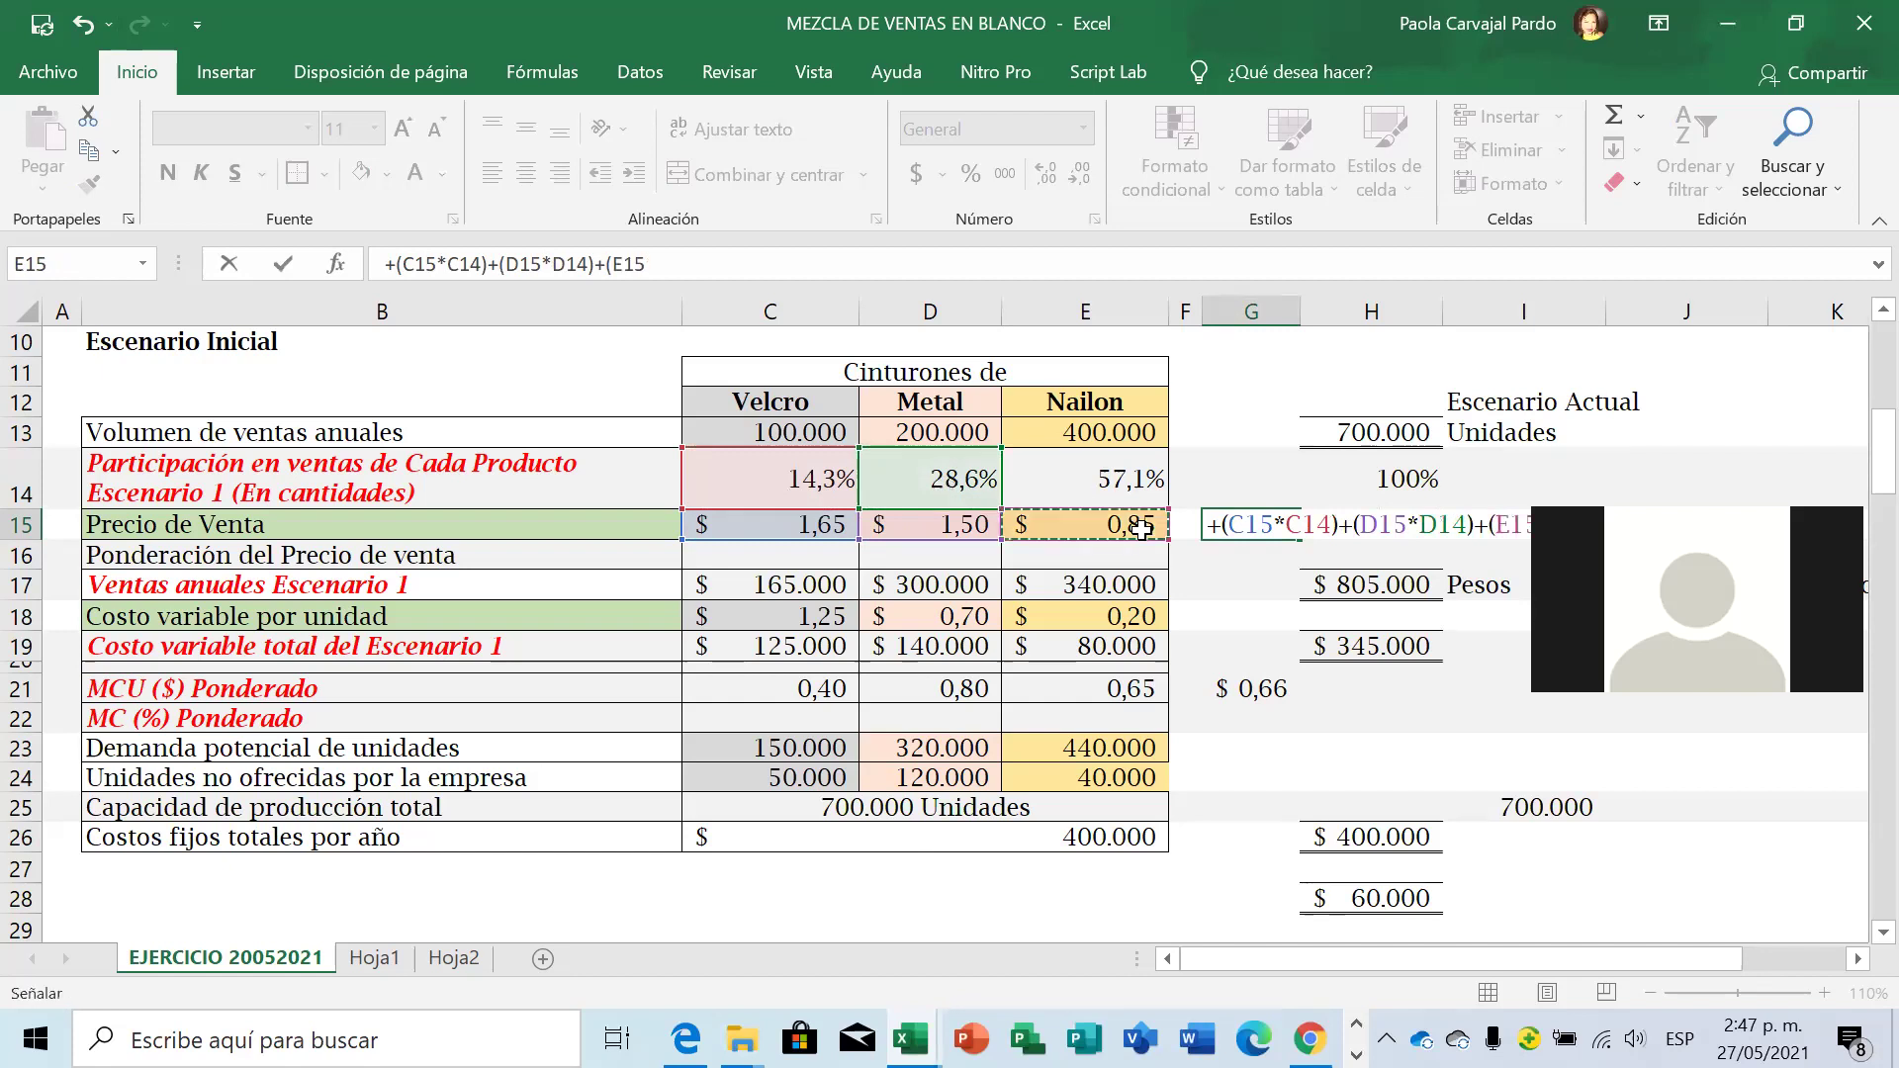
{"action": "type", "text": "*"}
{"action": "left_click", "coordinate": [1129, 483]}
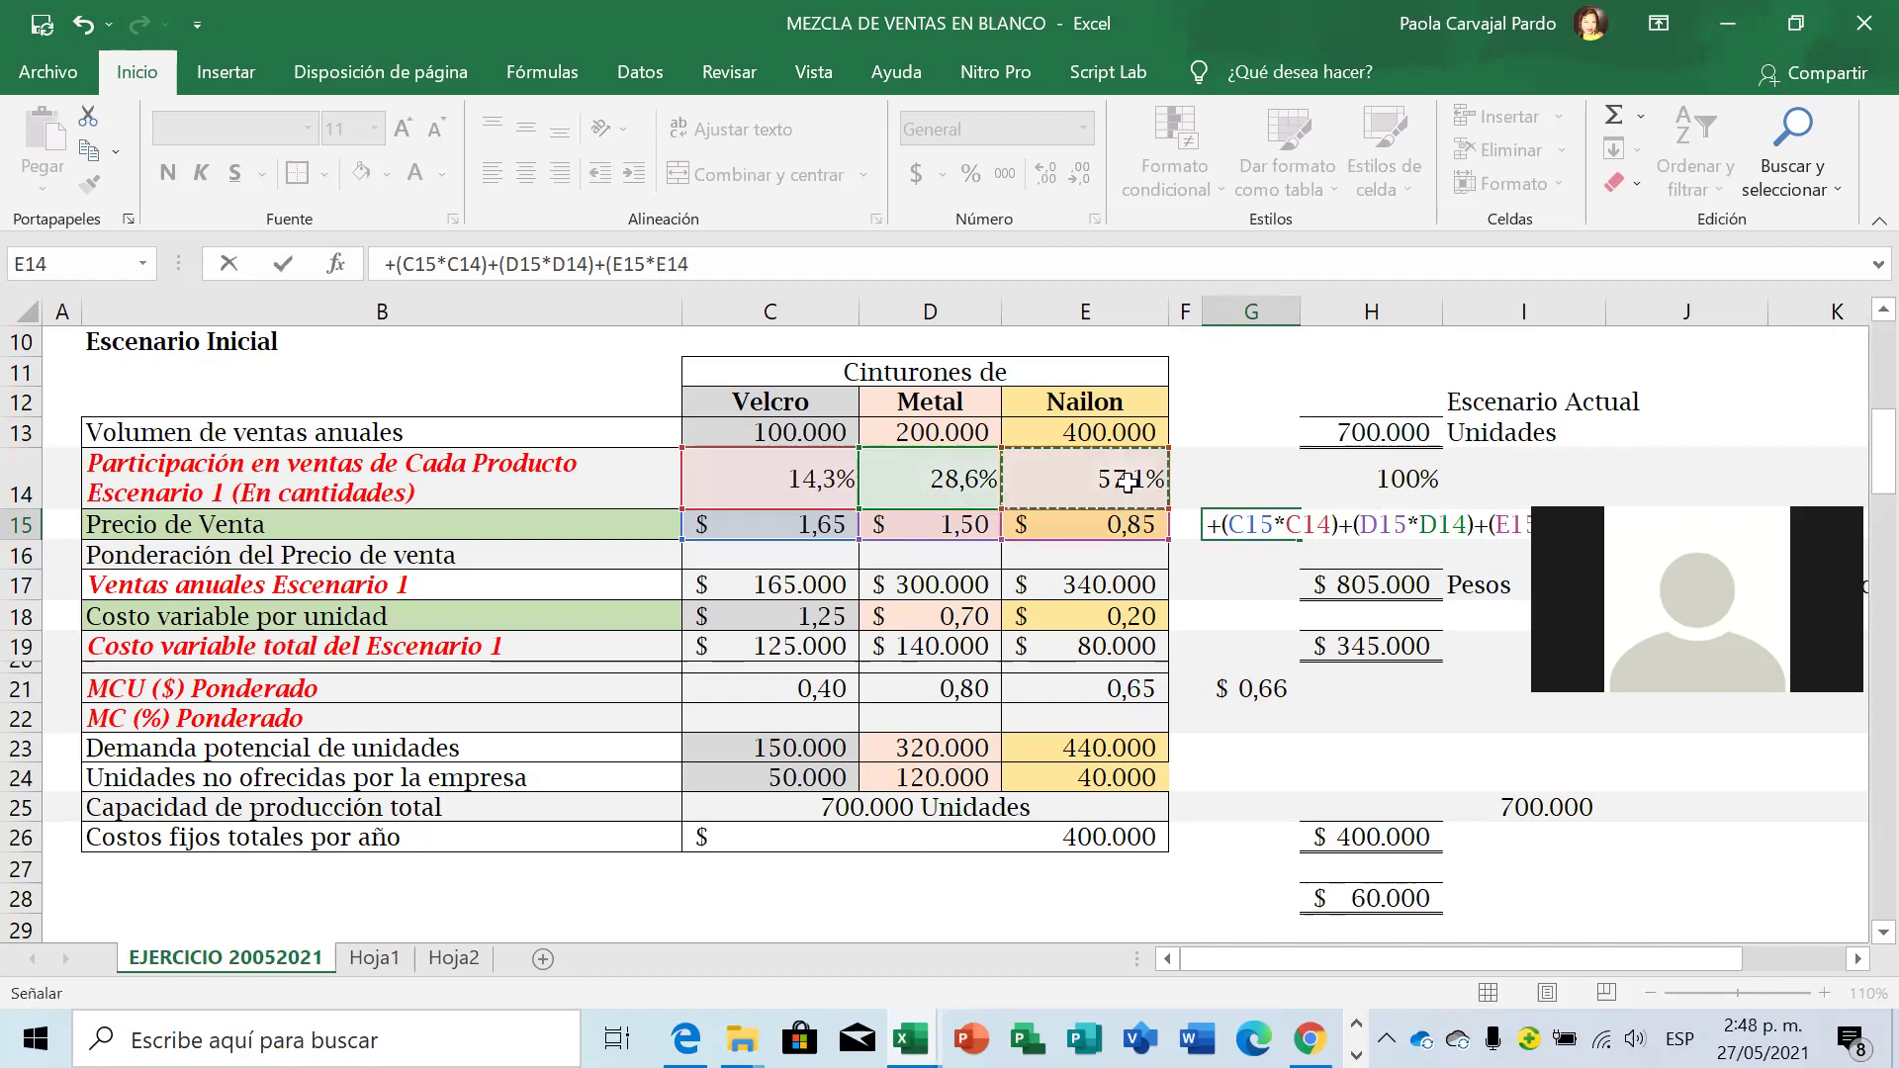
{"action": "type", "text": ")"}
{"action": "key", "text": "Return"}
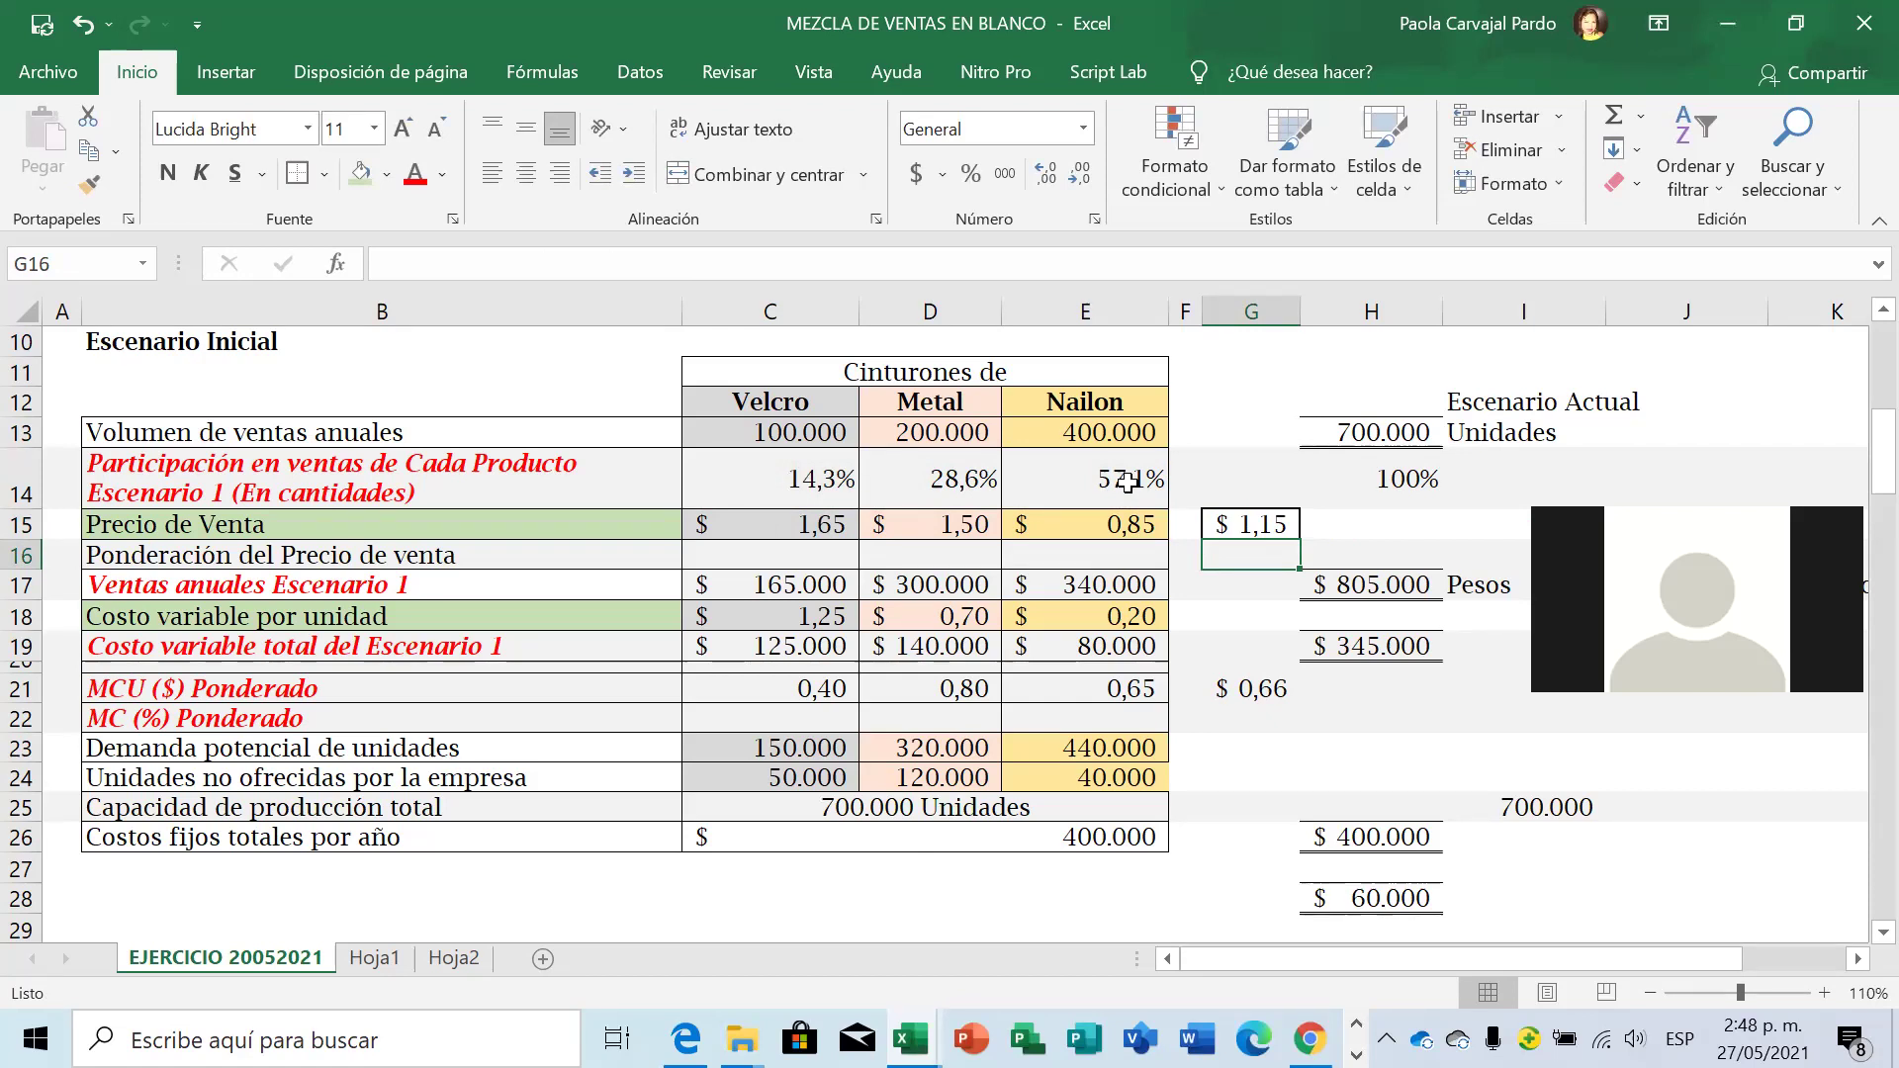
{"action": "key", "text": "Down"}
{"action": "key", "text": "Down"}
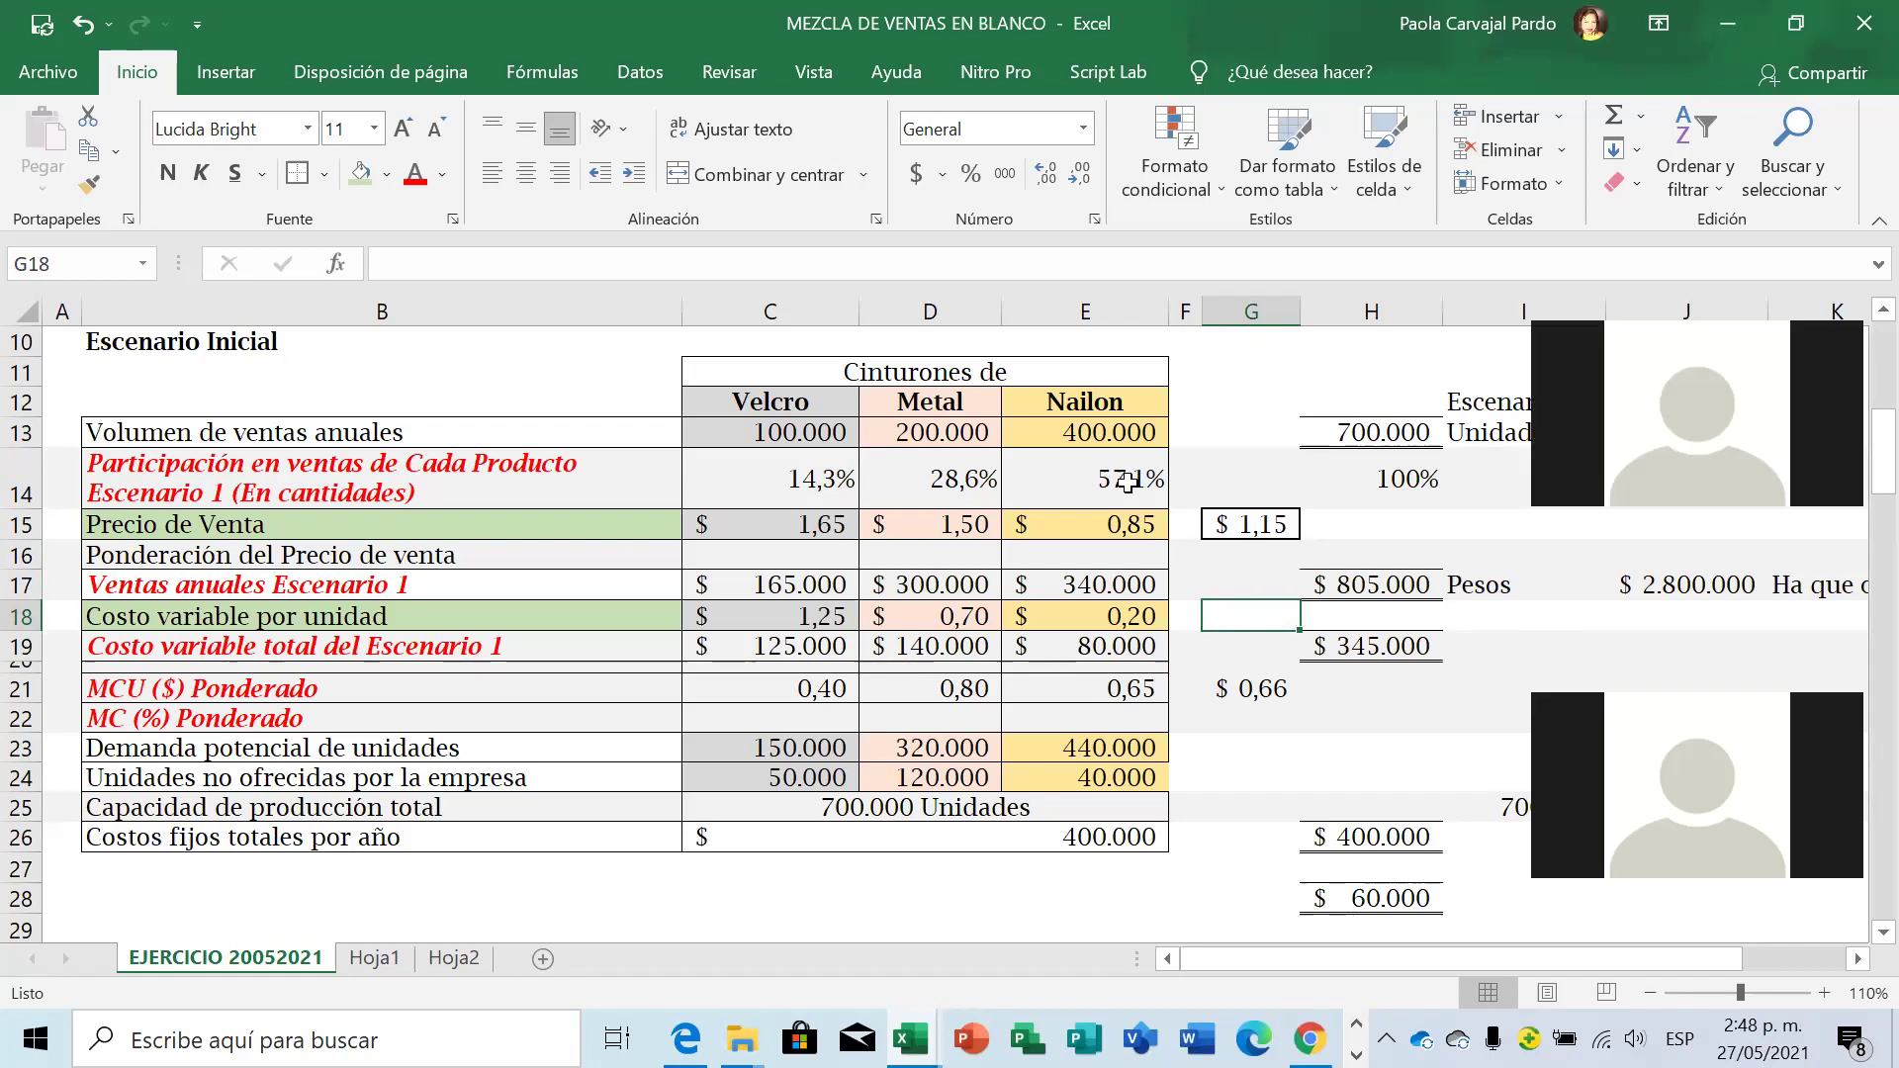
Enter =+(C18*C14)+(D18*D14)+(E18*E14) in G18 for $ 0,49 and add a border around it.
{"action": "type", "text": "+("}
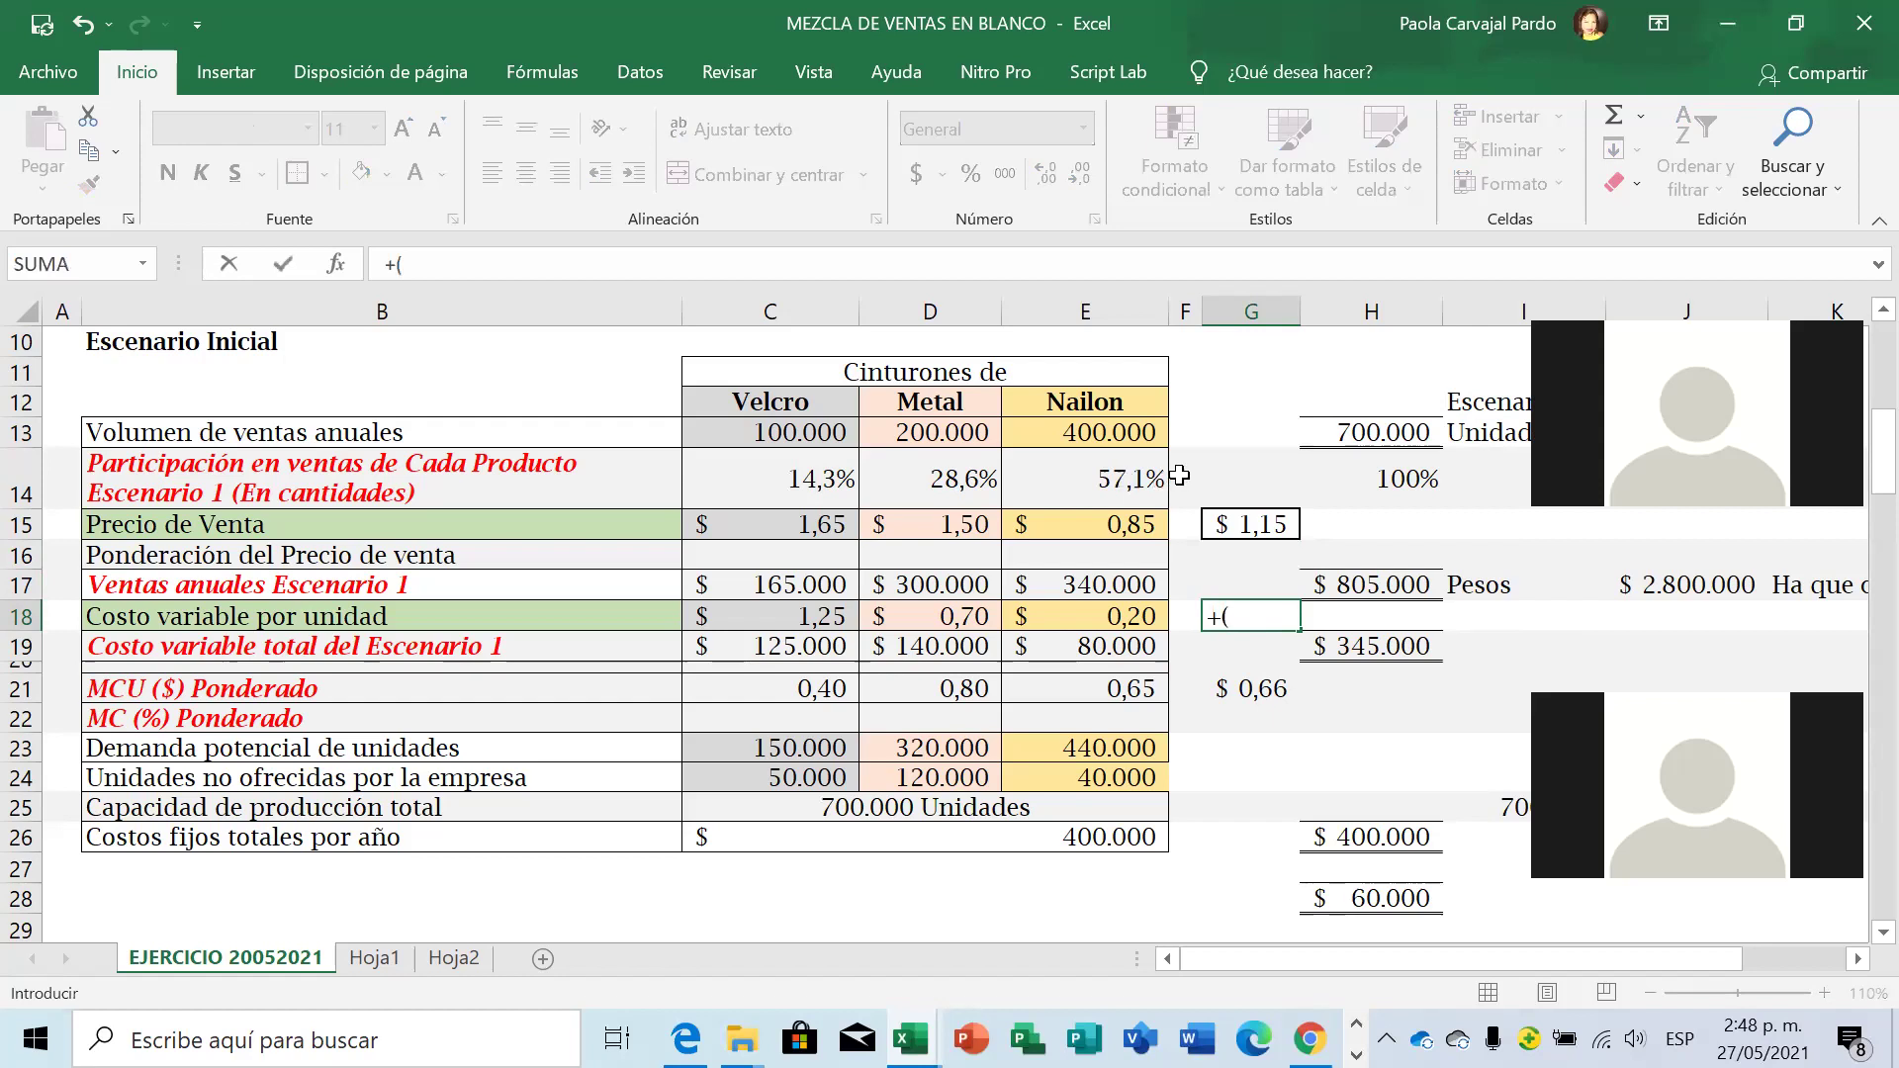
{"action": "left_click", "coordinate": [841, 618]}
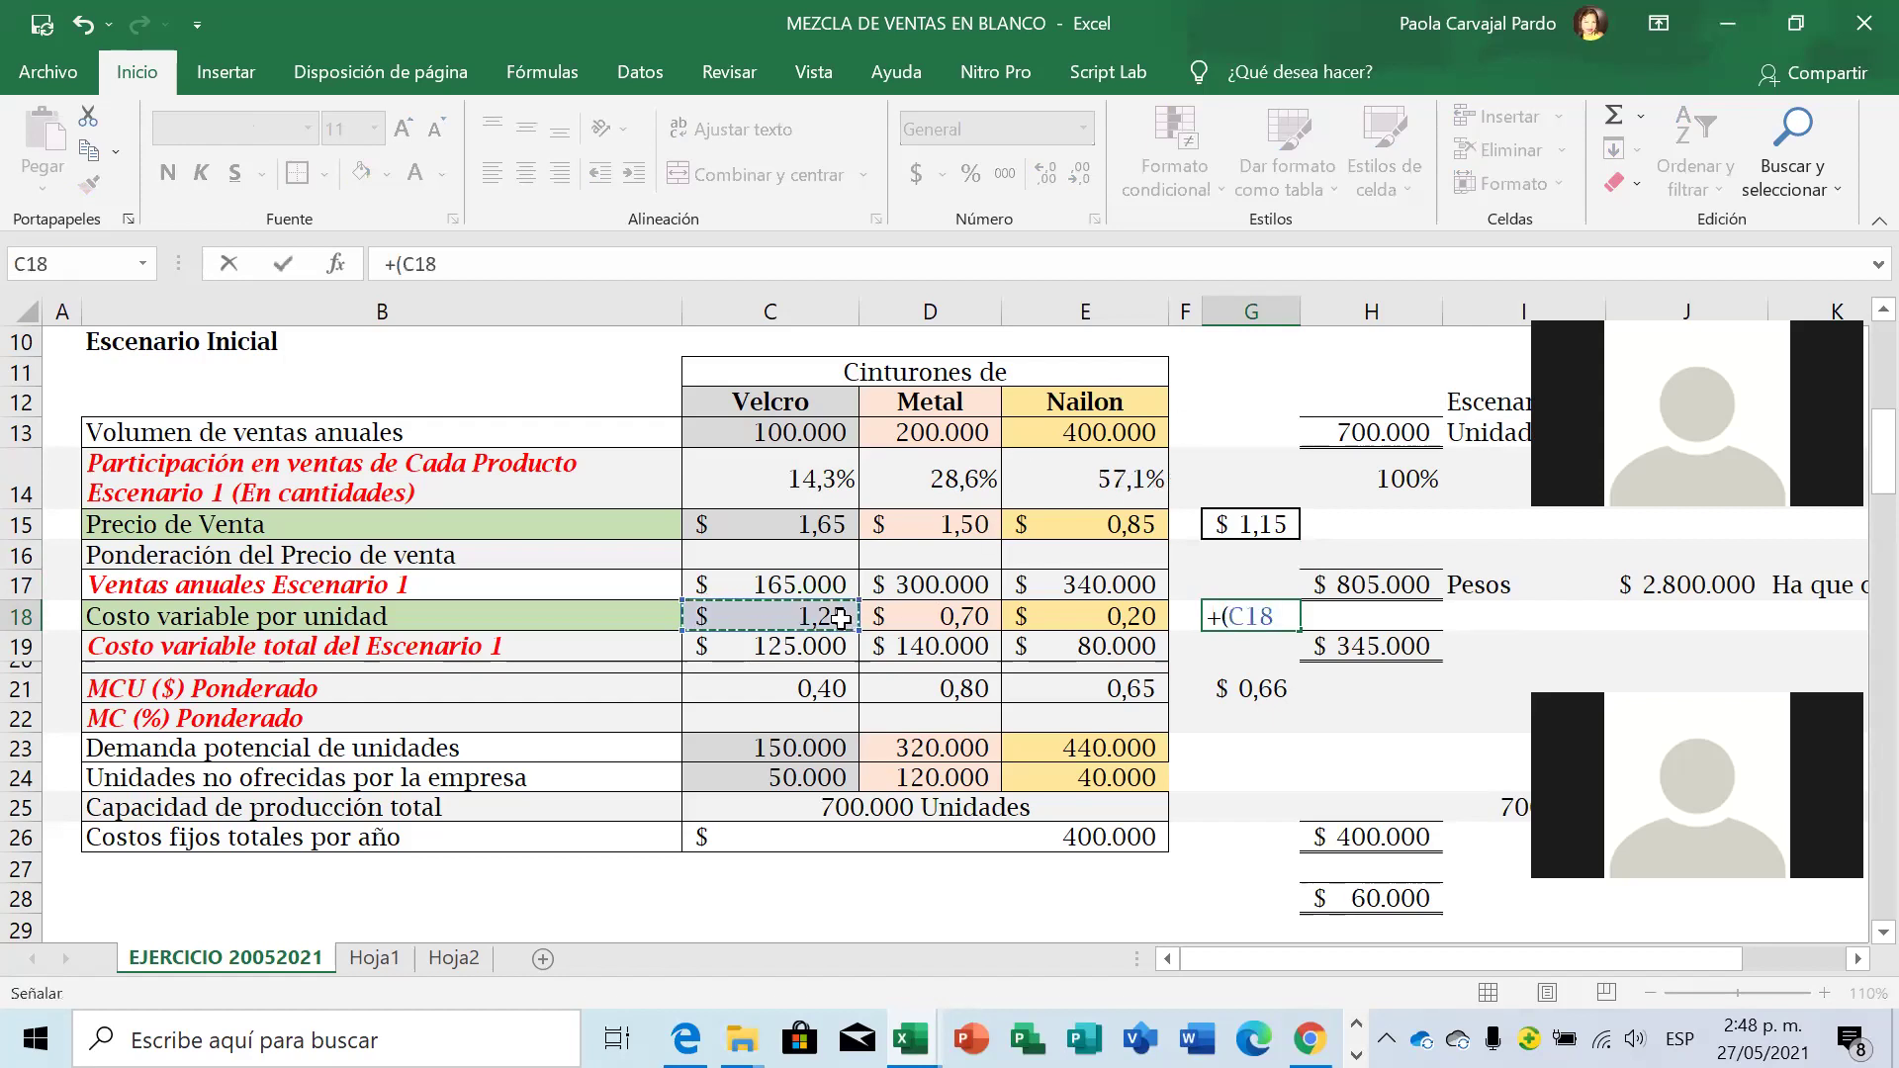
{"action": "type", "text": "*"}
{"action": "left_click", "coordinate": [829, 474]}
{"action": "type", "text": ")+("}
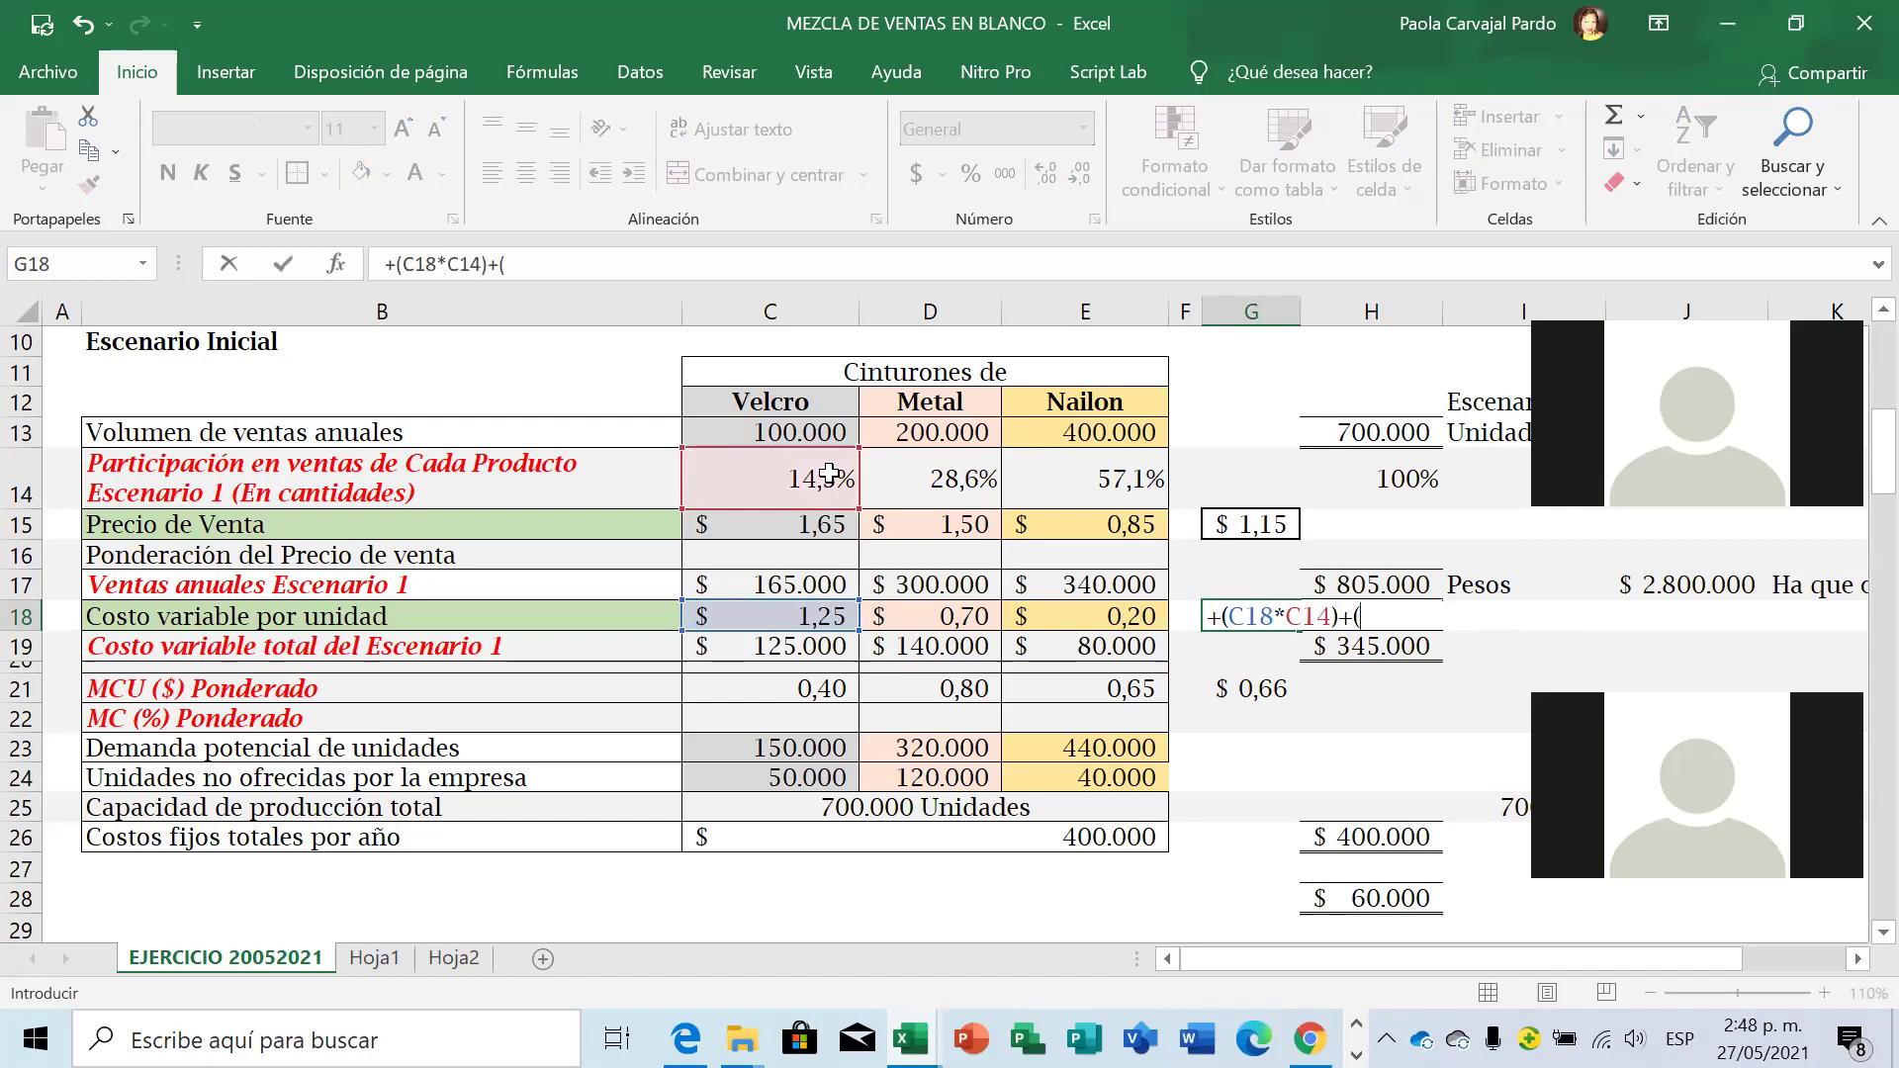
{"action": "left_click", "coordinate": [929, 624]}
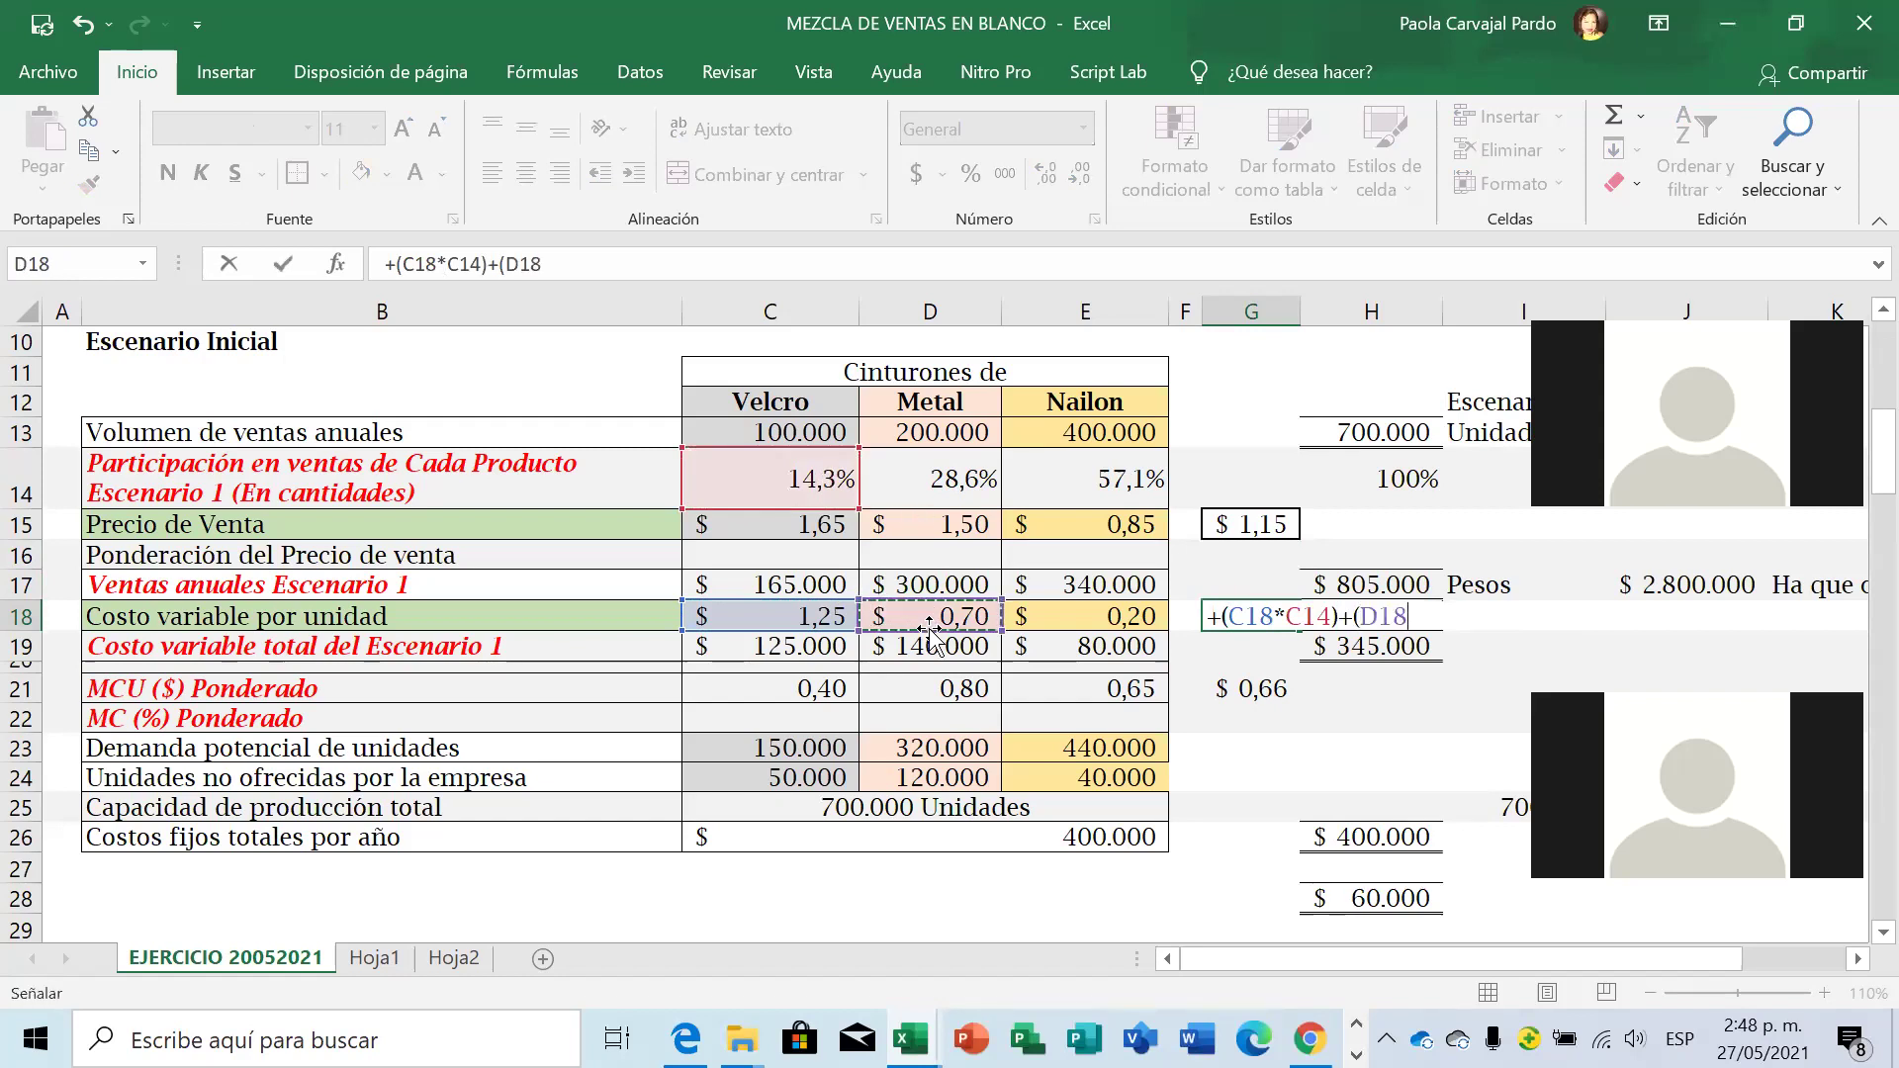
{"action": "type", "text": "*"}
{"action": "left_click", "coordinate": [947, 483]}
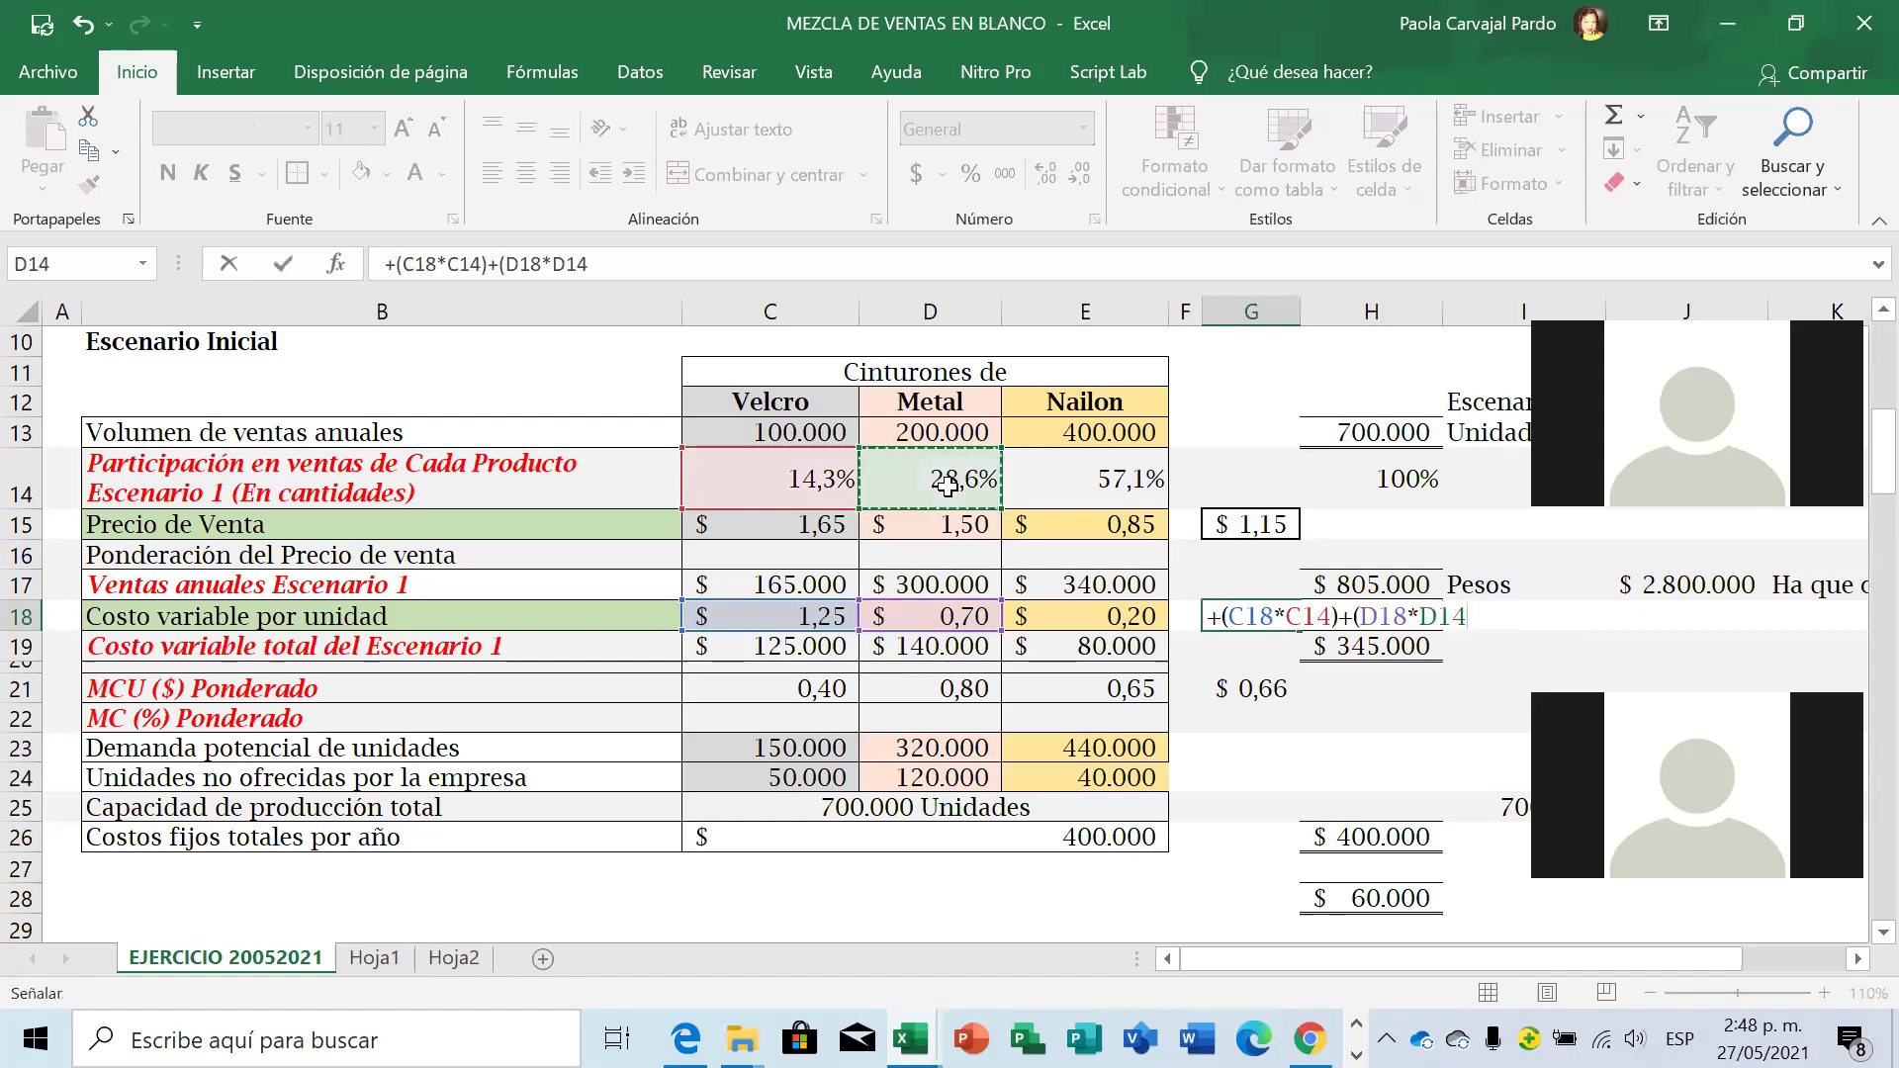
{"action": "type", "text": ")+("}
{"action": "left_click", "coordinate": [1104, 617]}
{"action": "type", "text": "*"}
{"action": "left_click", "coordinate": [1120, 485]}
{"action": "type", "text": ")+(E18*E14"}
{"action": "key", "text": "Return"}
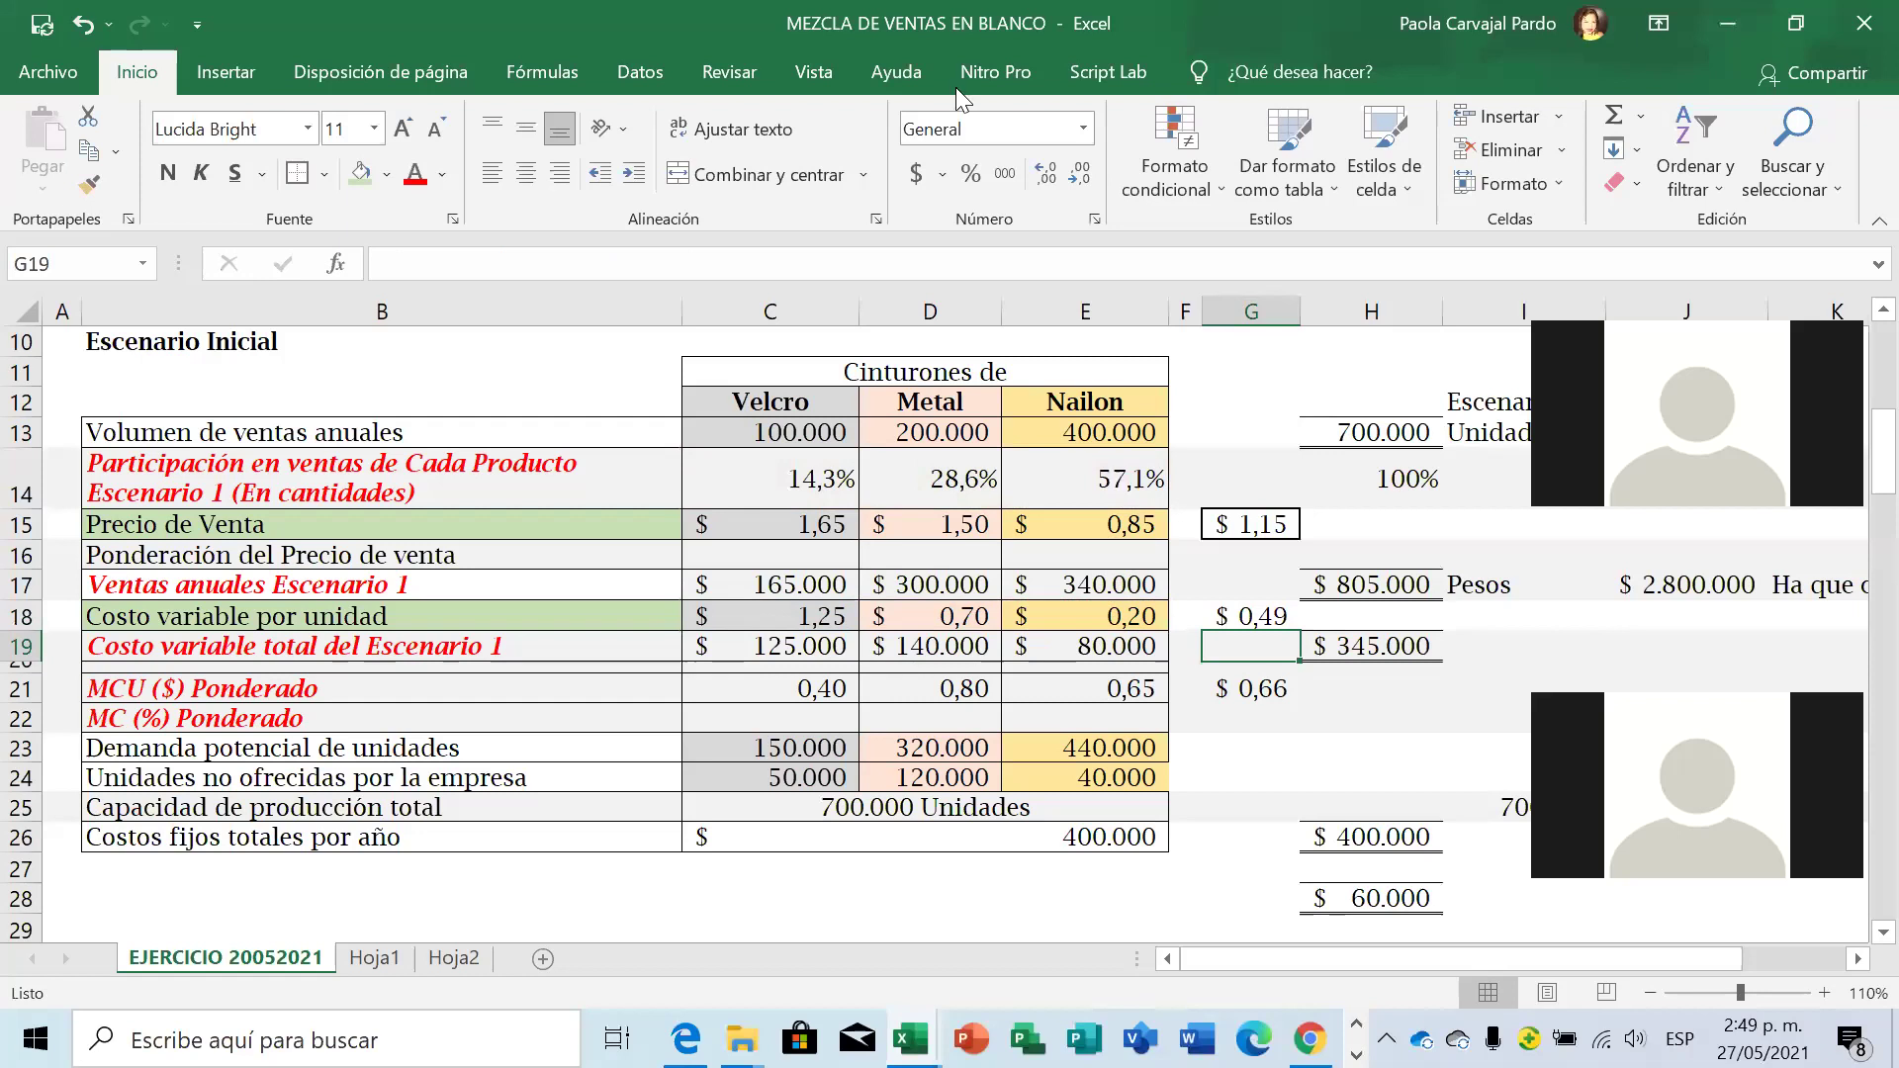
{"action": "key", "text": "Up"}
{"action": "left_click", "coordinate": [298, 176]}
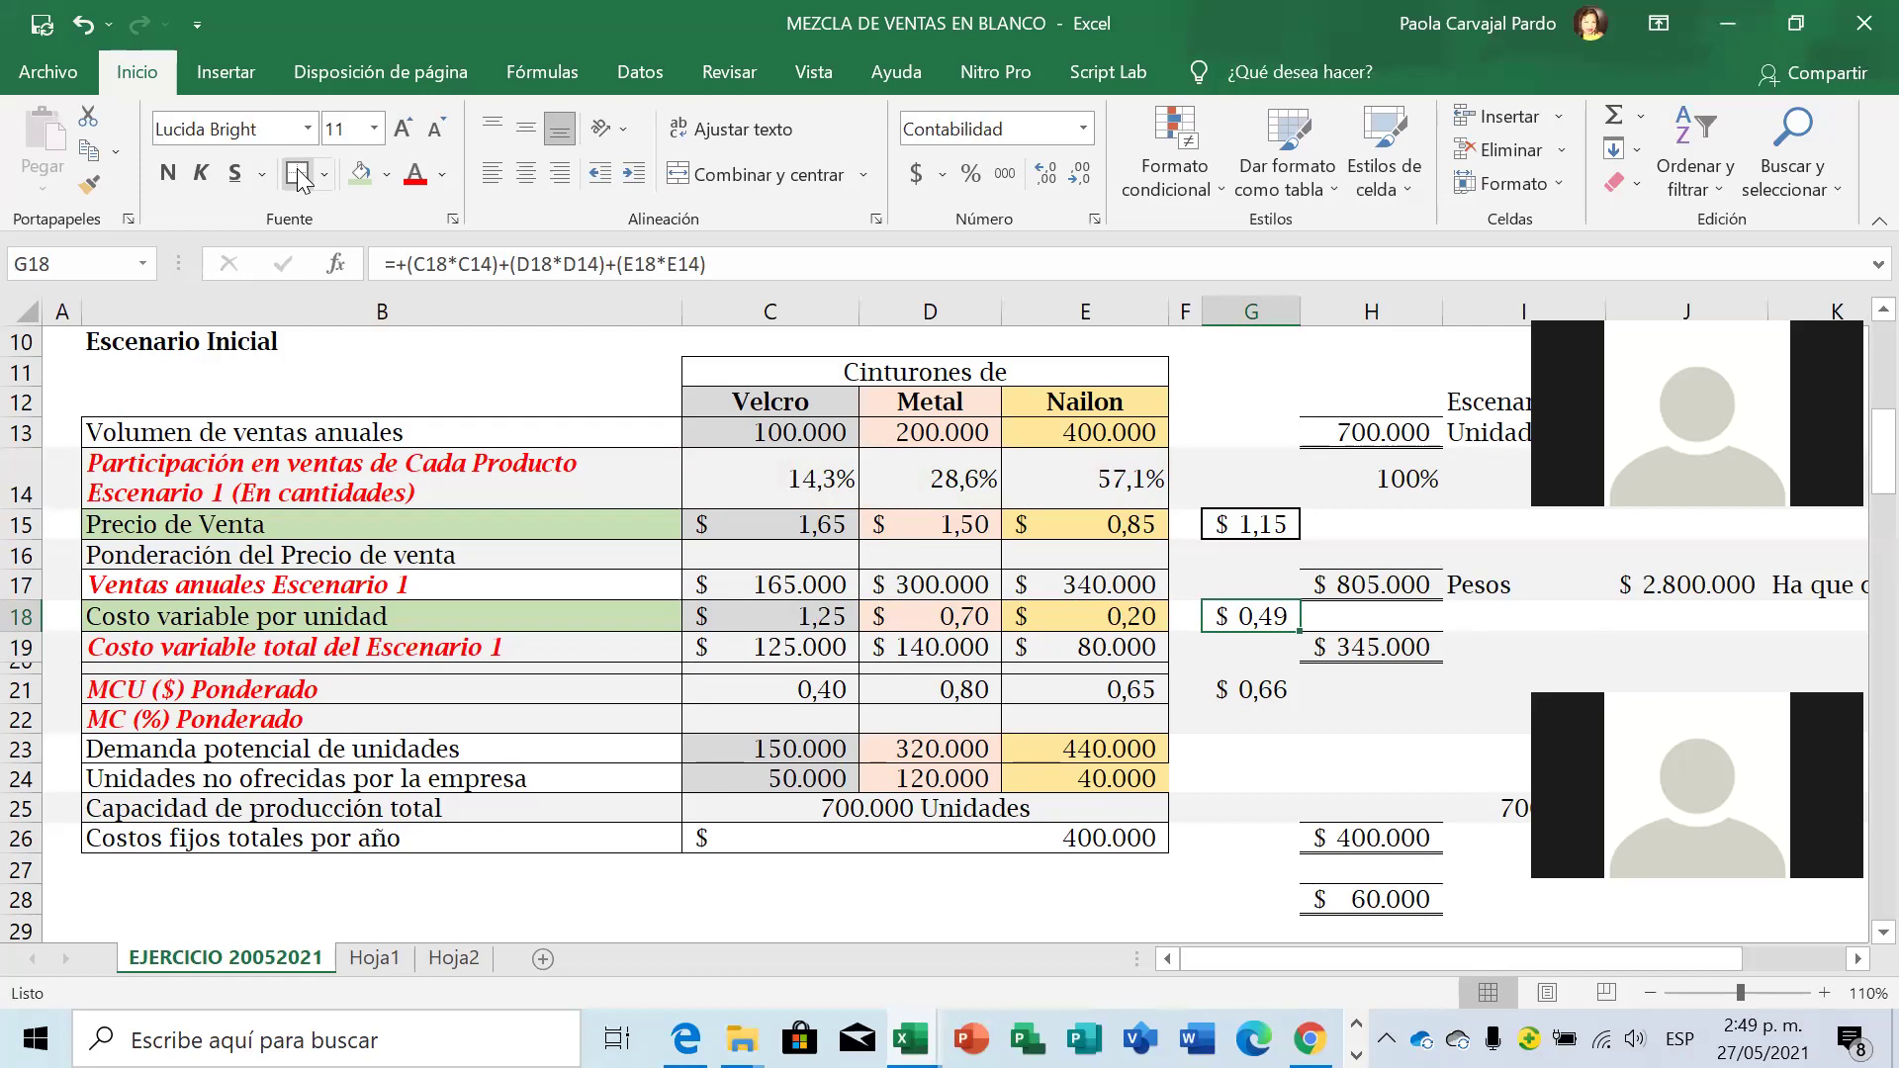
Type the heading 'Ponderaciones' in G12 and autofit column G to fit it.
{"action": "key", "text": "Up"}
{"action": "key", "text": "Up"}
{"action": "key", "text": "Up"}
{"action": "key", "text": "Up"}
{"action": "key", "text": "Up"}
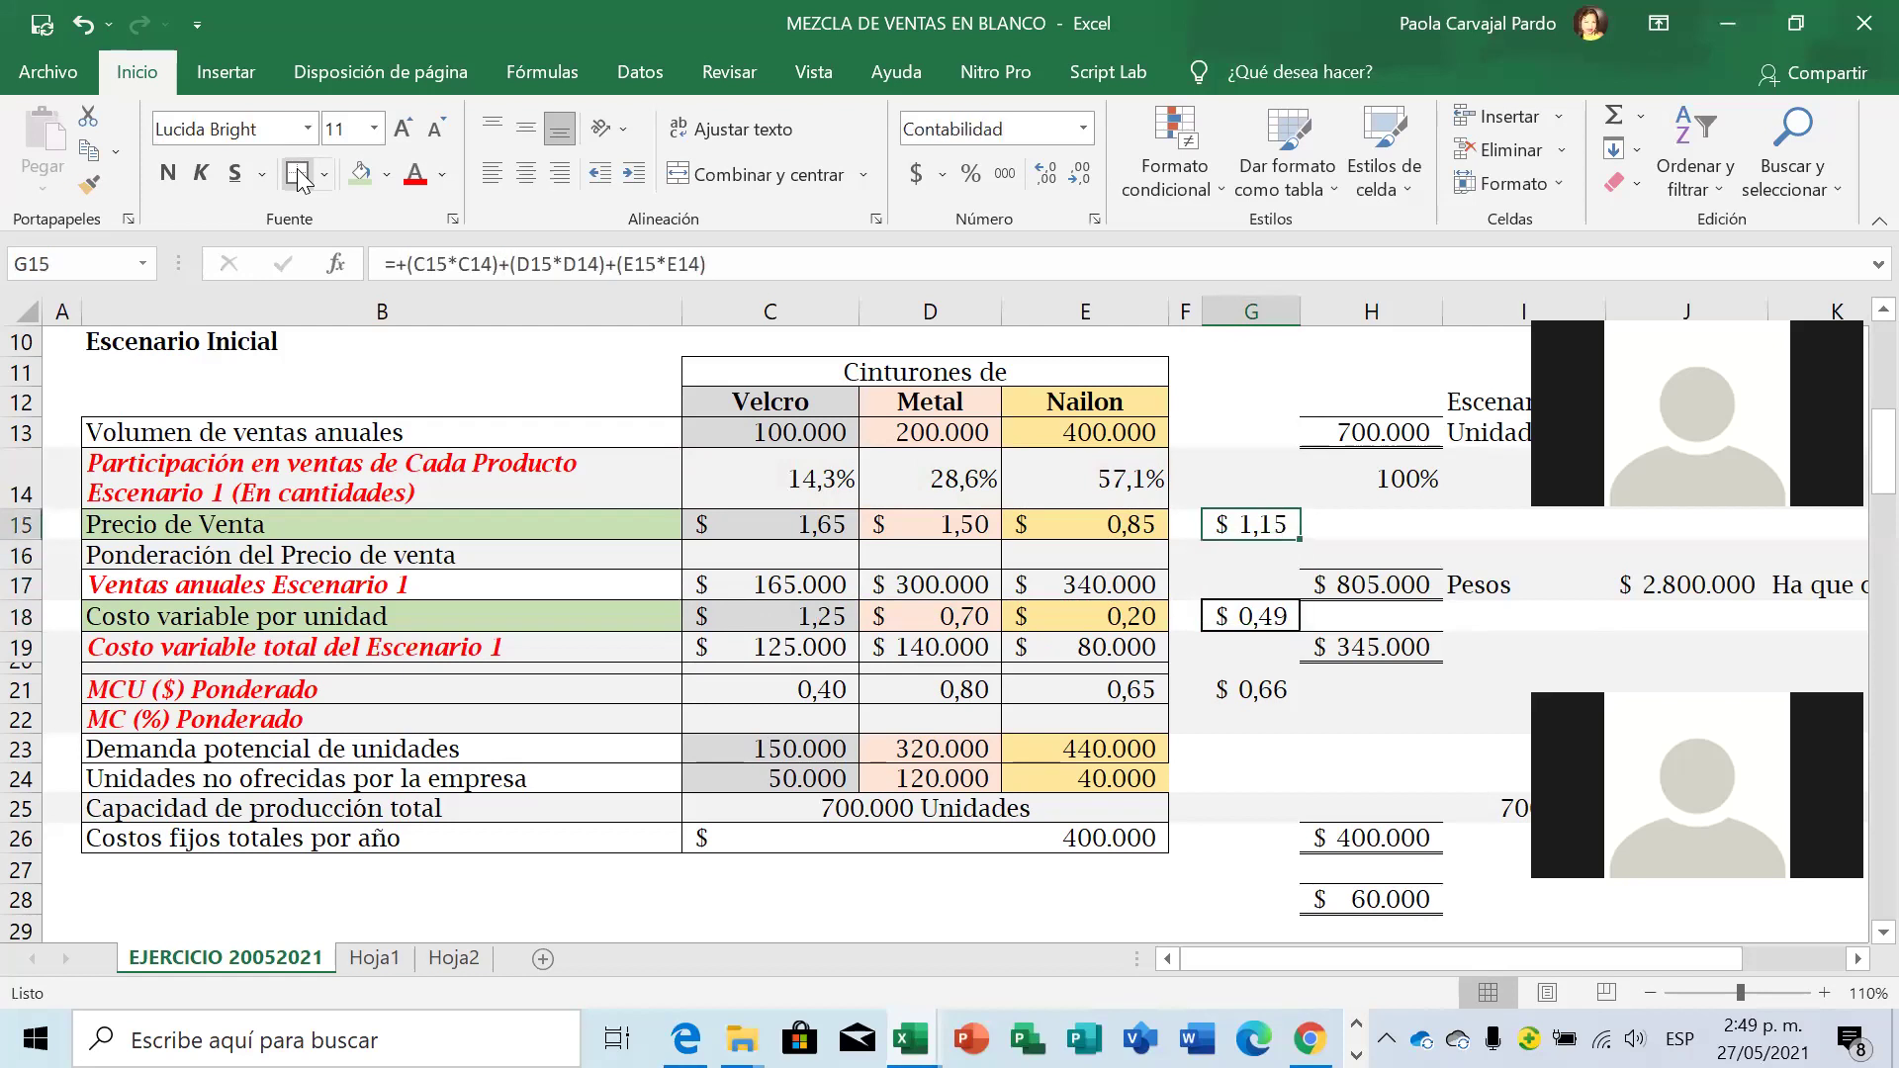
{"action": "key", "text": "Up"}
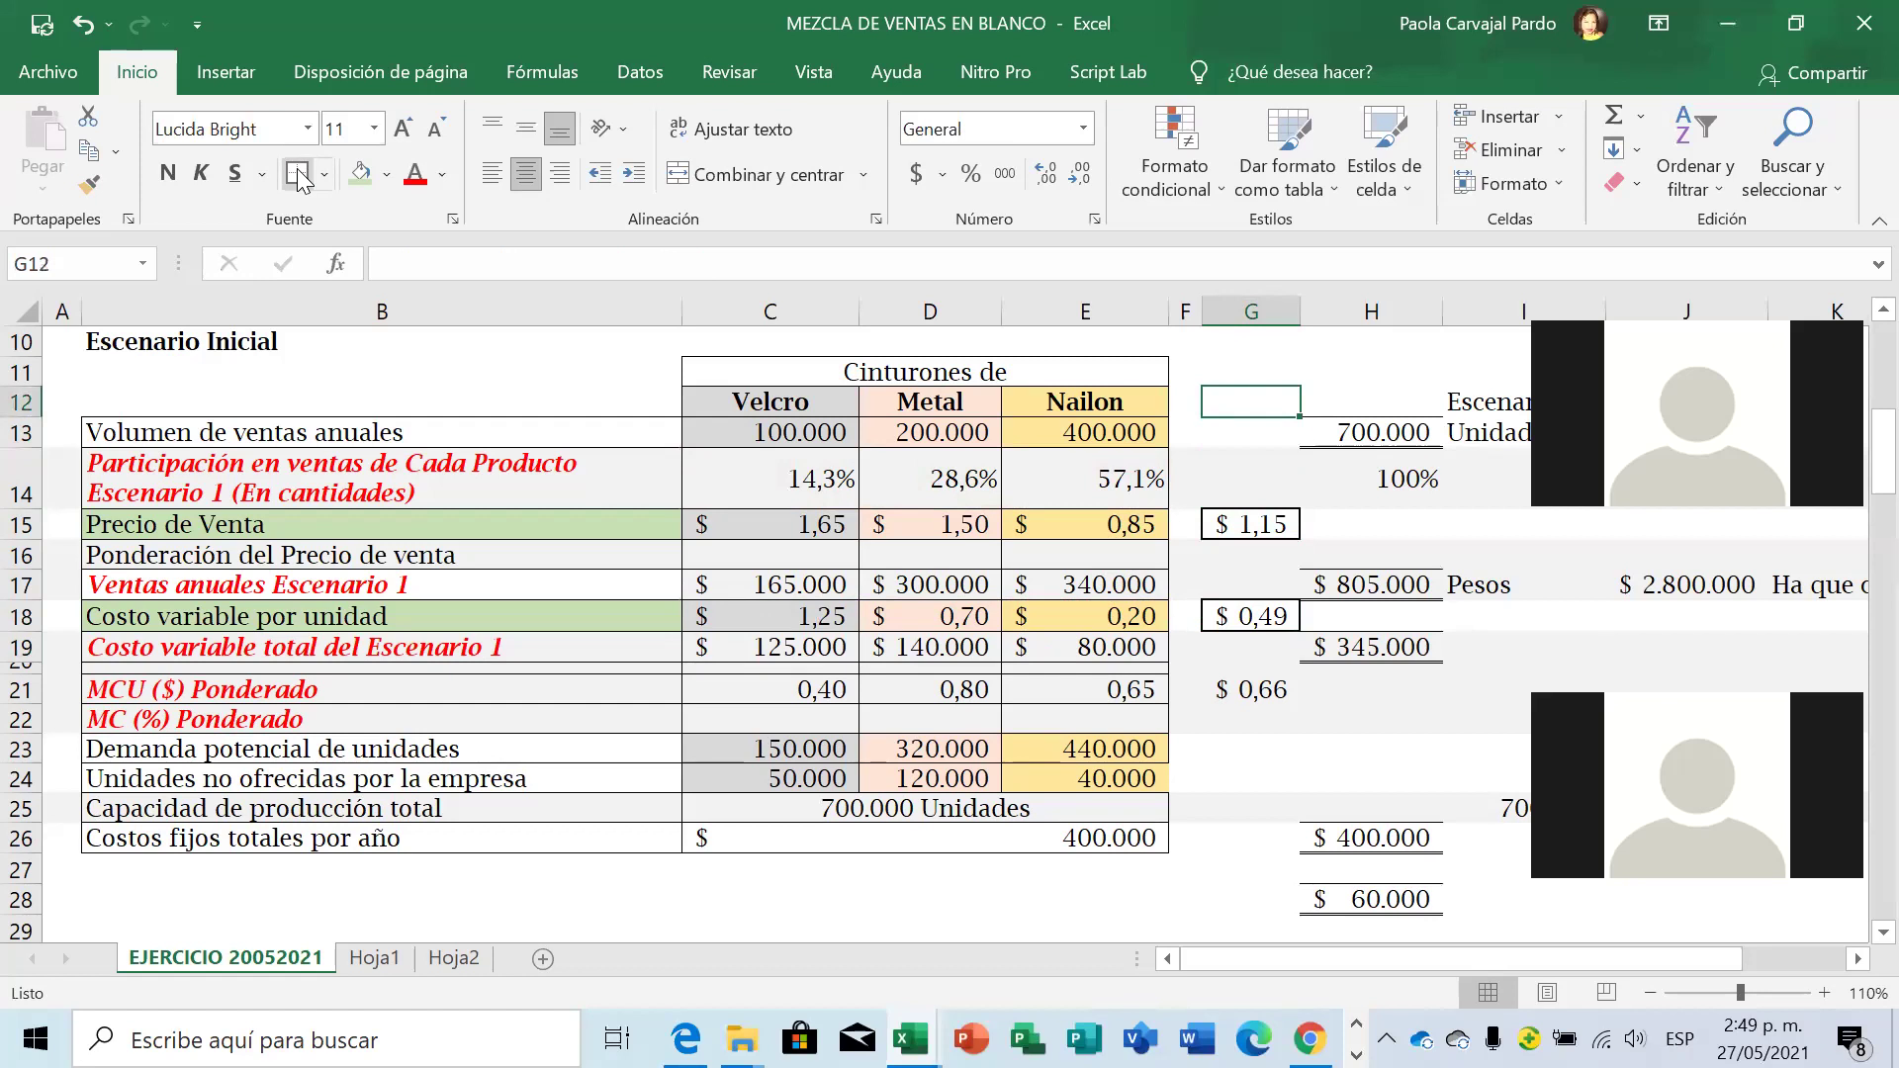
{"action": "type", "text": "Ponderaciones"}
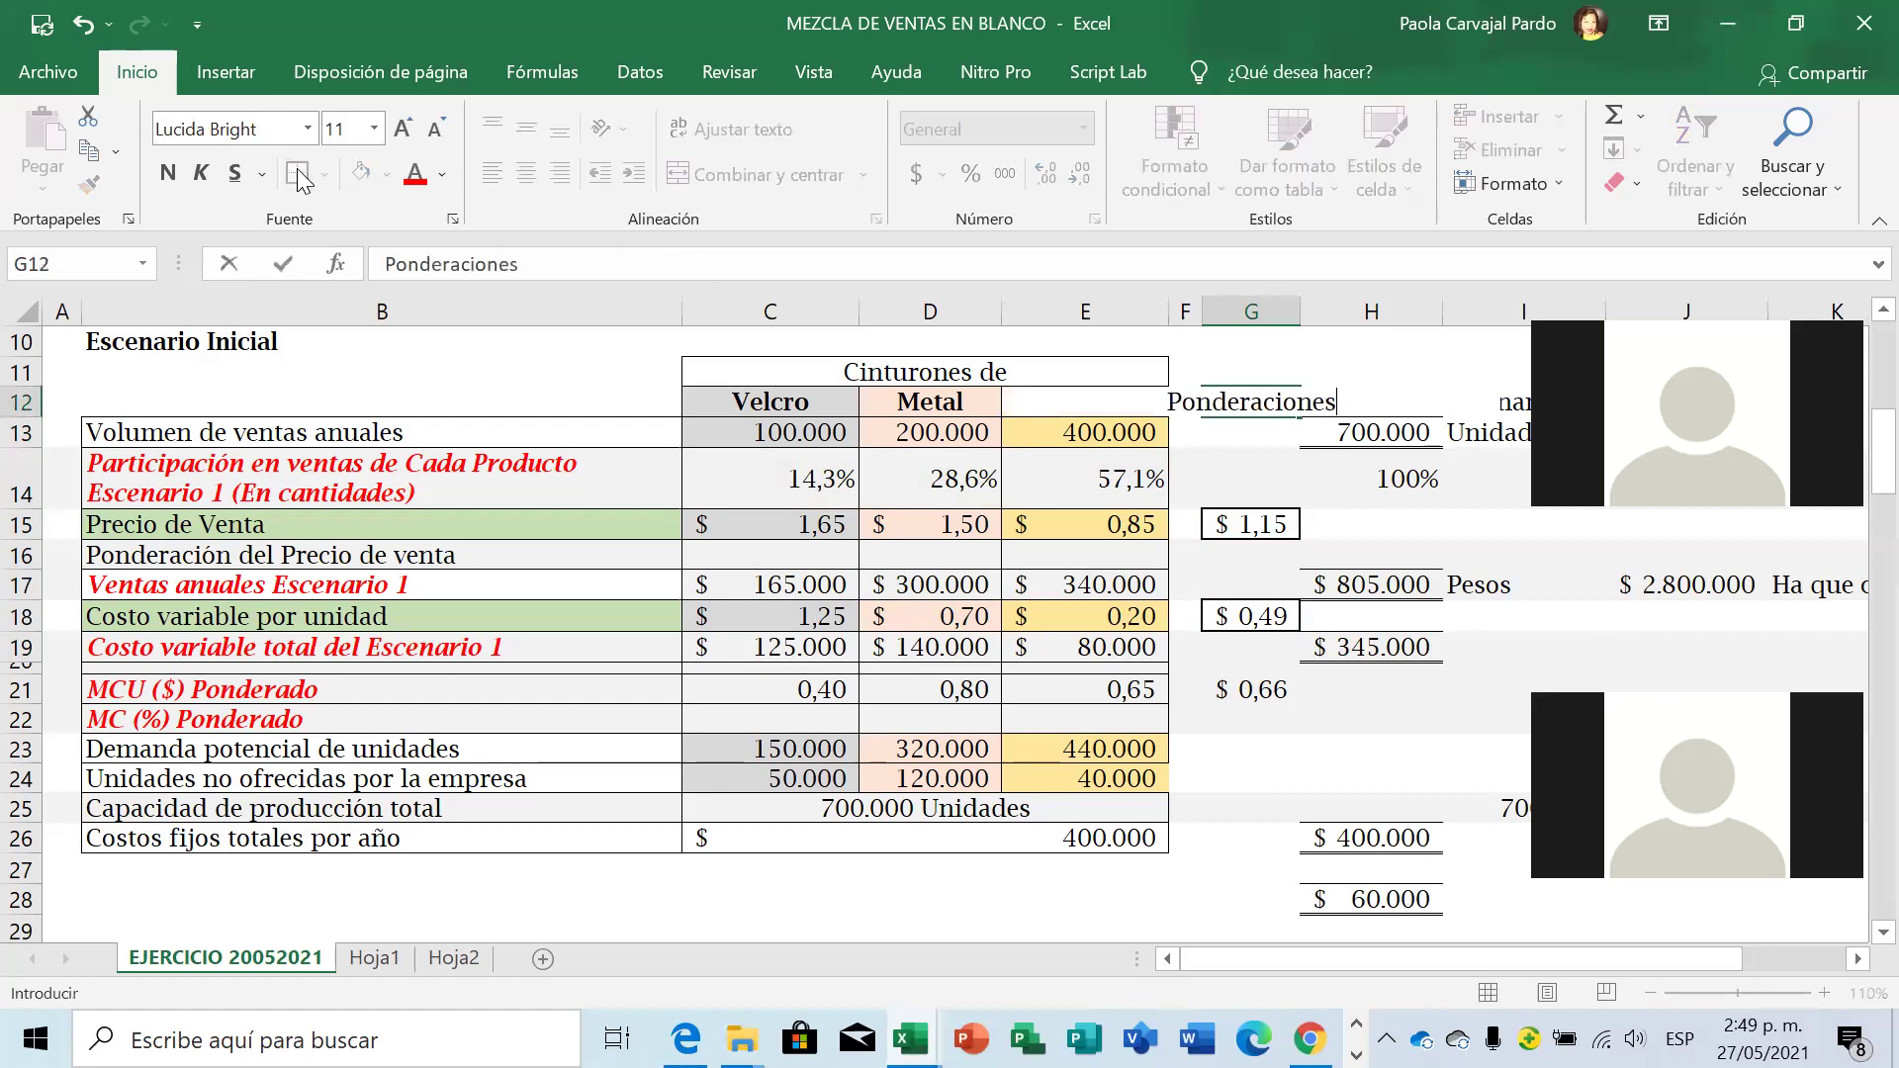
{"action": "key", "text": "Return"}
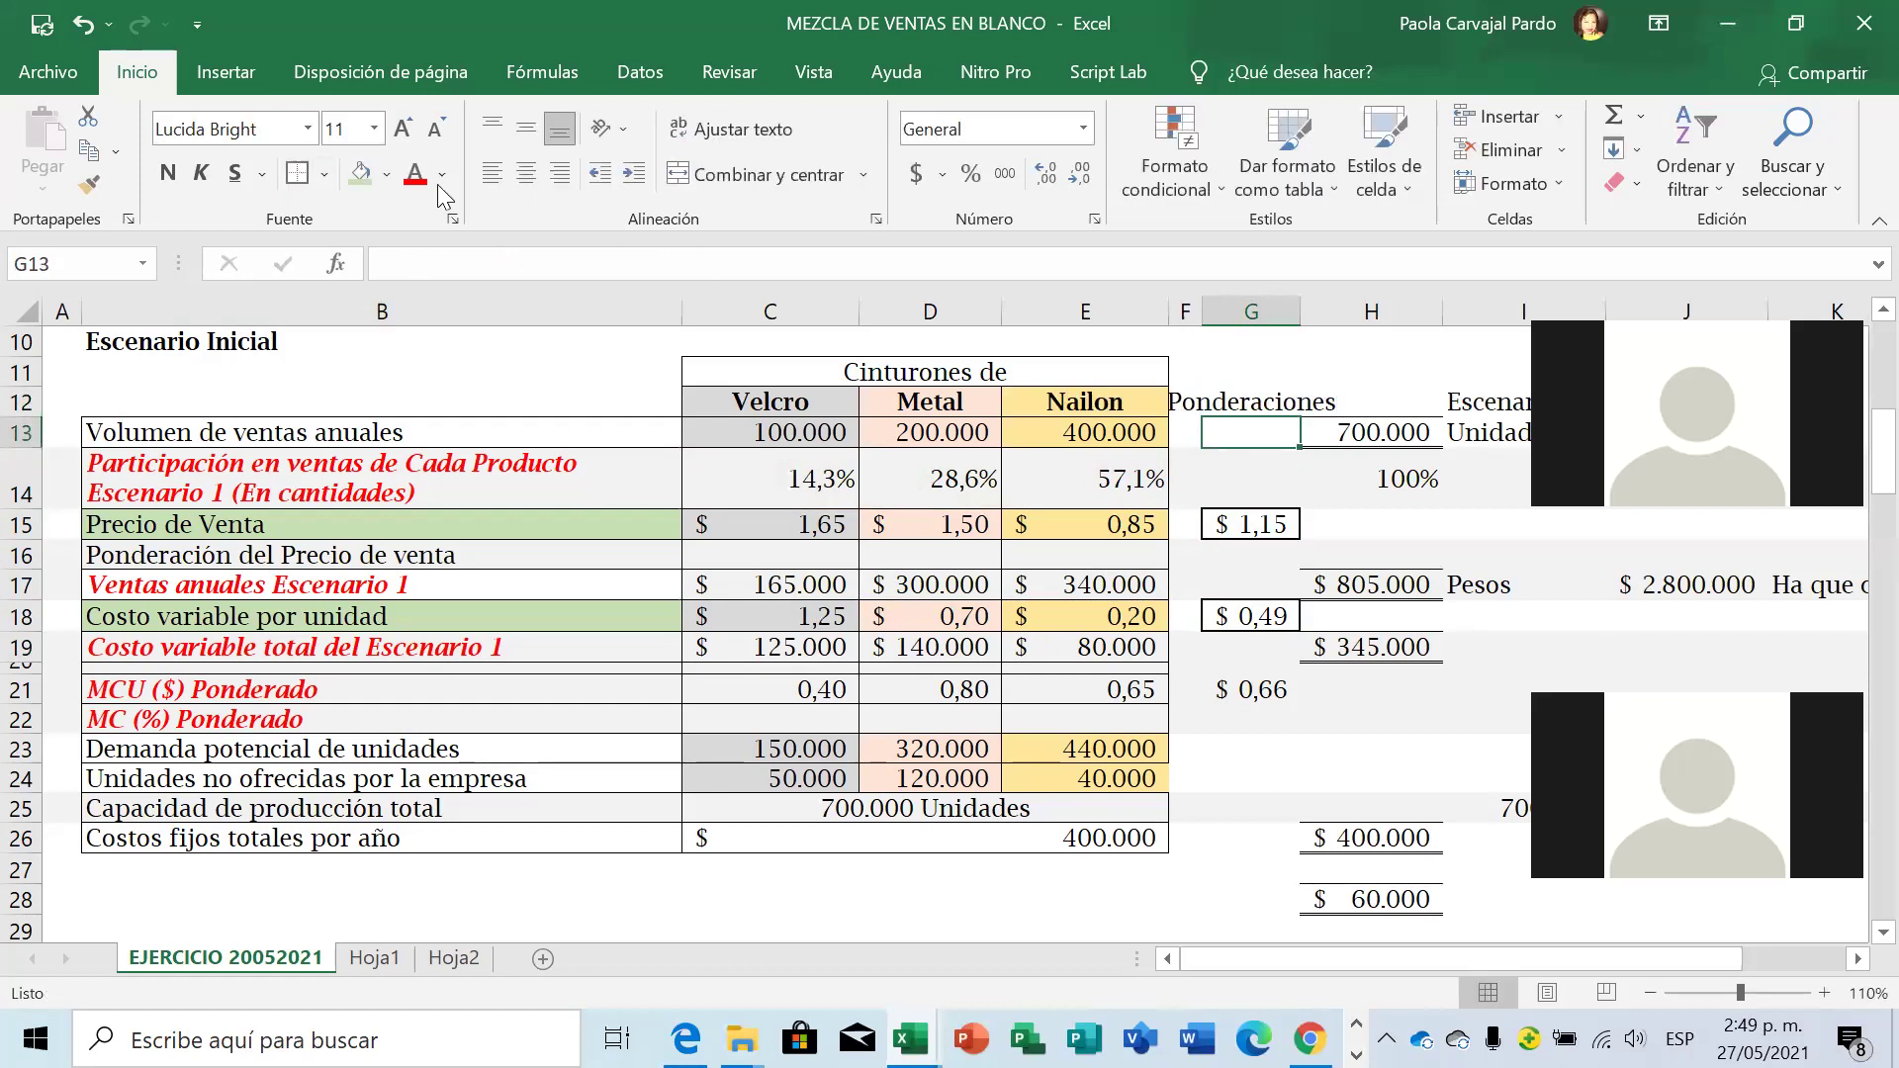
{"action": "double_click", "coordinate": [1300, 307]}
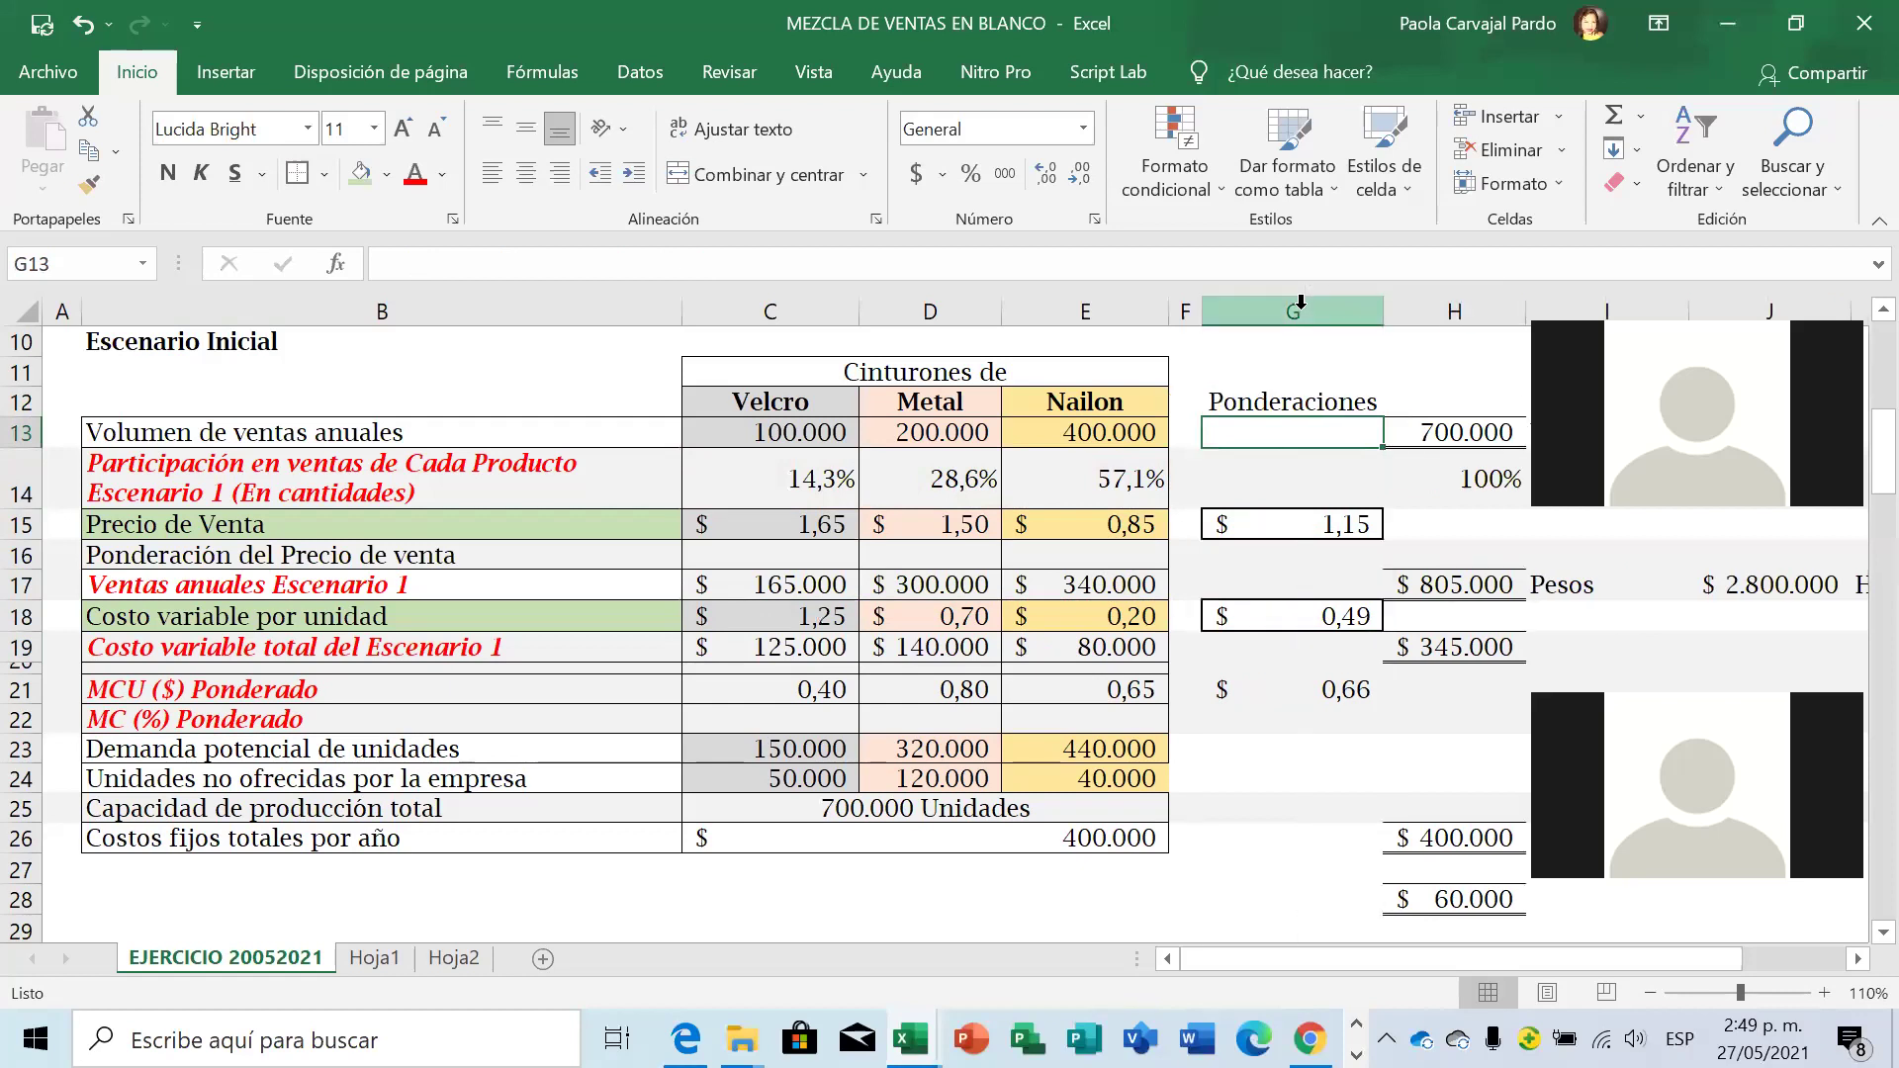
{"action": "key", "text": "Down"}
{"action": "key", "text": "Down"}
{"action": "key", "text": "Down"}
{"action": "key", "text": "Down"}
{"action": "key", "text": "Down"}
{"action": "key", "text": "Down"}
{"action": "key", "text": "Down"}
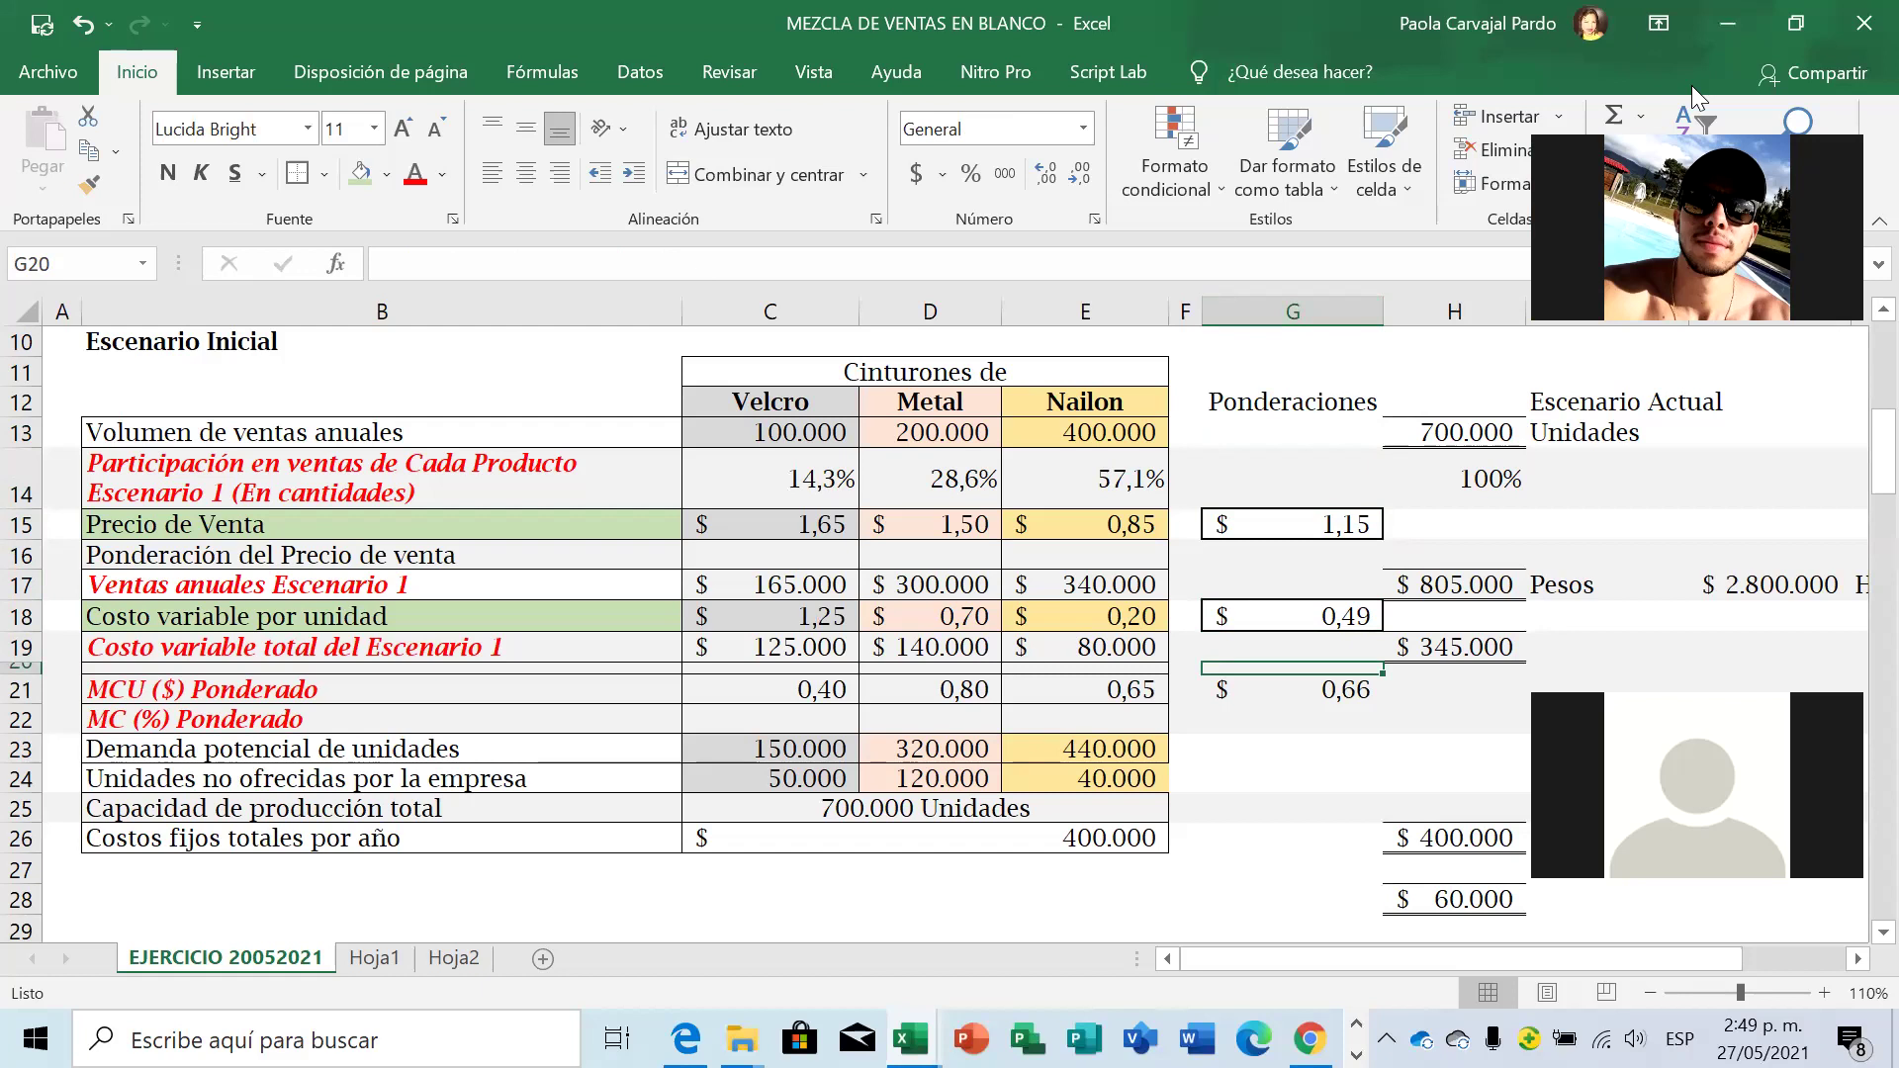
Cut the weighted margin formula from G21 and paste it into H21.
{"action": "left_click", "coordinate": [1330, 686]}
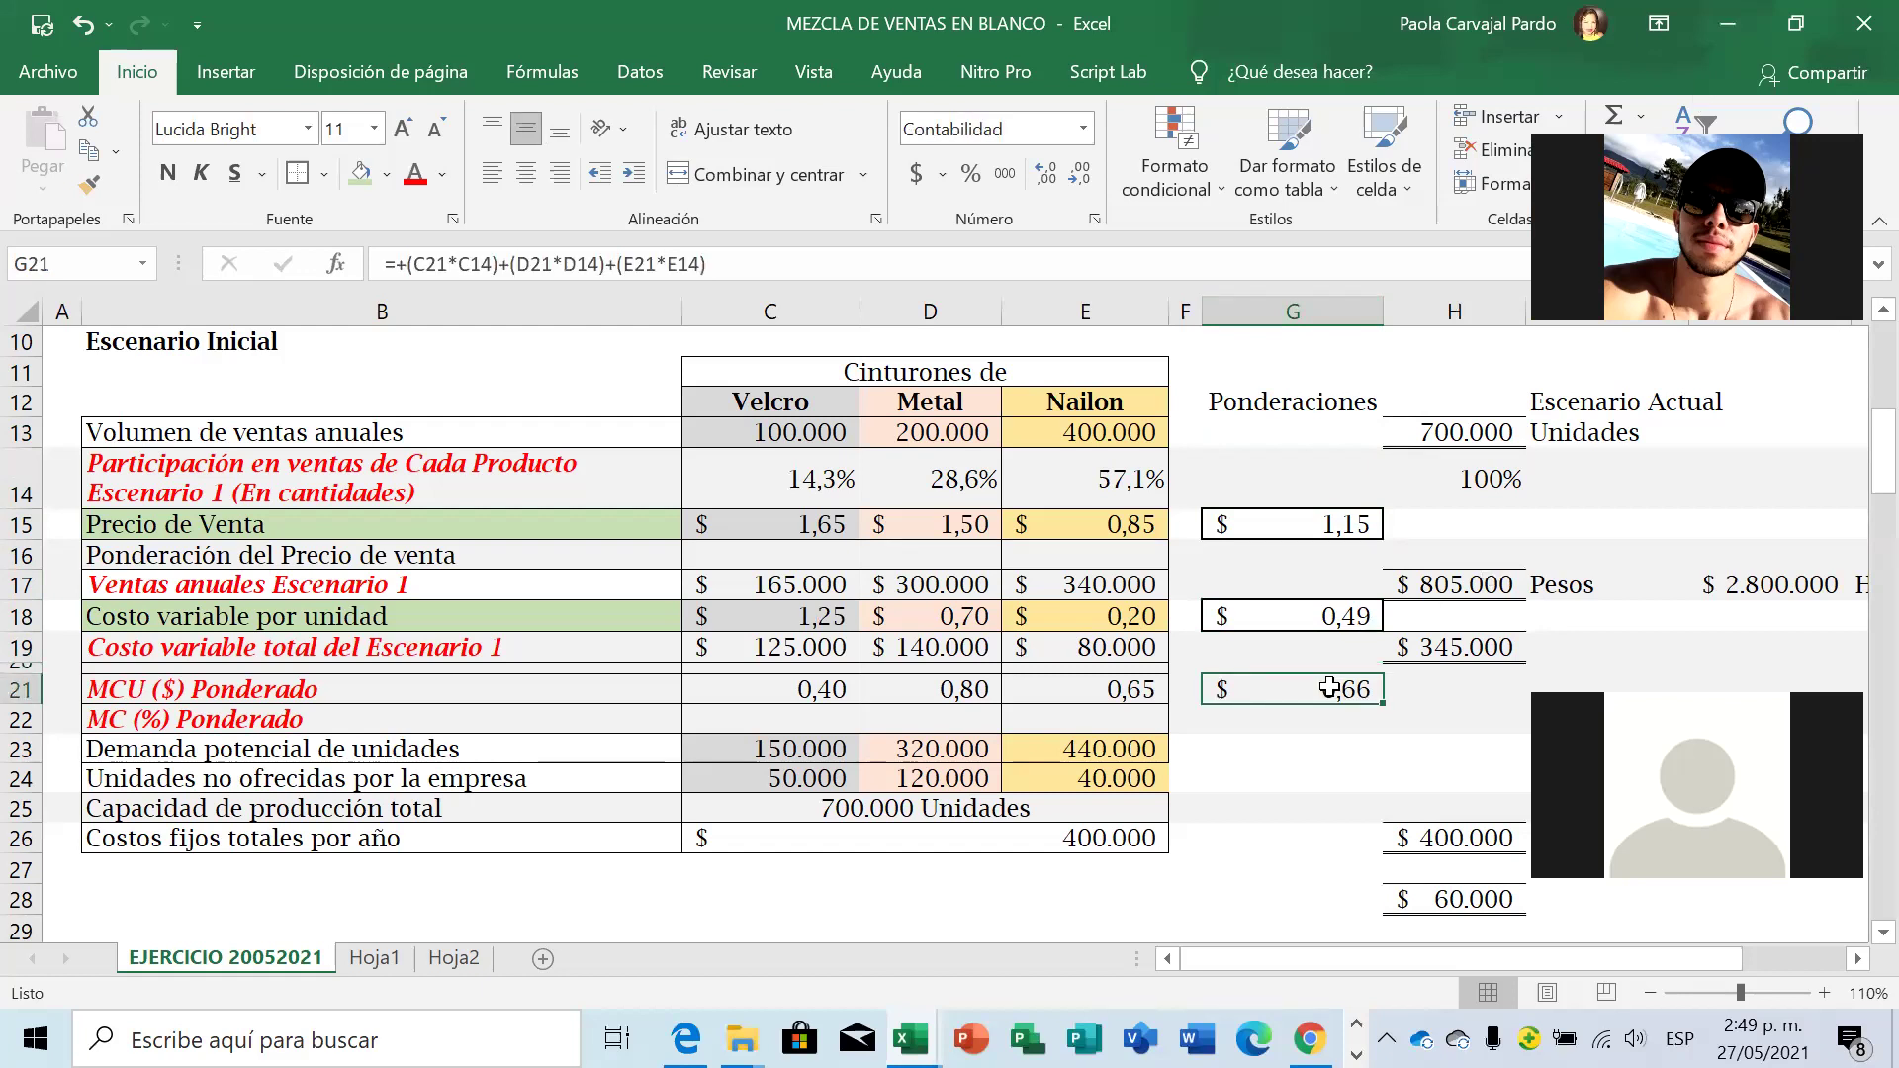
{"action": "key", "text": "Right"}
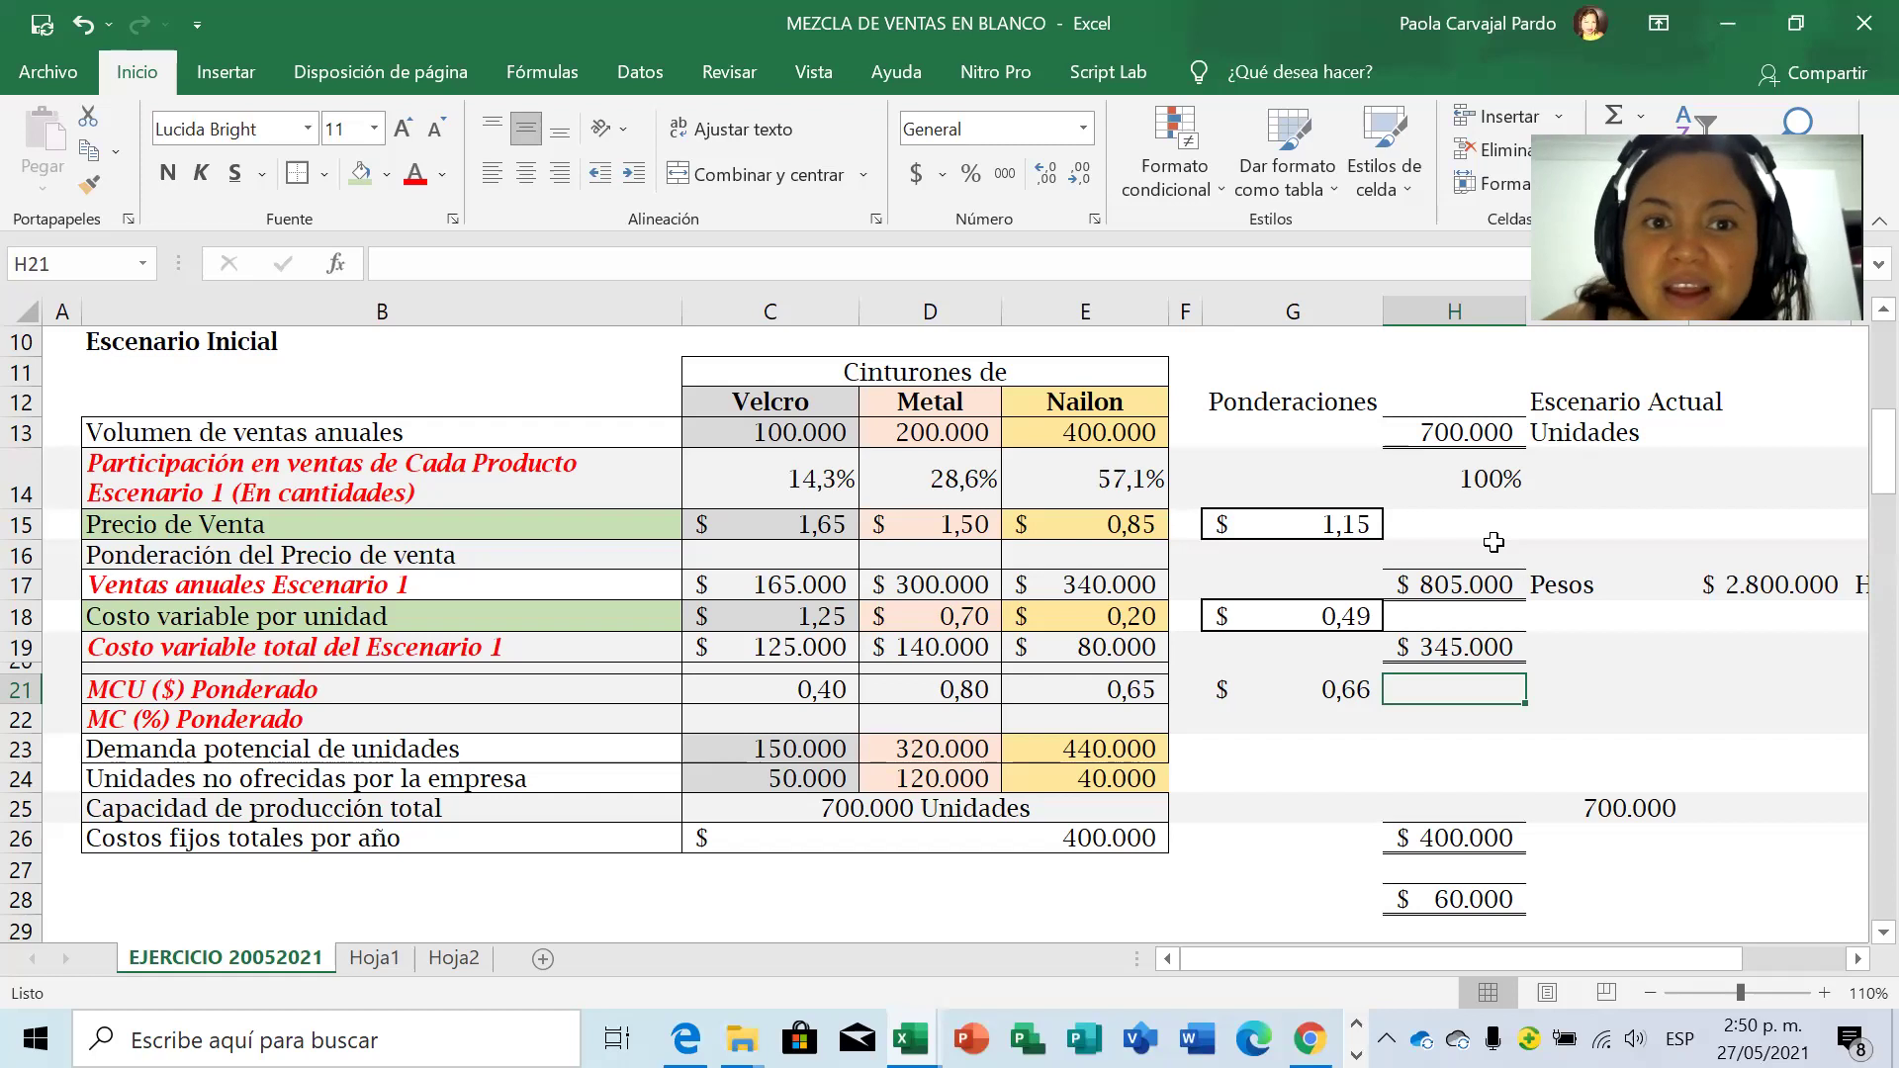
{"action": "key", "text": "Left"}
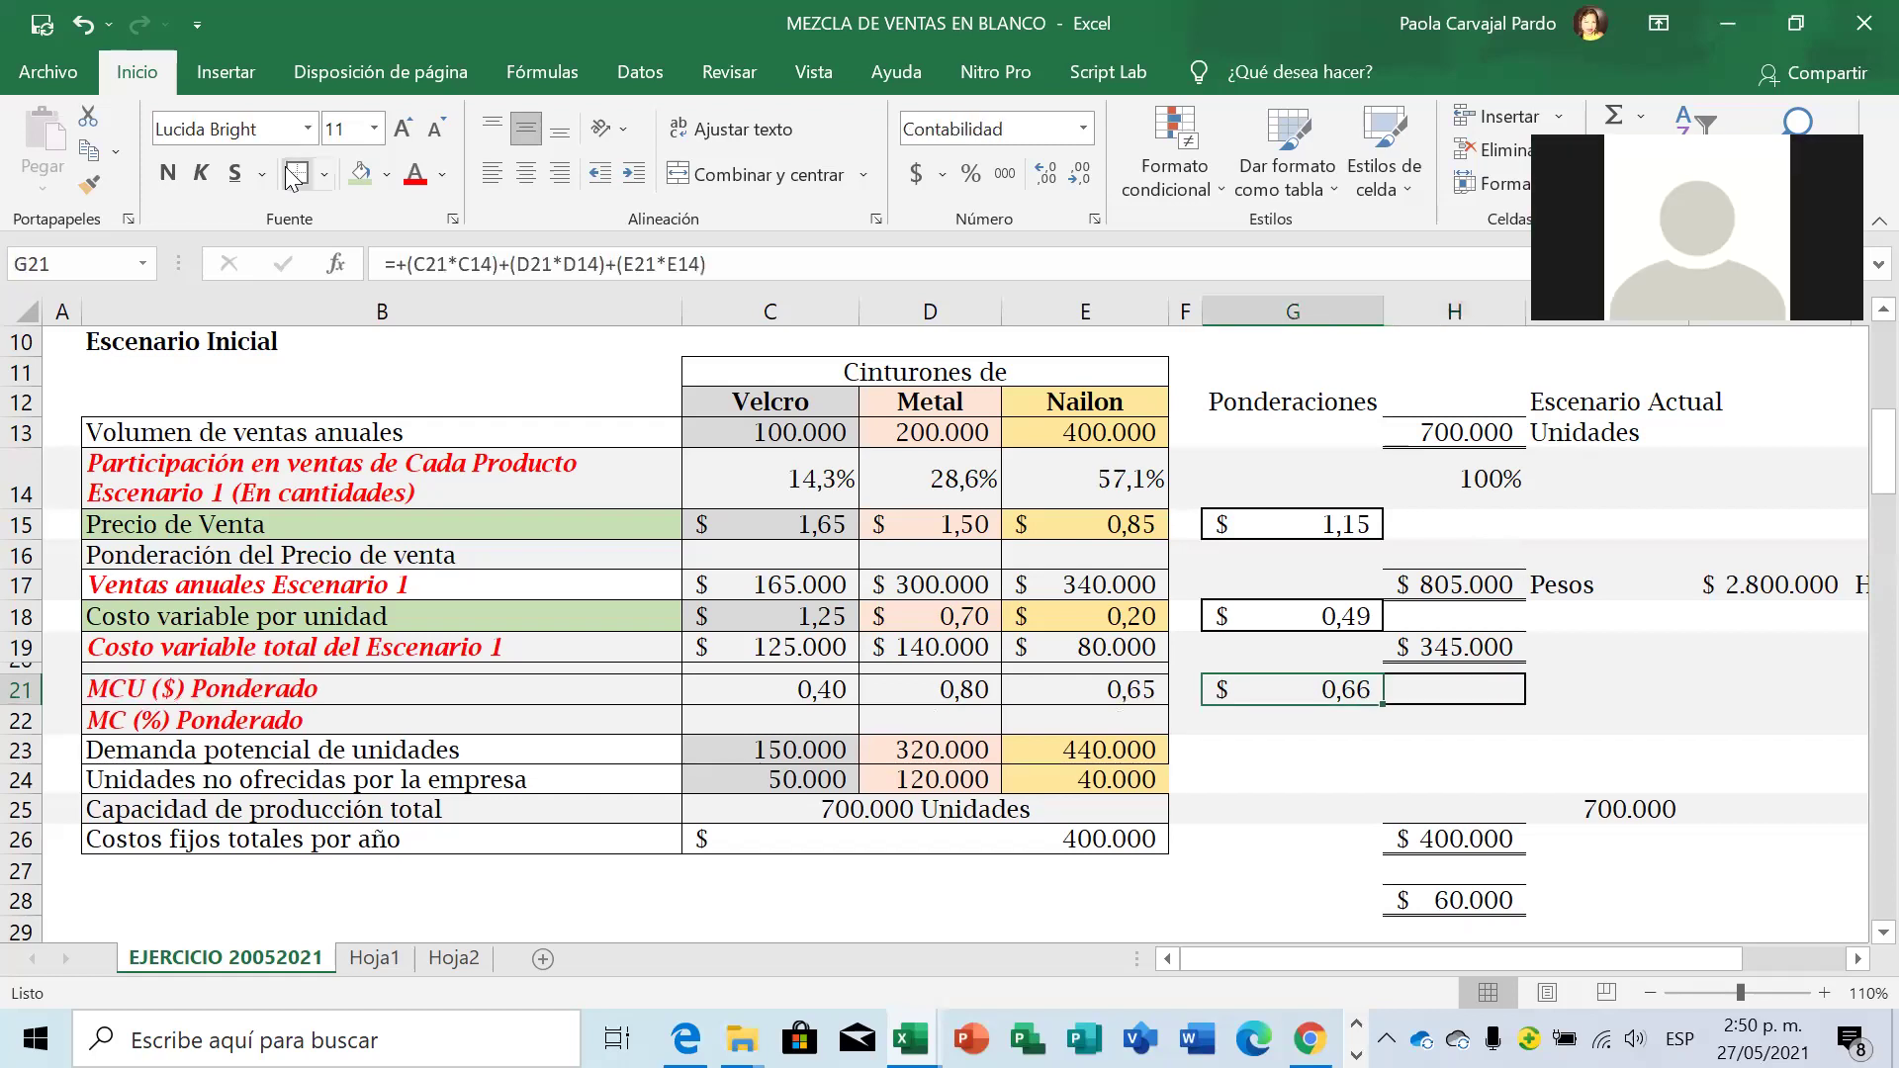
{"action": "key", "text": "ctrl+x"}
{"action": "key", "text": "Right"}
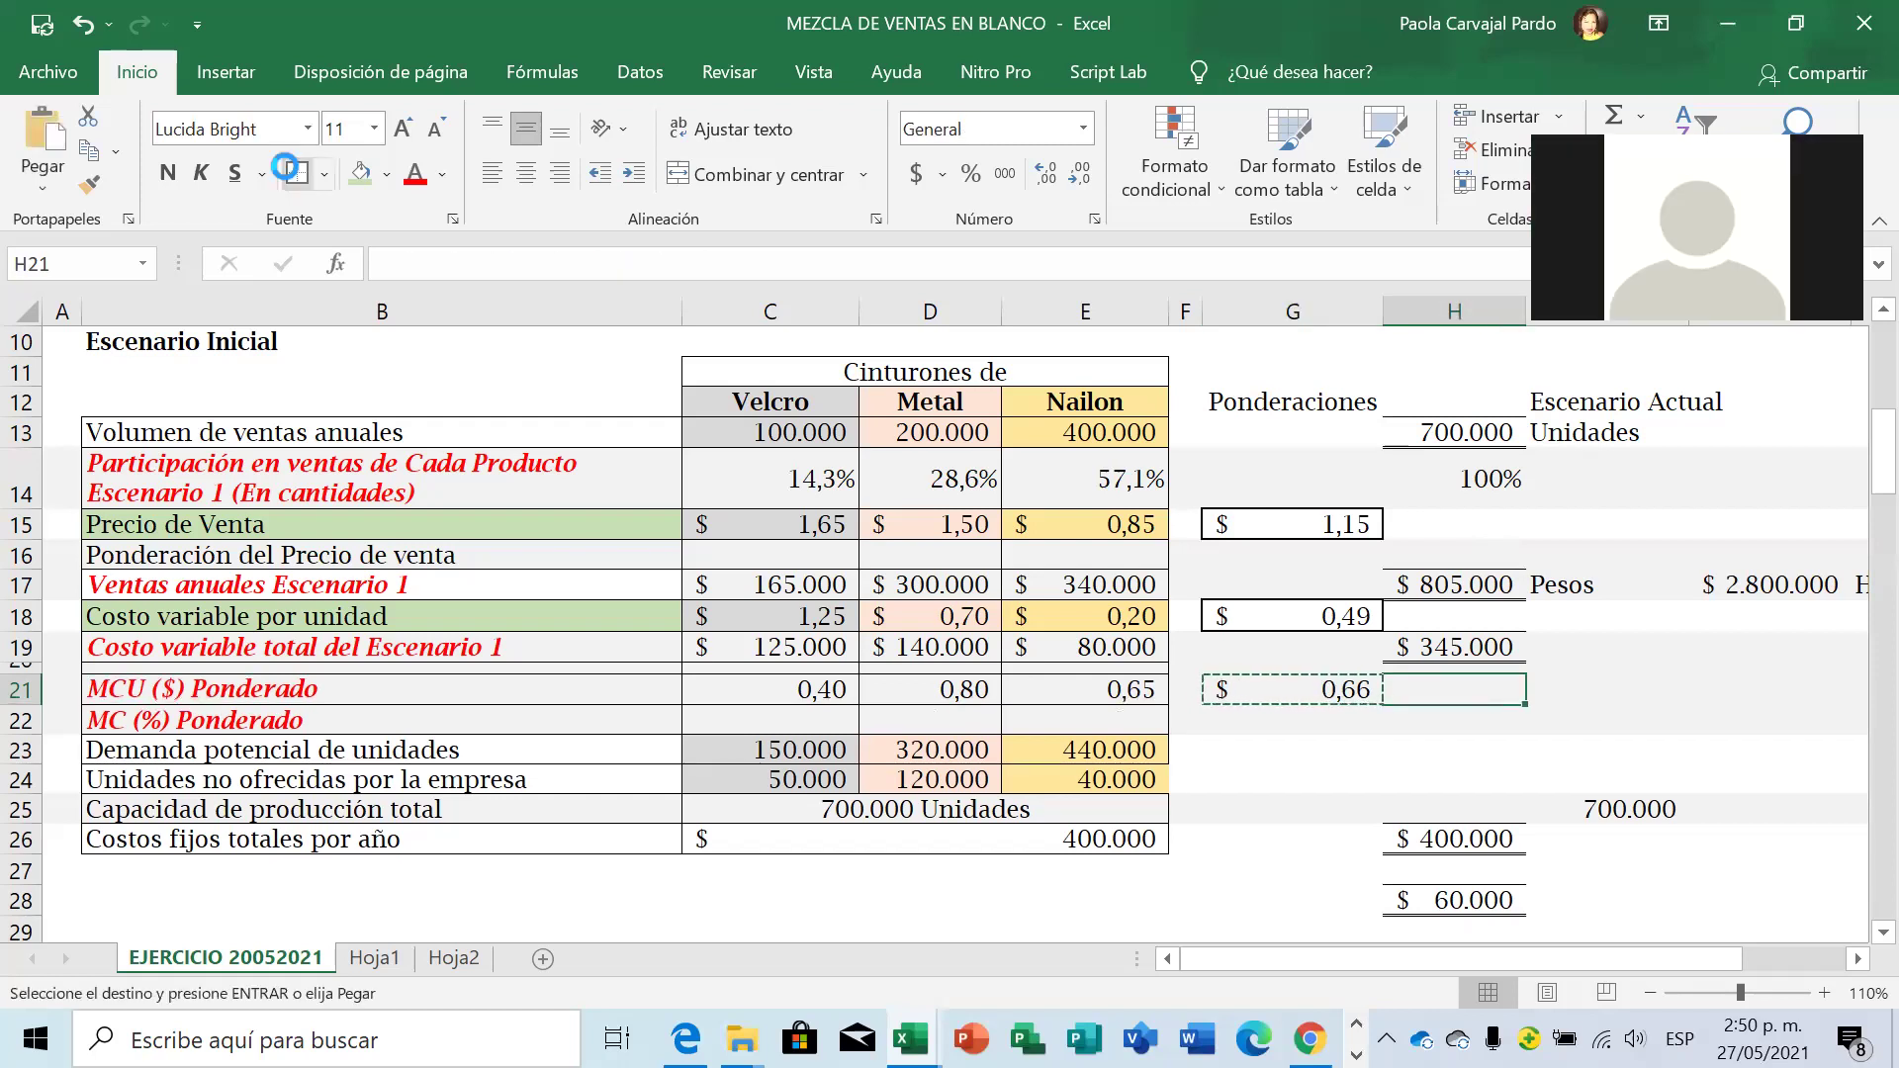
{"action": "key", "text": "ctrl+v"}
{"action": "key", "text": "Left"}
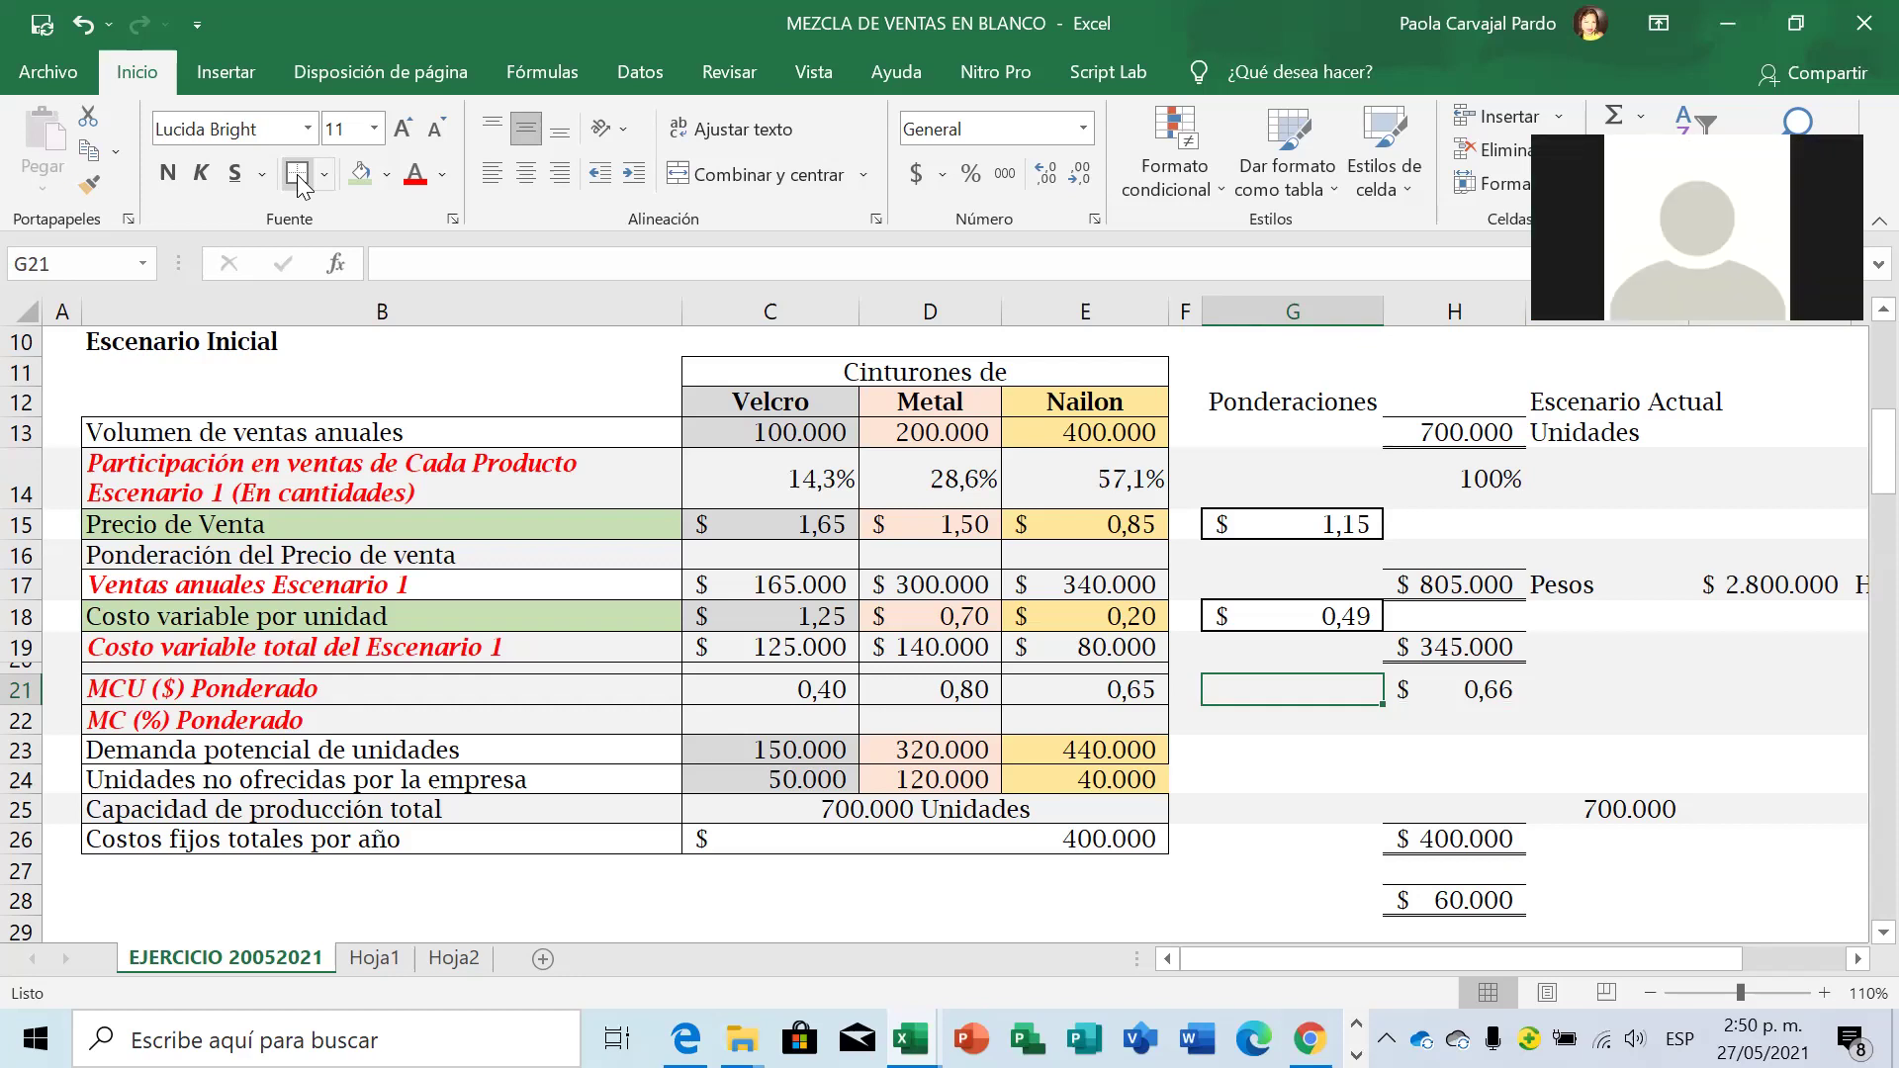
Enter =+G15-G18 in G21 to get the $ 0,66 weighted unit margin.
{"action": "type", "text": "+"}
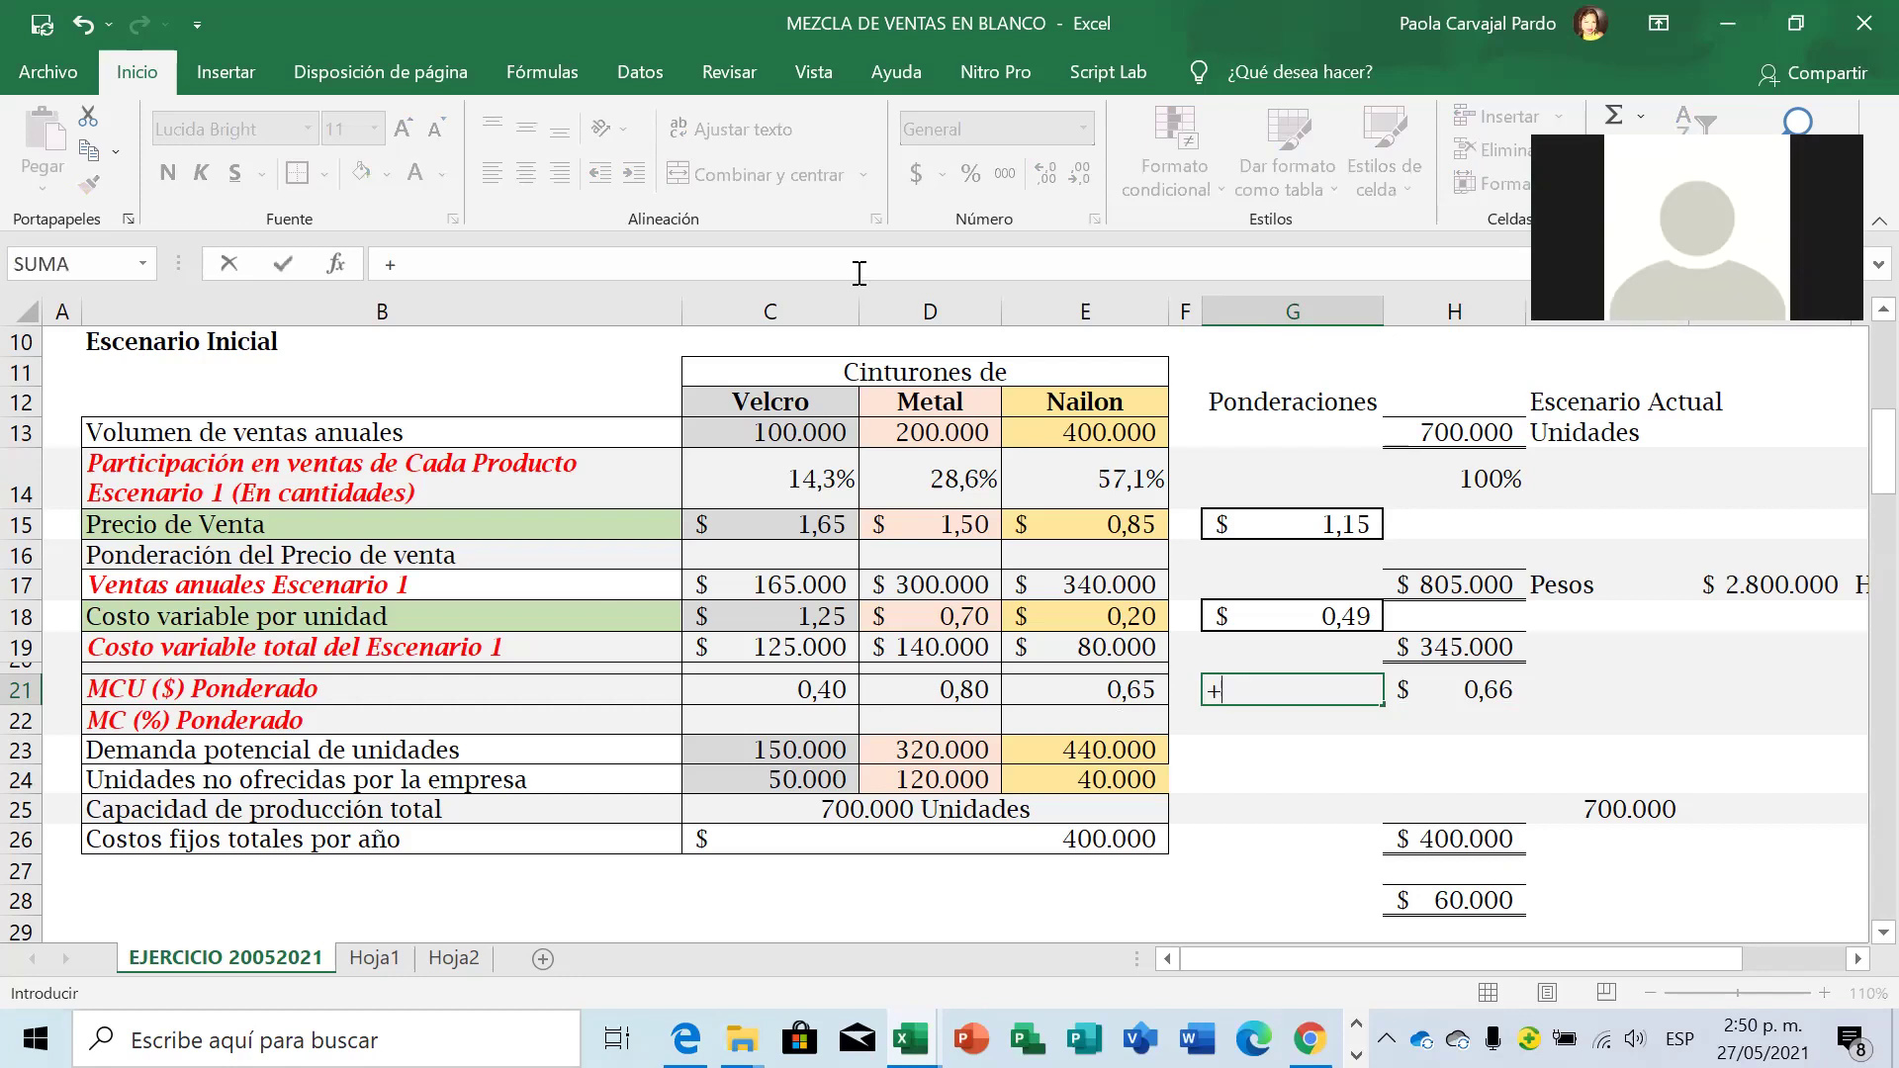
{"action": "left_click", "coordinate": [1260, 524]}
{"action": "type", "text": "-"}
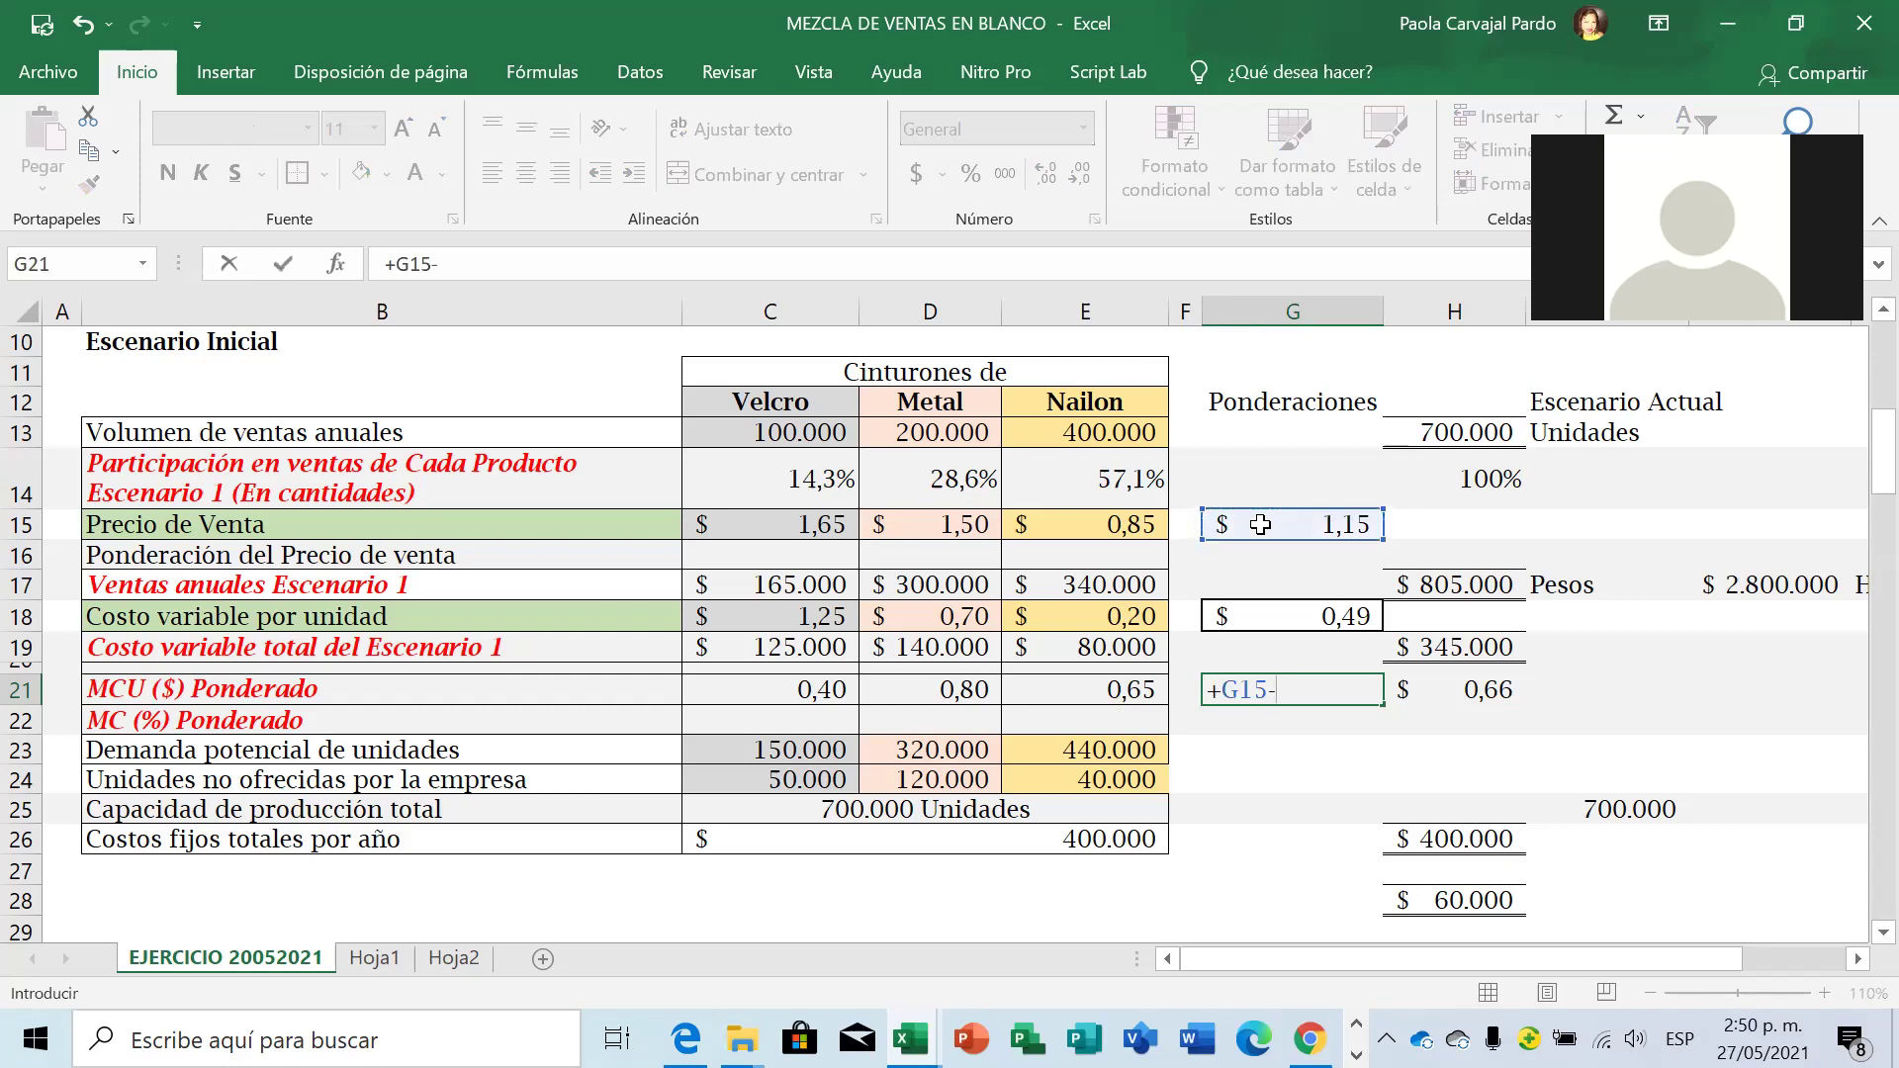
{"action": "left_click", "coordinate": [1274, 609]}
{"action": "key", "text": "Return"}
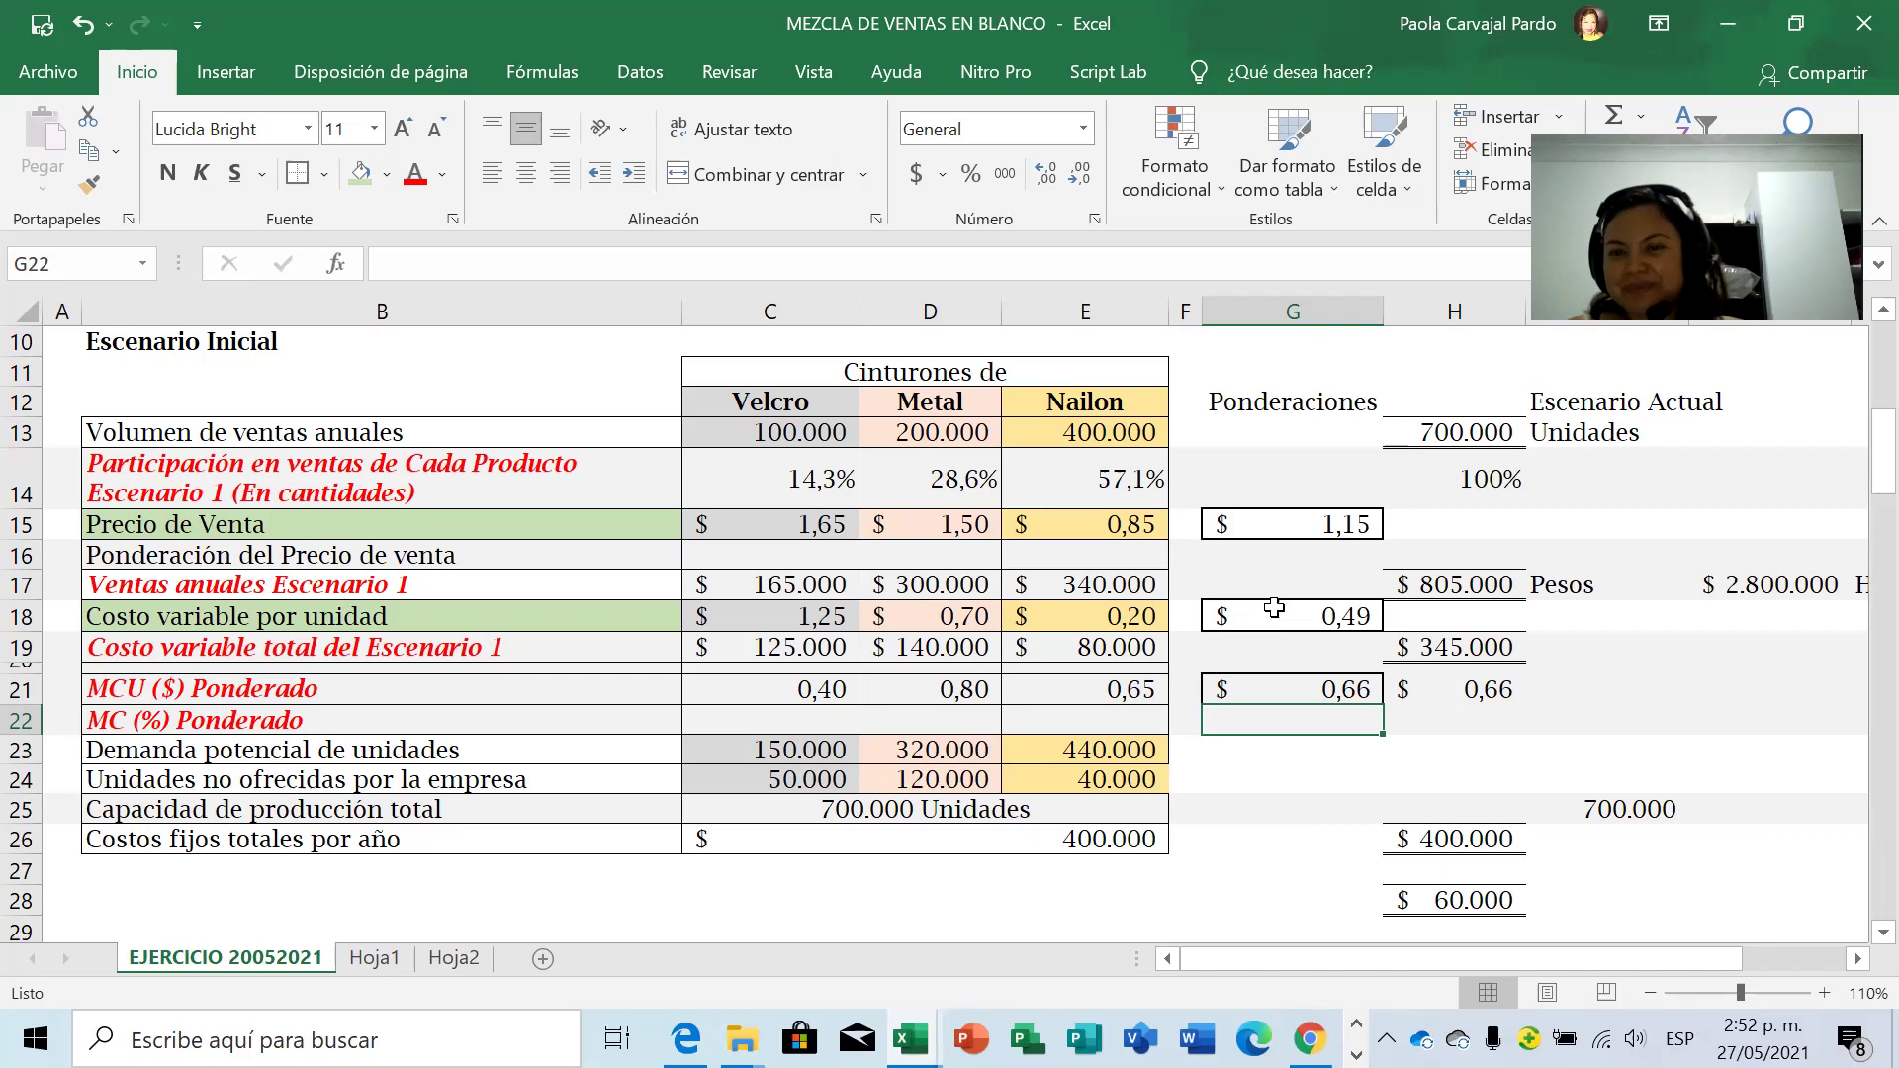
{"action": "type", "text": "+"}
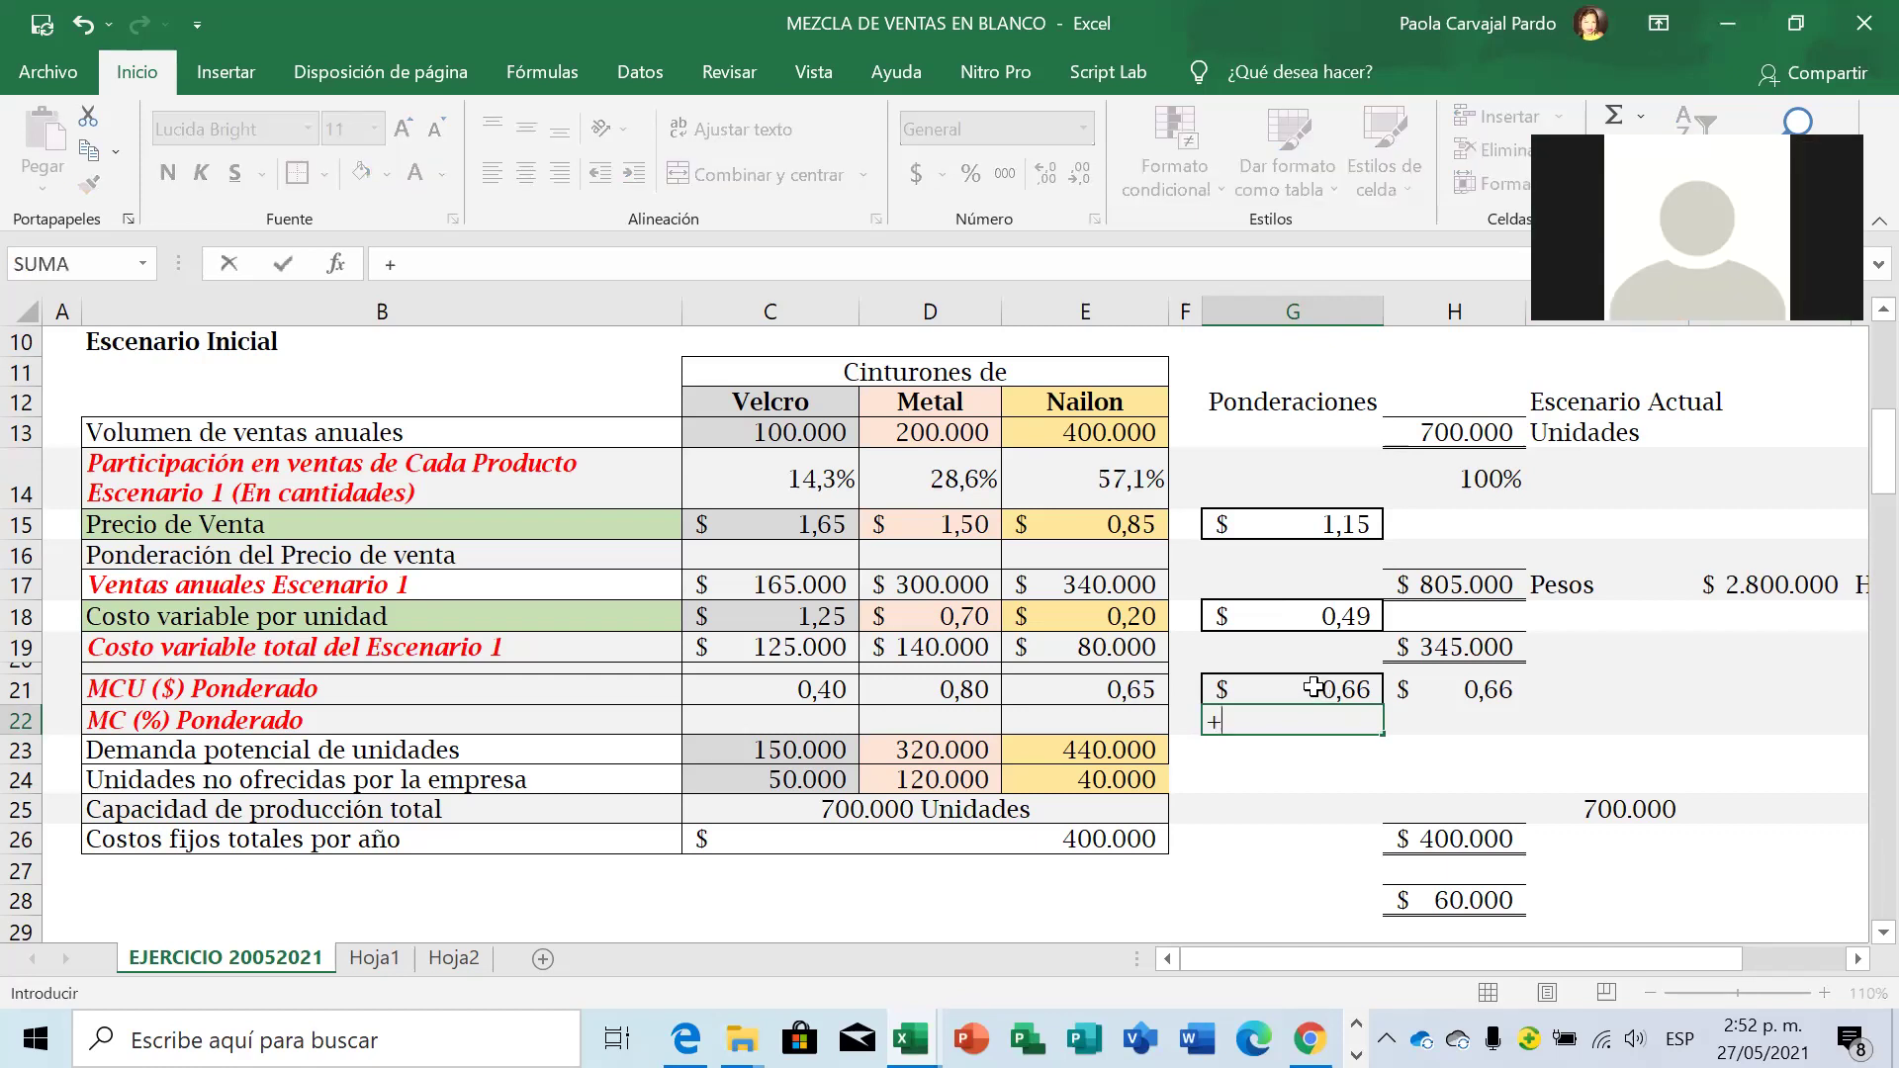
{"action": "left_click", "coordinate": [1313, 686]}
{"action": "type", "text": "/"}
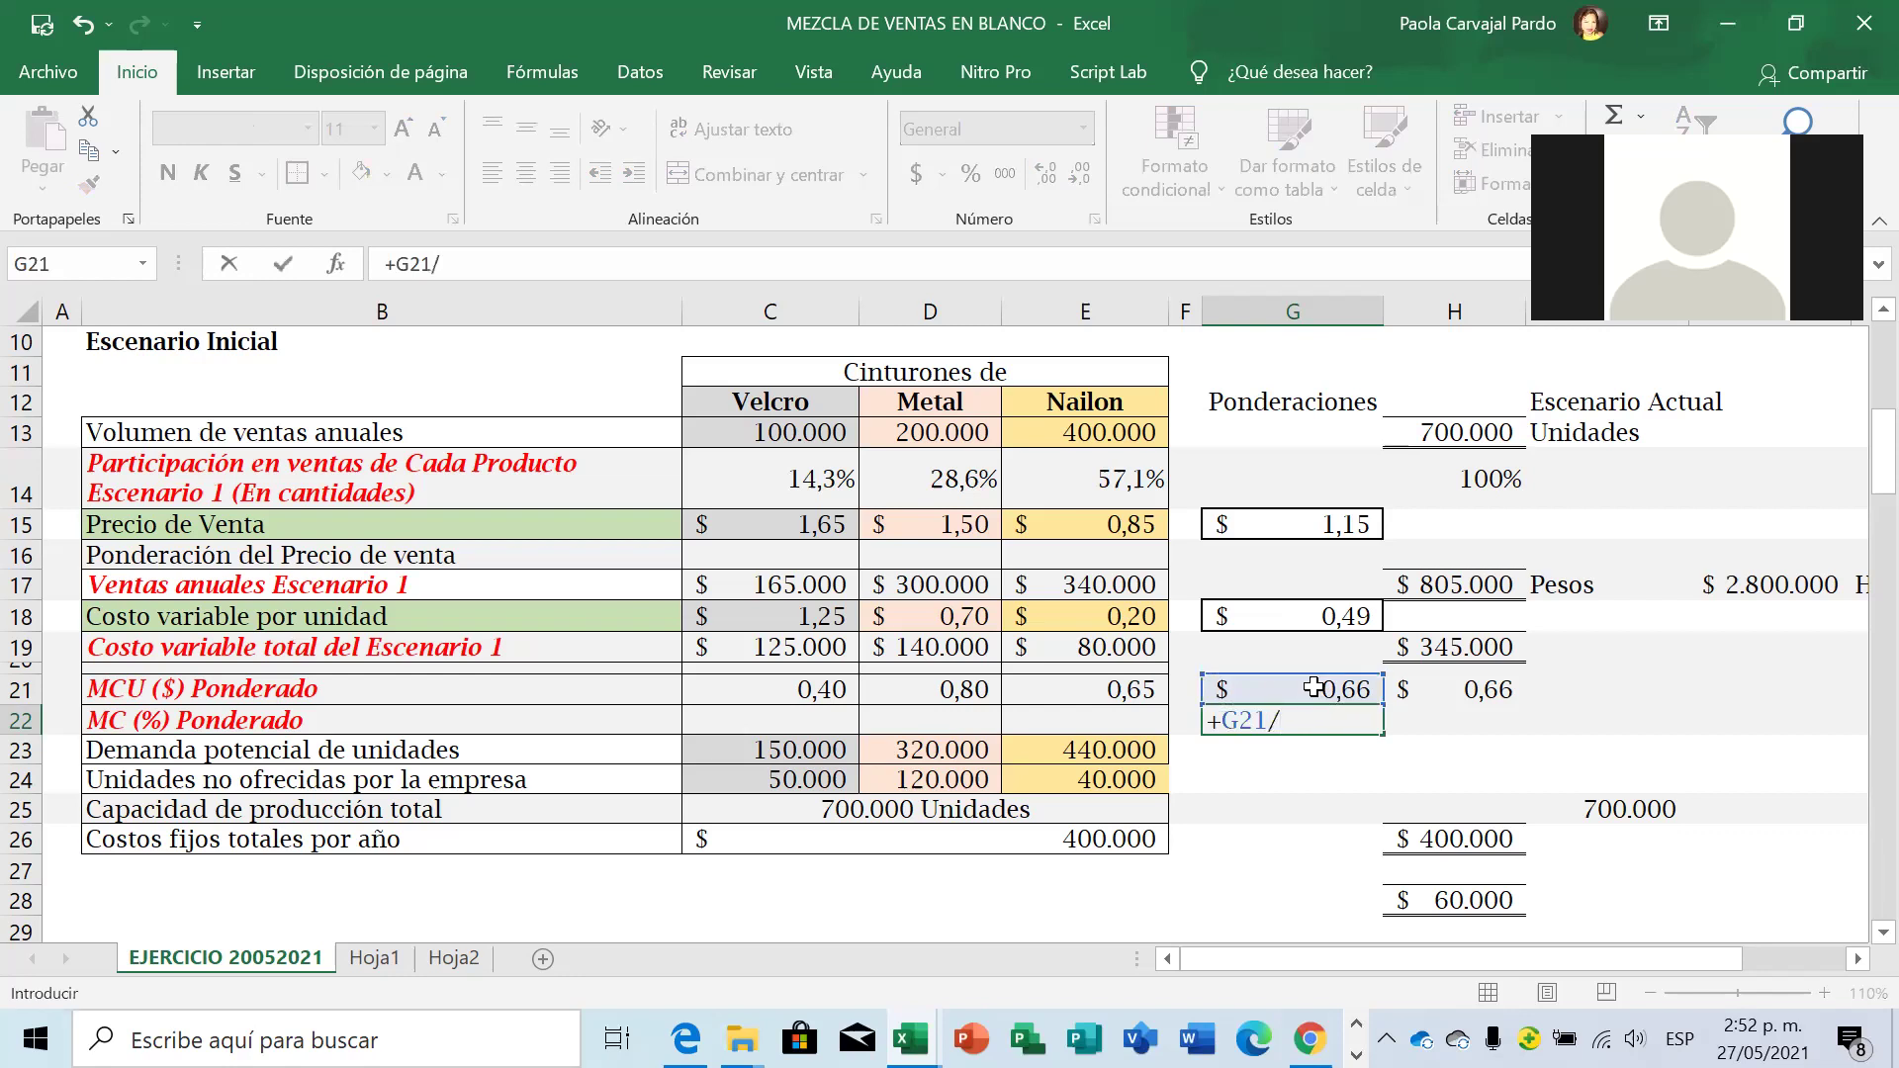
{"action": "left_click", "coordinate": [1300, 519]}
{"action": "key", "text": "Return"}
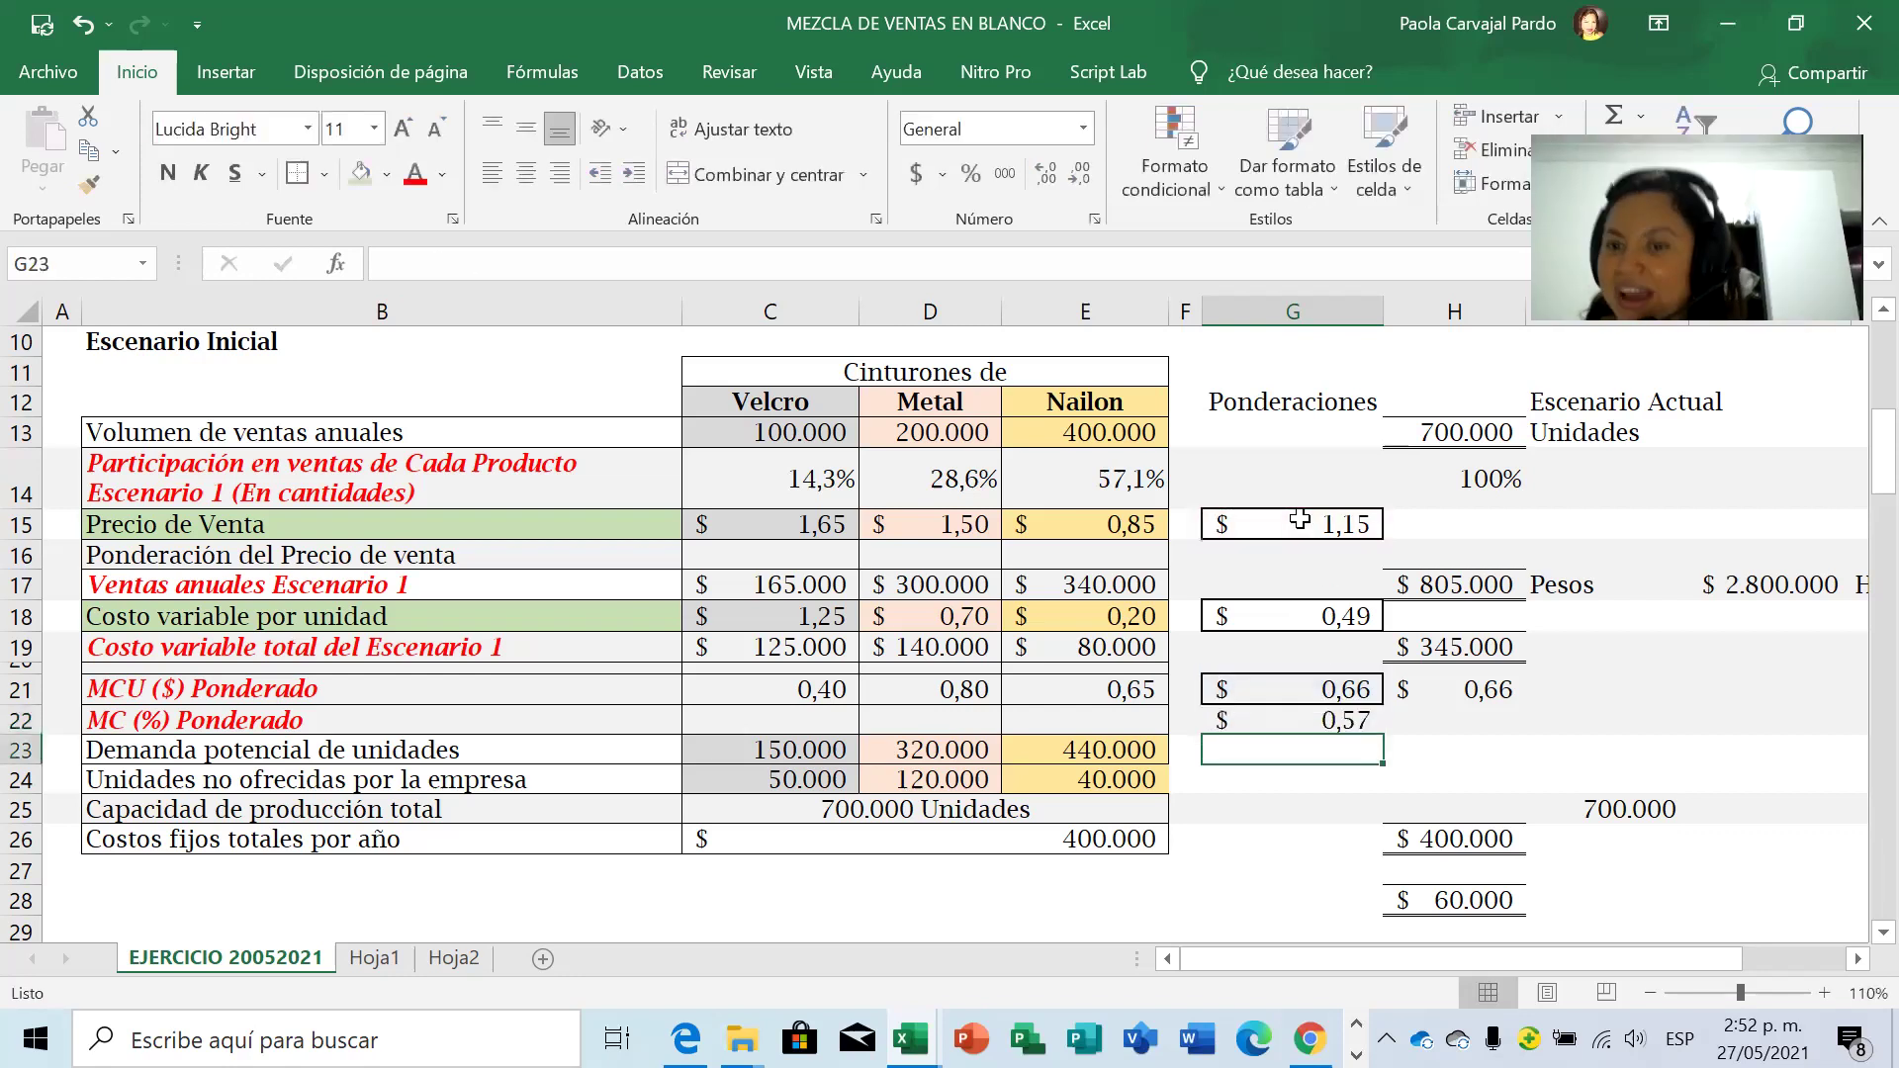
{"action": "key", "text": "Up"}
{"action": "left_click", "coordinate": [972, 176]}
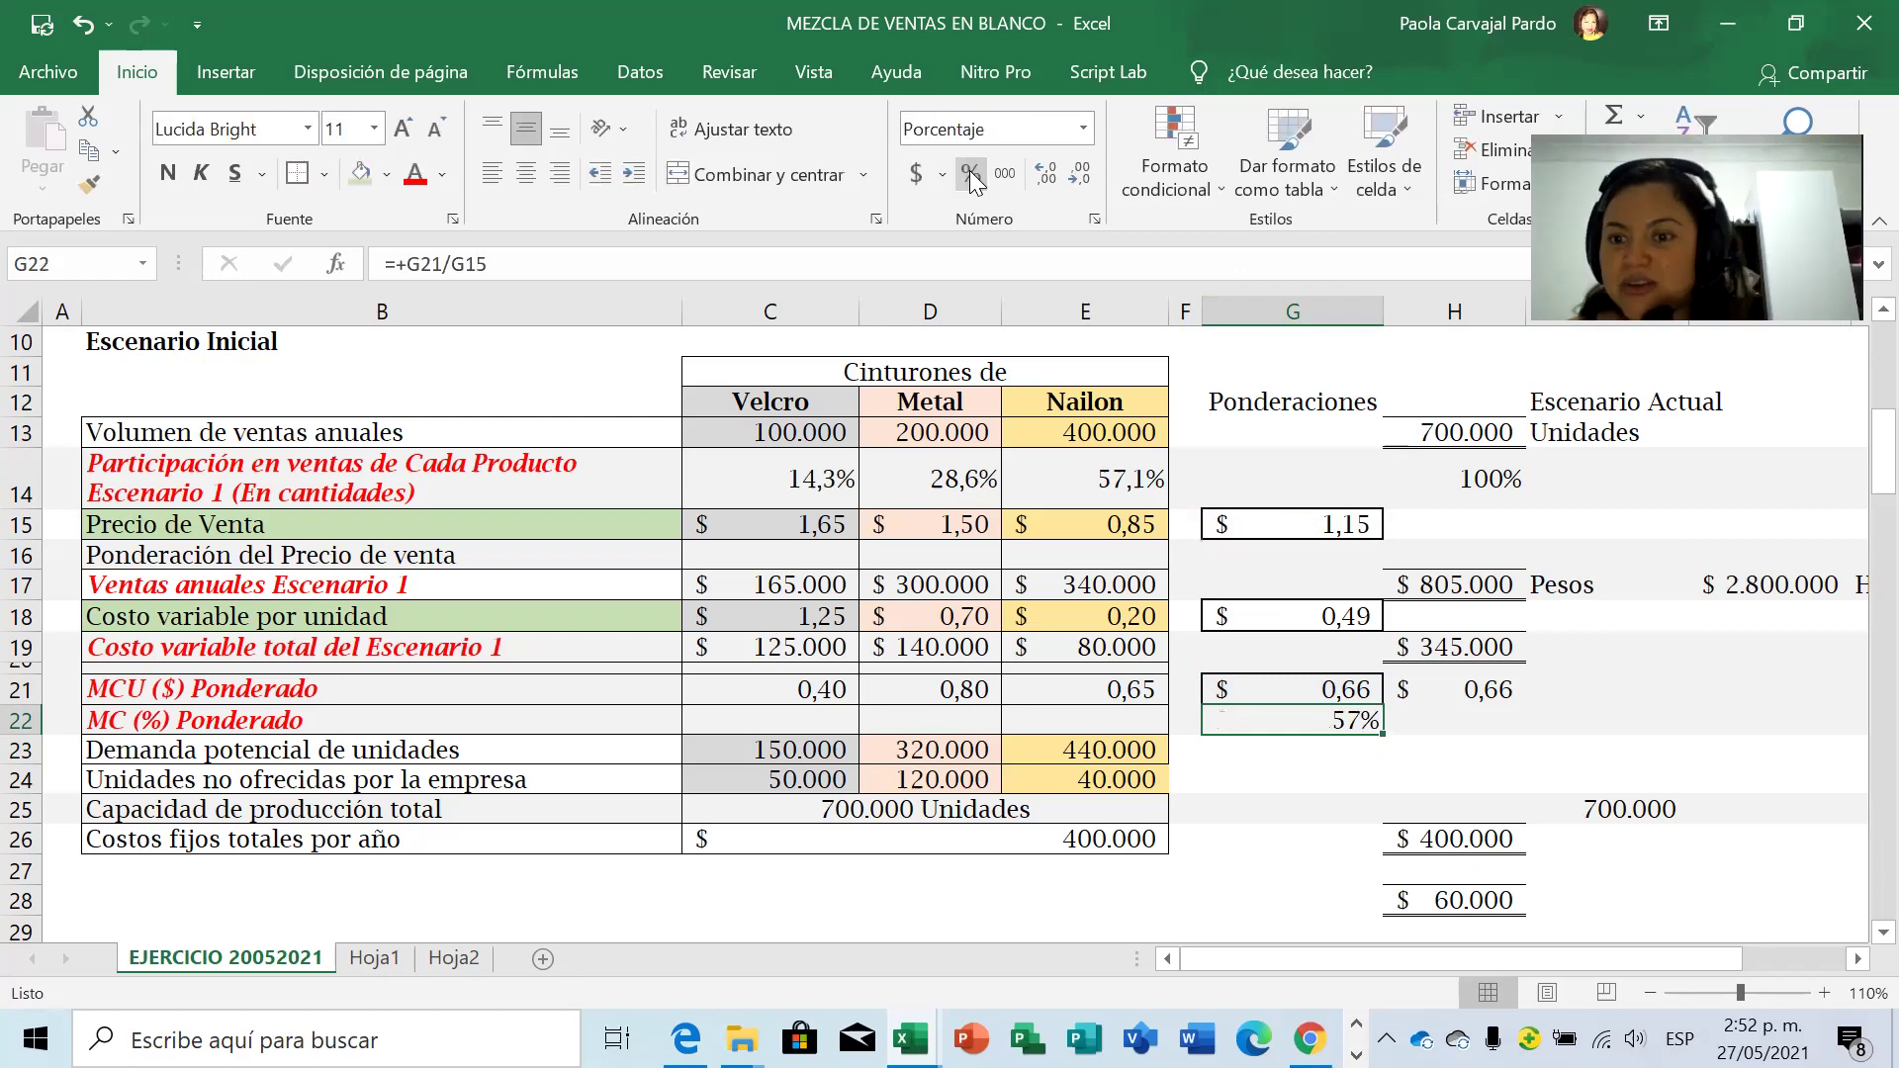
{"action": "left_click", "coordinate": [1054, 179]}
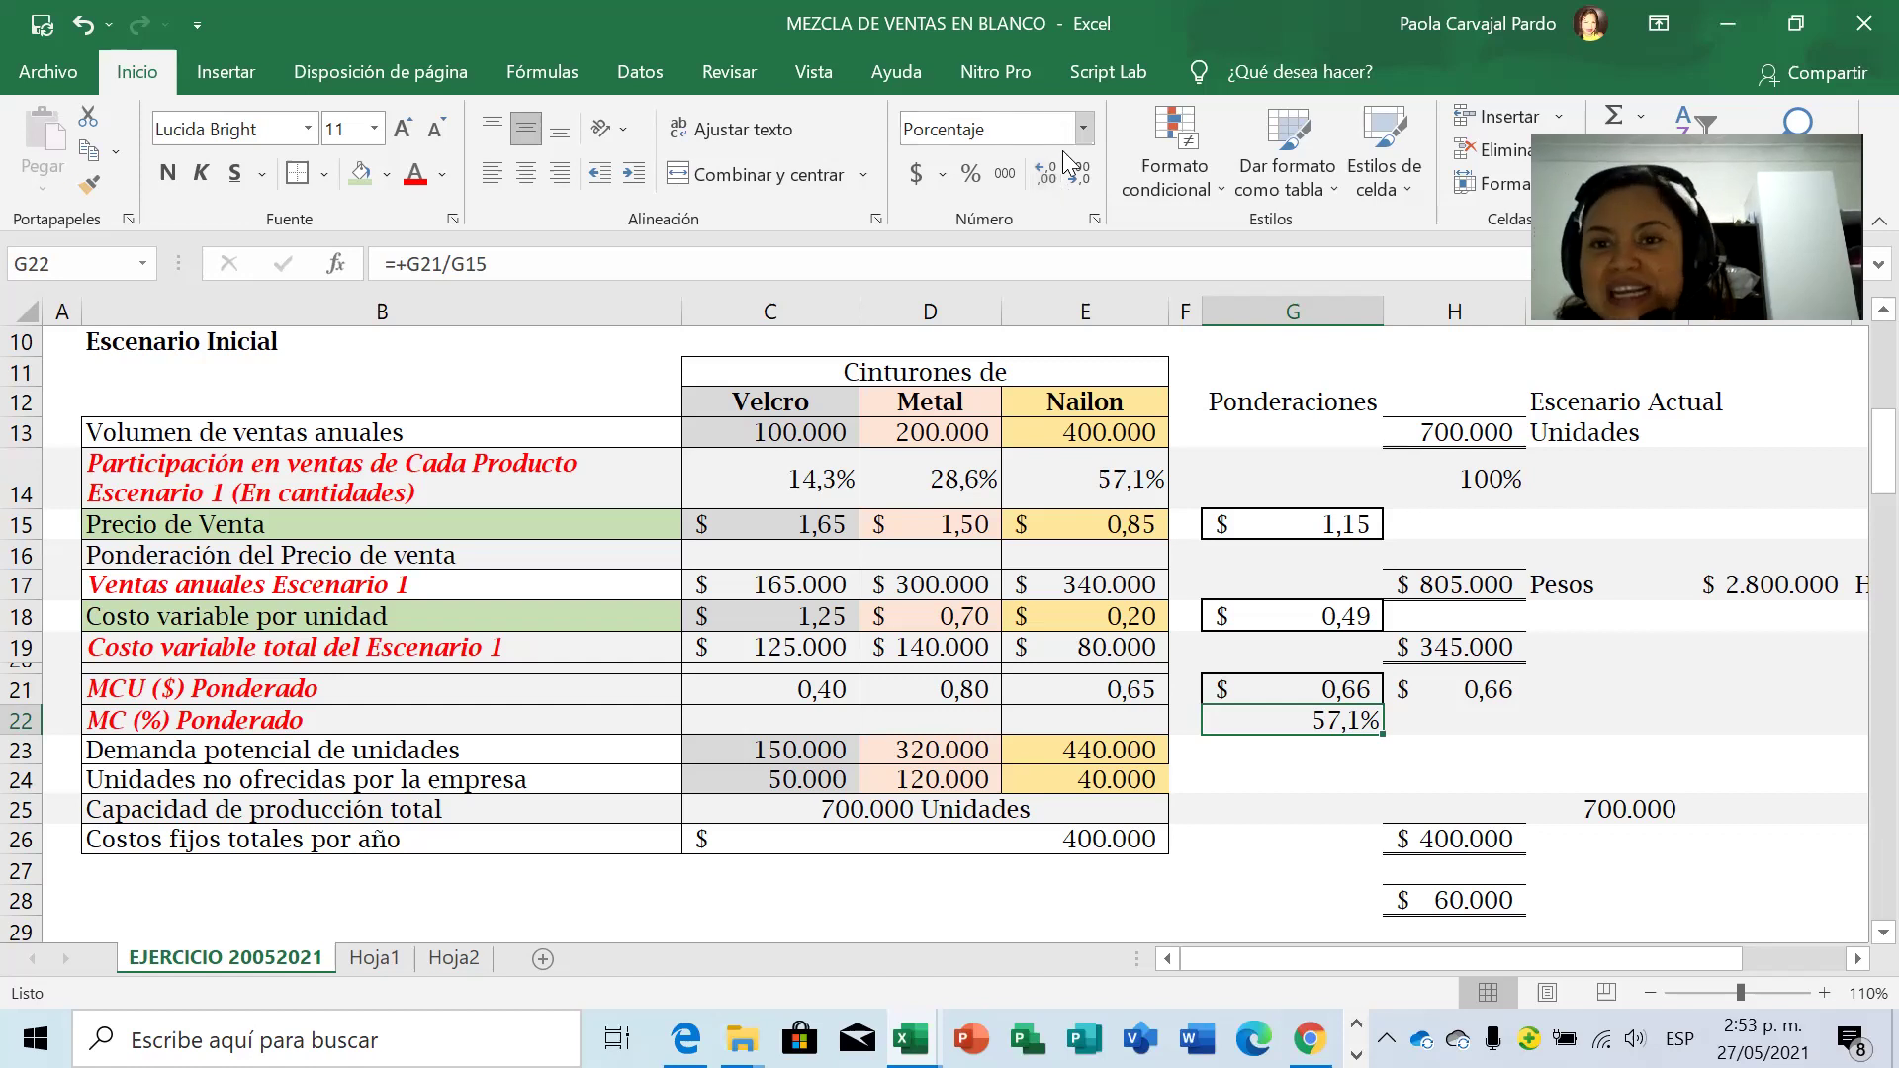
{"action": "left_click", "coordinate": [1076, 174]}
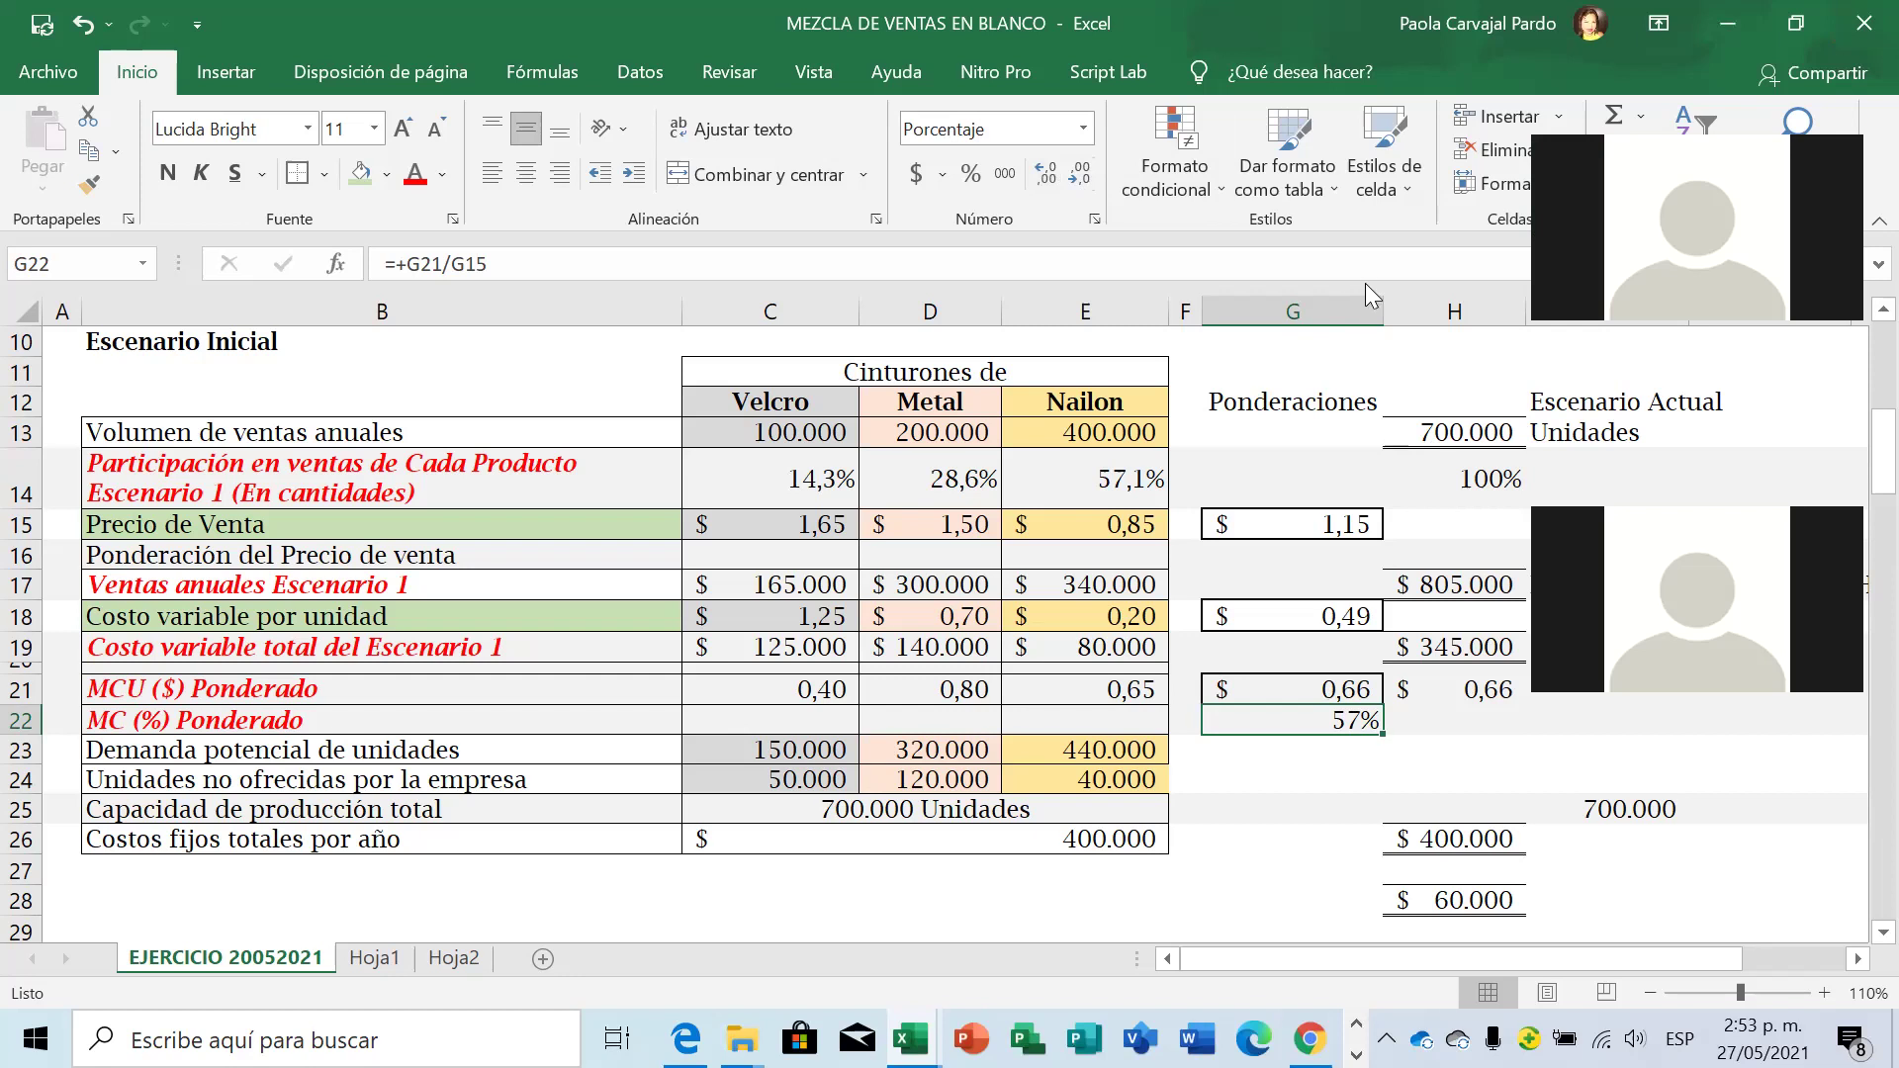
{"action": "key", "text": "F2"}
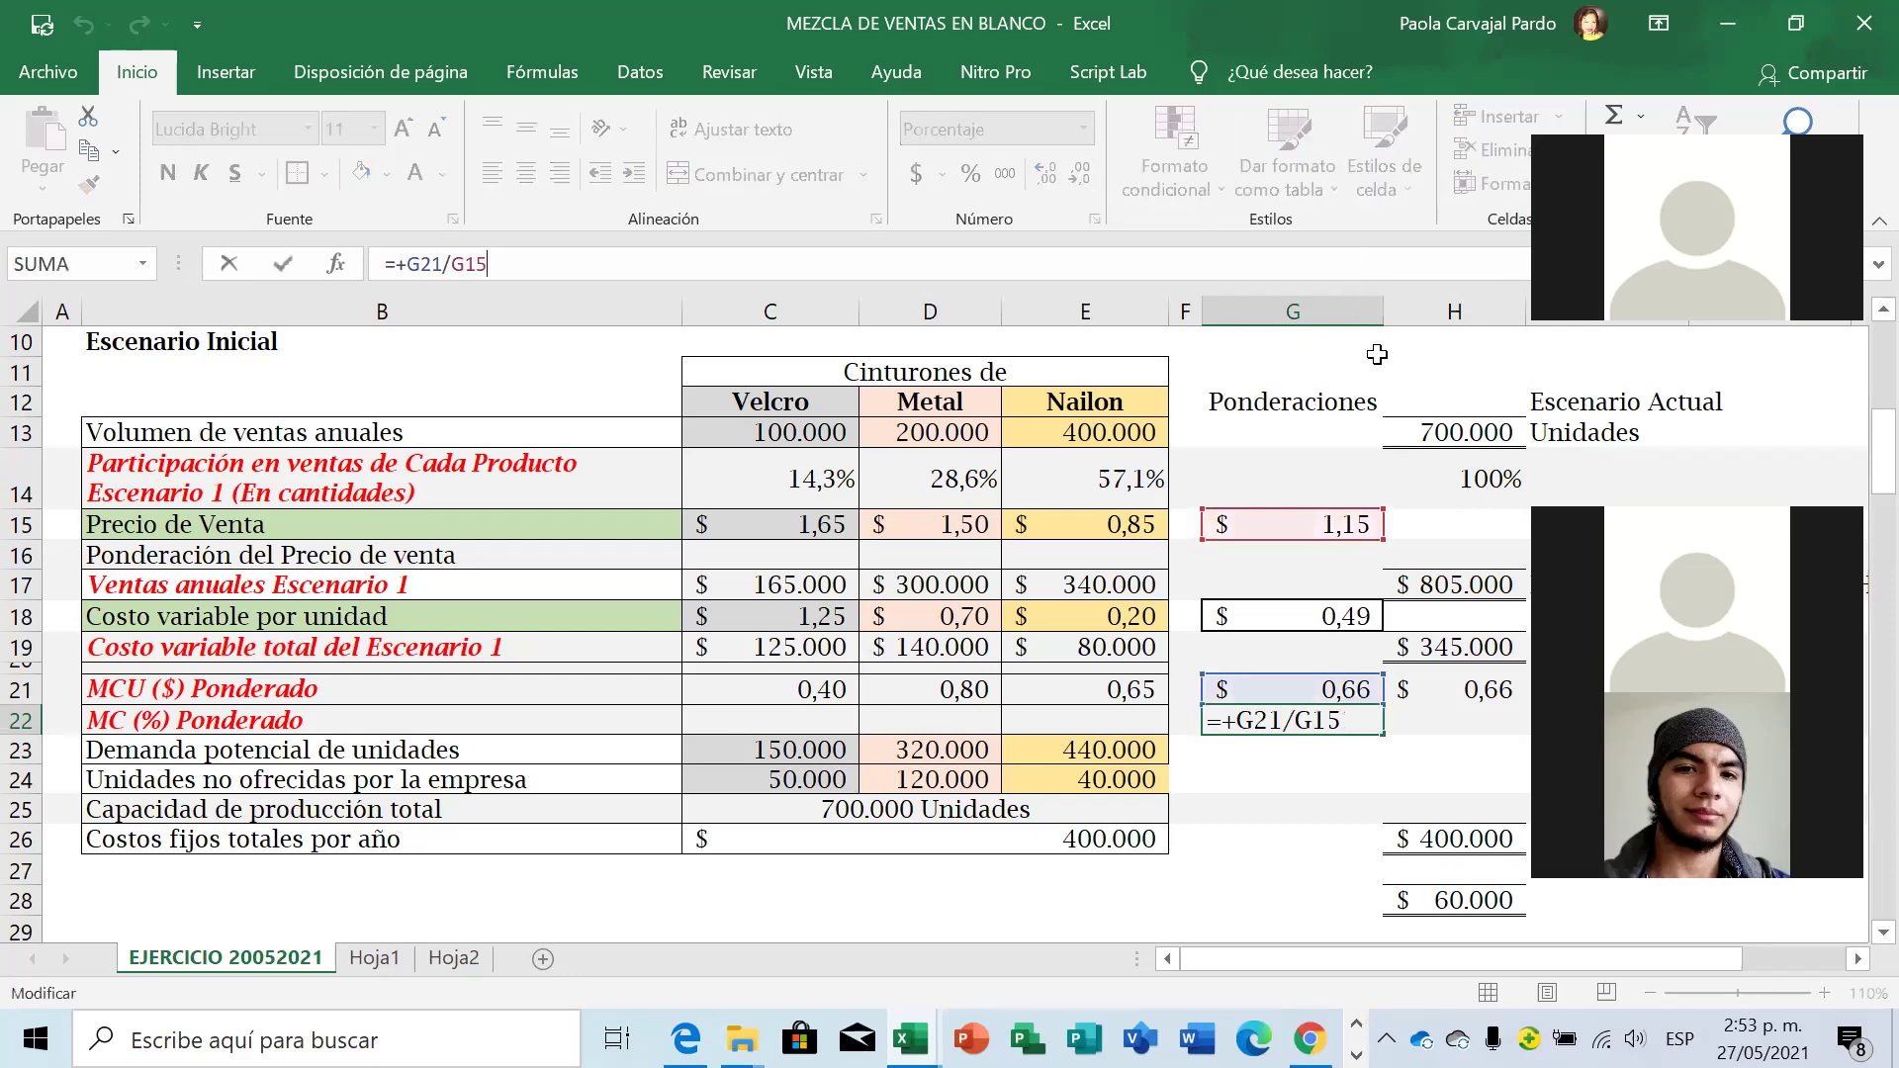
{"action": "key", "text": "Return"}
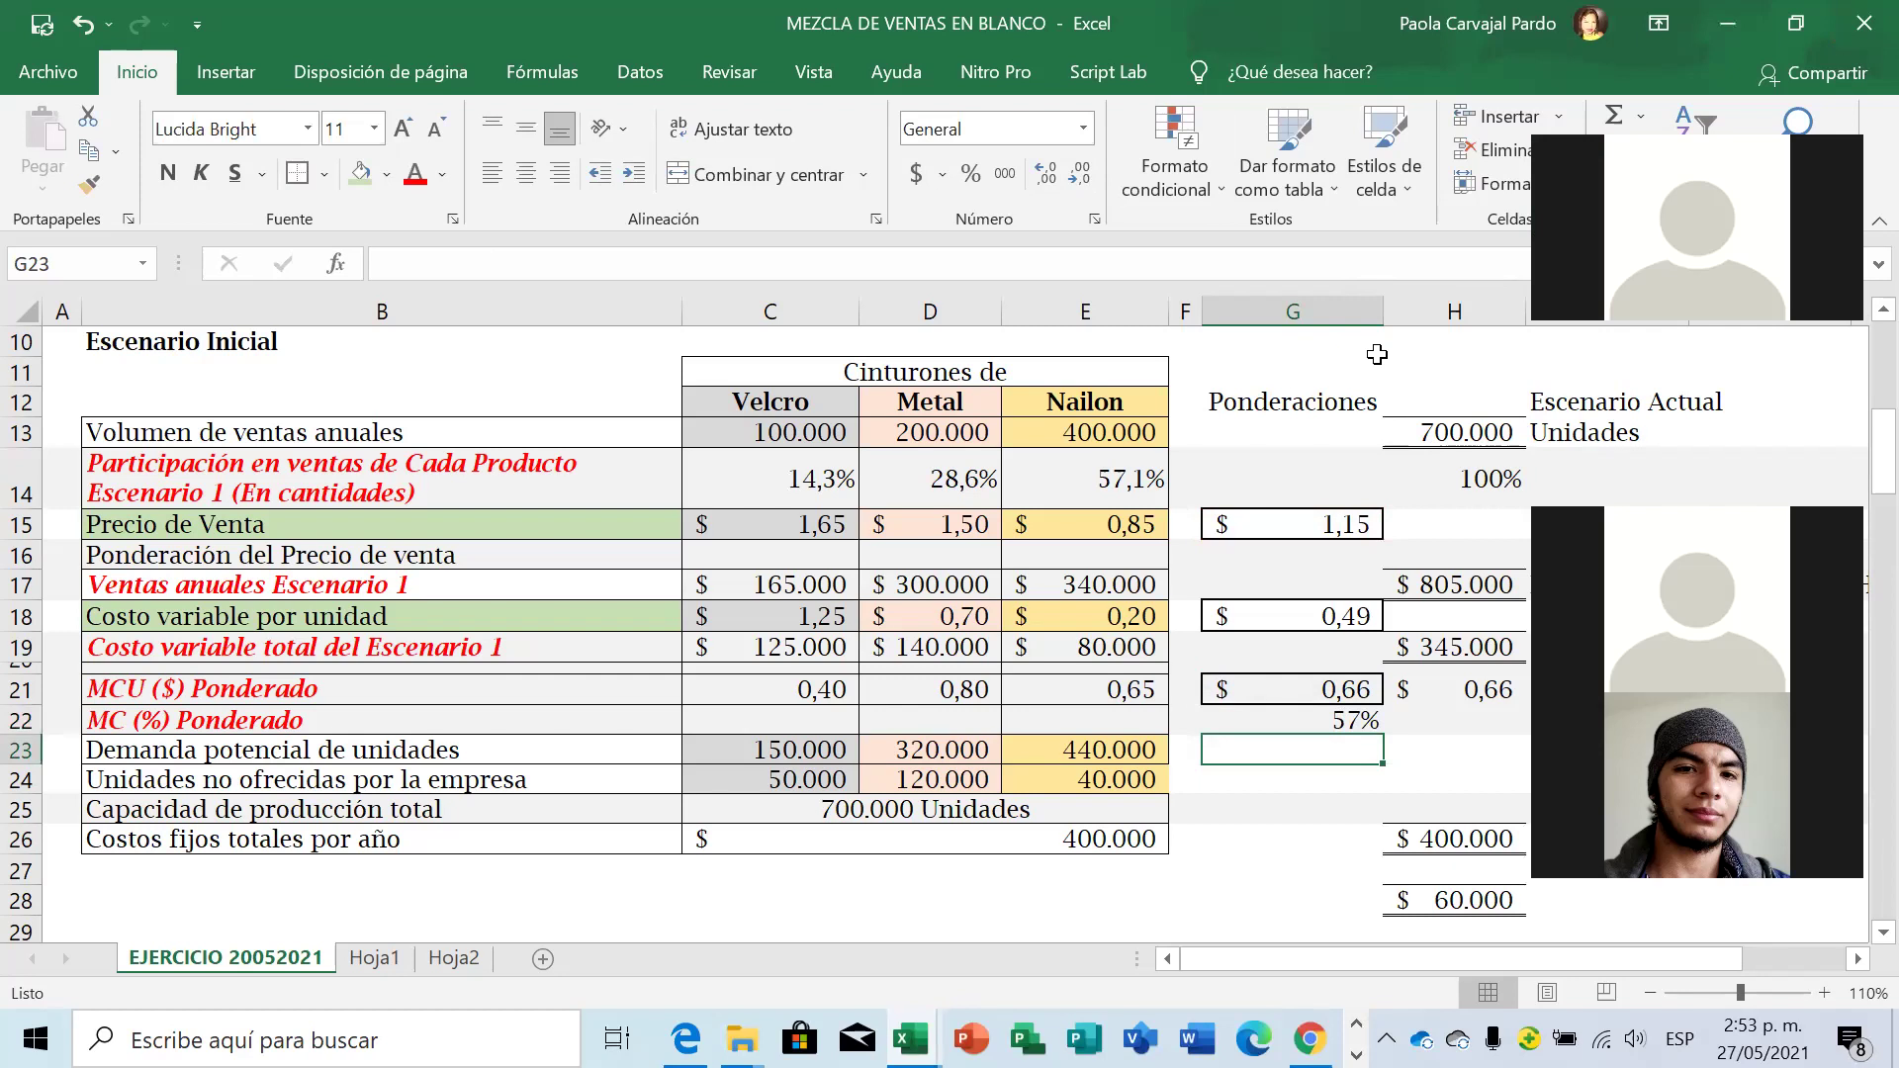
{"action": "left_click", "coordinate": [1062, 478]}
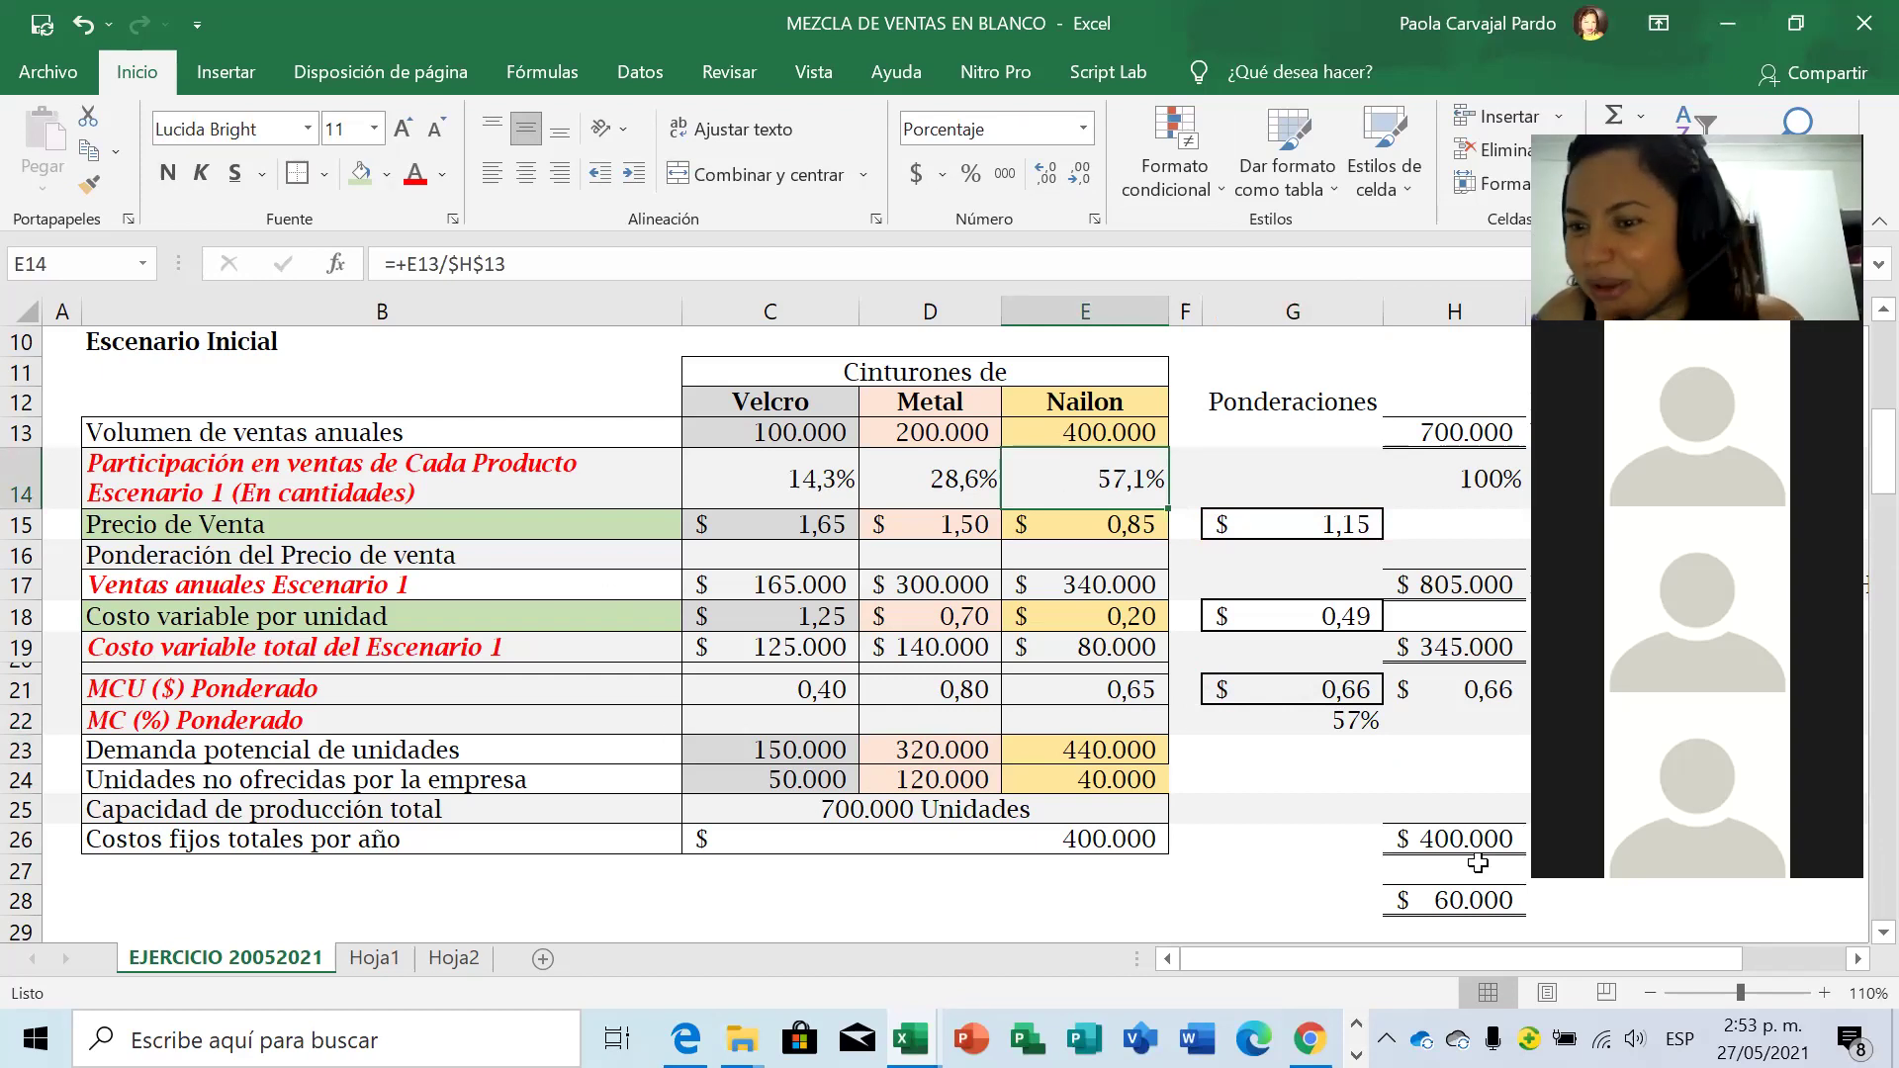
Zoom to 100% and scroll down to show rows 30–32, then select H30.
{"action": "left_click", "coordinate": [1651, 991]}
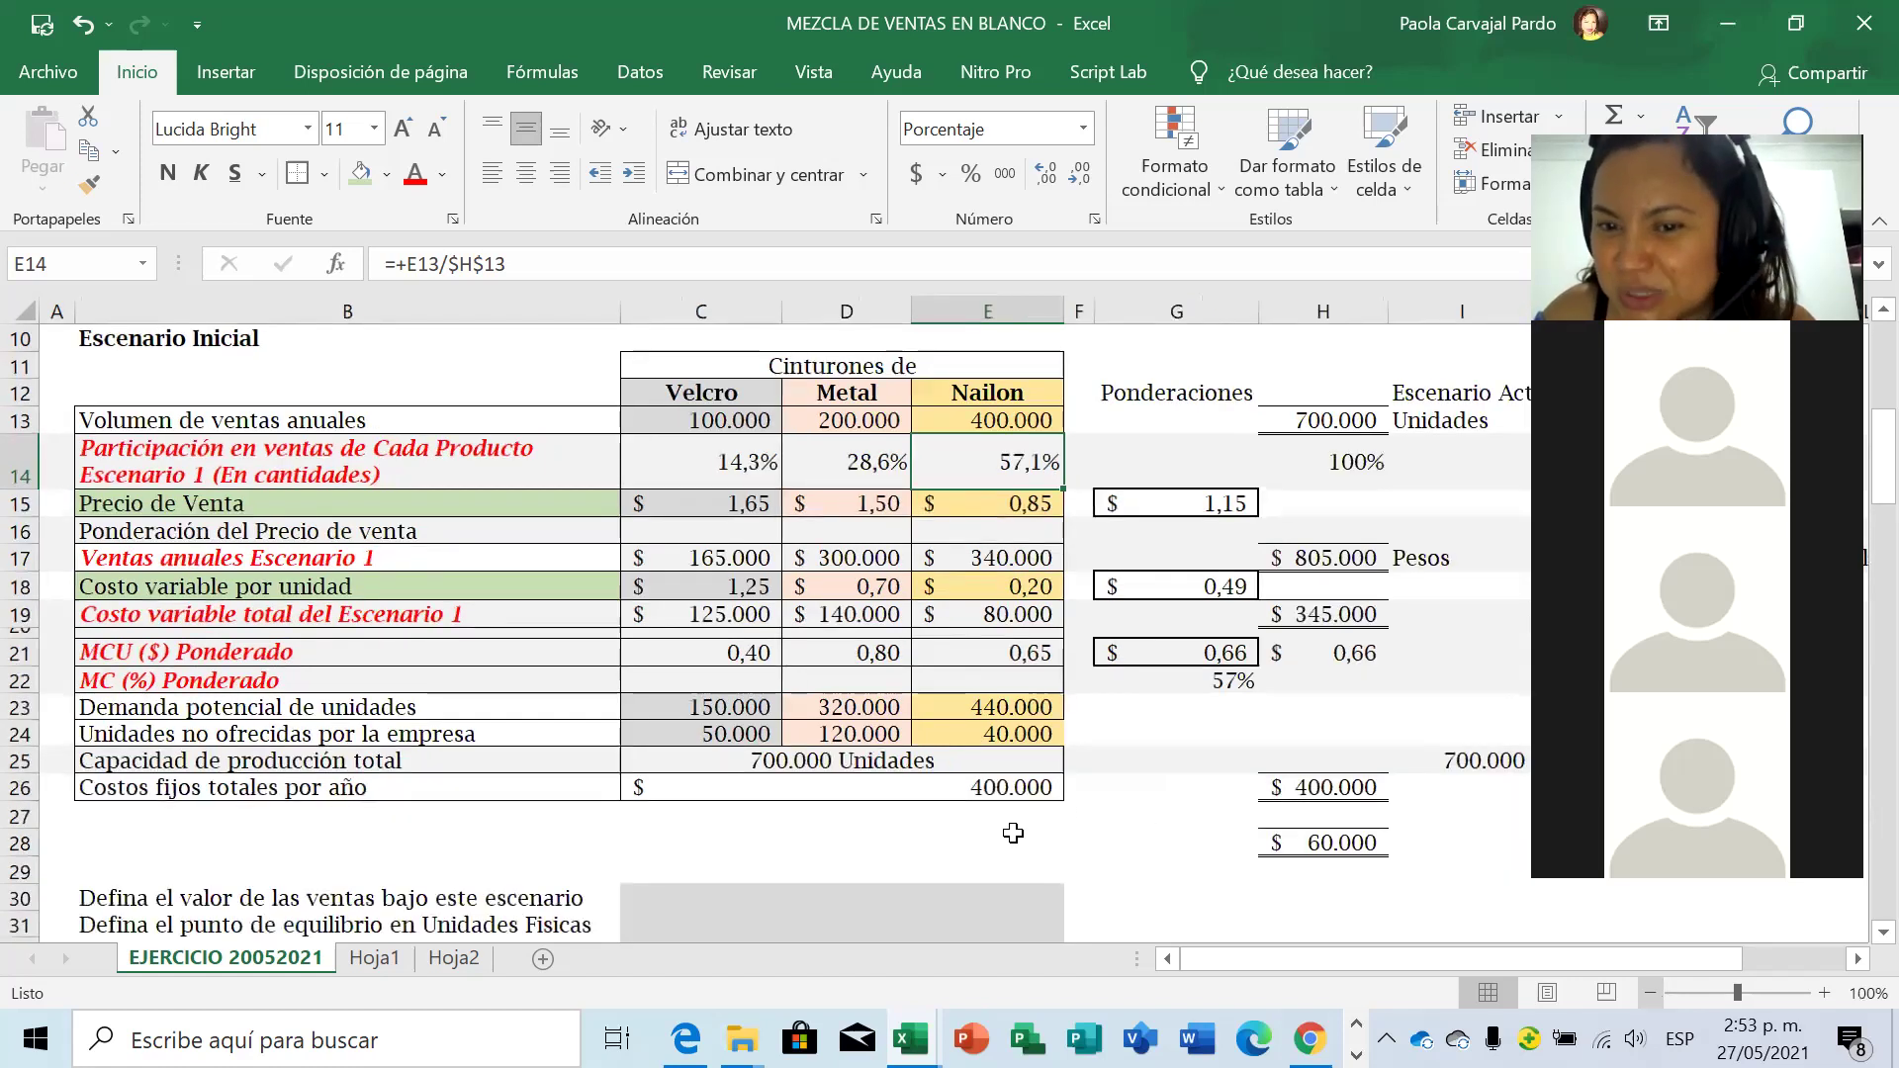
{"action": "left_click", "coordinate": [973, 866]}
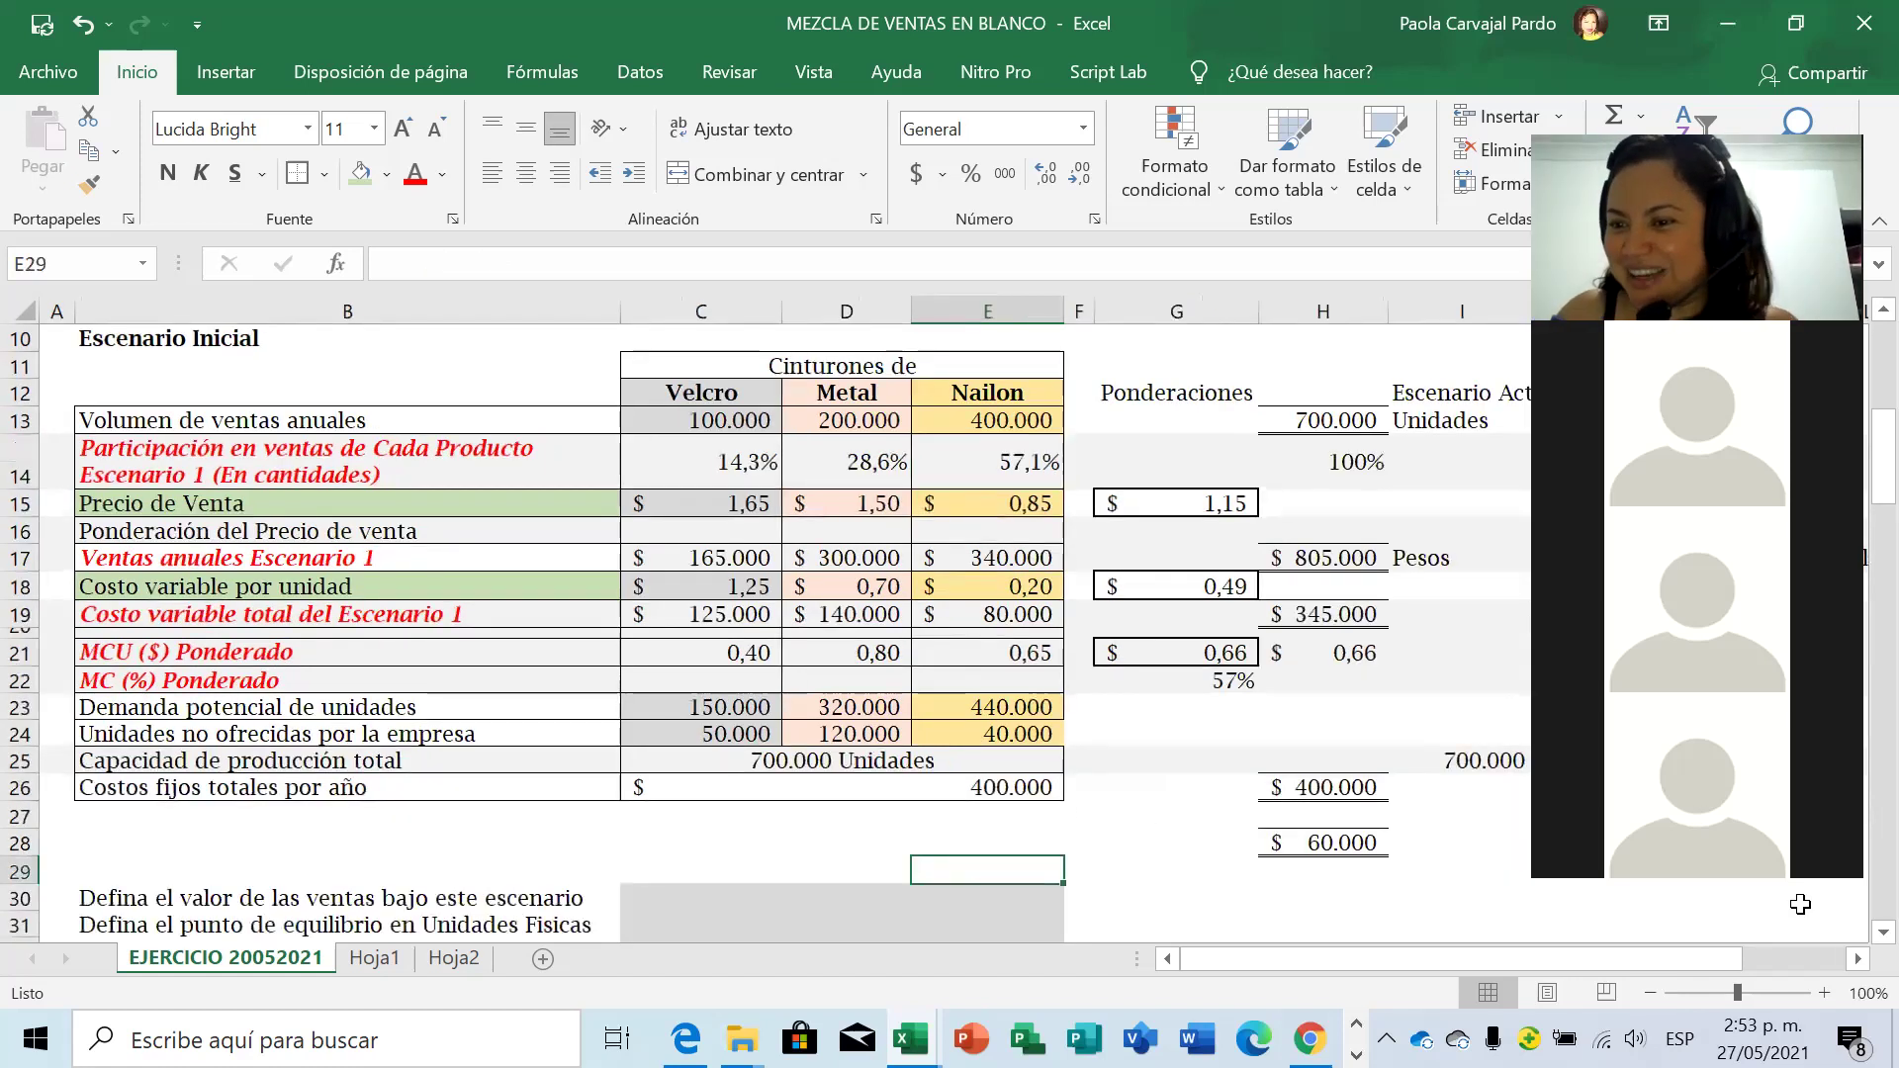
{"action": "left_click", "coordinate": [1882, 932]}
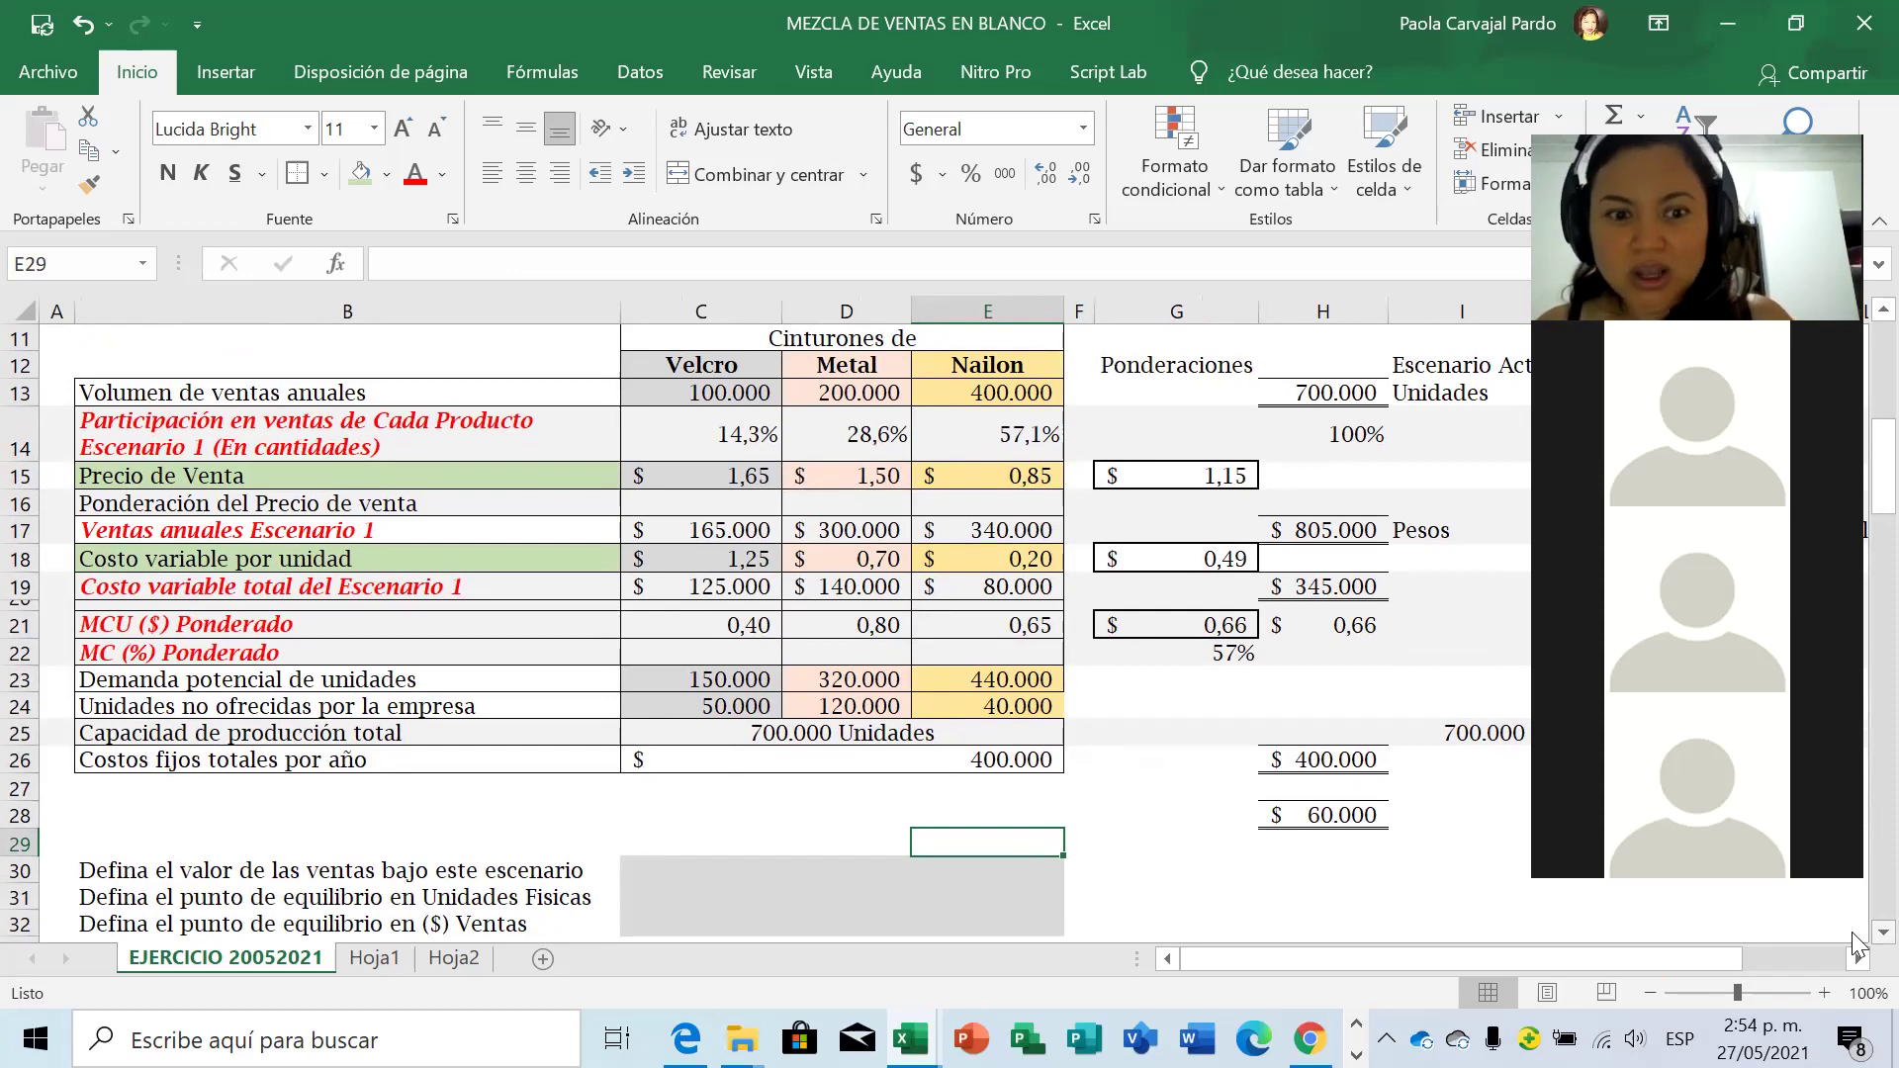
{"action": "key", "text": "Down"}
{"action": "key", "text": "Right"}
{"action": "key", "text": "Right"}
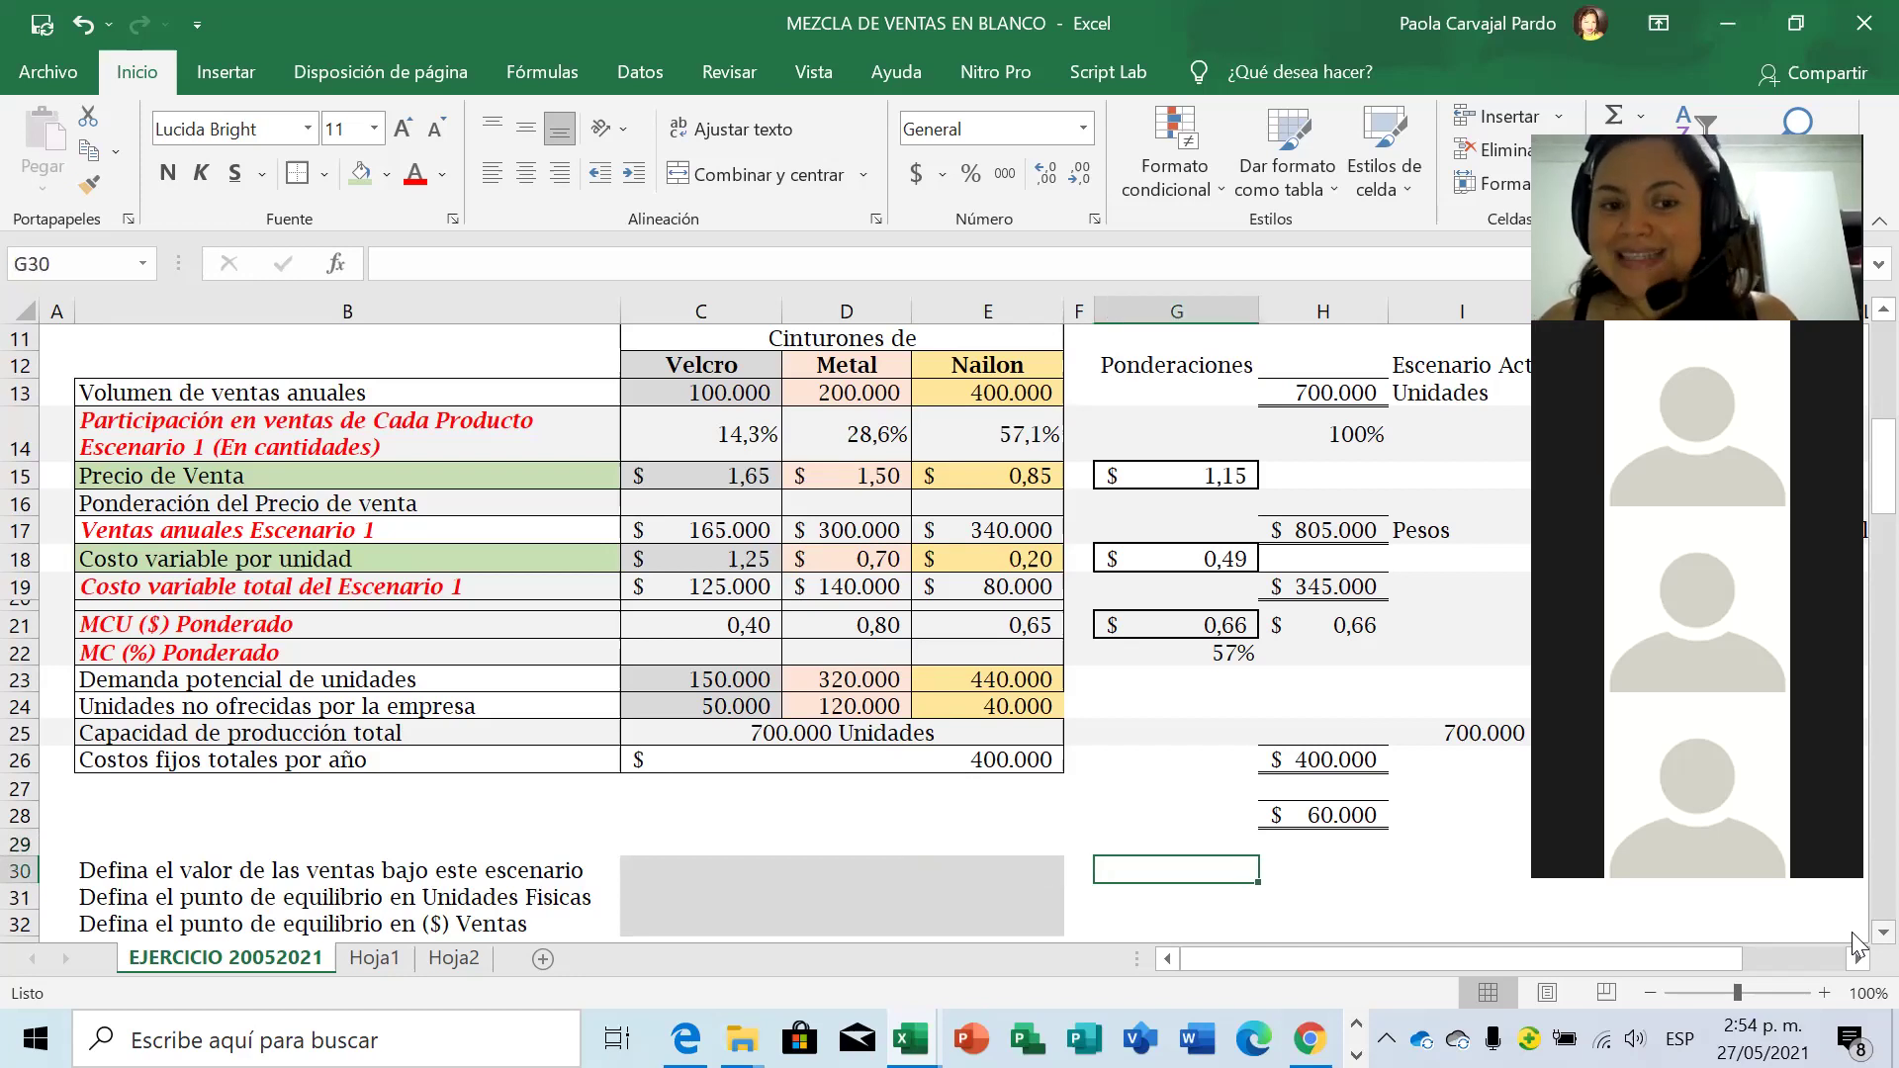
{"action": "key", "text": "Right"}
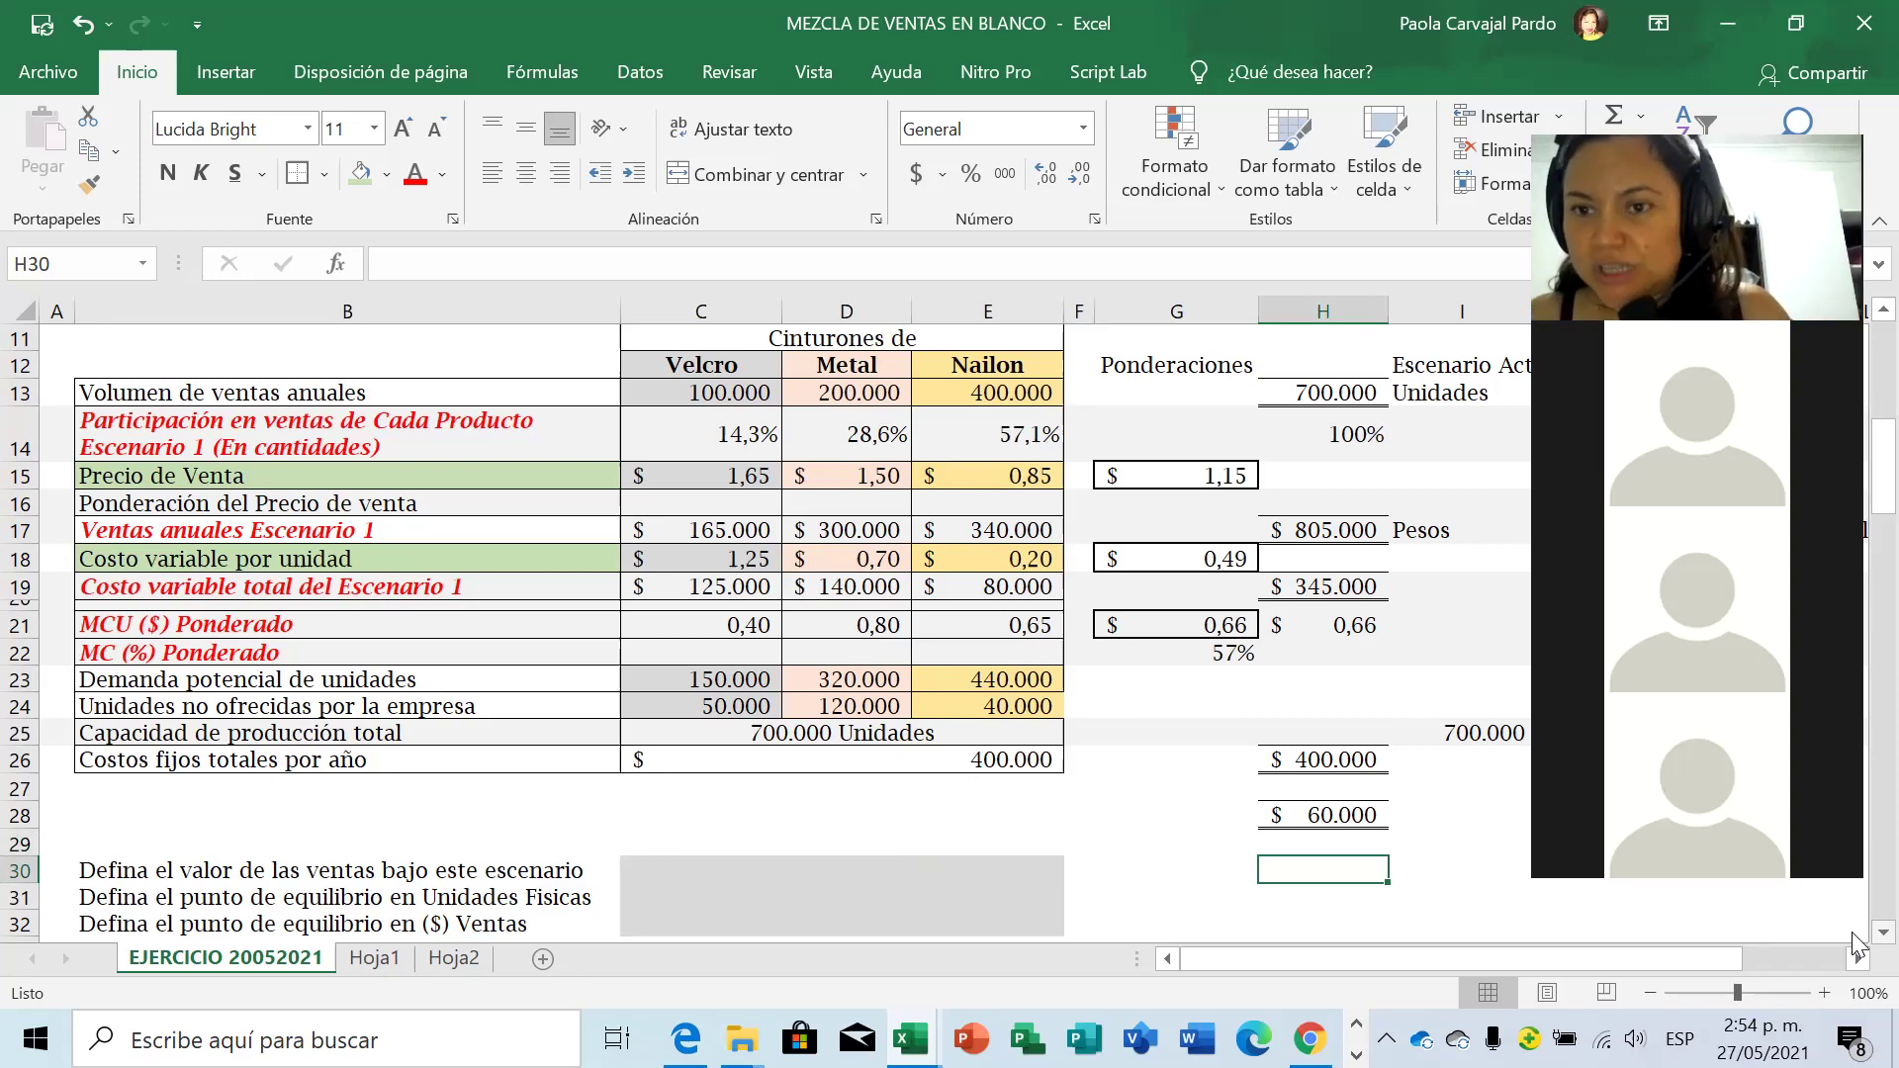
Link H30 to the annual sales total with =+H17, showing $ 805.000.
{"action": "type", "text": "+"}
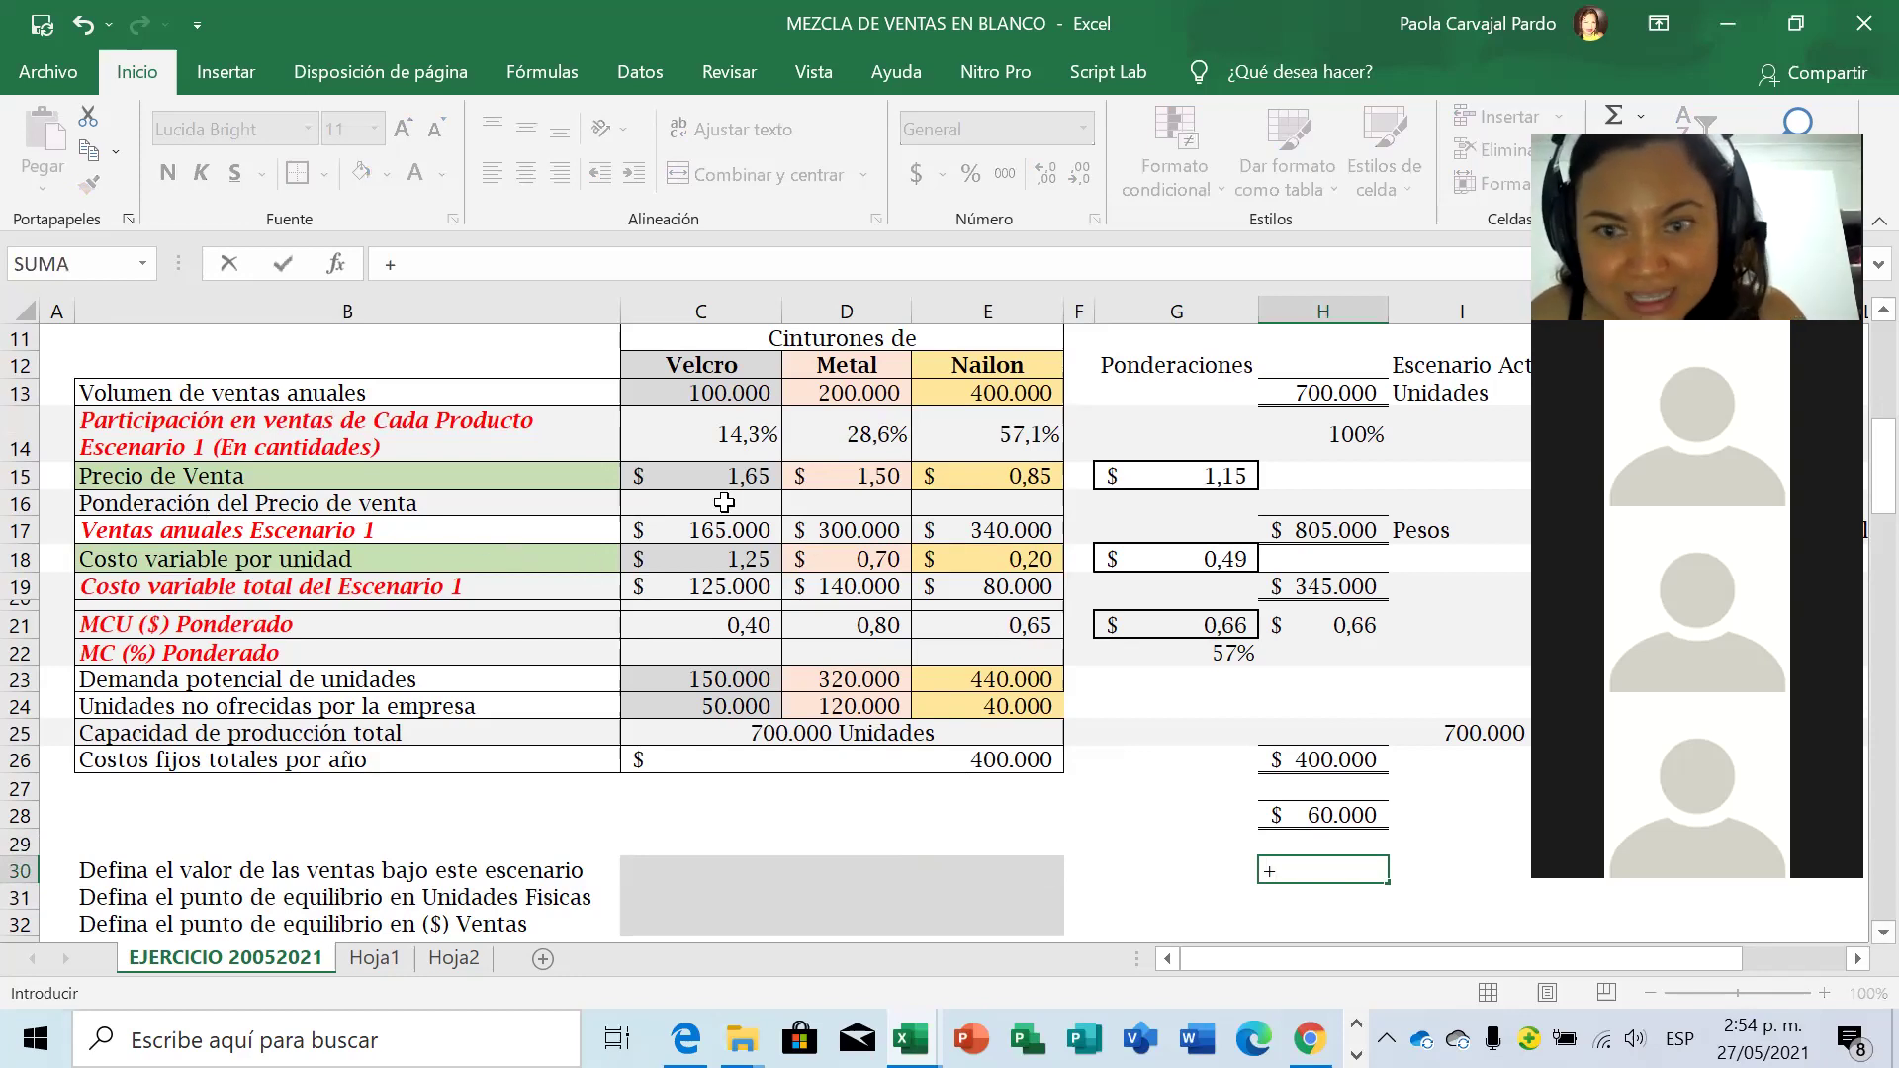
{"action": "left_click", "coordinate": [1310, 517]}
{"action": "key", "text": "Return"}
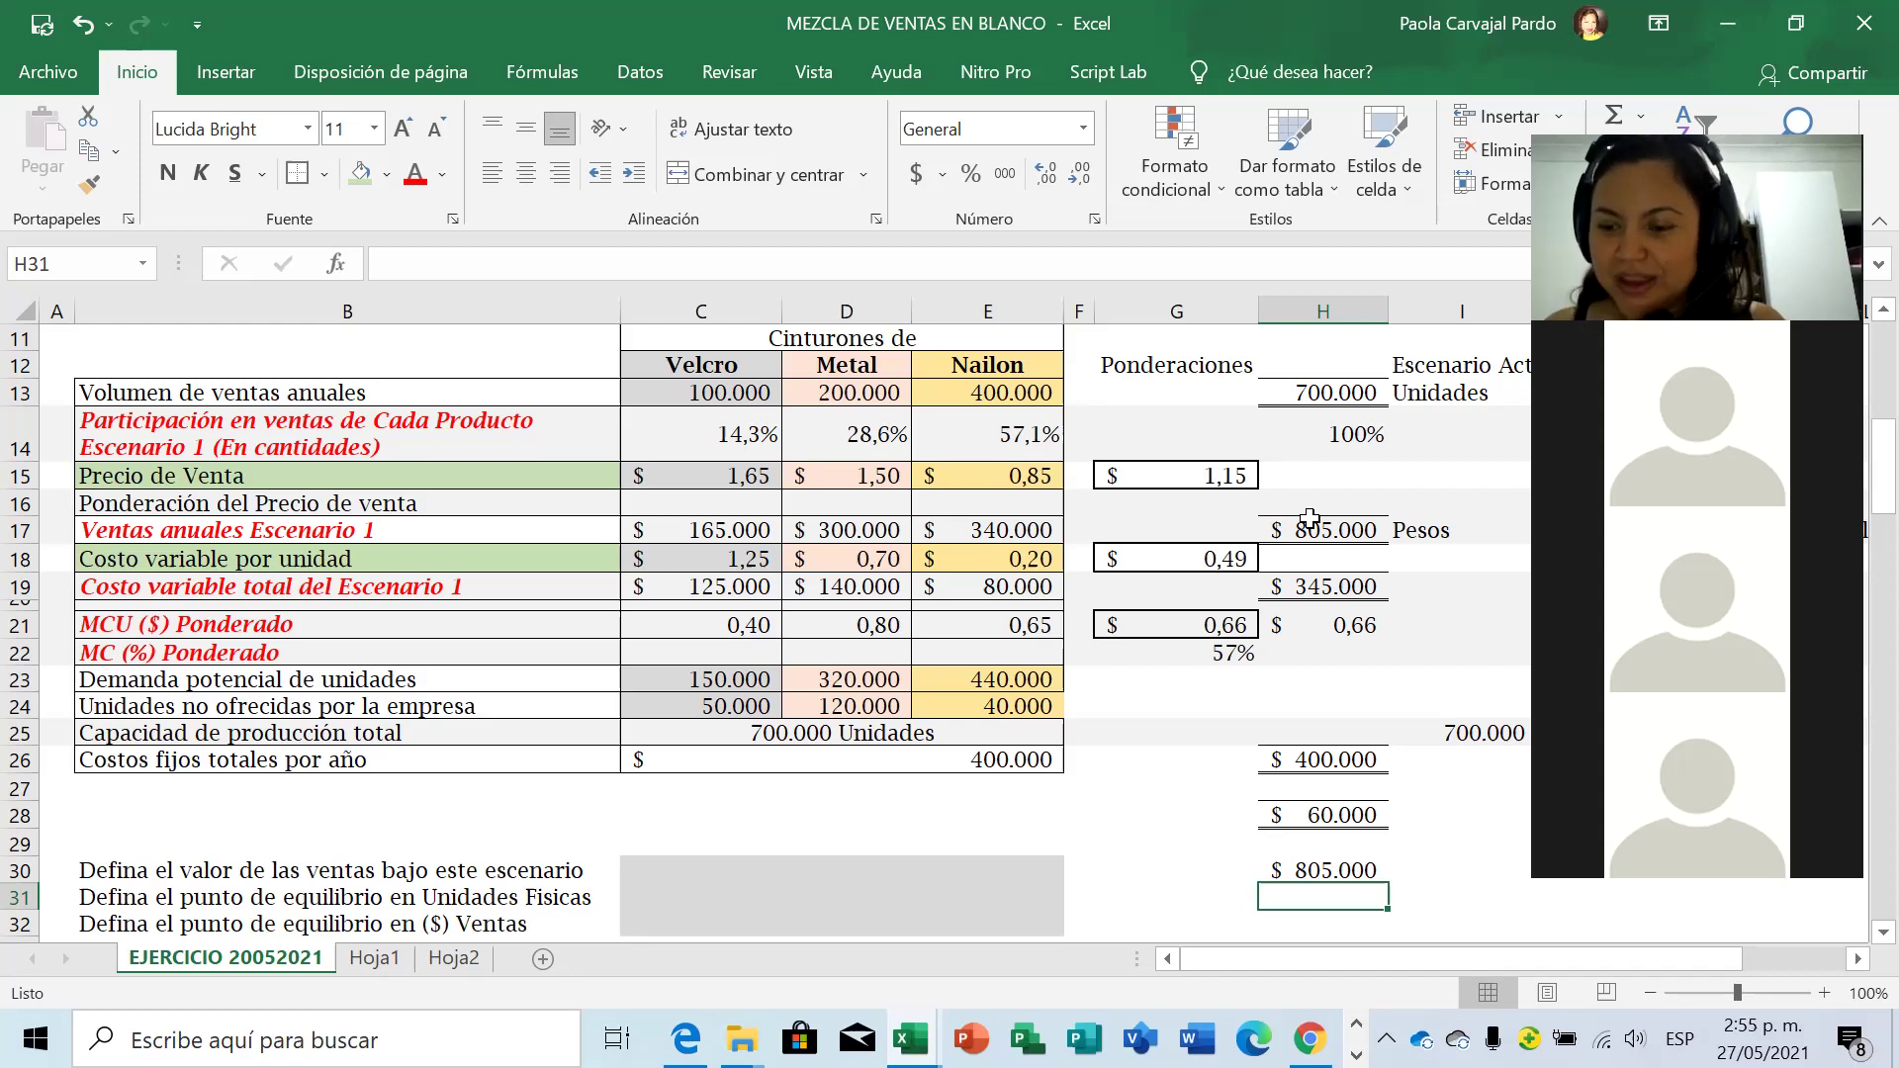
{"action": "type", "text": "+"}
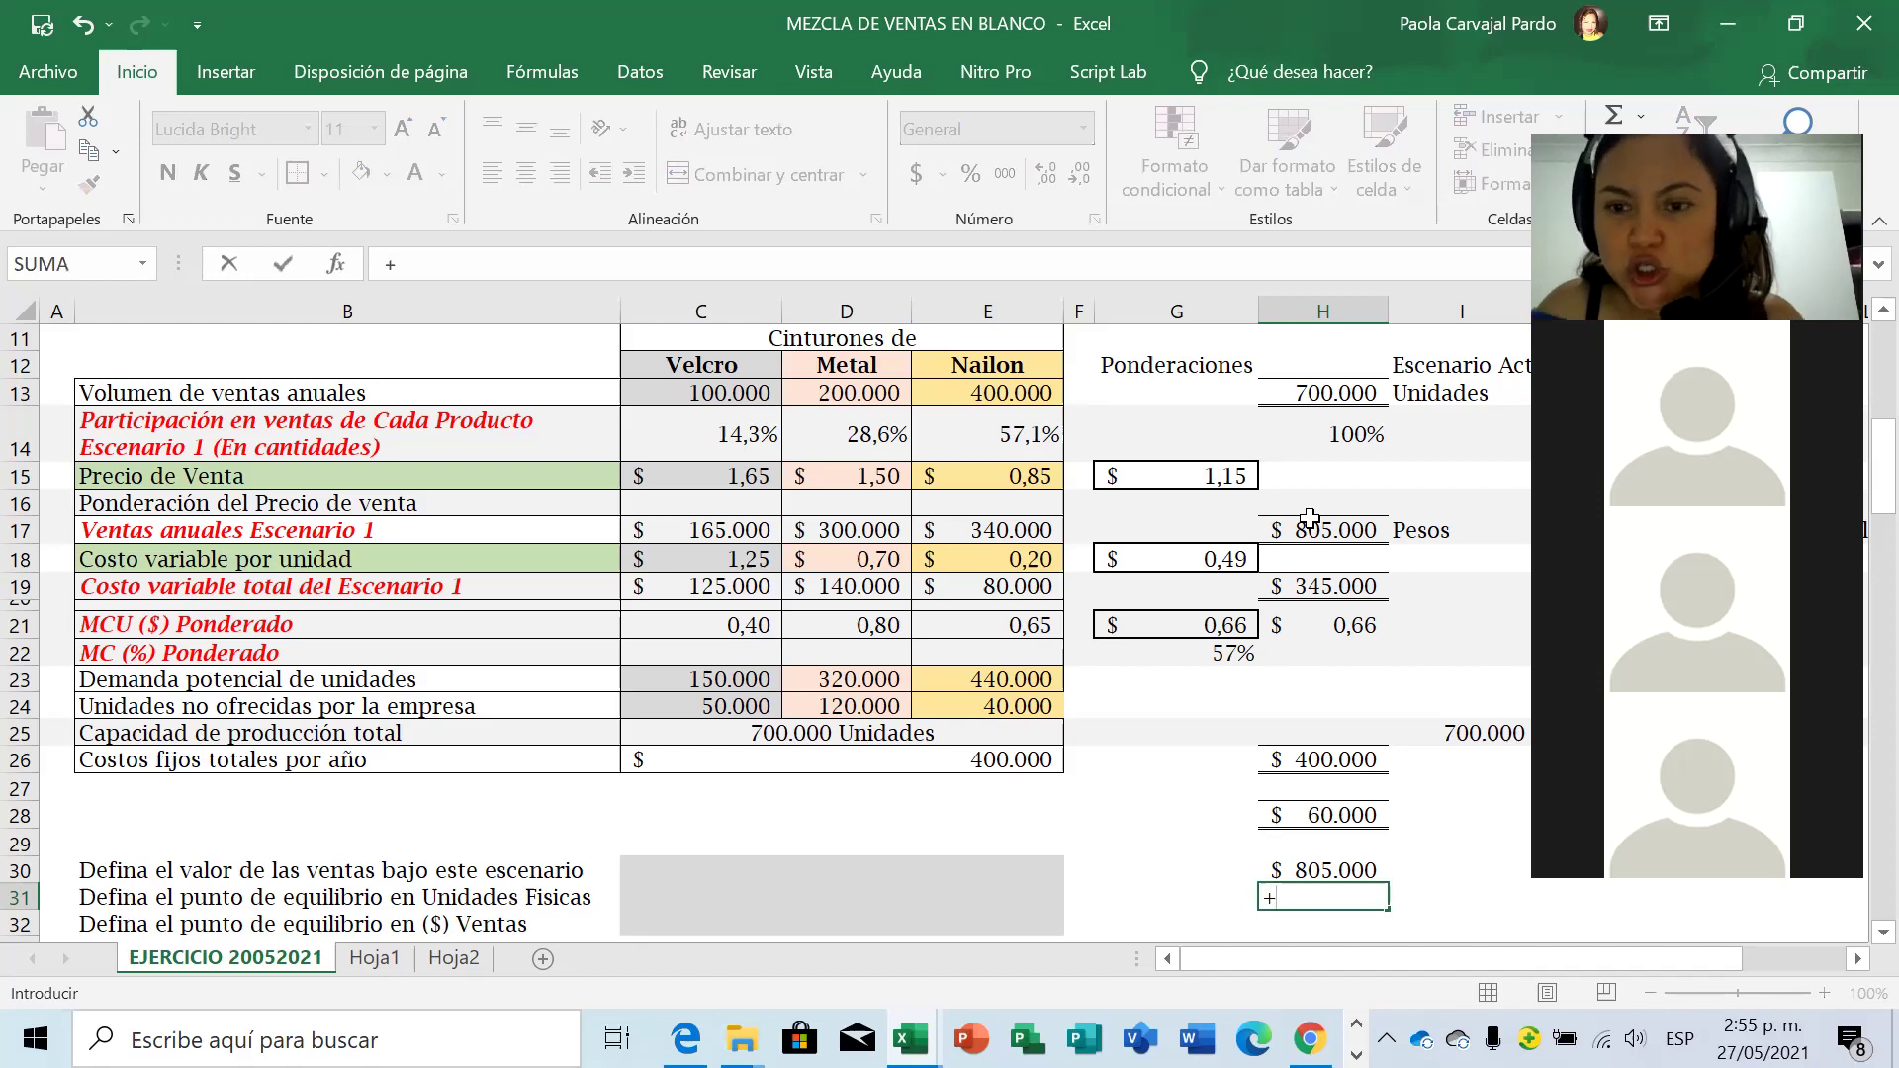
Complete H31's break-even units formula as =+H26/G22.
{"action": "left_click", "coordinate": [1328, 754]}
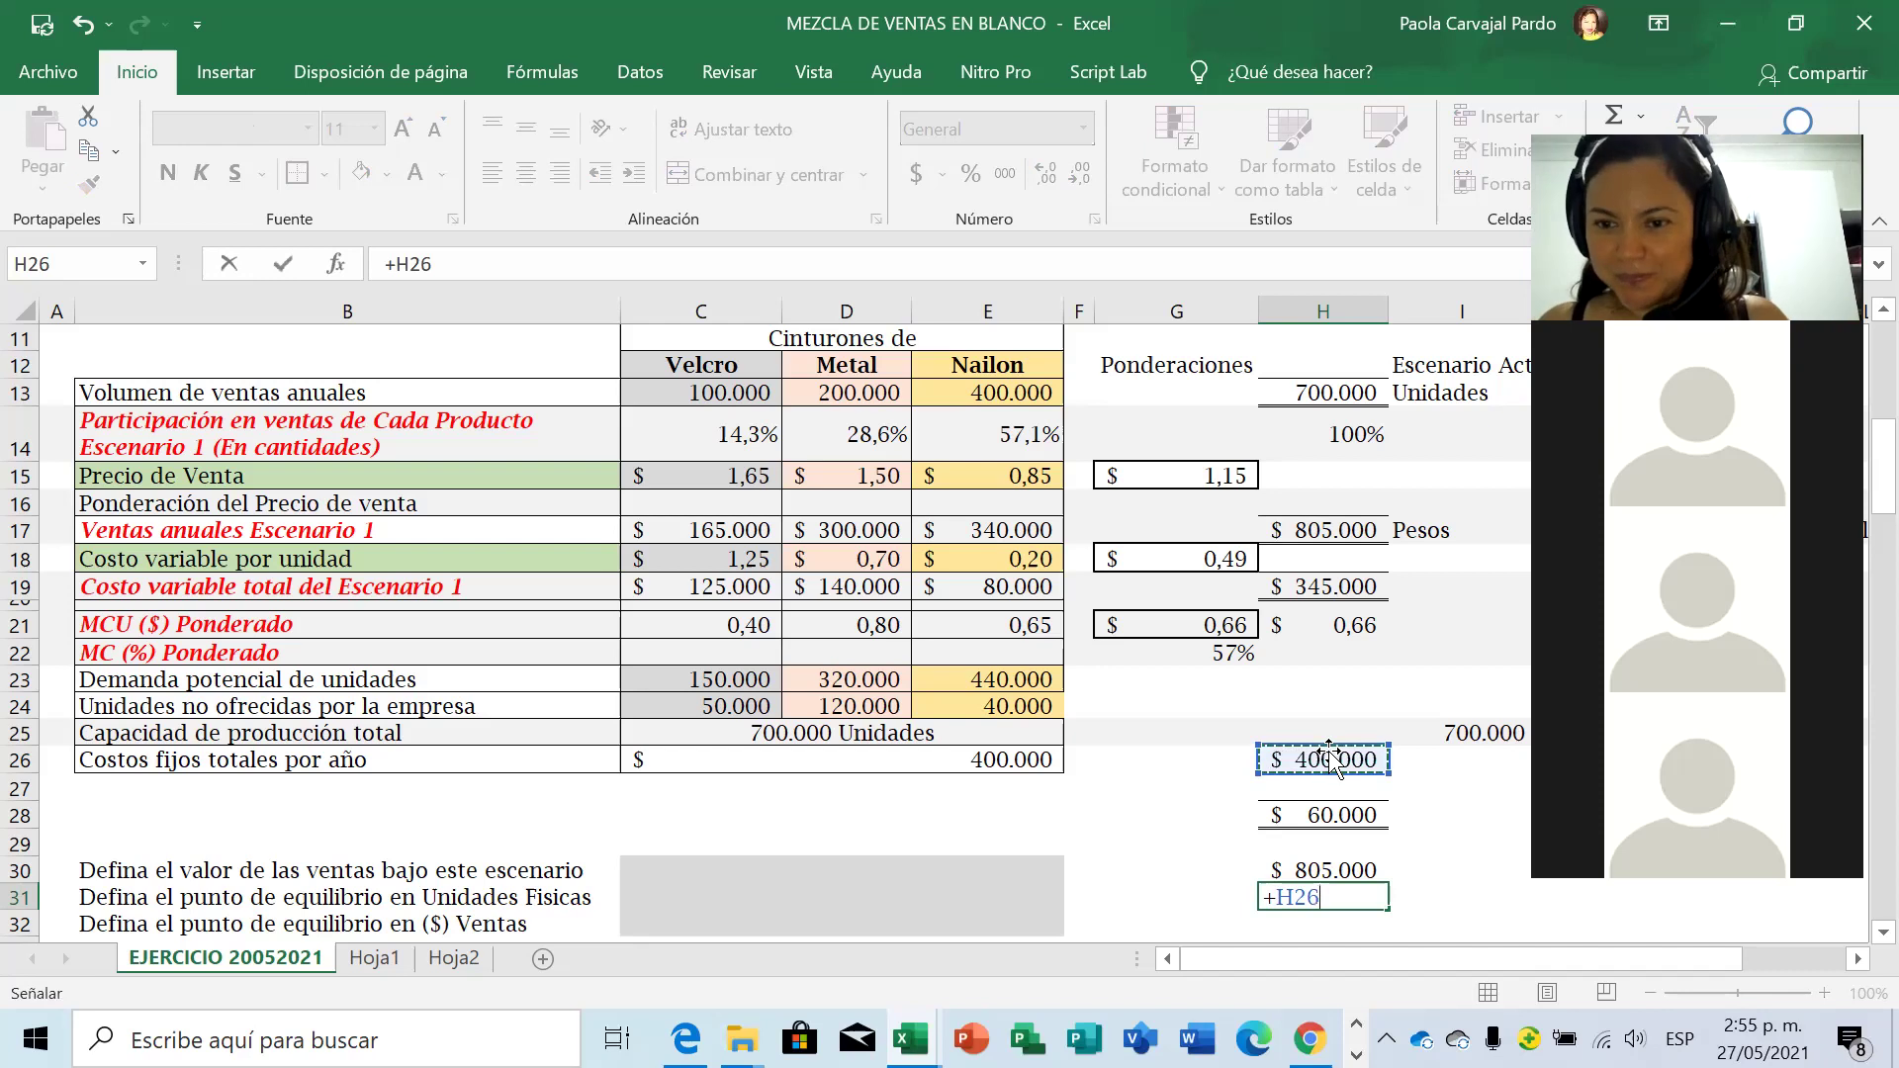
{"action": "type", "text": "/"}
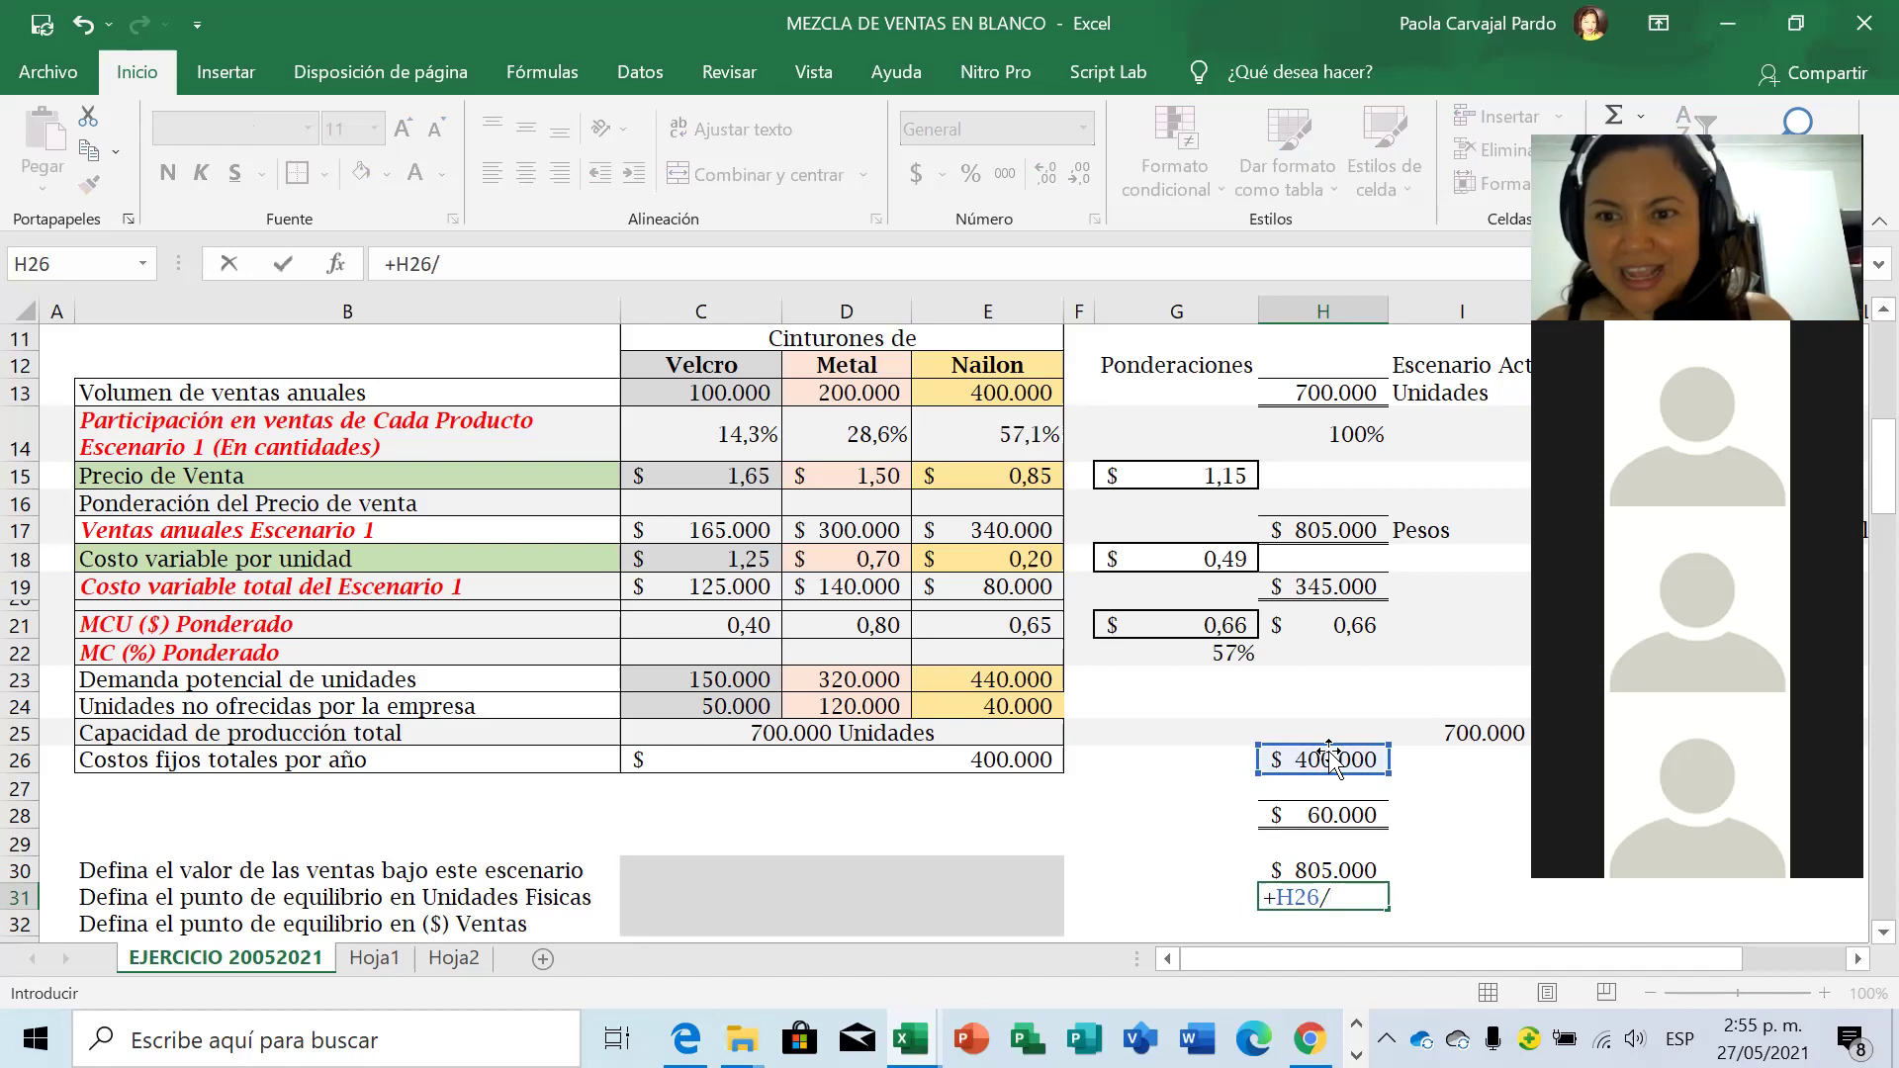
{"action": "left_click", "coordinate": [1224, 644]}
{"action": "key", "text": "Return"}
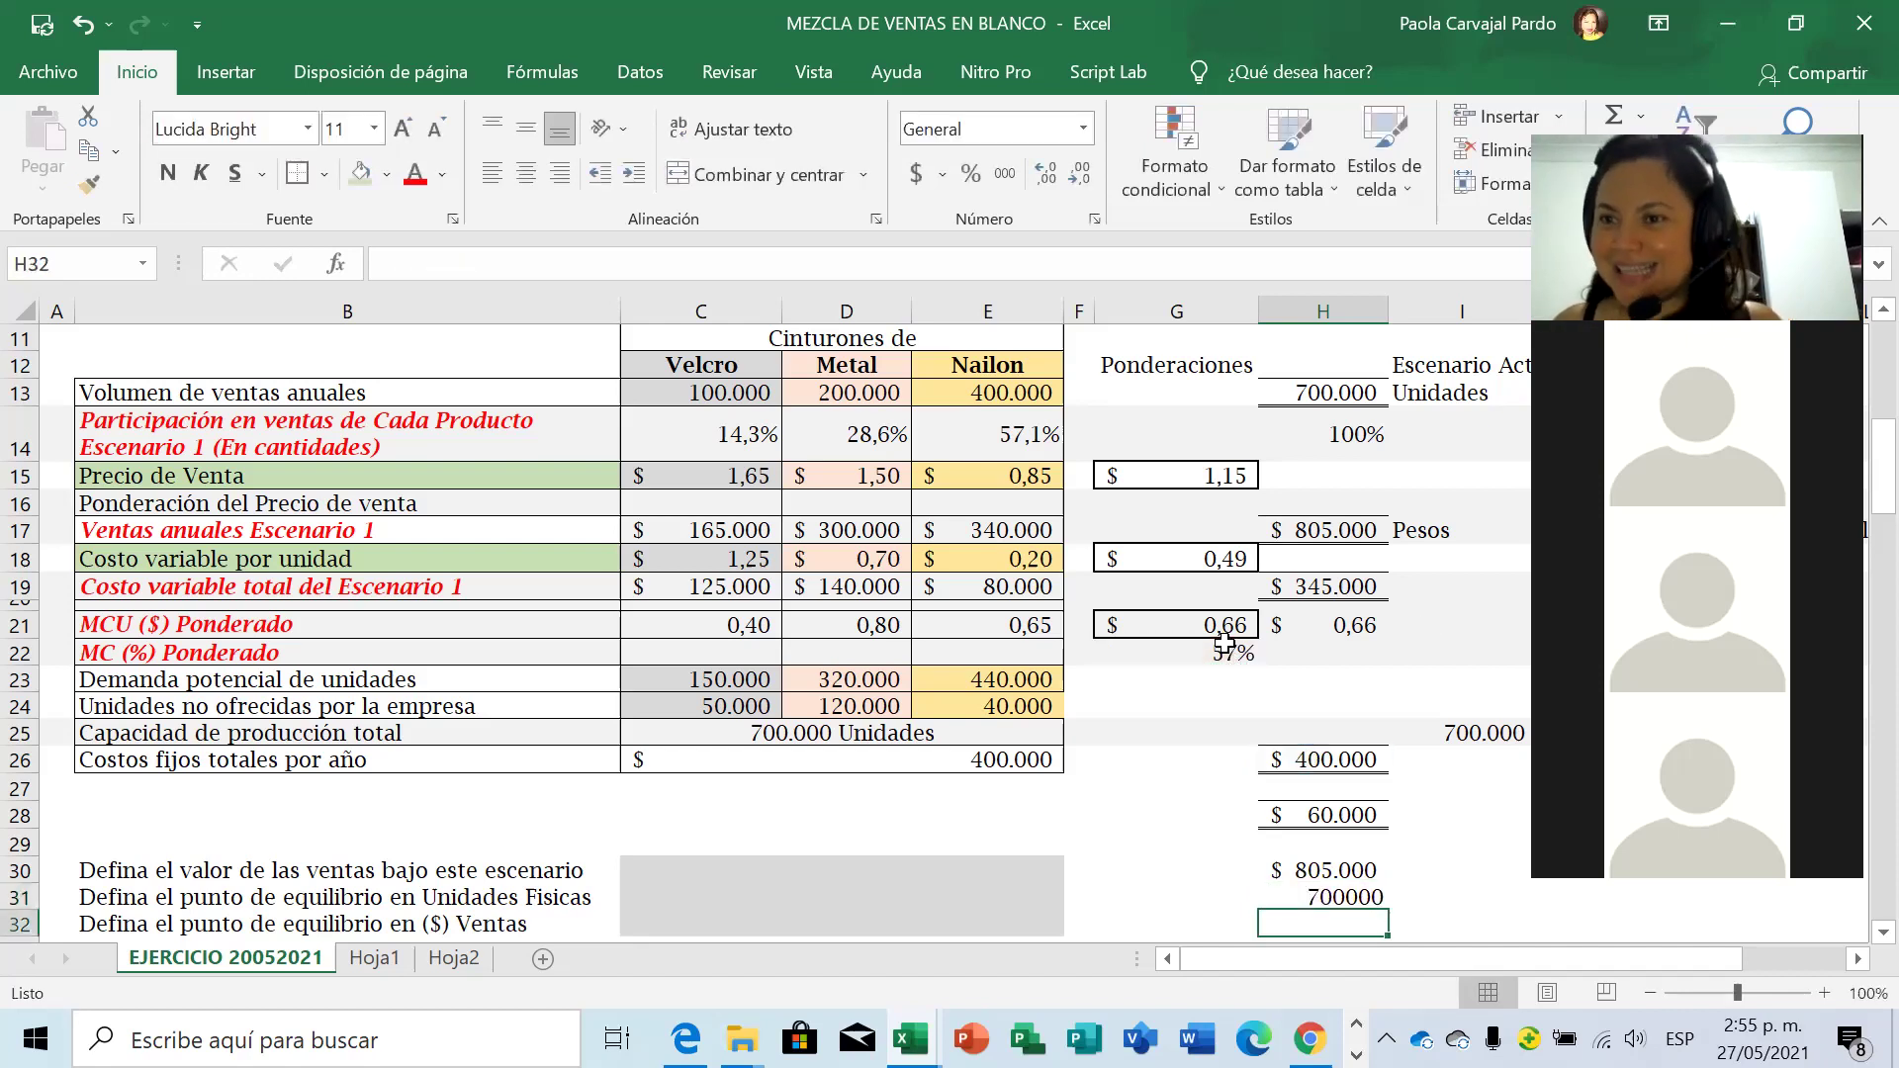
{"action": "key", "text": "Up"}
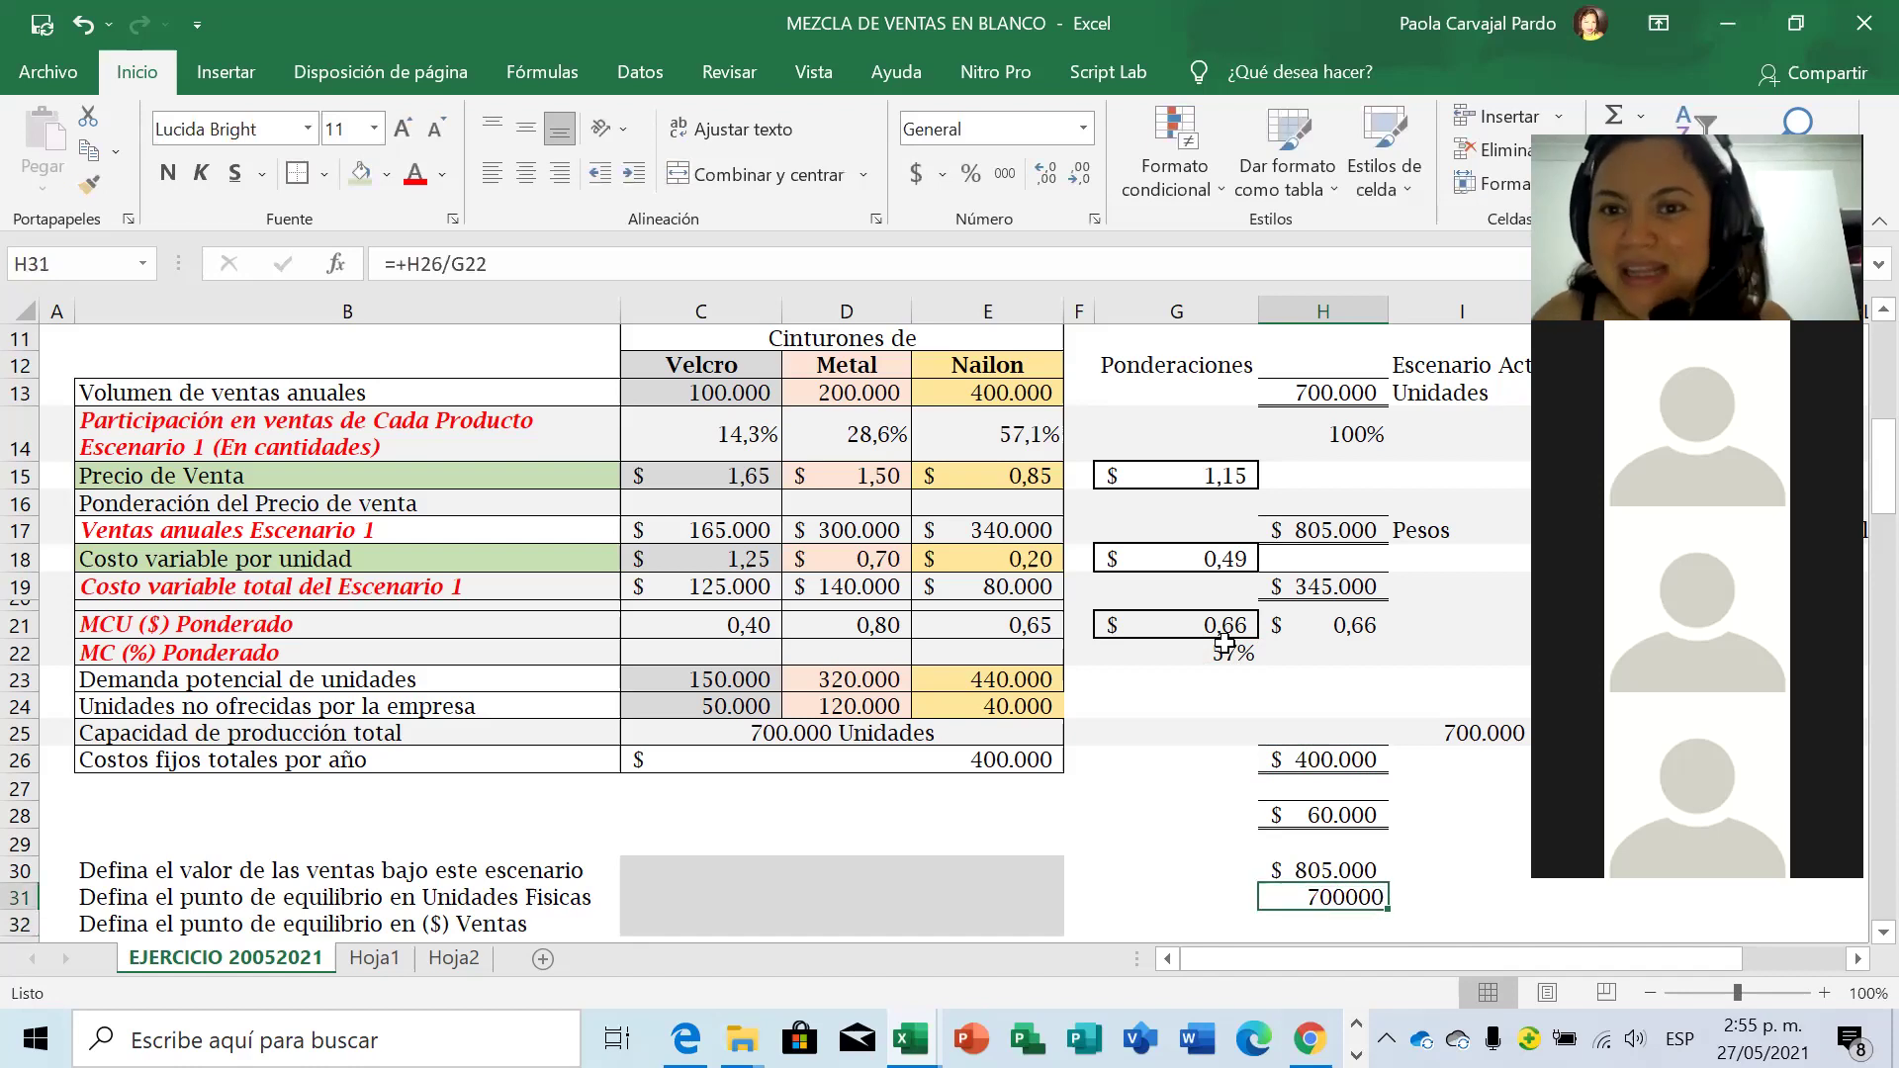
Format H31 with comma style and no decimals, showing 700.000.
{"action": "left_click", "coordinate": [1002, 178]}
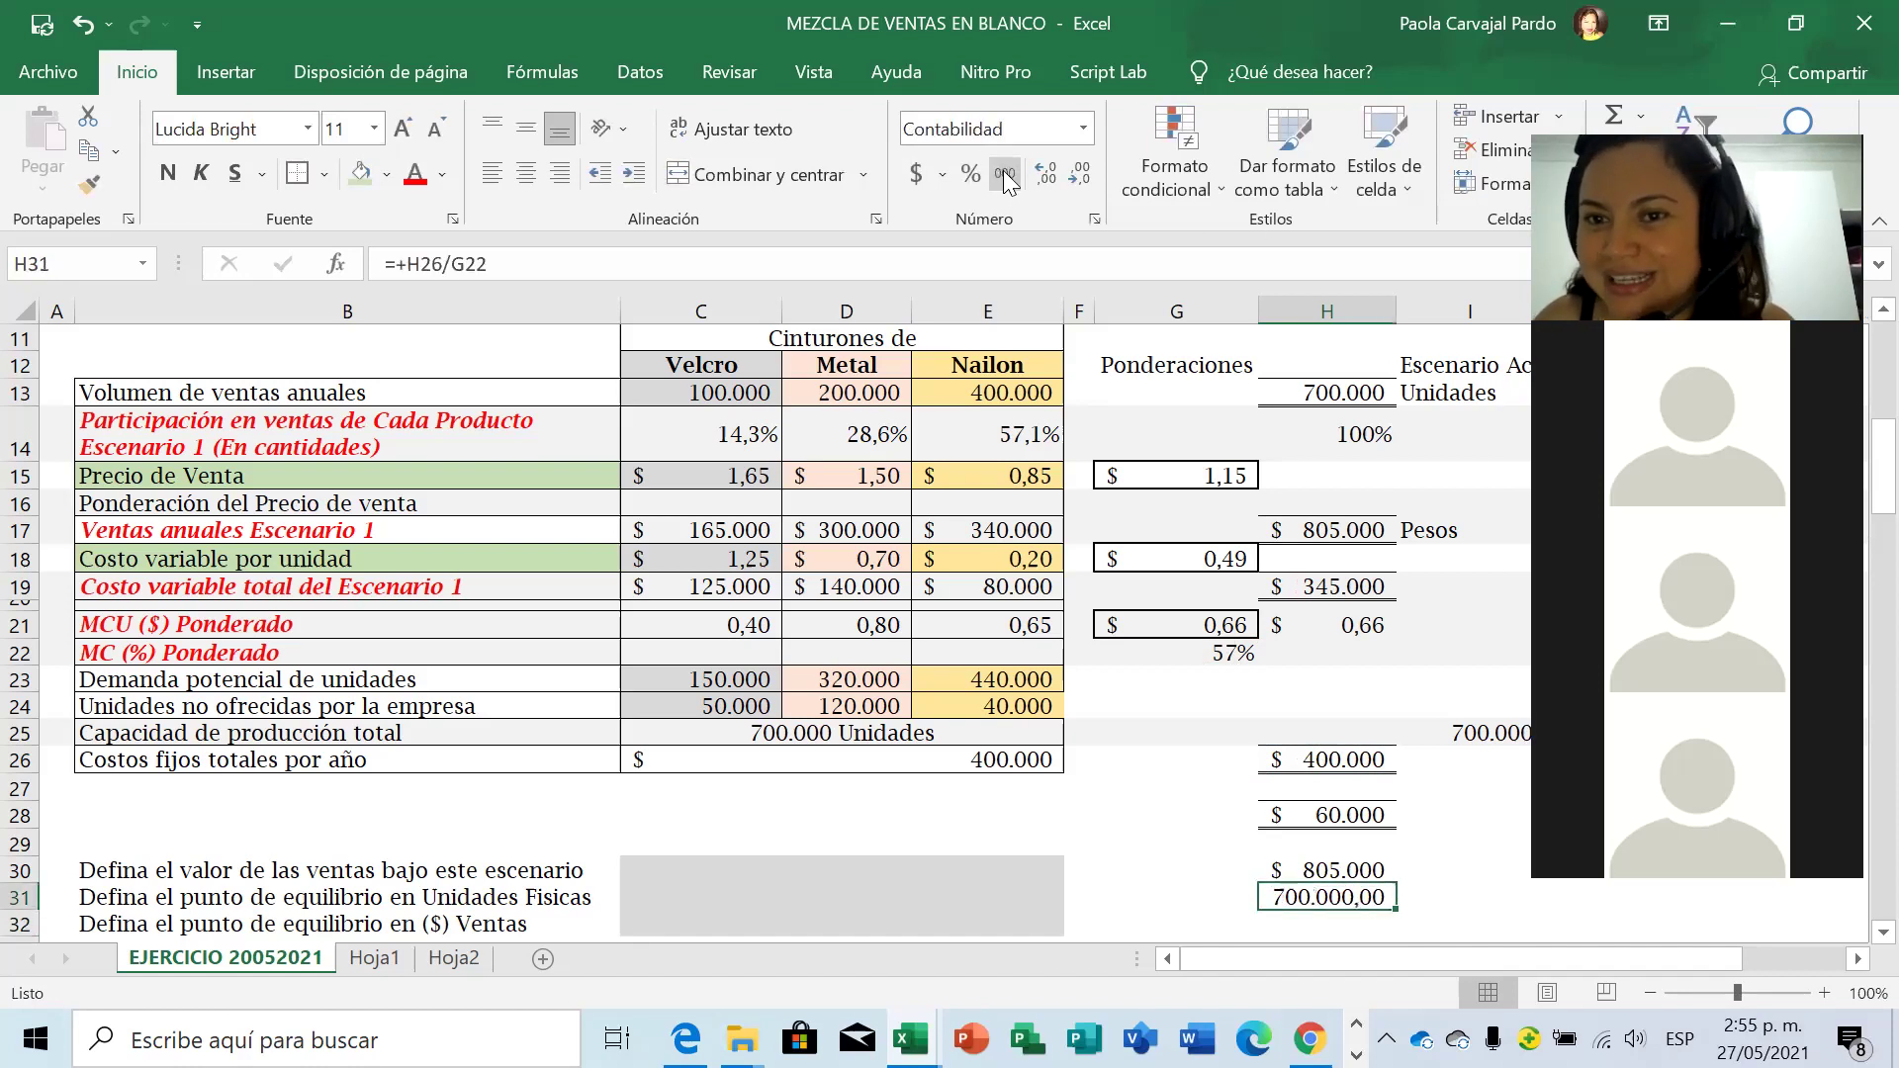
{"action": "left_click", "coordinate": [1081, 178]}
{"action": "left_click", "coordinate": [1082, 180]}
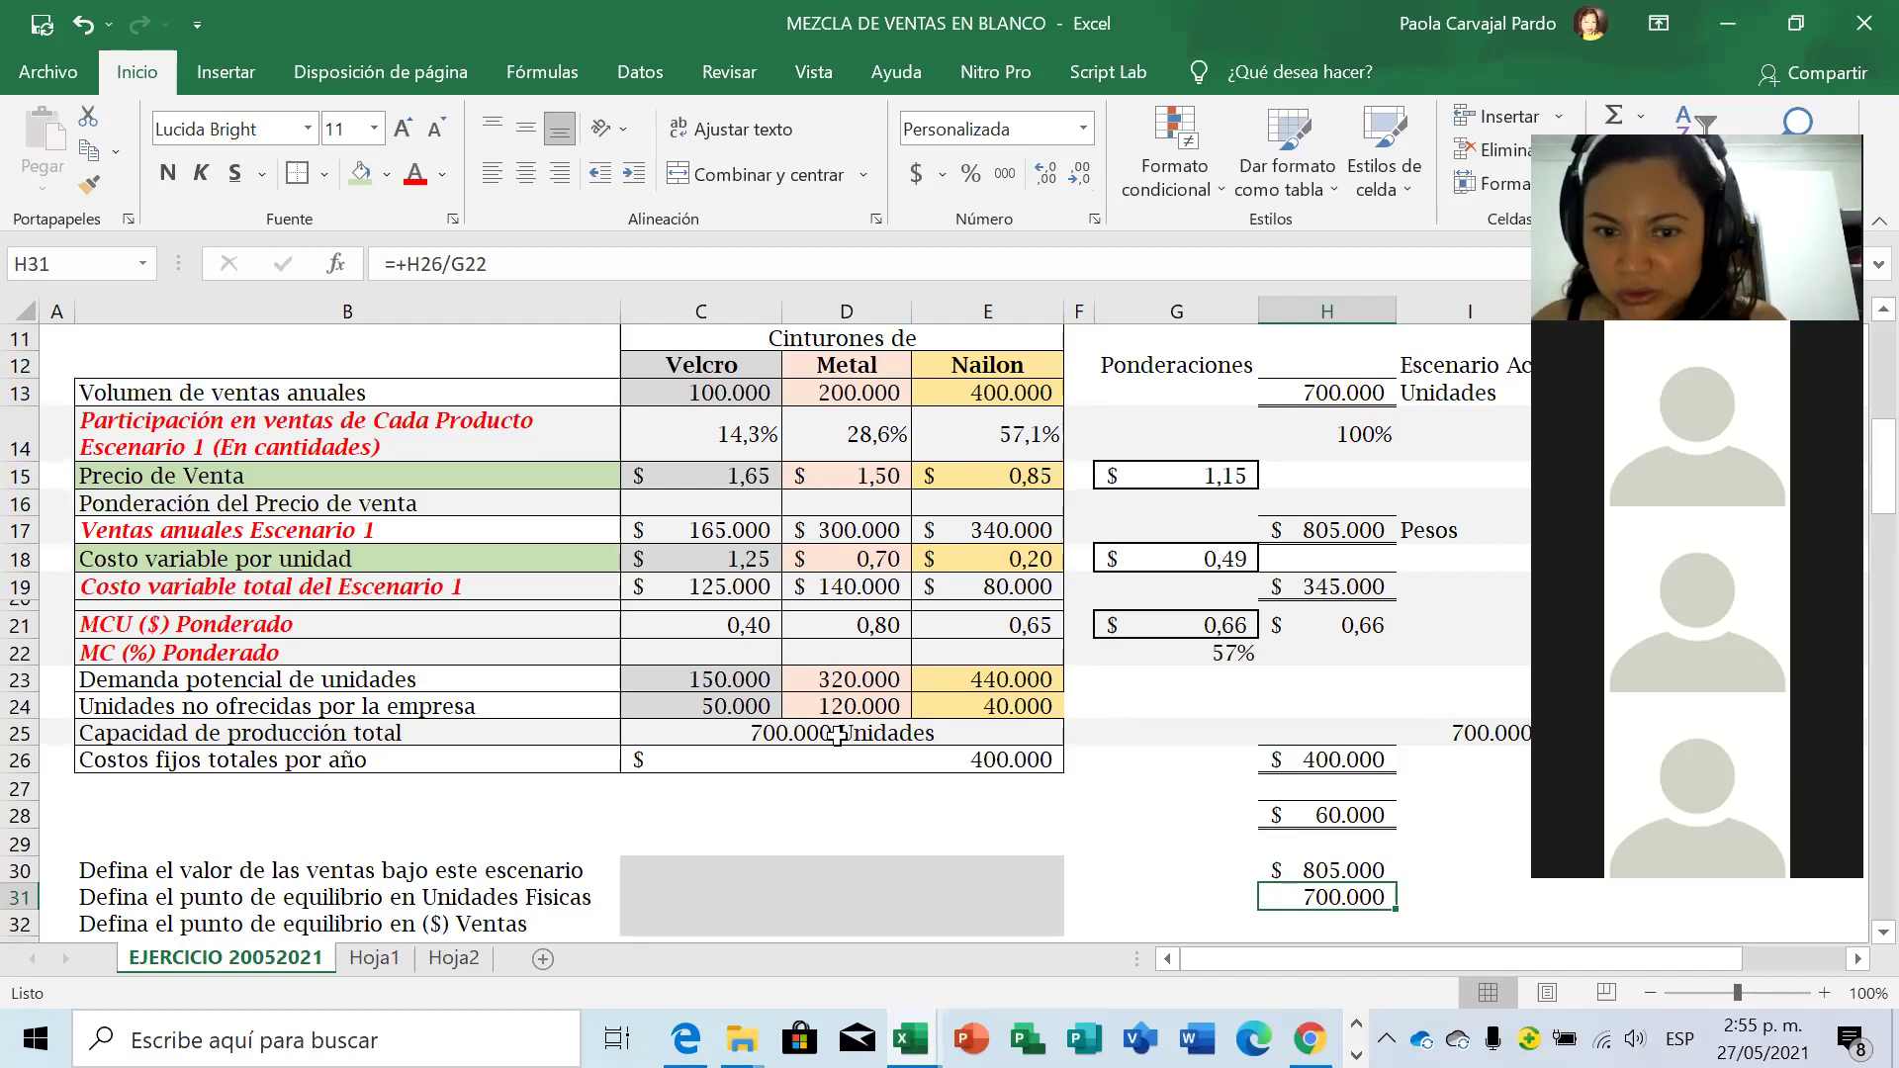
{"action": "key", "text": "Left"}
{"action": "key", "text": "Left"}
{"action": "key", "text": "Left"}
{"action": "key", "text": "Left"}
{"action": "key", "text": "Left"}
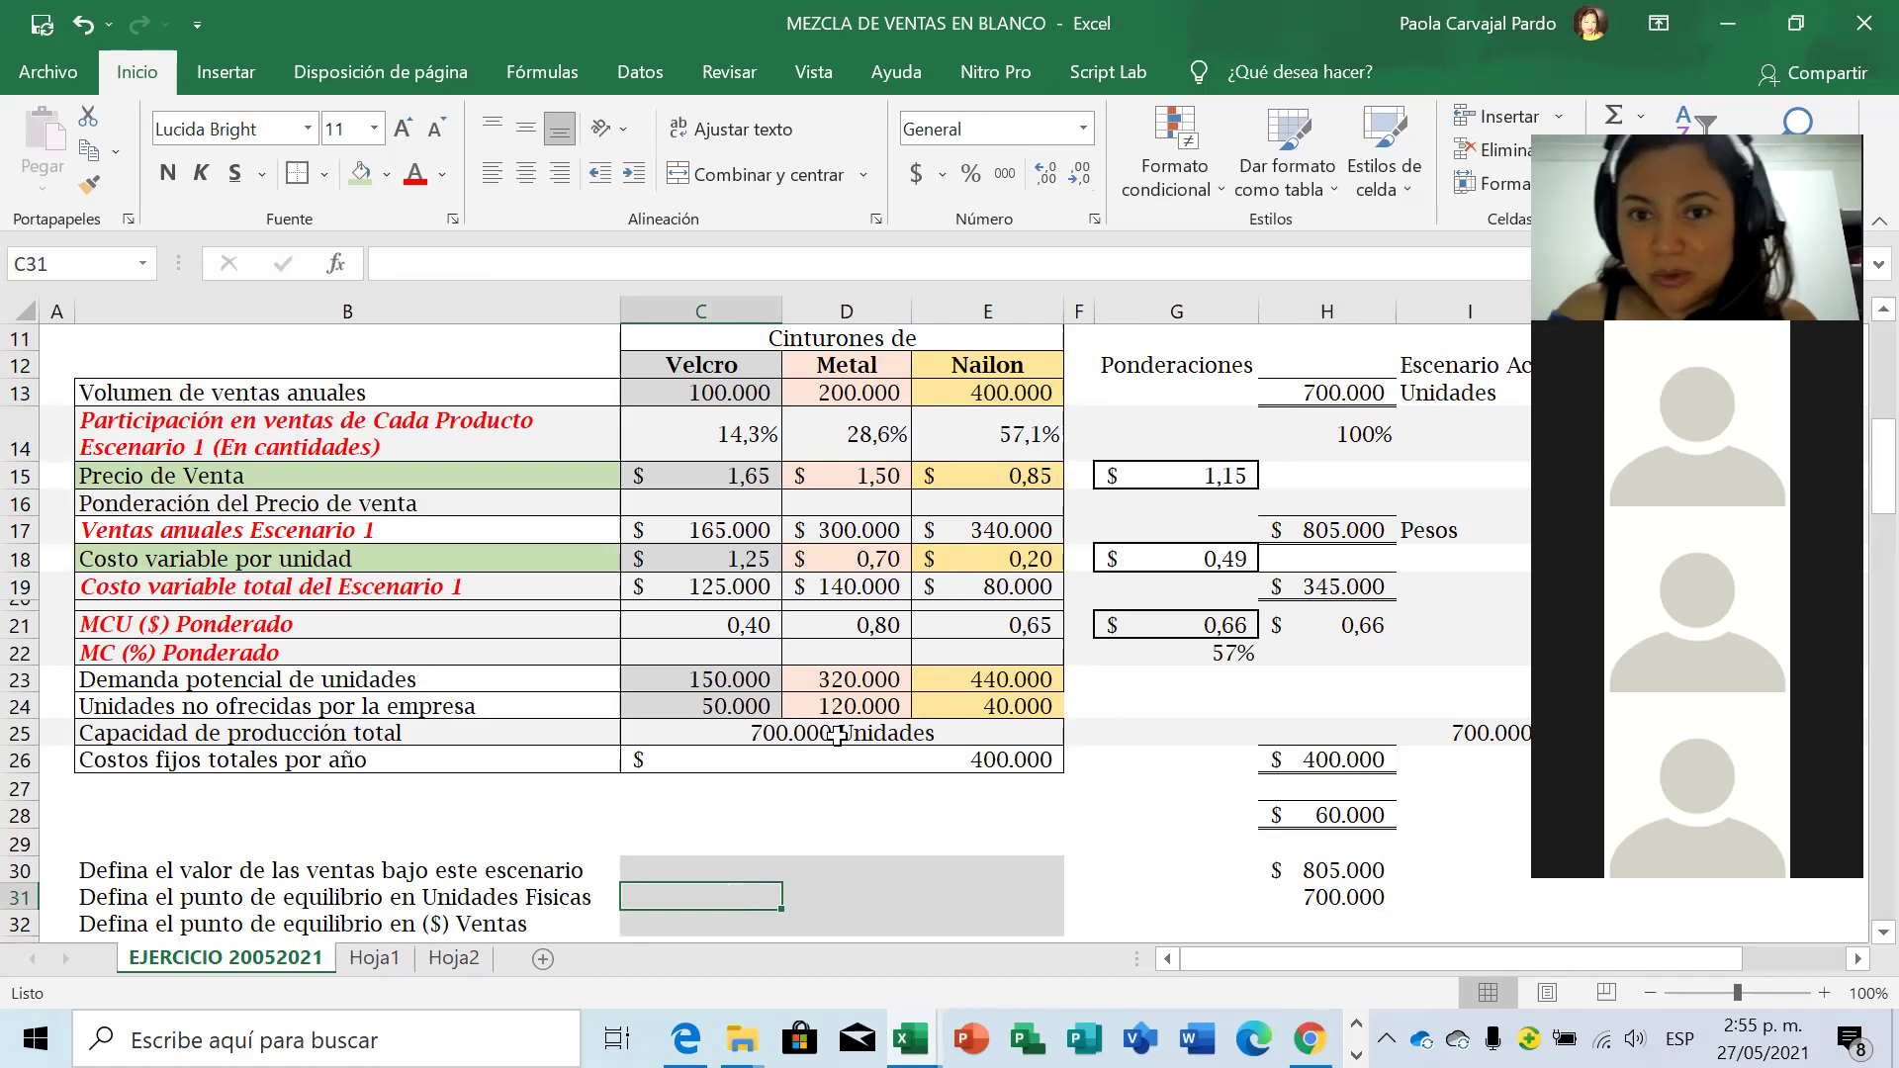
{"action": "key", "text": "Right"}
{"action": "key", "text": "Right"}
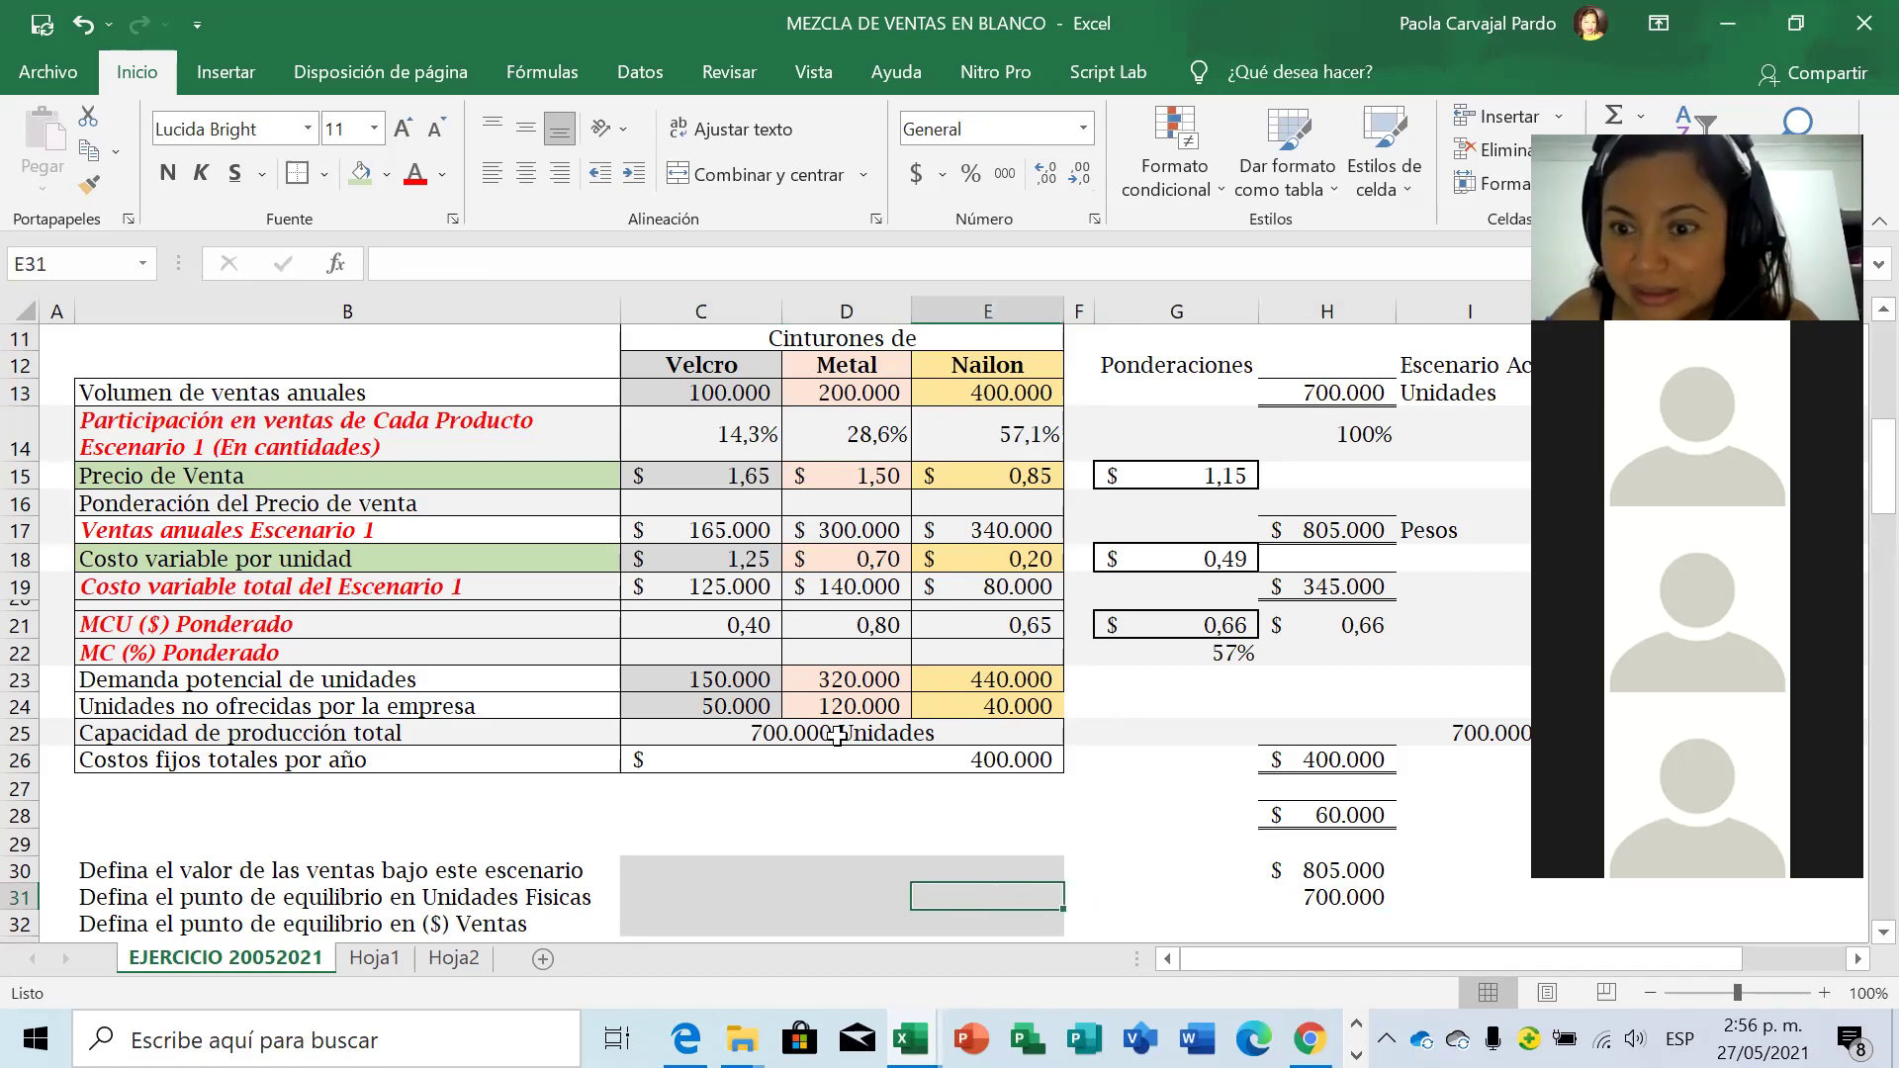
{"action": "key", "text": "Right"}
{"action": "key", "text": "Right"}
{"action": "key", "text": "Right"}
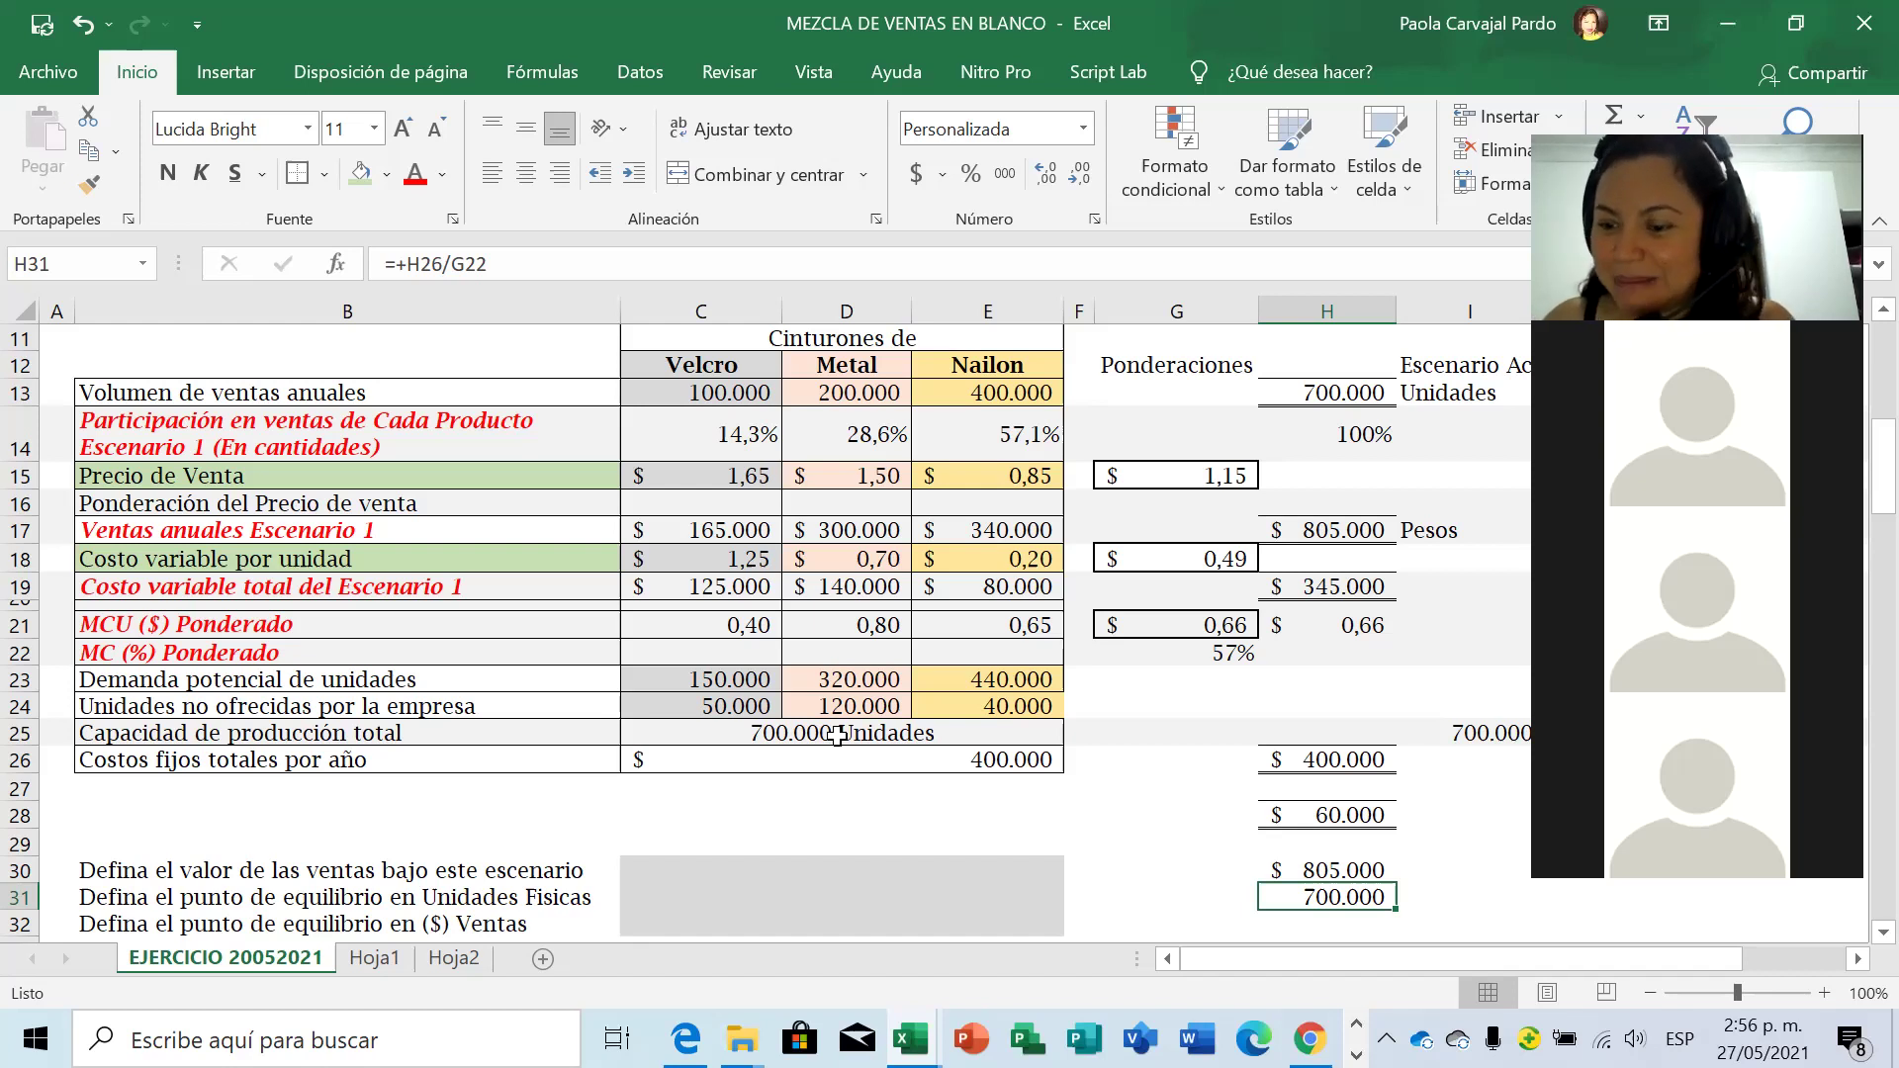
{"action": "key", "text": "Down"}
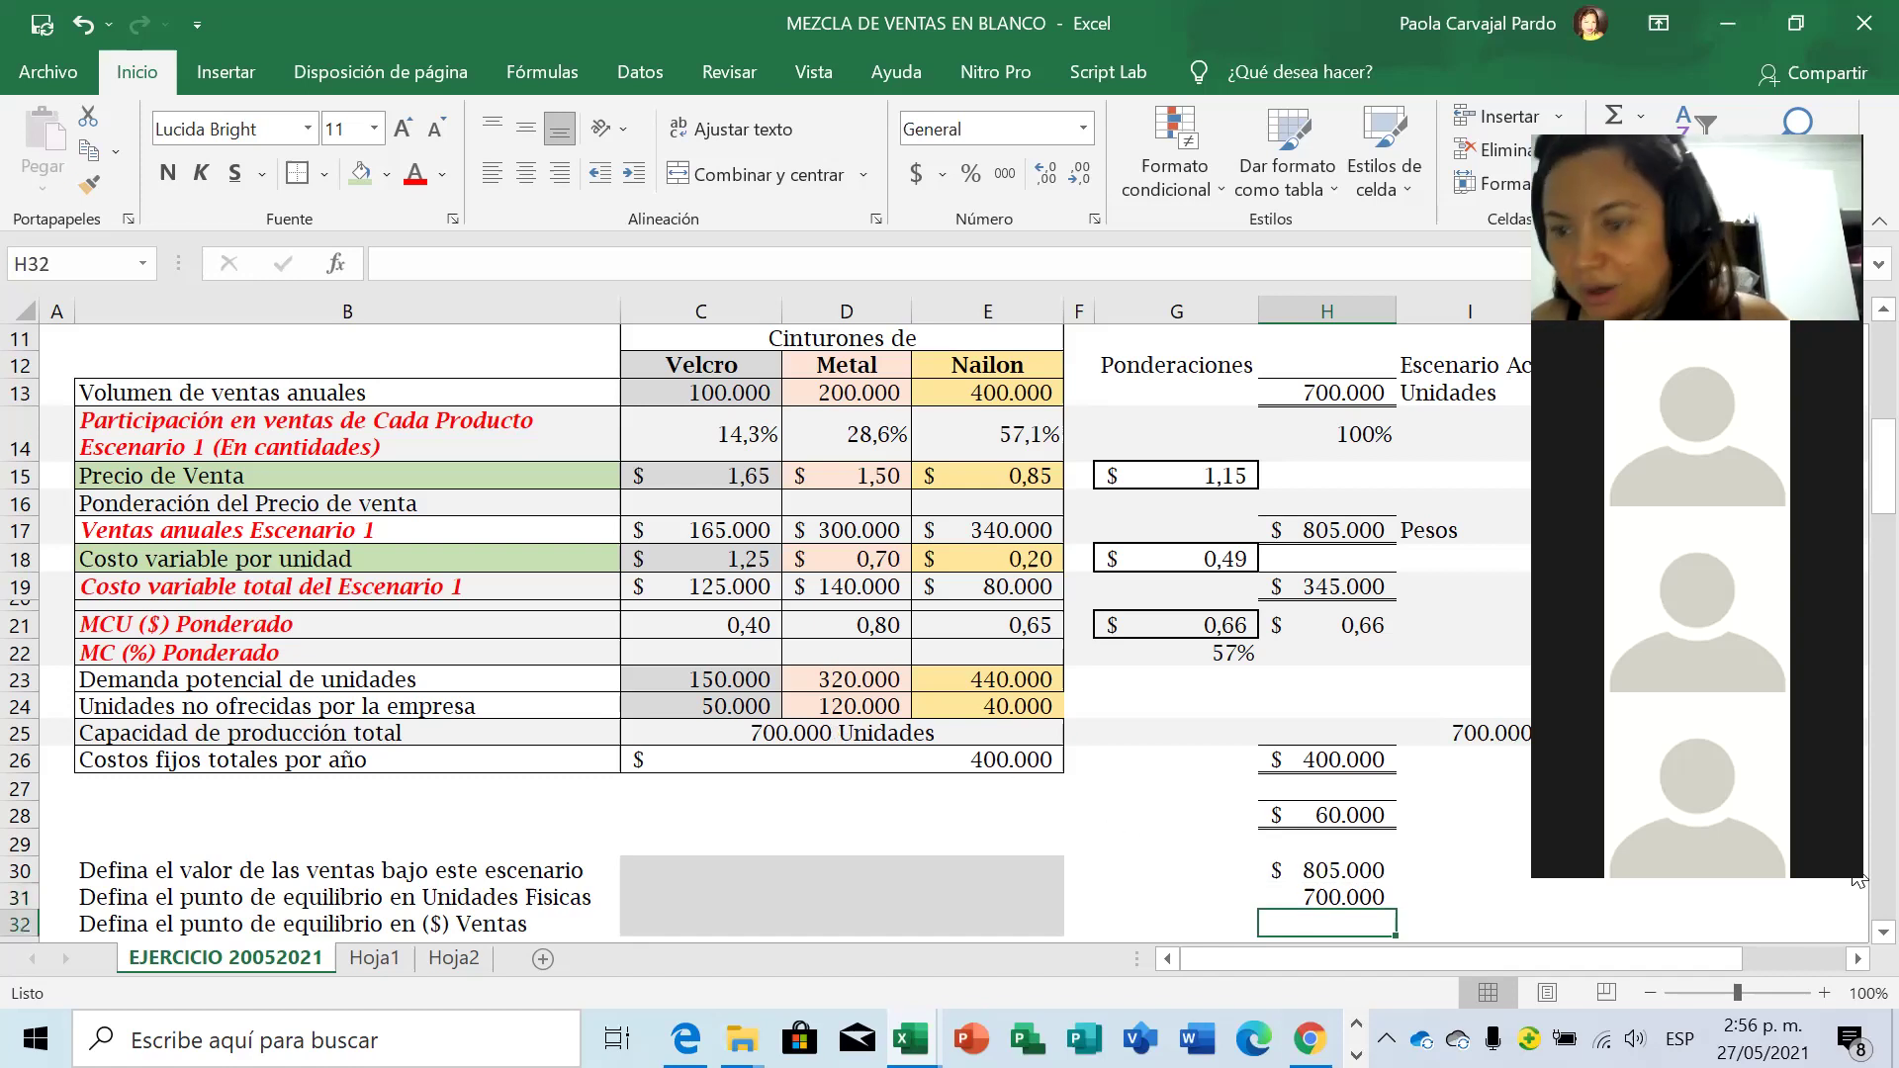
Enter =+H26/G21 in H32 and drop its decimals, showing $ 608.696.
{"action": "scroll", "coordinate": [1856, 947], "scroll_direction": "down", "scroll_amount": 1}
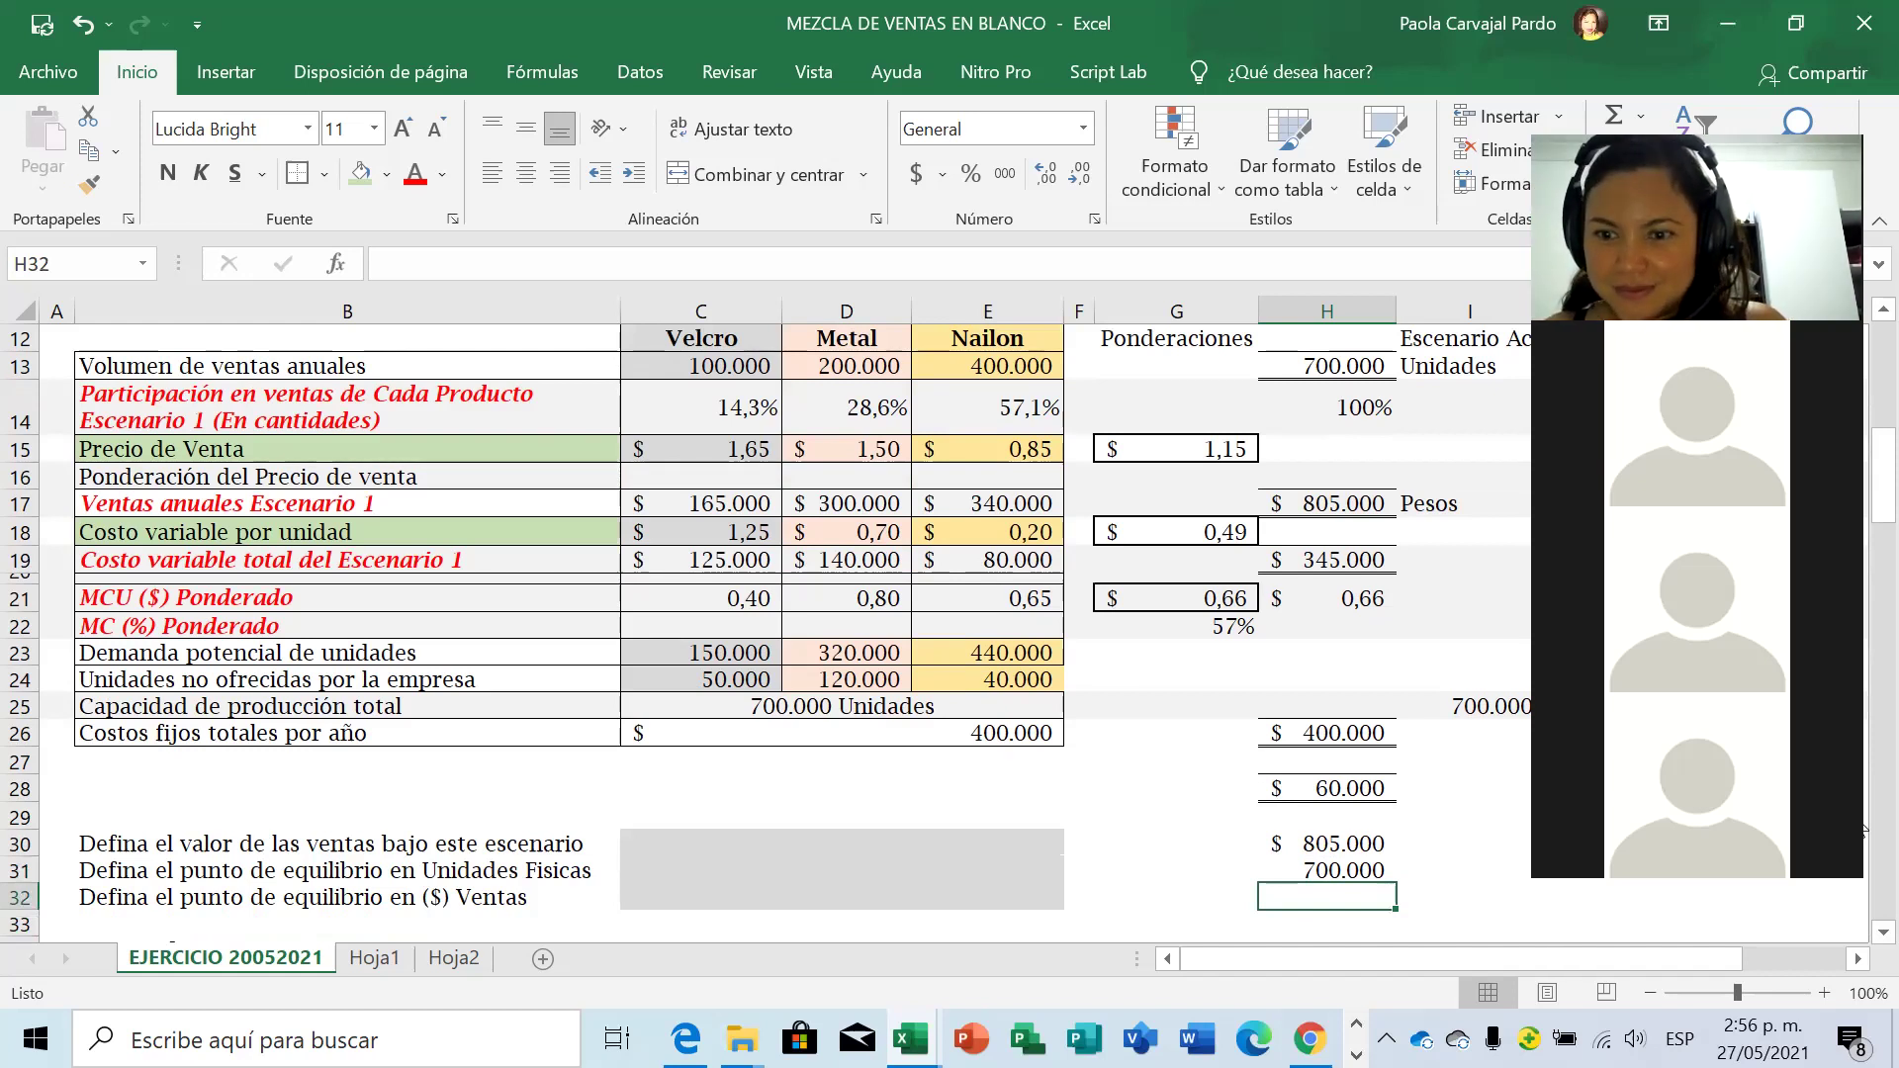
{"action": "type", "text": "+"}
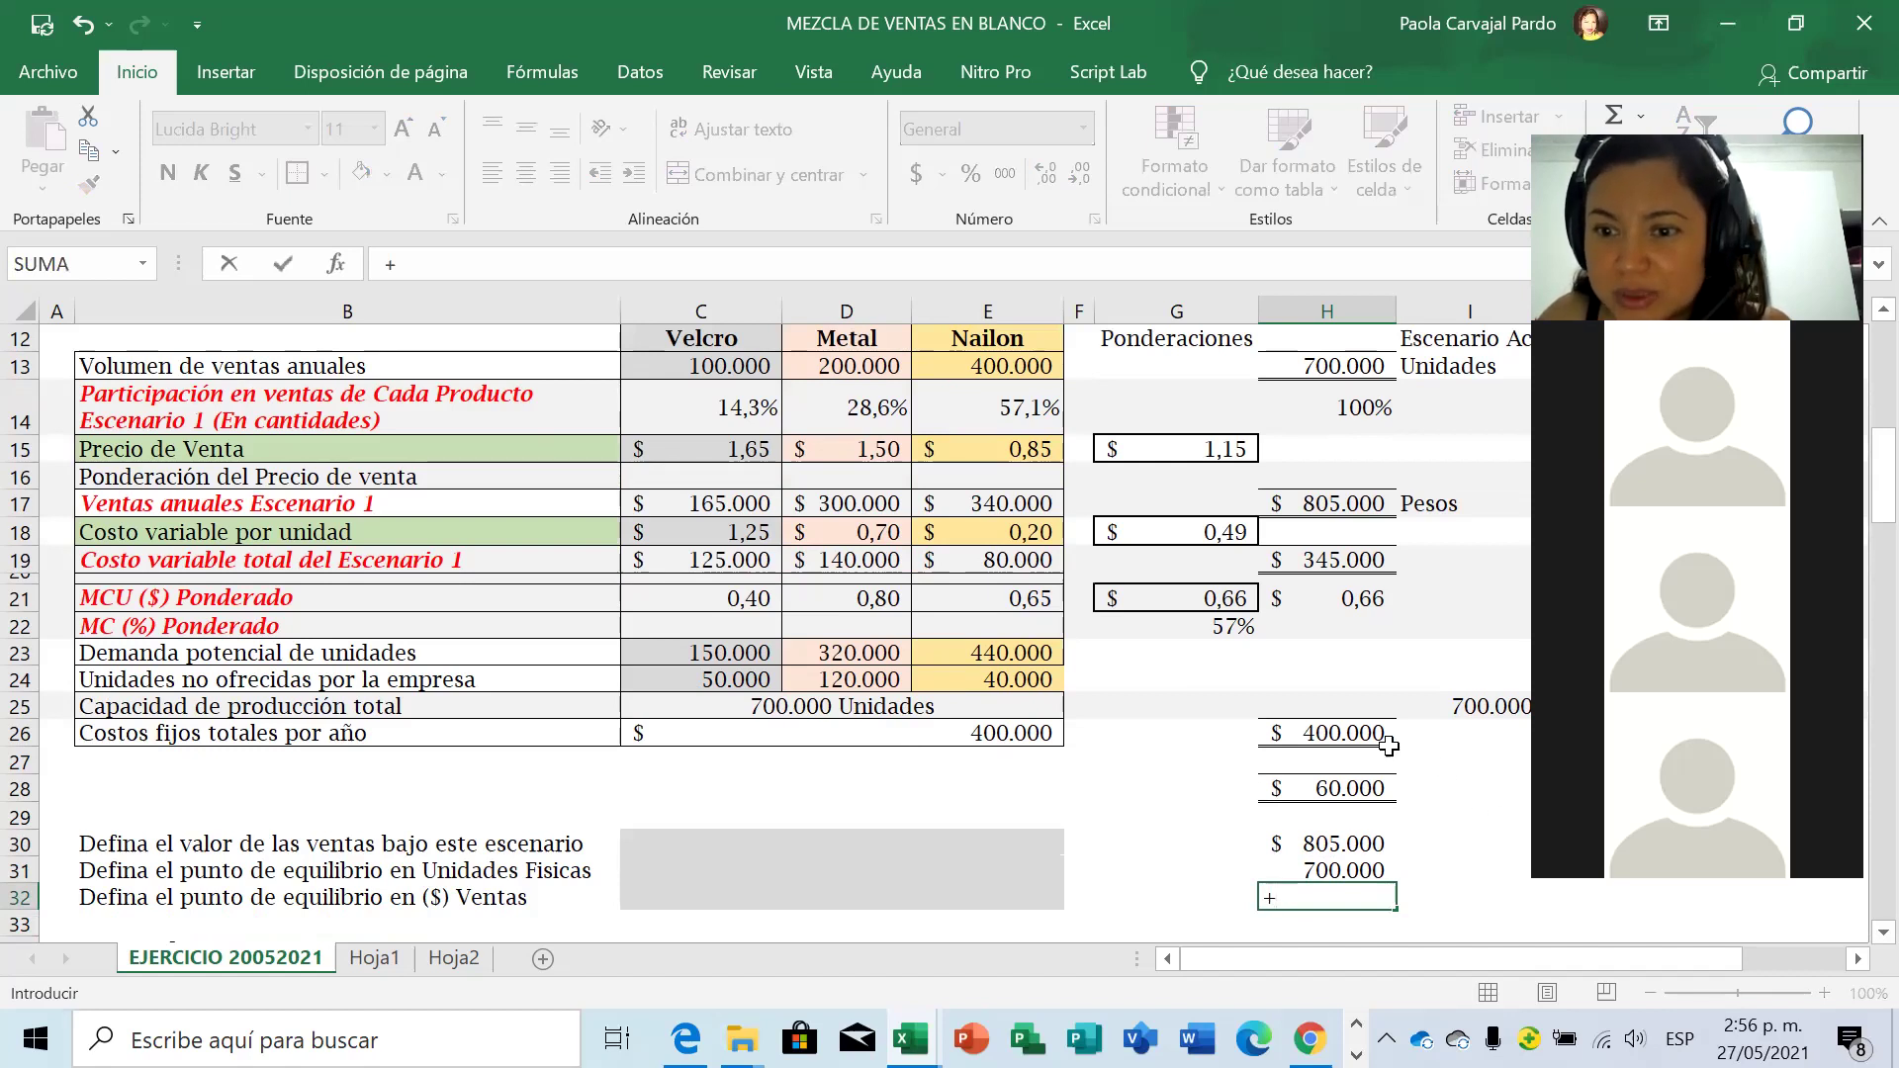
{"action": "left_click", "coordinate": [1347, 734]}
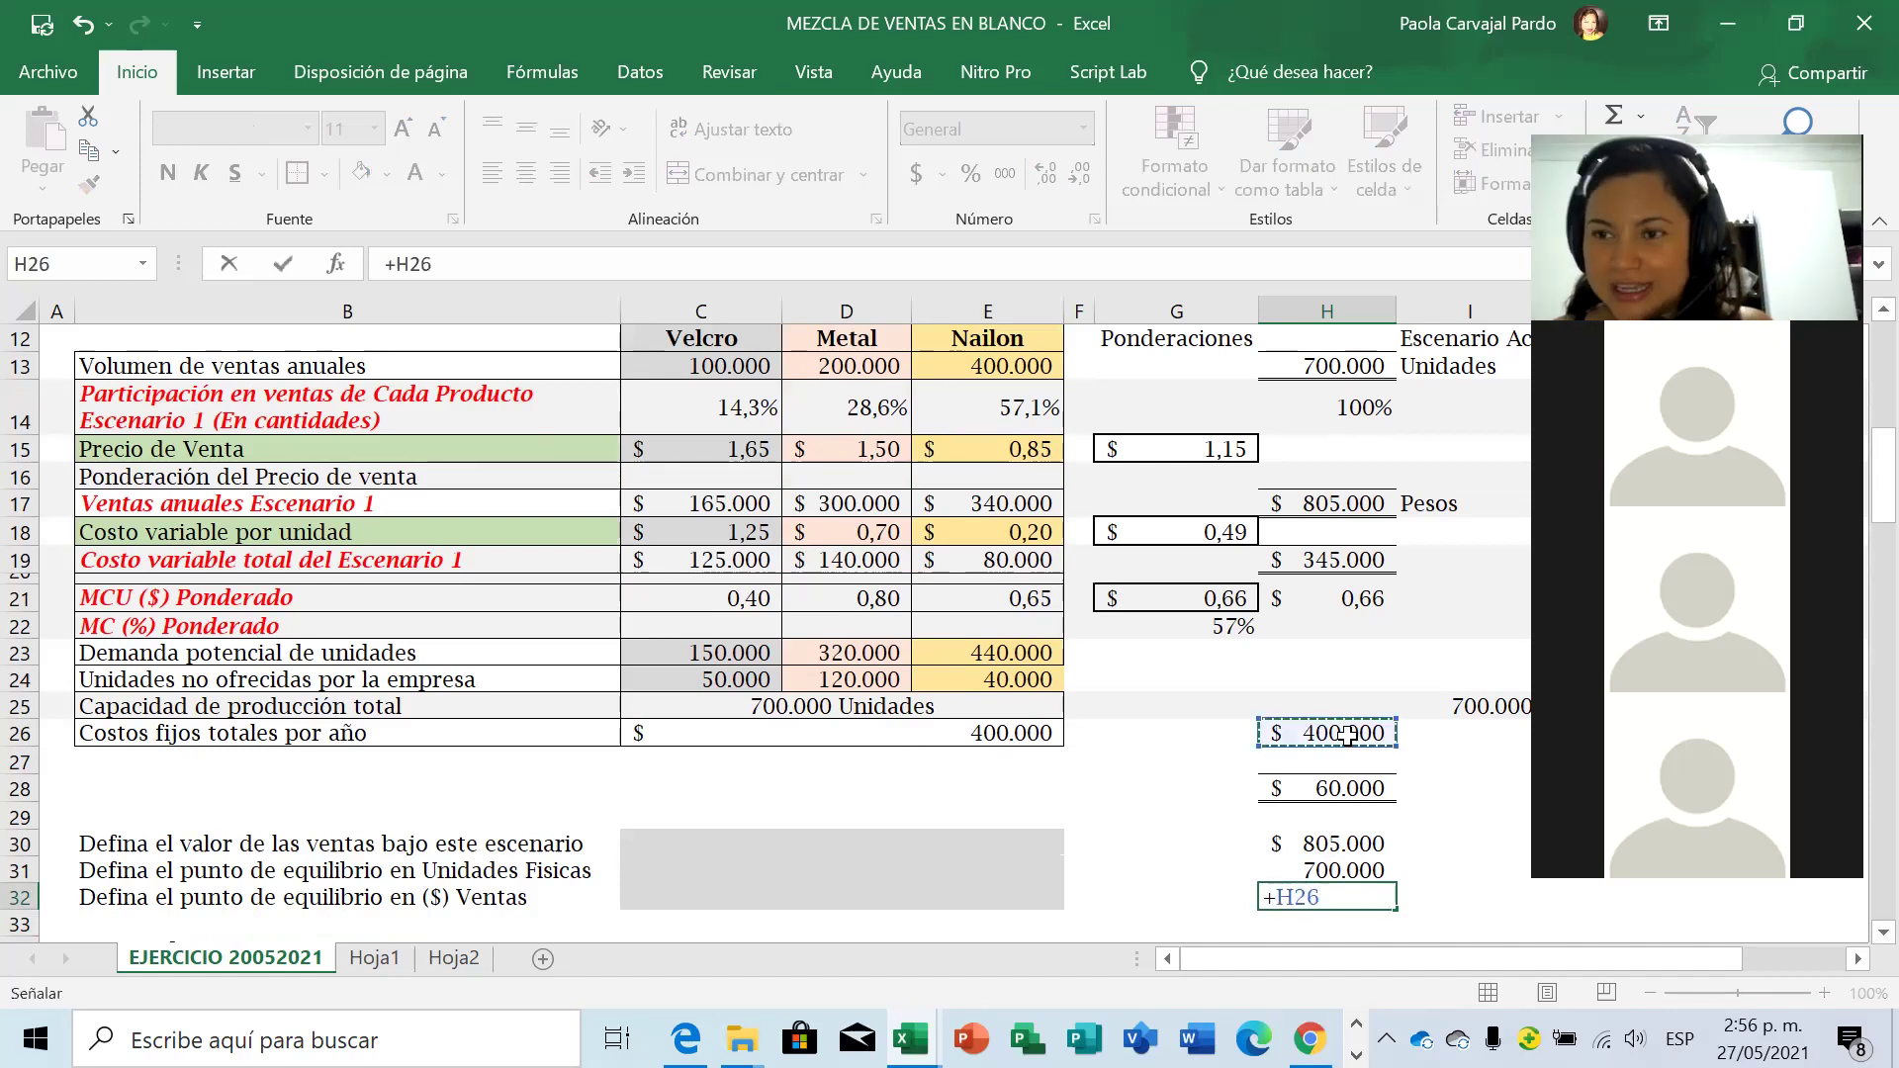
{"action": "type", "text": "/"}
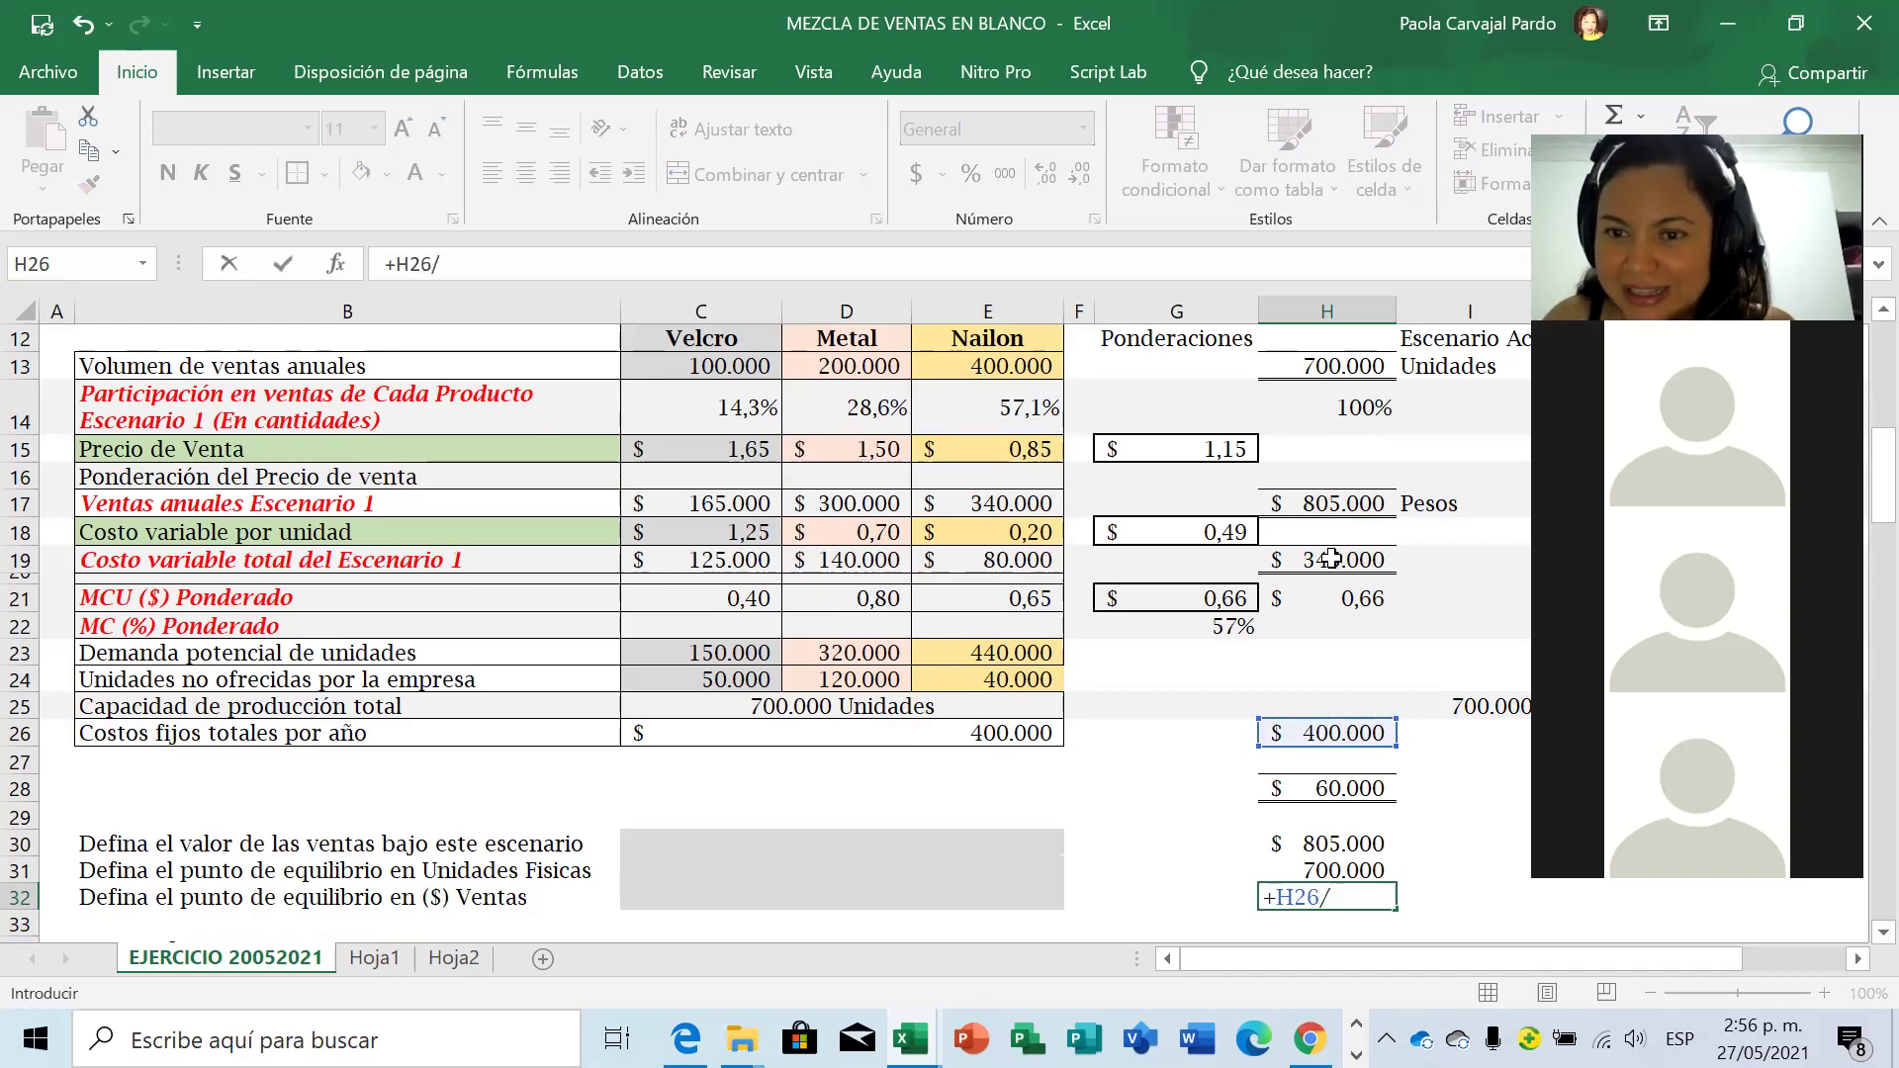
{"action": "left_click", "coordinate": [1223, 598]}
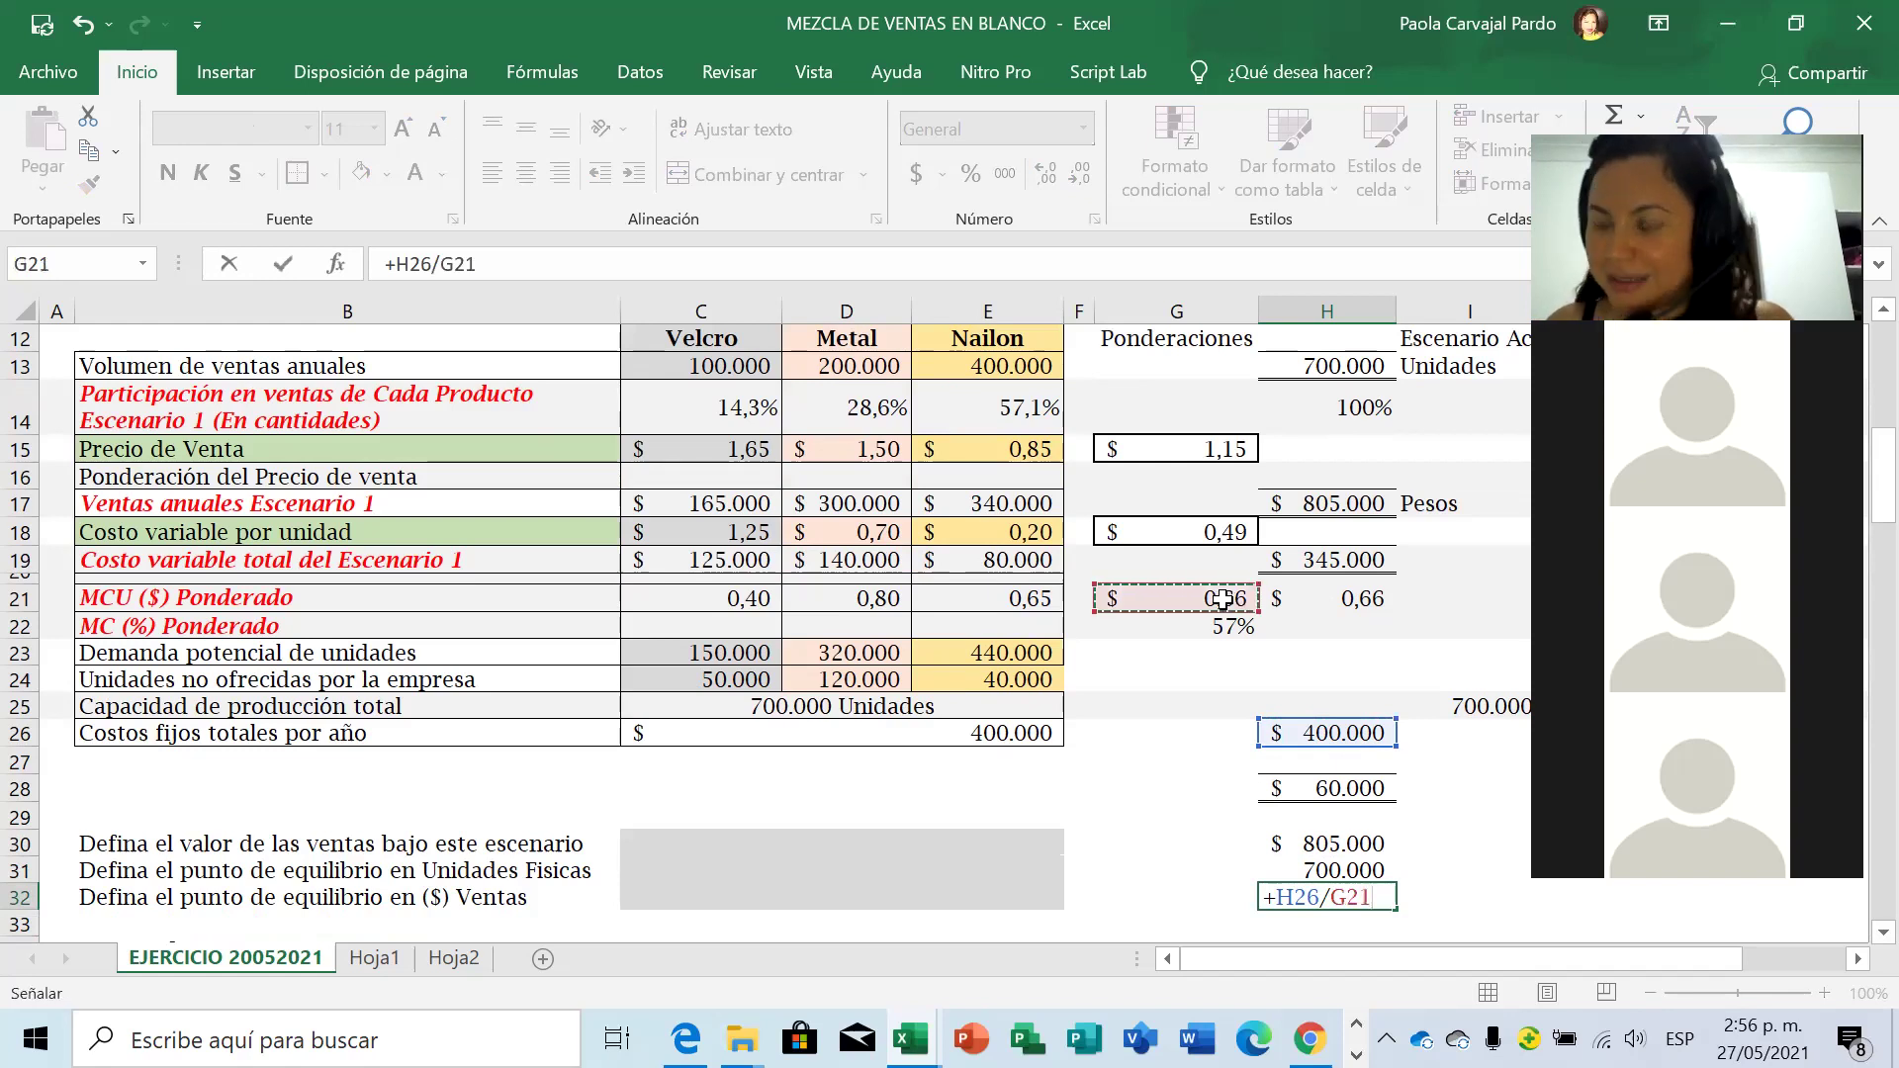
{"action": "key", "text": "Return"}
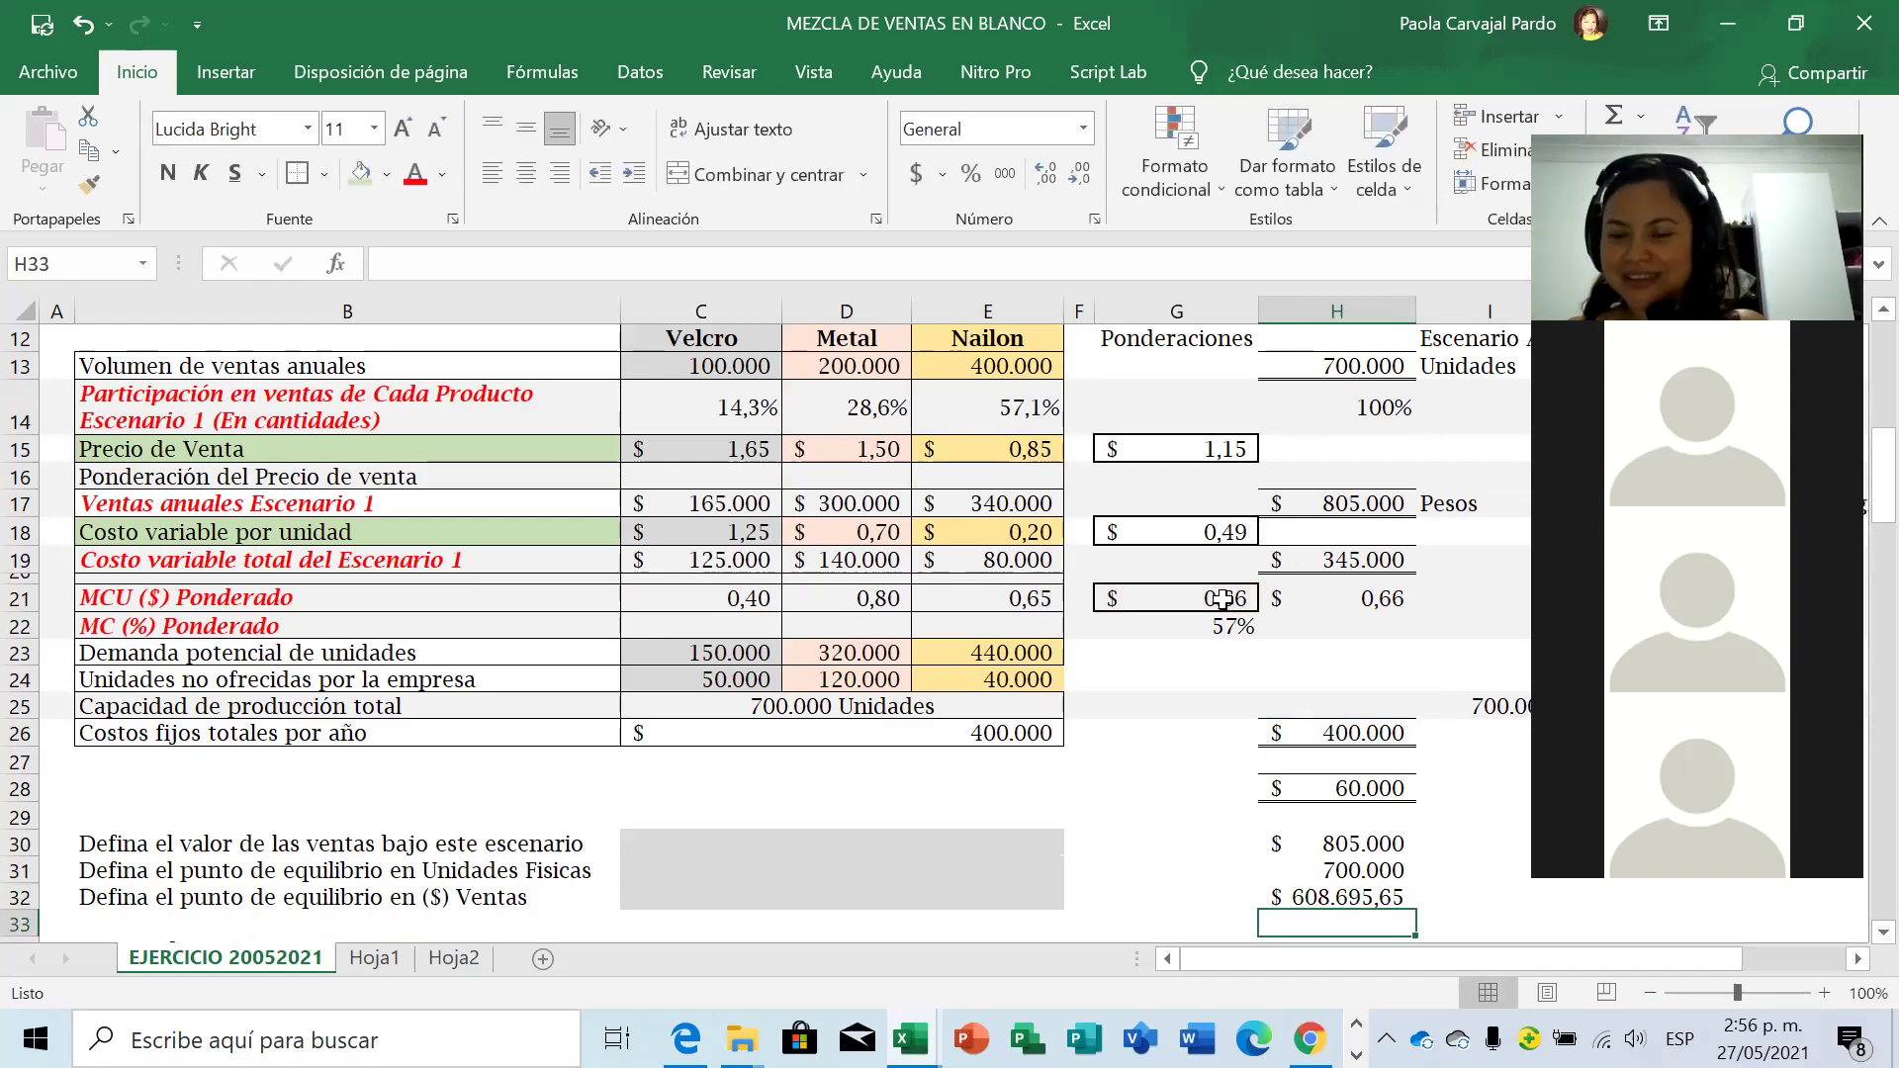
{"action": "key", "text": "Up"}
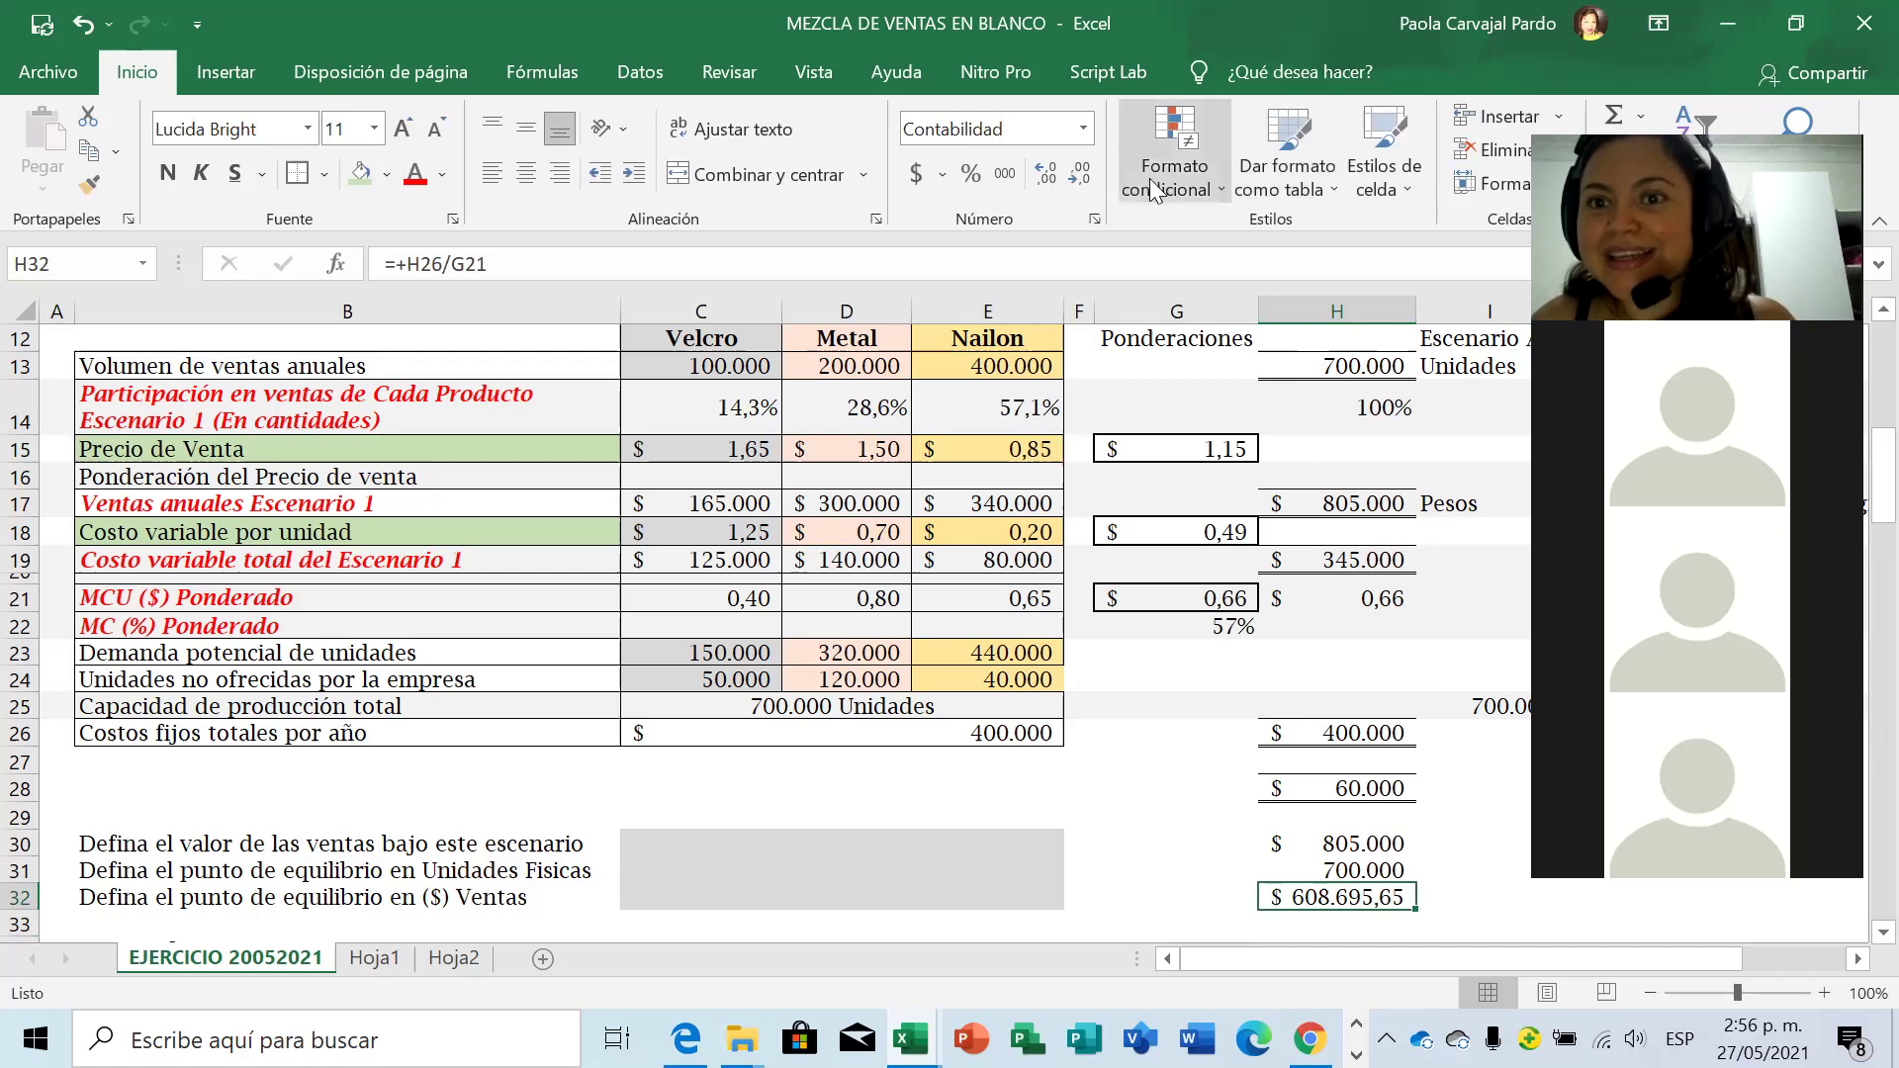
{"action": "left_click", "coordinate": [1081, 178]}
{"action": "left_click", "coordinate": [1081, 178]}
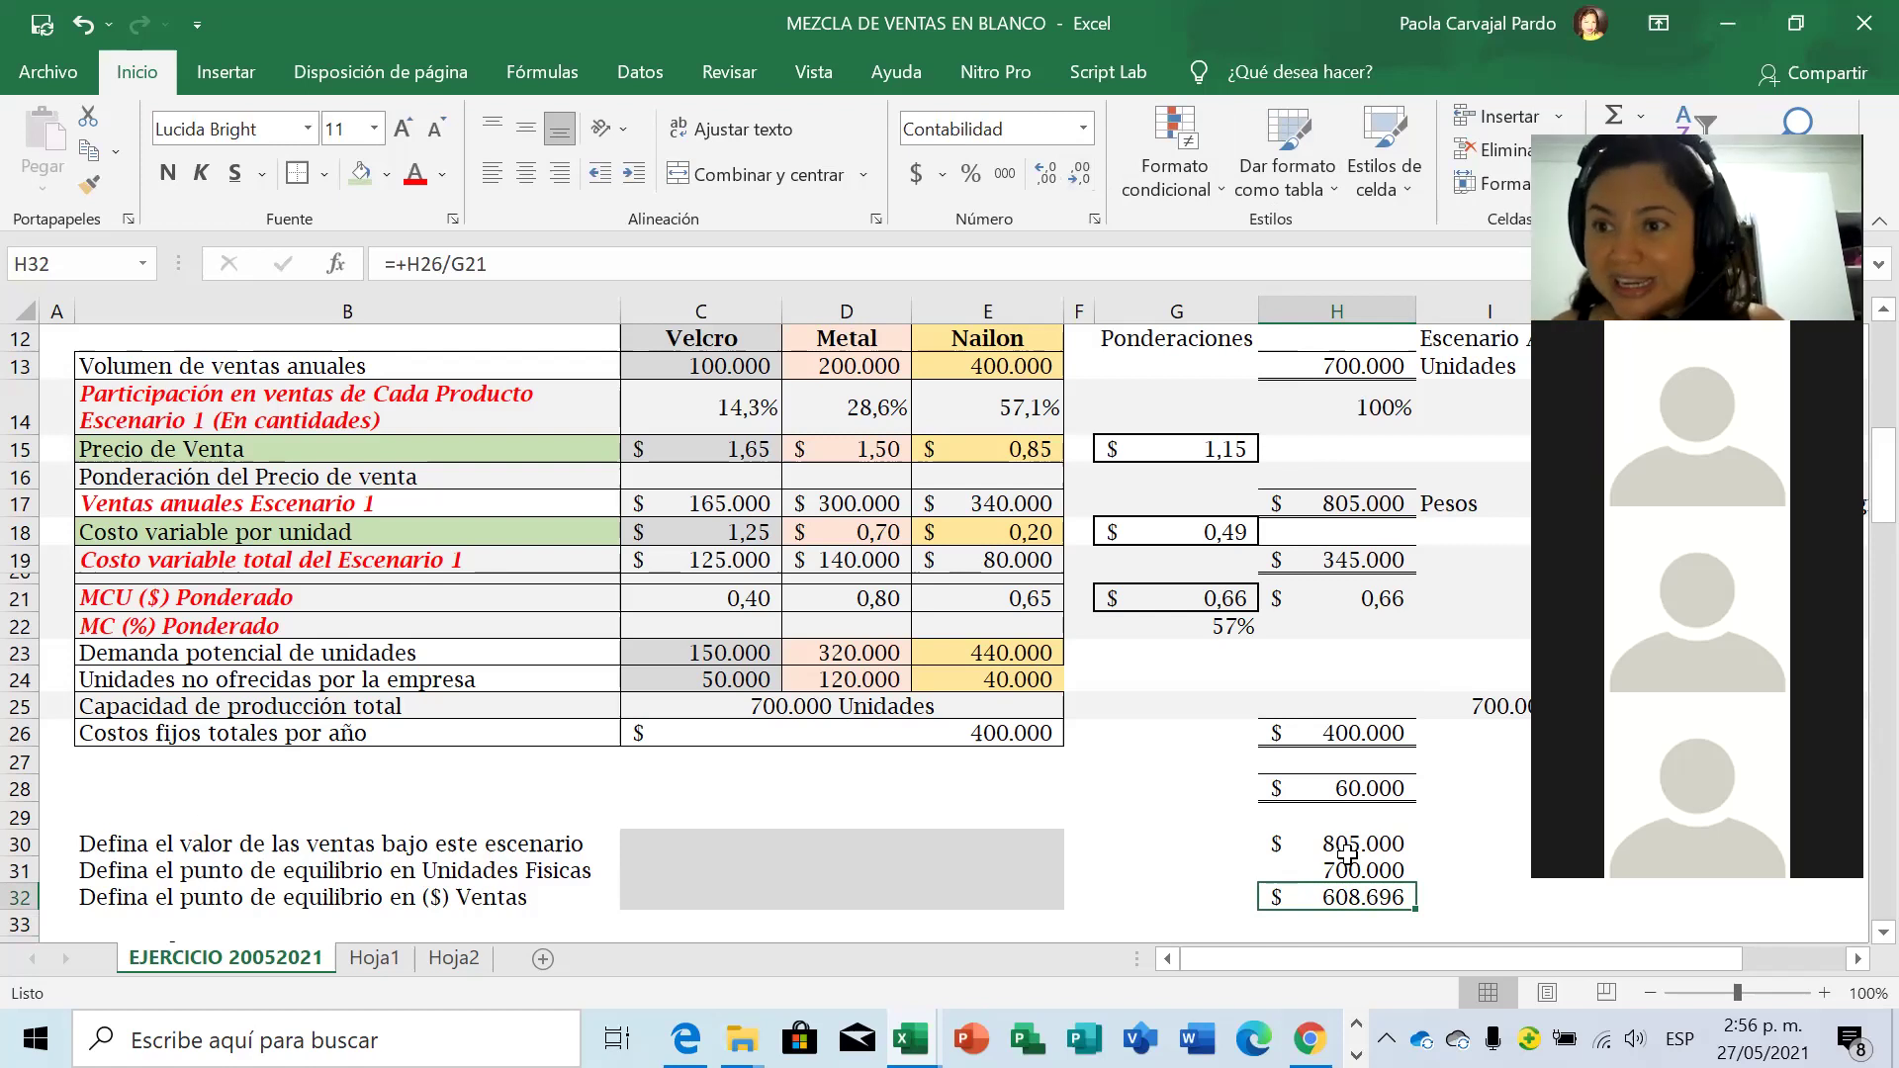
Label the H28 profit with 'Utilidad del Escenario' in I28.
{"action": "left_click", "coordinate": [1341, 786]}
{"action": "key", "text": "Right"}
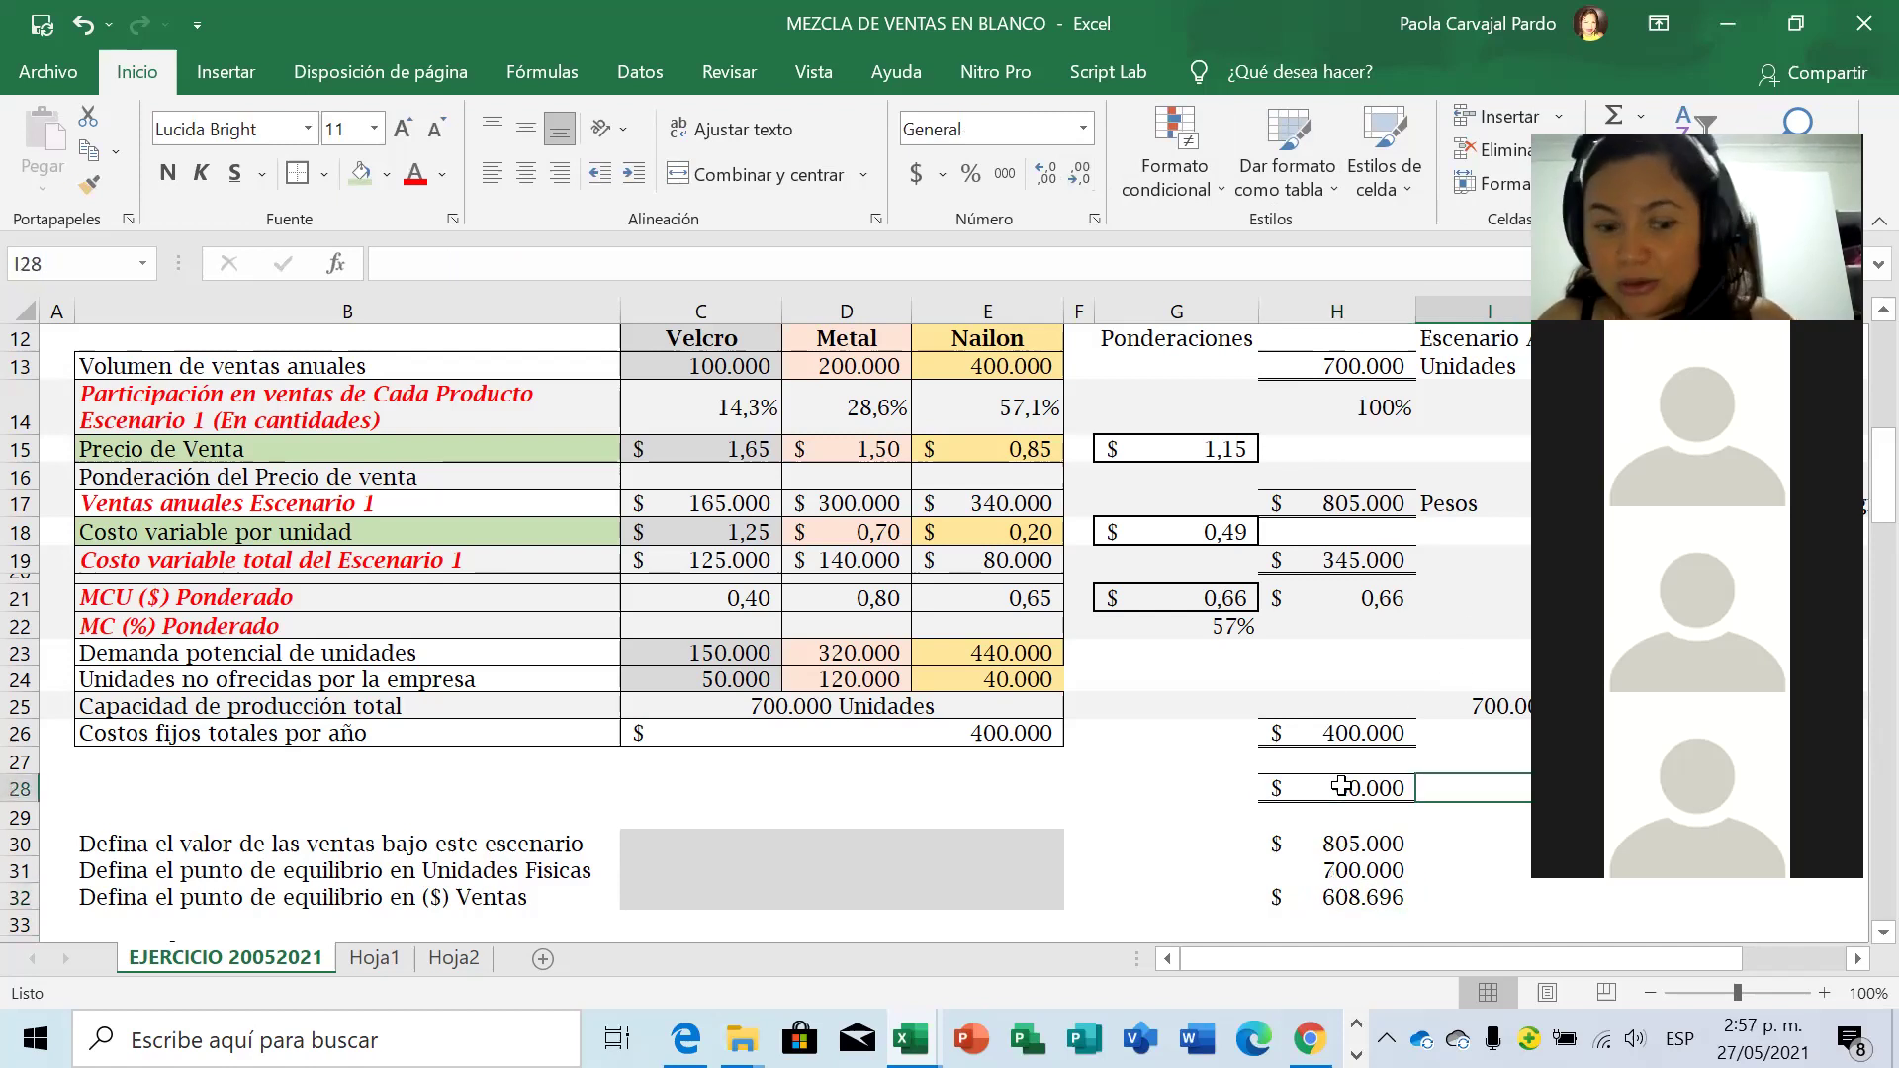
{"action": "type", "text": "Utilidad "}
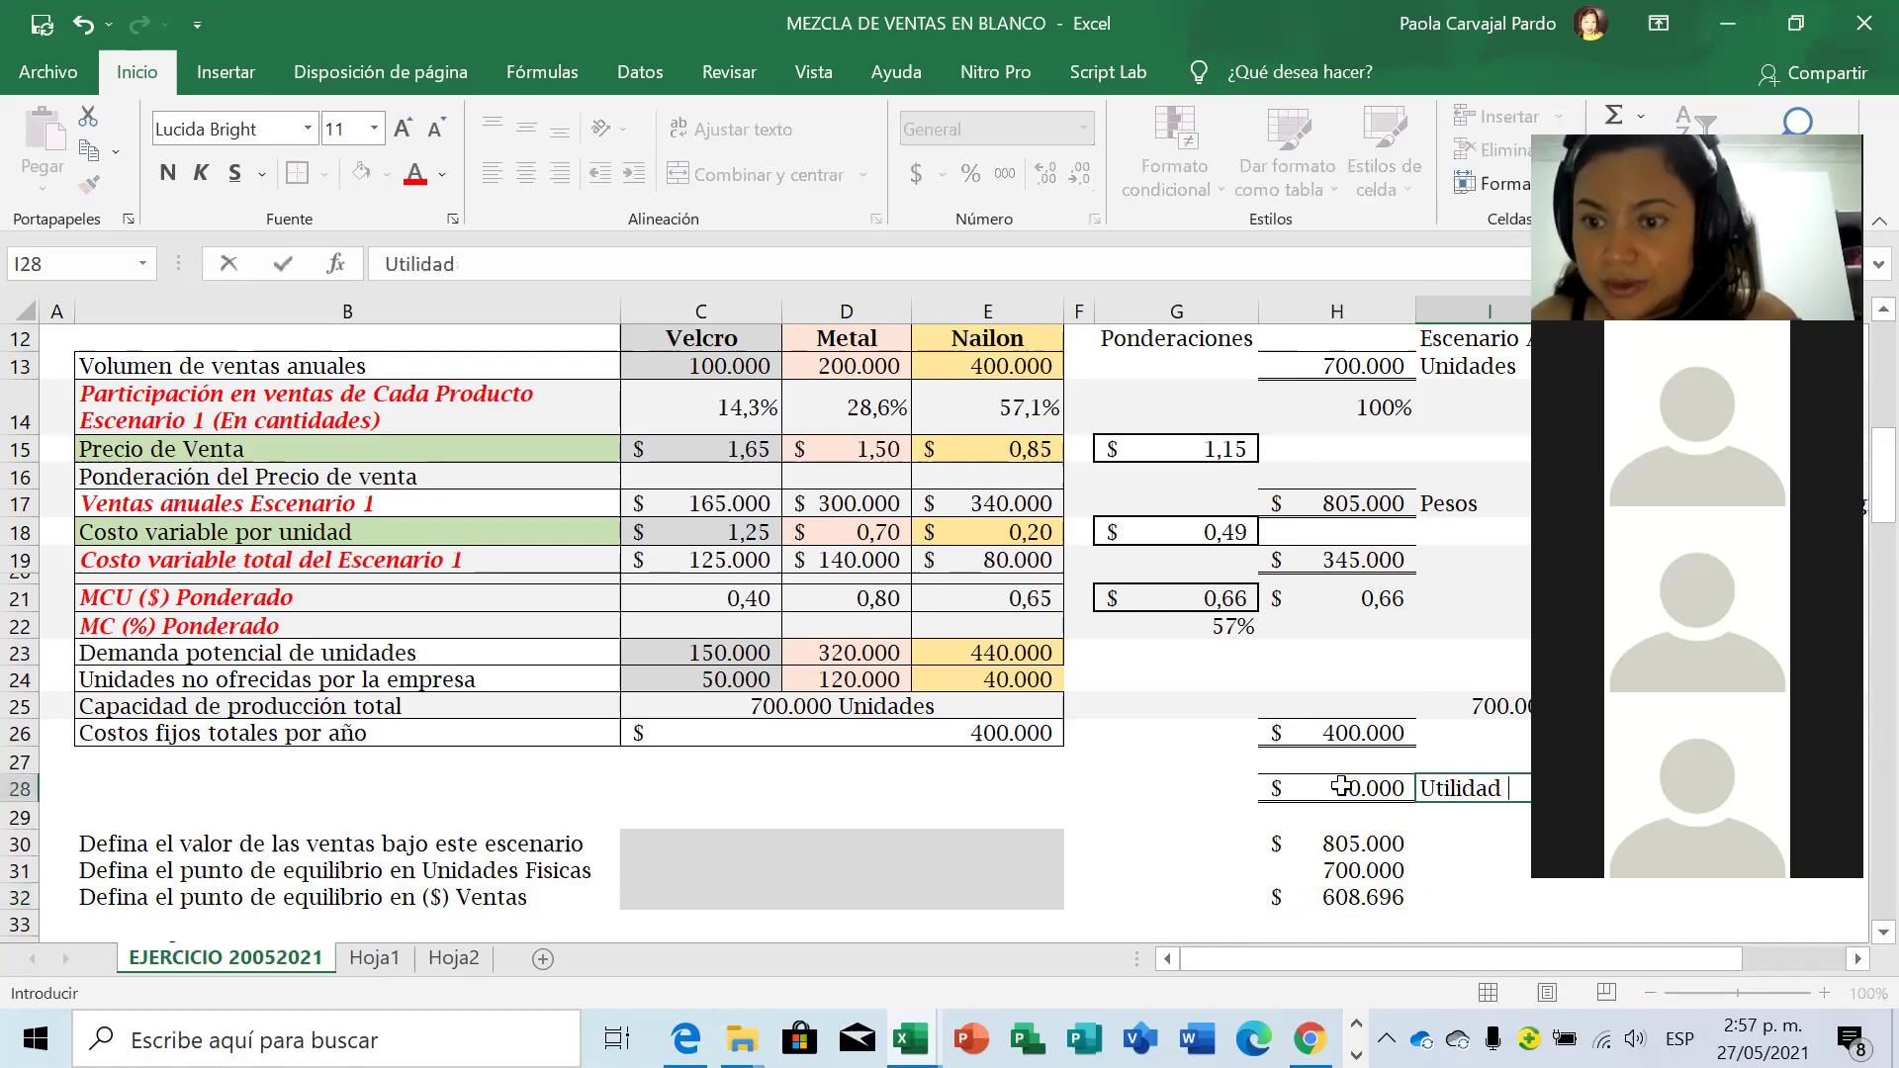
{"action": "type", "text": "del Escenario"}
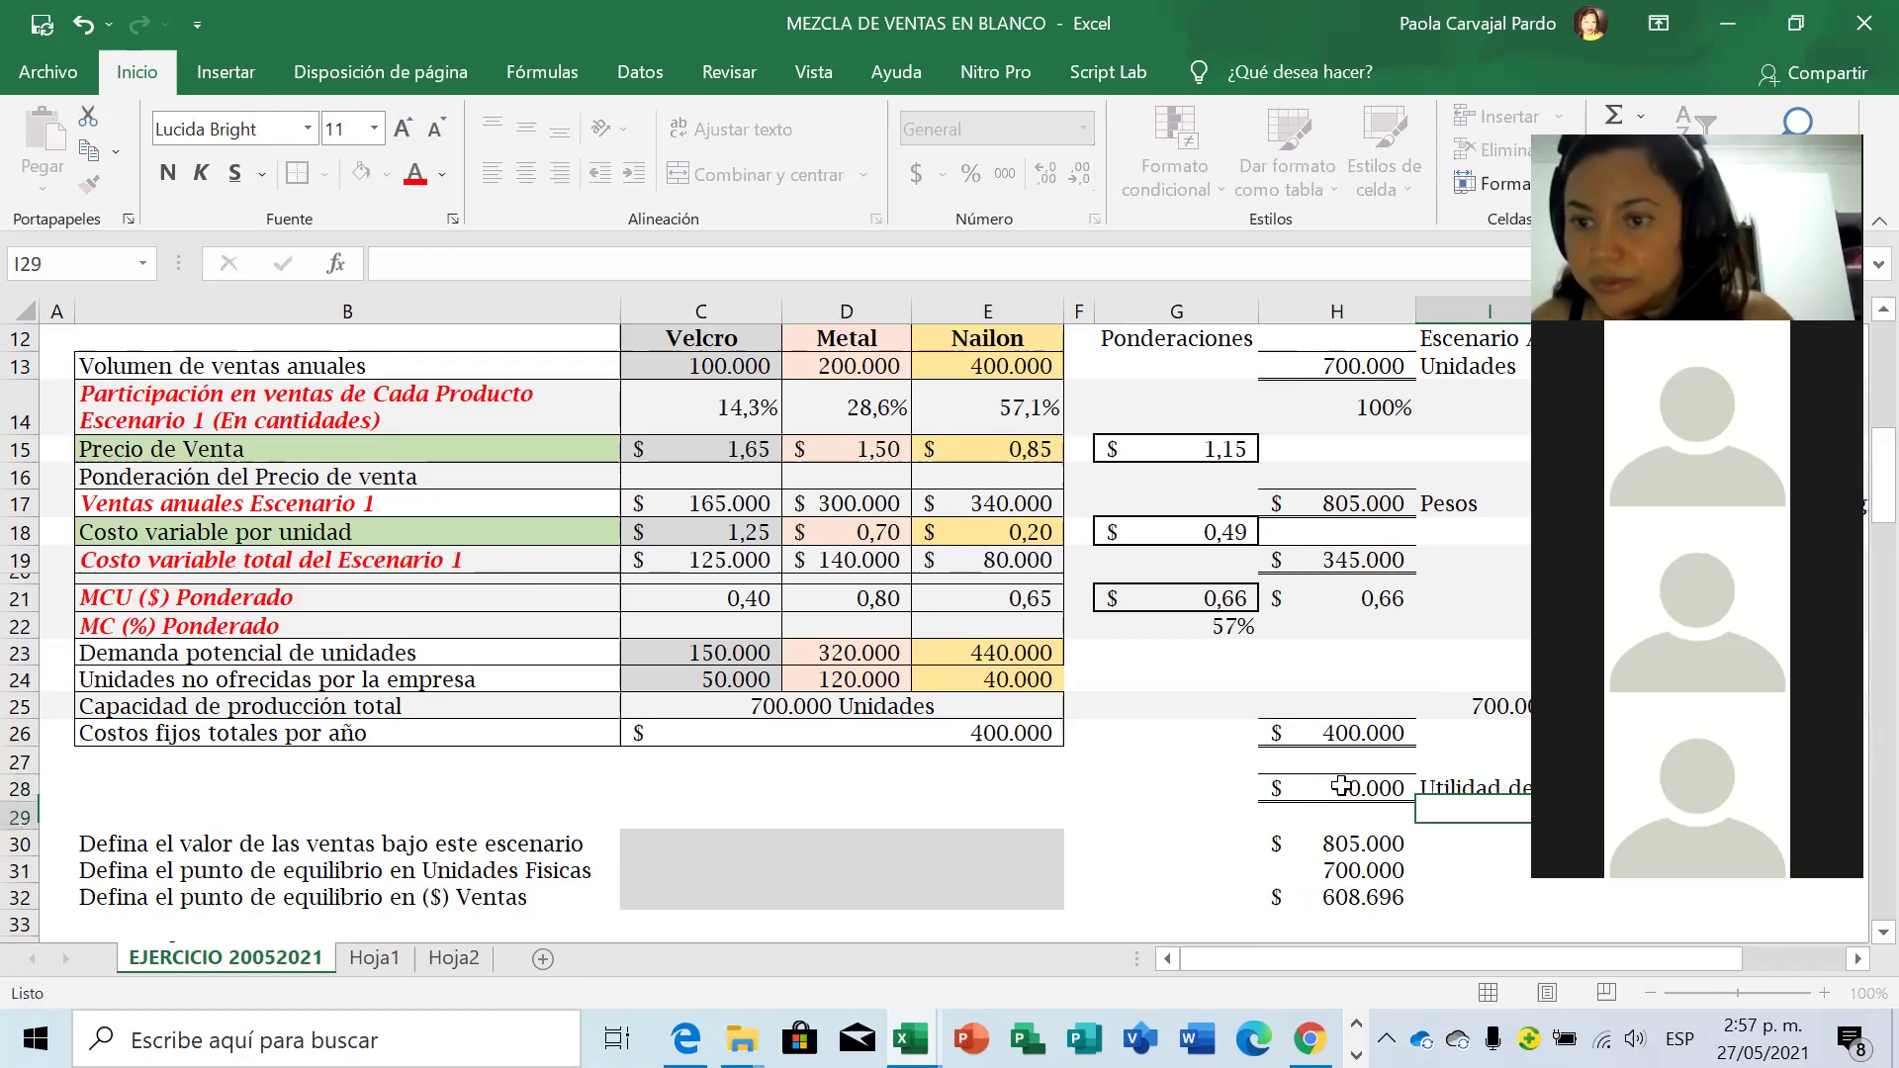
{"action": "key", "text": "Return"}
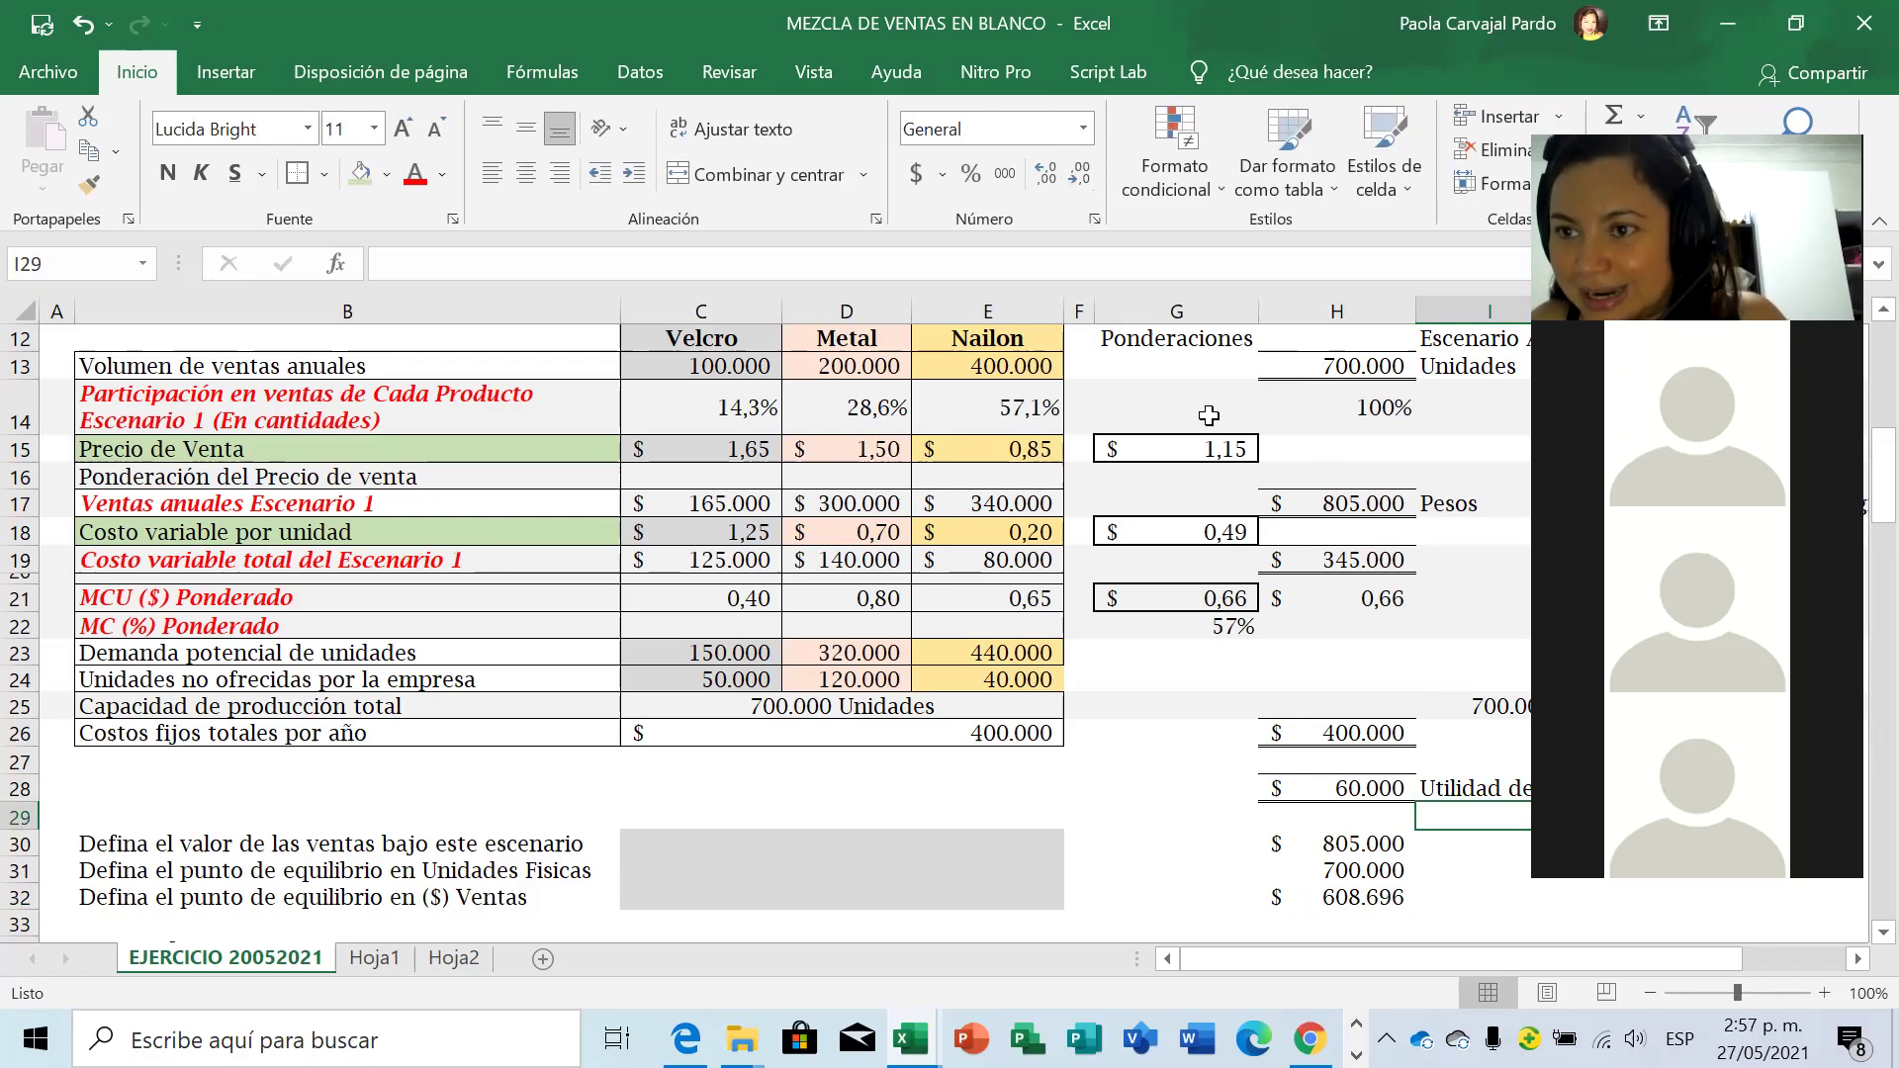
{"action": "left_click", "coordinate": [1337, 788]}
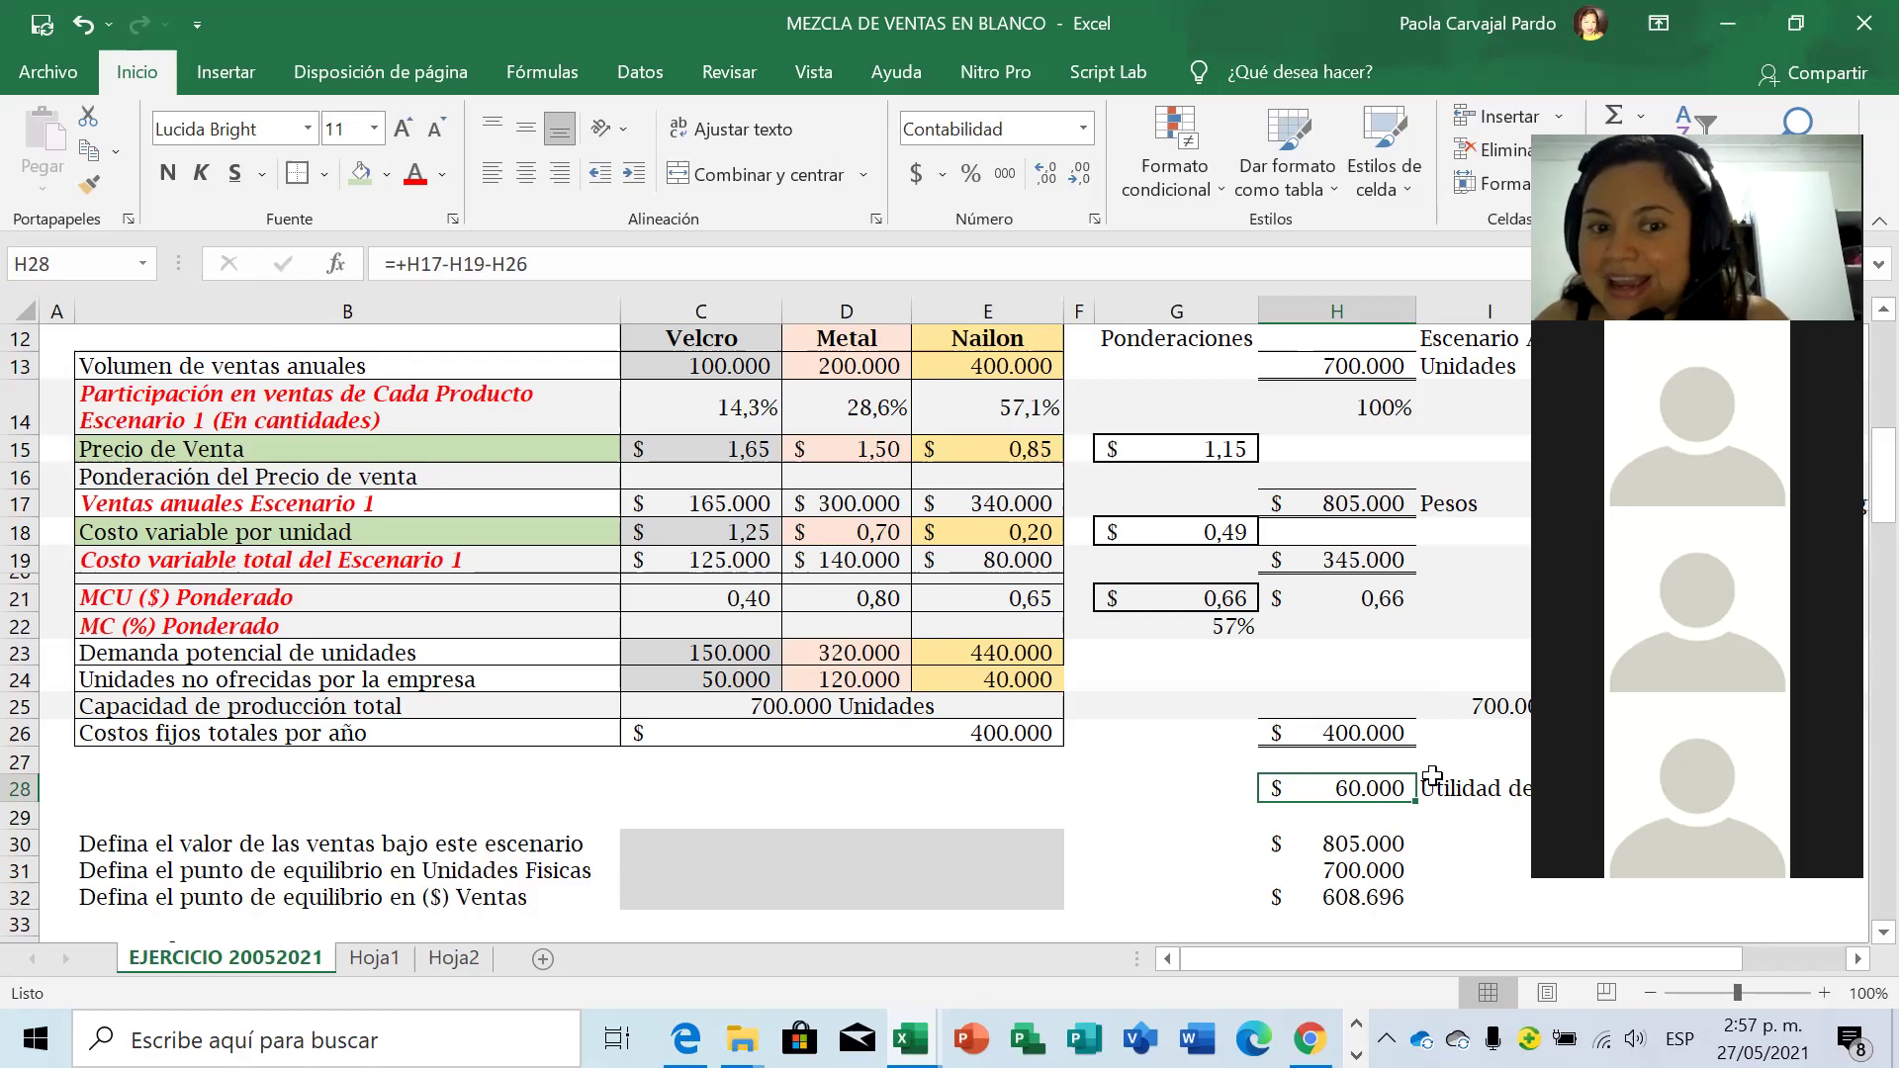
Enter =+H32*C14 in C32 for Velcro's share of break-even sales.
{"action": "left_click", "coordinate": [1357, 902]}
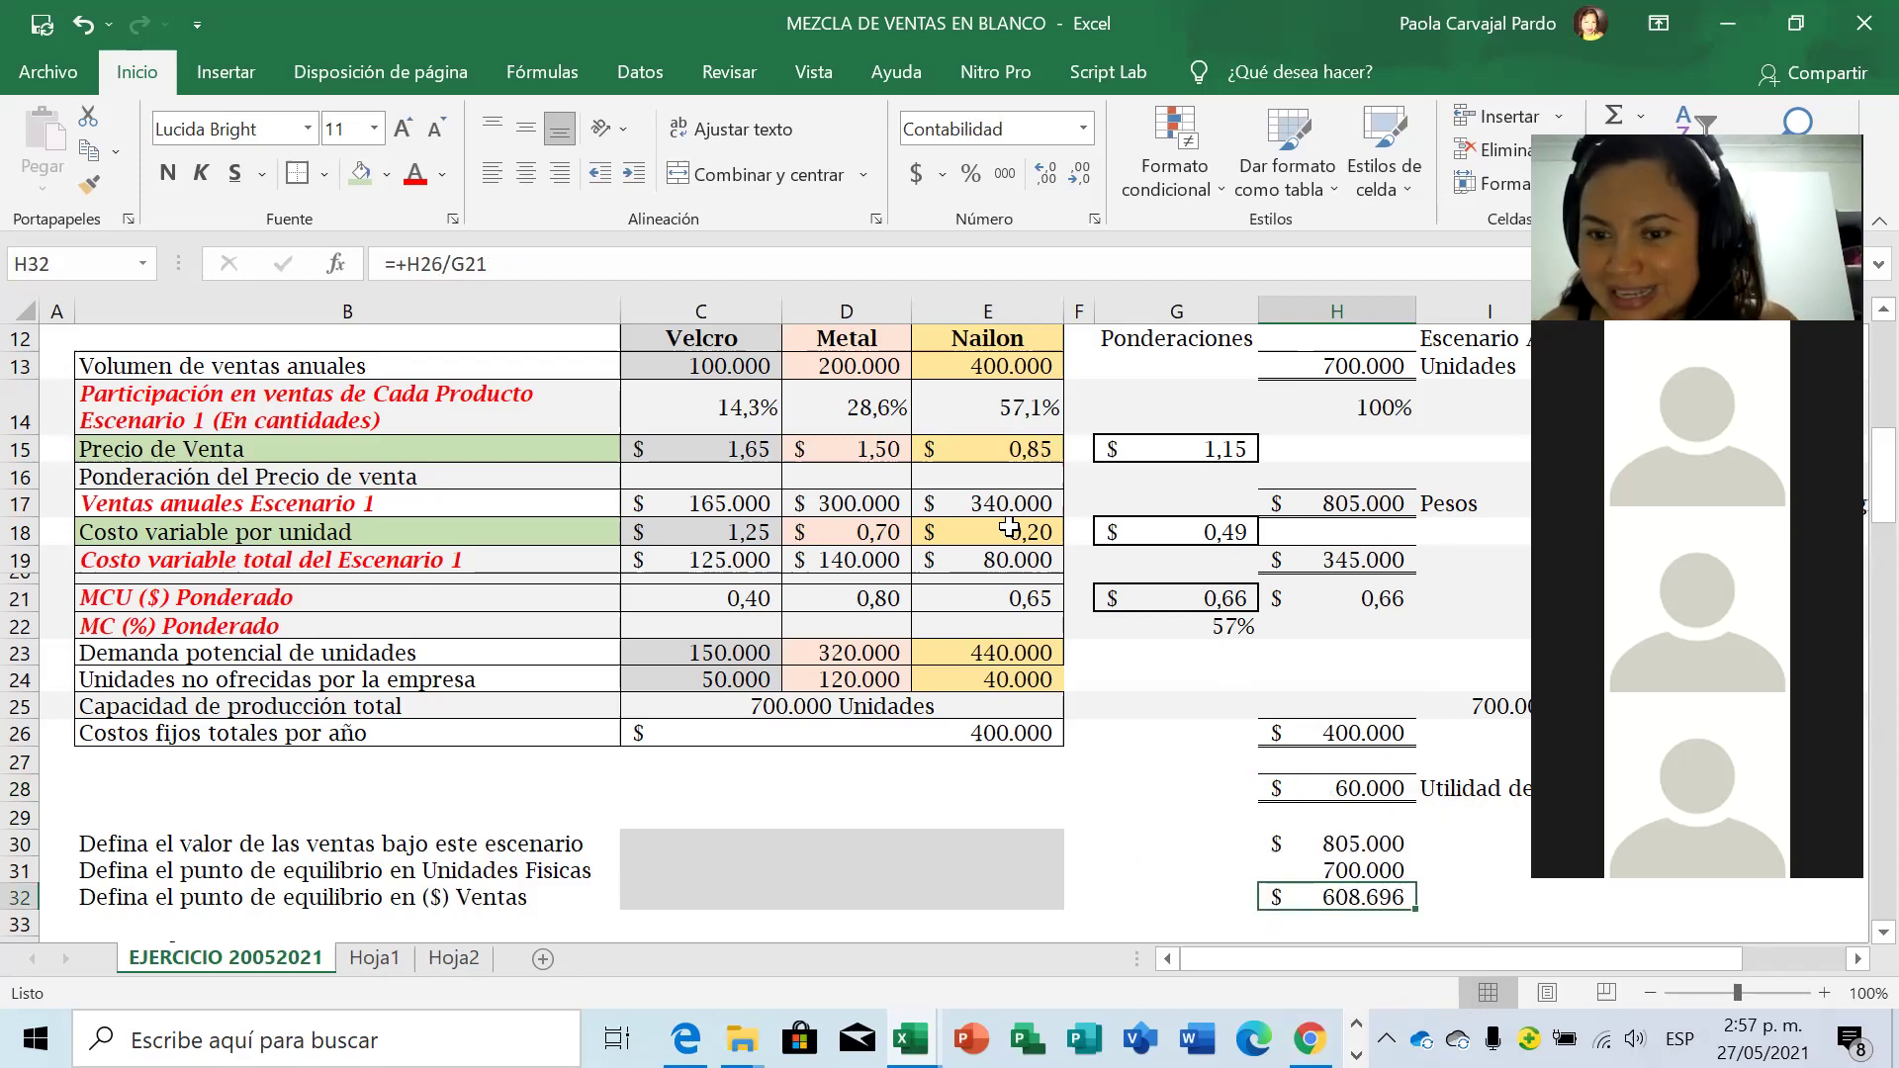
{"action": "key", "text": "Left"}
{"action": "key", "text": "Left"}
{"action": "key", "text": "Left"}
{"action": "key", "text": "Left"}
{"action": "key", "text": "Left"}
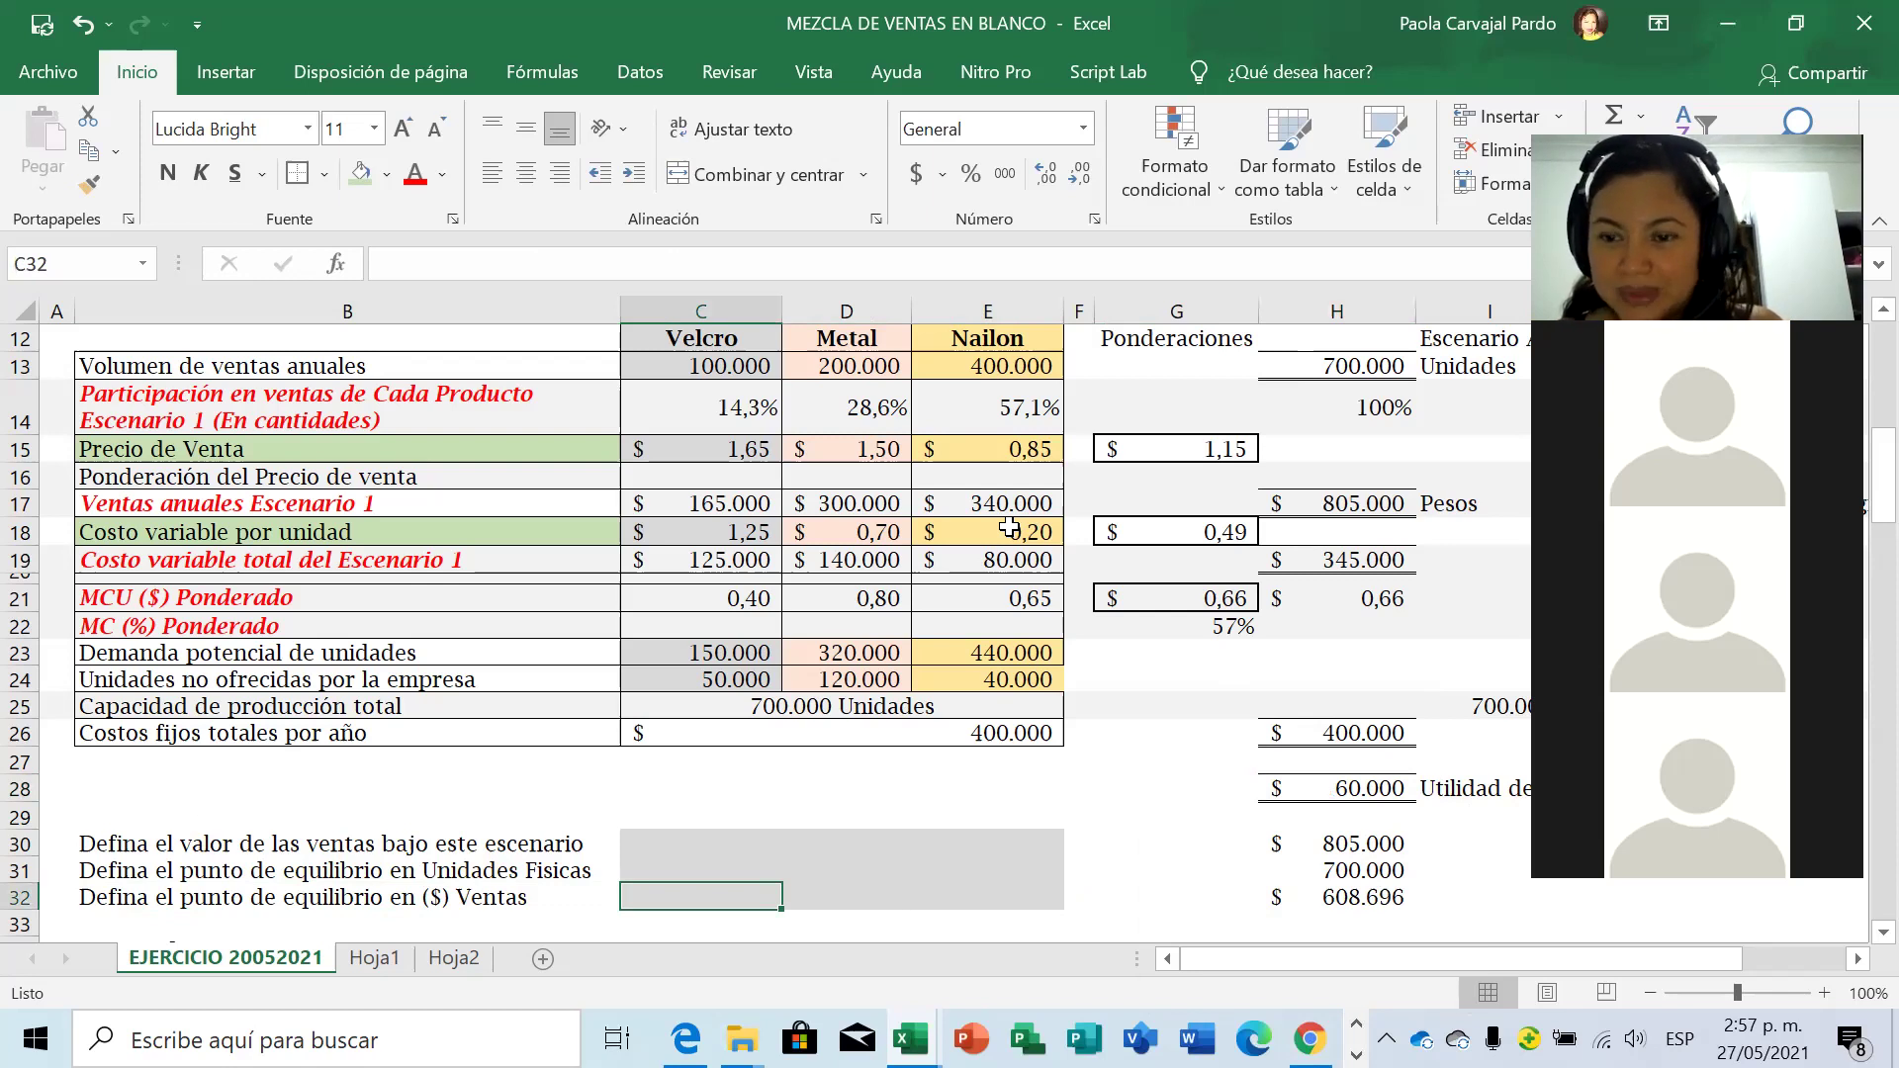
{"action": "type", "text": "+"}
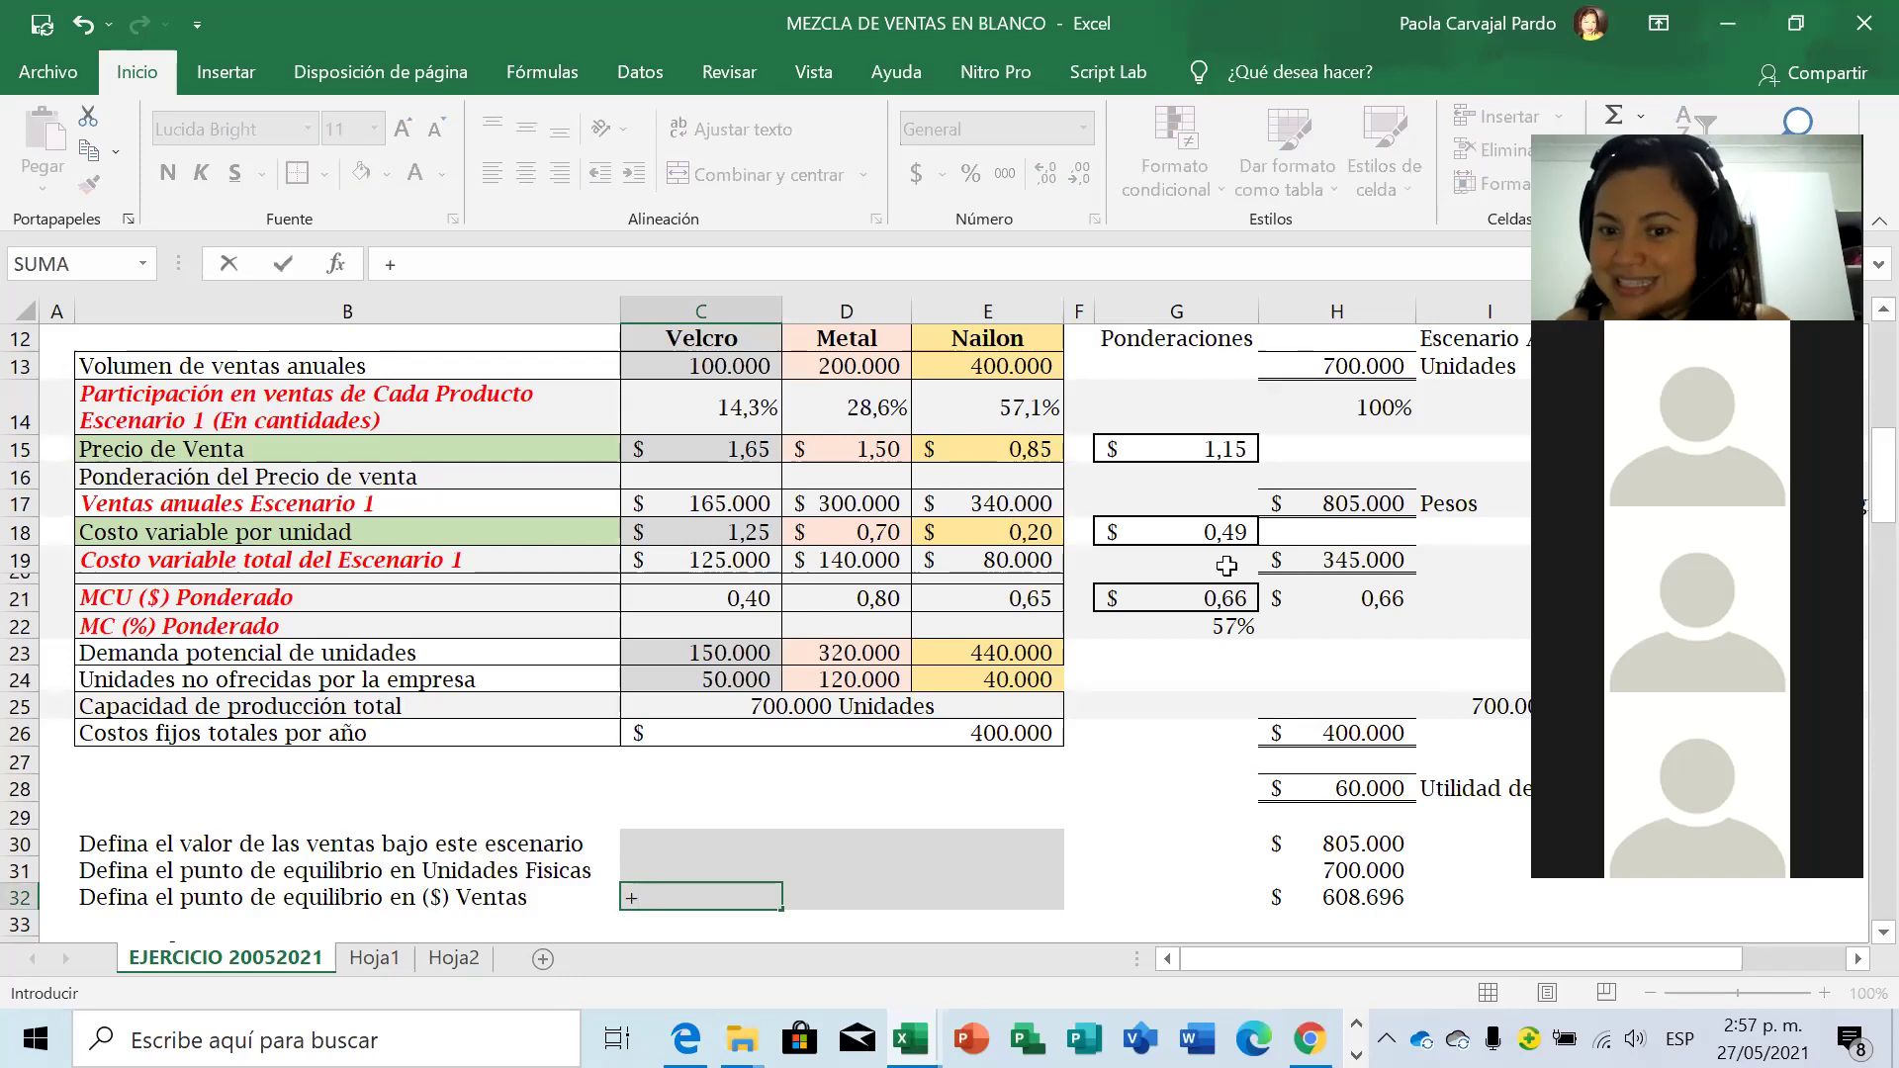
{"action": "left_click", "coordinate": [1335, 894]}
{"action": "type", "text": "*"}
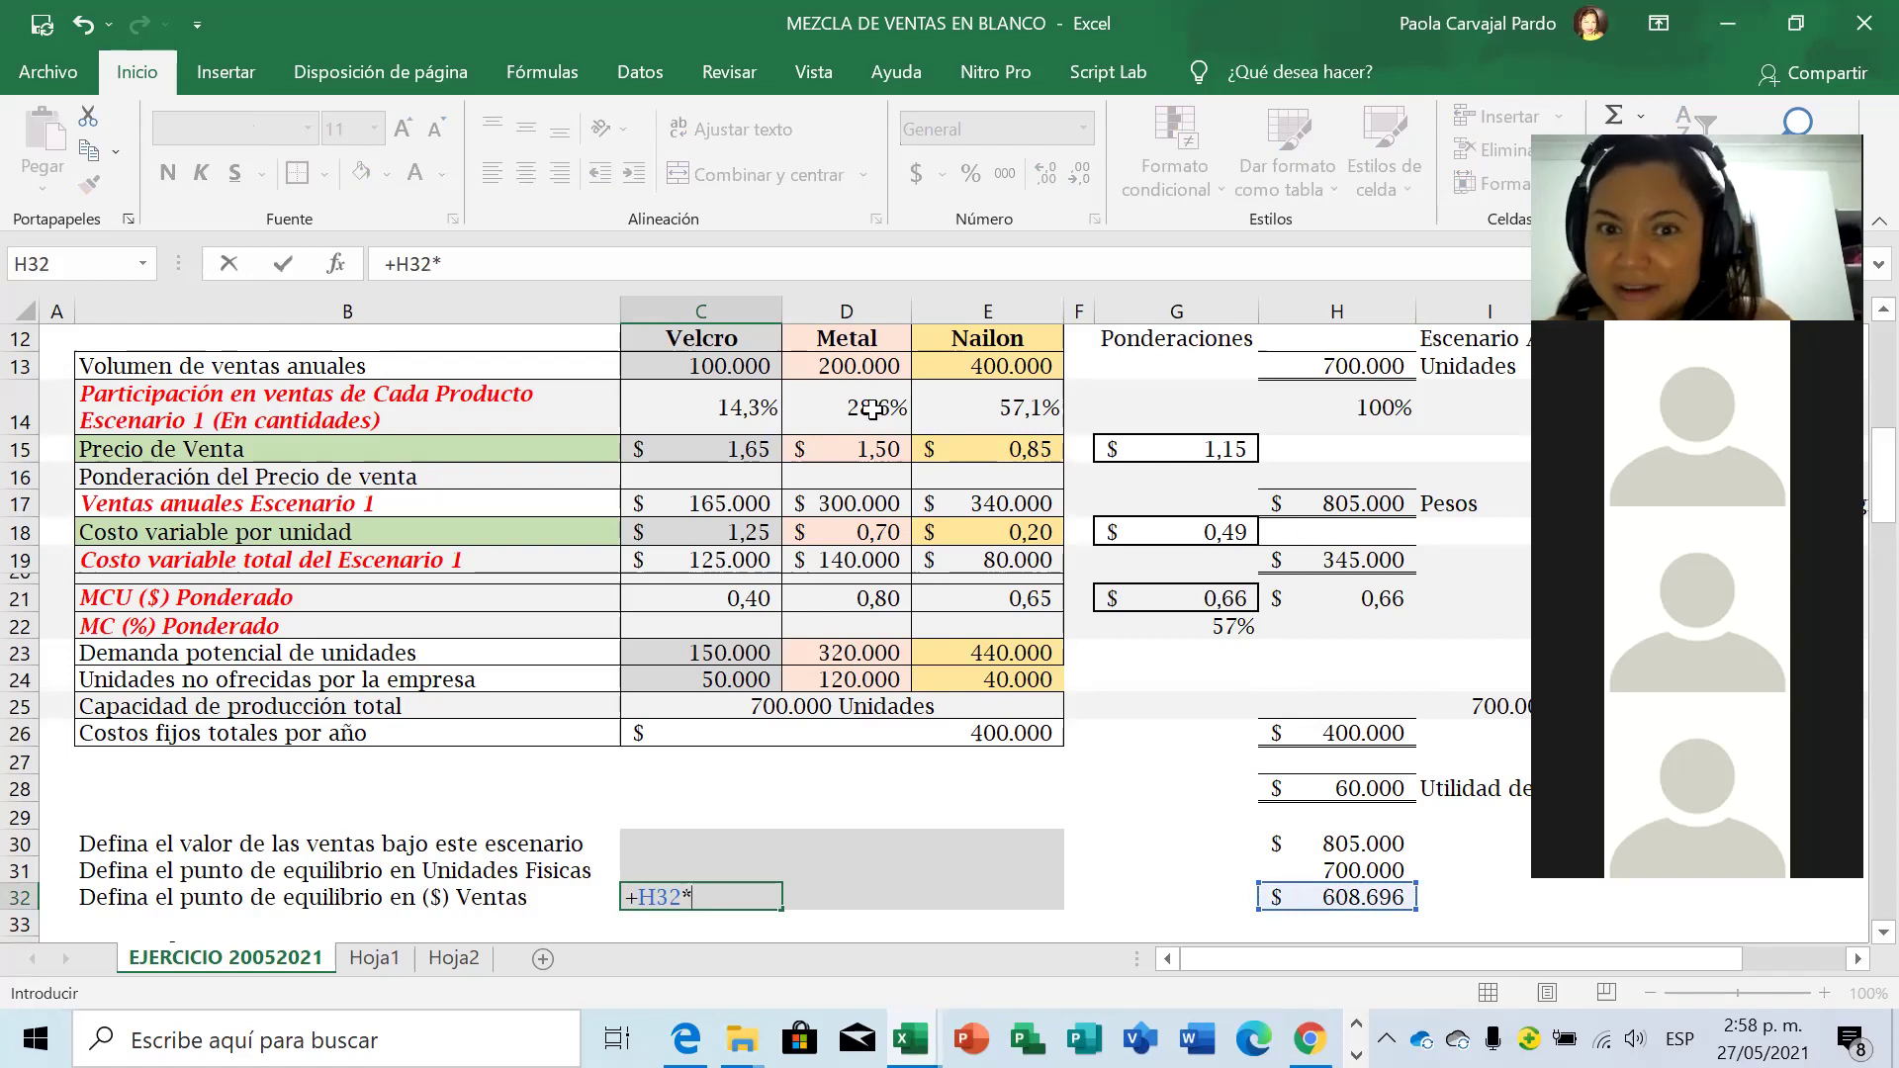
{"action": "left_click", "coordinate": [740, 430]}
{"action": "key", "text": "Return"}
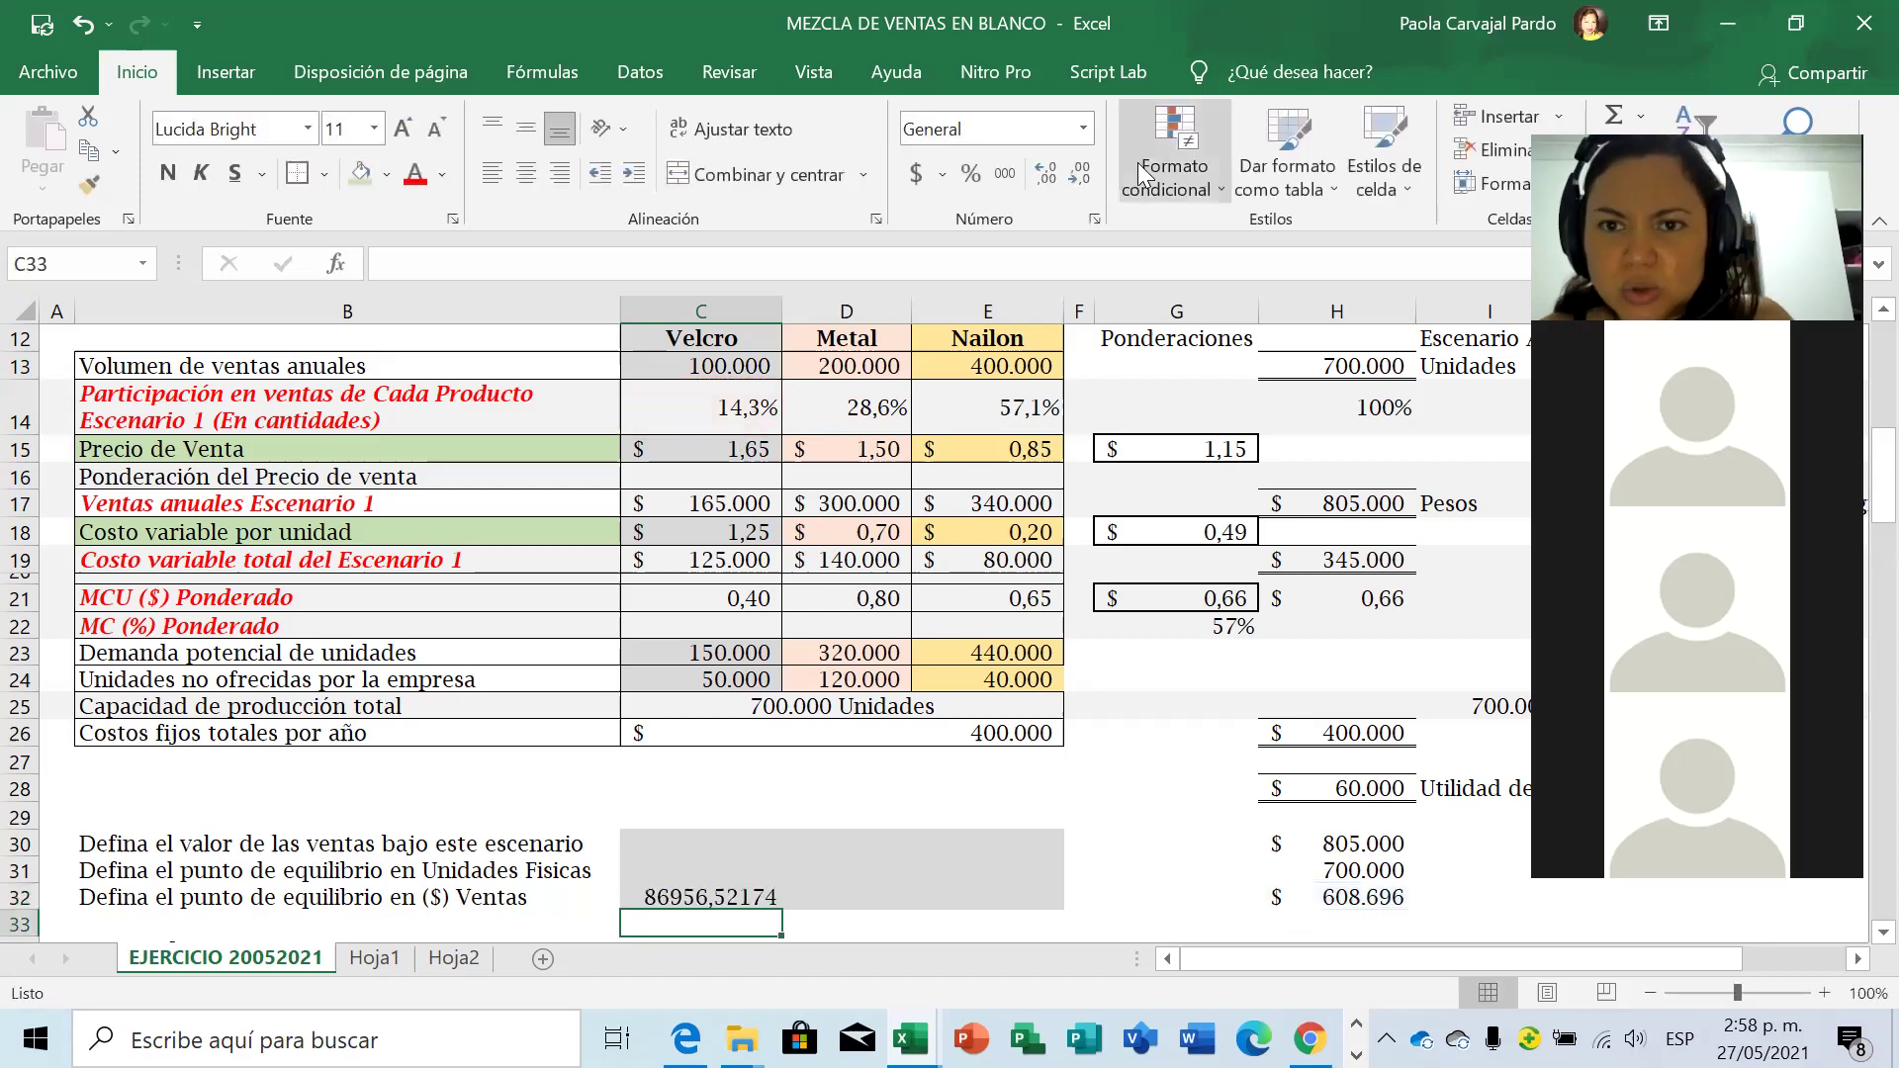
Format C32:E32 as accounting currency with no decimals, showing $ 86.957.
{"action": "left_click", "coordinate": [1005, 174]}
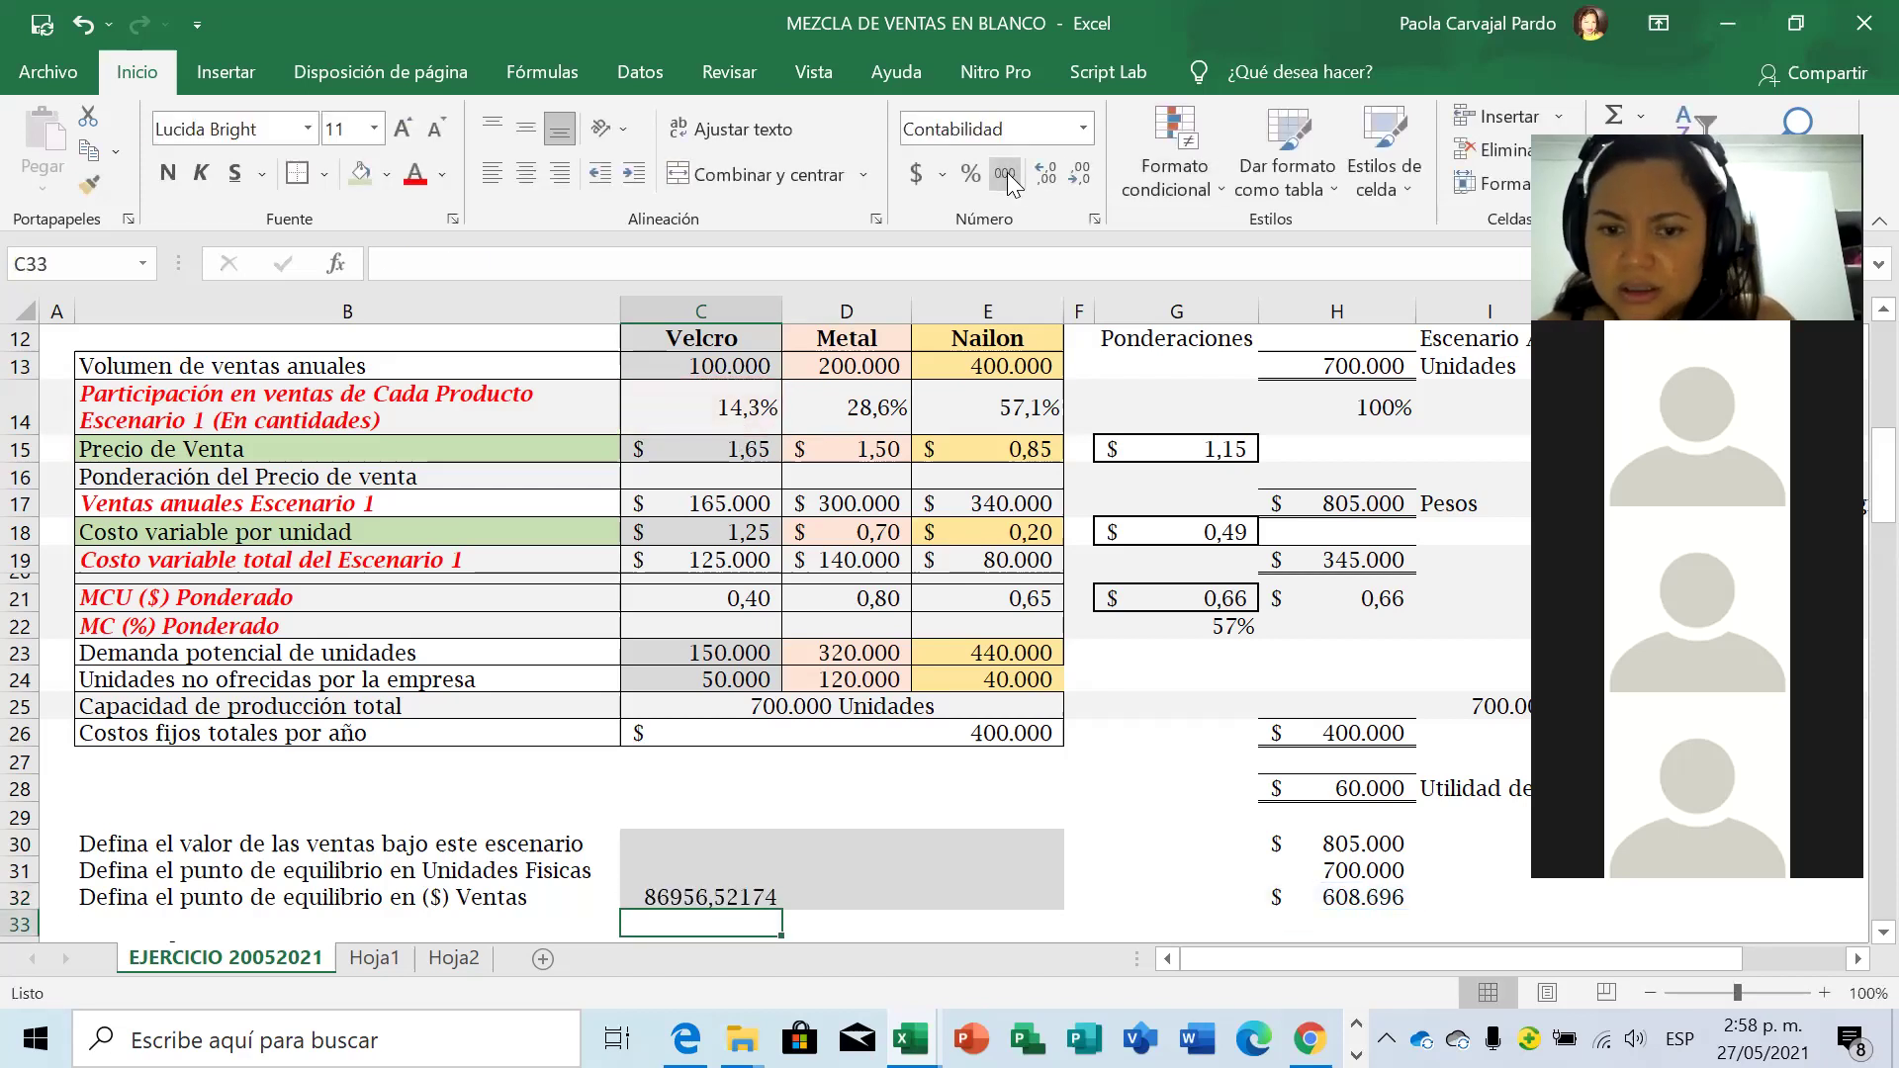
{"action": "key", "text": "Up"}
{"action": "key", "text": "shift+Right"}
{"action": "key", "text": "shift+Right"}
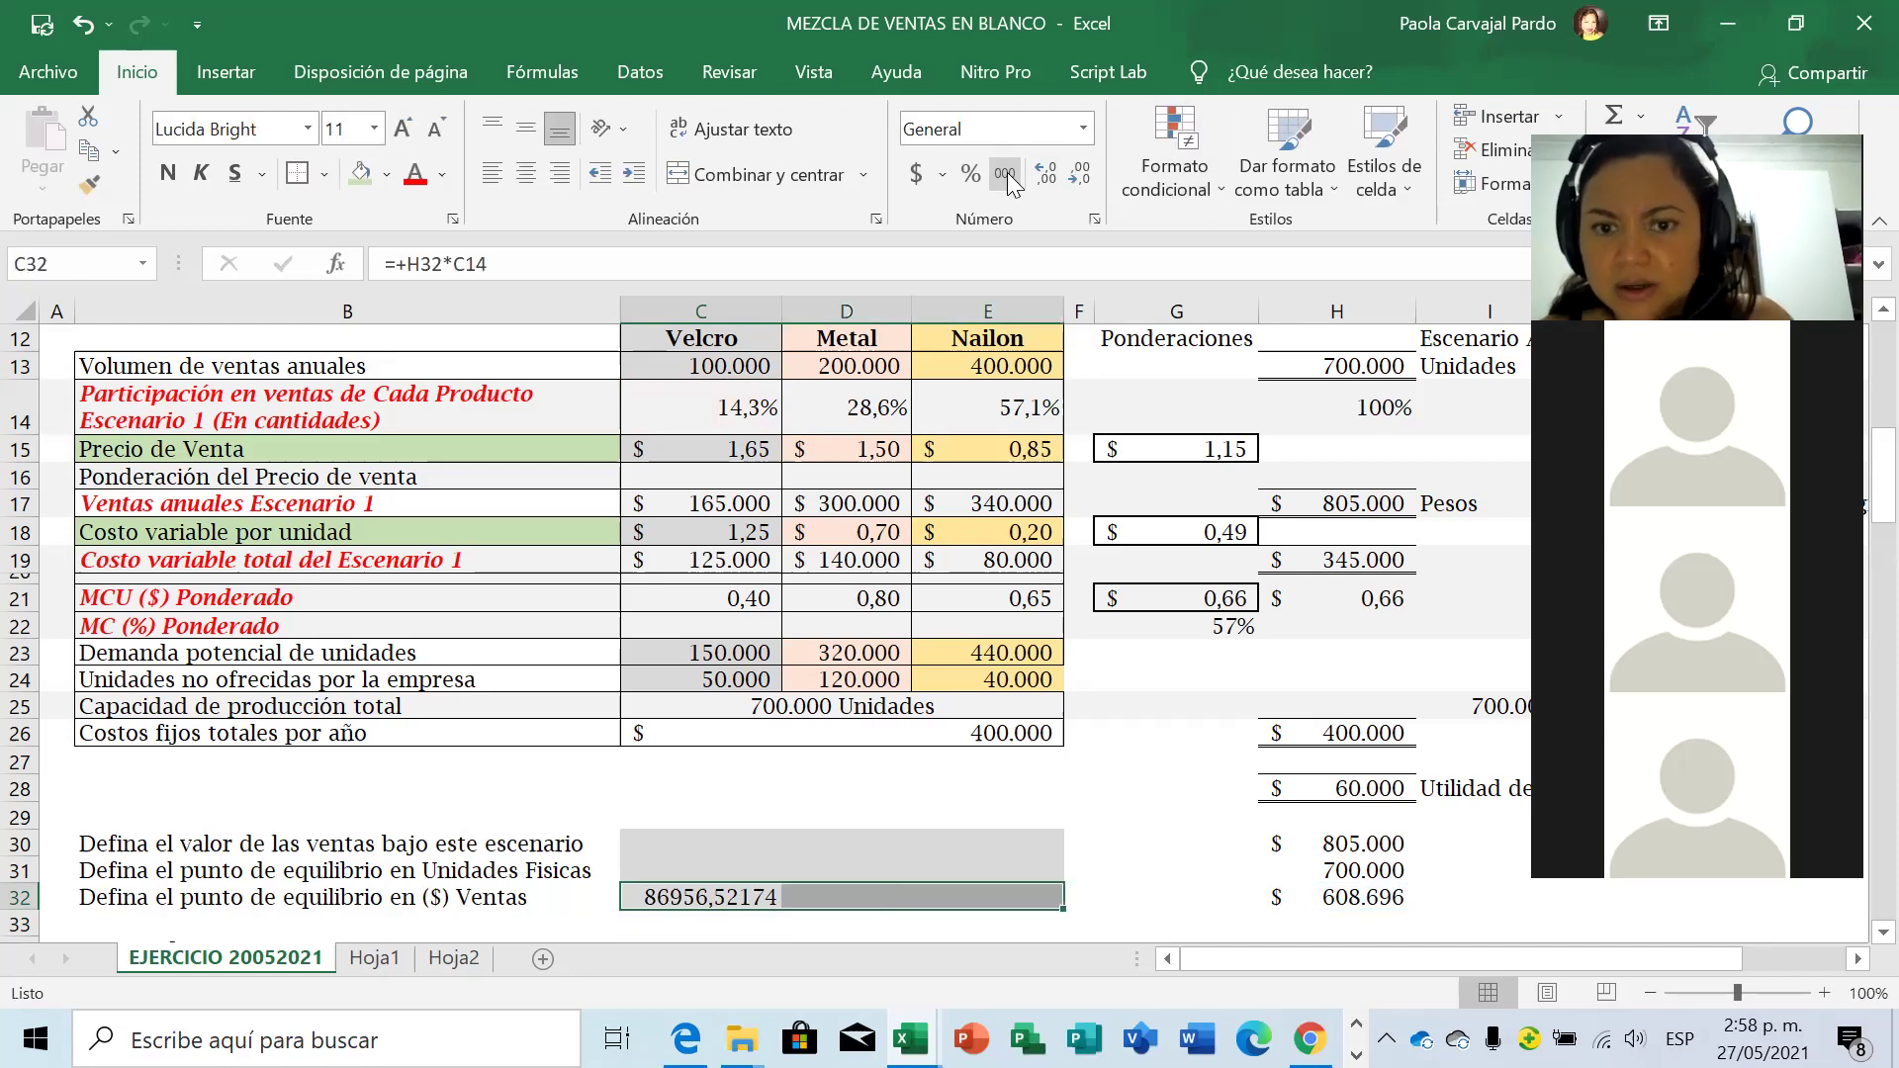
{"action": "left_click", "coordinate": [1009, 176]}
{"action": "left_click", "coordinate": [1076, 178]}
{"action": "left_click", "coordinate": [1076, 178]}
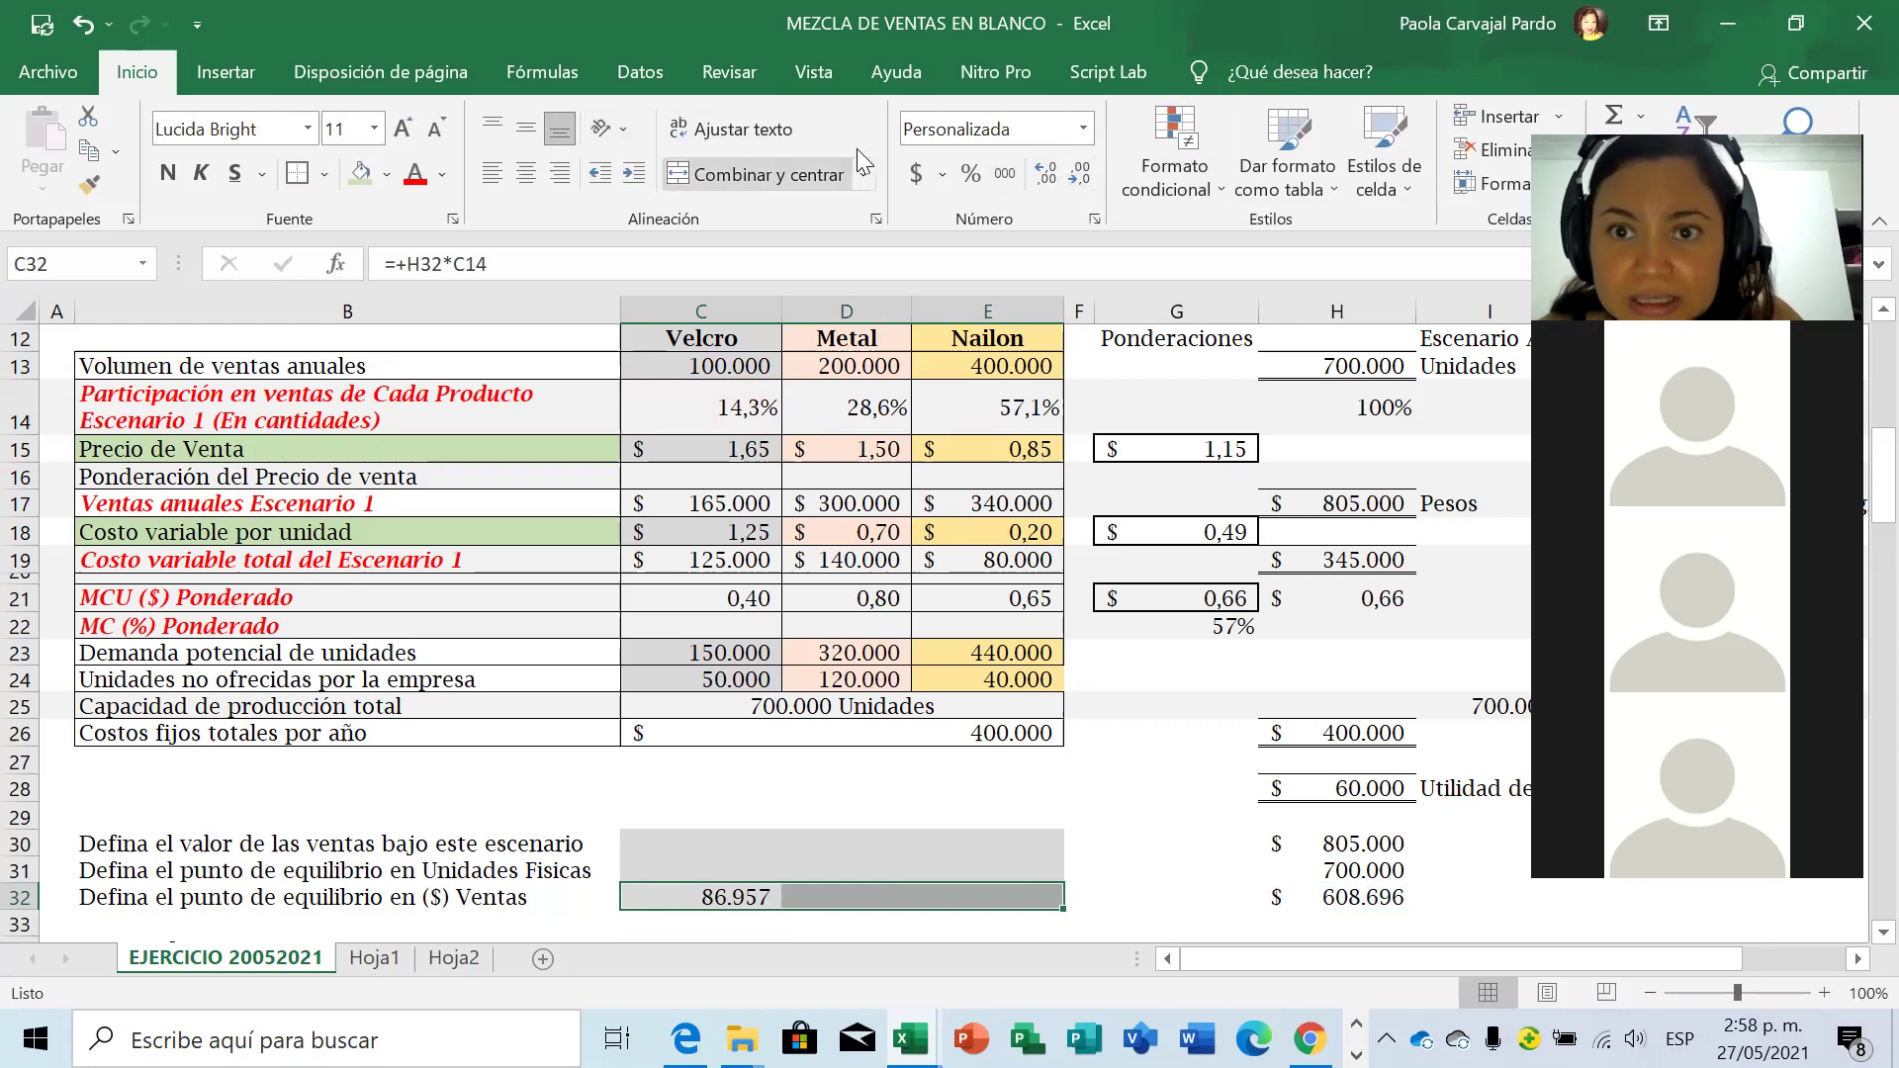
{"action": "left_click", "coordinate": [916, 173]}
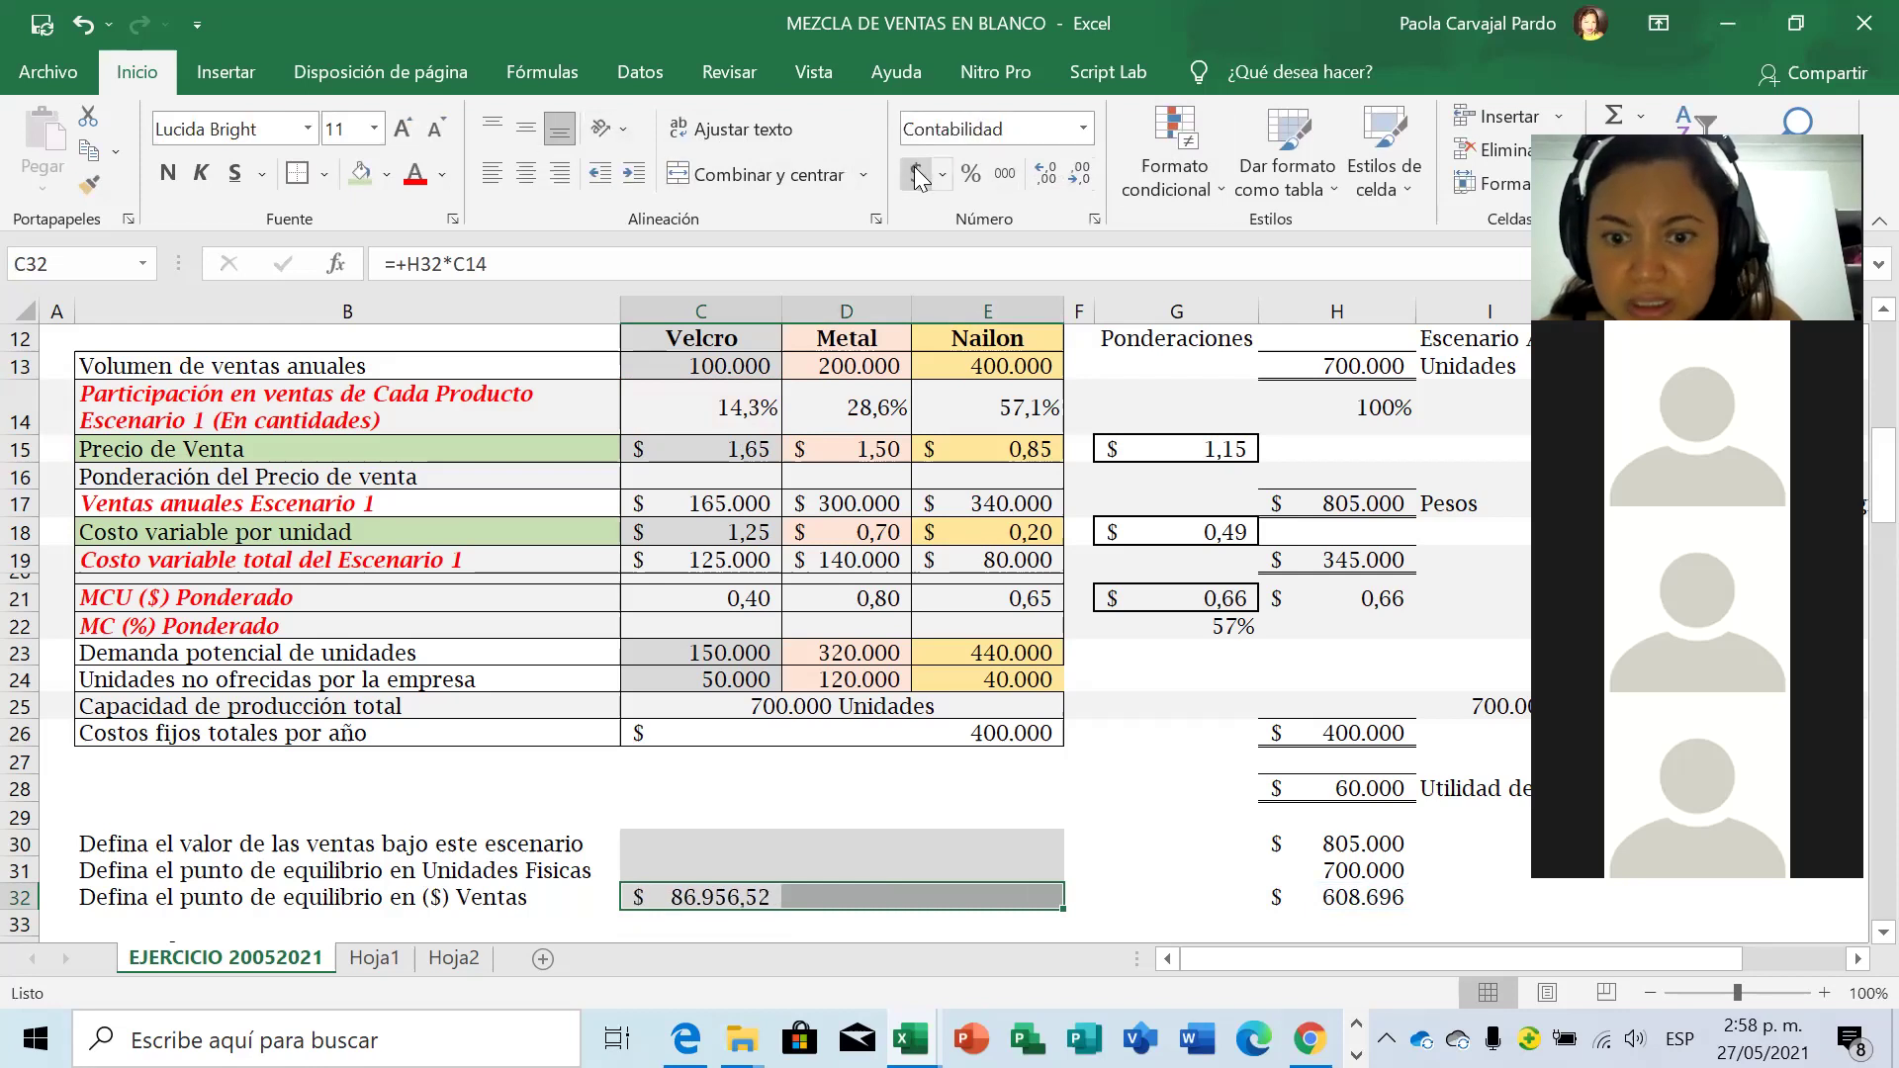
{"action": "left_click", "coordinate": [1080, 178]}
{"action": "left_click", "coordinate": [1082, 180]}
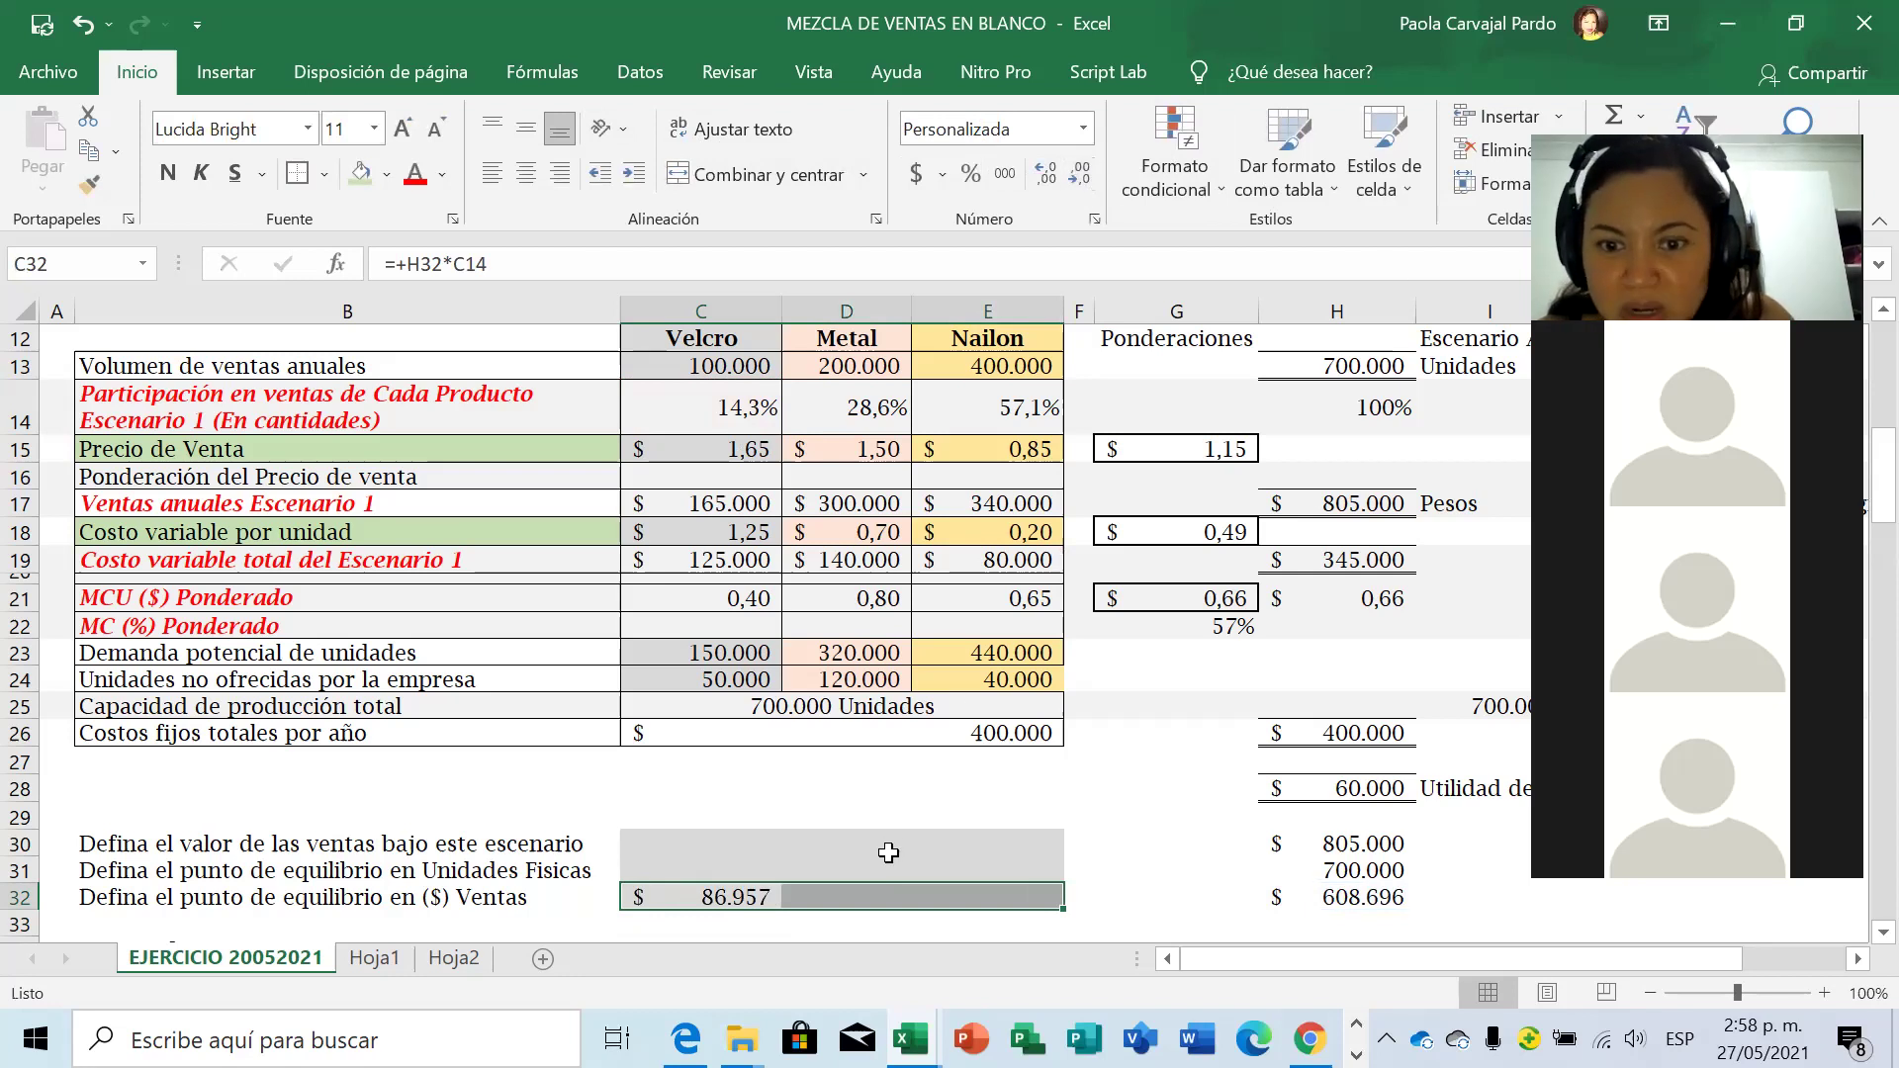
{"action": "left_click", "coordinate": [848, 894]}
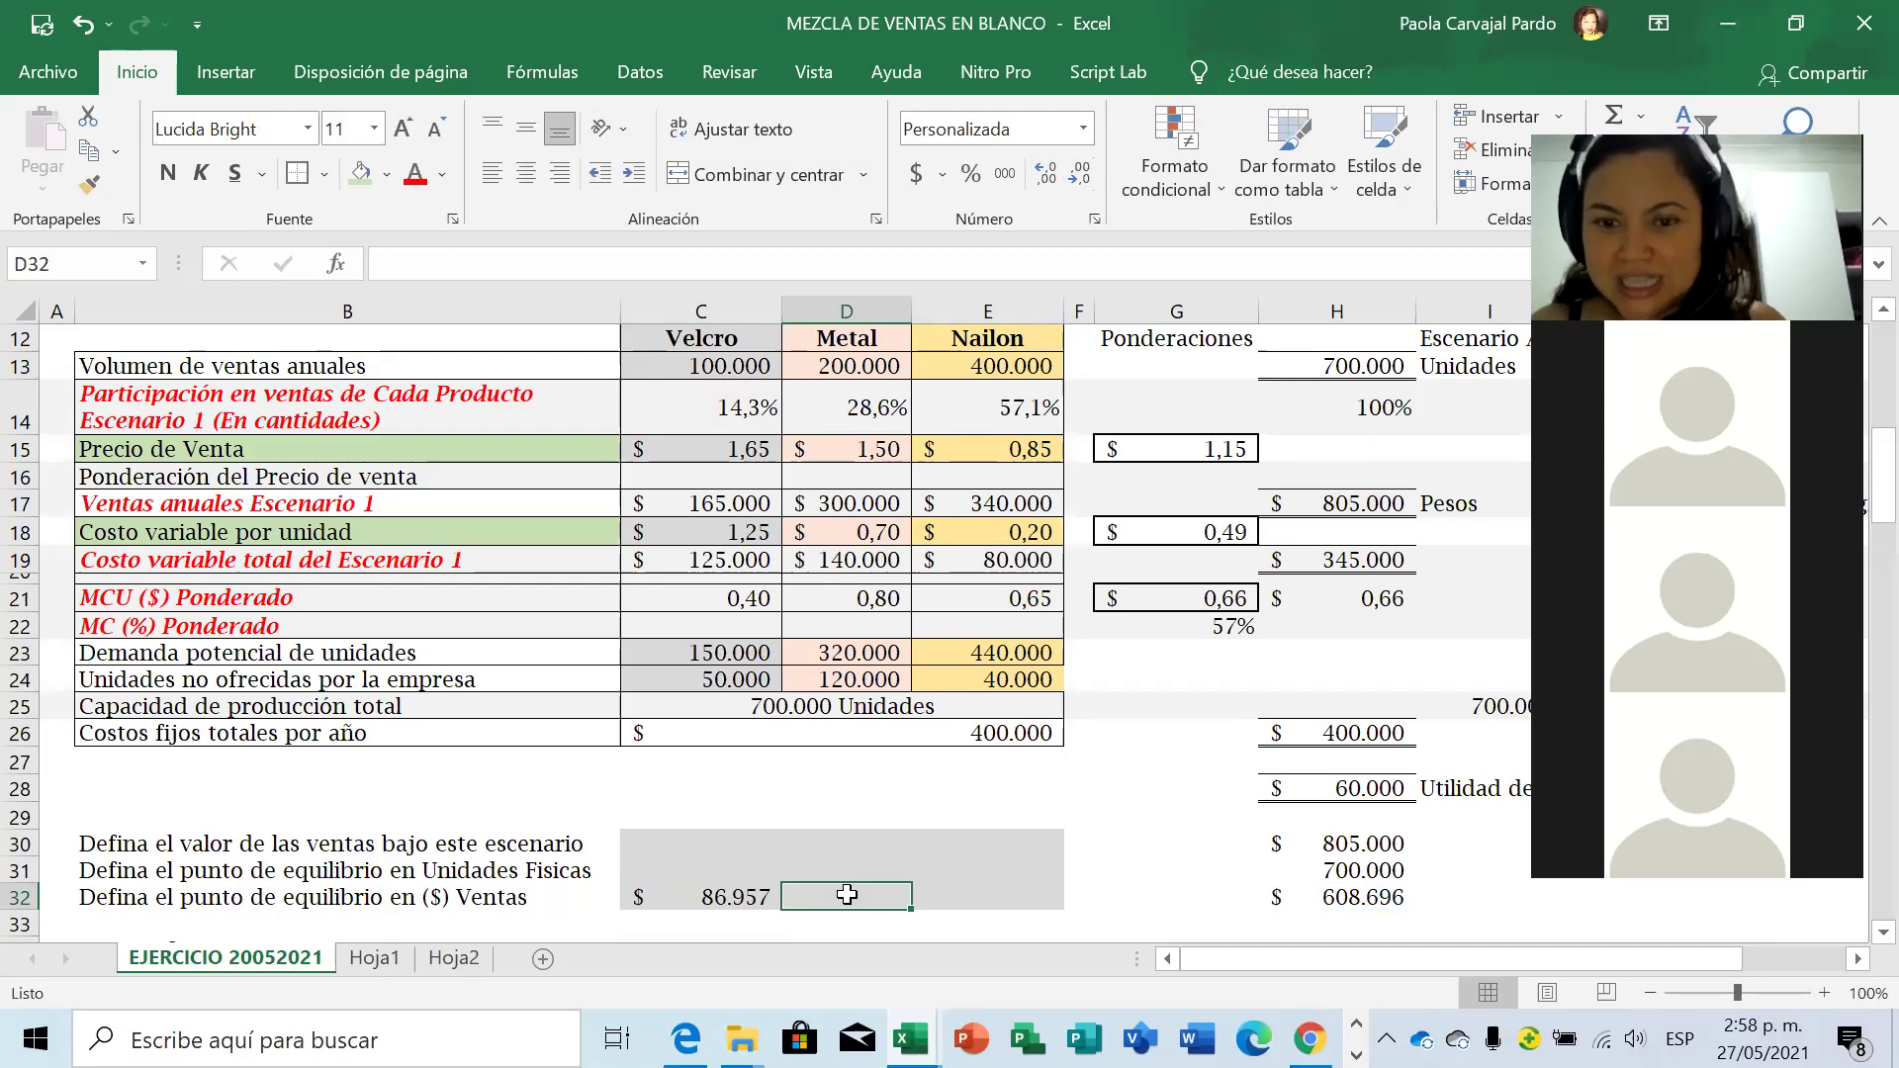
Enter =+H32*D14 in D32 for Metal's break-even sales of $ 173.913.
{"action": "type", "text": "+"}
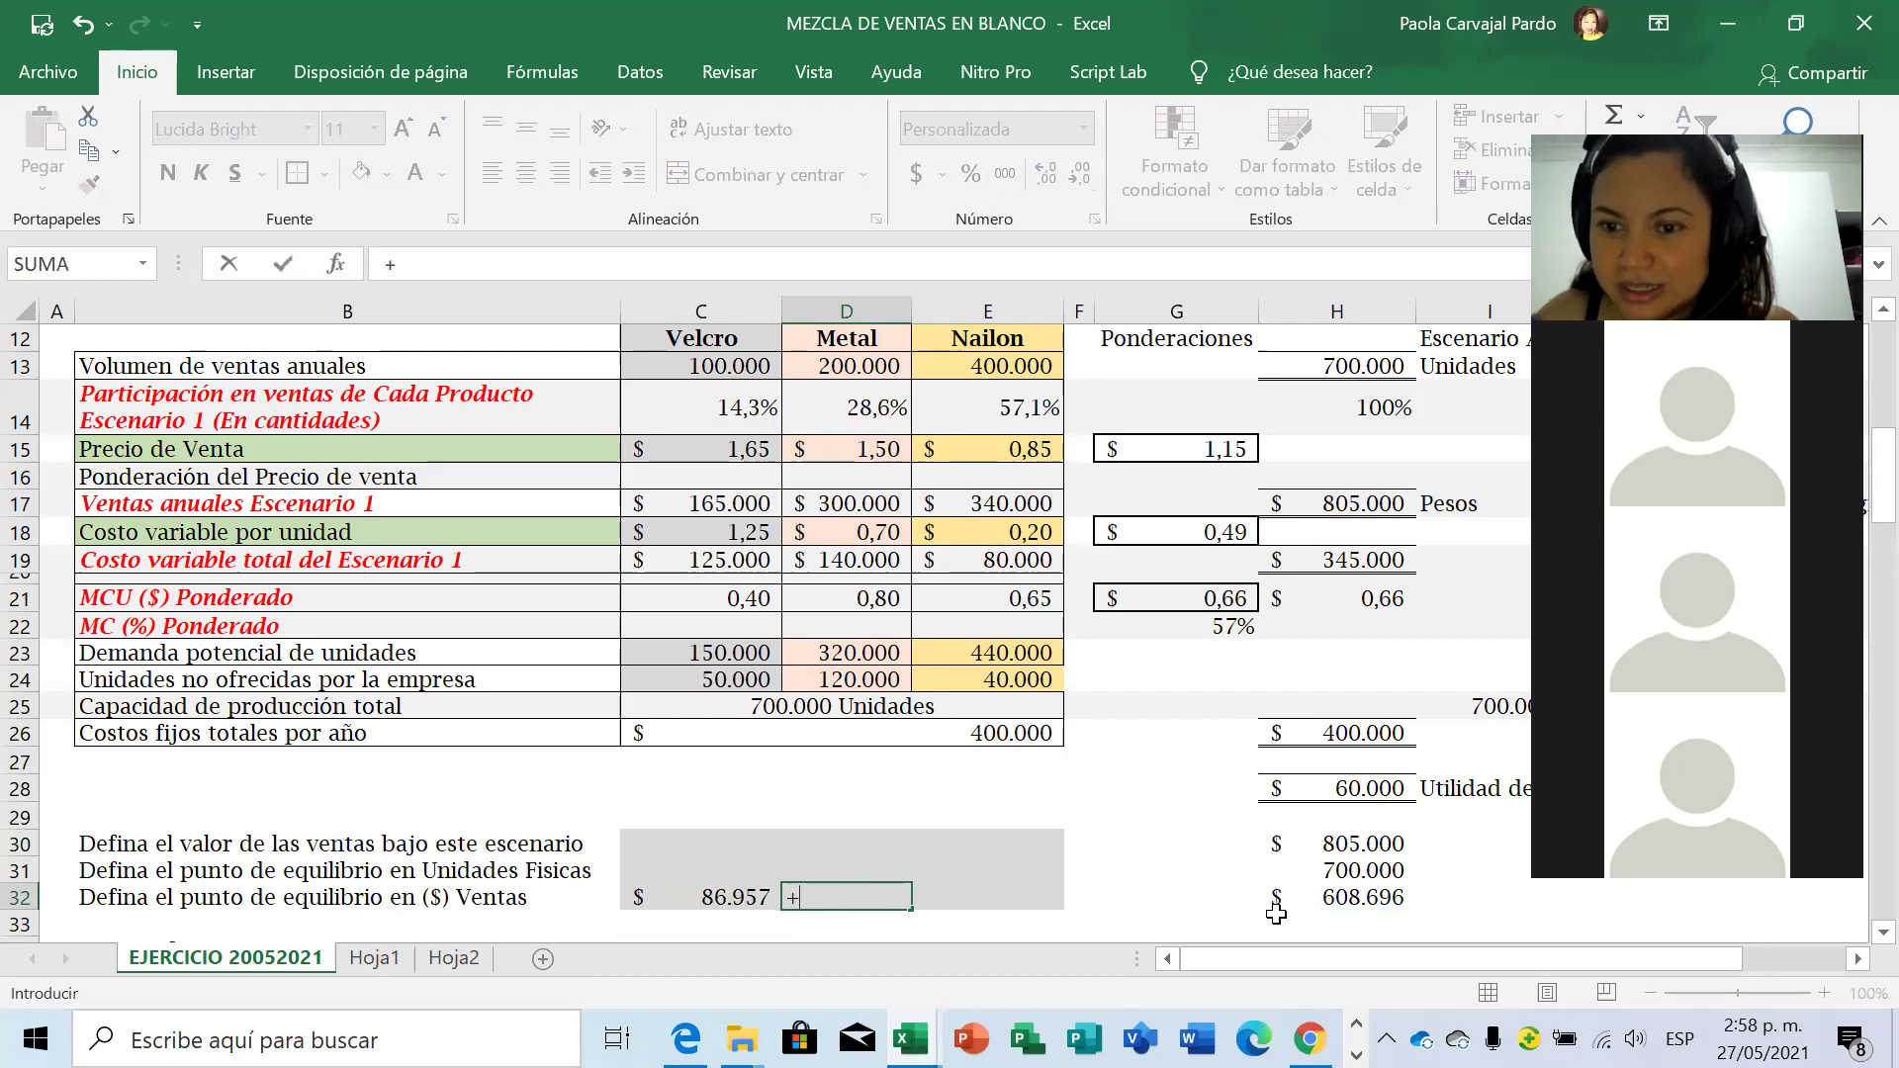
{"action": "left_click", "coordinate": [1351, 895]}
{"action": "type", "text": "*"}
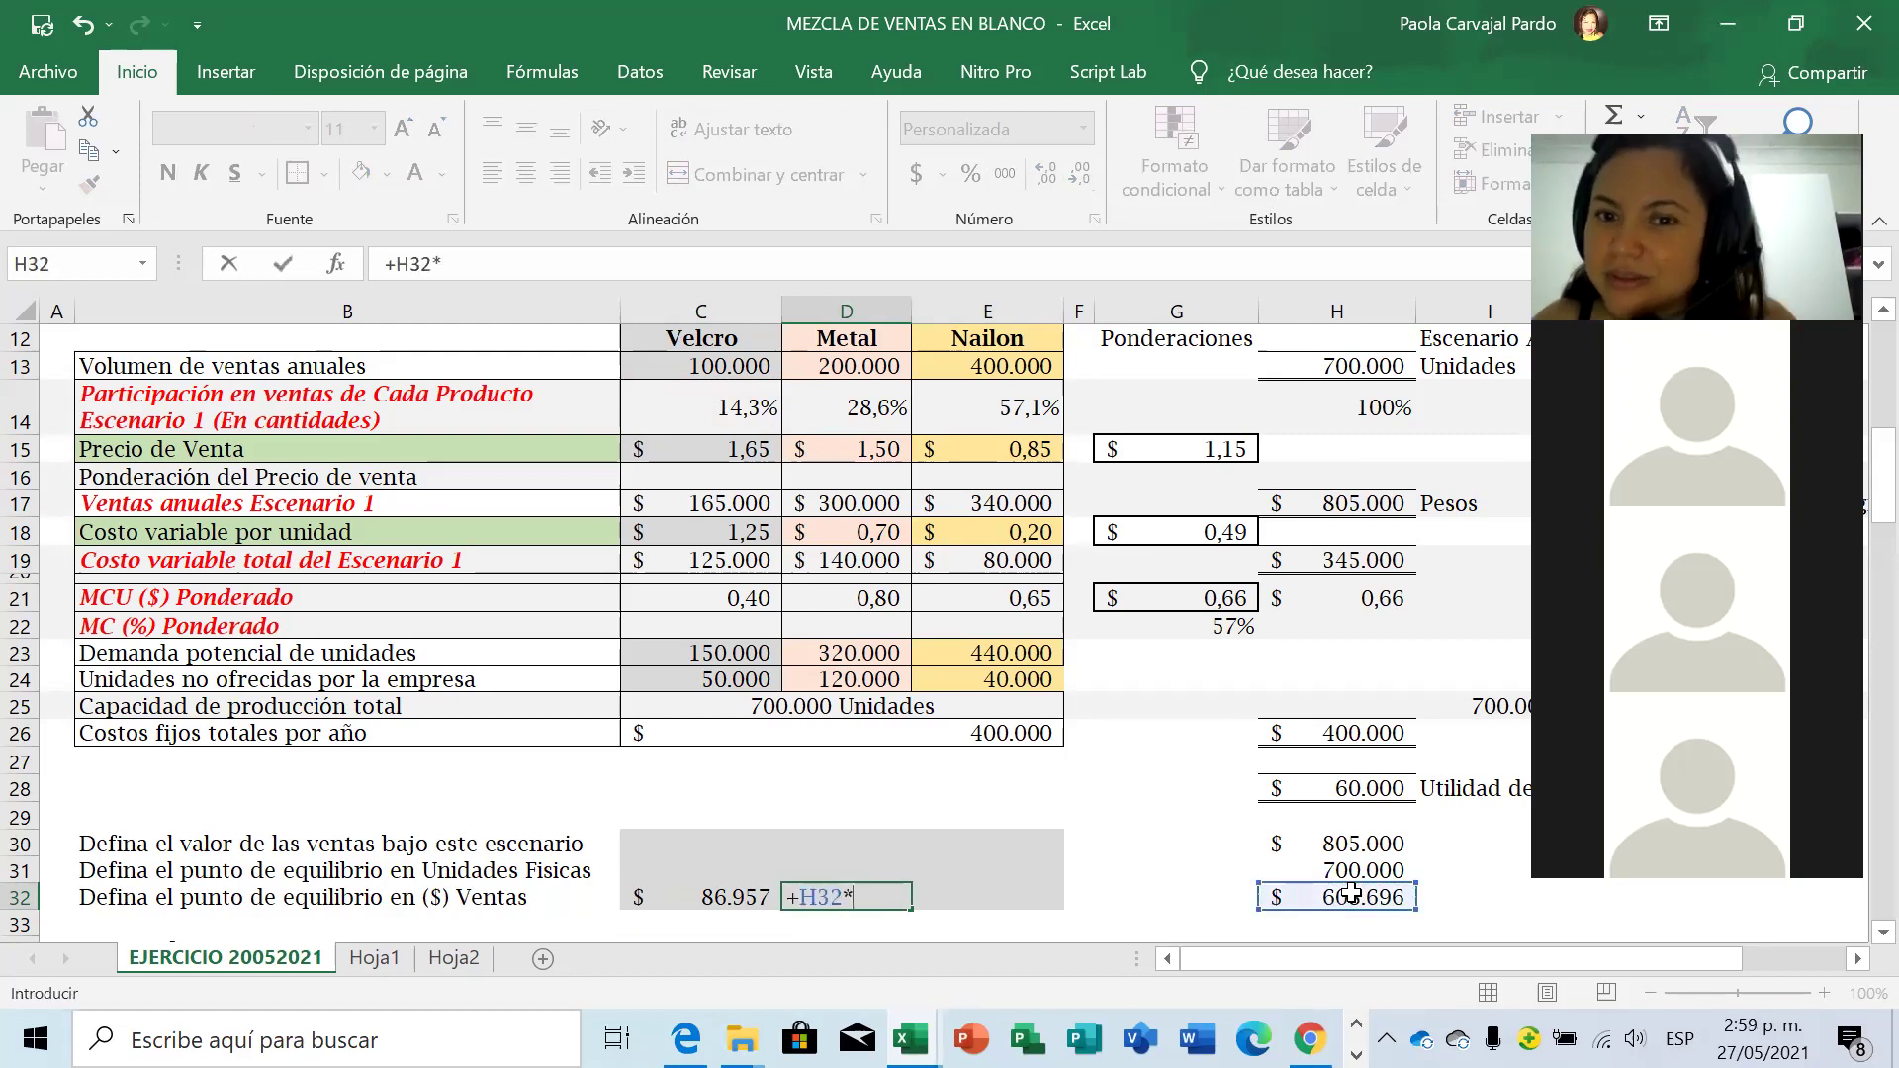
{"action": "left_click", "coordinate": [861, 407]}
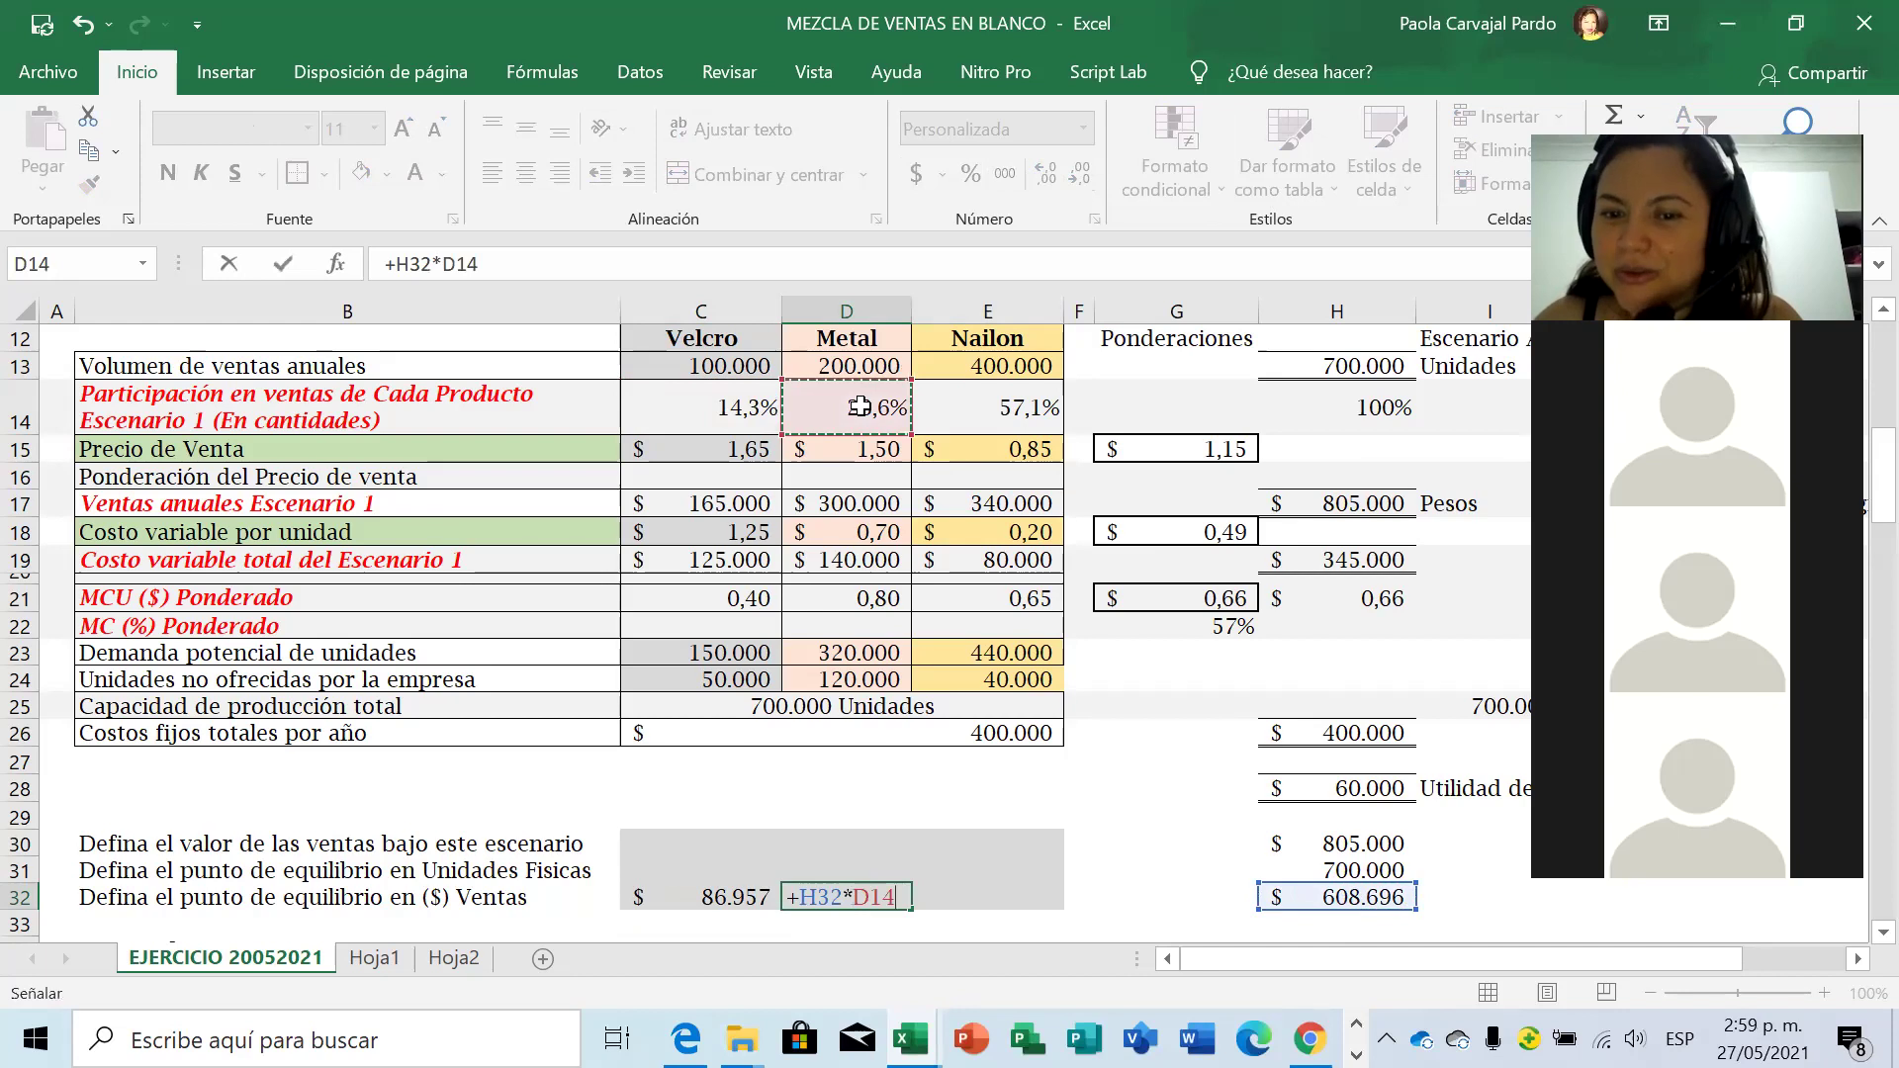
{"action": "key", "text": "Return"}
{"action": "key", "text": "Up"}
{"action": "key", "text": "Right"}
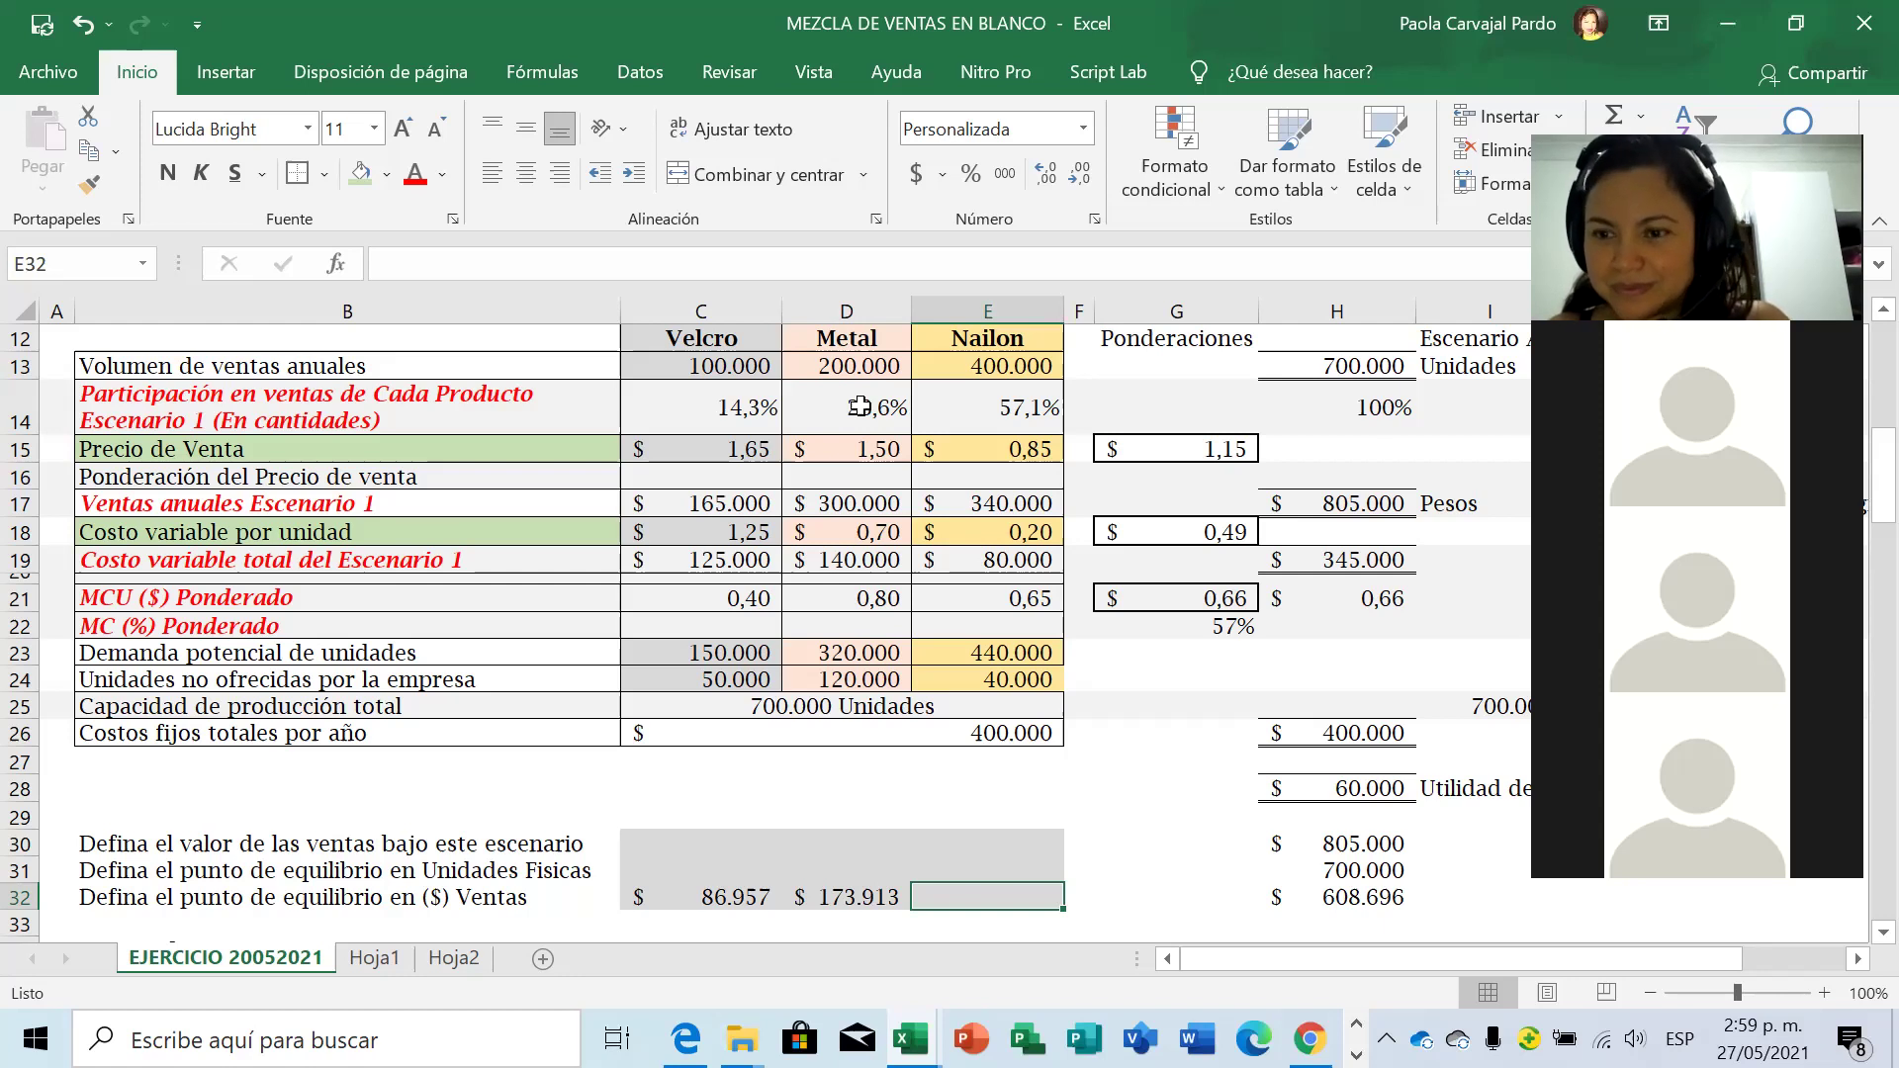
Enter Nailon's E32 formula, correcting the division to =+H32*E14 for $ 347.826.
{"action": "type", "text": "+"}
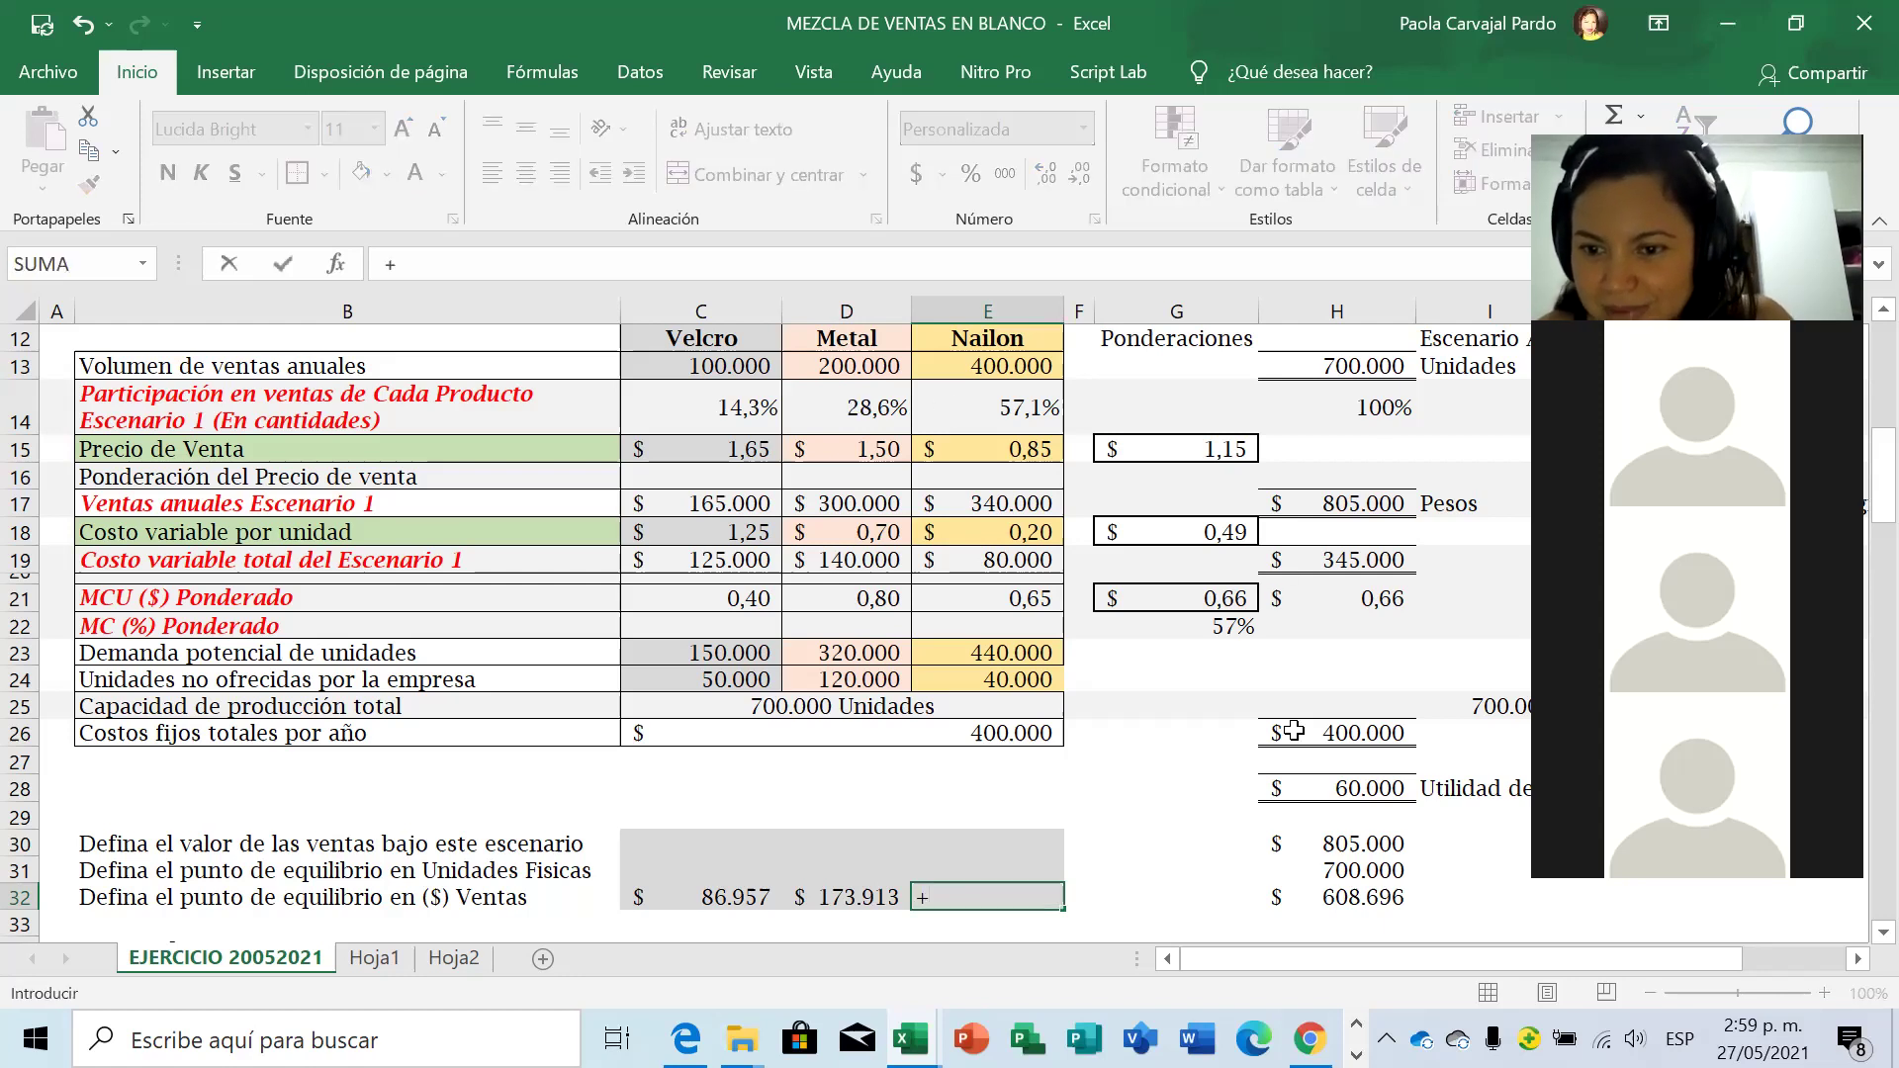
{"action": "left_click", "coordinate": [1340, 898]}
{"action": "type", "text": "/"}
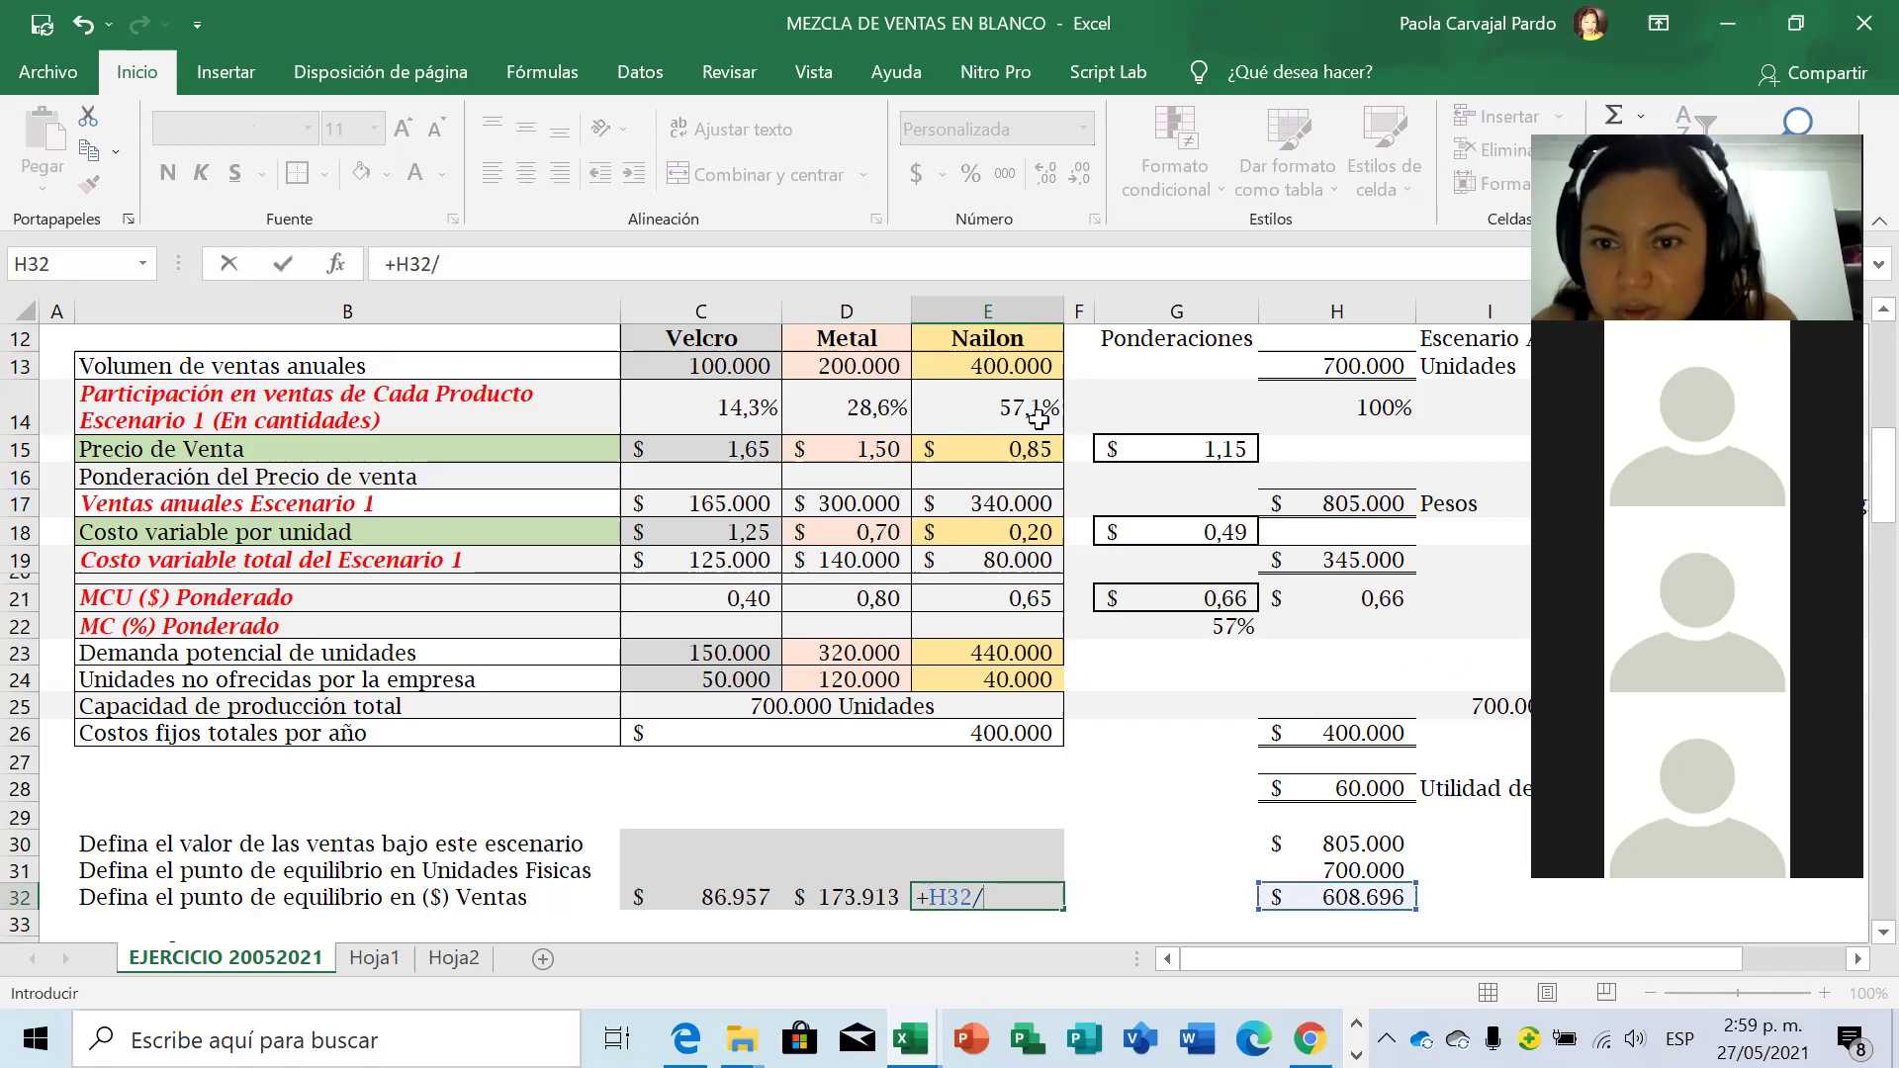
{"action": "left_click", "coordinate": [1011, 413]}
{"action": "key", "text": "Return"}
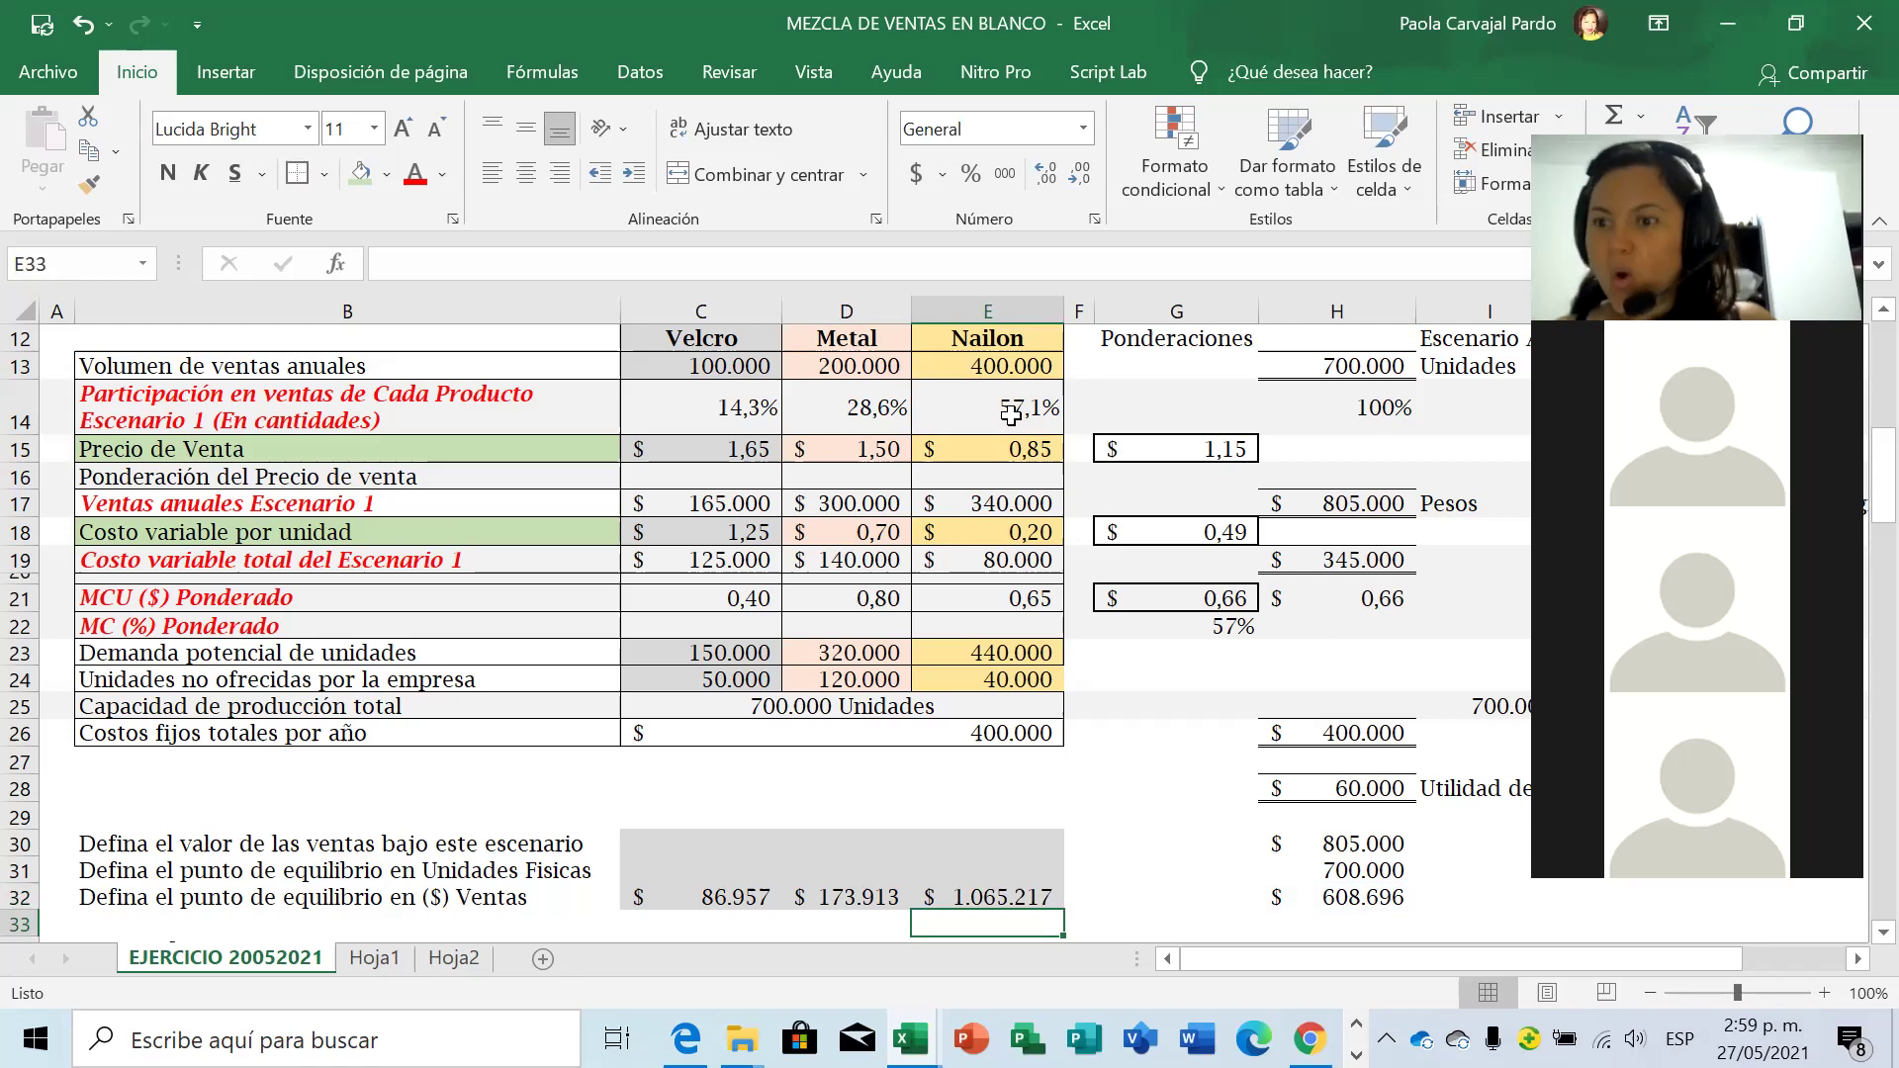
{"action": "key", "text": "Up"}
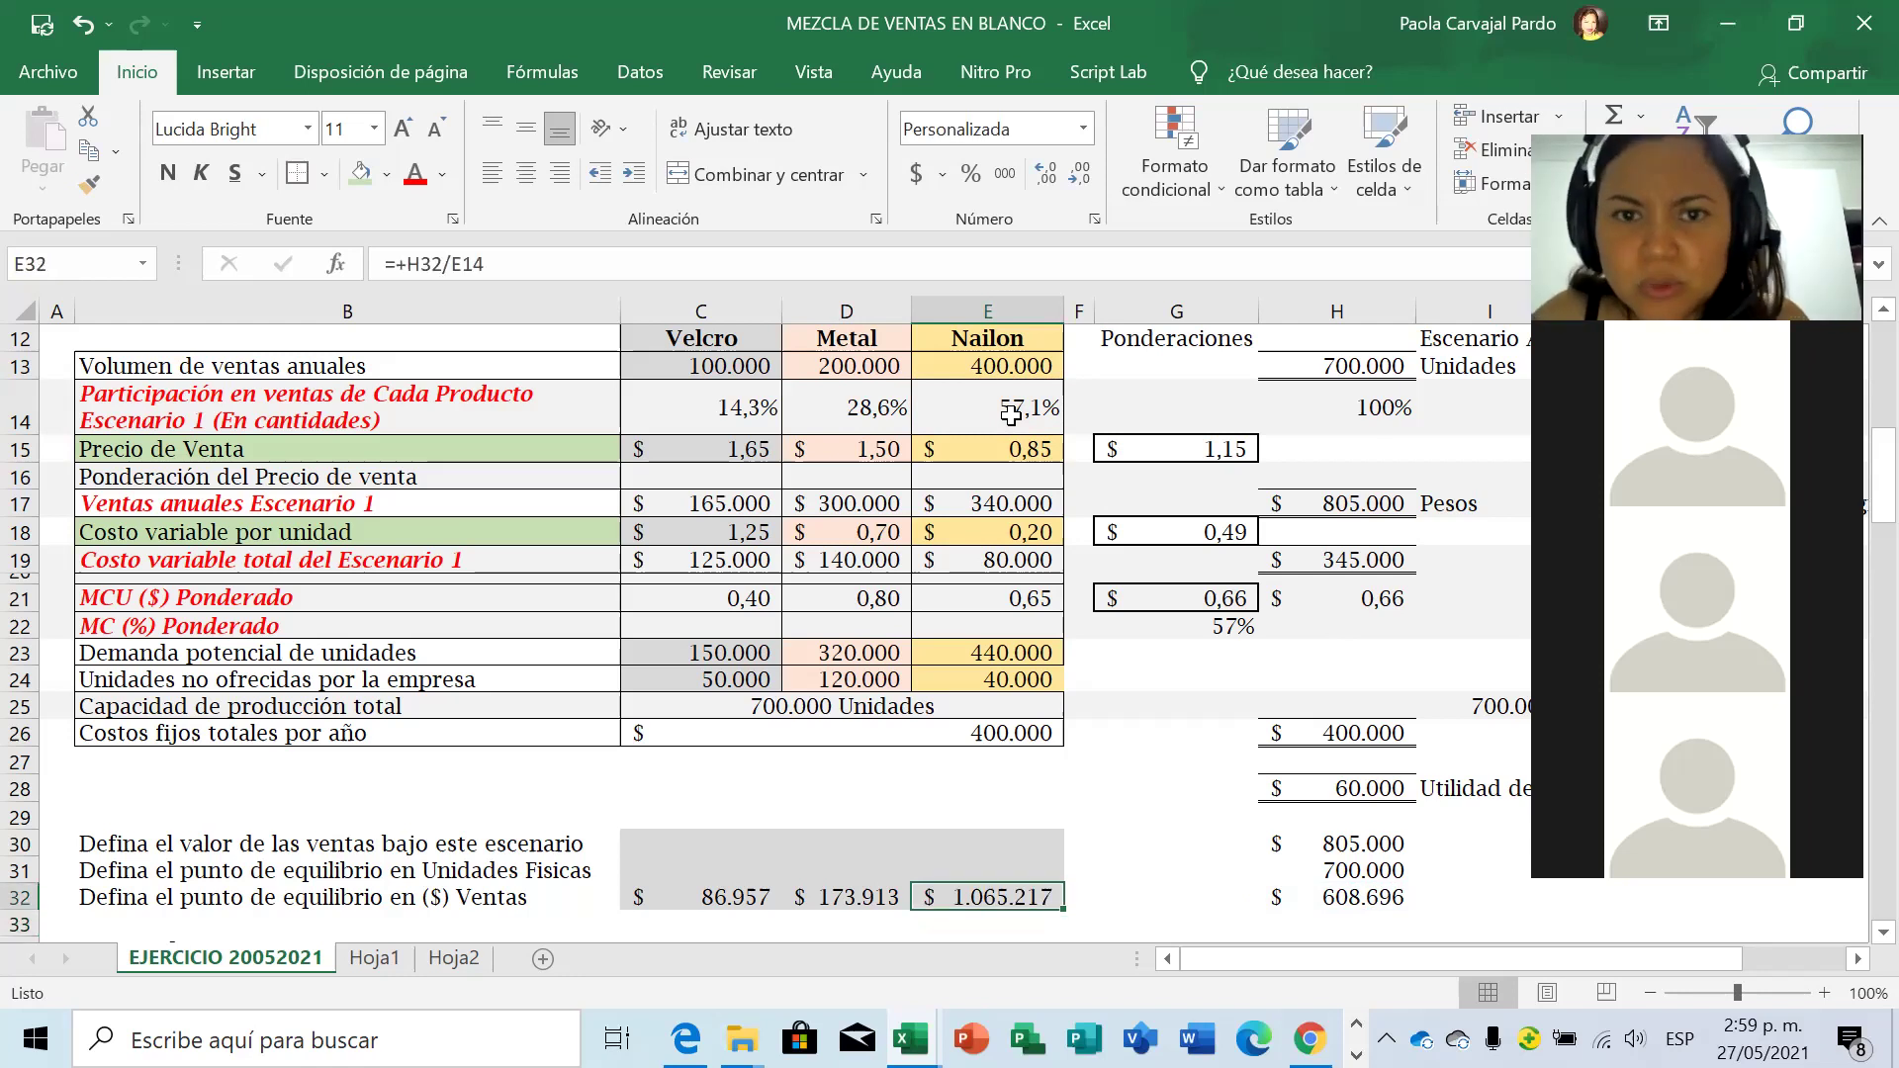
{"action": "left_click", "coordinate": [458, 267]}
{"action": "key", "text": "BackSpace"}
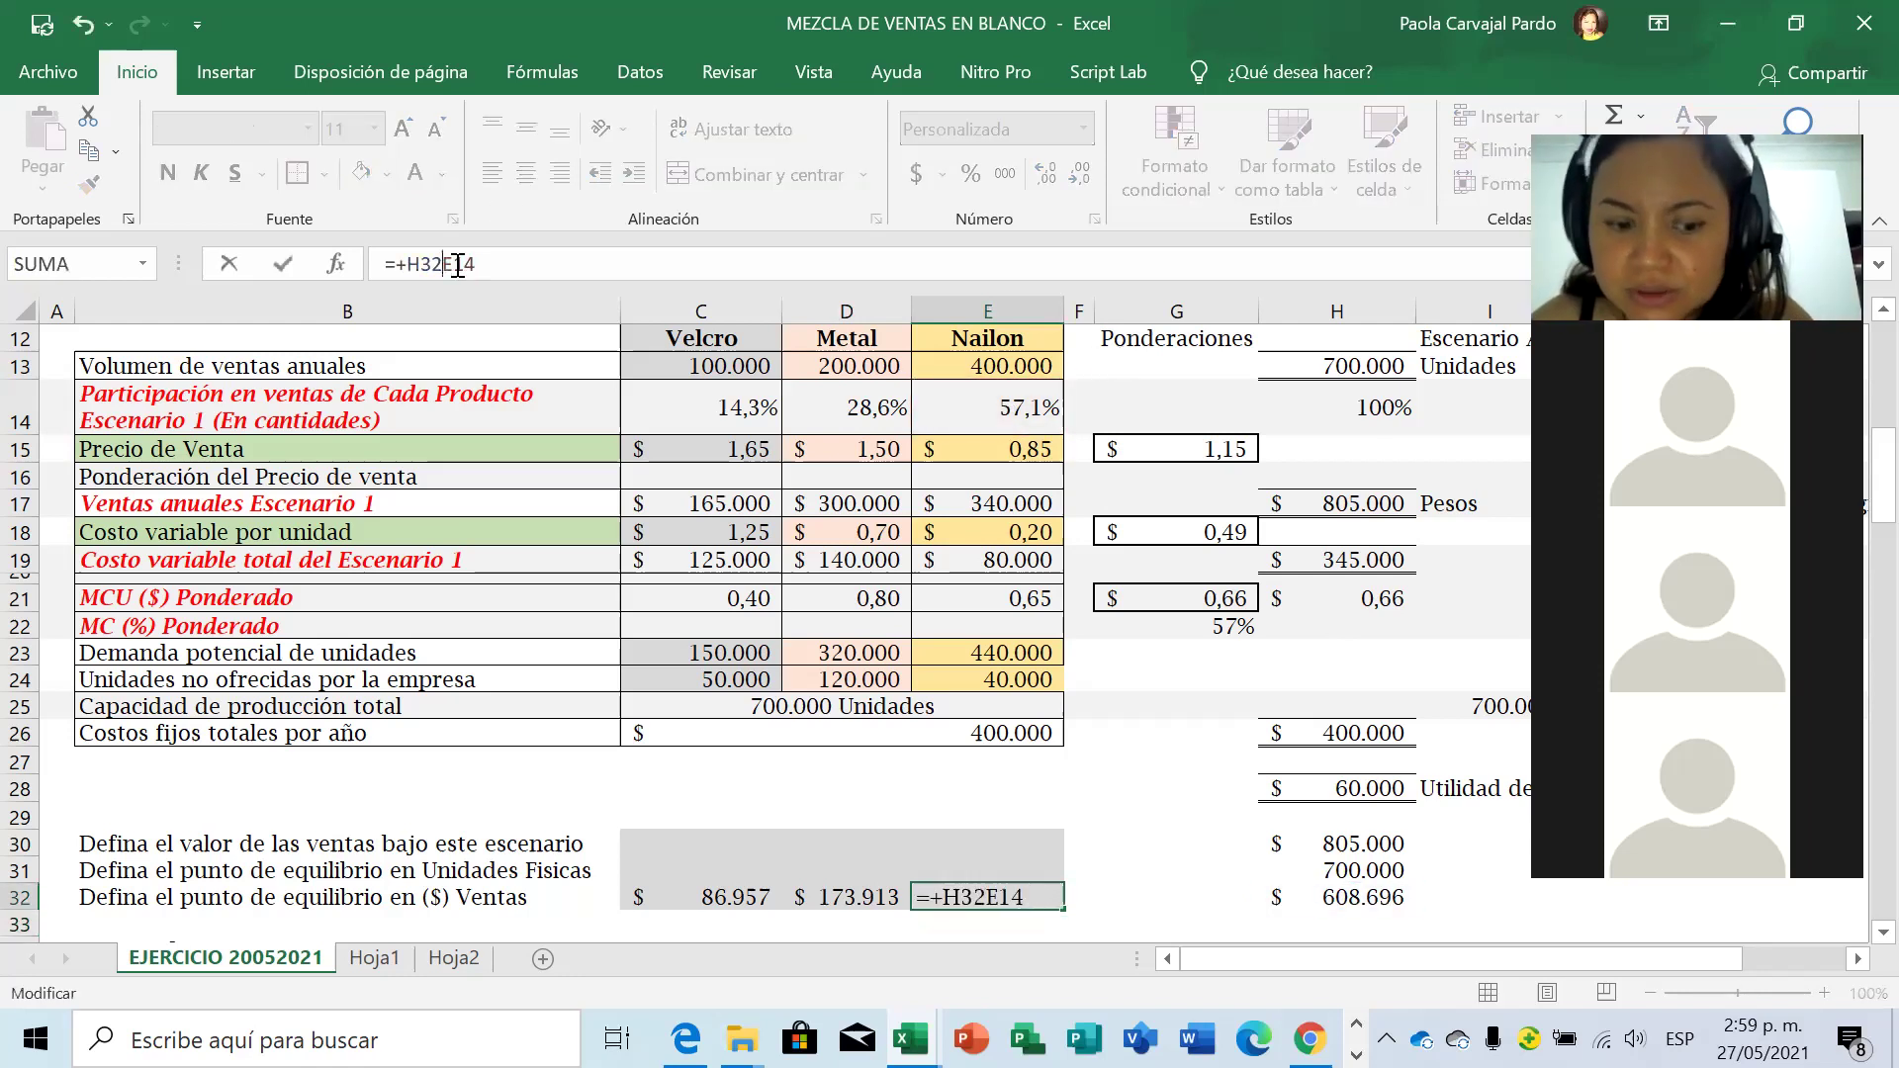
{"action": "type", "text": "*"}
{"action": "key", "text": "Return"}
{"action": "key", "text": "Up"}
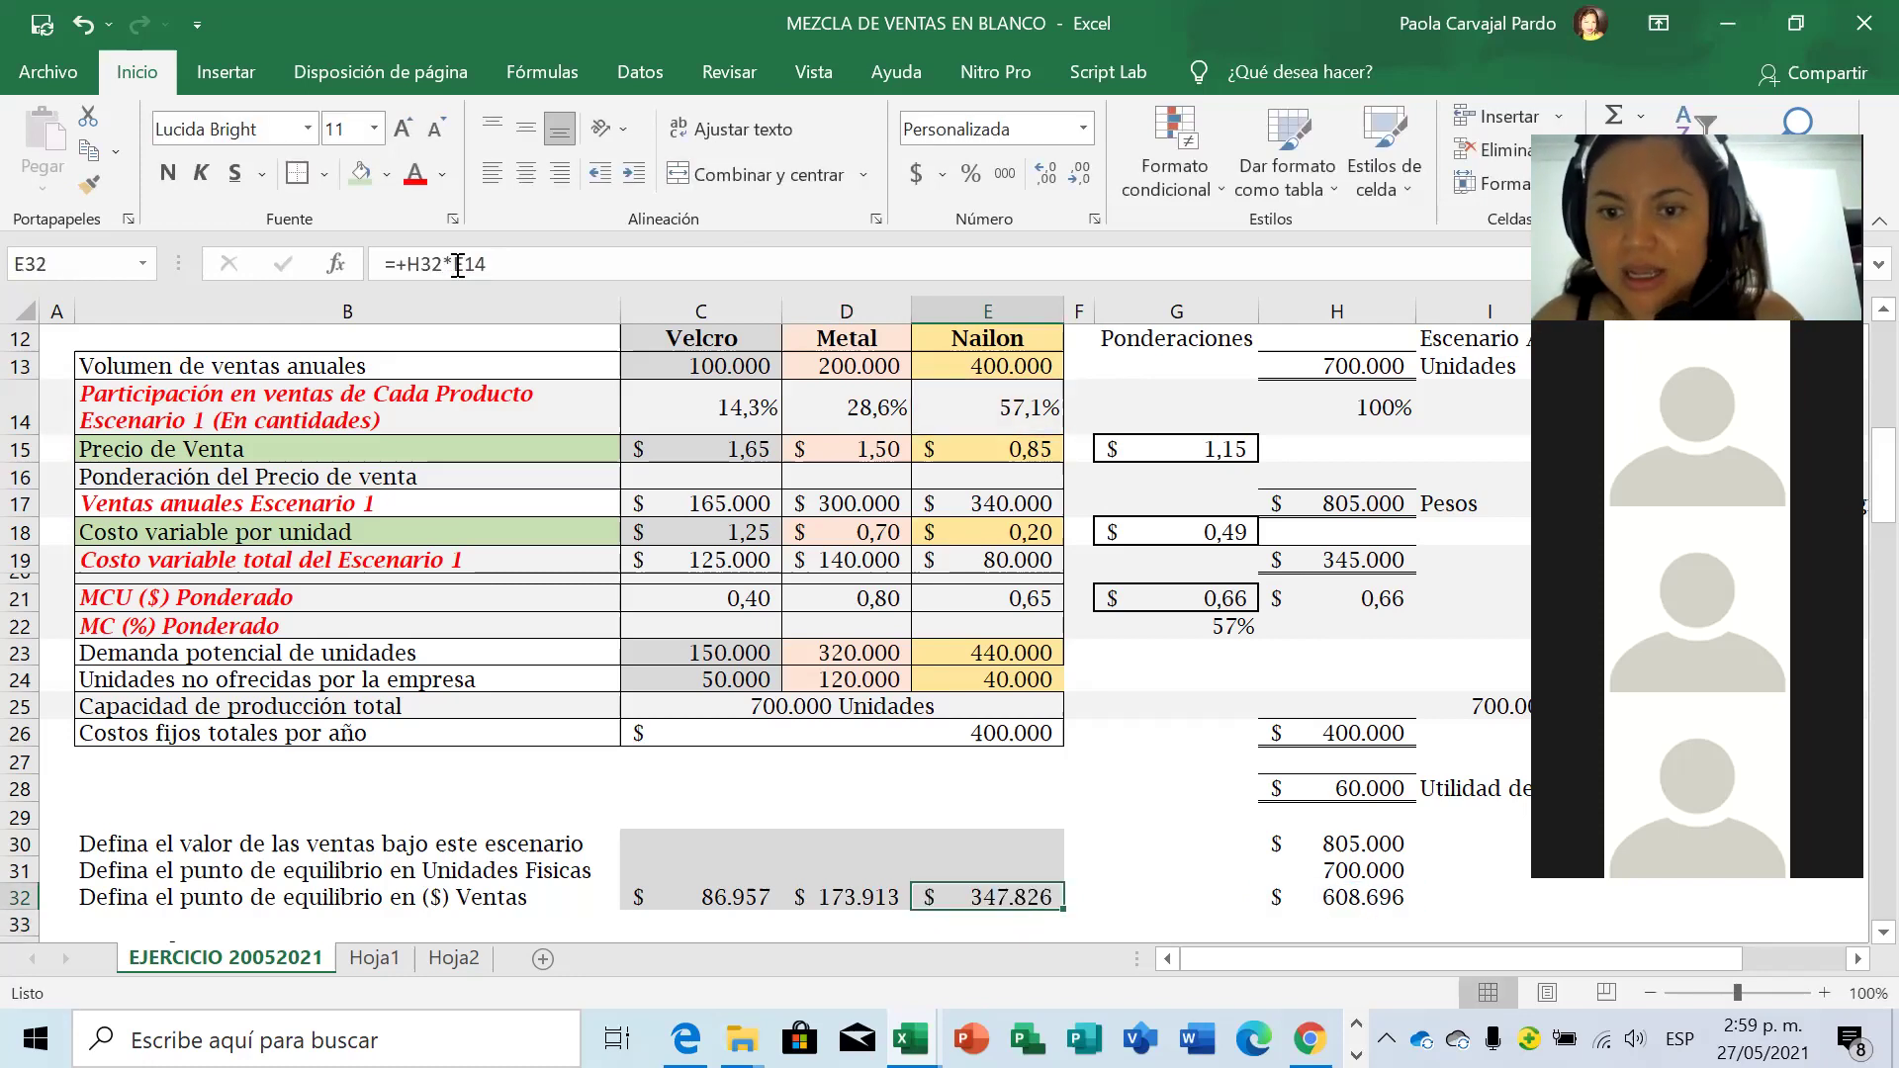
{"action": "key", "text": "Left"}
{"action": "key", "text": "Left"}
{"action": "key", "text": "shift+Right"}
{"action": "key", "text": "shift+Right"}
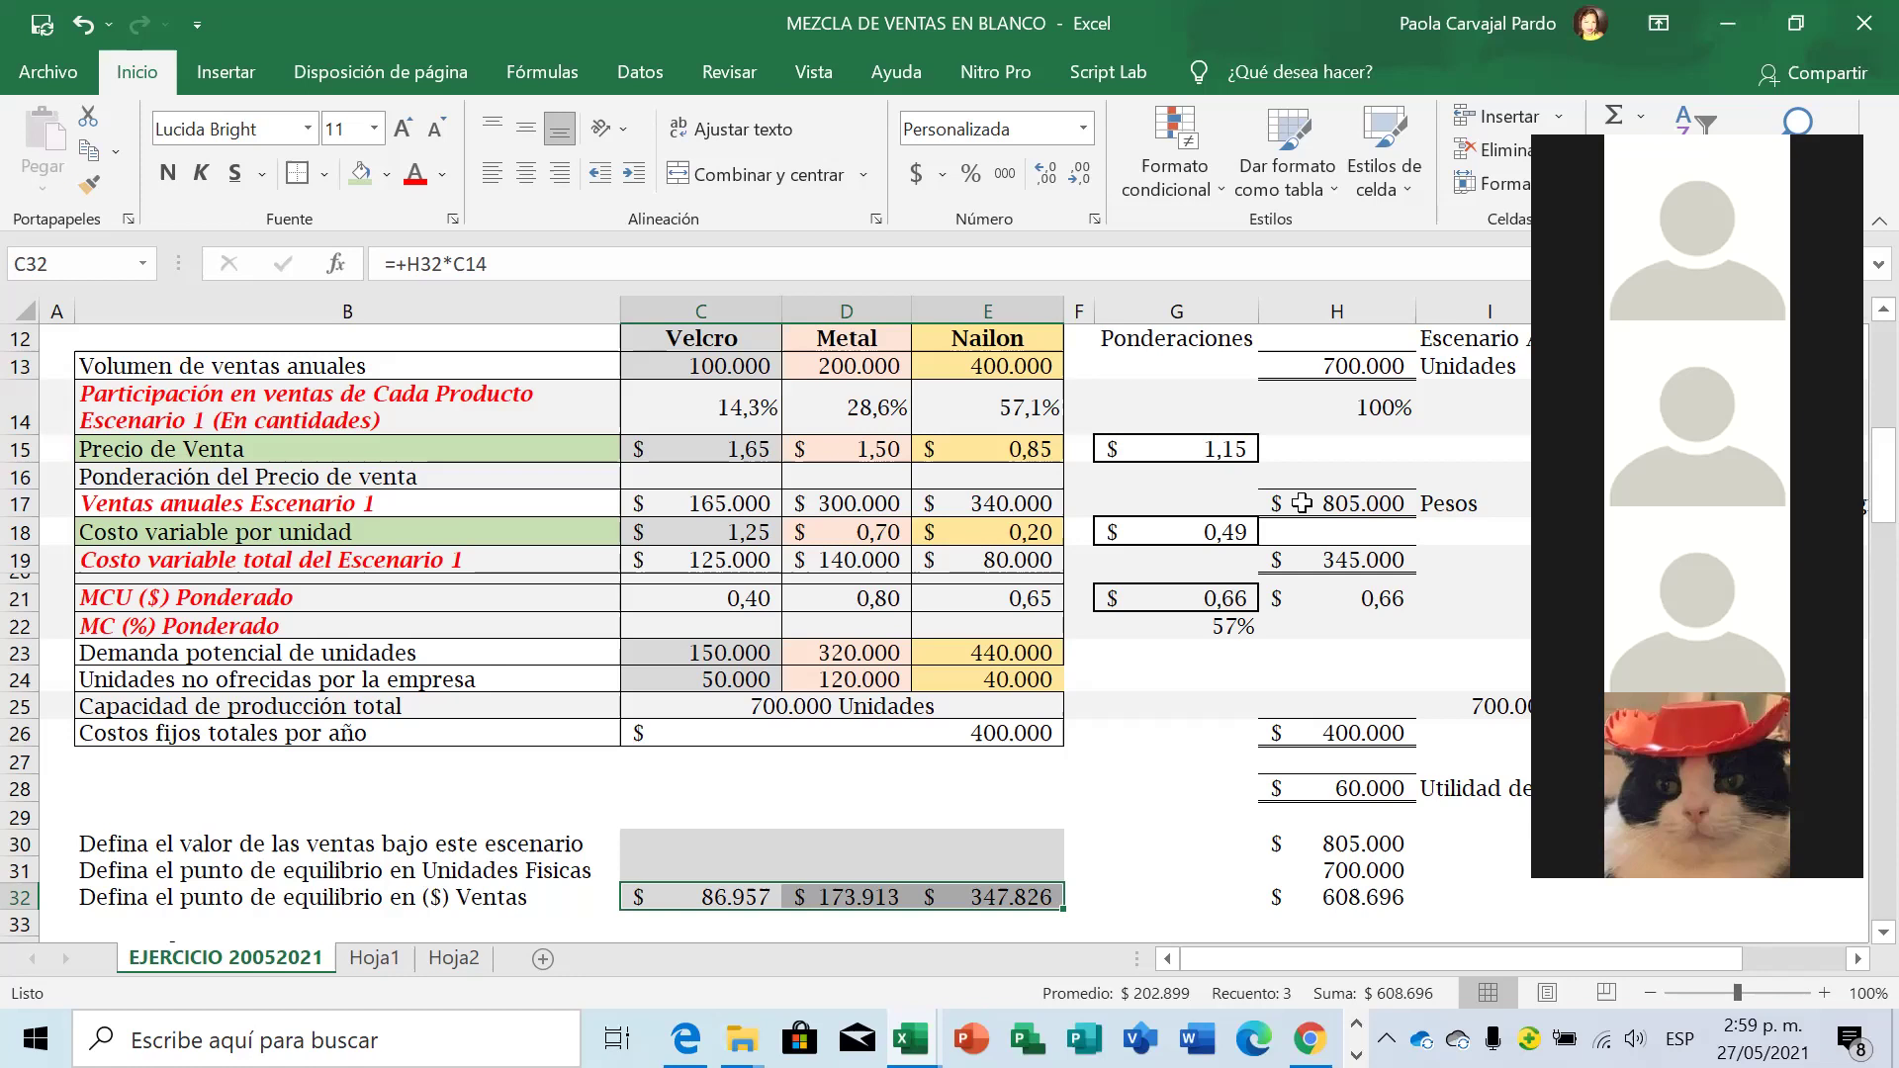
{"action": "left_click", "coordinate": [725, 873]}
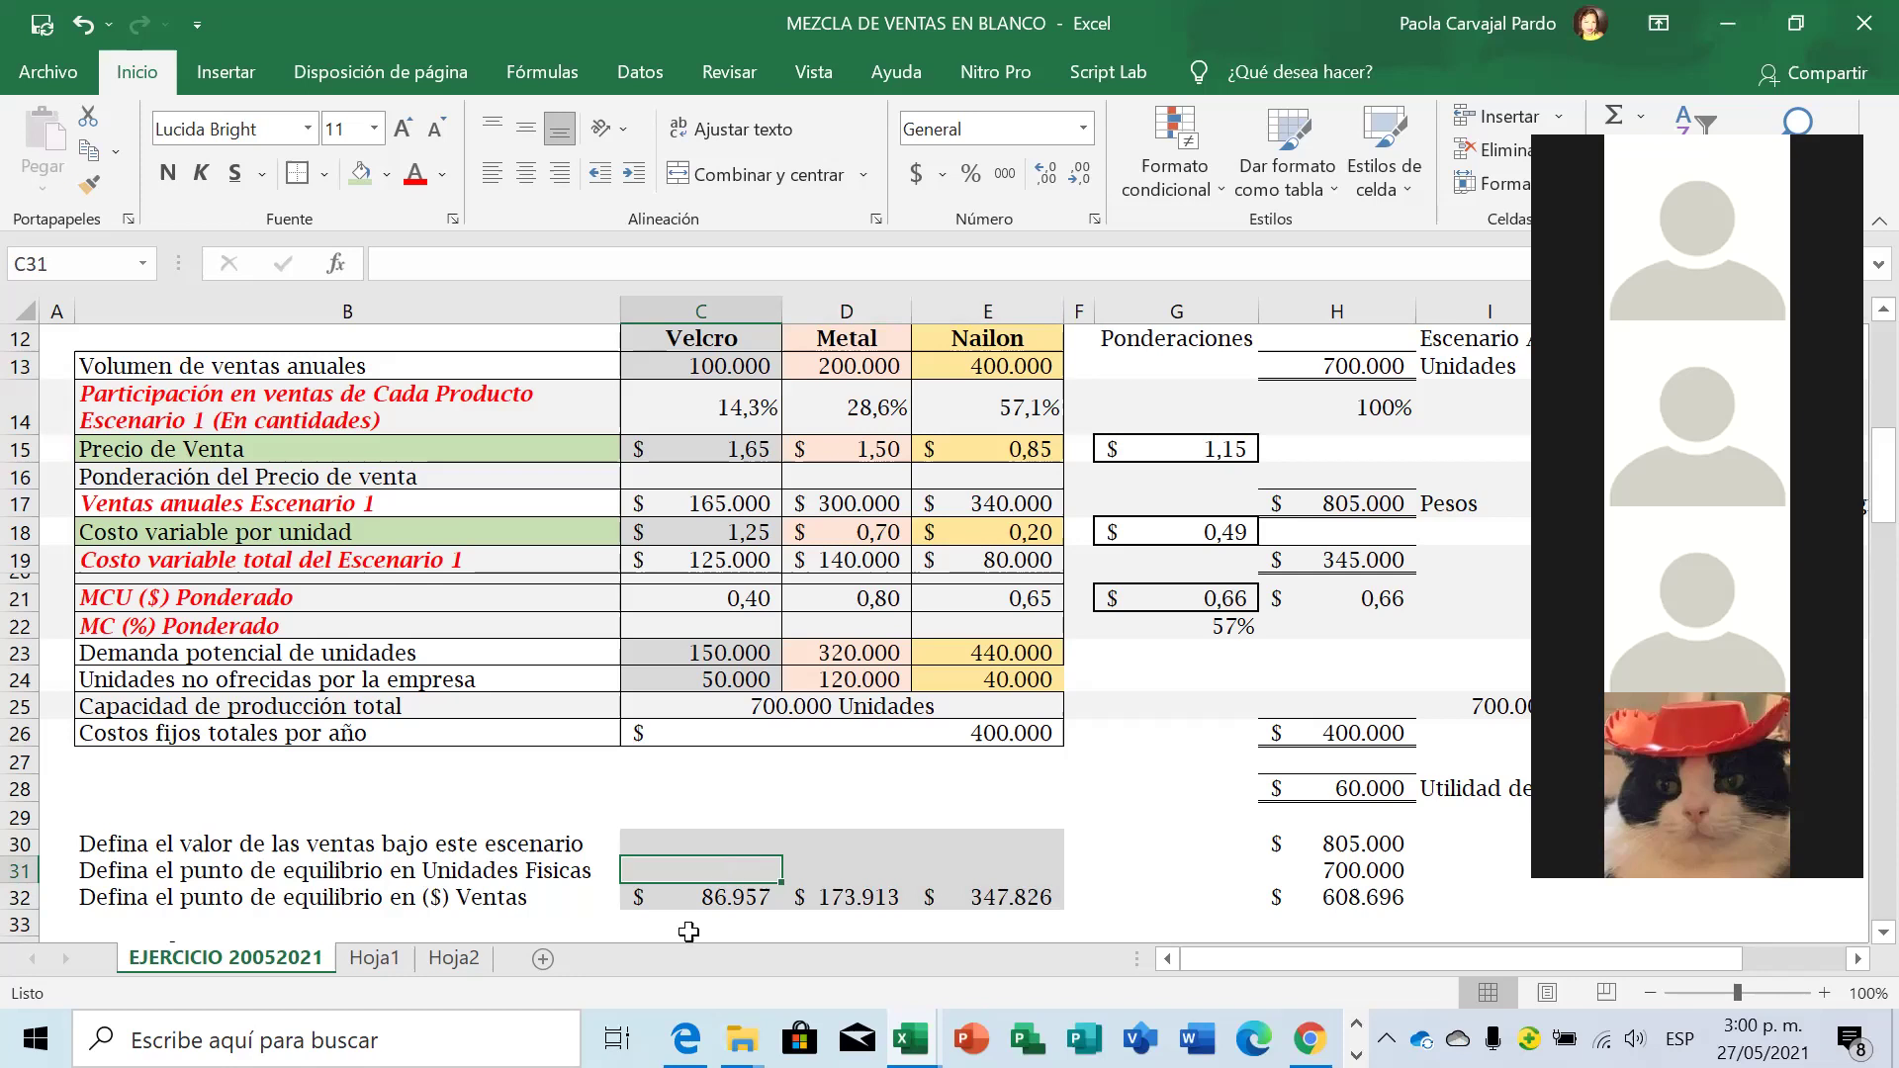
Enter =+C32/C15 in C31 for Velcro's break-even units.
{"action": "type", "text": "+"}
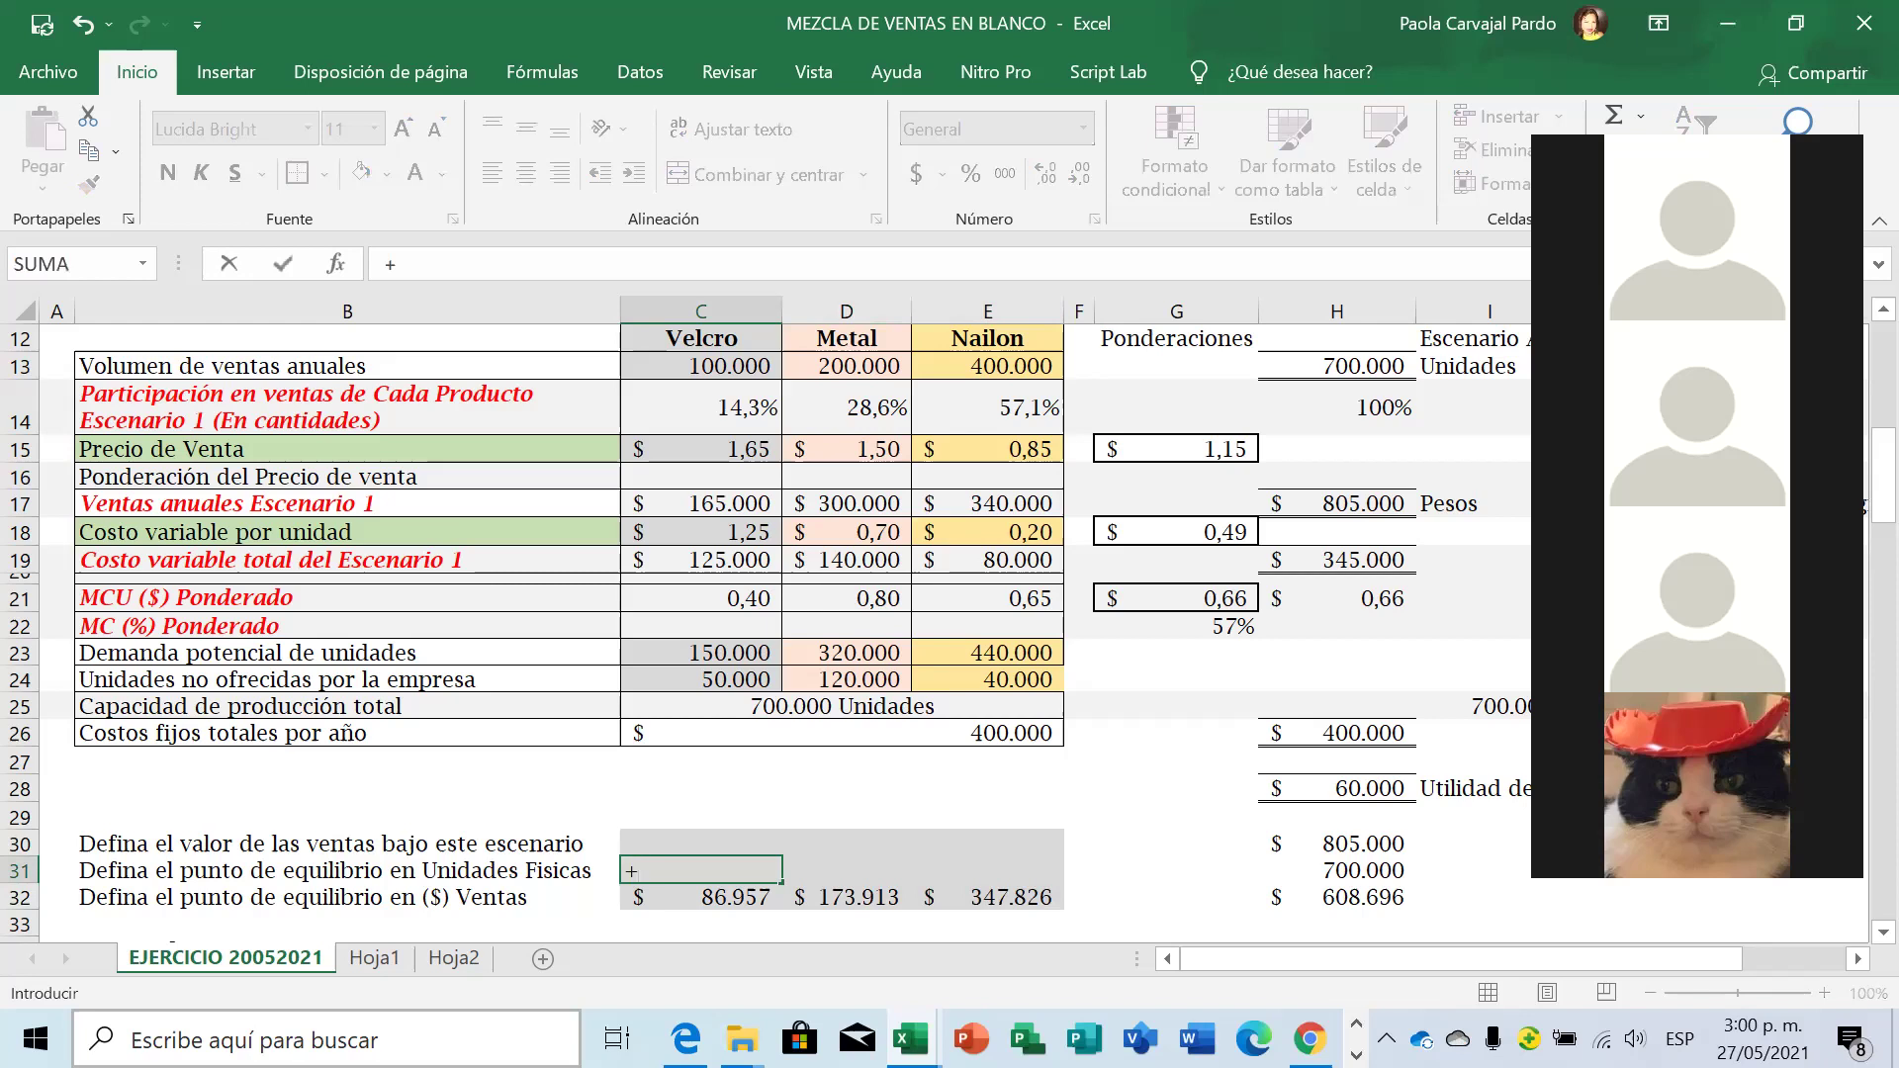
{"action": "left_click", "coordinate": [700, 897]}
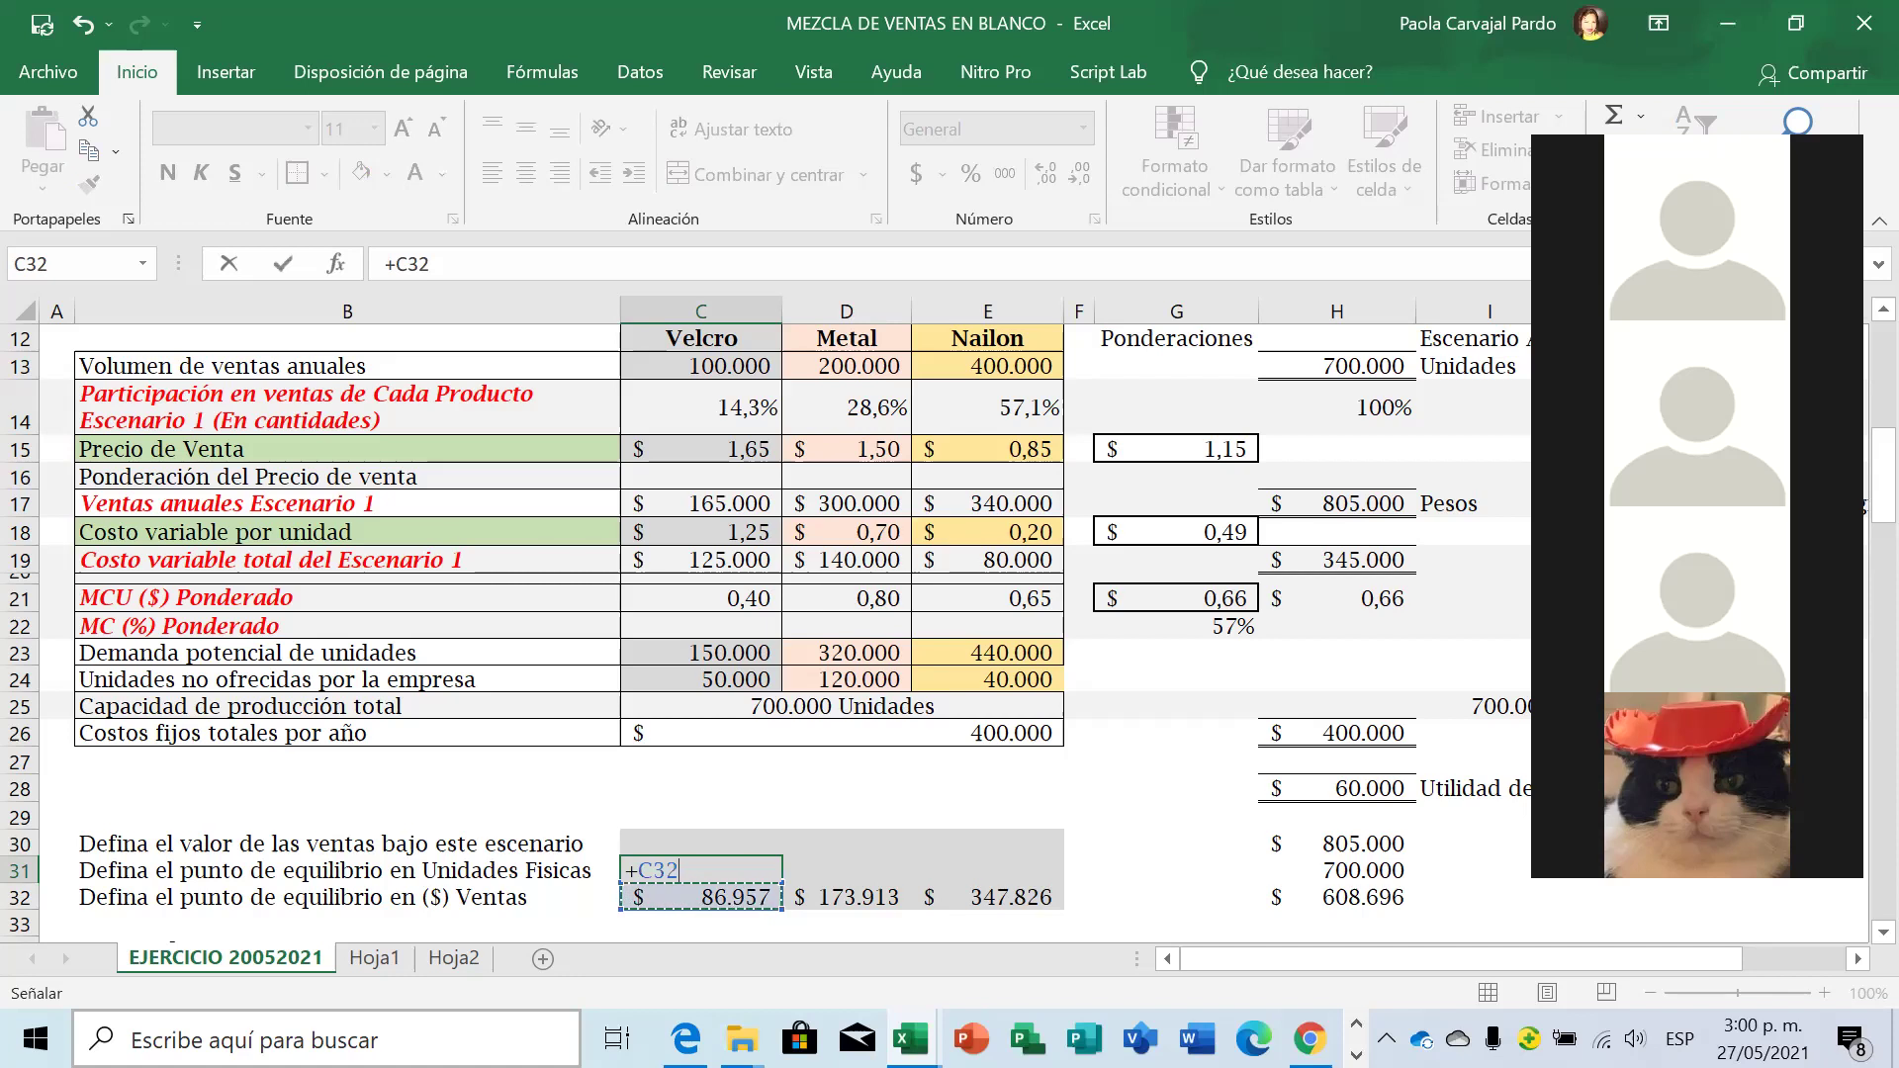
{"action": "type", "text": "/"}
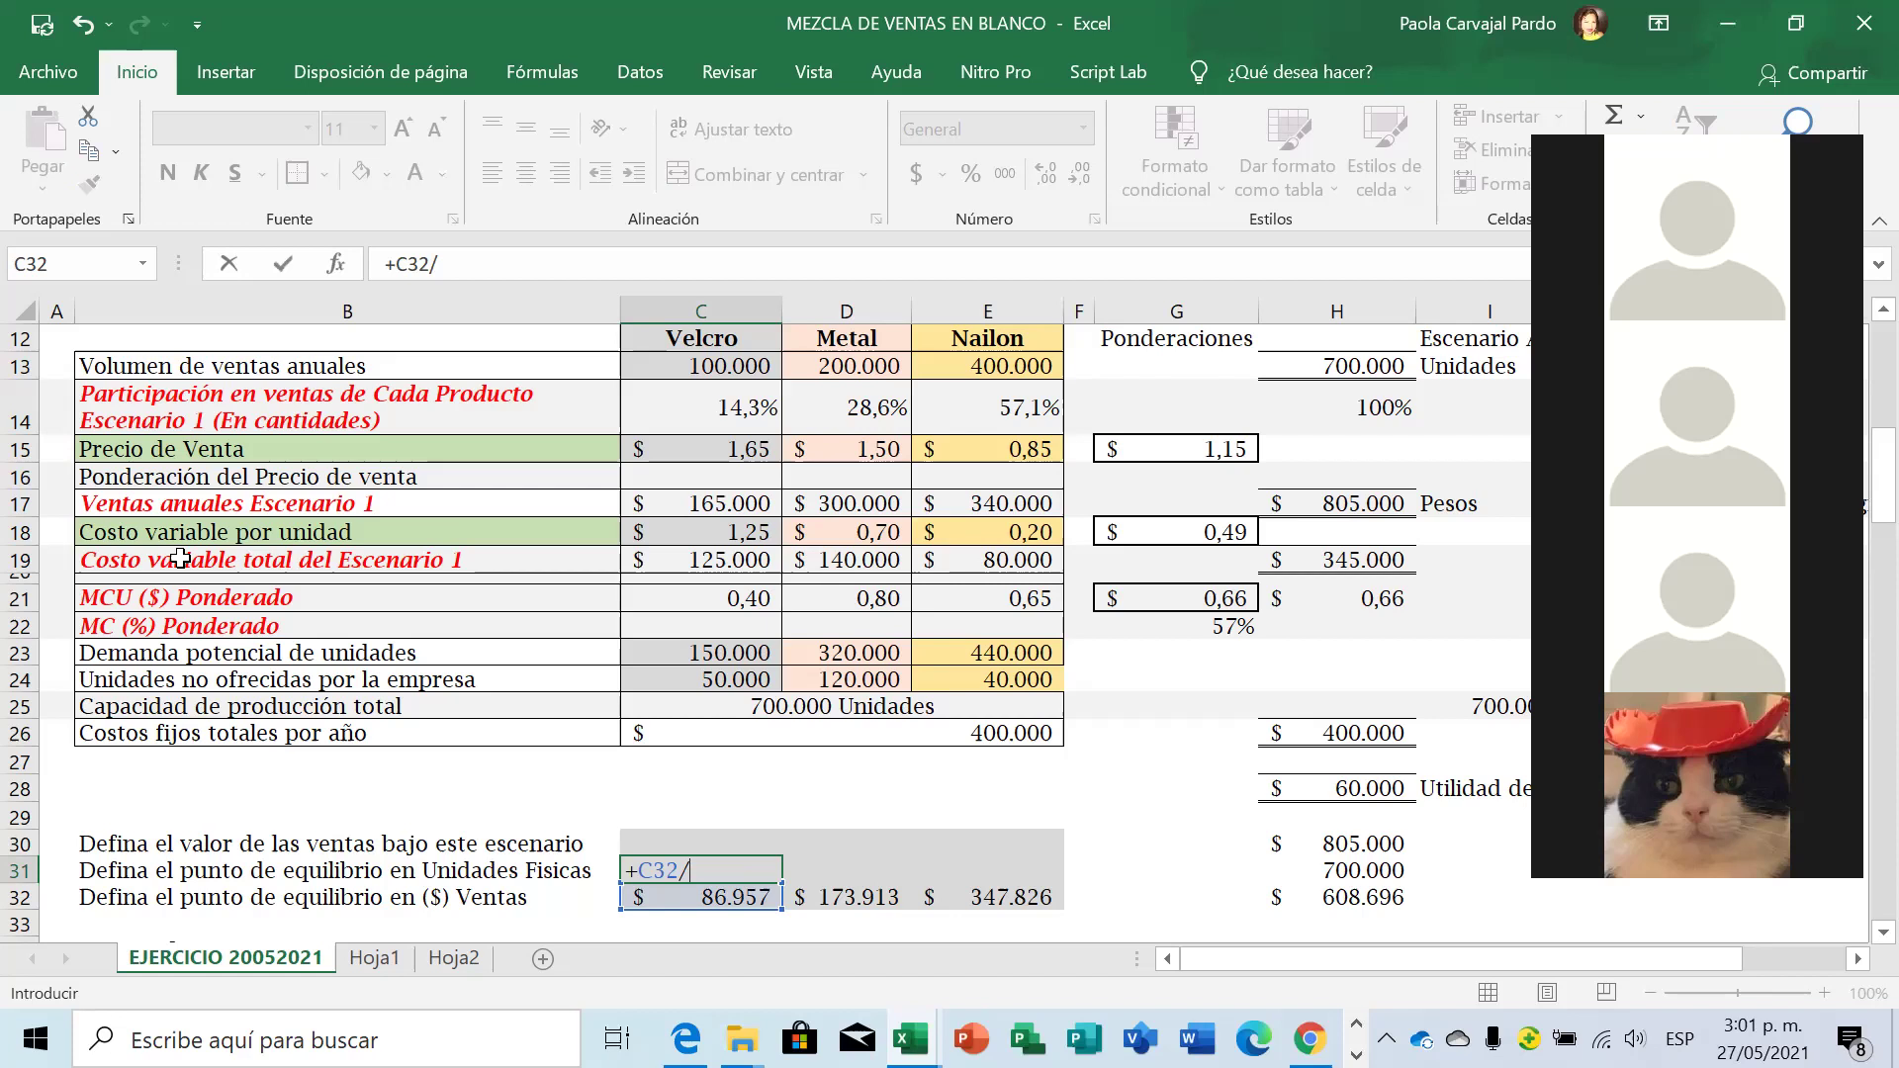
{"action": "left_click", "coordinate": [693, 451]}
{"action": "key", "text": "Return"}
Format C31 in comma style without decimals, showing 52.701, and copy it.
{"action": "key", "text": "Up"}
{"action": "left_click", "coordinate": [1005, 183]}
{"action": "left_click", "coordinate": [1066, 174]}
{"action": "left_click", "coordinate": [1067, 174]}
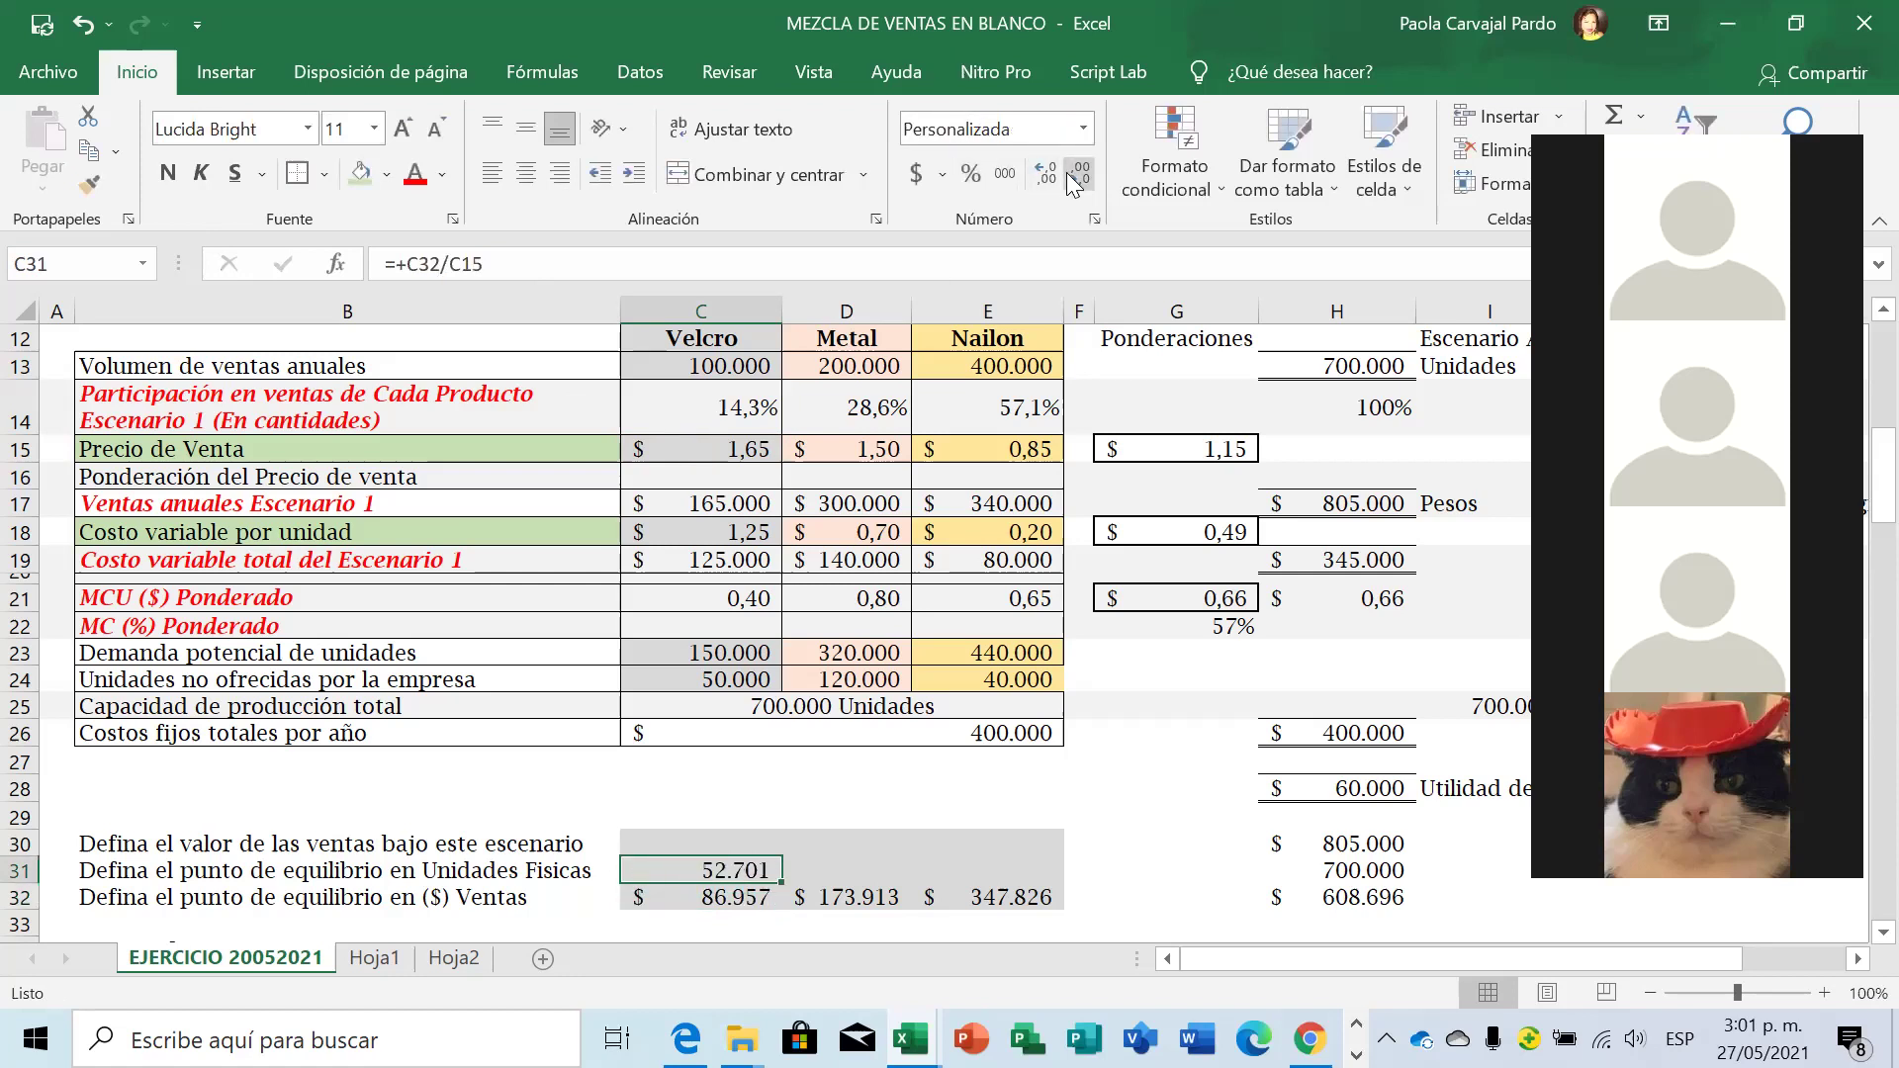
{"action": "key", "text": "ctrl+c"}
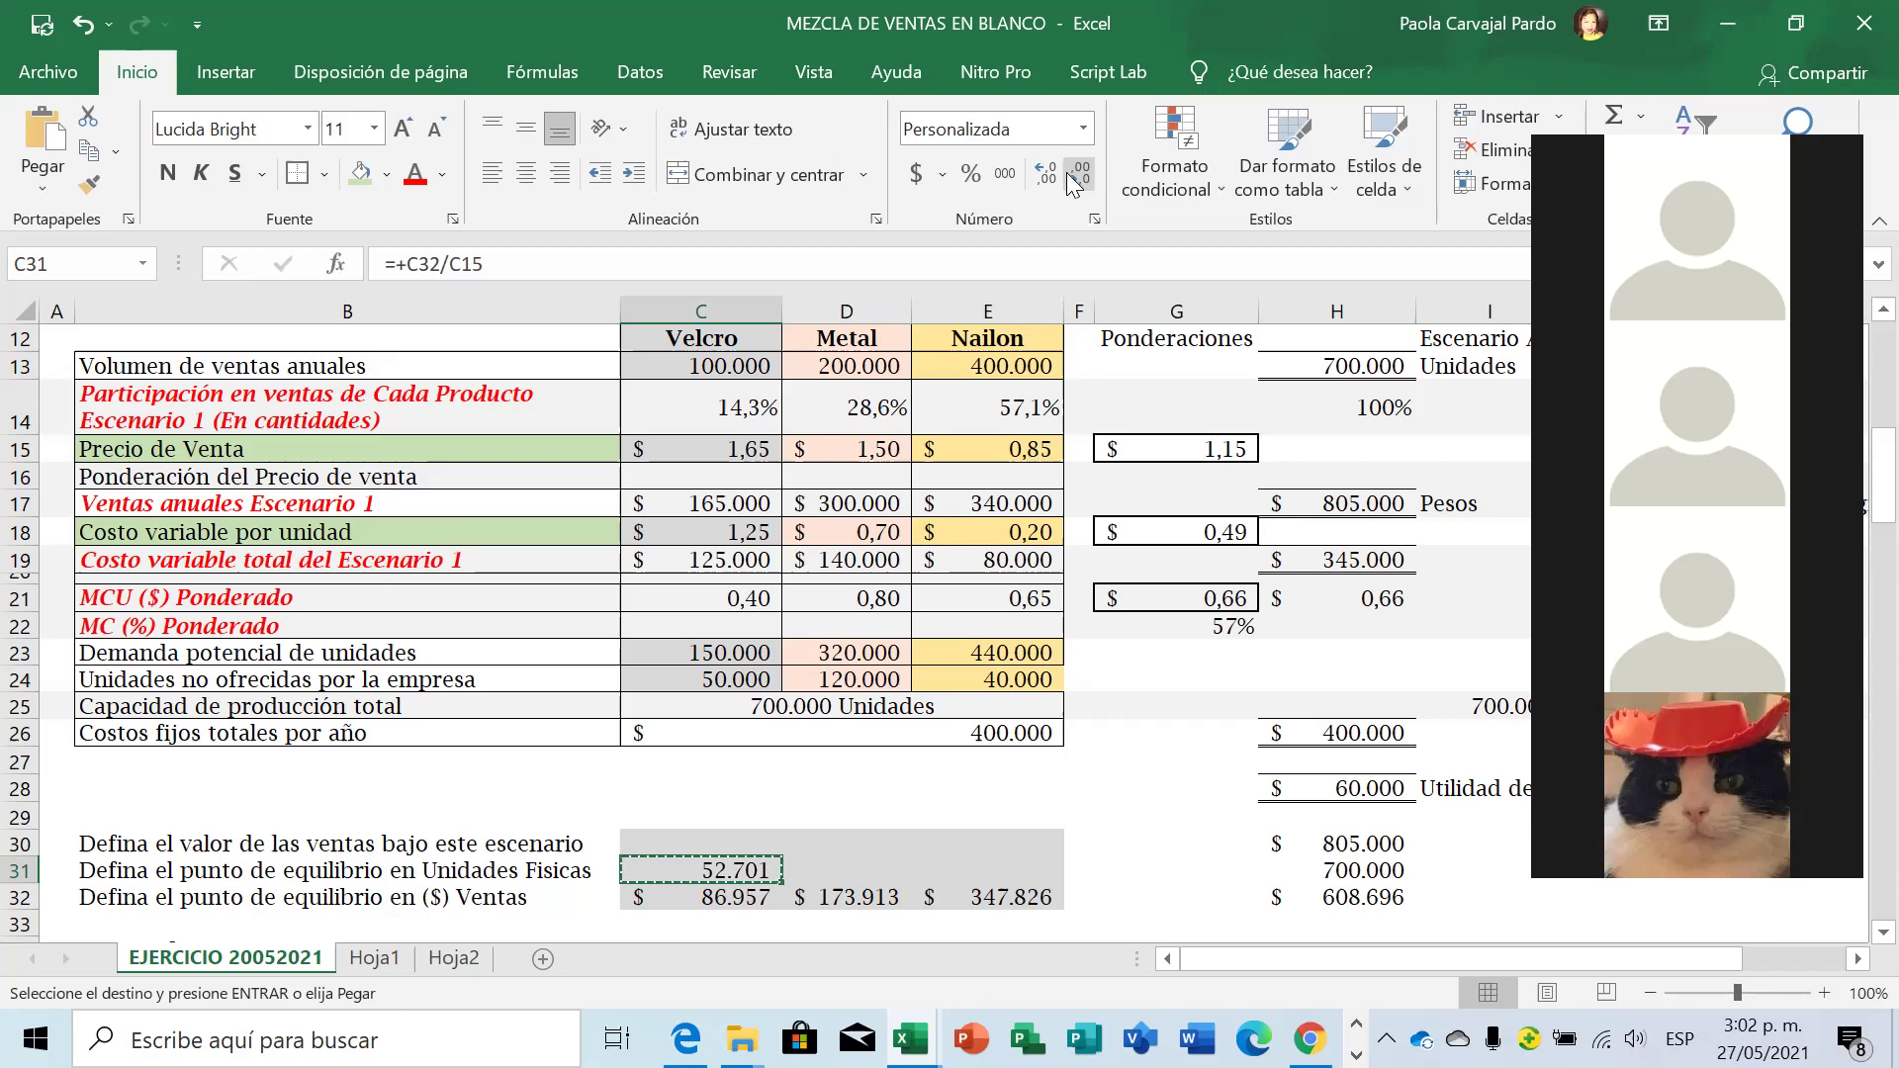
Paste Velcro's break-even units formula into D31 and E31, giving 115.942 and 409.207.
{"action": "key", "text": "Right"}
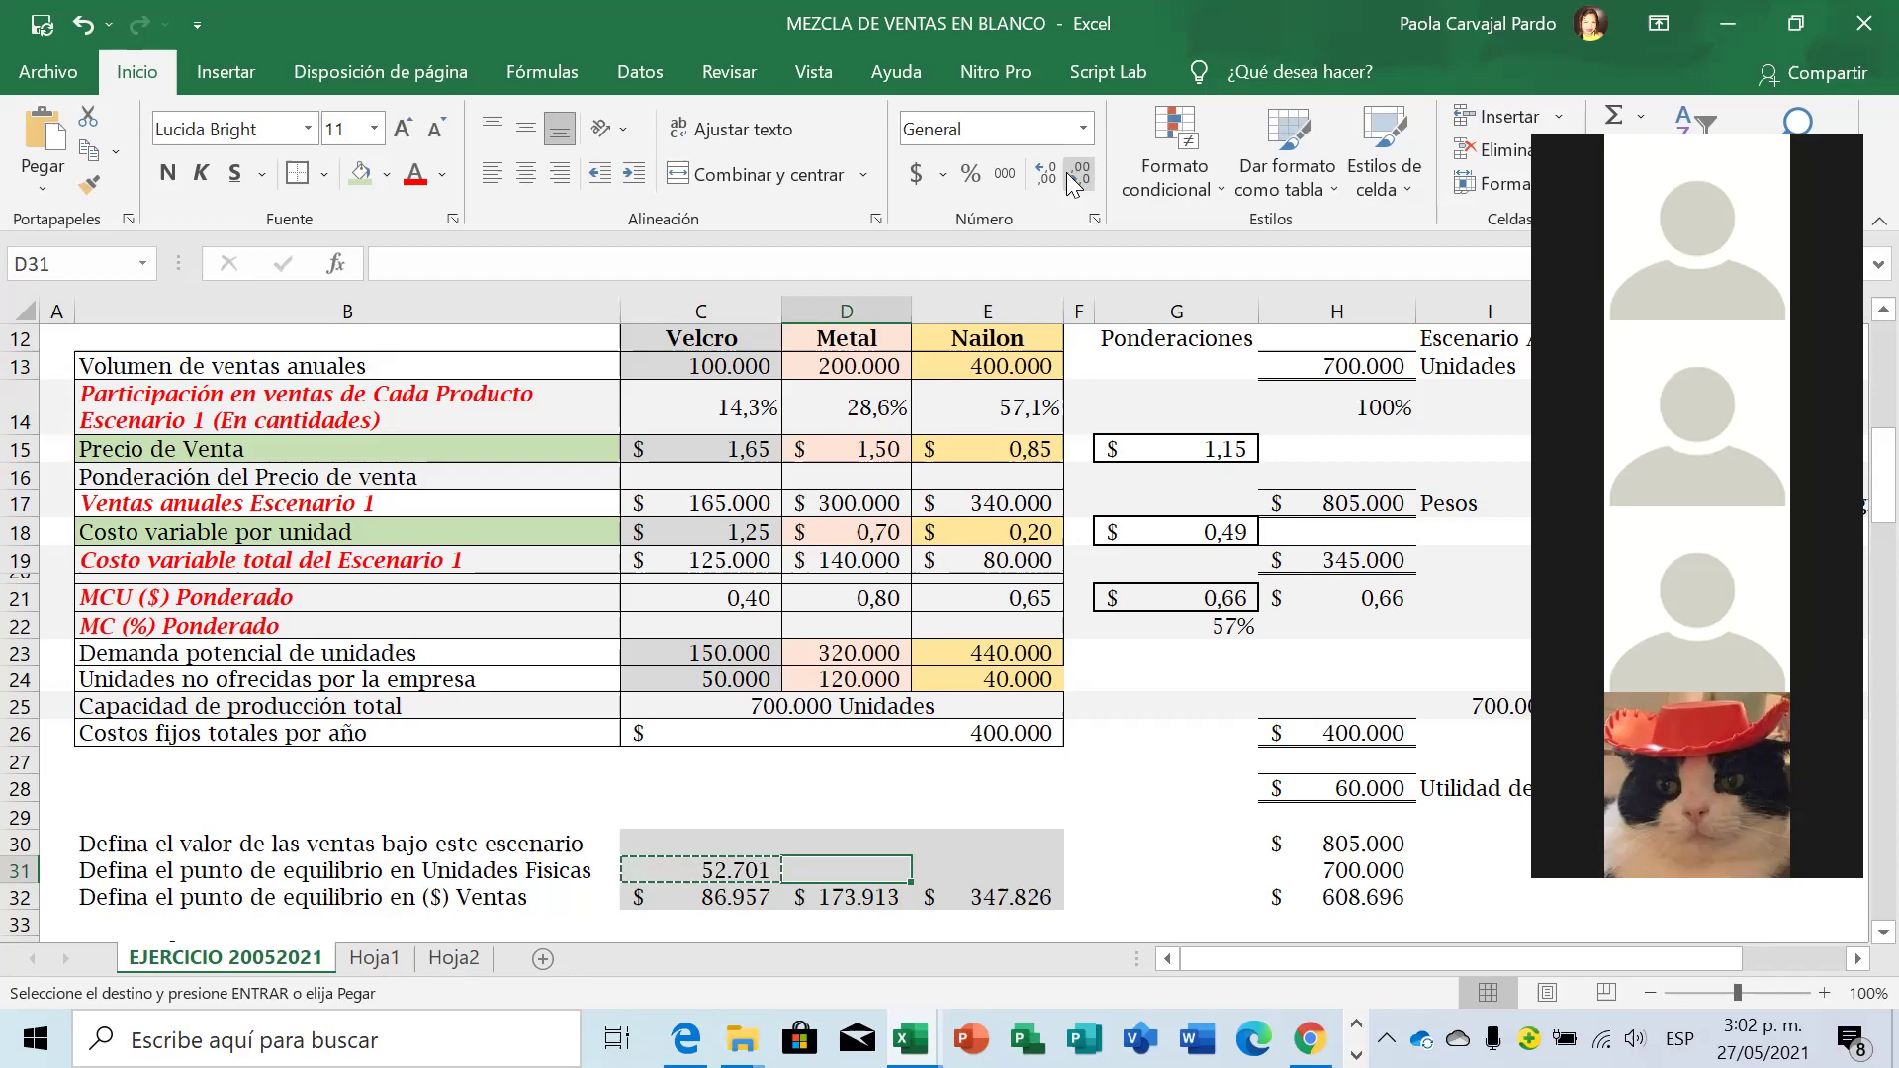
{"action": "key", "text": "ctrl+v"}
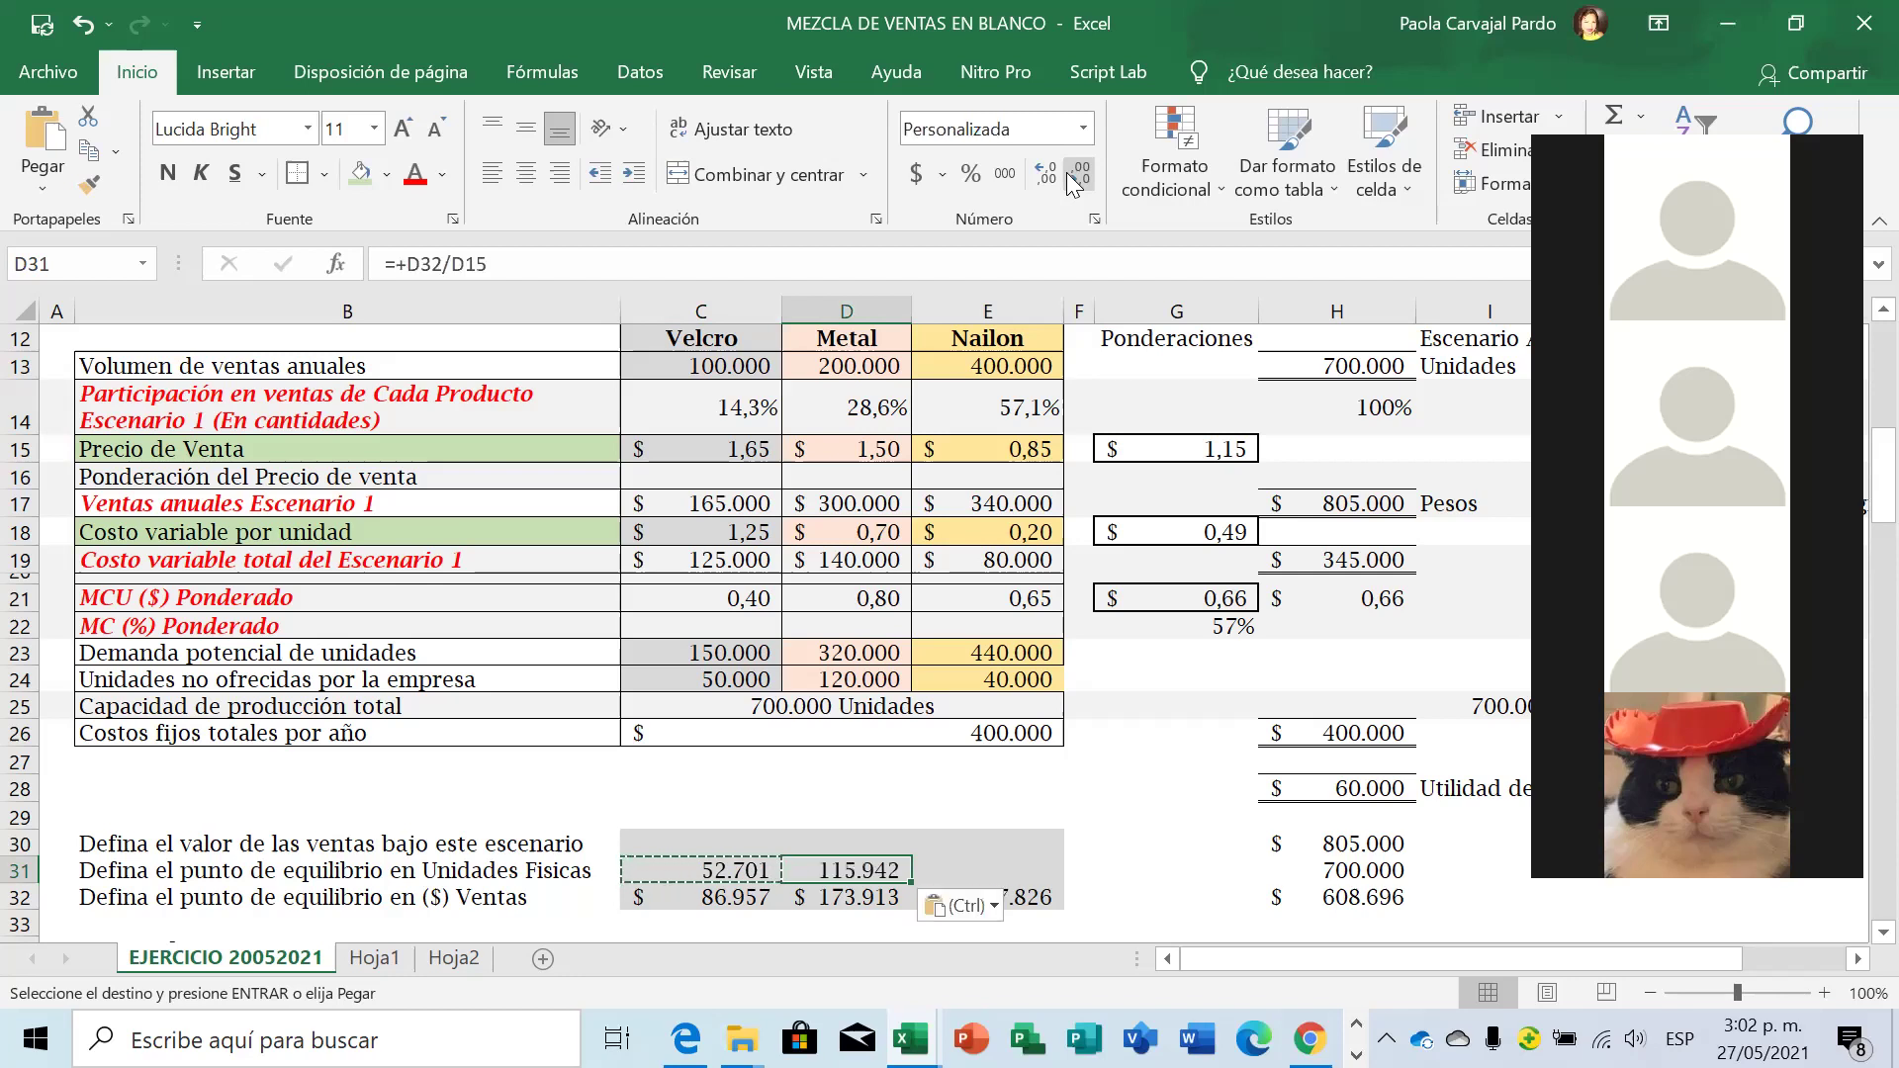
{"action": "key", "text": "Right"}
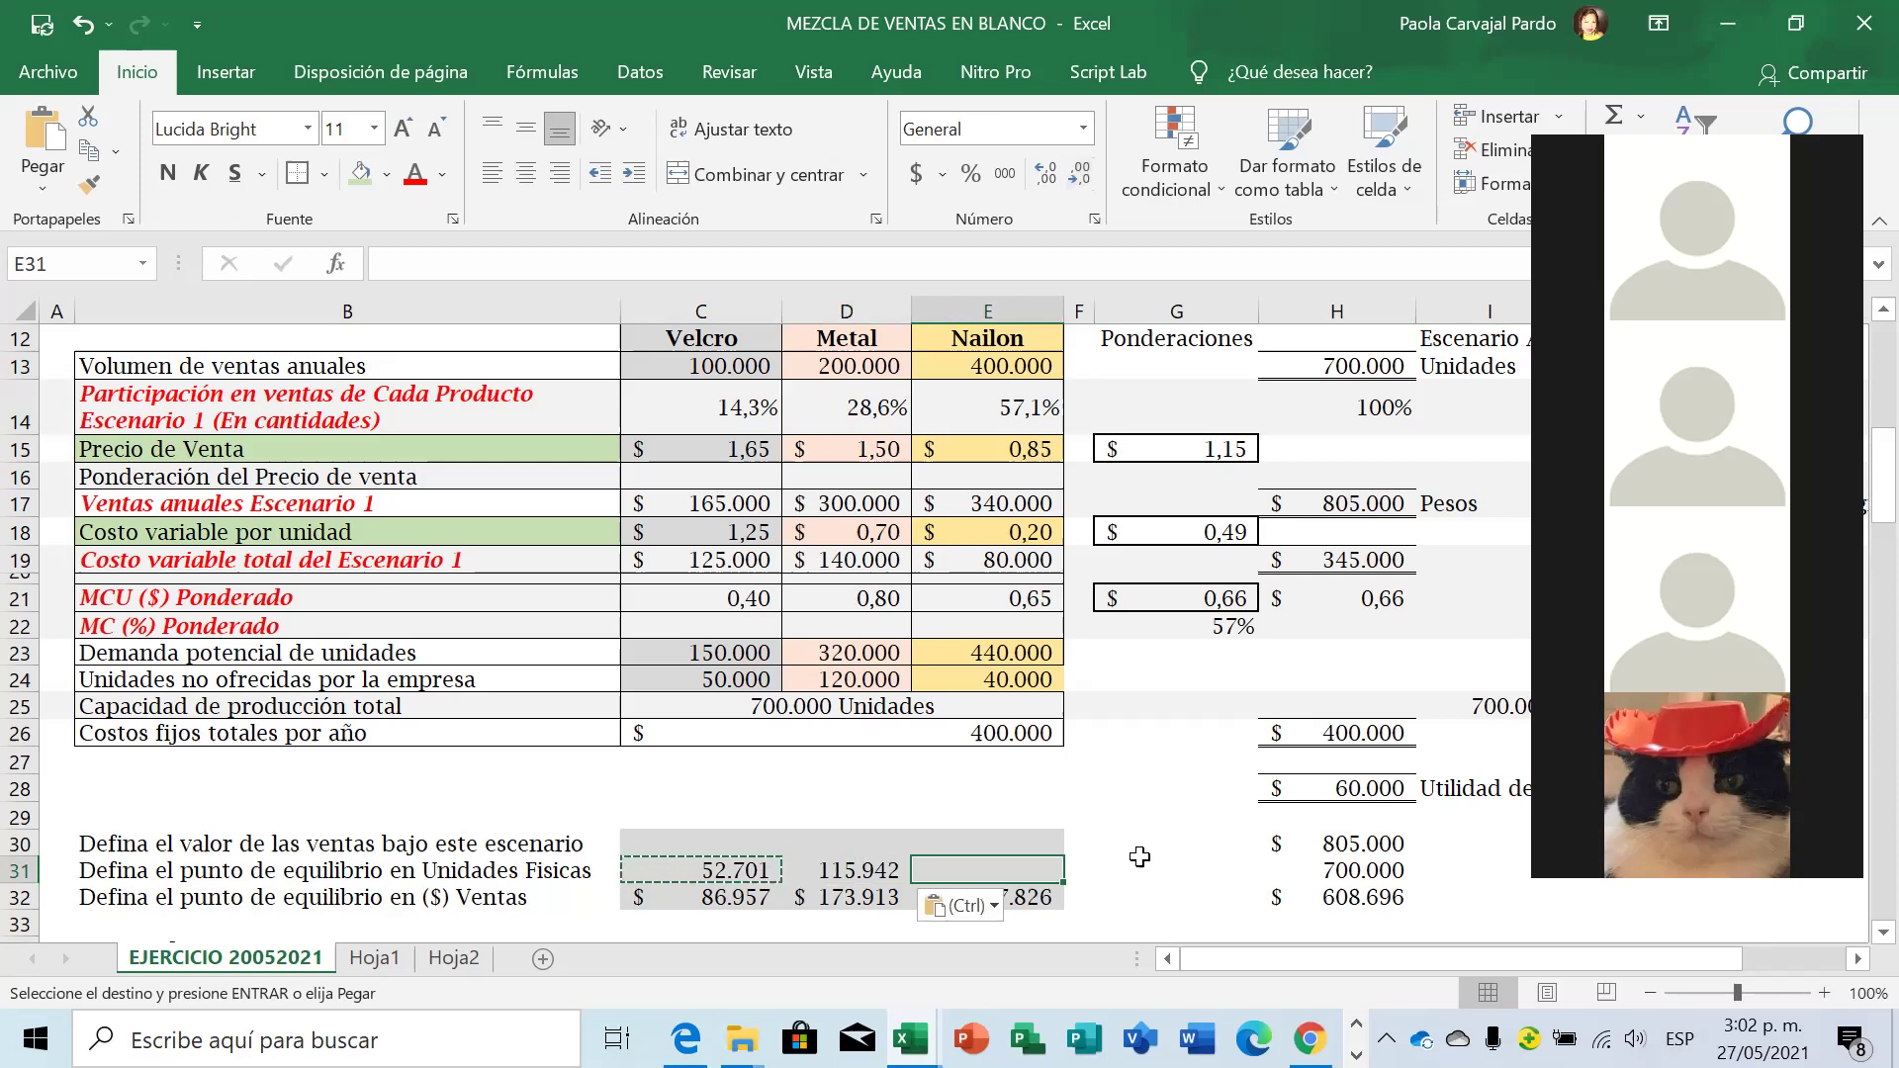
{"action": "key", "text": "ctrl+v"}
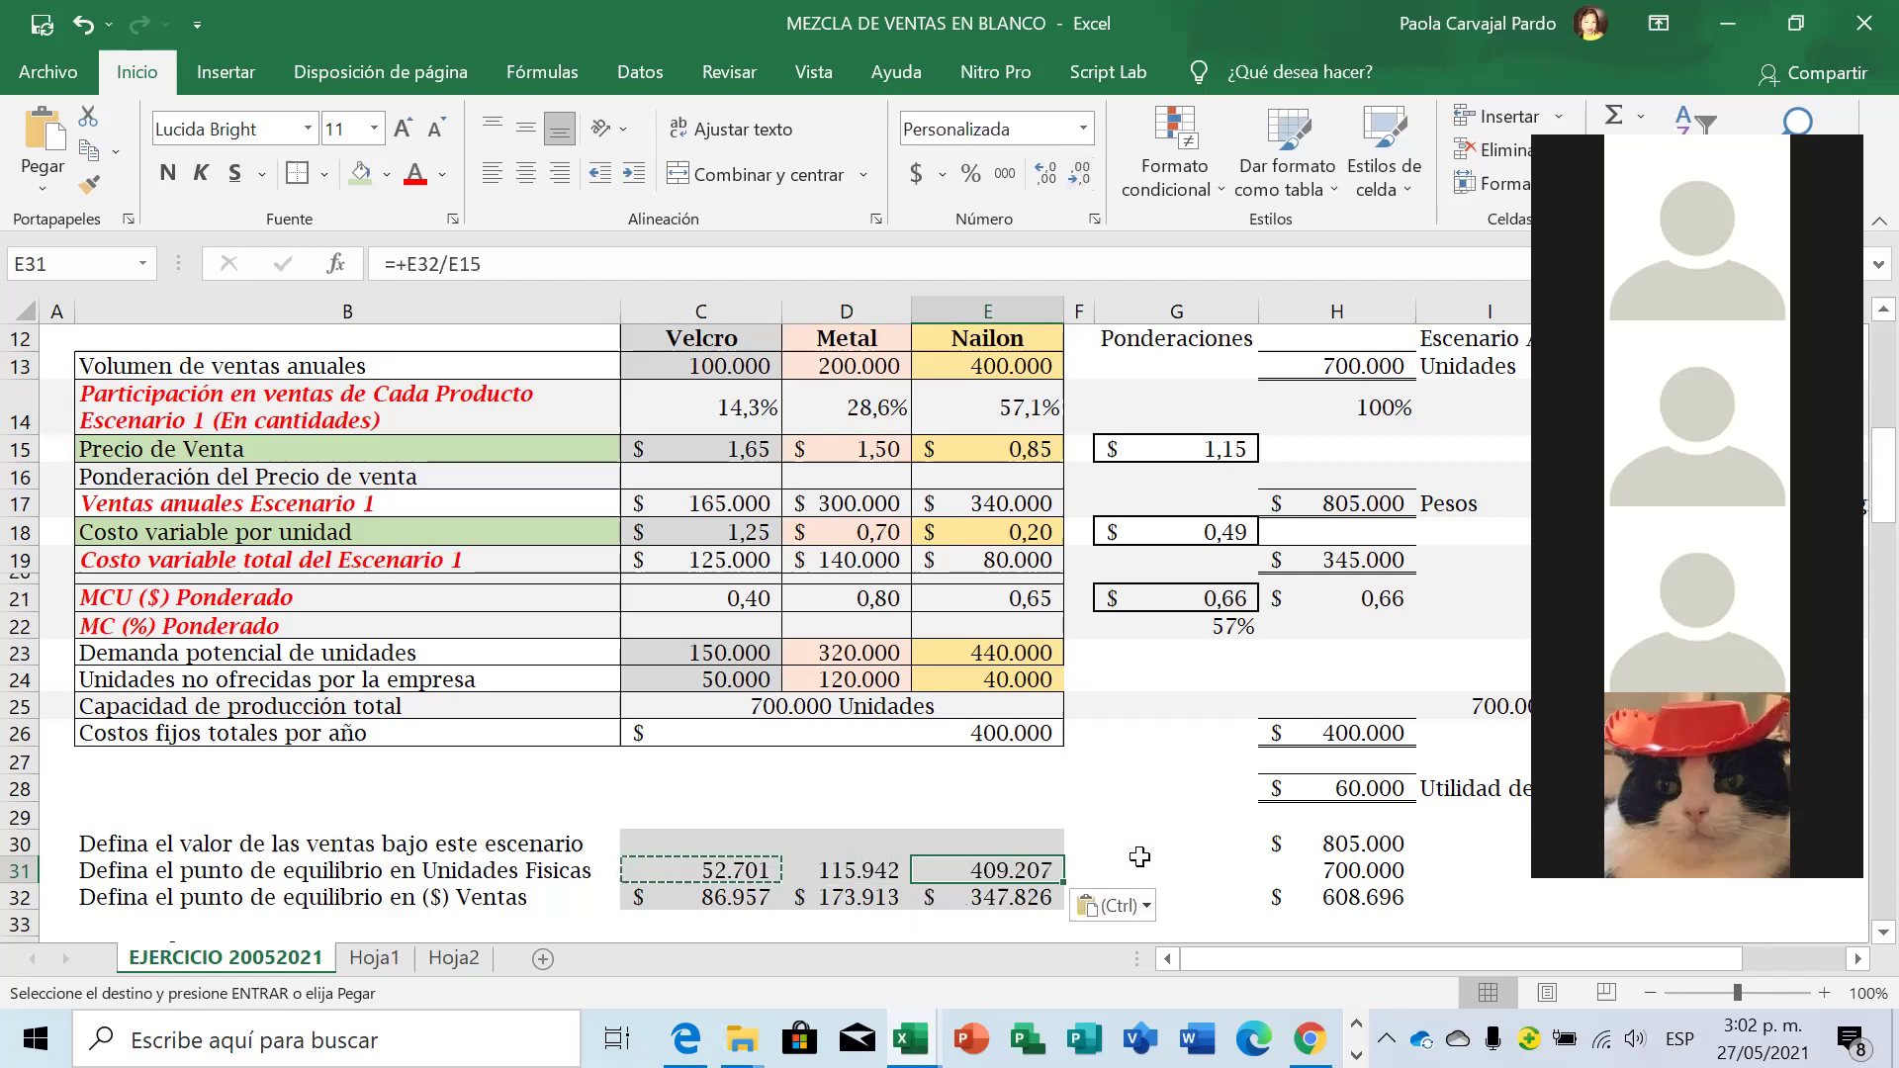
{"action": "left_click", "coordinate": [544, 77]}
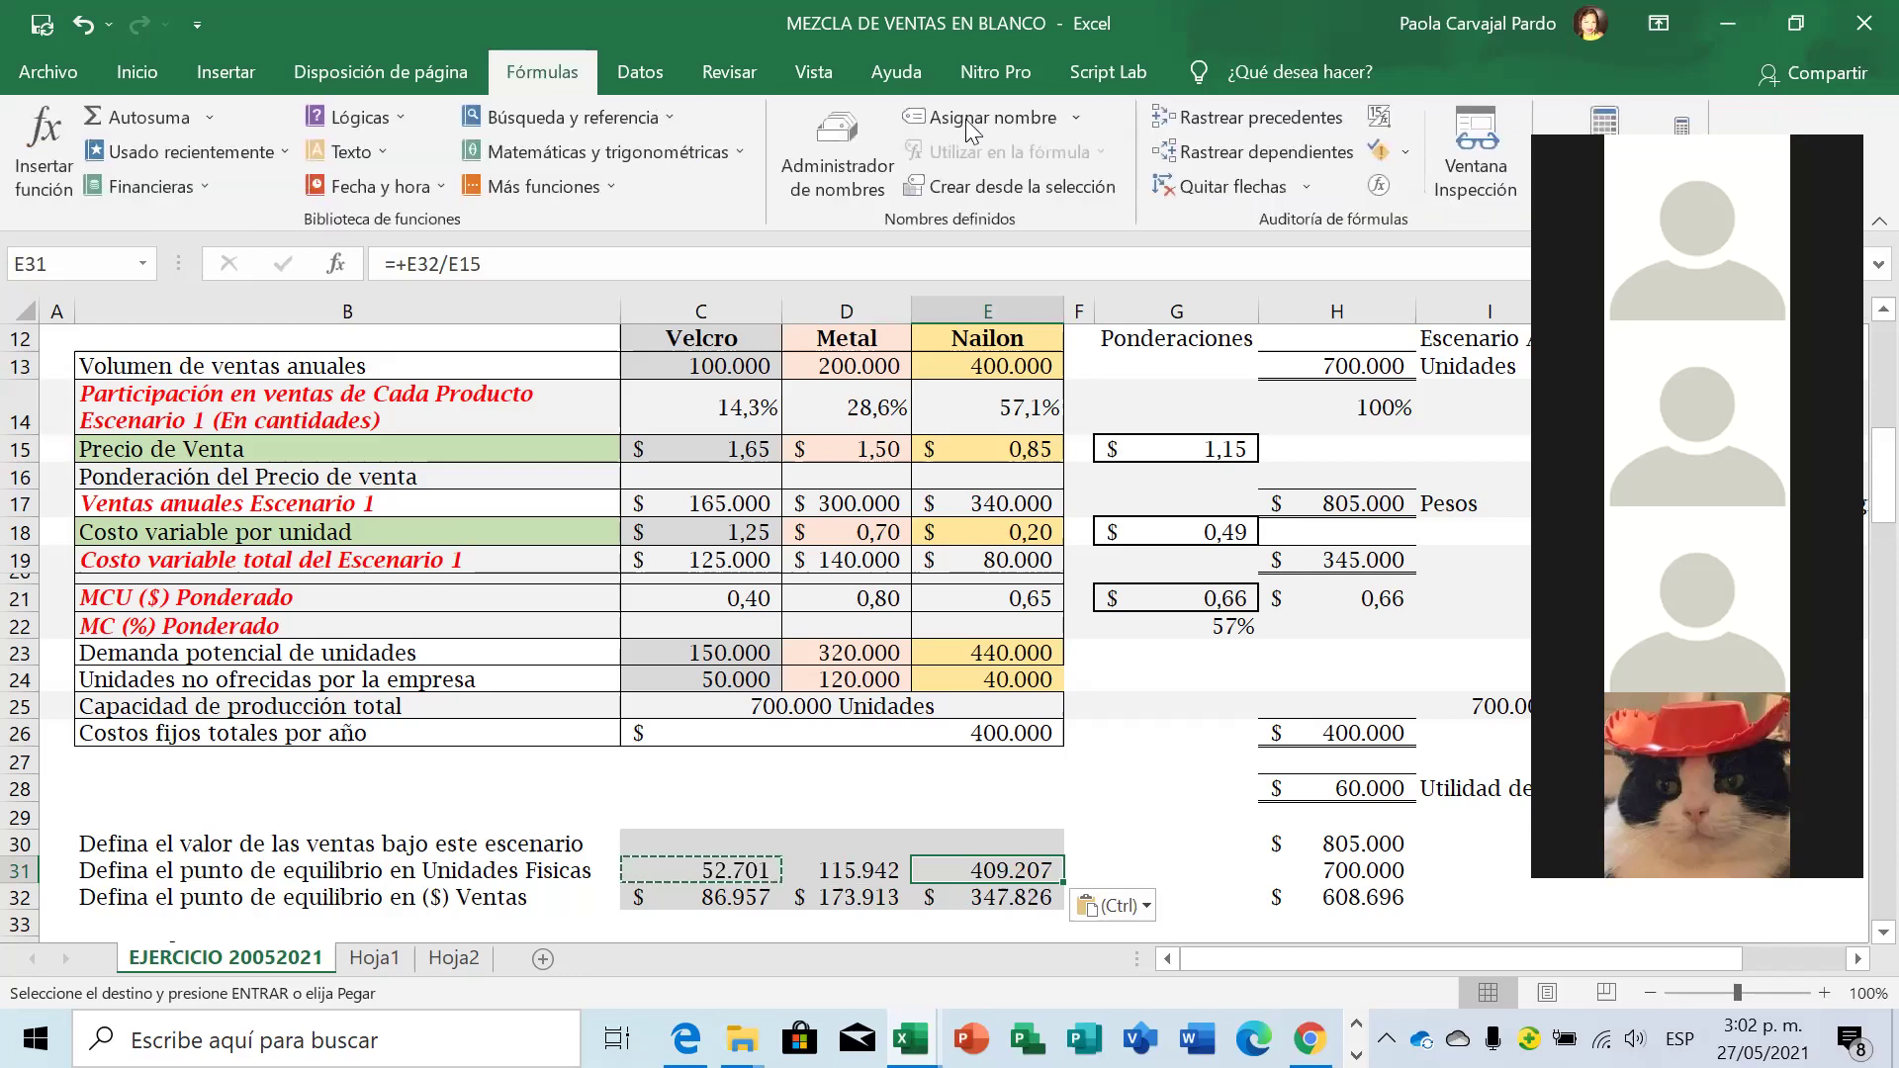
Trace E31's precedents back to E15 and E32, then review the C31:E31 formulas.
{"action": "left_click", "coordinate": [1223, 121]}
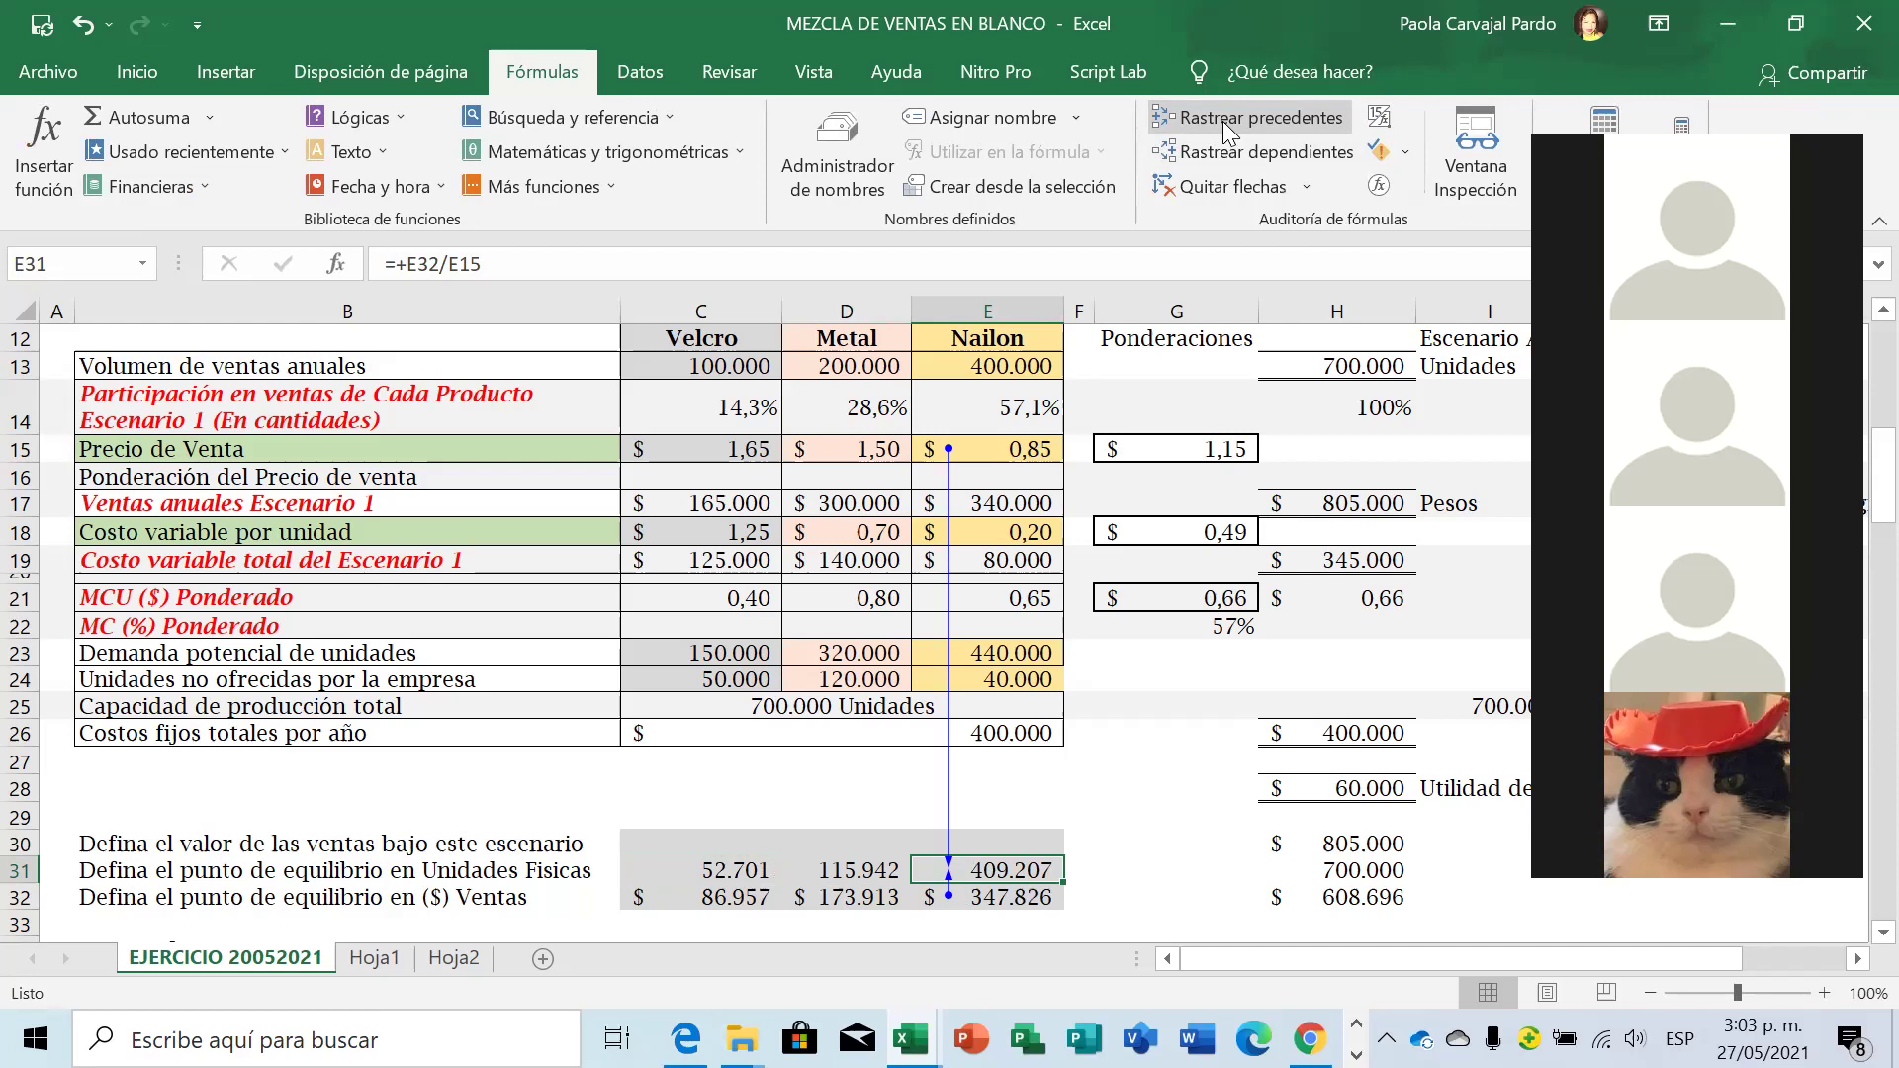
{"action": "key", "text": "Left"}
{"action": "key", "text": "Left"}
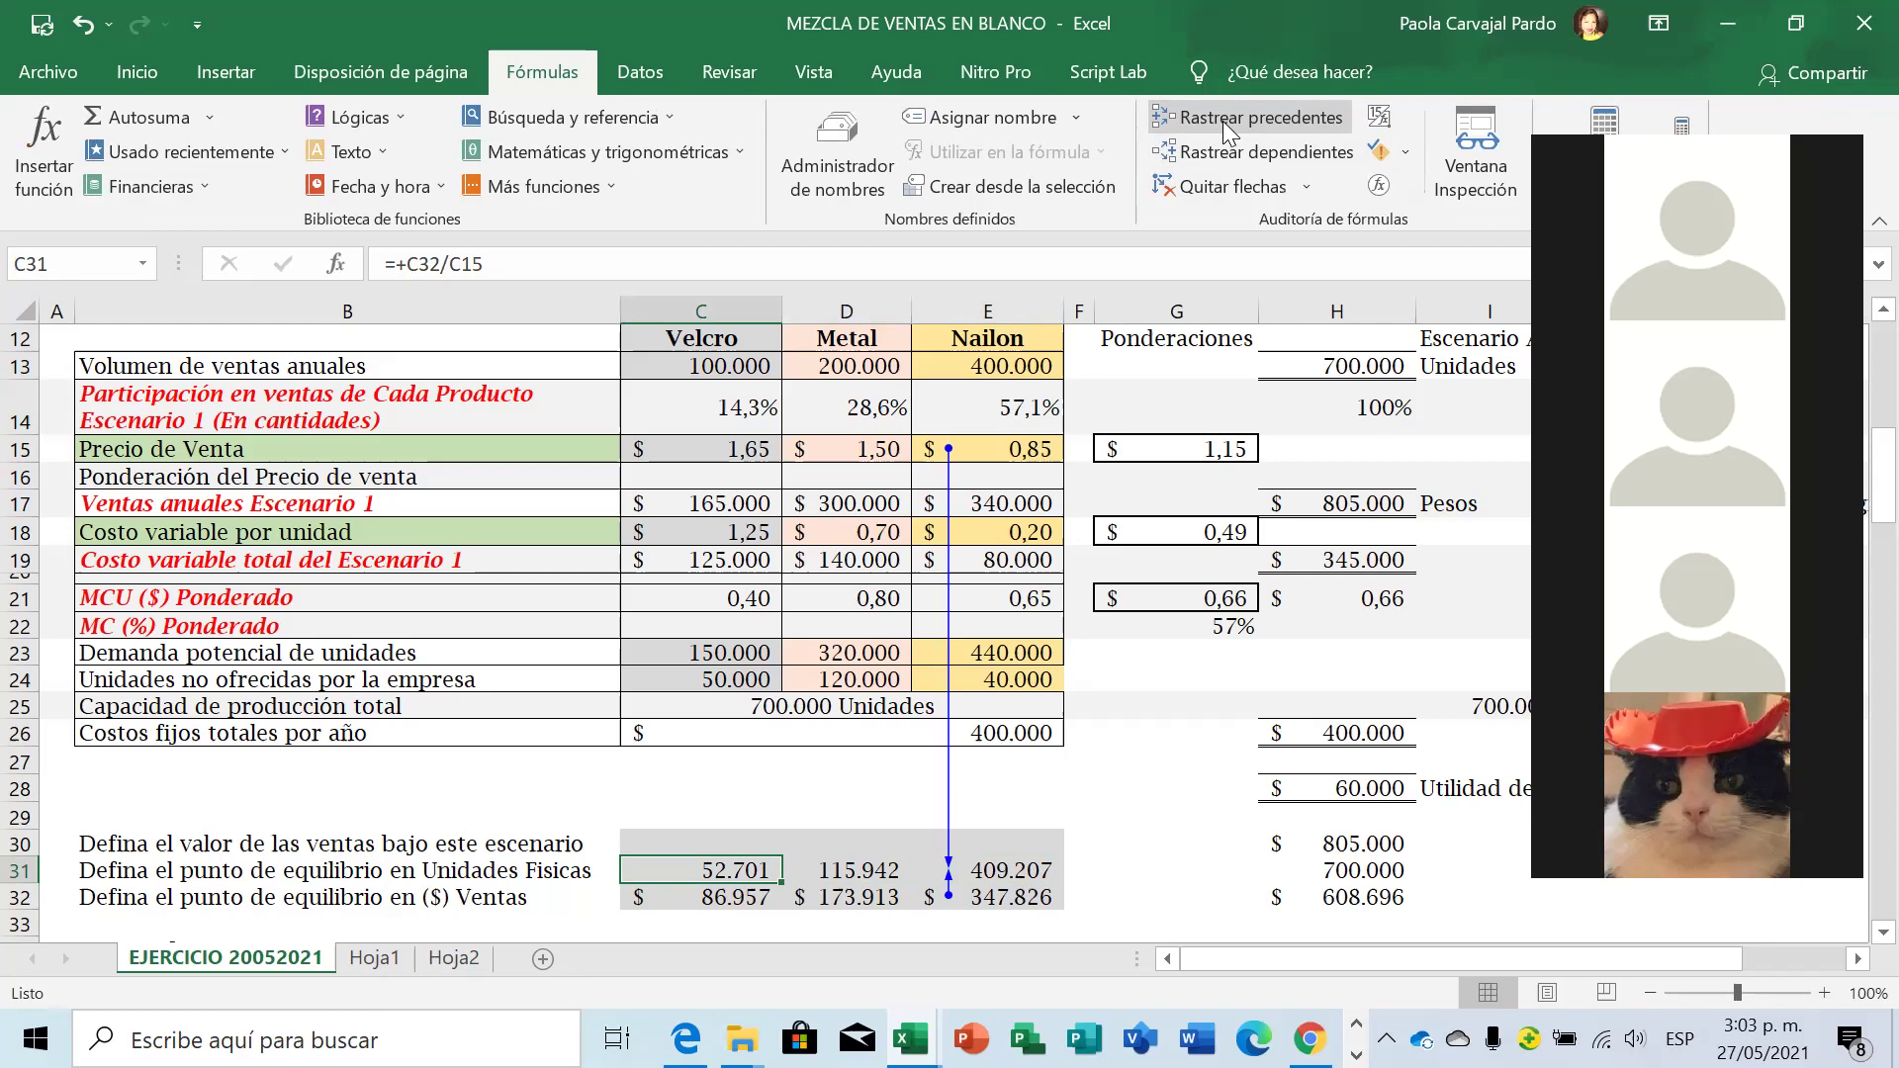
{"action": "key", "text": "Right"}
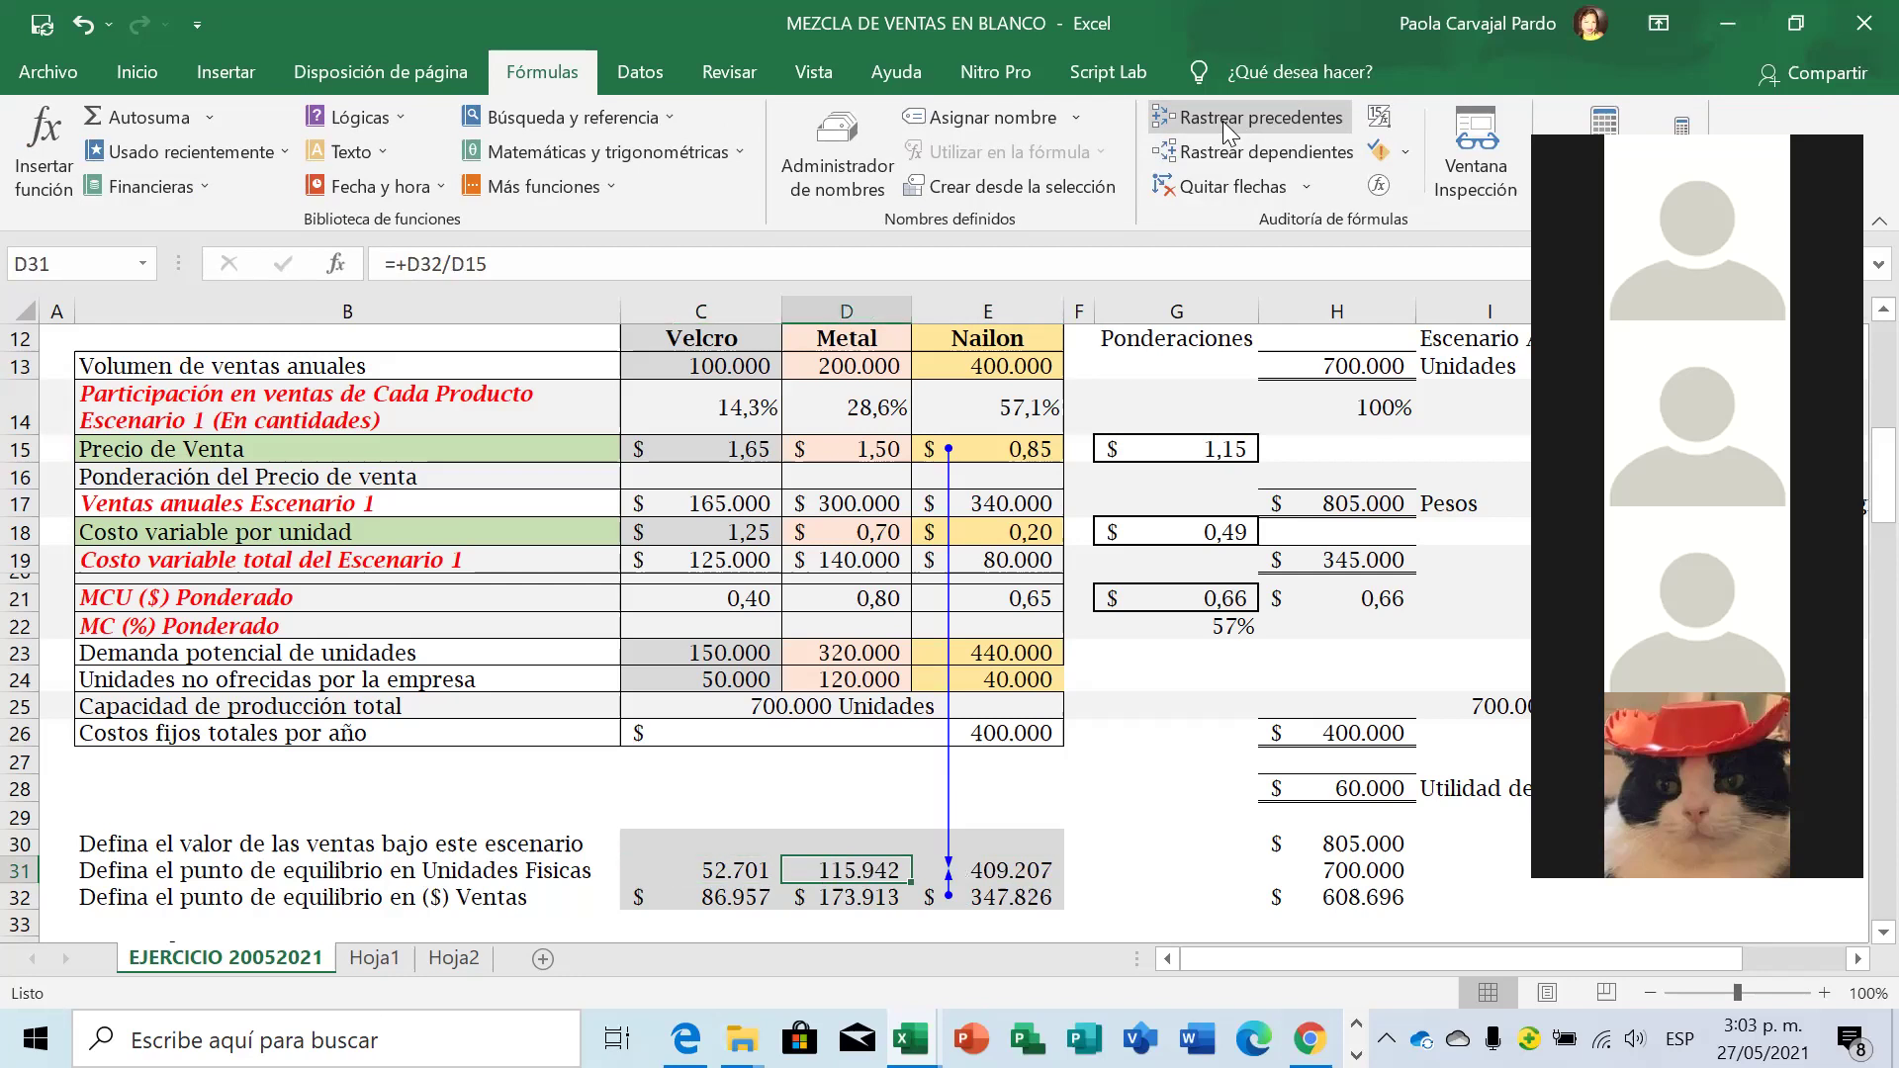
{"action": "key", "text": "Right"}
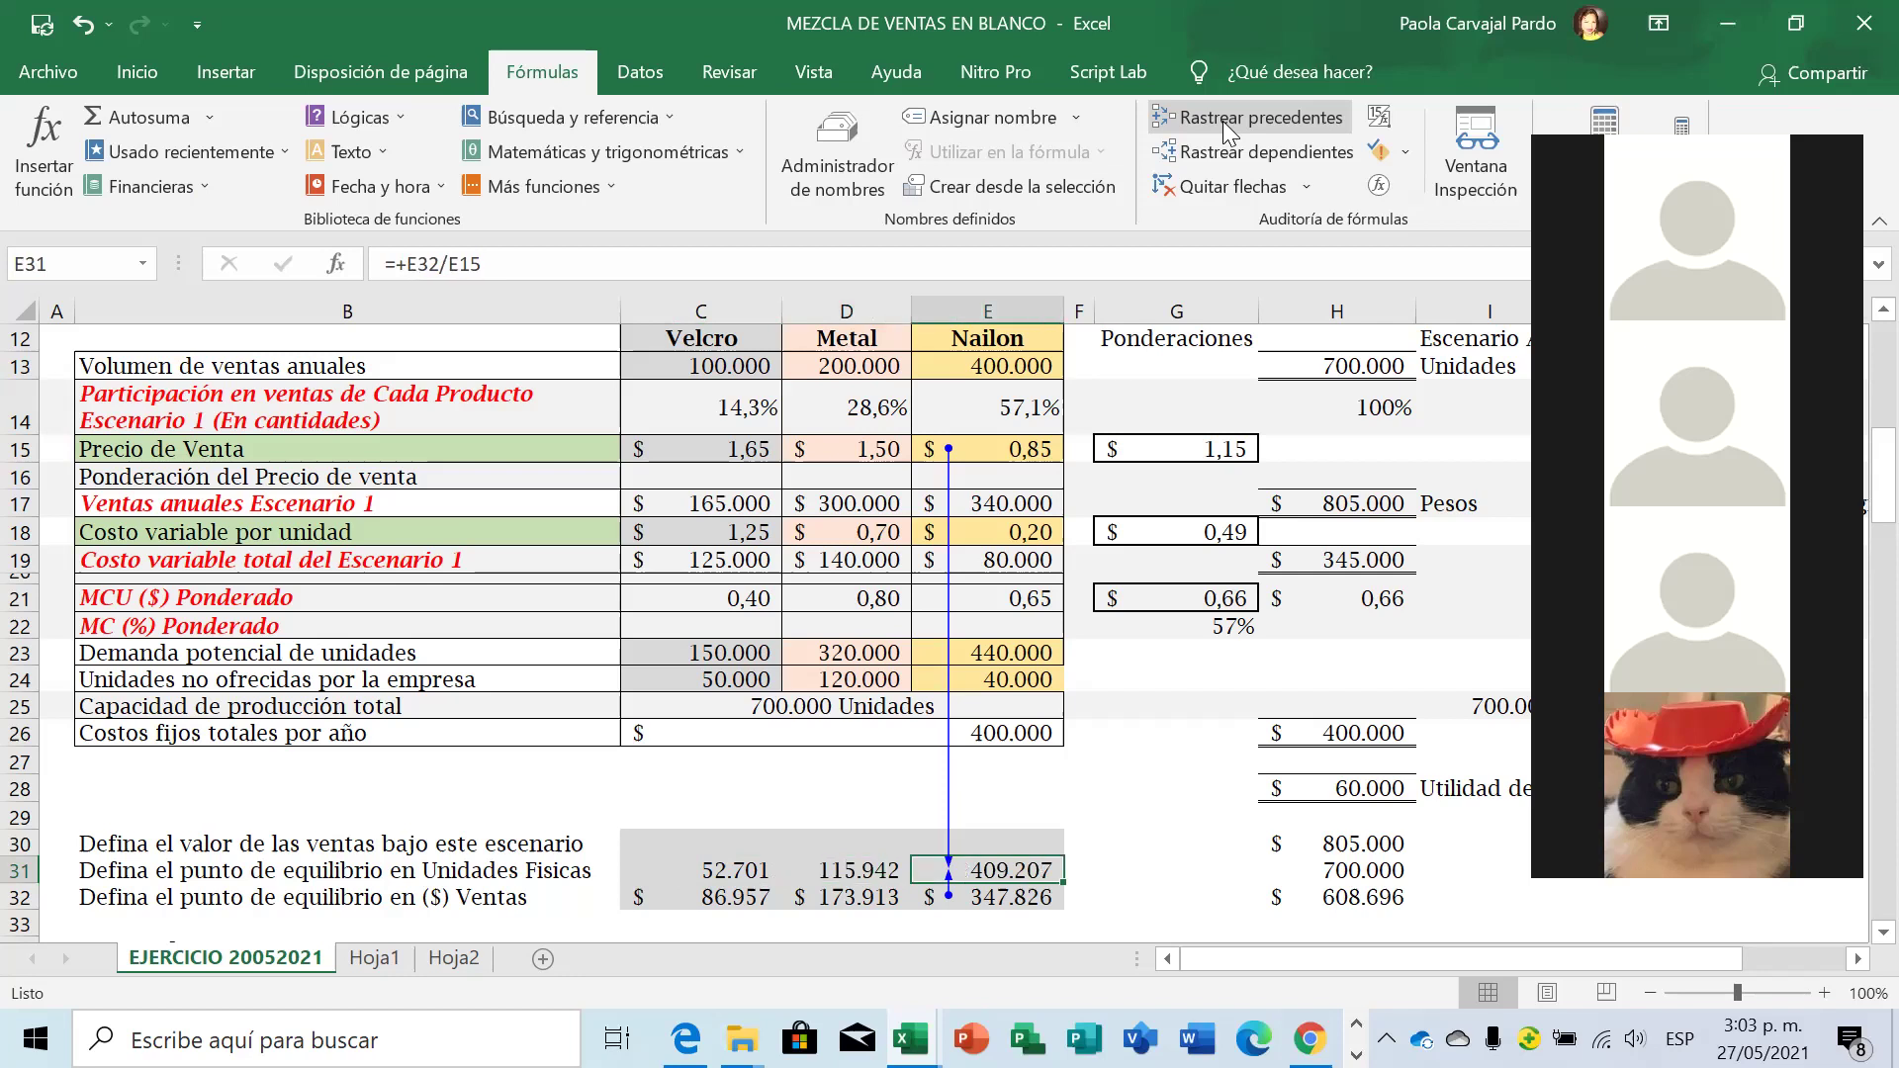
{"action": "key", "text": "Right"}
{"action": "key", "text": "Right"}
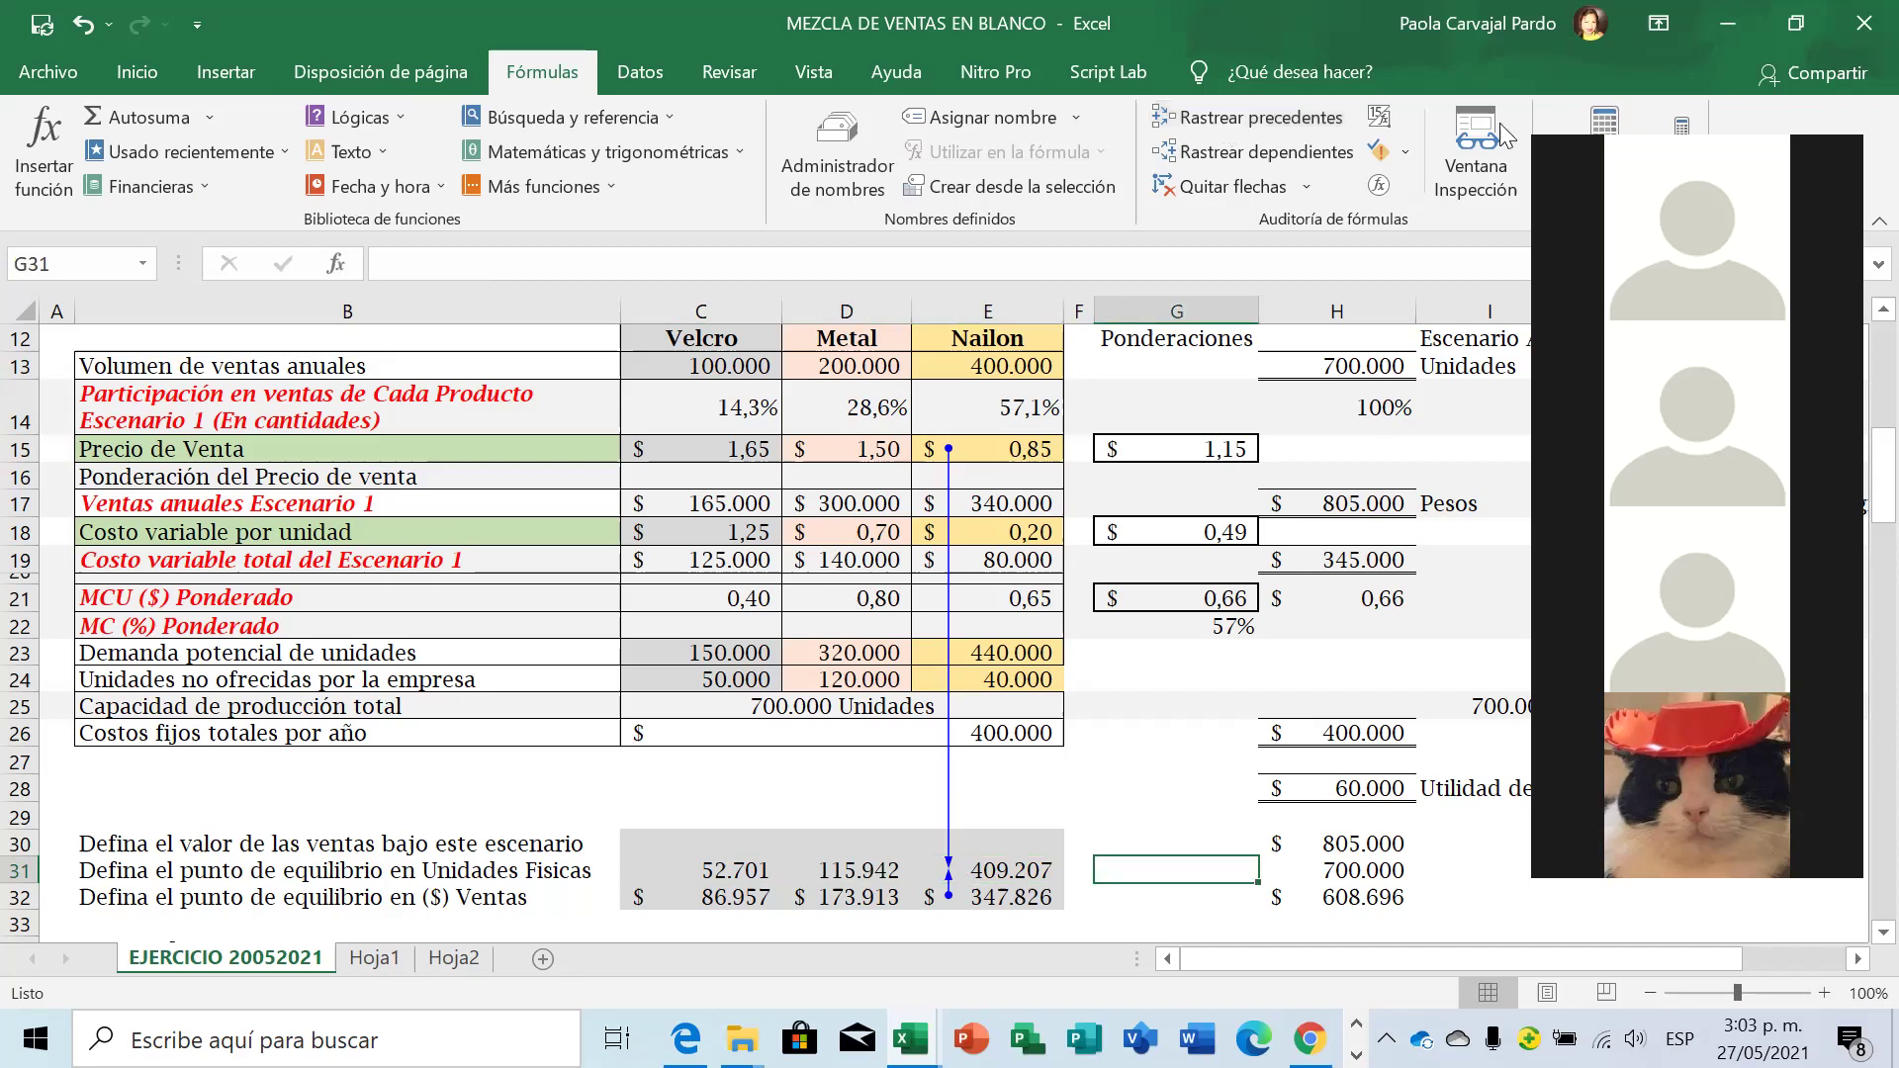
Enter =SUMA(C31:E31) in G31 to total the break-even units, giving 577.850.
{"action": "key", "text": "alt+o"}
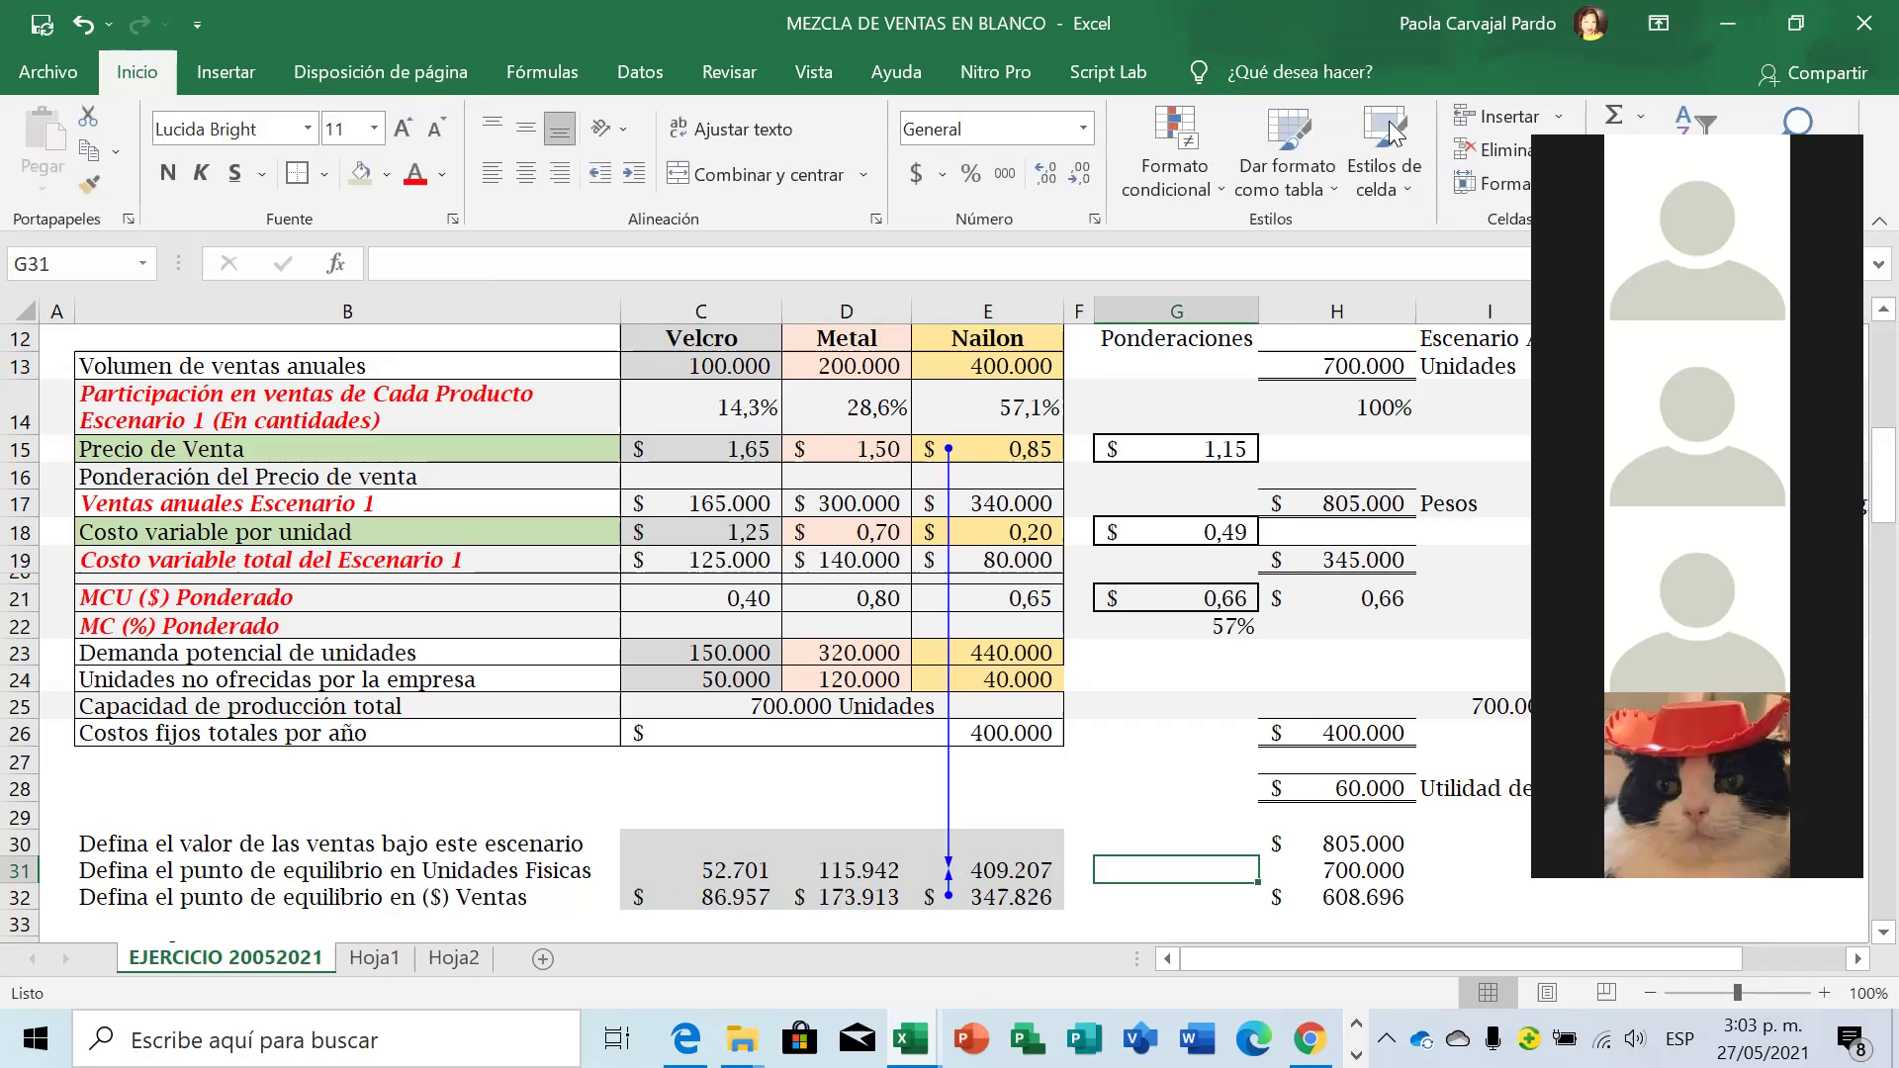
{"action": "type", "text": "=SUMA("}
{"action": "left_click_drag", "start_coordinate": [708, 873], "coordinate": [993, 874]}
{"action": "key", "text": "Return"}
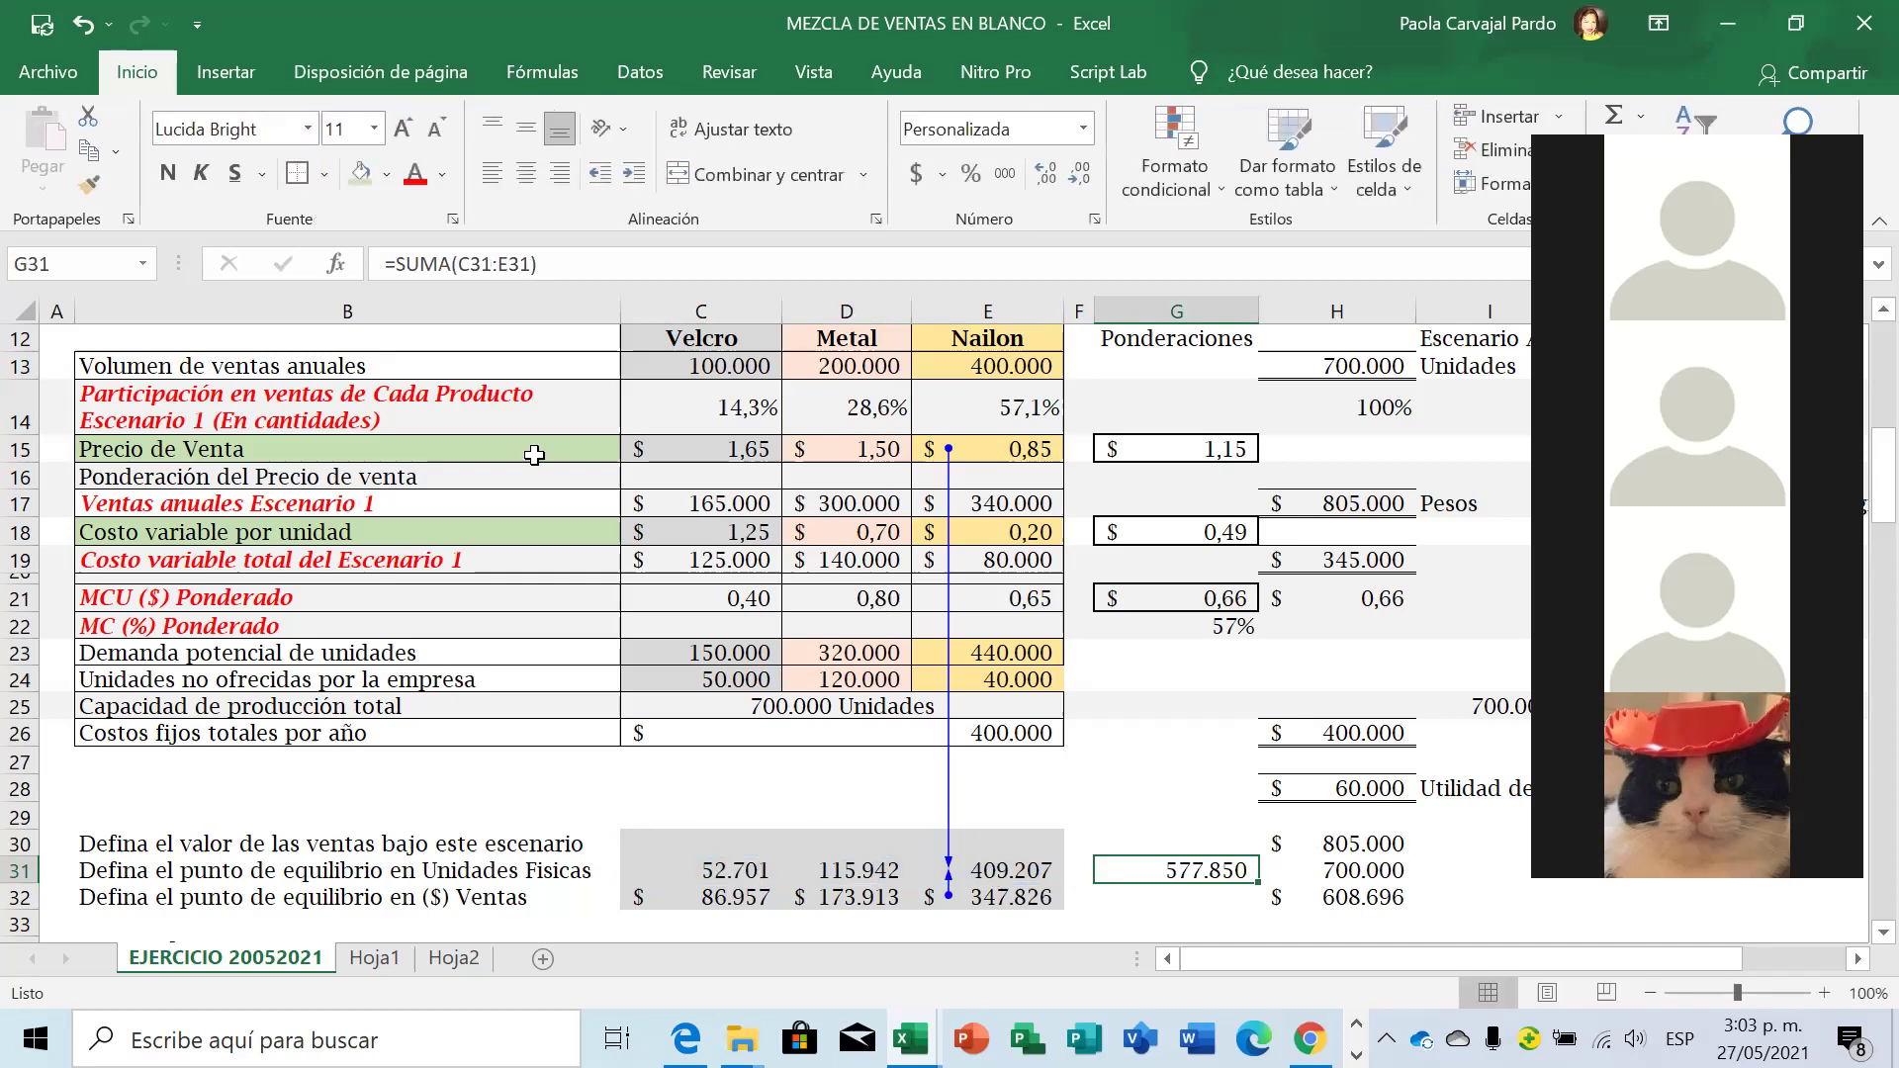
{"action": "left_click", "coordinate": [569, 265]}
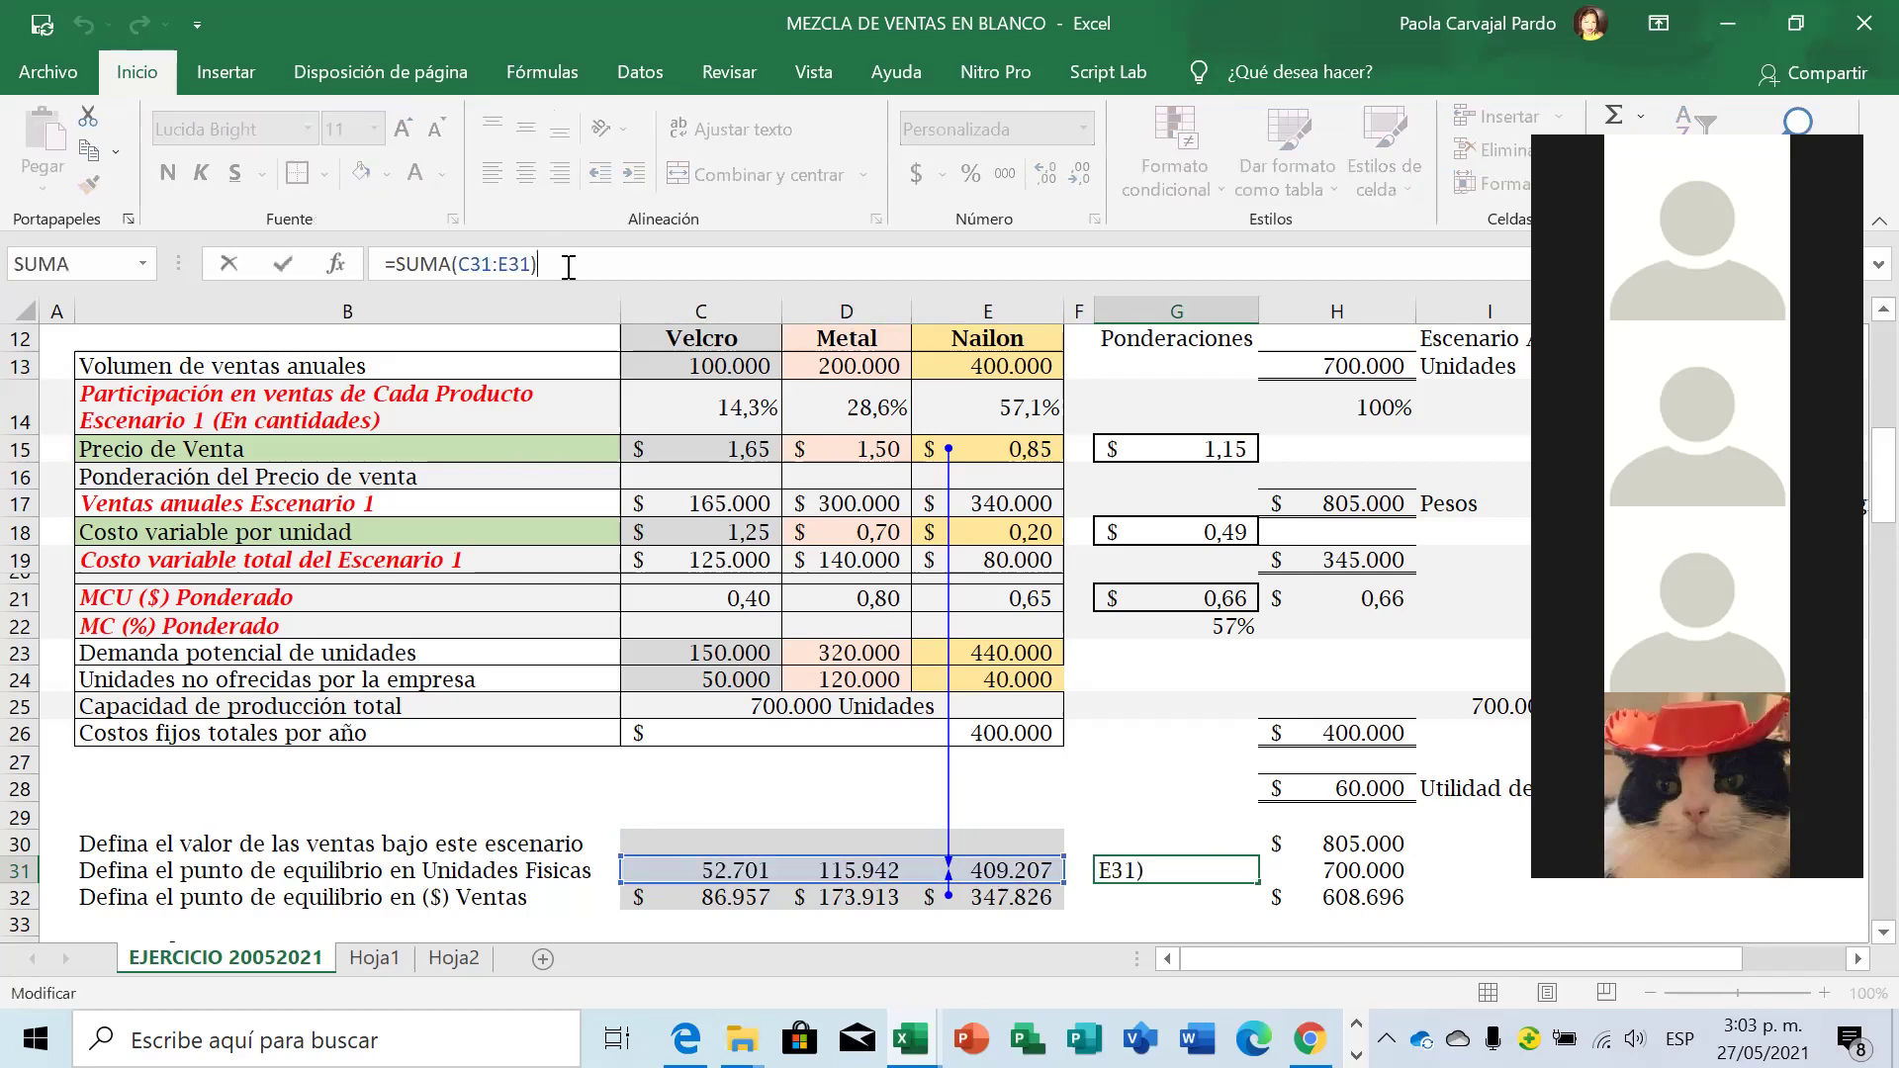
{"action": "key", "text": "Return"}
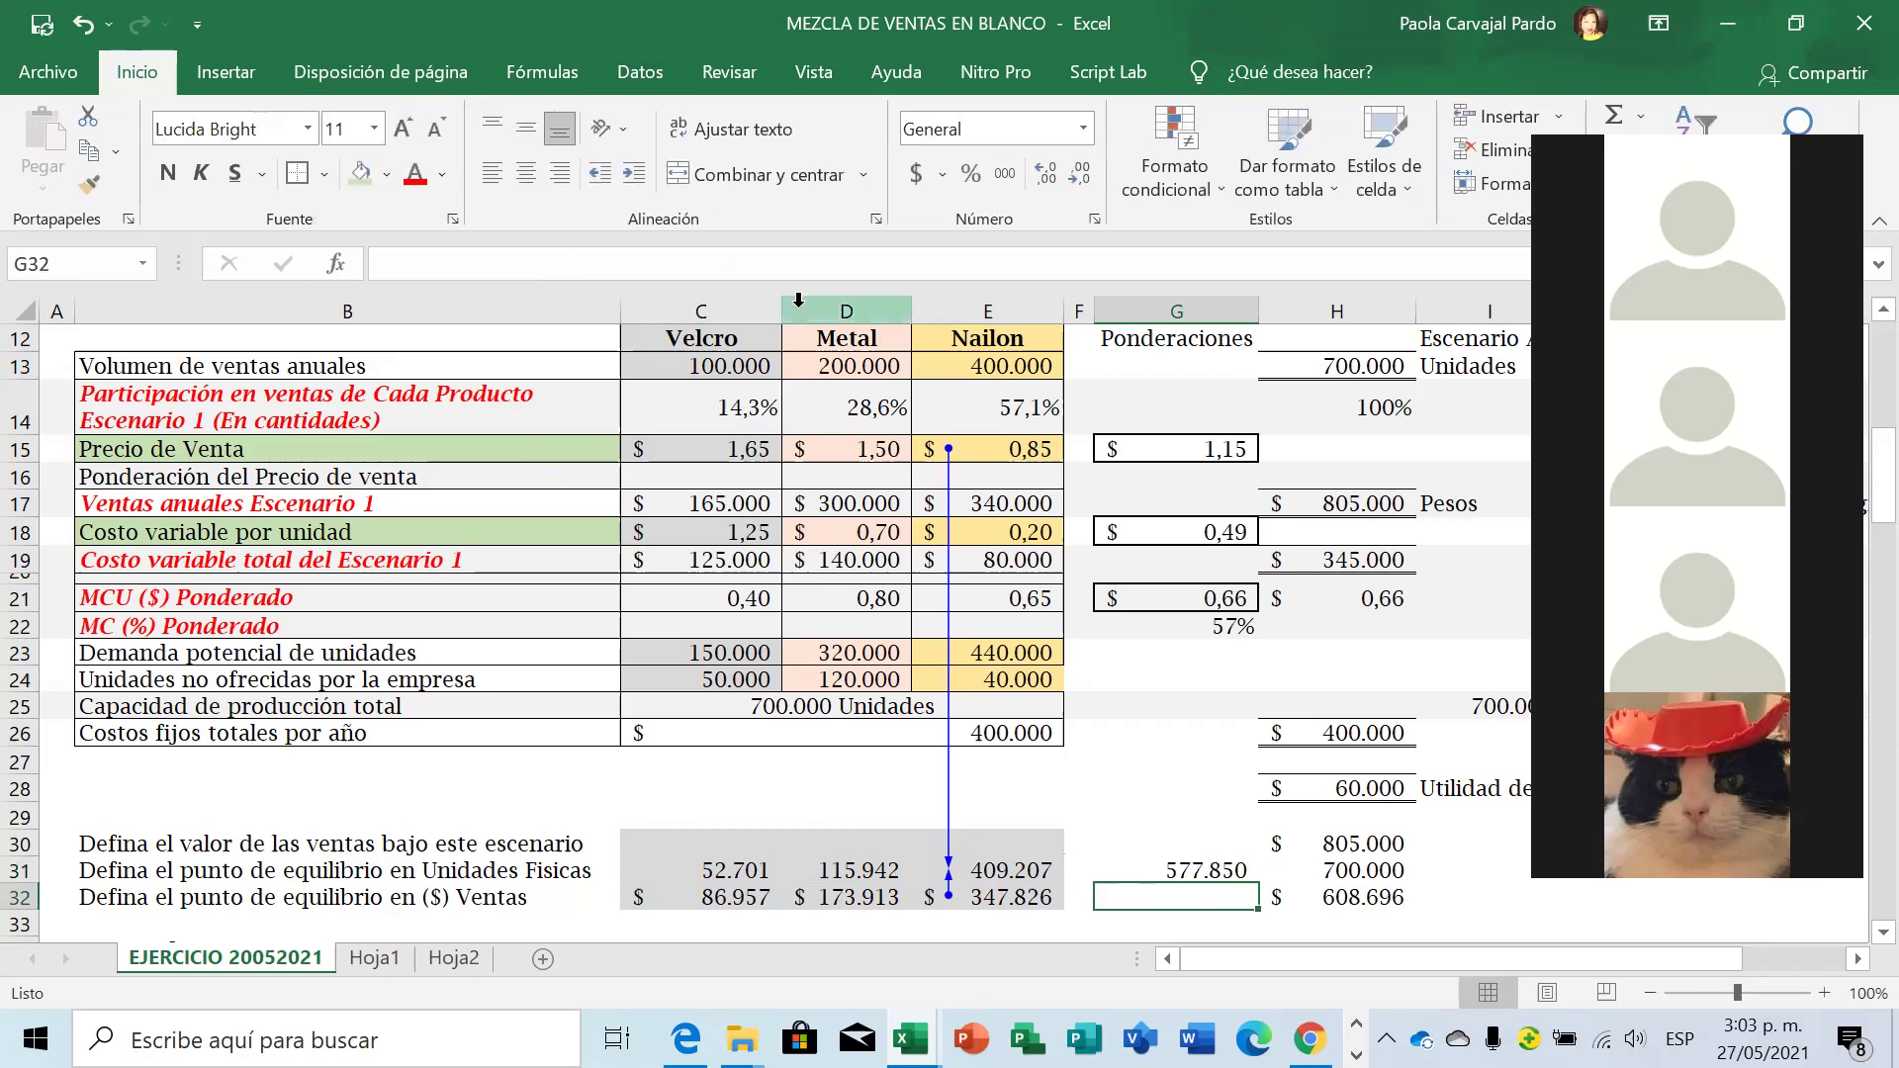
{"action": "left_click", "coordinate": [712, 870]}
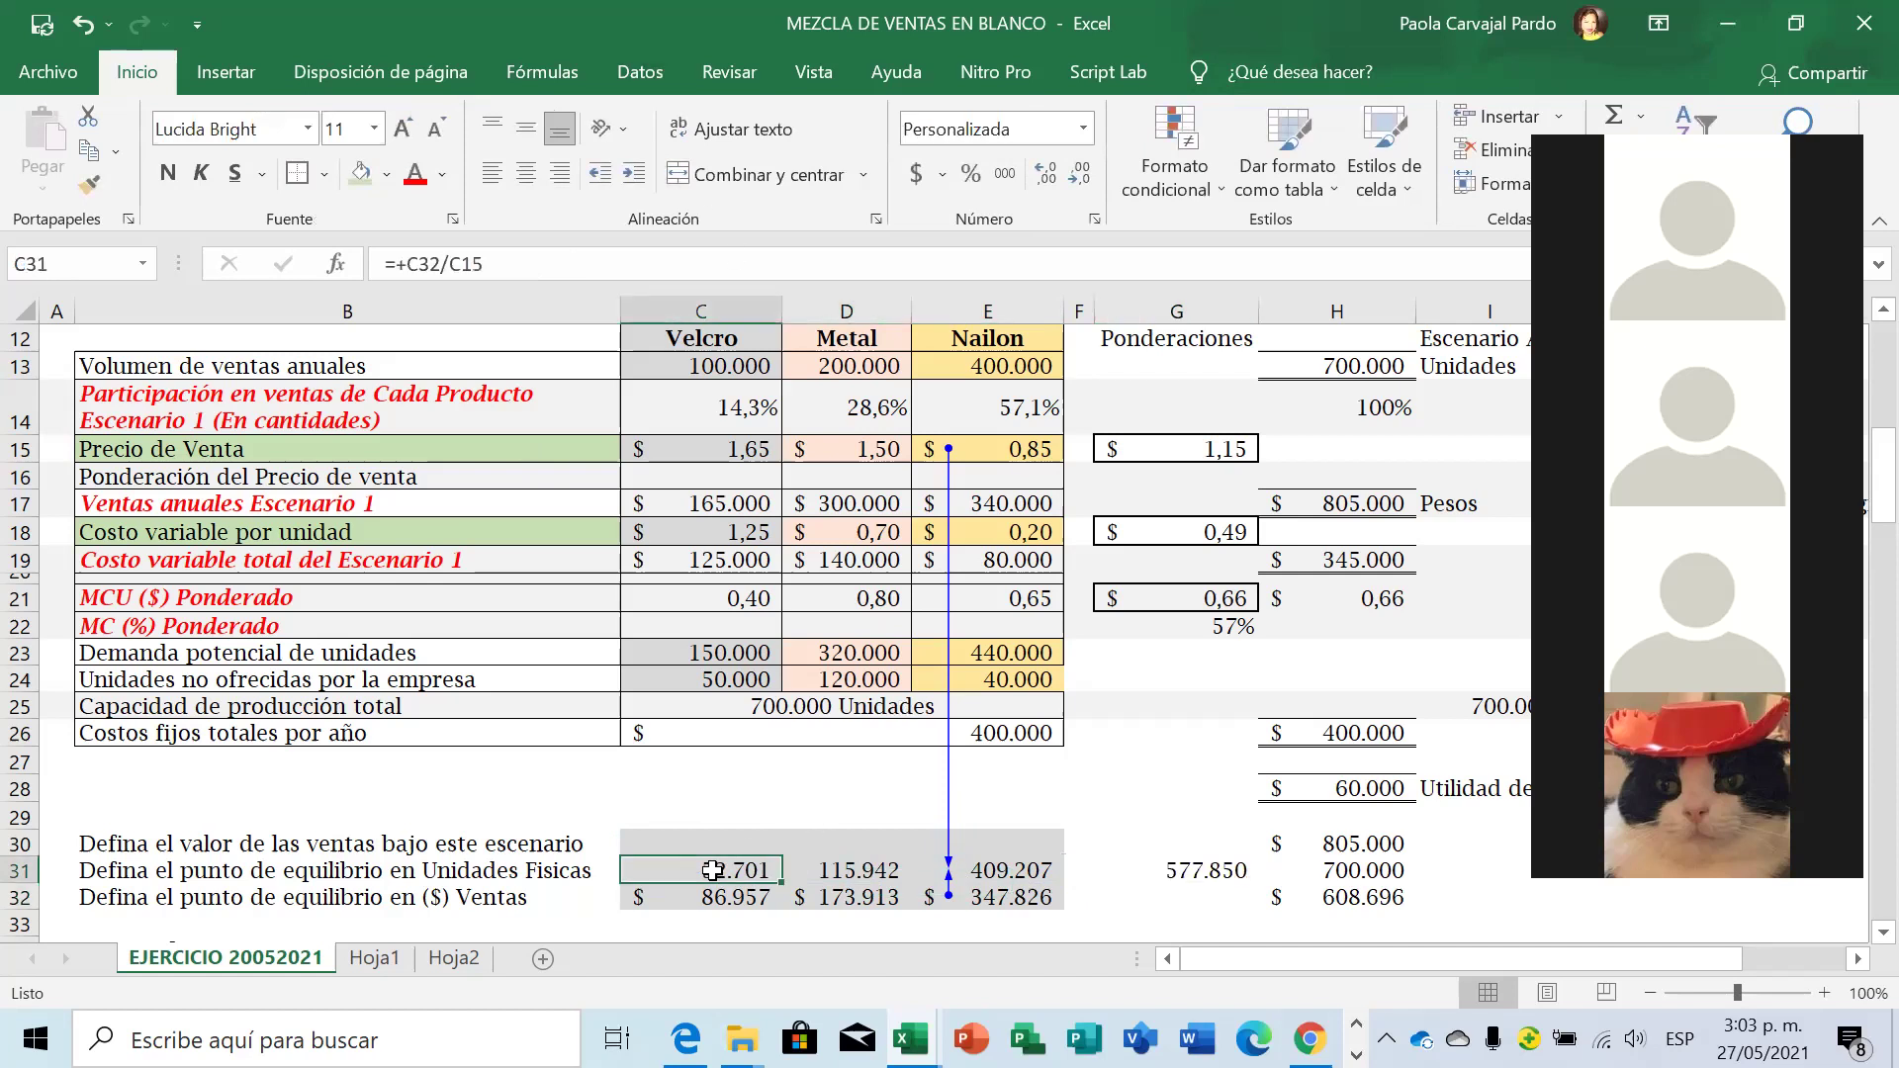
Delete the 577.850 sum from G31 and review row 31 up to H31's 700.000.
{"action": "key", "text": "shift+Right"}
{"action": "key", "text": "shift+Right"}
{"action": "key", "text": "Right"}
{"action": "key", "text": "Right"}
{"action": "key", "text": "Right"}
{"action": "key", "text": "Right"}
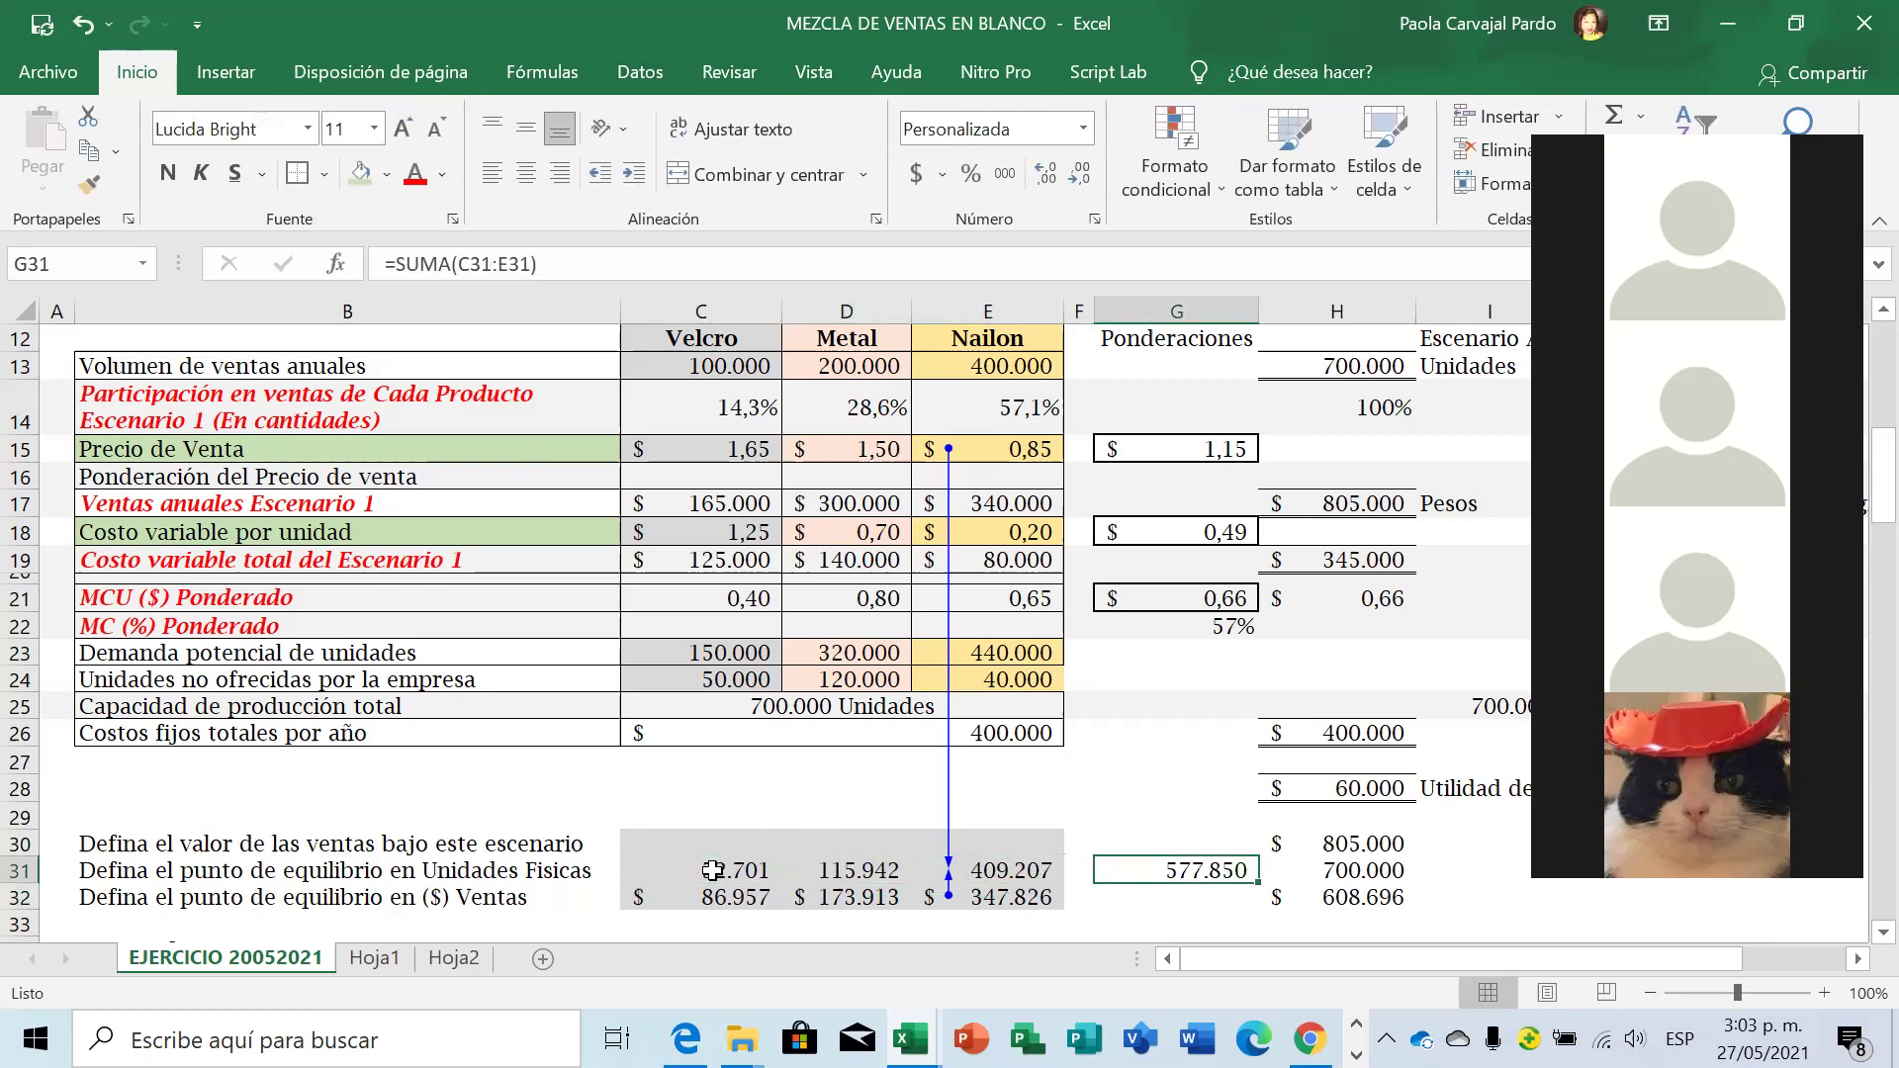
{"action": "key", "text": "Delete"}
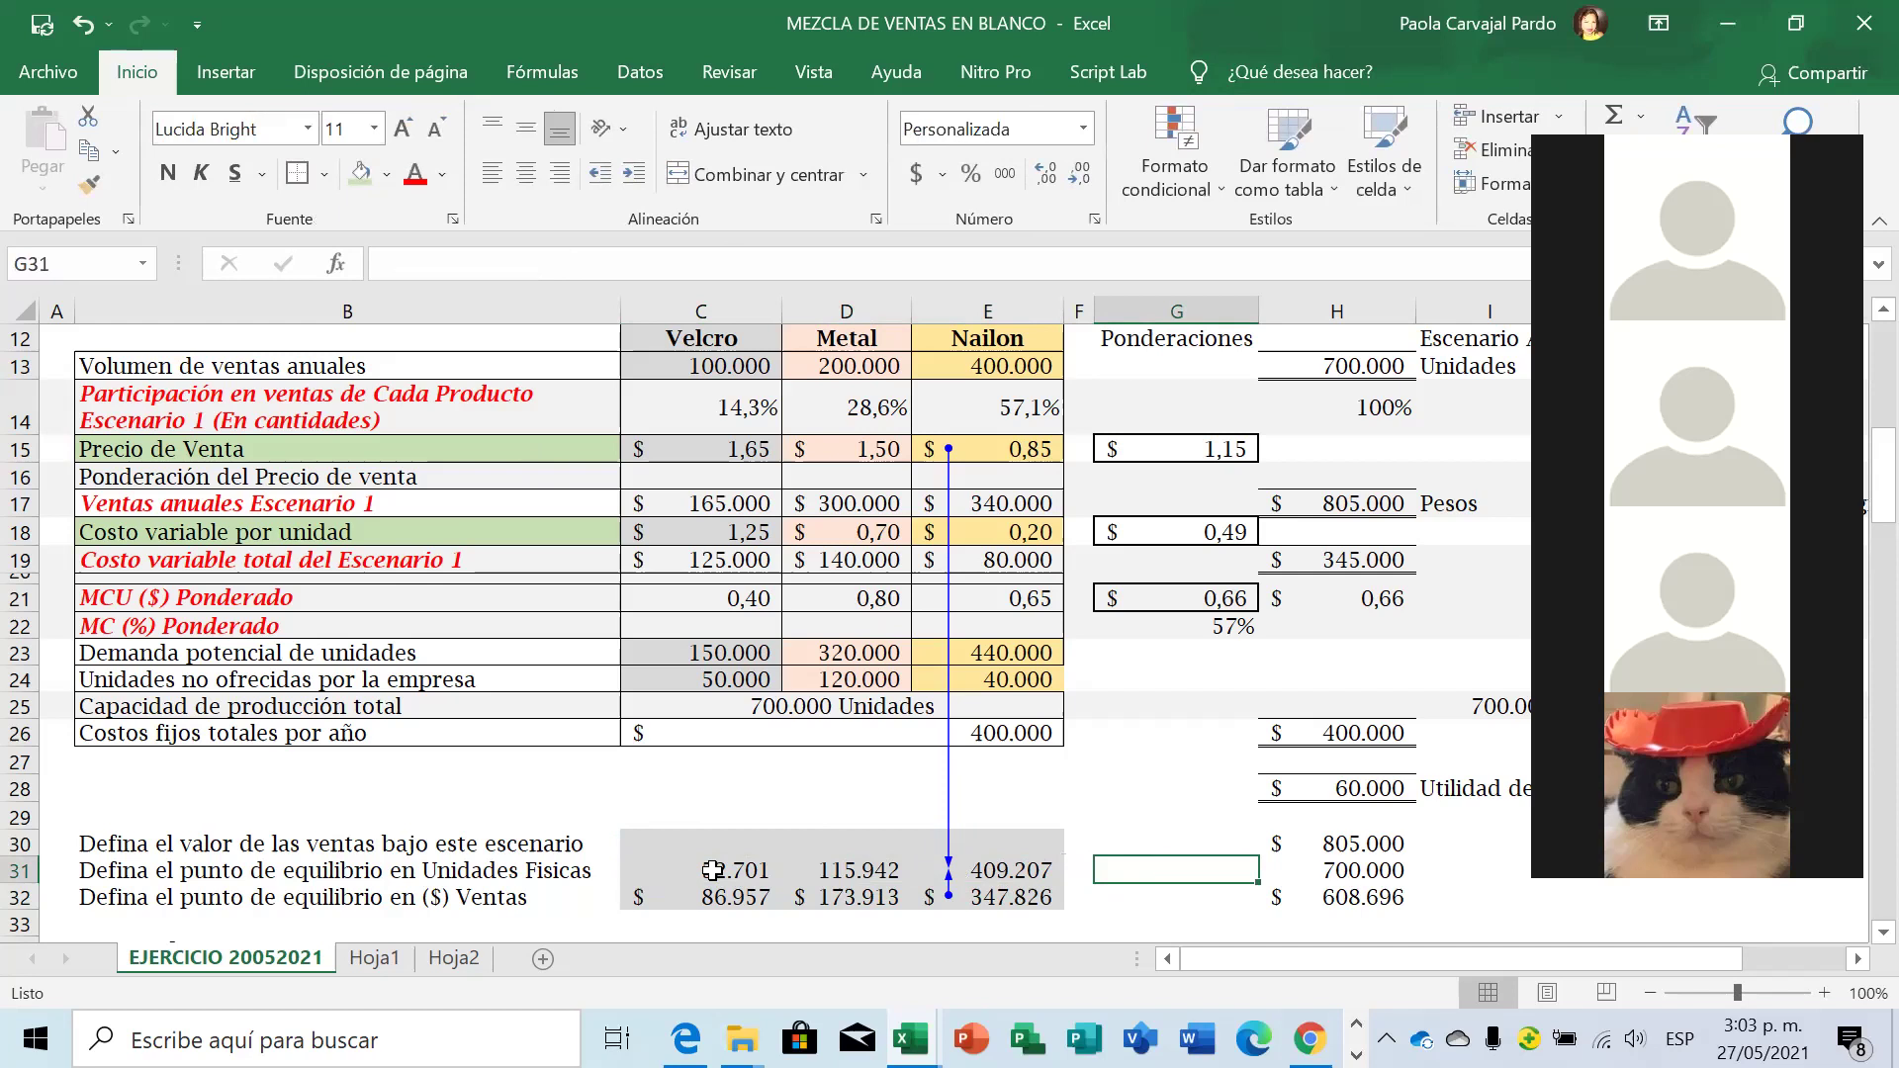
{"action": "key", "text": "Left"}
{"action": "key", "text": "Left"}
{"action": "key", "text": "Left"}
{"action": "key", "text": "Left"}
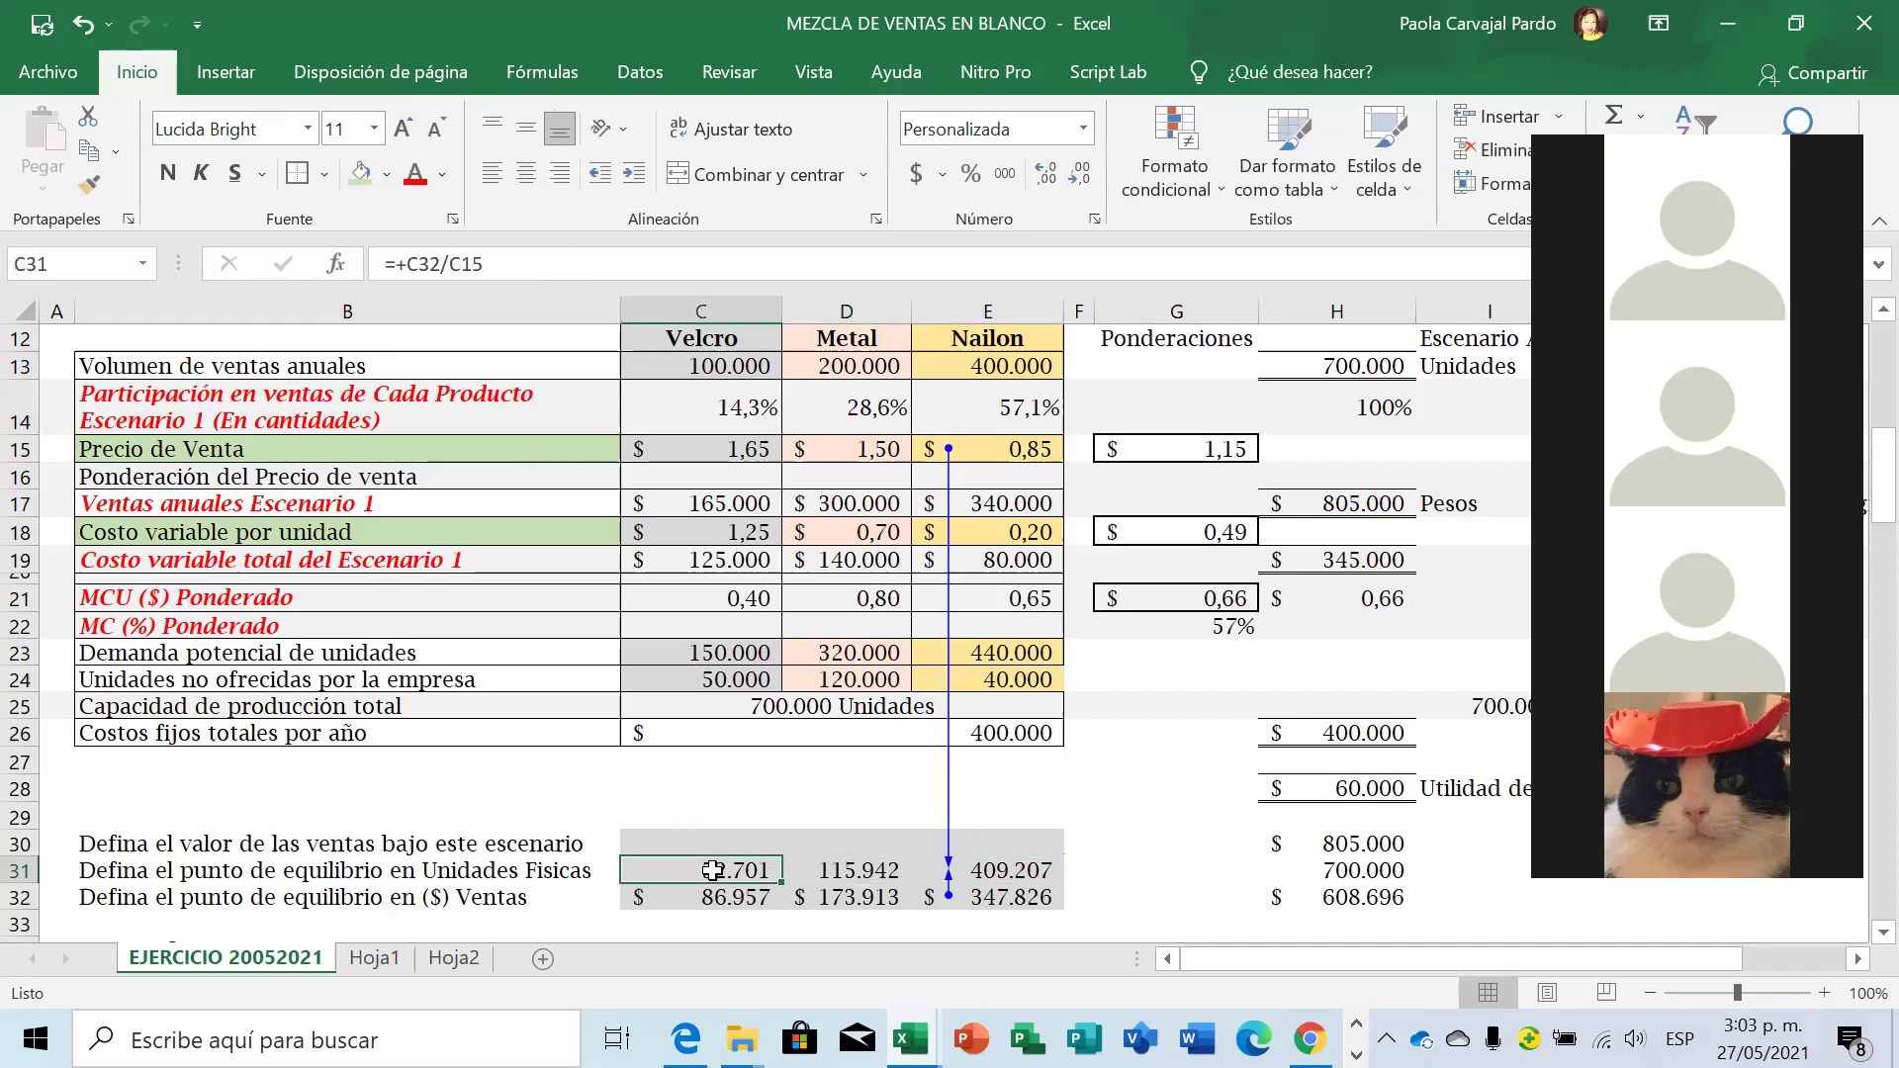
{"action": "key", "text": "shift+Right"}
{"action": "key", "text": "shift+Right"}
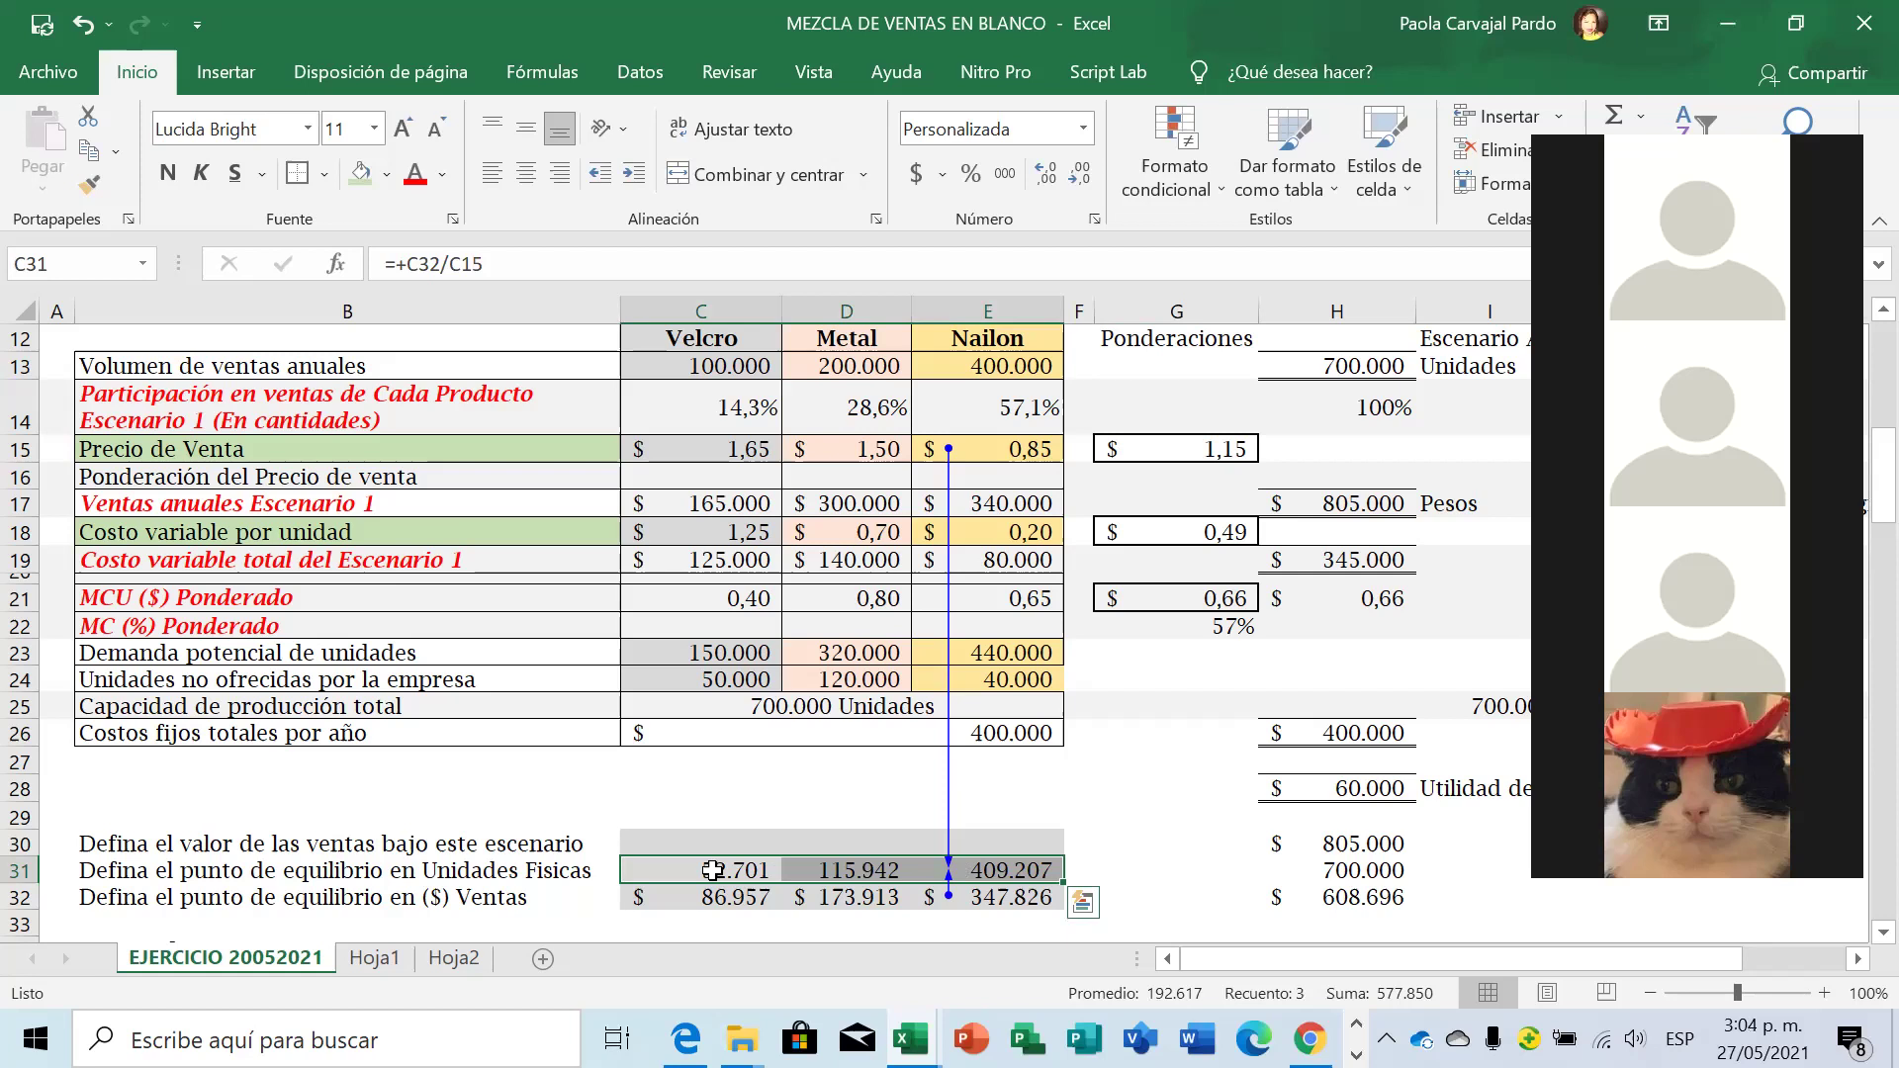
{"action": "key", "text": "Right"}
{"action": "key", "text": "Right"}
{"action": "key", "text": "Right"}
{"action": "key", "text": "Right"}
{"action": "key", "text": "Right"}
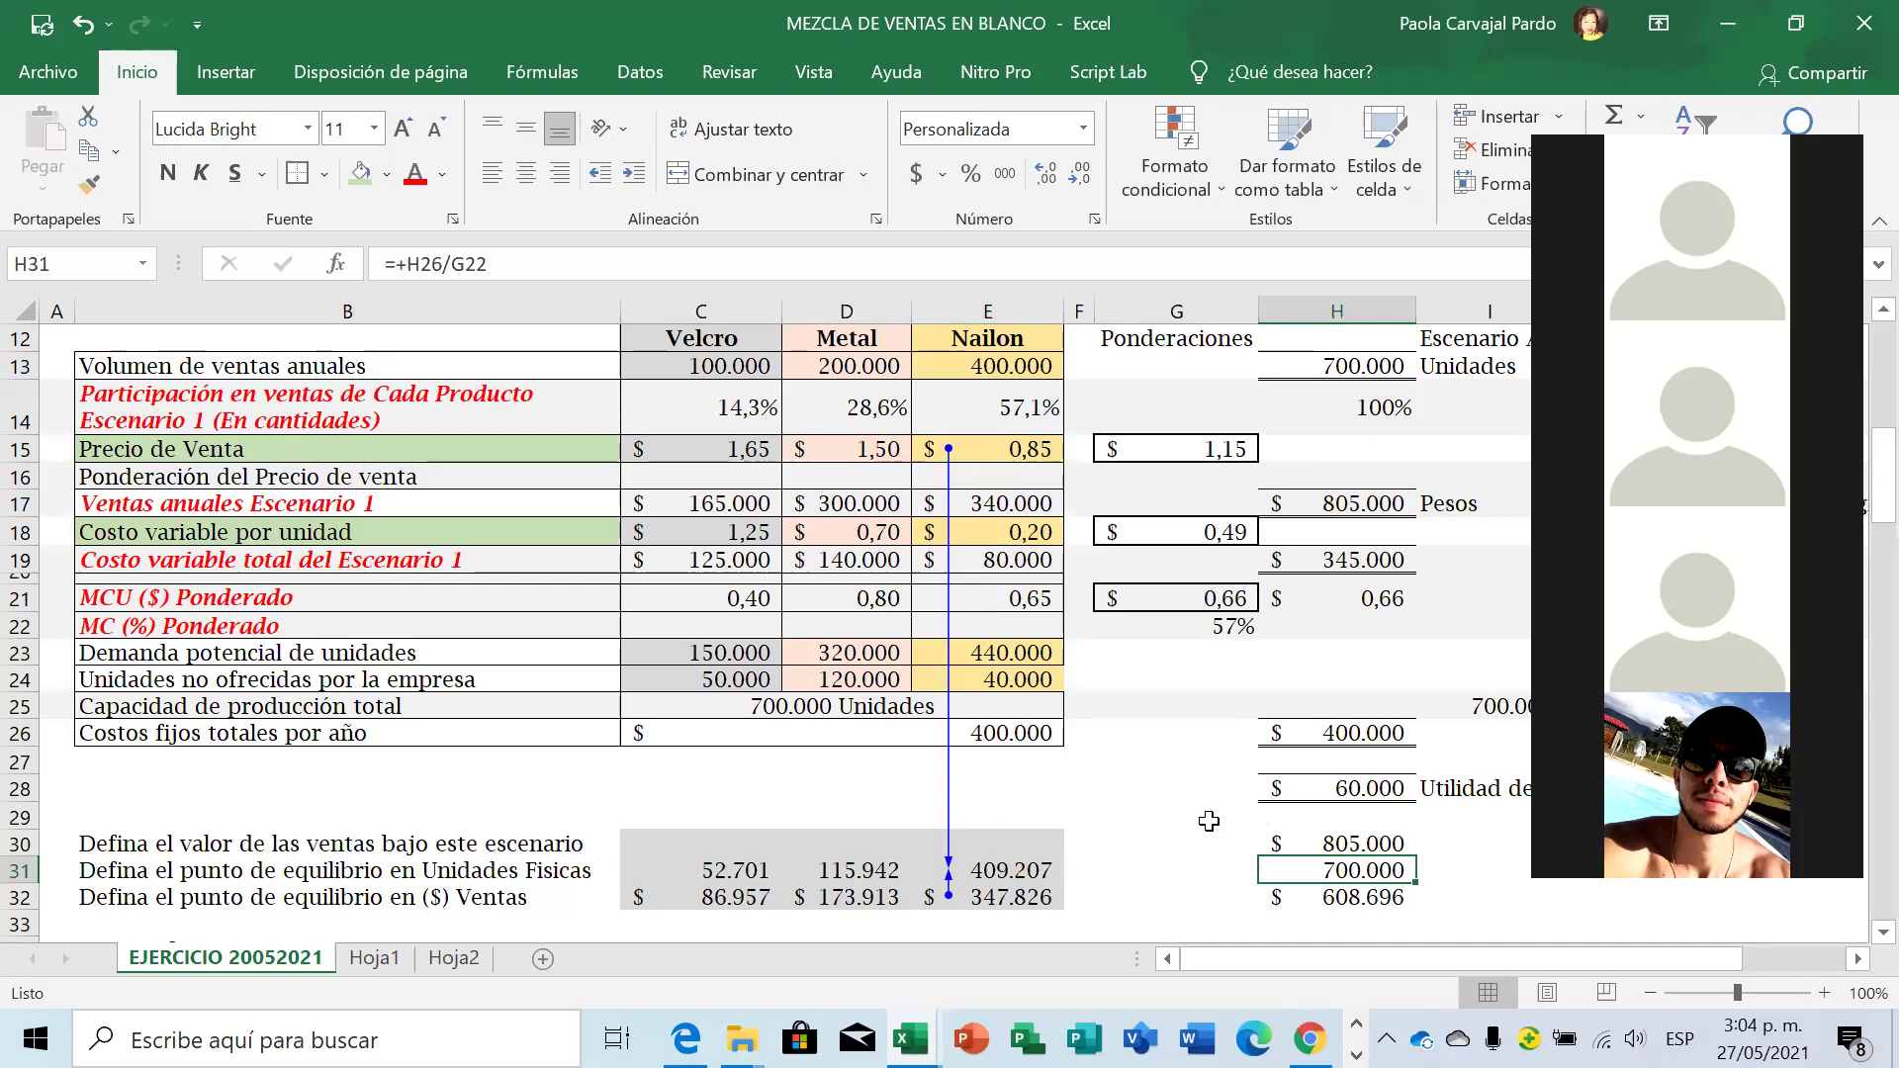
{"action": "left_click", "coordinate": [772, 864]}
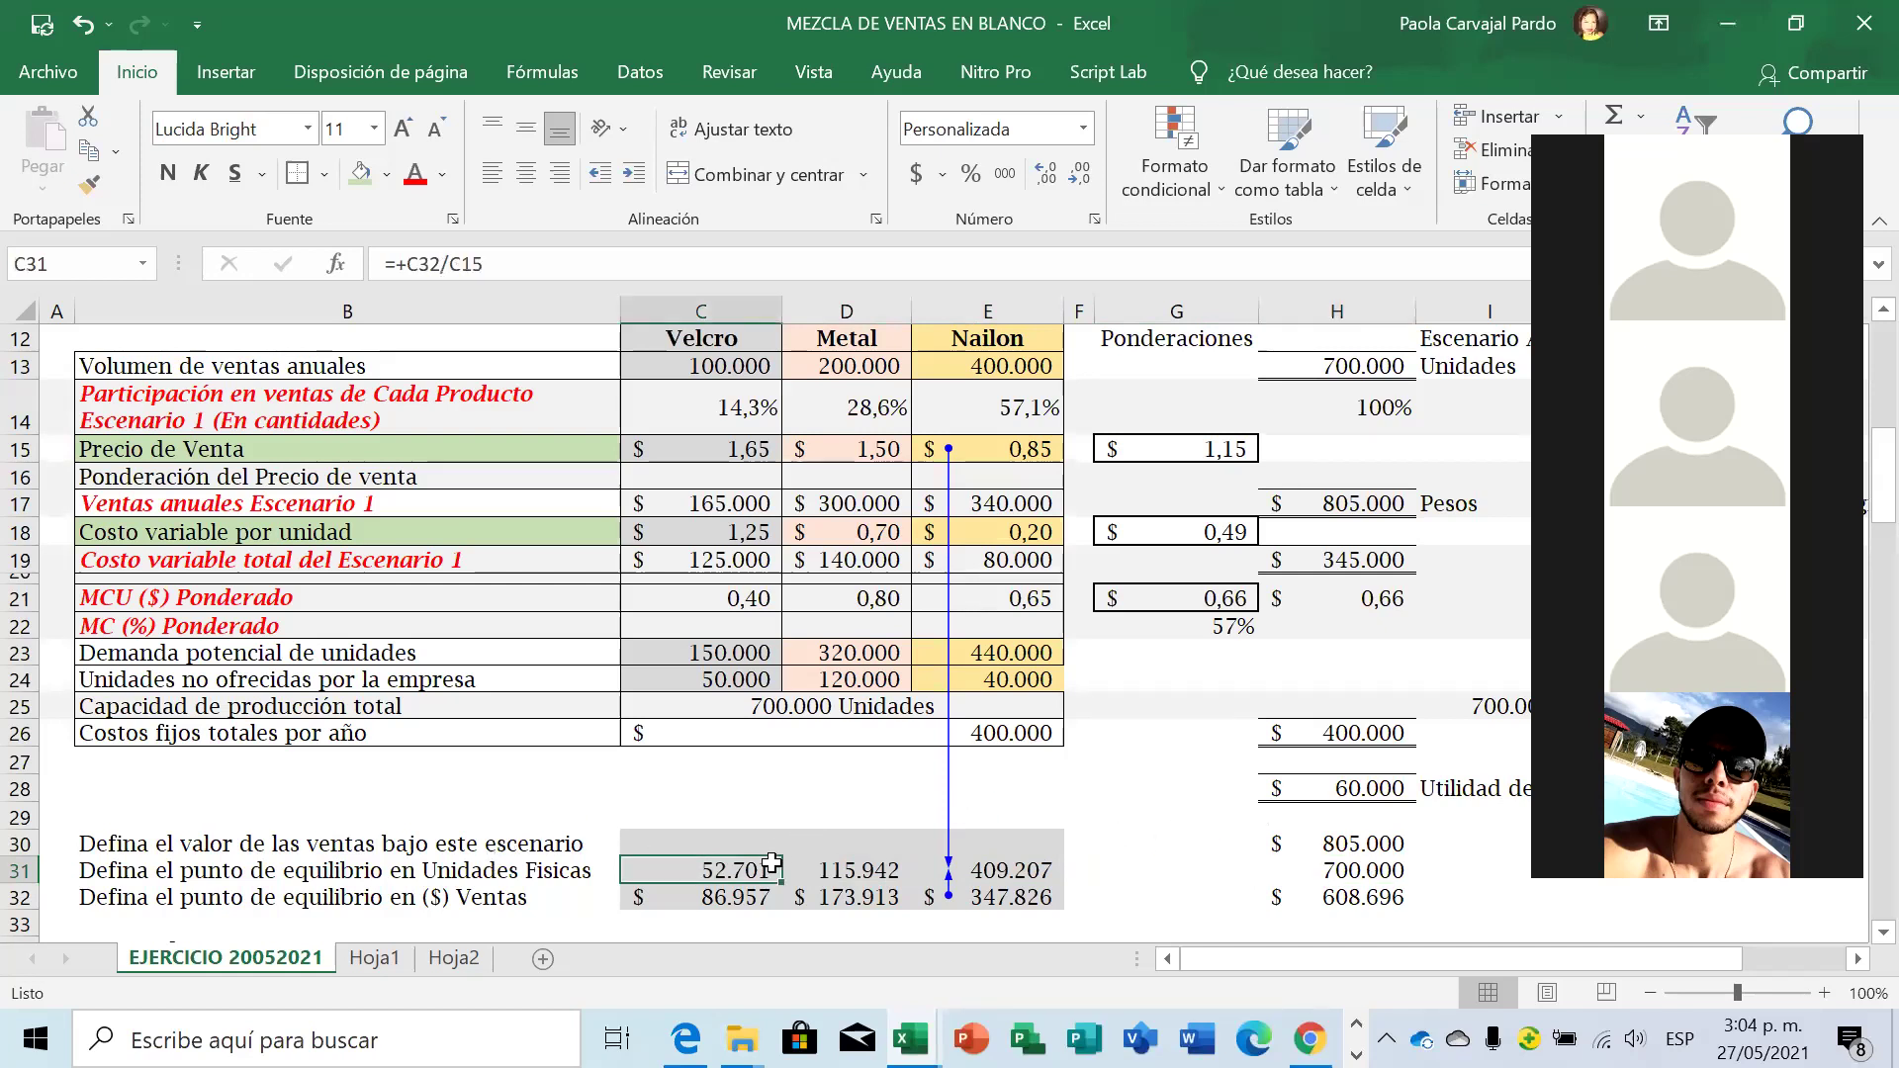
{"action": "left_click", "coordinate": [507, 264]}
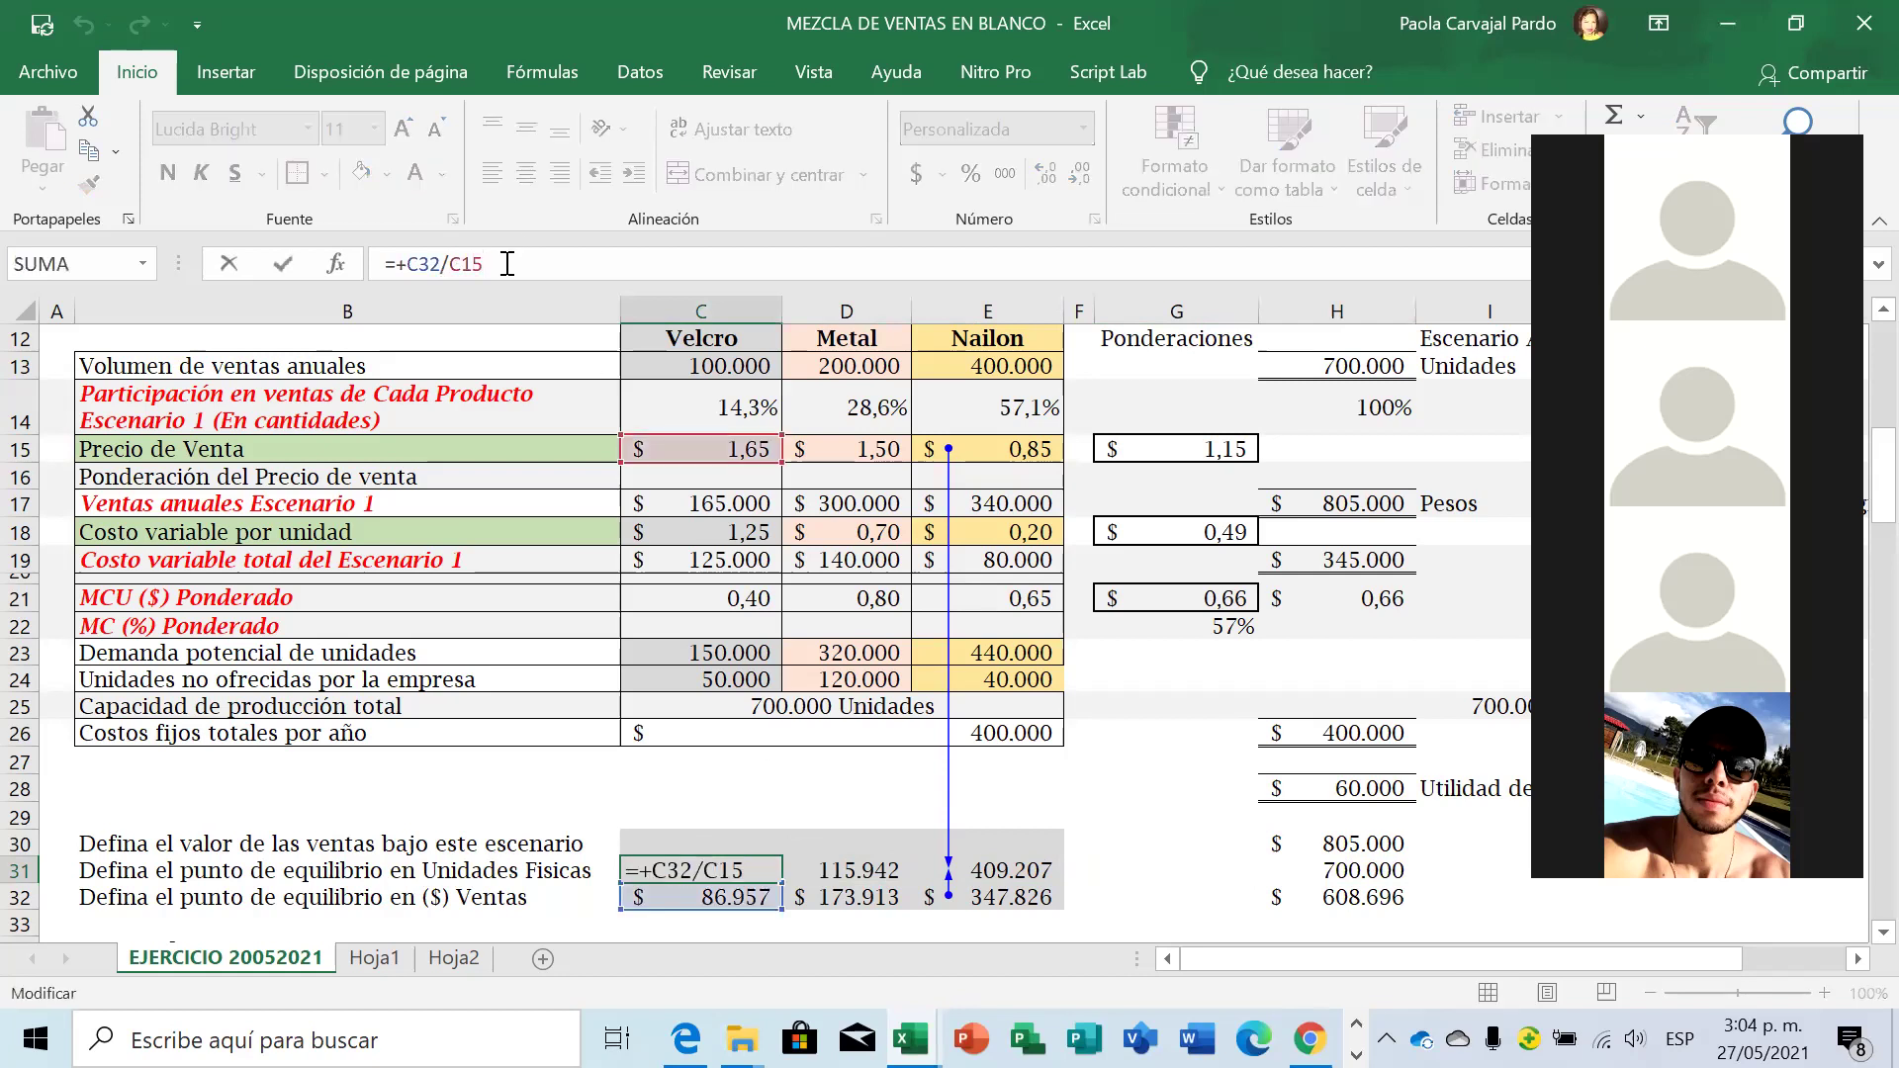
{"action": "key", "text": "Return"}
{"action": "key", "text": "Up"}
{"action": "key", "text": "Right"}
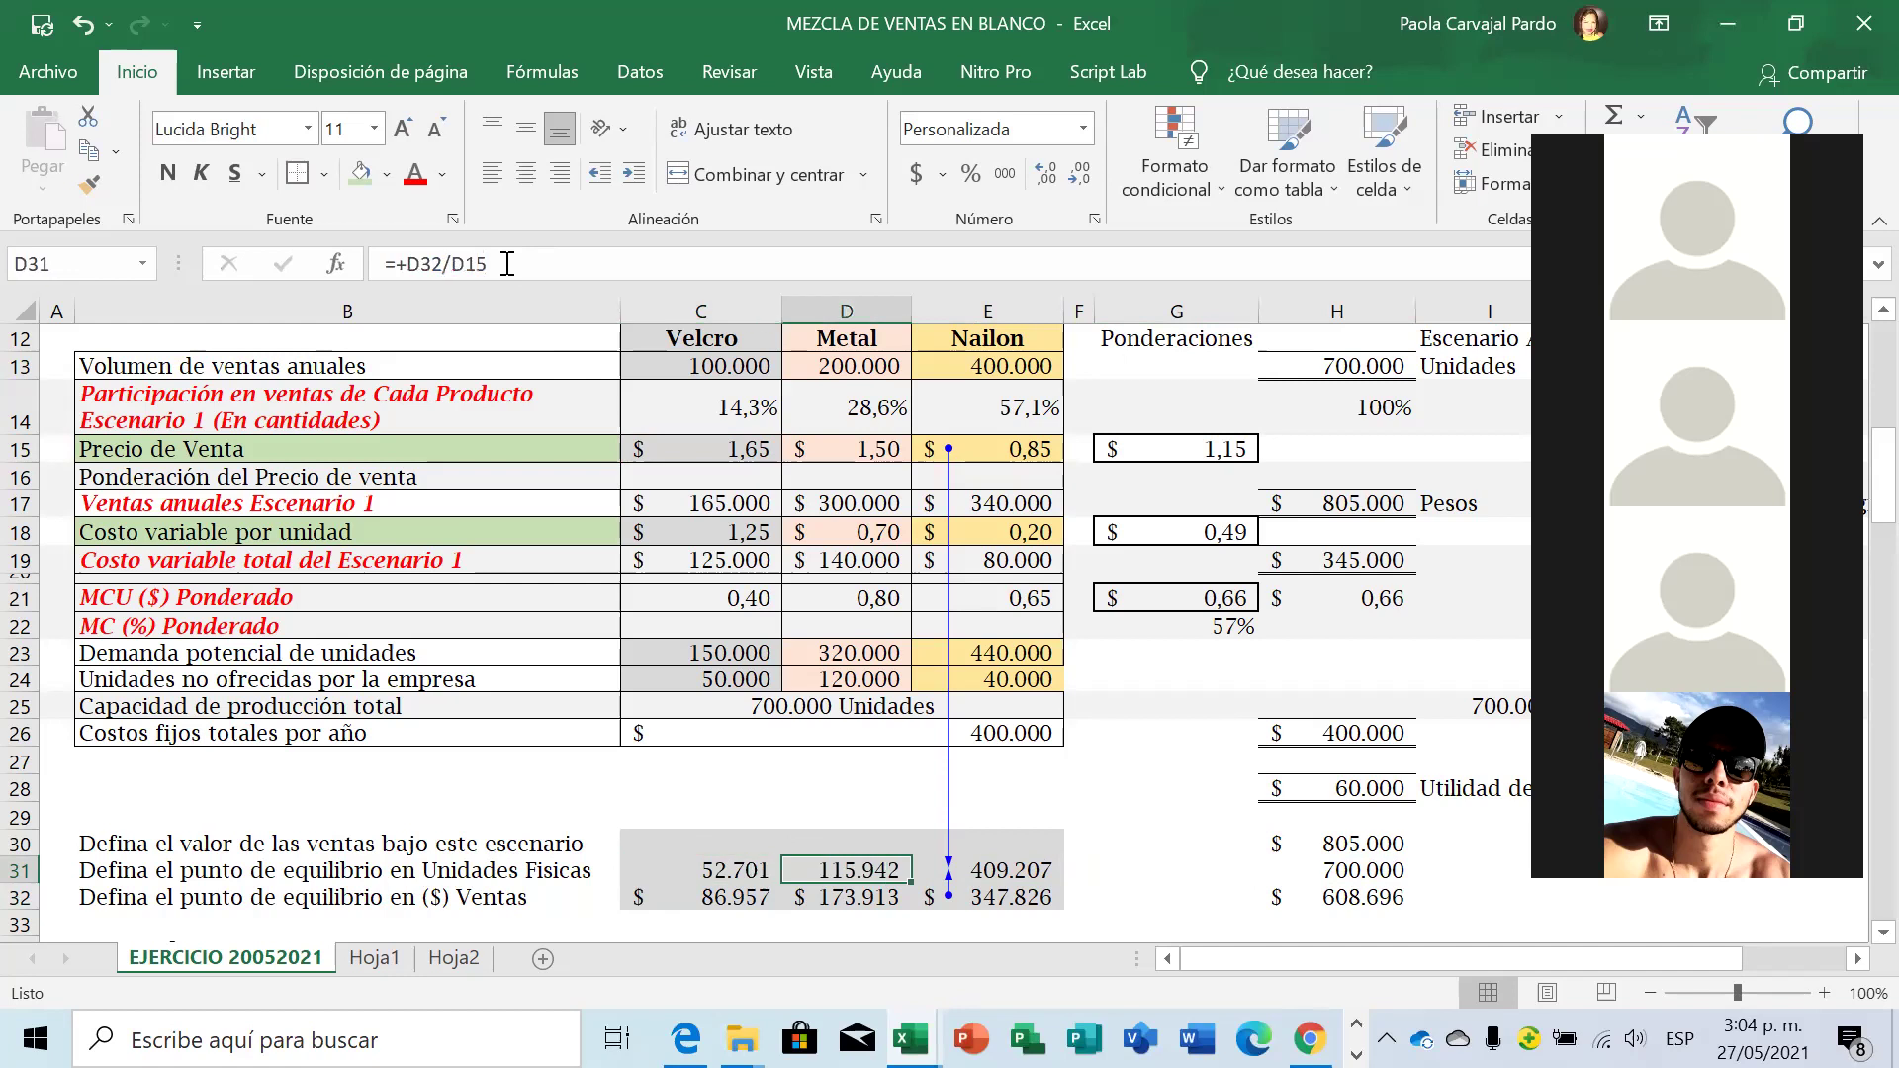
{"action": "left_click", "coordinate": [506, 264]}
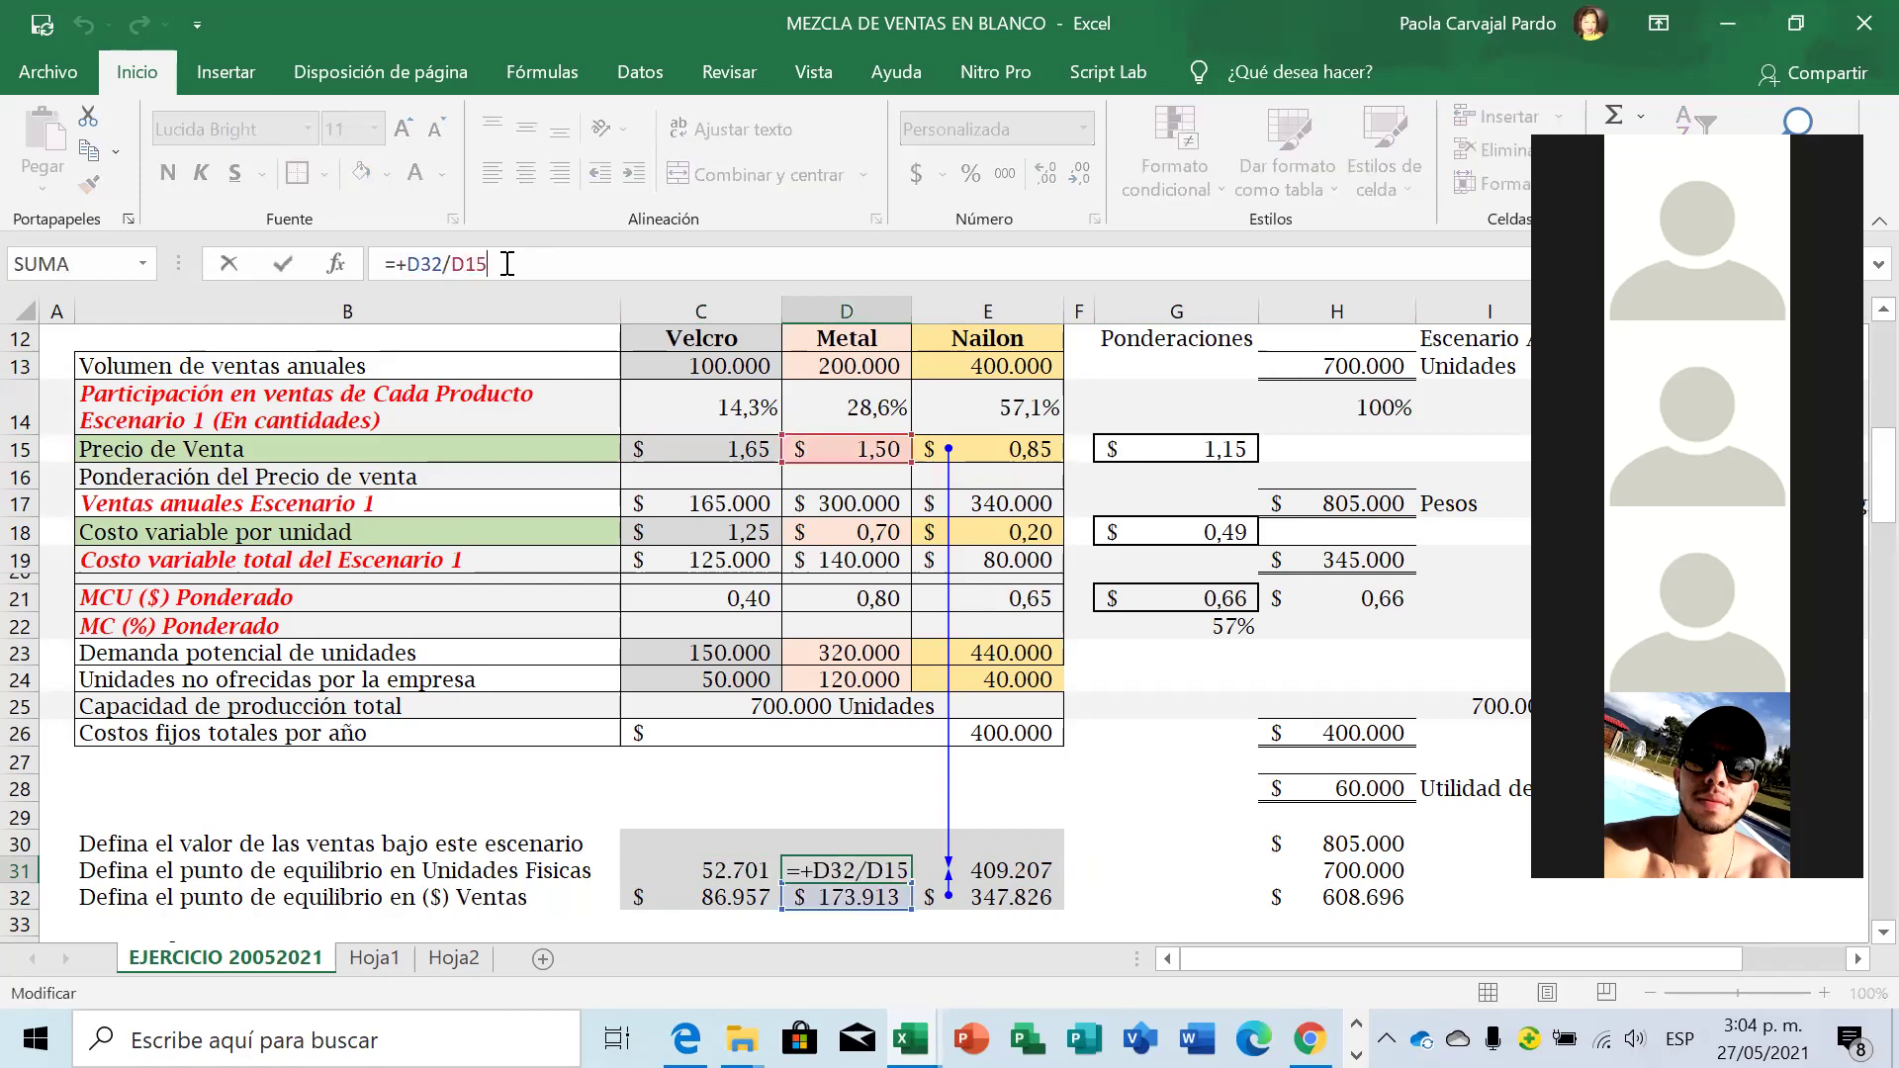
{"action": "key", "text": "Return"}
{"action": "key", "text": "Up"}
{"action": "key", "text": "Right"}
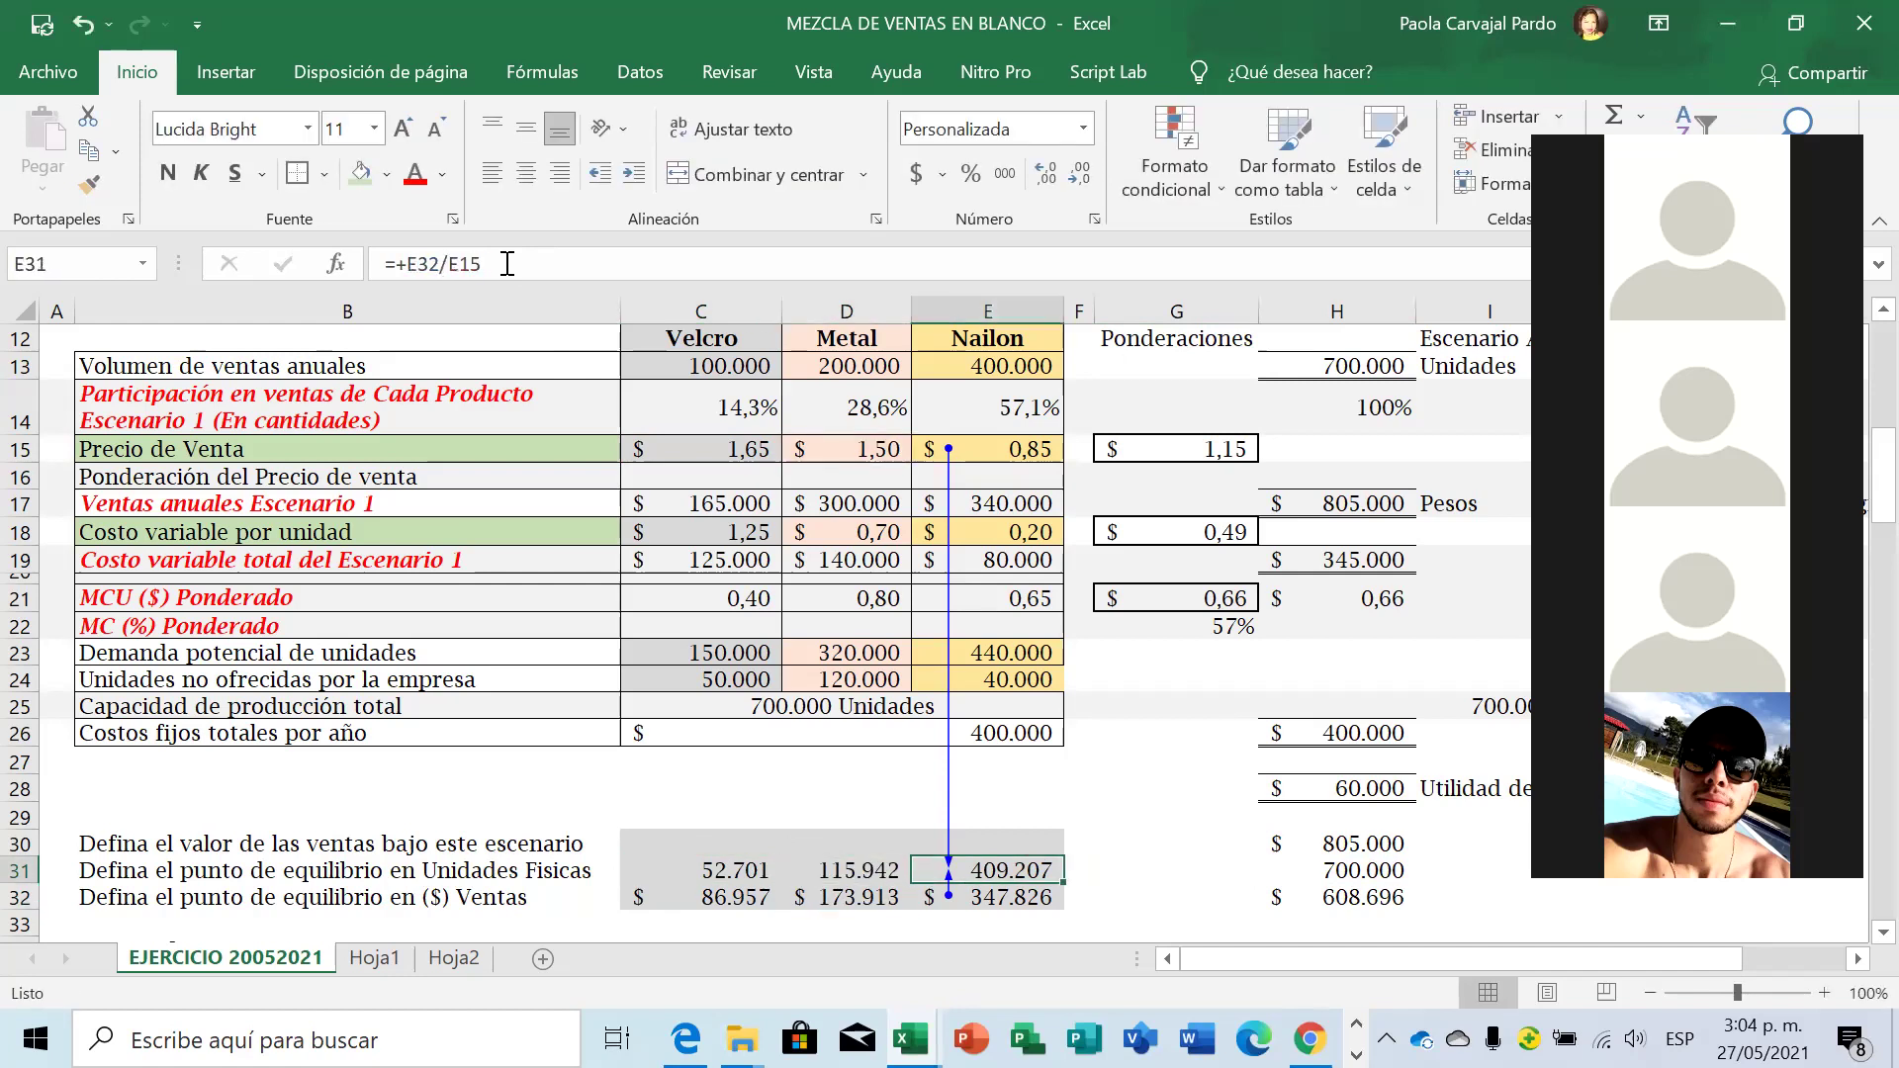
{"action": "left_click", "coordinate": [506, 264]}
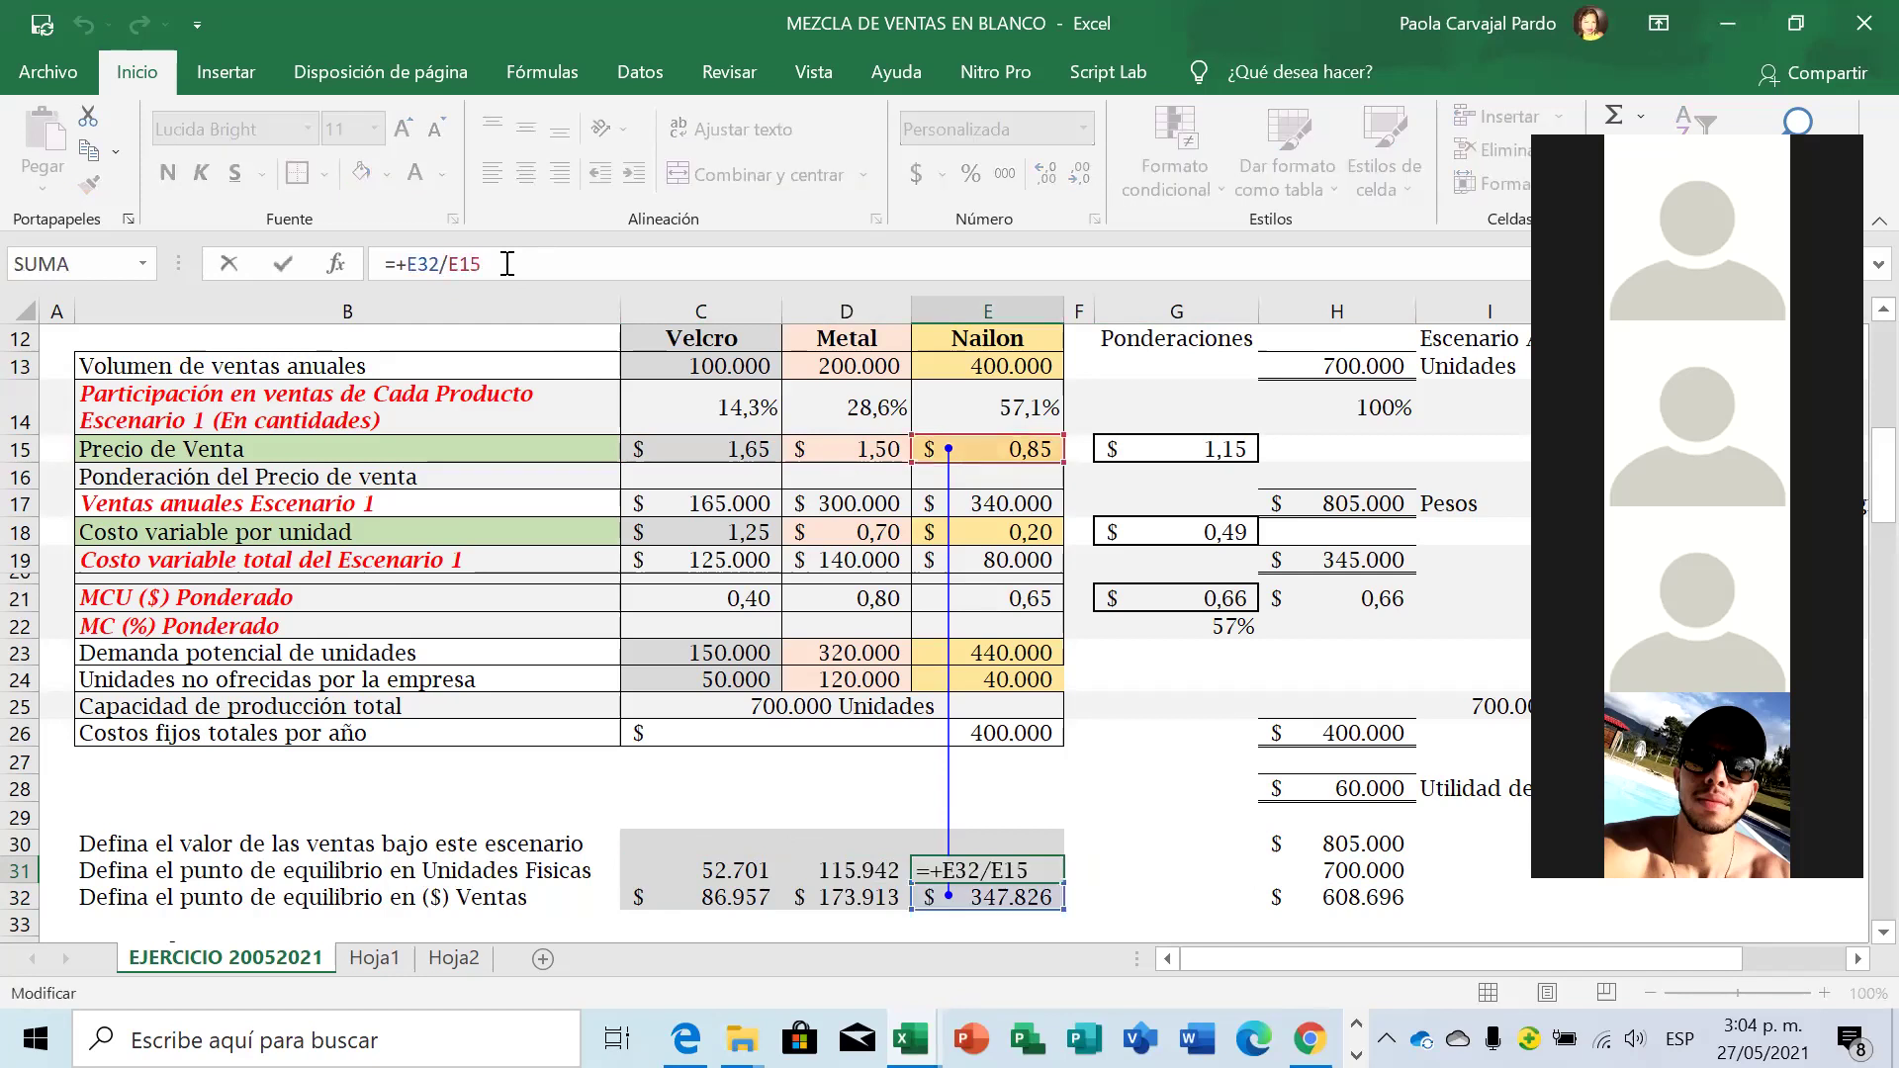
{"action": "key", "text": "Return"}
{"action": "key", "text": "Right"}
{"action": "key", "text": "Right"}
{"action": "key", "text": "Right"}
{"action": "key", "text": "Right"}
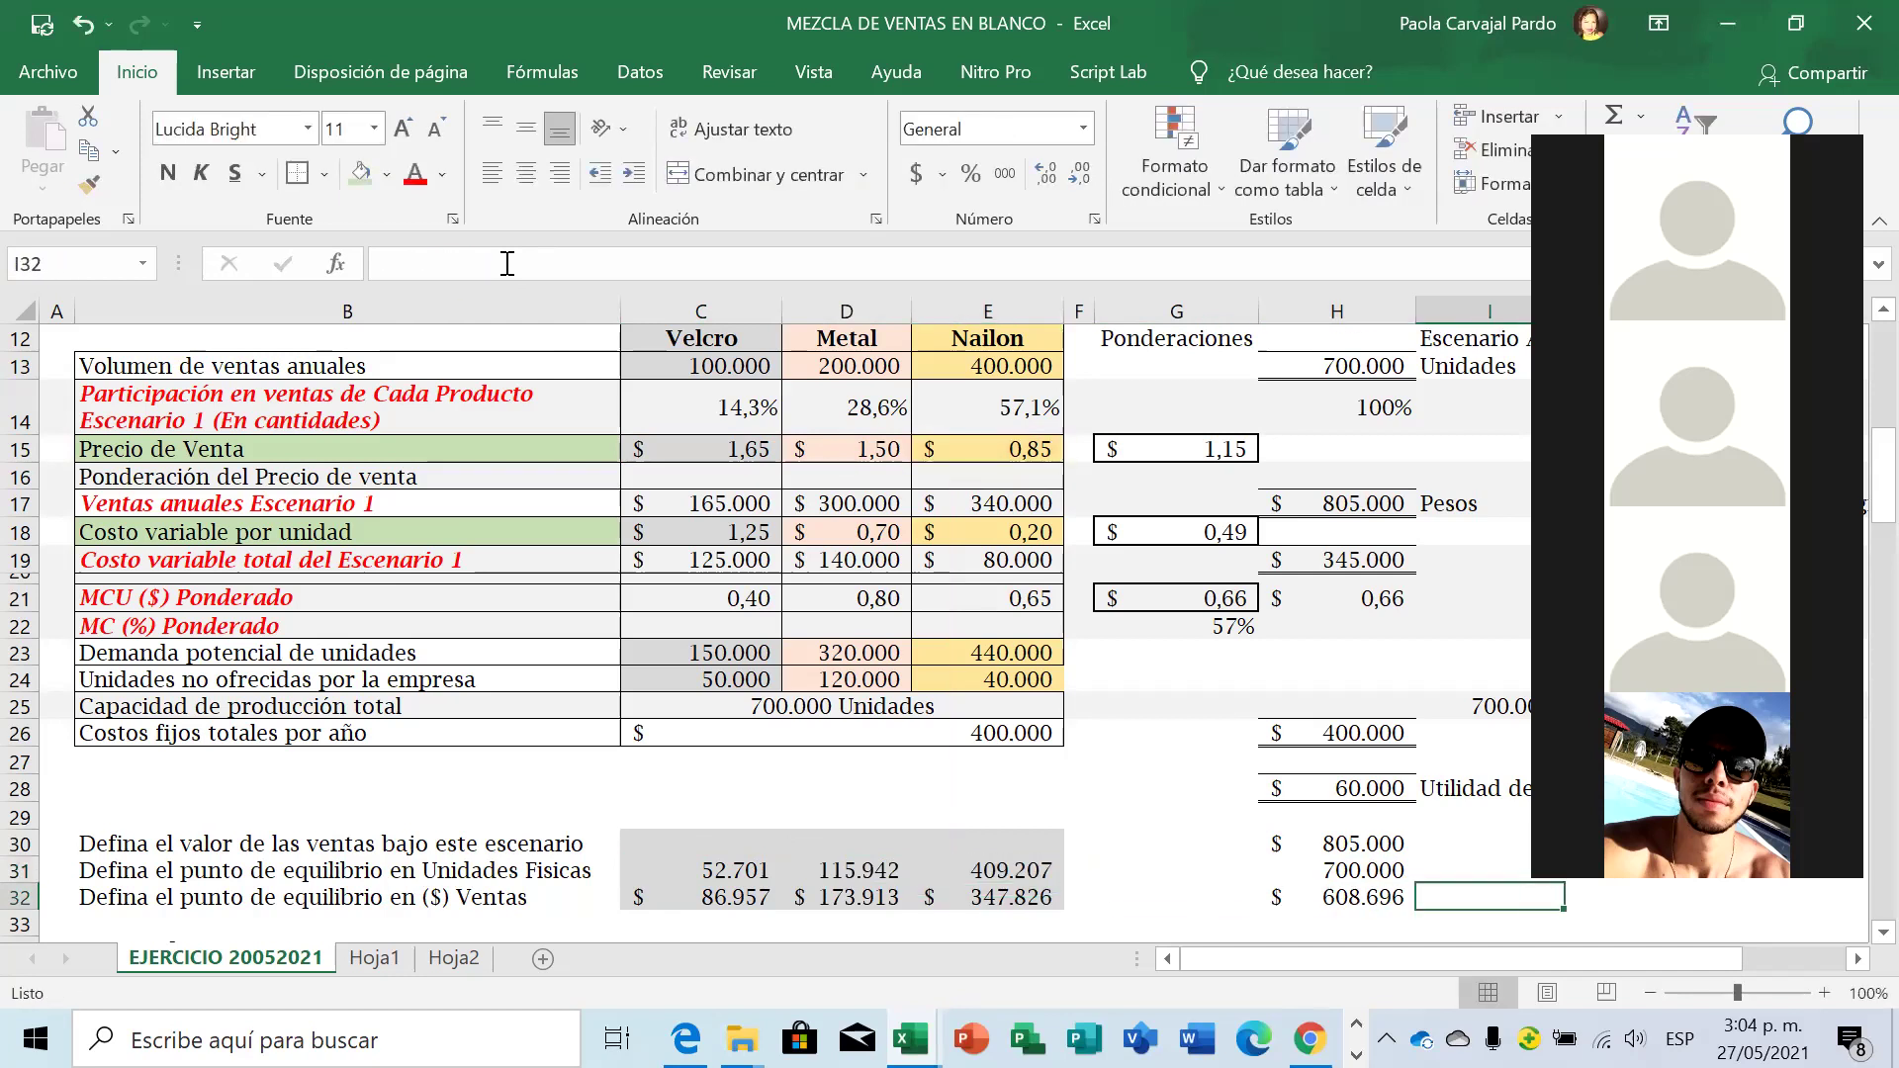
{"action": "key", "text": "Left"}
Swap the H31 and H32 totals by copying H31 to H33 and moving H32:H33 up into H31.
{"action": "key", "text": "Up"}
{"action": "key", "text": "ctrl+c"}
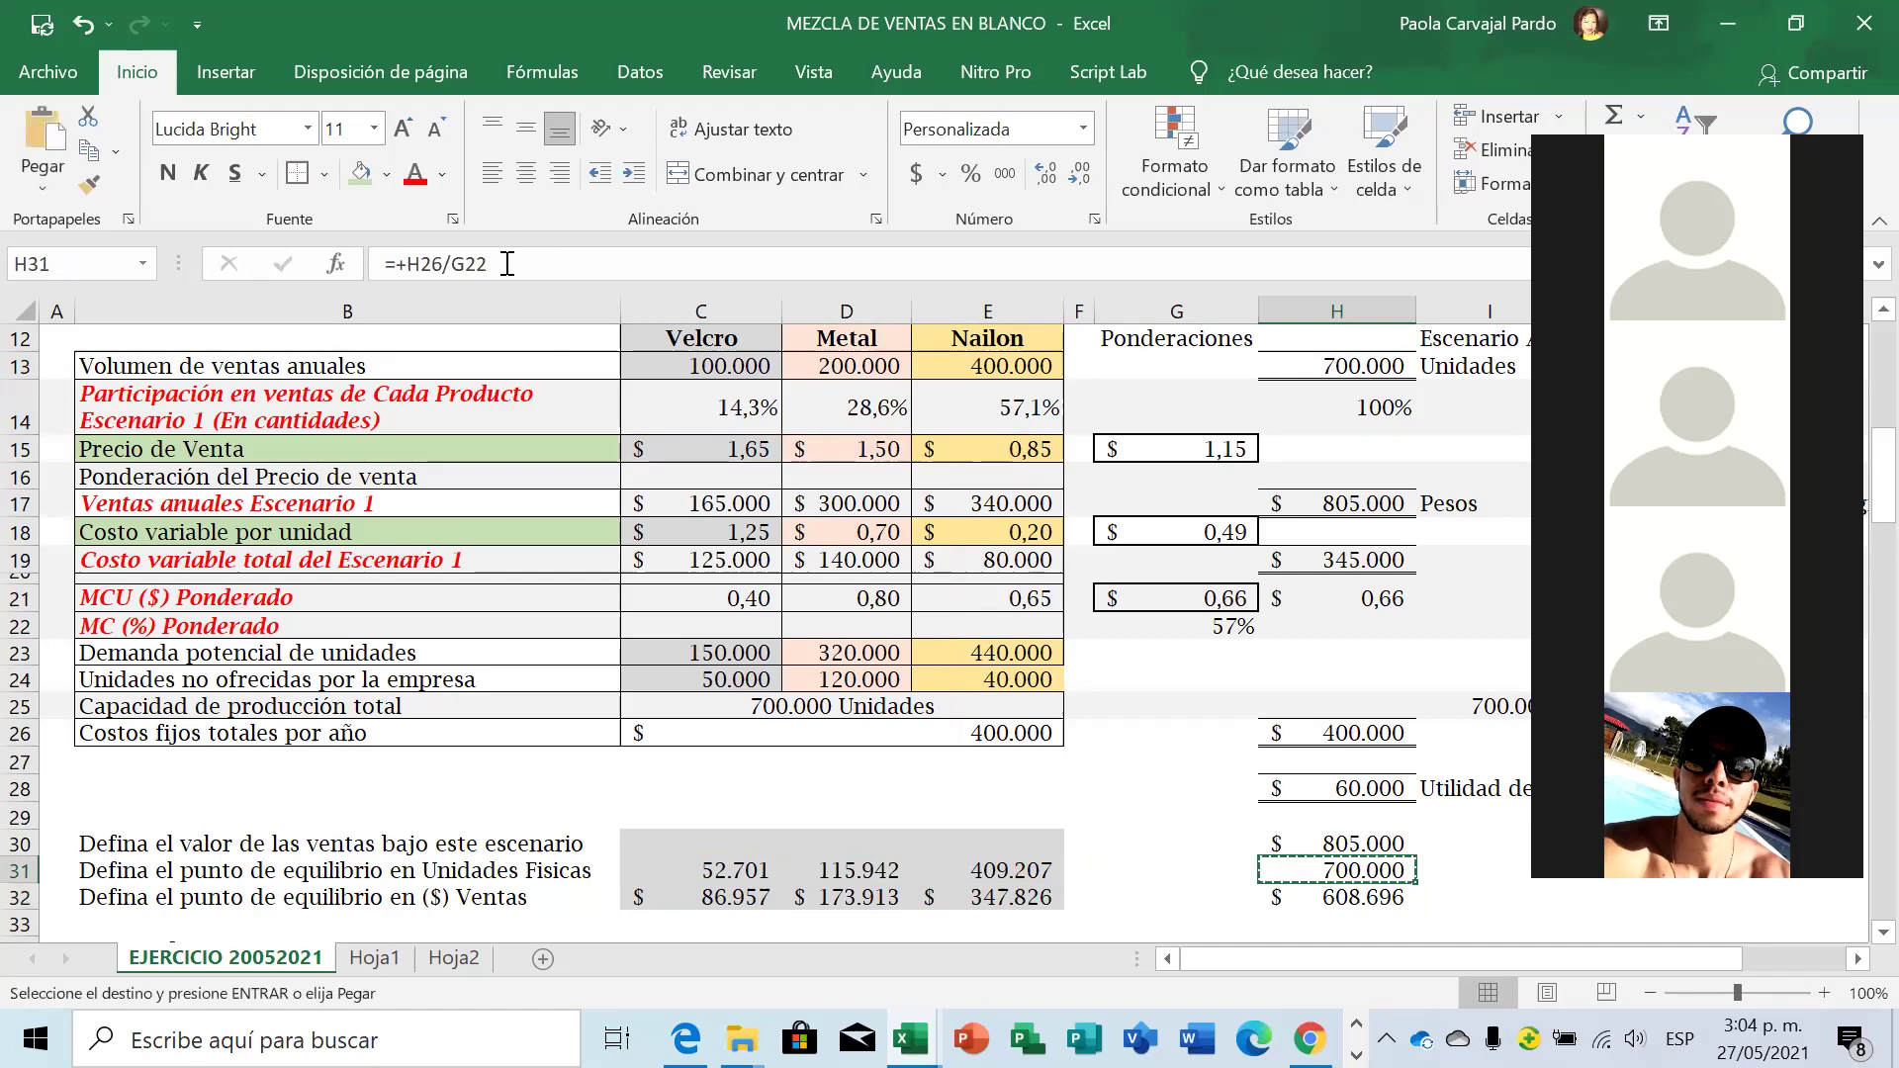
{"action": "key", "text": "Down"}
{"action": "key", "text": "Down"}
{"action": "key", "text": "Return"}
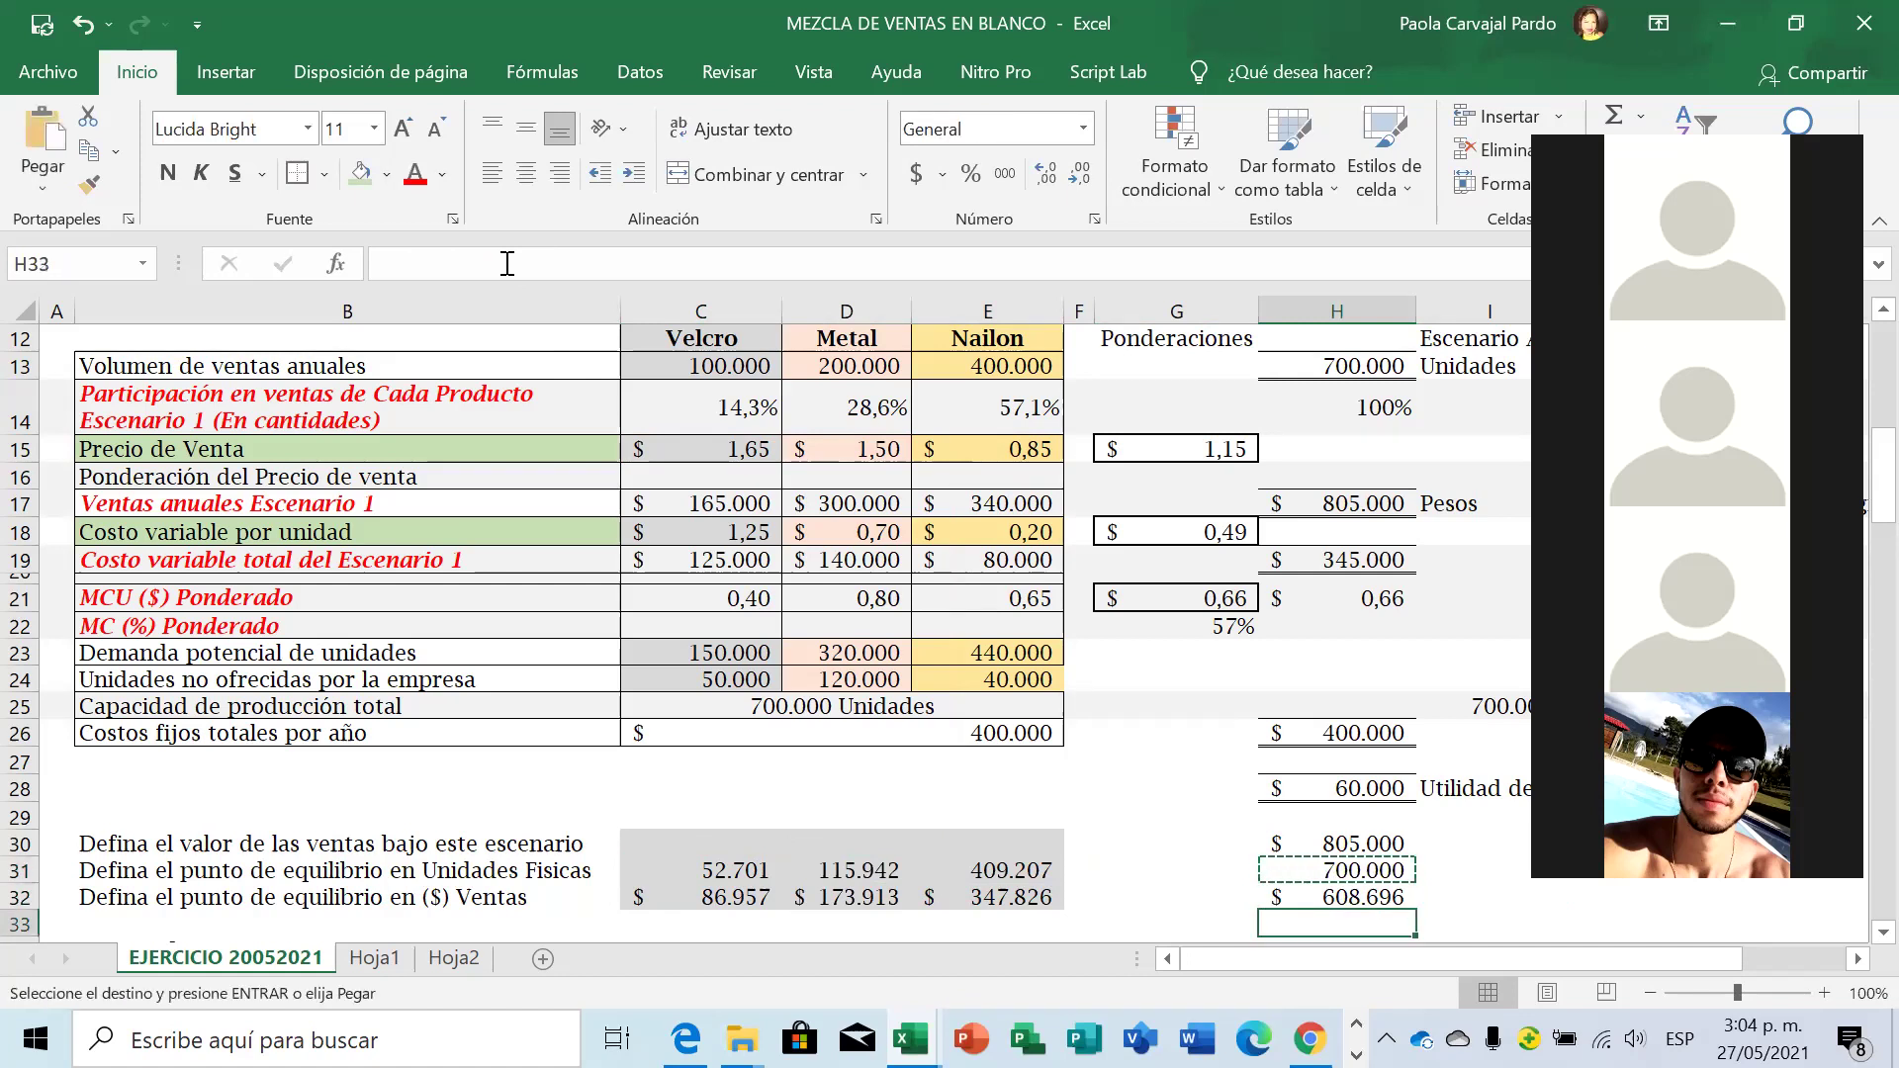
{"action": "key", "text": "shift+Up"}
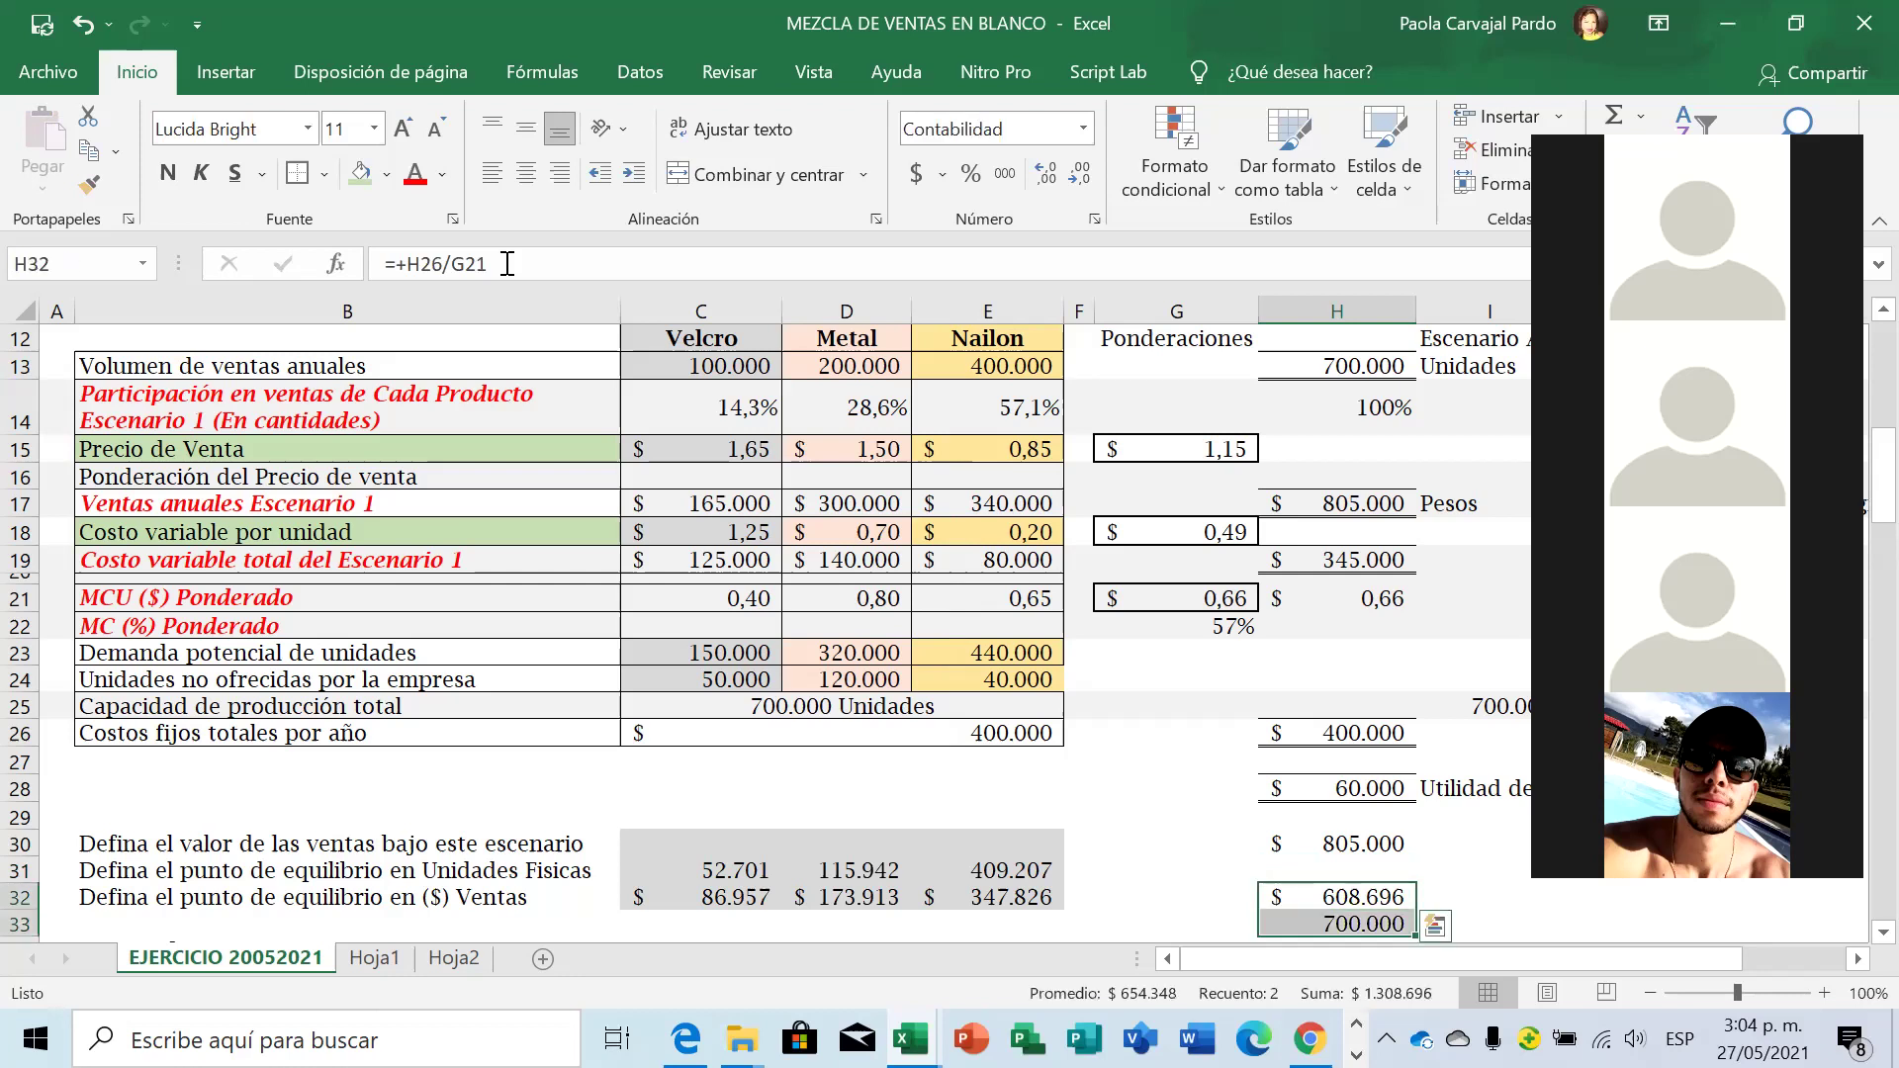
{"action": "key", "text": "ctrl+x"}
{"action": "key", "text": "Up"}
{"action": "key", "text": "Up"}
{"action": "key", "text": "Return"}
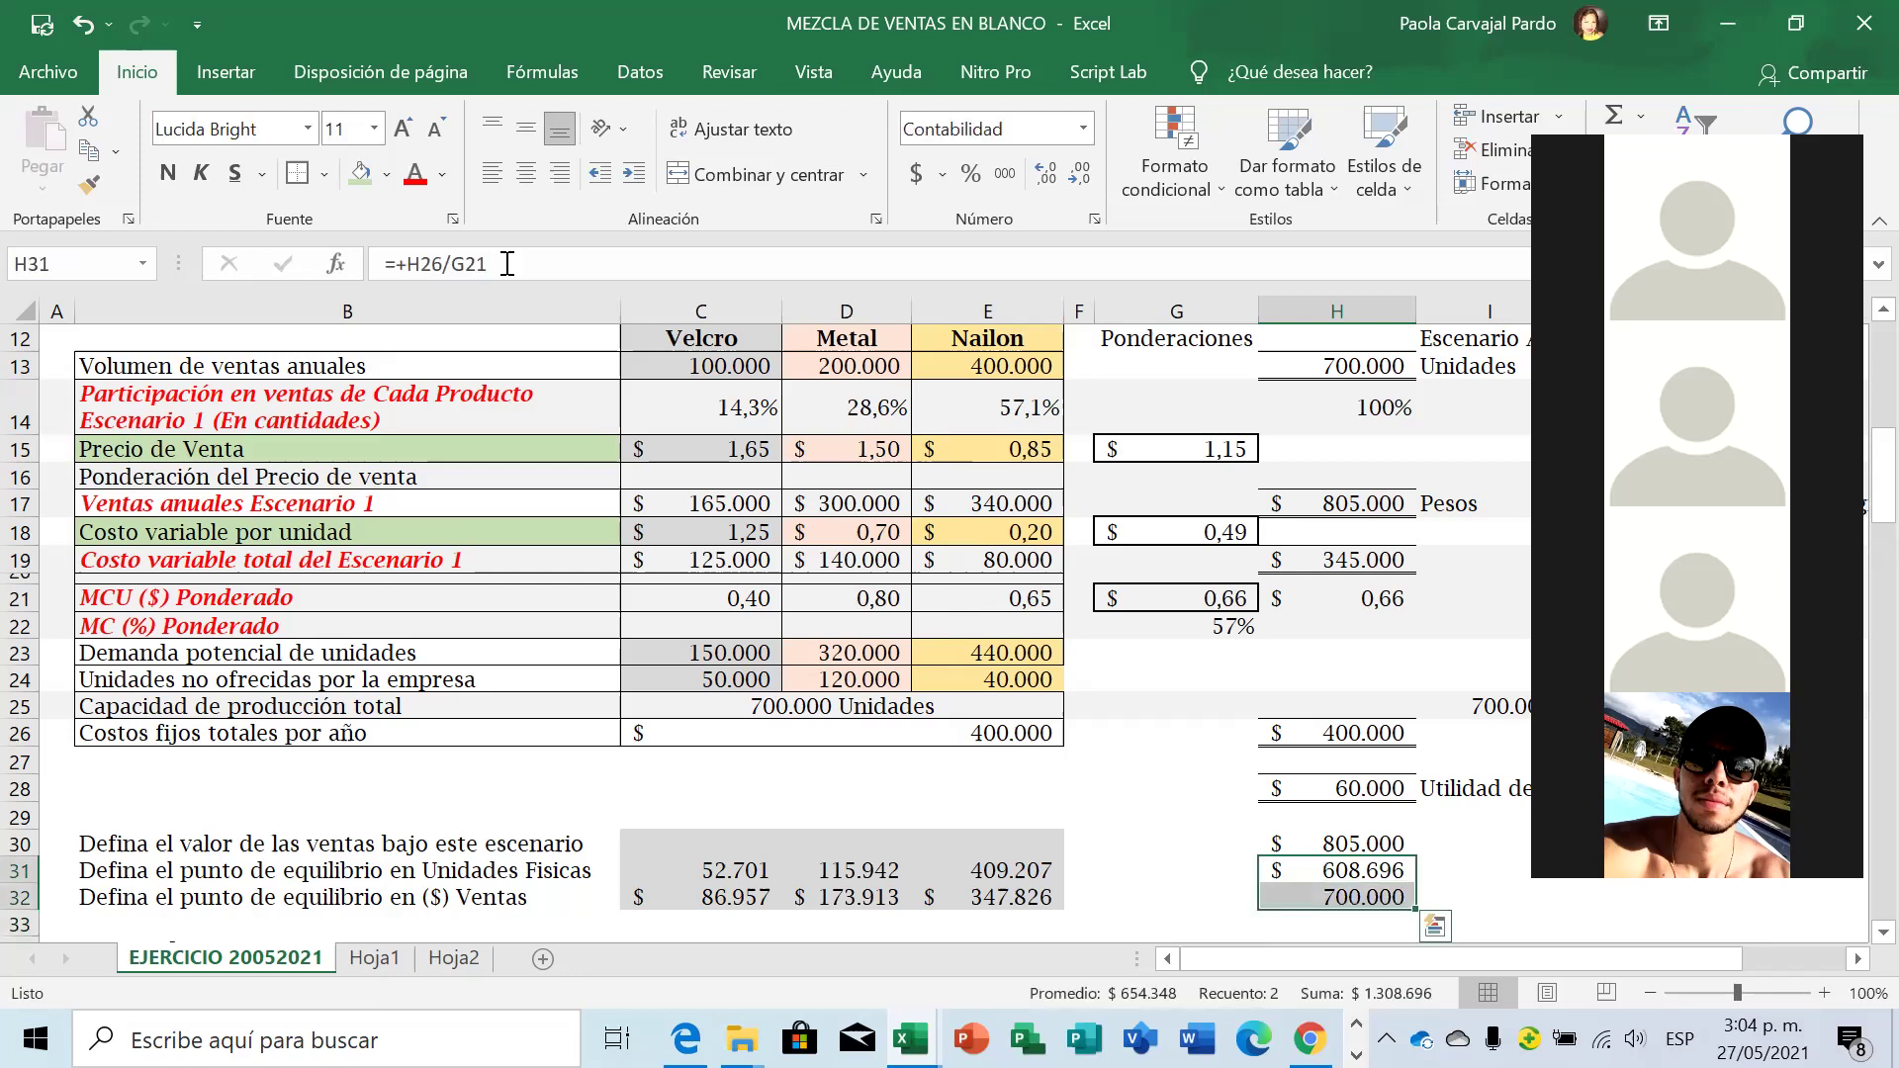
Format H32 as currency and H31 with comma style, both with no decimals.
{"action": "key", "text": "Down"}
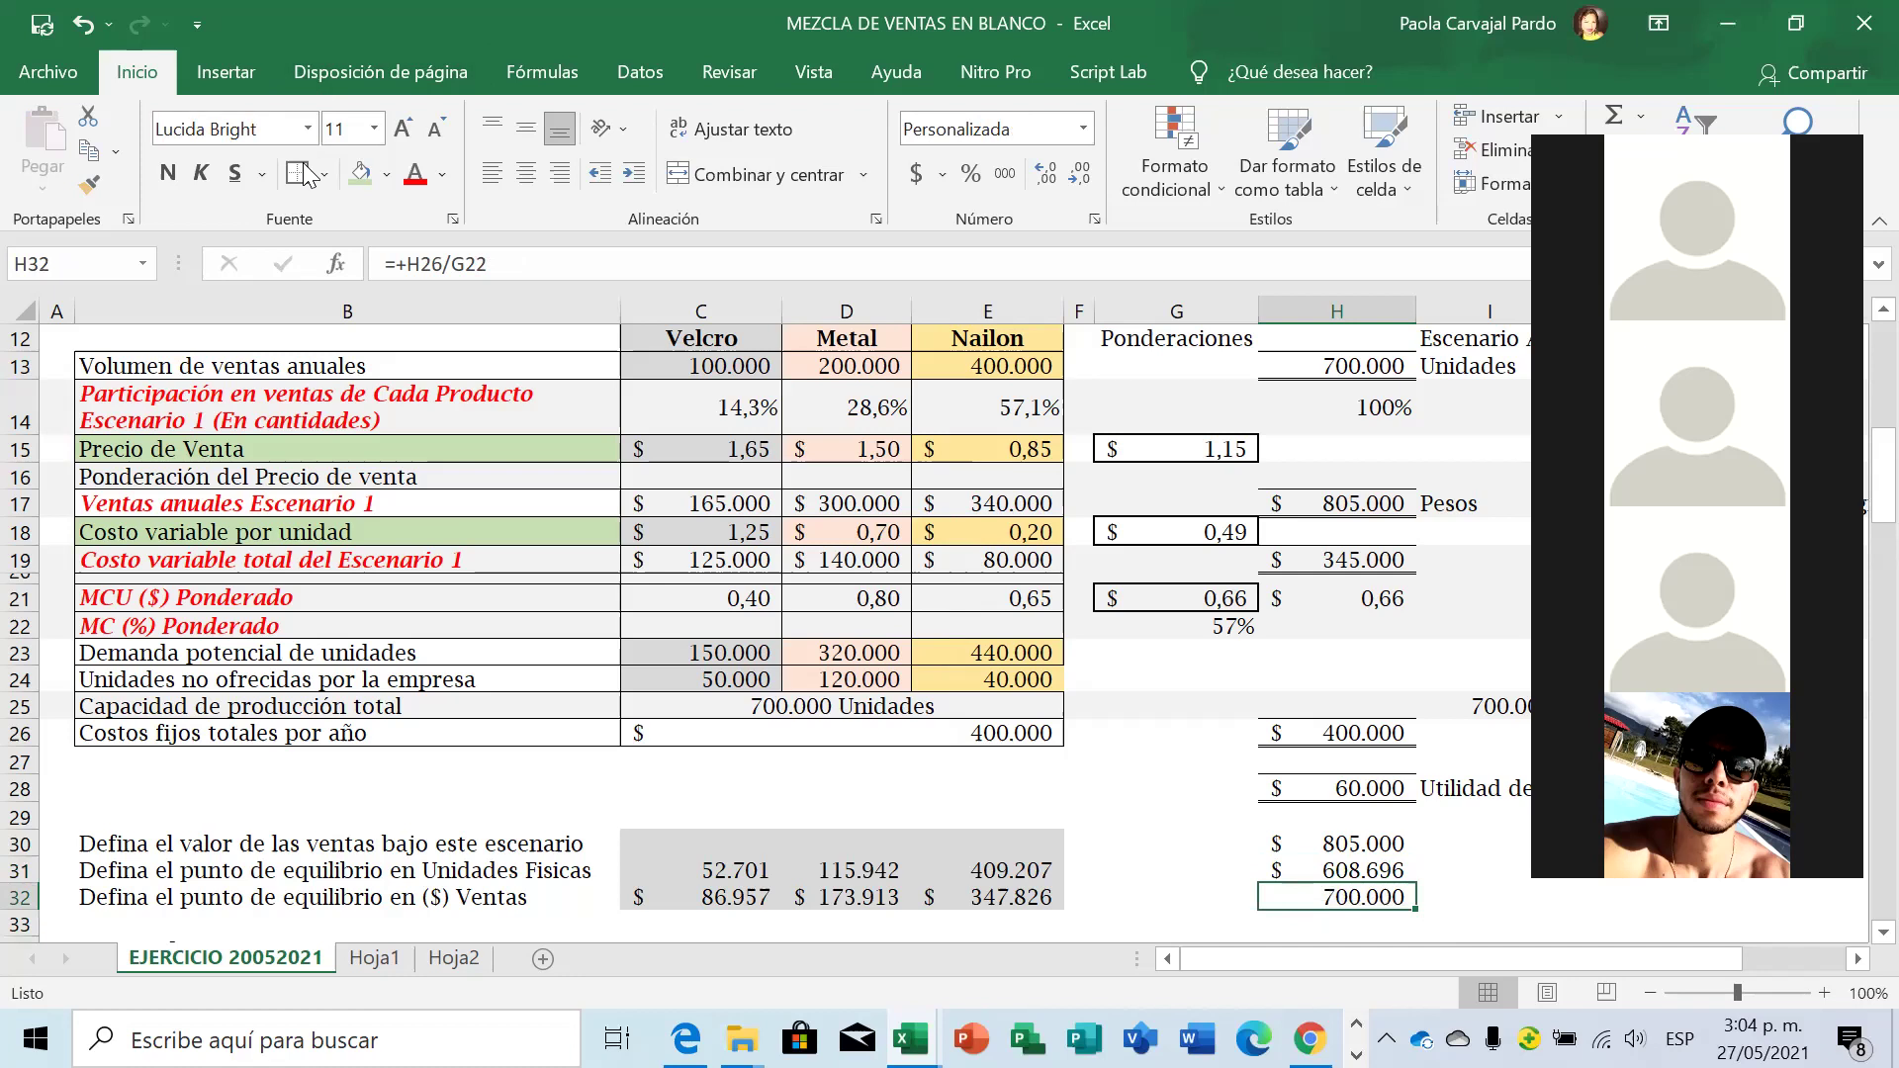
{"action": "left_click", "coordinate": [917, 174]}
{"action": "left_click", "coordinate": [1078, 177]}
{"action": "left_click", "coordinate": [1078, 176]}
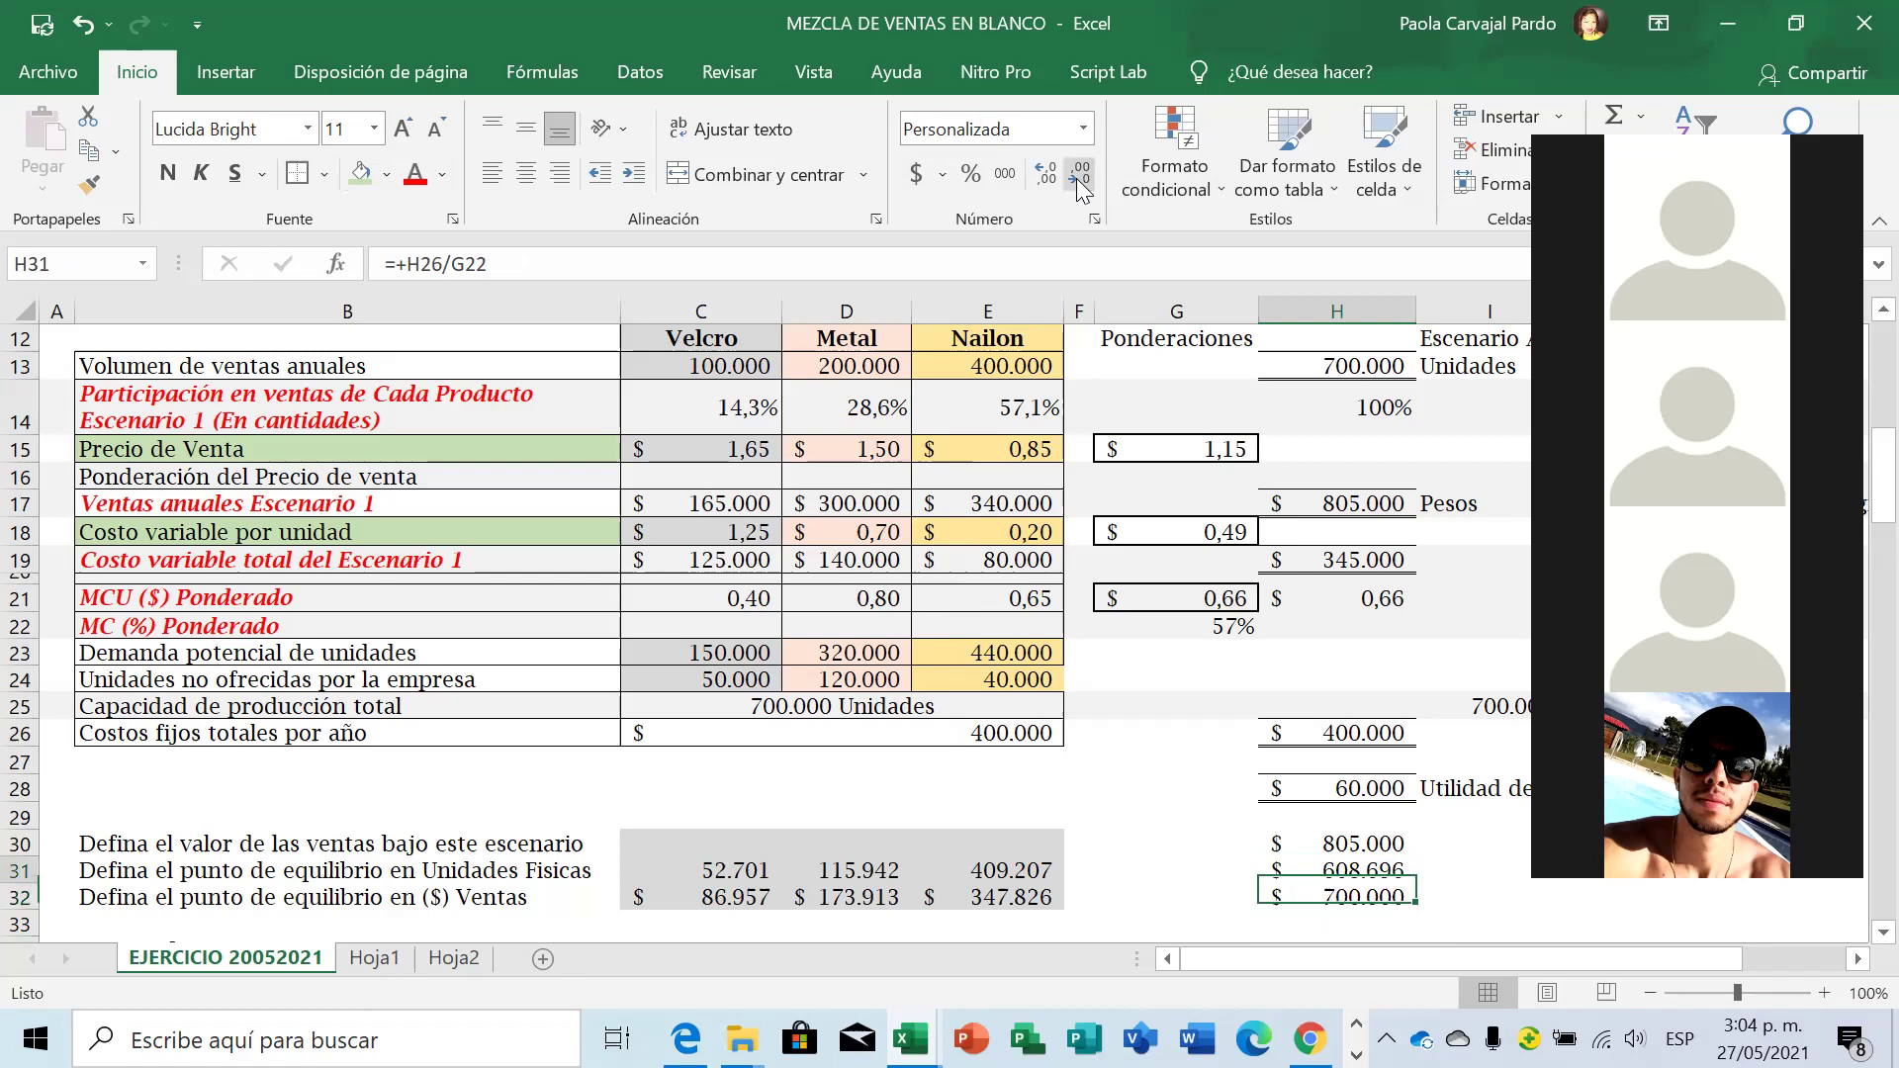
{"action": "left_click", "coordinate": [1005, 178]}
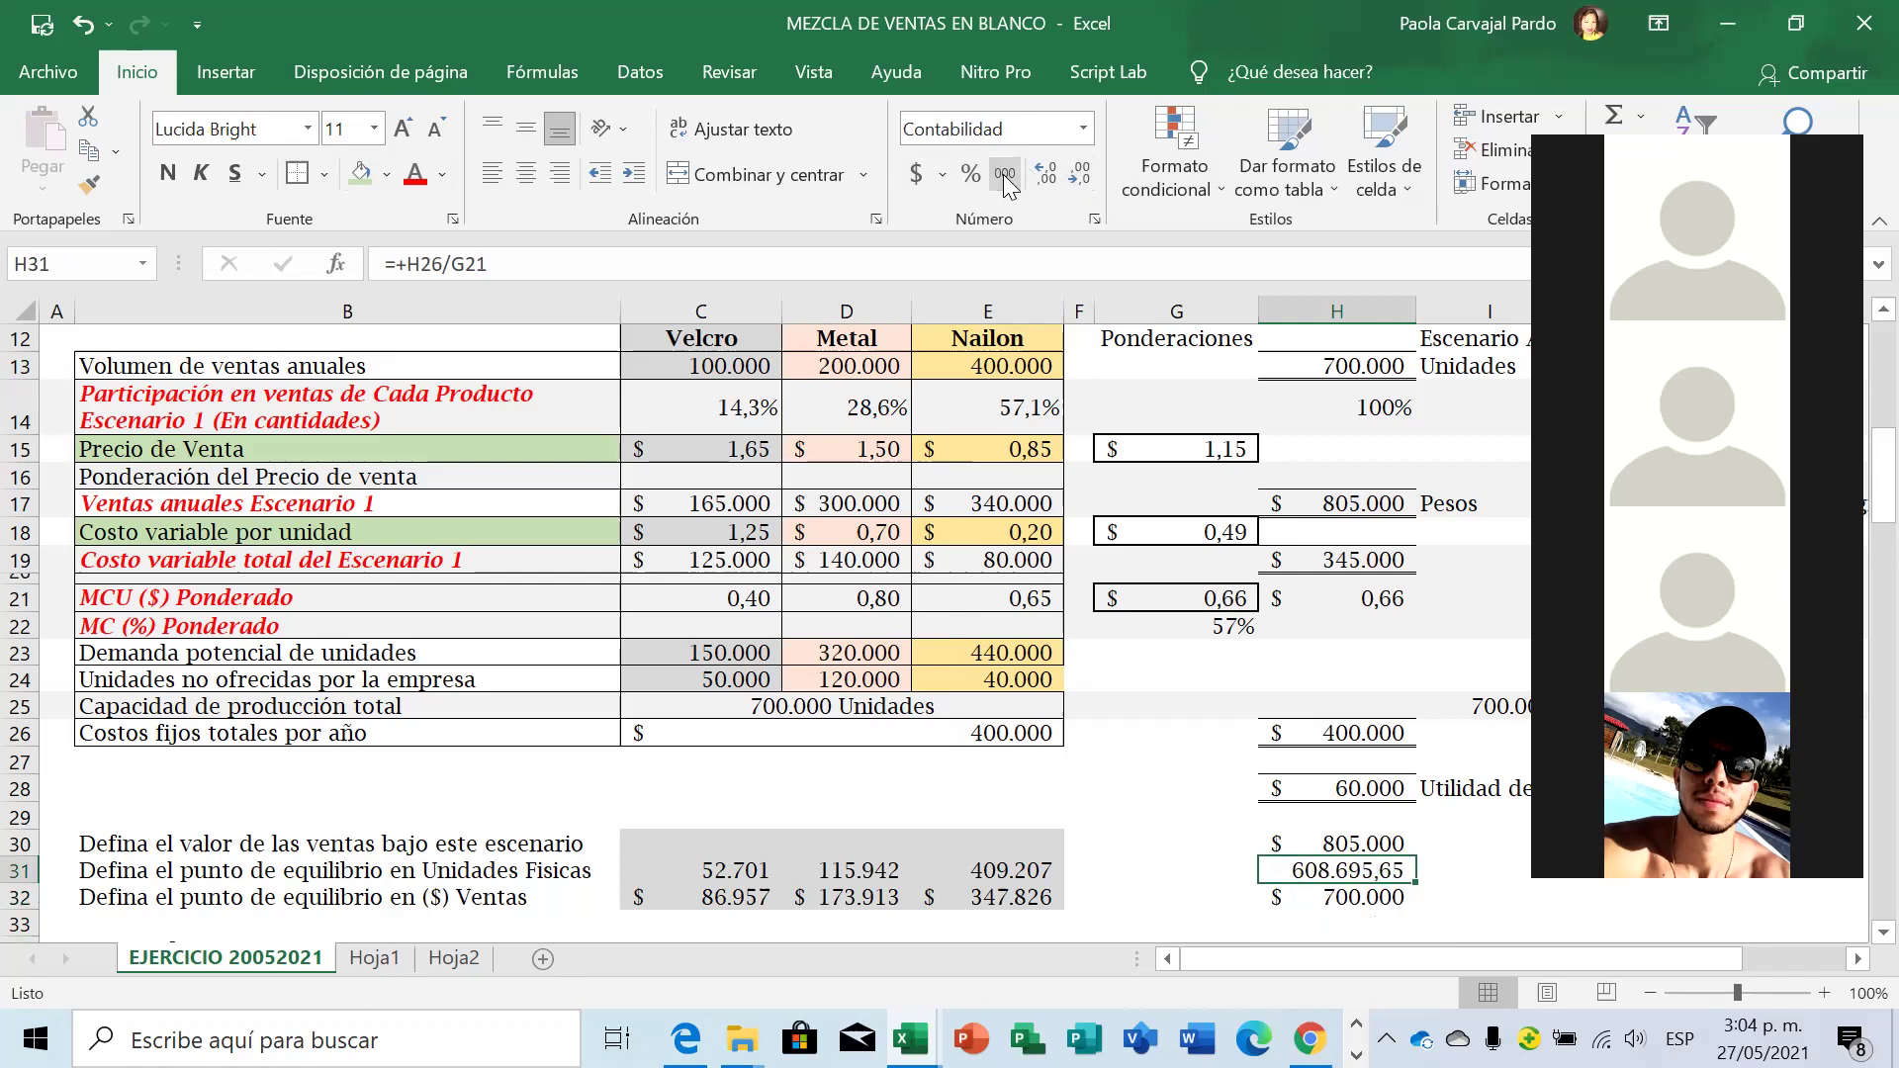
{"action": "left_click", "coordinate": [1078, 176]}
{"action": "left_click", "coordinate": [1078, 176]}
{"action": "key", "text": "Left"}
{"action": "key", "text": "Left"}
{"action": "key", "text": "Left"}
{"action": "key", "text": "Left"}
{"action": "key", "text": "Left"}
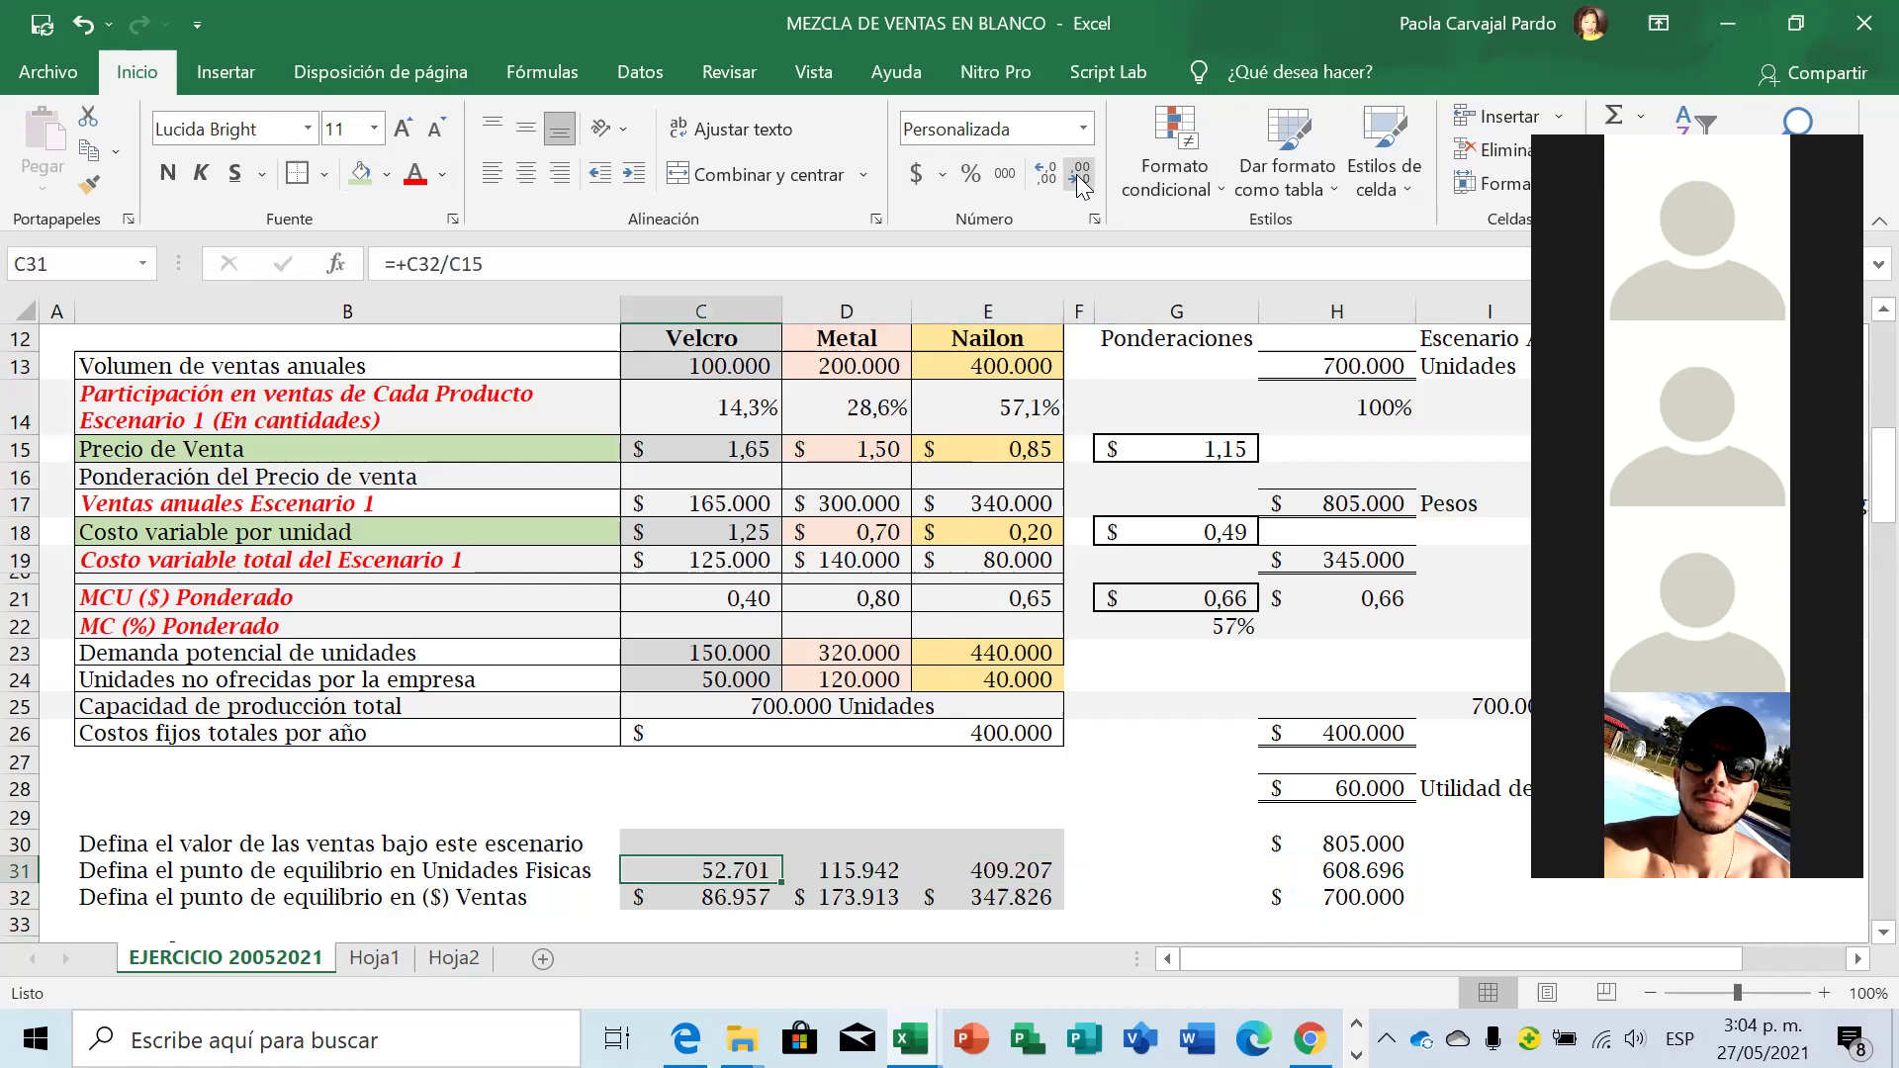
{"action": "key", "text": "Right"}
{"action": "key", "text": "Right"}
{"action": "key", "text": "Right"}
{"action": "key", "text": "Right"}
{"action": "key", "text": "Right"}
{"action": "key", "text": "Down"}
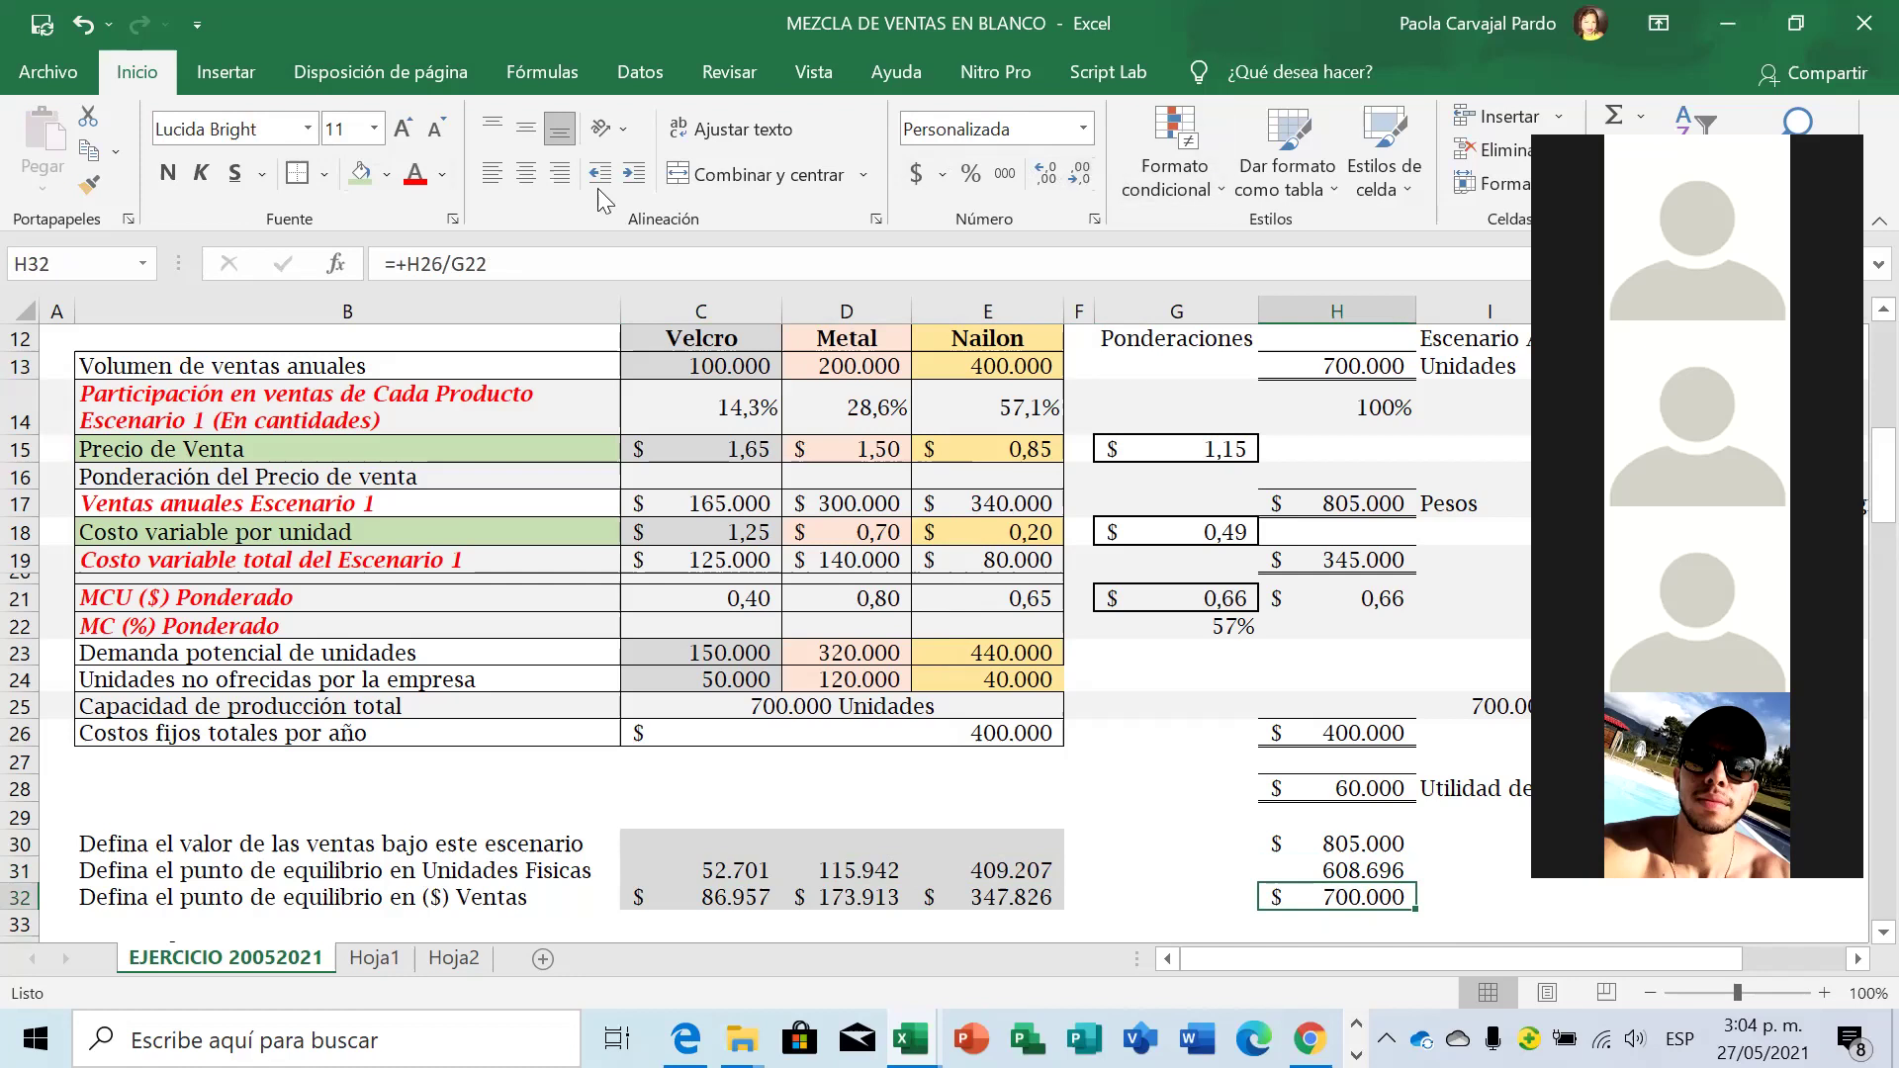
{"action": "left_click", "coordinate": [533, 267]}
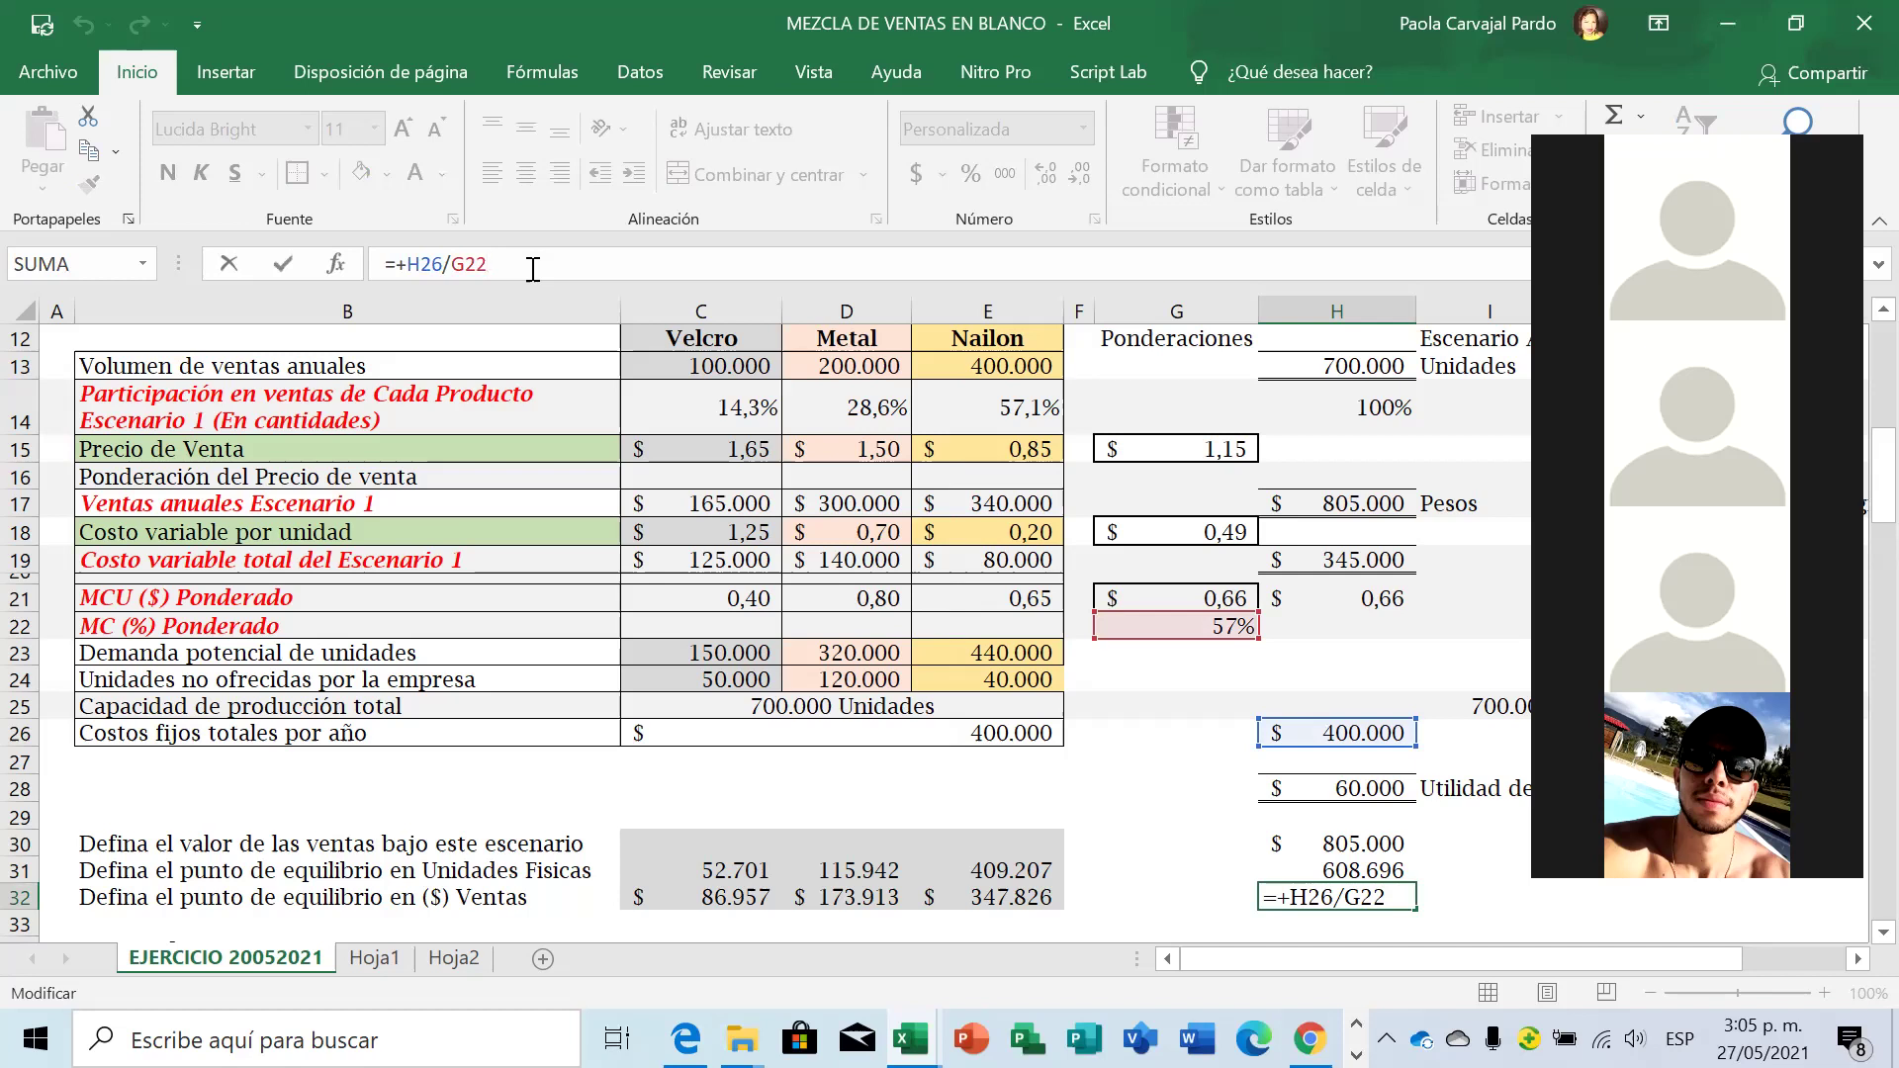
{"action": "key", "text": "Return"}
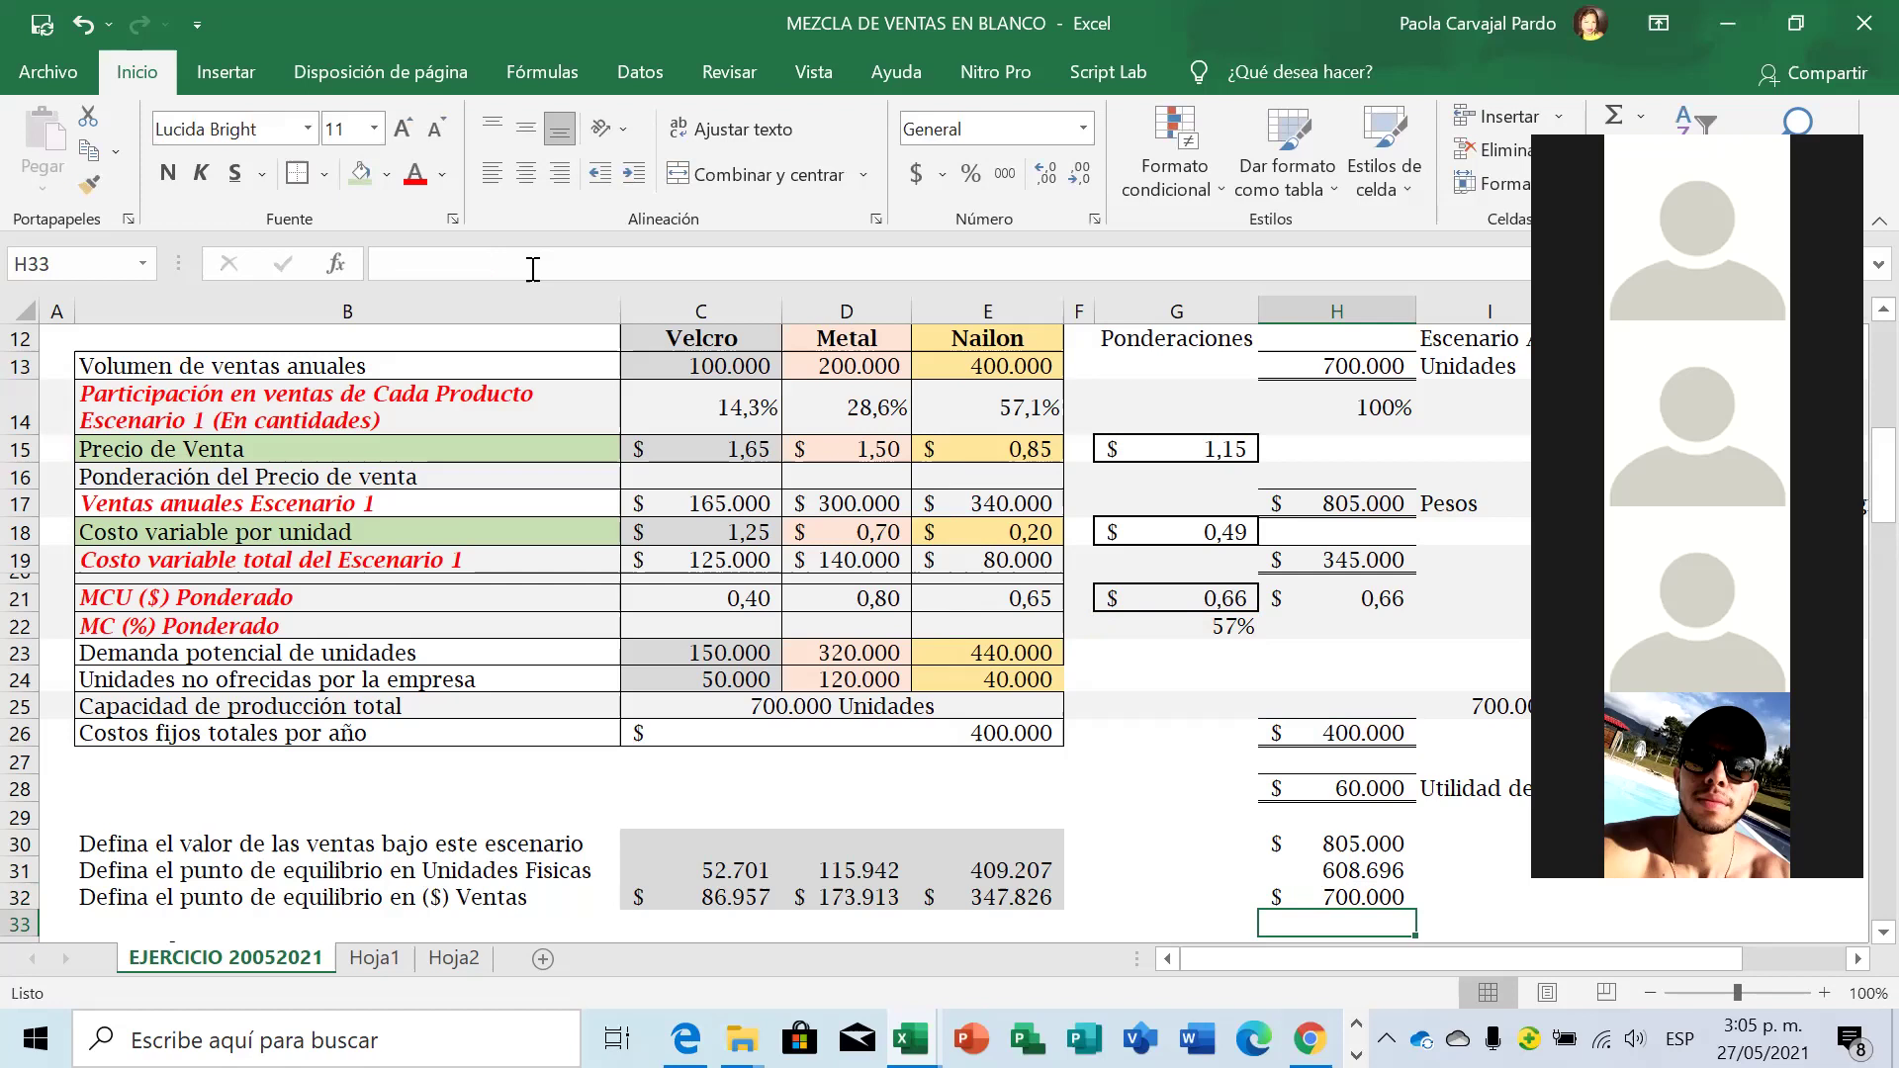
{"action": "left_click", "coordinate": [719, 869]}
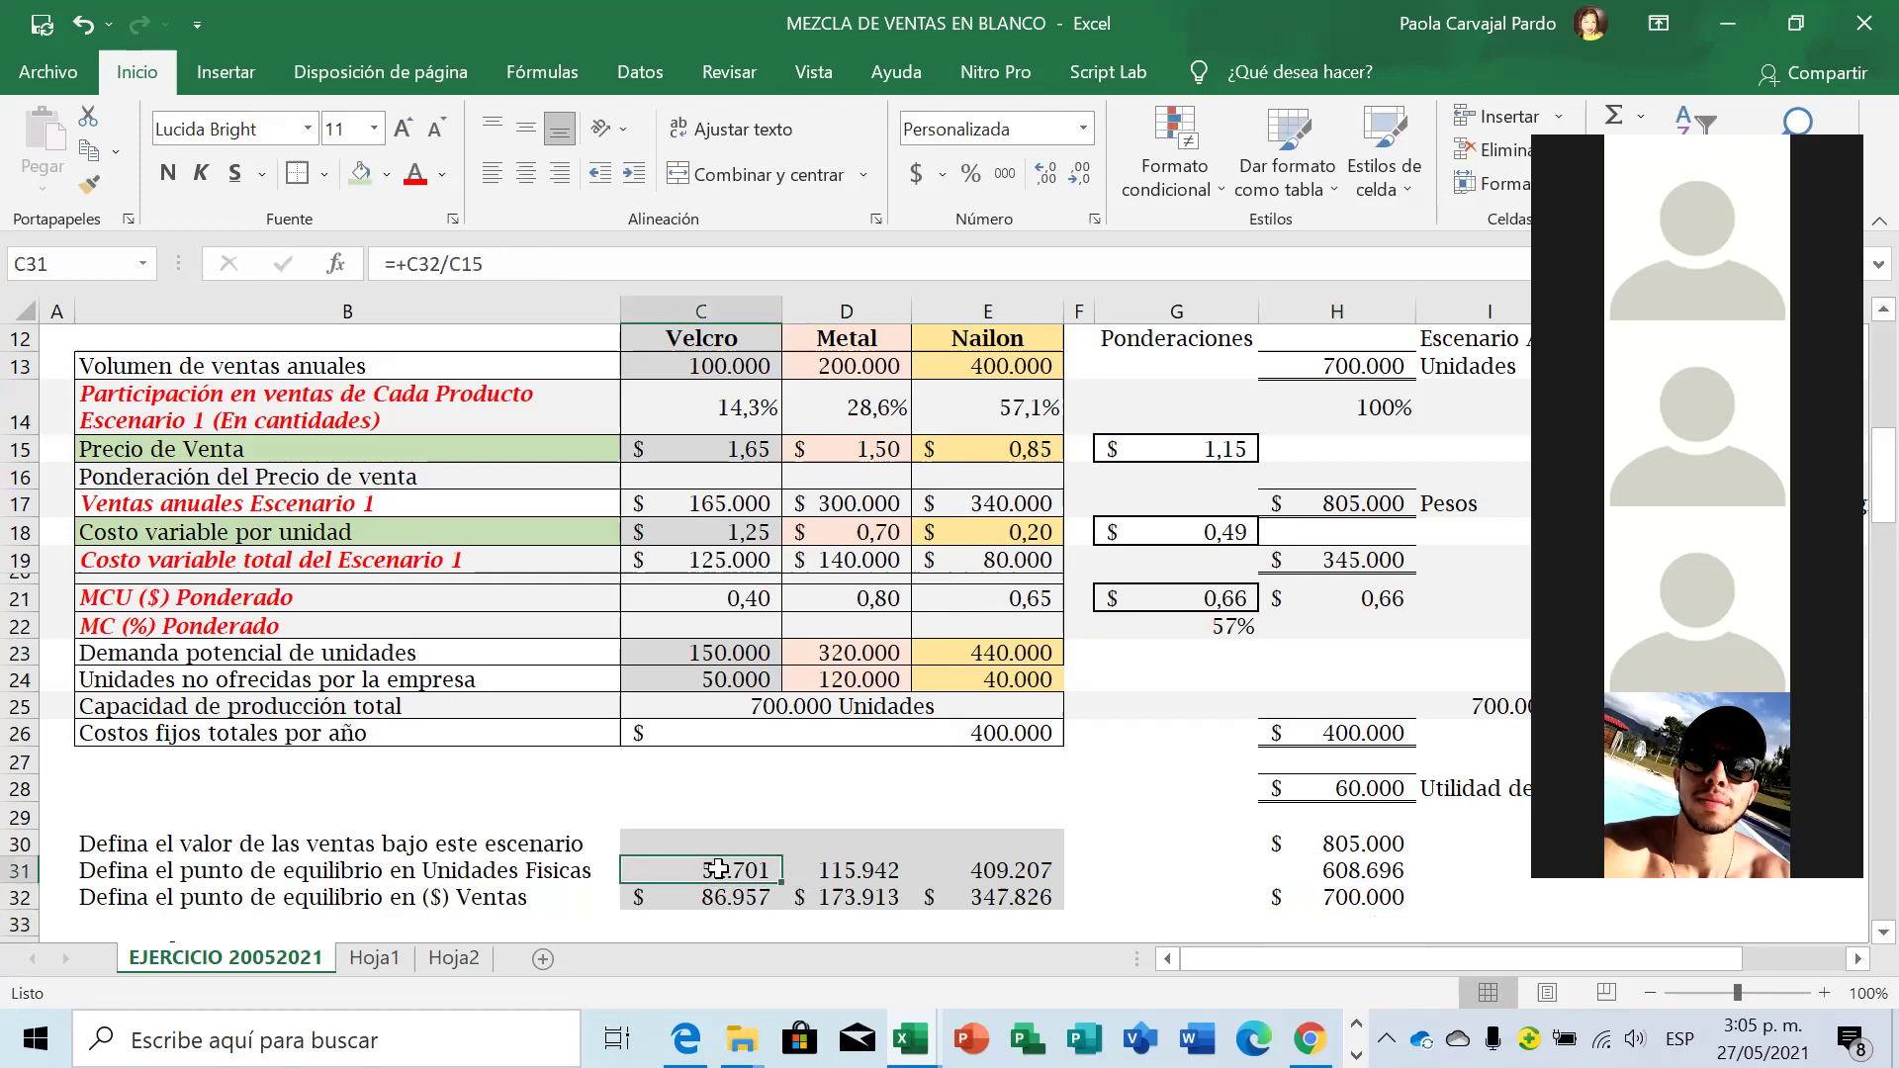
{"action": "key", "text": "shift+Right"}
{"action": "key", "text": "shift+Right"}
{"action": "key", "text": "Right"}
{"action": "key", "text": "Right"}
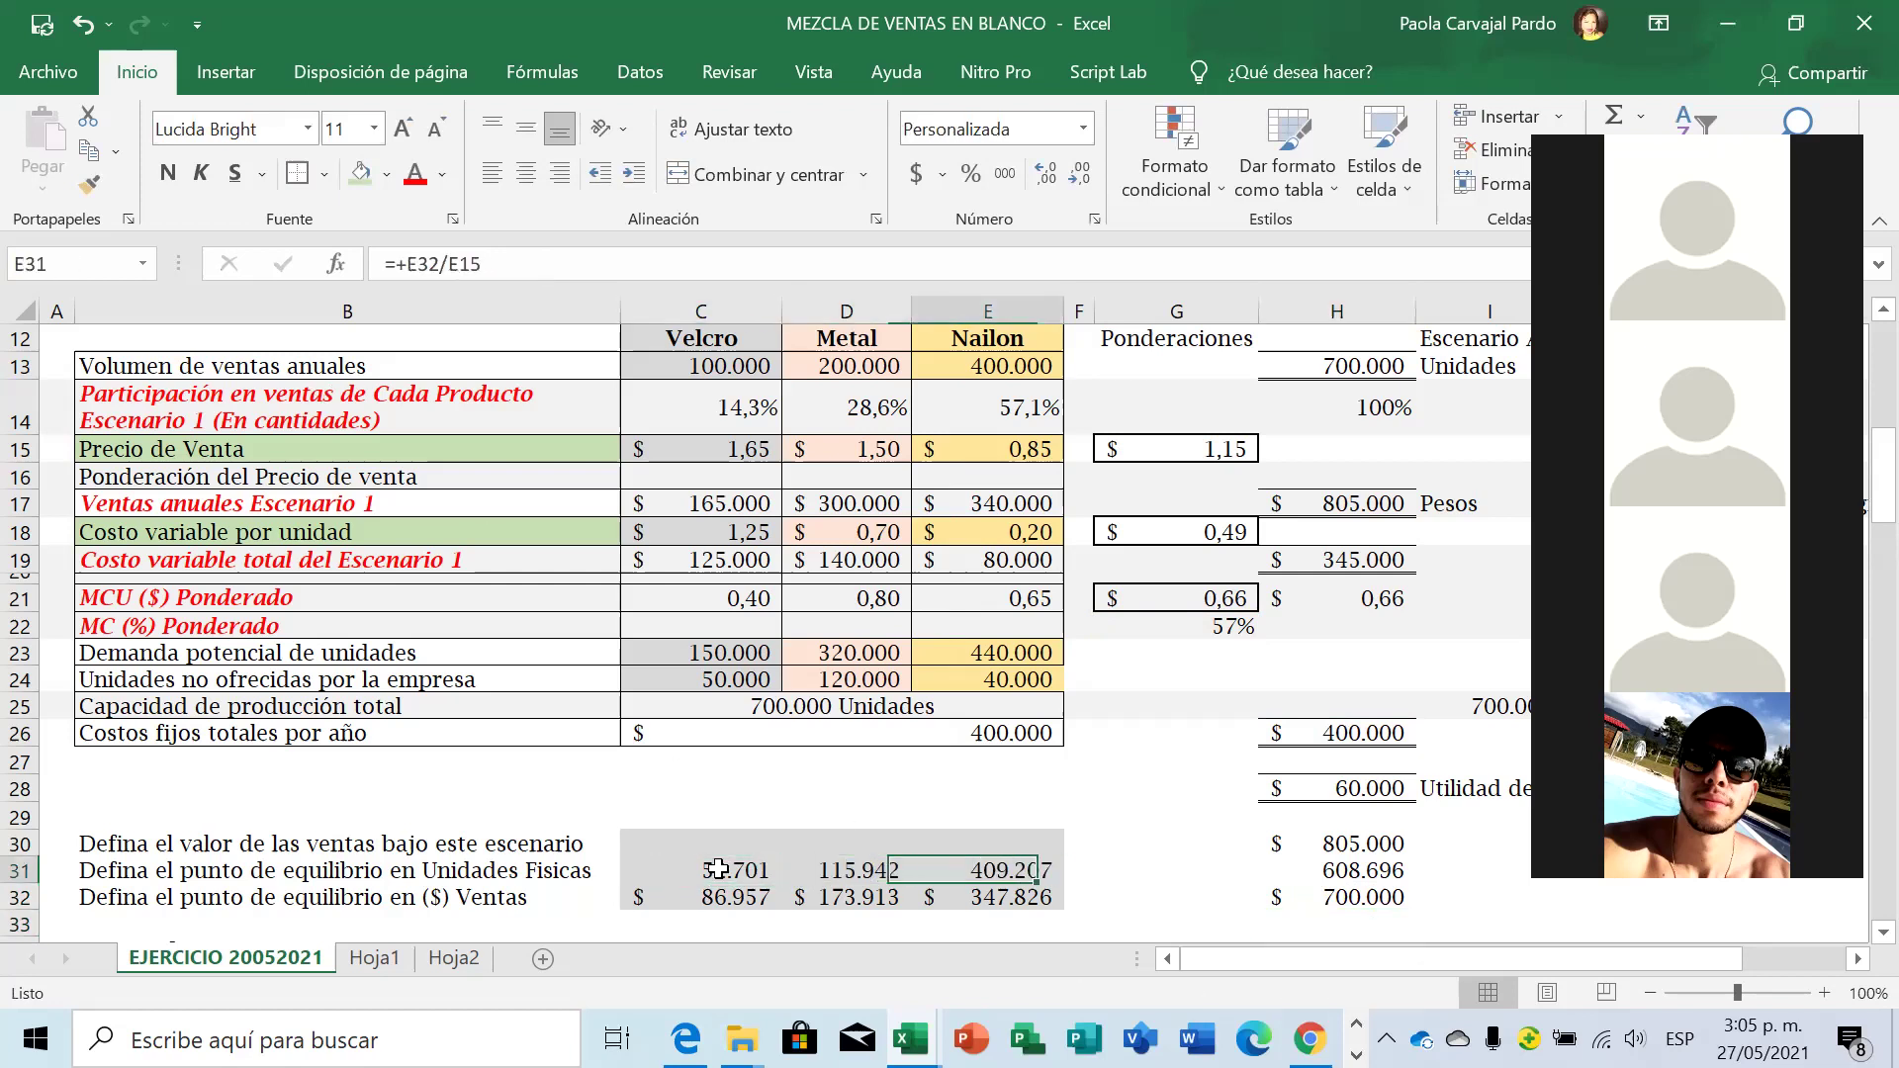
{"action": "left_click", "coordinate": [719, 868]}
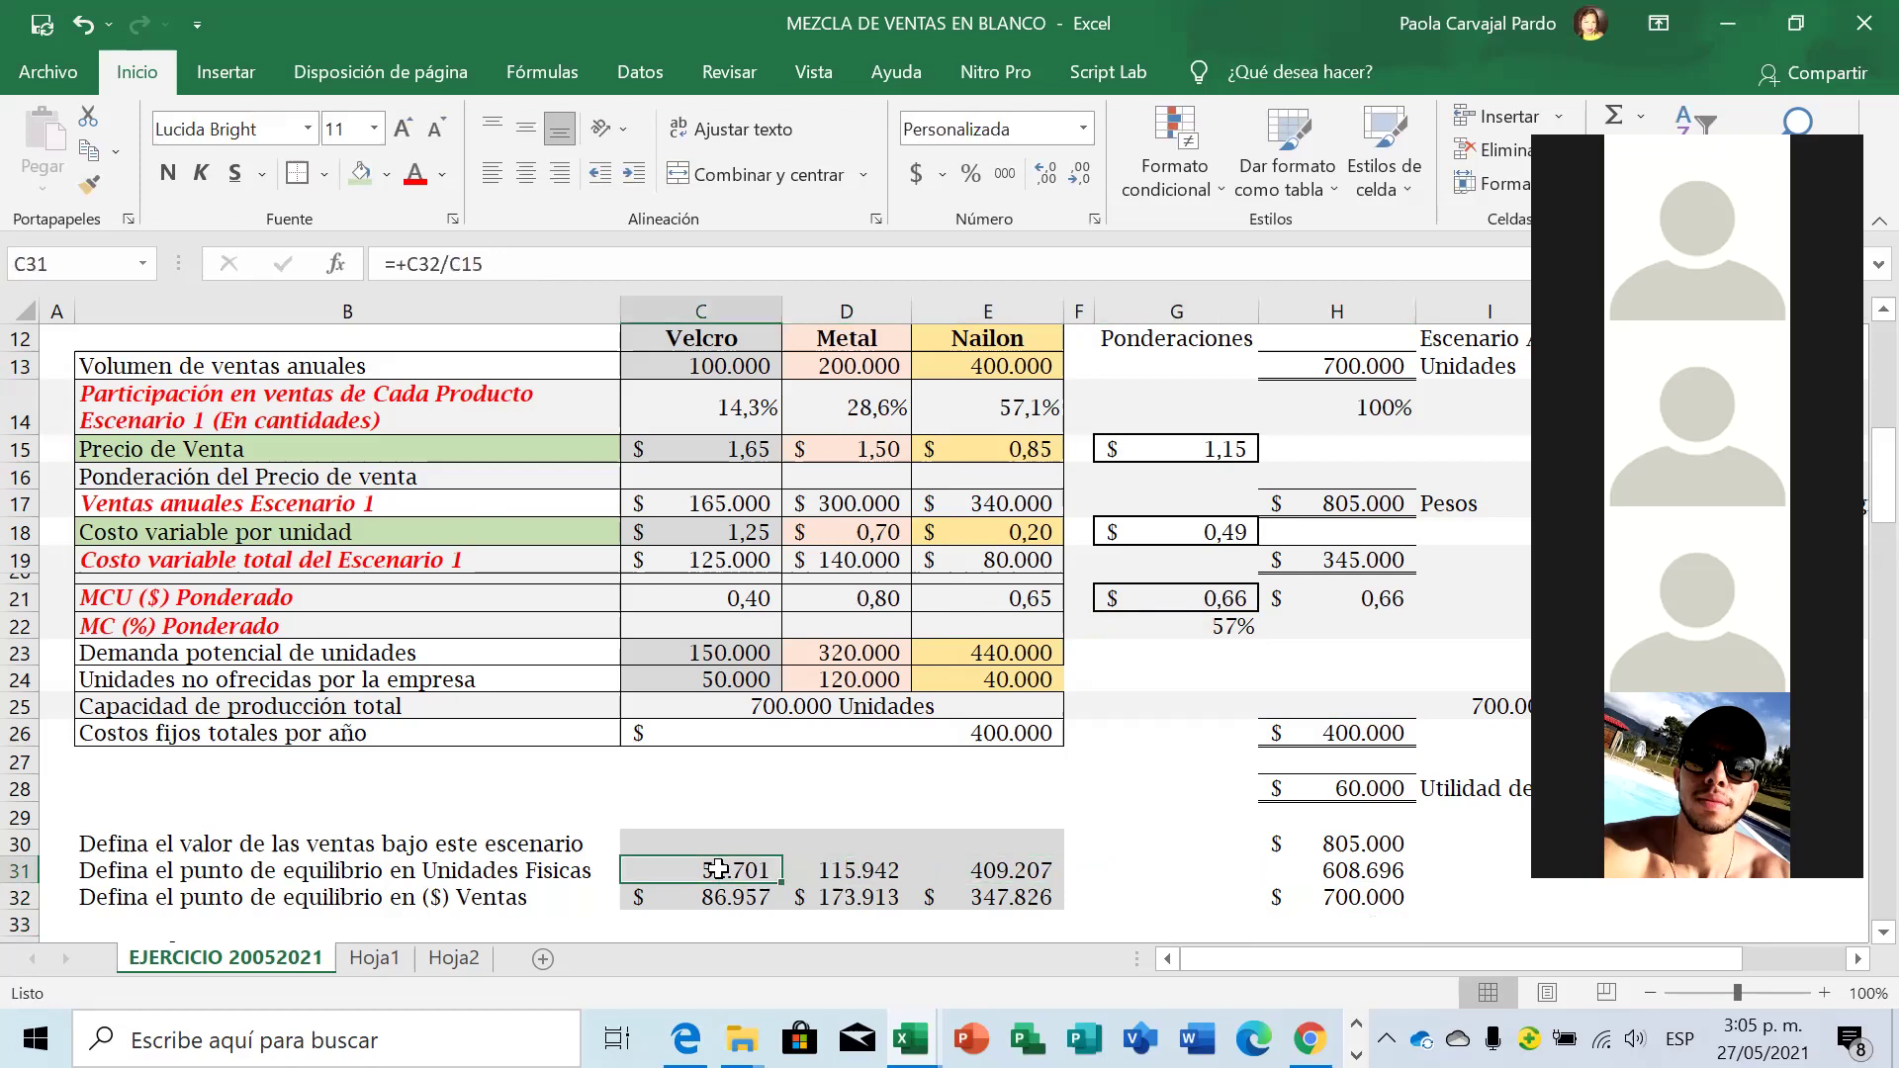
{"action": "left_click", "coordinate": [500, 262]}
{"action": "key", "text": "Return"}
{"action": "key", "text": "Up"}
{"action": "key", "text": "Right"}
{"action": "left_click", "coordinate": [499, 262]}
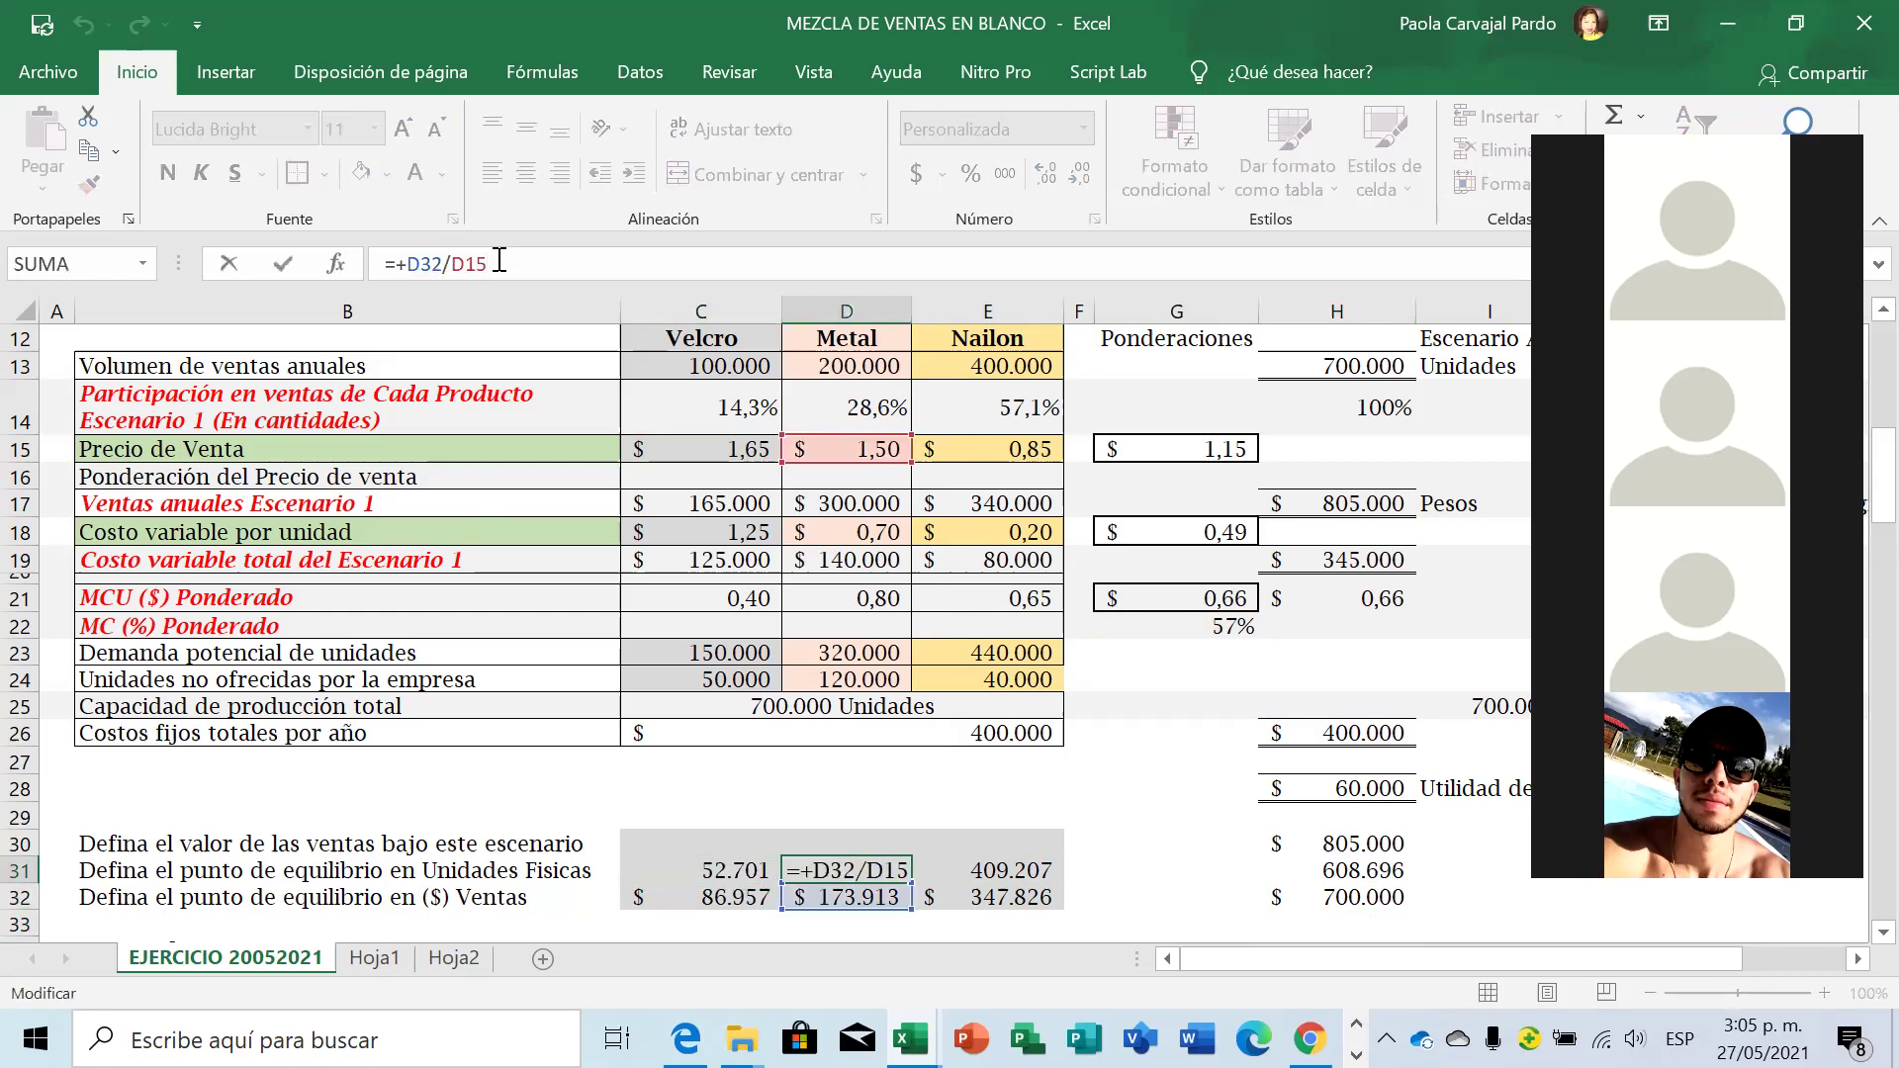
{"action": "key", "text": "Return"}
{"action": "key", "text": "Up"}
{"action": "key", "text": "Right"}
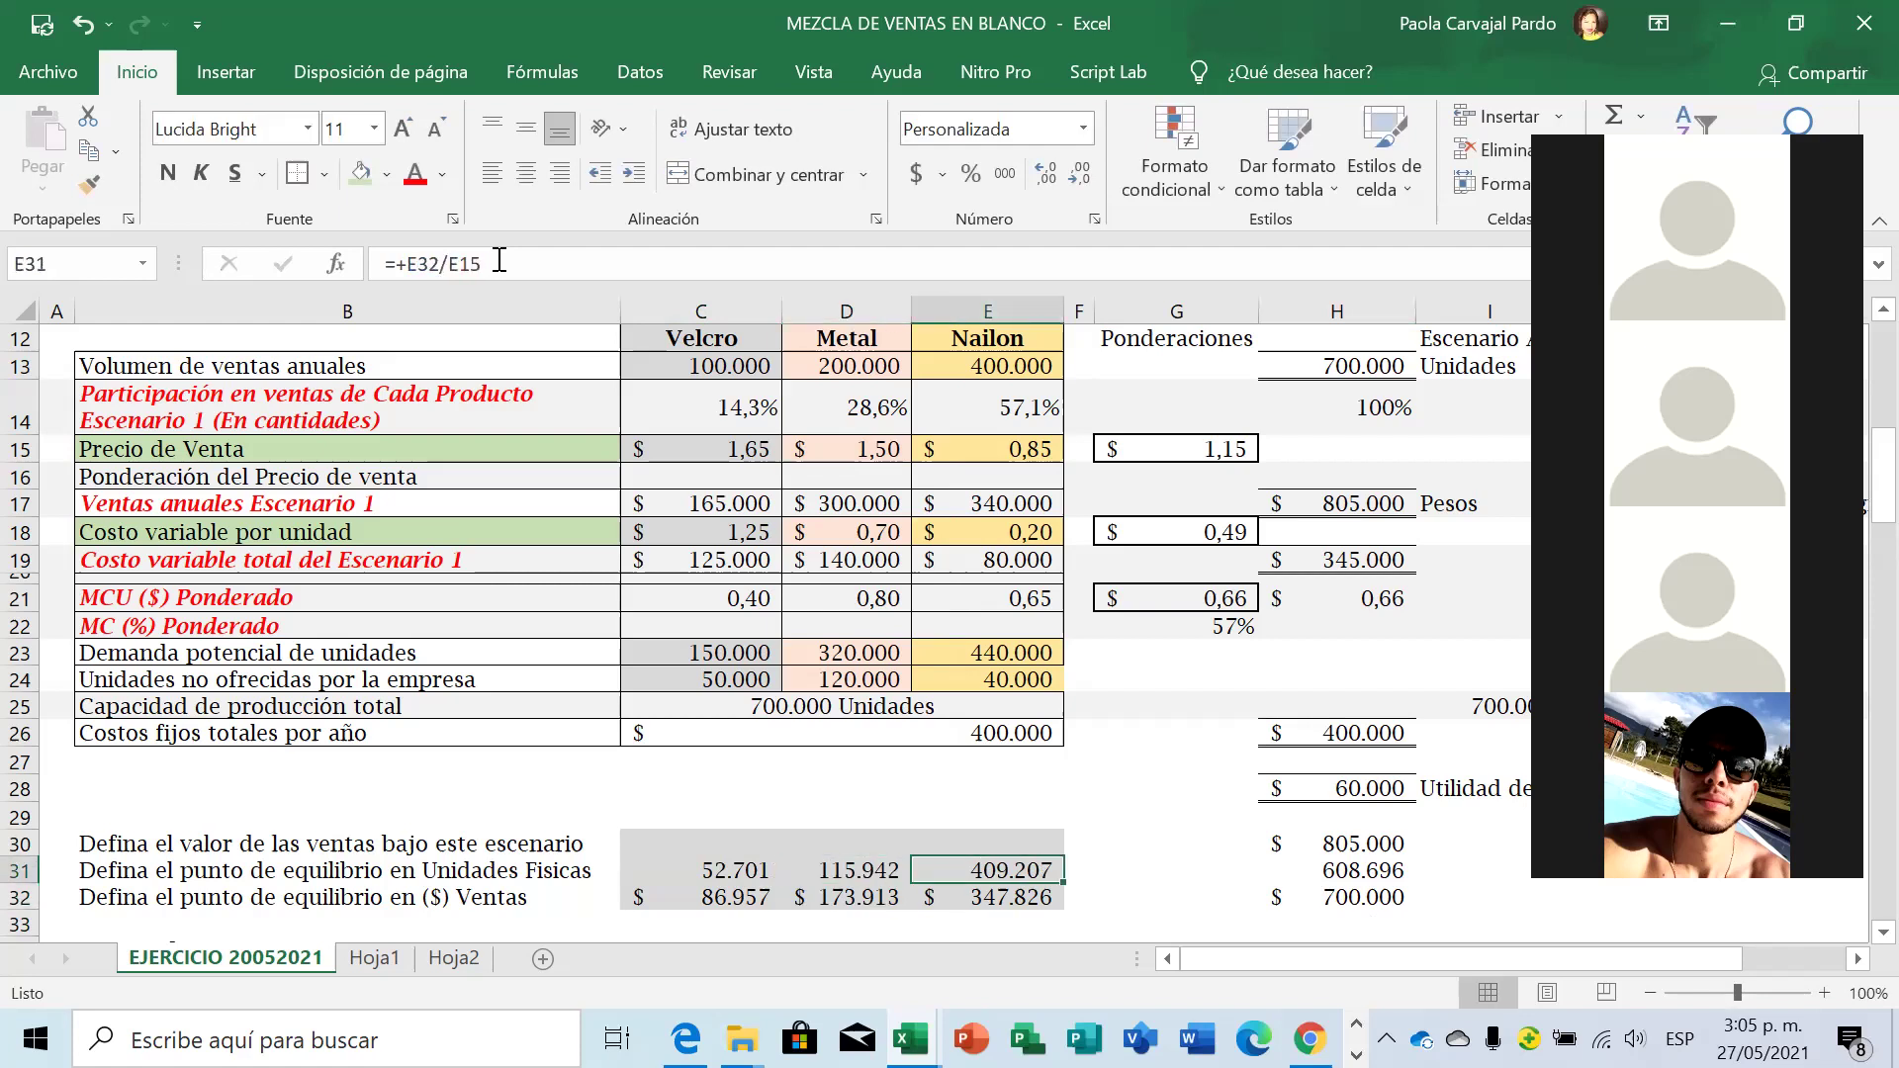
{"action": "left_click", "coordinate": [500, 259]}
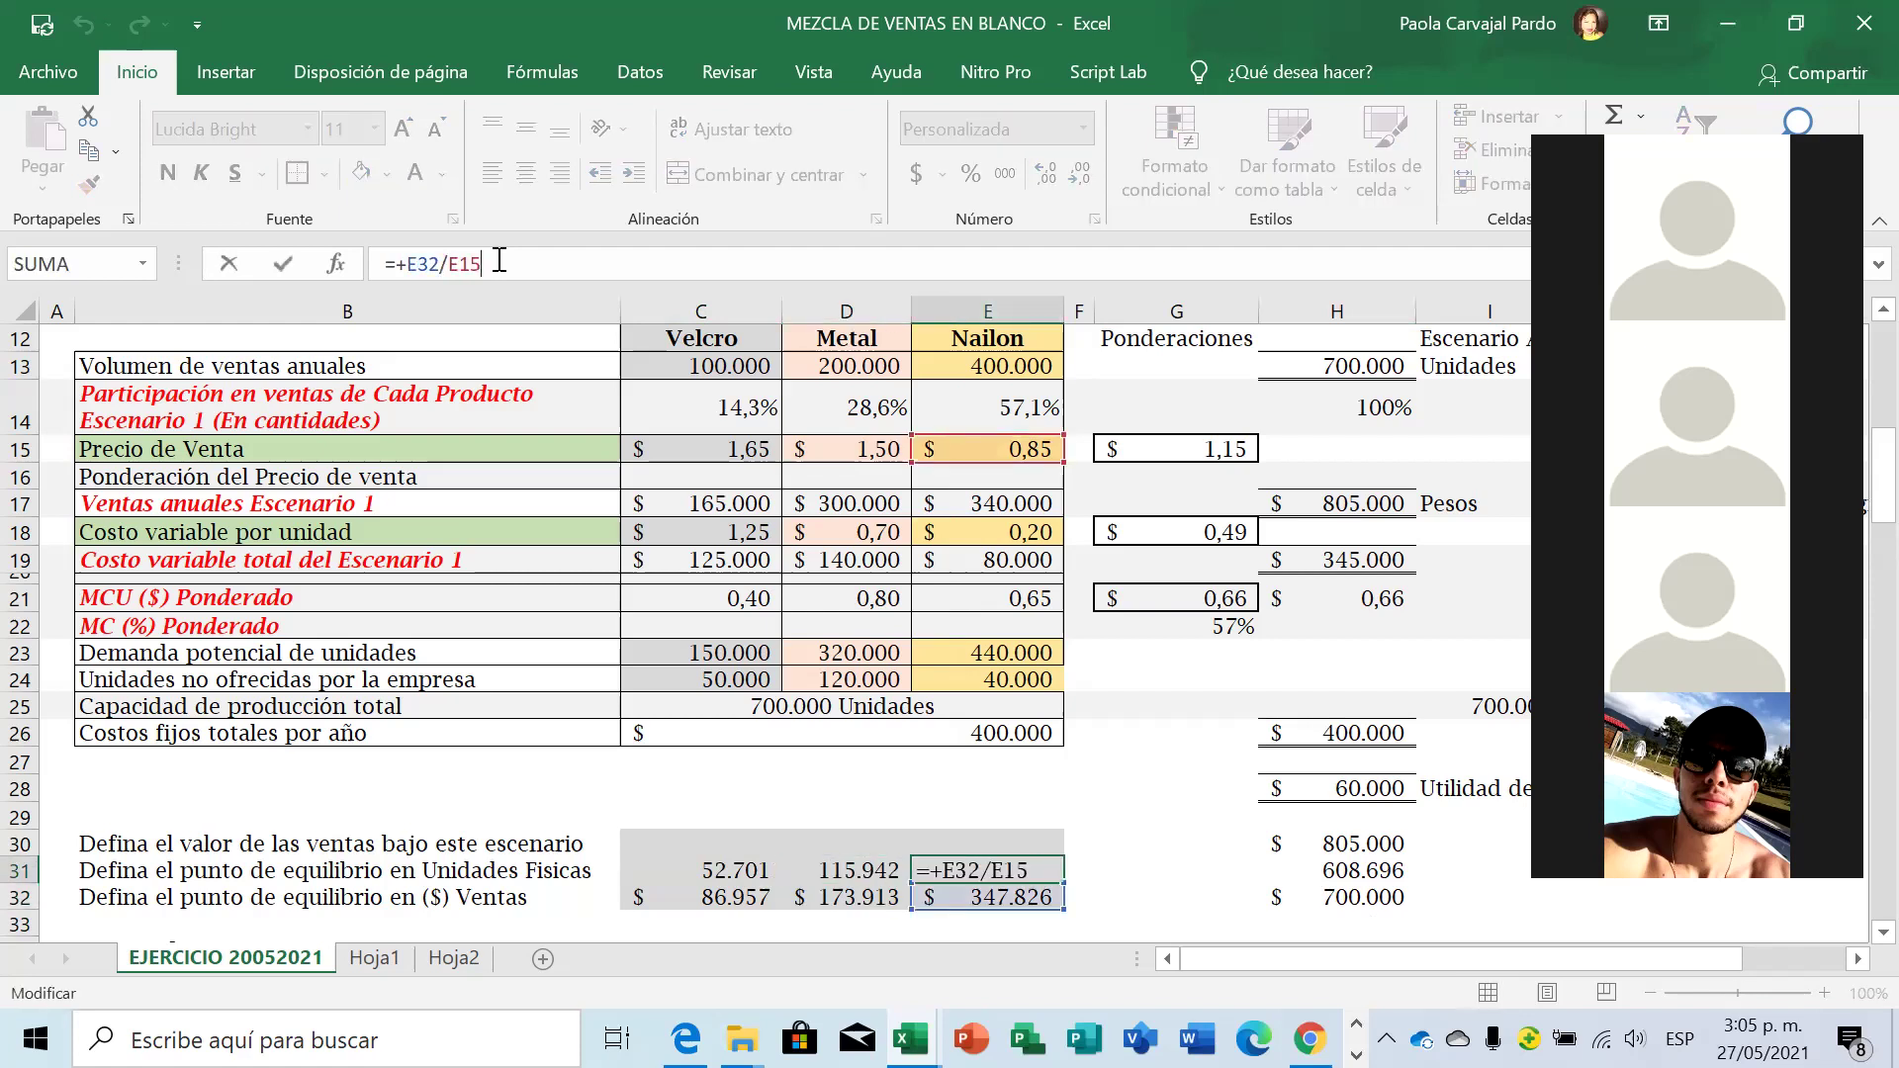
{"action": "key", "text": "Return"}
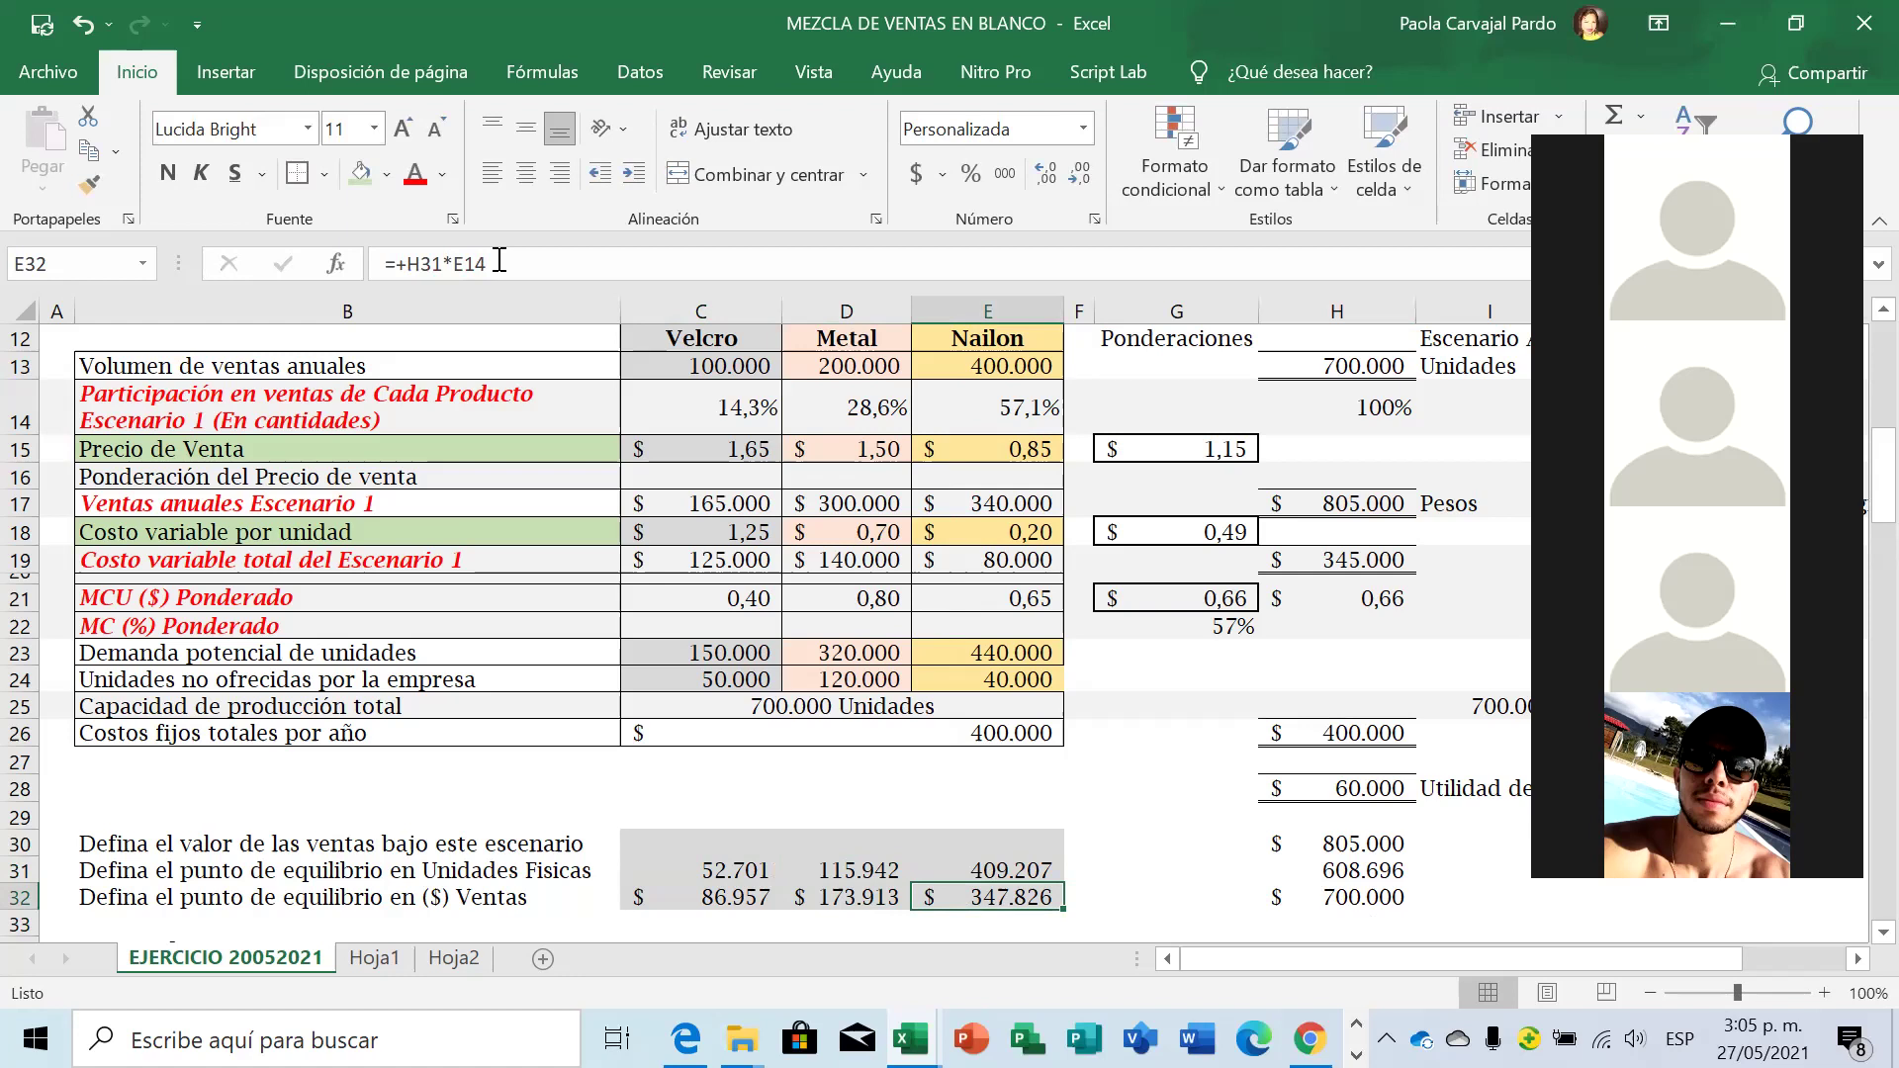
{"action": "key", "text": "Left"}
{"action": "key", "text": "Left"}
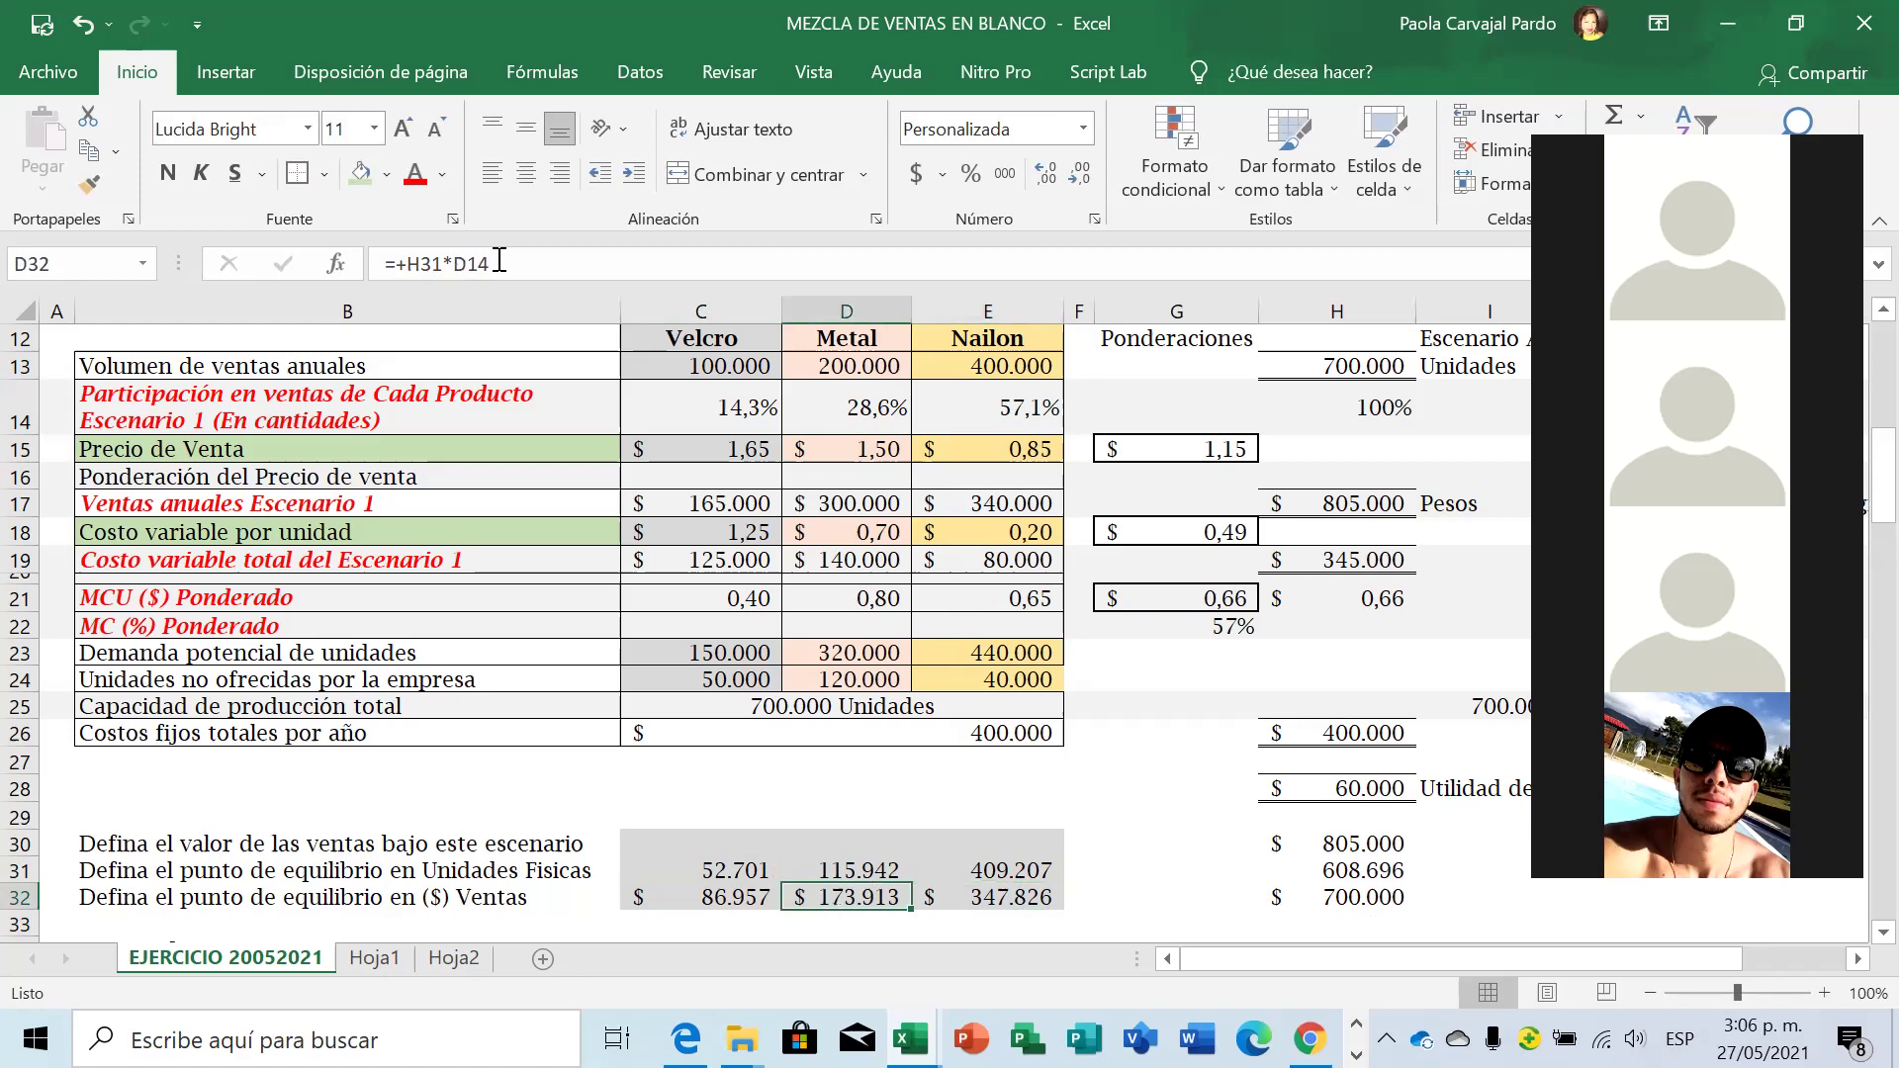
{"action": "key", "text": "shift+Right"}
{"action": "key", "text": "shift+Right"}
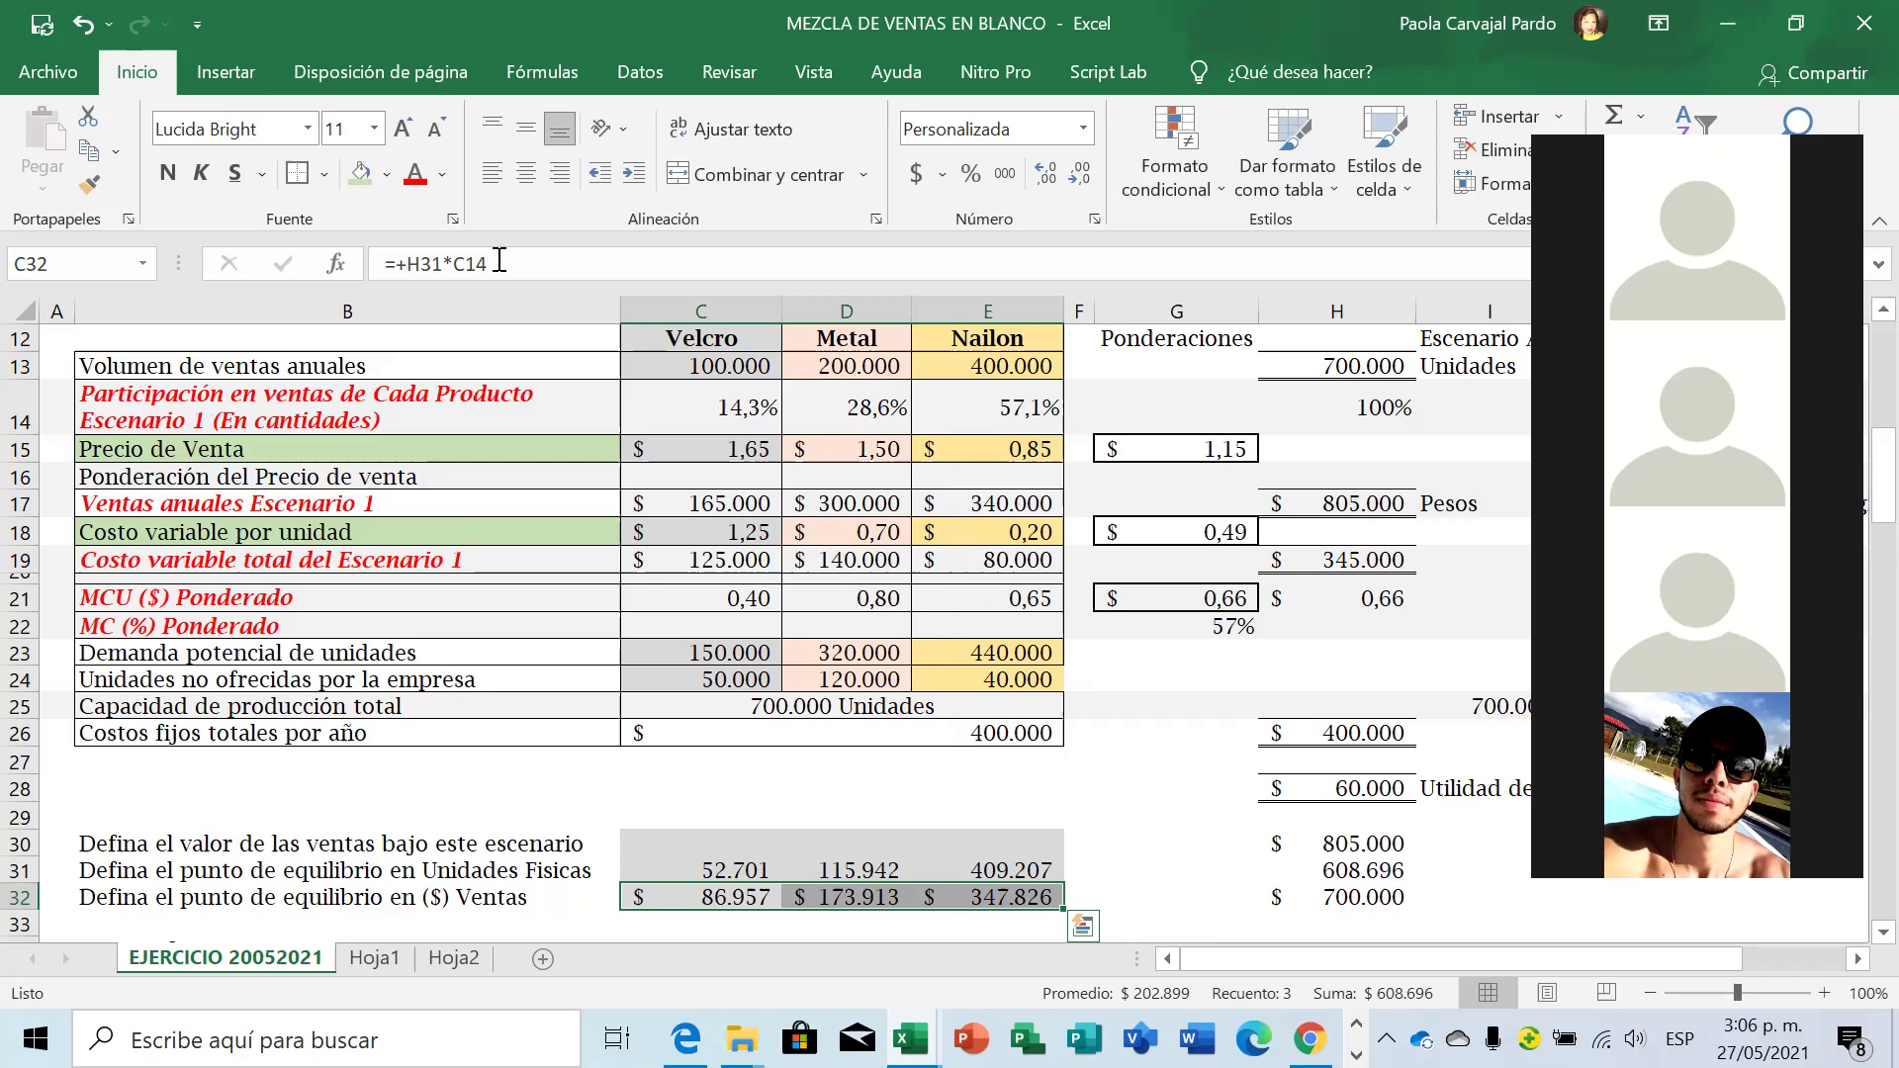
{"action": "key", "text": "Right"}
{"action": "key", "text": "Right"}
{"action": "key", "text": "Right"}
{"action": "key", "text": "Right"}
{"action": "key", "text": "Right"}
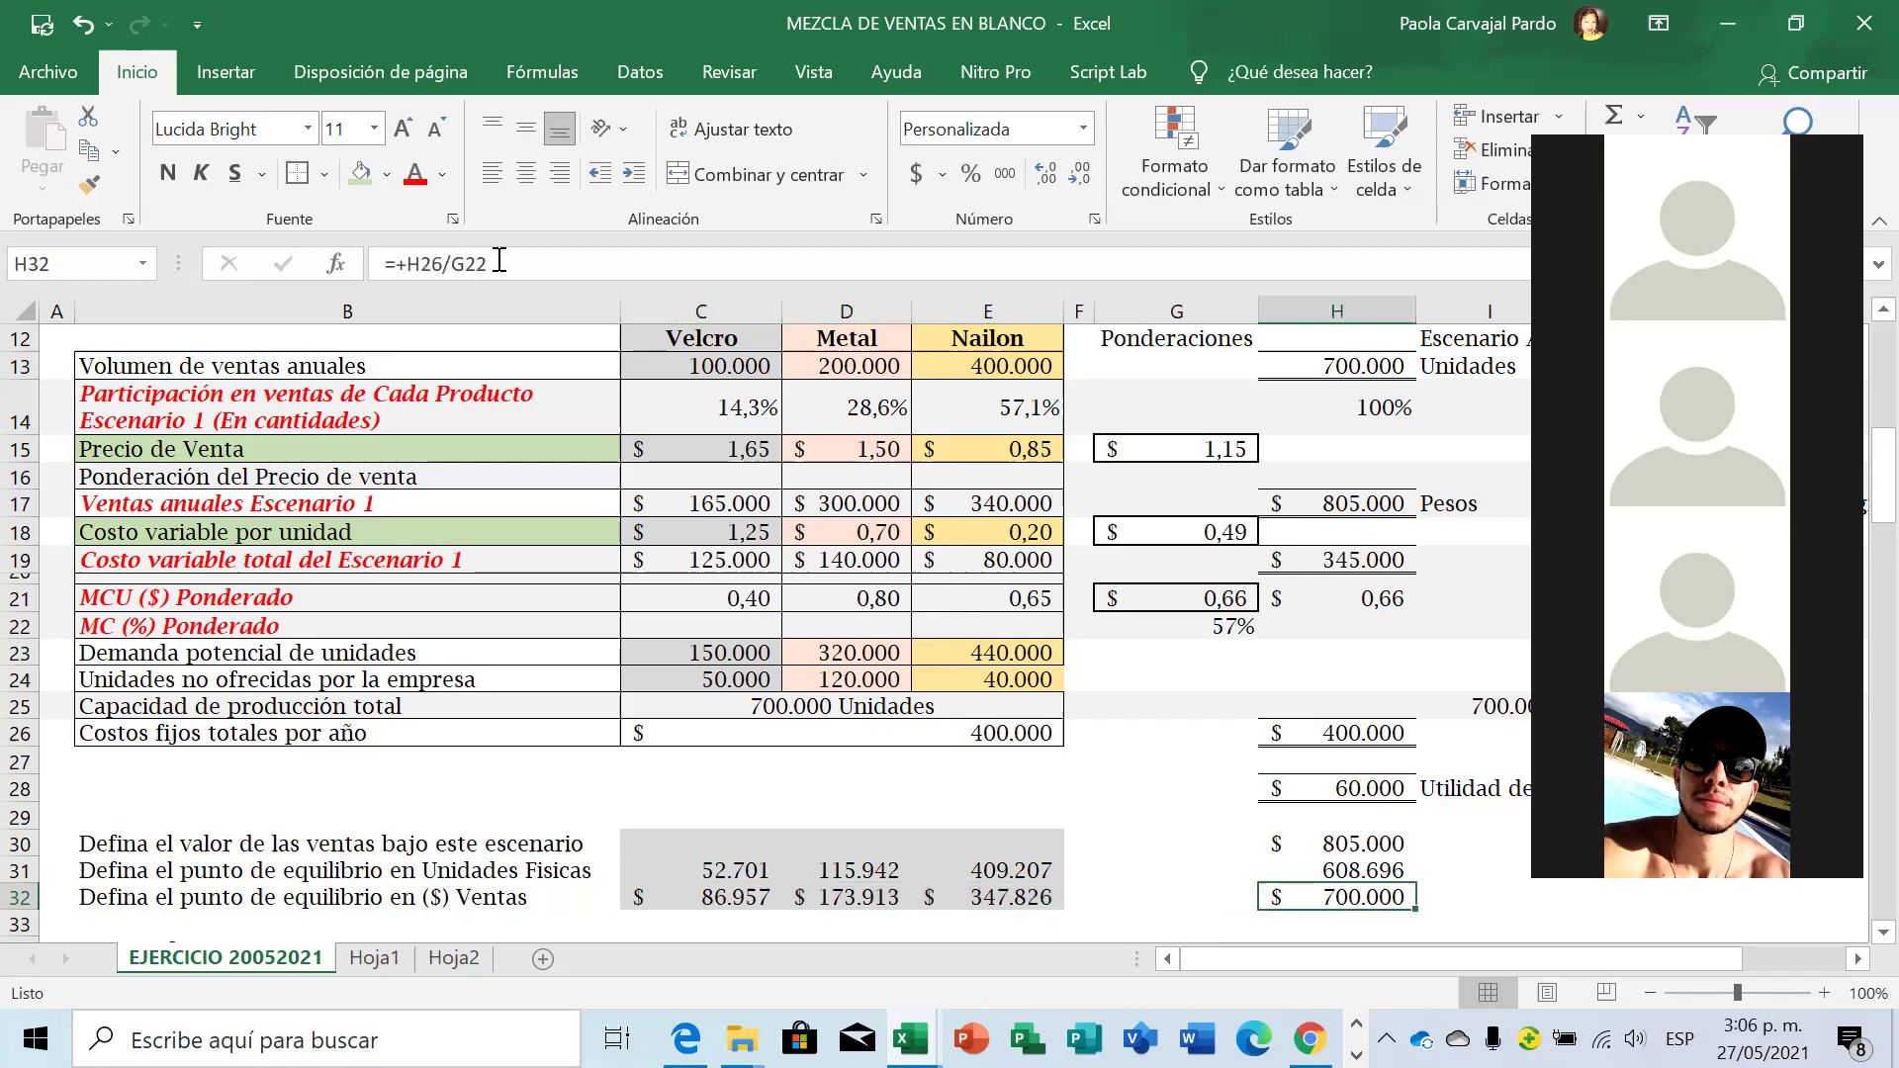
{"action": "left_click", "coordinate": [499, 262]}
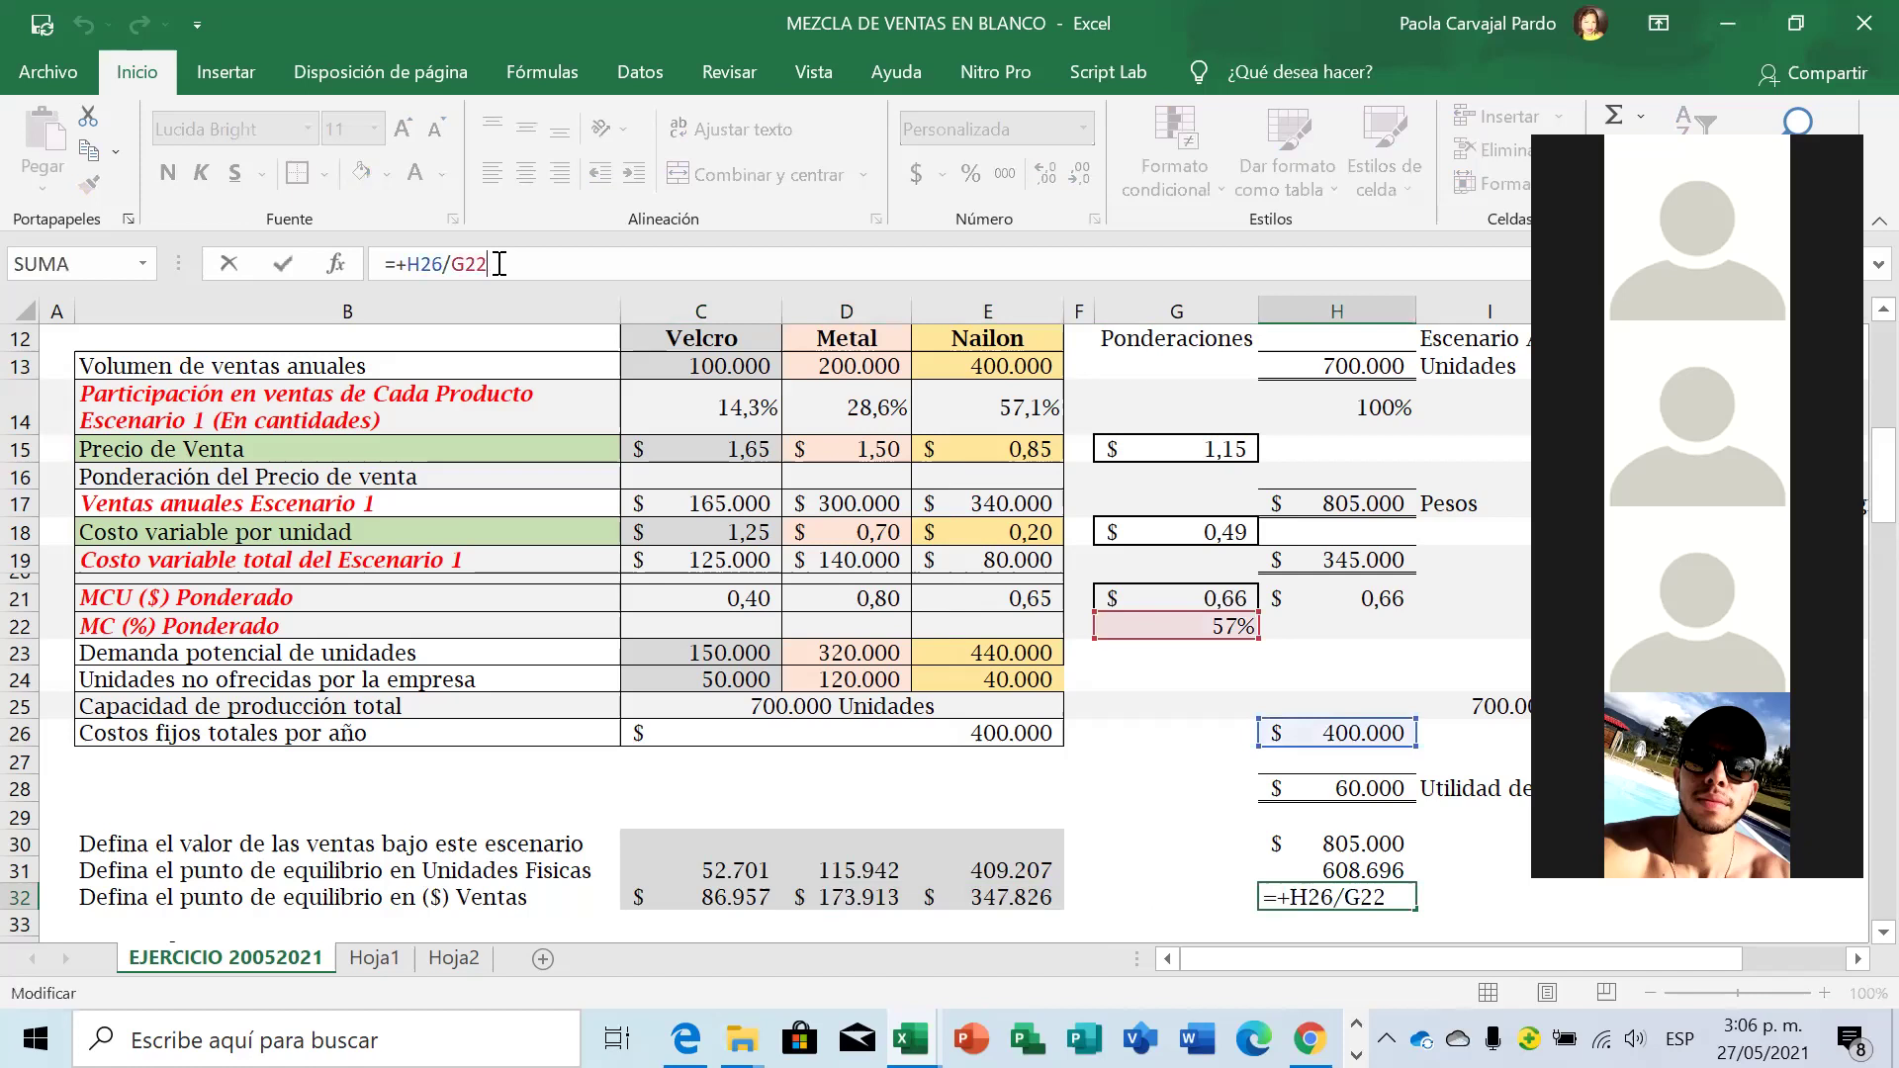
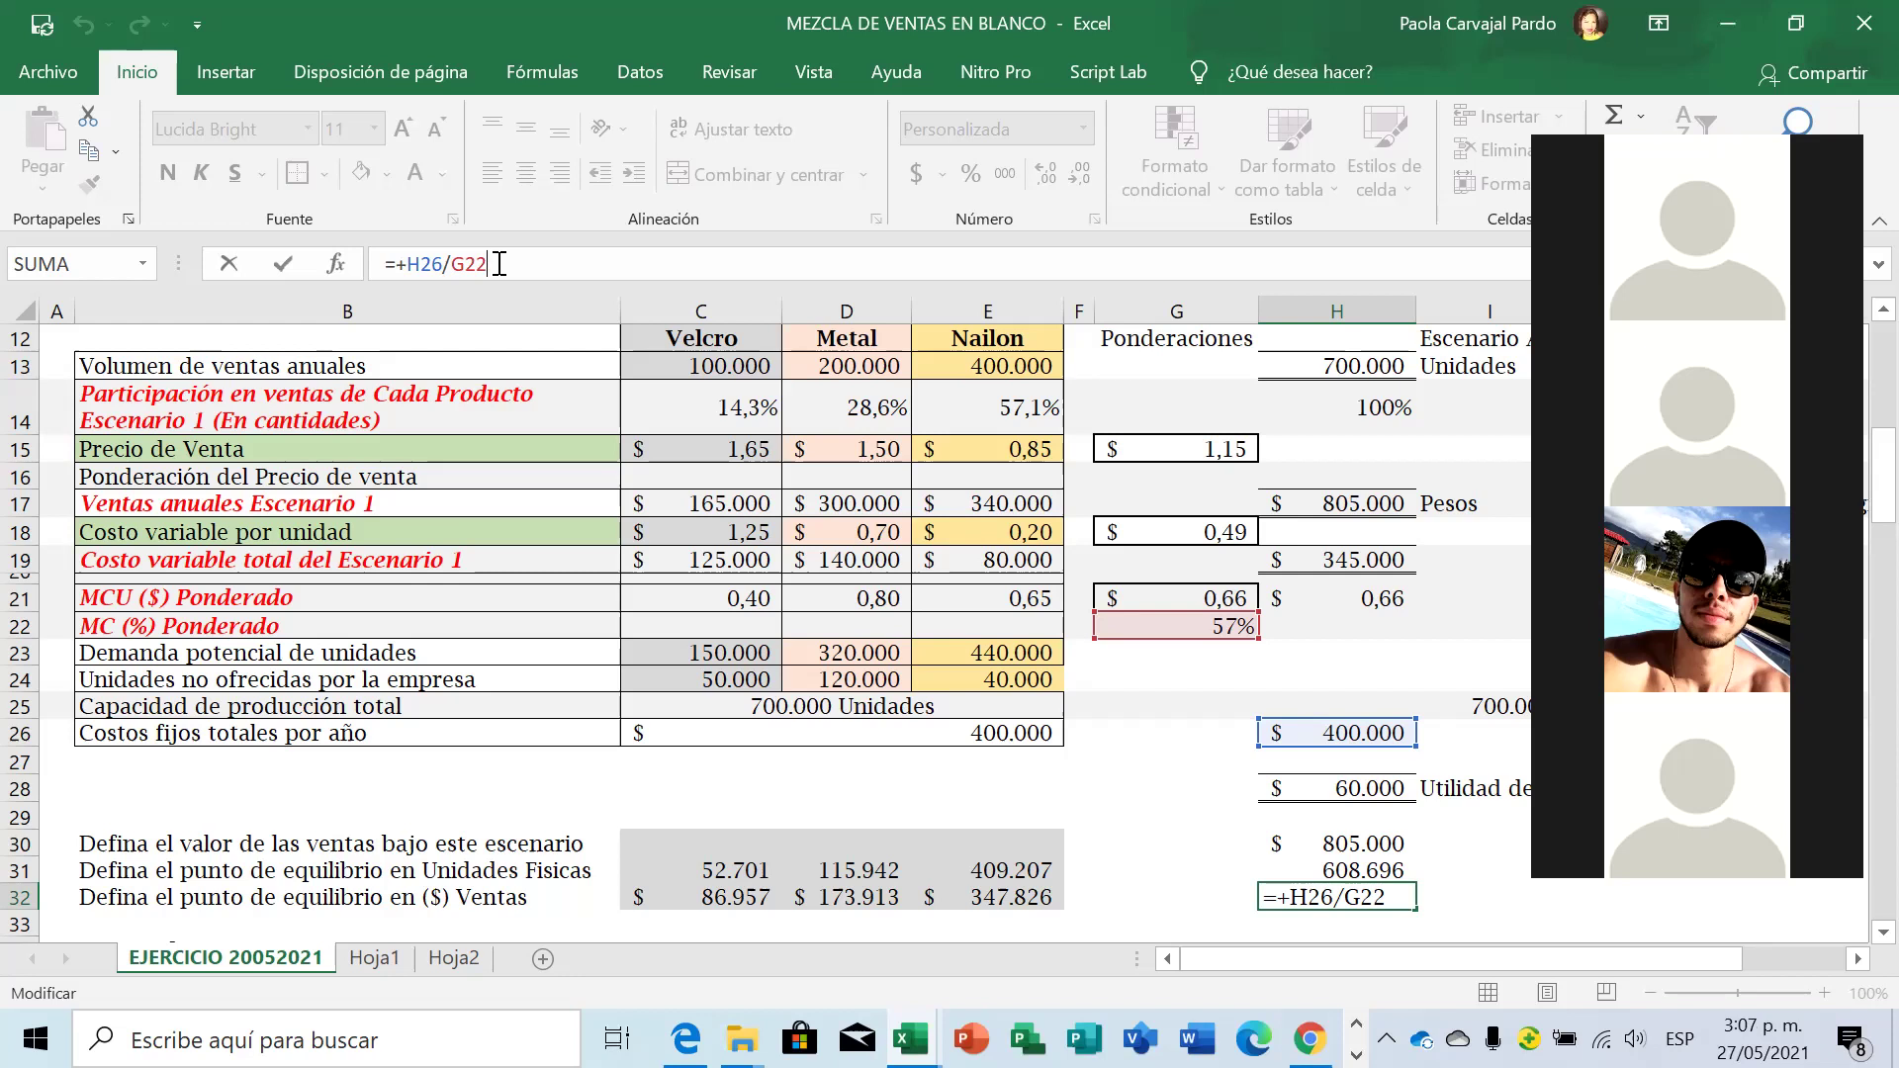
Enter =+H26/G22 in H32 ($700.000) and give it a top and double bottom border.
{"action": "key", "text": "ctrl+Return"}
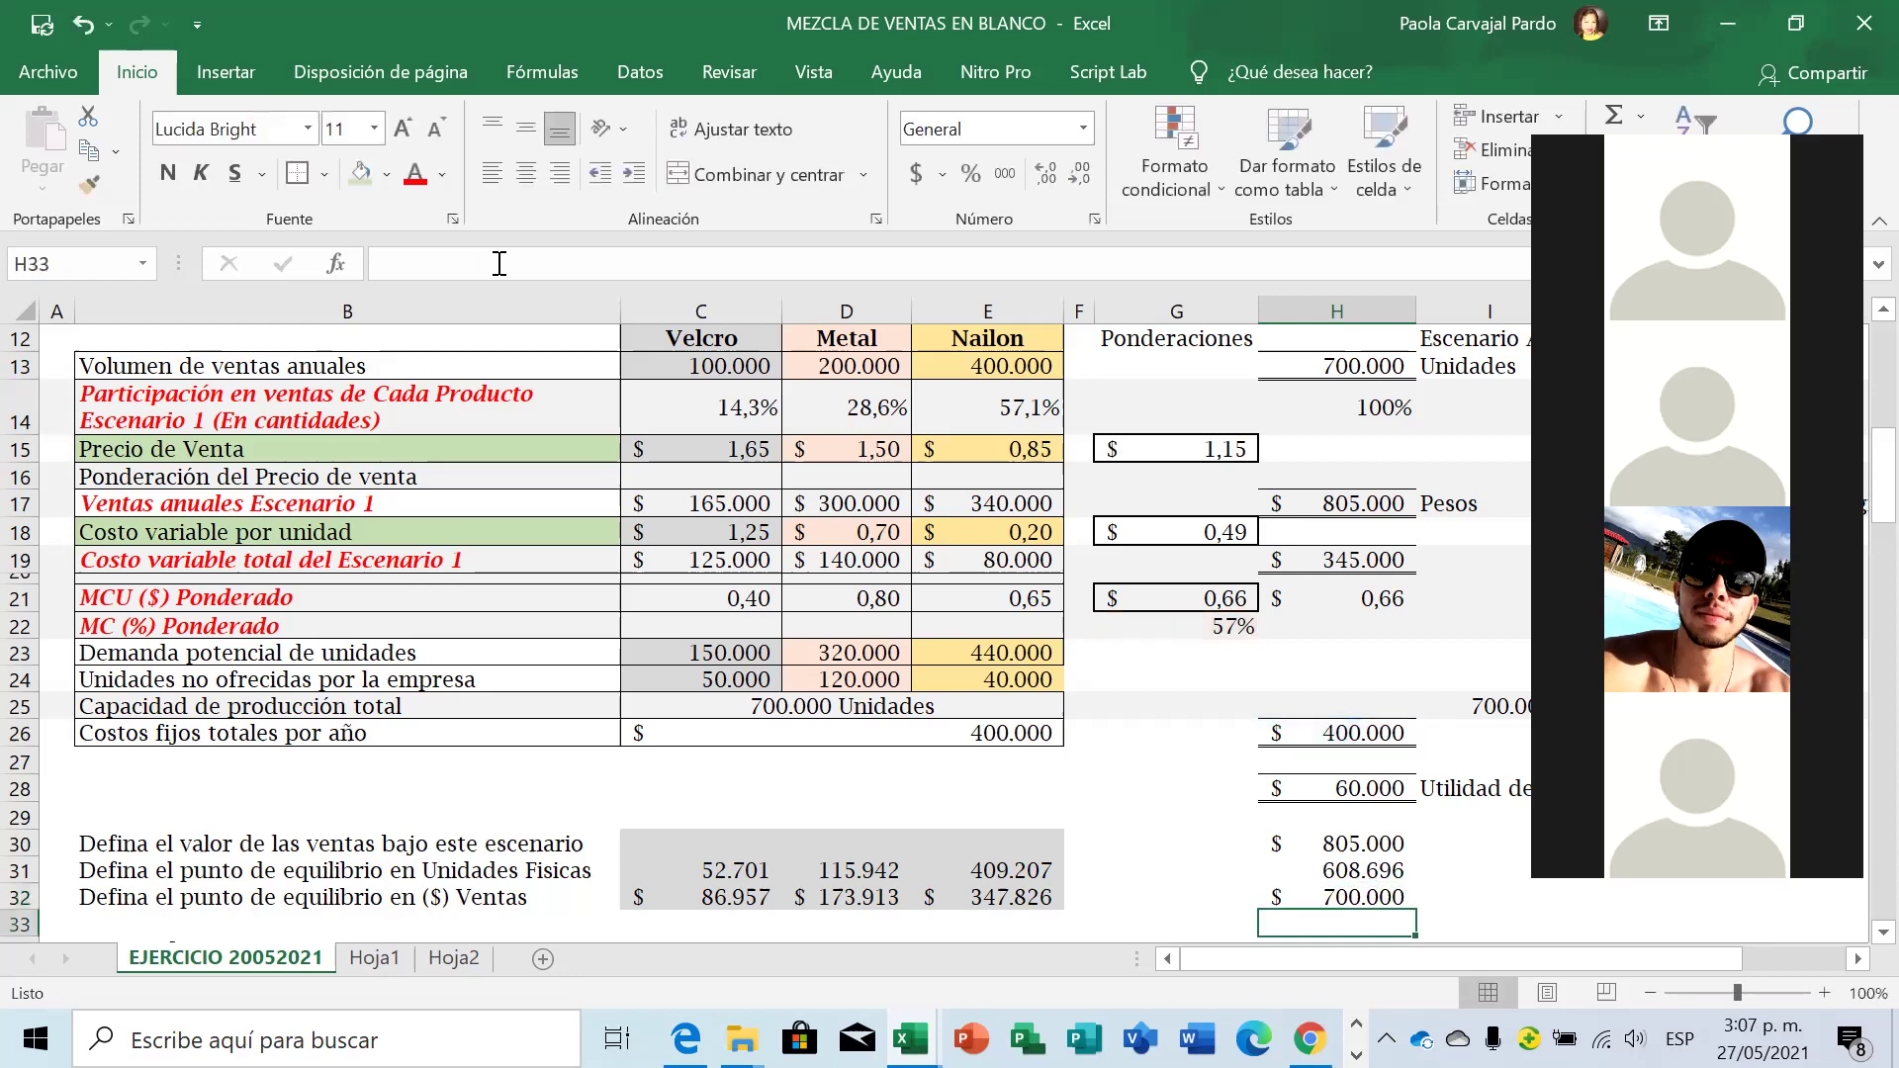
{"action": "left_click", "coordinate": [324, 175]}
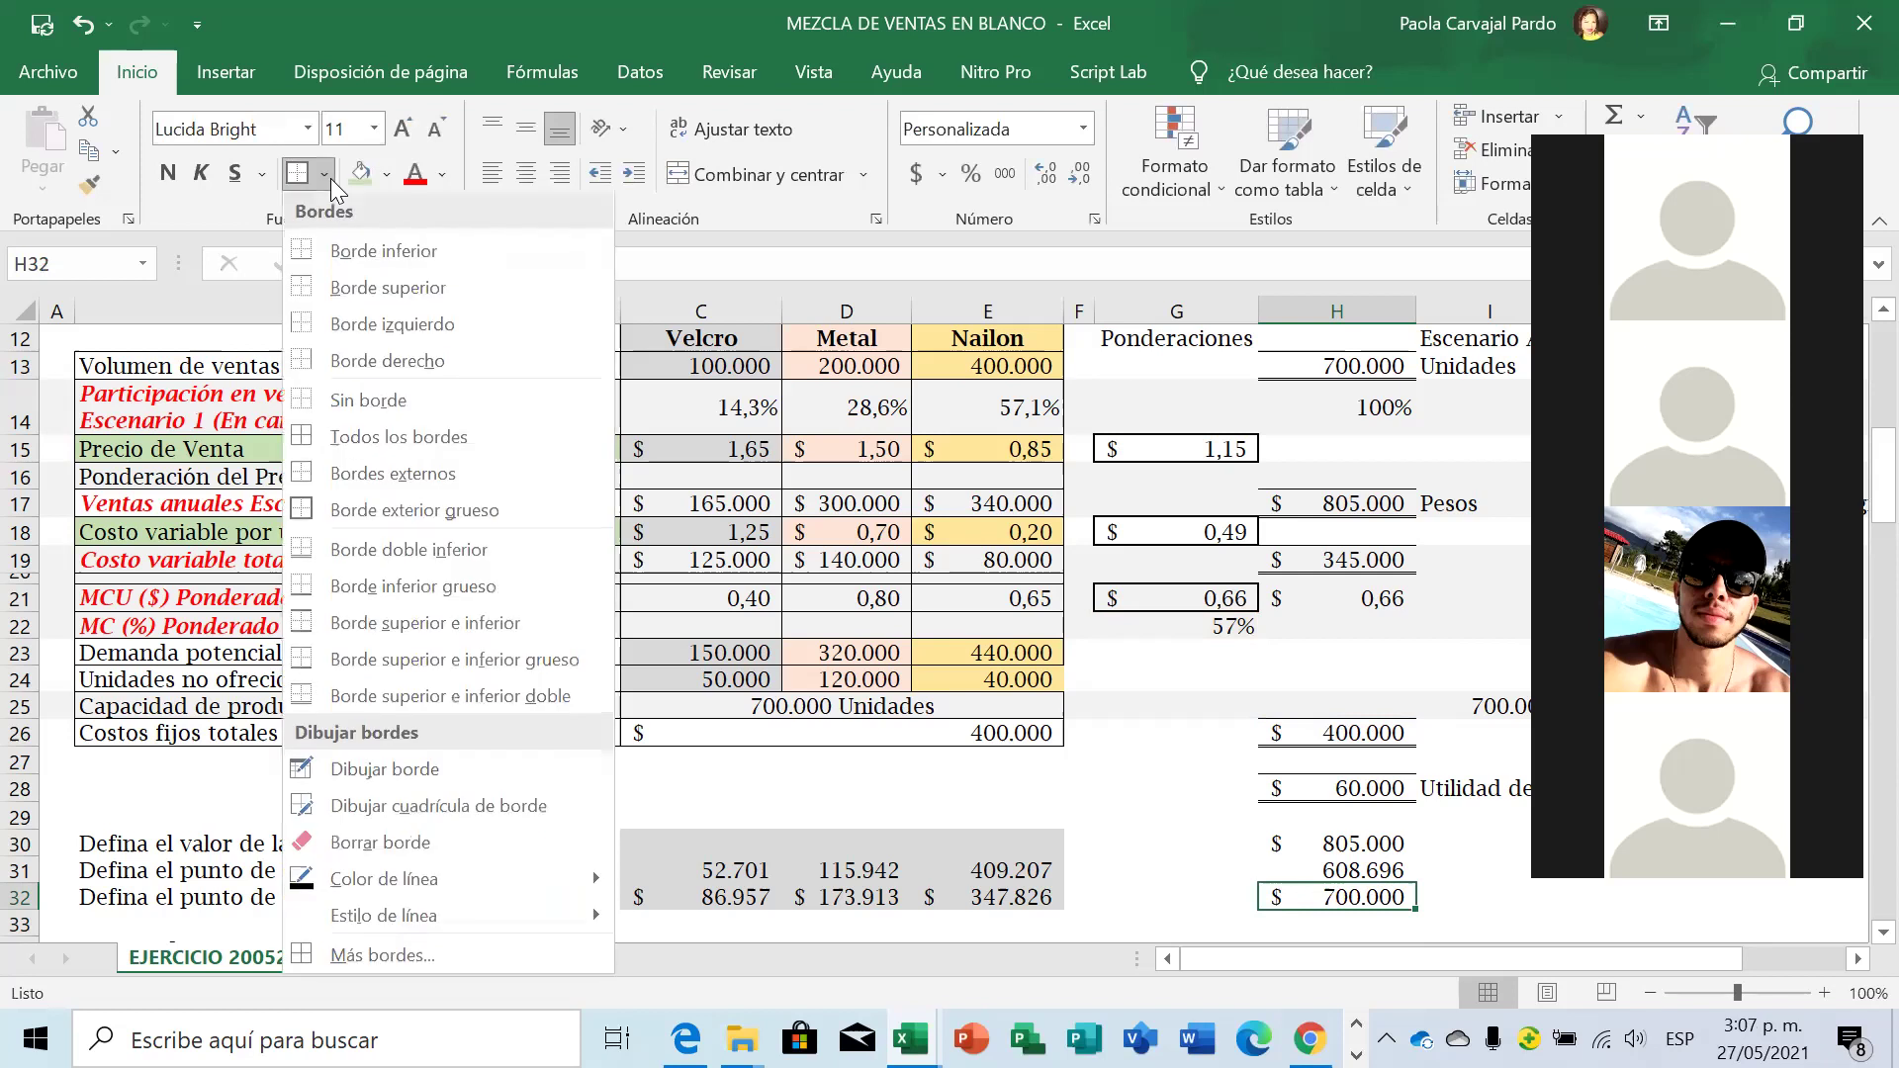
{"action": "left_click", "coordinate": [304, 698]}
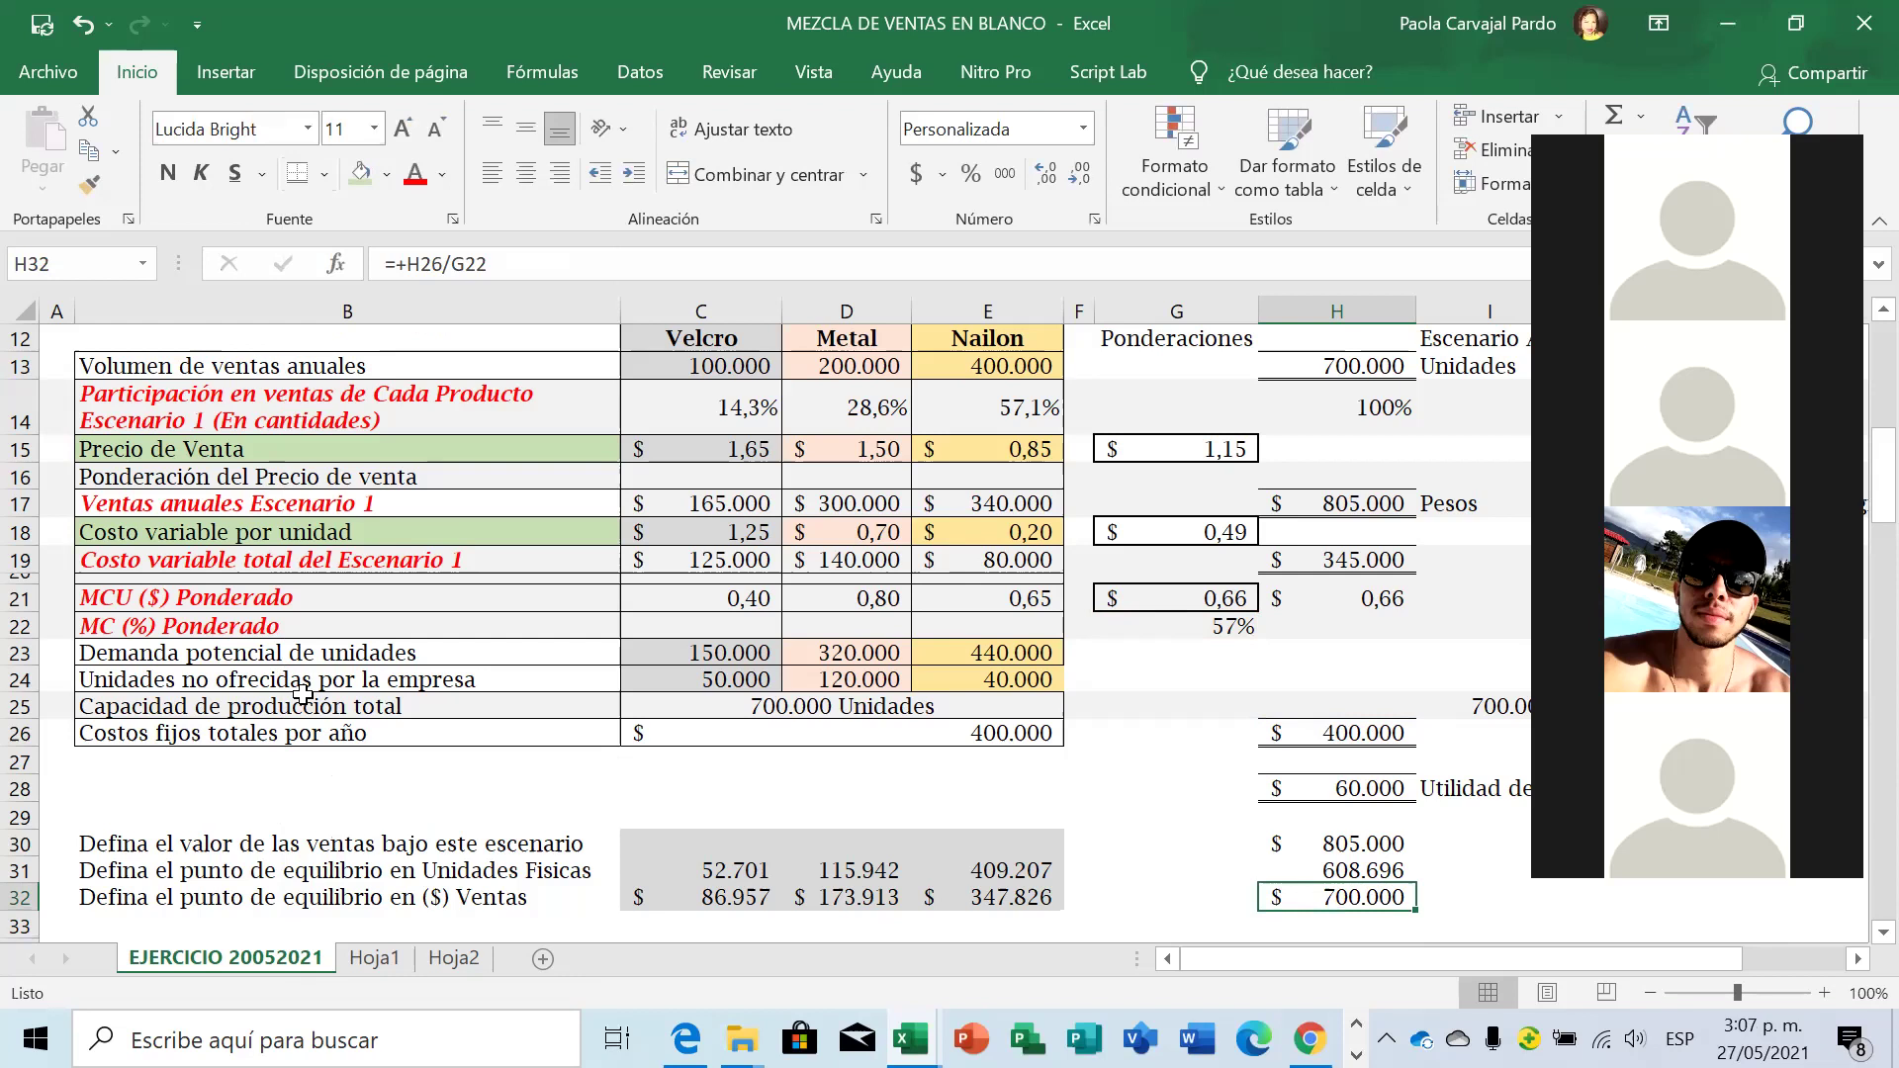
{"action": "key", "text": "Up"}
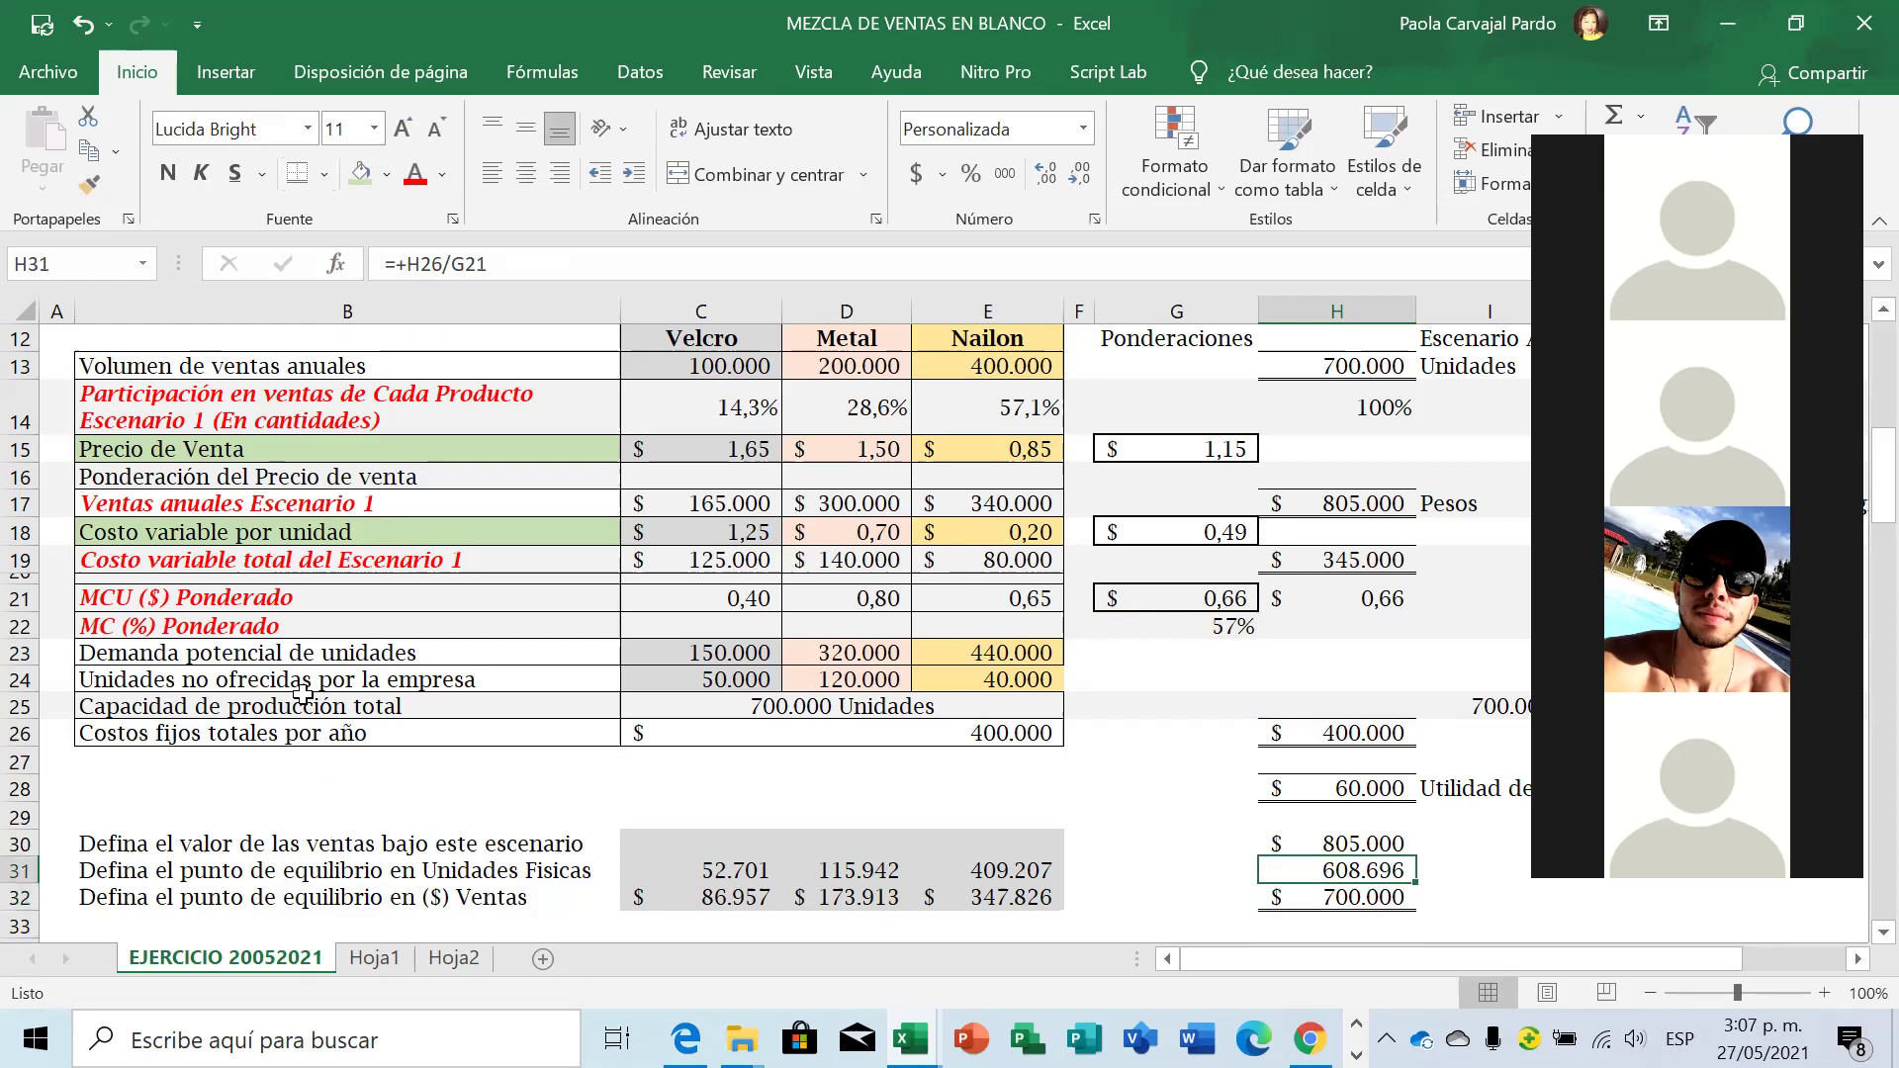
{"action": "left_click", "coordinate": [503, 269]}
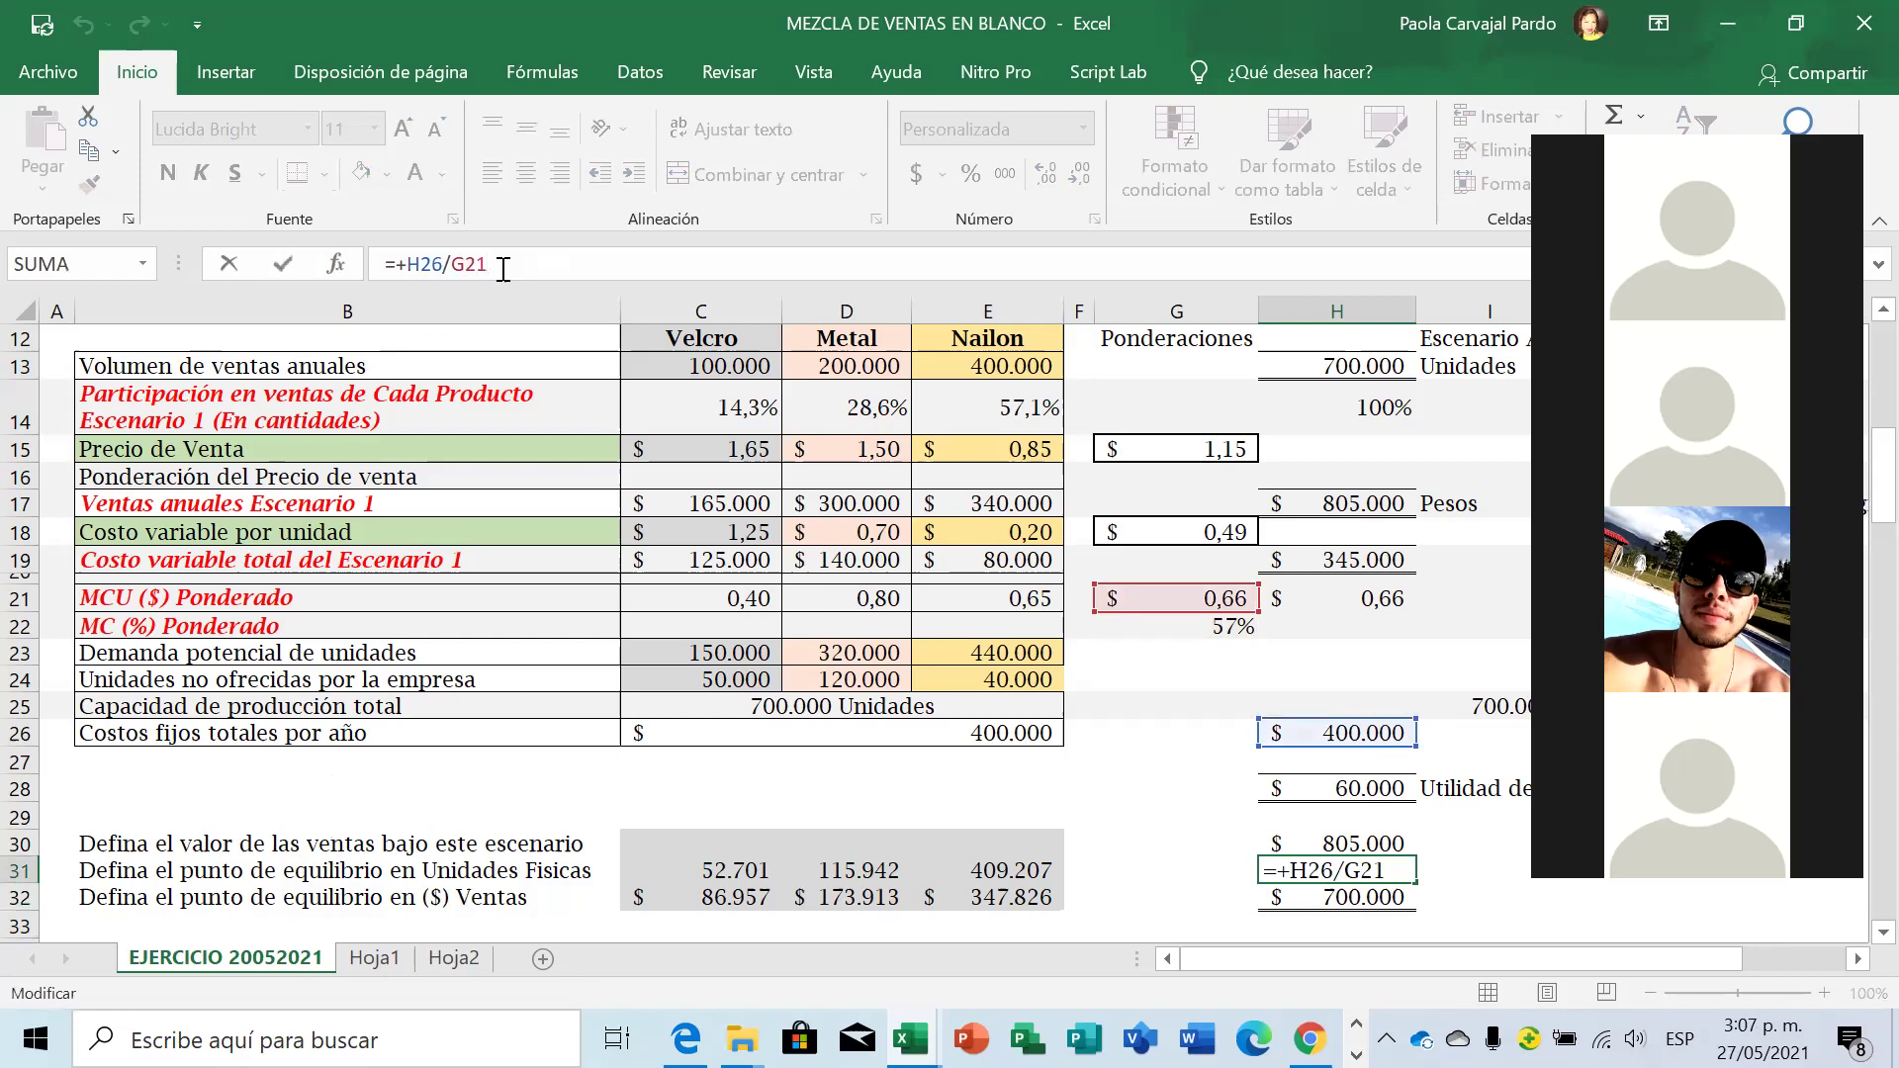
{"action": "key", "text": "Return"}
{"action": "key", "text": "Up"}
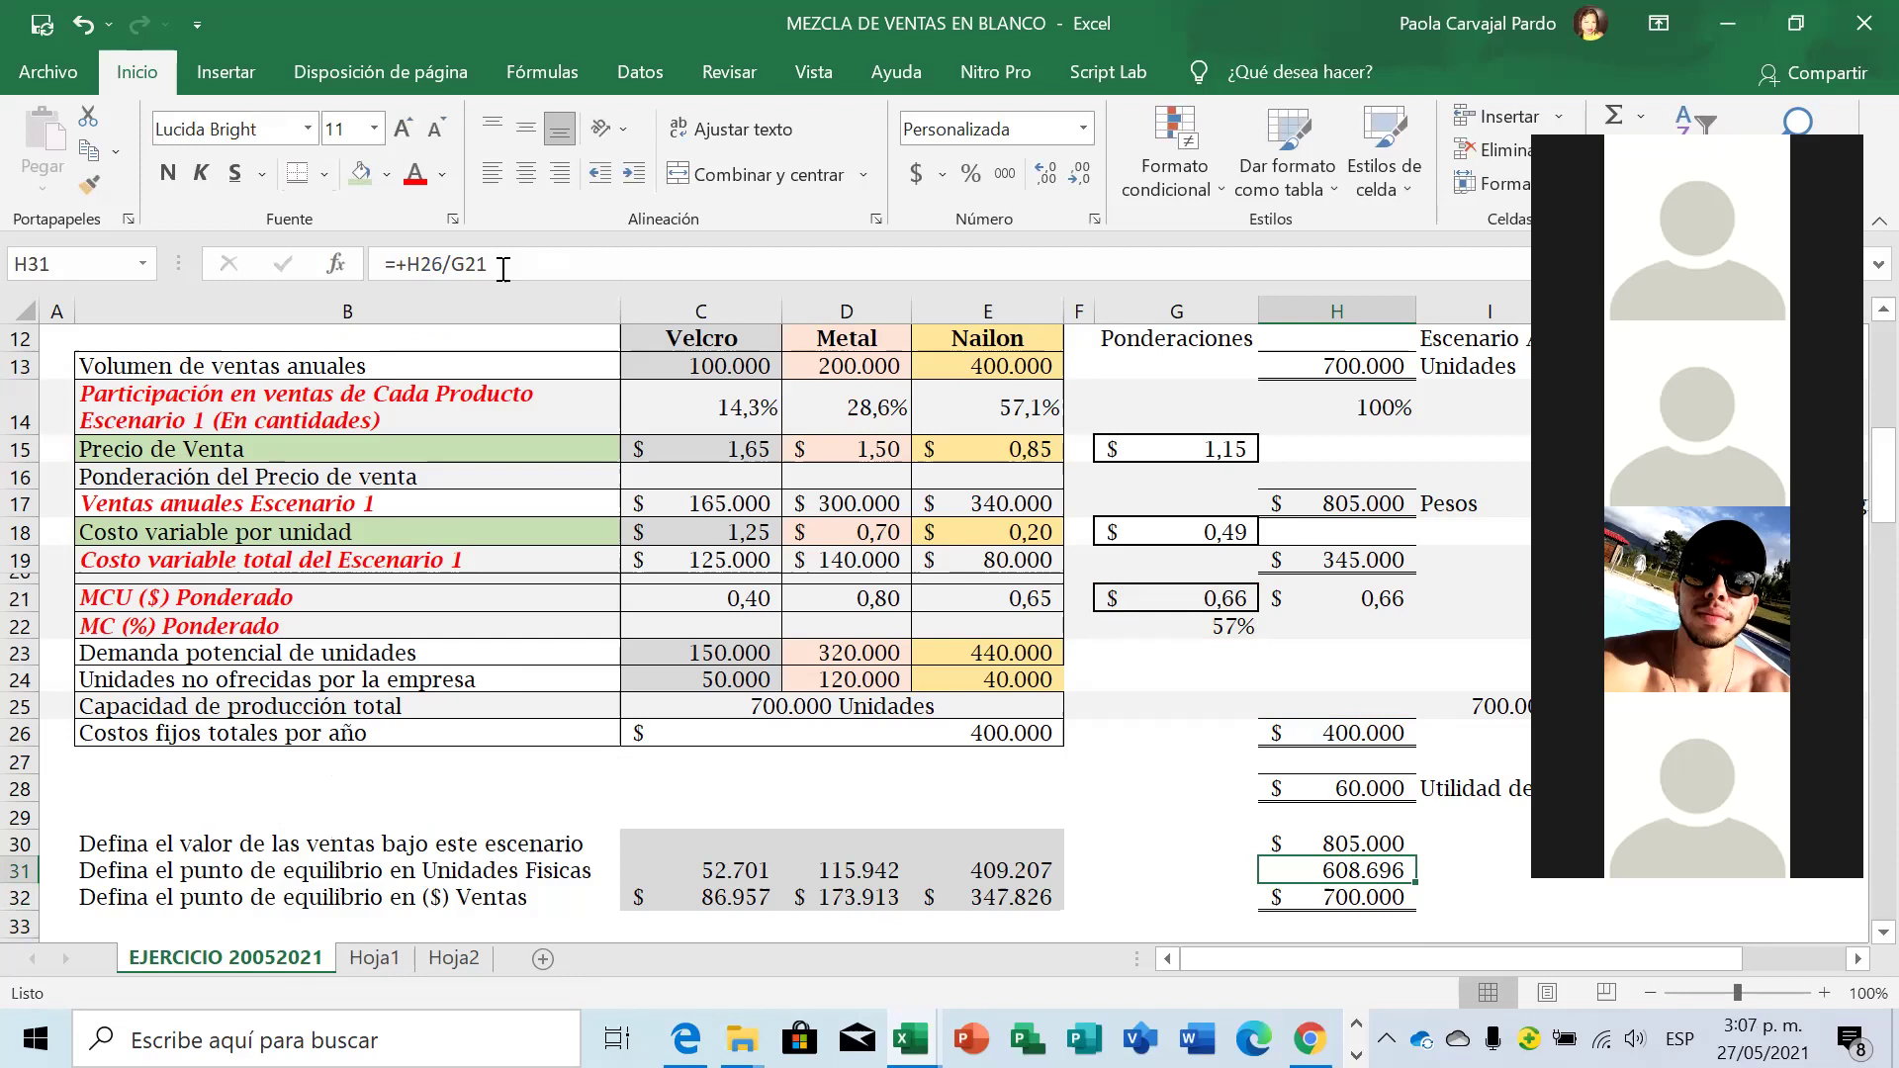
{"action": "key", "text": "Left"}
{"action": "key", "text": "Left"}
{"action": "key", "text": "Left"}
{"action": "key", "text": "shift+Left"}
{"action": "key", "text": "shift+Left"}
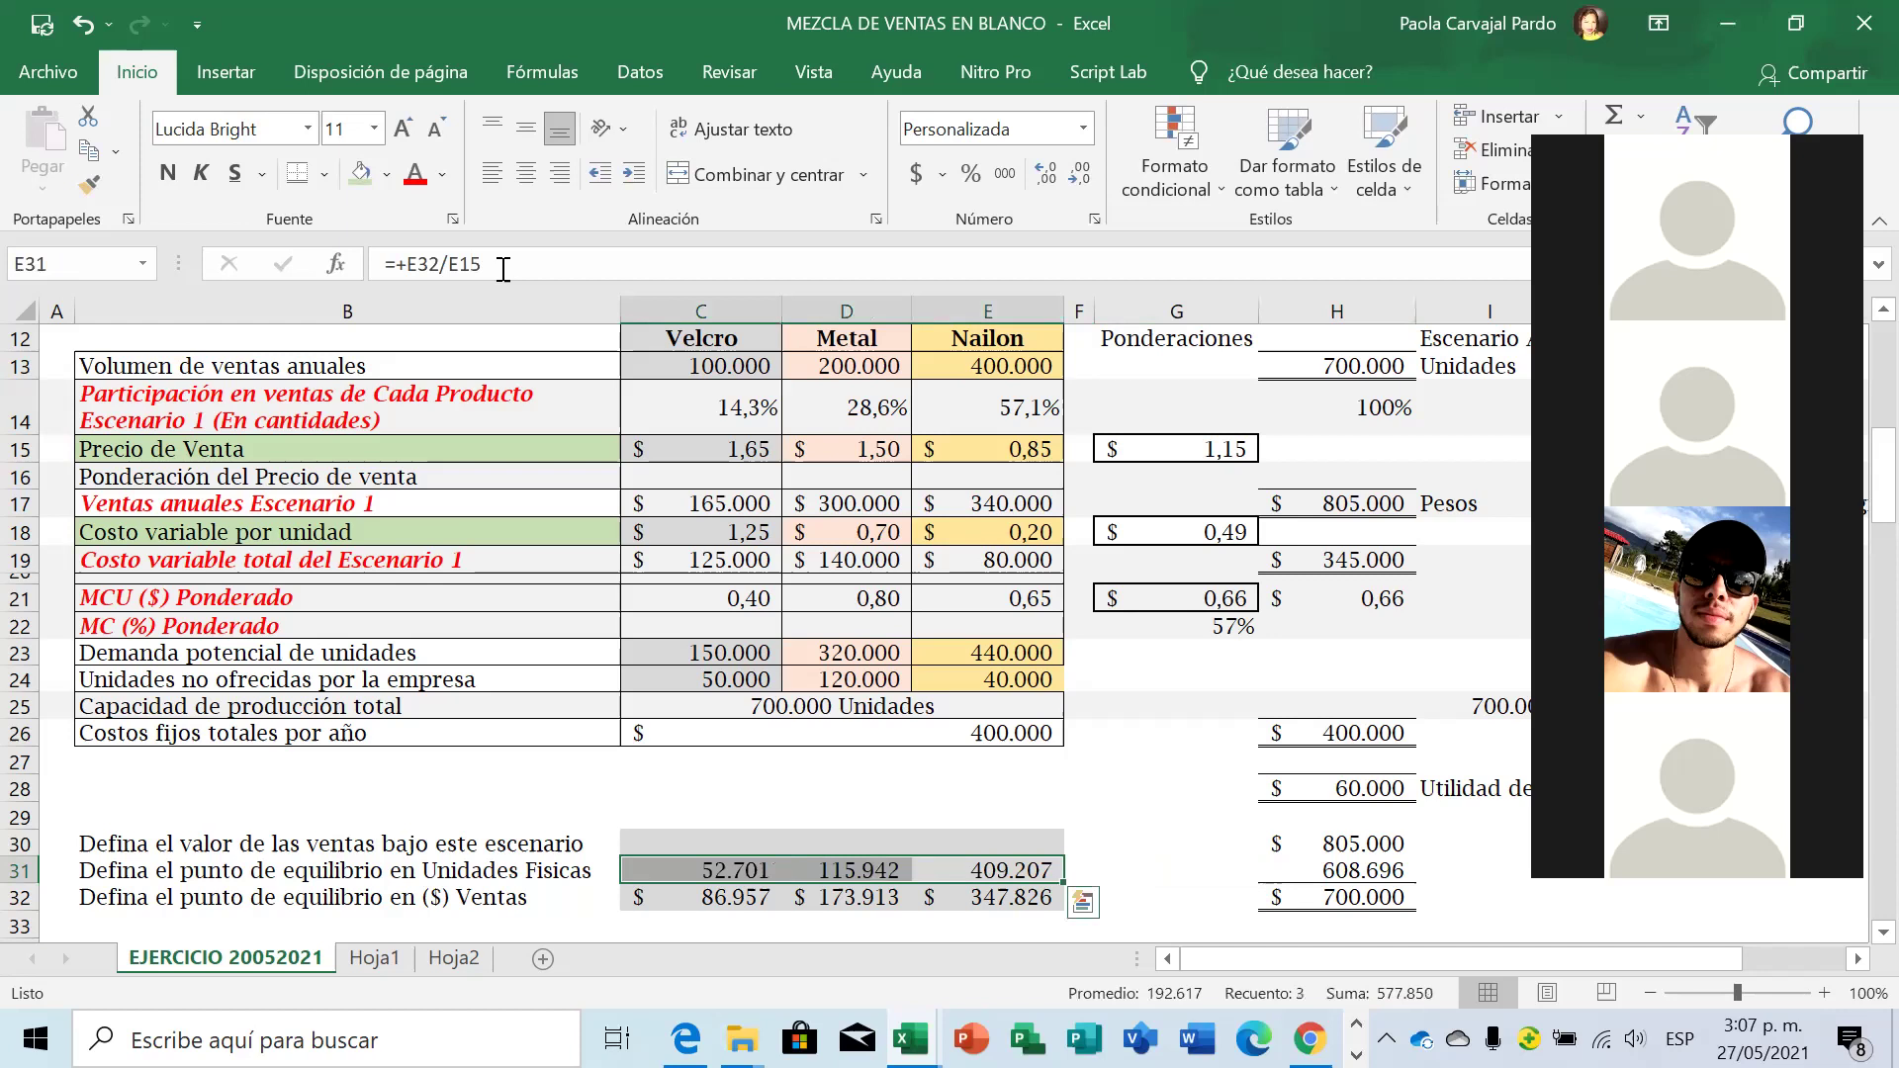
{"action": "key", "text": "Right"}
{"action": "key", "text": "Right"}
{"action": "key", "text": "Right"}
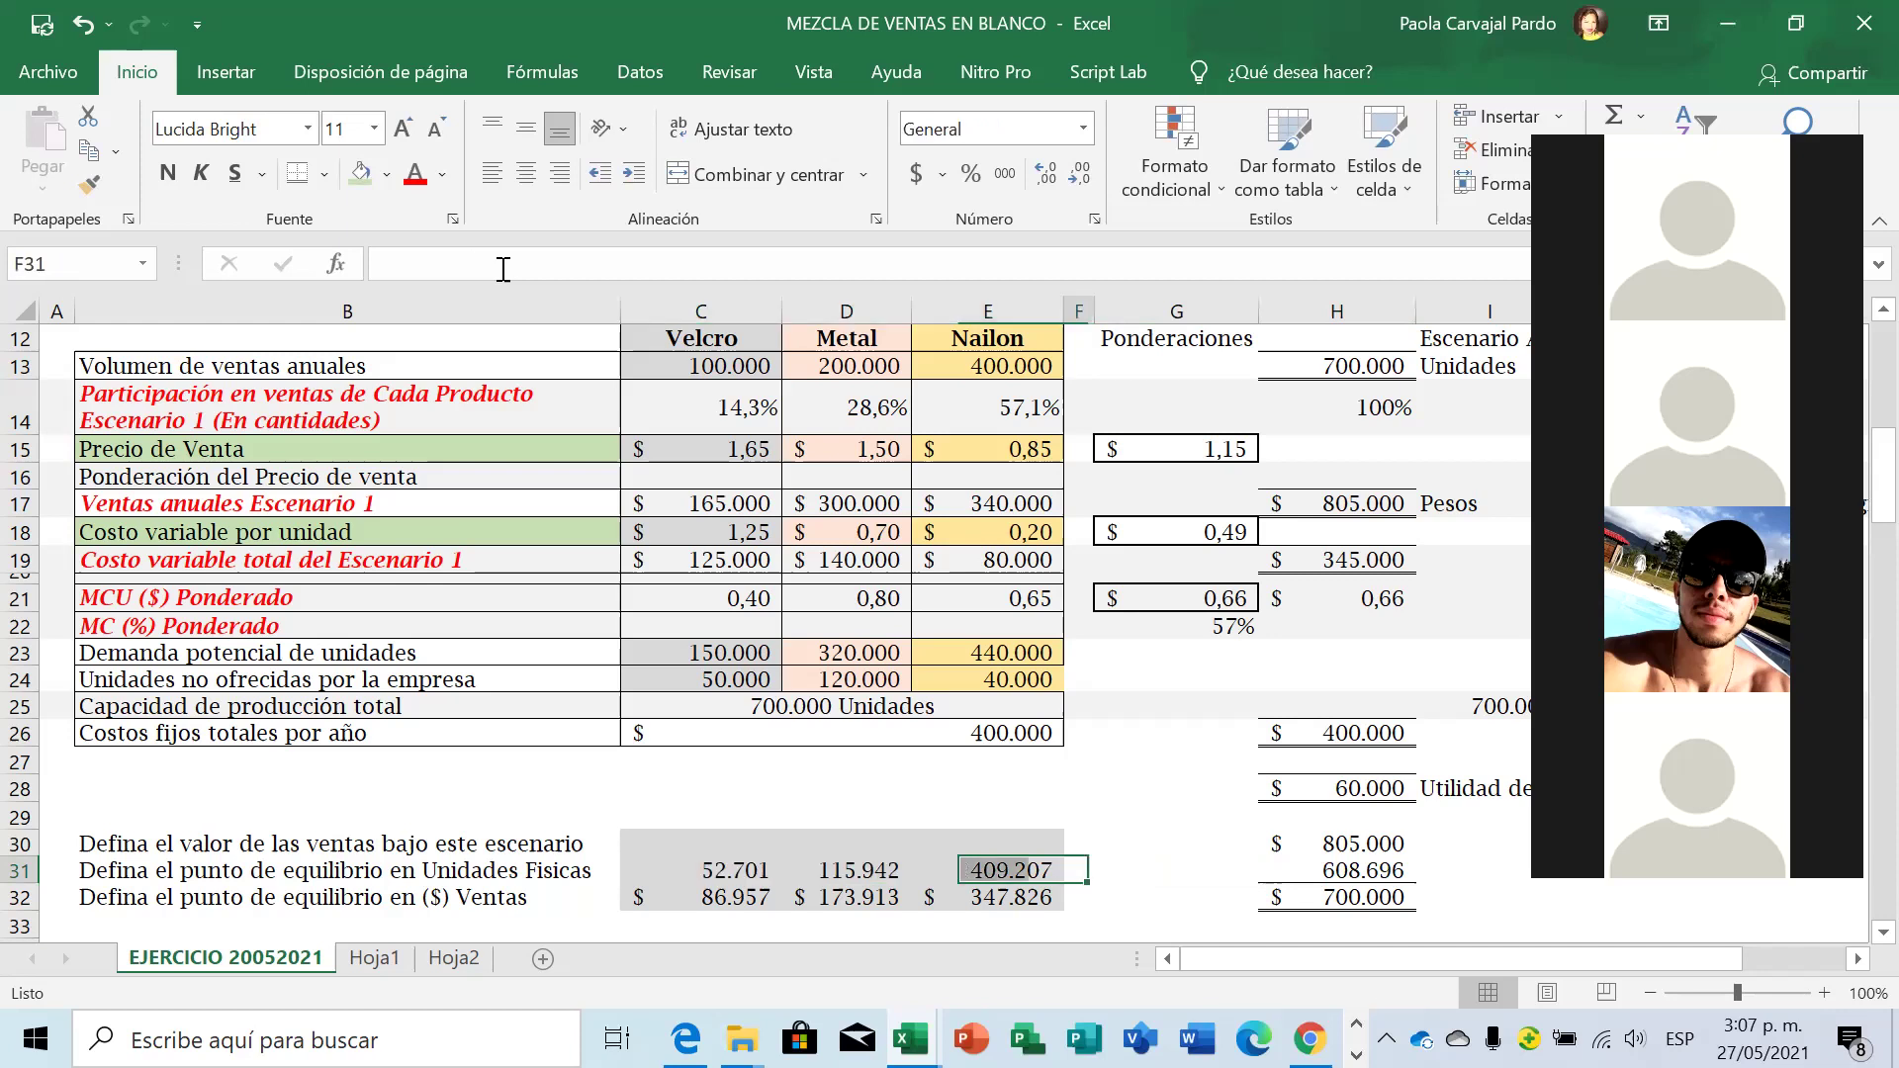
{"action": "key", "text": "Left"}
{"action": "key", "text": "Left"}
{"action": "key", "text": "Left"}
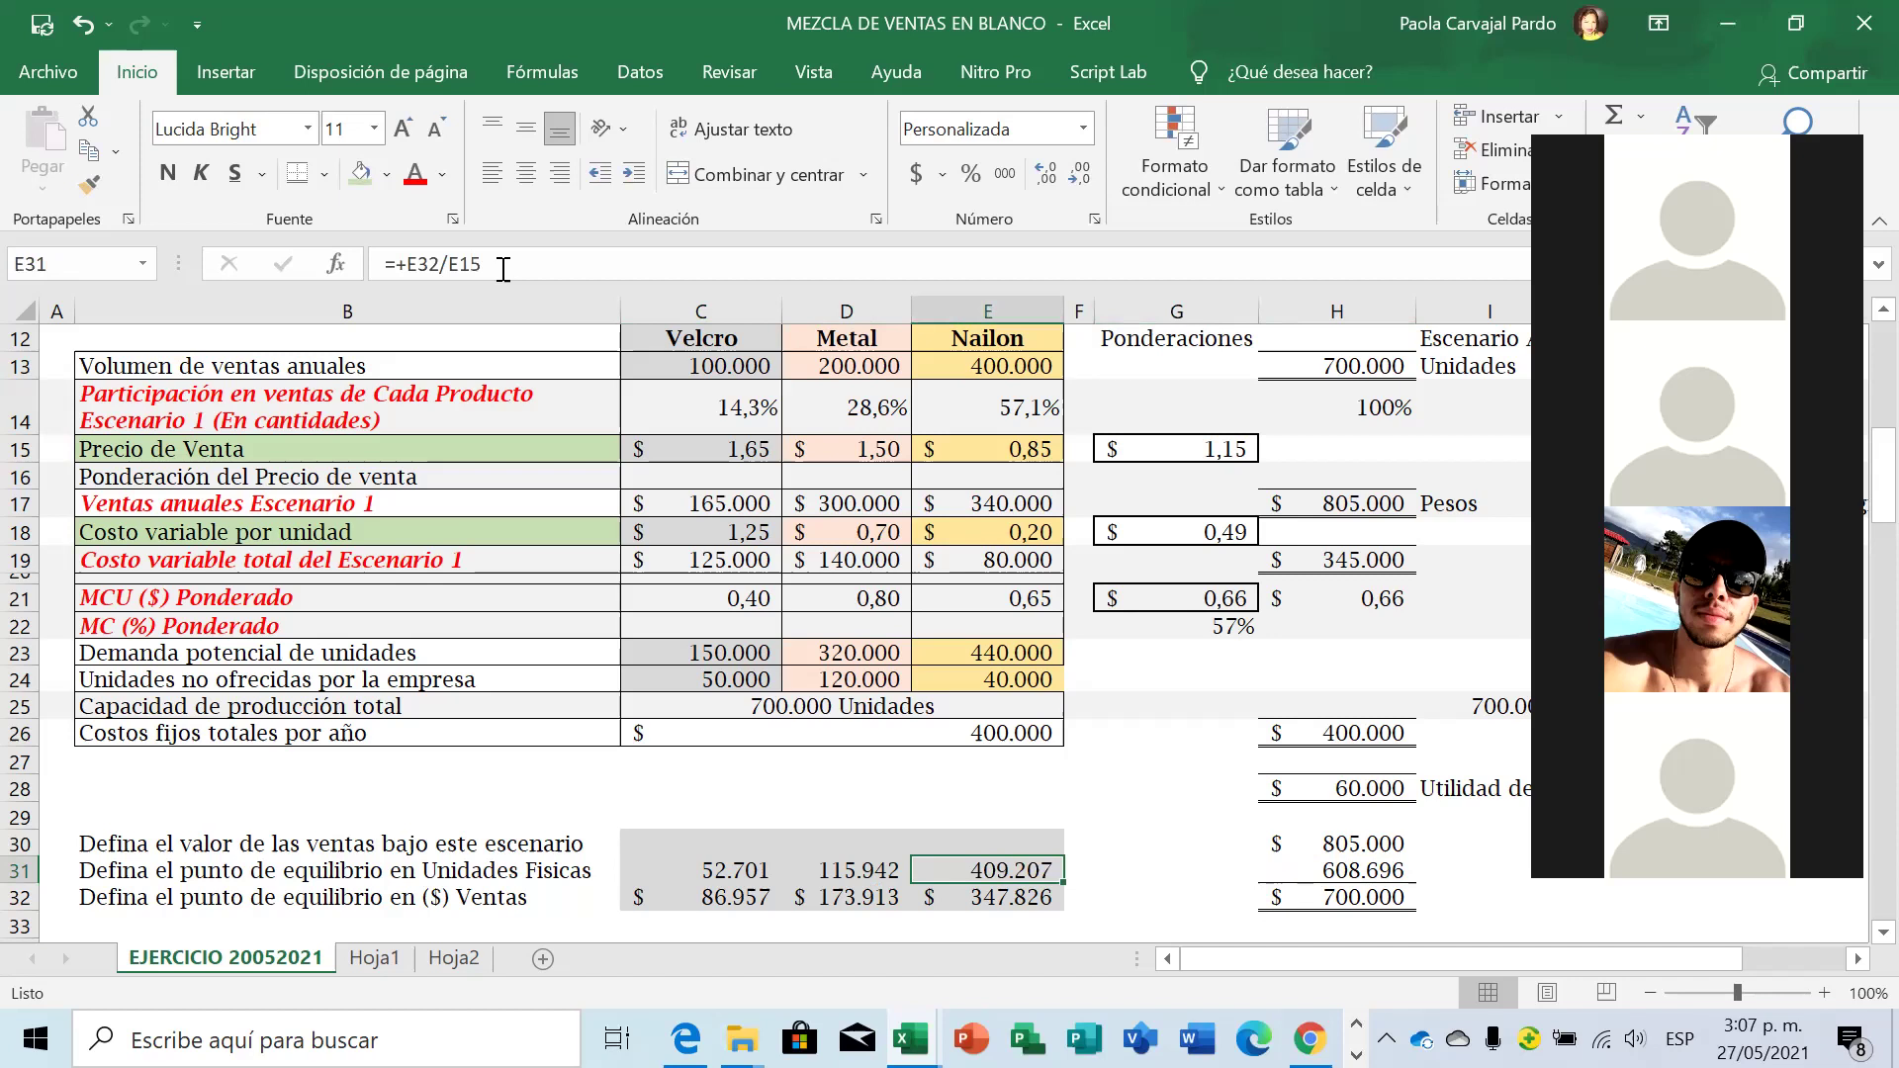
{"action": "key", "text": "Left"}
{"action": "key", "text": "Left"}
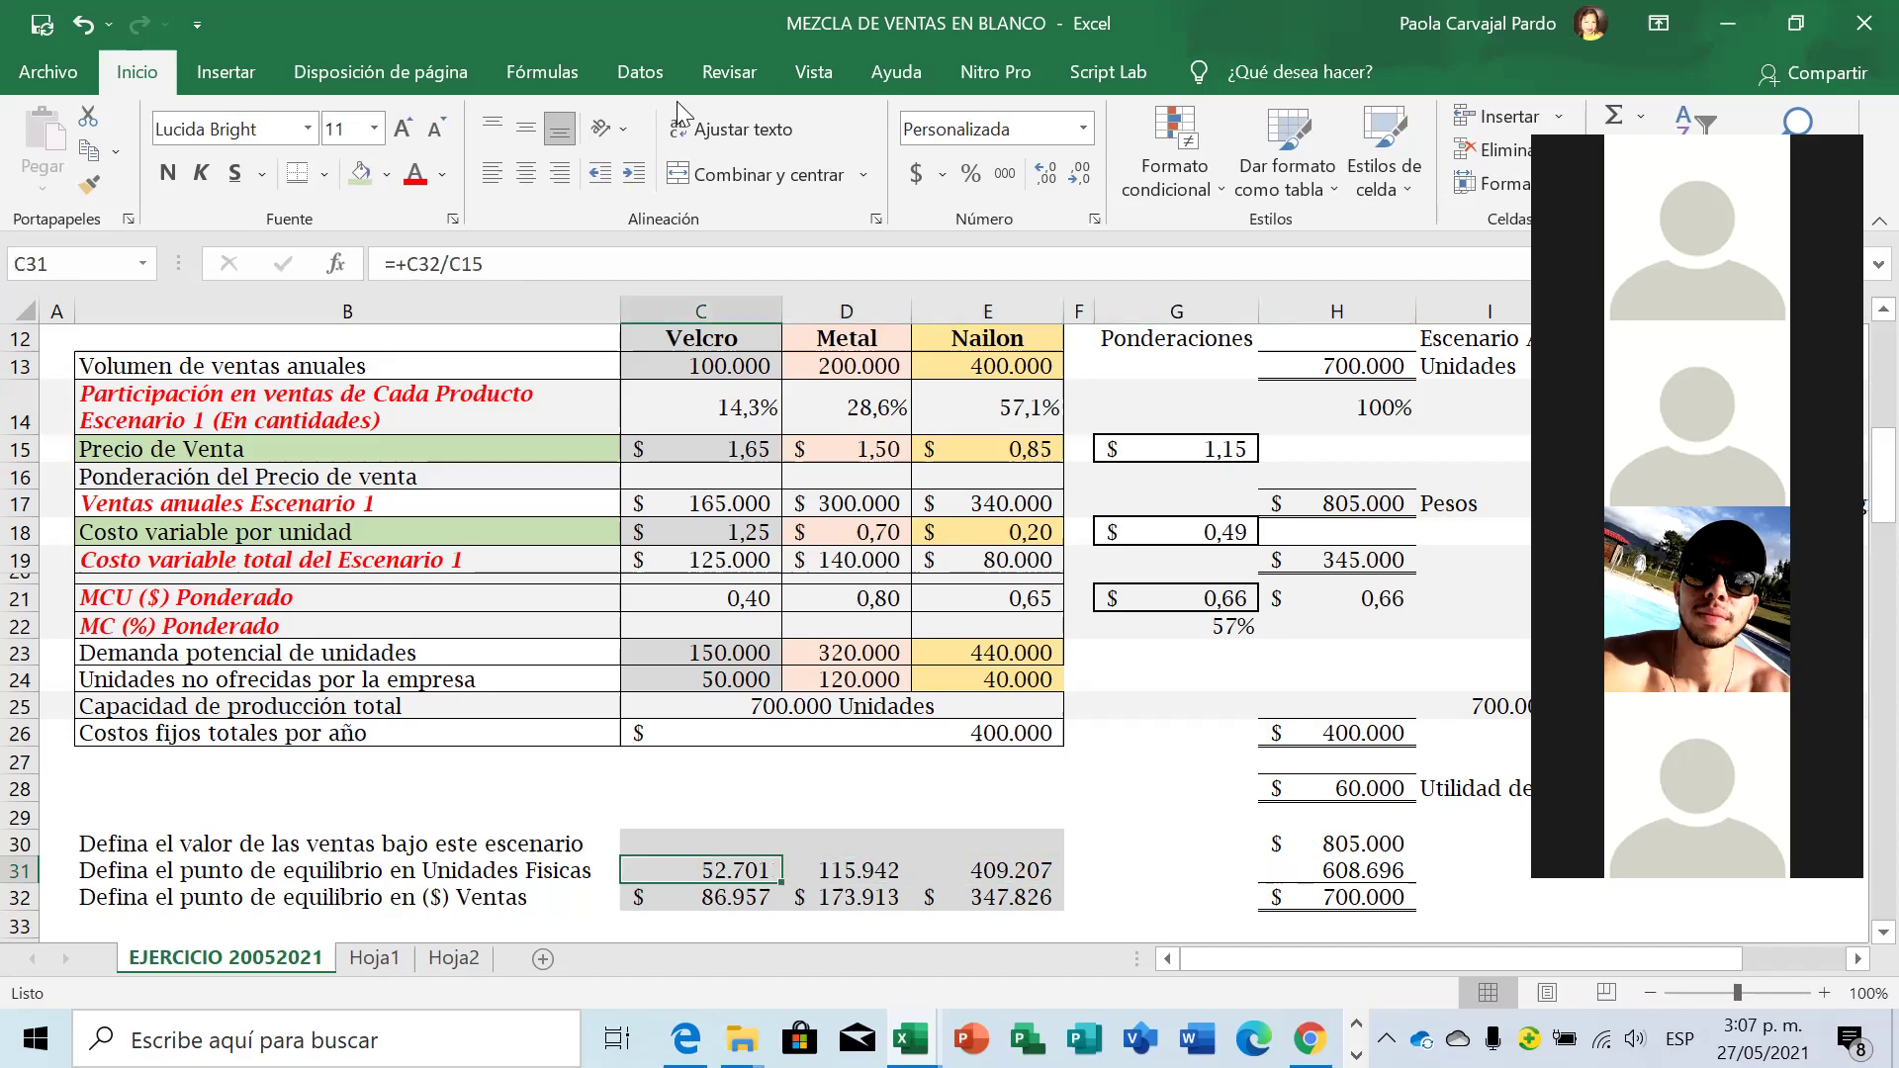
{"action": "left_click", "coordinate": [529, 259]}
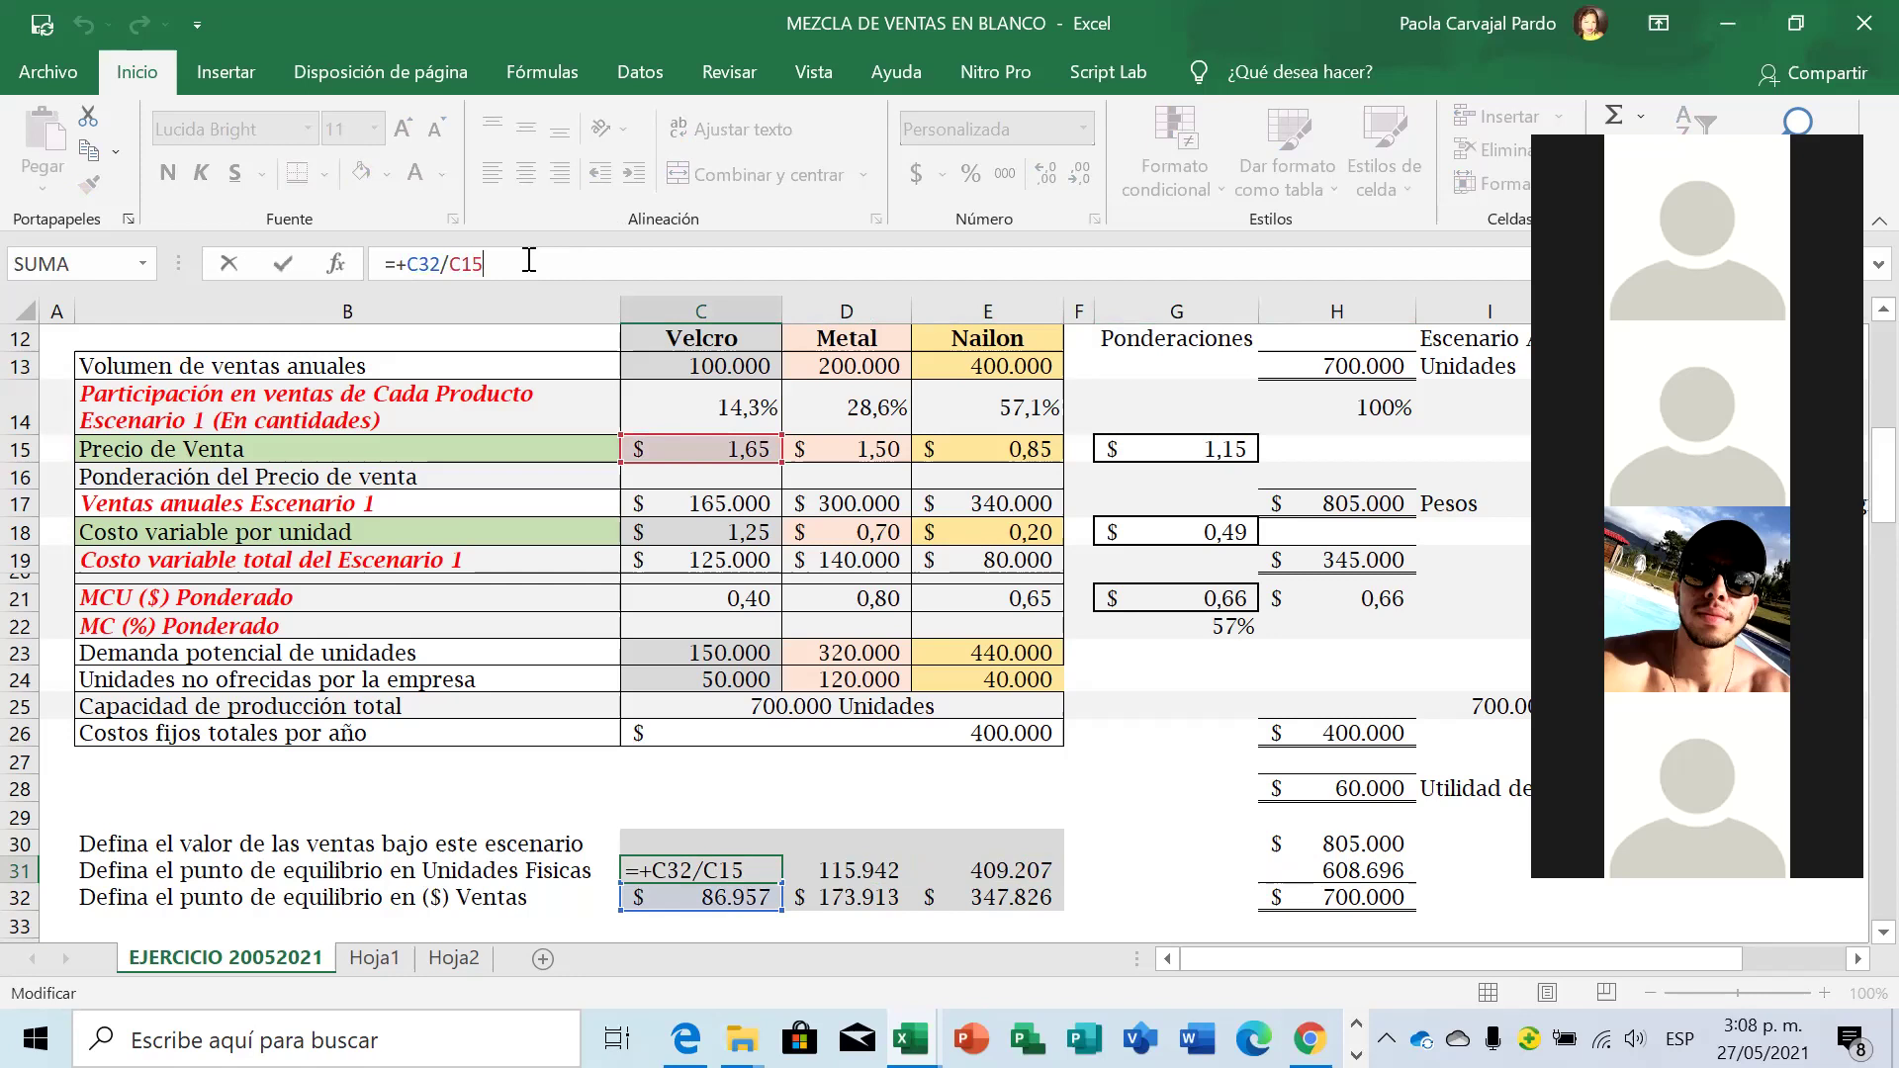
{"action": "left_click_drag", "start_coordinate": [753, 445], "coordinate": [753, 525]}
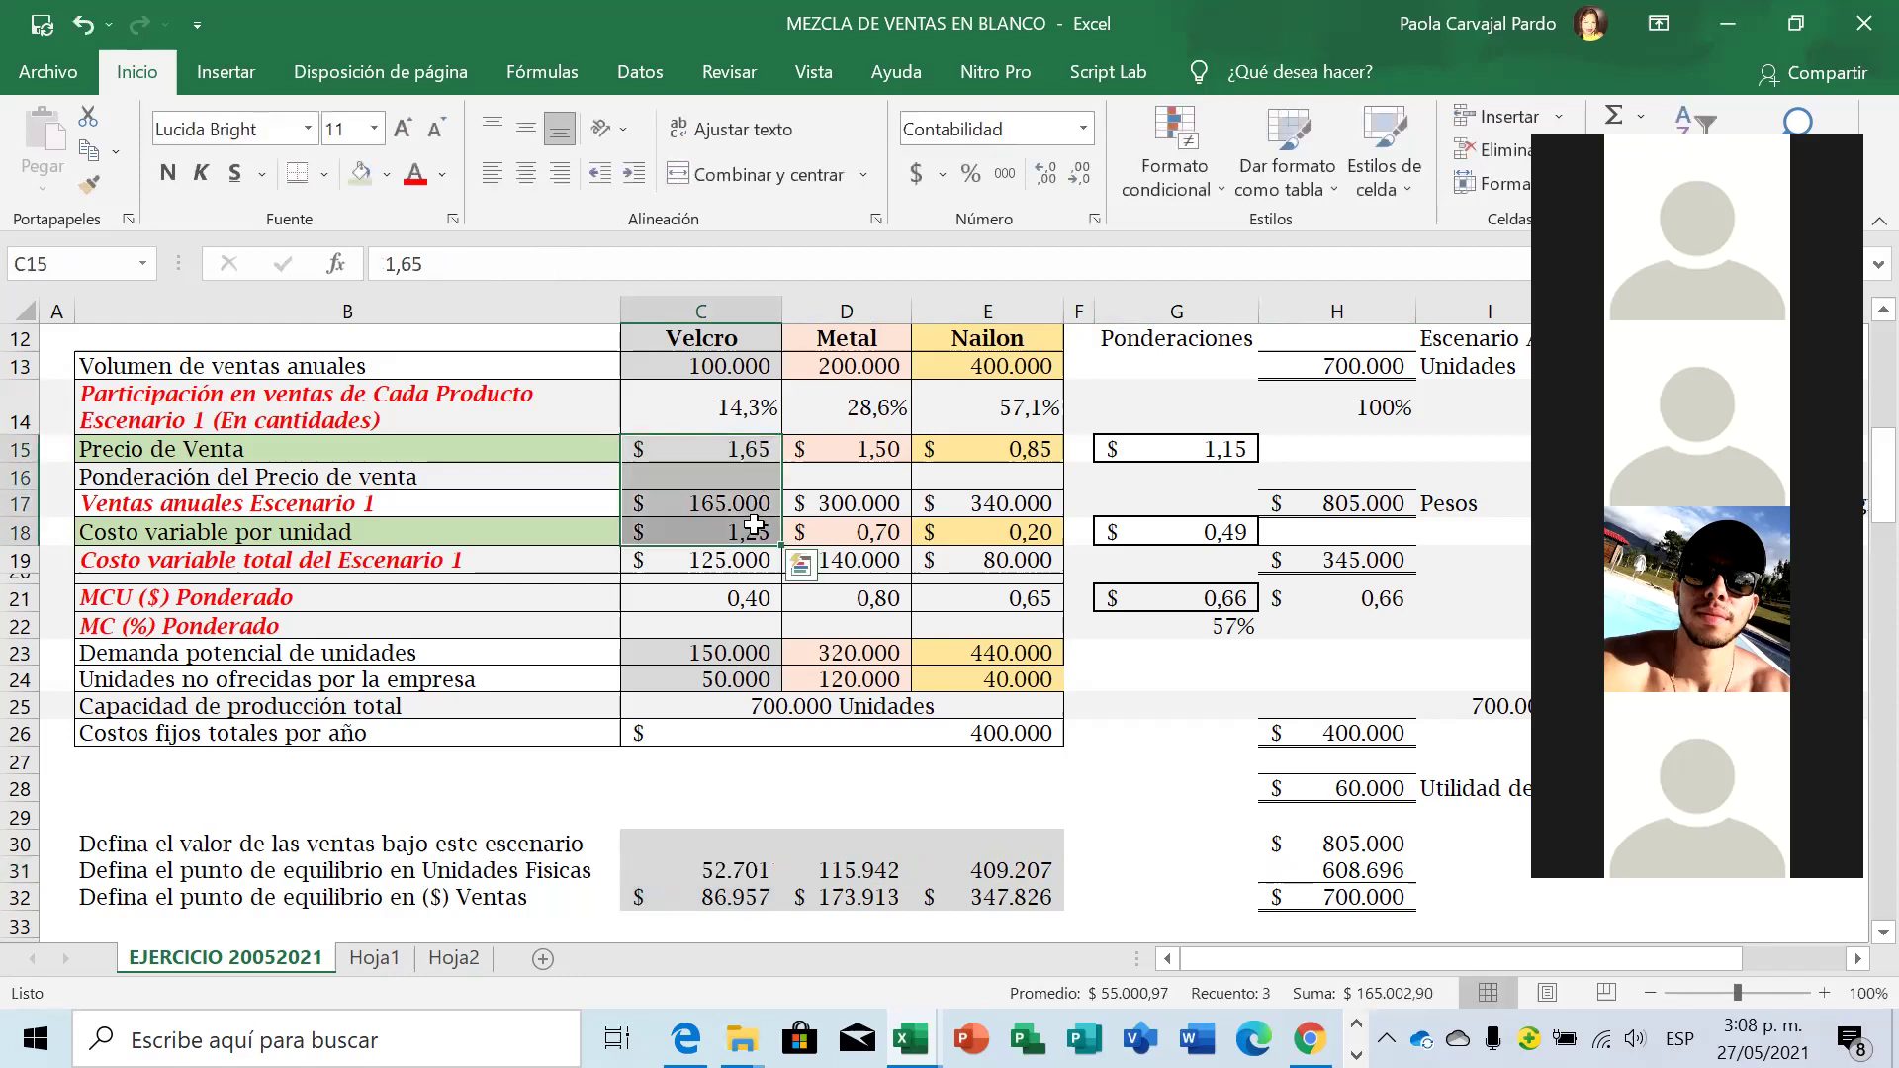
{"action": "left_click", "coordinate": [721, 871]}
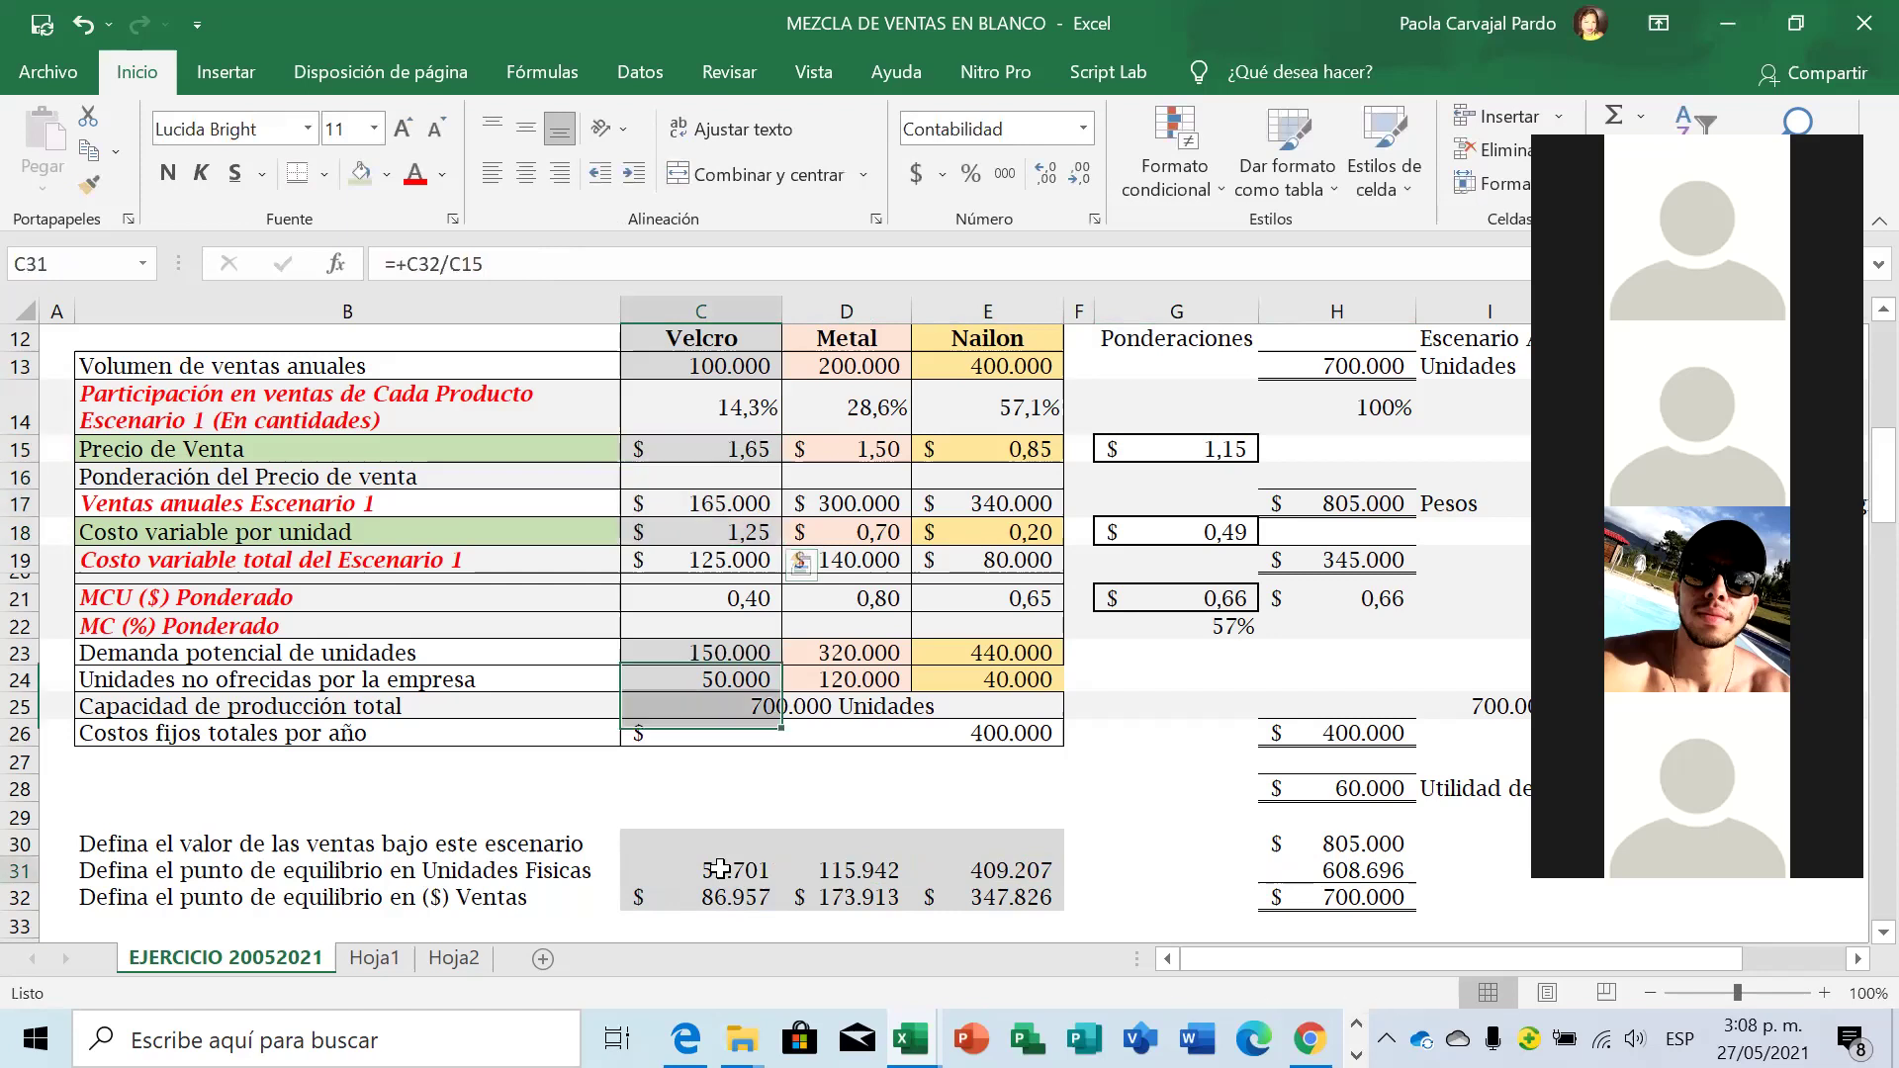
{"action": "left_click", "coordinate": [513, 275]}
{"action": "key", "text": "Return"}
{"action": "key", "text": "Up"}
{"action": "key", "text": "Right"}
{"action": "key", "text": "Right"}
{"action": "key", "text": "Right"}
{"action": "key", "text": "Right"}
{"action": "key", "text": "Right"}
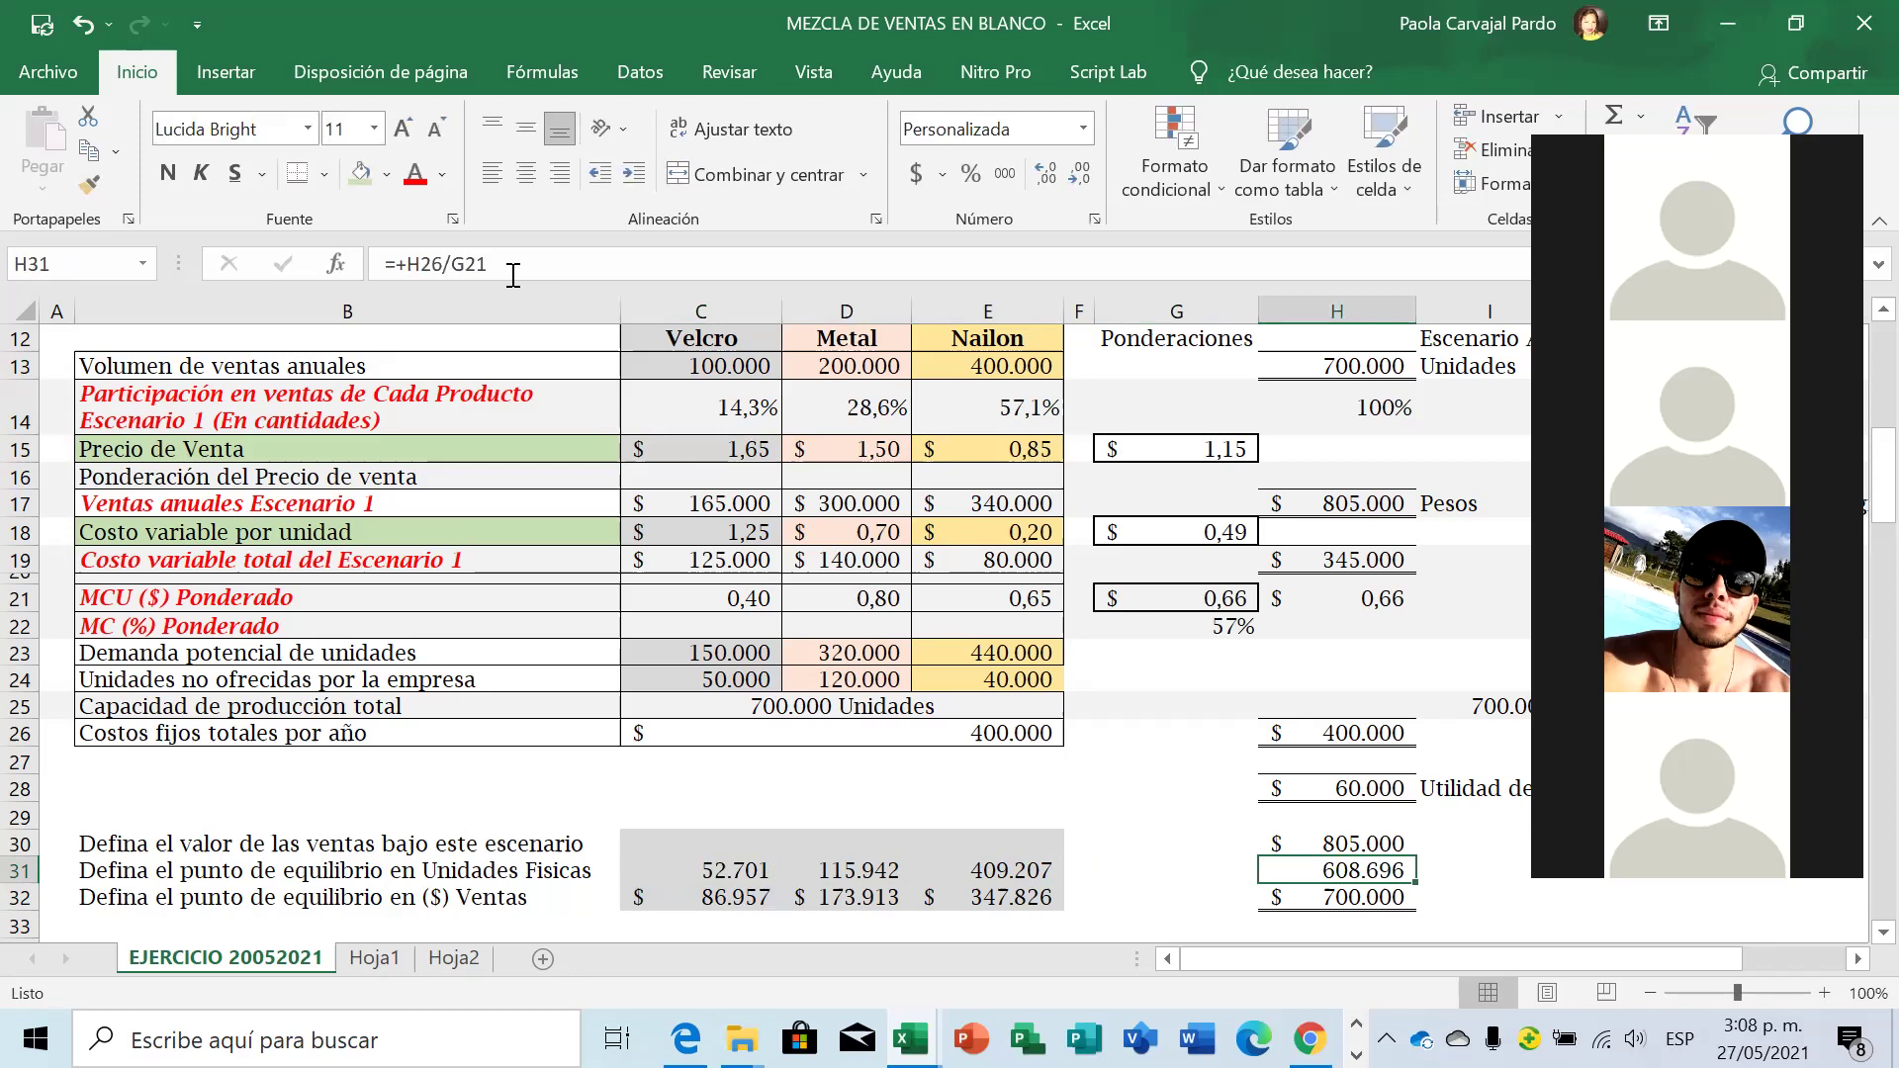
{"action": "key", "text": "Left"}
{"action": "key", "text": "Left"}
{"action": "key", "text": "Left"}
{"action": "key", "text": "Left"}
{"action": "key", "text": "Left"}
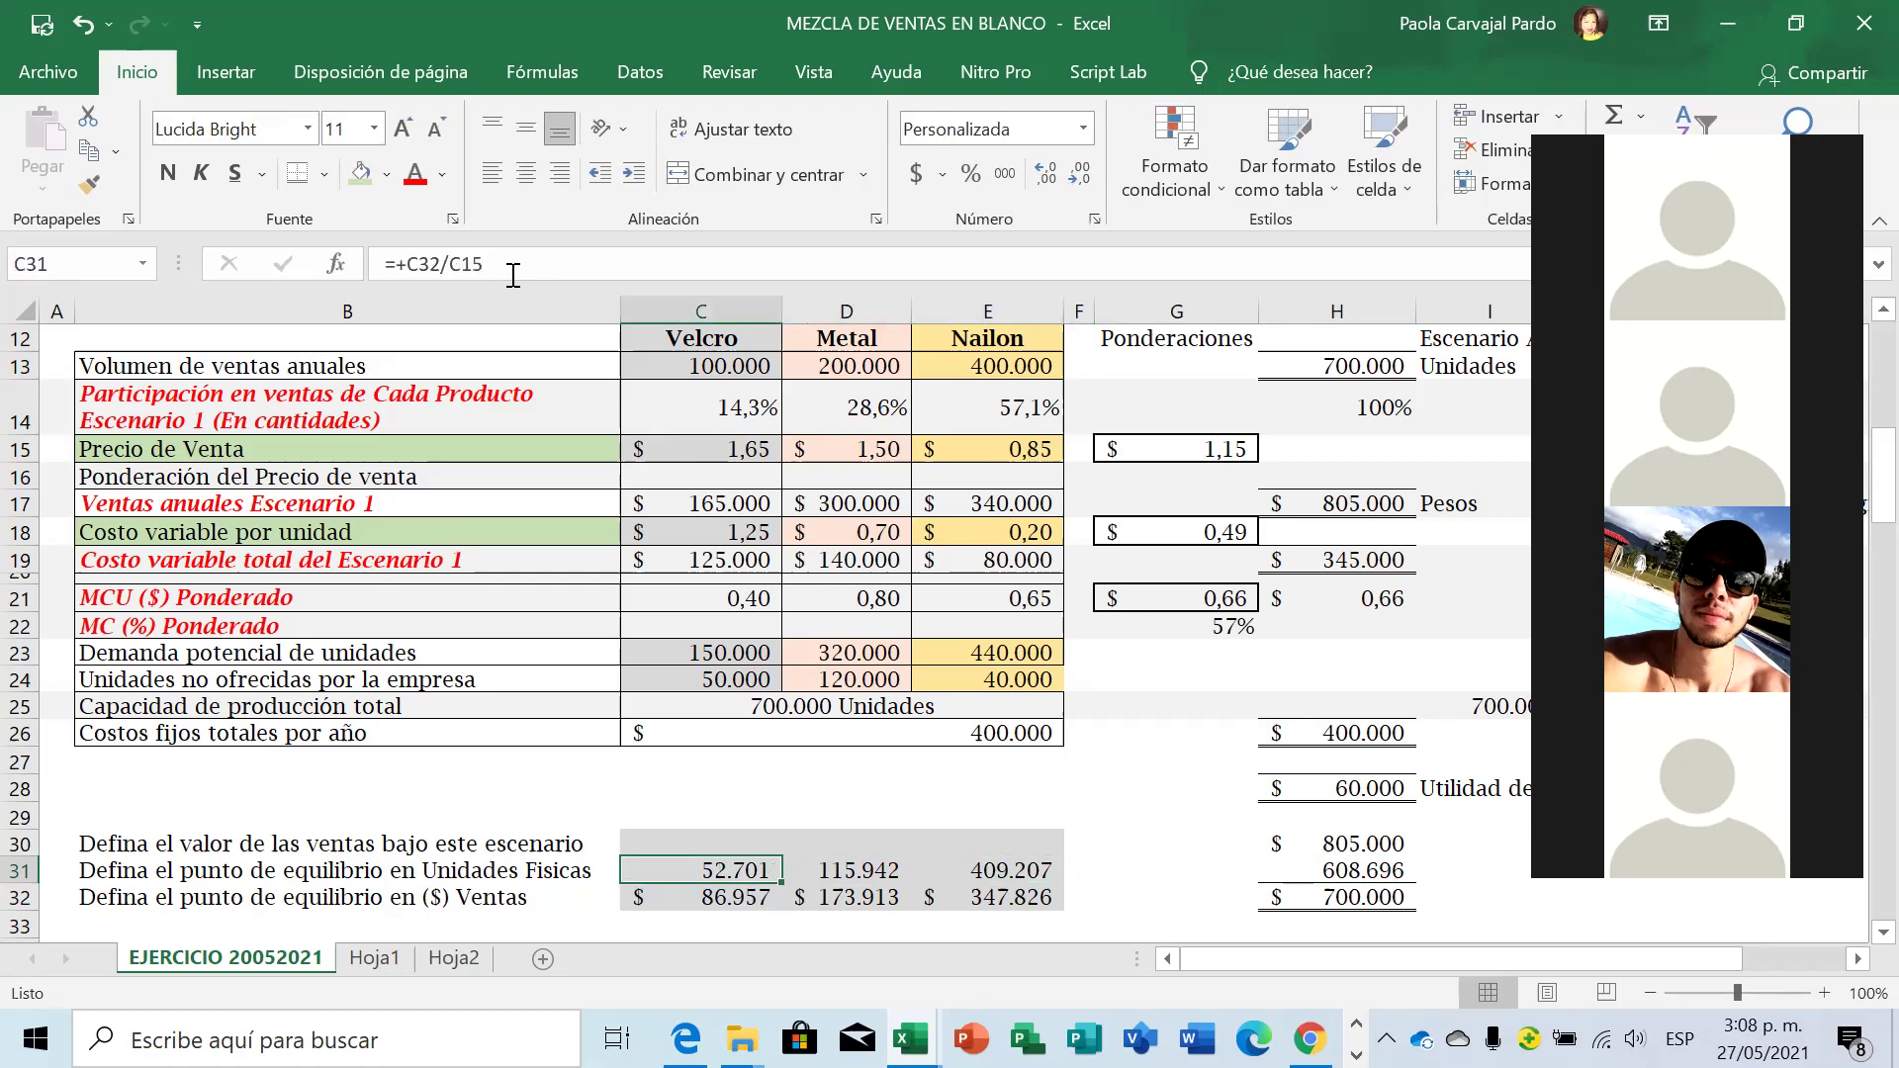
{"action": "key", "text": "shift+Right"}
{"action": "key", "text": "shift+Right"}
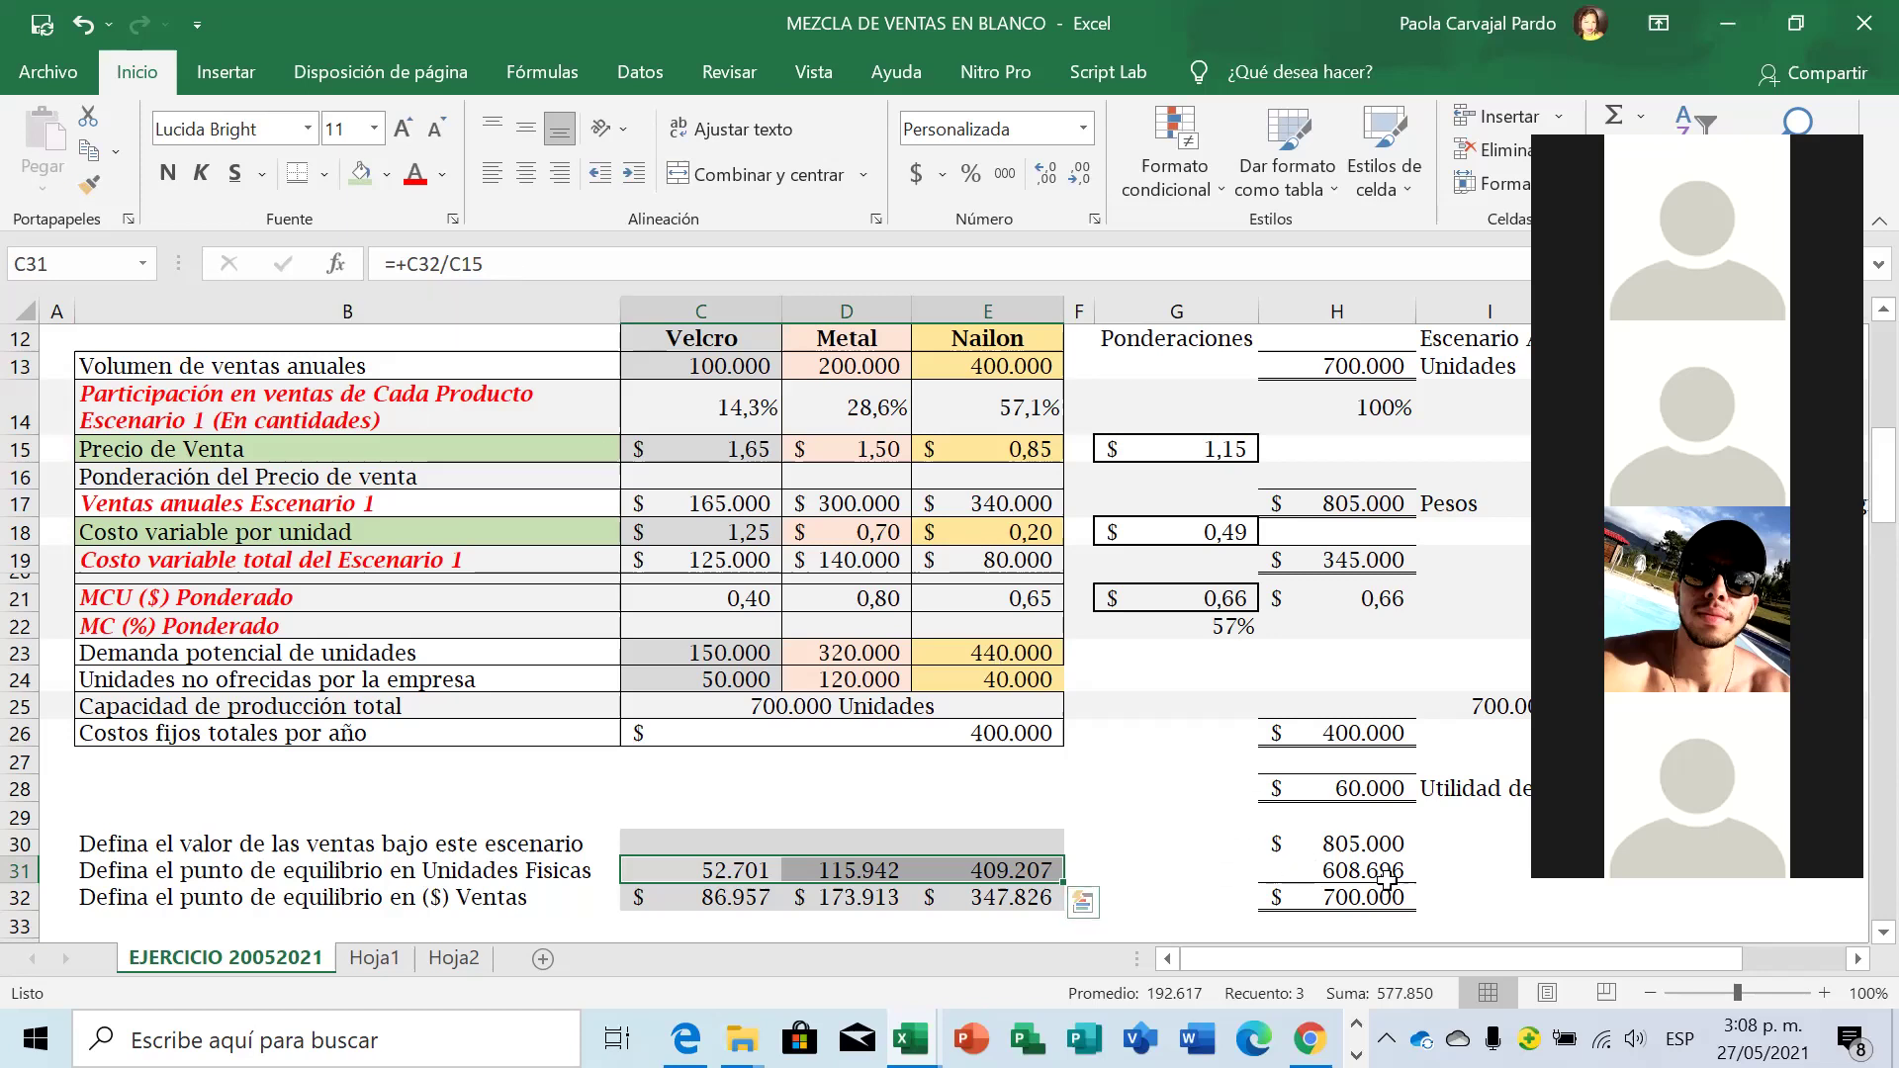
{"action": "left_click", "coordinate": [1116, 866]}
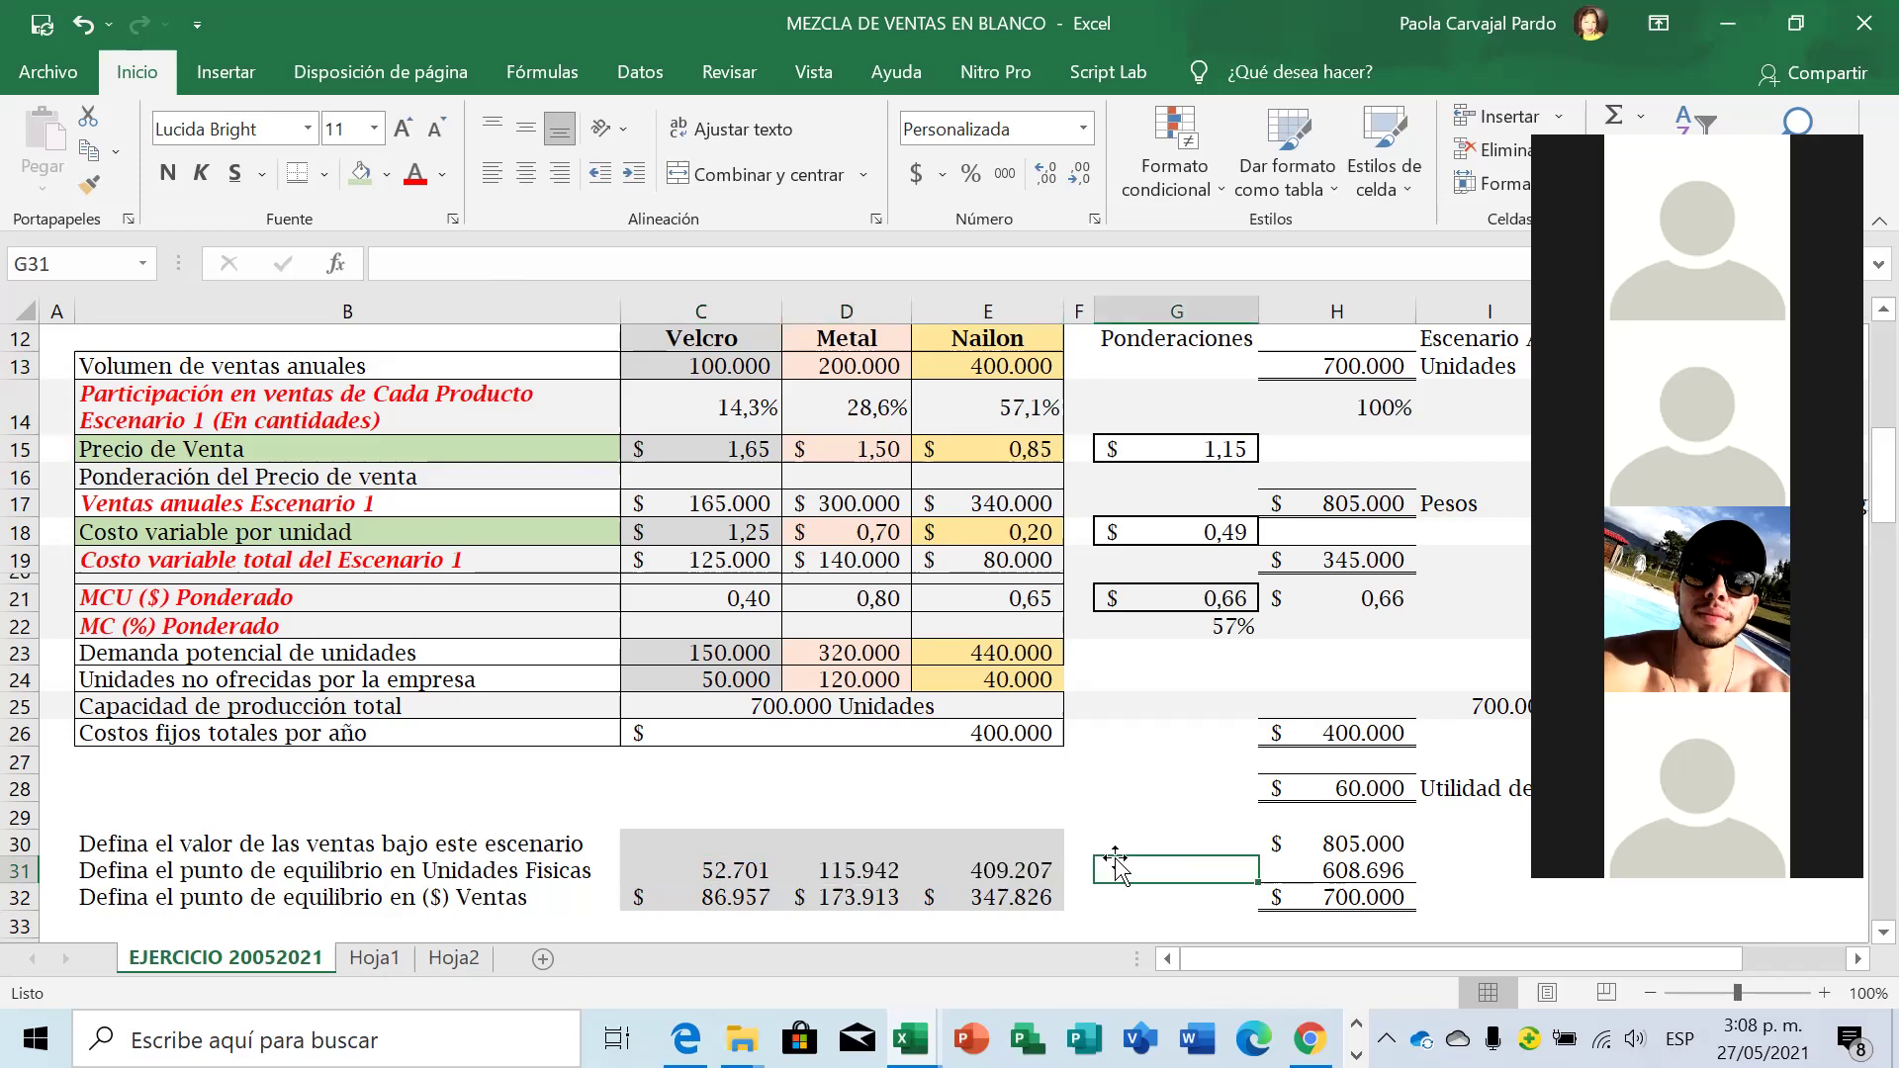
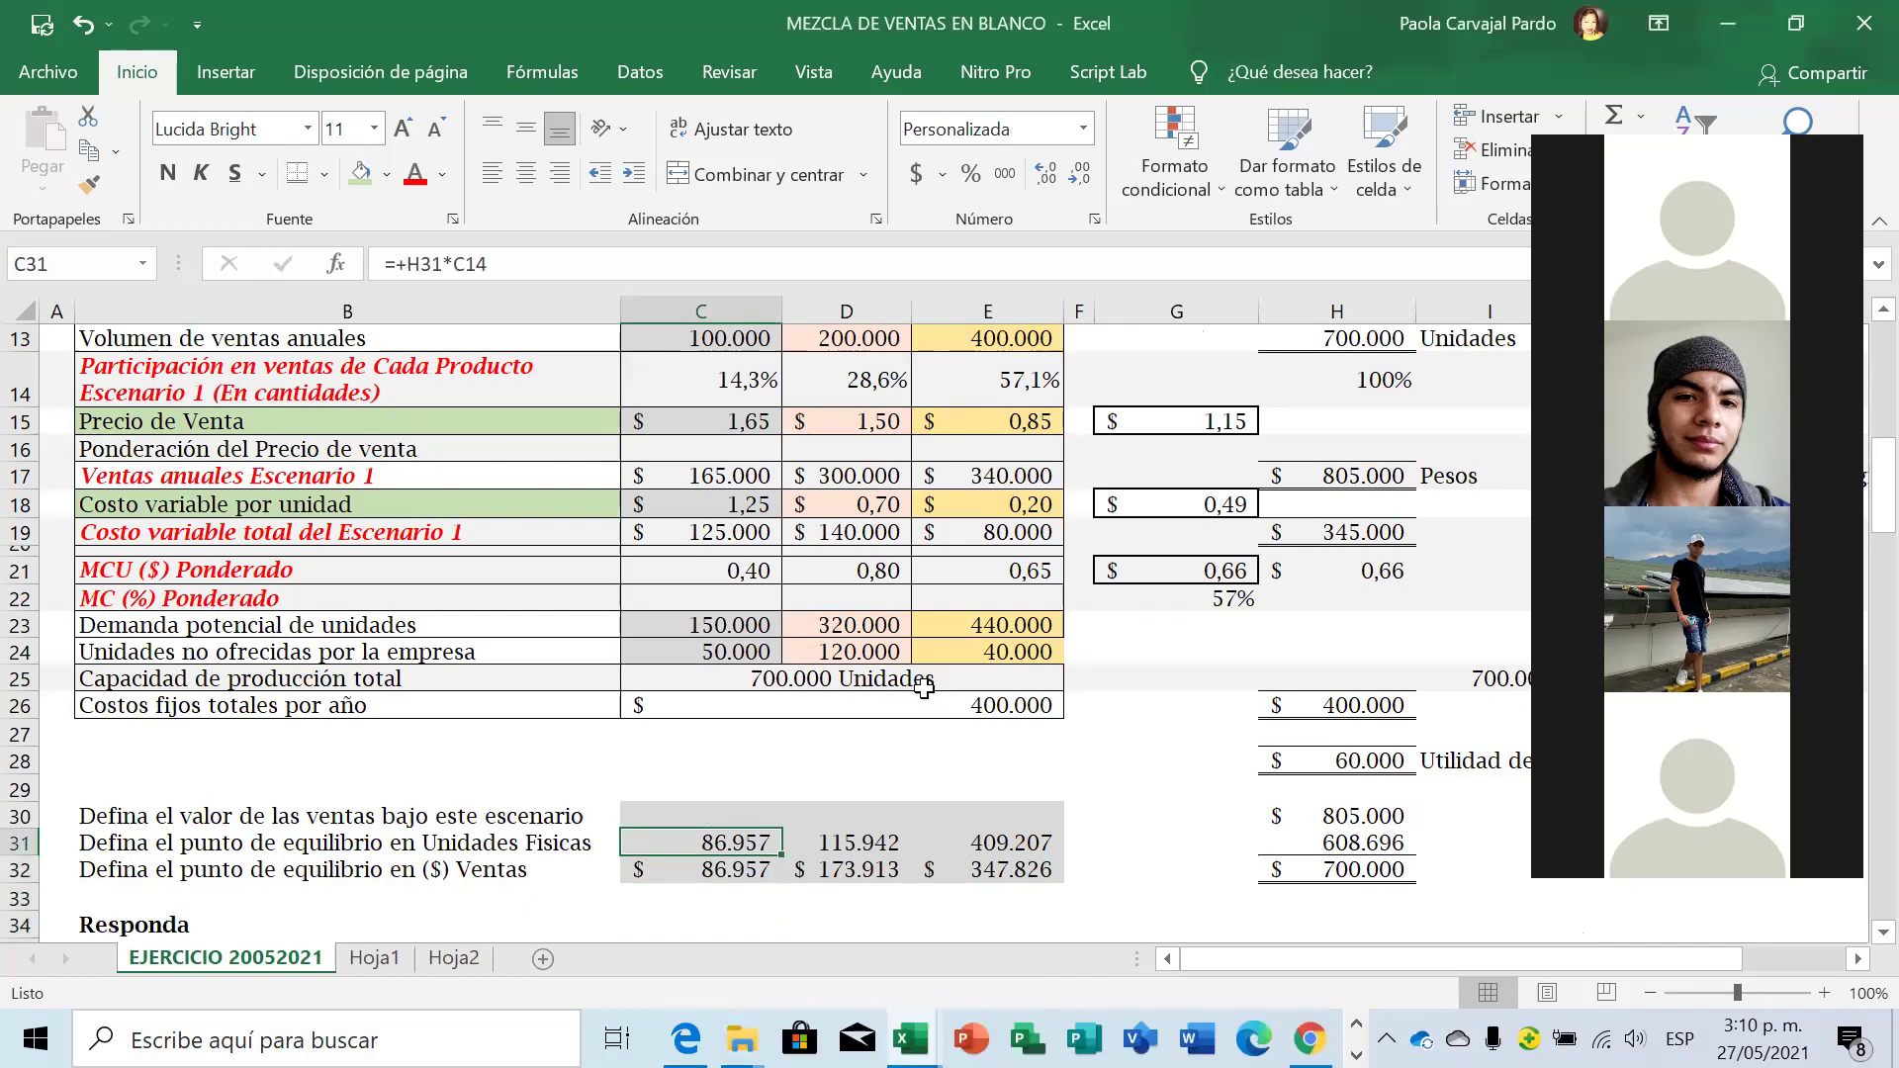
{"action": "key", "text": "shift+Right"}
Clear the break-even units in C31:E31, then undo to restore C31's earlier formula.
{"action": "key", "text": "Delete"}
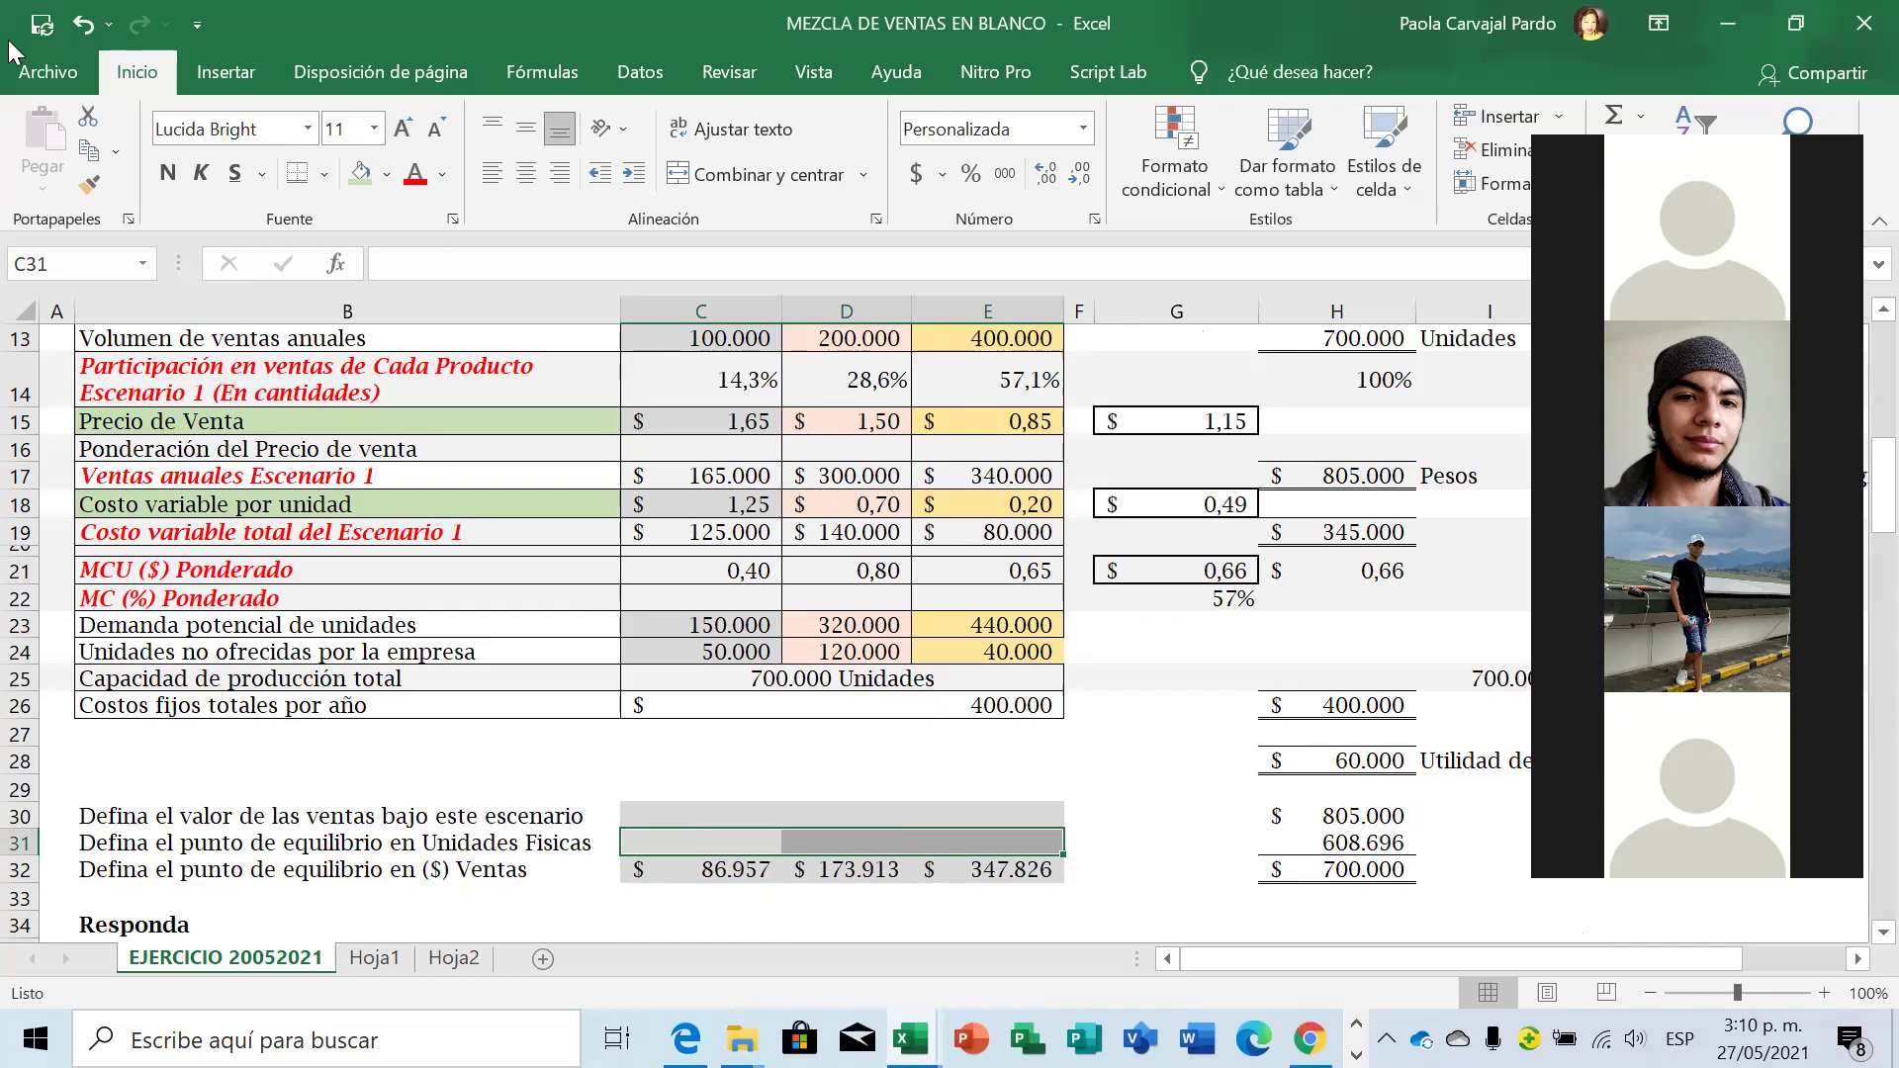
{"action": "left_click", "coordinate": [79, 24]}
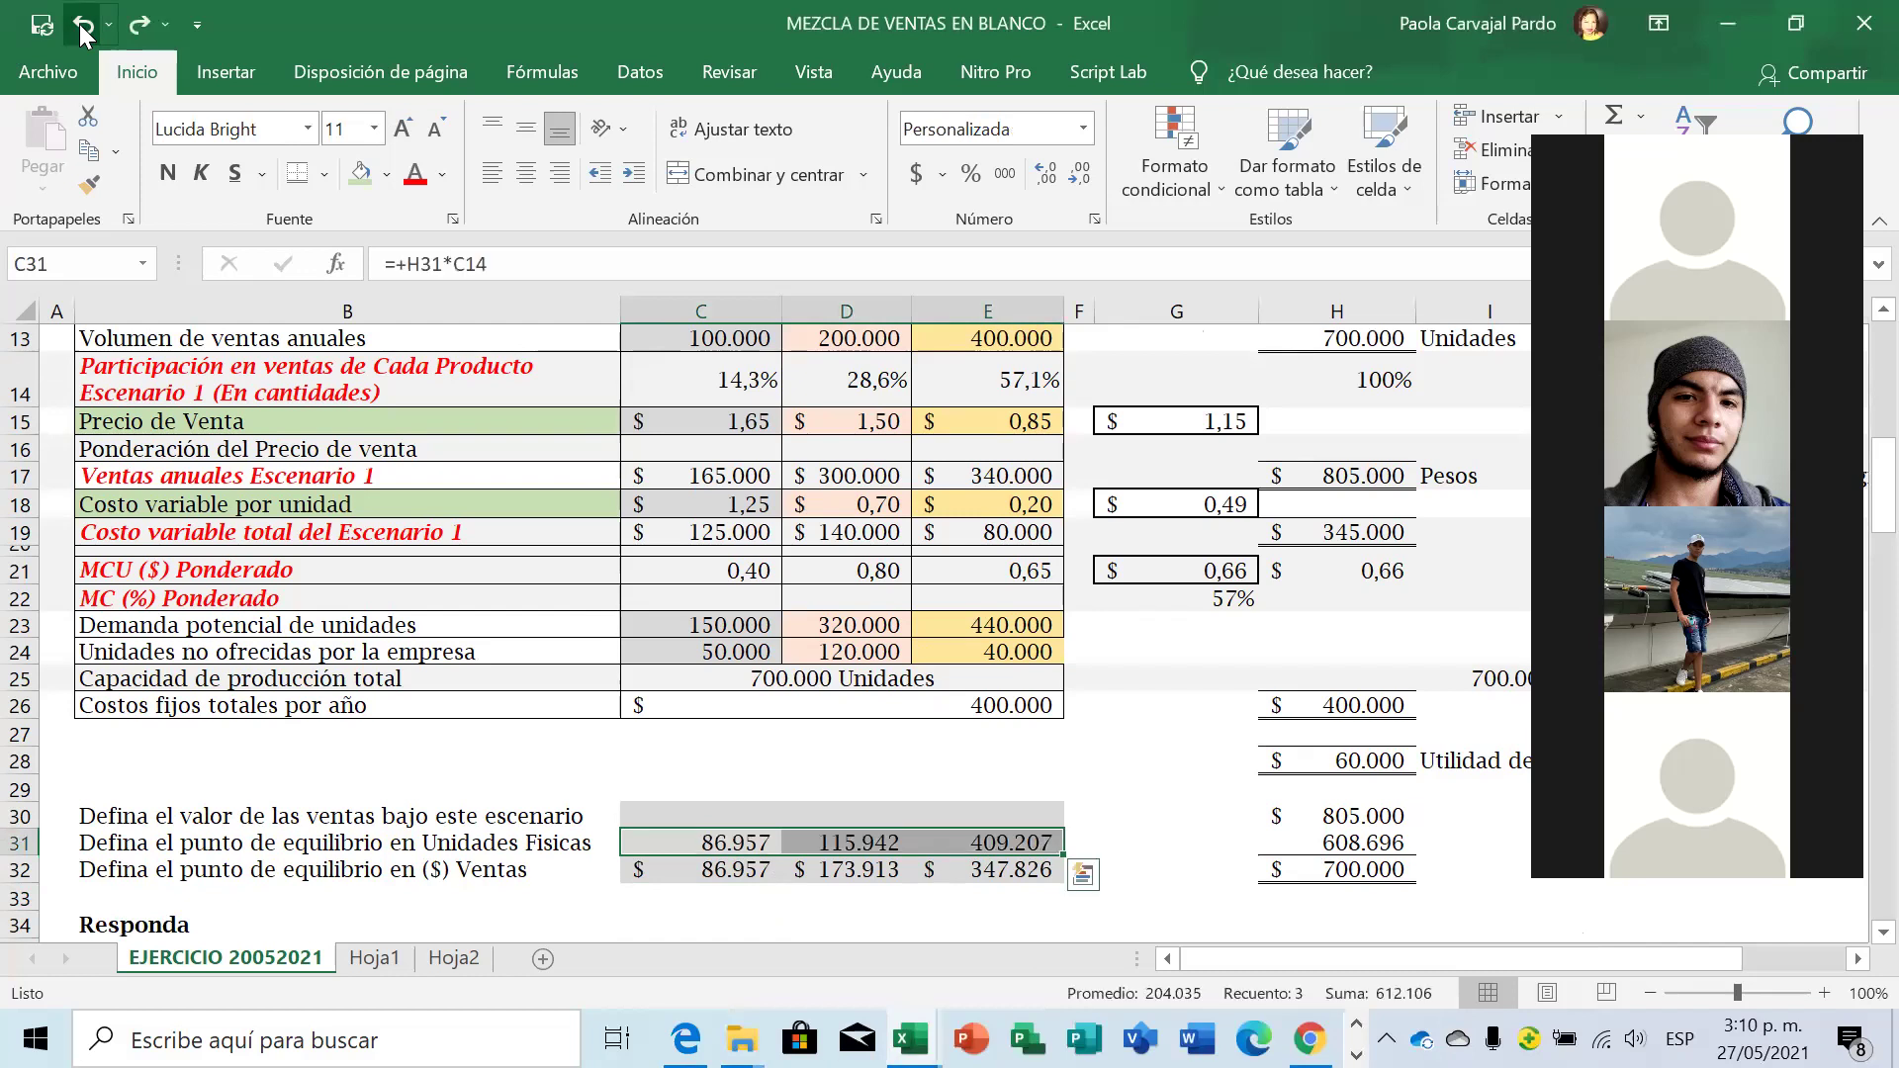
{"action": "left_click", "coordinate": [80, 24]}
{"action": "left_click", "coordinate": [79, 24]}
{"action": "left_click", "coordinate": [79, 24]}
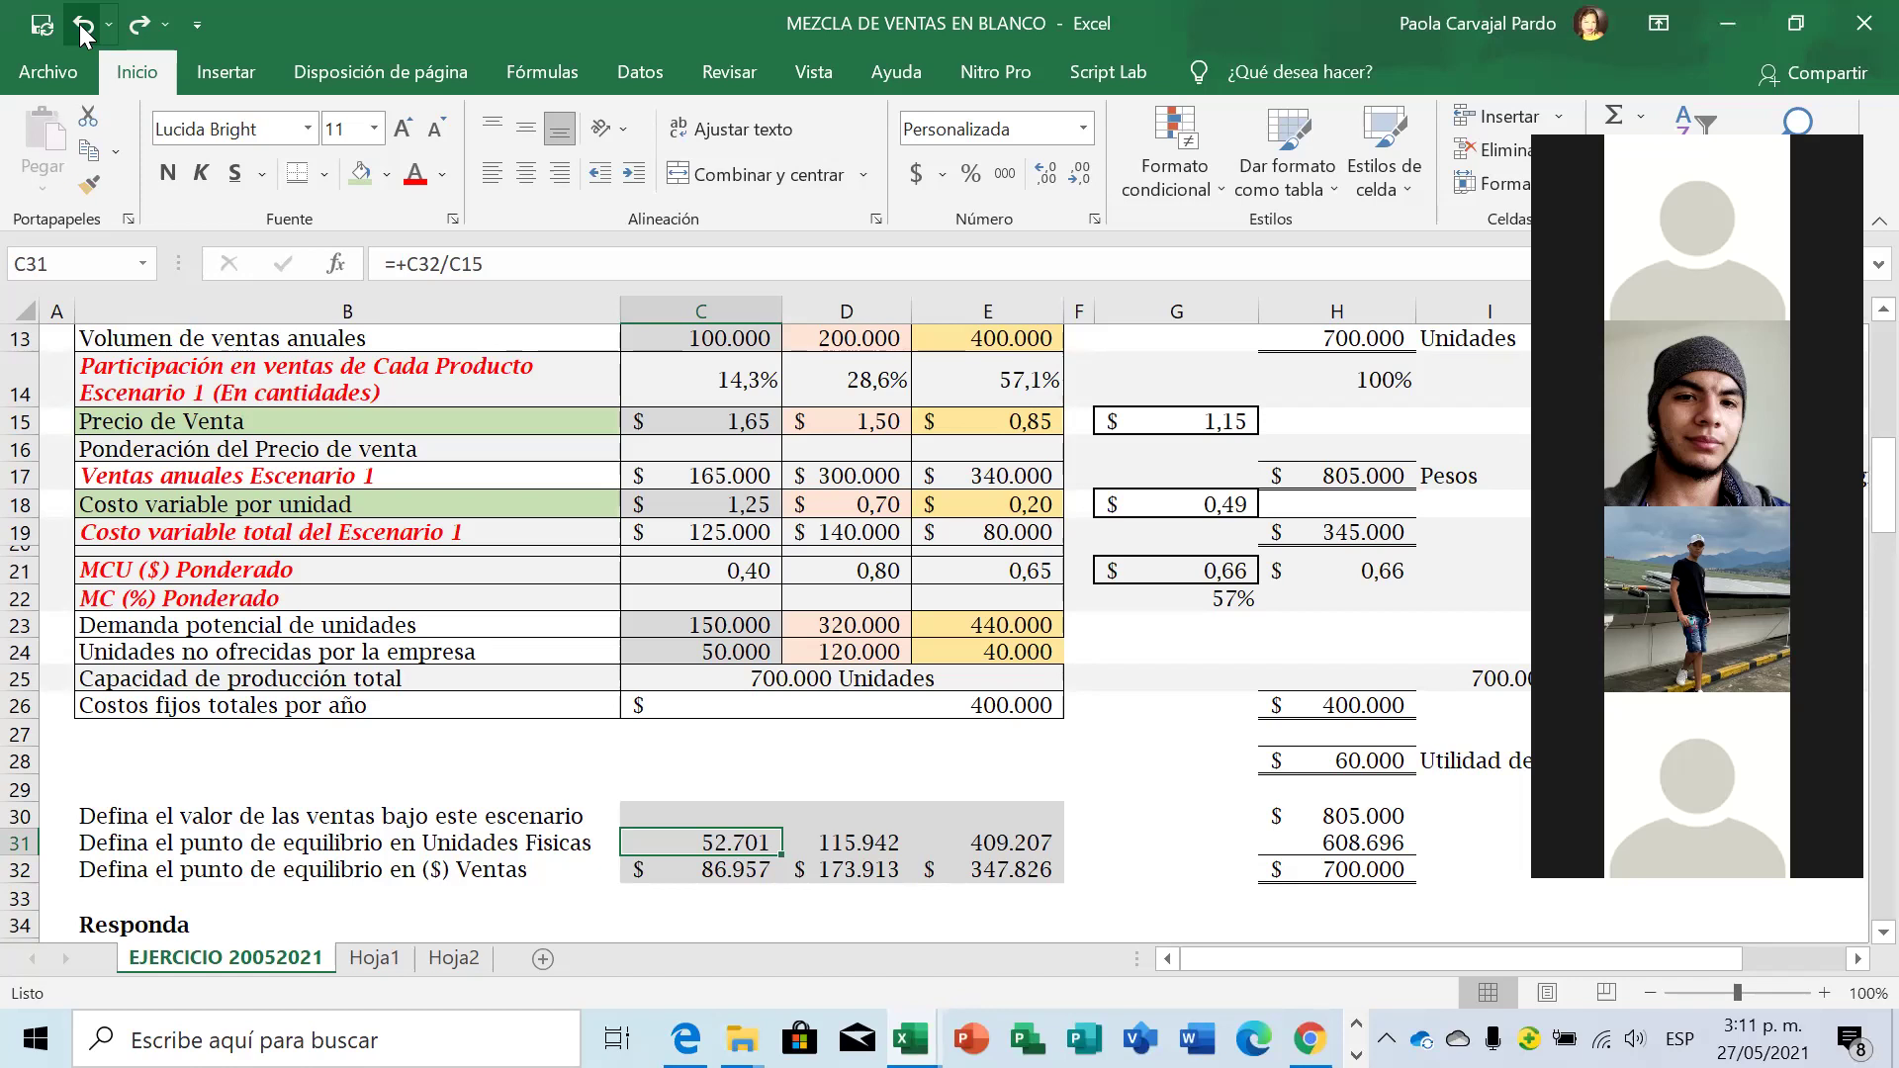
Undo the earlier row 31 and 32 edits, including H32's number format, until both rows are blank.
{"action": "left_click", "coordinate": [79, 23]}
{"action": "left_click", "coordinate": [79, 23]}
{"action": "left_click", "coordinate": [79, 24]}
{"action": "left_click", "coordinate": [79, 24]}
{"action": "left_click", "coordinate": [79, 24]}
{"action": "left_click", "coordinate": [79, 24]}
{"action": "left_click", "coordinate": [80, 24]}
{"action": "left_click", "coordinate": [79, 24]}
{"action": "left_click", "coordinate": [79, 24]}
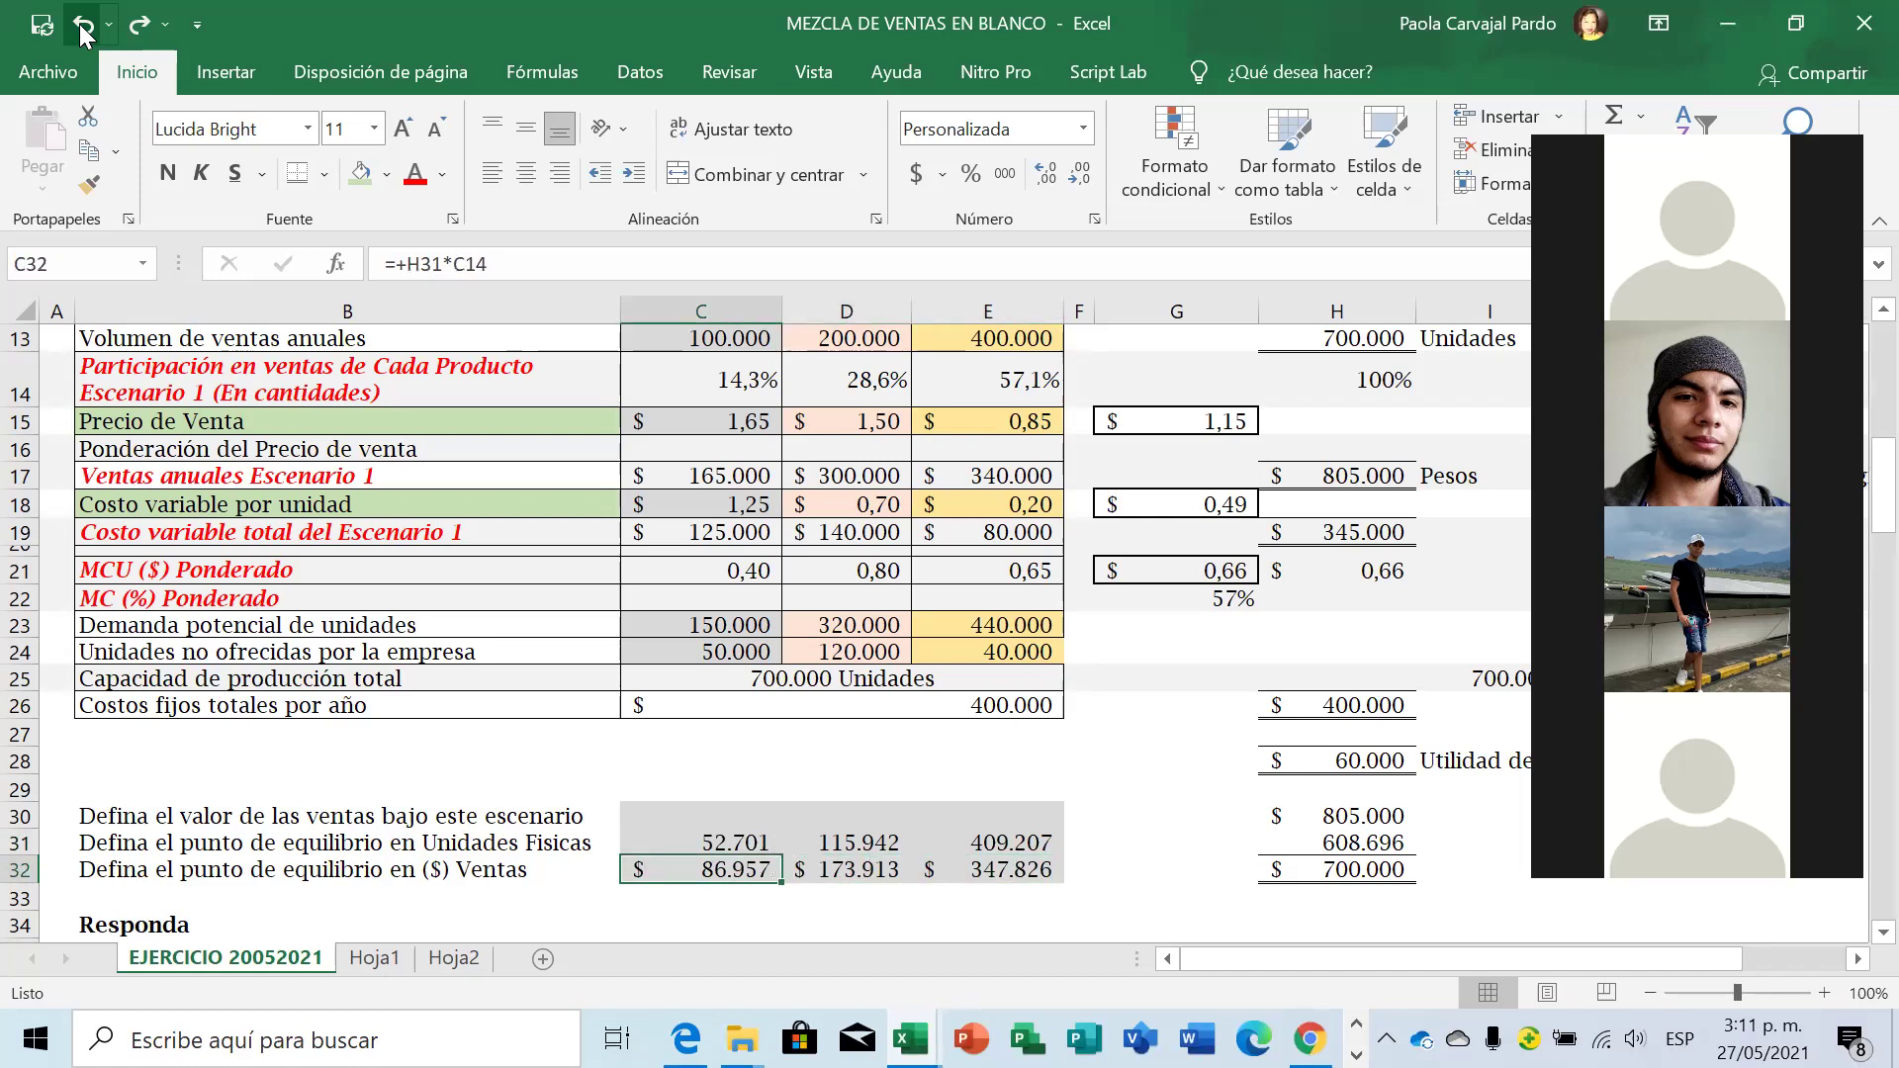
{"action": "left_click", "coordinate": [79, 24]}
{"action": "left_click", "coordinate": [79, 24]}
{"action": "left_click", "coordinate": [79, 24]}
{"action": "left_click", "coordinate": [79, 24]}
{"action": "left_click", "coordinate": [79, 24]}
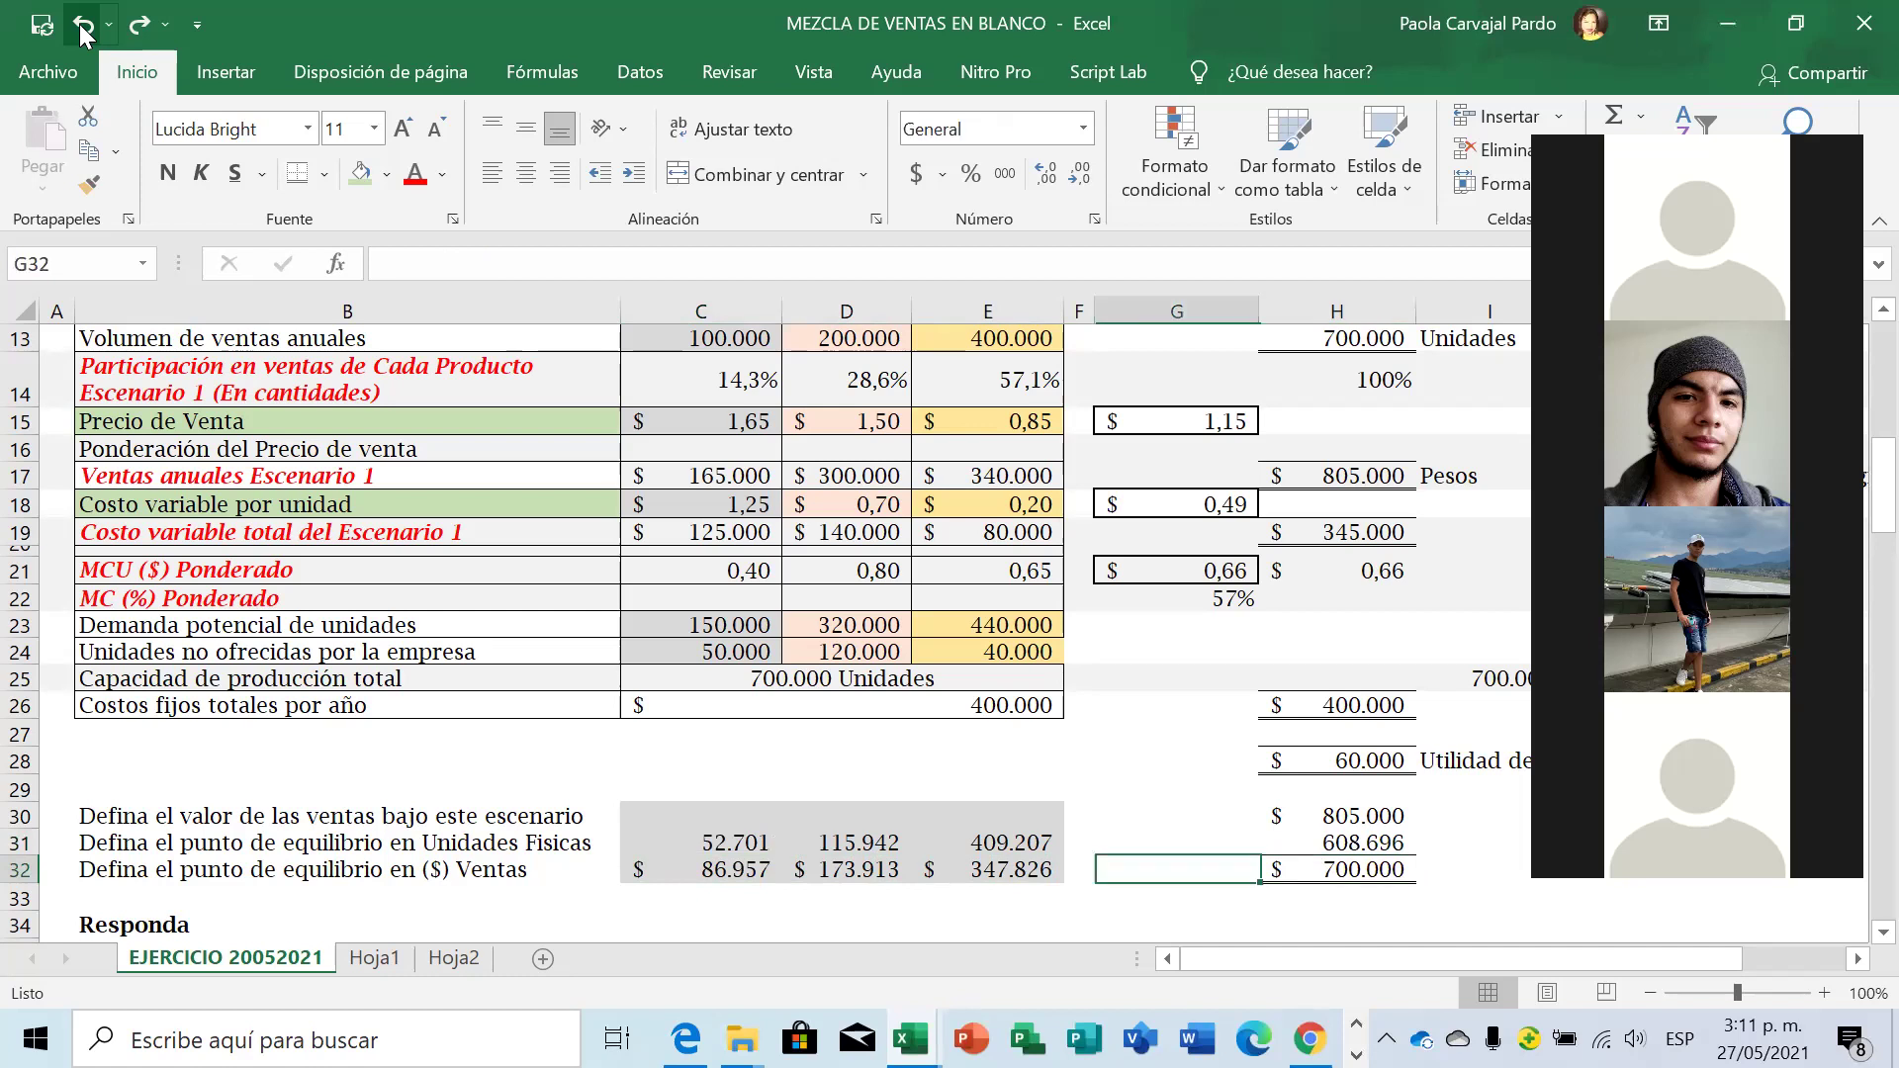
{"action": "left_click", "coordinate": [79, 24]}
{"action": "left_click", "coordinate": [79, 23]}
{"action": "left_click", "coordinate": [79, 23]}
{"action": "left_click", "coordinate": [79, 23]}
{"action": "left_click", "coordinate": [79, 23]}
{"action": "left_click", "coordinate": [79, 24]}
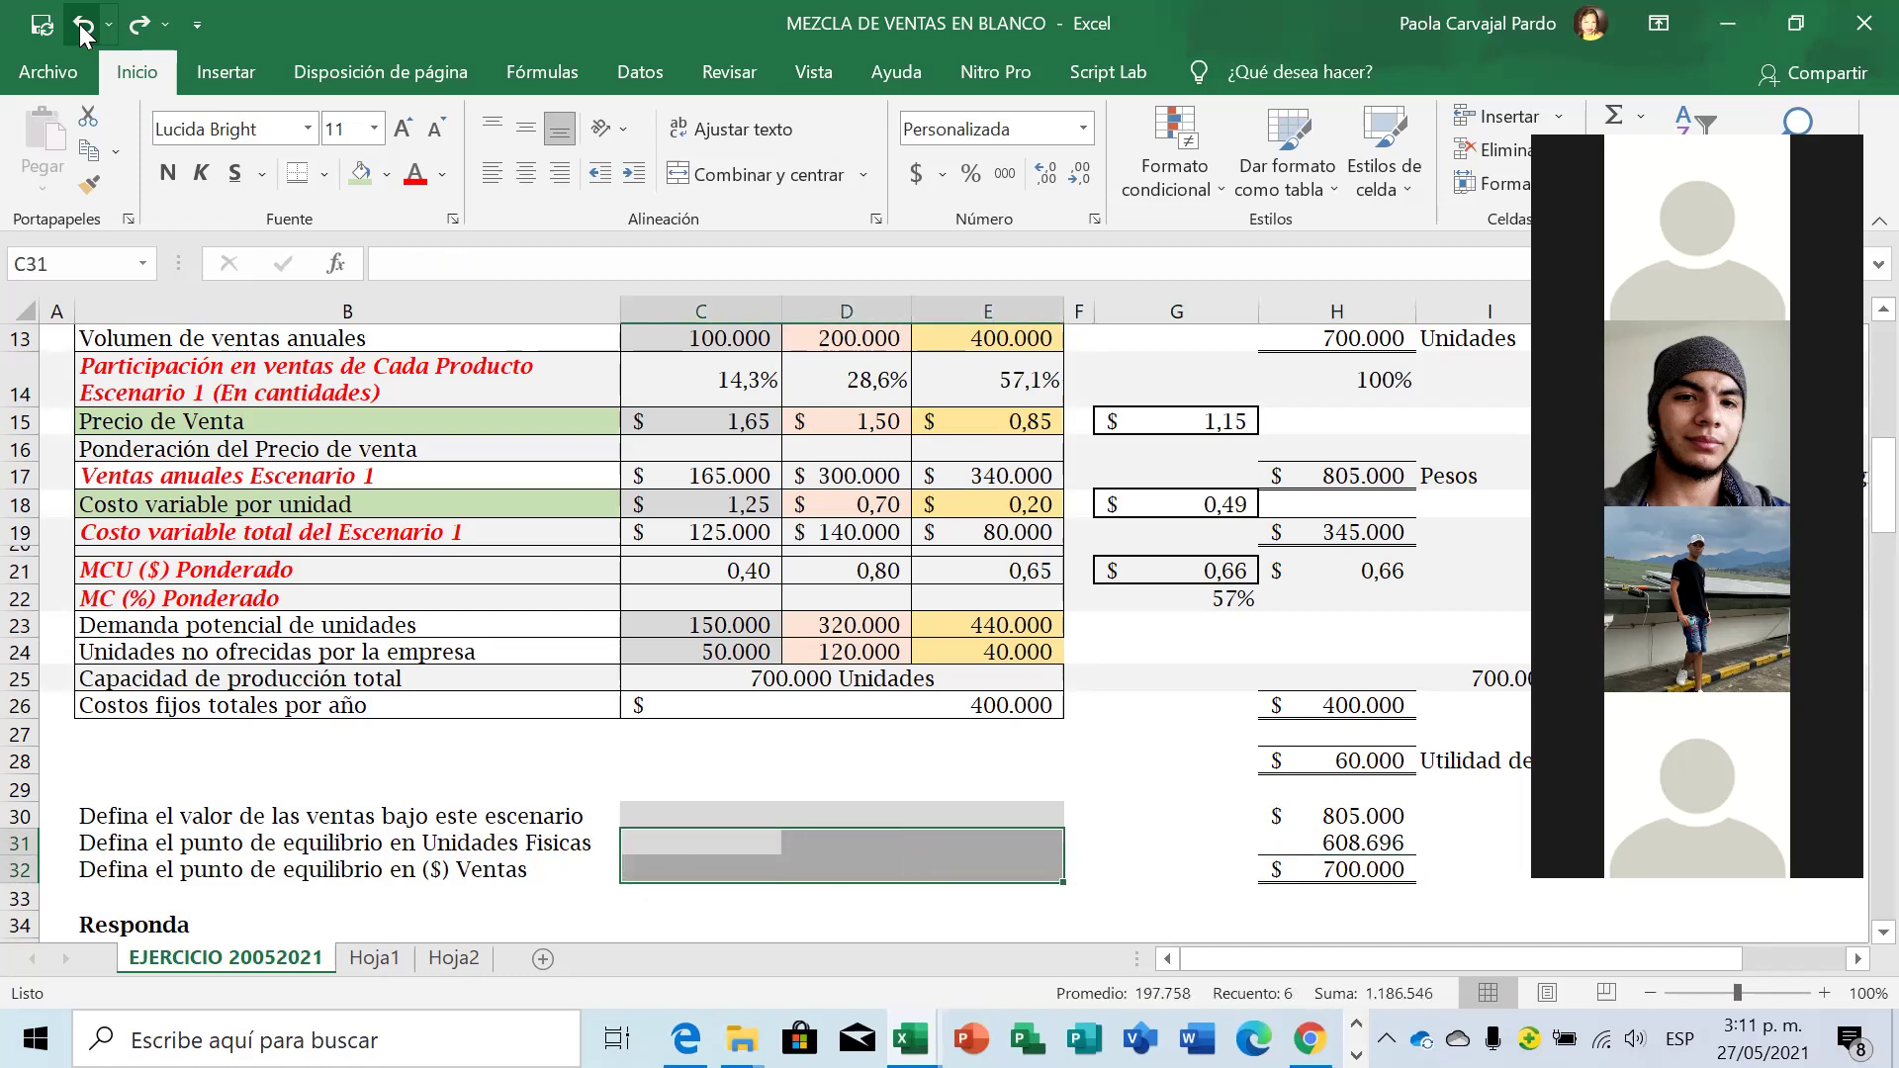
{"action": "left_click", "coordinate": [79, 24]}
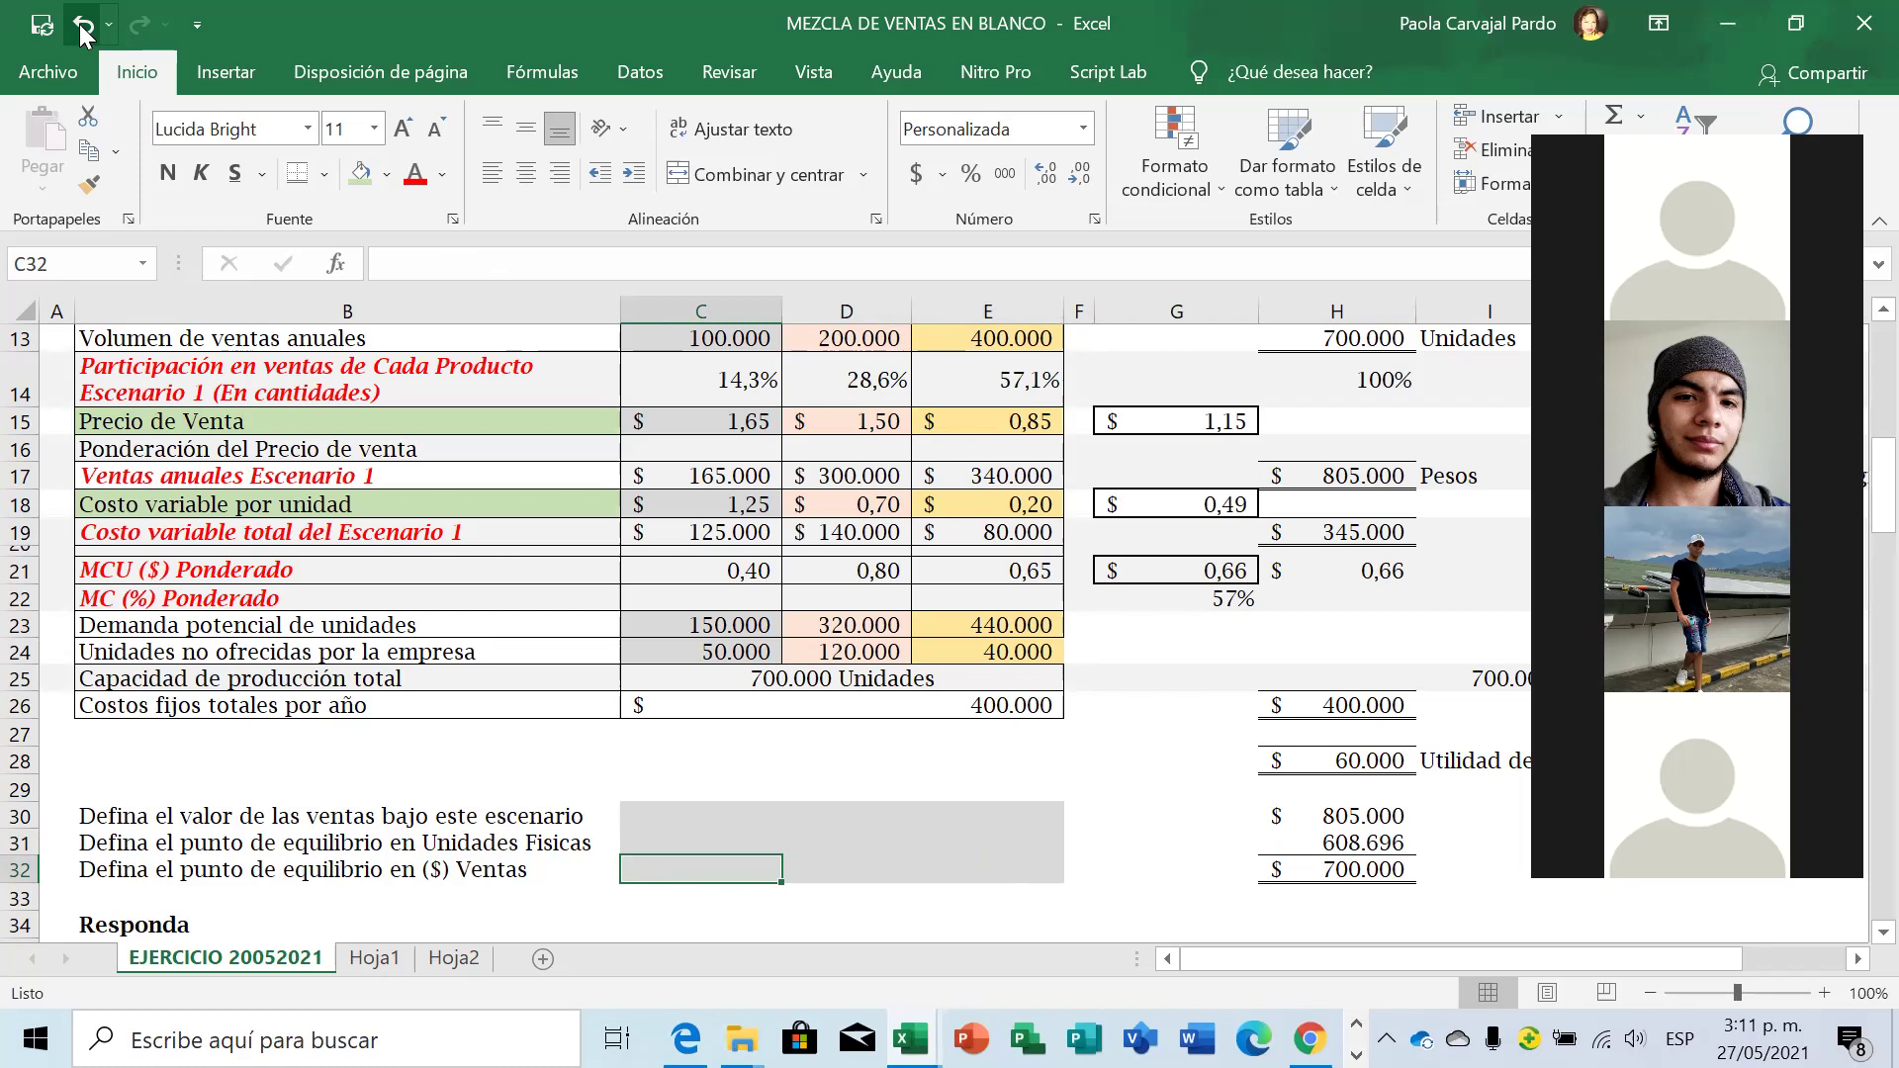
Enter =+H32*C14 in C32 for Velcro's break-even sales.
{"action": "type", "text": "+"}
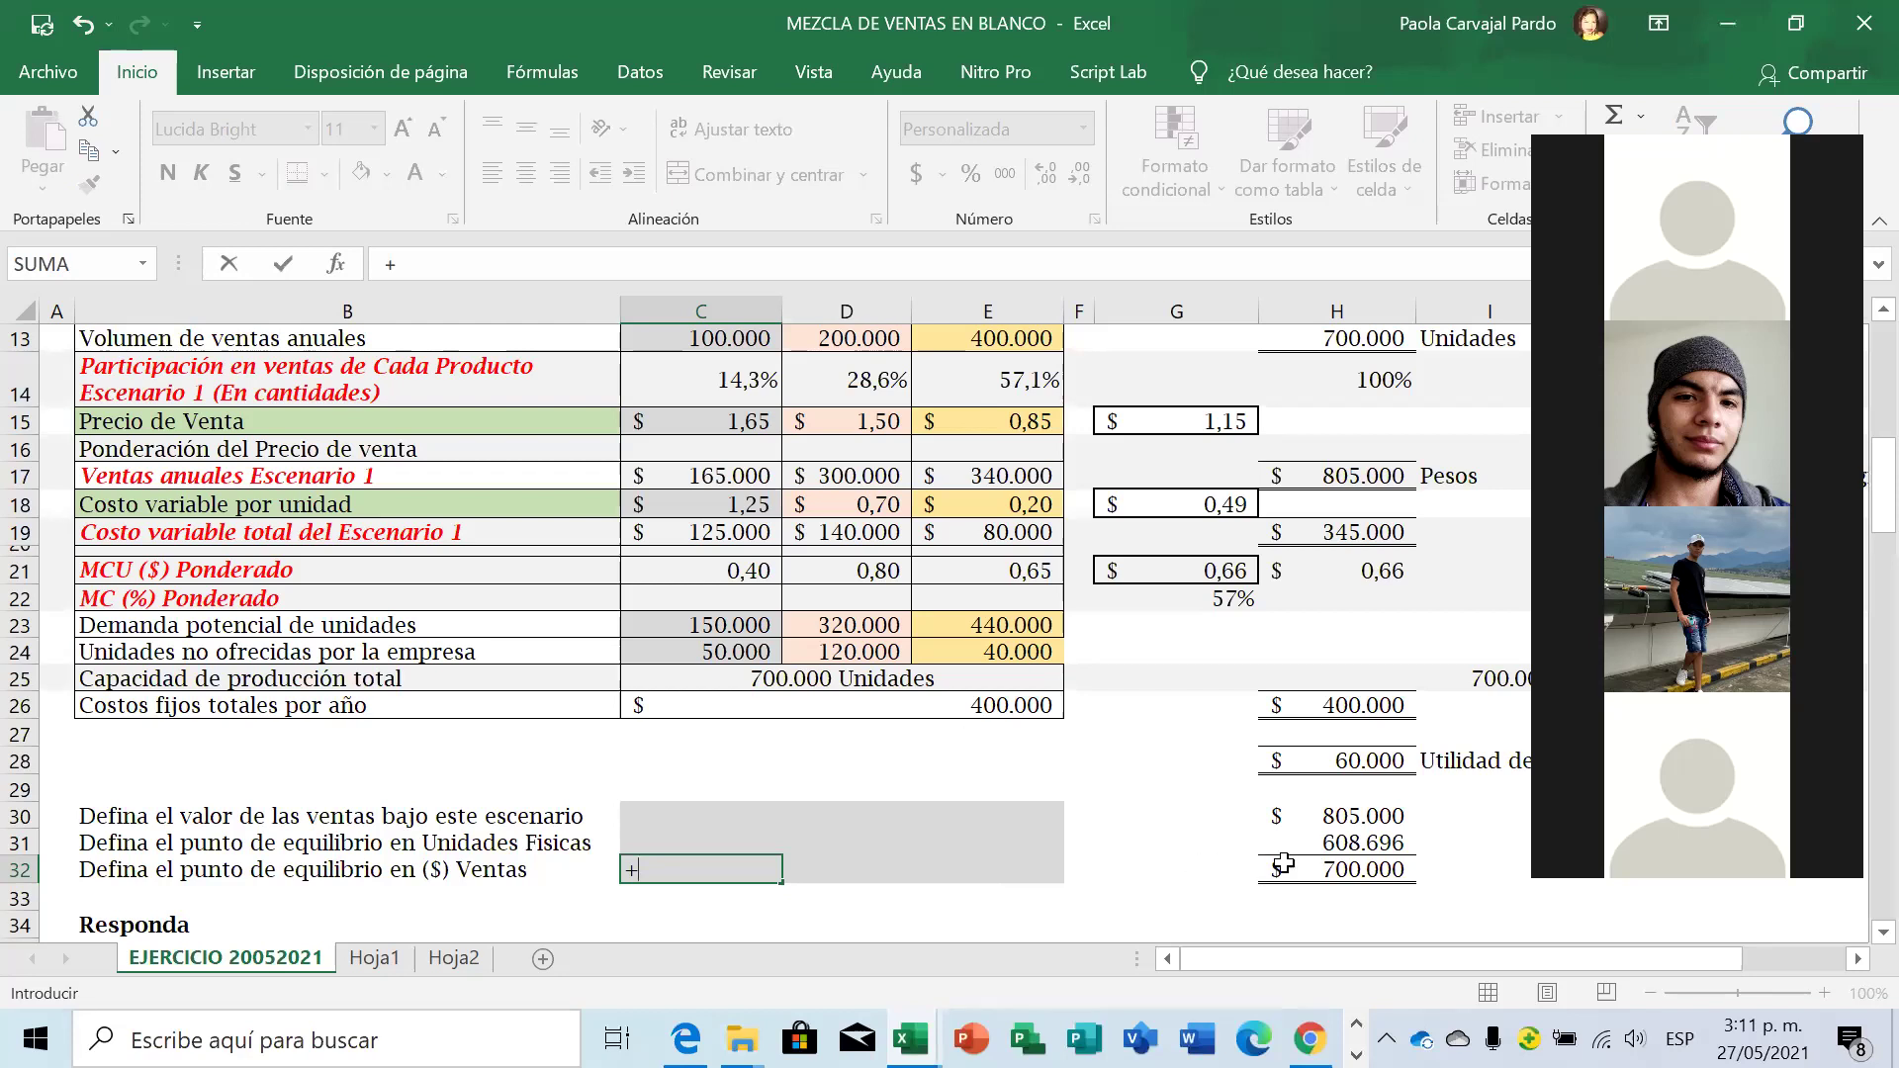
{"action": "left_click", "coordinate": [1324, 869]}
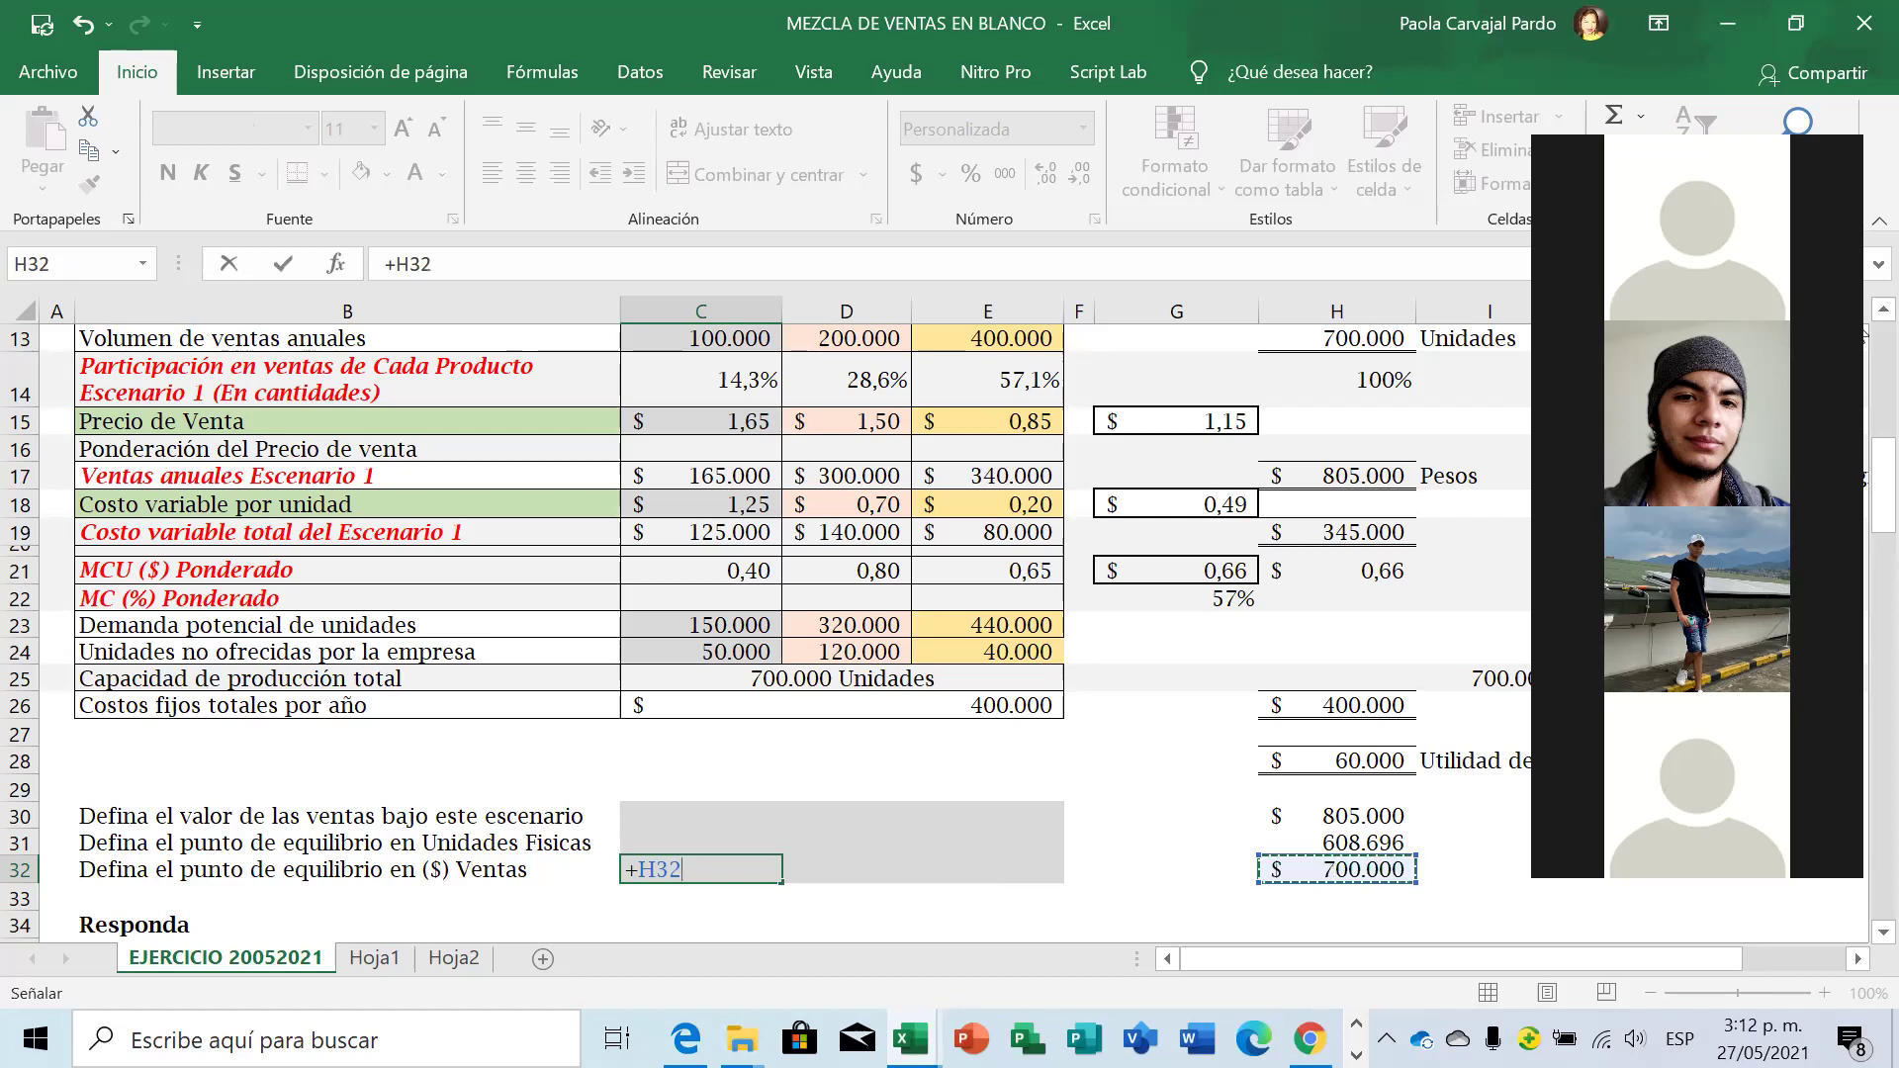
{"action": "scroll", "coordinate": [948, 630], "scroll_direction": "up", "scroll_amount": 1}
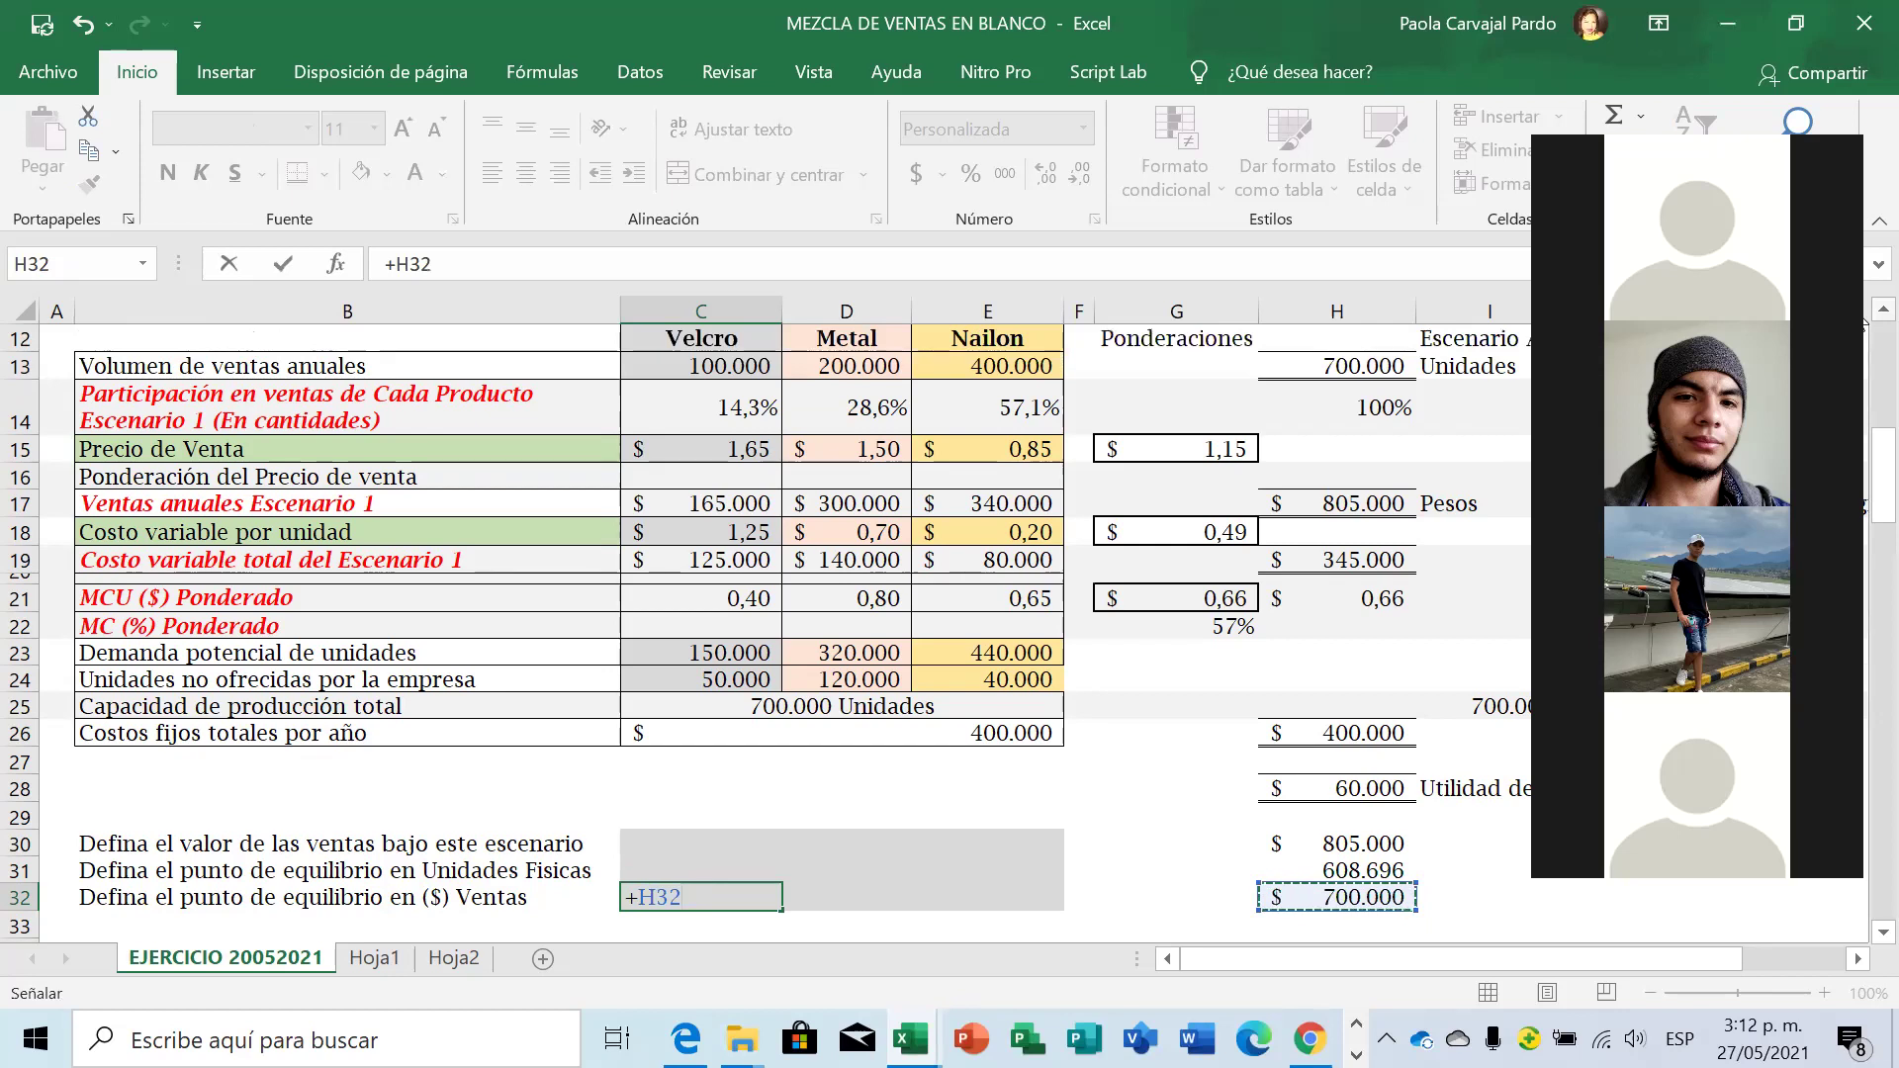
{"action": "type", "text": "*"}
{"action": "left_click", "coordinate": [767, 398]}
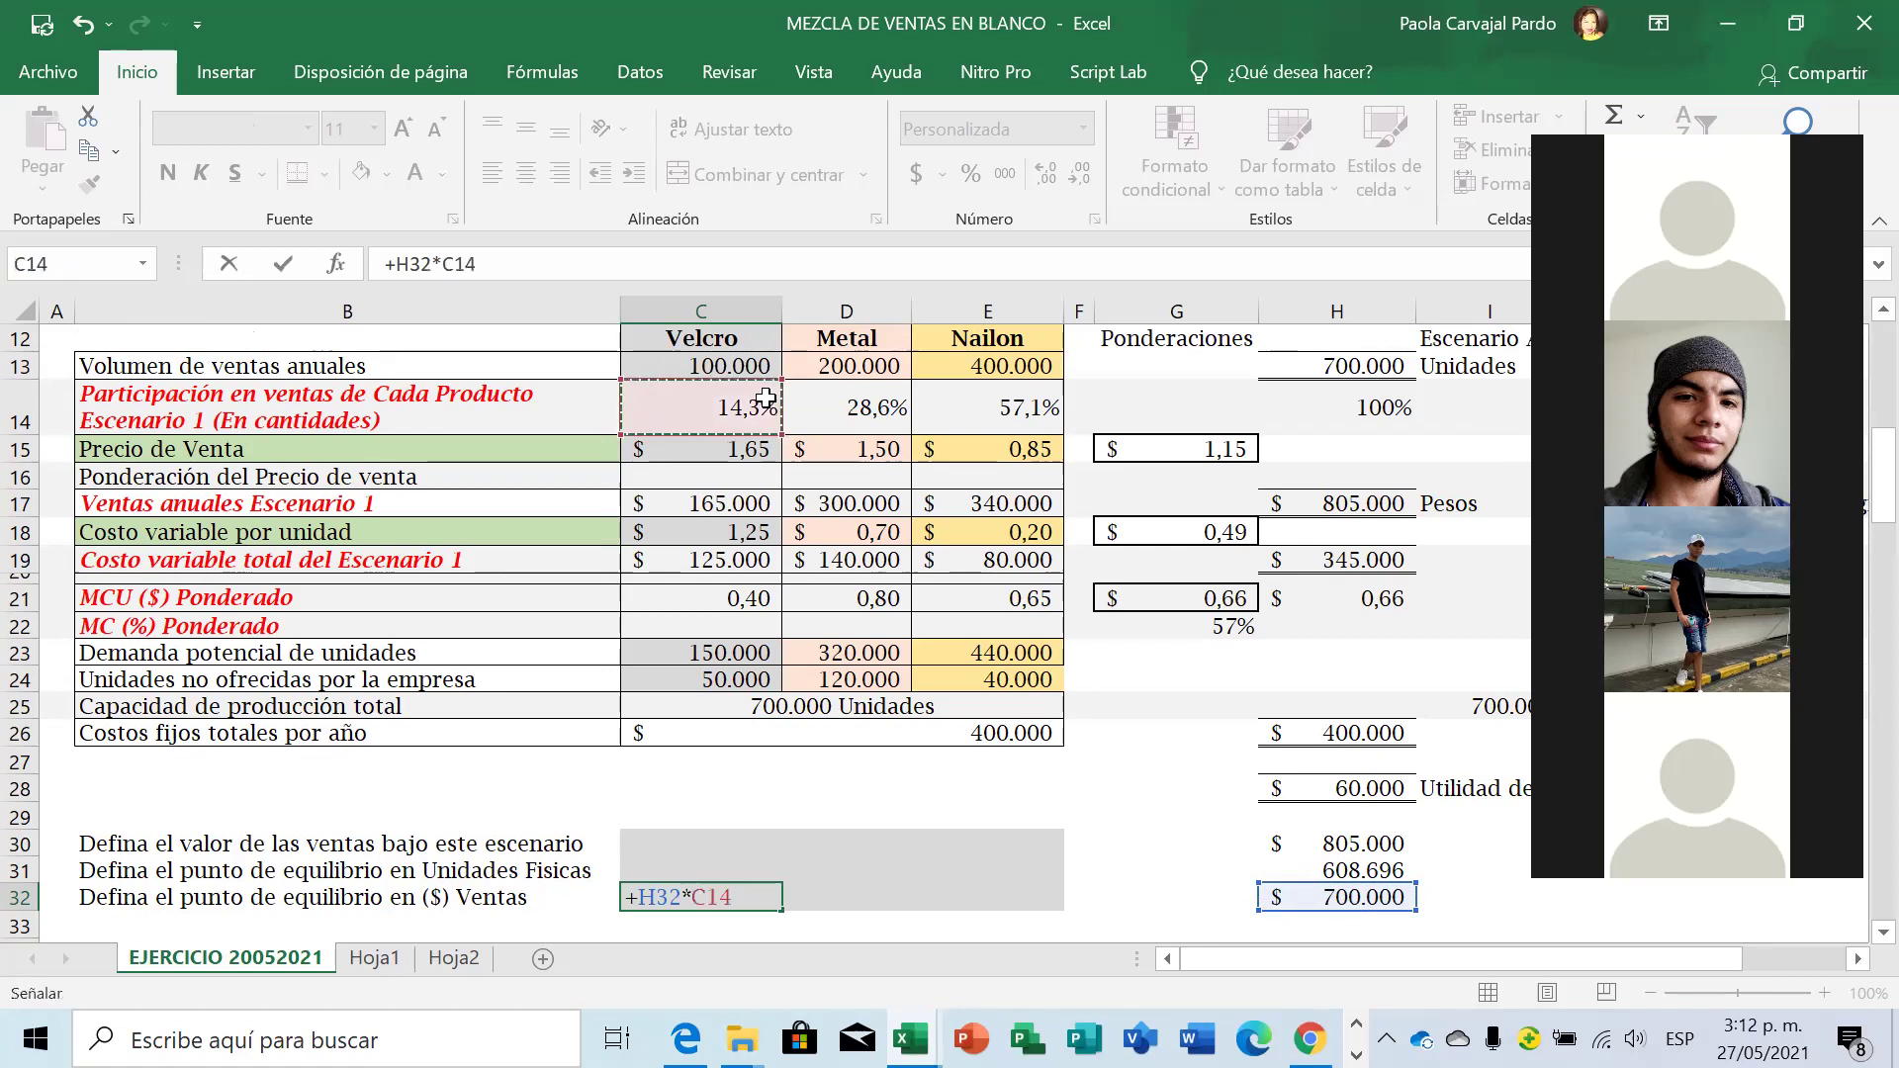
{"action": "key", "text": "Return"}
Copy the Velcro break-even sales formula into D32:E32 for Metal and Nailon.
{"action": "key", "text": "Up"}
{"action": "key", "text": "ctrl+c"}
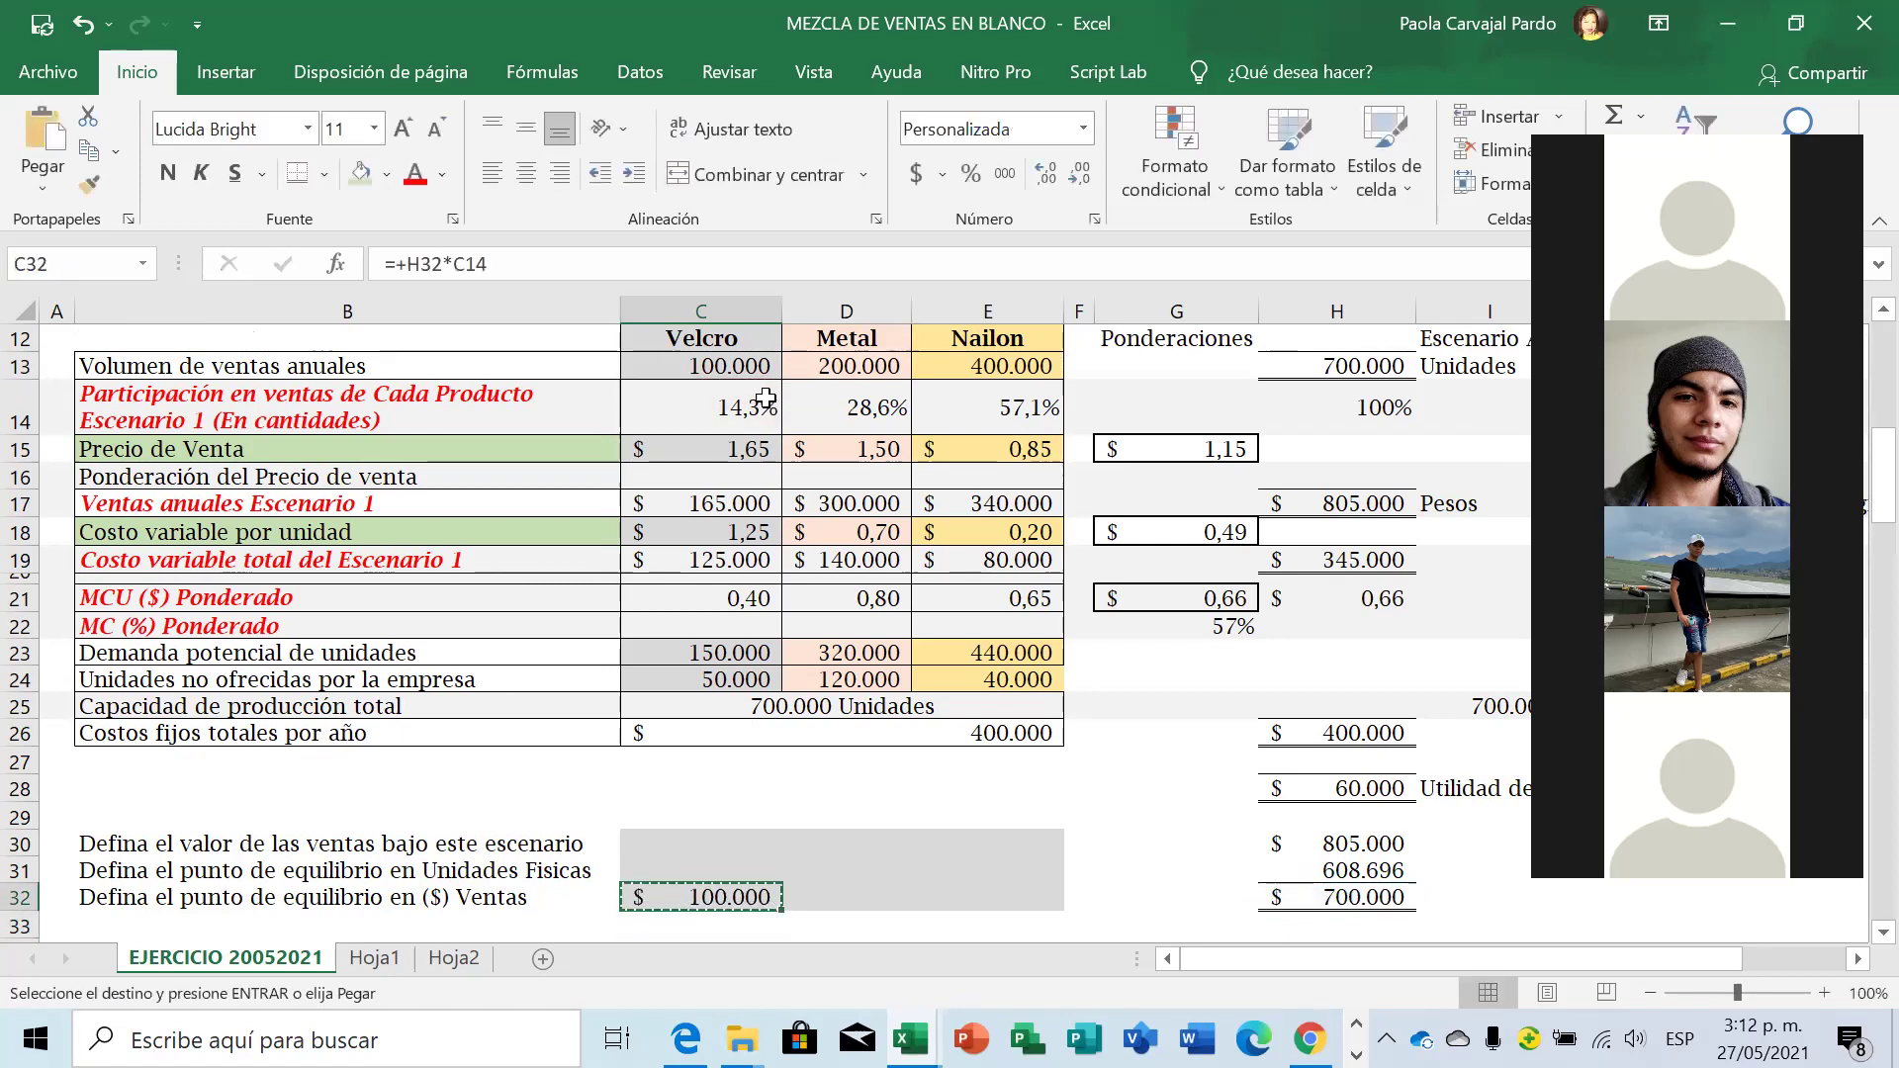
{"action": "key", "text": "Right"}
{"action": "key", "text": "shift+Right"}
{"action": "key", "text": "ctrl+v"}
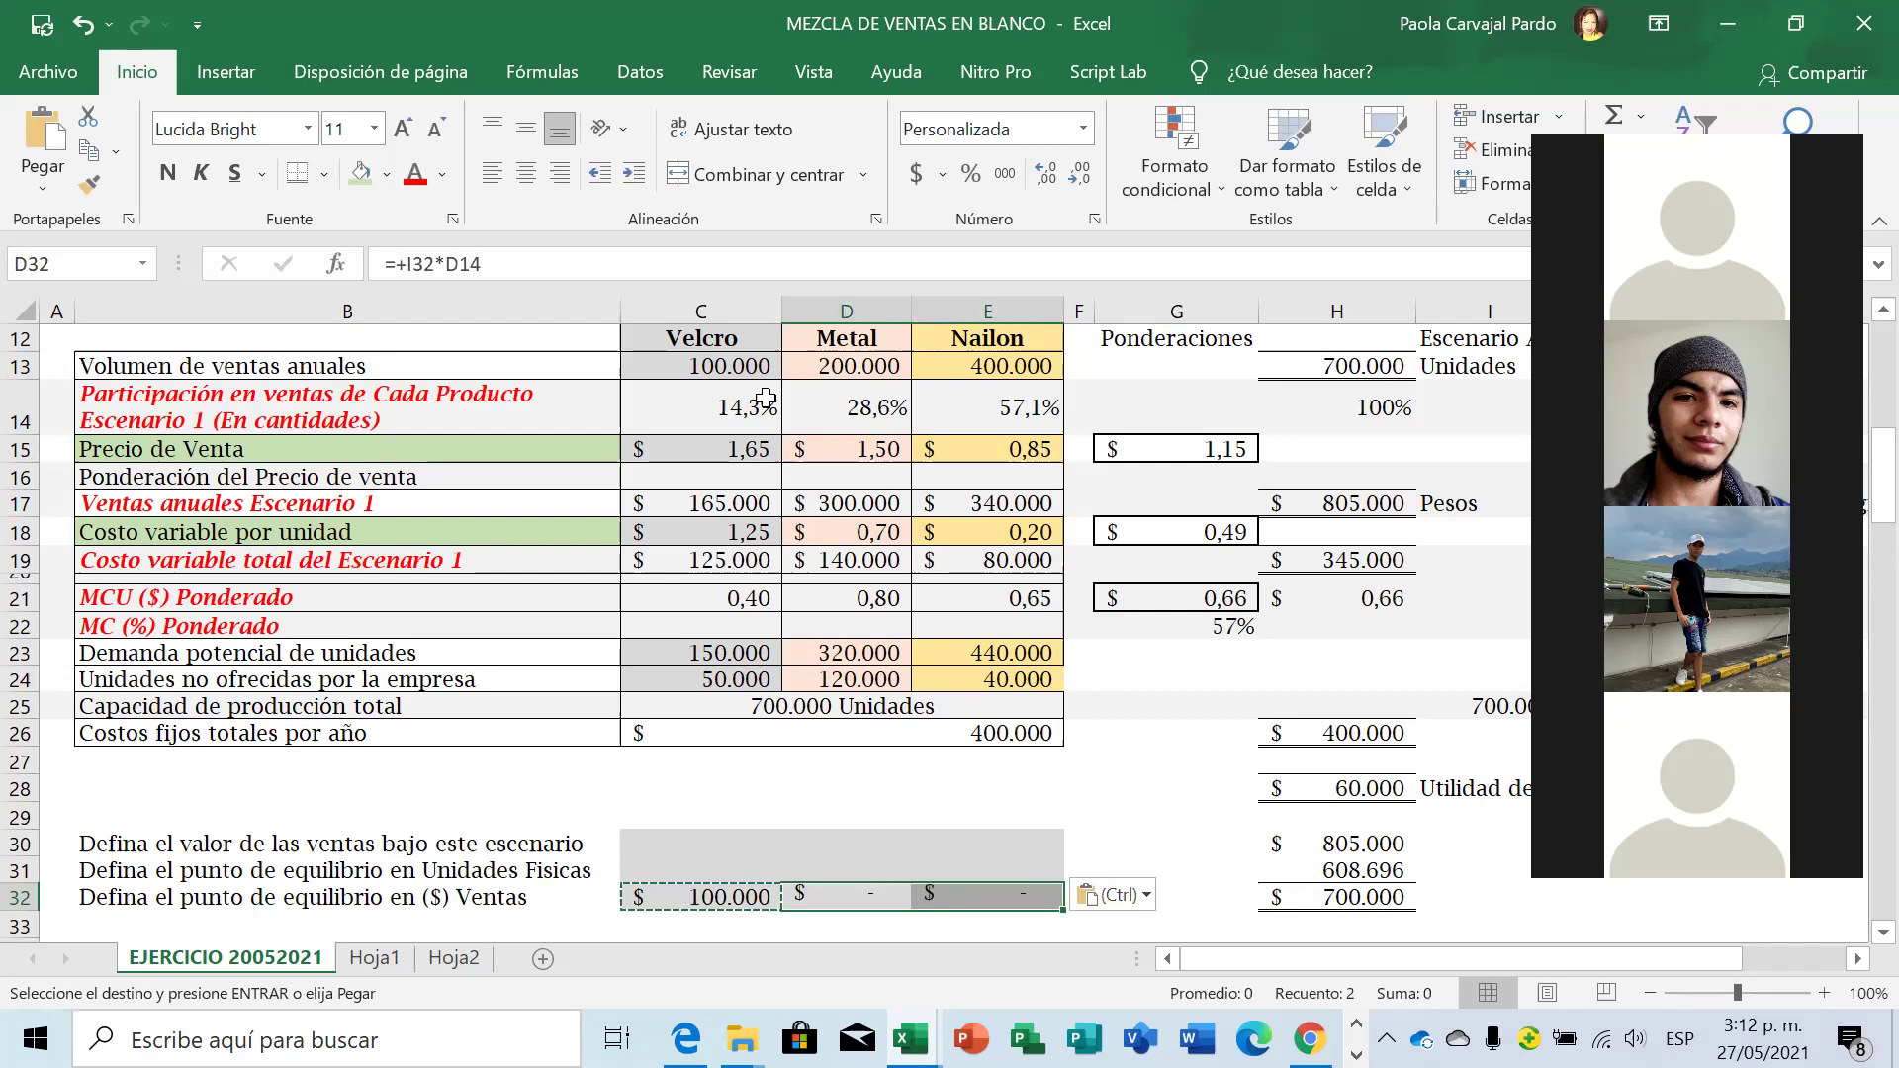
{"action": "key", "text": "Left"}
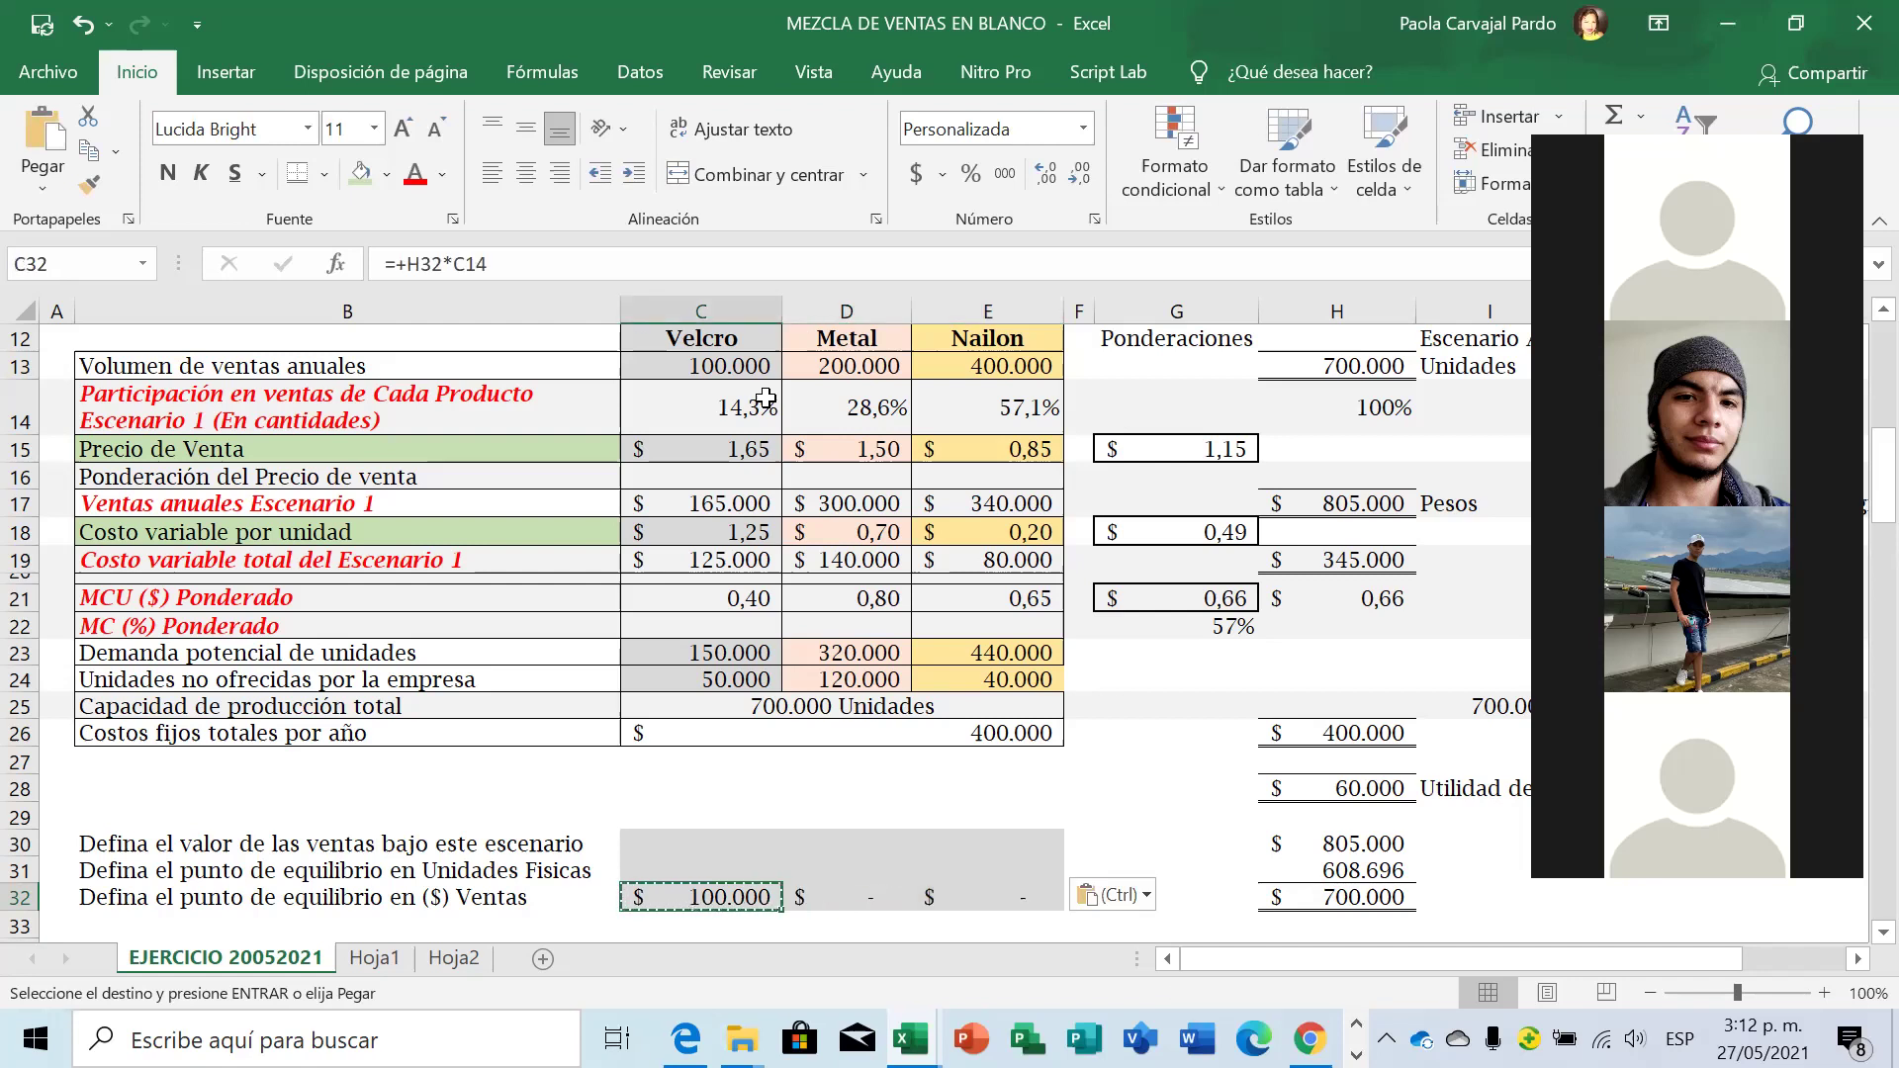
Lock the C14 reference in C32 with F4 and recopy the formula to D32:E32.
{"action": "left_click", "coordinate": [511, 265]}
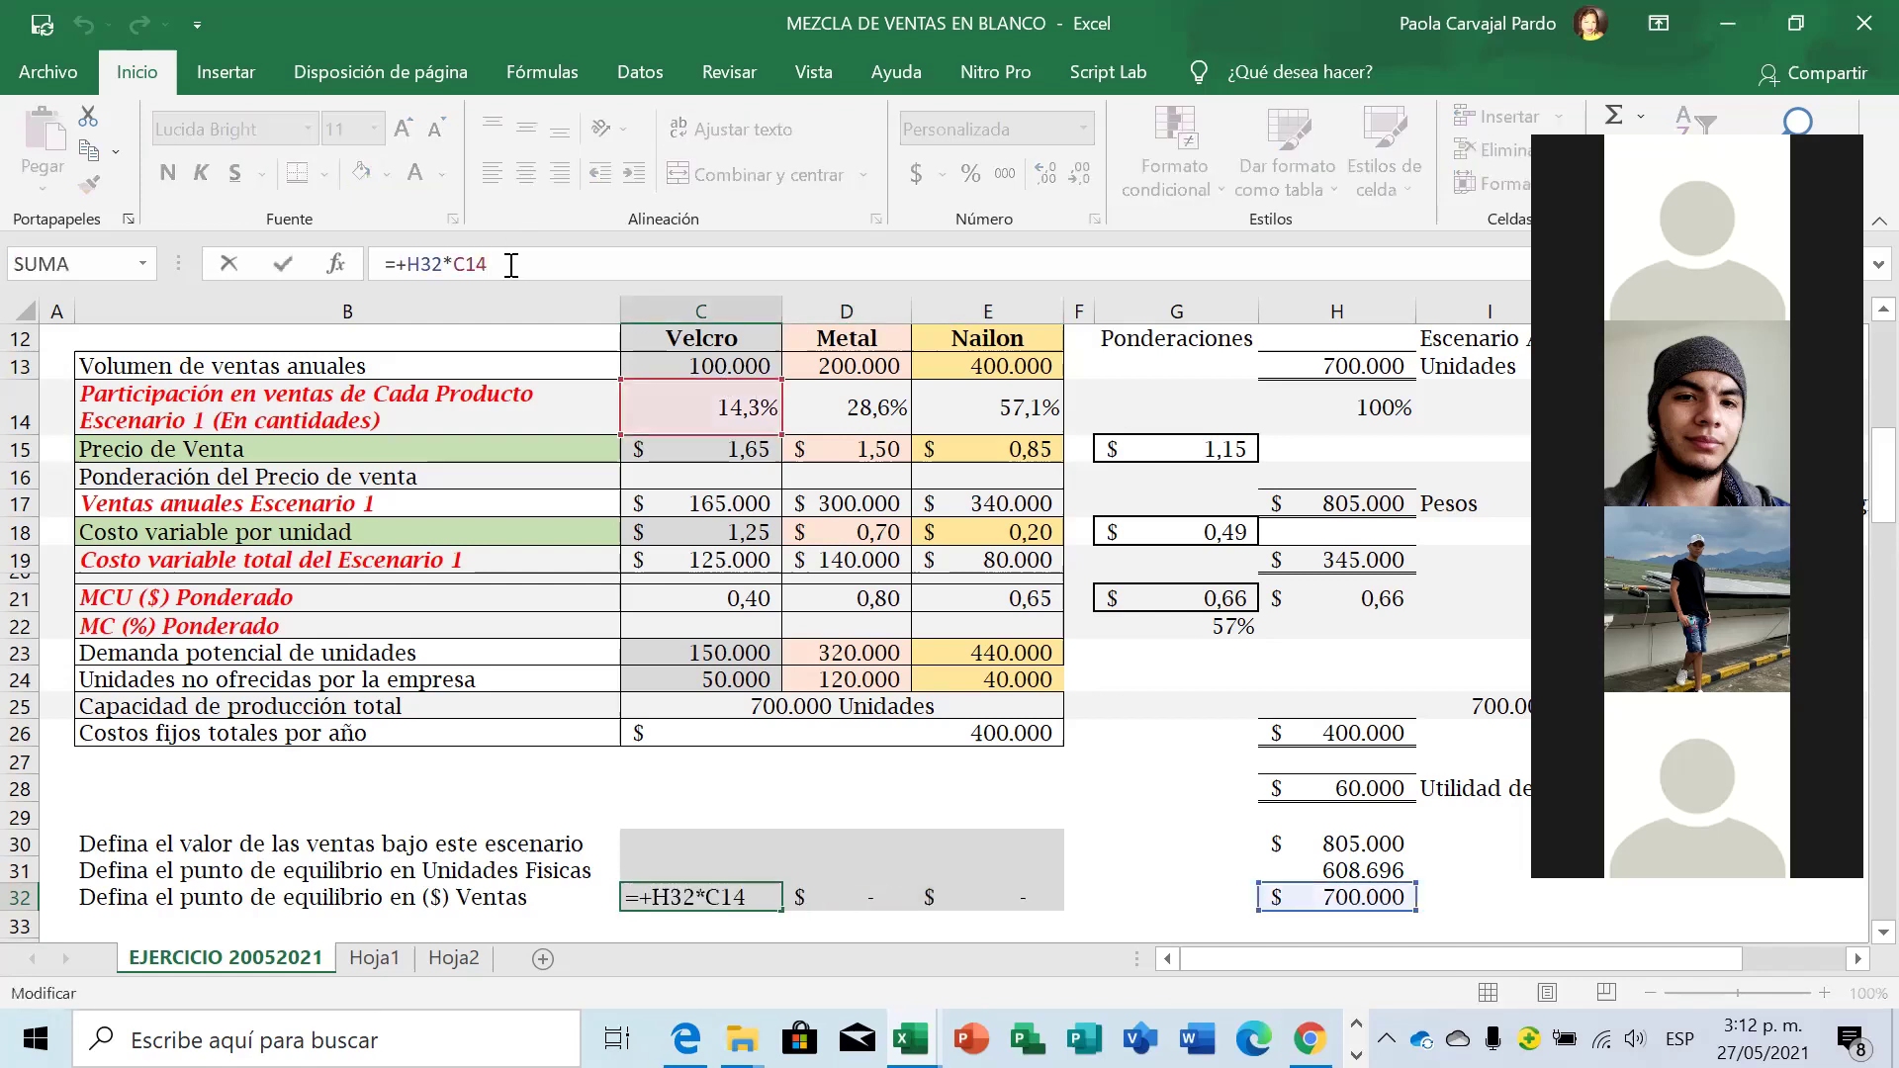
{"action": "key", "text": "F4"}
{"action": "key", "text": "Return"}
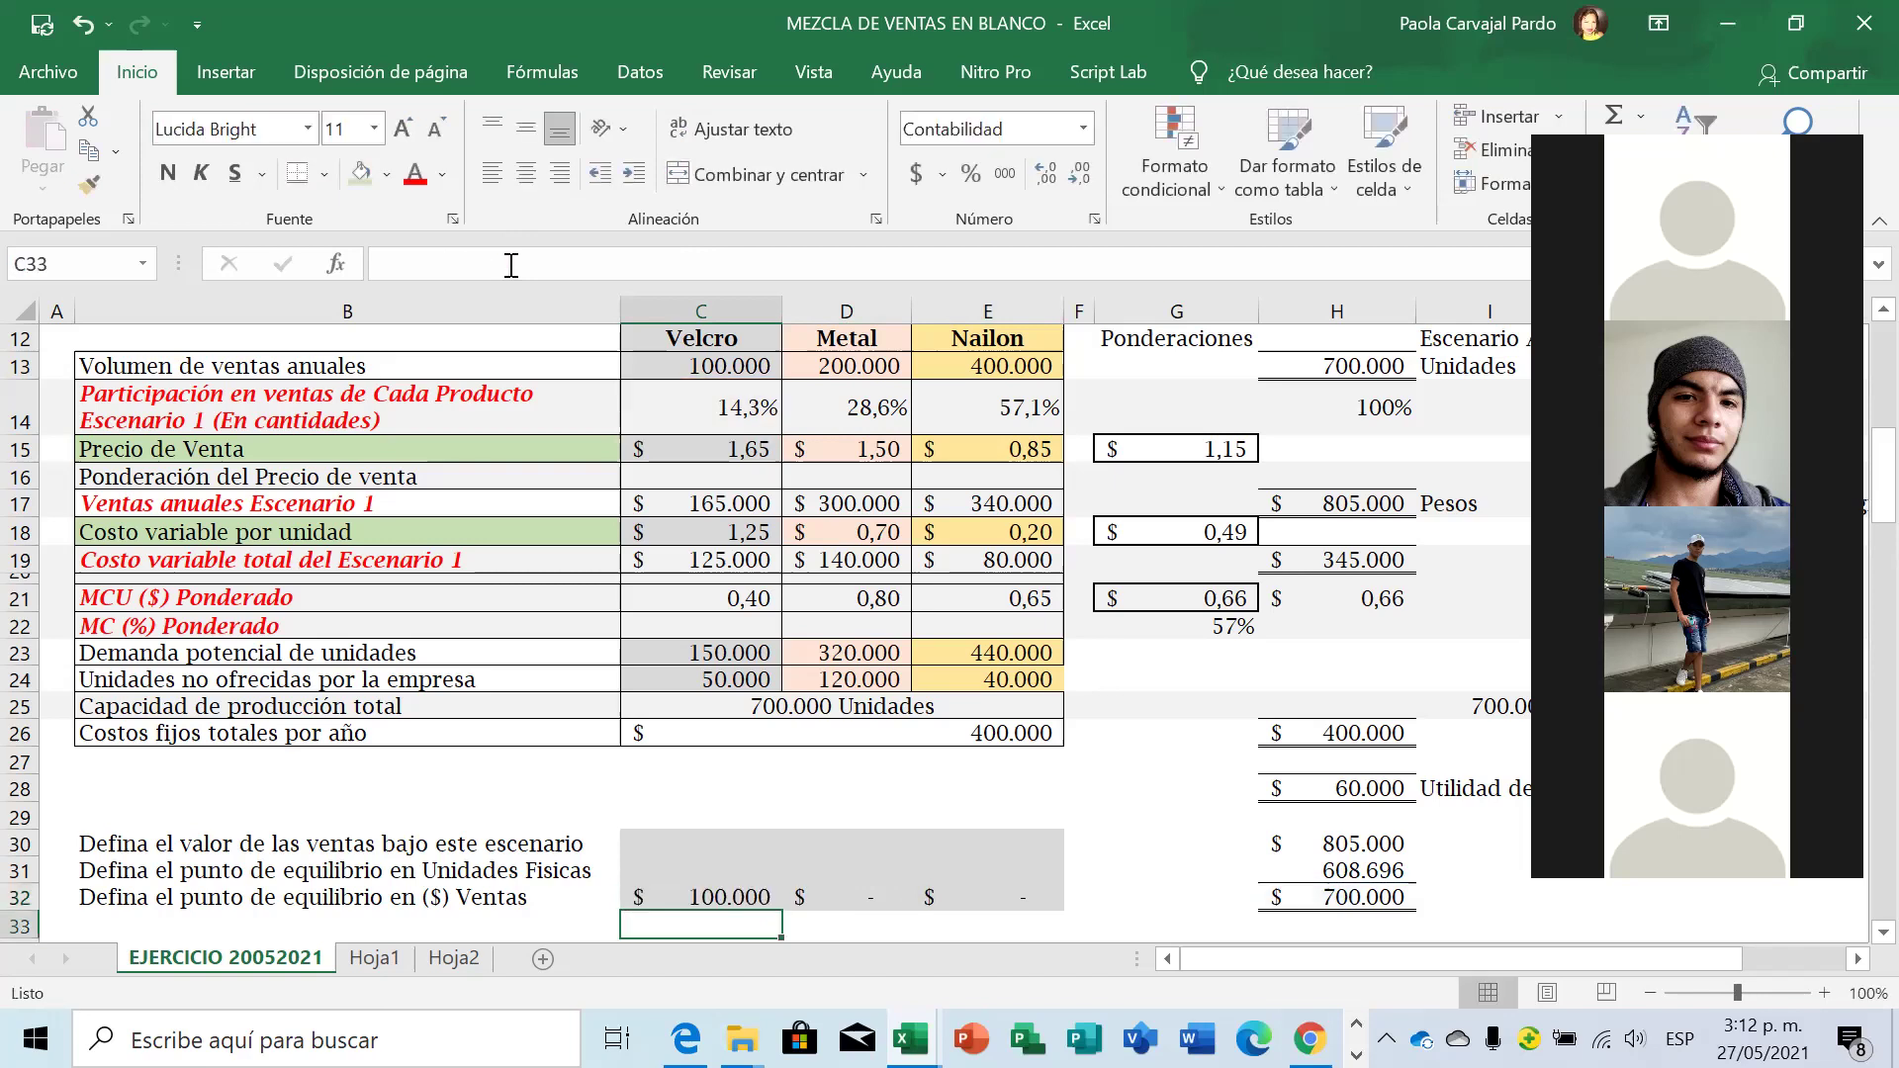
{"action": "key", "text": "Up"}
{"action": "key", "text": "ctrl+c"}
{"action": "key", "text": "Right"}
{"action": "key", "text": "Right"}
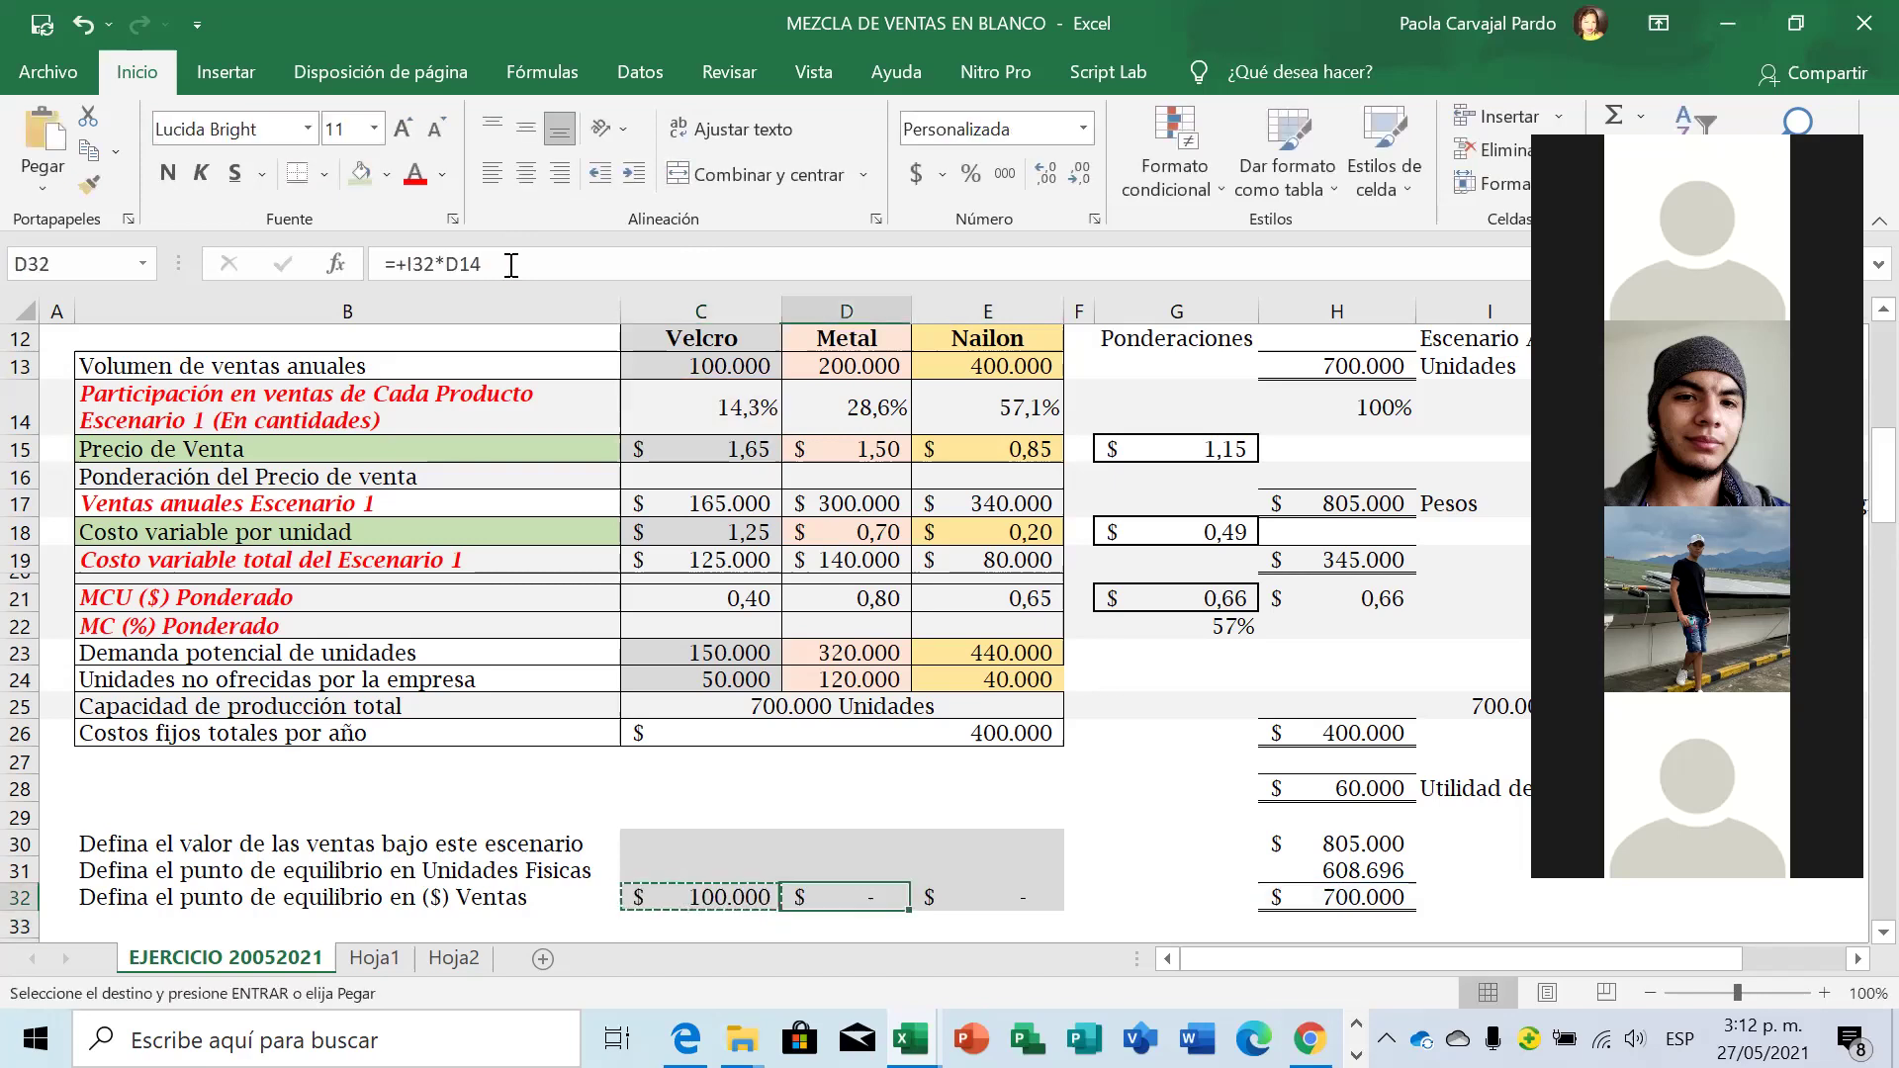
{"action": "key", "text": "Left"}
{"action": "key", "text": "shift+Right"}
{"action": "key", "text": "ctrl+v"}
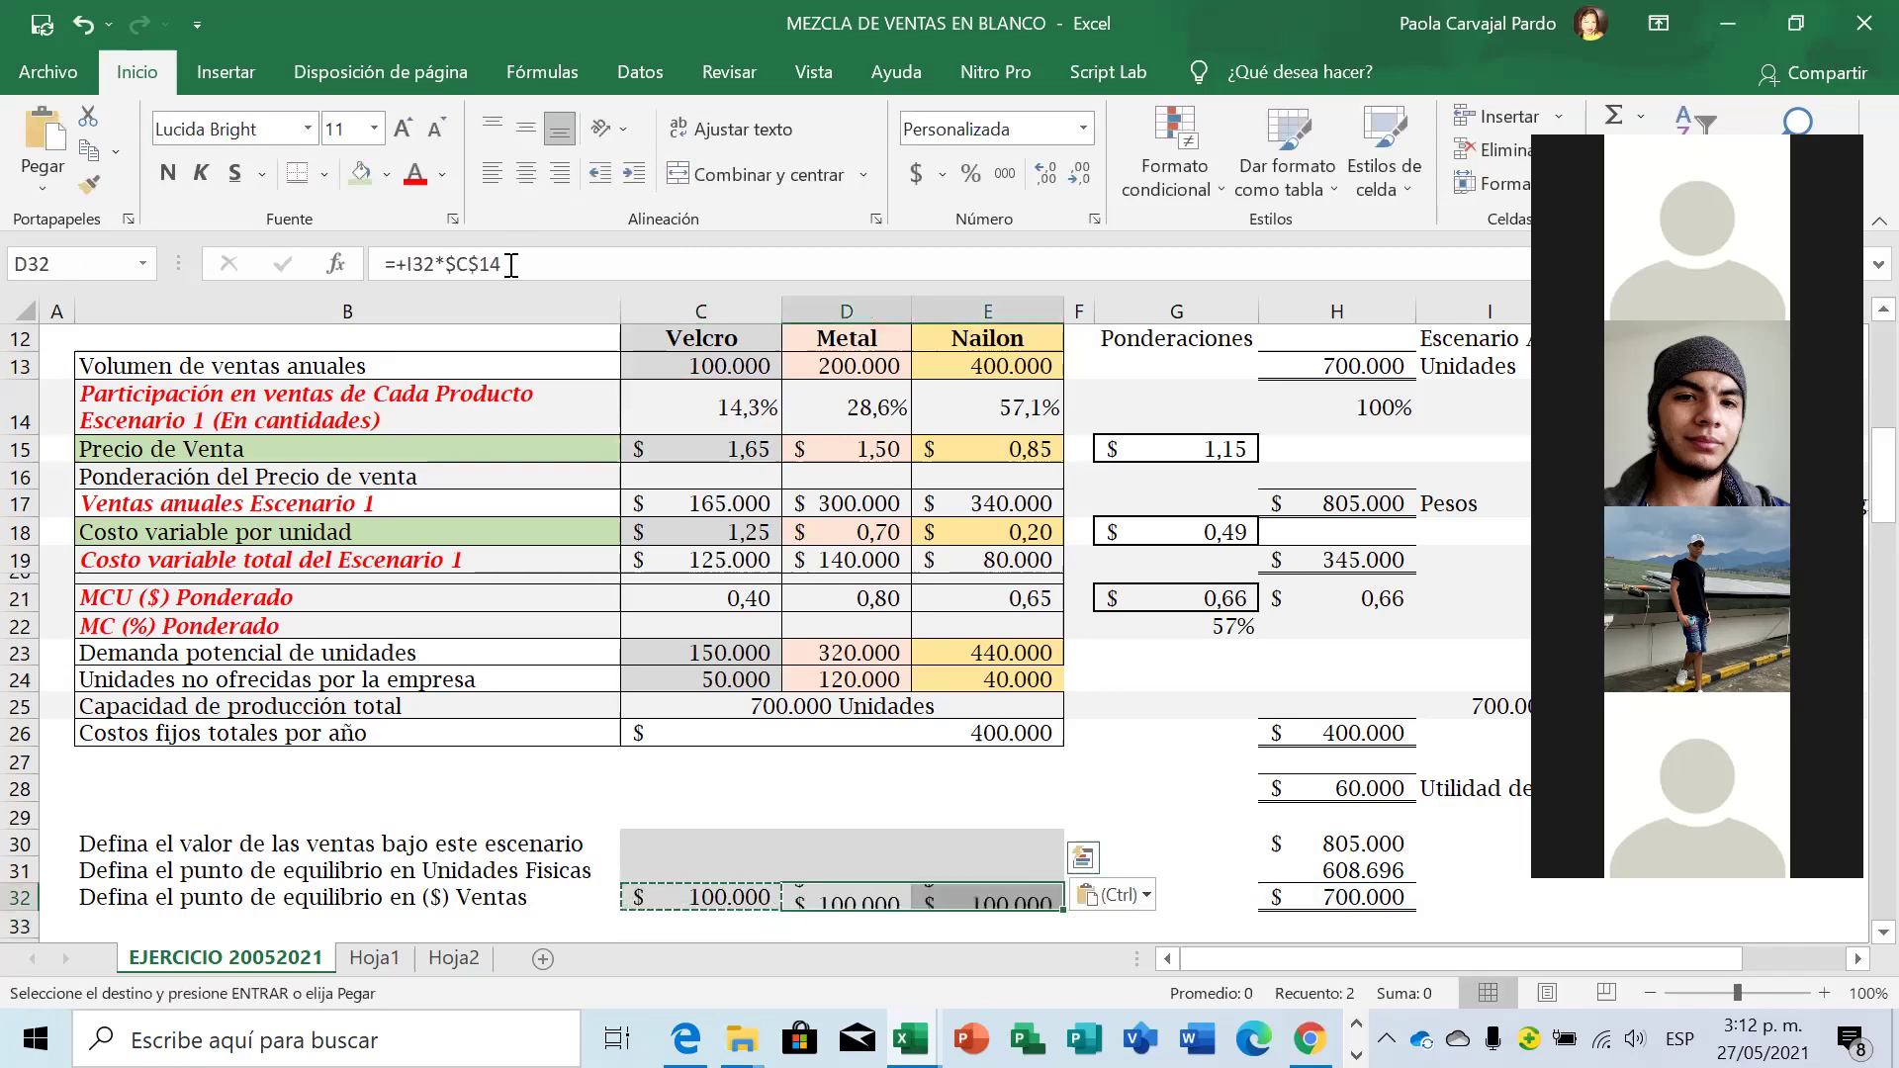
{"action": "key", "text": "Left"}
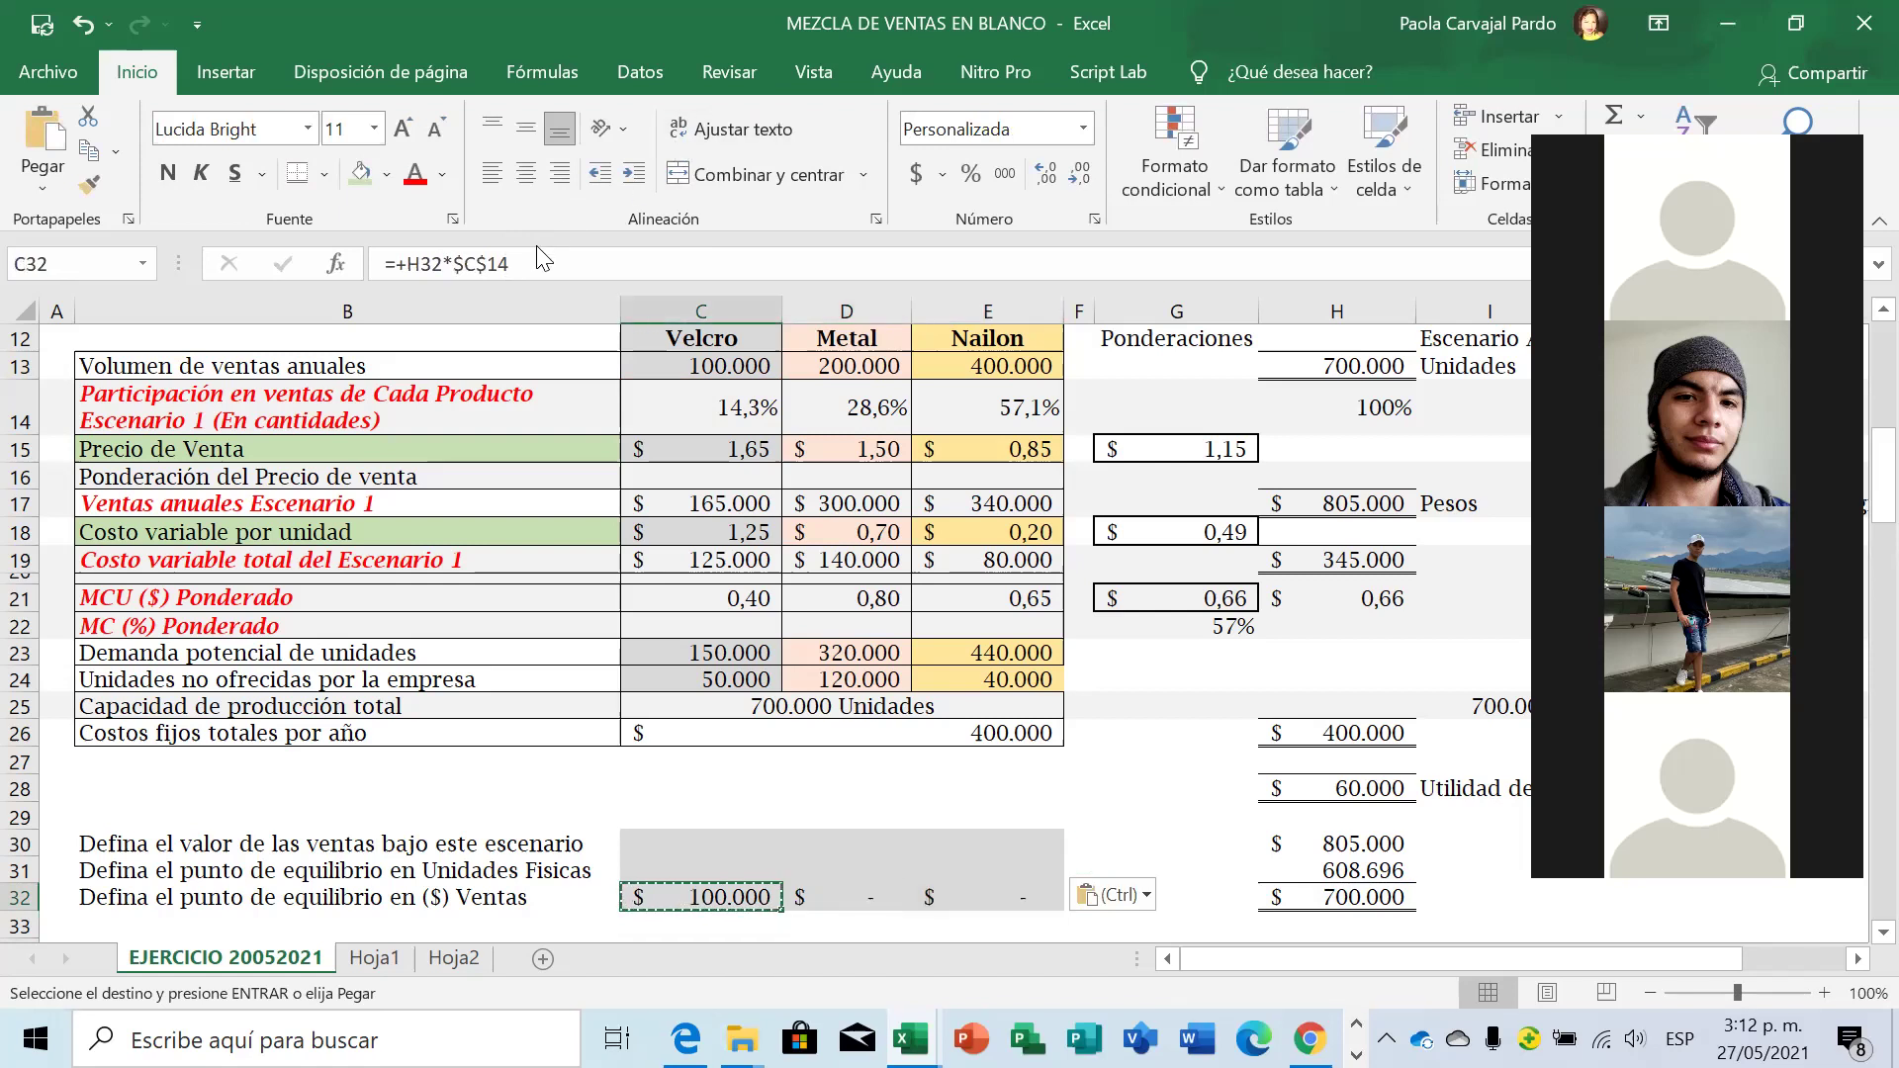
Change C32 to =+$H$32*C14 and fill D32:E32, giving $100.000, $200.000 and $400.000.
{"action": "left_click", "coordinate": [538, 257]}
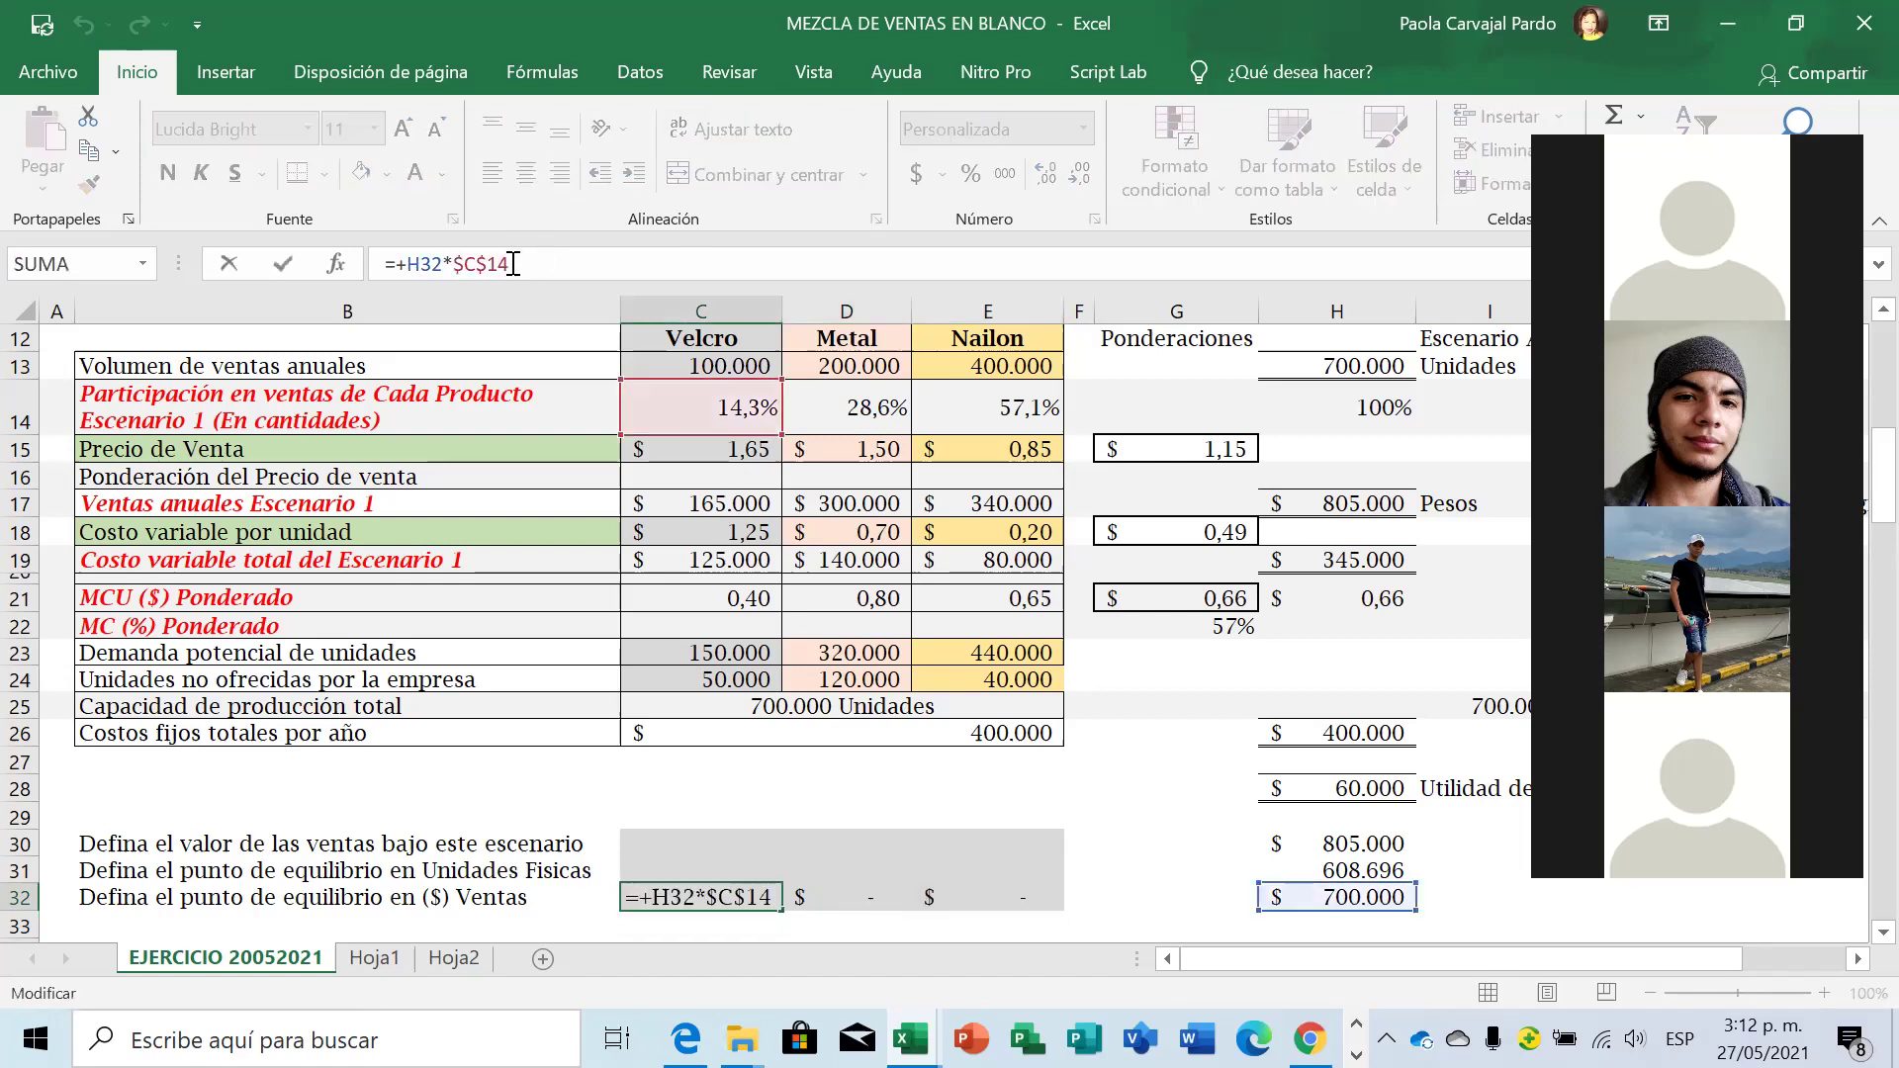
{"action": "left_click", "coordinate": [489, 265]}
{"action": "key", "text": "BackSpace"}
{"action": "key", "text": "BackSpace"}
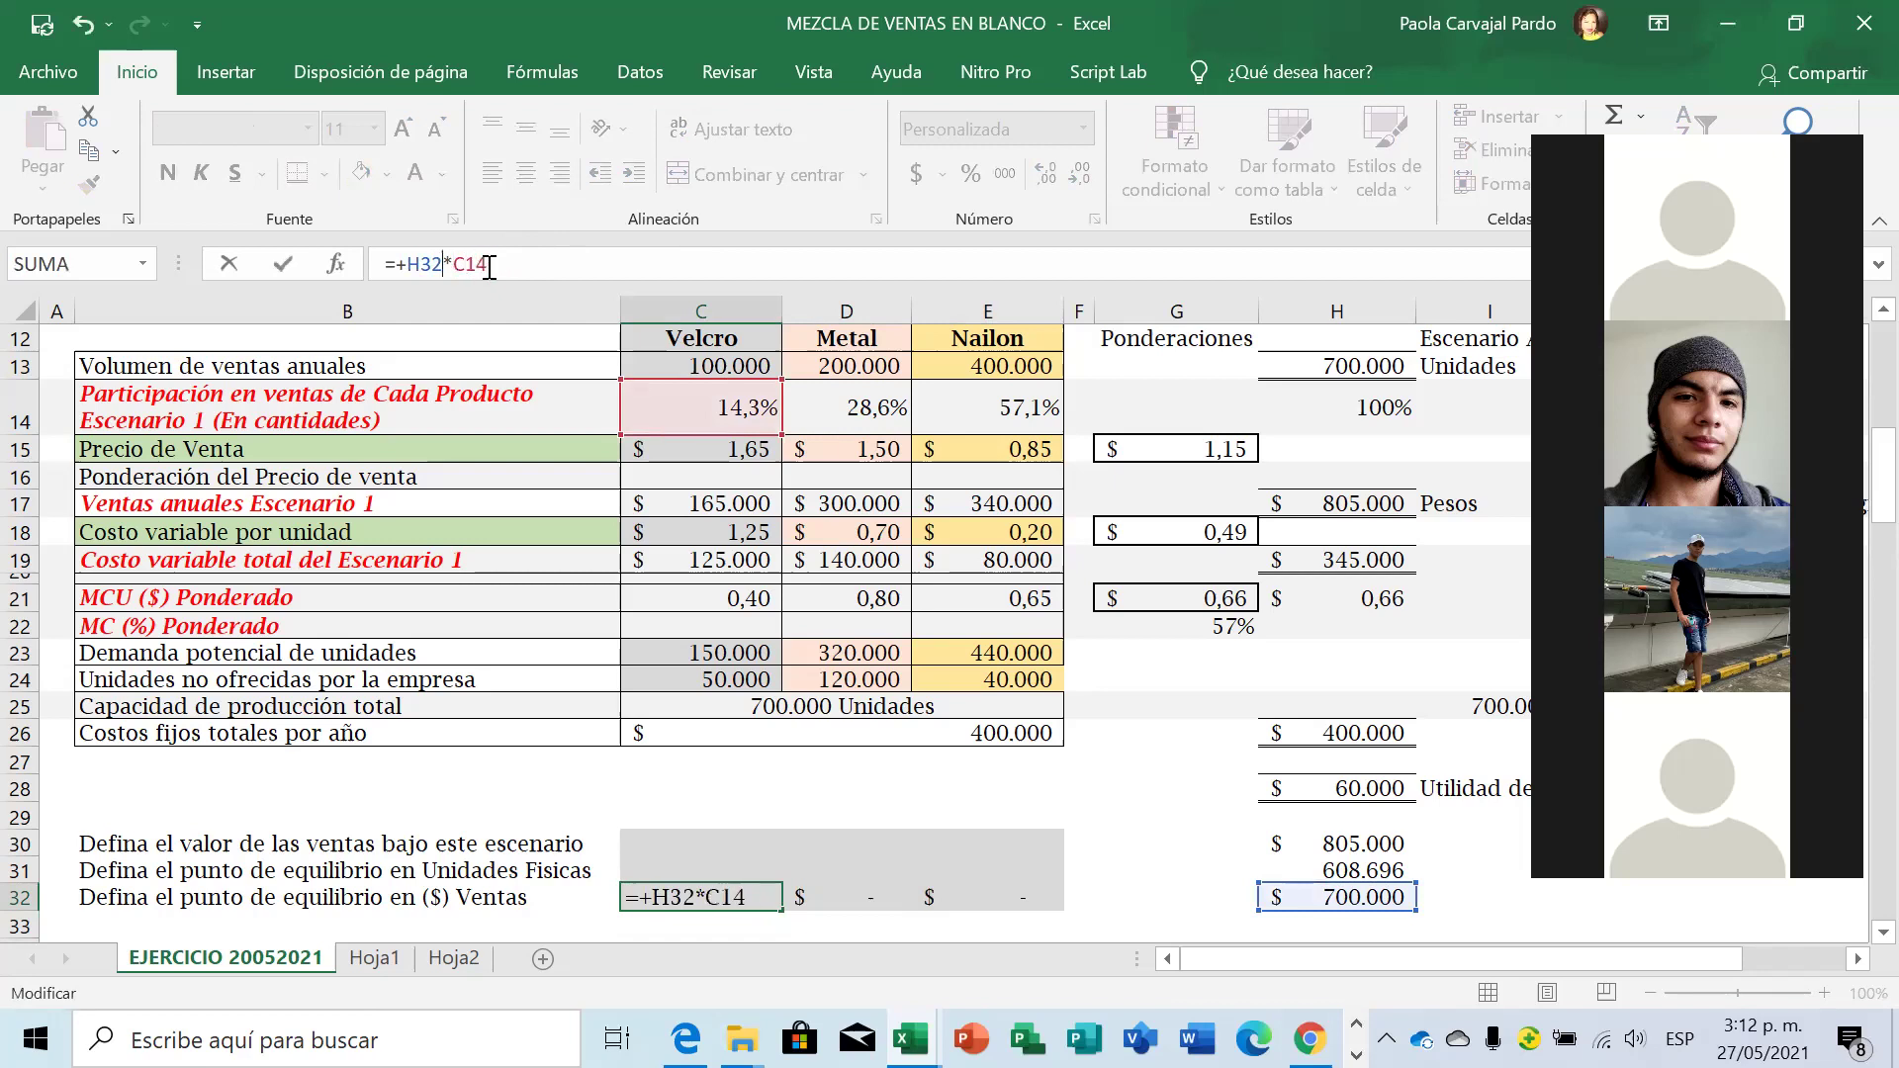
{"action": "key", "text": "F4"}
{"action": "key", "text": "Return"}
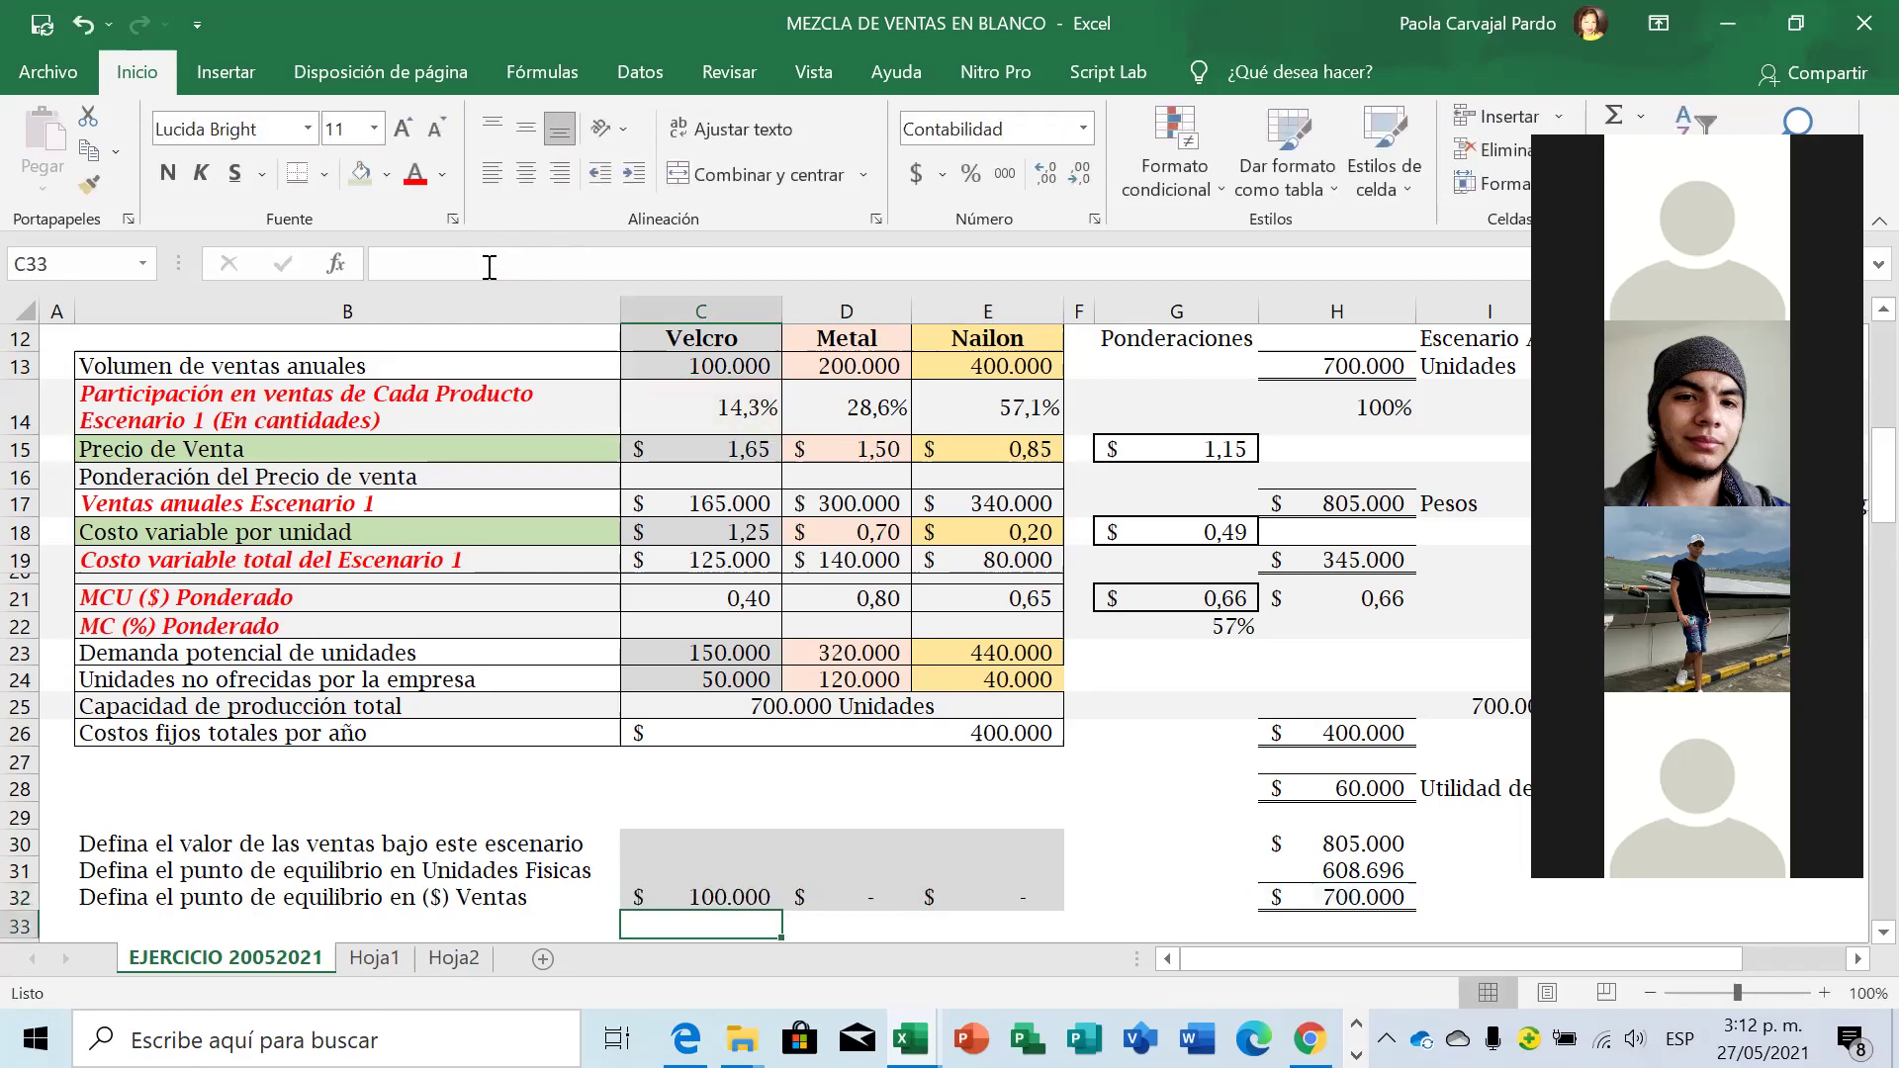
{"action": "key", "text": "Up"}
{"action": "key", "text": "ctrl+c"}
{"action": "key", "text": "Right"}
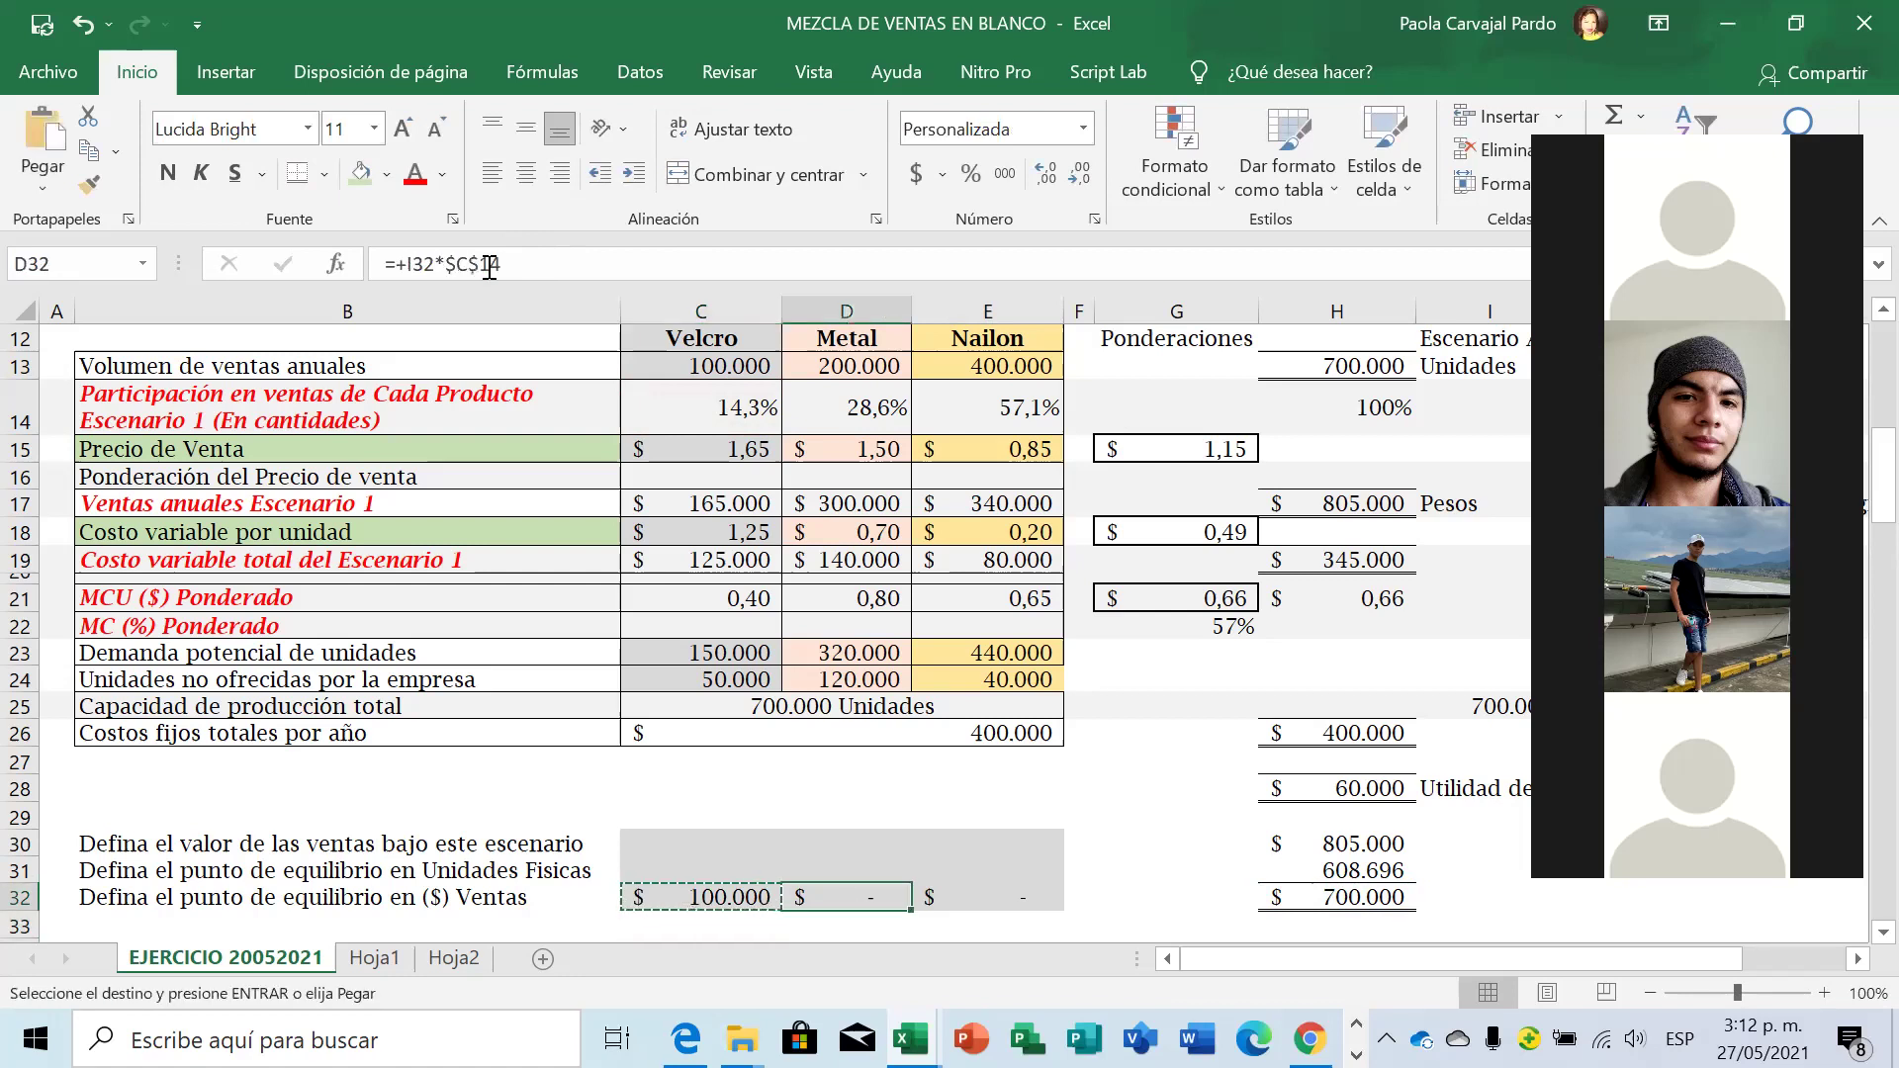
{"action": "key", "text": "shift+Right"}
{"action": "key", "text": "ctrl+v"}
{"action": "key", "text": "ctrl+v"}
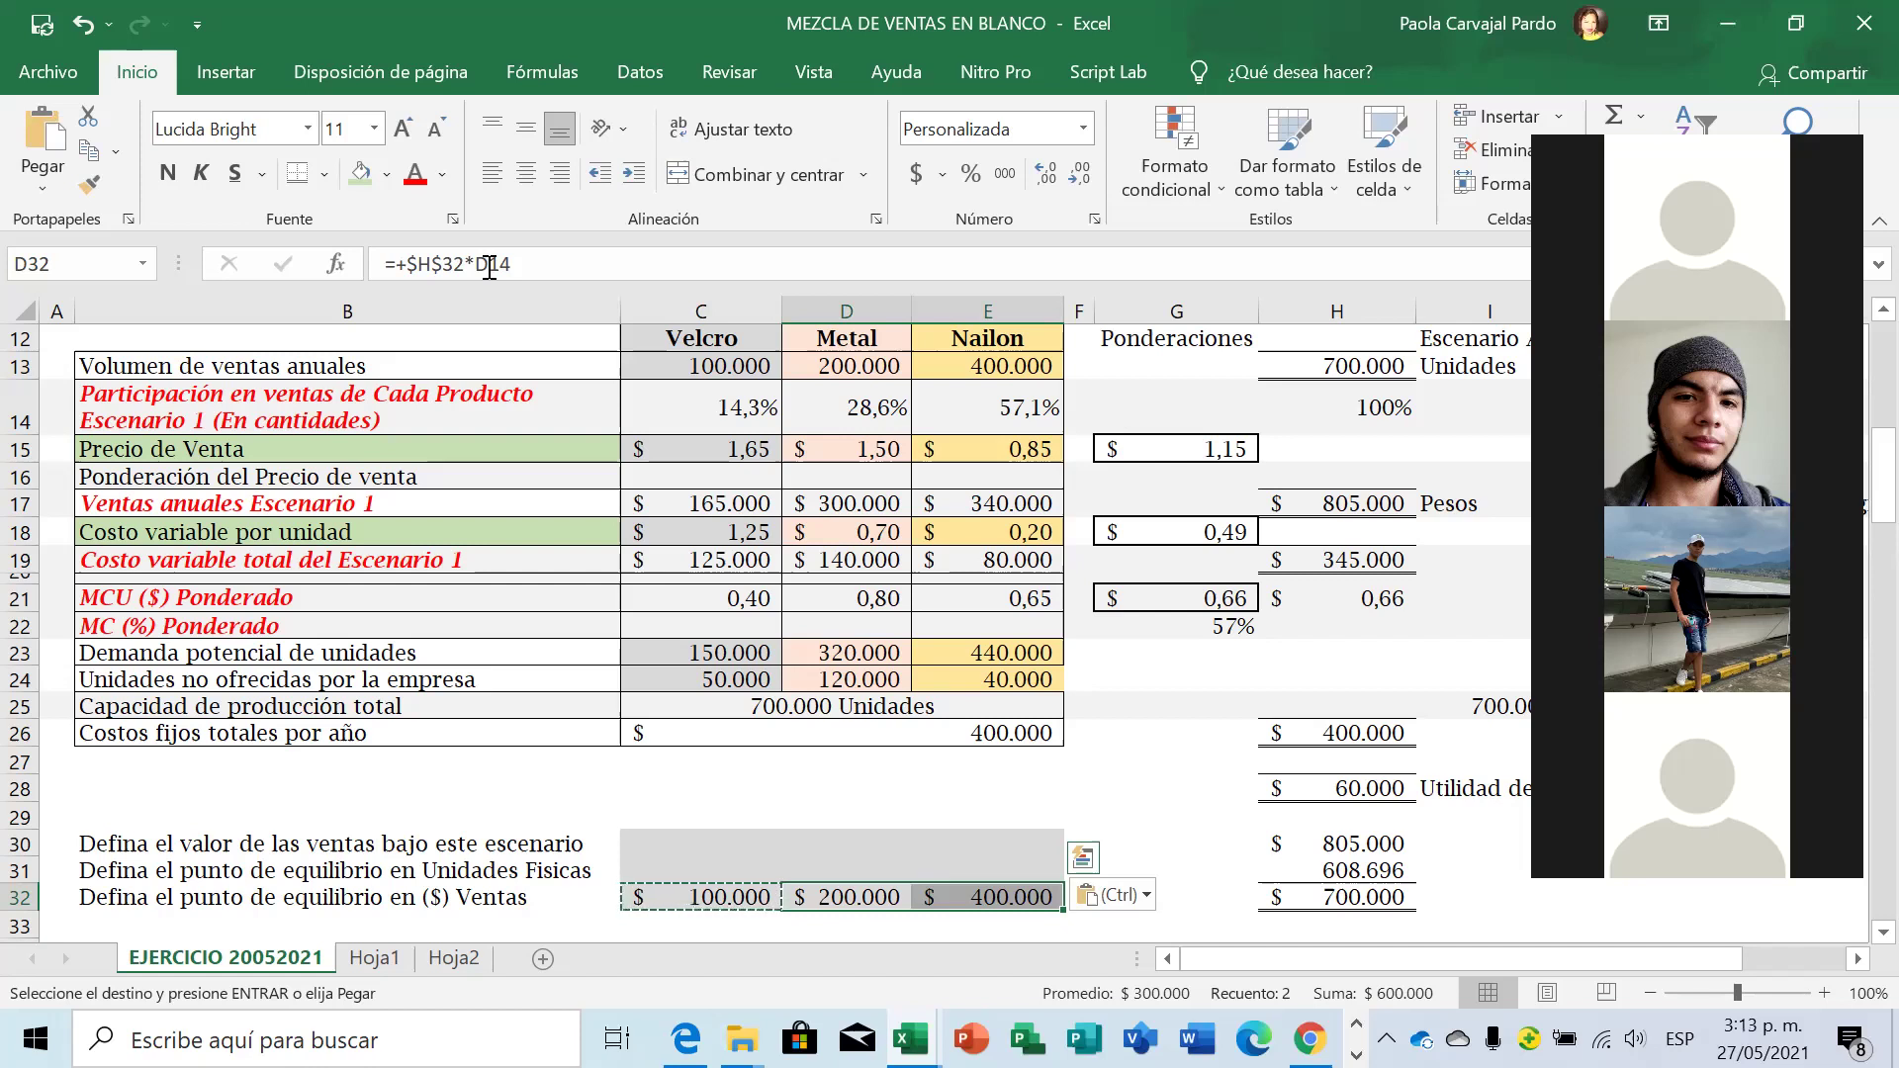
{"action": "key", "text": "Up"}
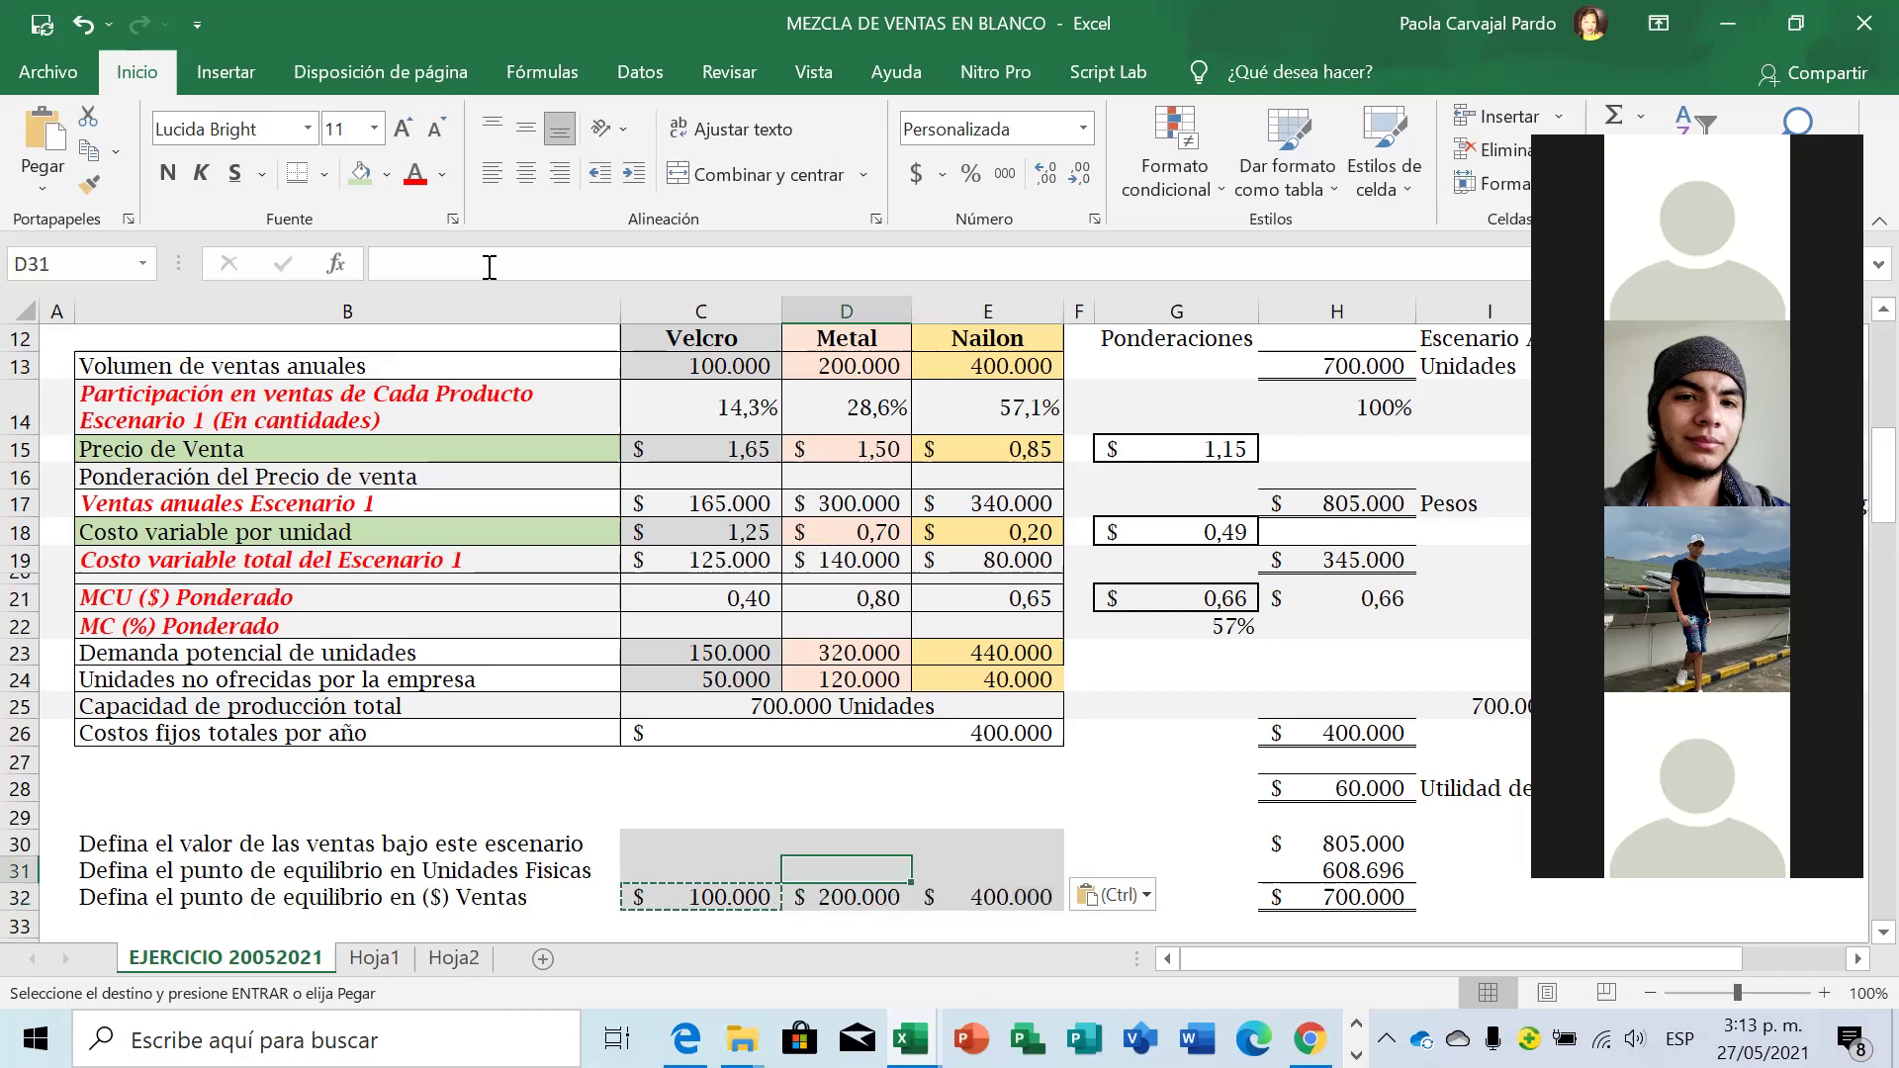
Enter =+C32/C15 in C31 for Velcro's break-even units.
{"action": "key", "text": "Left"}
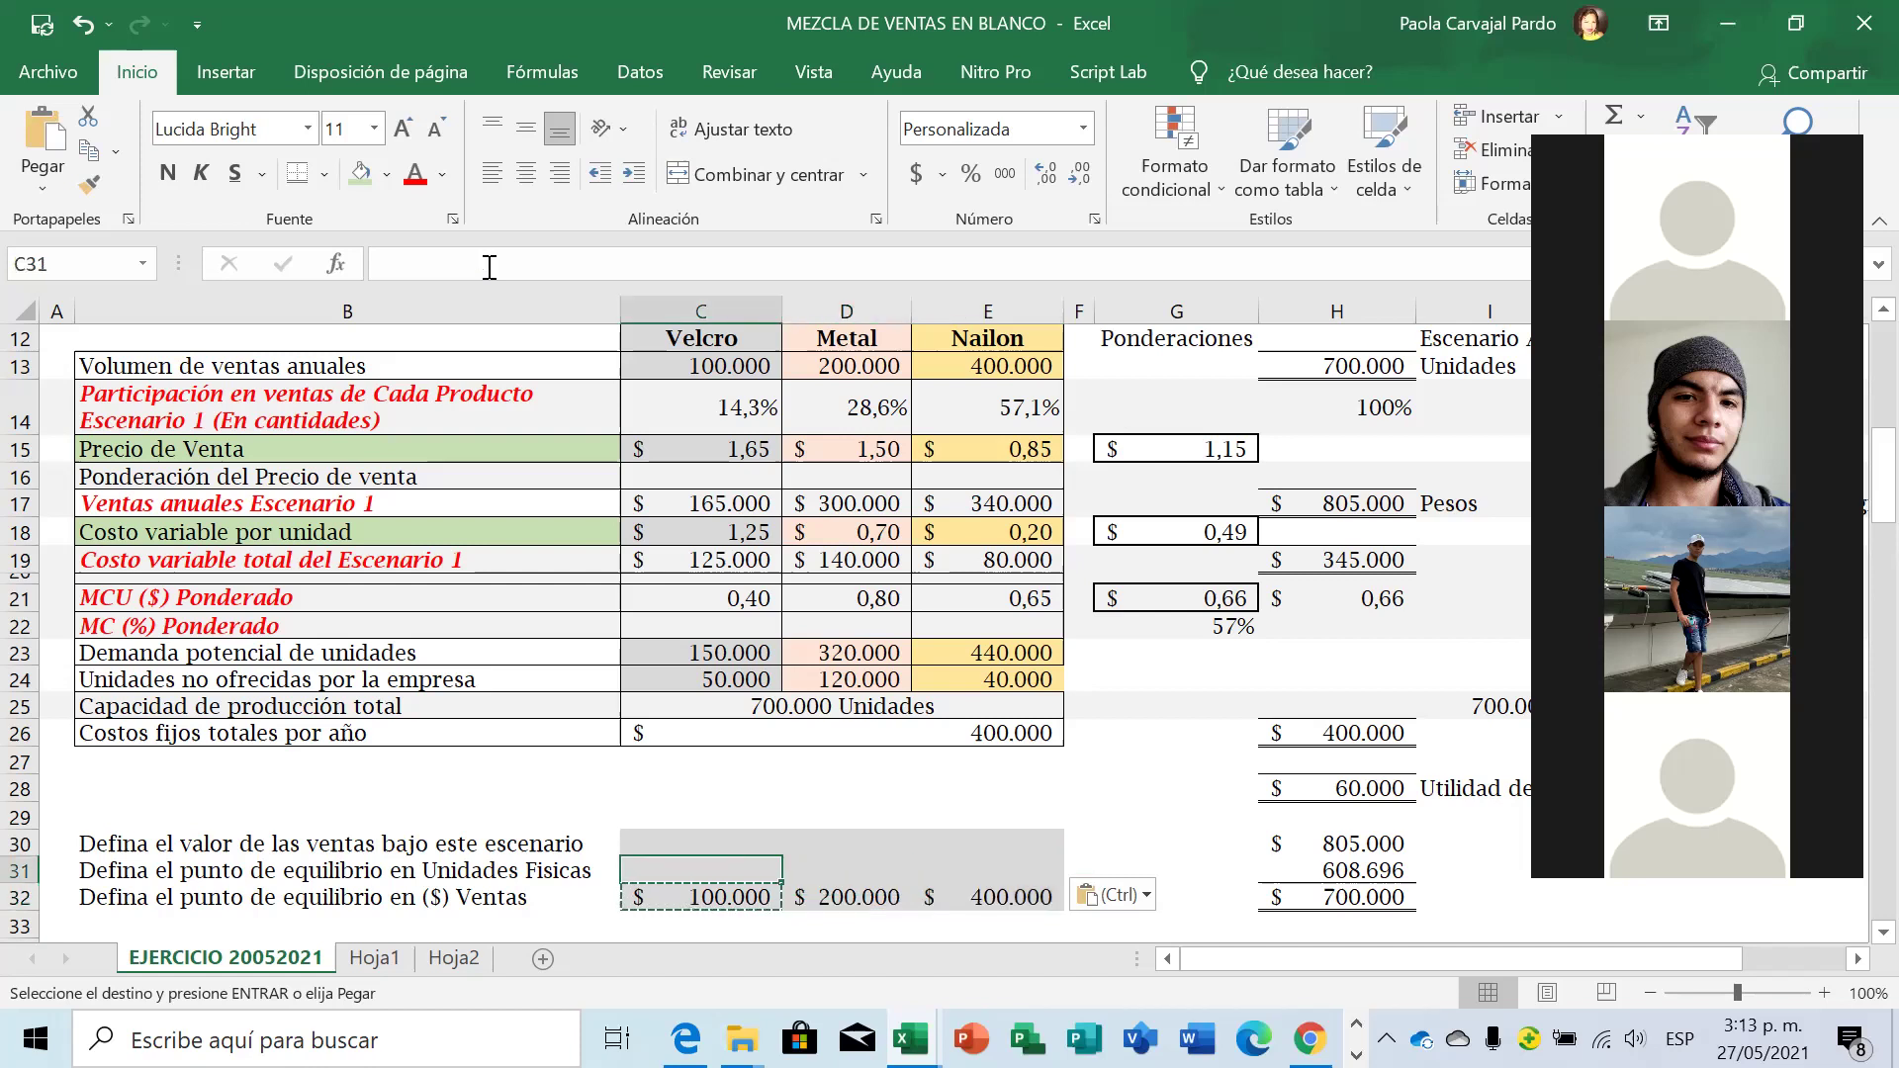
{"action": "type", "text": "+"}
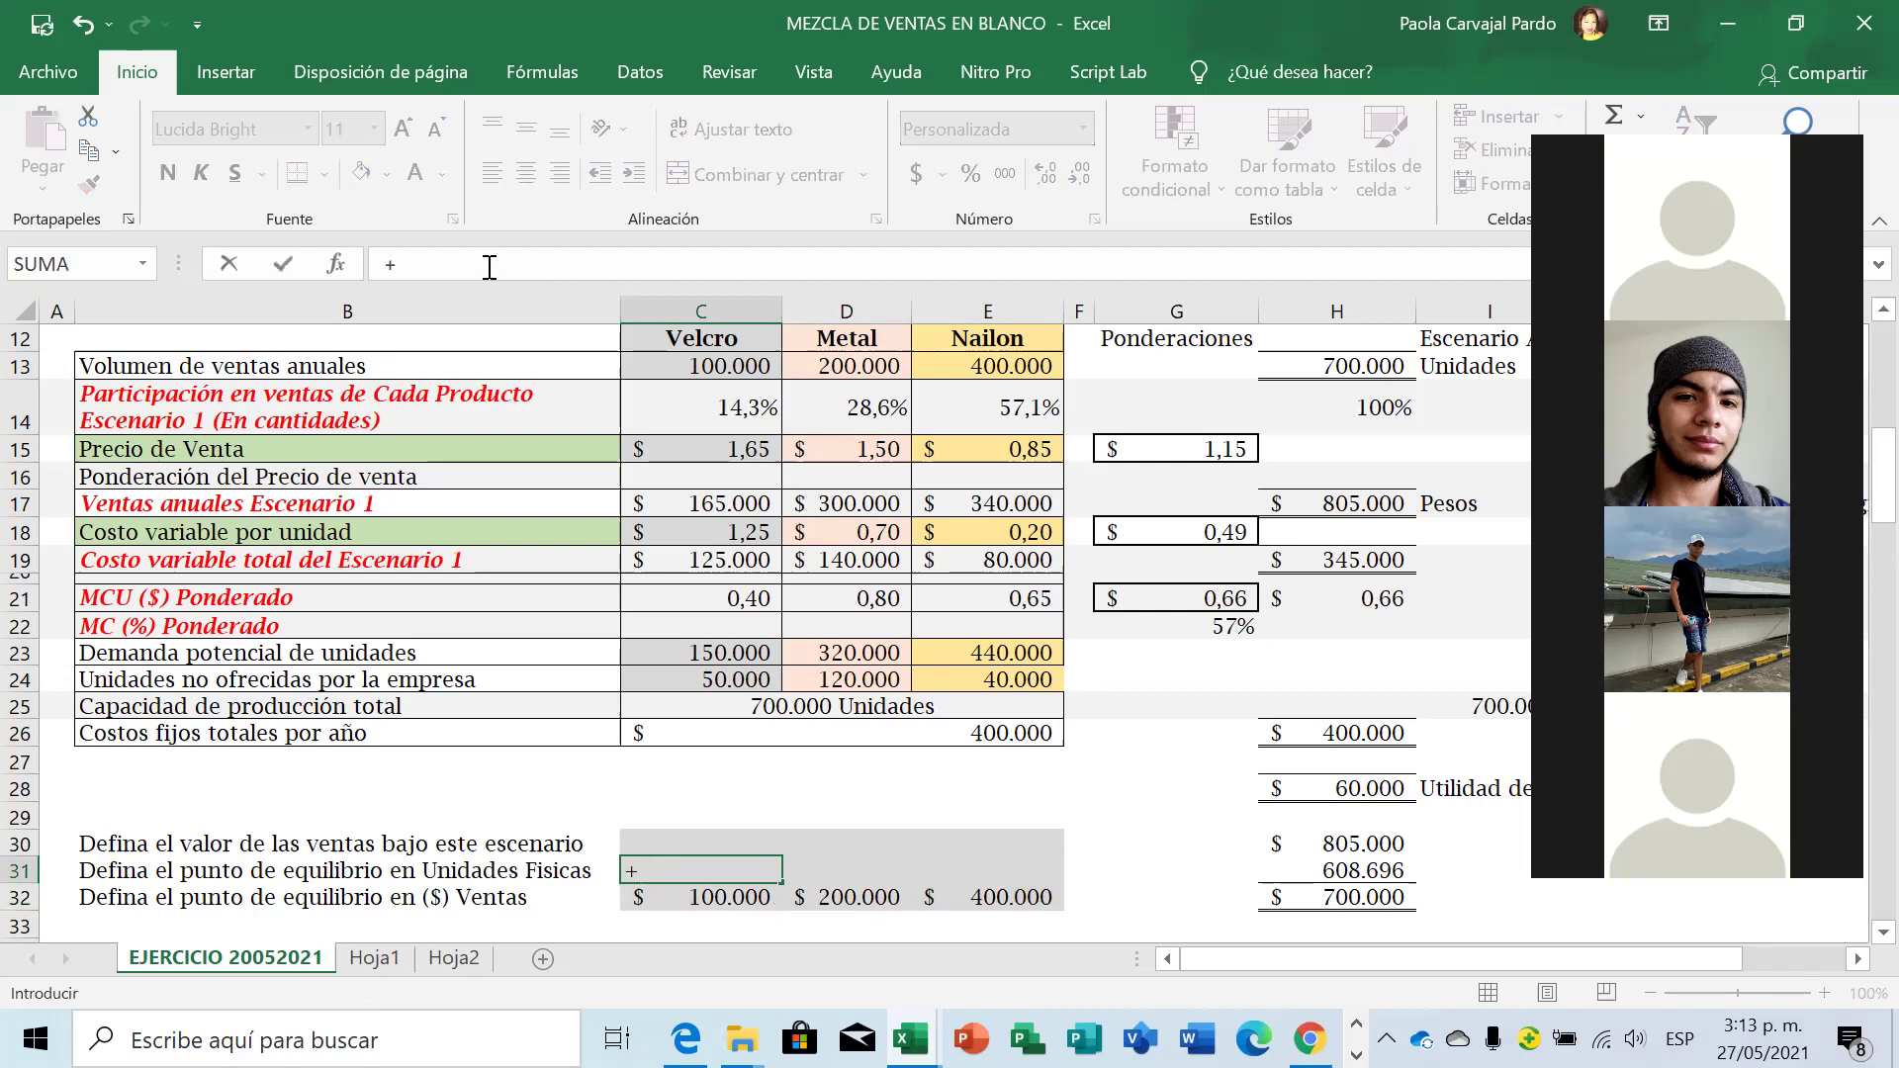
{"action": "key", "text": "Down"}
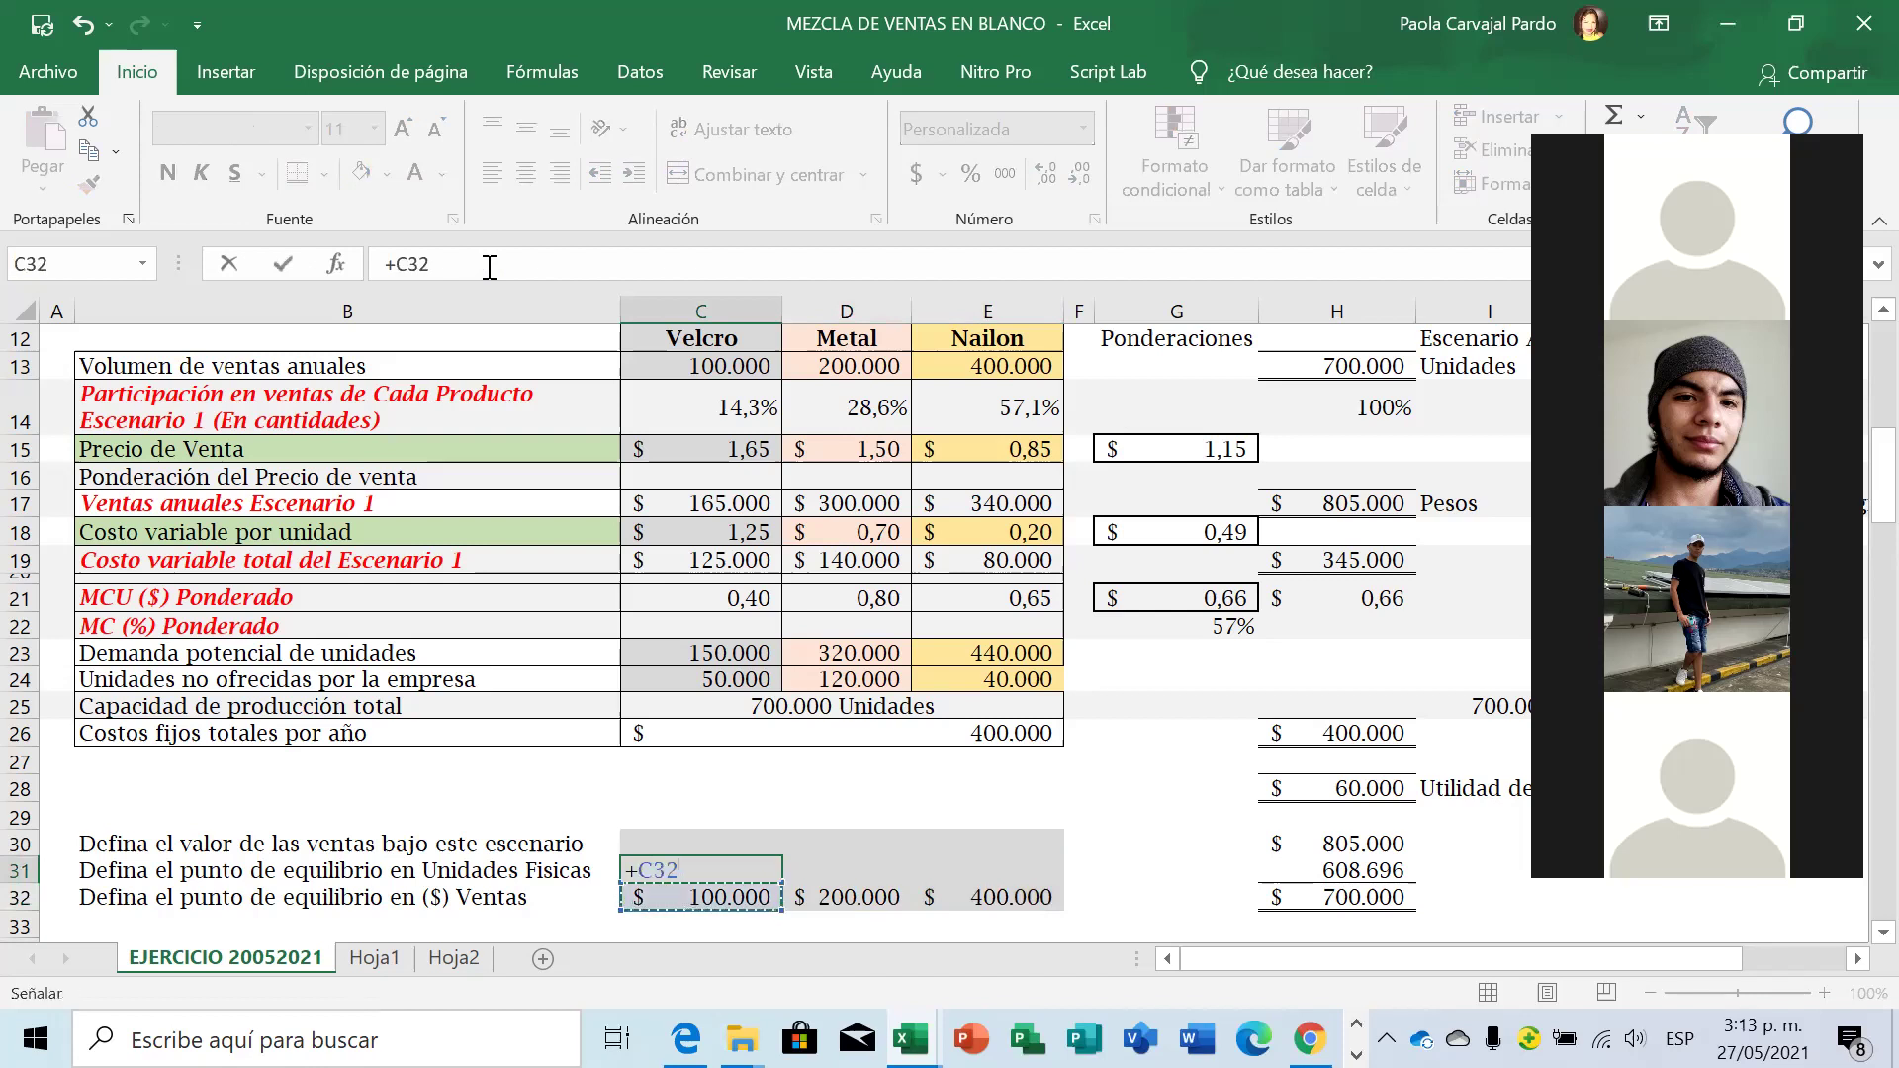
{"action": "type", "text": "/"}
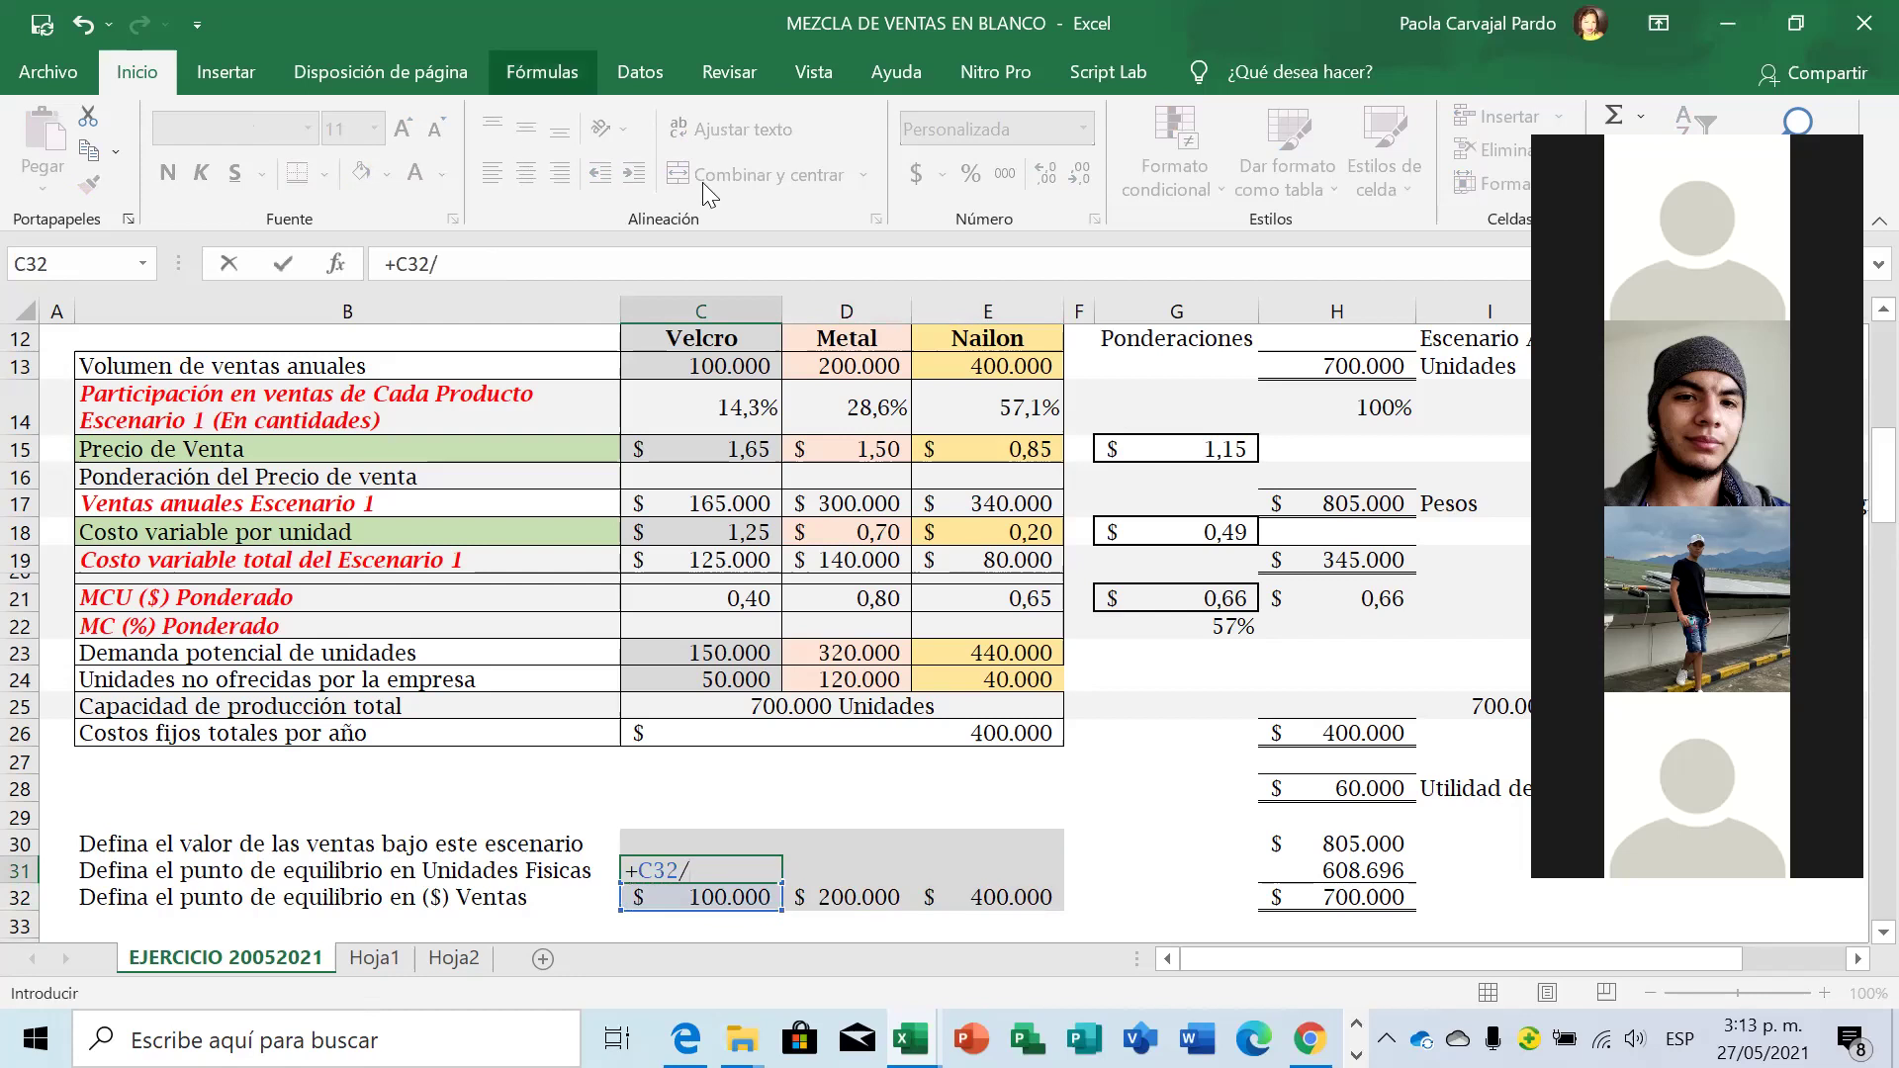
{"action": "left_click", "coordinate": [712, 449]}
{"action": "key", "text": "Return"}
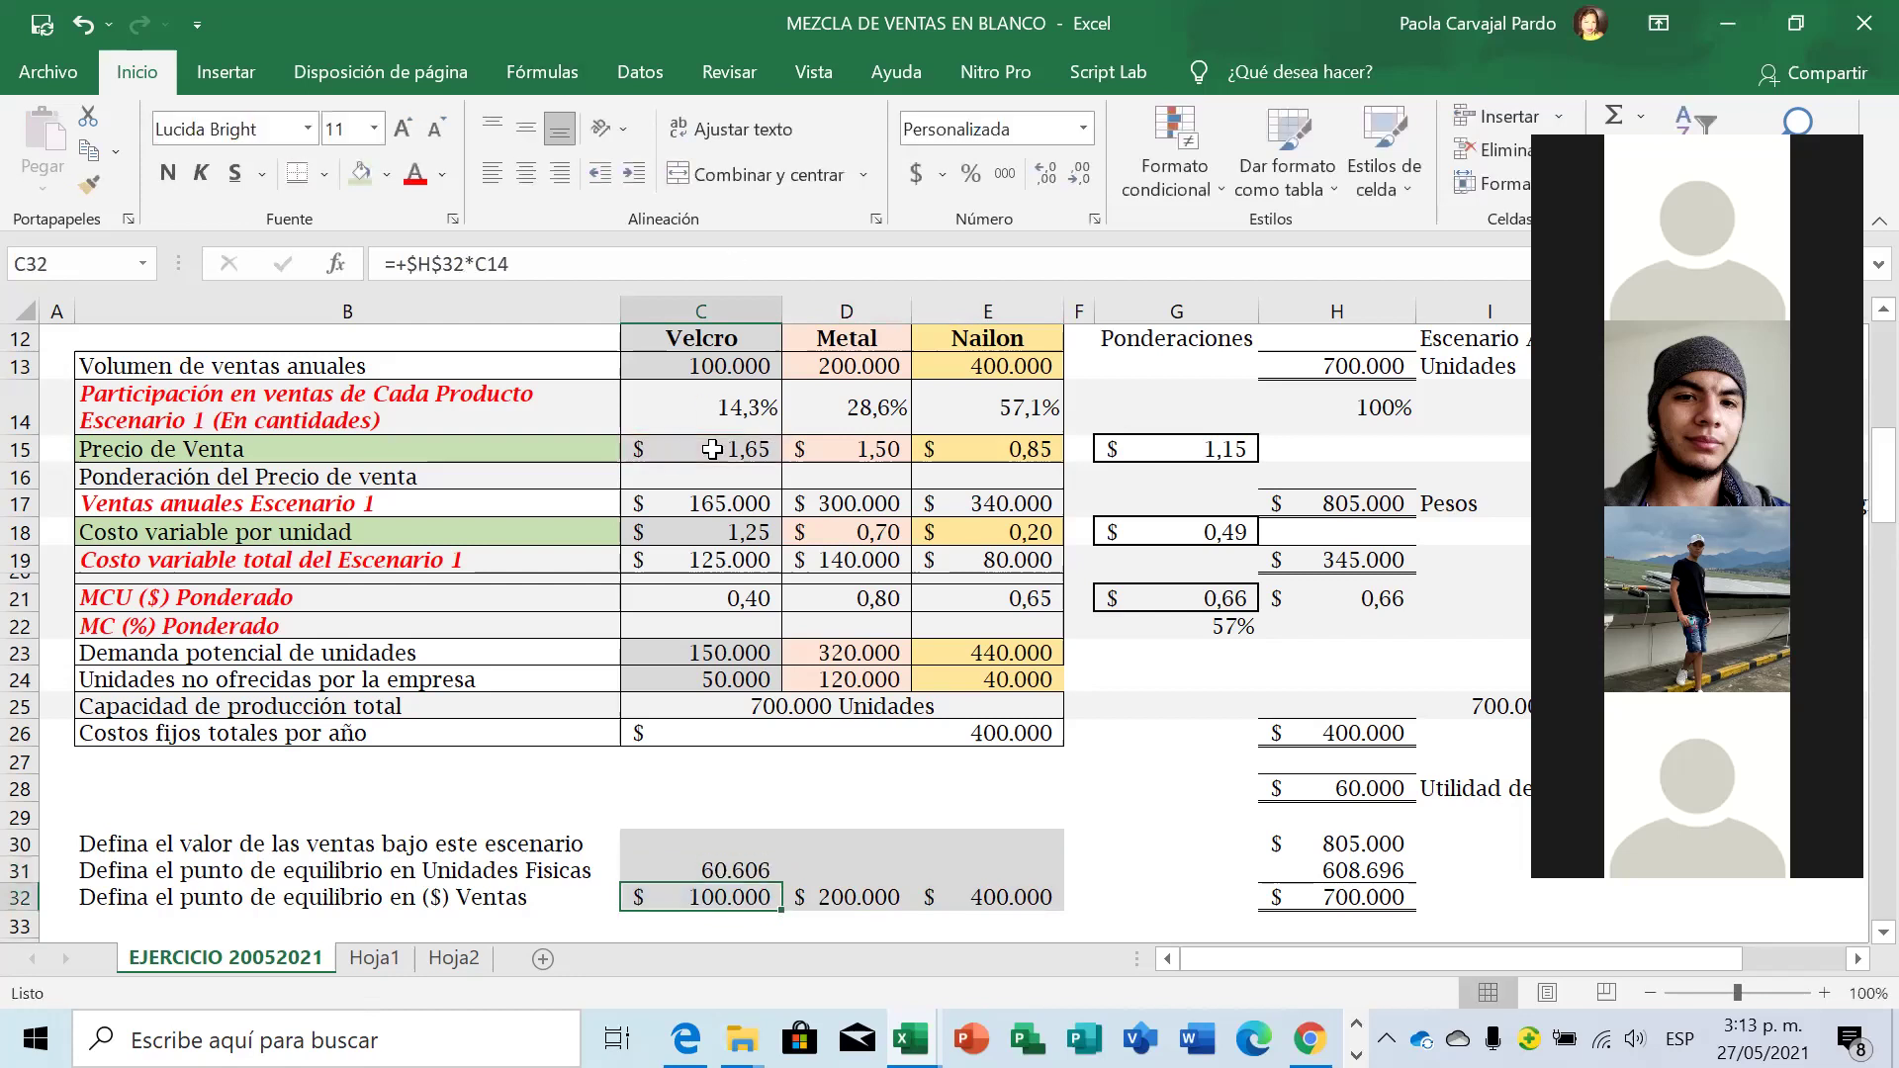
Copy the break-even units formula into D31:E31 for Metal and Nailon.
{"action": "key", "text": "Up"}
{"action": "key", "text": "ctrl+c"}
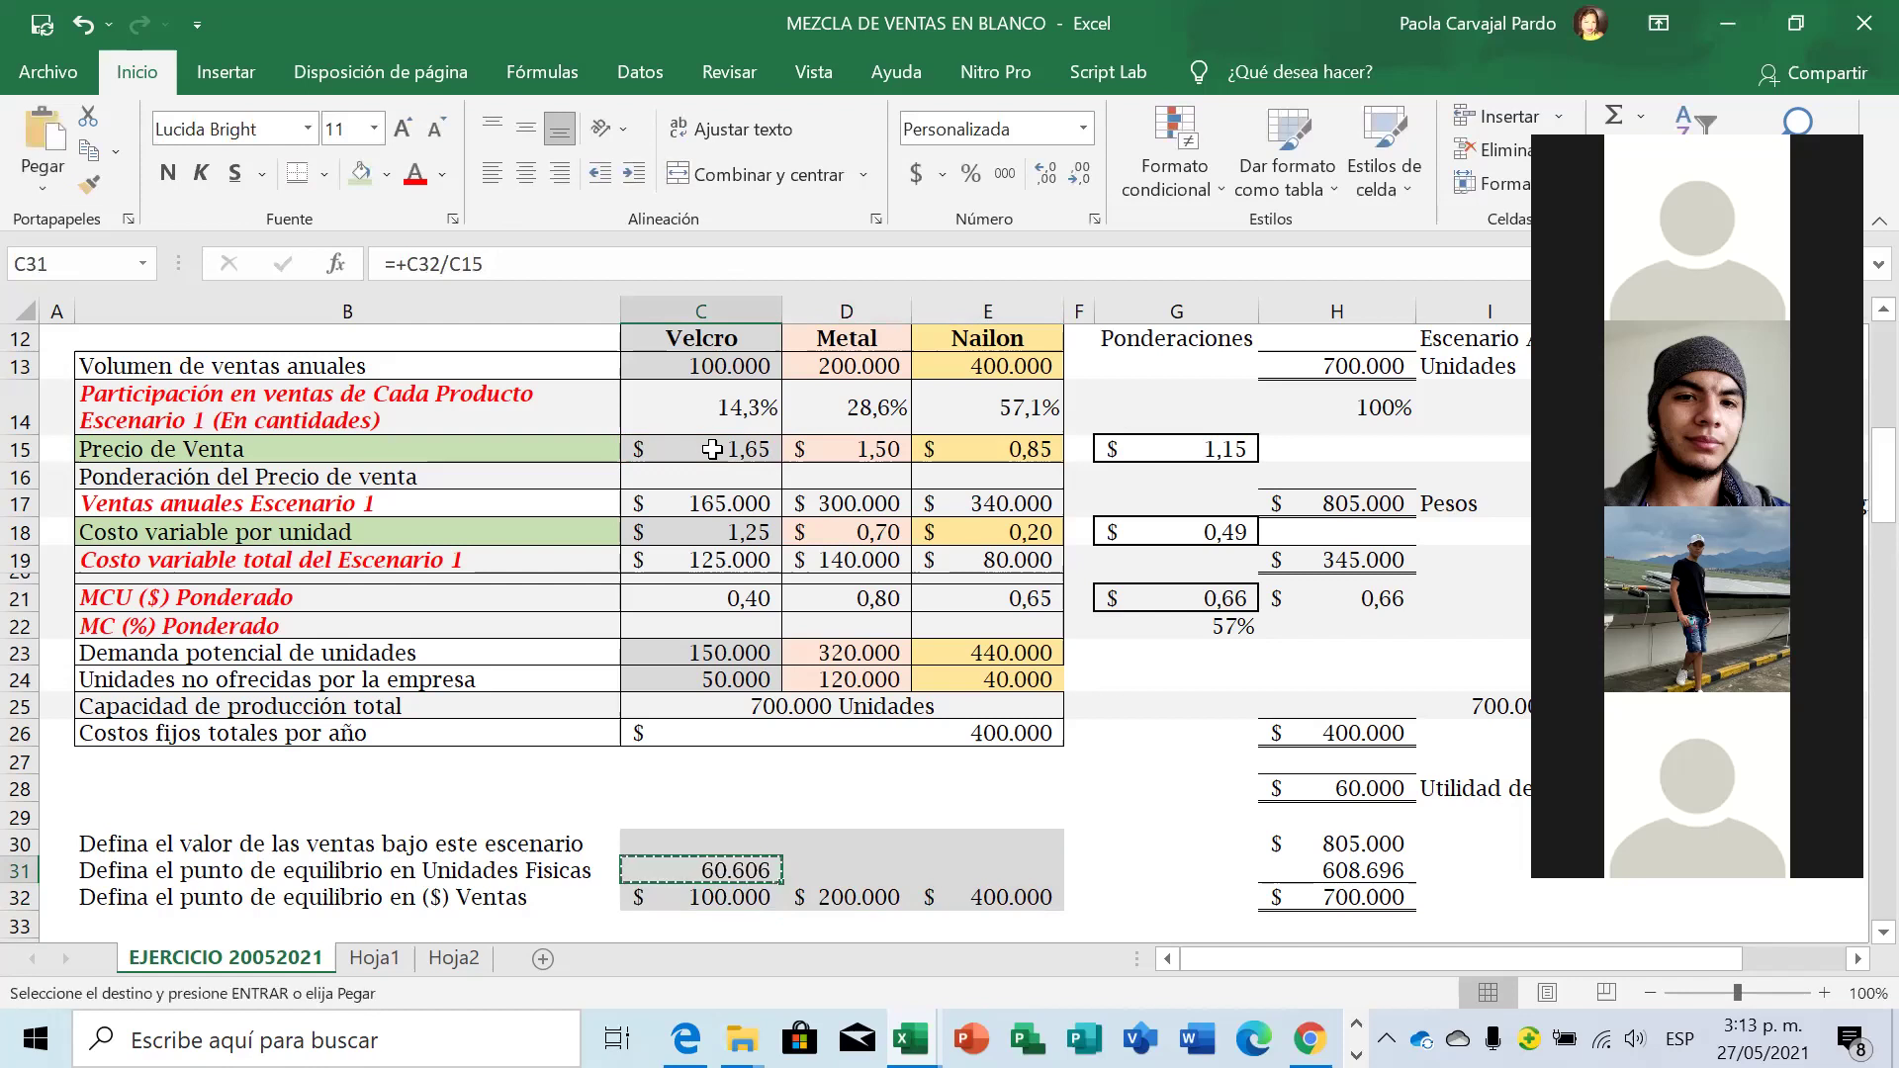
{"action": "key", "text": "Right"}
{"action": "key", "text": "shift+Right"}
{"action": "key", "text": "ctrl+v"}
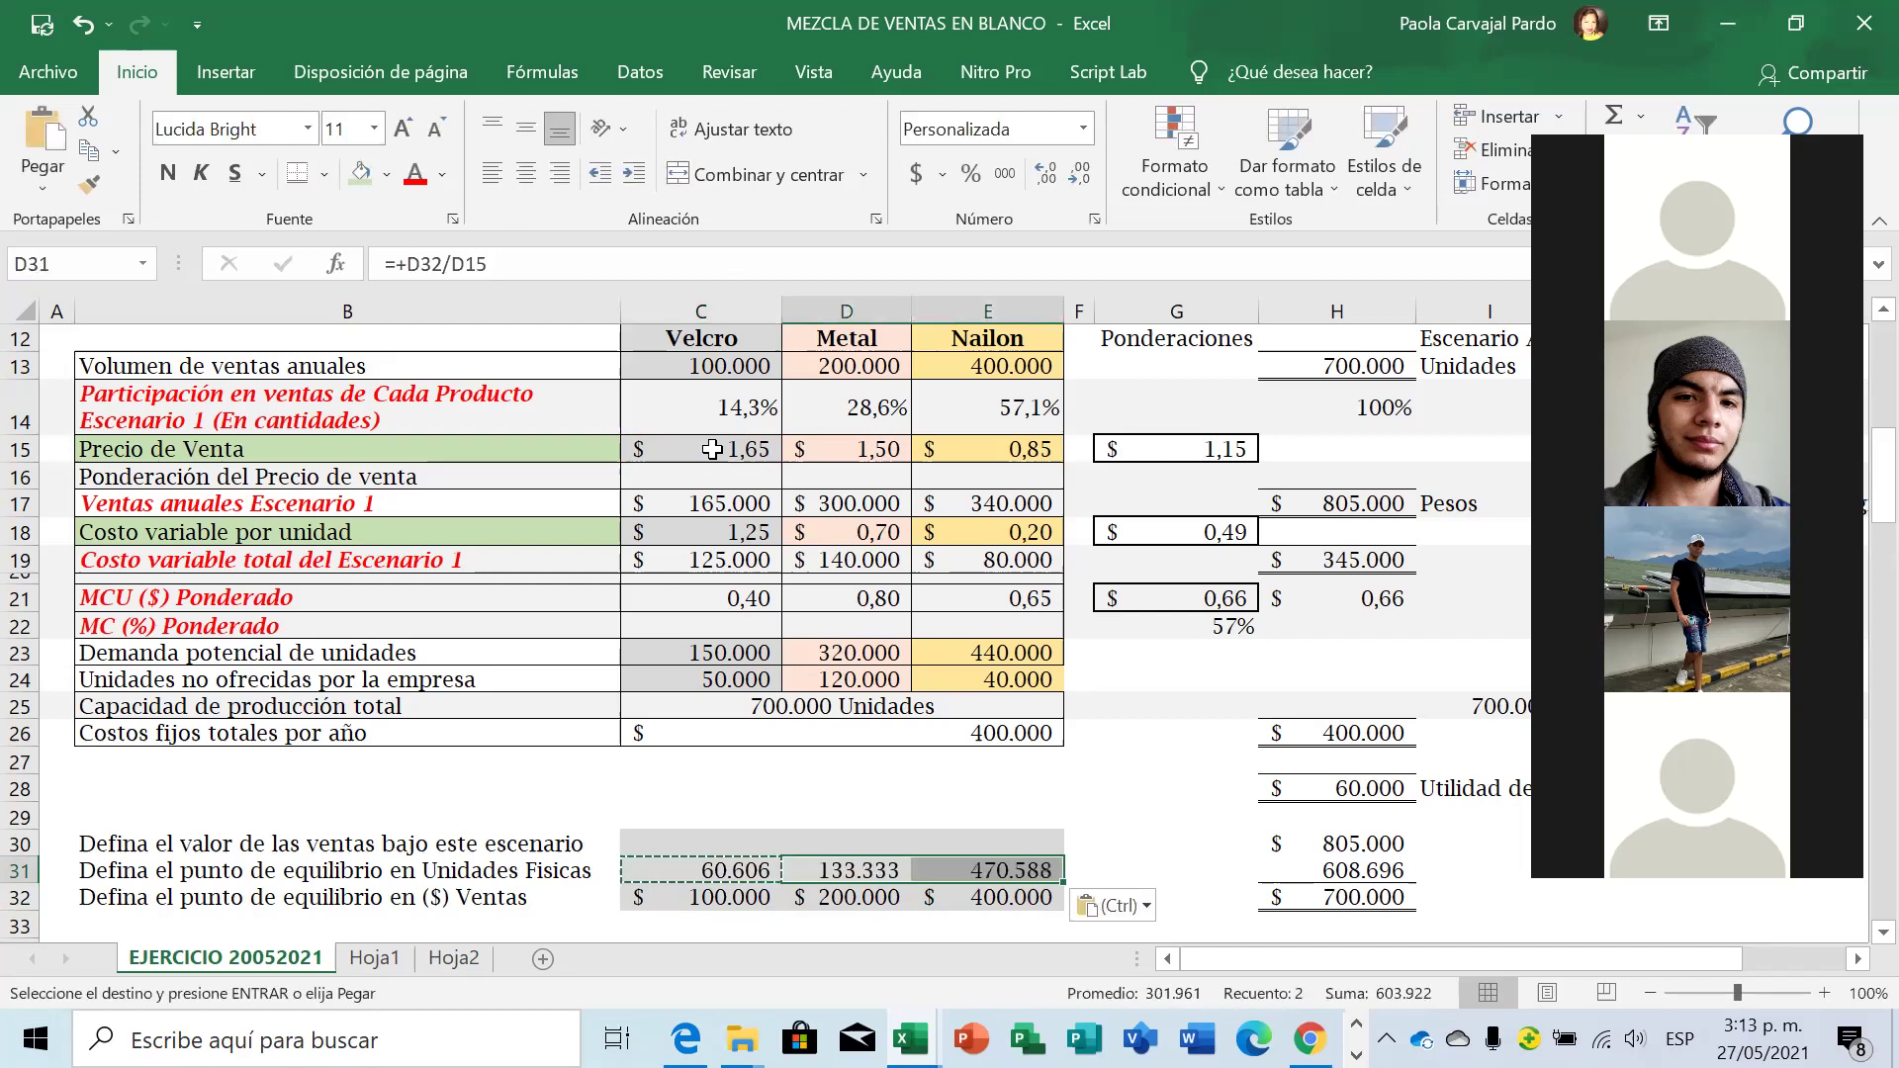
Check the break-even units formulas in C31, D31 and E31, leaving them unchanged.
{"action": "key", "text": "Left"}
{"action": "key", "text": "shift+Right"}
{"action": "key", "text": "shift+Right"}
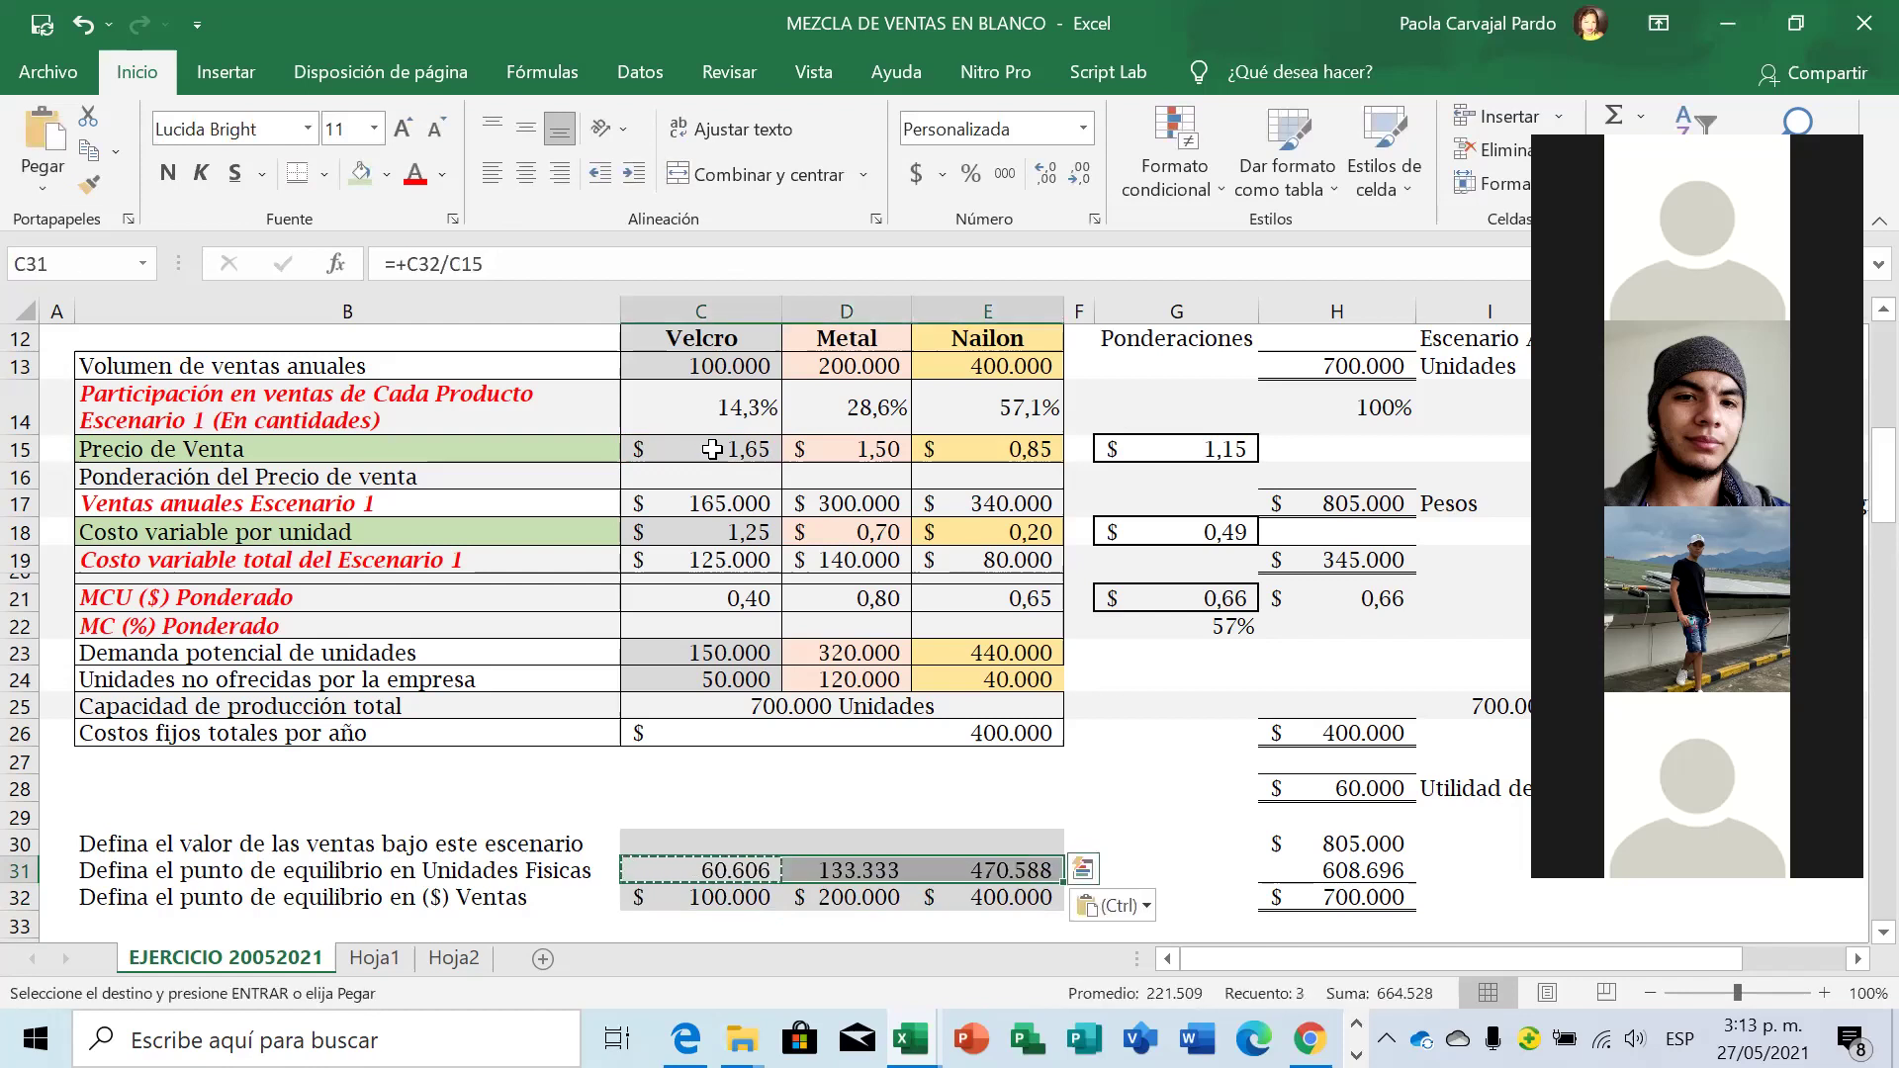
{"action": "key", "text": "shift+Left"}
{"action": "key", "text": "shift+Left"}
{"action": "key", "text": "shift+Right"}
{"action": "key", "text": "shift+Right"}
{"action": "key", "text": "Left"}
{"action": "key", "text": "Right"}
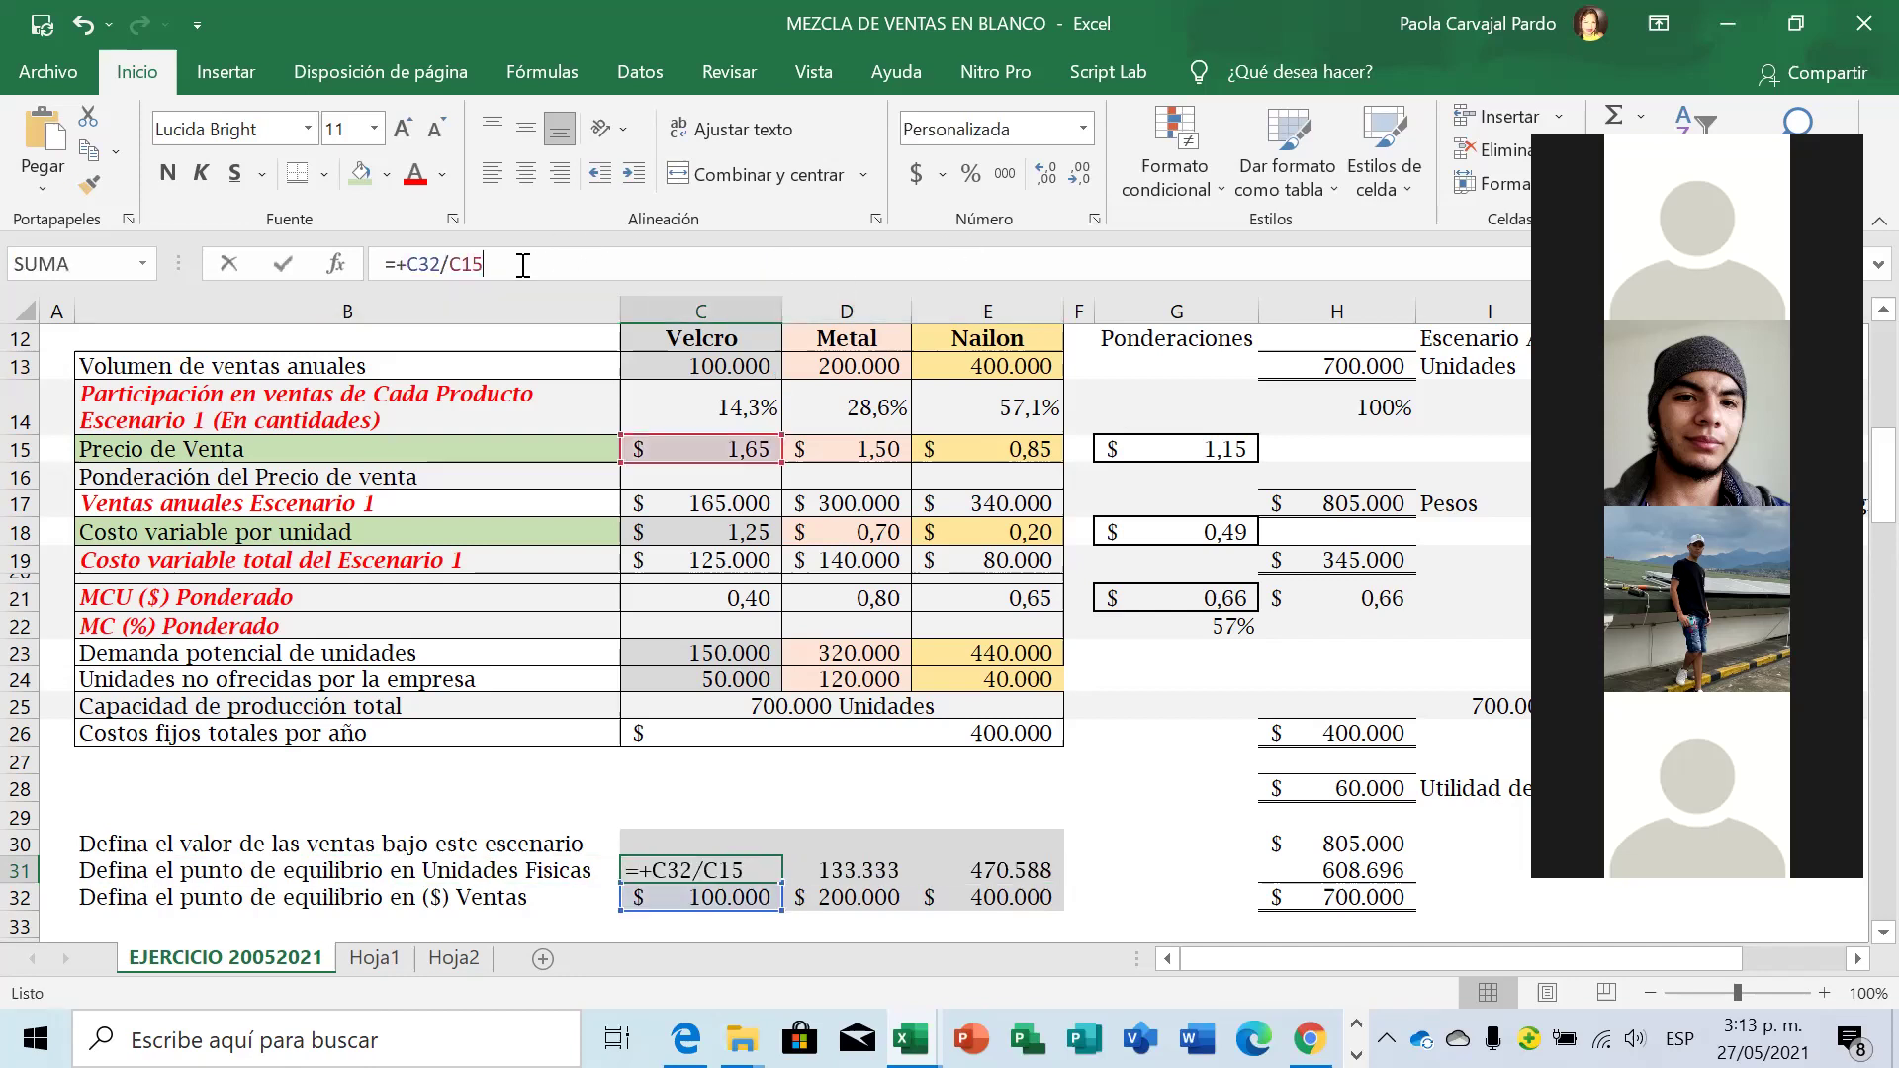
{"action": "left_click", "coordinate": [523, 265]}
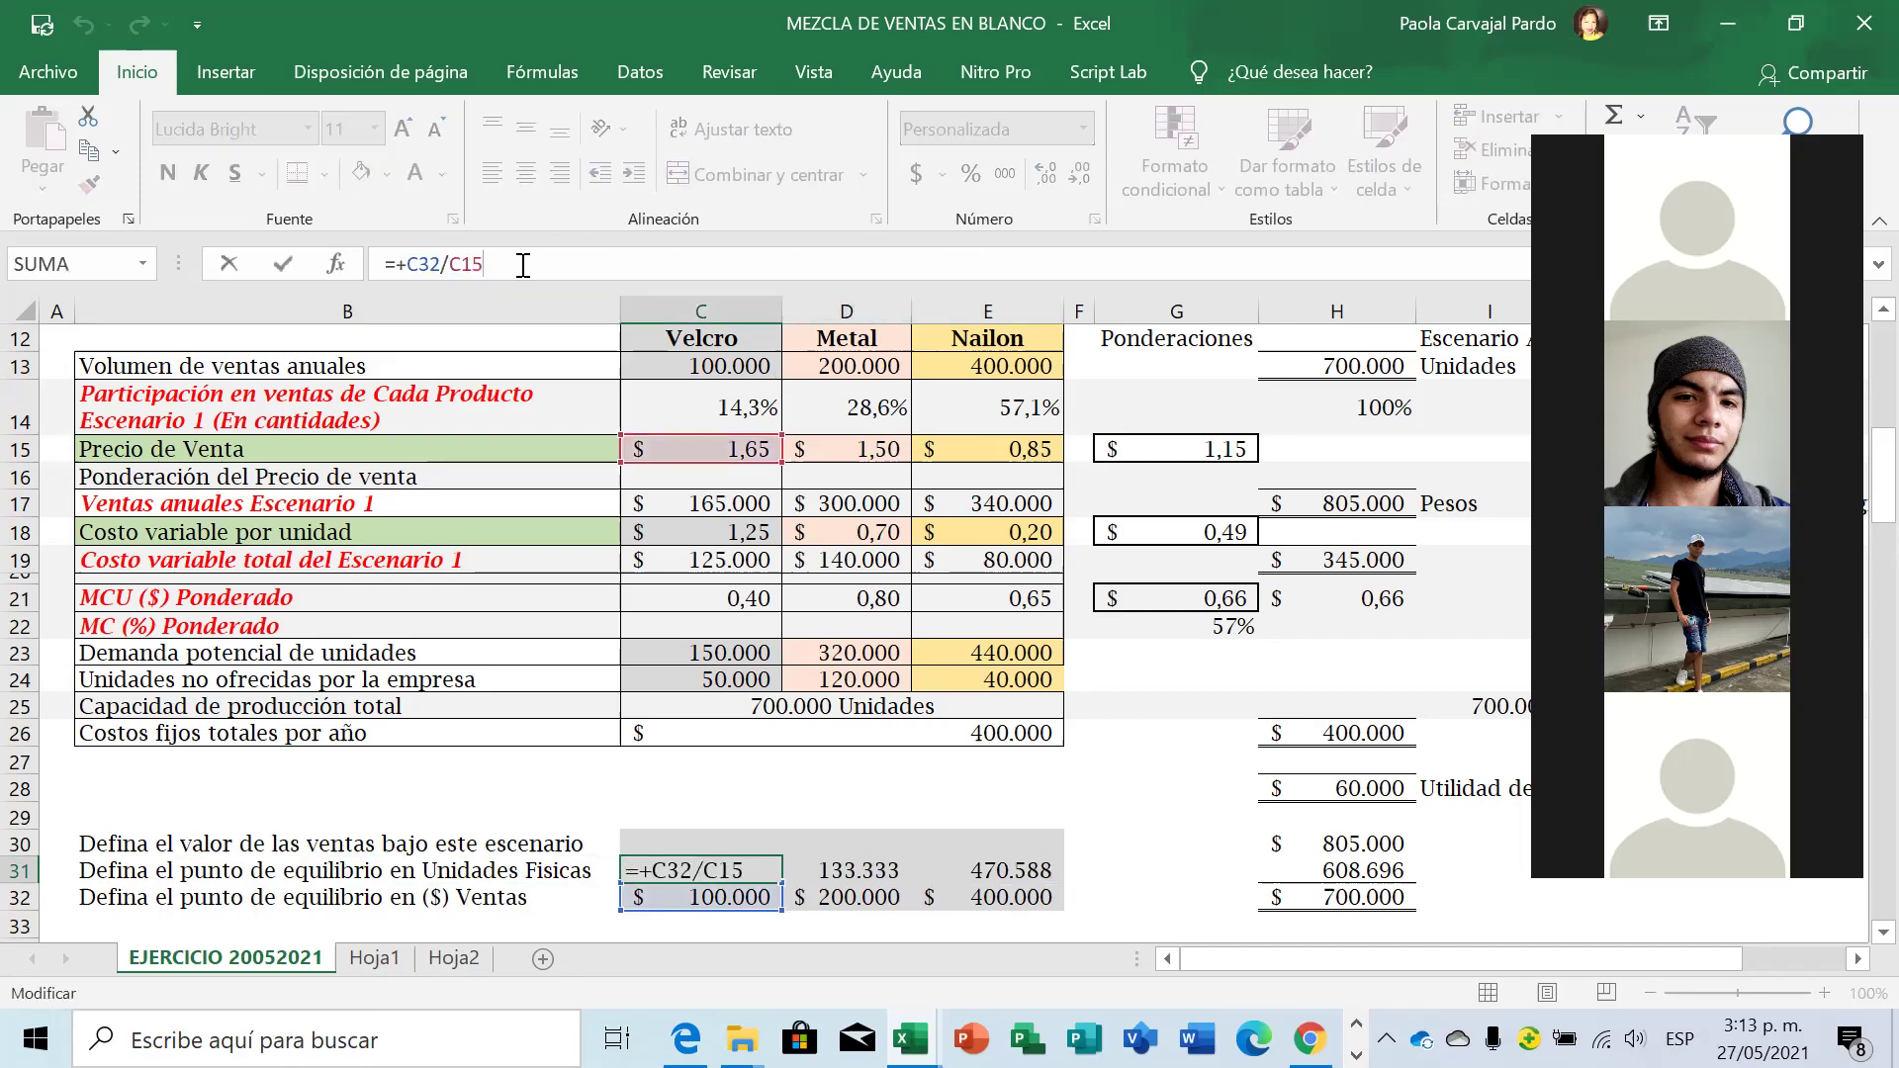
{"action": "key", "text": "Escape"}
{"action": "key", "text": "Right"}
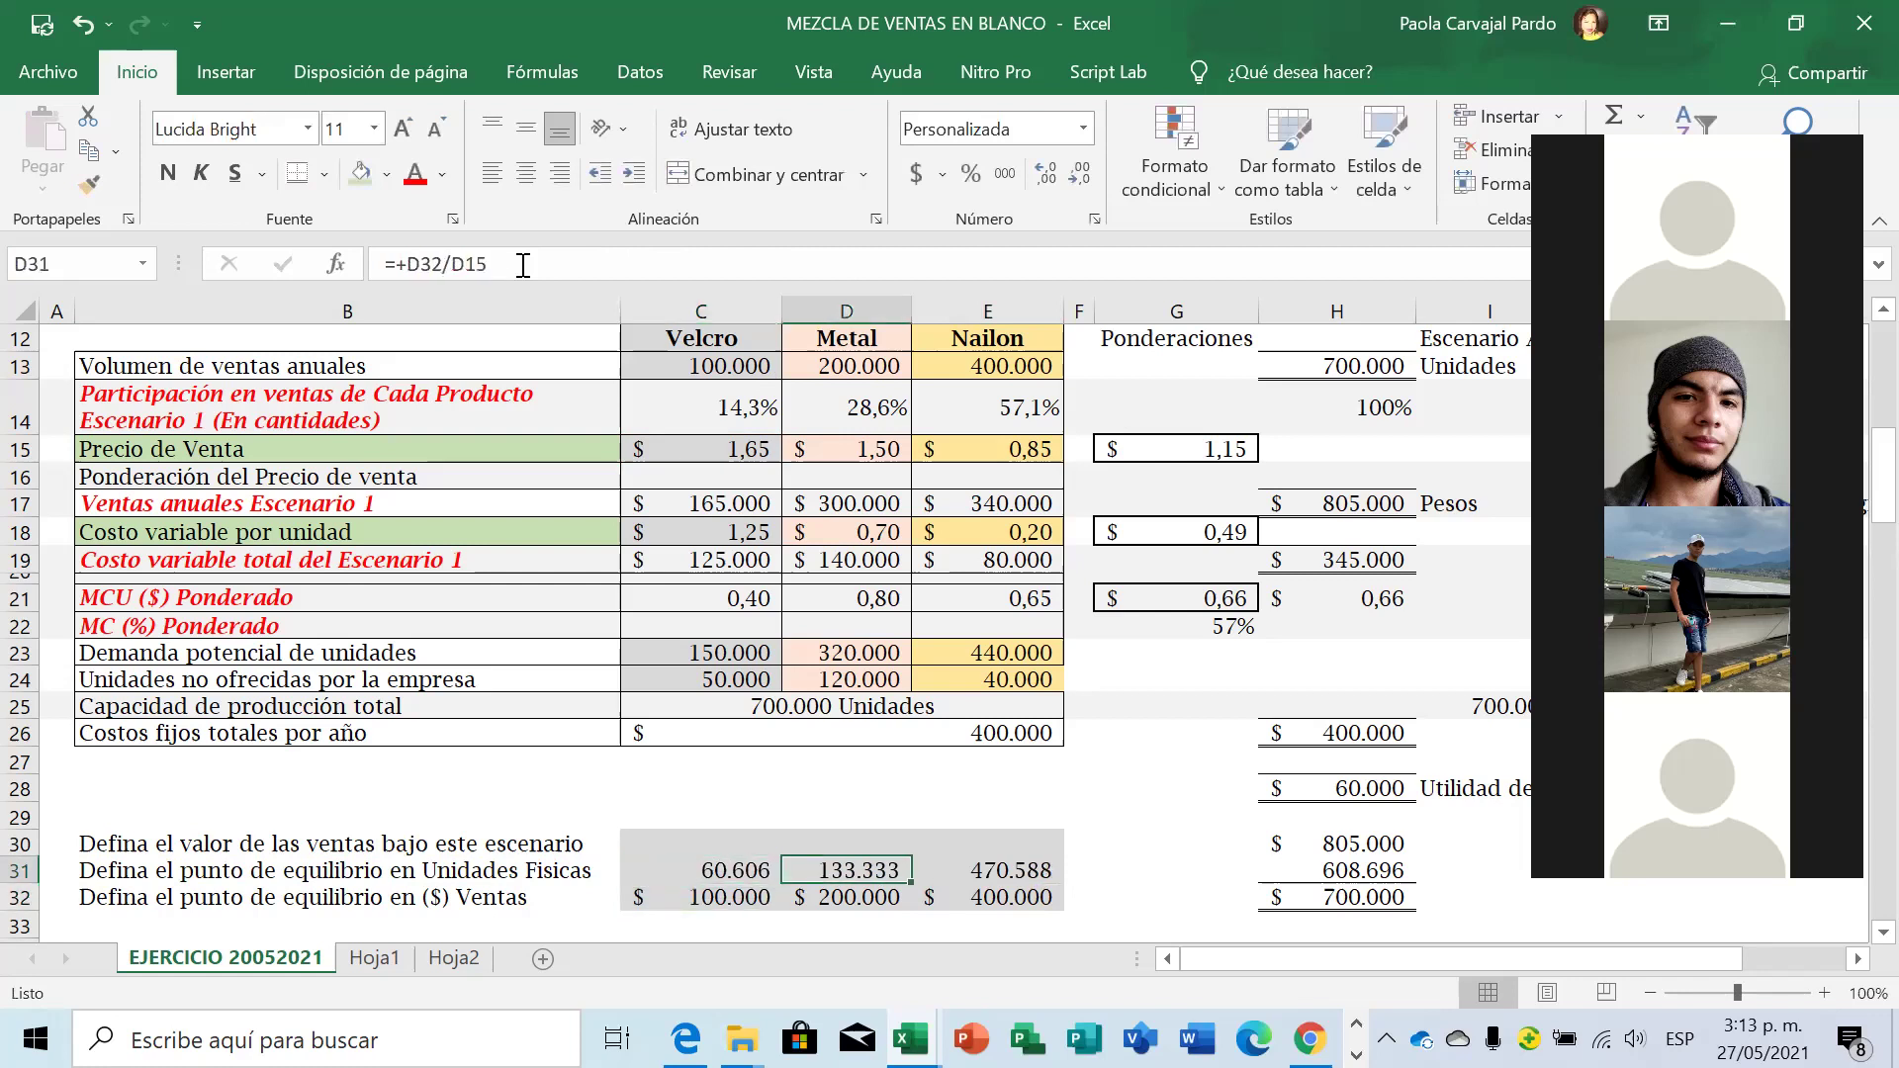
{"action": "left_click", "coordinate": [523, 265]}
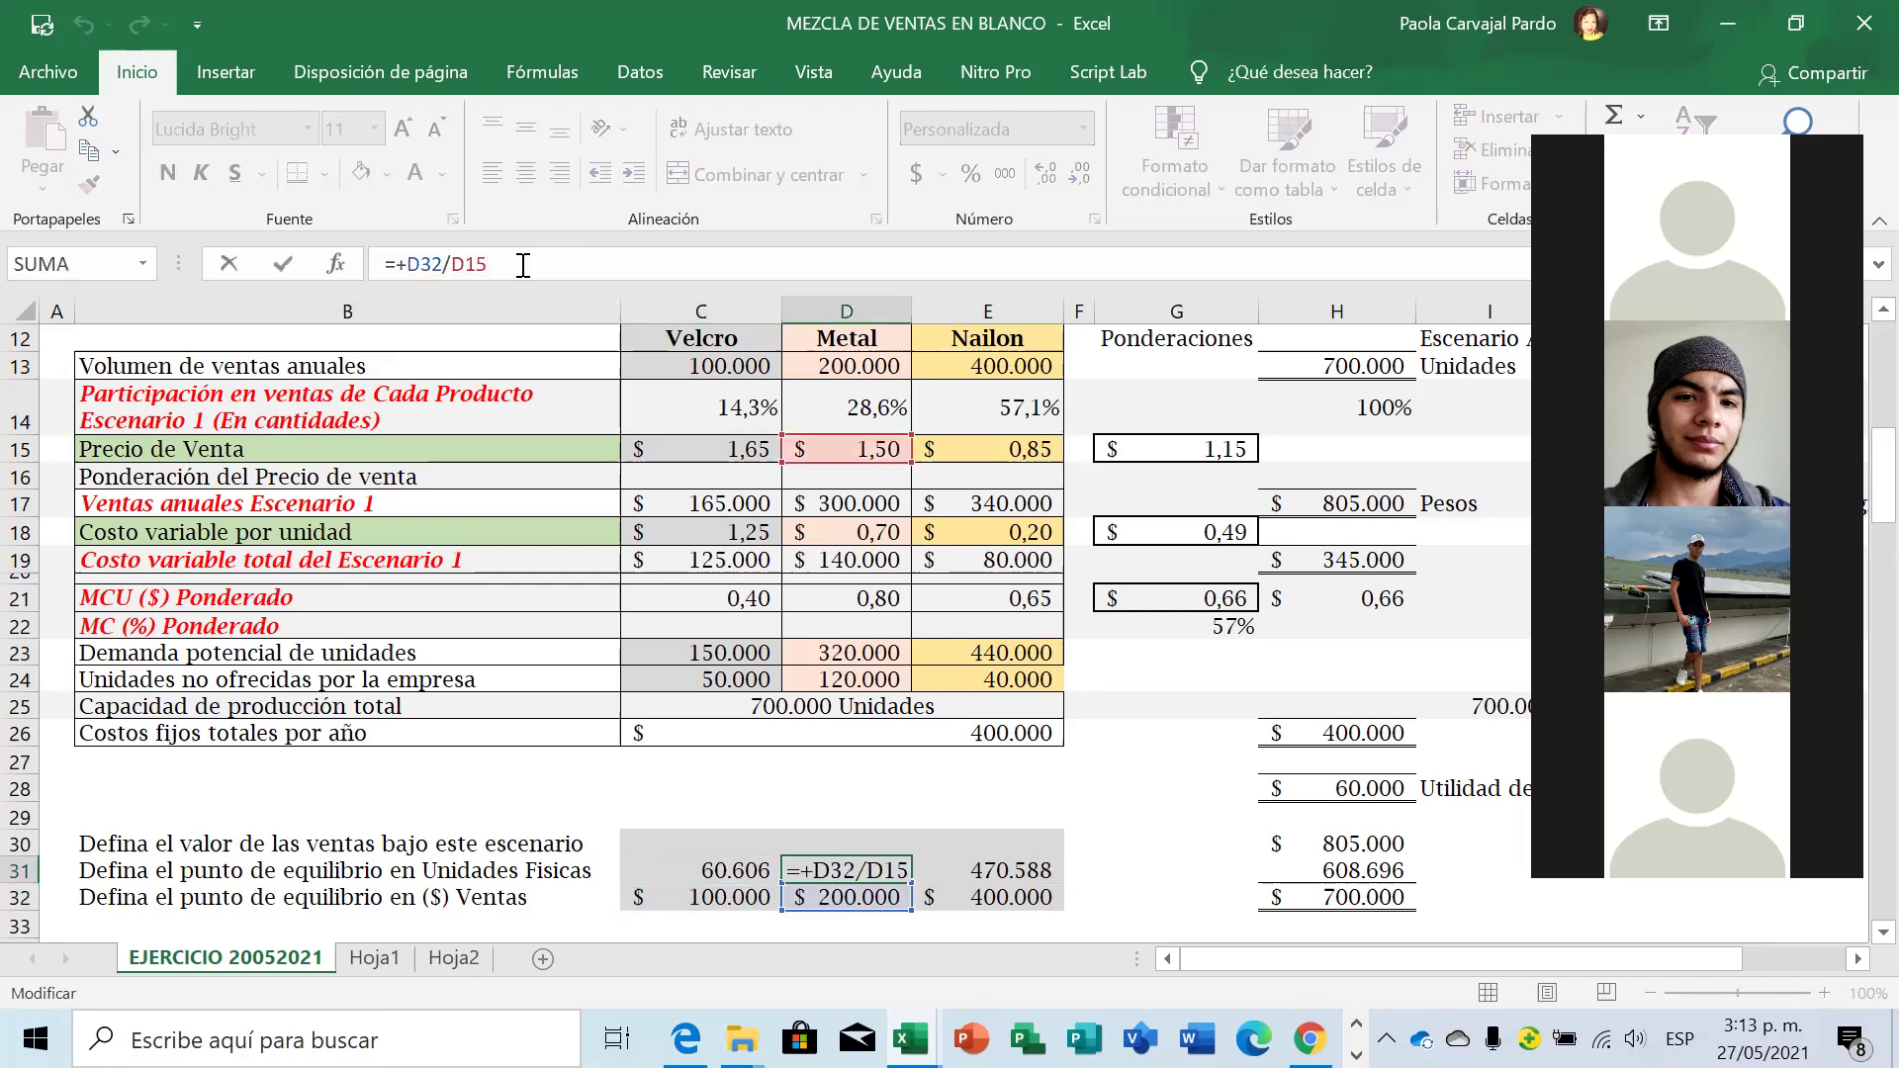
{"action": "key", "text": "Escape"}
{"action": "key", "text": "Right"}
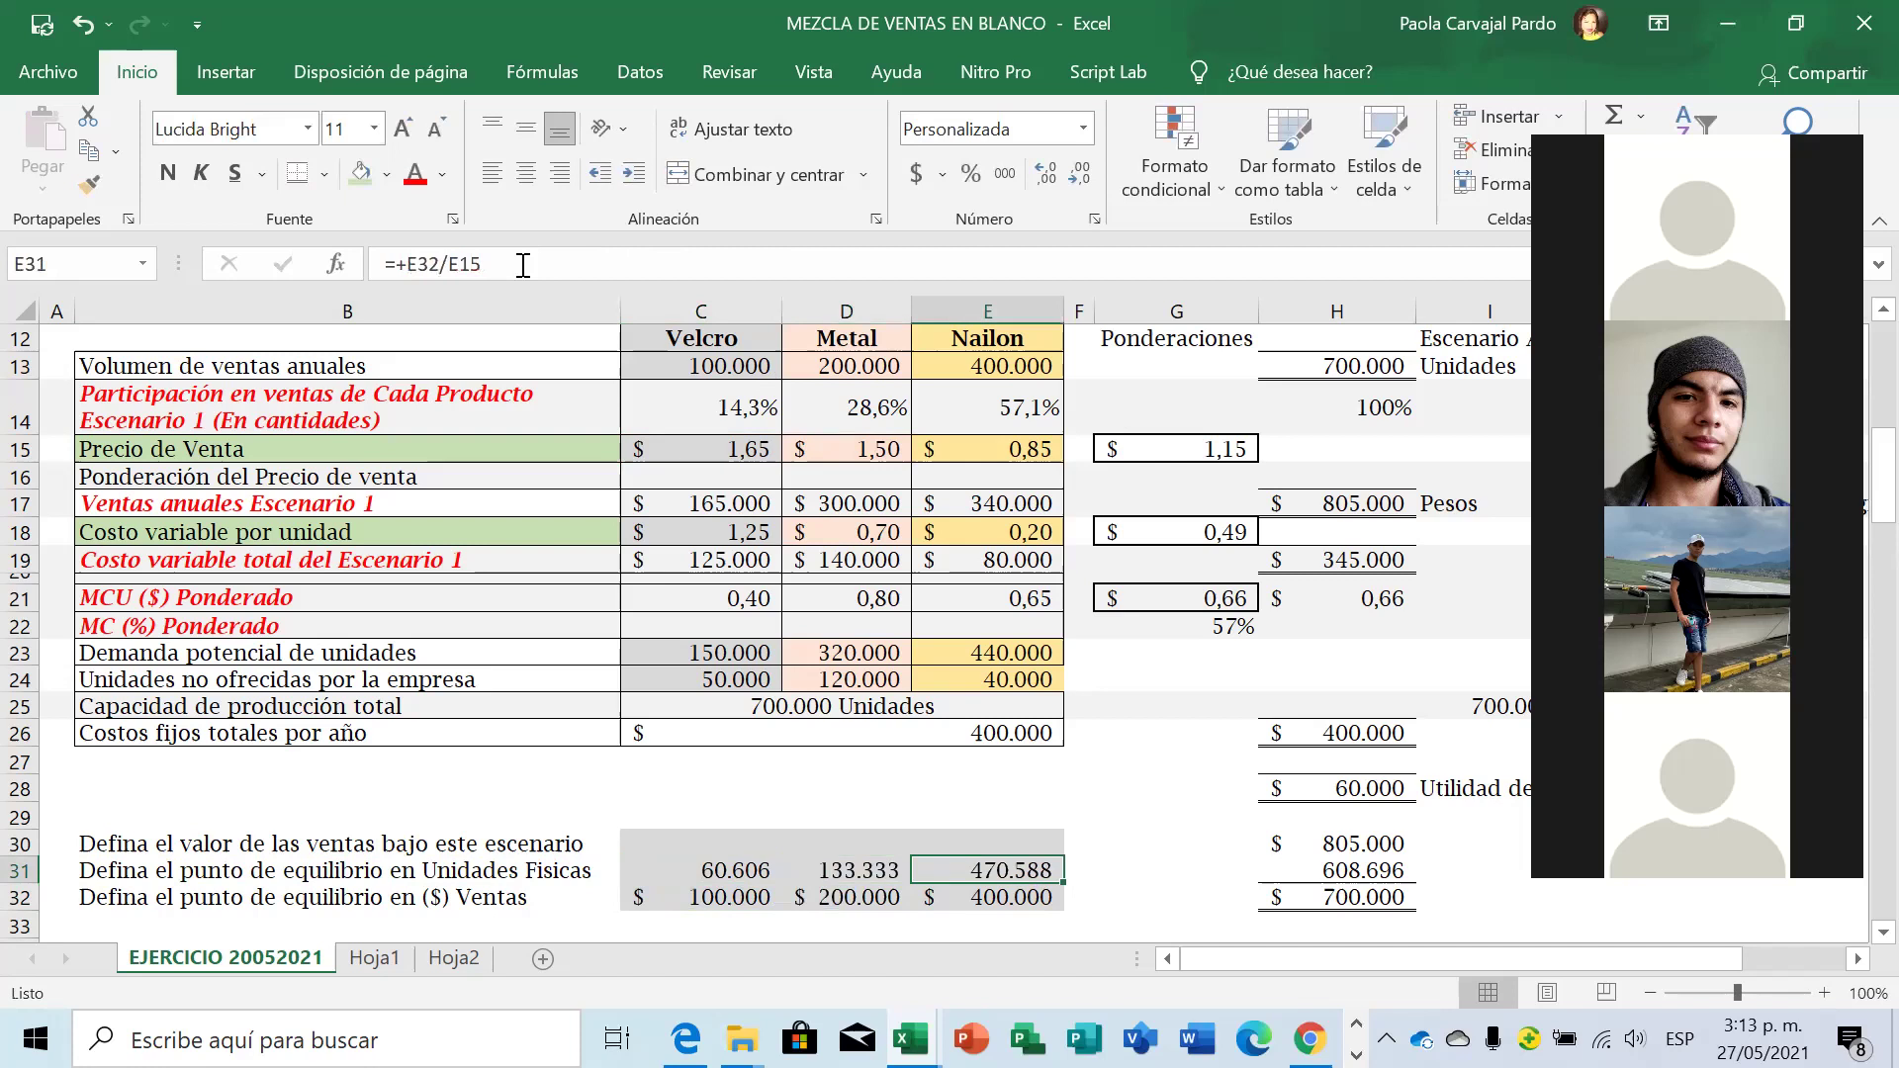
{"action": "left_click", "coordinate": [523, 265]}
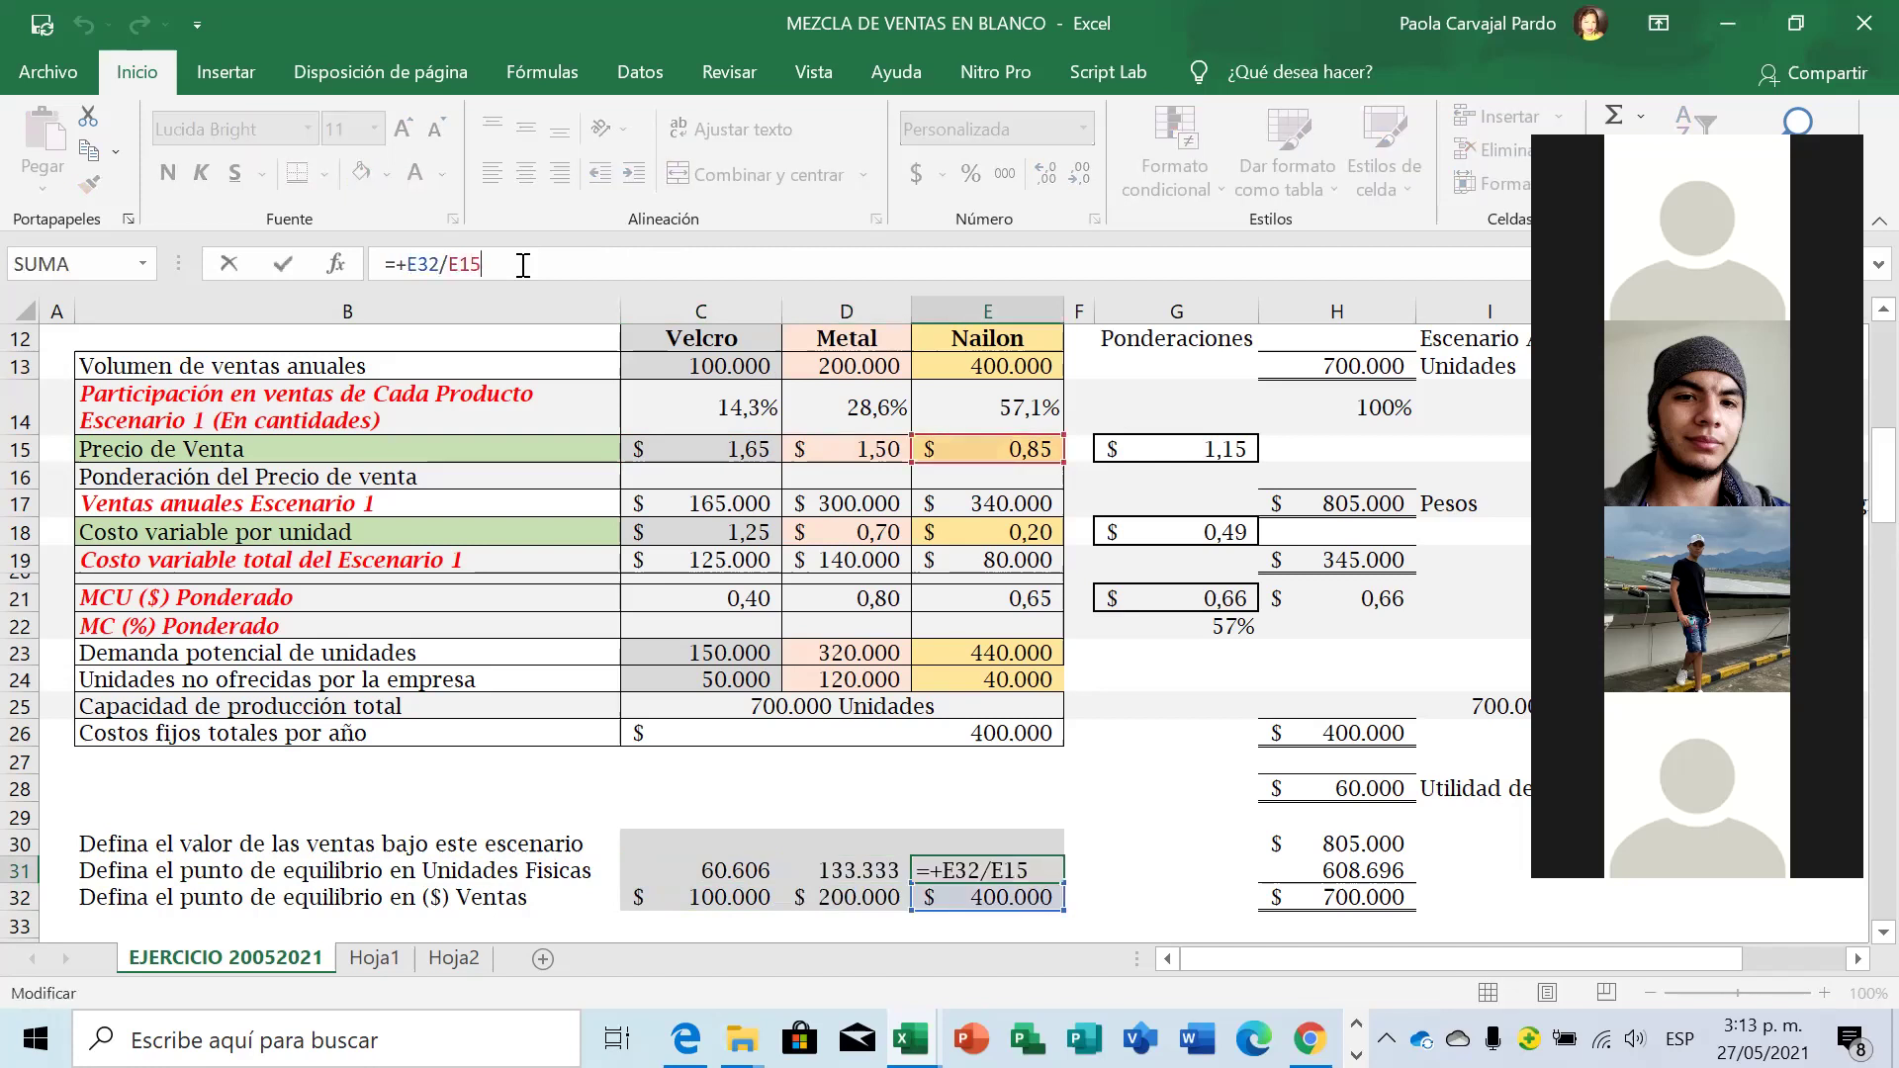
{"action": "key", "text": "Return"}
Compare the break-even sales and units results (60.606, 133.333, 470.588) with the totals.
{"action": "key", "text": "Down"}
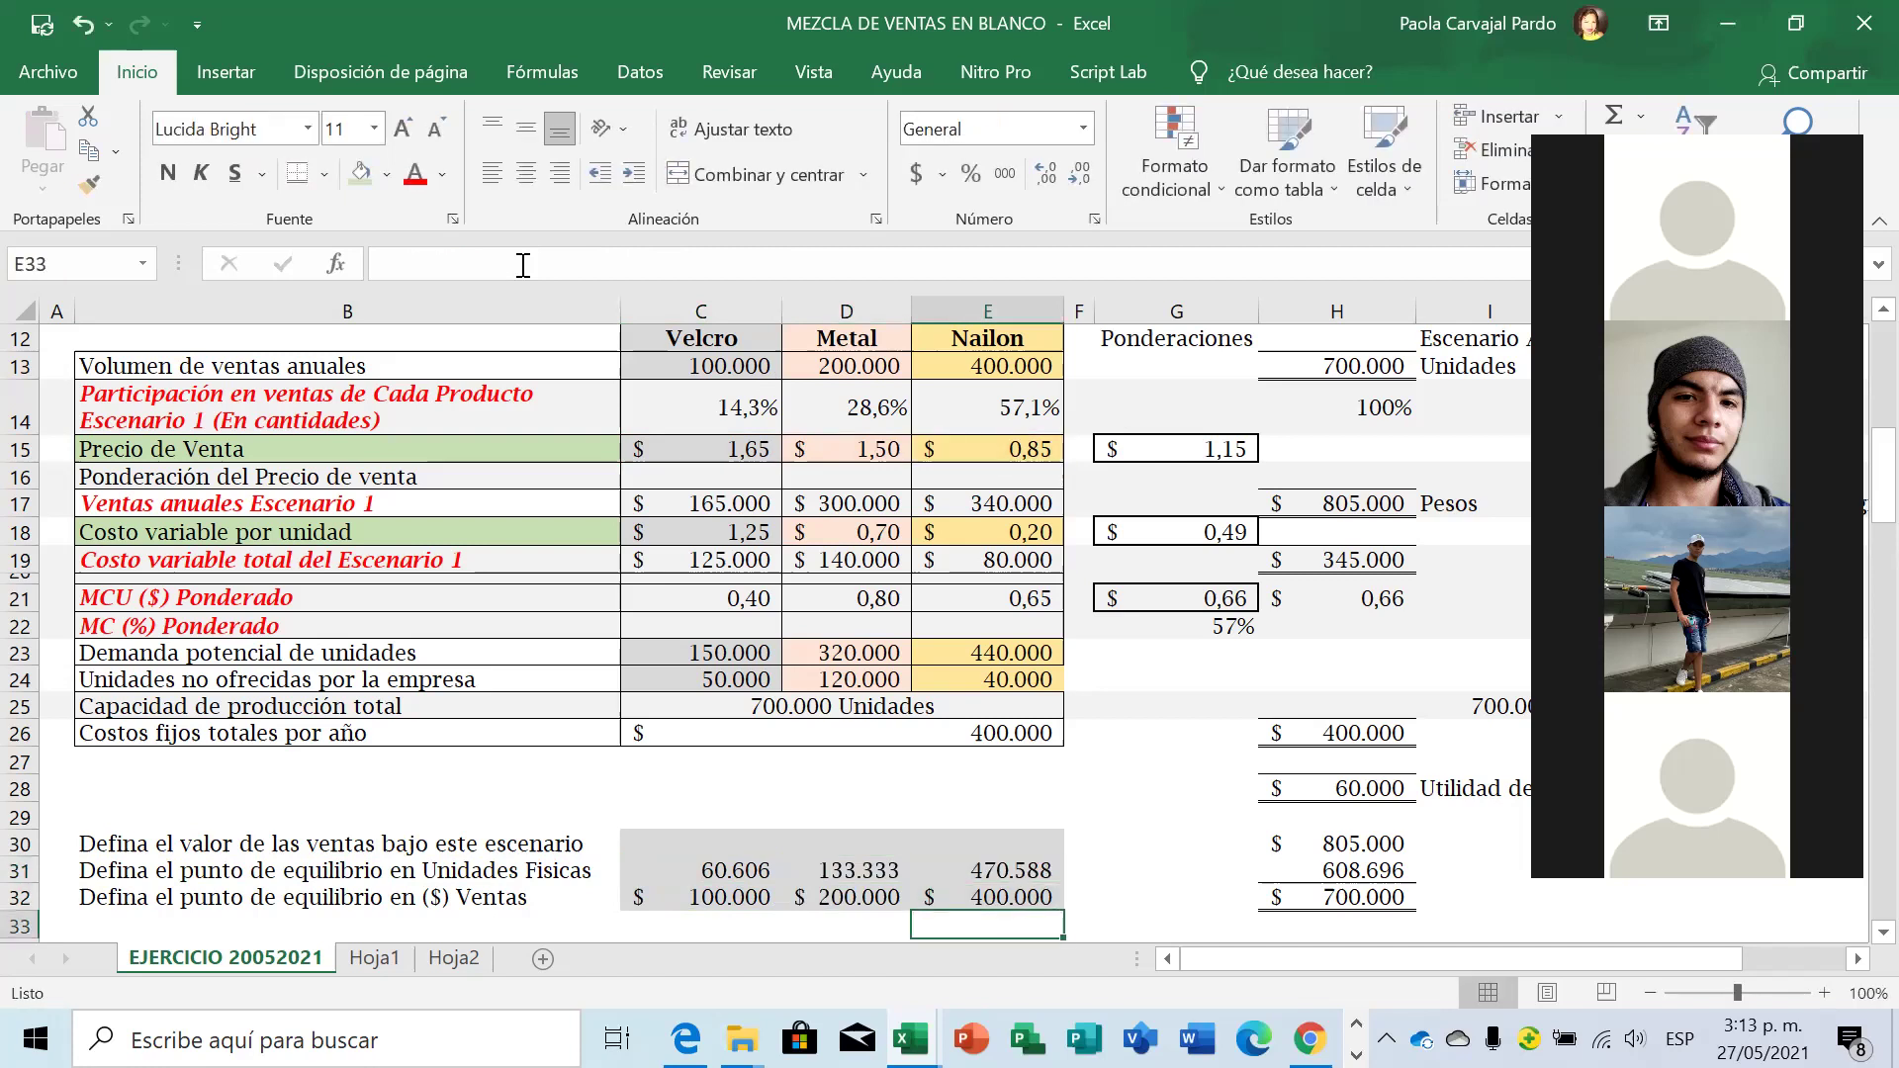
{"action": "key", "text": "Up"}
{"action": "key", "text": "Left"}
{"action": "key", "text": "Left"}
{"action": "key", "text": "shift+Right"}
{"action": "key", "text": "shift+Right"}
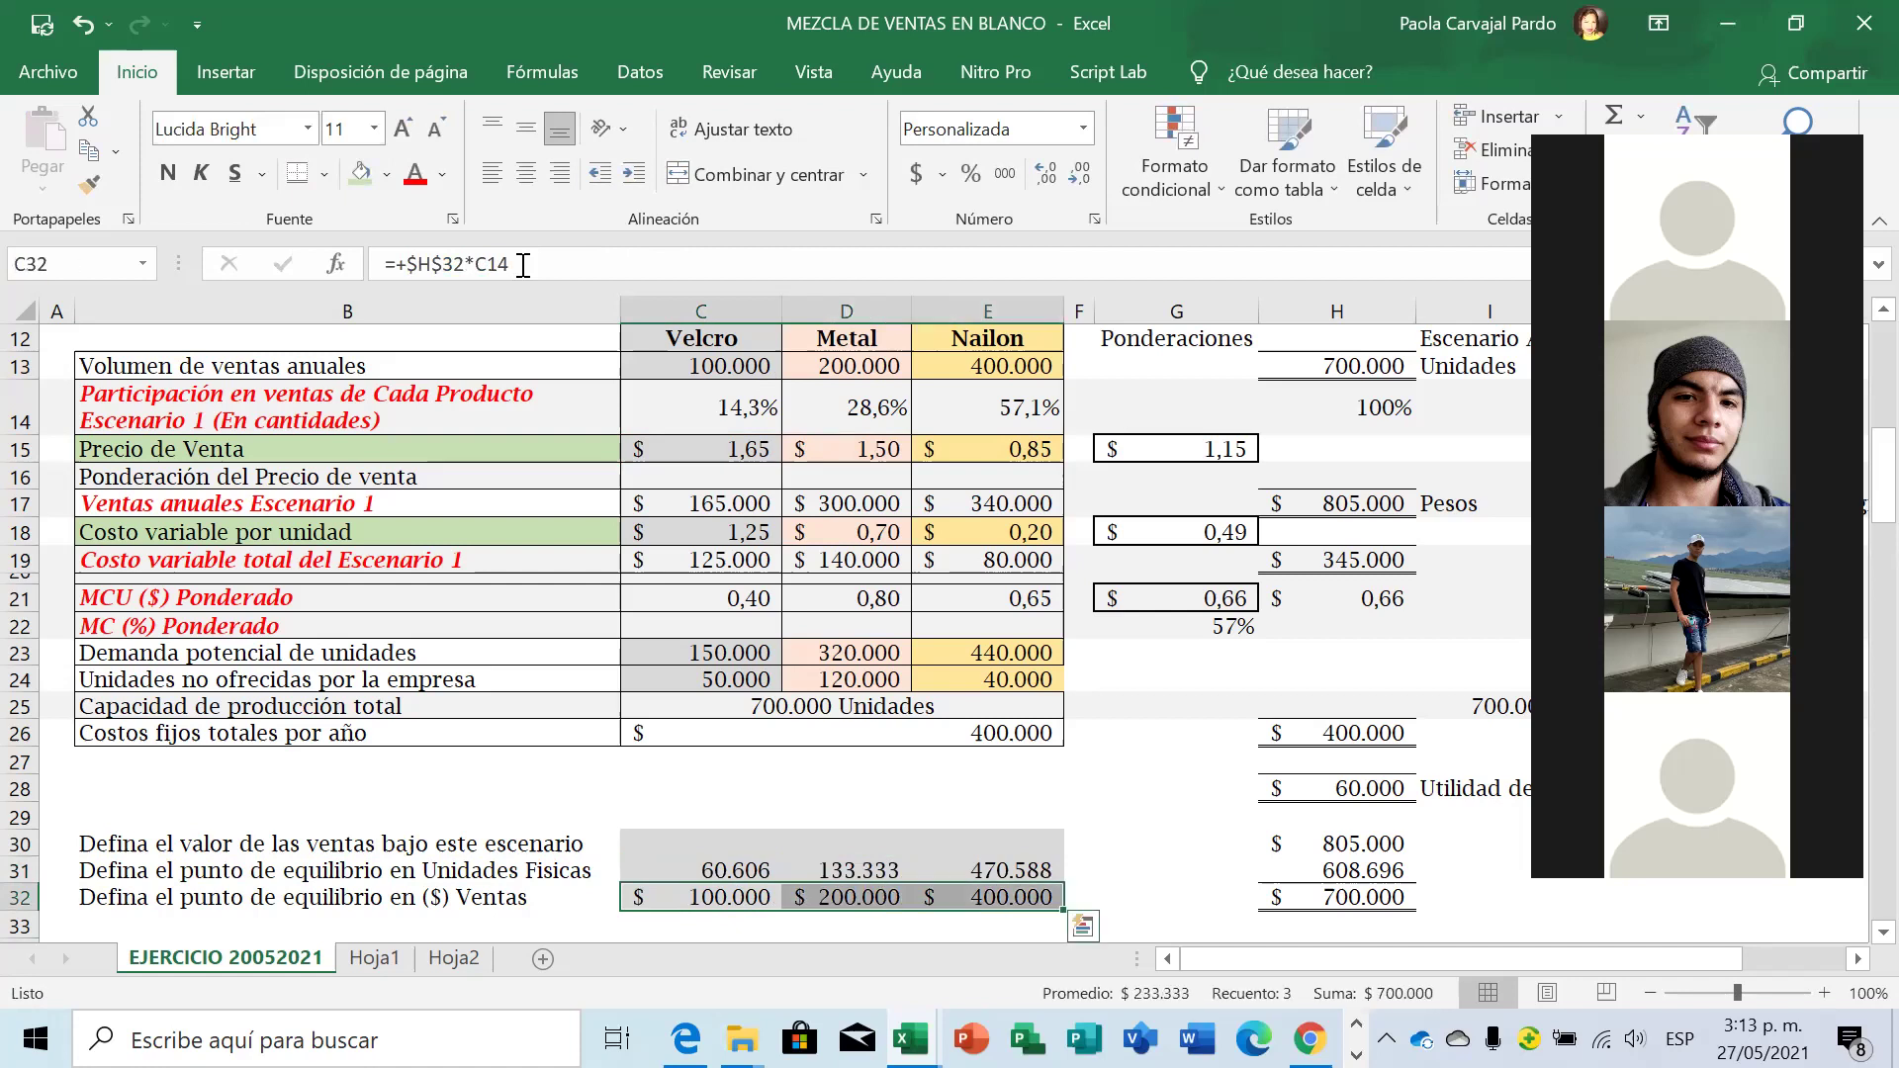
{"action": "key", "text": "Left"}
{"action": "key", "text": "Up"}
{"action": "key", "text": "Right"}
{"action": "key", "text": "shift+Right"}
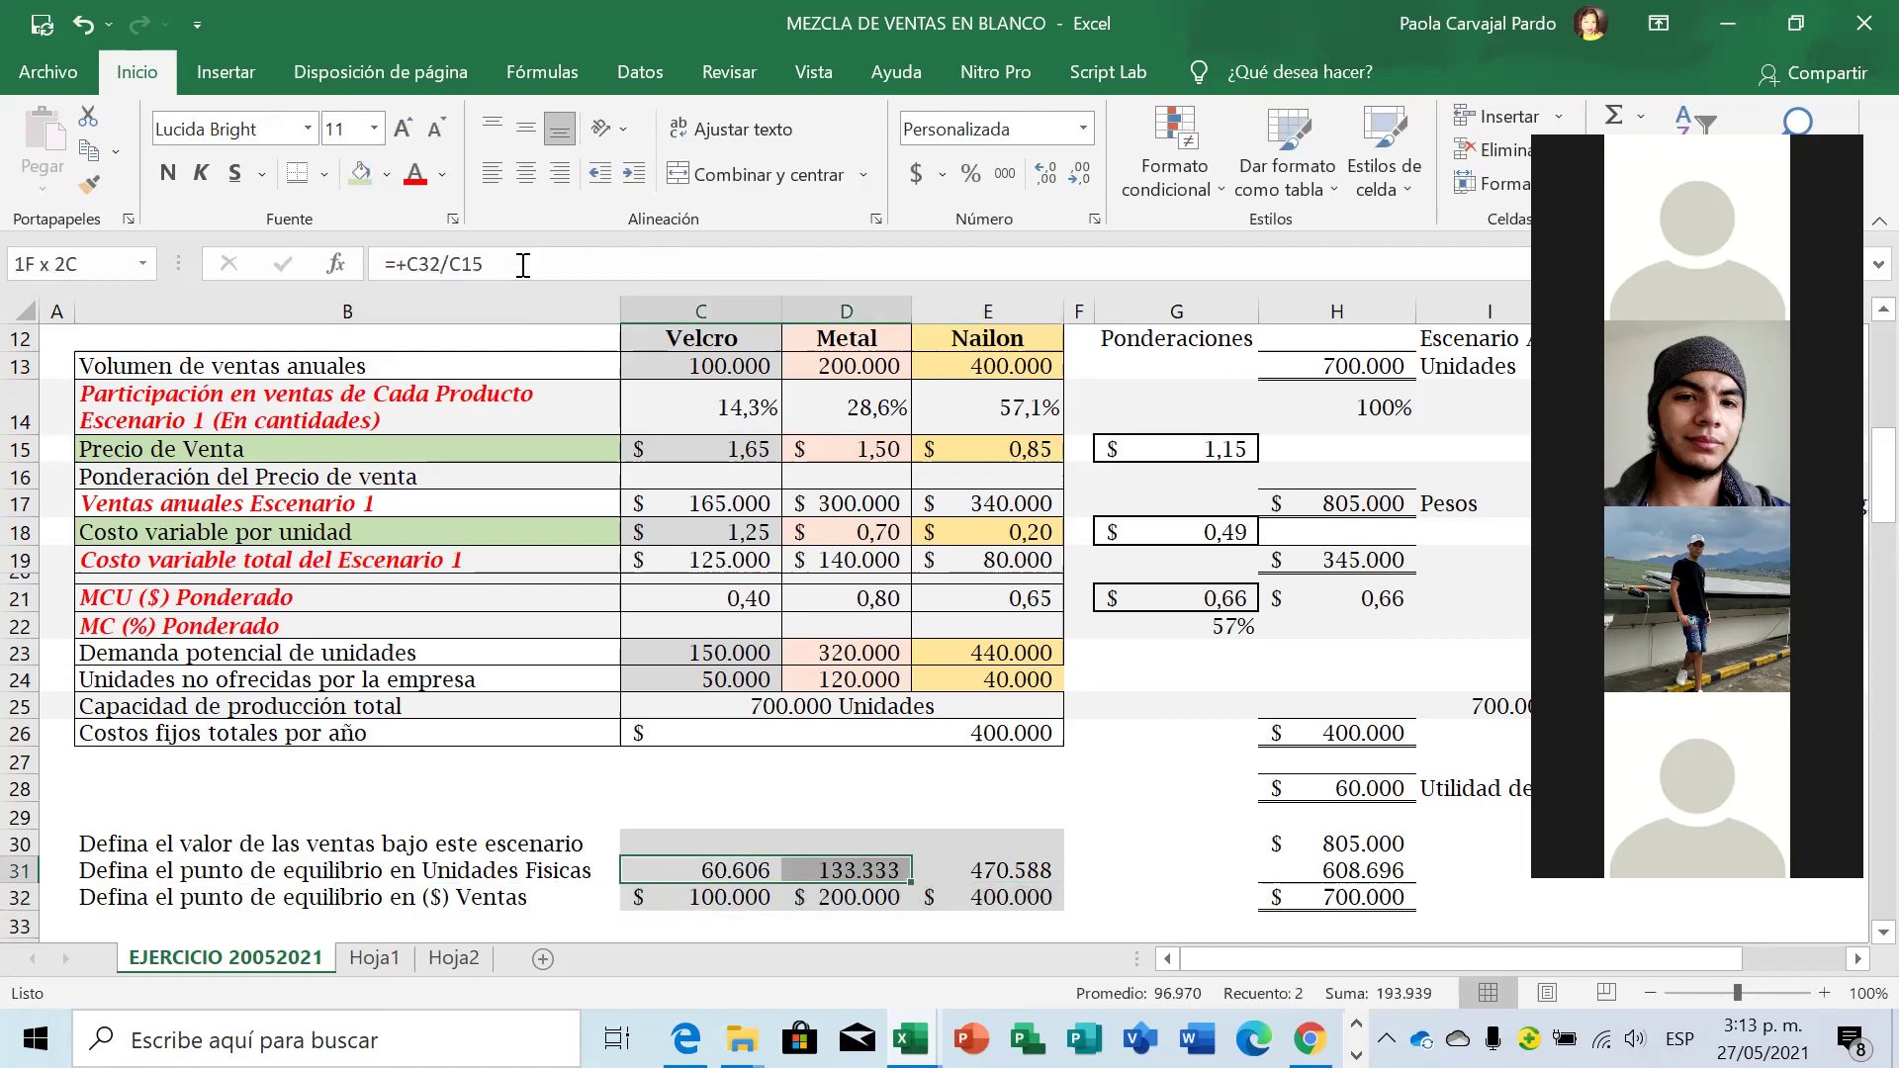
{"action": "key", "text": "shift+Right"}
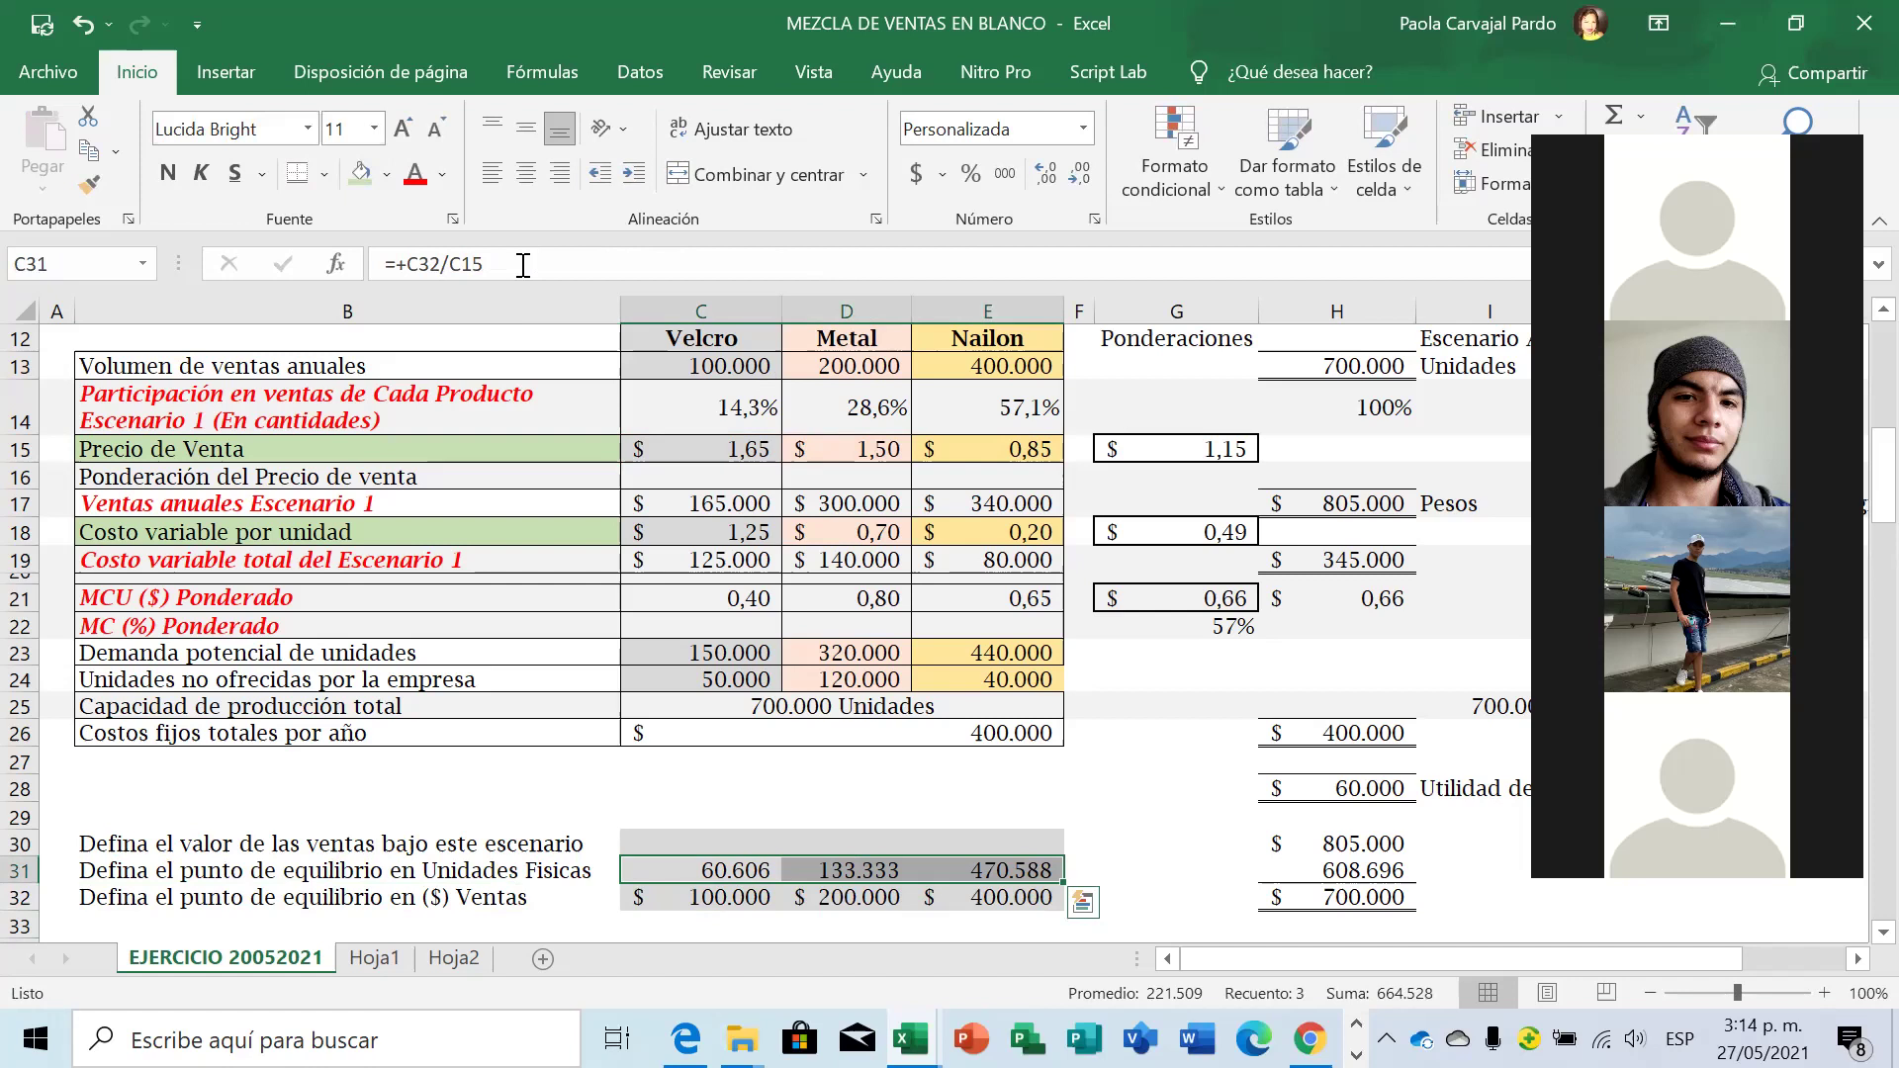
{"action": "key", "text": "Right"}
{"action": "key", "text": "Right"}
{"action": "key", "text": "Right"}
{"action": "key", "text": "Right"}
{"action": "key", "text": "Right"}
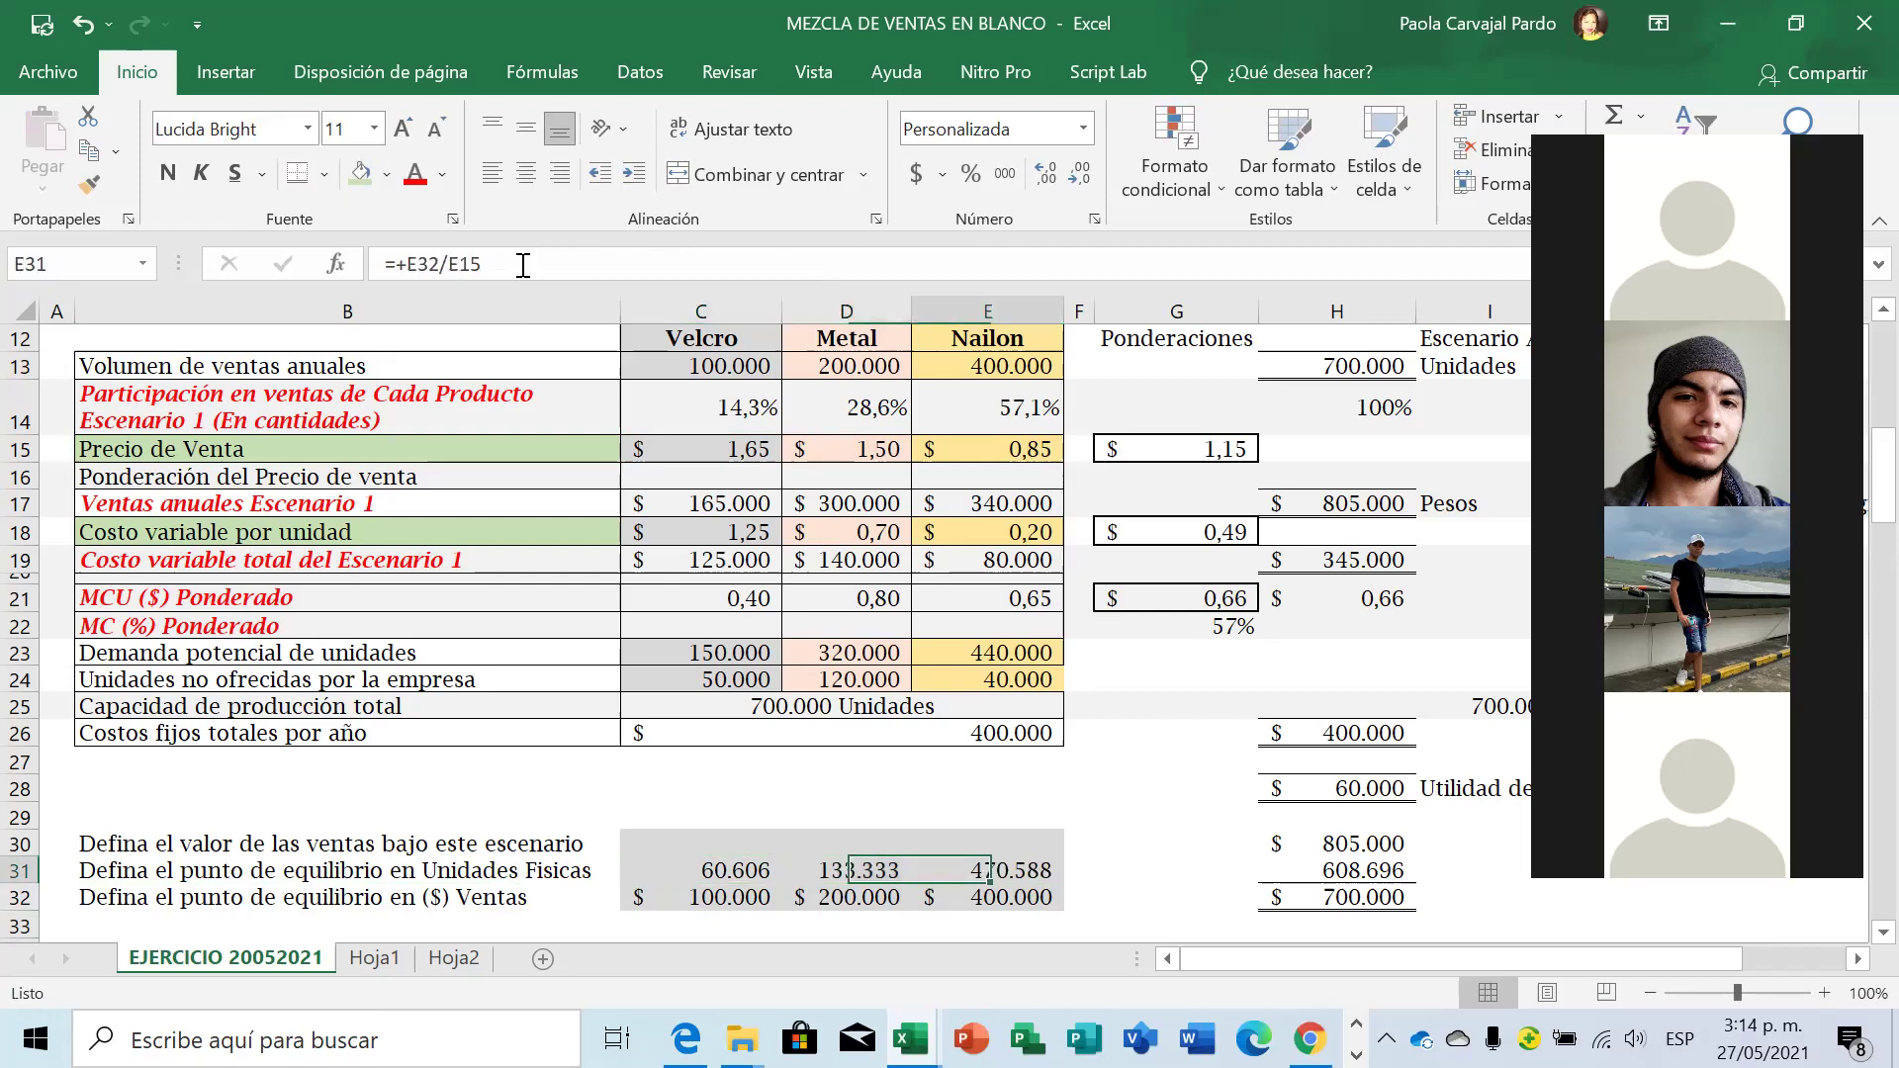
{"action": "key", "text": "Up"}
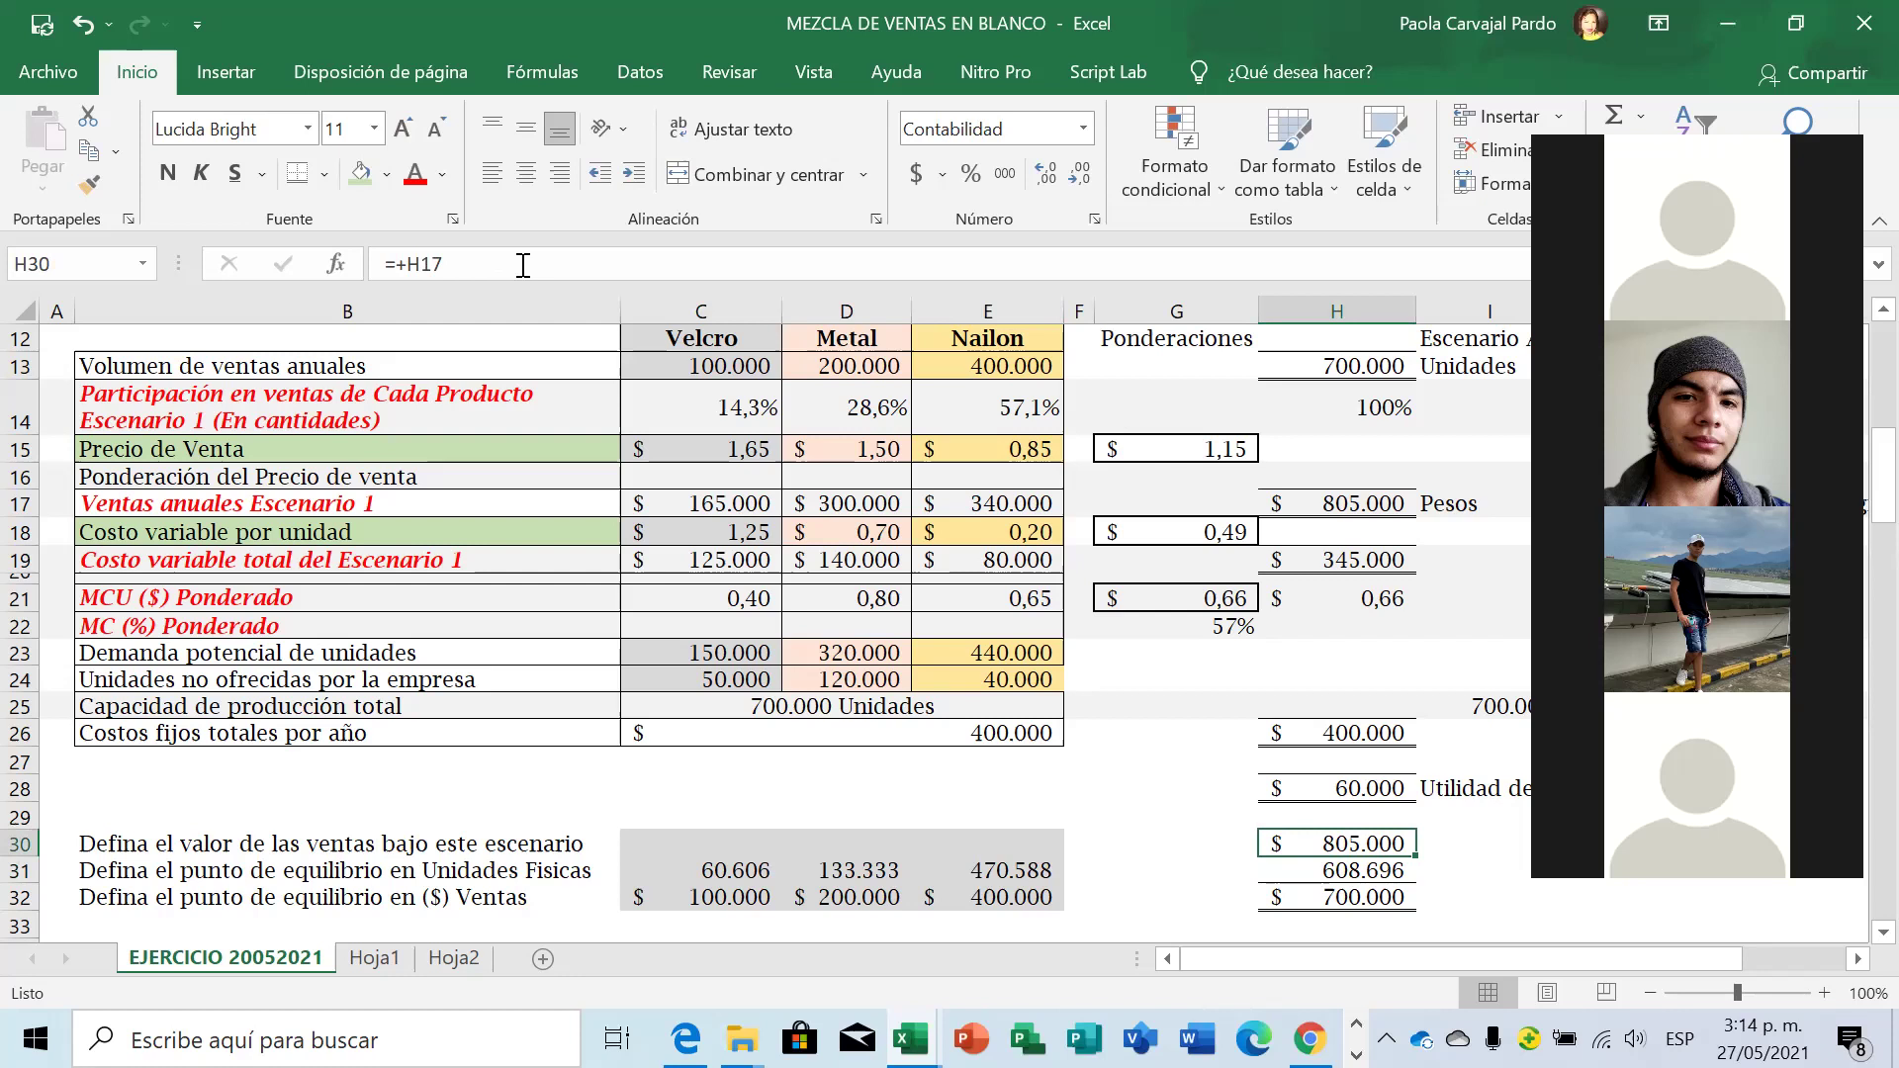
Inspect the total break-even units formula in column H without changing it.
{"action": "left_click", "coordinate": [1322, 872]}
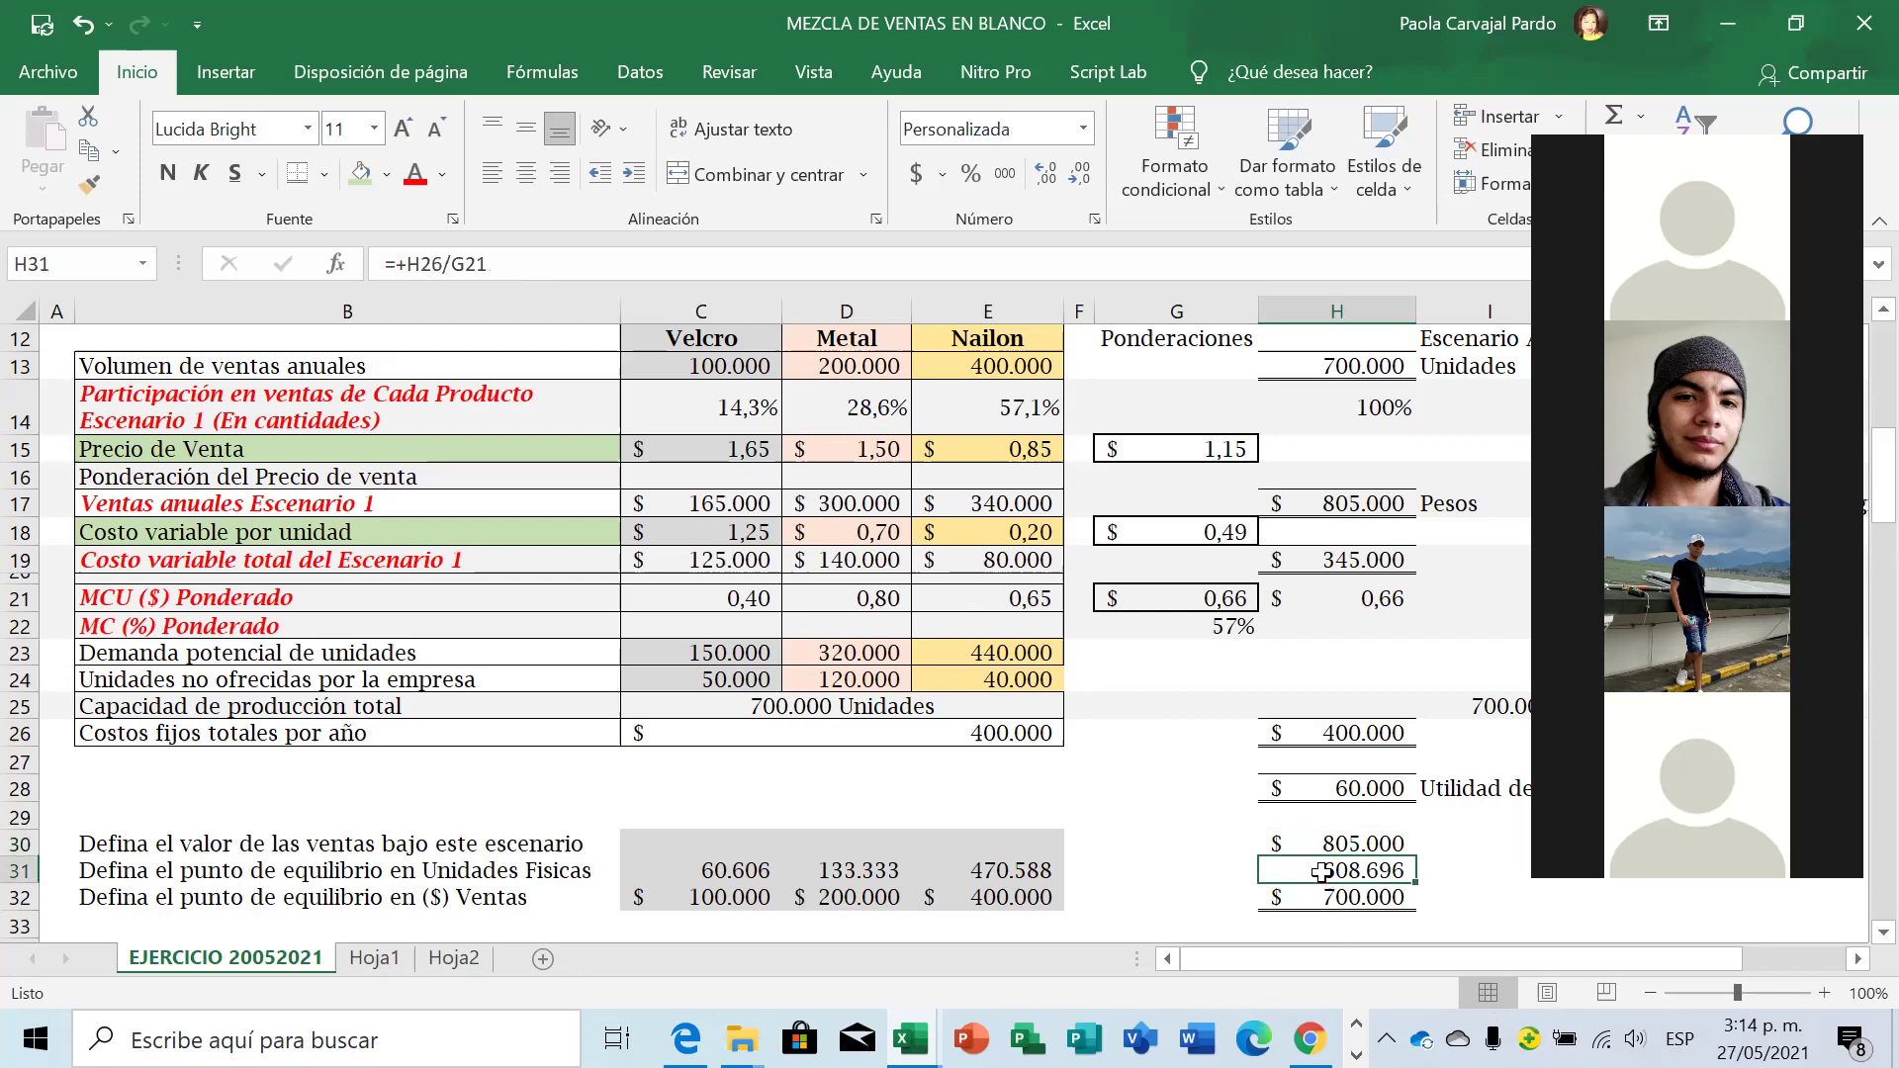
{"action": "left_click", "coordinate": [529, 267]}
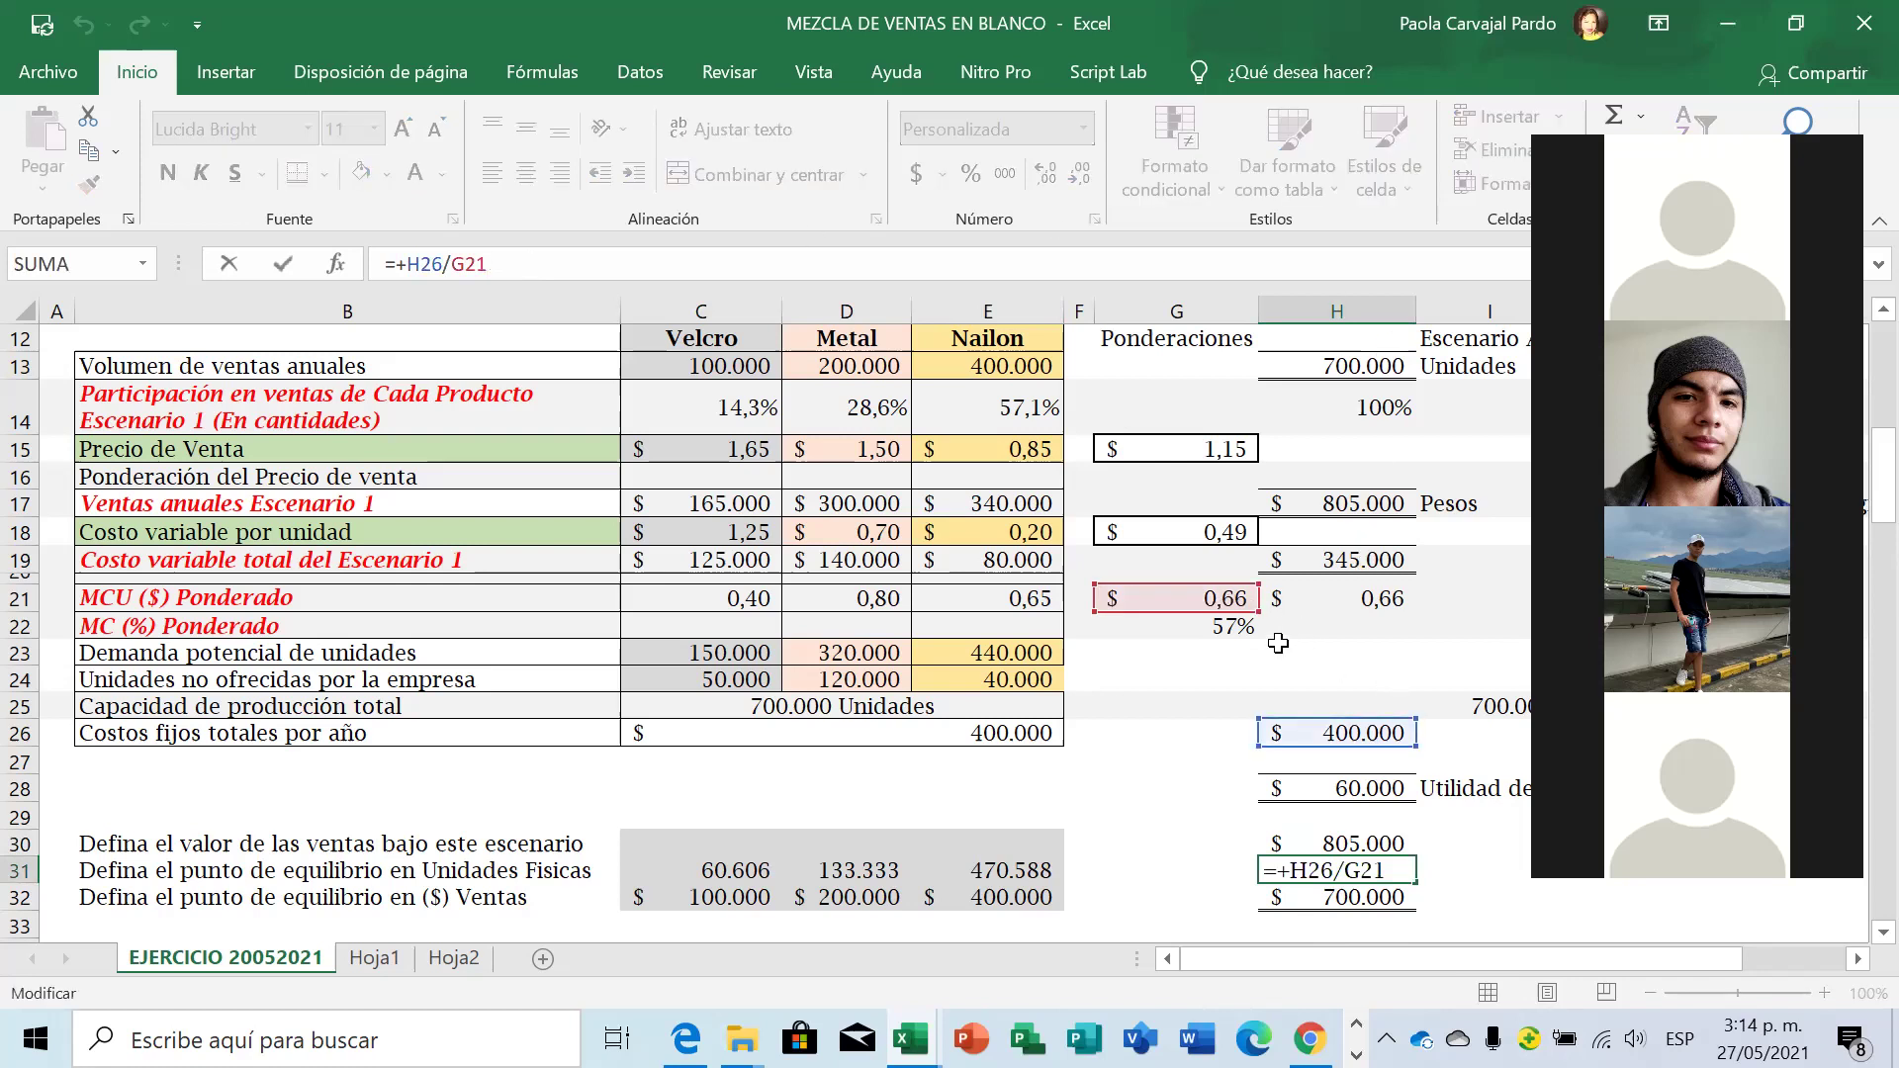
{"action": "key", "text": "Return"}
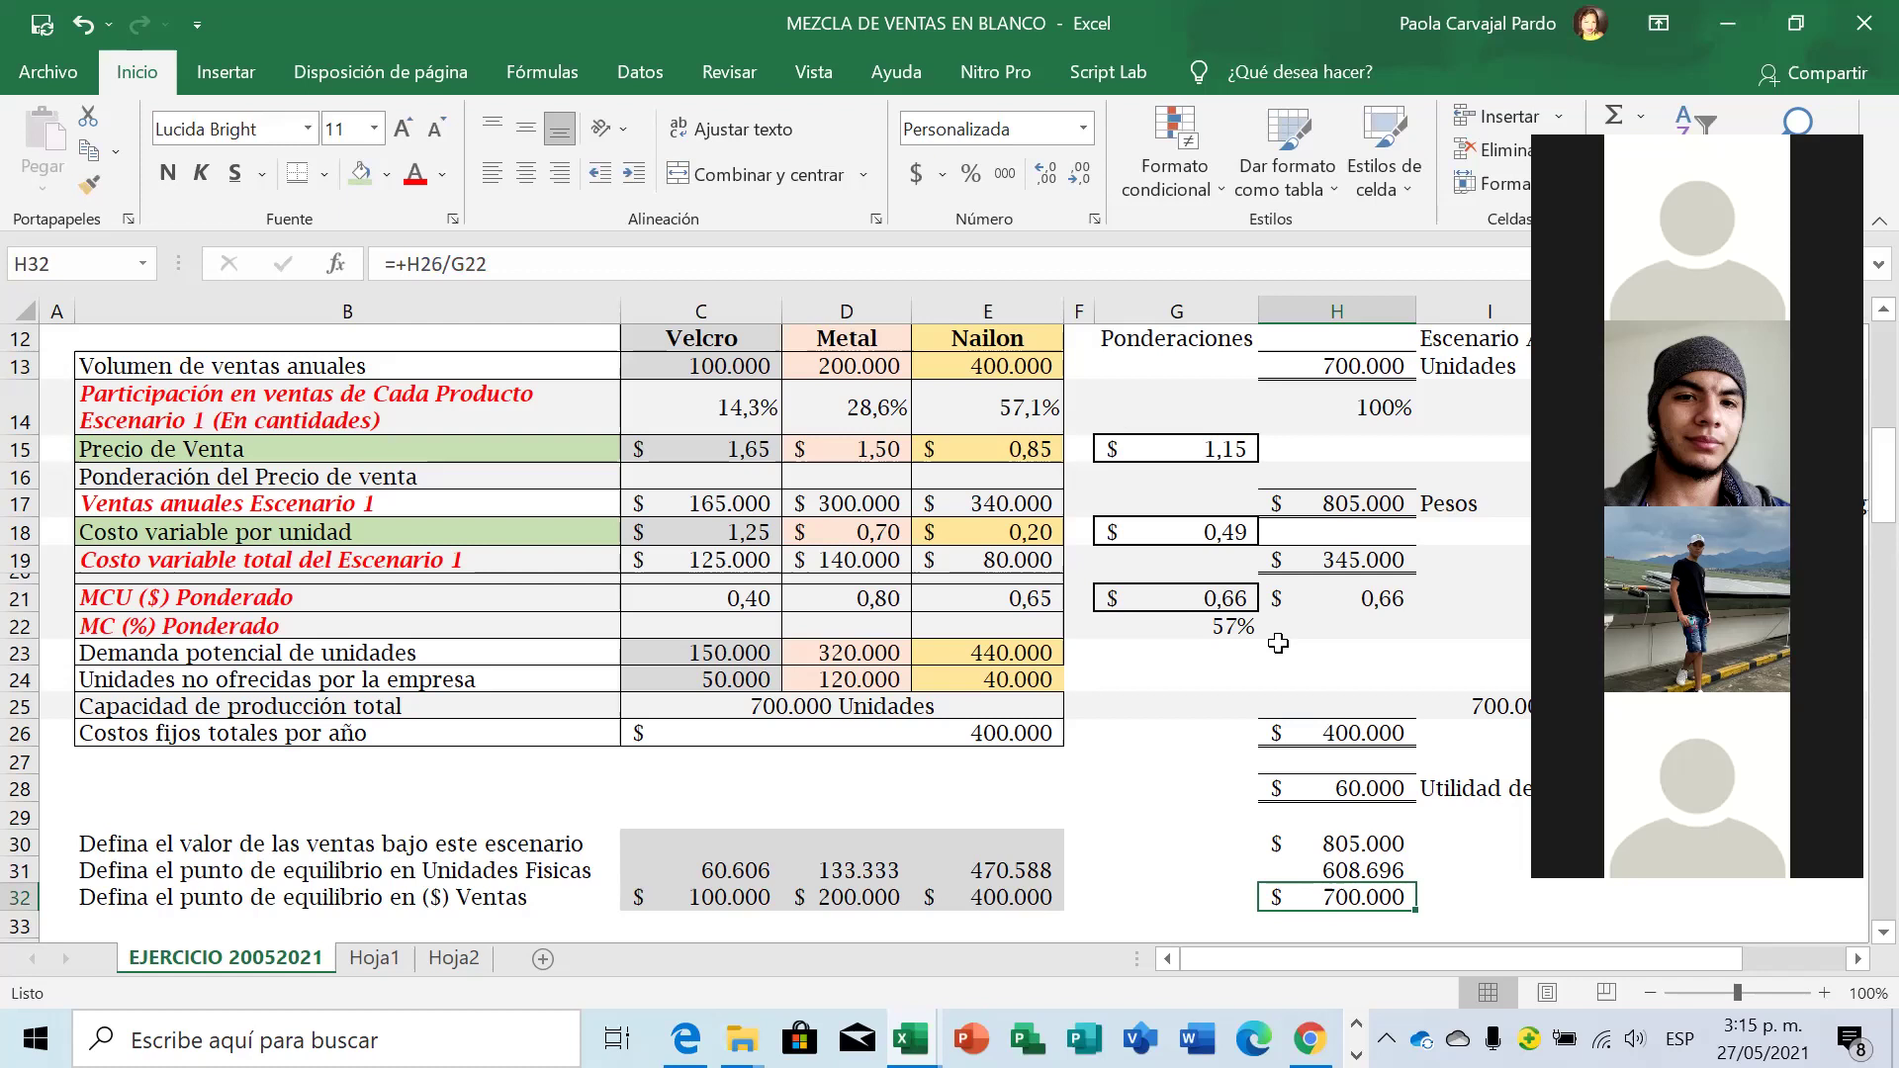
{"action": "key", "text": "Up"}
{"action": "key", "text": "Left"}
{"action": "key", "text": "Left"}
{"action": "key", "text": "Left"}
{"action": "key", "text": "Left"}
{"action": "key", "text": "shift+Right"}
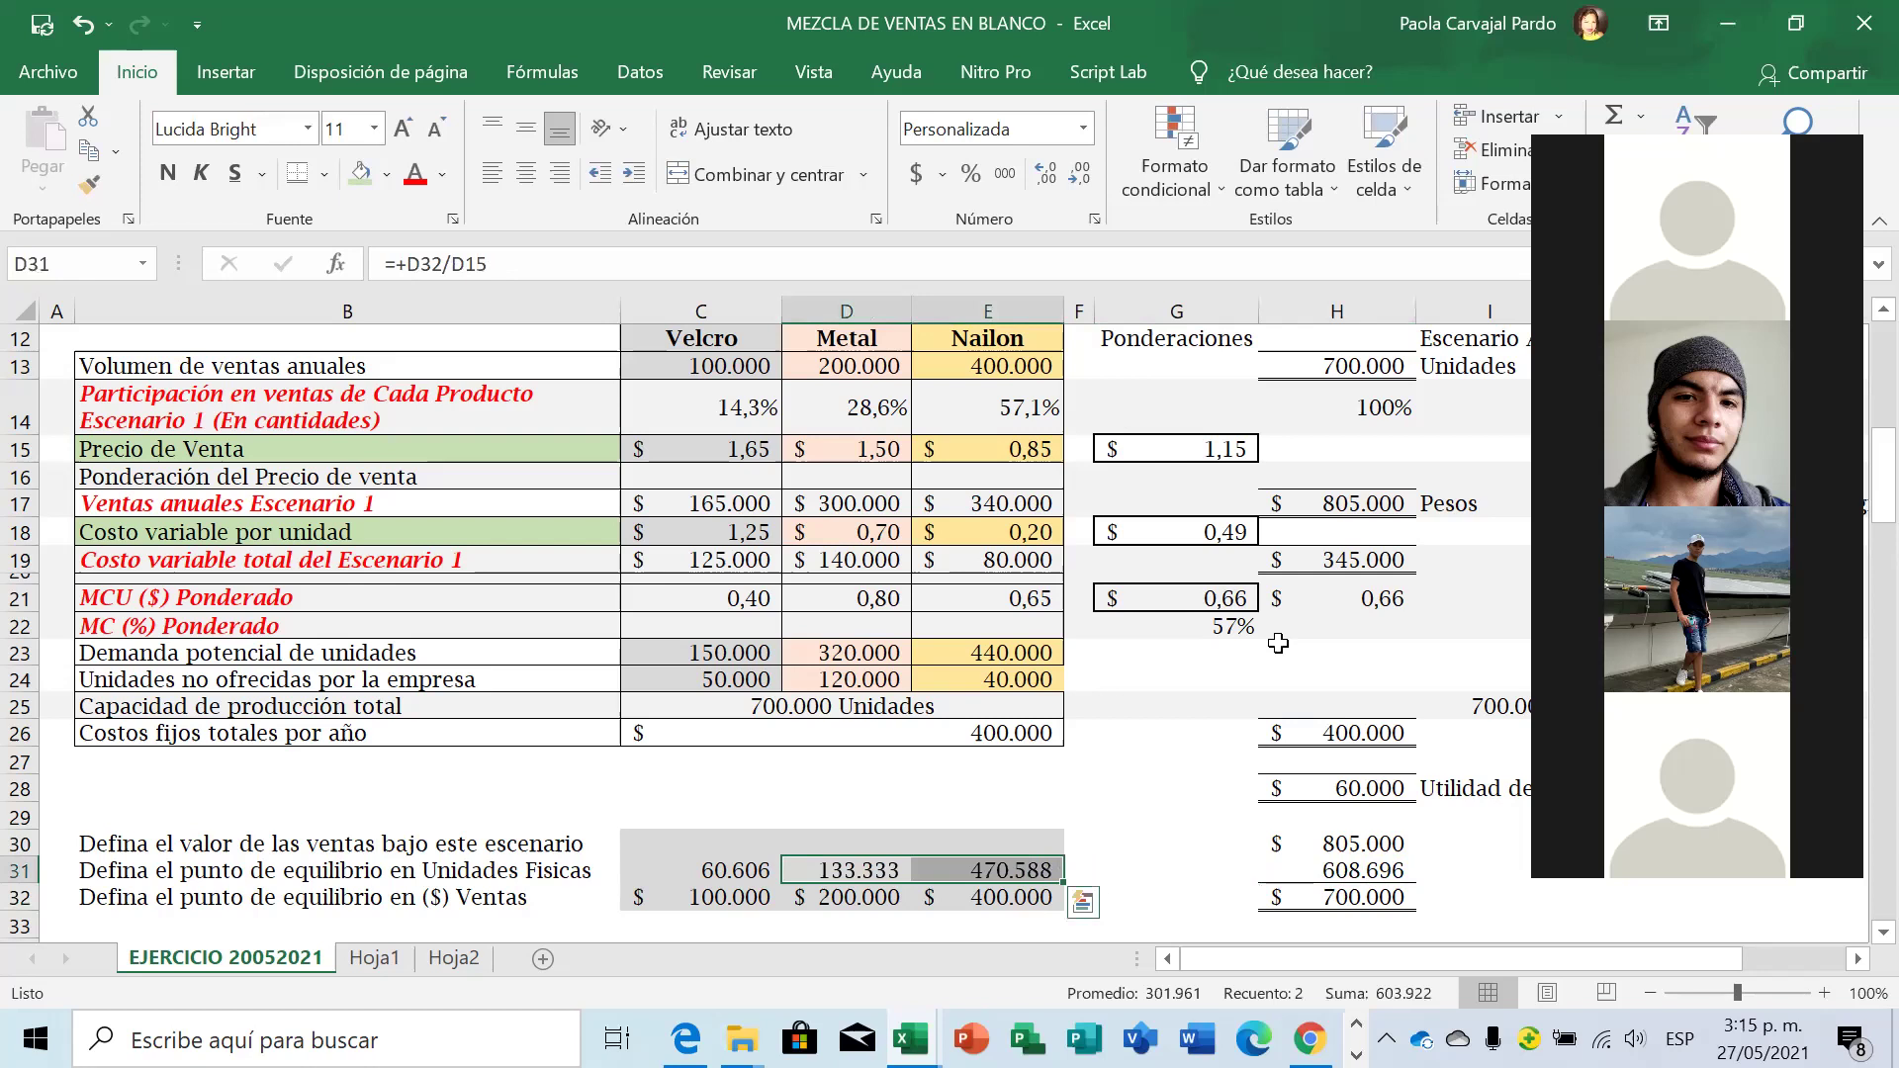
{"action": "key", "text": "Left"}
{"action": "key", "text": "shift+Right"}
{"action": "key", "text": "shift+Right"}
{"action": "key", "text": "Left"}
{"action": "key", "text": "Right"}
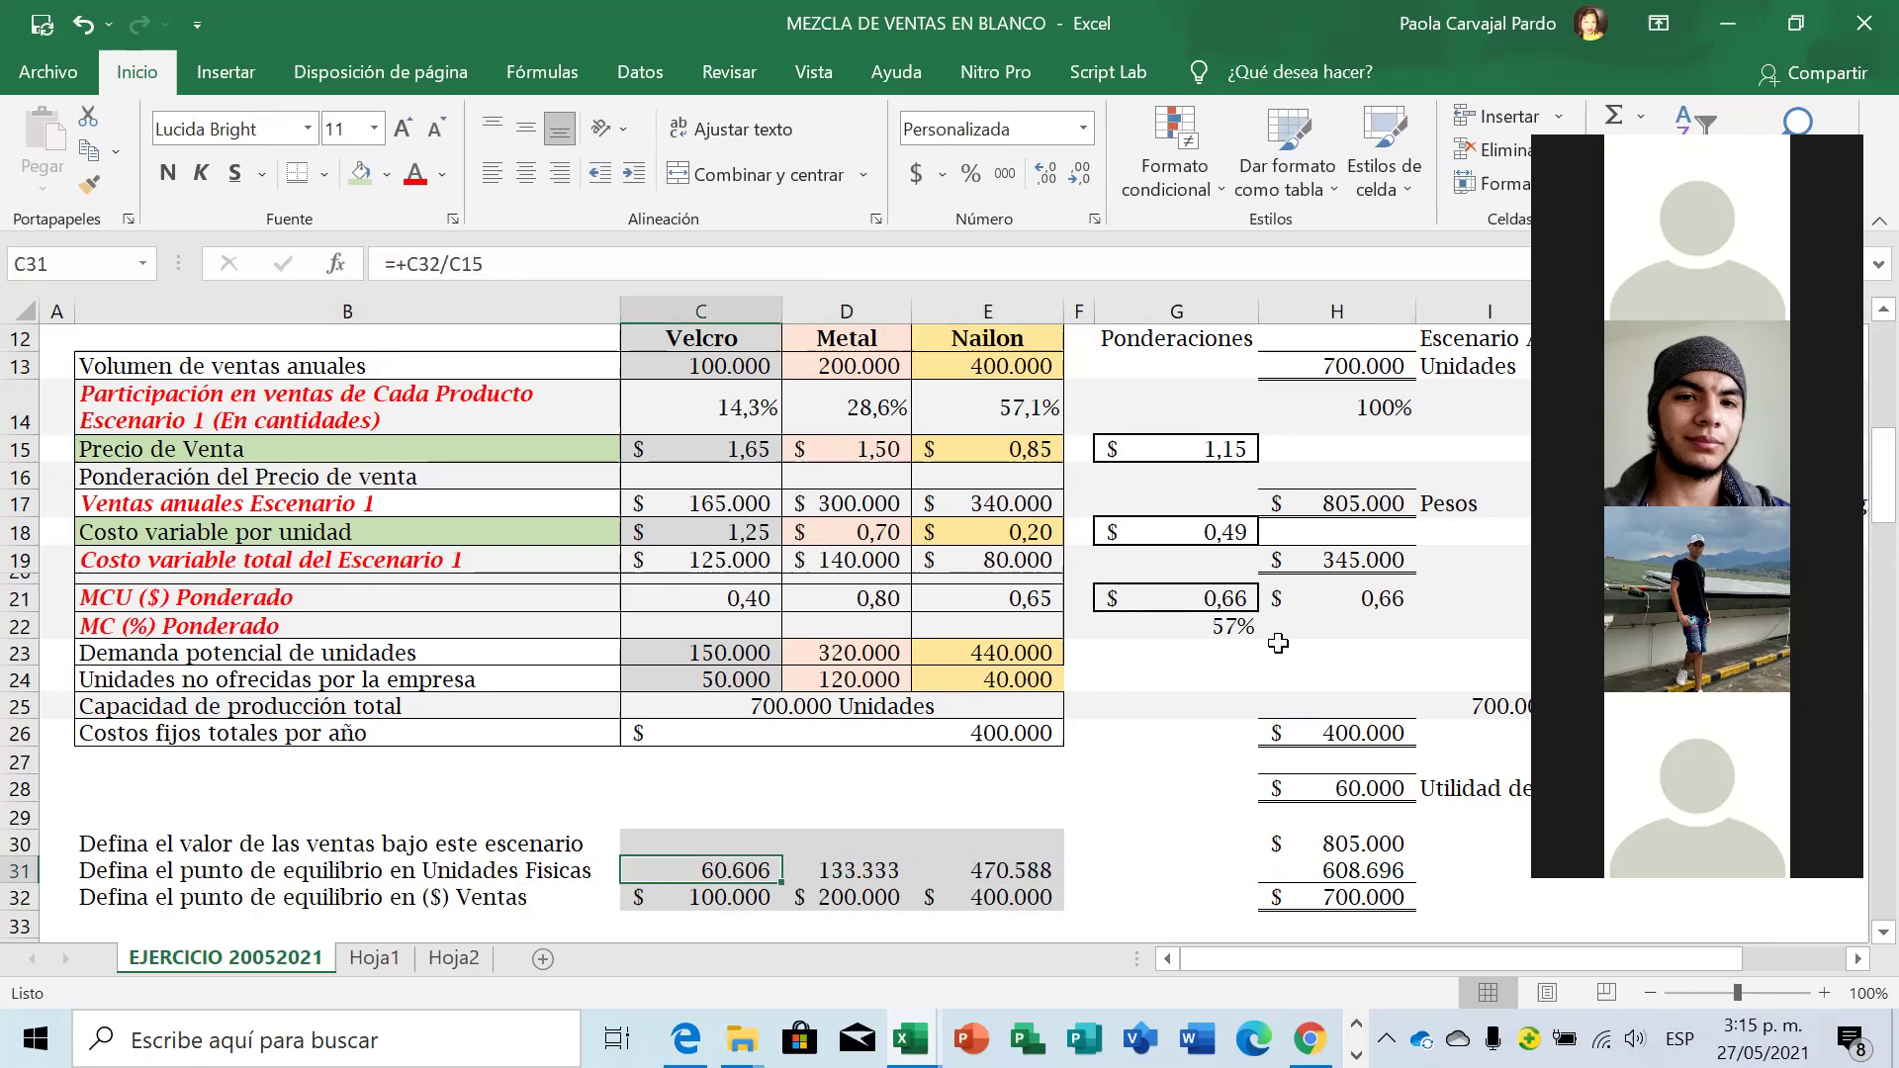
{"action": "left_click", "coordinate": [482, 267]}
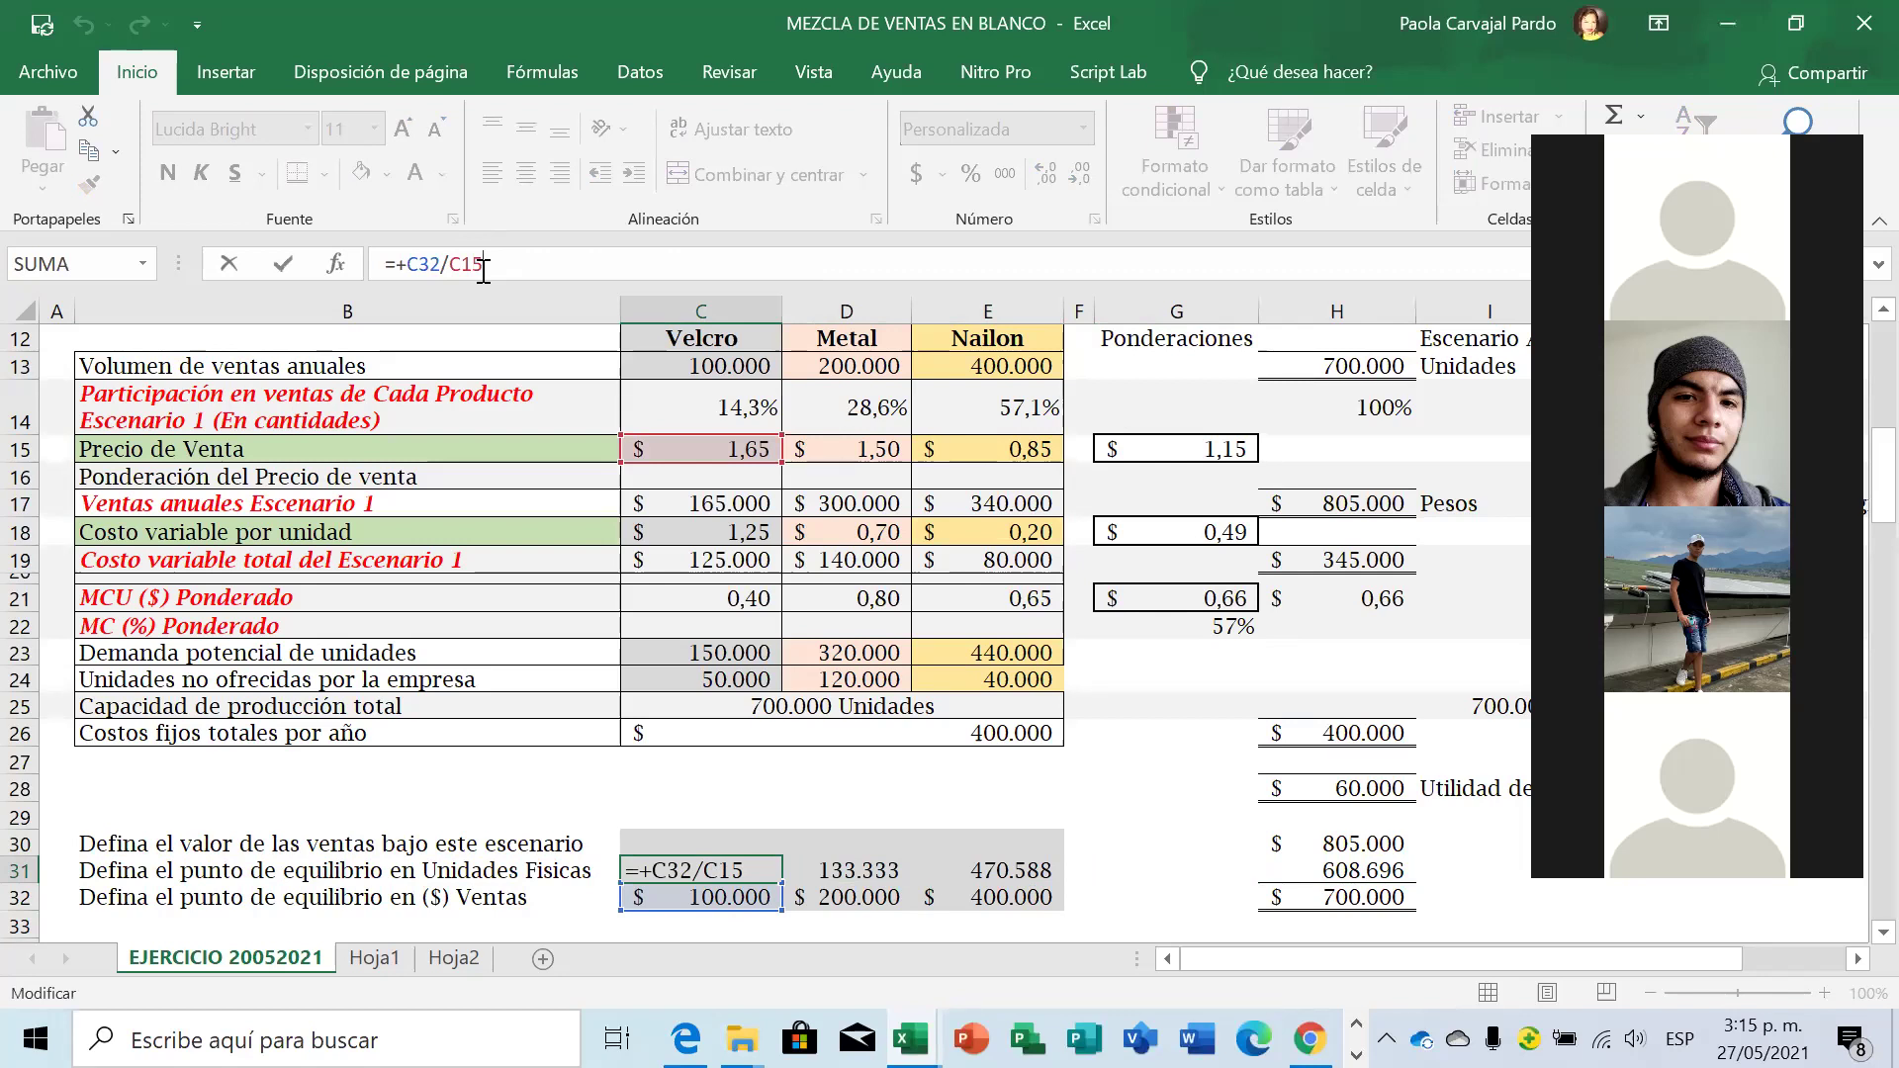
{"action": "key", "text": "Return"}
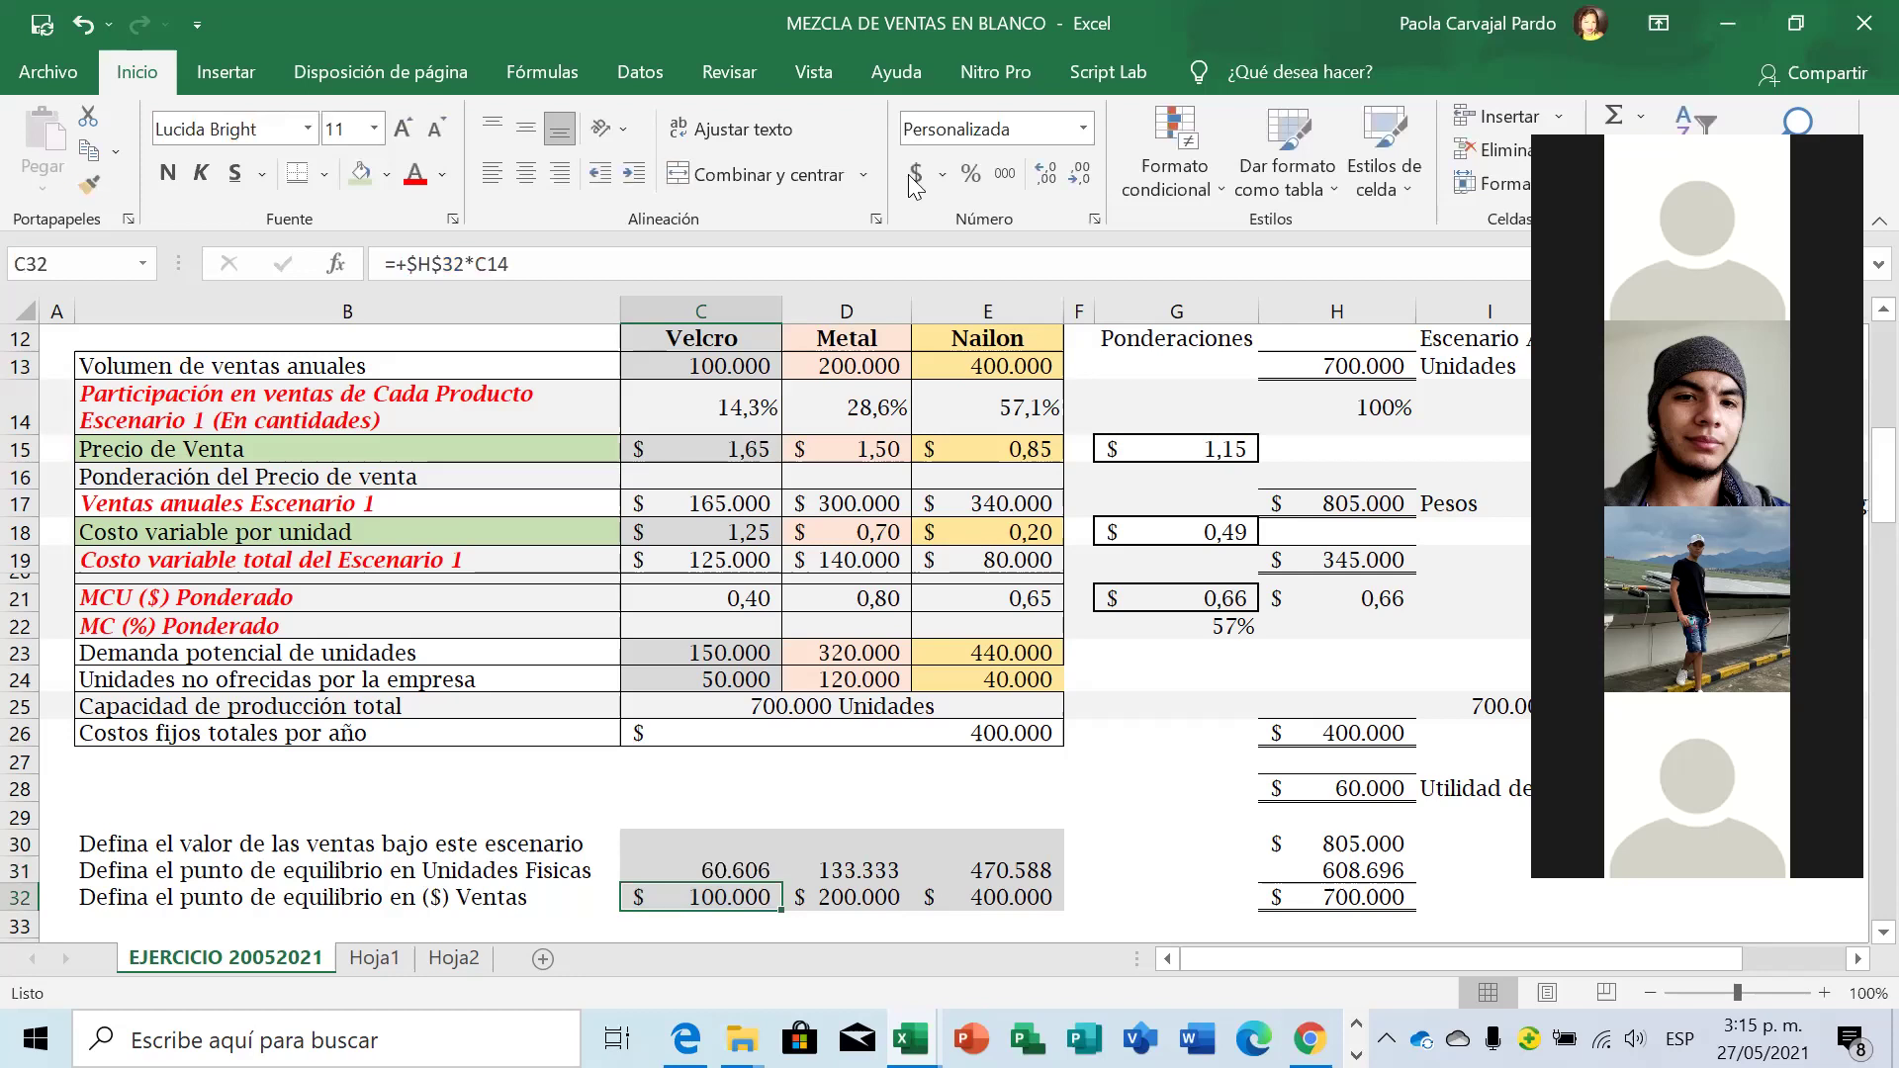
{"action": "key", "text": "Up"}
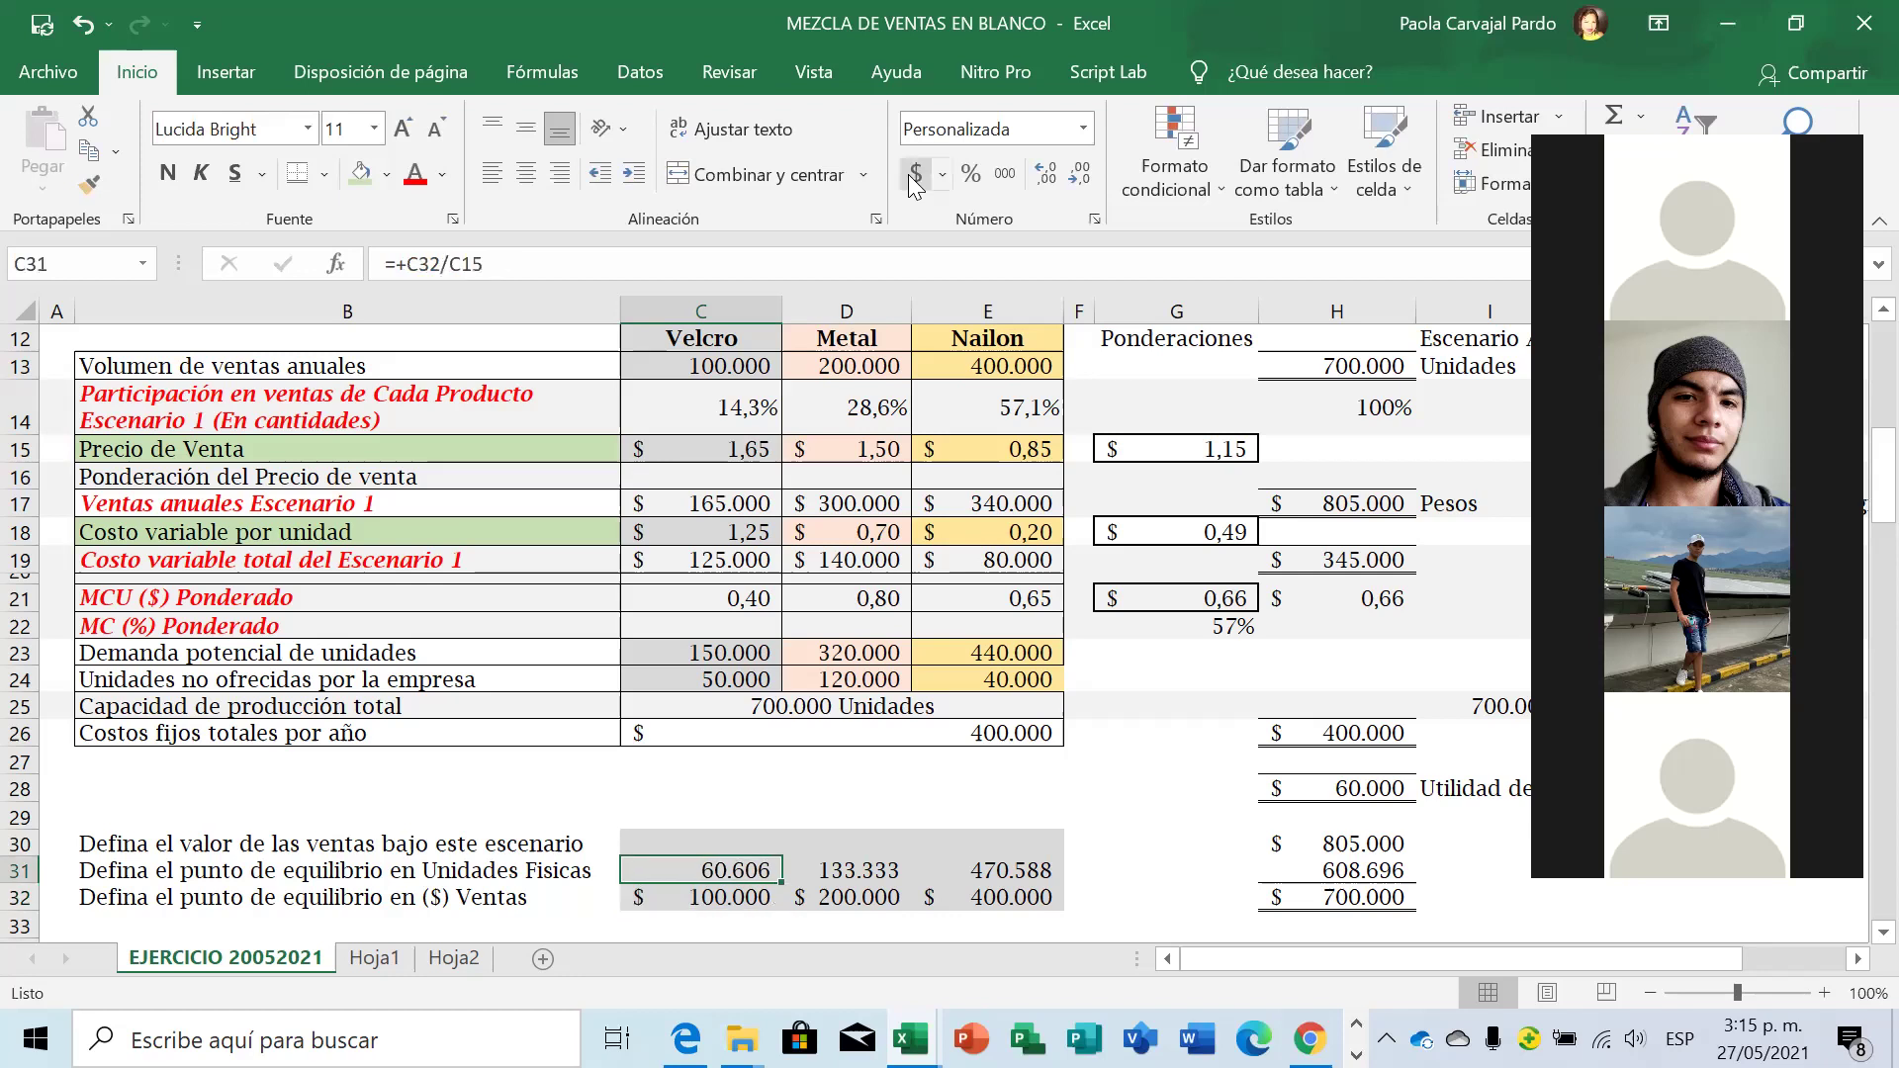
{"action": "left_click", "coordinate": [513, 268]}
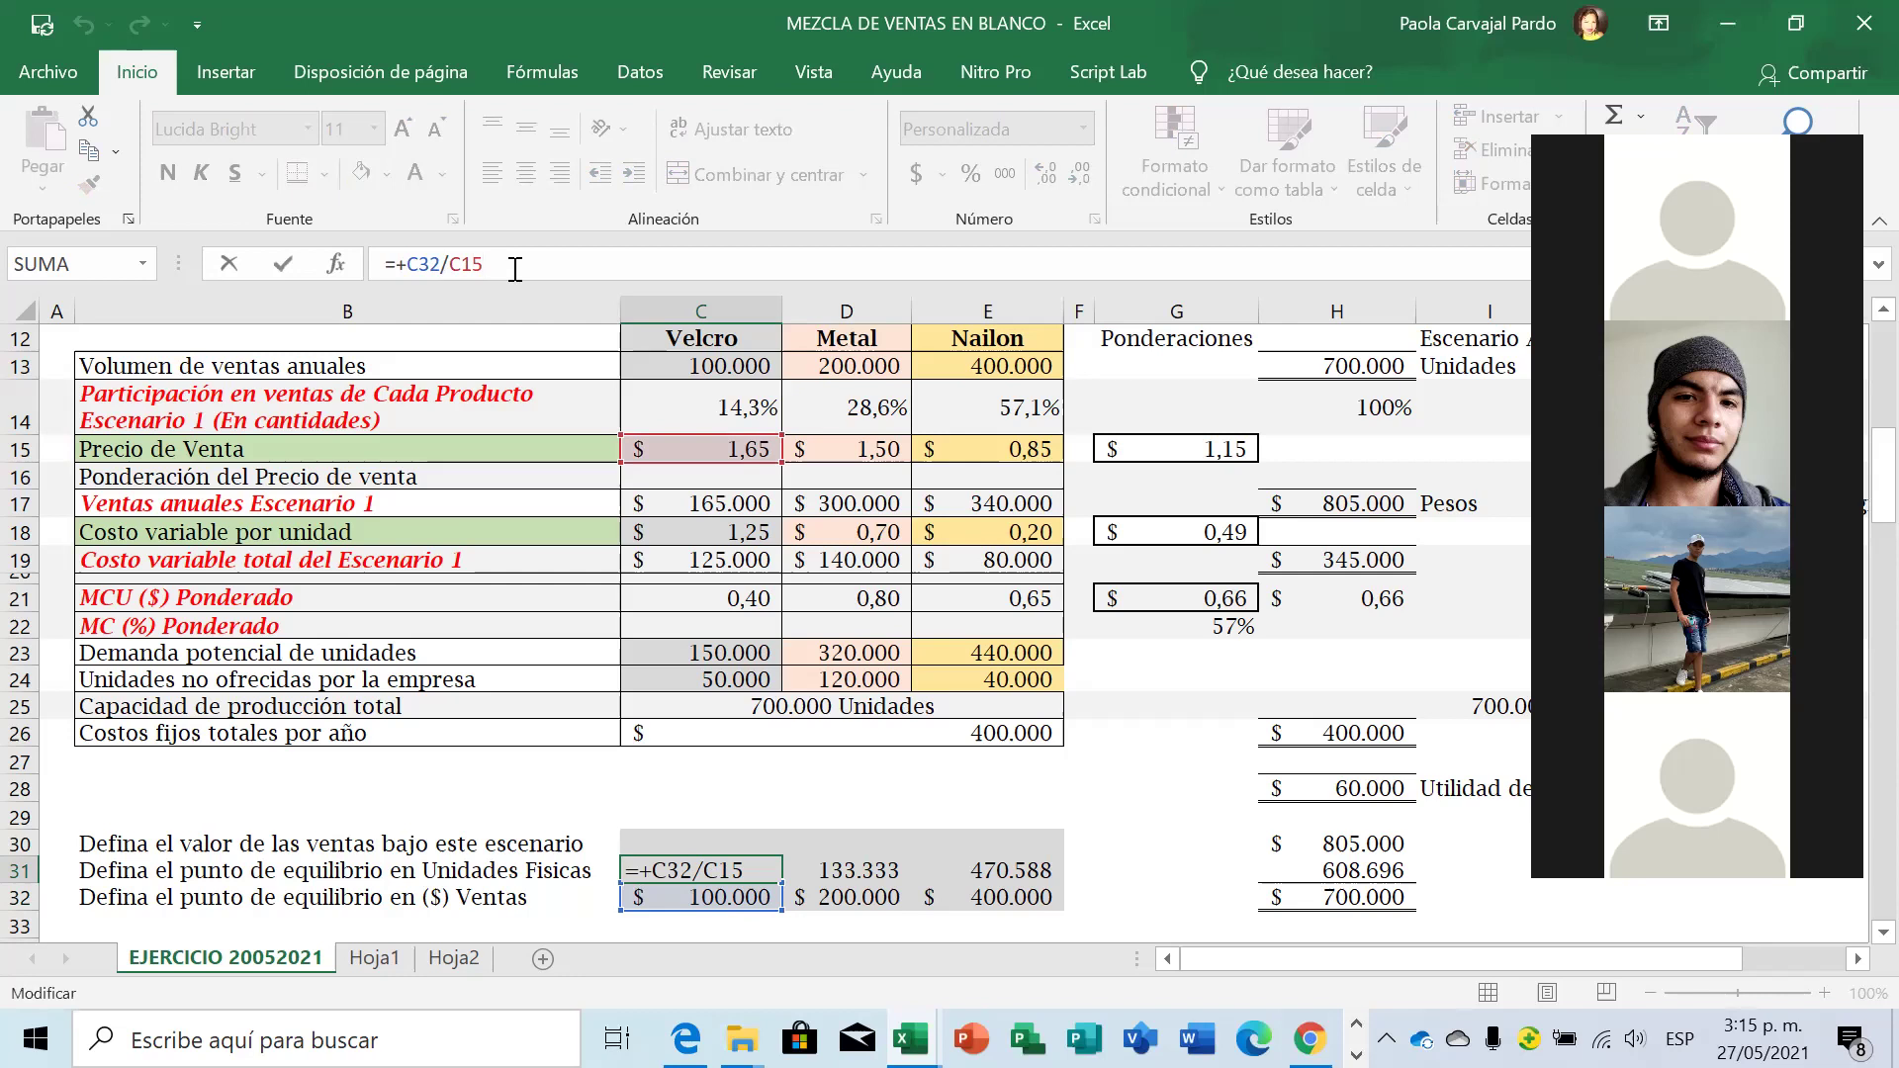
{"action": "key", "text": "Escape"}
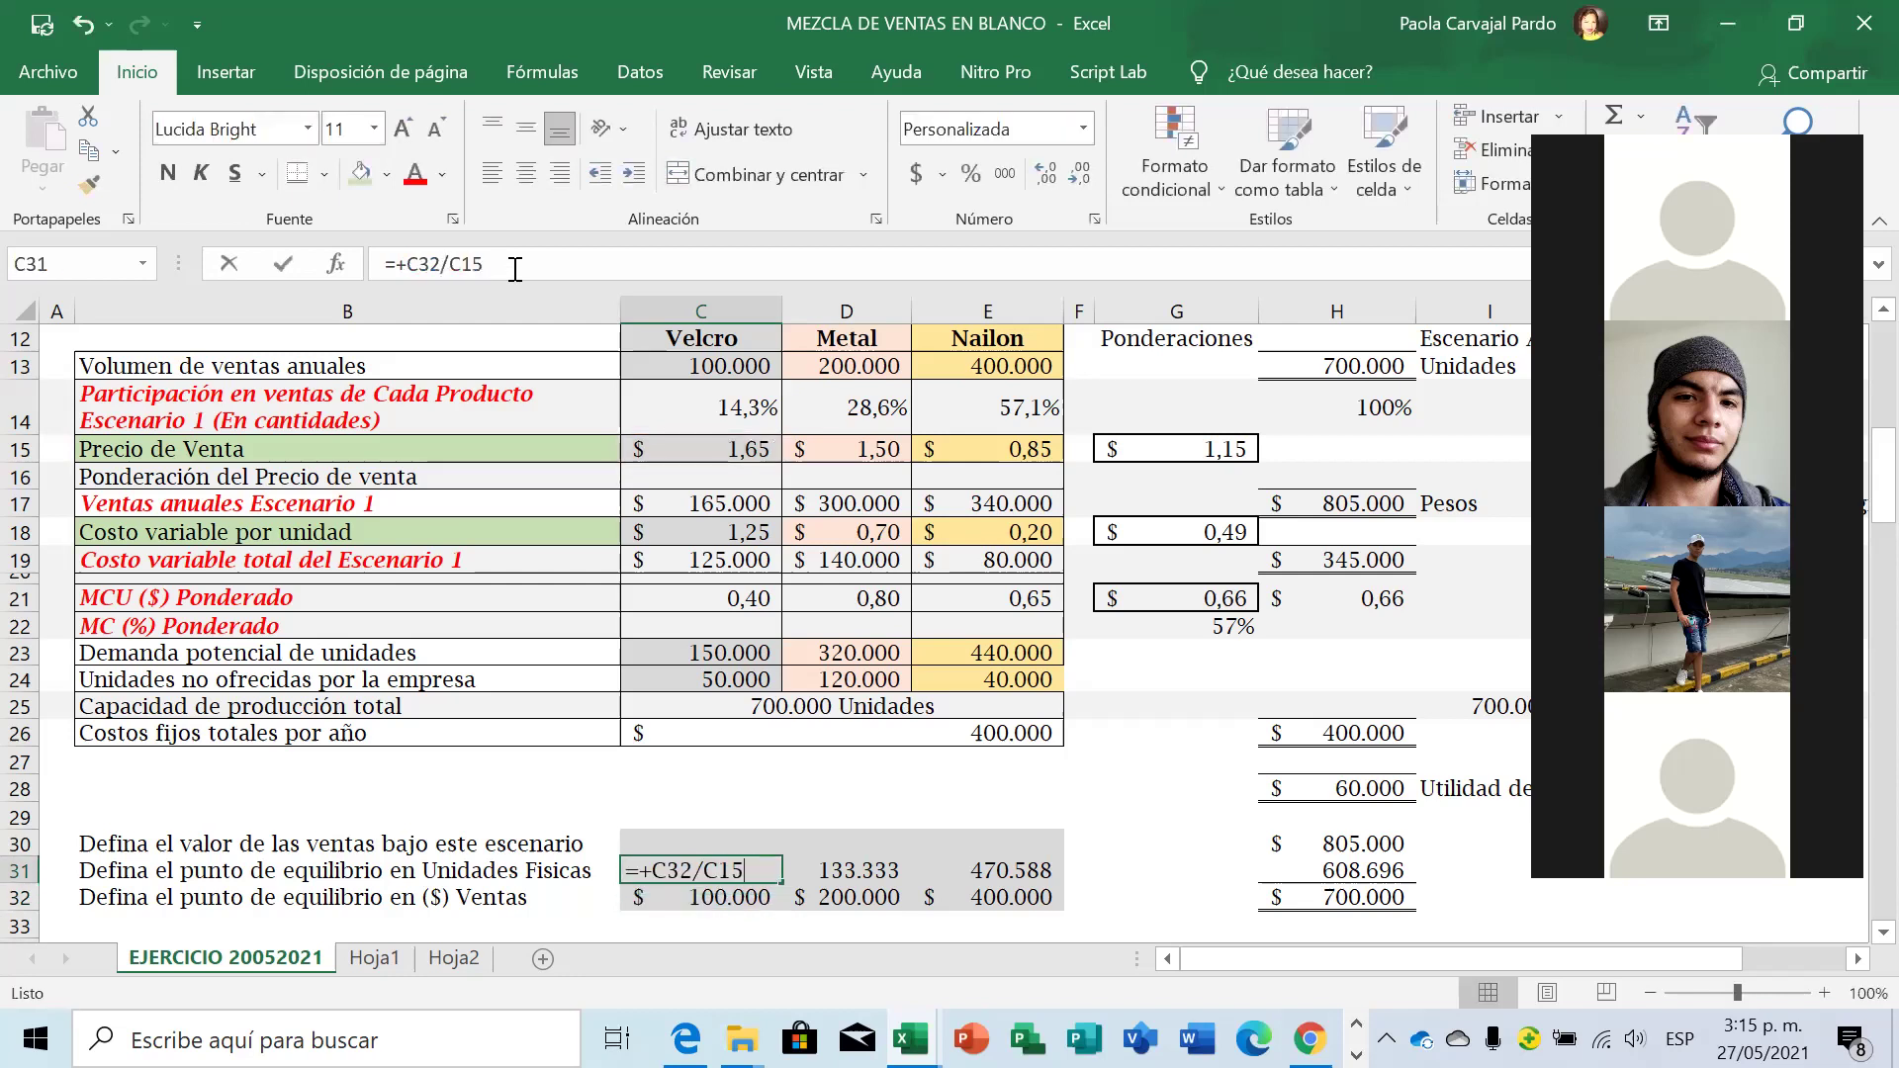
Enter =+H31*C14 in C31 for Velcro's break-even units and copy it.
{"action": "type", "text": "+"}
{"action": "left_click", "coordinate": [1353, 871]}
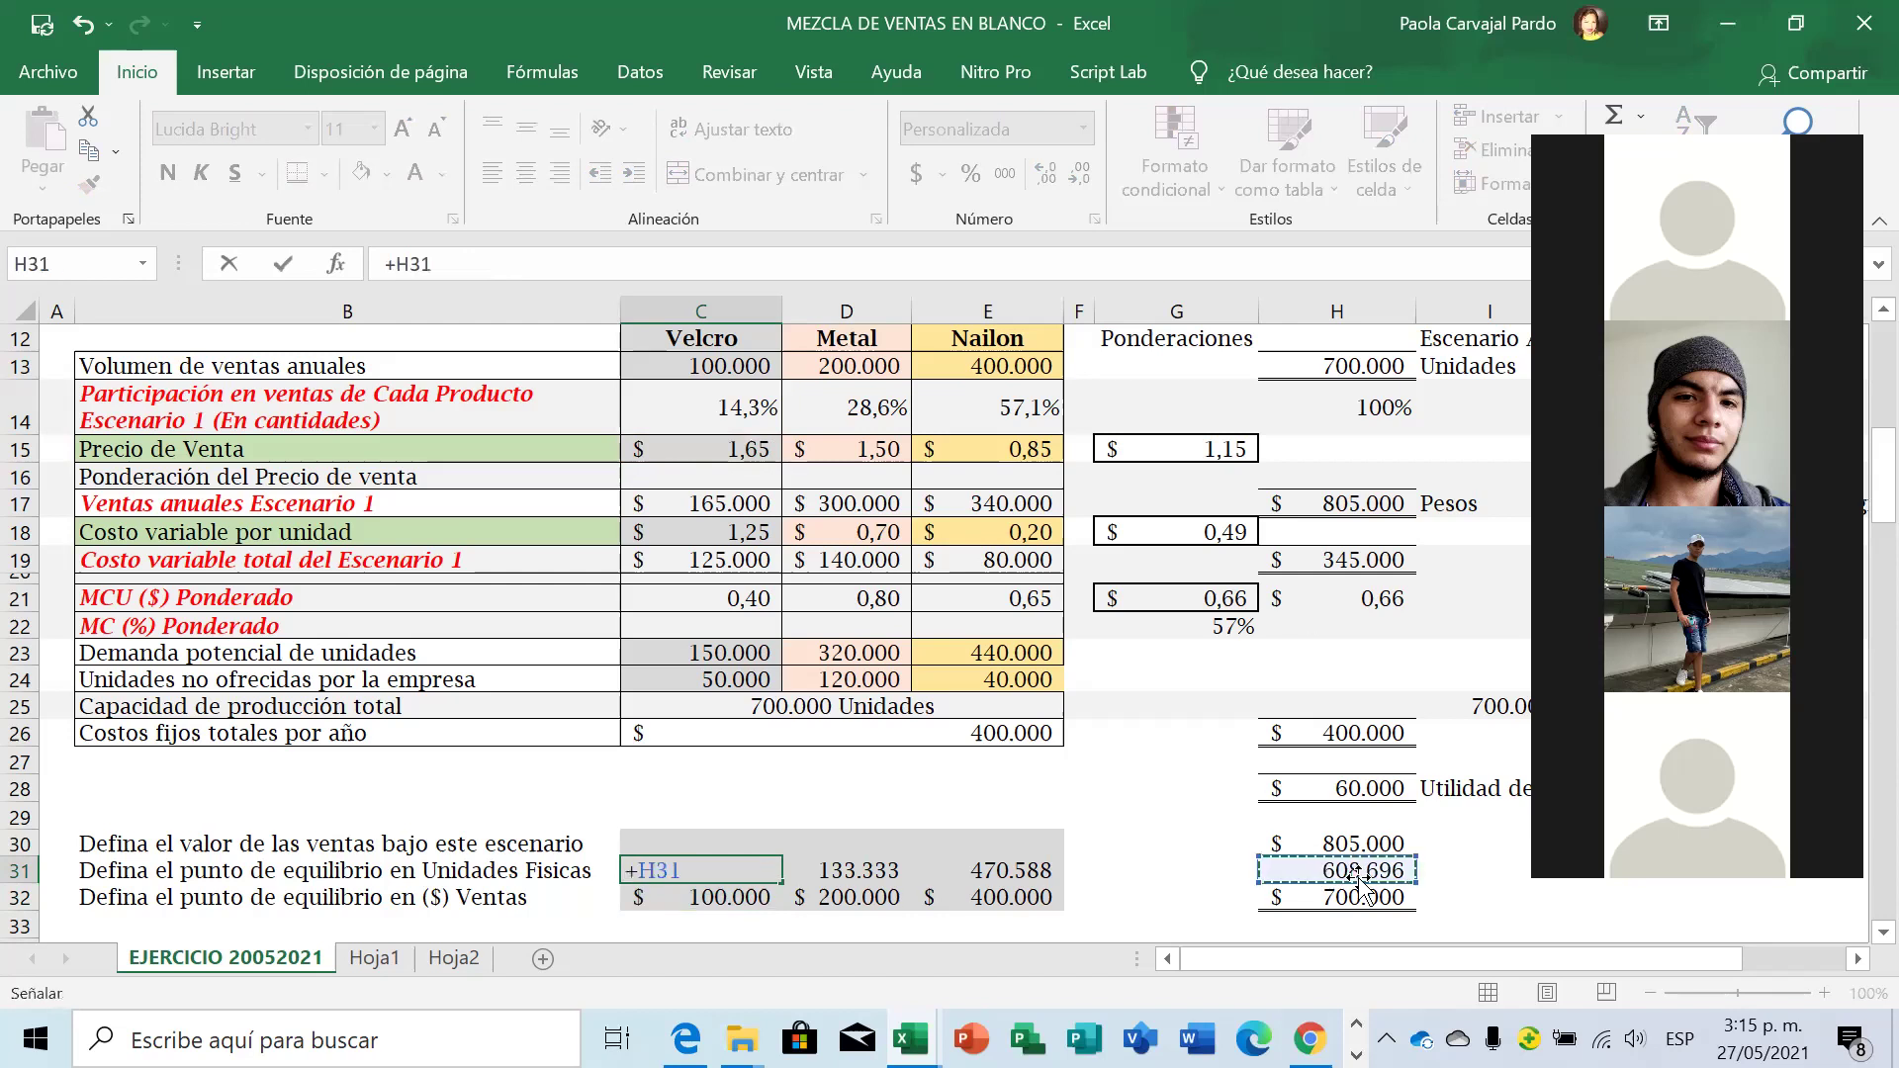
{"action": "type", "text": "*"}
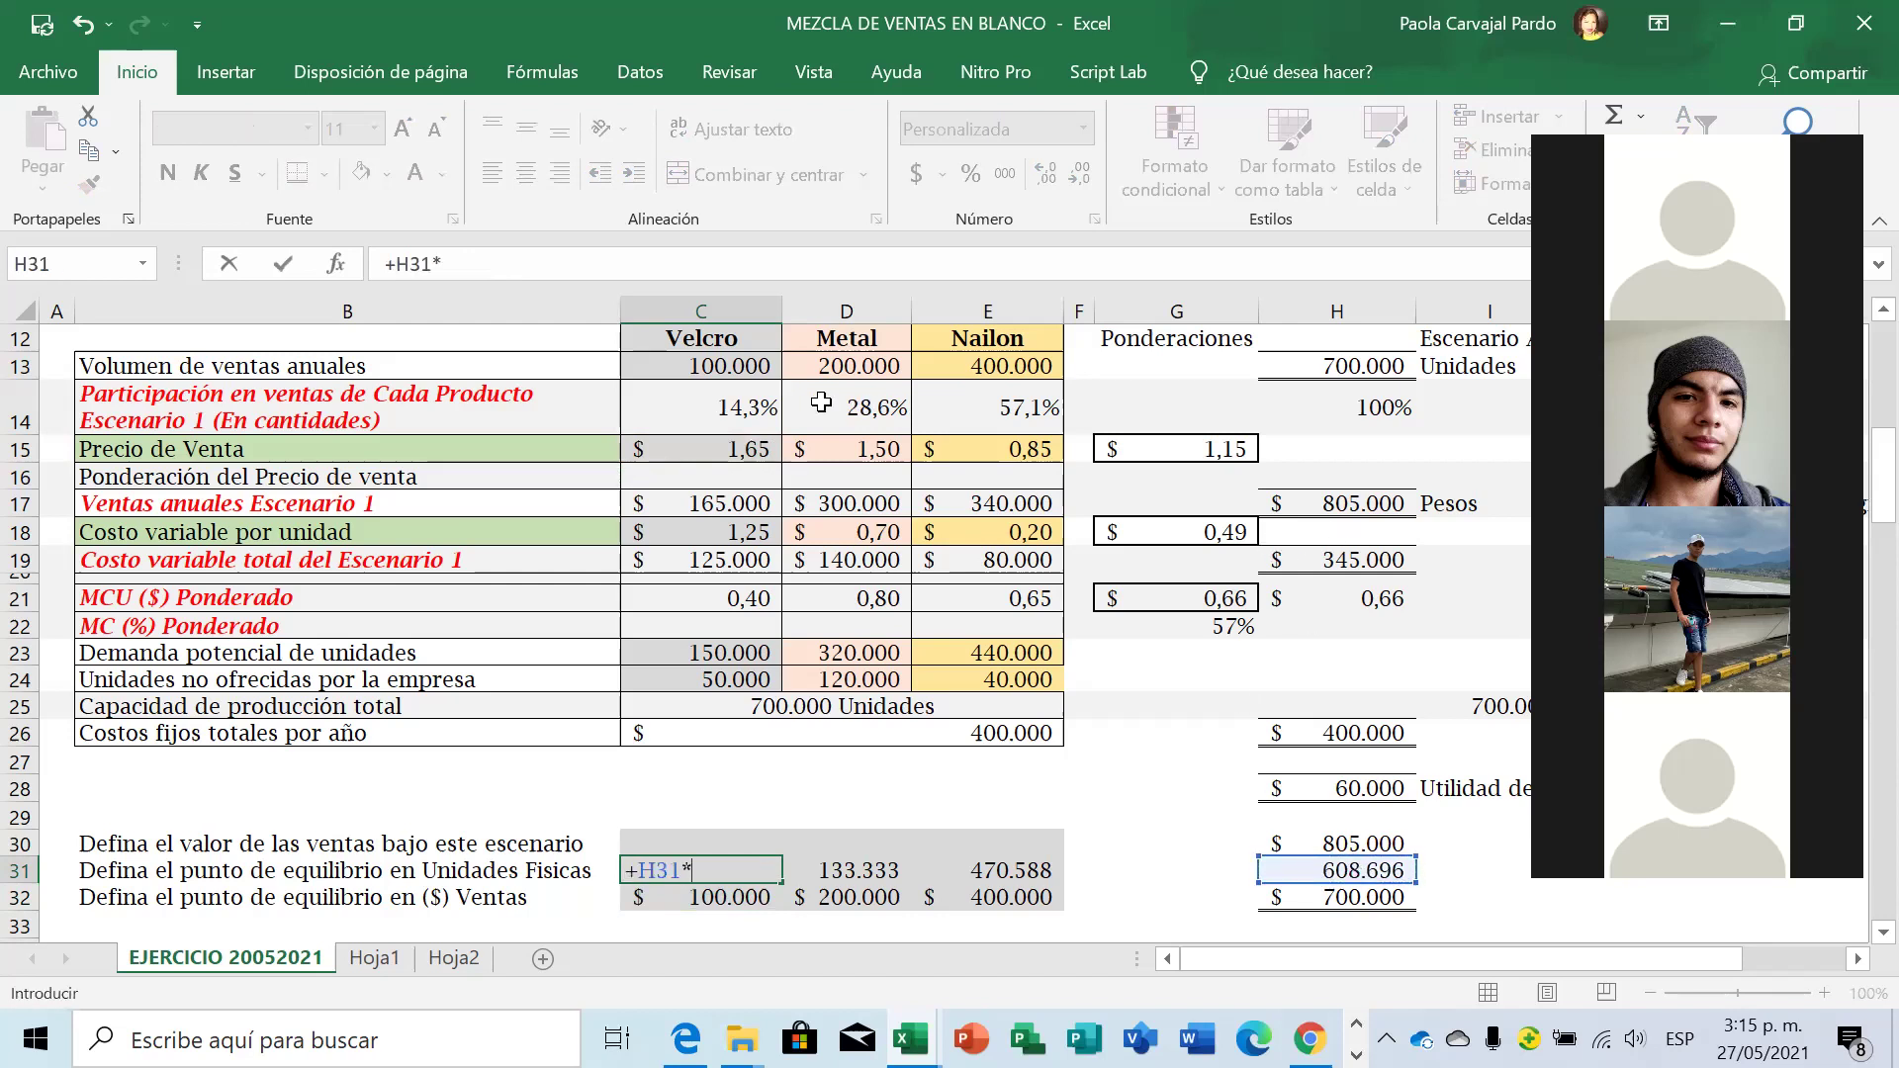
{"action": "left_click", "coordinate": [731, 414]}
{"action": "key", "text": "Return"}
{"action": "key", "text": "Up"}
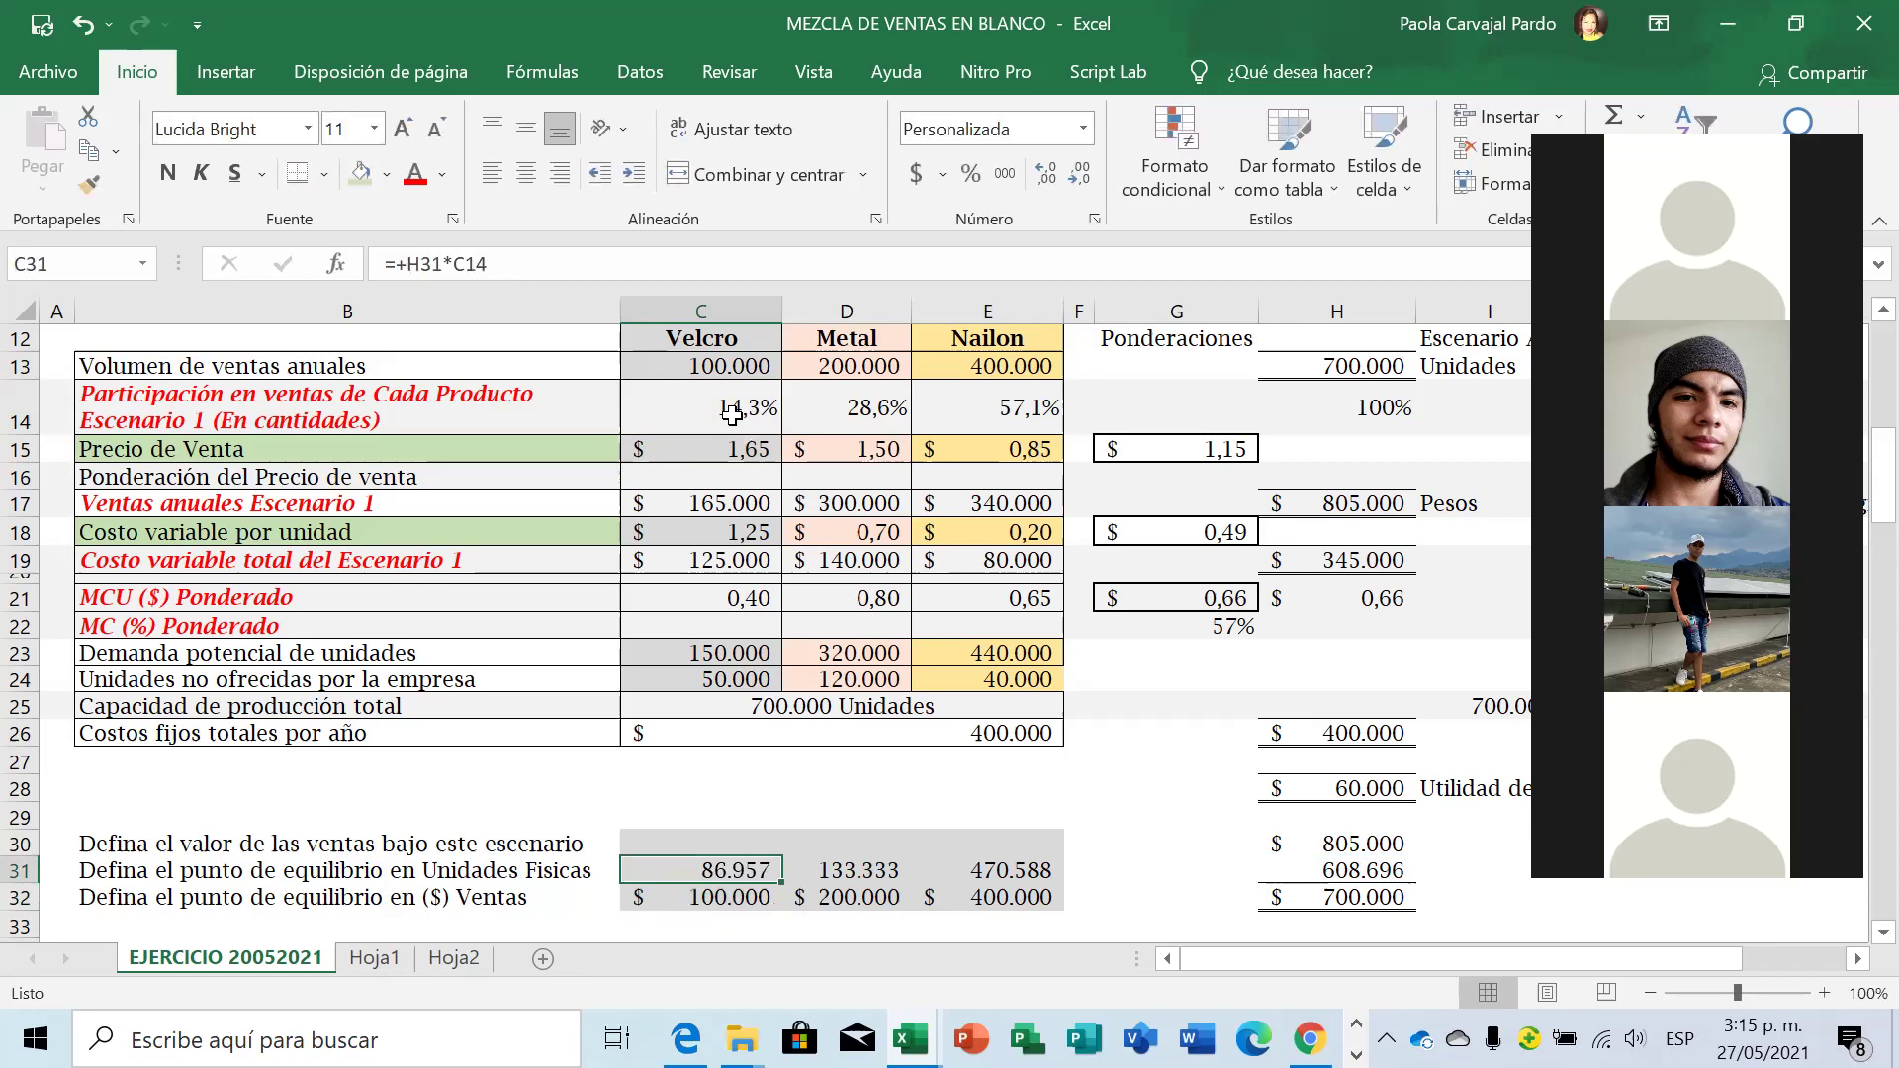
{"action": "key", "text": "ctrl+c"}
Check the row 14 sales shares and paste the formula into D31:E31.
{"action": "left_click", "coordinate": [732, 413]}
{"action": "key", "text": "Right"}
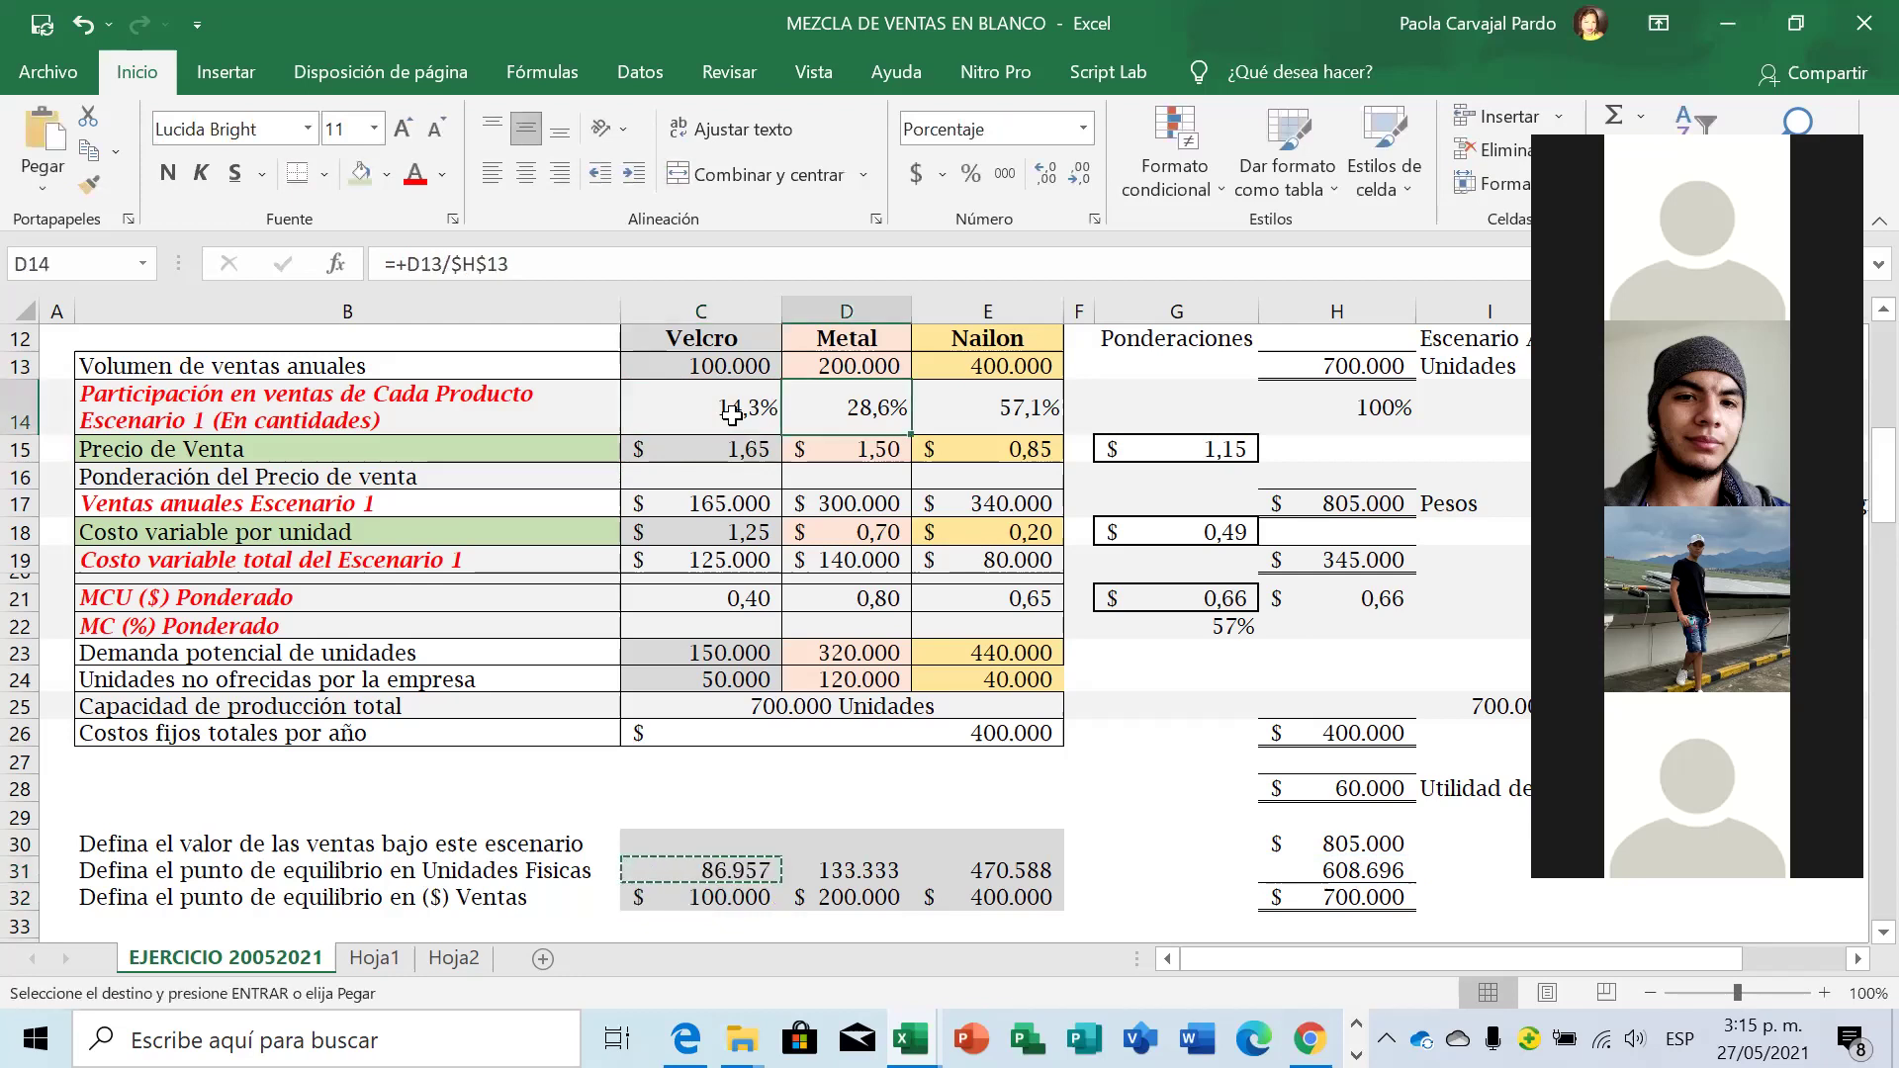
{"action": "key", "text": "Right"}
{"action": "left_click_drag", "start_coordinate": [857, 872], "coordinate": [859, 880]}
{"action": "key", "text": "ctrl+v"}
{"action": "key", "text": "Left"}
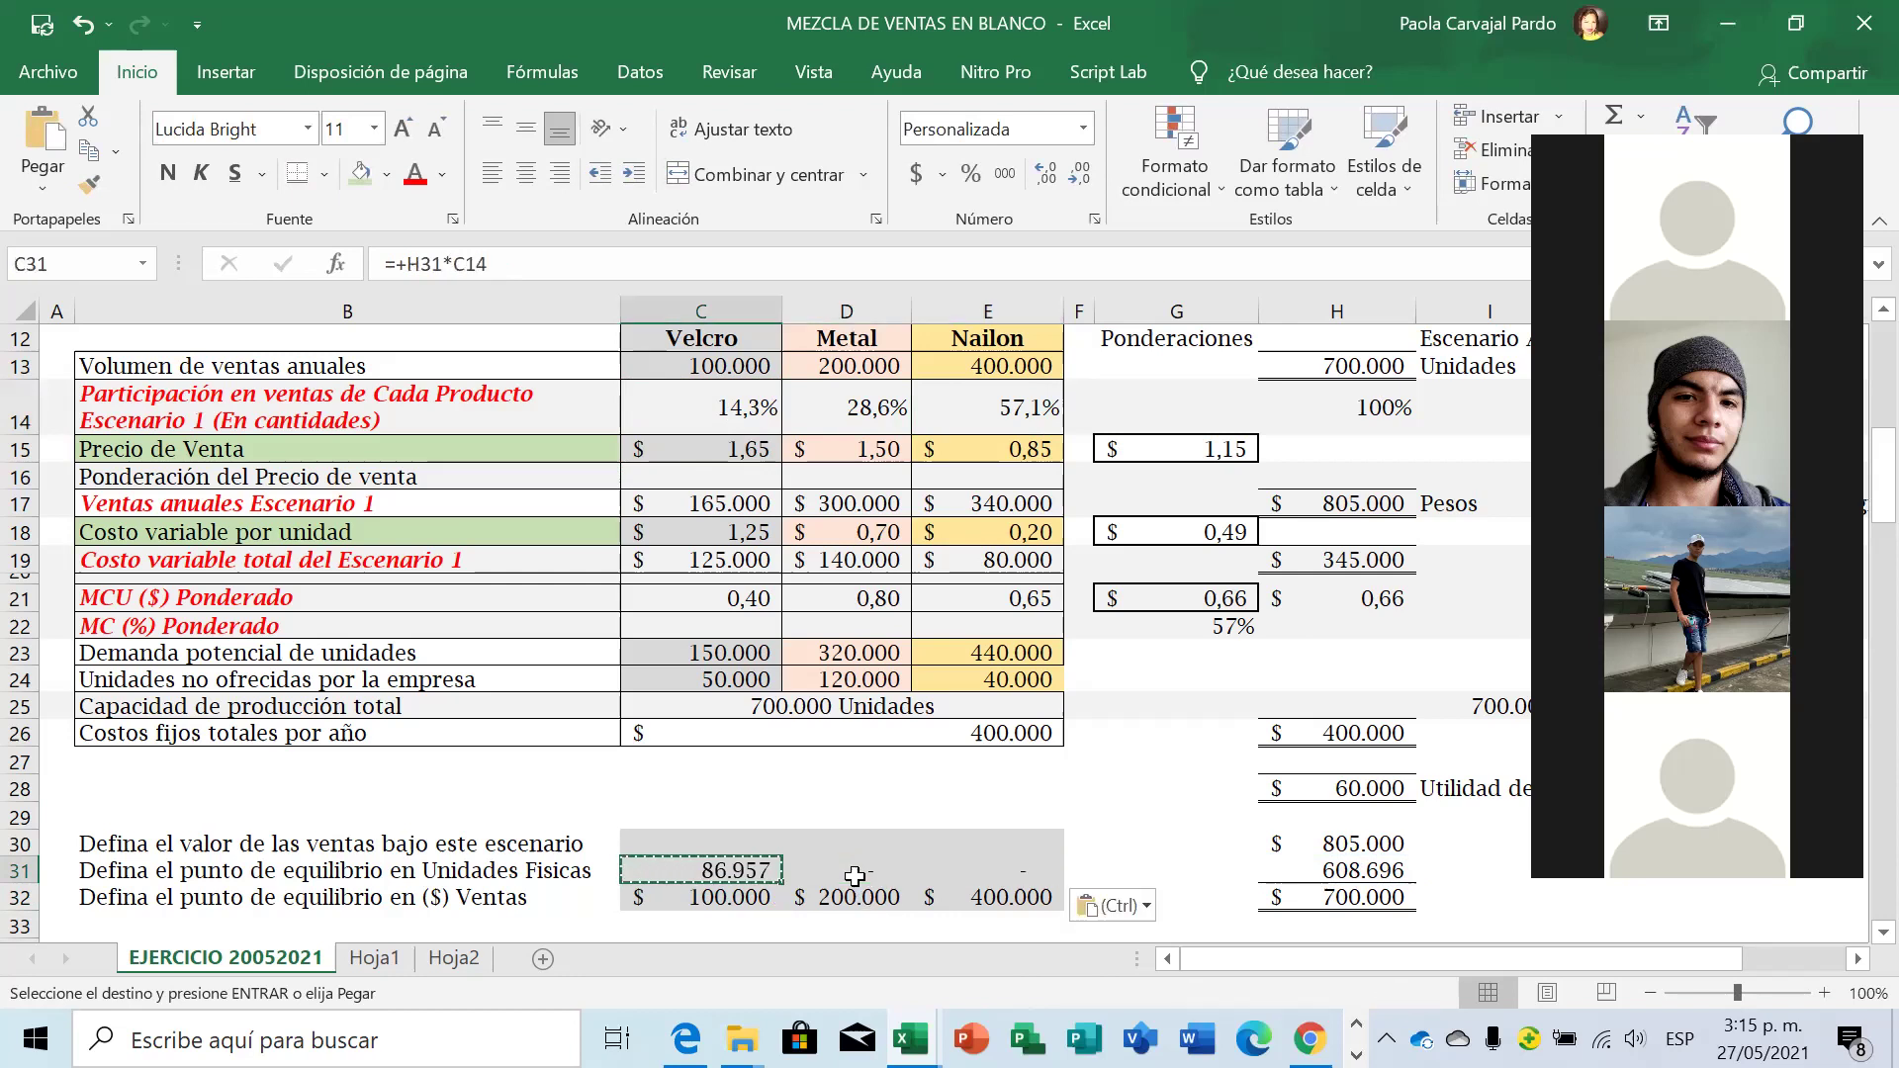
Make the H31 reference absolute ($H$31) in C31 and recopy it to D31:E31.
{"action": "left_click", "coordinate": [525, 275]}
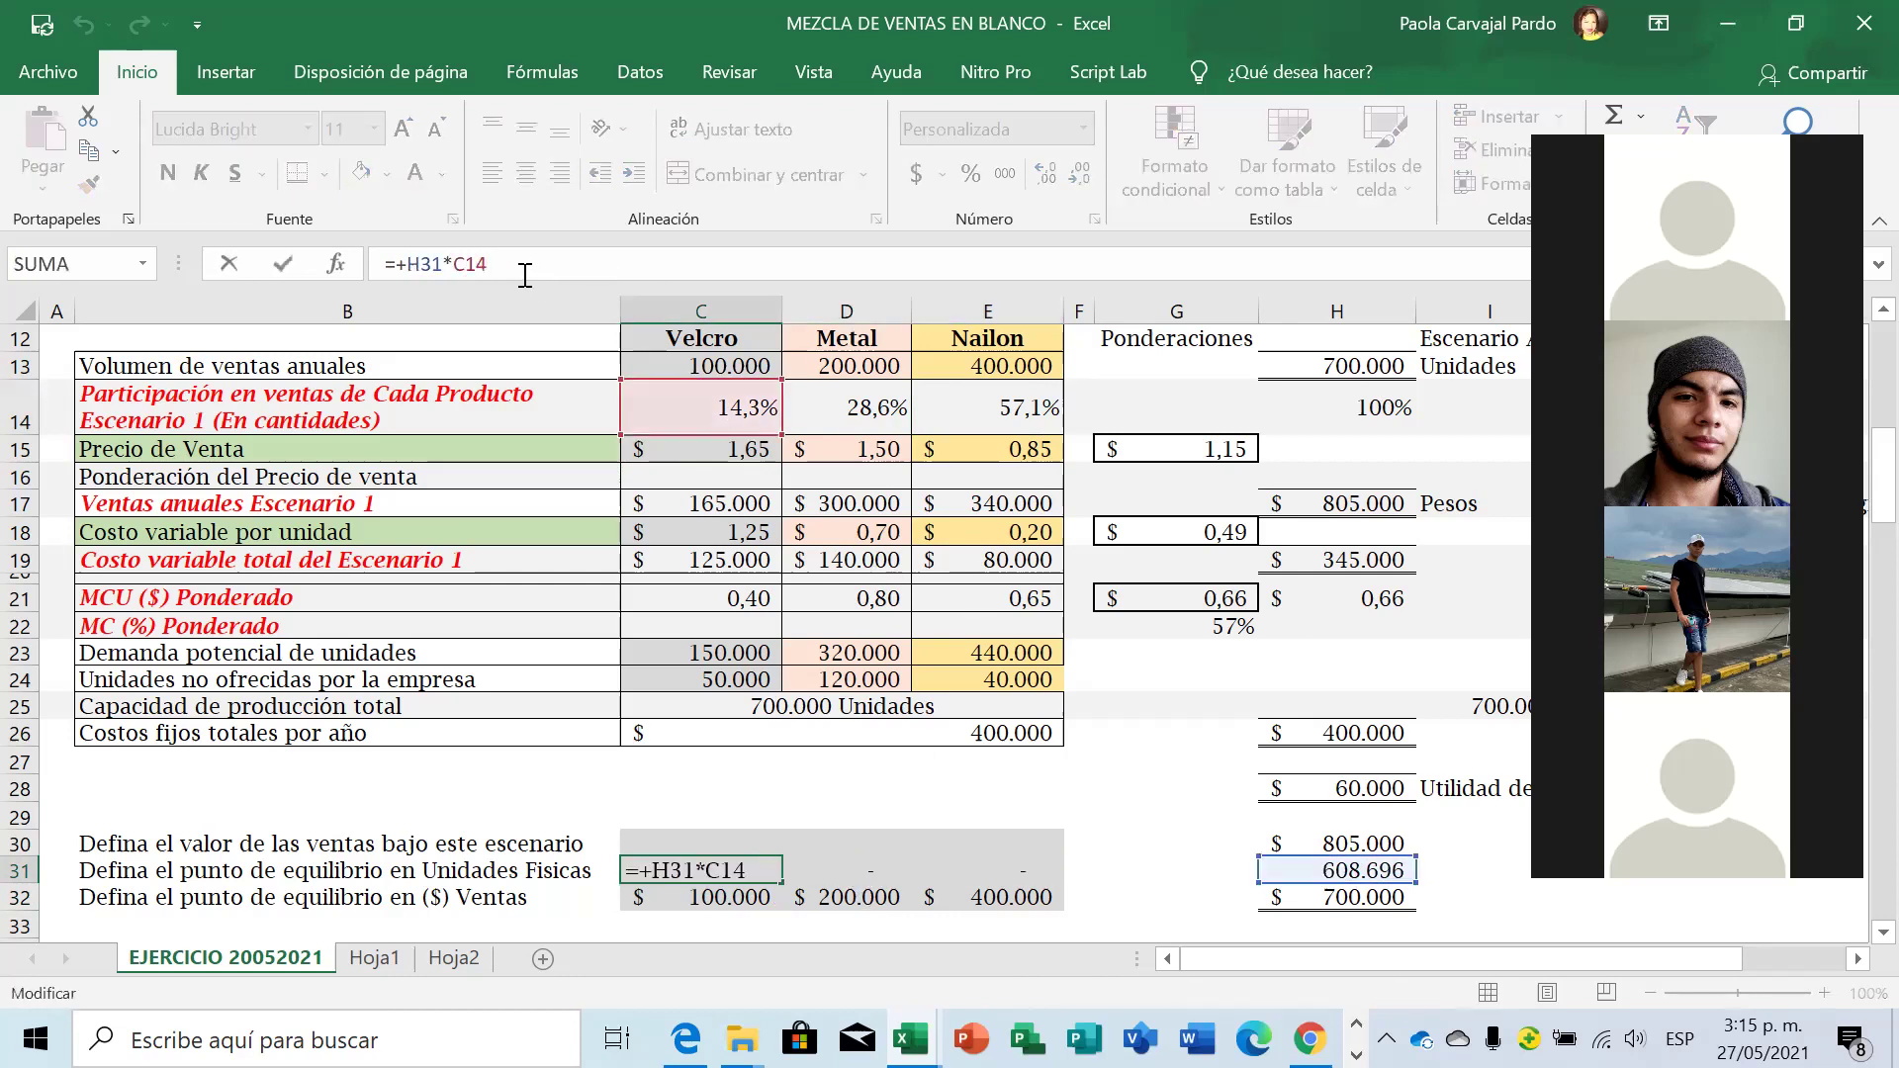
{"action": "left_click", "coordinate": [446, 264]}
{"action": "key", "text": "F4"}
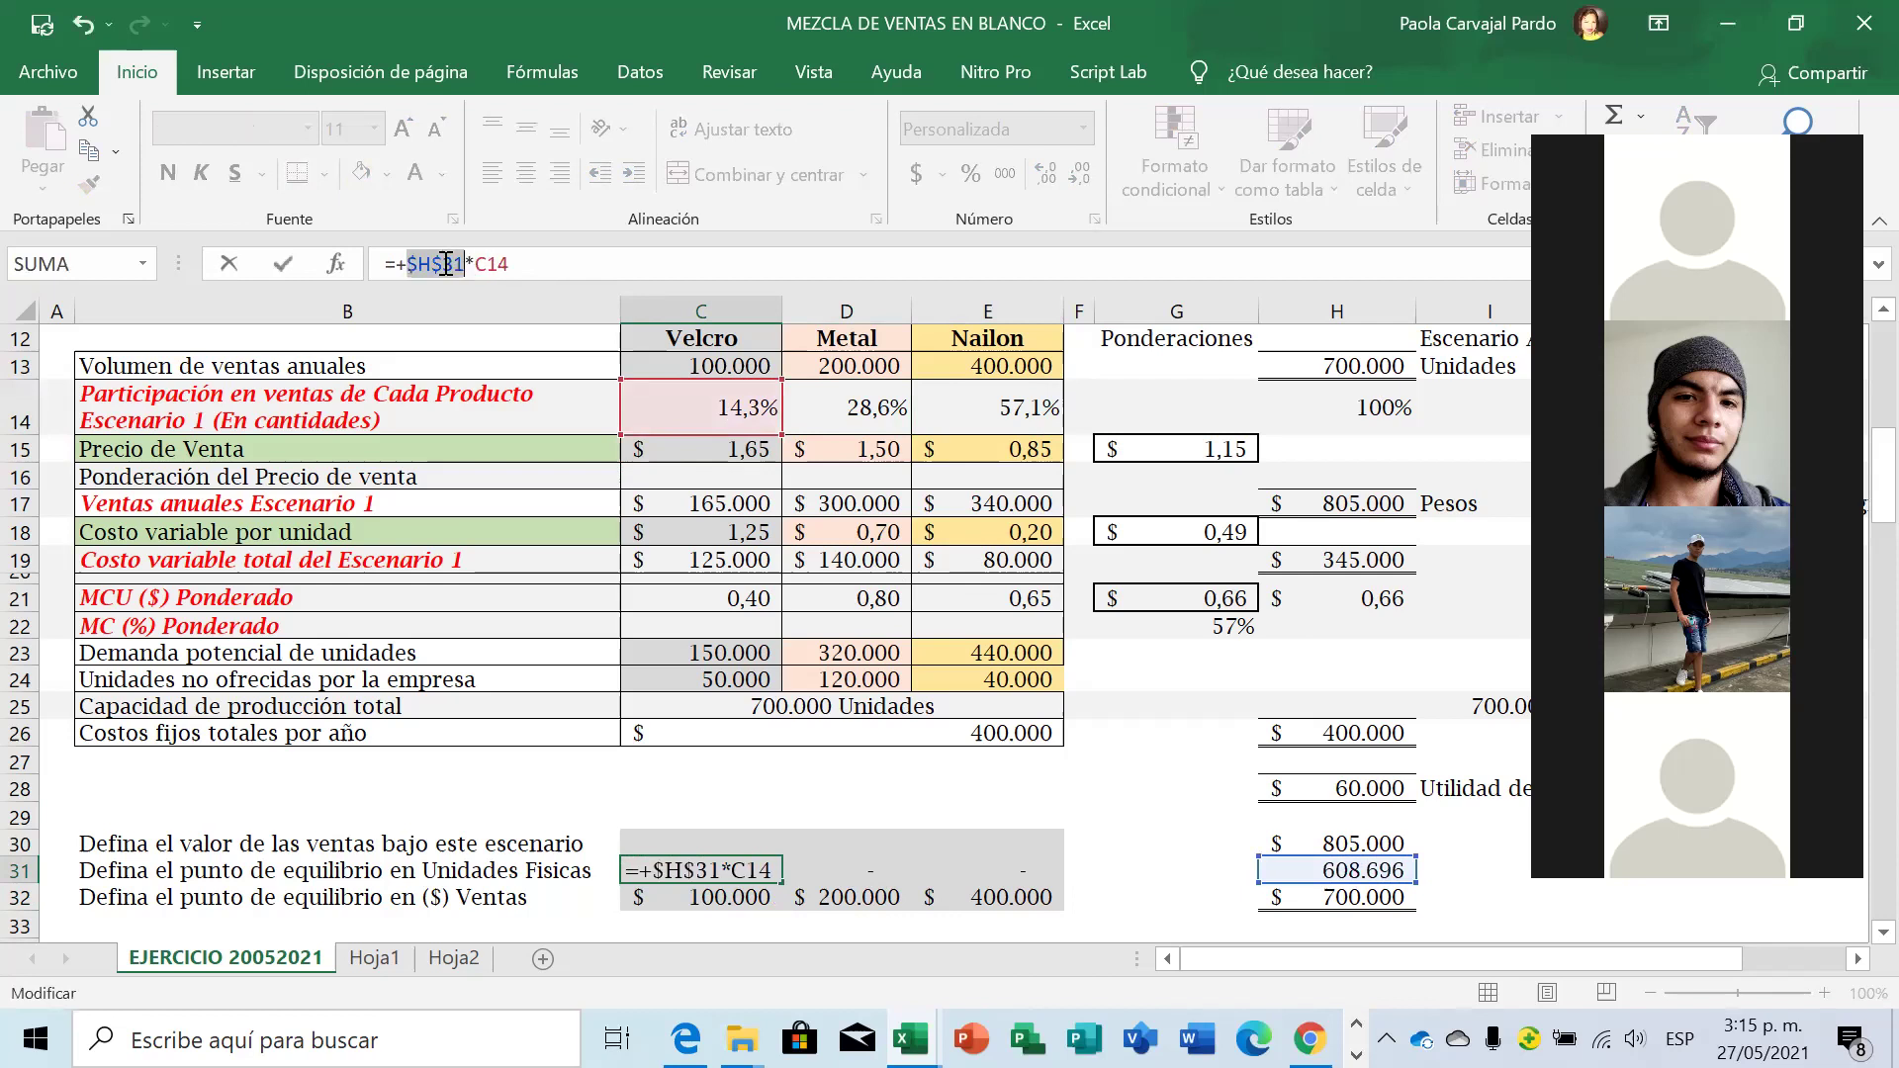
{"action": "key", "text": "Return"}
{"action": "key", "text": "Up"}
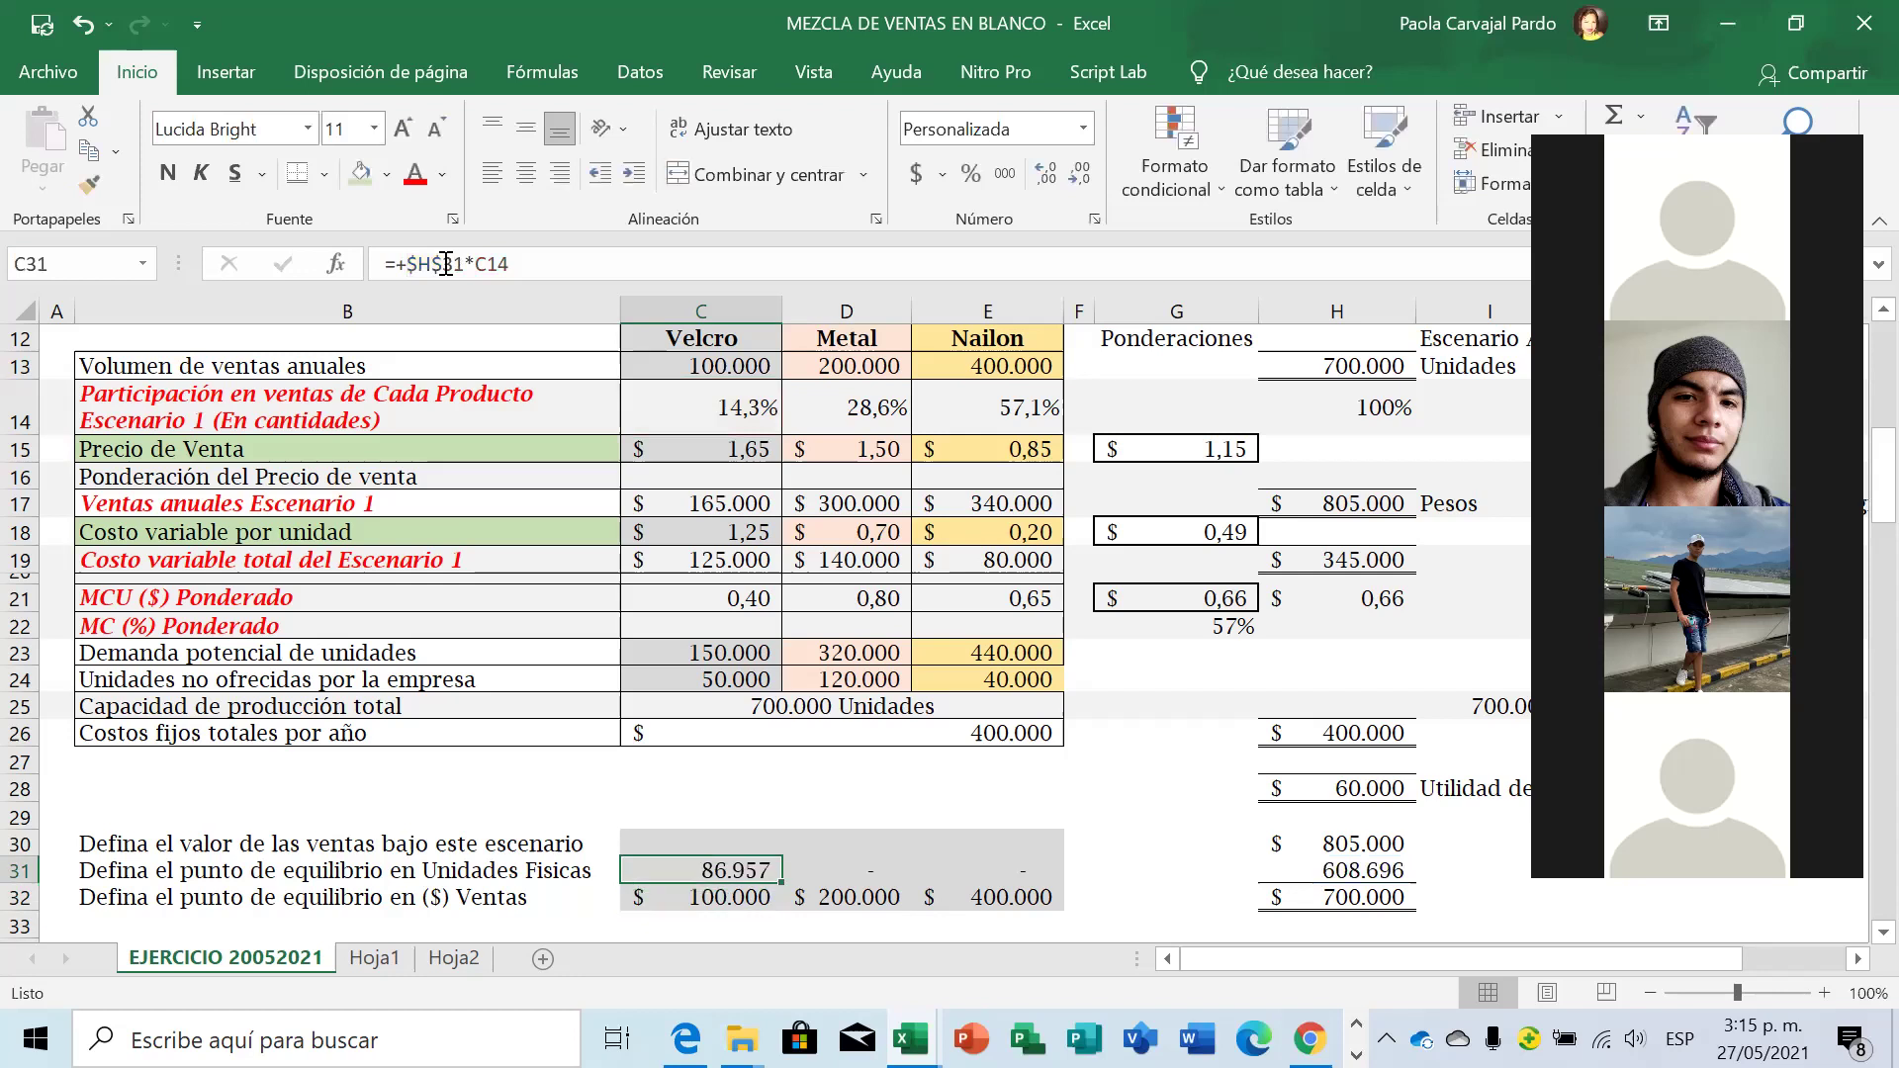
{"action": "key", "text": "ctrl+c"}
{"action": "key", "text": "Right"}
{"action": "key", "text": "shift+Right"}
{"action": "key", "text": "ctrl+v"}
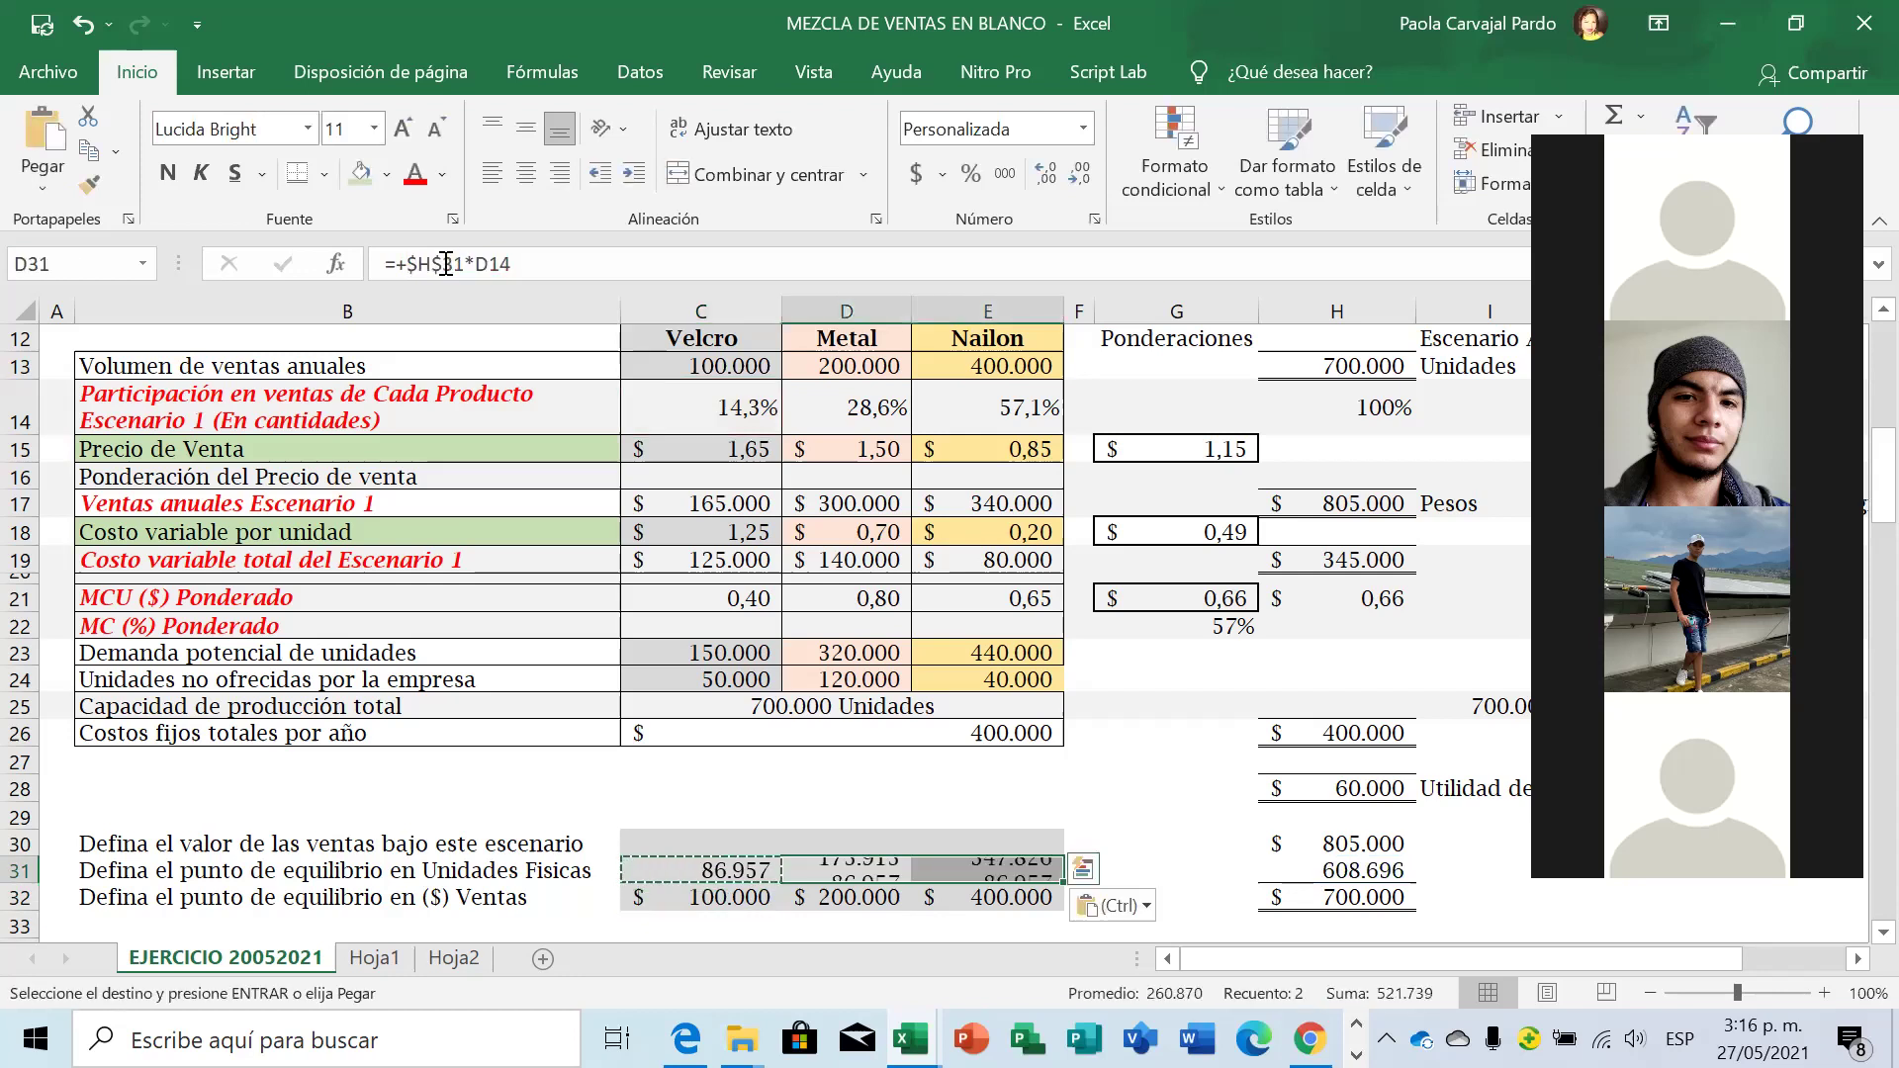
Verify the break-even units read 86.957, 173.913 and 347.826.
{"action": "key", "text": "Left"}
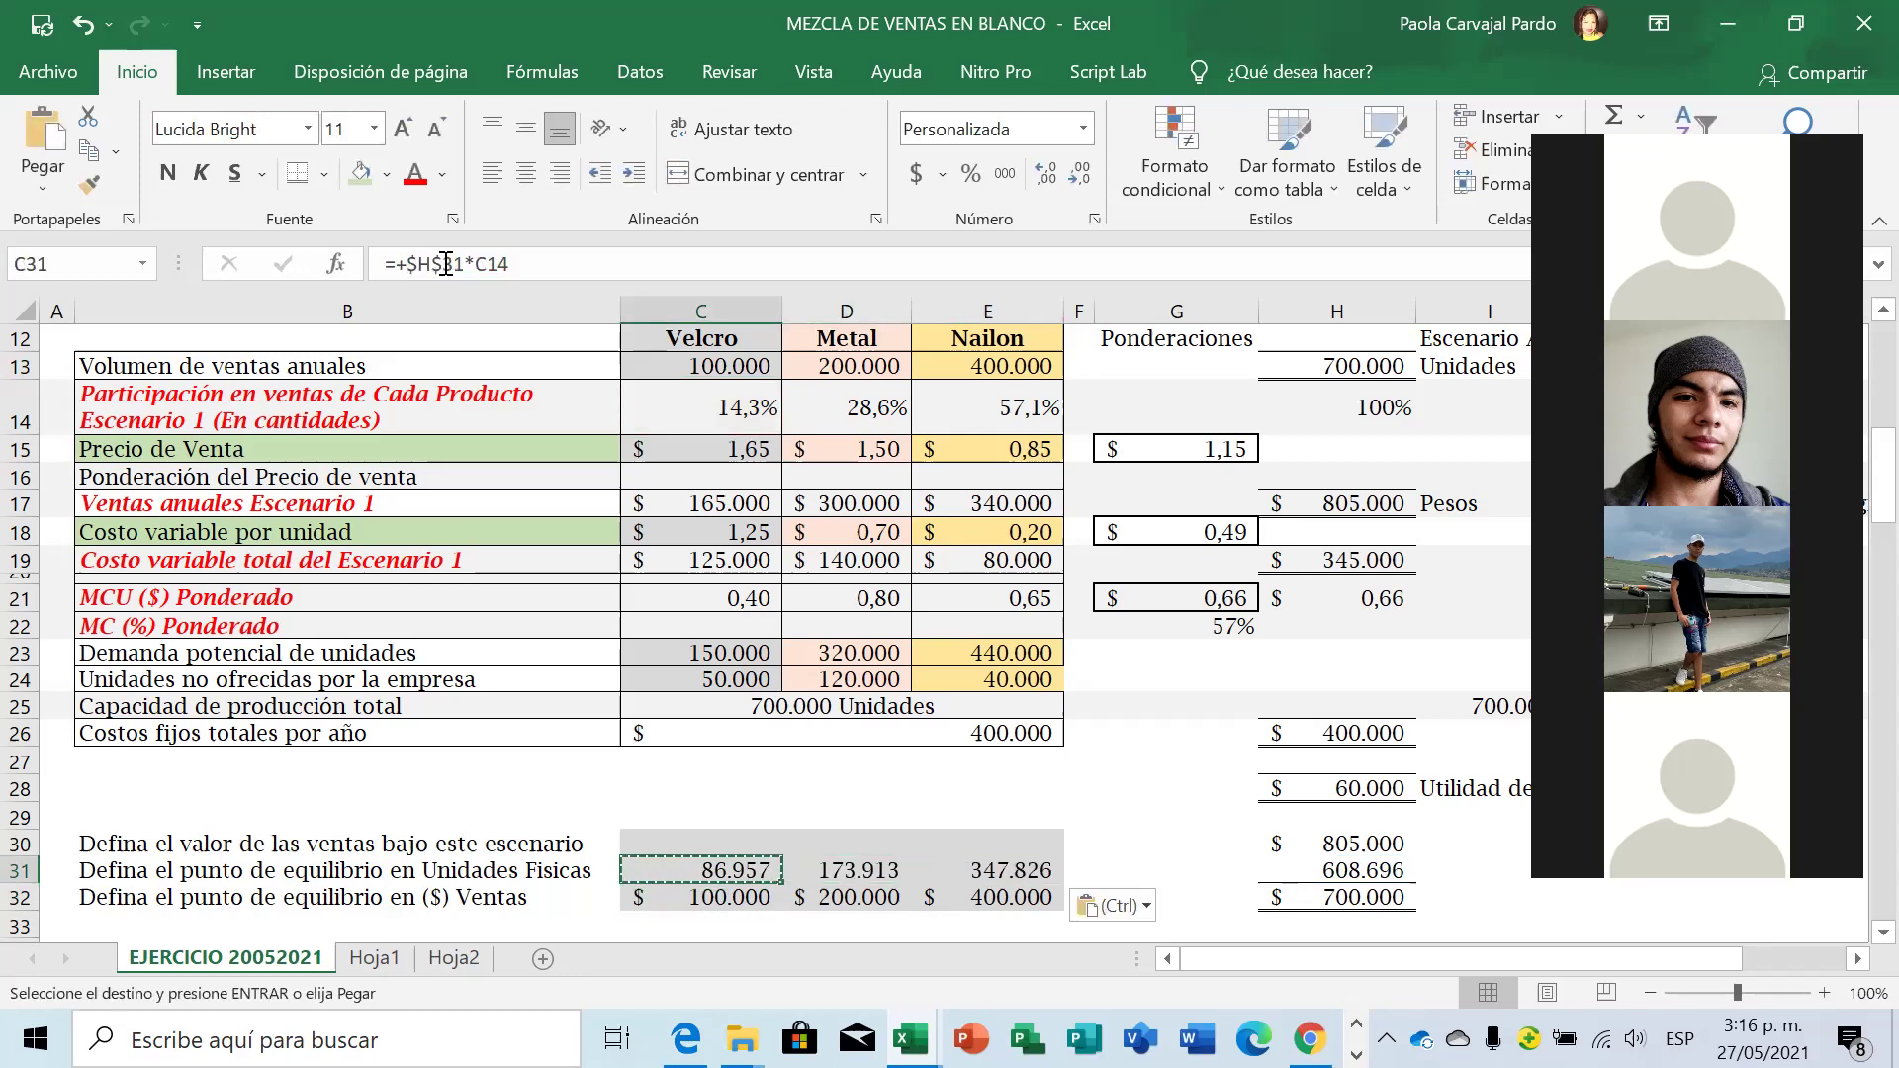
{"action": "key", "text": "shift+Right"}
{"action": "key", "text": "shift+Right"}
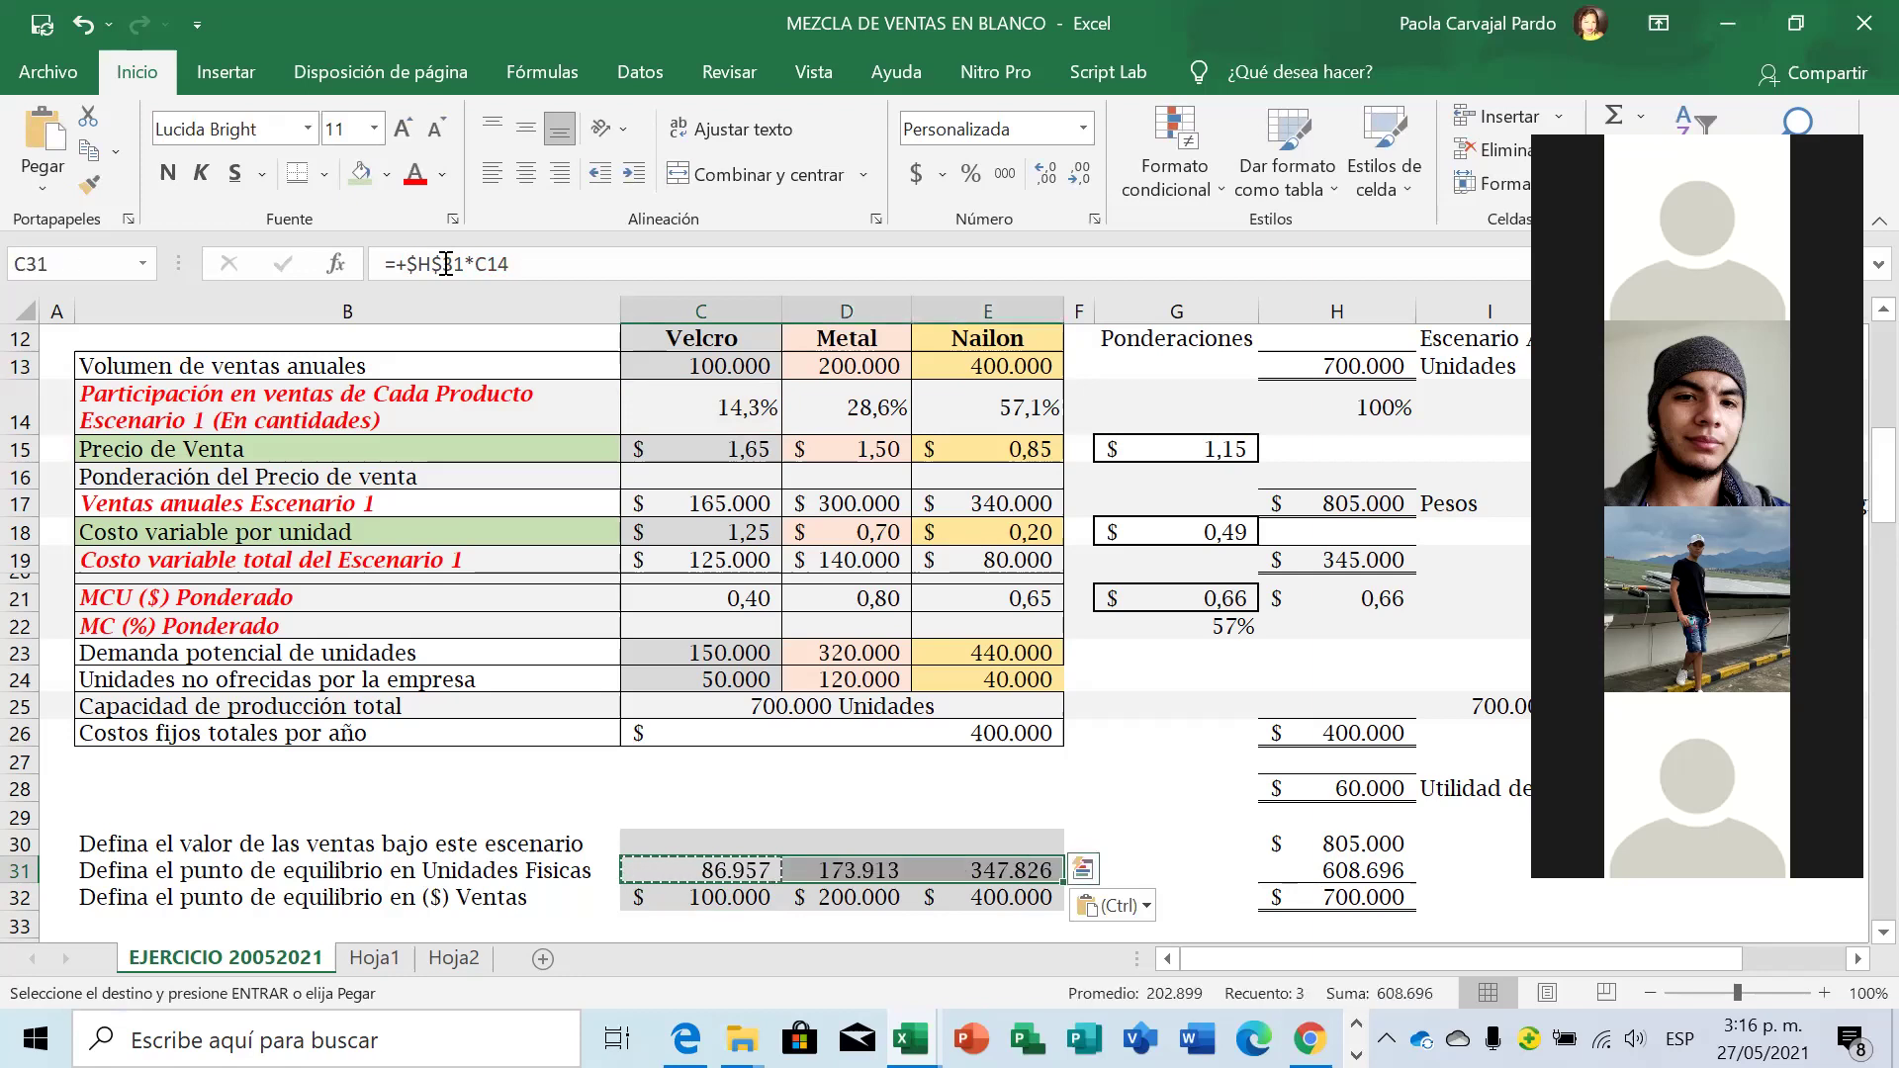
{"action": "key", "text": "Down"}
{"action": "key", "text": "Down"}
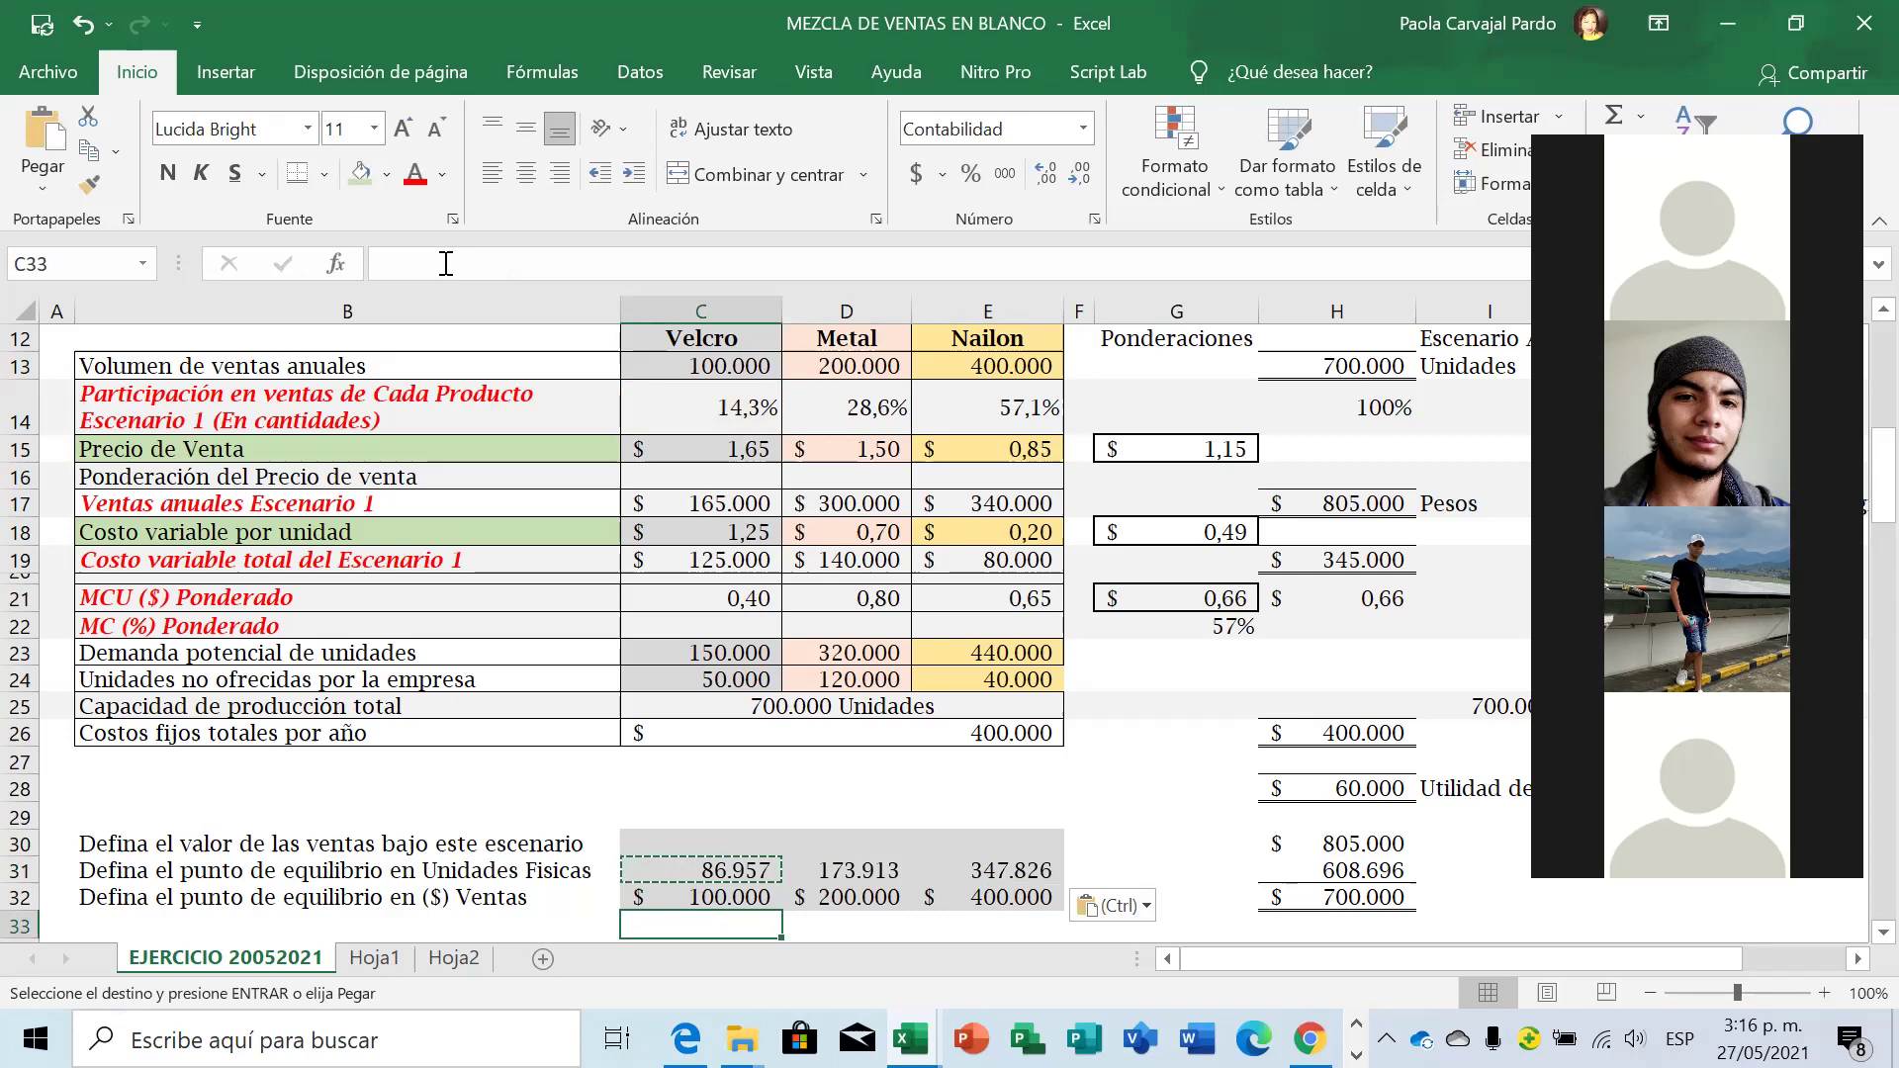
{"action": "key", "text": "Down"}
{"action": "key", "text": "Up"}
{"action": "key", "text": "Up"}
{"action": "key", "text": "Up"}
{"action": "key", "text": "Down"}
{"action": "key", "text": "Down"}
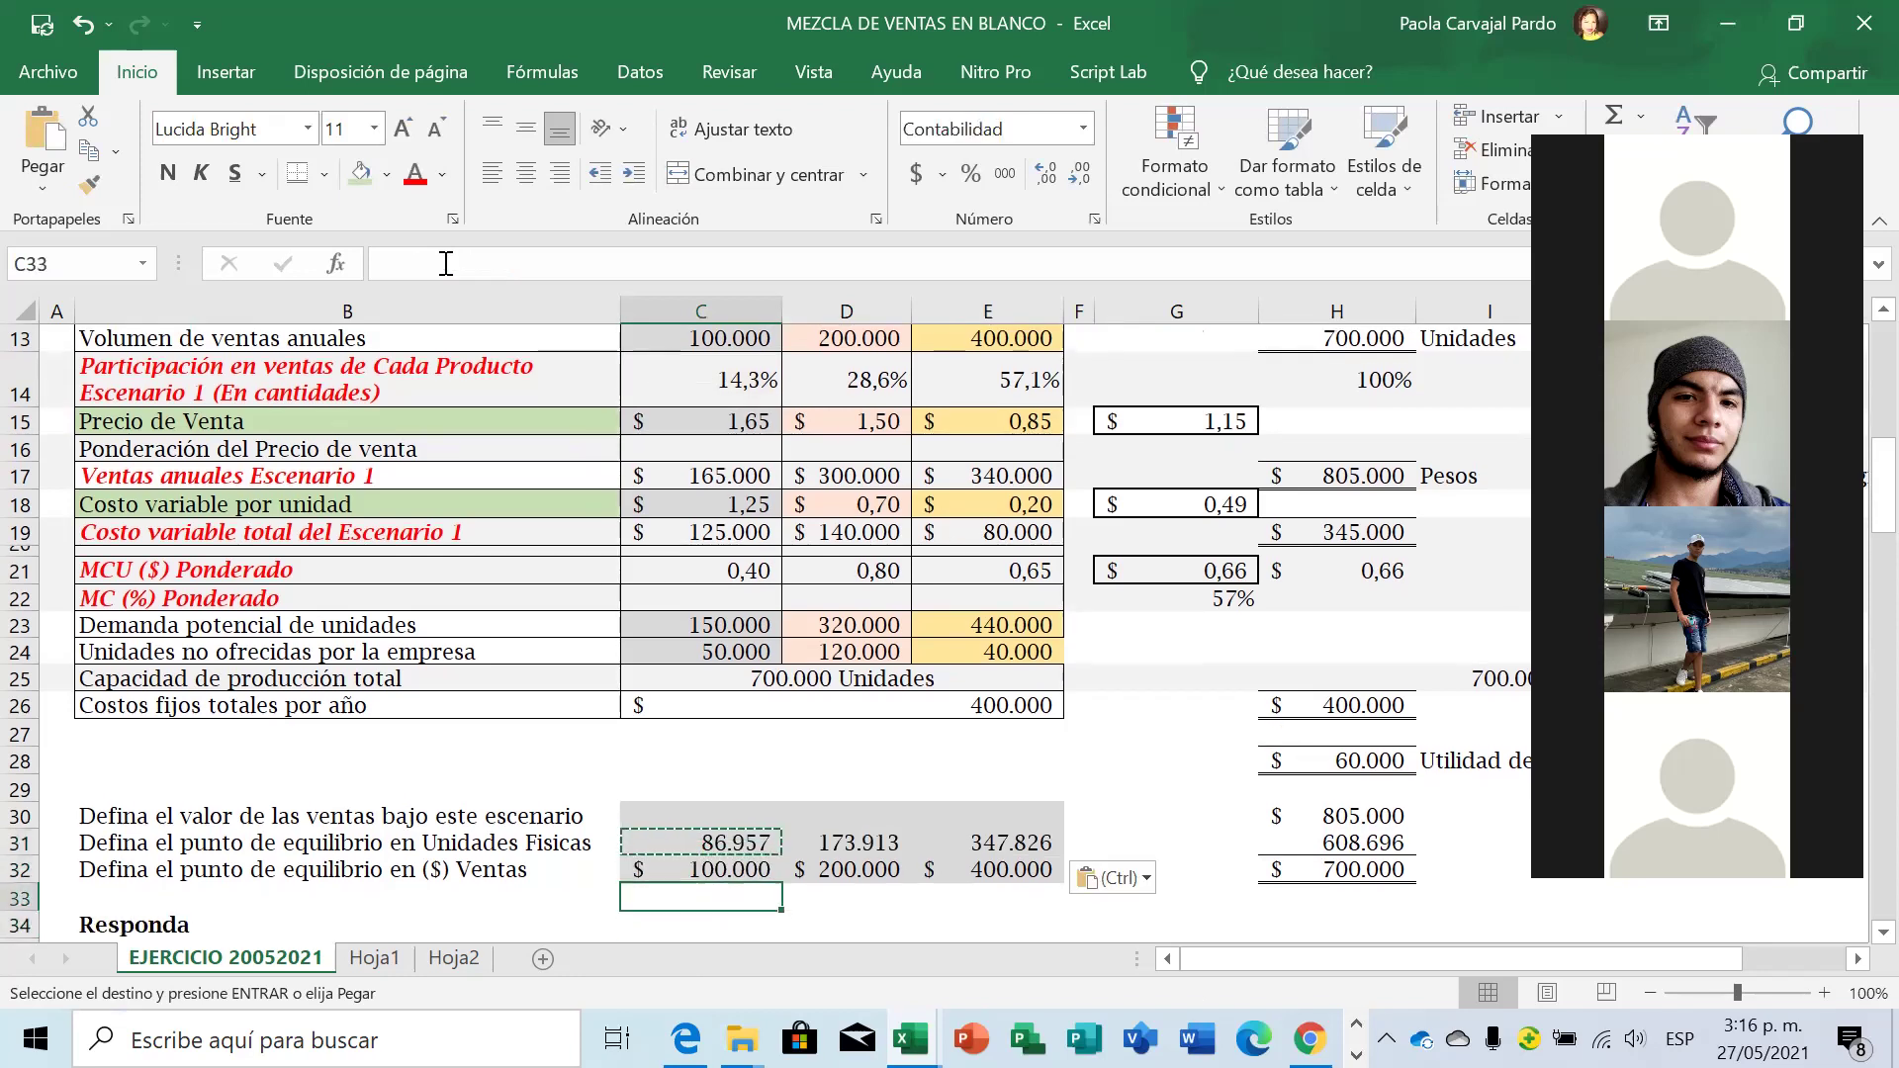
Enter the ratio formula =+C32/C31 in C33 for Velcro's break-even sales over units.
{"action": "type", "text": "+"}
{"action": "key", "text": "Up"}
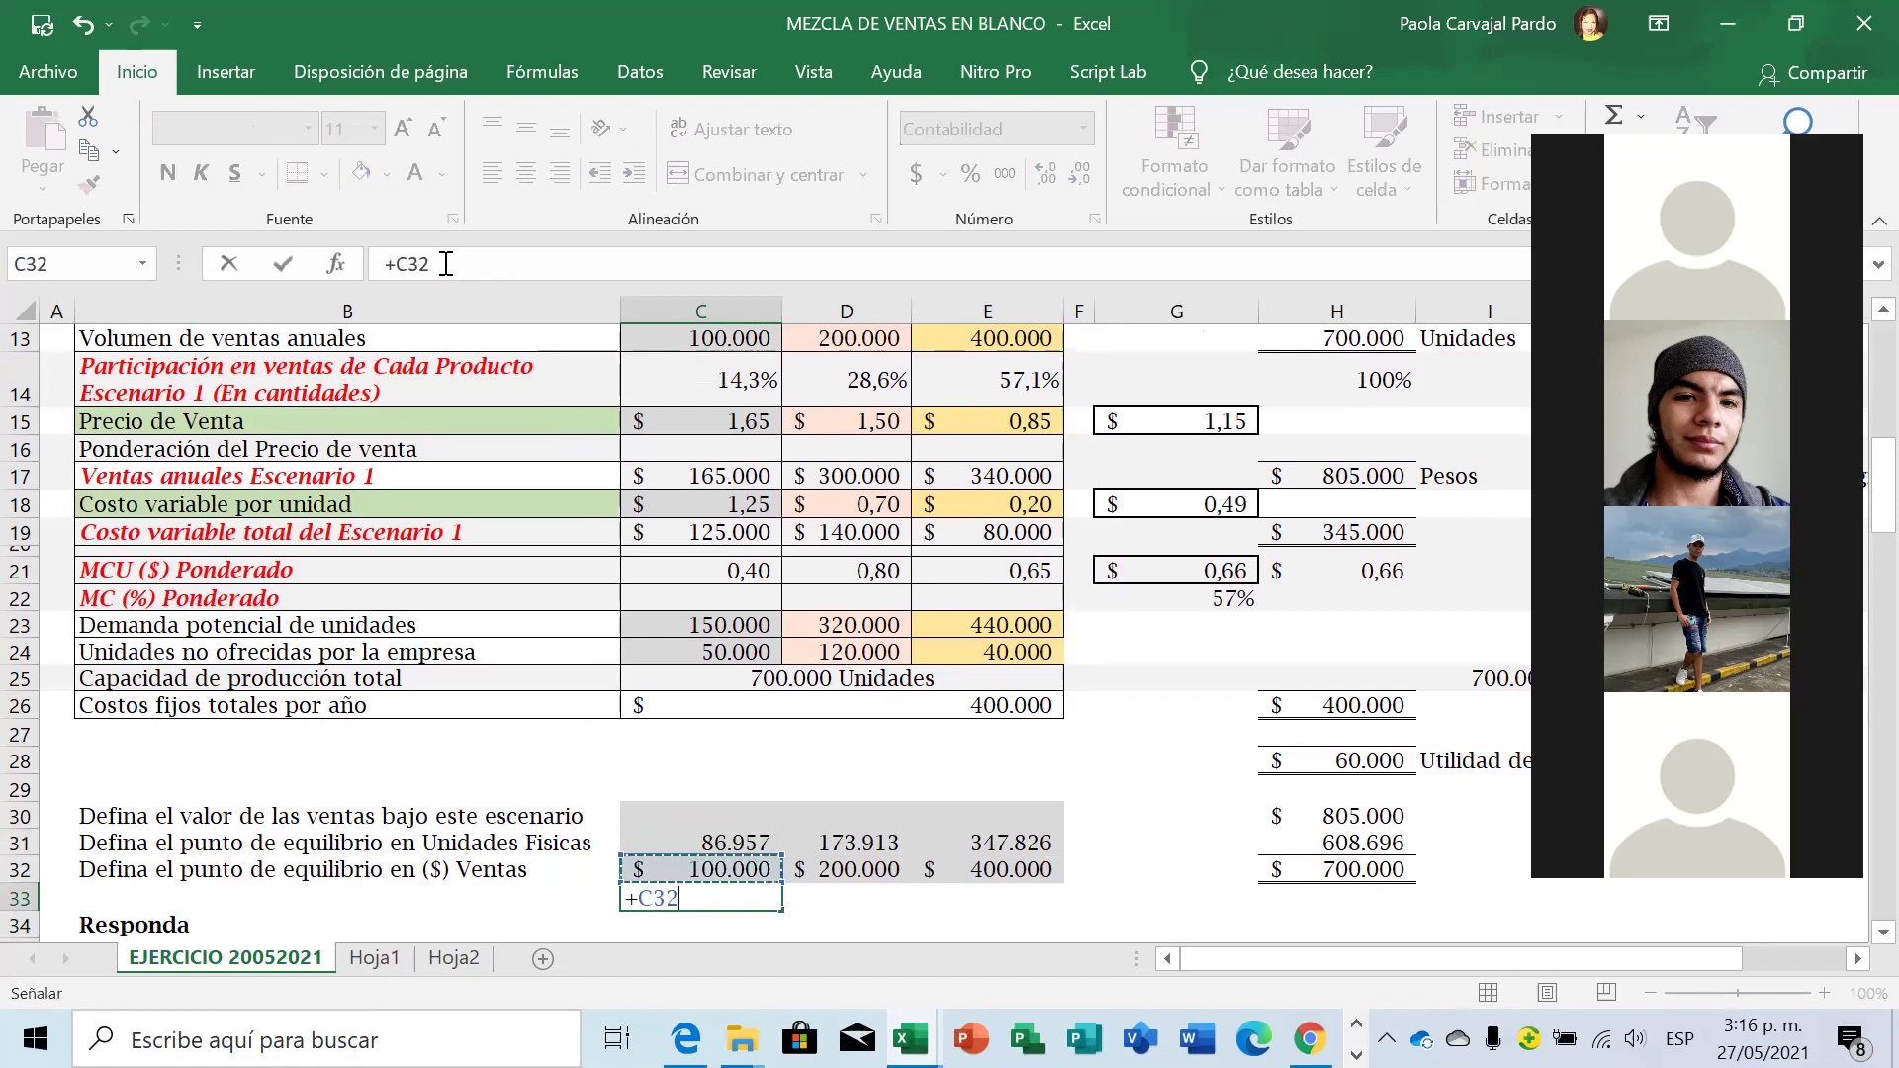
{"action": "key", "text": "Up"}
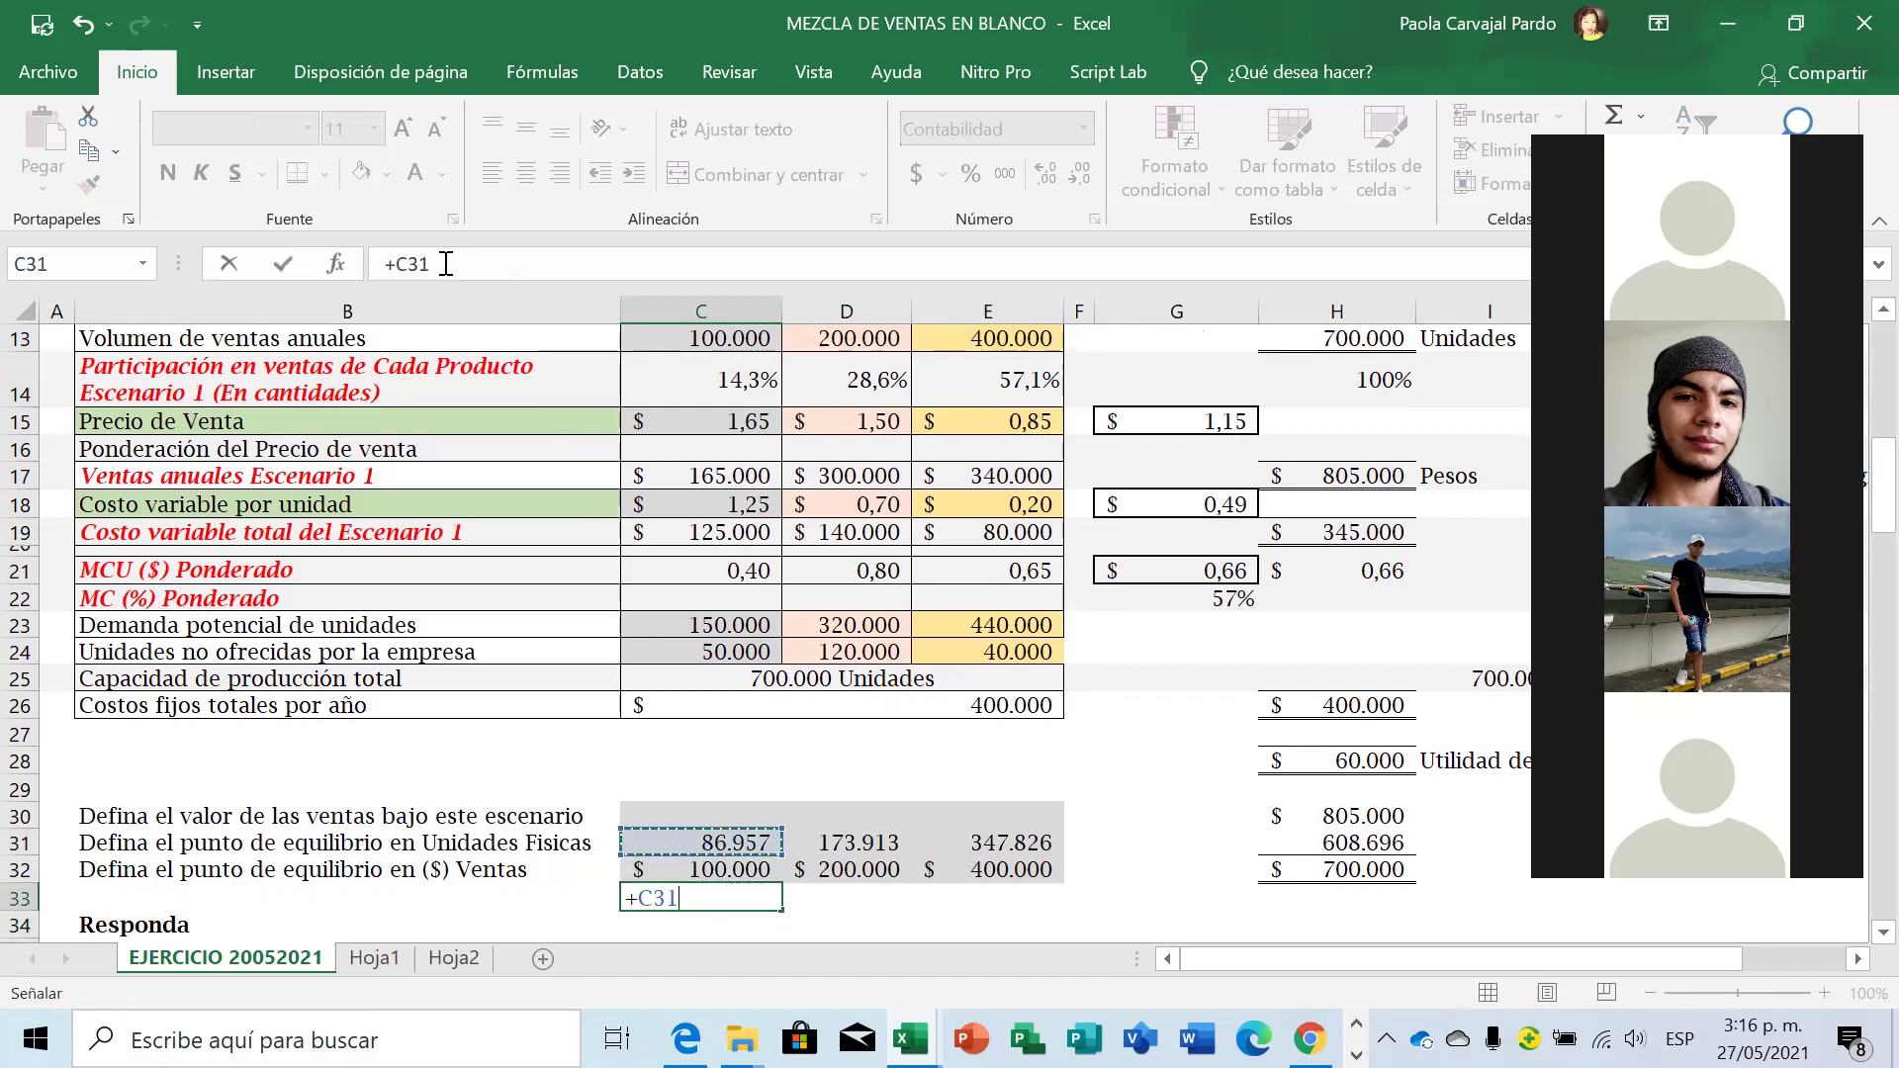
{"action": "key", "text": "Down"}
{"action": "type", "text": "/"}
{"action": "key", "text": "Up"}
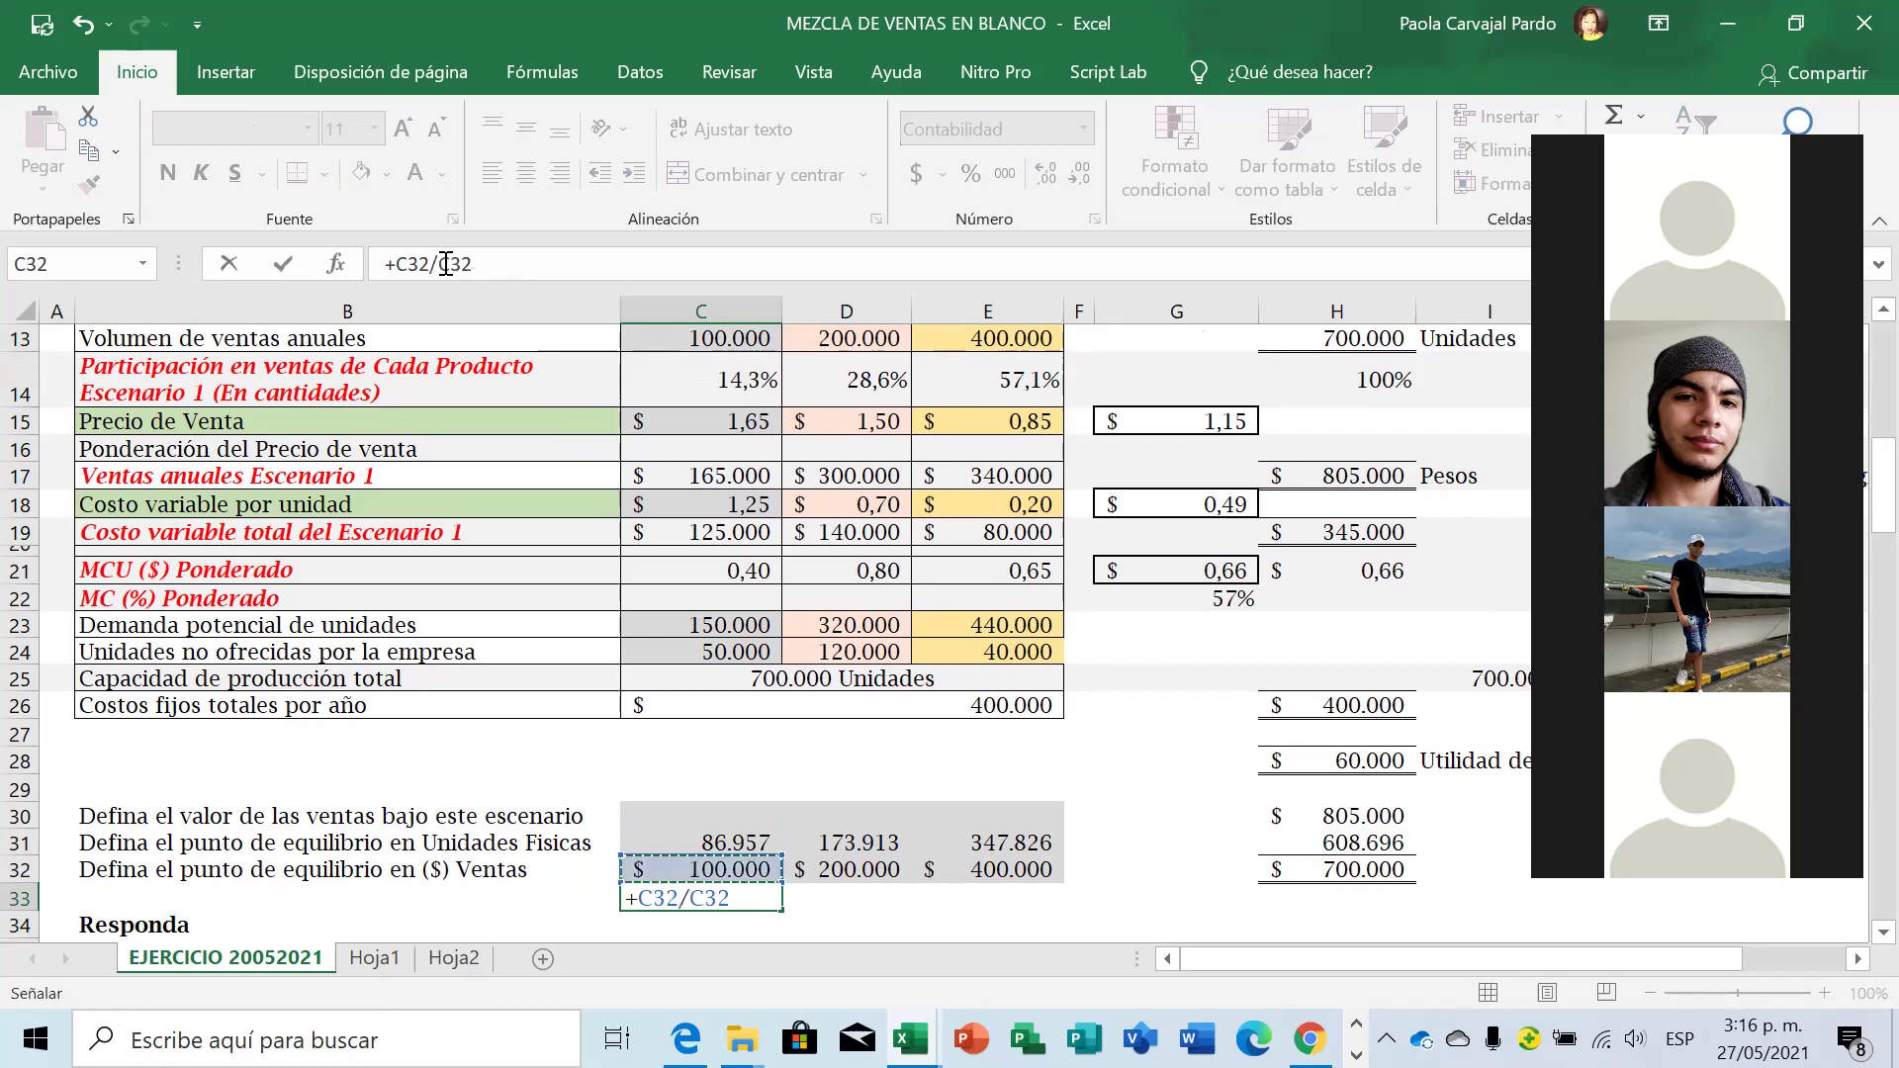
{"action": "key", "text": "Up"}
{"action": "key", "text": "Return"}
{"action": "key", "text": "Up"}
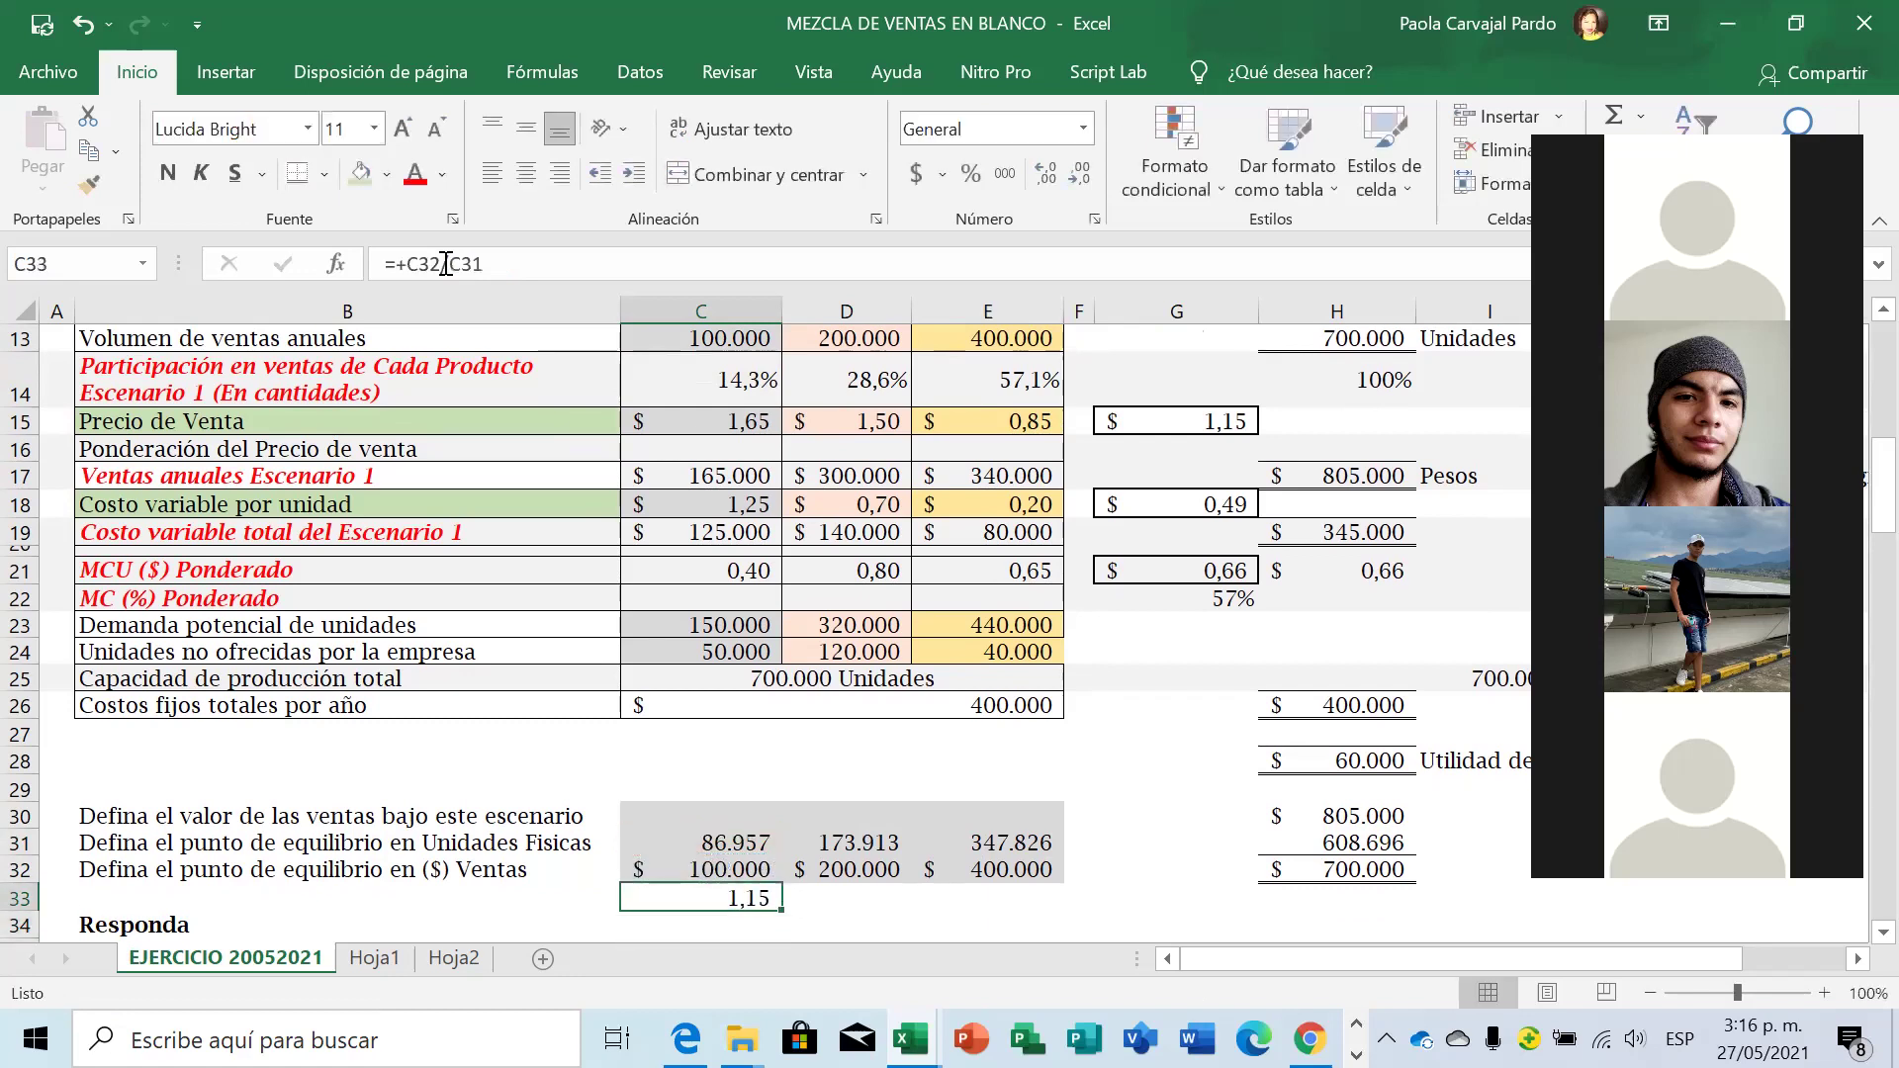
Copy the C33 ratio into D33:E33 and compare the 1,15 result with G15.
{"action": "key", "text": "ctrl+c"}
{"action": "key", "text": "Right"}
{"action": "key", "text": "shift+Right"}
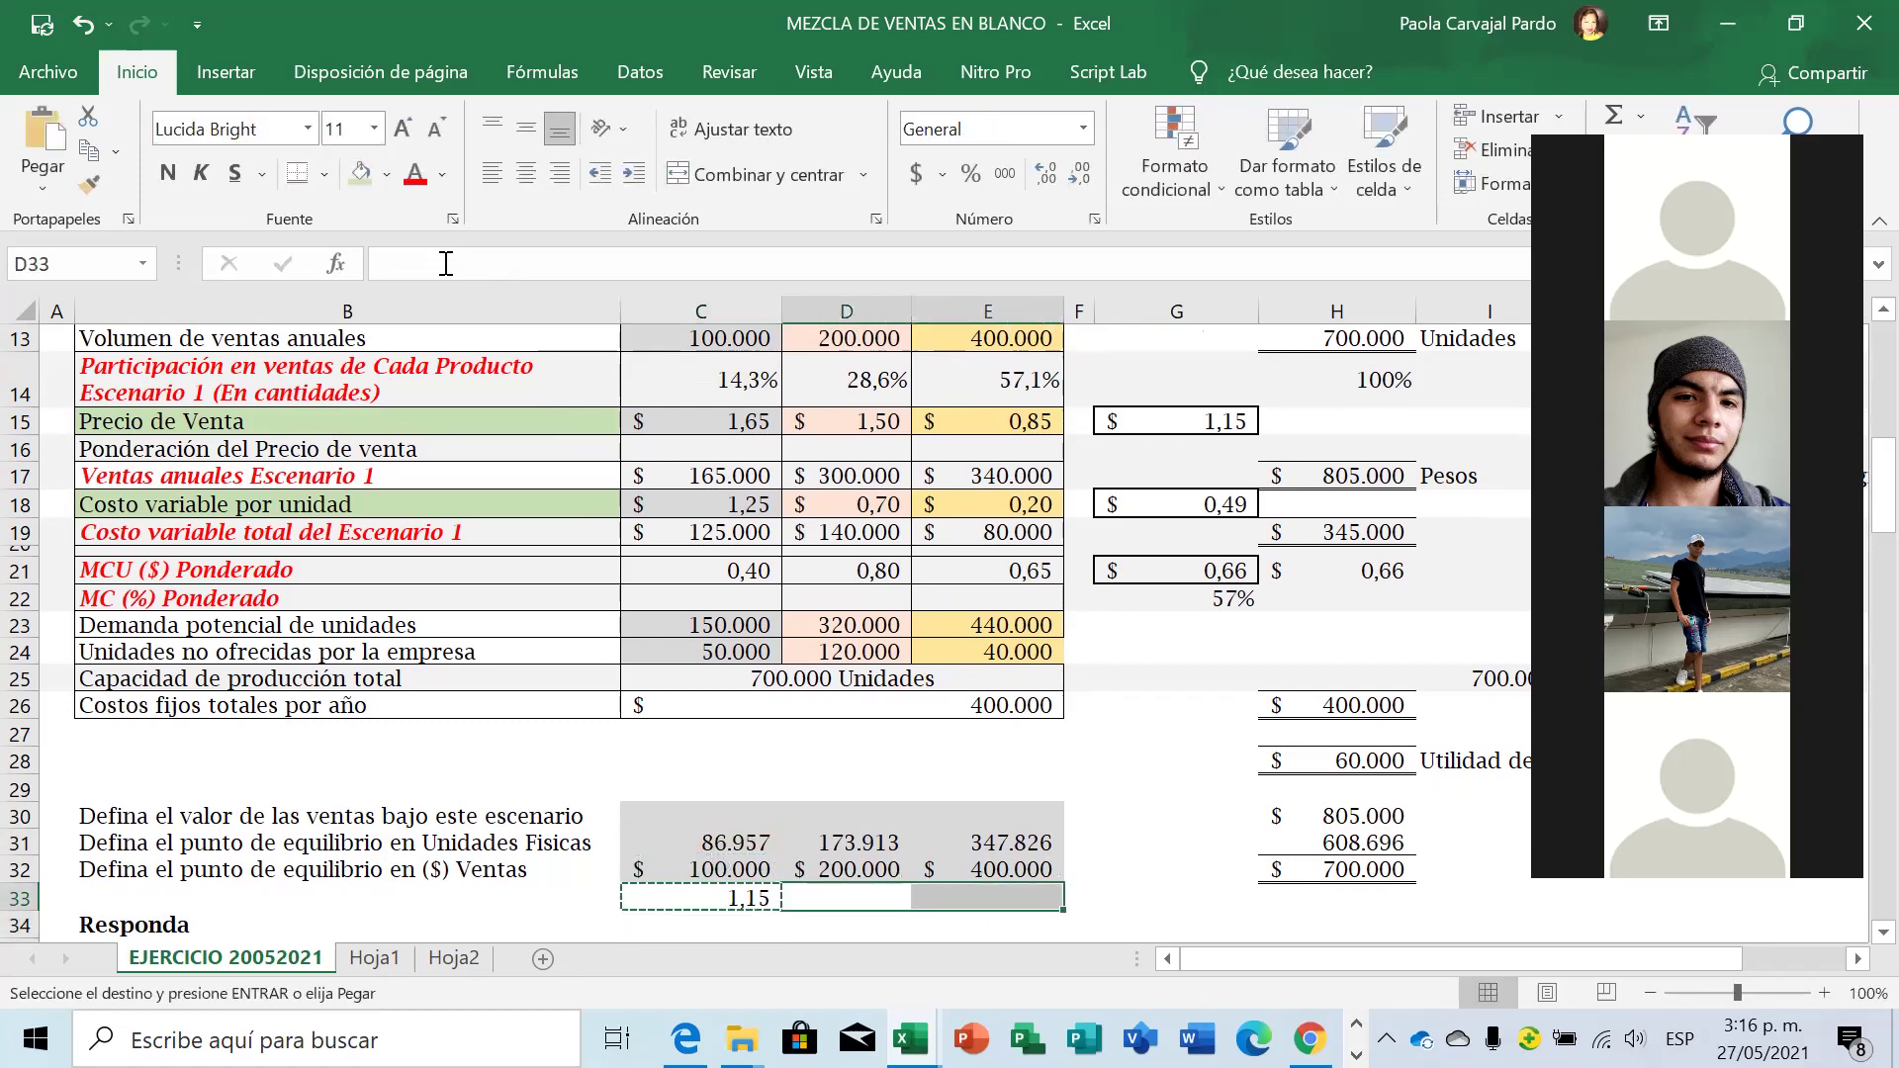
{"action": "key", "text": "ctrl+v"}
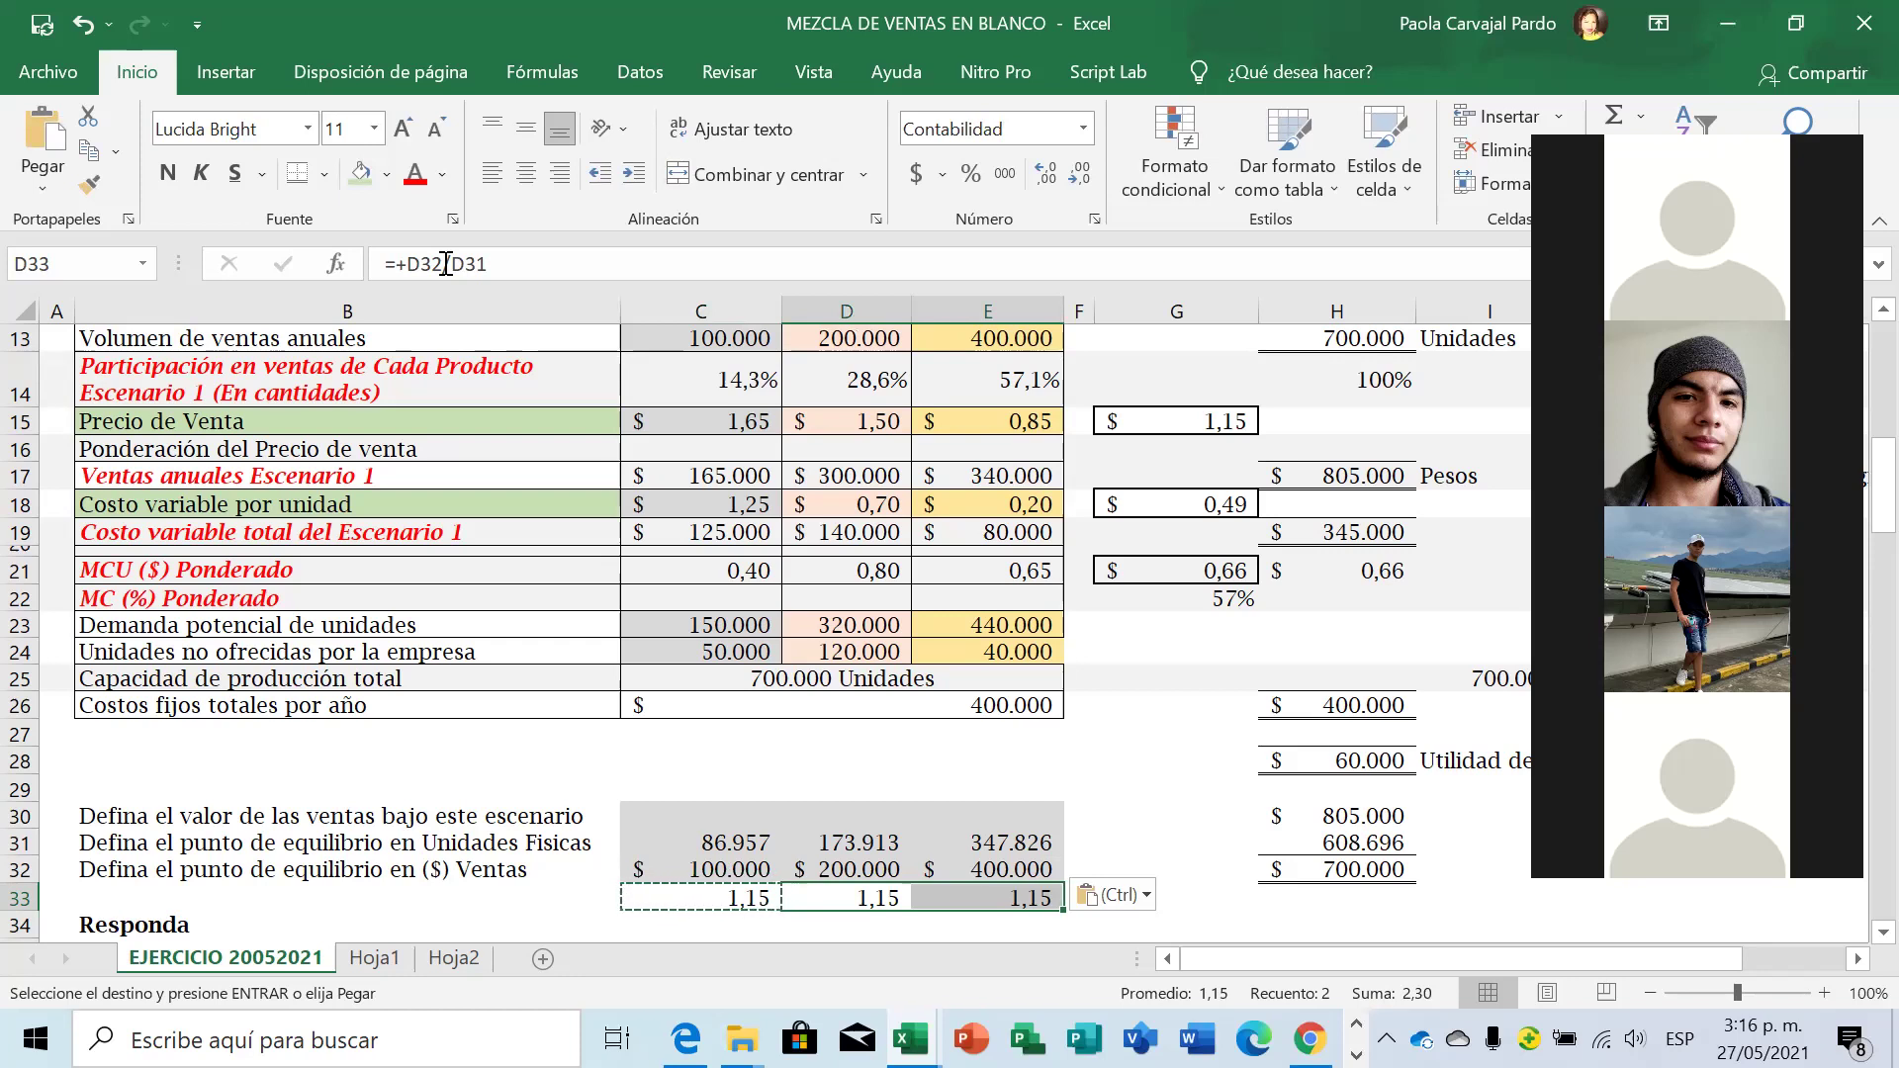
{"action": "left_click", "coordinate": [751, 898]}
{"action": "left_click", "coordinate": [1215, 423]}
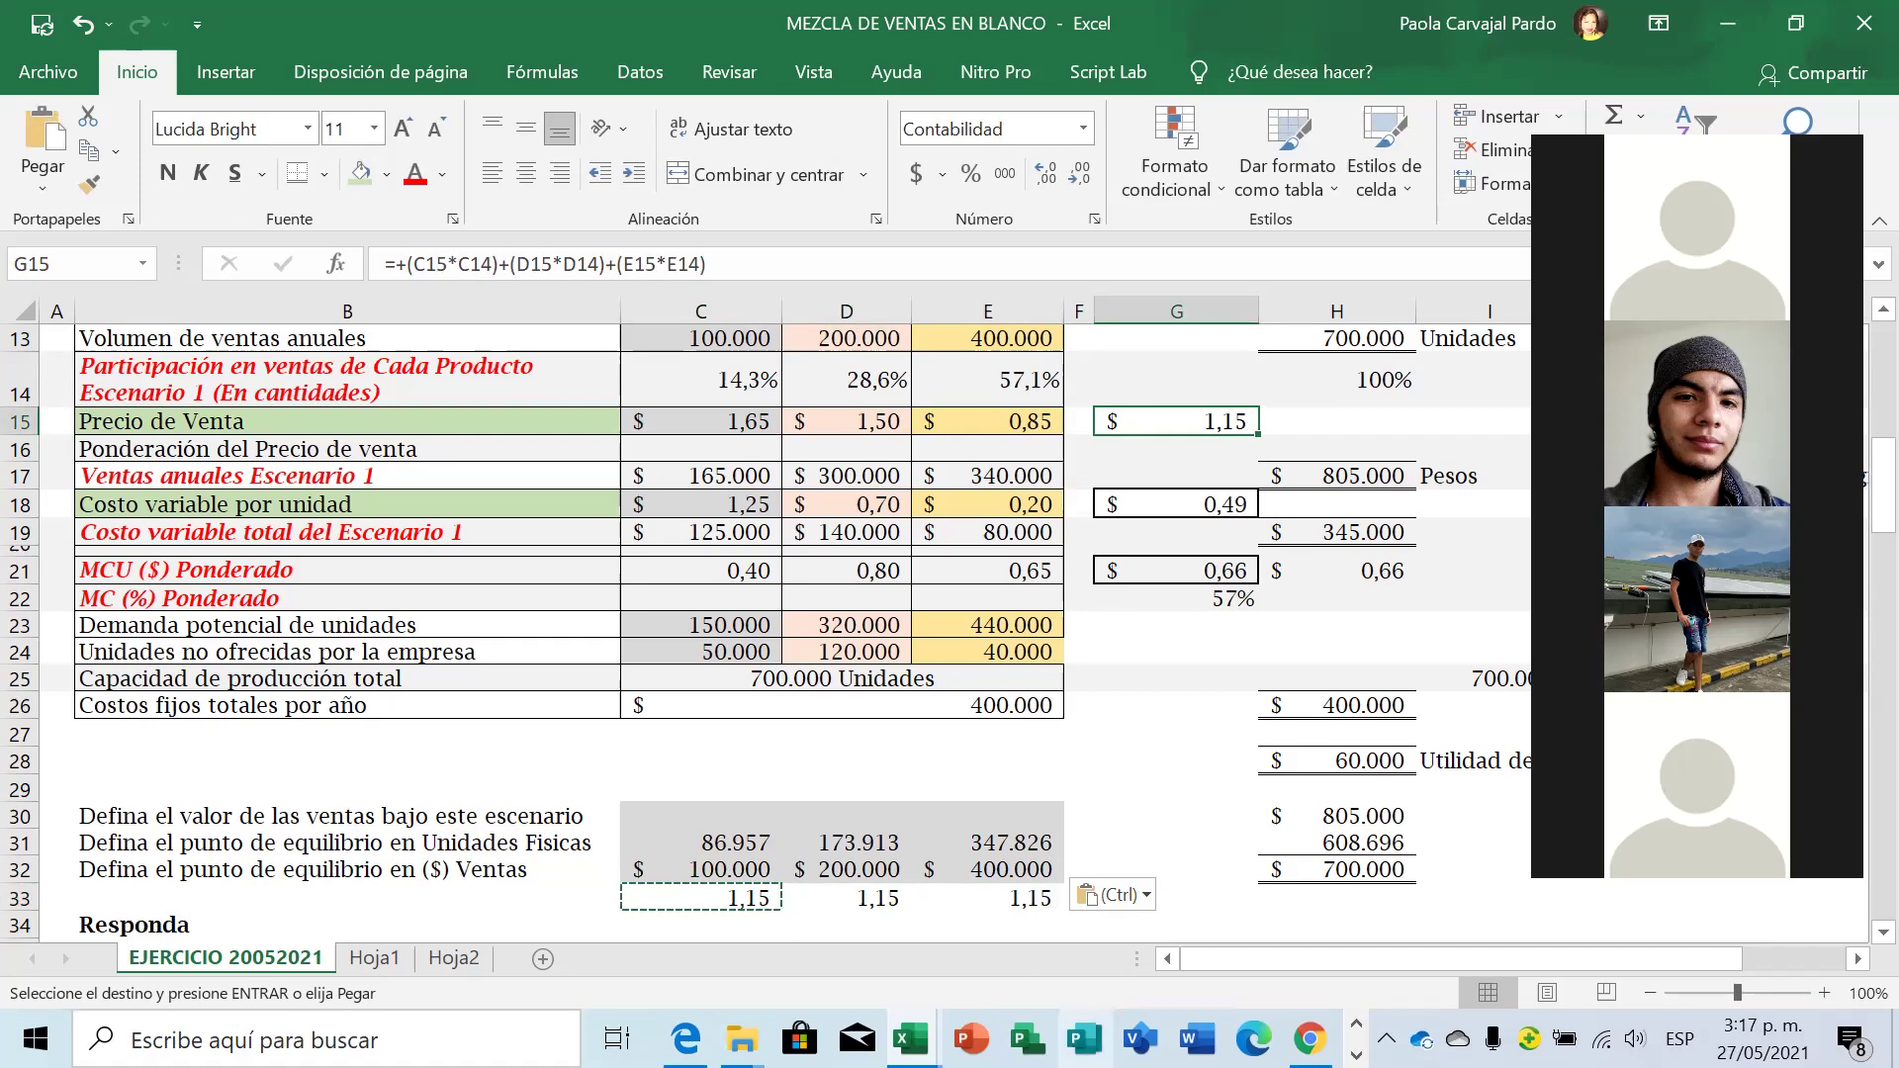
{"action": "left_click", "coordinate": [1337, 838]}
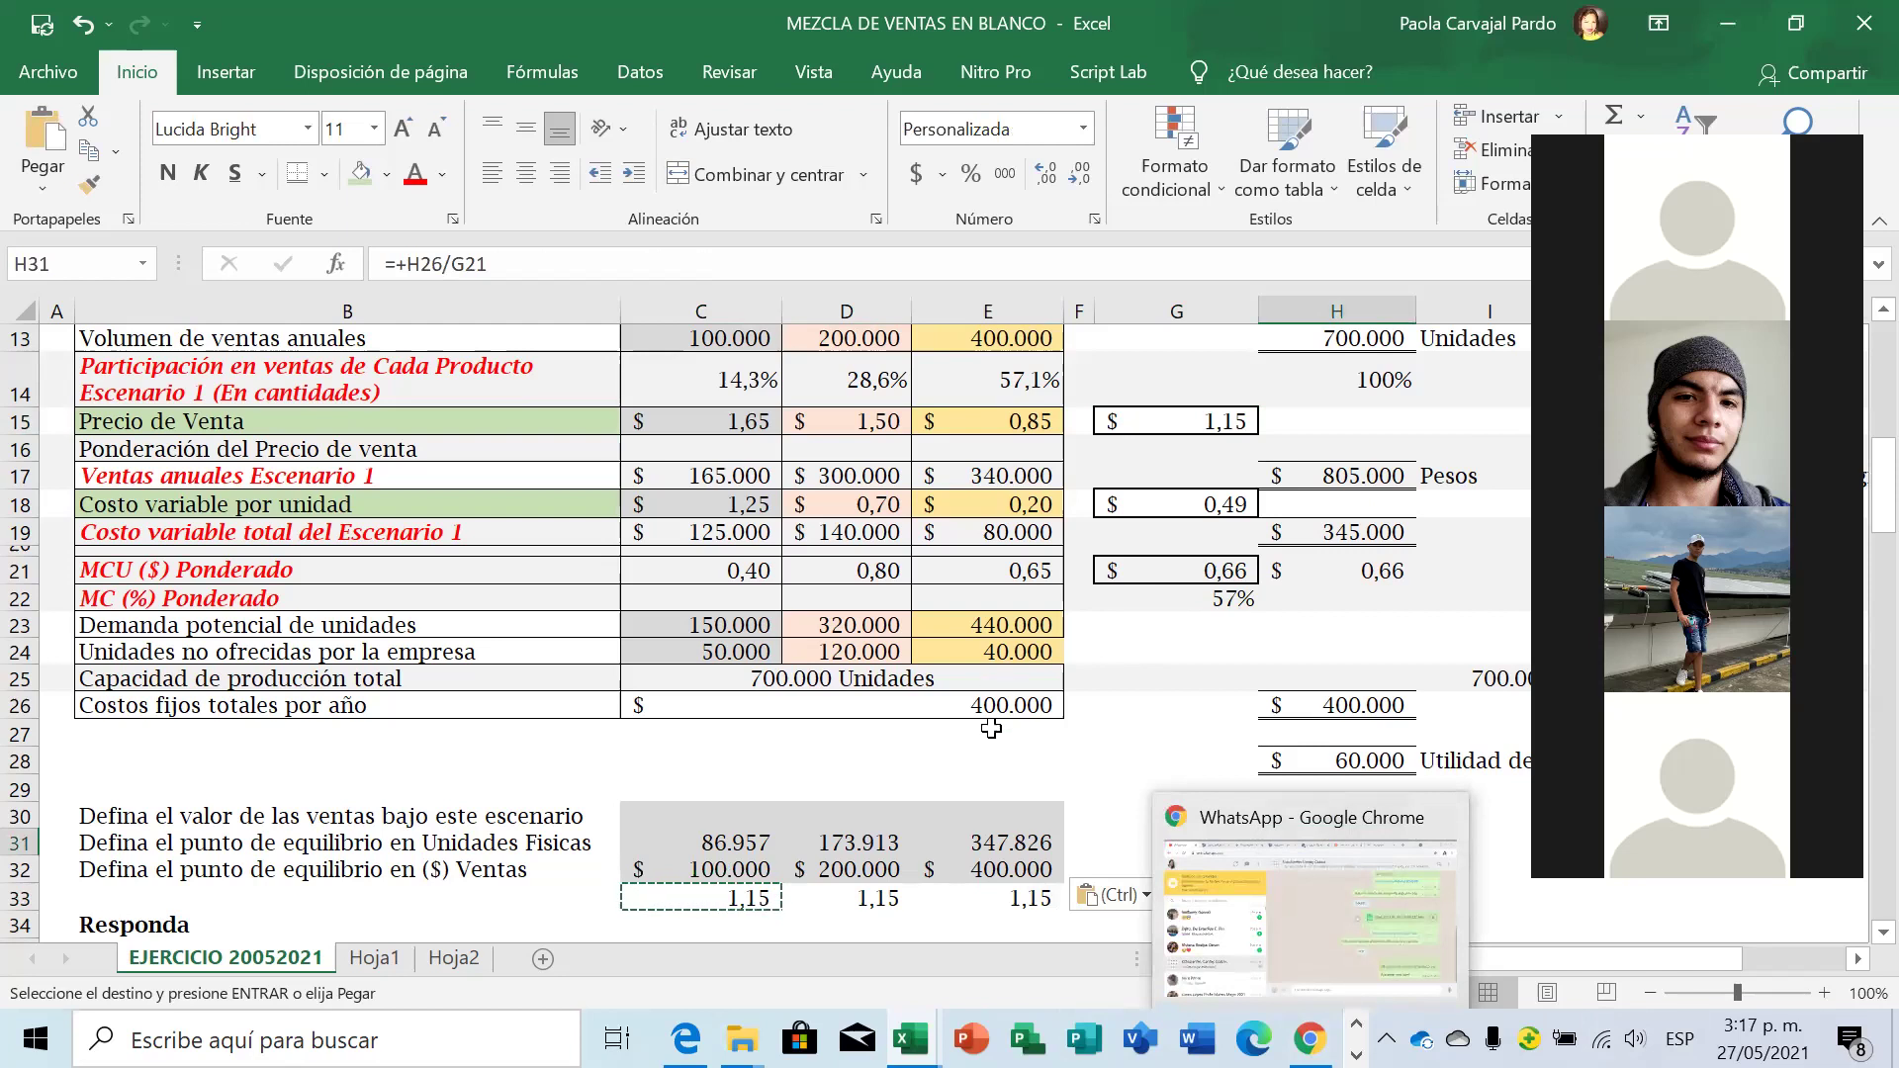
{"action": "left_click", "coordinate": [1039, 756]}
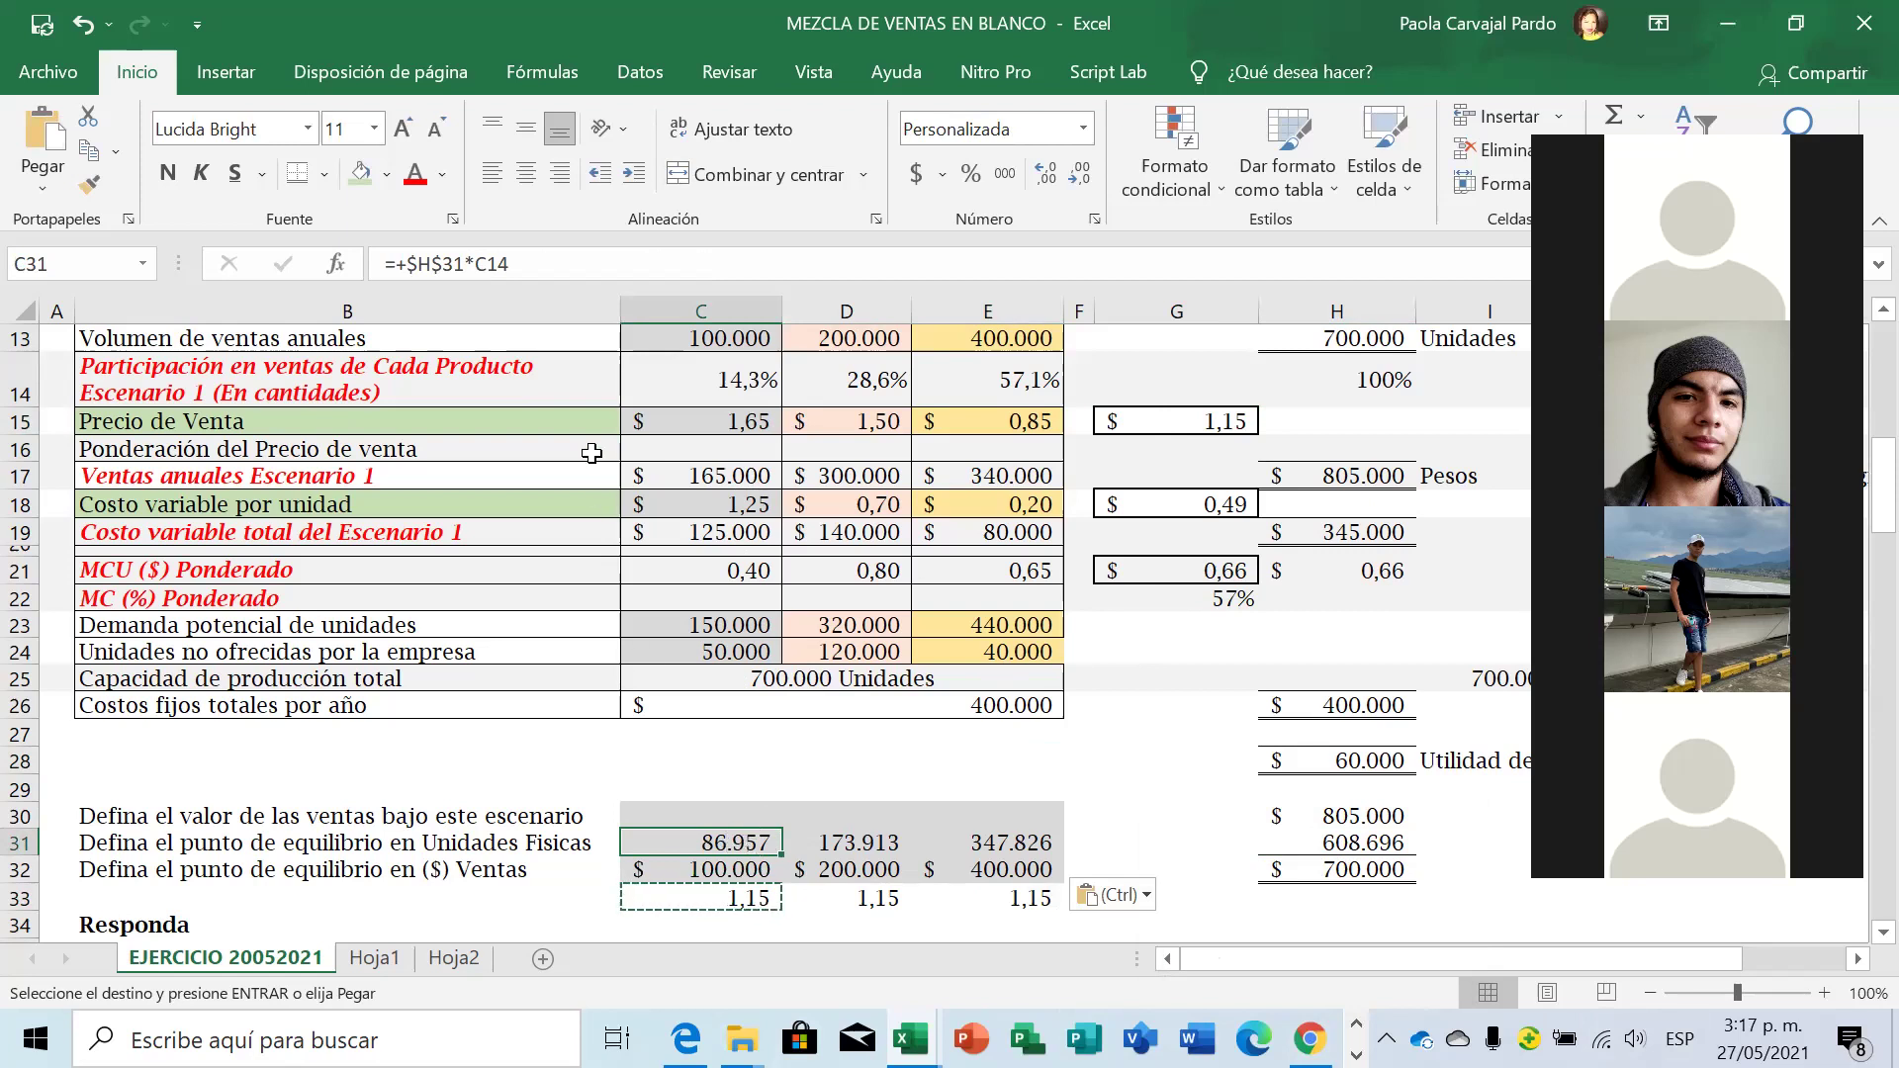
{"action": "left_click", "coordinate": [547, 264]}
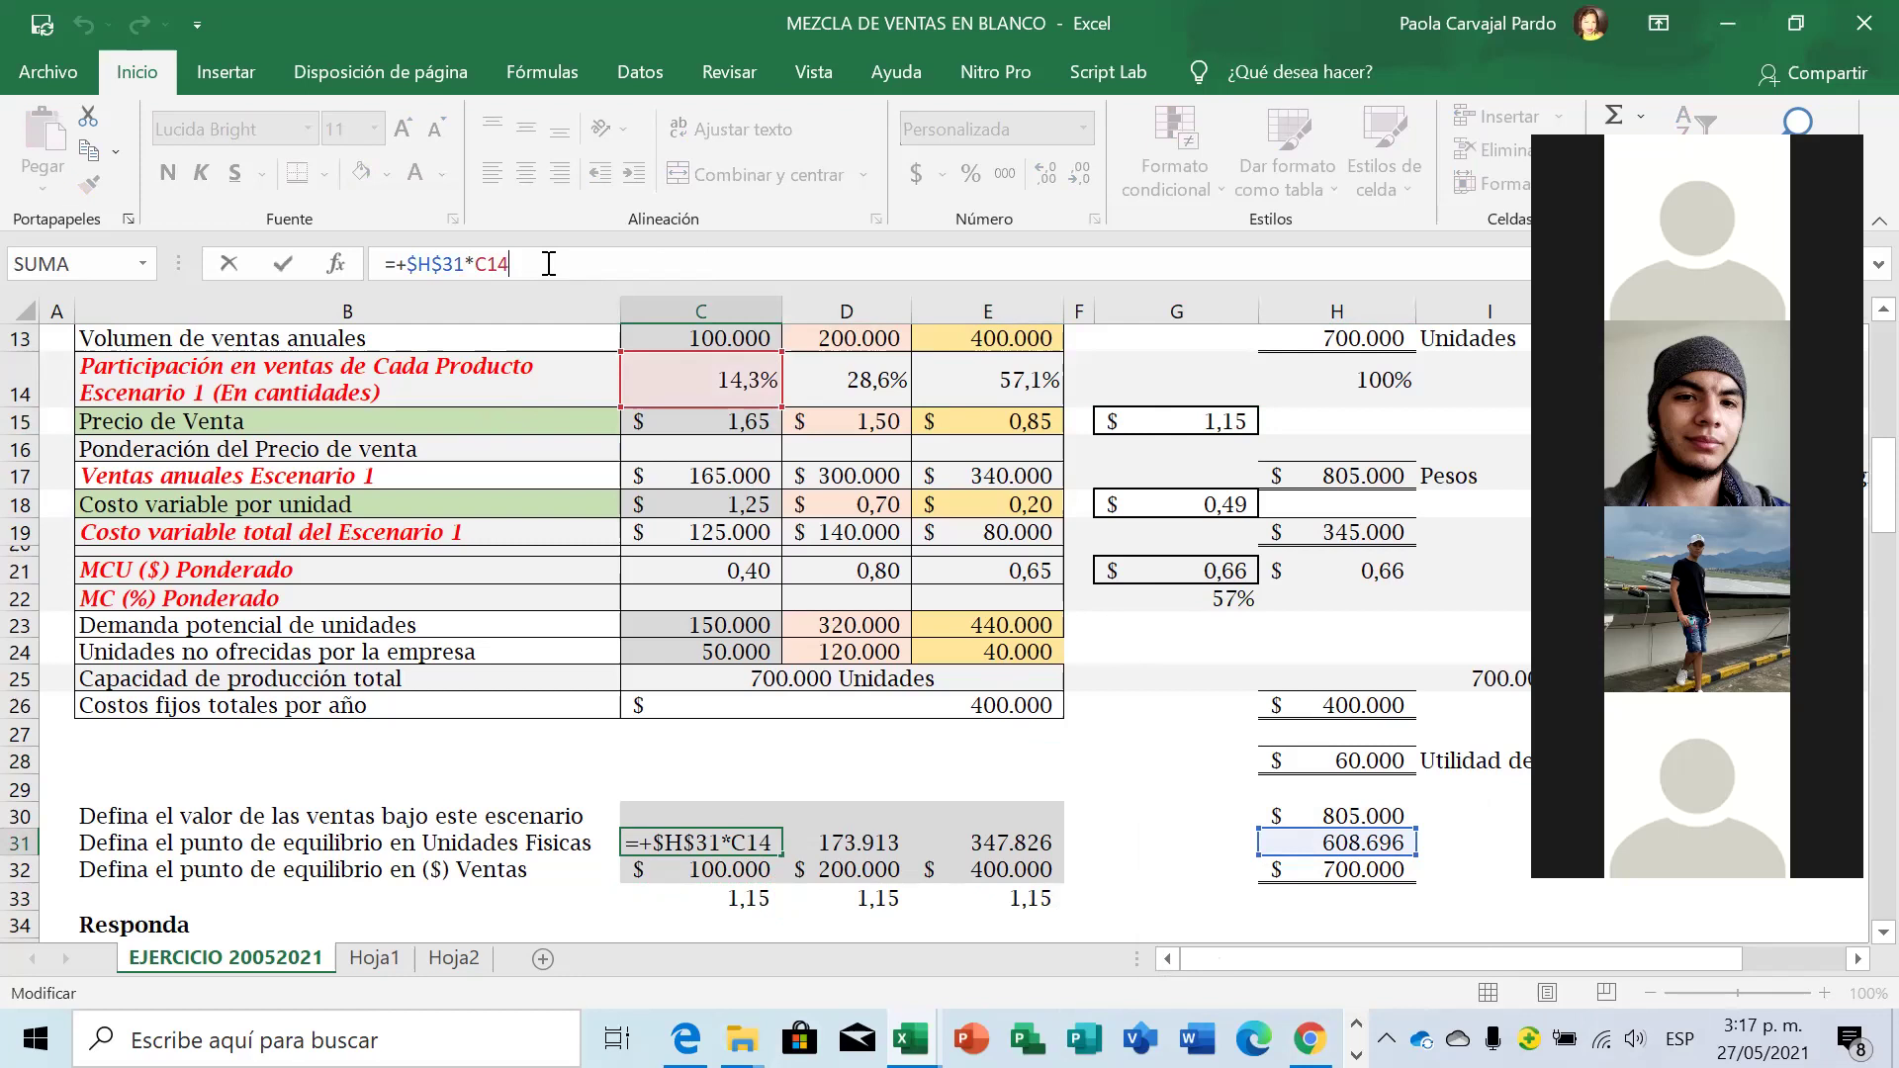
Rewrite C31 as =+C32/G15, dividing Velcro's break-even sales by the weighted price.
{"action": "key", "text": "Return"}
{"action": "key", "text": "Up"}
{"action": "type", "text": "+"}
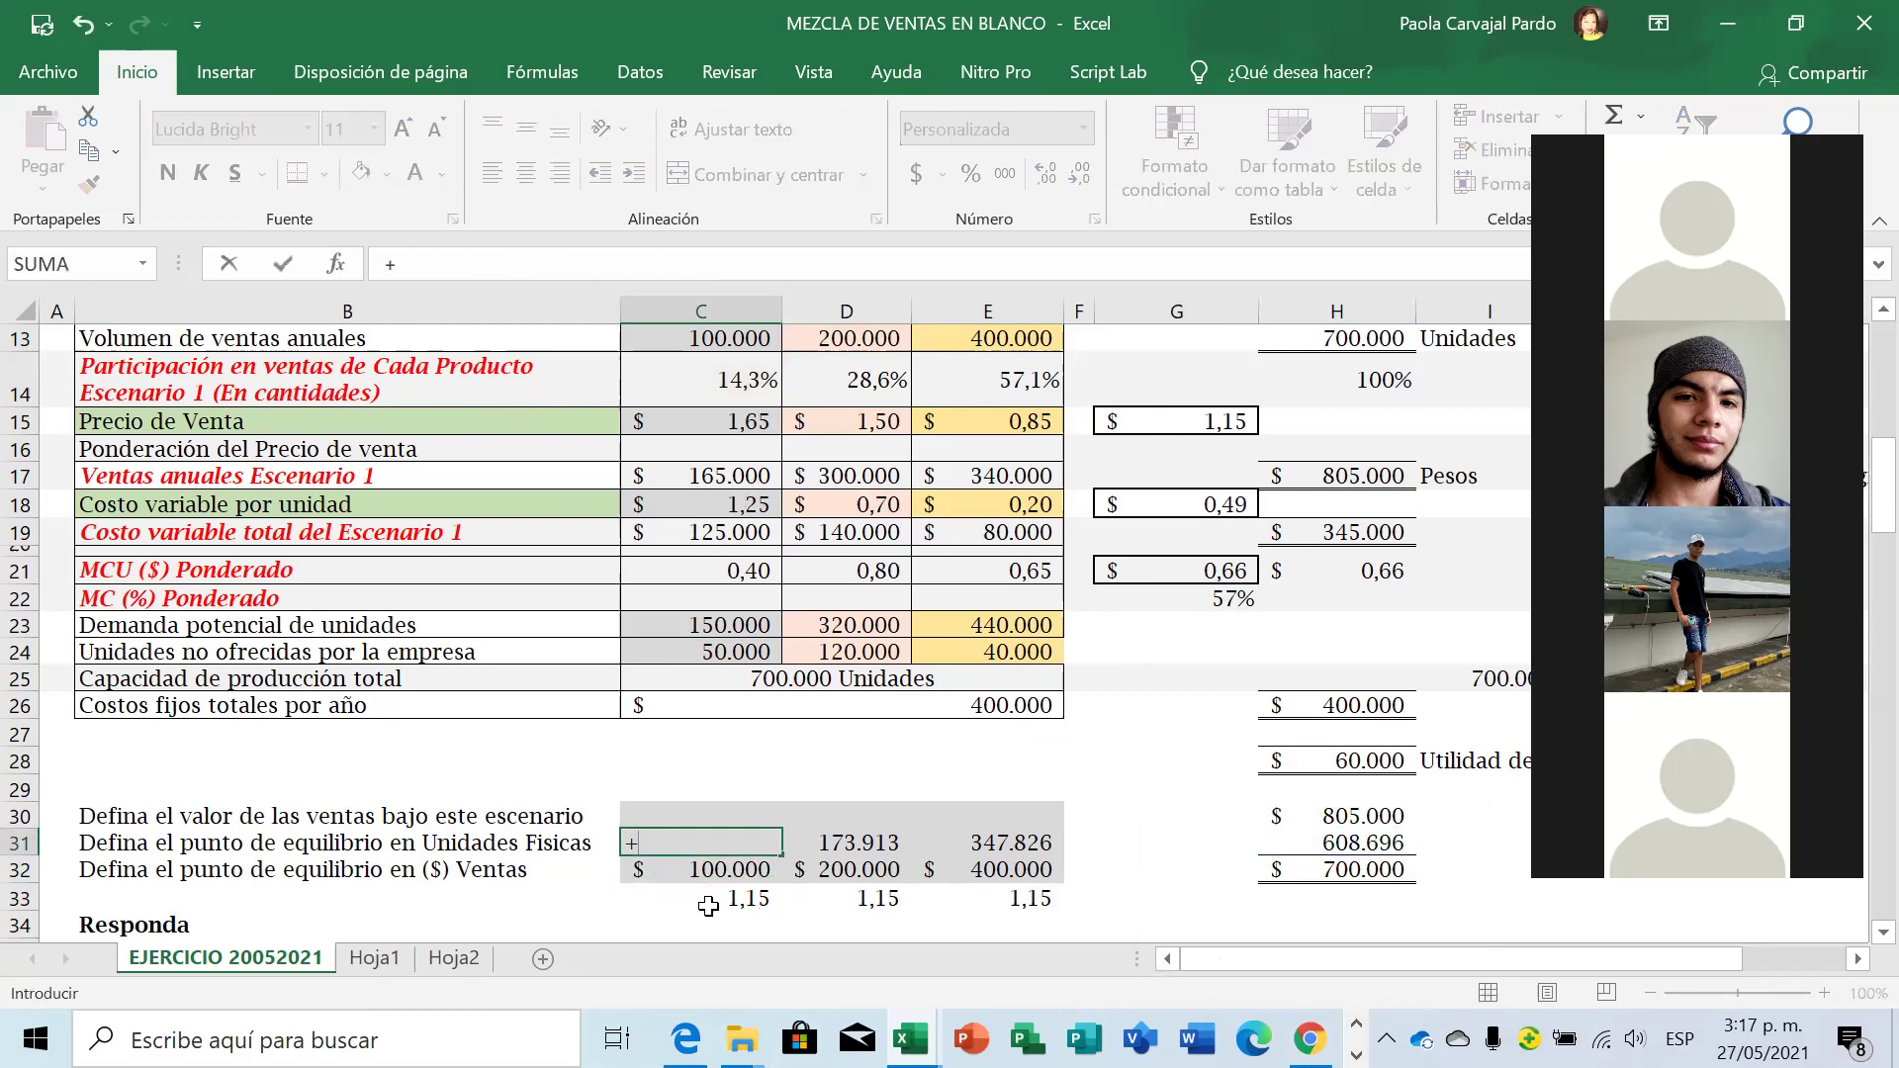
{"action": "left_click", "coordinate": [713, 869]}
{"action": "type", "text": "/"}
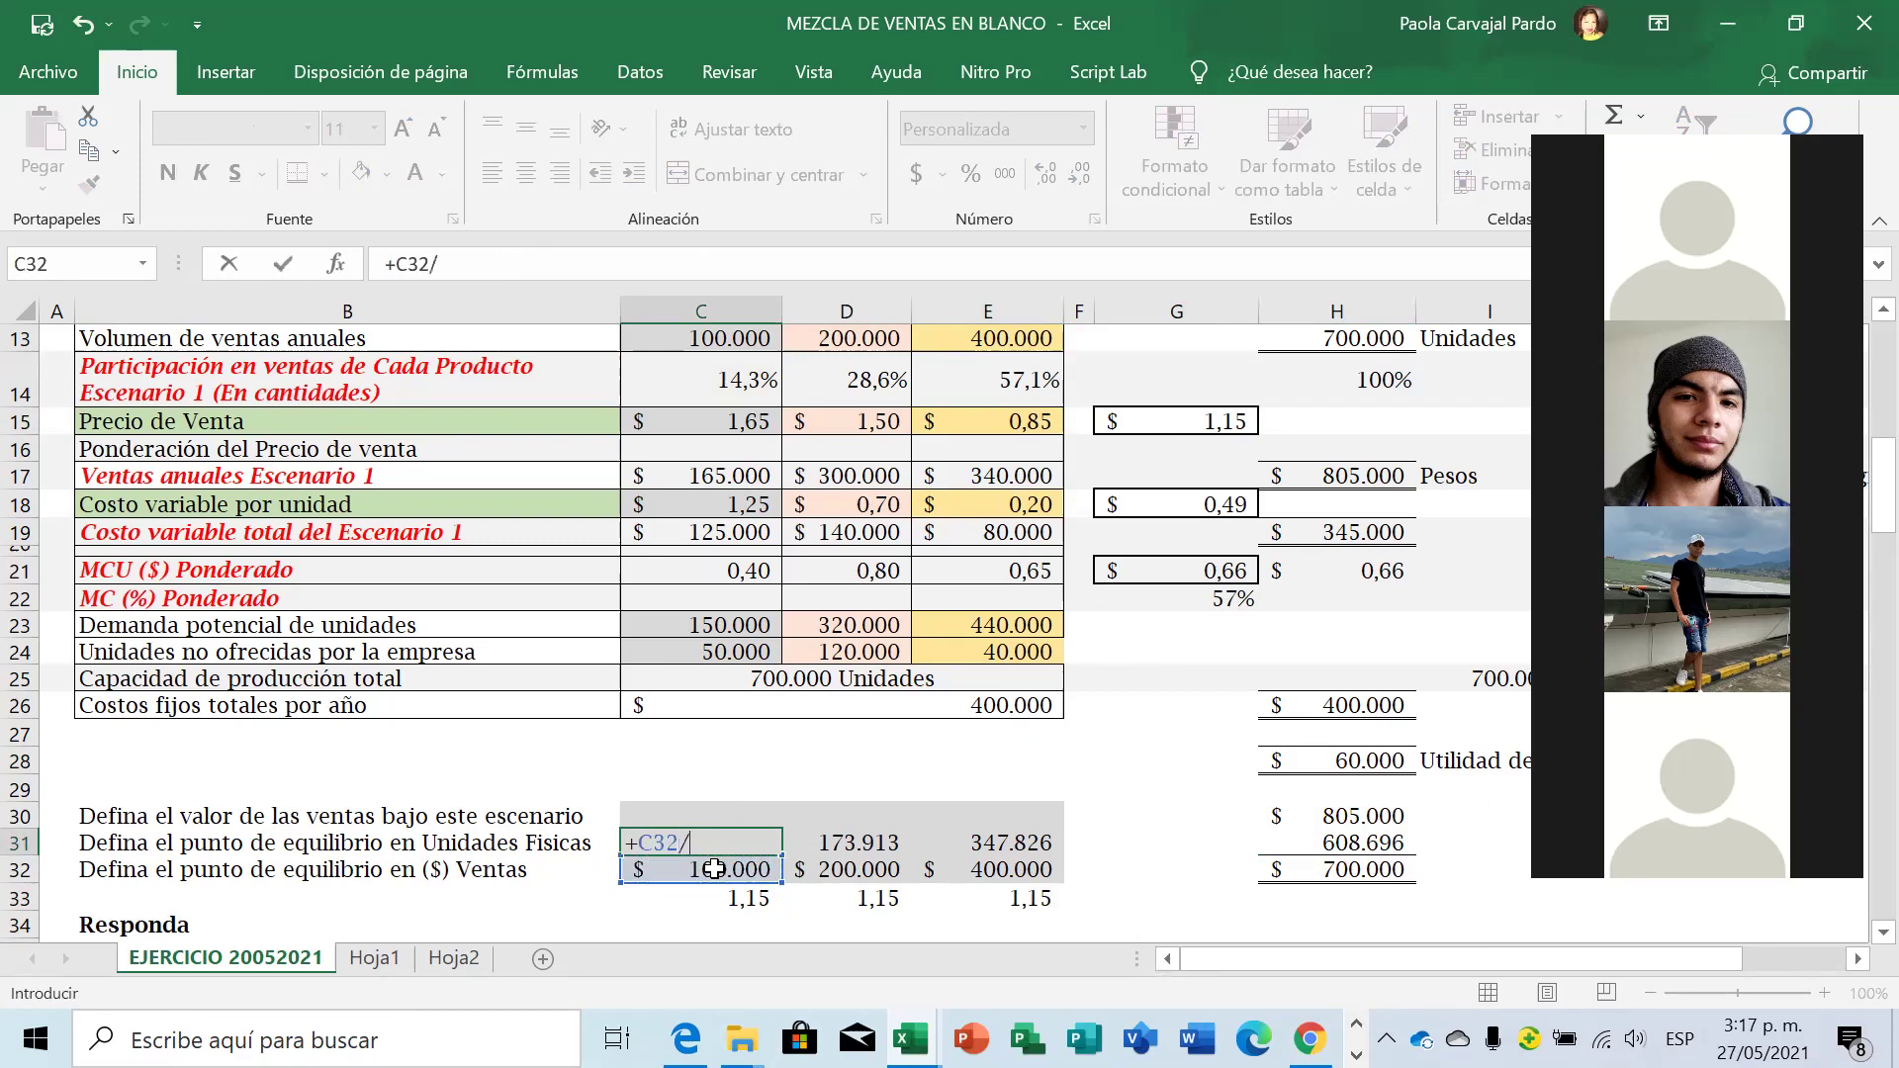
{"action": "left_click", "coordinate": [1142, 399]}
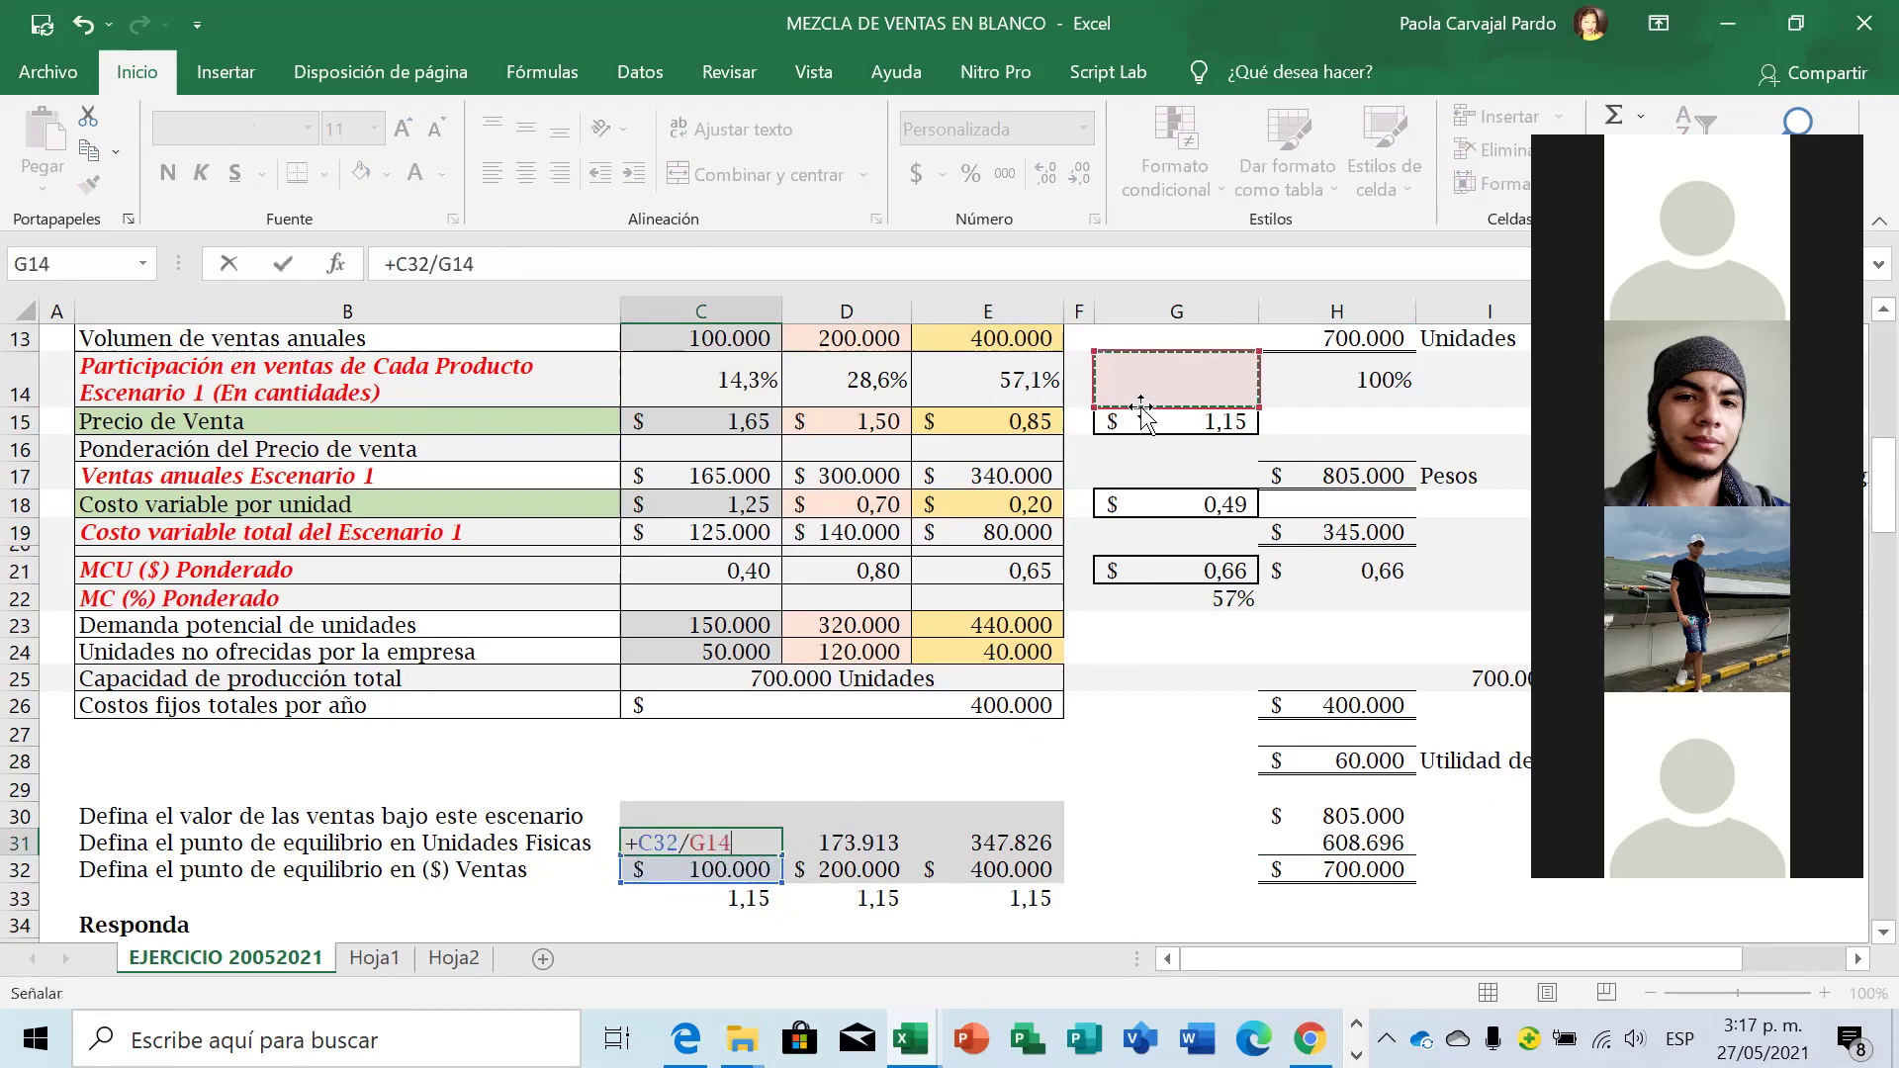
{"action": "left_click", "coordinate": [1142, 423]}
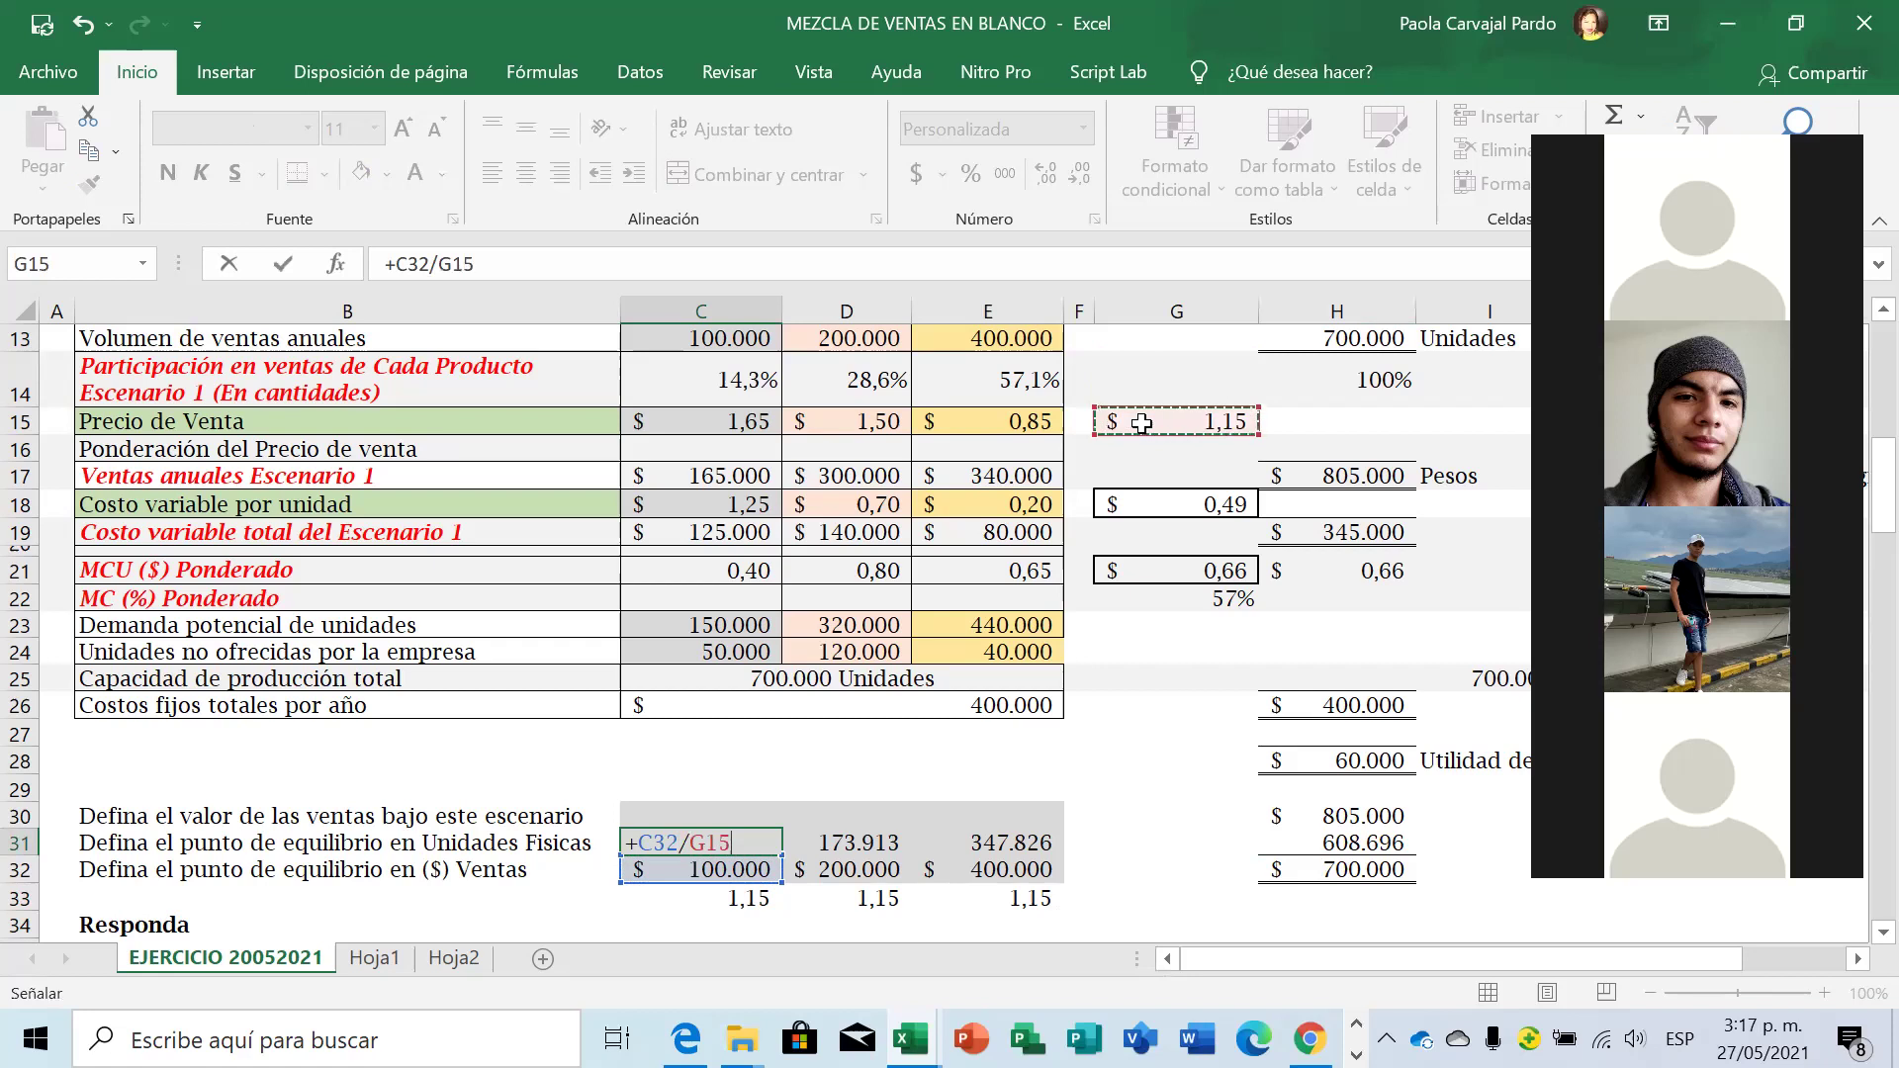
{"action": "key", "text": "Return"}
{"action": "key", "text": "Up"}
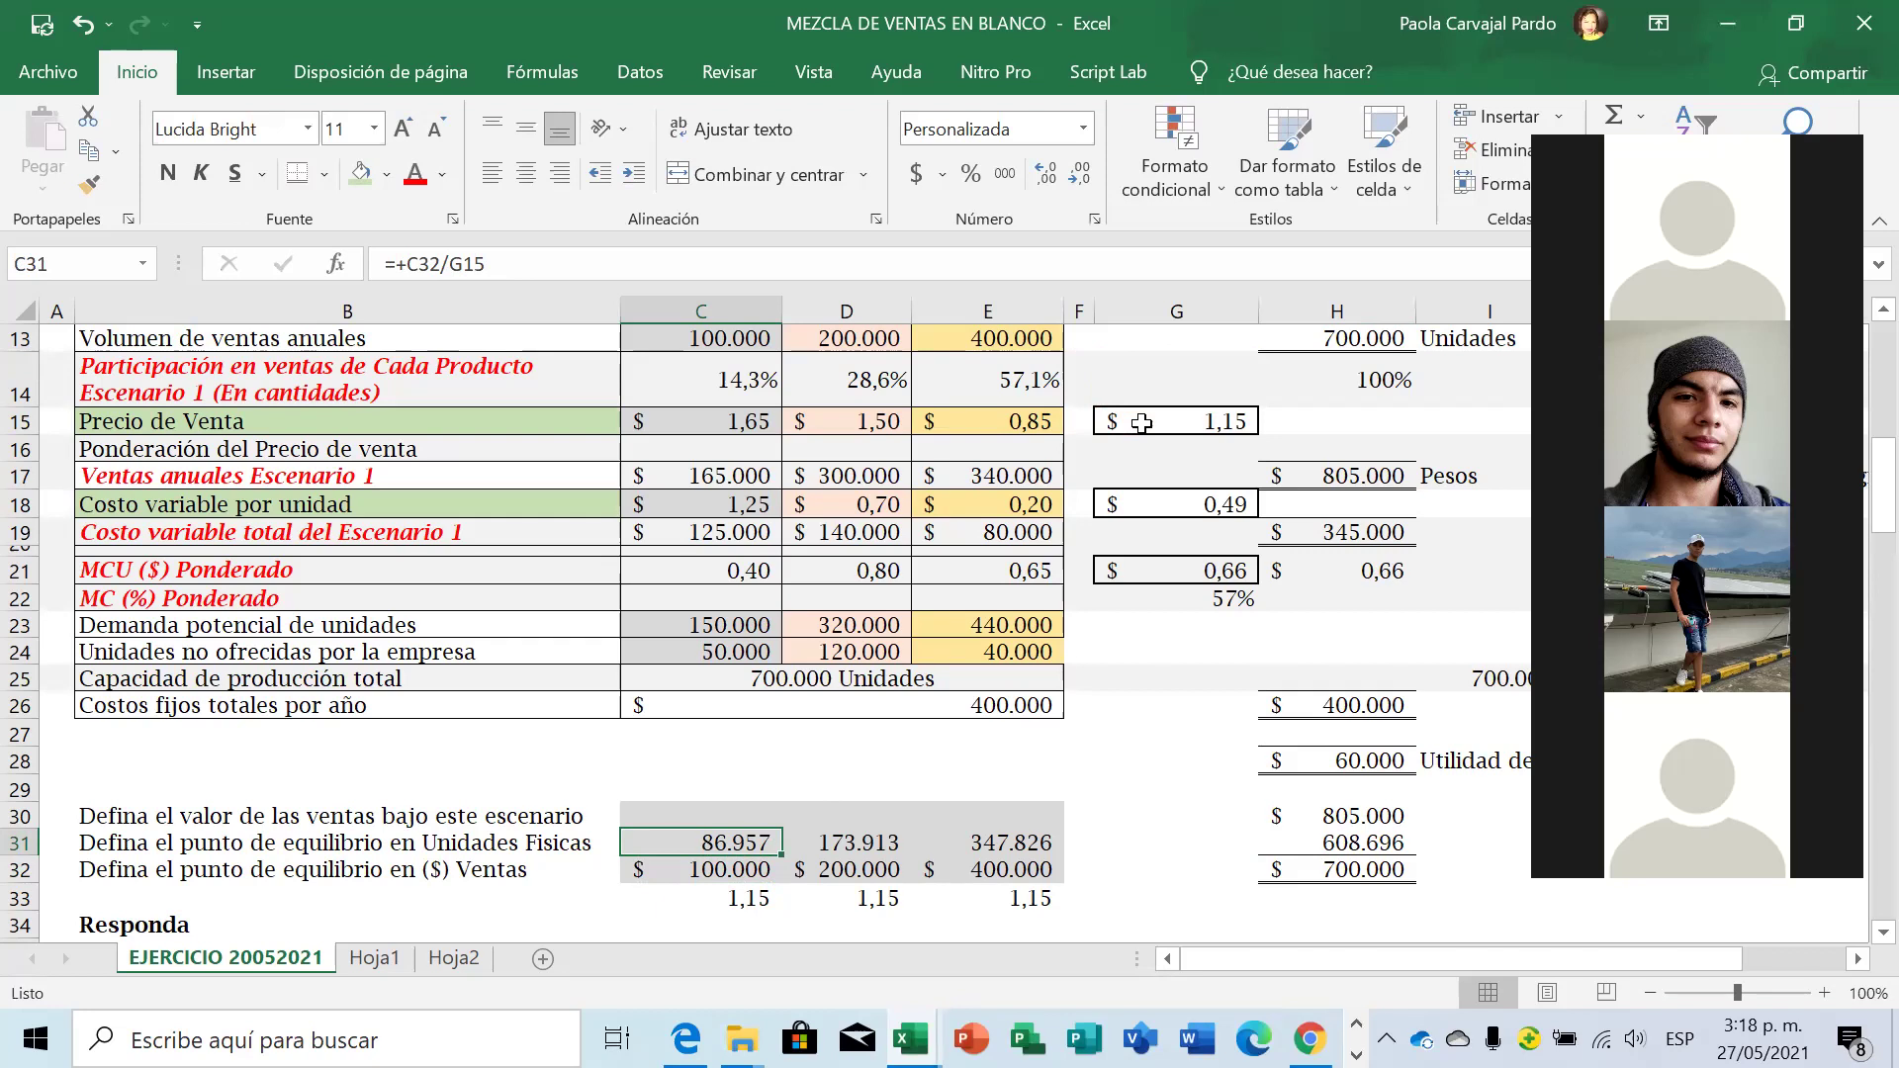
{"action": "key", "text": "Up"}
{"action": "key", "text": "Up"}
{"action": "key", "text": "Up"}
{"action": "key", "text": "Up"}
{"action": "key", "text": "Up"}
{"action": "key", "text": "Up"}
{"action": "key", "text": "Up"}
{"action": "key", "text": "Up"}
{"action": "key", "text": "Up"}
{"action": "key", "text": "Up"}
{"action": "key", "text": "Up"}
{"action": "key", "text": "Up"}
{"action": "key", "text": "Up"}
{"action": "key", "text": "Up"}
{"action": "key", "text": "Up"}
{"action": "key", "text": "Up"}
{"action": "key", "text": "Up"}
{"action": "key", "text": "Up"}
{"action": "key", "text": "Up"}
{"action": "key", "text": "Up"}
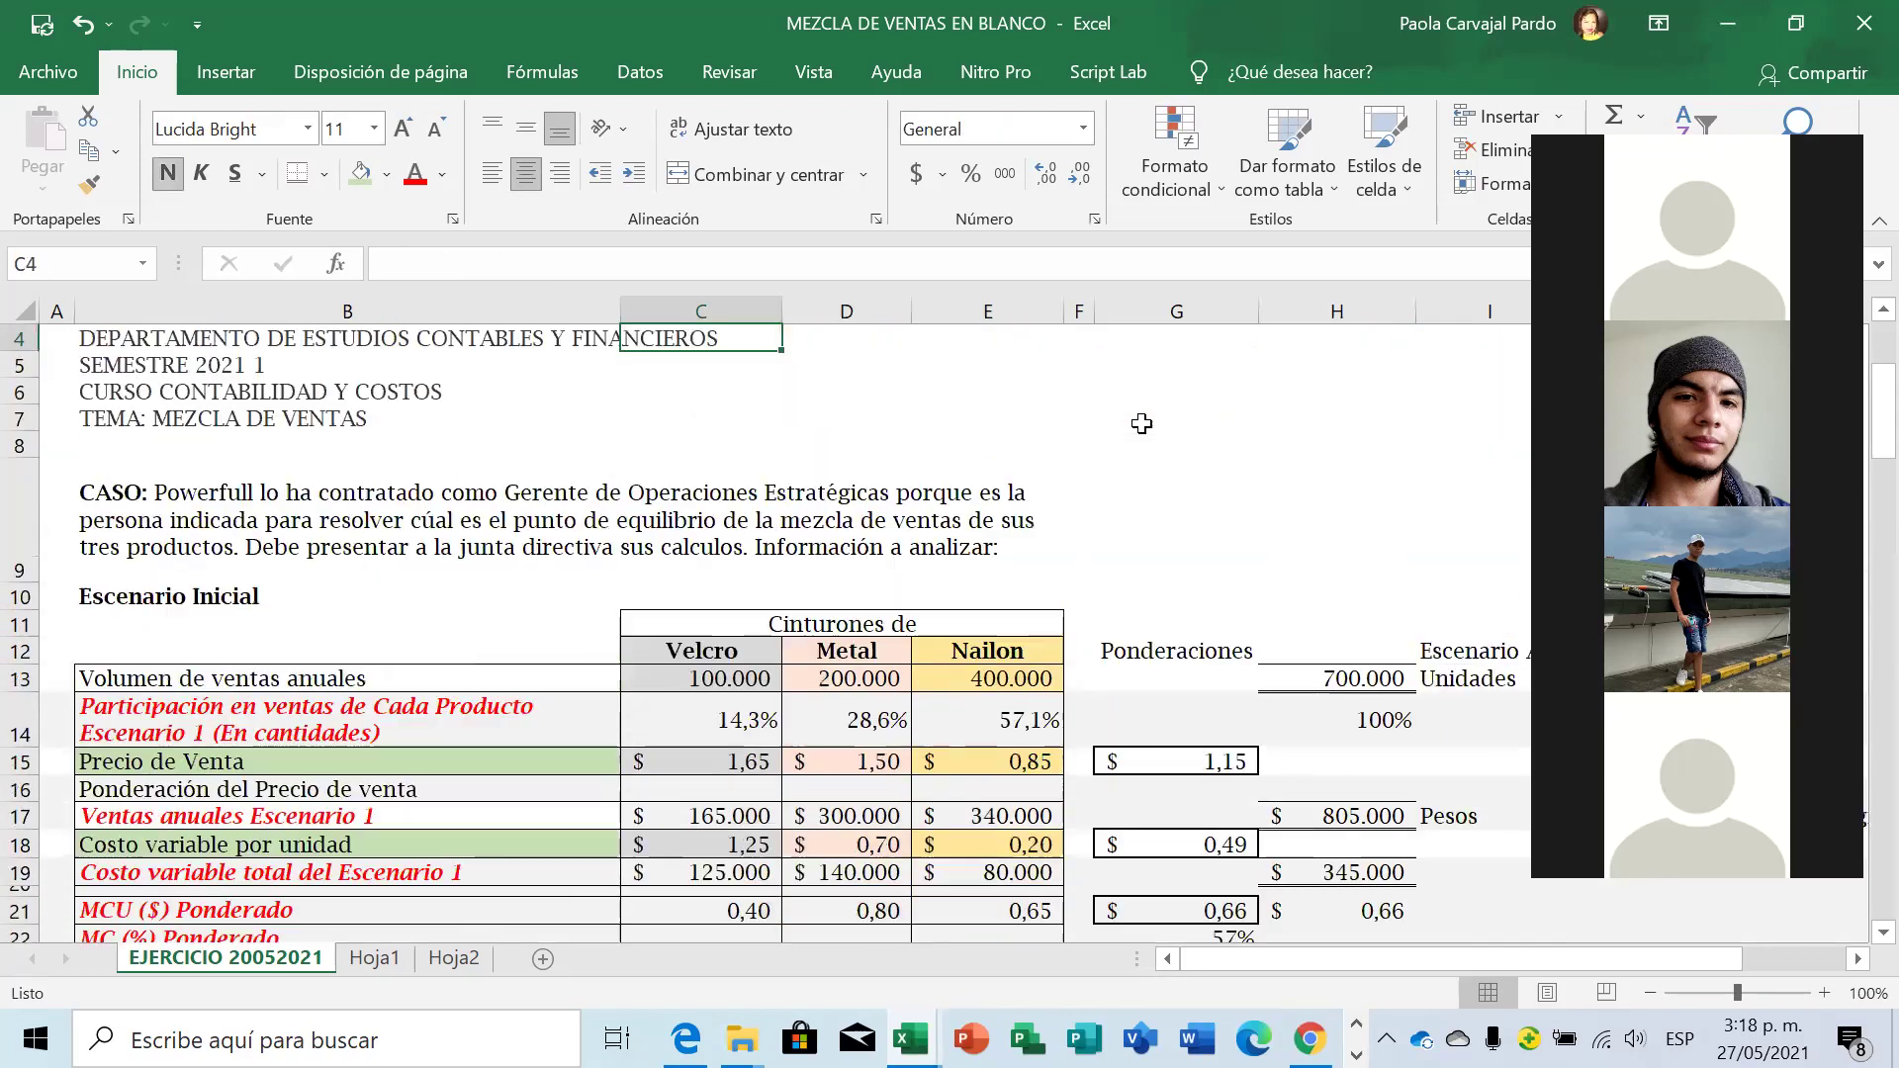
Review the product table and select the break-even units row C31:E31 for all three products.
{"action": "key", "text": "Up"}
{"action": "key", "text": "Up"}
{"action": "key", "text": "Up"}
{"action": "key", "text": "Up"}
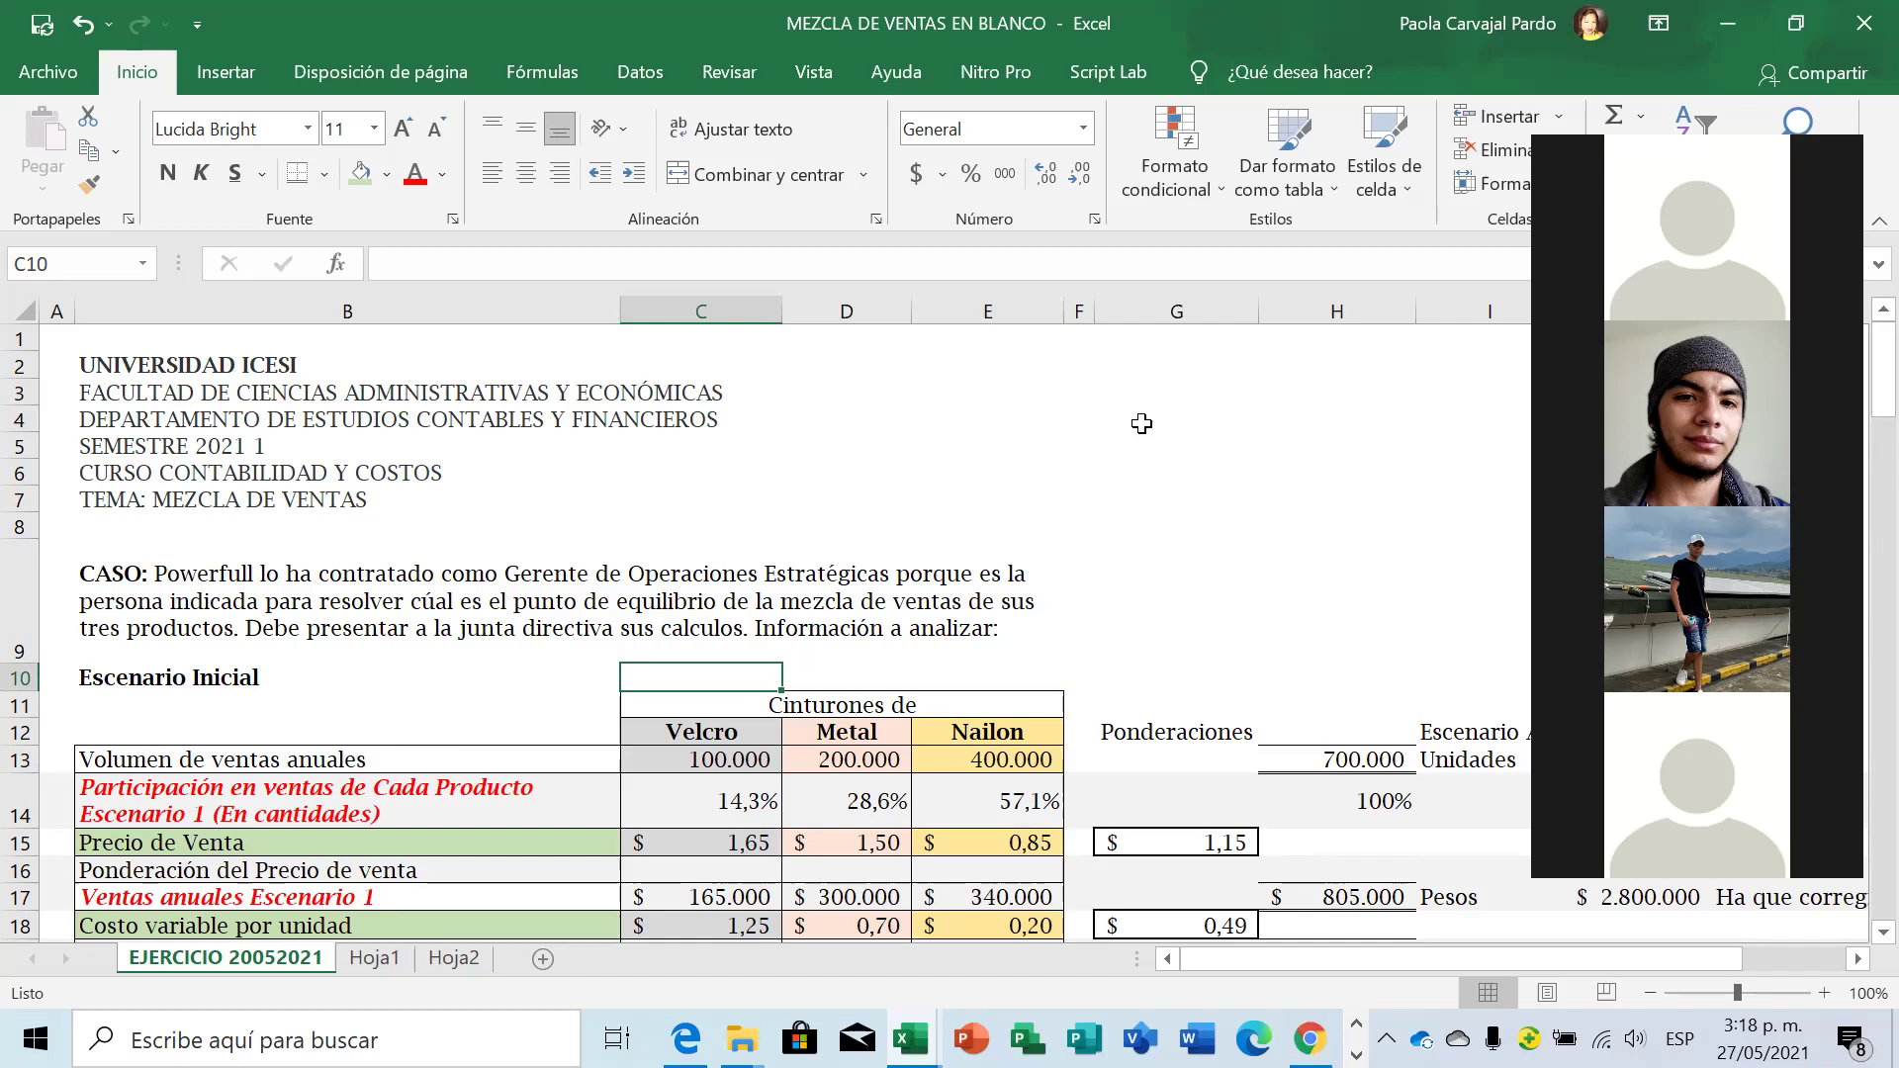
{"action": "key", "text": "Down"}
{"action": "key", "text": "Down"}
{"action": "key", "text": "Down"}
{"action": "key", "text": "Down"}
{"action": "key", "text": "Down"}
{"action": "key", "text": "Down"}
{"action": "key", "text": "Down"}
{"action": "key", "text": "Down"}
{"action": "key", "text": "Down"}
{"action": "key", "text": "Down"}
{"action": "key", "text": "Down"}
{"action": "key", "text": "Down"}
{"action": "key", "text": "Down"}
{"action": "key", "text": "Down"}
{"action": "key", "text": "Down"}
{"action": "key", "text": "Down"}
{"action": "key", "text": "Down"}
{"action": "key", "text": "Down"}
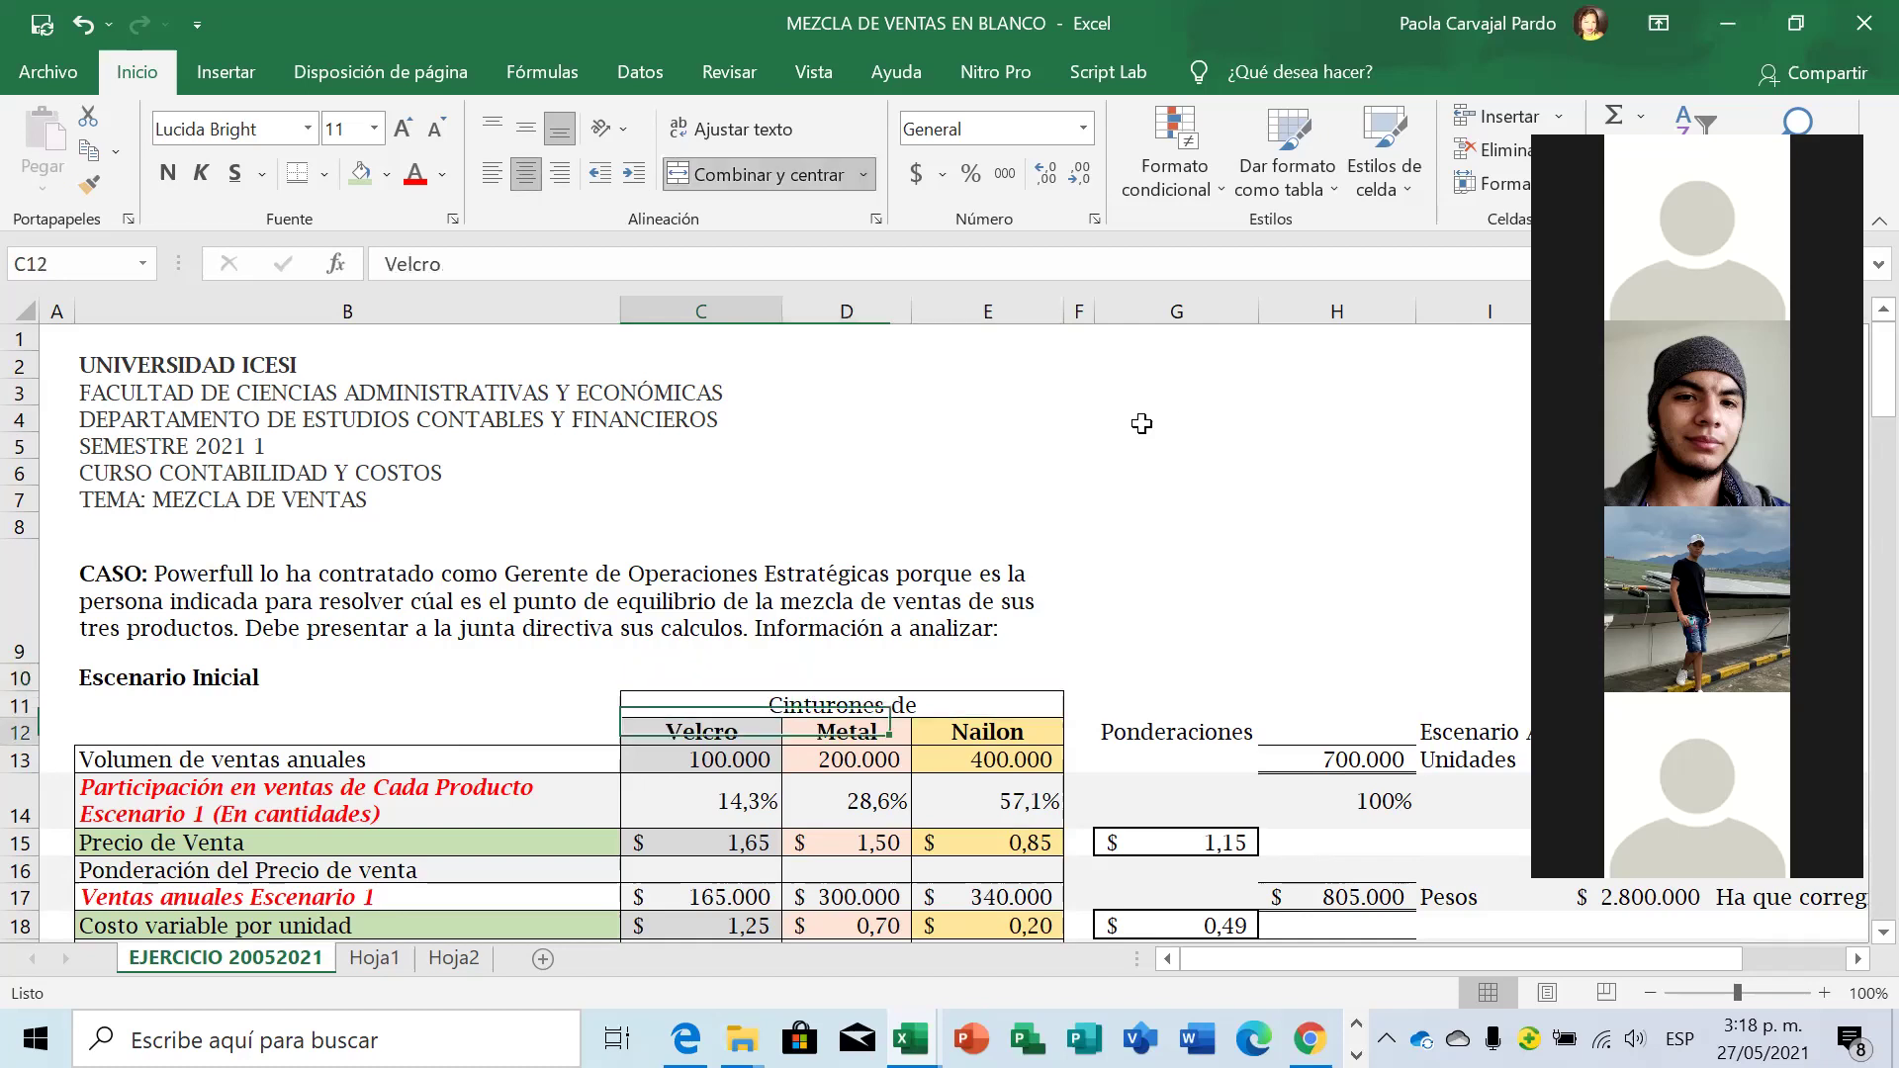
{"action": "key", "text": "Down"}
{"action": "key", "text": "Down"}
{"action": "key", "text": "Down"}
{"action": "key", "text": "Down"}
{"action": "key", "text": "Down"}
{"action": "key", "text": "Down"}
{"action": "key", "text": "Down"}
{"action": "key", "text": "Down"}
{"action": "key", "text": "Up"}
{"action": "key", "text": "Up"}
{"action": "key", "text": "Up"}
{"action": "key", "text": "Up"}
{"action": "key", "text": "Up"}
{"action": "key", "text": "Up"}
{"action": "key", "text": "Up"}
{"action": "key", "text": "Up"}
{"action": "key", "text": "Up"}
{"action": "key", "text": "Down"}
{"action": "key", "text": "Down"}
{"action": "key", "text": "Down"}
{"action": "key", "text": "Down"}
{"action": "key", "text": "Down"}
{"action": "key", "text": "Down"}
{"action": "key", "text": "Up"}
{"action": "key", "text": "Up"}
{"action": "key", "text": "shift+Right"}
{"action": "key", "text": "shift+Right"}
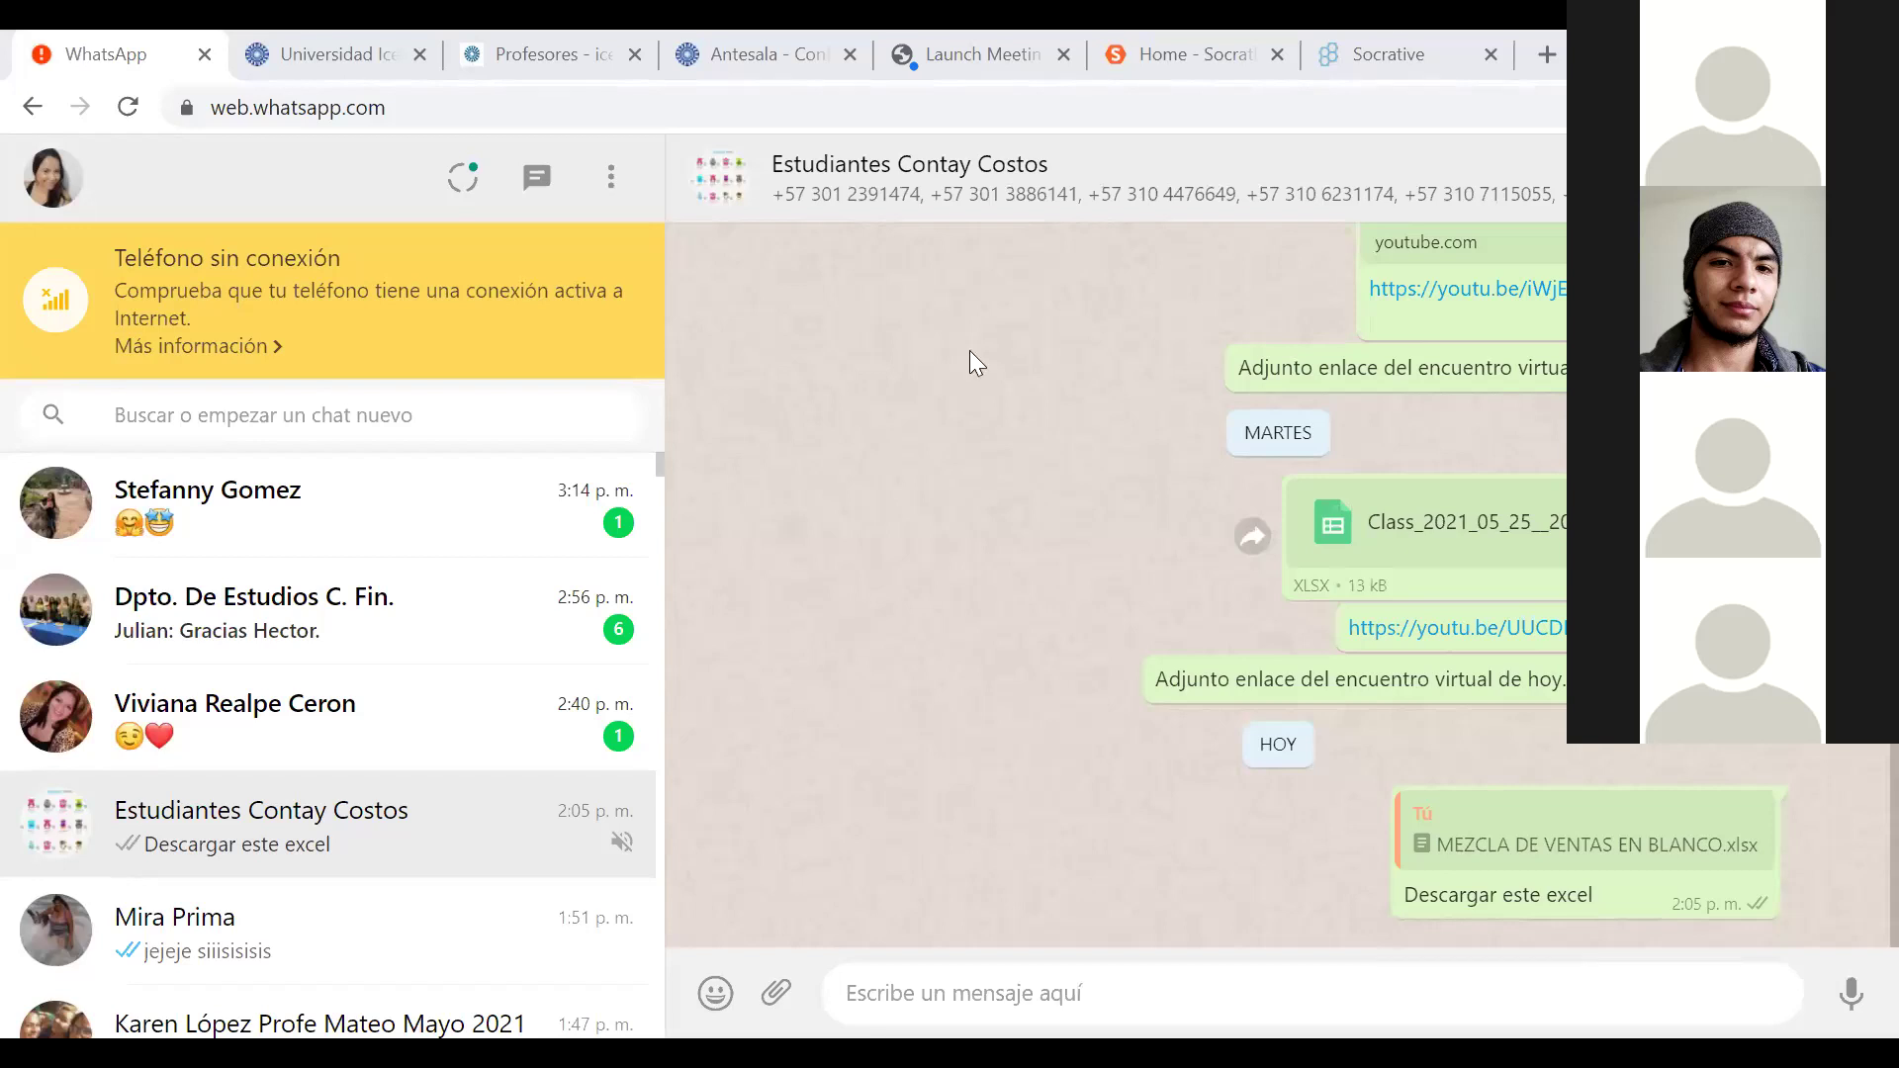
Switch to the Socrative results tab for the sales-mix quiz.
{"action": "key", "text": "ctrl+shift+Tab"}
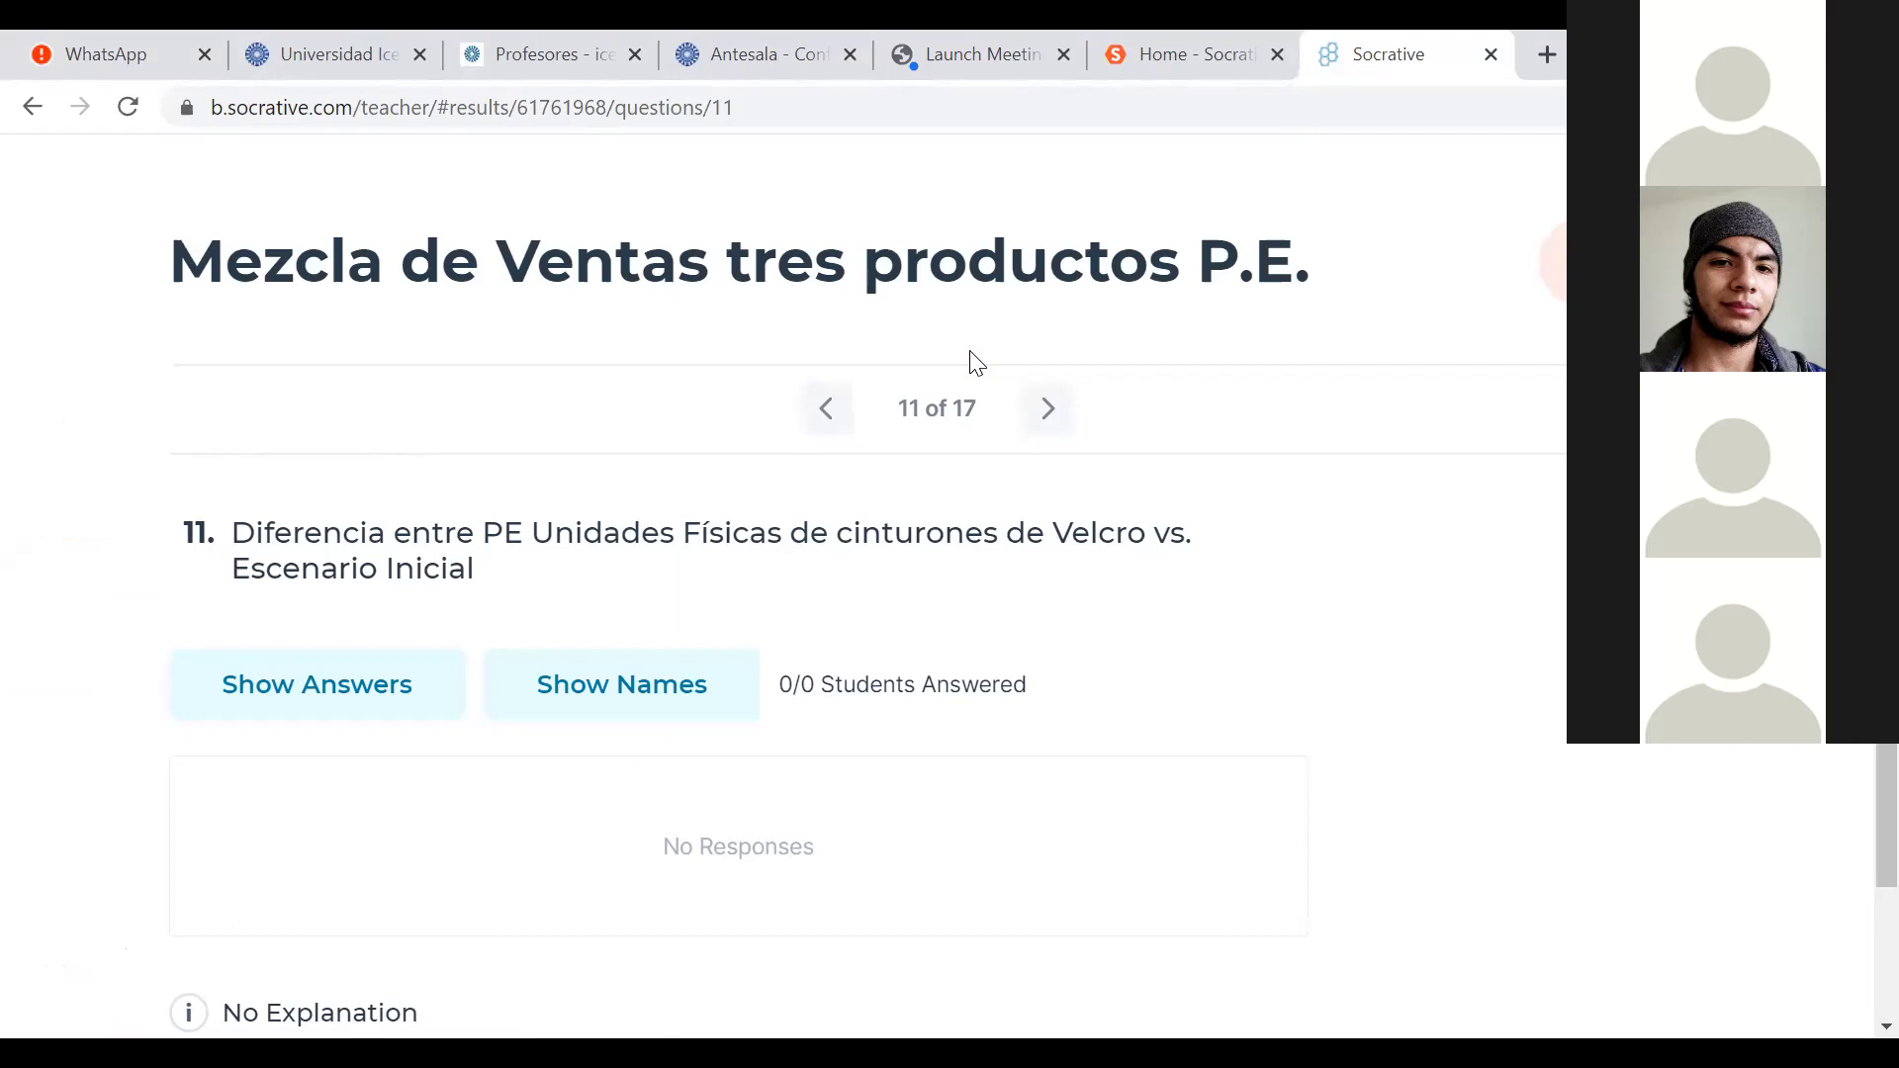
Show names on question 11's results to identify the one student who answered.
{"action": "scroll", "coordinate": [783, 583], "scroll_direction": "up", "scroll_amount": 1}
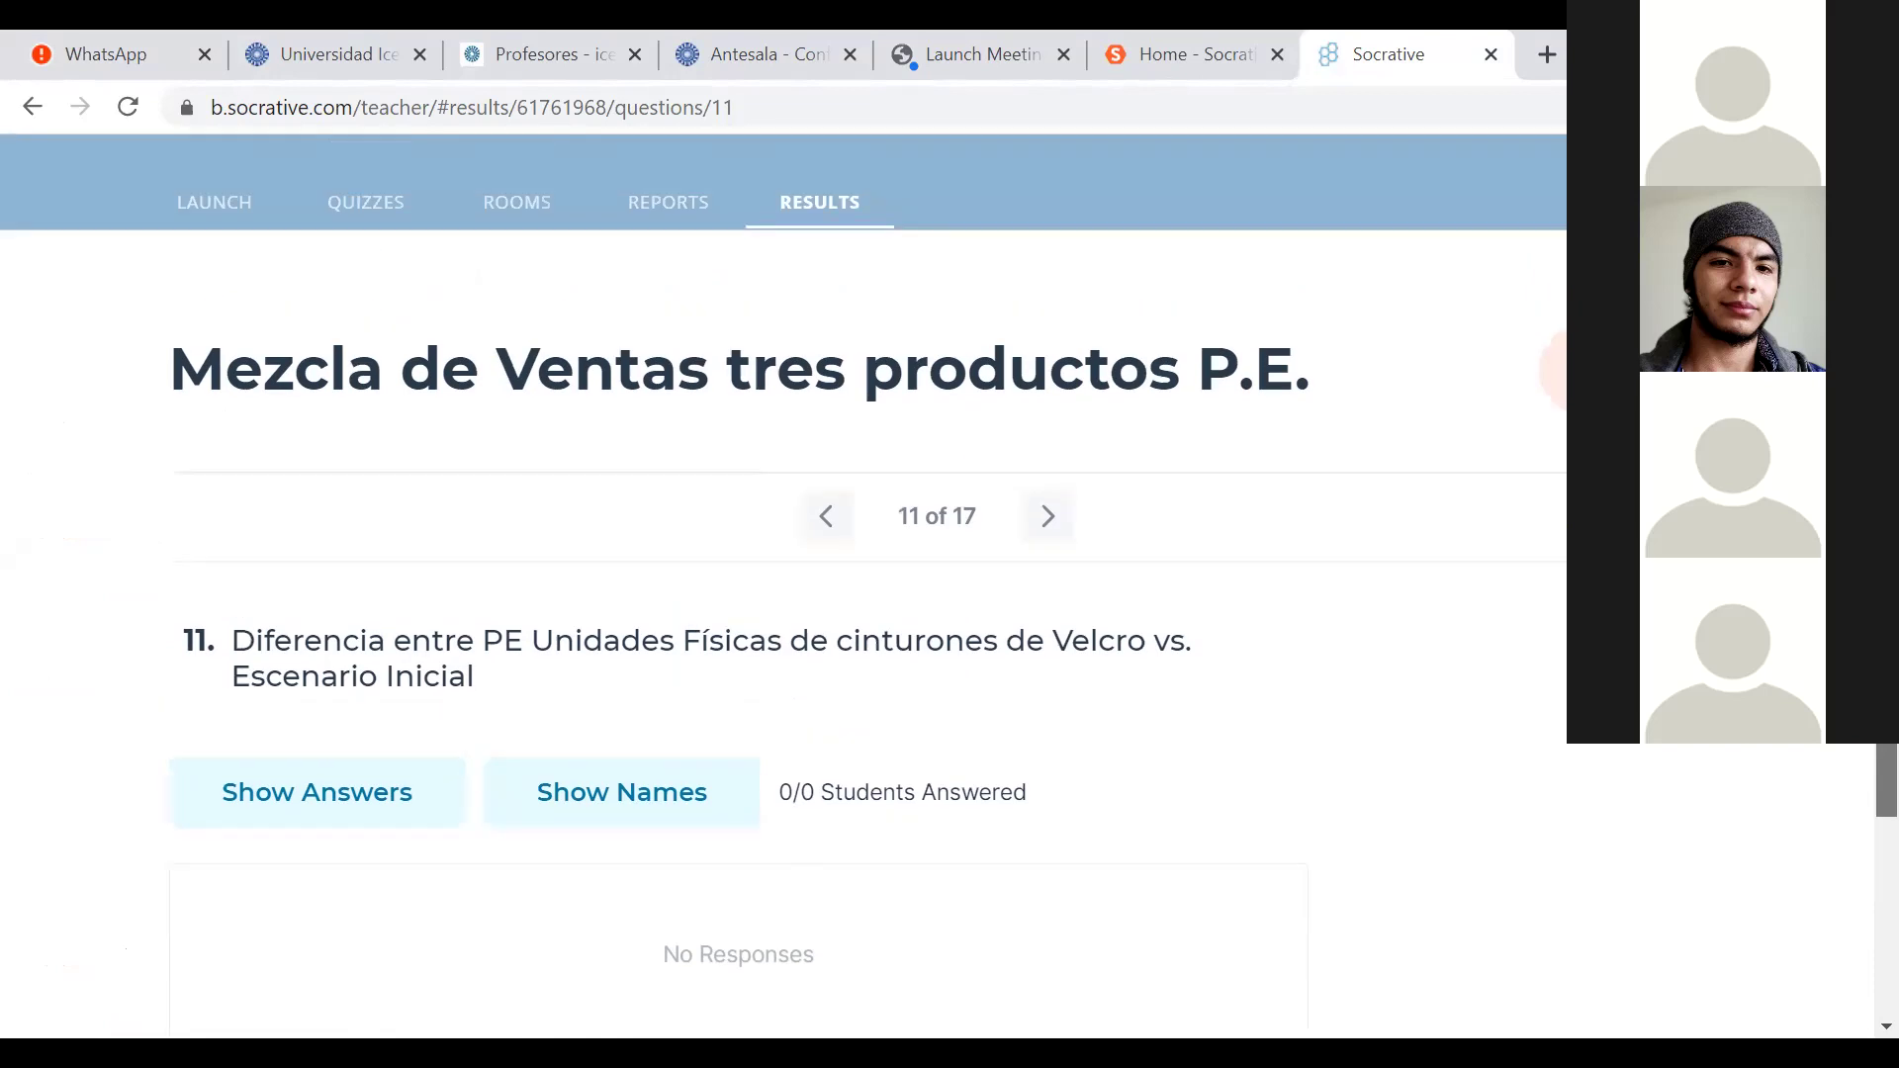
{"action": "scroll", "coordinate": [865, 268], "scroll_direction": "up", "scroll_amount": 1}
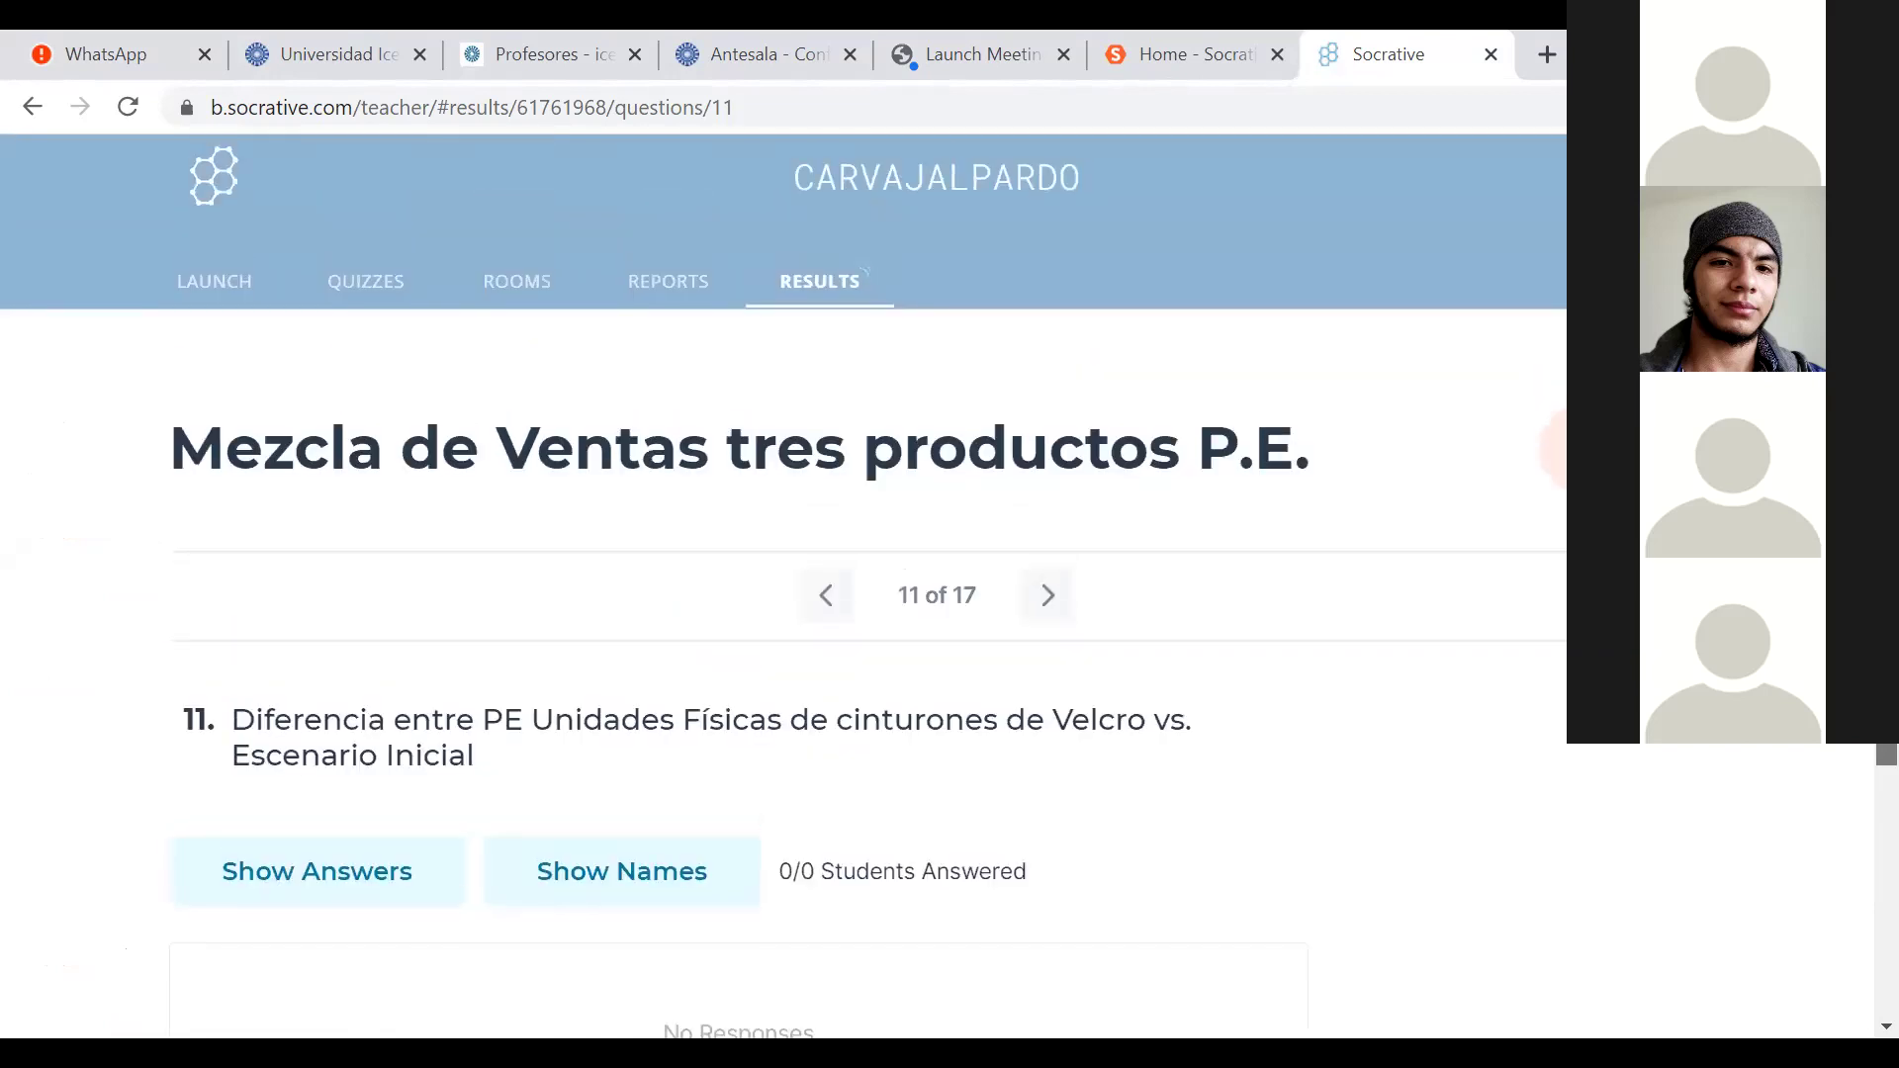
{"action": "scroll", "coordinate": [864, 271], "scroll_direction": "down", "scroll_amount": 1}
{"action": "scroll", "coordinate": [866, 282], "scroll_direction": "up", "scroll_amount": 1}
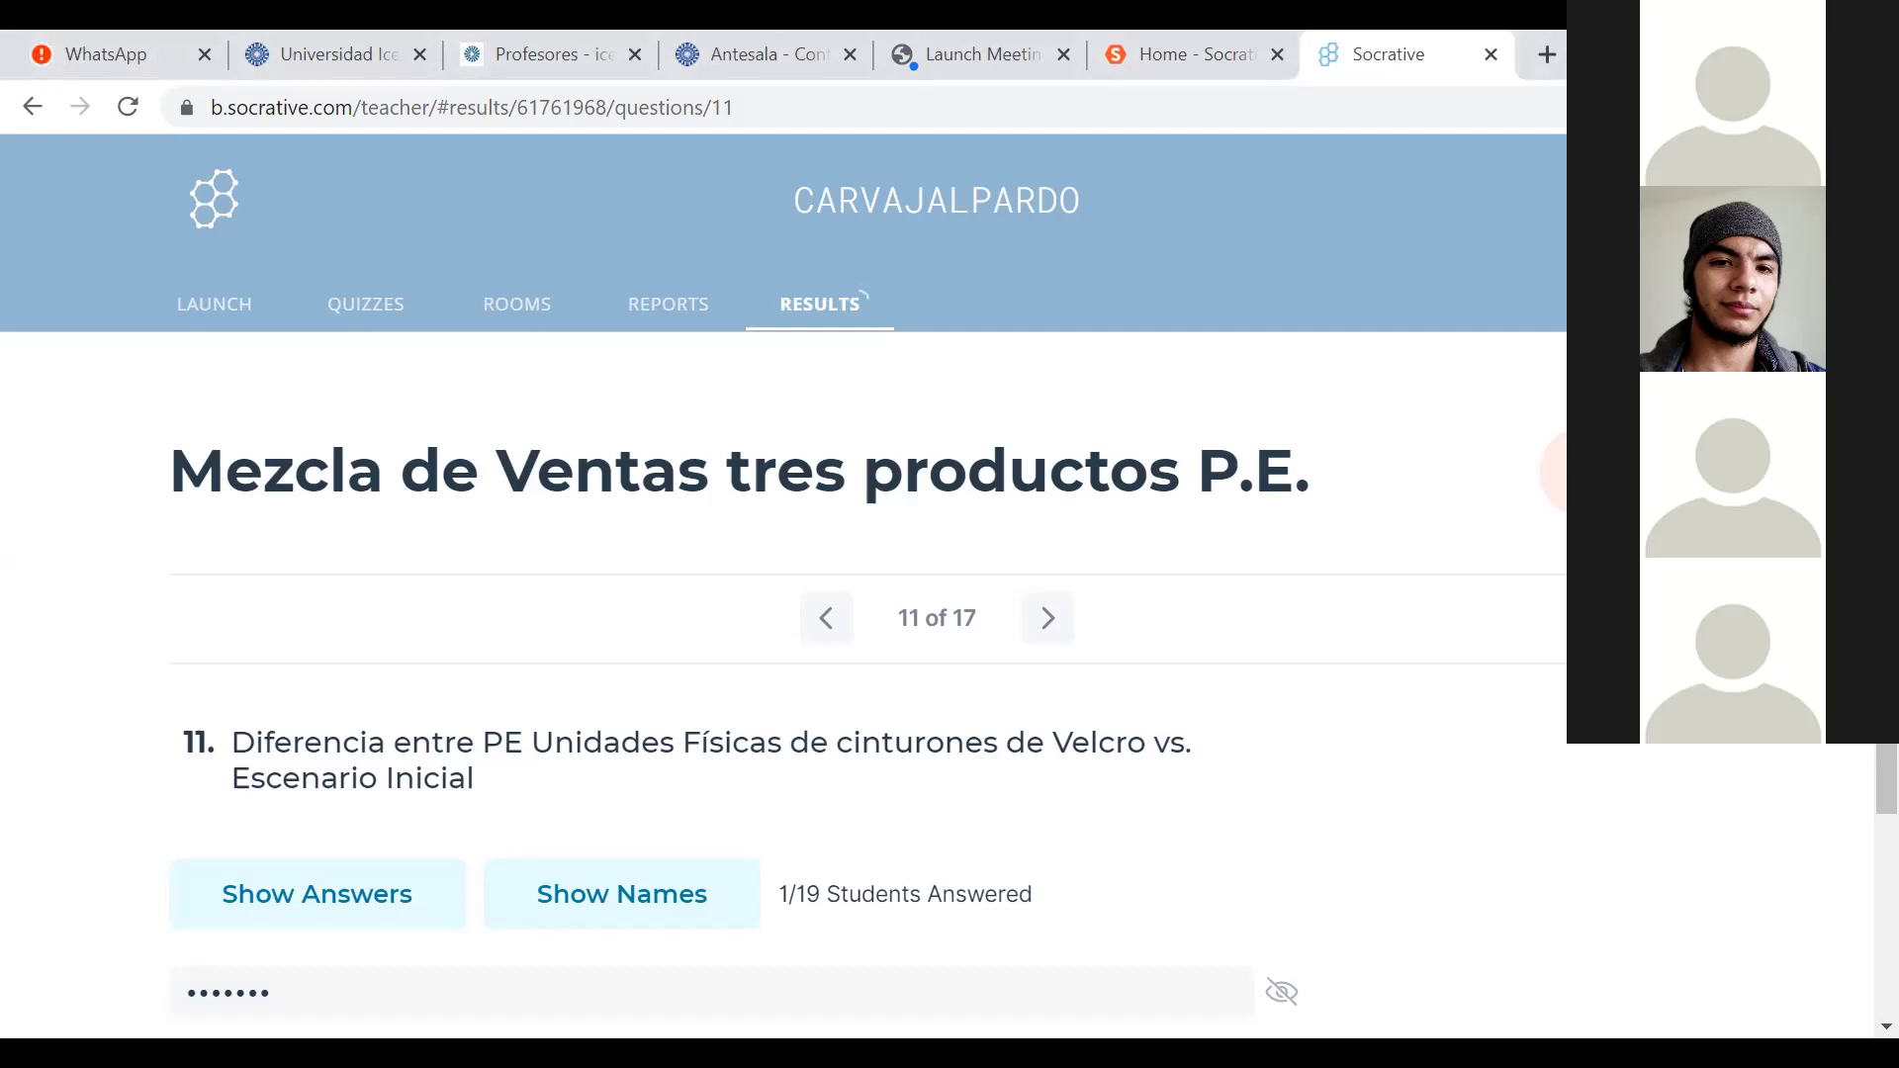
{"action": "scroll", "coordinate": [1761, 940], "scroll_direction": "down", "scroll_amount": 3}
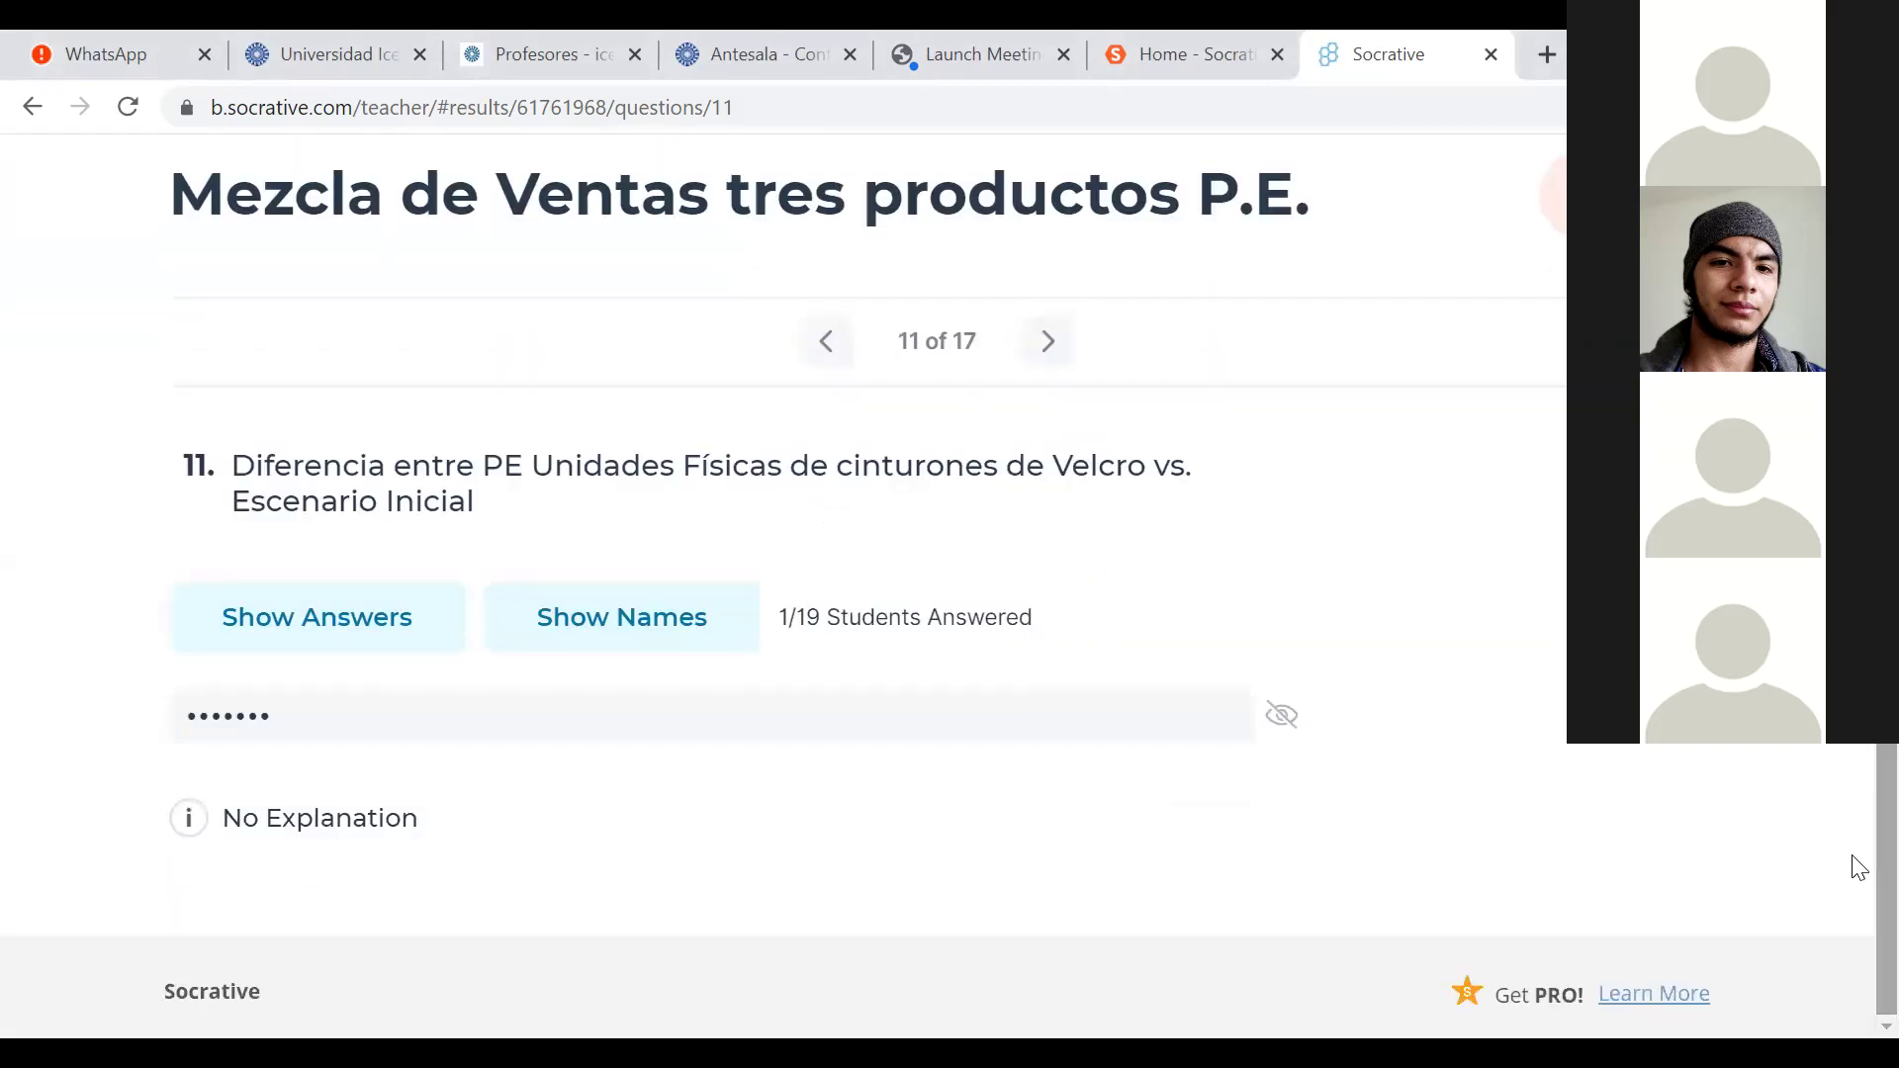
{"action": "left_click", "coordinate": [625, 639]}
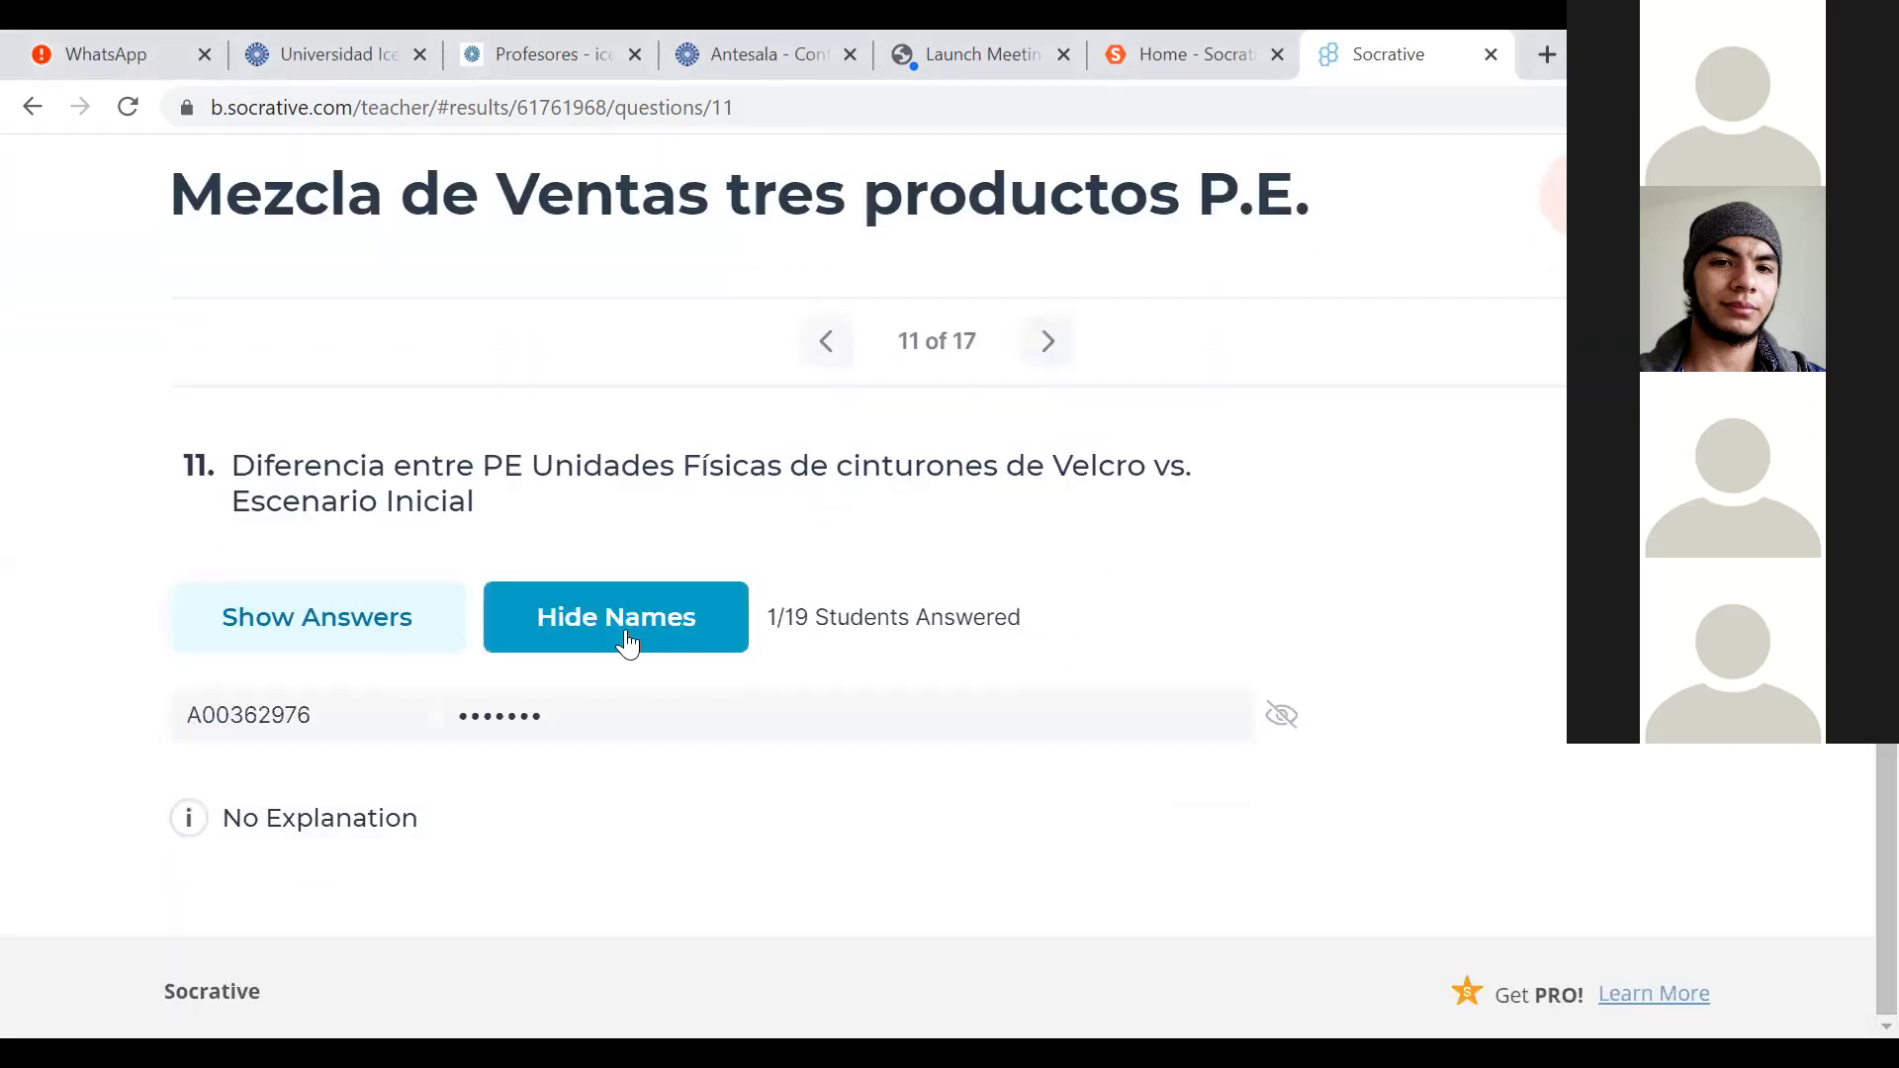
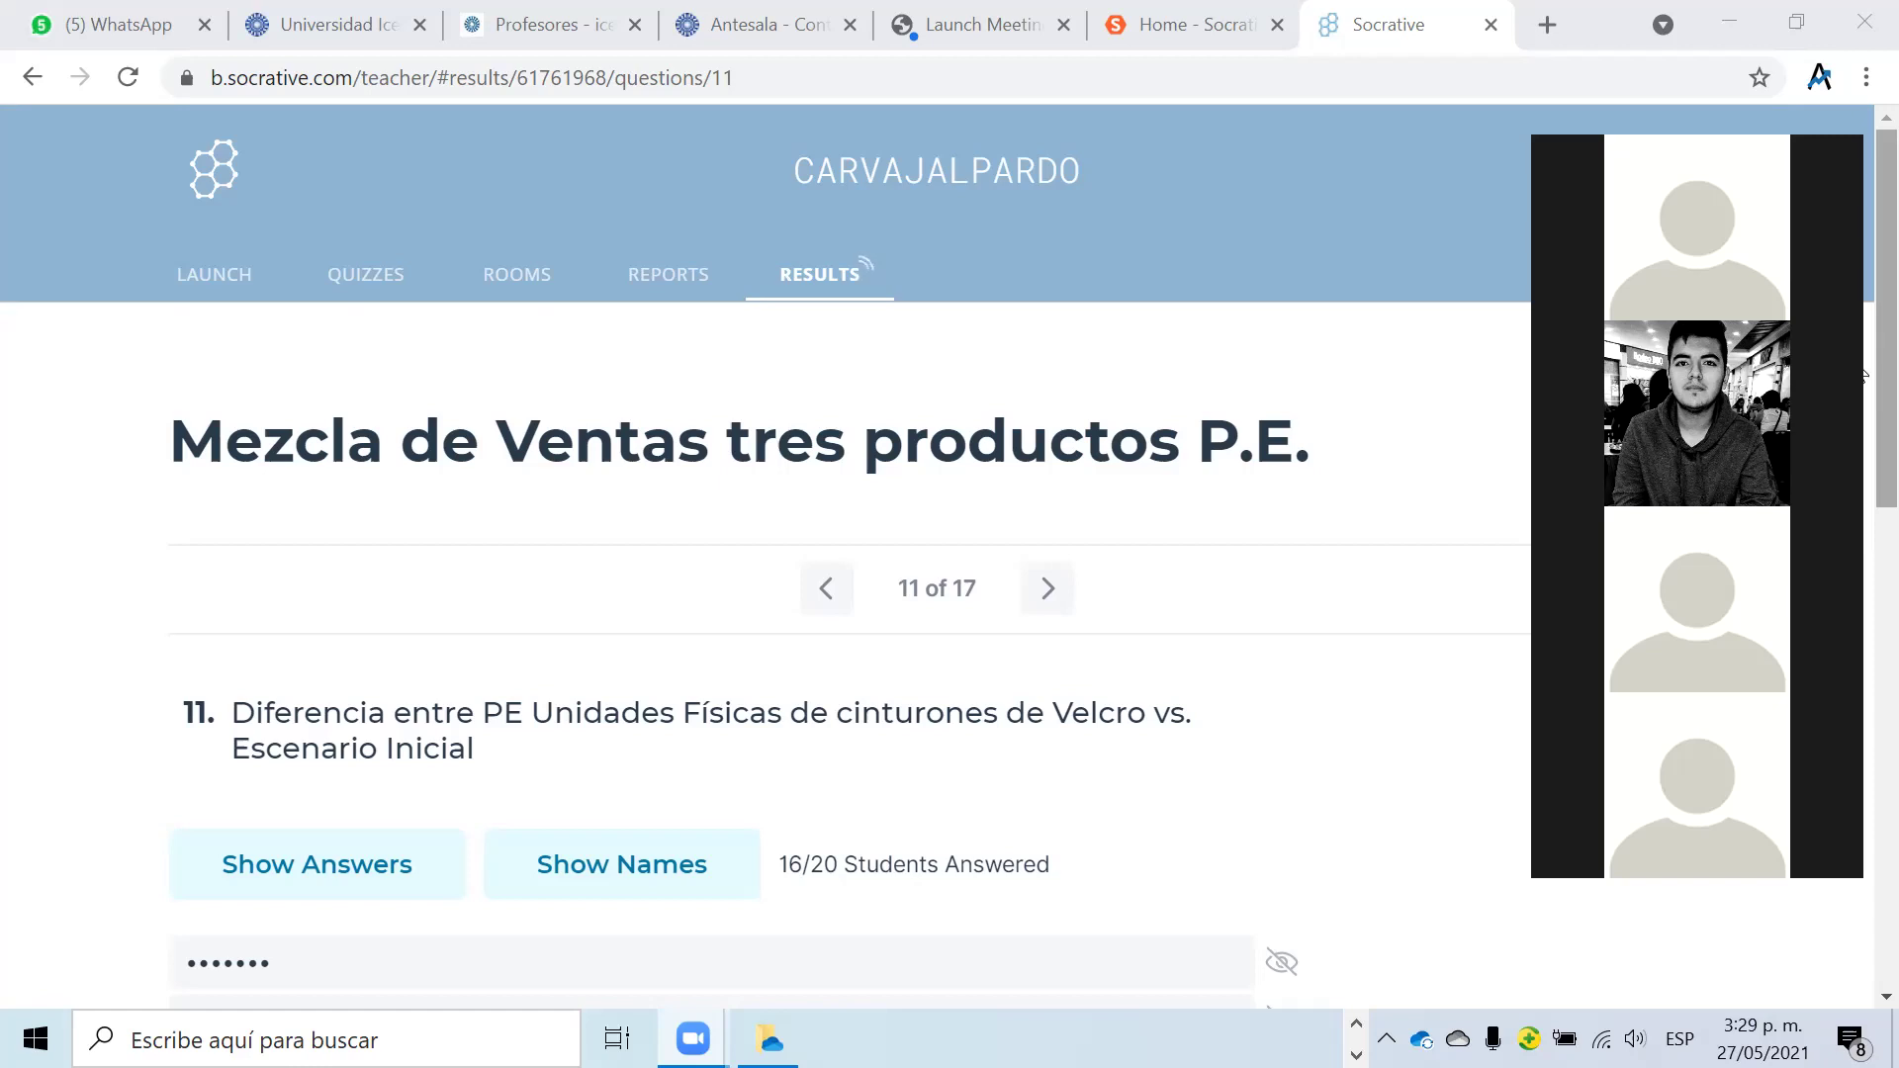
Reveal names and answers for question 11, all 13043 from 17/20 students, then advance to question 12.
{"action": "scroll", "coordinate": [1862, 425], "scroll_direction": "down", "scroll_amount": 1}
{"action": "scroll", "coordinate": [1861, 479], "scroll_direction": "down", "scroll_amount": 3}
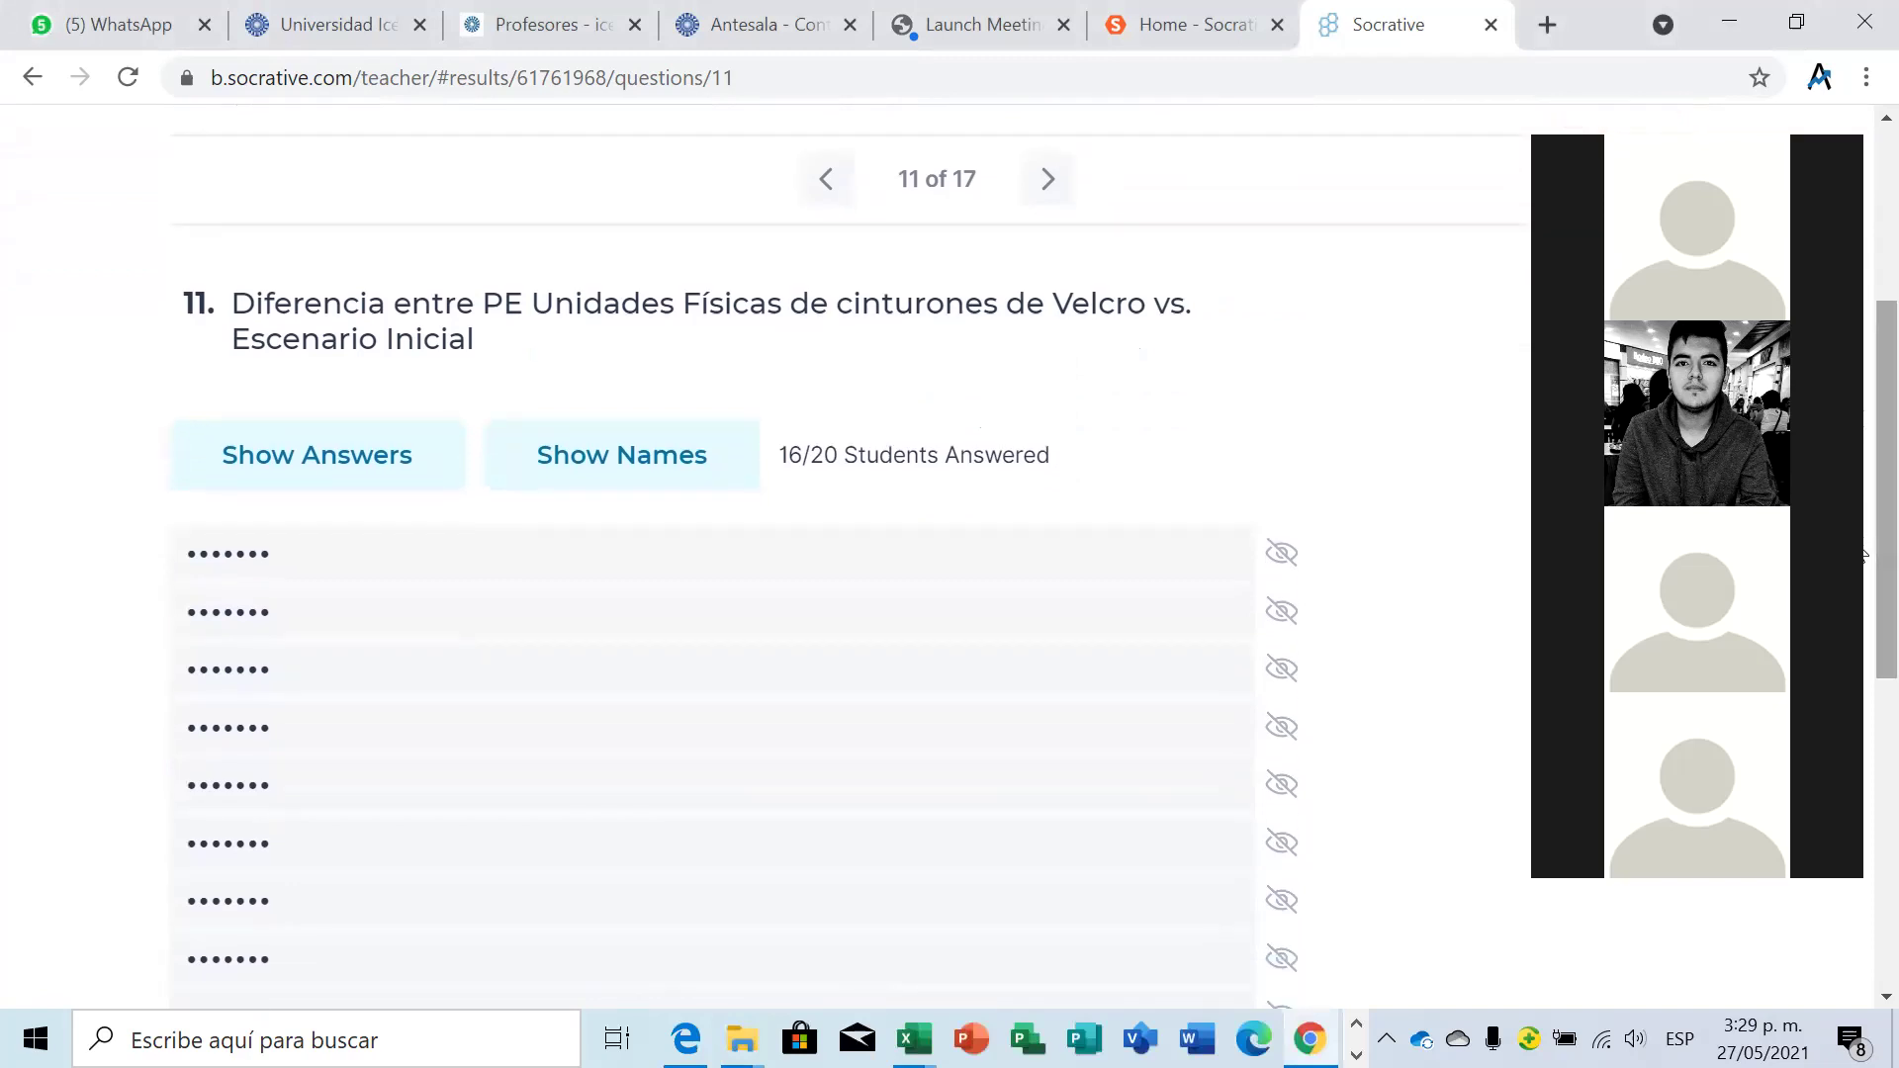
{"action": "left_click", "coordinate": [610, 480]}
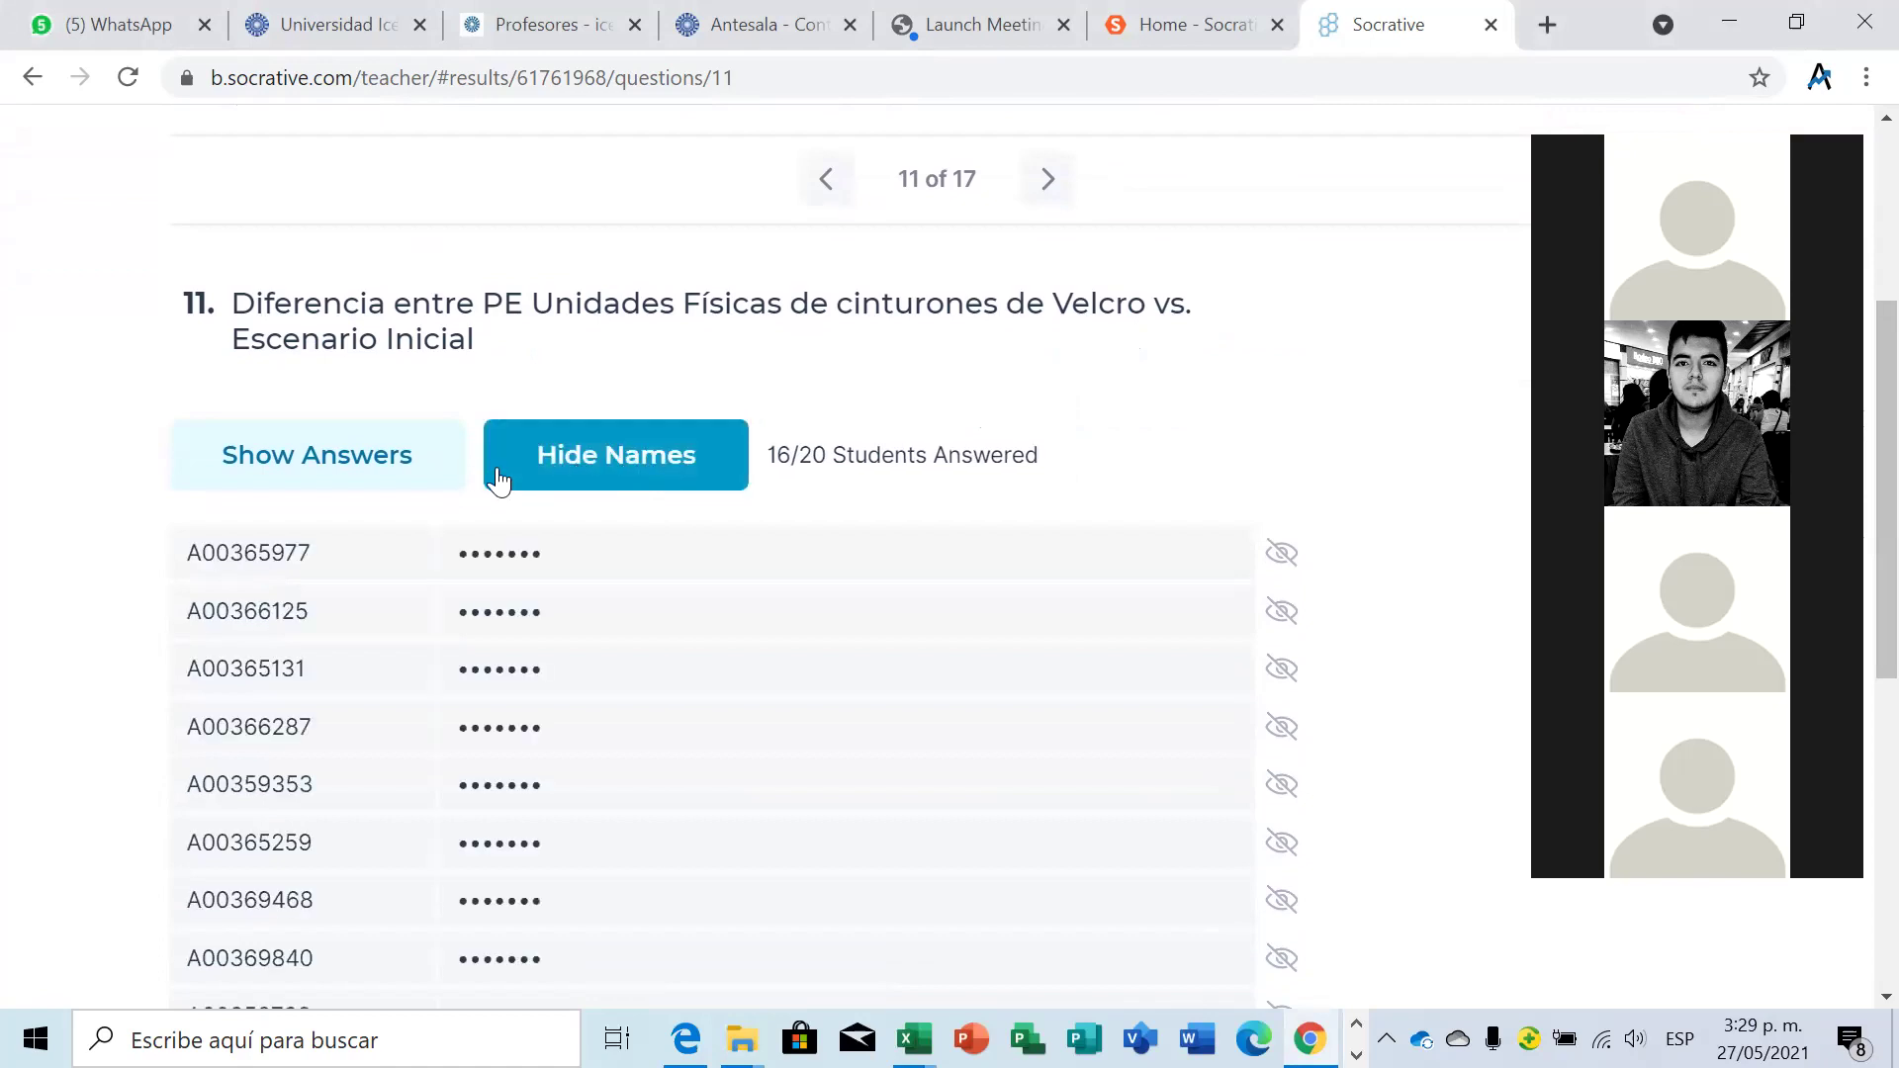
{"action": "left_click", "coordinate": [368, 481]}
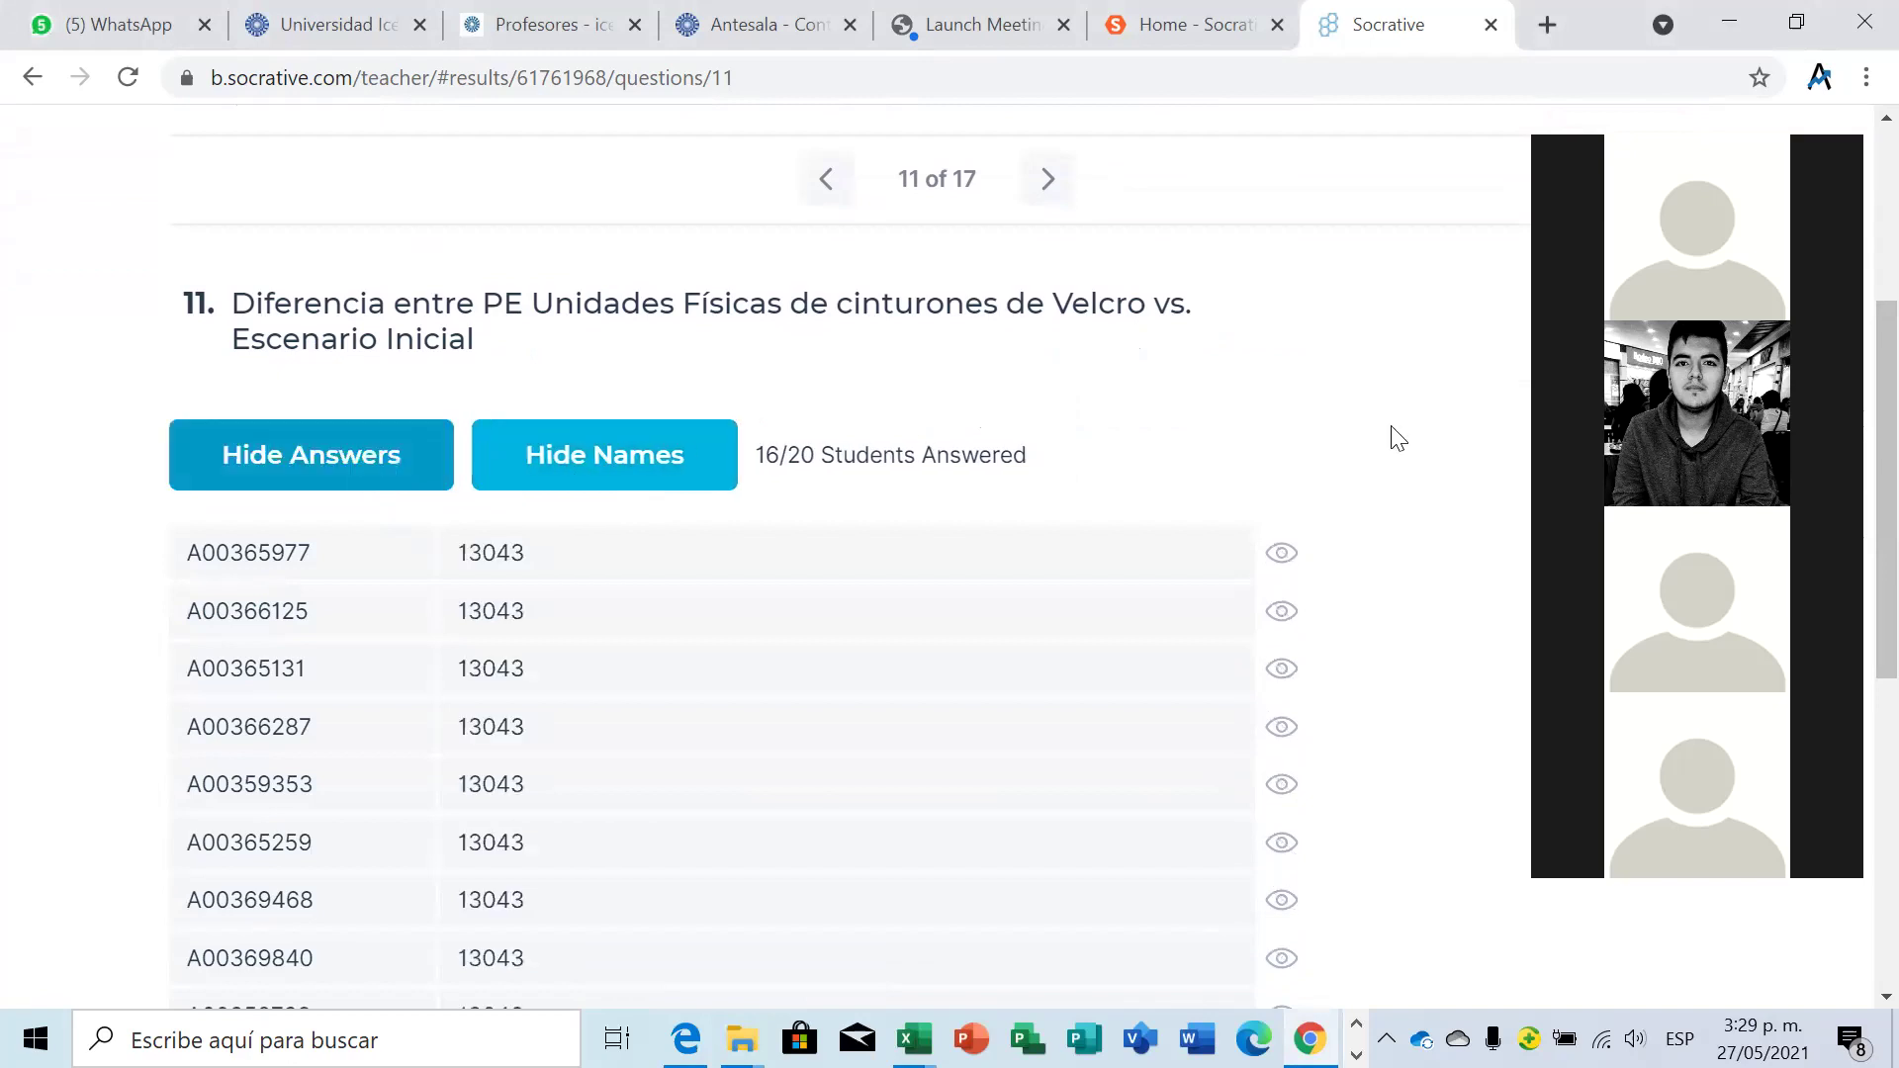
{"action": "scroll", "coordinate": [1397, 438], "scroll_direction": "down", "scroll_amount": 7}
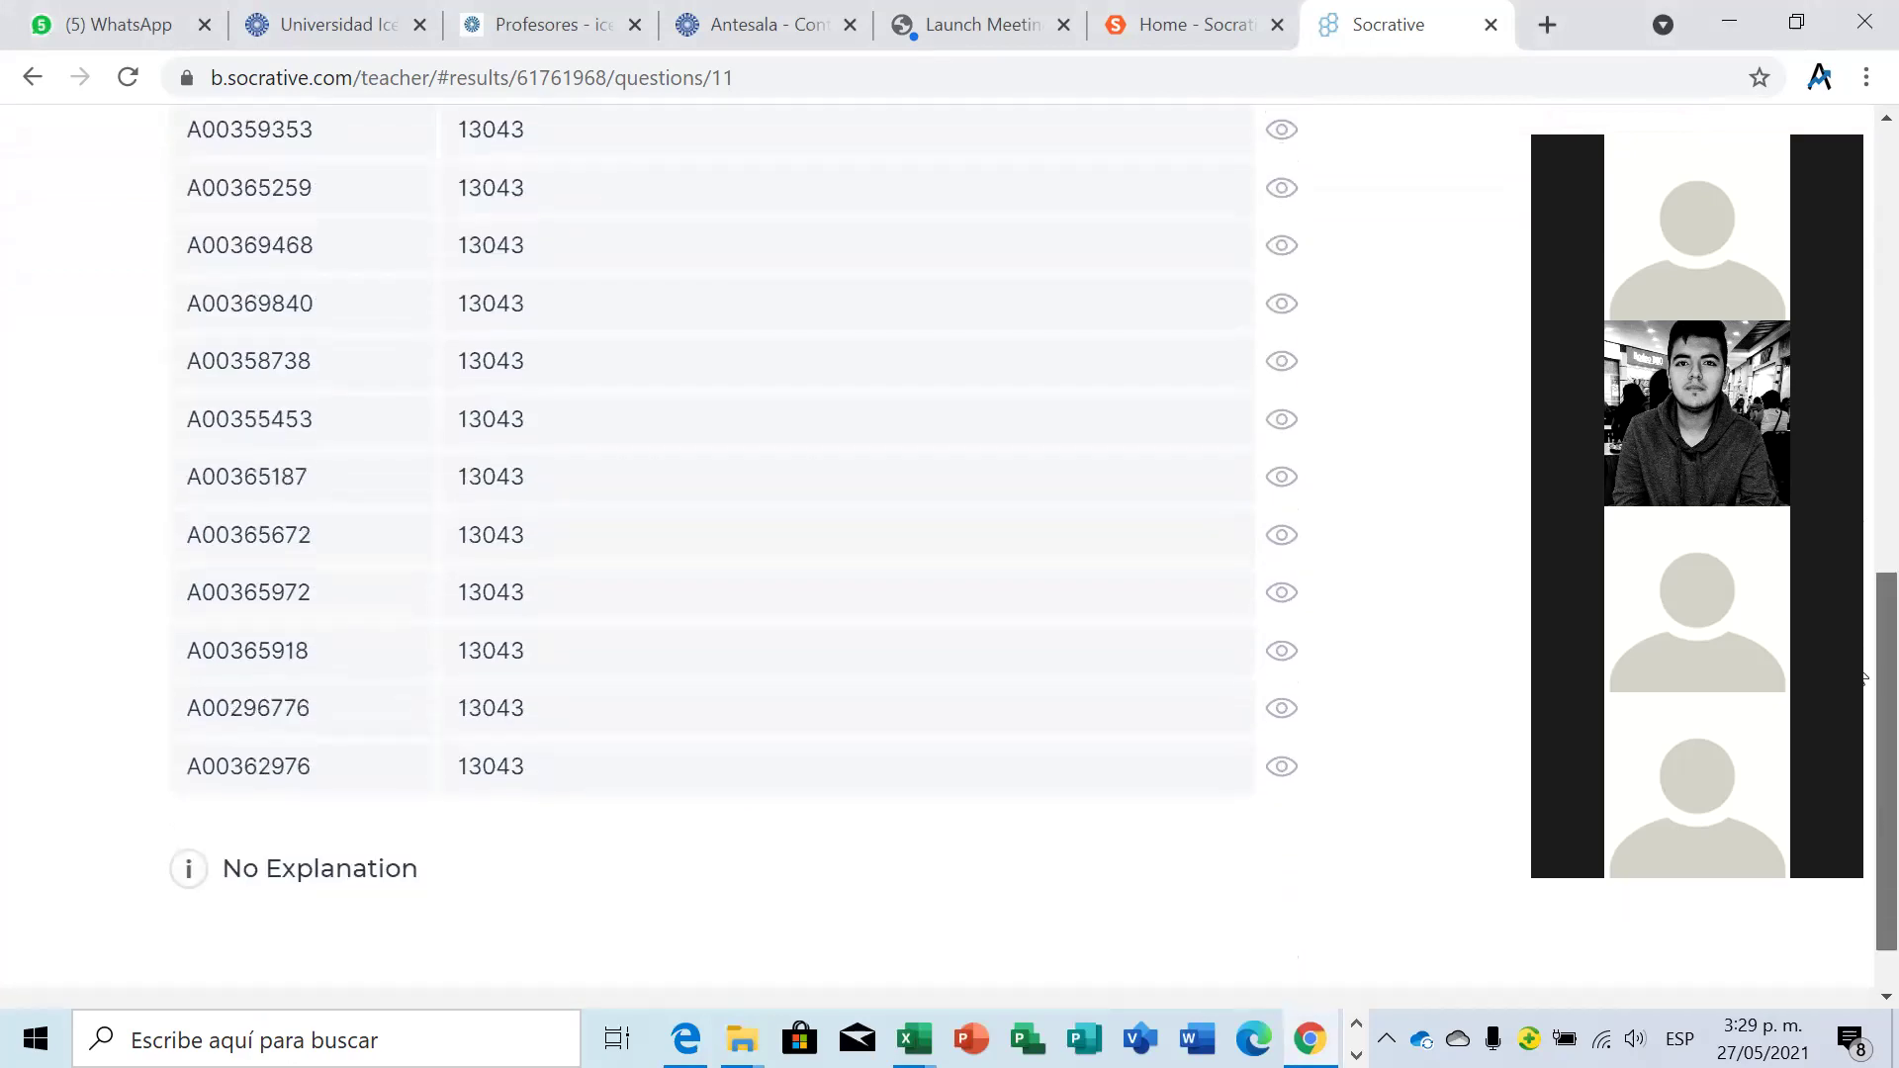
{"action": "left_click_drag", "start_coordinate": [1863, 677], "coordinate": [1863, 321]}
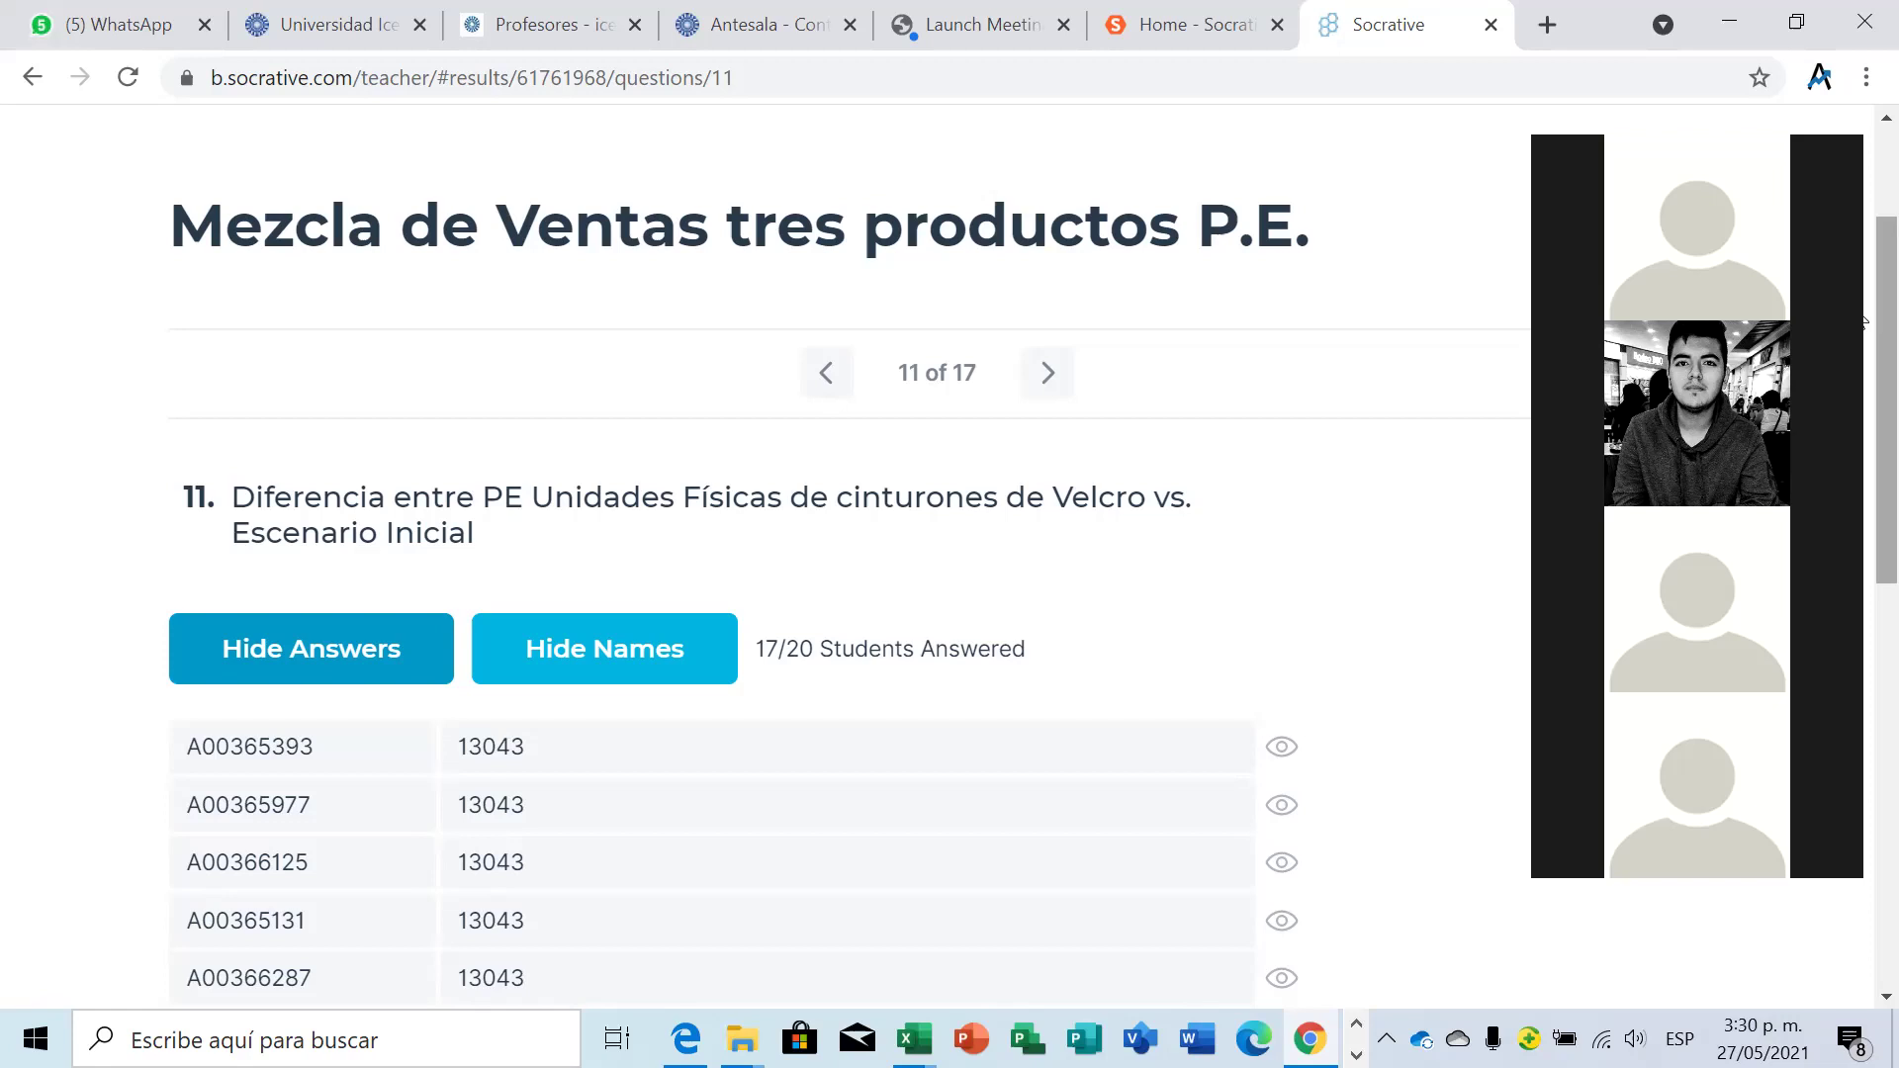
{"action": "left_click", "coordinate": [1054, 386]}
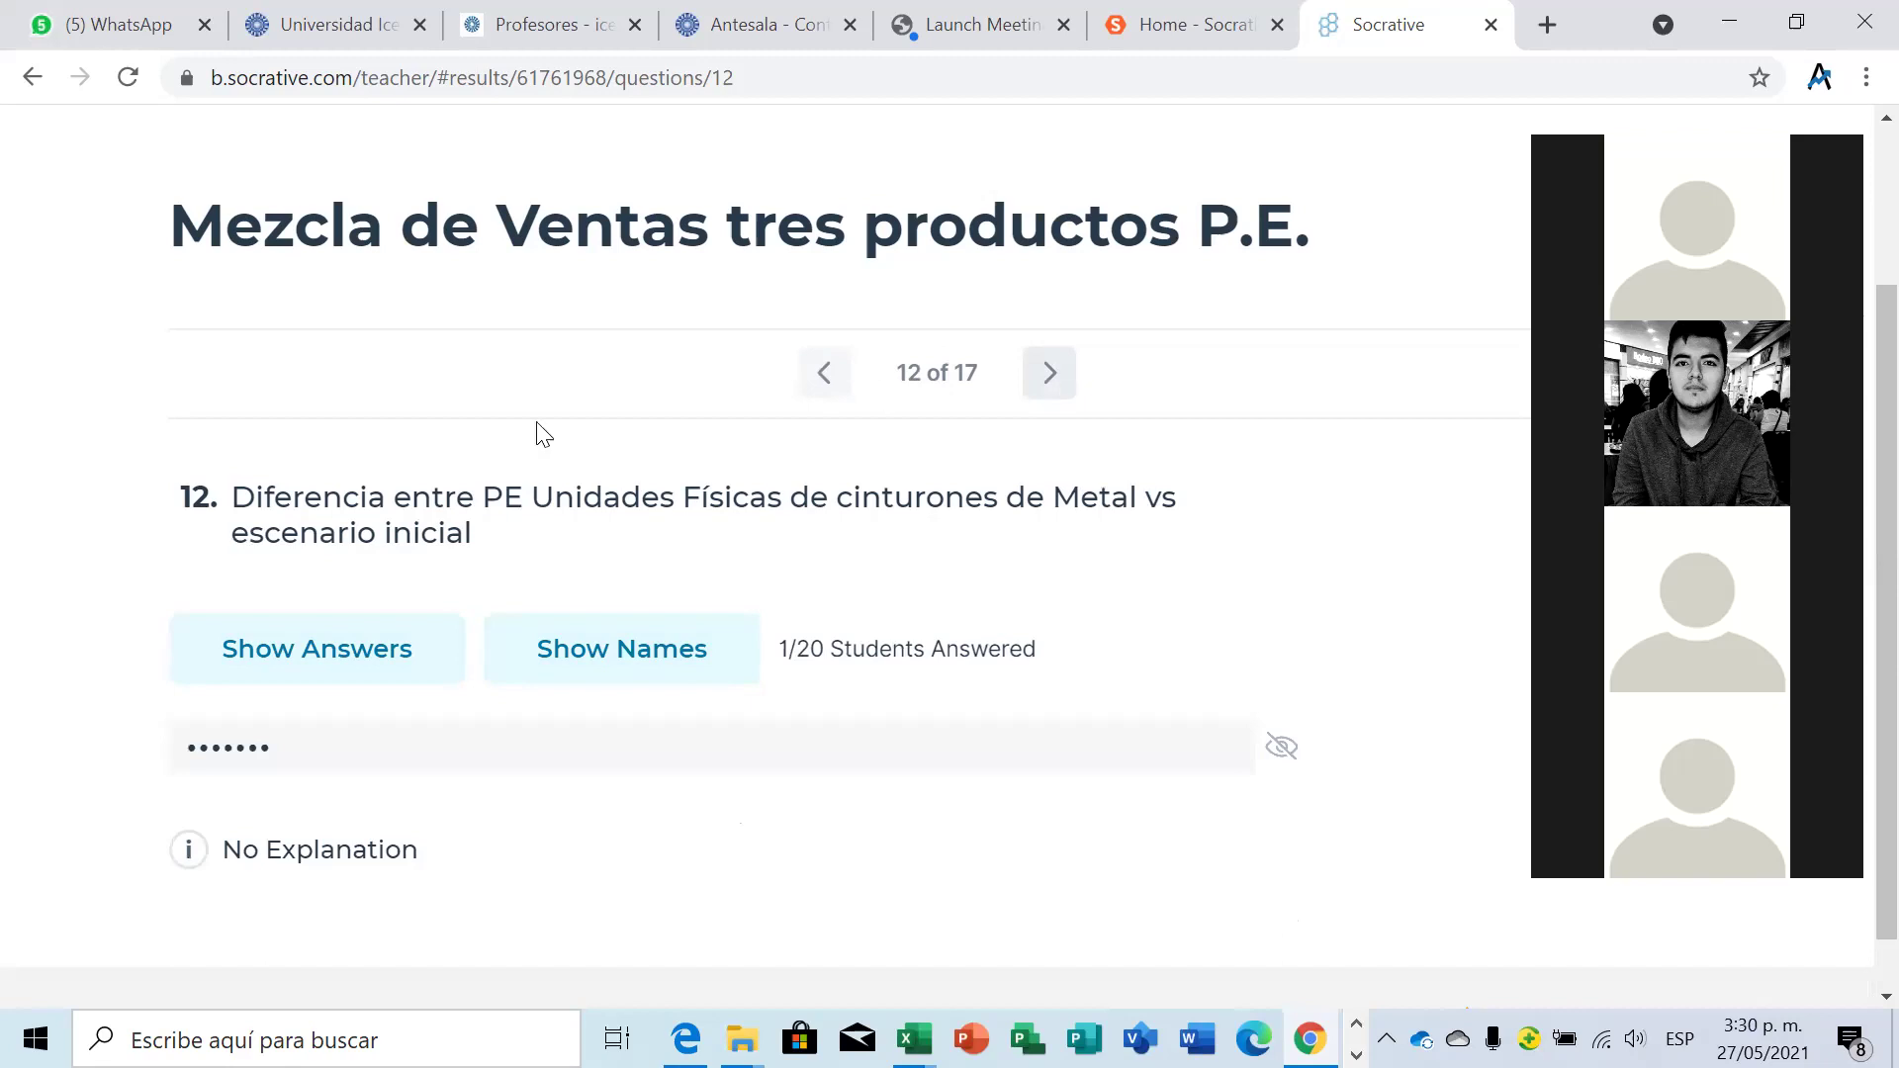
Show which students answered question 12 (26087) with answers hidden, then advance to question 13 on Nylon belts.
{"action": "left_click", "coordinate": [293, 693]}
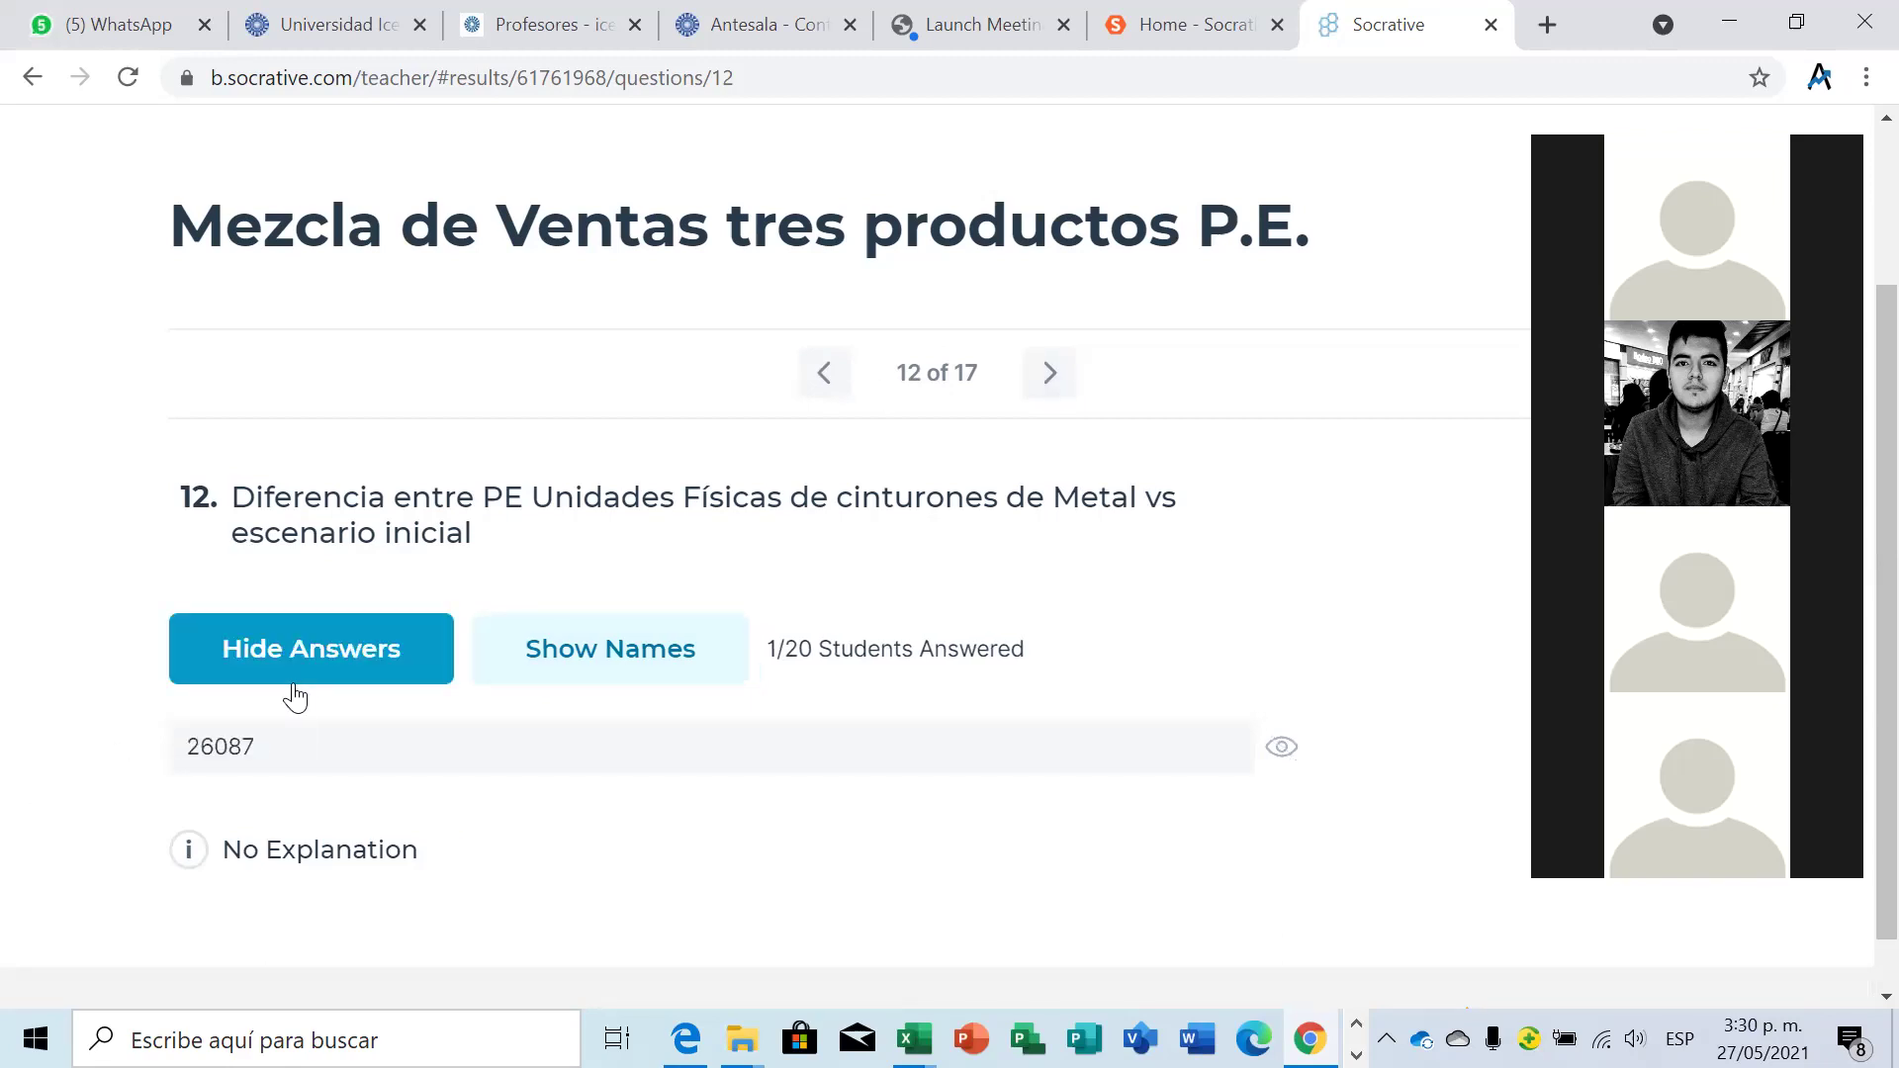
{"action": "left_click", "coordinate": [293, 693]}
{"action": "left_click", "coordinate": [591, 641]}
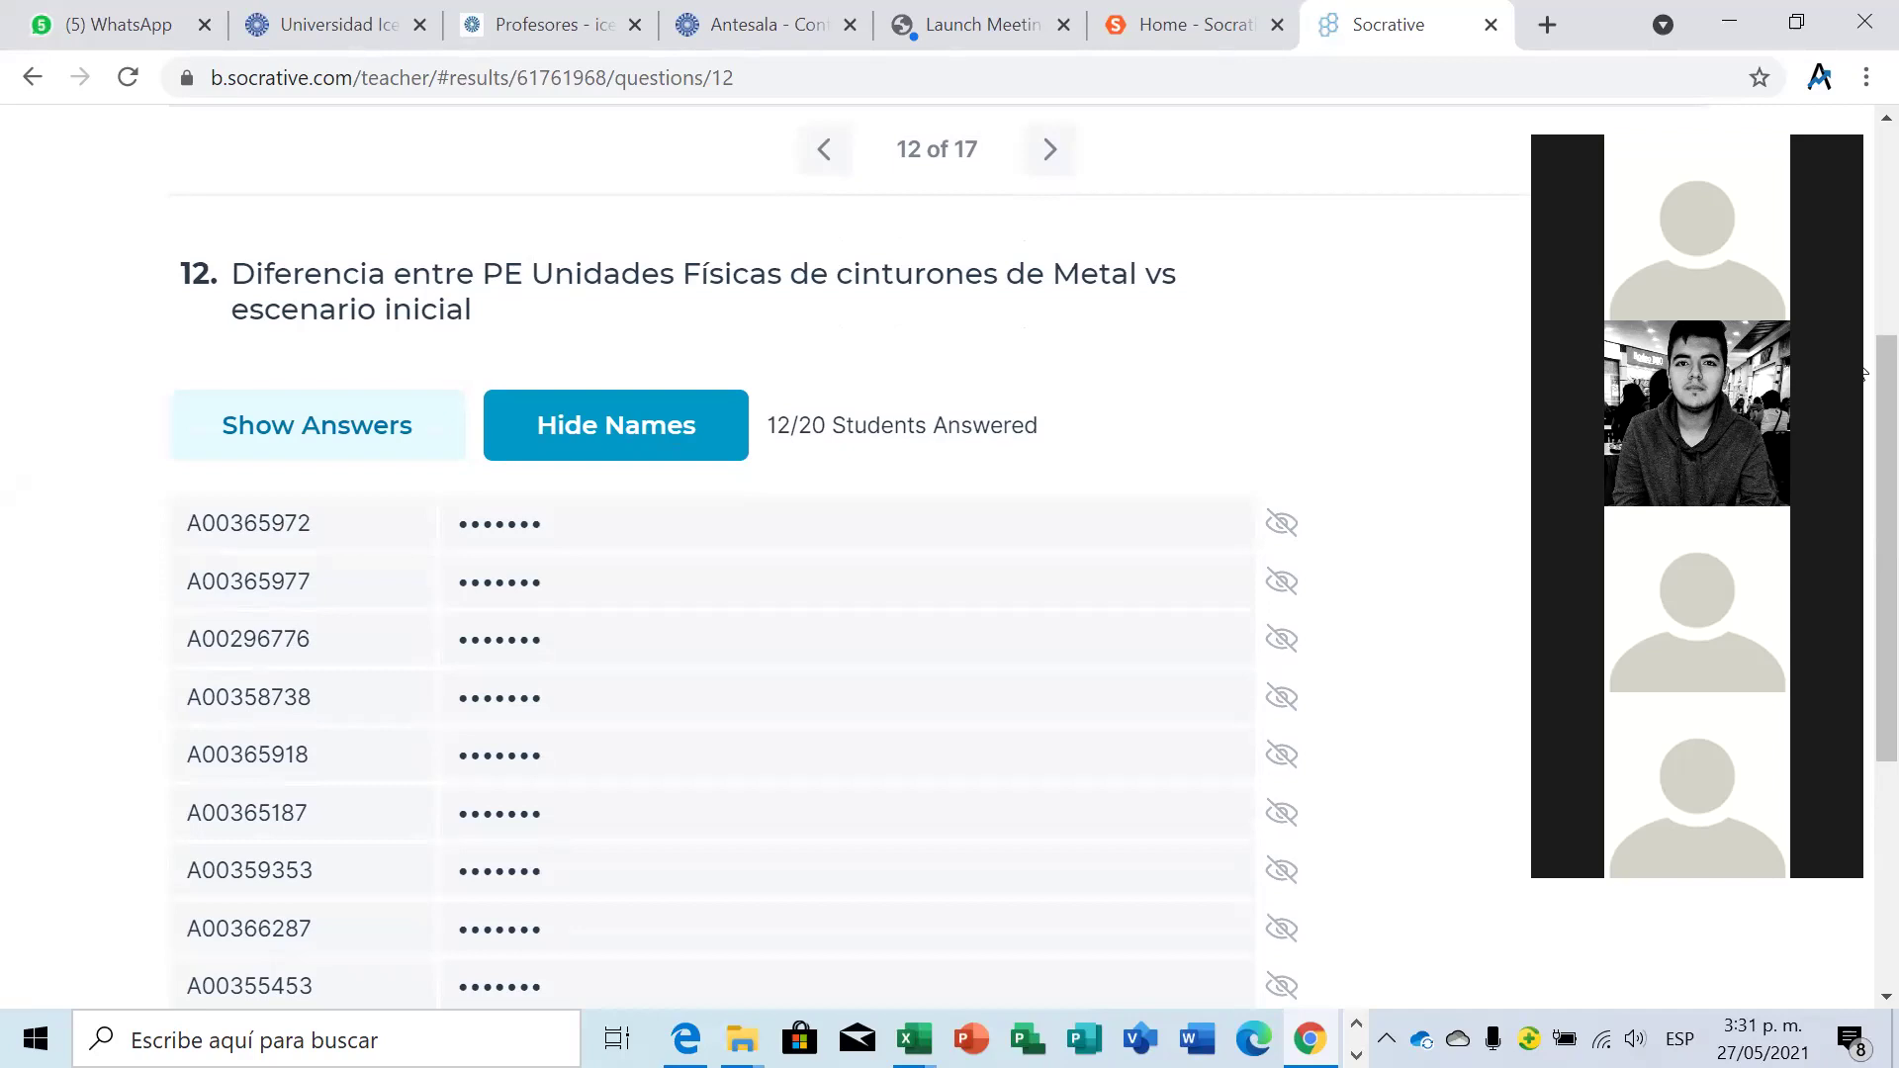
{"action": "left_click_drag", "start_coordinate": [1863, 516], "coordinate": [1862, 627]}
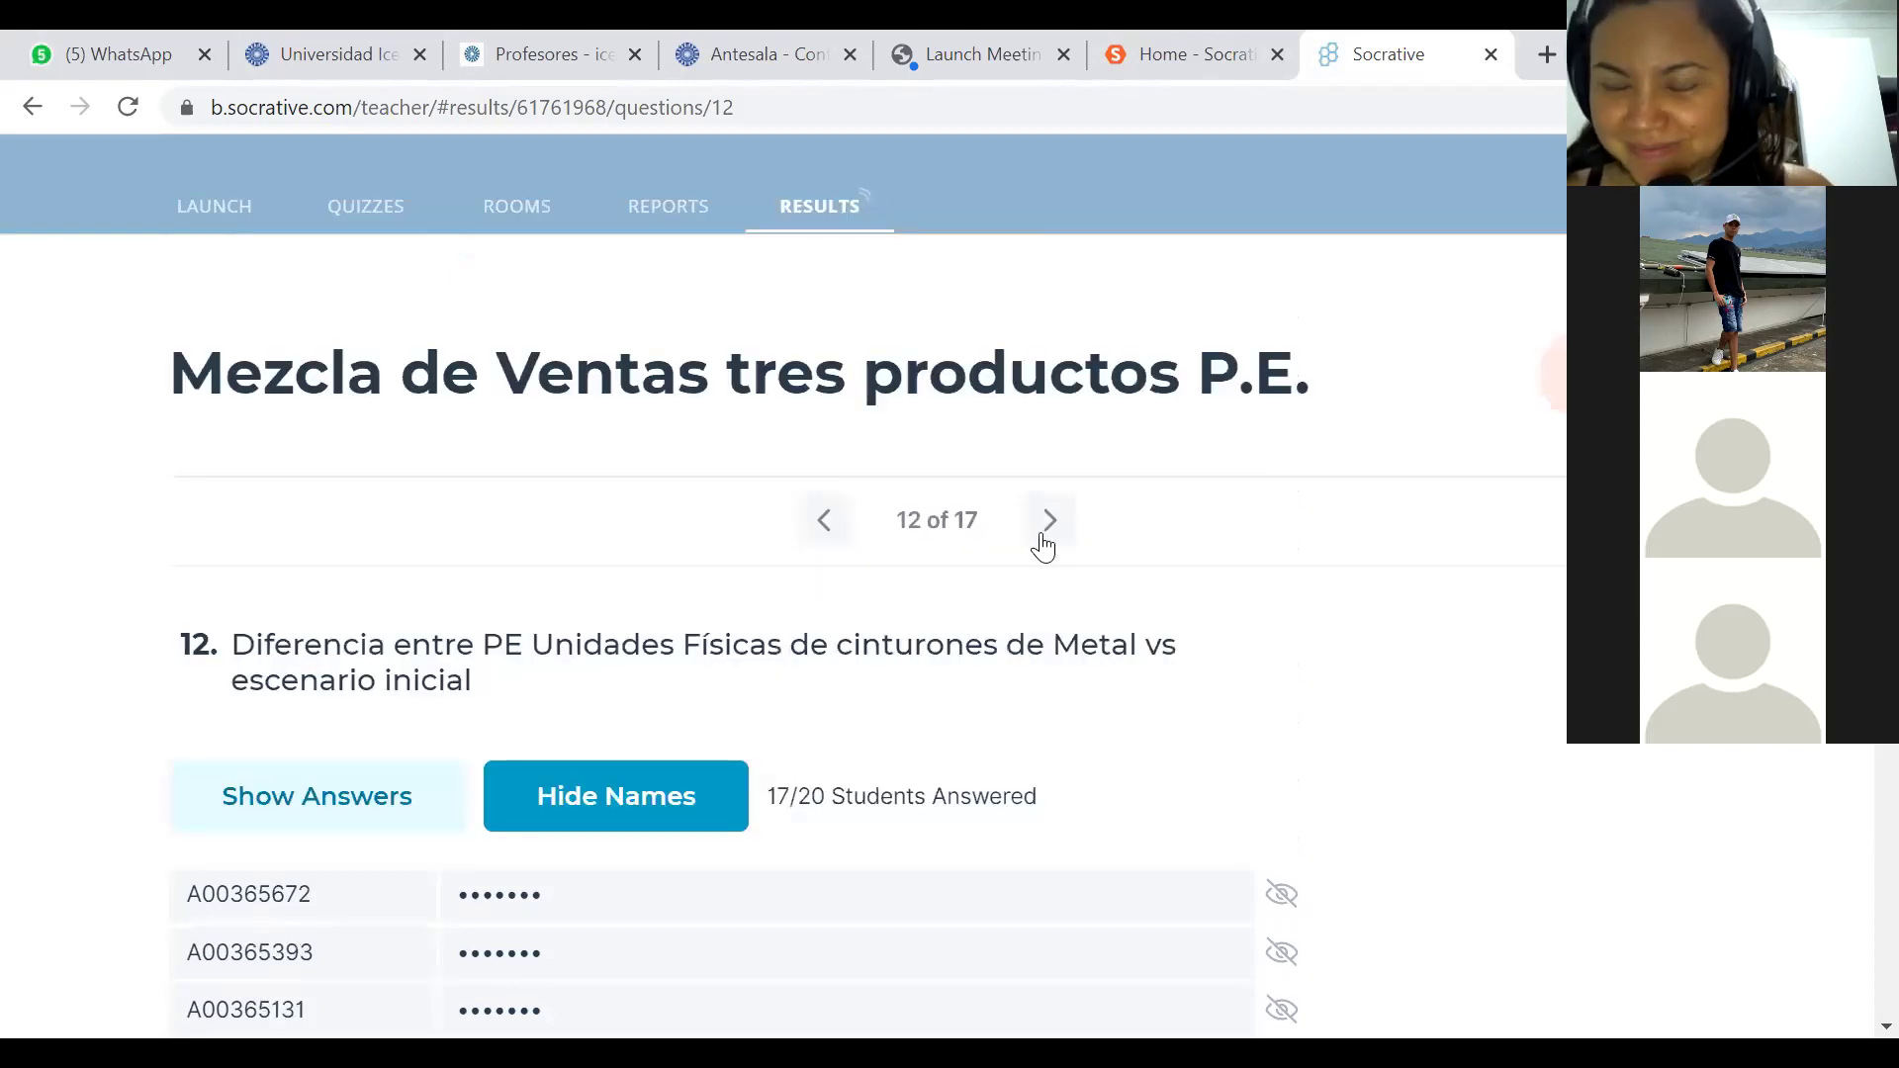
{"action": "left_click", "coordinate": [1051, 521]}
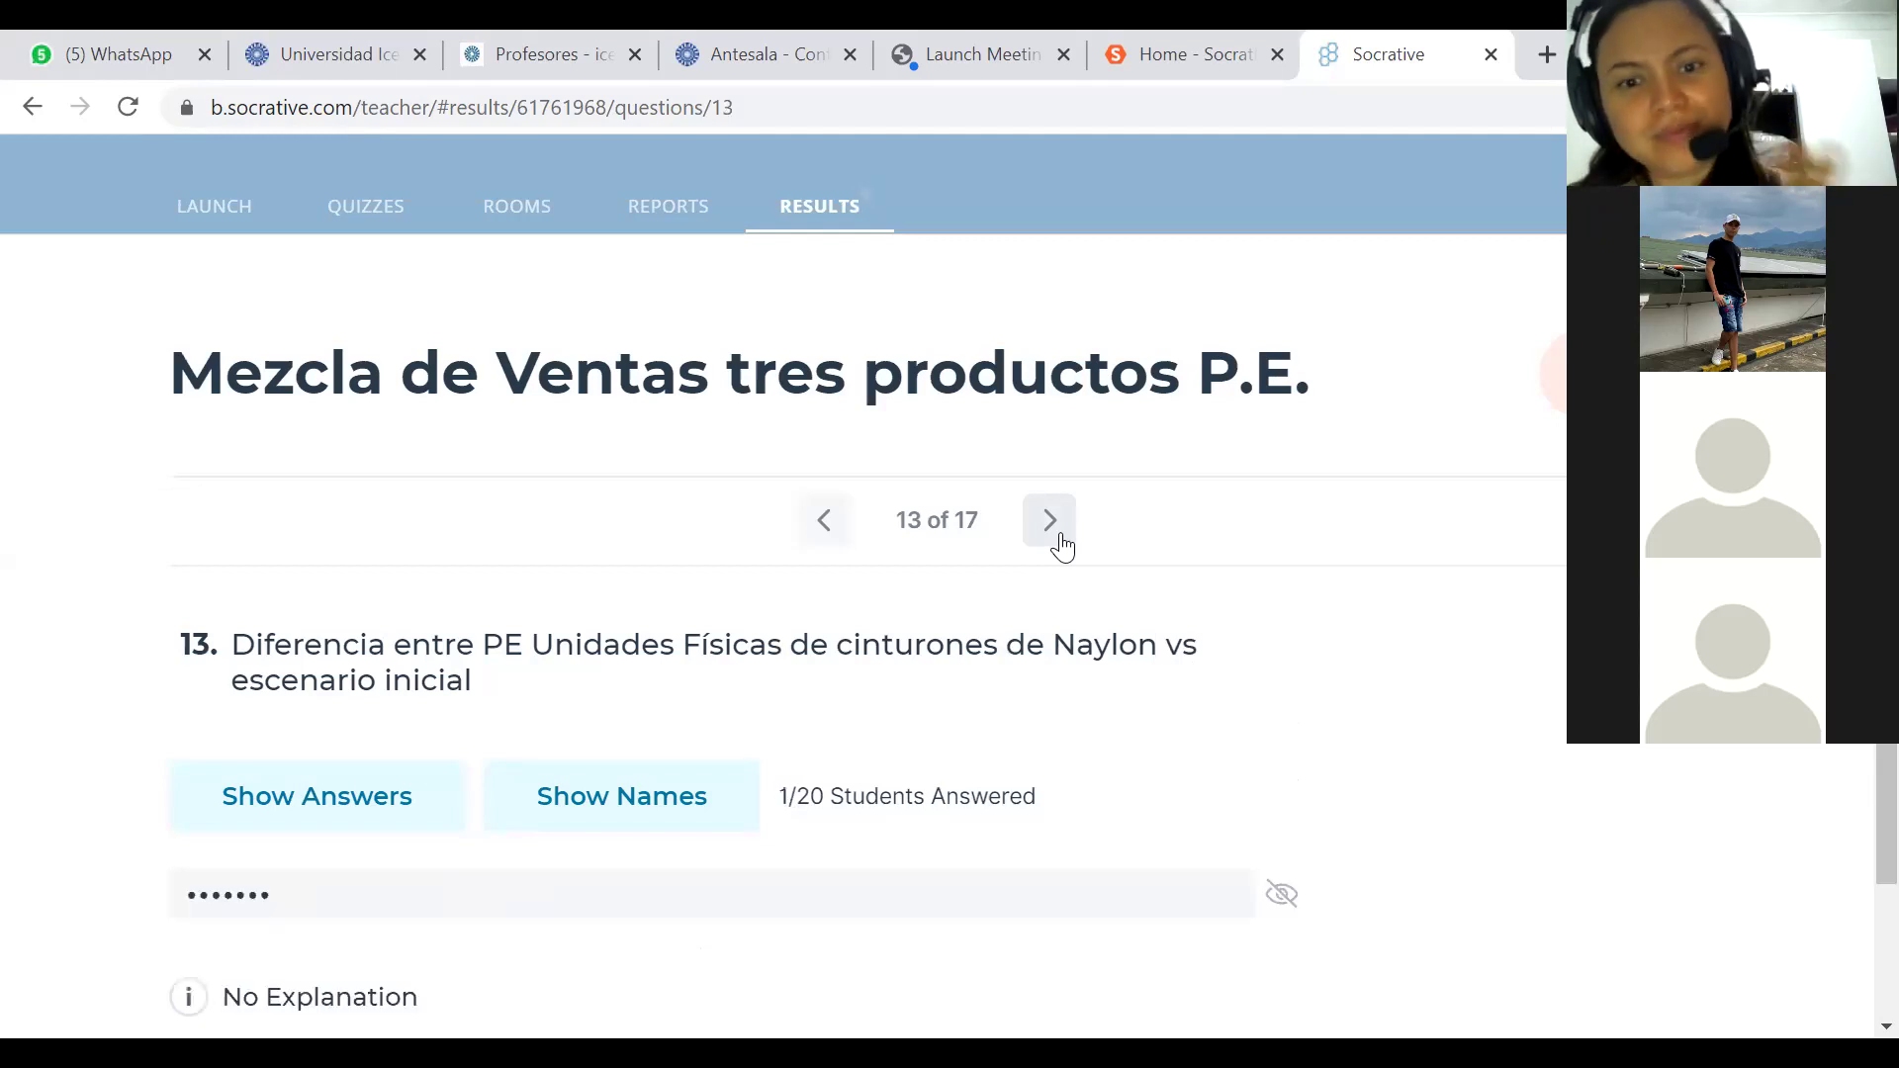
List which students answered question 13, keeping their answers hidden.
{"action": "left_click", "coordinate": [313, 817]}
{"action": "left_click", "coordinate": [313, 817]}
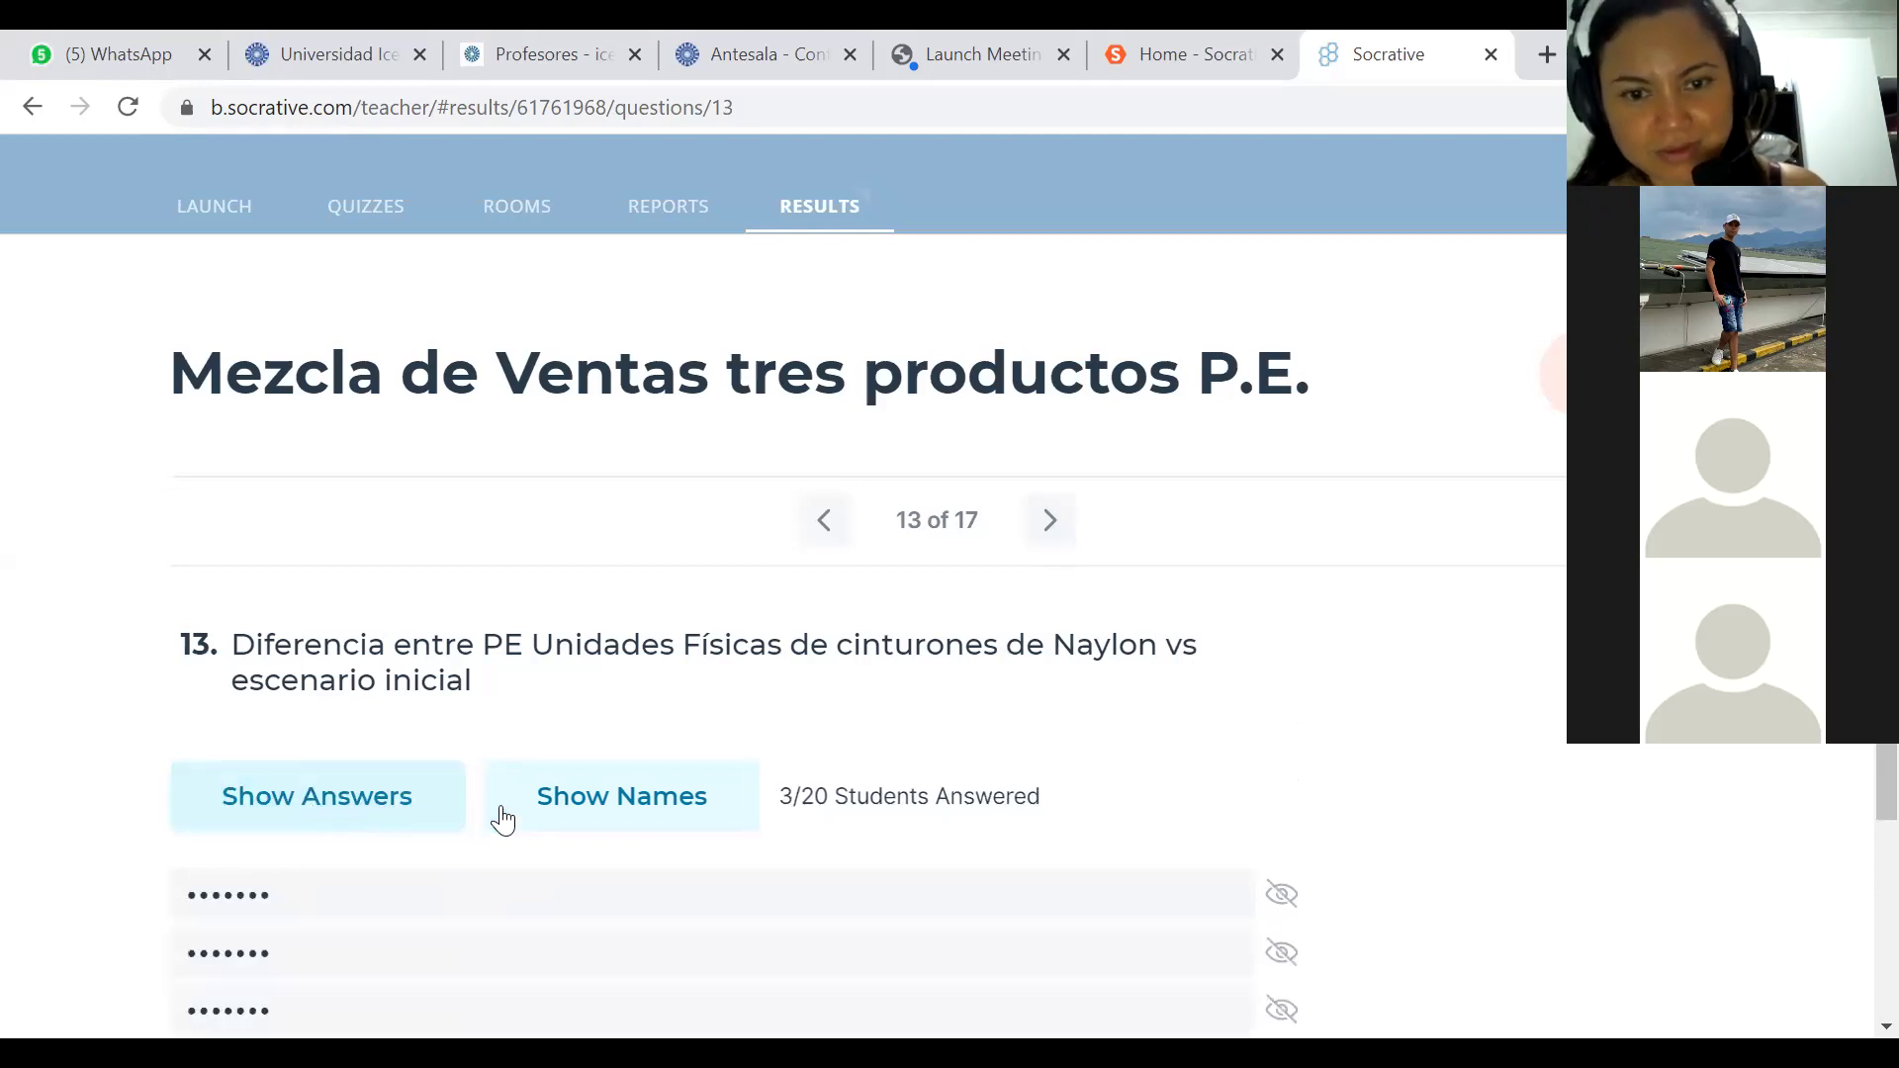
{"action": "left_click", "coordinate": [593, 820]}
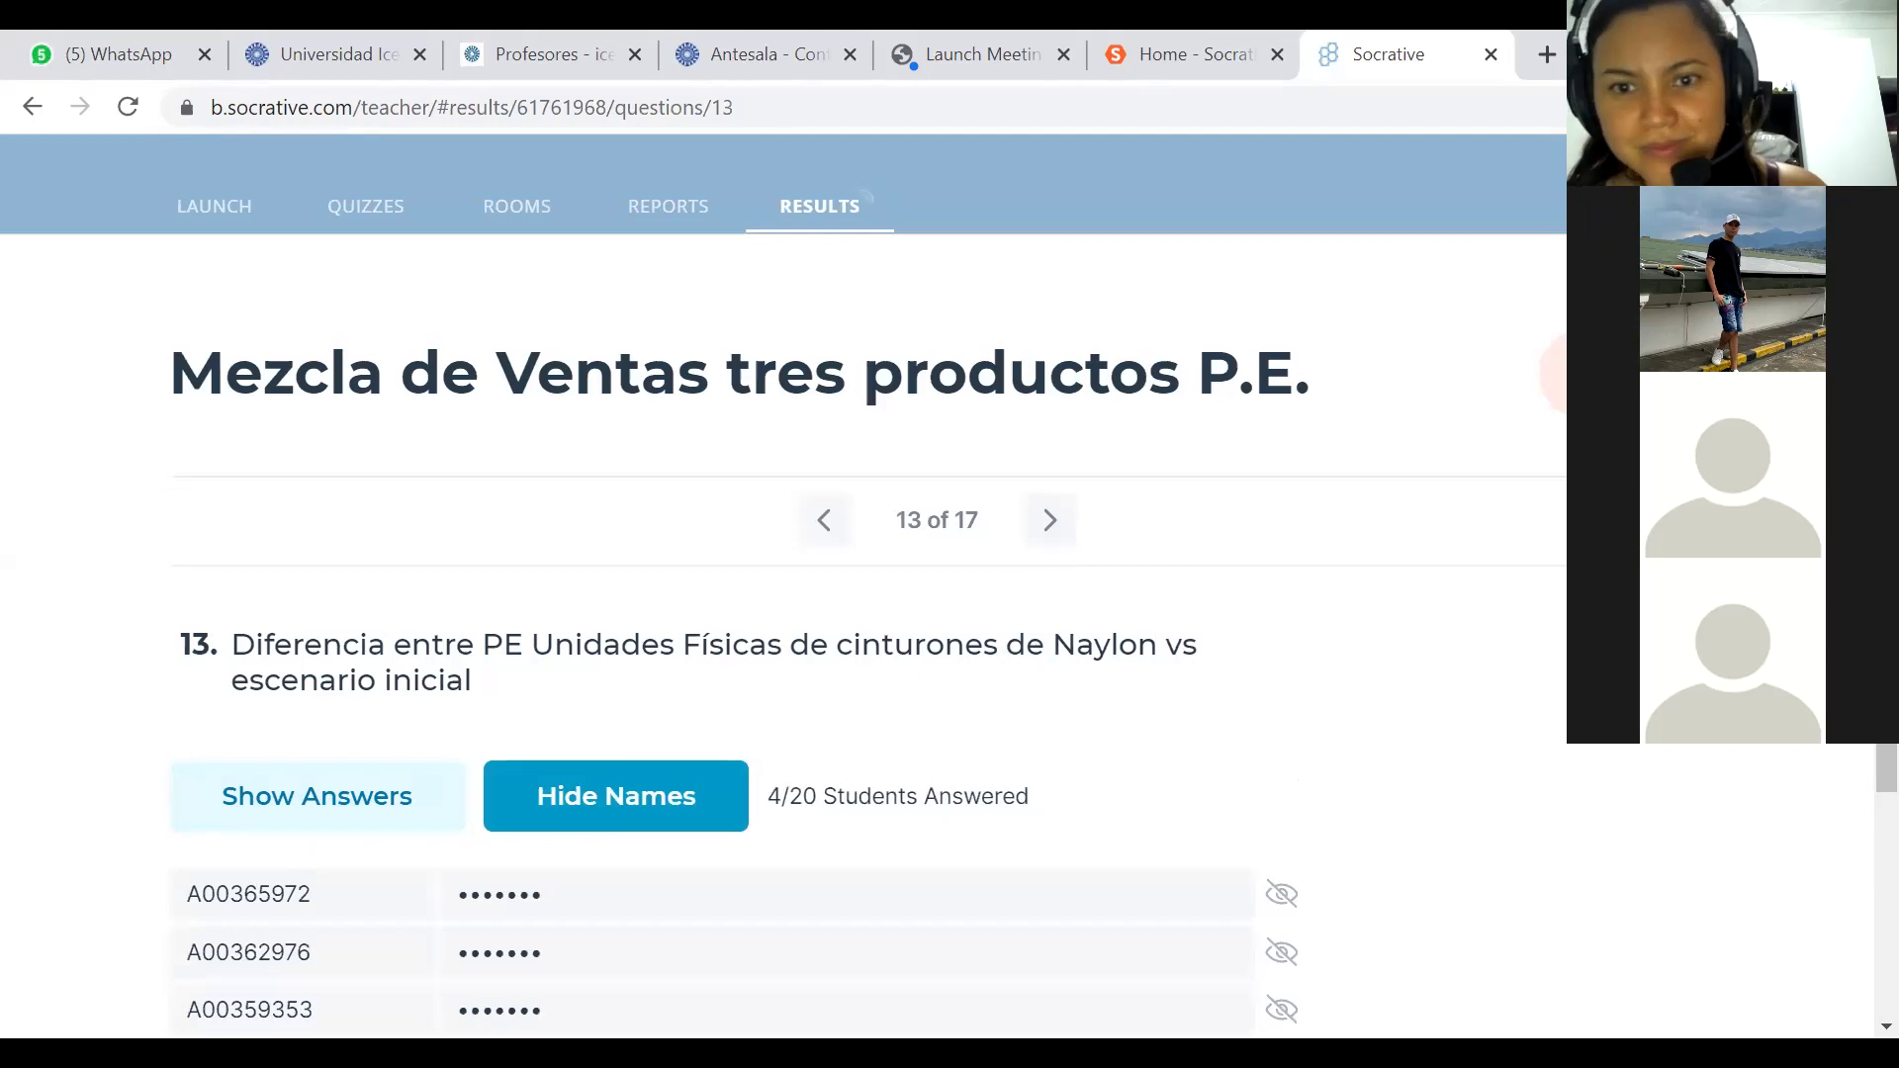
{"action": "scroll", "coordinate": [1857, 779], "scroll_direction": "down", "scroll_amount": 3}
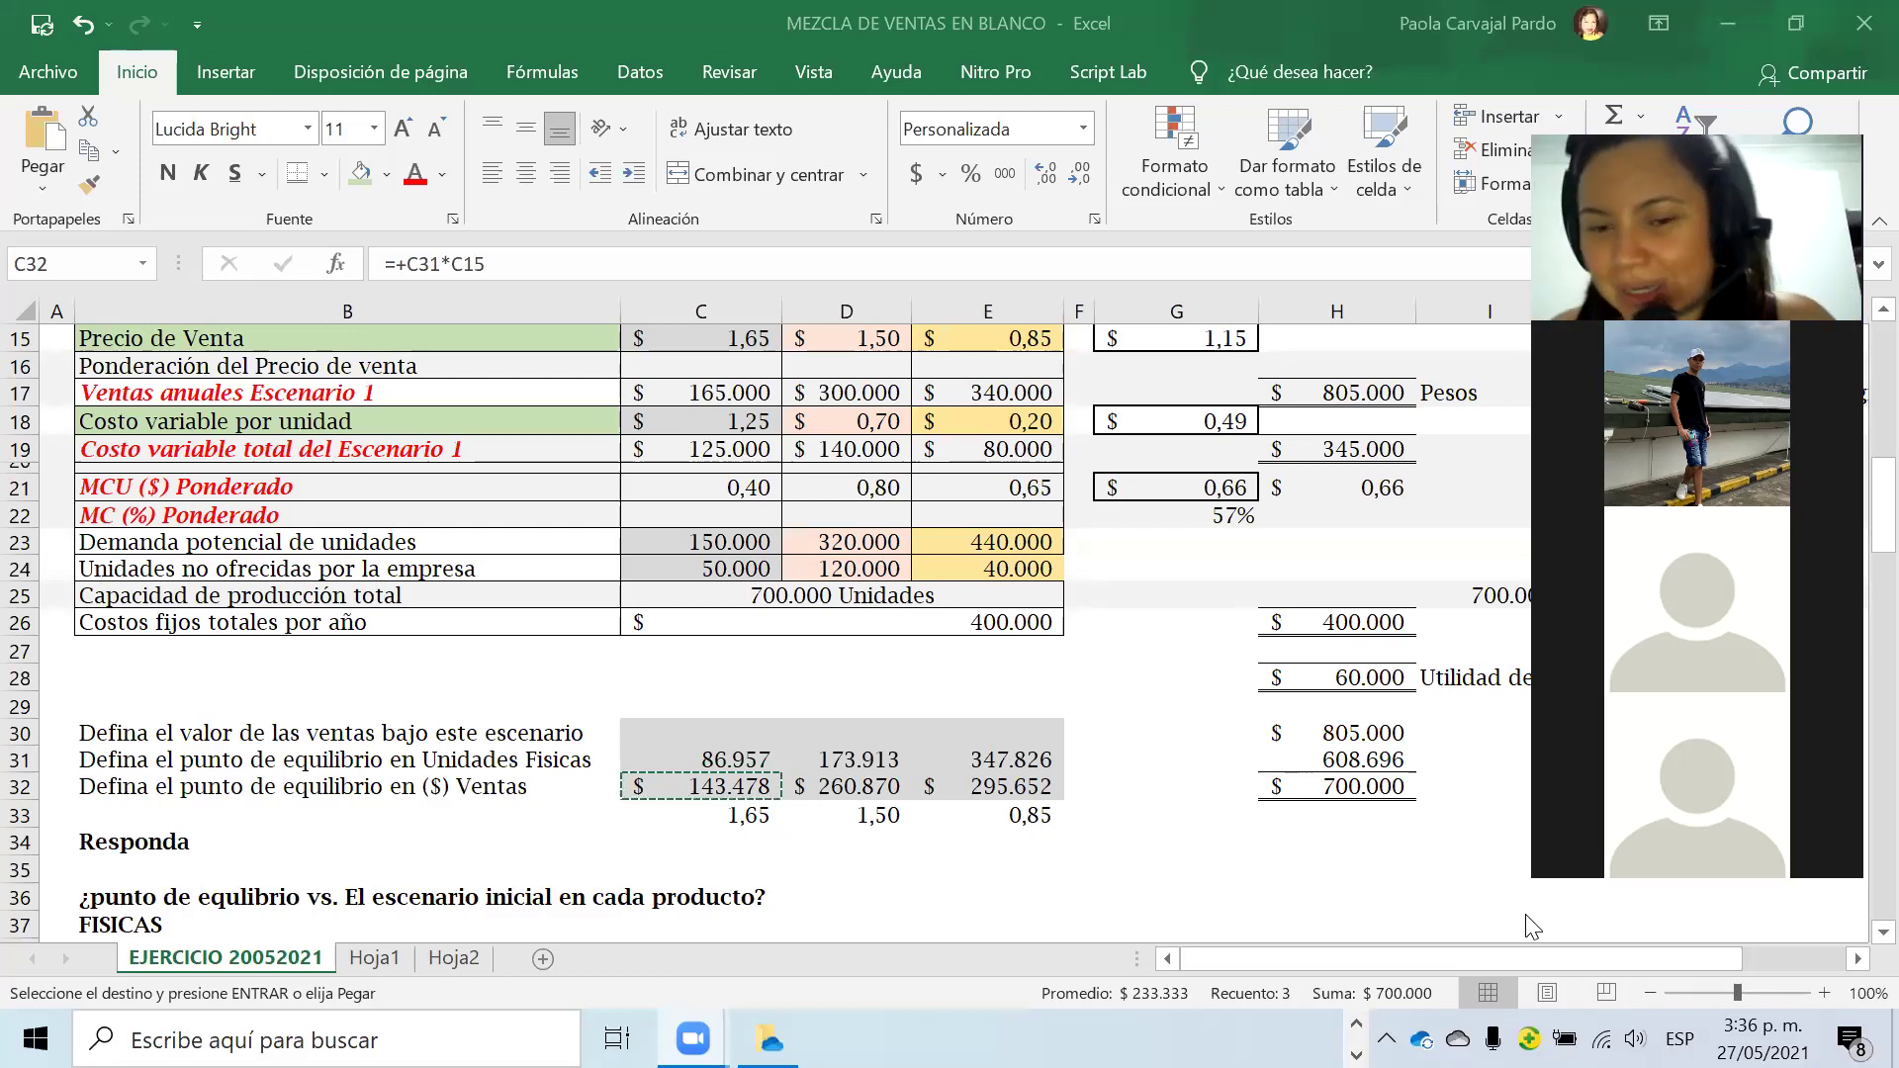
Paste the break-even sales formula across C32:E32.
{"action": "key", "text": "ctrl+v"}
{"action": "left_click", "coordinate": [718, 782]}
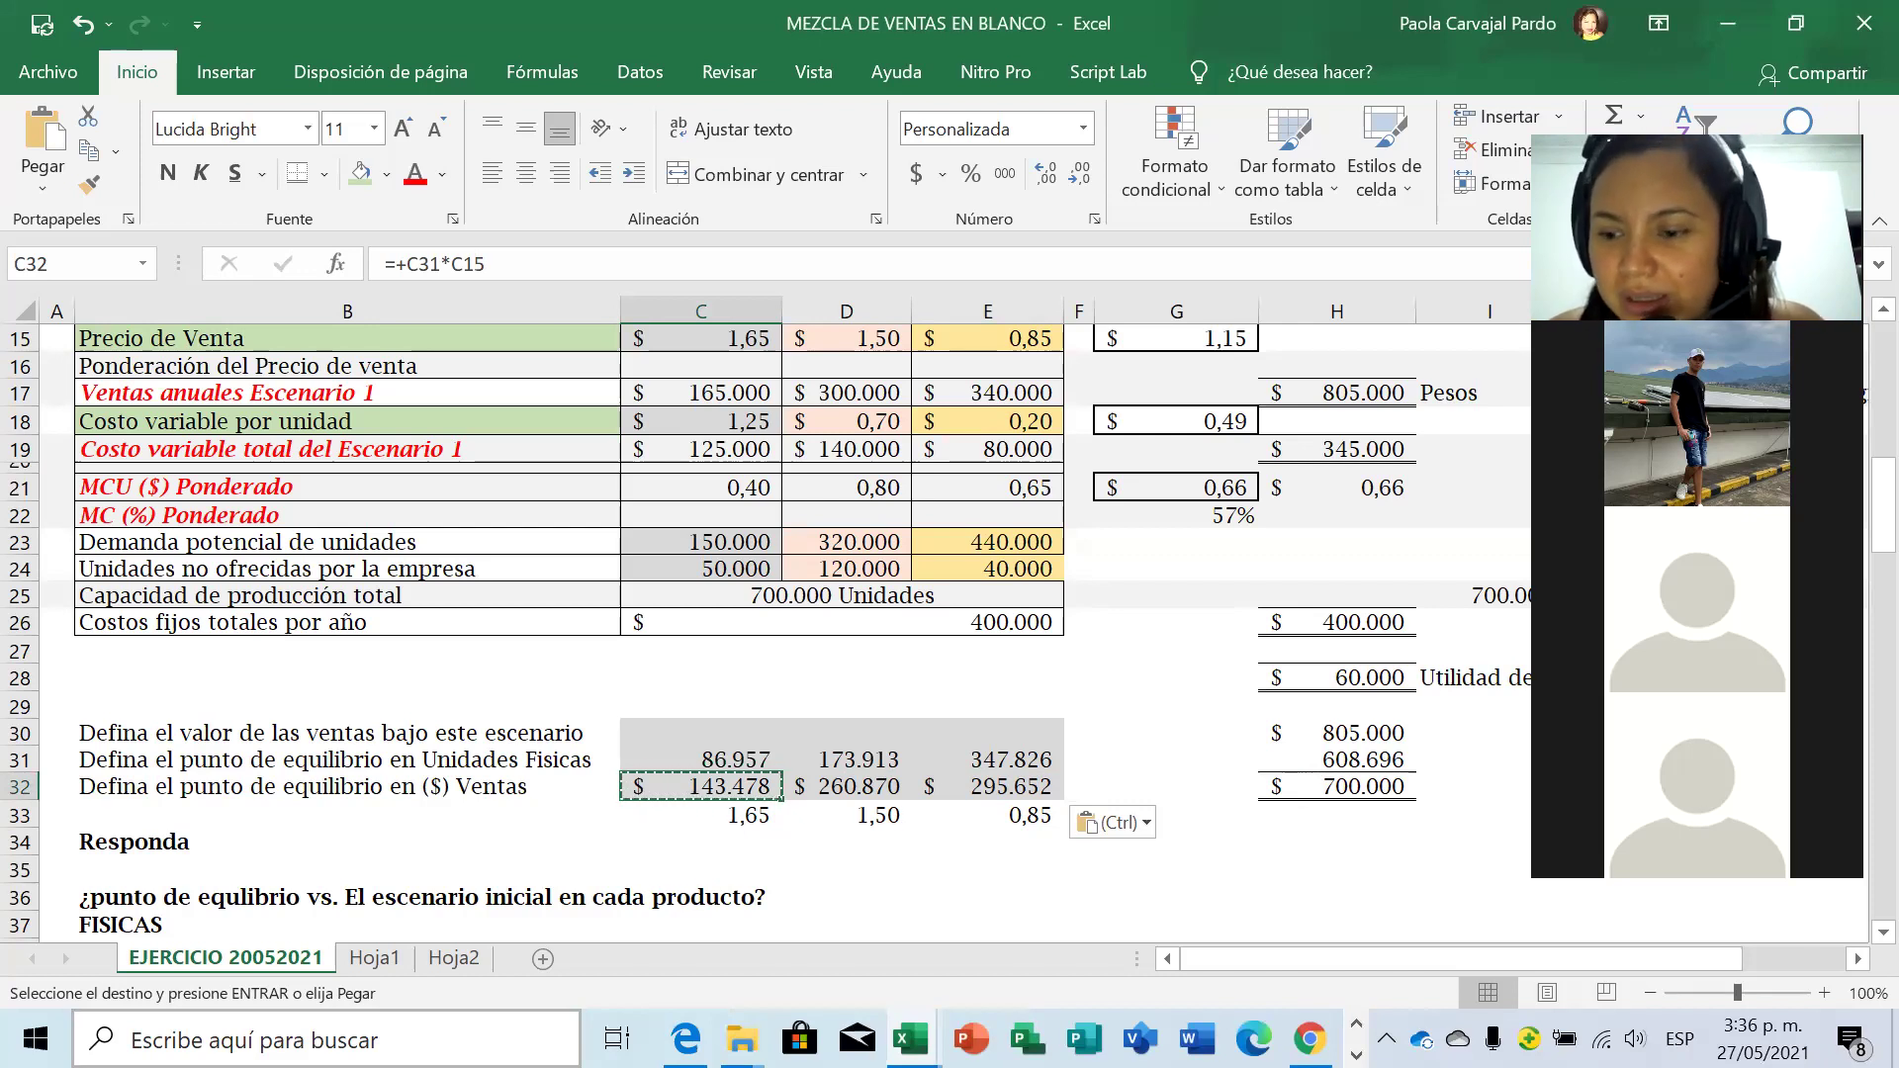
{"action": "key", "text": "Right"}
{"action": "key", "text": "Right"}
{"action": "key", "text": "Right"}
{"action": "key", "text": "Right"}
{"action": "key", "text": "Right"}
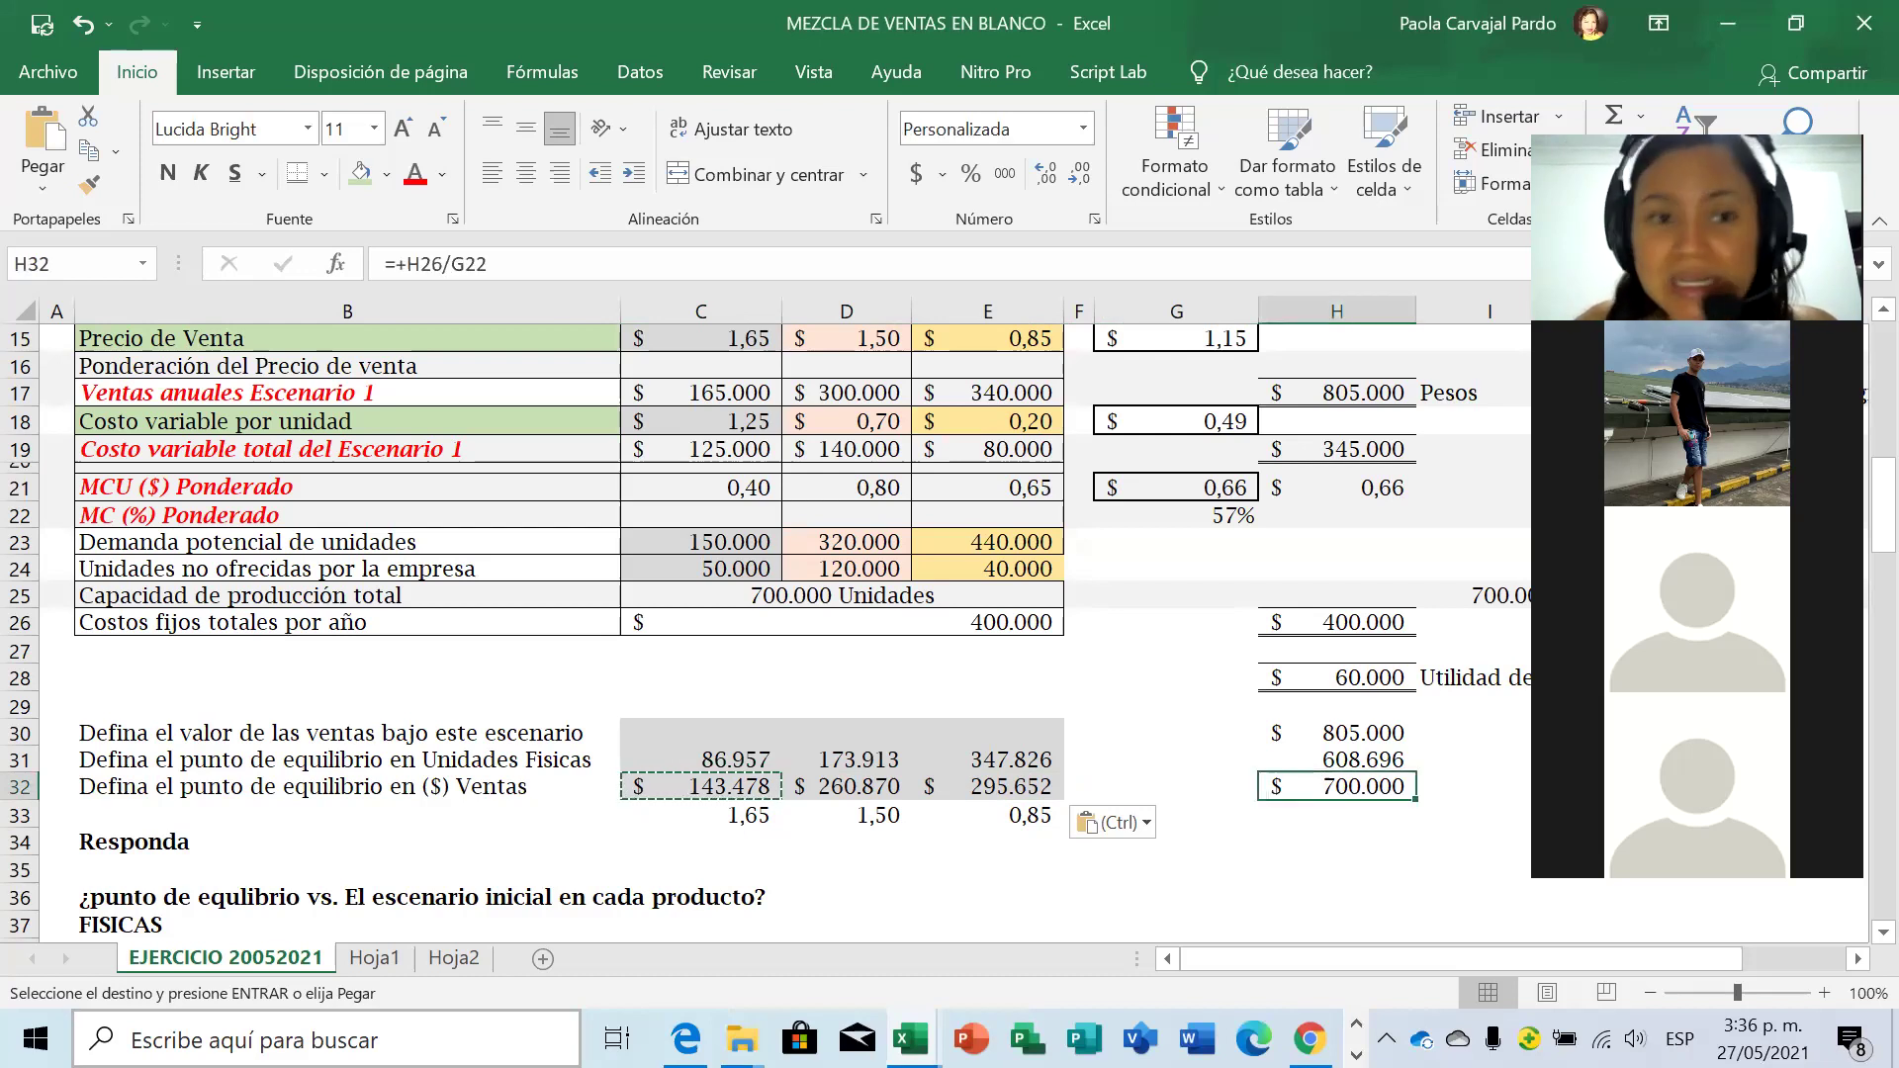
Fill the total break-even sales in H32 and total units in H31 yellow.
{"action": "left_click", "coordinate": [388, 176]}
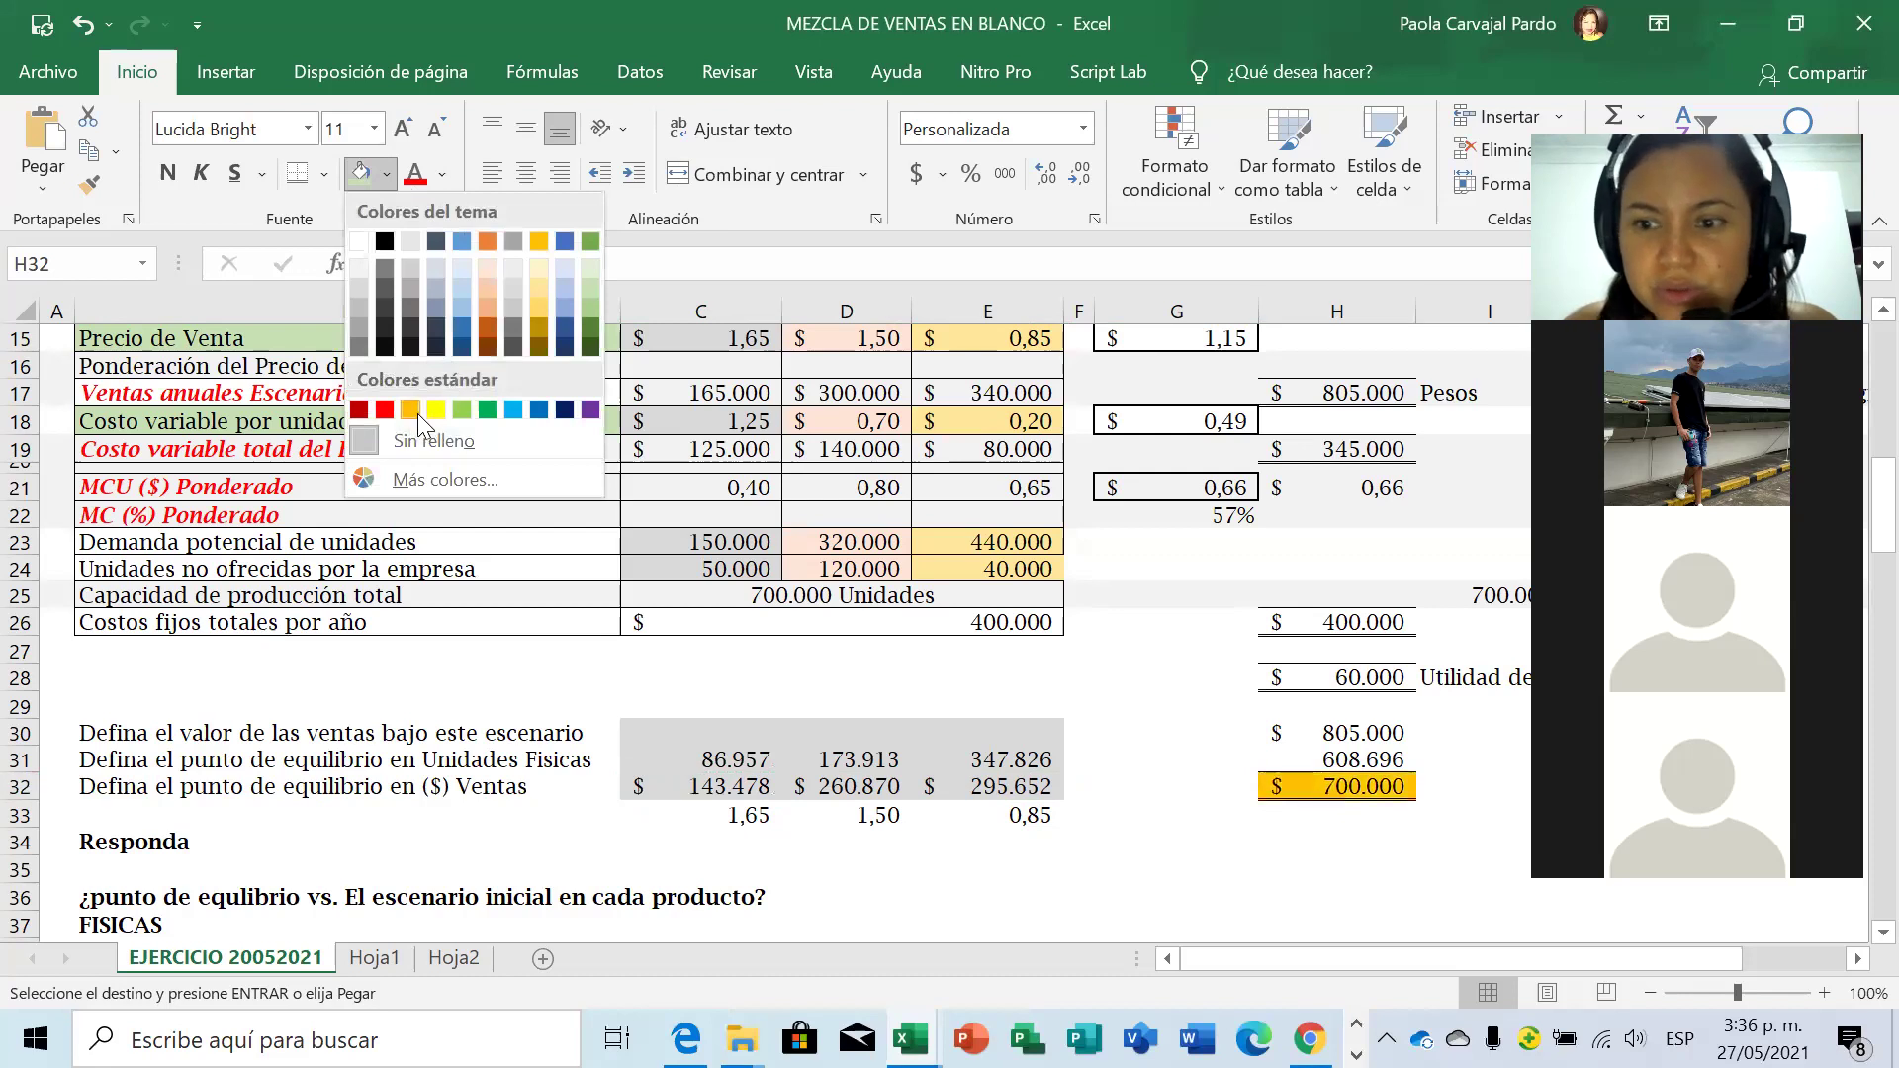
{"action": "left_click", "coordinate": [433, 412]}
{"action": "key", "text": "Up"}
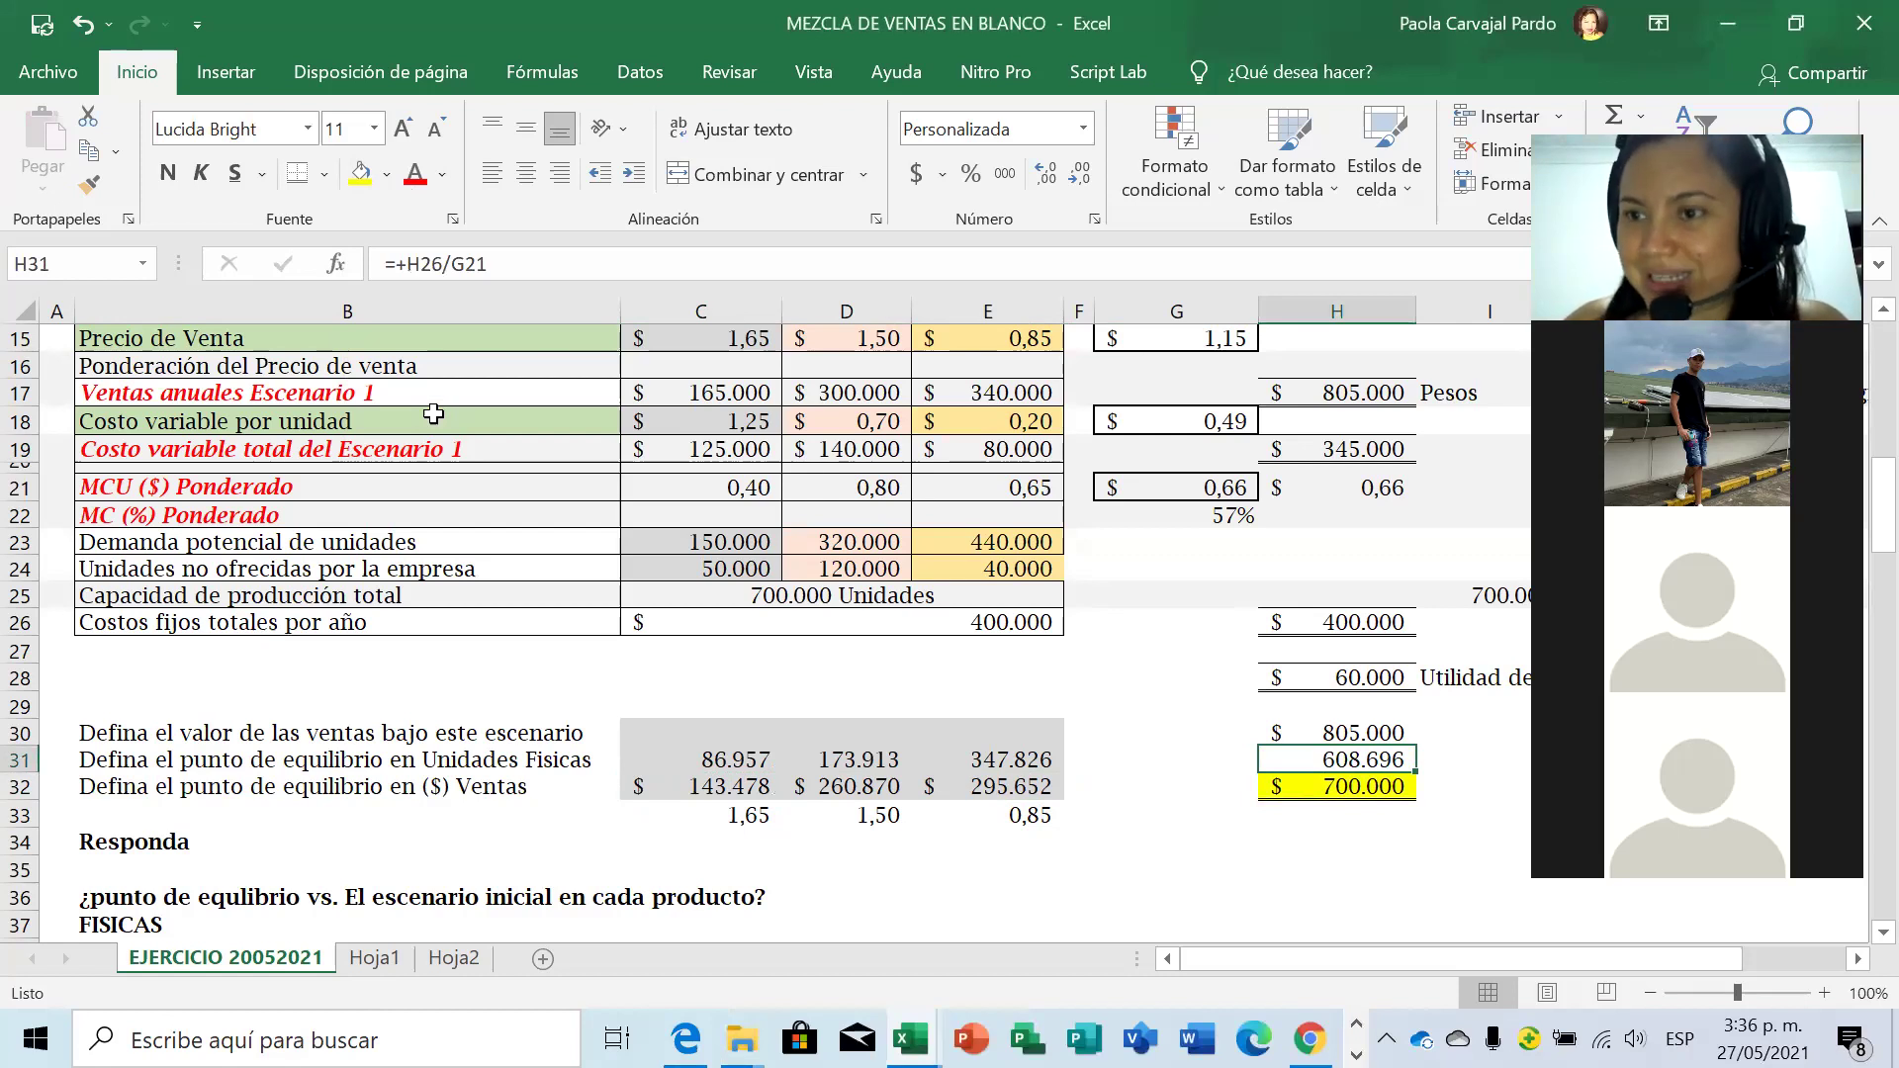
{"action": "left_click", "coordinate": [361, 178]}
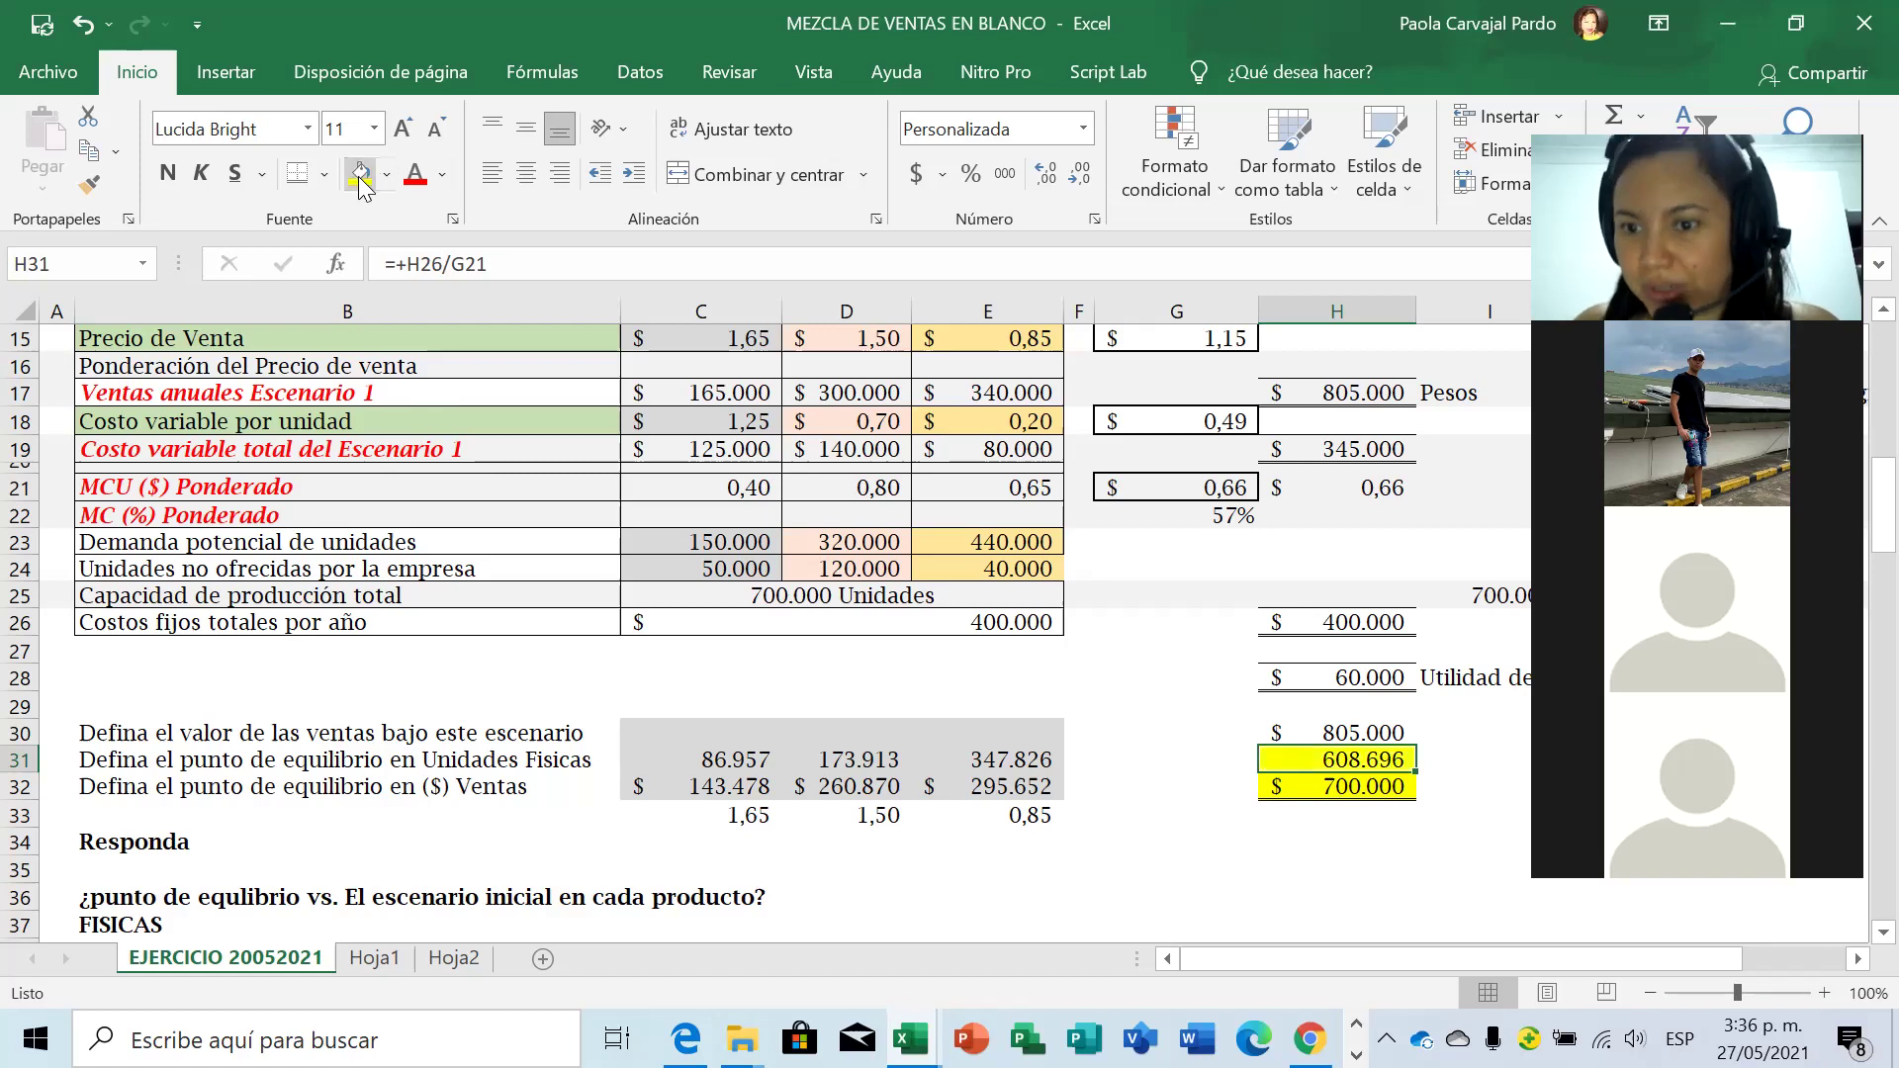
{"action": "key", "text": "Left"}
{"action": "key", "text": "Left"}
{"action": "key", "text": "Left"}
{"action": "key", "text": "Left"}
{"action": "key", "text": "Left"}
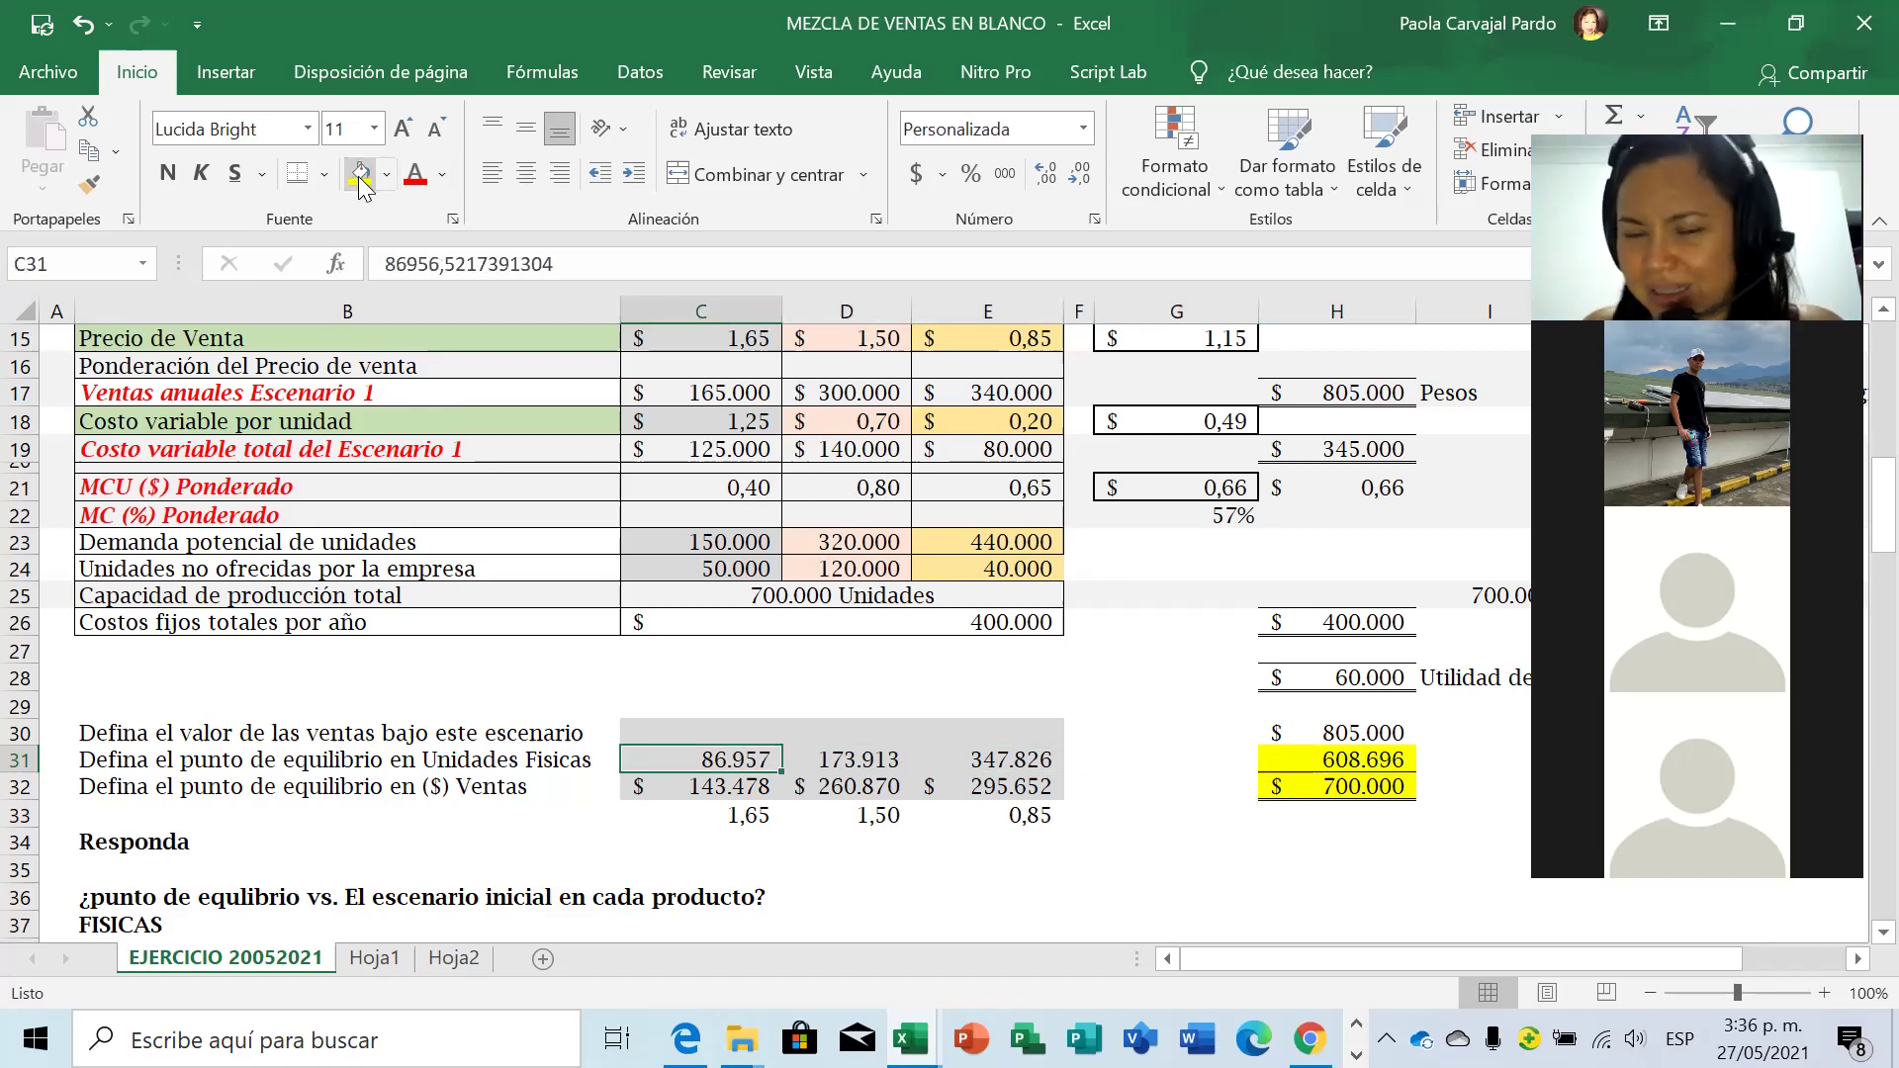
Enter a trial C31 formula multiplying the weighted sale price G15 by the C14 sales share.
{"action": "key", "text": "shift+Right"}
{"action": "key", "text": "shift+Right"}
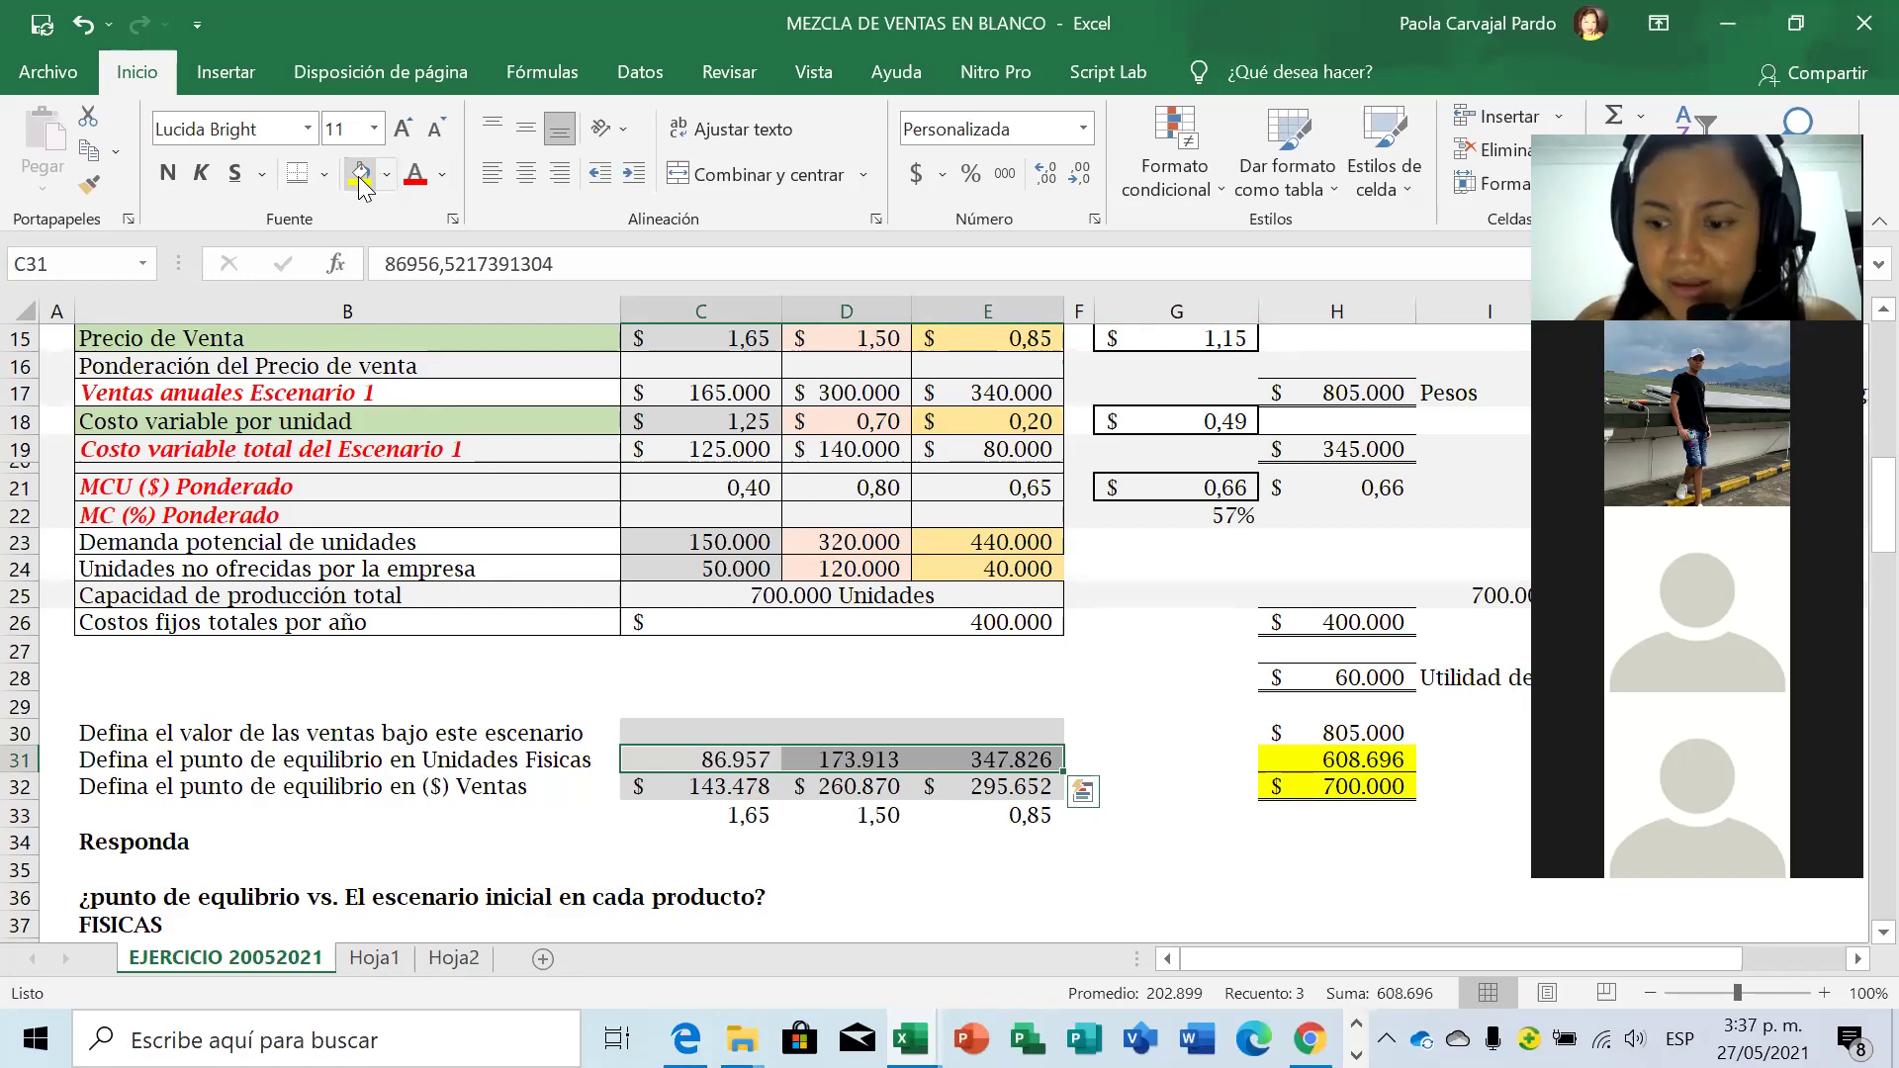
{"action": "key", "text": "Left"}
{"action": "key", "text": "Right"}
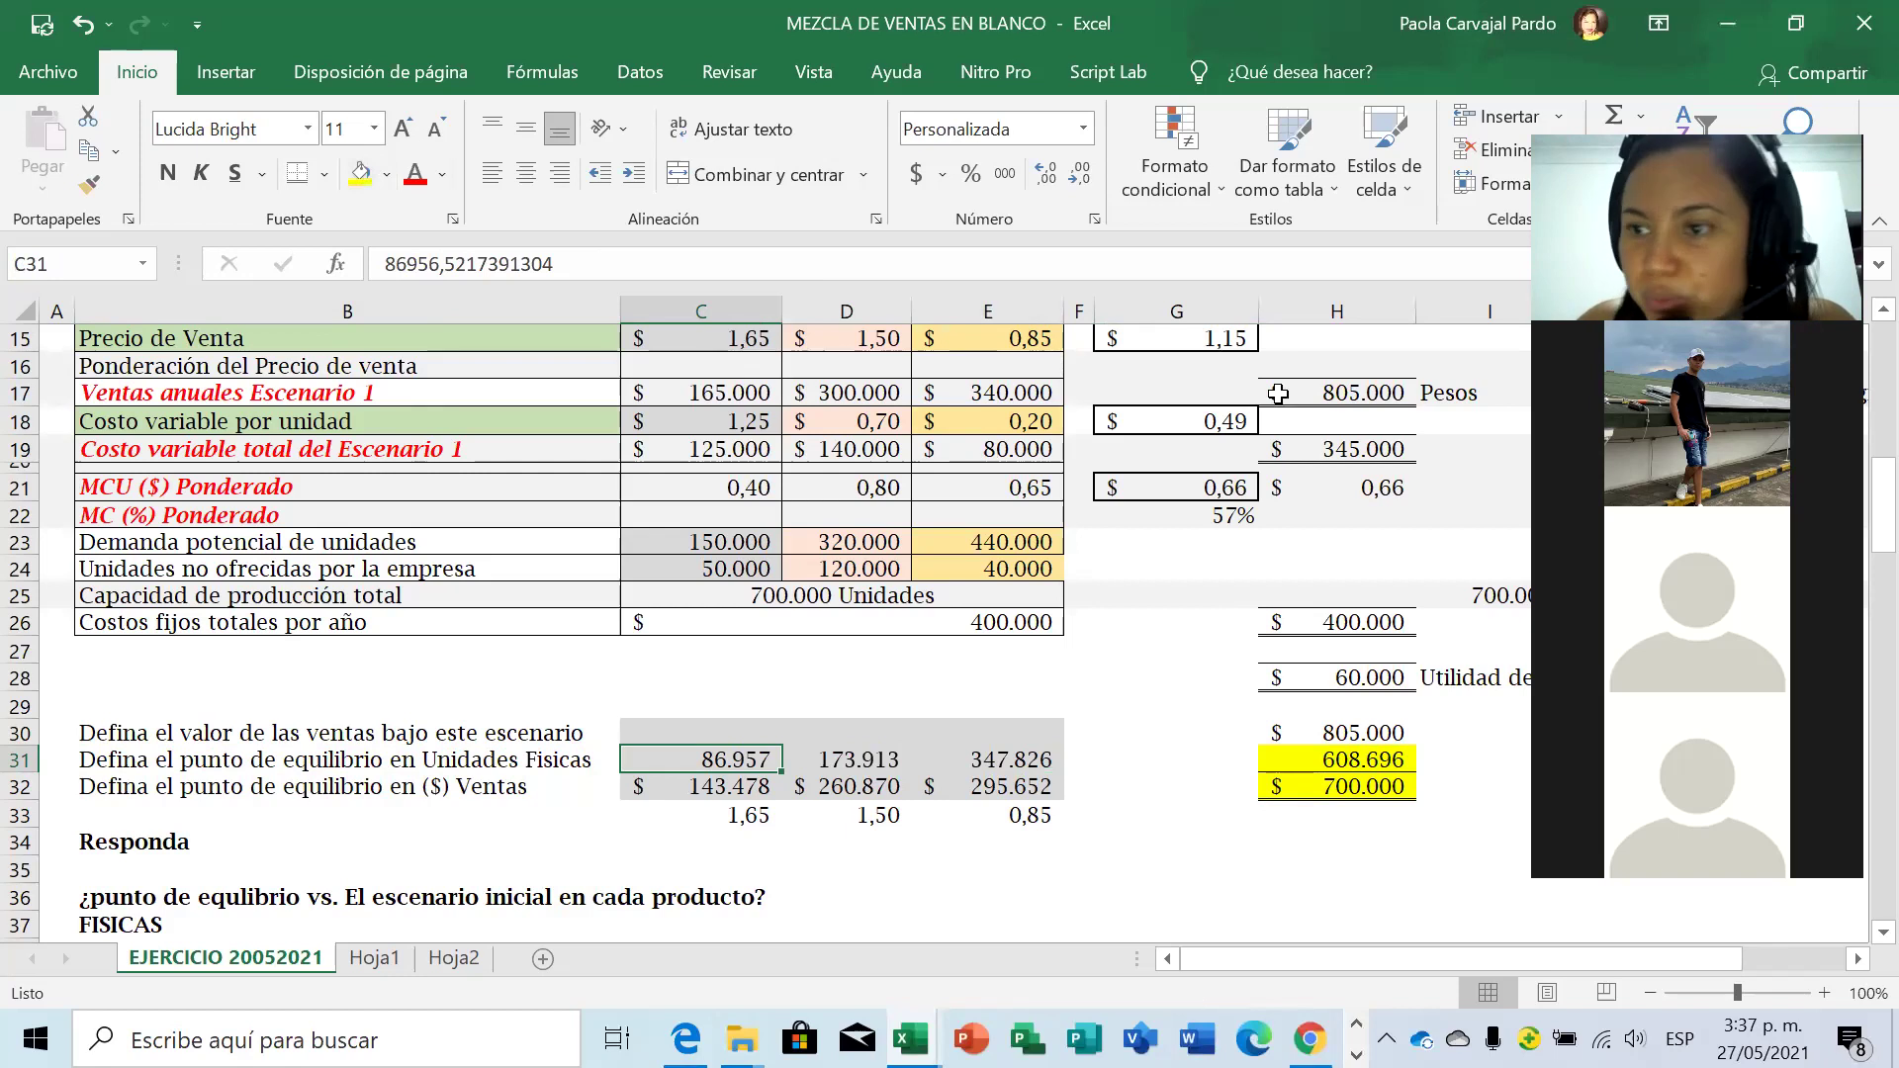
{"action": "left_click", "coordinate": [1884, 311]}
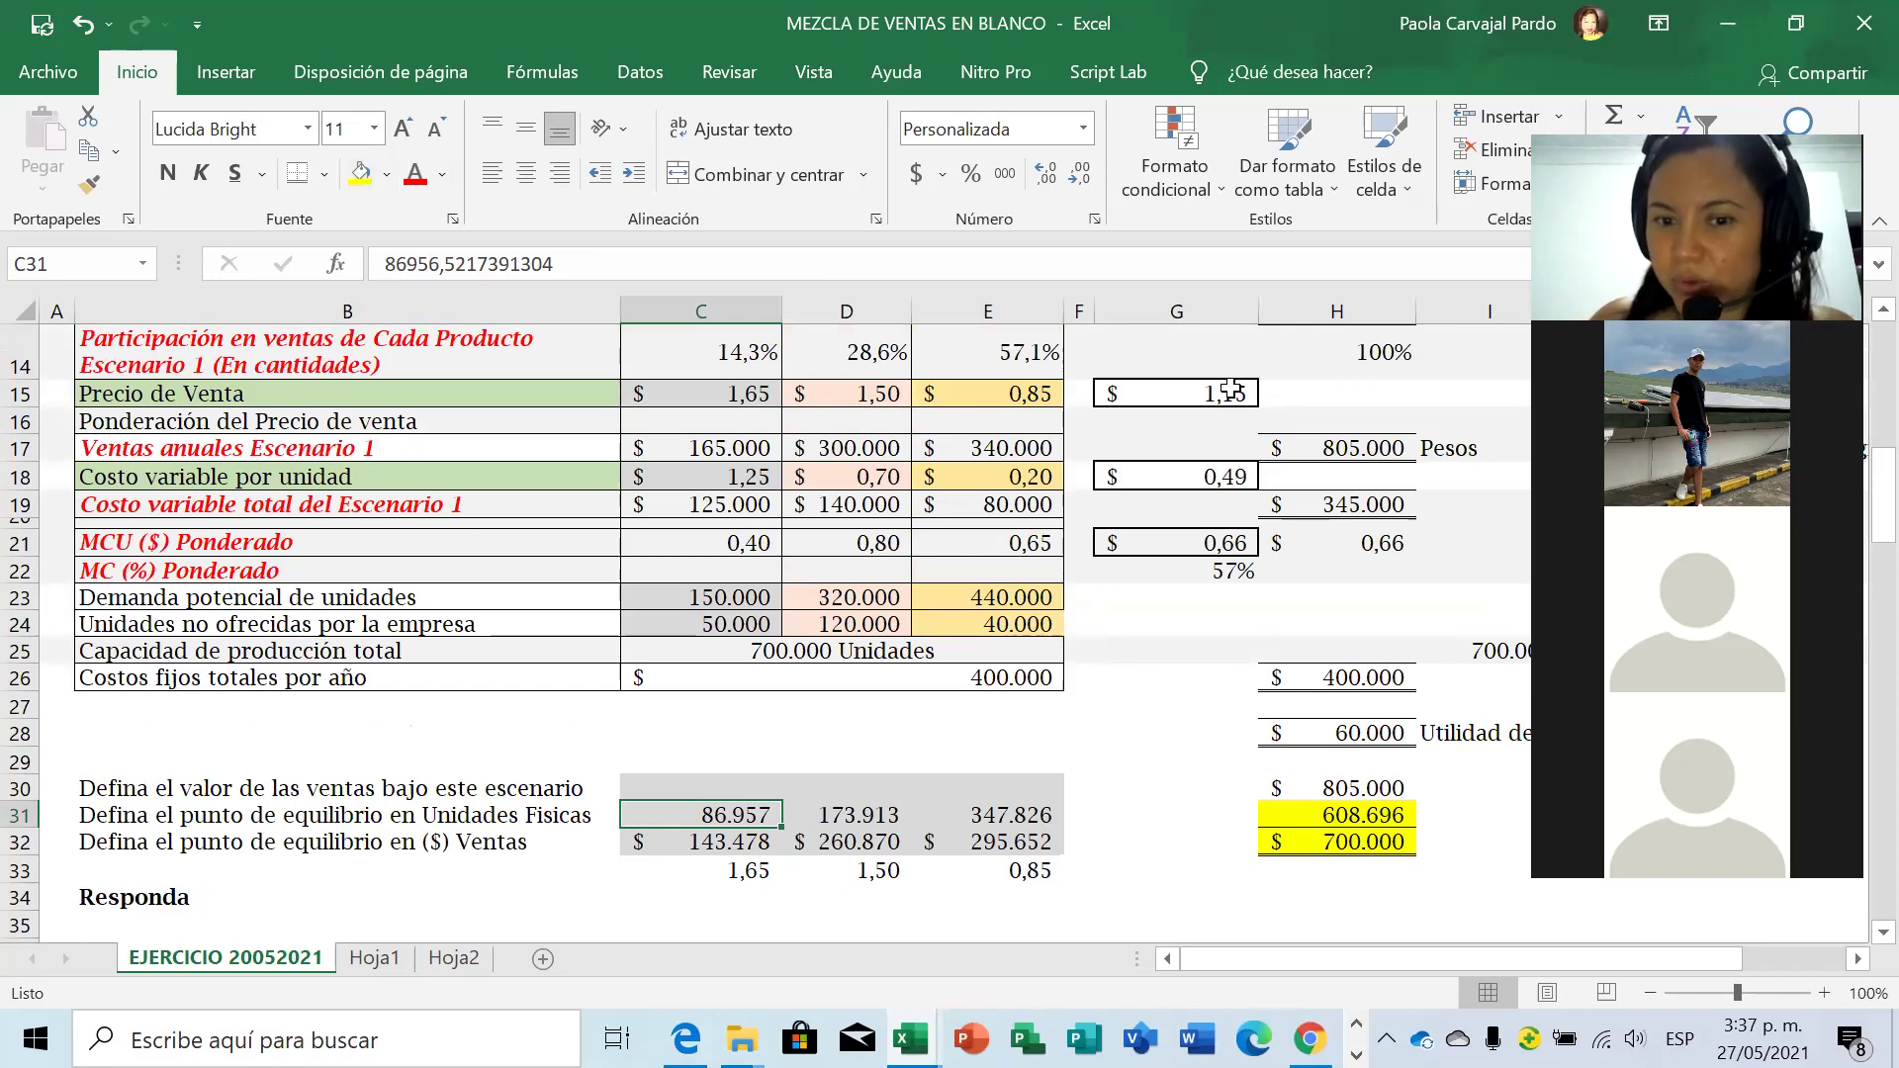
{"action": "type", "text": "+"}
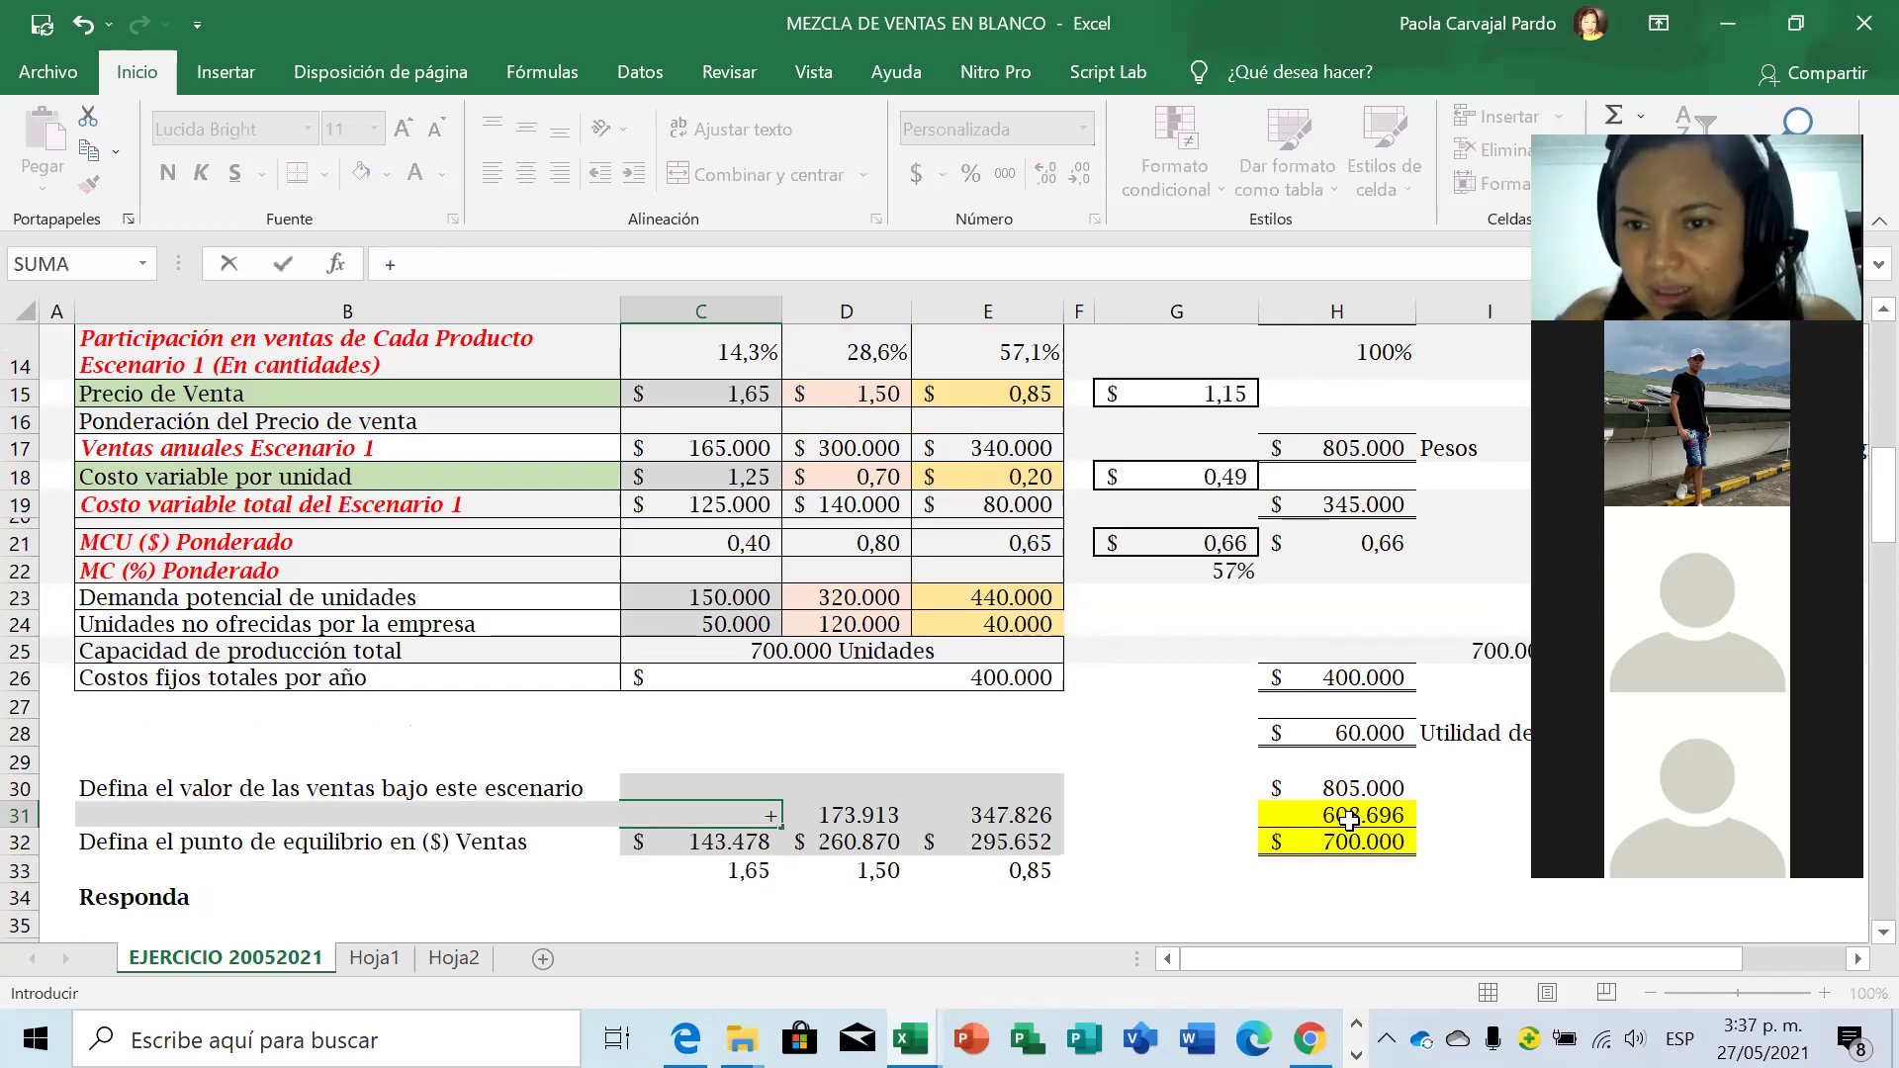
{"action": "left_click", "coordinate": [1208, 396]}
{"action": "type", "text": "*"}
{"action": "left_click", "coordinate": [748, 346]}
{"action": "key", "text": "Return"}
{"action": "key", "text": "Up"}
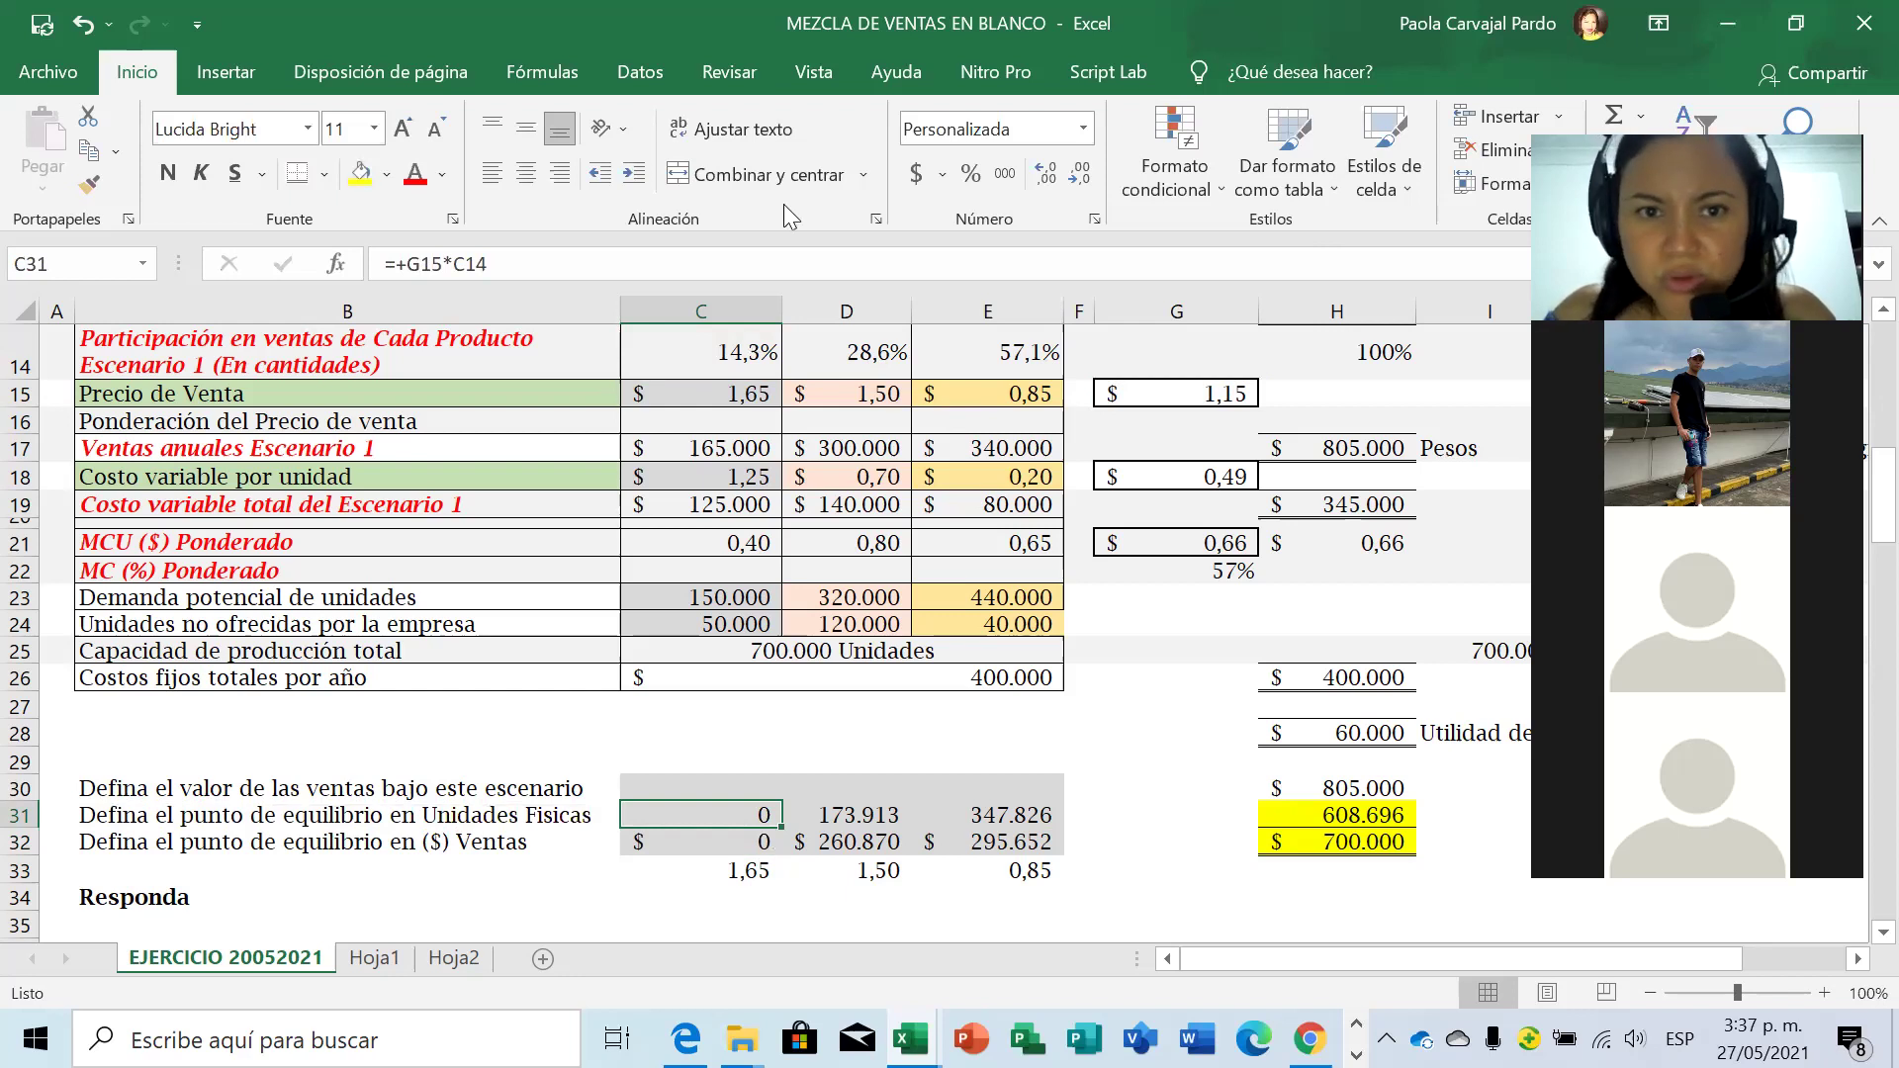
Clear the old break-even values from C31:E32.
{"action": "left_click", "coordinate": [515, 264]}
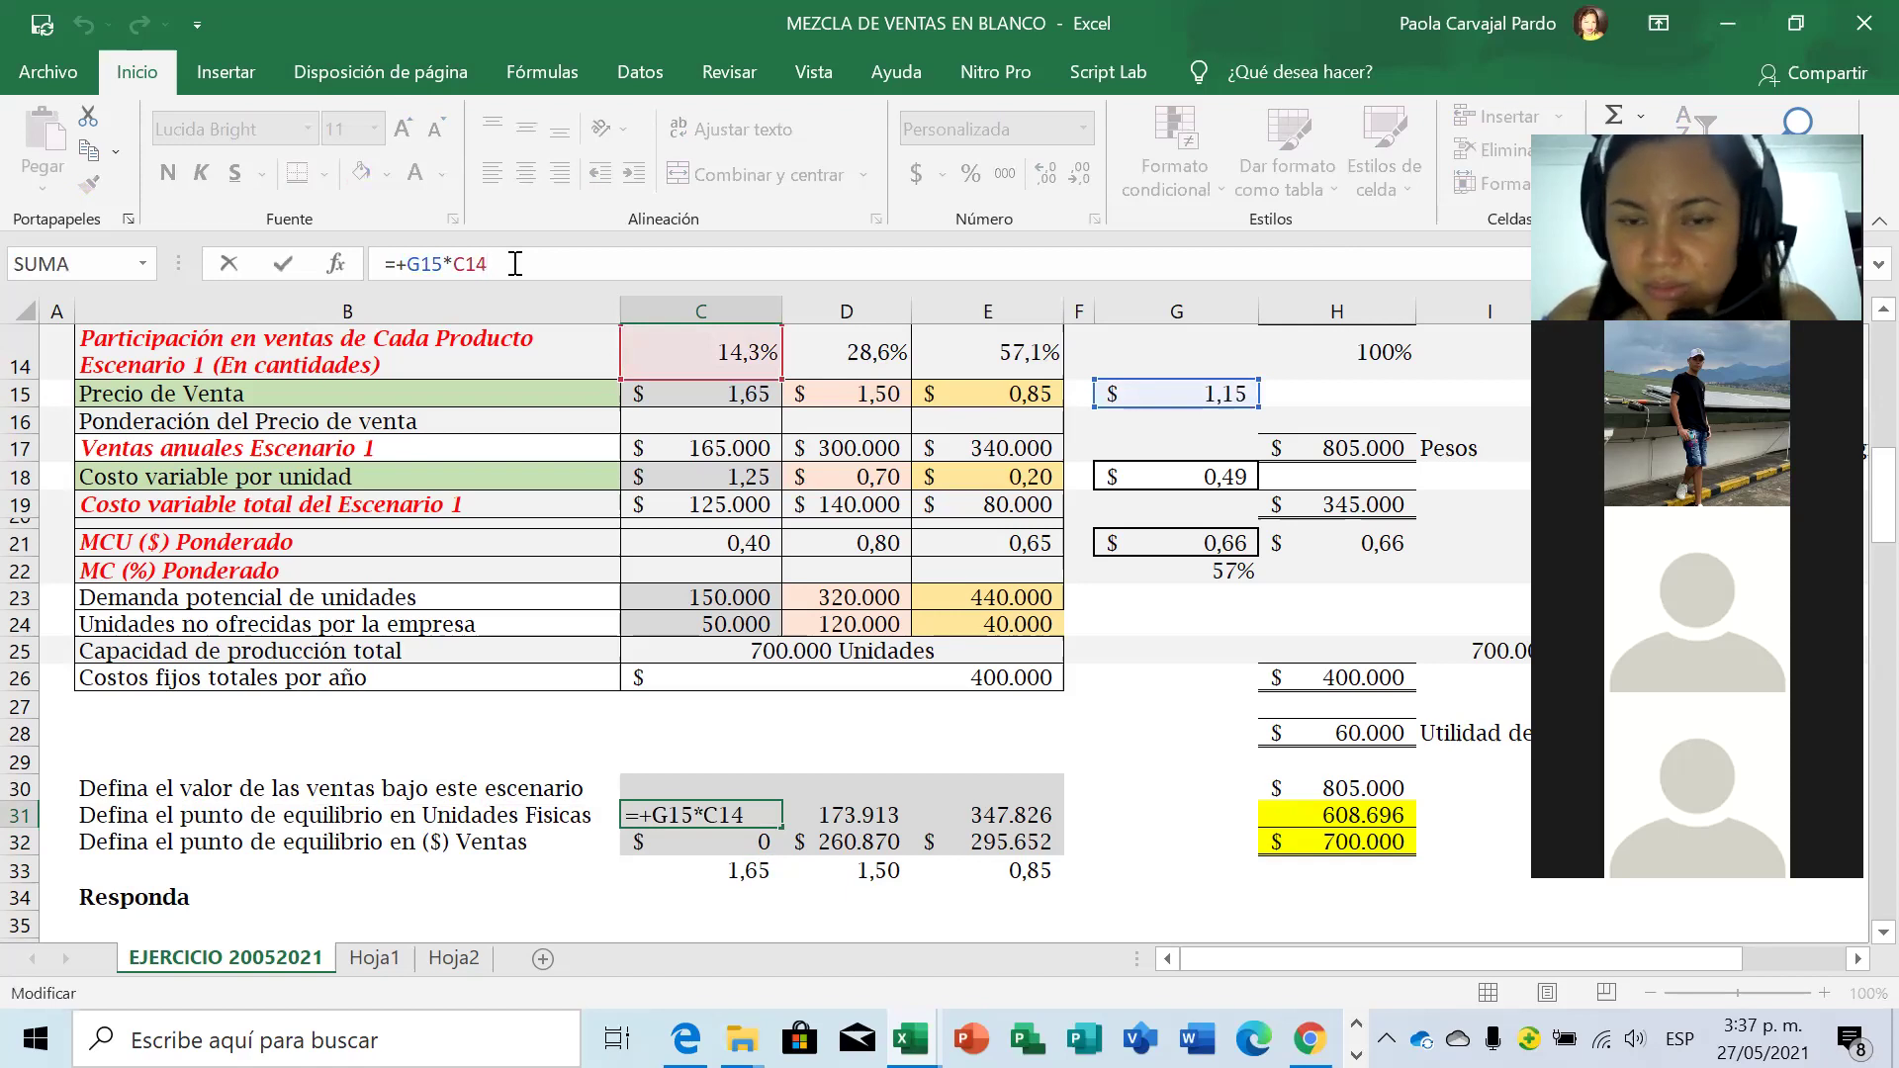
{"action": "key", "text": "Escape"}
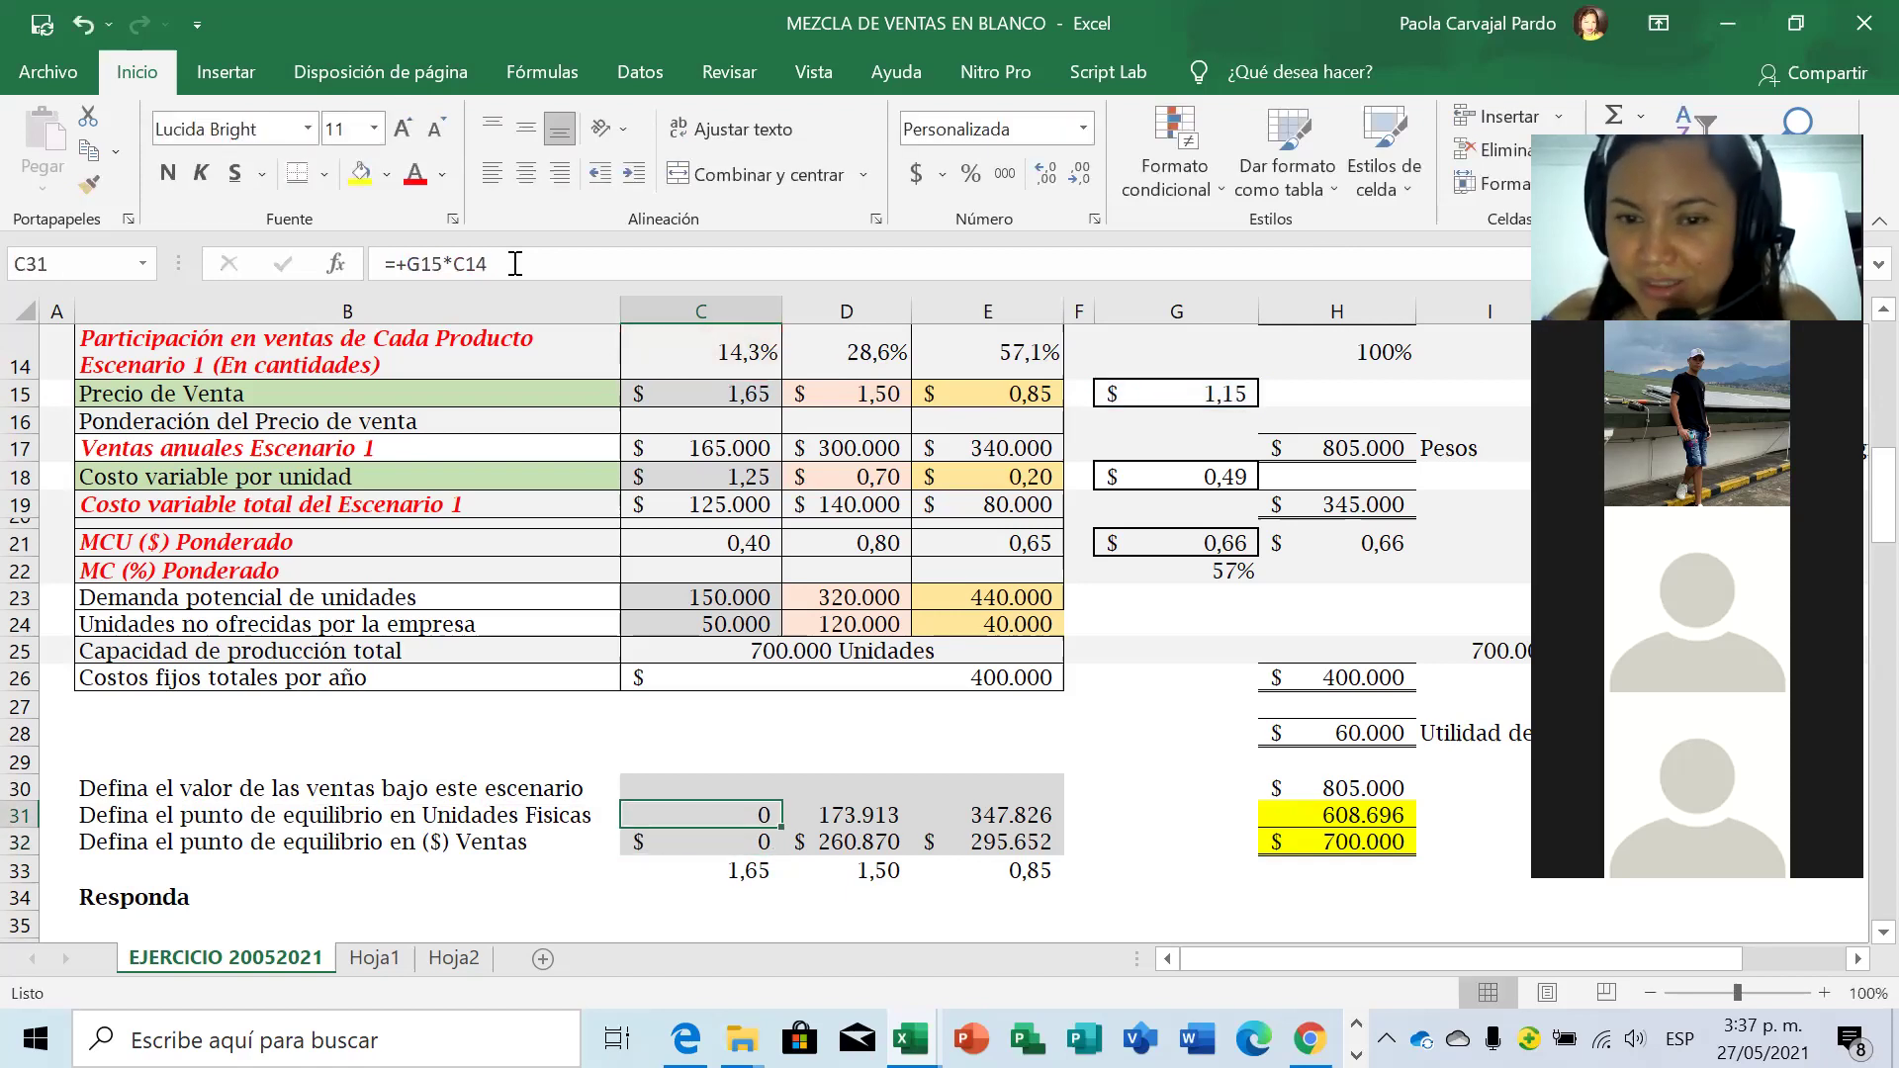
{"action": "key", "text": "Delete"}
{"action": "key", "text": "Down"}
{"action": "key", "text": "Up"}
{"action": "key", "text": "shift+Right"}
{"action": "key", "text": "shift+Right"}
{"action": "key", "text": "shift+Down"}
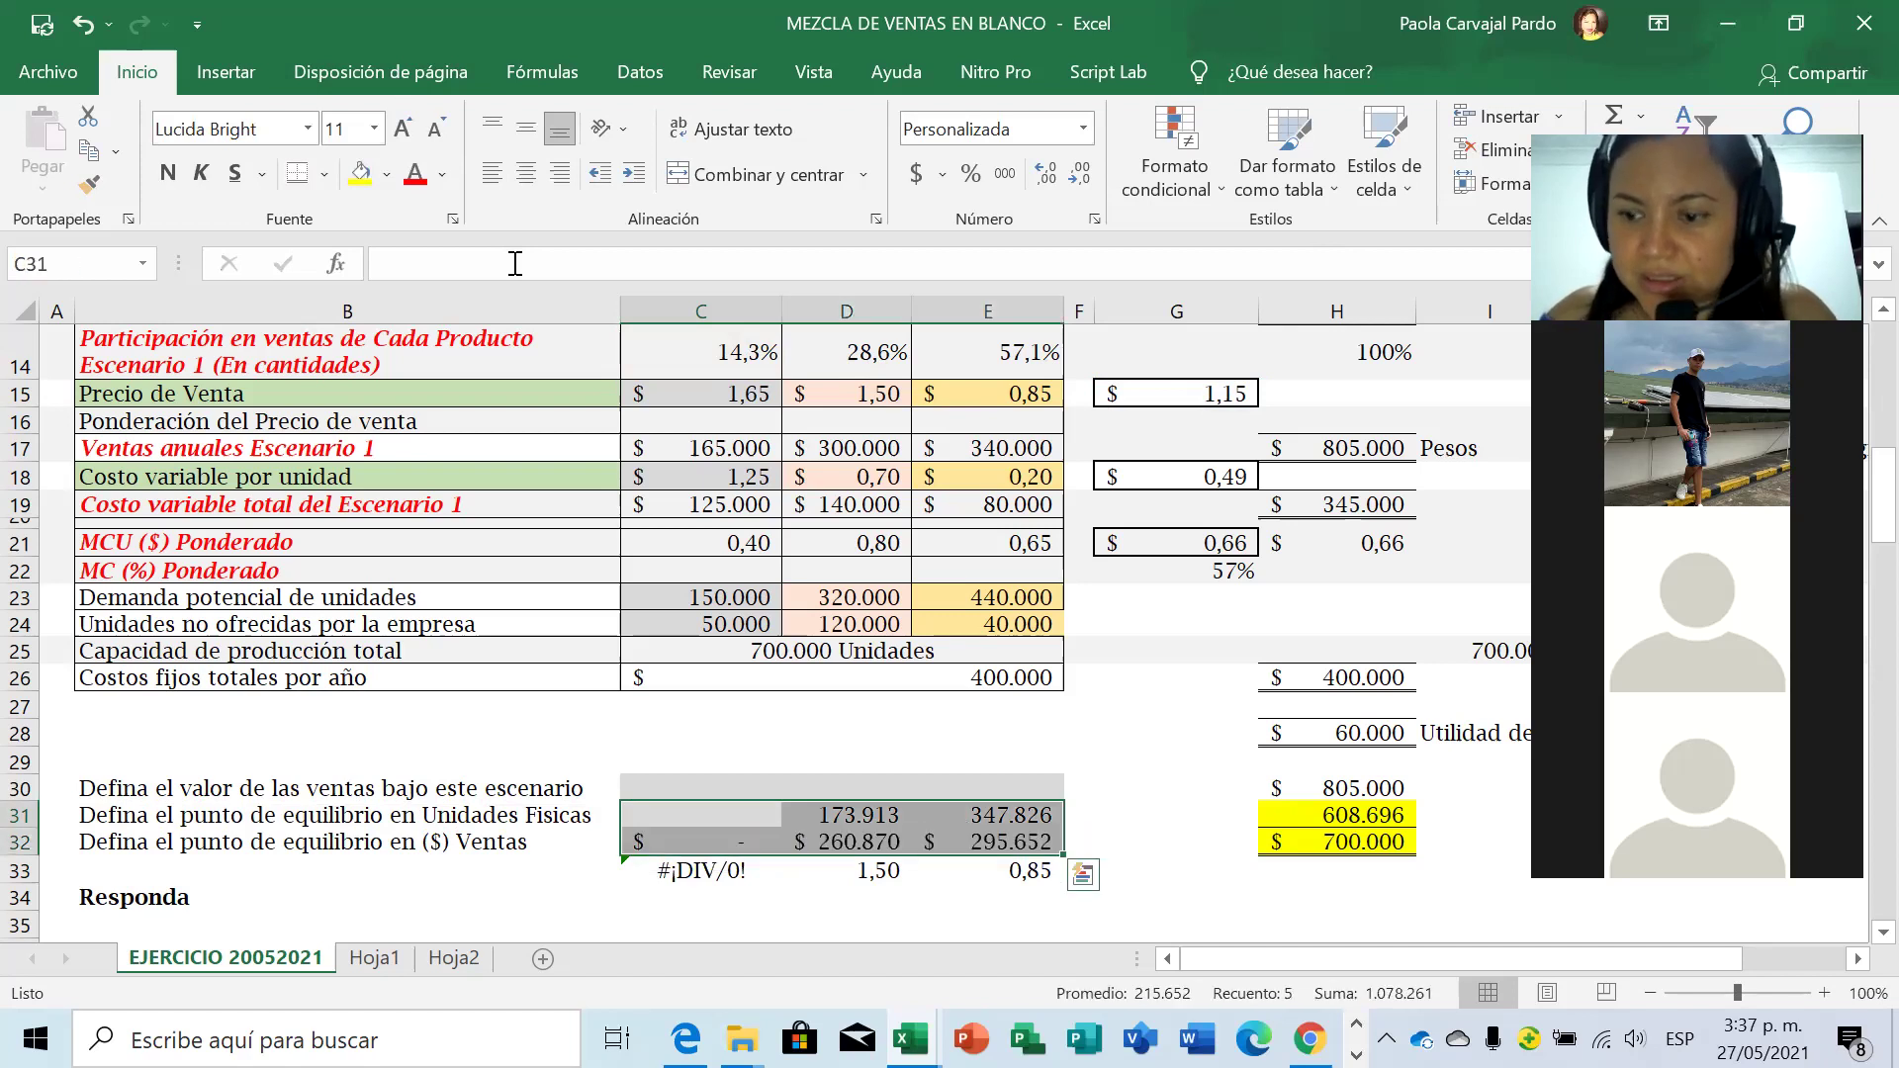
{"action": "key", "text": "Delete"}
{"action": "key", "text": "shift+Left"}
{"action": "key", "text": "shift+Left"}
{"action": "key", "text": "shift+Up"}
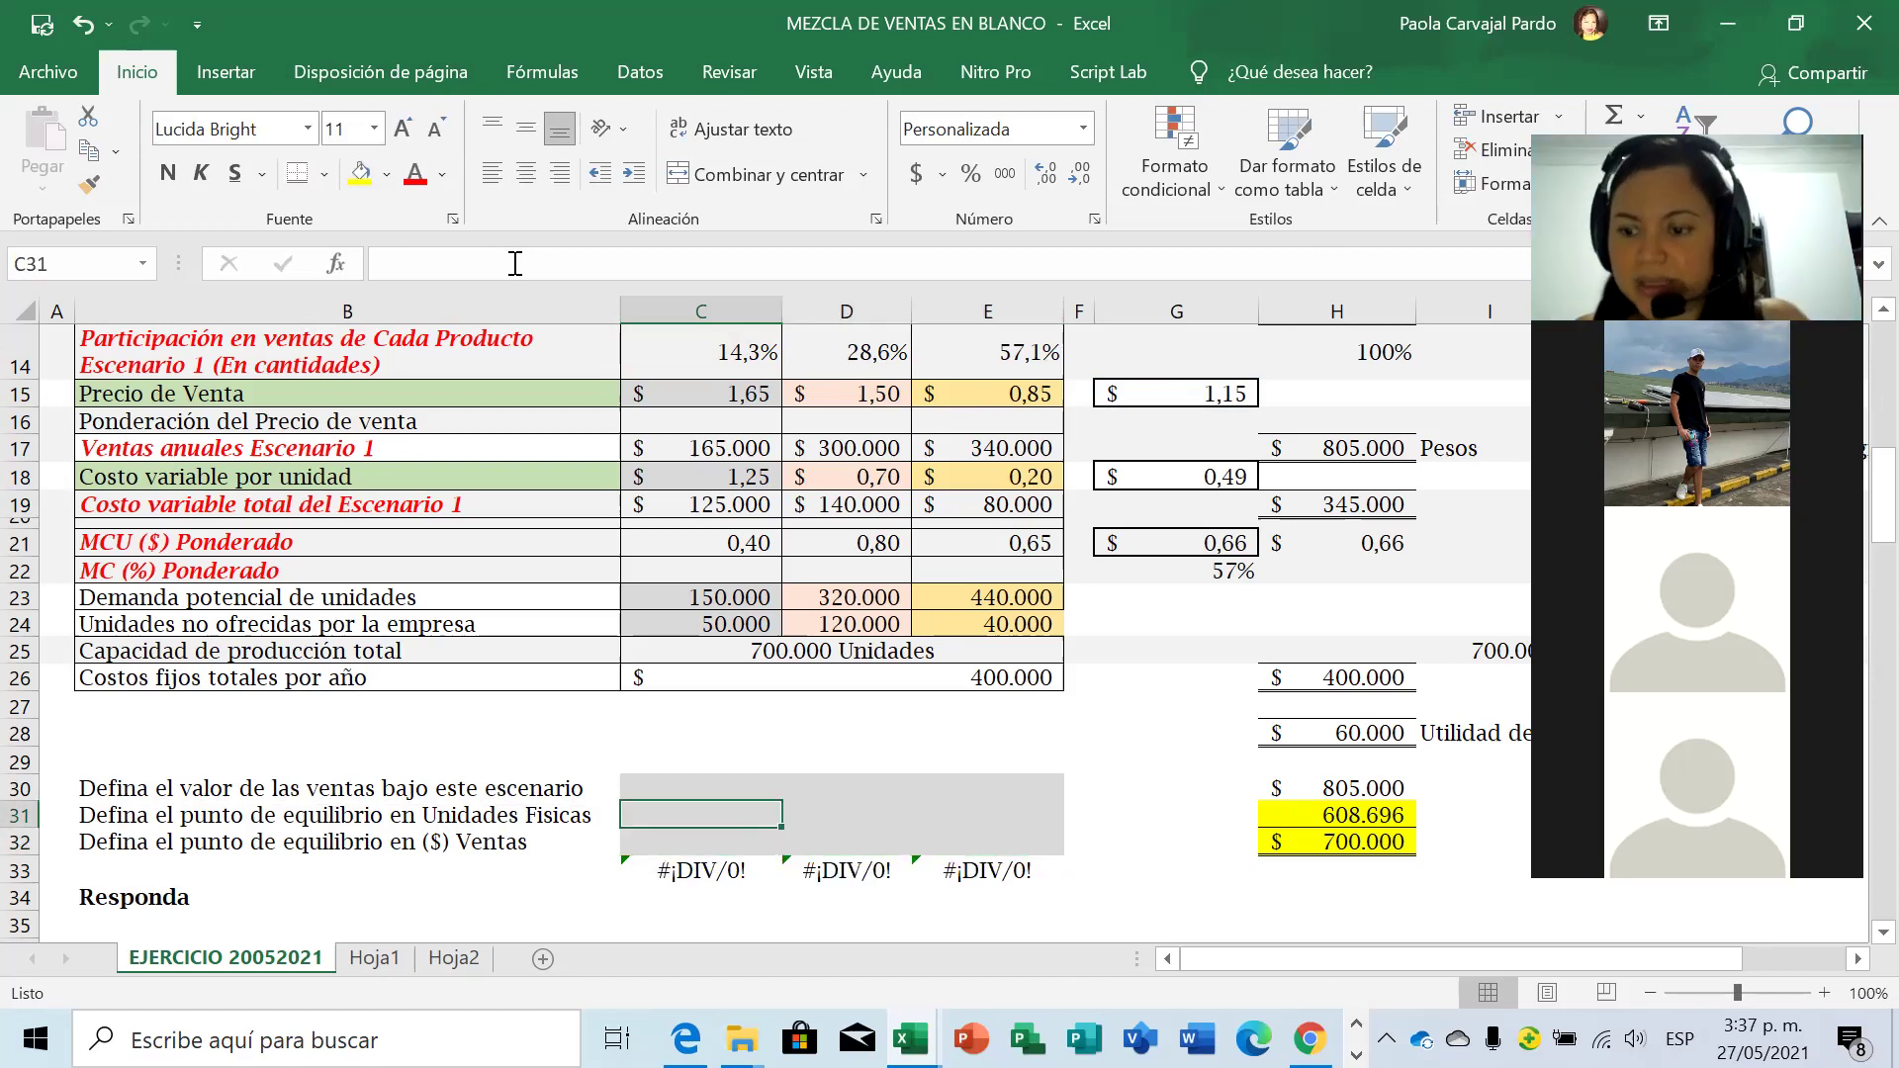
Enter =+$H$31*C14 in C31, with H31 made absolute.
{"action": "type", "text": "+"}
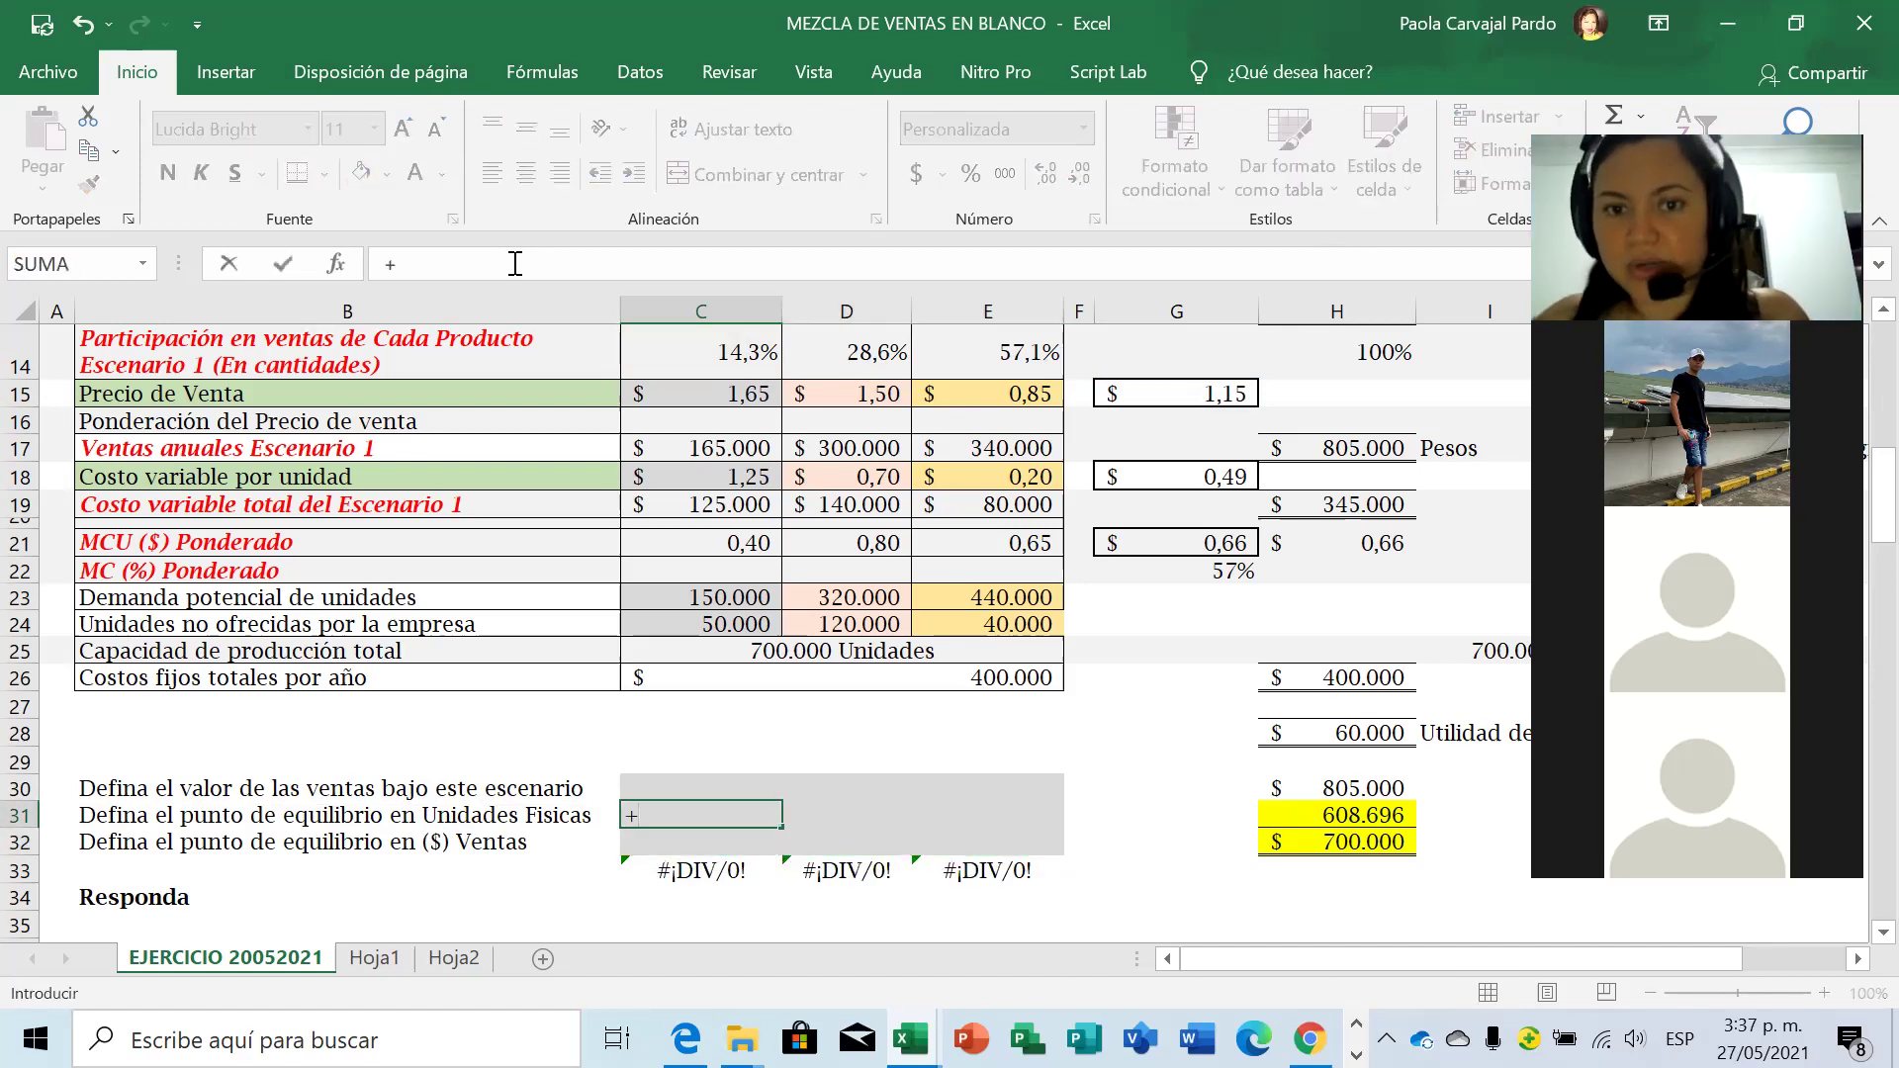
{"action": "left_click", "coordinate": [1330, 813]}
{"action": "type", "text": "*"}
{"action": "left_click", "coordinate": [727, 360]}
{"action": "key", "text": "Return"}
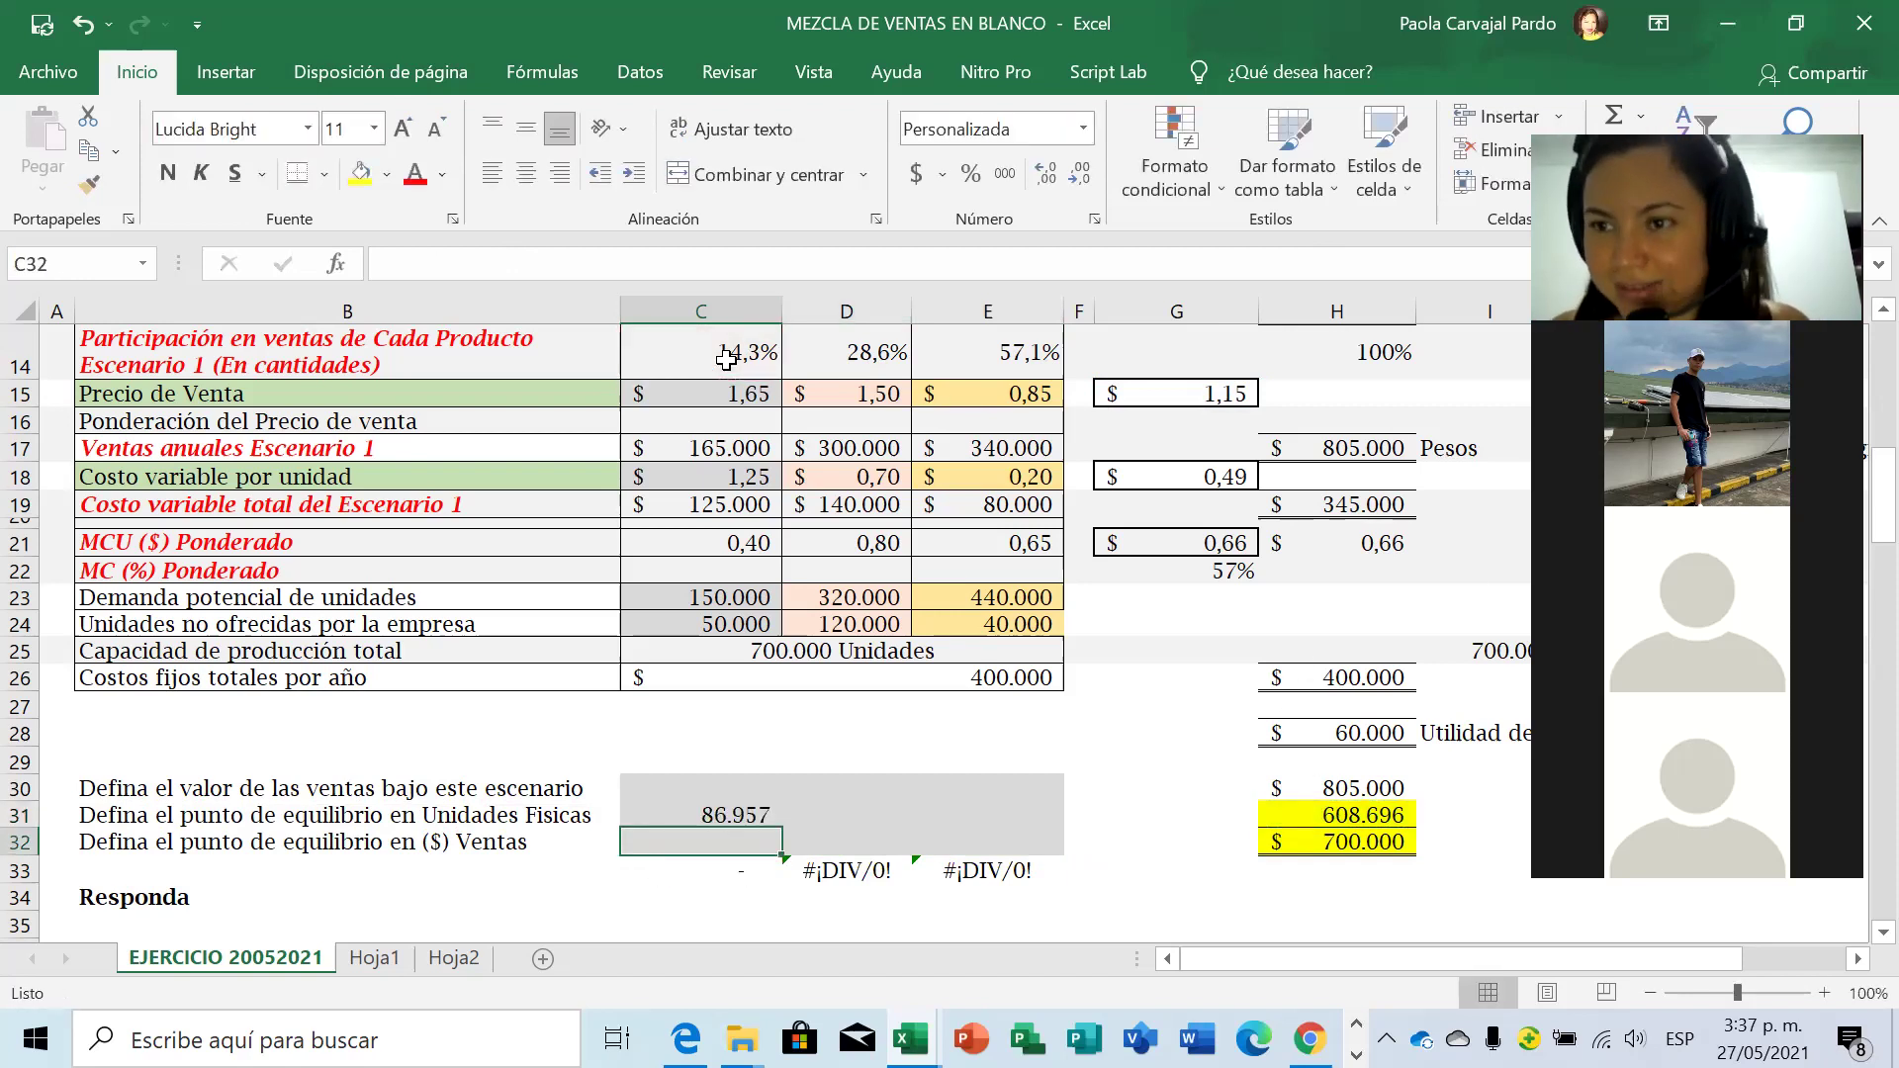
{"action": "key", "text": "Up"}
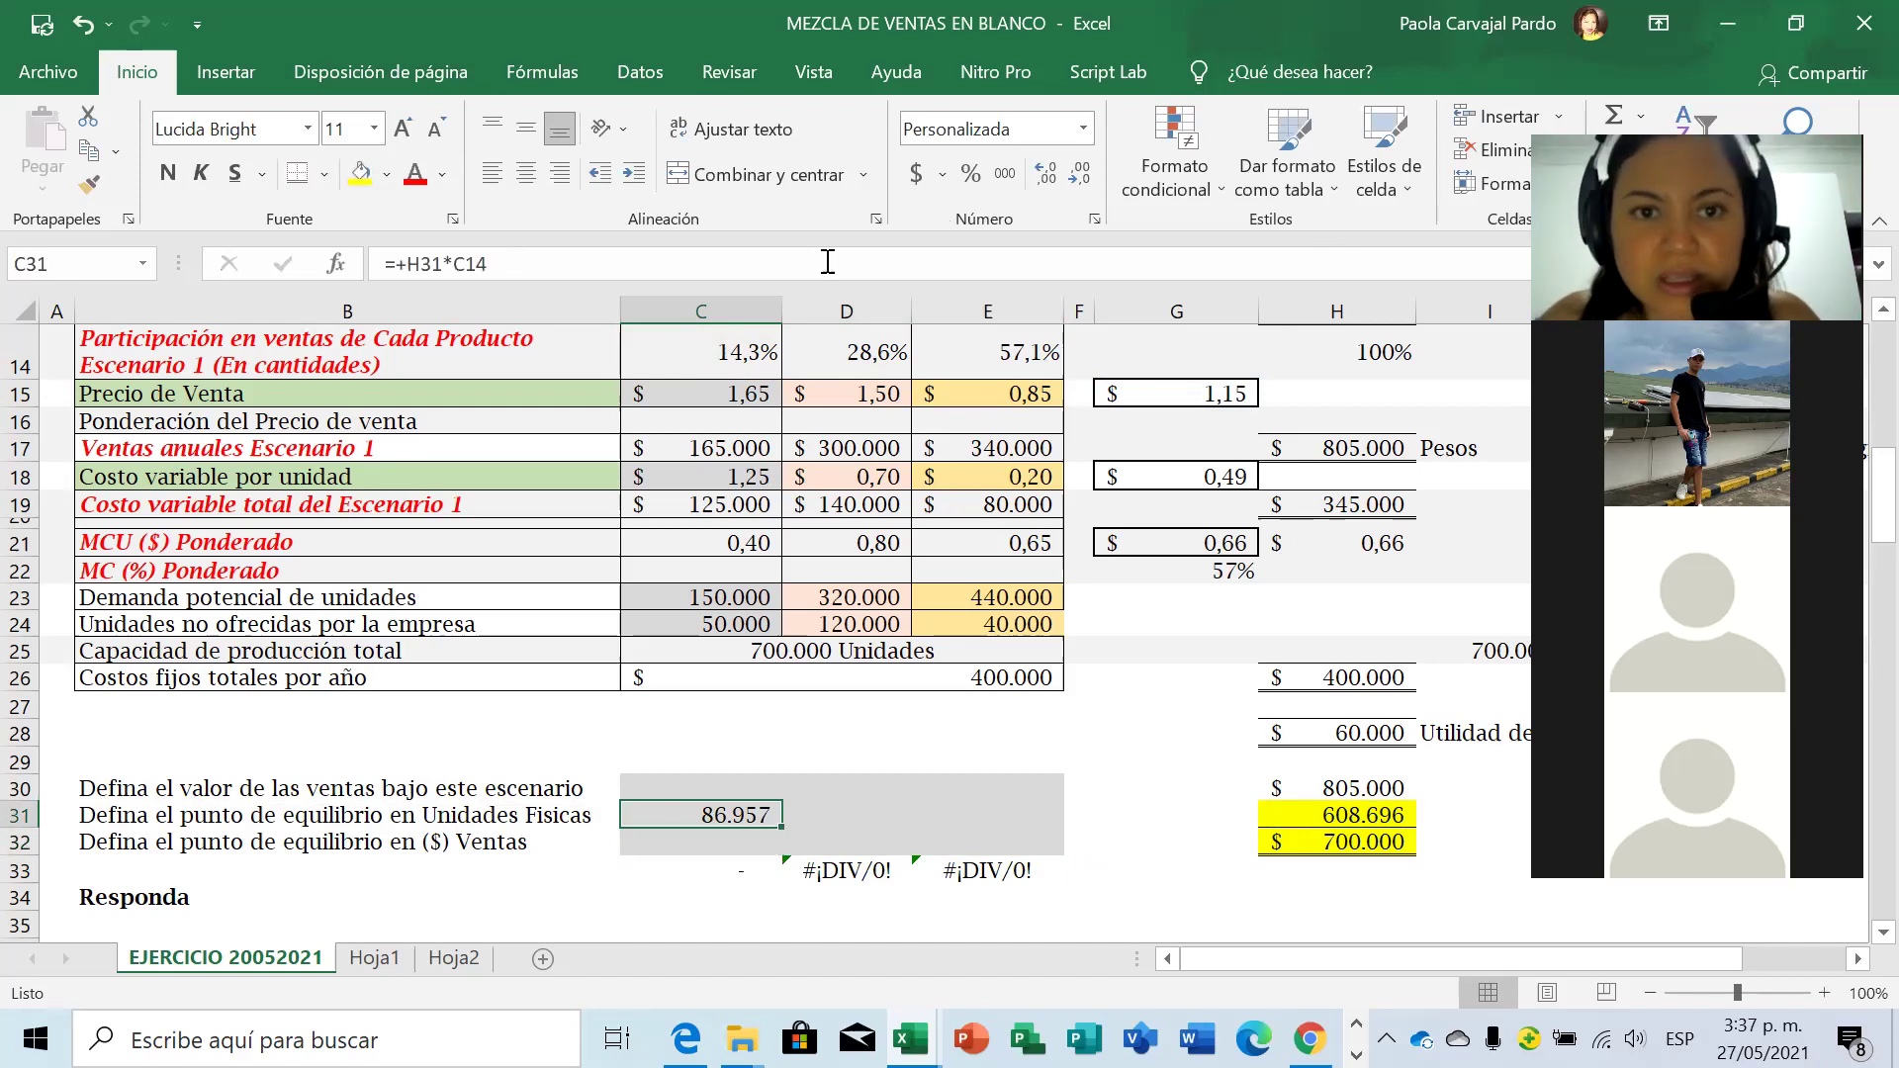
{"action": "left_click", "coordinate": [436, 263]}
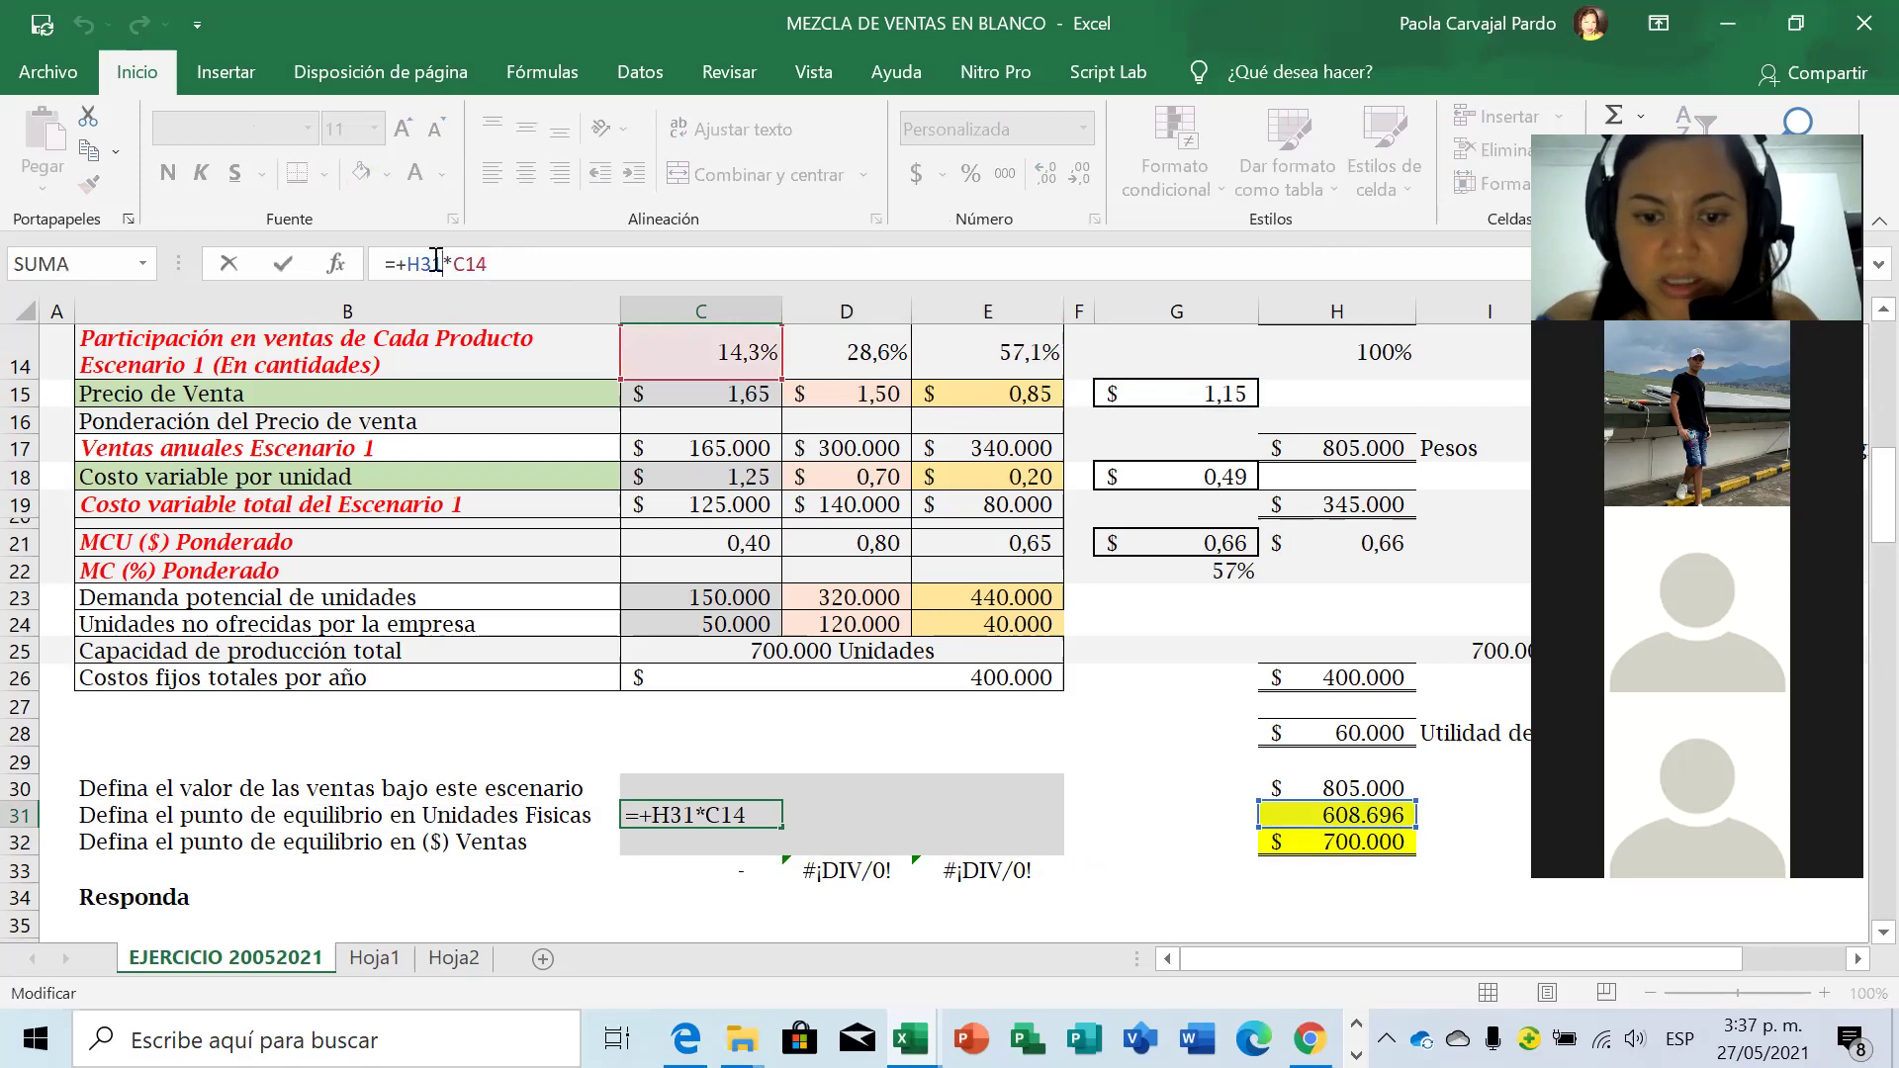
{"action": "key", "text": "F4"}
{"action": "key", "text": "Return"}
Copy the C31 formula into D31:E31, giving 173.913 and 347.826 break-even units.
{"action": "key", "text": "Up"}
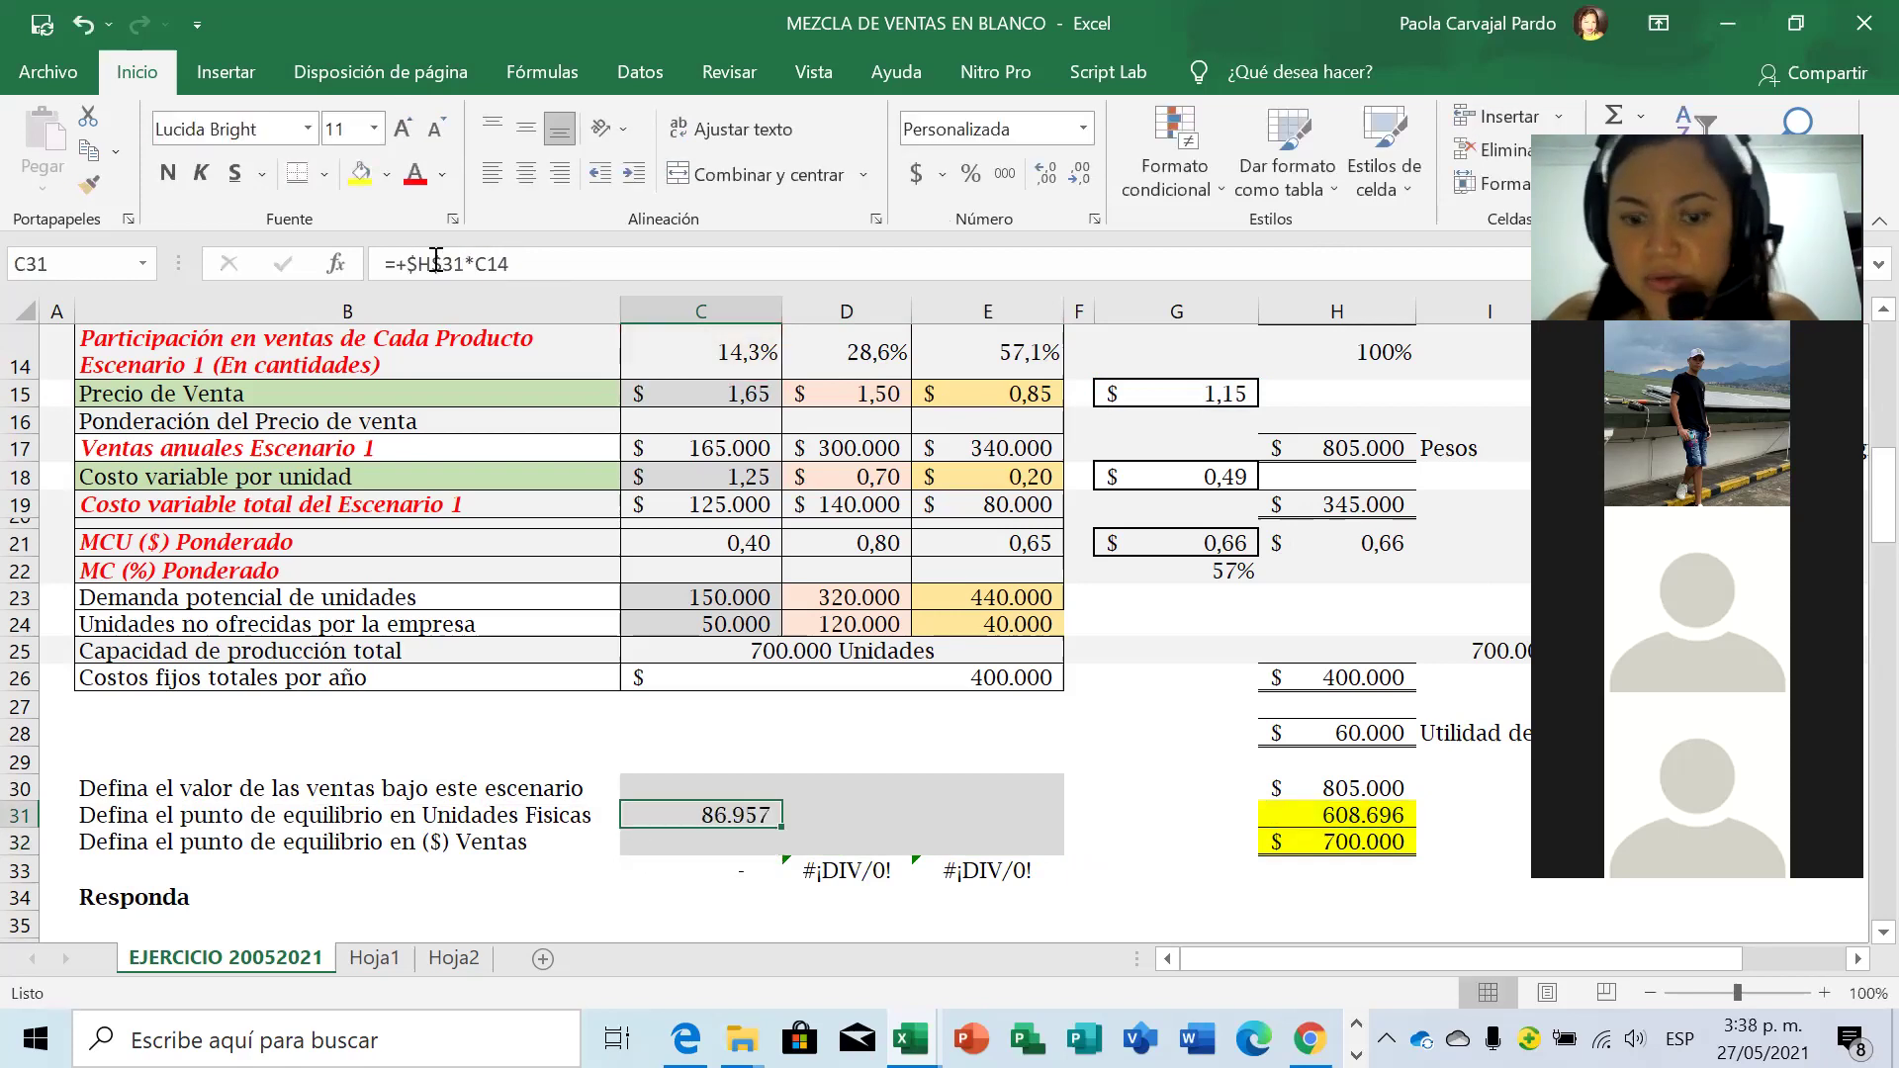
{"action": "key", "text": "ctrl+c"}
{"action": "key", "text": "Right"}
{"action": "key", "text": "shift+Right"}
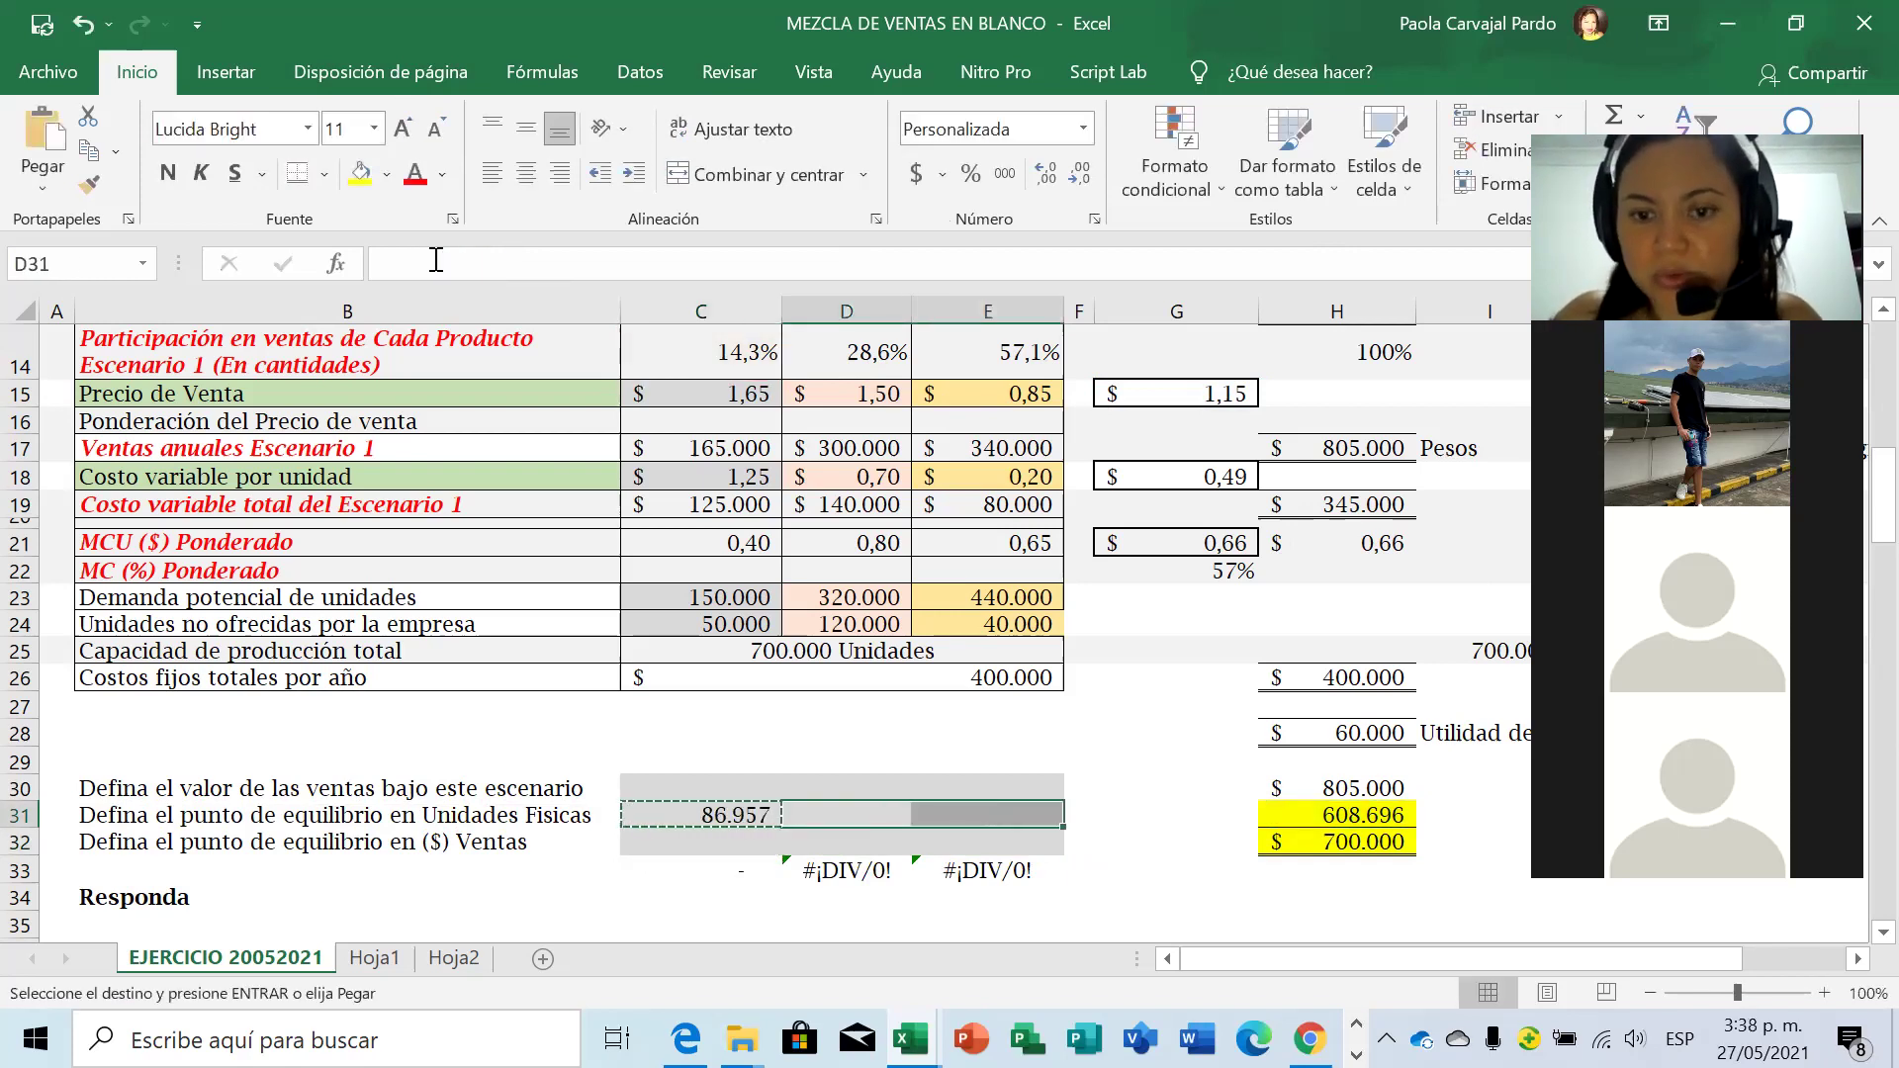
{"action": "key", "text": "ctrl+v"}
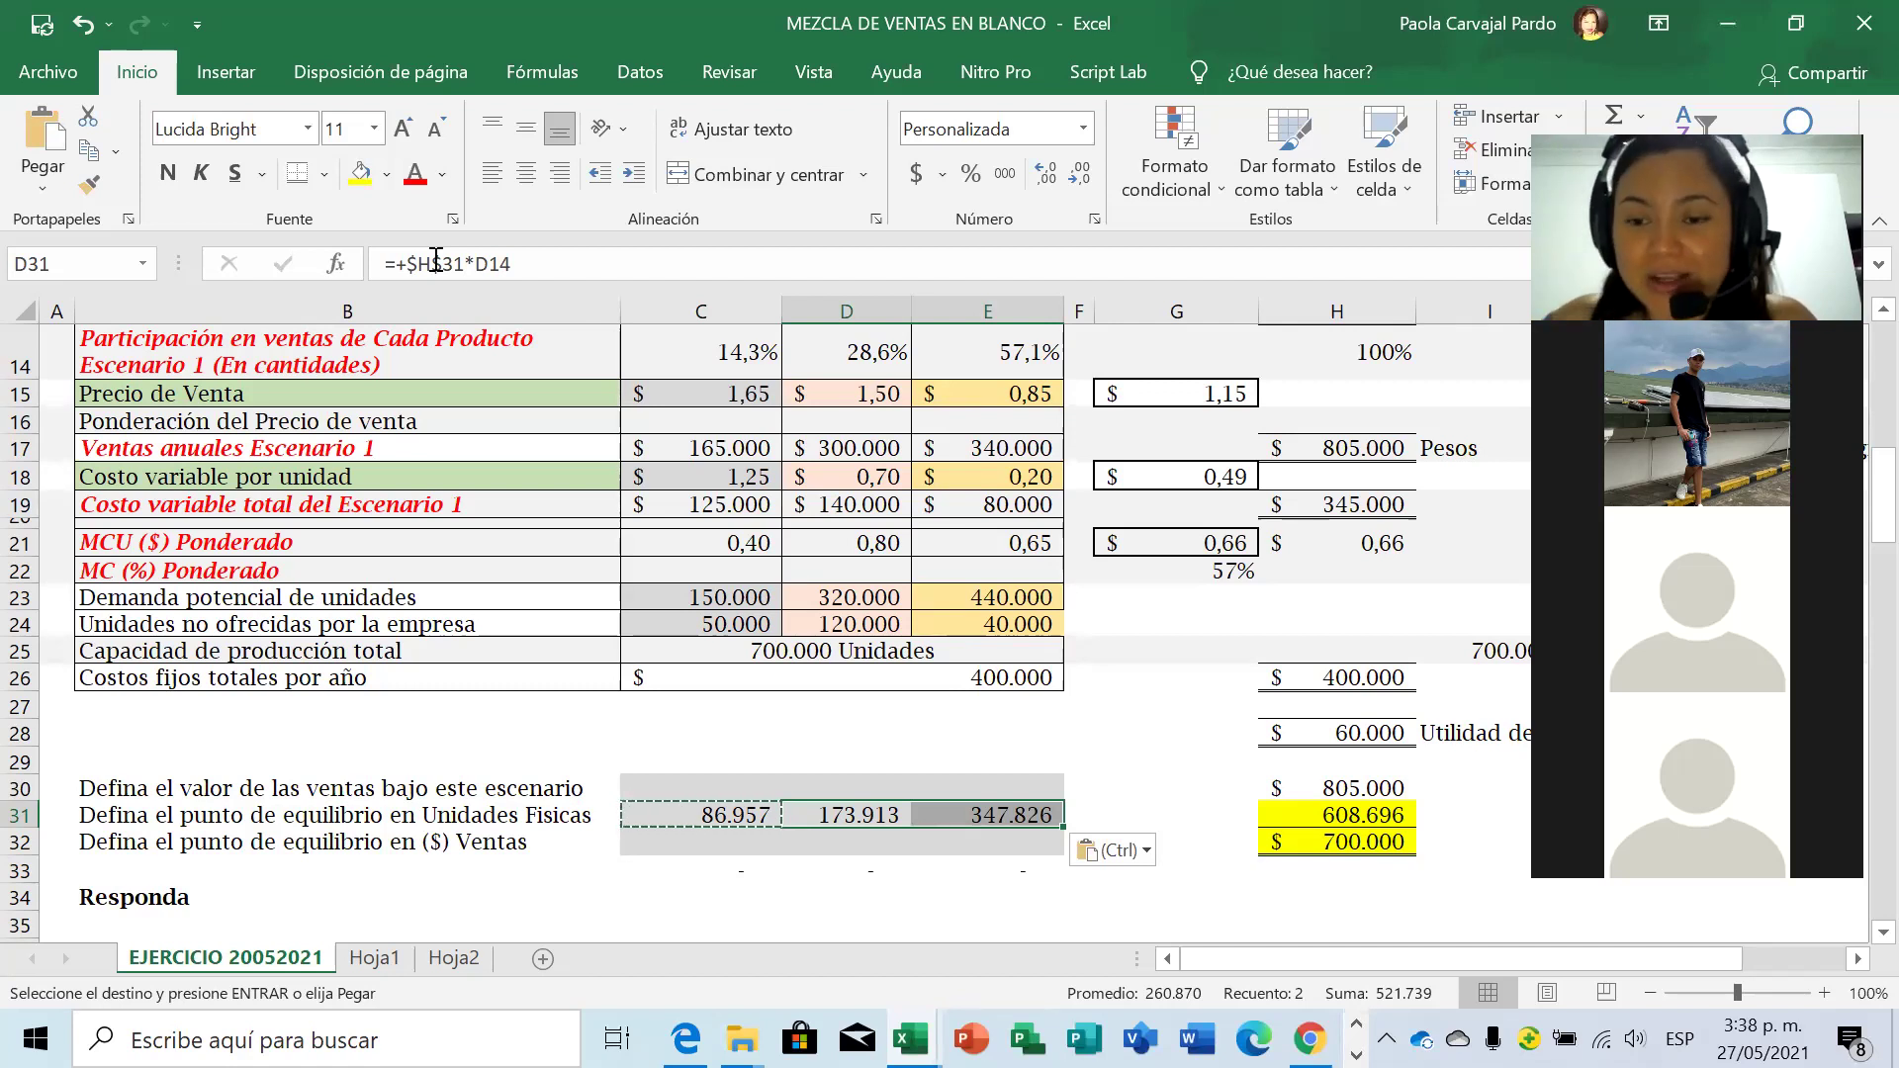
{"action": "left_click", "coordinate": [728, 843]}
Try a C32 formula combining H32 total sales with the C14 share, then delete it.
{"action": "type", "text": "+"}
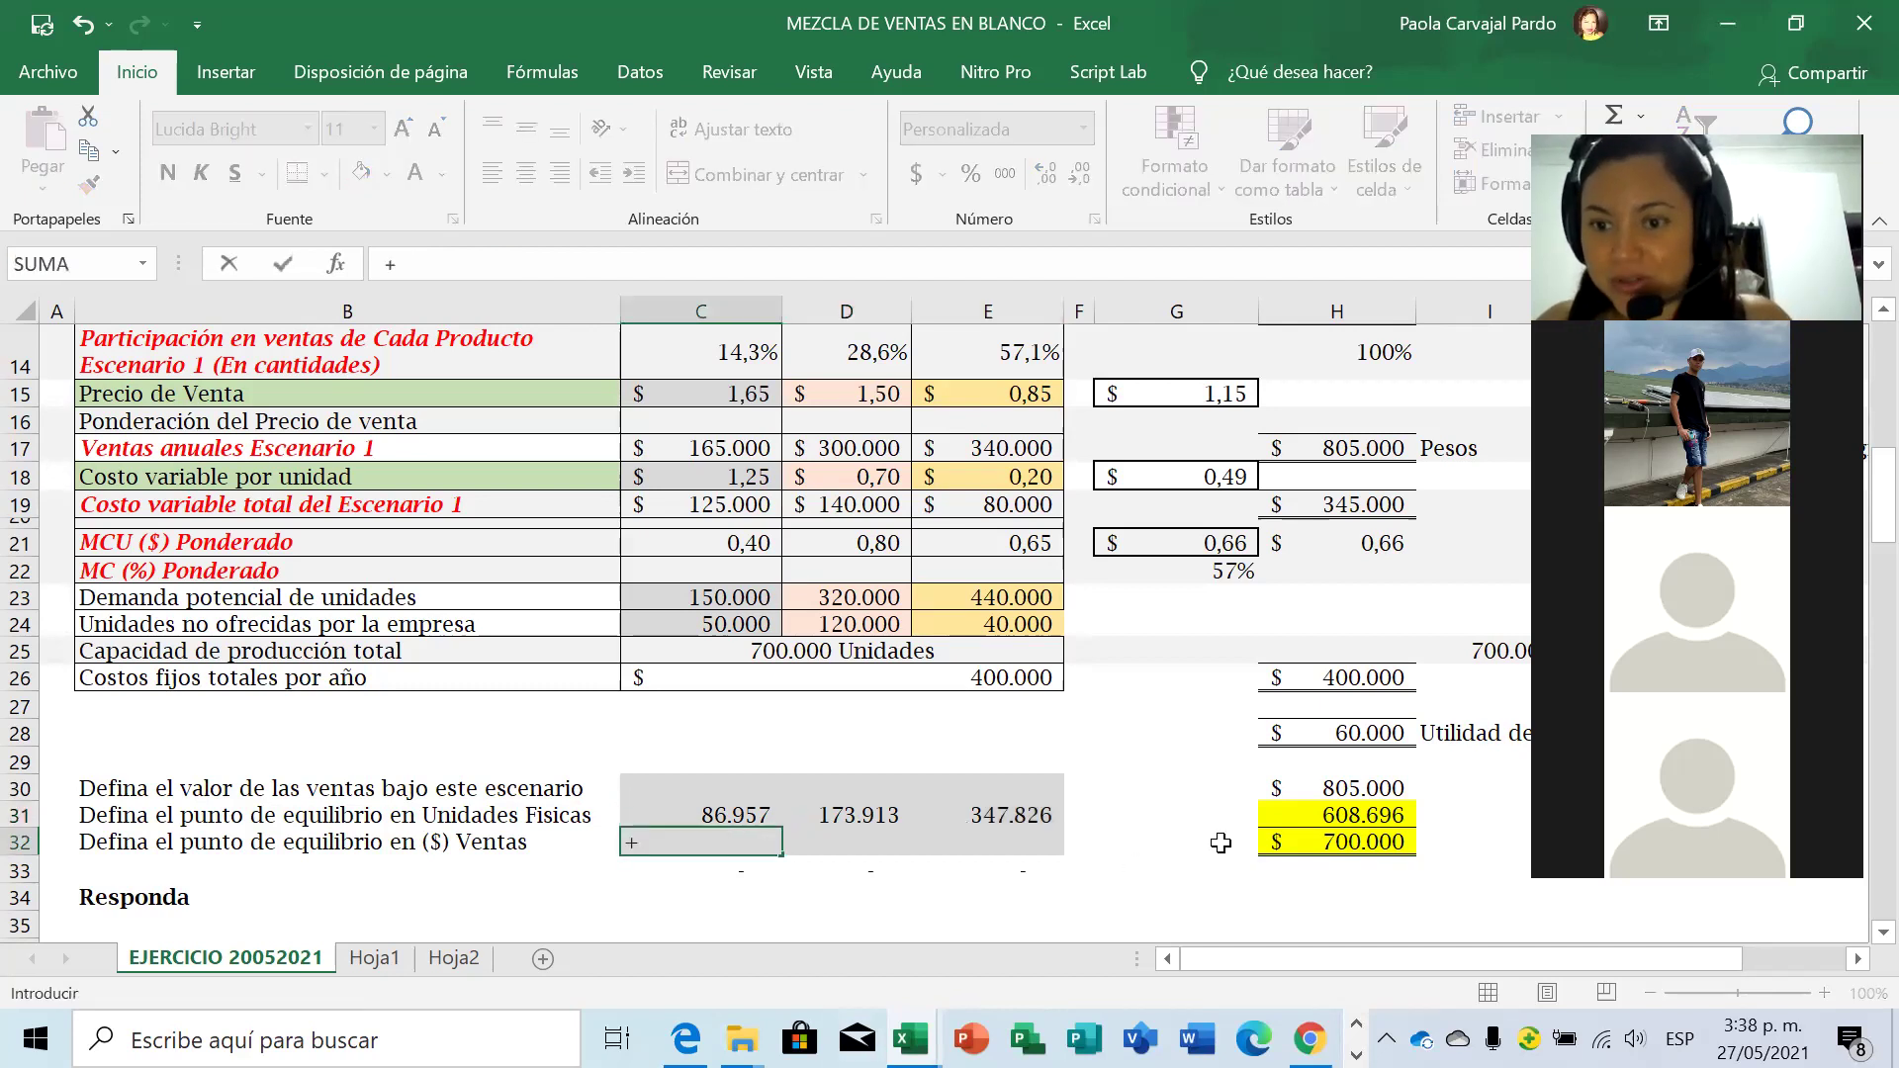
{"action": "left_click", "coordinate": [1369, 841]}
{"action": "type", "text": "/"}
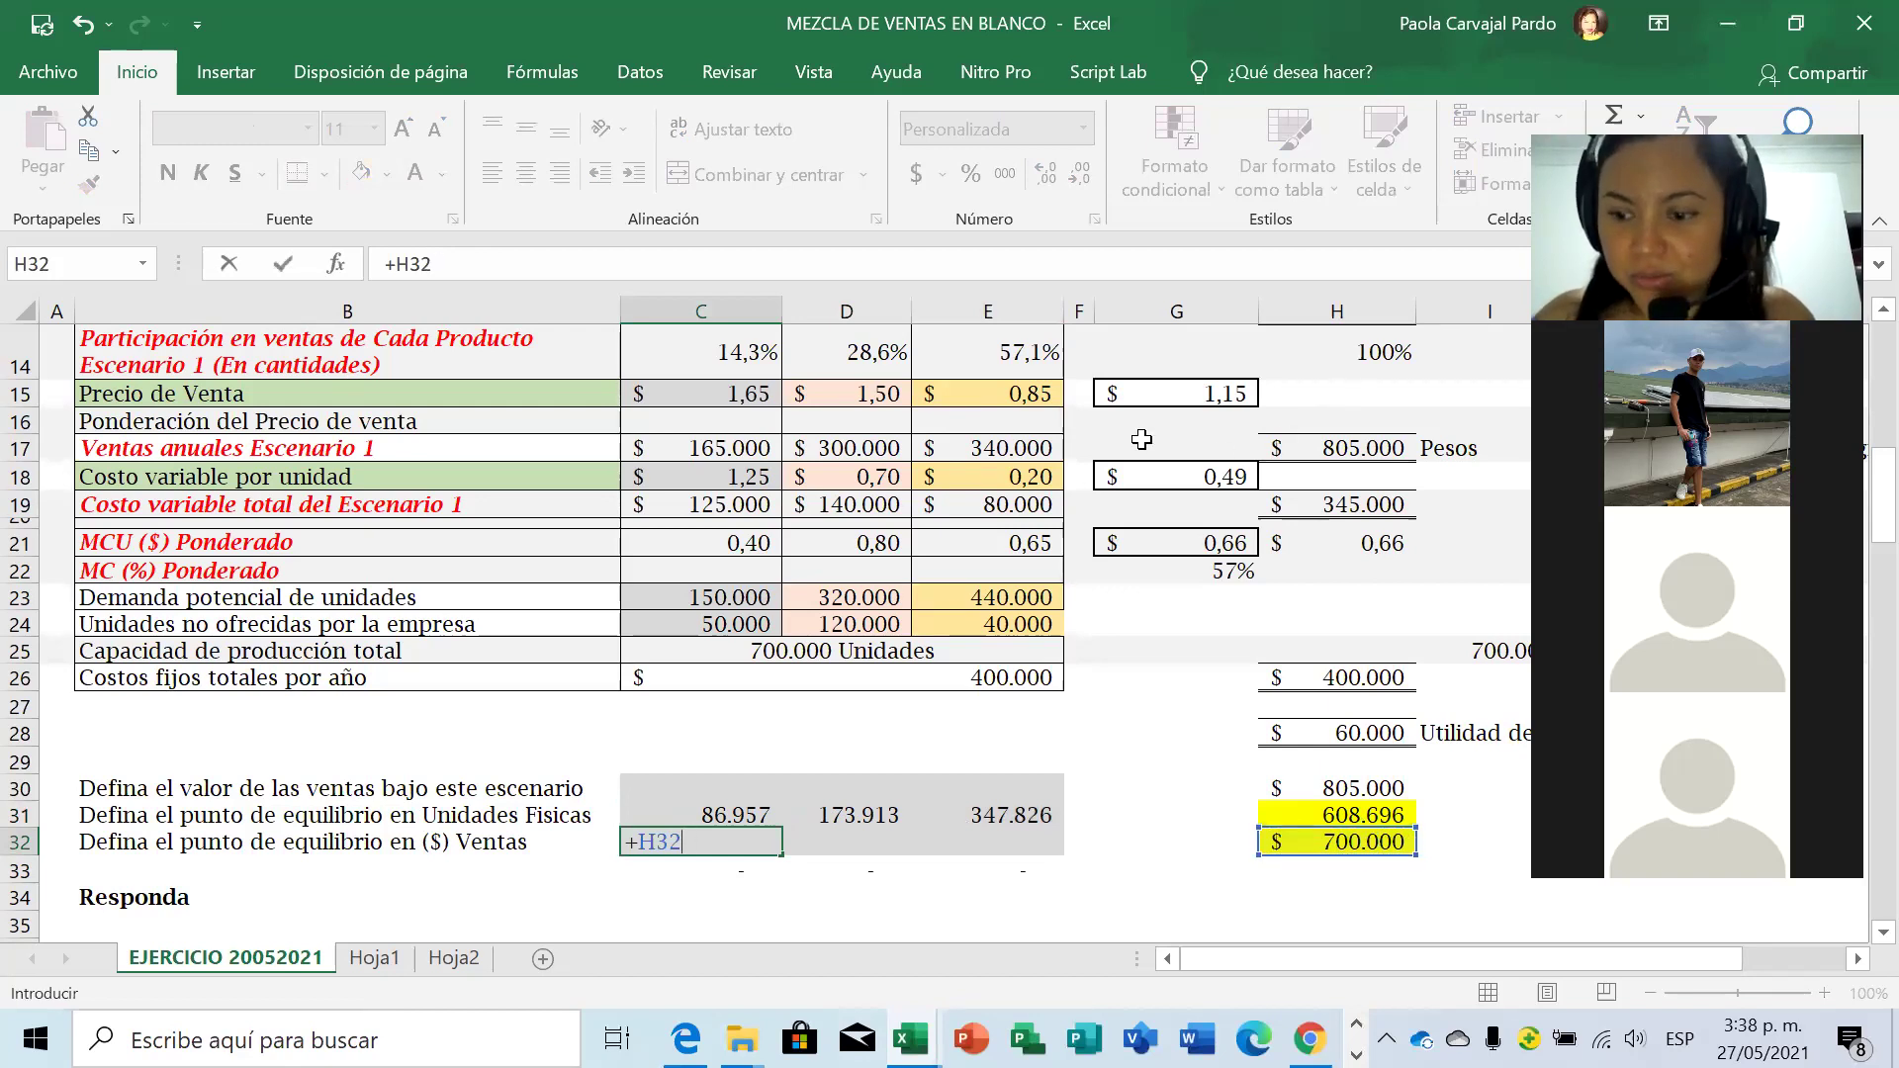
{"action": "left_click", "coordinate": [729, 356]}
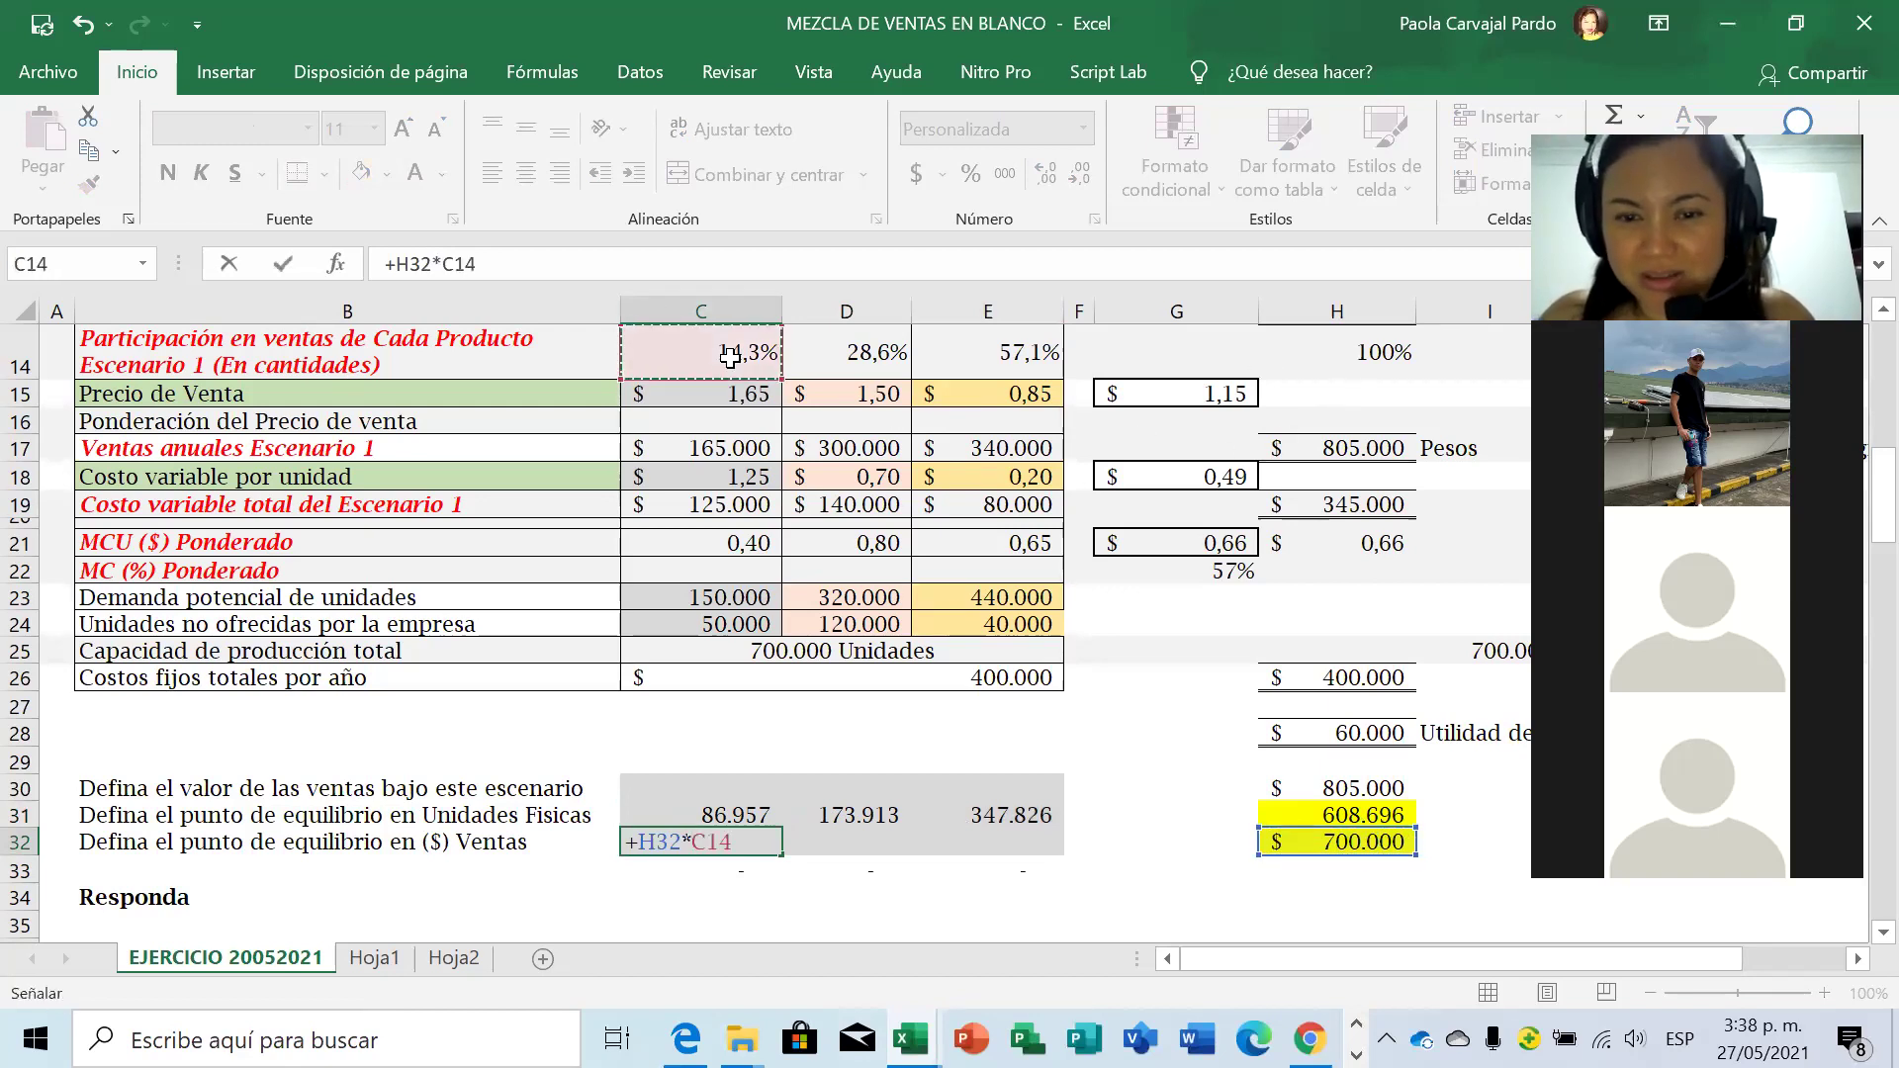
{"action": "key", "text": "Return"}
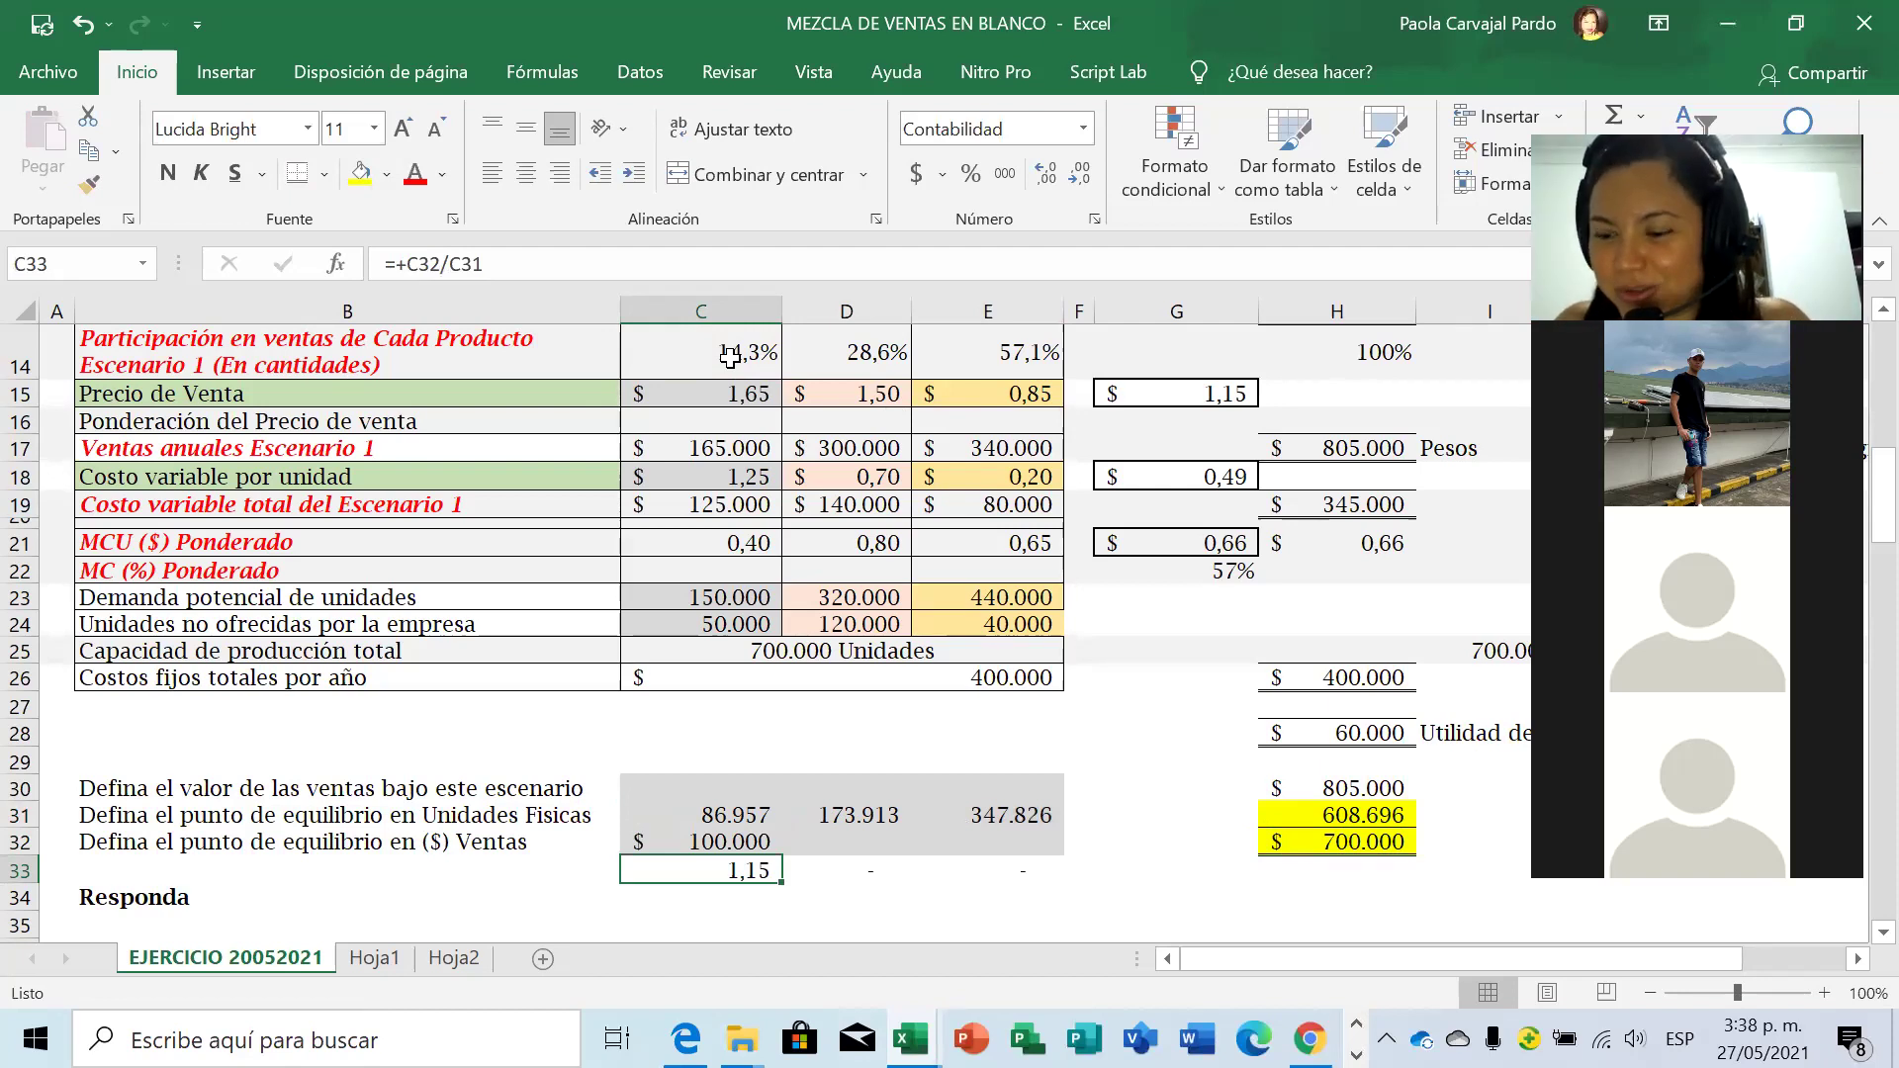
{"action": "key", "text": "Up"}
{"action": "key", "text": "Delete"}
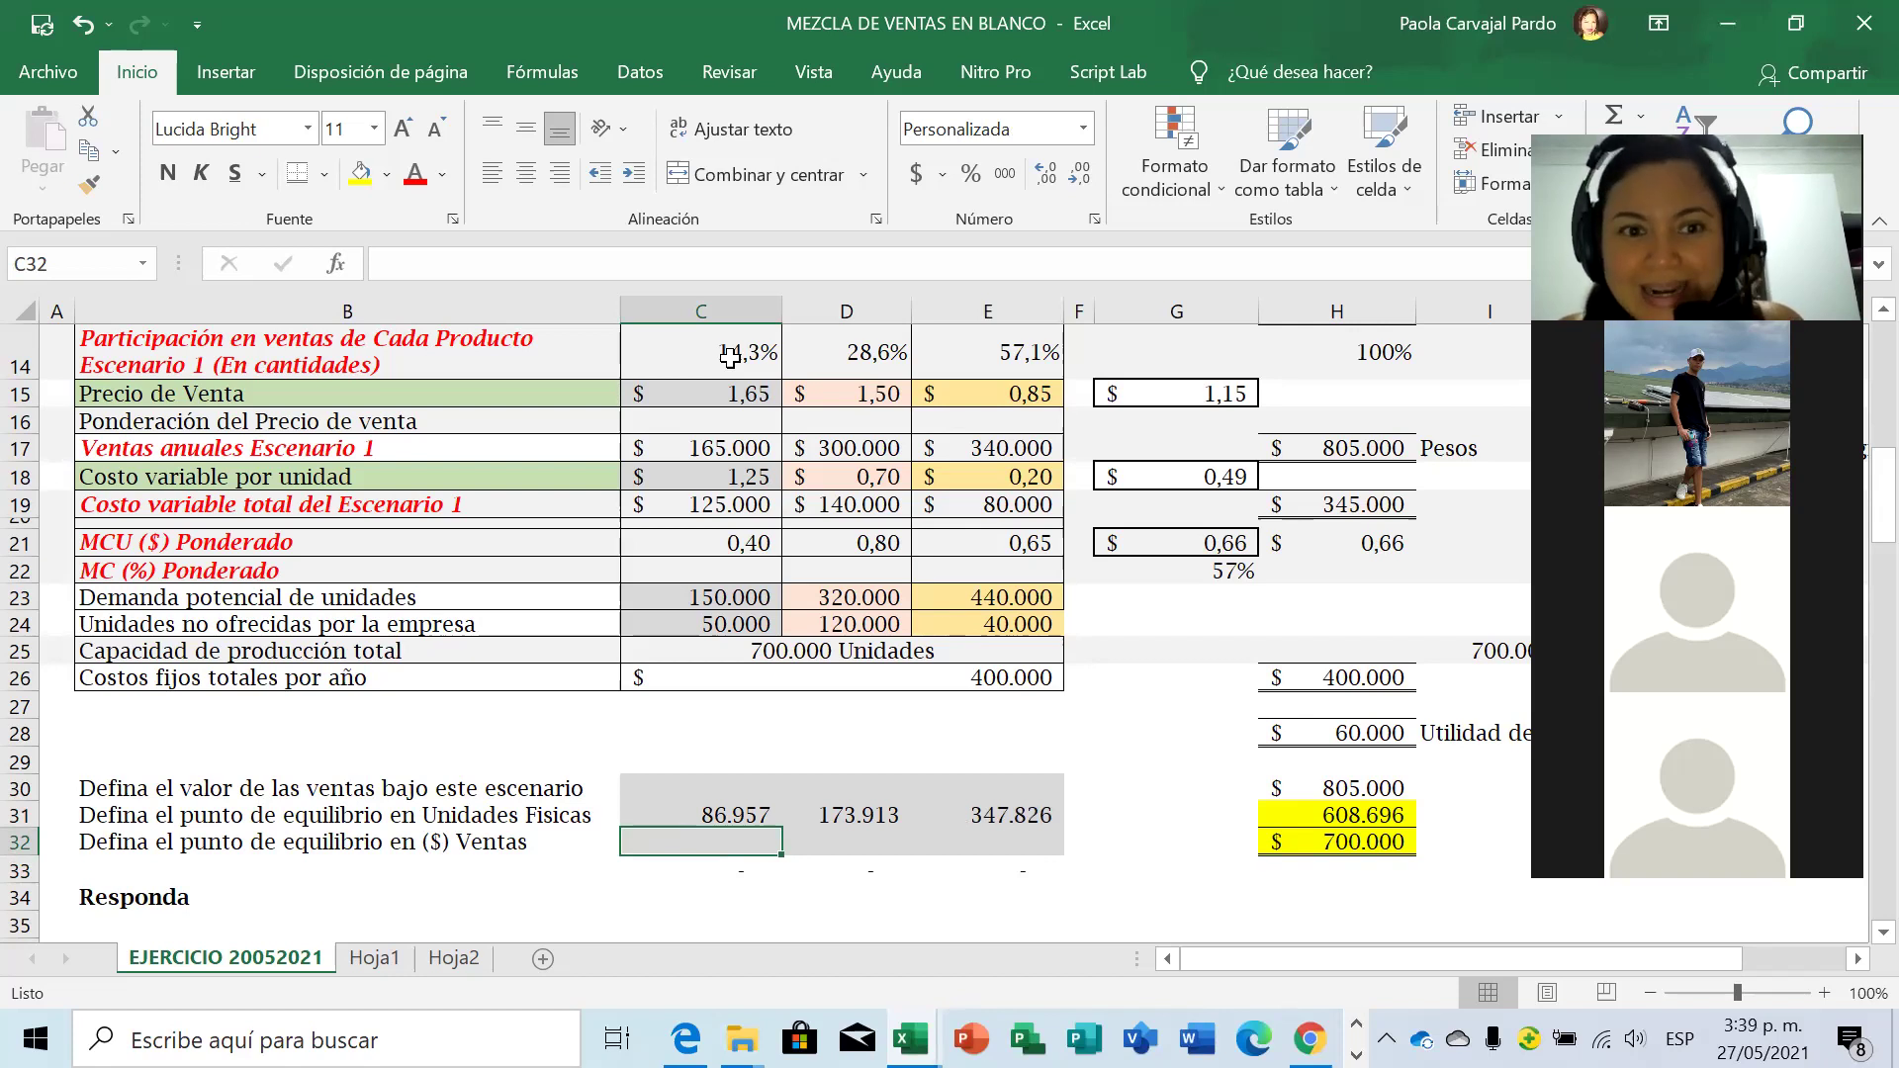
Clear the row 33 formulas in C33:E33 and begin a new entry in C32.
{"action": "key", "text": "Down"}
{"action": "key", "text": "Right"}
{"action": "key", "text": "Right"}
{"action": "key", "text": "Left"}
{"action": "key", "text": "Left"}
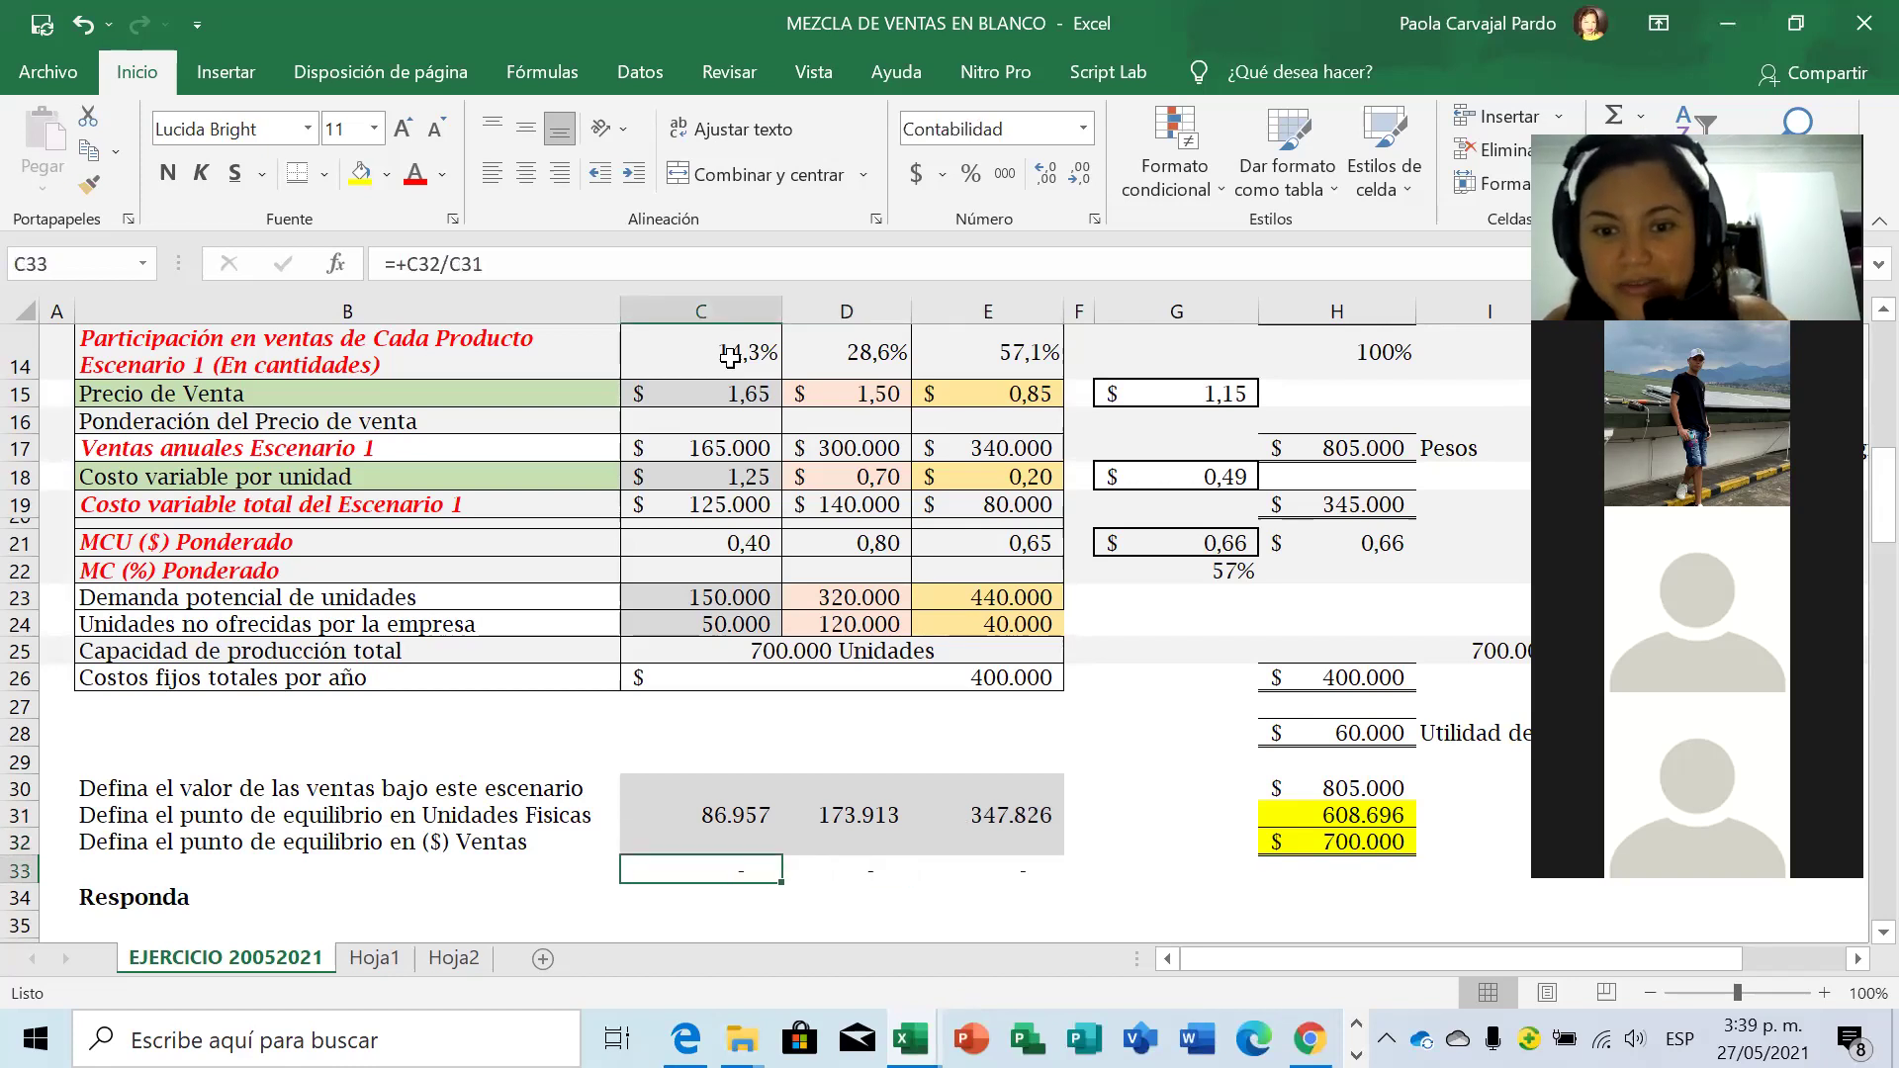
{"action": "key", "text": "shift+Right"}
{"action": "key", "text": "shift+Right"}
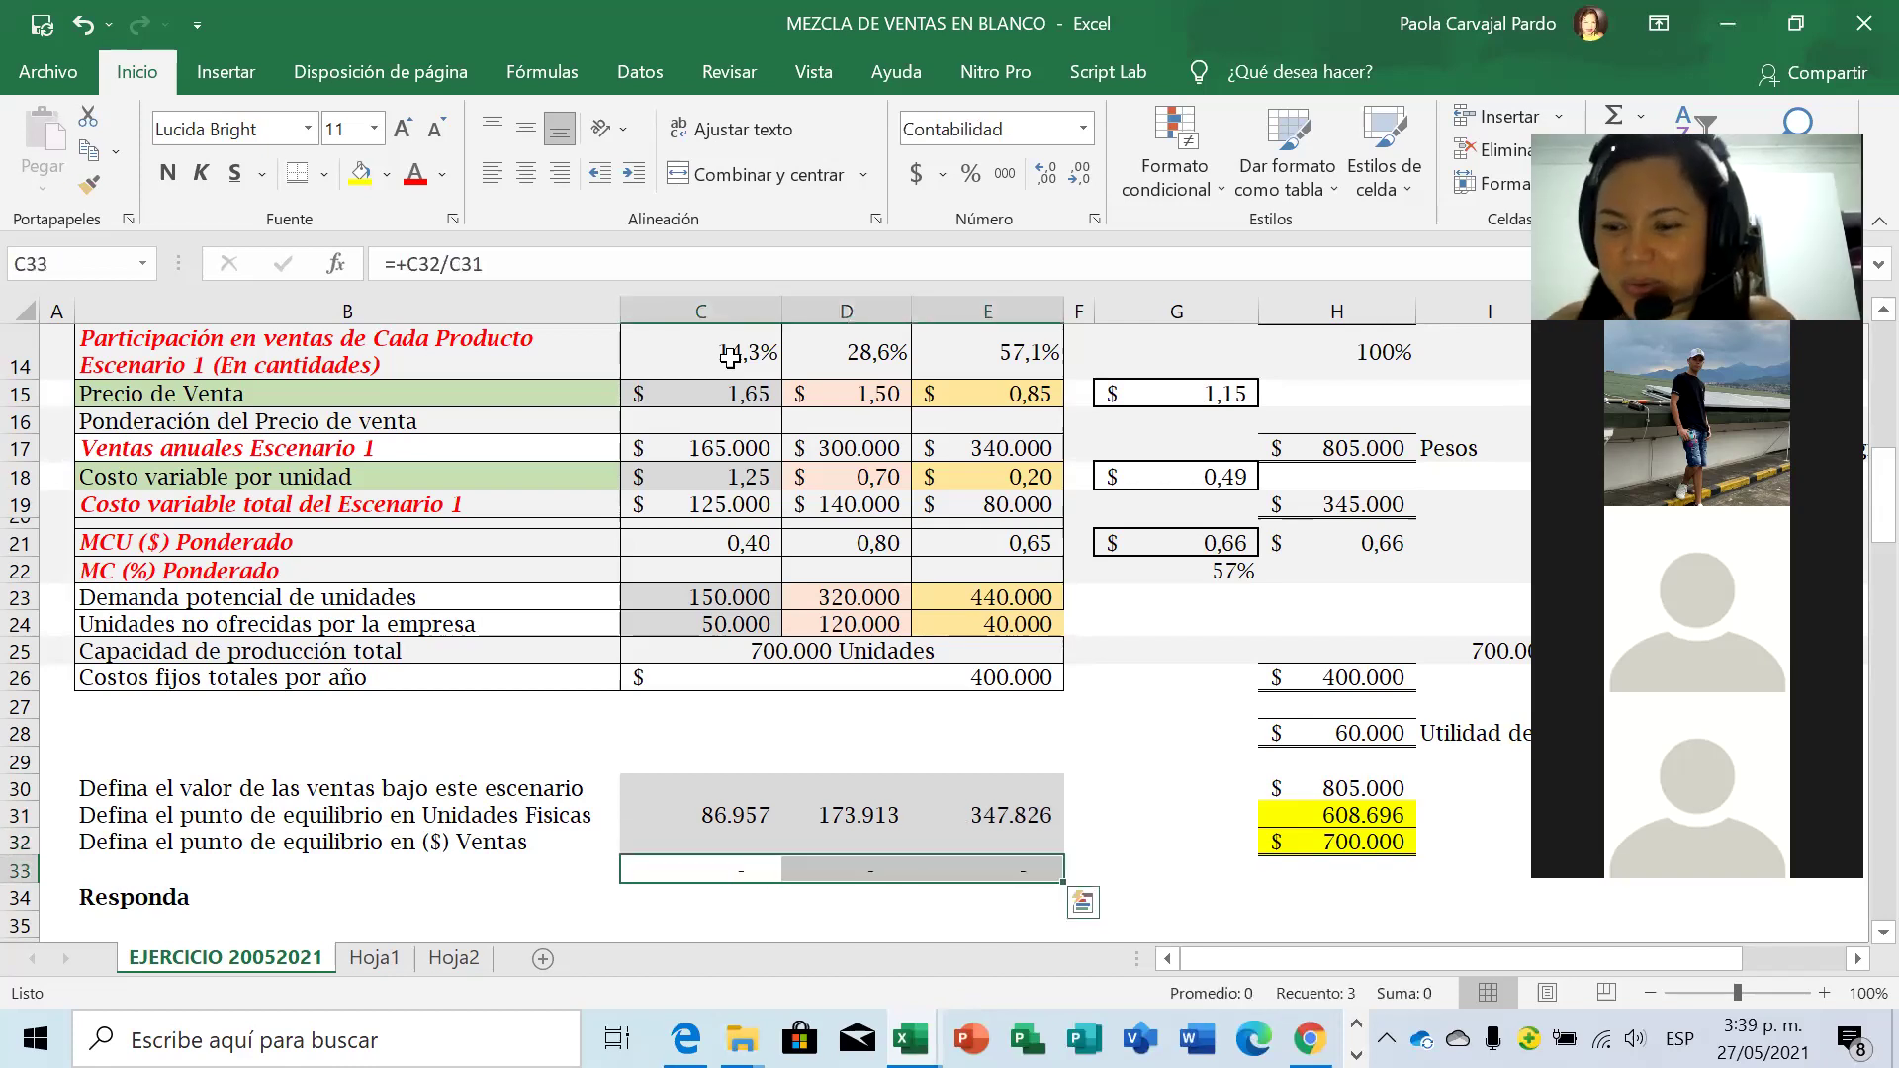
{"action": "key", "text": "Delete"}
{"action": "key", "text": "Up"}
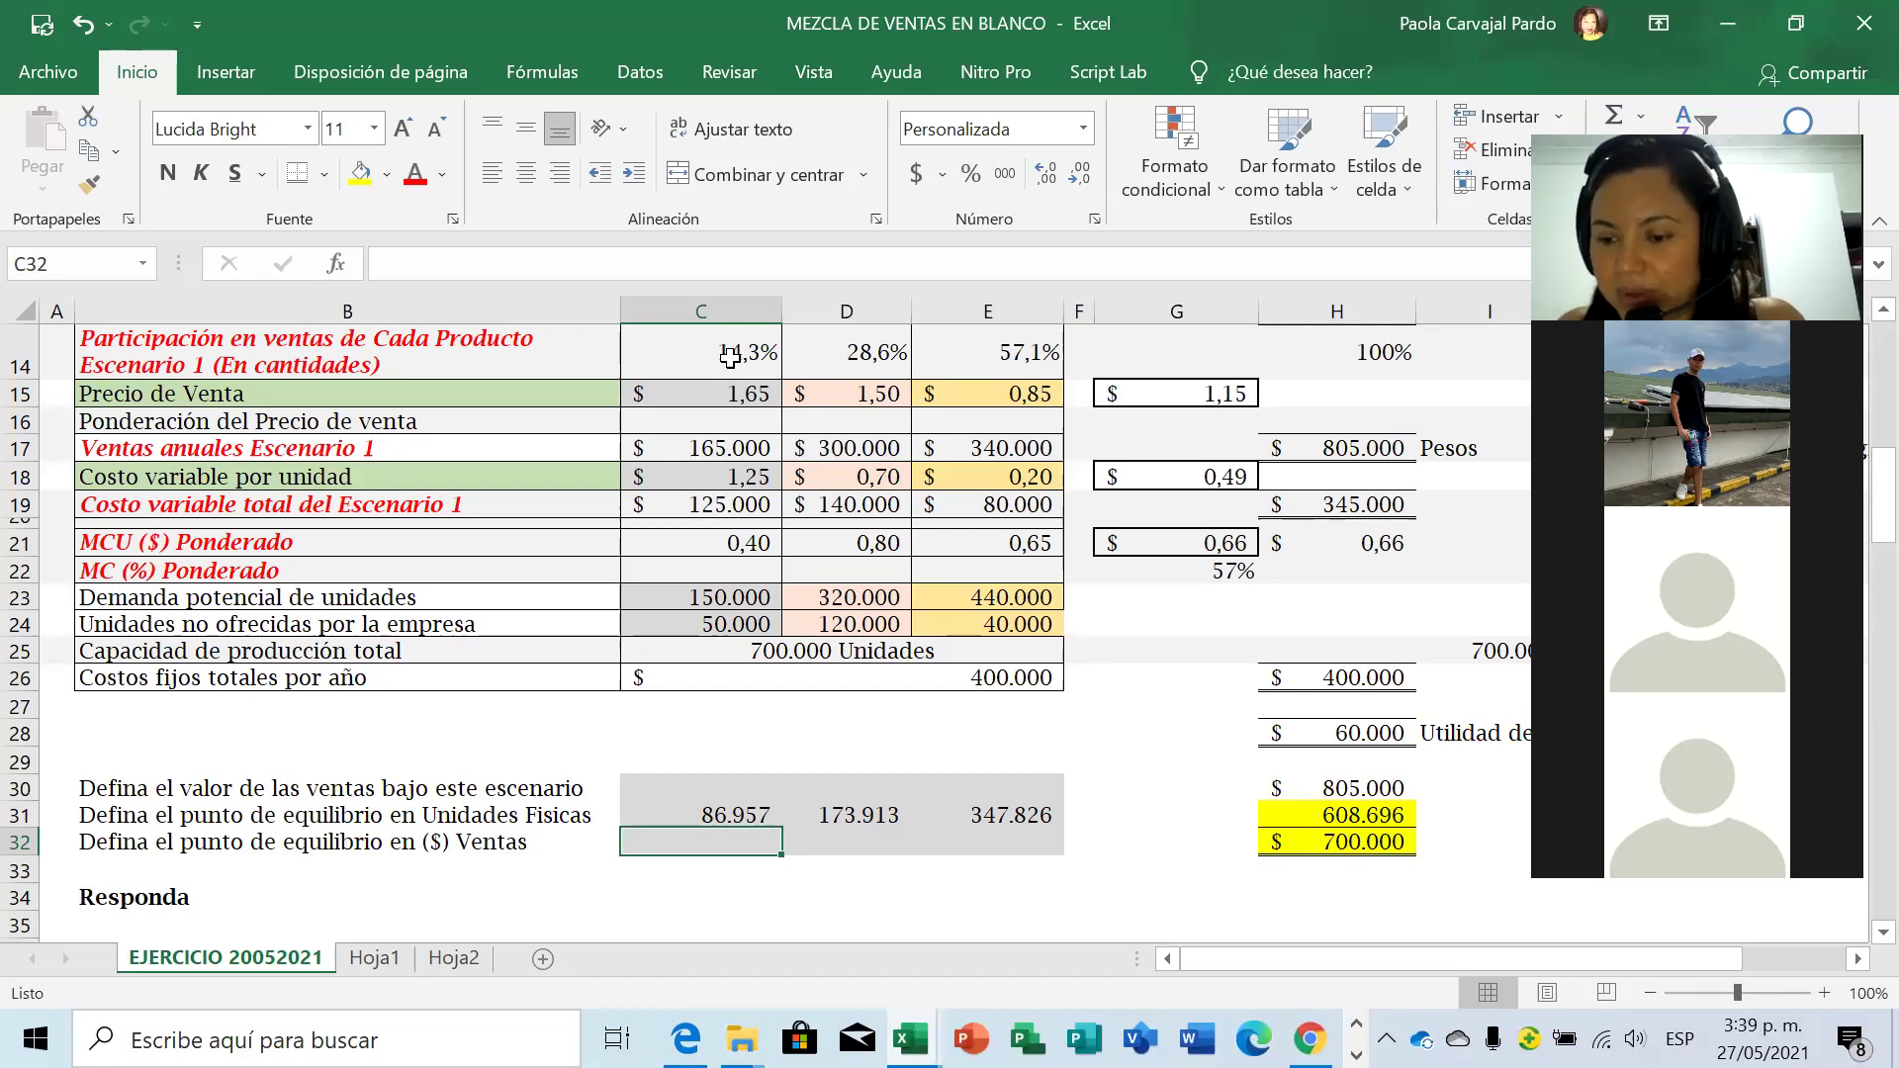
{"action": "type", "text": "+"}
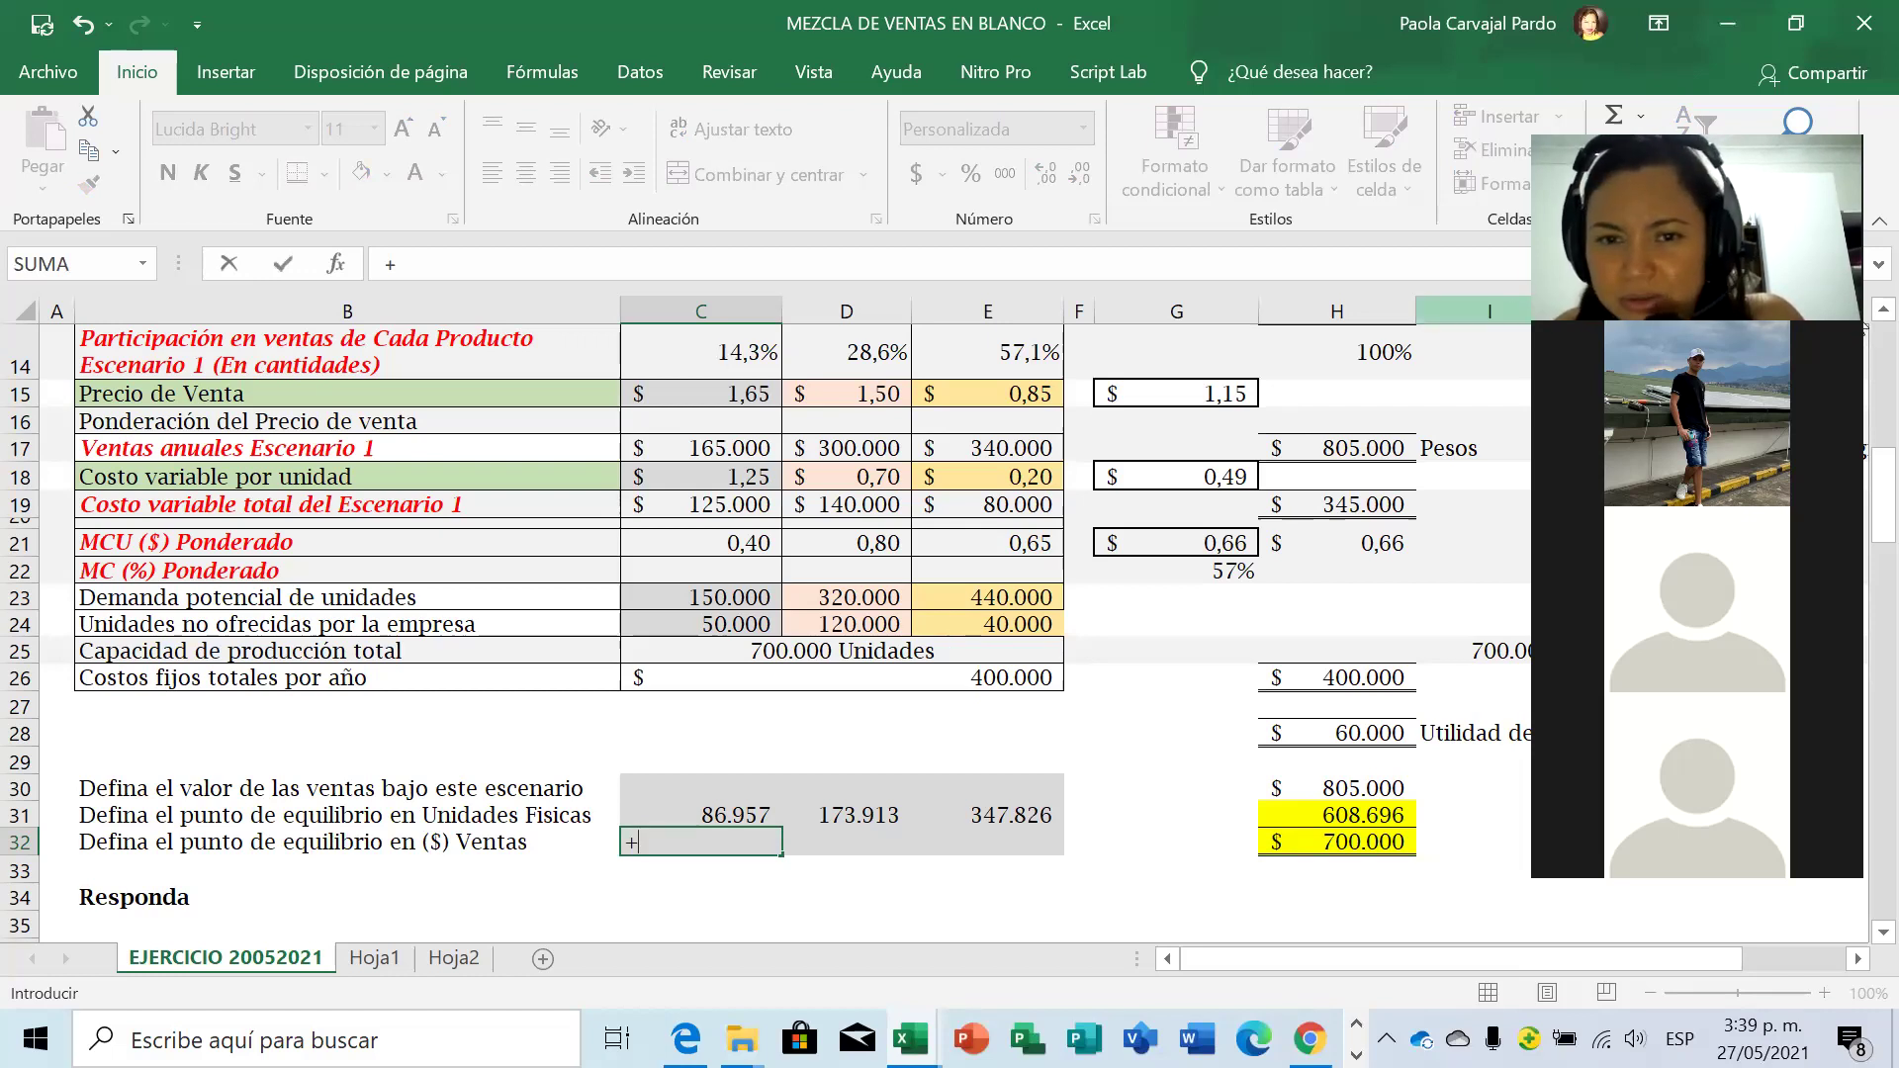
Enter =+C31*C15 in C32 so Velcro's break-even sales show $143.478.
{"action": "scroll", "coordinate": [1862, 326], "scroll_direction": "up", "scroll_amount": 1}
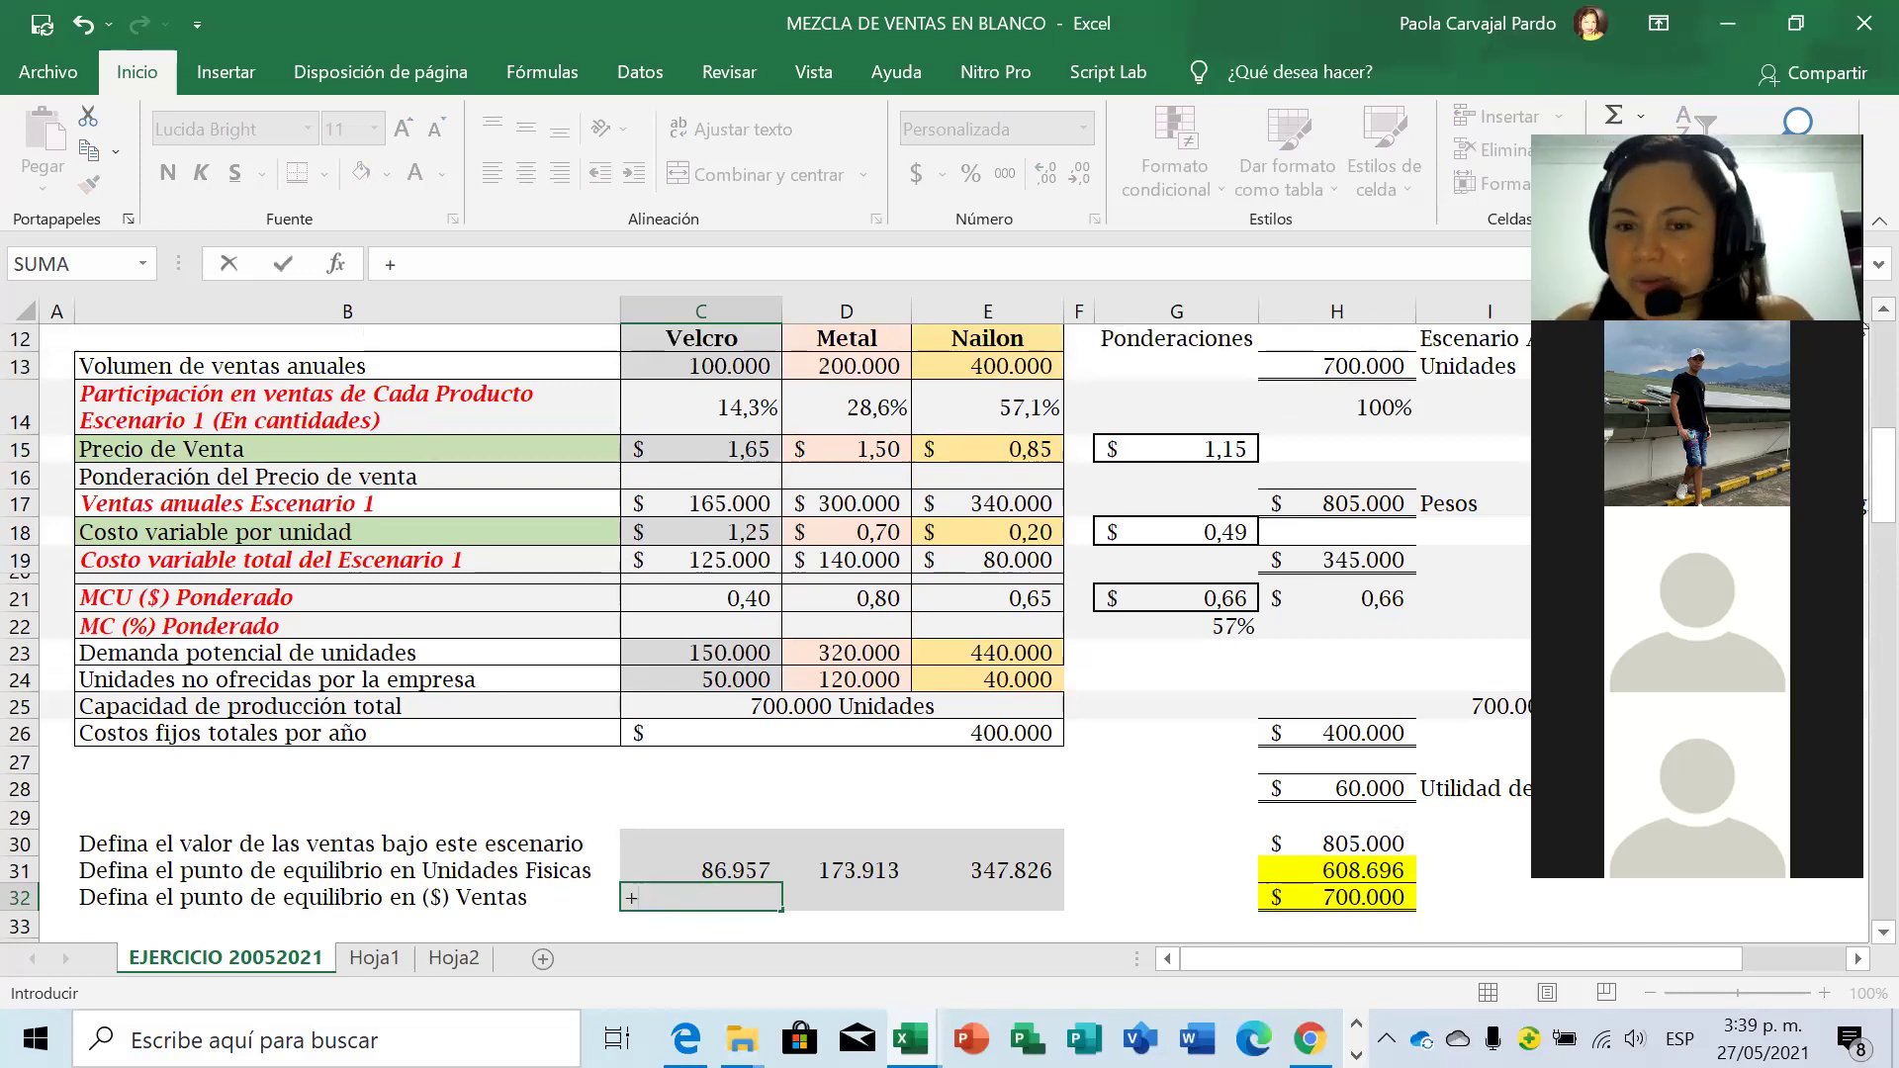
{"action": "left_click", "coordinate": [731, 872]}
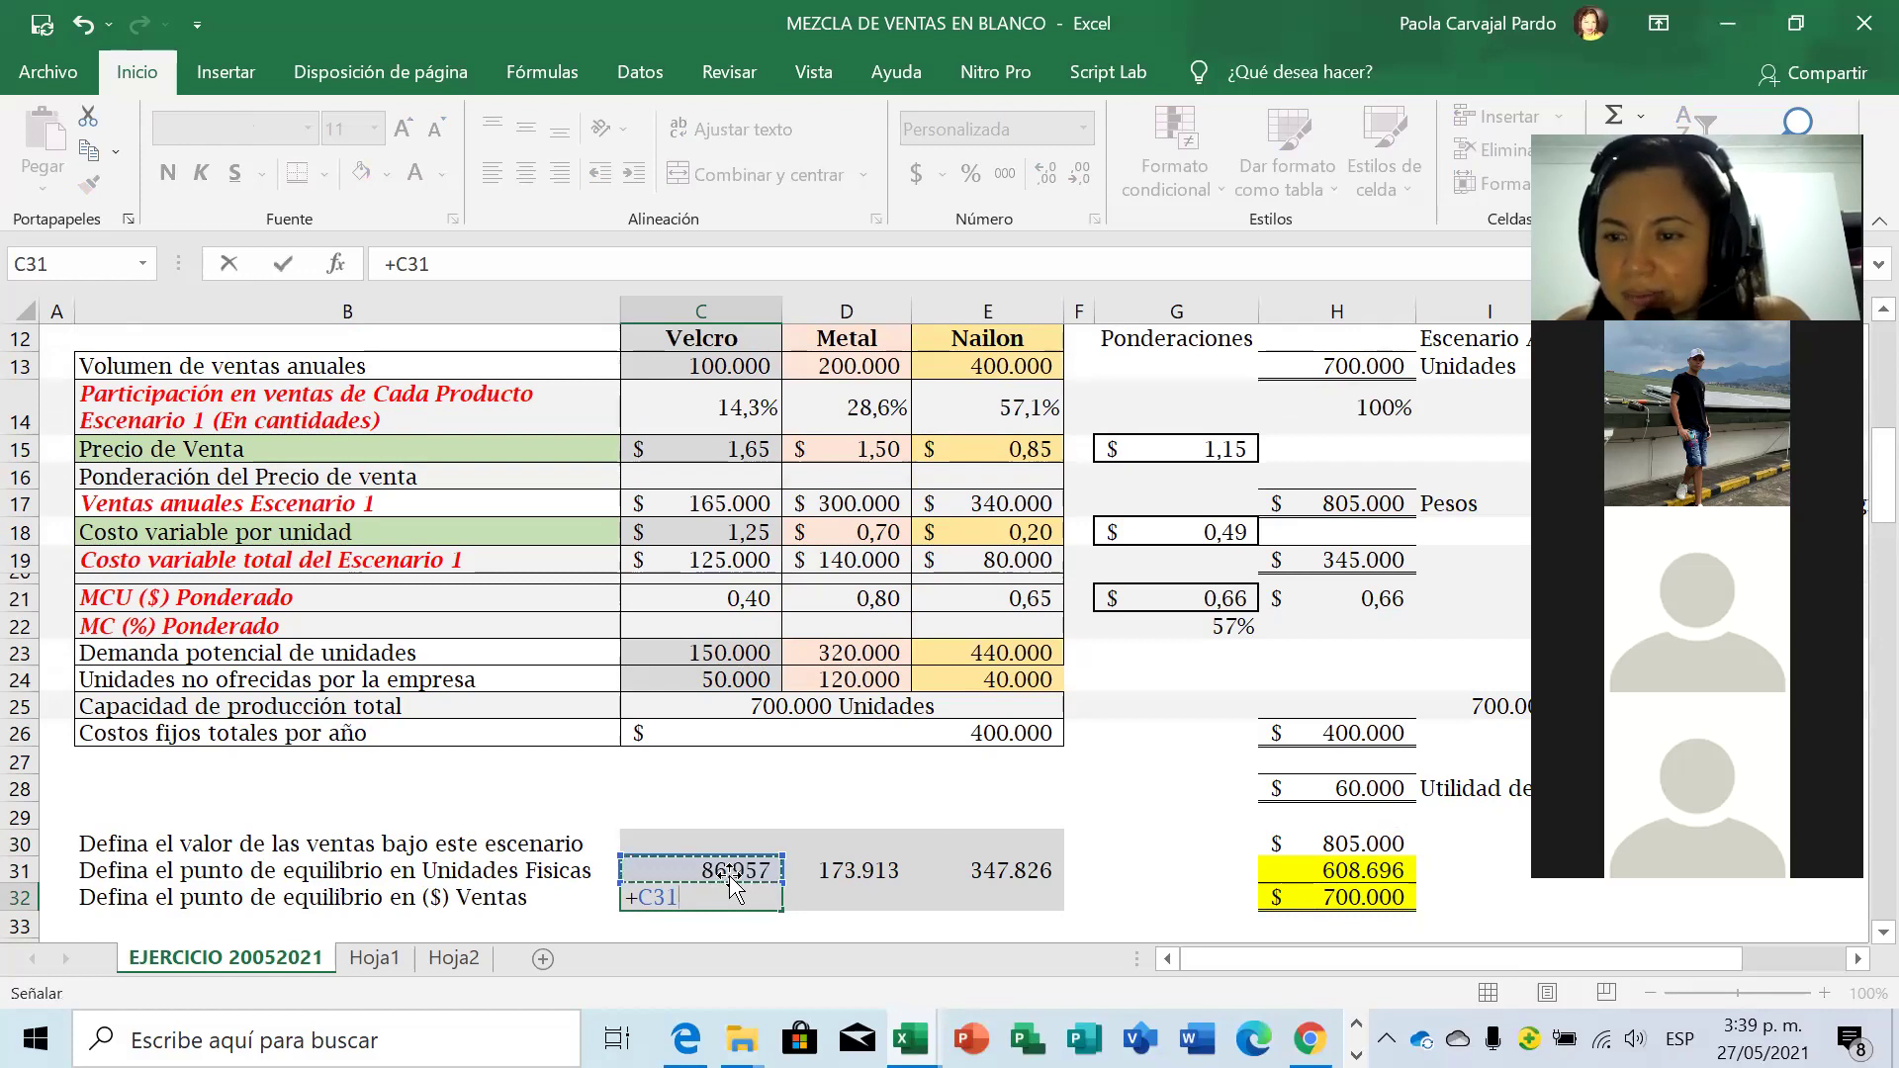
{"action": "type", "text": "*"}
{"action": "left_click", "coordinate": [719, 448]}
{"action": "key", "text": "Return"}
{"action": "key", "text": "Up"}
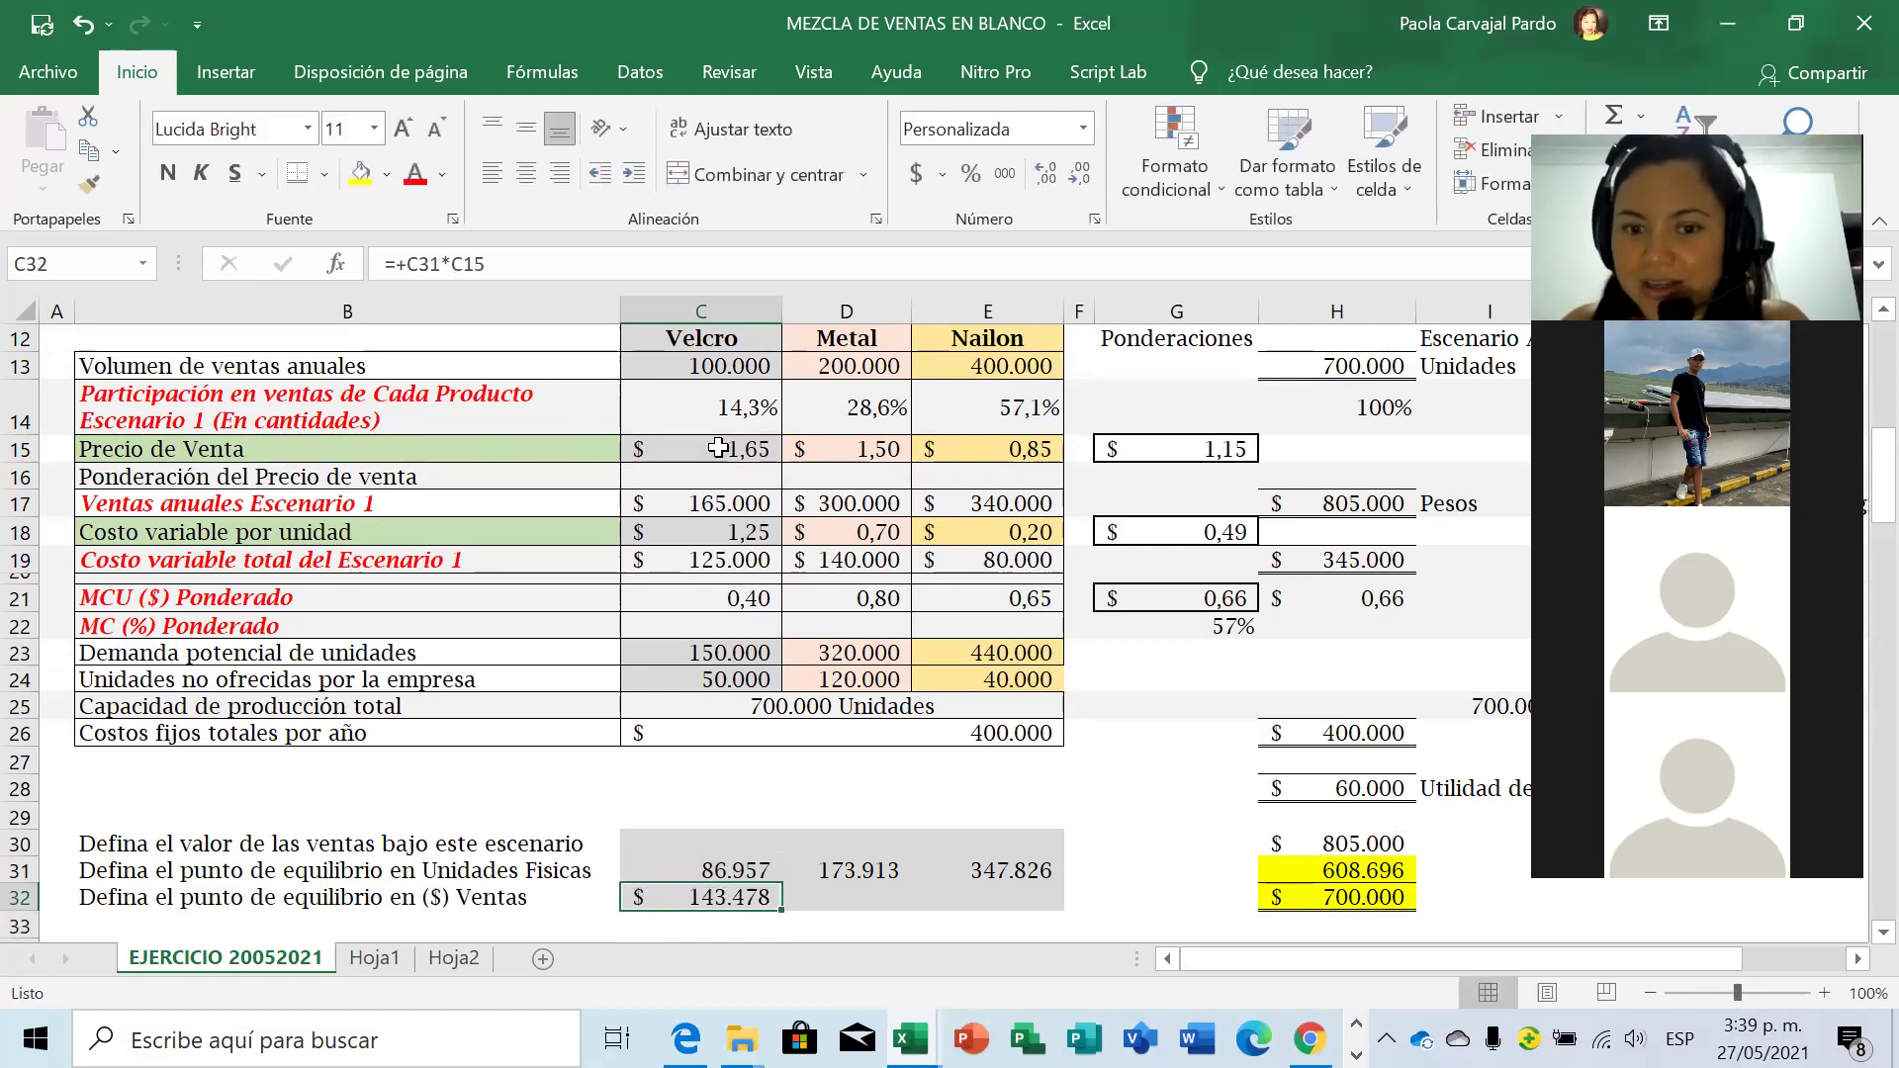
{"action": "left_click", "coordinate": [445, 264]}
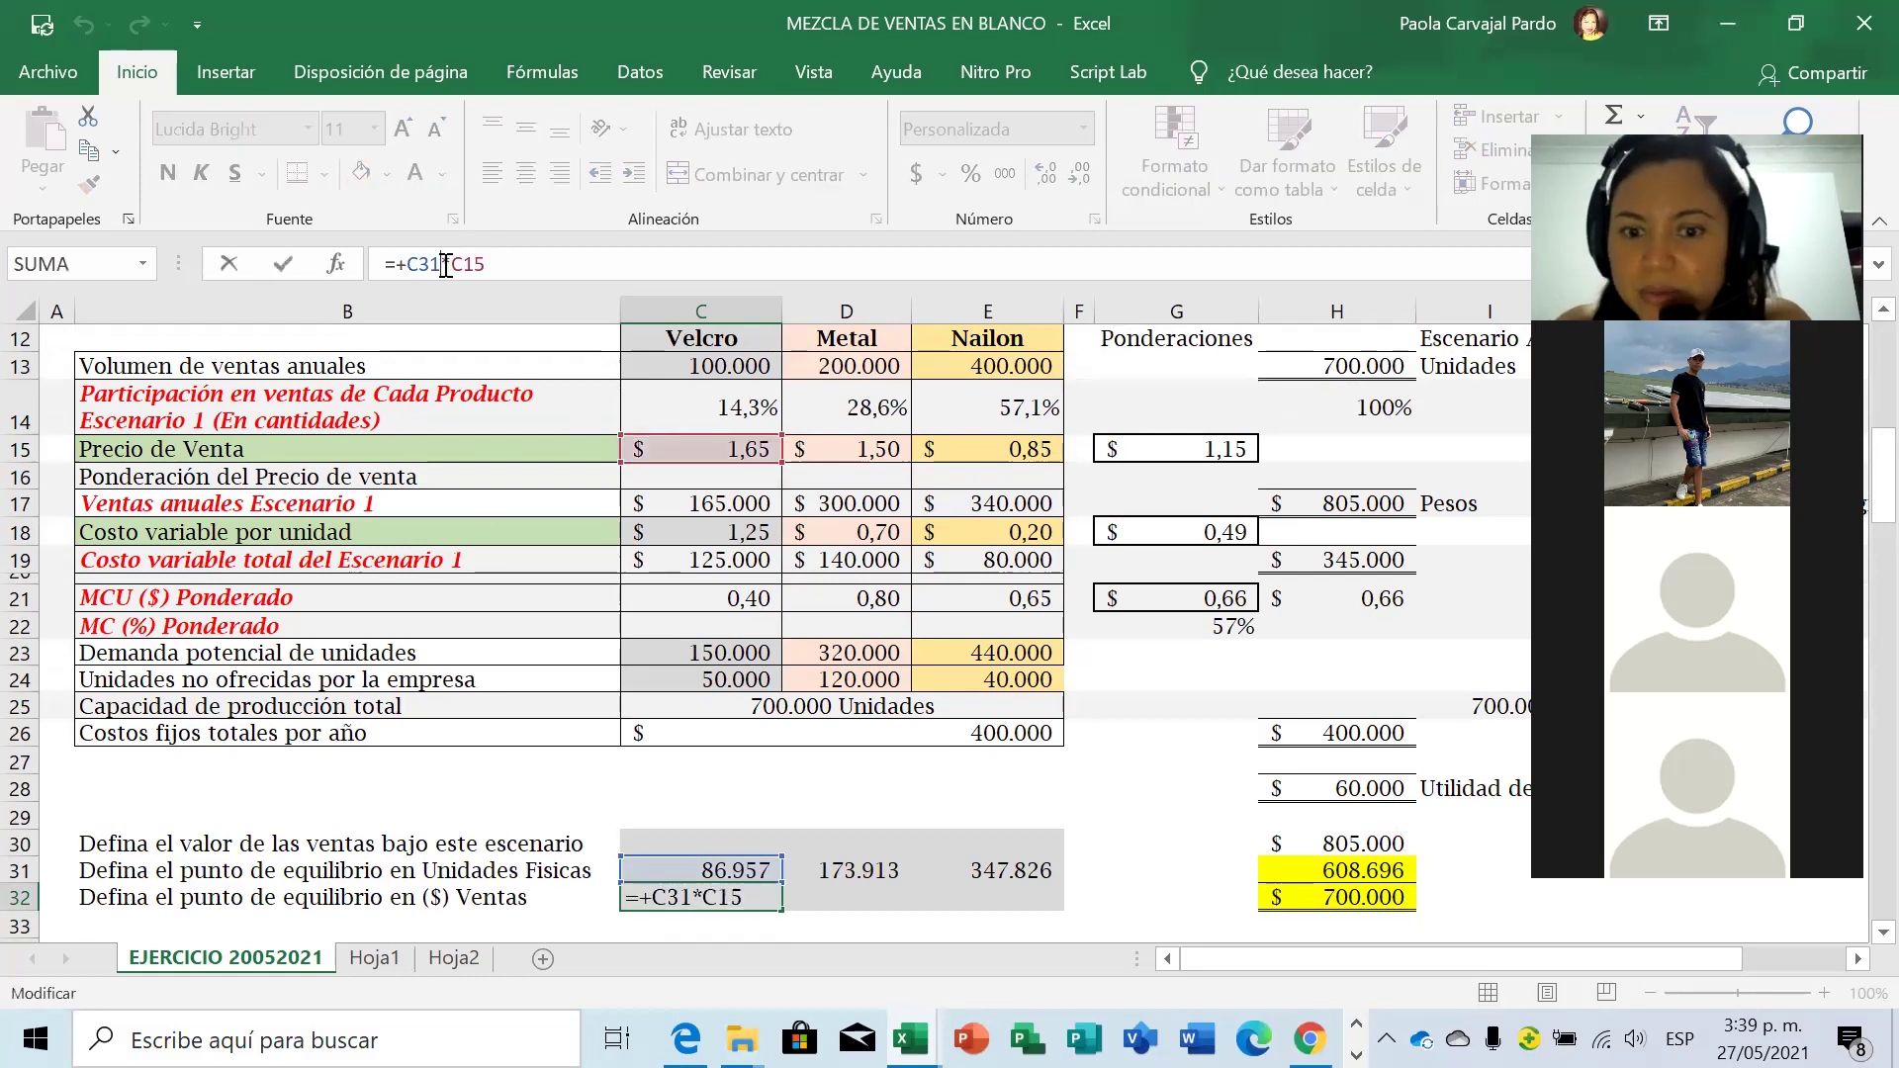
{"action": "key", "text": "Escape"}
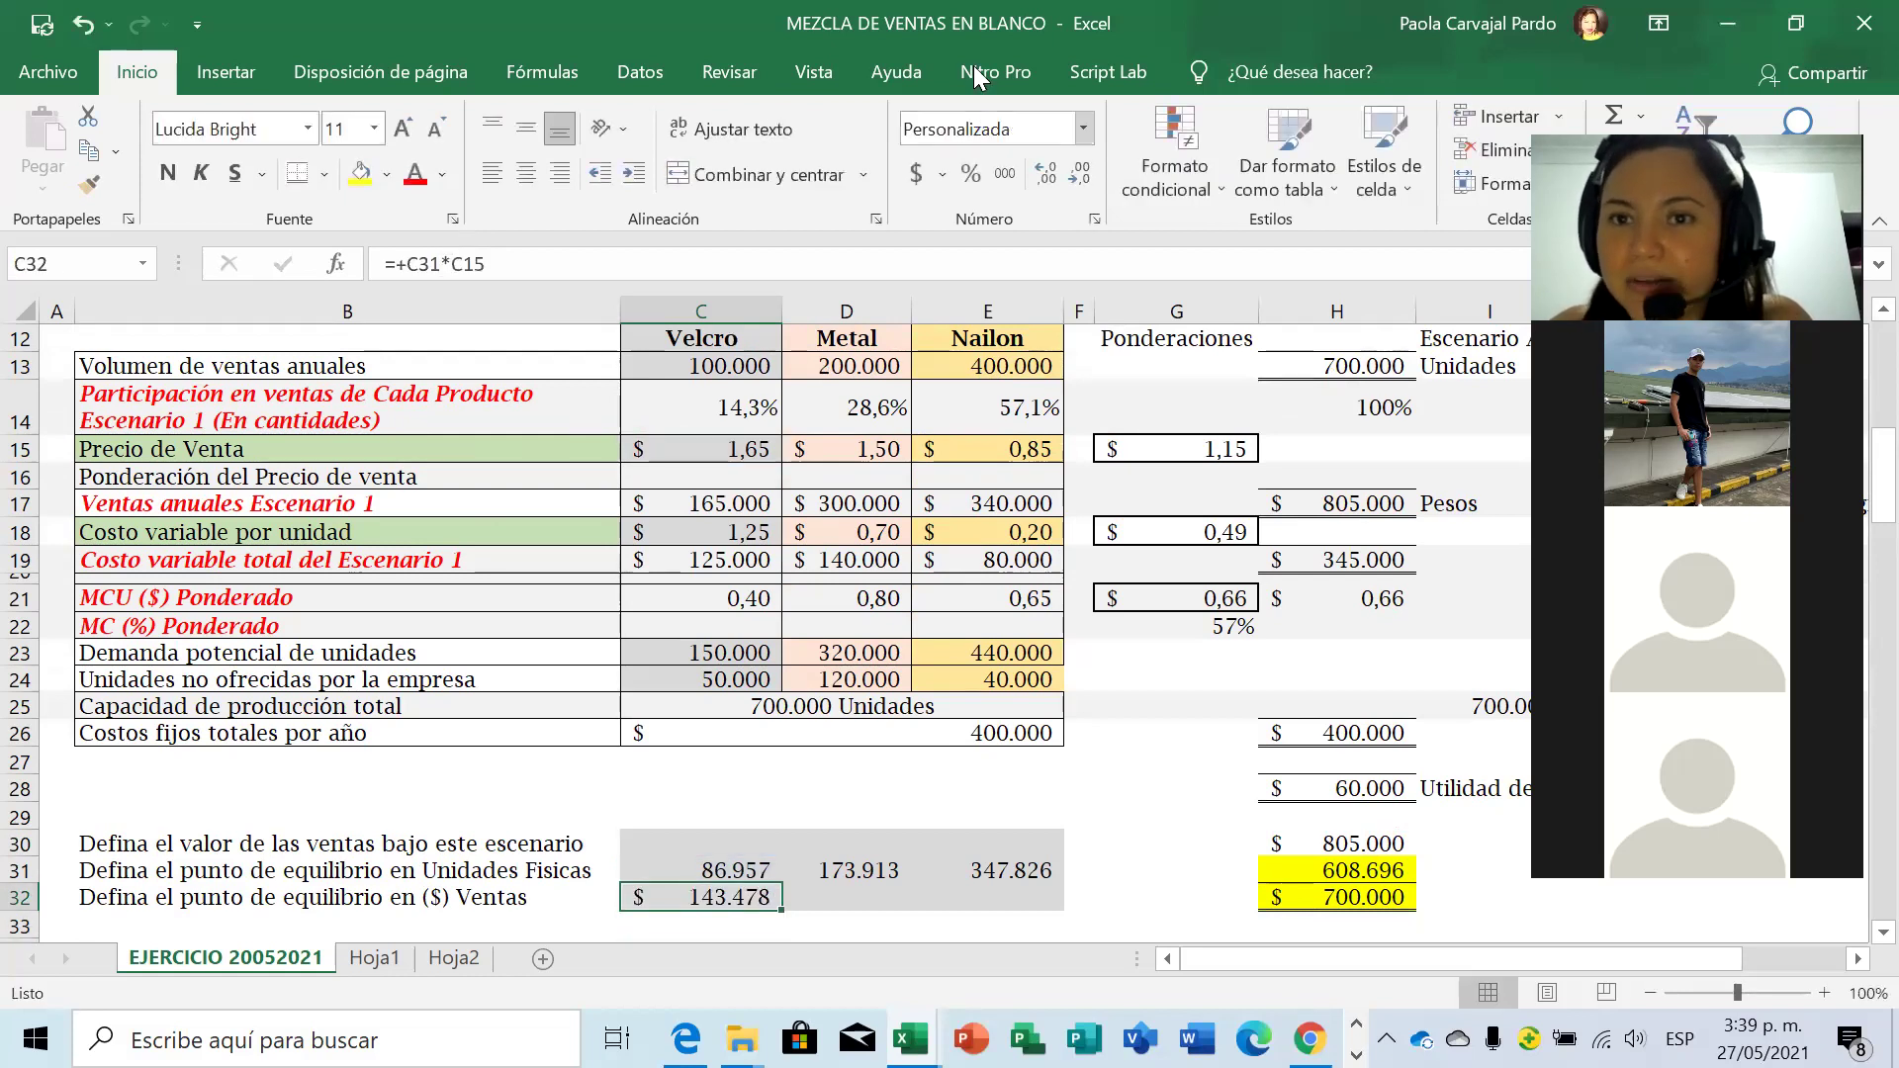
{"action": "left_click", "coordinate": [541, 70]}
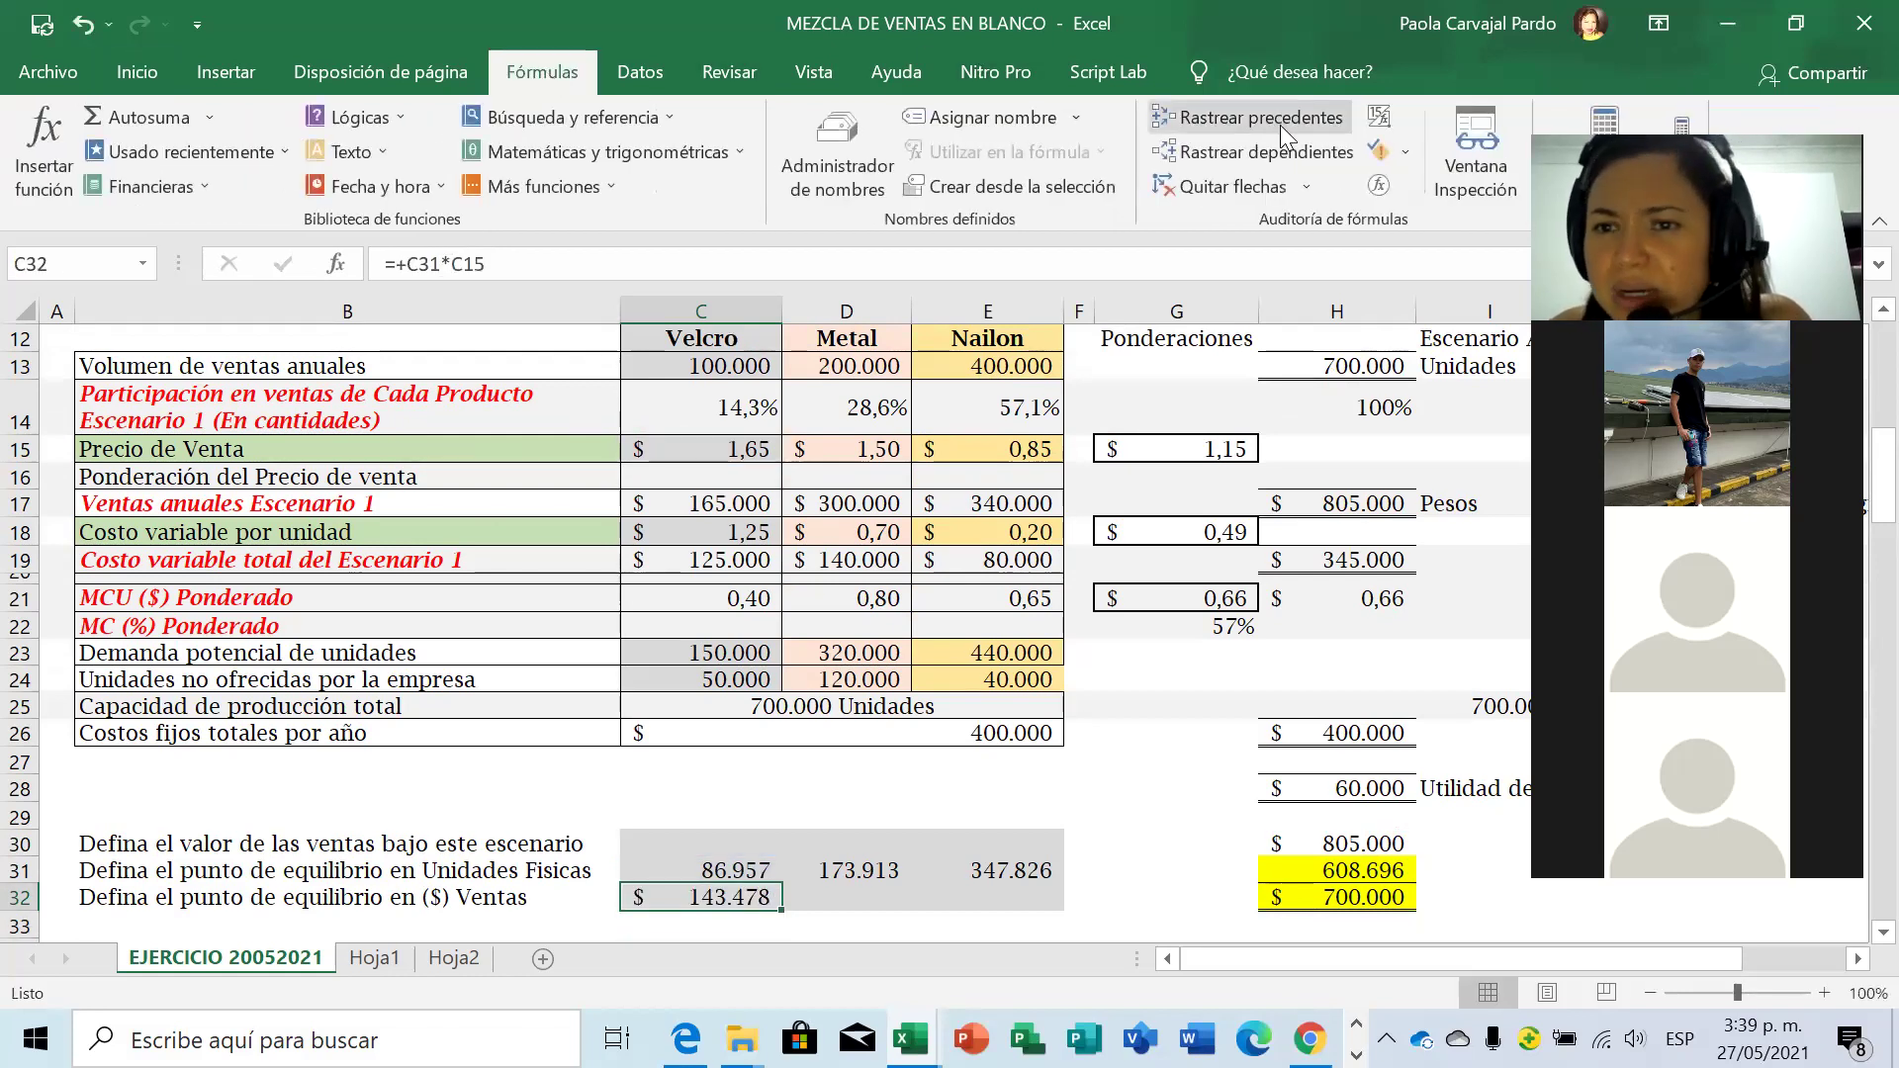
Trace C32's precedents and copy its formula to D32:E32, giving $260.870 and $295.652.
{"action": "left_click", "coordinate": [1246, 116]}
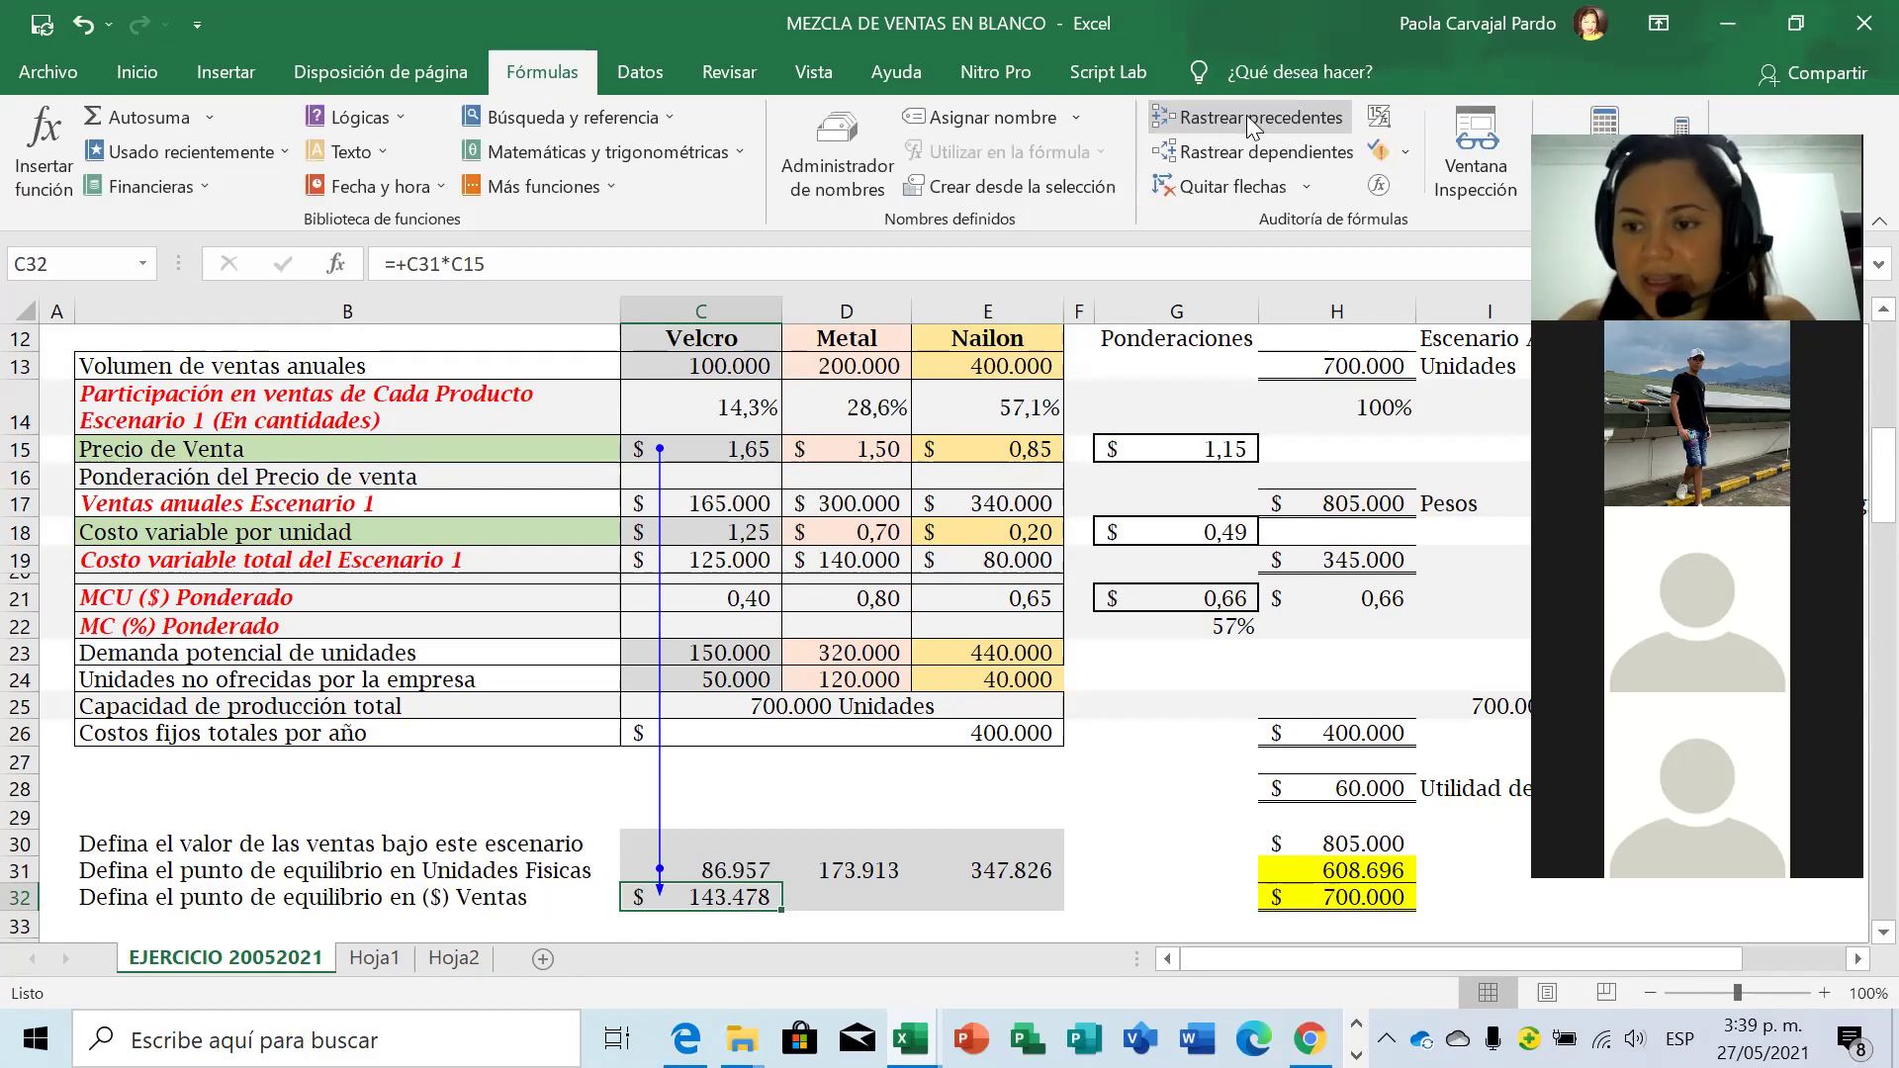
{"action": "key", "text": "ctrl+c"}
{"action": "key", "text": "Right"}
{"action": "key", "text": "shift+Right"}
{"action": "key", "text": "ctrl+v"}
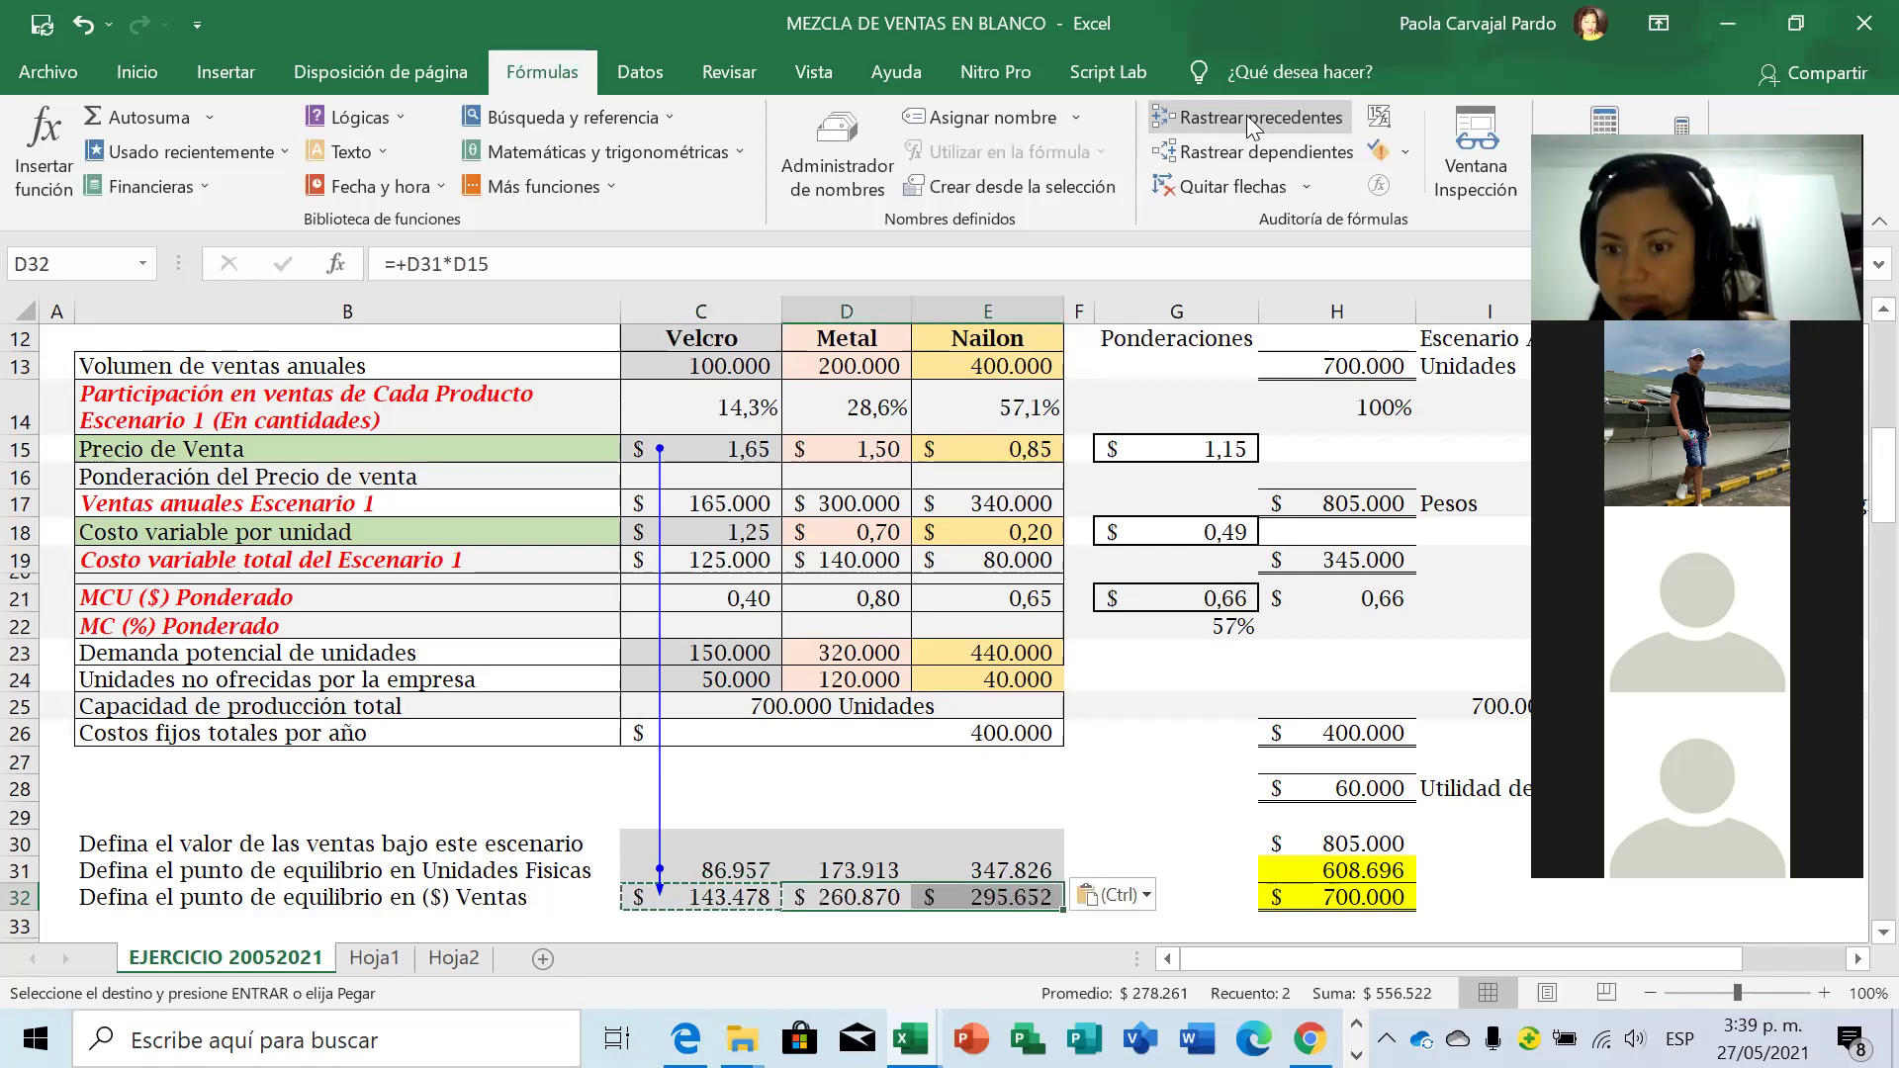
{"action": "key", "text": "Left"}
{"action": "key", "text": "shift+Right"}
{"action": "key", "text": "shift+Right"}
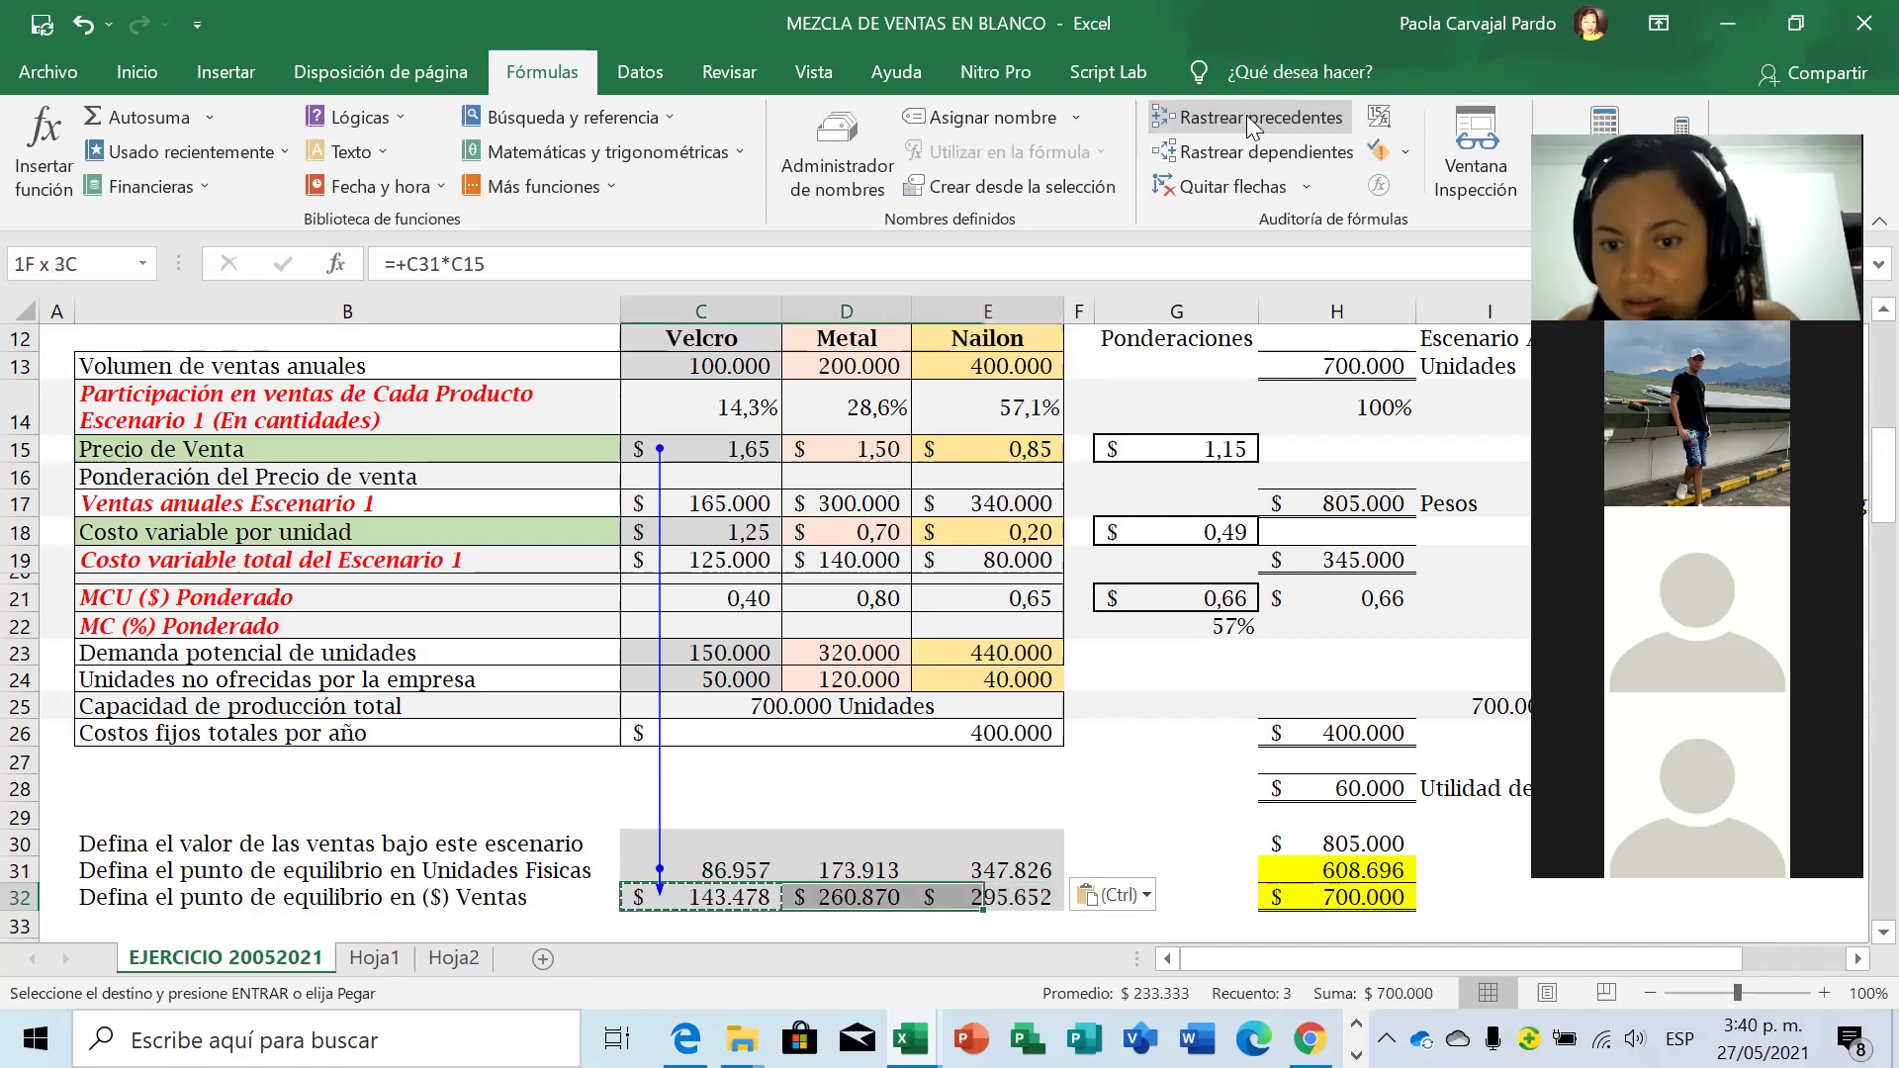
{"action": "key", "text": "Right"}
{"action": "key", "text": "Right"}
{"action": "key", "text": "Right"}
{"action": "key", "text": "Right"}
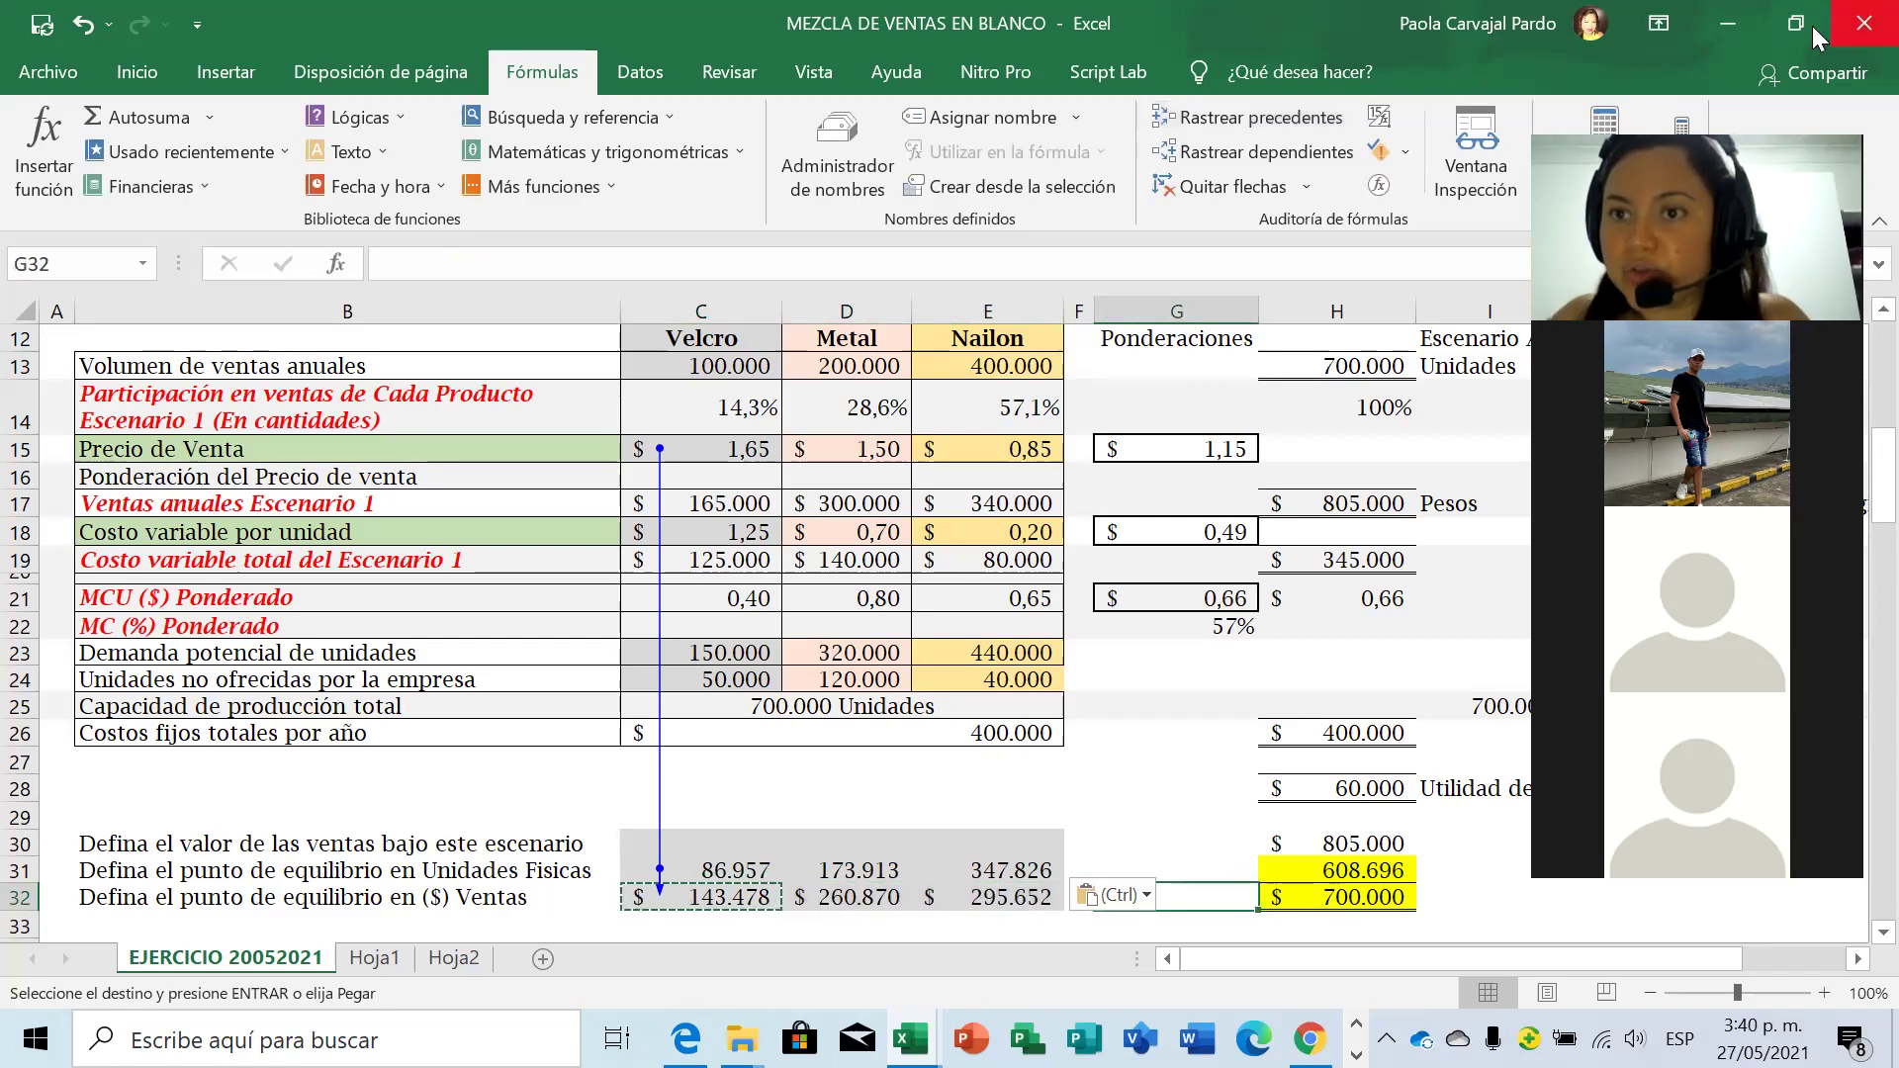
{"action": "left_click", "coordinate": [141, 77]}
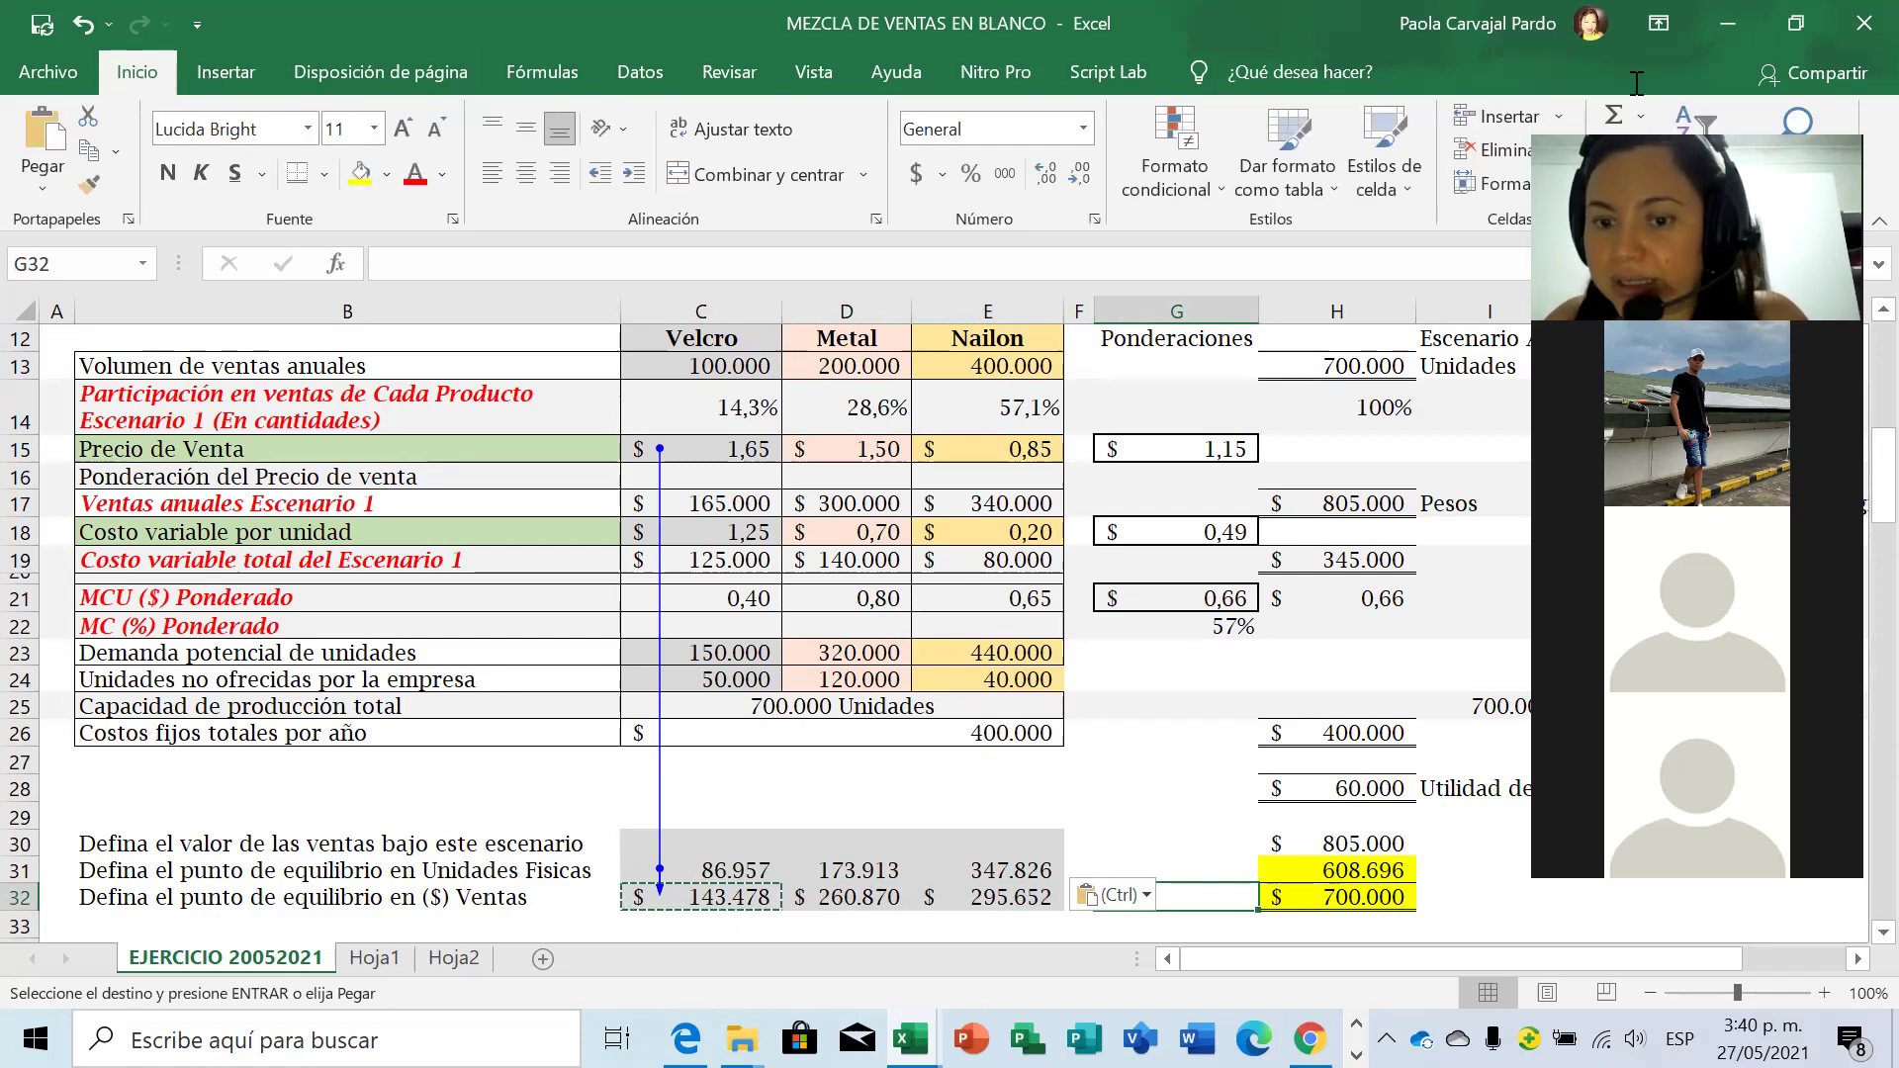
AutoSum break-even sales in G32 ($700.000) and copy the total into G31 for units (608.696).
{"action": "left_click", "coordinate": [1615, 117]}
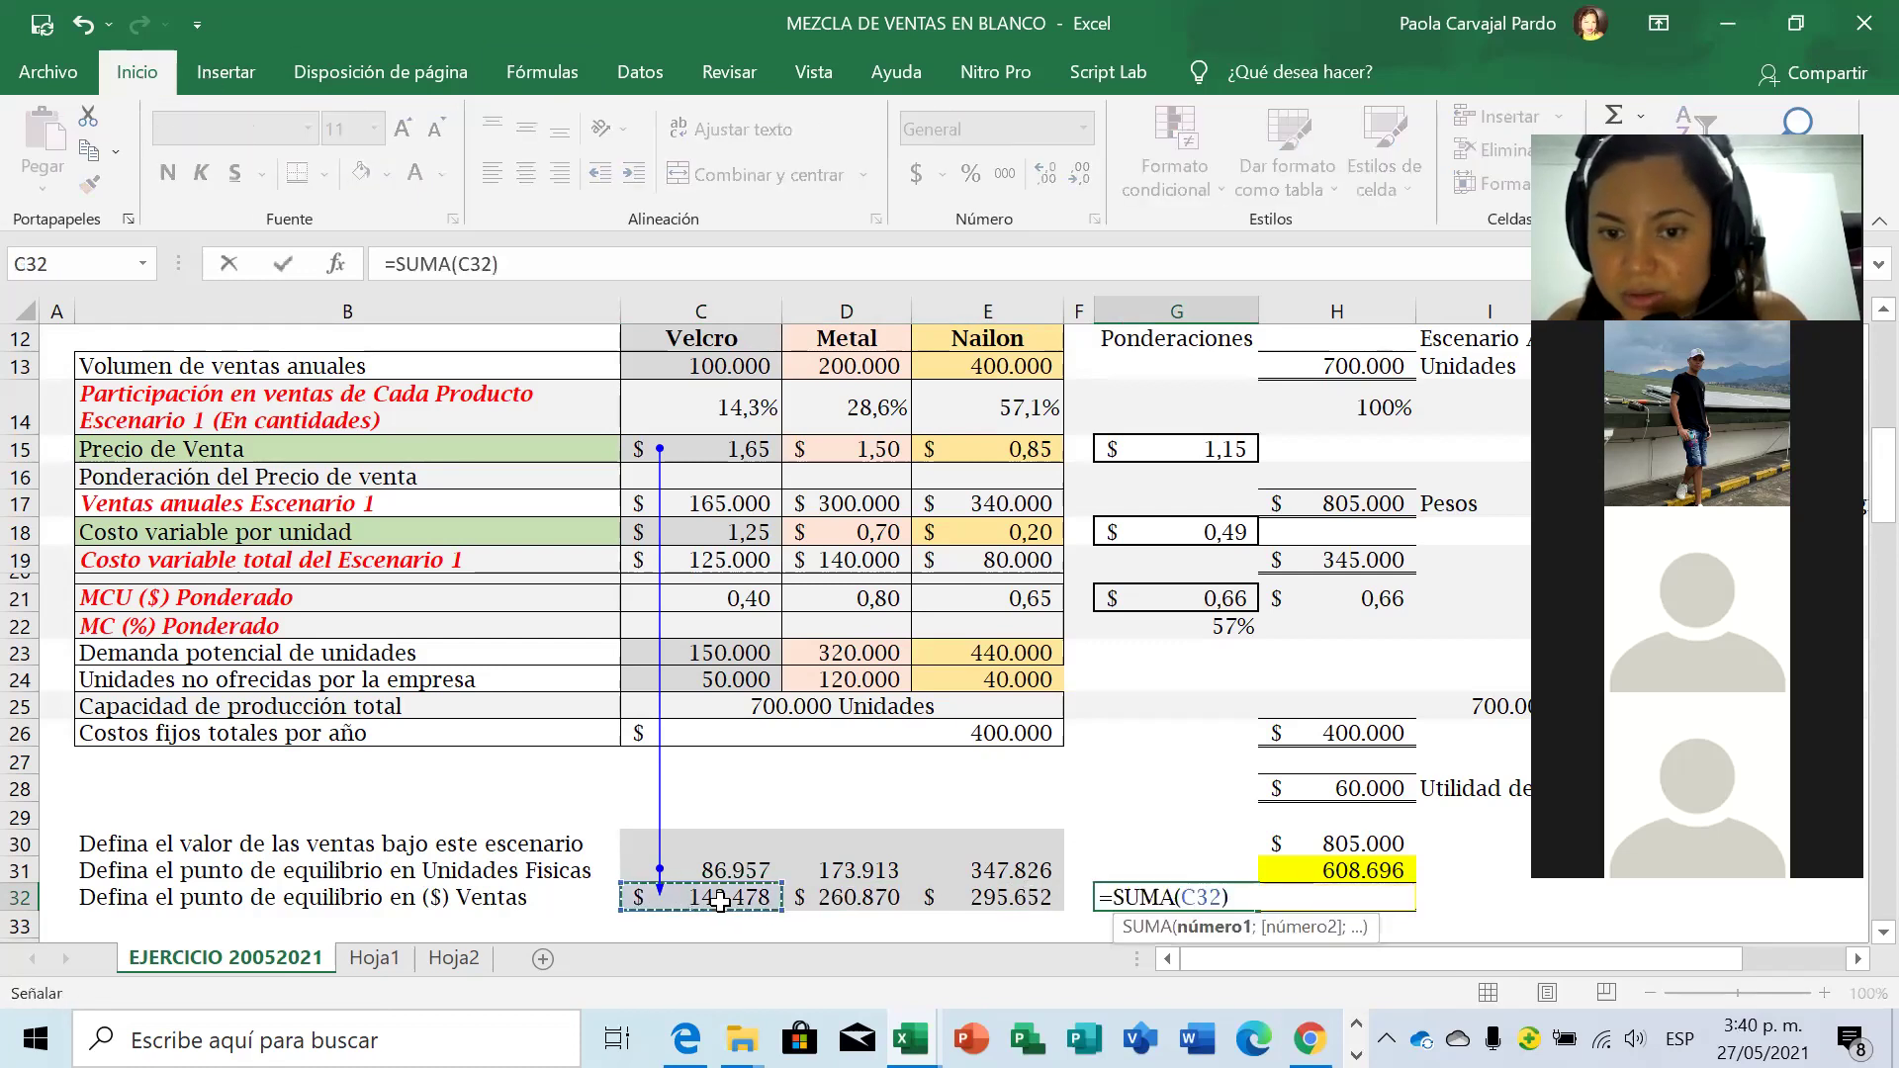
{"action": "key", "text": "Return"}
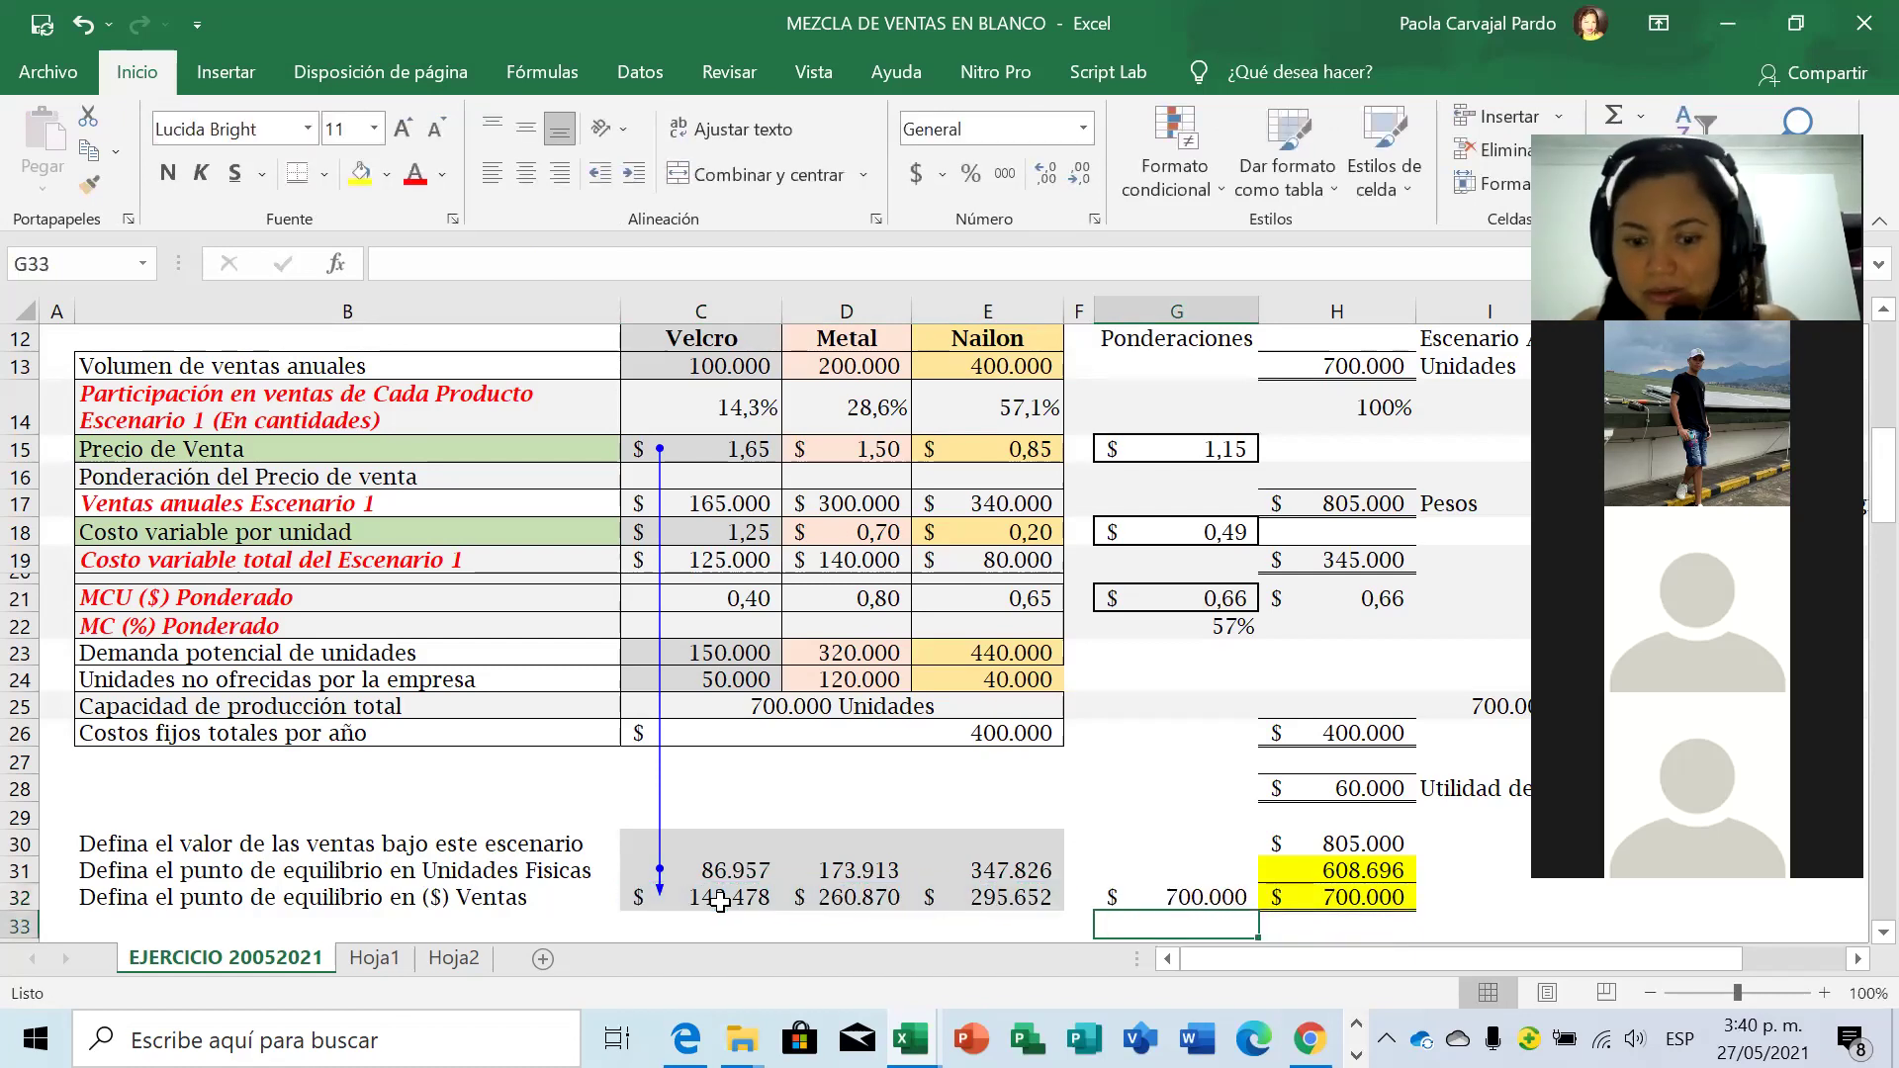
{"action": "key", "text": "Up"}
{"action": "key", "text": "ctrl+c"}
{"action": "key", "text": "Up"}
{"action": "key", "text": "ctrl+v"}
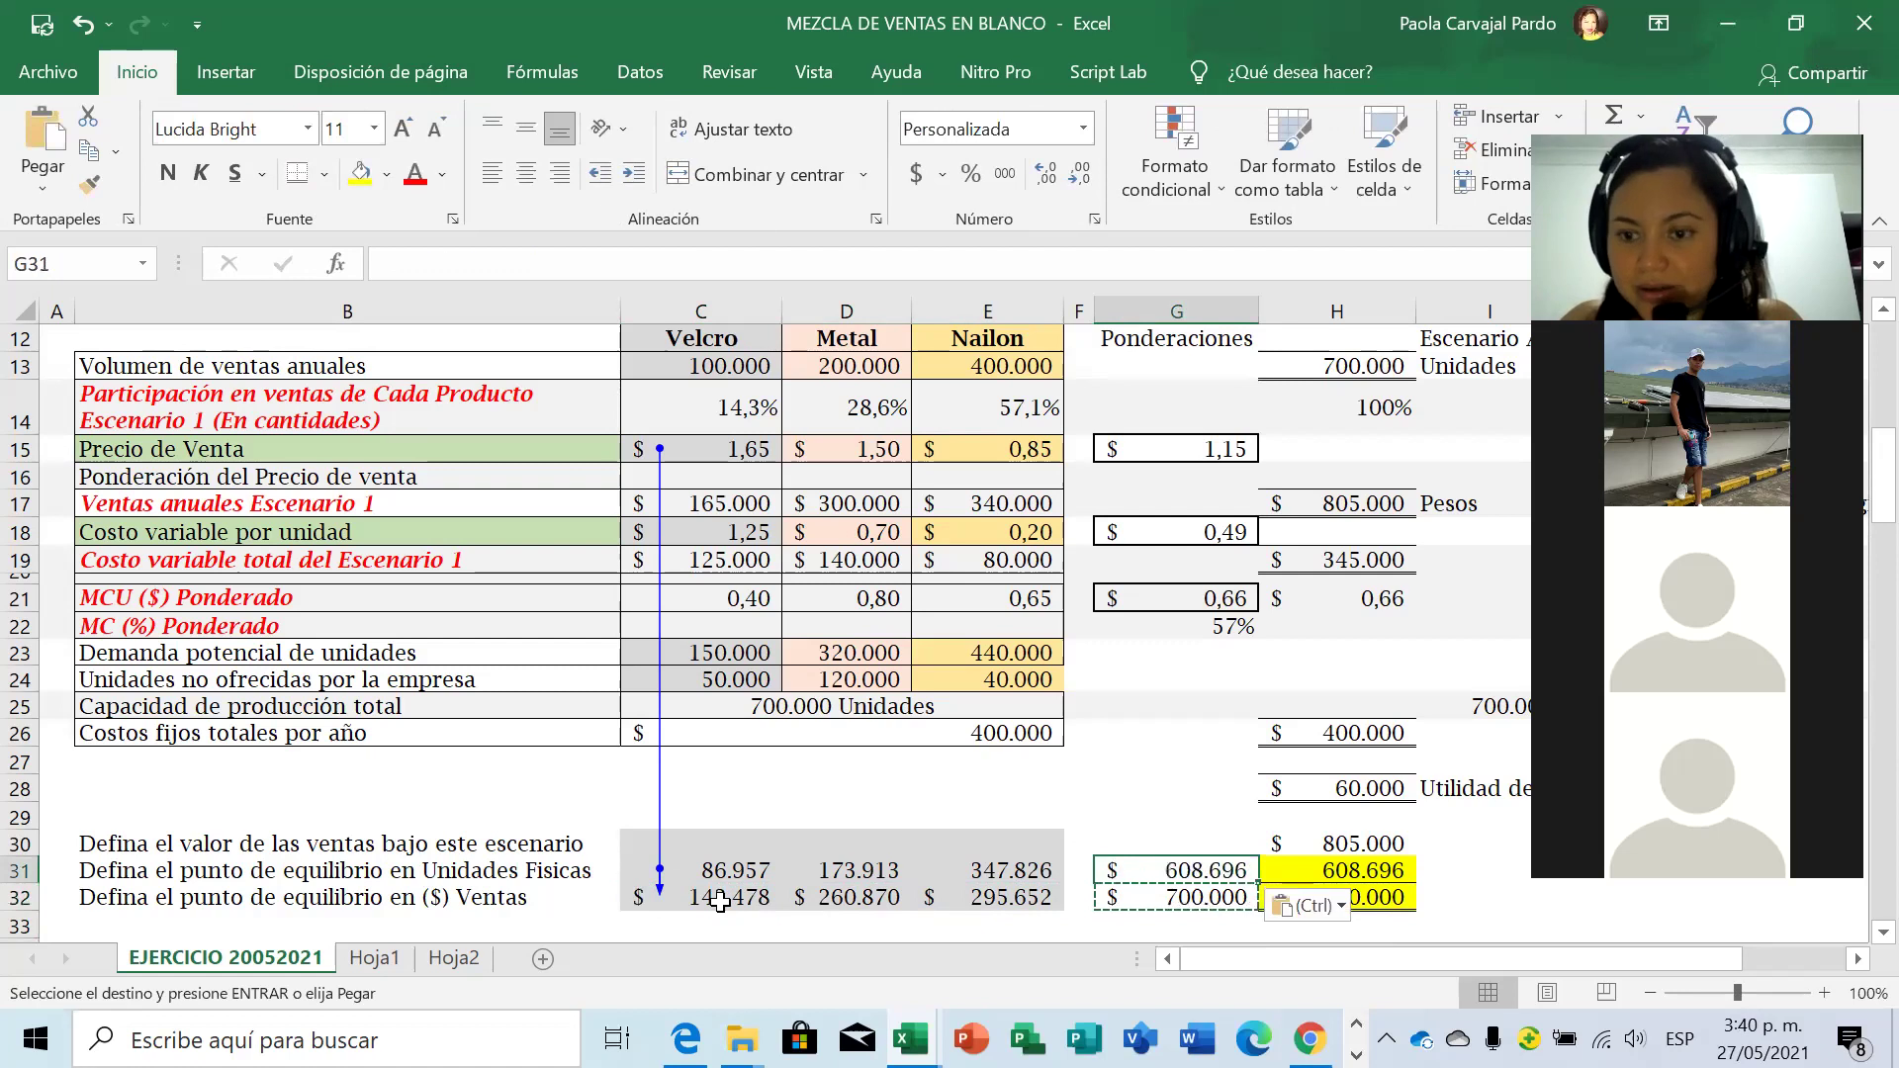
{"action": "left_click", "coordinate": [720, 900], "text": "ctrl"}
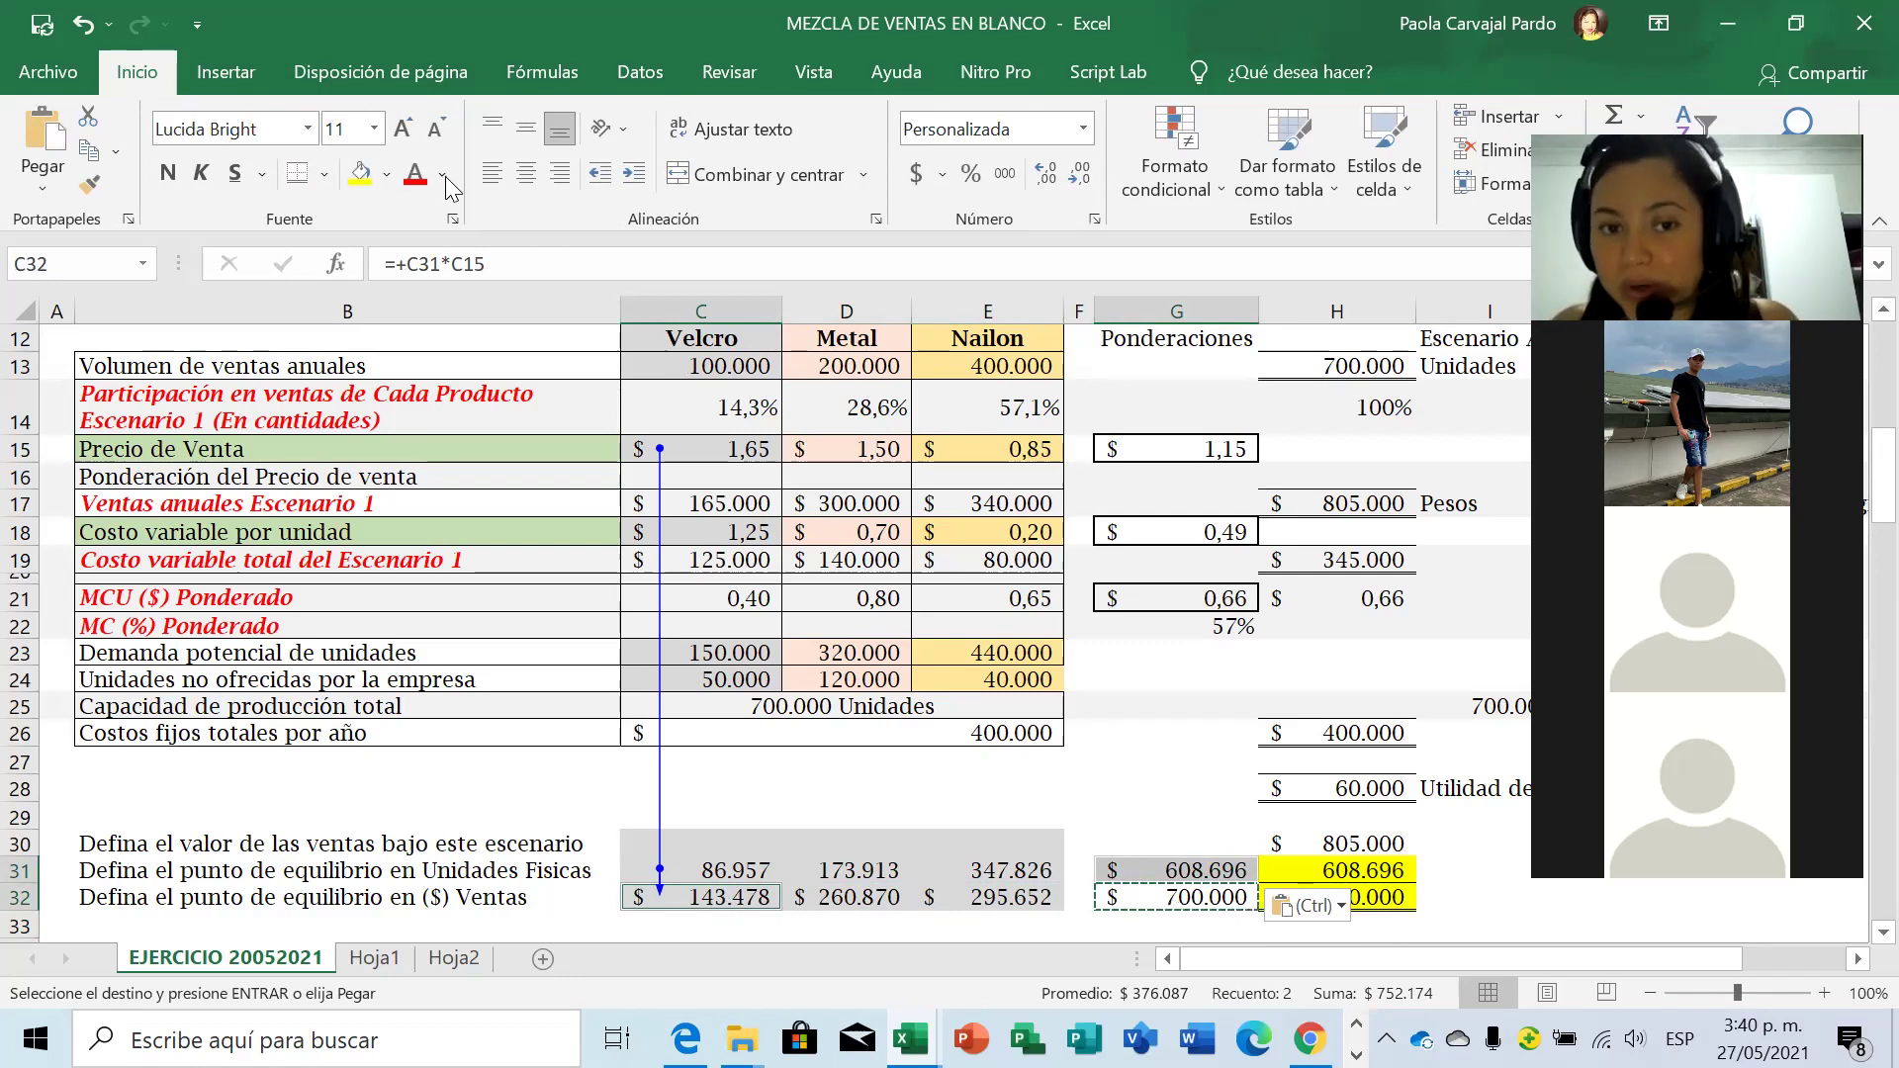
{"action": "left_click", "coordinate": [252, 393]}
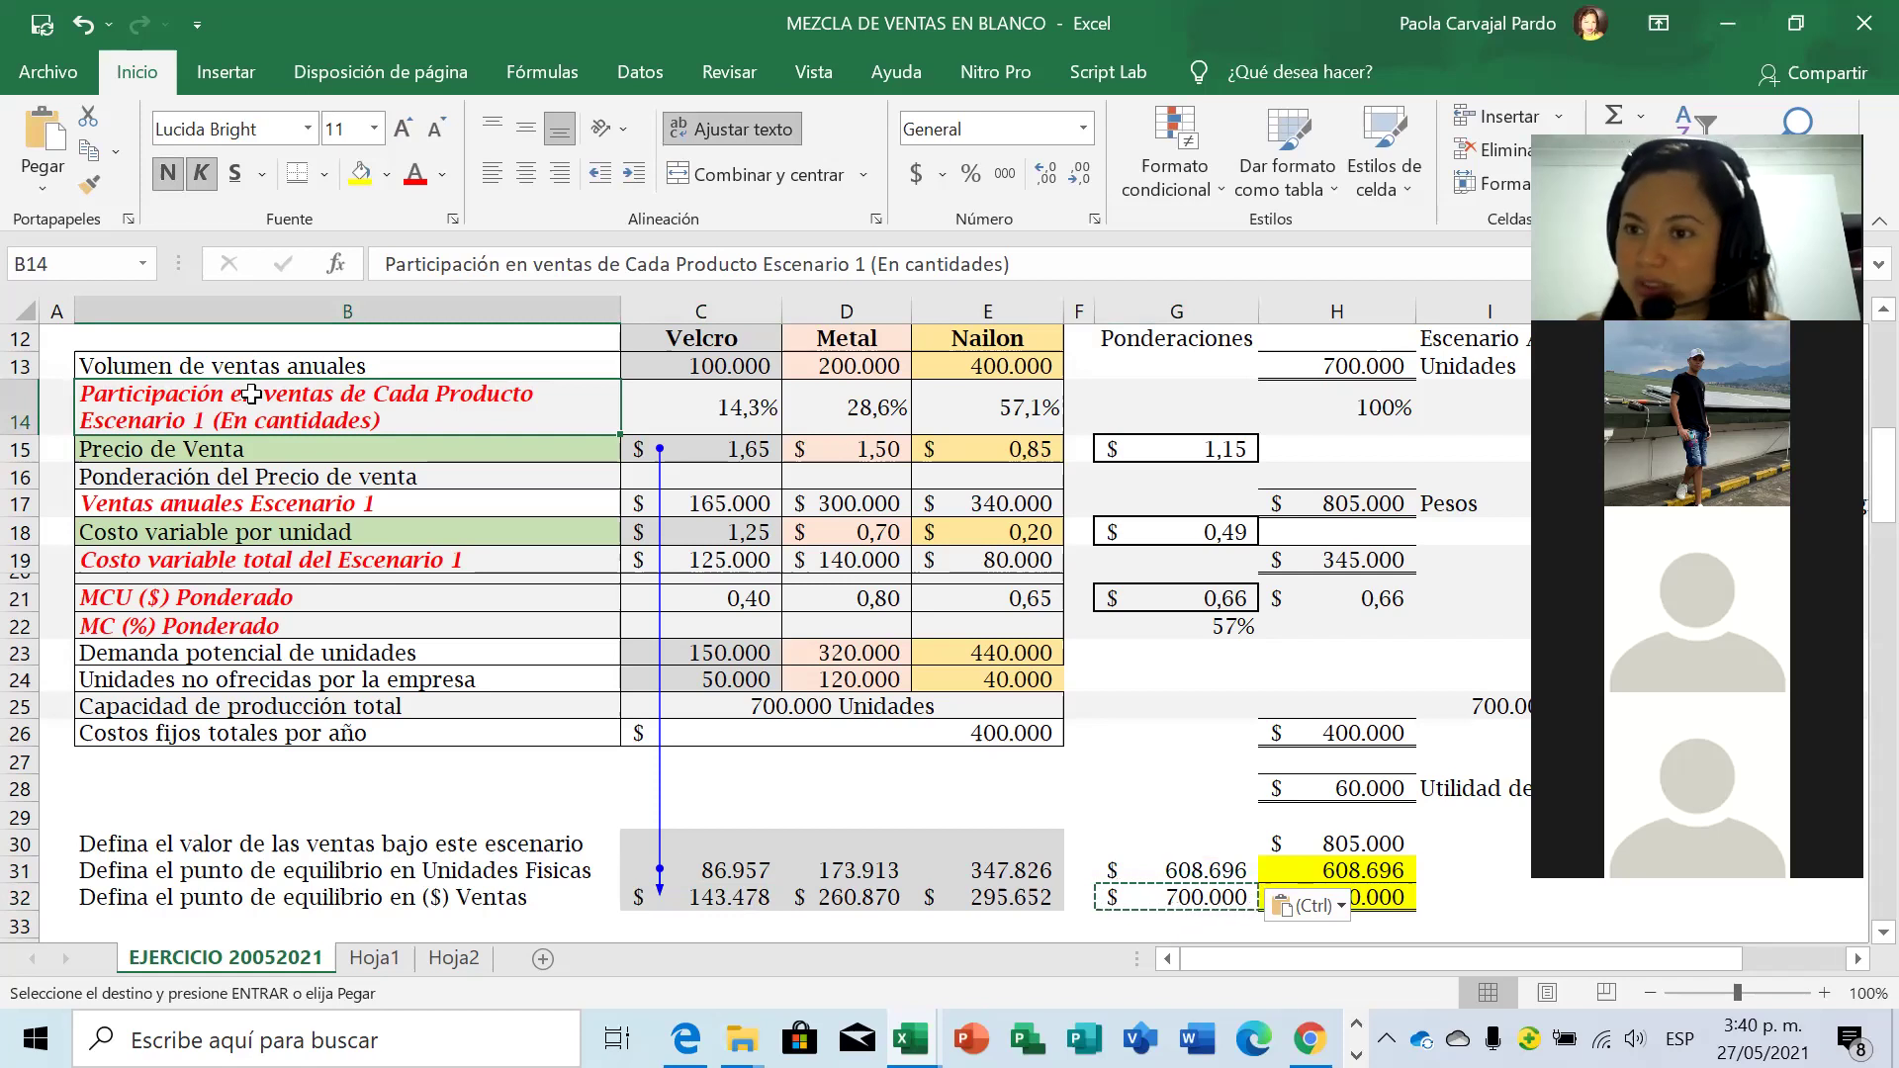
{"action": "left_click", "coordinate": [729, 866]}
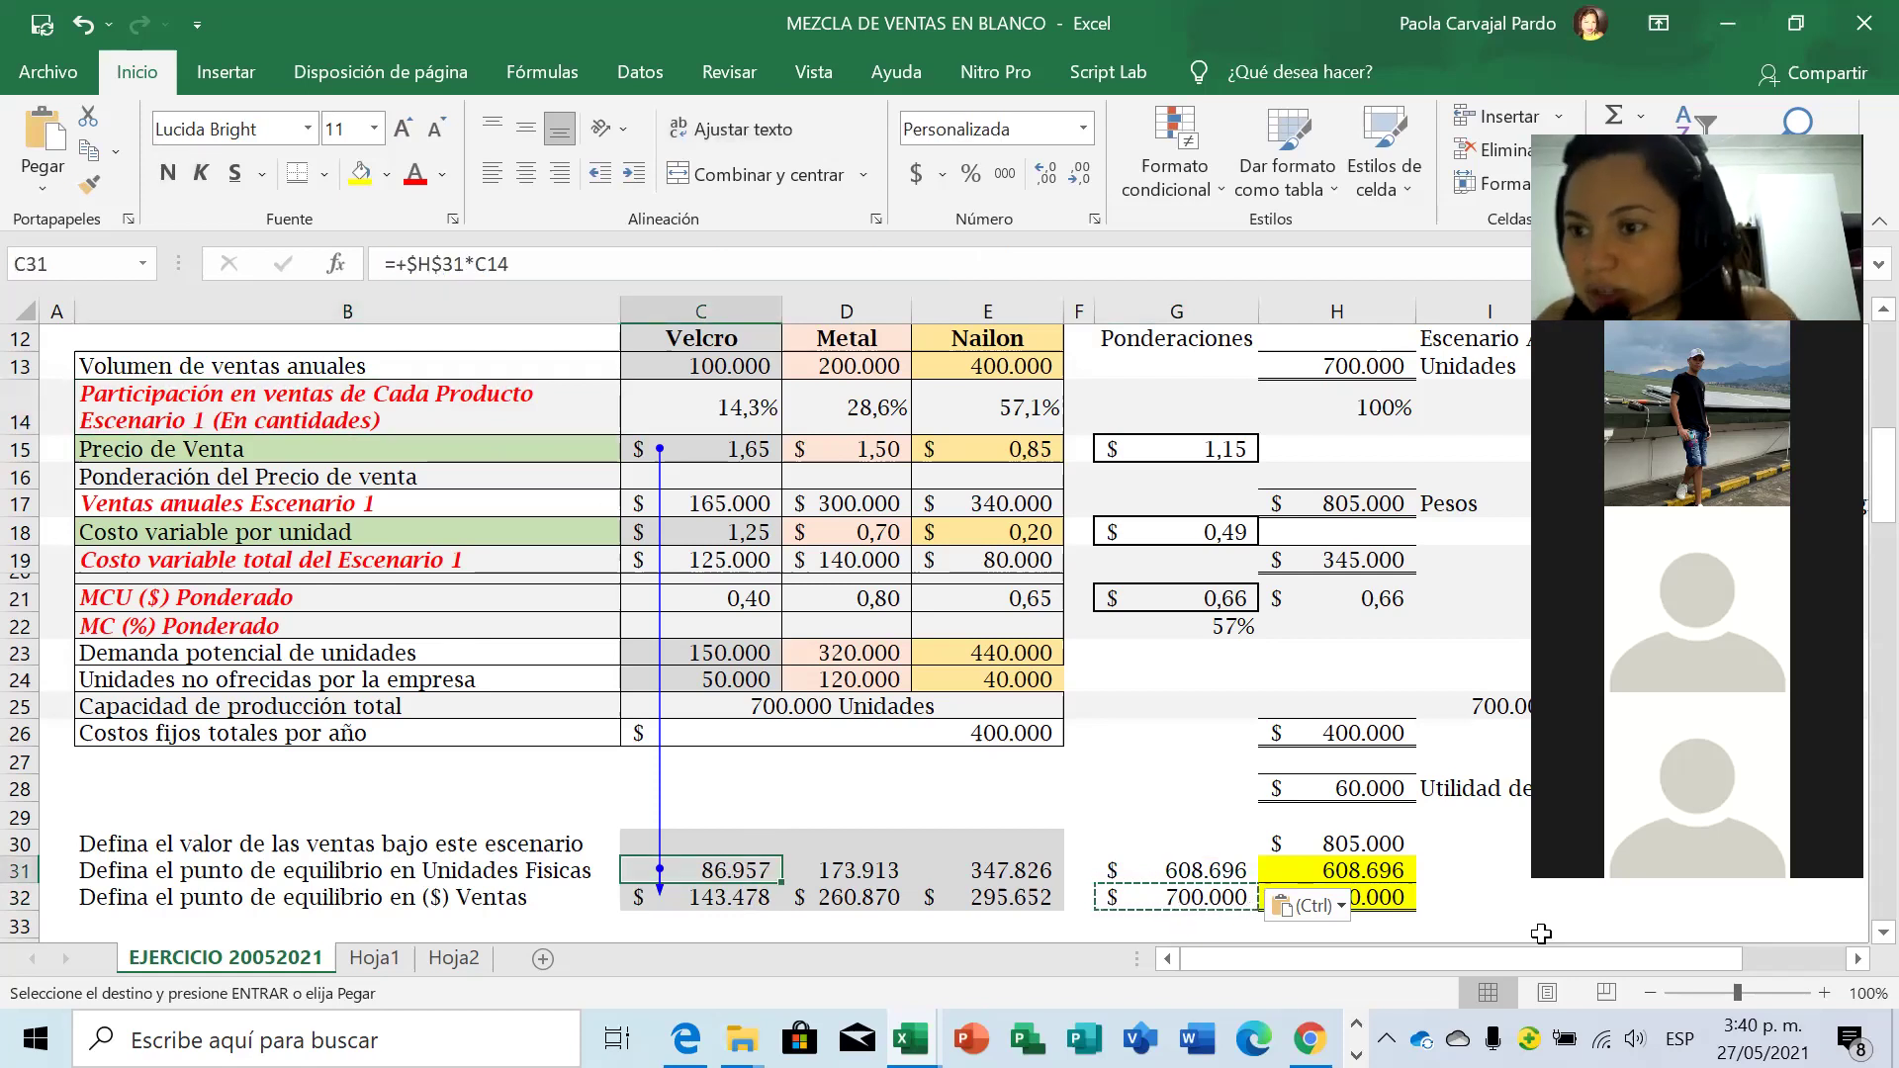
{"action": "scroll", "coordinate": [1863, 500], "scroll_direction": "up", "scroll_amount": 2}
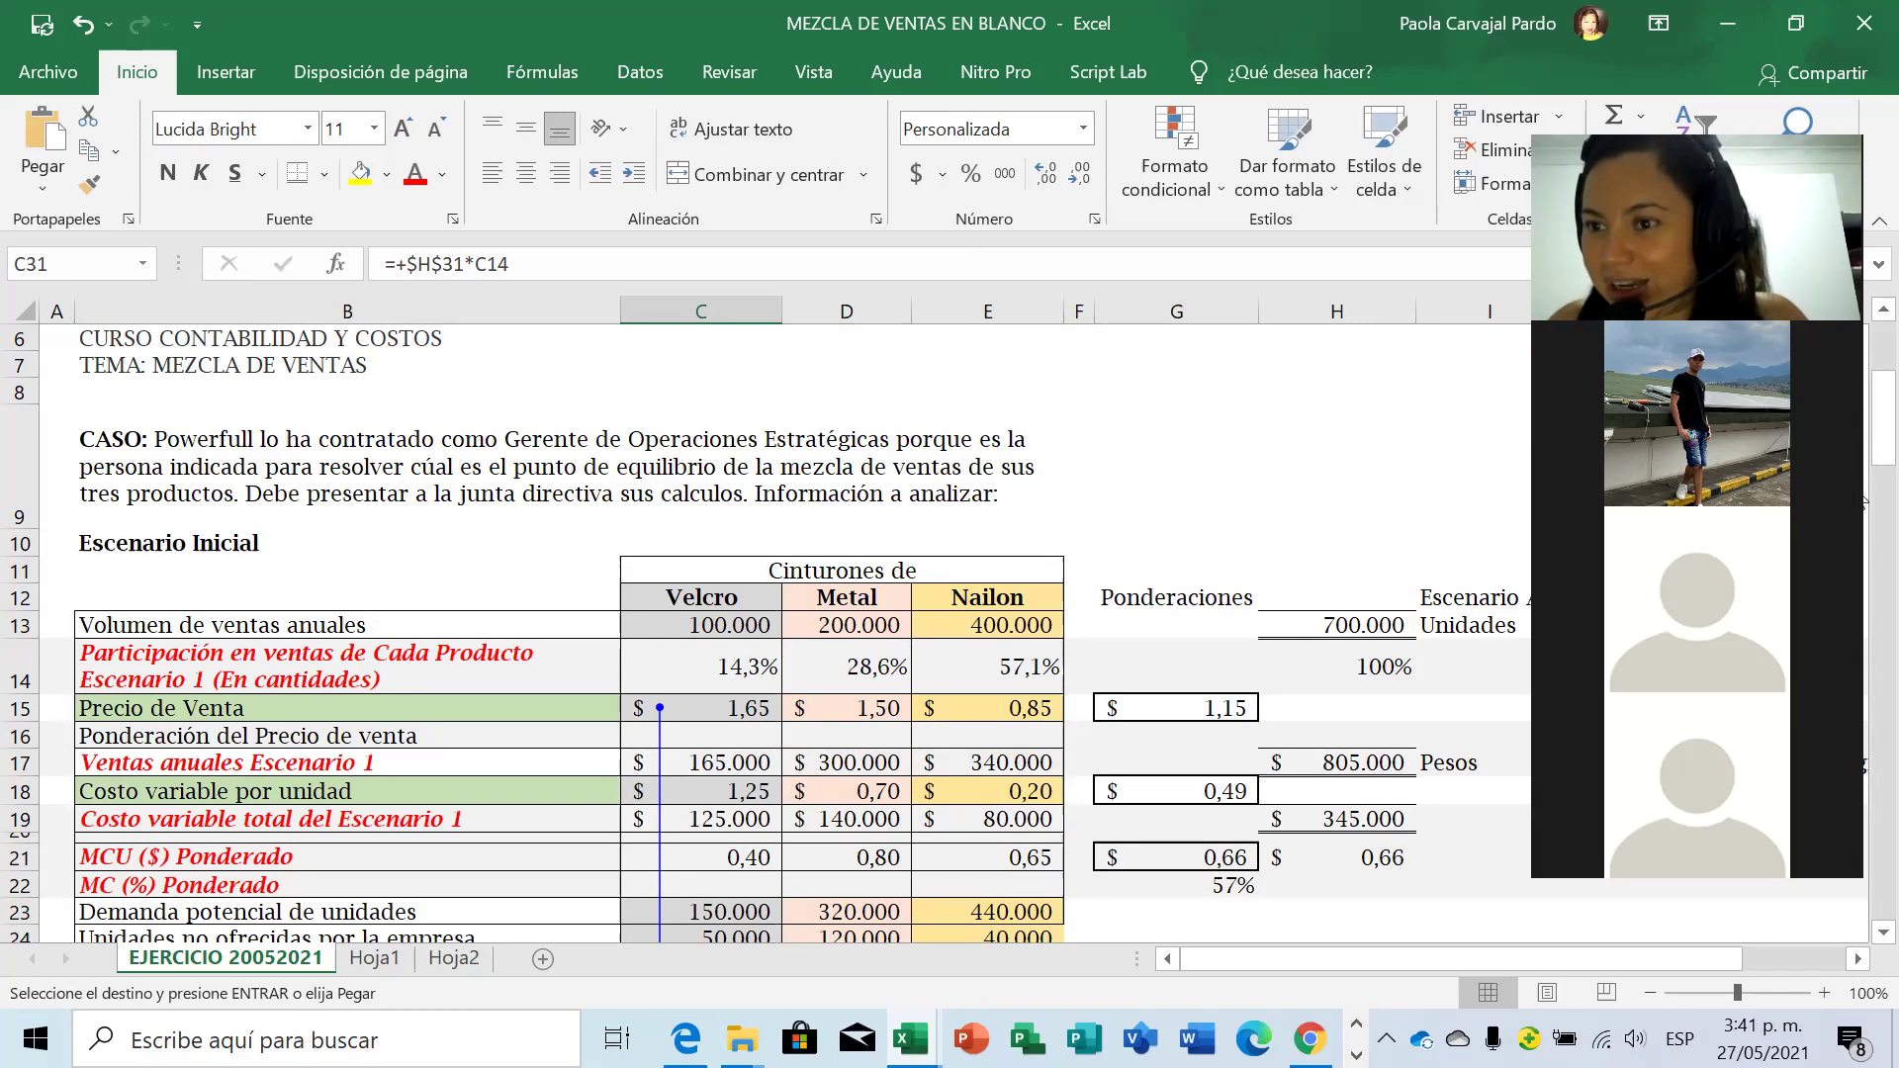
{"action": "mouse_move", "coordinate": [1863, 418]}
{"action": "left_mouse_down"}
{"action": "mouse_move", "coordinate": [1864, 692]}
{"action": "mouse_move", "coordinate": [1864, 421]}
{"action": "left_mouse_up"}
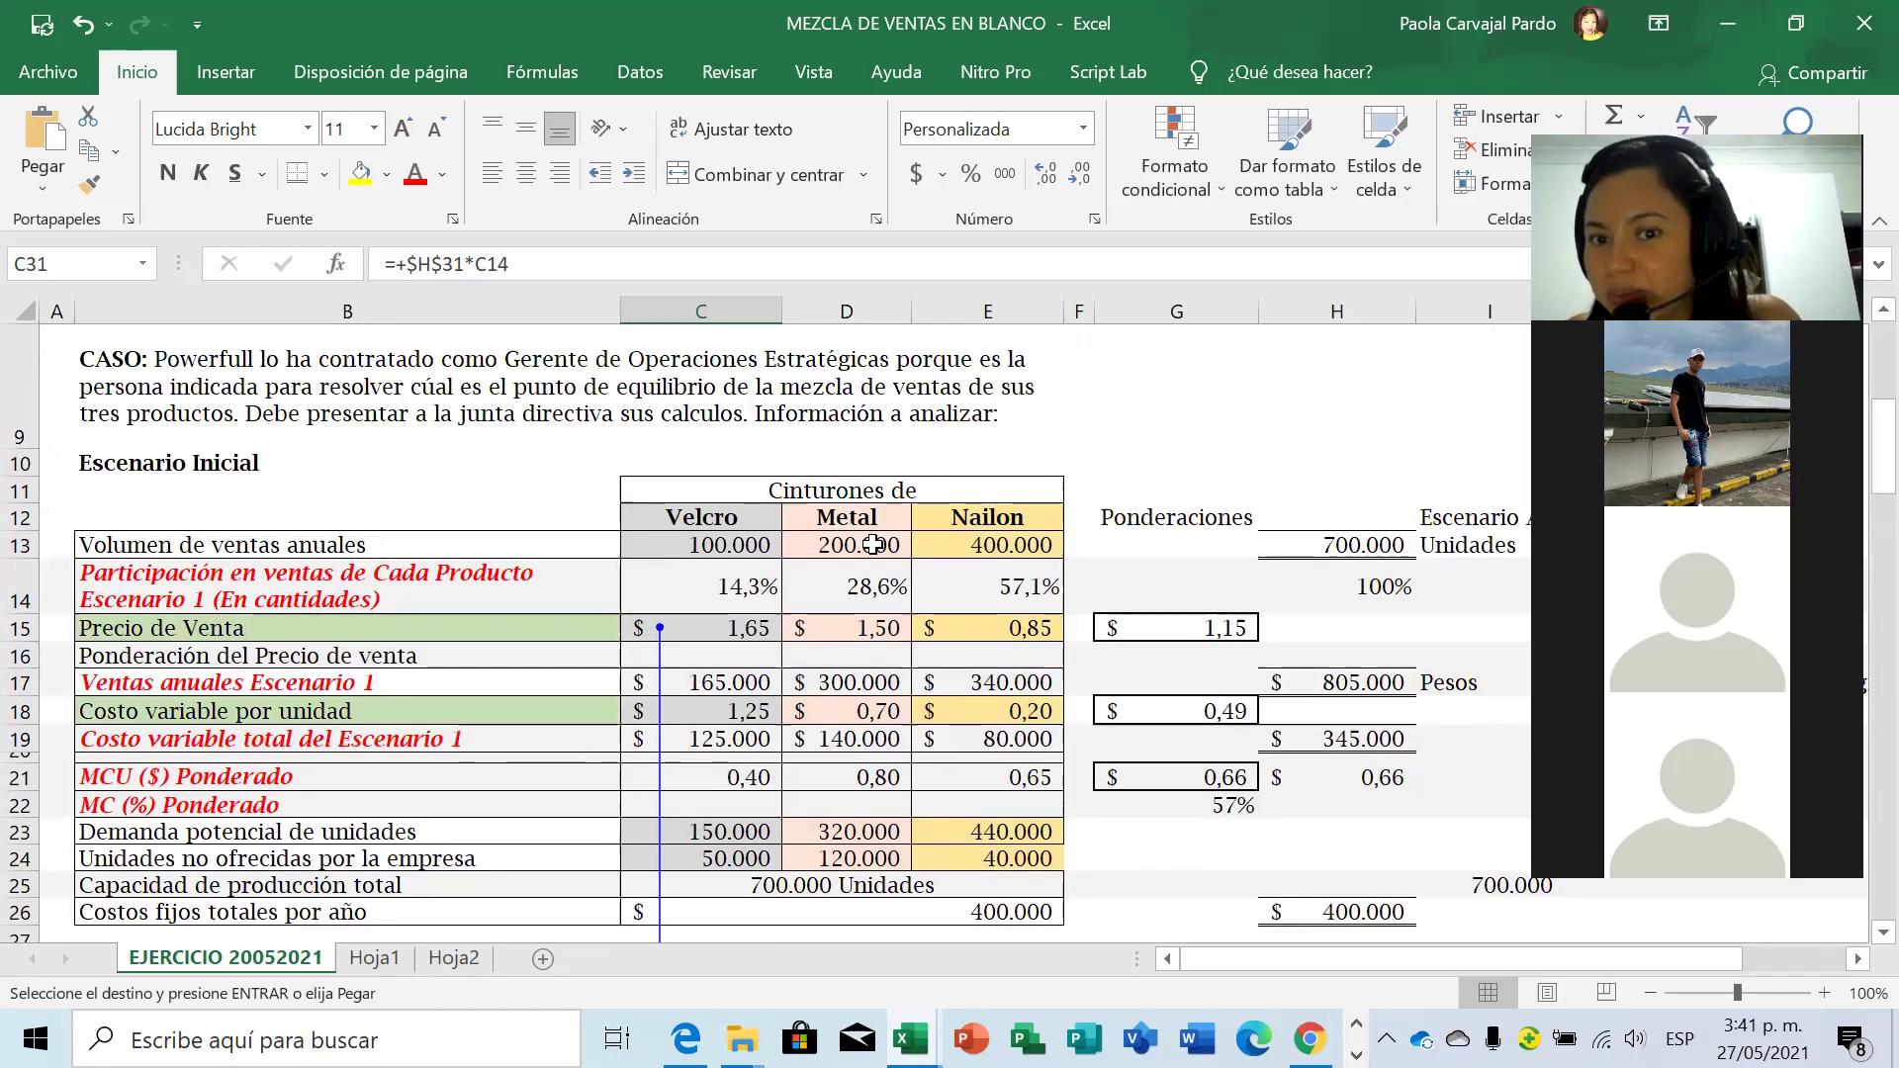
{"action": "mouse_move", "coordinate": [1864, 443]}
{"action": "left_mouse_down"}
{"action": "mouse_move", "coordinate": [1863, 589]}
{"action": "mouse_move", "coordinate": [1864, 468]}
{"action": "left_mouse_up"}
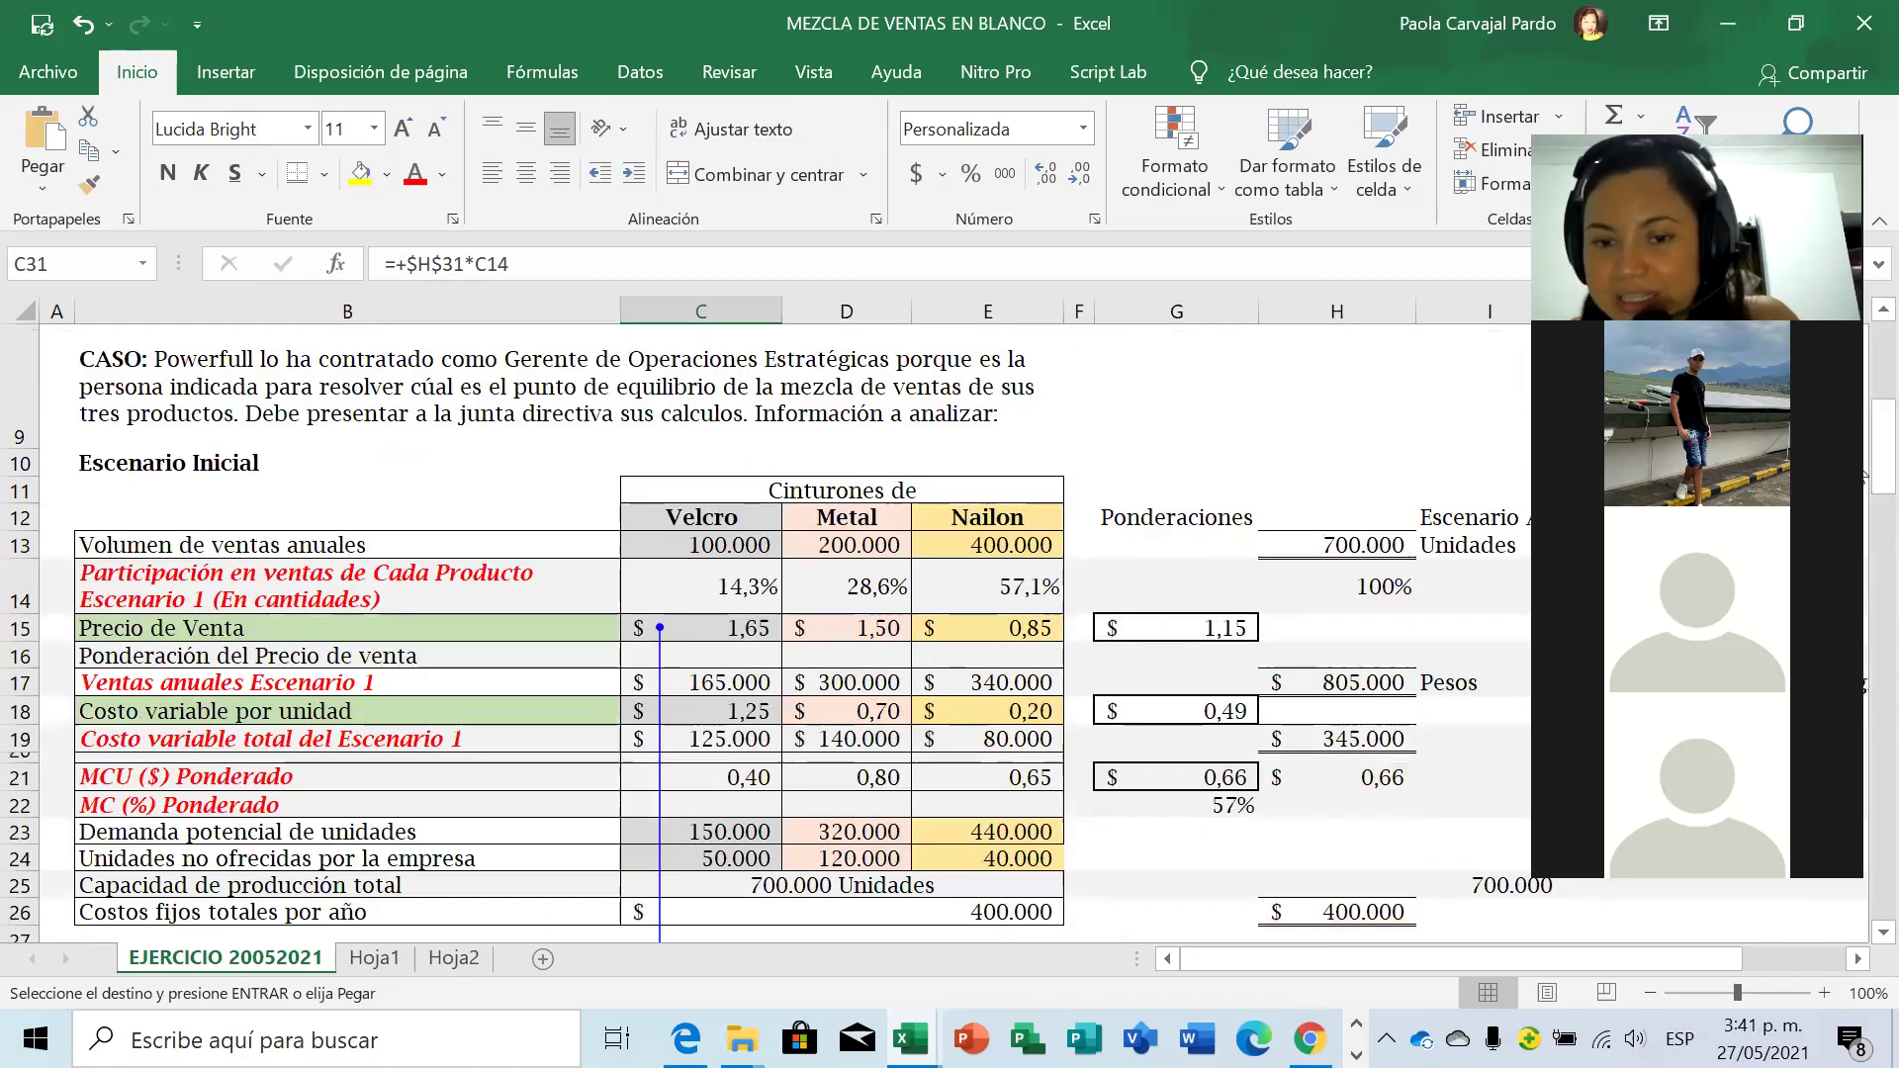
{"action": "left_click_drag", "start_coordinate": [1863, 405], "coordinate": [1864, 555]}
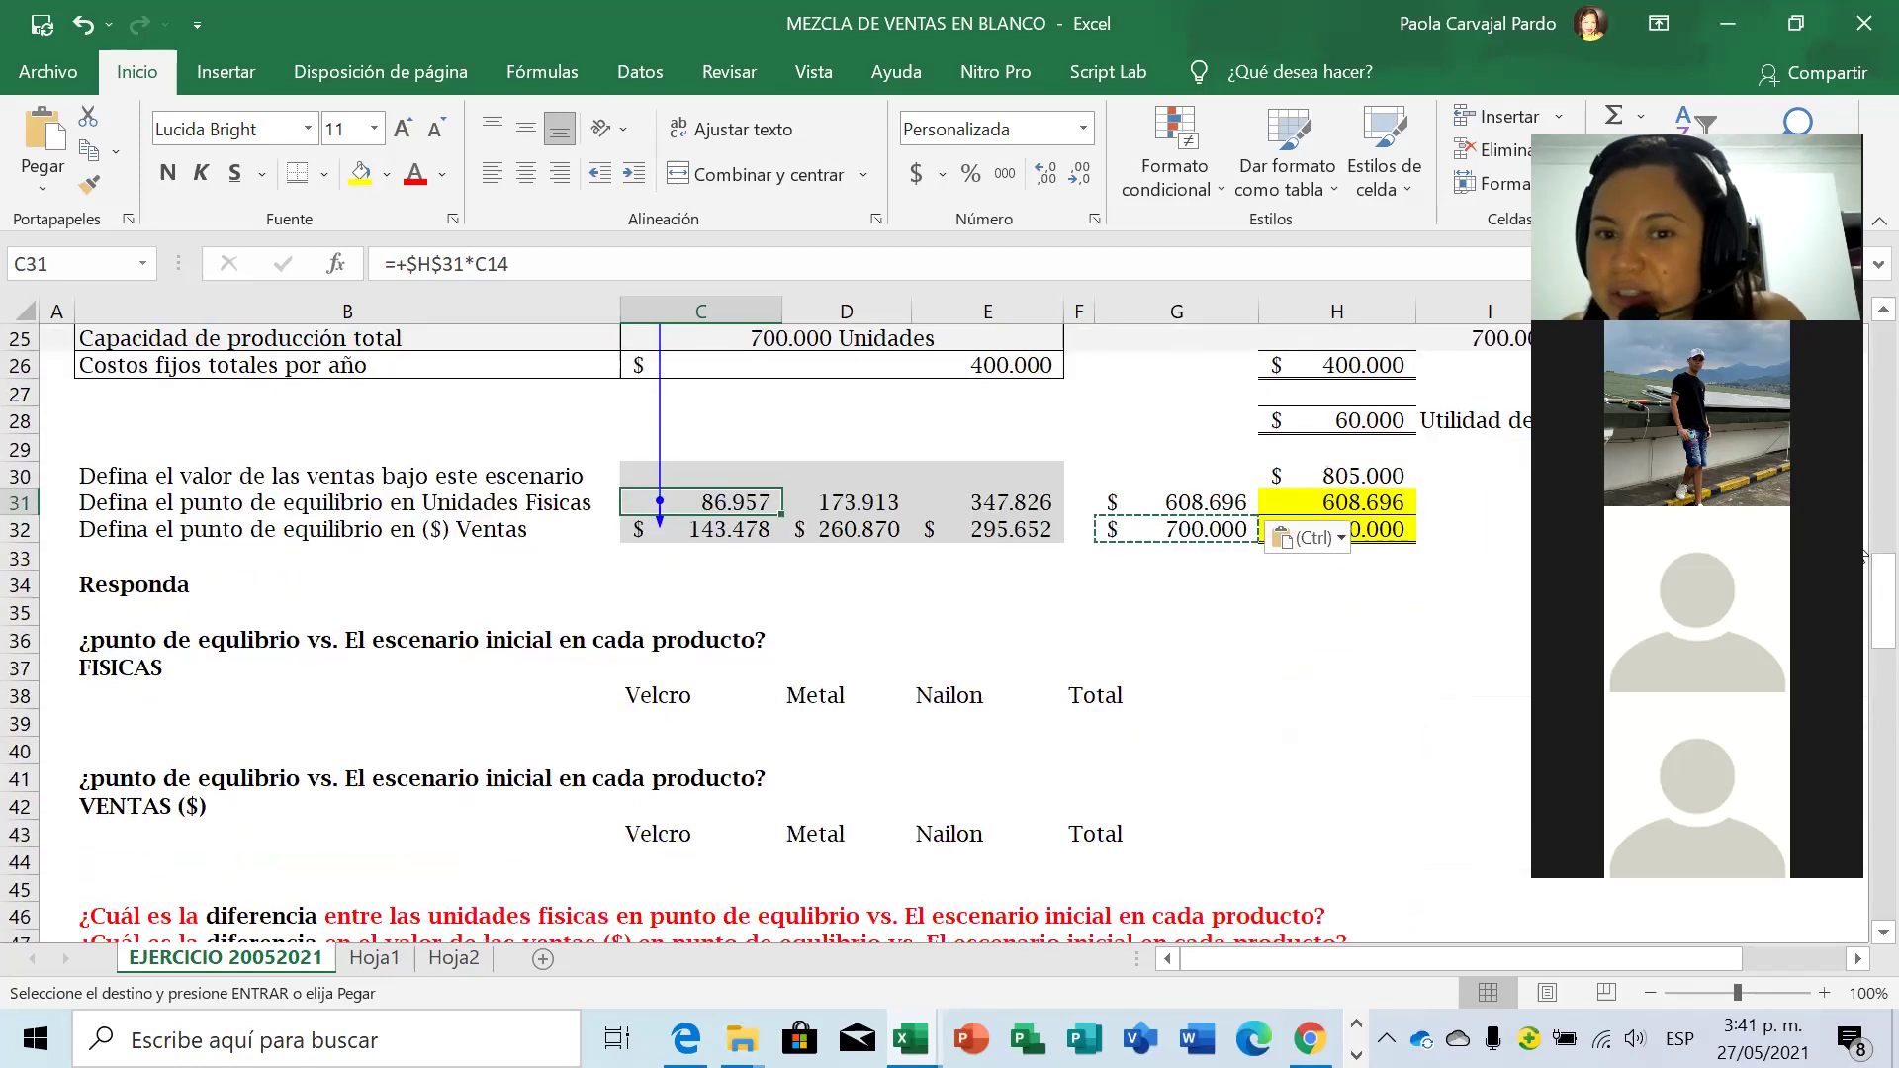
Apply a bottom border to C32, D32 and E32 one after another.
{"action": "left_click", "coordinate": [739, 541]}
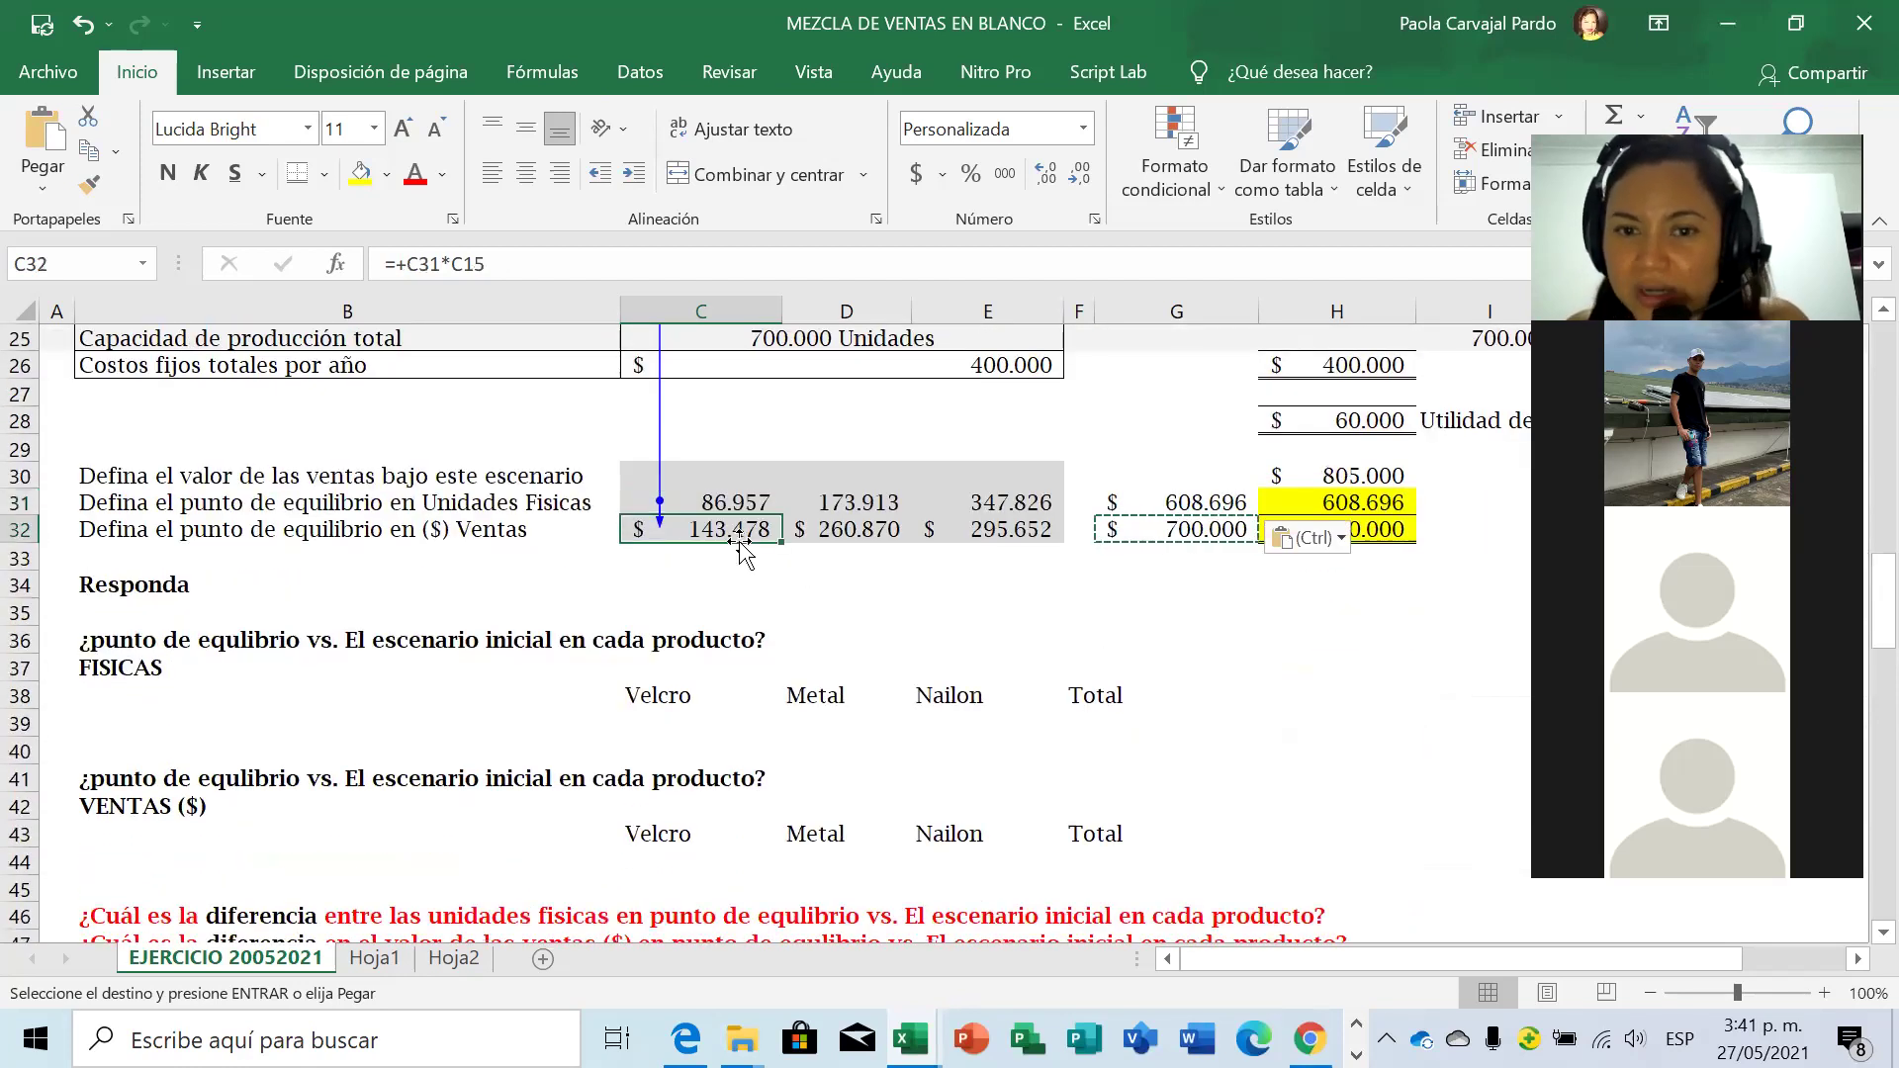
{"action": "left_click", "coordinate": [296, 174]}
{"action": "key", "text": "Right"}
{"action": "left_click", "coordinate": [297, 174]}
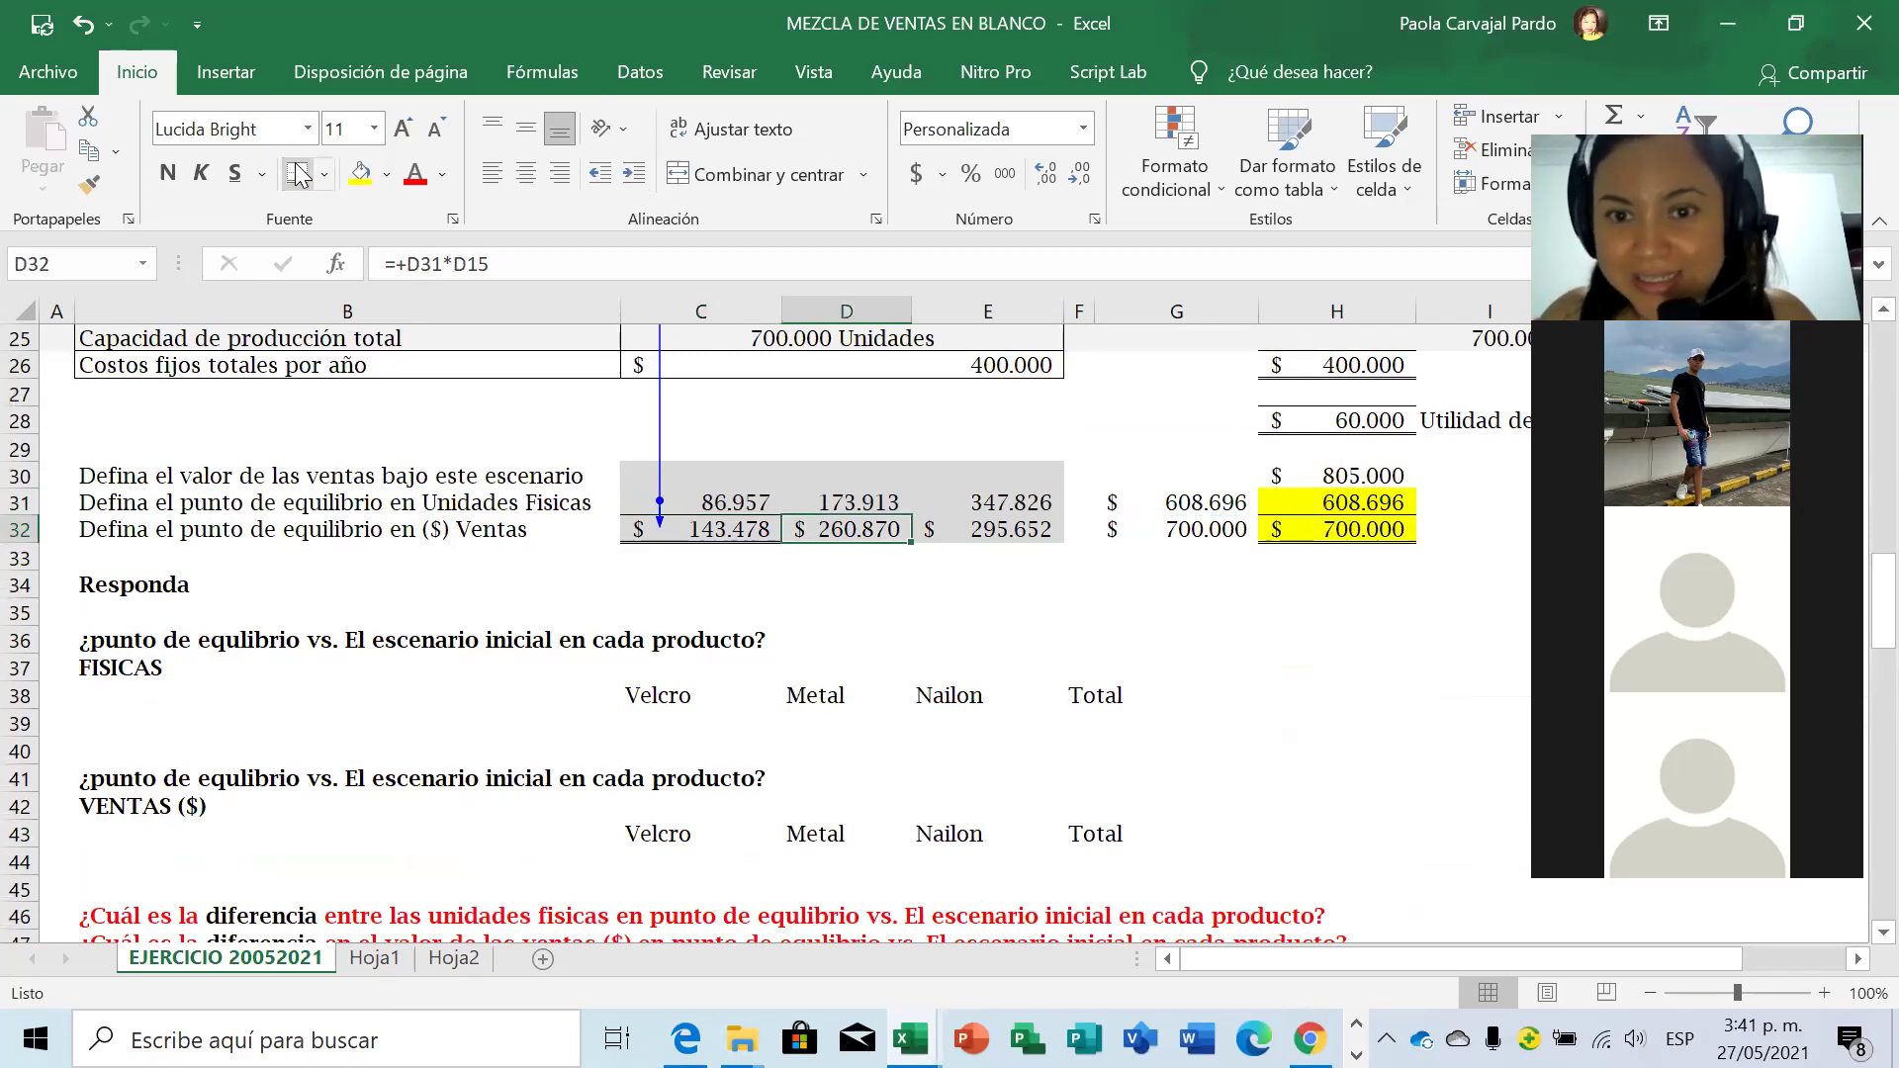
{"action": "key", "text": "Right"}
{"action": "left_click", "coordinate": [296, 174]}
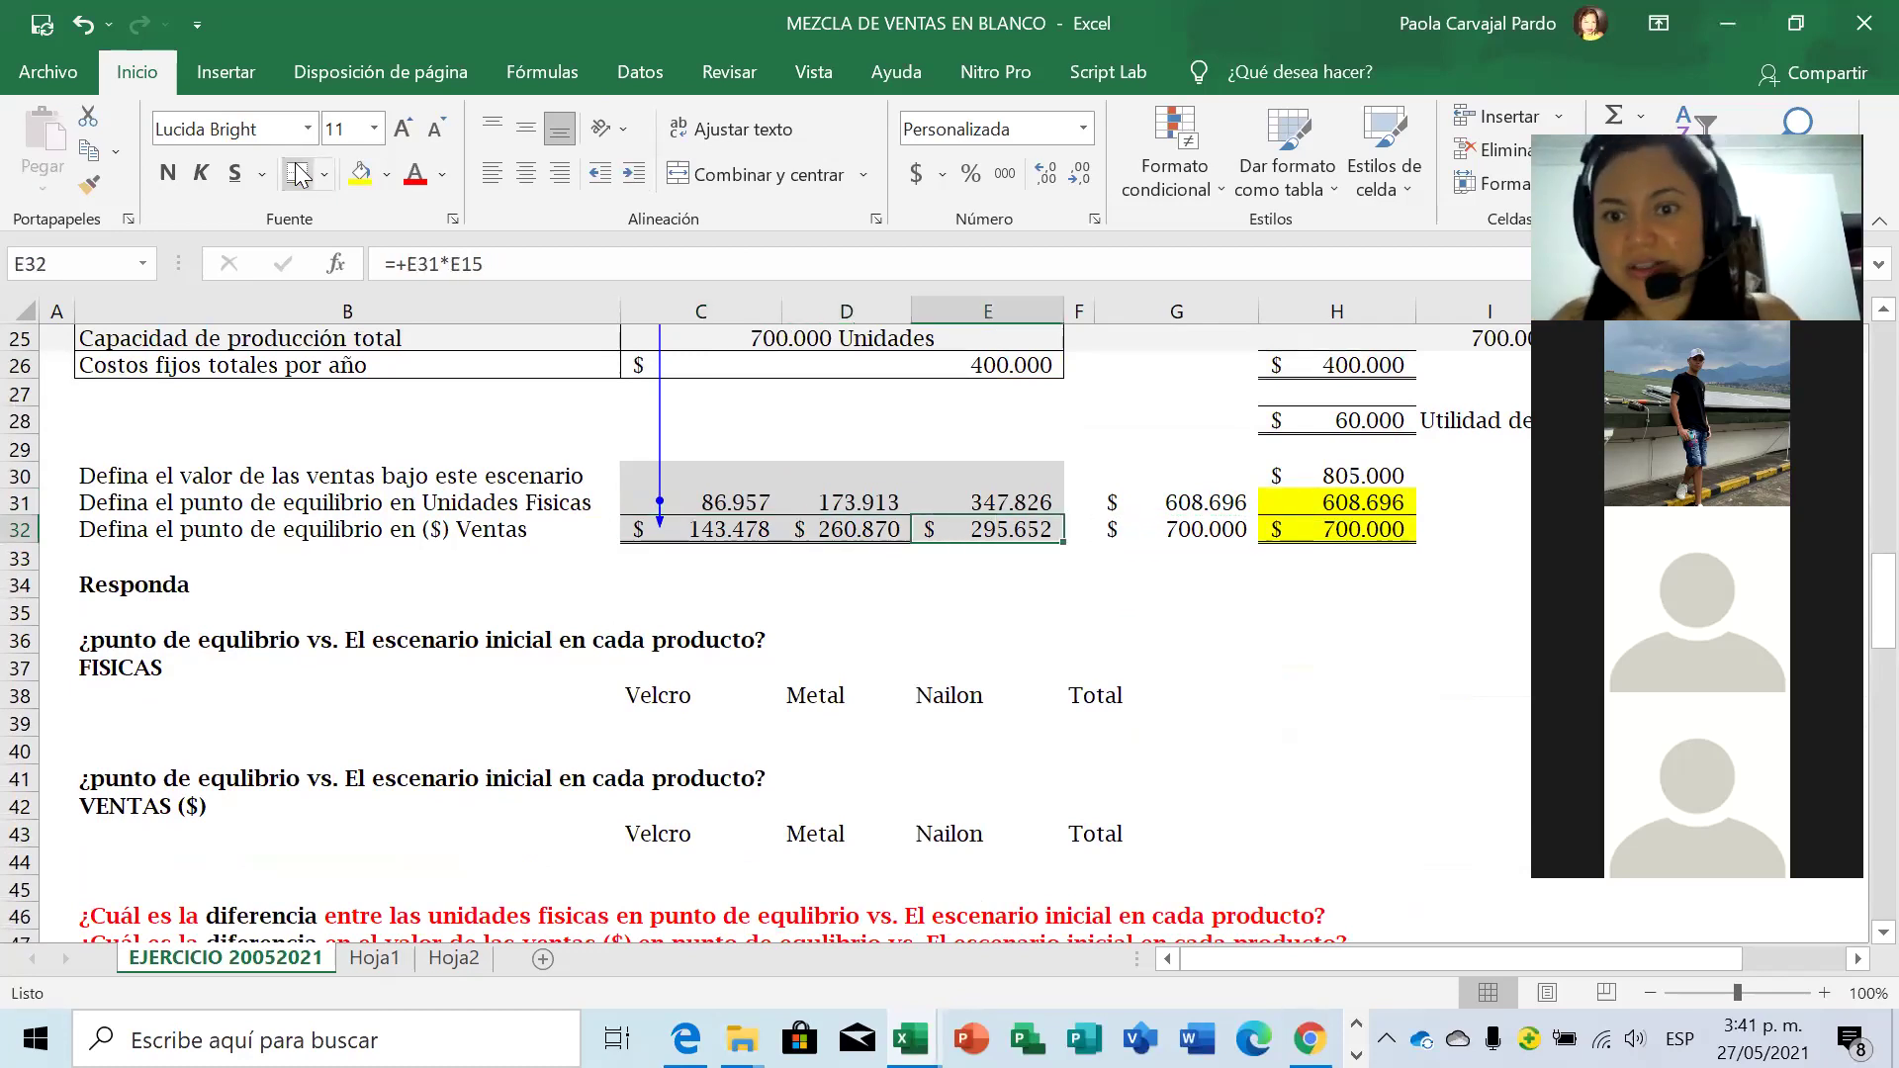
{"action": "left_click", "coordinate": [914, 636]}
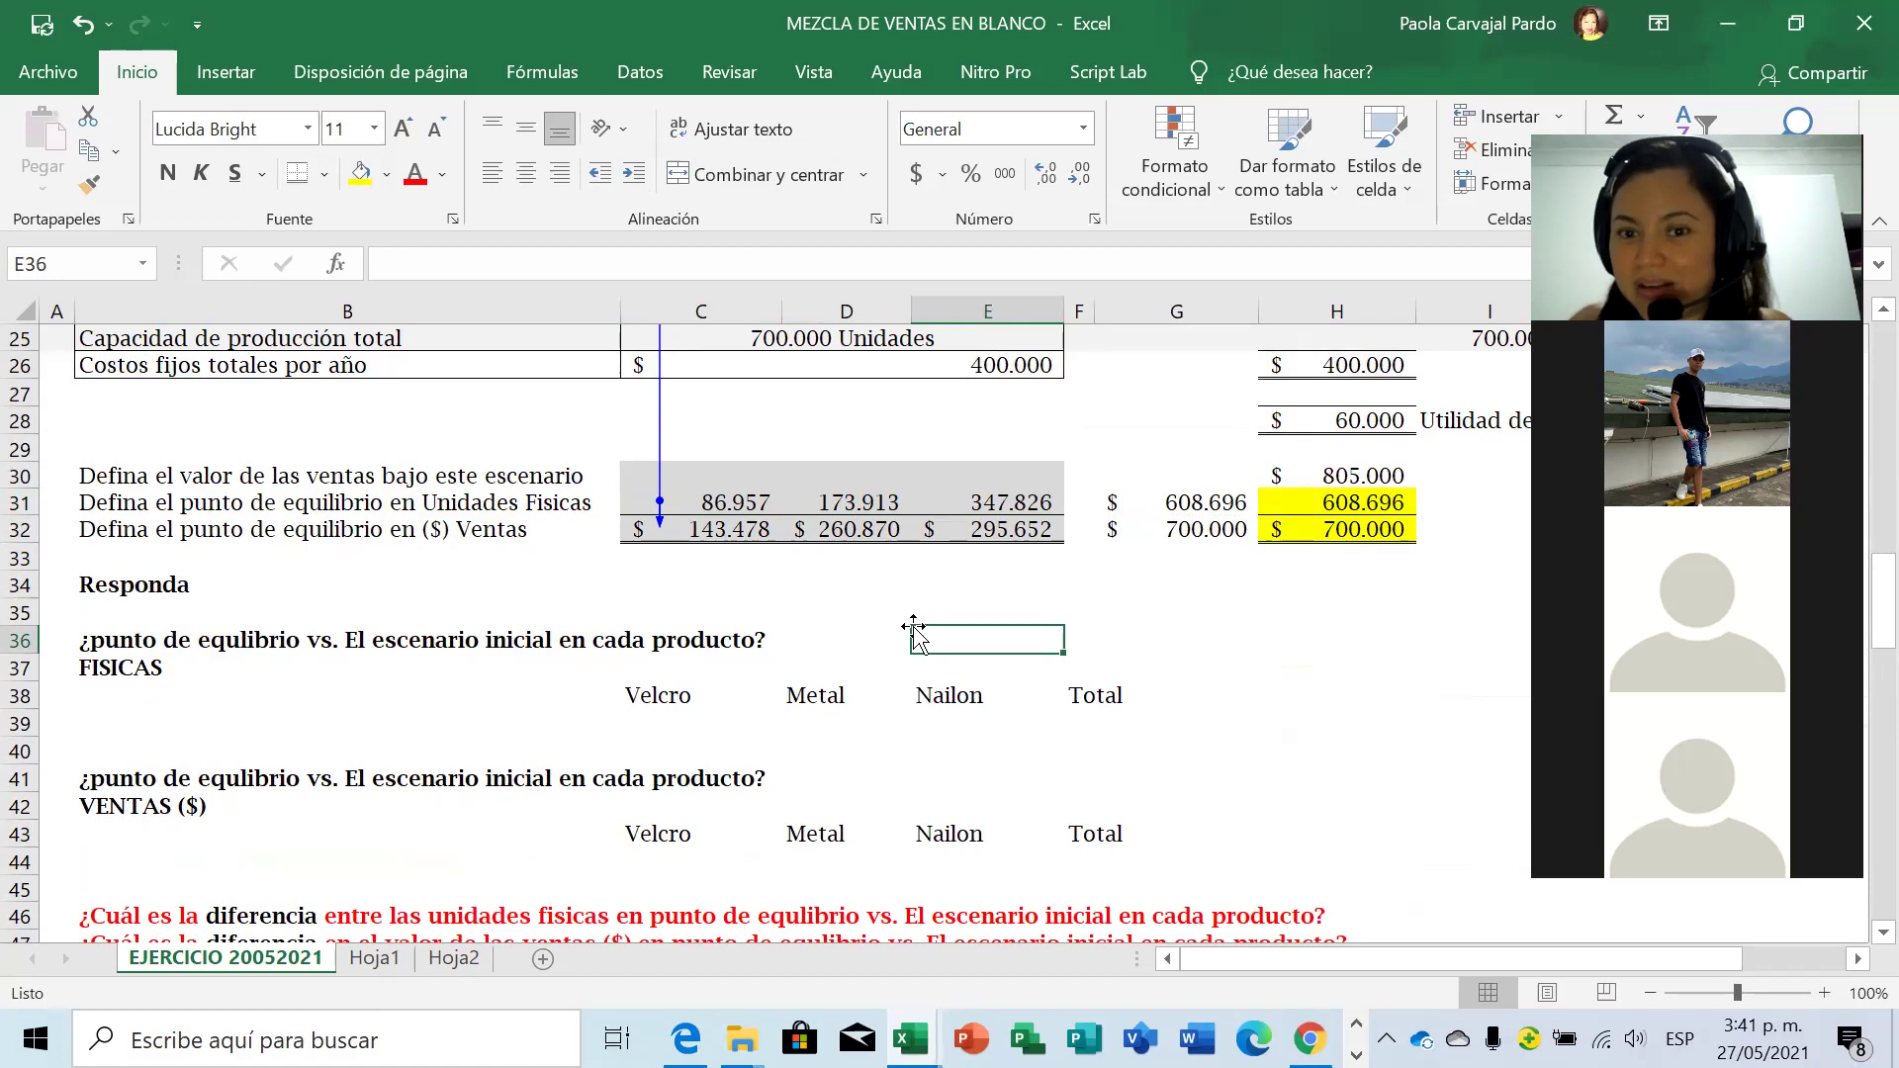
Check the Velcro break-even units formula, then move up to Metal's sale price in D15.
{"action": "left_click", "coordinate": [704, 515]}
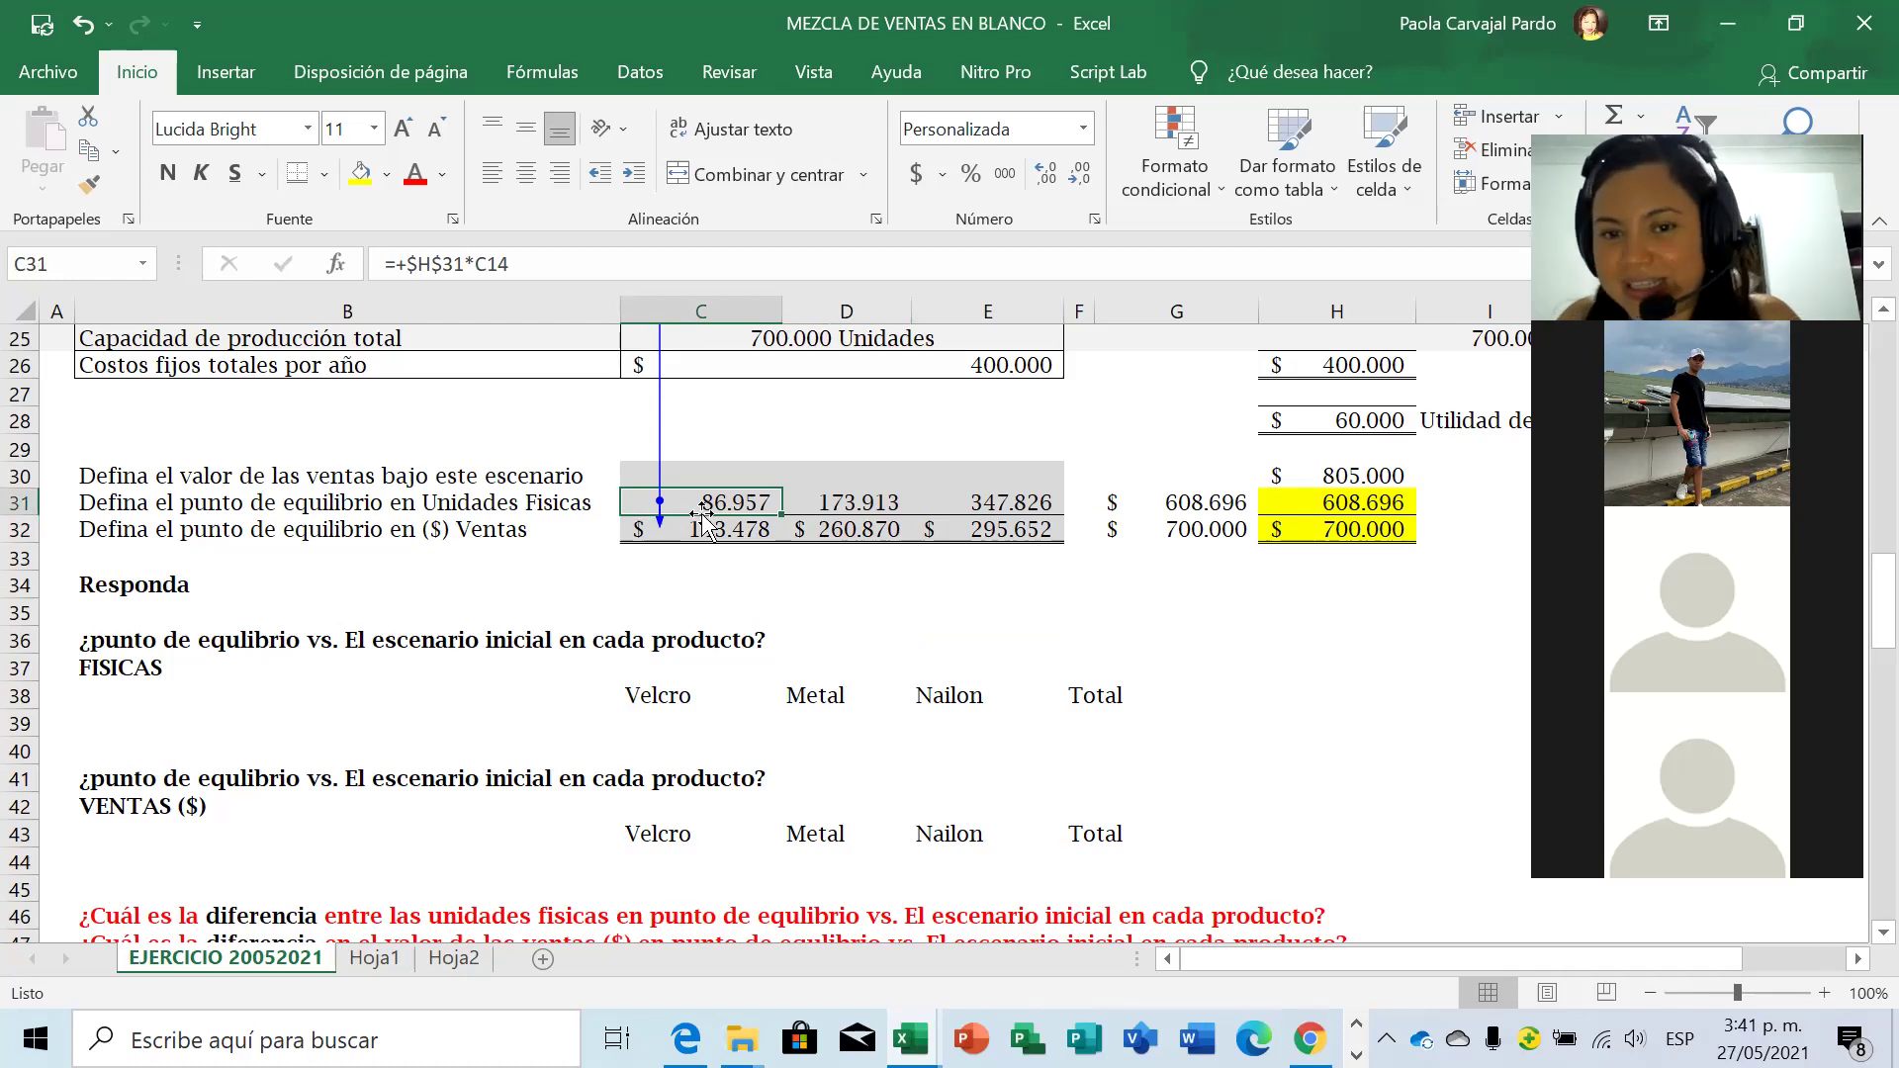
{"action": "key", "text": "Up"}
{"action": "key", "text": "Right"}
{"action": "key", "text": "Down"}
{"action": "key", "text": "Up"}
{"action": "key", "text": "Up"}
{"action": "key", "text": "Up"}
{"action": "key", "text": "Up"}
{"action": "key", "text": "Up"}
{"action": "key", "text": "Up"}
{"action": "key", "text": "Up"}
{"action": "key", "text": "Up"}
{"action": "key", "text": "Up"}
{"action": "key", "text": "Up"}
{"action": "key", "text": "Up"}
{"action": "key", "text": "Up"}
{"action": "key", "text": "Up"}
{"action": "key", "text": "Up"}
{"action": "key", "text": "Up"}
{"action": "key", "text": "Up"}
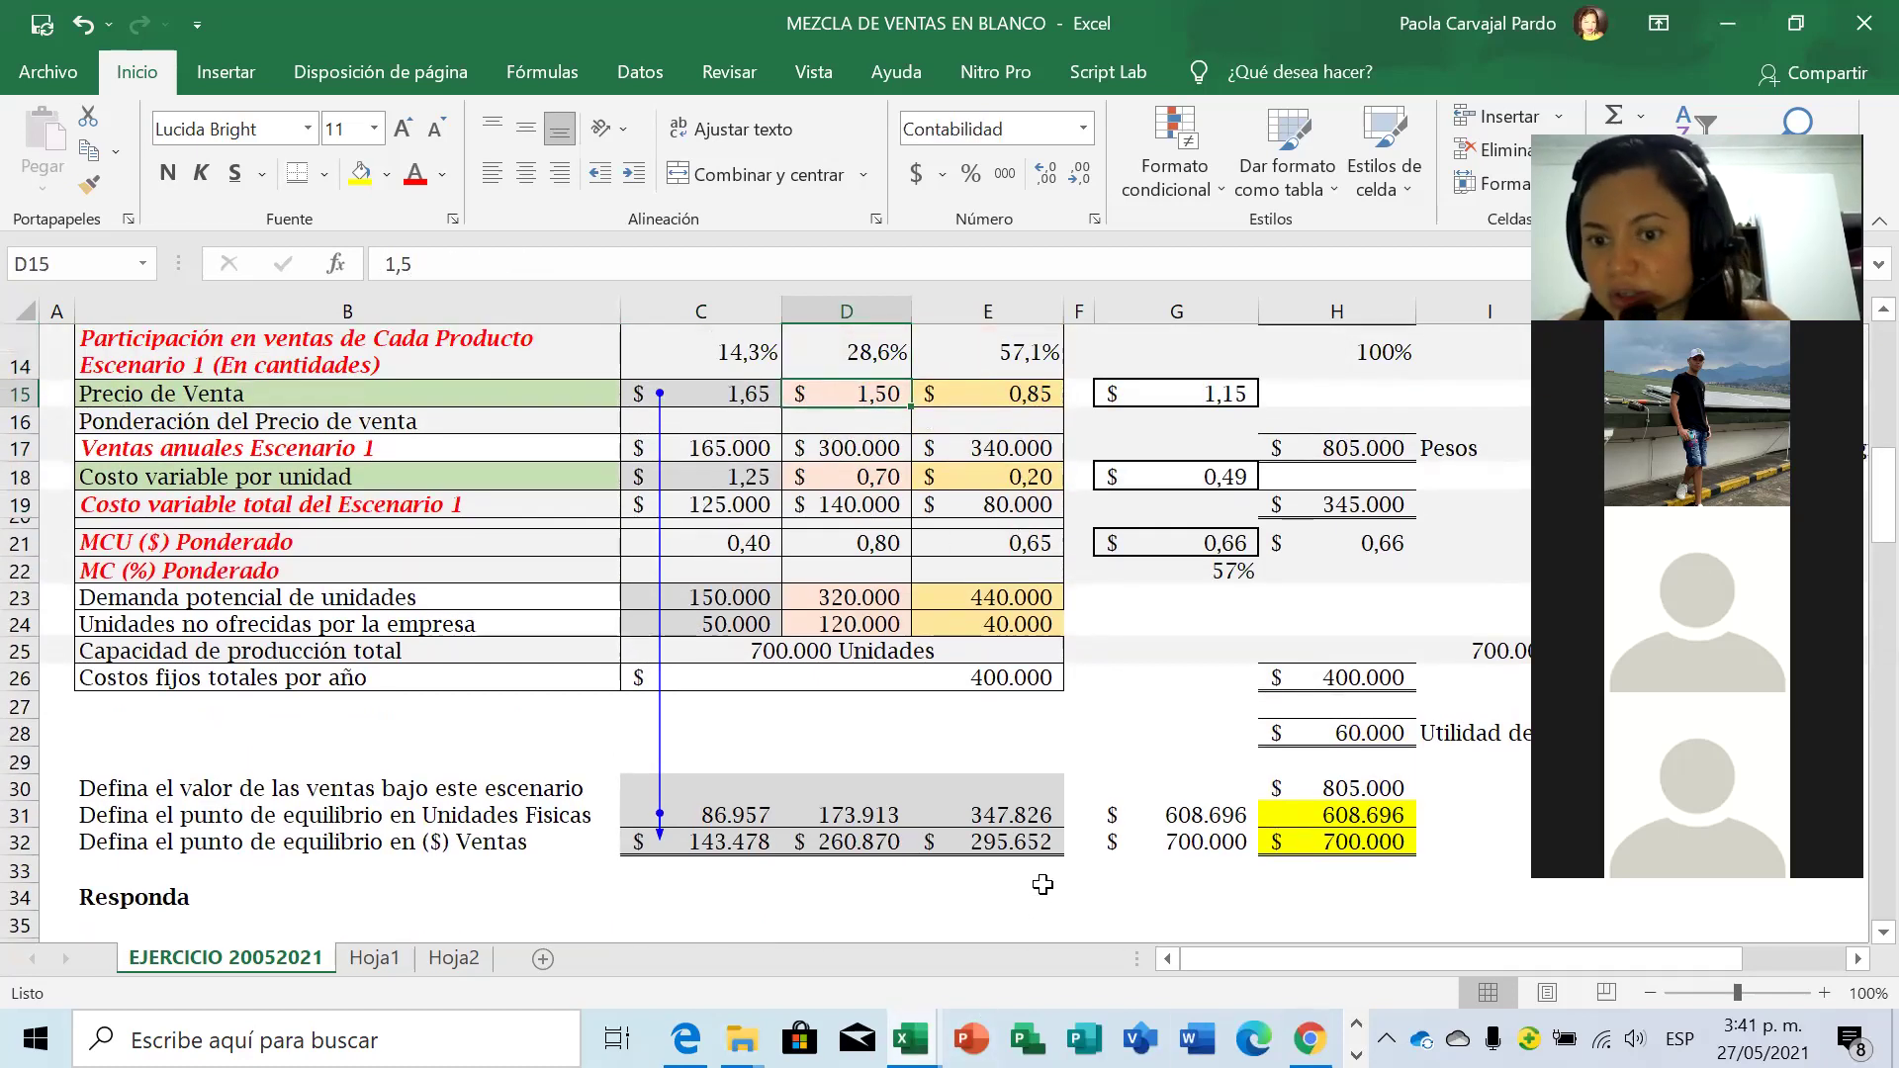
In C34, divide the first product's break-even sales by its break-even units (1,65), formatted as accounting.
{"action": "left_click", "coordinate": [1009, 817]}
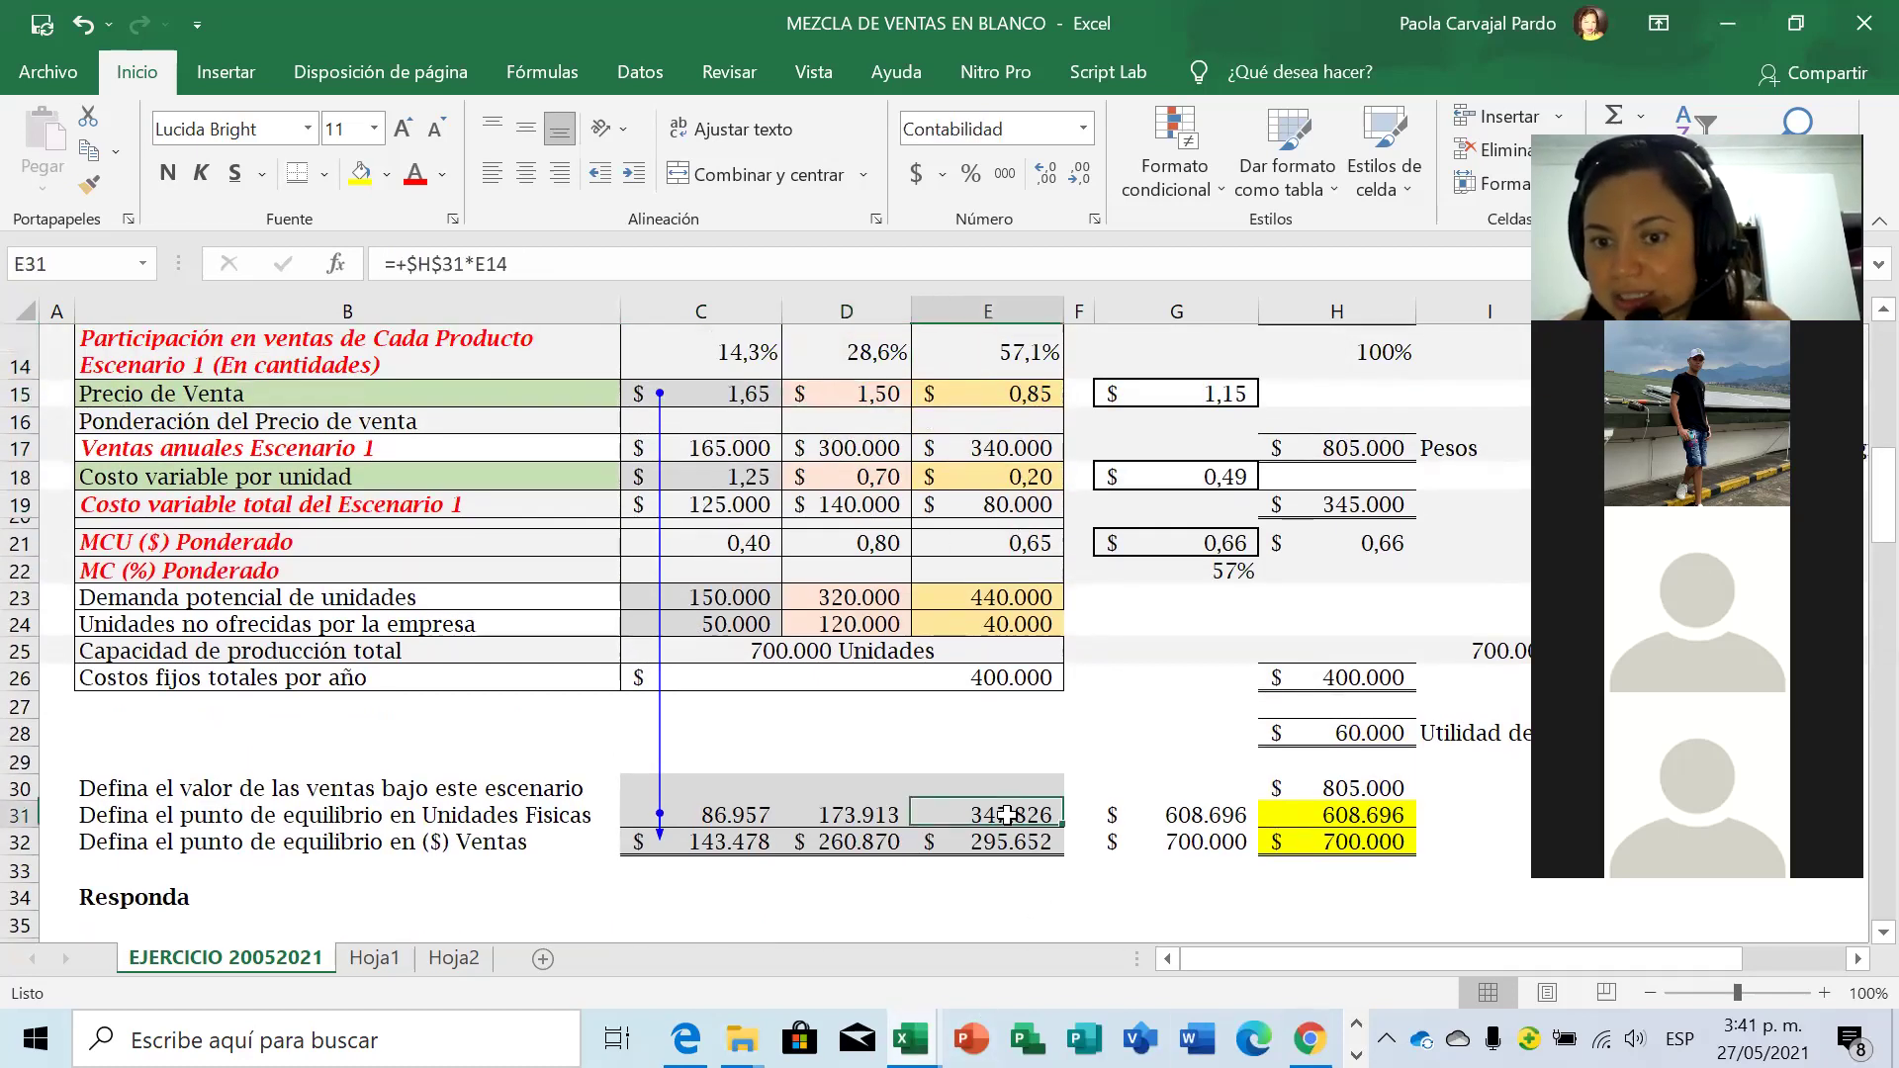
{"action": "left_click", "coordinate": [721, 891]}
{"action": "type", "text": "+"}
{"action": "key", "text": "Up"}
{"action": "key", "text": "Up"}
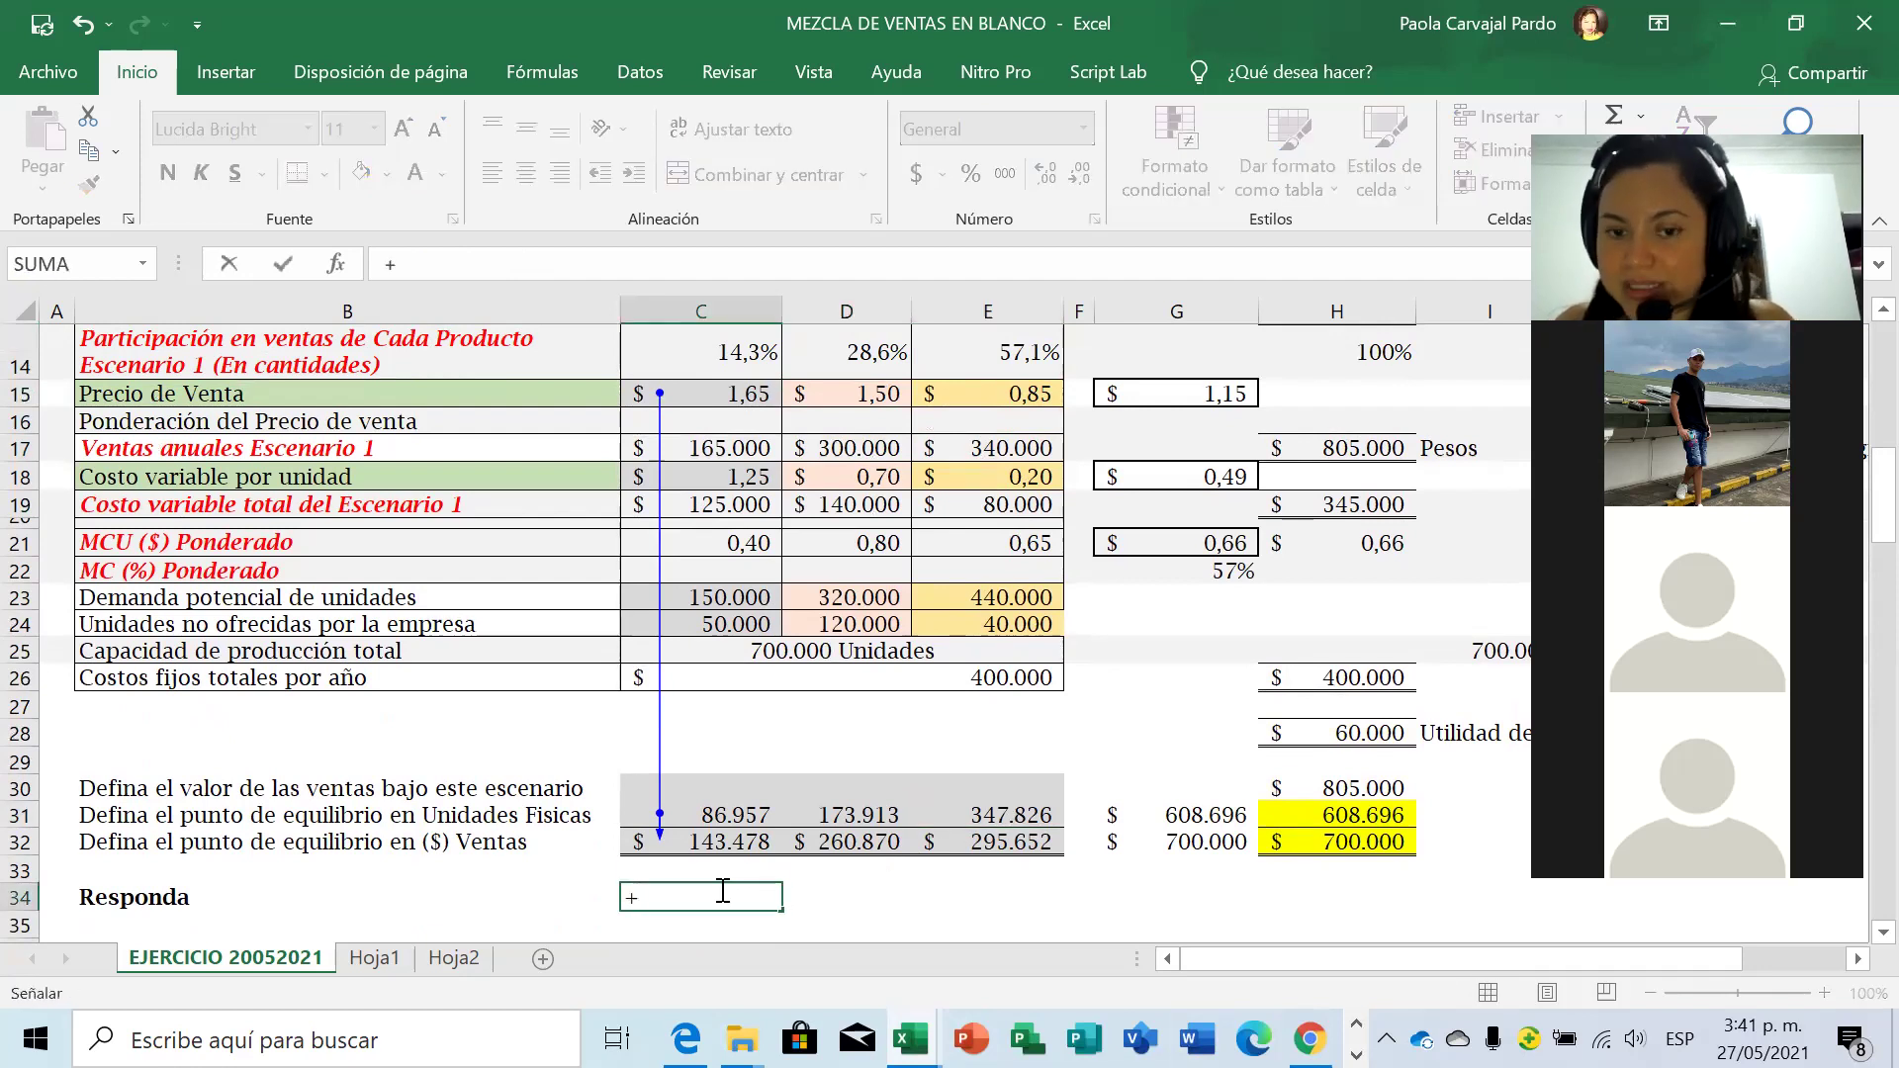
{"action": "type", "text": "/"}
{"action": "key", "text": "Up"}
{"action": "key", "text": "Up"}
{"action": "key", "text": "Up"}
{"action": "left_click", "coordinate": [720, 895]}
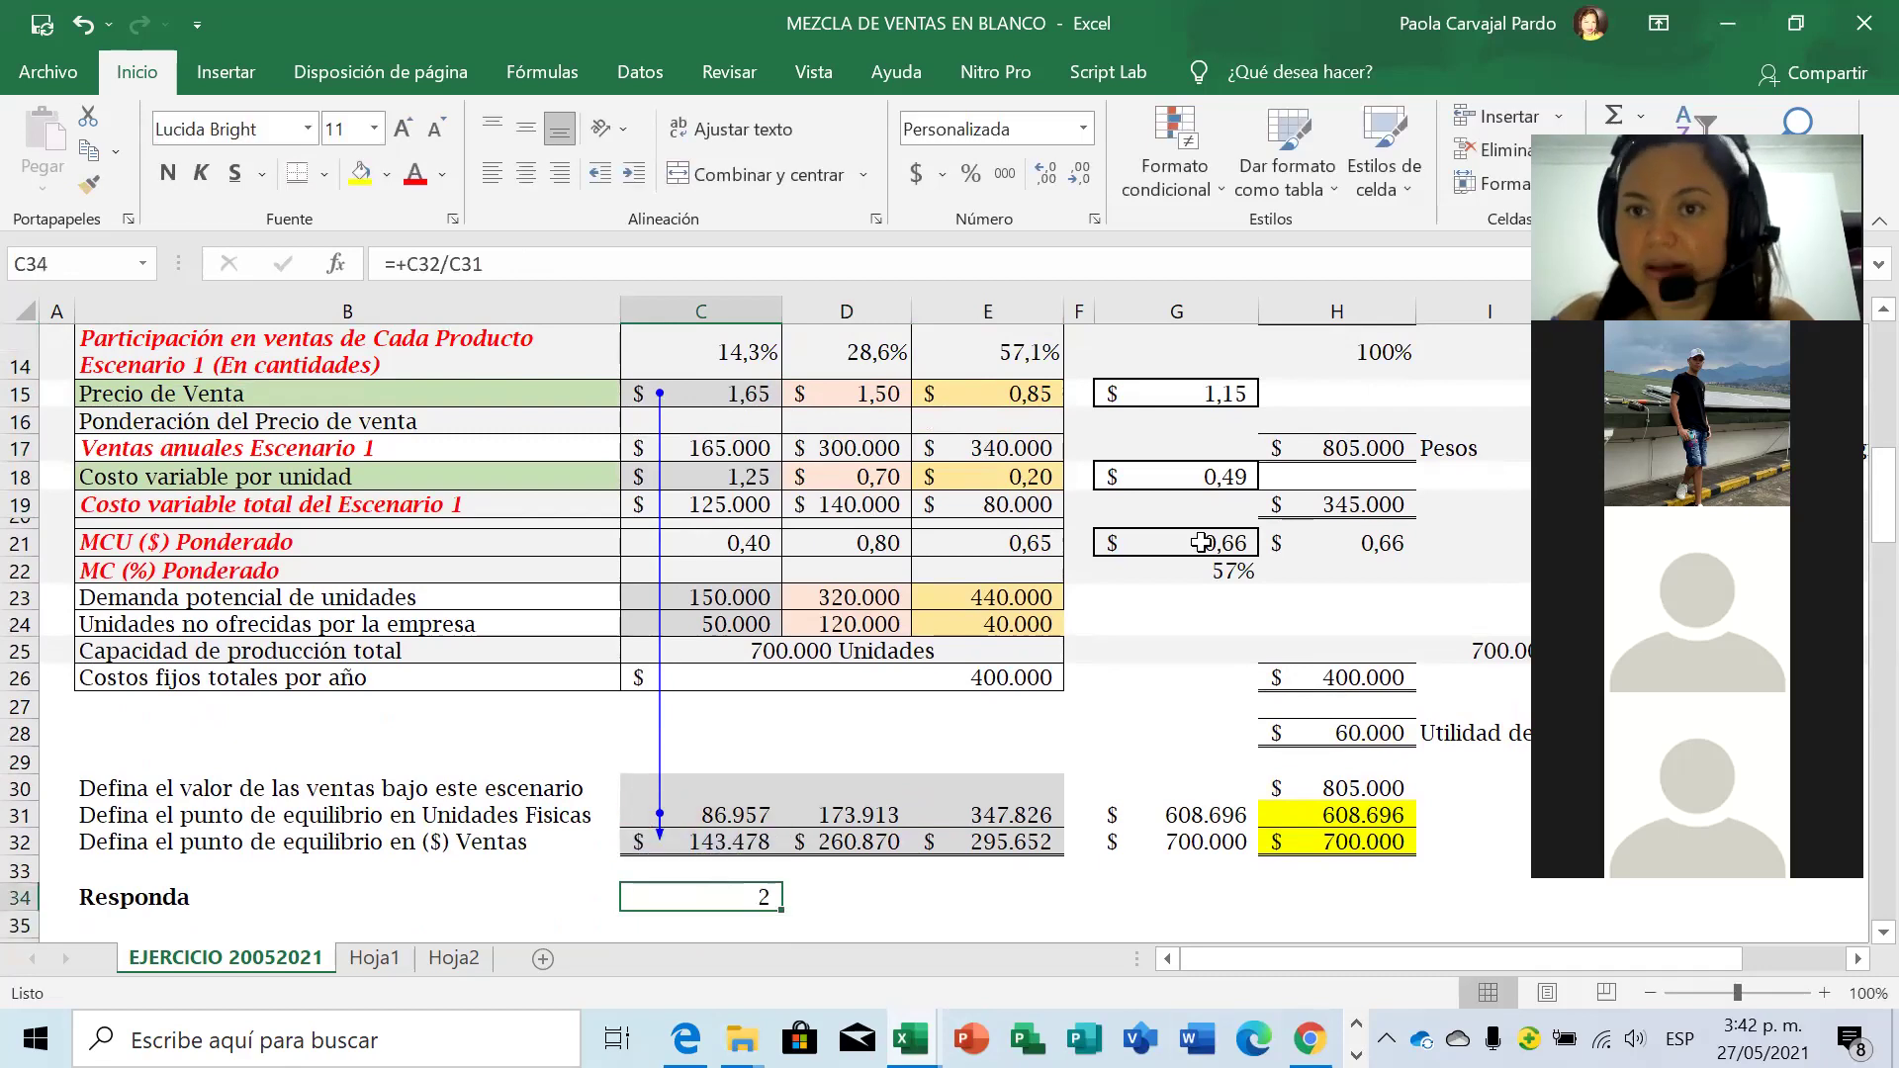
{"action": "left_click", "coordinate": [1006, 178]}
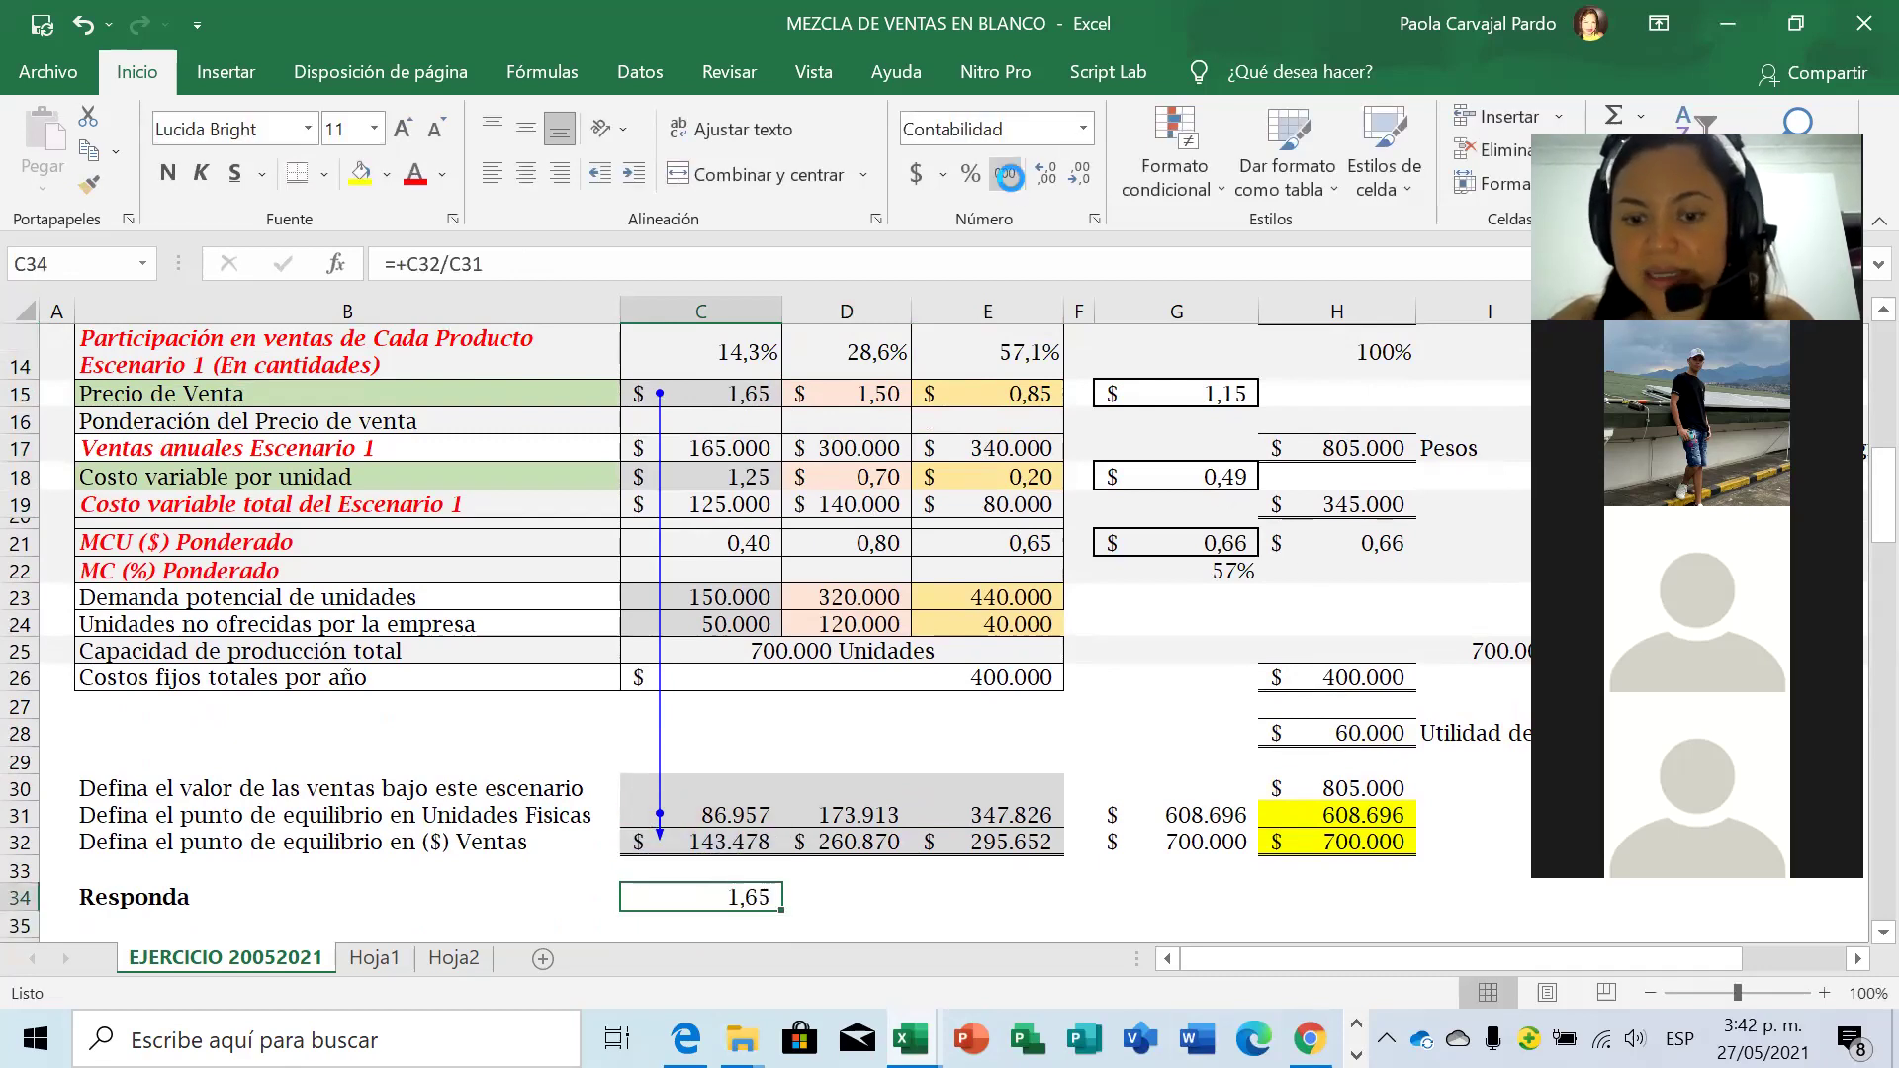
Copy the C34 price formula into D34:E34, giving prices 1,50 and 0,85.
{"action": "key", "text": "ctrl+c"}
{"action": "key", "text": "Right"}
{"action": "key", "text": "shift+Right"}
{"action": "key", "text": "ctrl+v"}
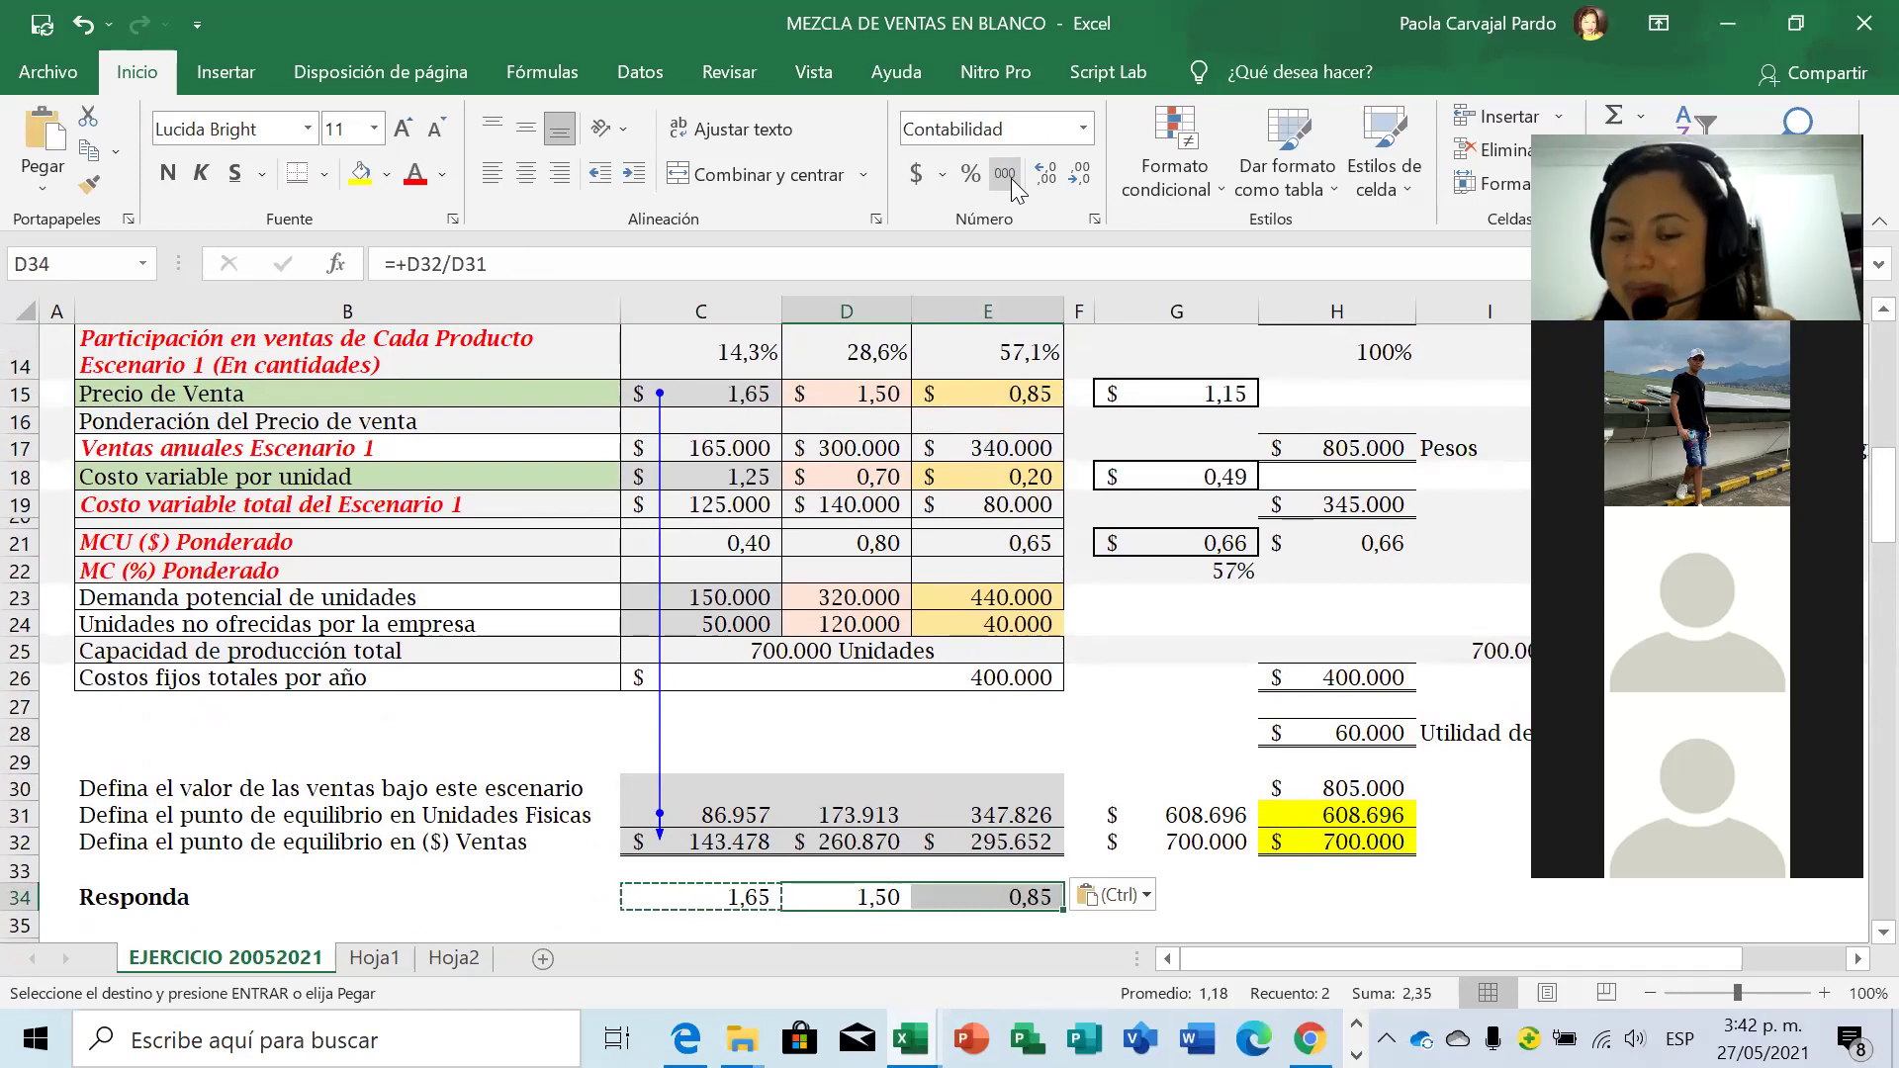
{"action": "key", "text": "Right"}
{"action": "key", "text": "Right"}
{"action": "key", "text": "Right"}
{"action": "key", "text": "Right"}
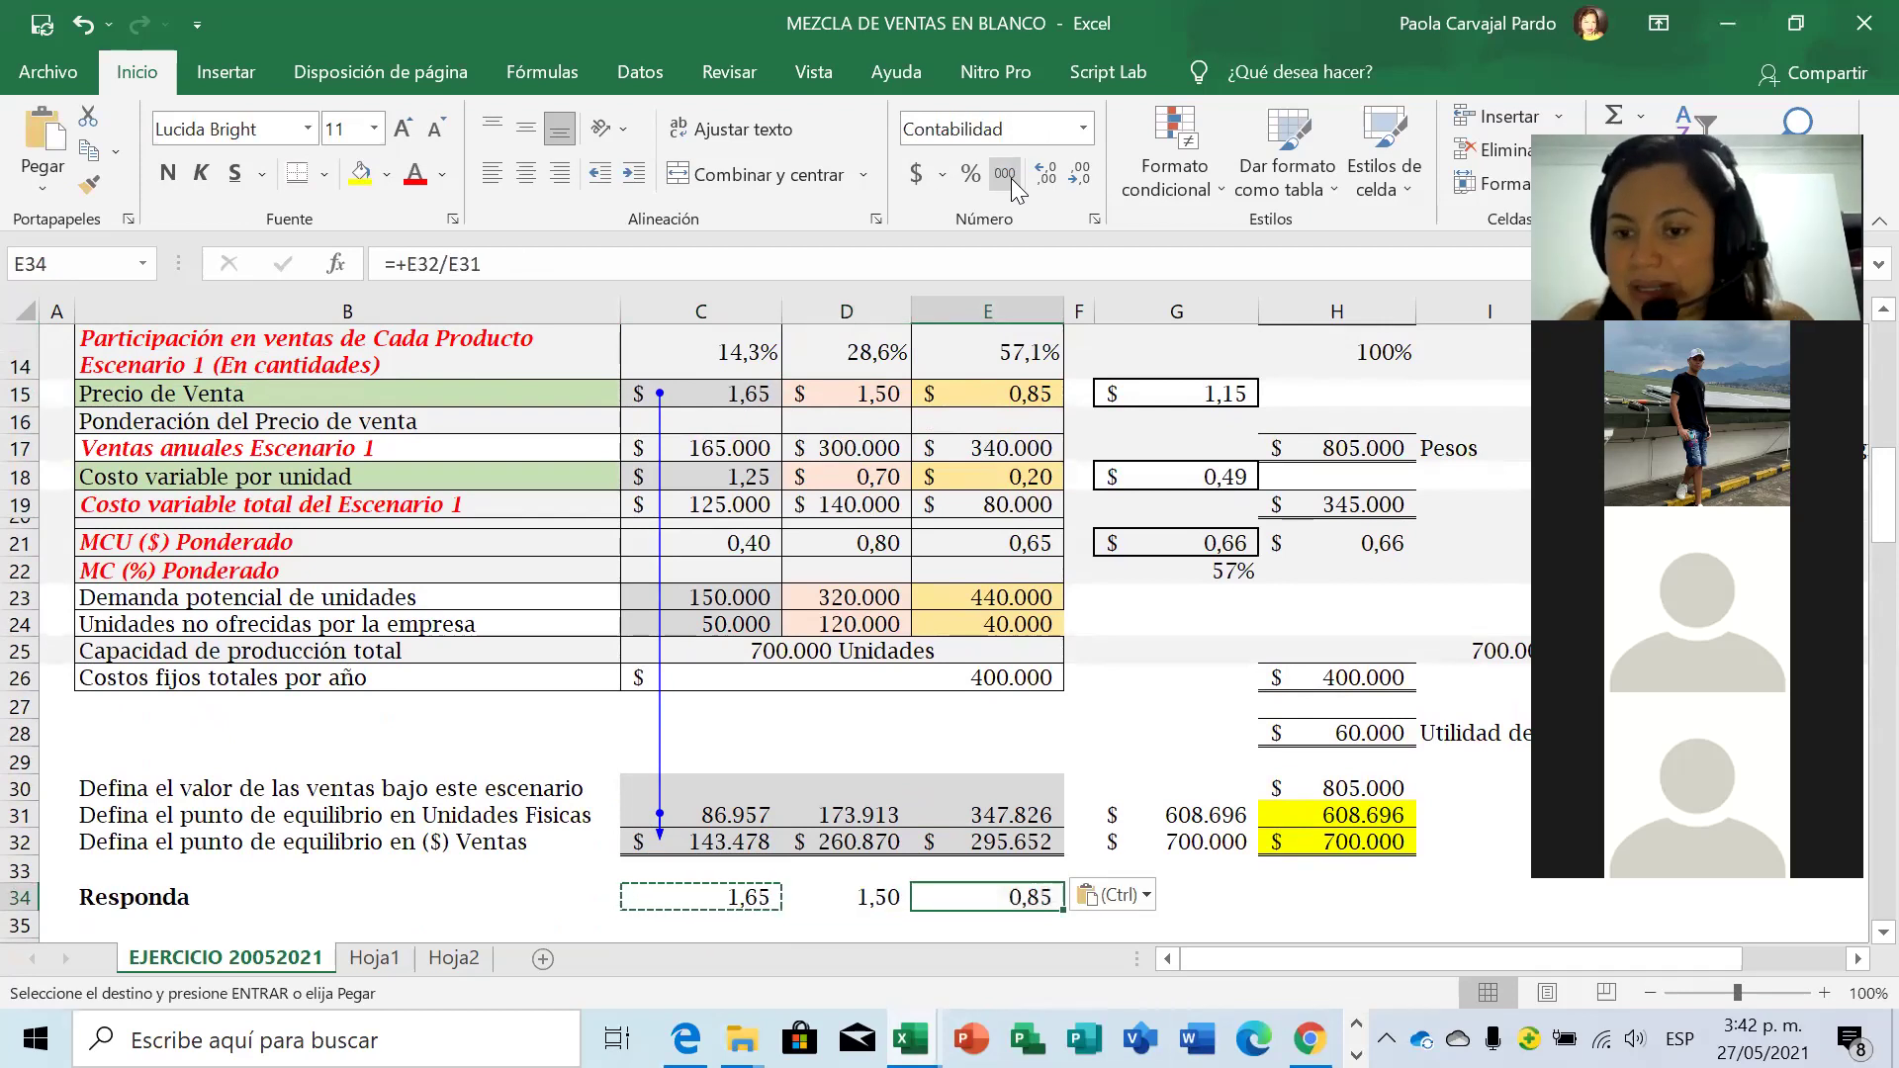
{"action": "key", "text": "Left"}
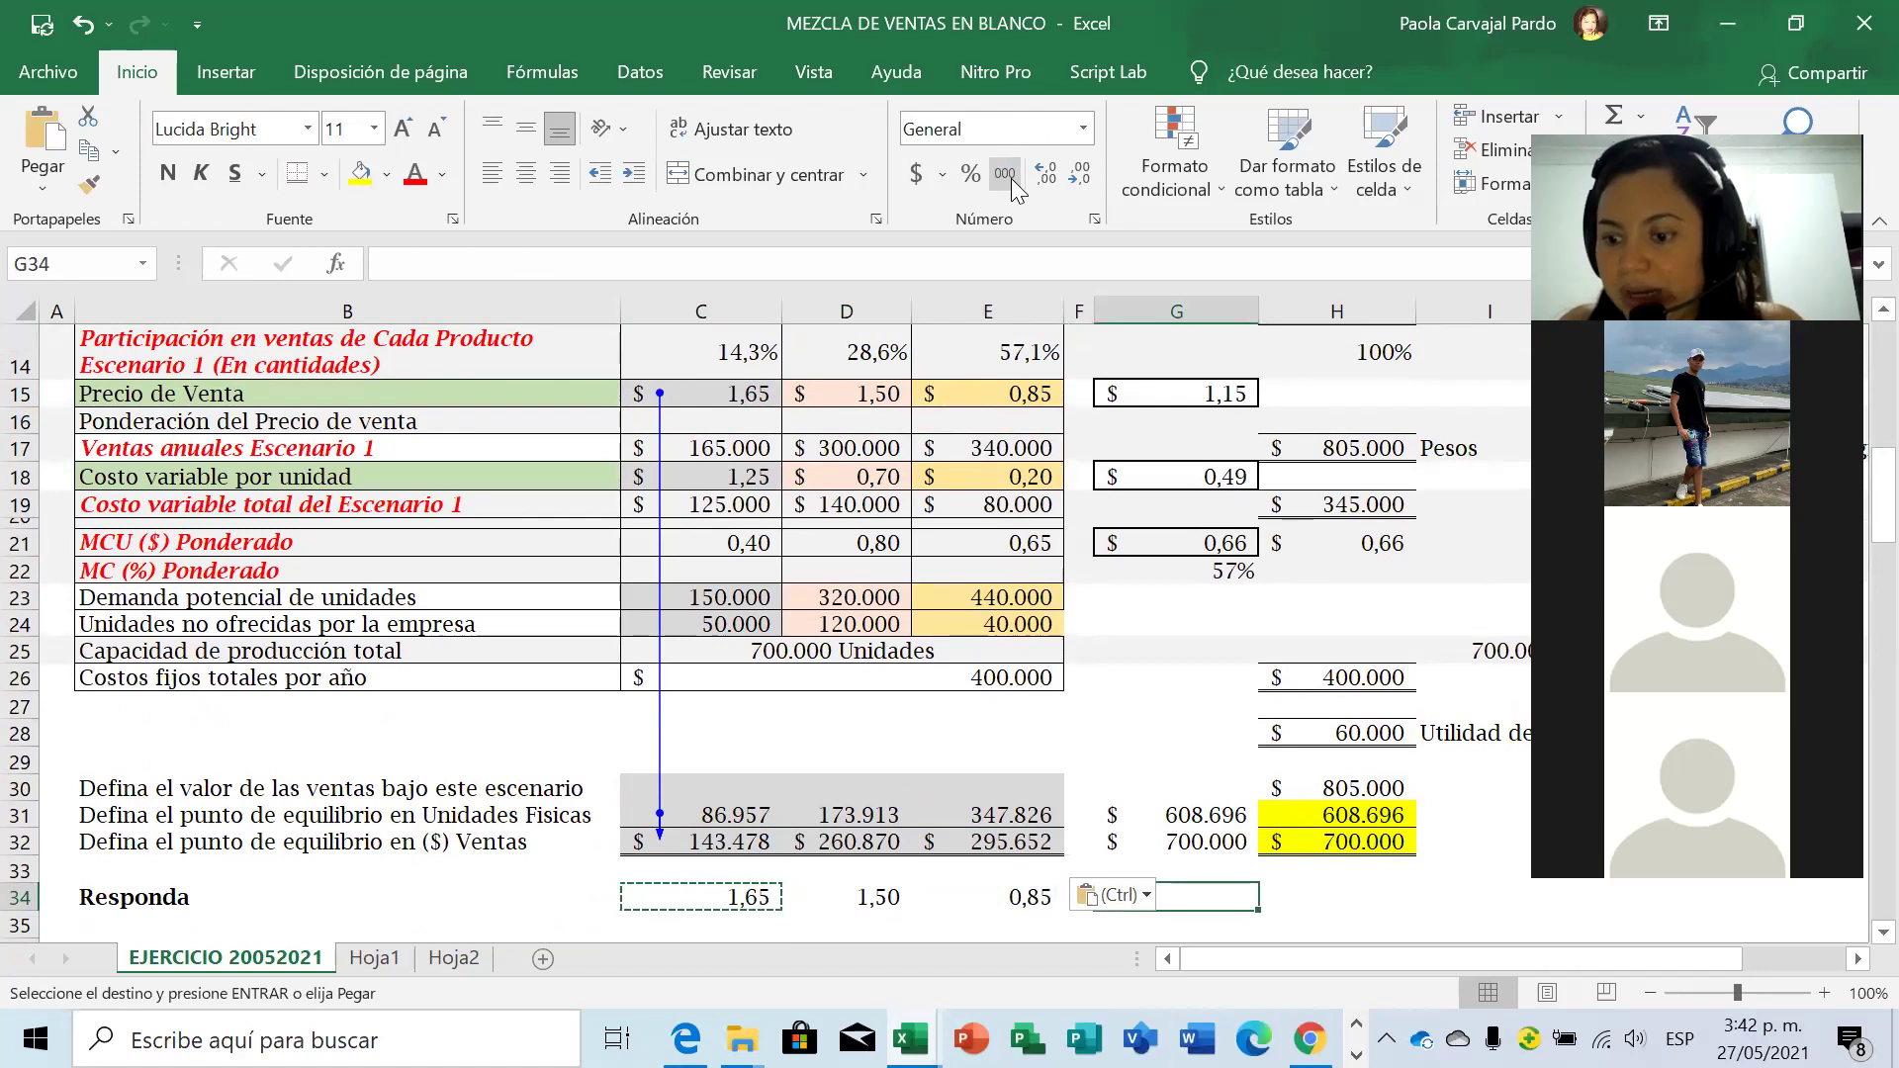
{"action": "type", "text": "+("}
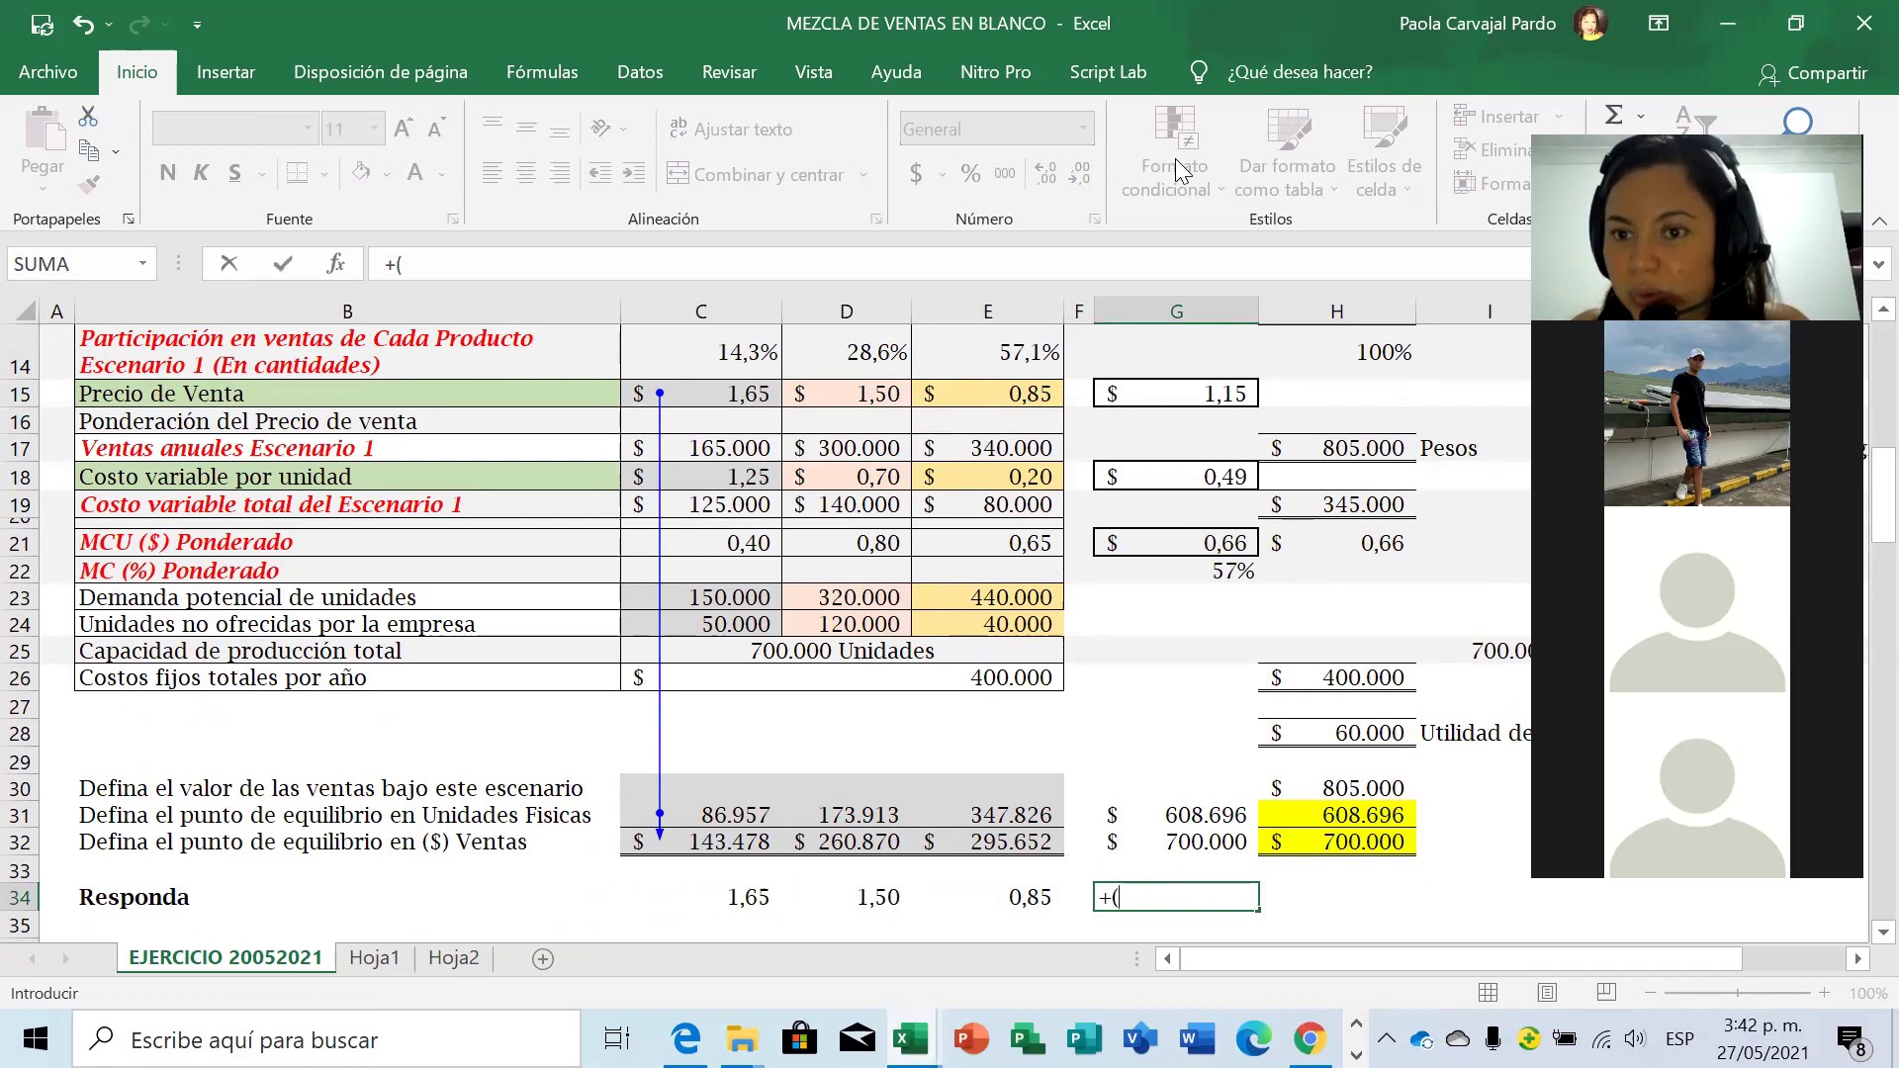
In G34, build the first two weighted terms, (C34*C14)+(D34*D14).
{"action": "left_click", "coordinate": [755, 895]}
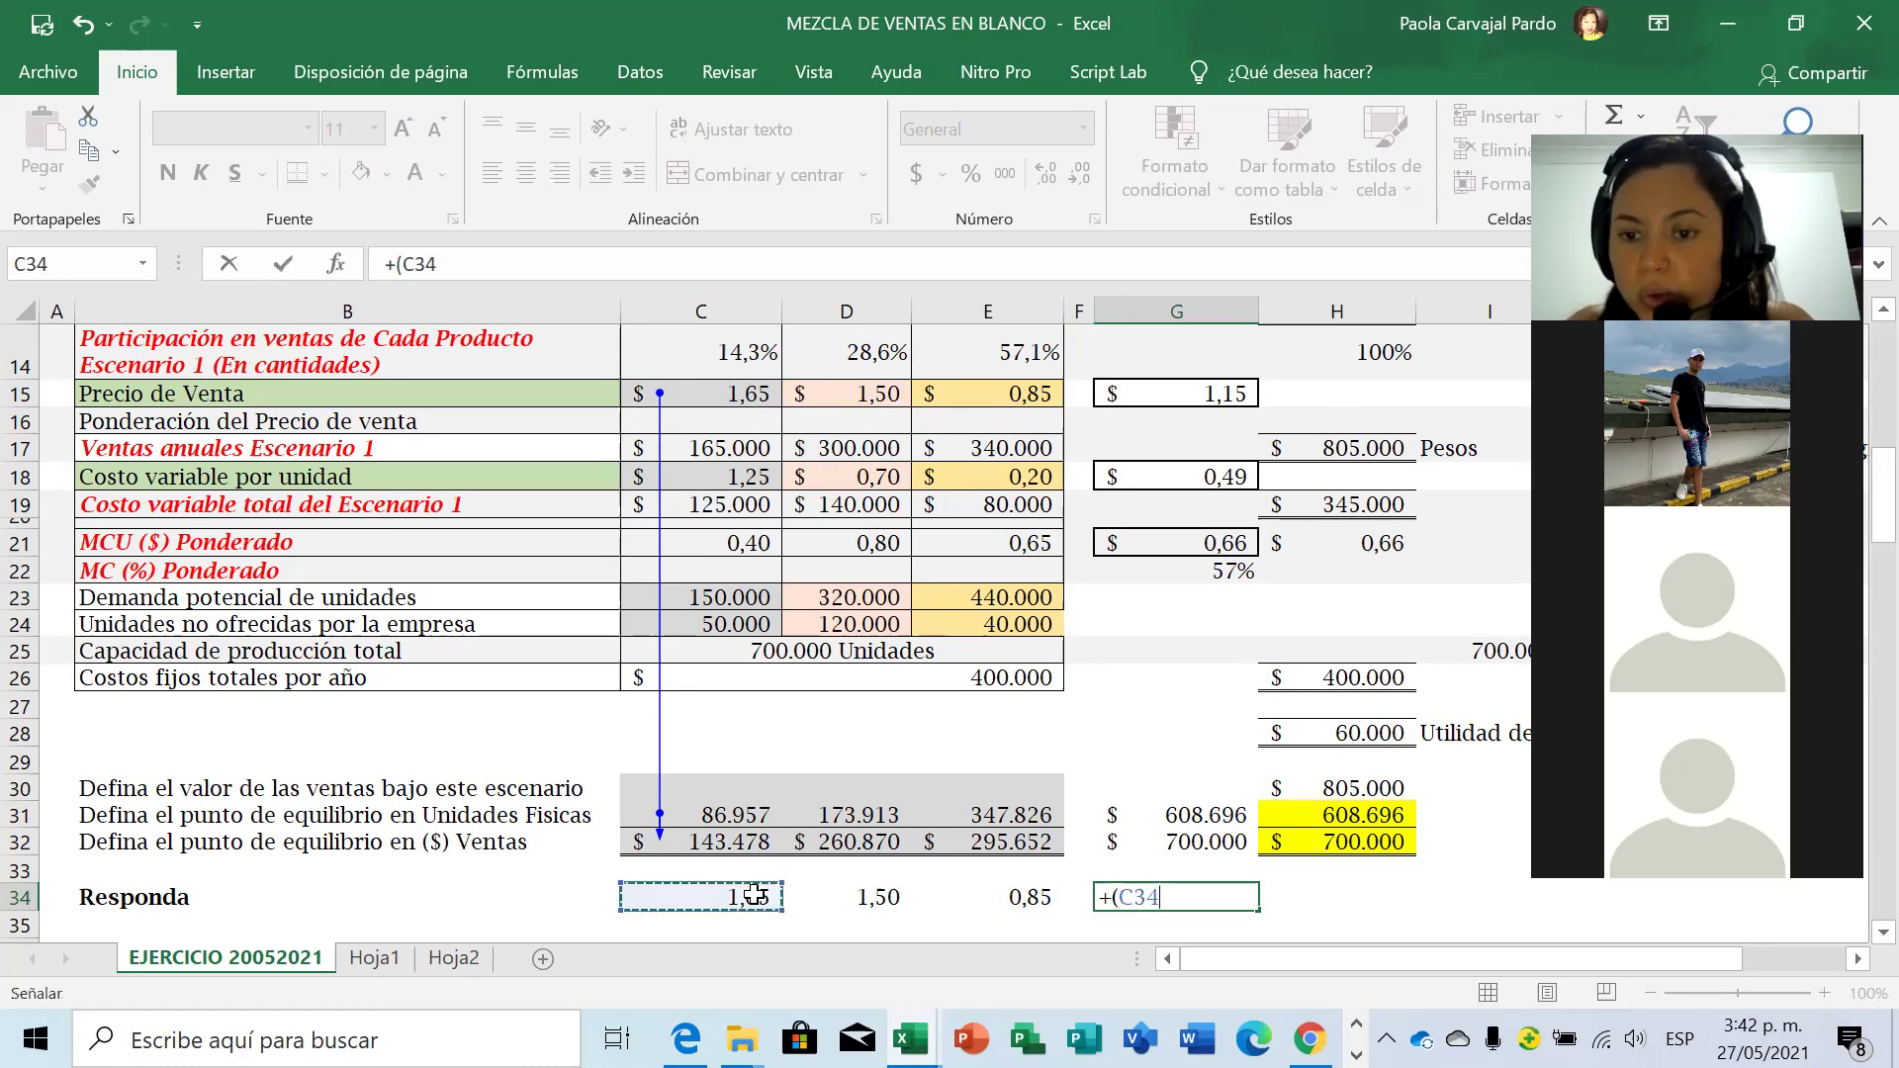
{"action": "type", "text": "*"}
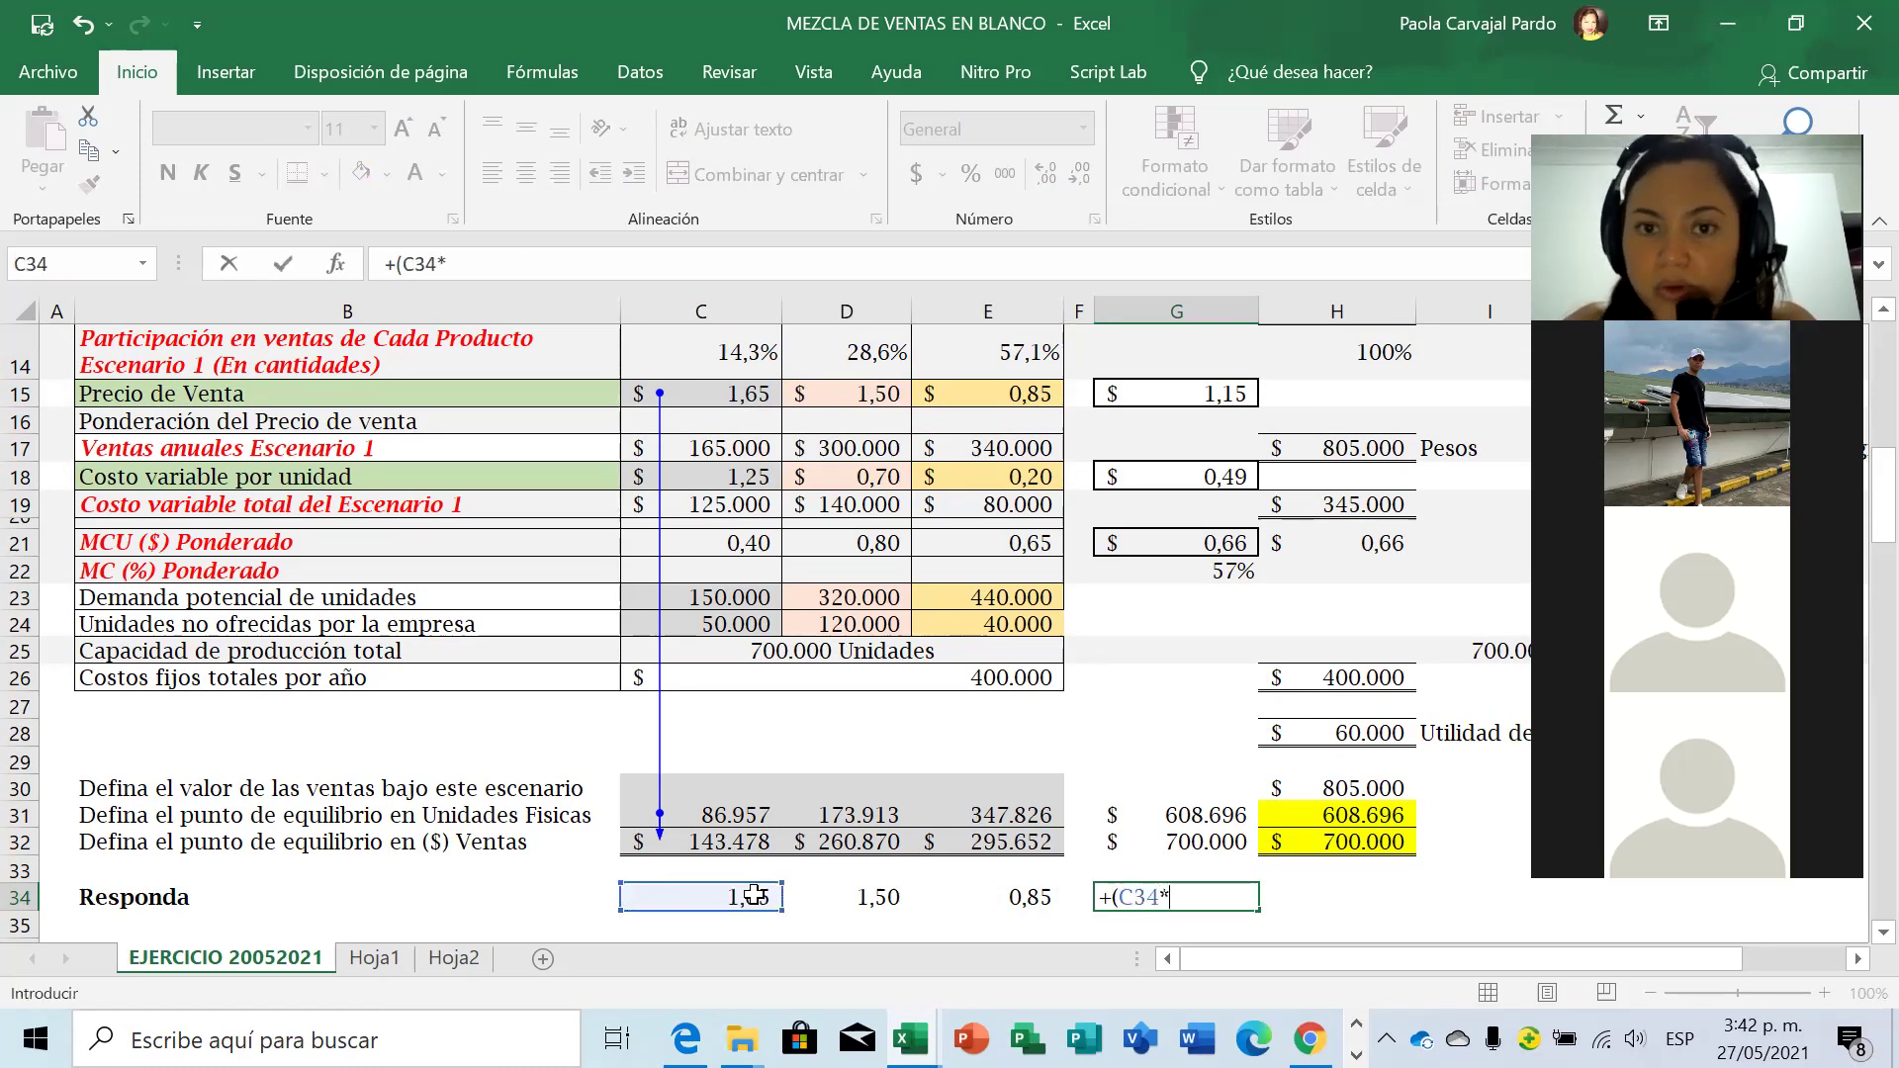
{"action": "left_click", "coordinate": [731, 356]}
{"action": "type", "text": ")+"}
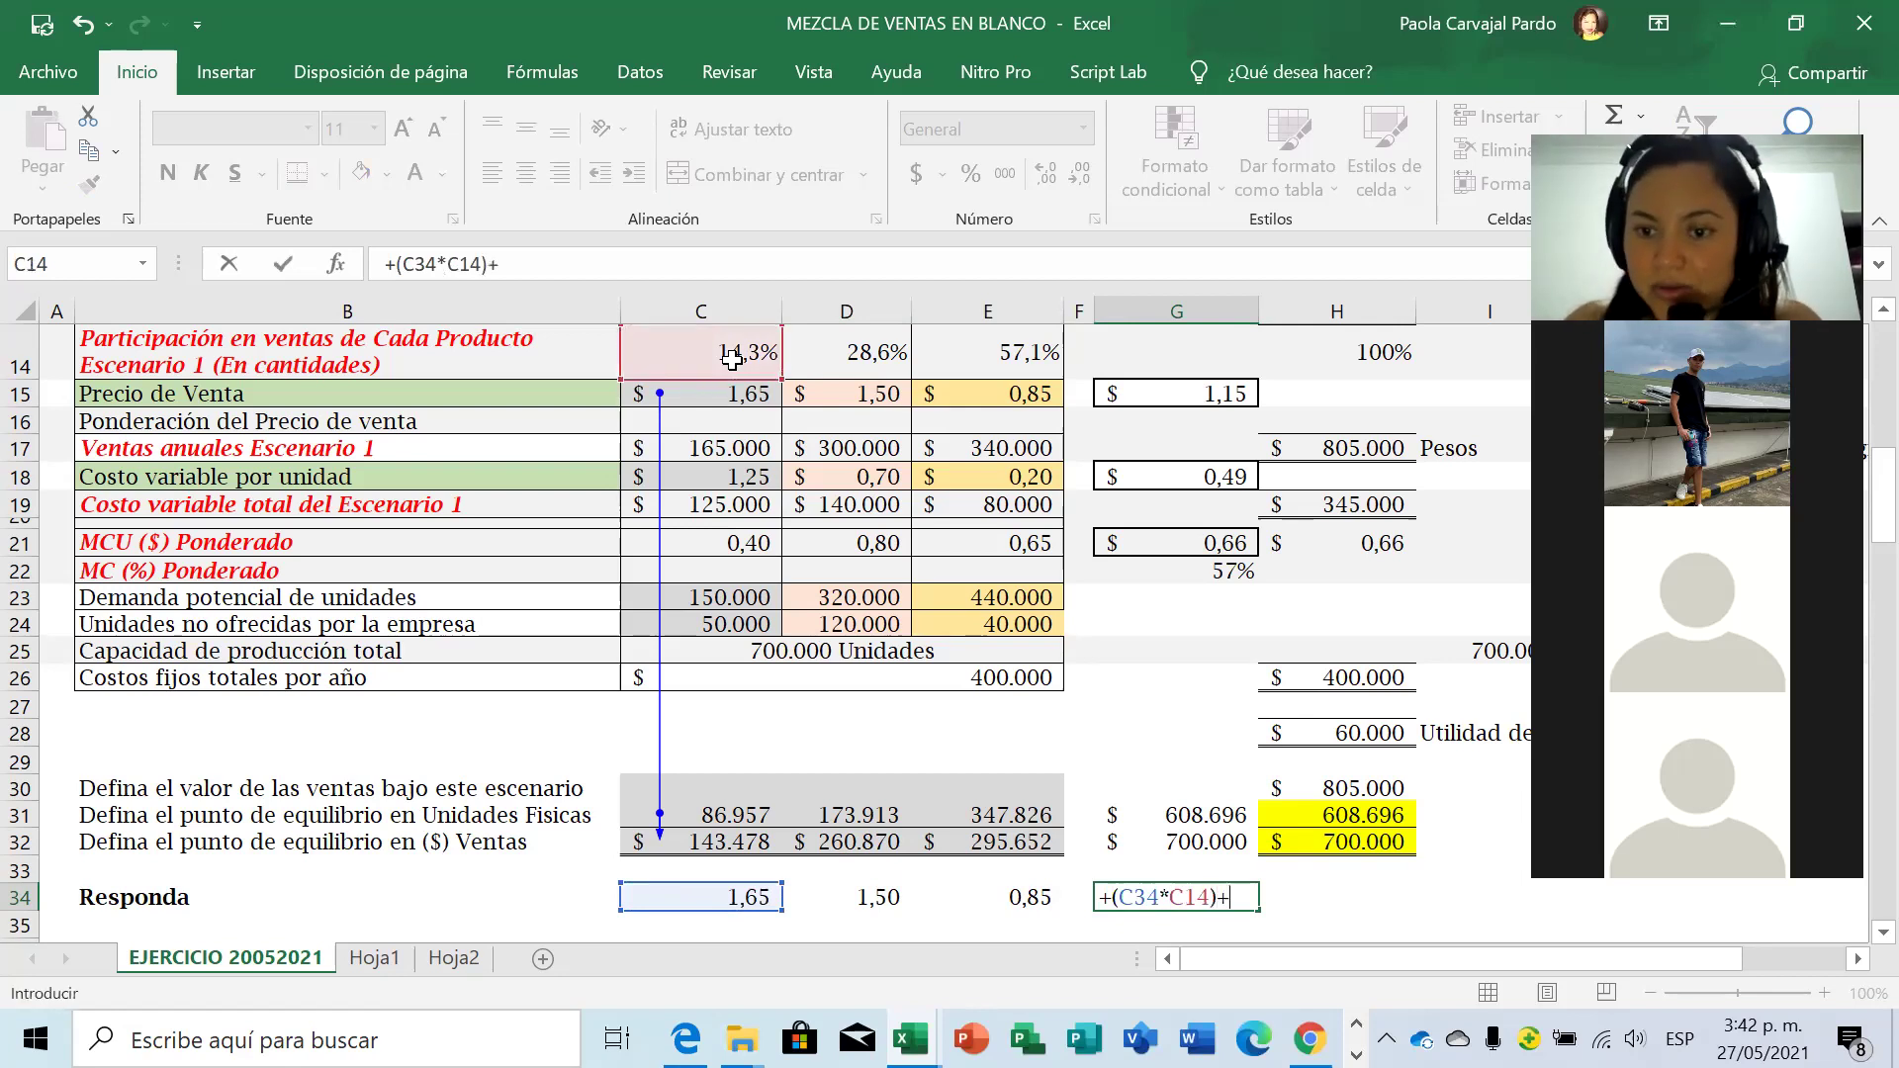
{"action": "type", "text": "("}
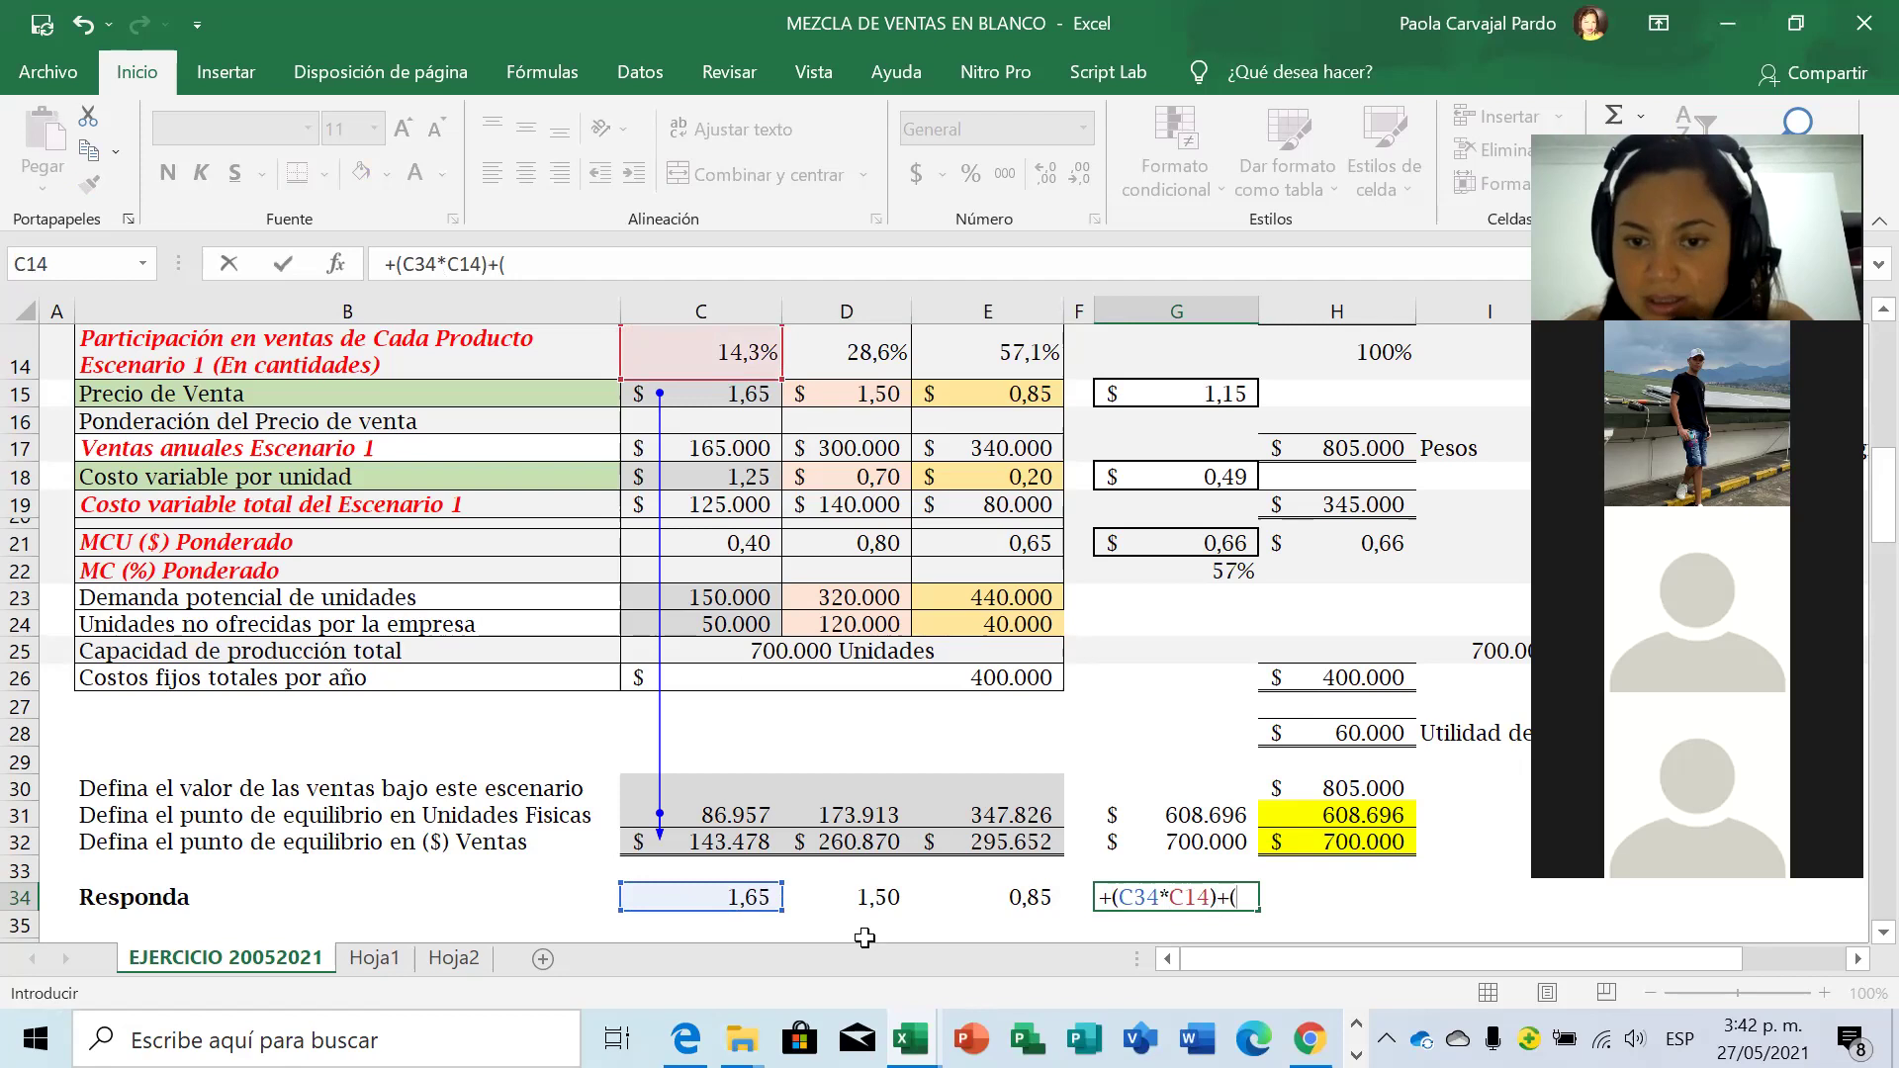
{"action": "left_click", "coordinate": [898, 904]}
{"action": "type", "text": "*"}
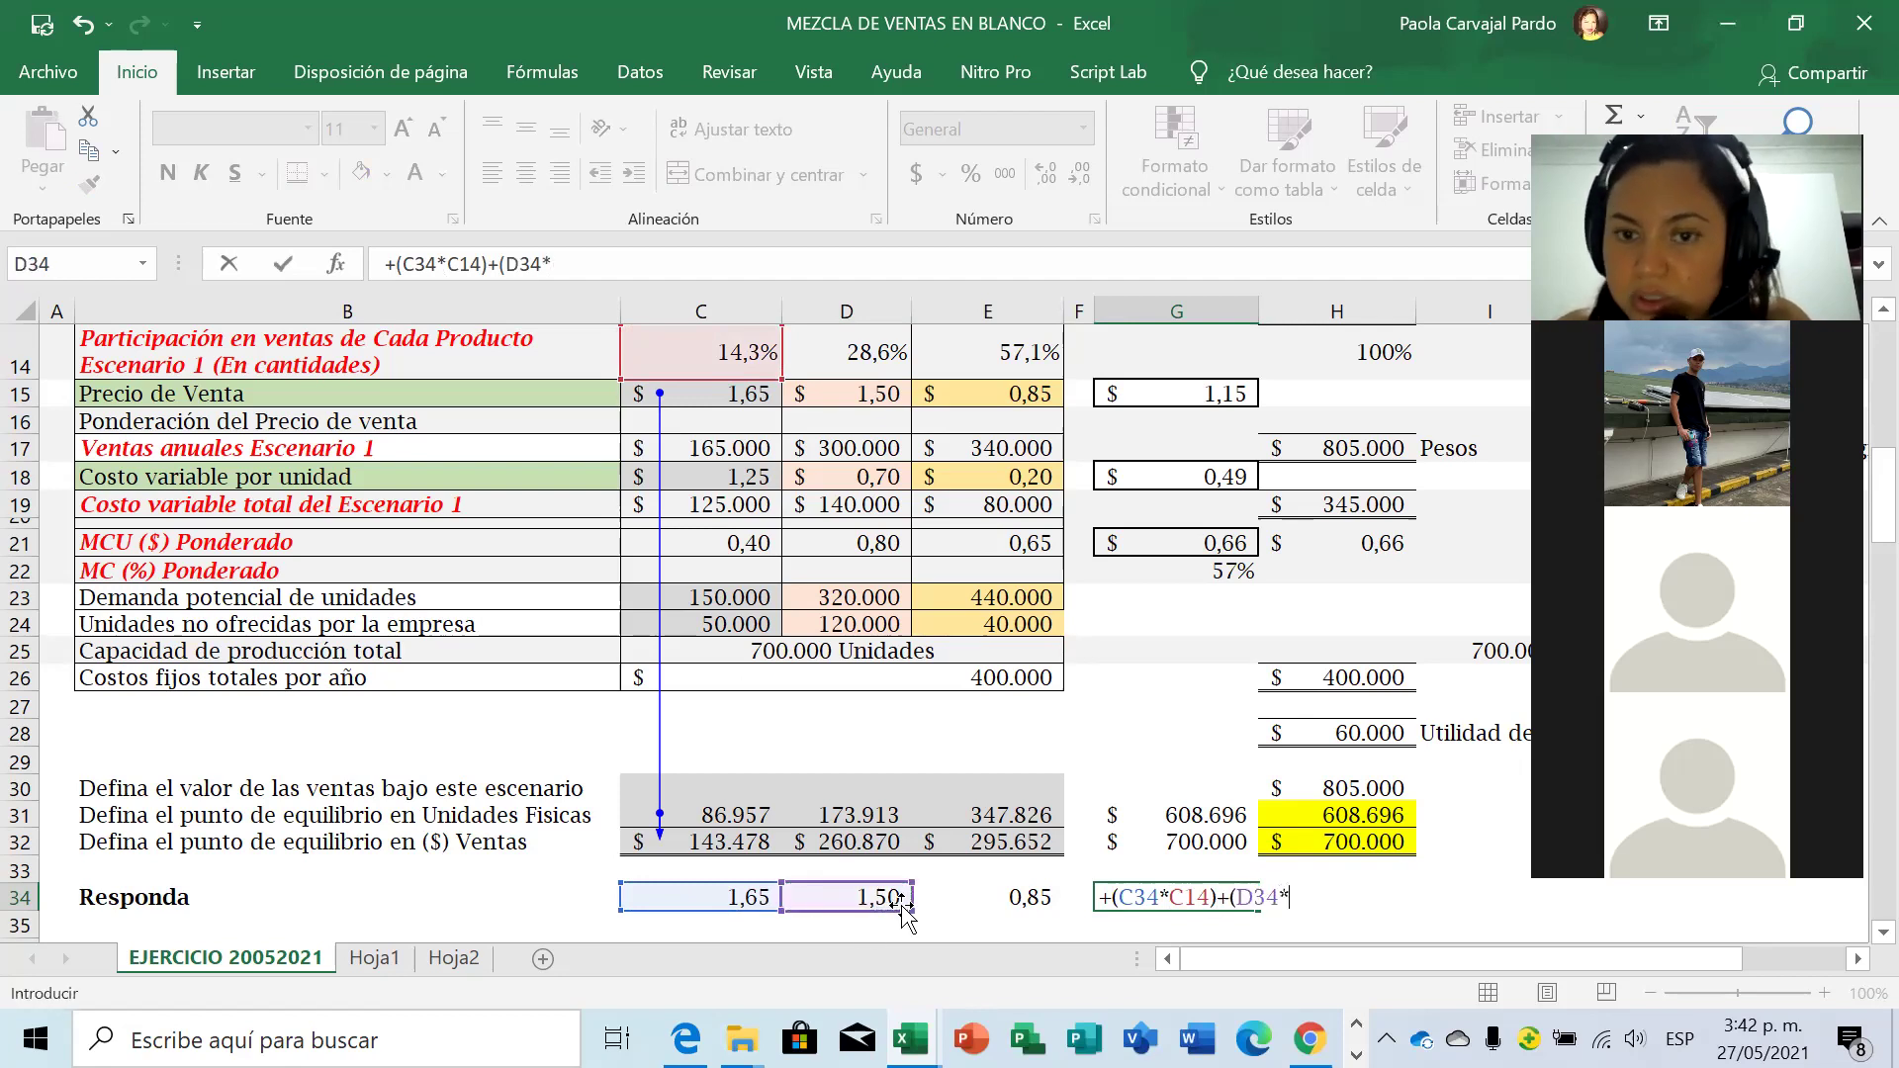
{"action": "left_click", "coordinate": [851, 358]}
{"action": "type", "text": ")"}
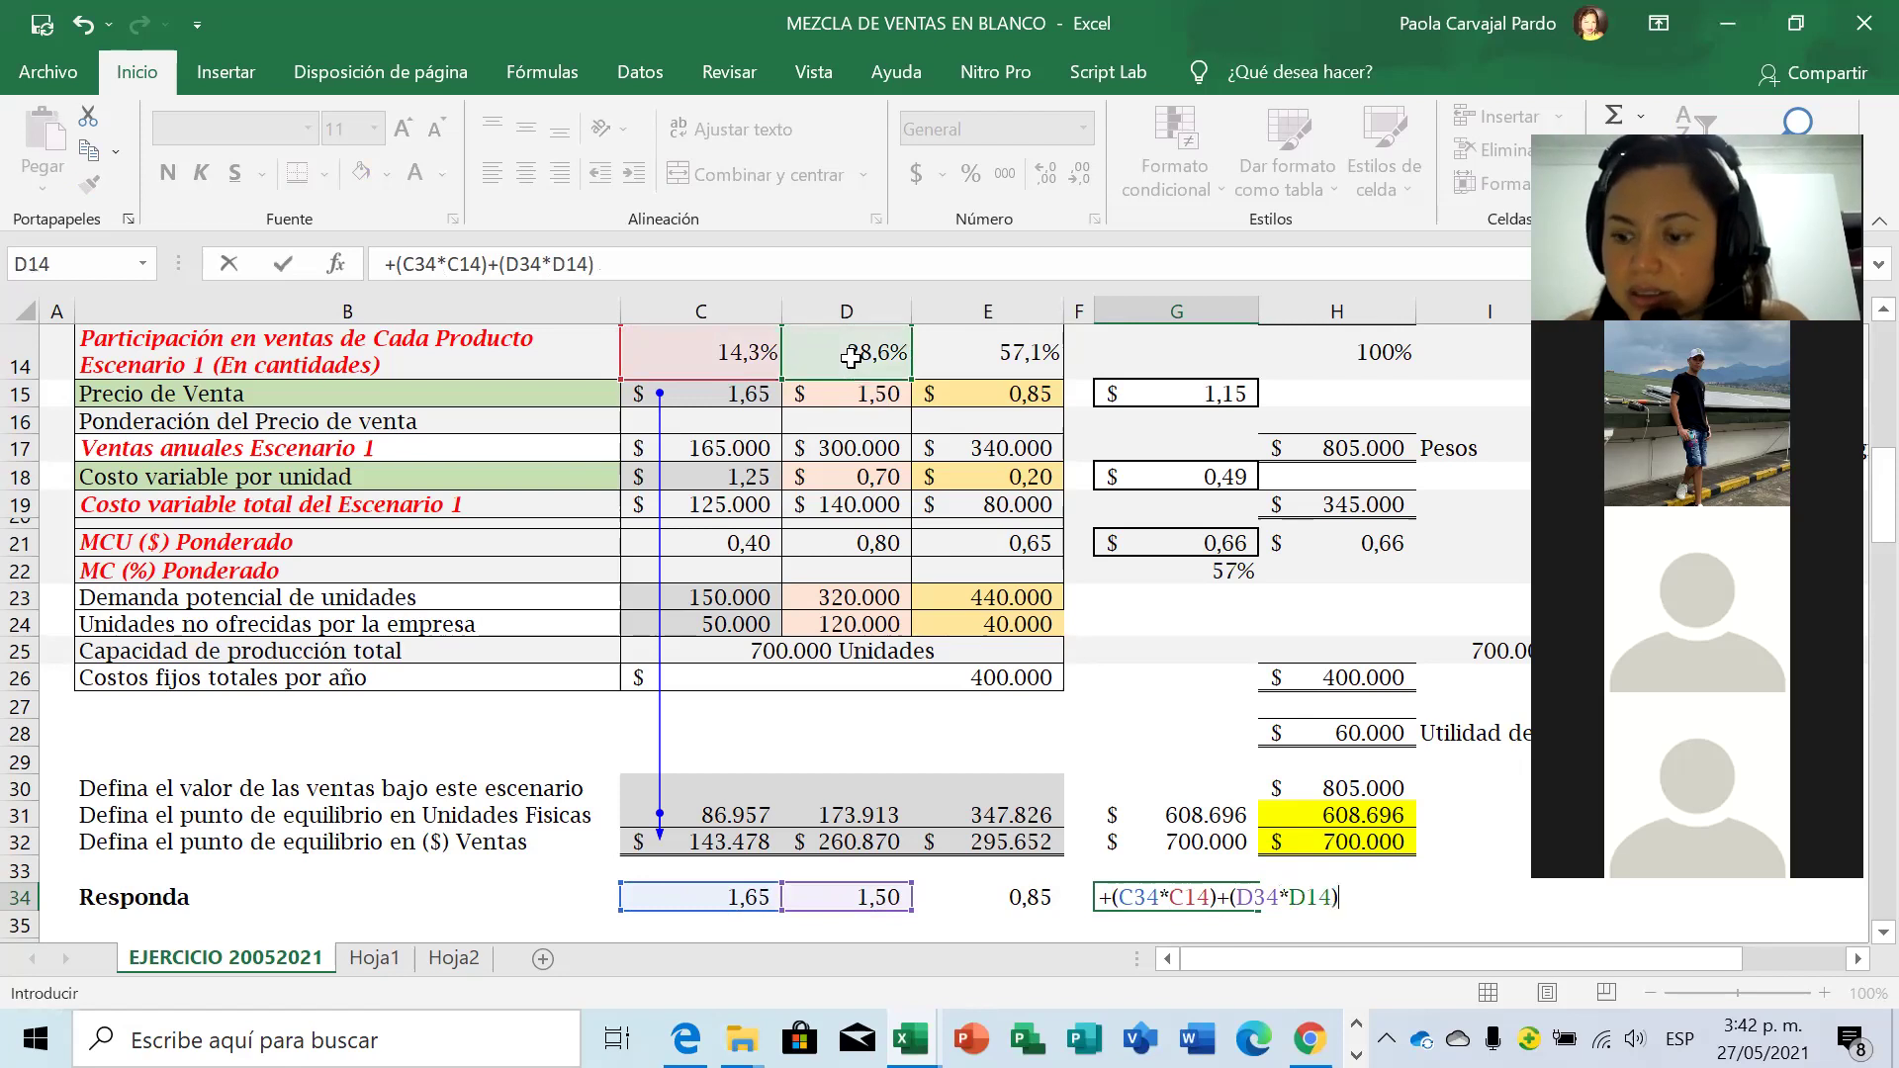
{"action": "type", "text": "+("}
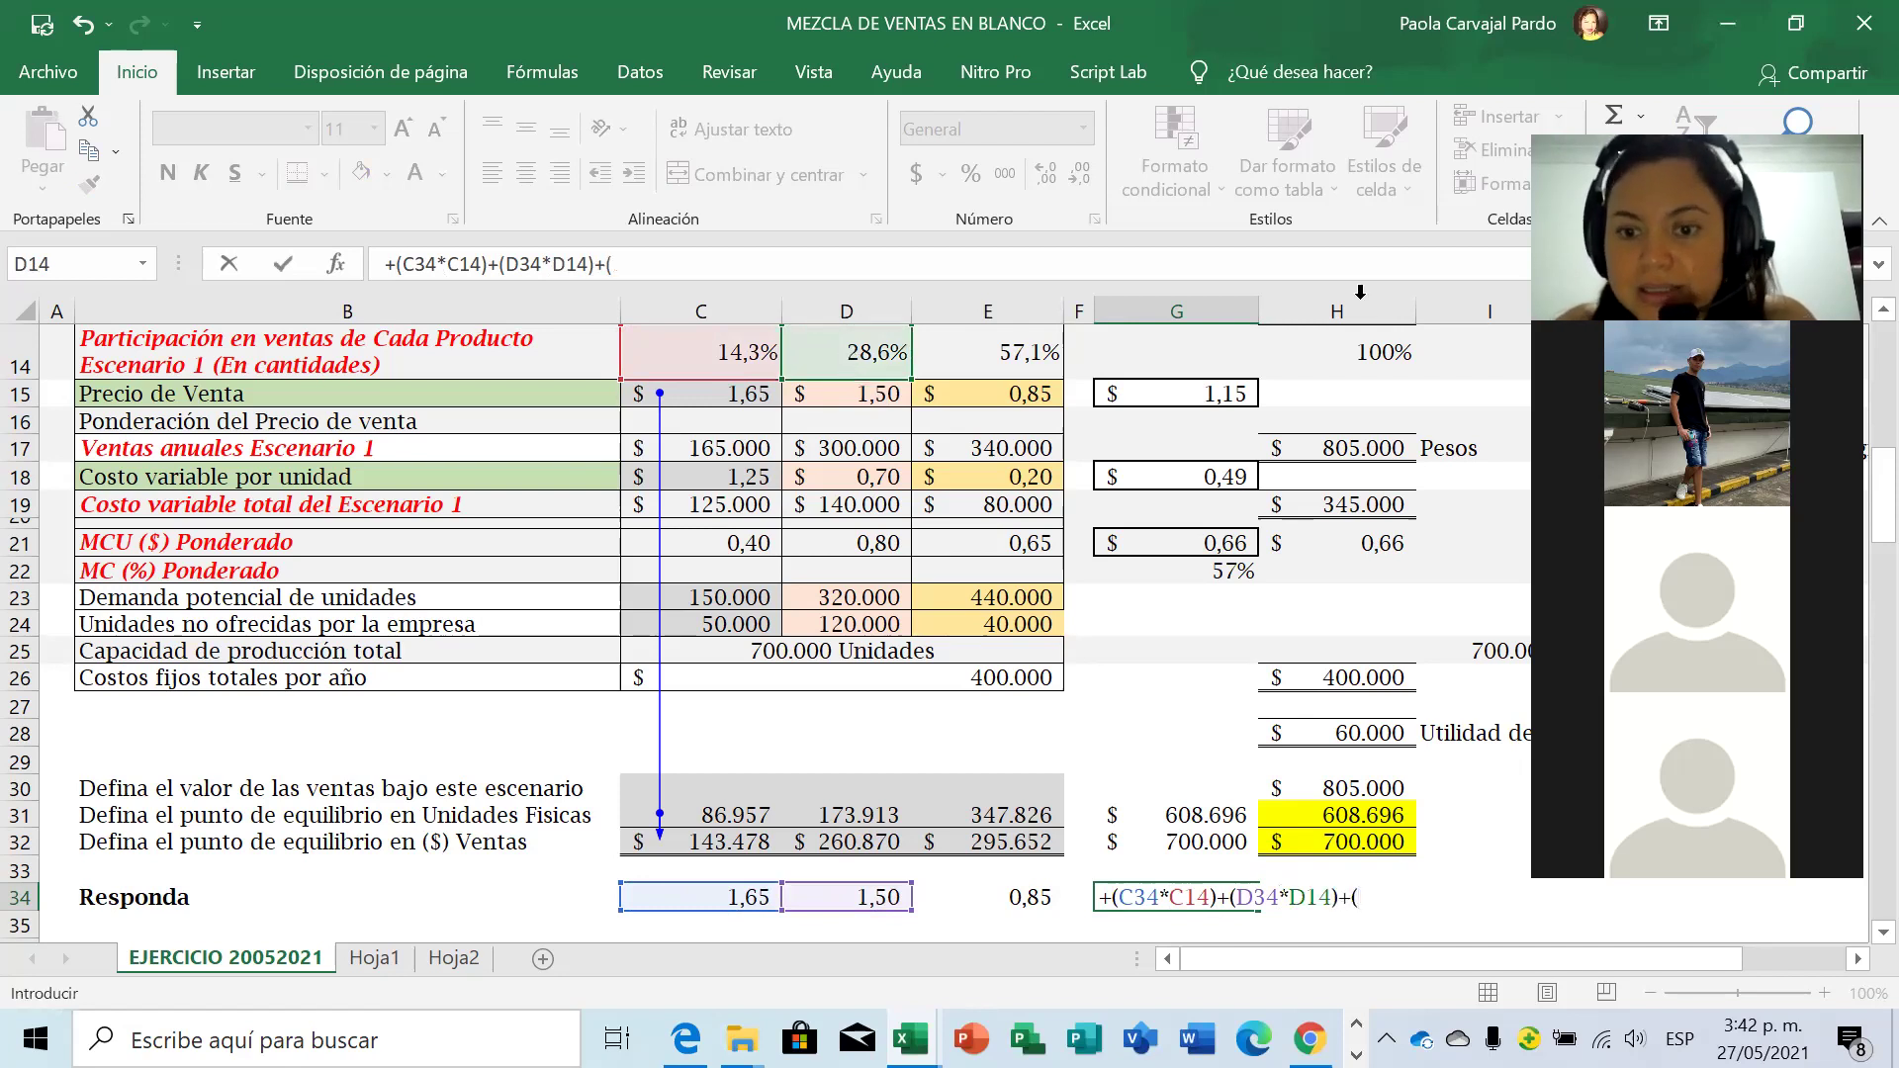
Add (E34*E14) to complete the weighted price of 1,15, then review the G31 SUMA formula.
{"action": "left_click", "coordinate": [985, 914]}
{"action": "left_click", "coordinate": [983, 893]}
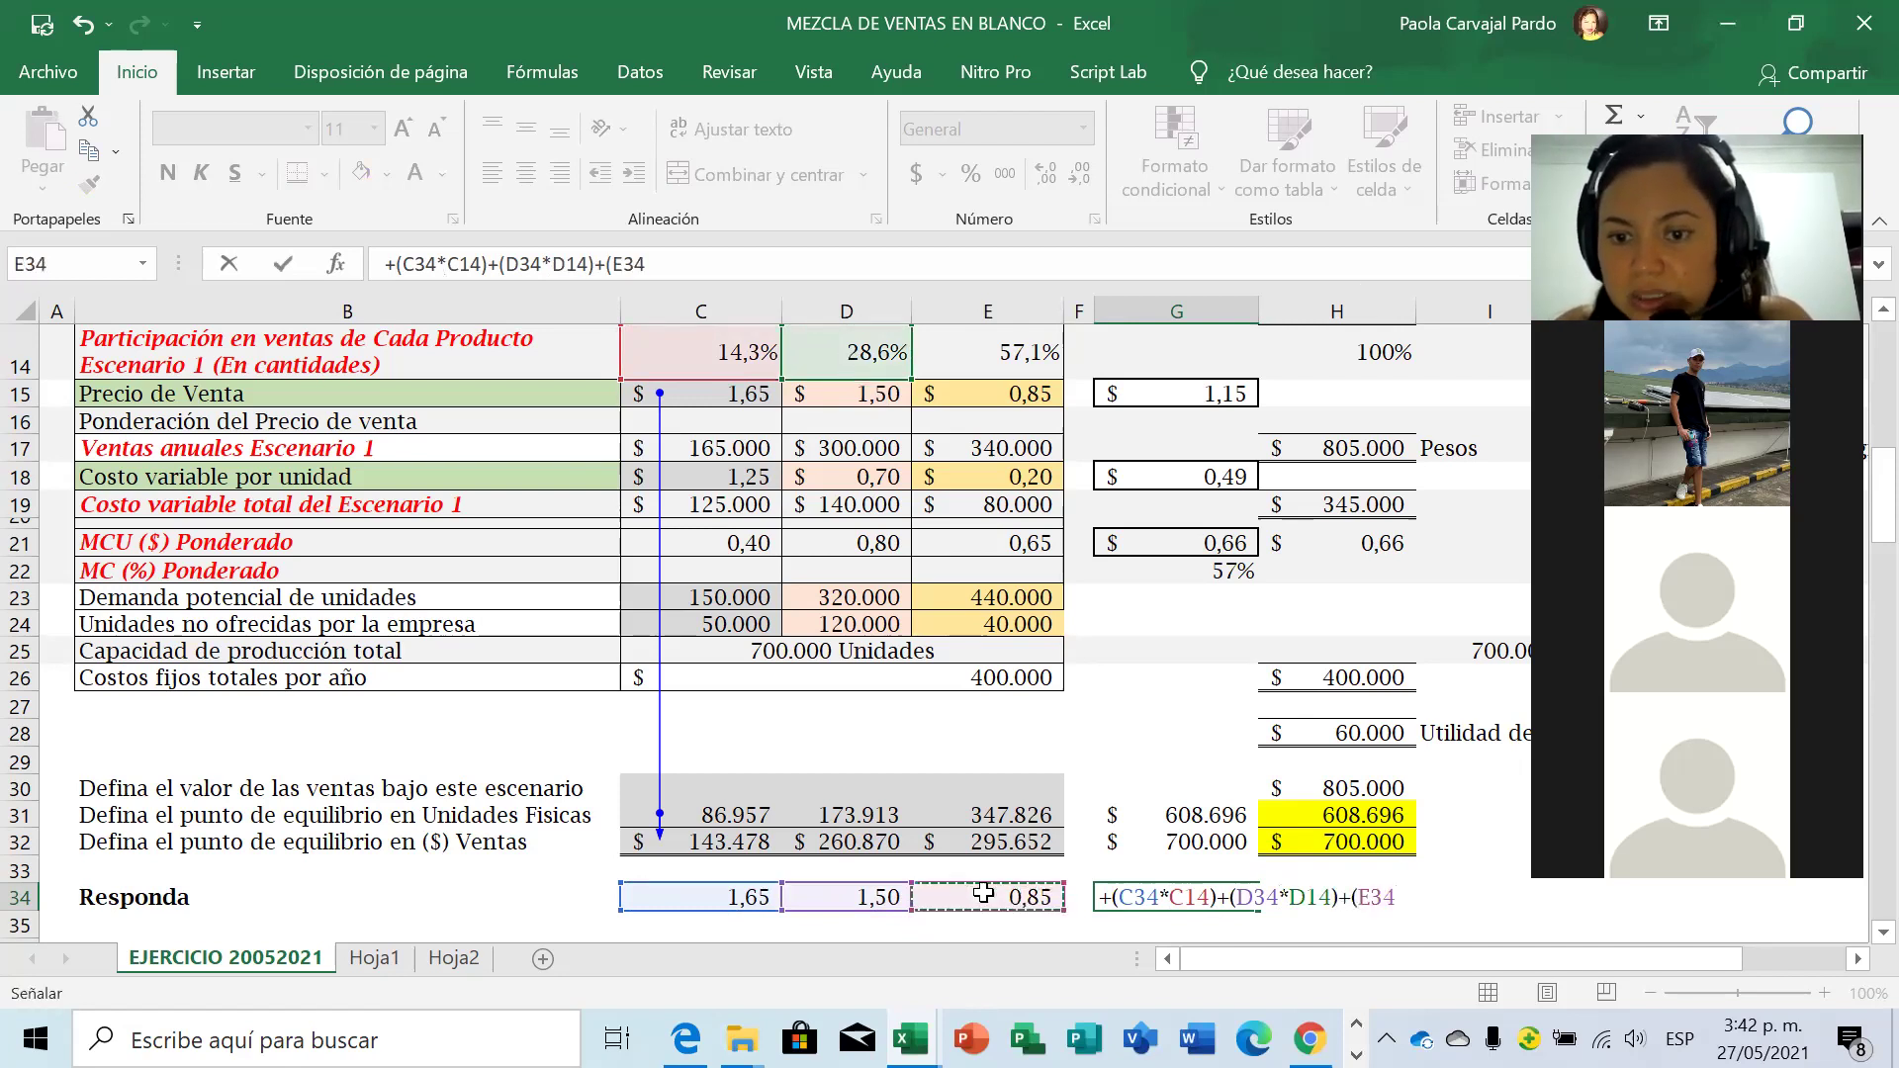
{"action": "type", "text": "*"}
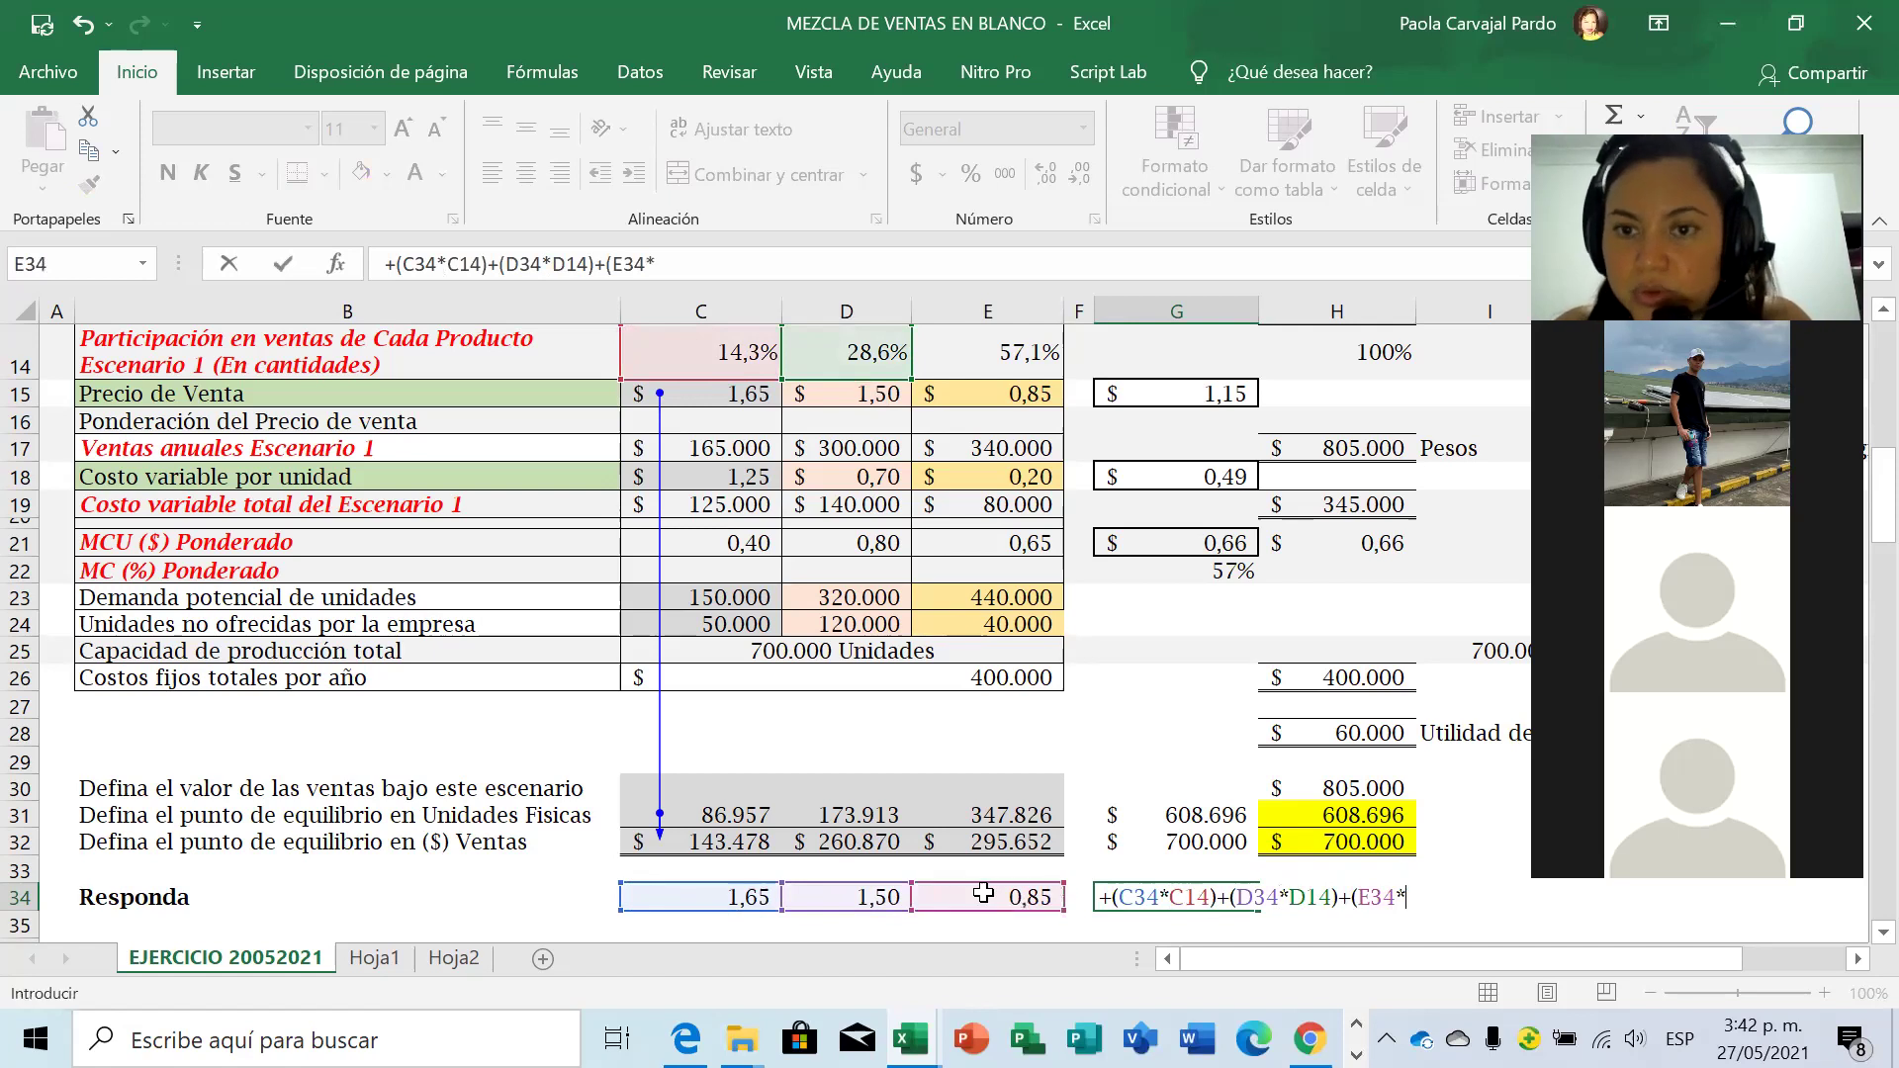
{"action": "left_click", "coordinate": [1035, 354]}
{"action": "type", "text": ")"}
{"action": "key", "text": "Return"}
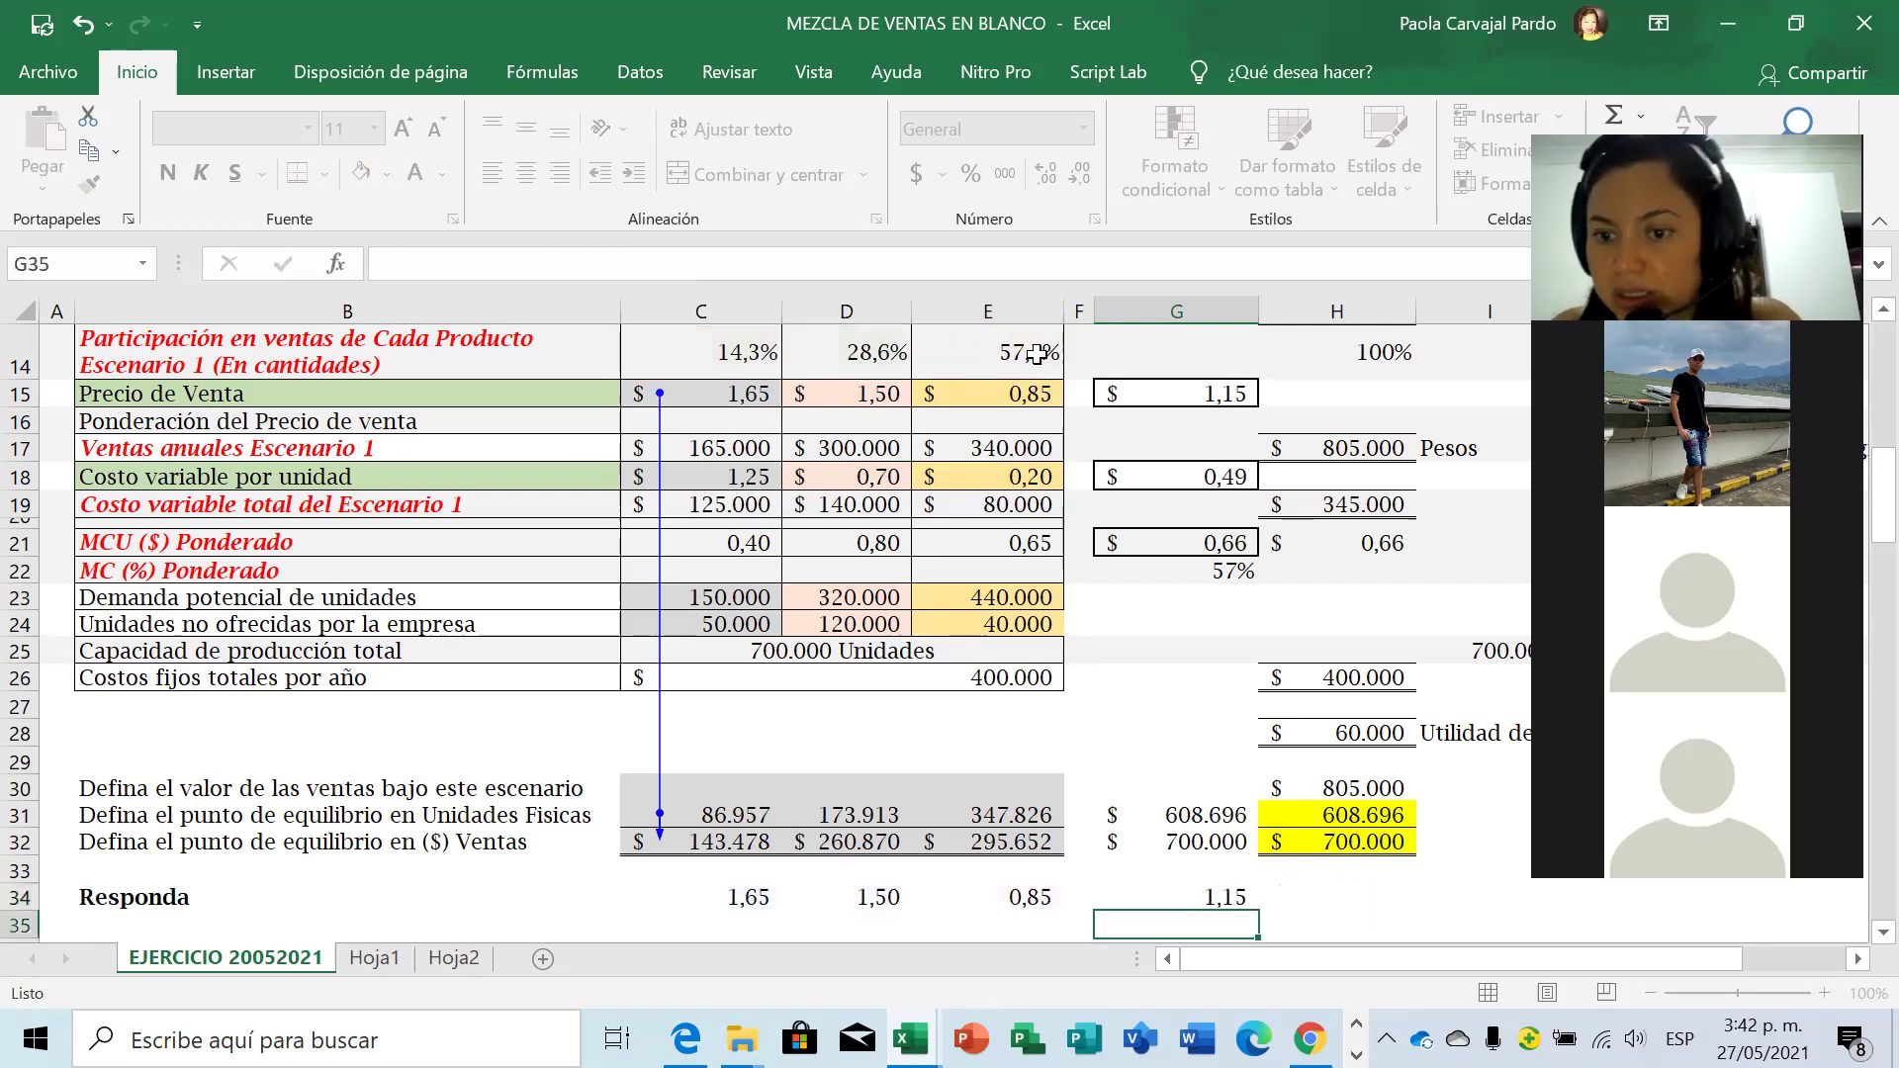
{"action": "key", "text": "Up"}
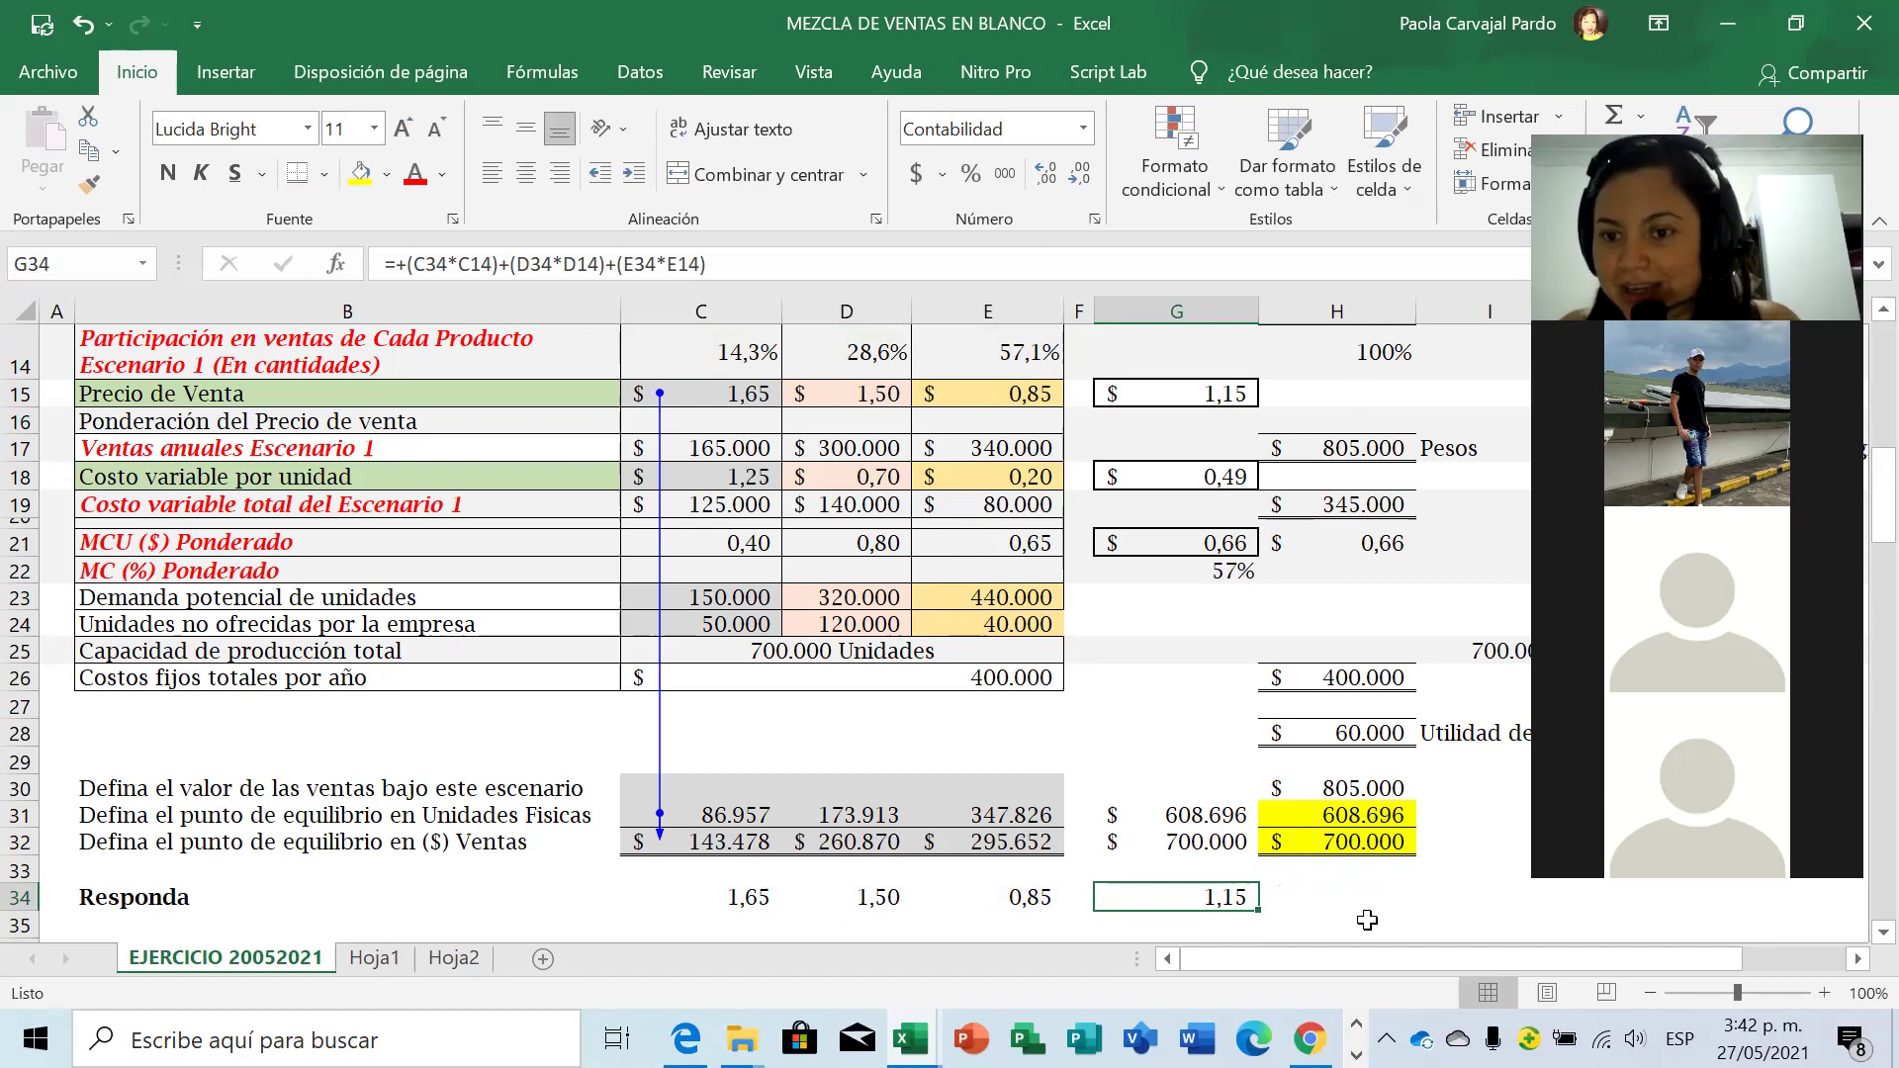
{"action": "left_click", "coordinate": [1210, 806]}
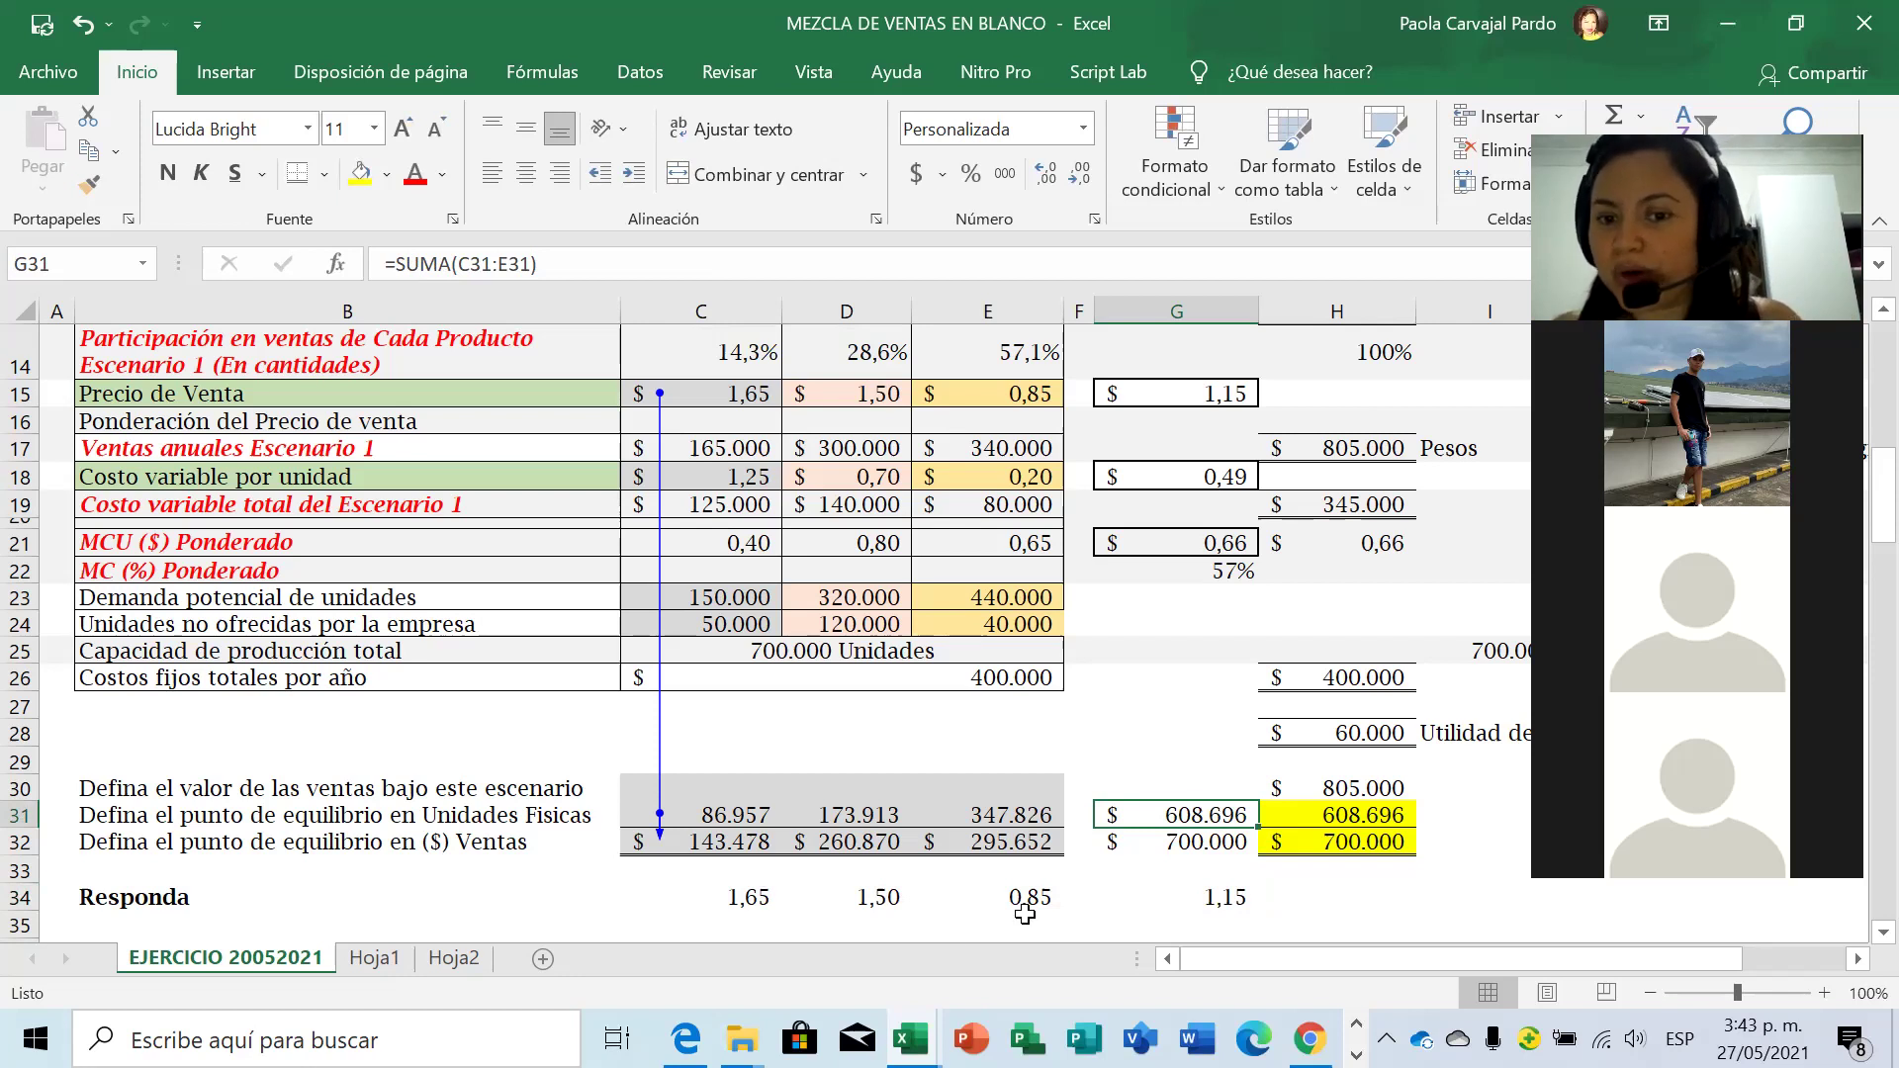
Trace precedents for break-even sales in D32 and E32, then switch to the Socrative results.
{"action": "left_click", "coordinate": [725, 839]}
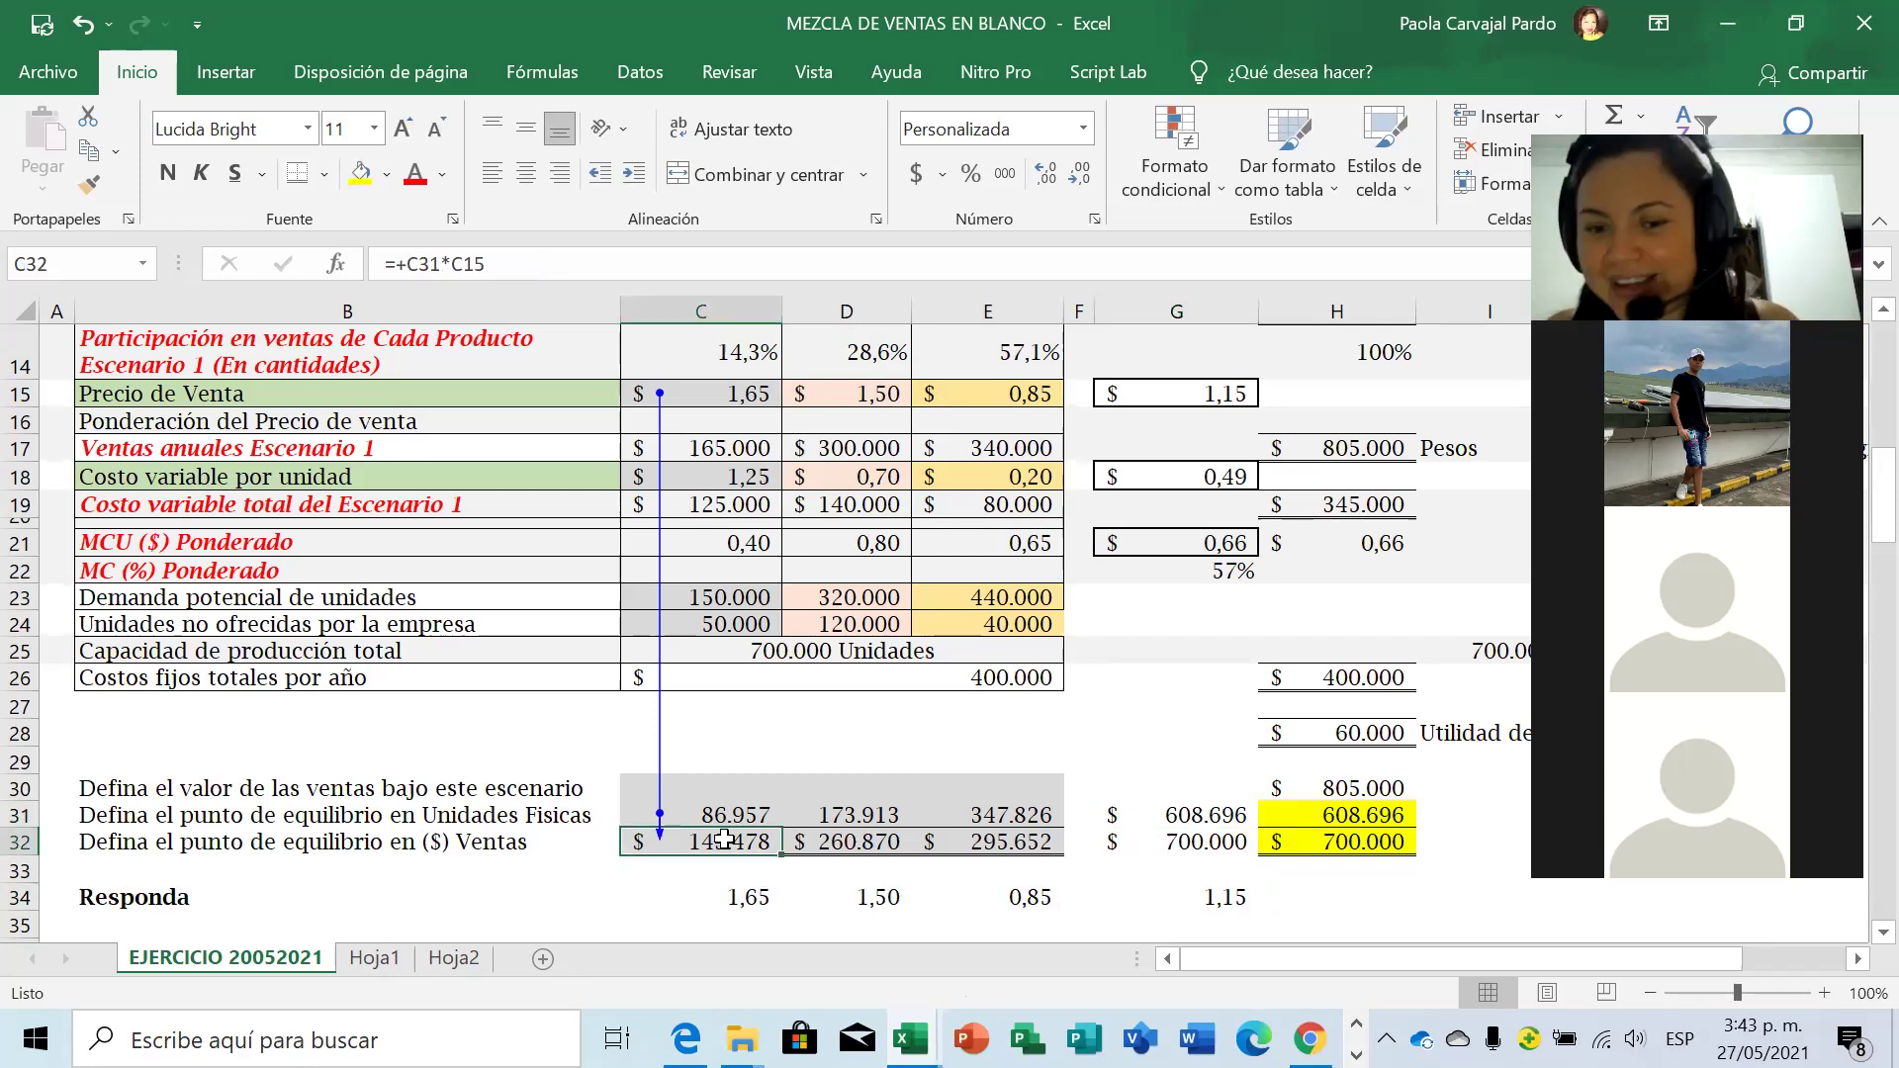
{"action": "key", "text": "Right"}
{"action": "key", "text": "Right"}
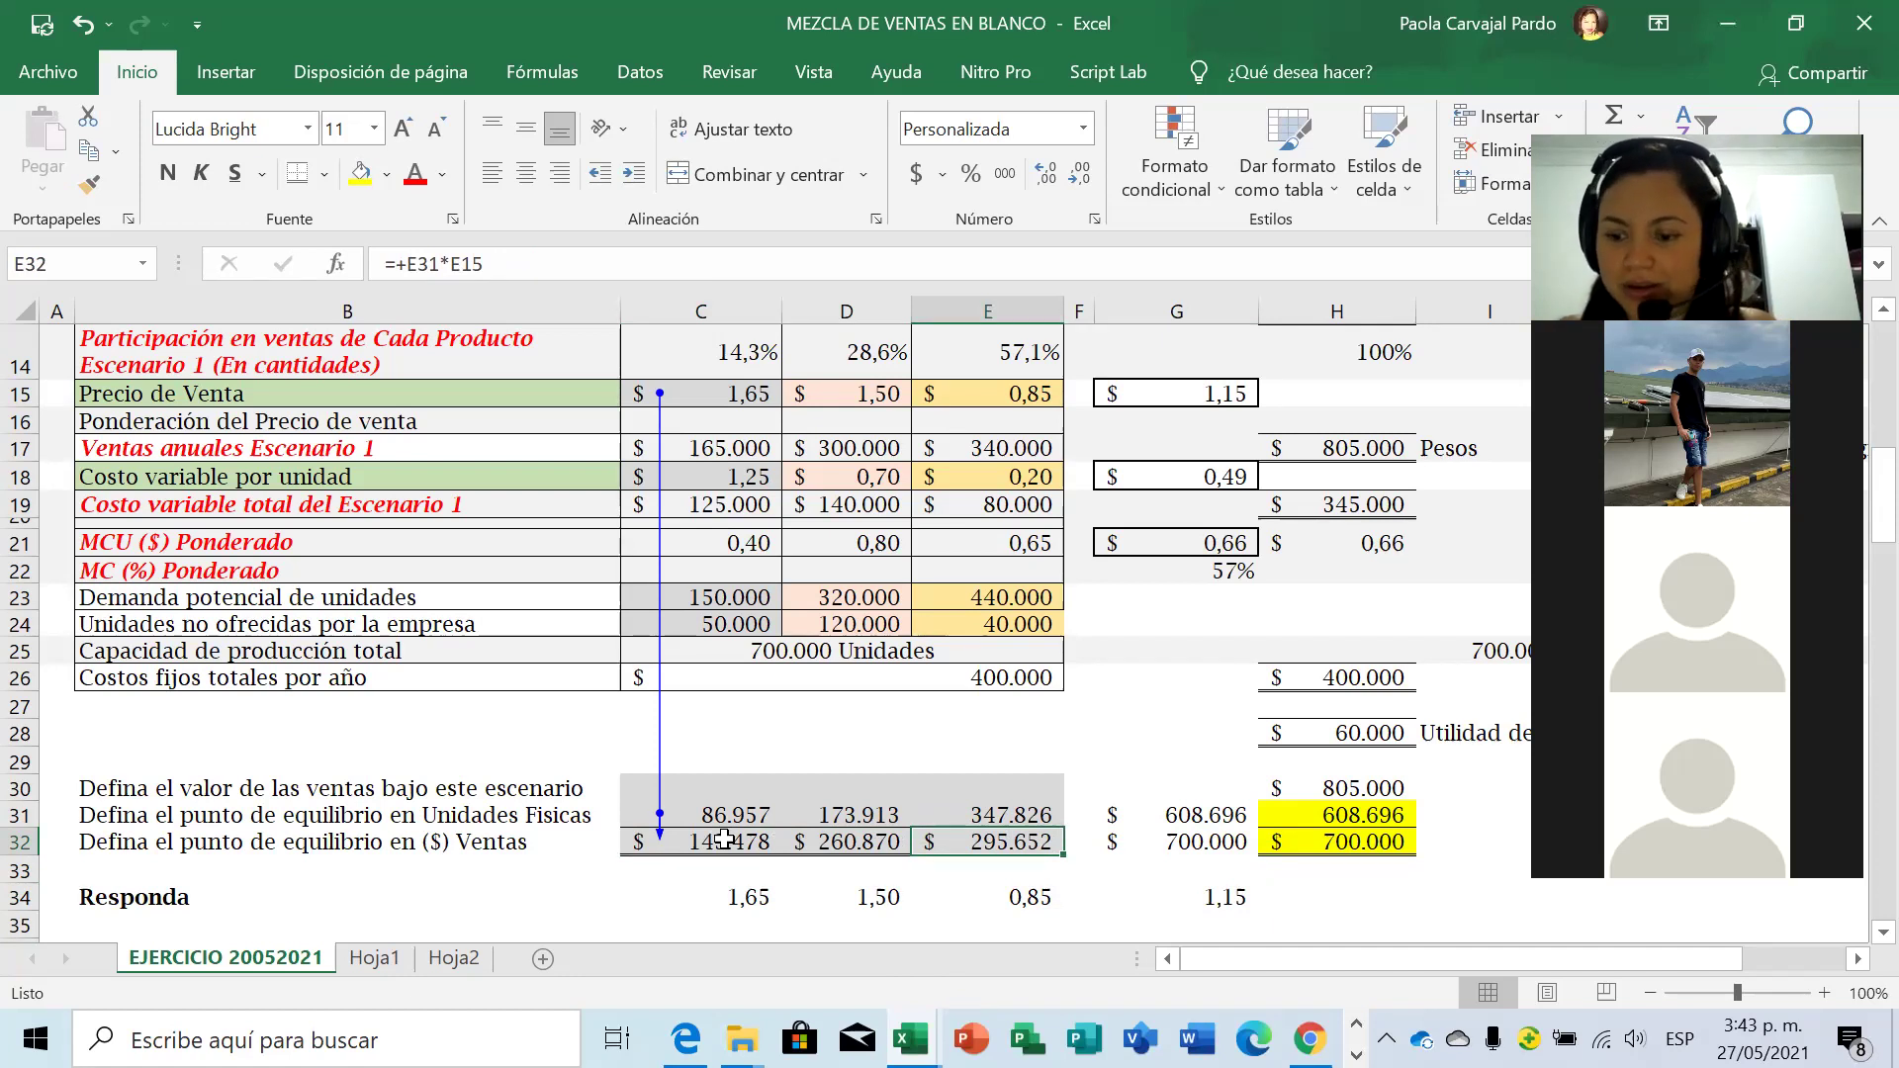
{"action": "key", "text": "Left"}
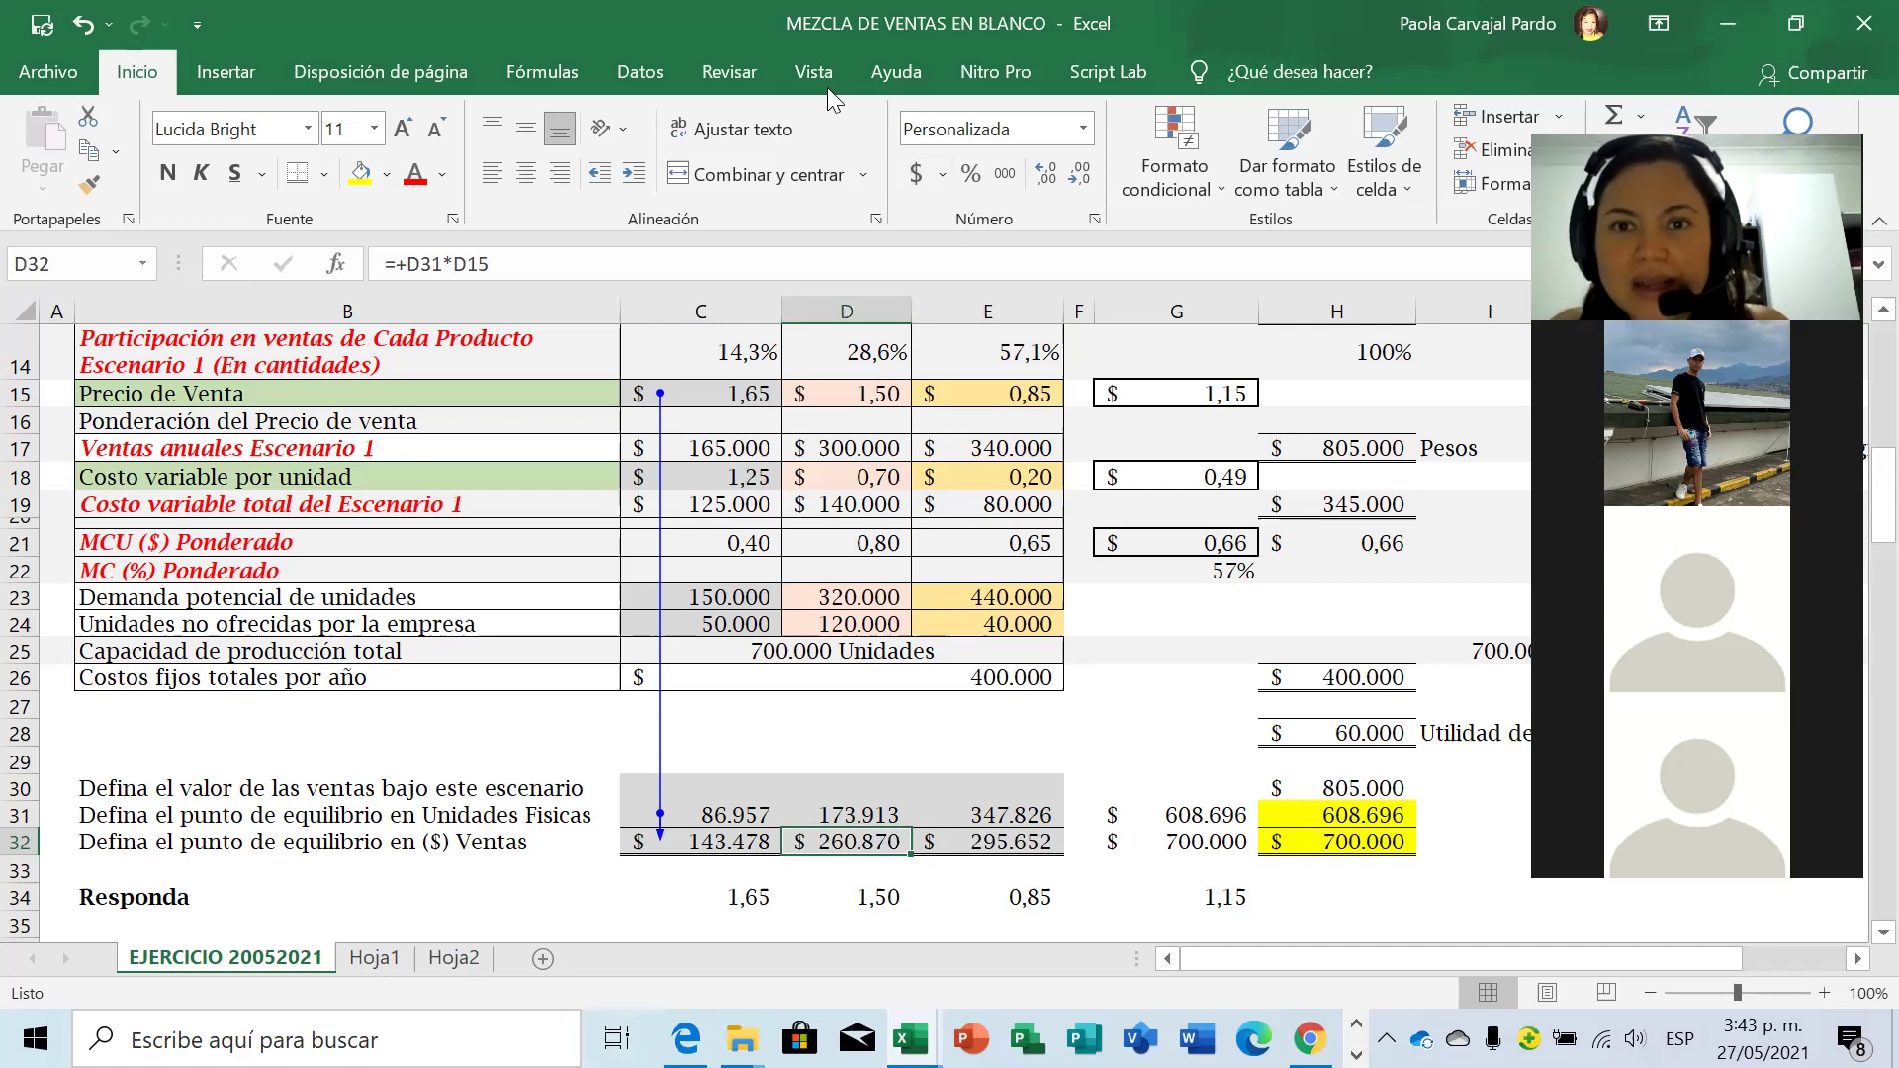
{"action": "left_click", "coordinate": [540, 73]}
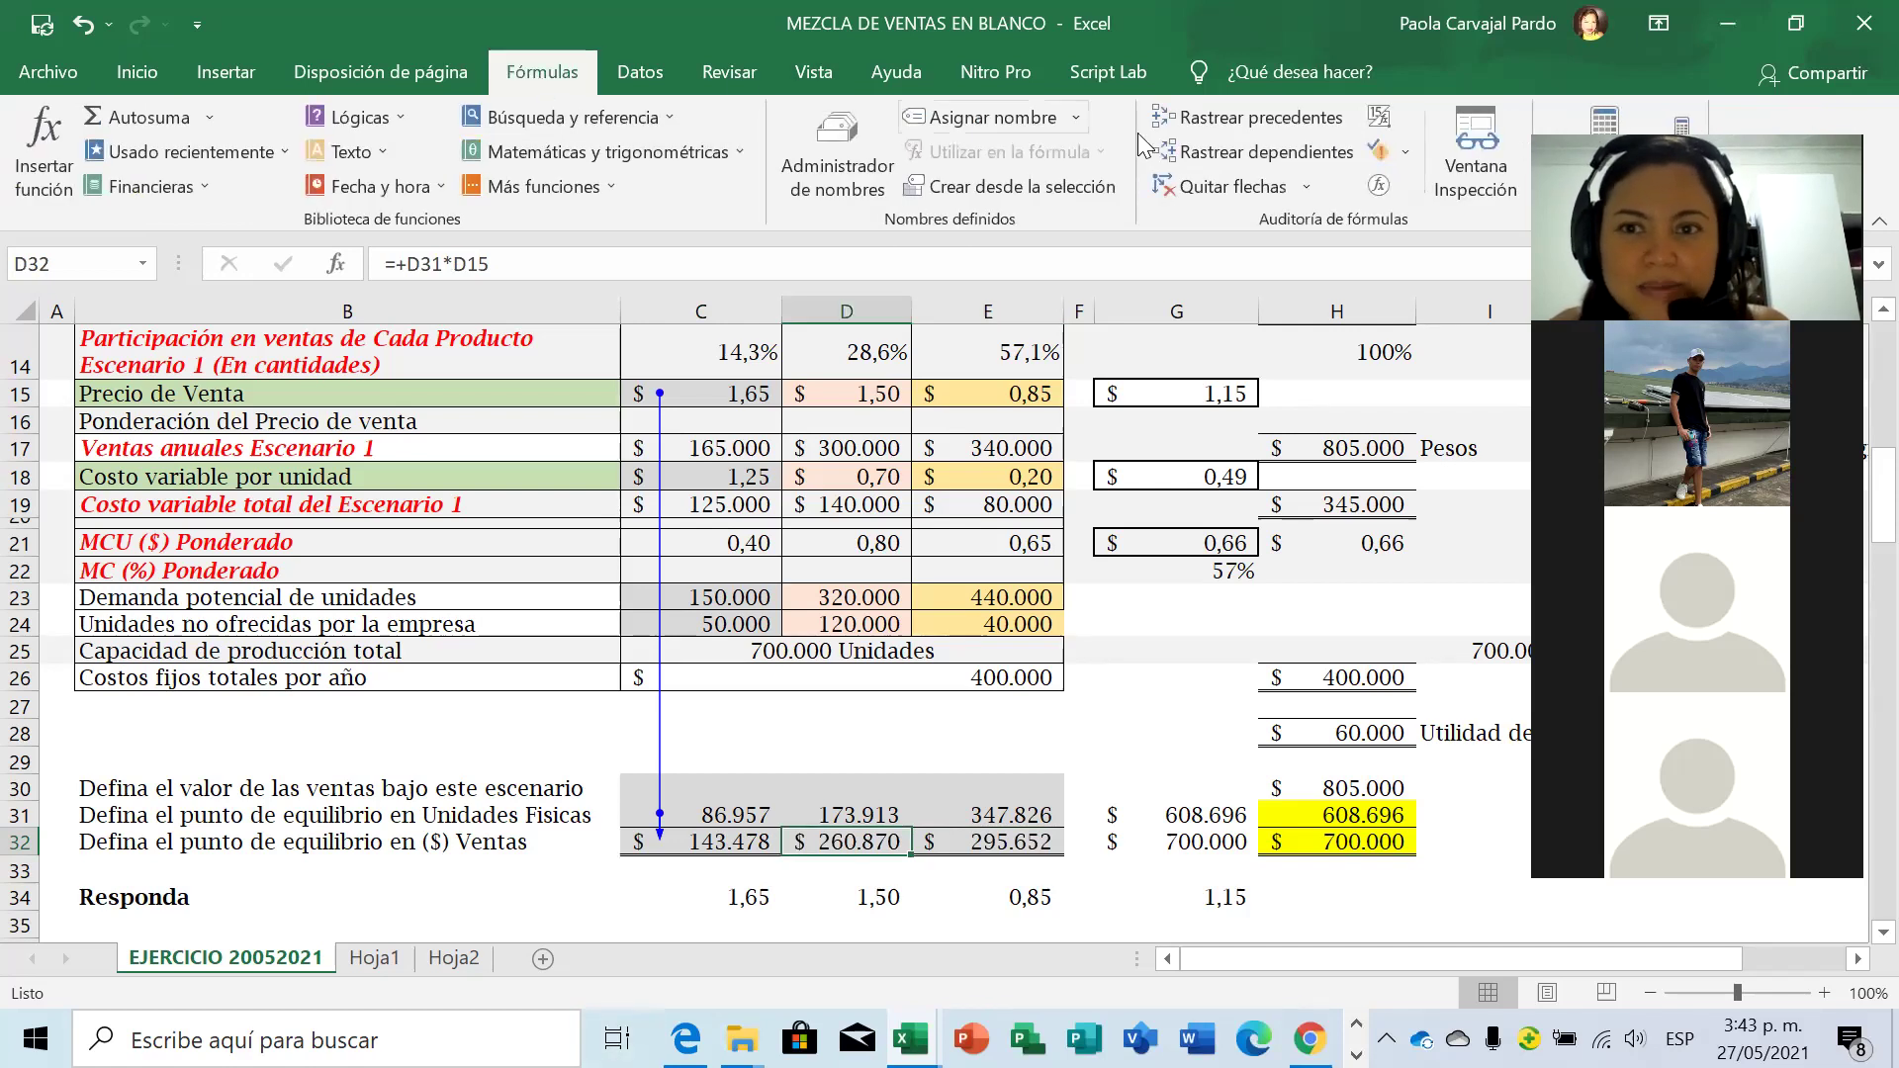
{"action": "left_click", "coordinate": [1284, 116]}
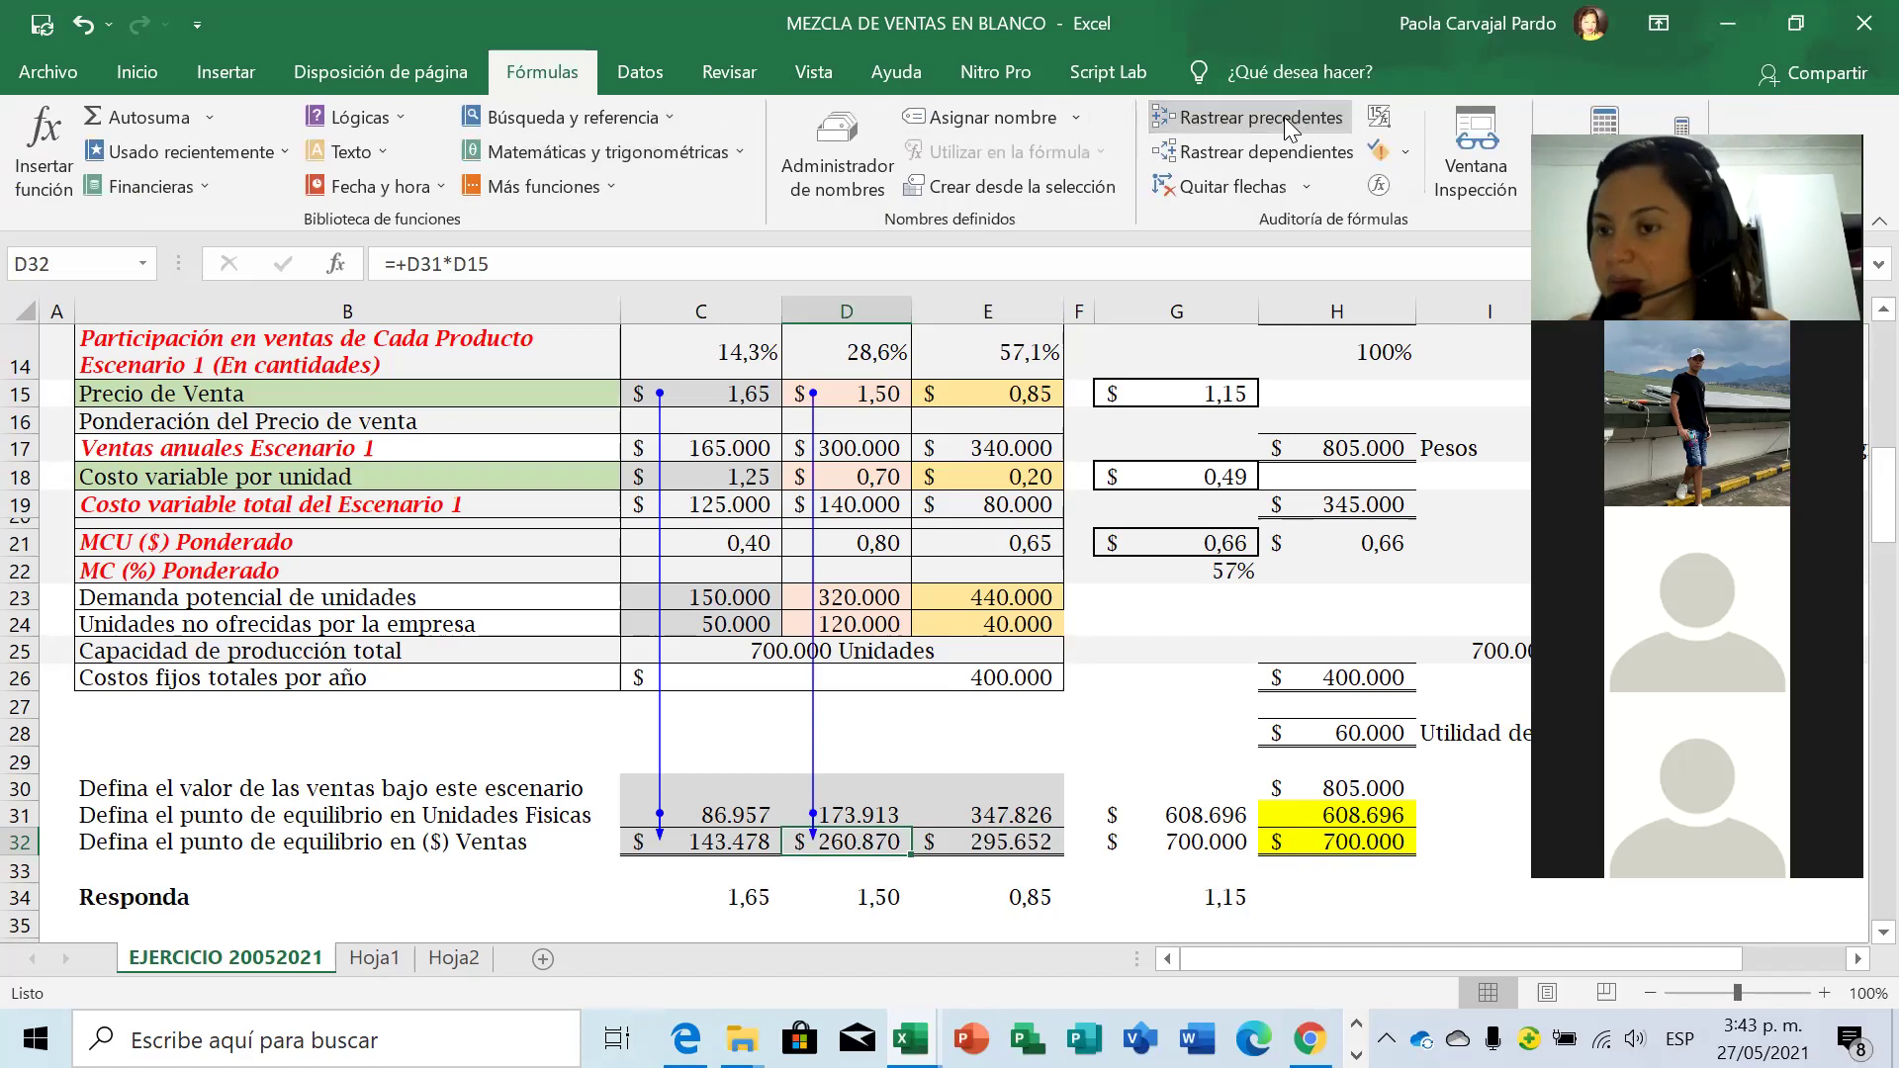
{"action": "key", "text": "Right"}
{"action": "left_click", "coordinate": [1284, 117]}
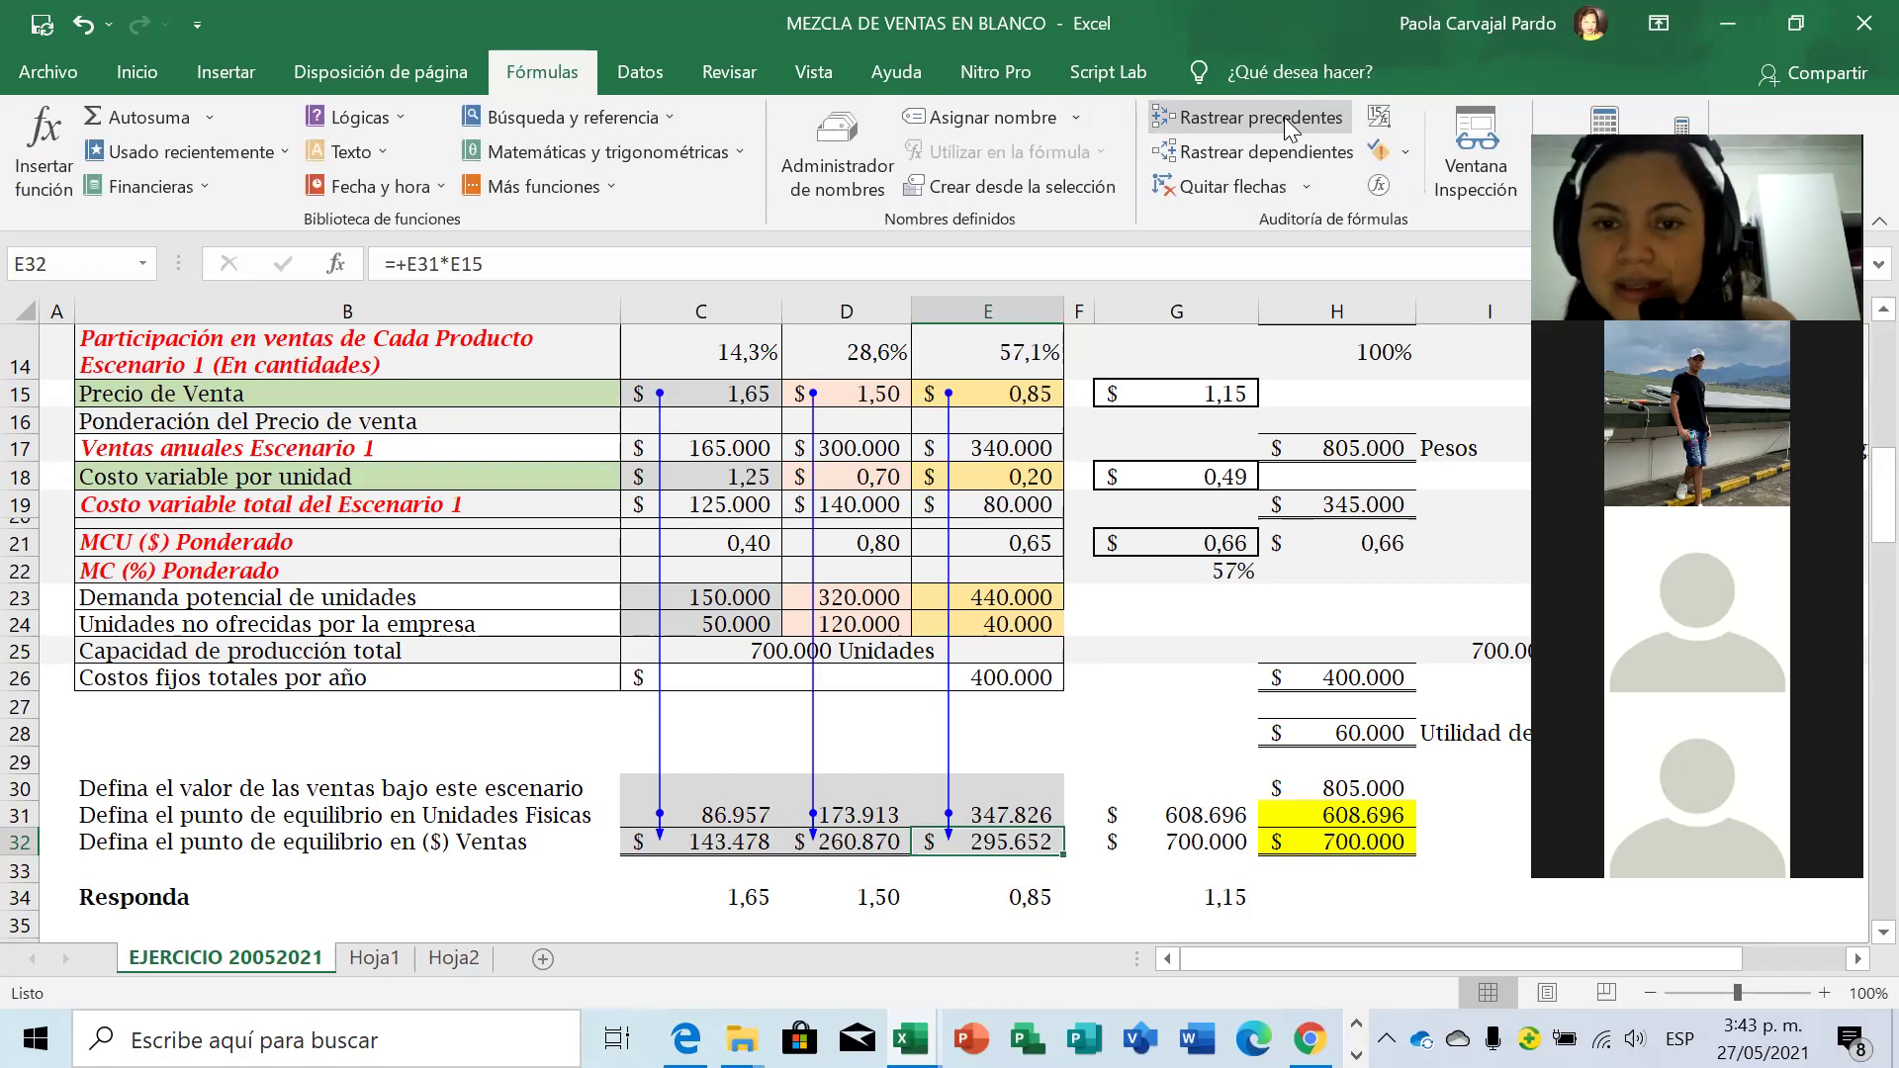
{"action": "key", "text": "alt+Tab"}
{"action": "key", "text": "alt+Tab"}
{"action": "key", "text": "alt+Tab"}
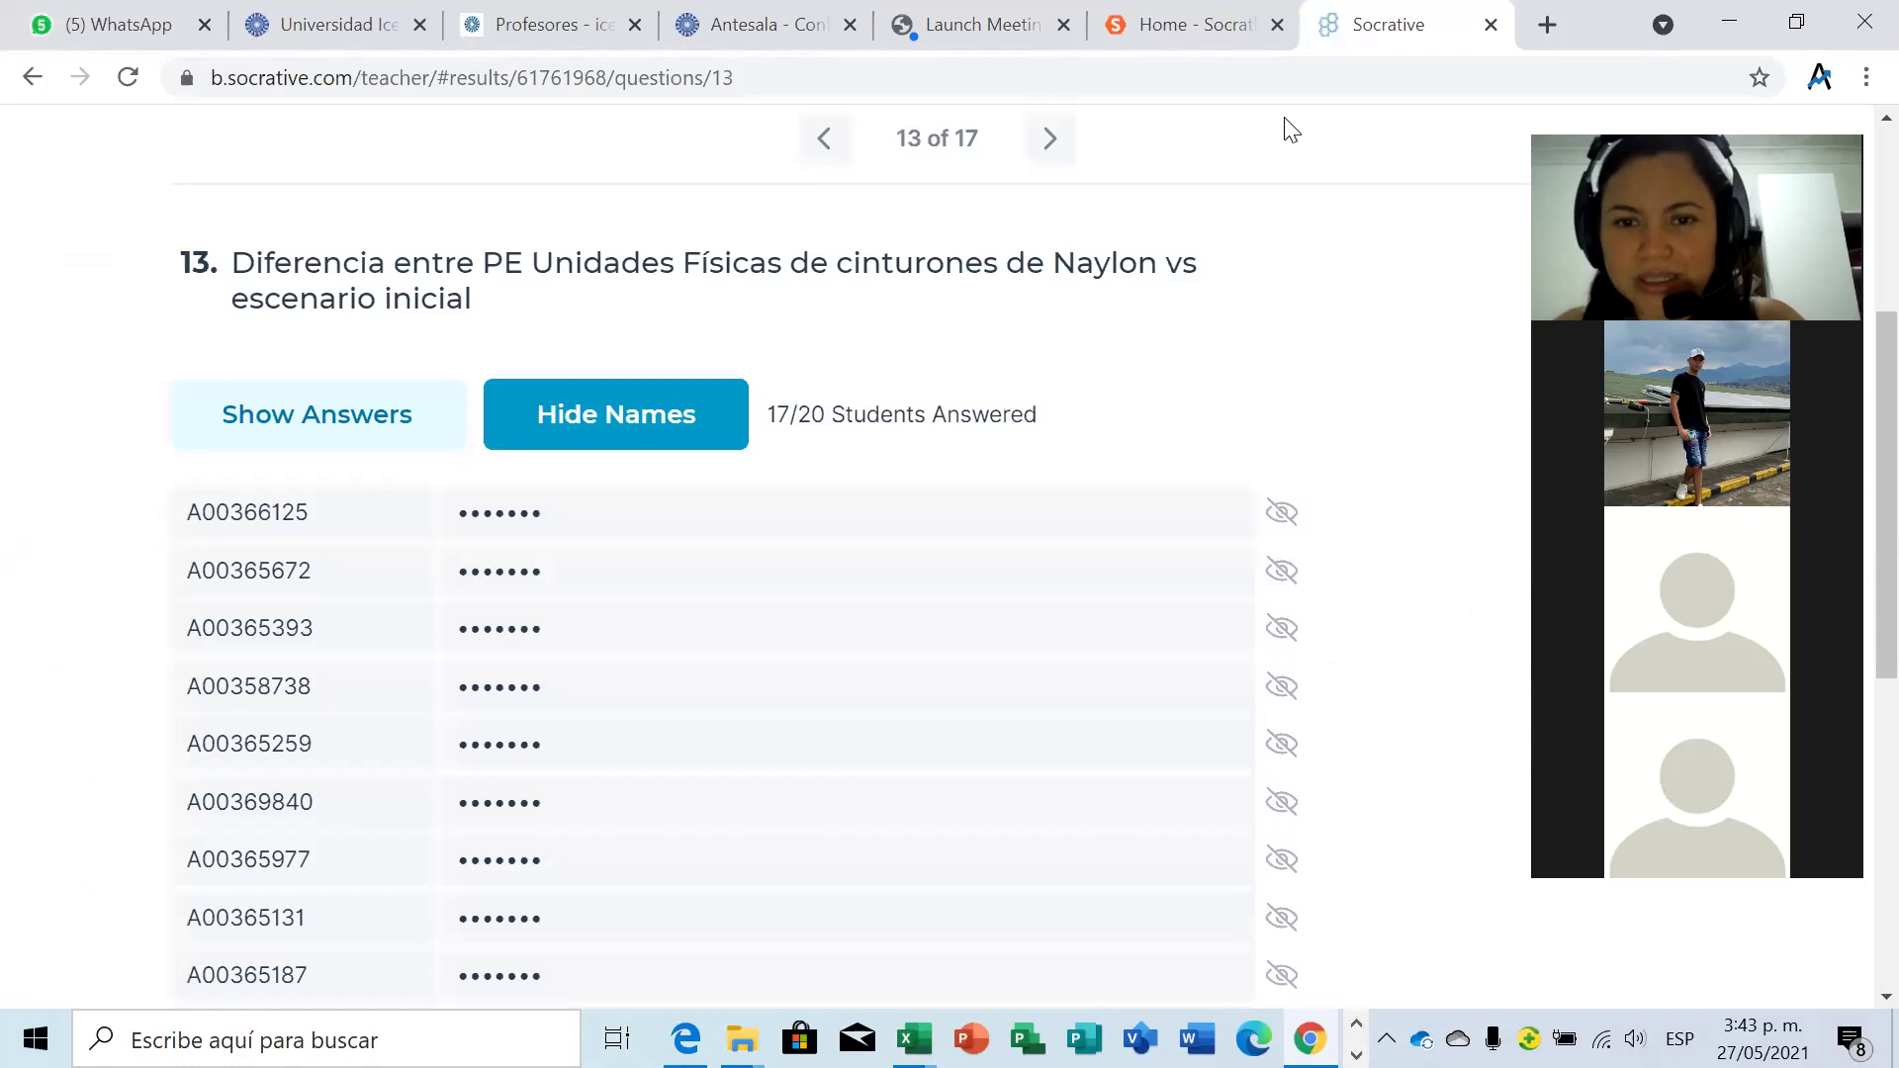
Show the student names for question 13, then advance the report to question 14.
{"action": "left_click", "coordinate": [661, 415]}
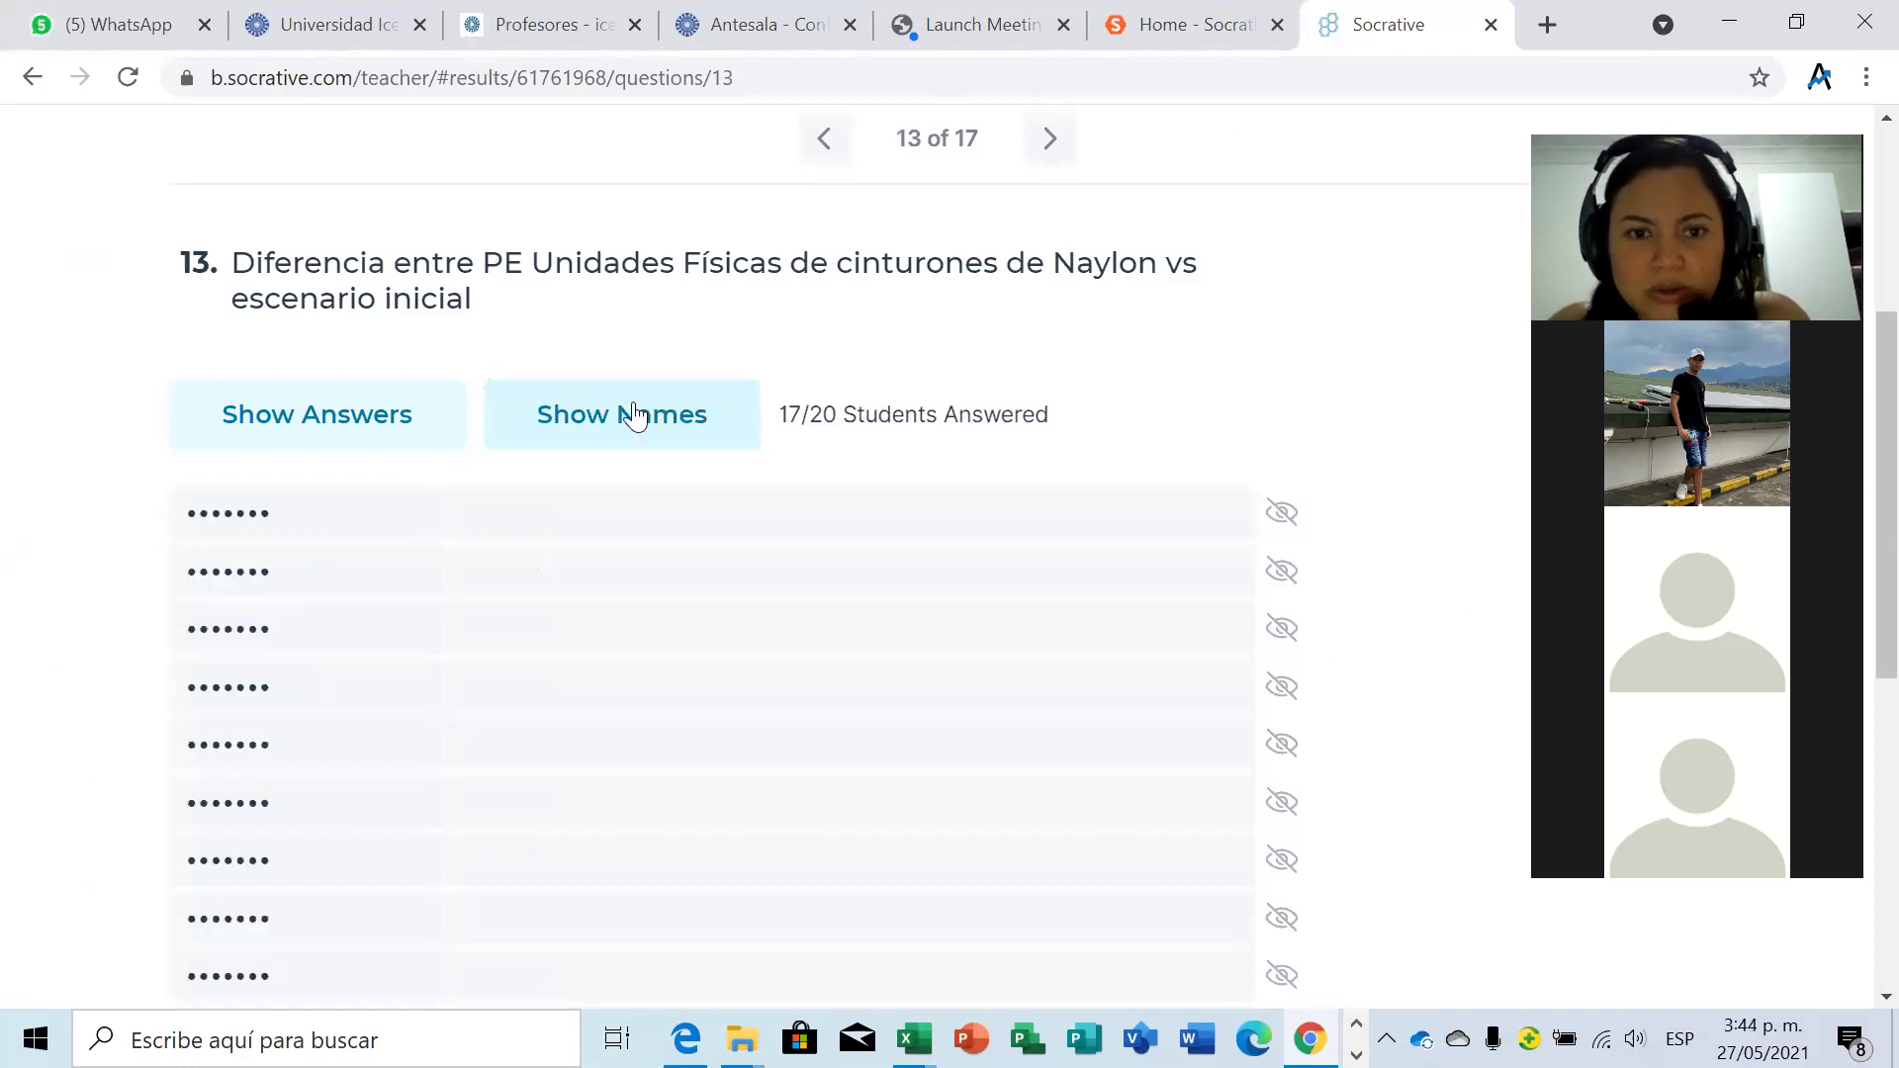
{"action": "left_click", "coordinate": [636, 416]}
{"action": "left_click", "coordinate": [415, 412]}
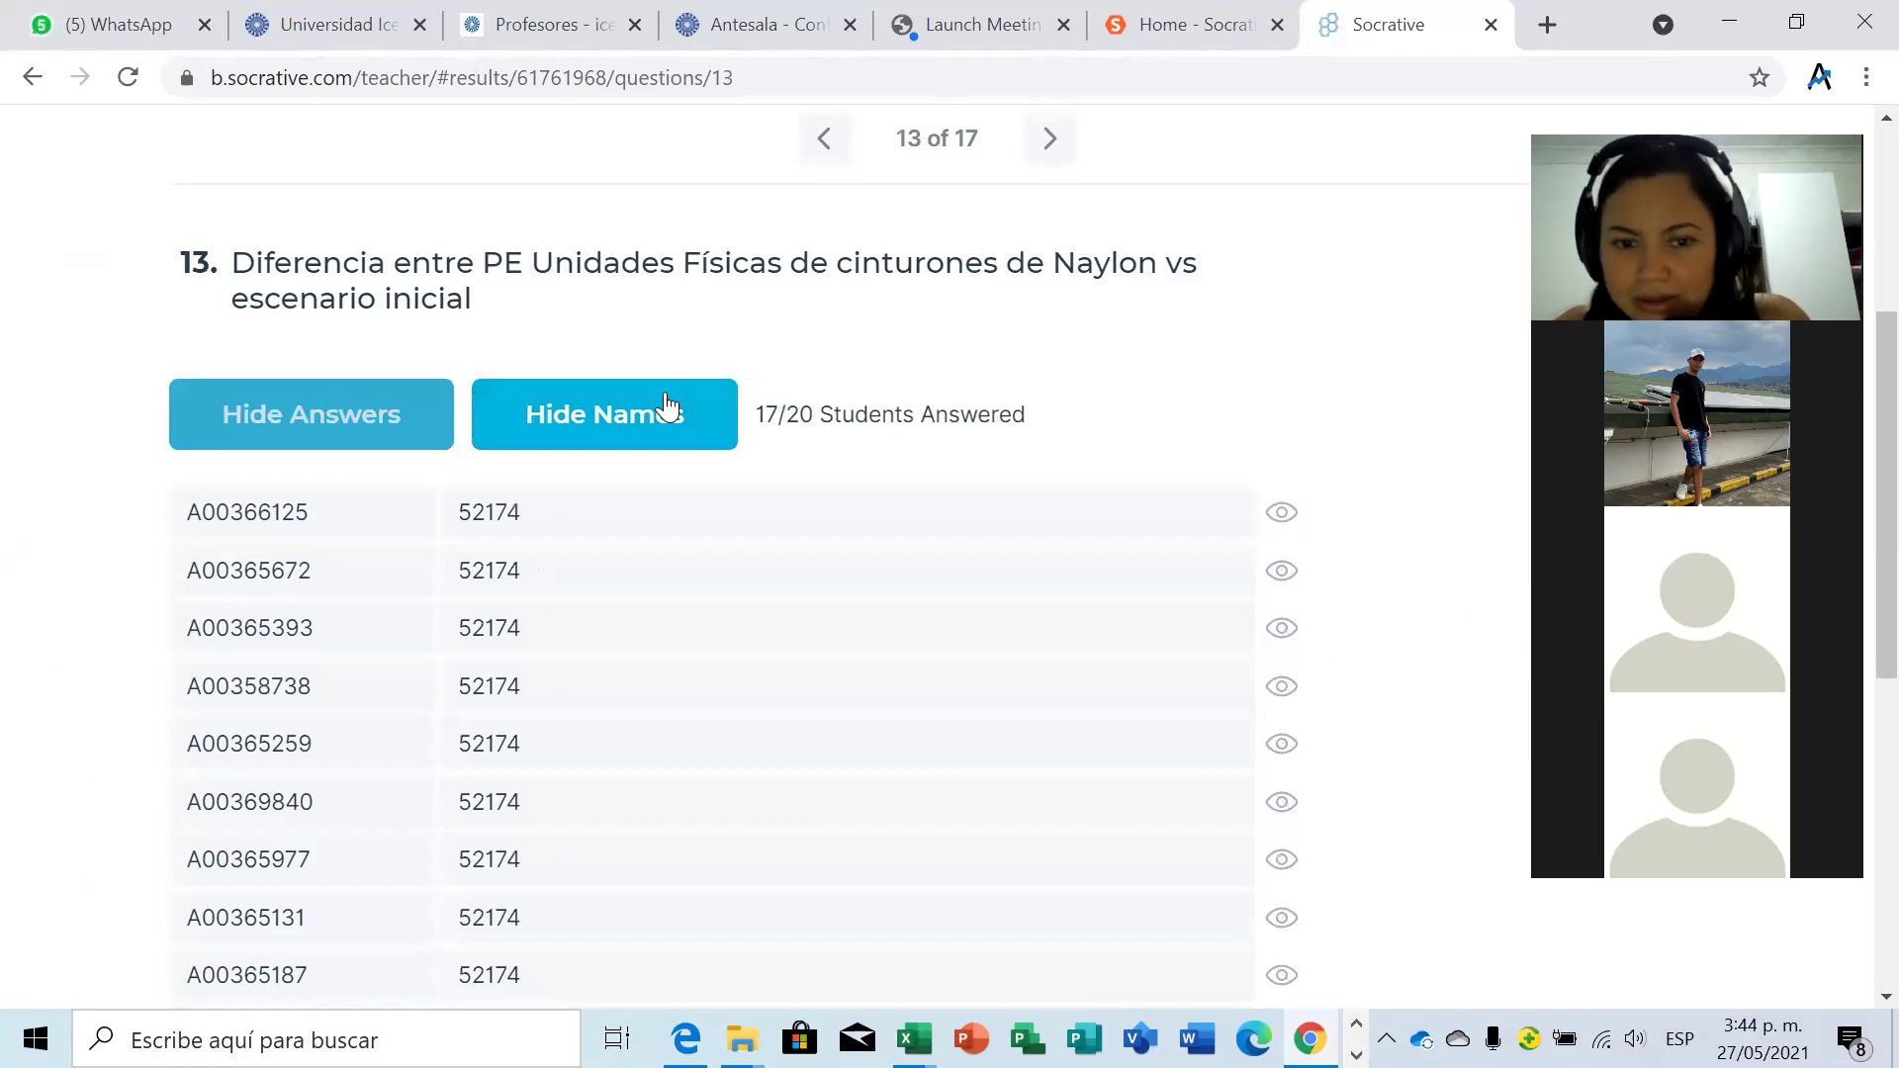
{"action": "scroll", "coordinate": [1862, 361], "scroll_direction": "up", "scroll_amount": 1}
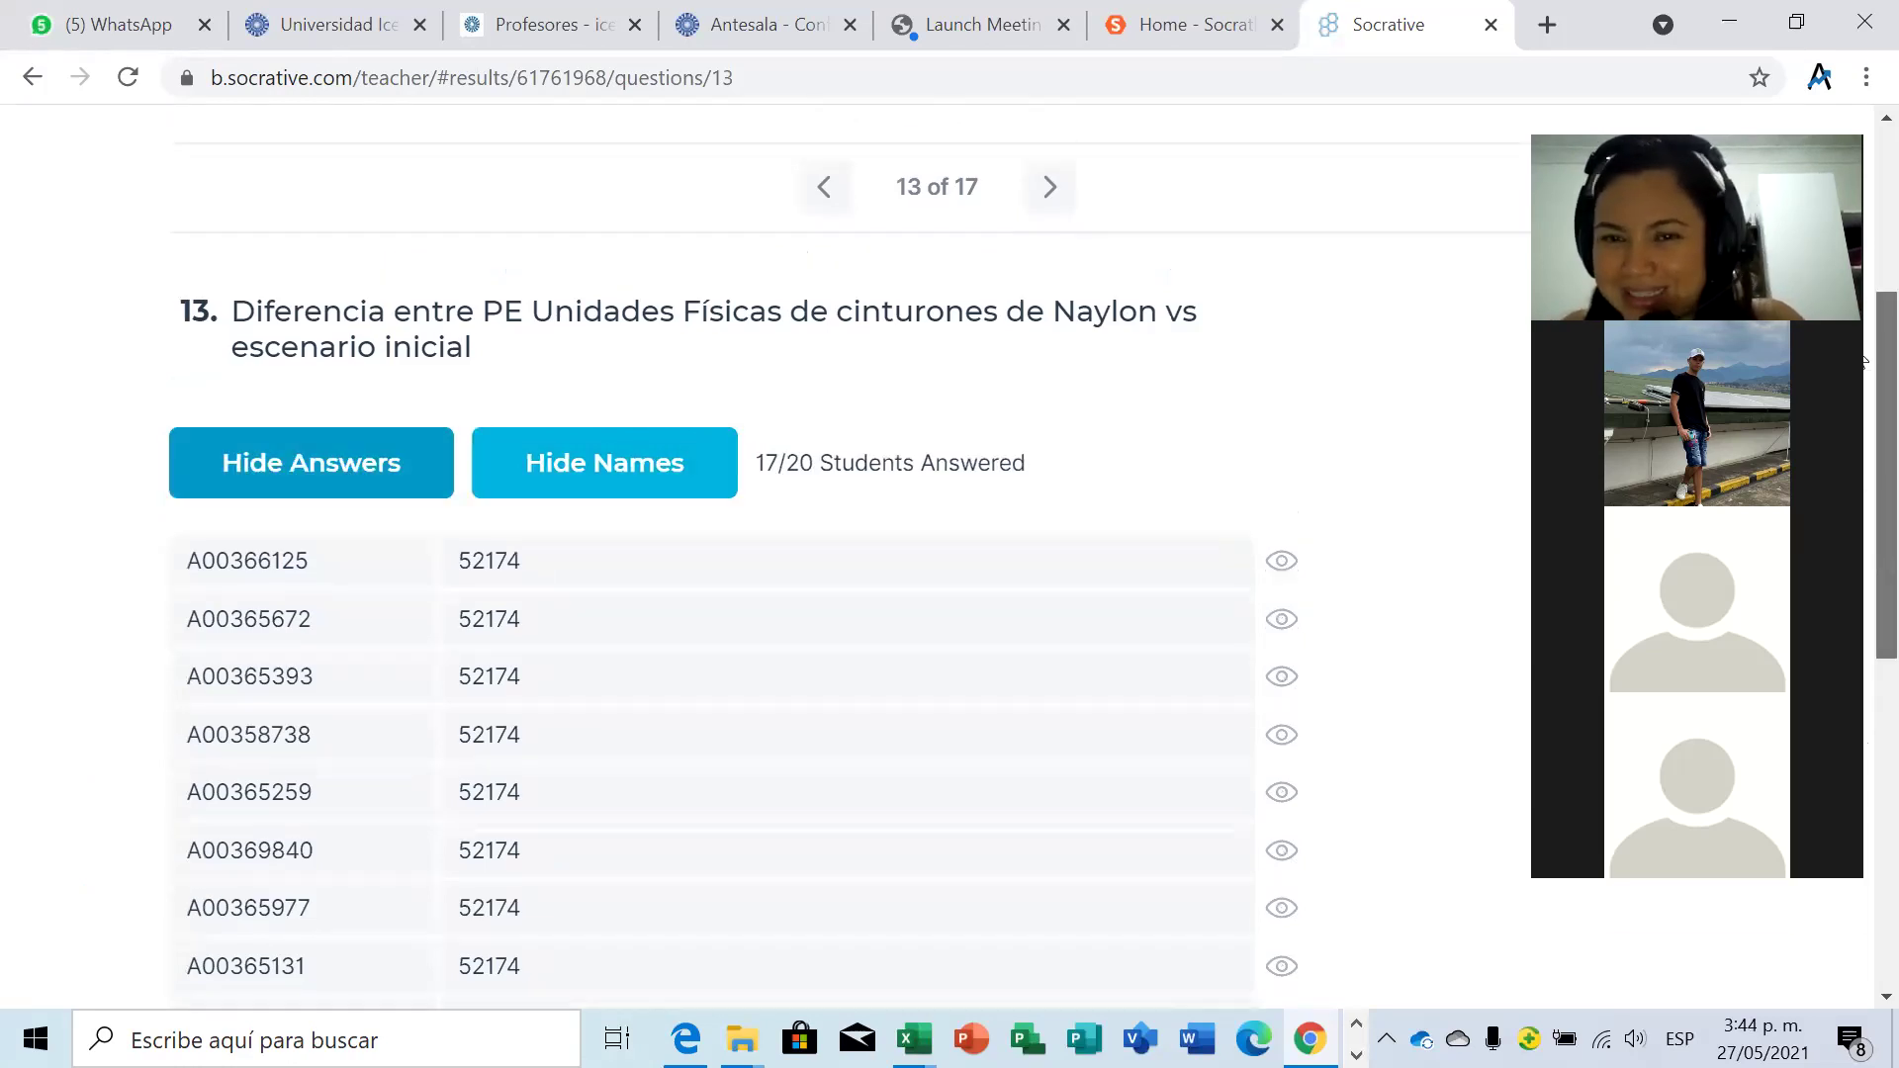
{"action": "scroll", "coordinate": [1863, 361], "scroll_direction": "up", "scroll_amount": 1}
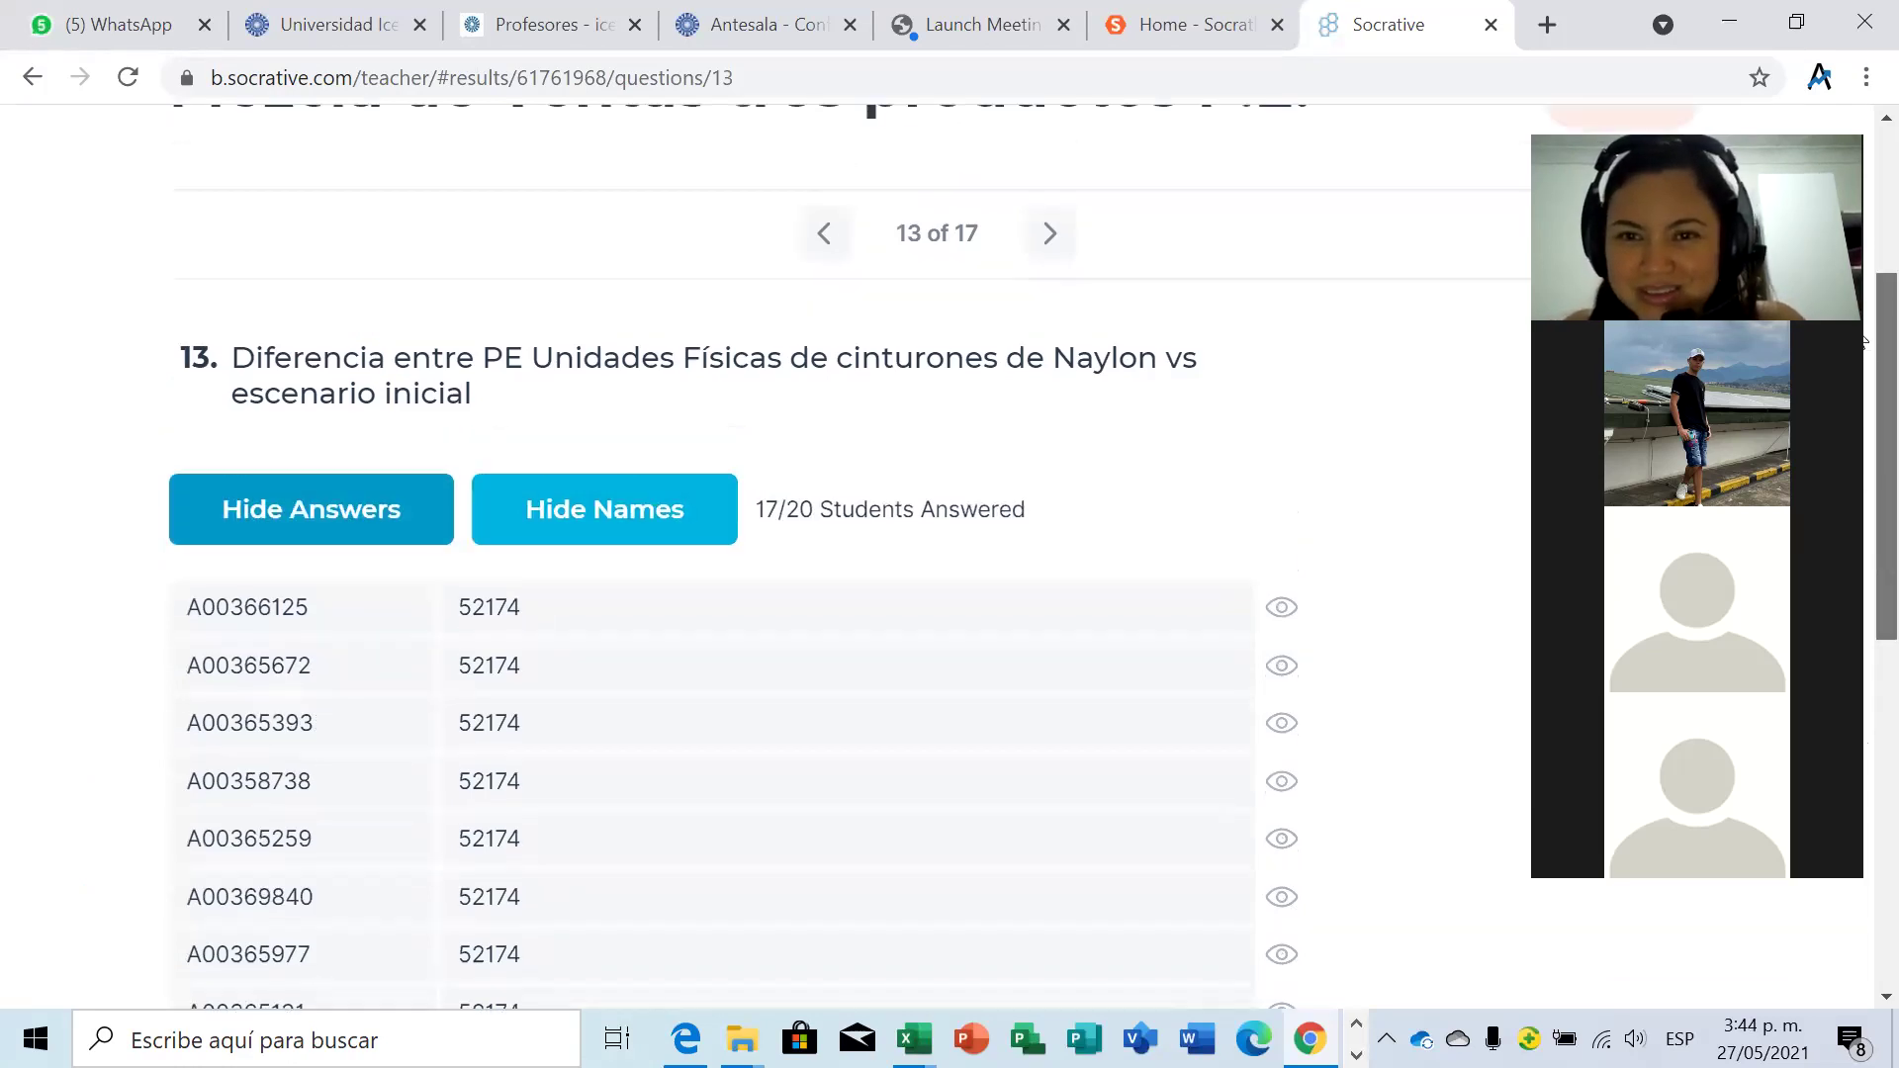
{"action": "left_click", "coordinate": [1051, 235]}
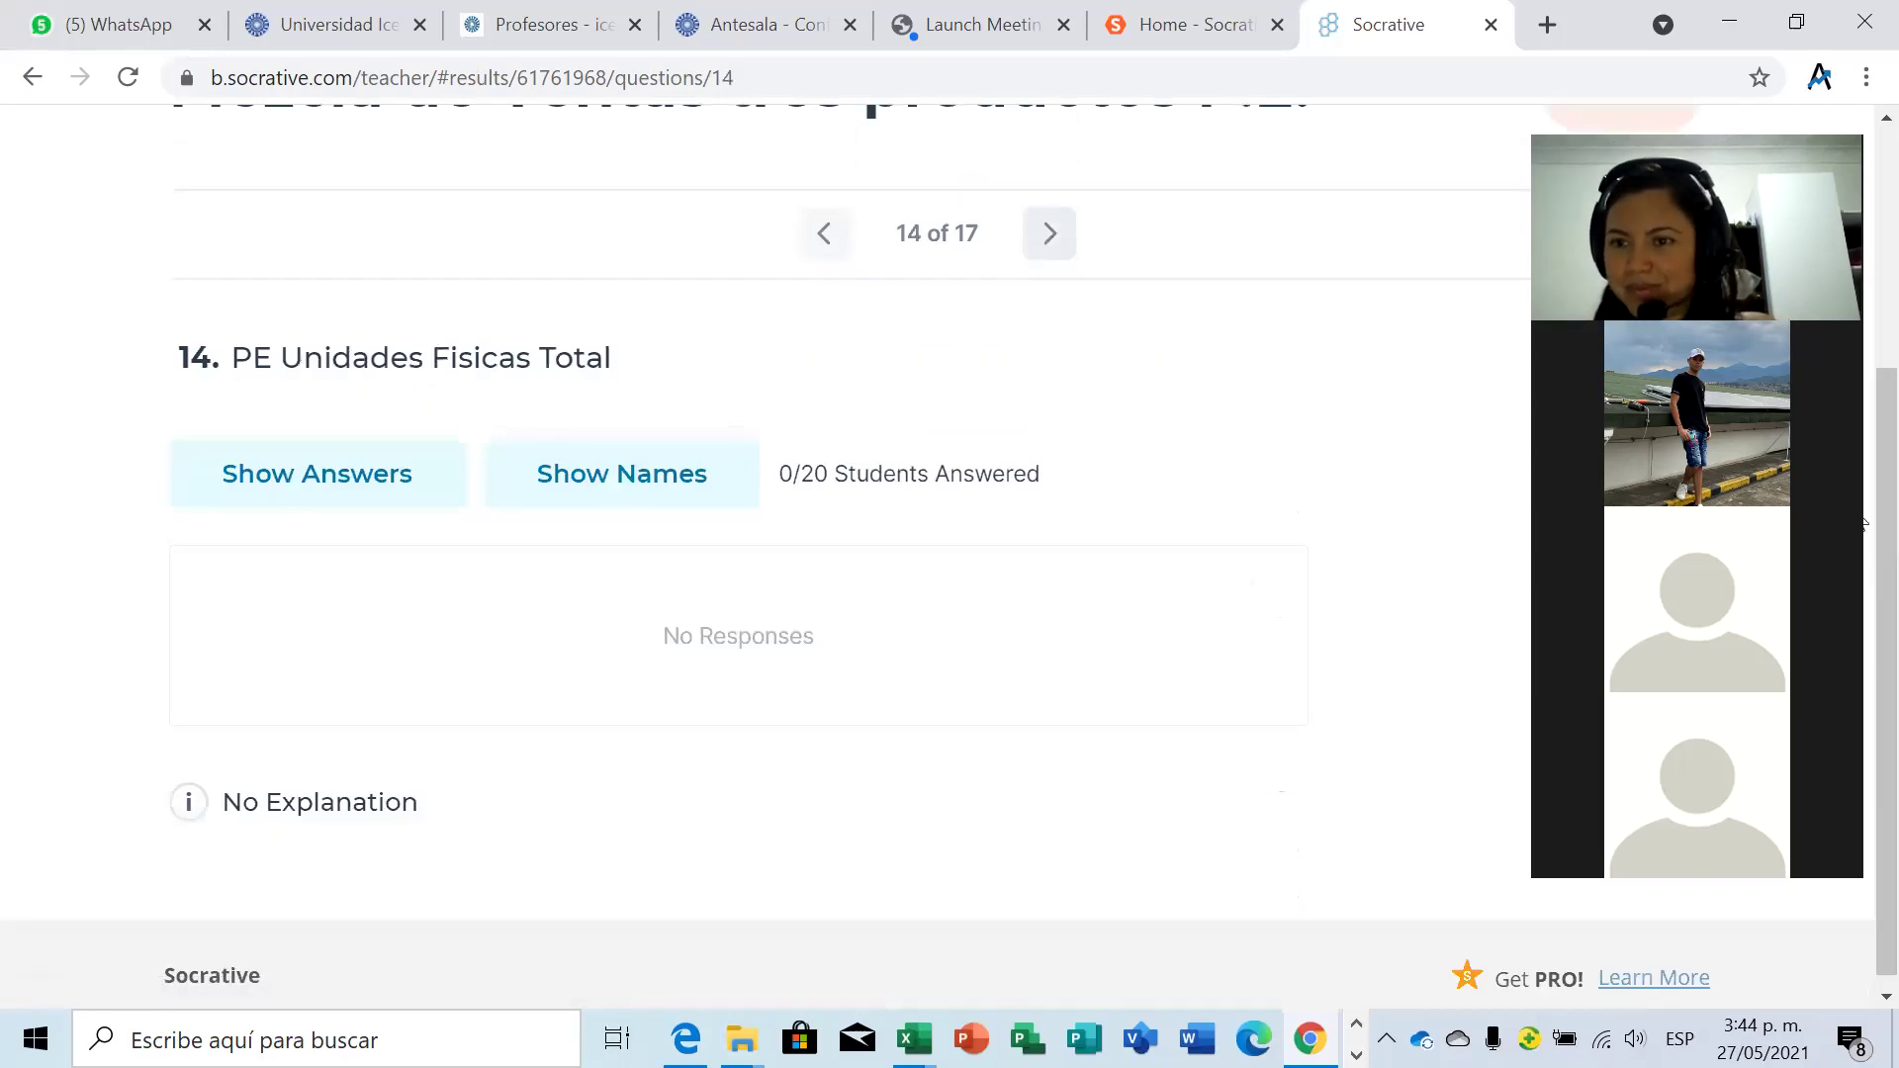
{"action": "scroll", "coordinate": [1862, 432], "scroll_direction": "up", "scroll_amount": 3}
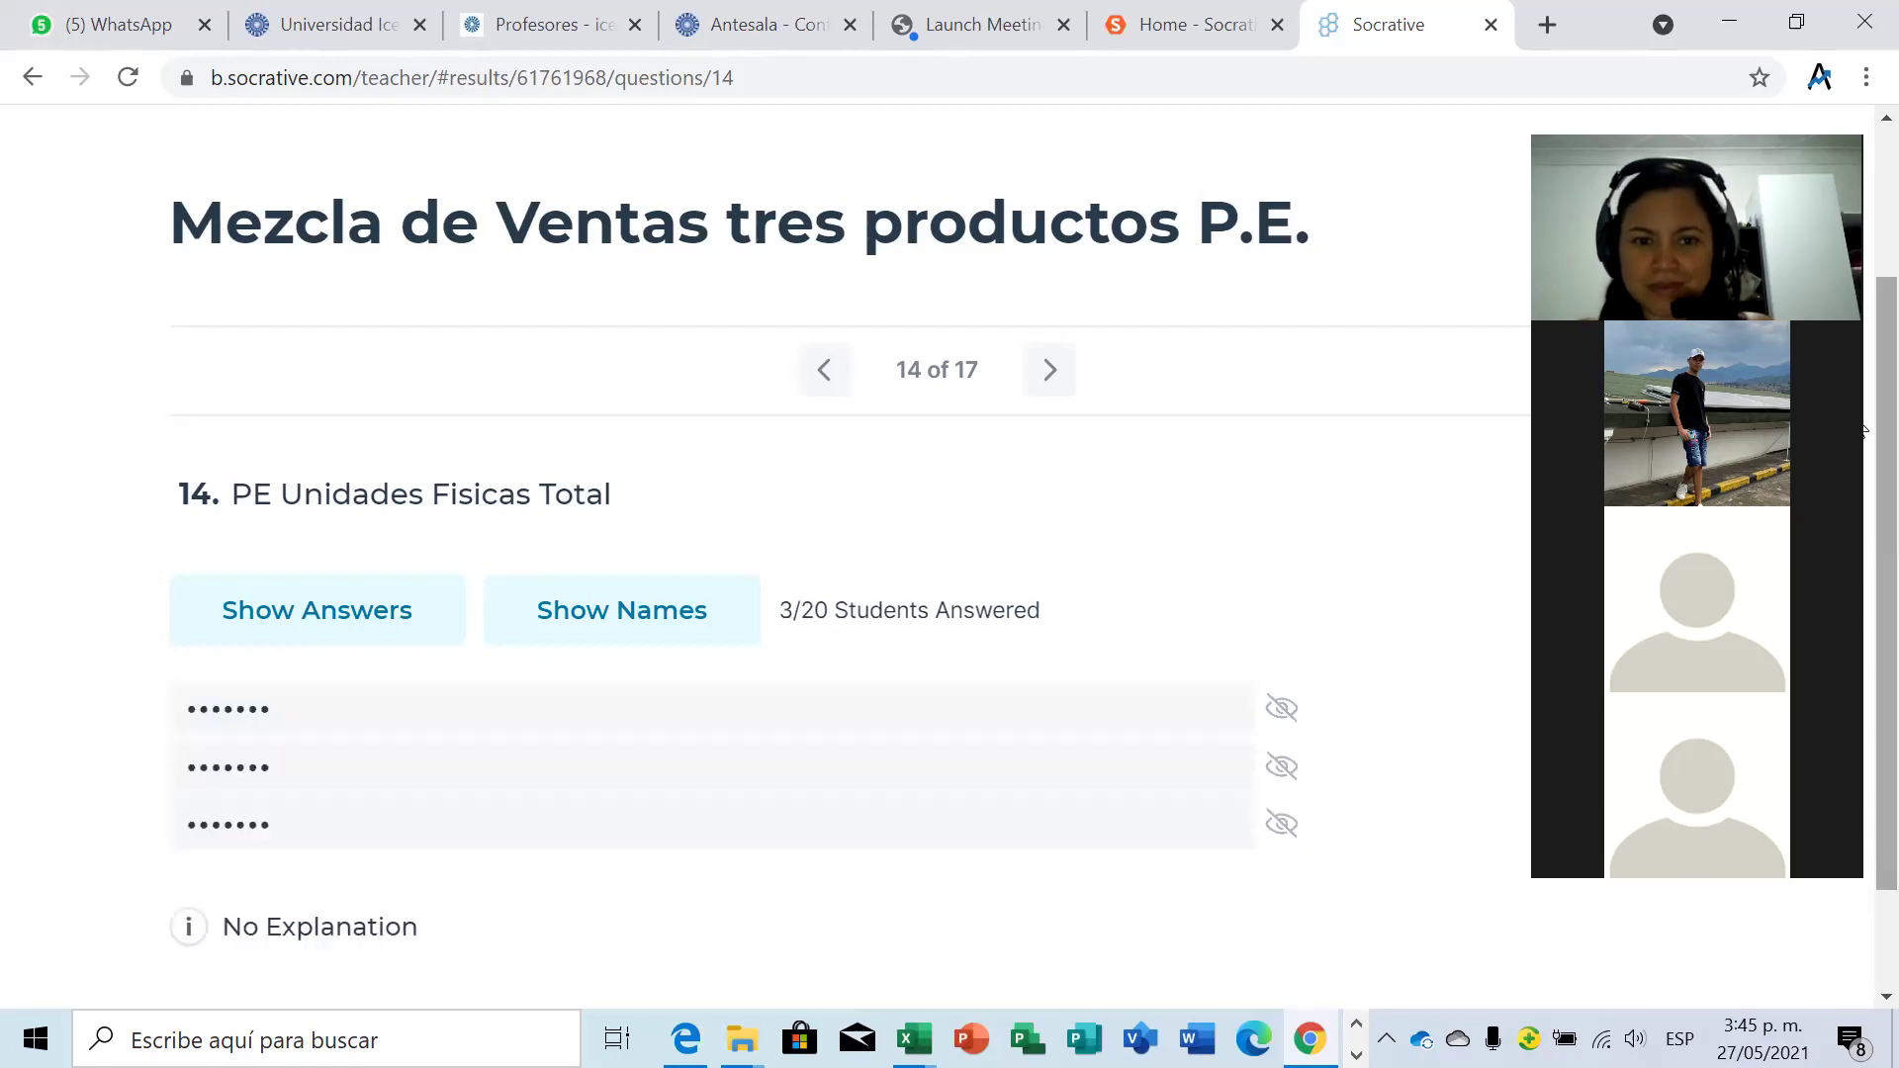
On question 14, toggle answers shown then hidden, and show names: 12/20 answered.
{"action": "left_click", "coordinate": [351, 636]}
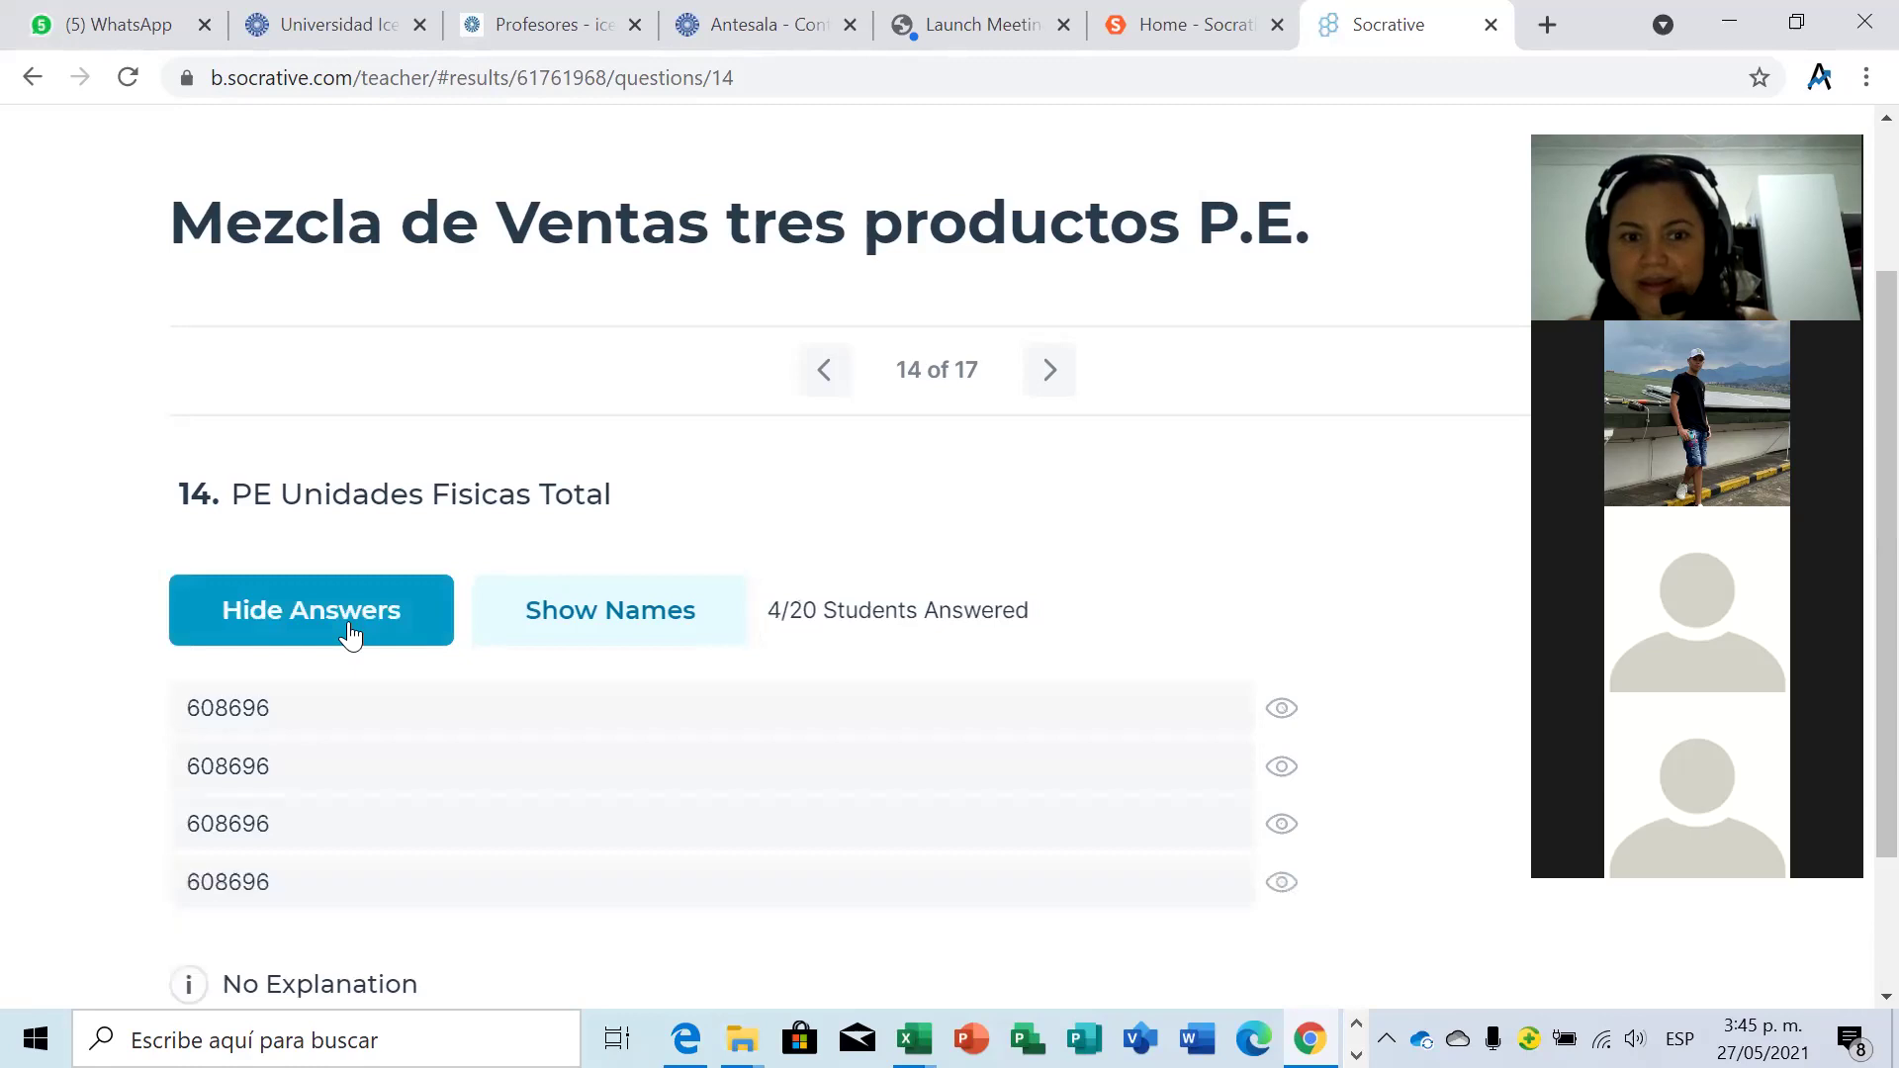
{"action": "left_click", "coordinate": [351, 636]}
{"action": "left_click", "coordinate": [607, 640]}
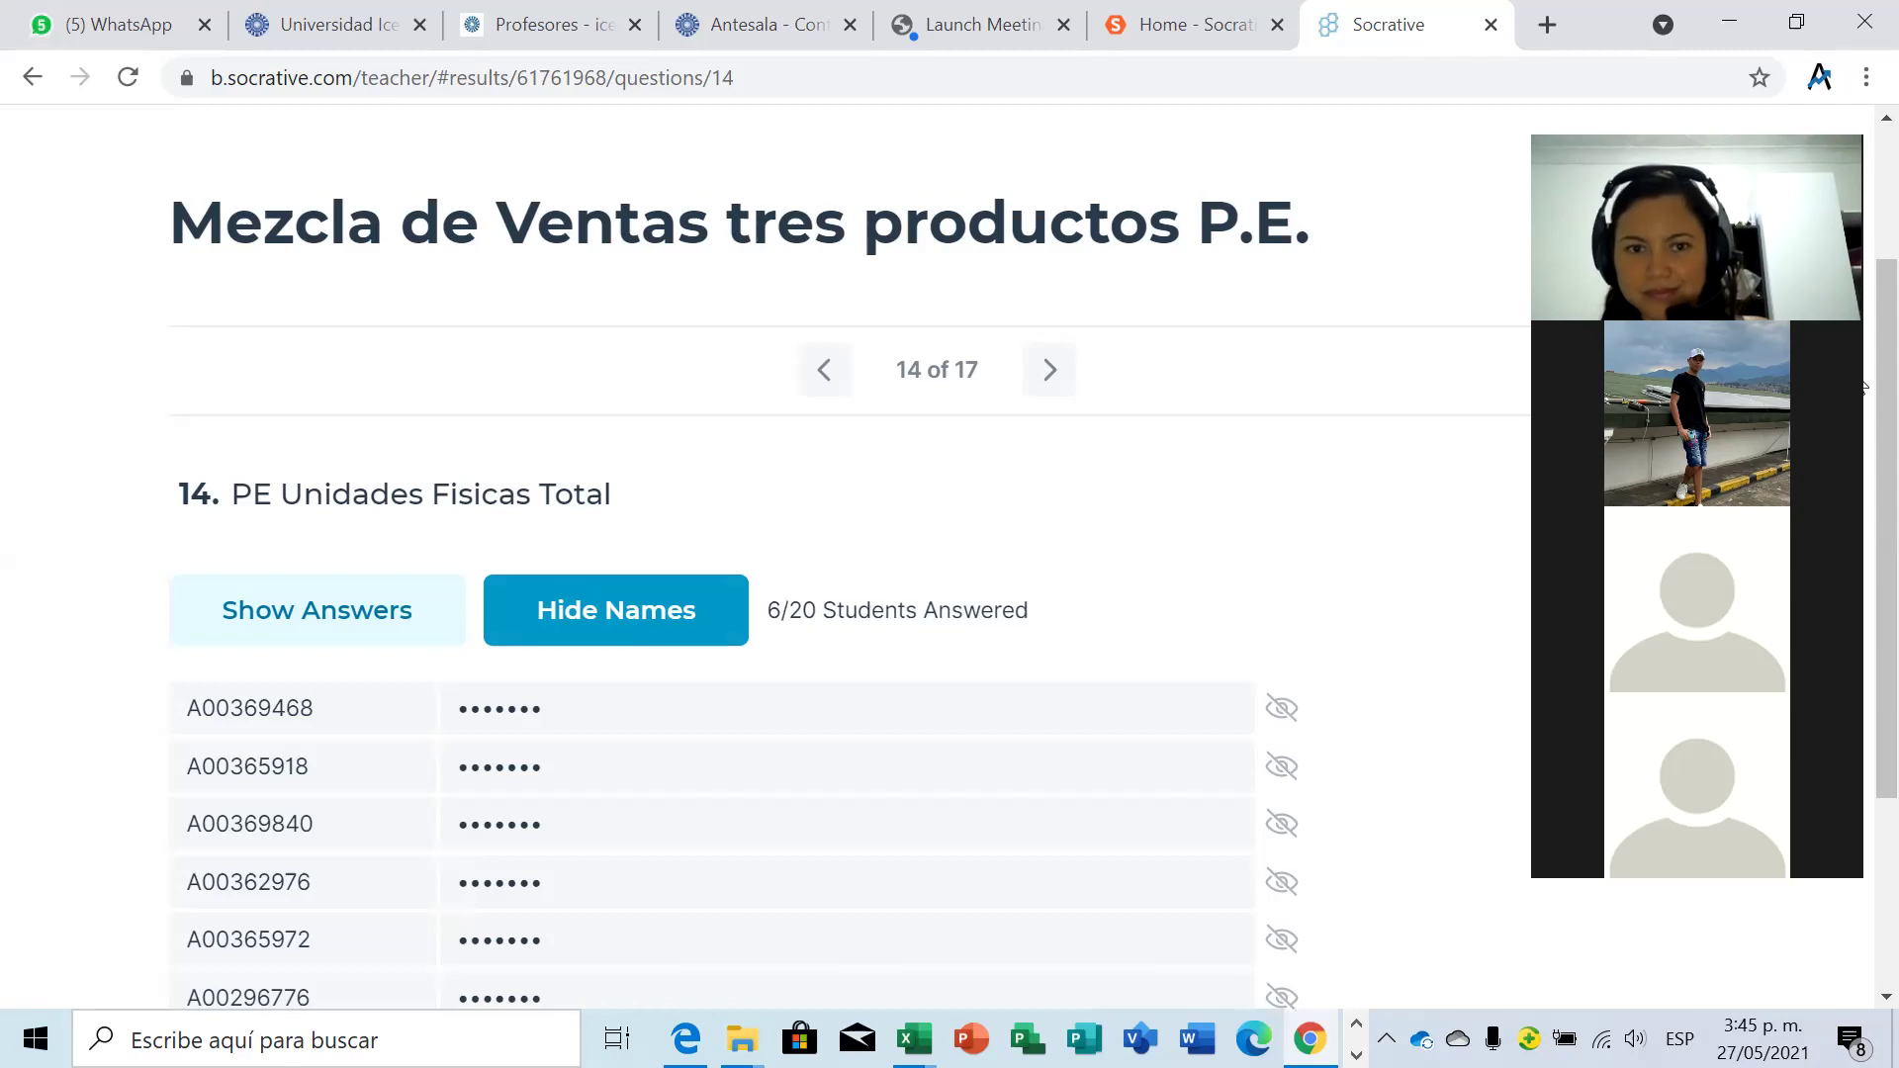
{"action": "scroll", "coordinate": [1862, 455], "scroll_direction": "down", "scroll_amount": 2}
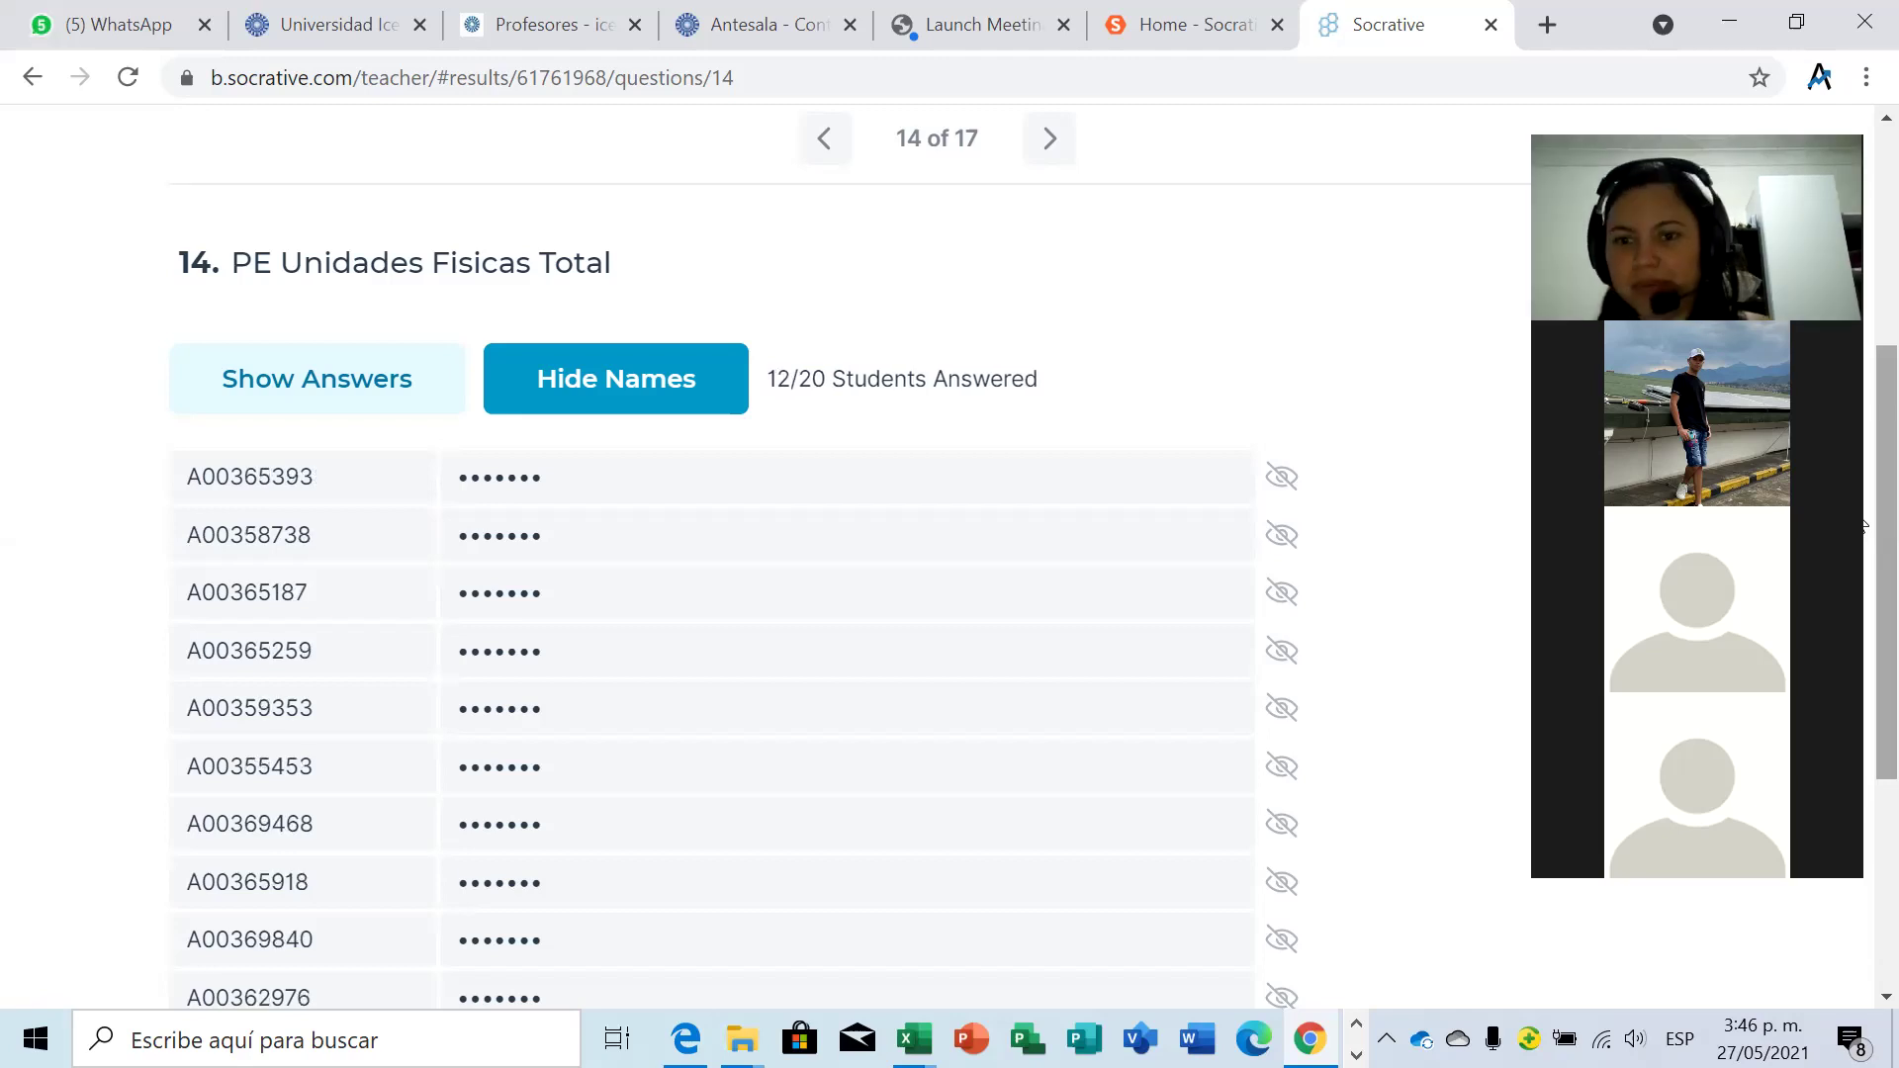
{"action": "scroll", "coordinate": [1864, 720], "scroll_direction": "down", "scroll_amount": 3}
{"action": "scroll", "coordinate": [1863, 720], "scroll_direction": "up", "scroll_amount": 3}
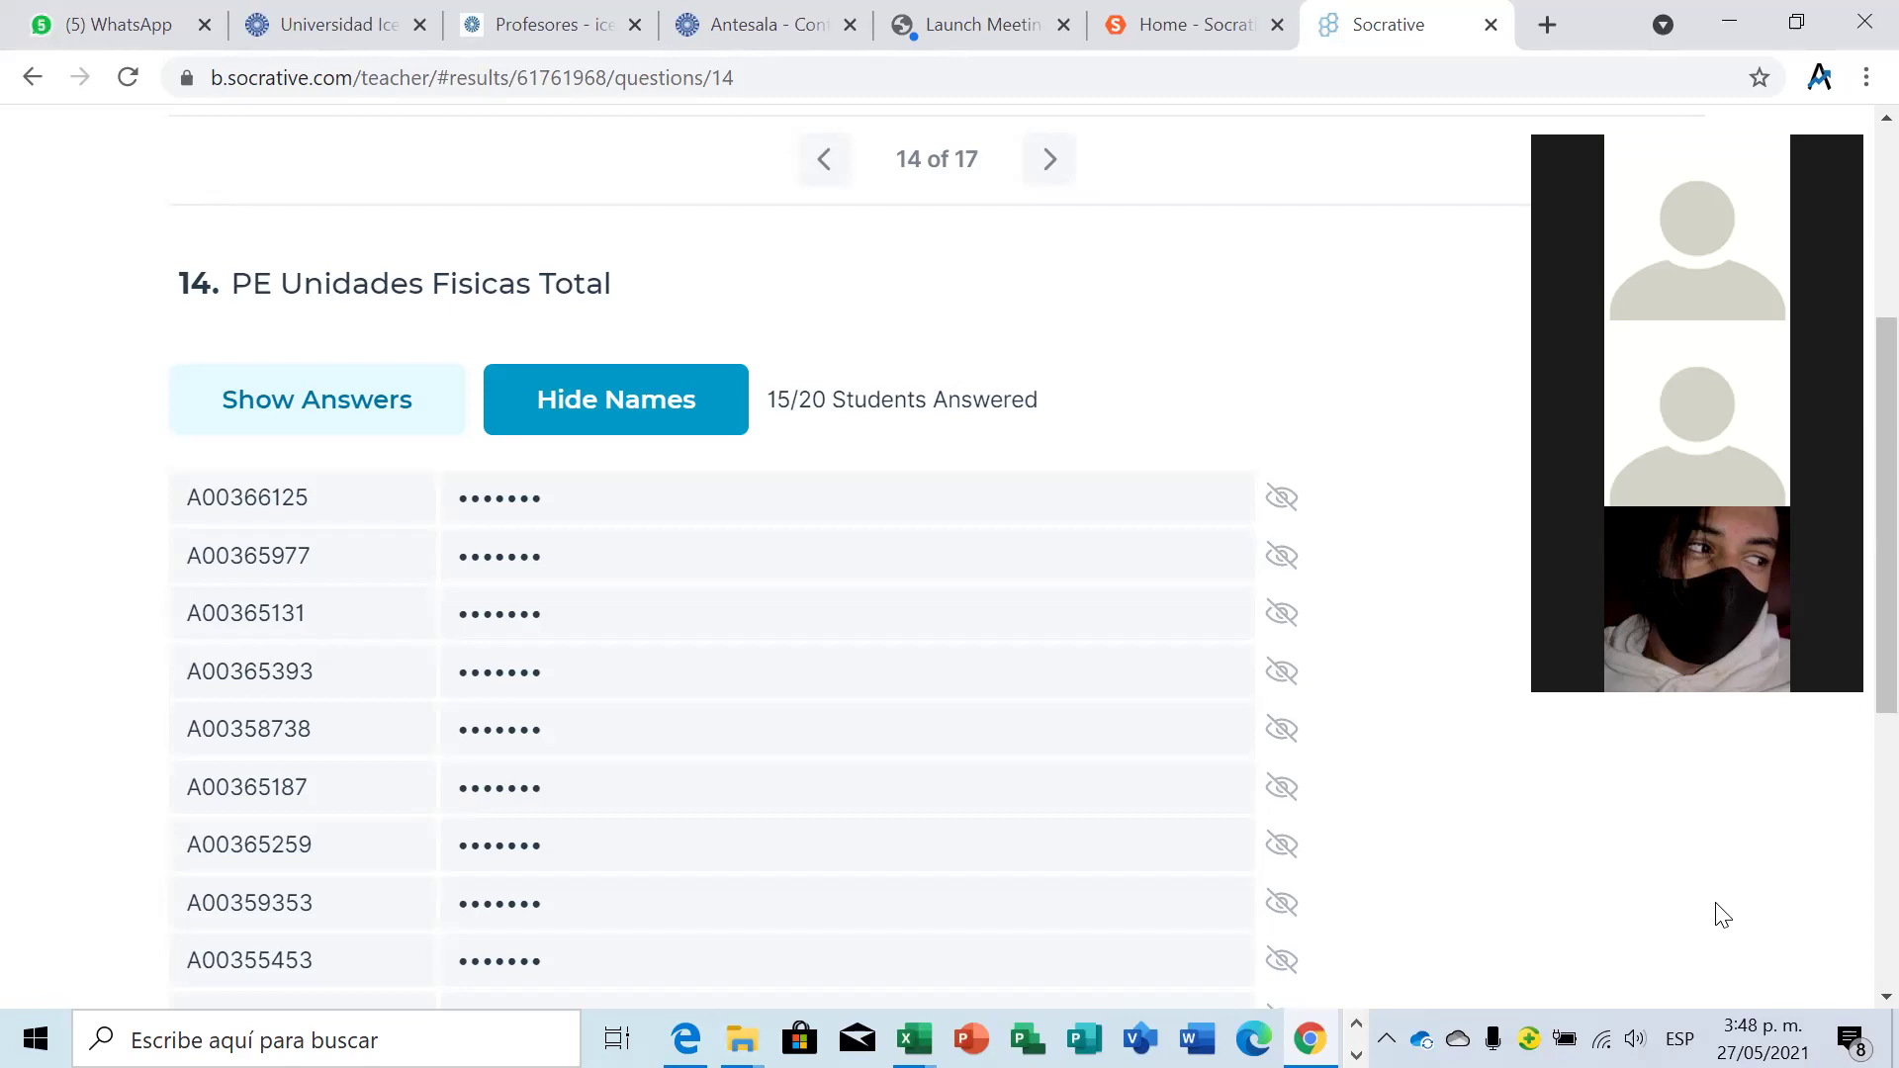
Reveal question 14's answers, nearly all 608696 and one 608698, then go to question 15.
{"action": "left_click_drag", "start_coordinate": [1864, 490], "coordinate": [1863, 613]}
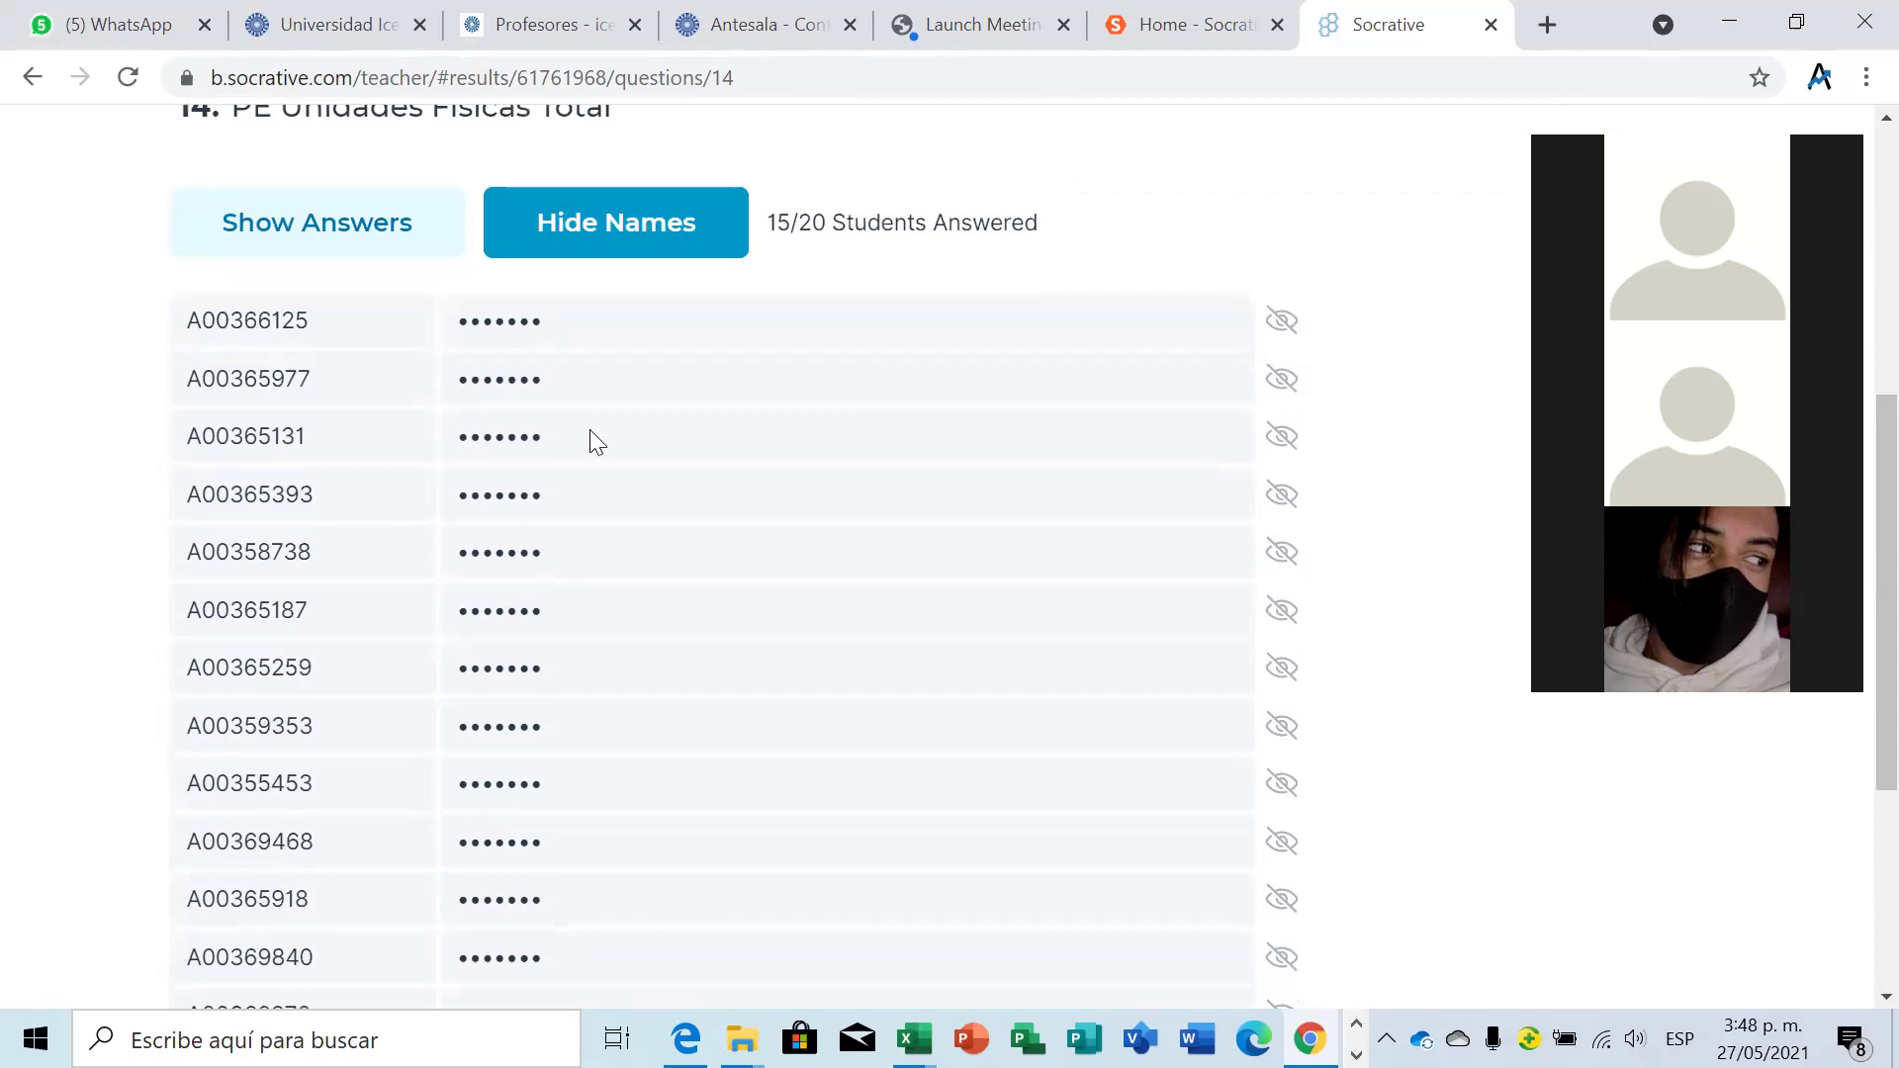
{"action": "left_click", "coordinate": [326, 233]}
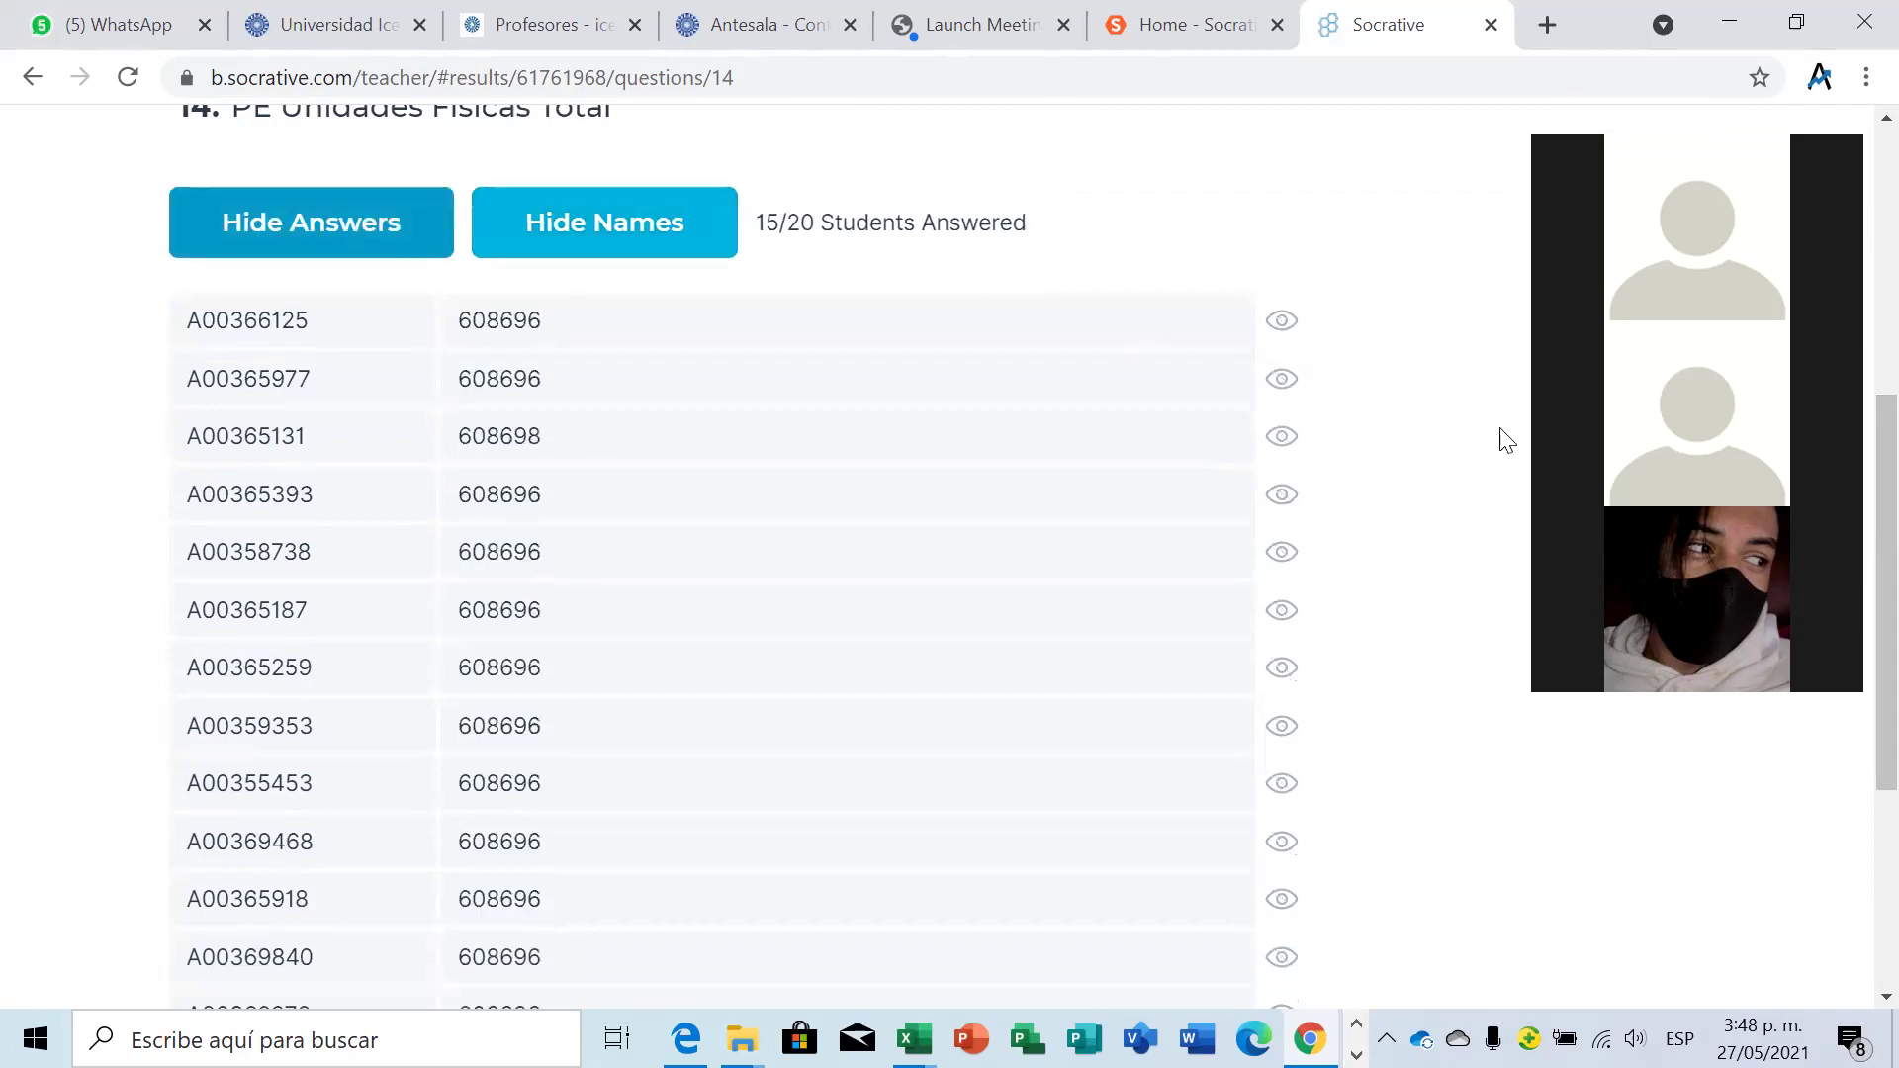
{"action": "scroll", "coordinate": [1859, 638], "scroll_direction": "down", "scroll_amount": 5}
{"action": "scroll", "coordinate": [1859, 623], "scroll_direction": "up", "scroll_amount": 2}
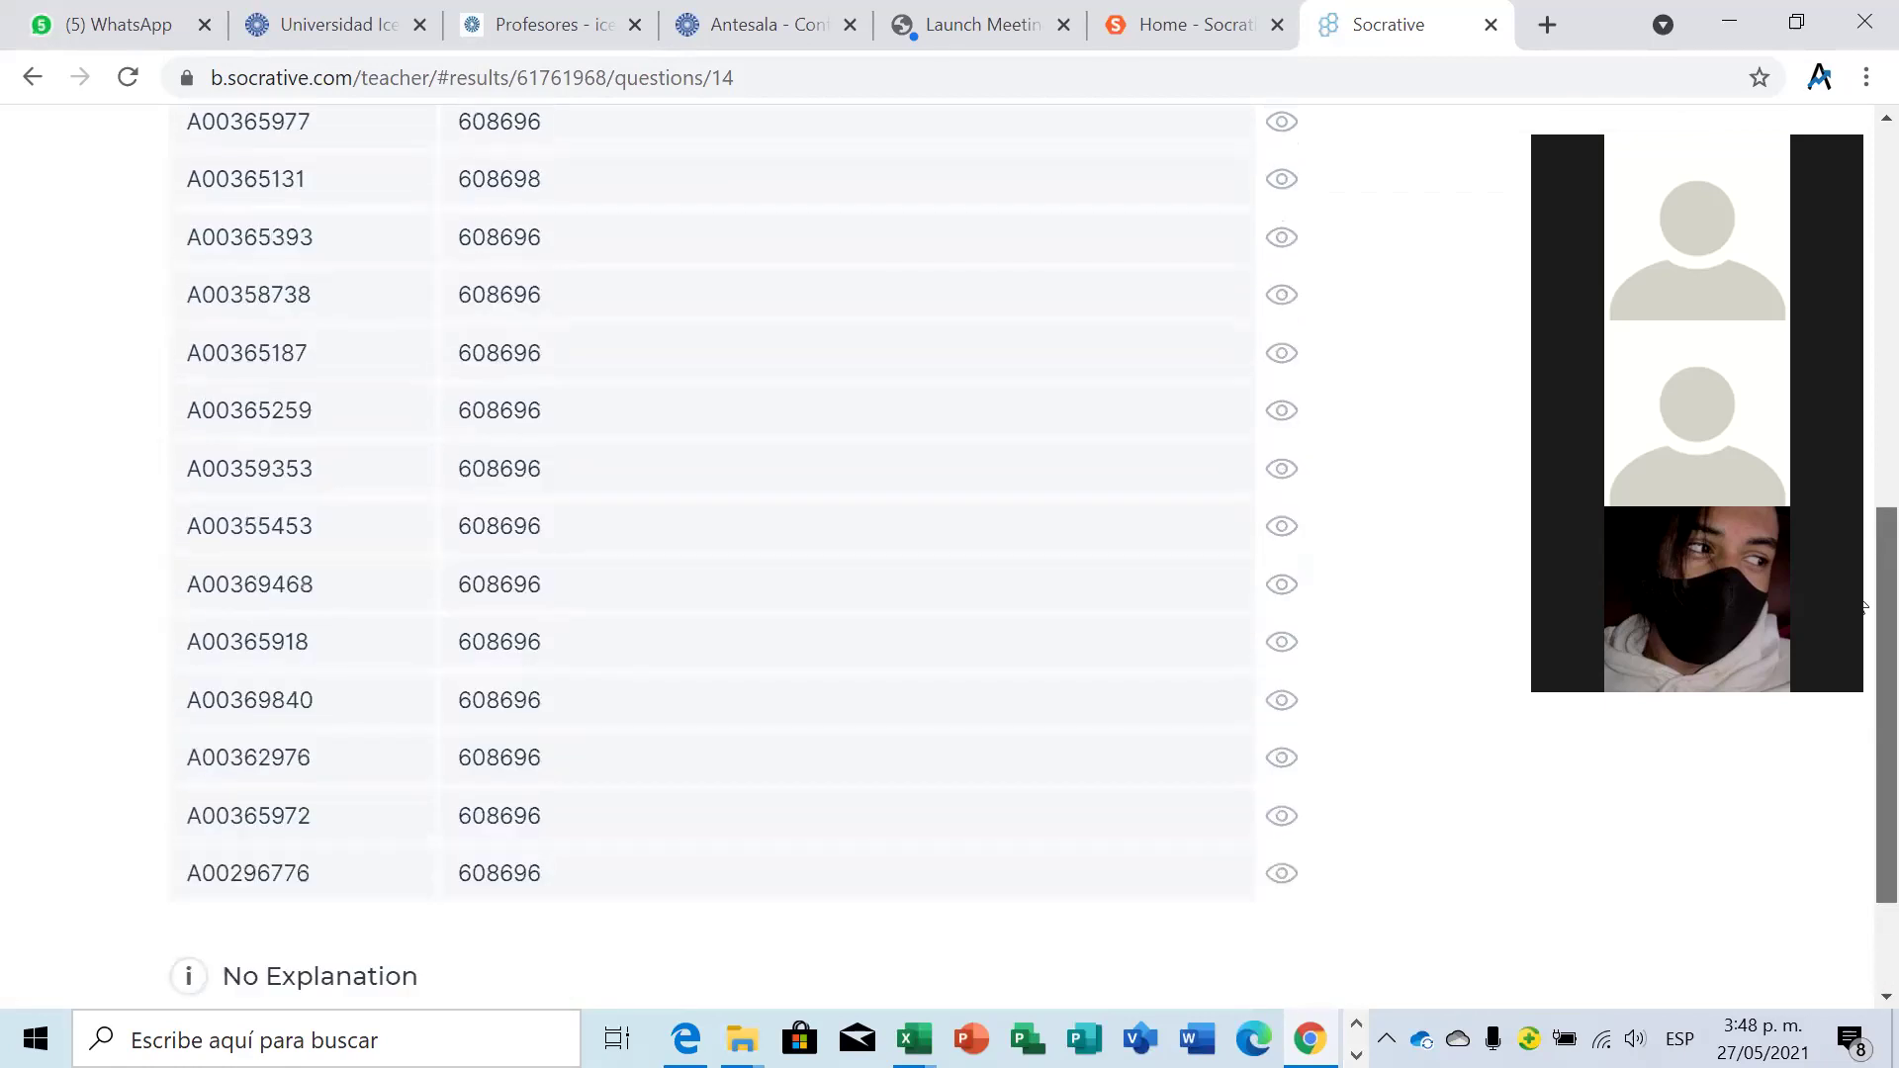
{"action": "scroll", "coordinate": [1861, 608], "scroll_direction": "up", "scroll_amount": 4}
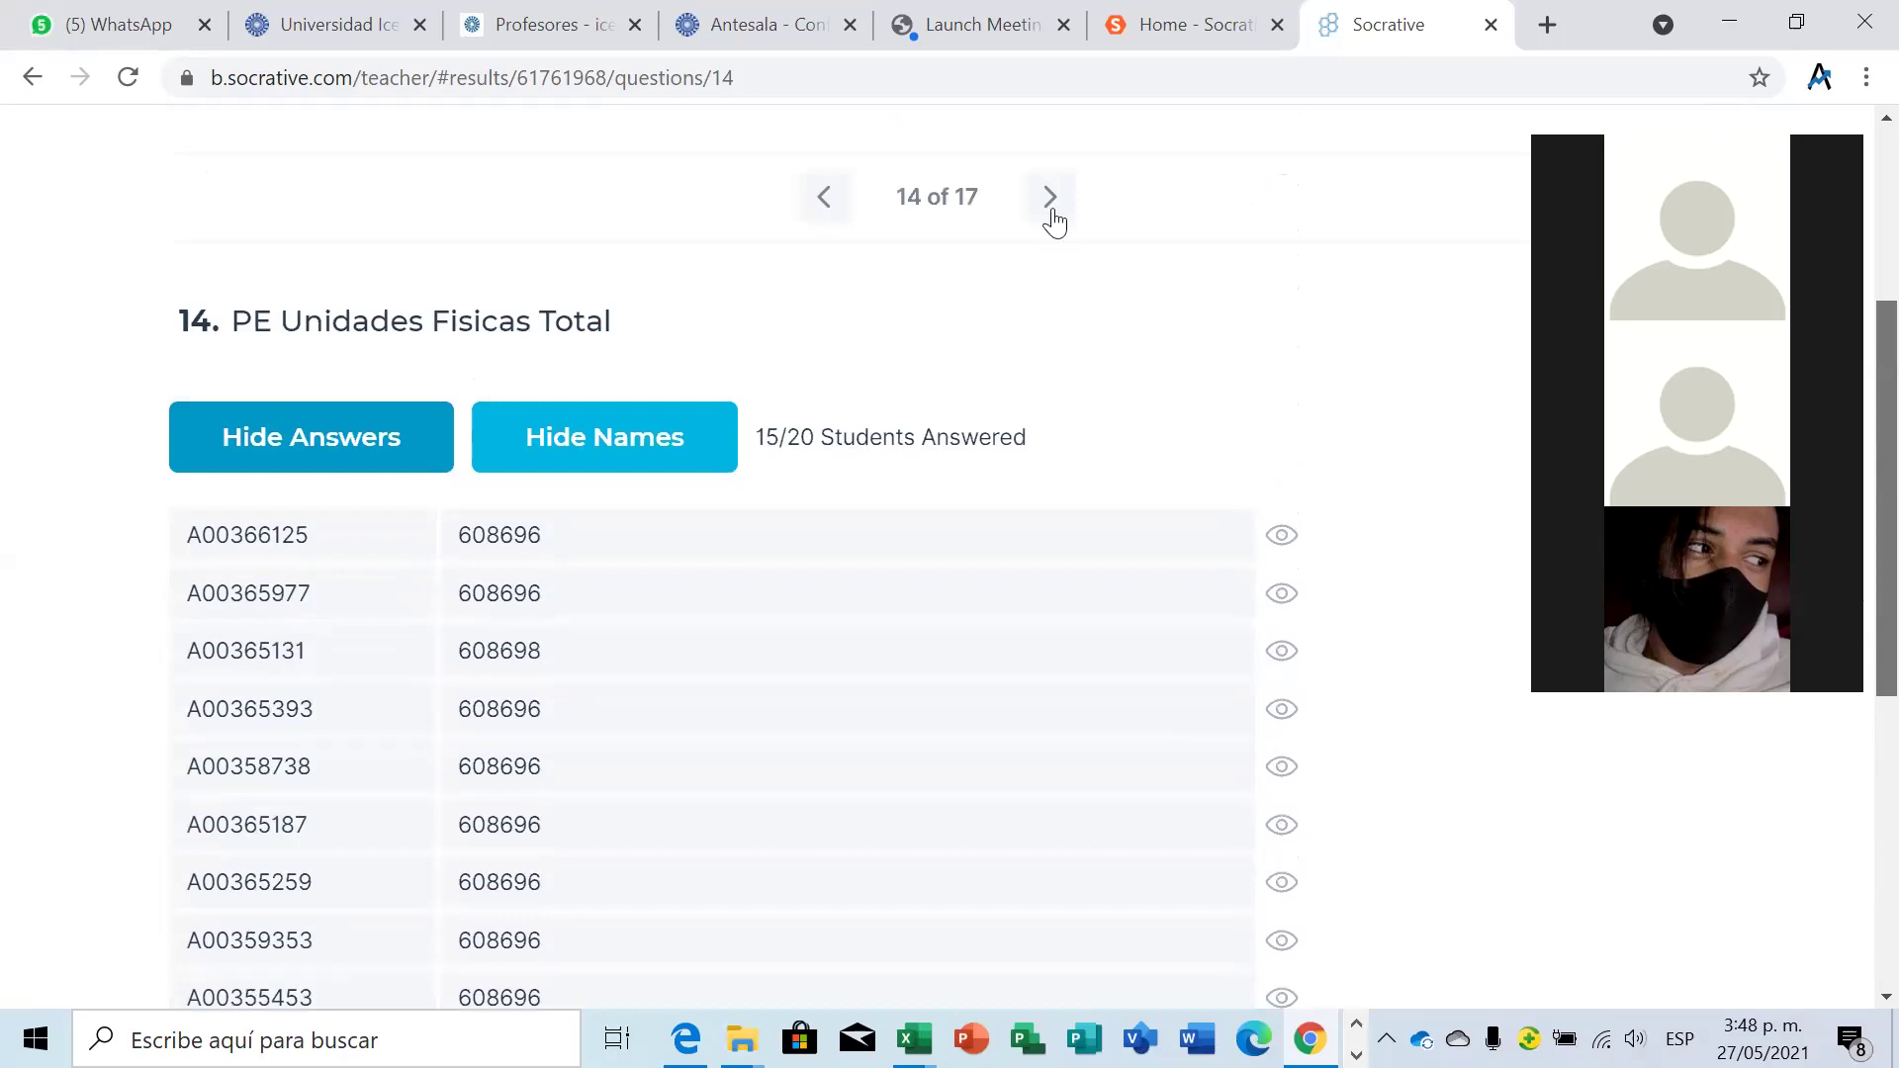
{"action": "left_click", "coordinate": [1051, 208]}
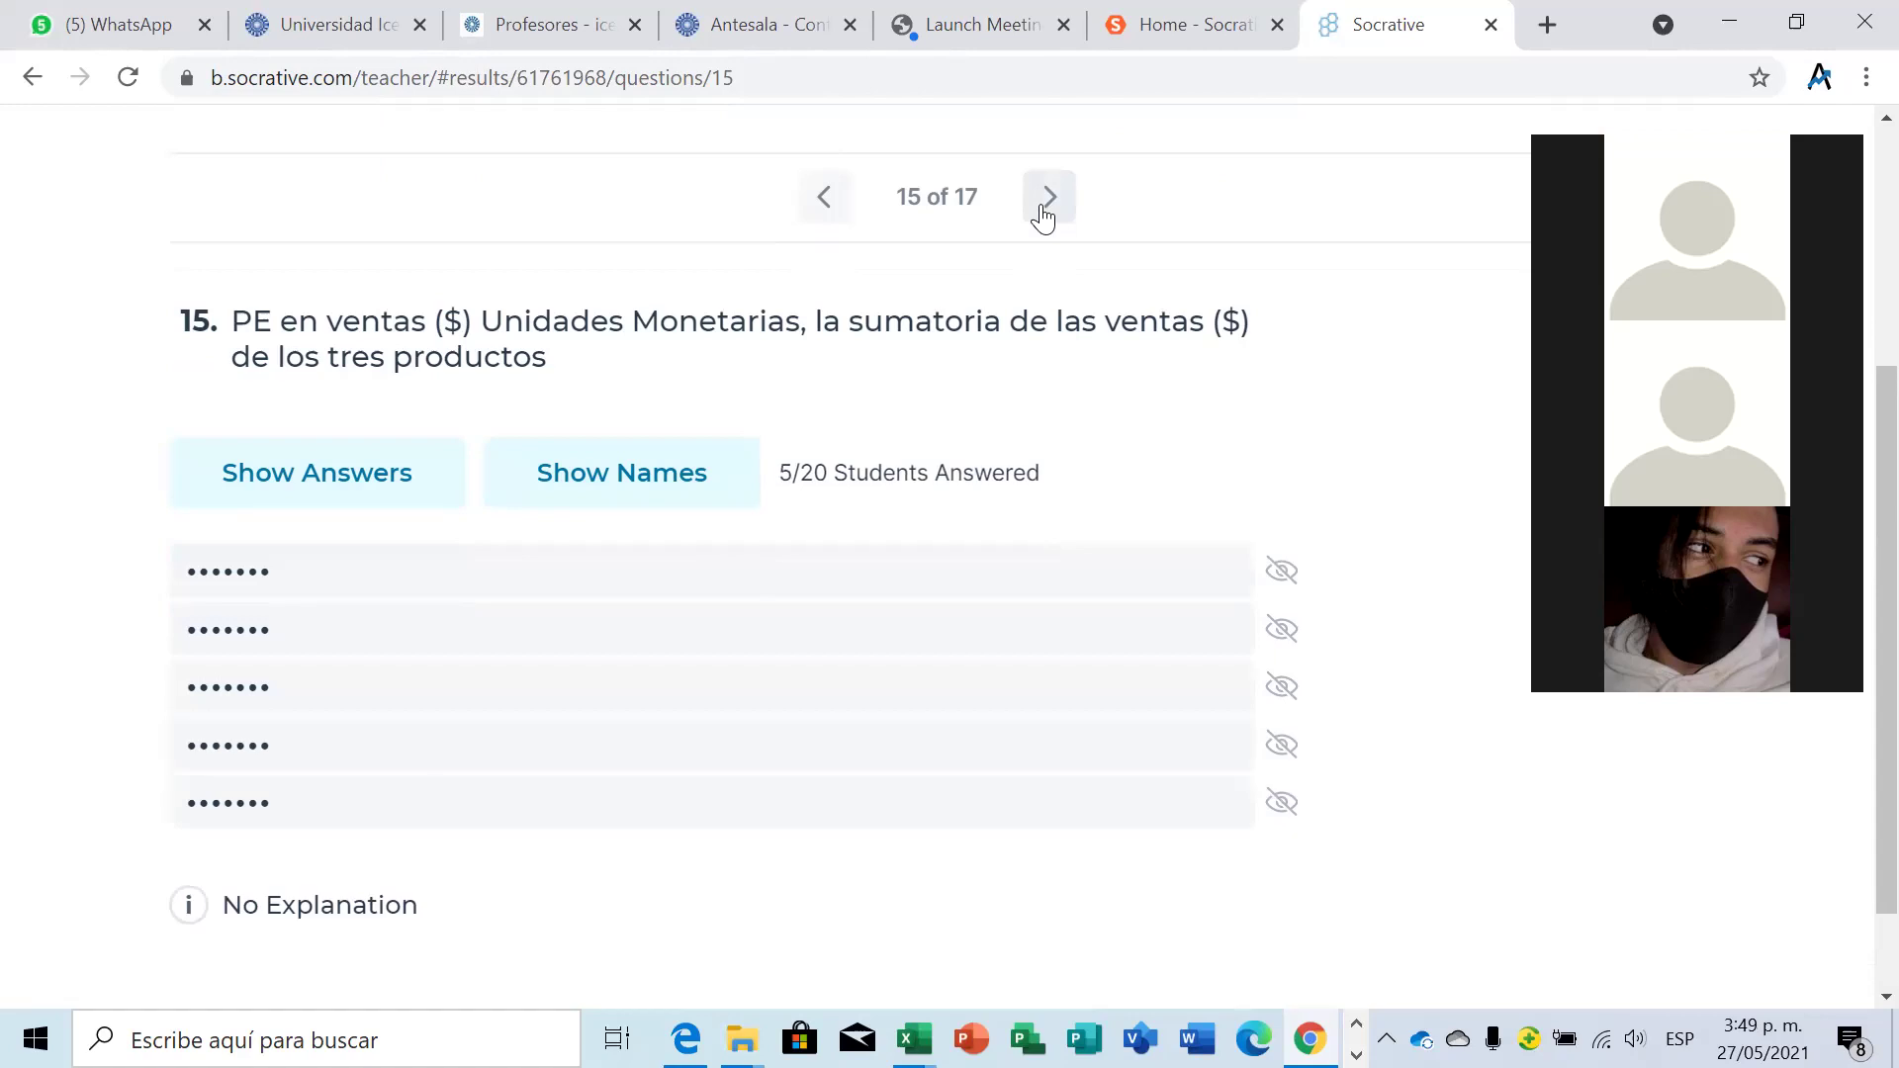
Show names on question 15's results, 13/20 answered, keeping responses hidden.
{"action": "left_click", "coordinate": [664, 488]}
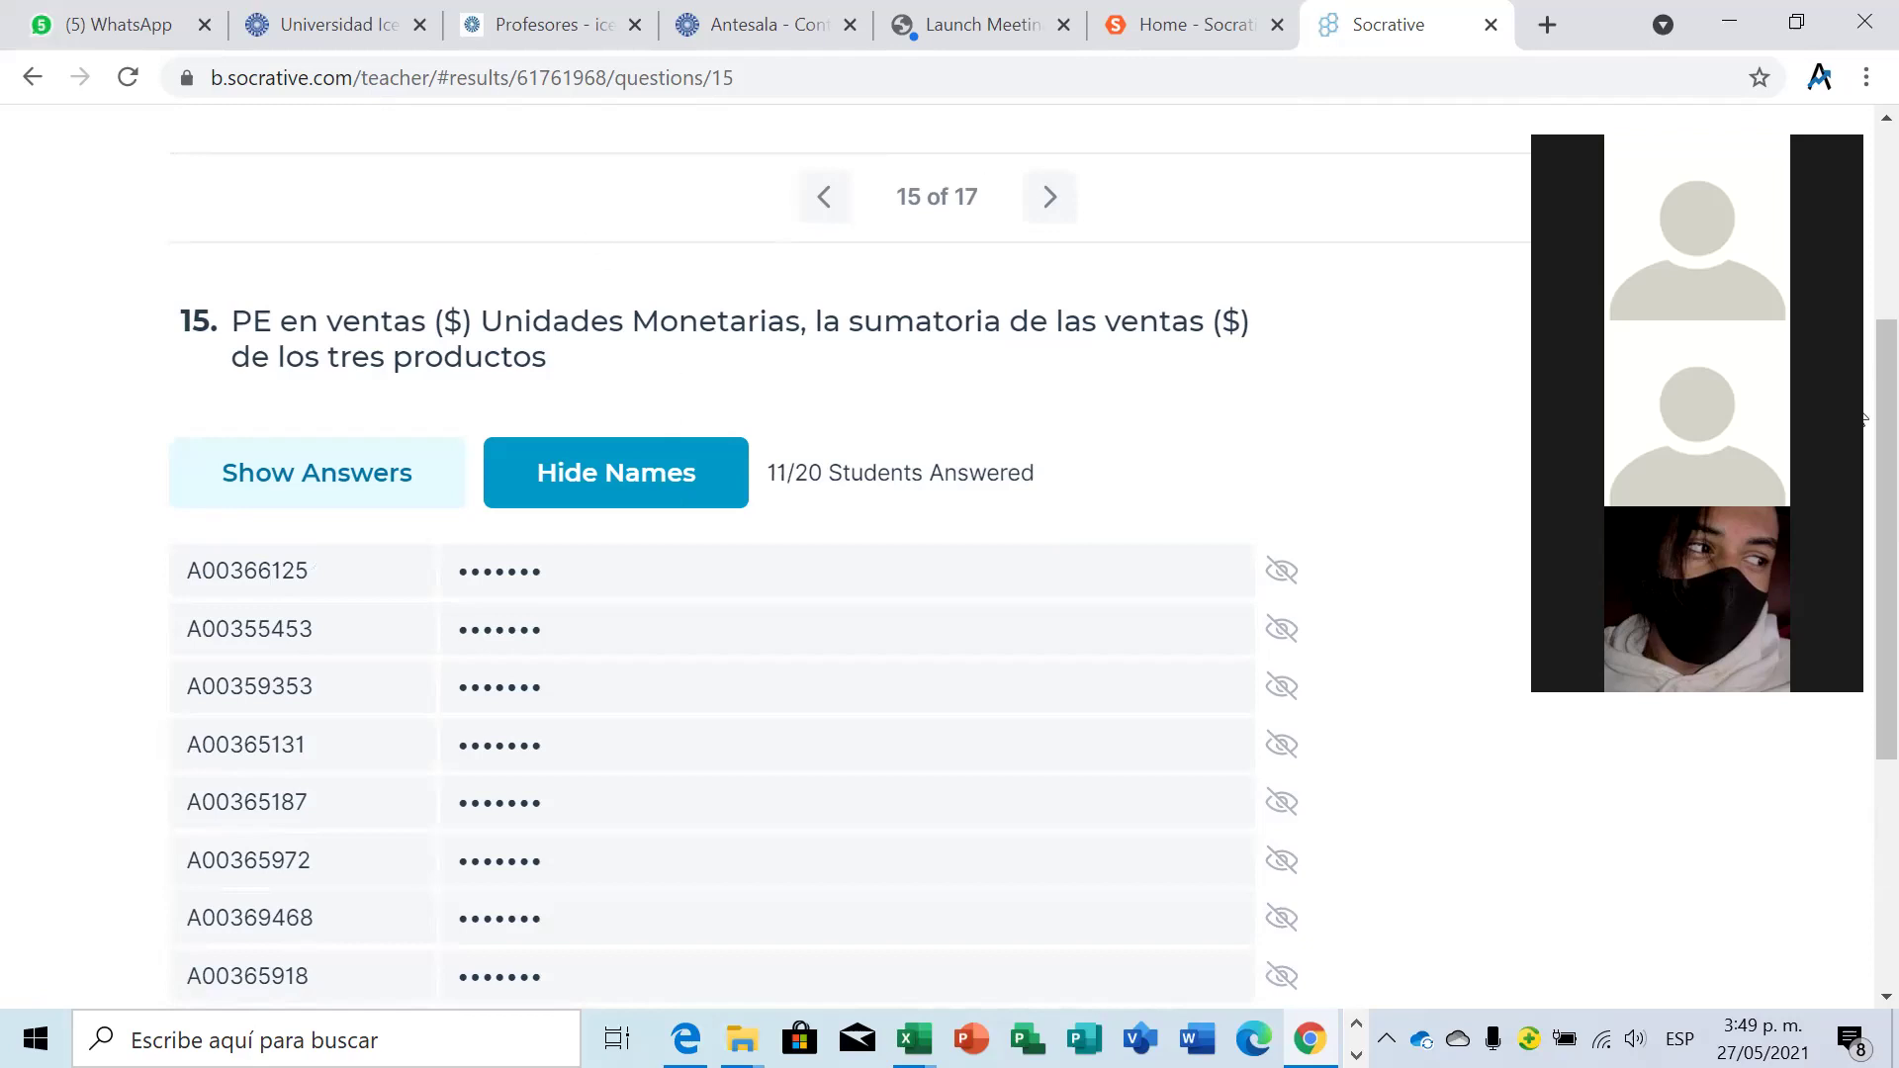
{"action": "scroll", "coordinate": [1863, 419], "scroll_direction": "down", "scroll_amount": 2}
{"action": "scroll", "coordinate": [1863, 467], "scroll_direction": "up", "scroll_amount": 1}
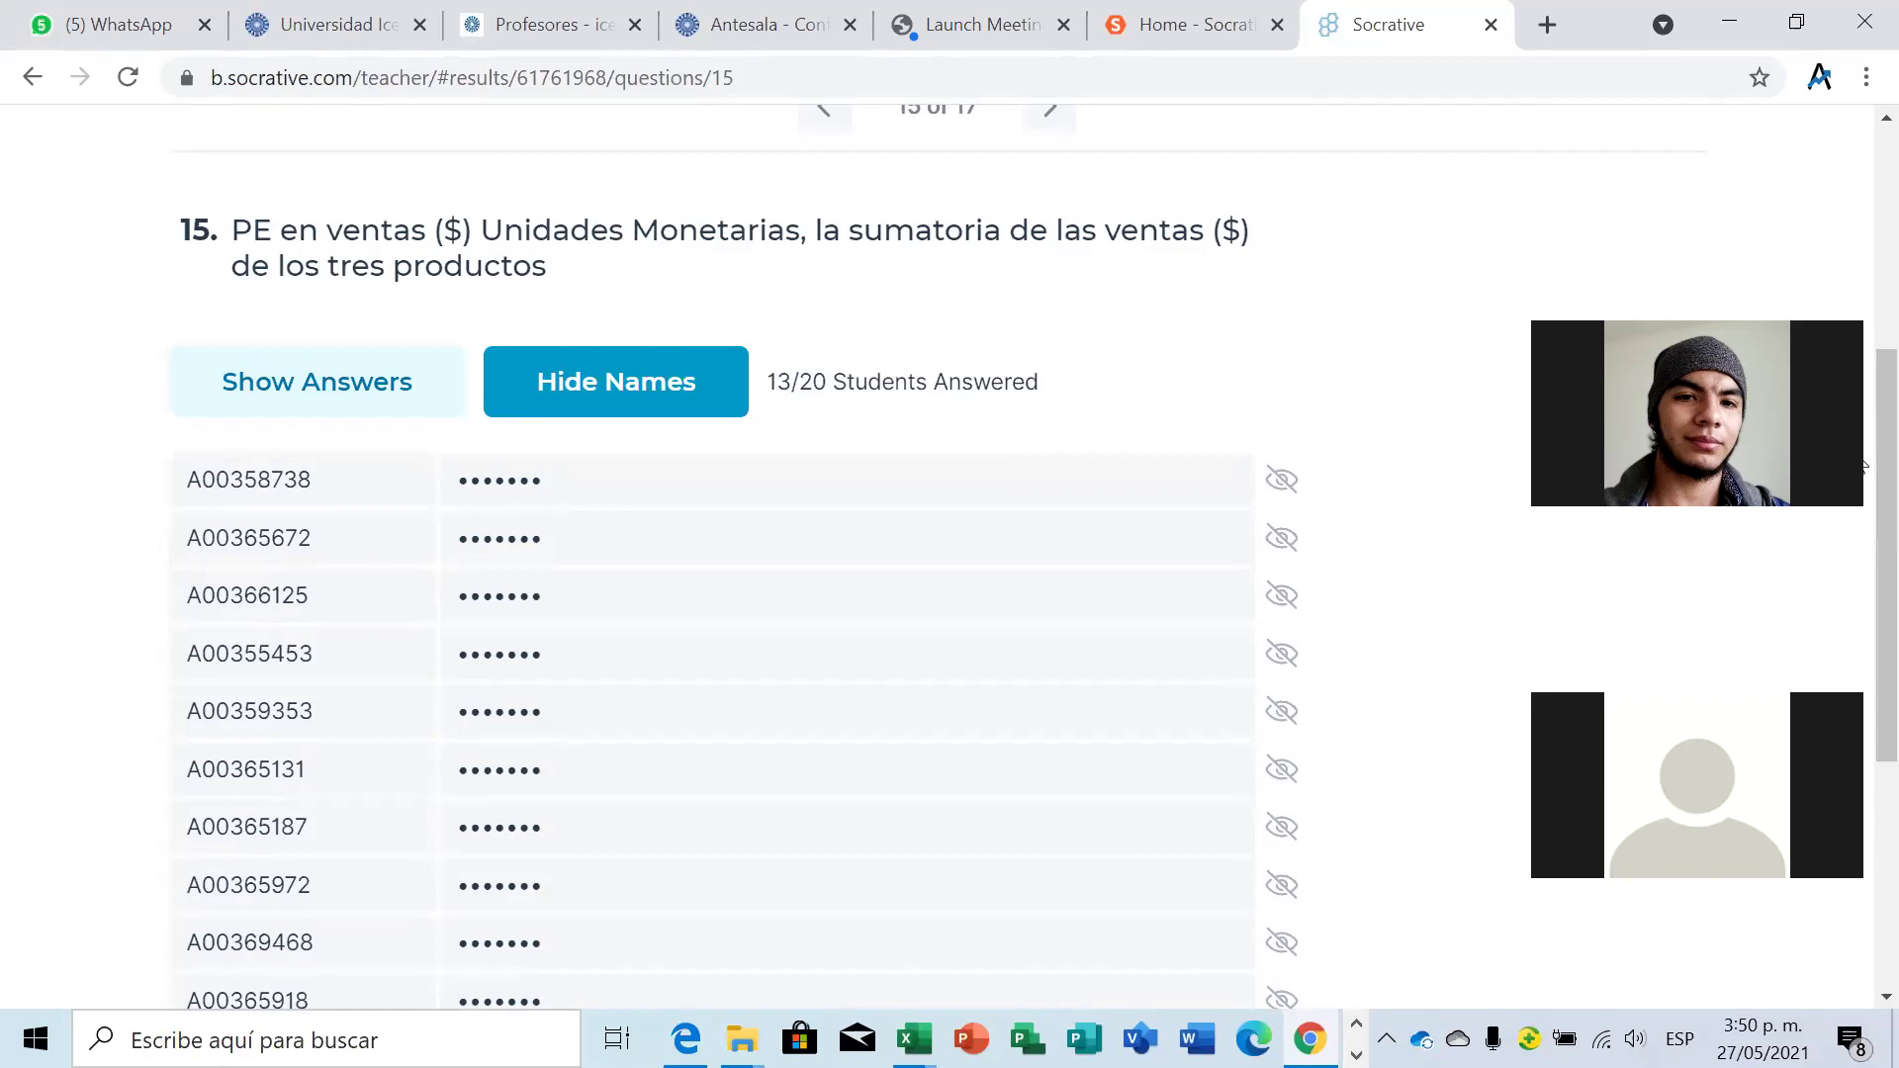
{"action": "left_click", "coordinate": [672, 401]}
{"action": "left_click", "coordinate": [670, 400]}
{"action": "left_click", "coordinate": [380, 385]}
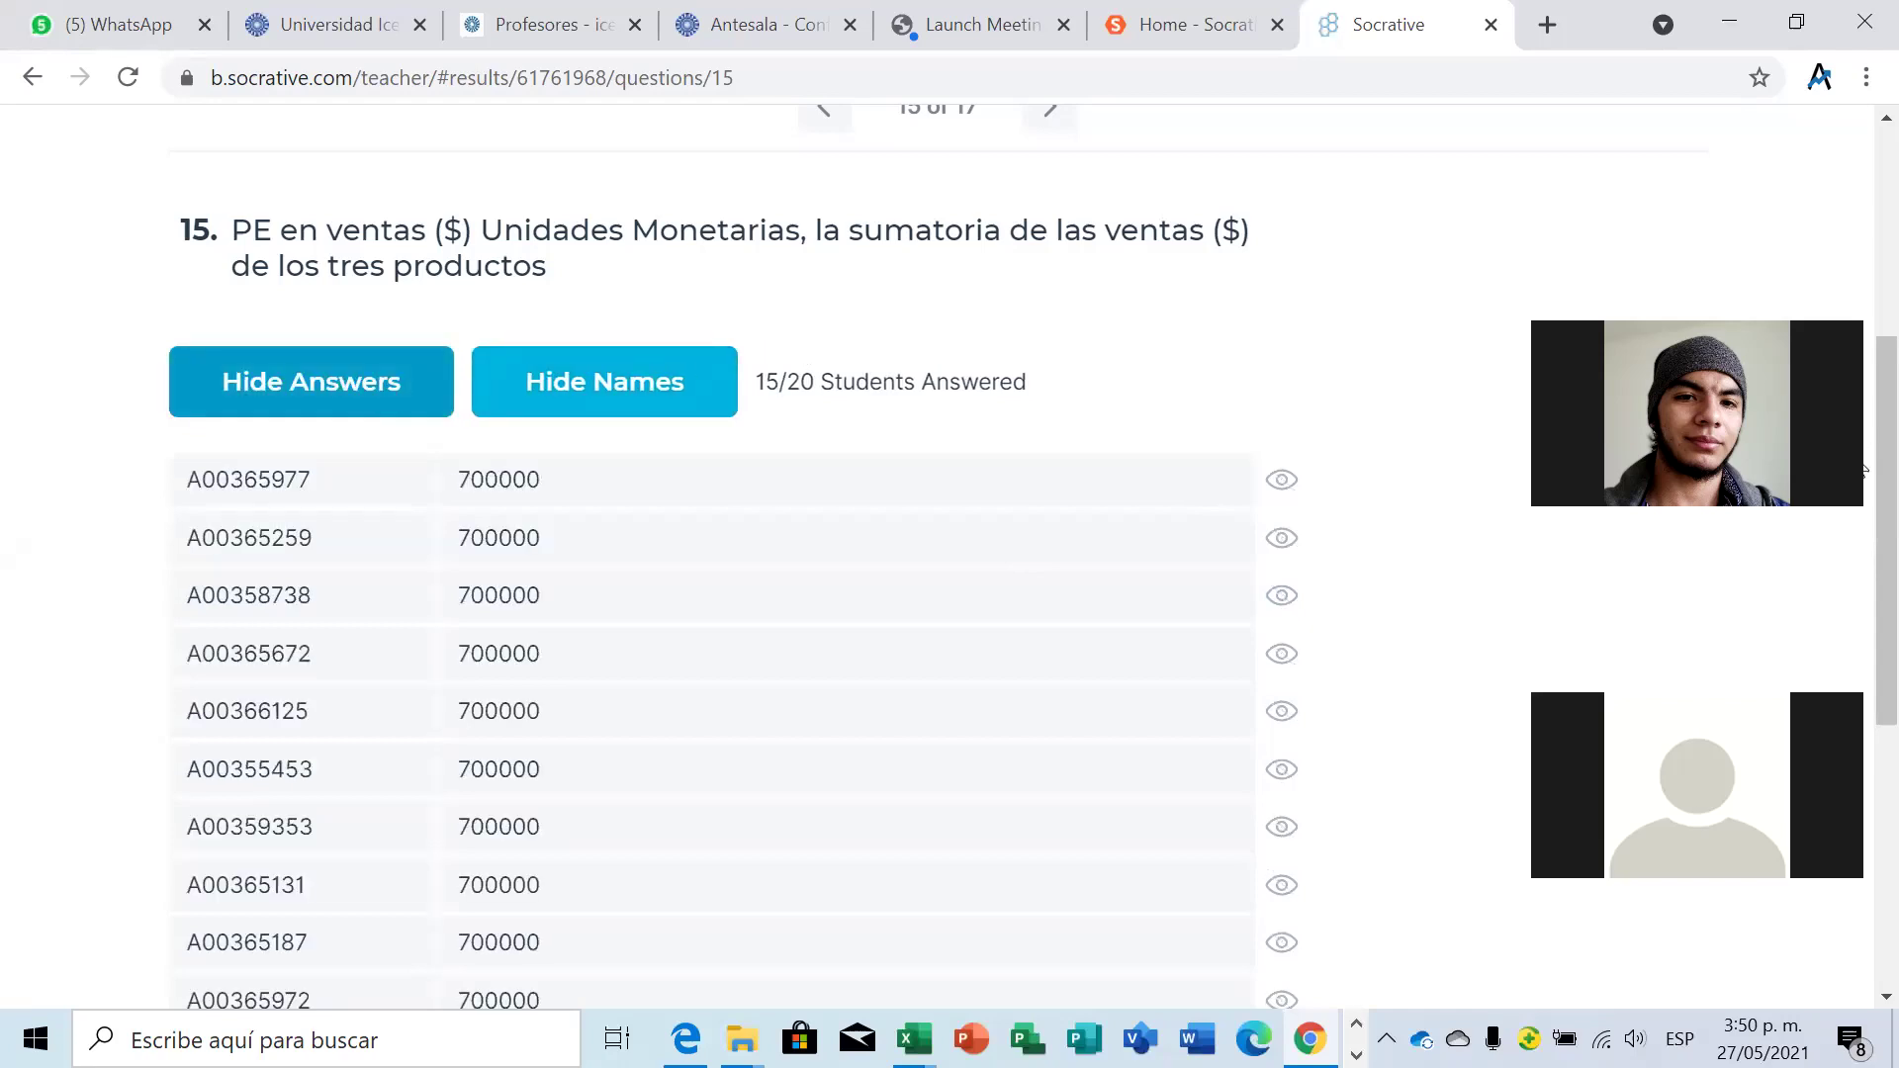
{"action": "scroll", "coordinate": [1861, 471], "scroll_direction": "down", "scroll_amount": 1}
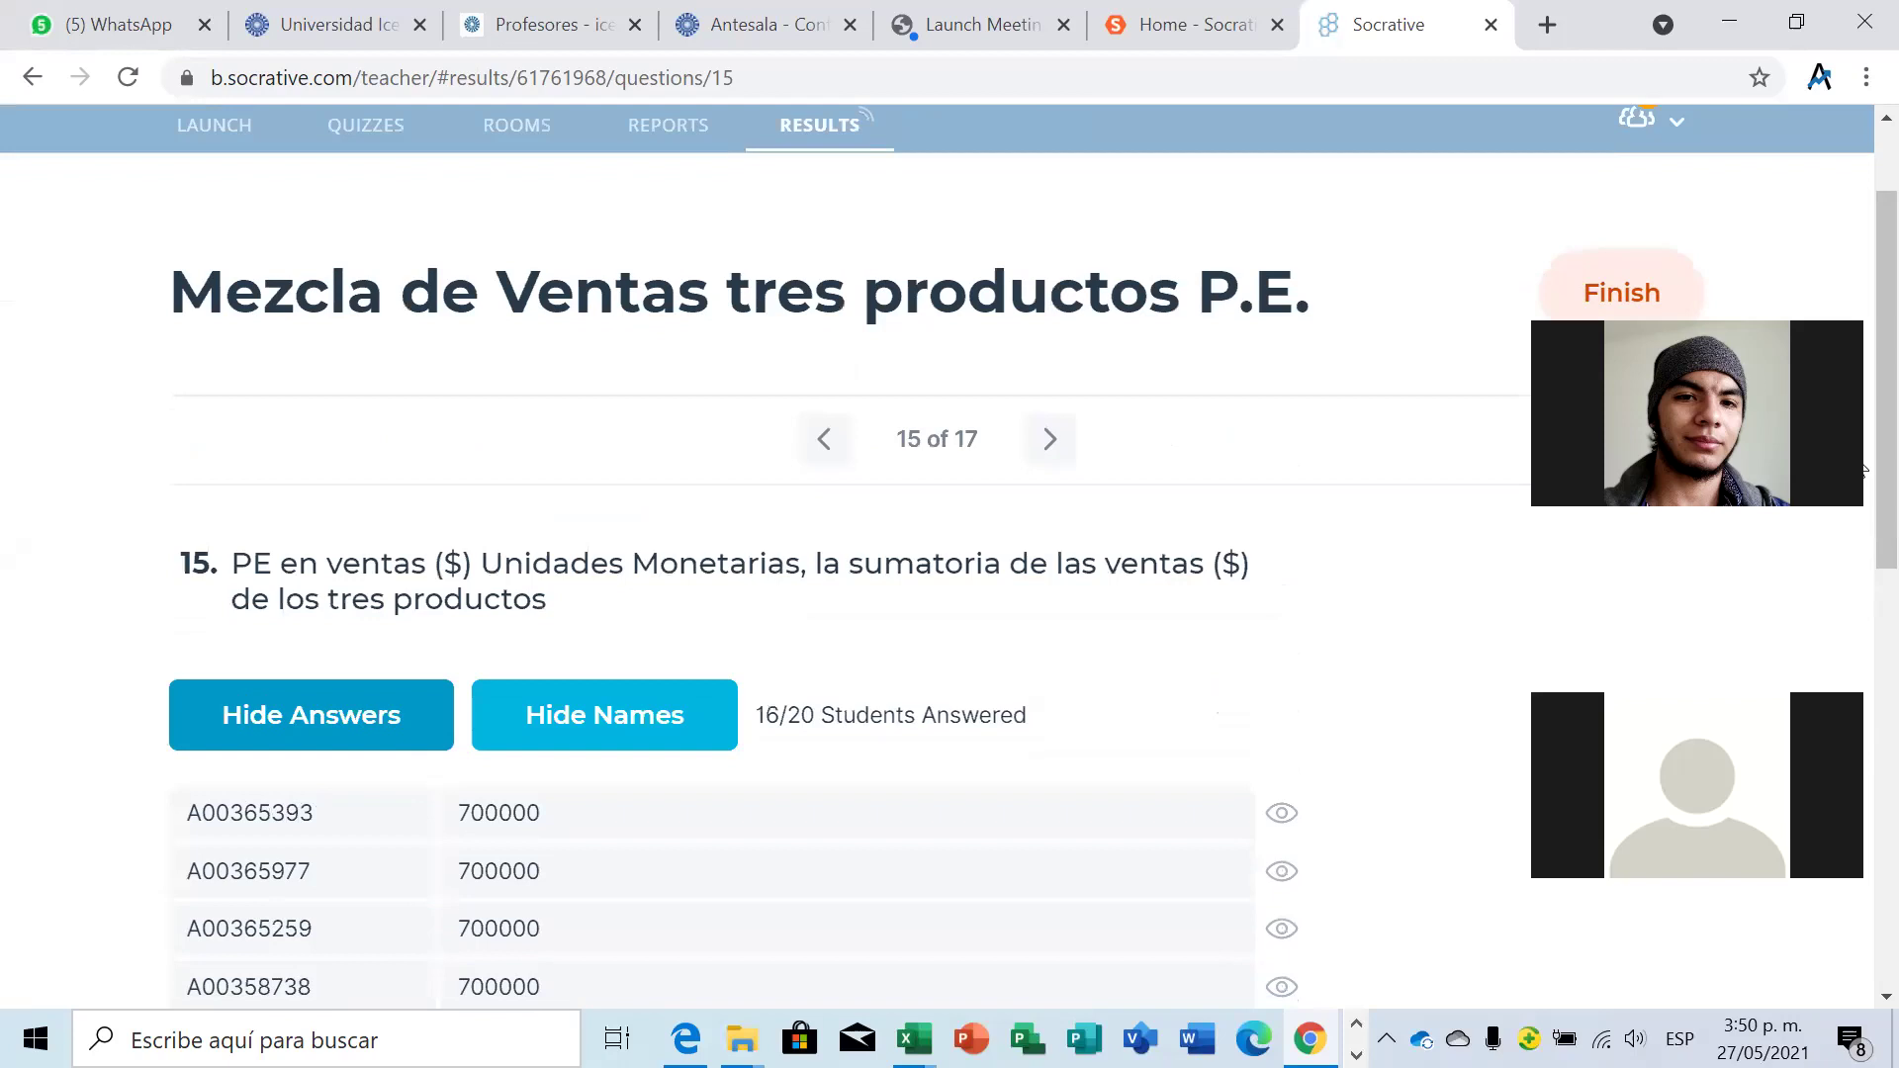
{"action": "left_click", "coordinate": [607, 744]}
{"action": "left_click", "coordinate": [606, 744]}
{"action": "left_click", "coordinate": [397, 732]}
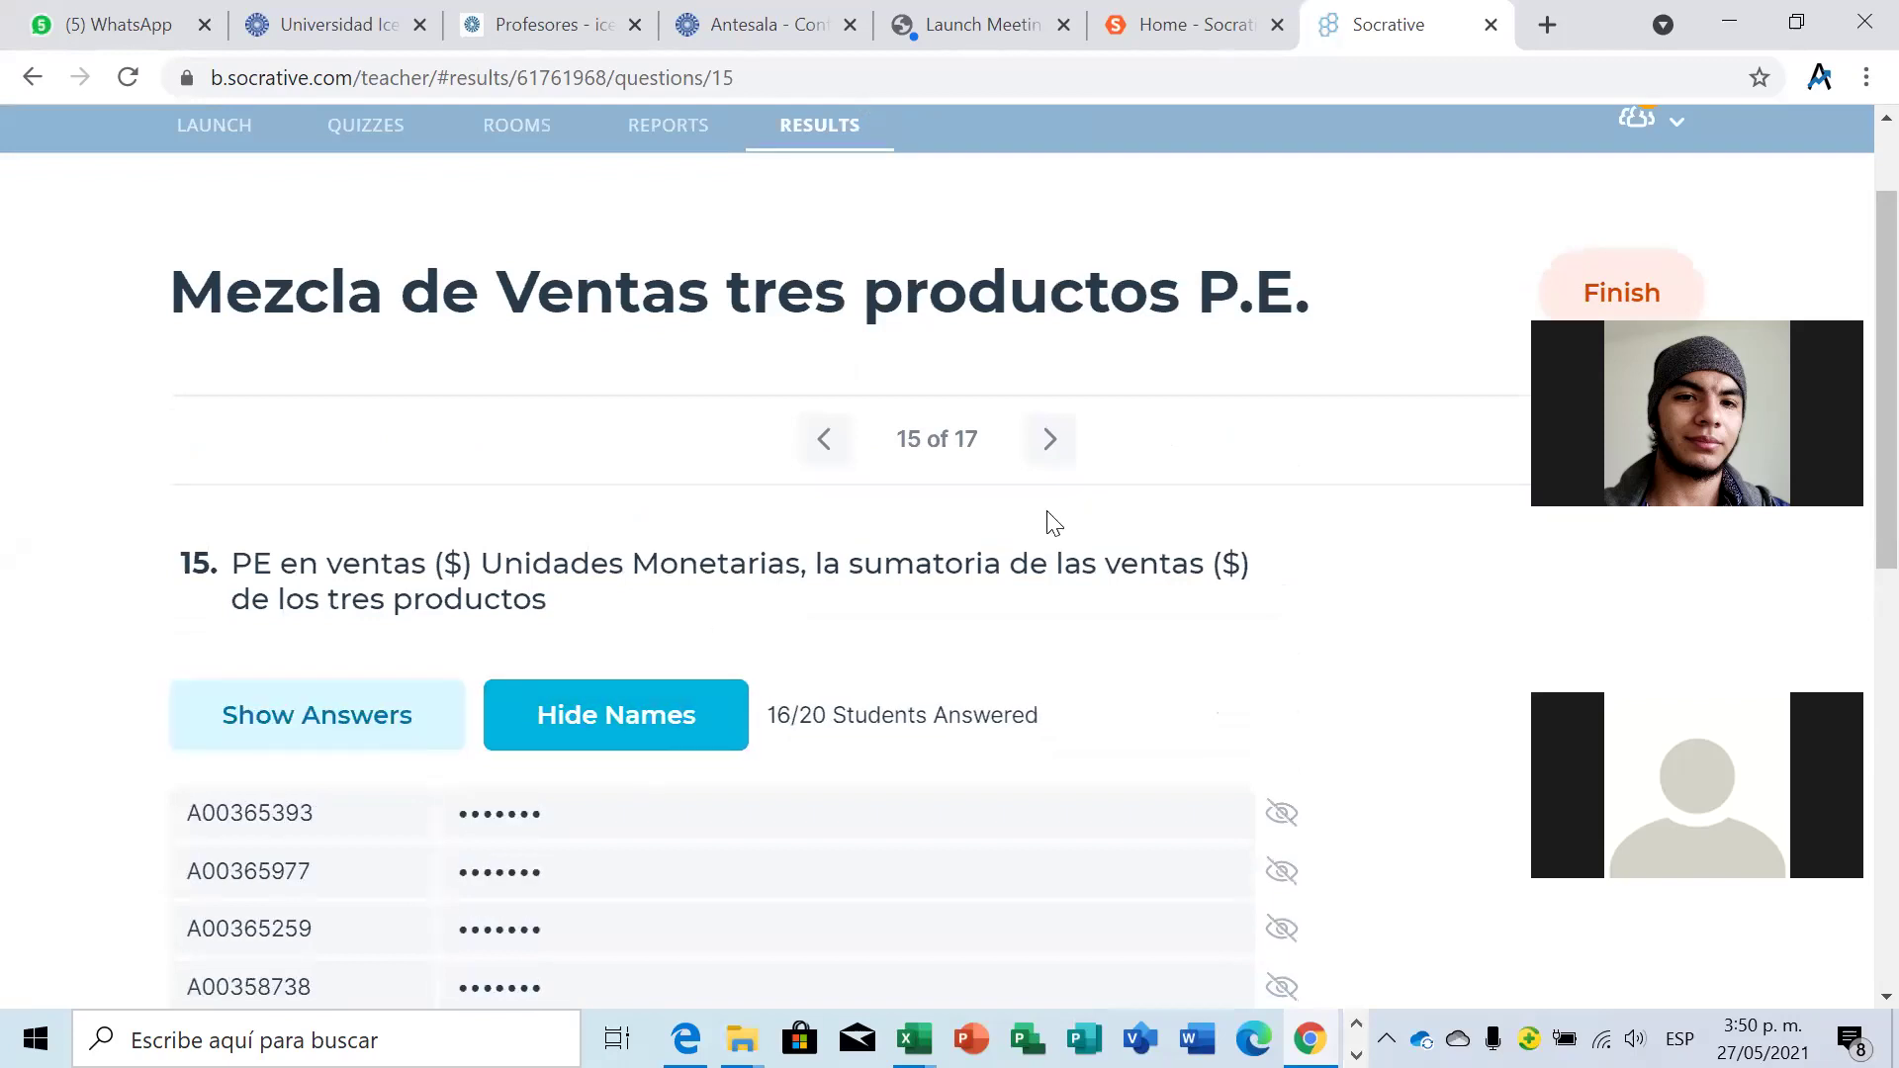
On question 16, show names and answers (all 805000), then advance to question 17.
{"action": "left_click", "coordinate": [1050, 439]}
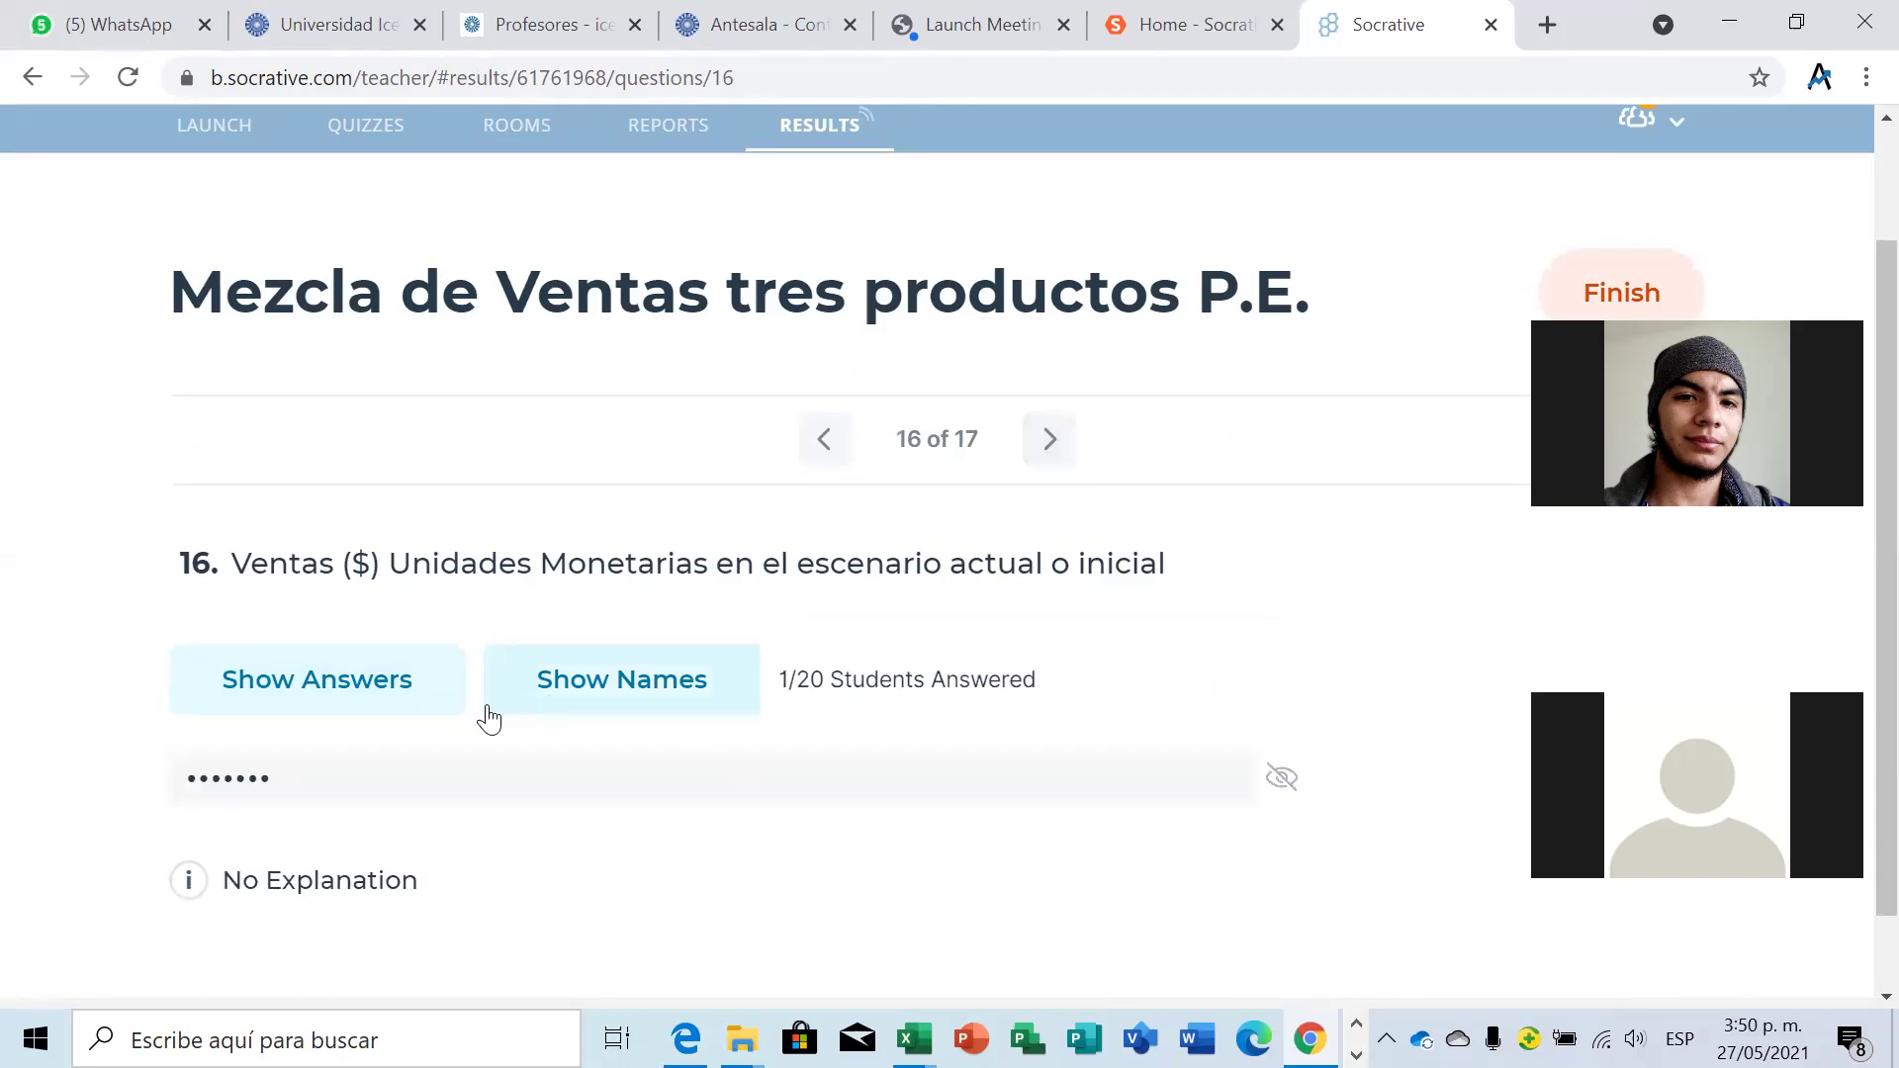
{"action": "left_click", "coordinate": [665, 694]}
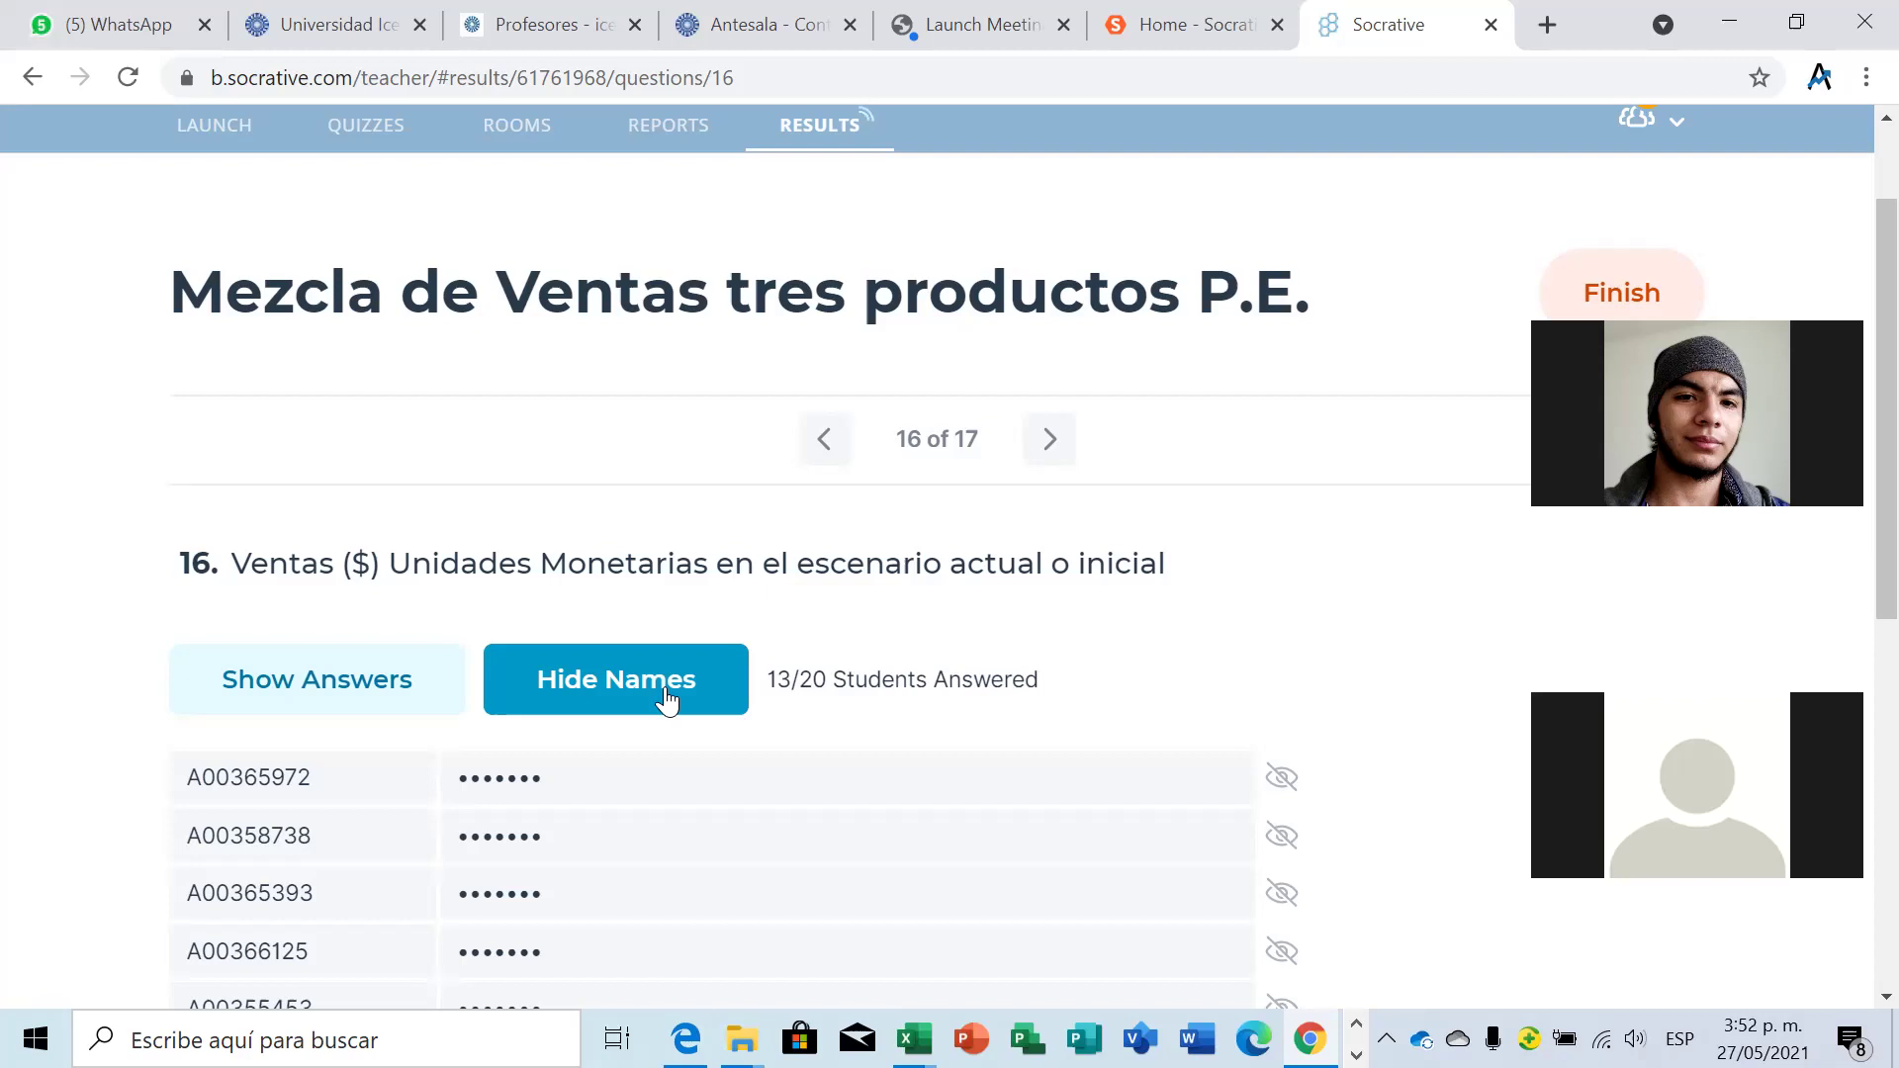
{"action": "scroll", "coordinate": [1852, 593], "scroll_direction": "down", "scroll_amount": 3}
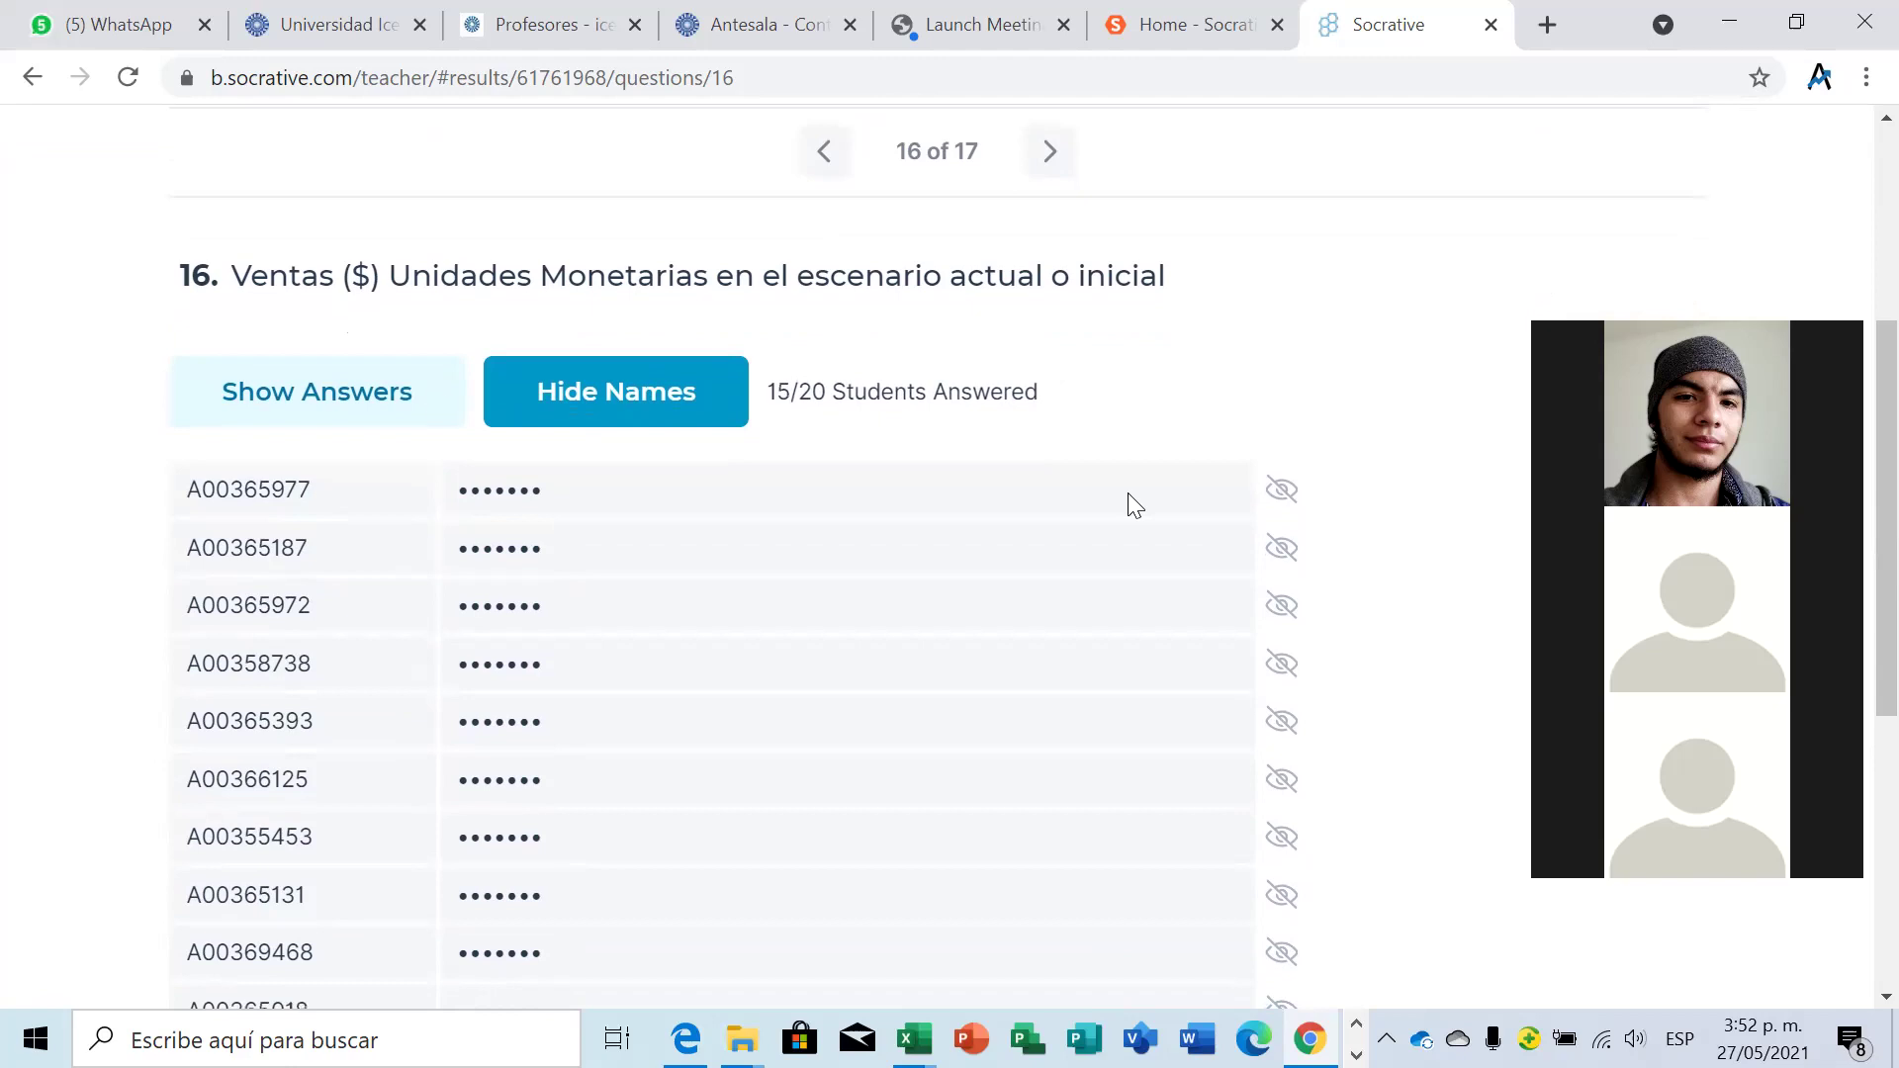
{"action": "left_click", "coordinate": [436, 401]}
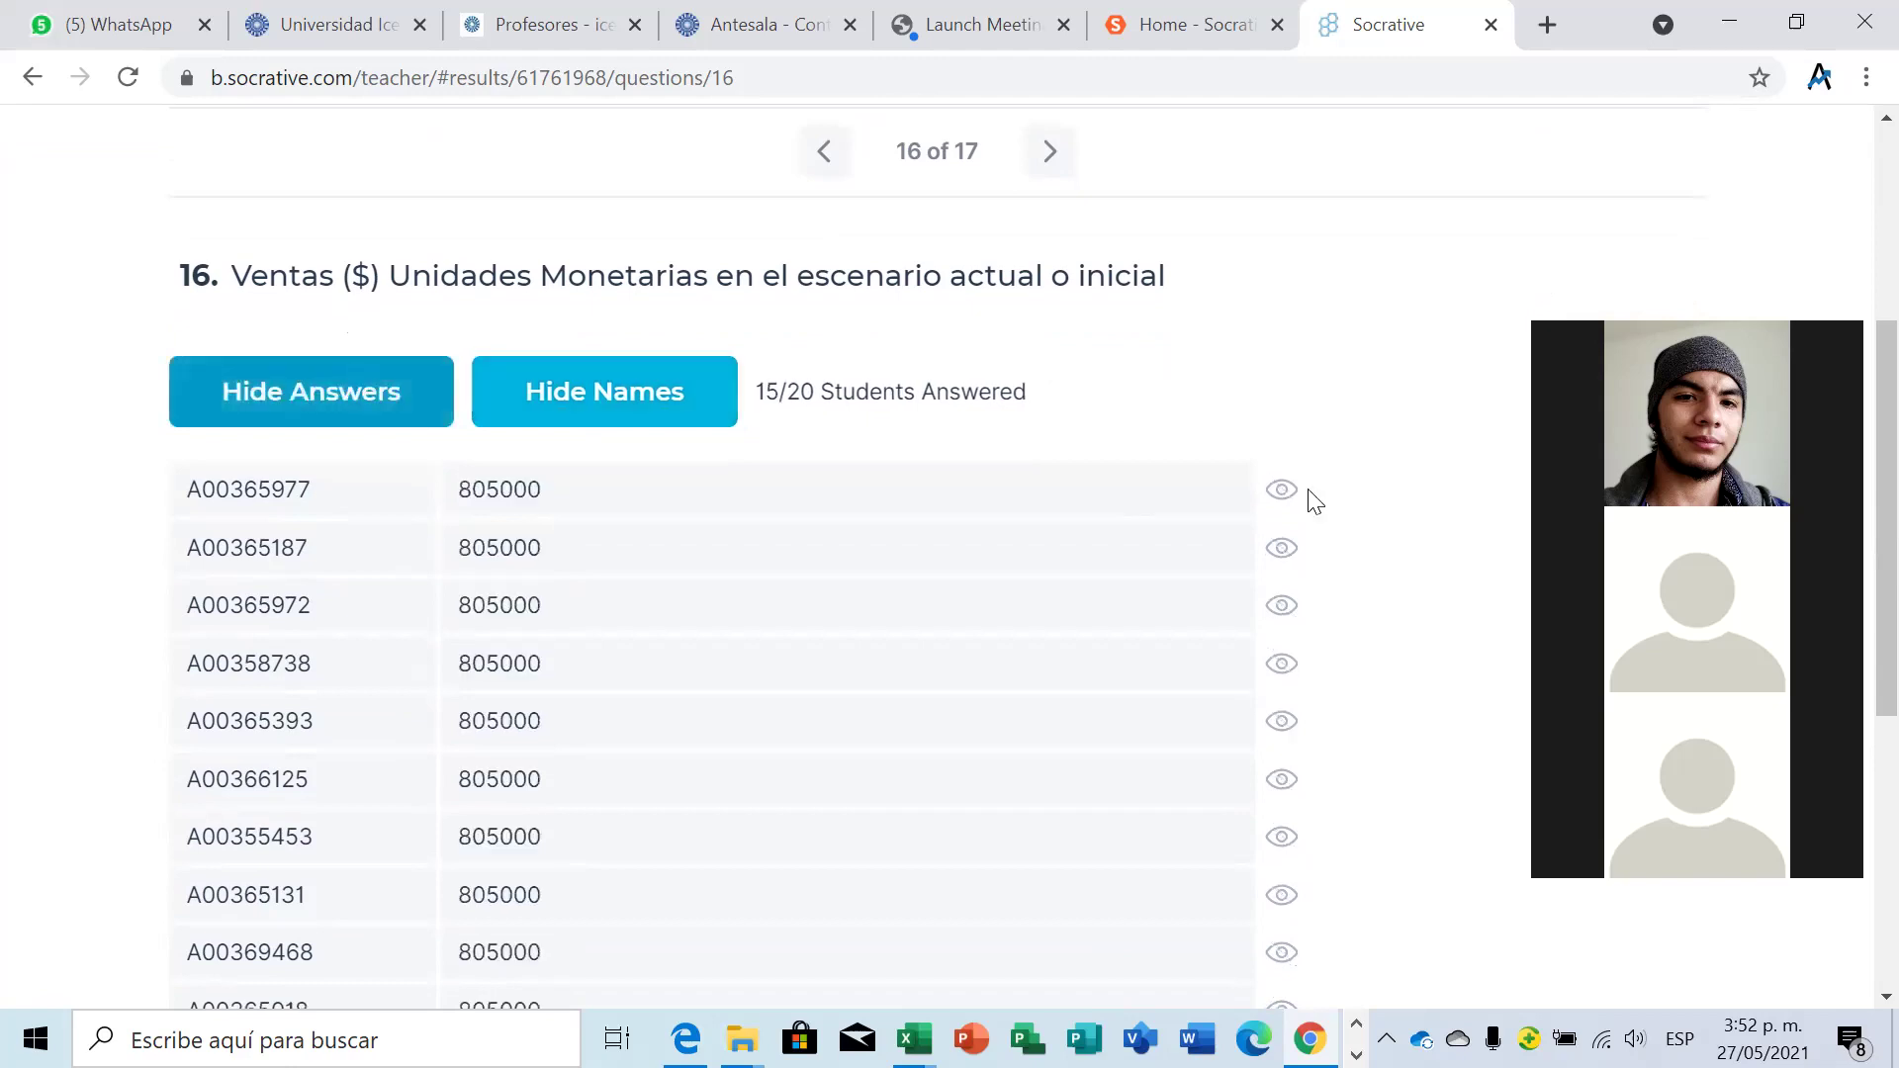
{"action": "scroll", "coordinate": [1862, 531], "scroll_direction": "down", "scroll_amount": 1}
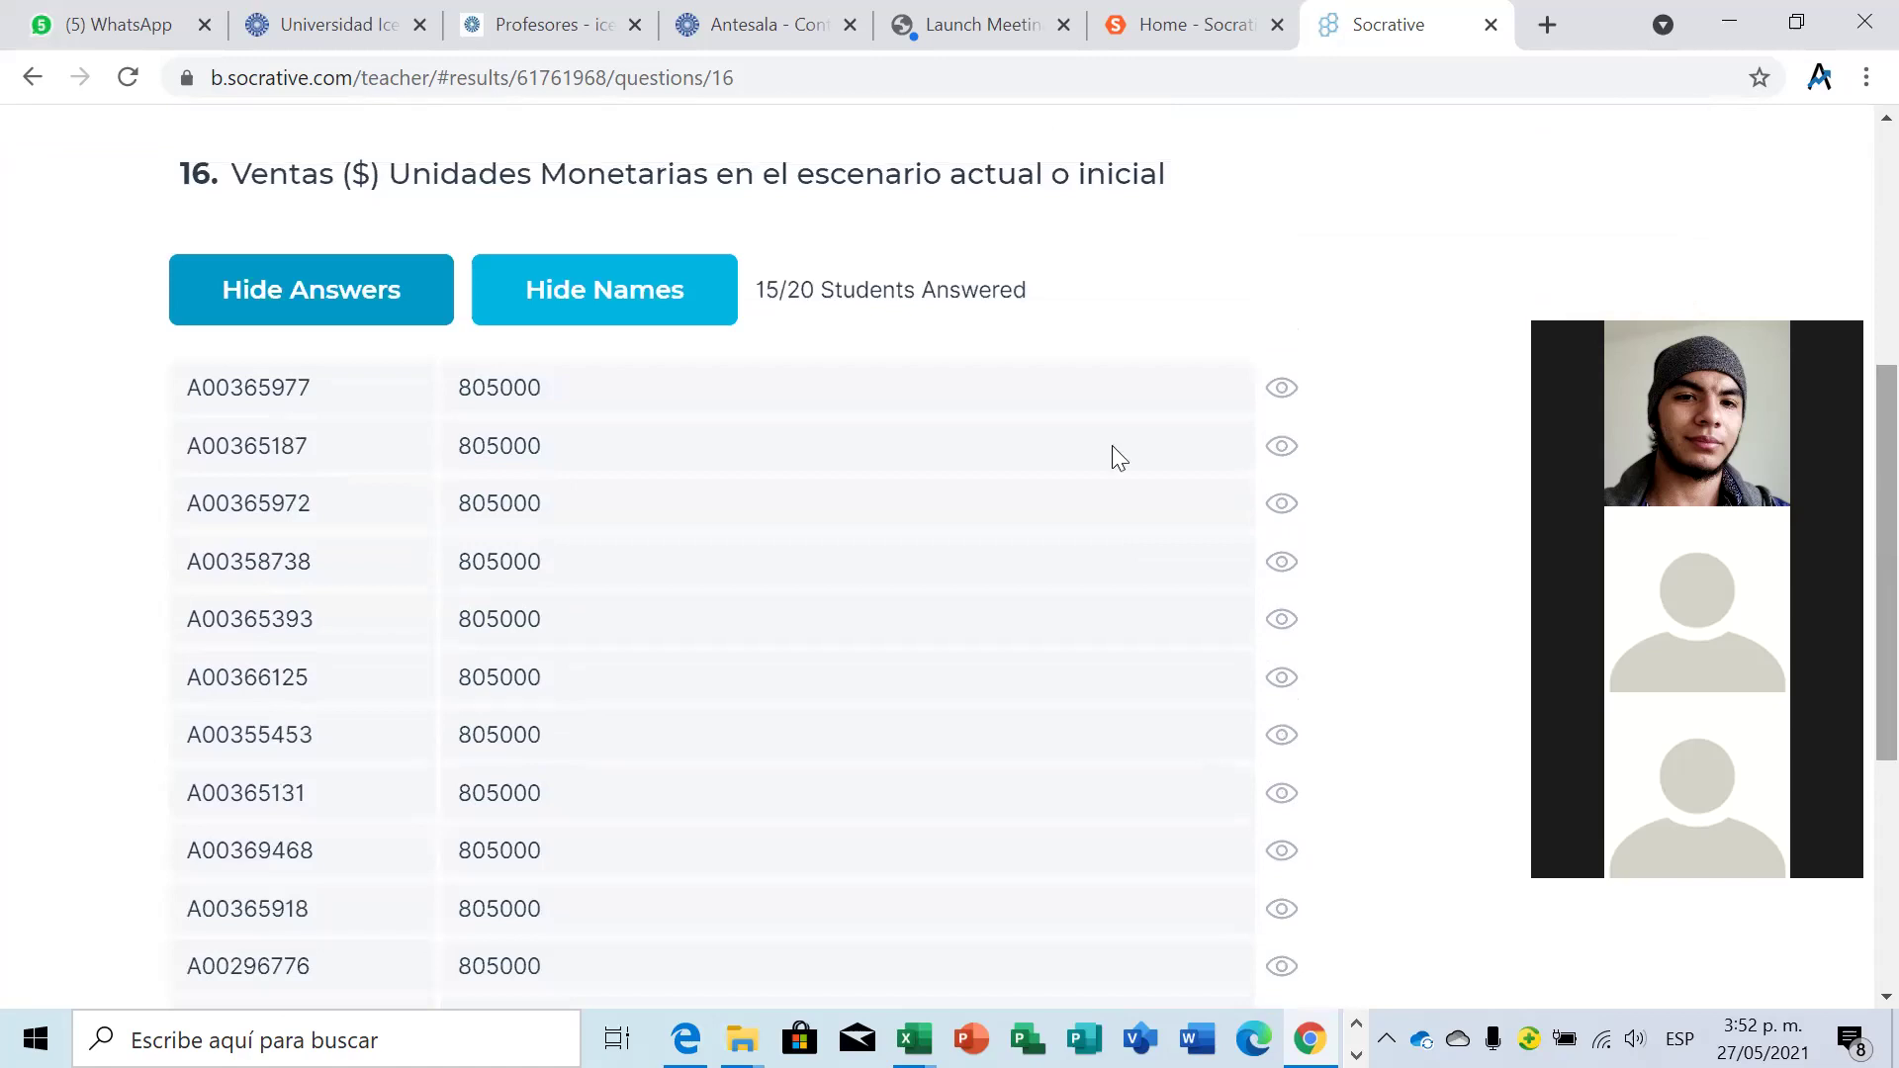
{"action": "scroll", "coordinate": [1049, 362], "scroll_direction": "up", "scroll_amount": 3}
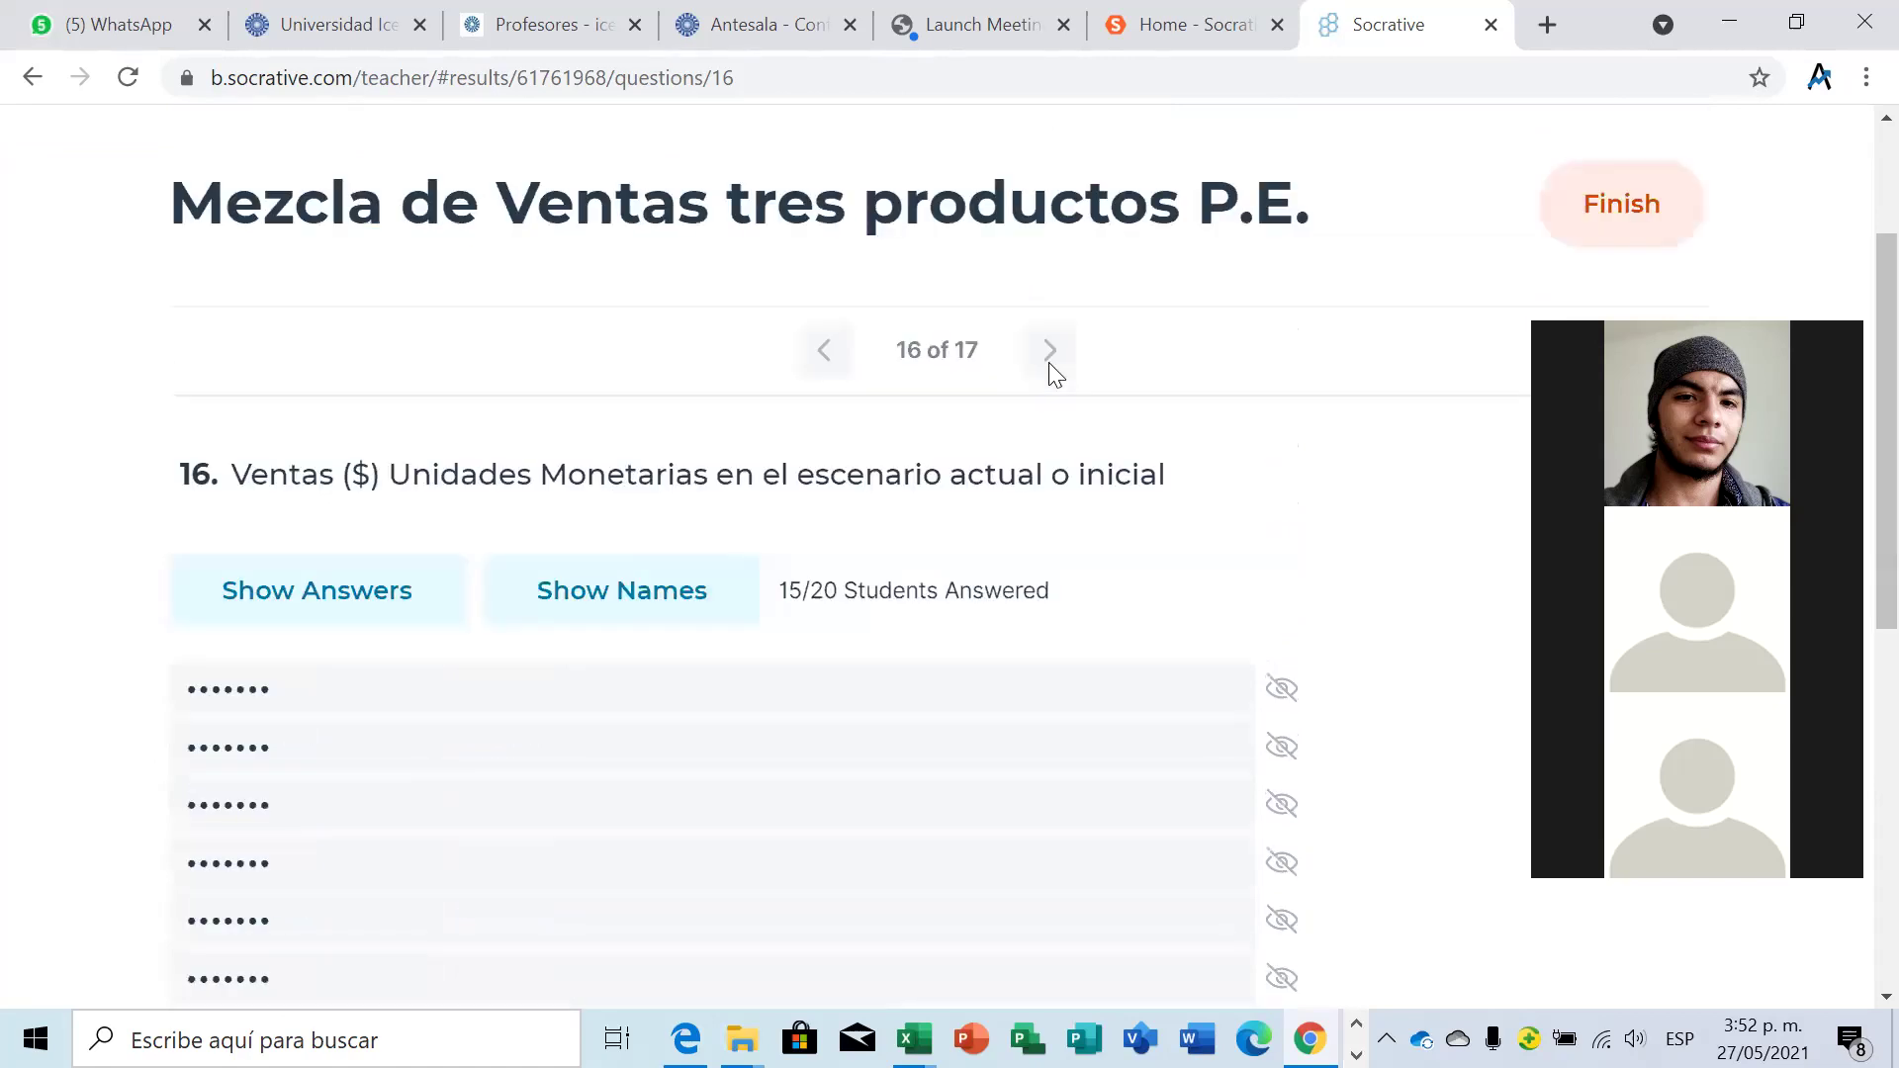
{"action": "left_click", "coordinate": [1049, 362]}
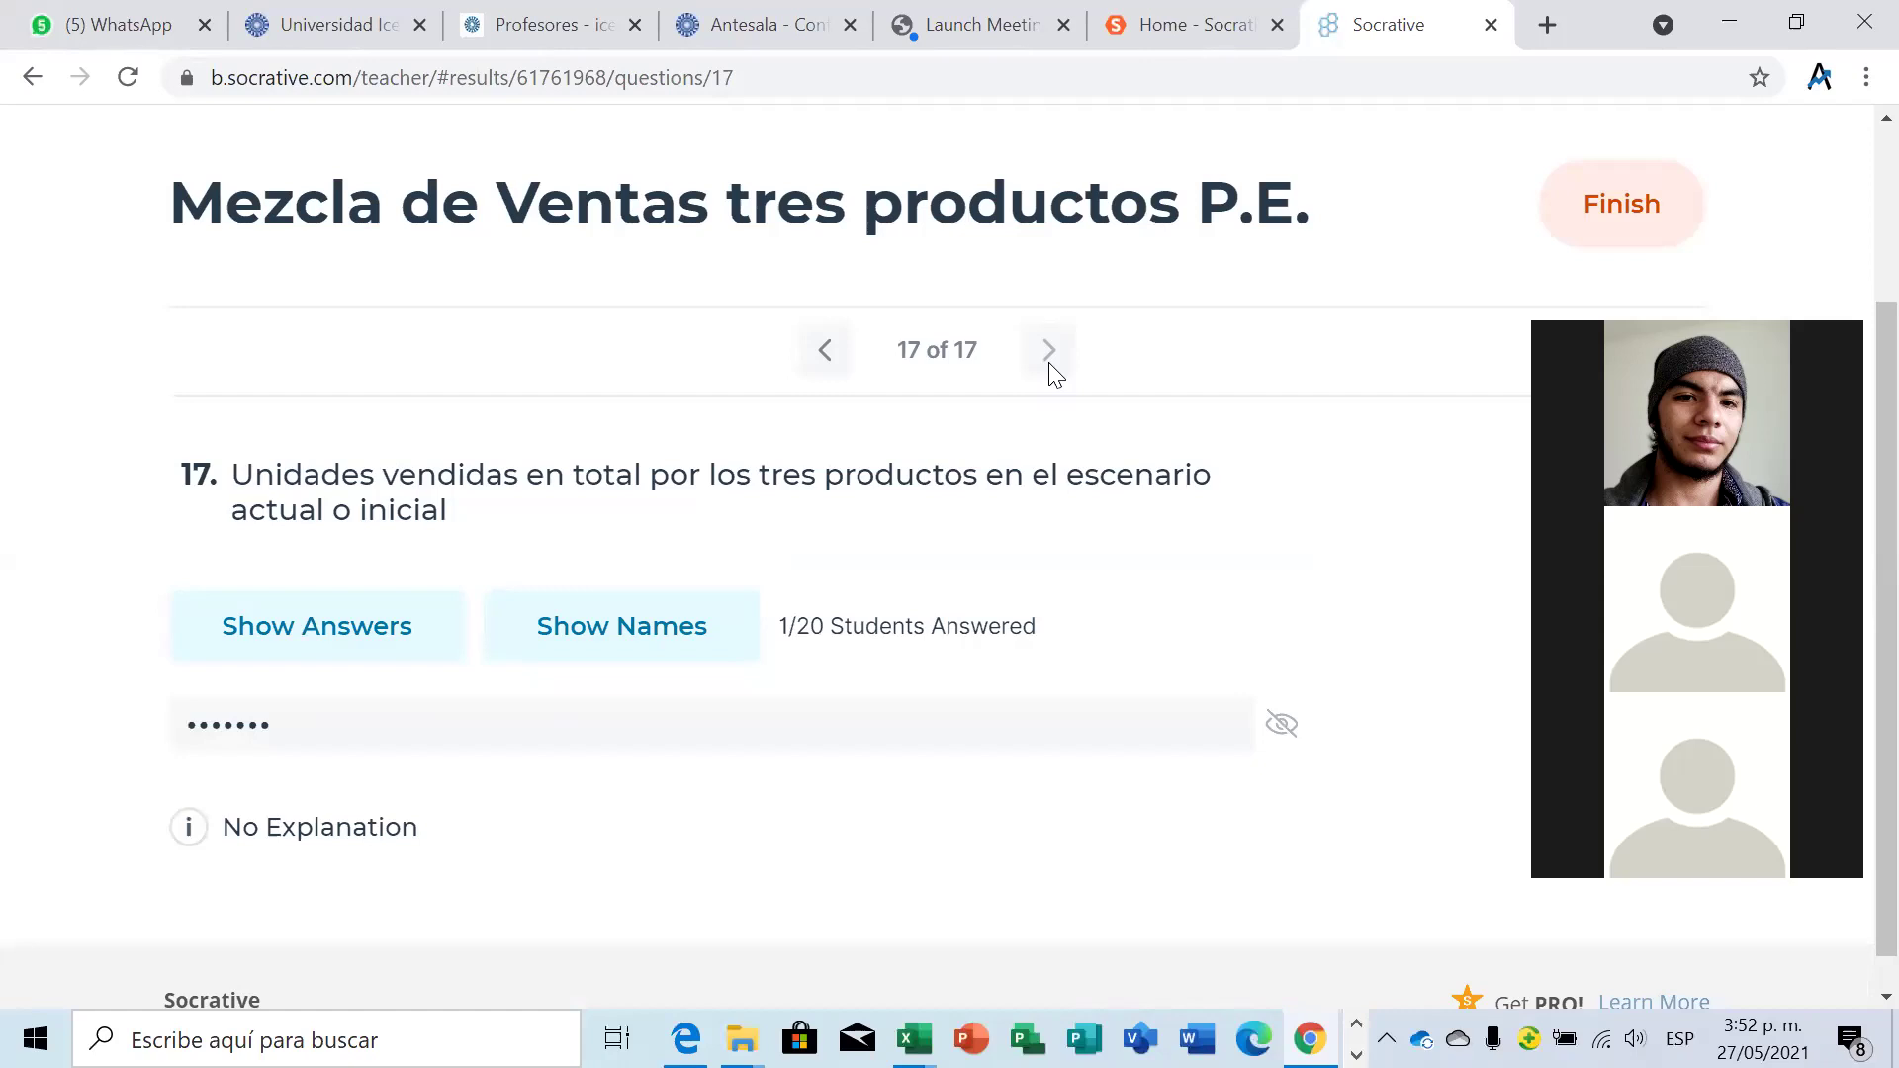
Show the student names on question 17's results and scroll through the 13 responses.
{"action": "left_click", "coordinate": [609, 641]}
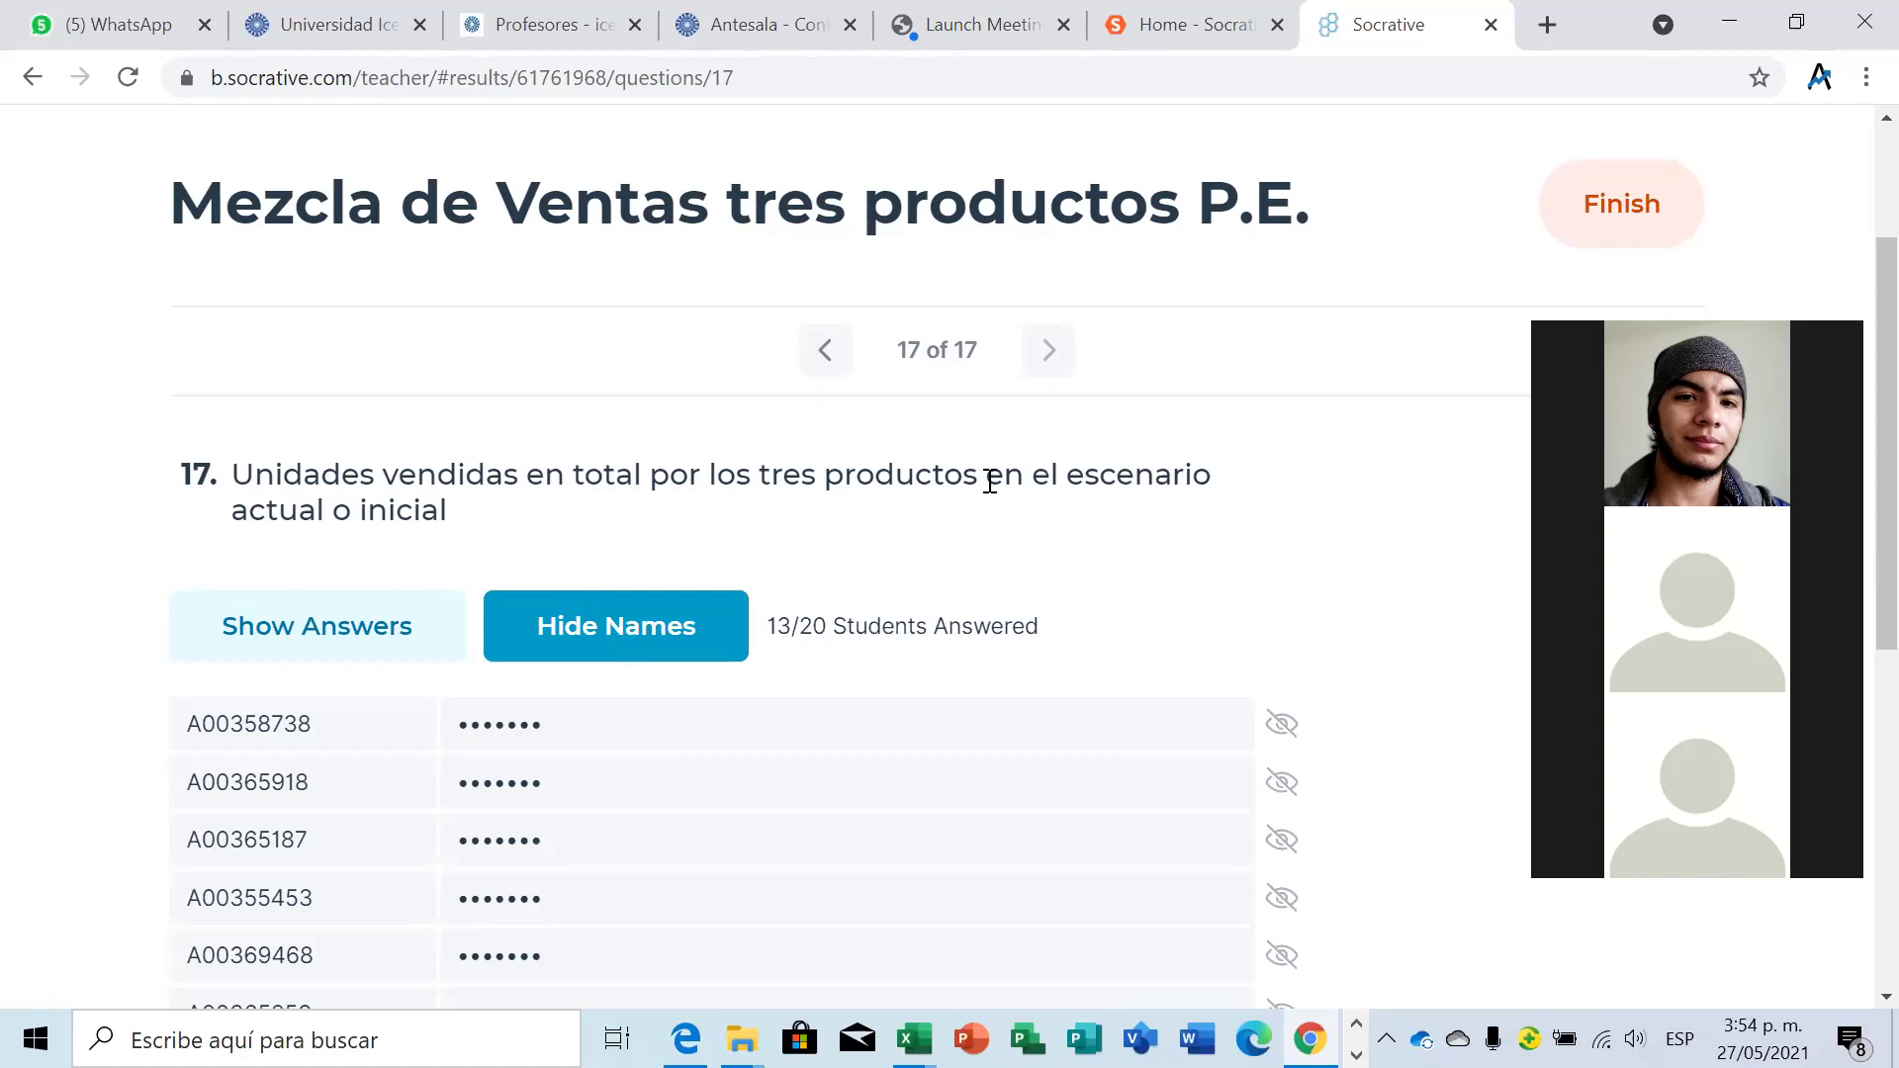
{"action": "scroll", "coordinate": [1862, 725], "scroll_direction": "down", "scroll_amount": 1}
{"action": "scroll", "coordinate": [1862, 725], "scroll_direction": "down", "scroll_amount": 1}
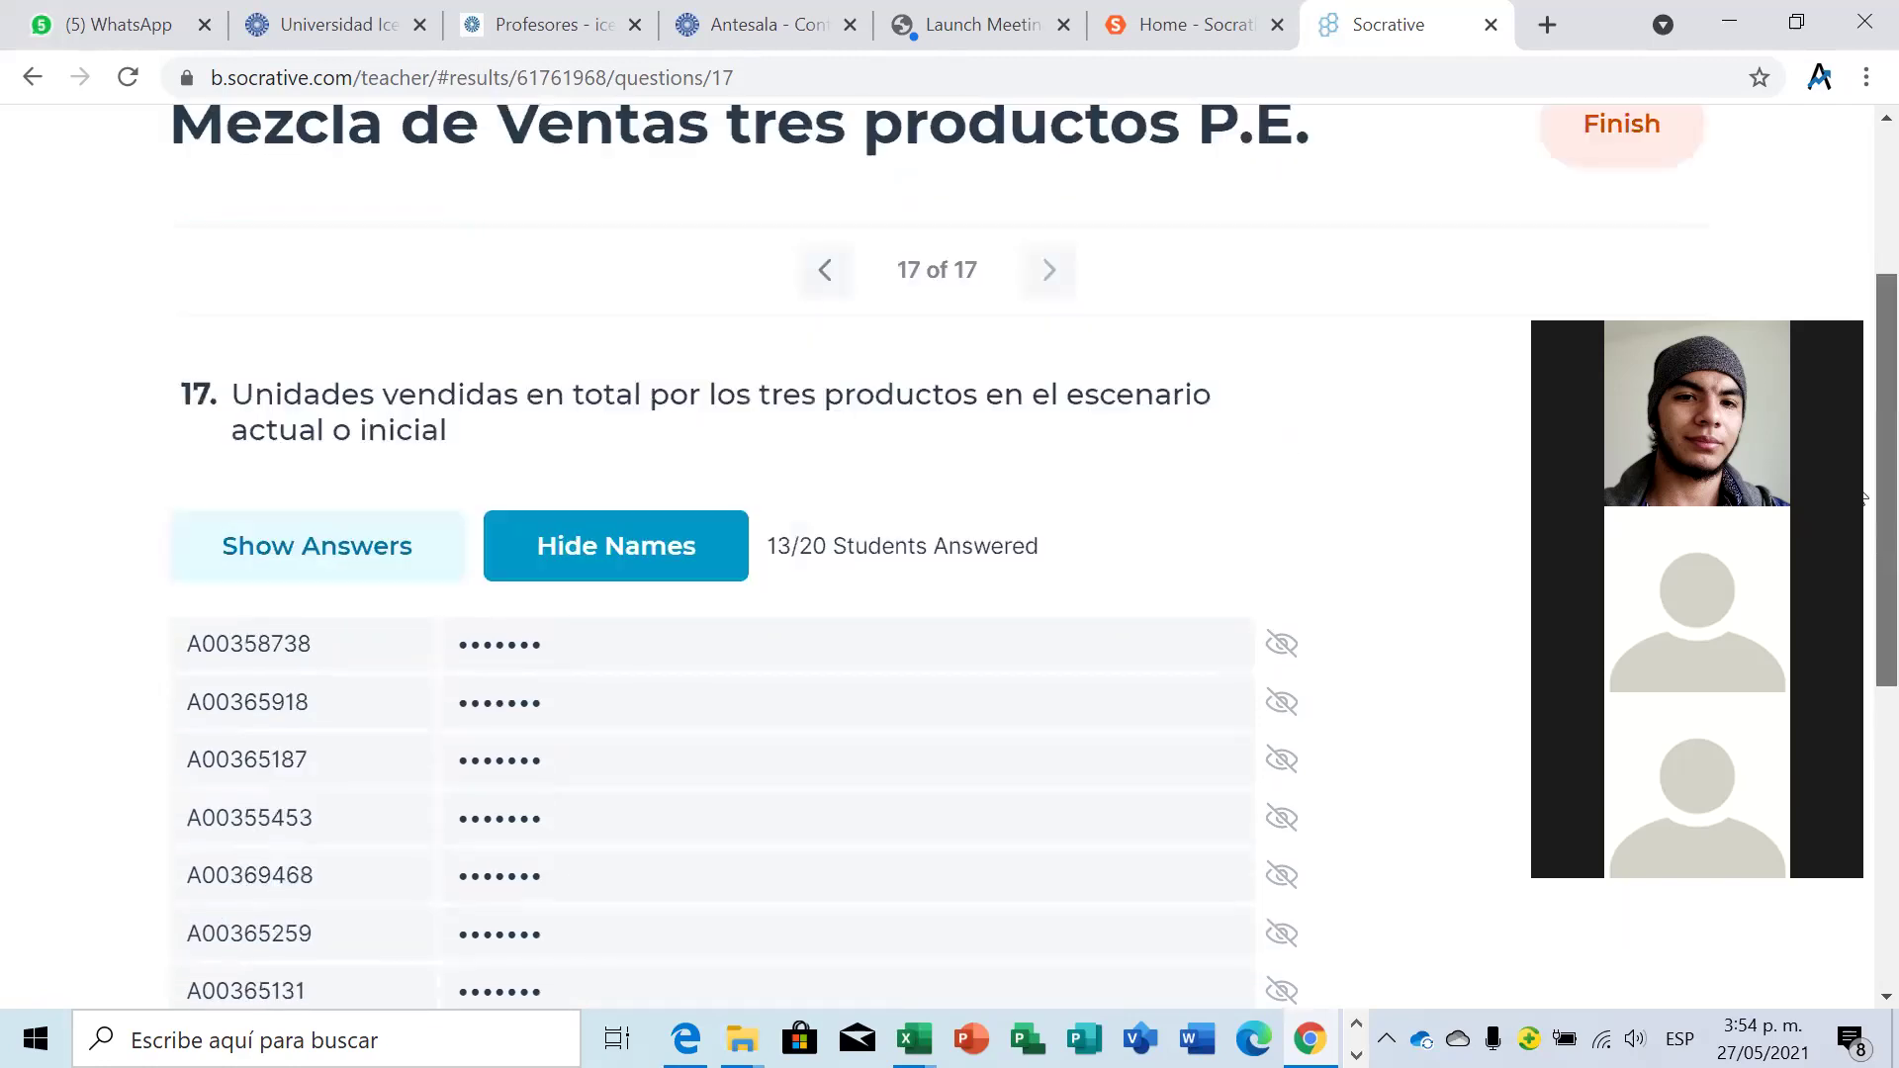
{"action": "scroll", "coordinate": [1862, 692], "scroll_direction": "up", "scroll_amount": 2}
{"action": "scroll", "coordinate": [1863, 662], "scroll_direction": "down", "scroll_amount": 3}
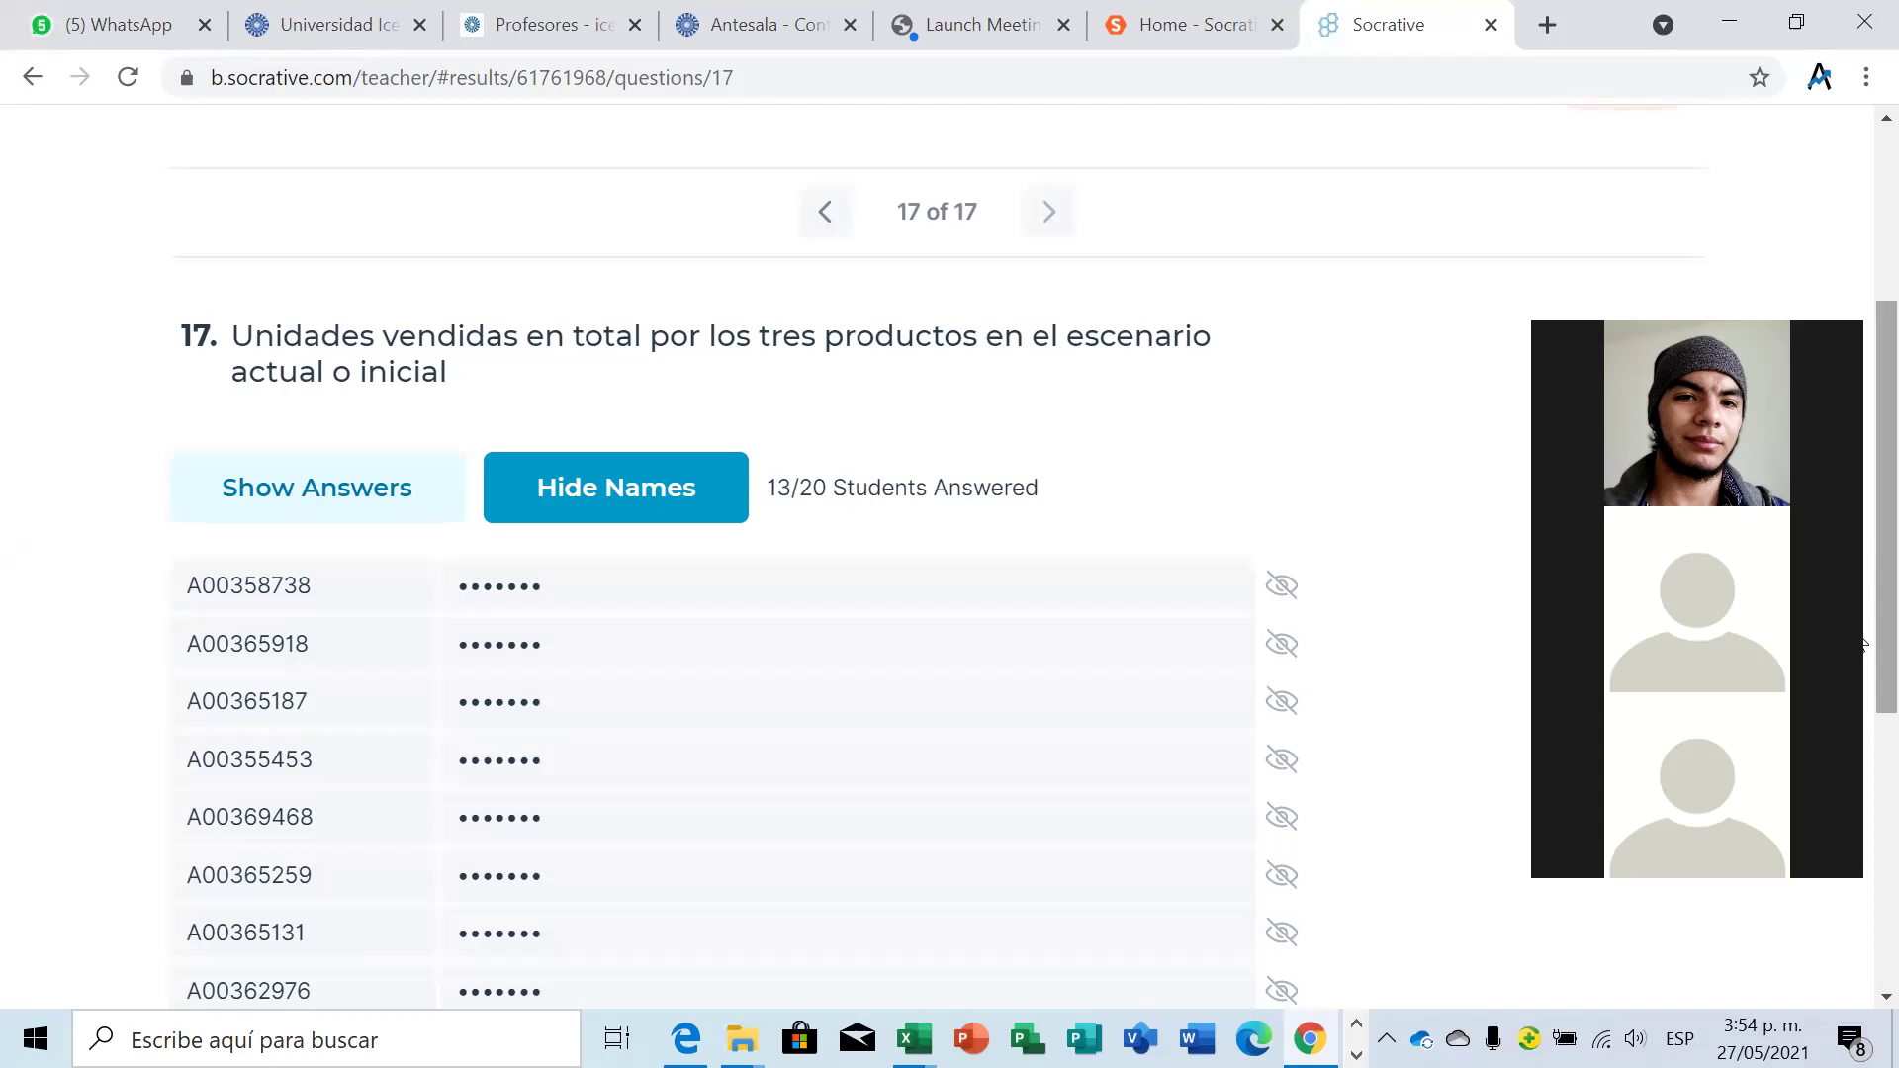
Hide question 17's answers, then finish the Mezcla de Ventas quiz to open its scores report.
{"action": "left_click", "coordinate": [398, 490]}
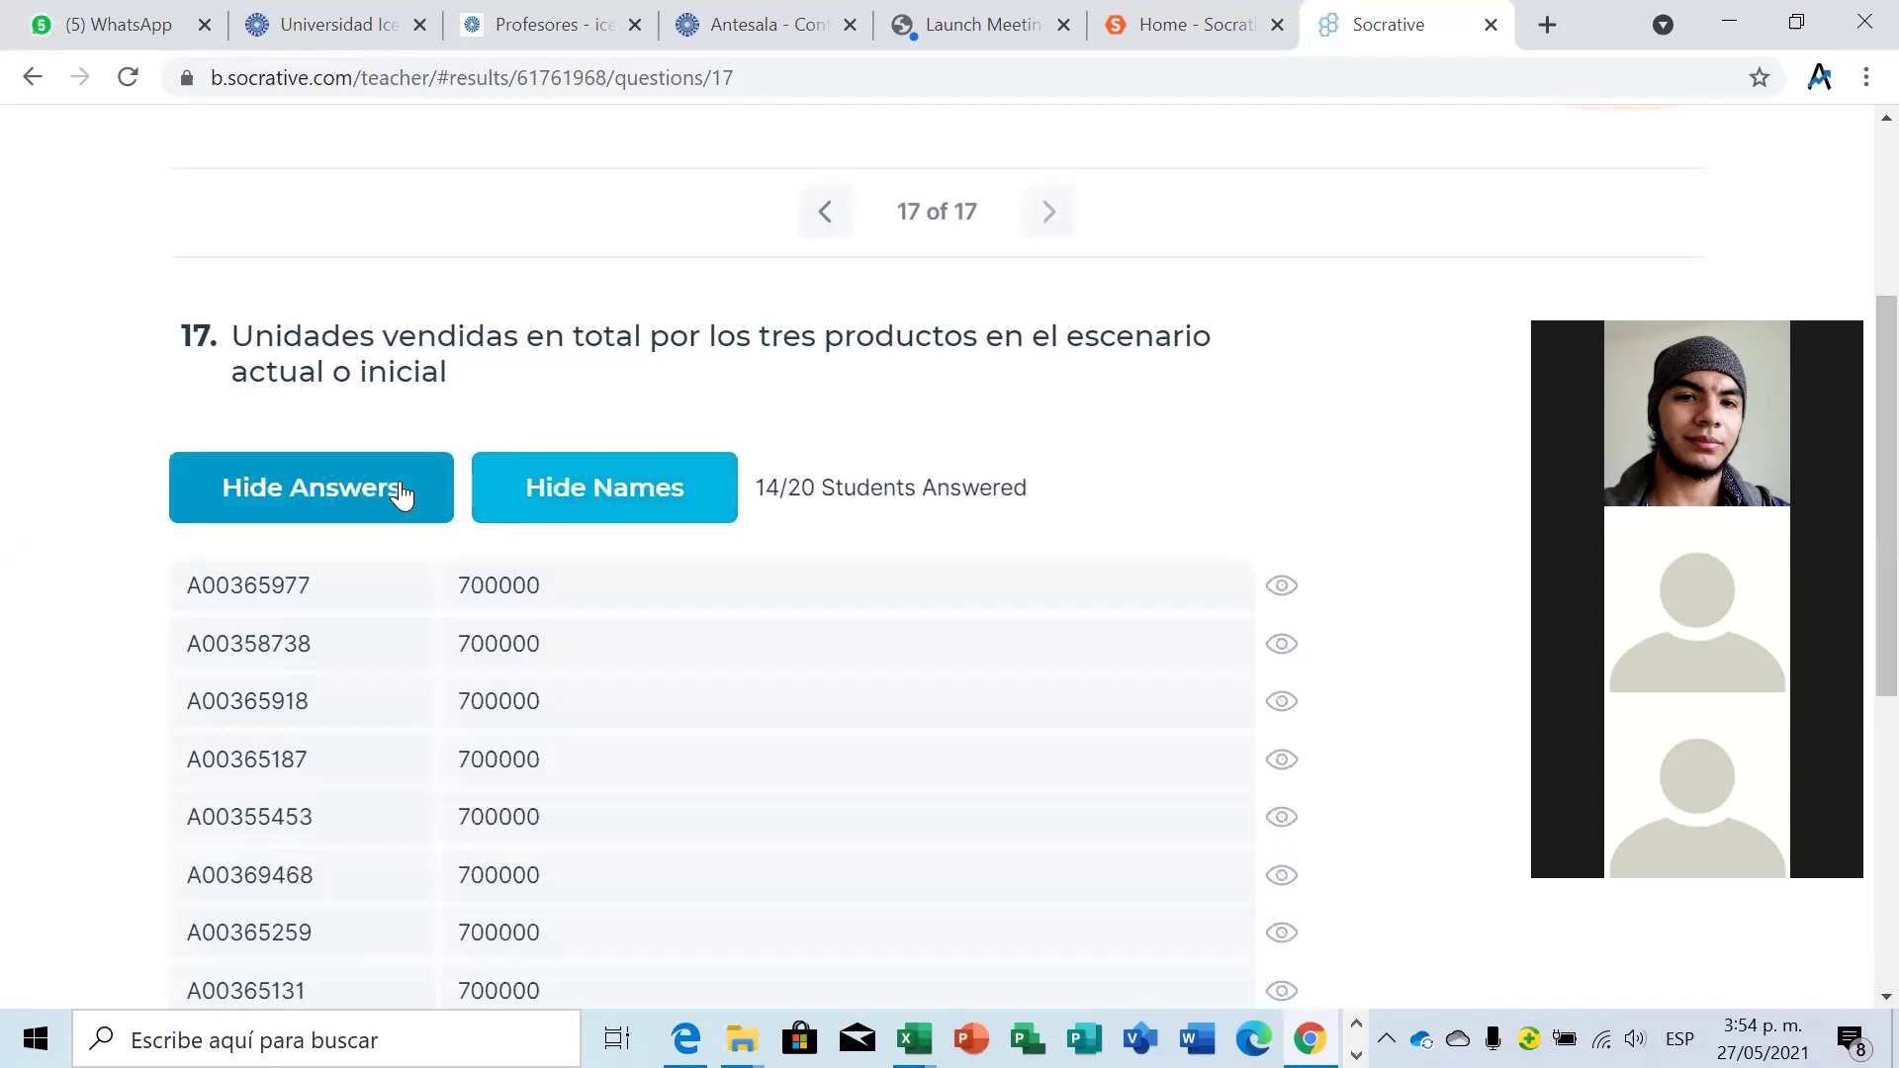
{"action": "scroll", "coordinate": [1510, 418], "scroll_direction": "down", "scroll_amount": 5}
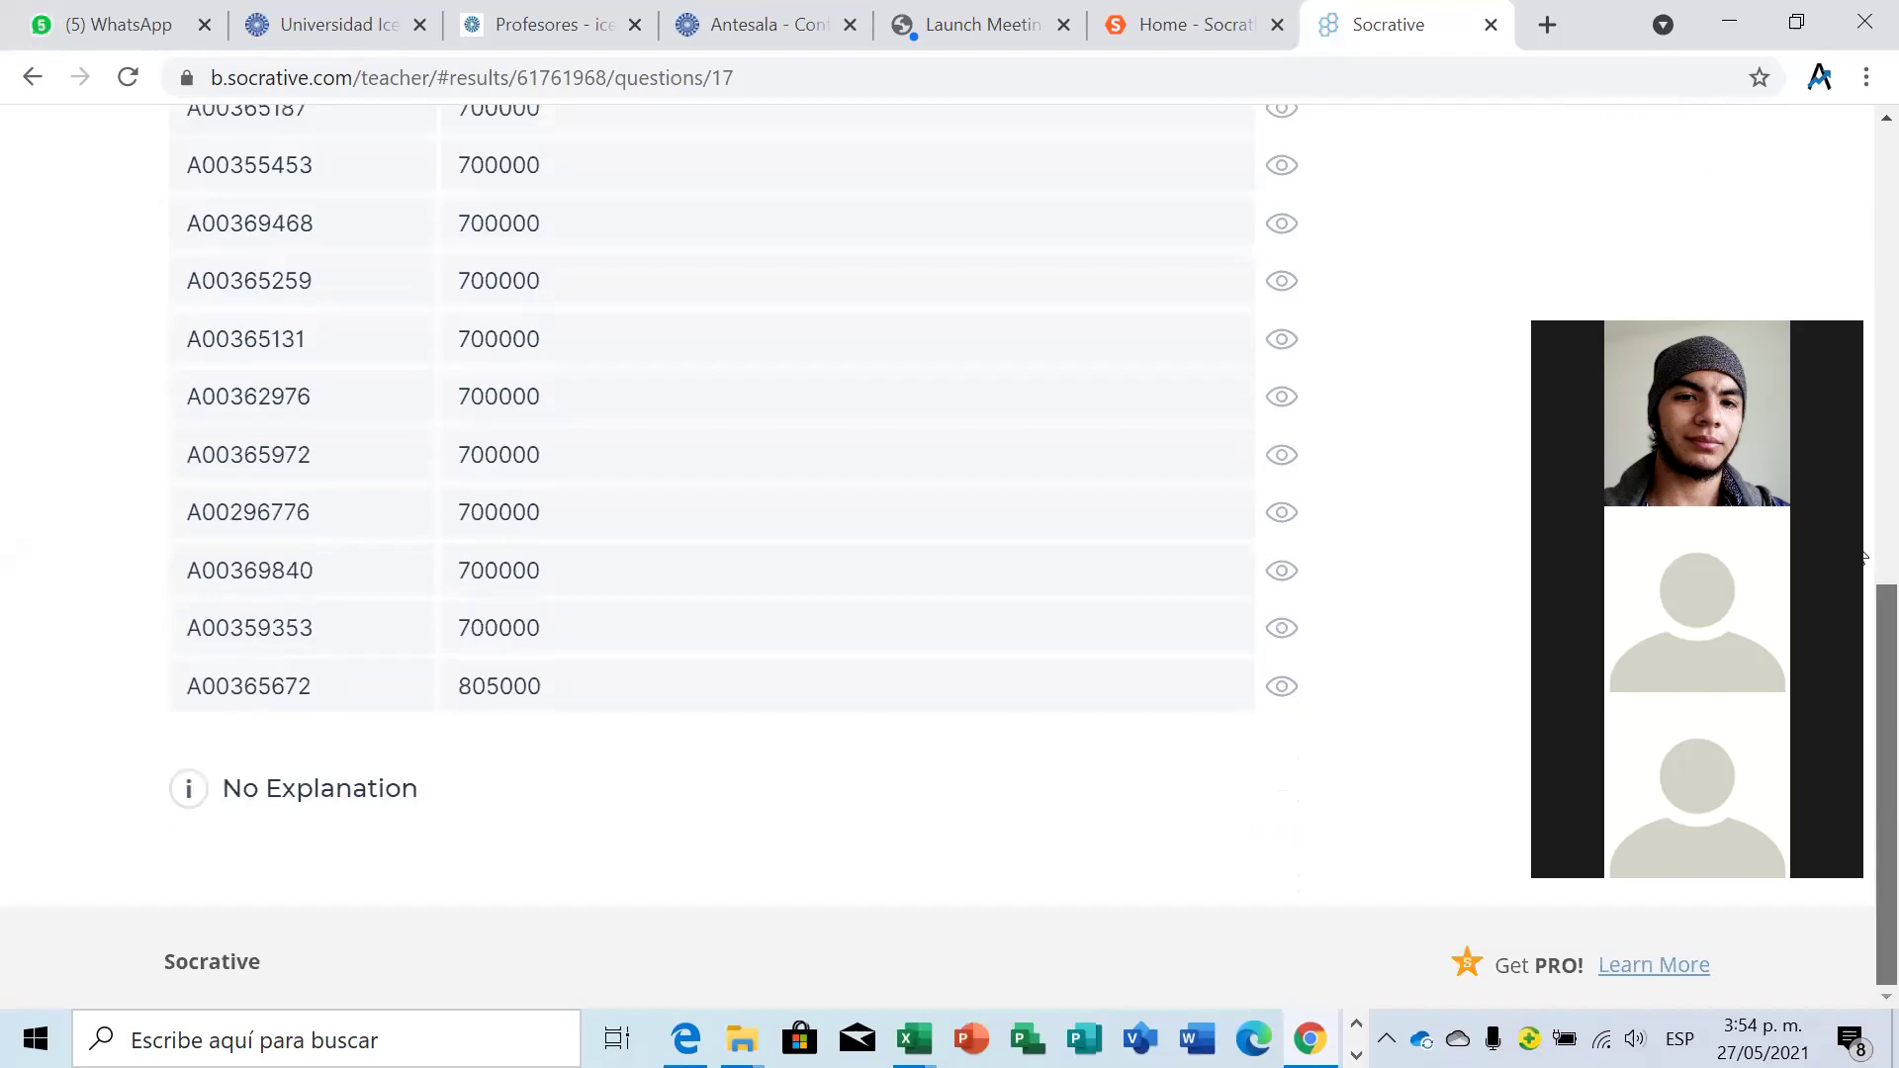
{"action": "scroll", "coordinate": [1861, 557], "scroll_direction": "up", "scroll_amount": 10}
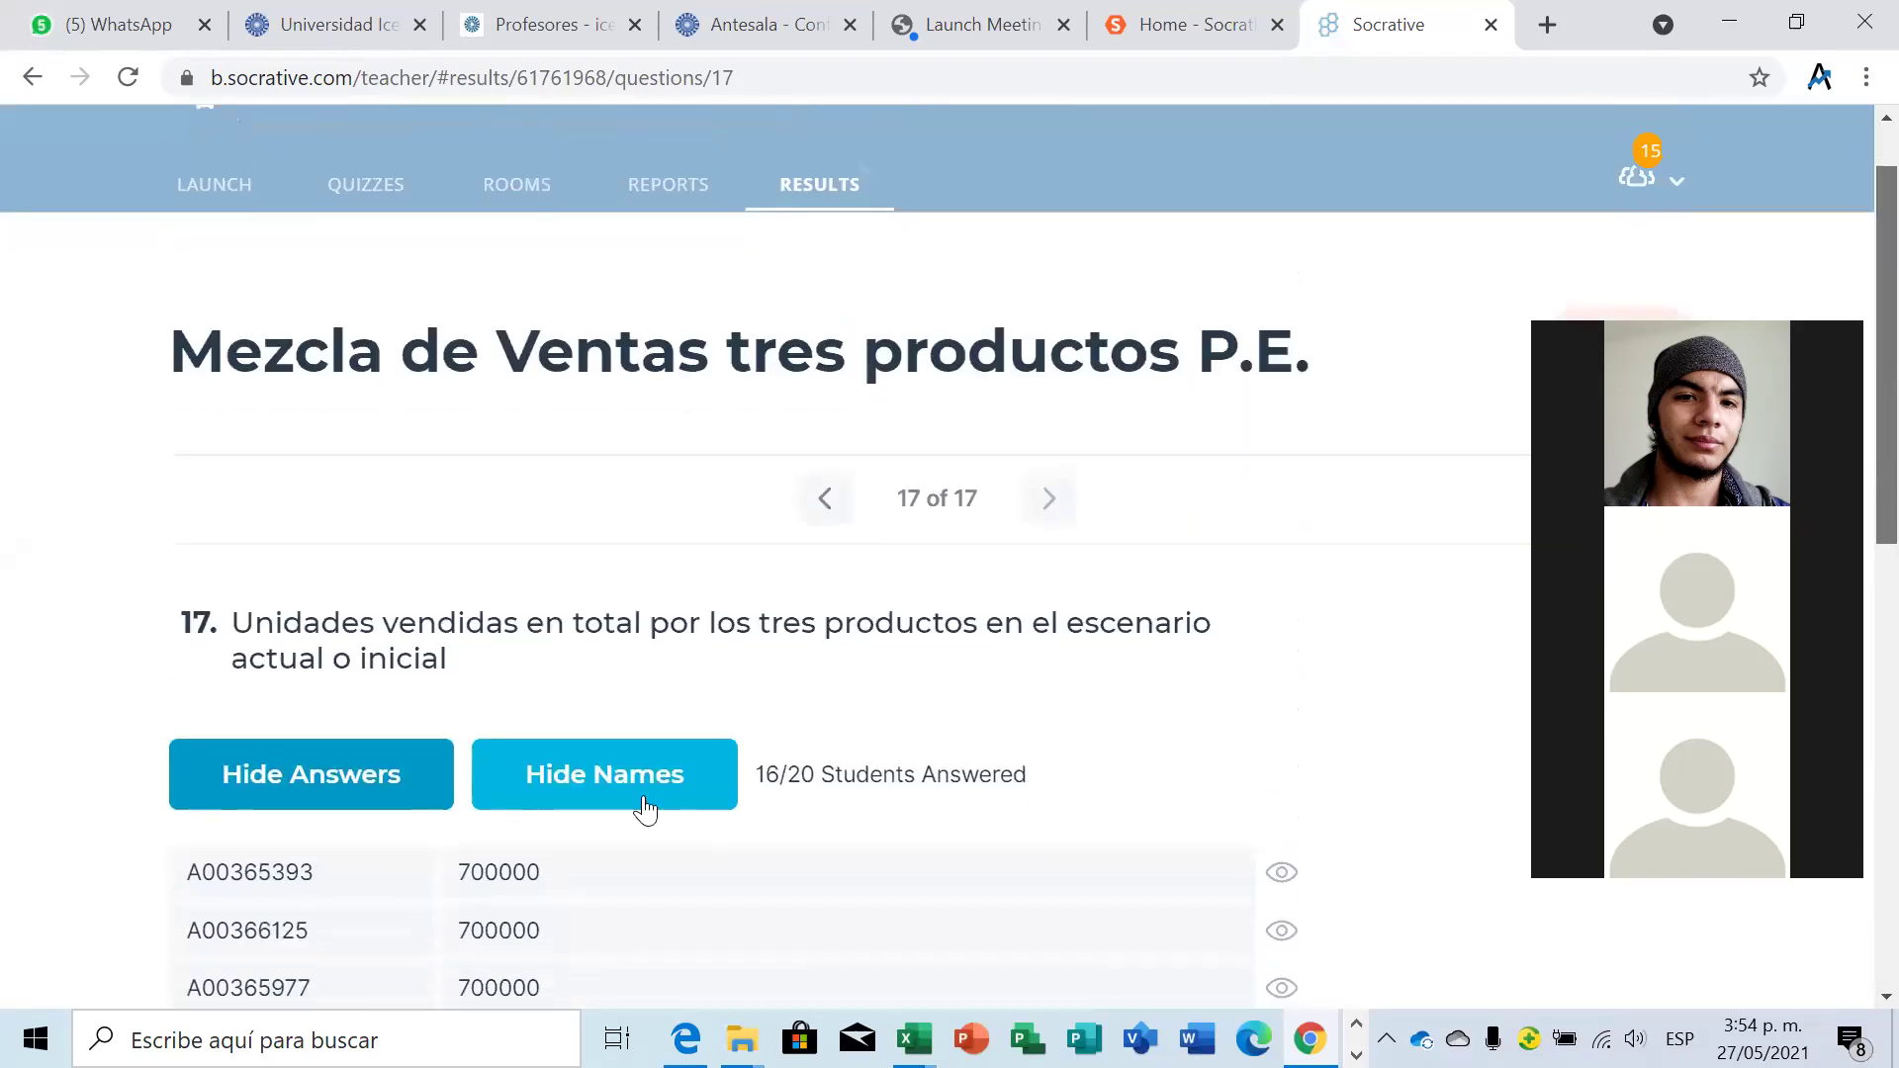
{"action": "left_click", "coordinate": [373, 789]}
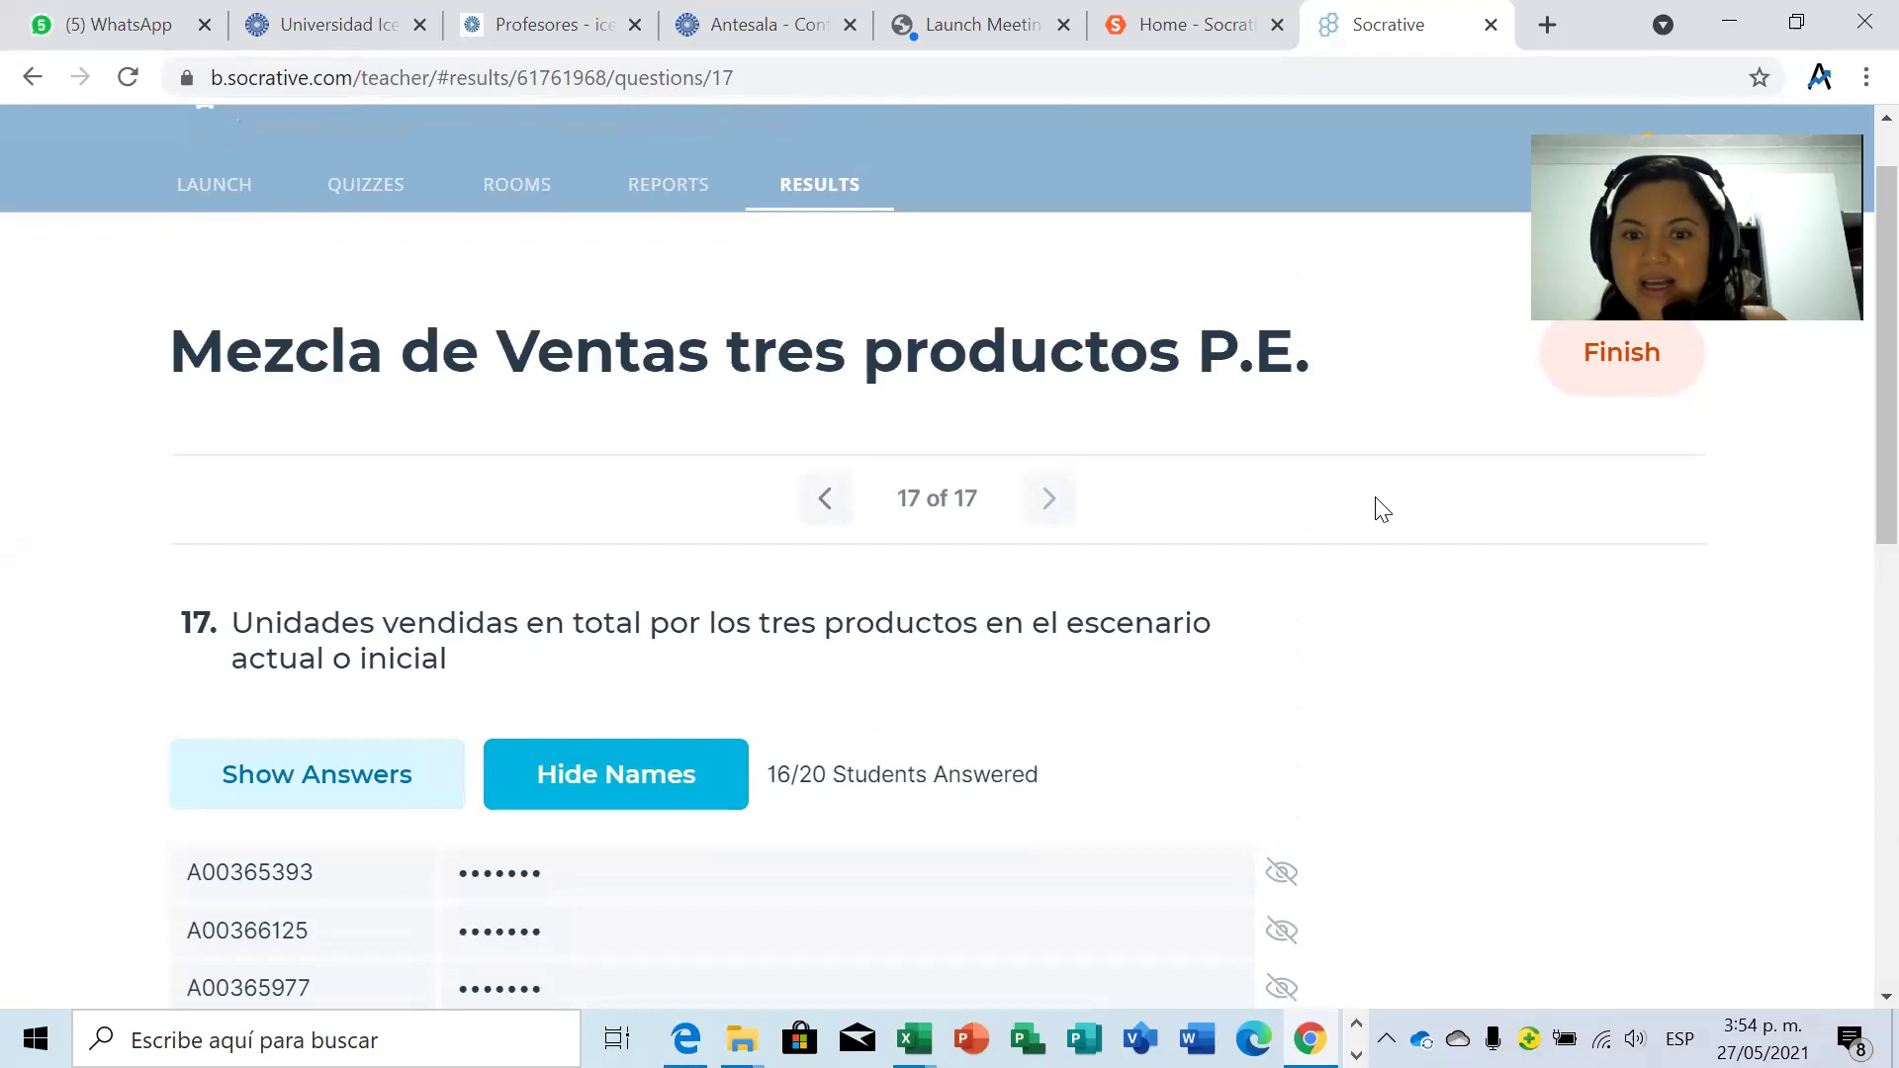
{"action": "scroll", "coordinate": [1852, 466], "scroll_direction": "up", "scroll_amount": 1}
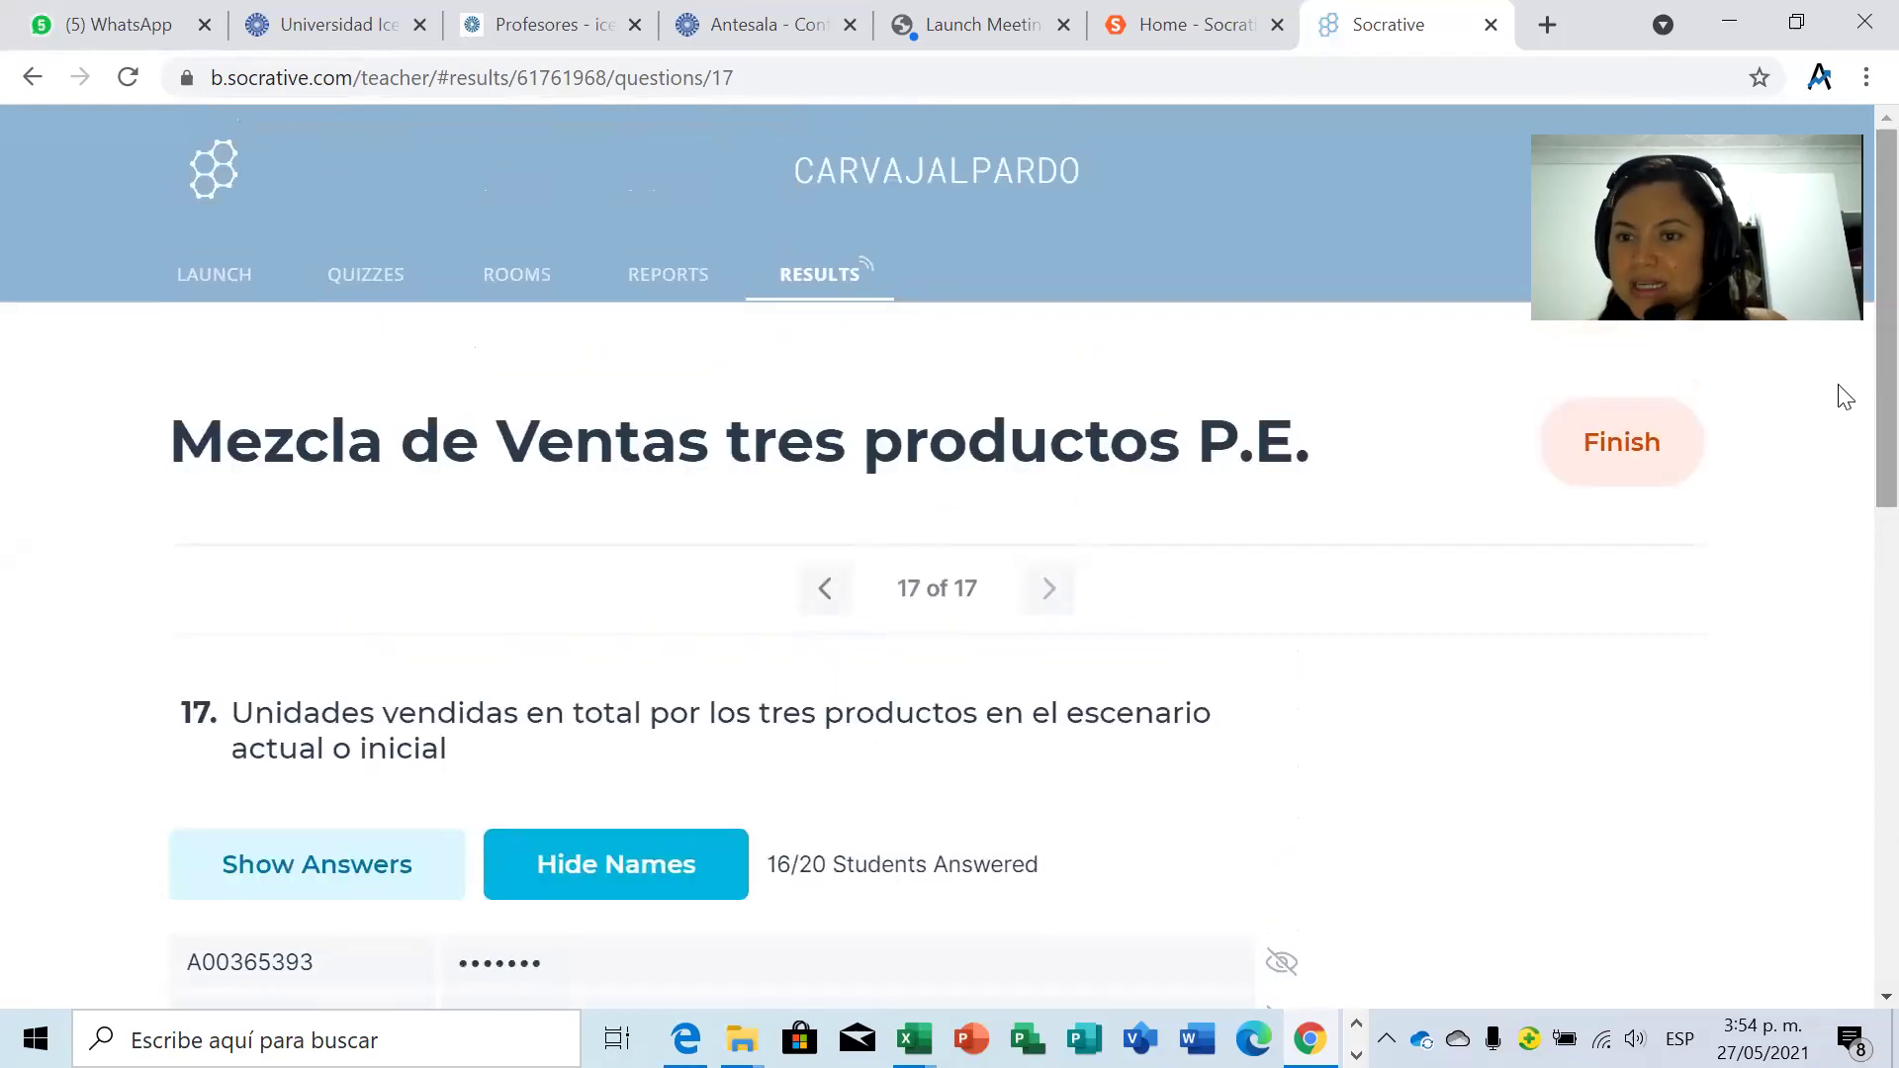
{"action": "left_click", "coordinate": [1622, 445]}
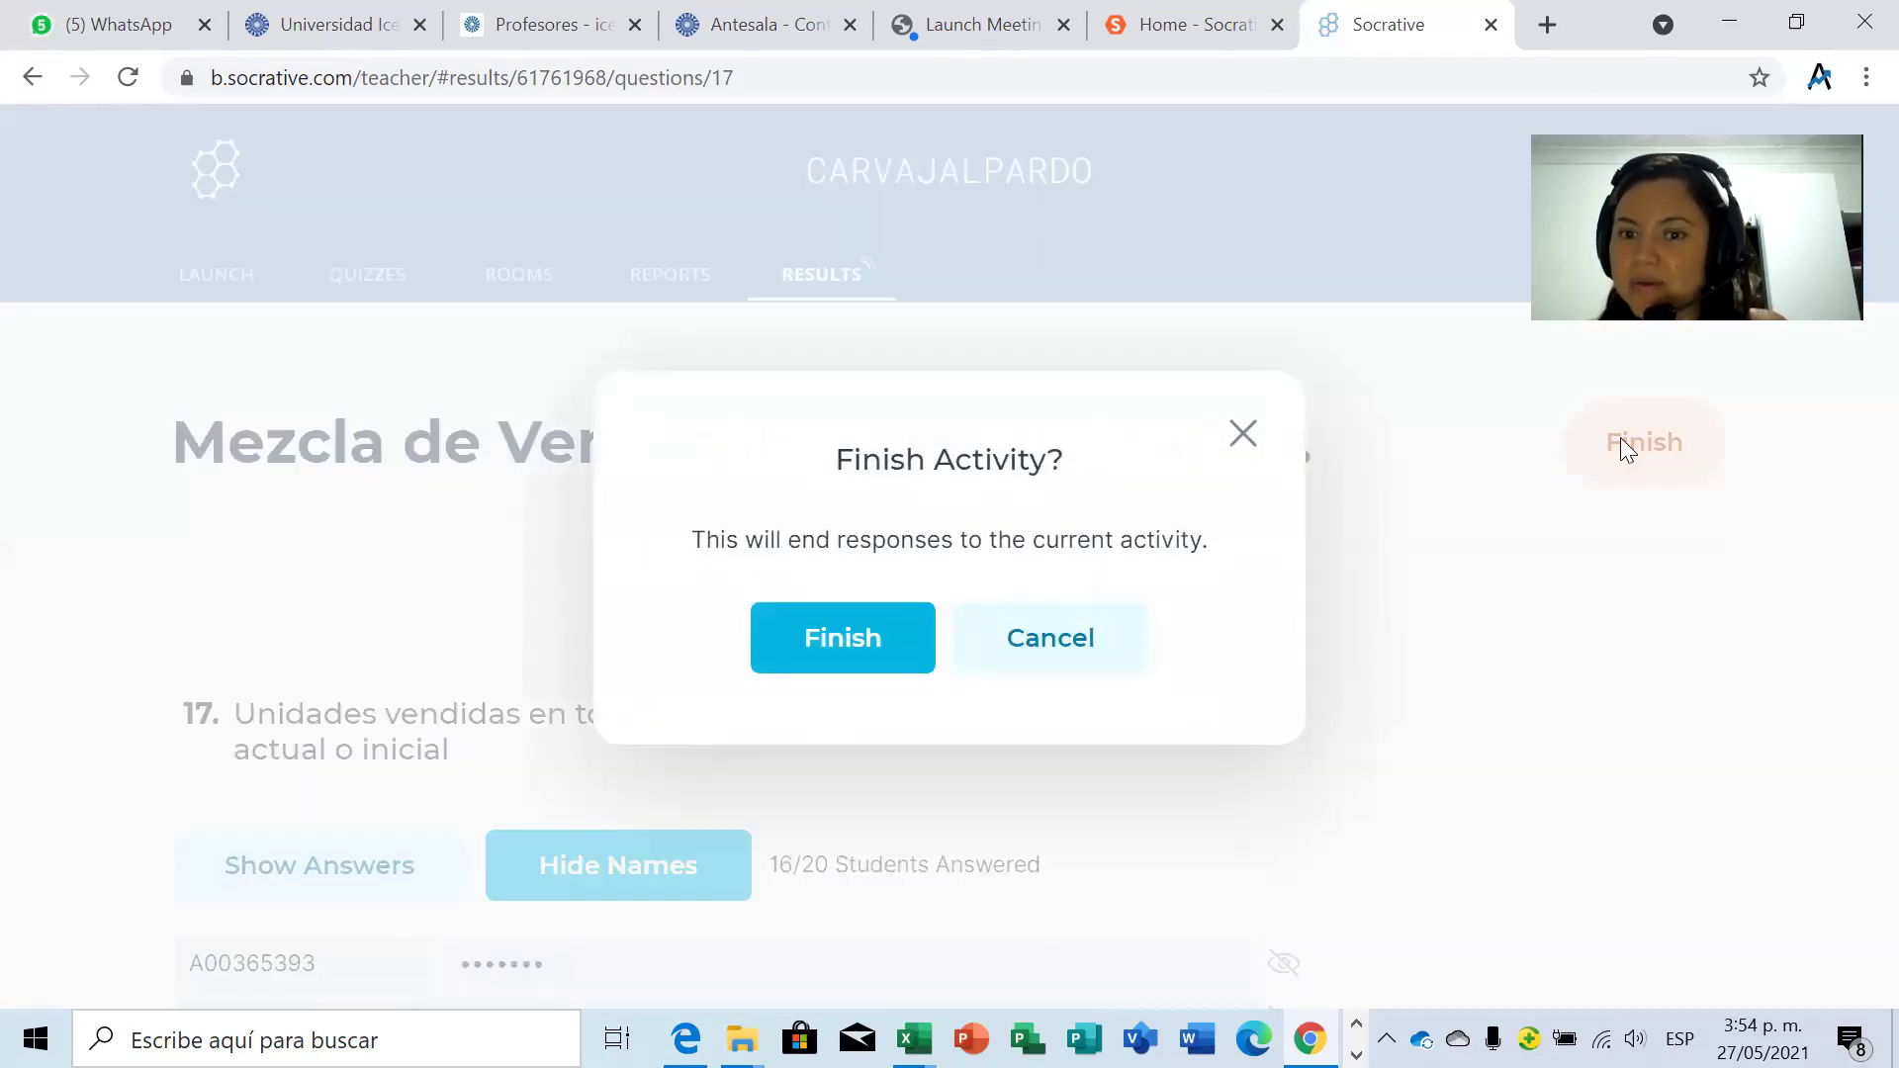
{"action": "left_click", "coordinate": [825, 657]}
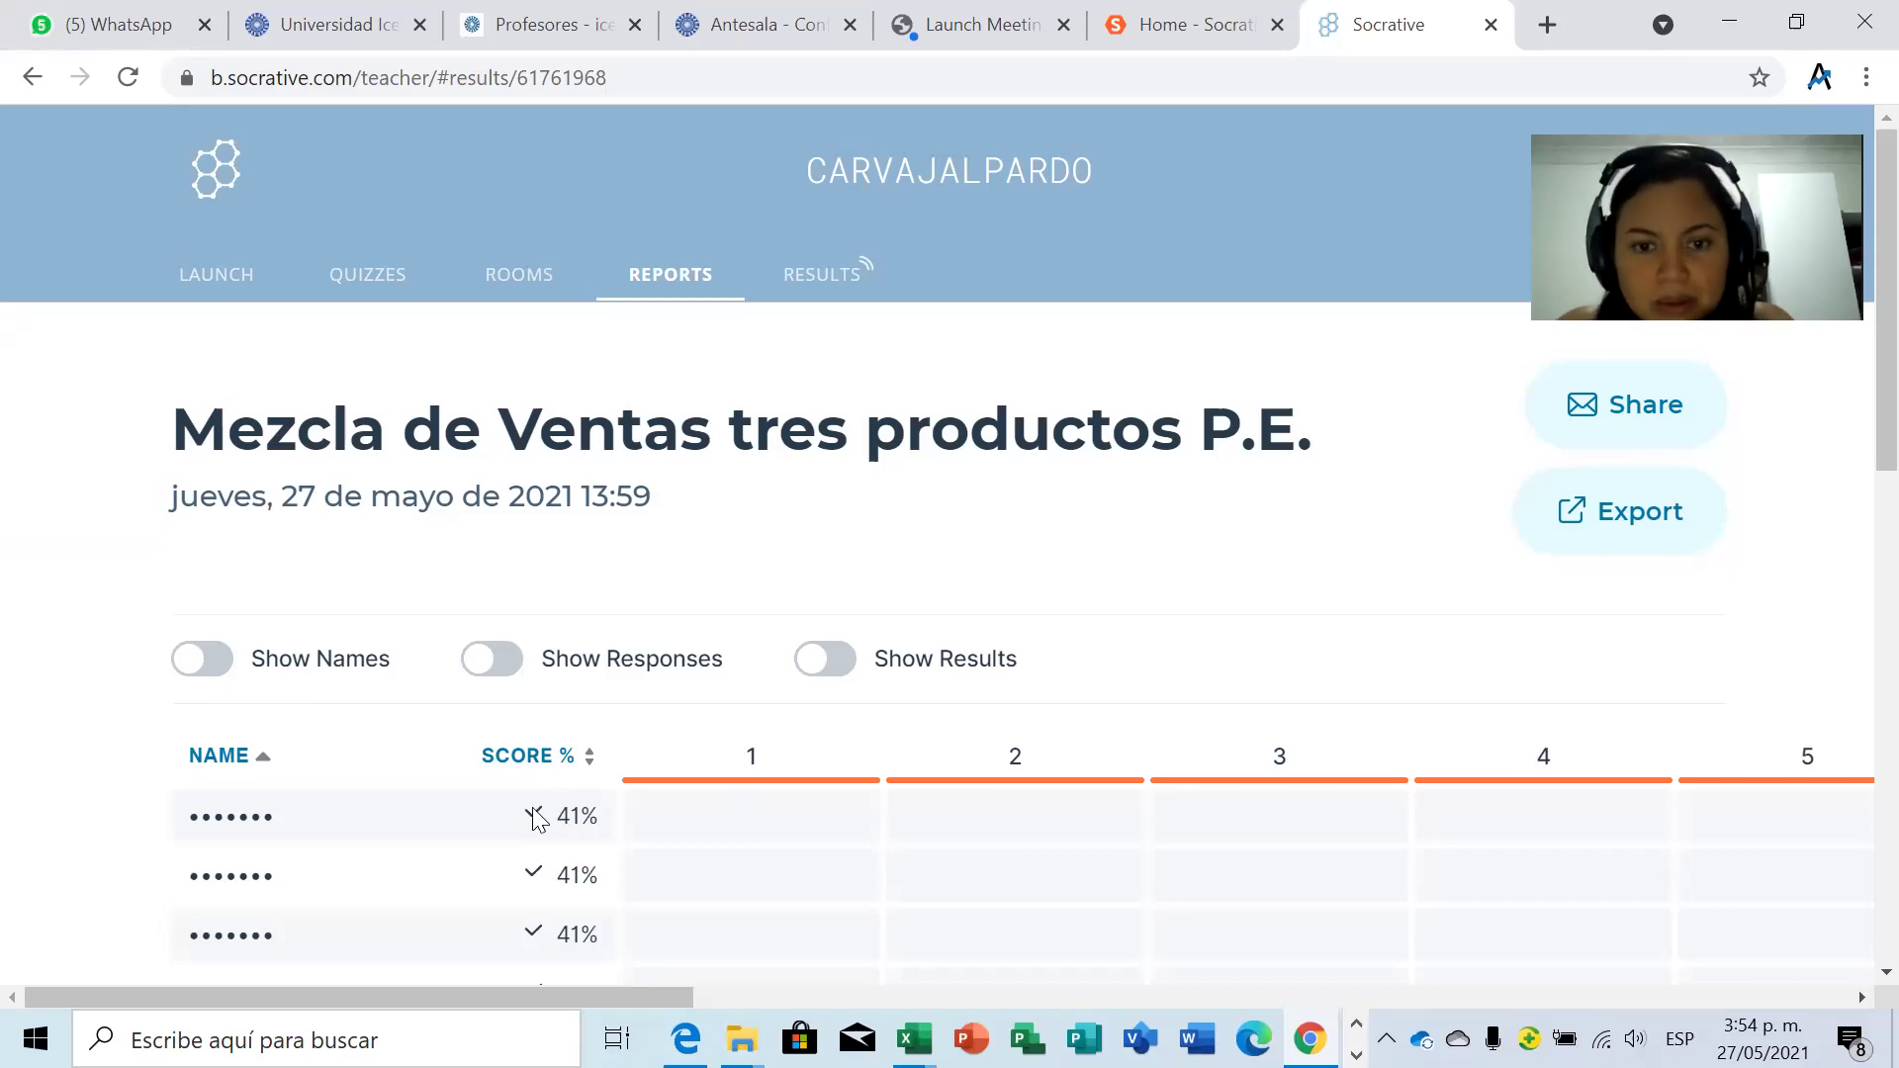
Set Score Display to Score # and sort the student list by name in ascending order.
{"action": "left_click", "coordinate": [593, 785]}
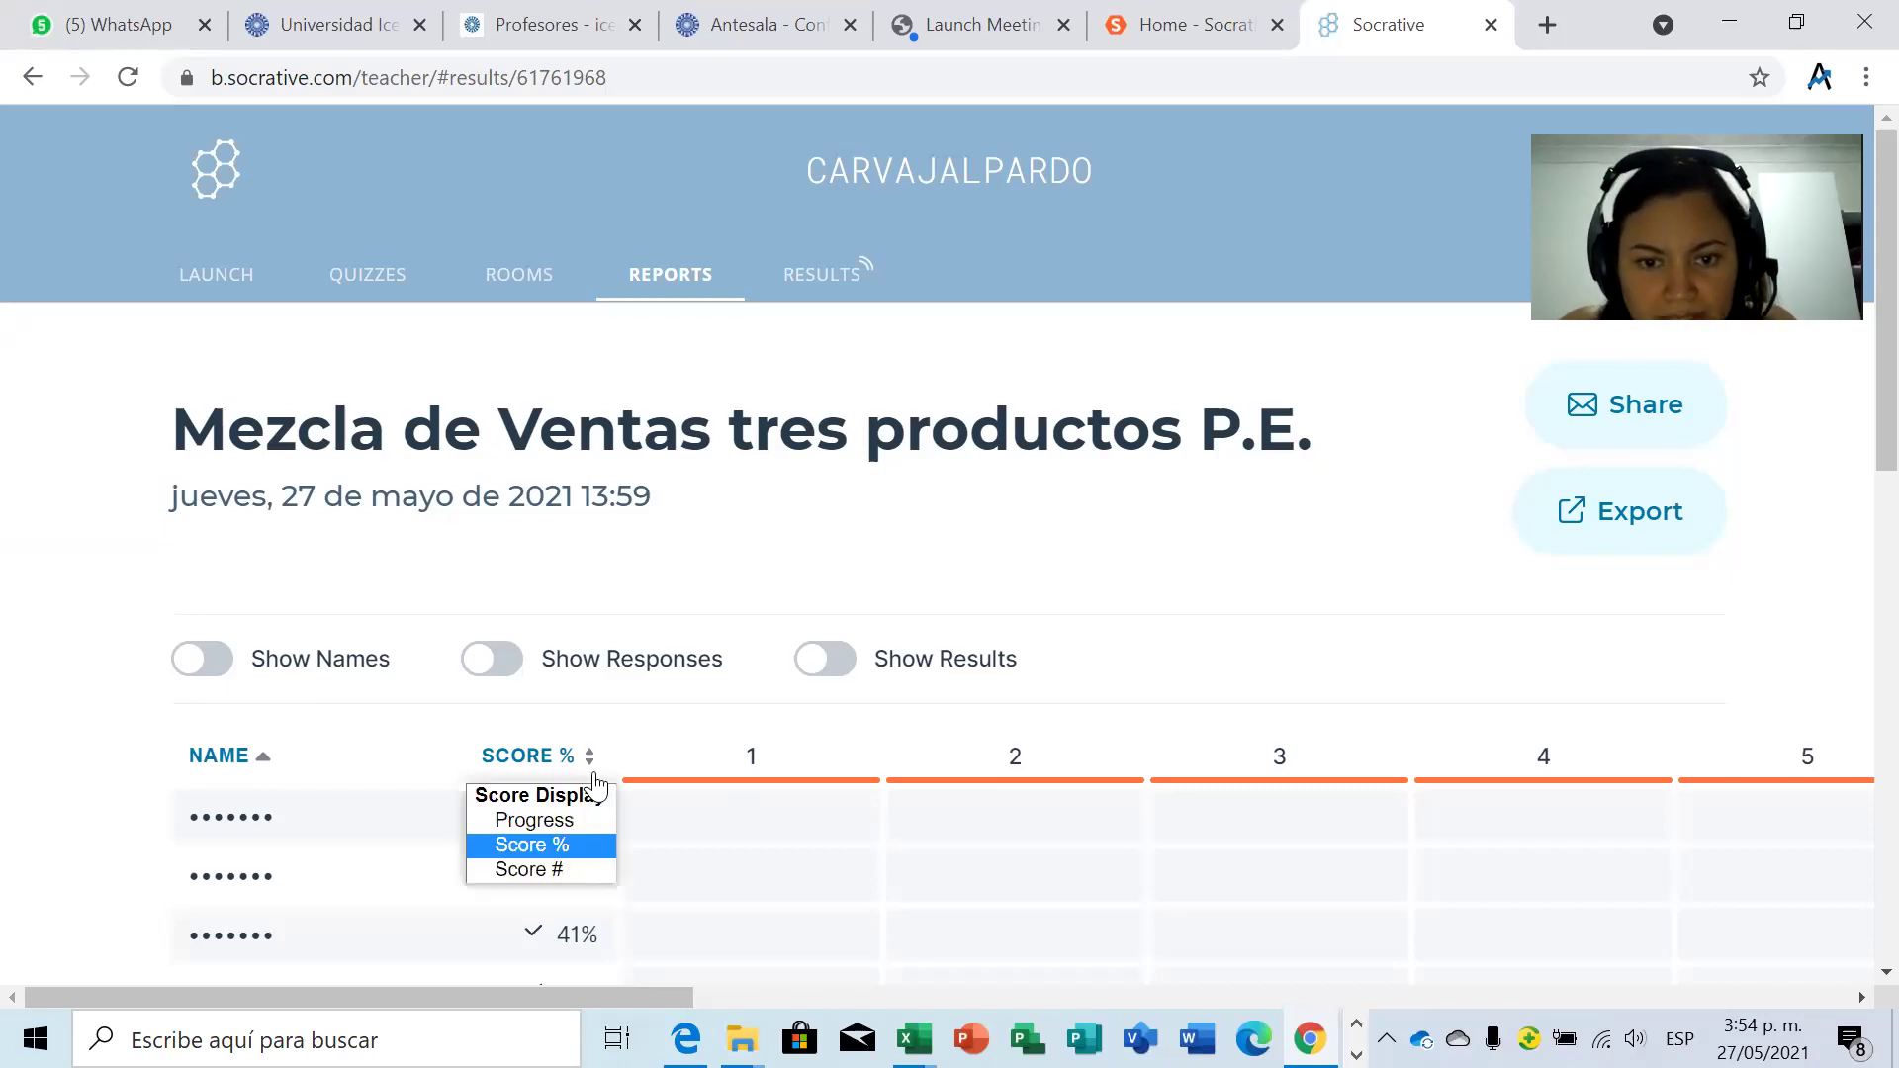
{"action": "left_click", "coordinate": [574, 871]}
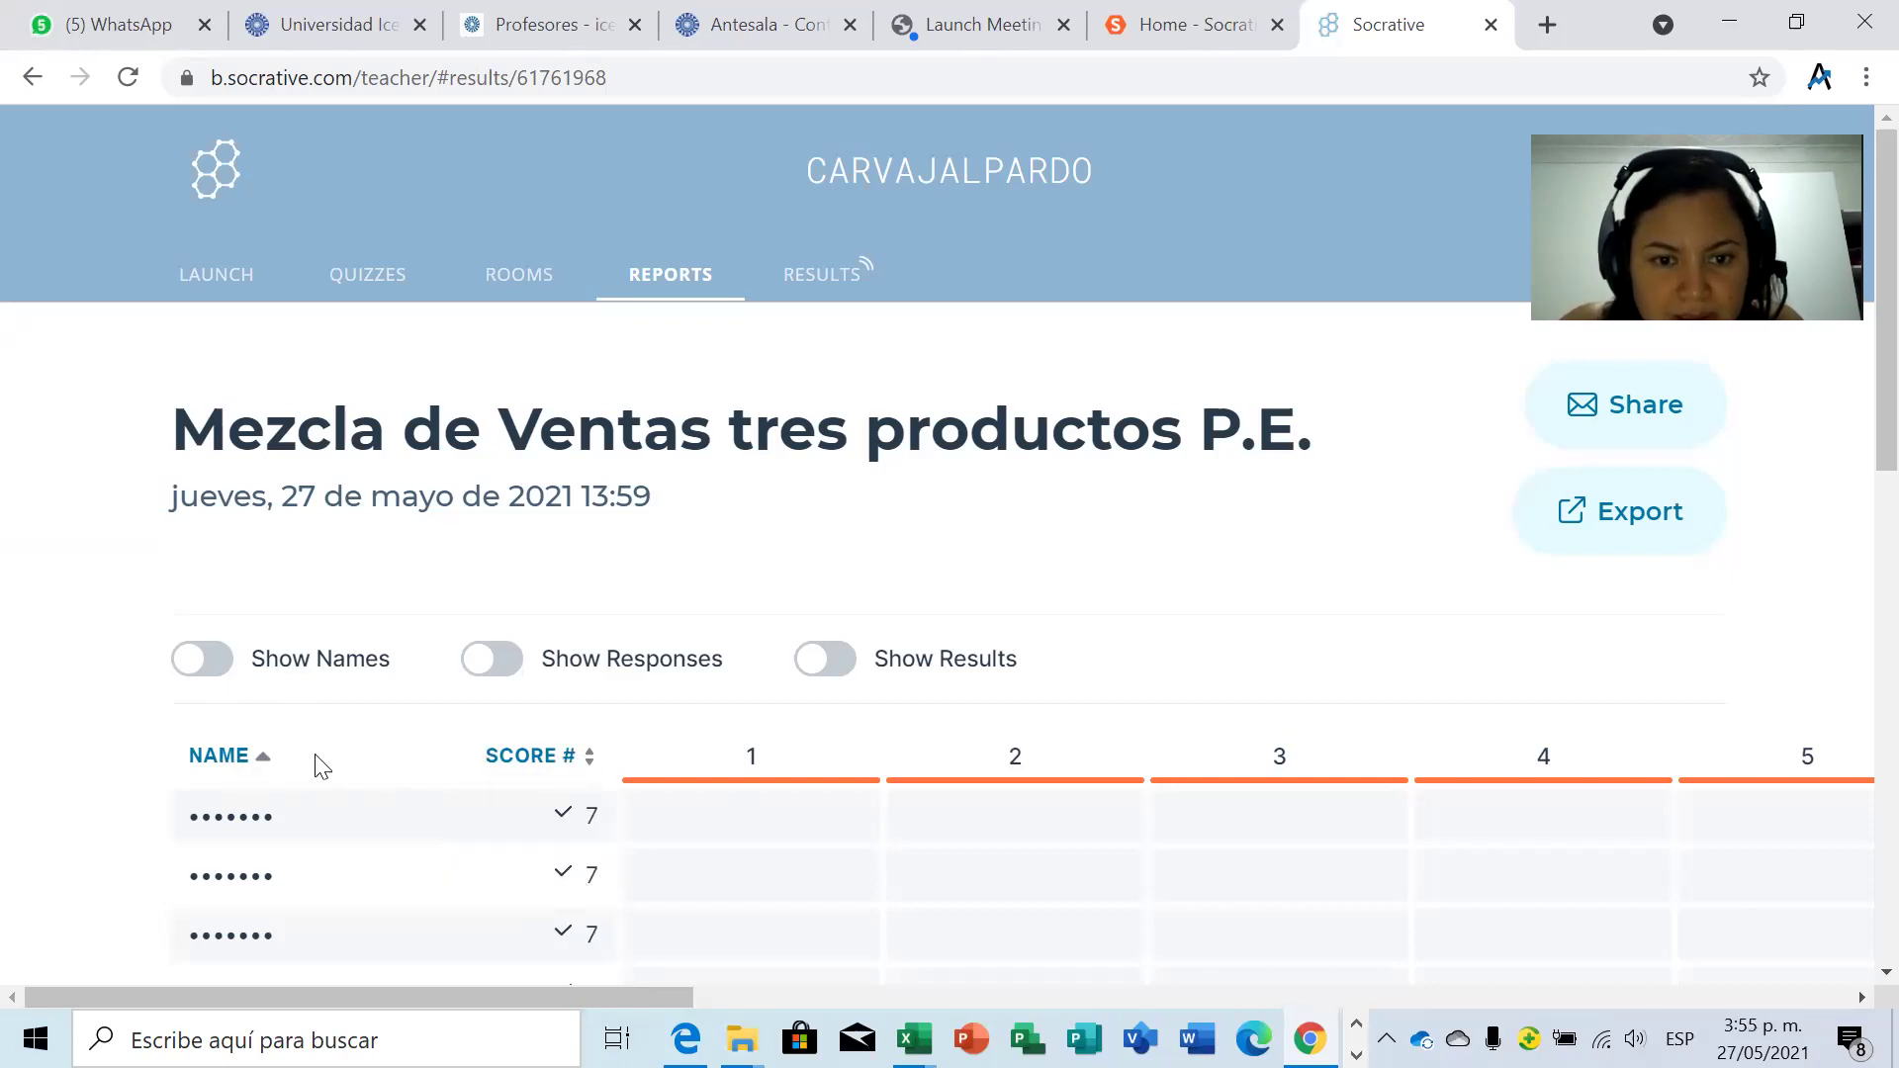
{"action": "left_click", "coordinate": [262, 760]}
{"action": "left_click", "coordinate": [262, 759]}
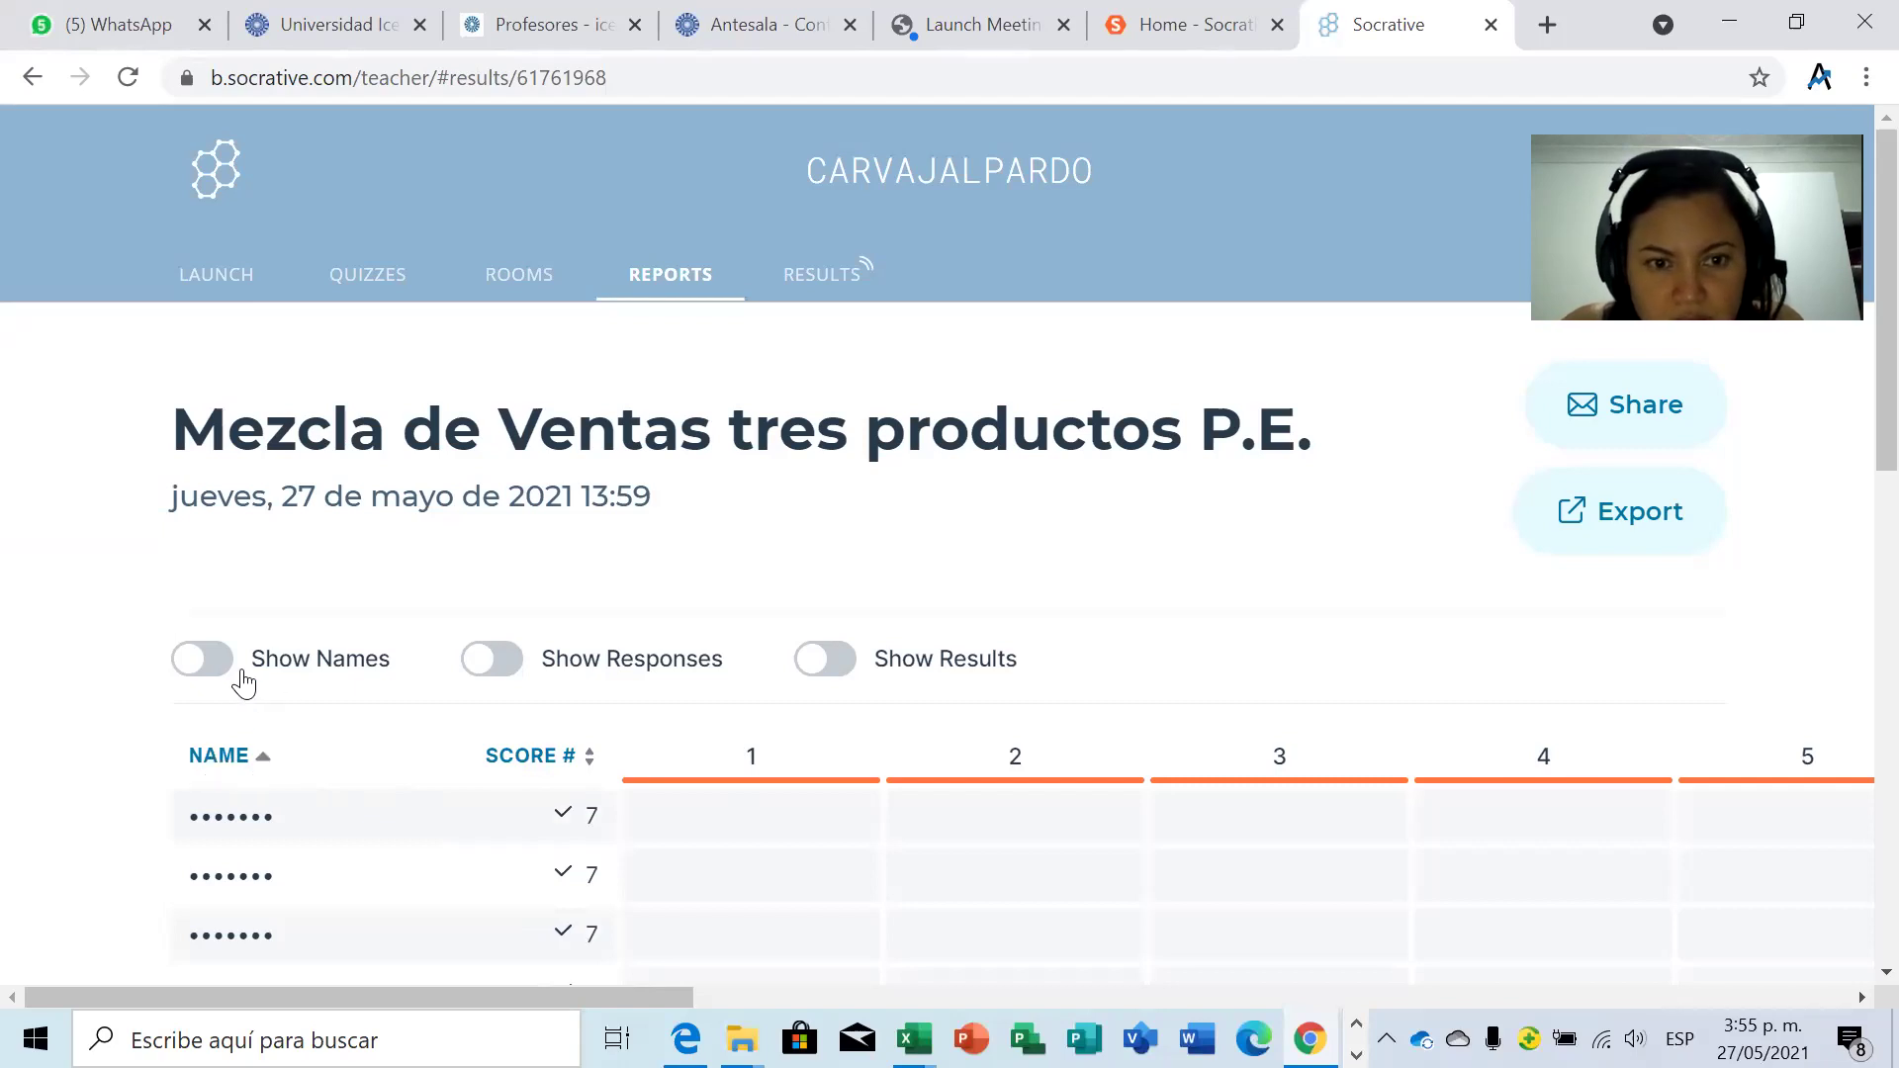
Turn on Show Names, Show Responses and Show Results, then switch to the Excel workbook.
{"action": "left_click", "coordinate": [210, 661]}
{"action": "left_click", "coordinate": [512, 659]}
{"action": "left_click", "coordinate": [860, 672]}
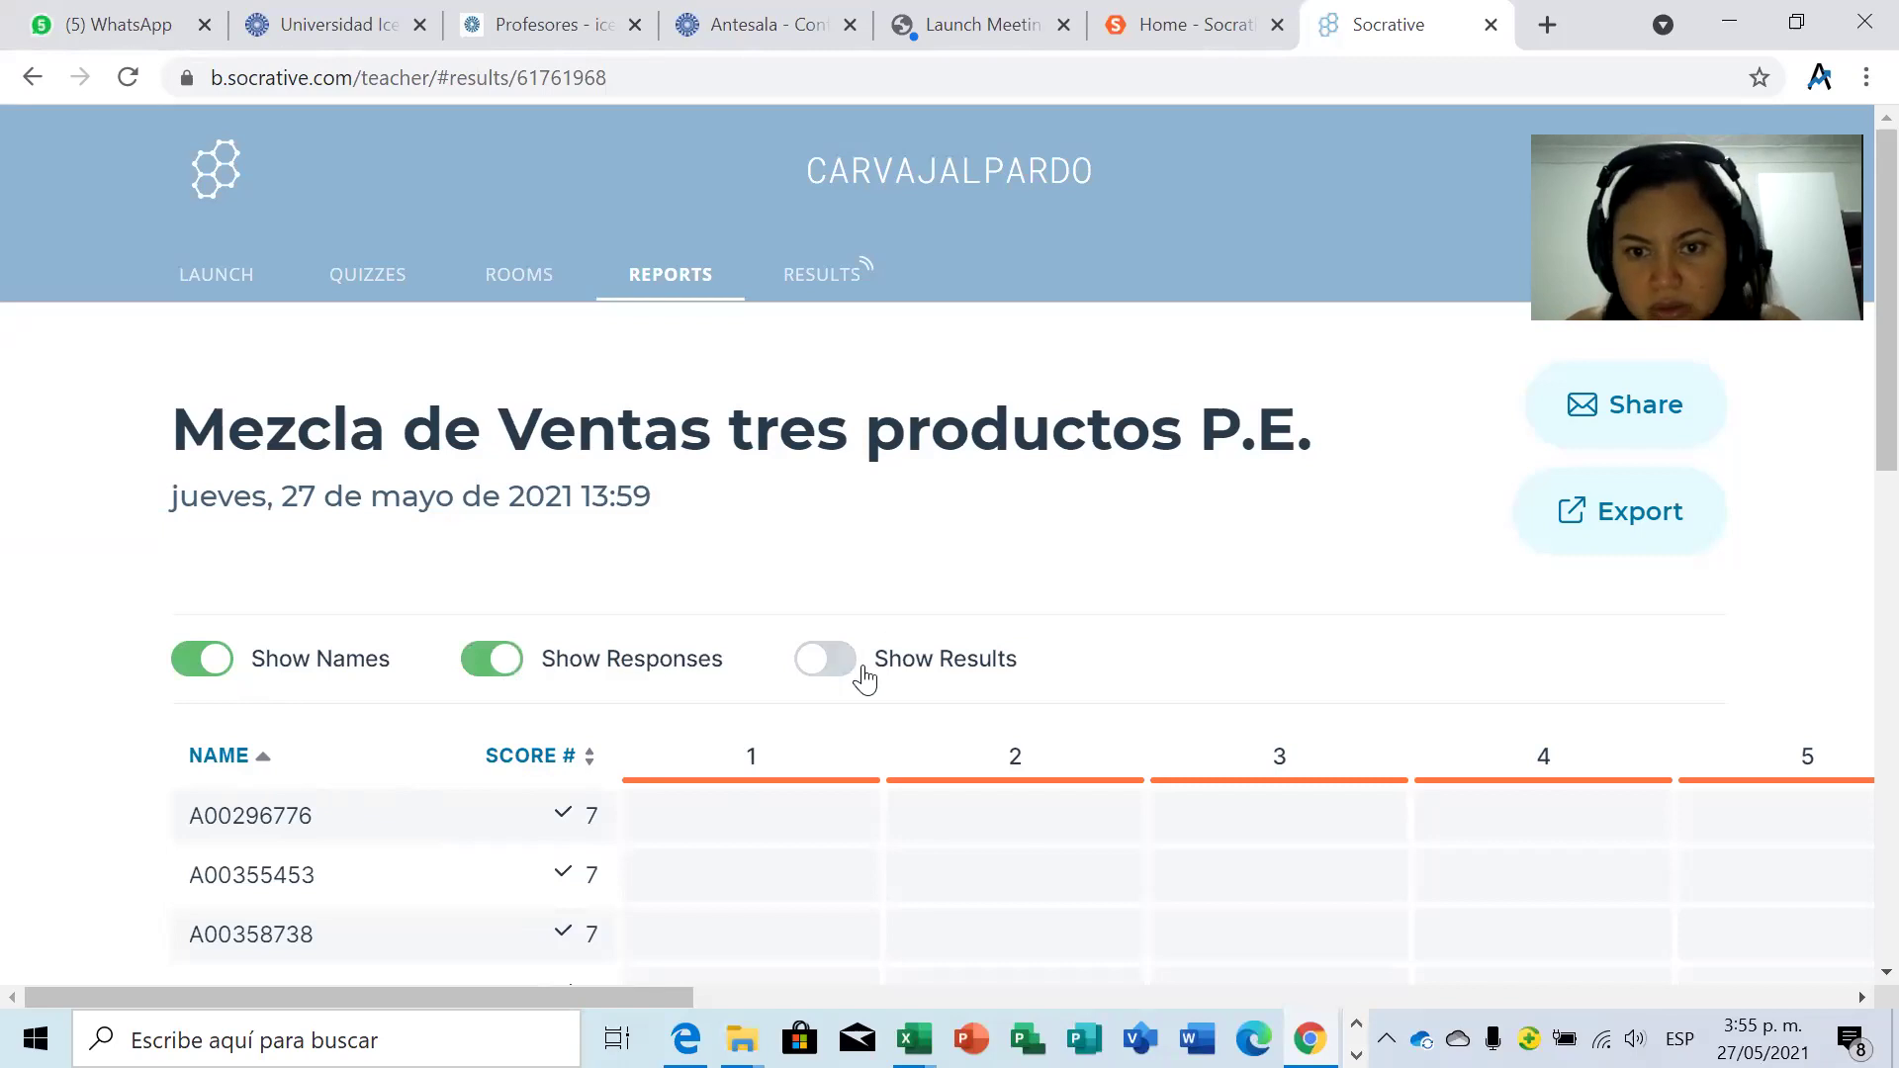
{"action": "left_click_drag", "start_coordinate": [1853, 377], "coordinate": [1784, 591]}
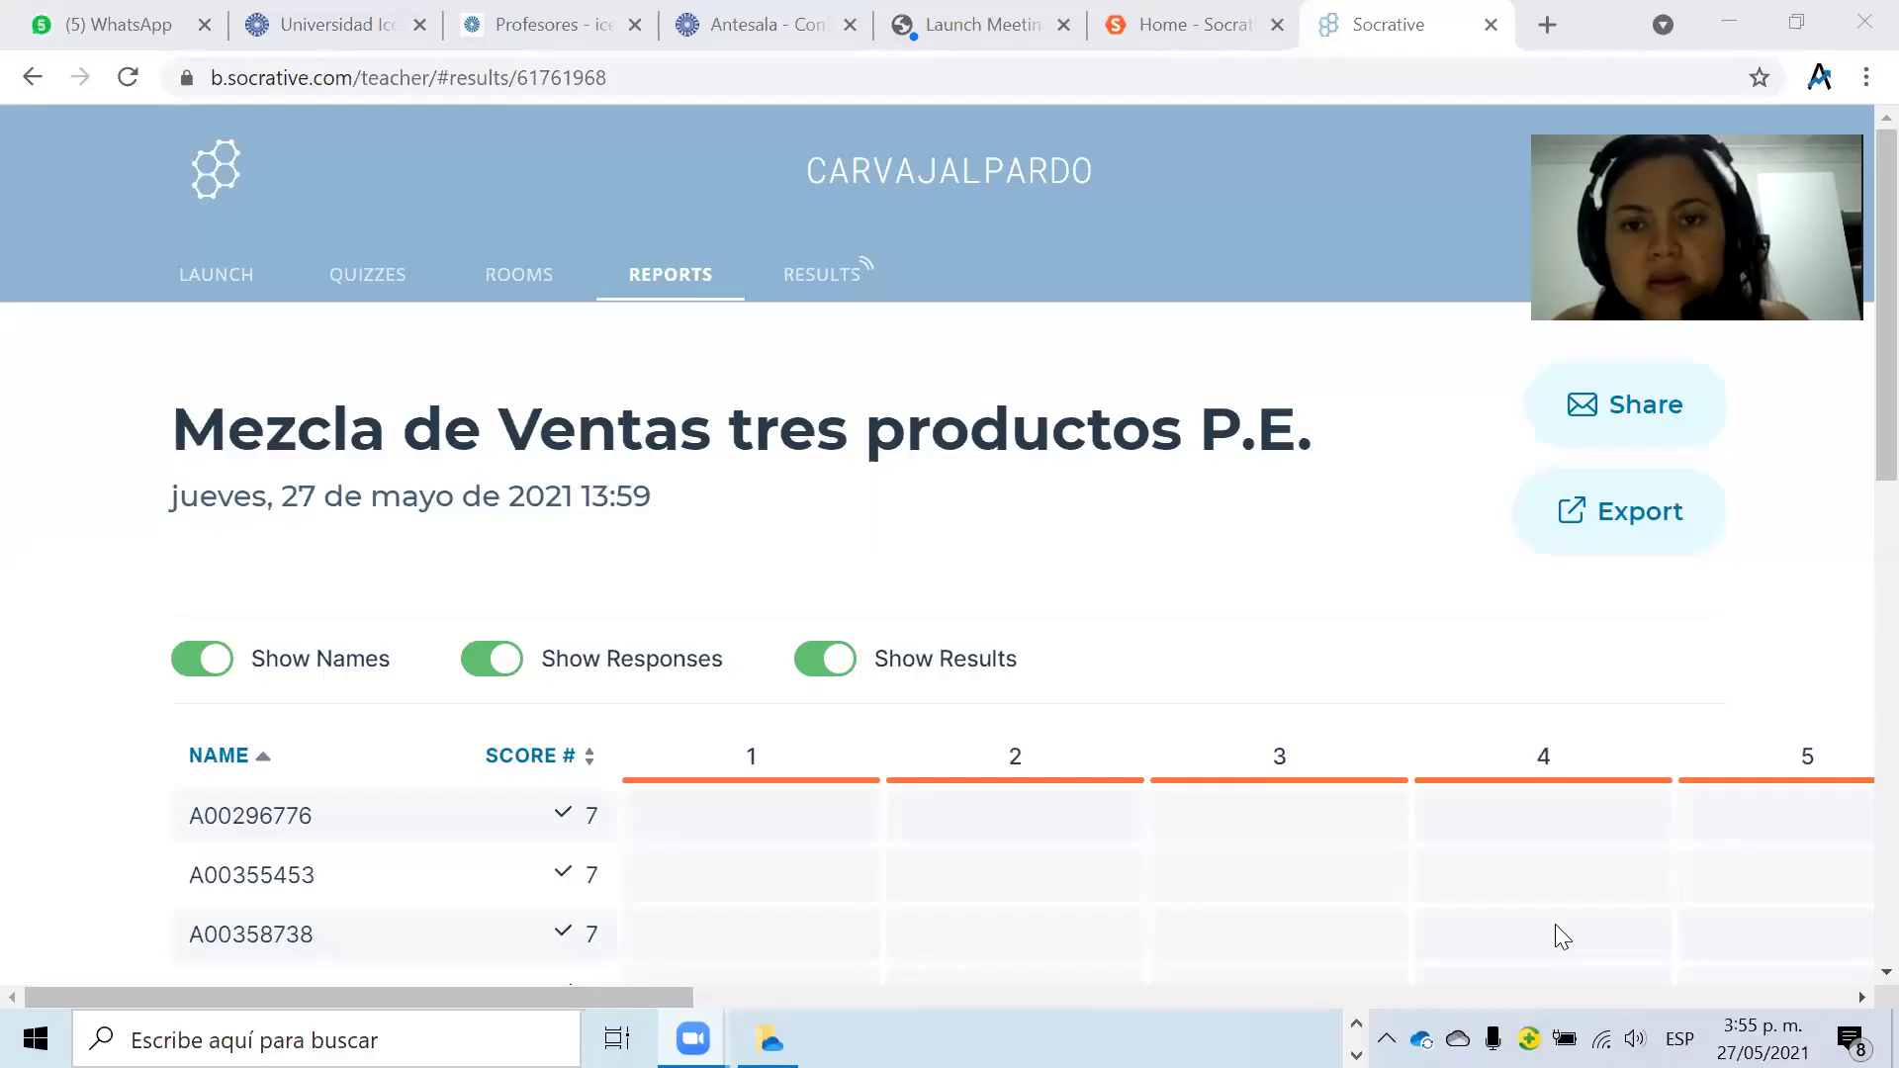
{"action": "key", "text": "alt+Tab"}
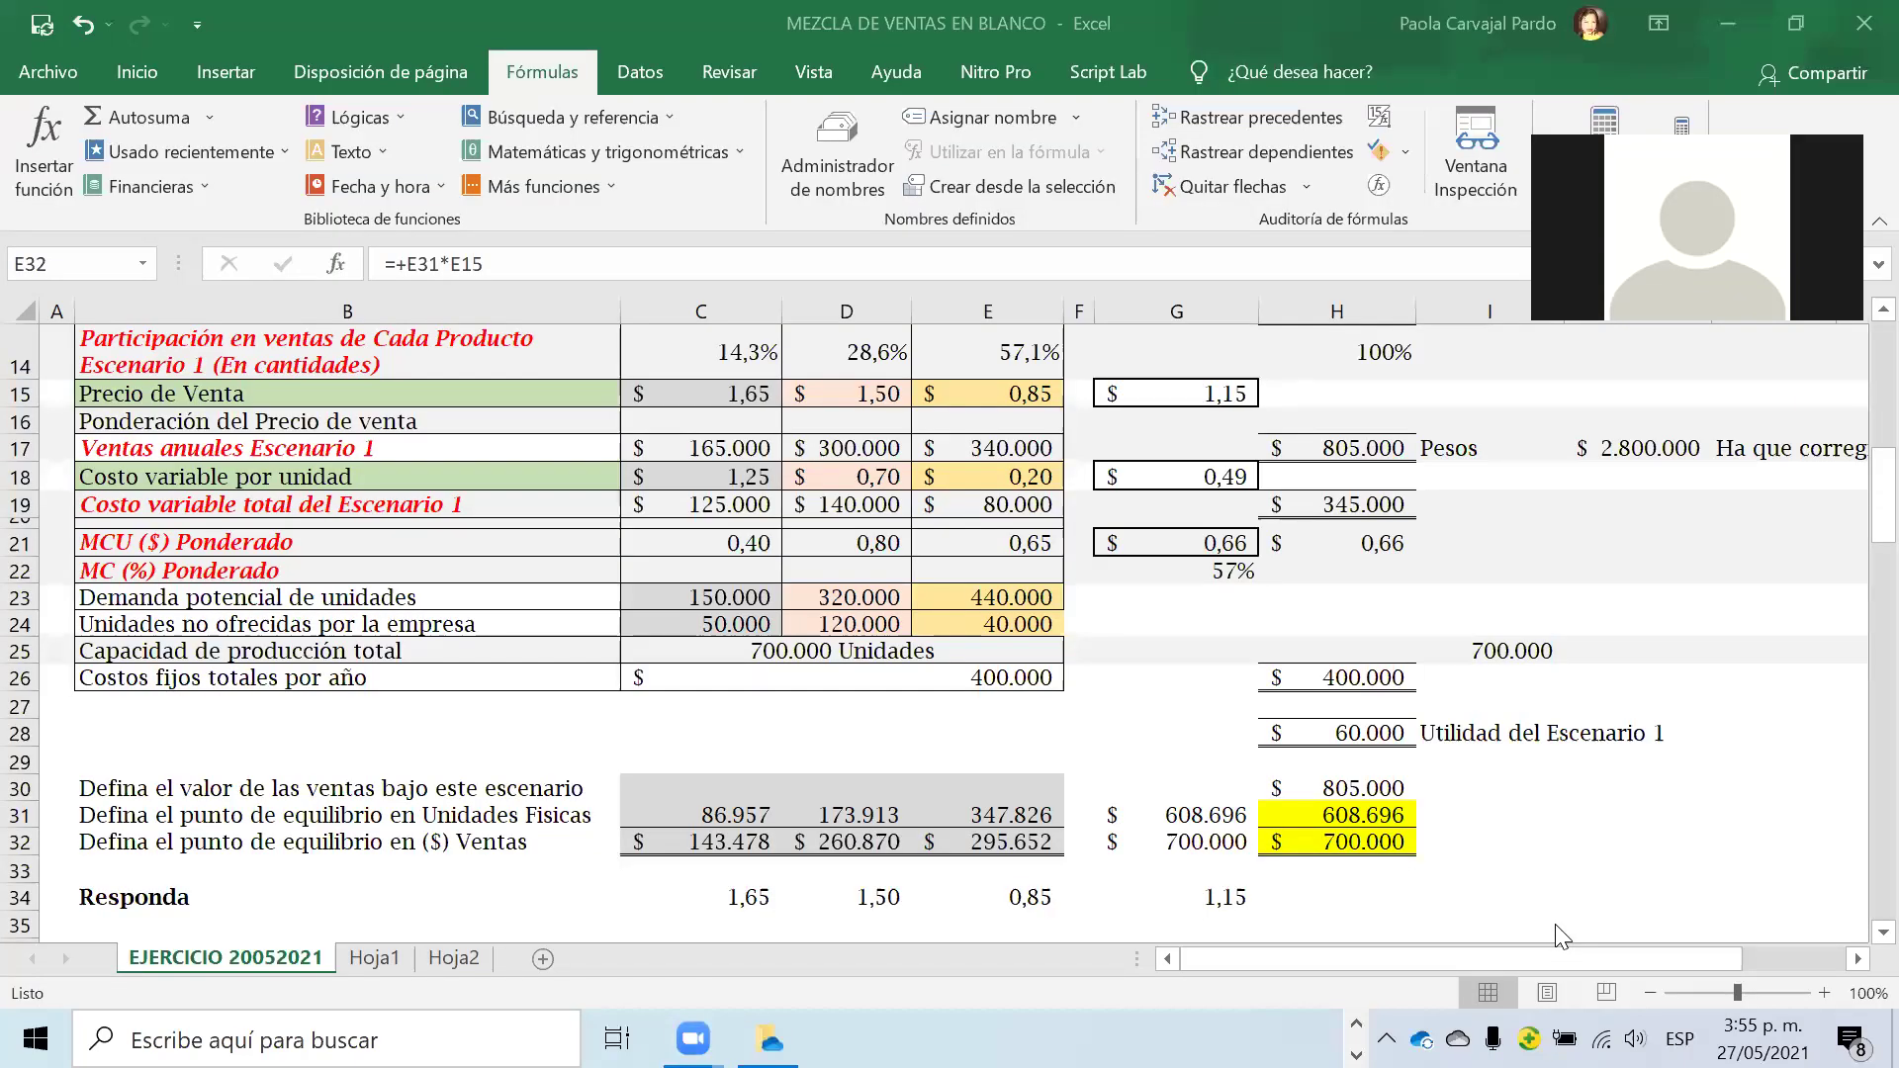
Return to the Socrative score report and scroll through the students' scores.
{"action": "key", "text": "alt+Tab"}
{"action": "scroll", "coordinate": [1856, 445], "scroll_direction": "down", "scroll_amount": 3}
{"action": "scroll", "coordinate": [1847, 534], "scroll_direction": "down", "scroll_amount": 2}
{"action": "scroll", "coordinate": [1838, 564], "scroll_direction": "up", "scroll_amount": 1}
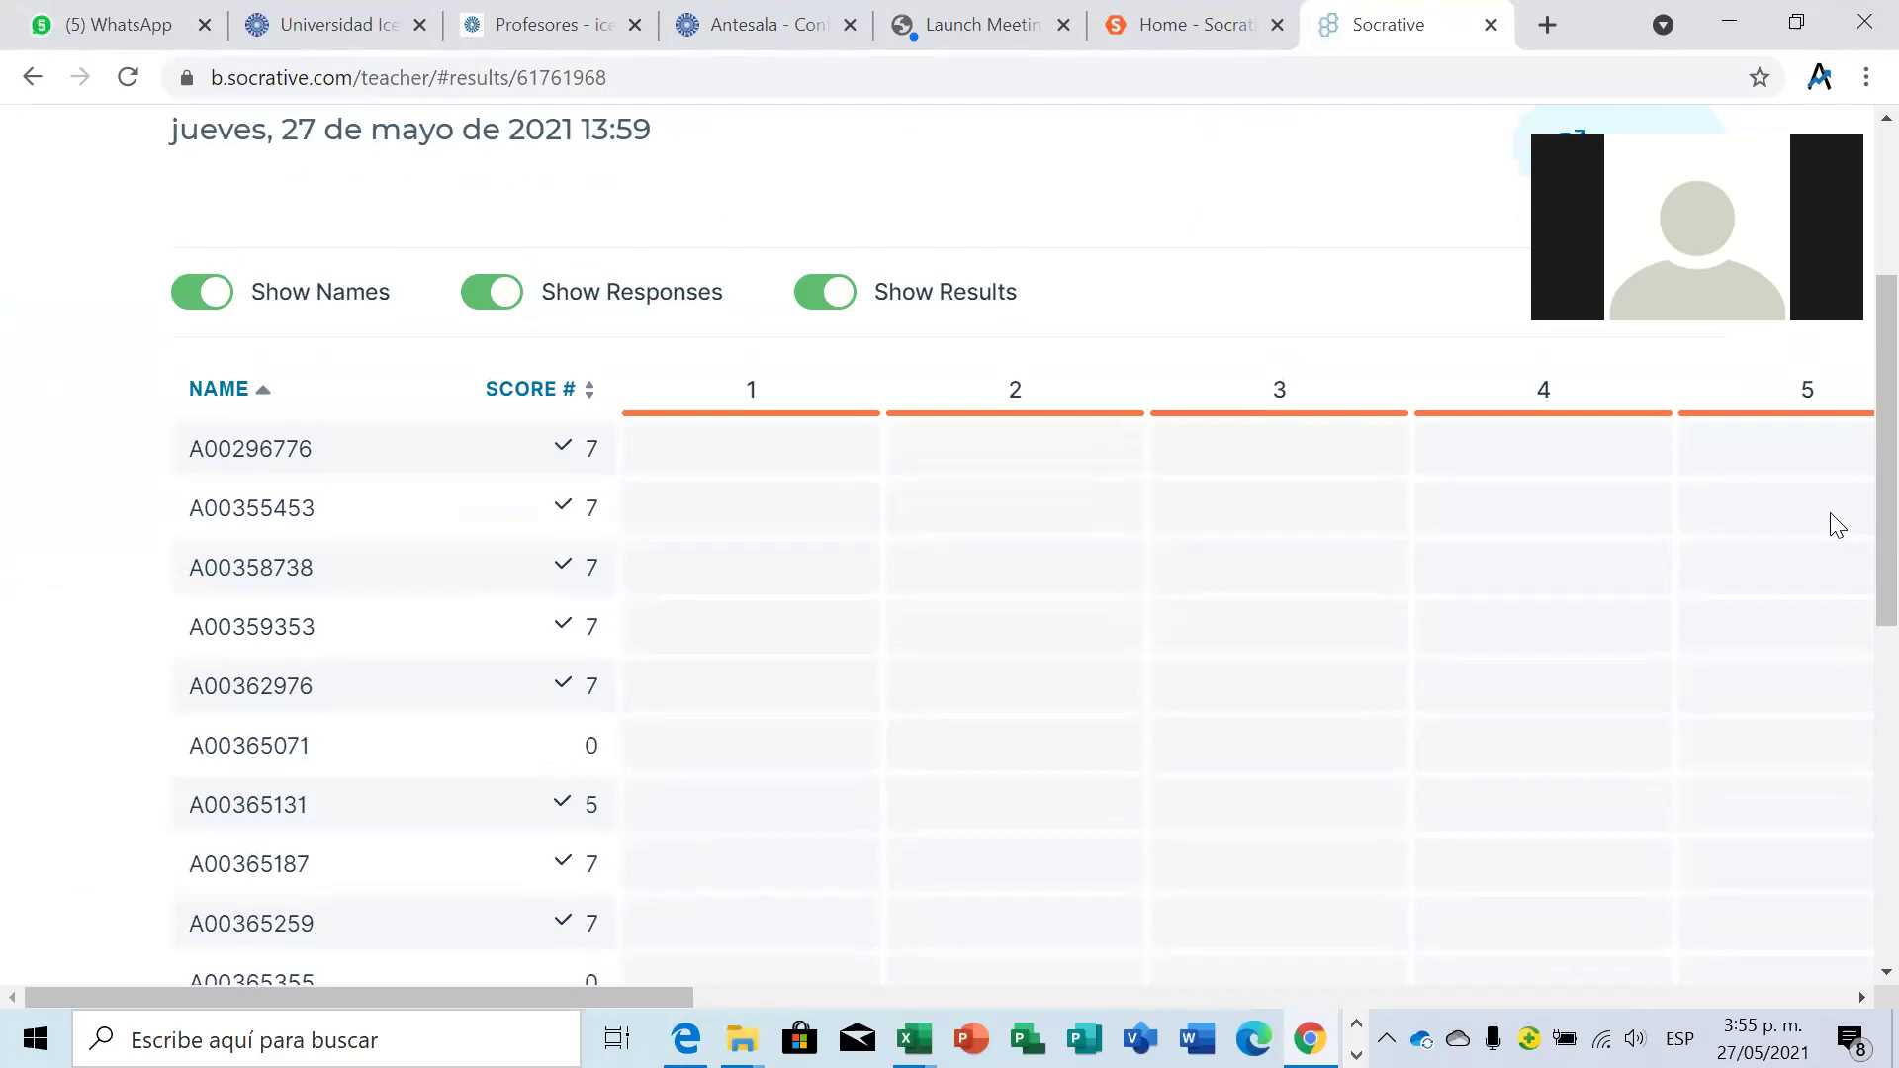
Search the report page for the specific student's ID with find-in-page.
{"action": "key", "text": "ctrl+f"}
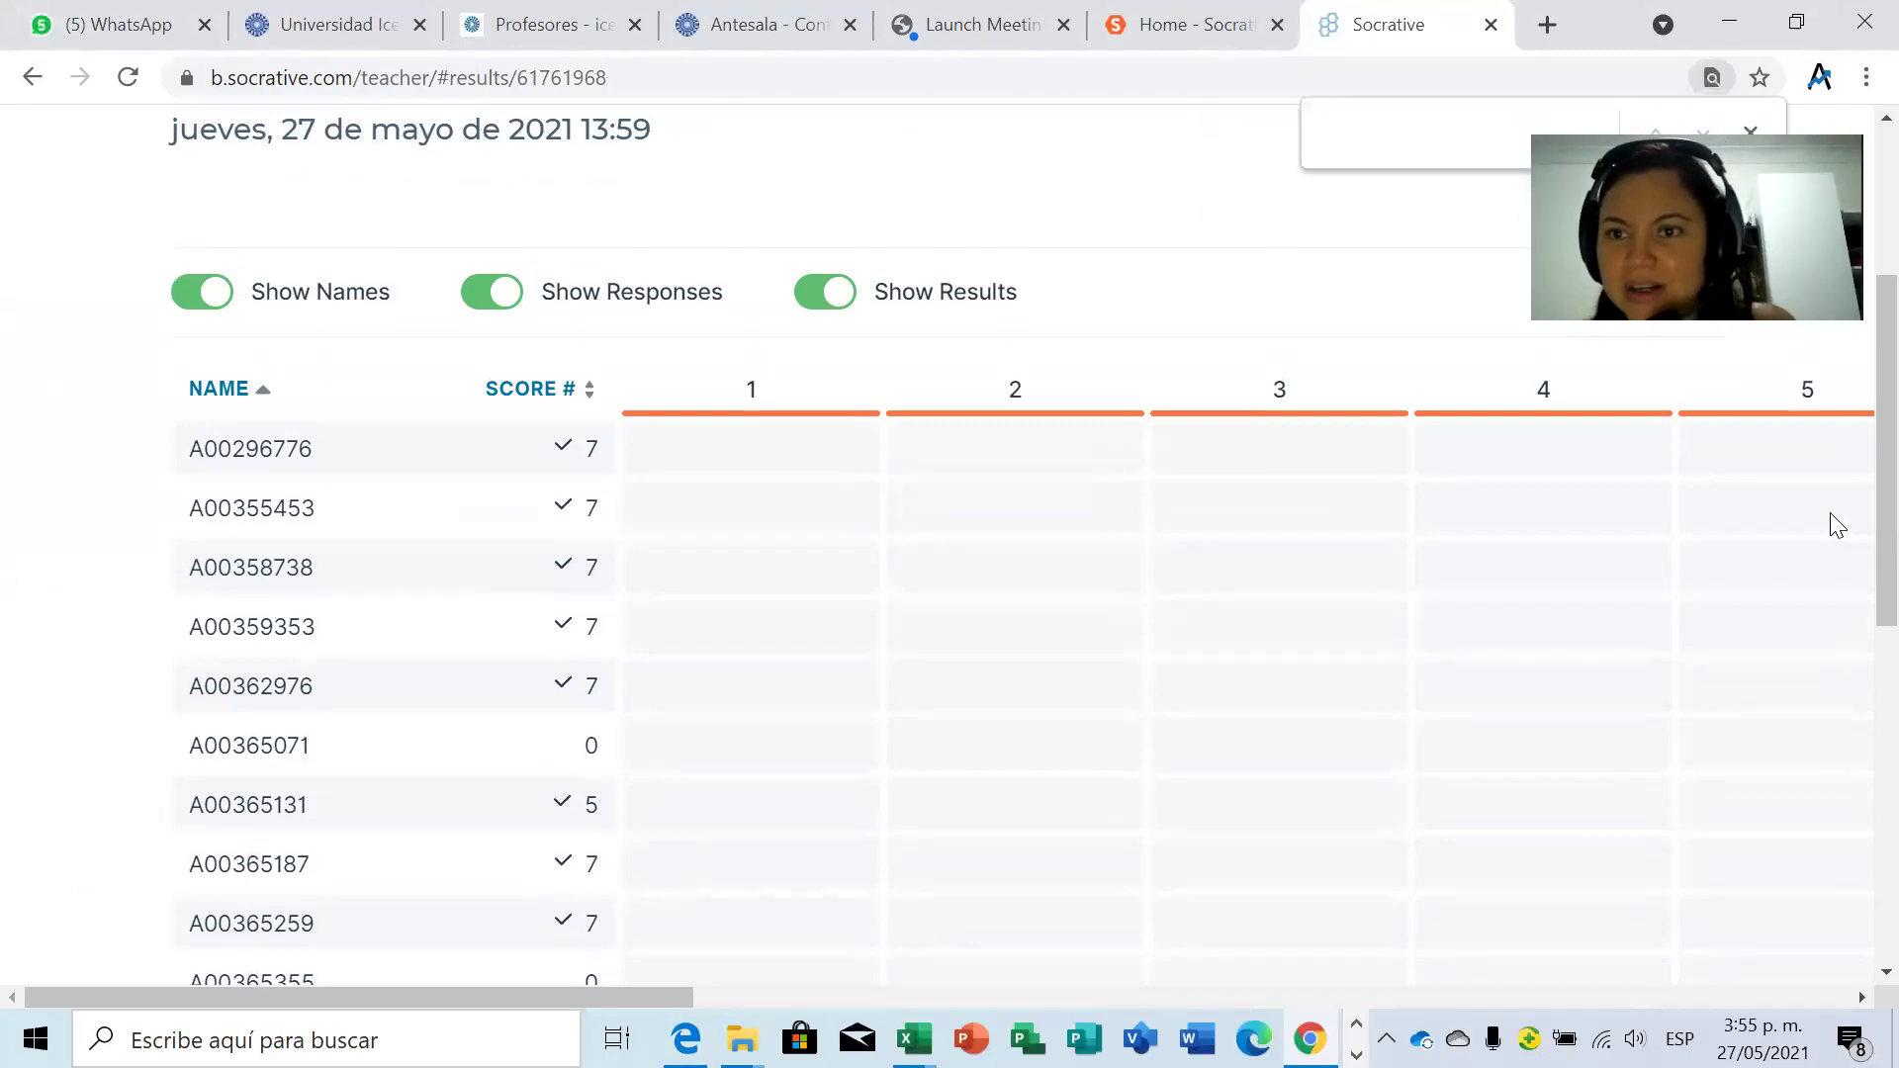
{"action": "type", "text": "a"}
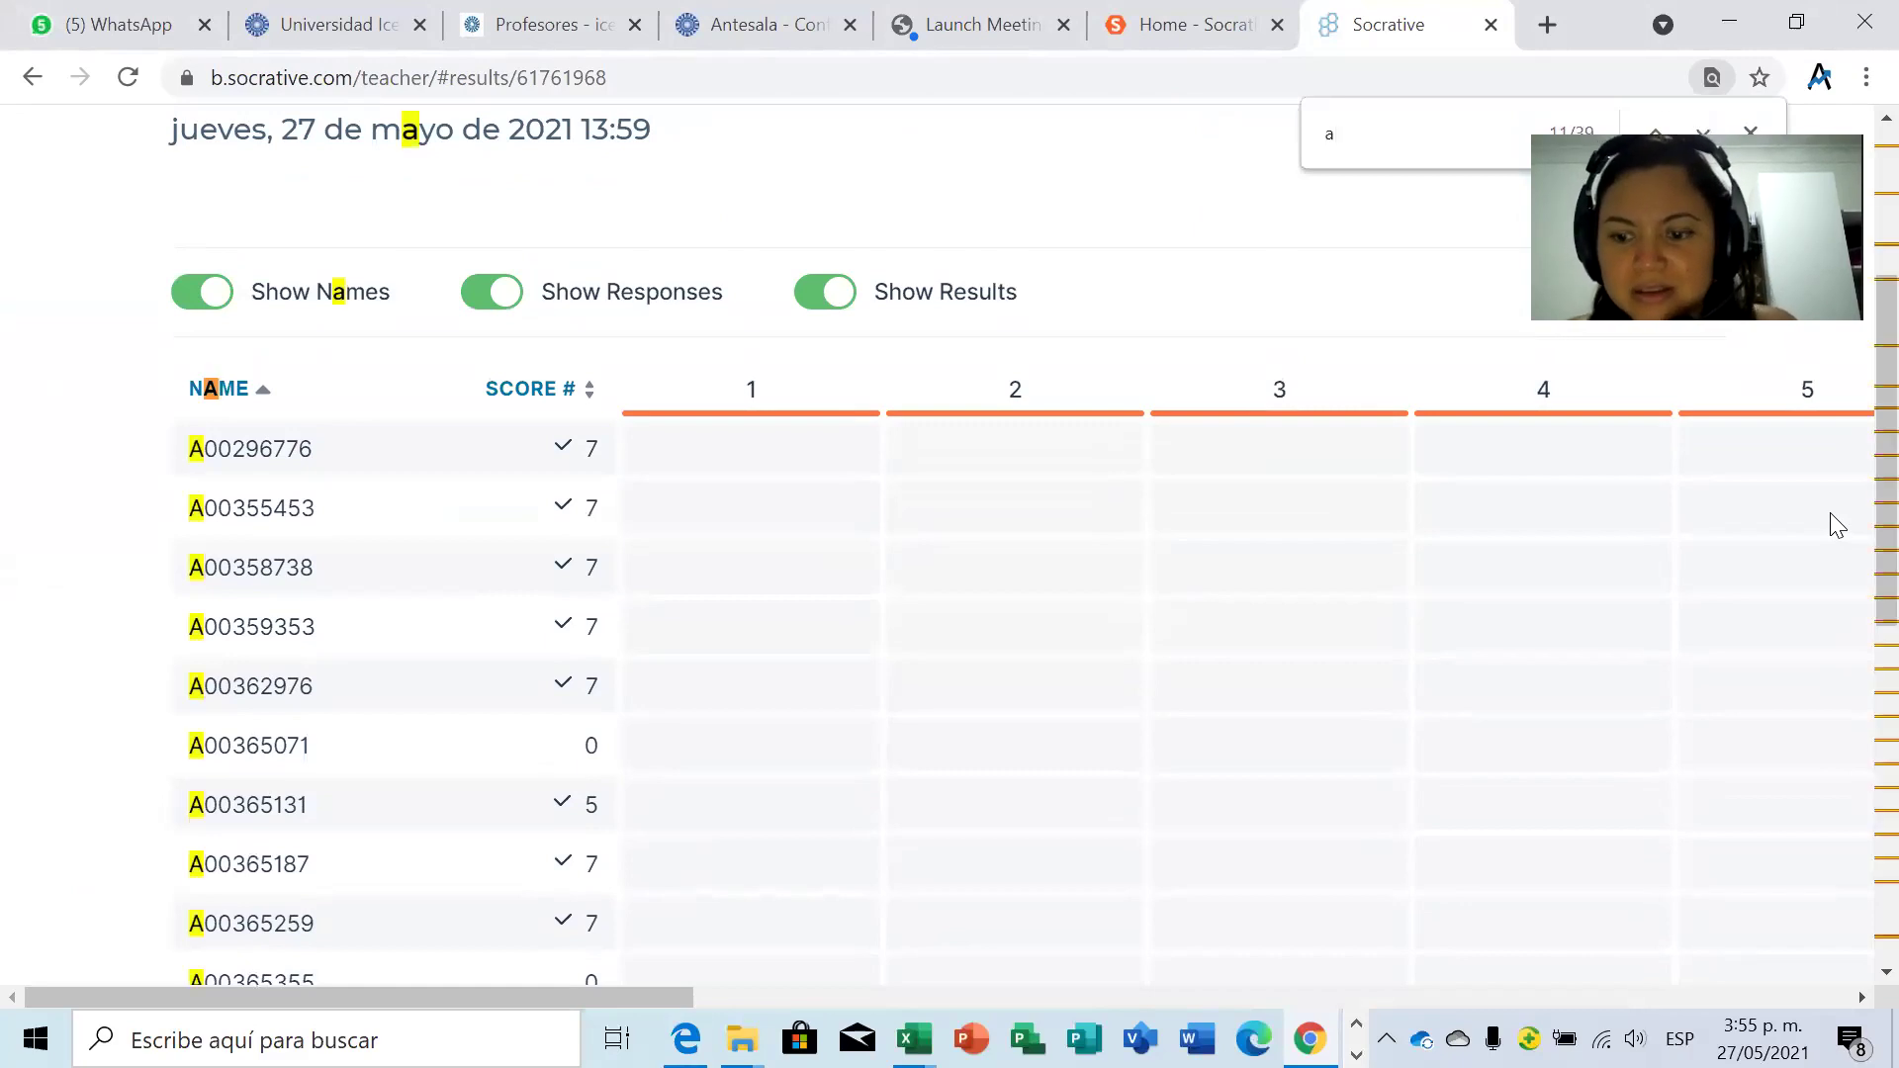
{"action": "type", "text": "00"}
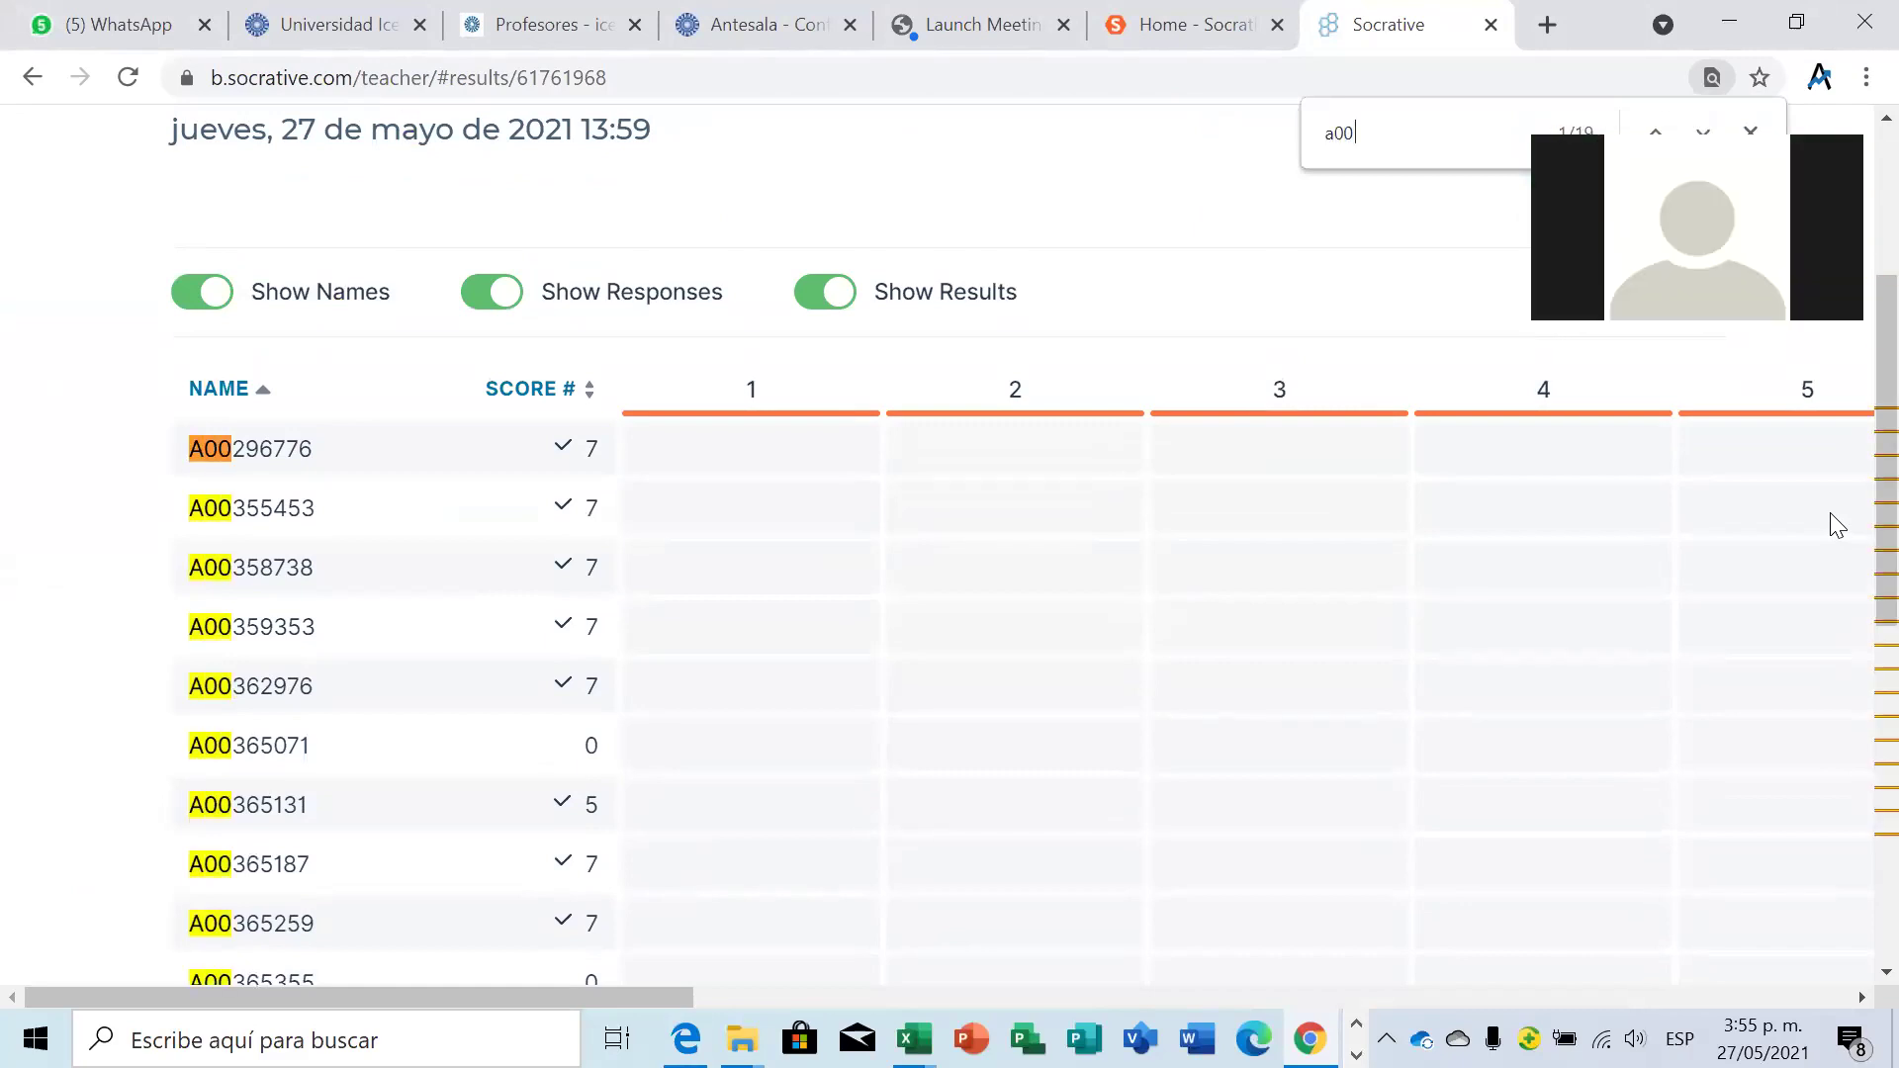
{"action": "type", "text": "3"}
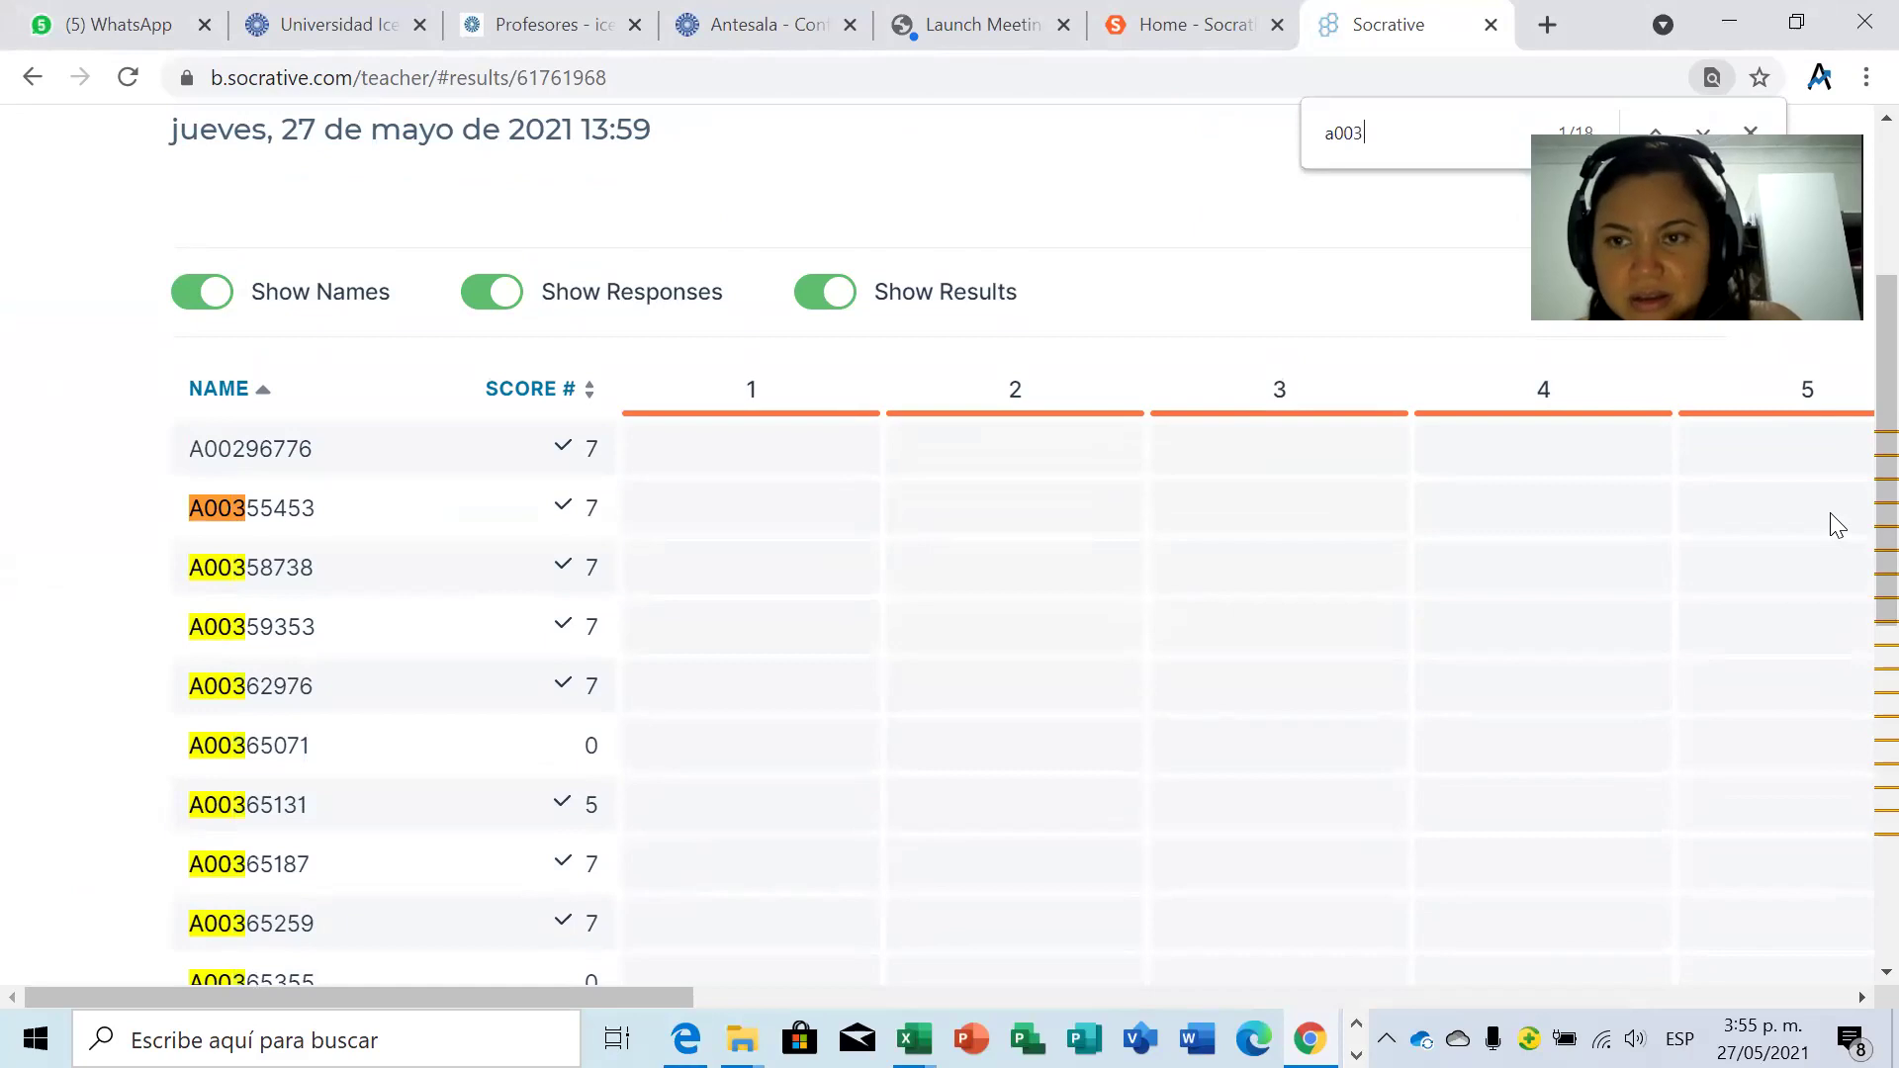
{"action": "type", "text": "593"}
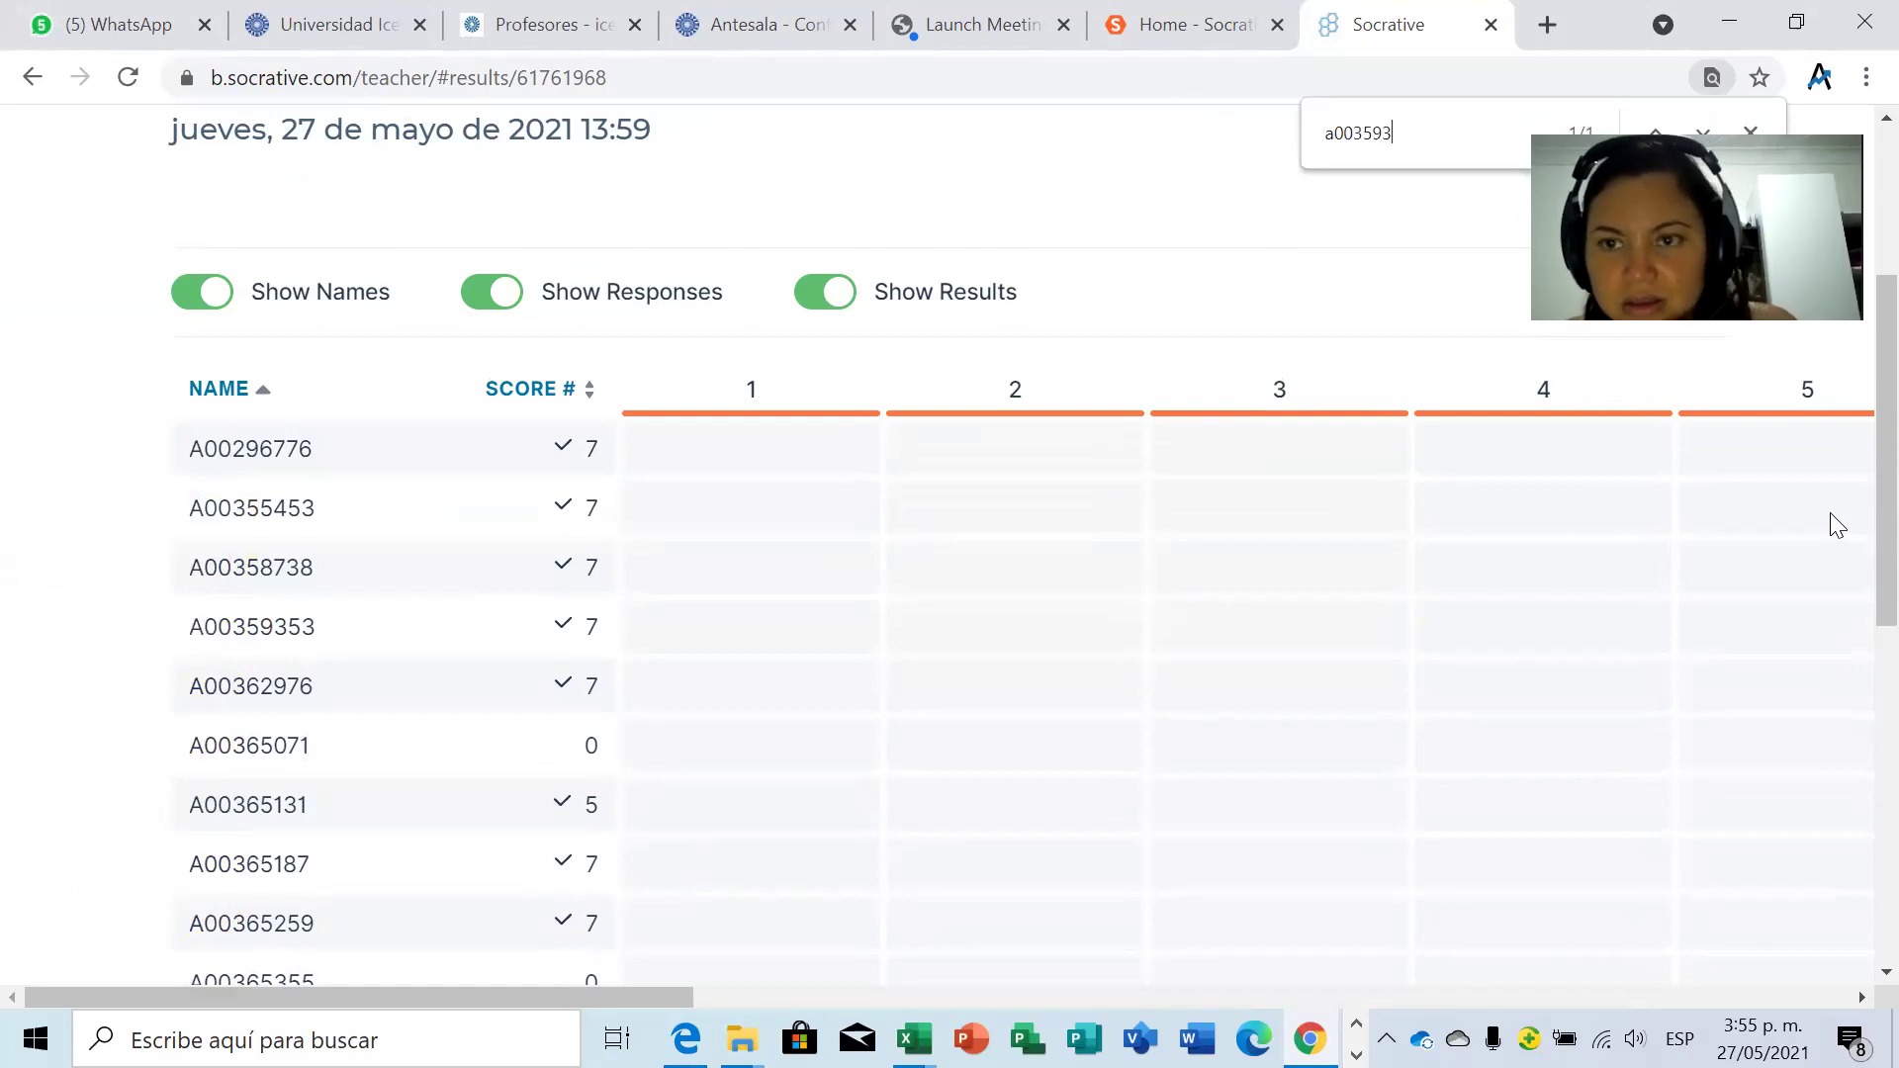
{"action": "type", "text": "53"}
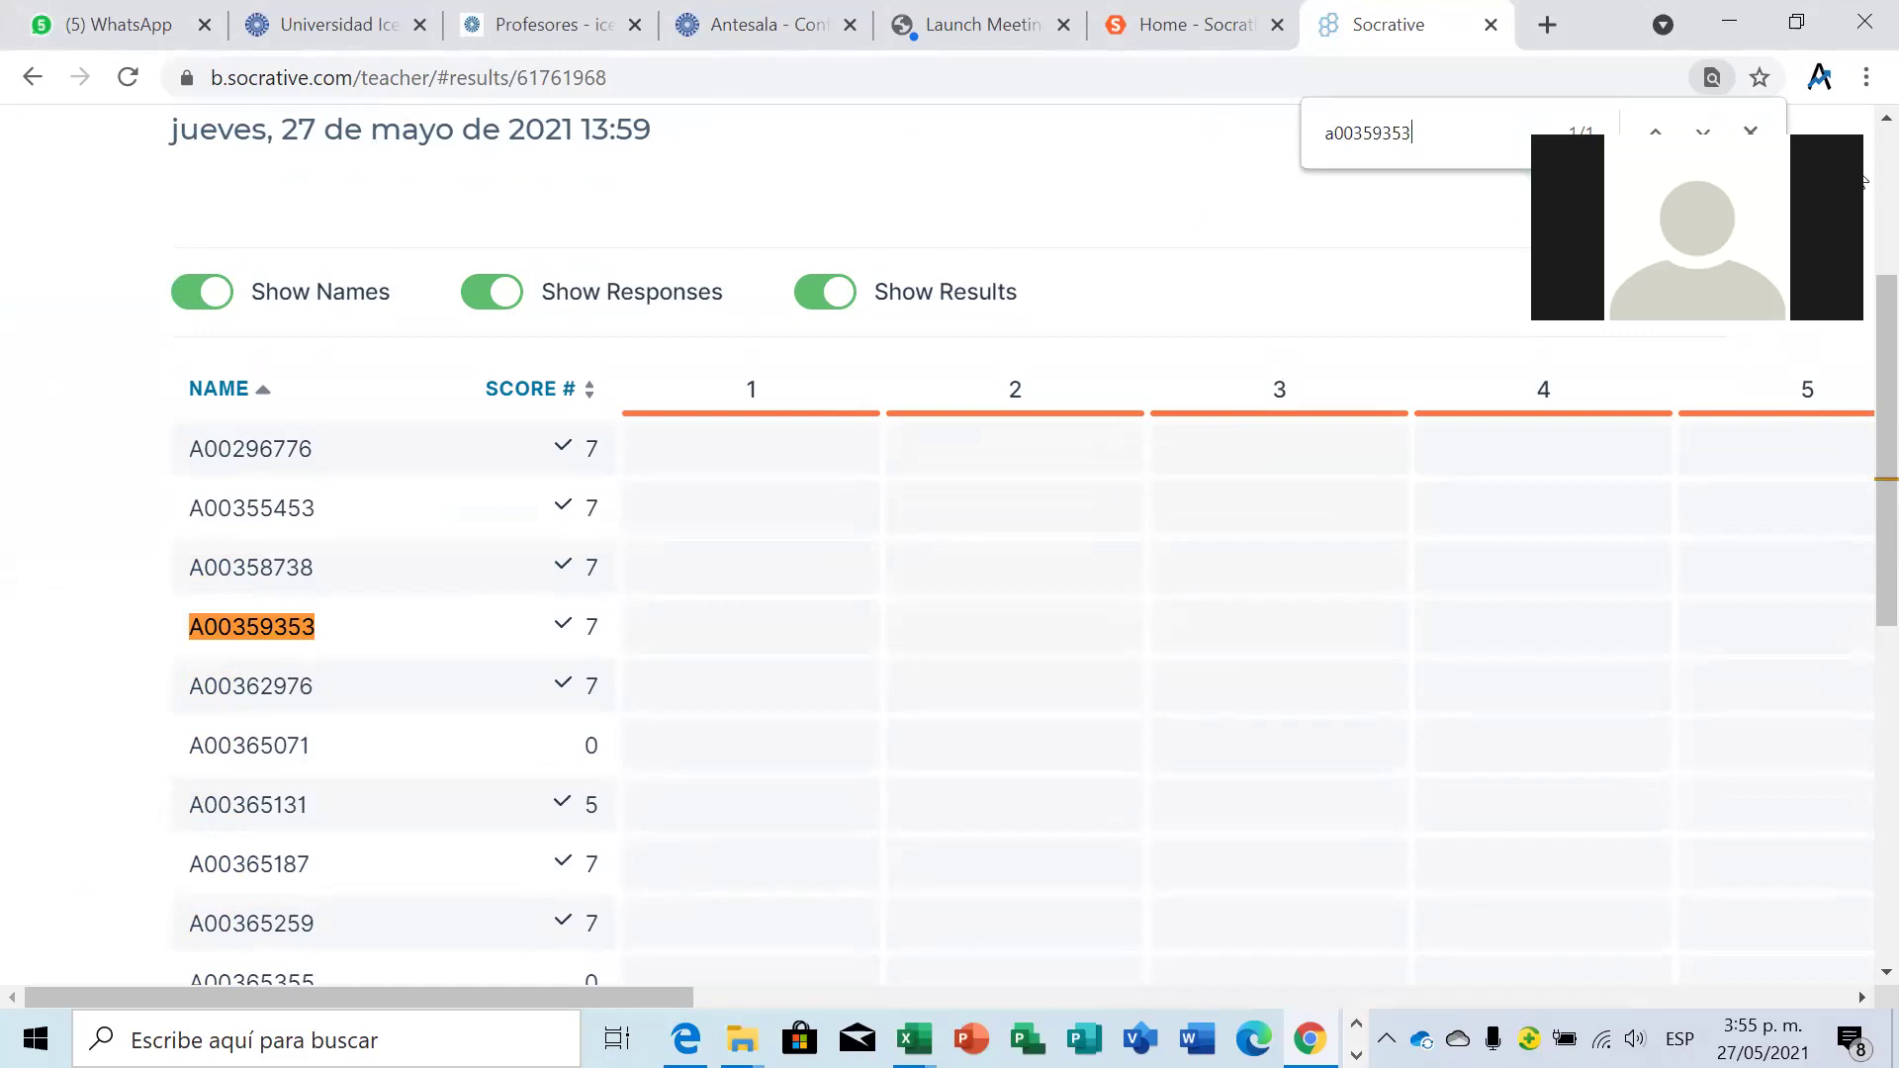